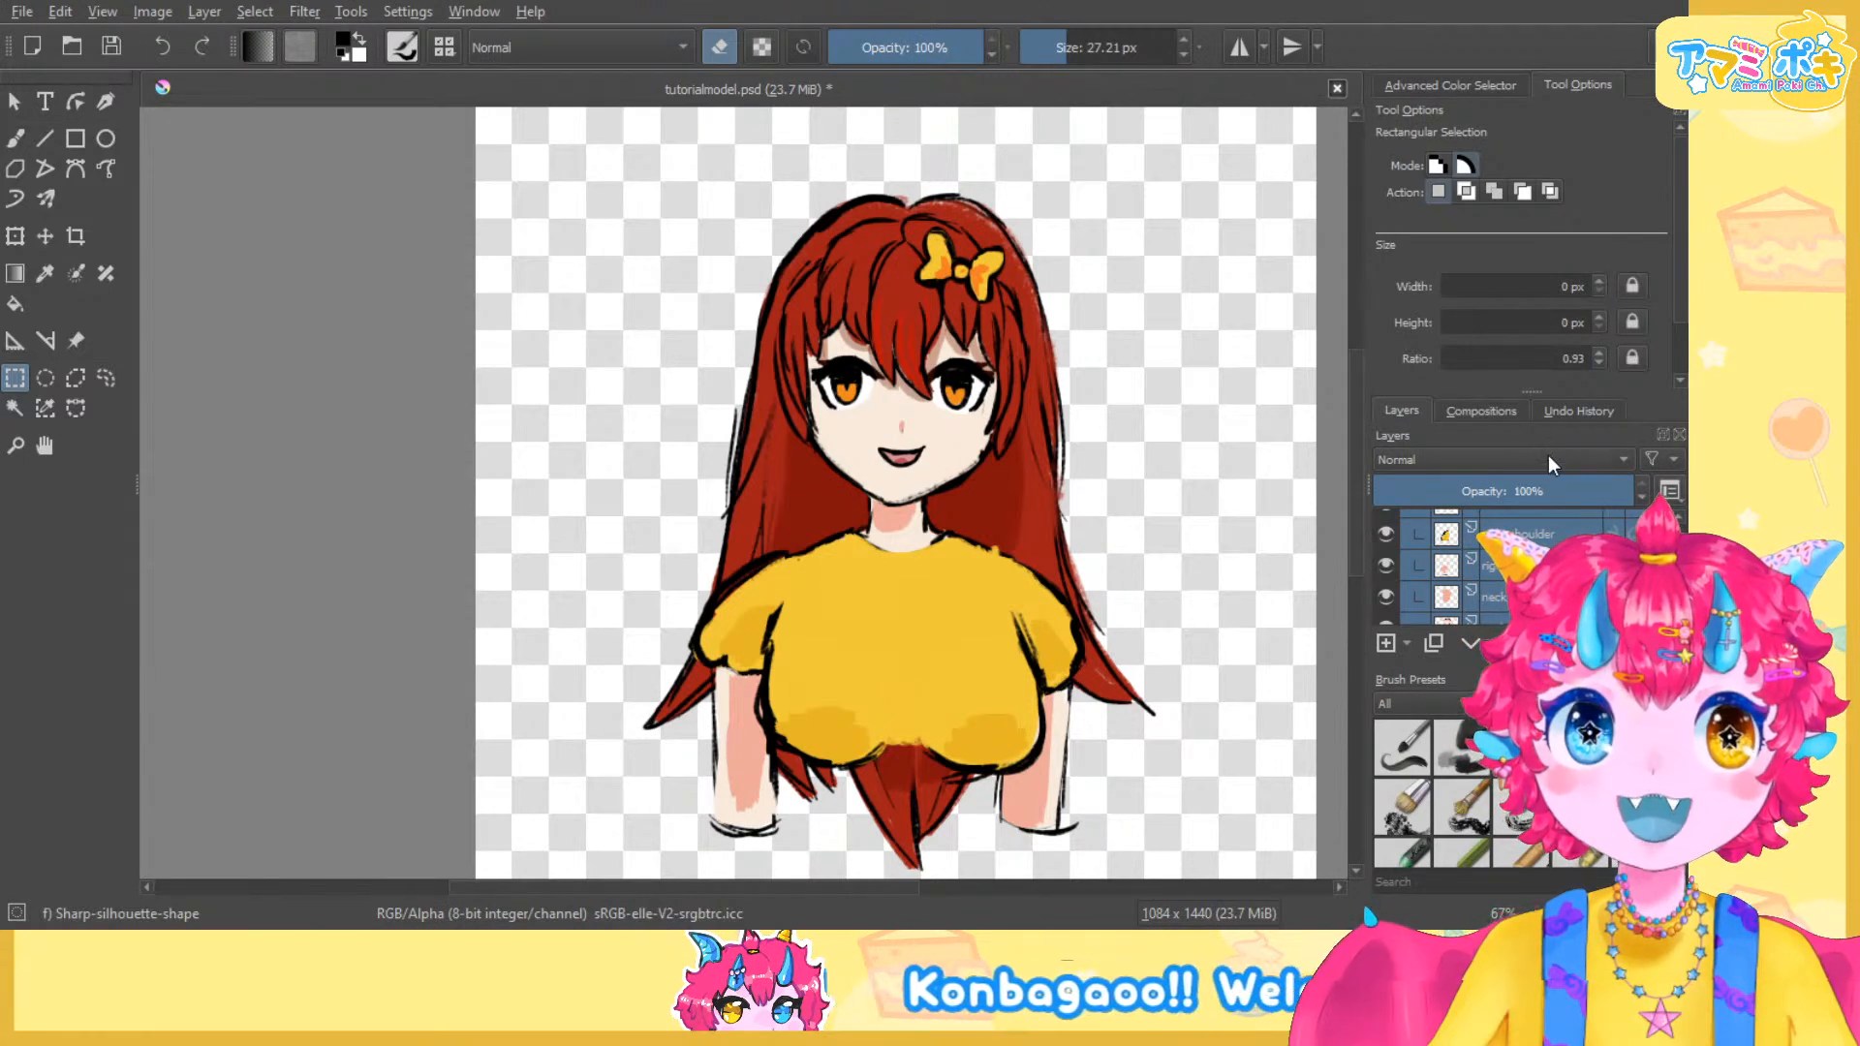
Enlarge the layer list area so that the Head group and the layers below it are visible together
drag(1521, 472, 1558, 499)
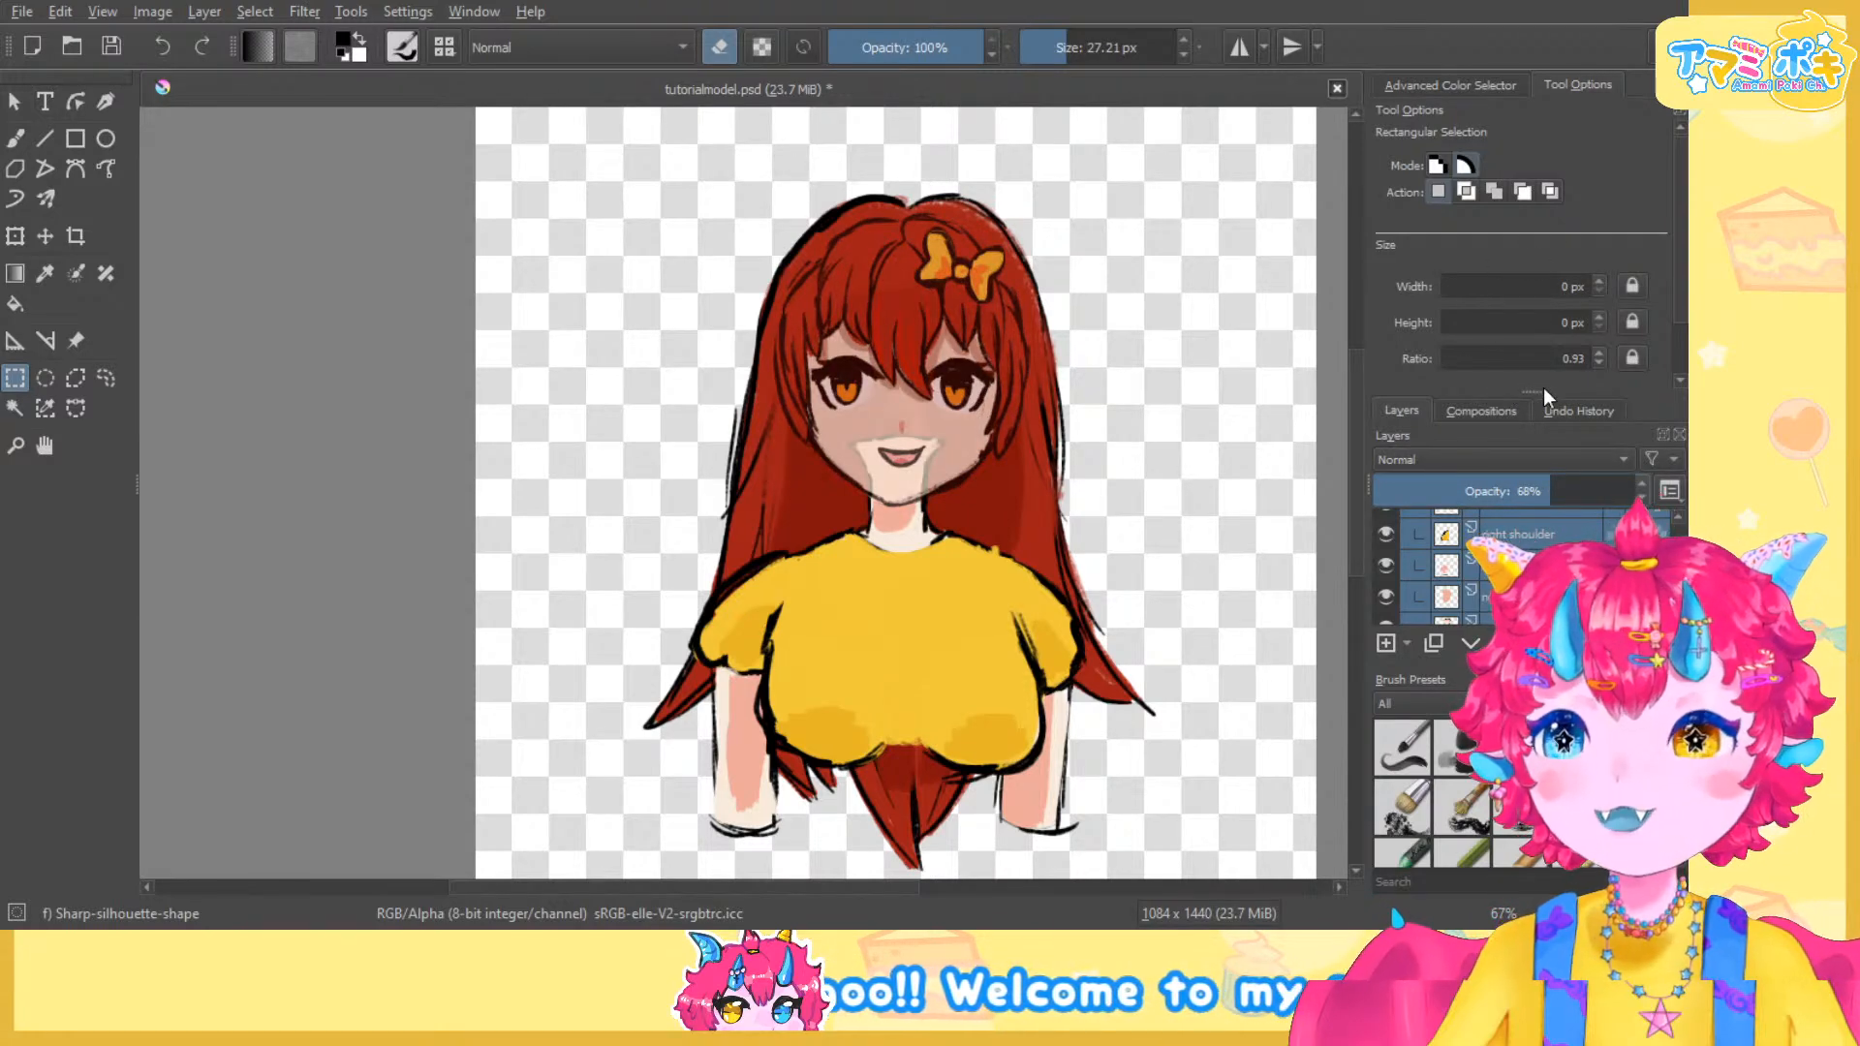
key(ctrl+z)
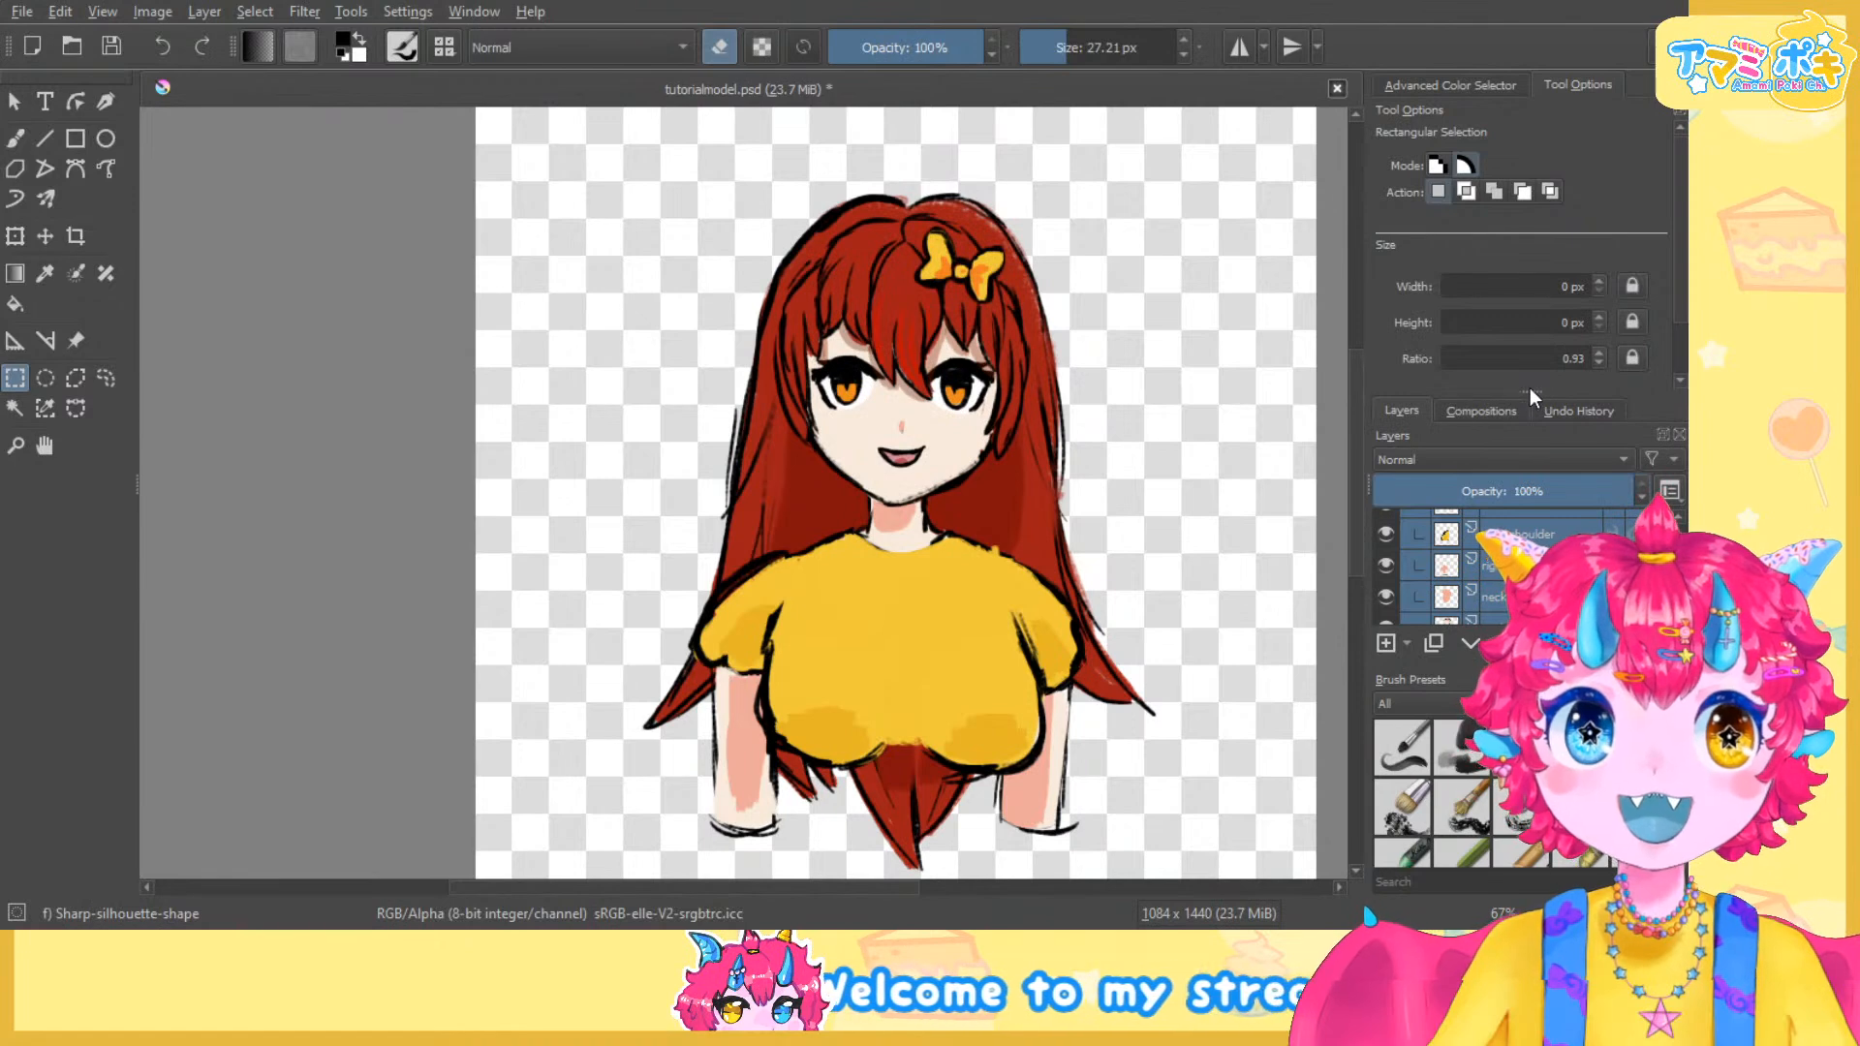
drag(1530, 390, 1558, 182)
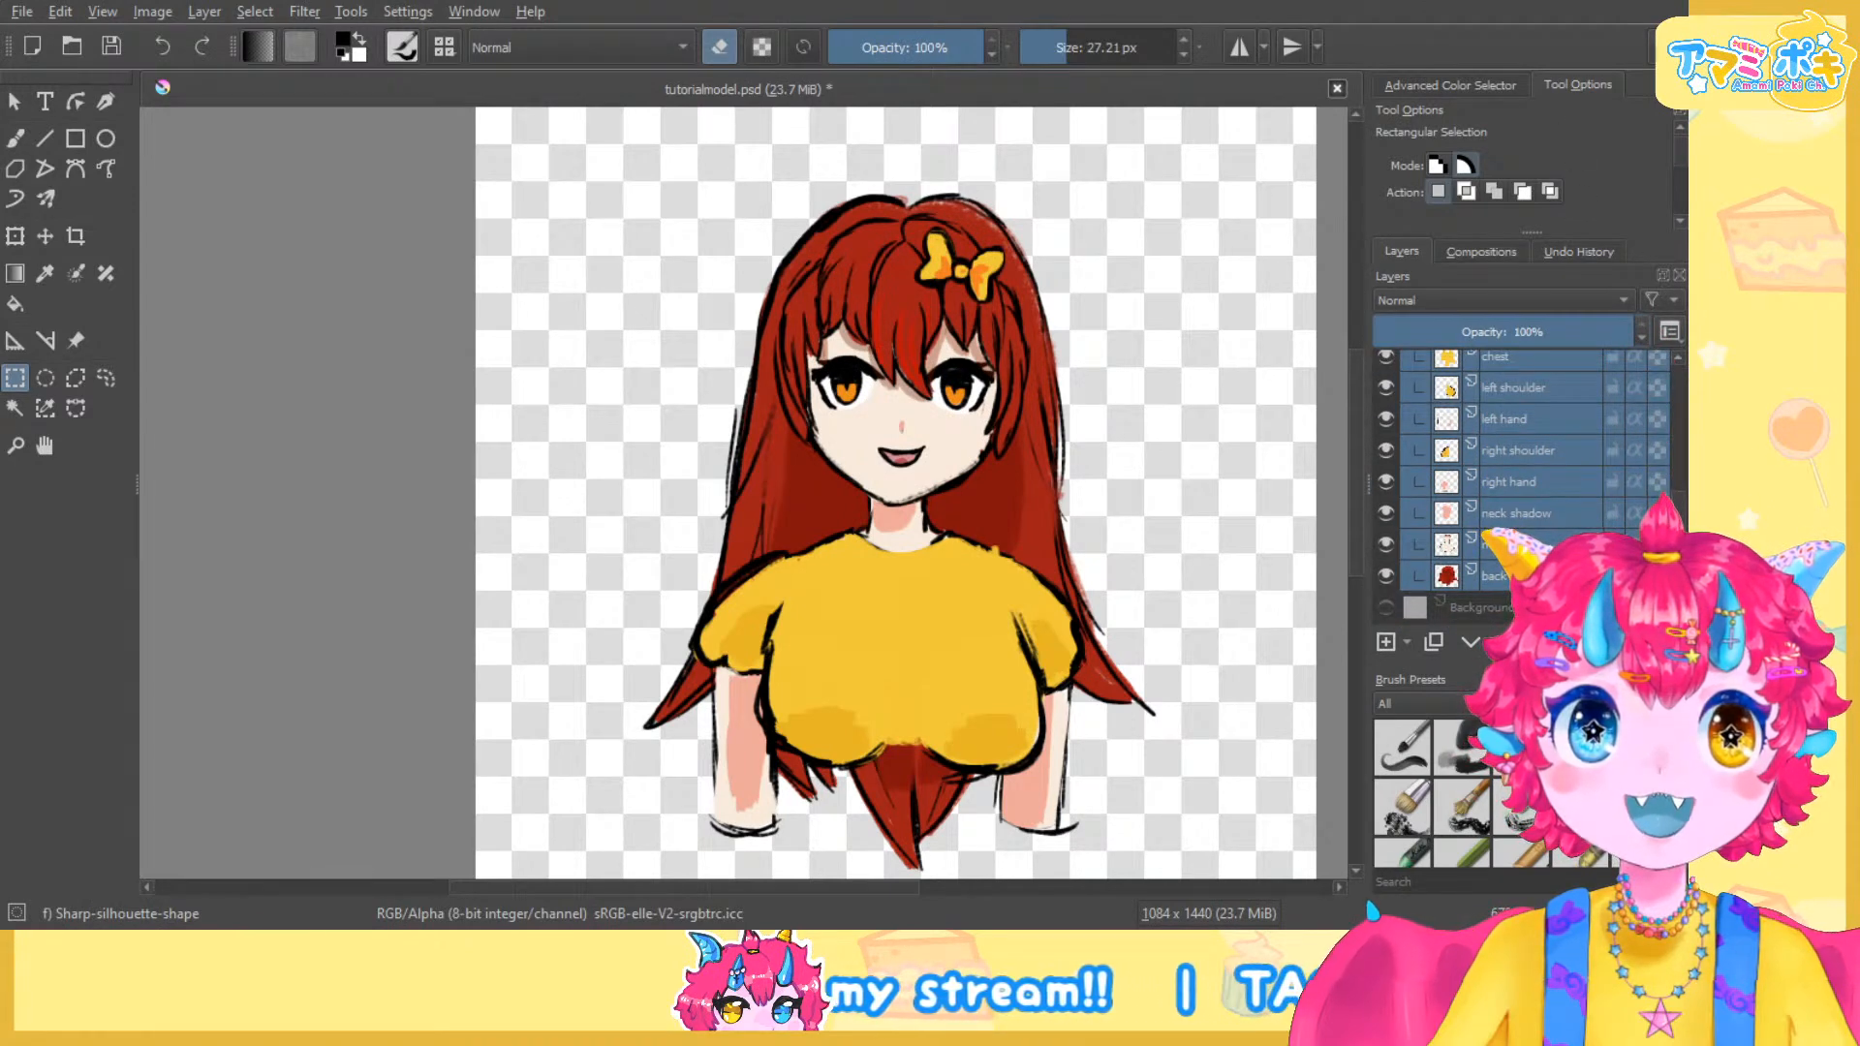
drag(1549, 660, 1550, 748)
scroll(1532, 542, up, 3)
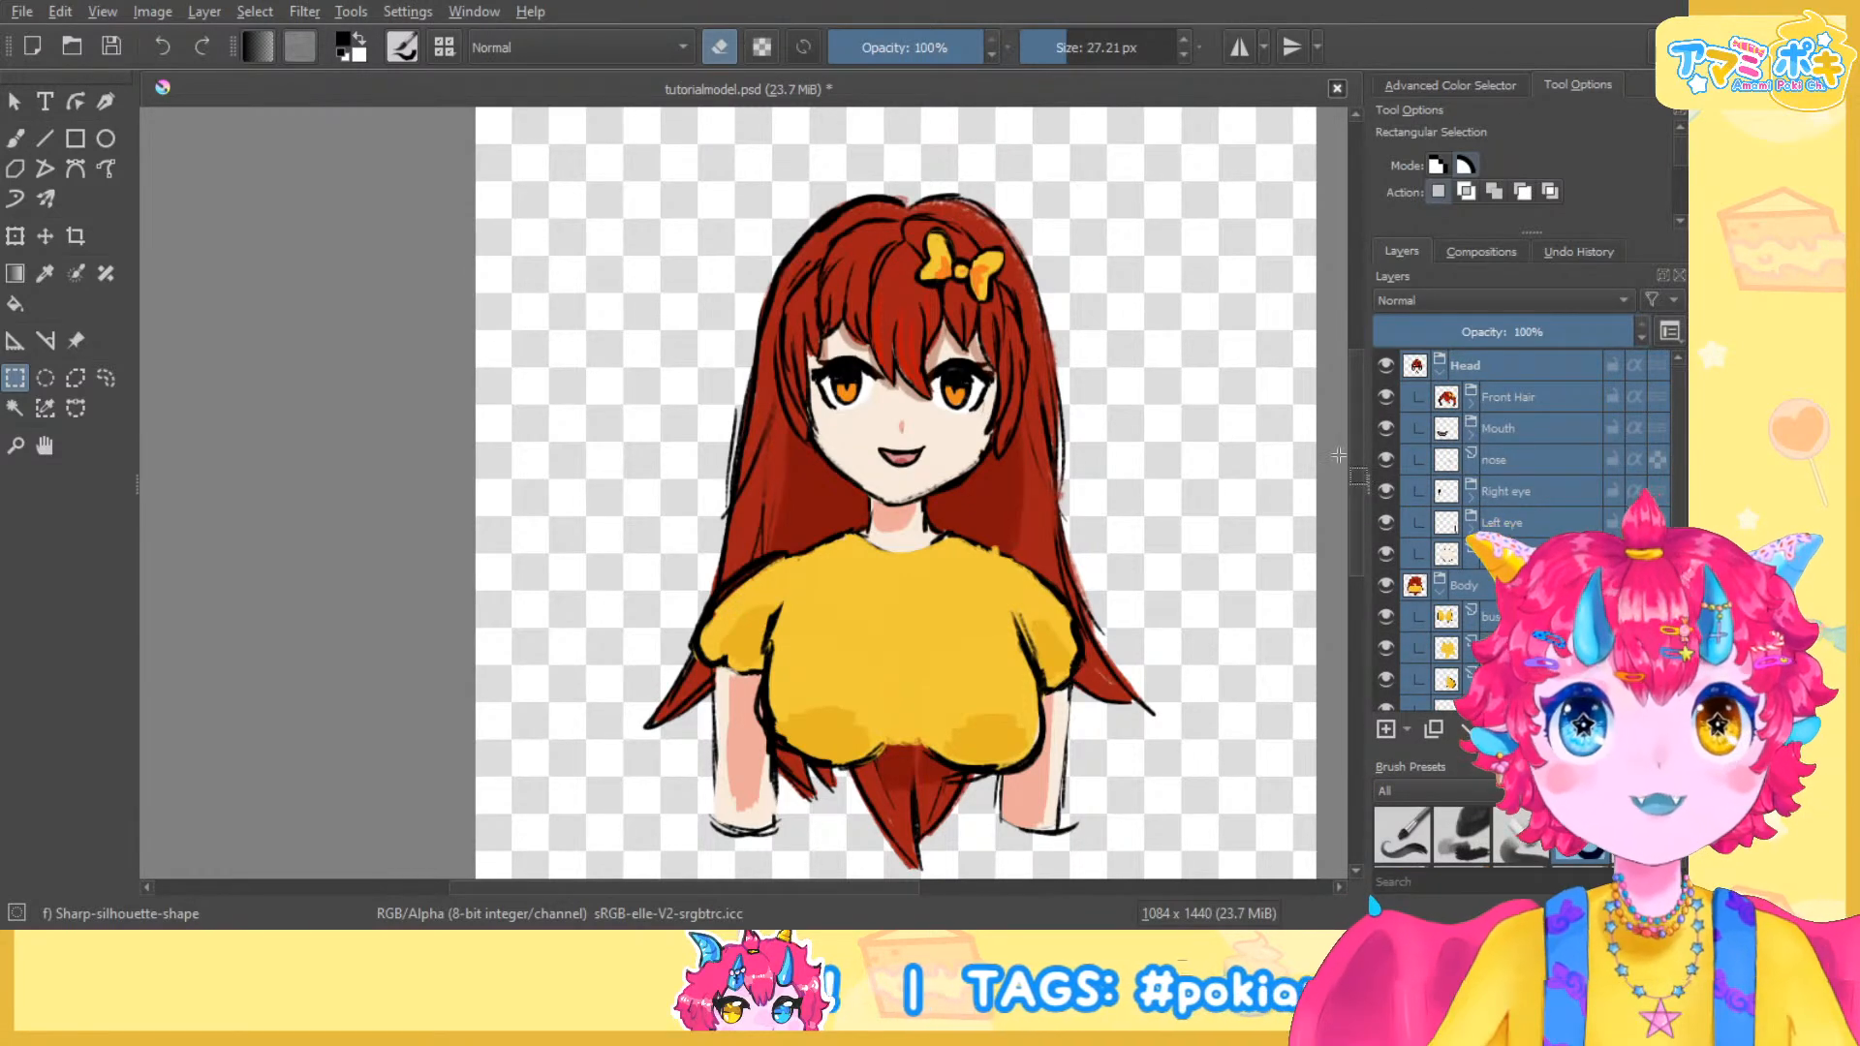
Examine the character drawing as a whole and up close around the face, hair and shirt
scroll(1087, 465, up, 3)
scroll(1108, 490, down, 4)
scroll(1078, 504, up, 4)
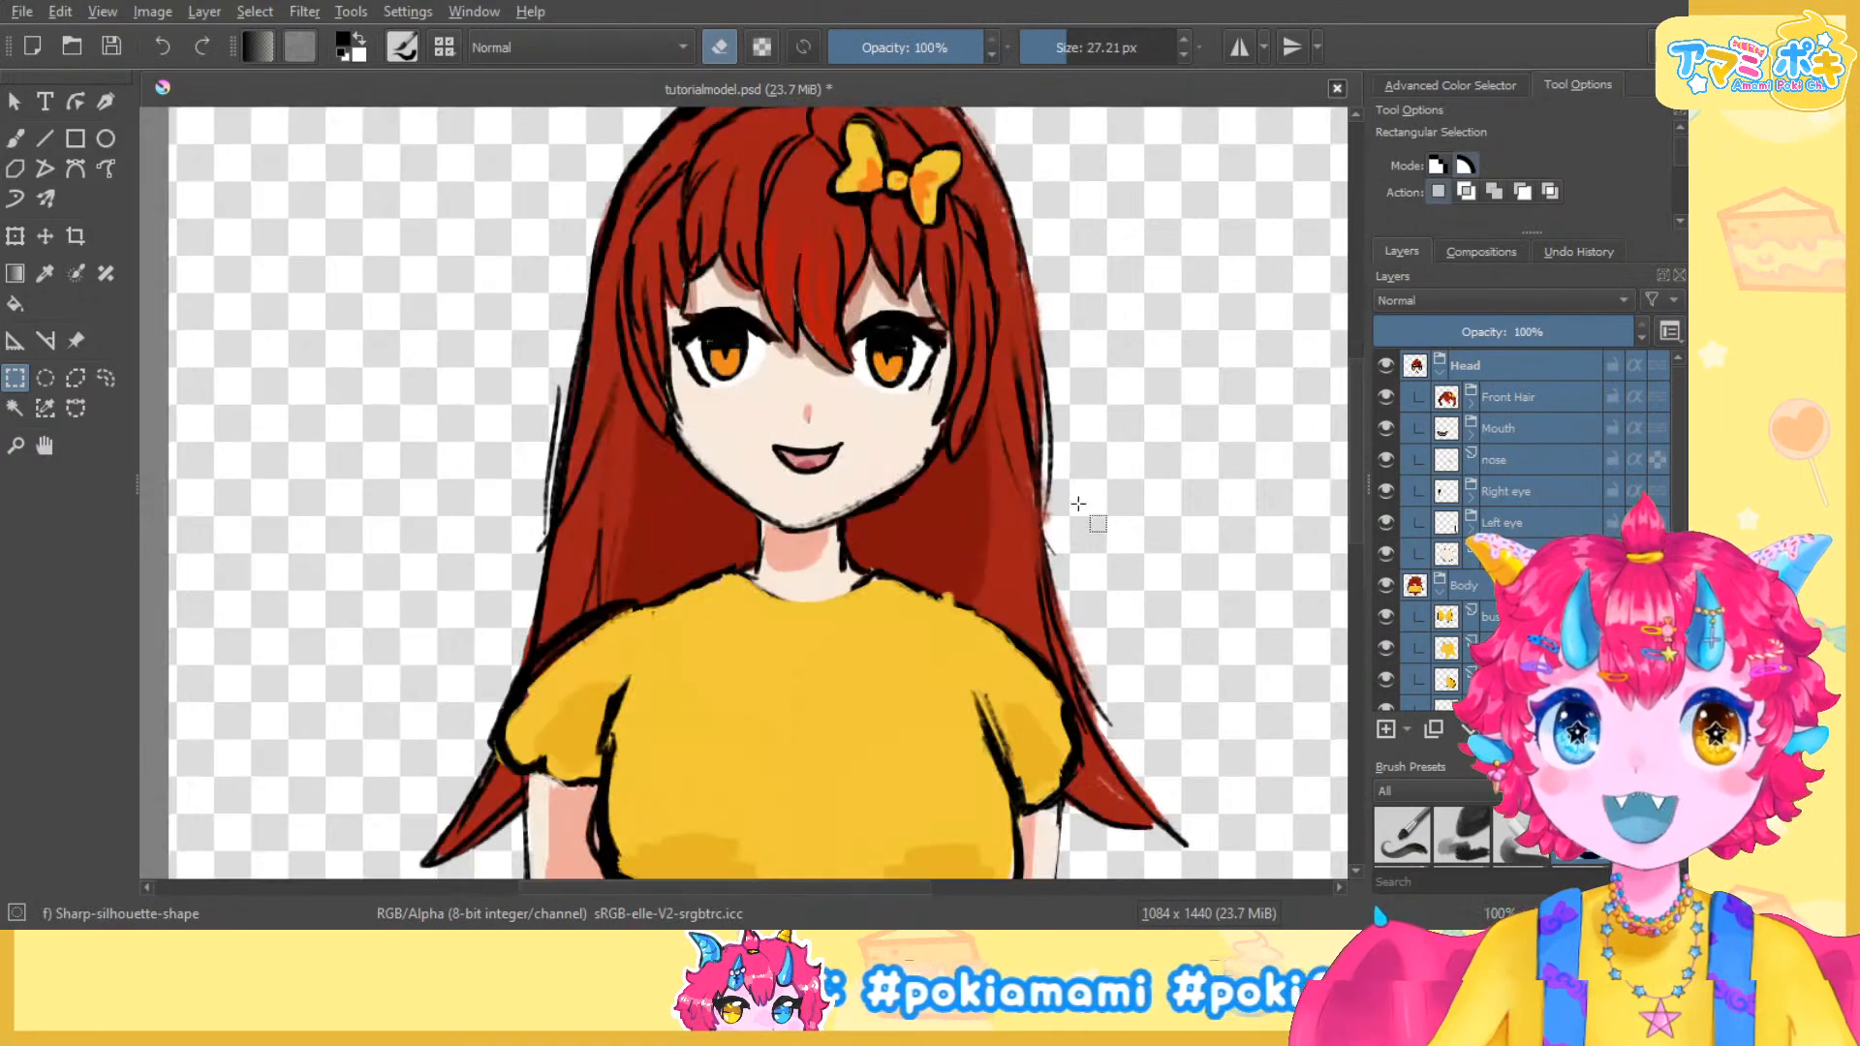
scroll(1078, 504, down, 3)
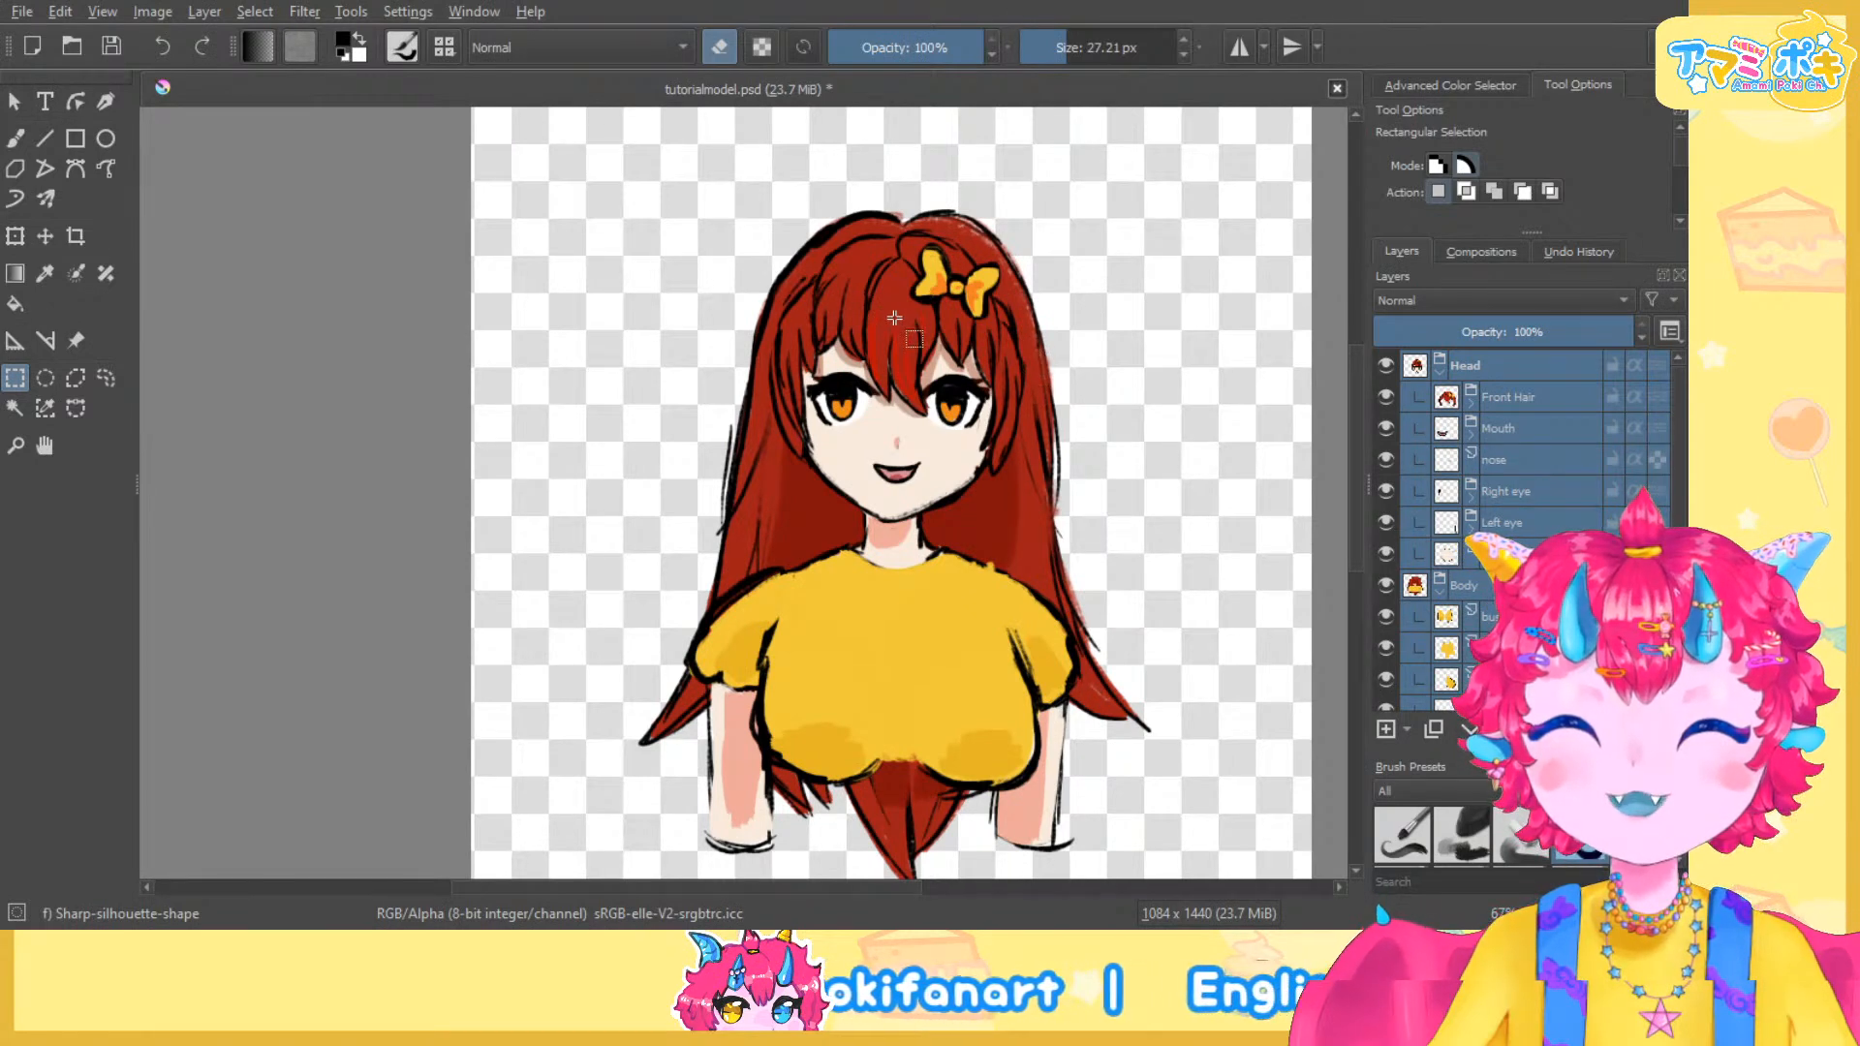
scroll(871, 329, up, 2)
scroll(871, 329, down, 3)
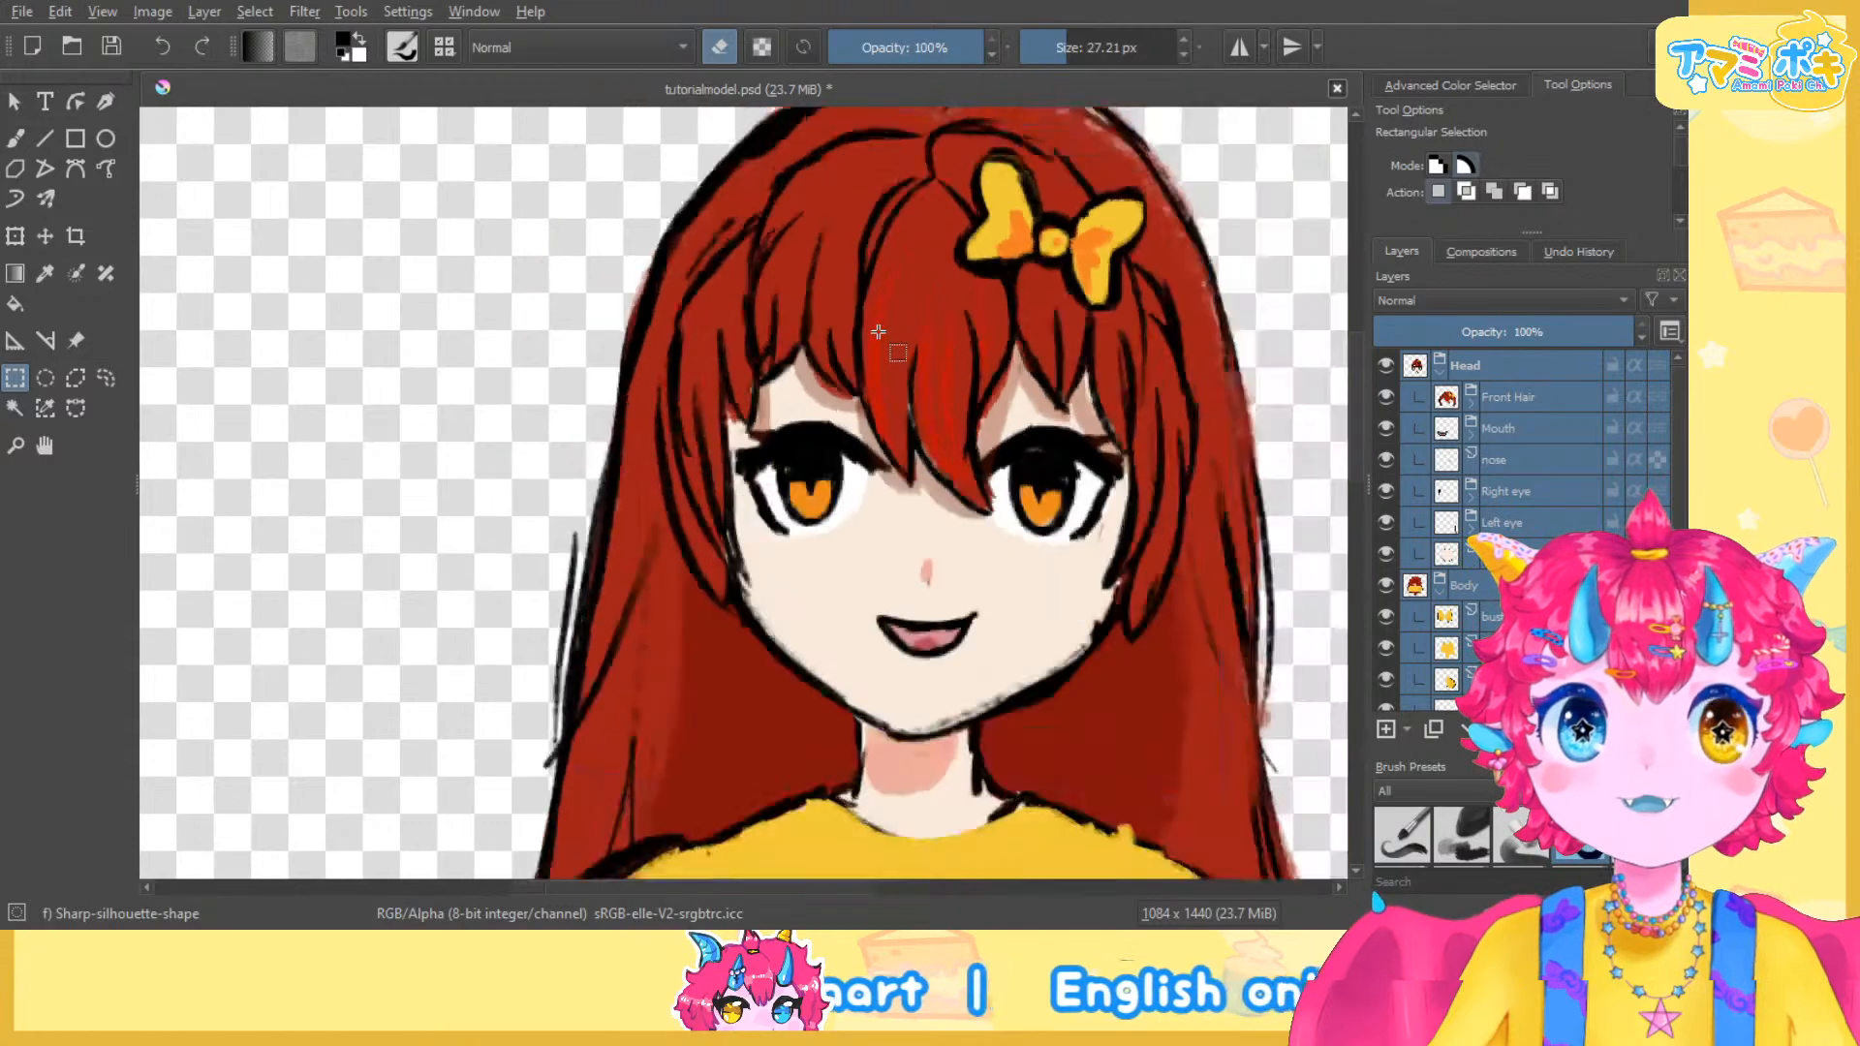
scroll(937, 353, up, 3)
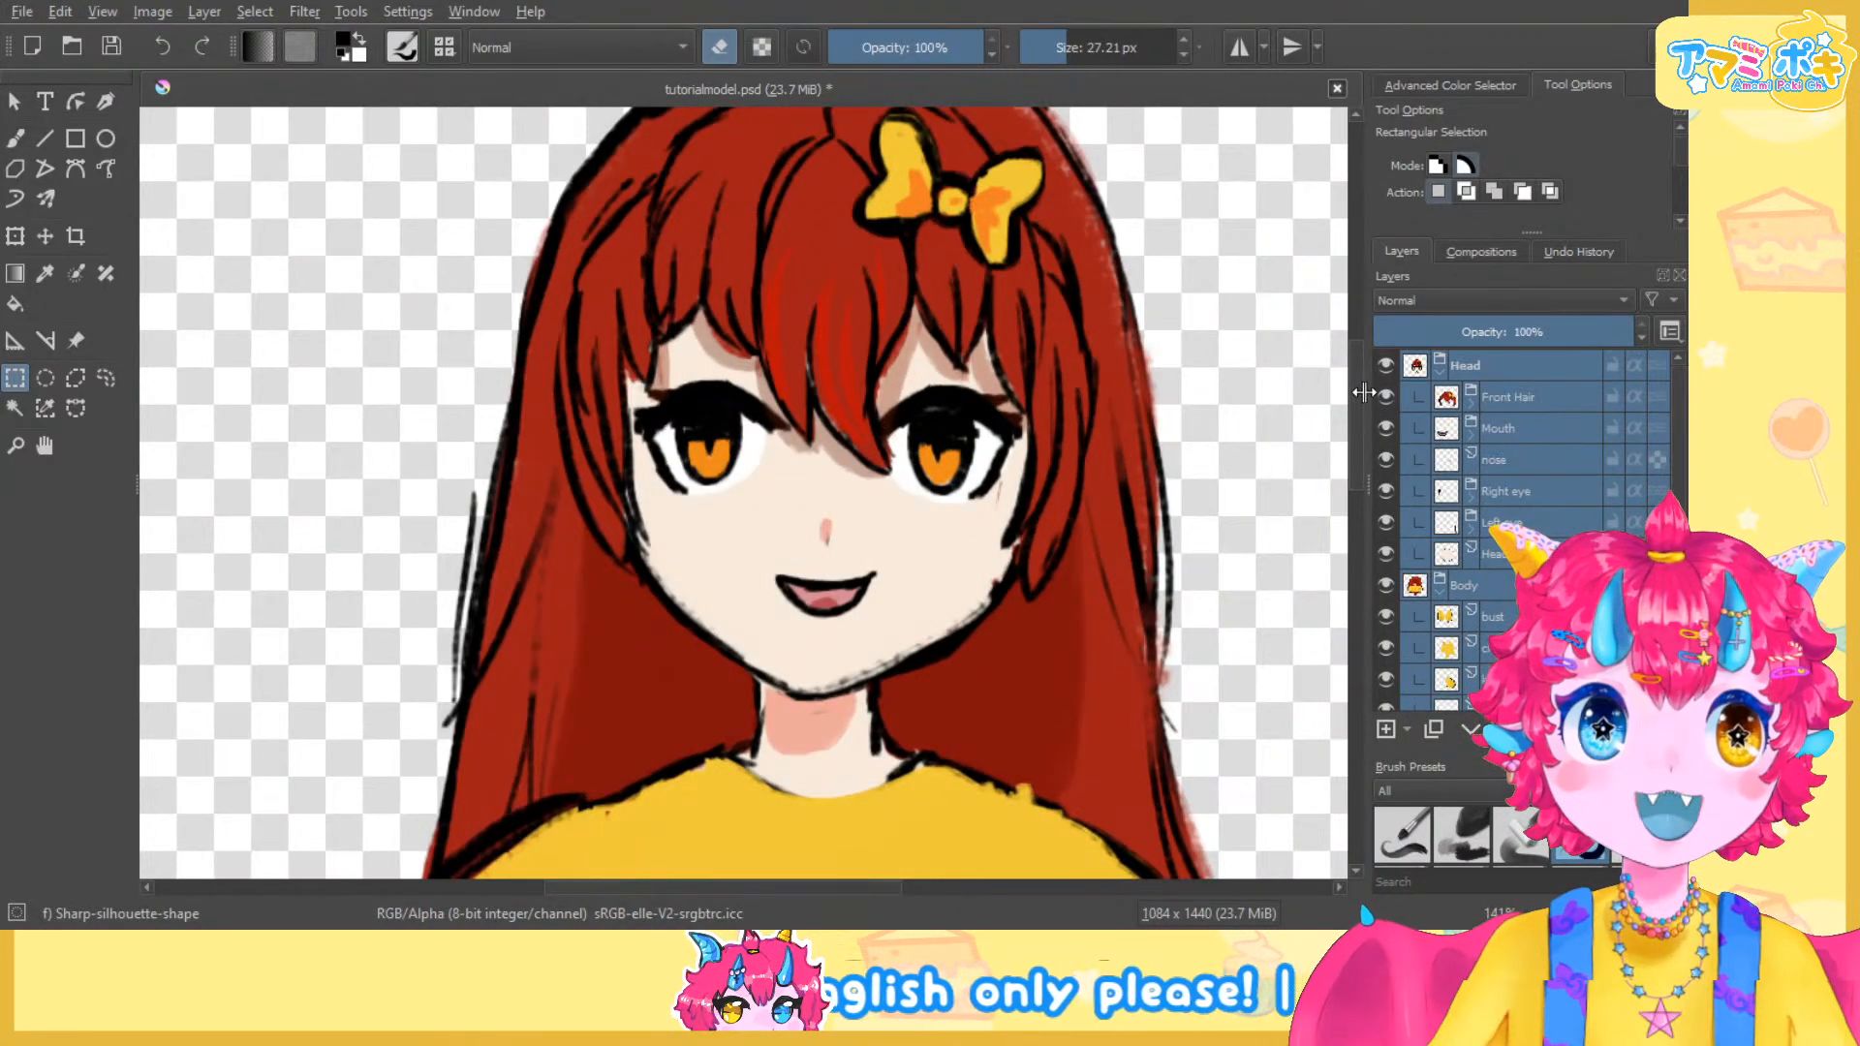
scroll(1113, 347, down, 4)
scroll(1112, 346, up, 3)
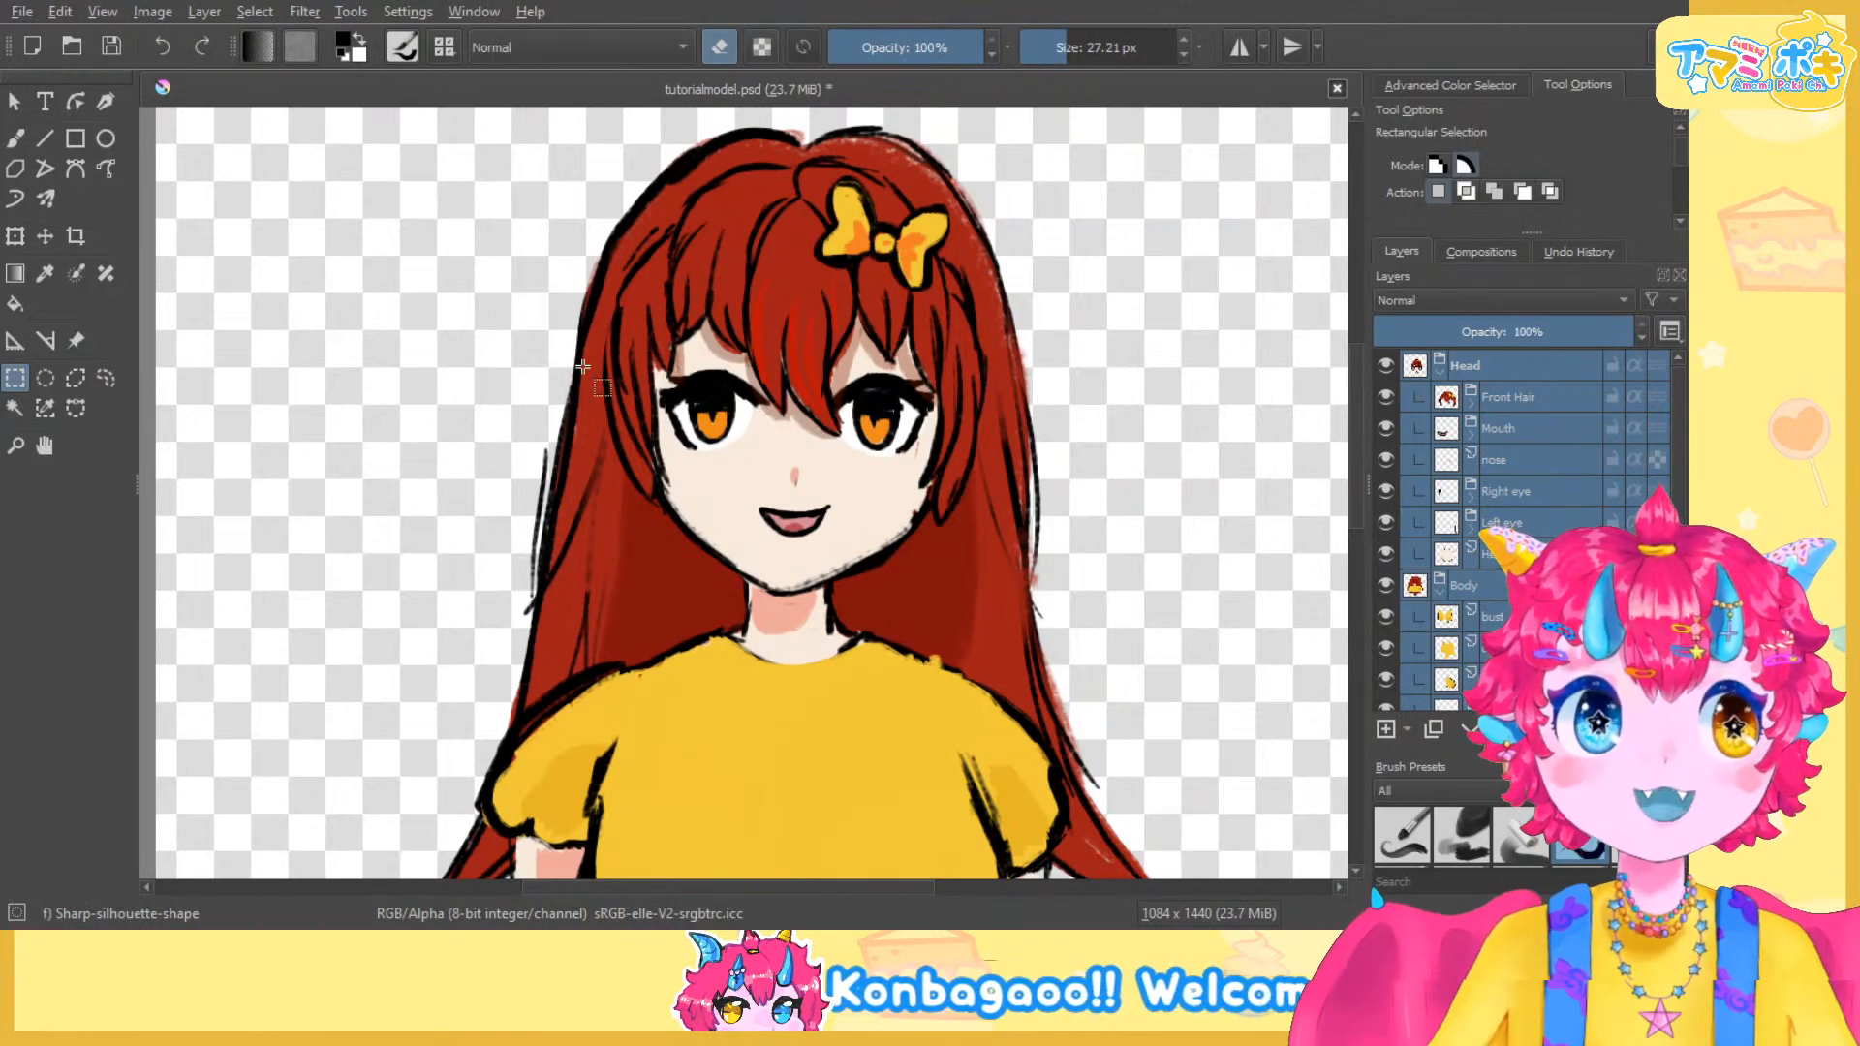
scroll(742, 431, down, 5)
scroll(788, 441, up, 4)
scroll(788, 441, down, 2)
scroll(788, 441, down, 2)
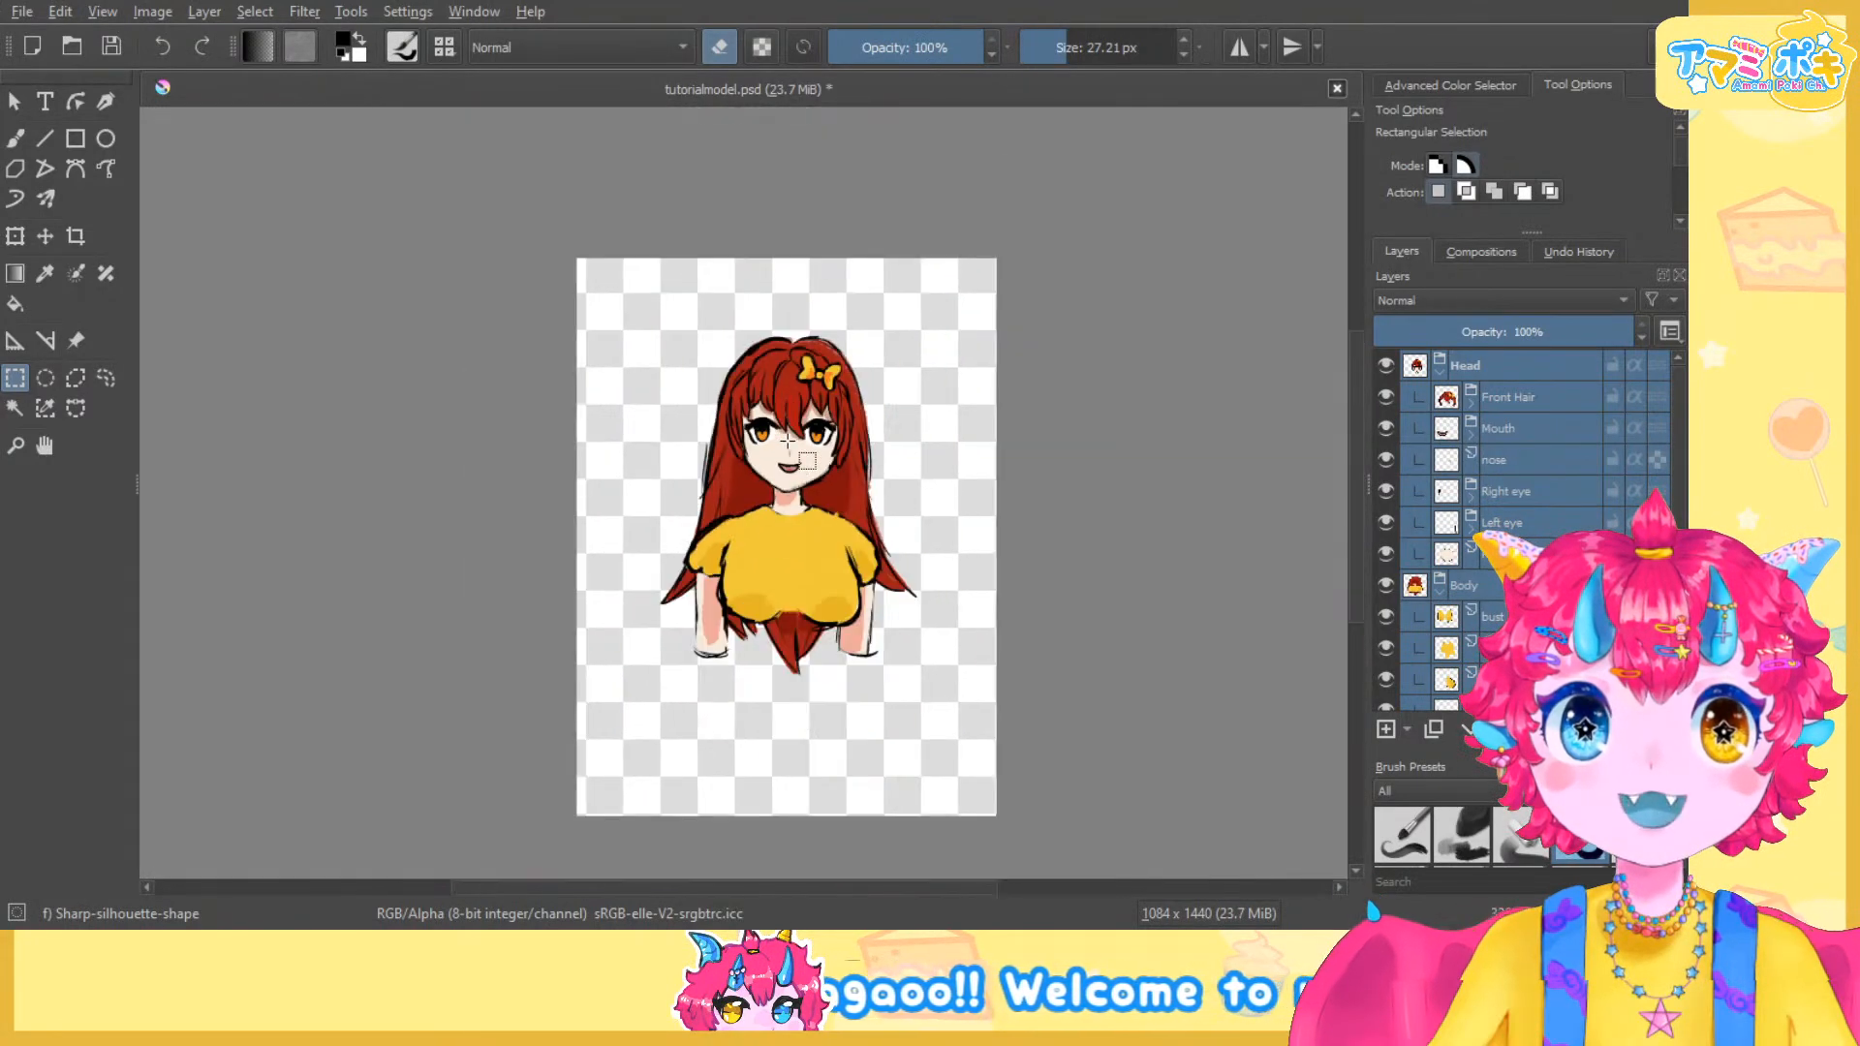
scroll(920, 412, up, 5)
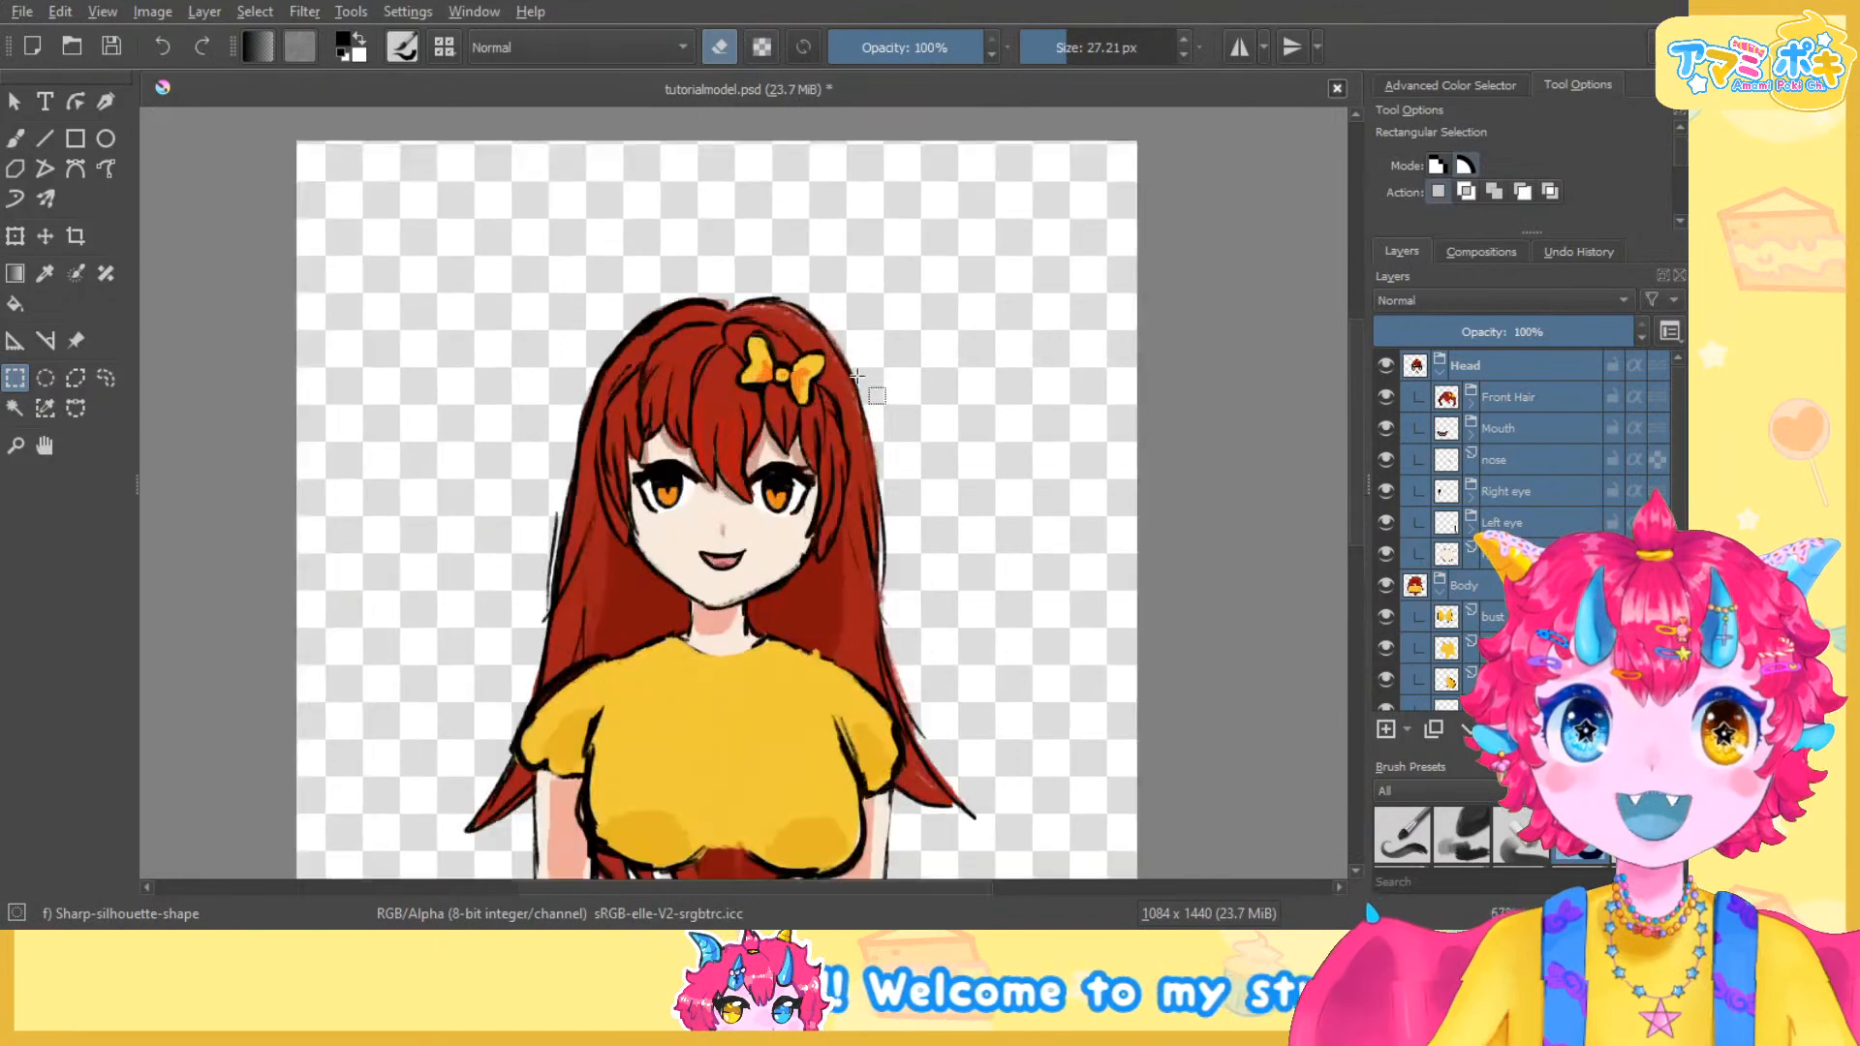
scroll(938, 279, down, 4)
scroll(936, 280, up, 4)
scroll(933, 281, down, 4)
scroll(932, 281, up, 2)
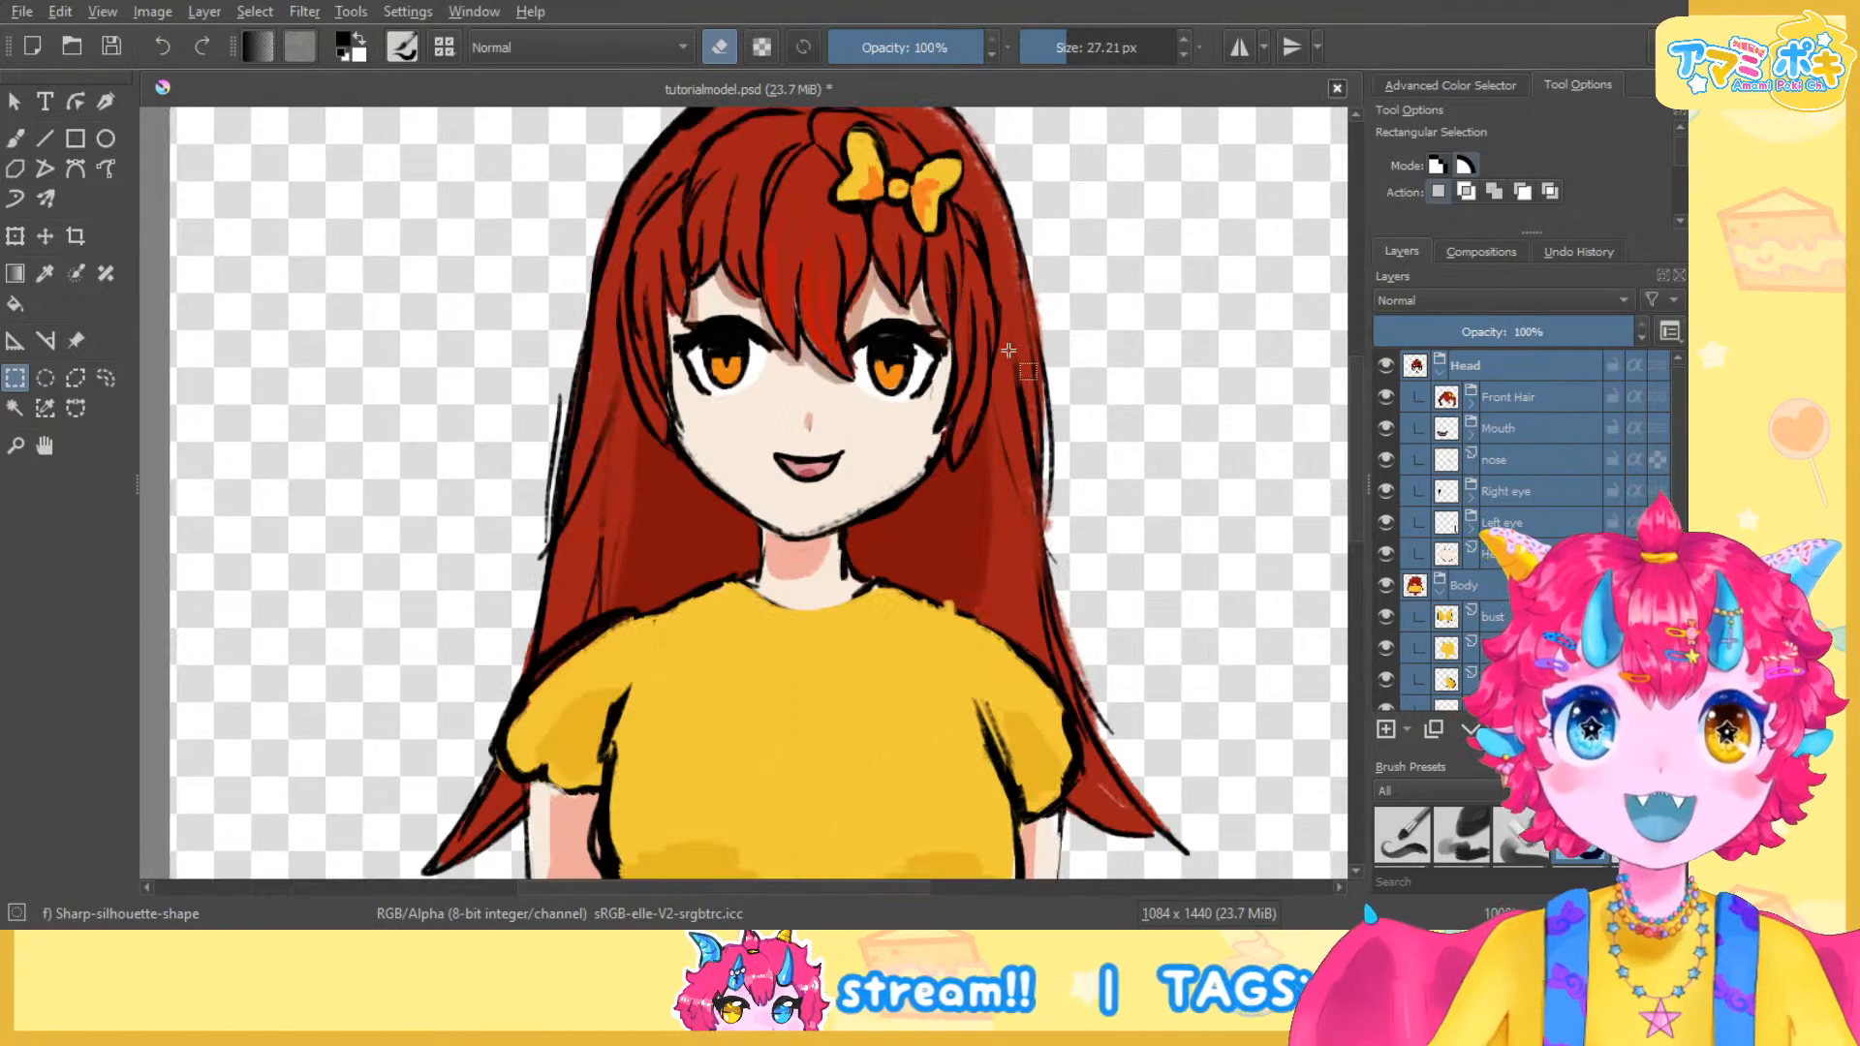
scroll(1132, 485, up, 2)
scroll(1131, 484, down, 4)
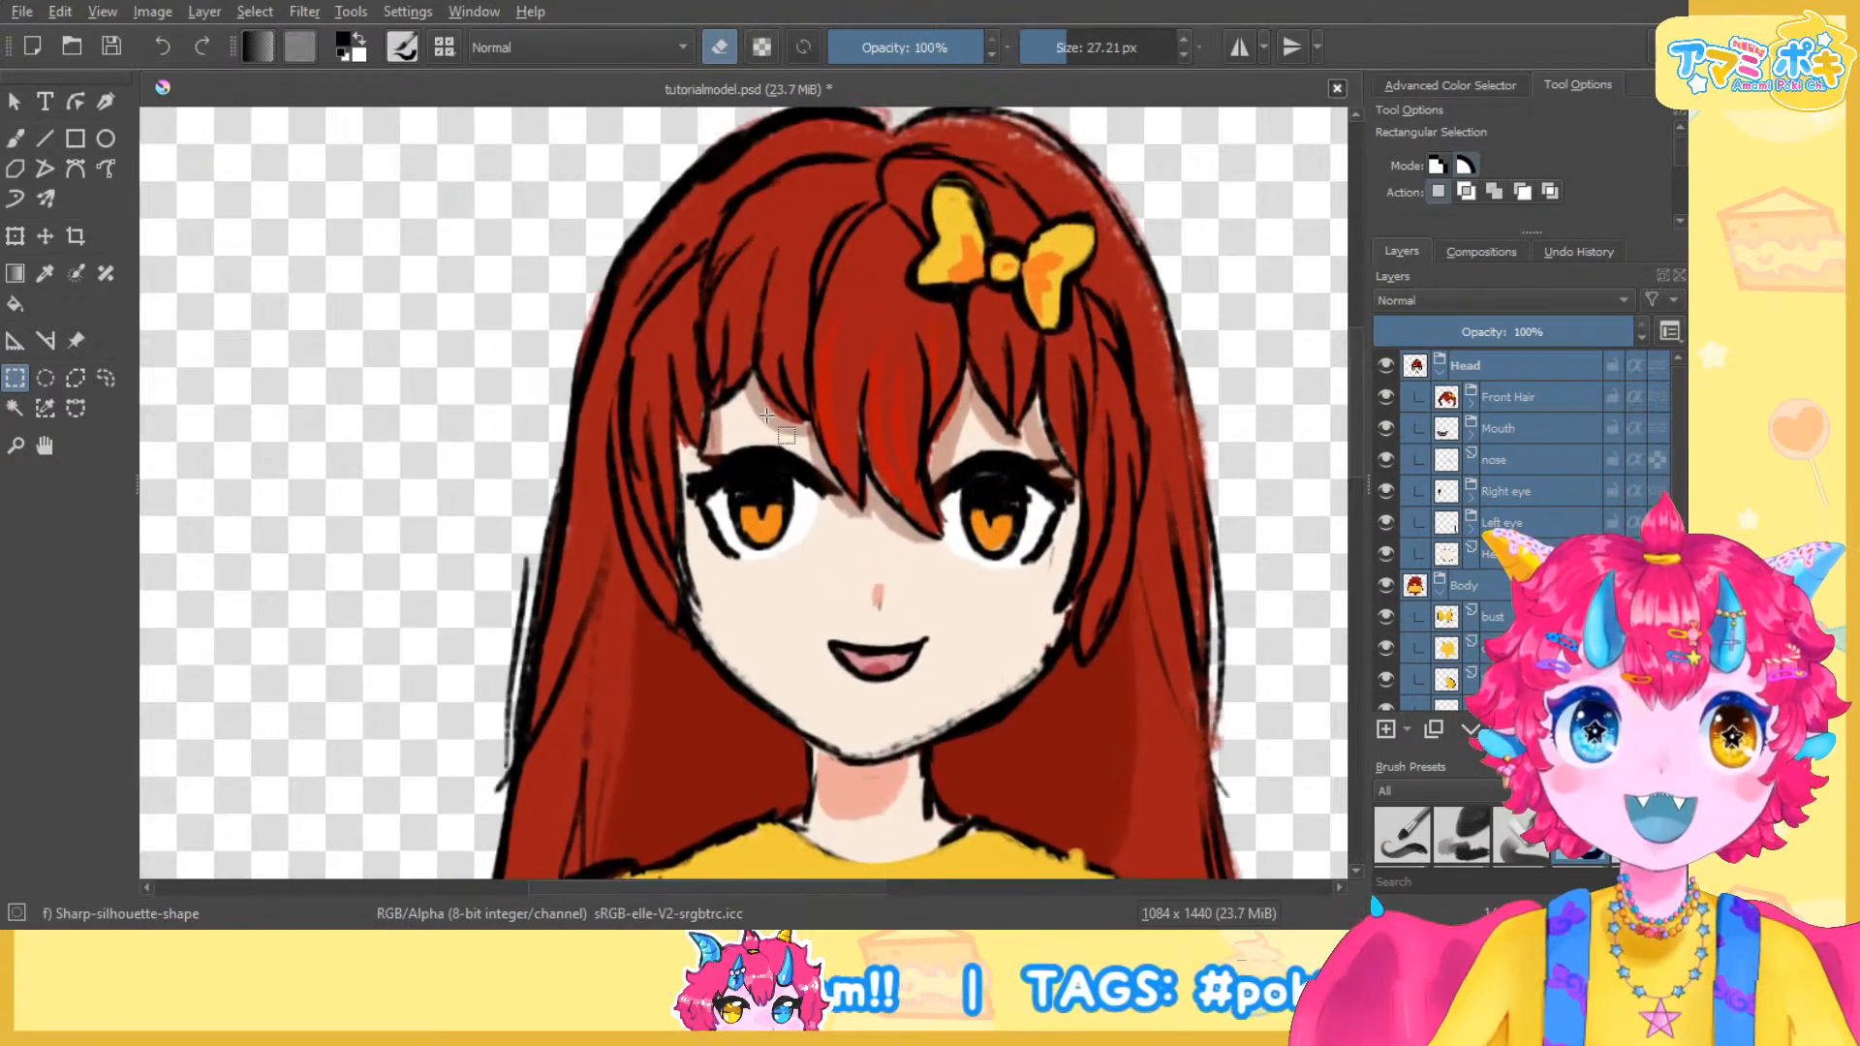
drag(1131, 486, 1017, 433)
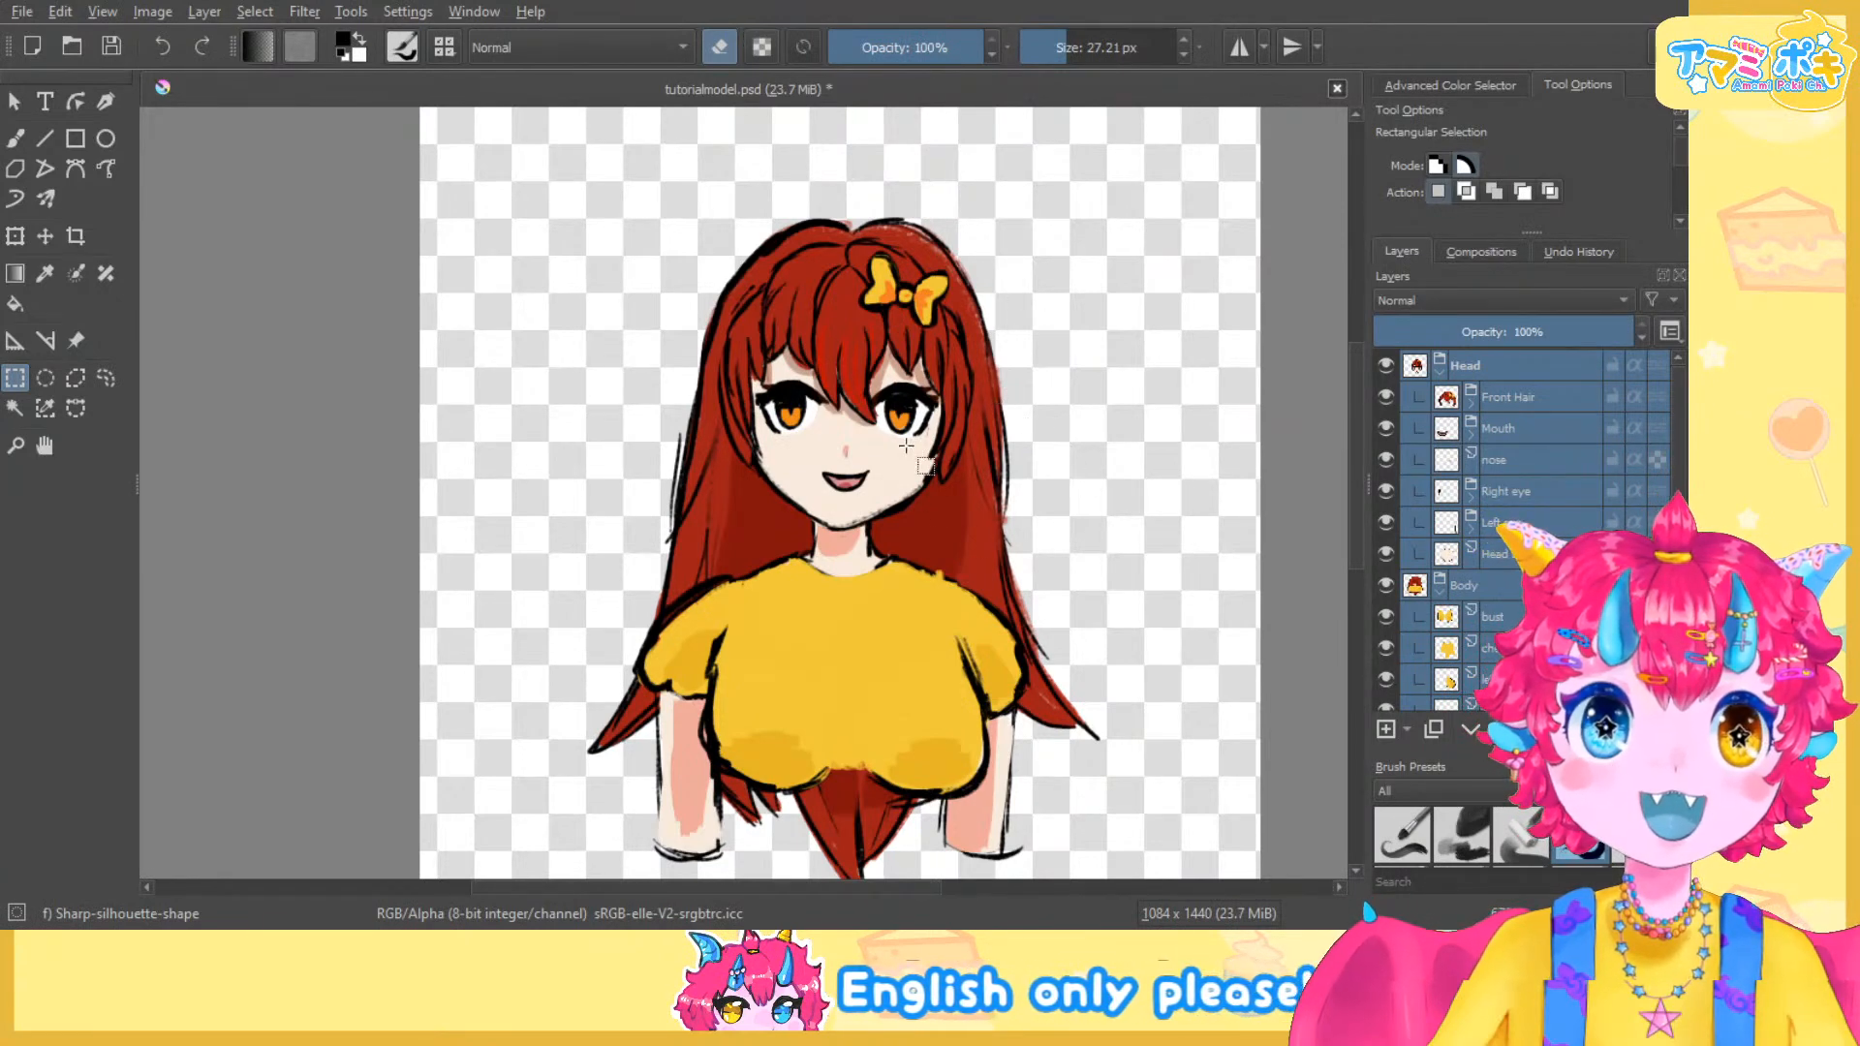
scroll(910, 443, up, 1)
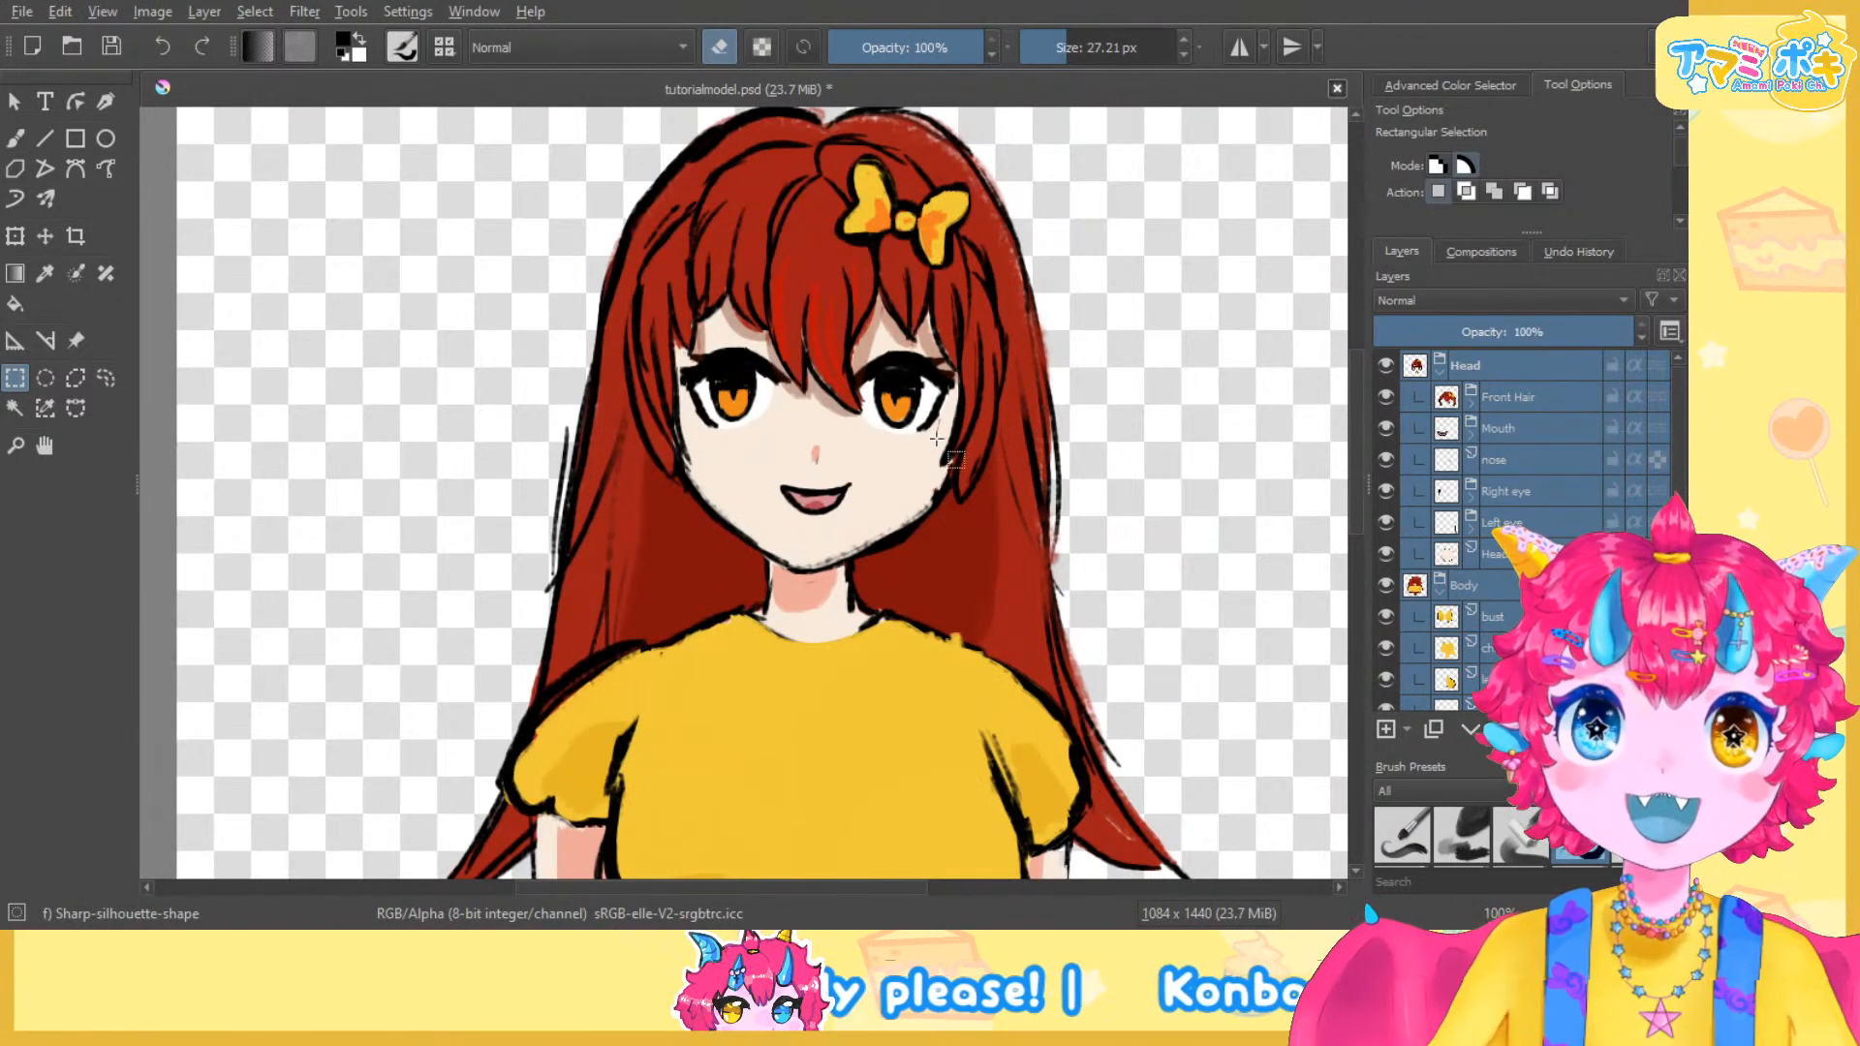
scroll(1519, 574, down, 3)
scroll(1519, 574, up, 3)
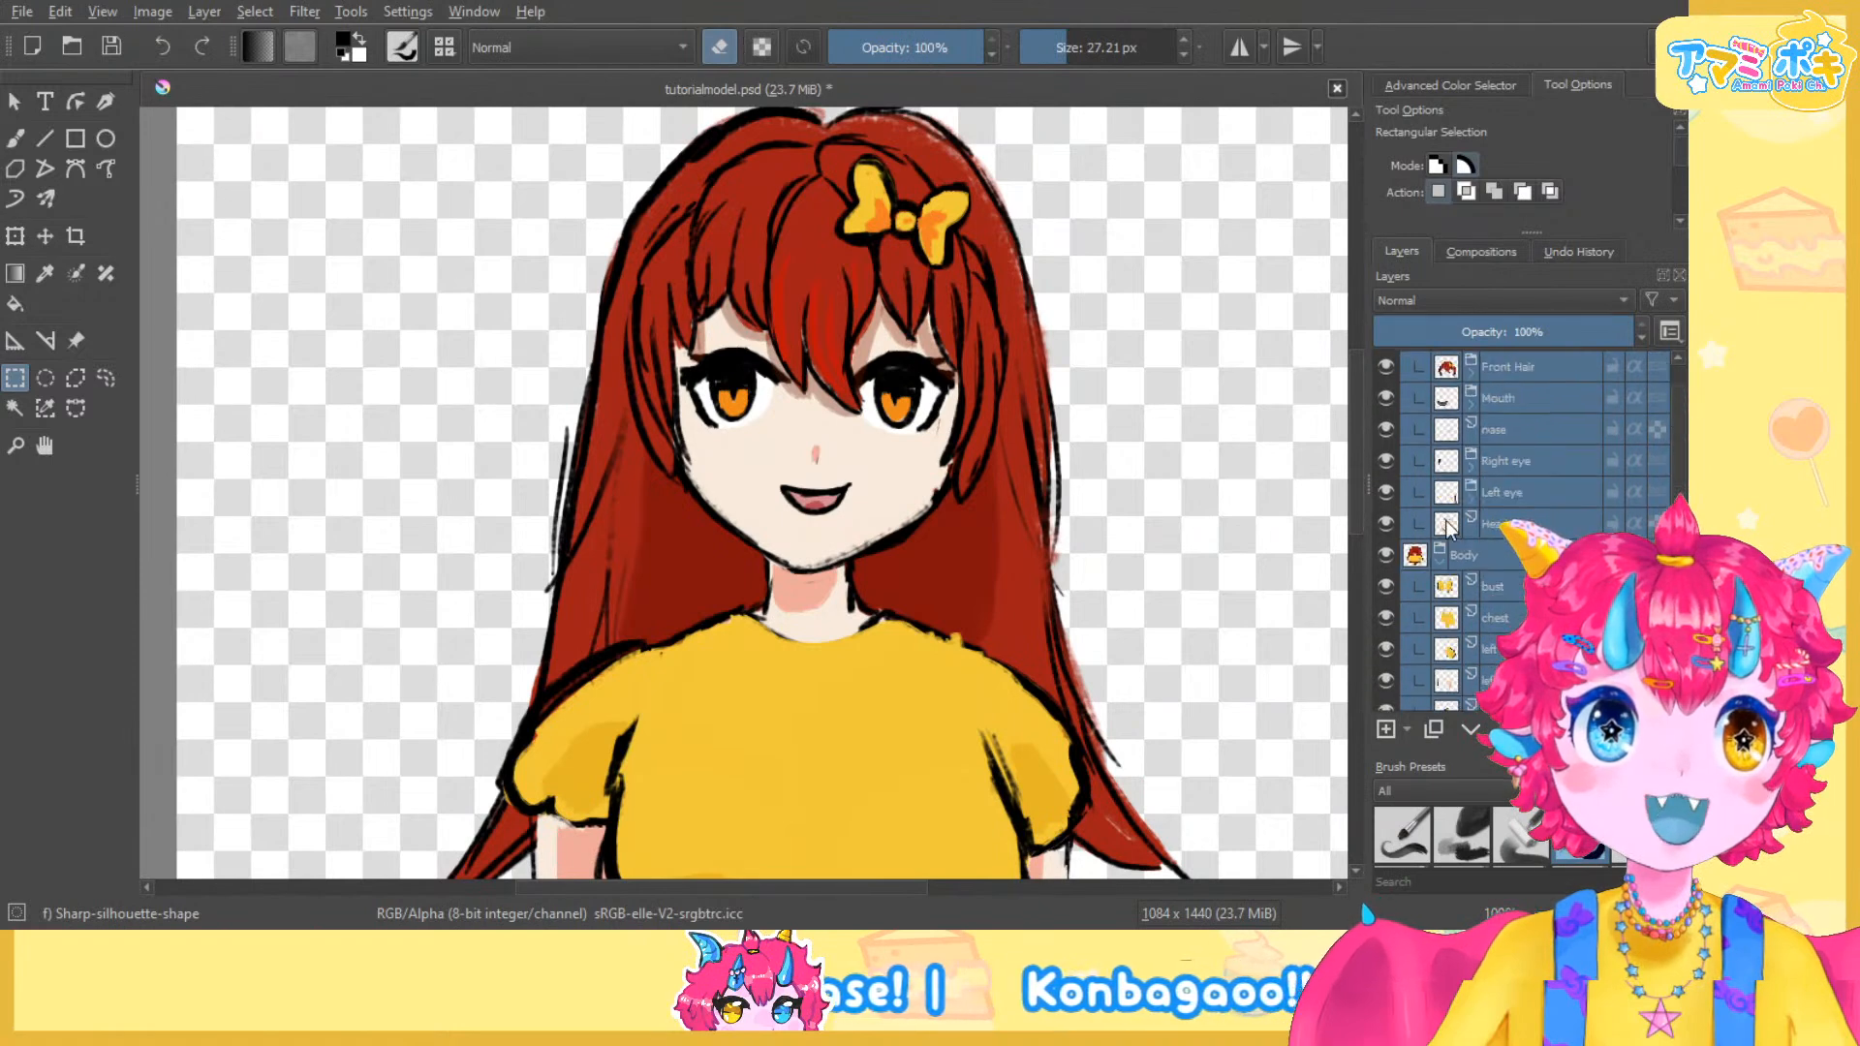
Select only the neck layer in the Body group
scroll(1527, 434, down, 3)
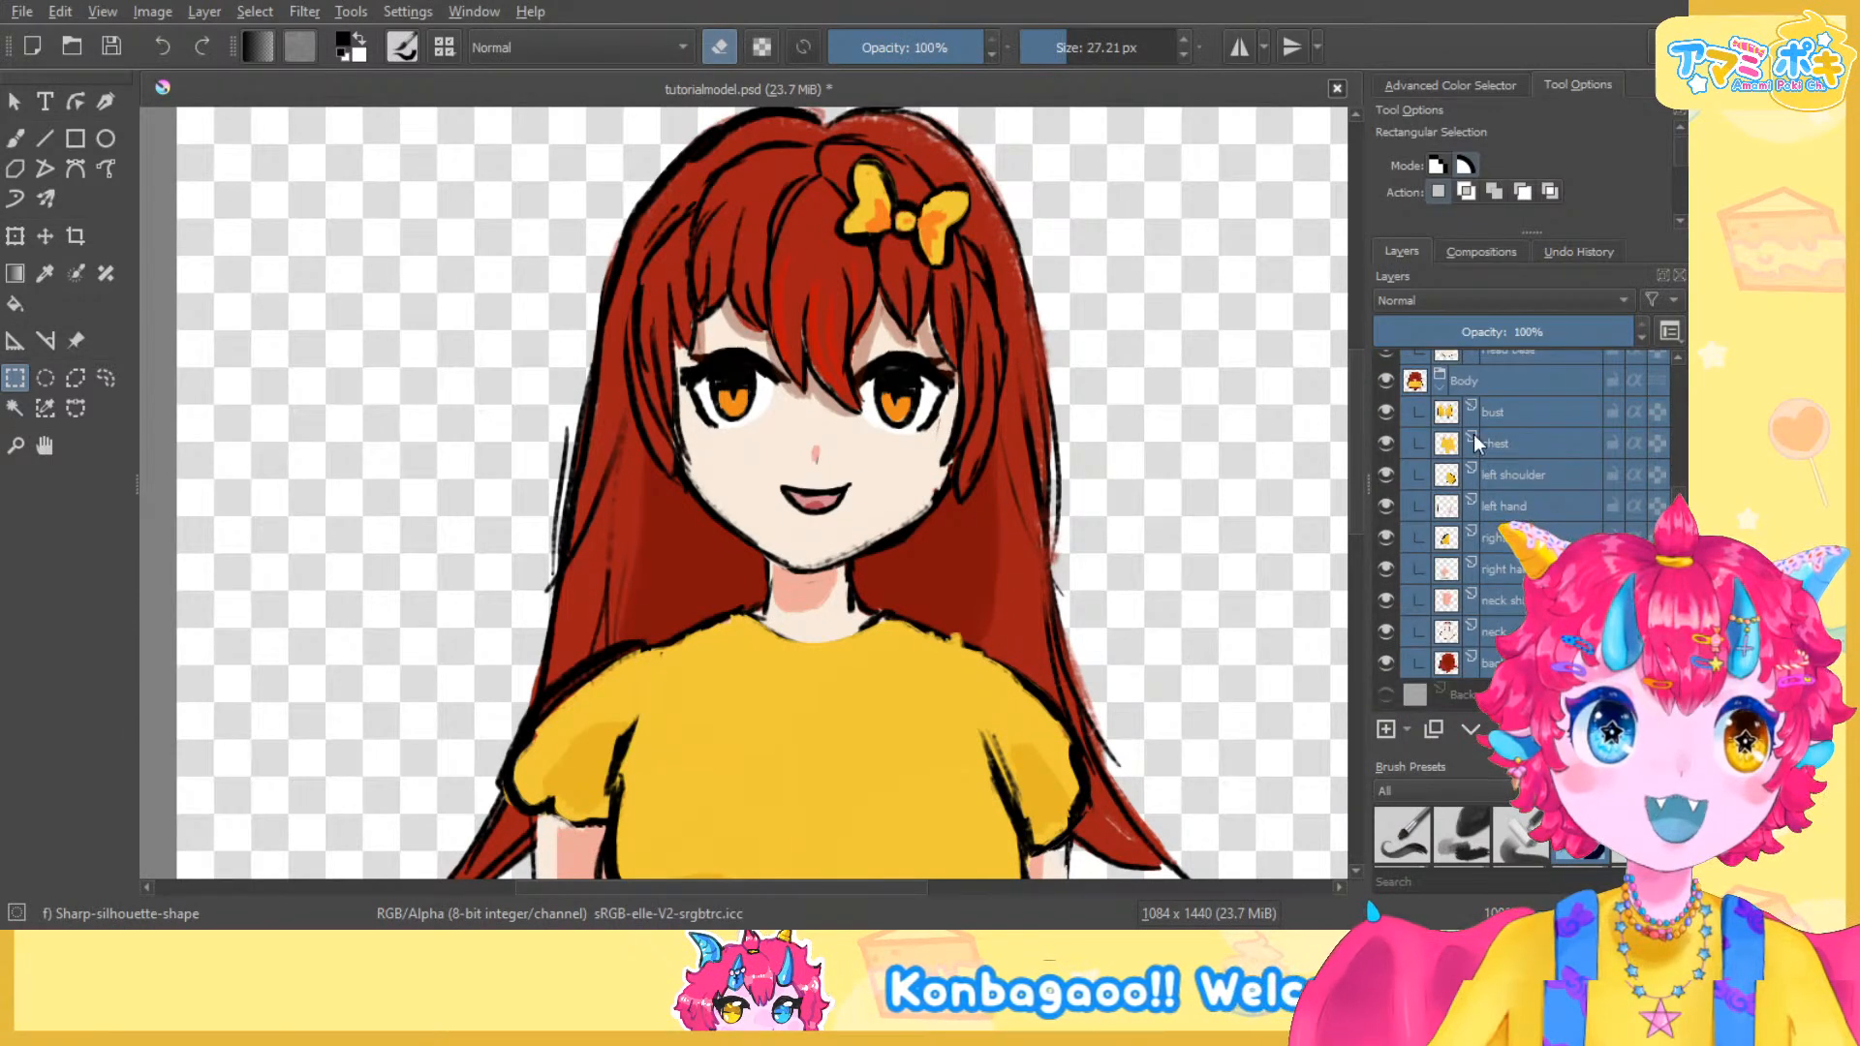
click(1472, 635)
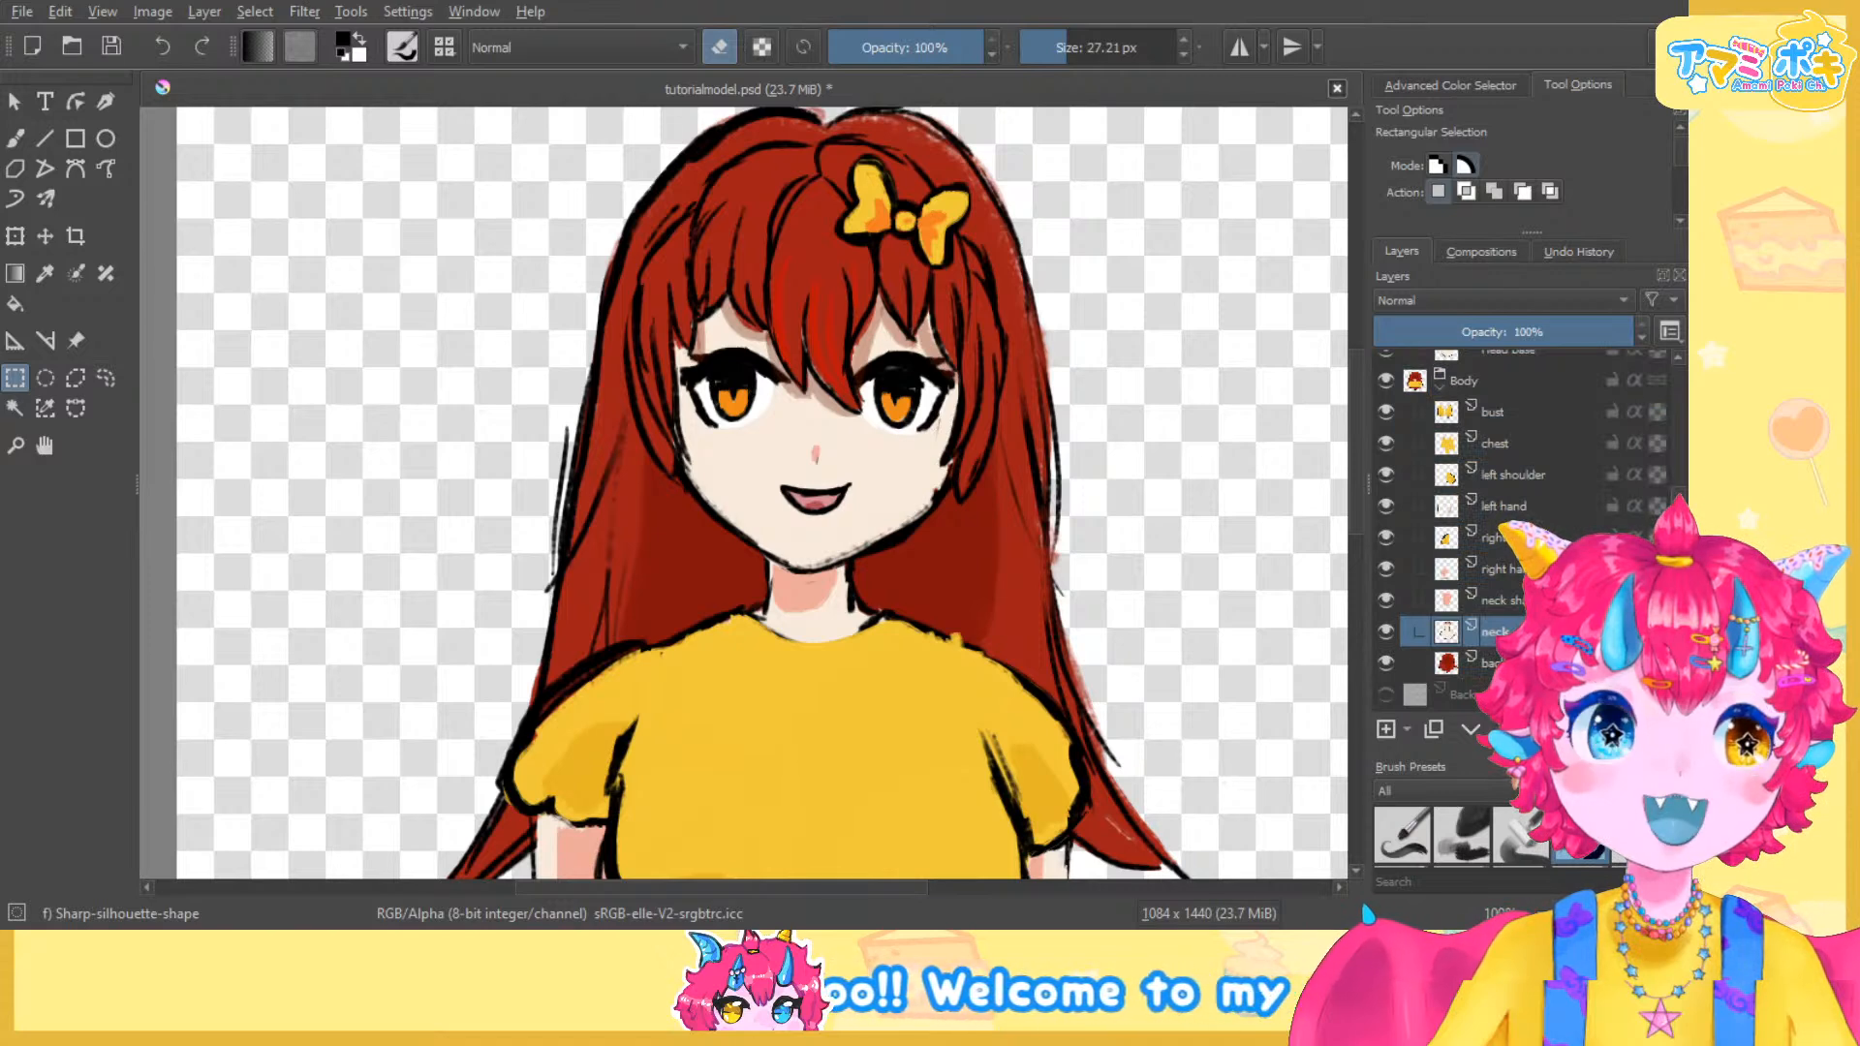
scroll(1446, 470, up, 3)
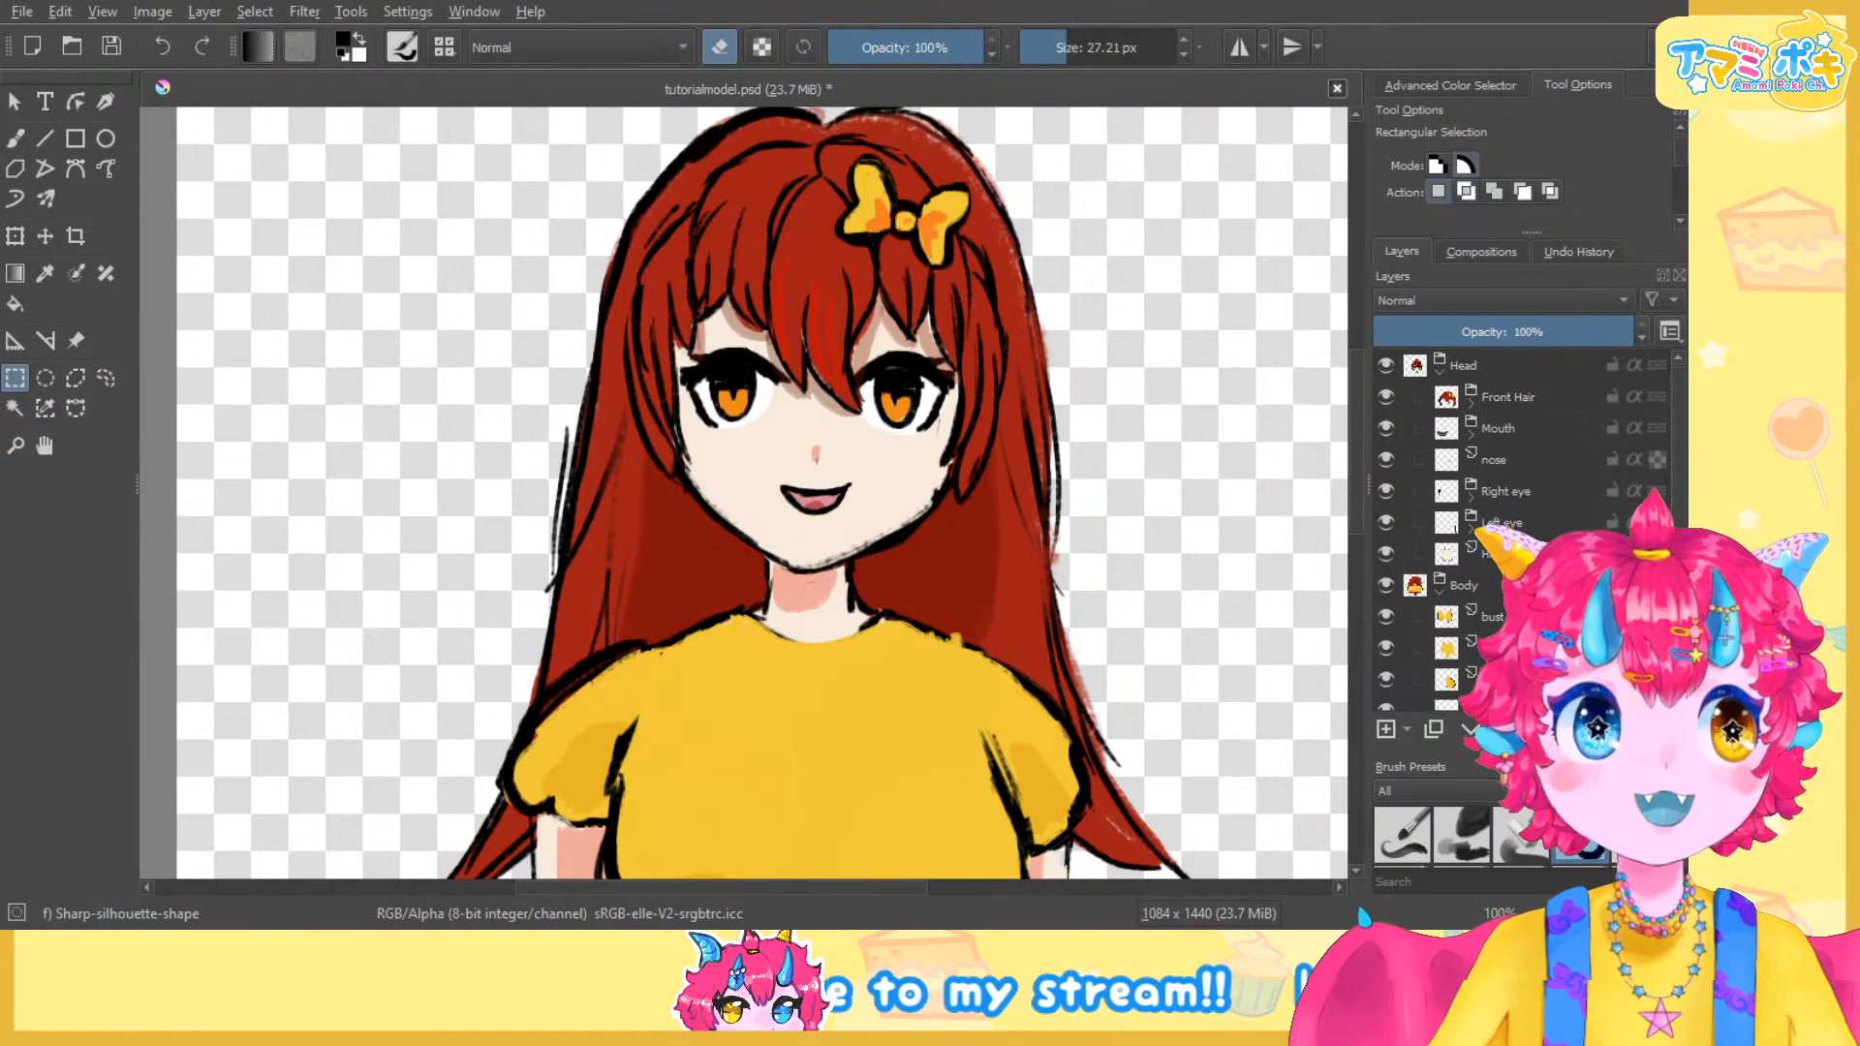
Hide the Head group temporarily to inspect the neck and back hair drawn beneath it, and show it again
click(1385, 366)
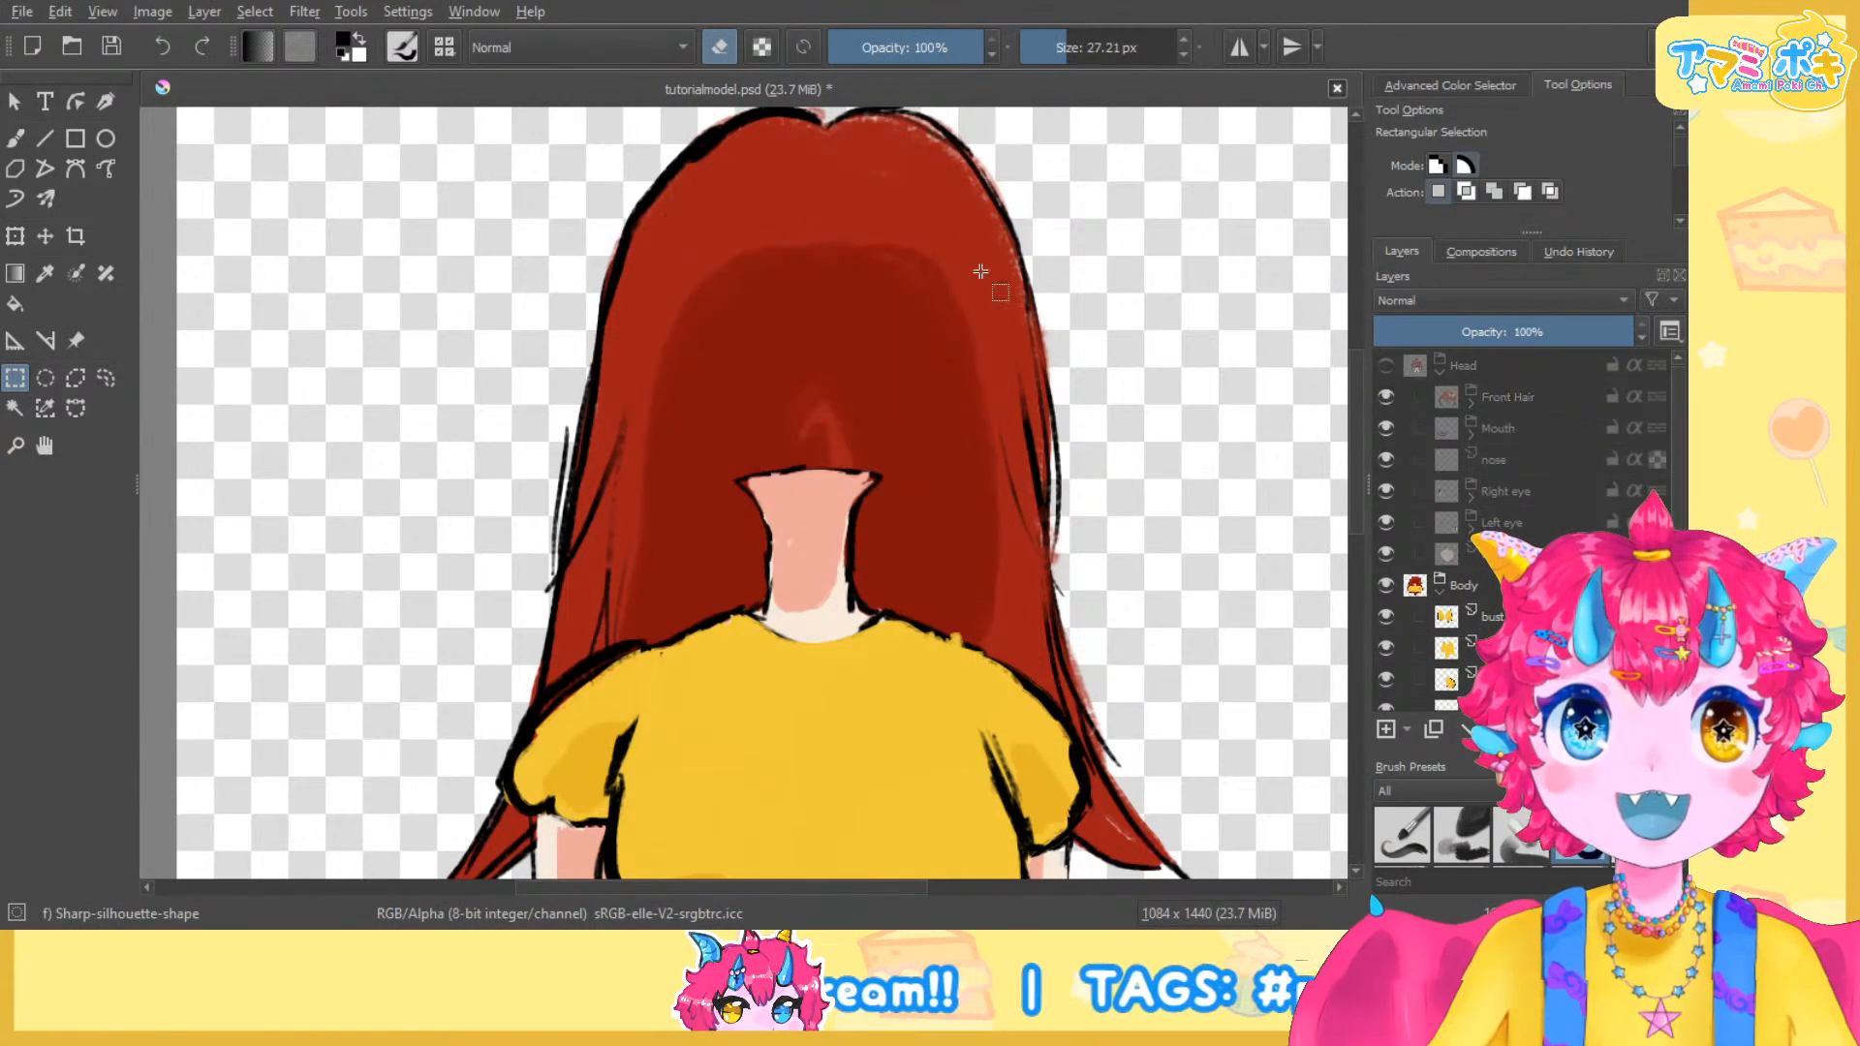
scroll(950, 311, down, 2)
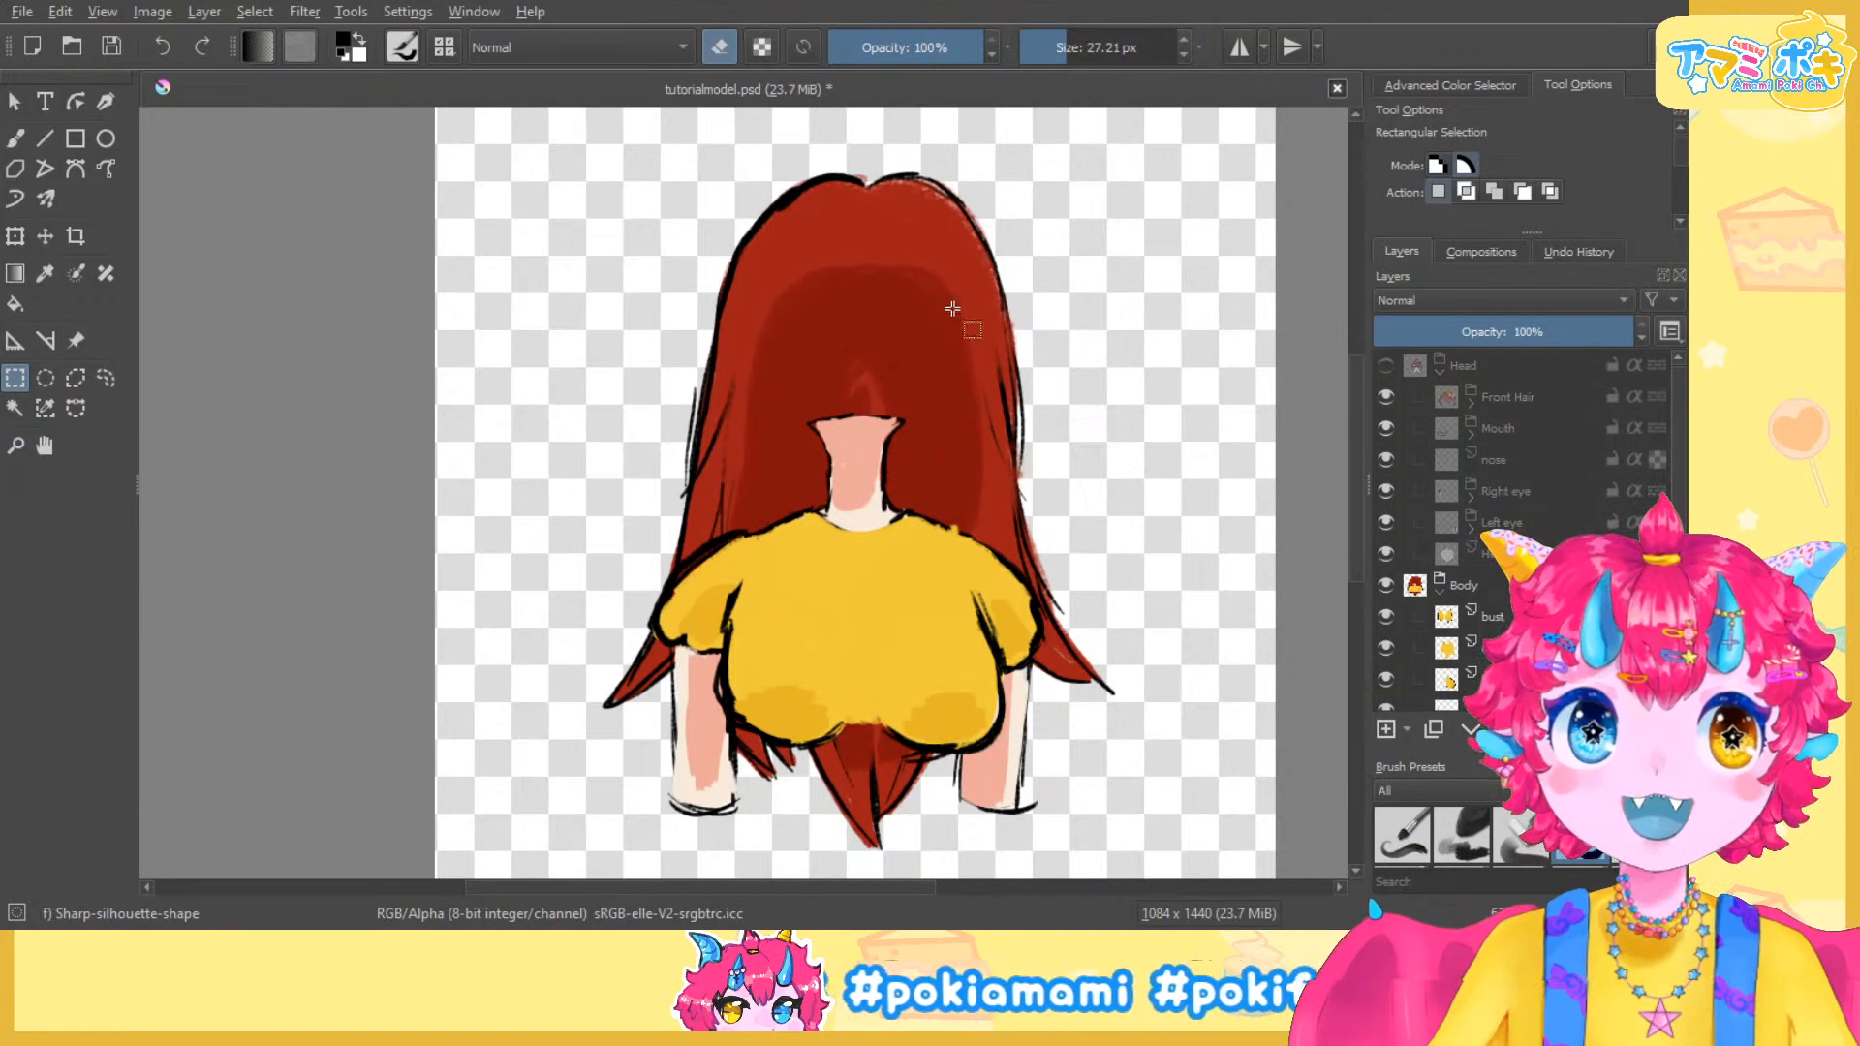
scroll(885, 387, up, 2)
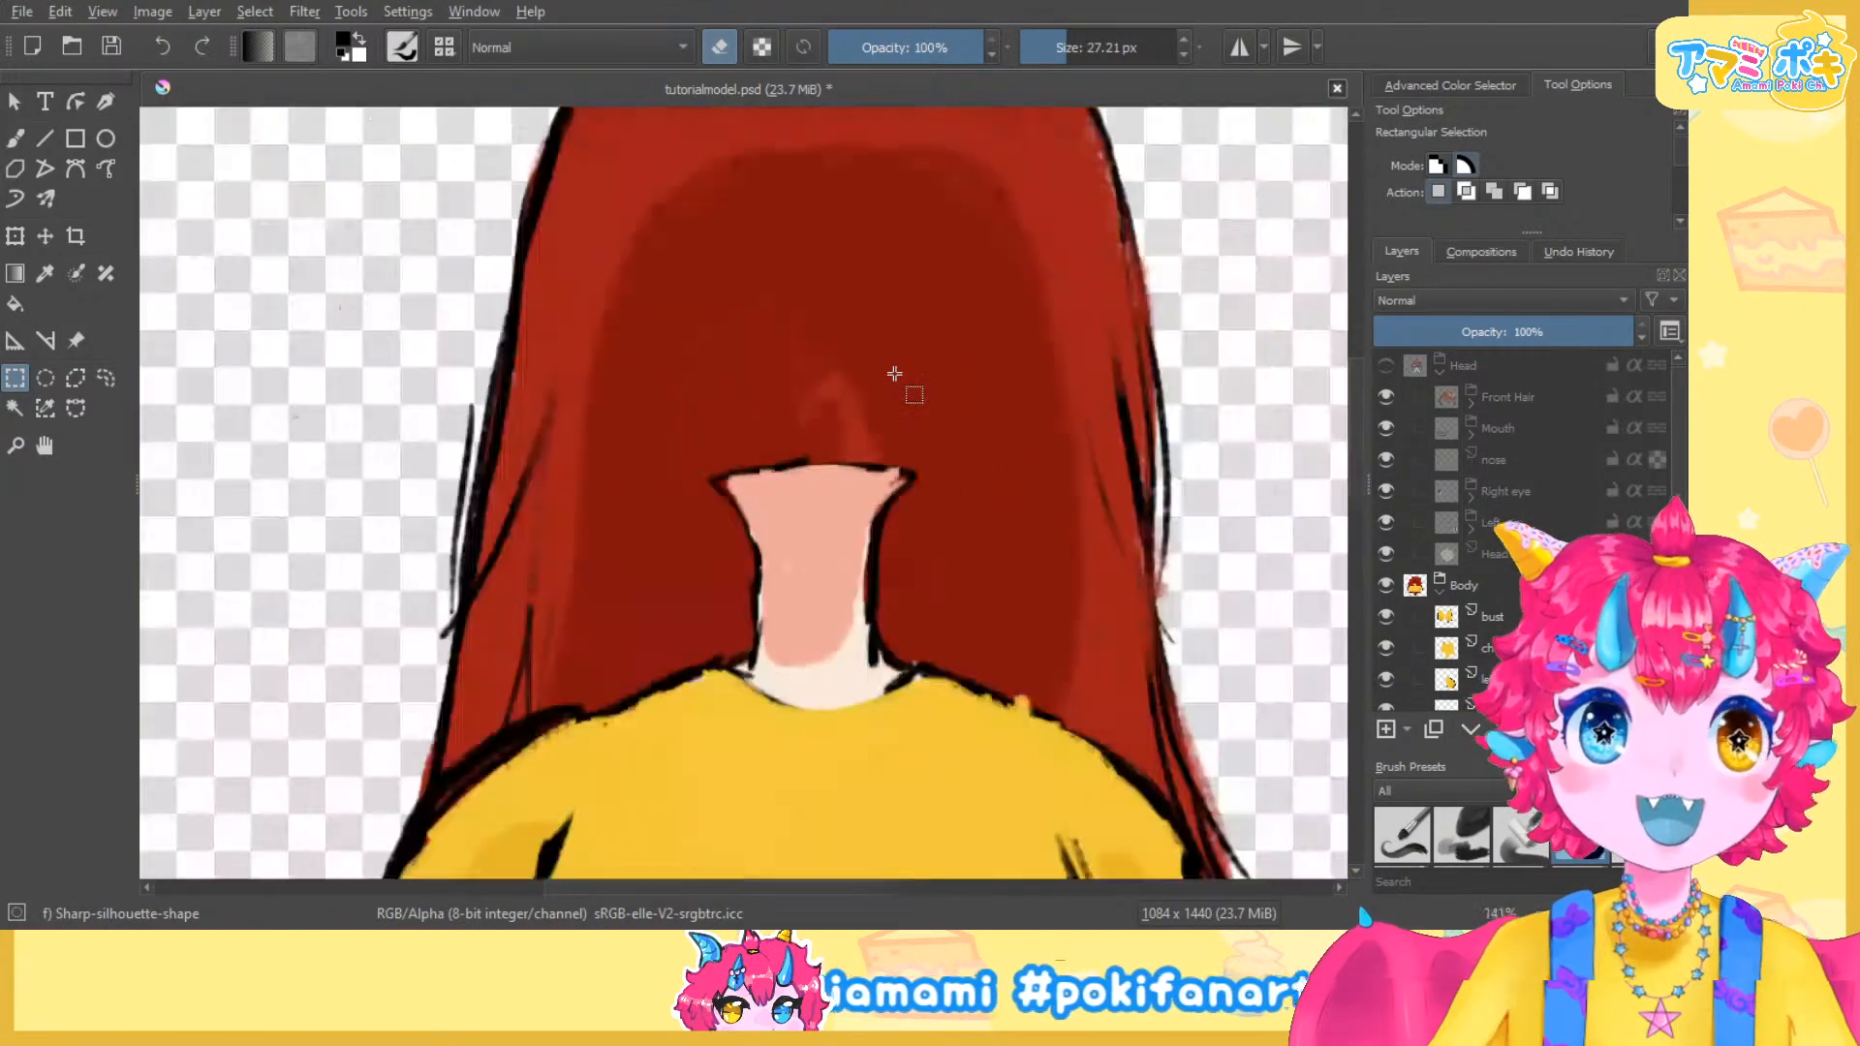
scroll(892, 374, down, 3)
scroll(891, 371, up, 1)
scroll(892, 372, up, 2)
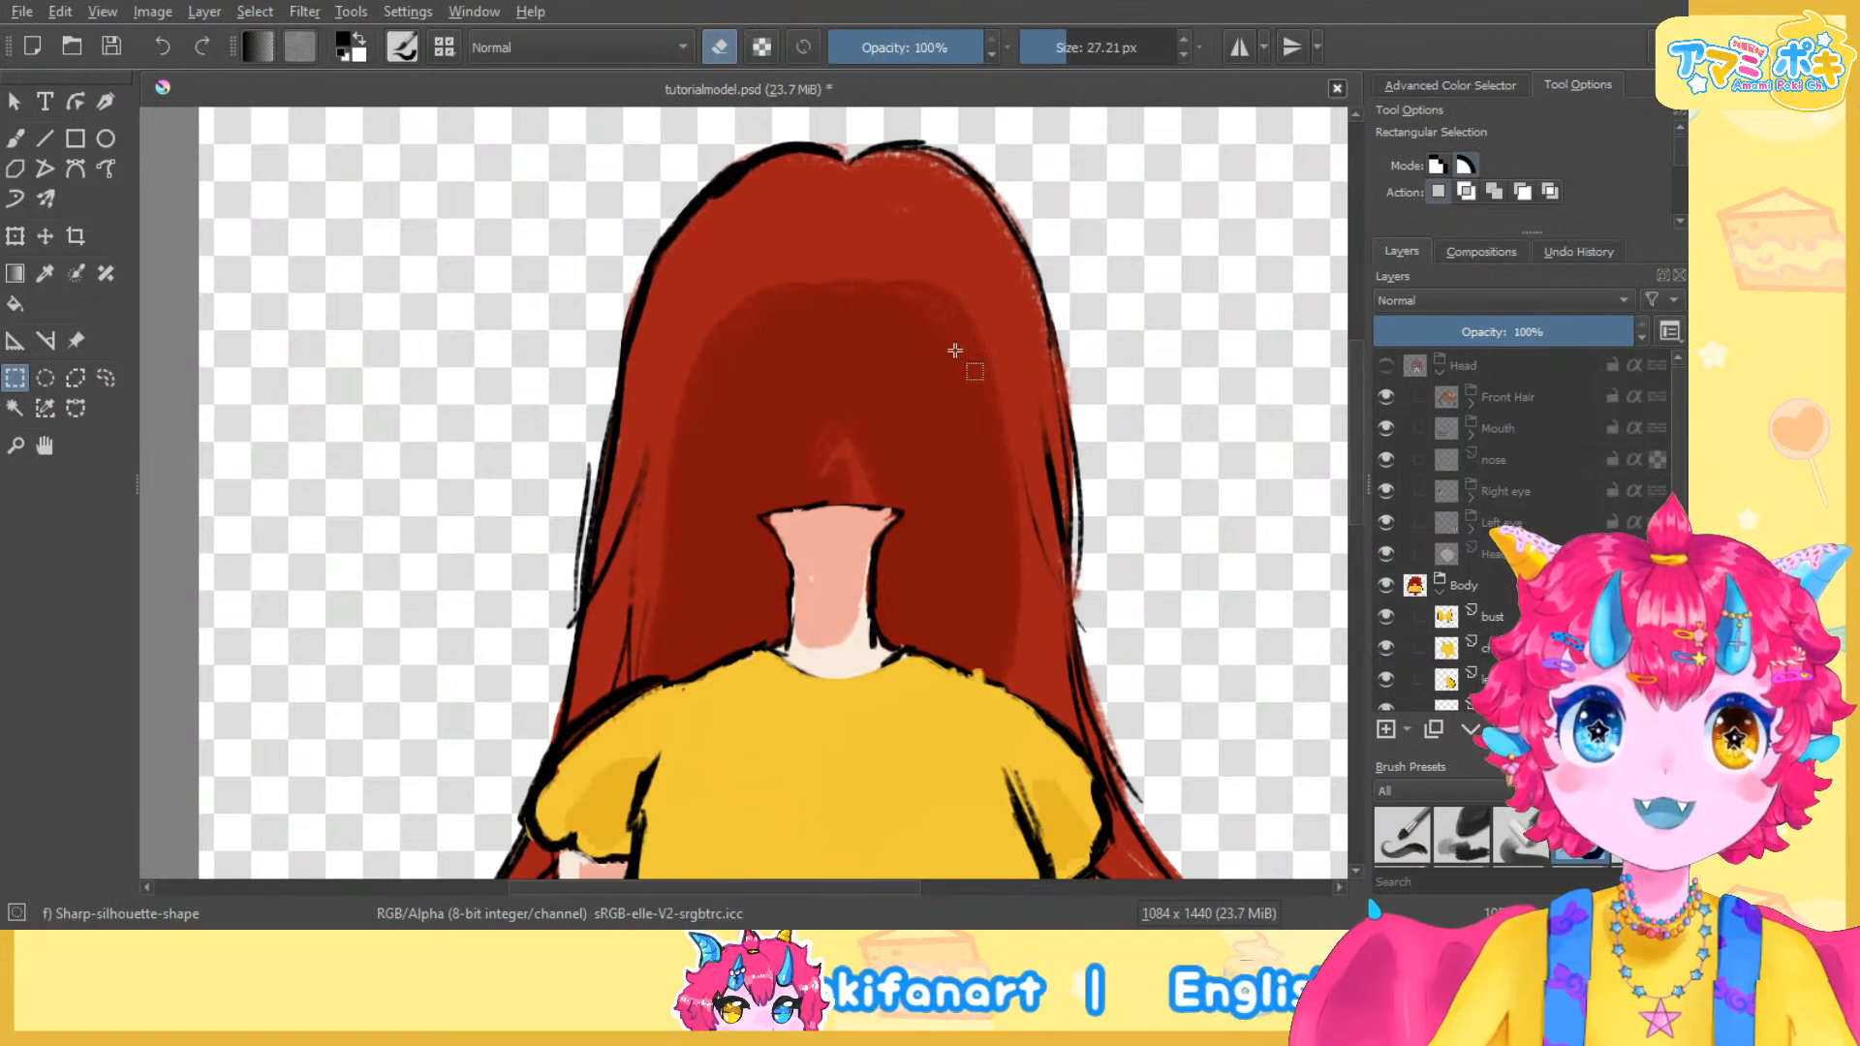
click(1385, 366)
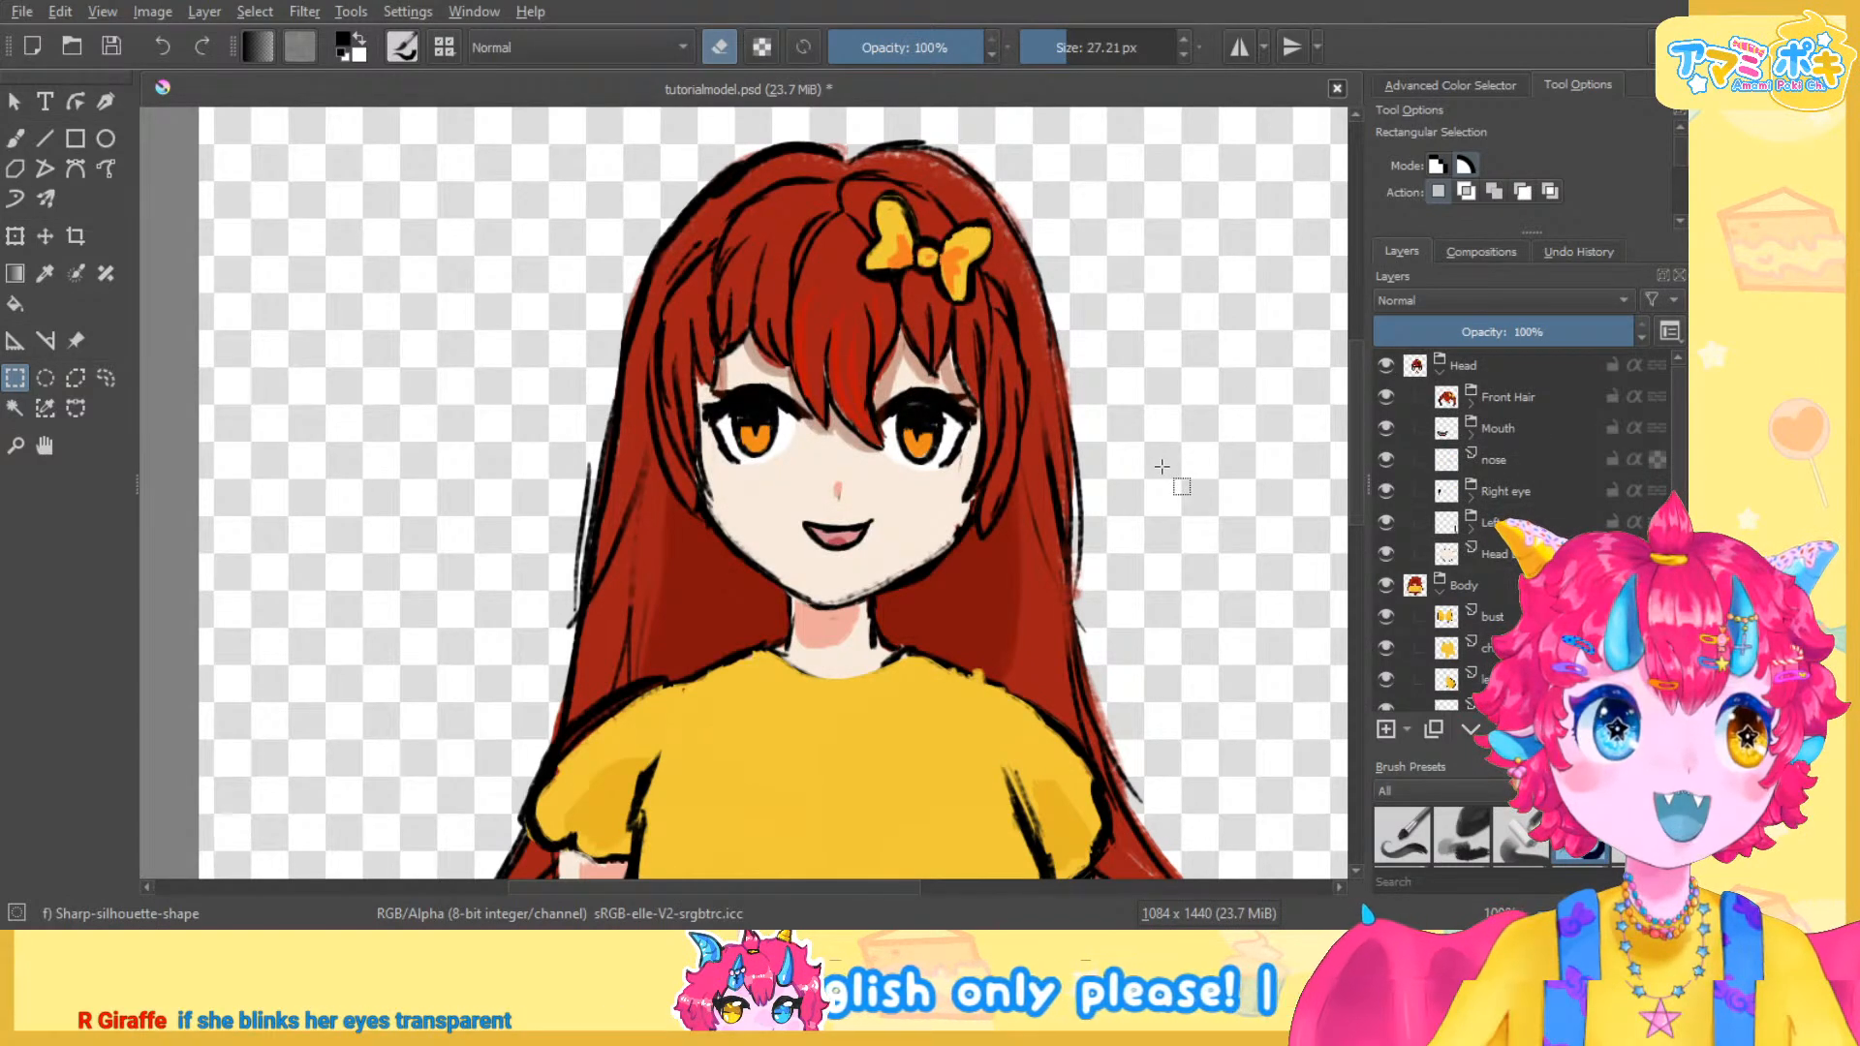
Examine the character's eyes and mouth up close
scroll(855, 433, up, 2)
scroll(856, 435, down, 2)
scroll(856, 433, down, 2)
scroll(857, 435, up, 3)
scroll(936, 479, up, 2)
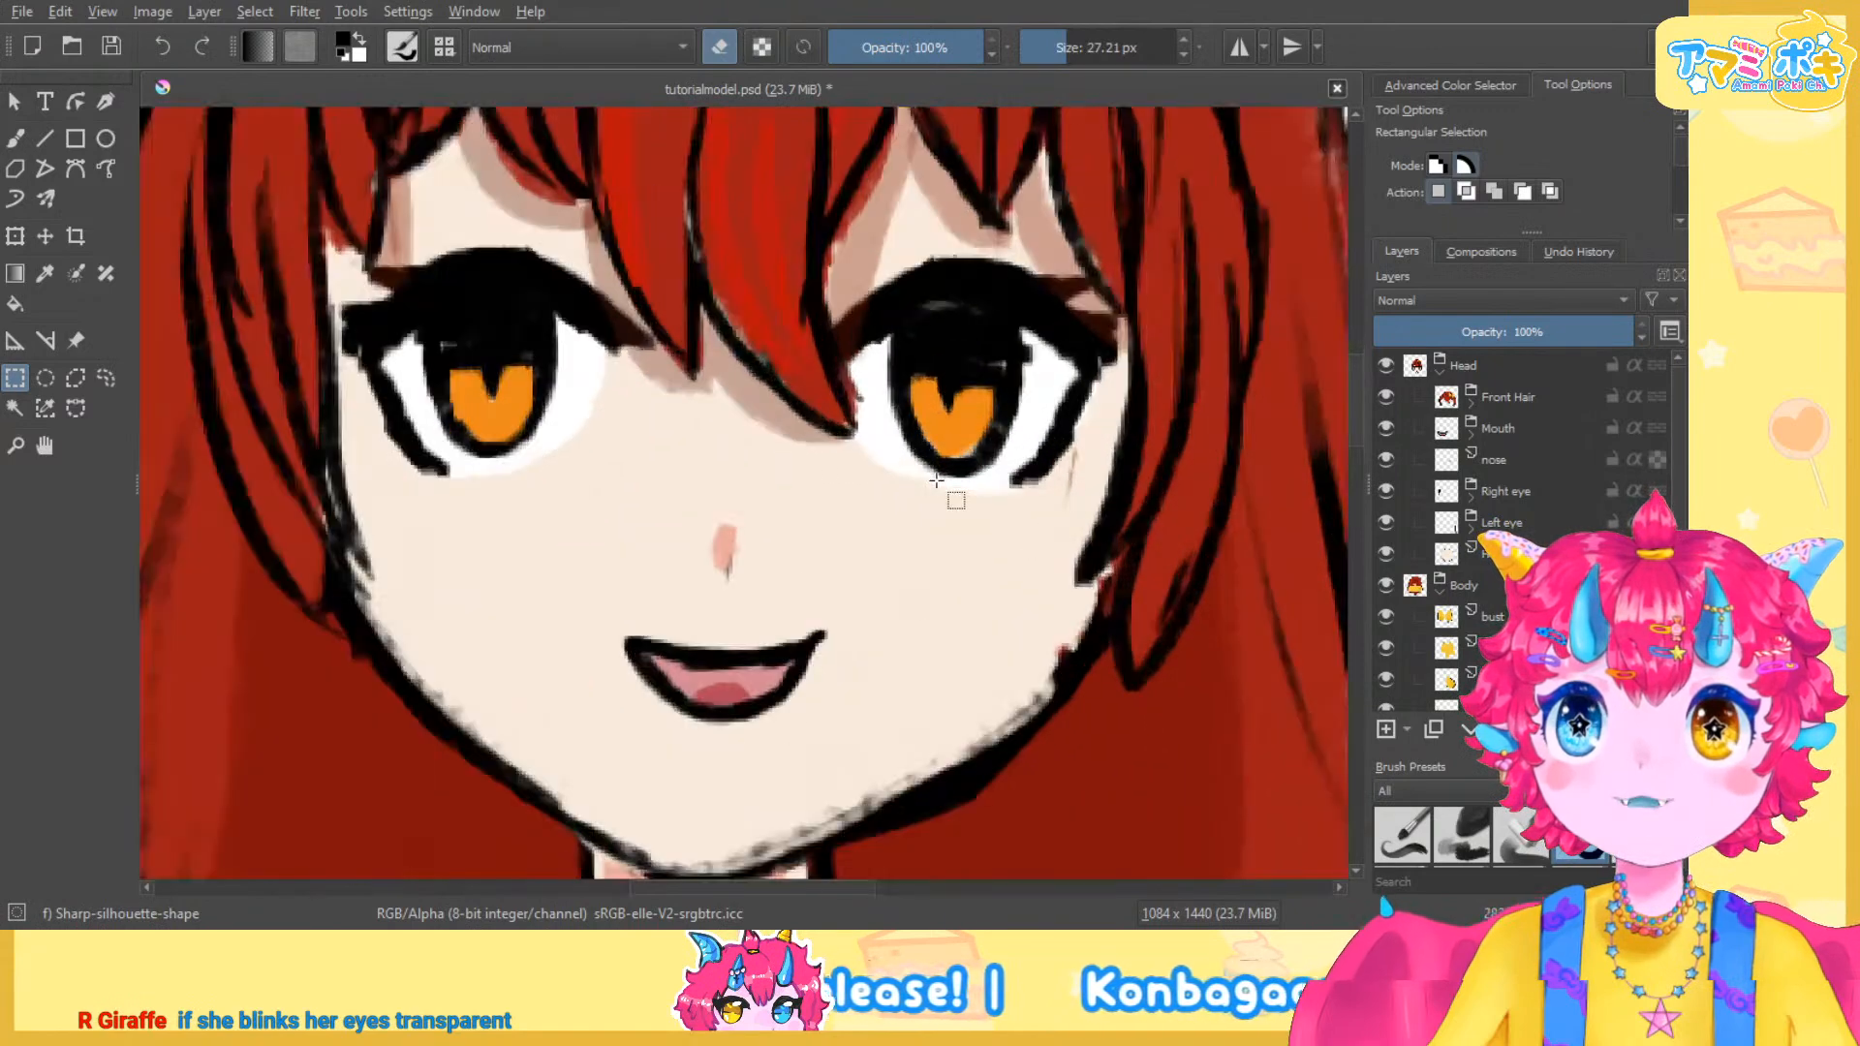
scroll(975, 383, down, 3)
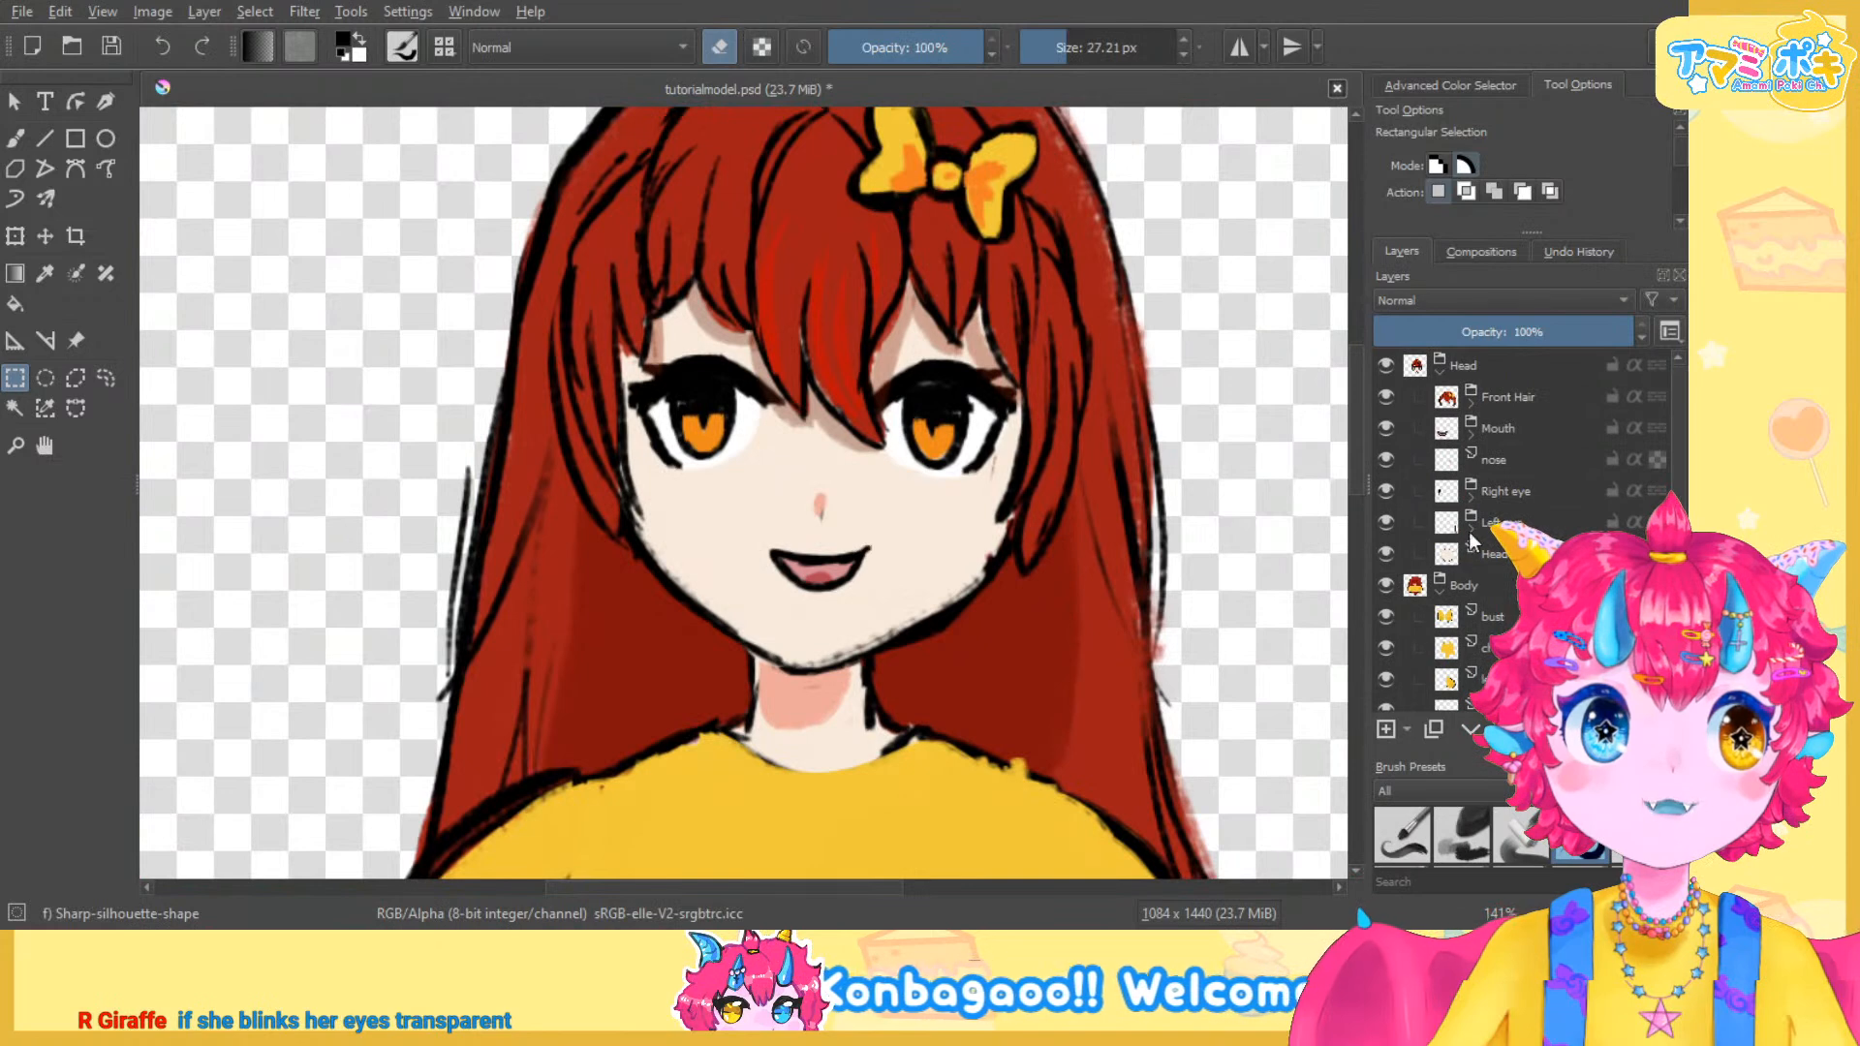
Collapse the Head and Body groups and delete the hidden Background layer
click(1442, 376)
click(1441, 397)
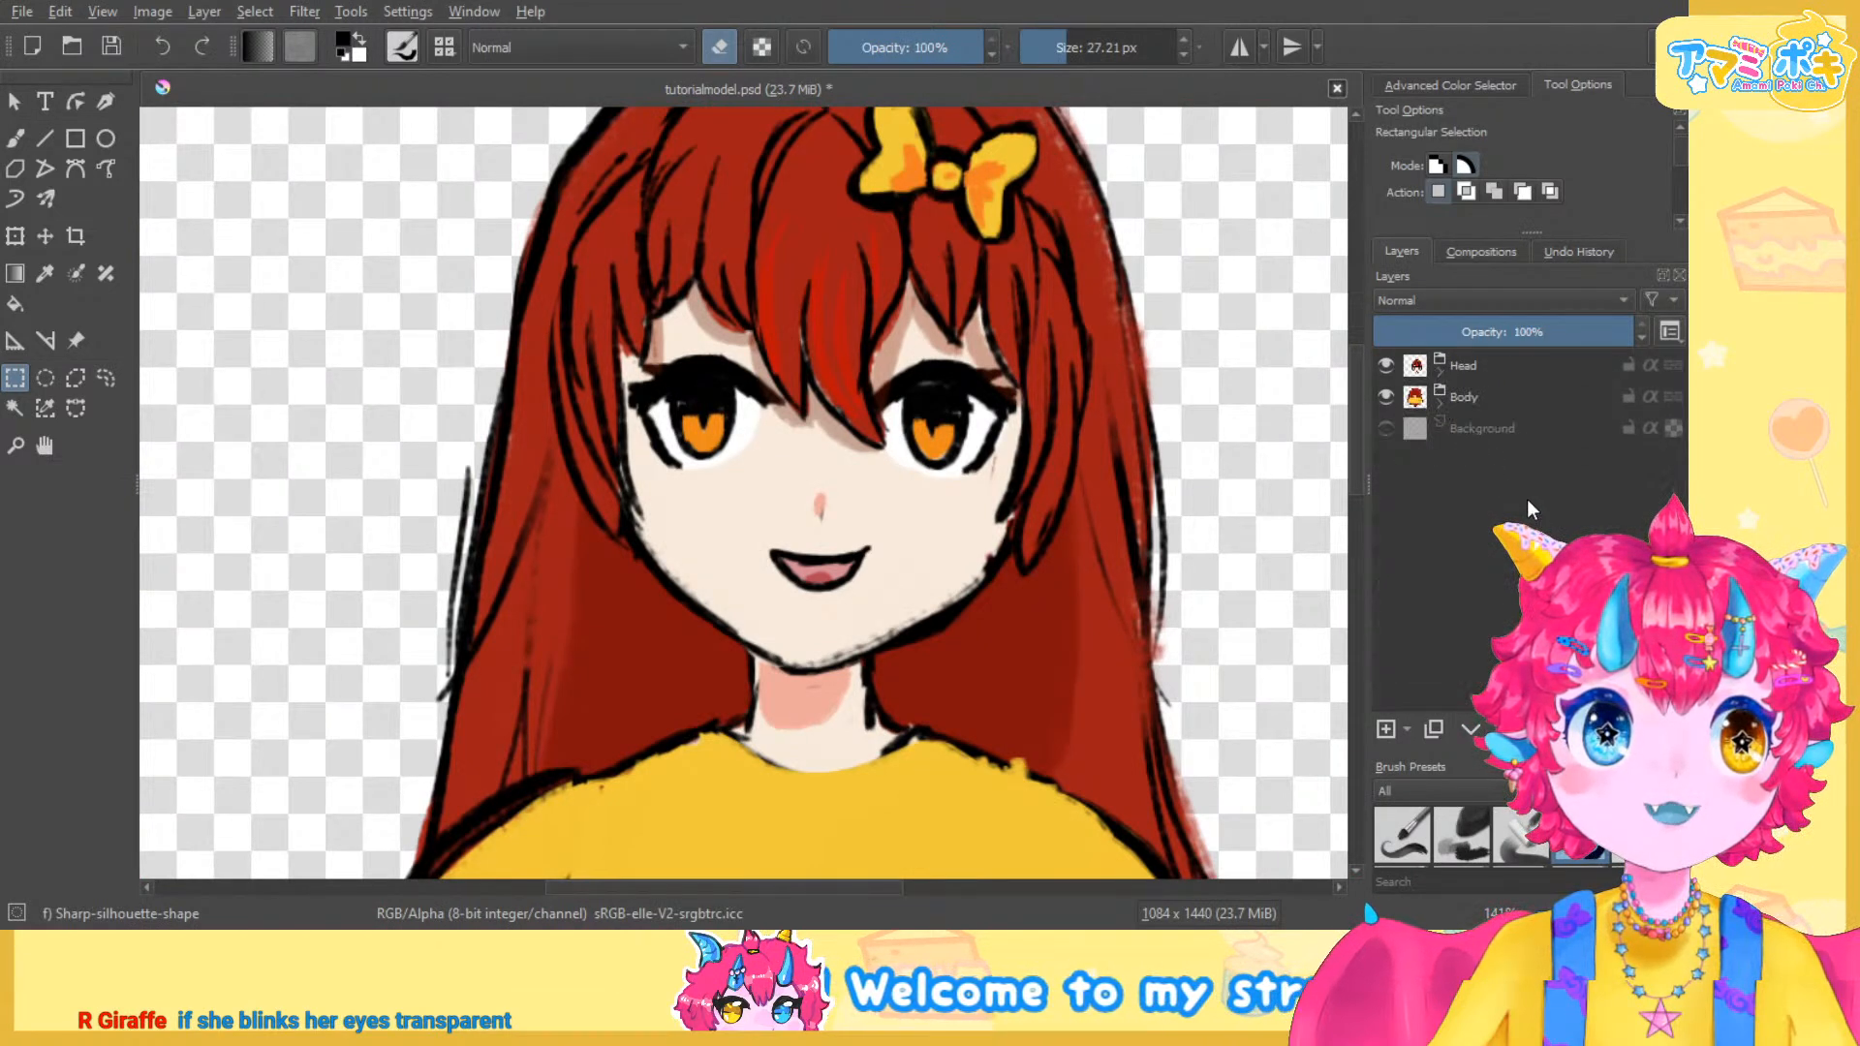
click(1497, 438)
key(shift+Delete)
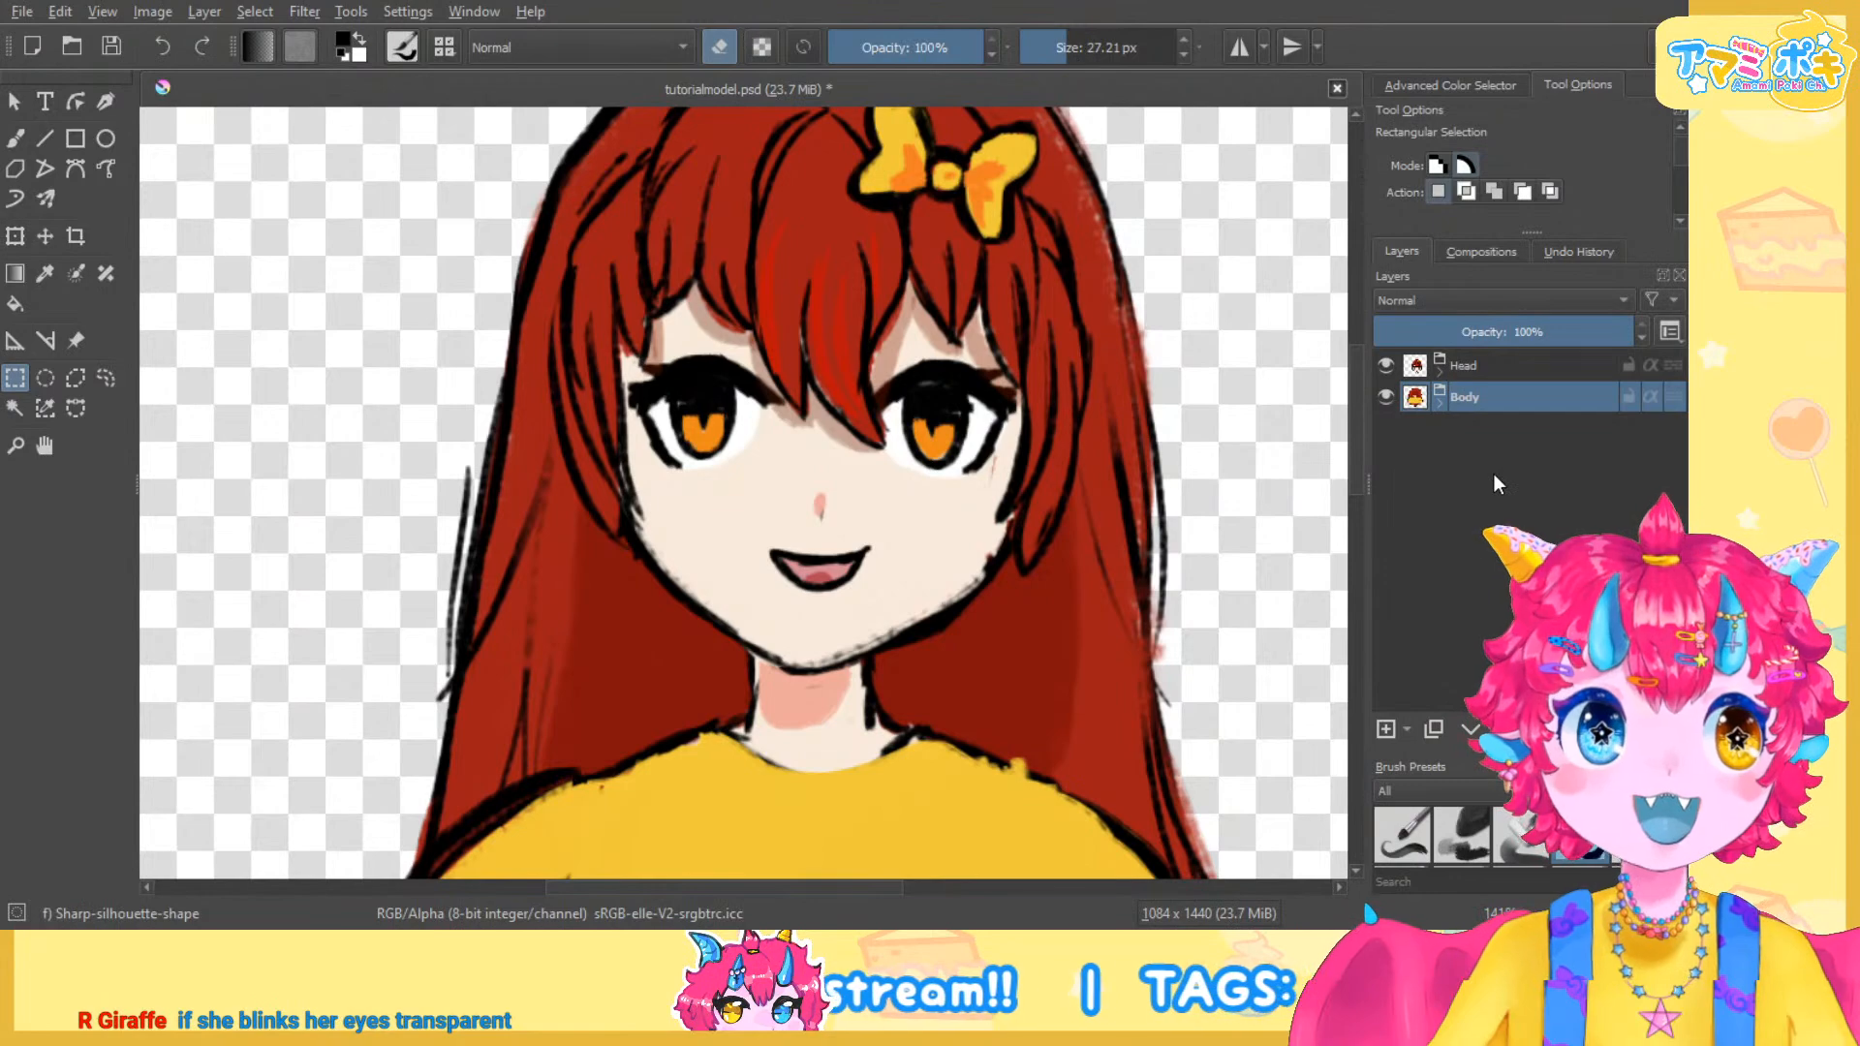
Expand the Head group and its Front Hair subgroup to inspect how the hair layers are separated
scroll(940, 417, down, 2)
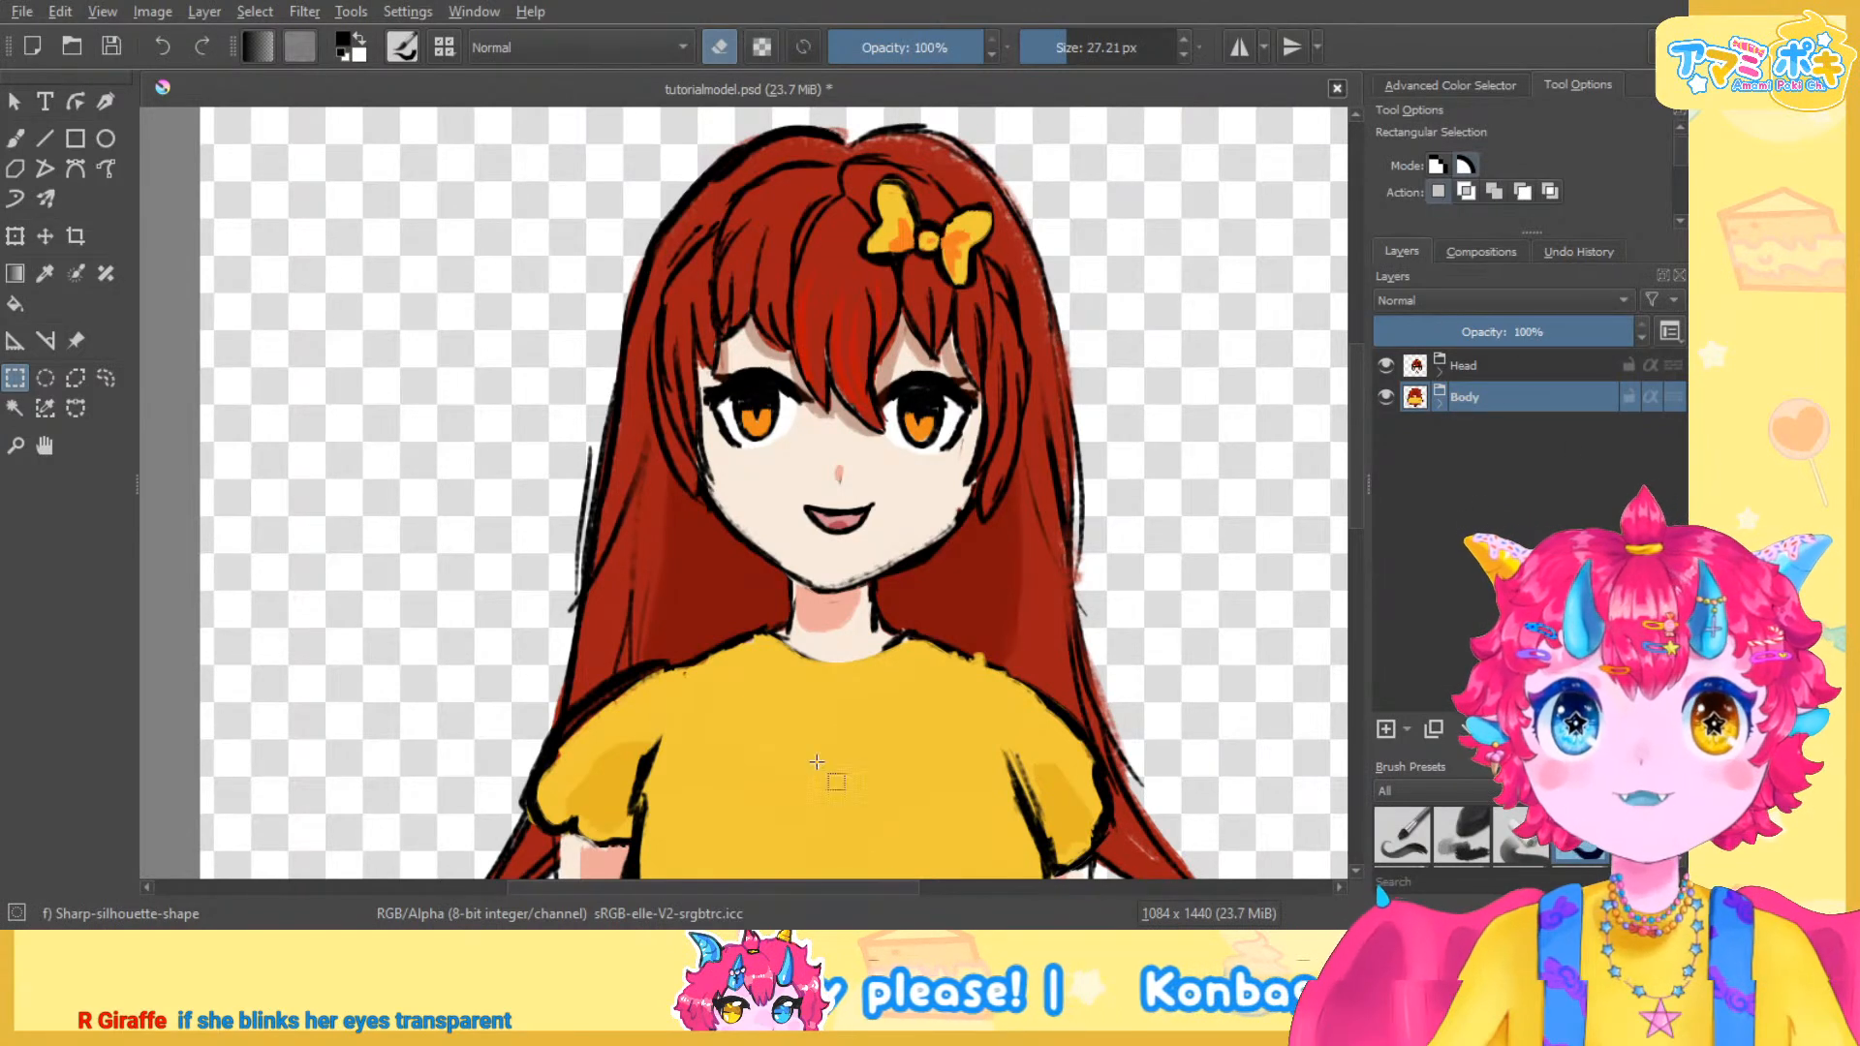
scroll(947, 804, down, 1)
drag(907, 722, 917, 589)
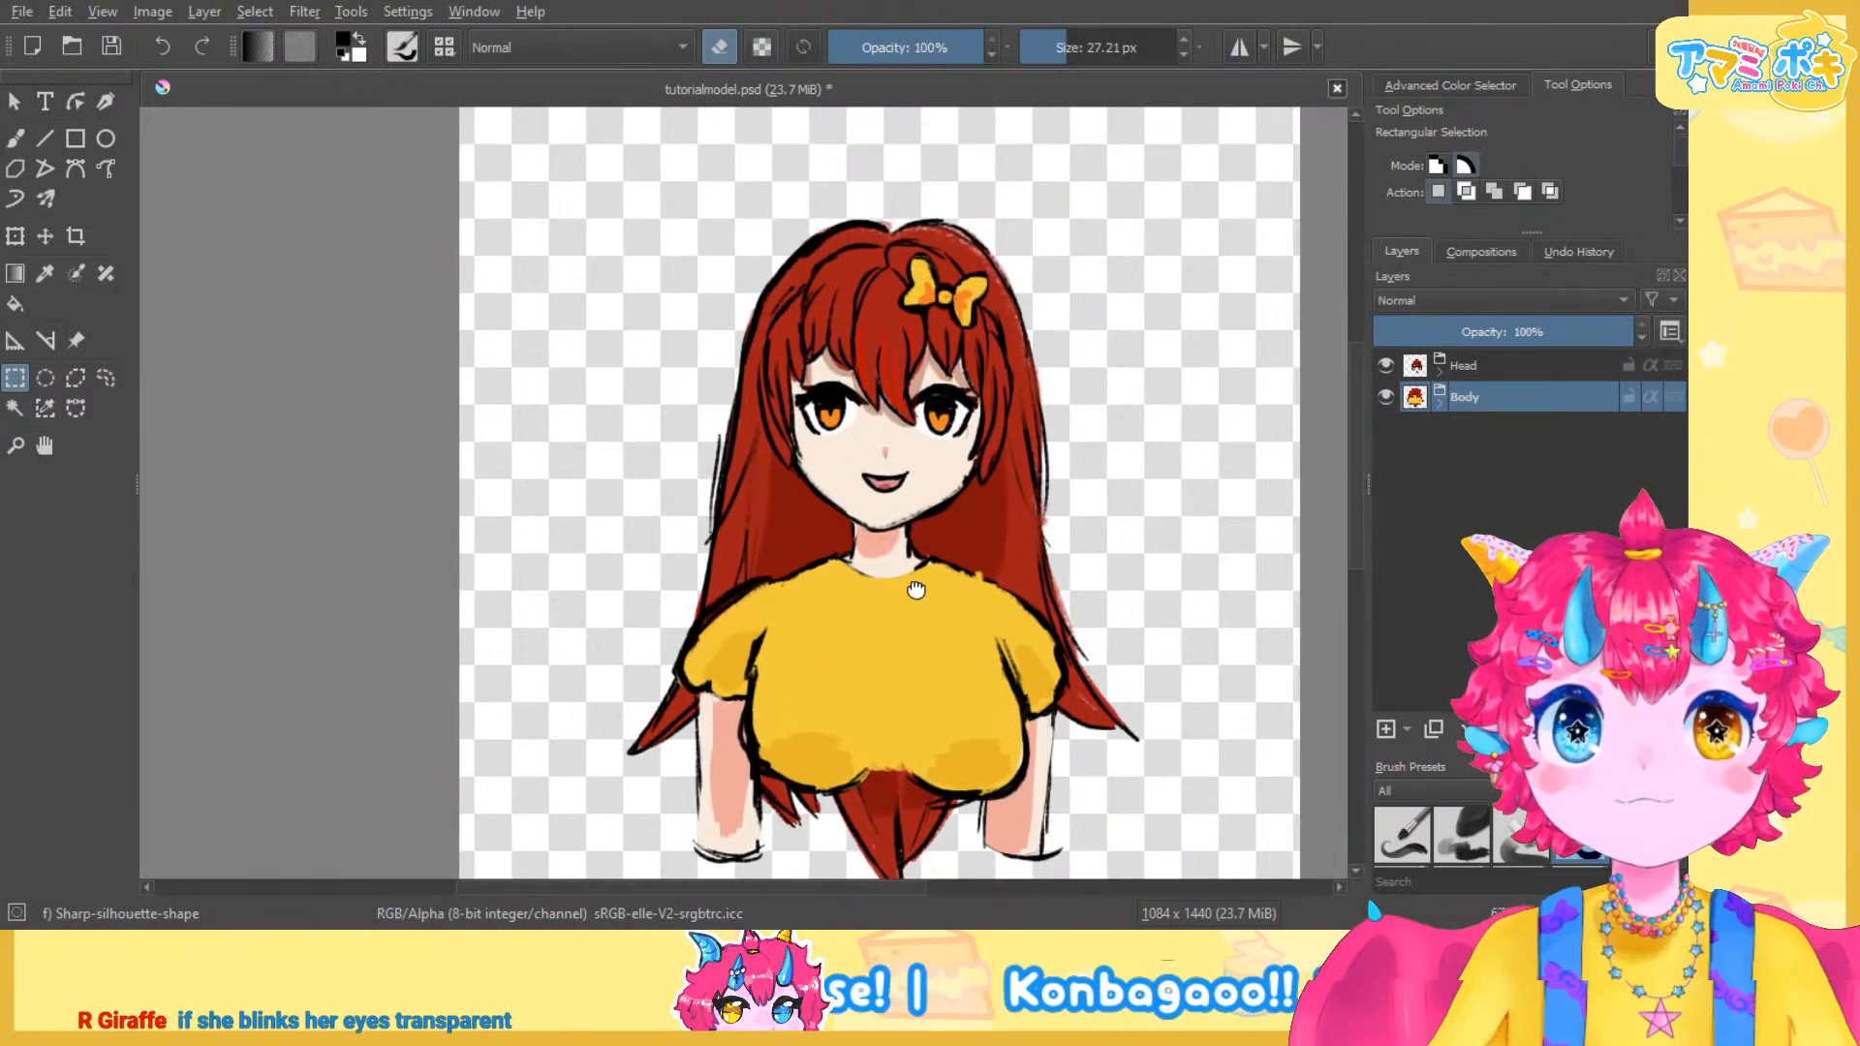
scroll(946, 434, up, 1)
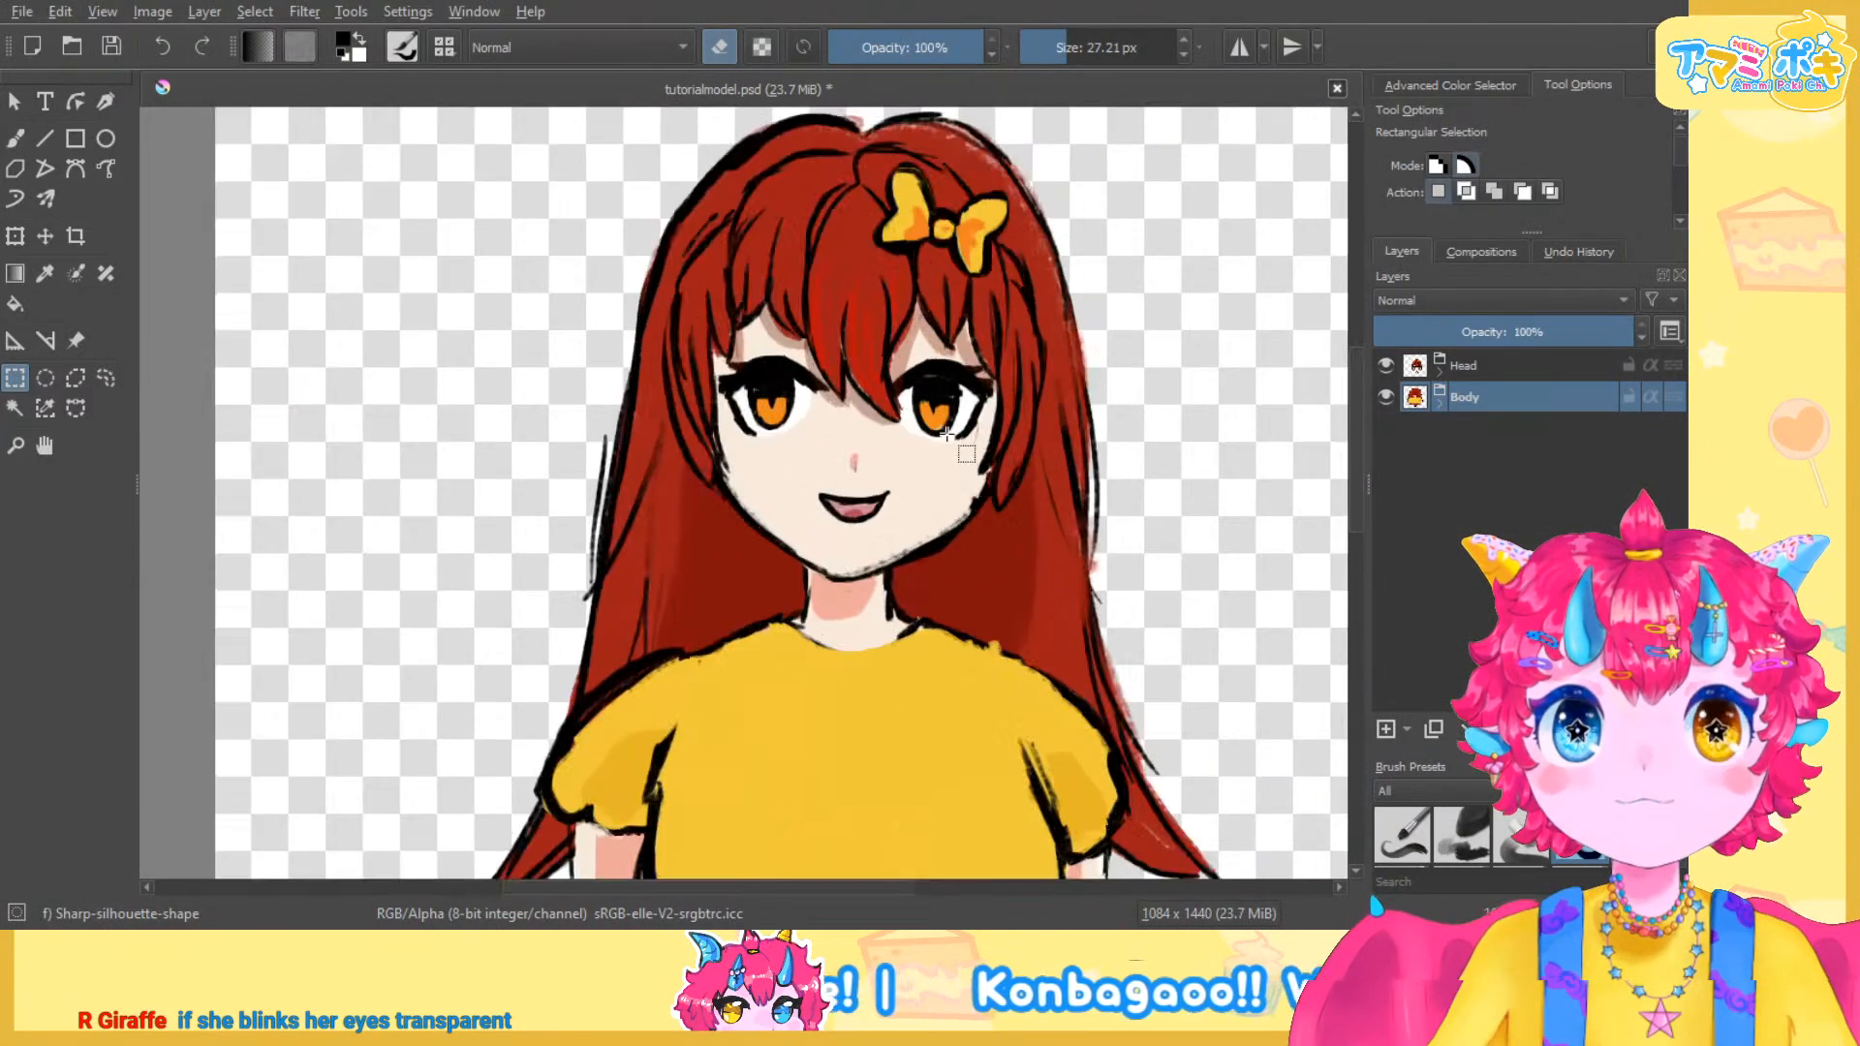
click(1440, 374)
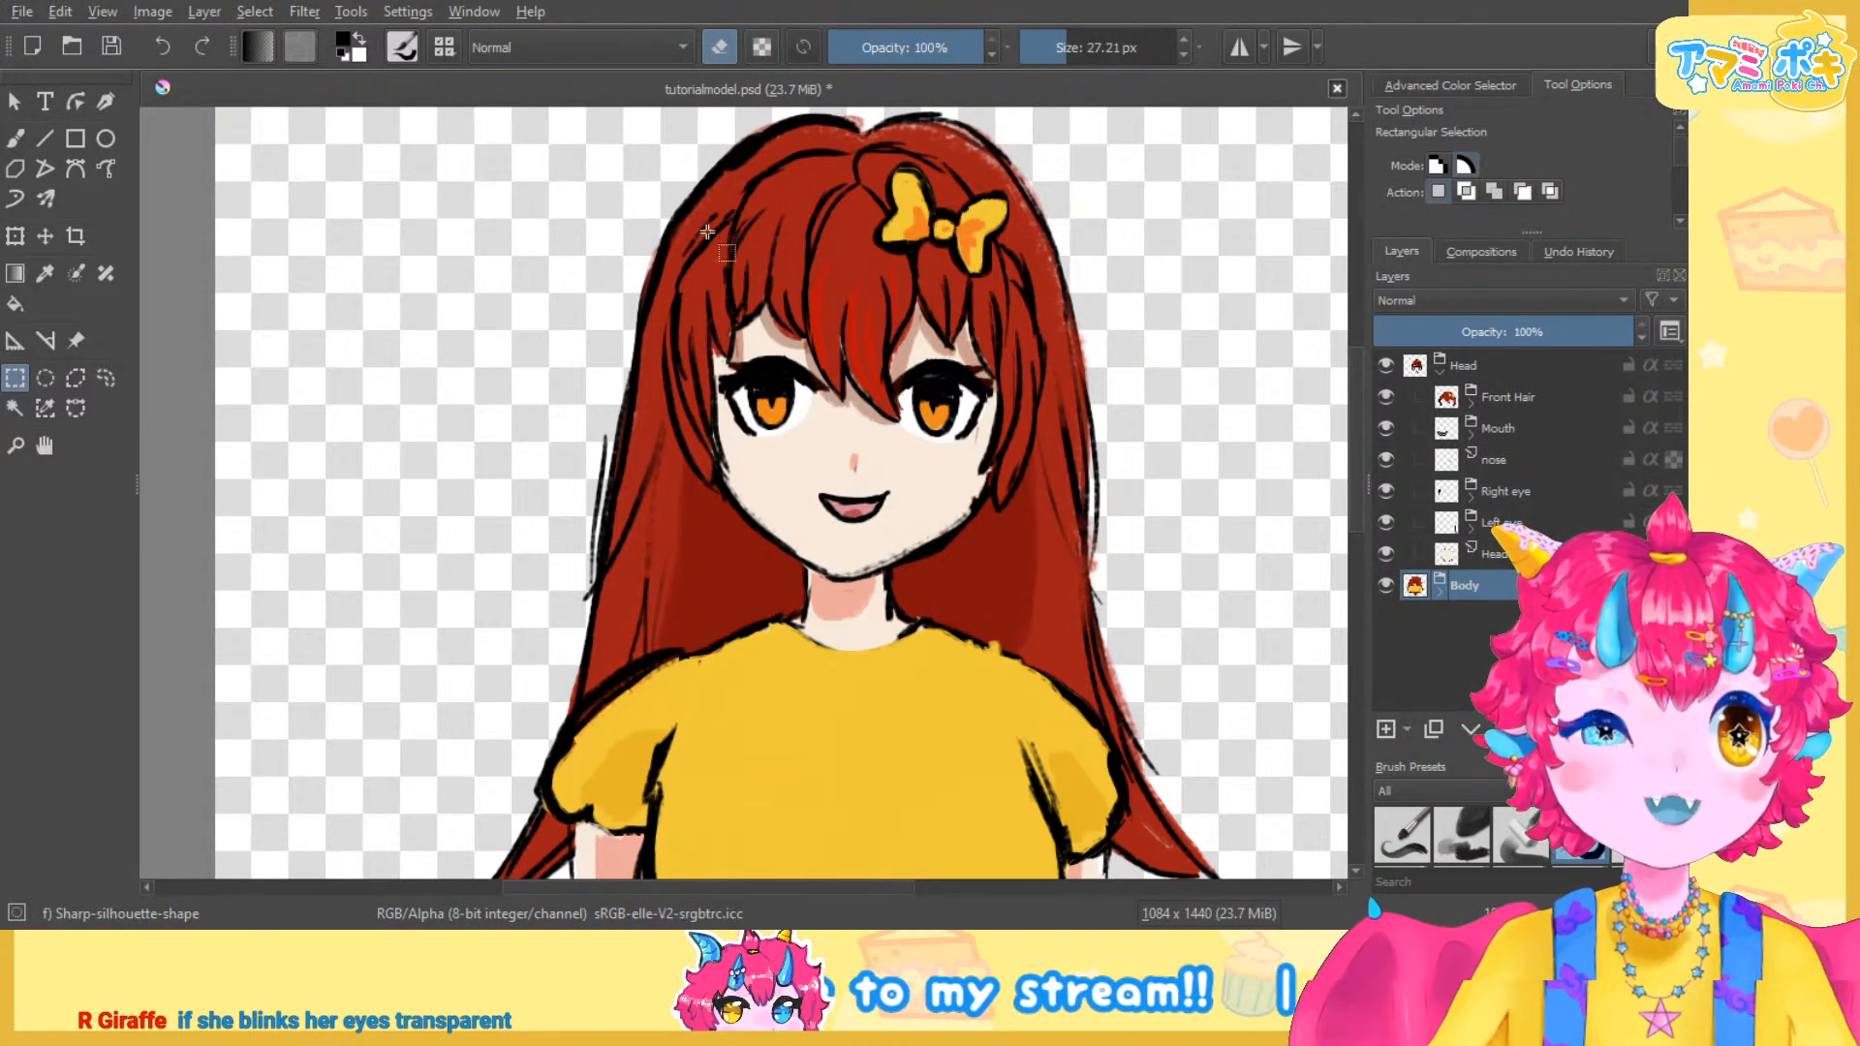
drag(861, 294, 882, 297)
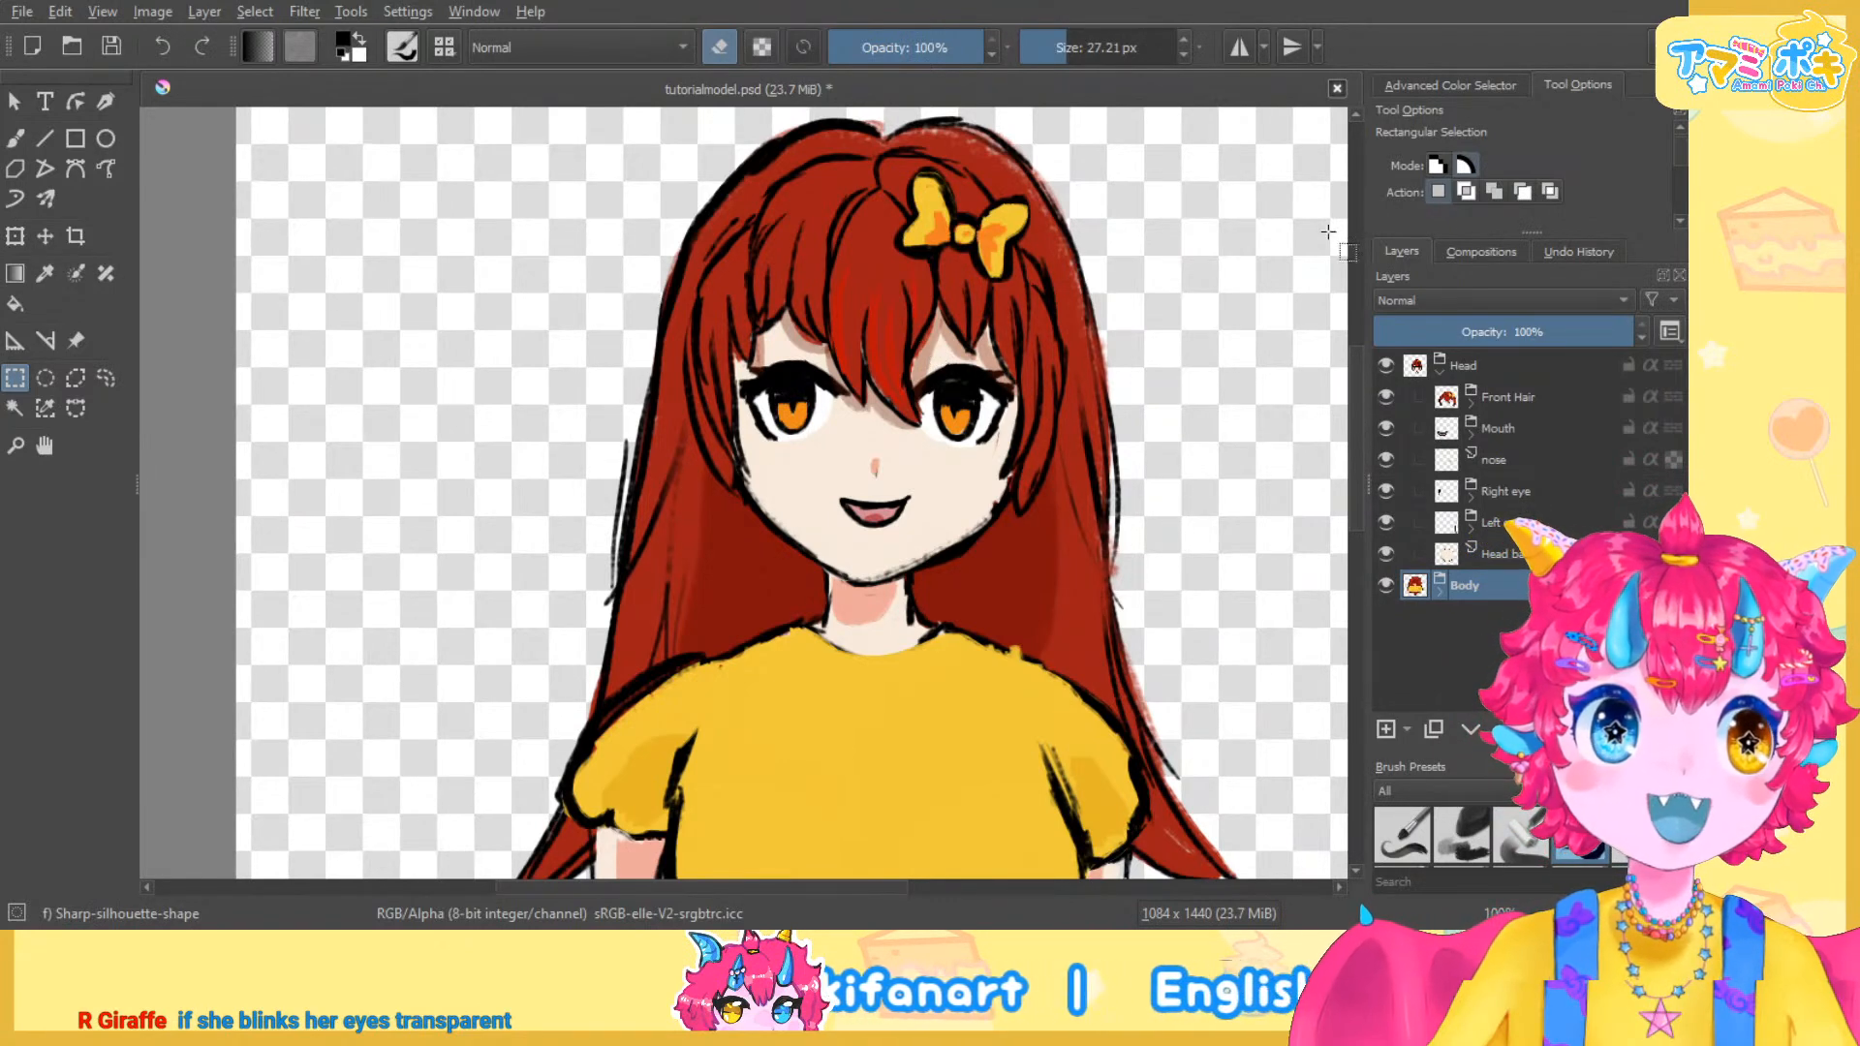
click(1469, 401)
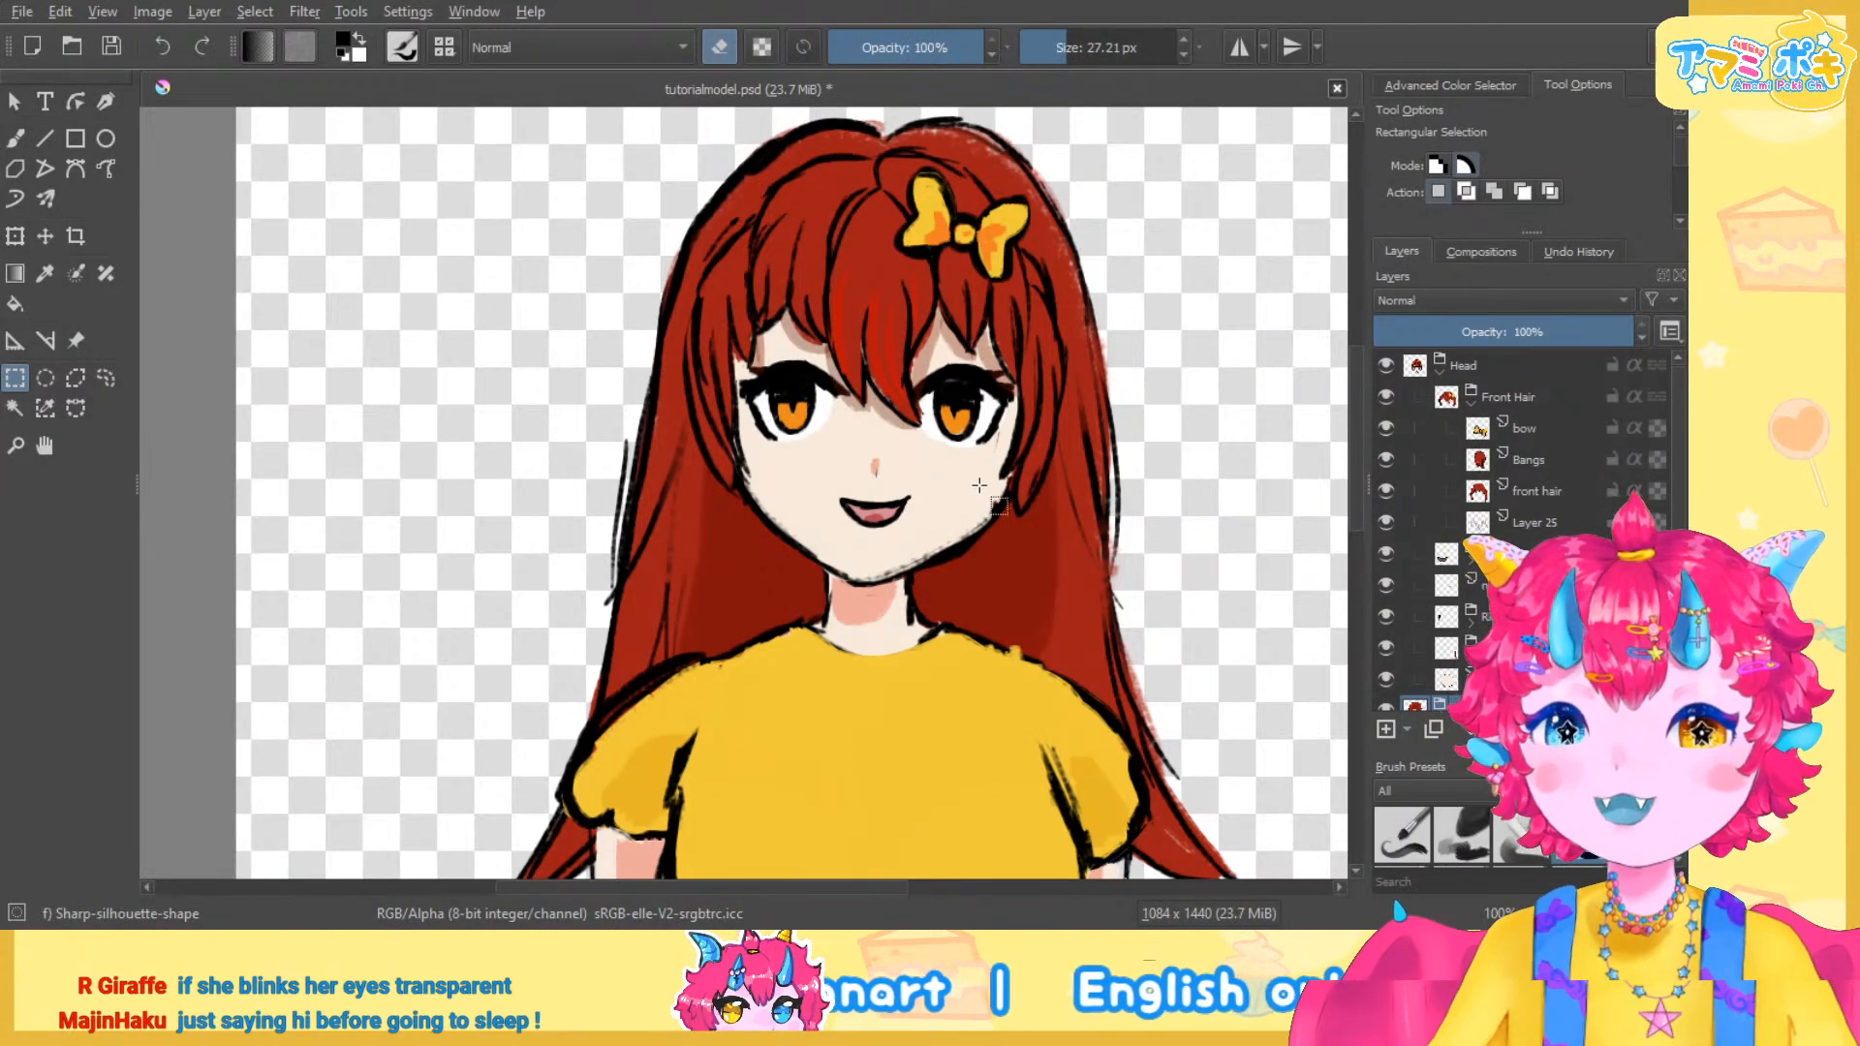
scroll(1027, 284, down, 2)
scroll(1028, 284, up, 4)
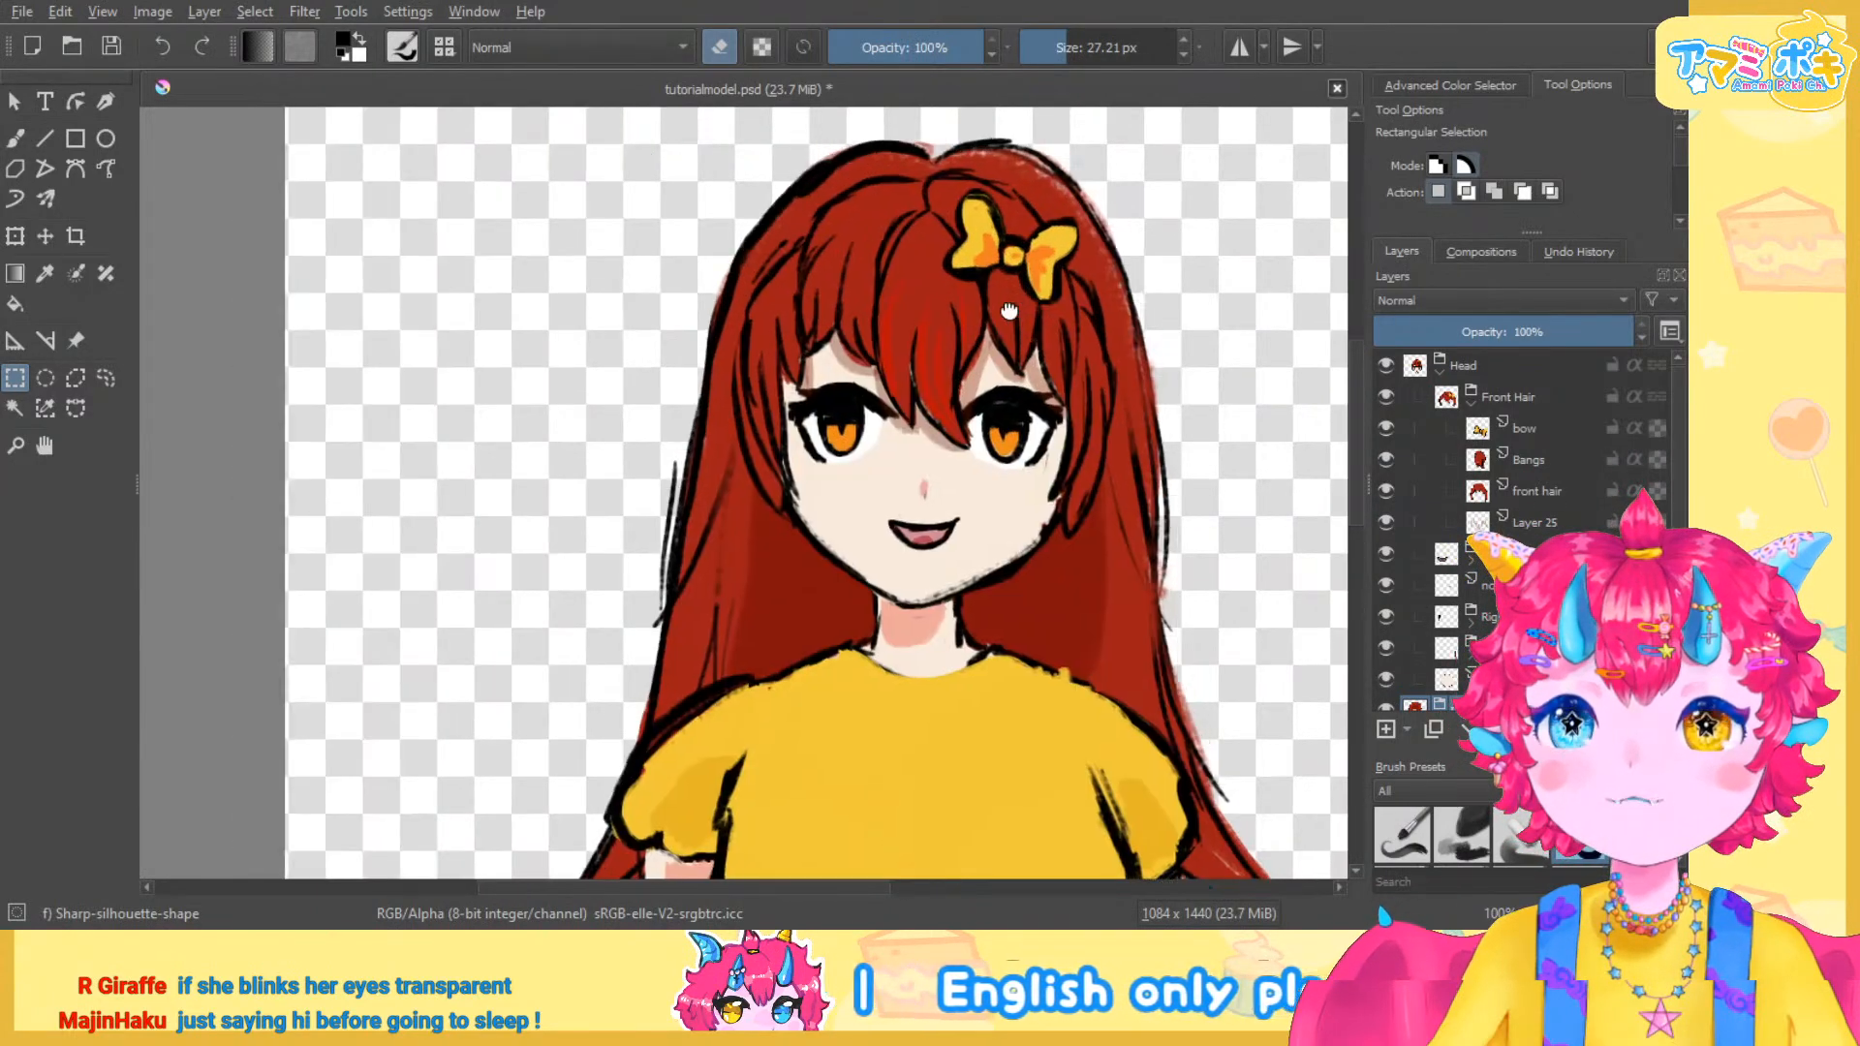
scroll(1077, 378, down, 2)
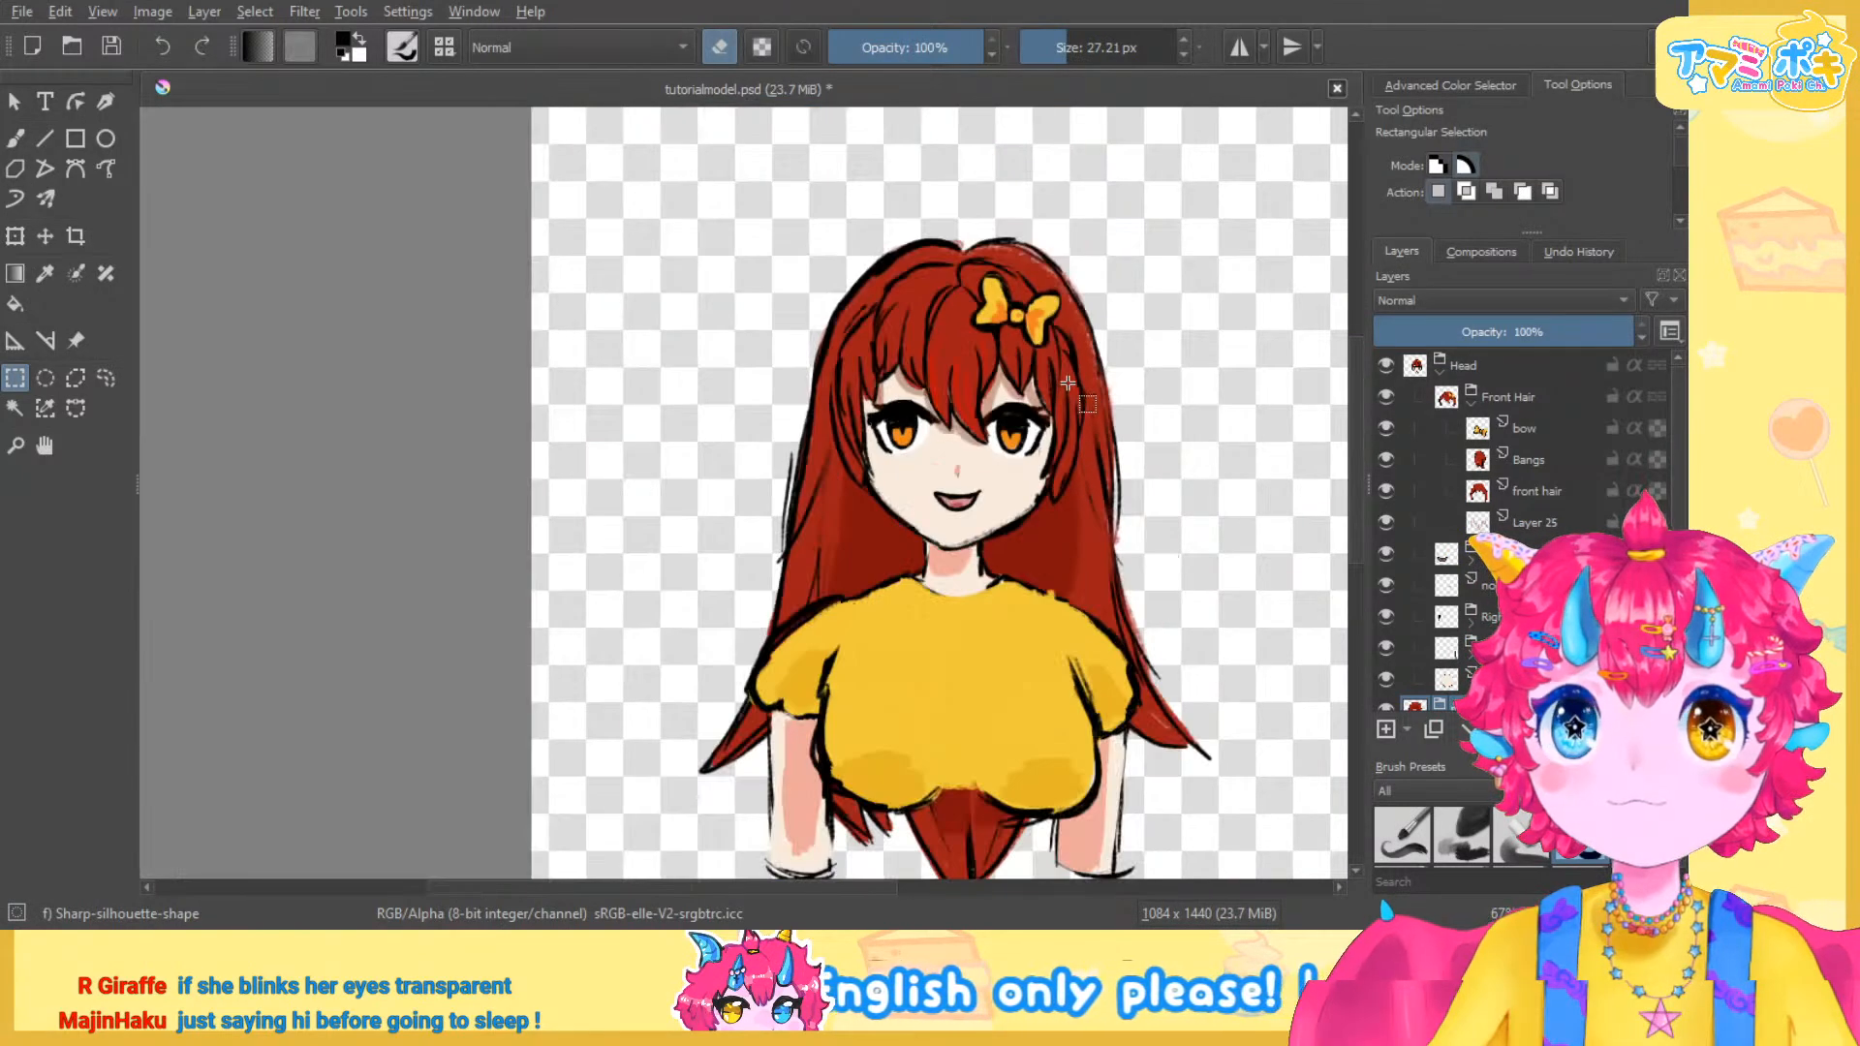
scroll(1077, 378, up, 2)
scroll(1019, 634, down, 2)
scroll(1025, 448, up, 2)
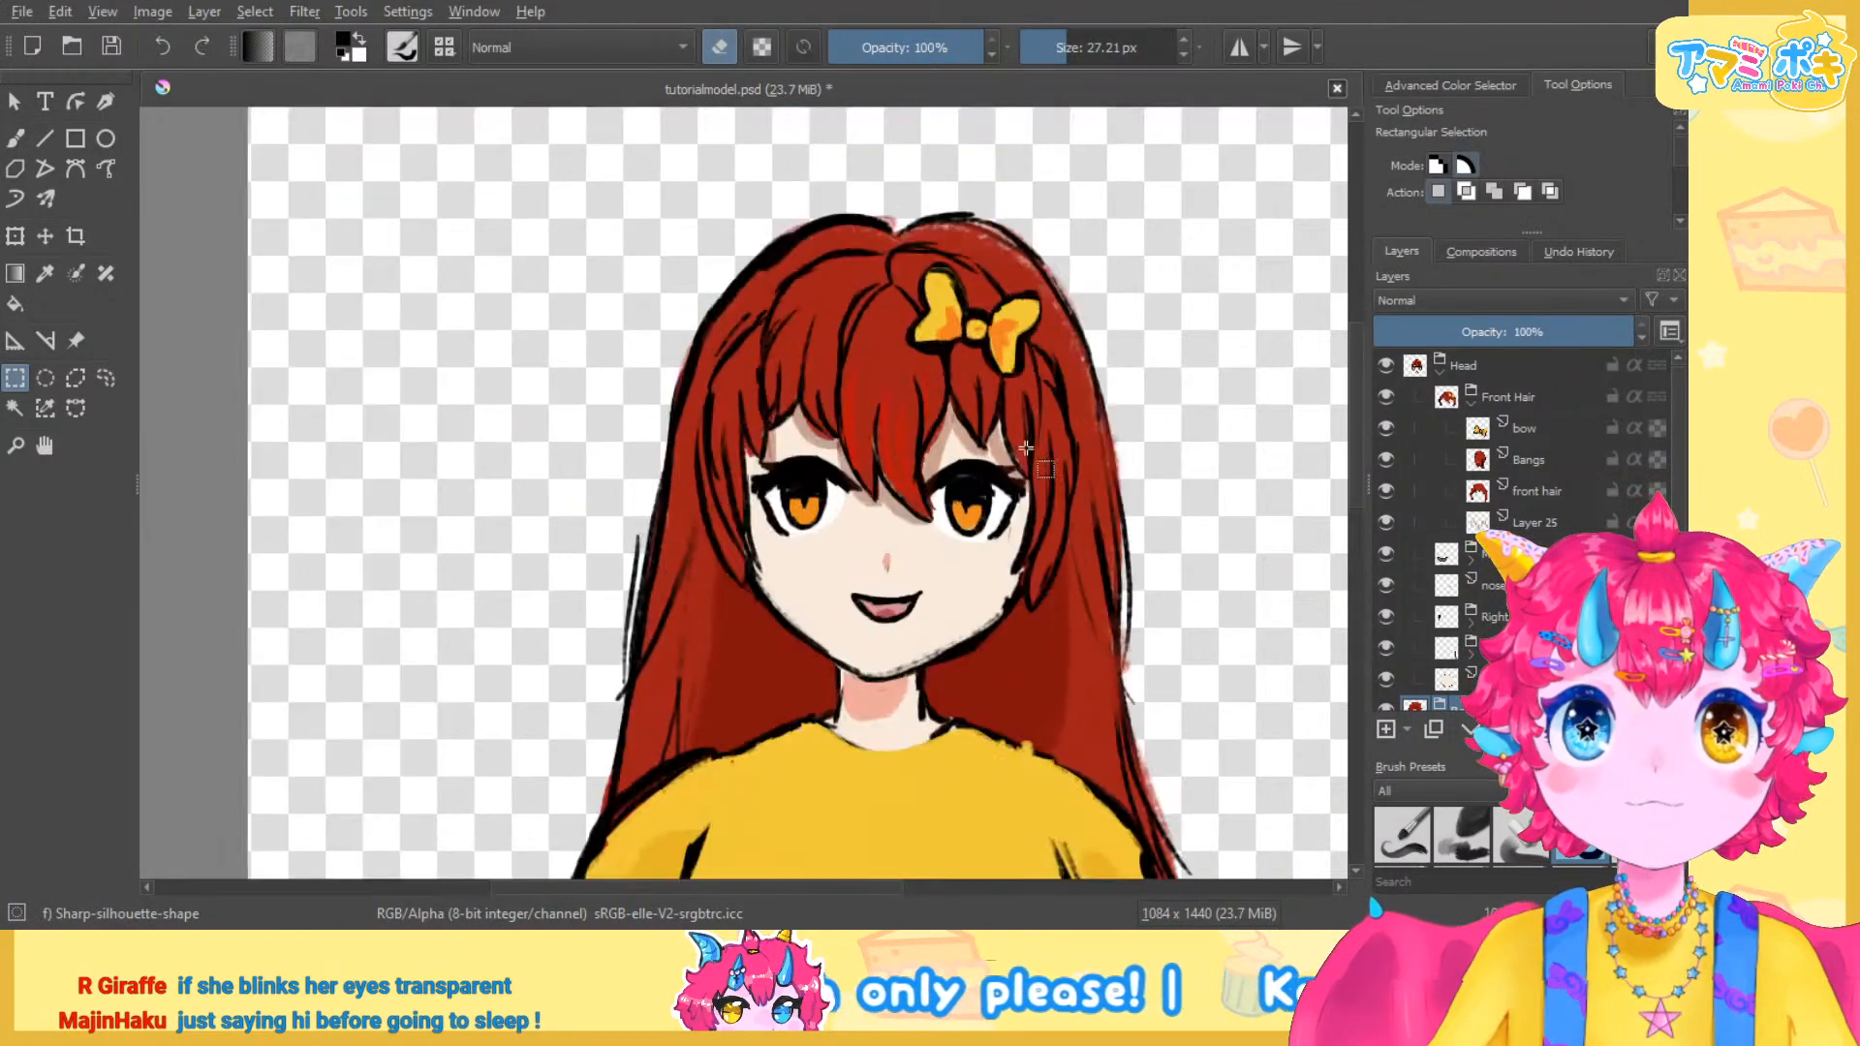
scroll(925, 480, down, 2)
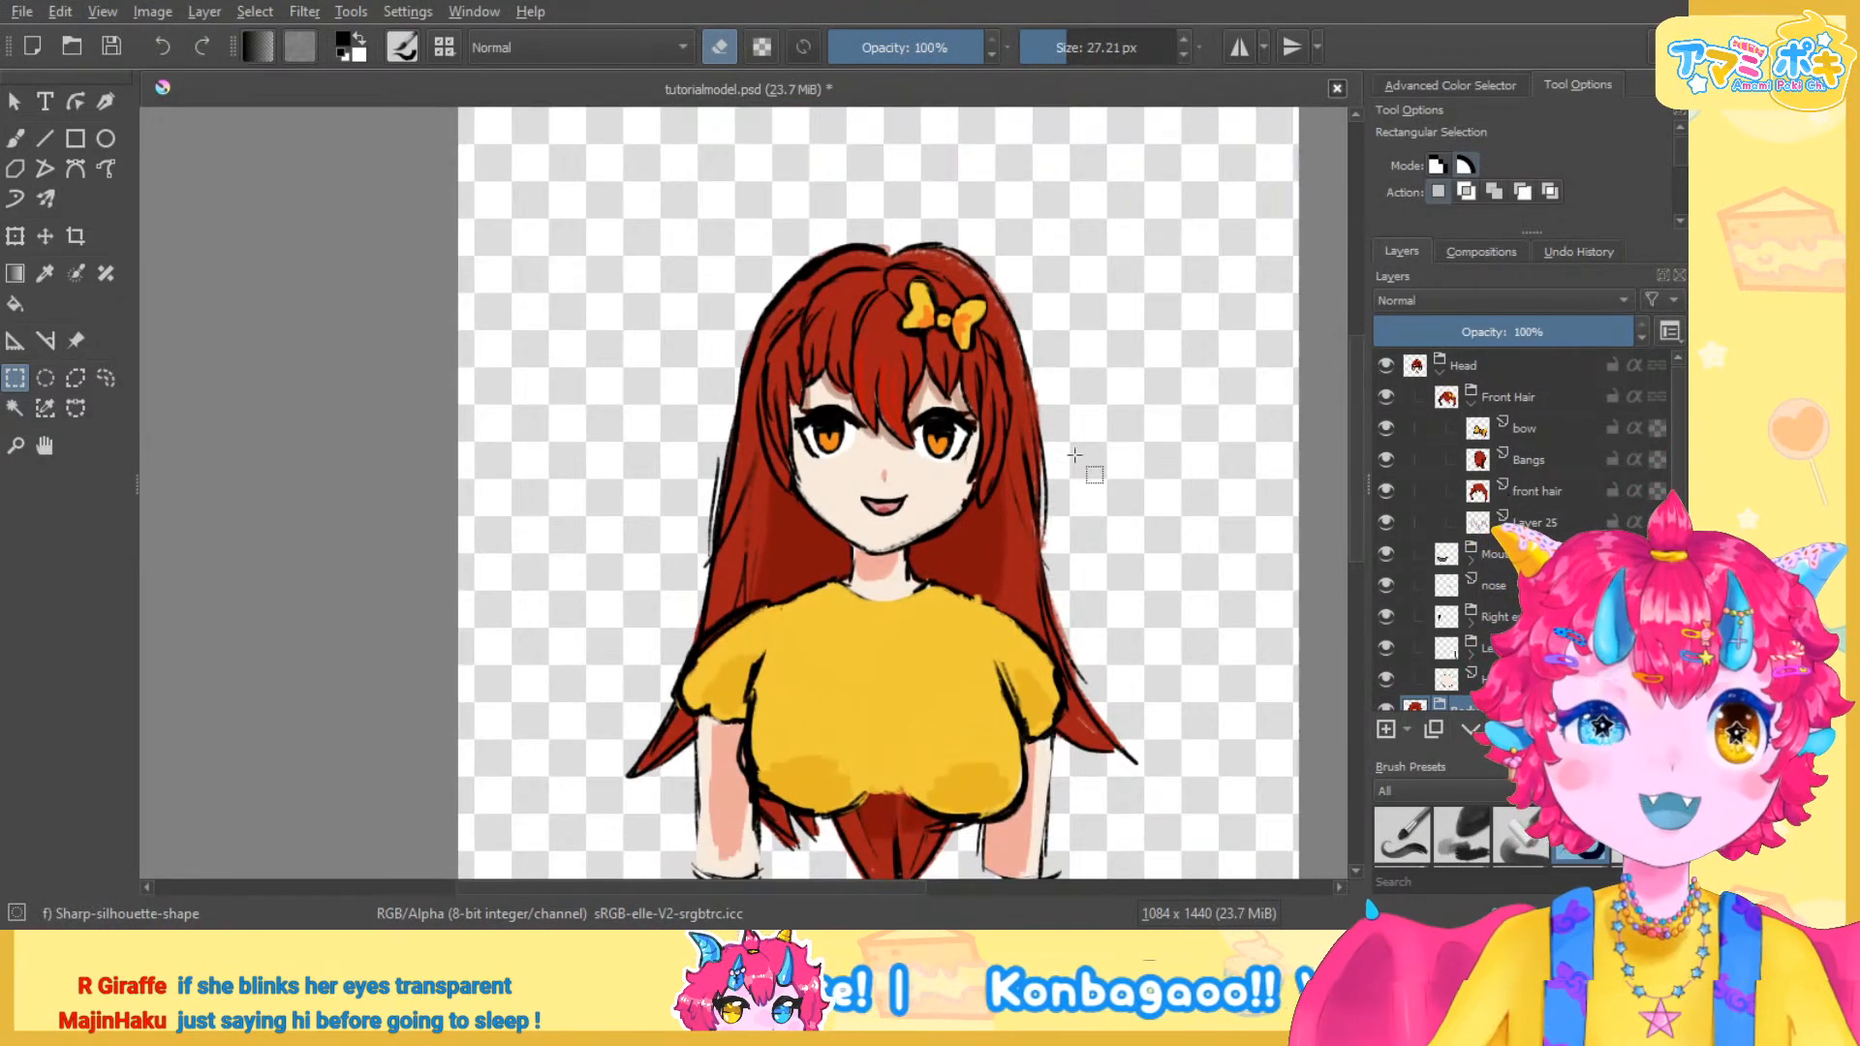
scroll(973, 540, up, 2)
scroll(973, 540, down, 2)
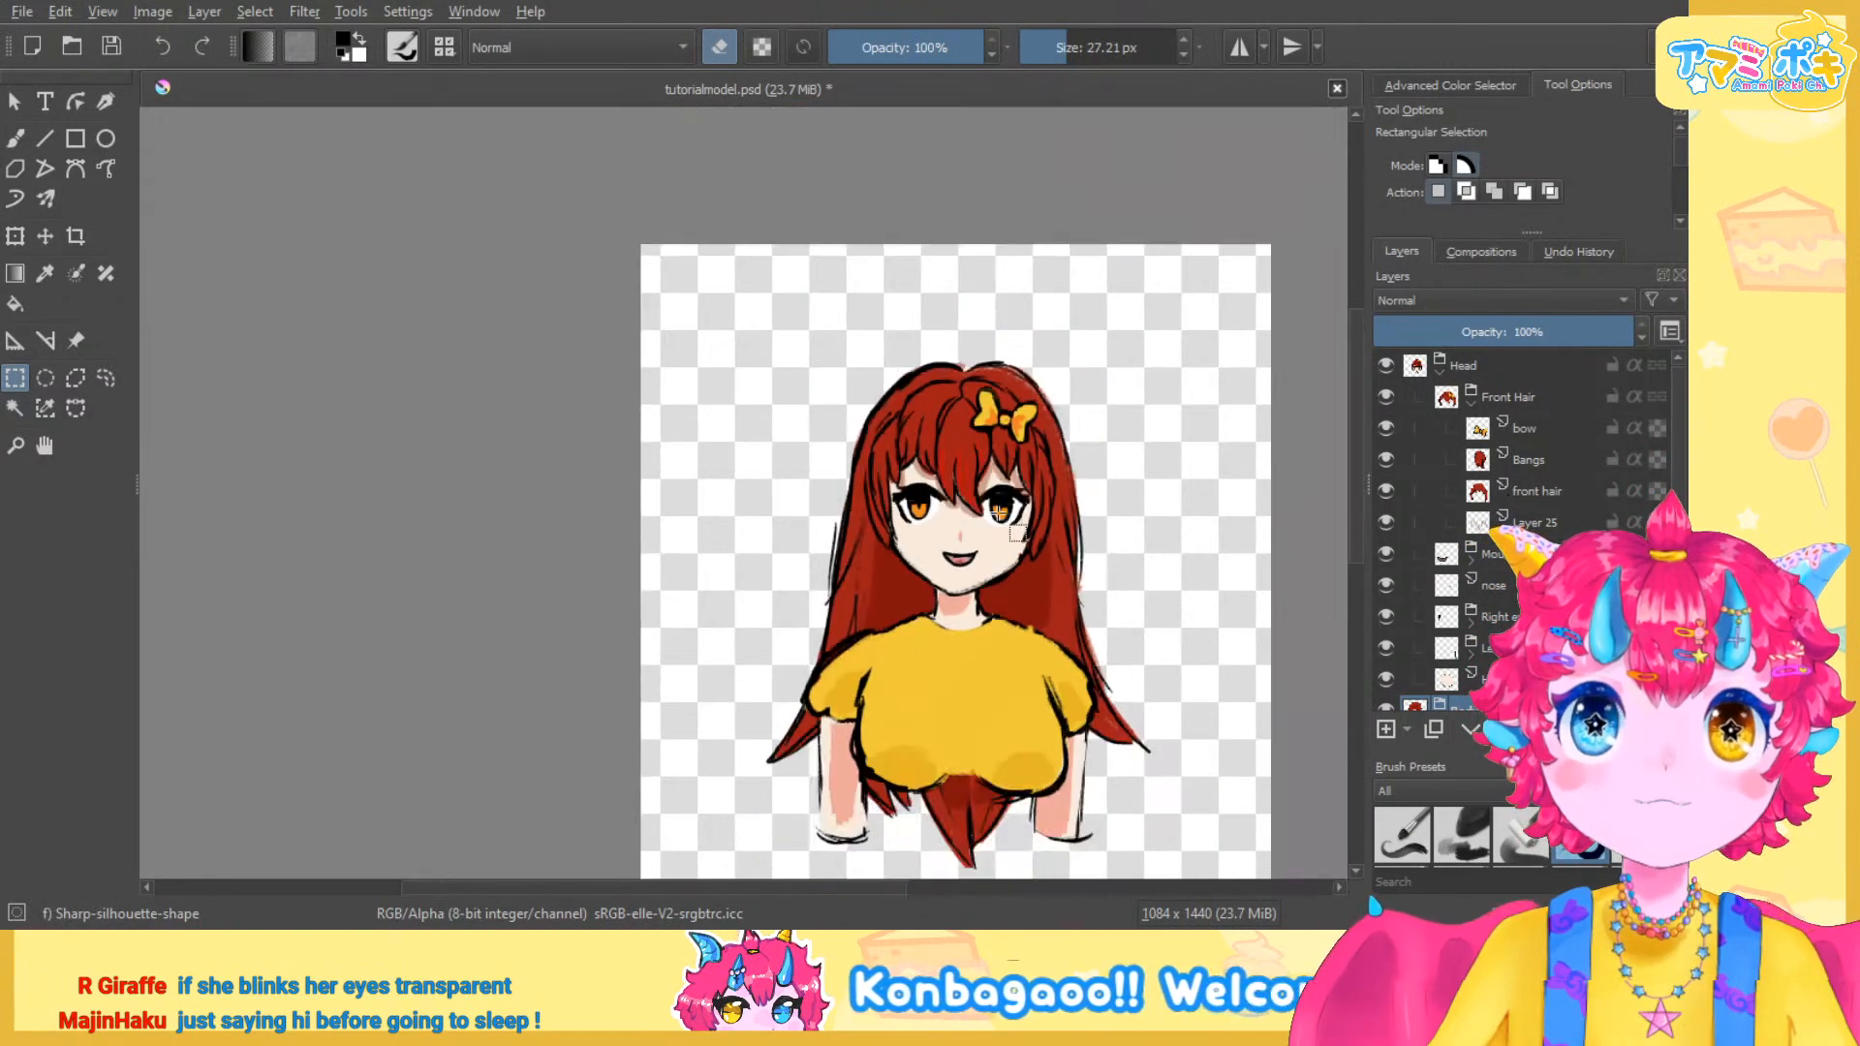
scroll(994, 506, up, 2)
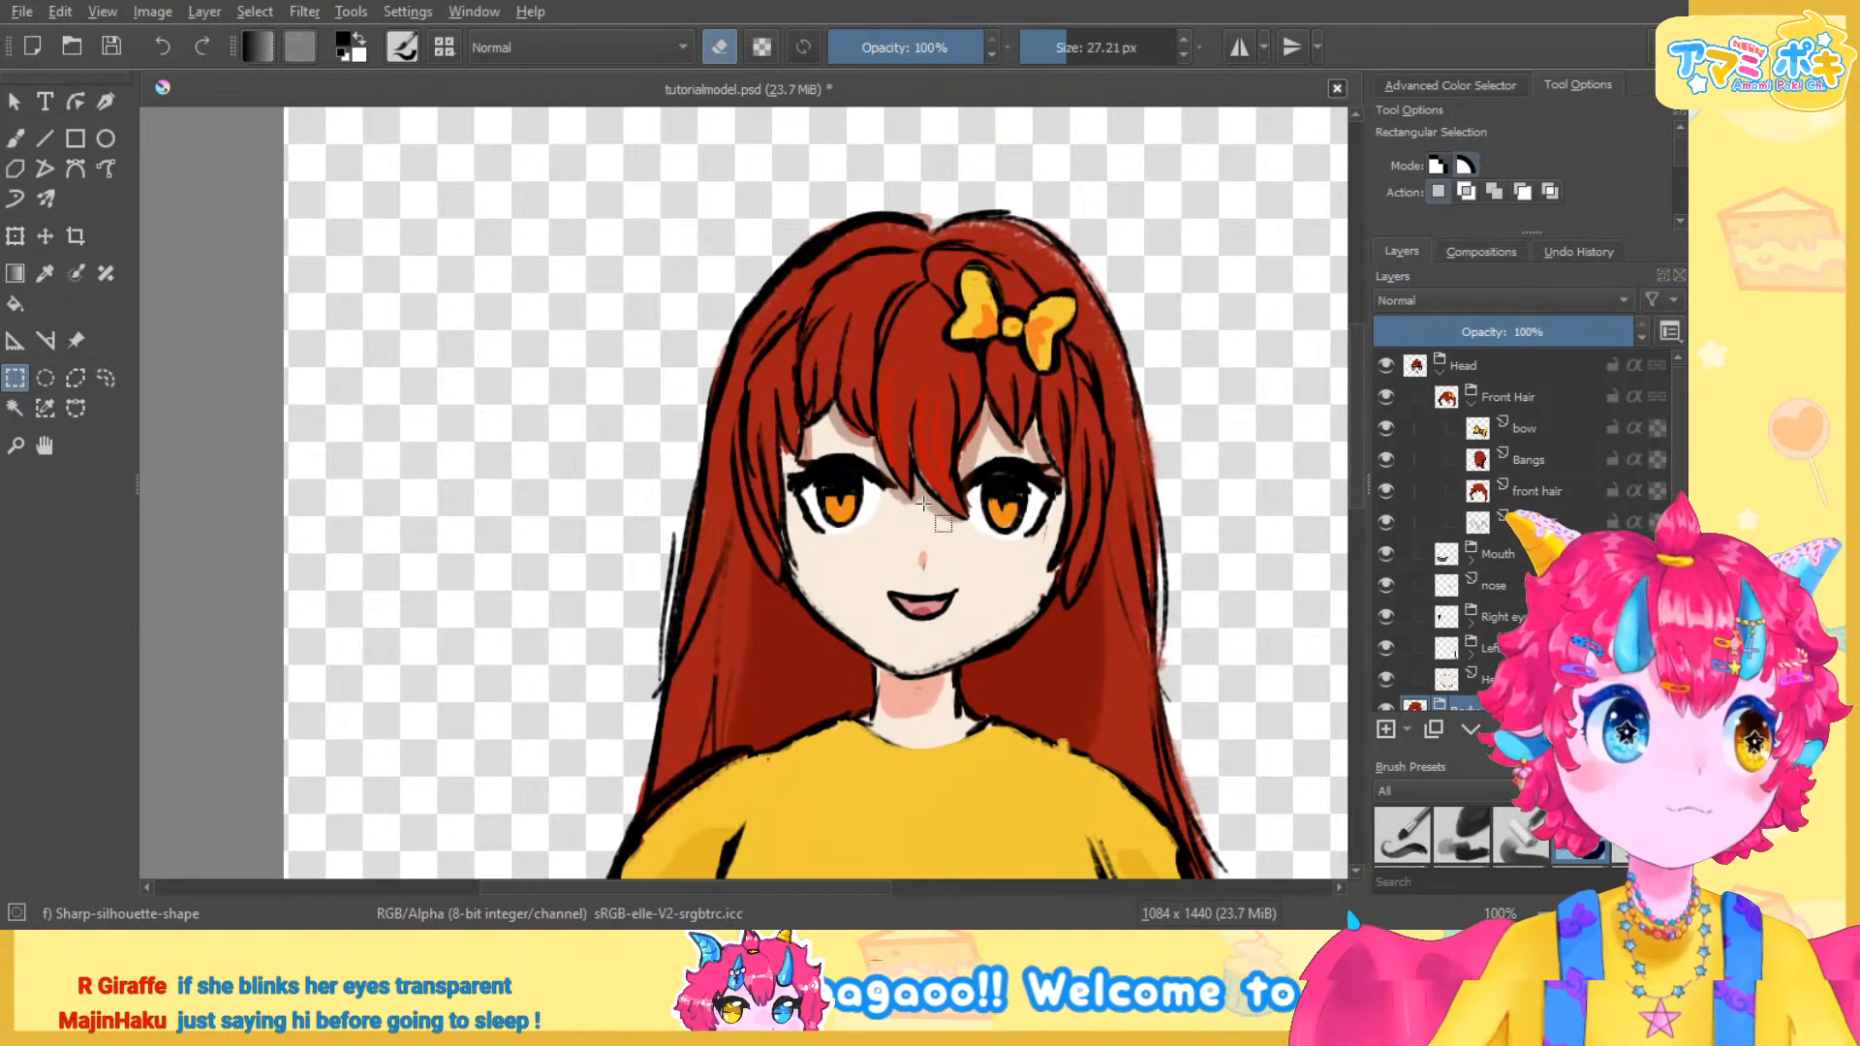
scroll(920, 582, down, 3)
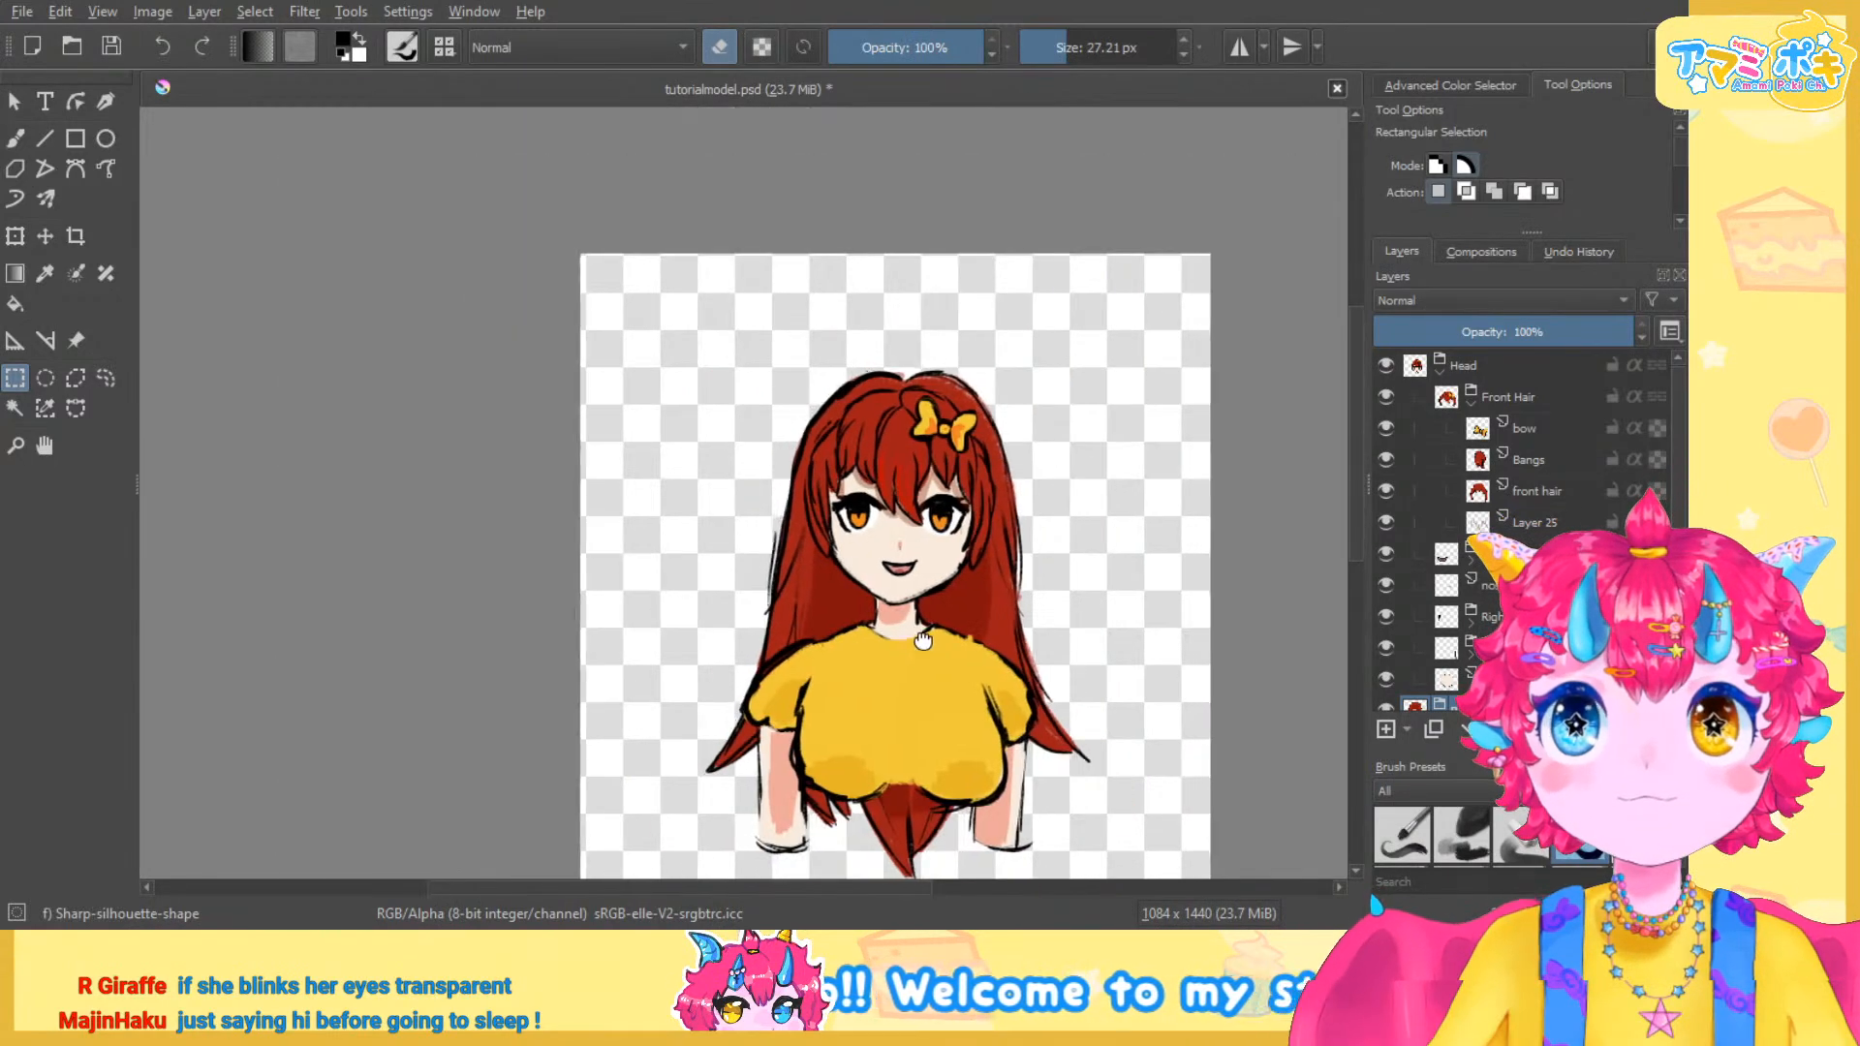
scroll(918, 642, up, 4)
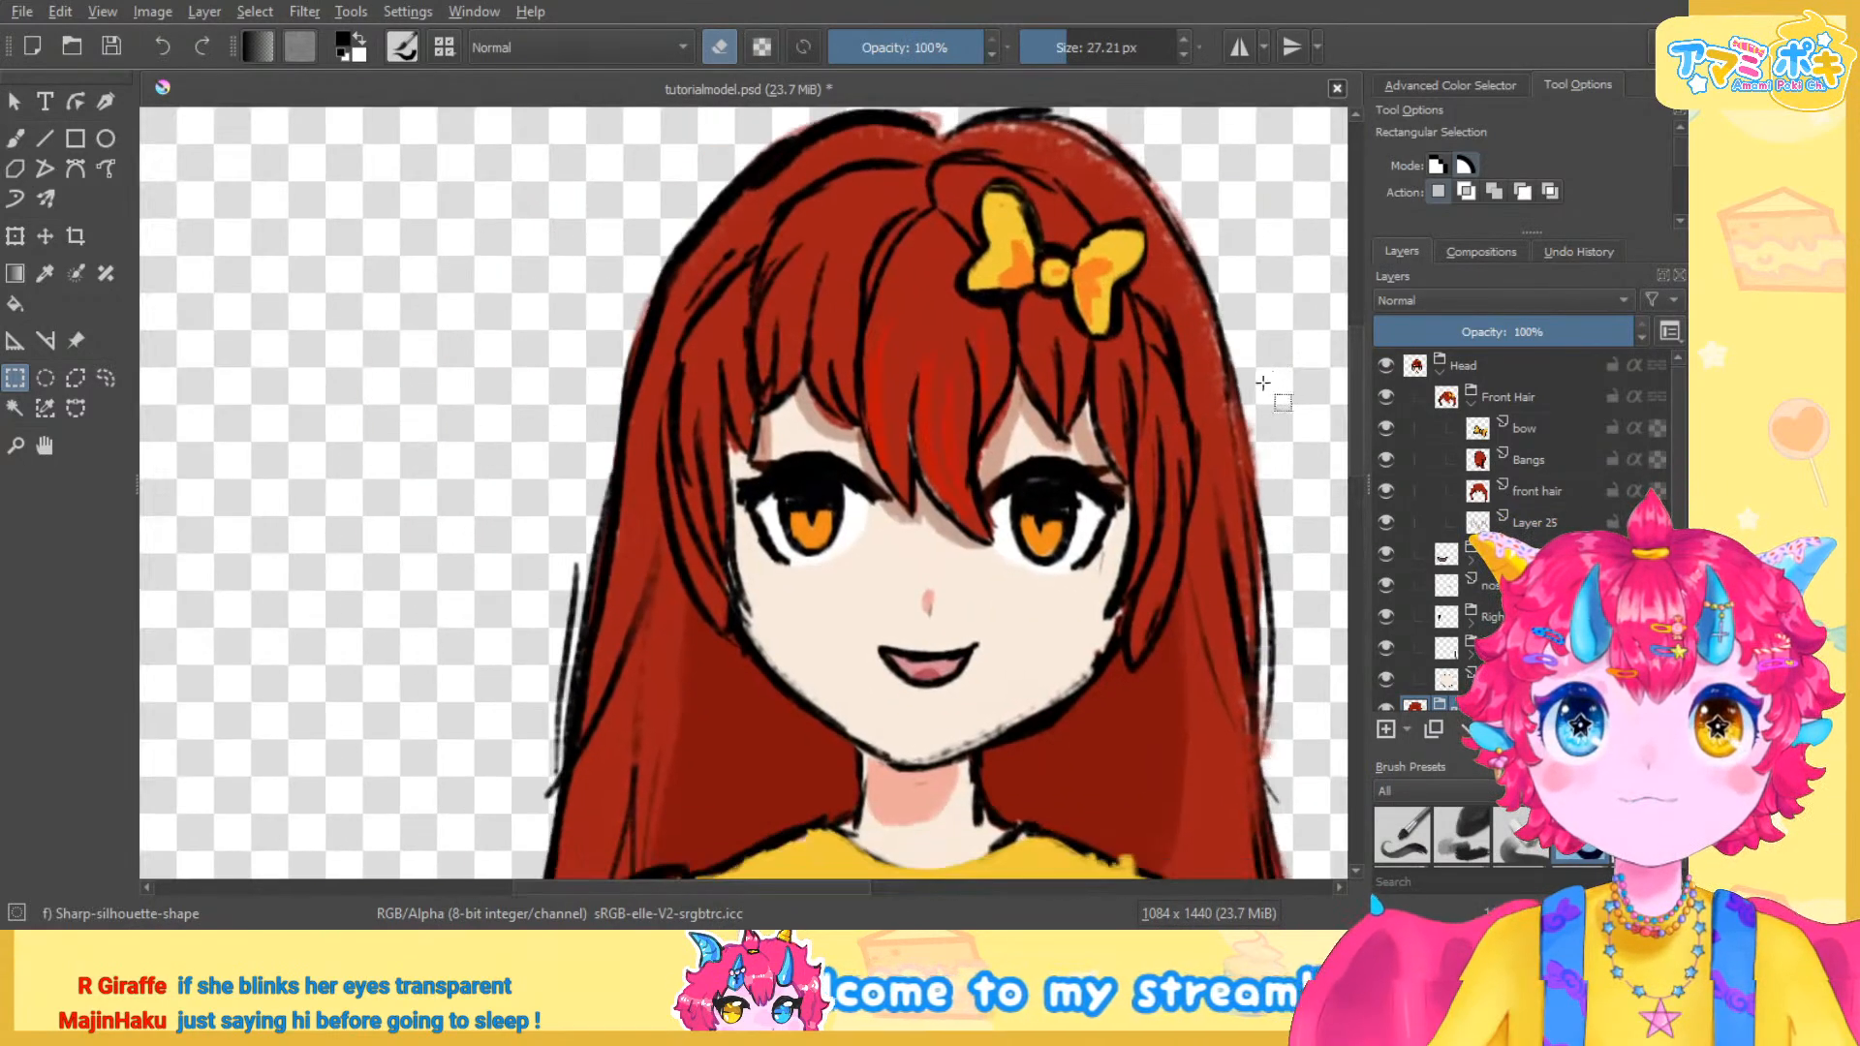
scroll(1254, 407, down, 3)
scroll(1170, 422, up, 2)
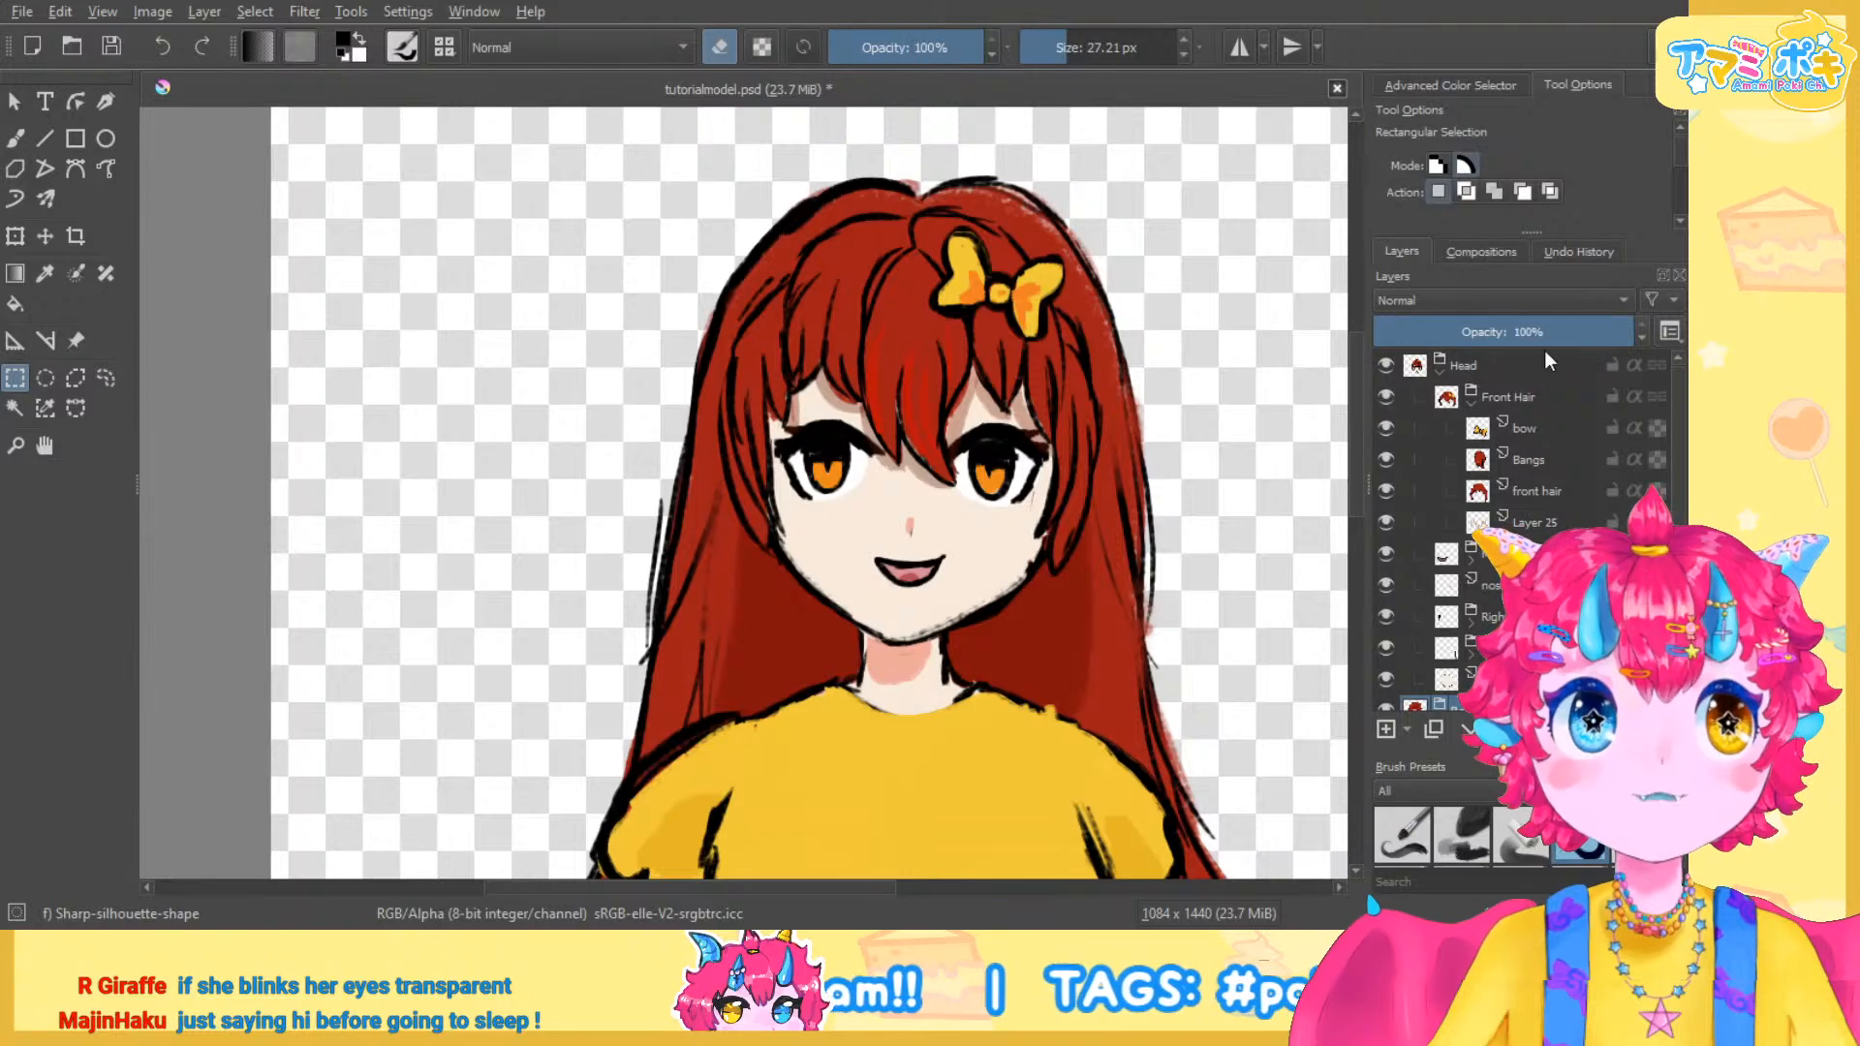
scroll(1117, 576, down, 2)
drag(1117, 577, 930, 382)
scroll(915, 301, down, 1)
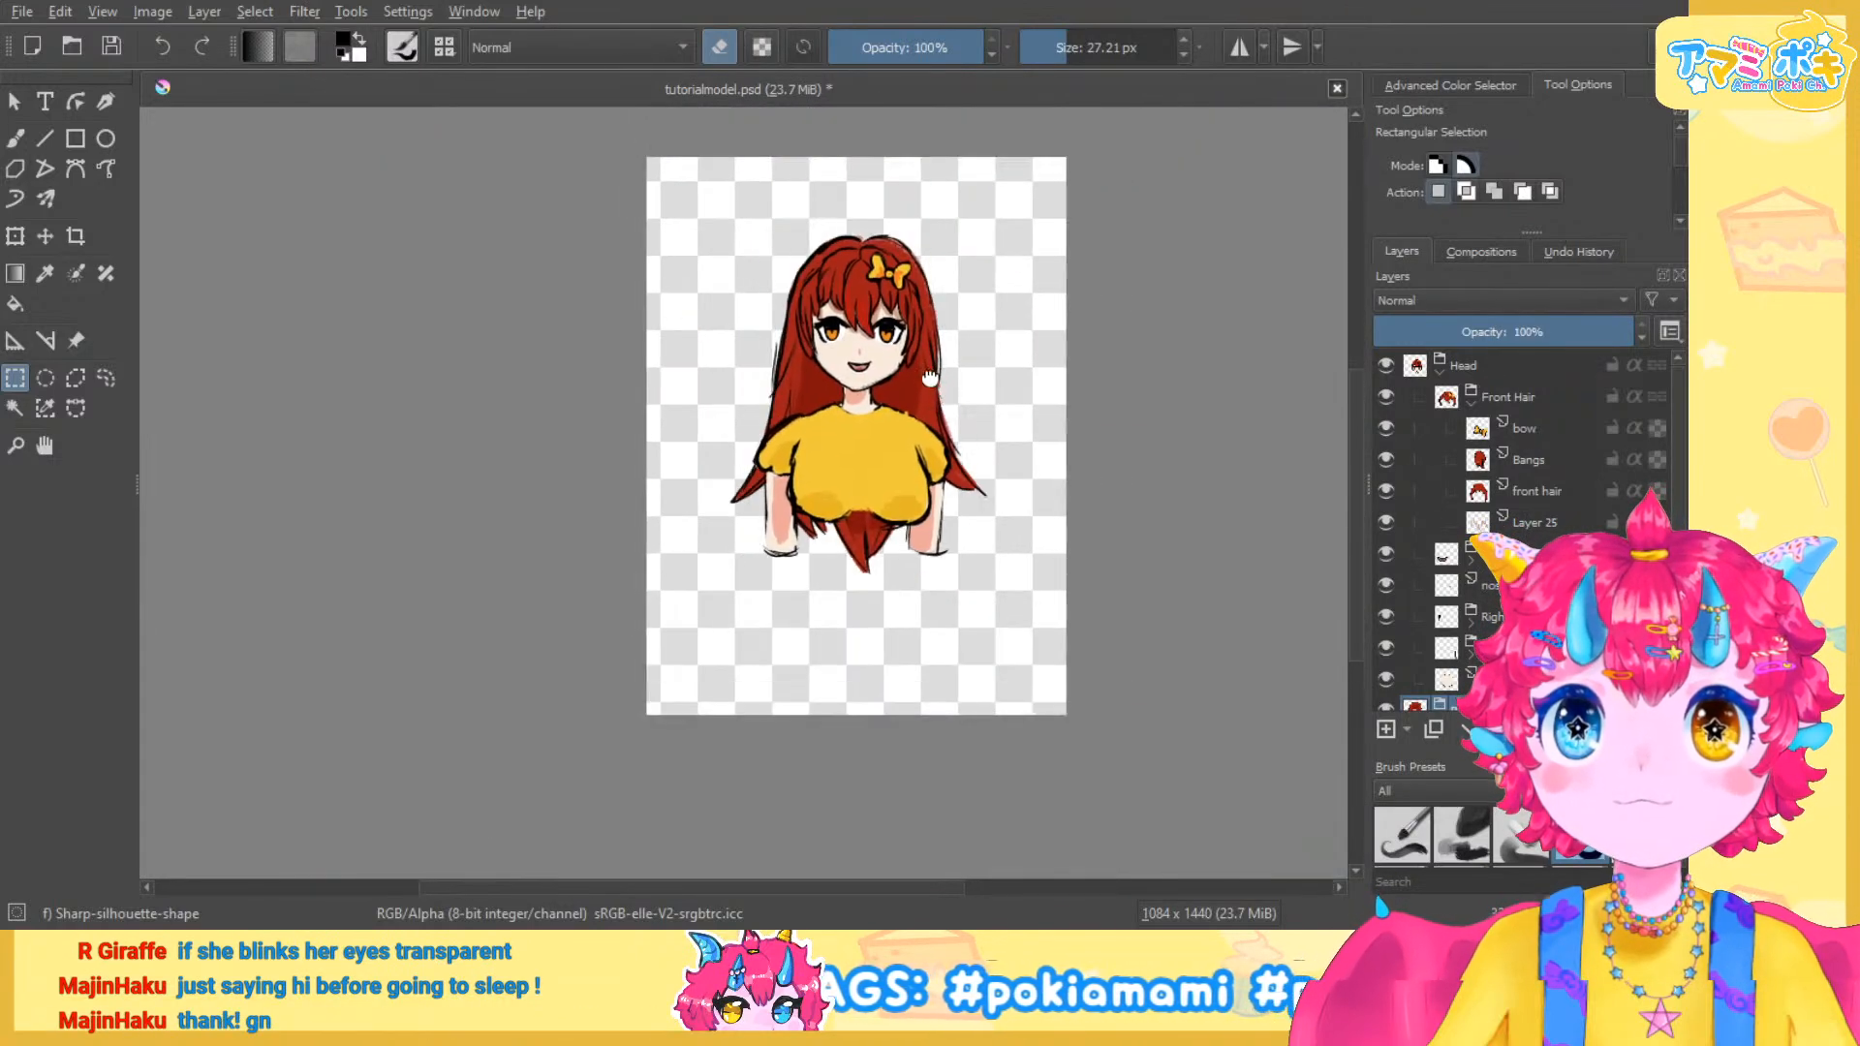
scroll(949, 272, up, 3)
drag(772, 402, 854, 393)
scroll(804, 459, up, 1)
drag(804, 461, 866, 450)
scroll(870, 453, down, 1)
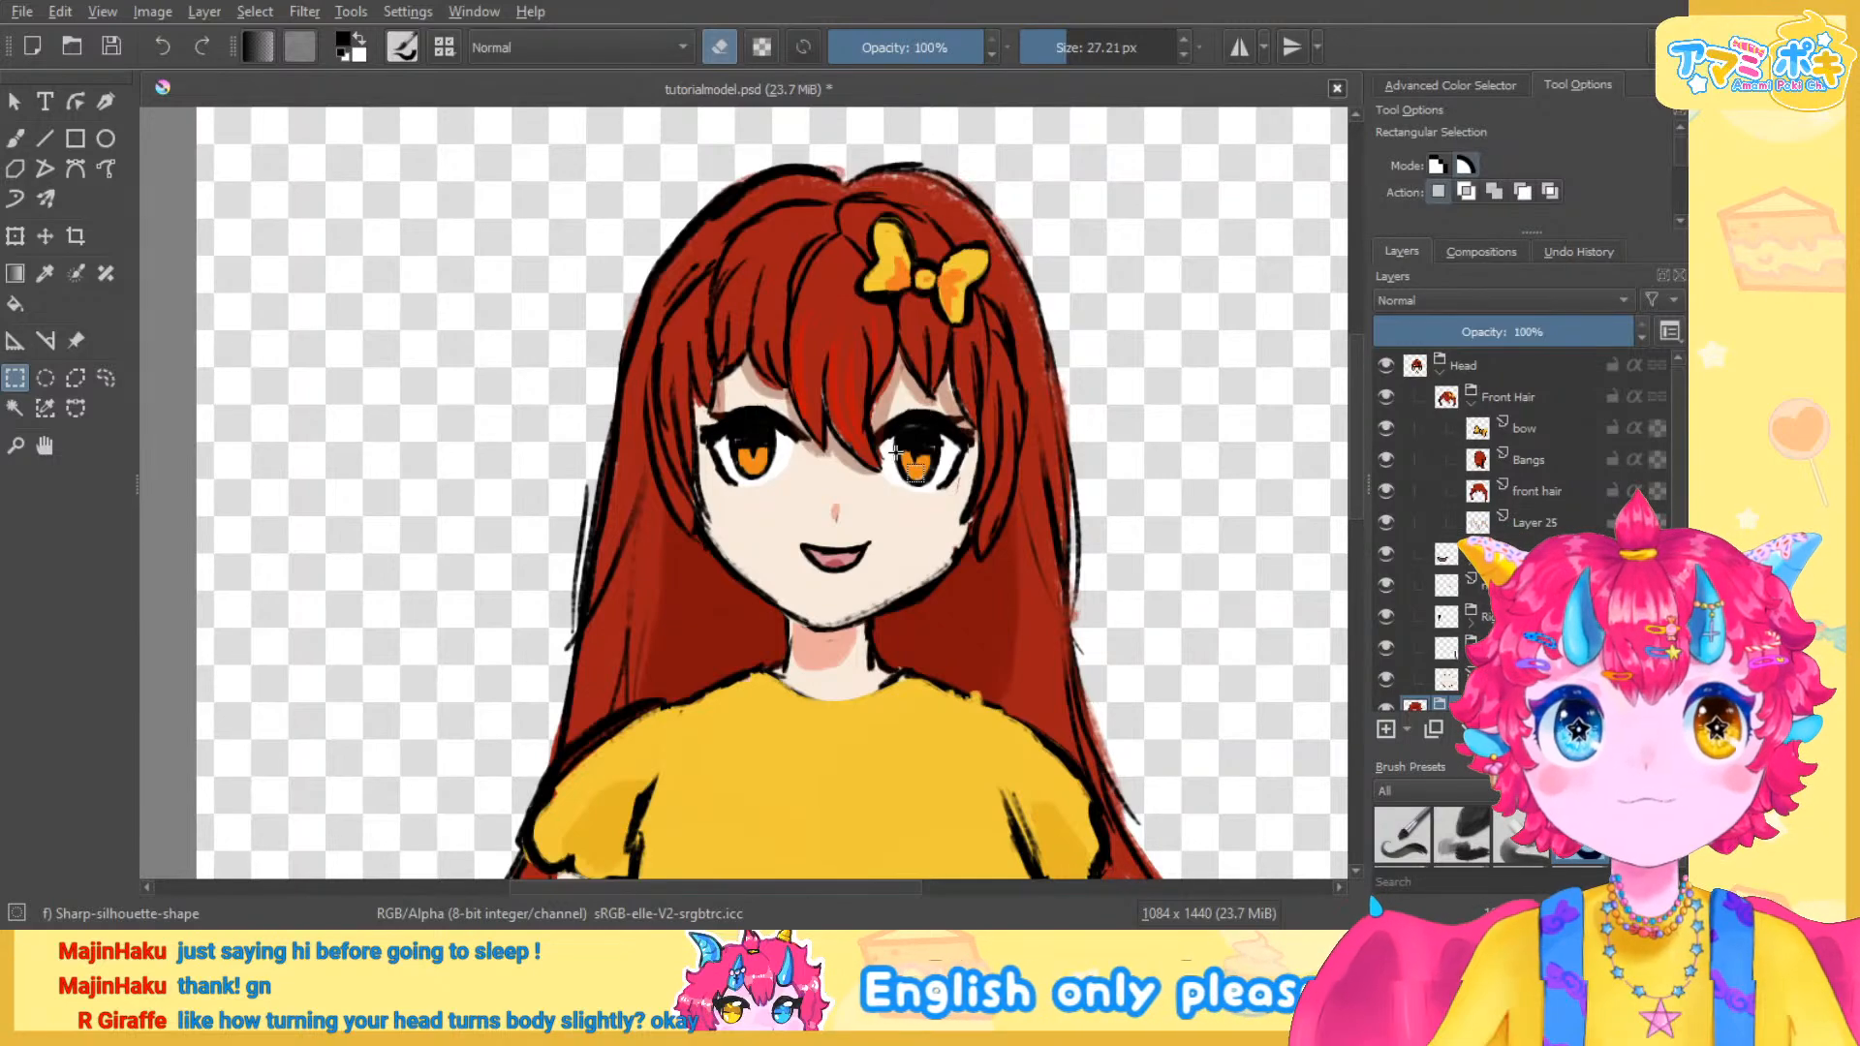
scroll(889, 511, down, 3)
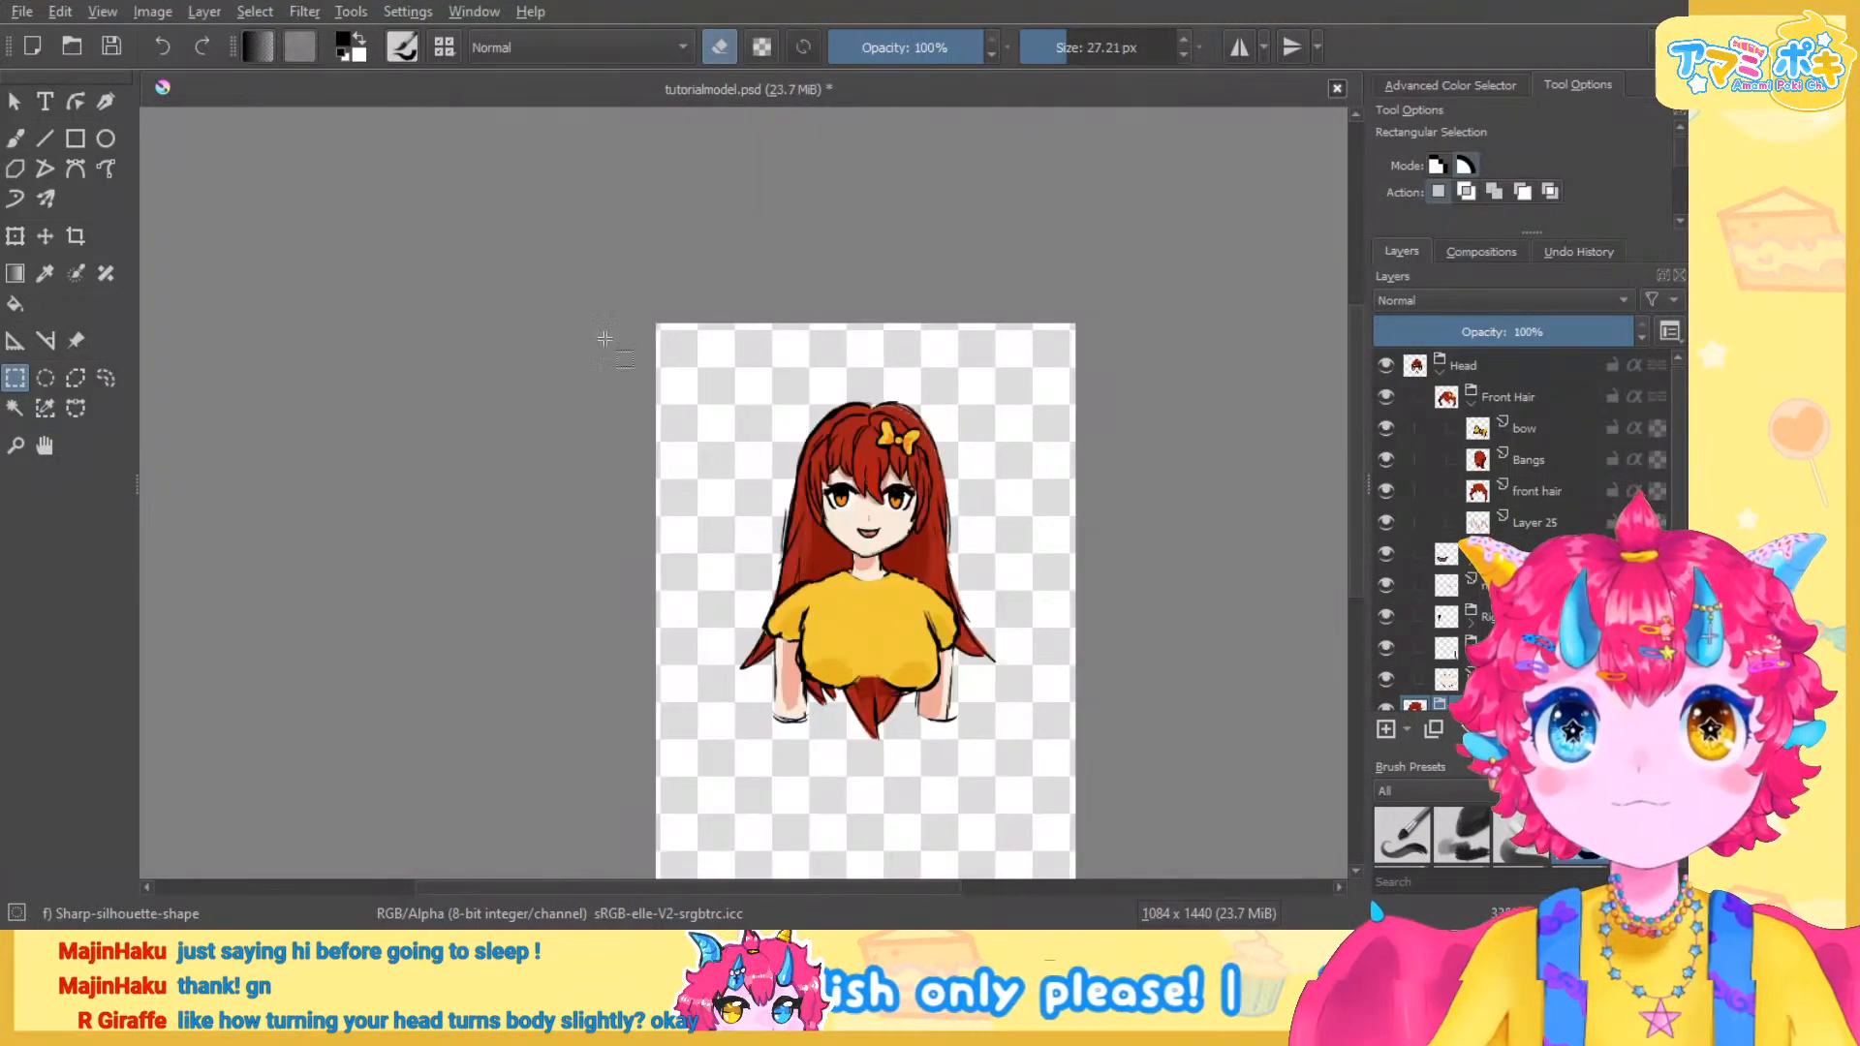
scroll(944, 543, up, 3)
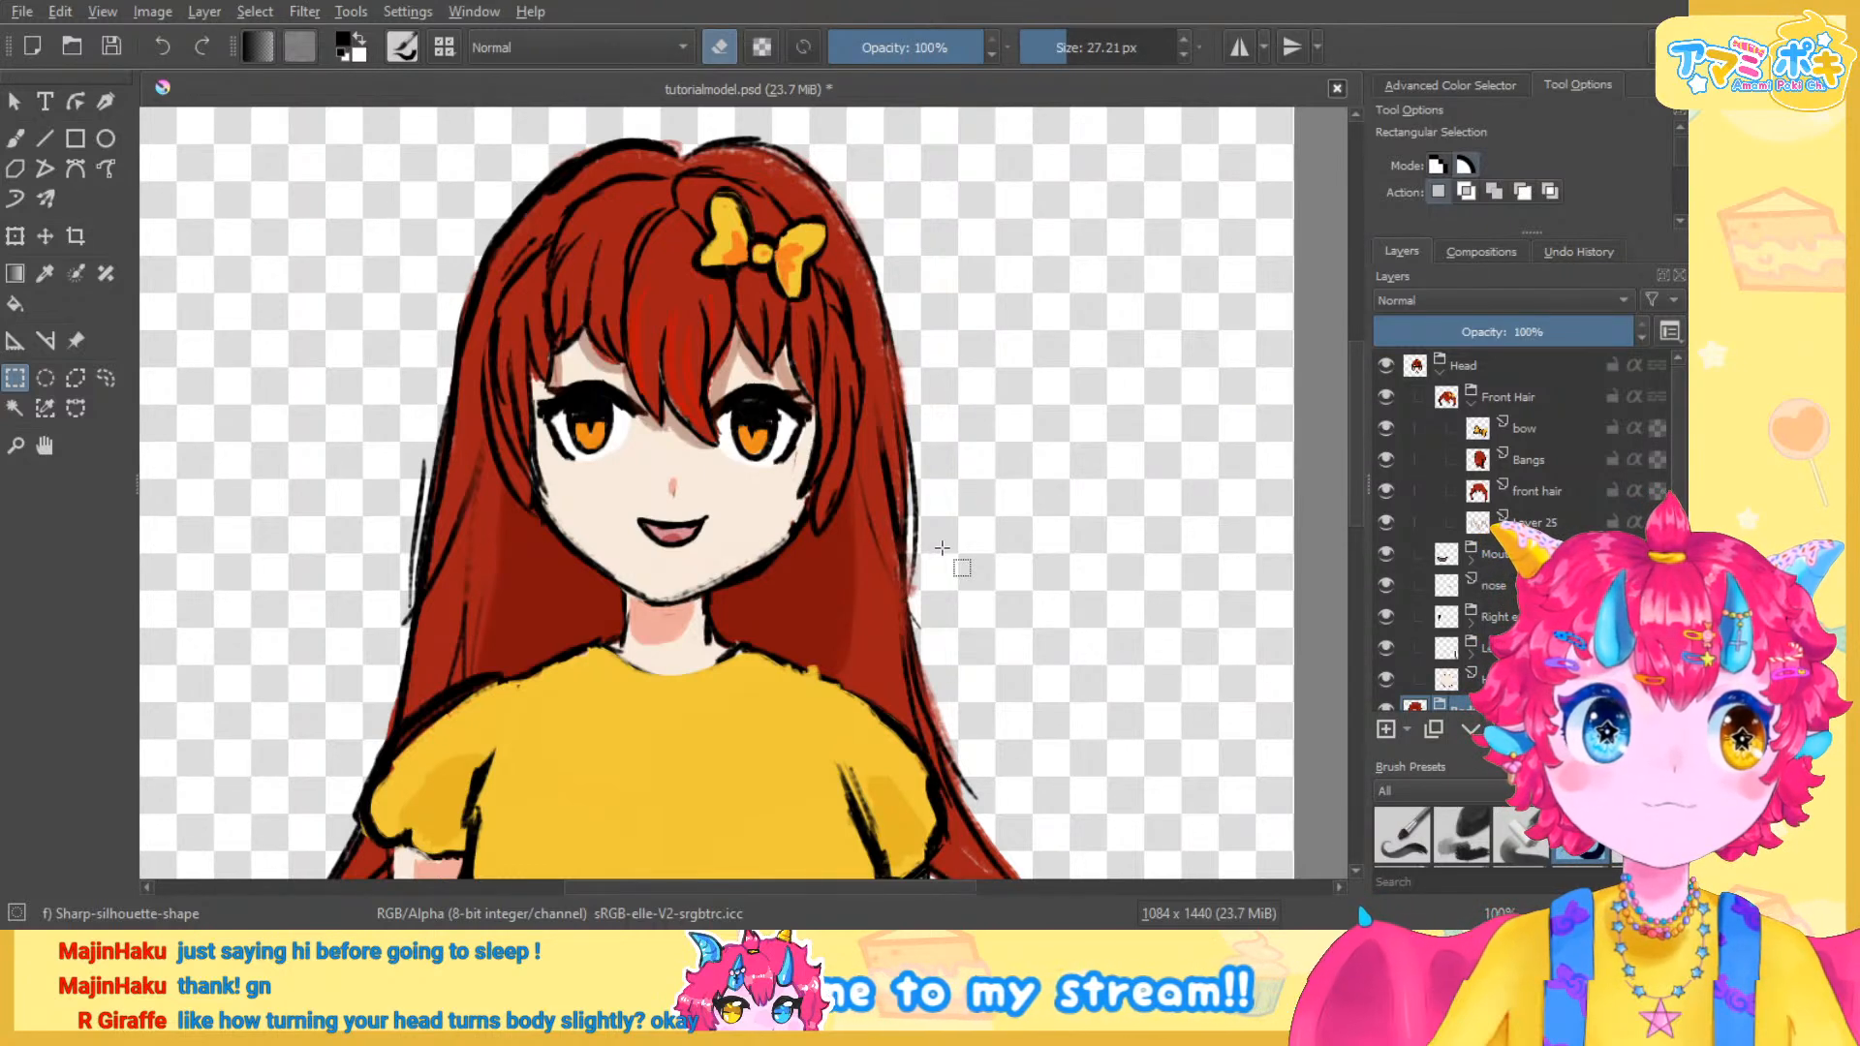
drag(805, 339, 904, 380)
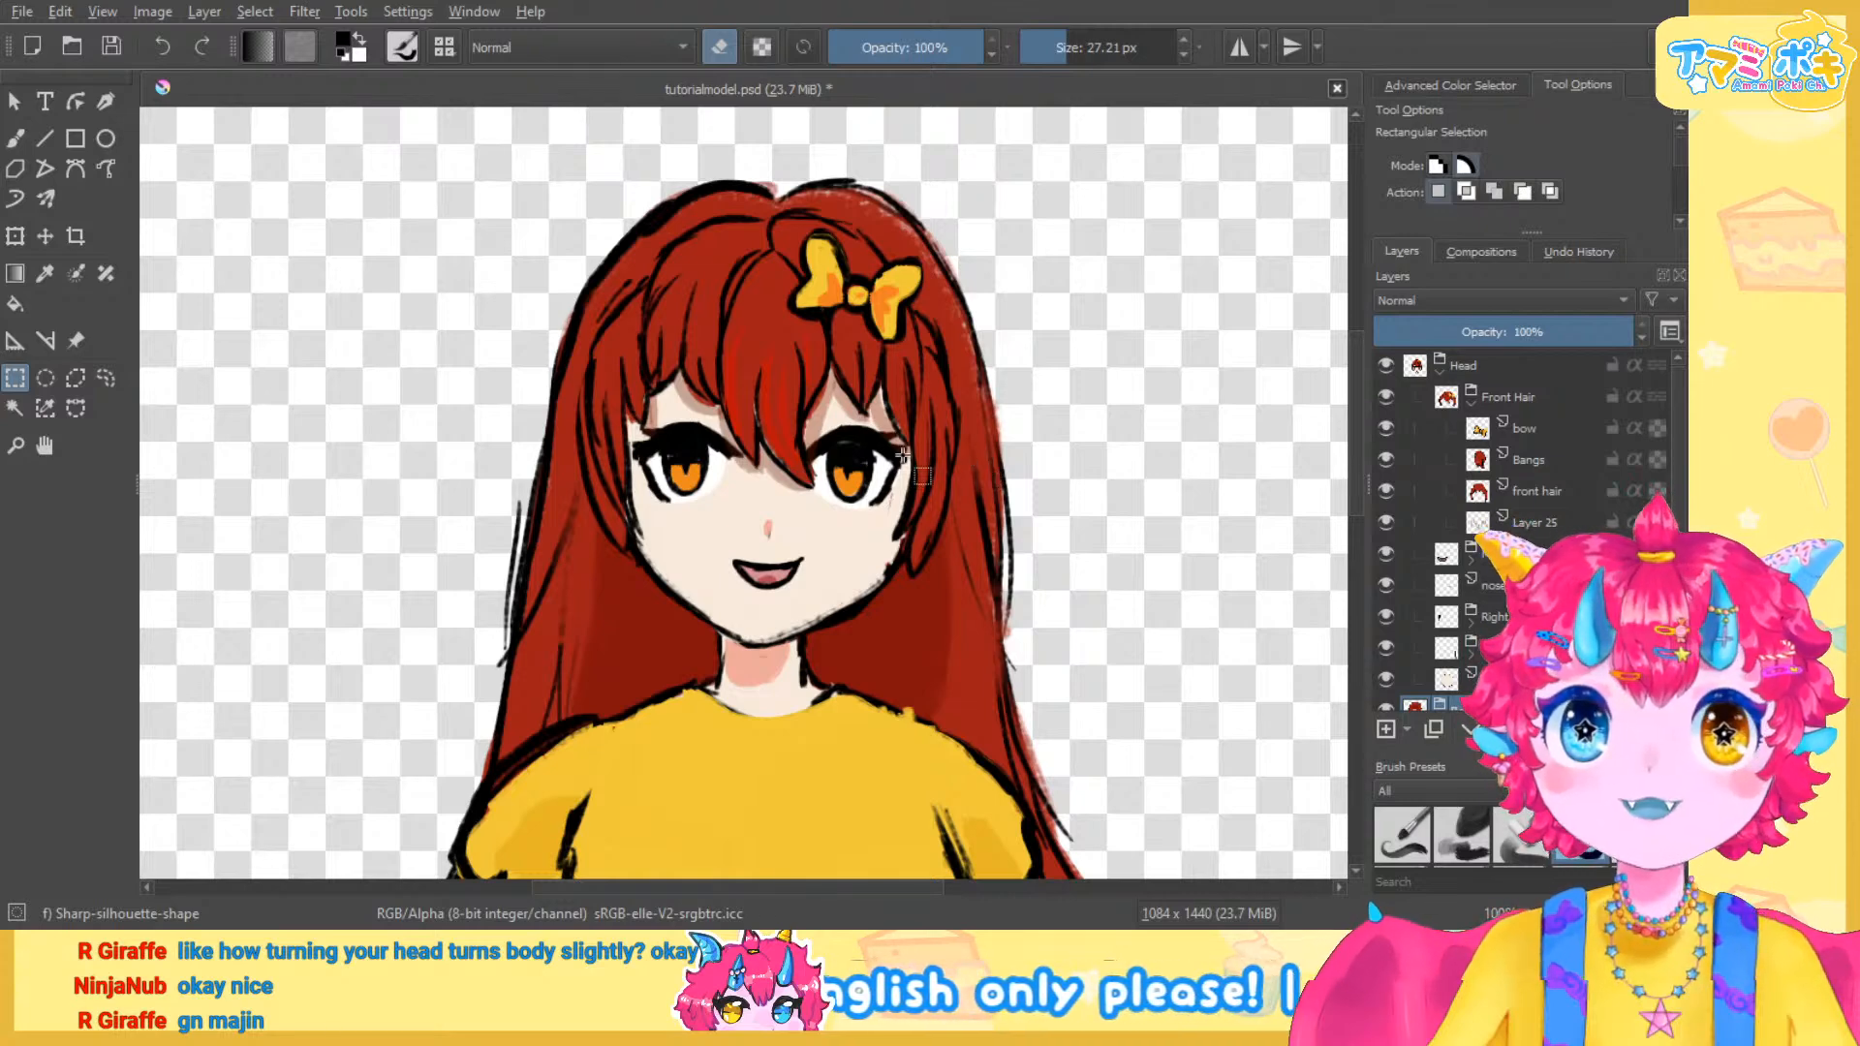
scroll(972, 459, down, 5)
scroll(973, 434, up, 2)
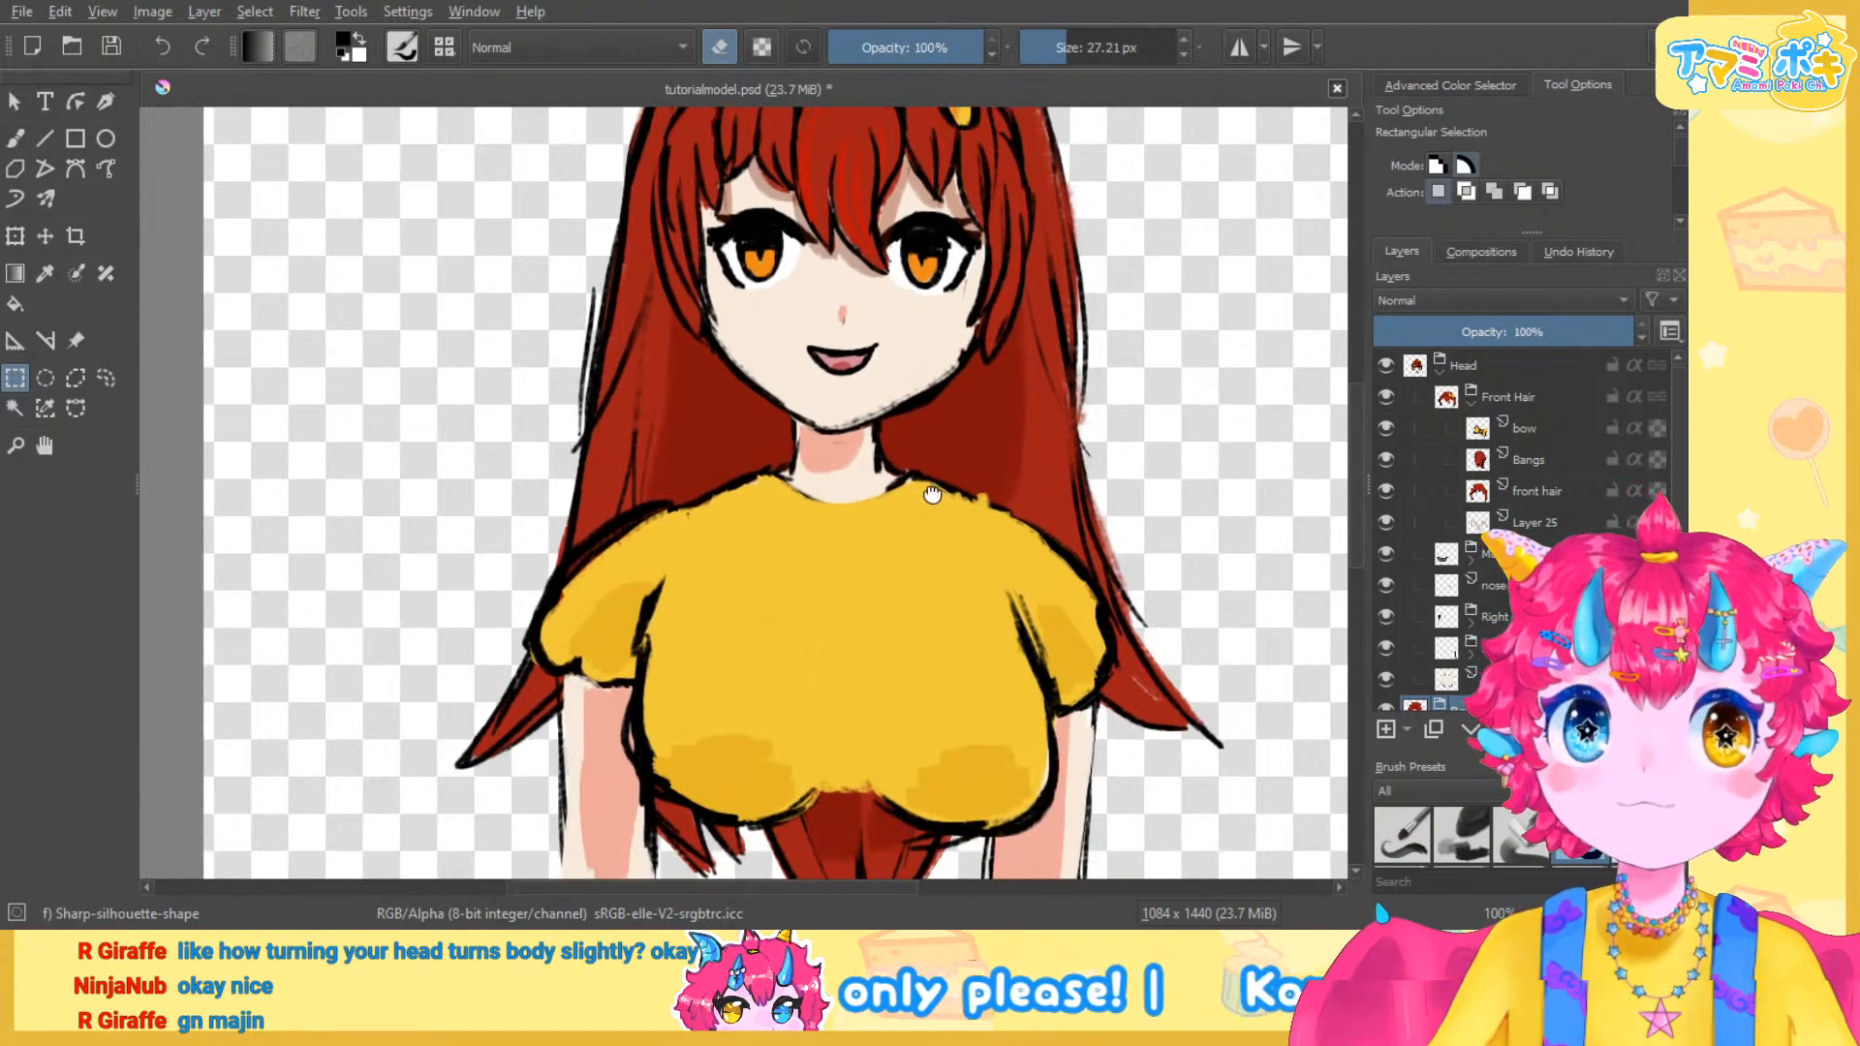
scroll(958, 506, down, 2)
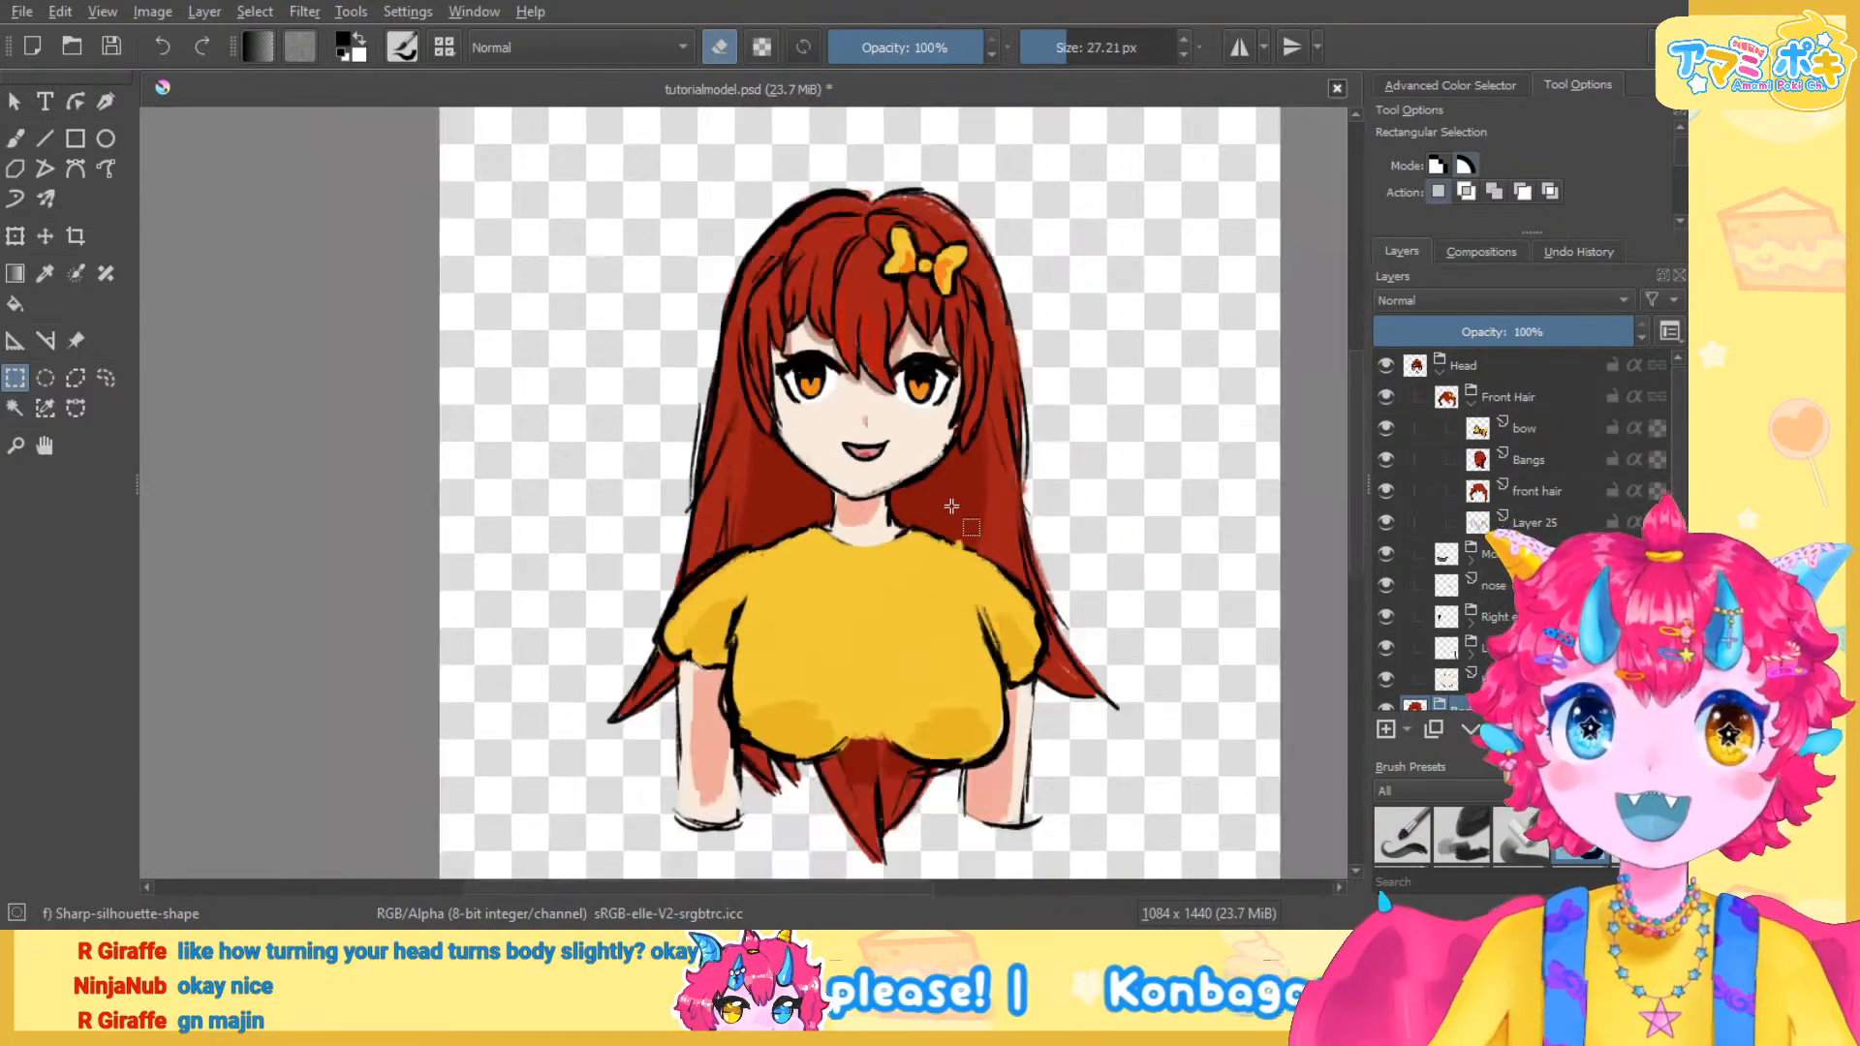
scroll(951, 504, up, 2)
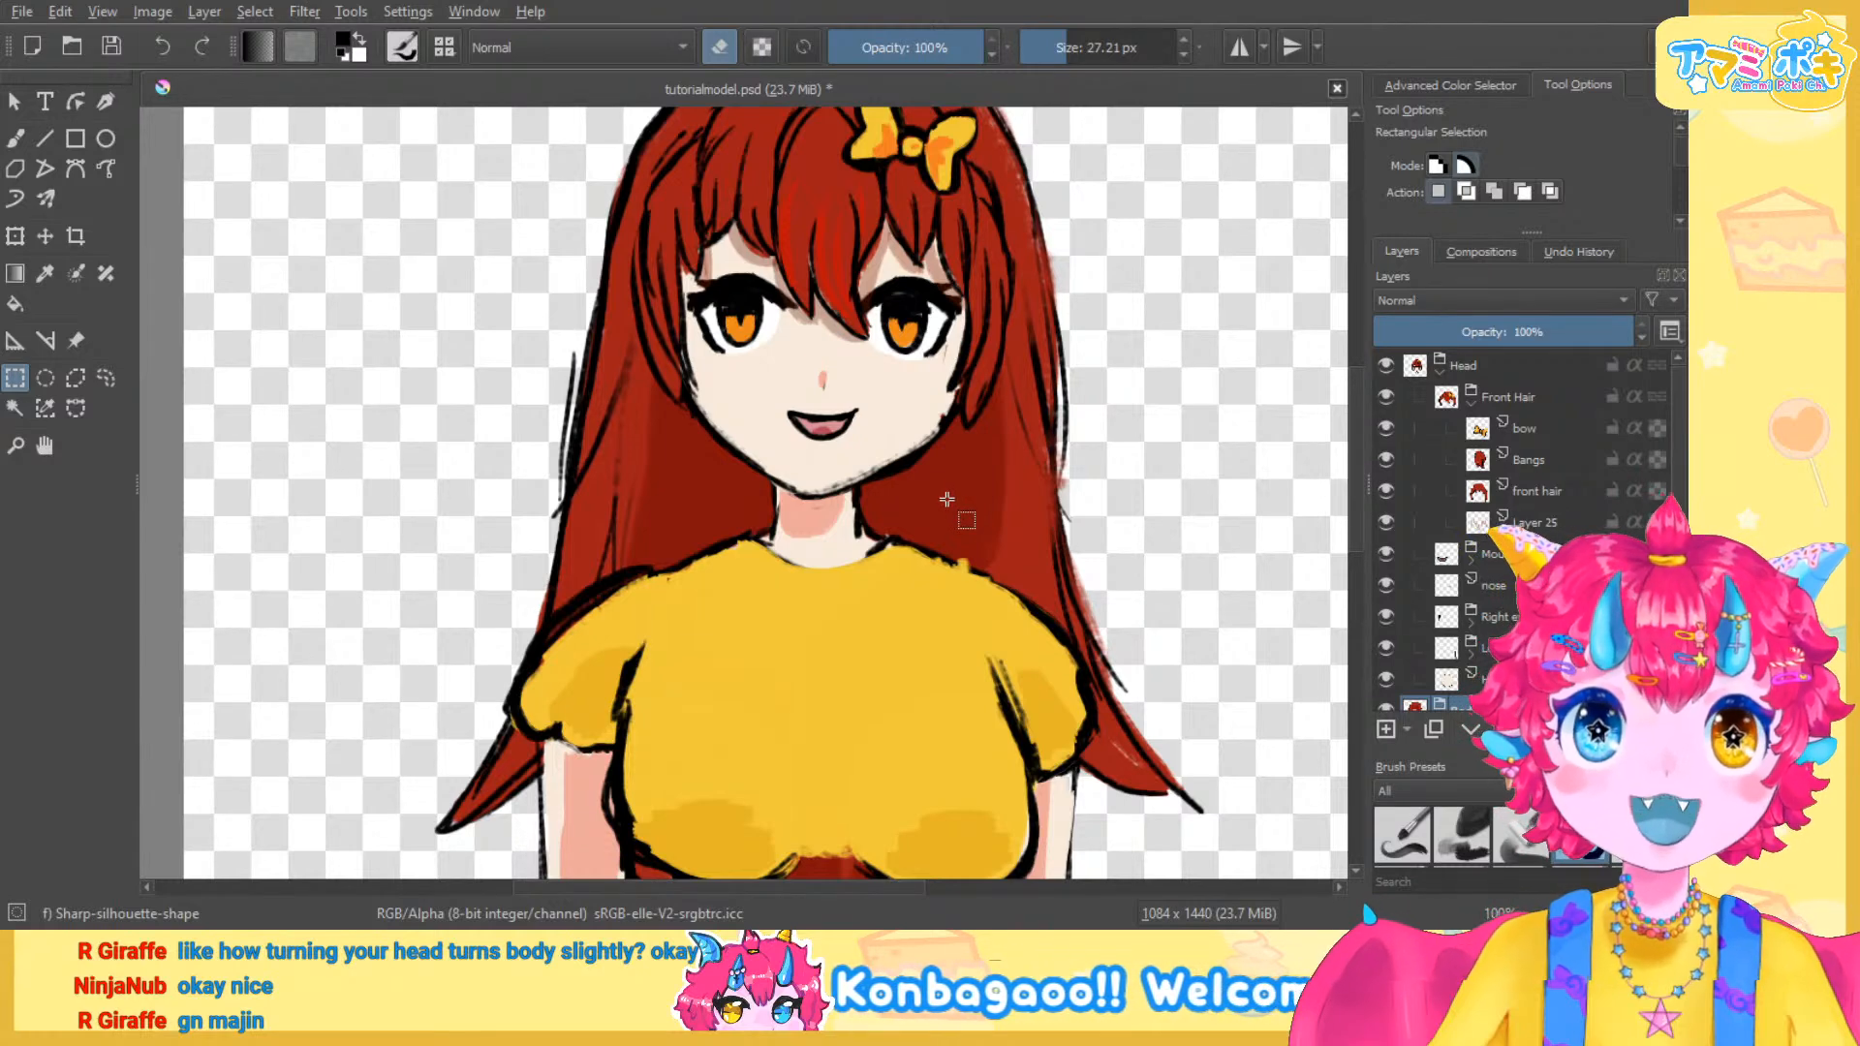
scroll(735, 501, up, 2)
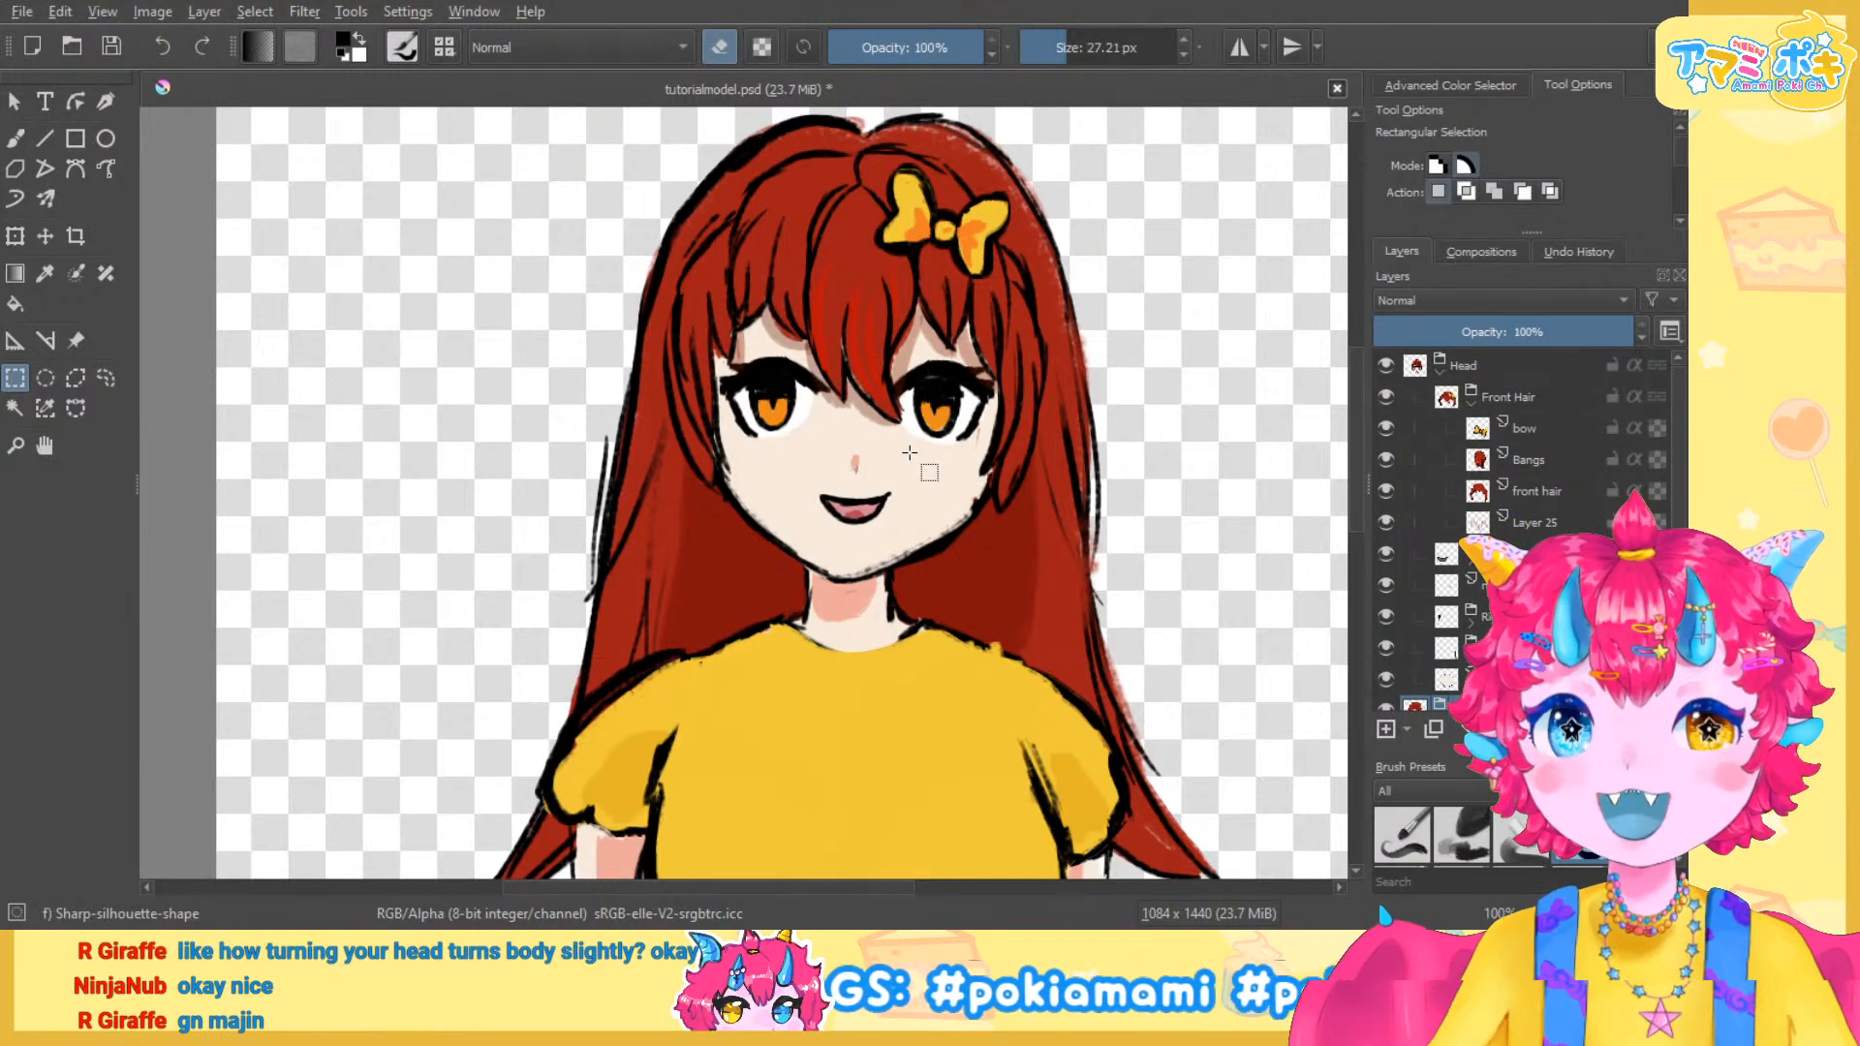
scroll(880, 351, up, 1)
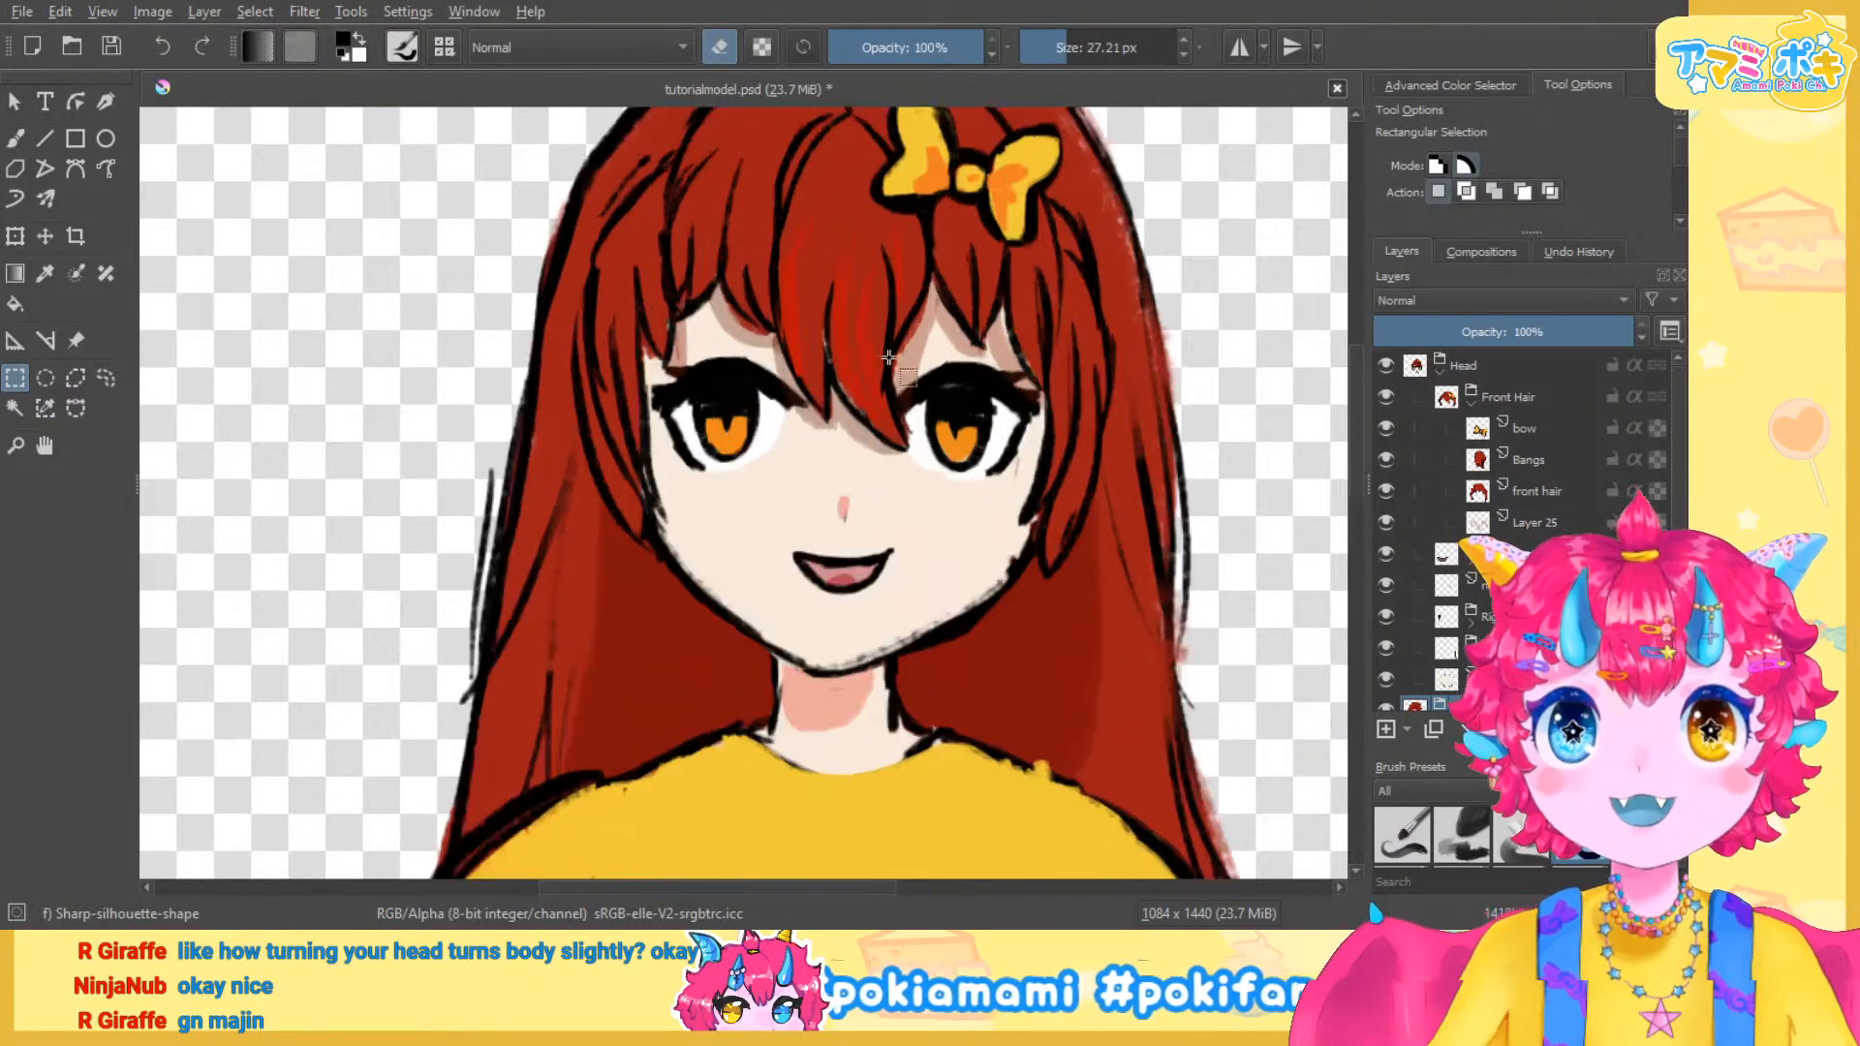
drag(887, 357, 865, 452)
scroll(864, 452, down, 1)
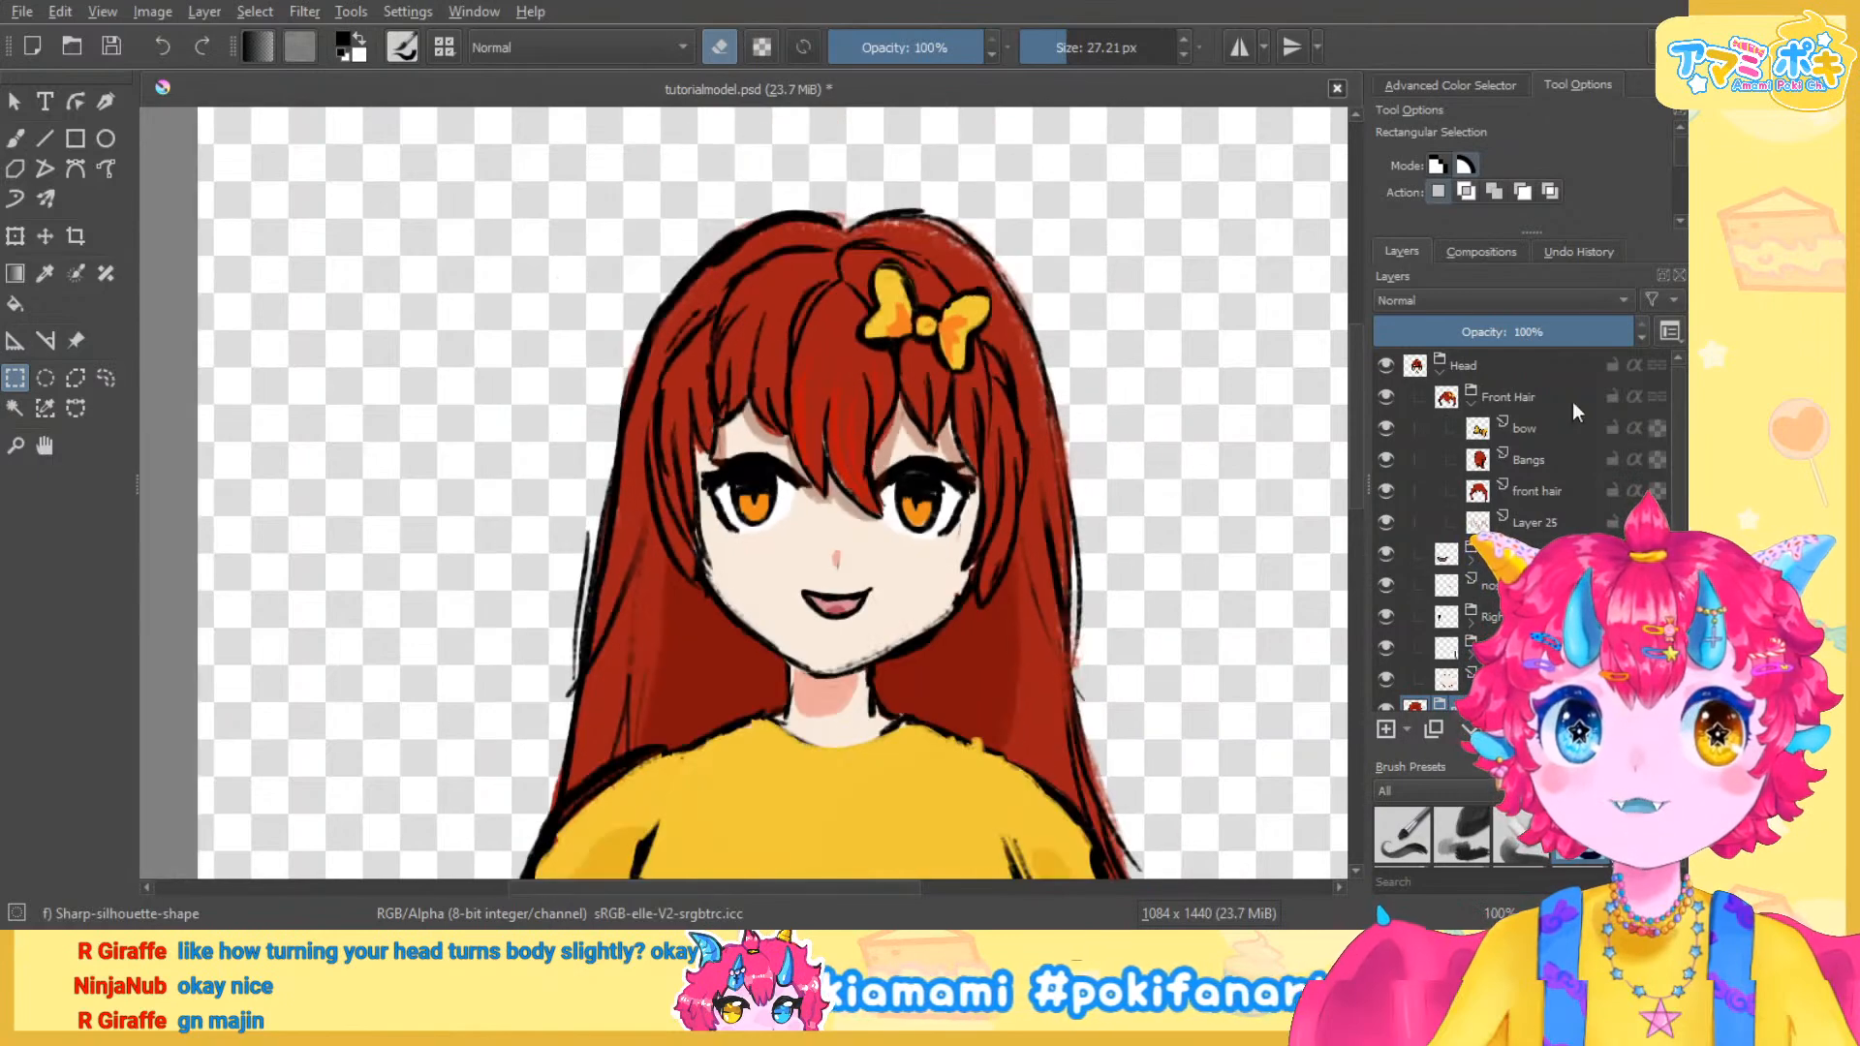
Hide and reshow the bow, Bangs and front hair layers one at a time to inspect each separated piece
click(1397, 432)
click(1397, 432)
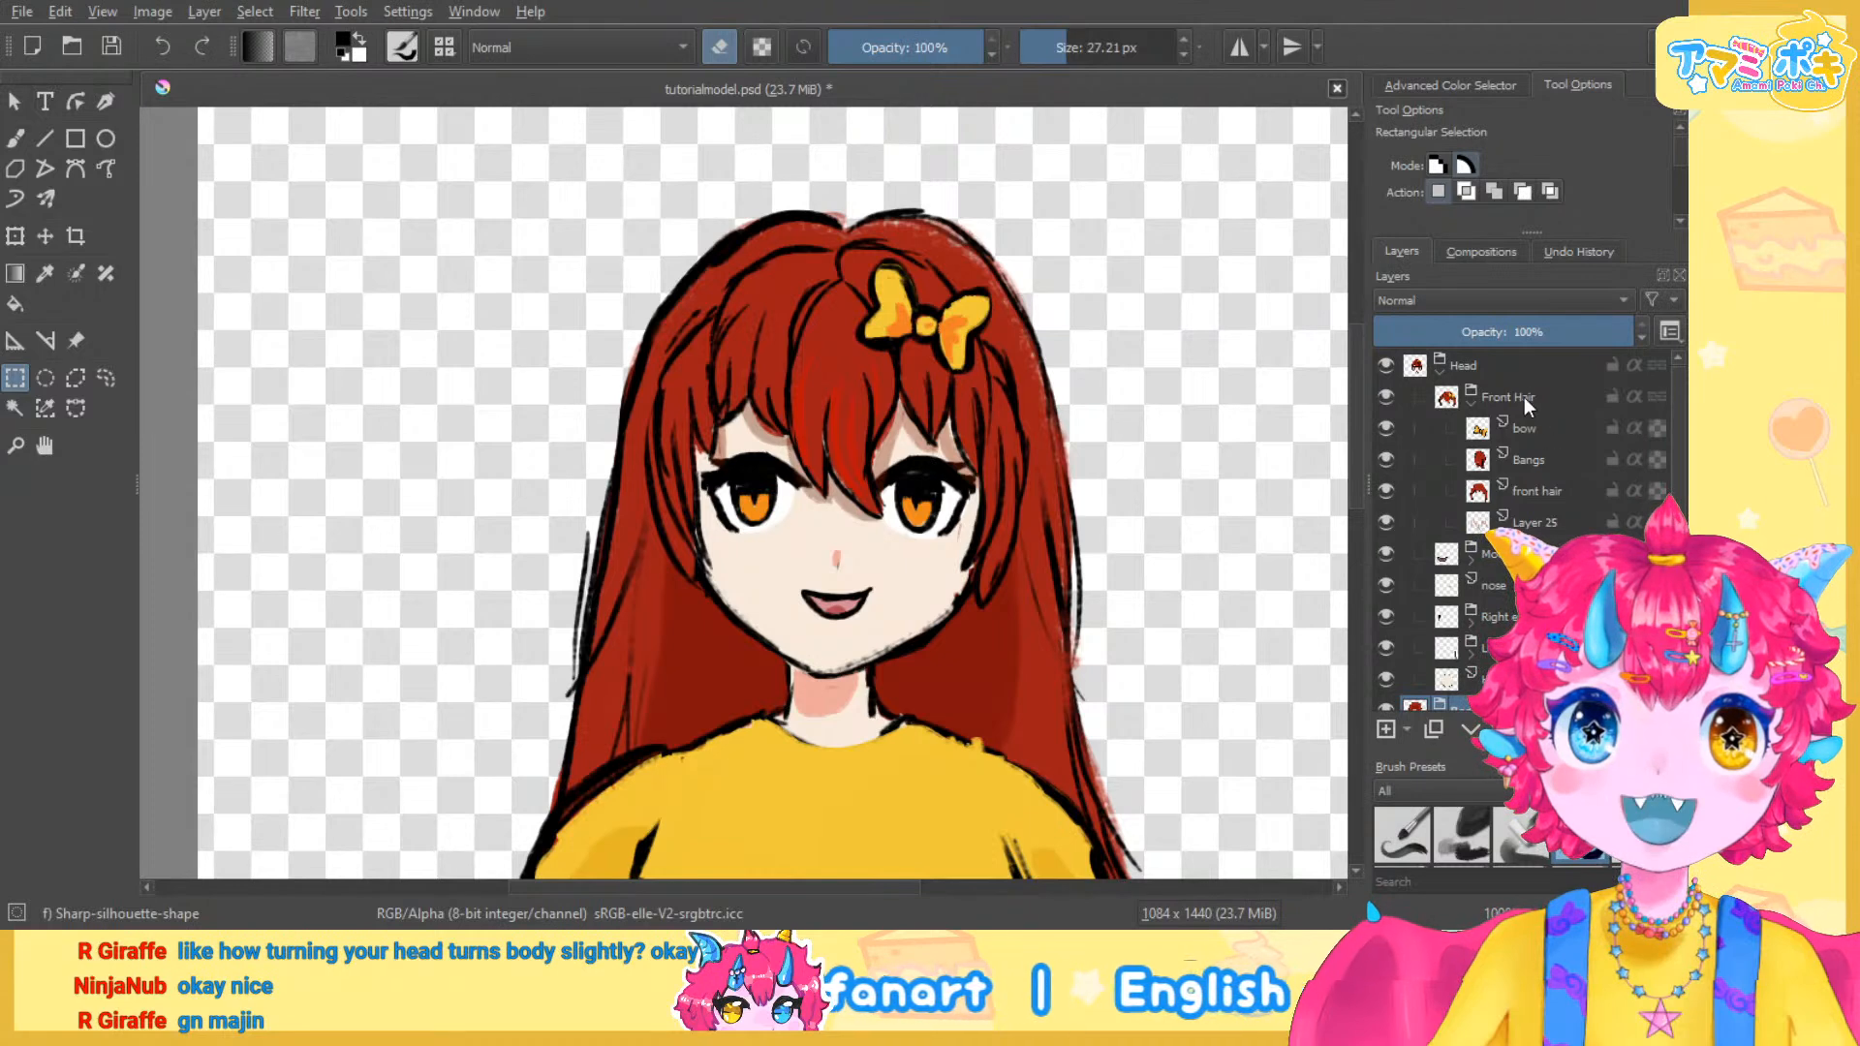
click(1391, 469)
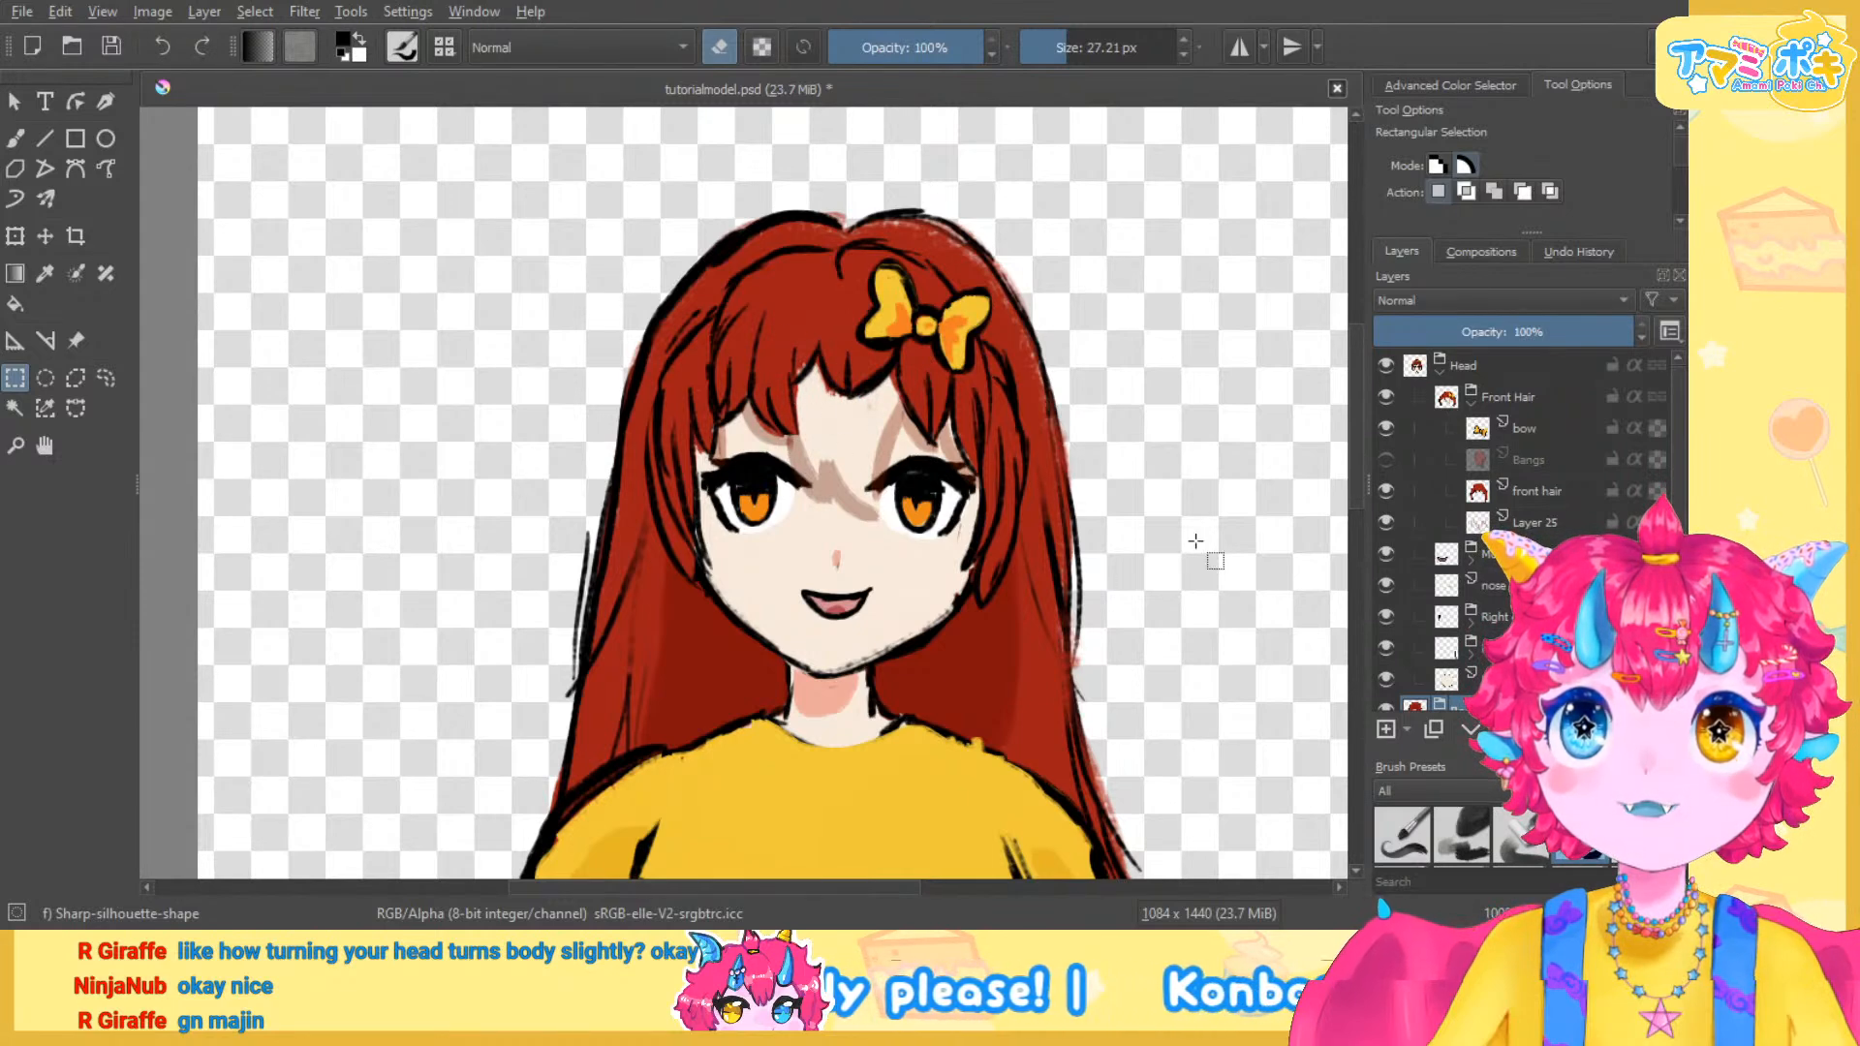
click(1393, 463)
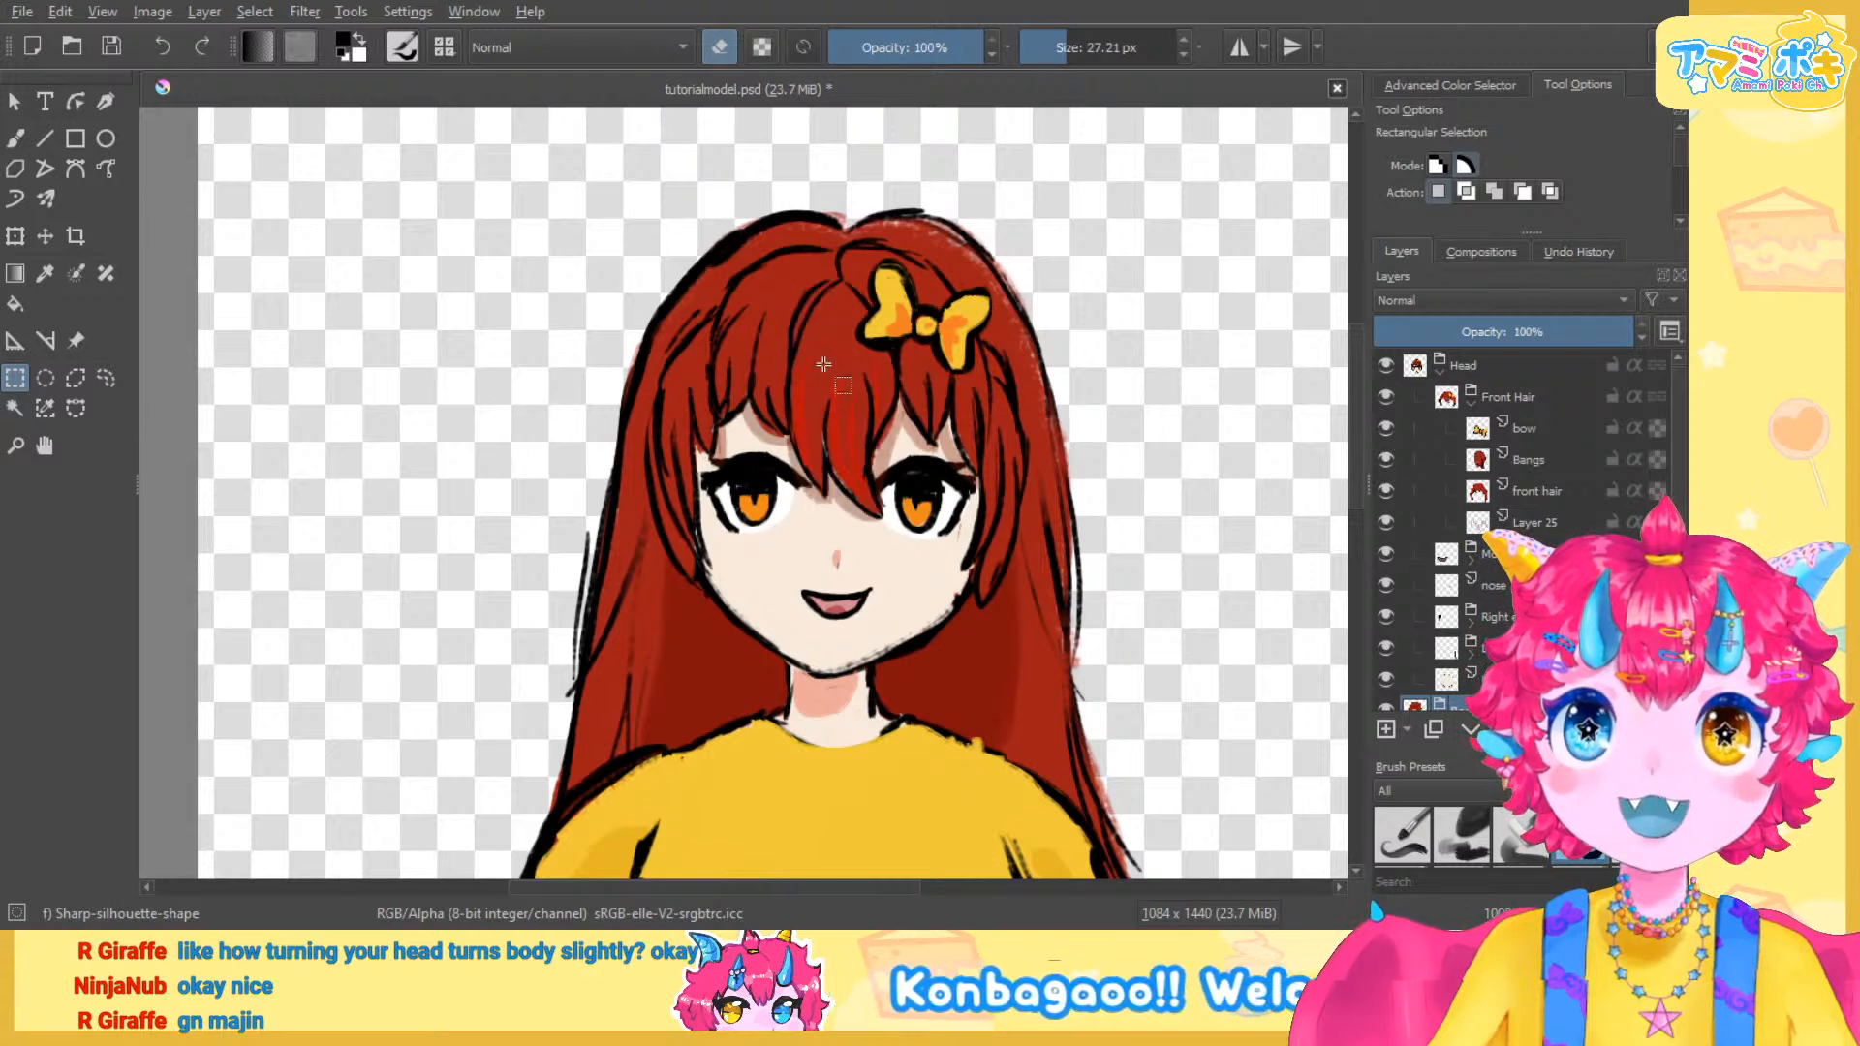
click(1386, 492)
click(1385, 492)
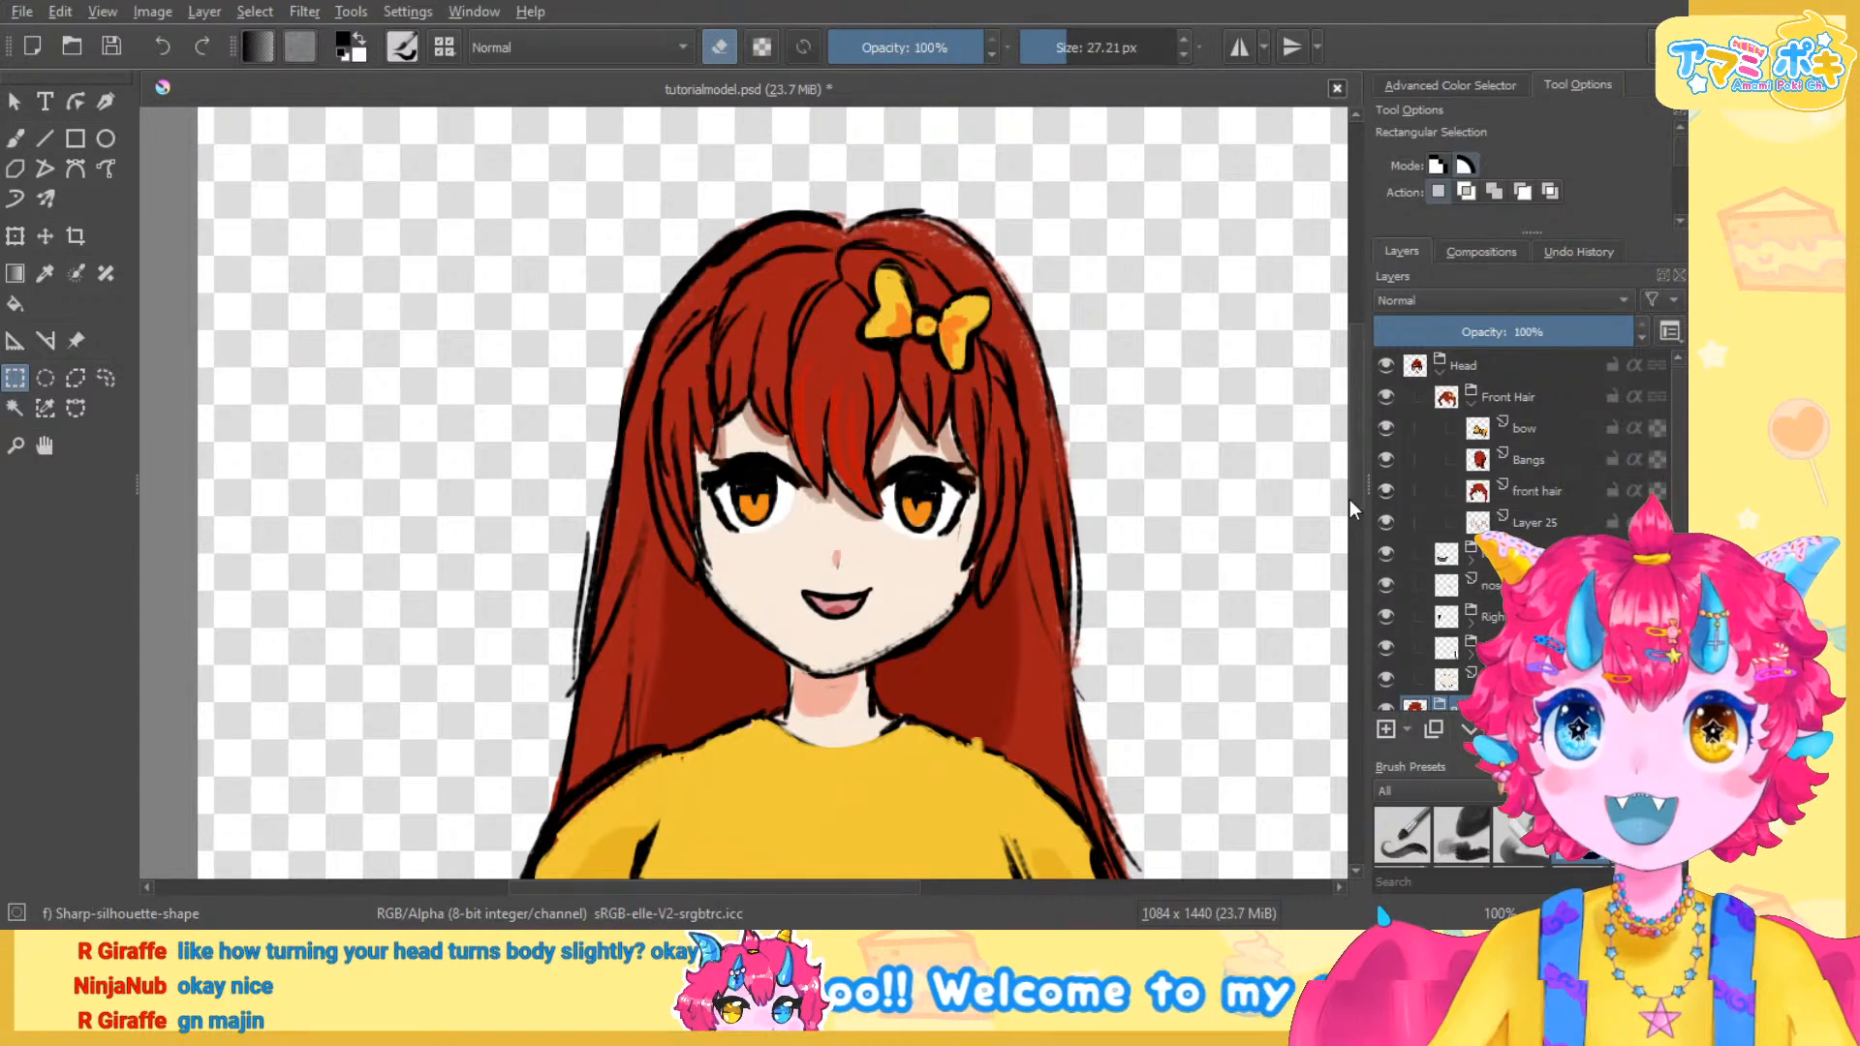
click(1375, 526)
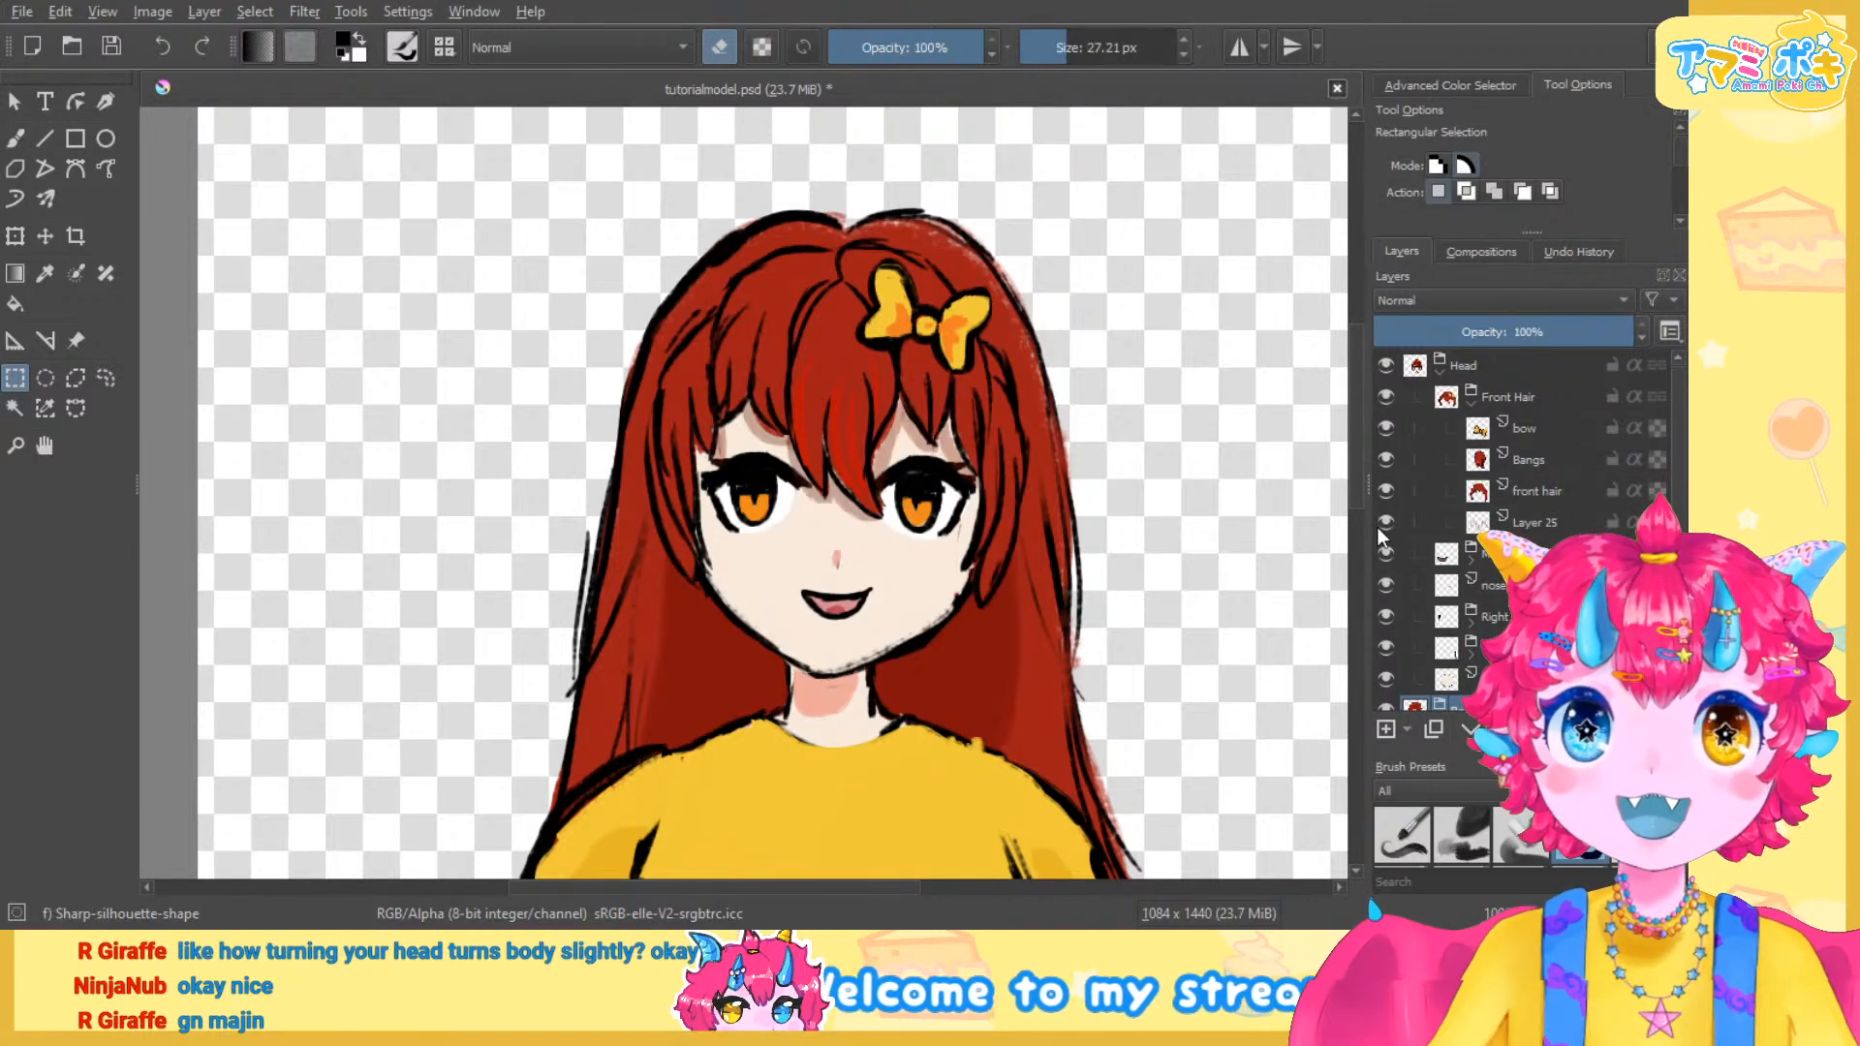
Rename Layer 25 in the Front Hair group as Hair Shadow, and switch its visibility off and on to check it
double_click(1536, 522)
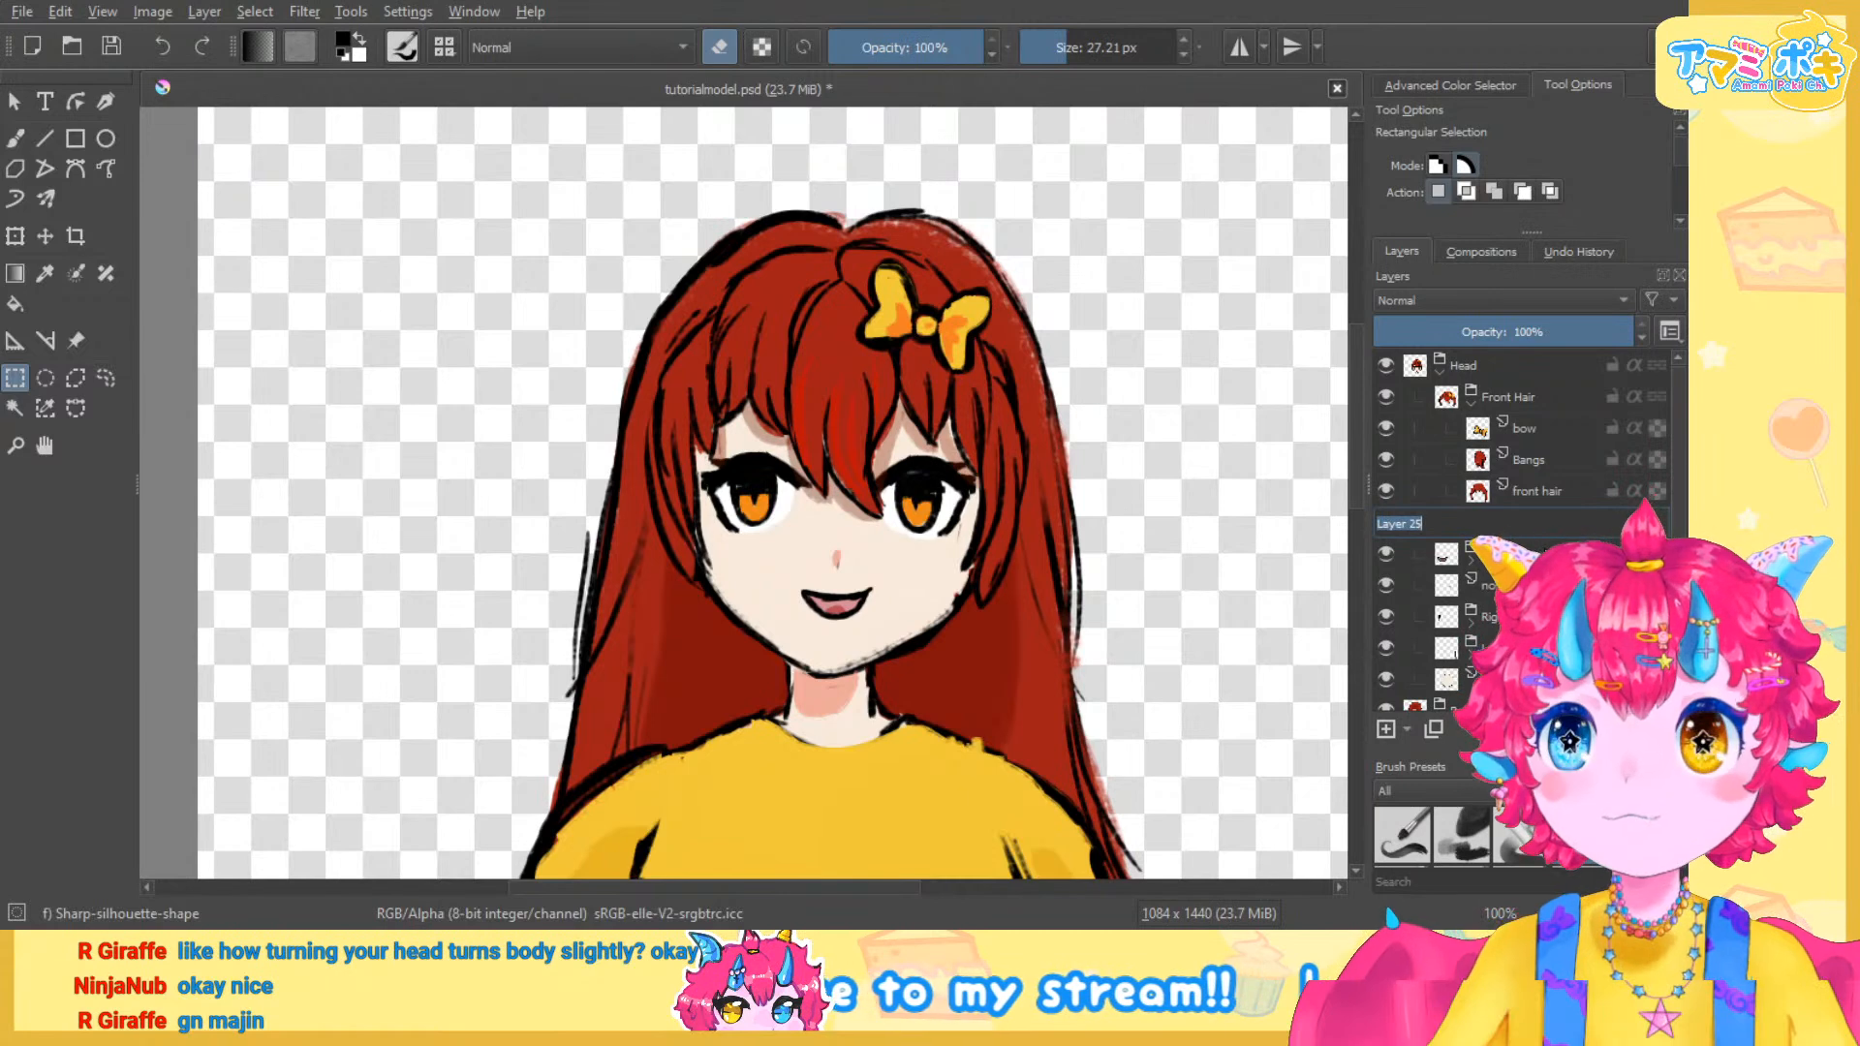
text(Hair Shadow)
key(Return)
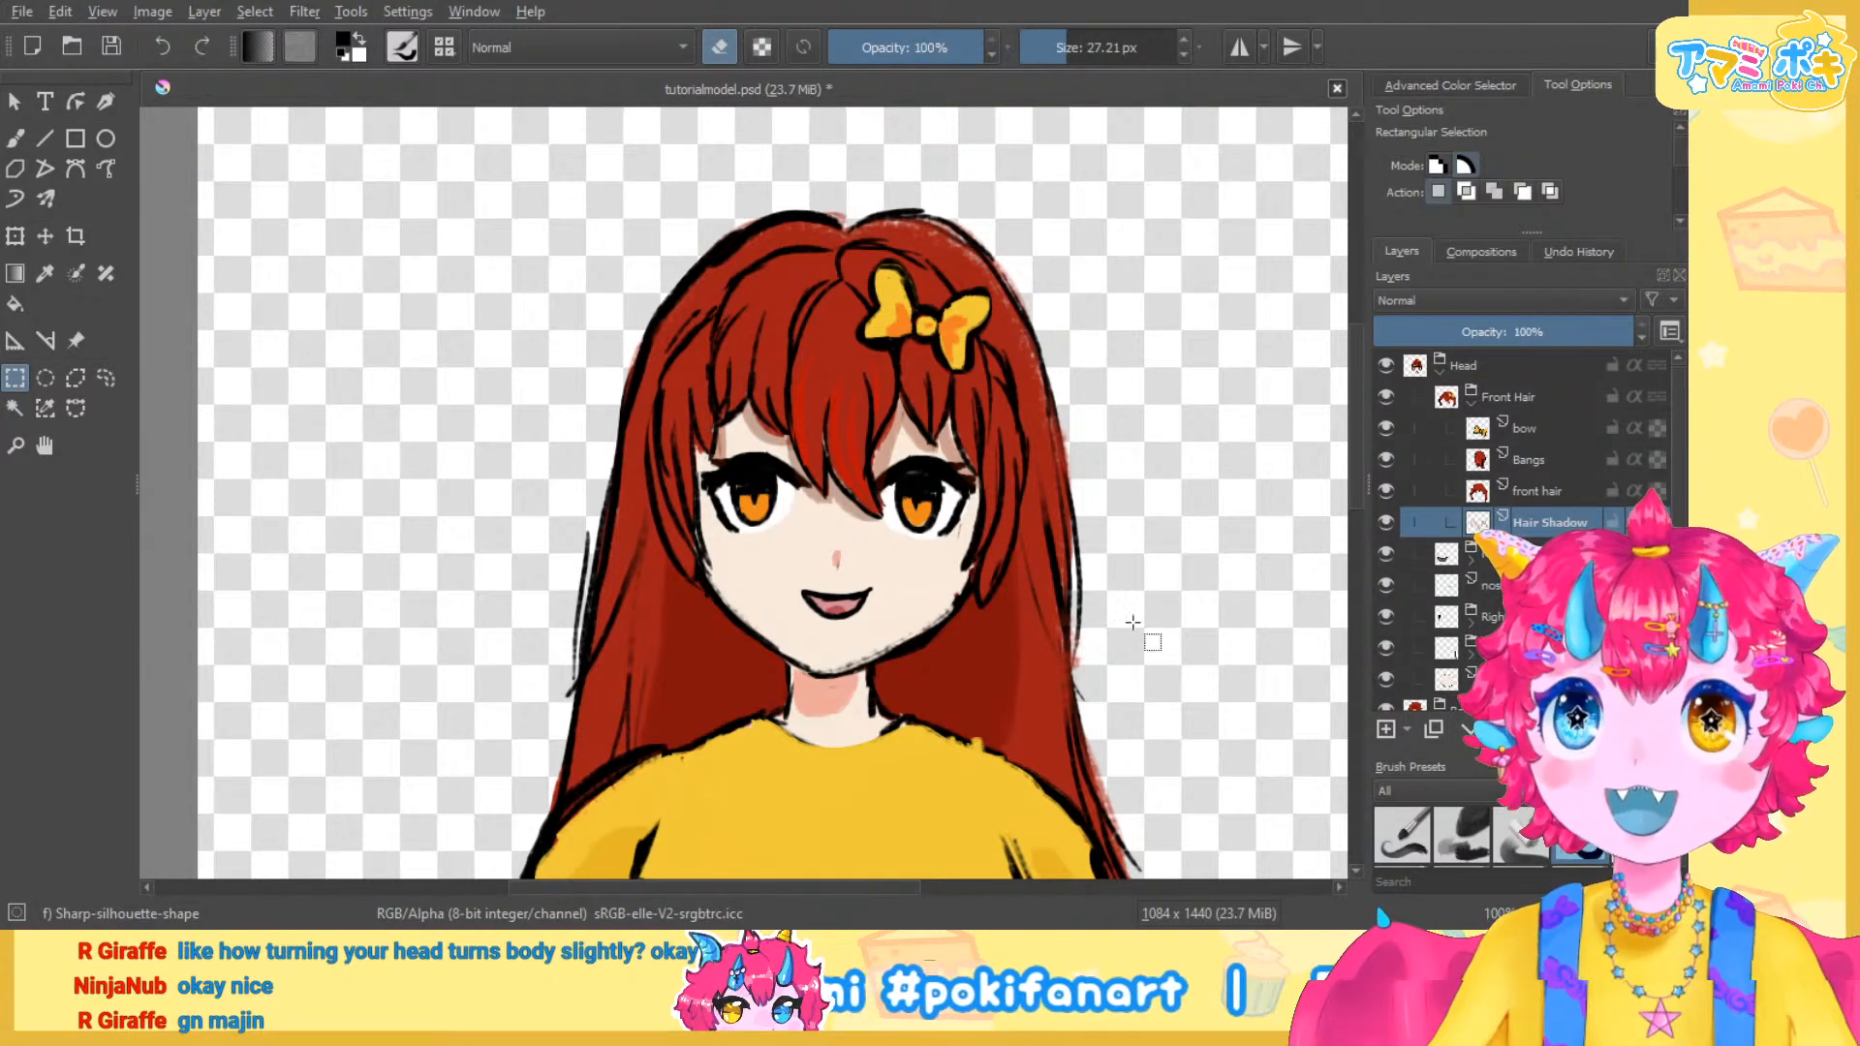
click(1385, 522)
click(1385, 522)
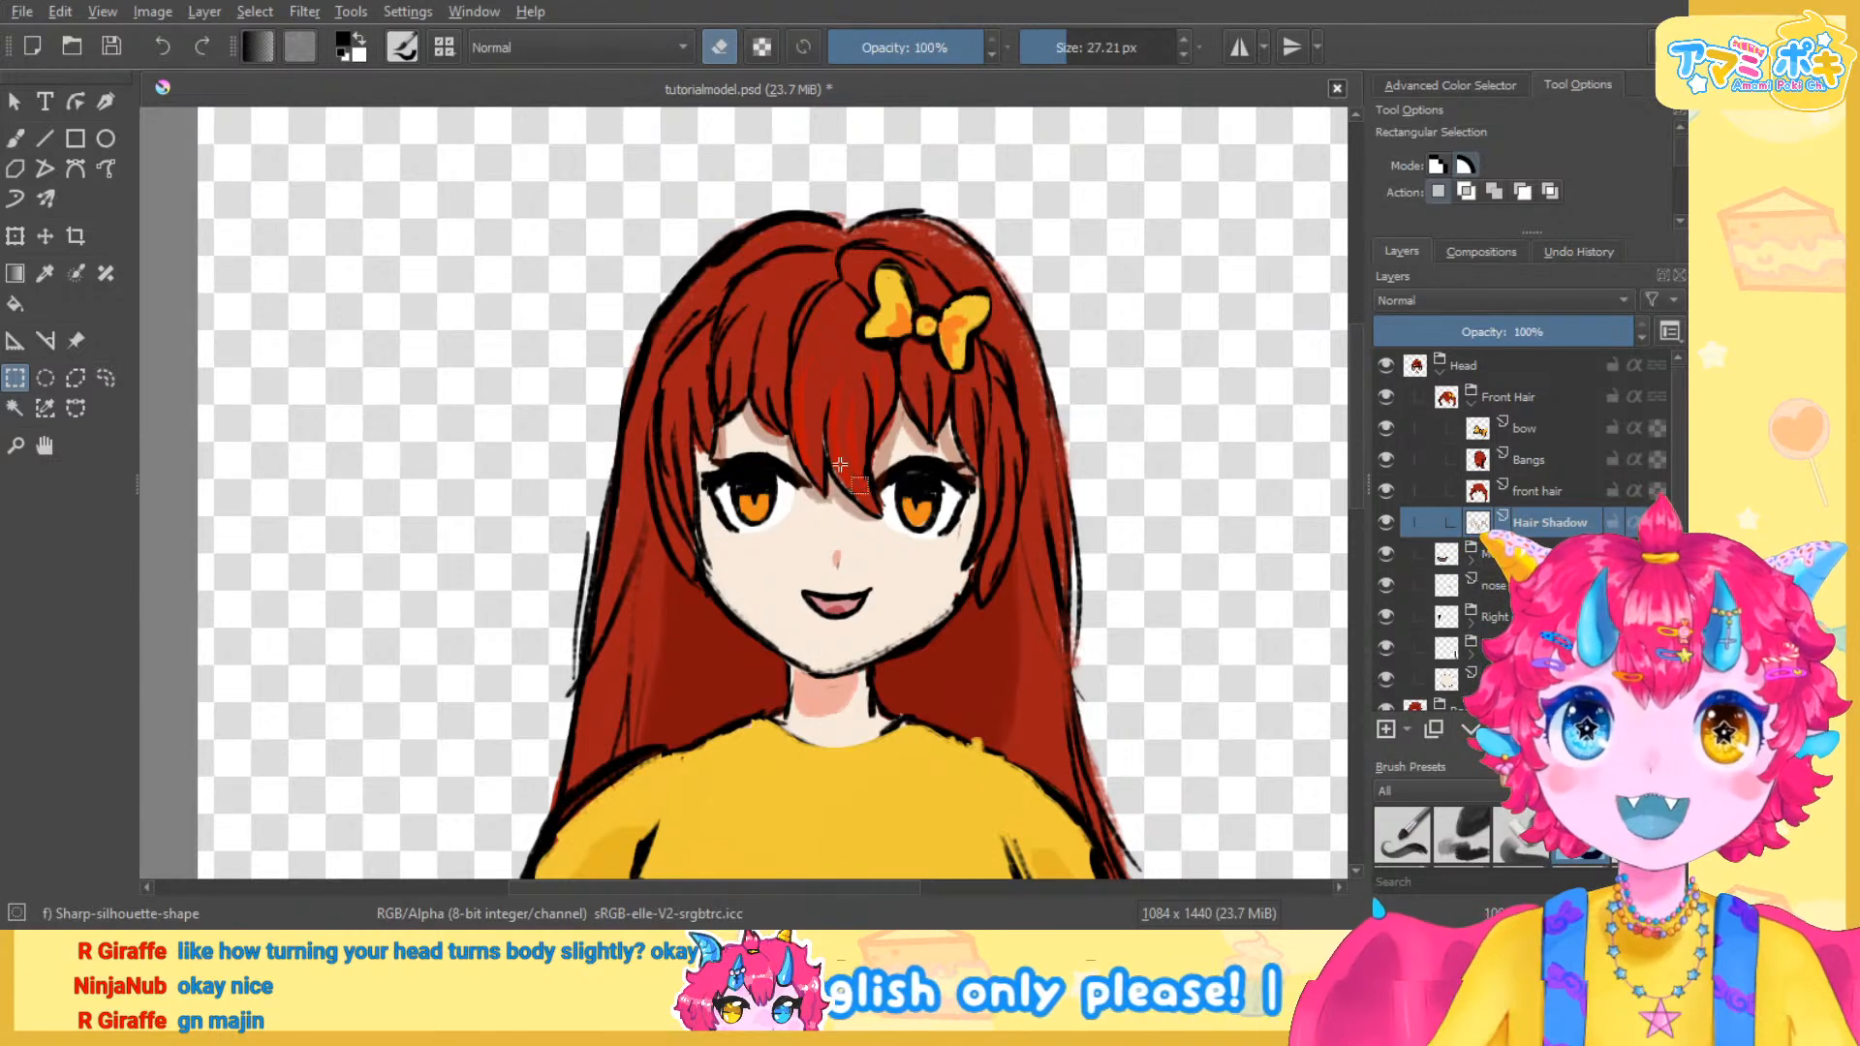
Collapse the Front Hair group and expand the Mouth group to show its layers
scroll(1433, 581, down, 1)
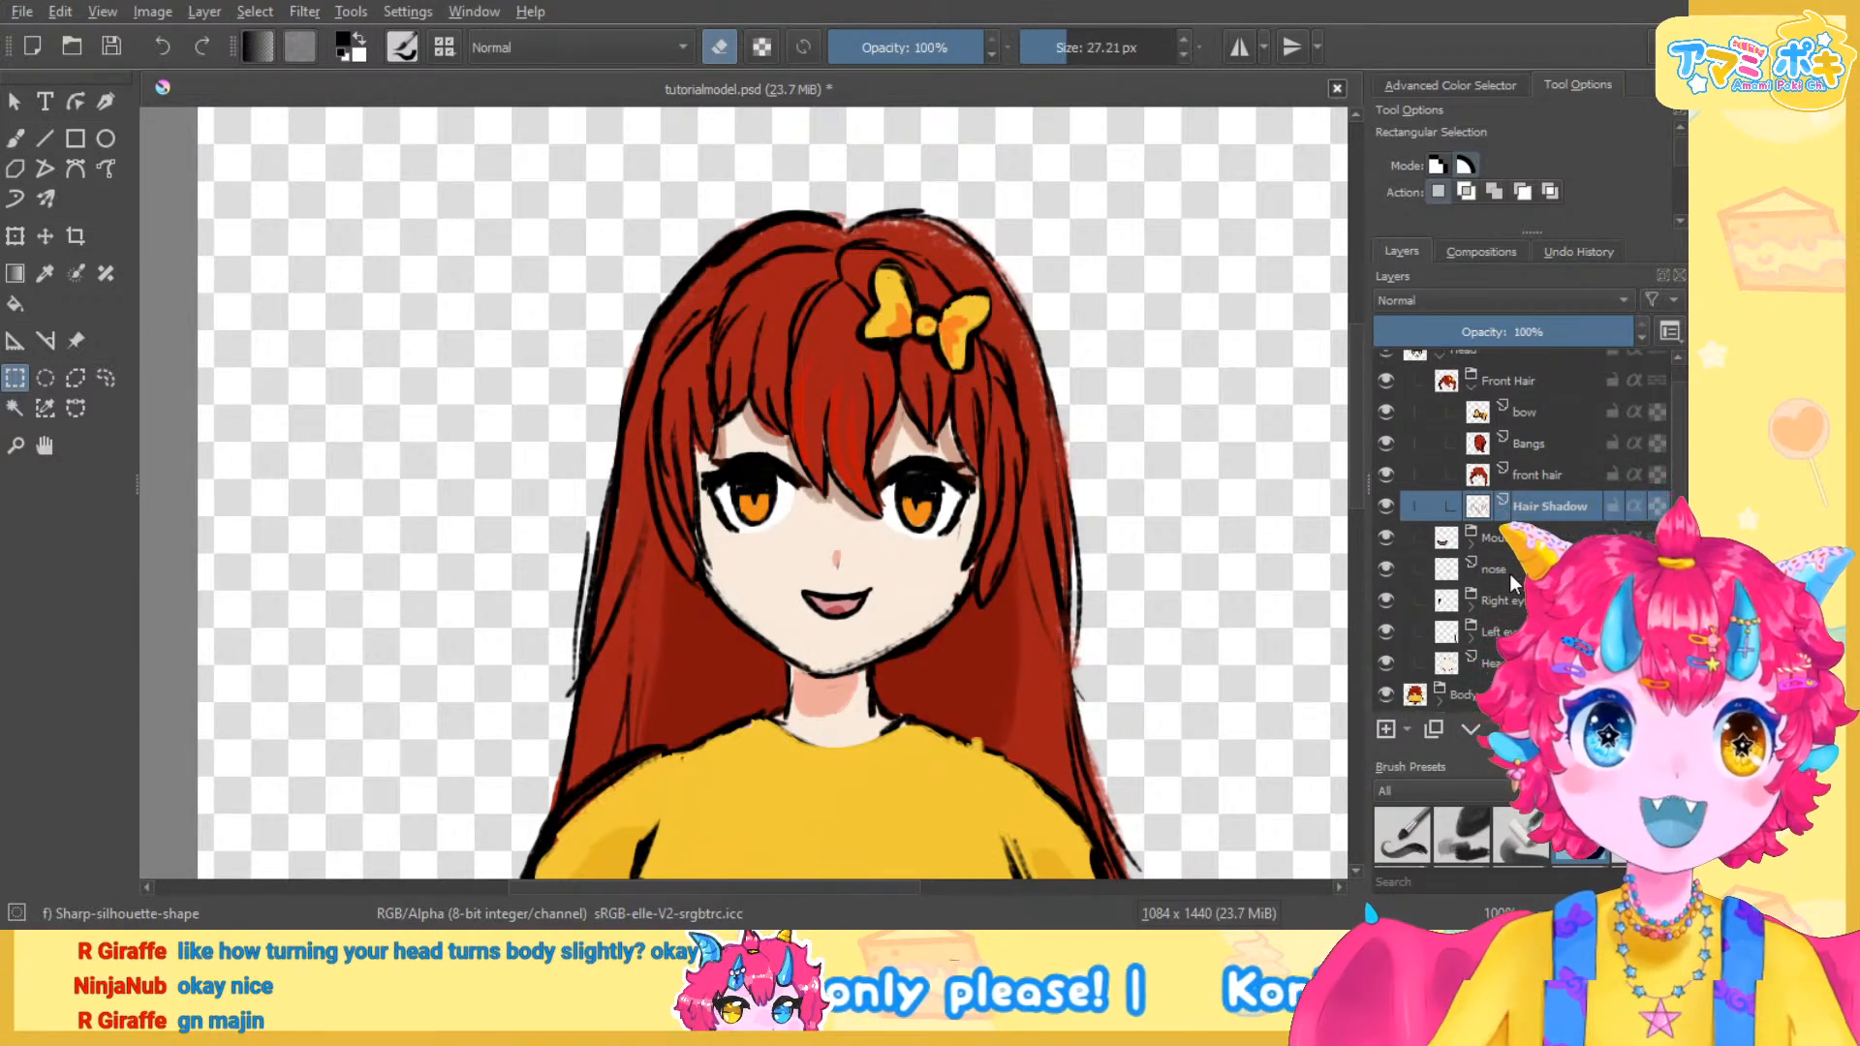
scroll(1522, 521, up, 1)
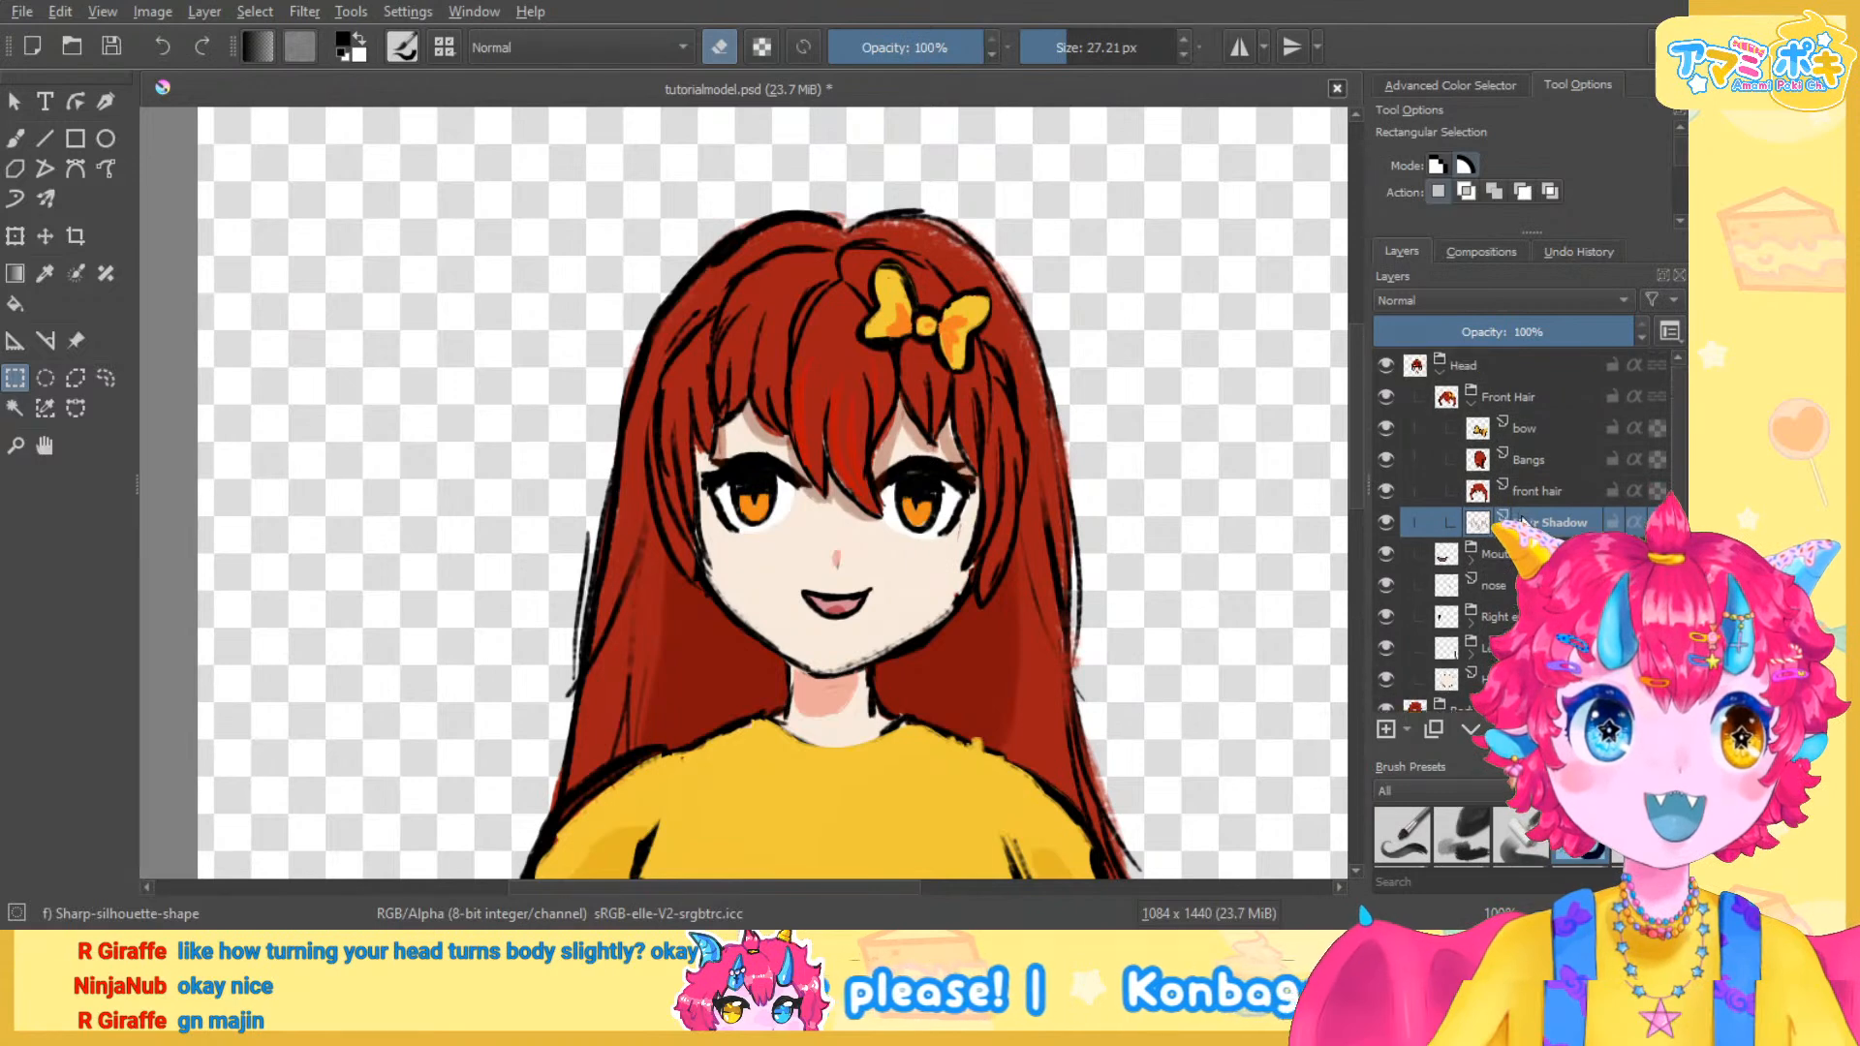
click(1470, 403)
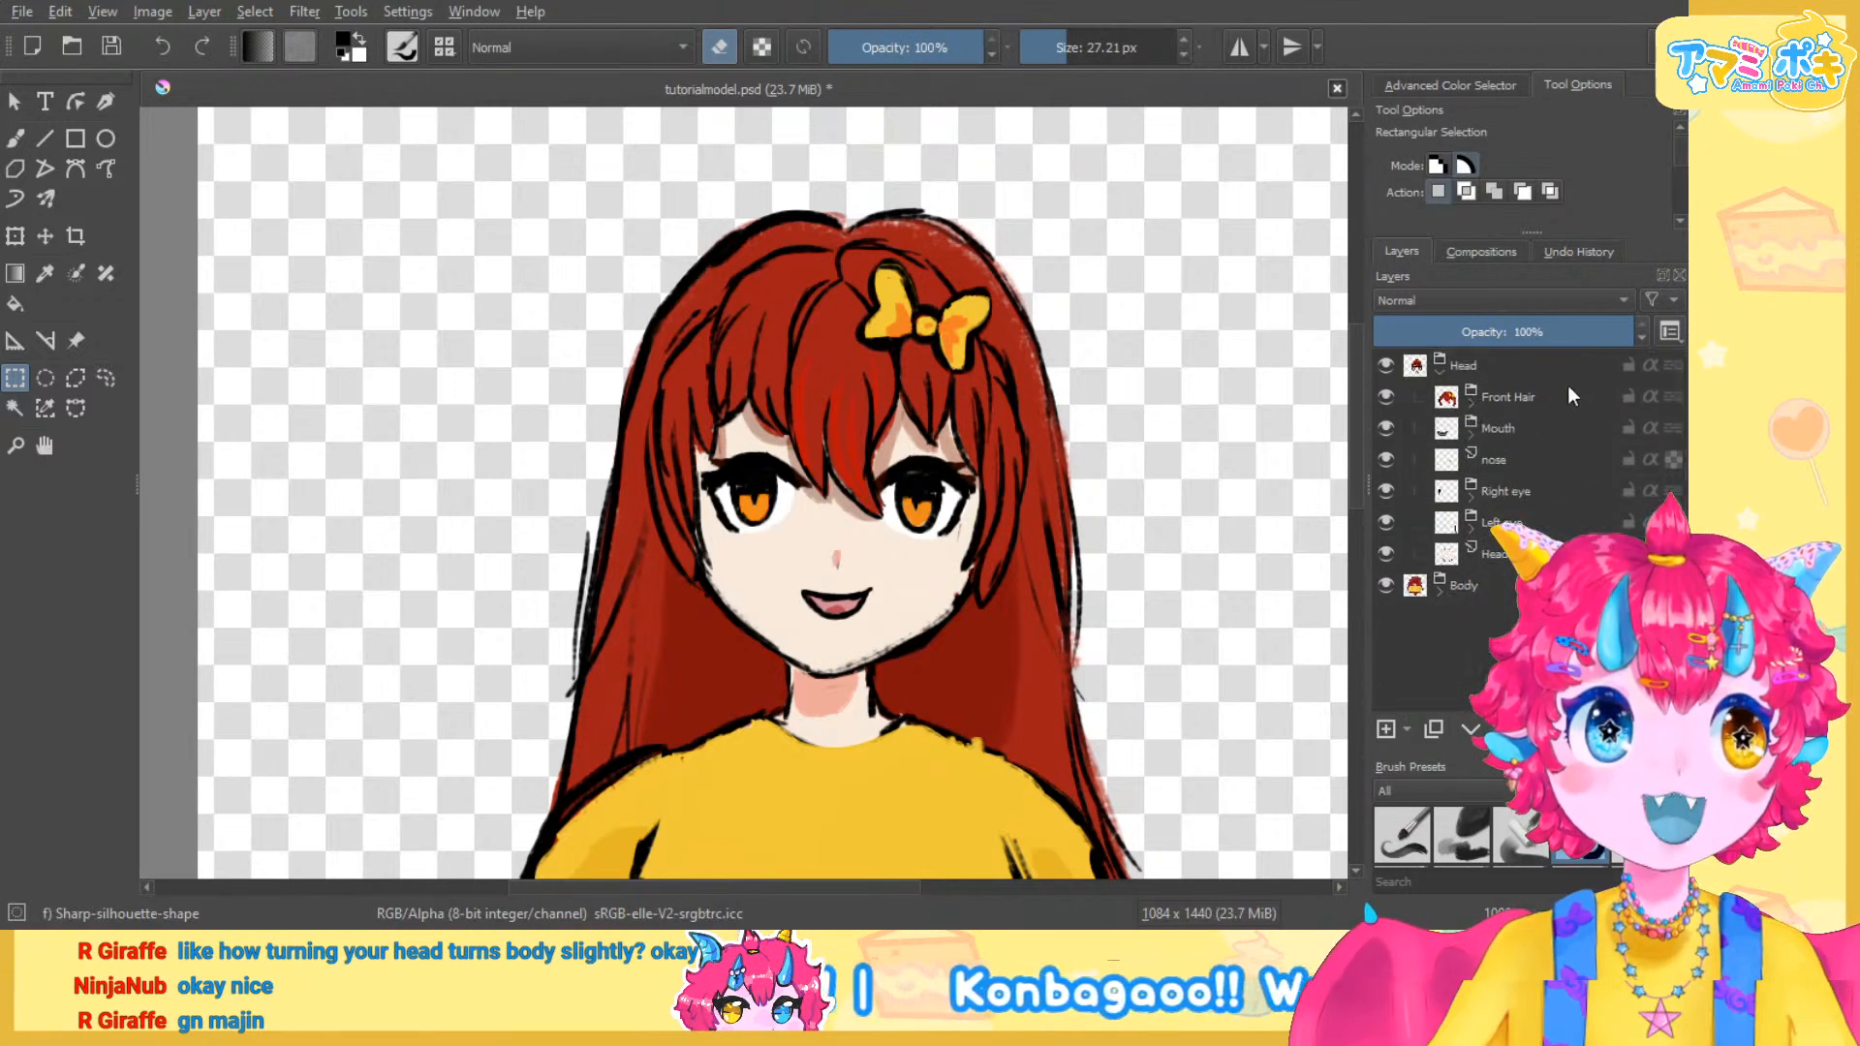
click(1467, 436)
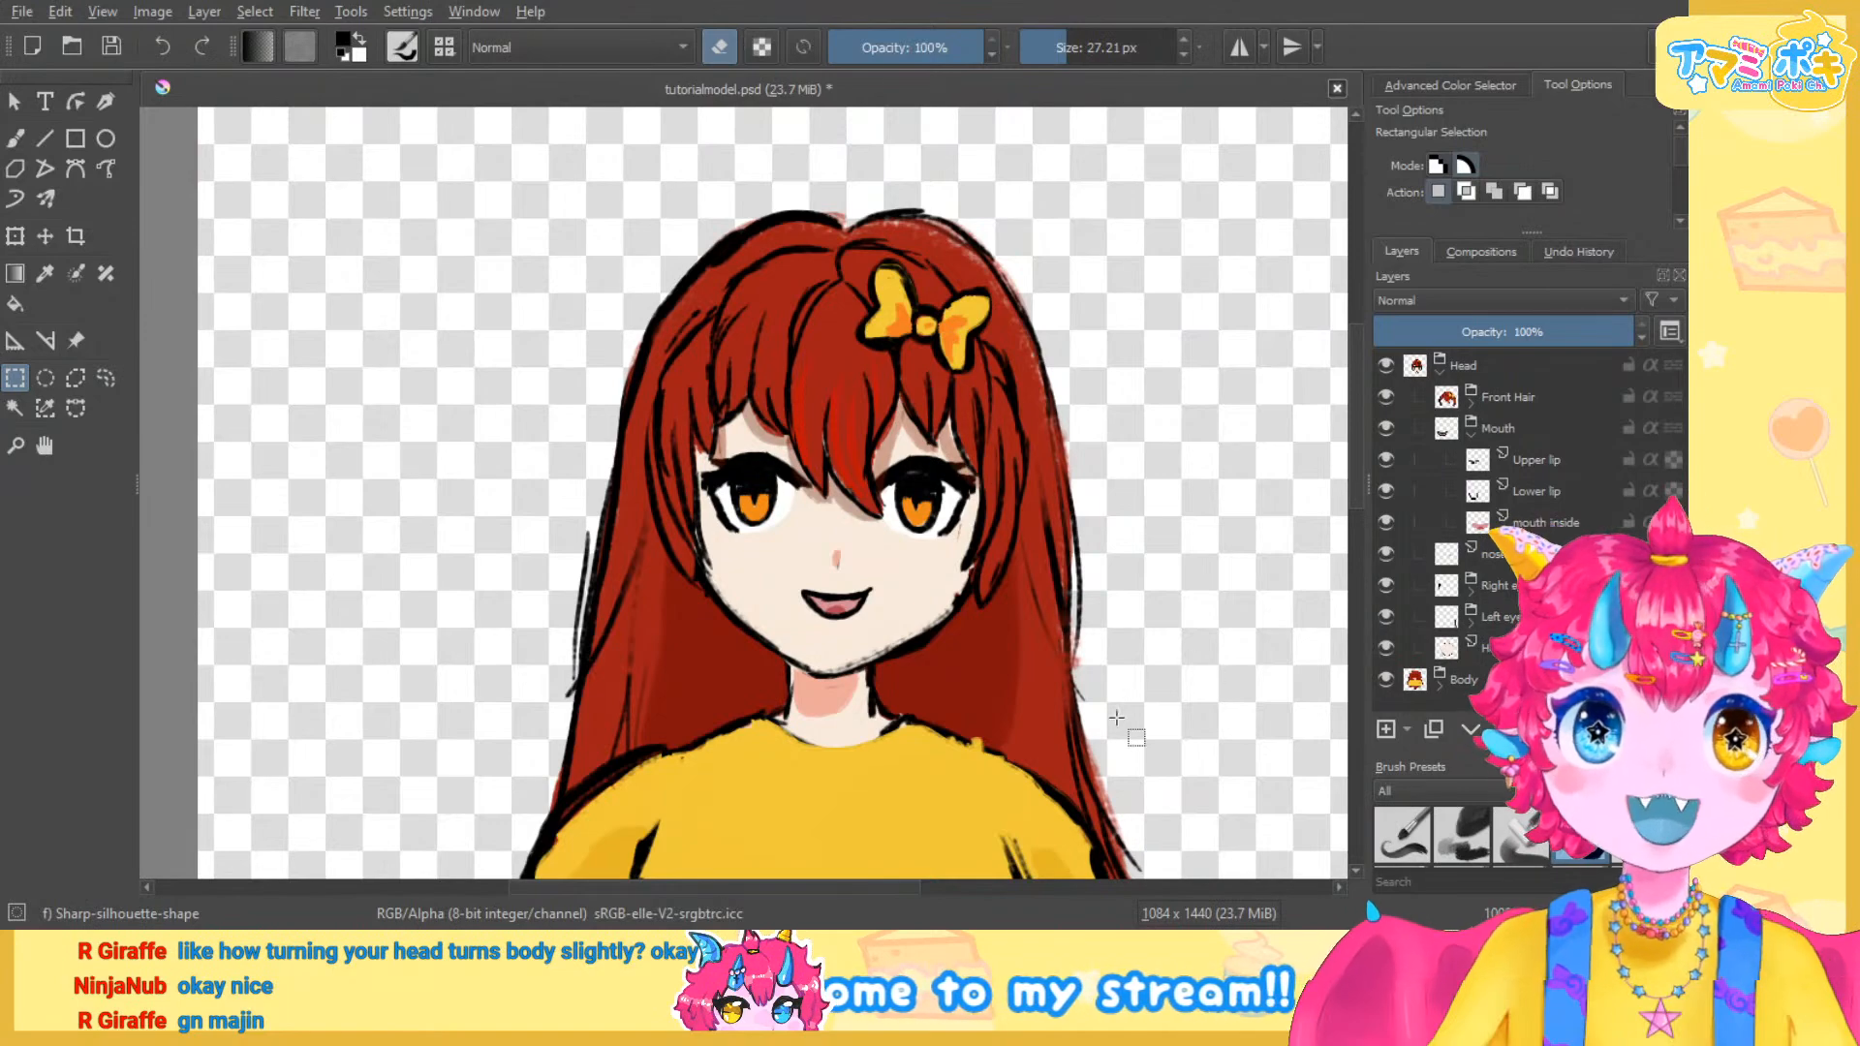
Hide and reshow the Upper lip and Lower lip layers one at a time to inspect the mouth line pieces
scroll(792, 678, up, 1)
scroll(791, 678, down, 1)
scroll(871, 664, up, 3)
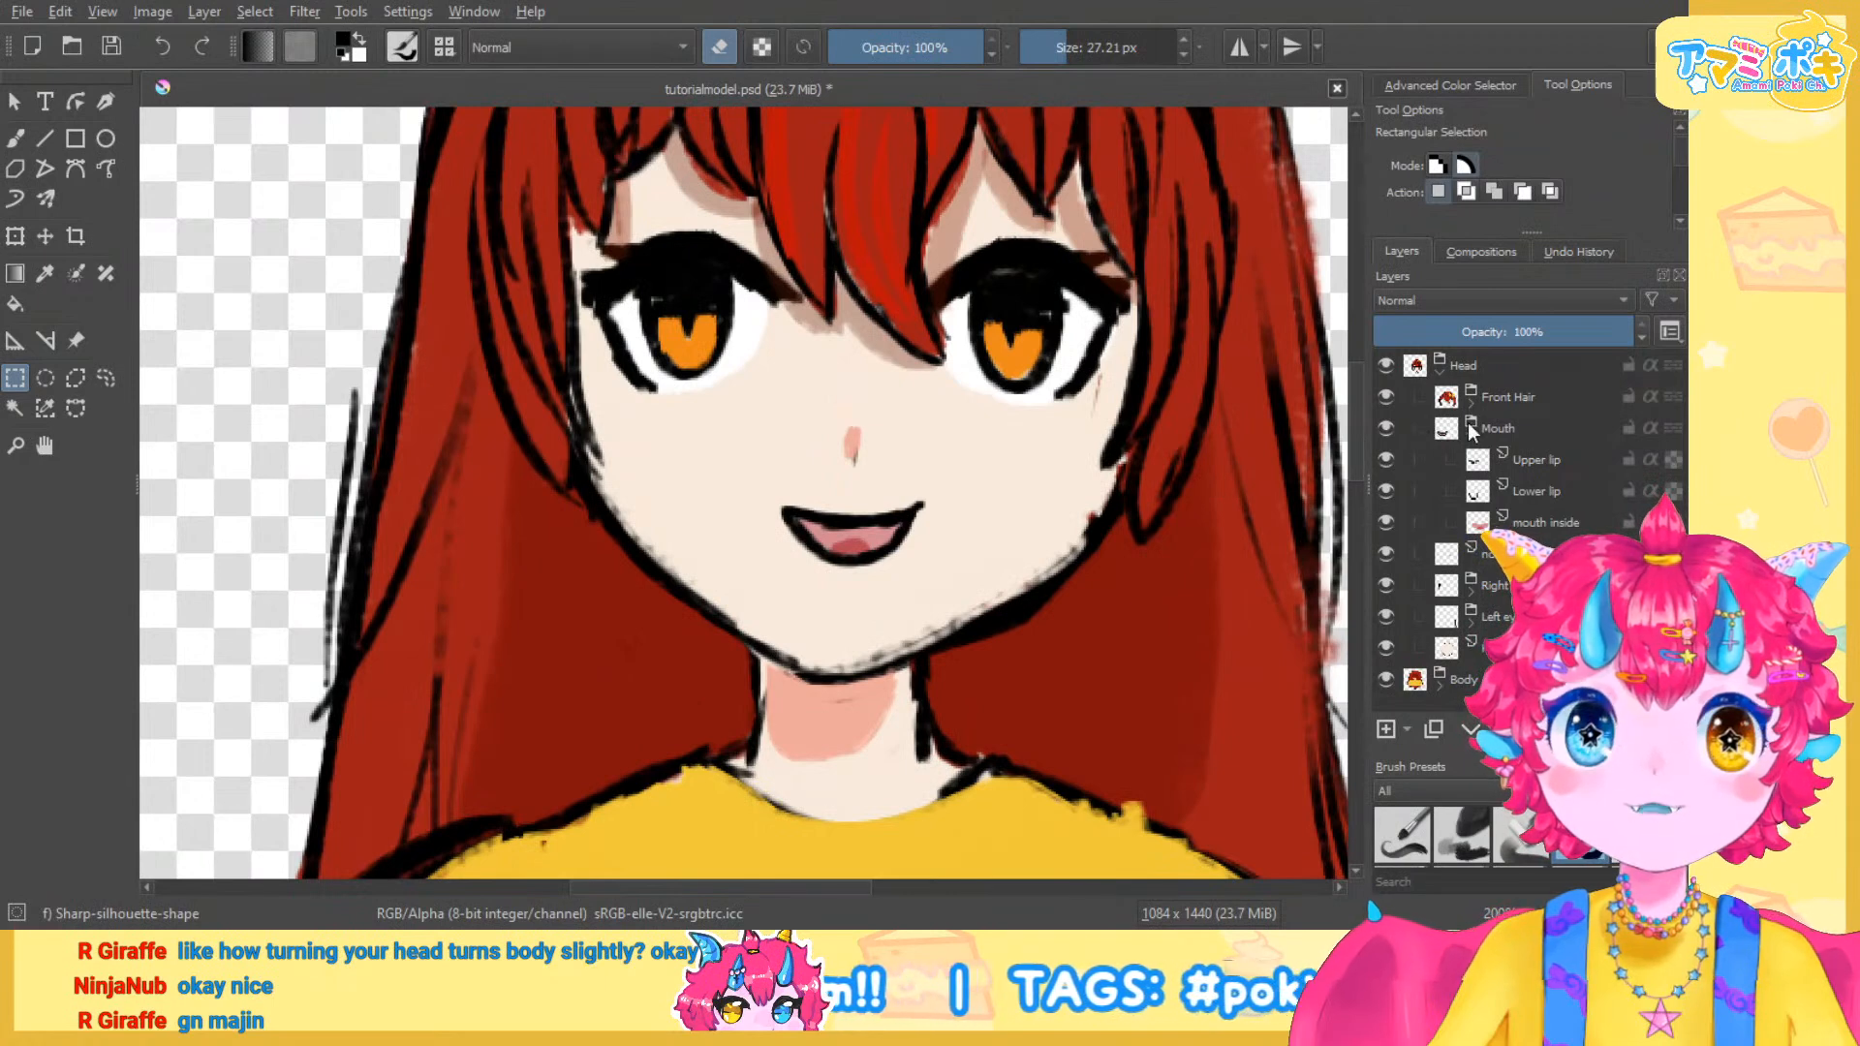
click(1392, 462)
click(1392, 462)
click(1382, 494)
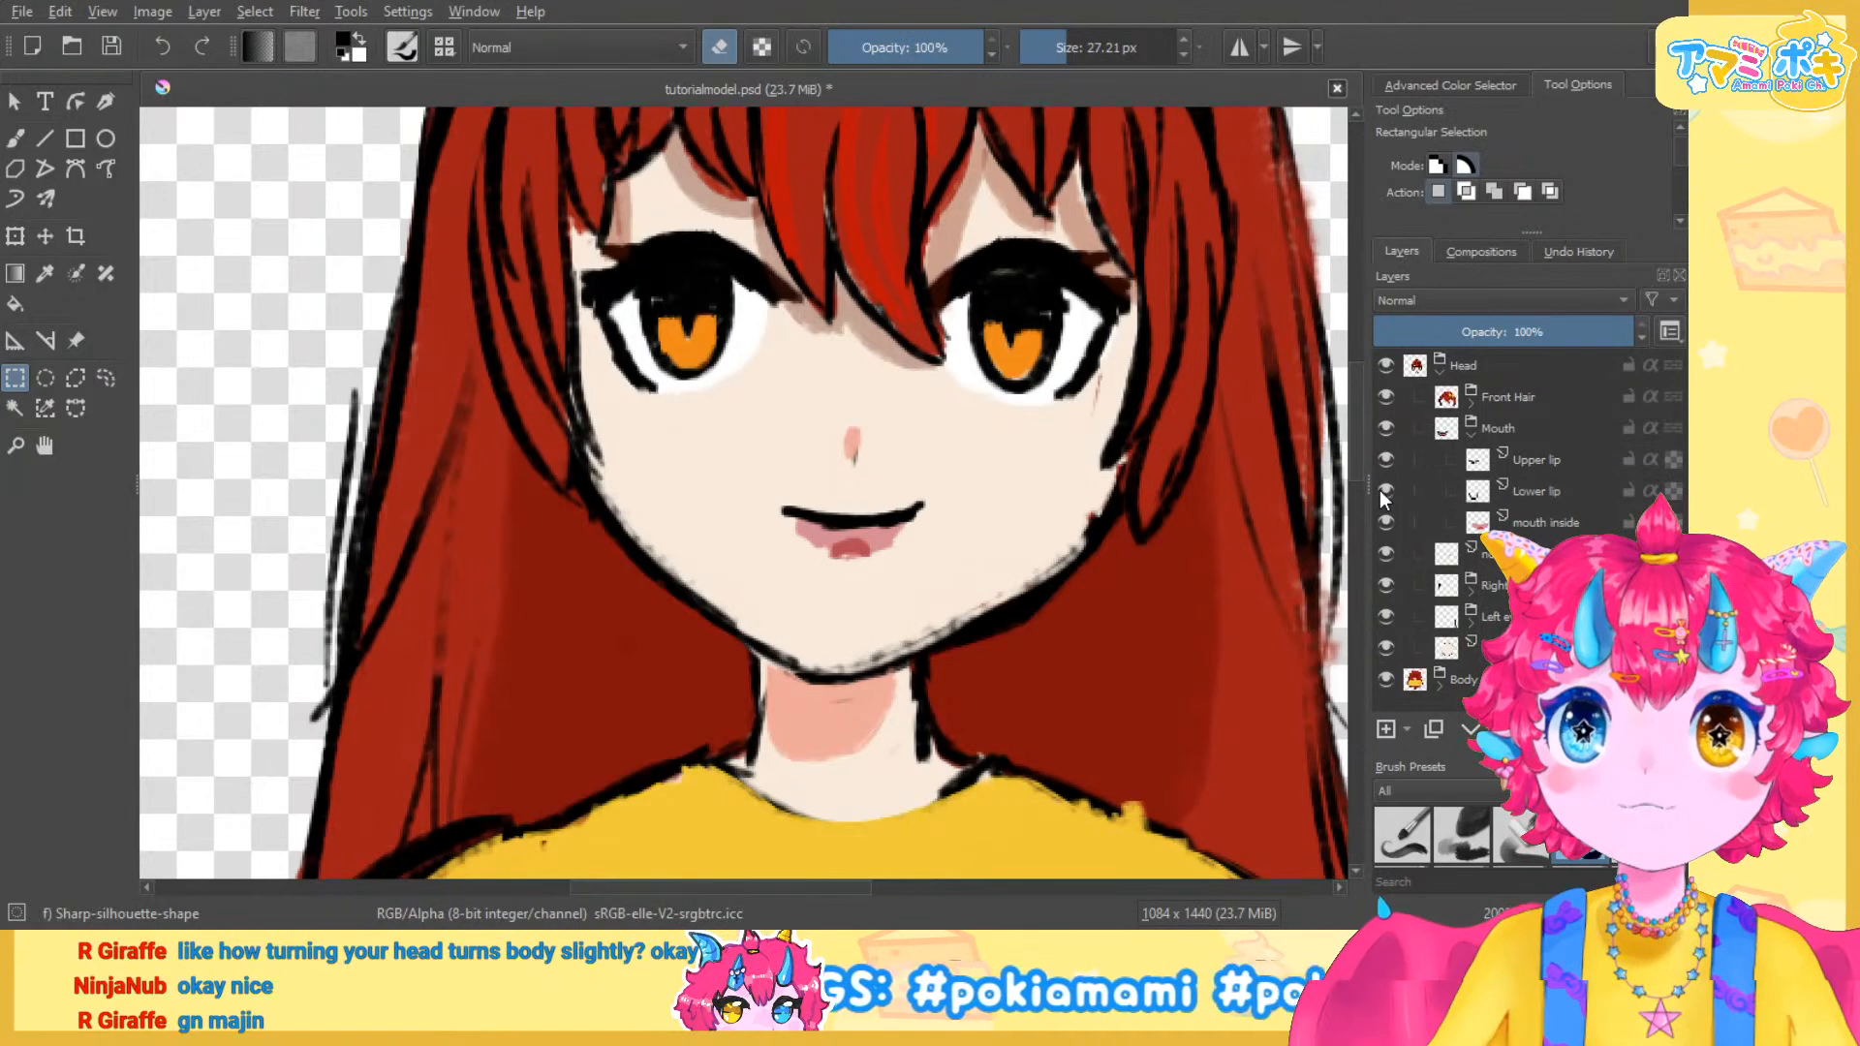
click(1383, 494)
Hide and reshow the mouth inside layer to inspect how it sits behind the lips
scroll(1038, 470, down, 4)
scroll(1037, 469, up, 4)
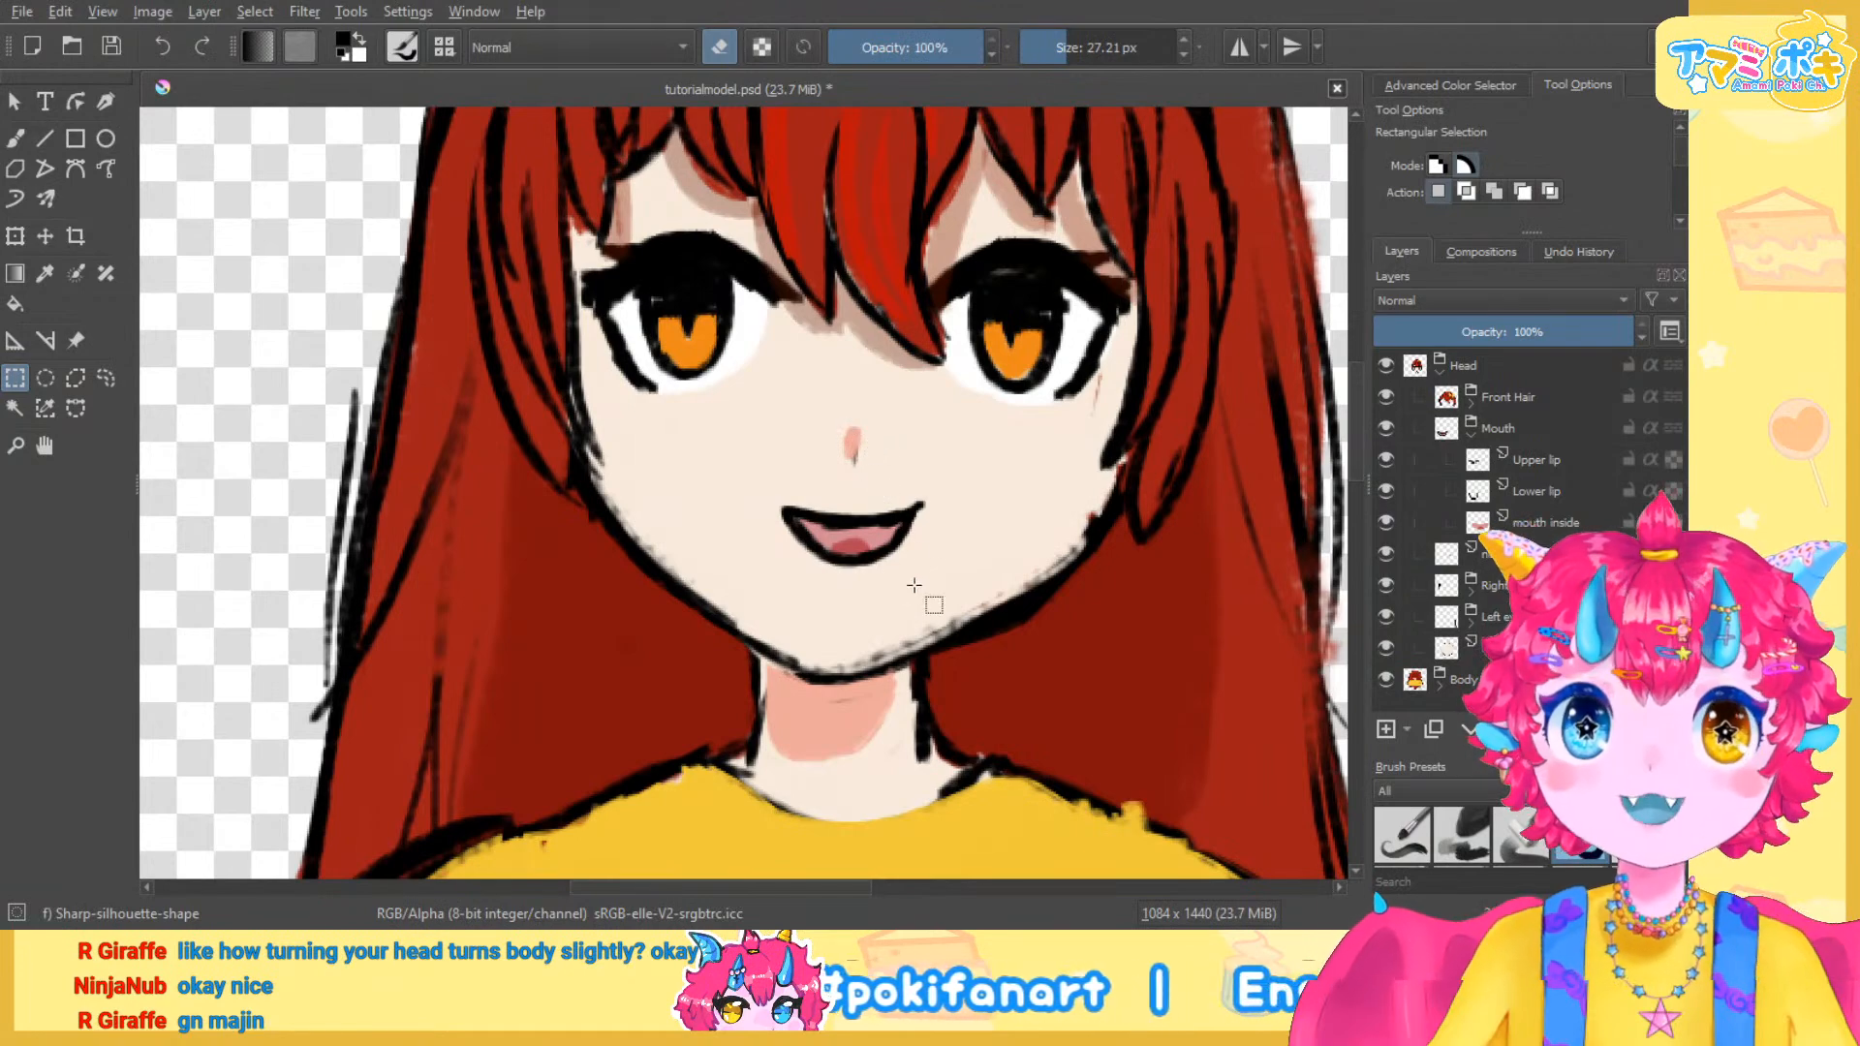
scroll(909, 526, down, 4)
scroll(859, 465, up, 4)
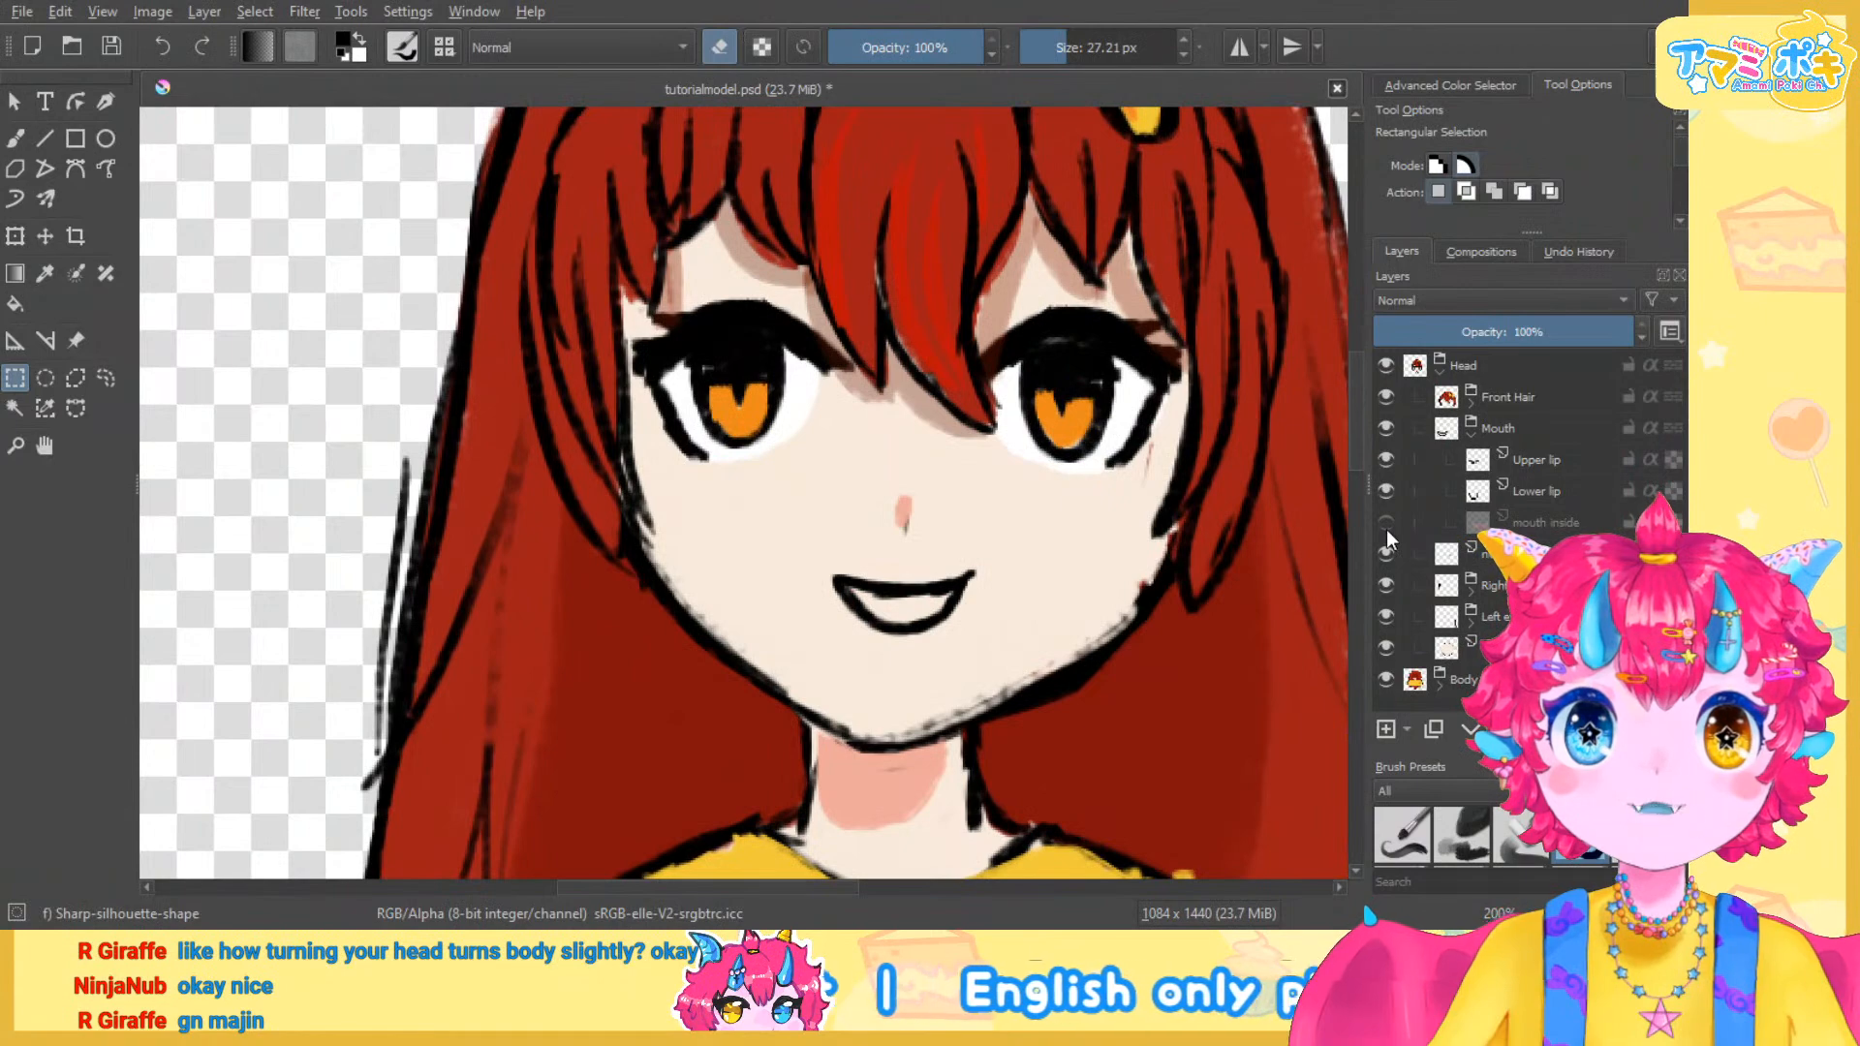
scroll(972, 612, down, 3)
scroll(972, 612, down, 1)
scroll(973, 612, up, 4)
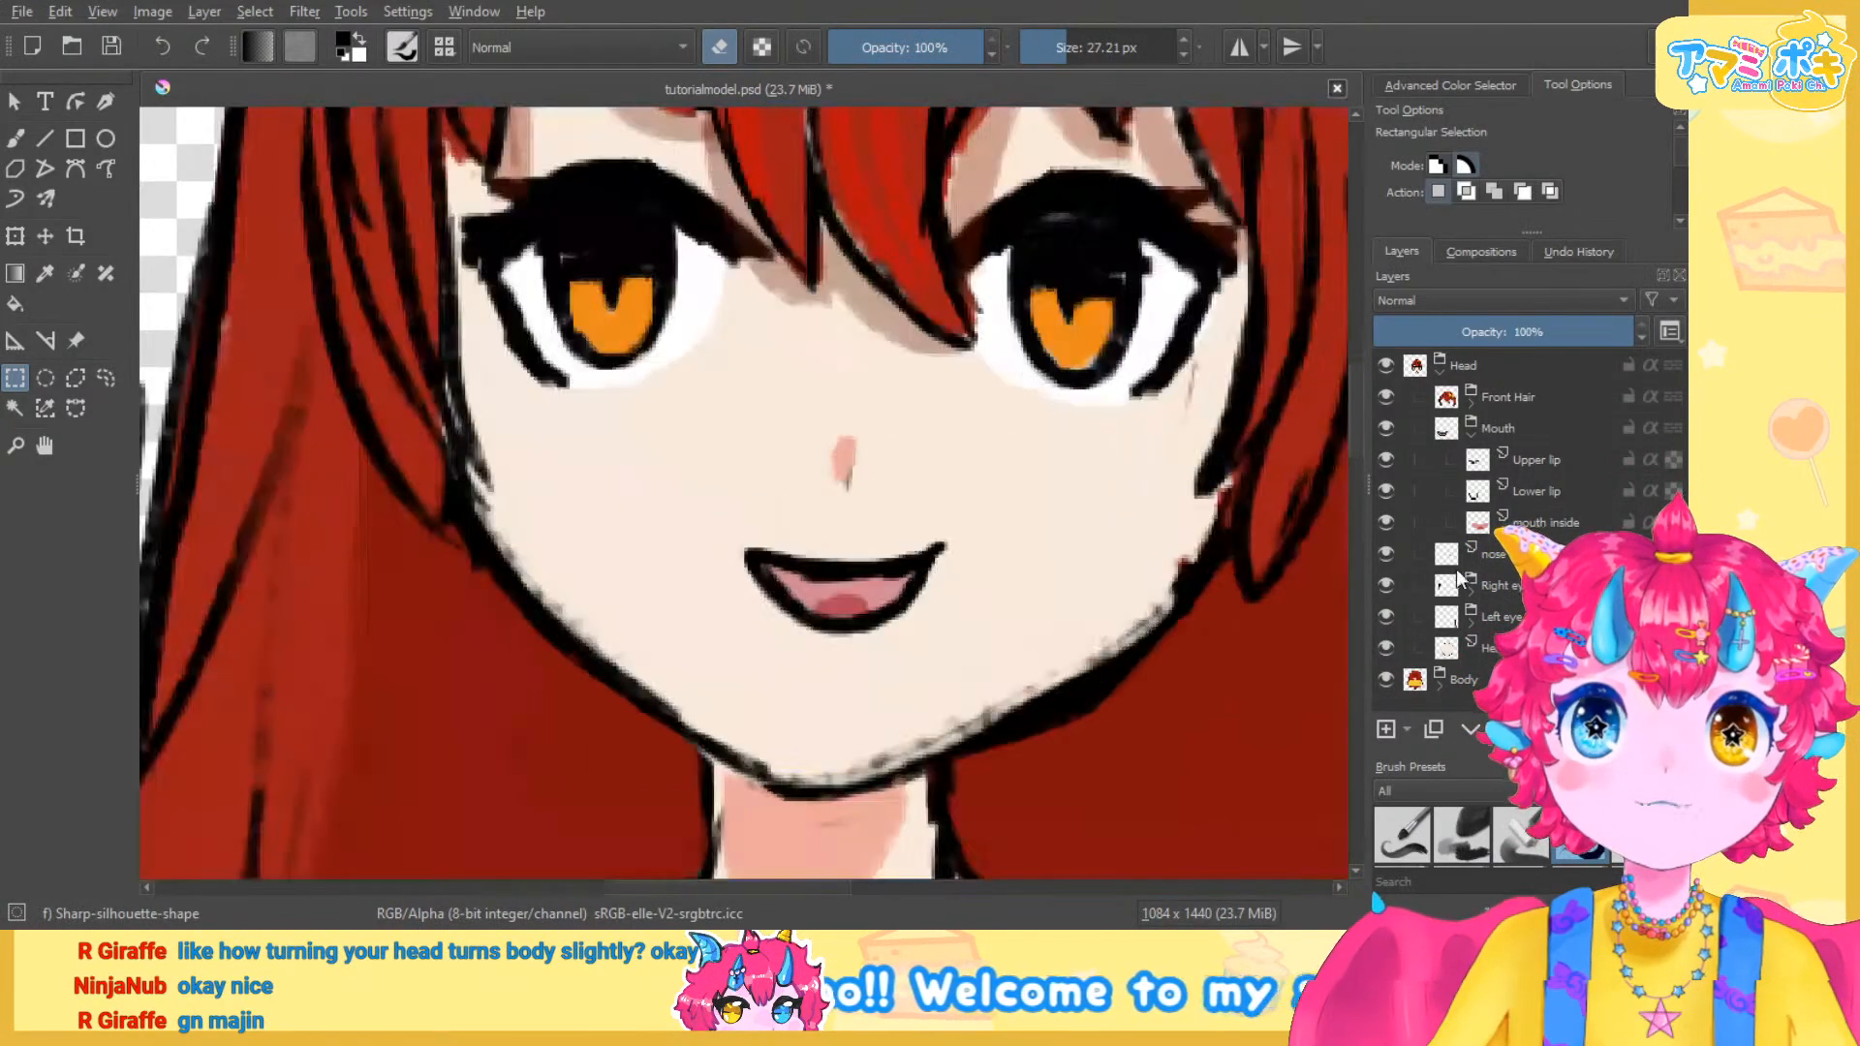
click(1385, 522)
click(1385, 523)
Examine the mouth at different magnifications, switching the Upper lip layer's visibility off and on again
scroll(1118, 550, down, 3)
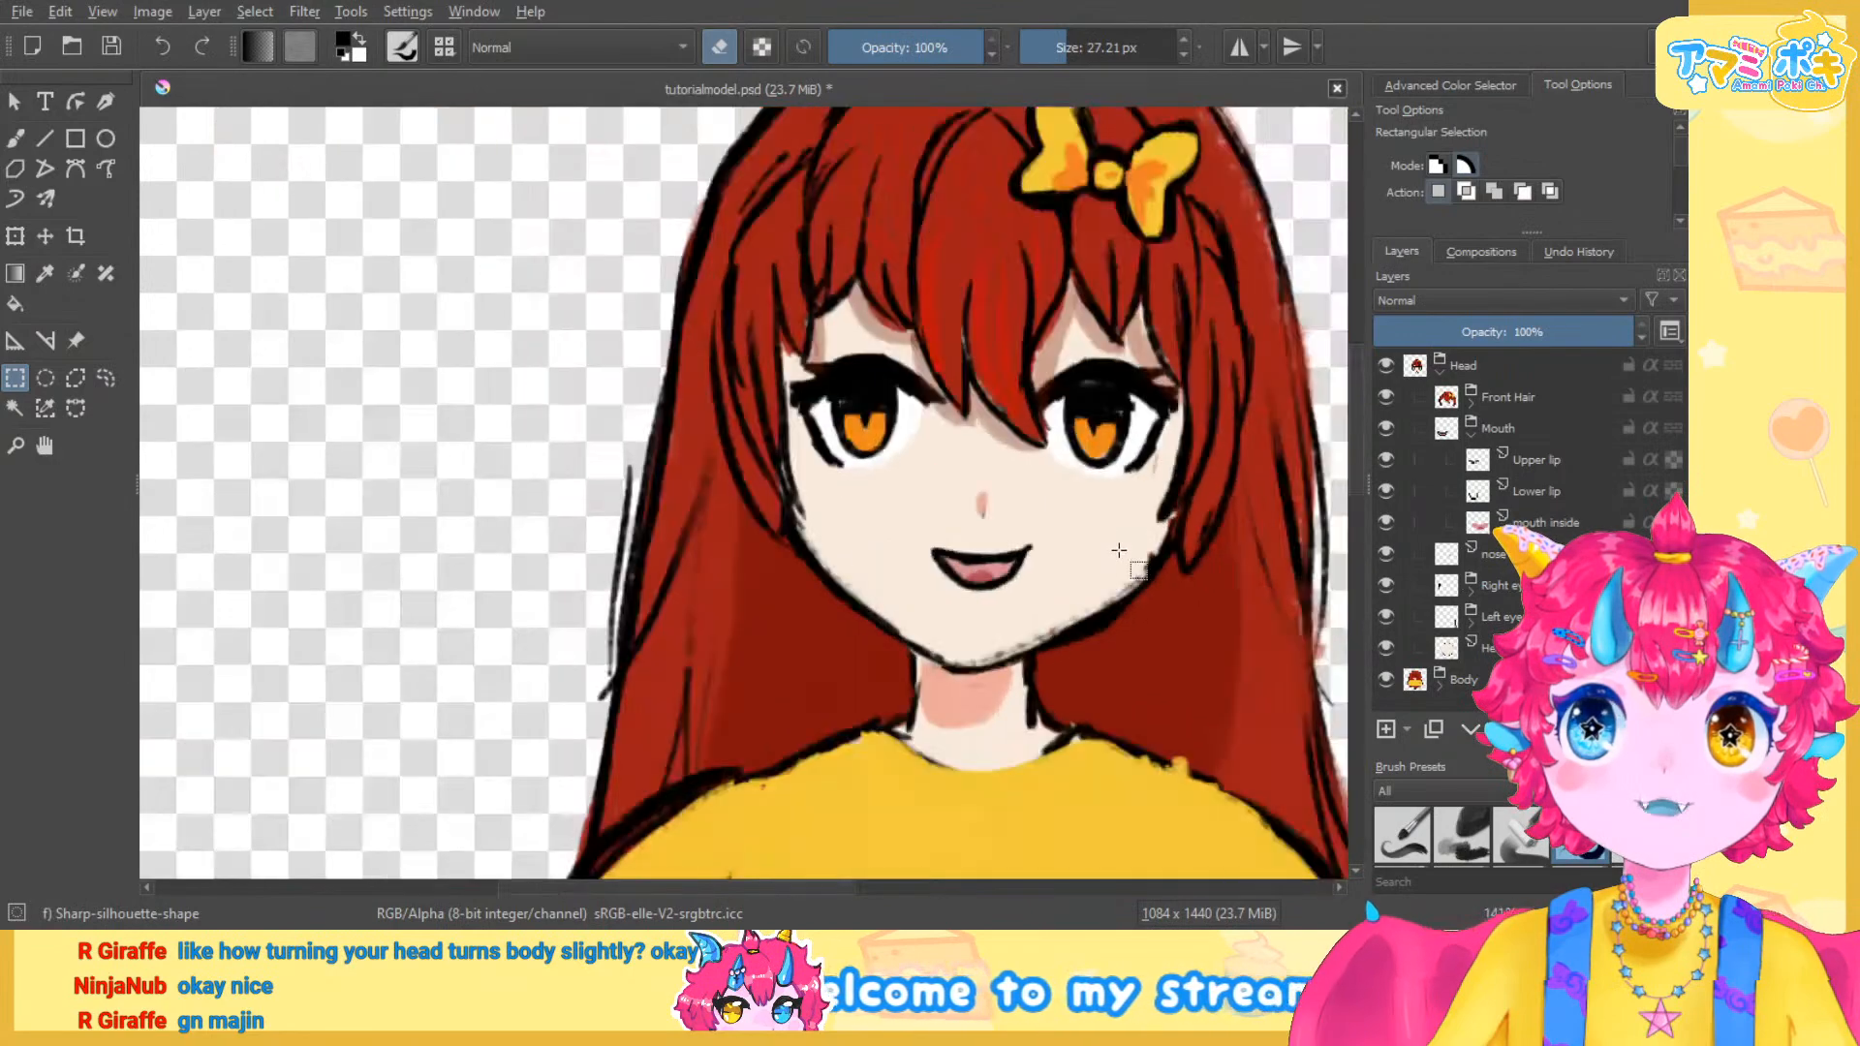
scroll(1119, 550, down, 3)
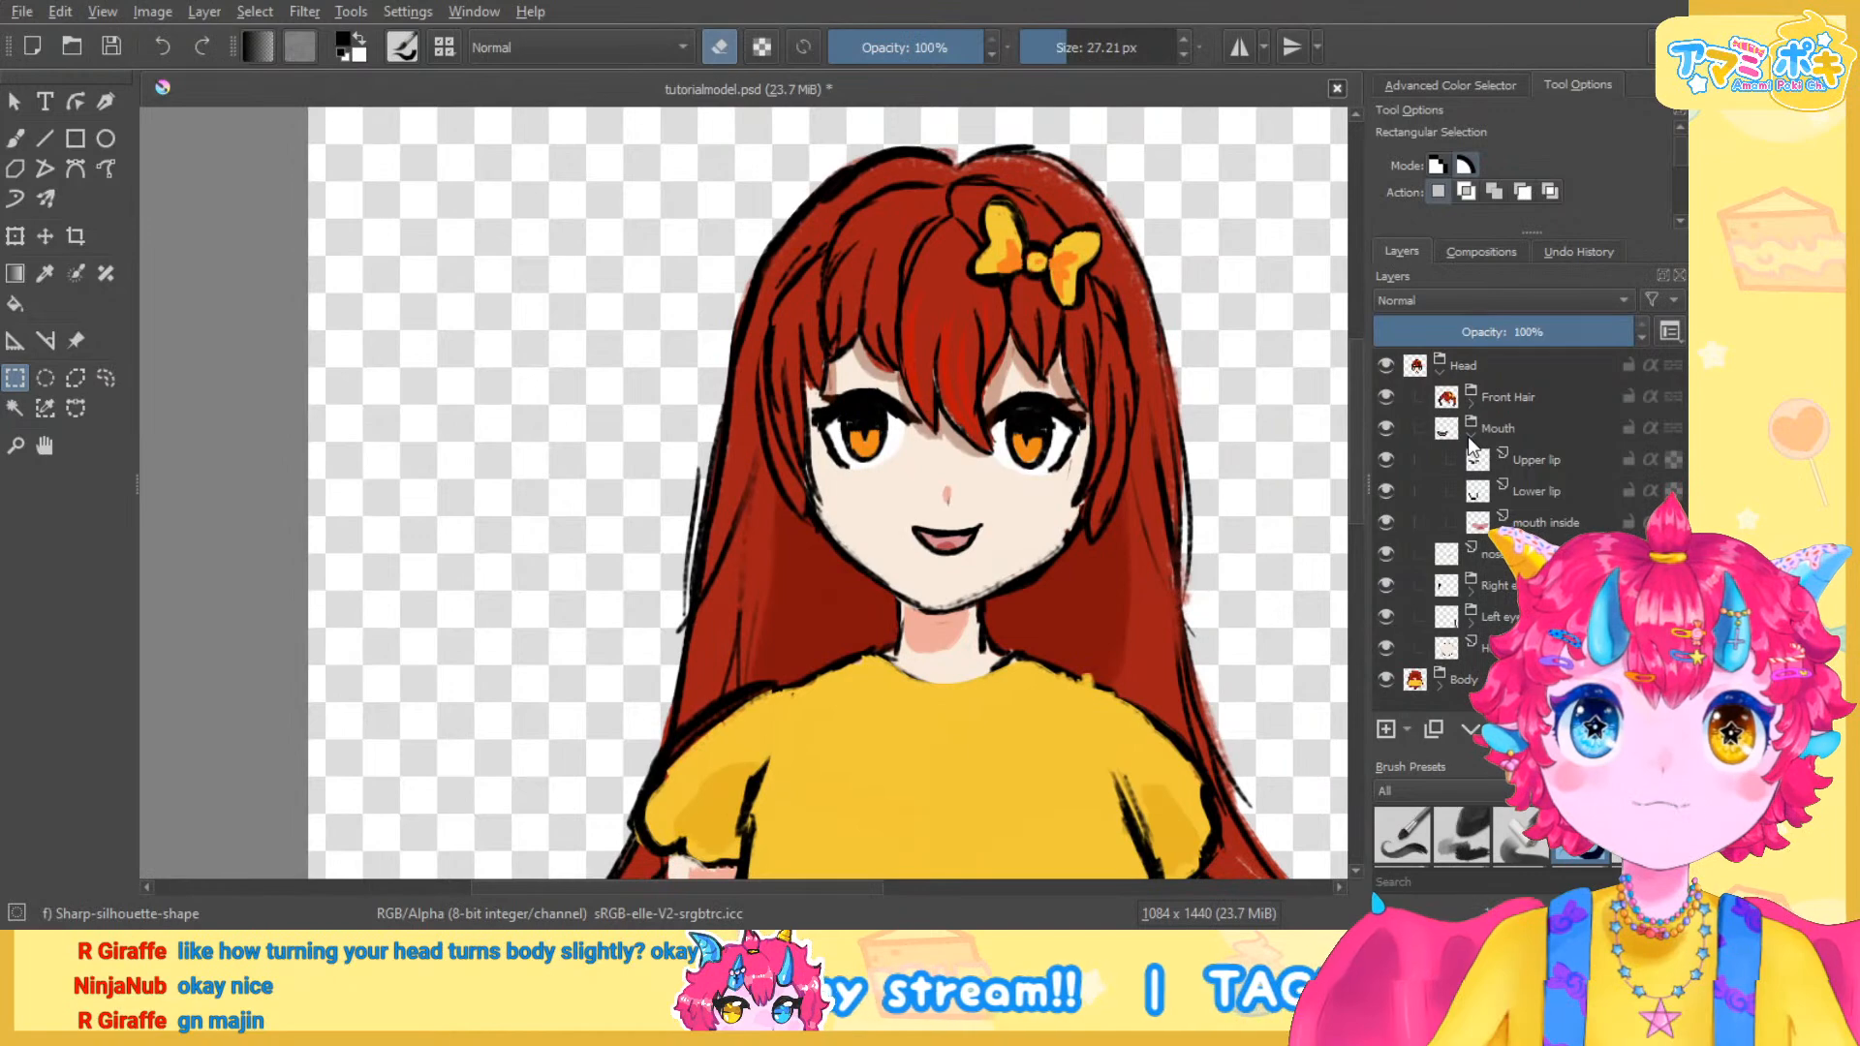
scroll(984, 597, up, 3)
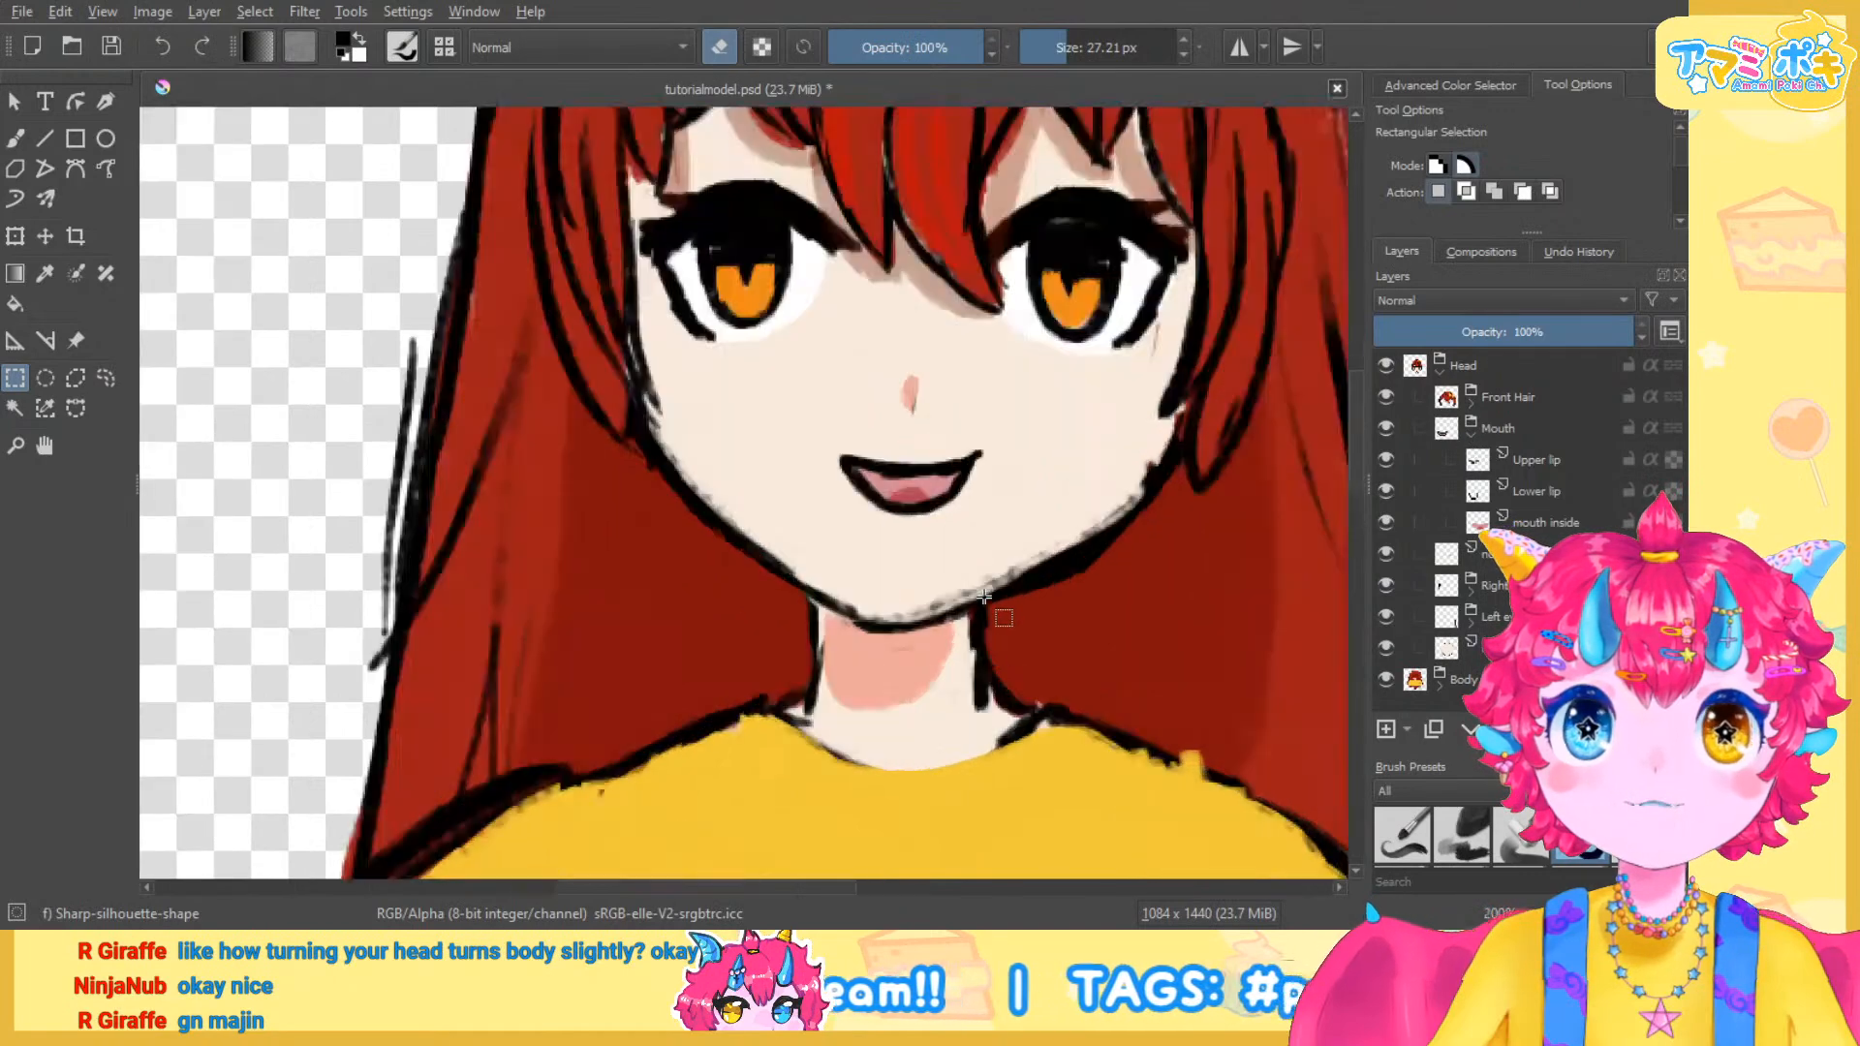
scroll(984, 597, down, 3)
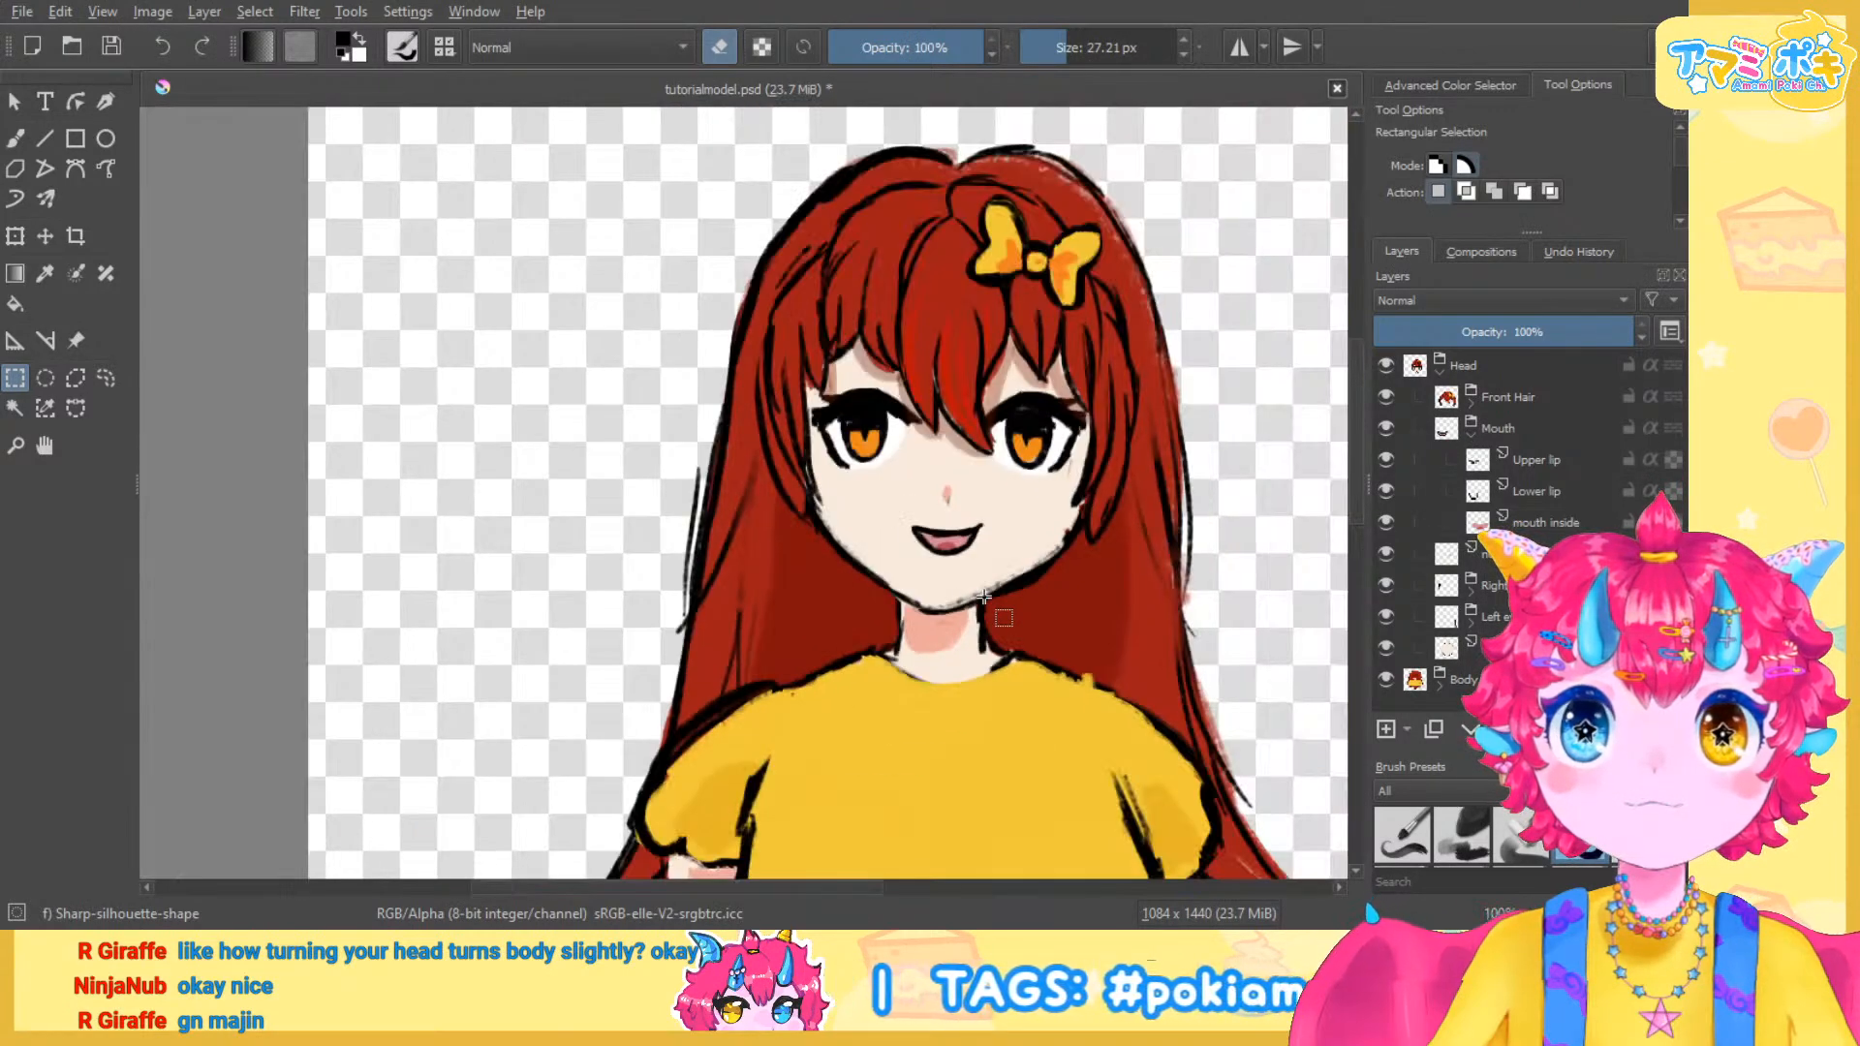
scroll(1121, 534, up, 1)
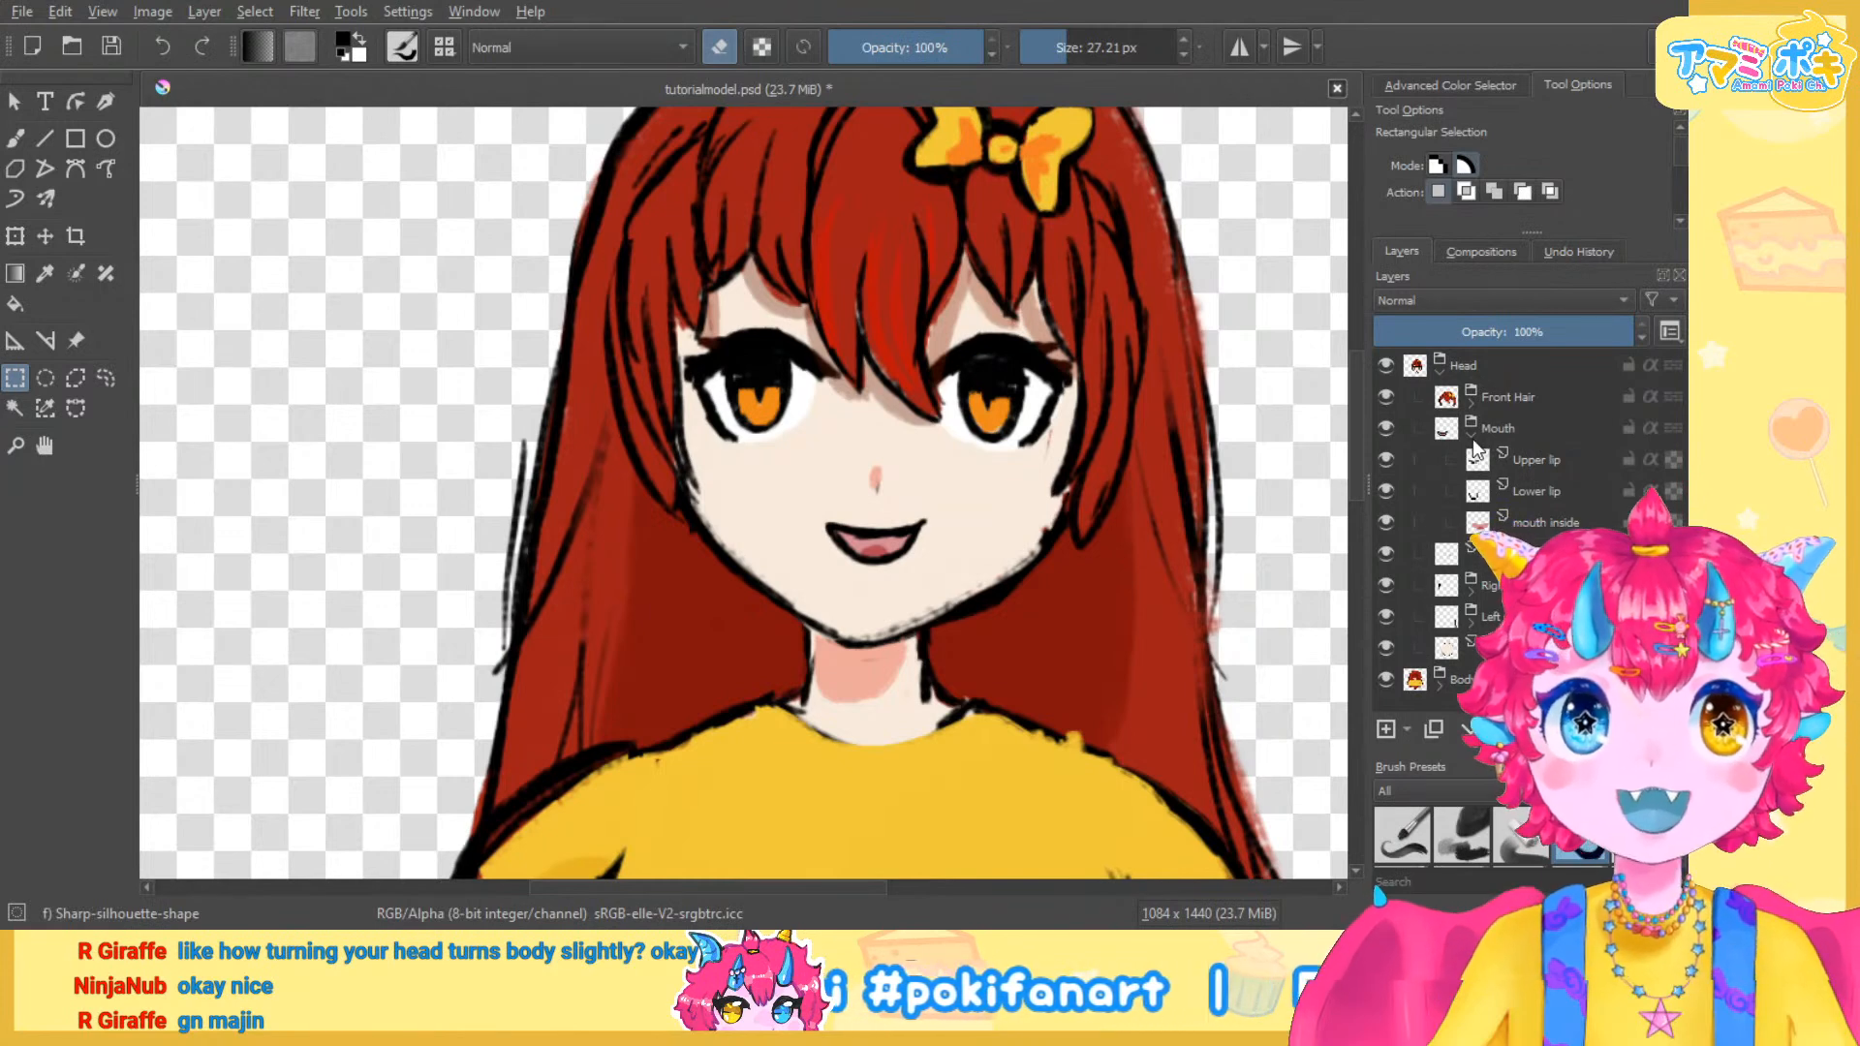
click(1389, 460)
click(1389, 460)
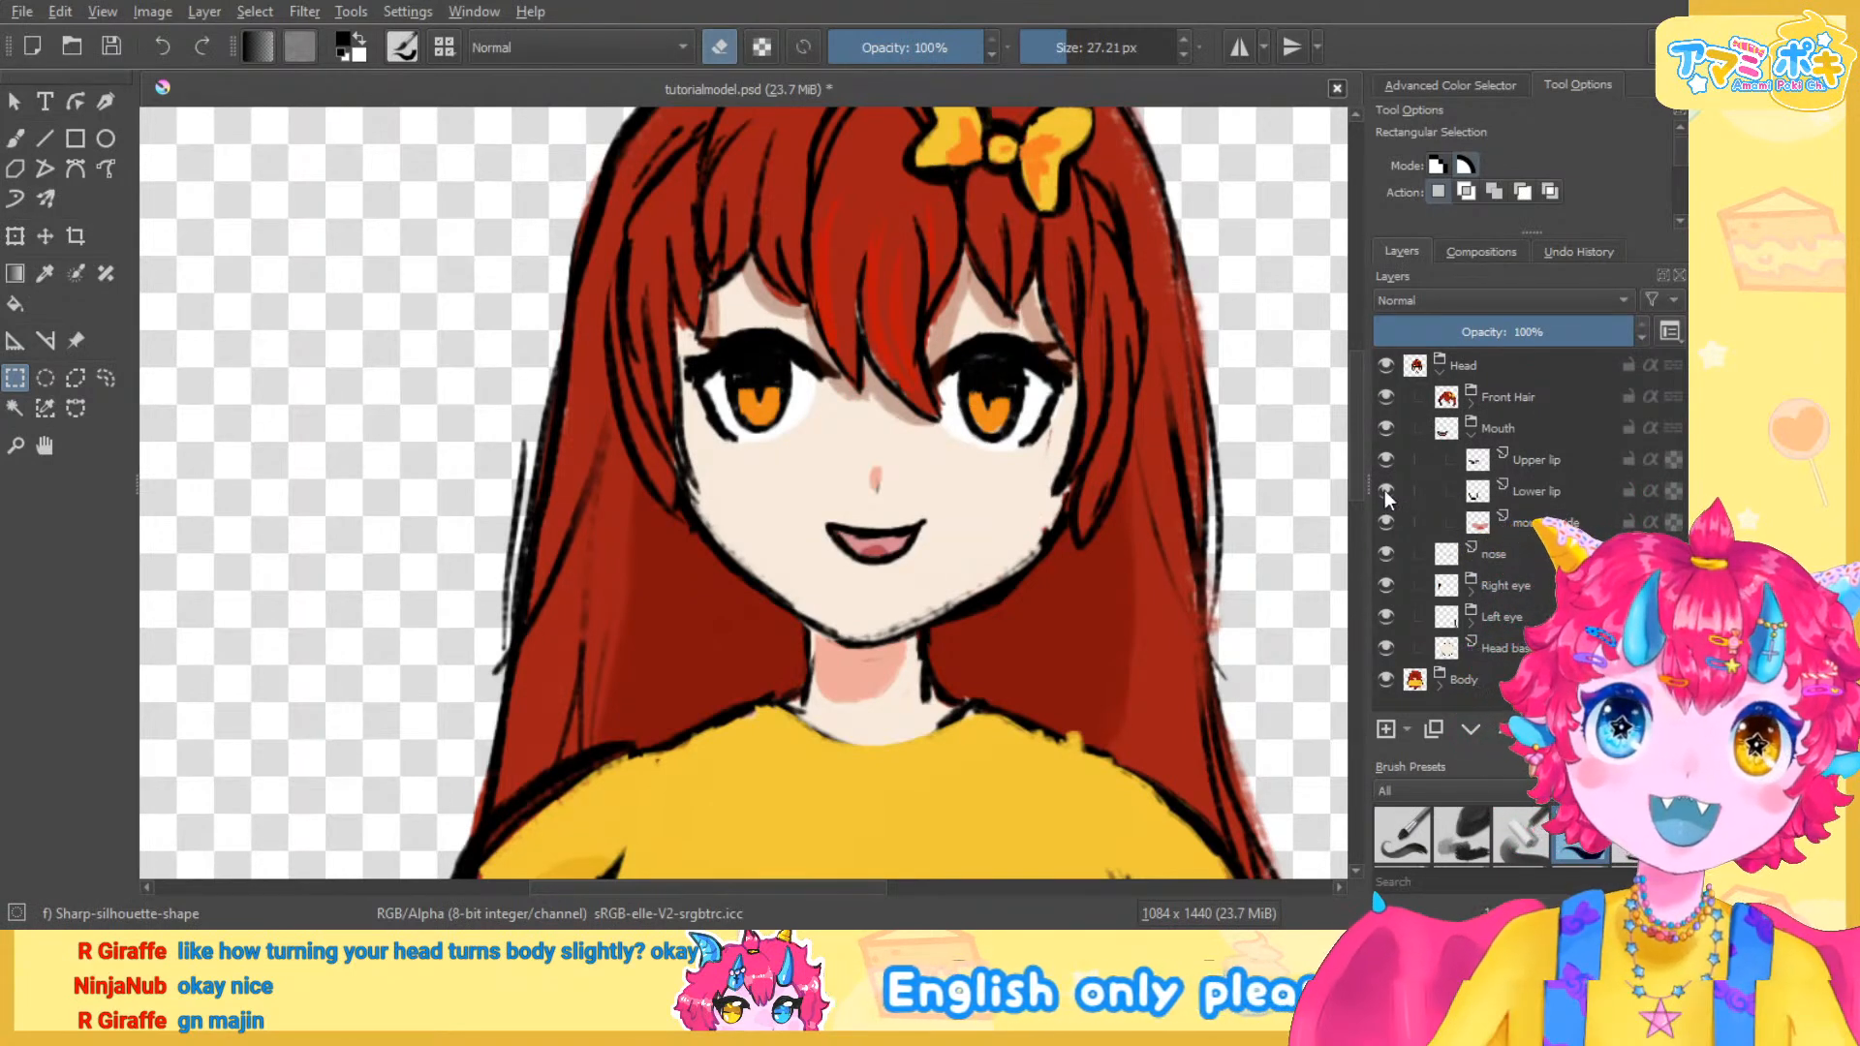
Try shifting the Lower lip layer on the canvas with the Move tool
key(t)
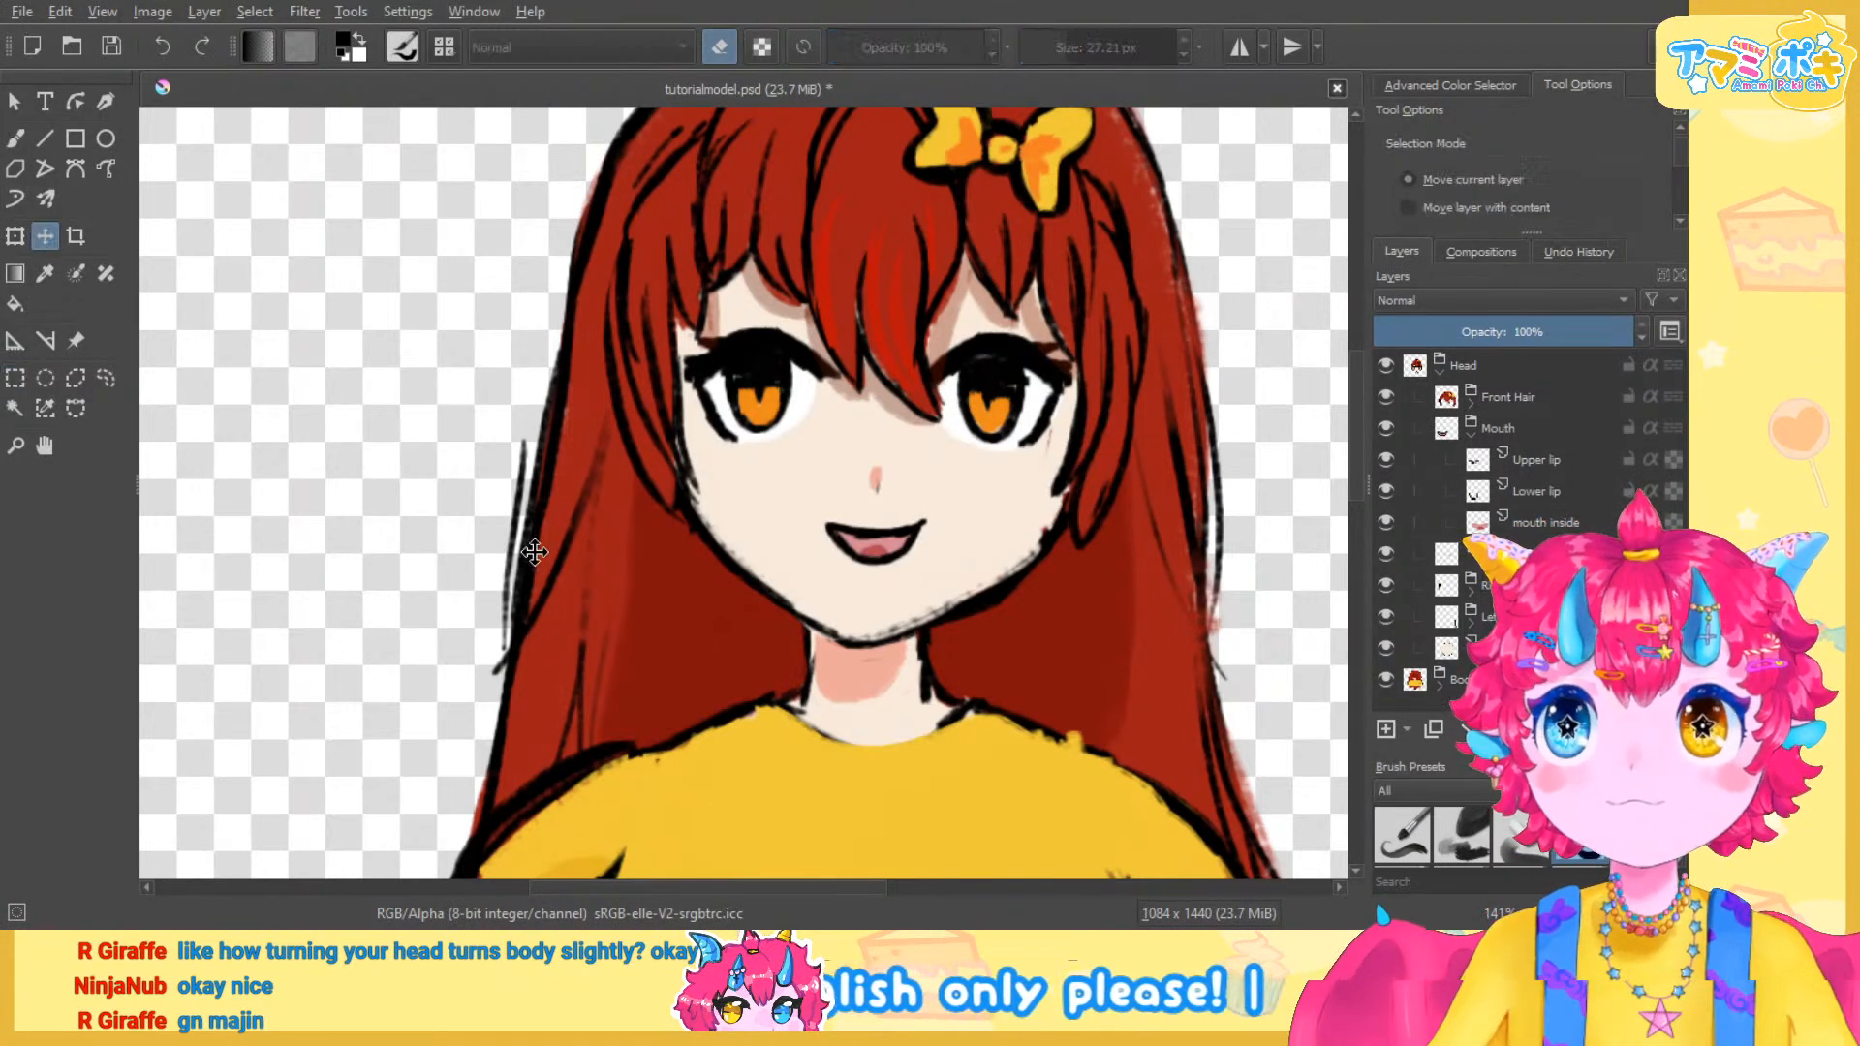
click(1537, 492)
mouse_move(1089, 668)
mouse_down()
mouse_move(1066, 643)
mouse_move(1099, 672)
mouse_move(1078, 650)
mouse_move(1084, 688)
mouse_up()
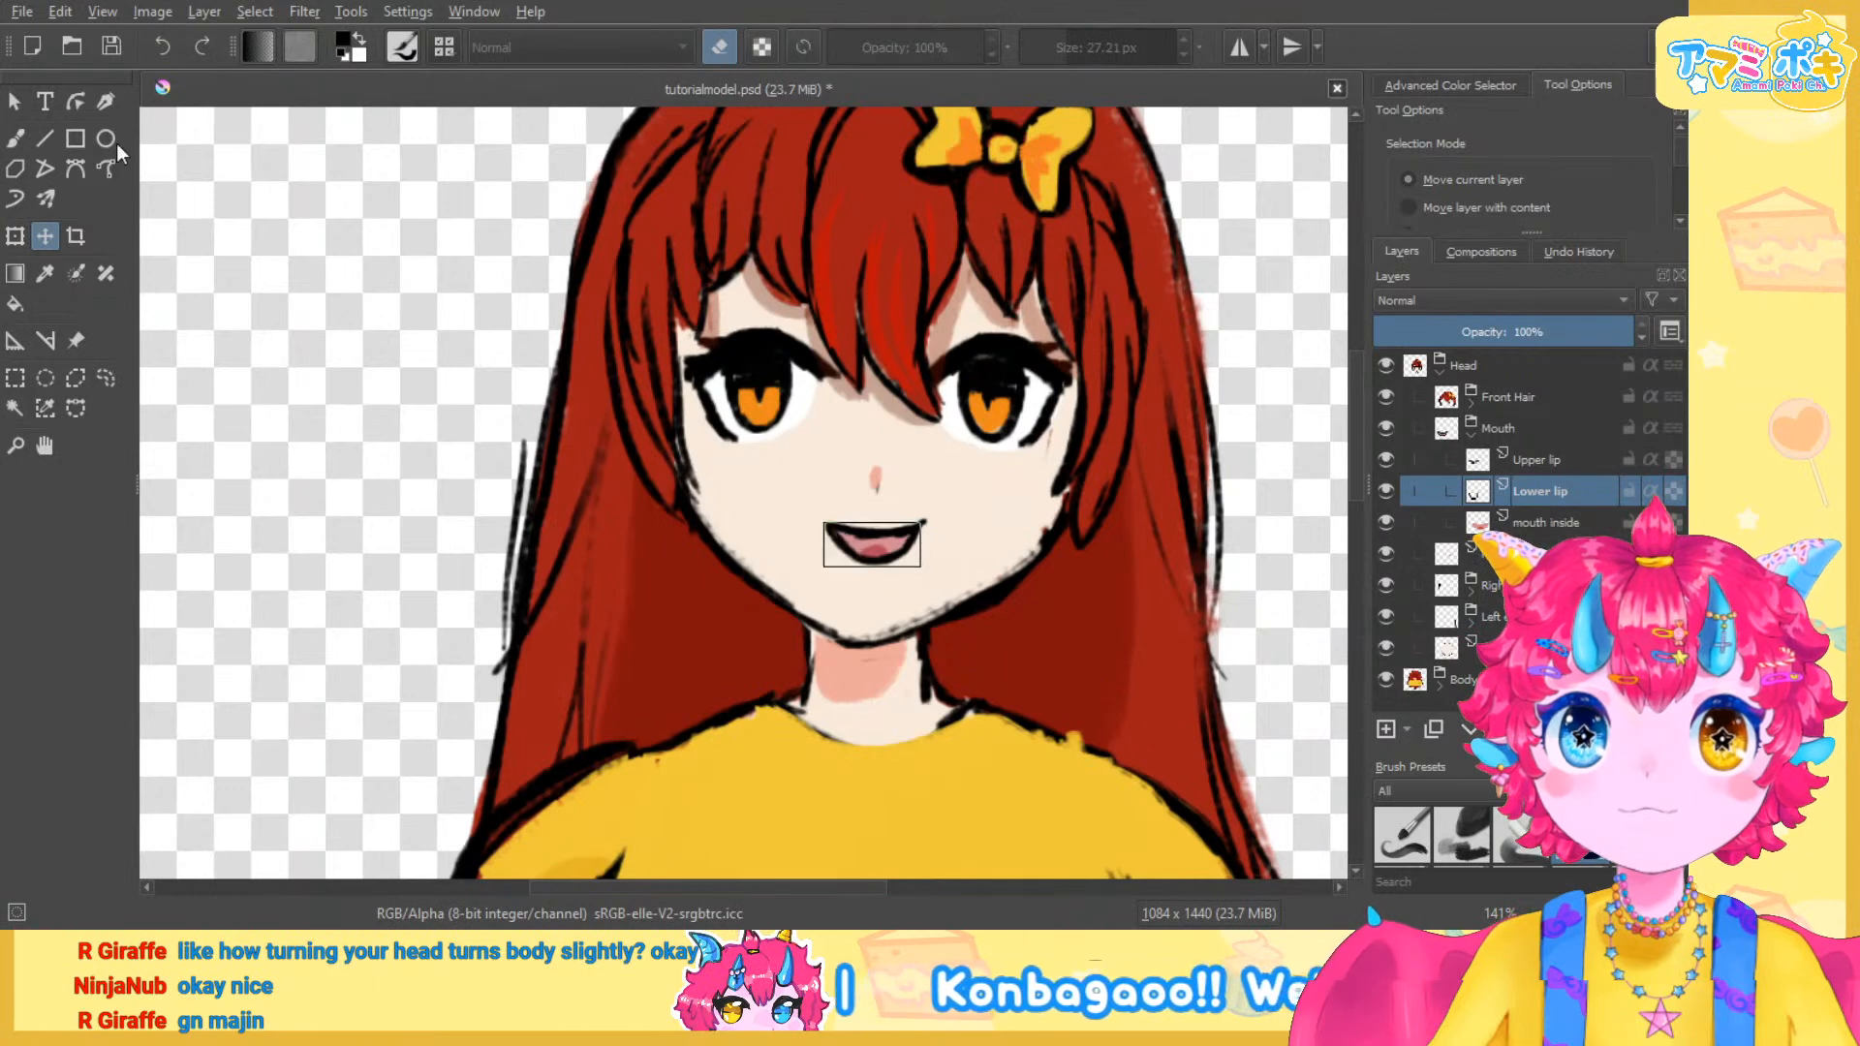
key(b)
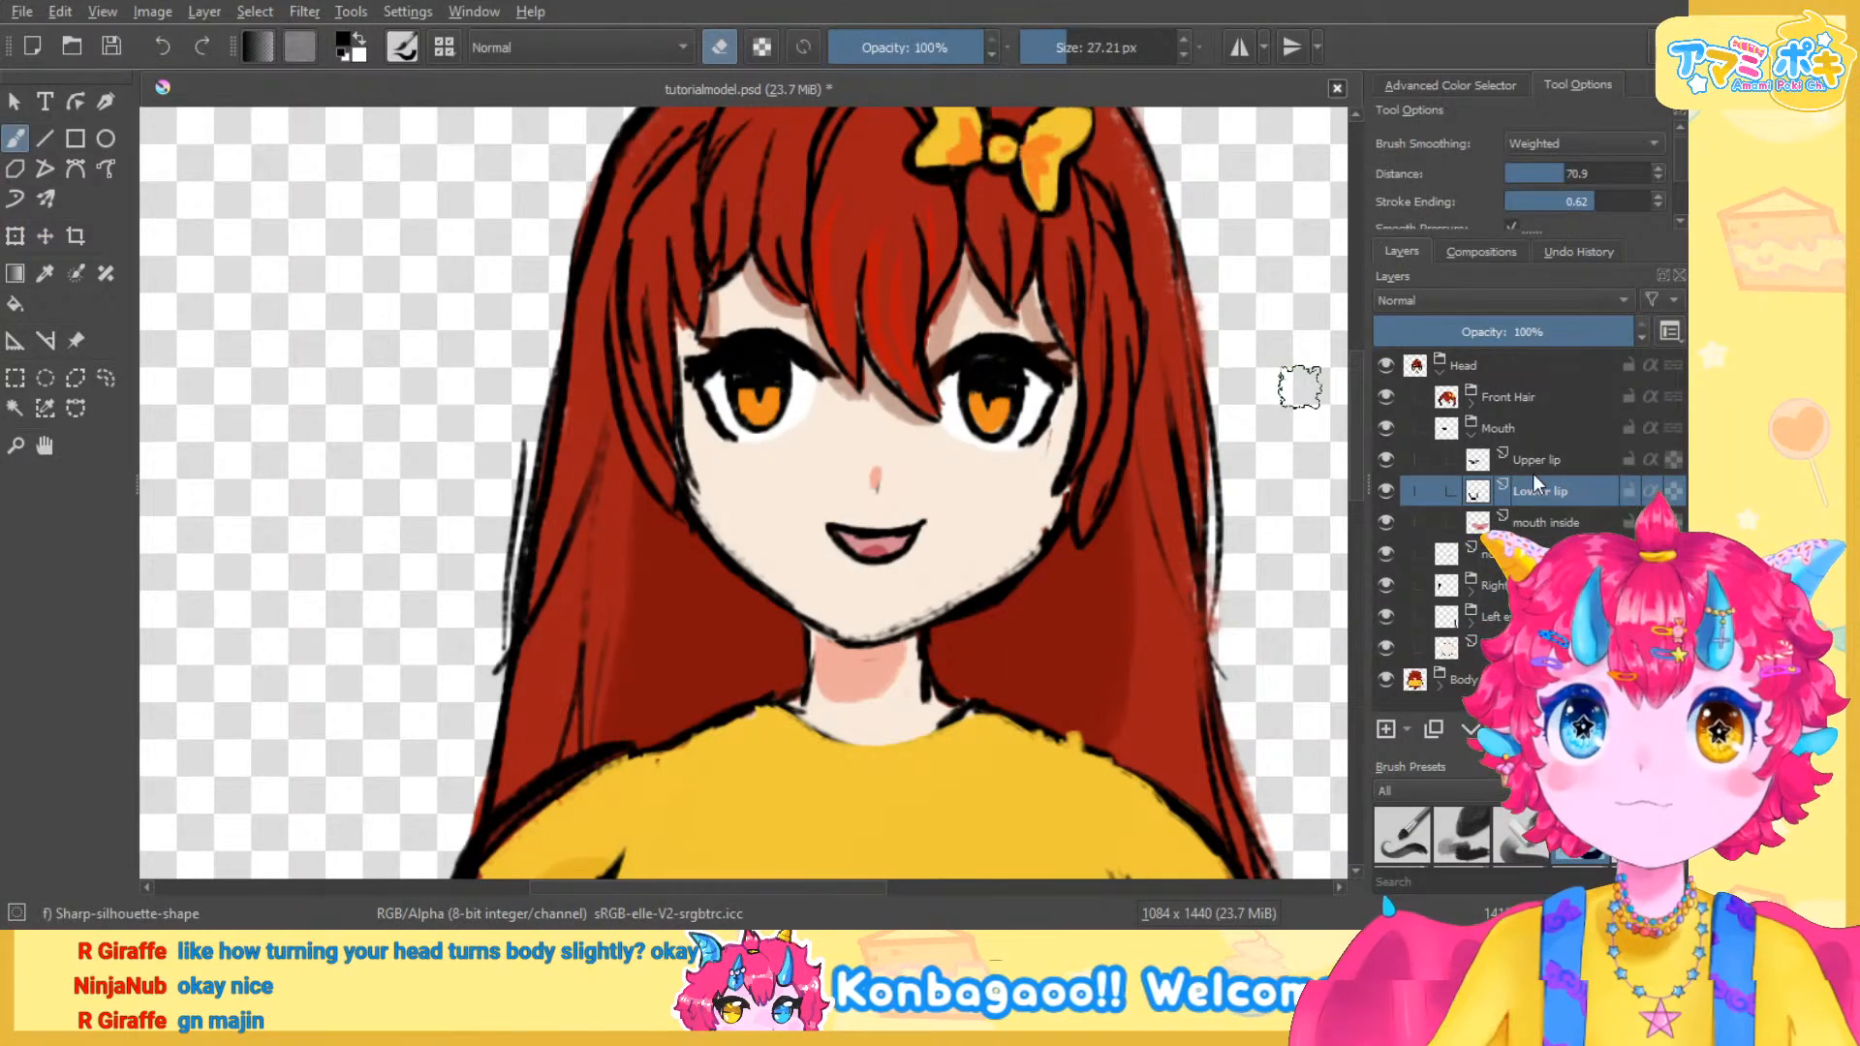
Collapse the Mouth group, then shift the nose layer slightly with the Move tool and undo that move
click(1476, 434)
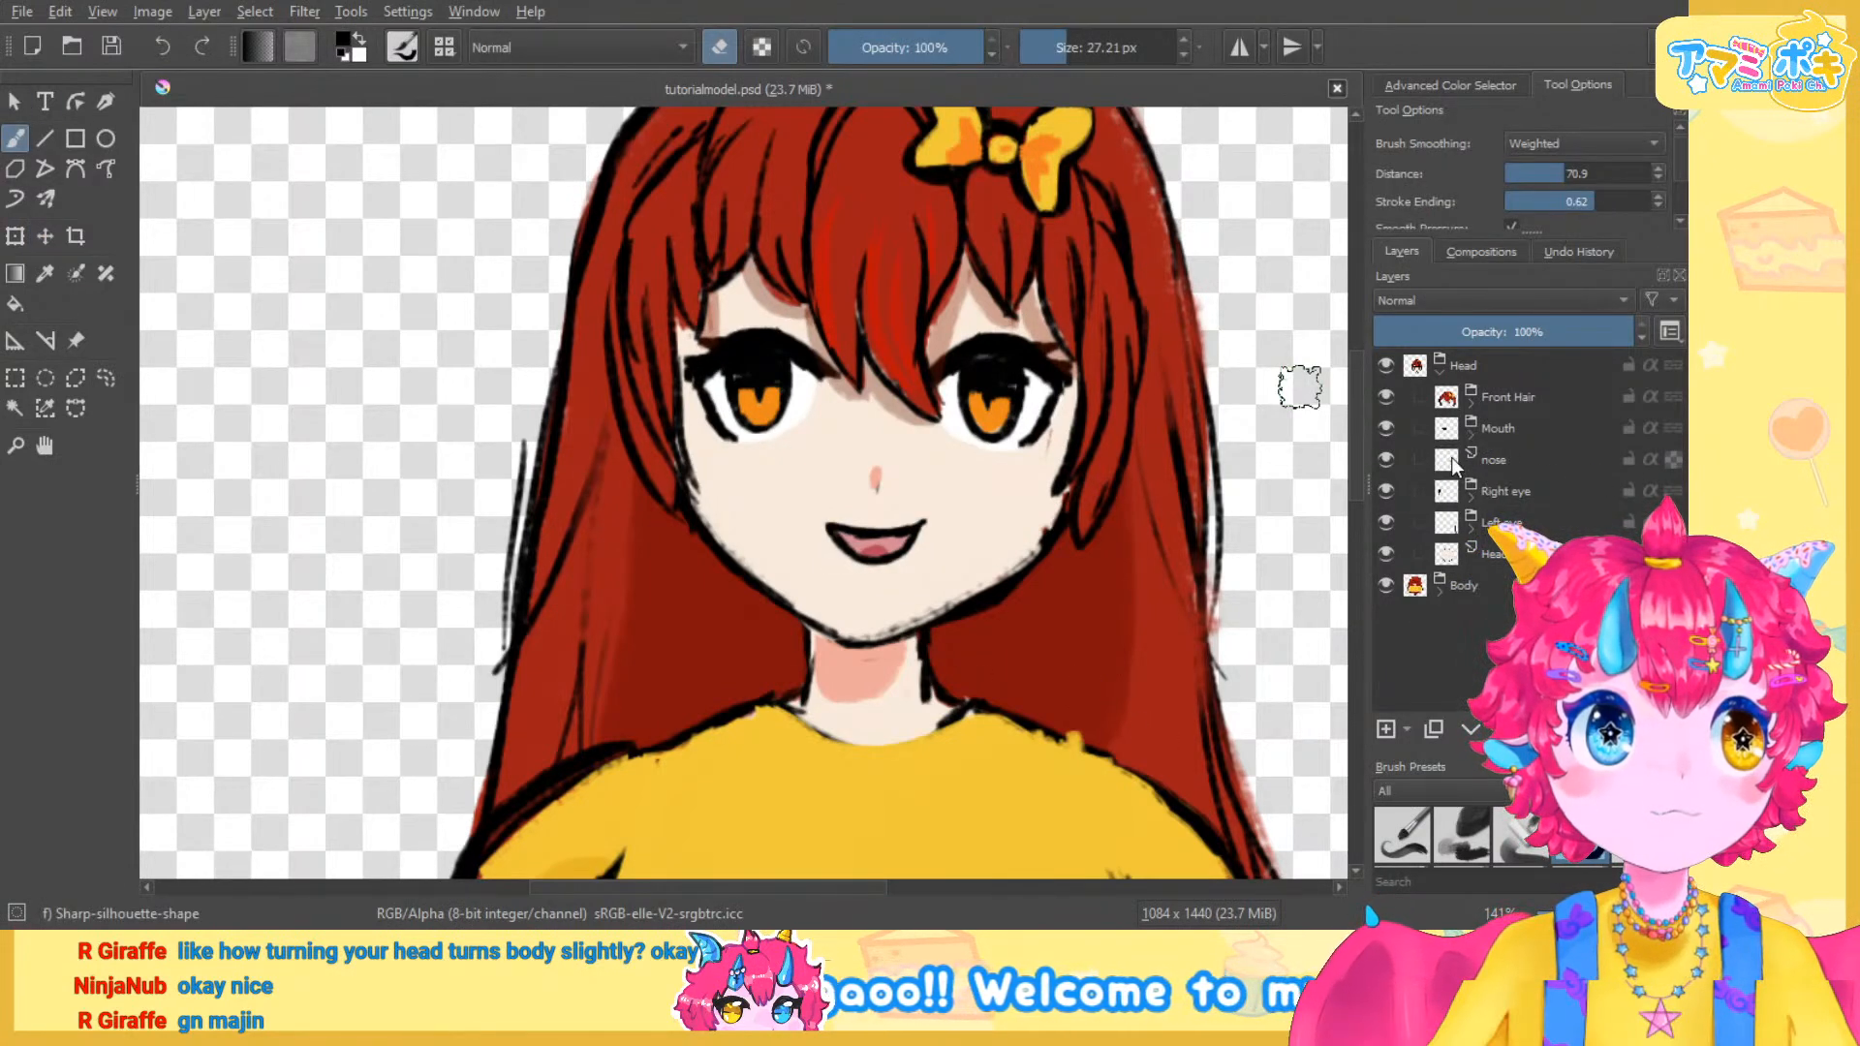
click(1450, 463)
click(43, 236)
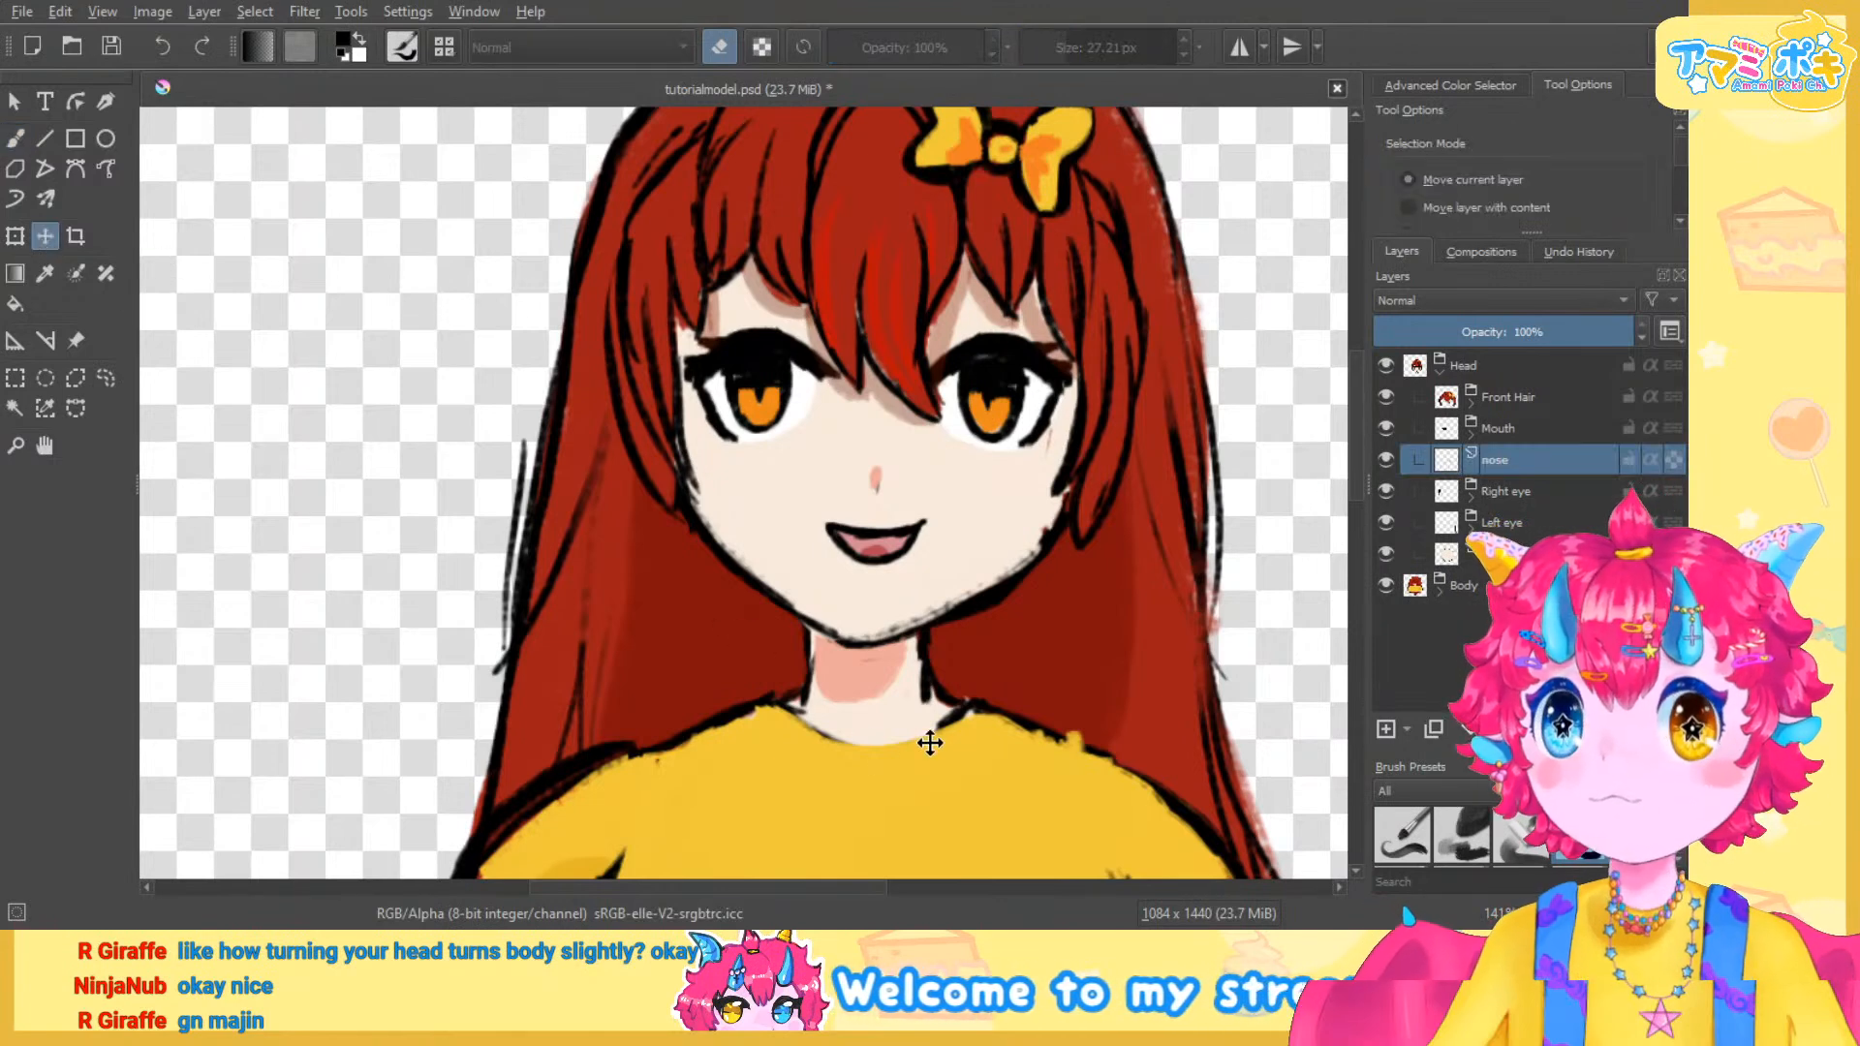
mouse_move(1006, 647)
mouse_down()
mouse_move(950, 640)
mouse_move(1062, 639)
mouse_up()
key(ctrl+z)
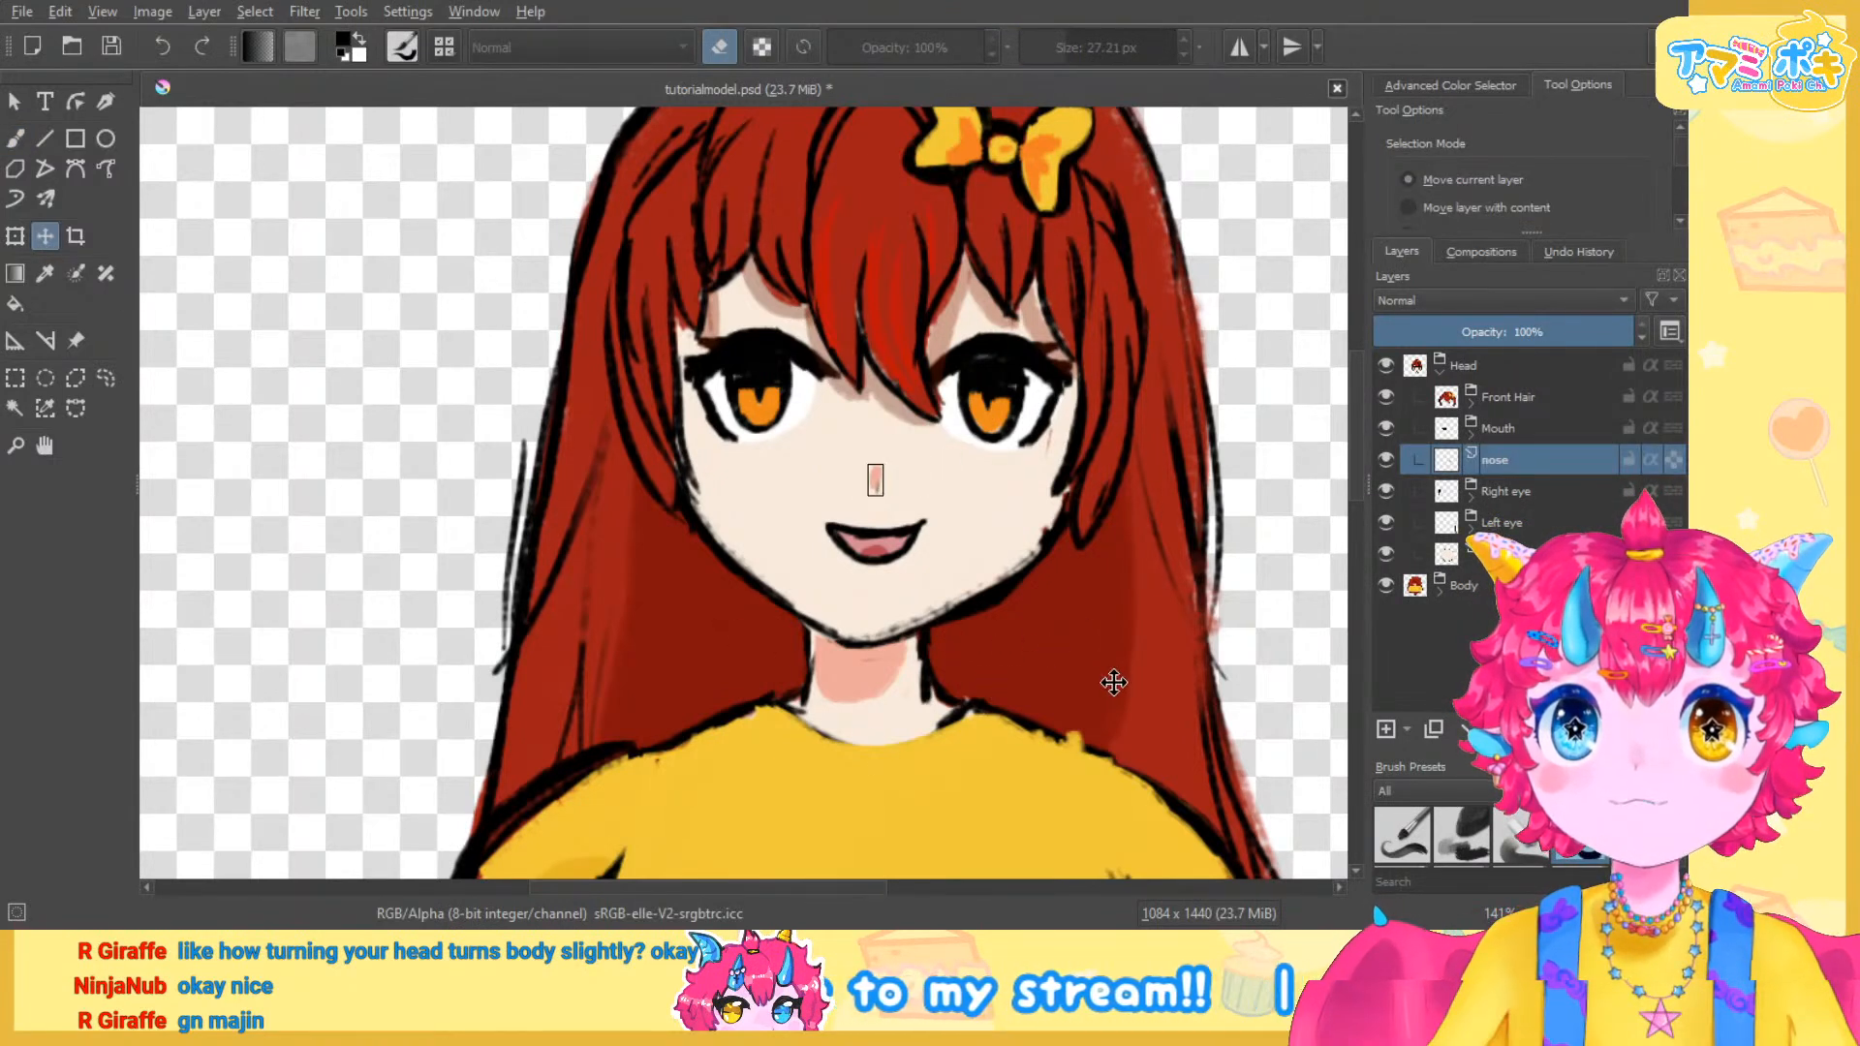
click(17, 141)
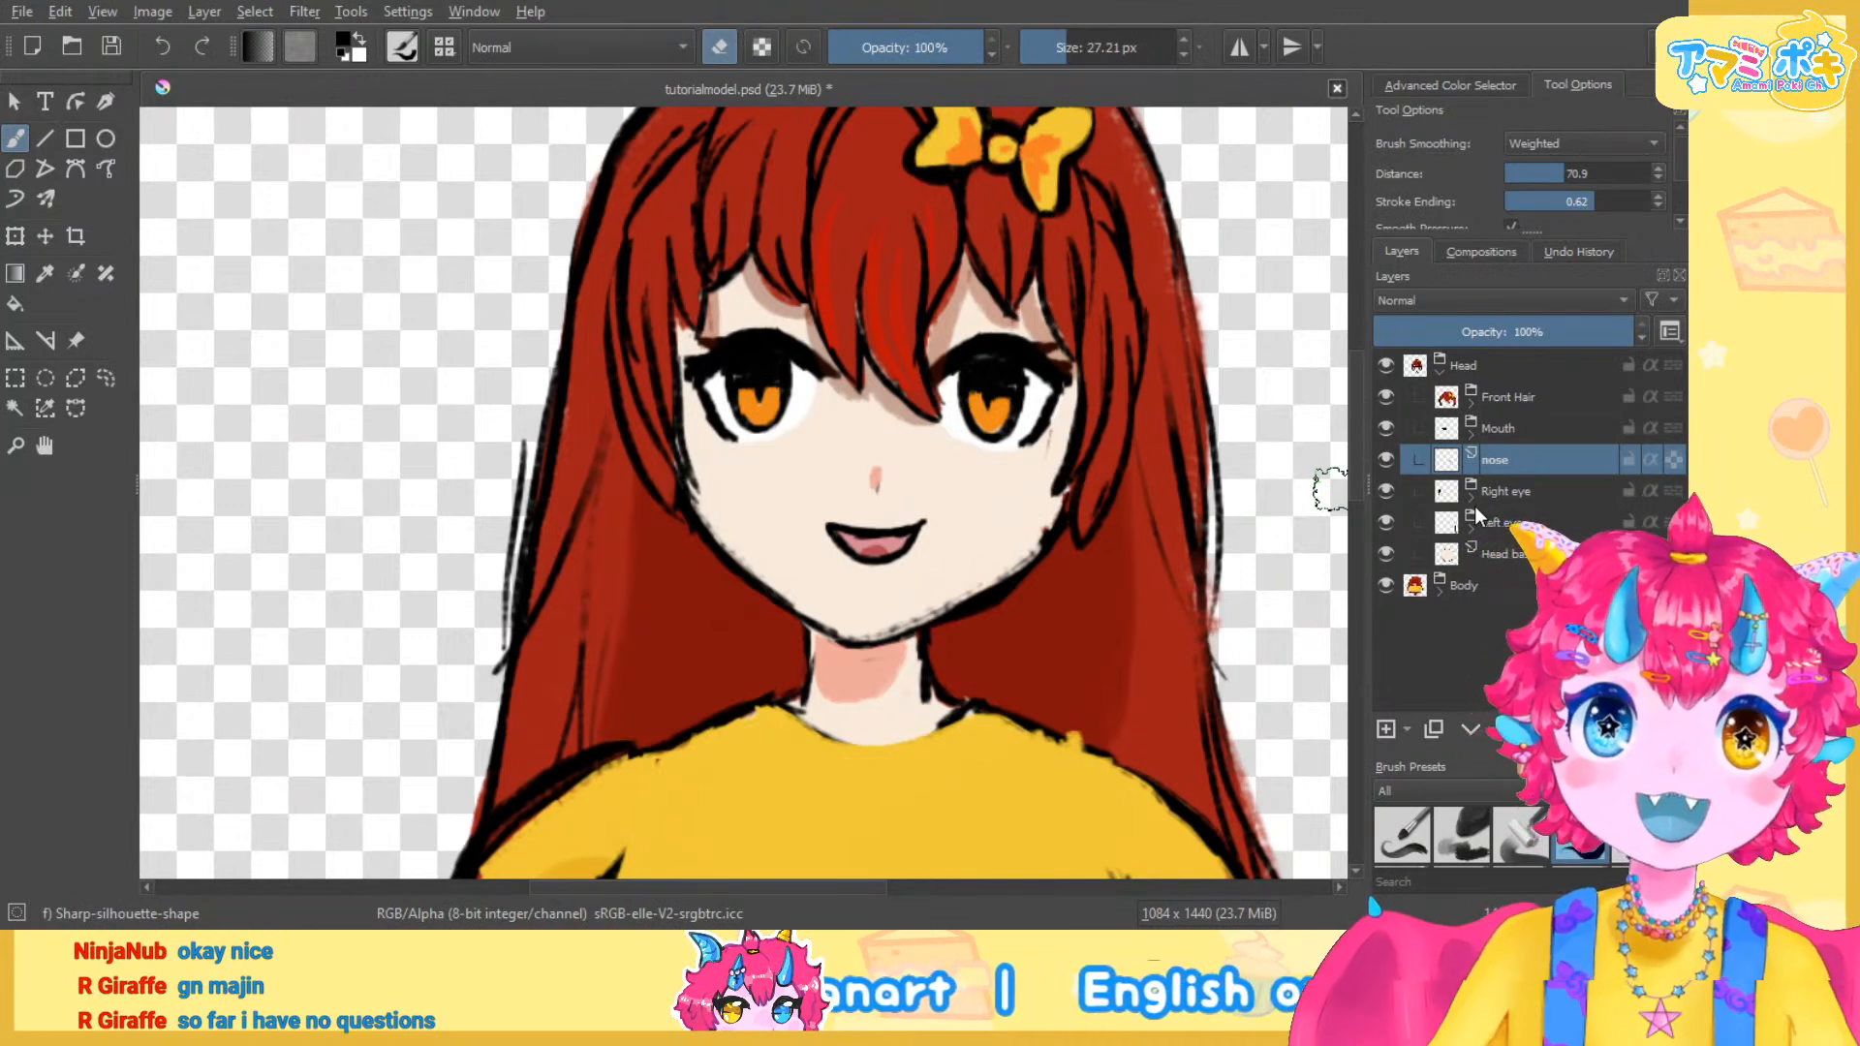
Select the Right eye and Left eye groups in turn and examine both eyes closely on the canvas
click(1560, 500)
click(1544, 515)
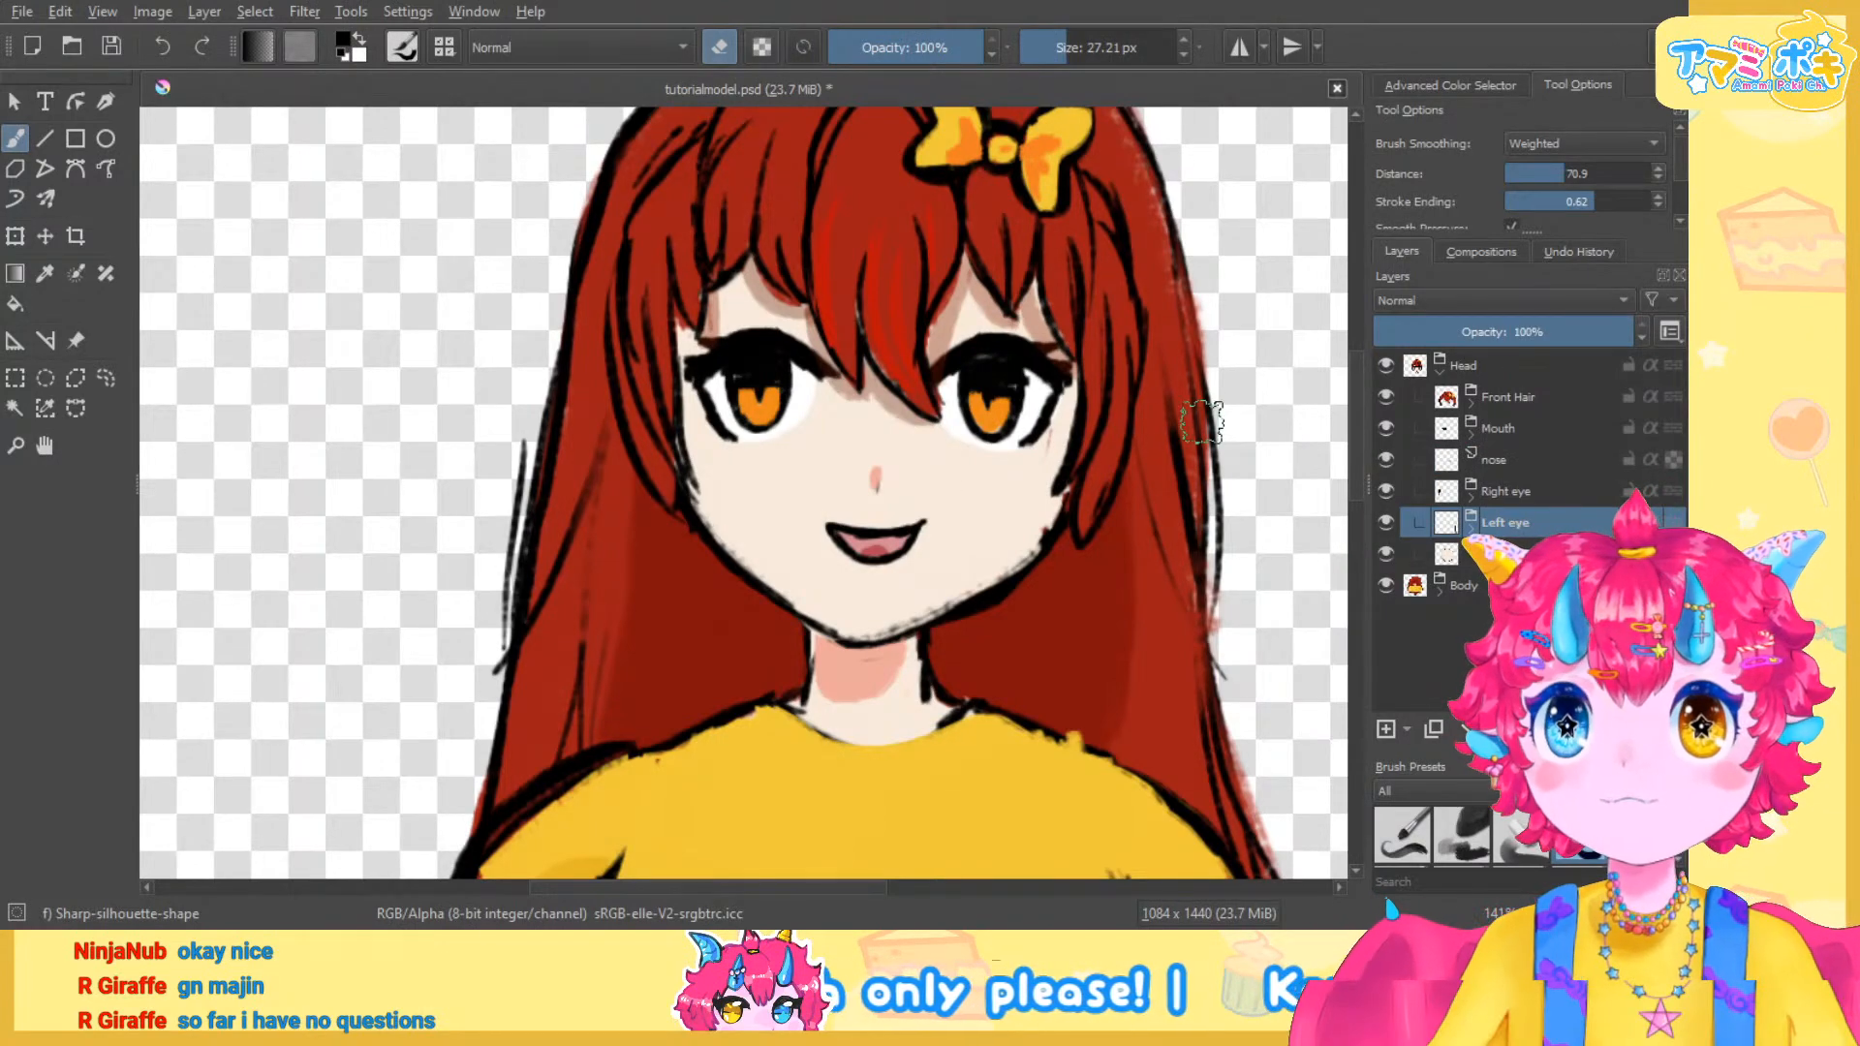
scroll(1159, 465, down, 2)
scroll(1159, 465, up, 1)
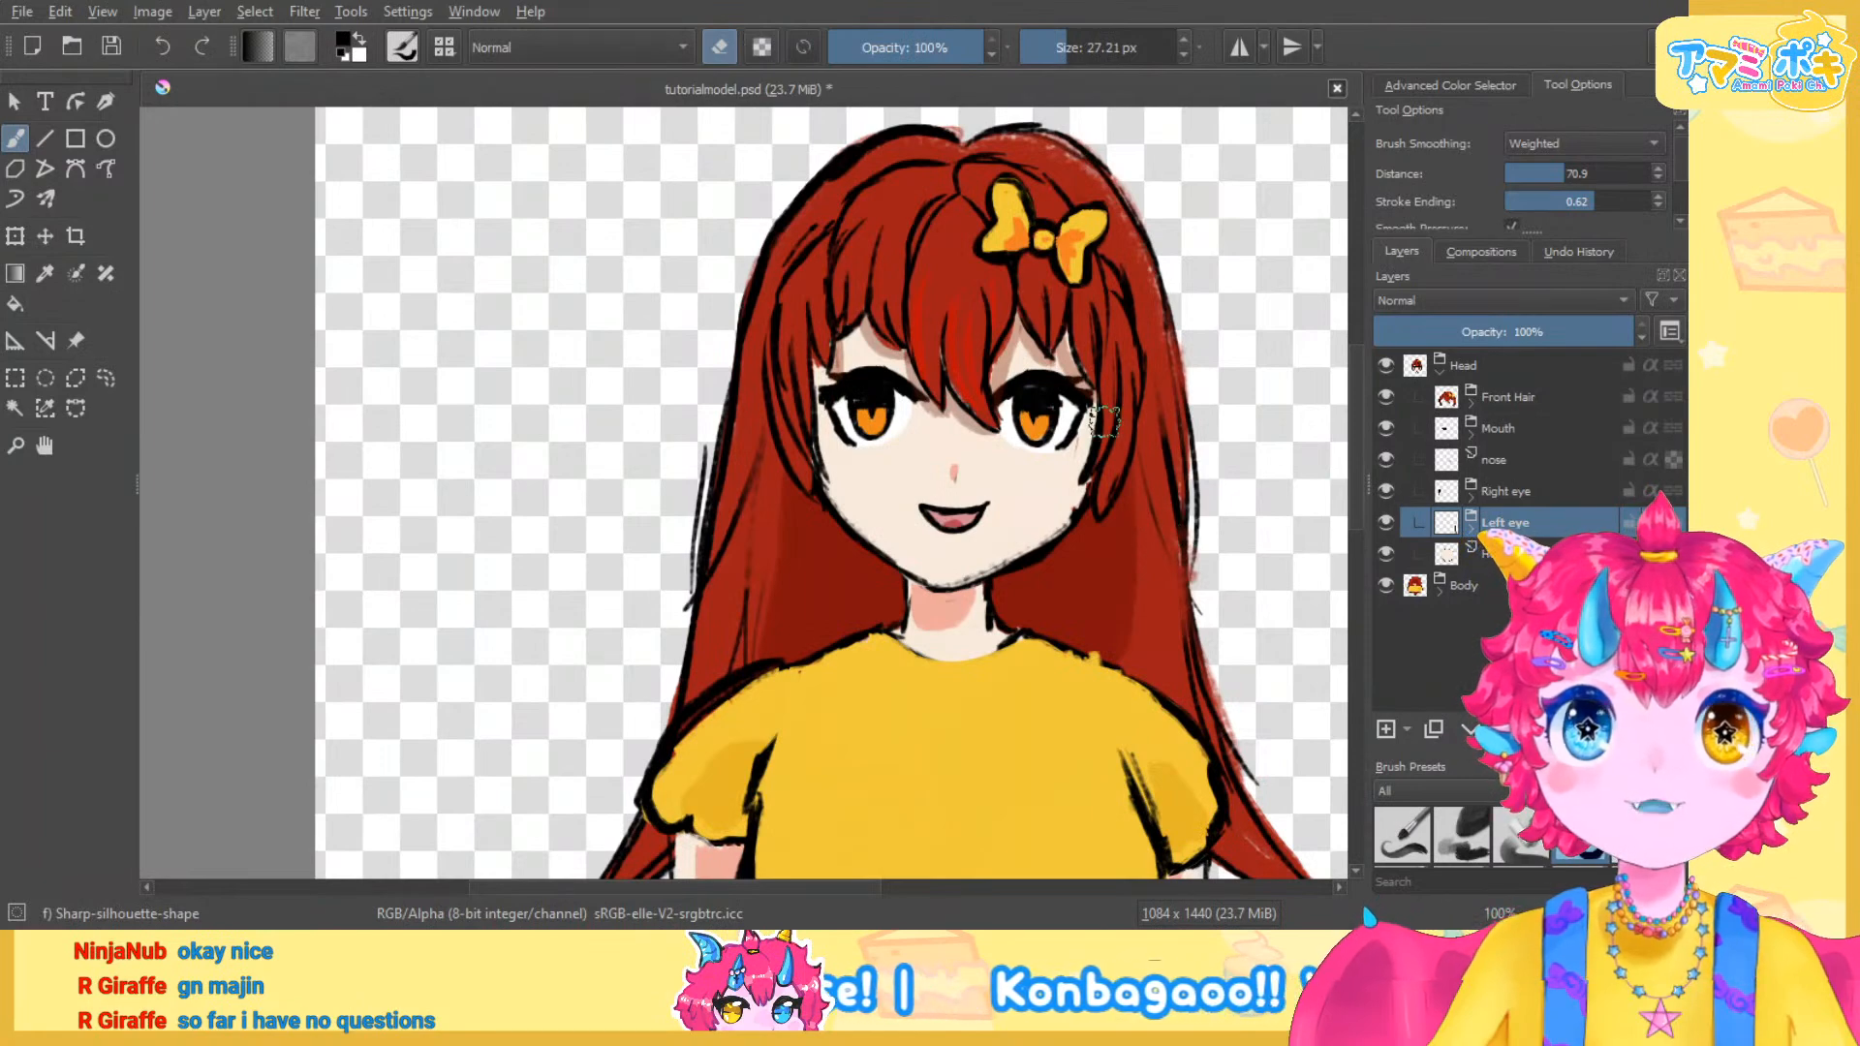
scroll(1199, 535, down, 1)
scroll(1199, 535, up, 2)
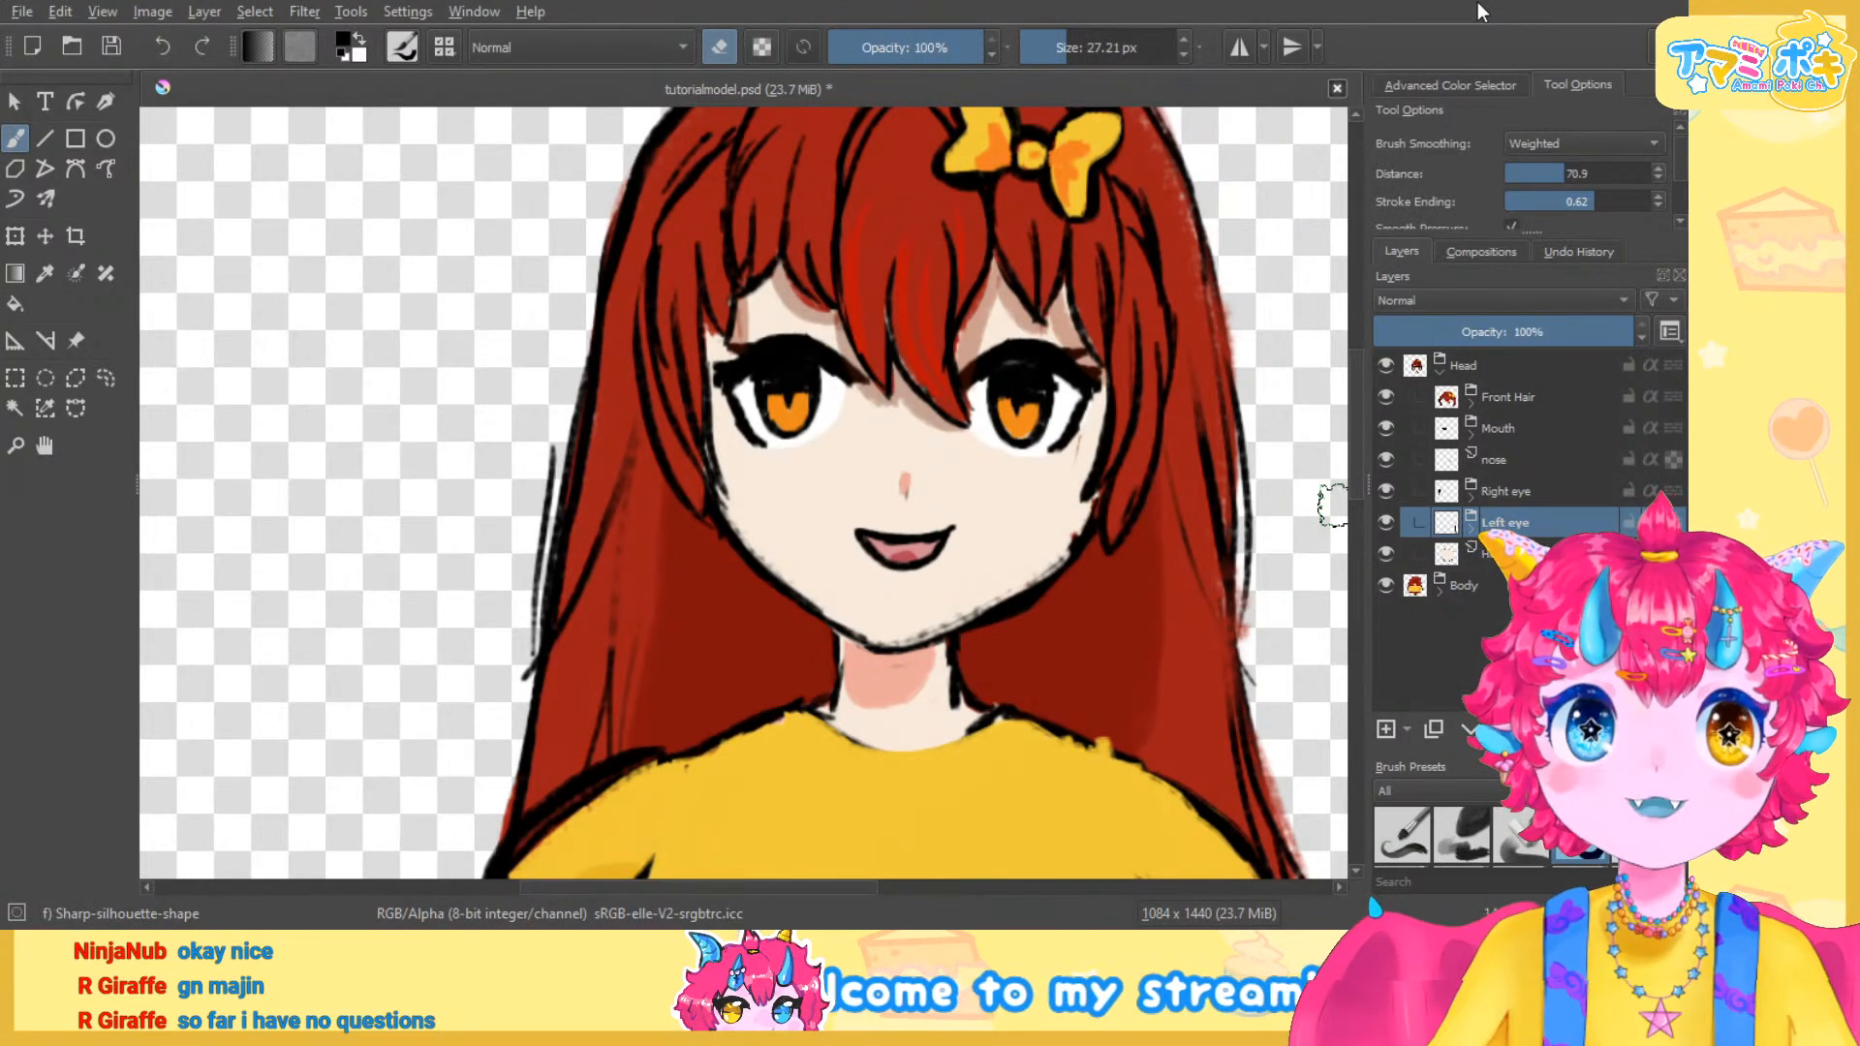
scroll(1103, 226, down, 2)
scroll(1058, 339, up, 3)
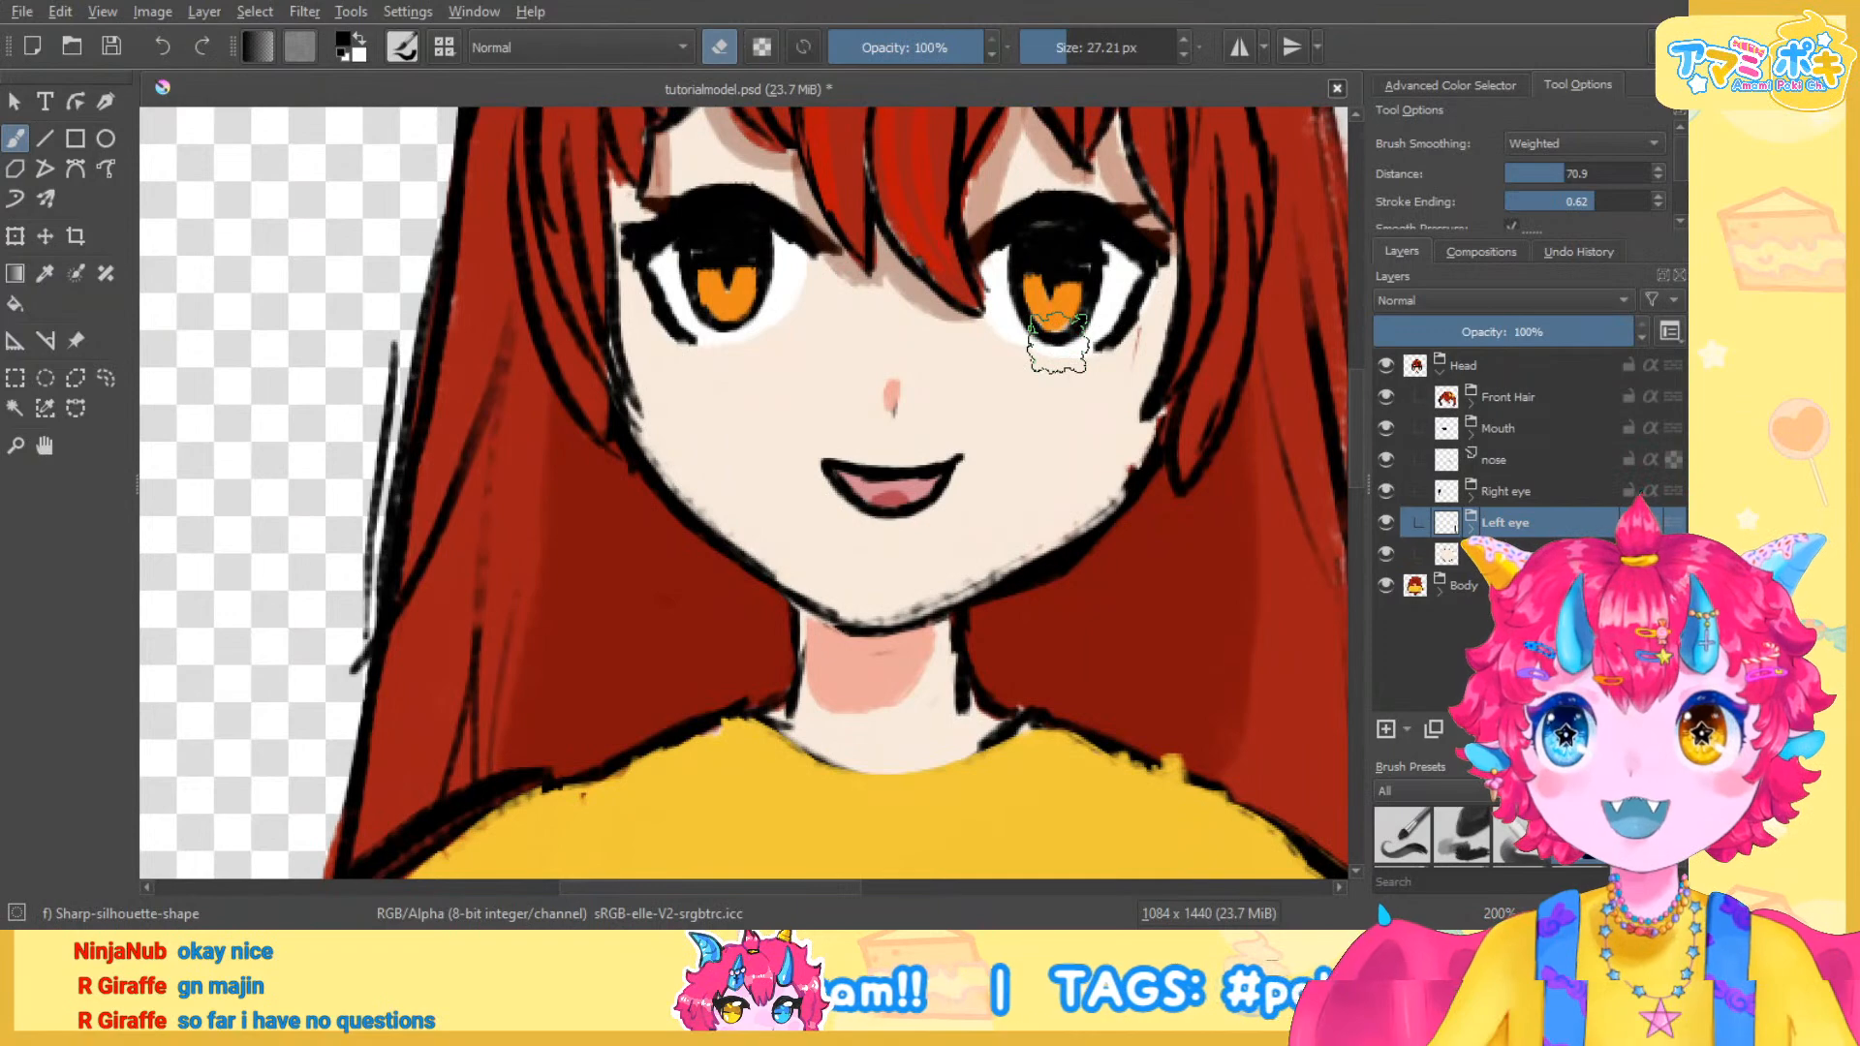
scroll(1057, 344, down, 2)
scroll(1036, 341, up, 3)
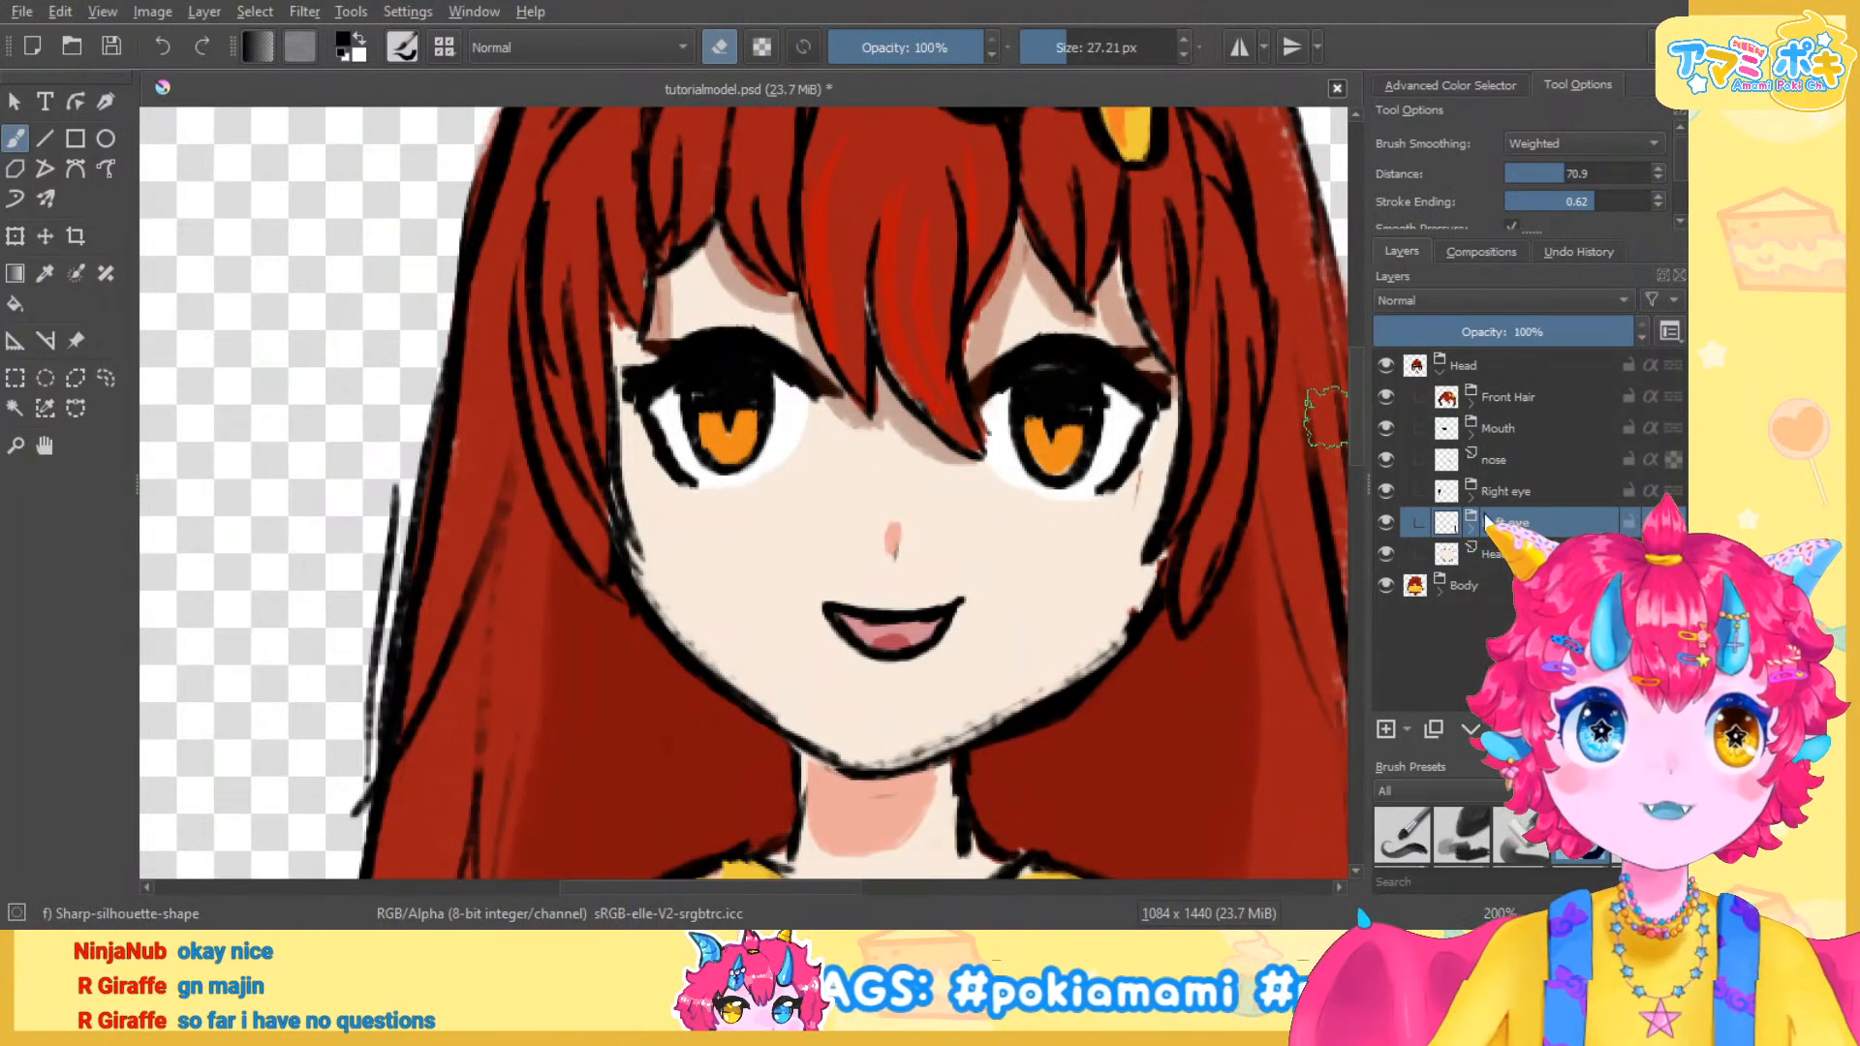
Expand and select the Right eye group to inspect its separate layers against the artwork
click(1472, 497)
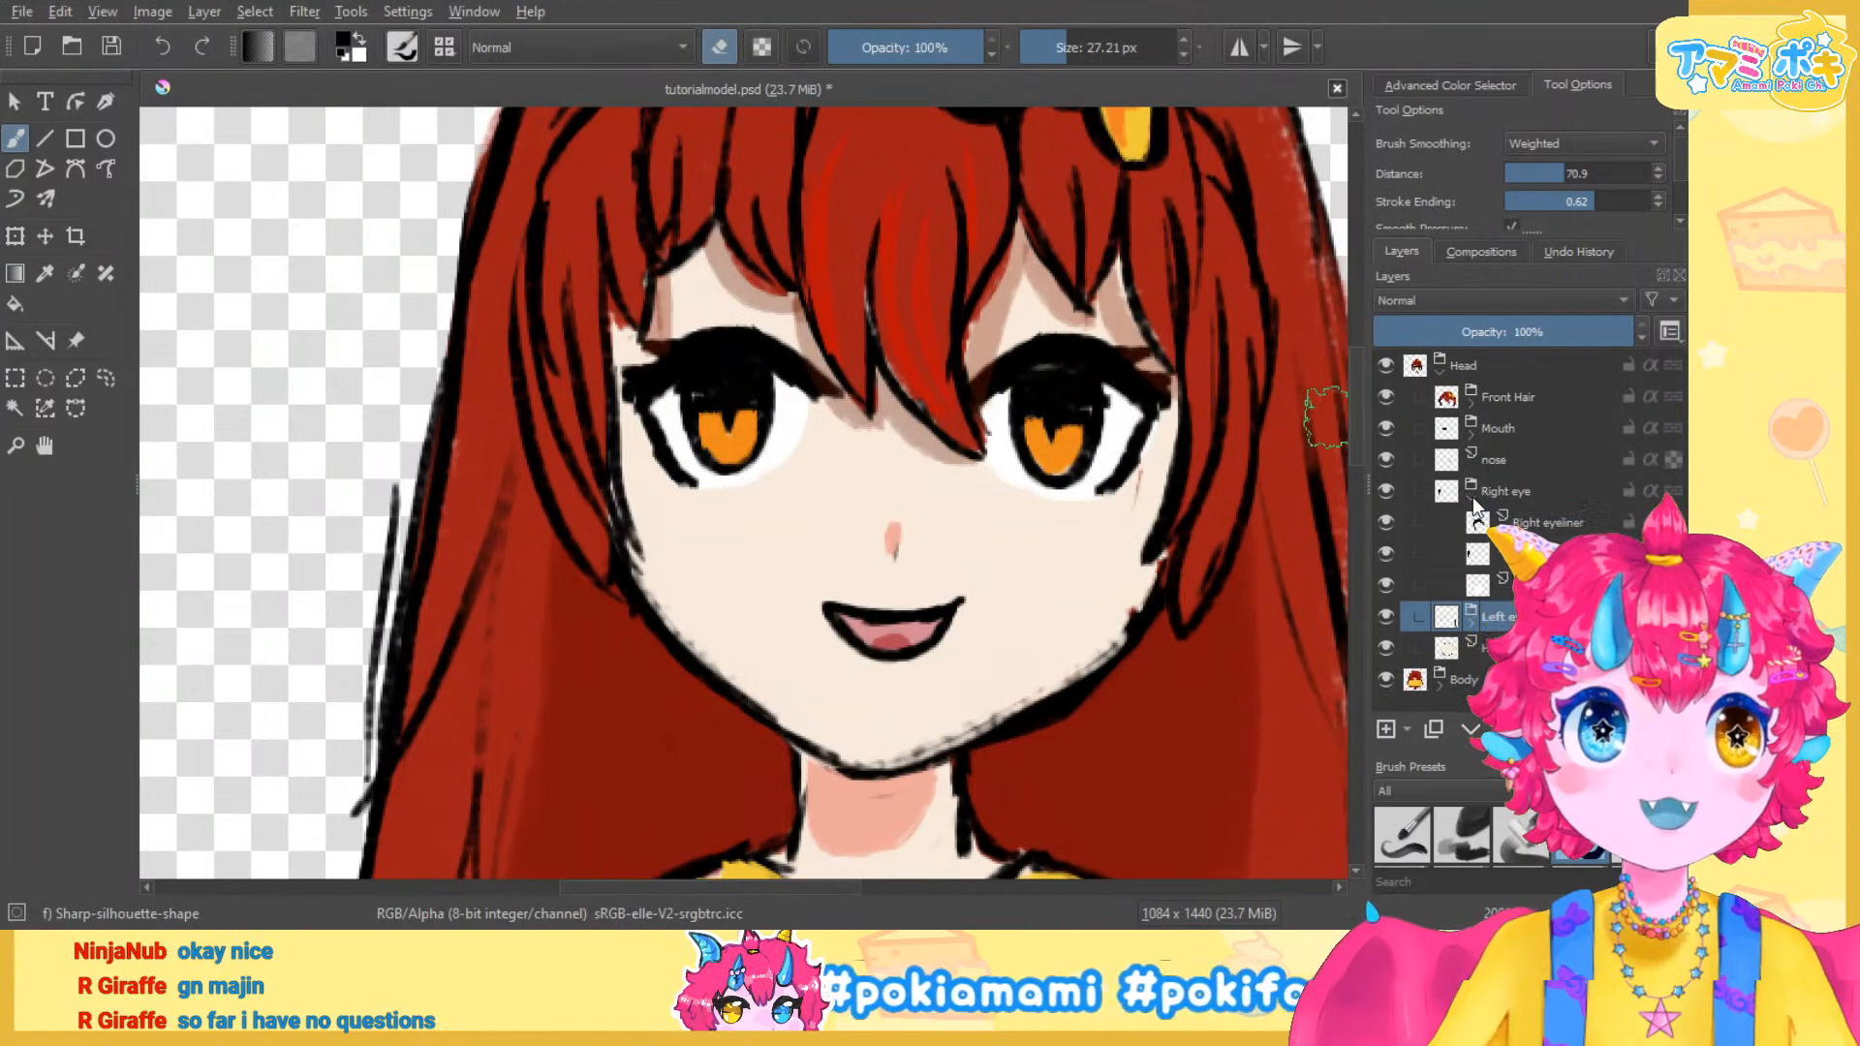
scroll(997, 372, down, 3)
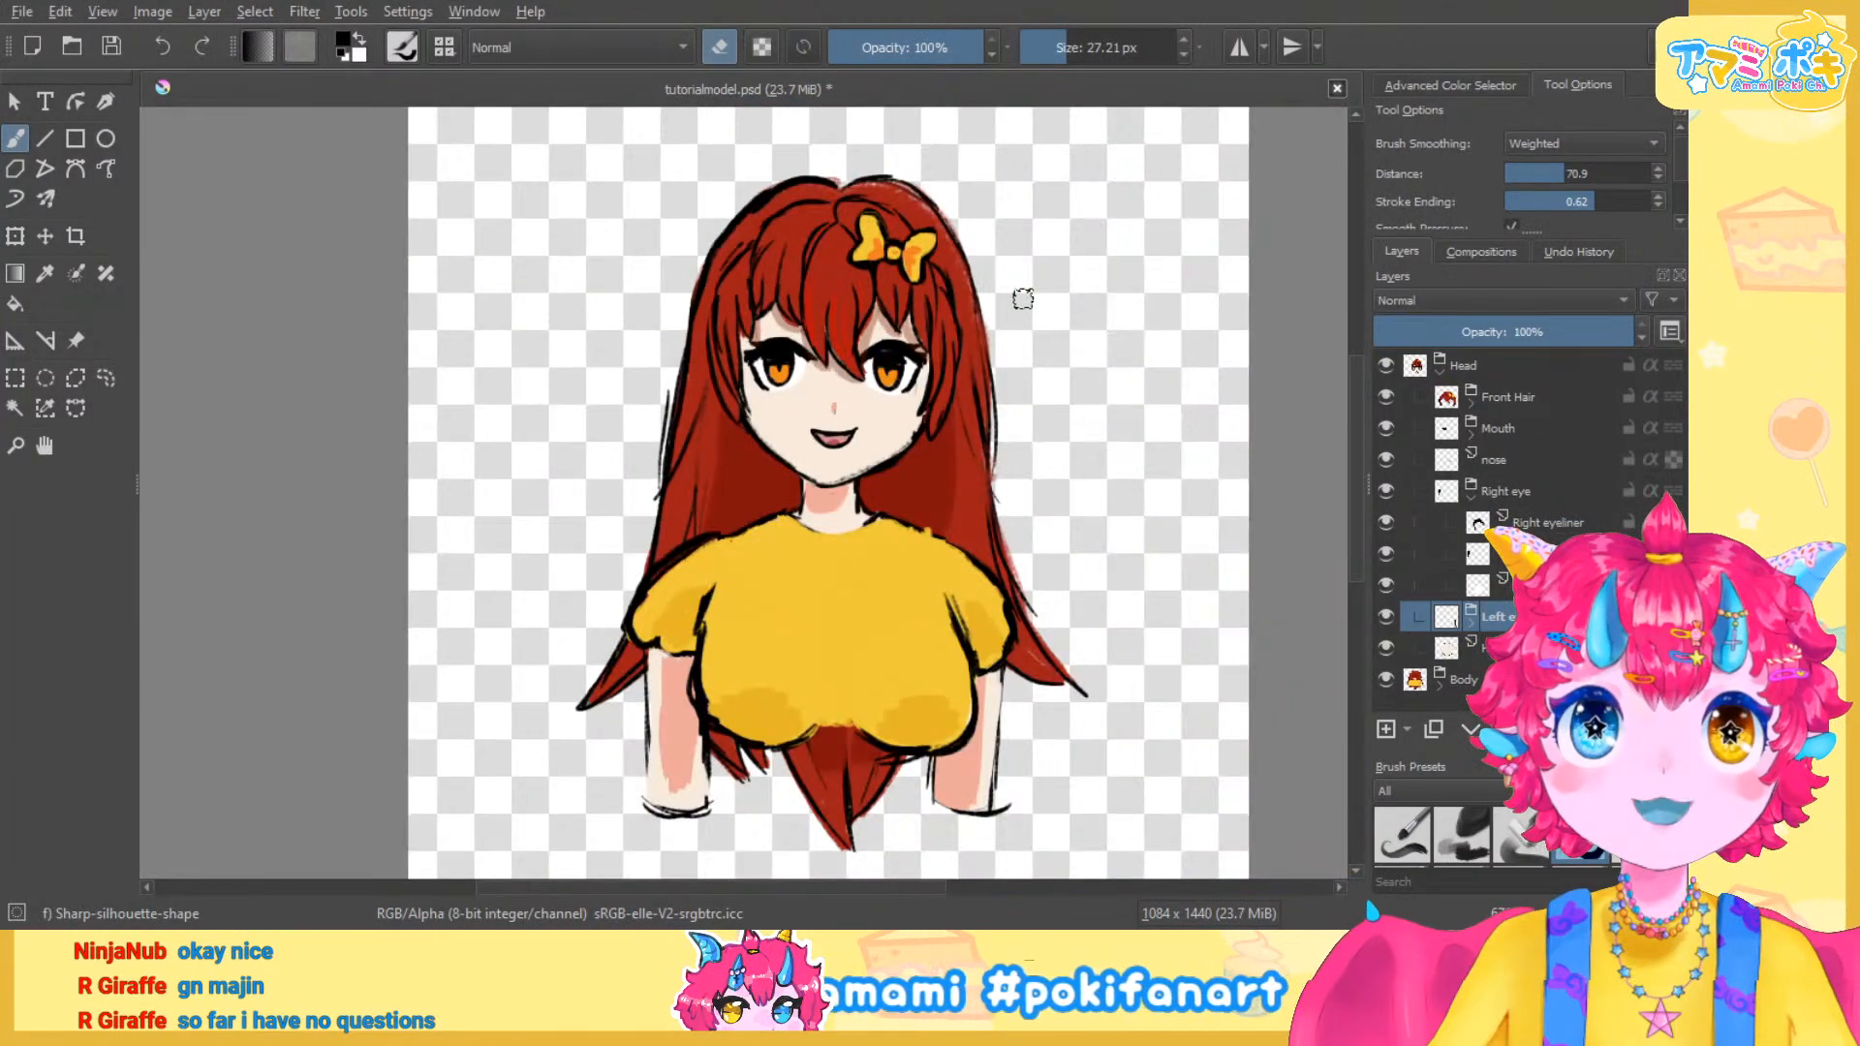
scroll(992, 308, up, 1)
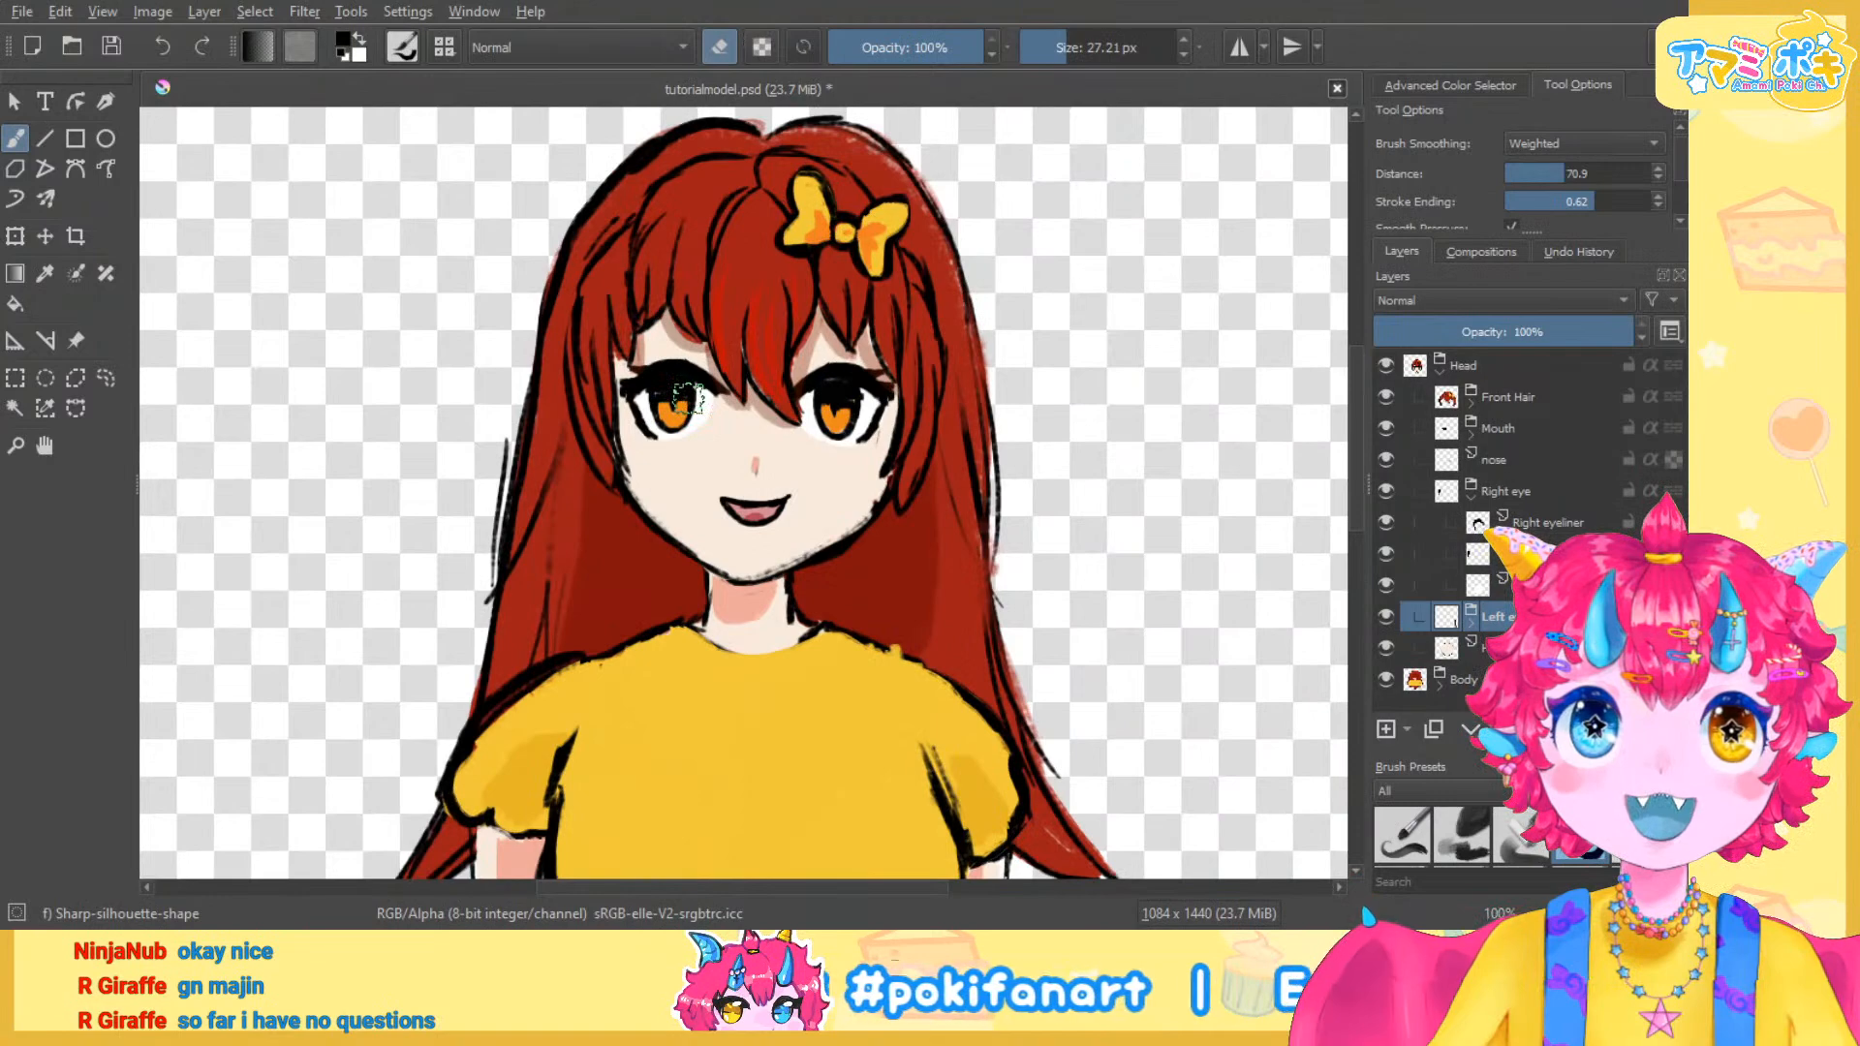
scroll(688, 397, up, 1)
scroll(819, 339, up, 1)
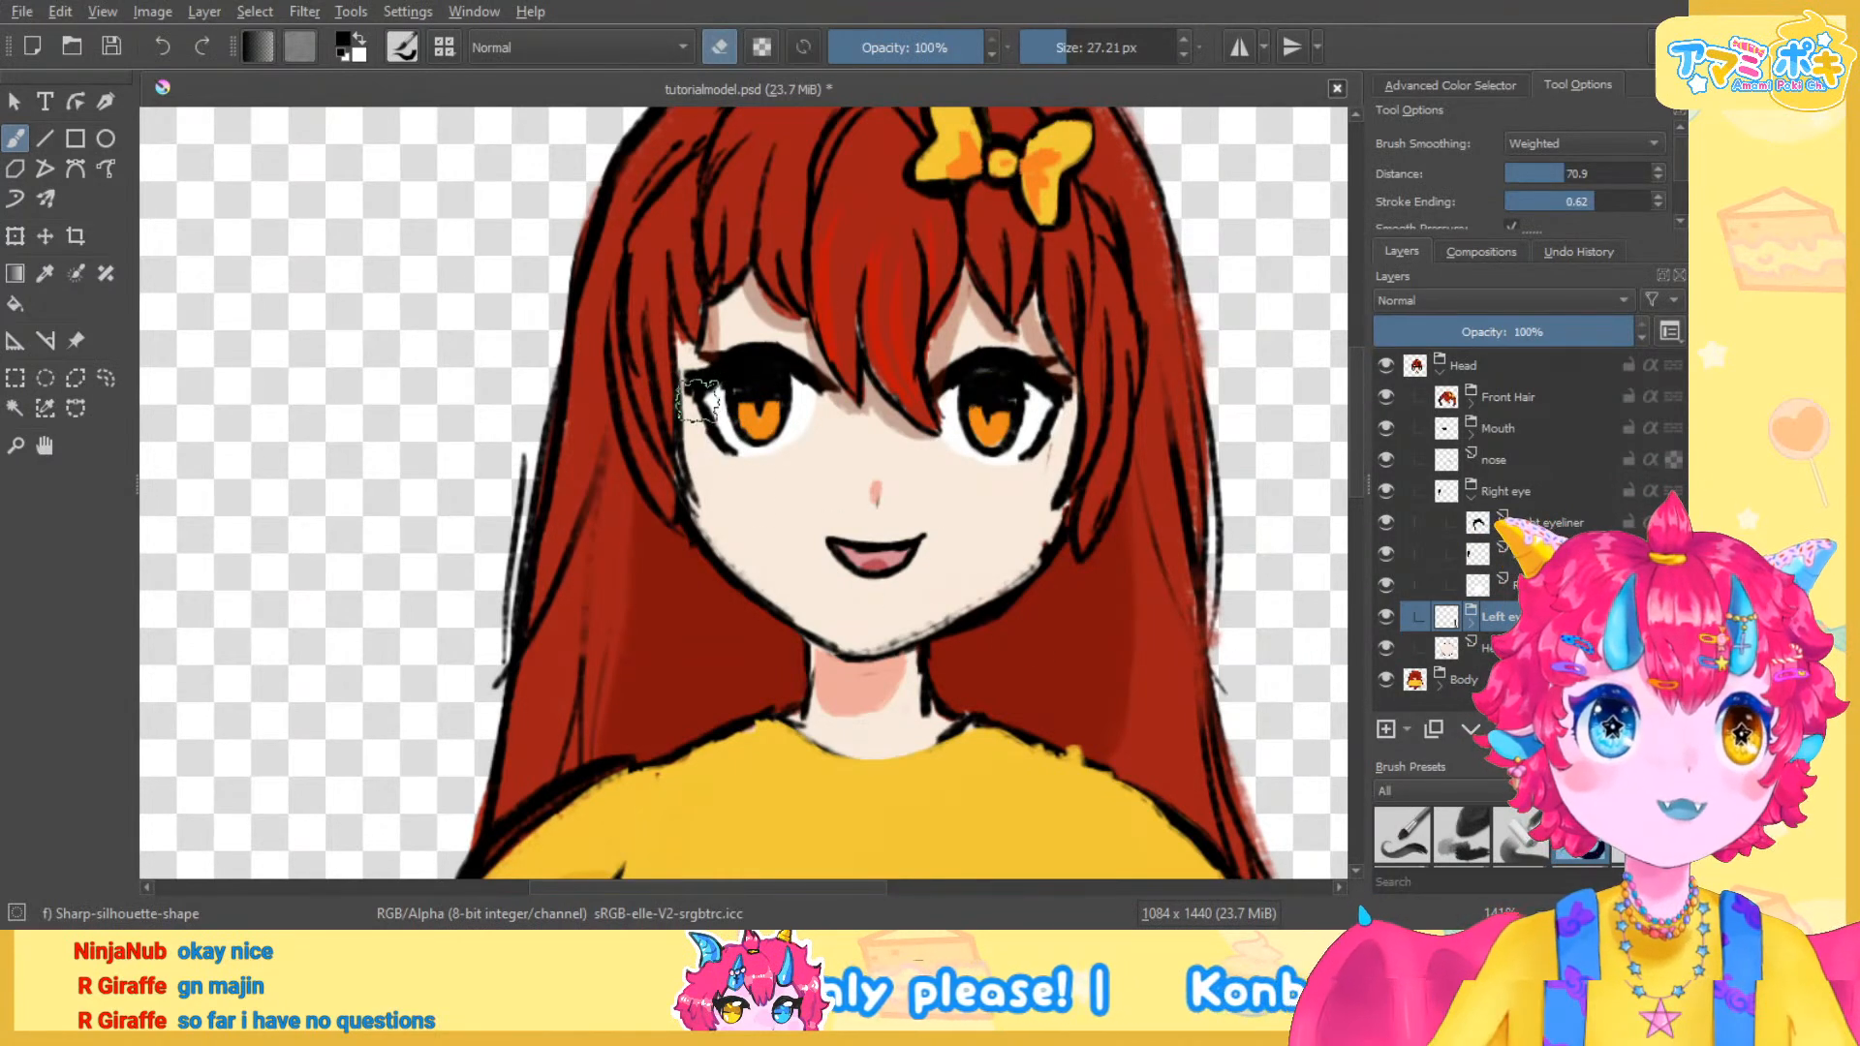
click(1528, 493)
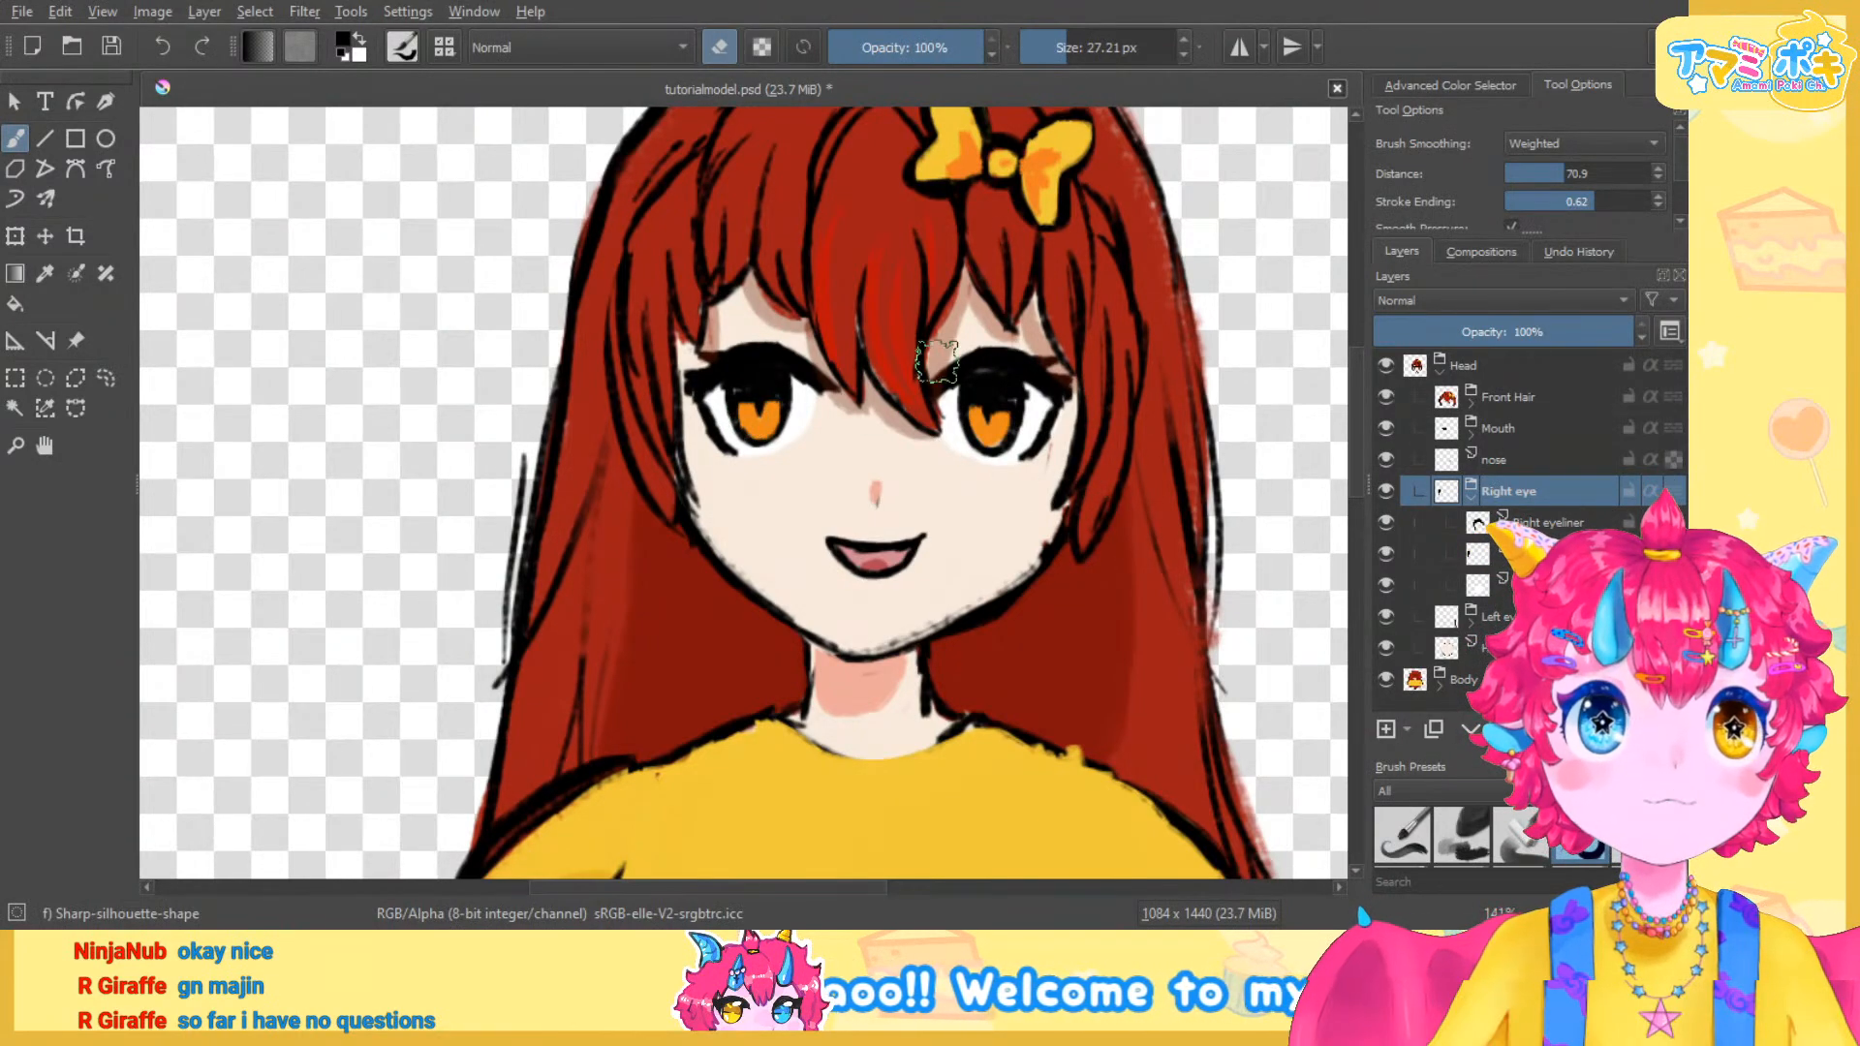
scroll(980, 404, down, 2)
scroll(946, 368, up, 2)
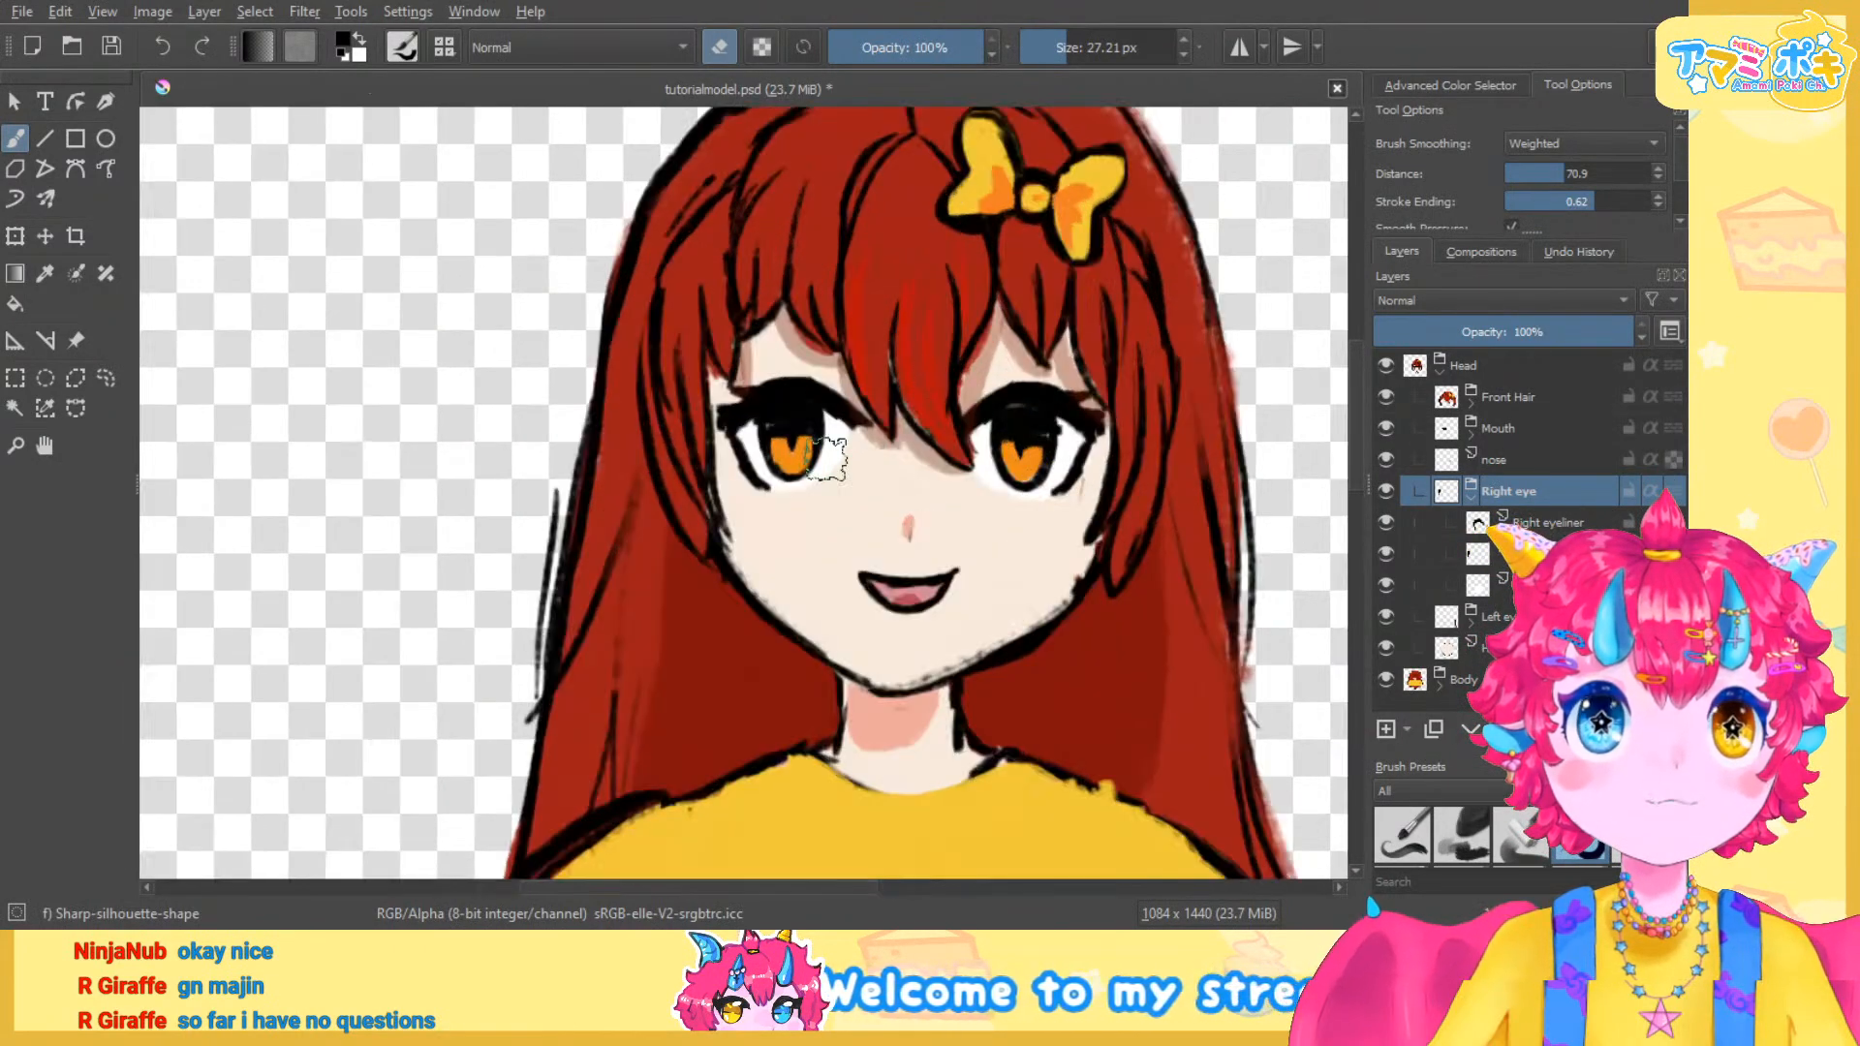
Make the Right eyeliner layer active with the Rectangular Selection tool ready and view both eyes up close
right_click(985, 572)
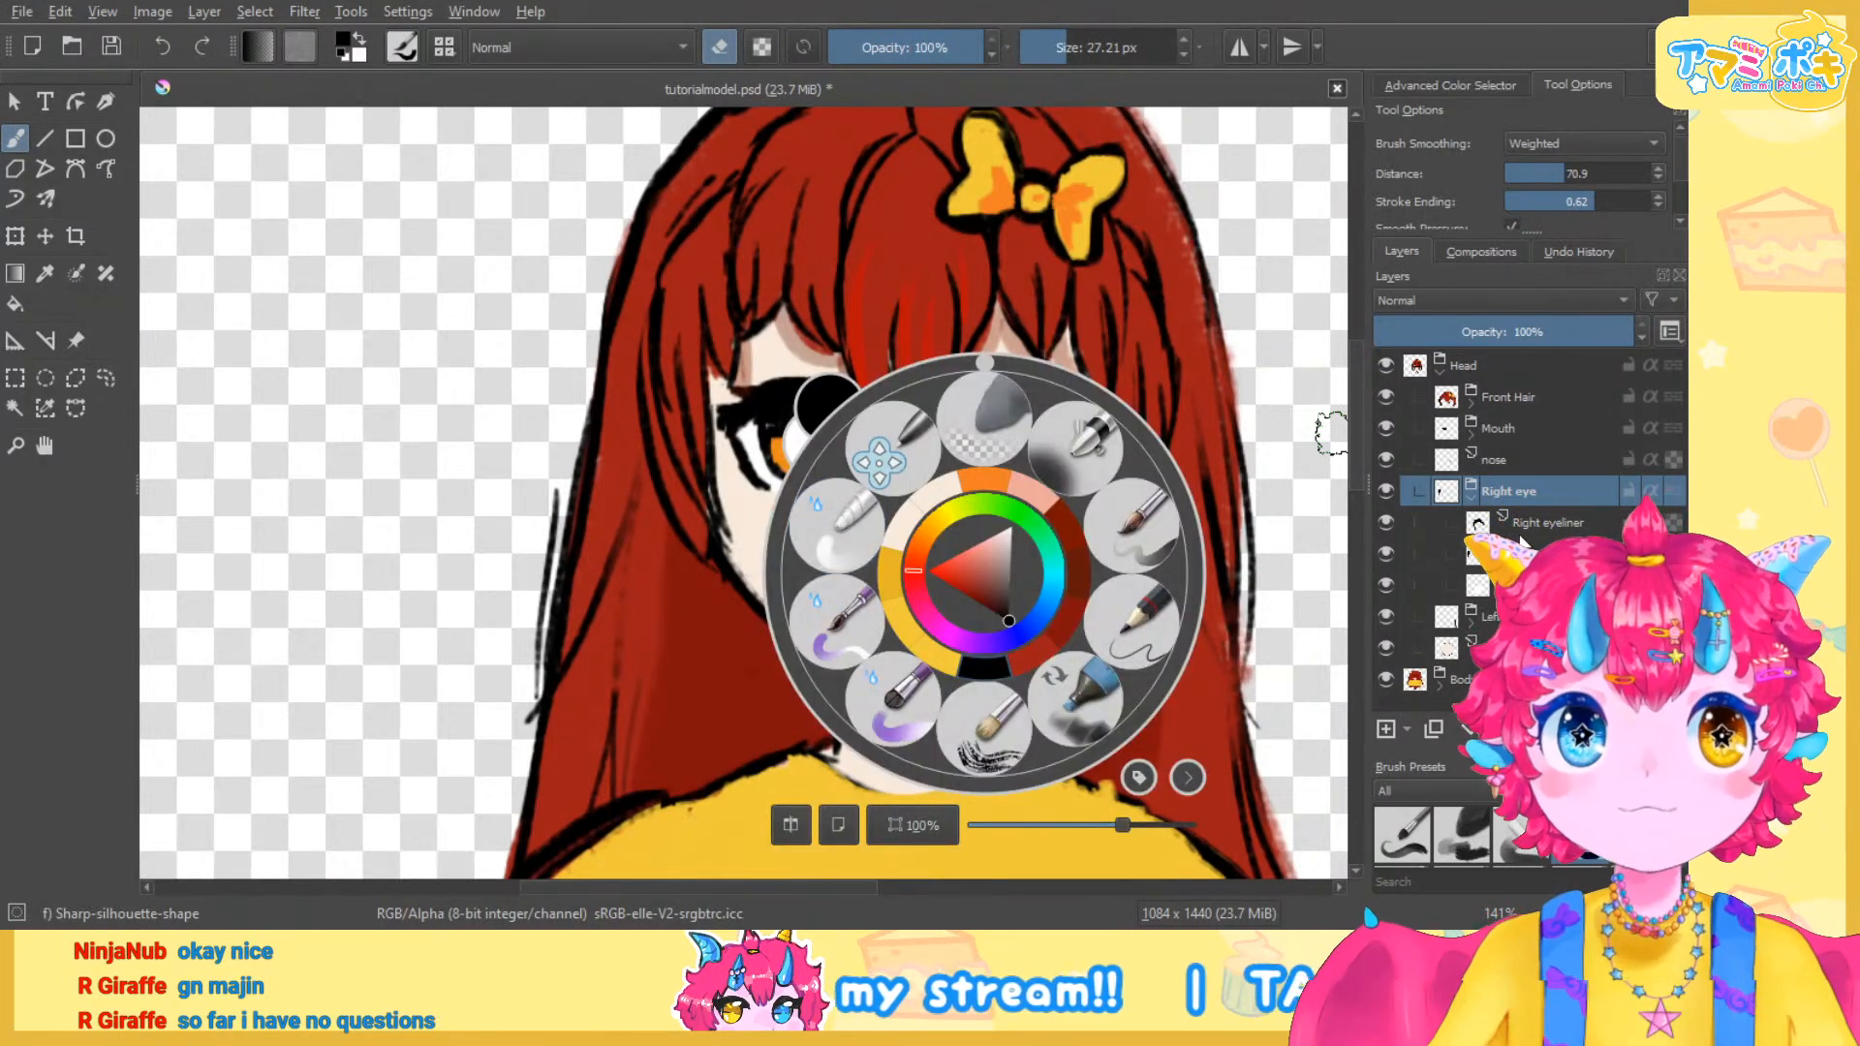
key(Page_Down)
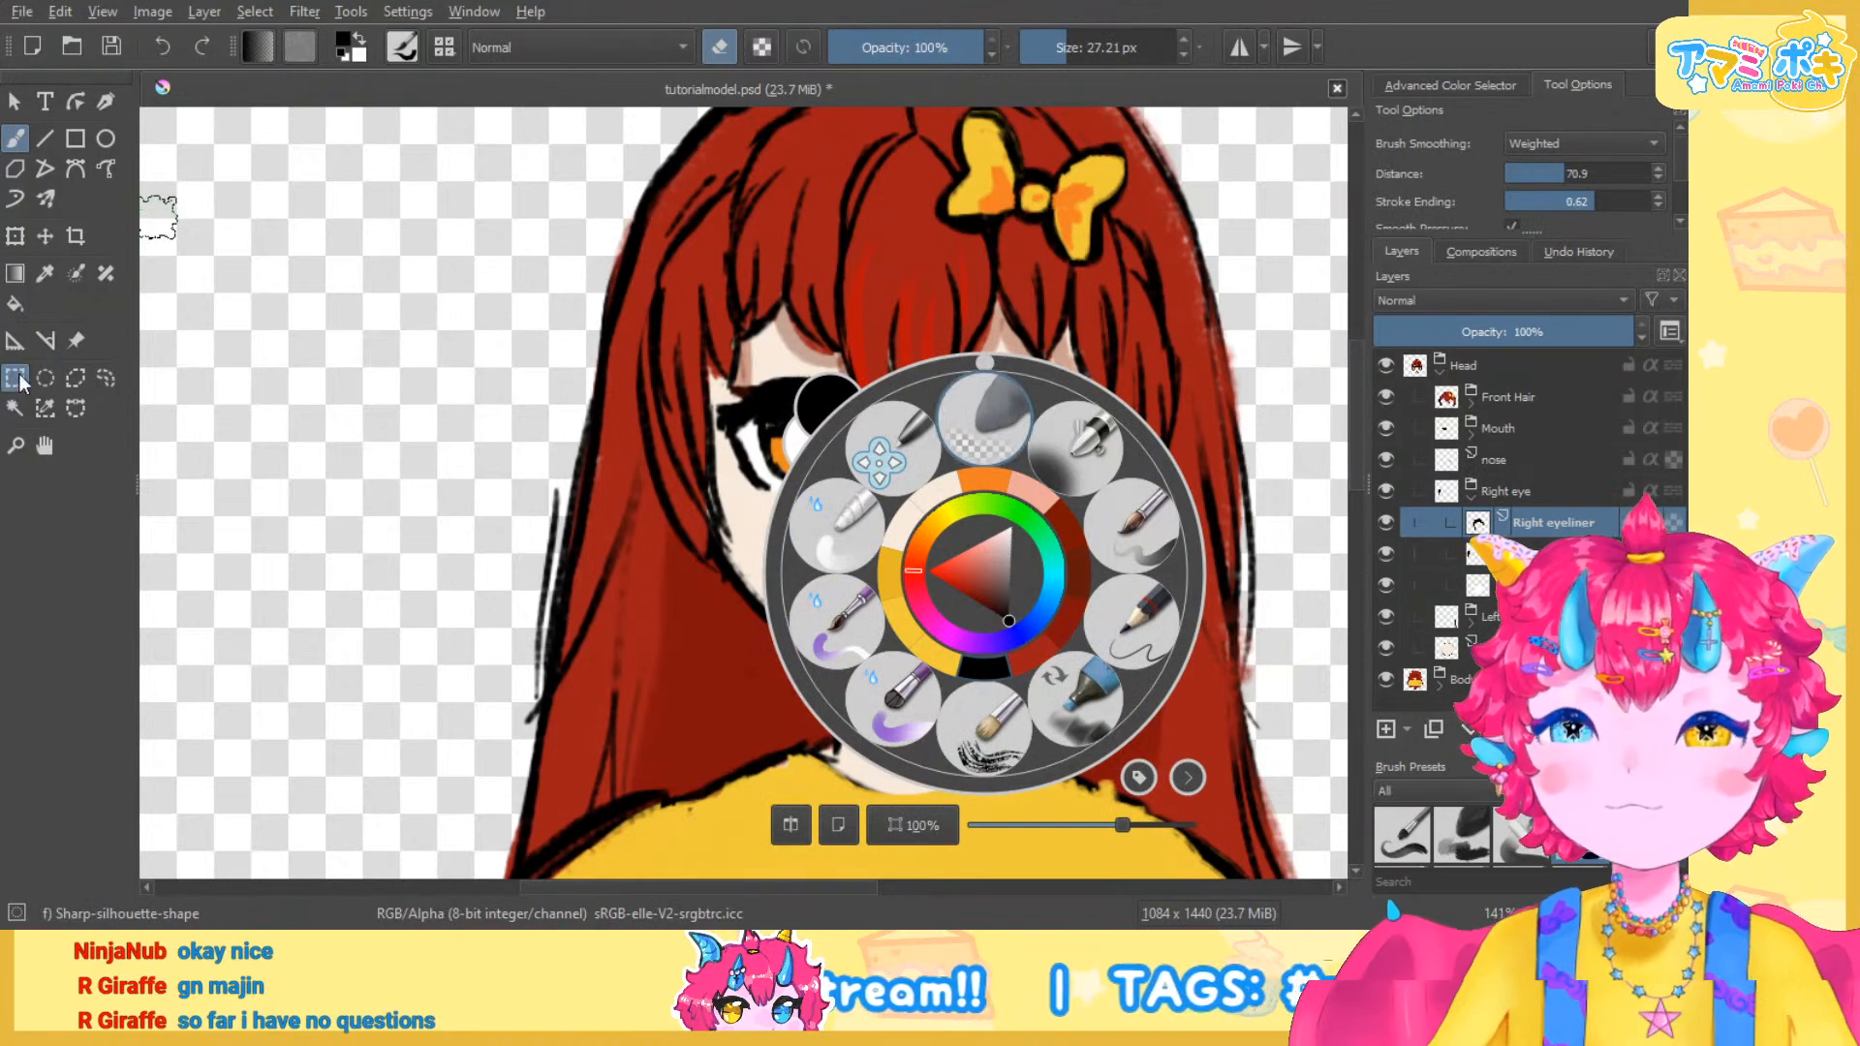
key(ctrl+r)
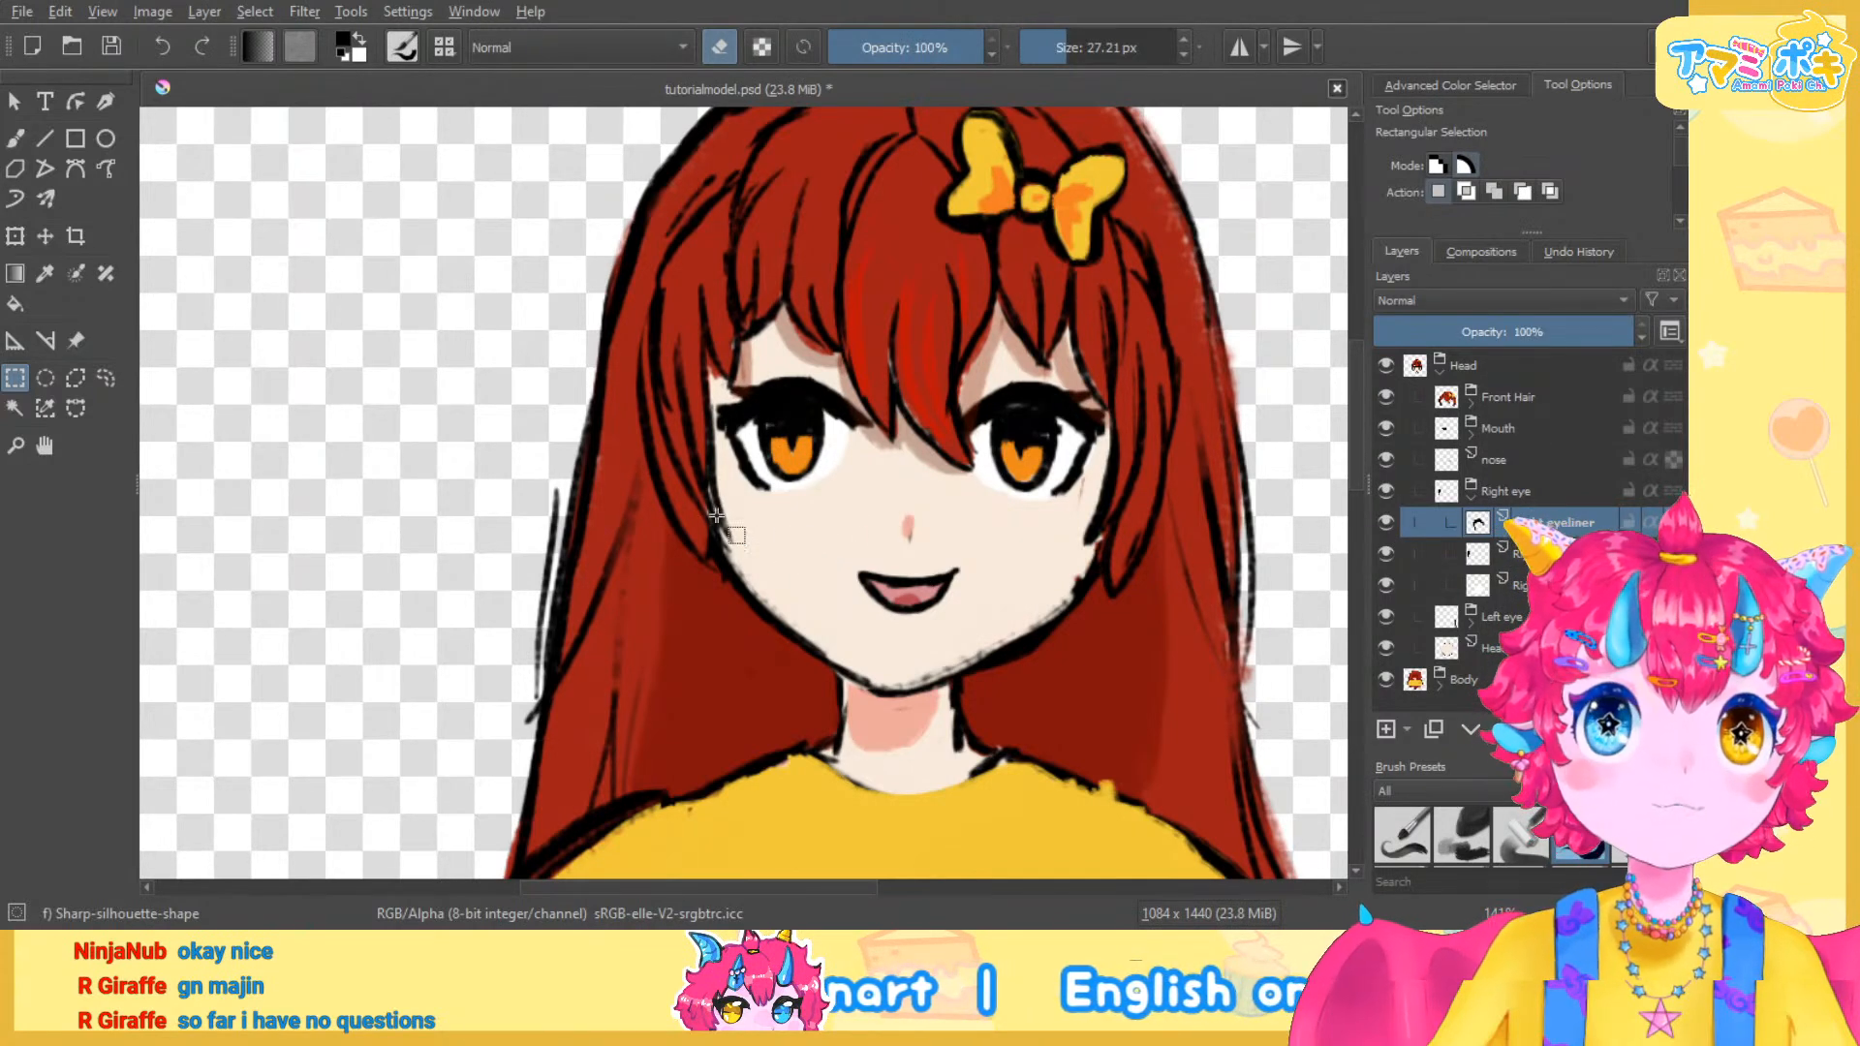
scroll(756, 473, up, 1)
scroll(809, 484, down, 2)
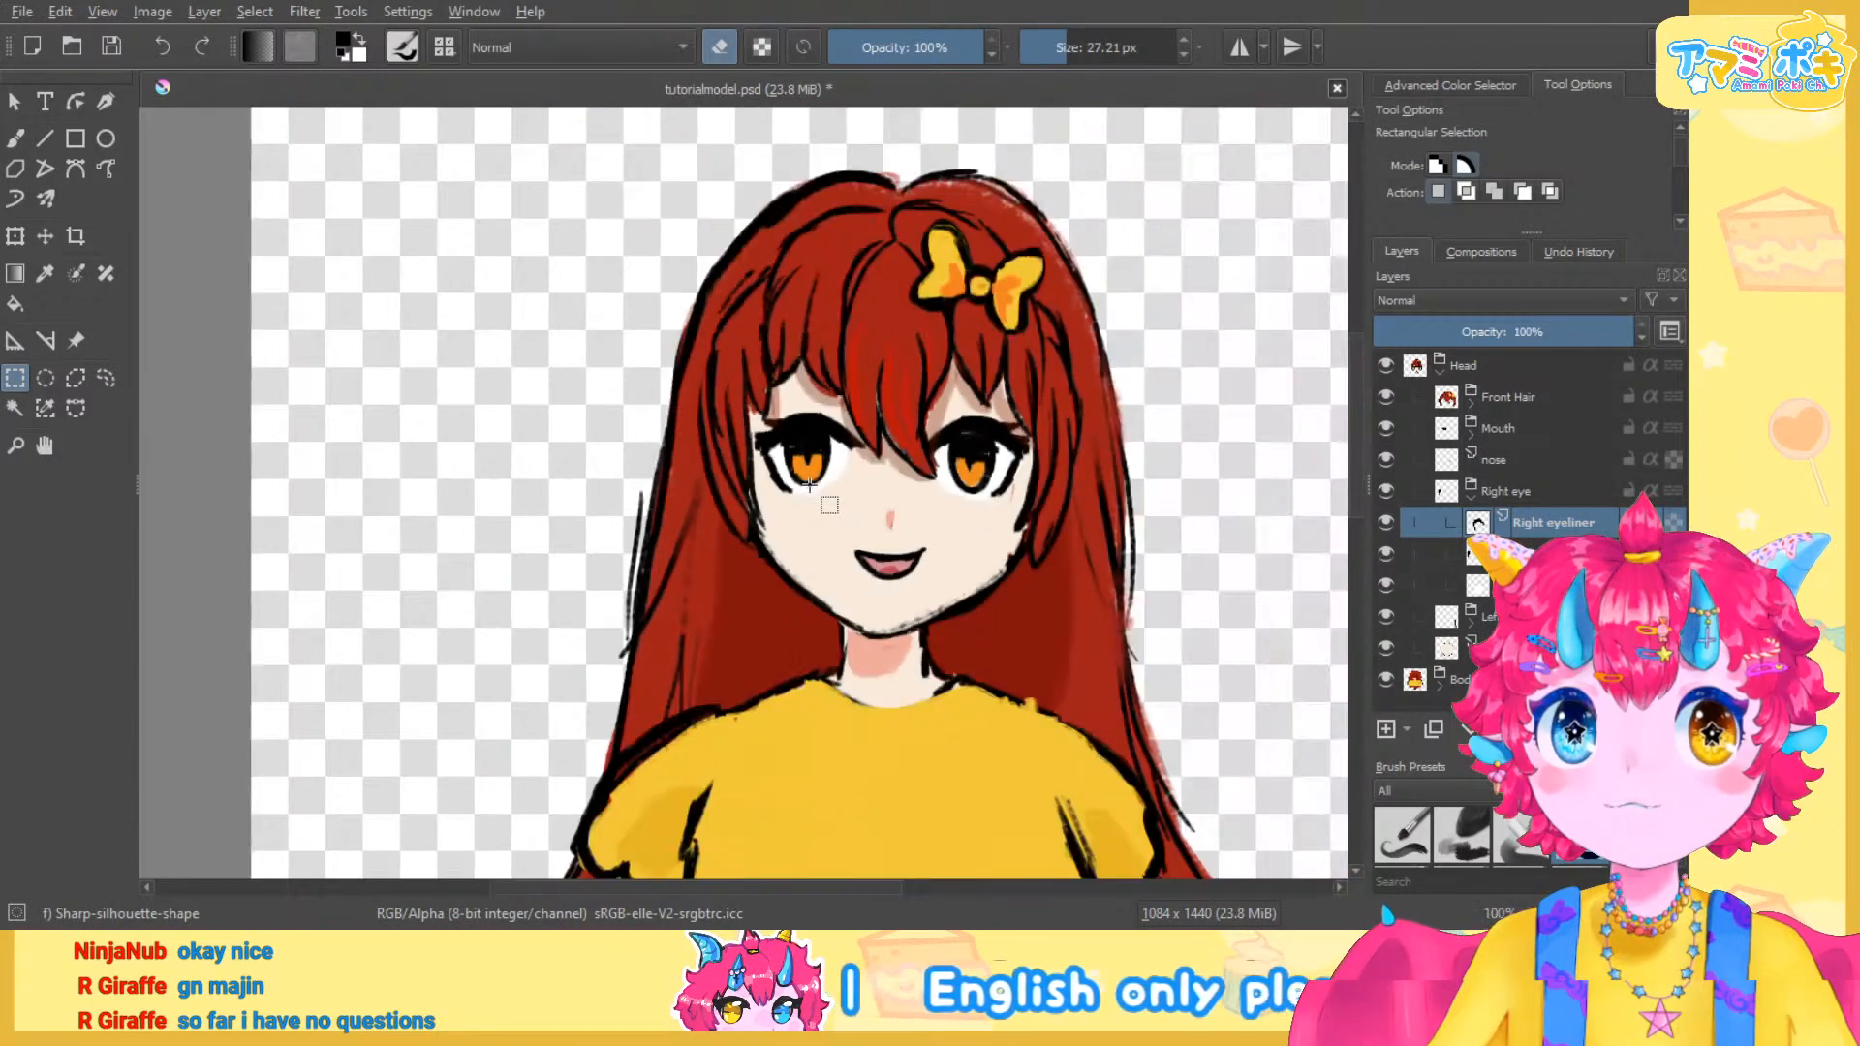
scroll(810, 484, up, 2)
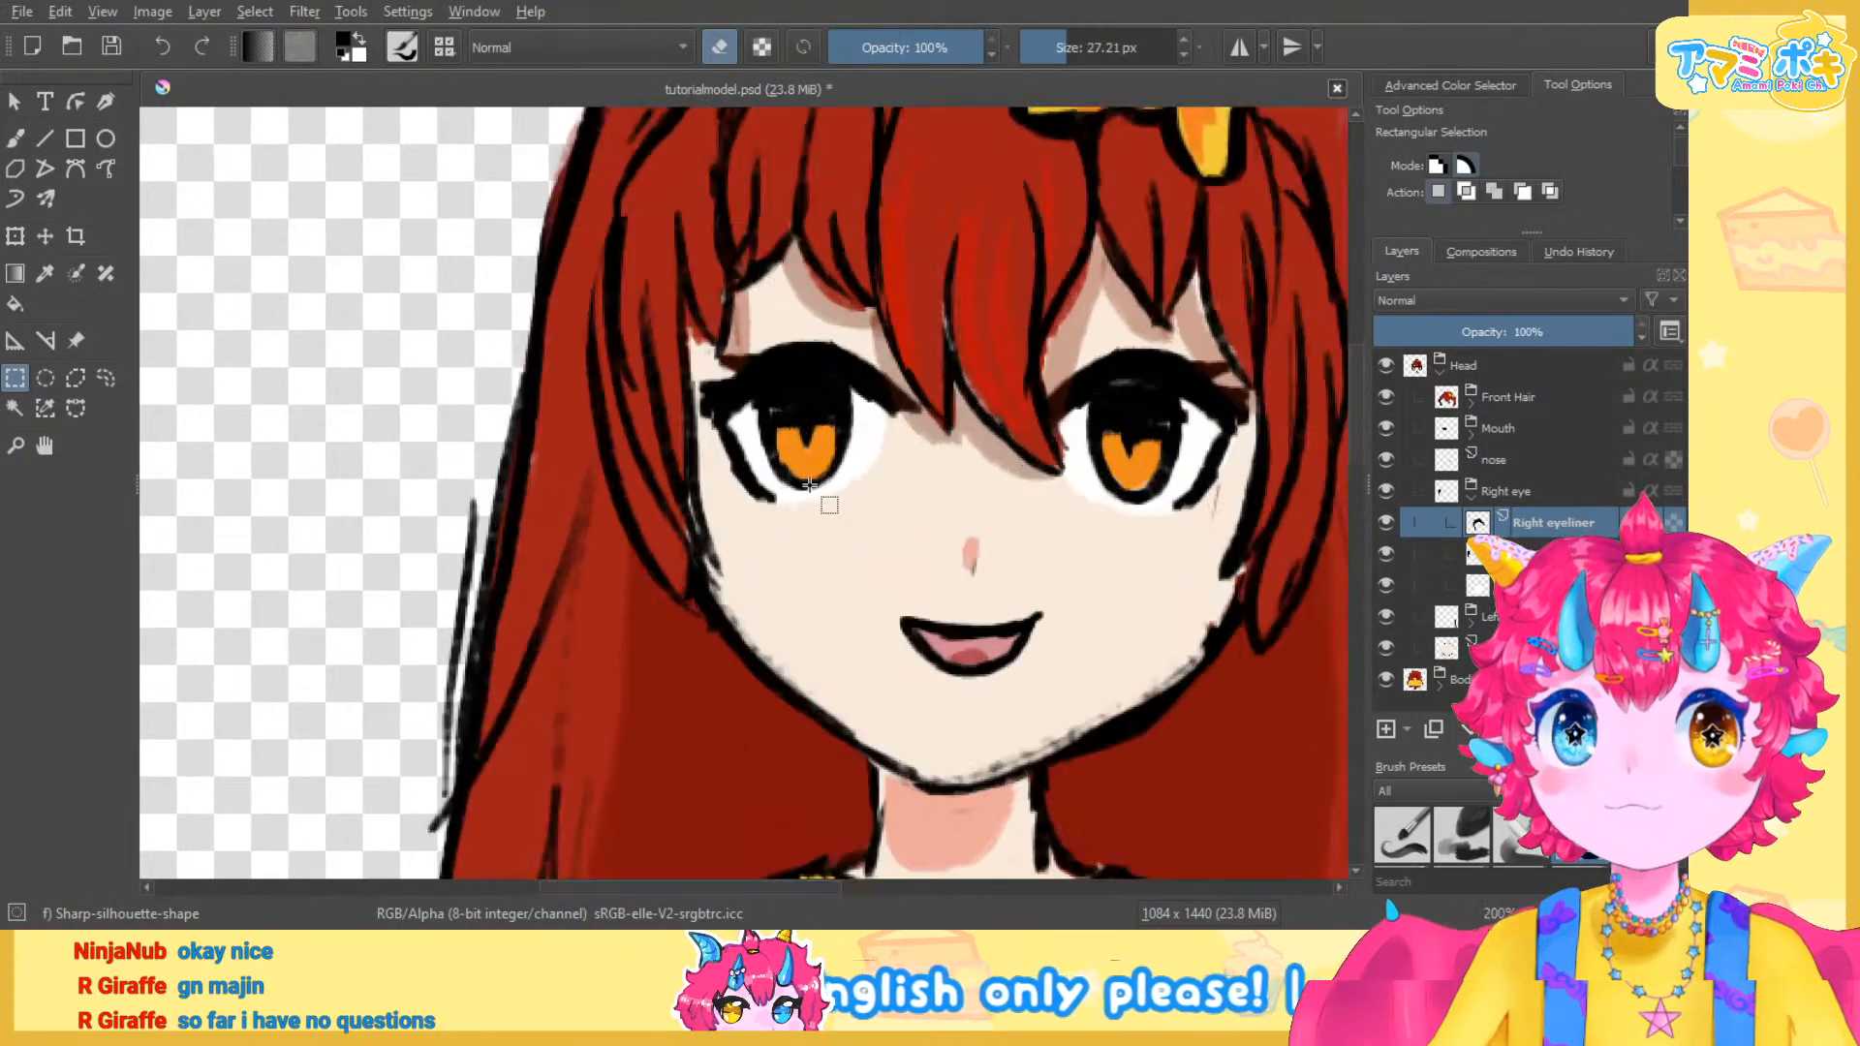
scroll(809, 484, up, 1)
drag(699, 447, 702, 472)
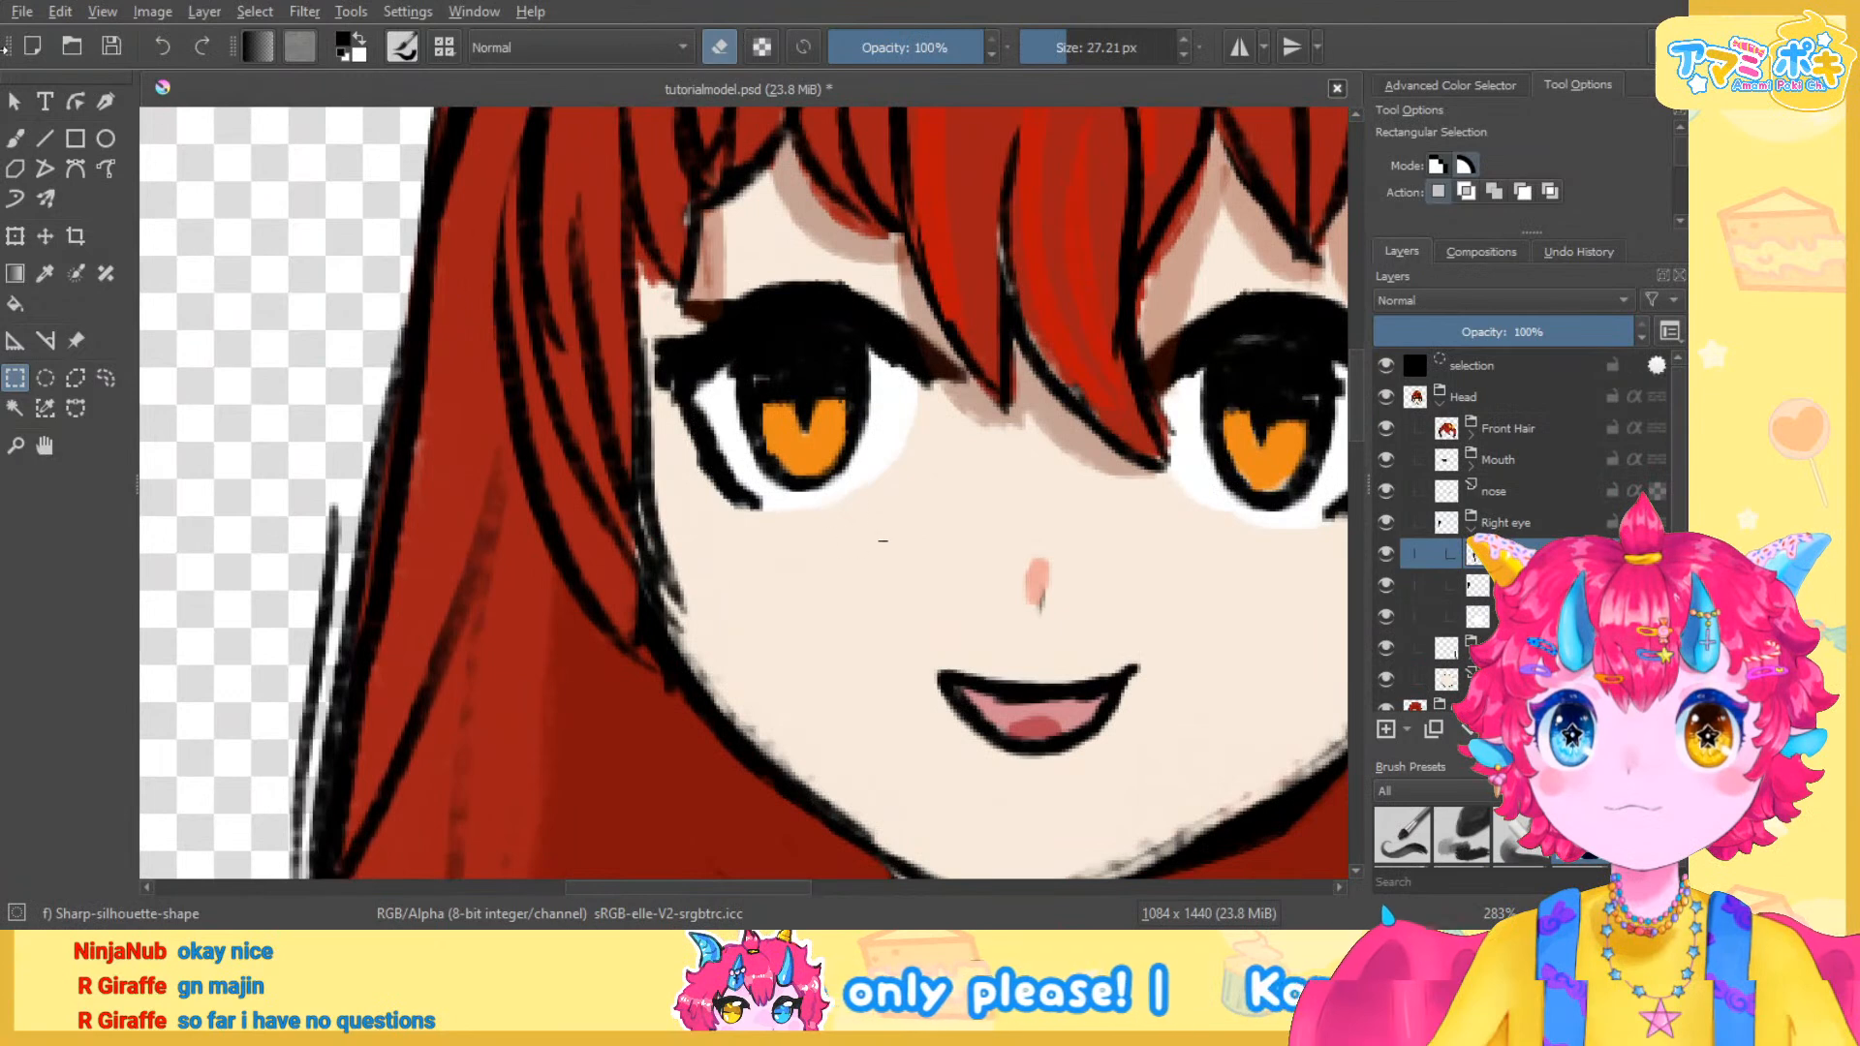
click(23, 145)
click(21, 375)
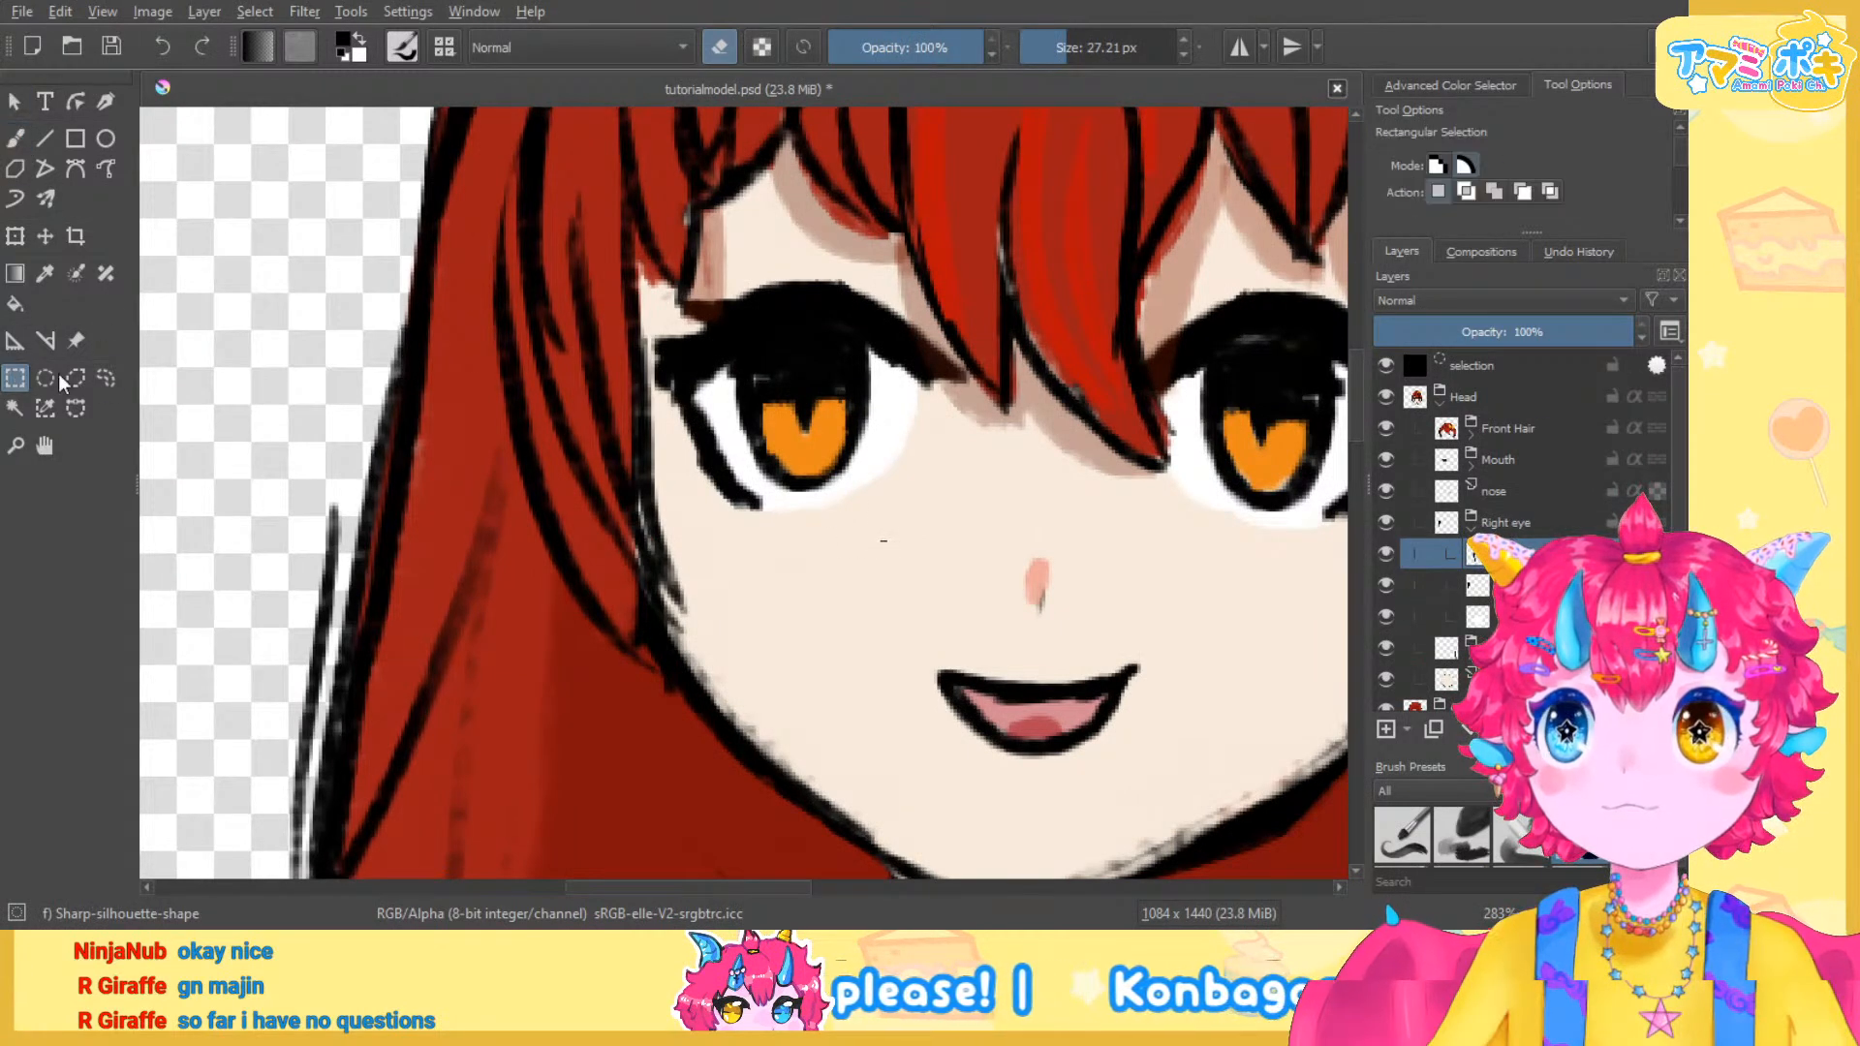
click(314, 350)
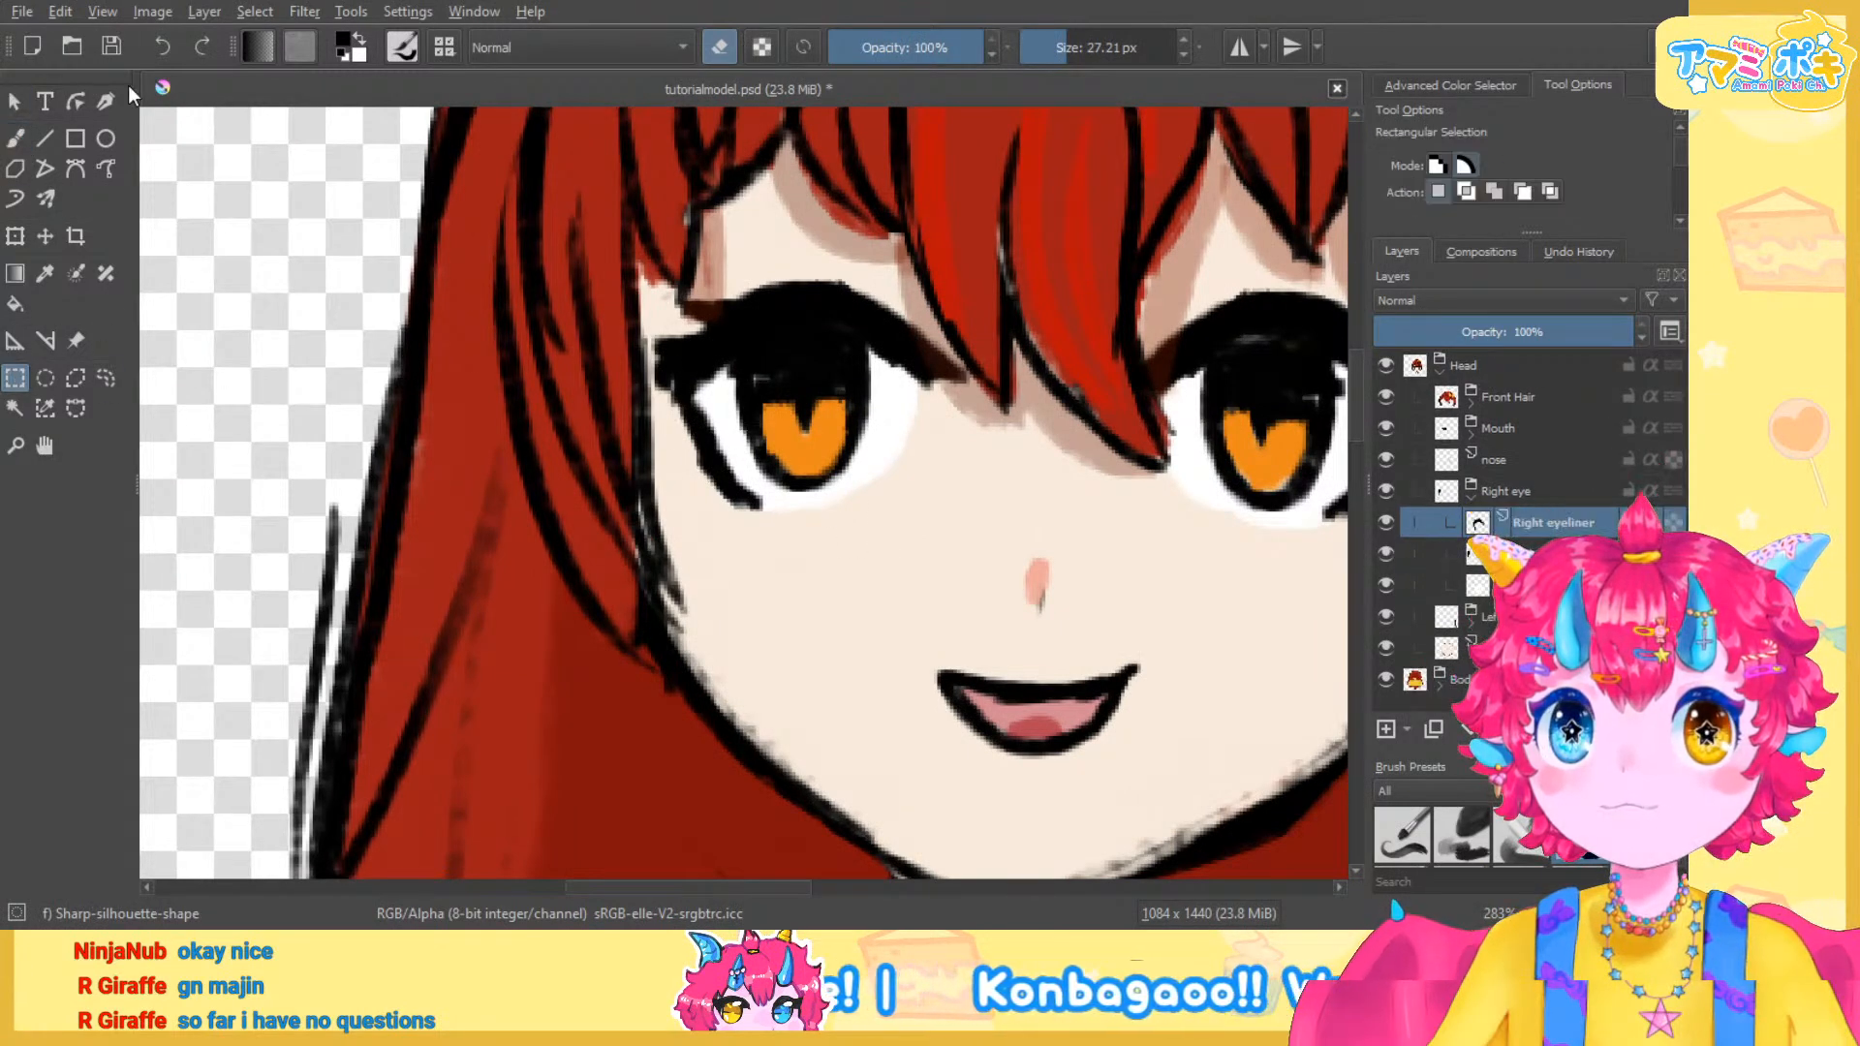
Erase the lower outline stroke of the right eye on the Right eyeliner layer with the brush
click(18, 143)
mouse_move(747, 515)
mouse_down()
mouse_move(686, 463)
mouse_move(717, 441)
mouse_up()
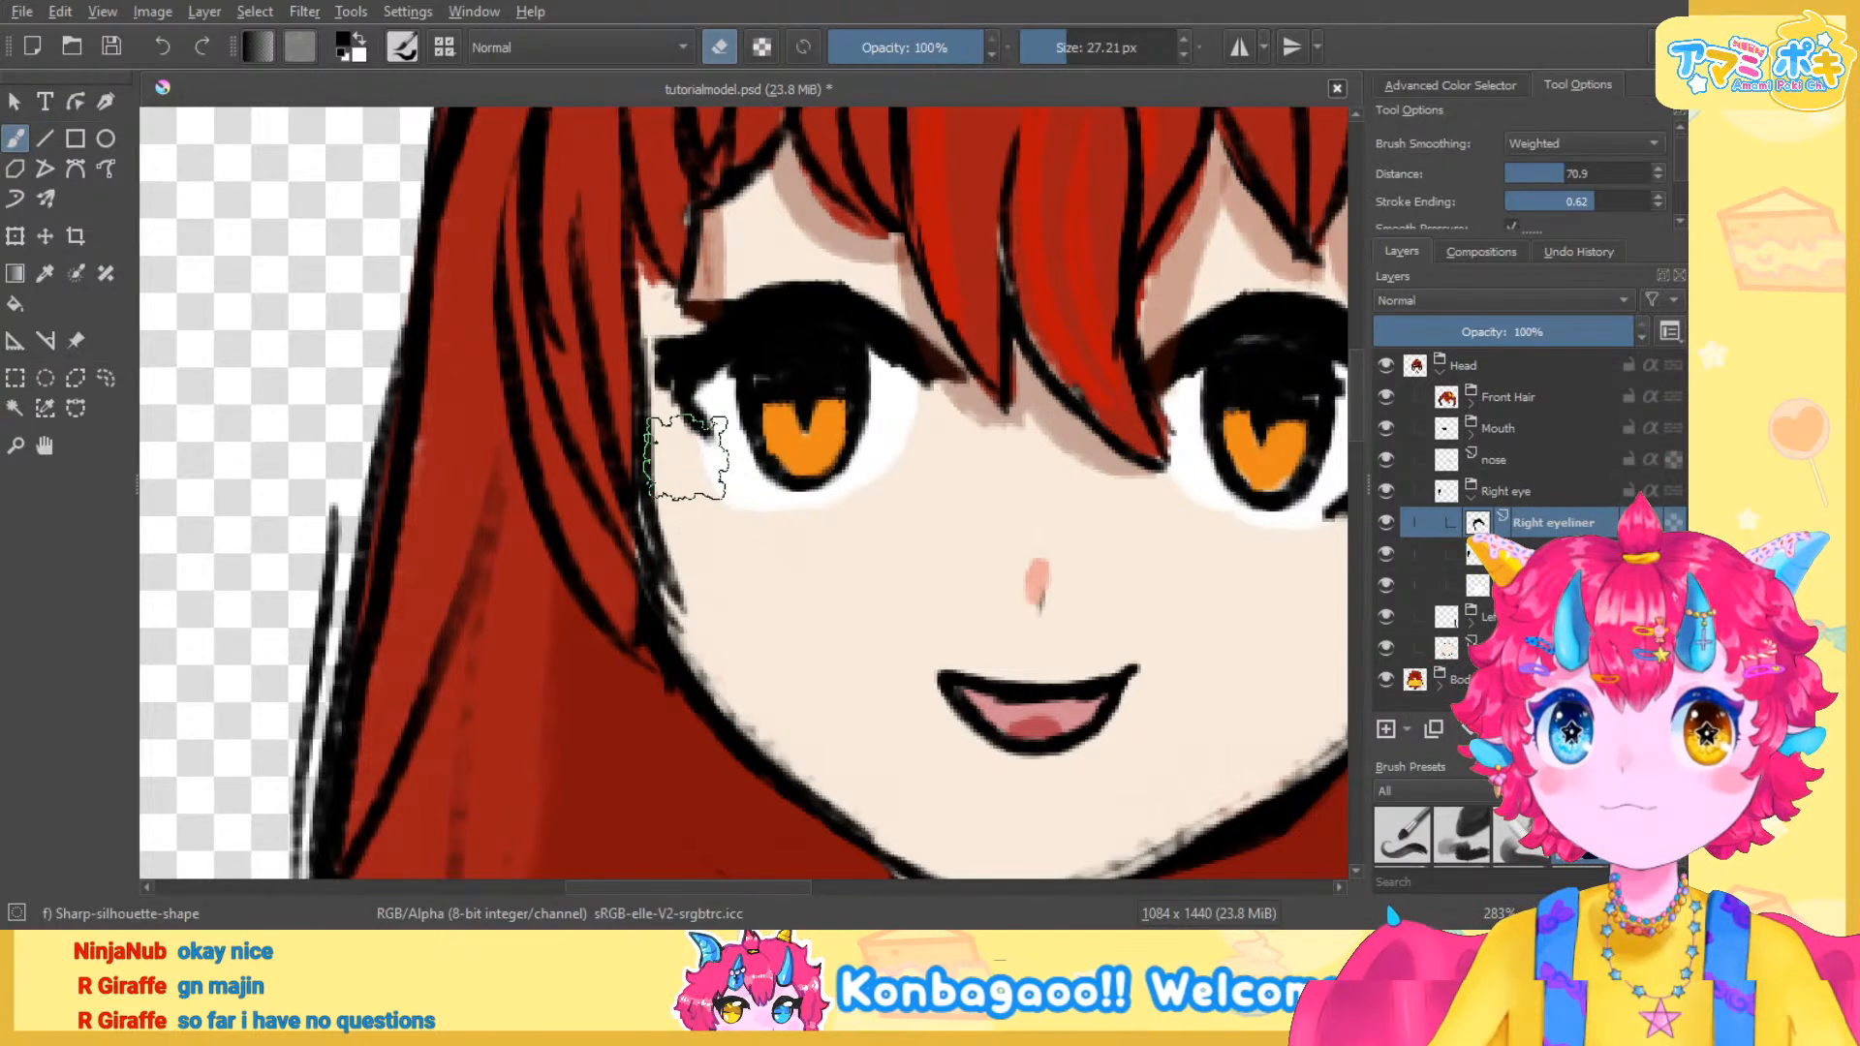
scroll(920, 523, down, 3)
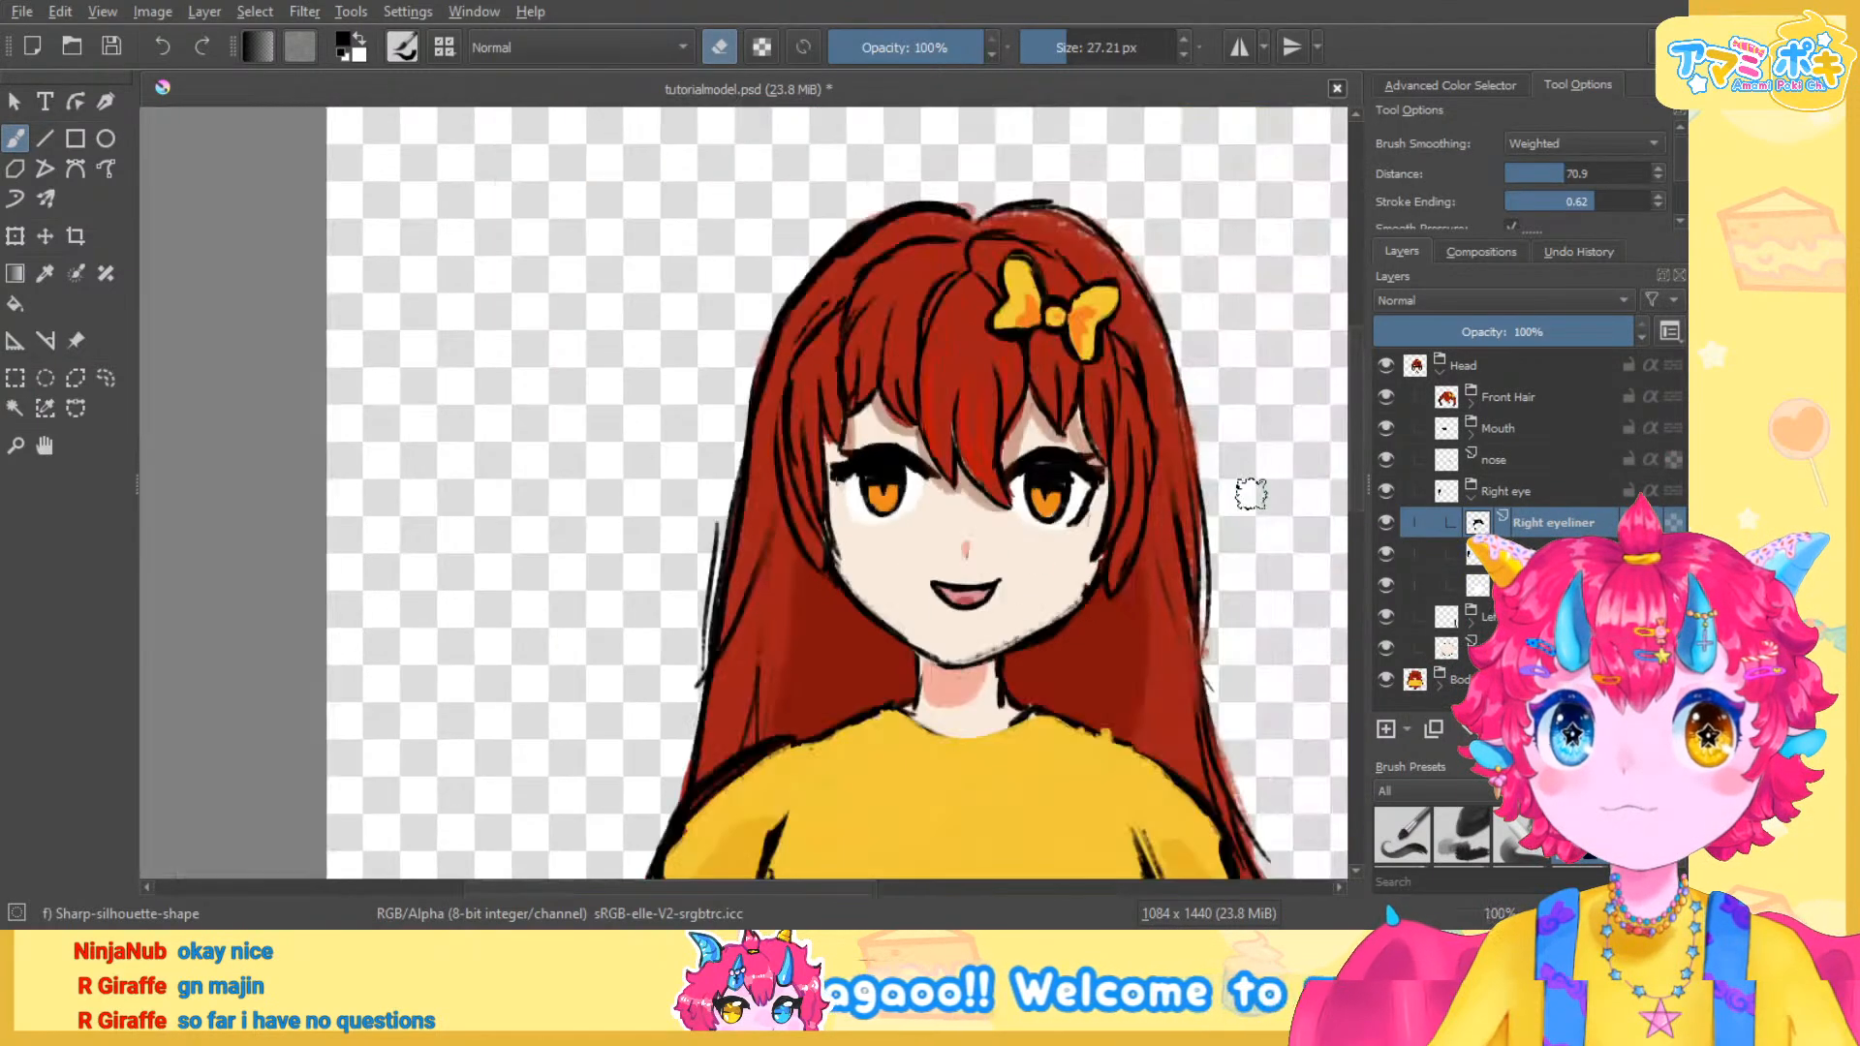
scroll(1246, 490, up, 3)
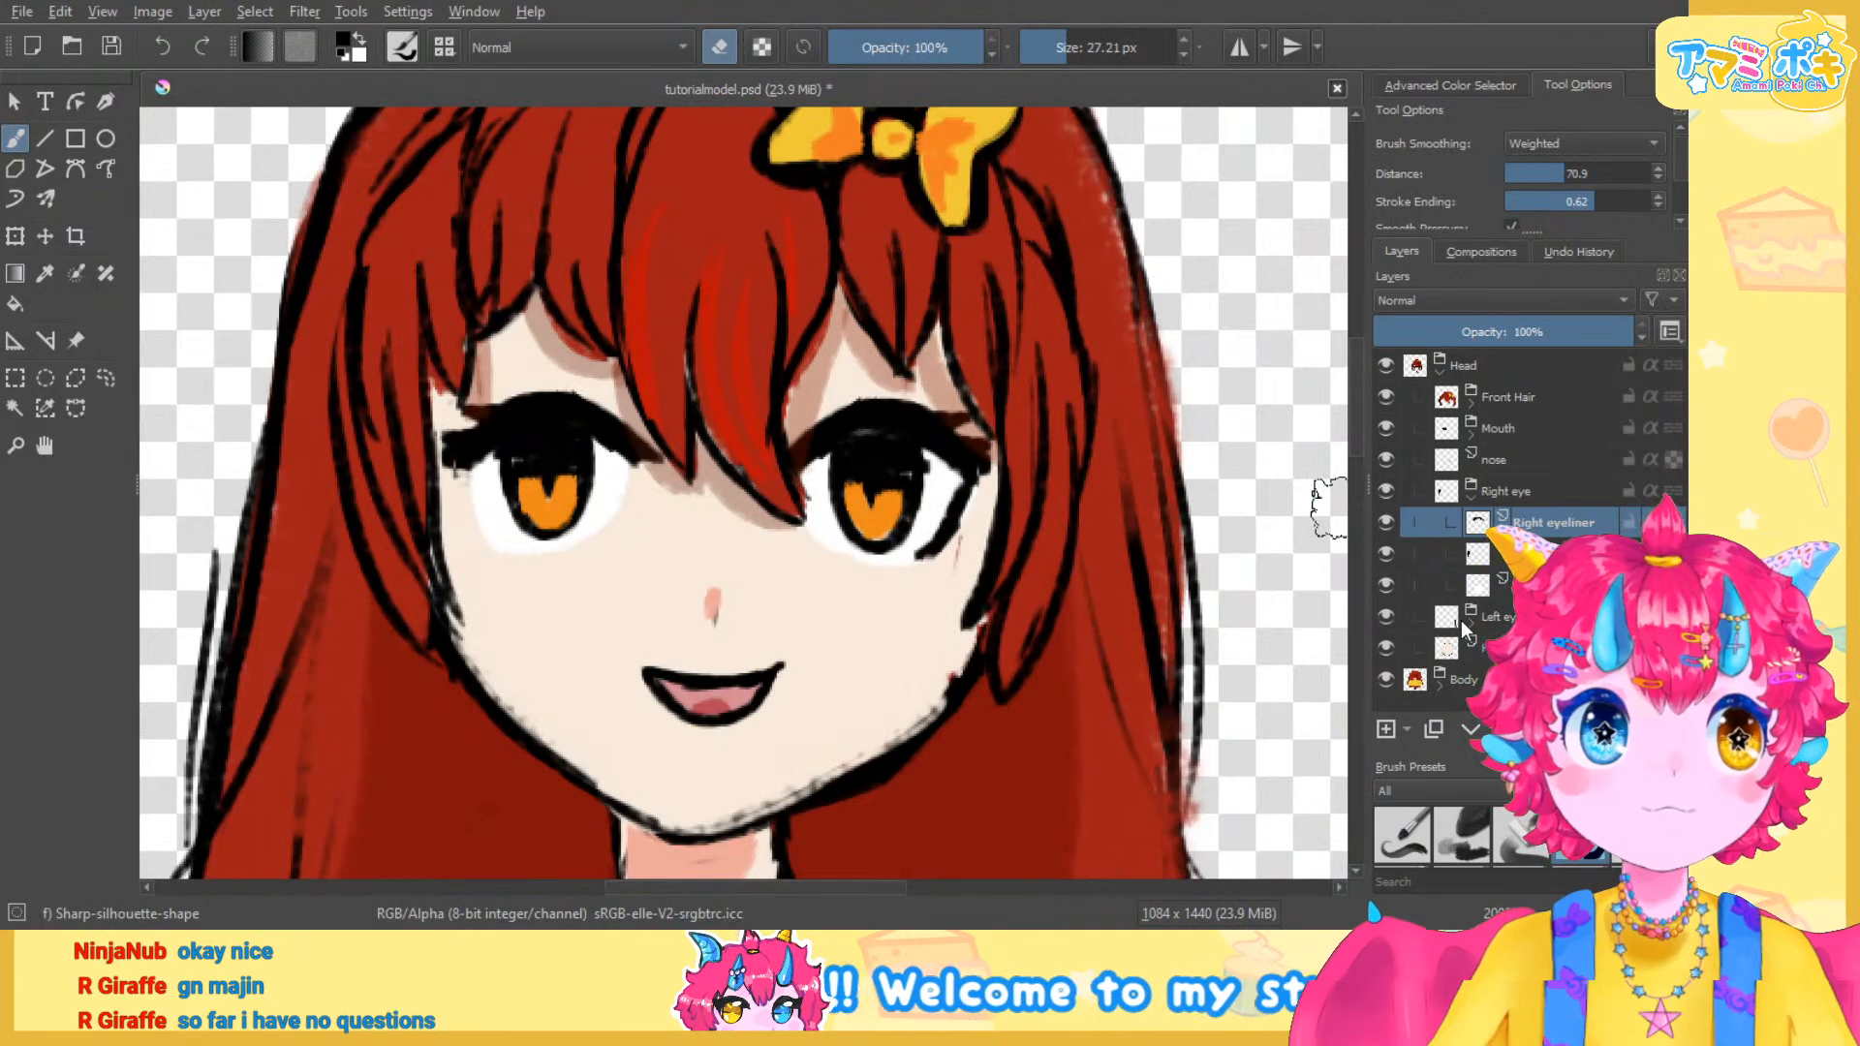
Expand the Left eye group and erase the lower outline stroke of the left eye on its eyeliner layer
click(1469, 627)
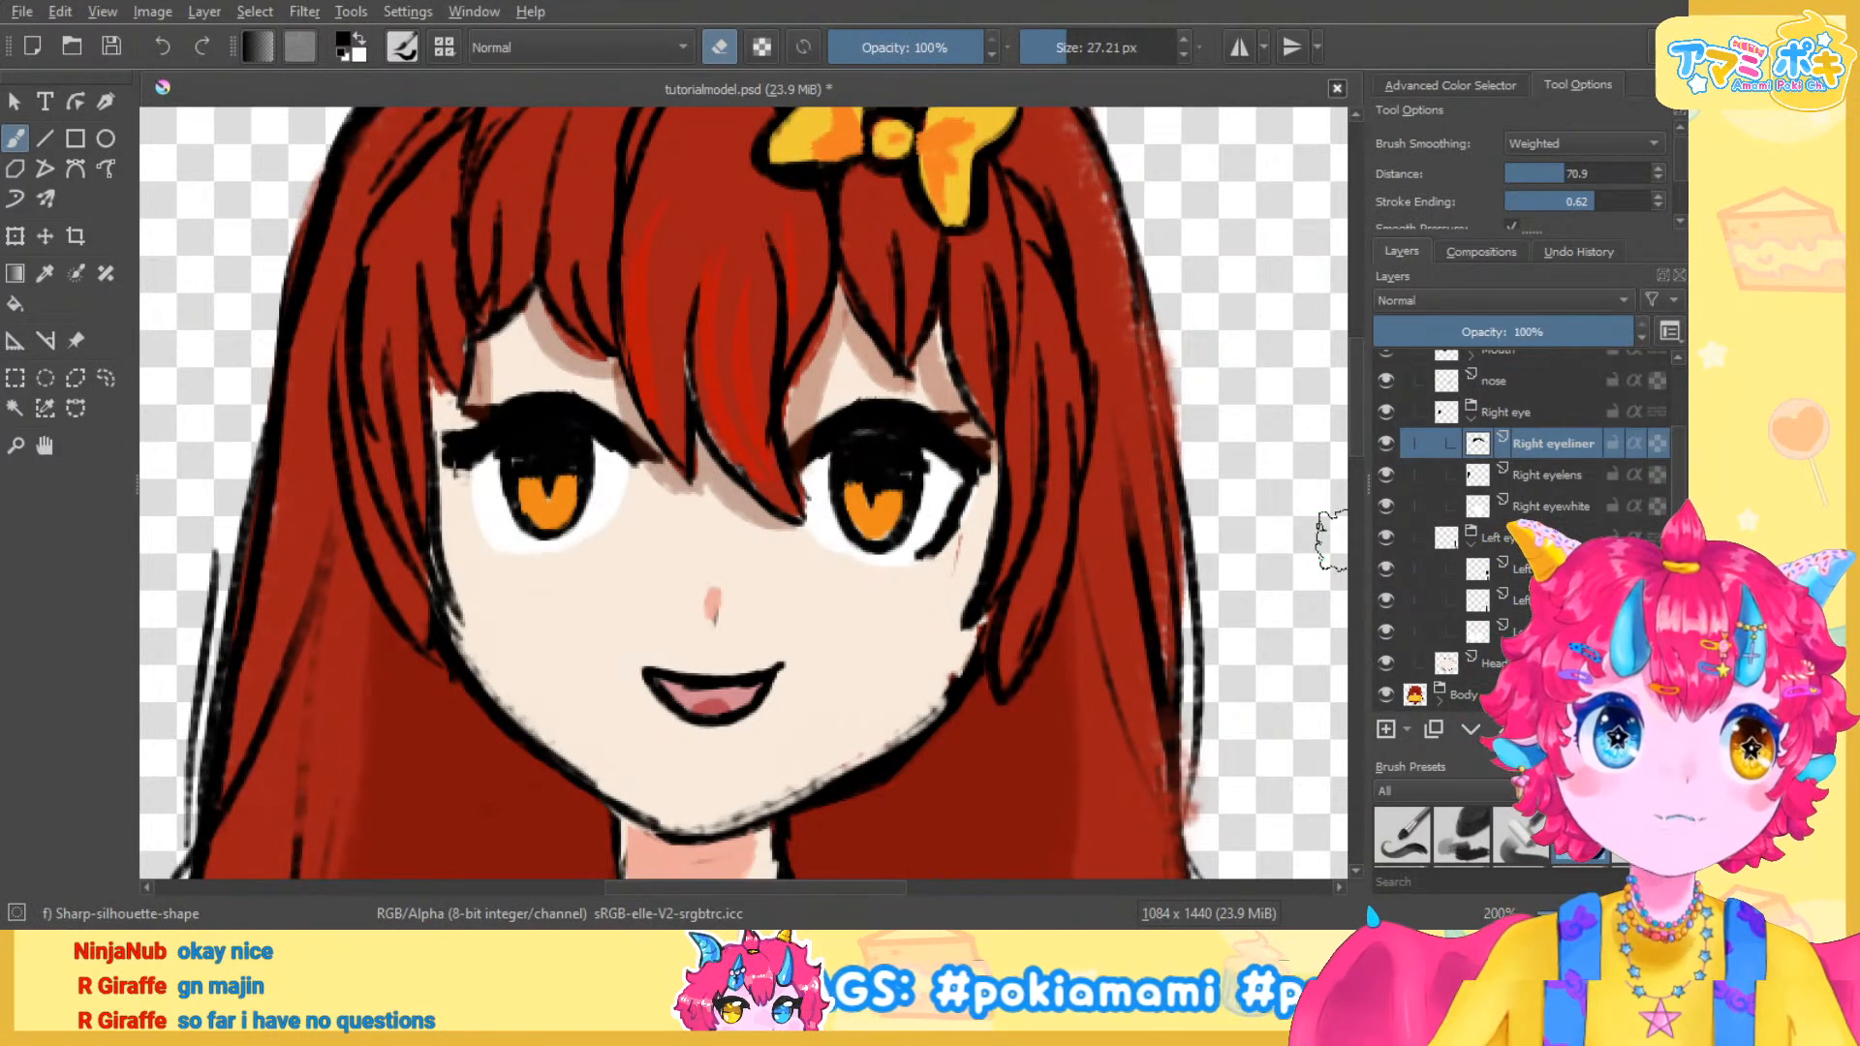
click(1522, 601)
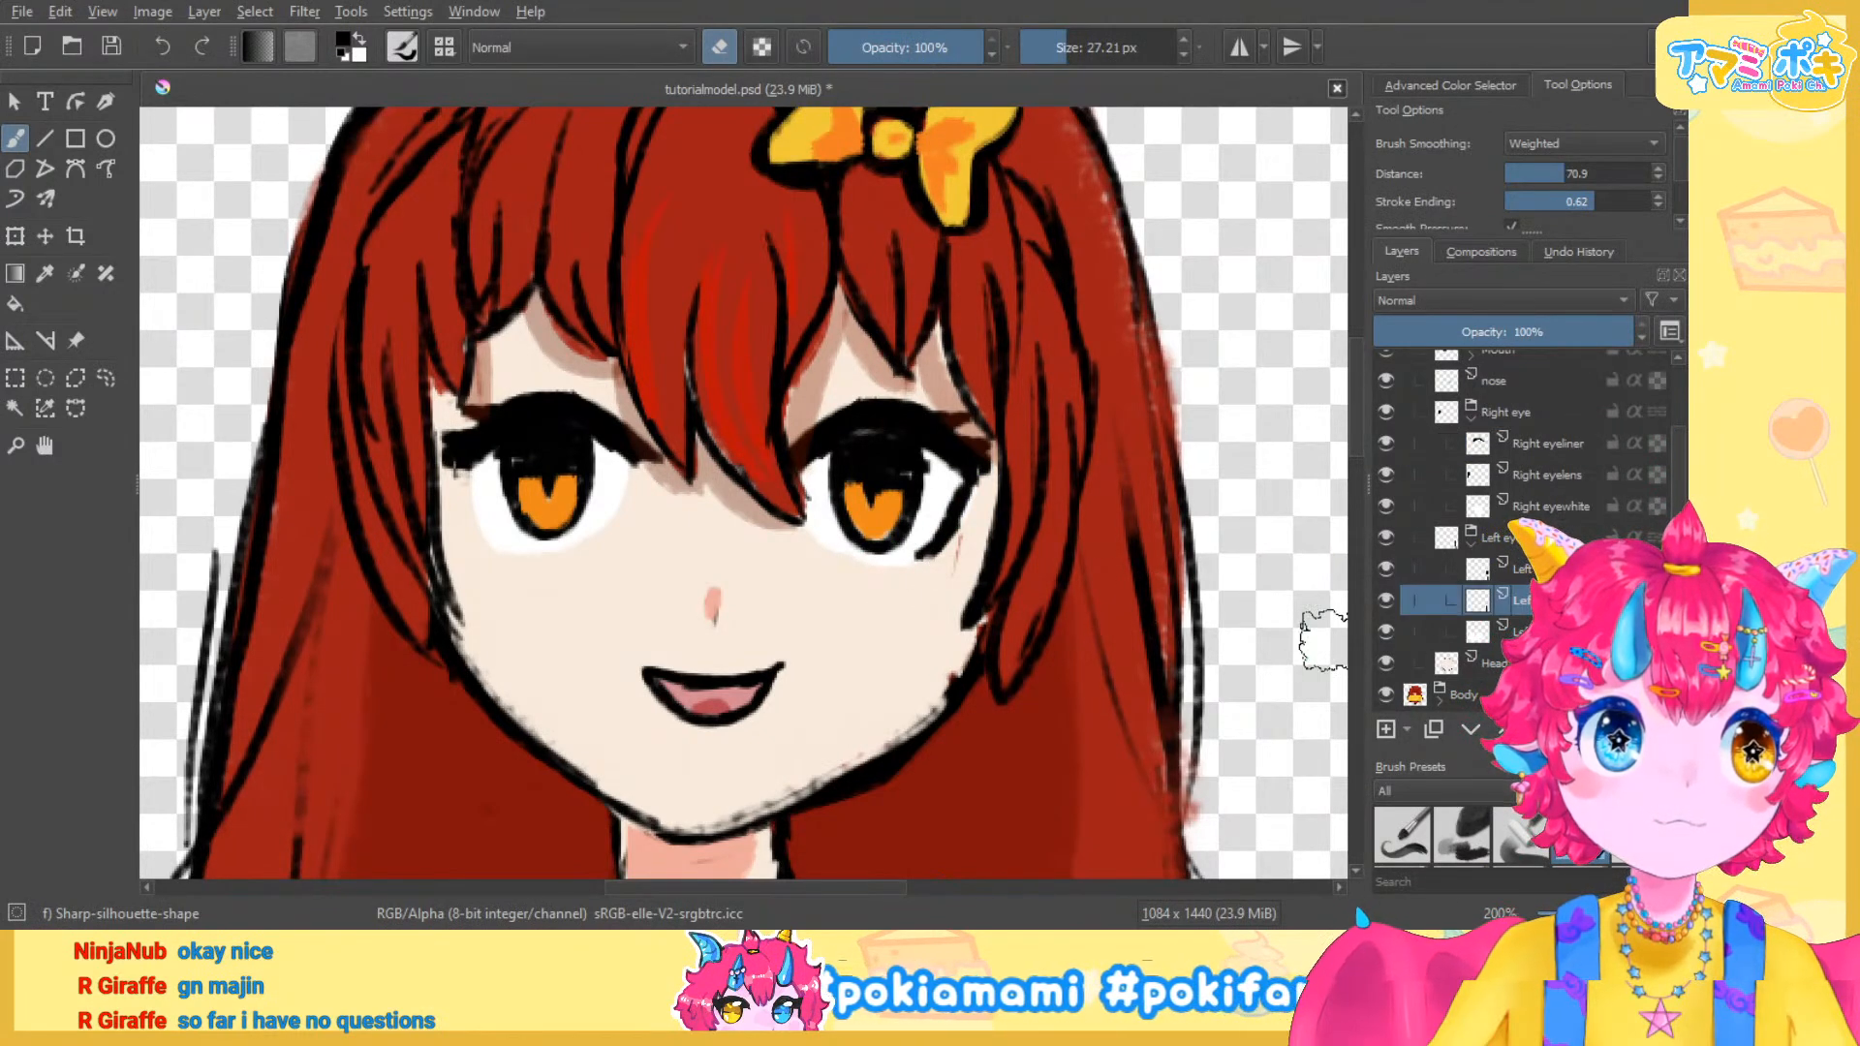
key(Page_Down)
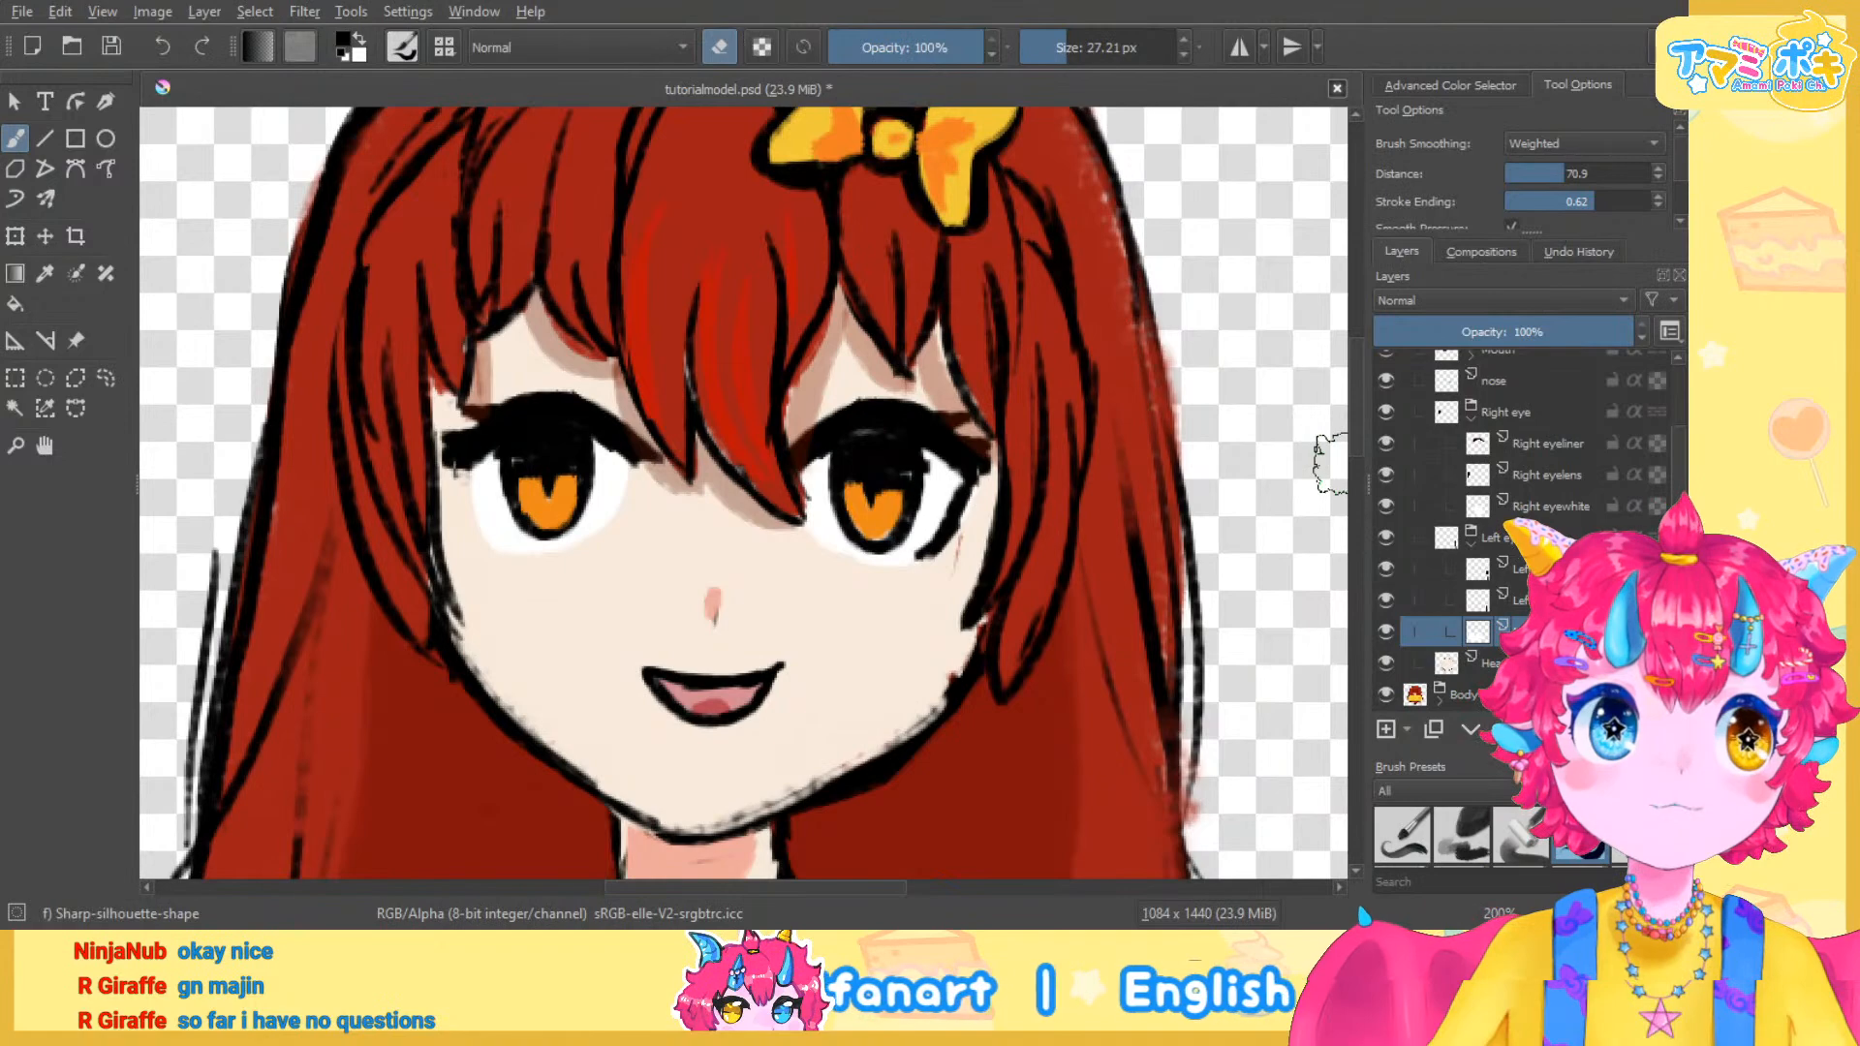
click(1423, 568)
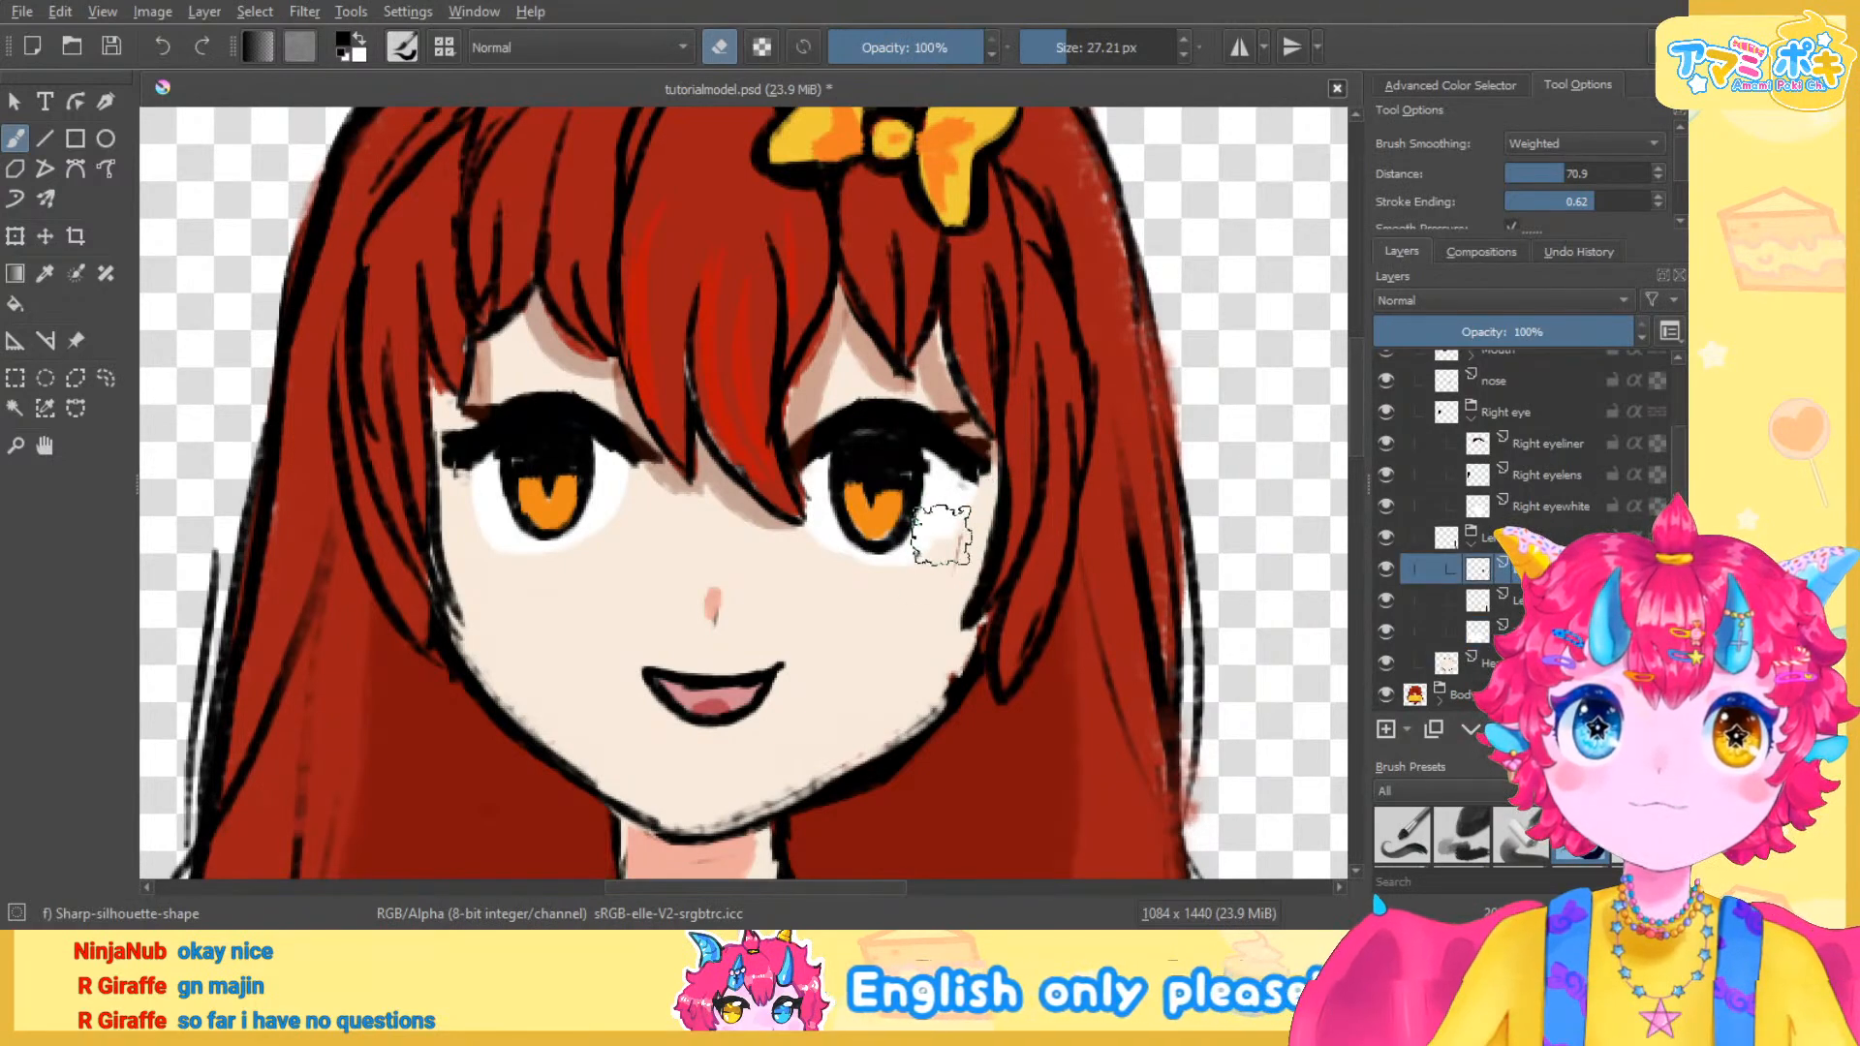
scroll(952, 593, down, 4)
scroll(896, 559, up, 4)
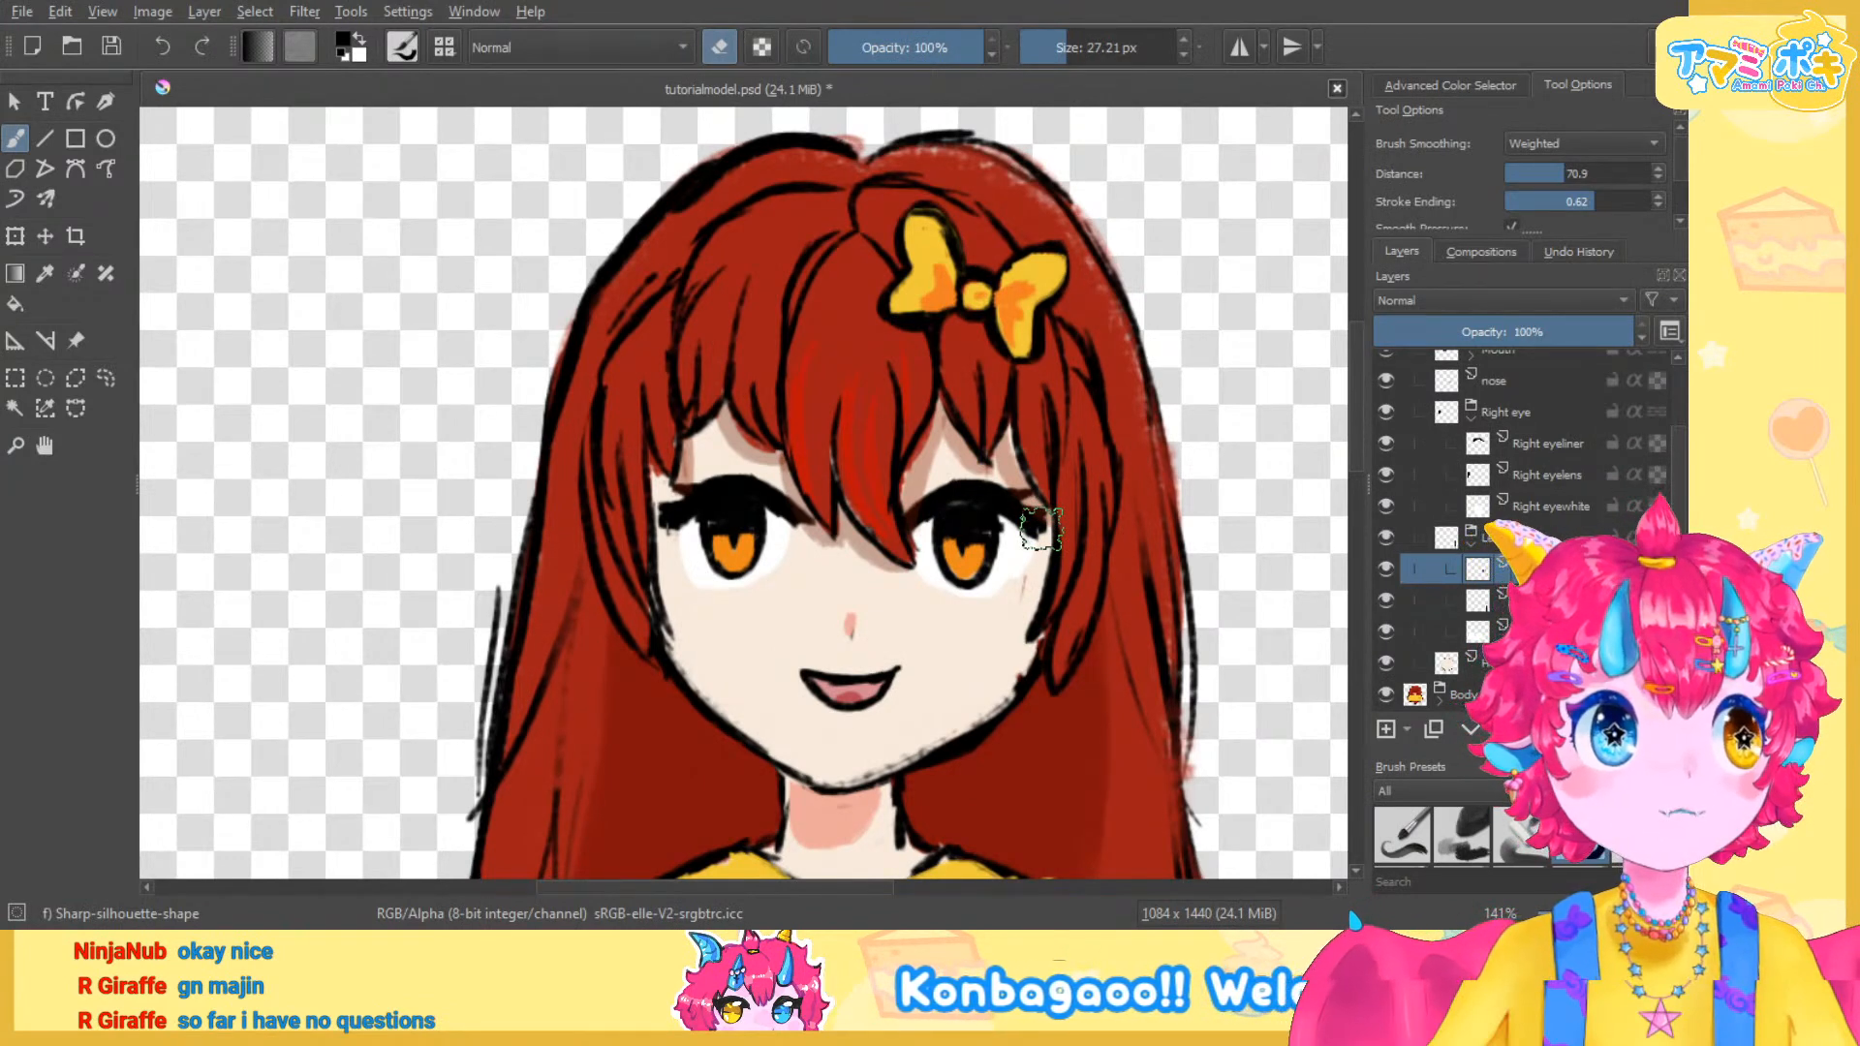
scroll(1210, 547, down, 2)
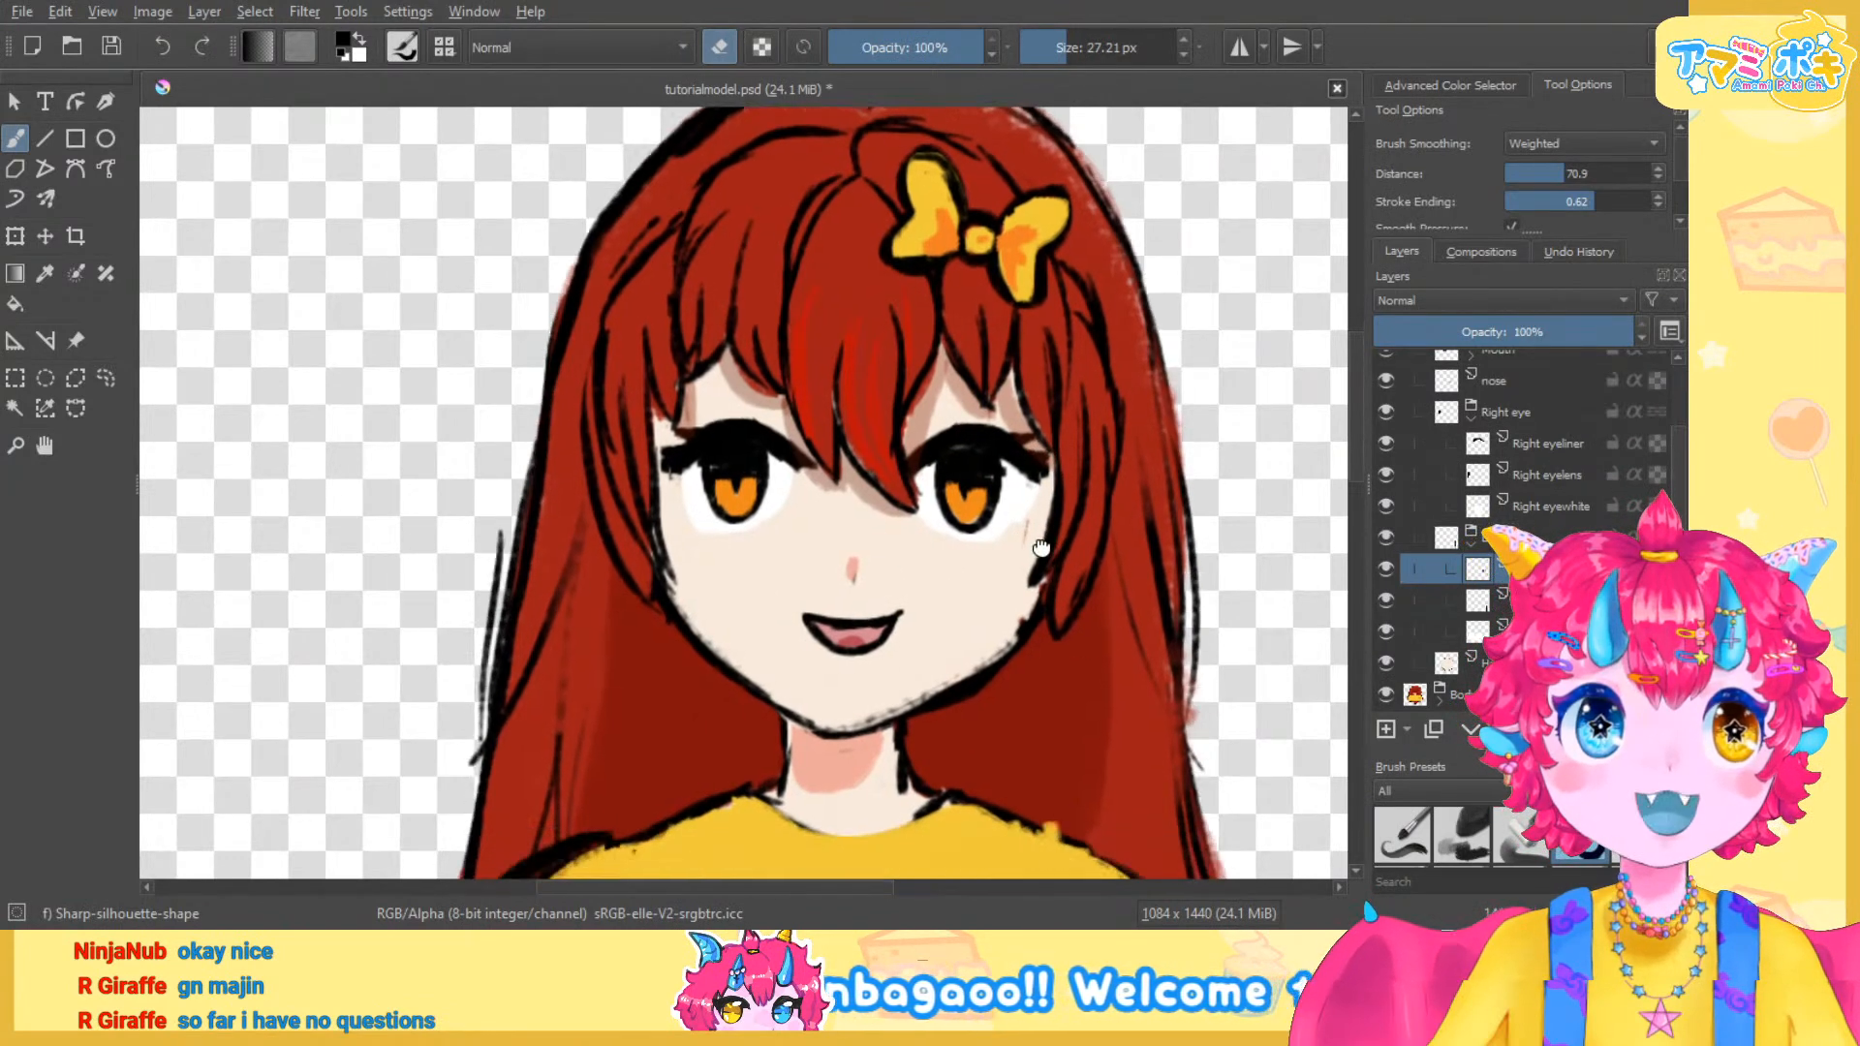
Select the Right eyelens layer and toggle its visibility off and on to check which part it holds
click(1537, 478)
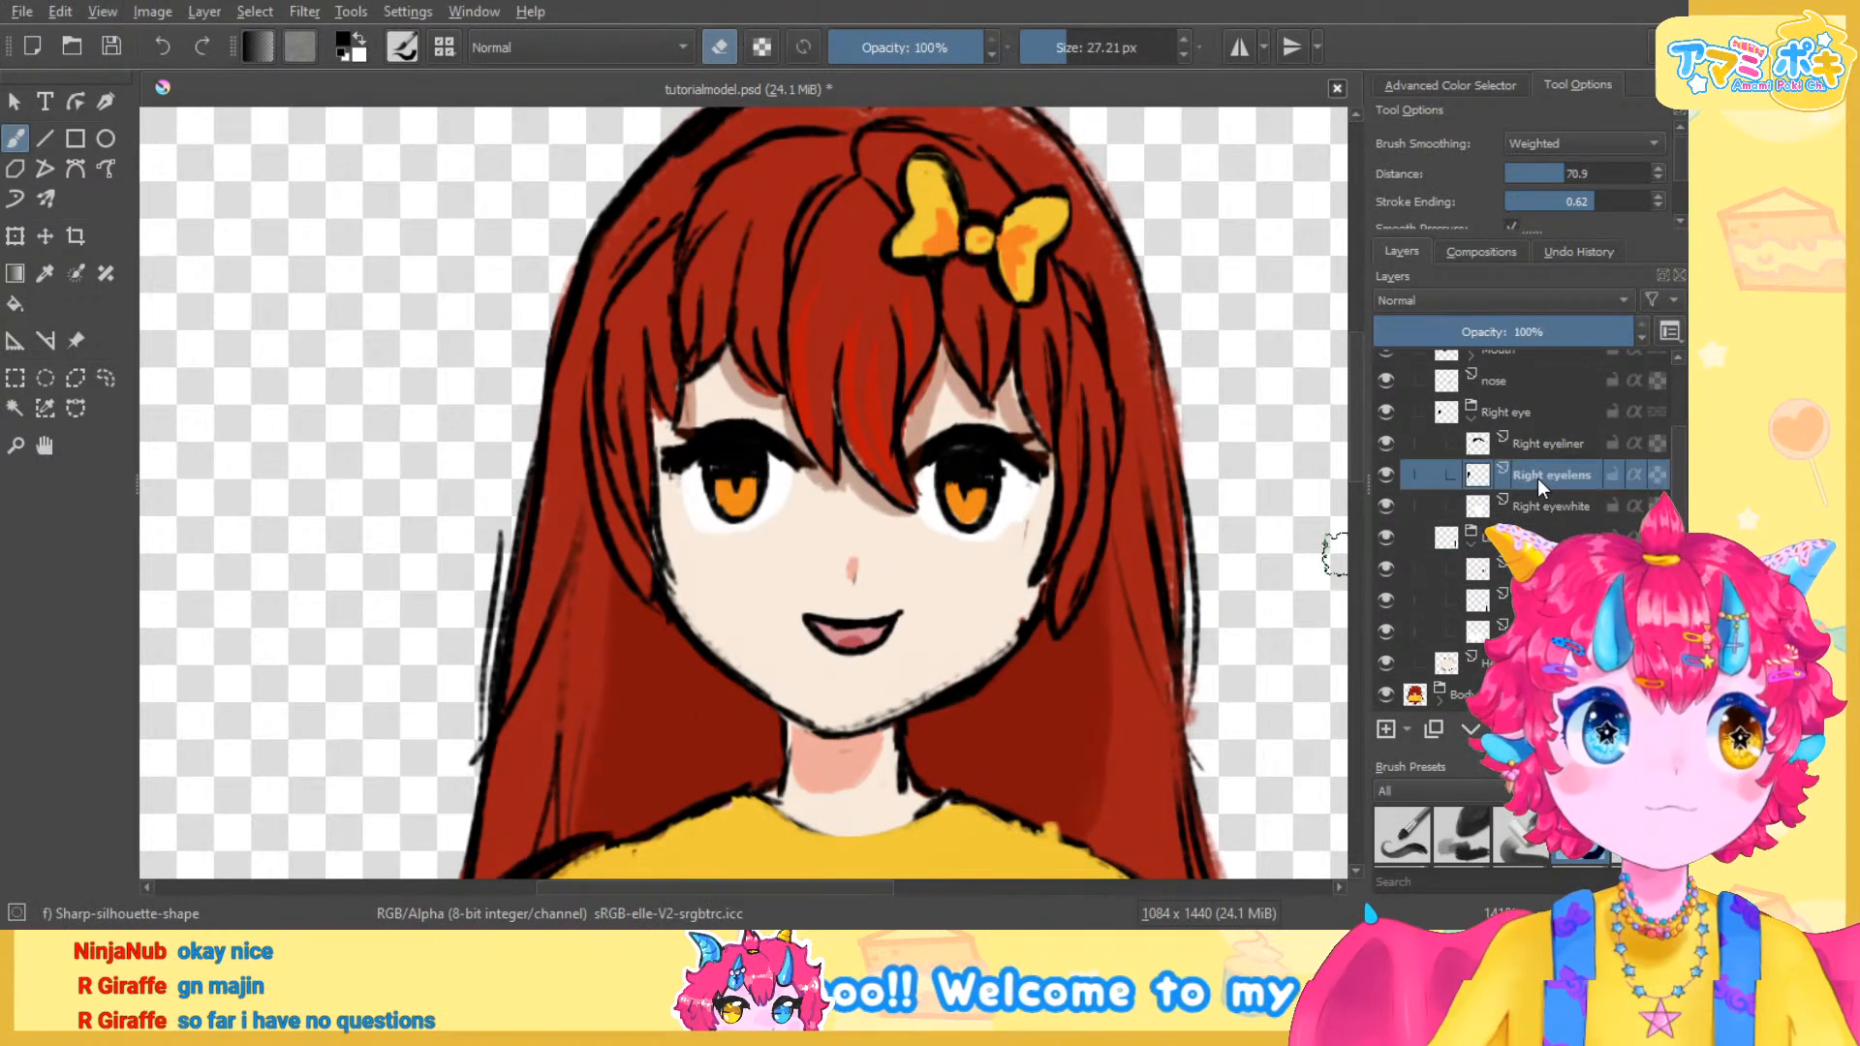
click(1385, 476)
click(1385, 477)
click(1385, 476)
click(1385, 476)
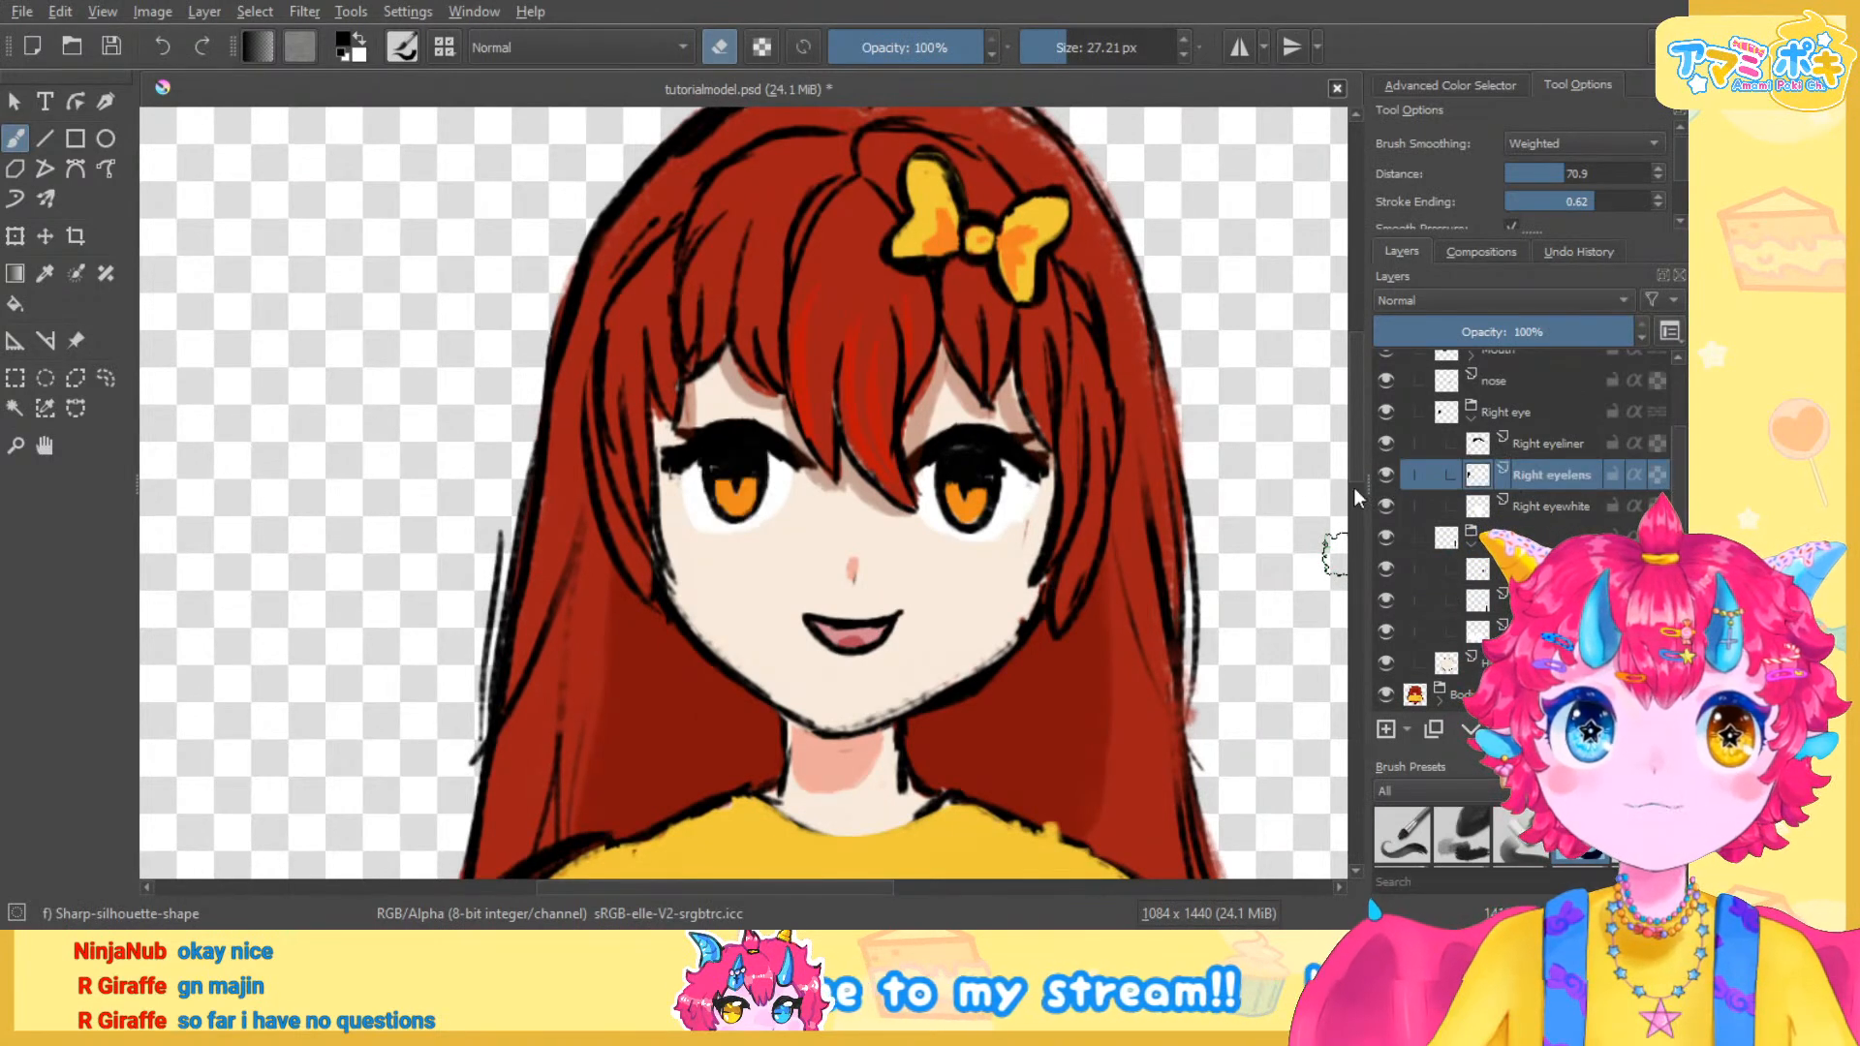
scroll(753, 464, down, 2)
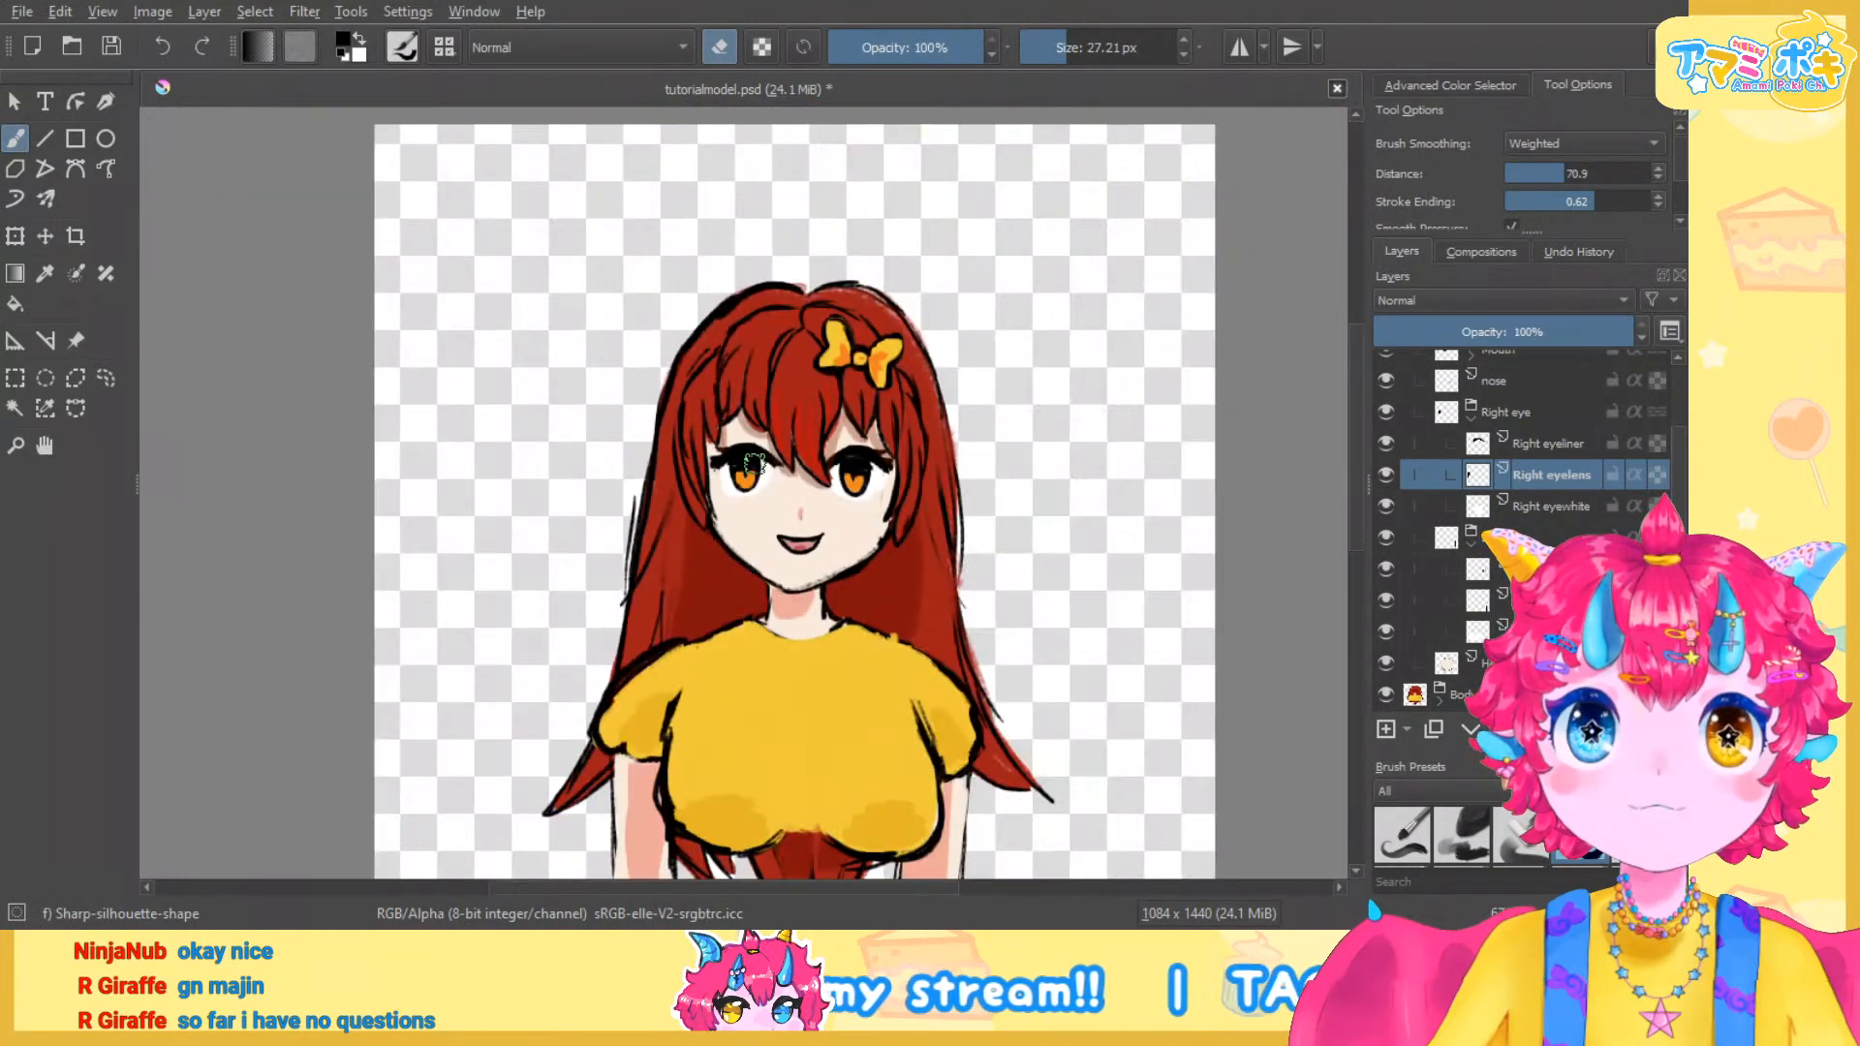
scroll(821, 476, up, 2)
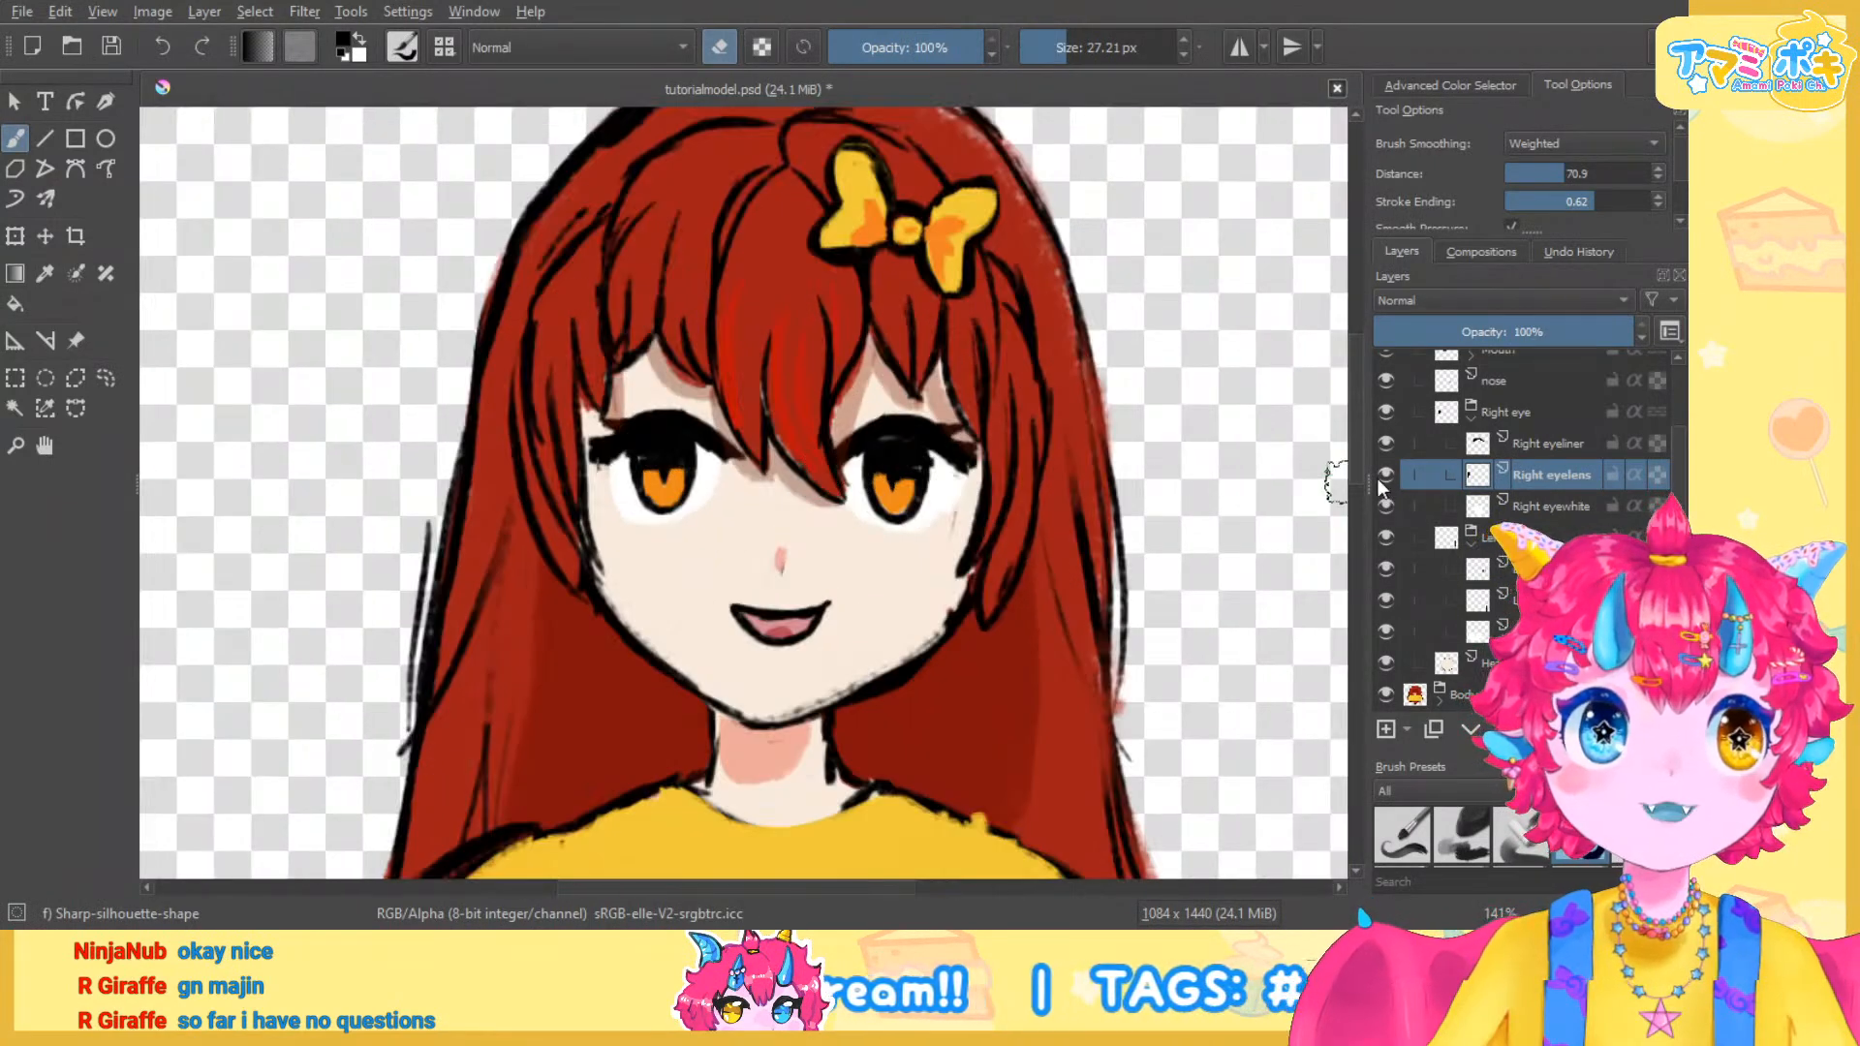
click(1386, 474)
click(1386, 475)
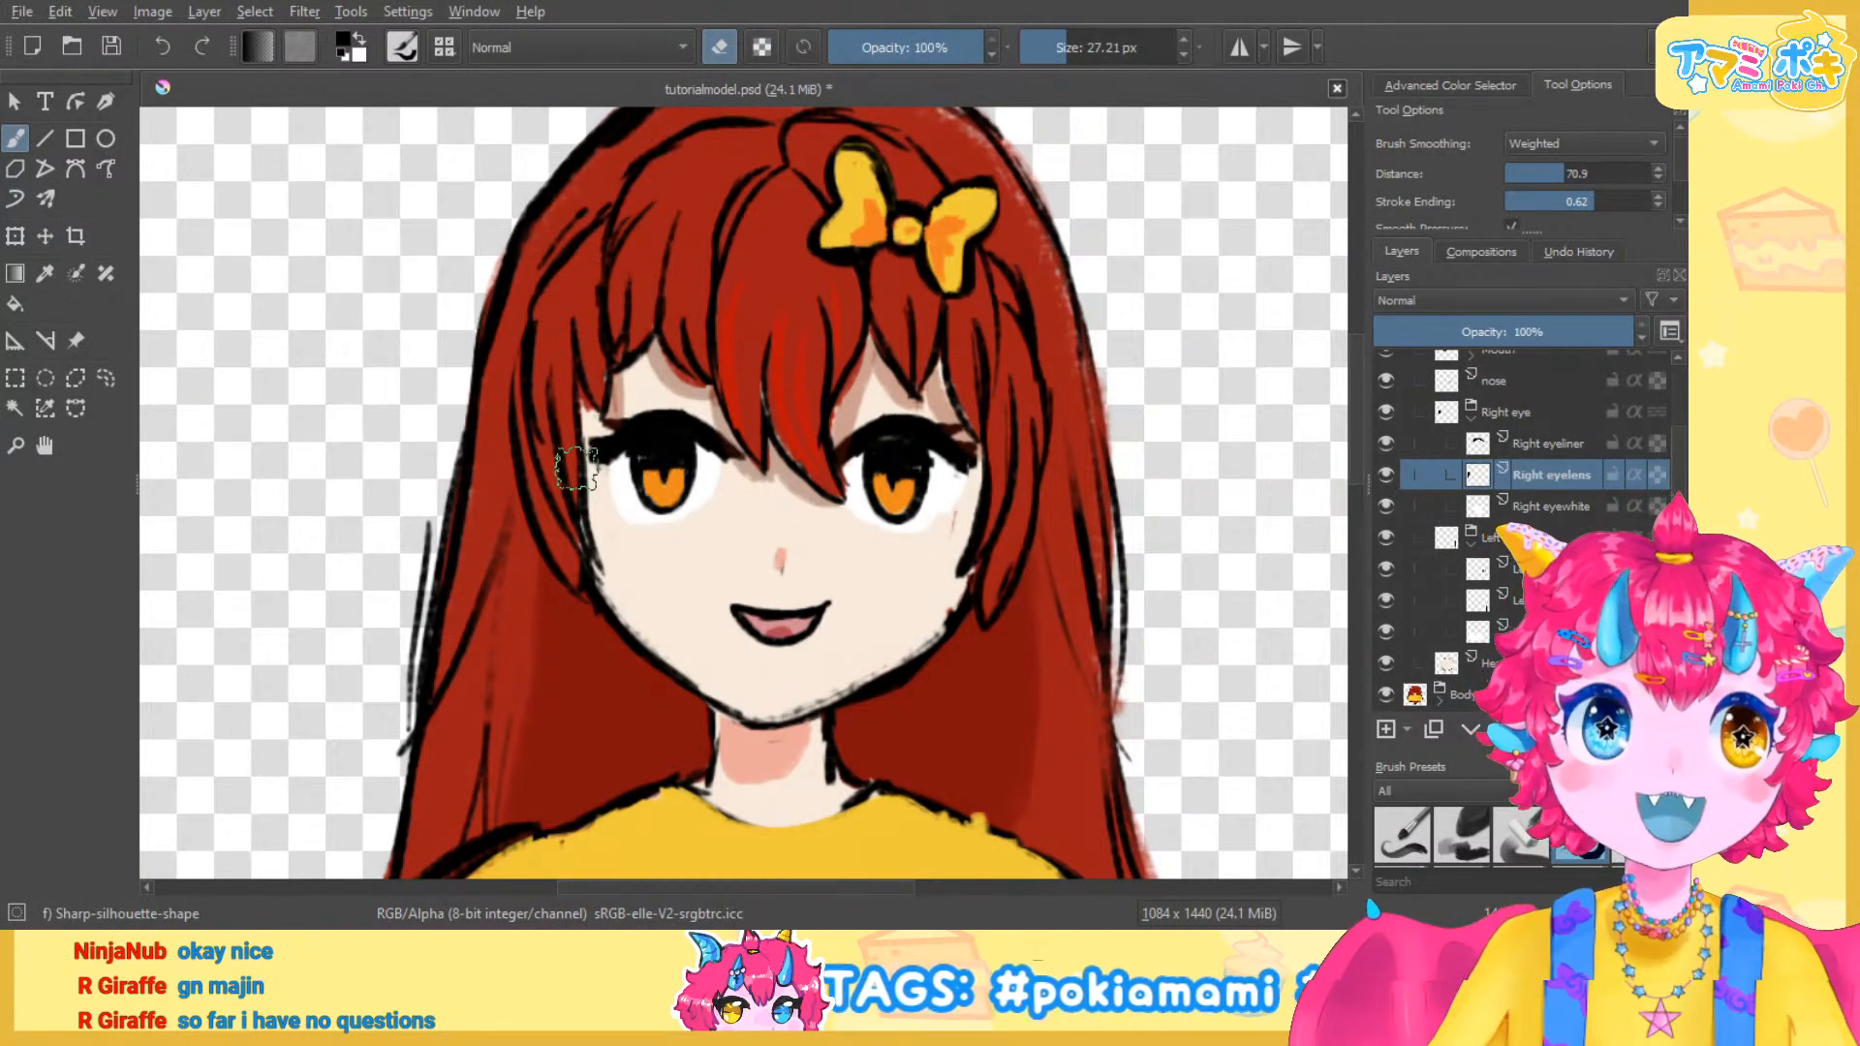
Select the Right eyewhite layer, hide and reshow it, and examine the face from near and far
click(1400, 505)
click(1386, 506)
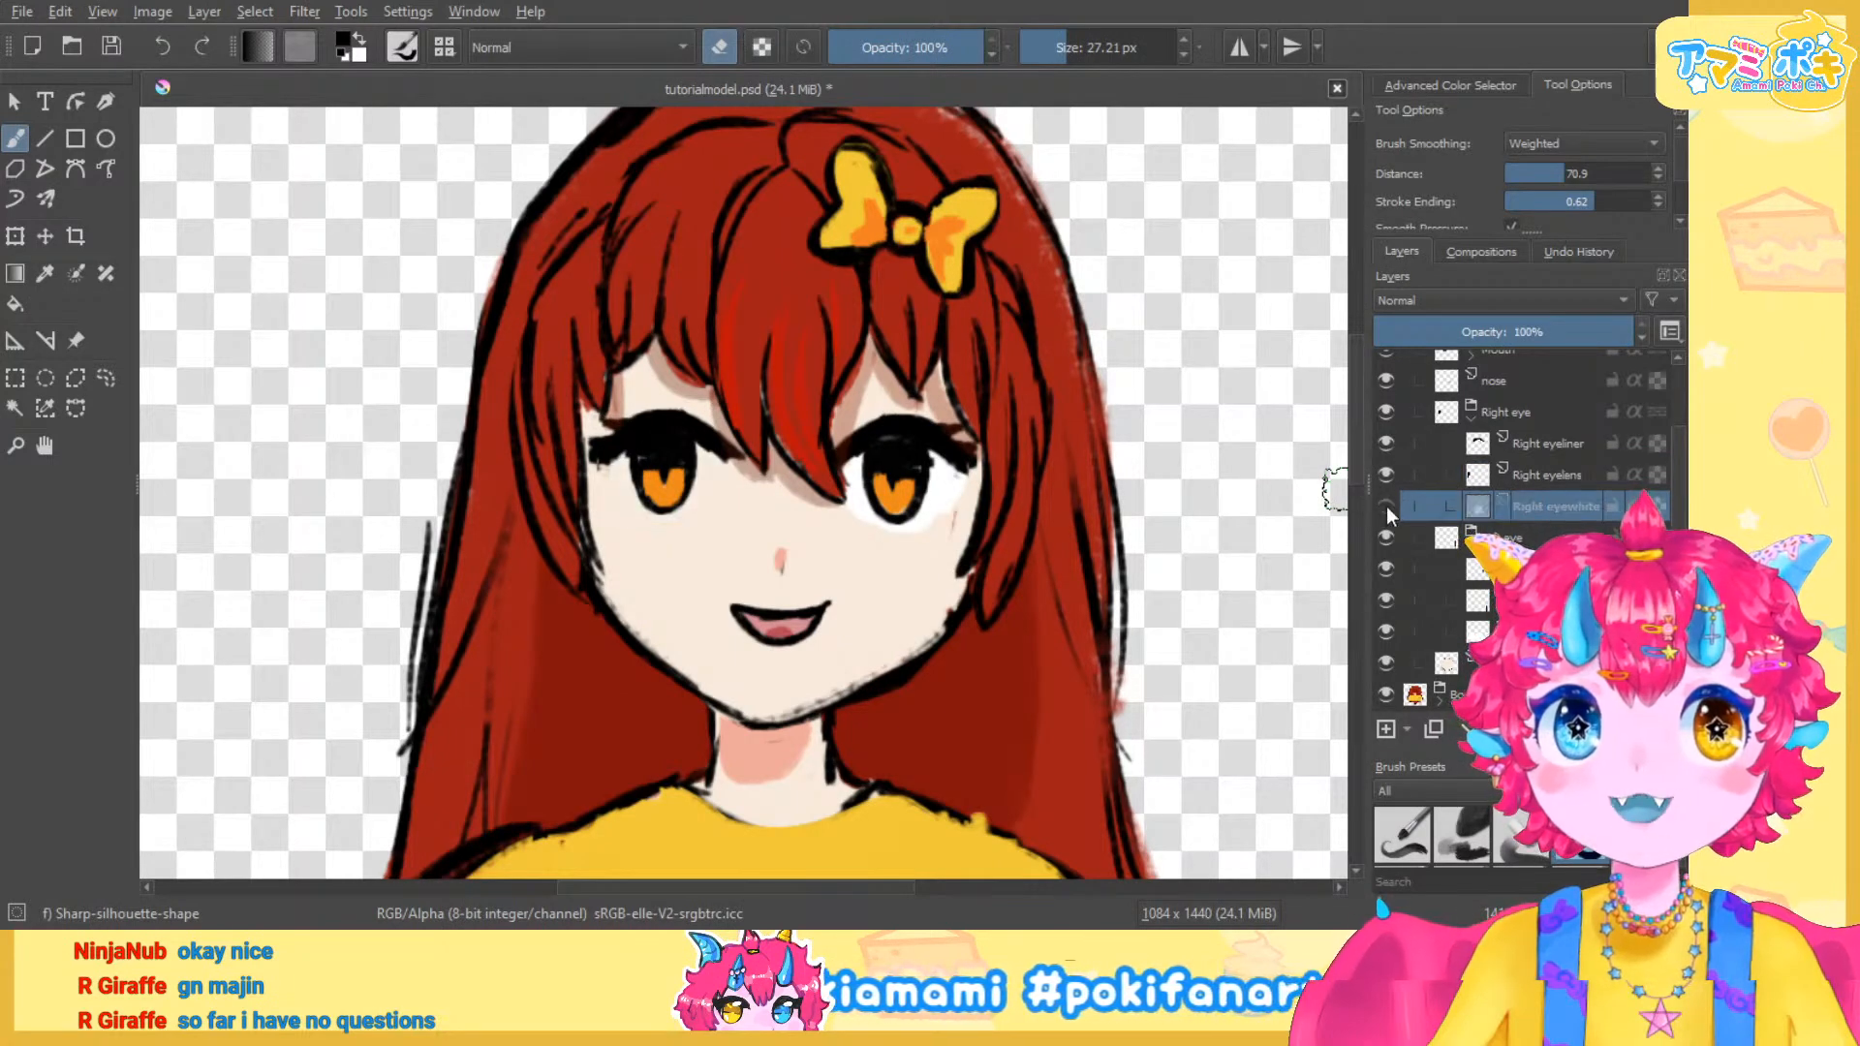
click(1386, 509)
scroll(578, 499, up, 1)
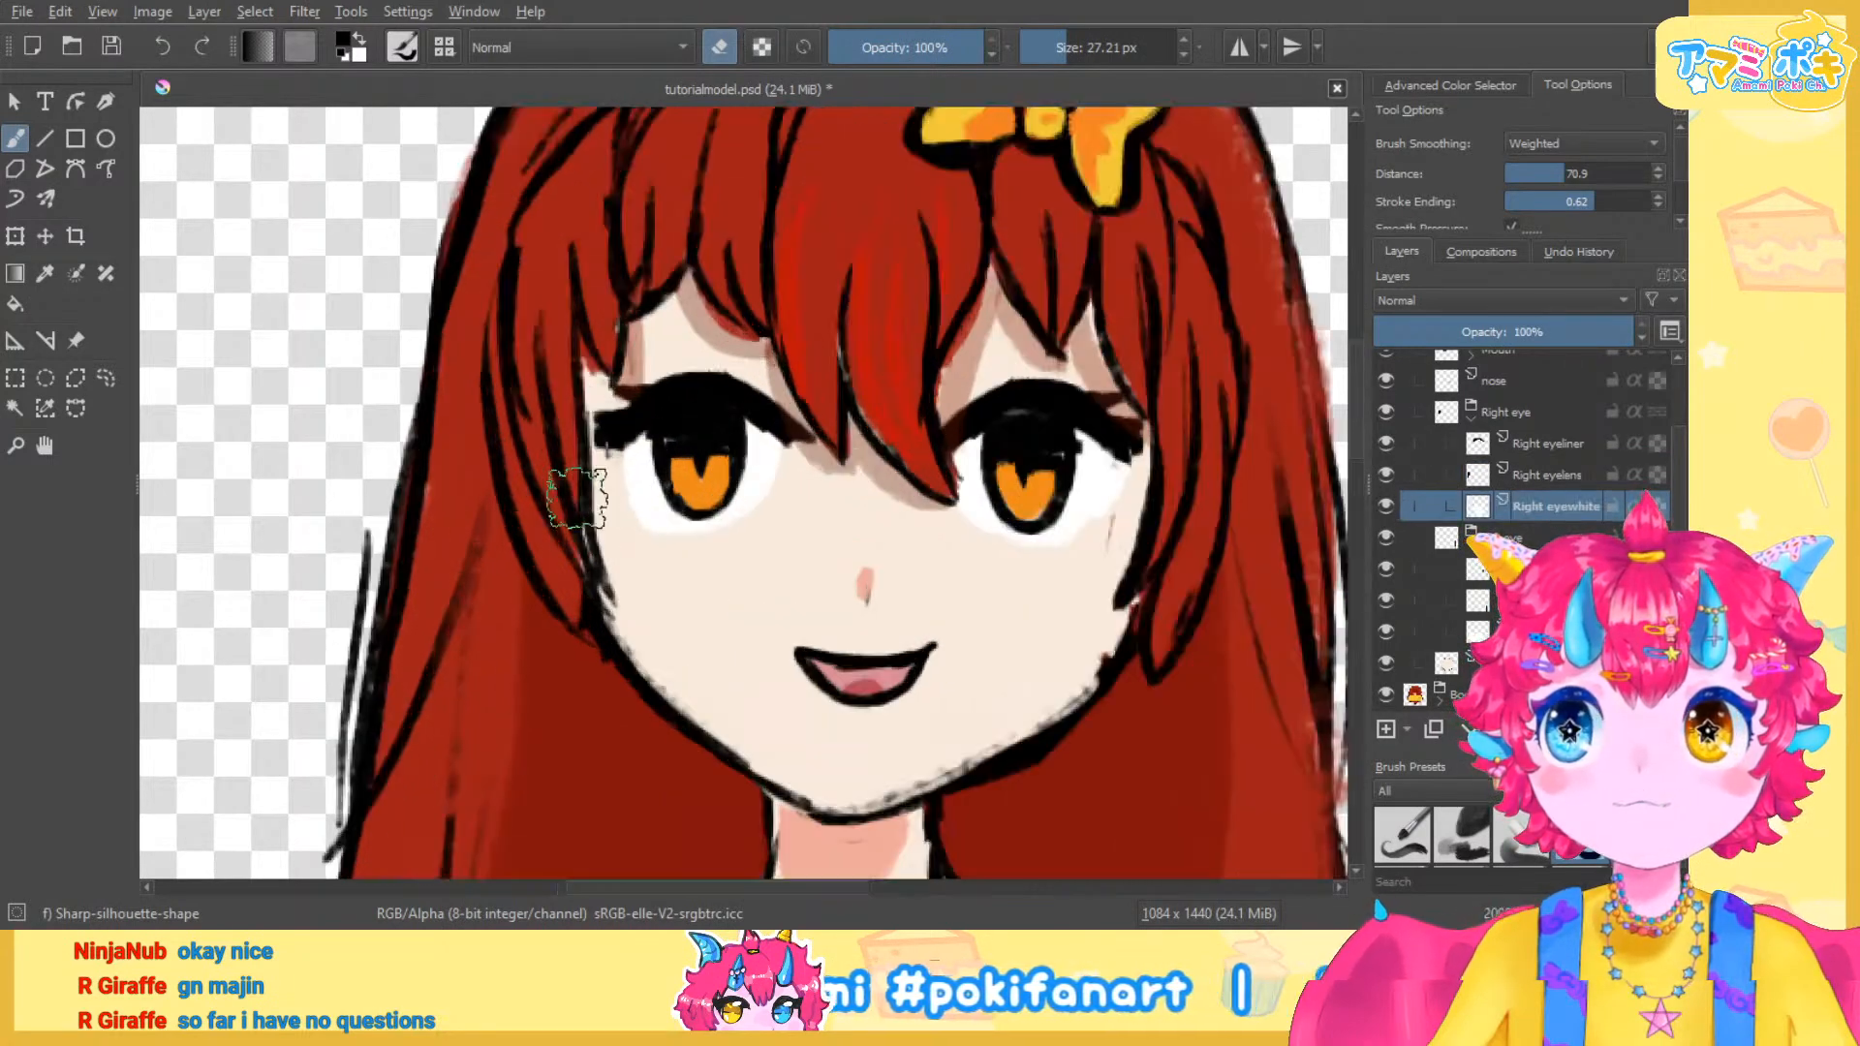
scroll(741, 610, down, 4)
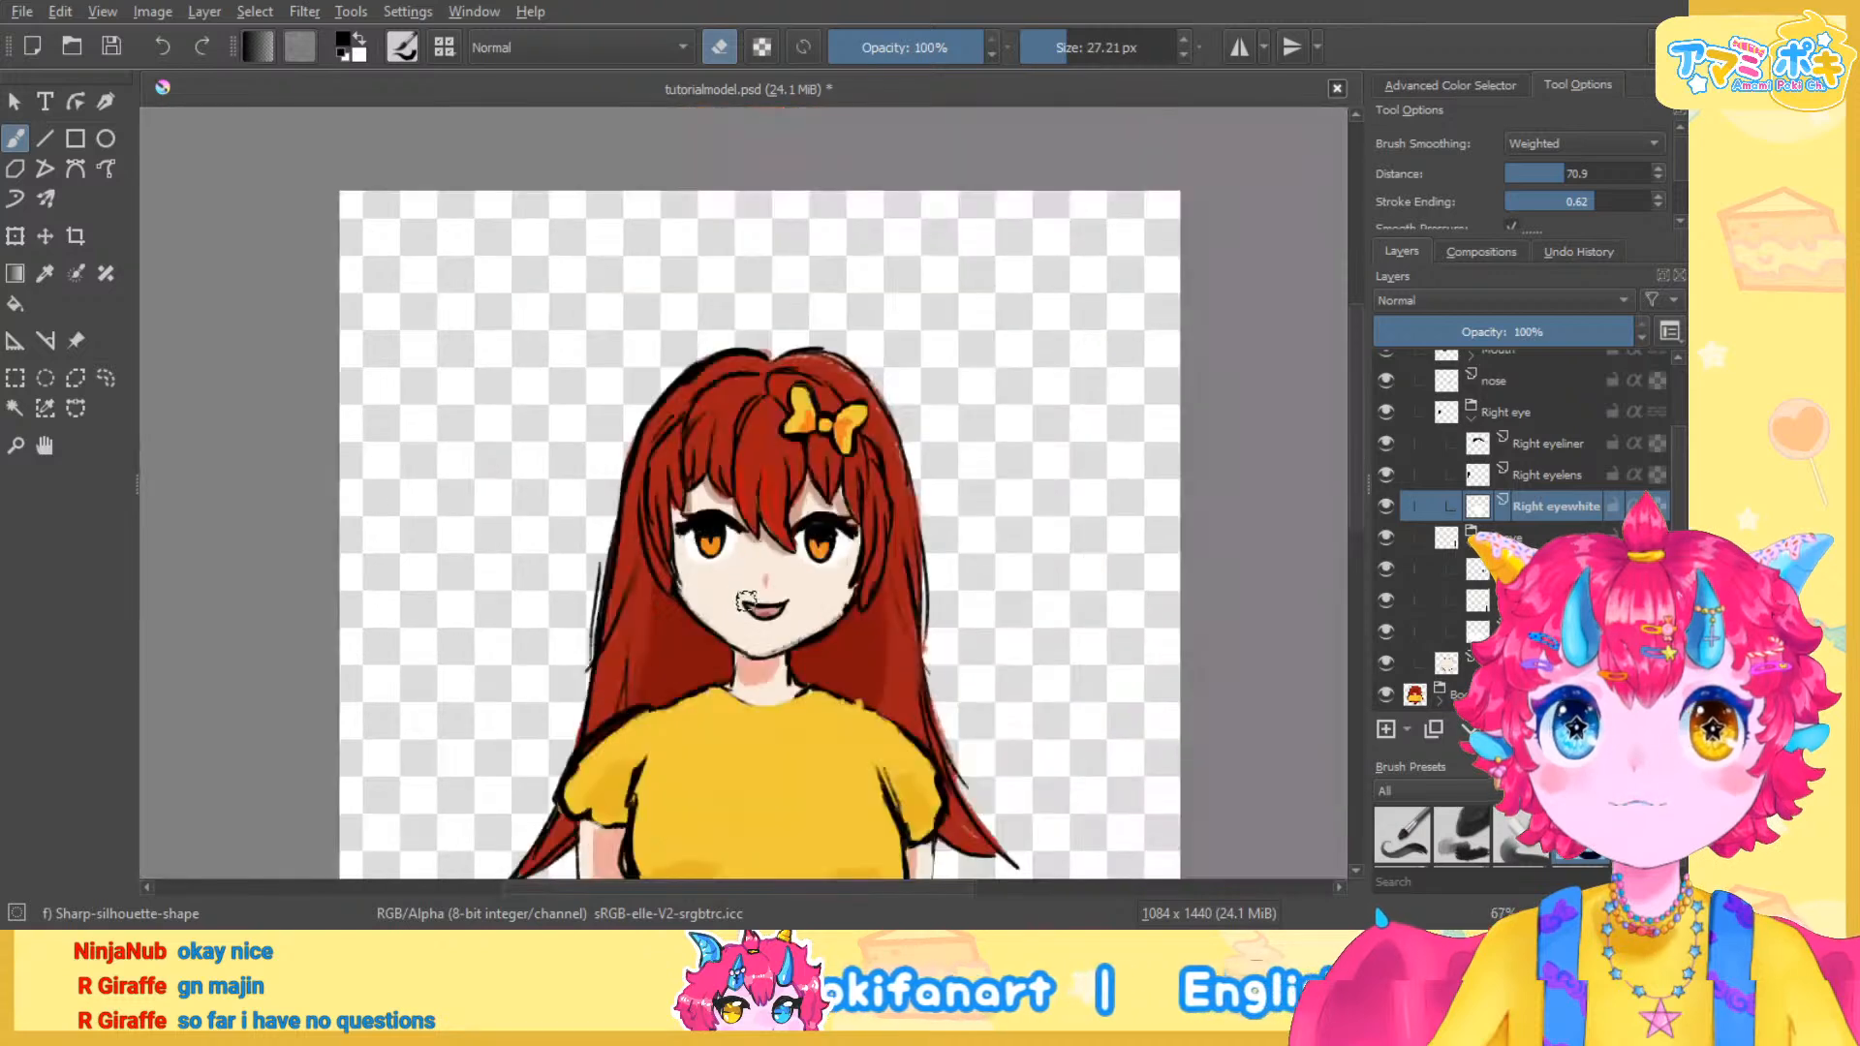
scroll(748, 607, up, 1)
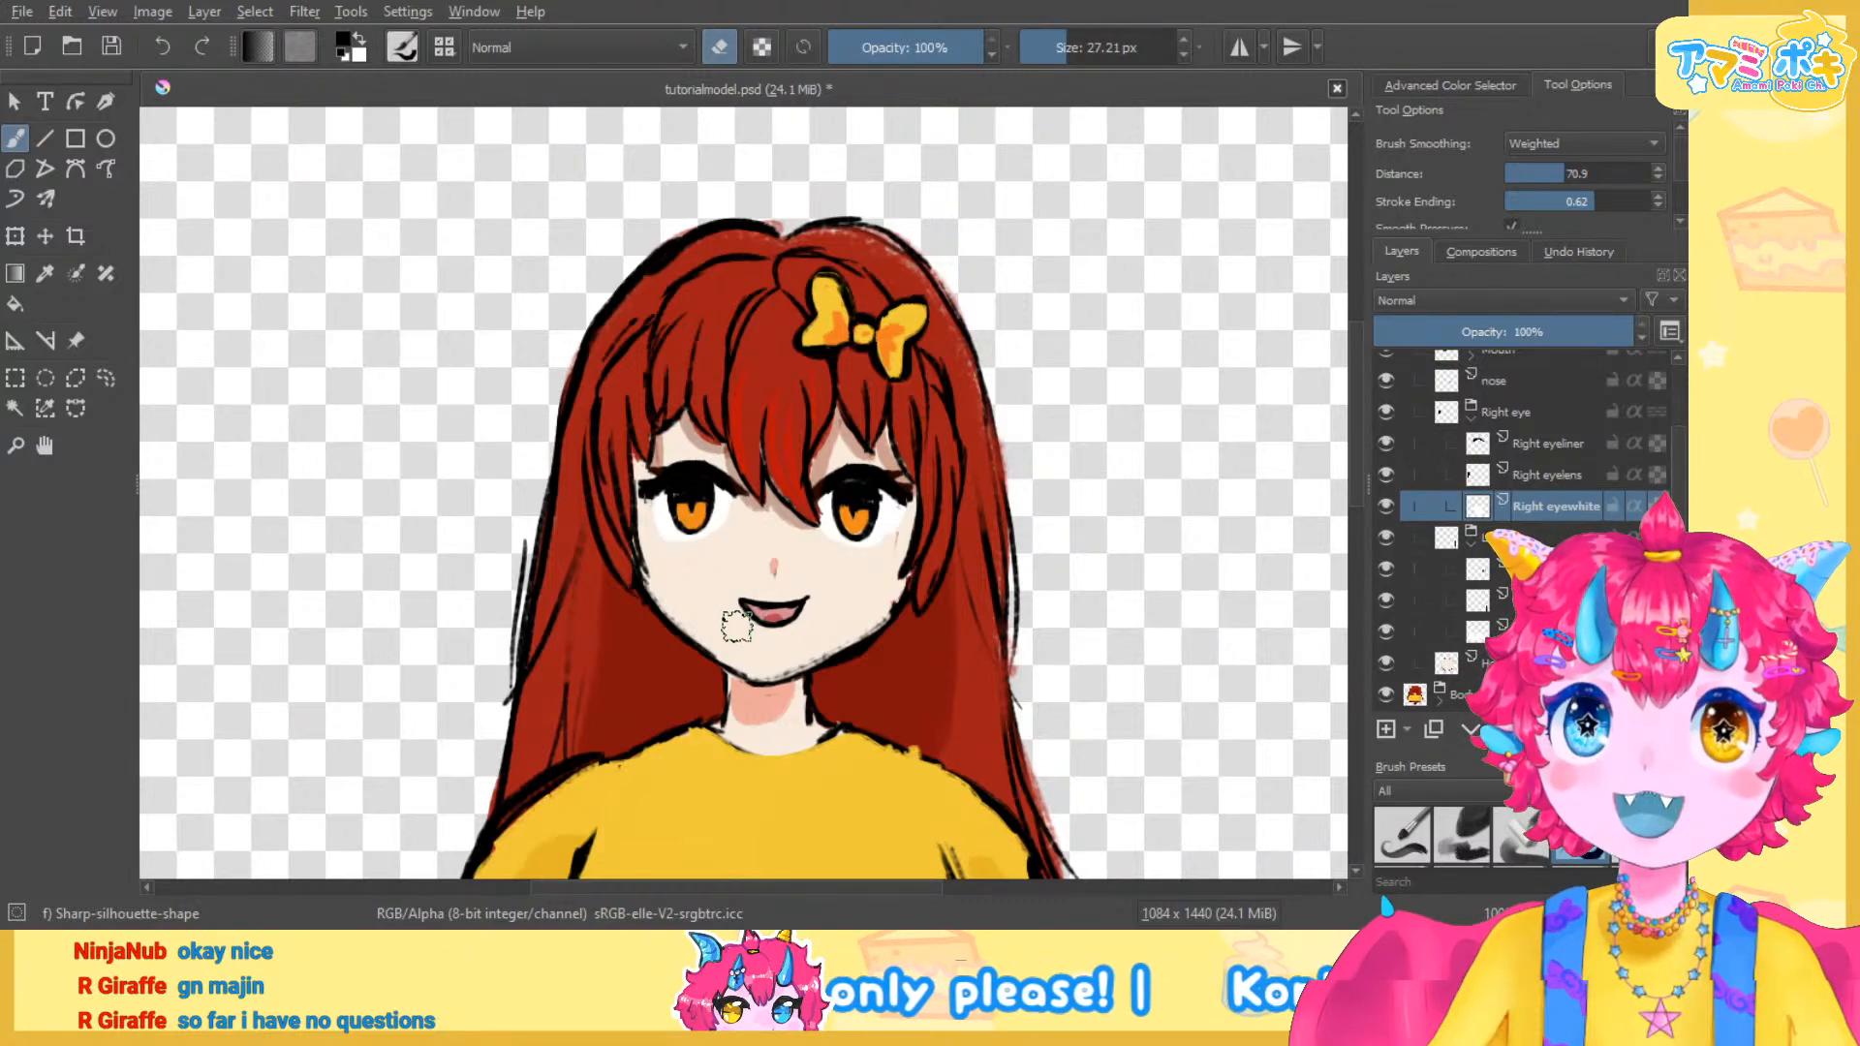
scroll(718, 581, up, 2)
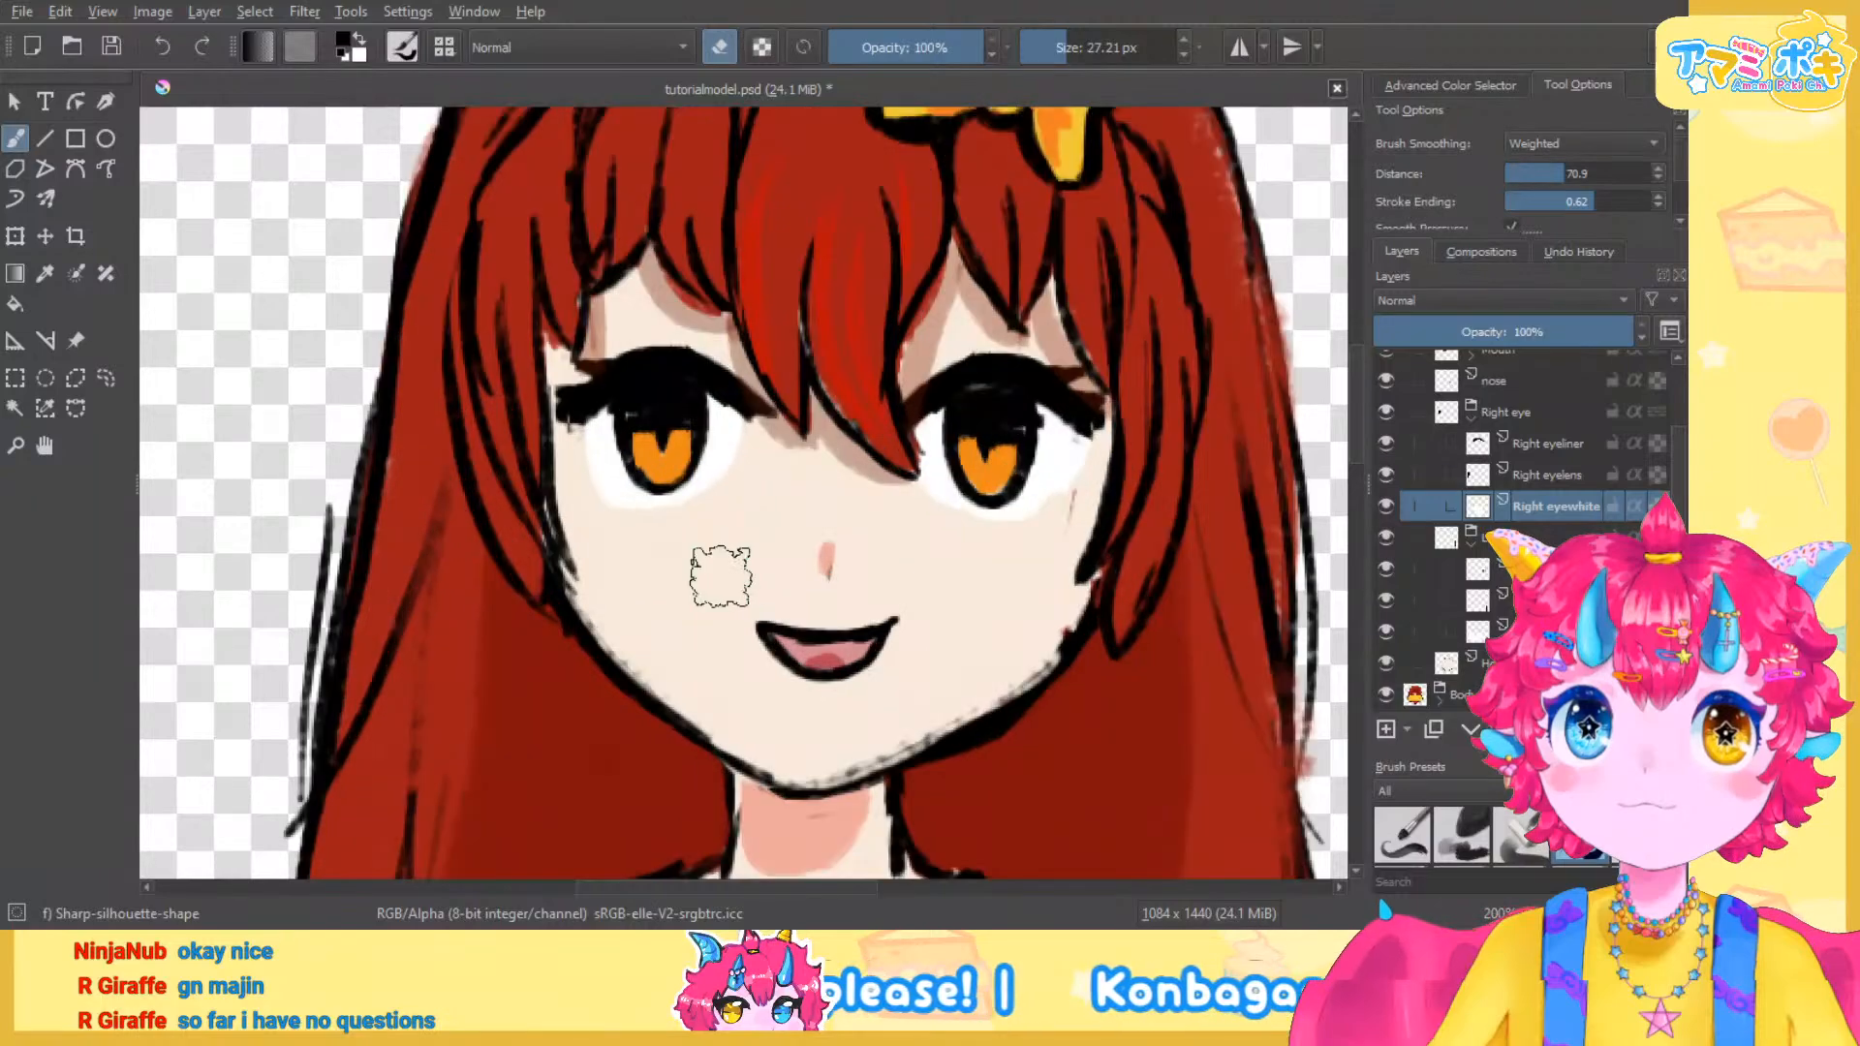
scroll(718, 571, down, 2)
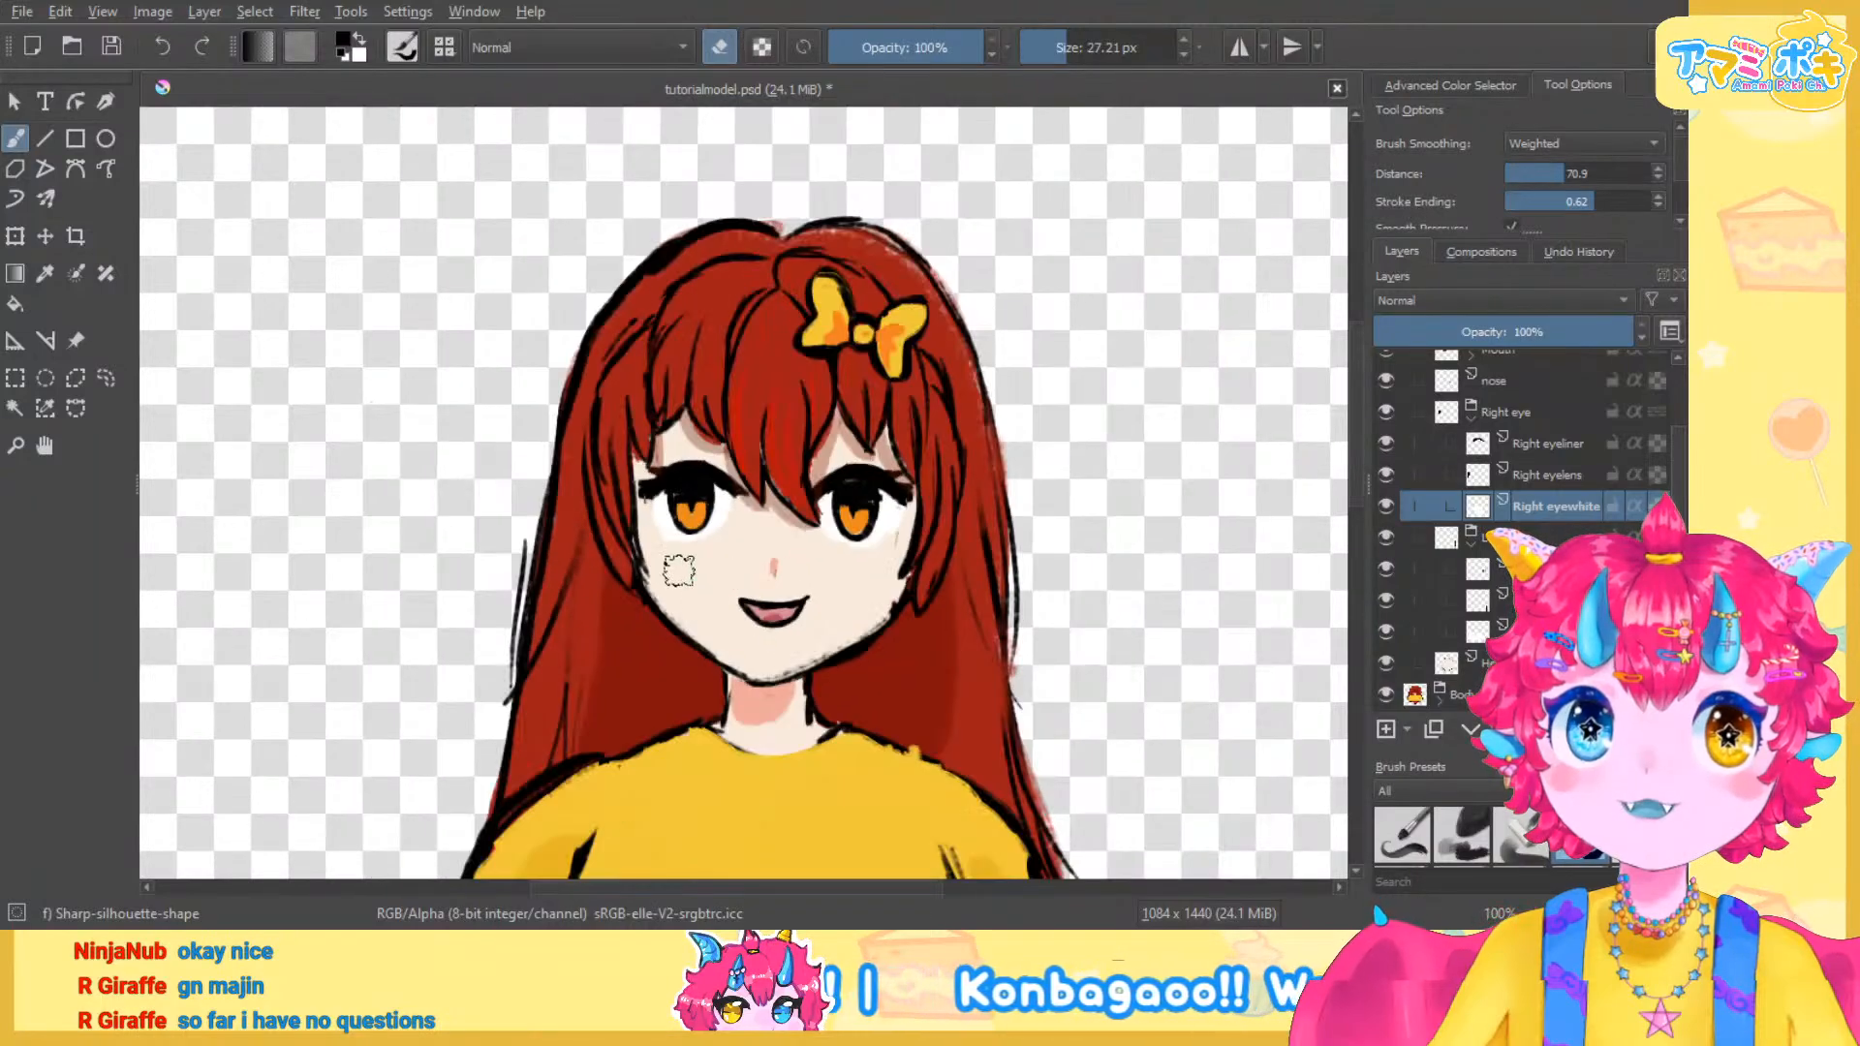
scroll(679, 570, up, 2)
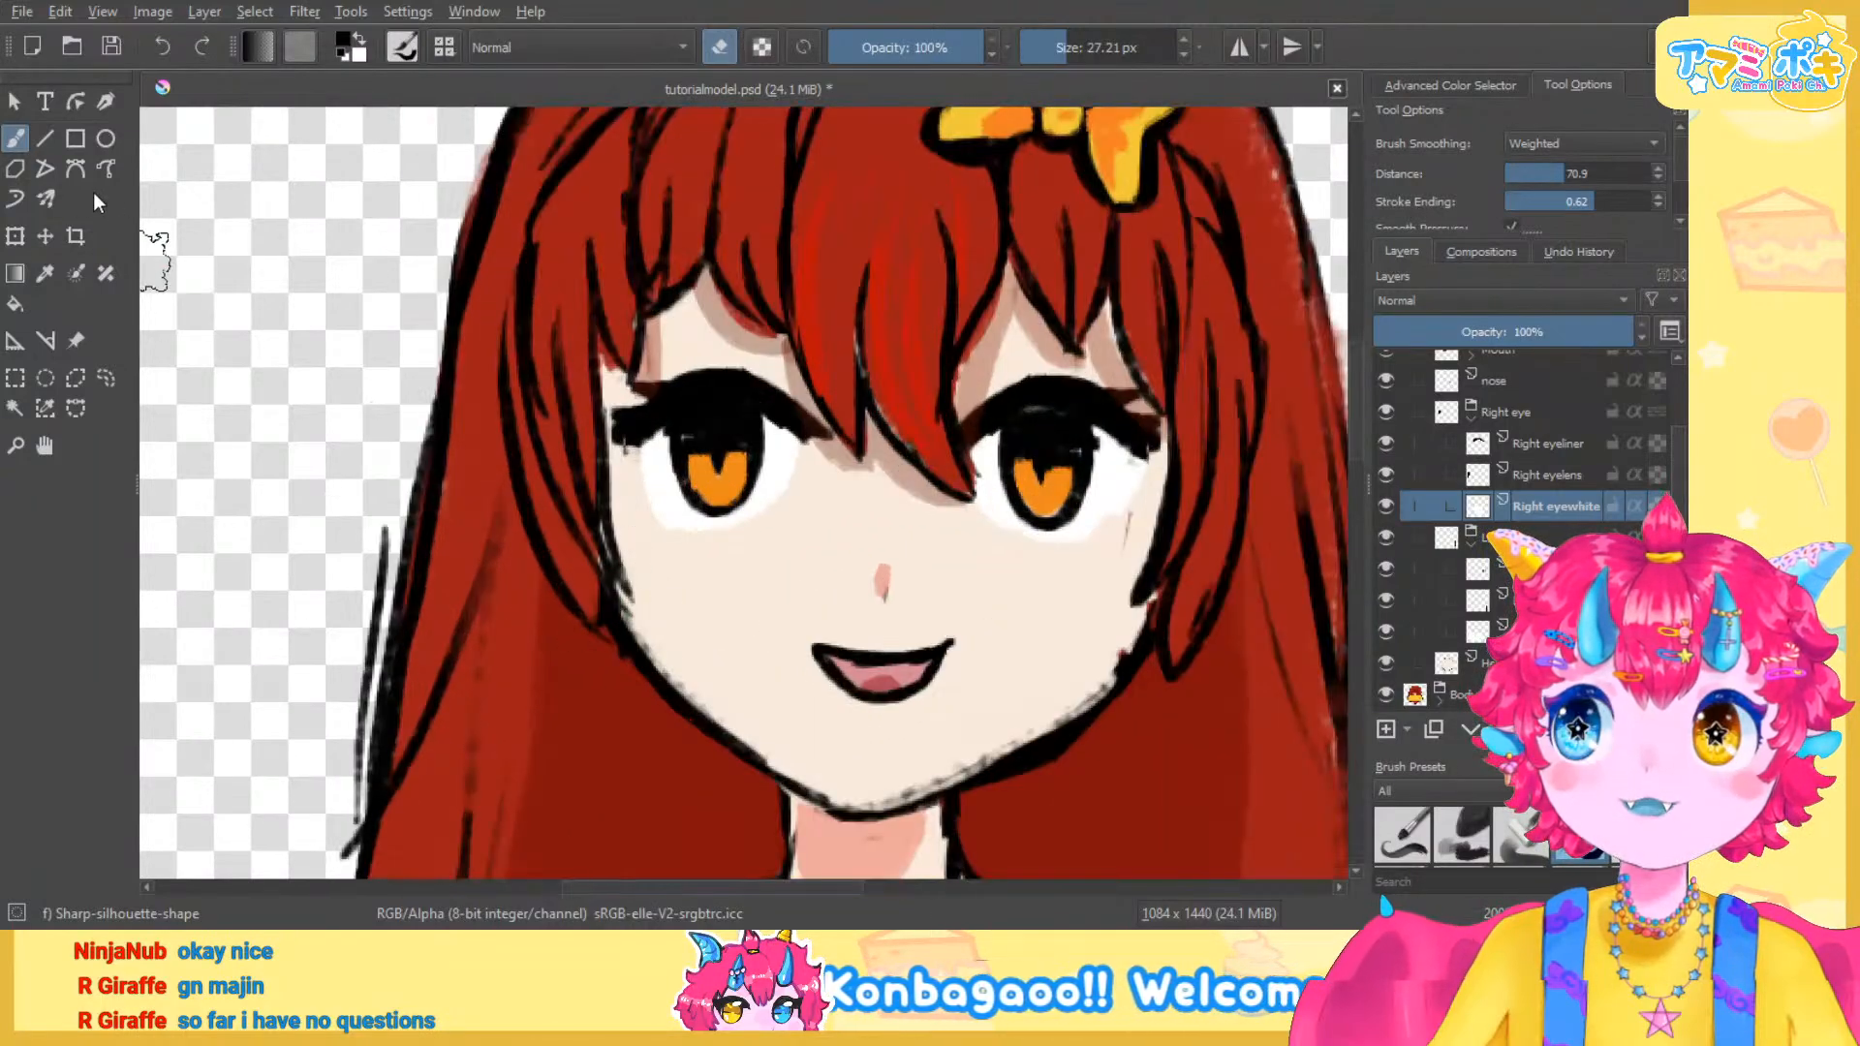
Toggle the Right eyewhite layer's visibility again up close and mark a small rectangular selection beside the right eye's inner corner
click(22, 377)
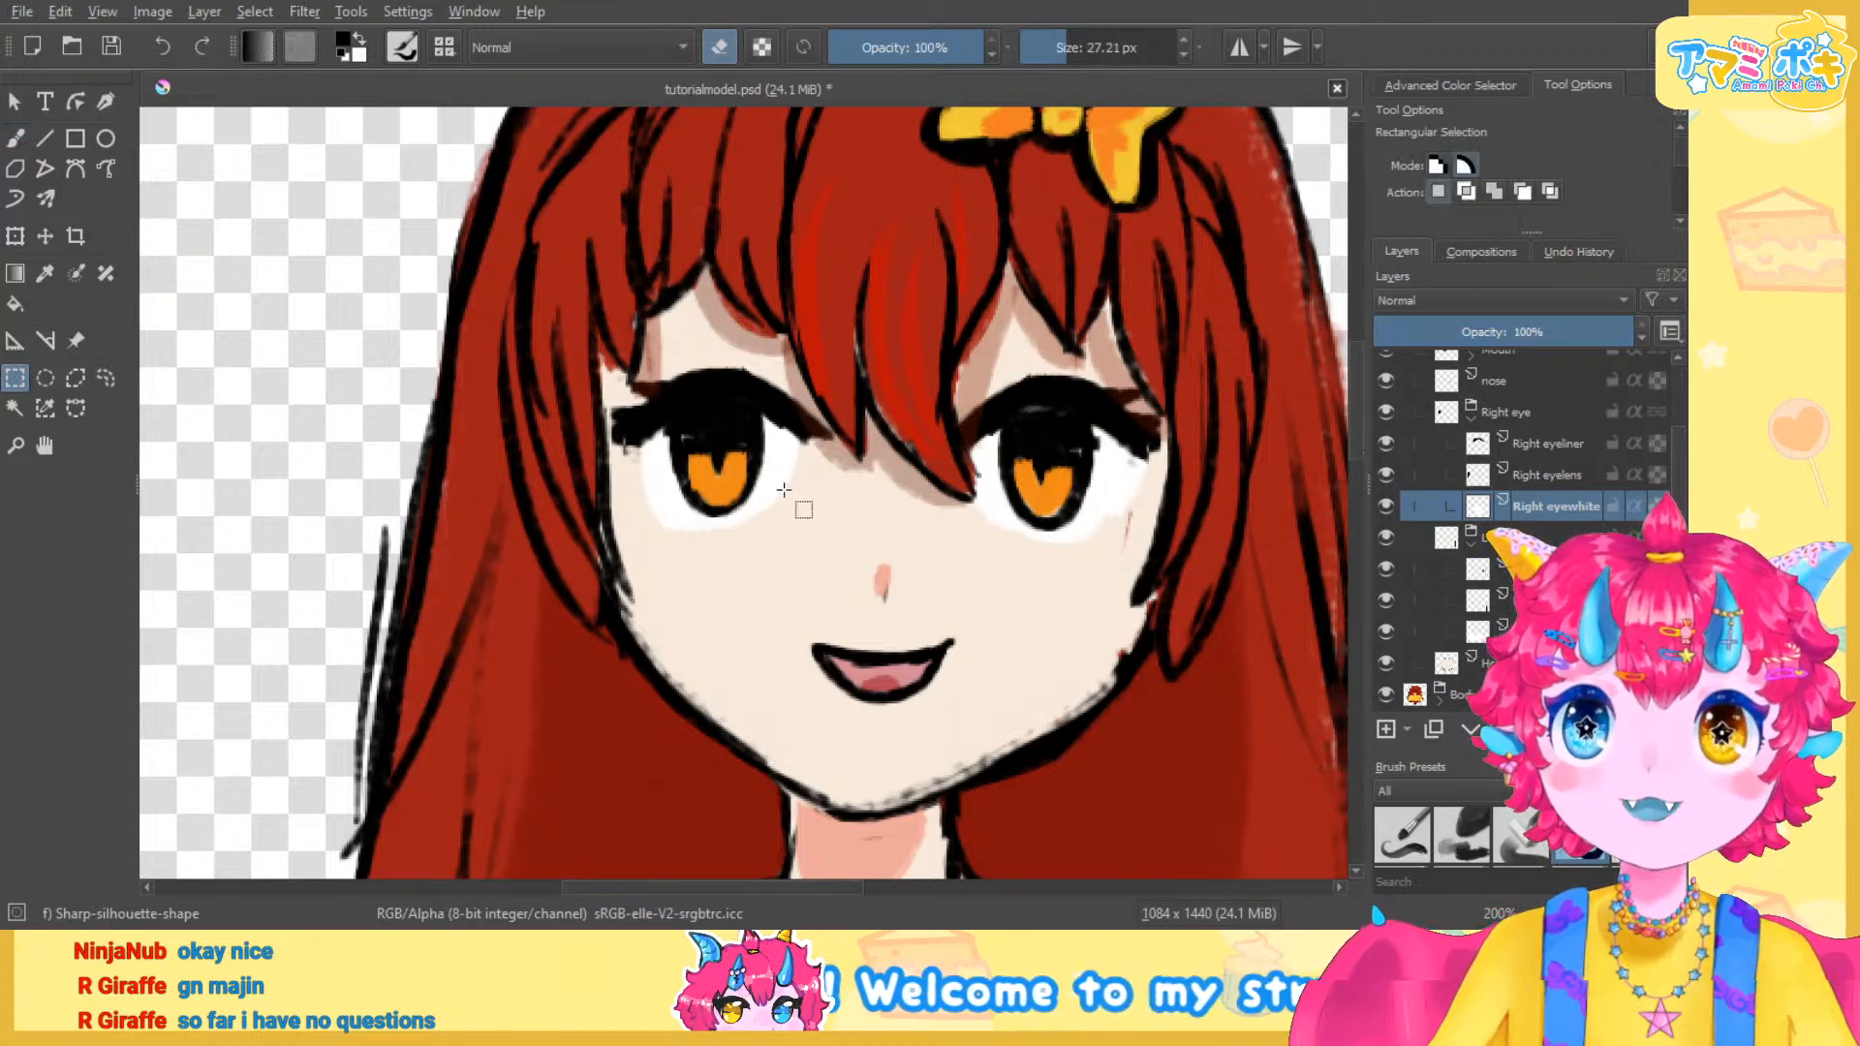
scroll(700, 409, up, 1)
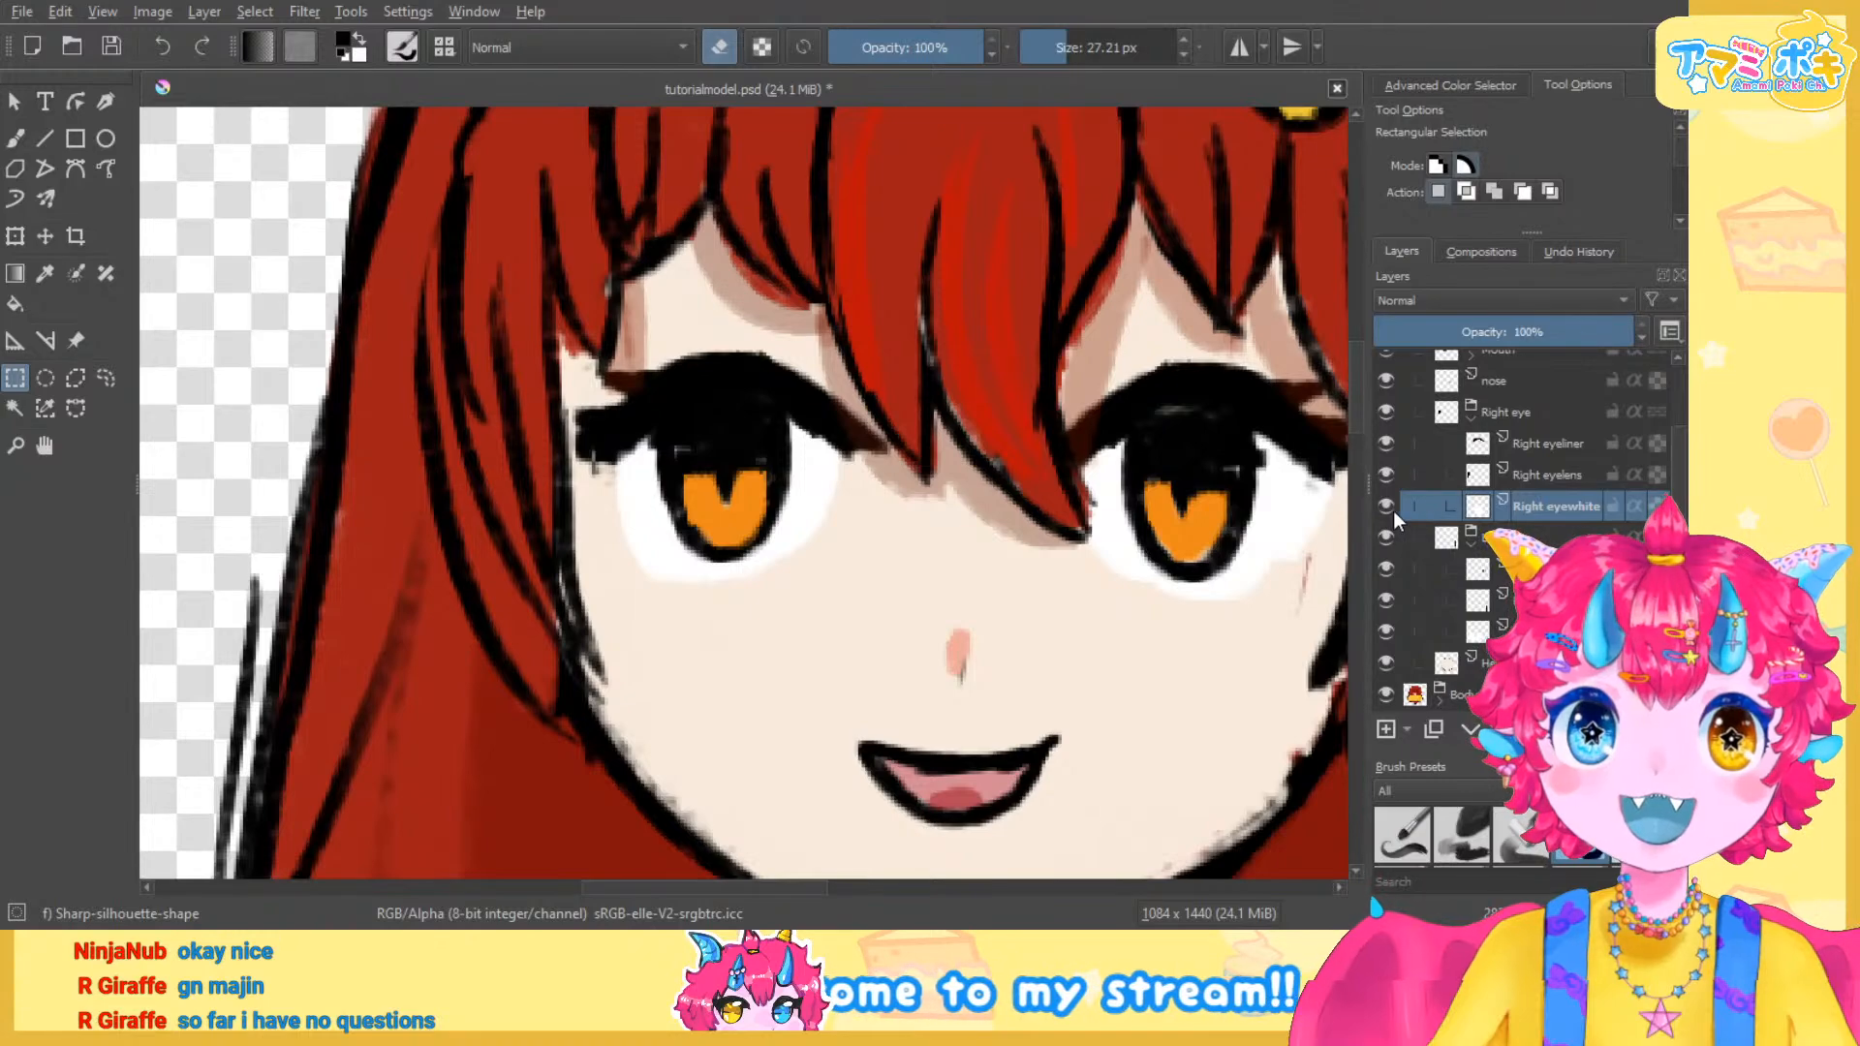
scroll(875, 535, down, 1)
scroll(874, 536, down, 1)
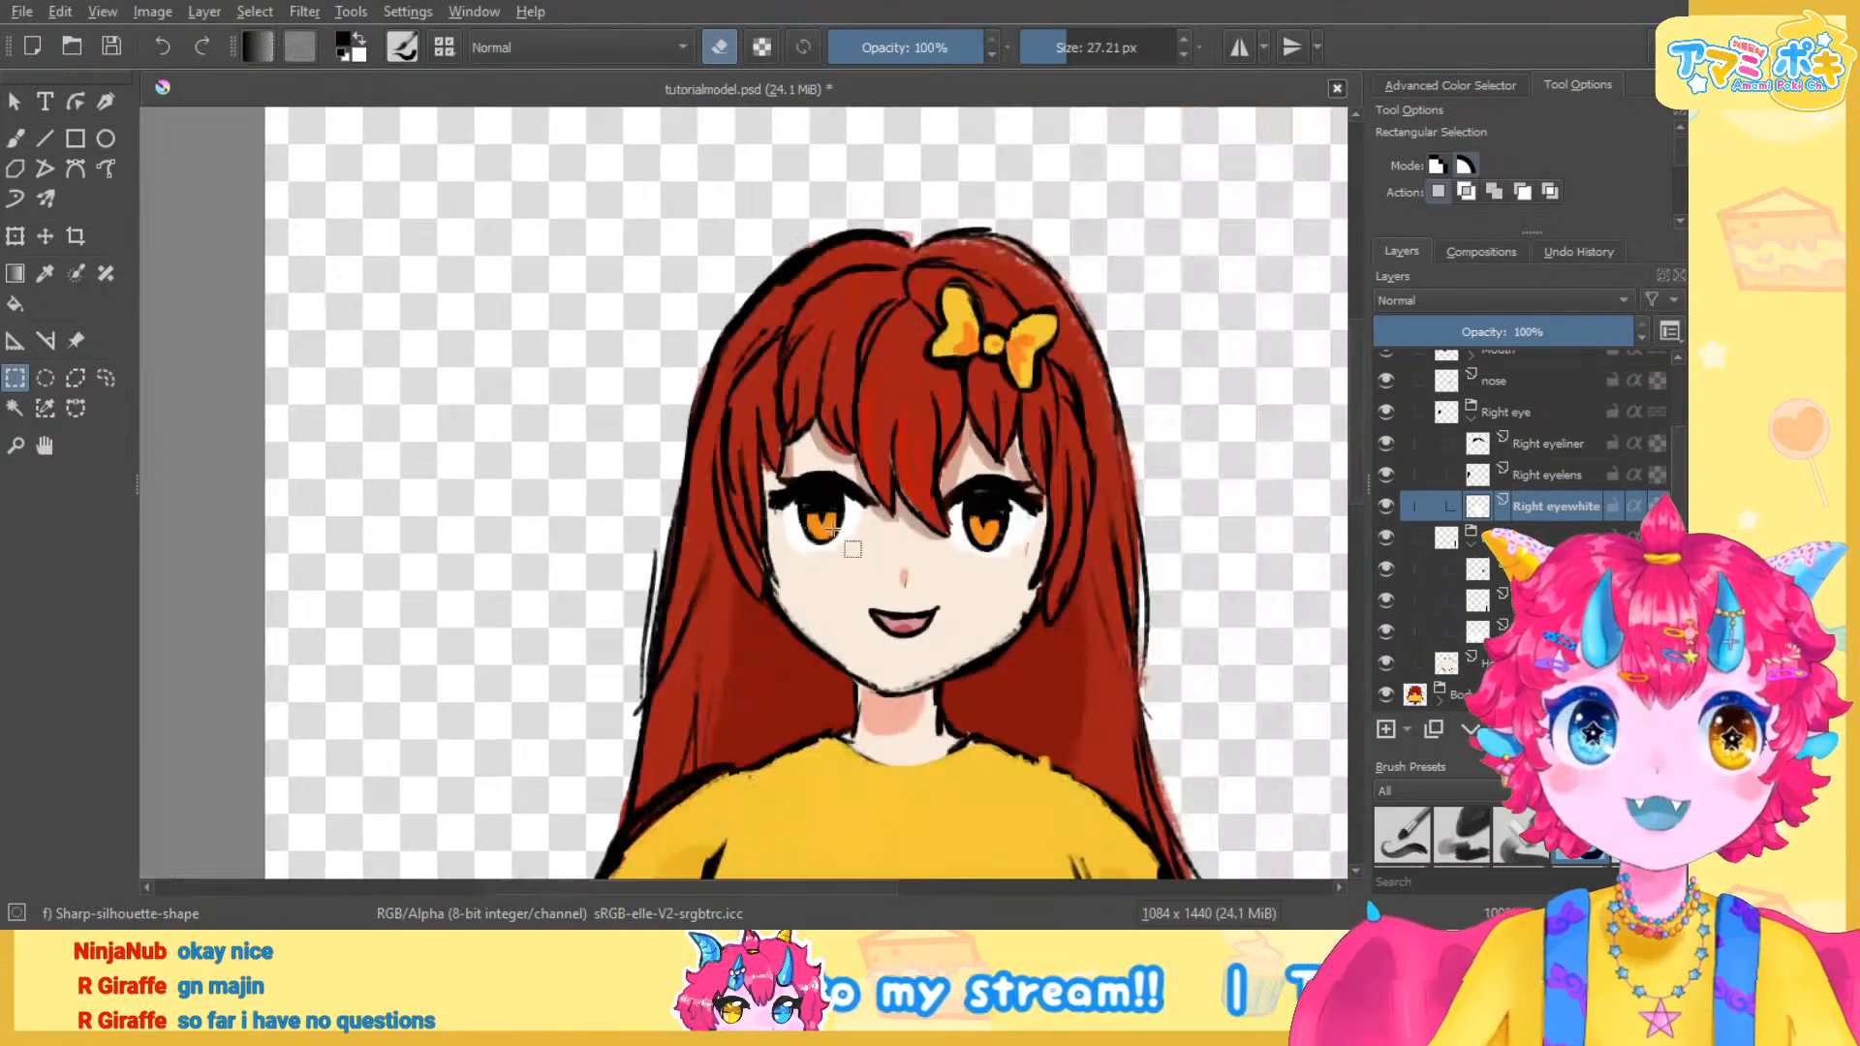
scroll(883, 501, up, 2)
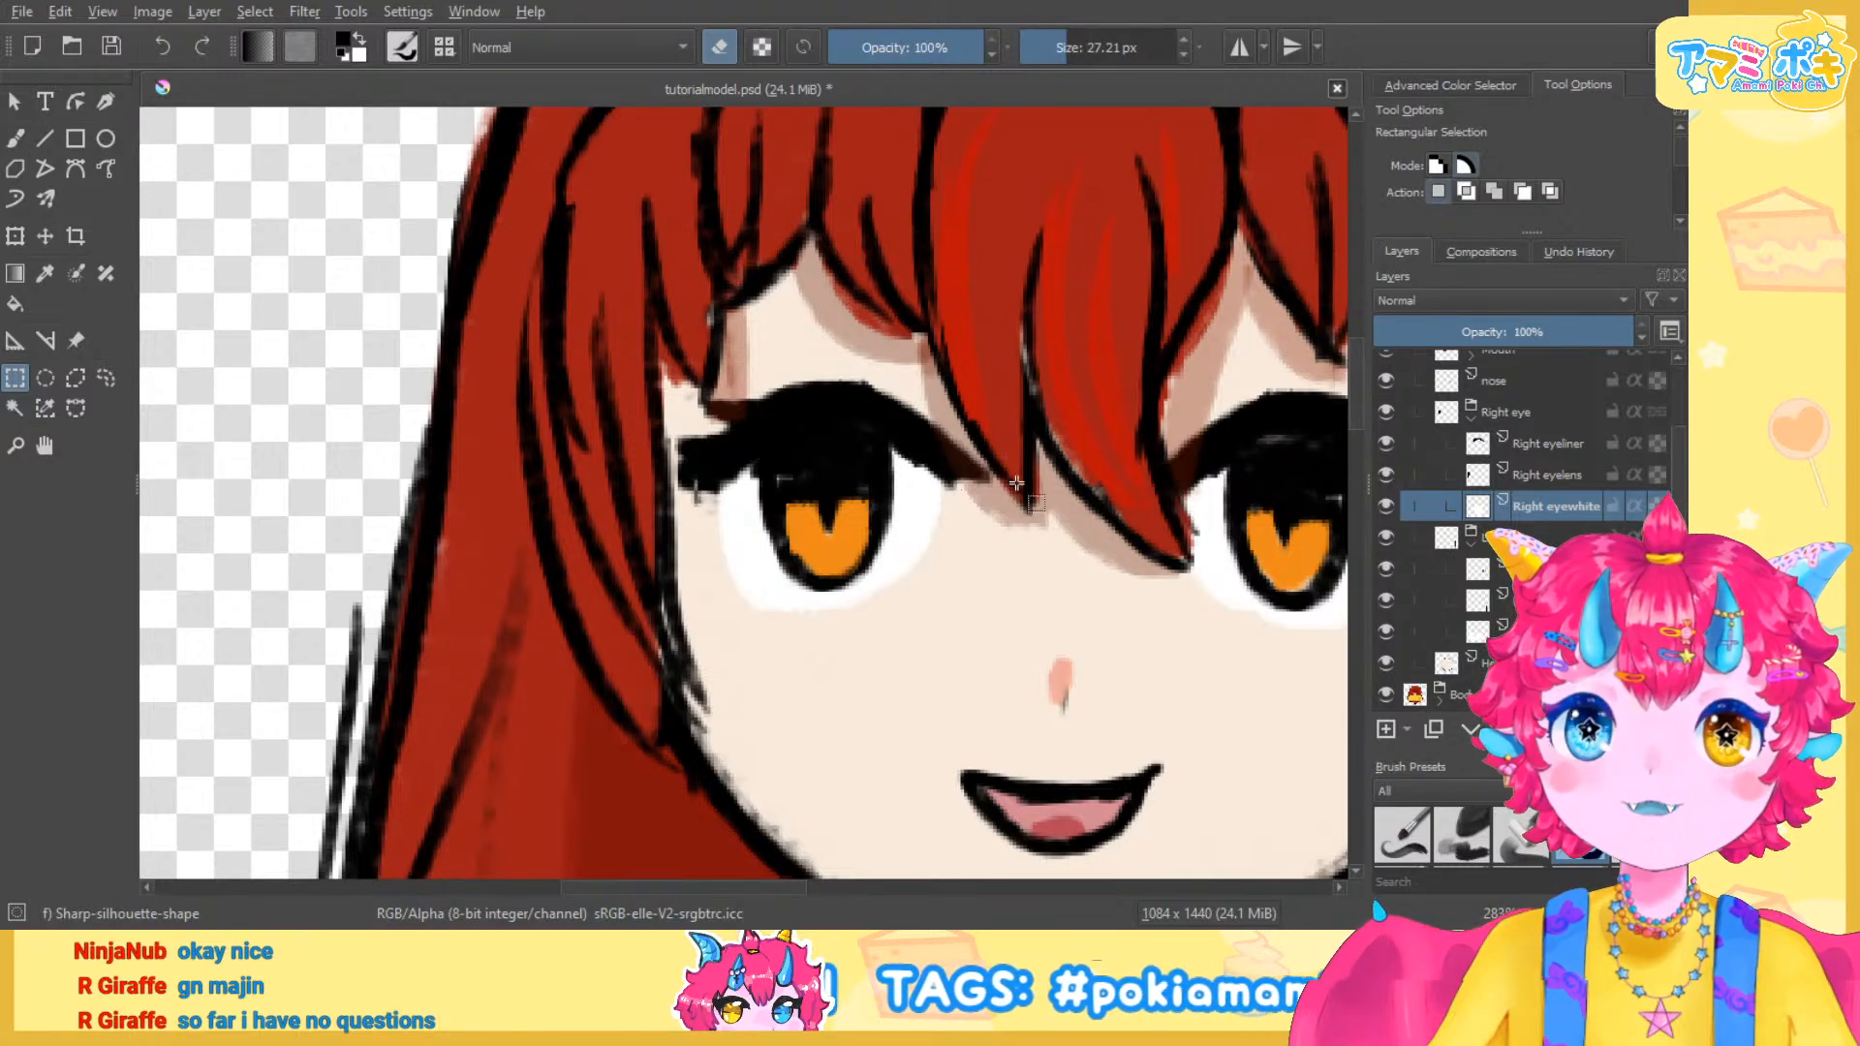
click(1383, 507)
click(1383, 509)
click(1383, 509)
click(1383, 510)
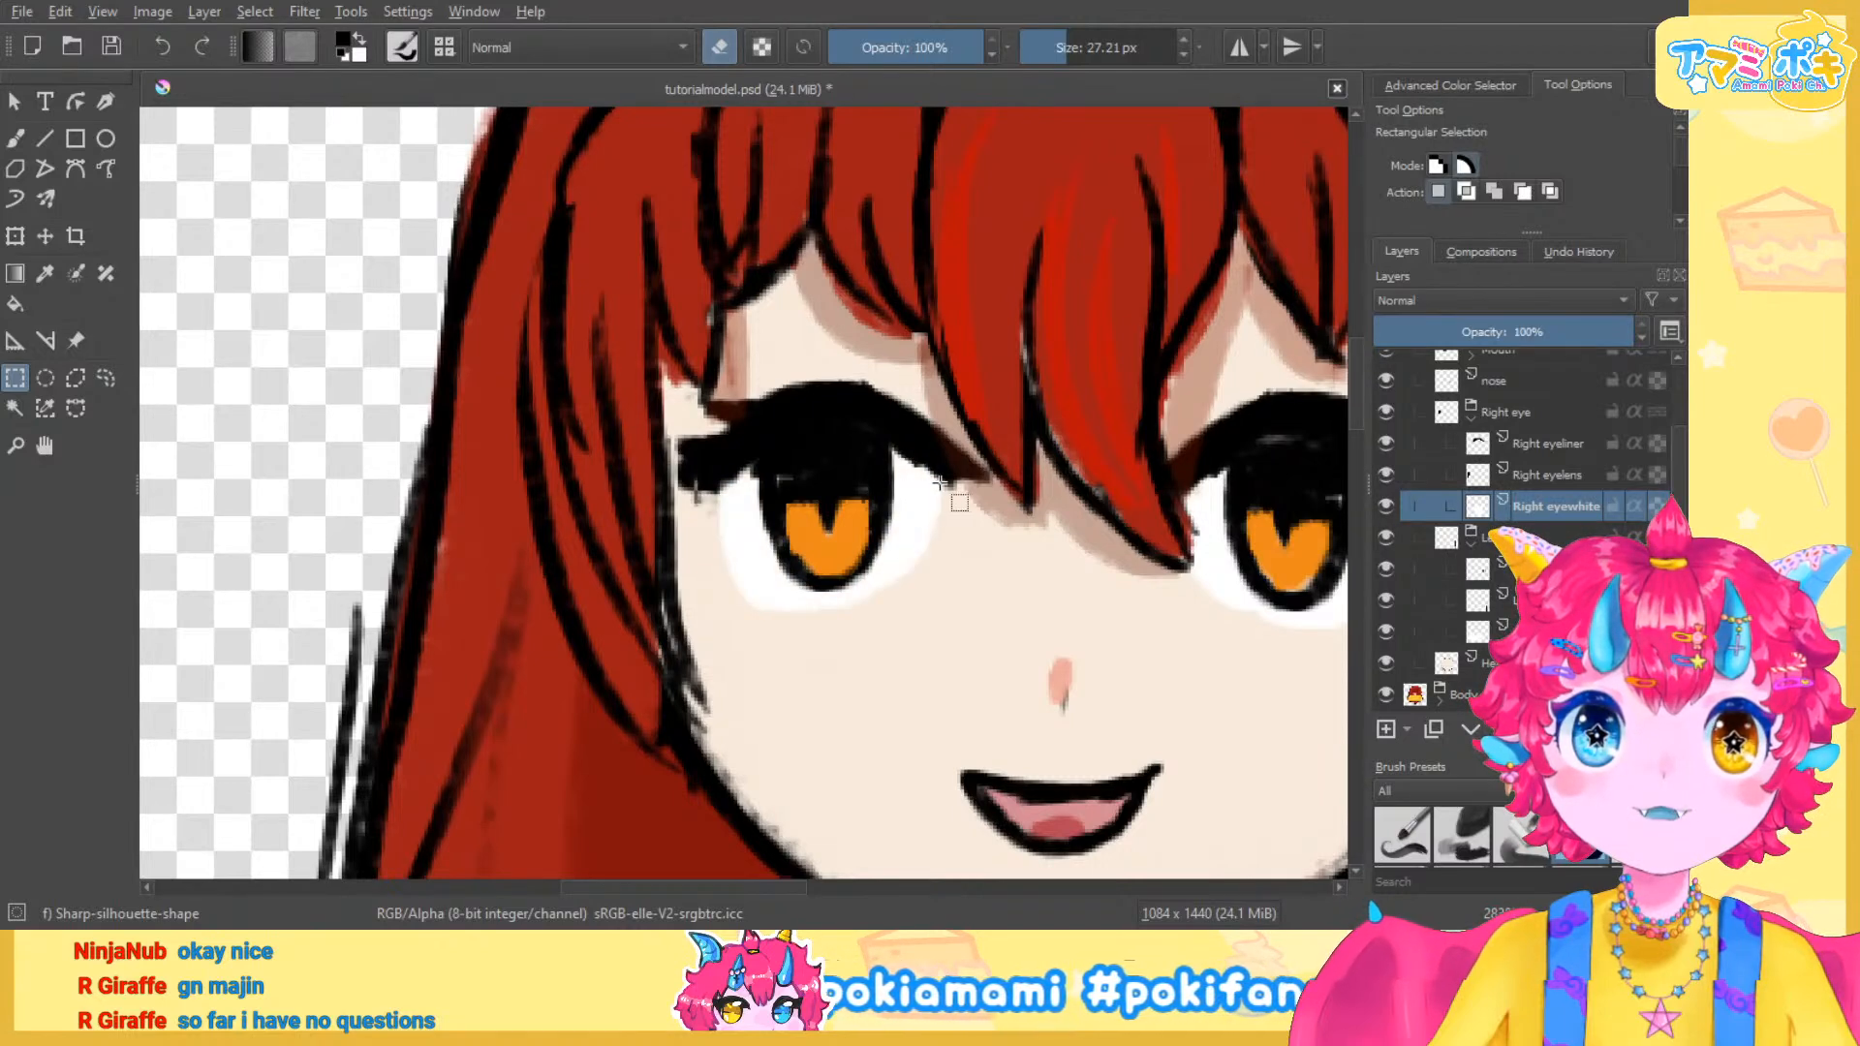
key(ctrl+a)
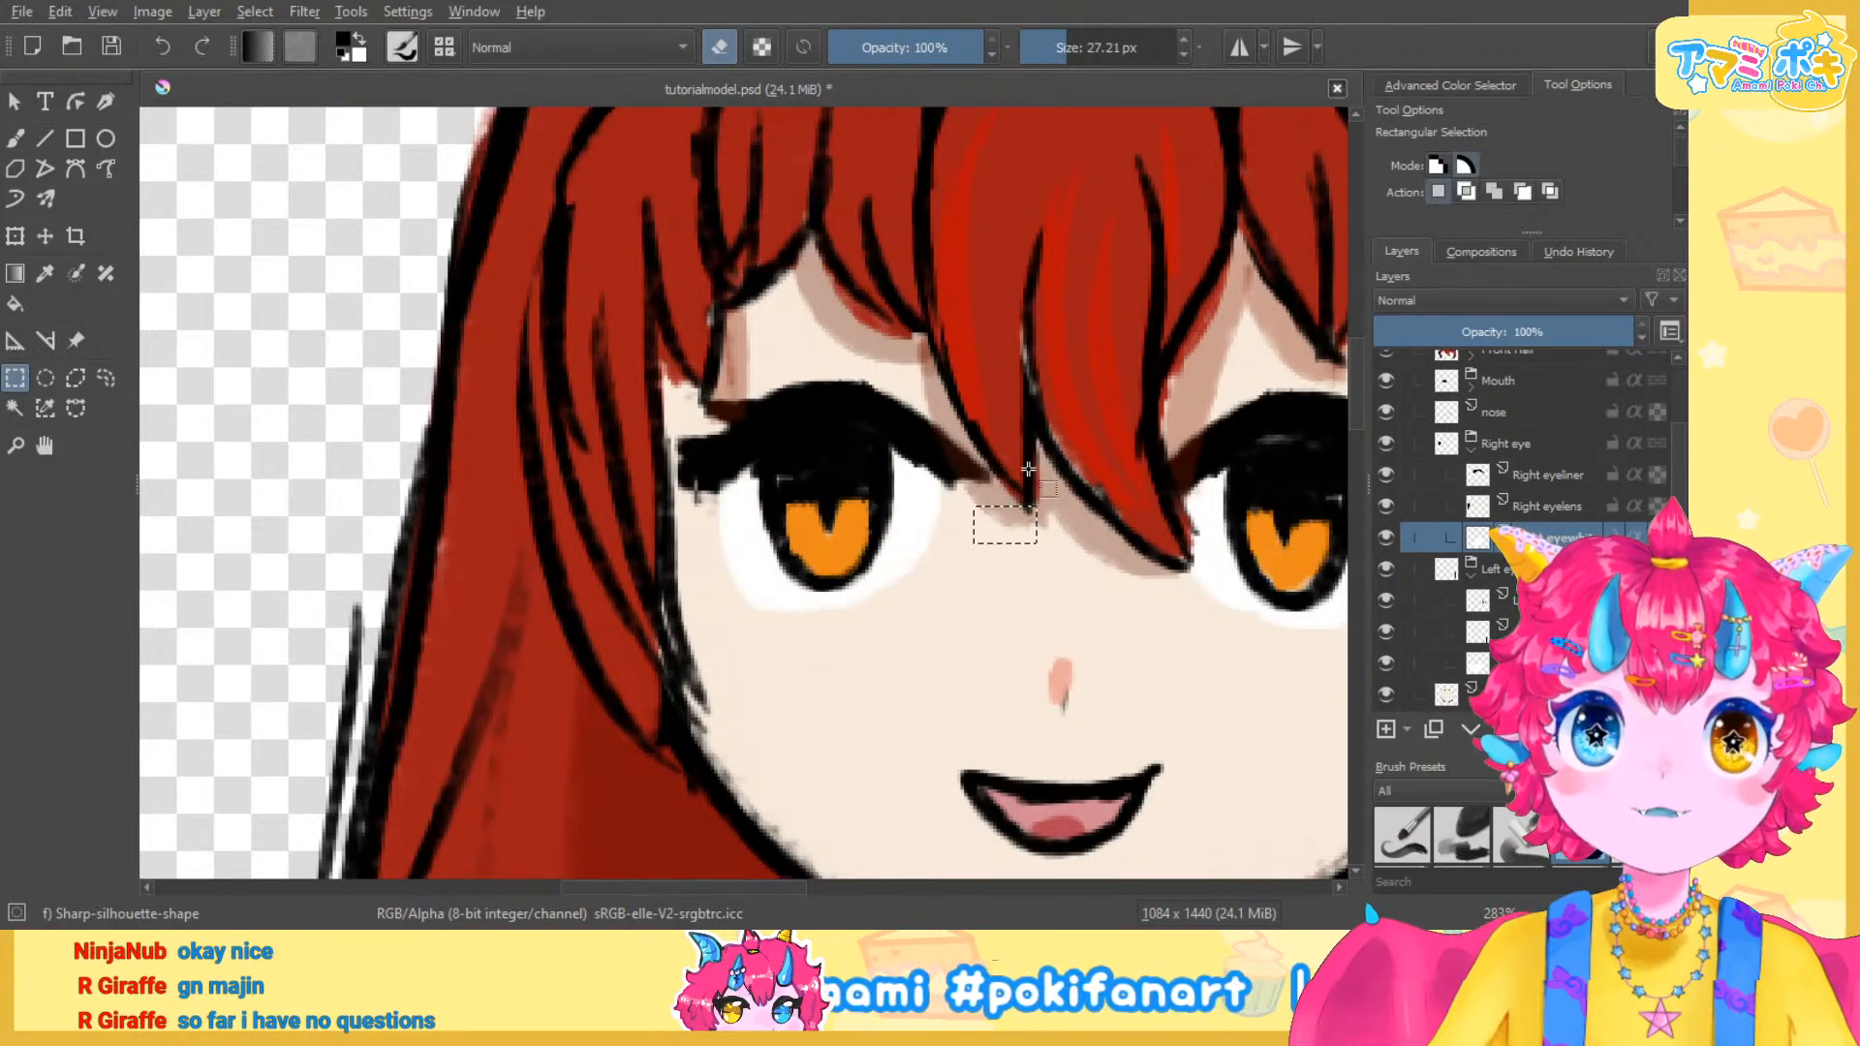
Clear the selection, try moving the Right eyelens layer sideways within the eye, and undo the moves
key(ctrl+shift+a)
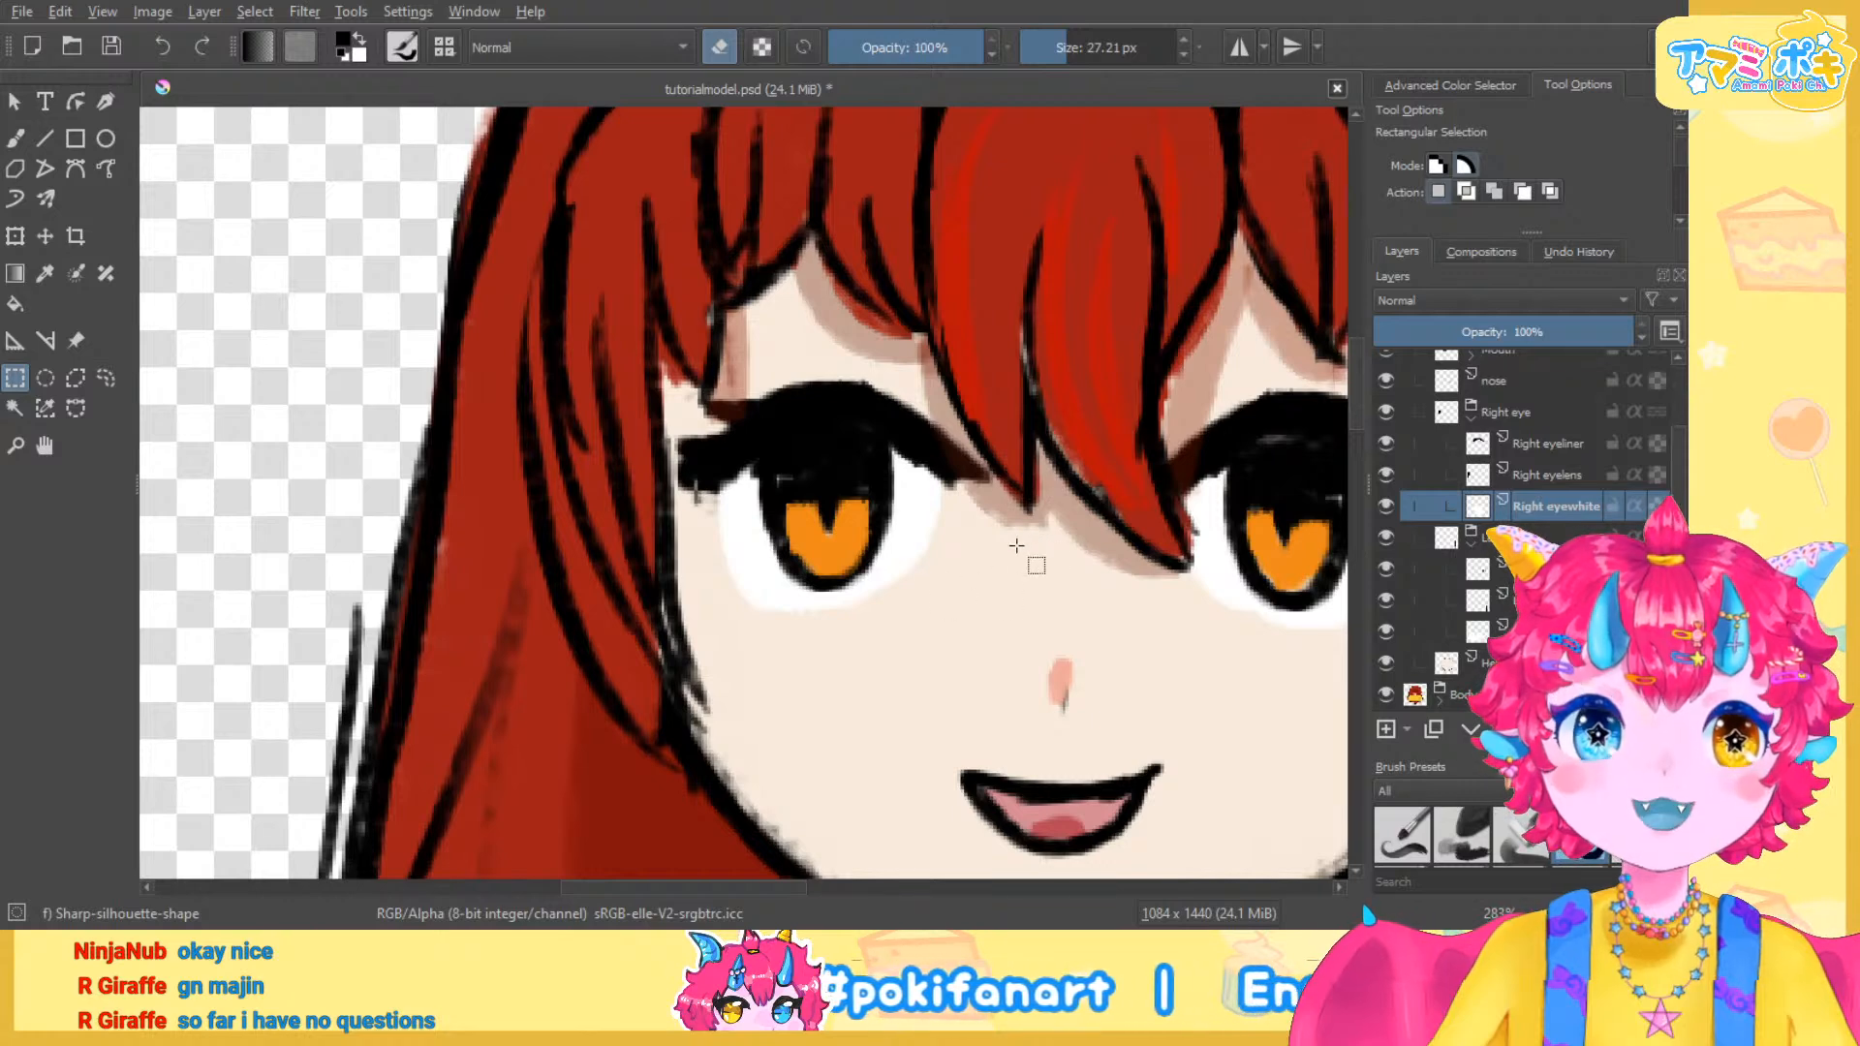
click(1537, 479)
key(t)
drag(975, 642, 1093, 671)
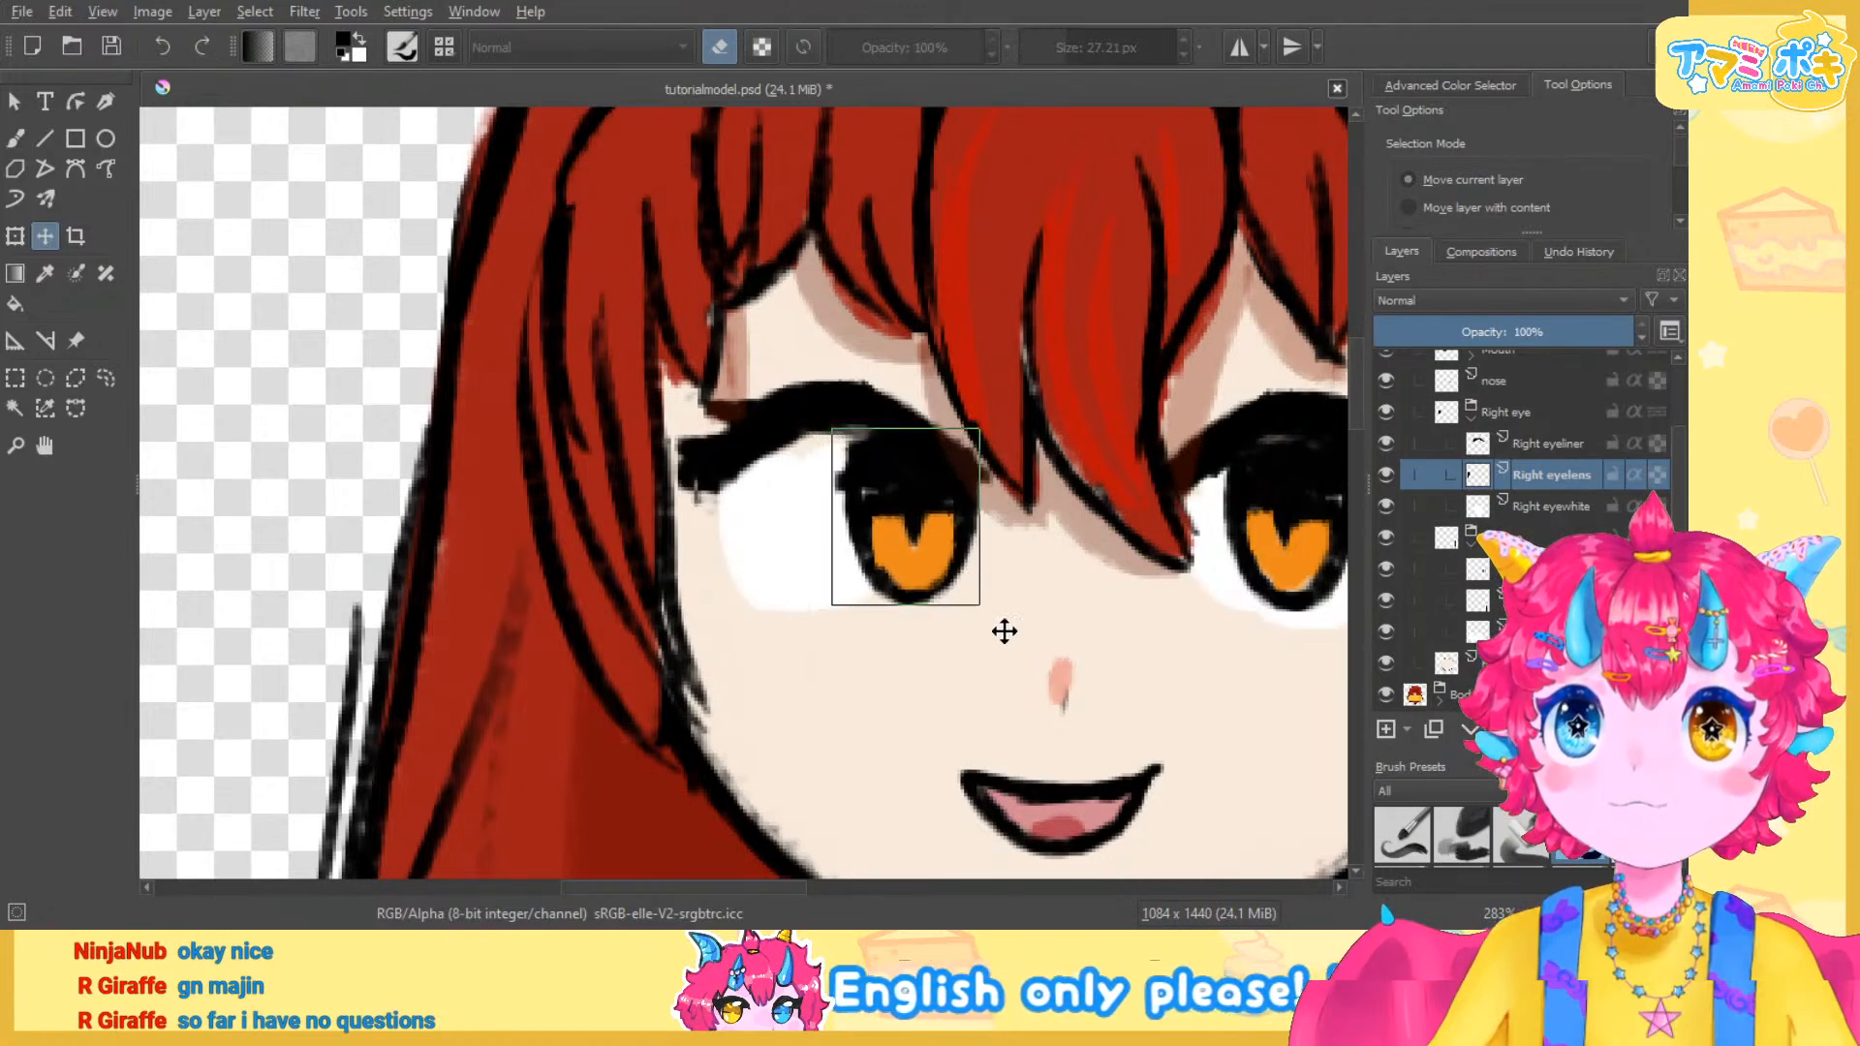
drag(912, 515, 838, 500)
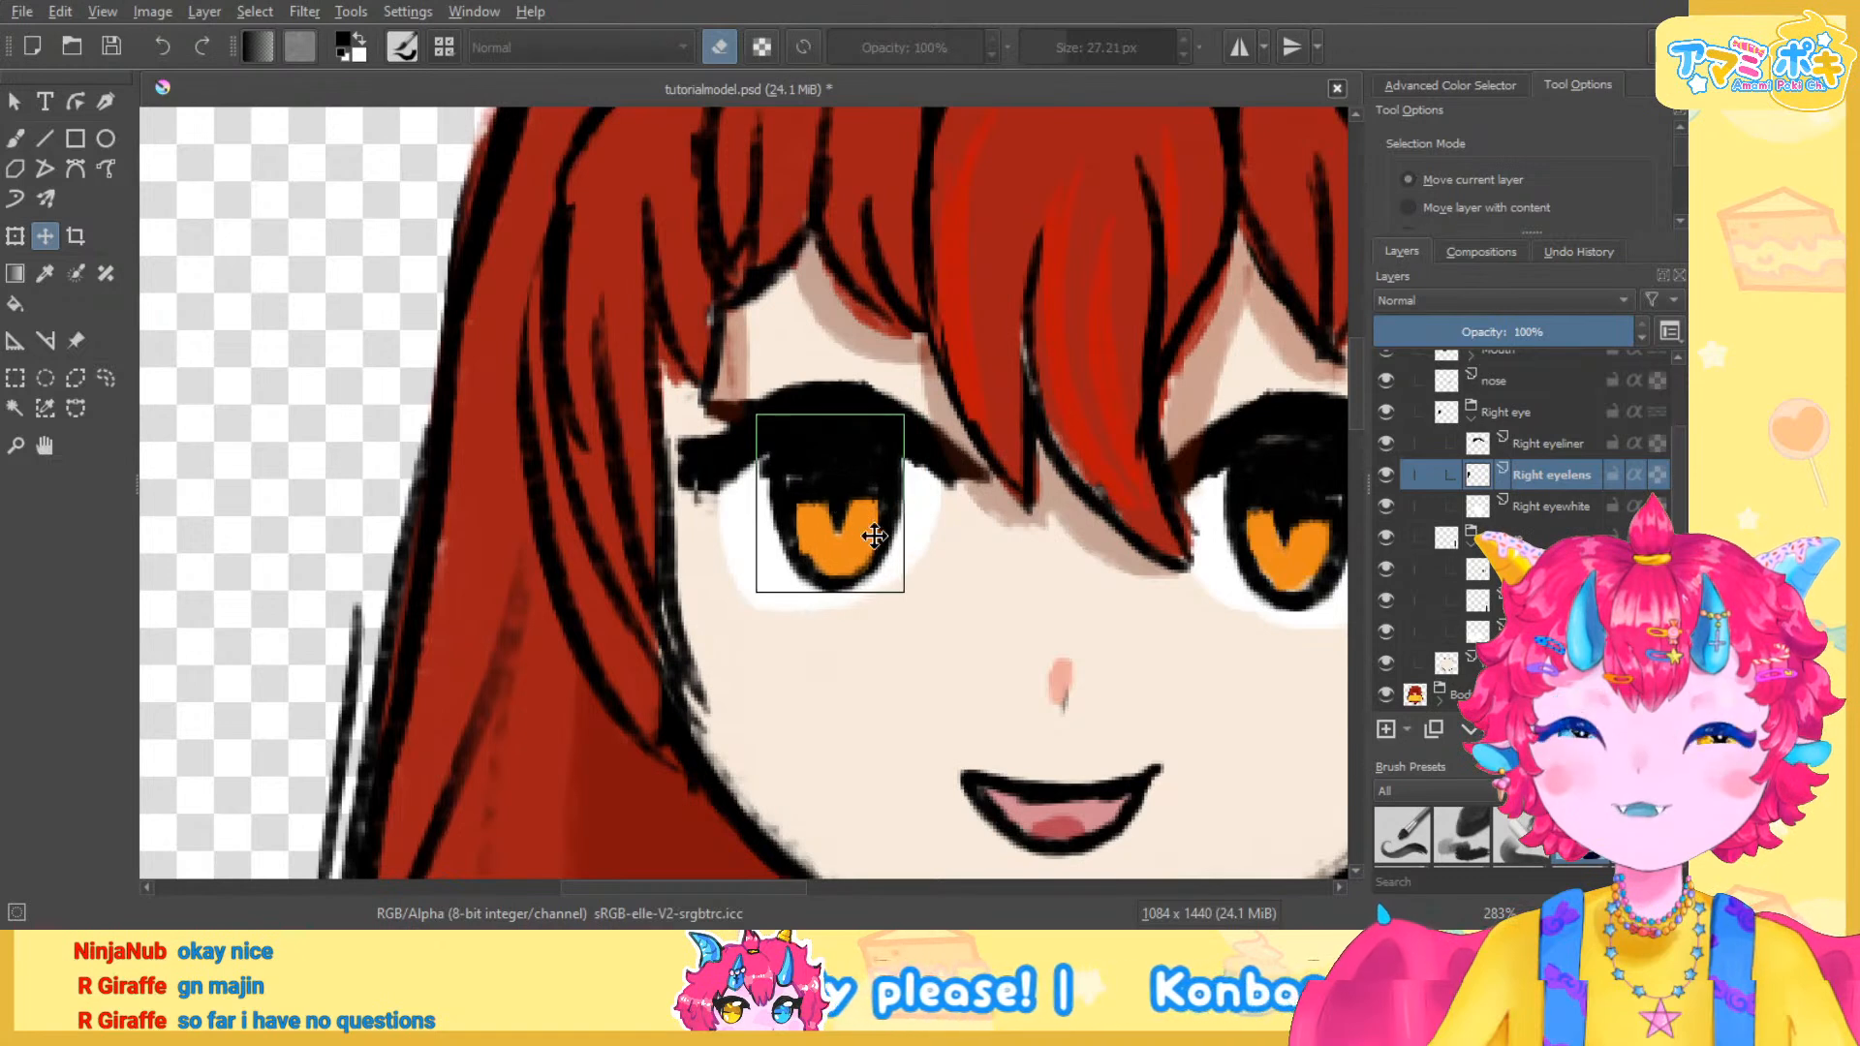
key(ctrl+z)
key(ctrl+z)
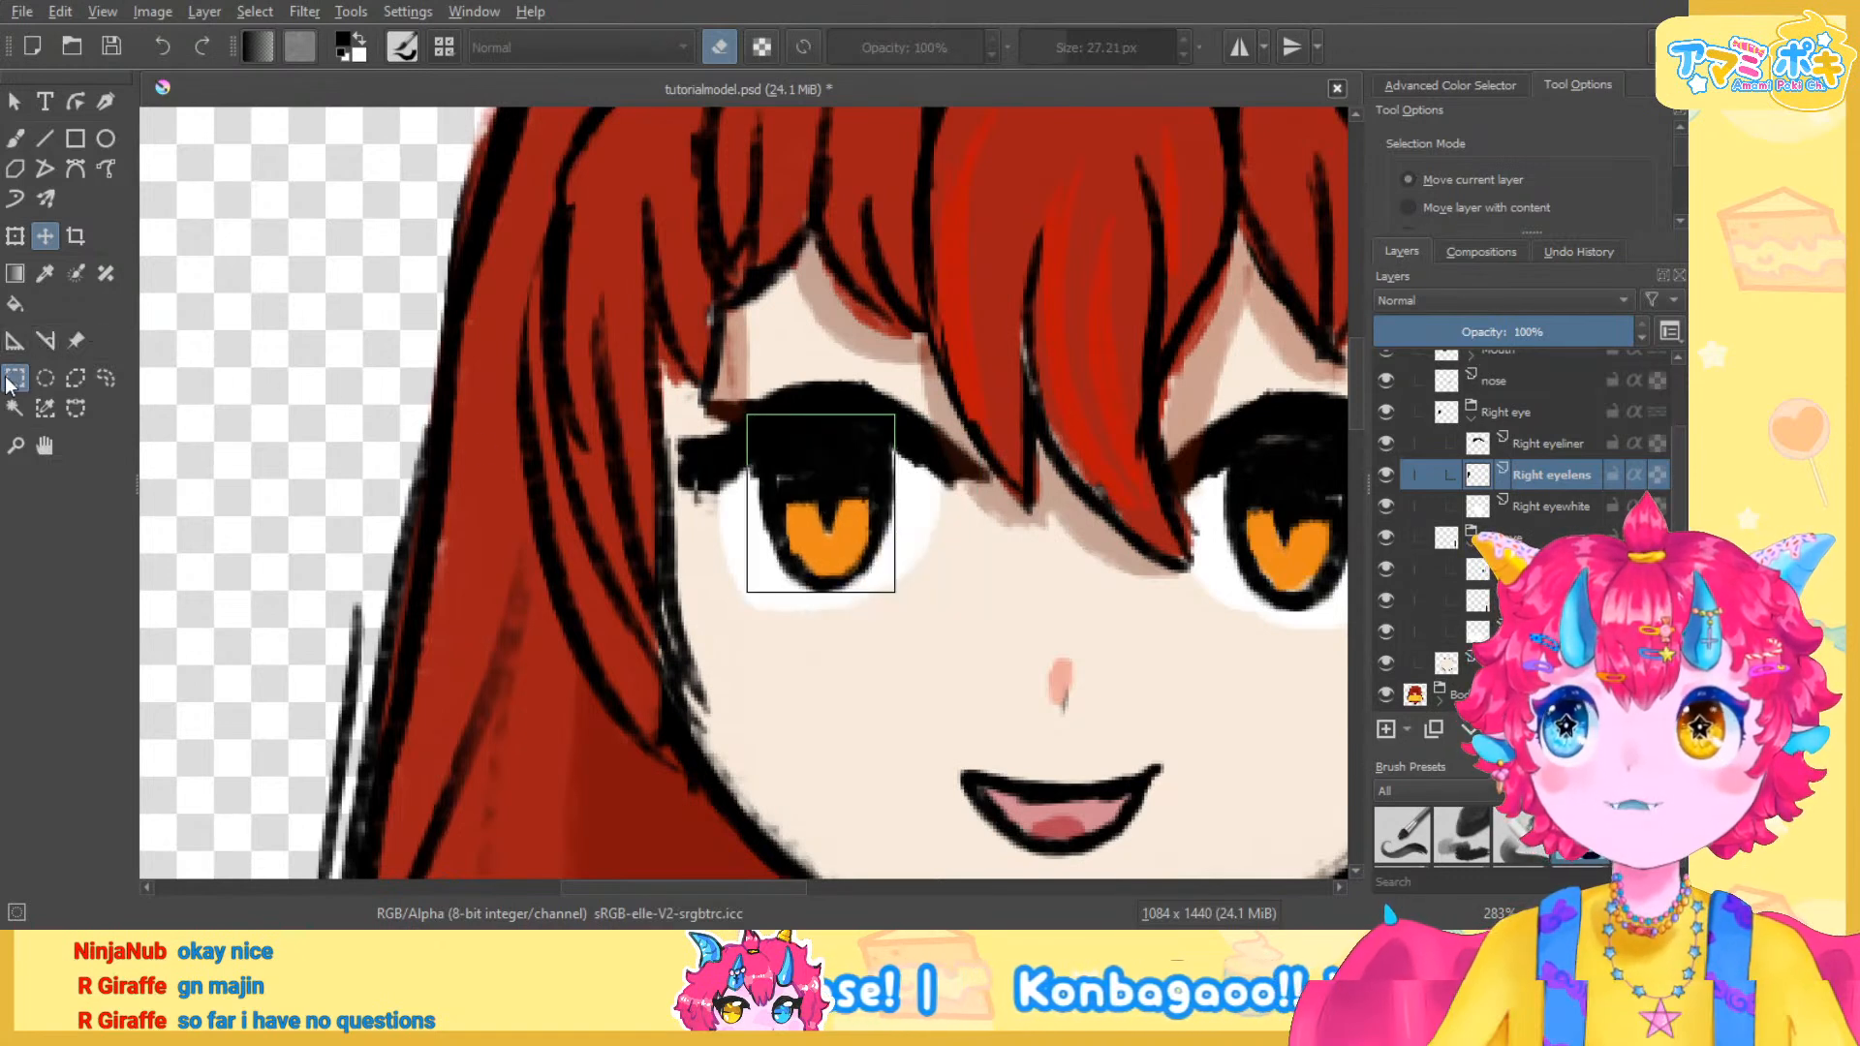
click(14, 378)
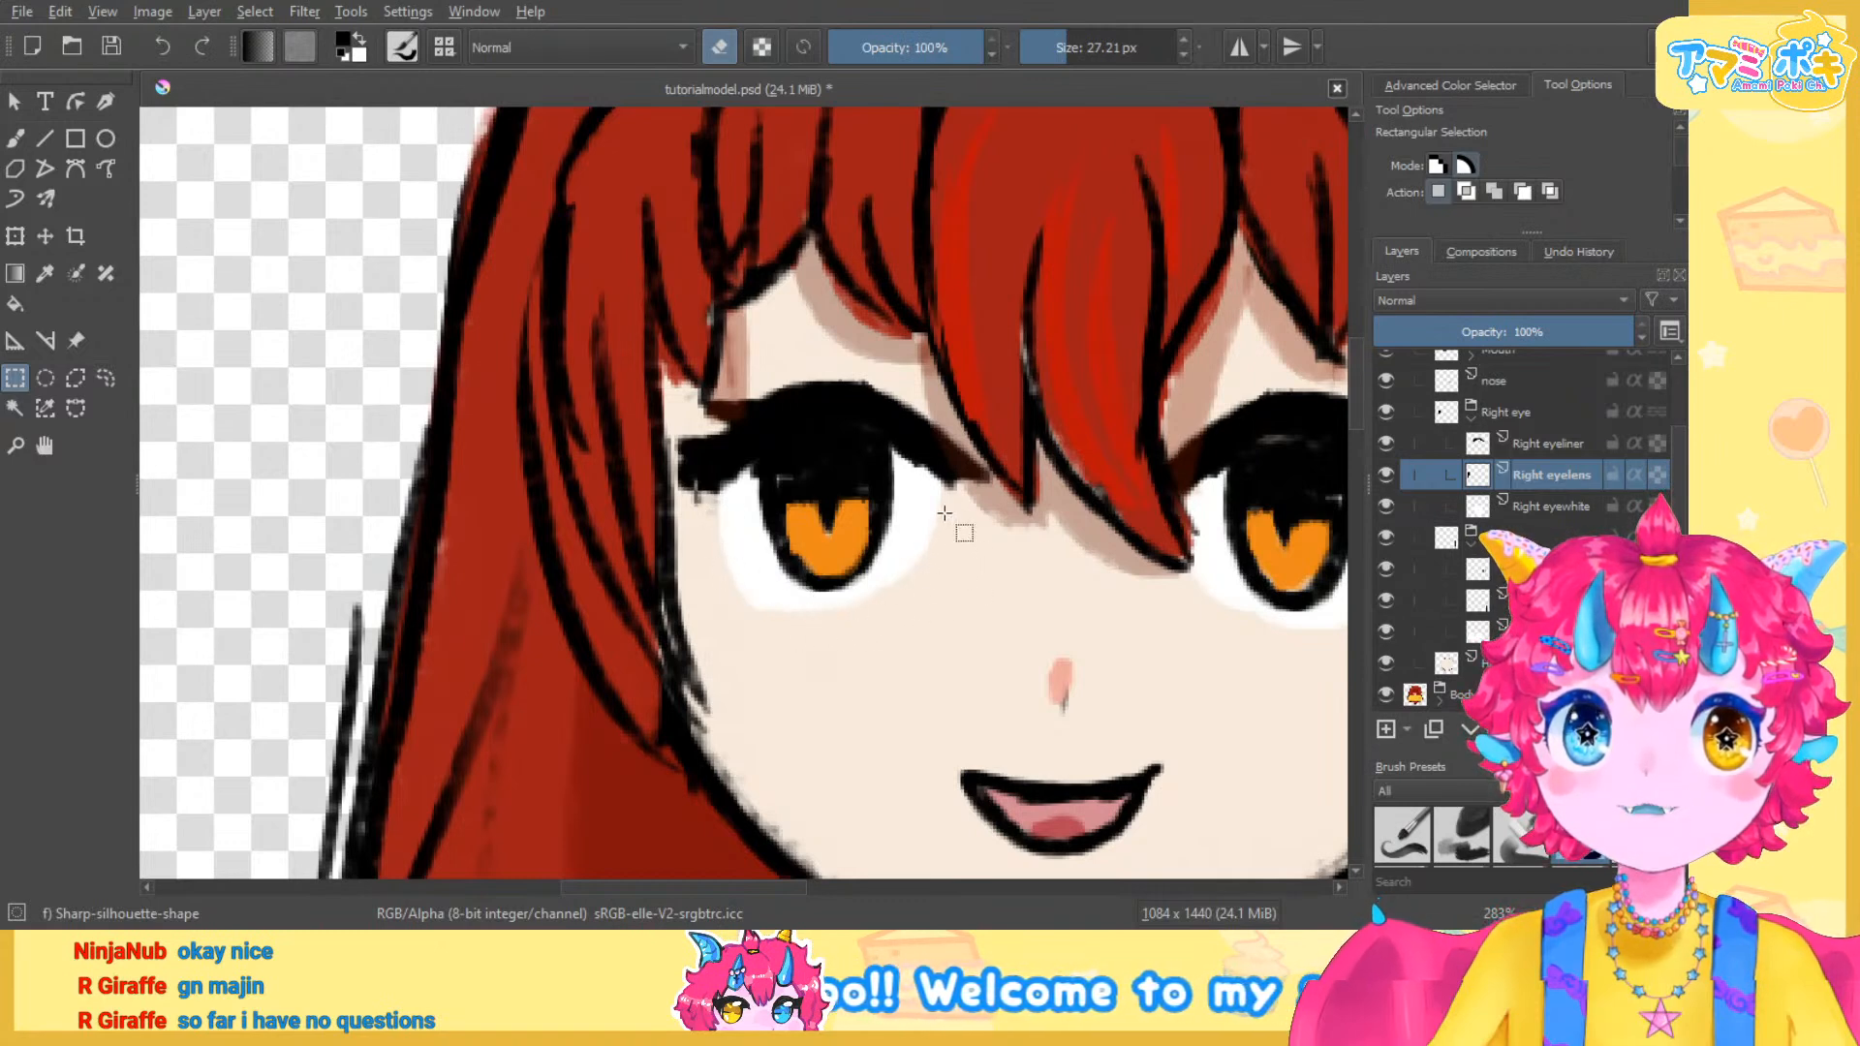
Examine both eyes and the whole face from near and far
scroll(747, 573, down, 3)
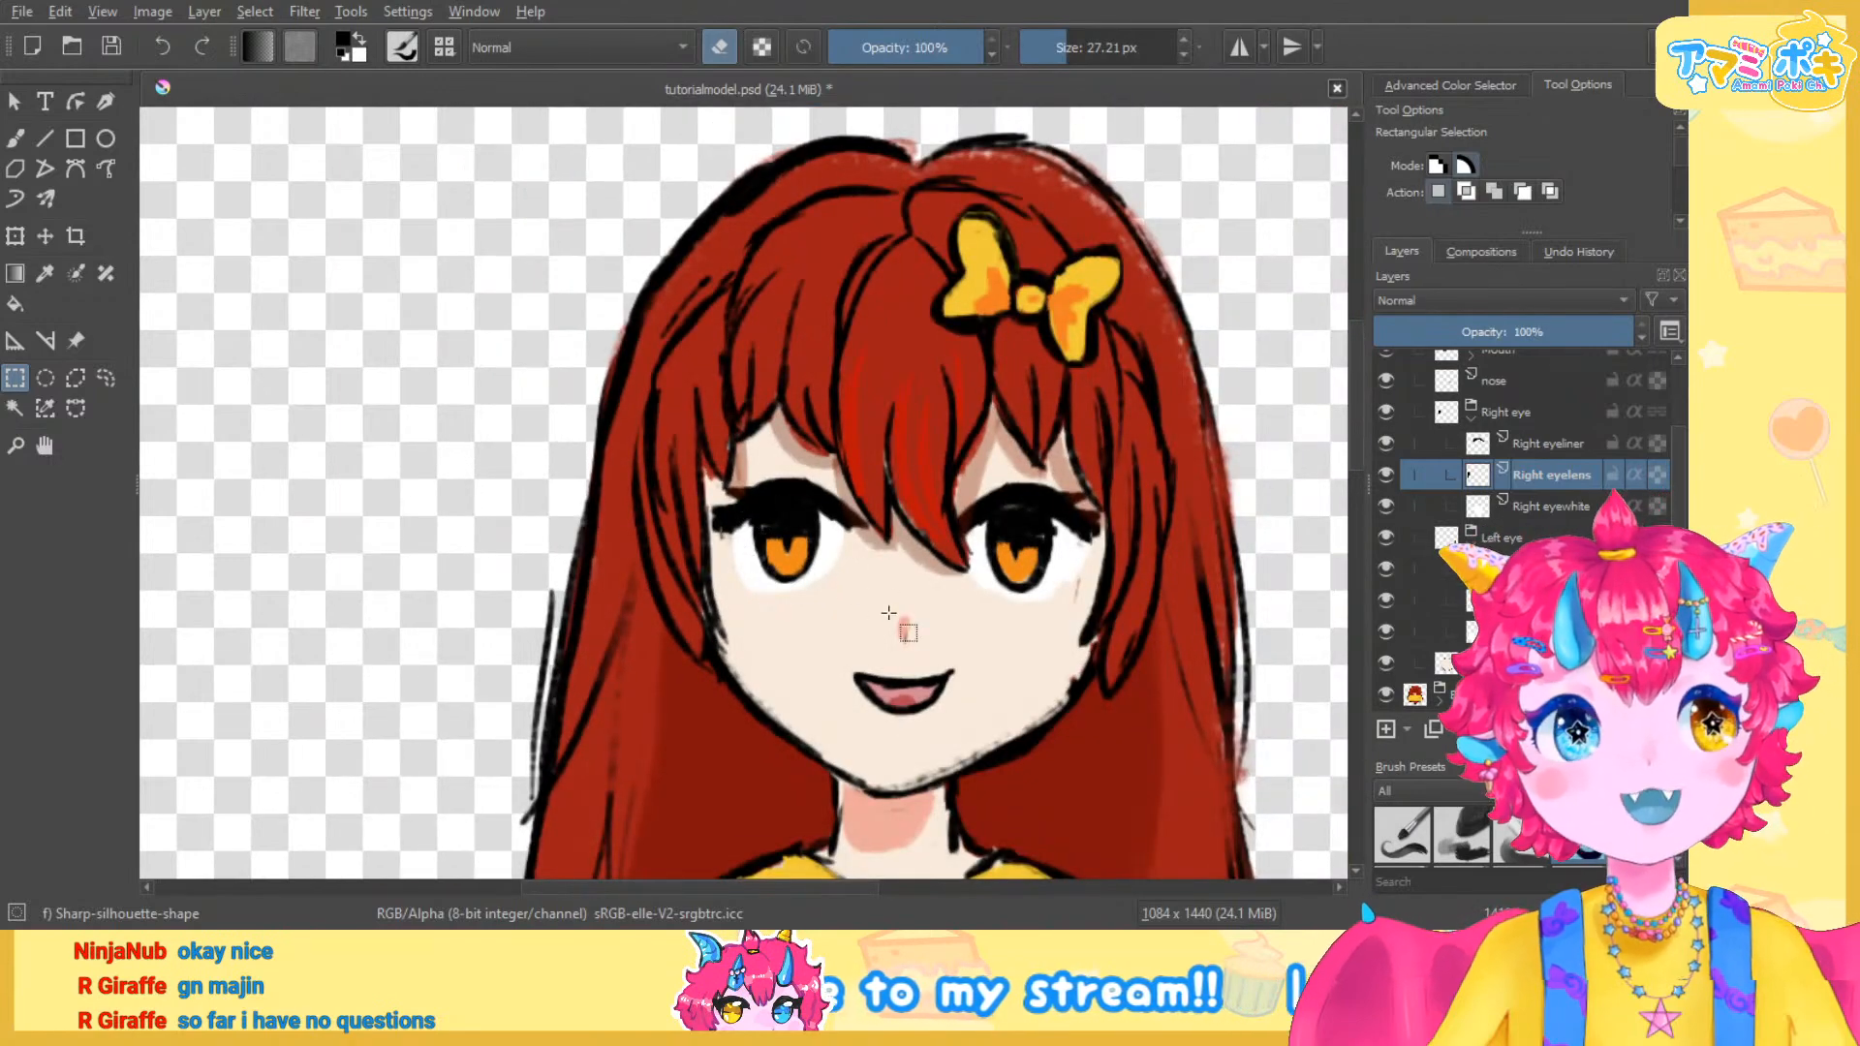
drag(935, 617, 898, 494)
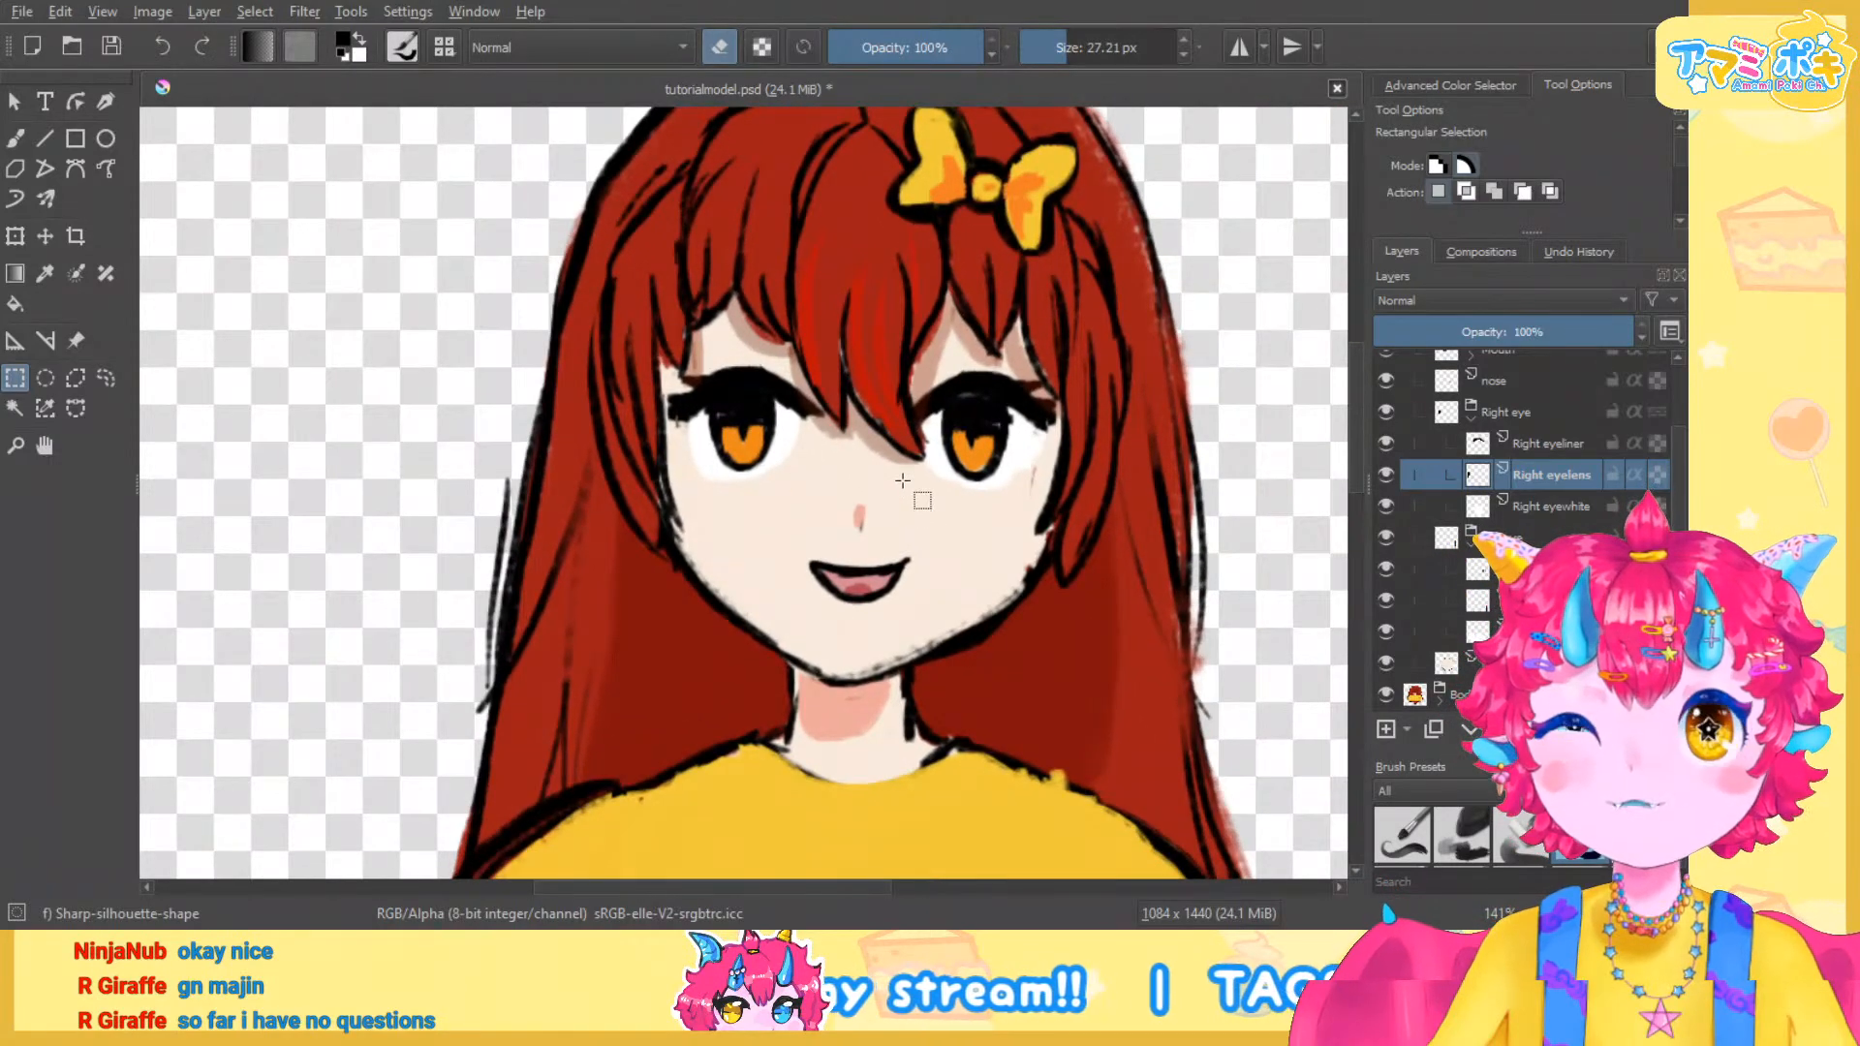
scroll(907, 478, down, 2)
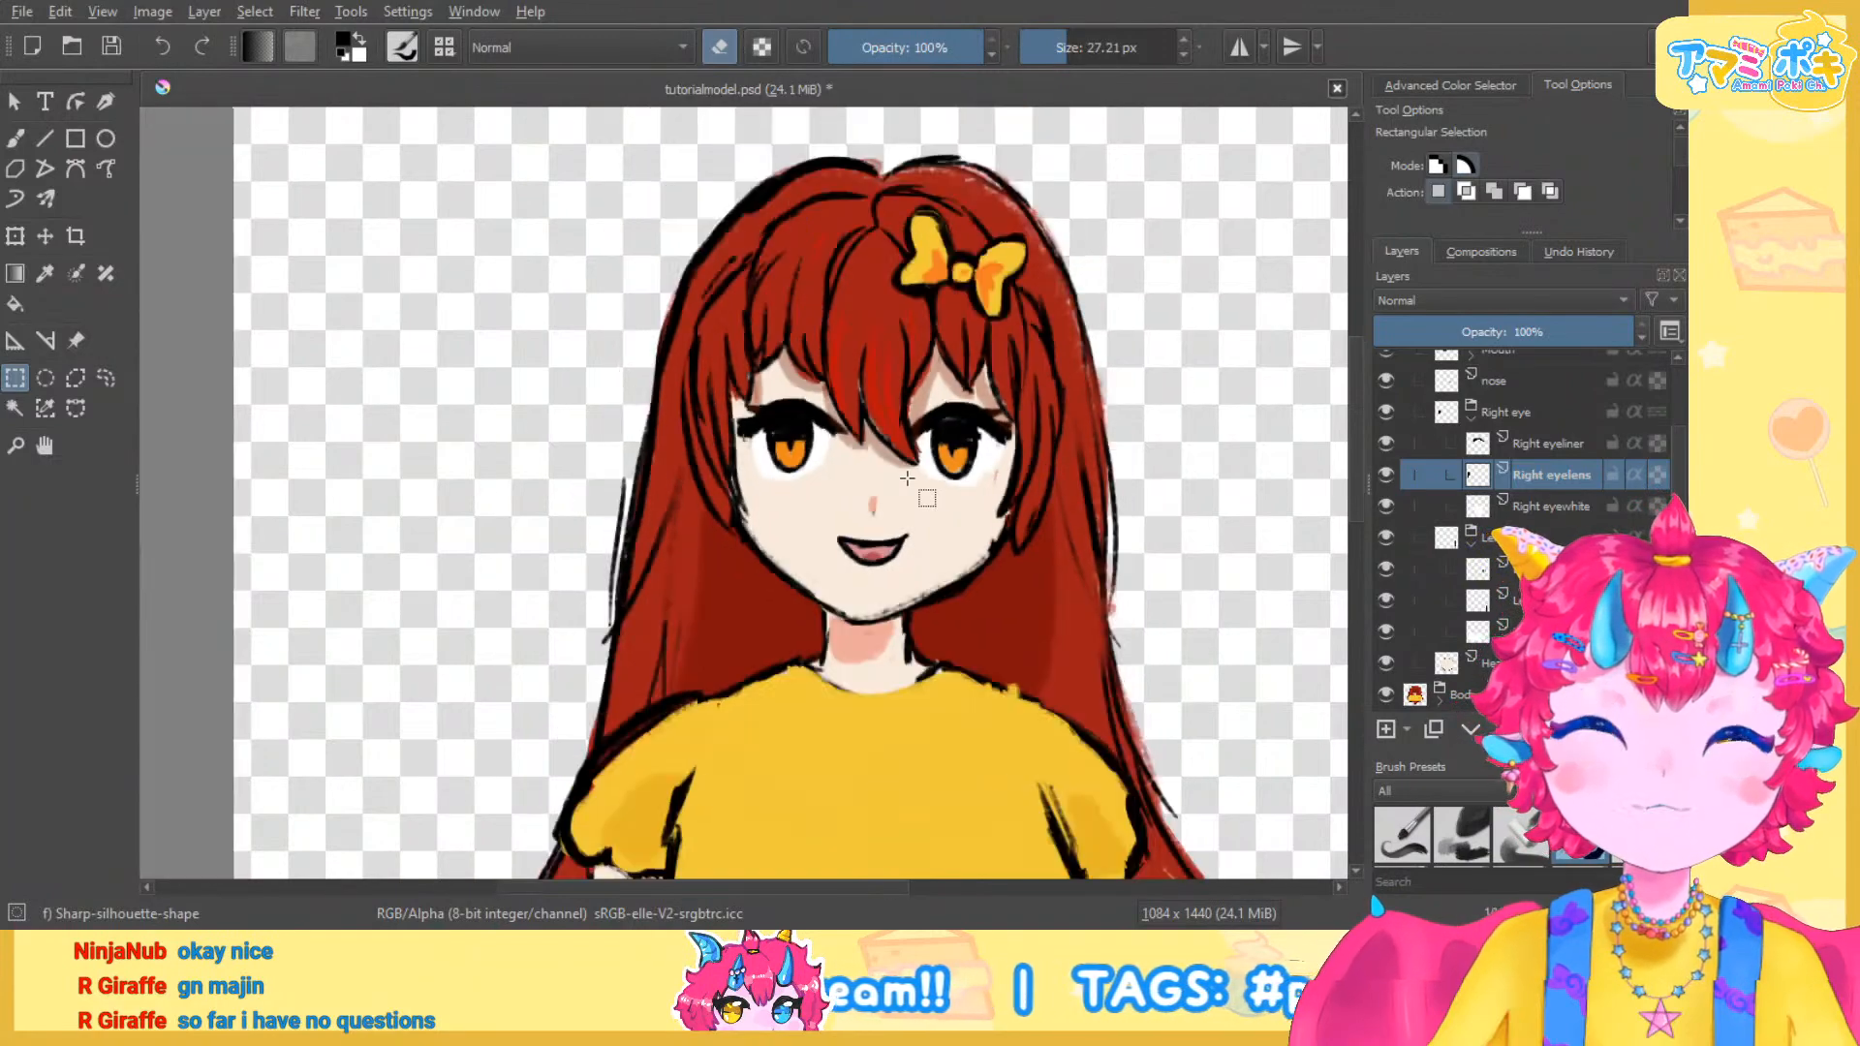
scroll(843, 455, up, 3)
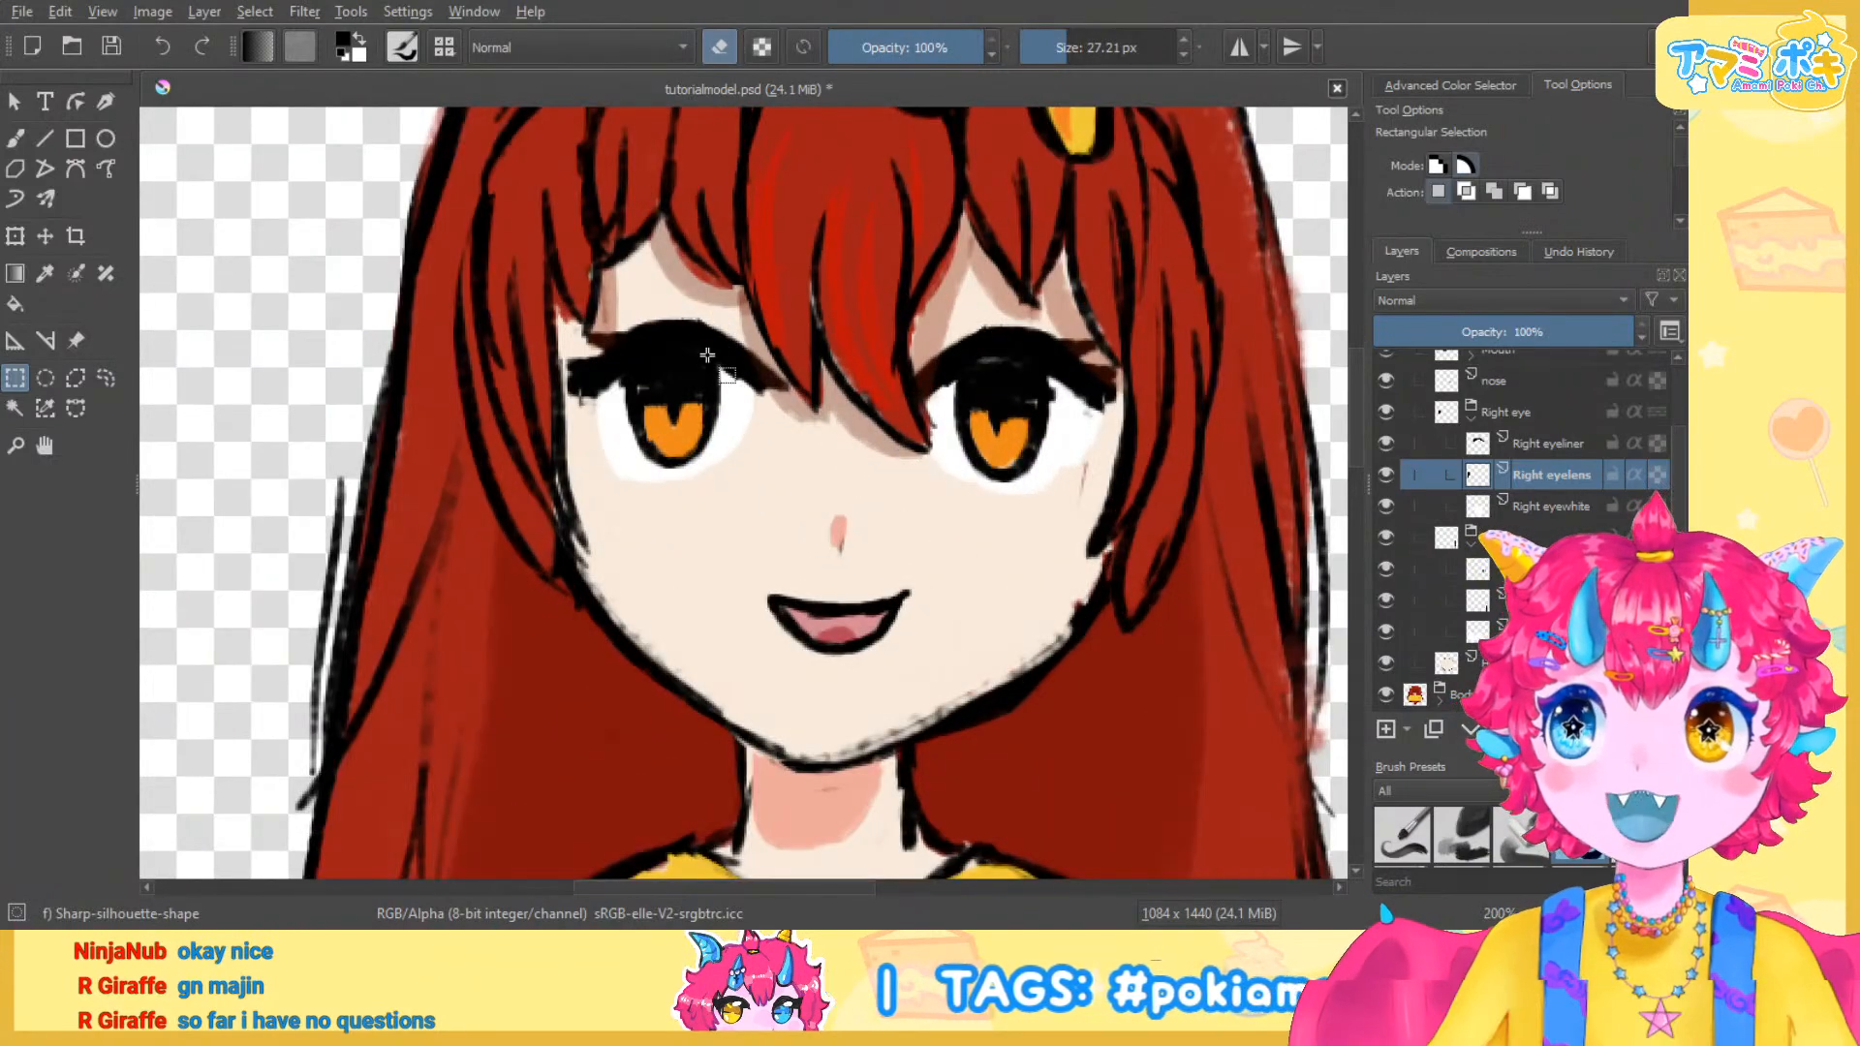
scroll(1016, 462, down, 2)
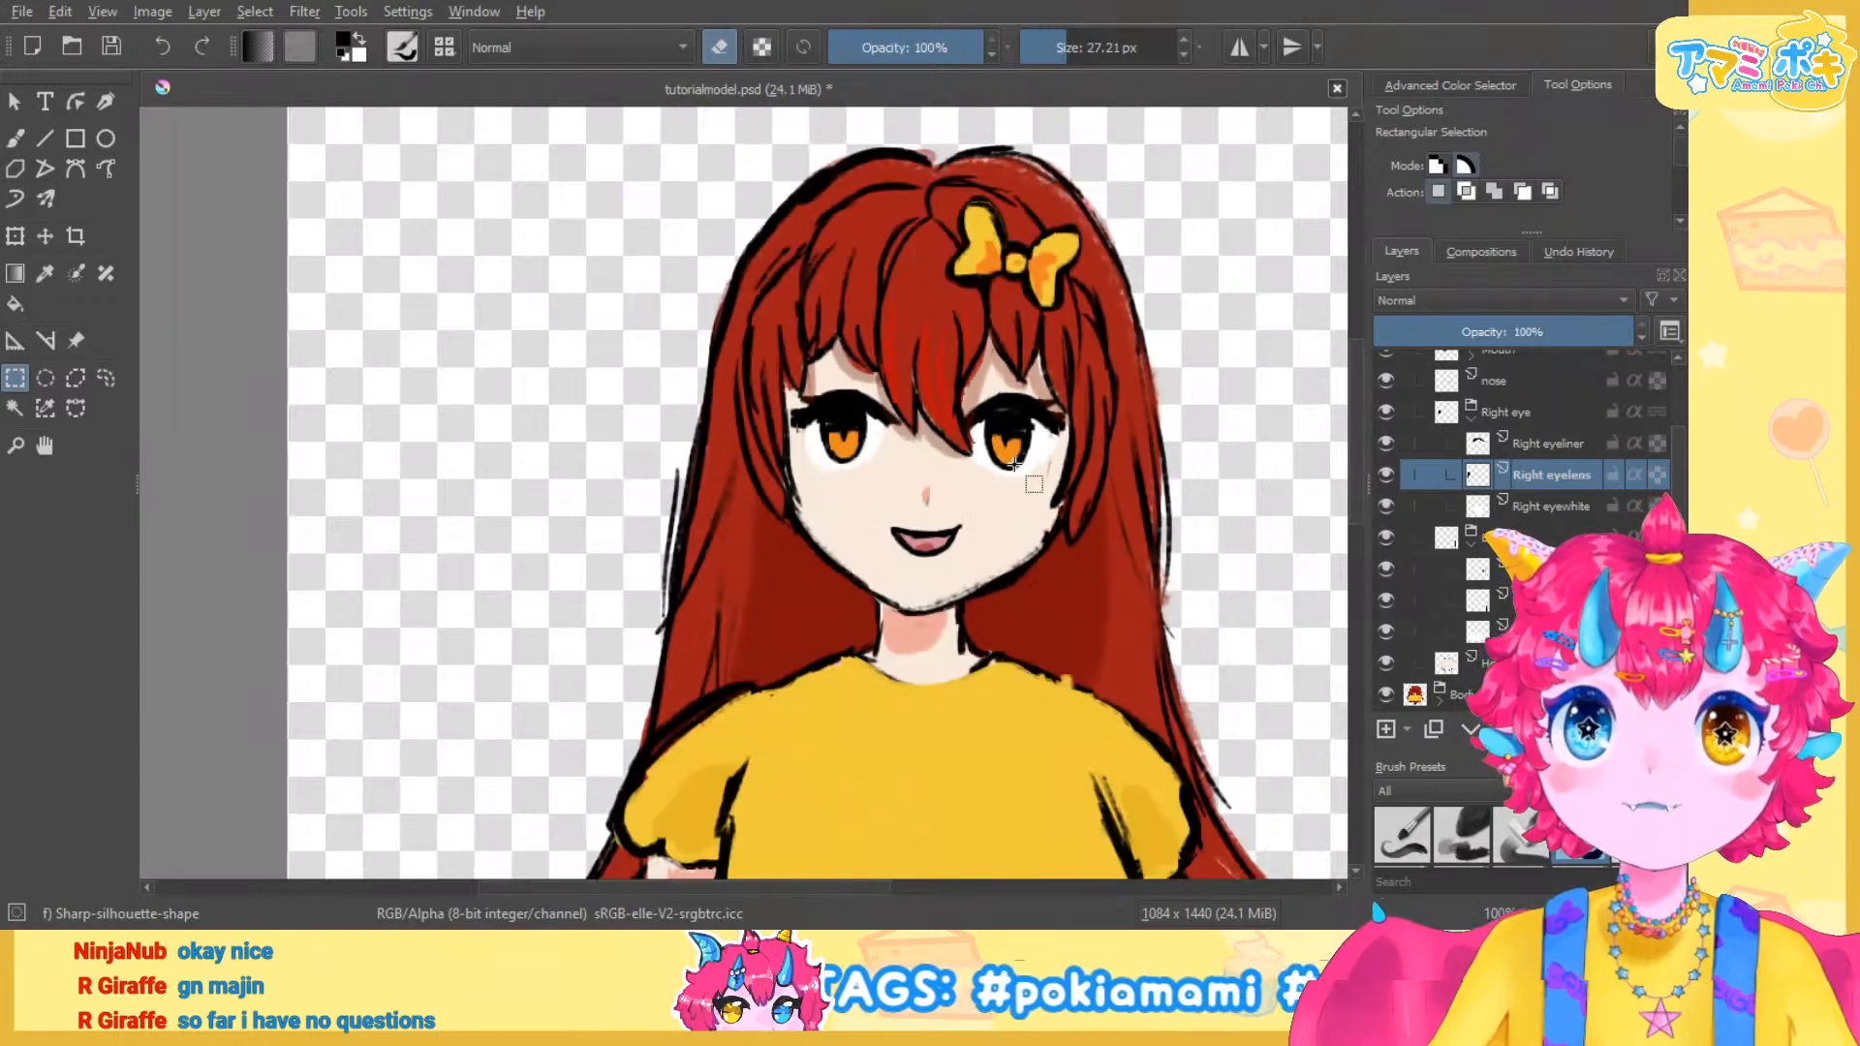
scroll(986, 479, up, 1)
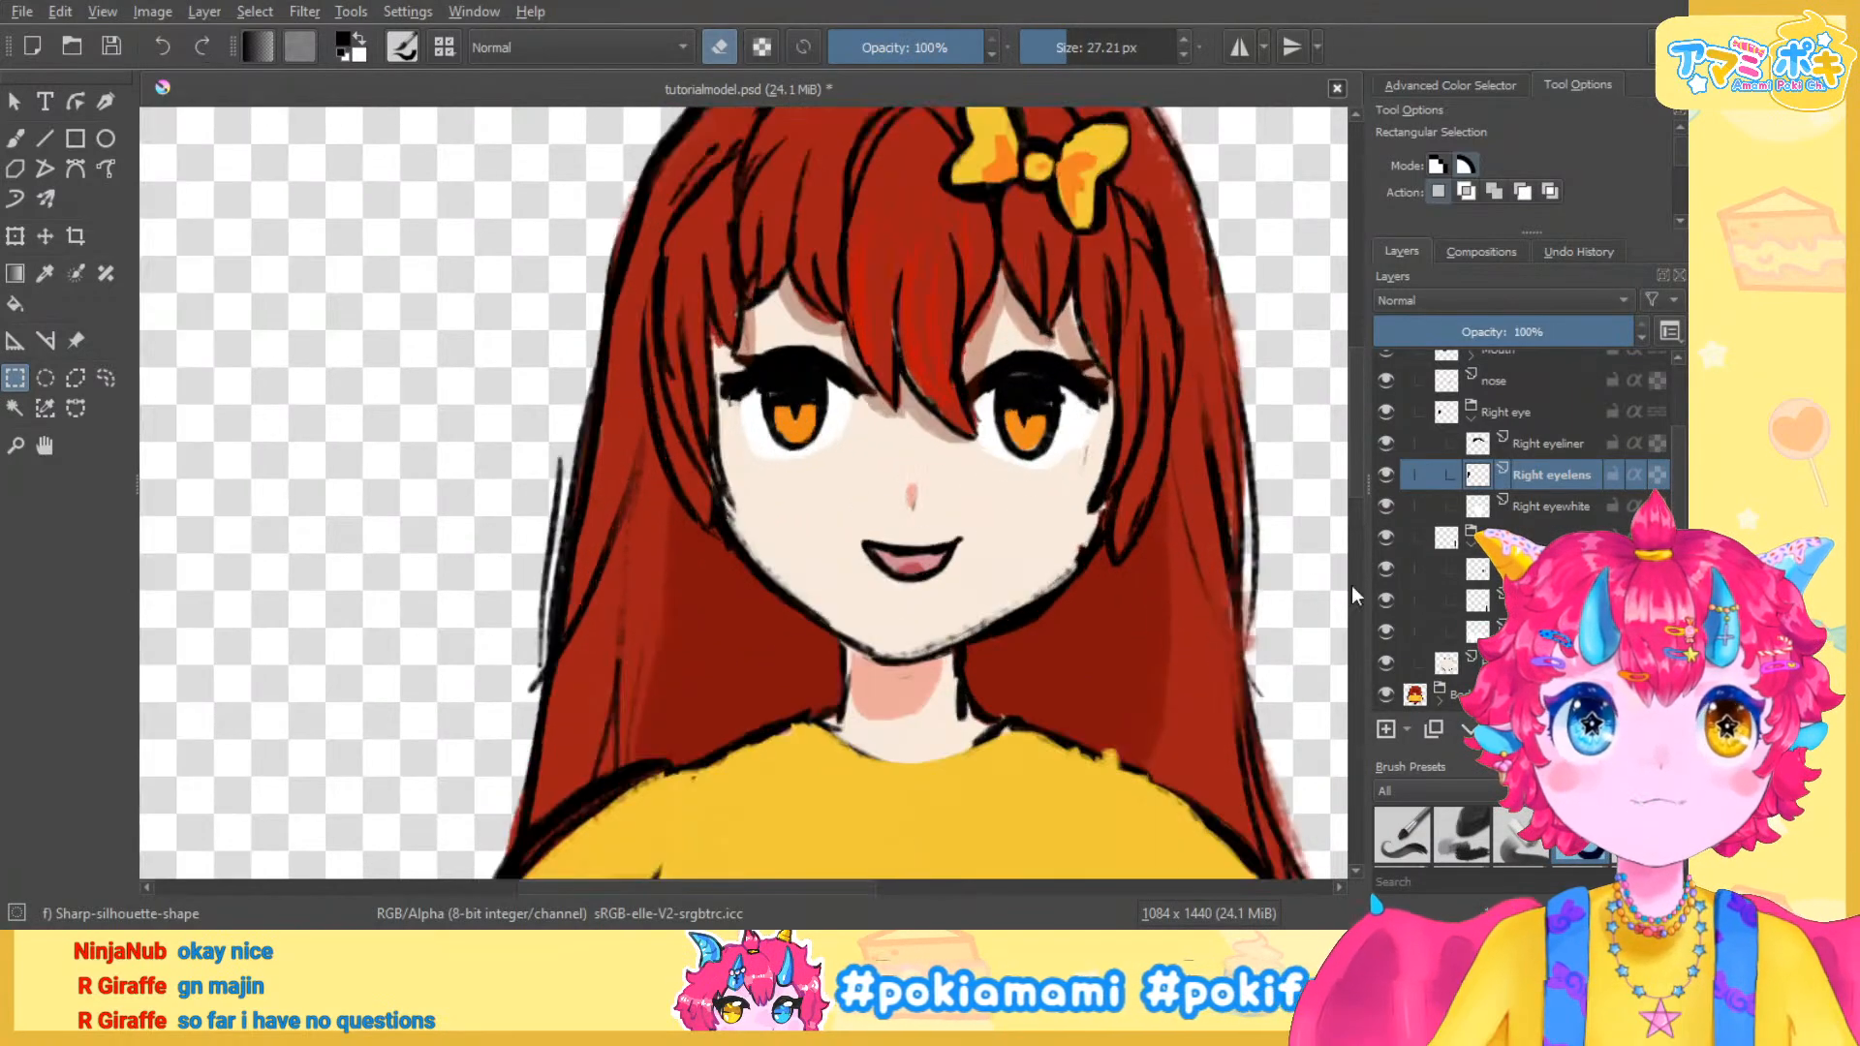
scroll(930, 407, down, 2)
scroll(929, 407, up, 2)
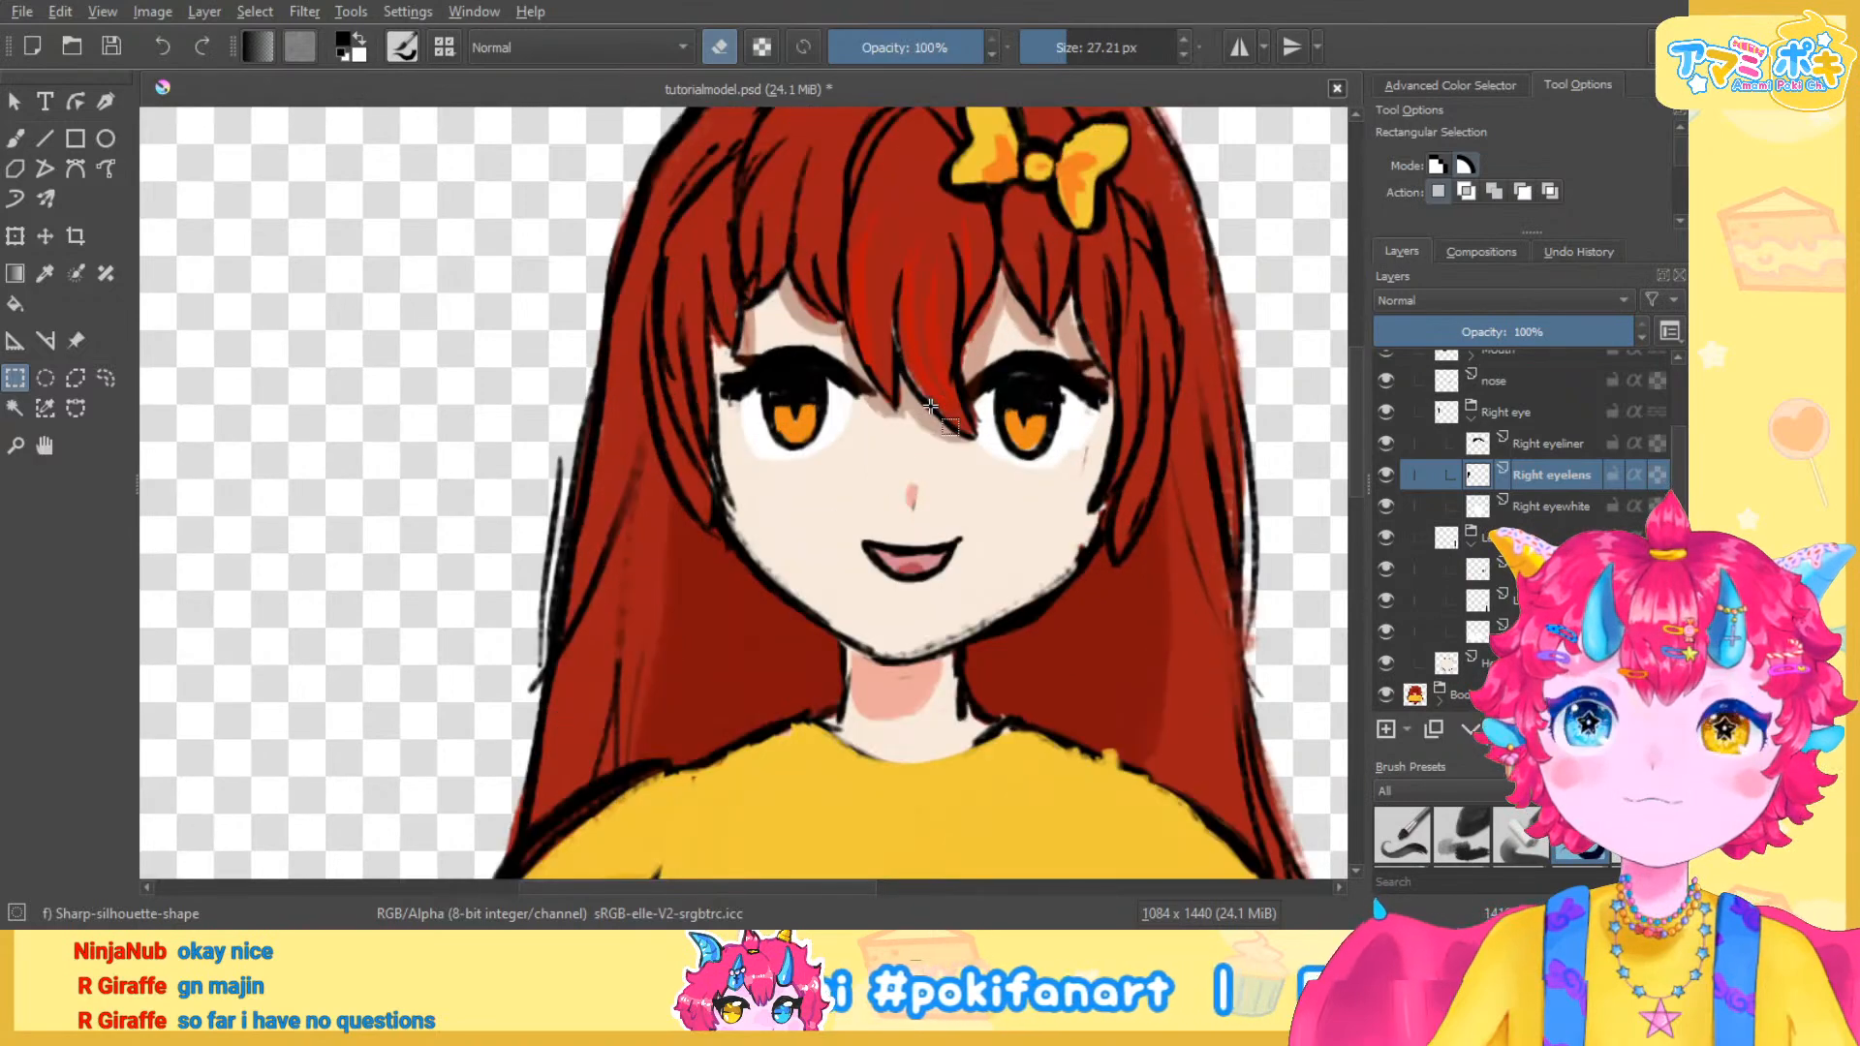
scroll(930, 407, down, 3)
scroll(930, 407, up, 2)
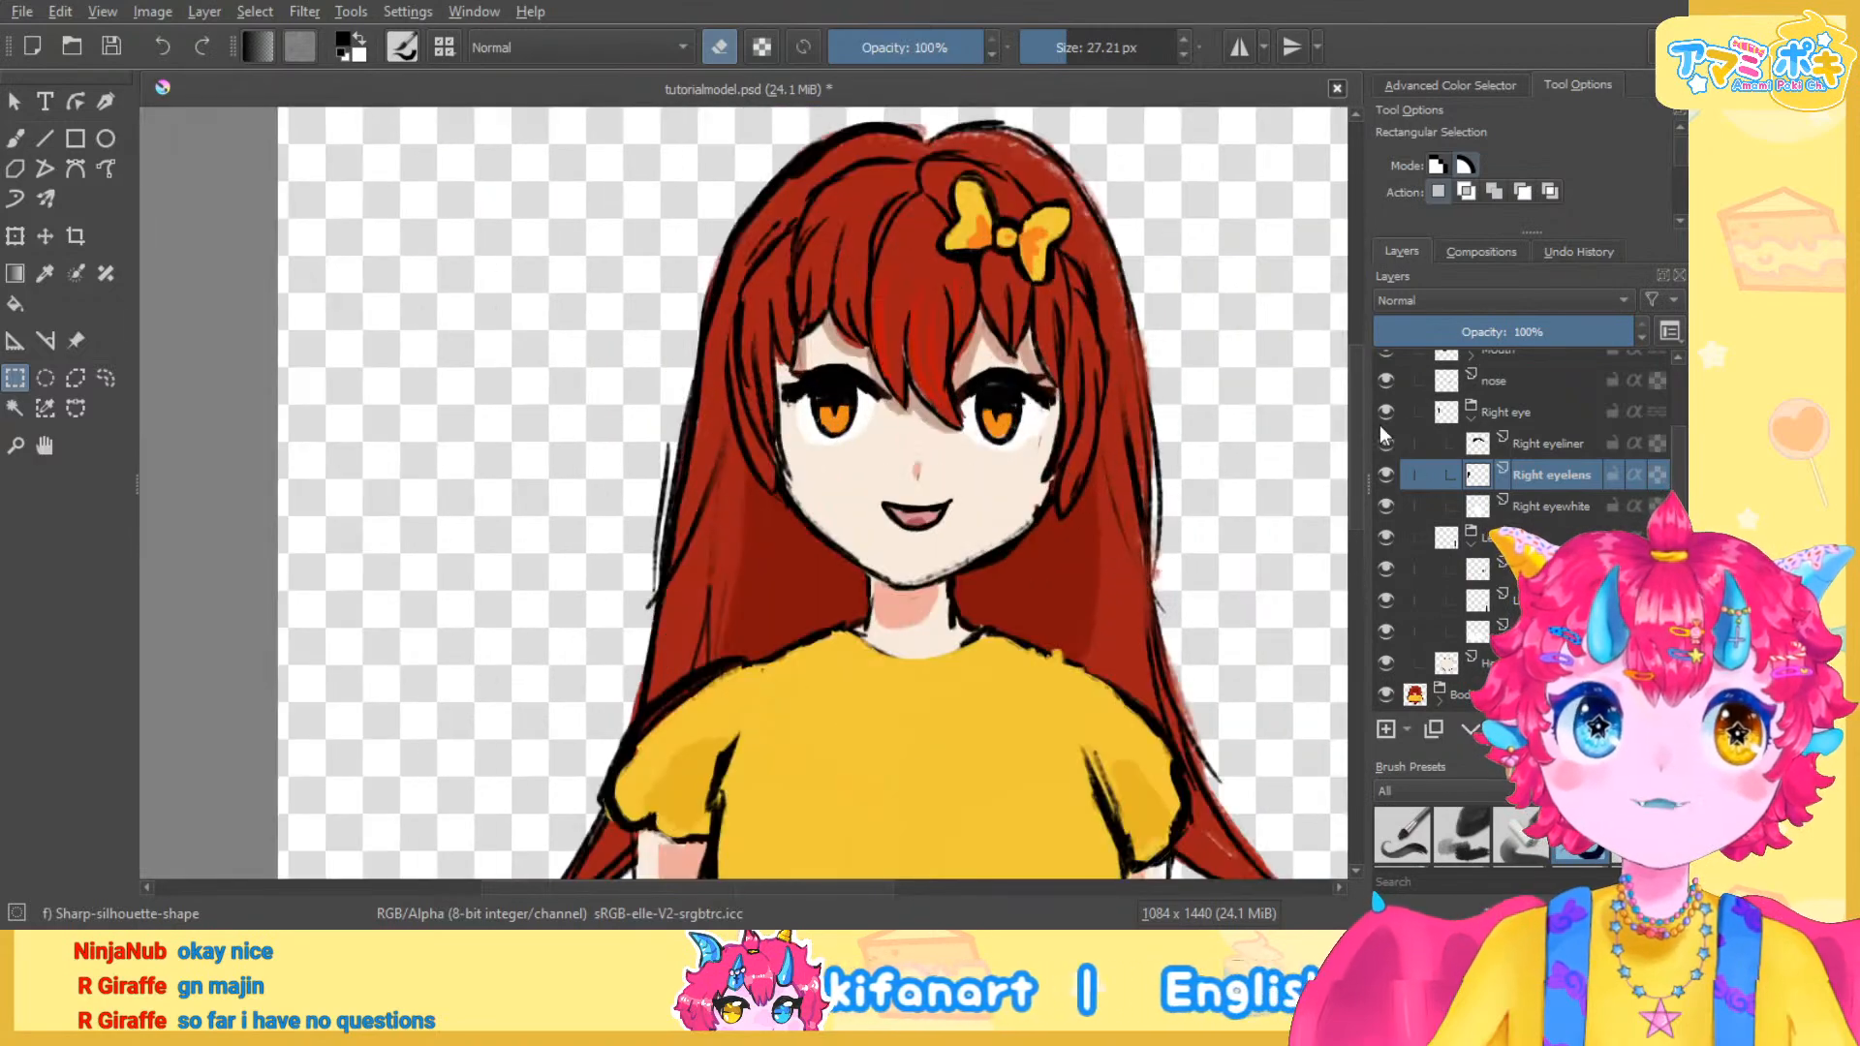
Collapse the Right eye and Left eye groups, and toggle the visibility of the lowest layer in the Head group
click(1465, 417)
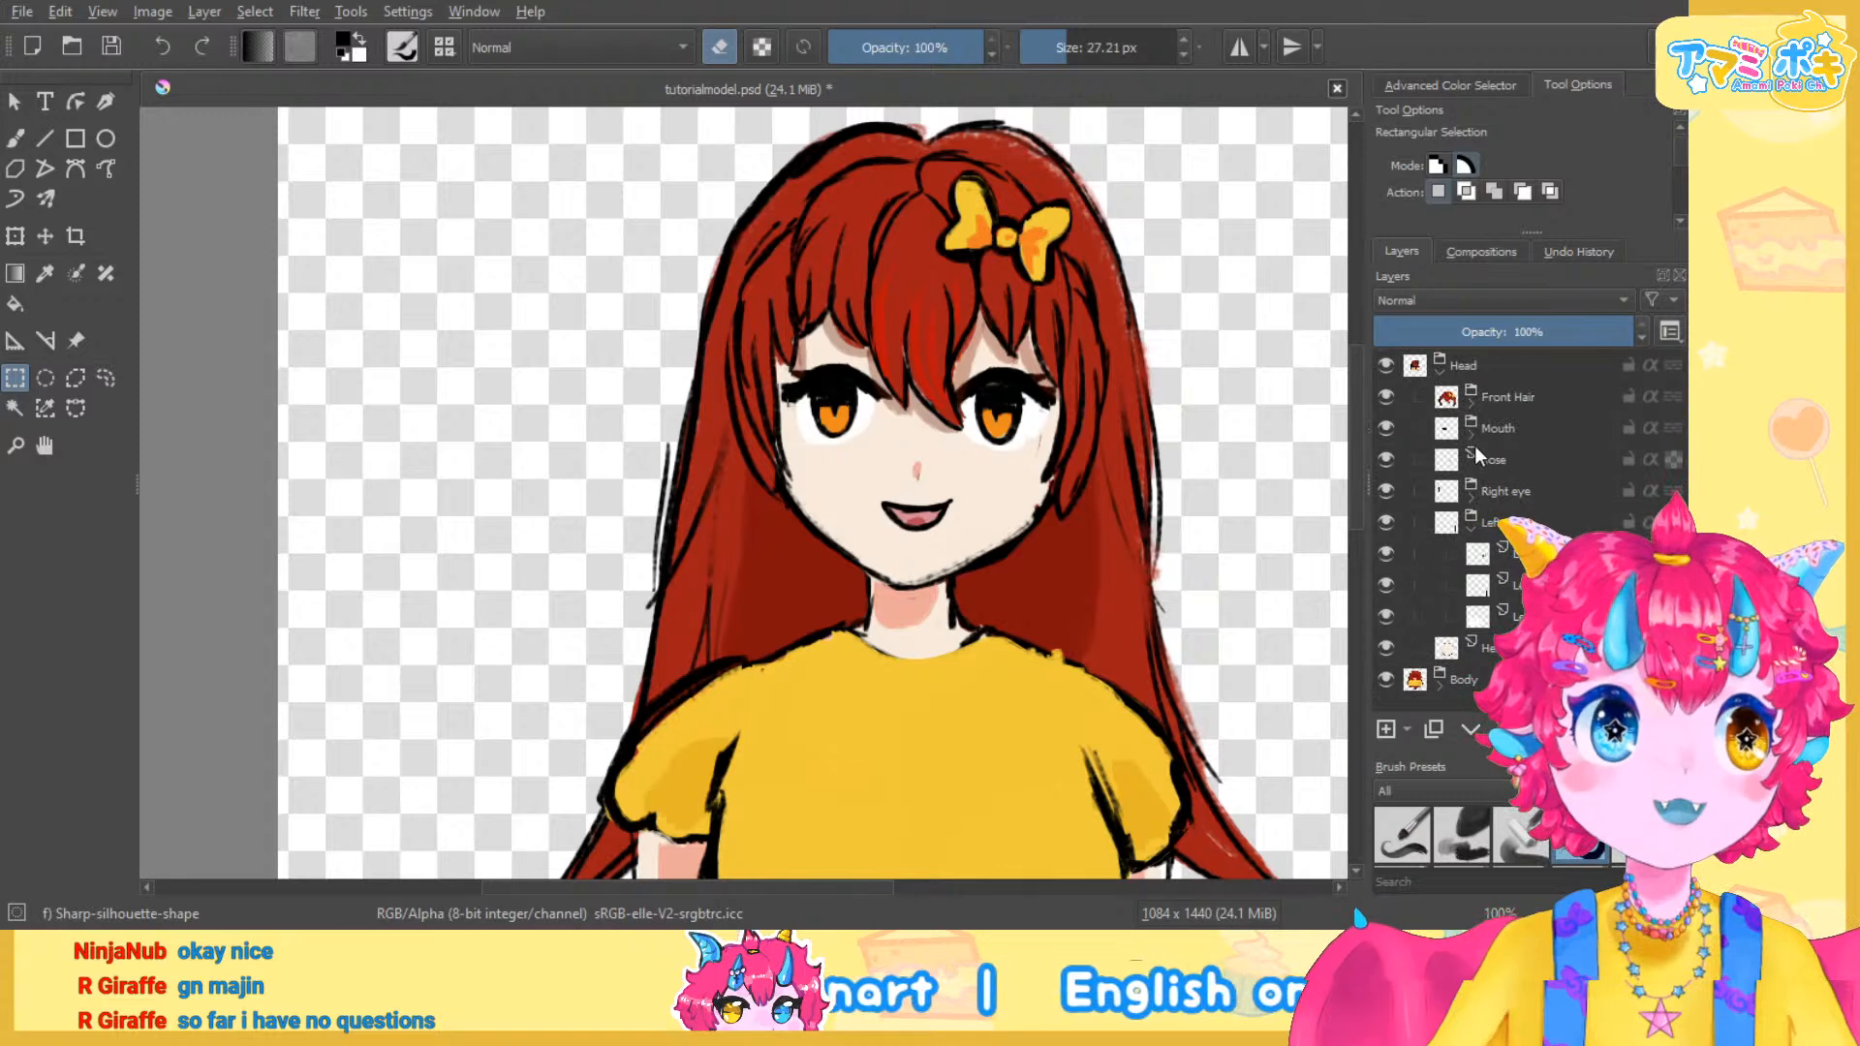
click(1471, 531)
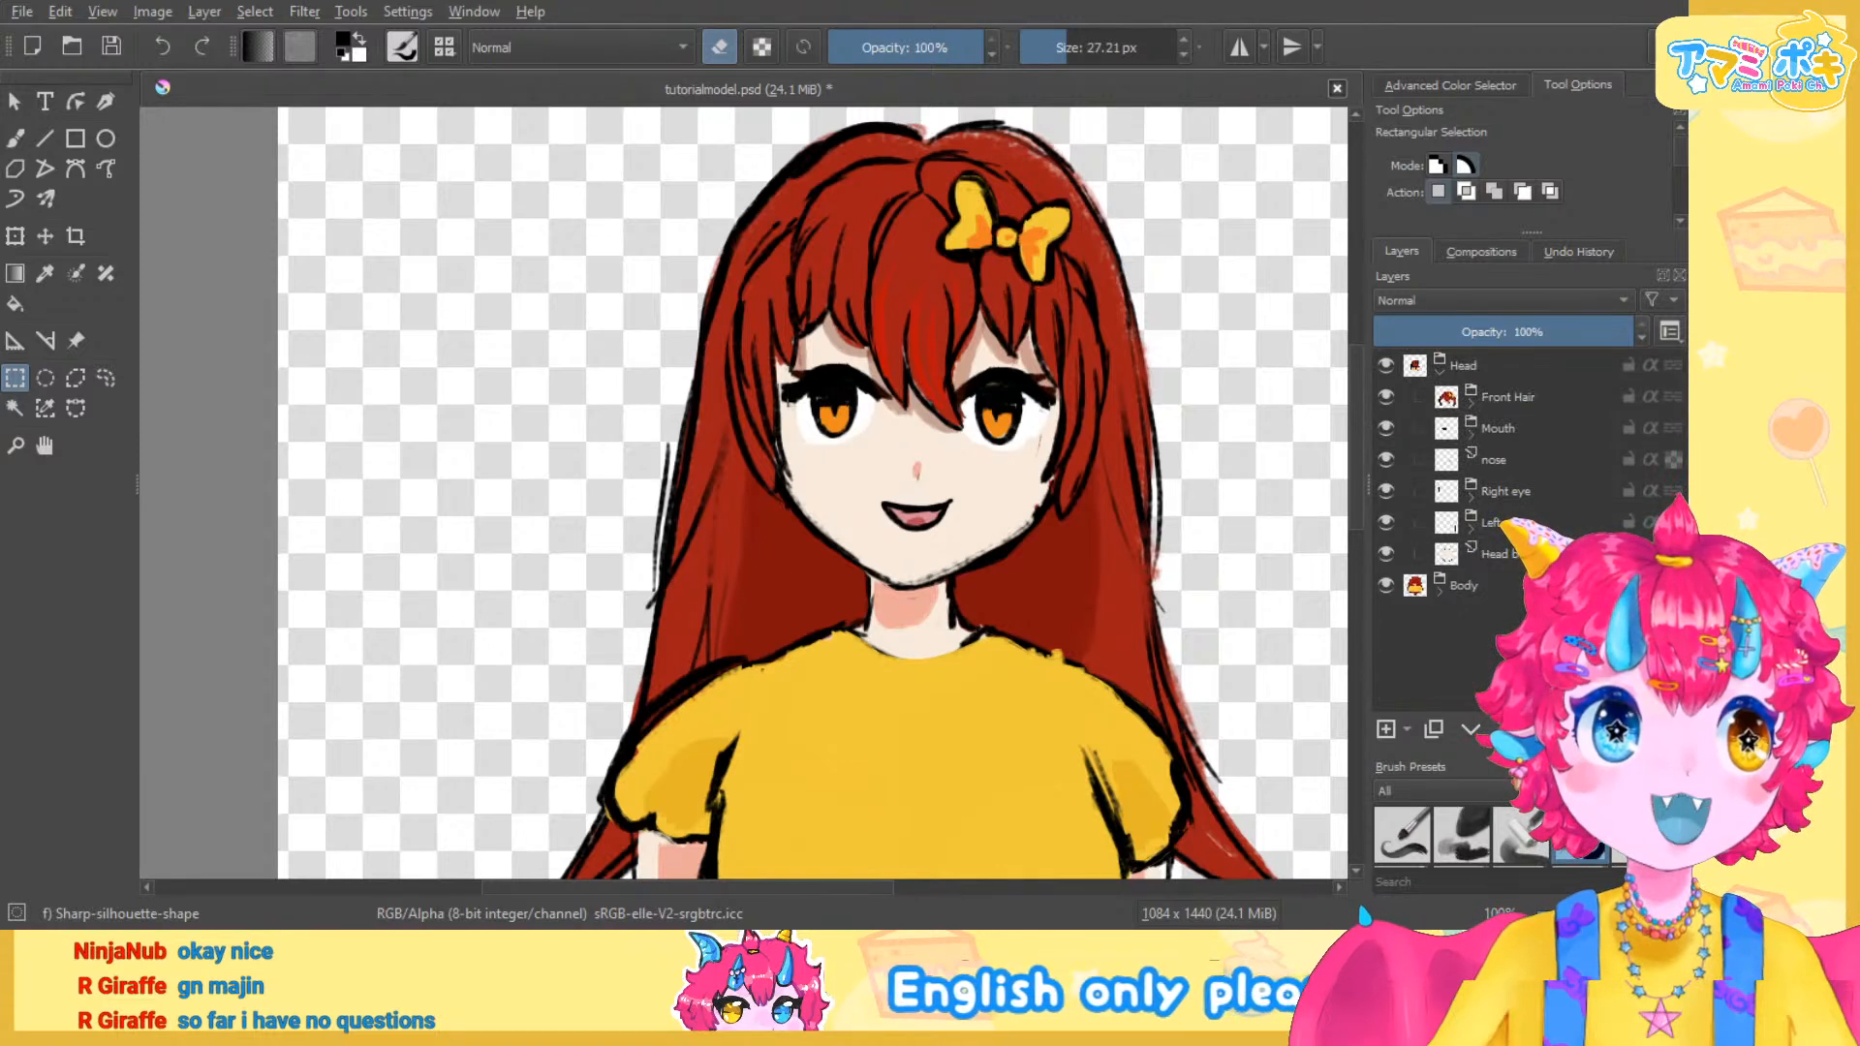
scroll(1137, 552, up, 1)
click(1384, 553)
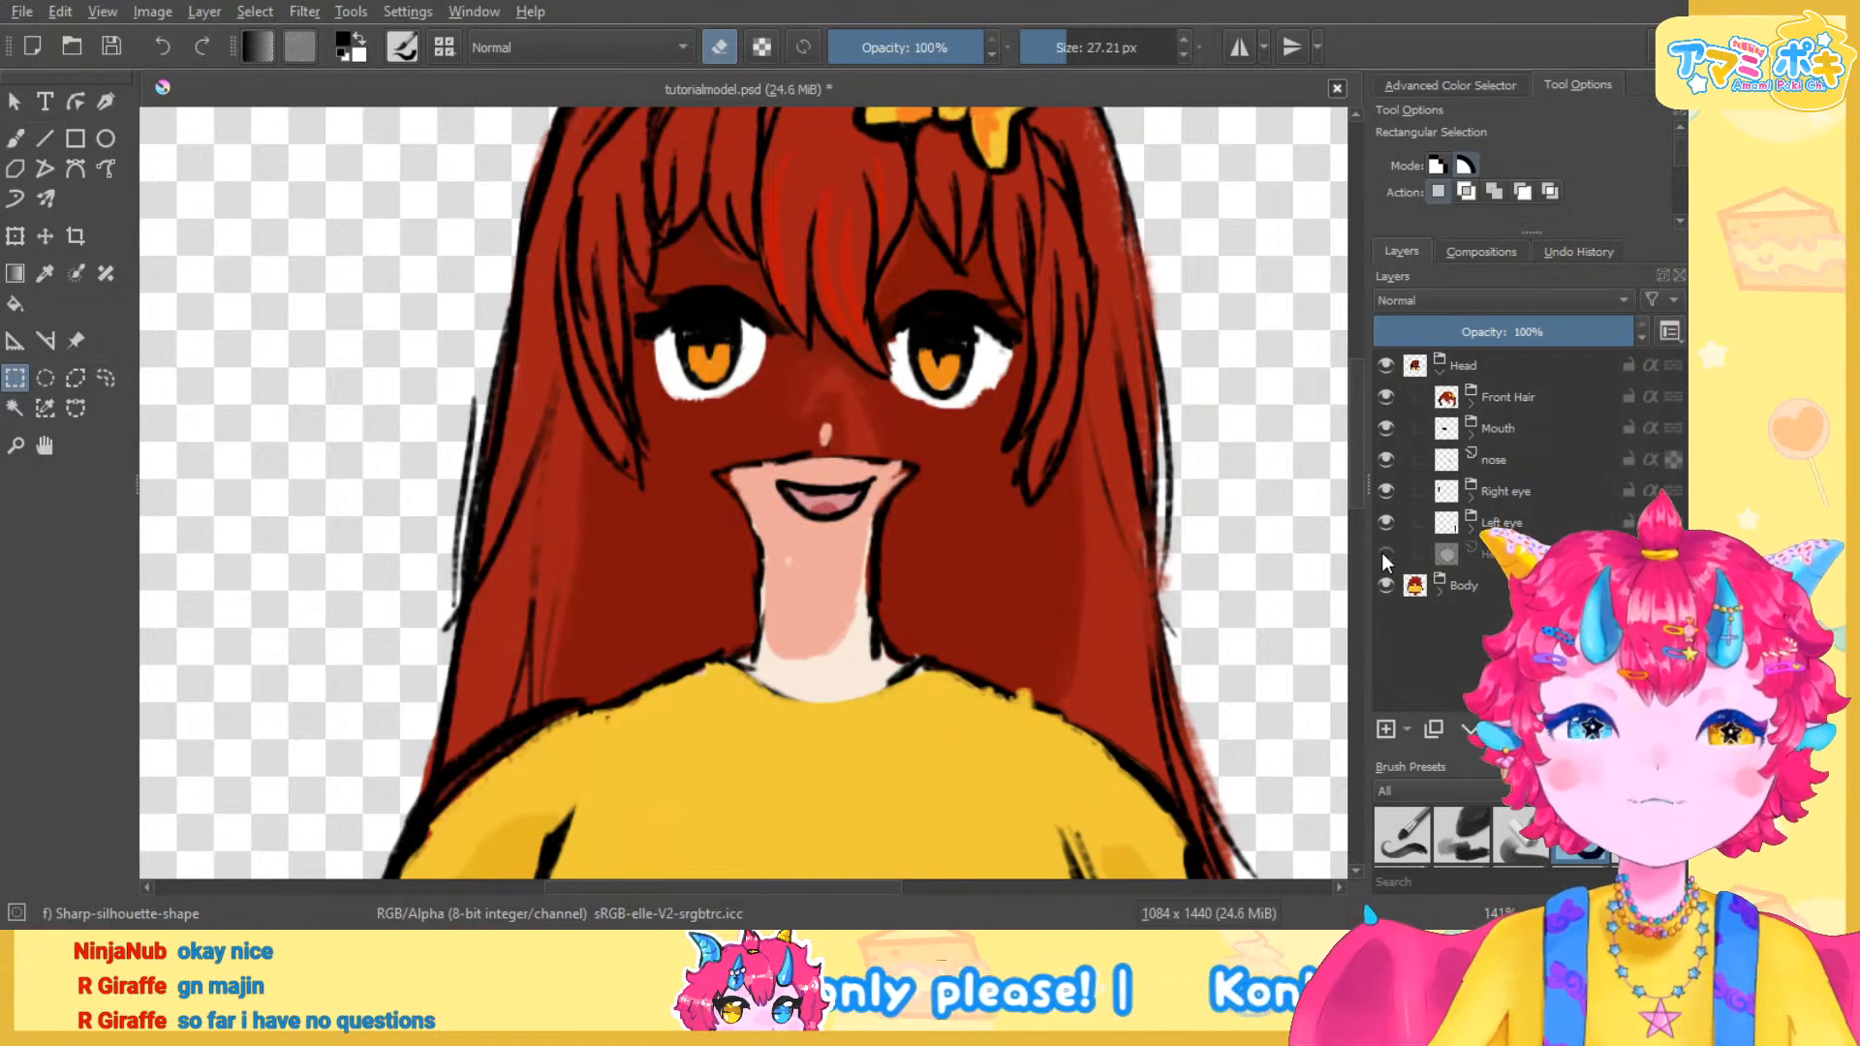
click(1384, 553)
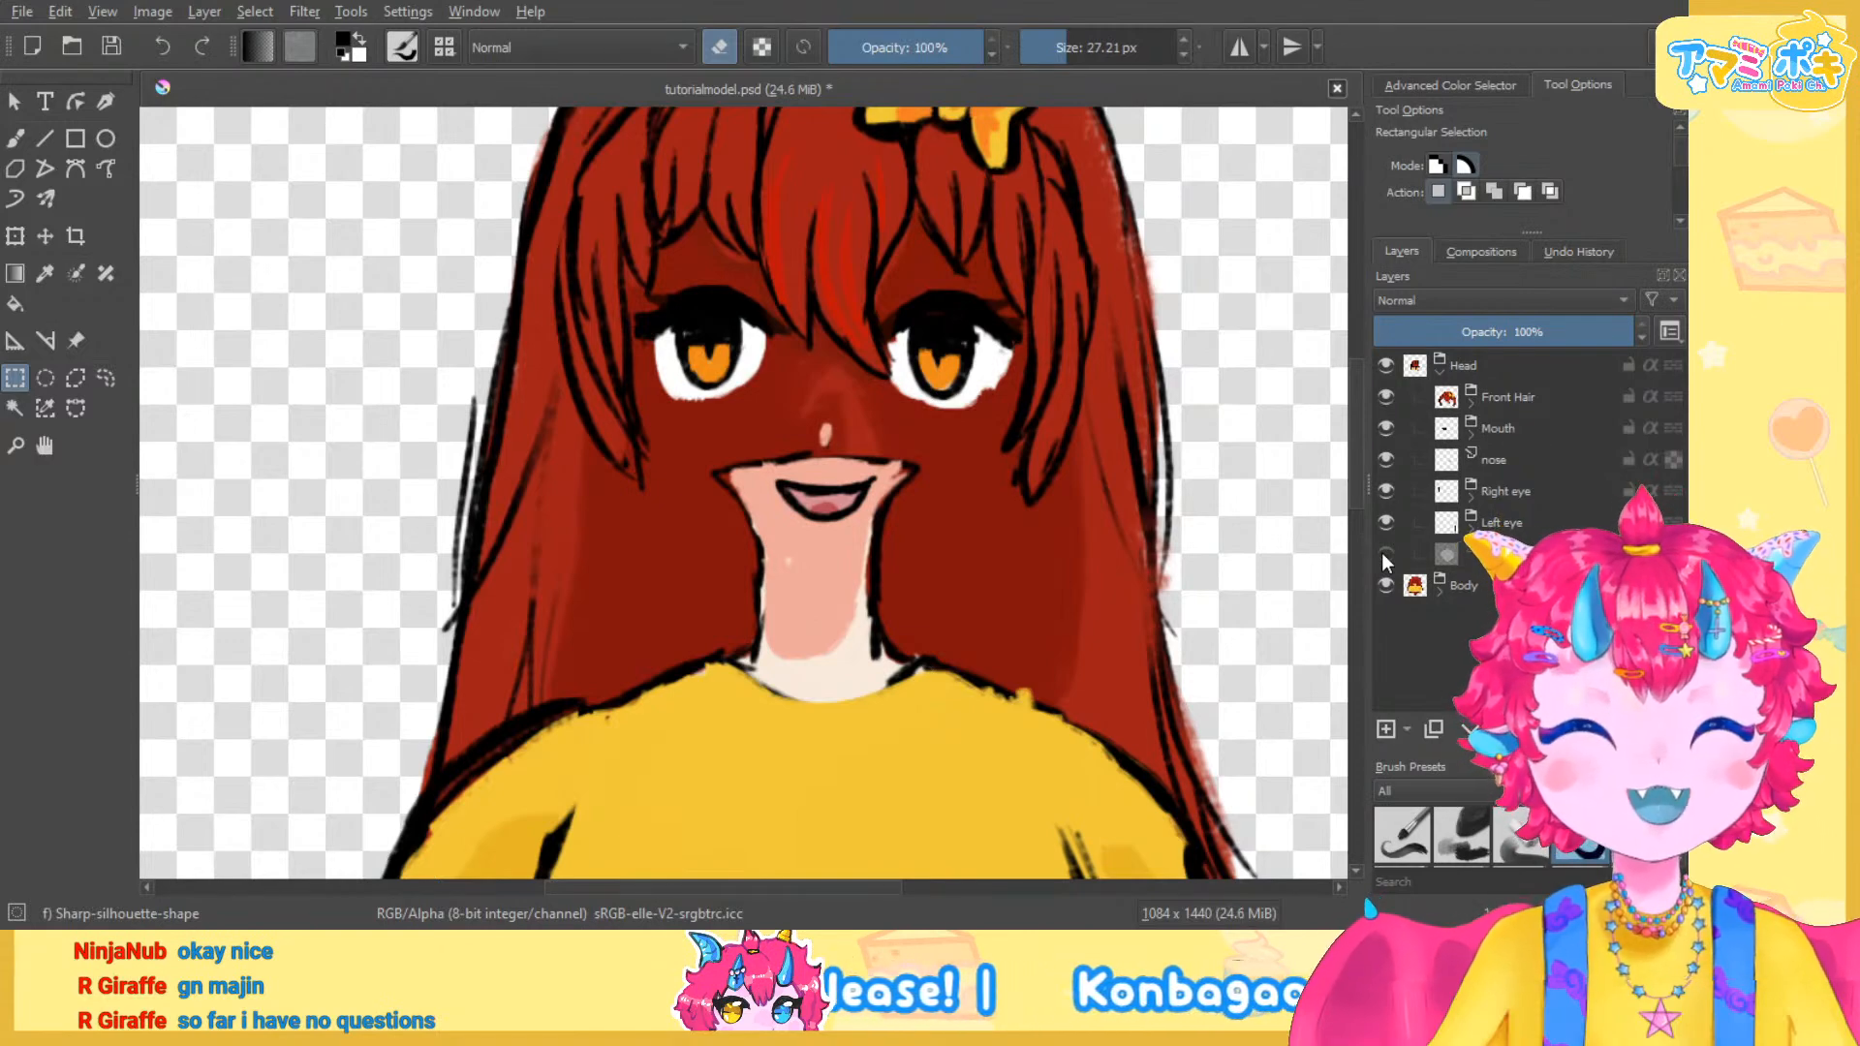
Hide and reshow the lowest Head layer twice more, comparing the face shape against the neck and hair behind it
scroll(848, 512, down, 2)
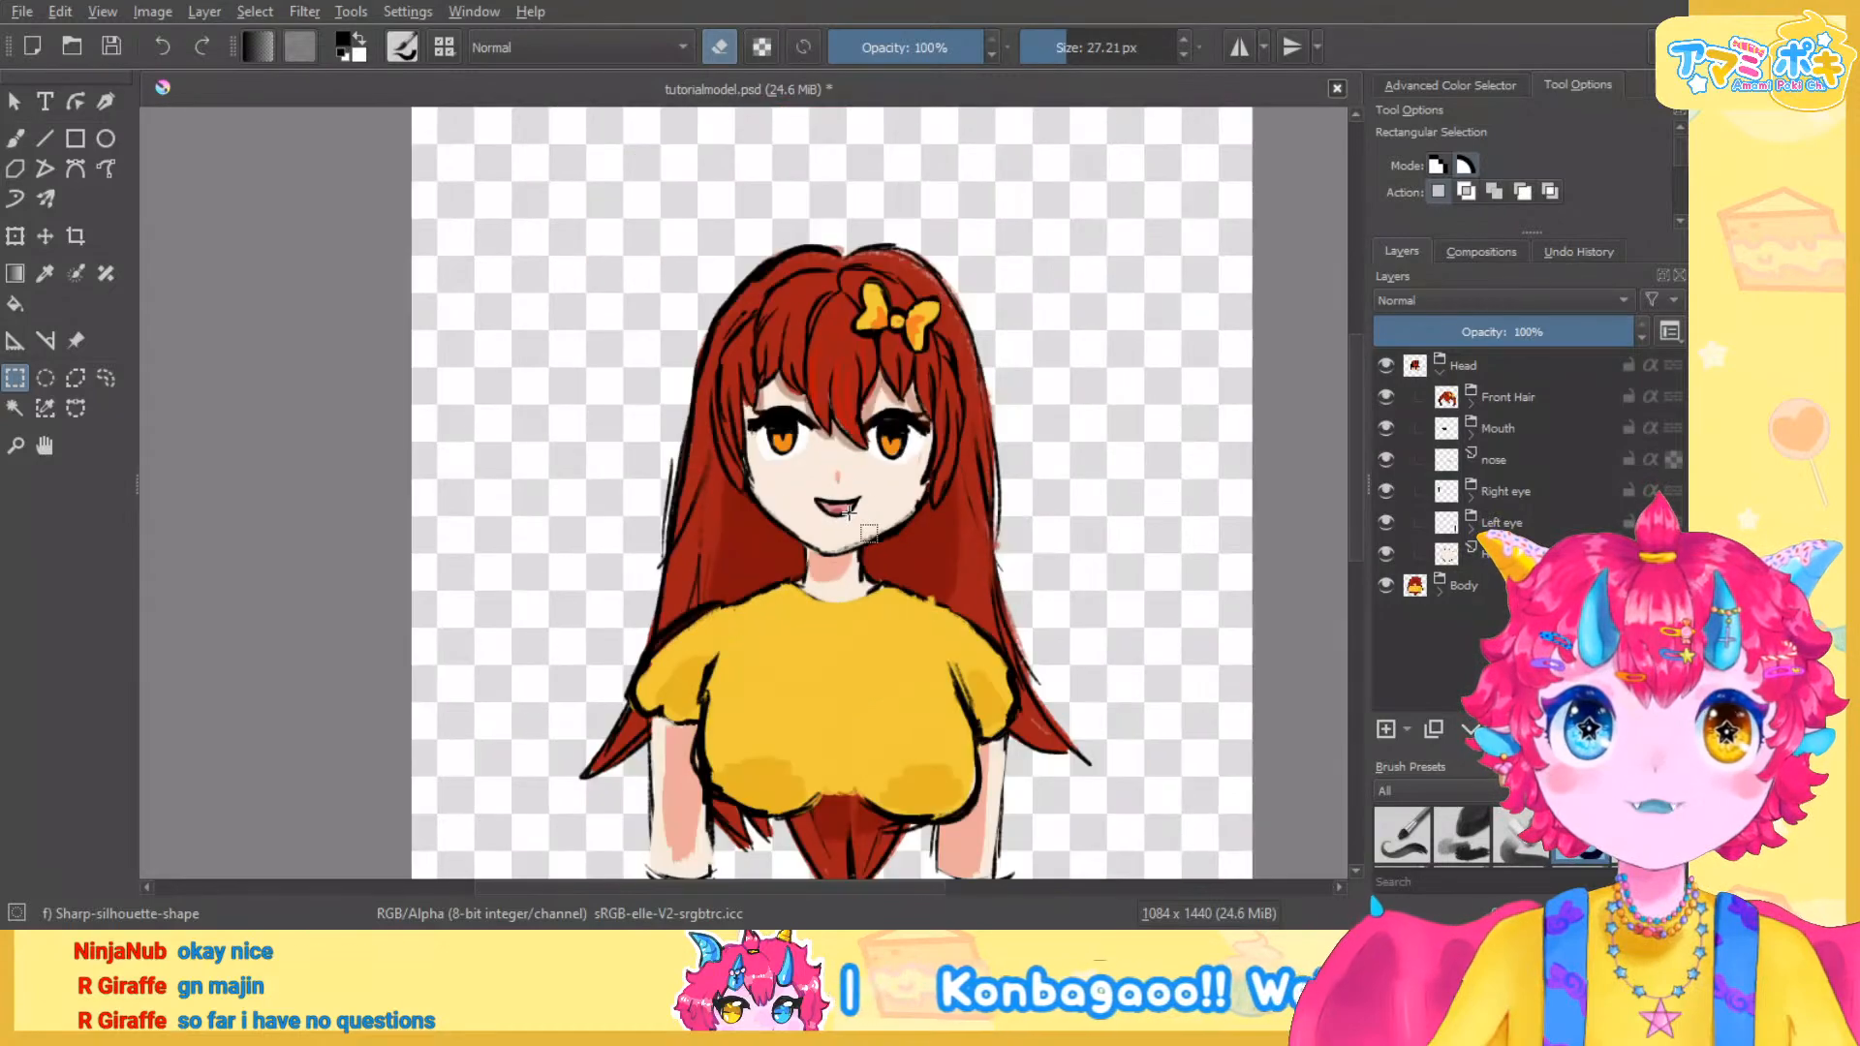
scroll(879, 453, up, 2)
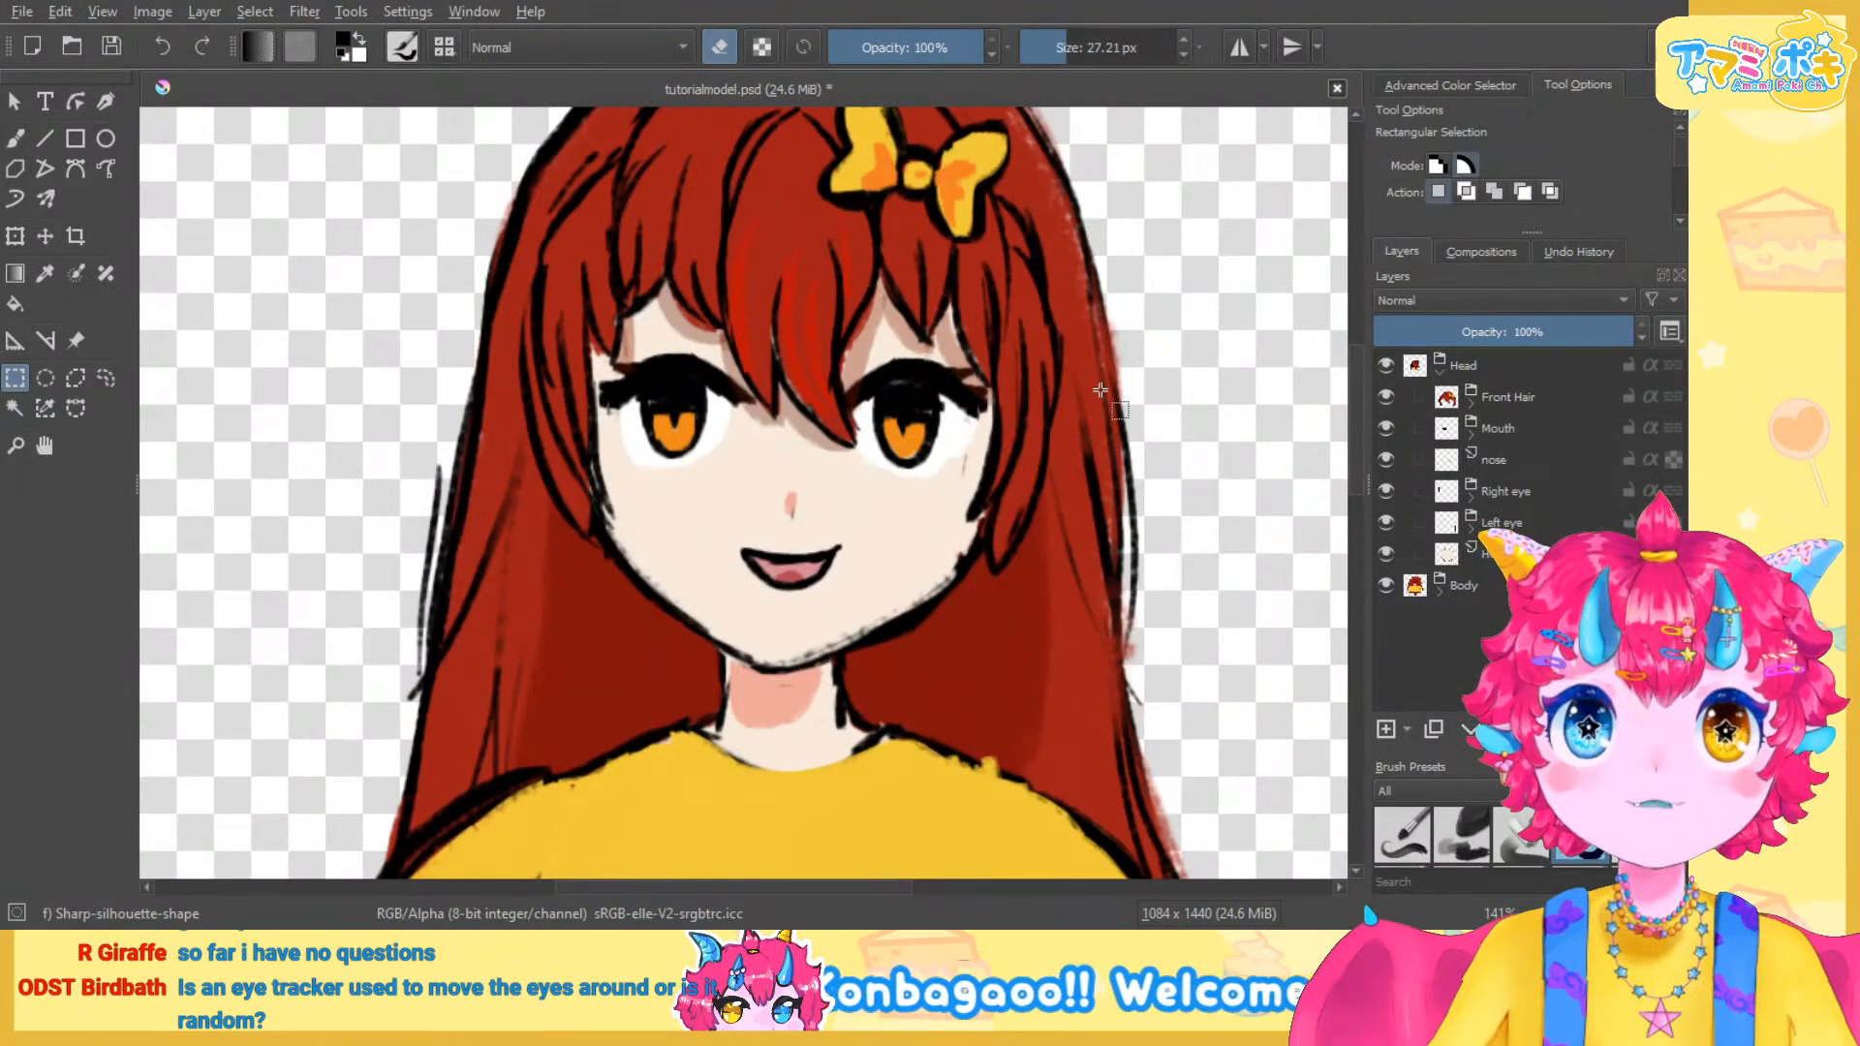
click(1385, 552)
click(1385, 550)
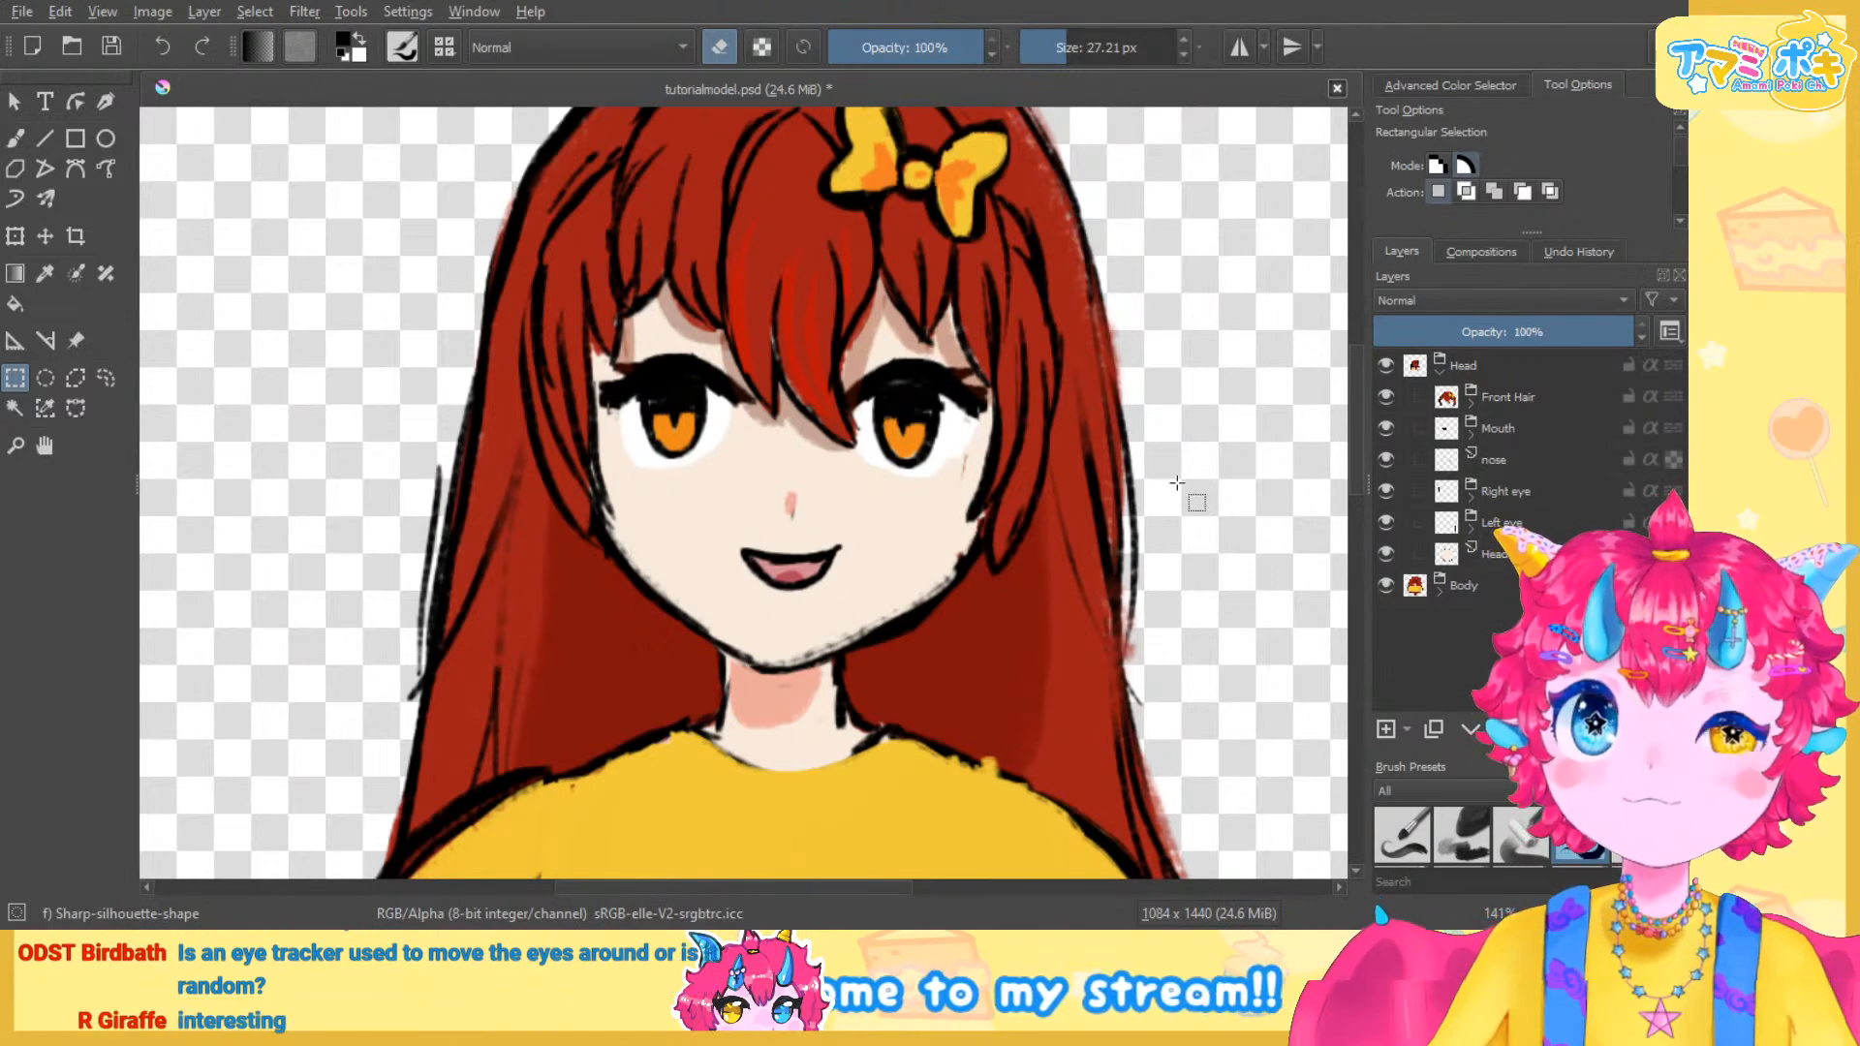
click(1385, 552)
click(1385, 552)
scroll(903, 492, down, 3)
scroll(903, 492, up, 3)
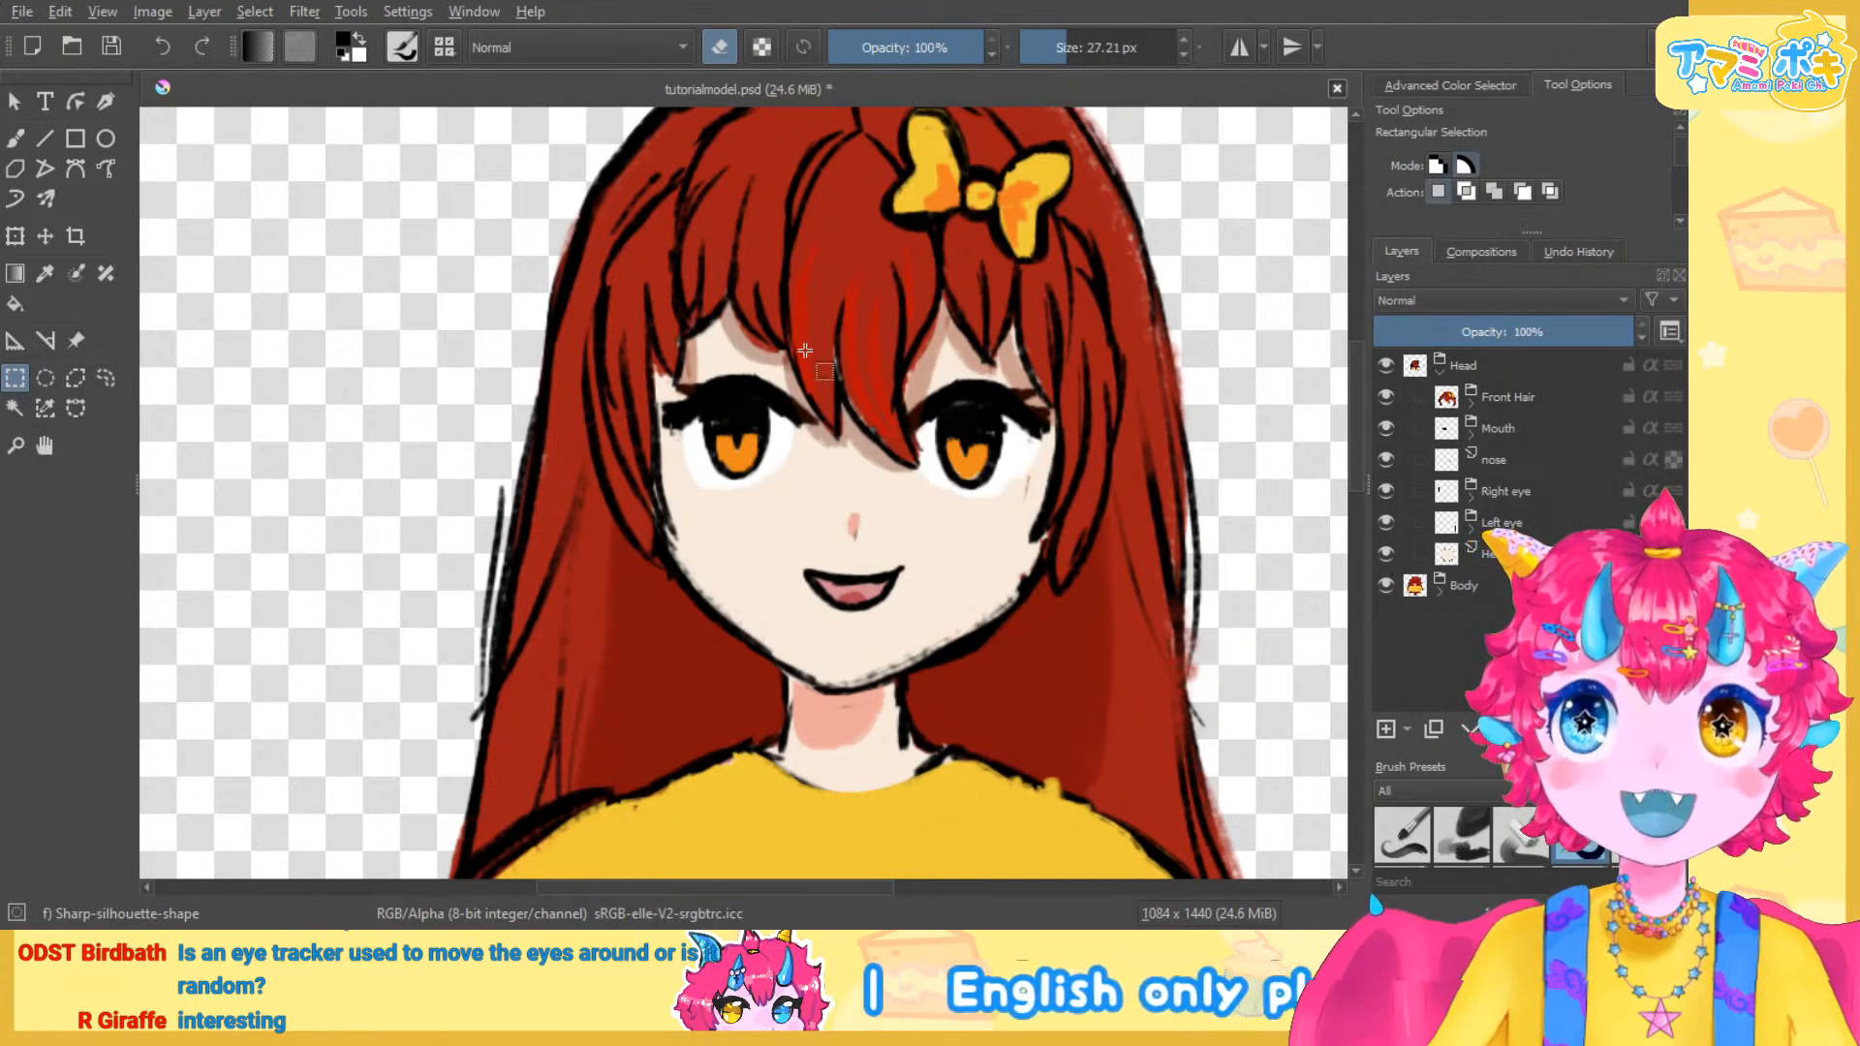
Toggle the Front Hair group's visibility off and on to check the forehead beneath it
scroll(837, 381, down, 2)
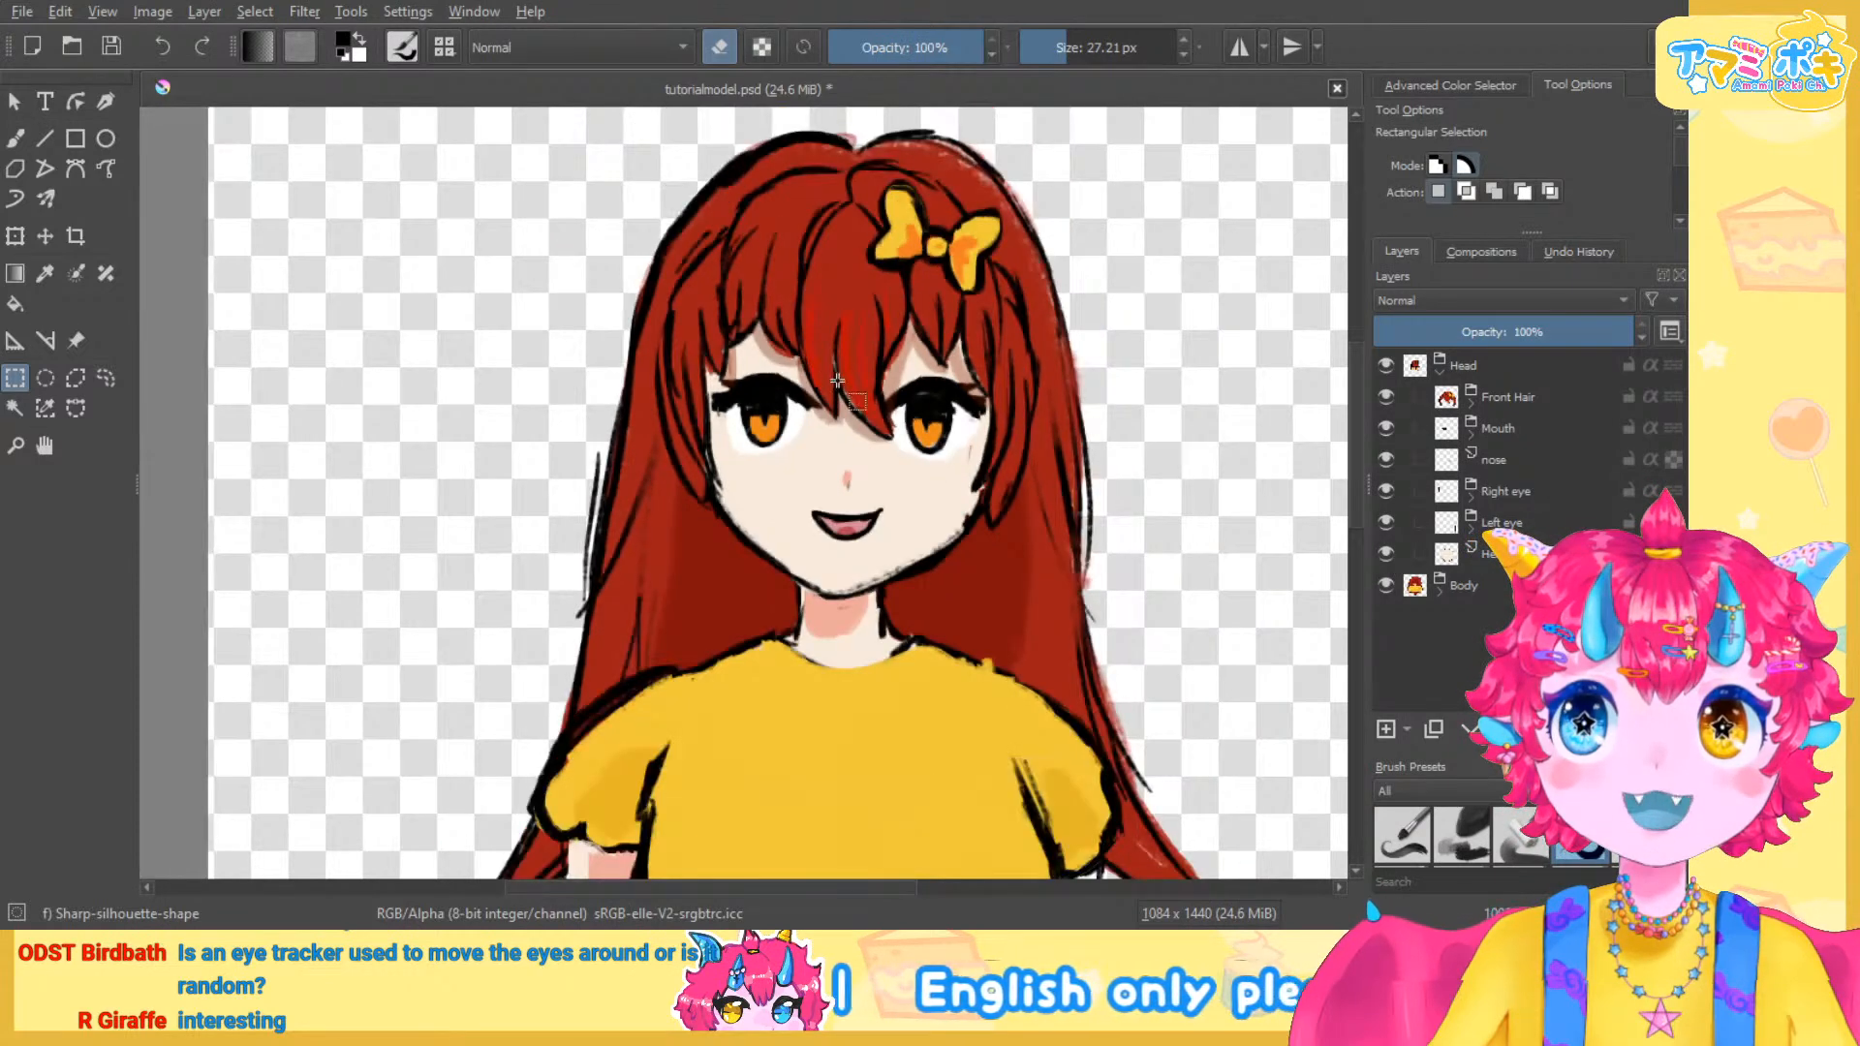
click(1385, 398)
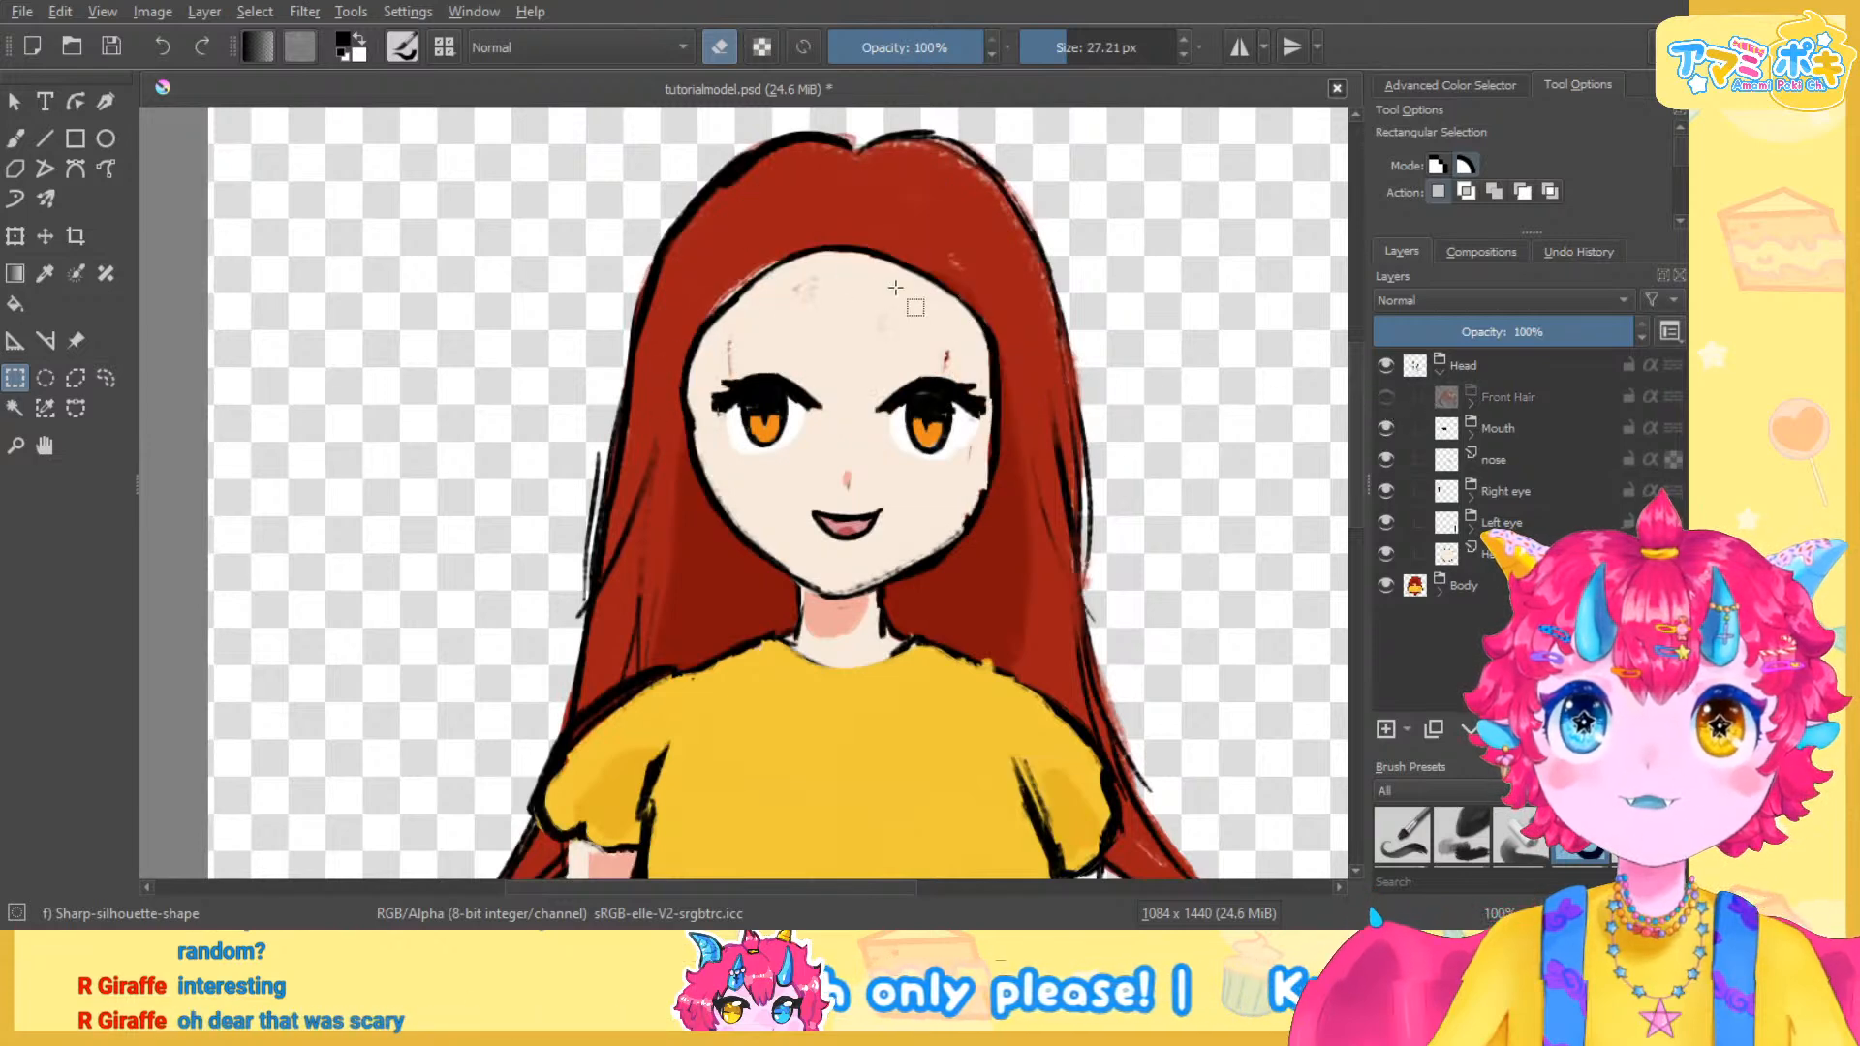
click(1386, 397)
scroll(885, 414, up, 1)
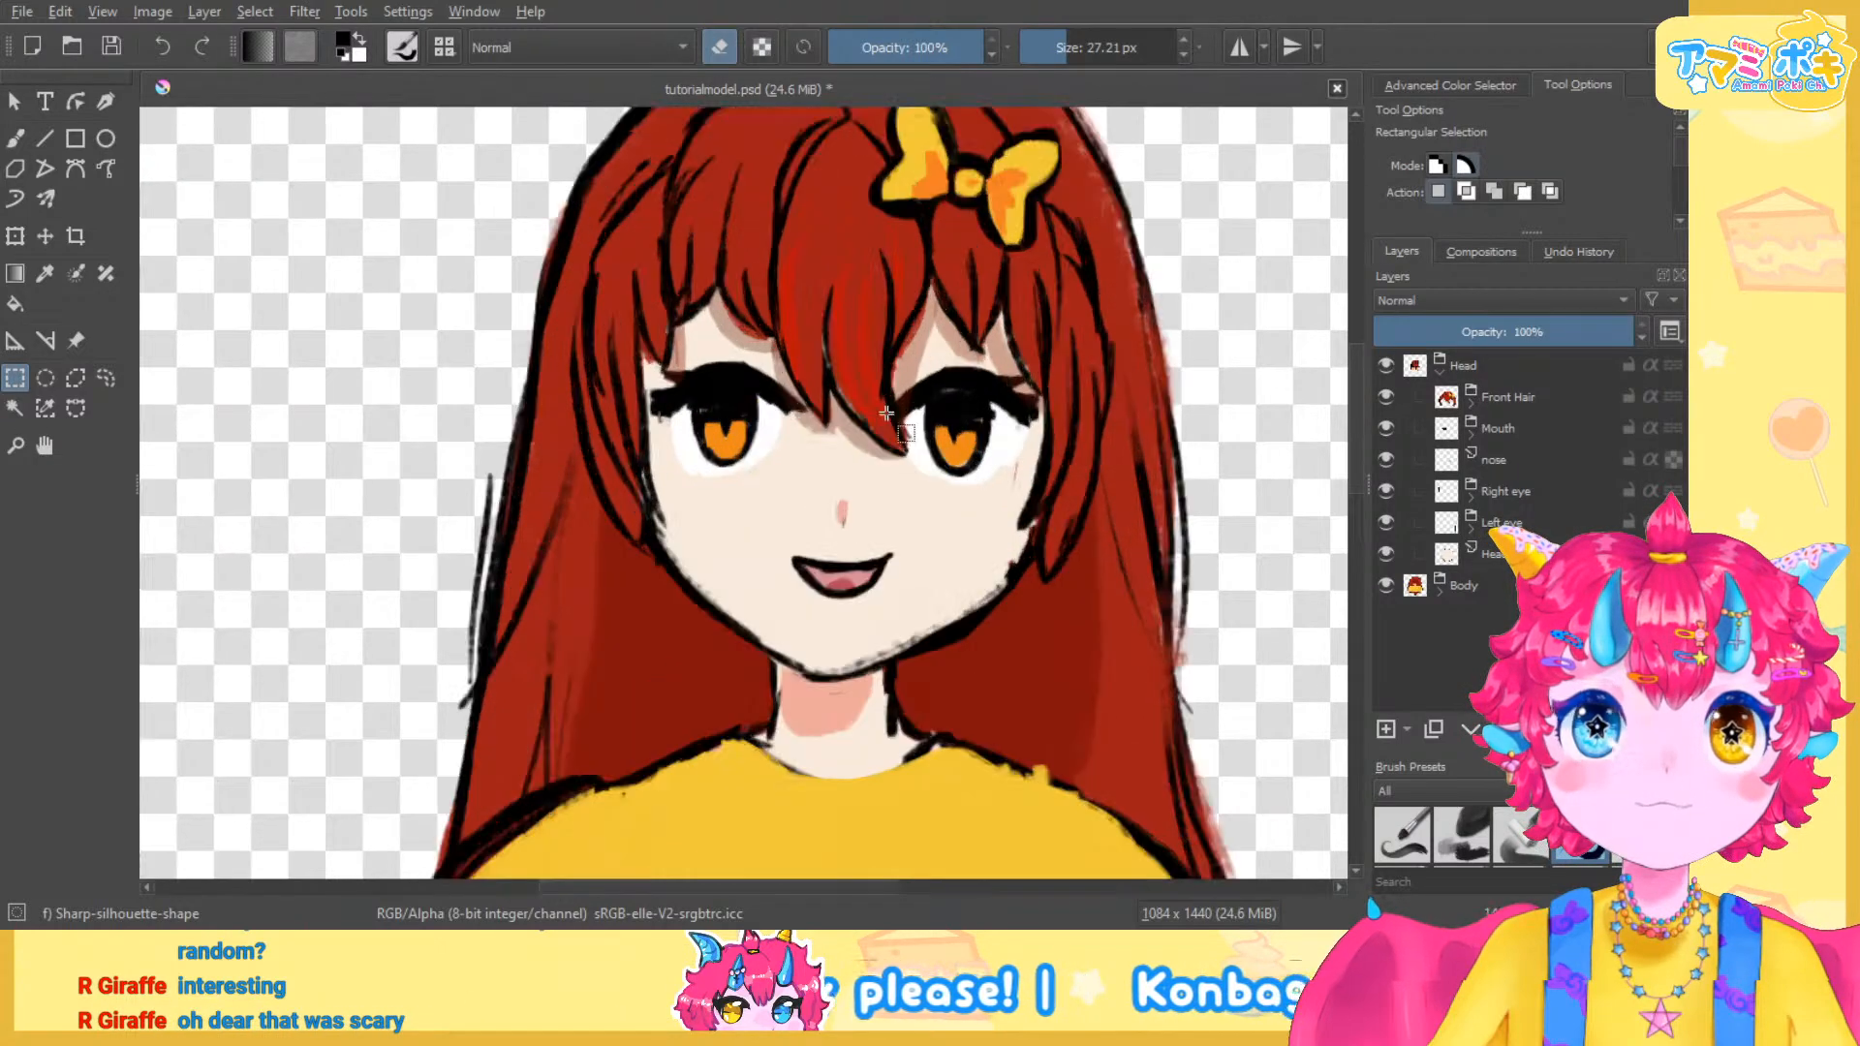
Toggle the whole Head group's visibility off and on repeatedly to compare the figure with and without it
scroll(990, 450, down, 1)
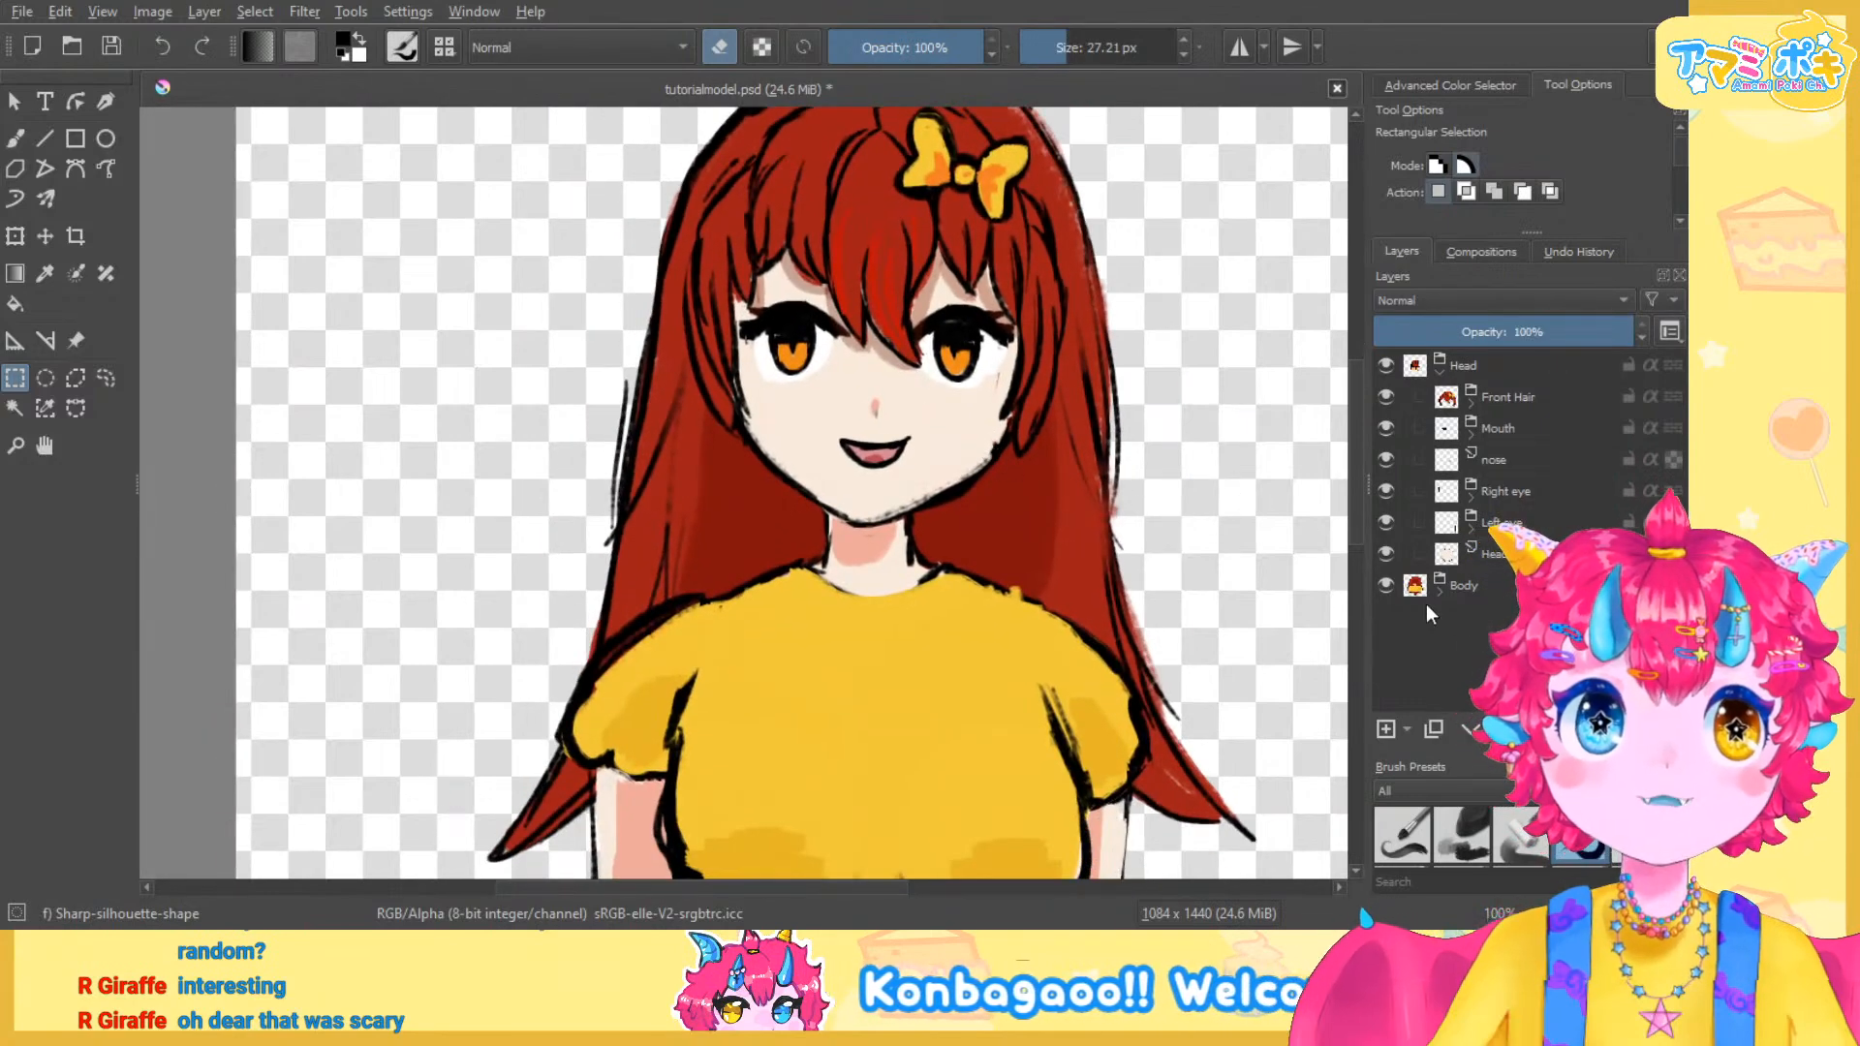
scroll(1158, 562, down, 1)
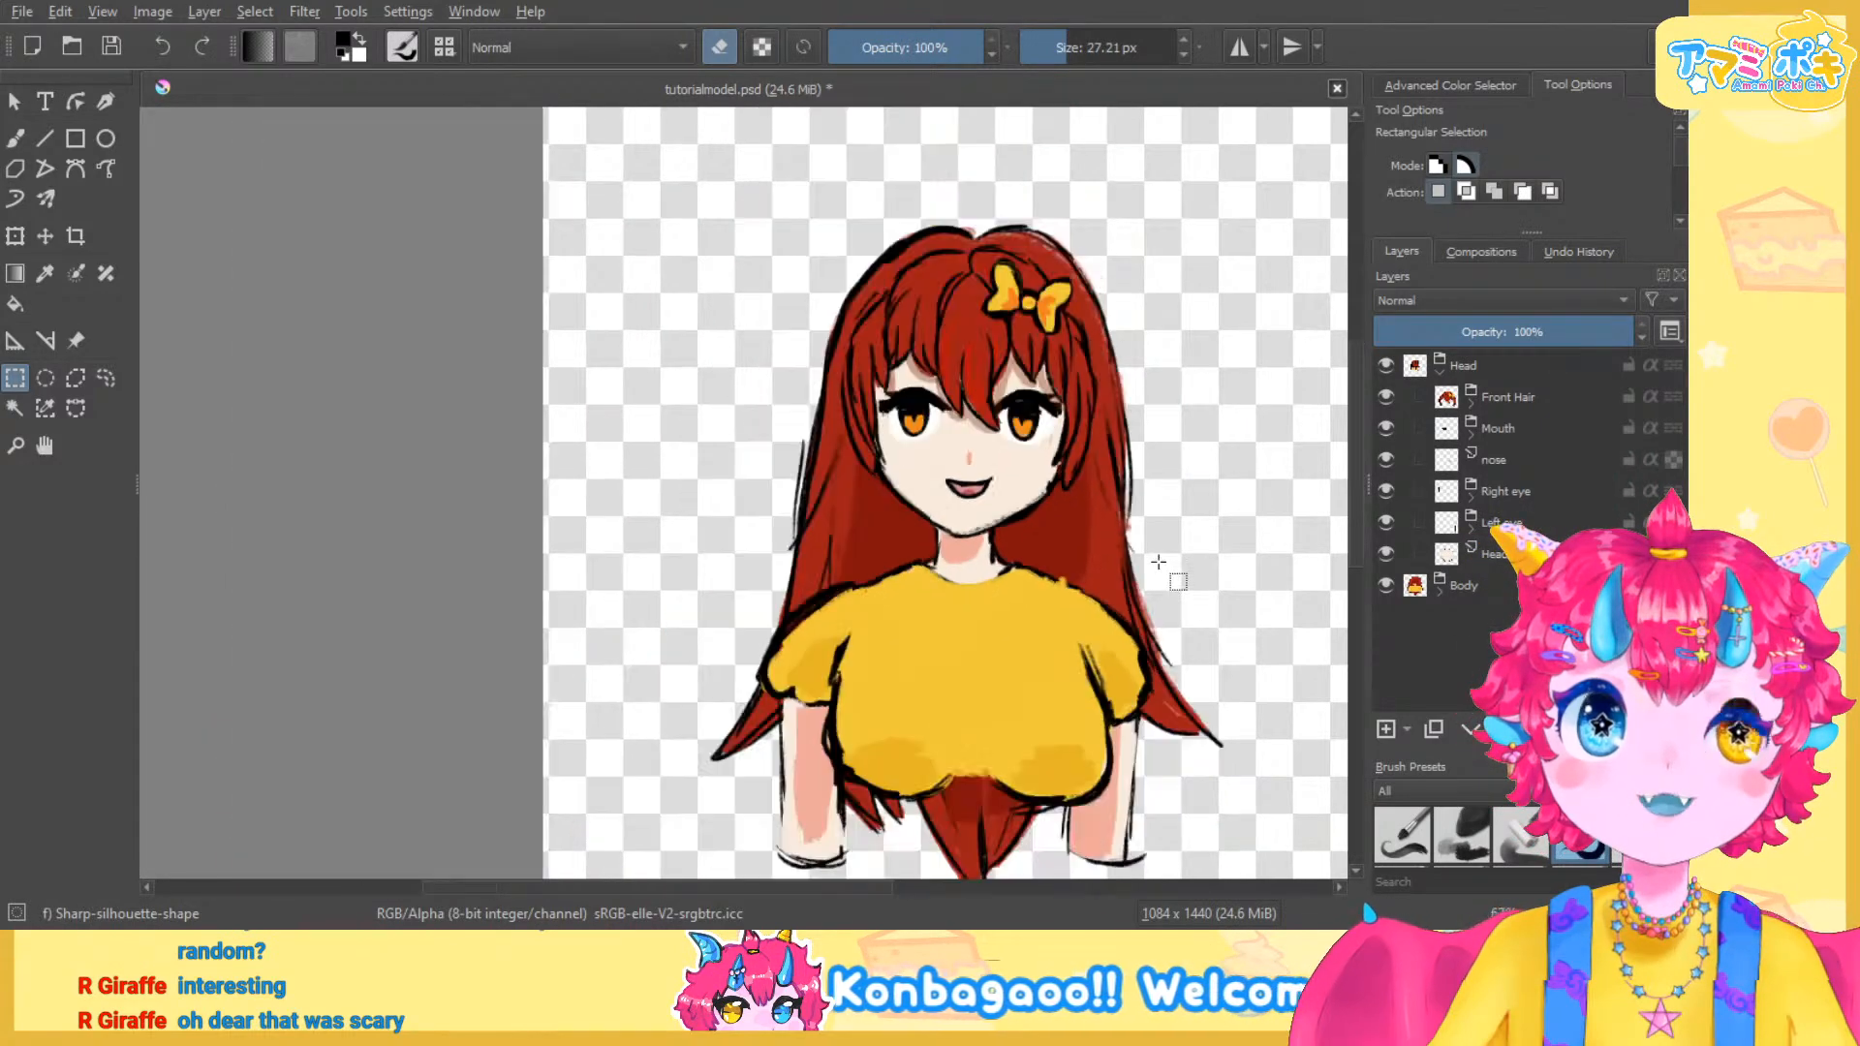
click(1385, 368)
click(1385, 369)
click(1385, 369)
click(1385, 369)
click(1385, 369)
click(1385, 369)
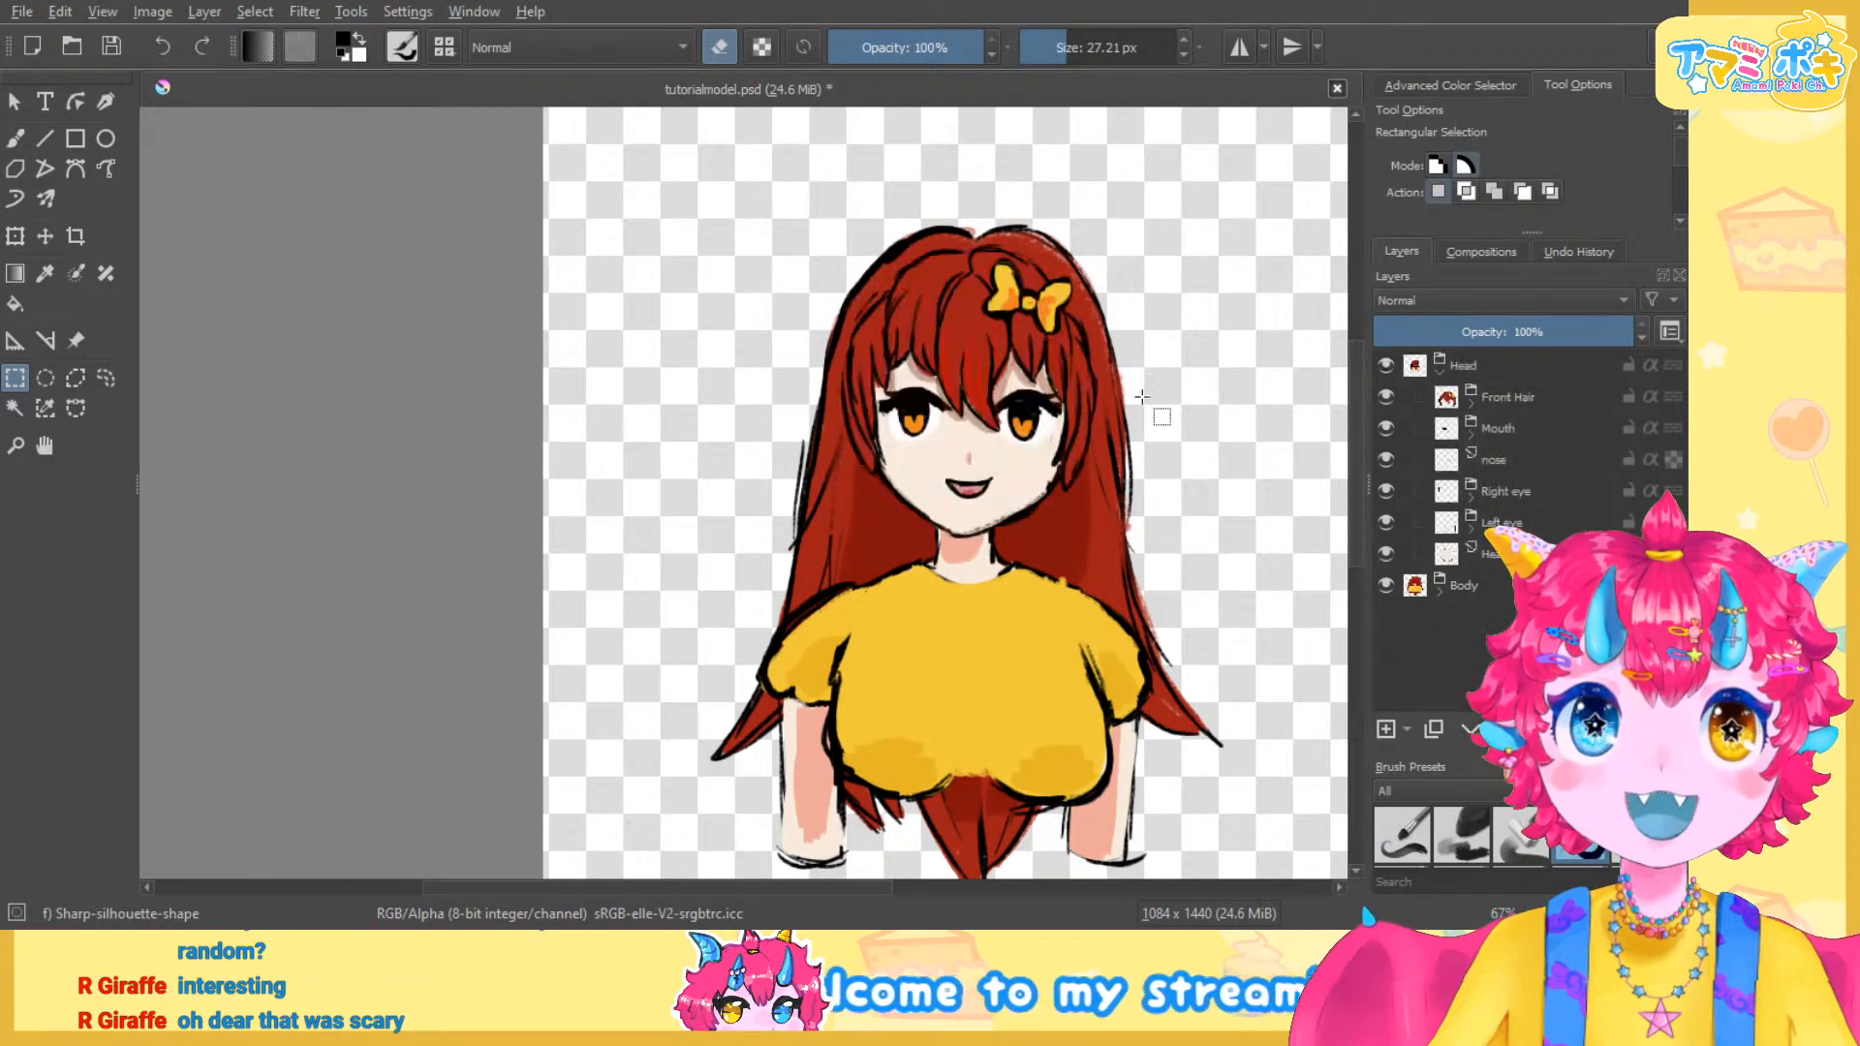
Collapse the Head group and expand the Body group to list its layers
scroll(1175, 389, up, 3)
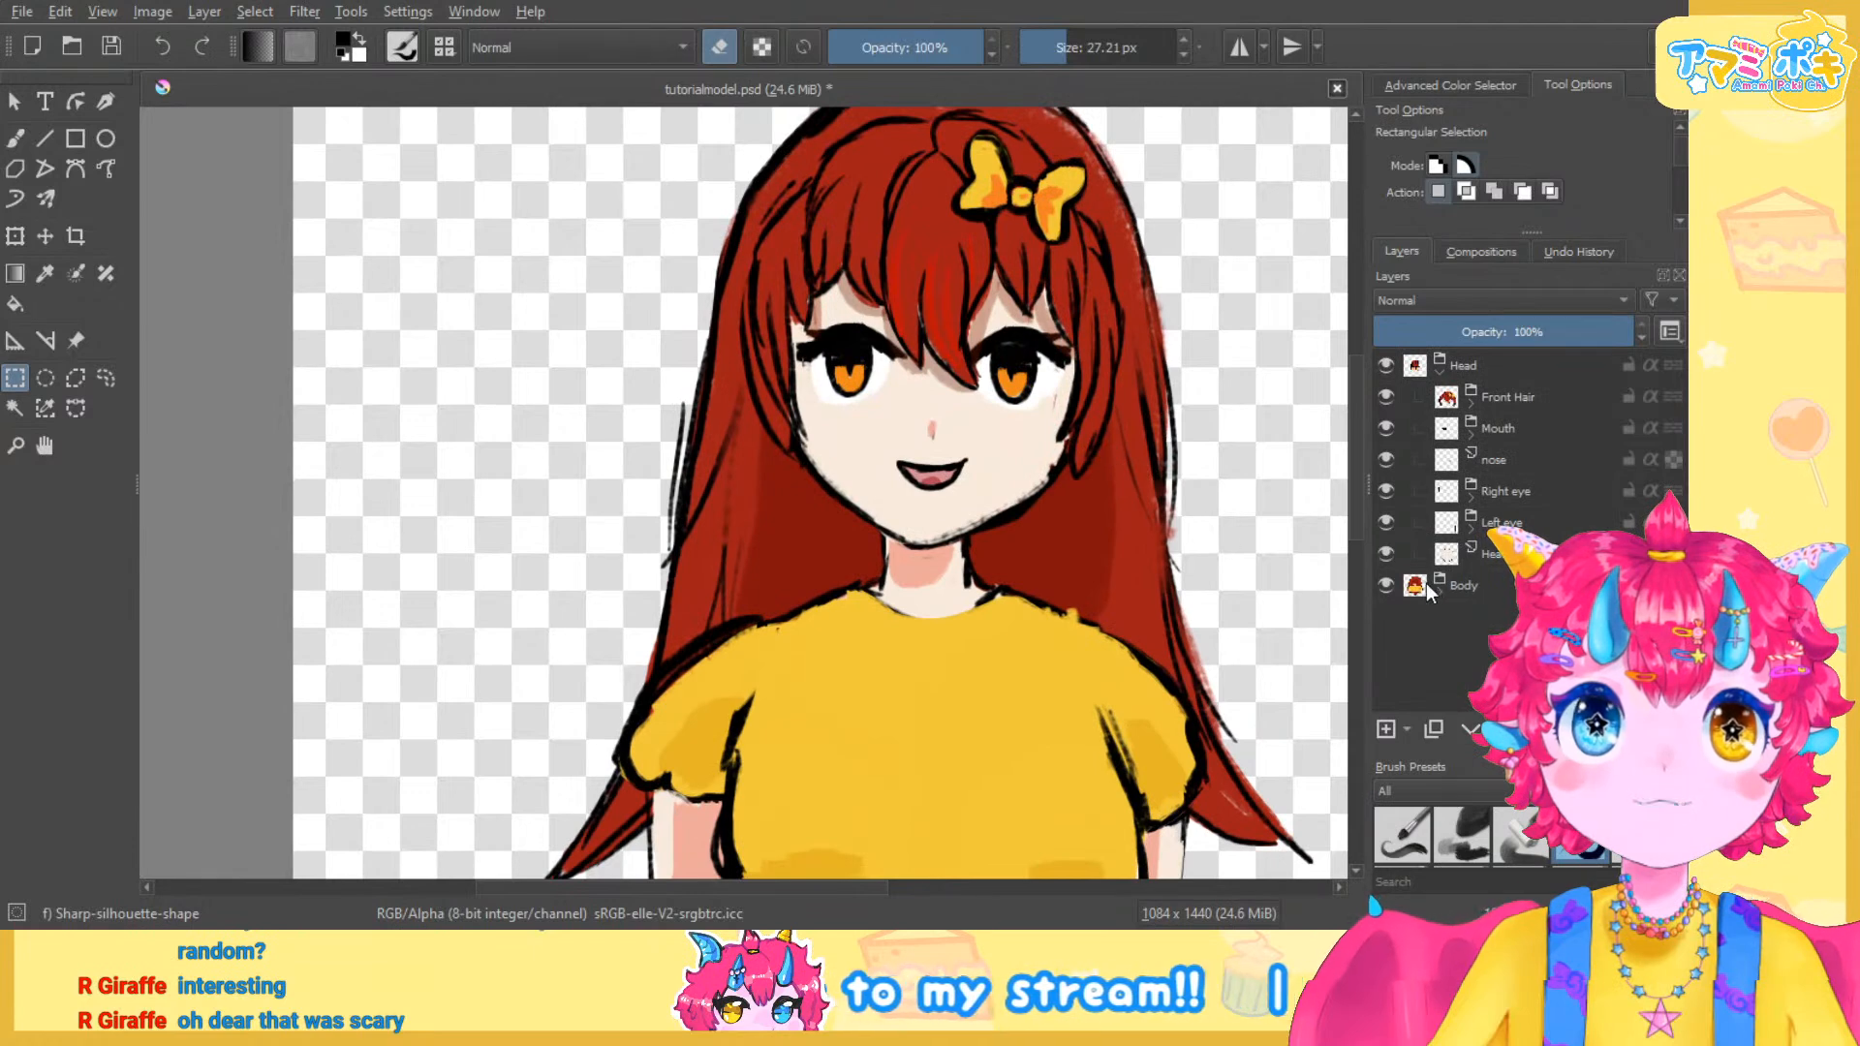
click(1441, 373)
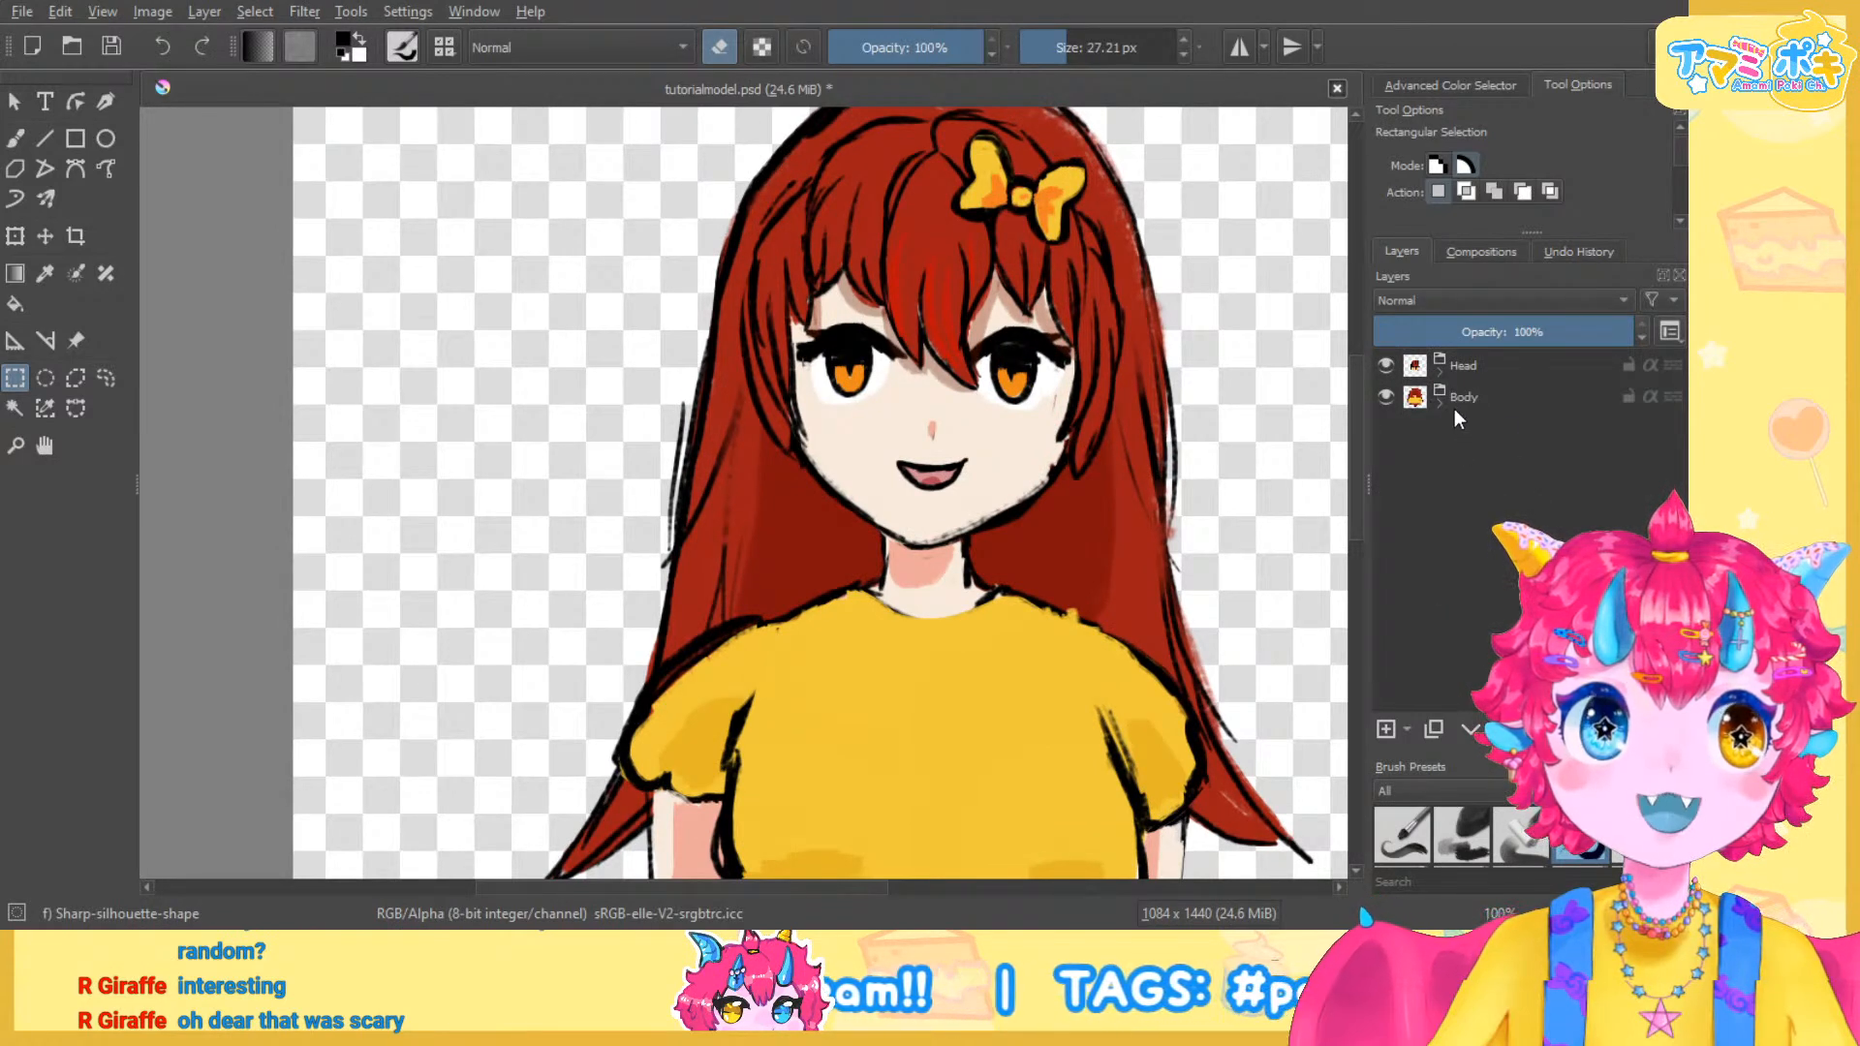
click(1440, 405)
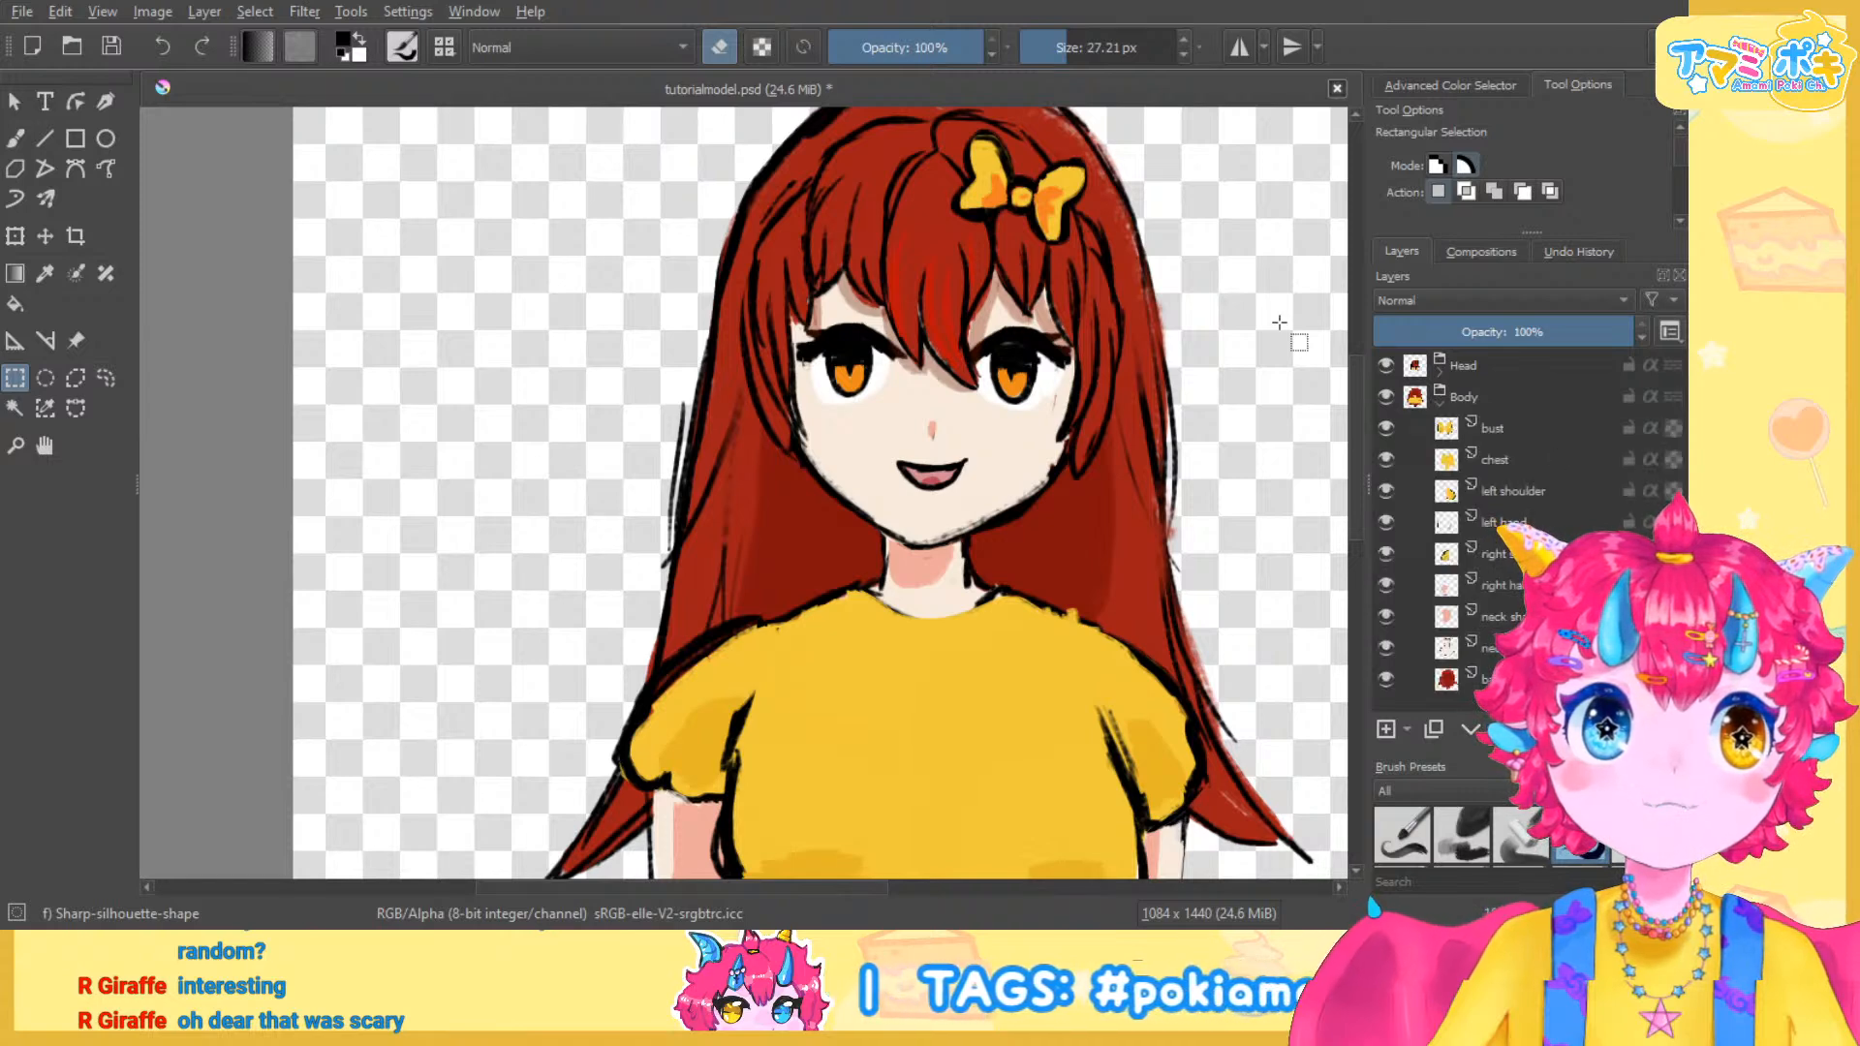
Hide the Head group, toggle the lowest Body layer's visibility to check the back hair, and show the Head group again
scroll(1046, 324, down, 2)
scroll(1106, 370, up, 1)
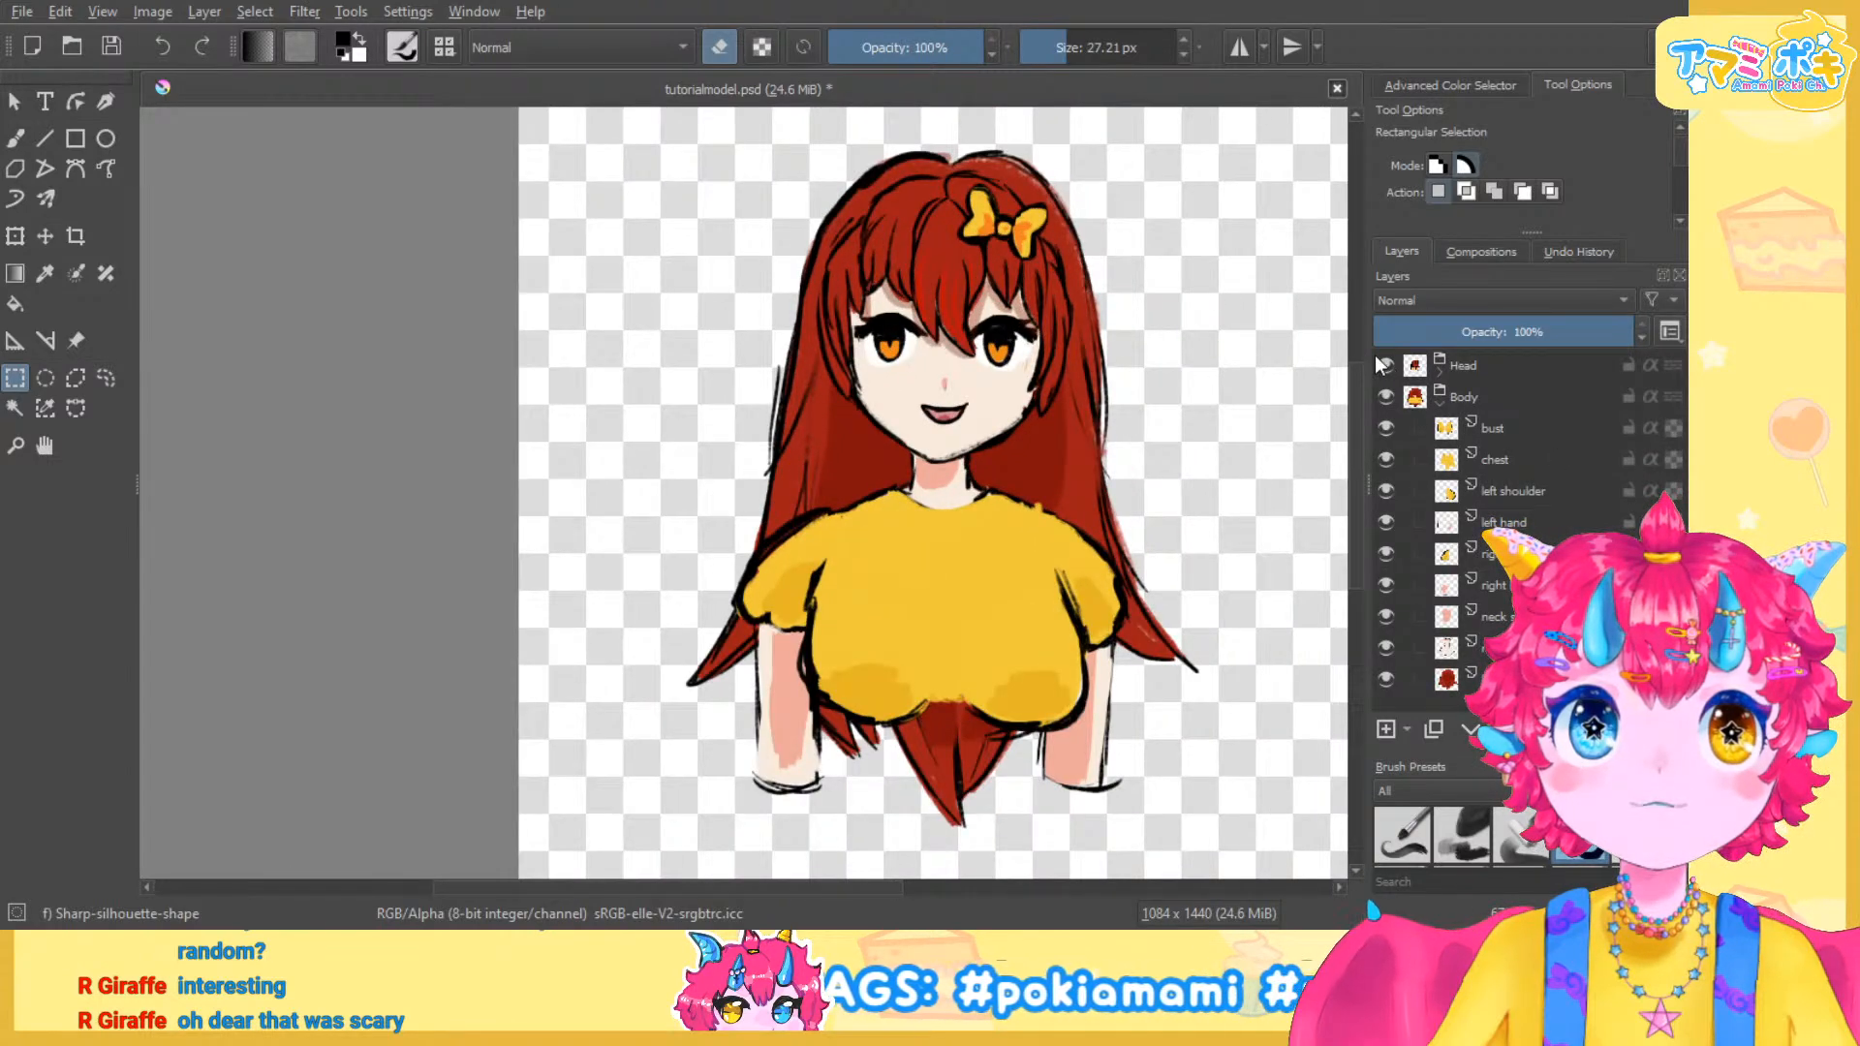
click(1386, 365)
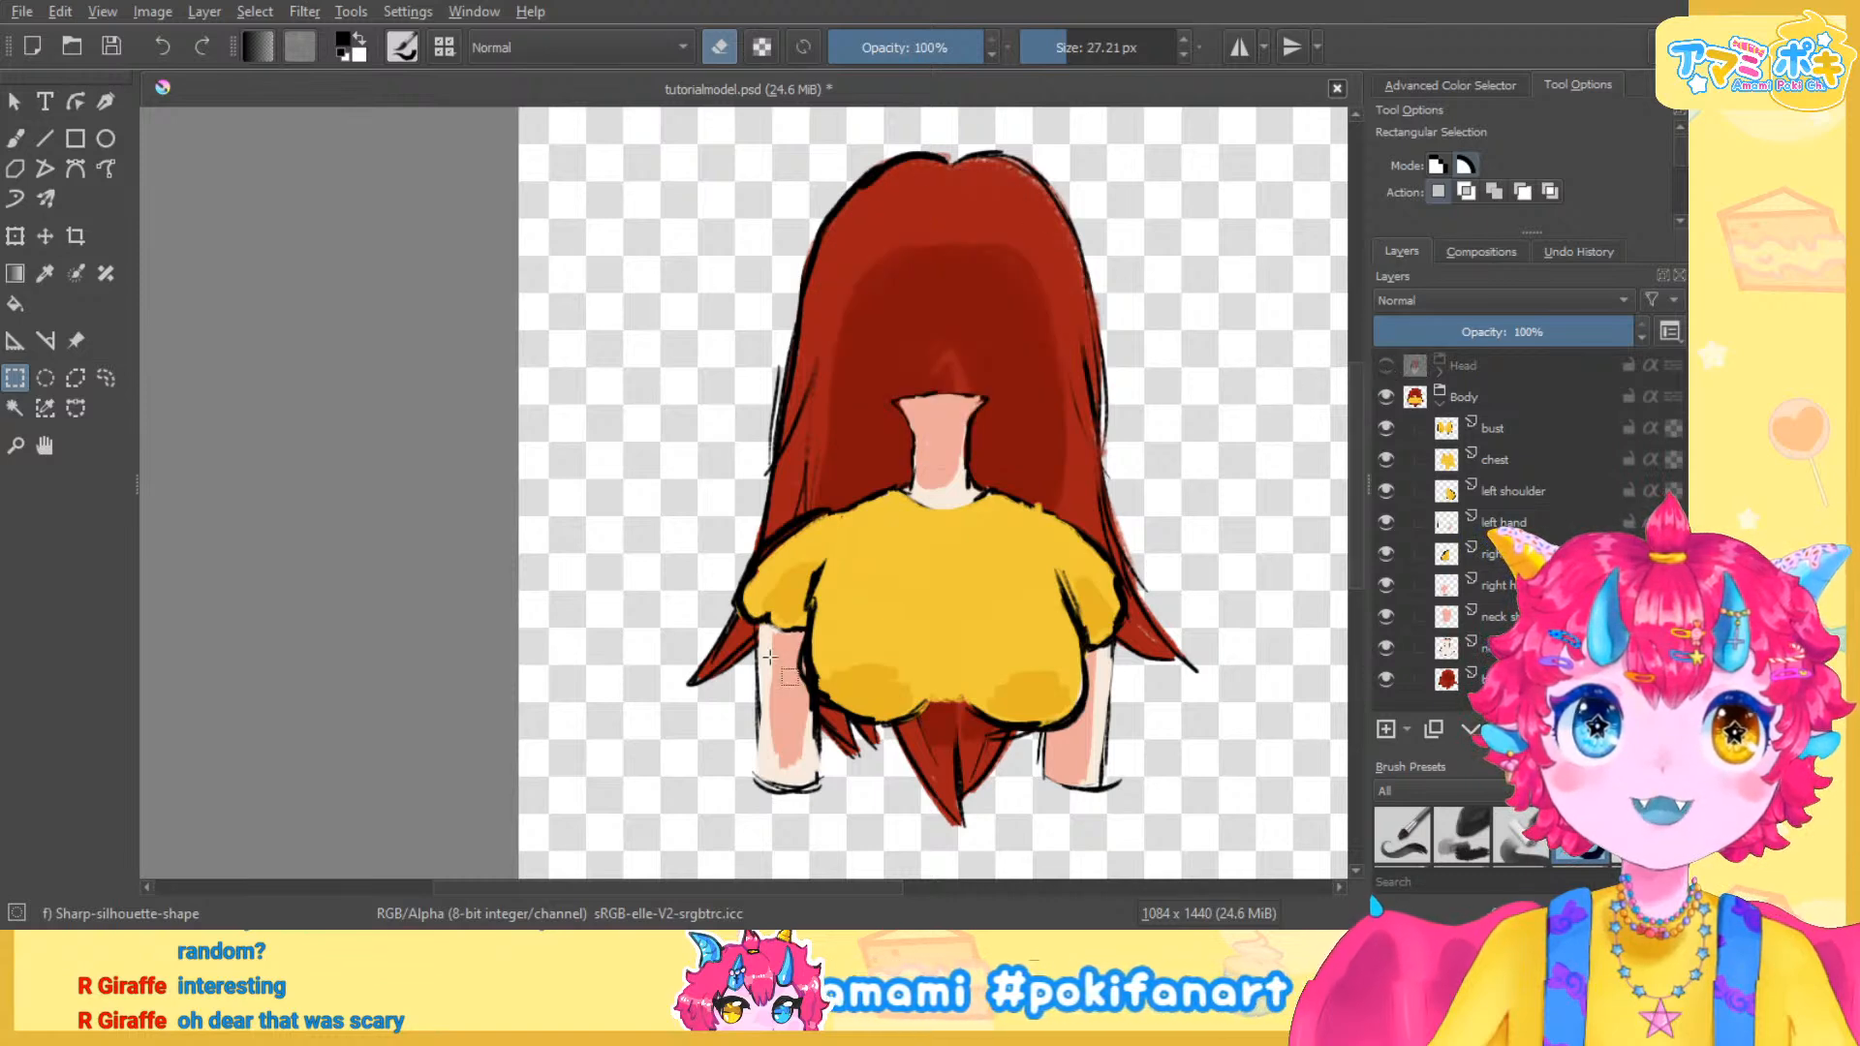
scroll(1096, 484, up, 2)
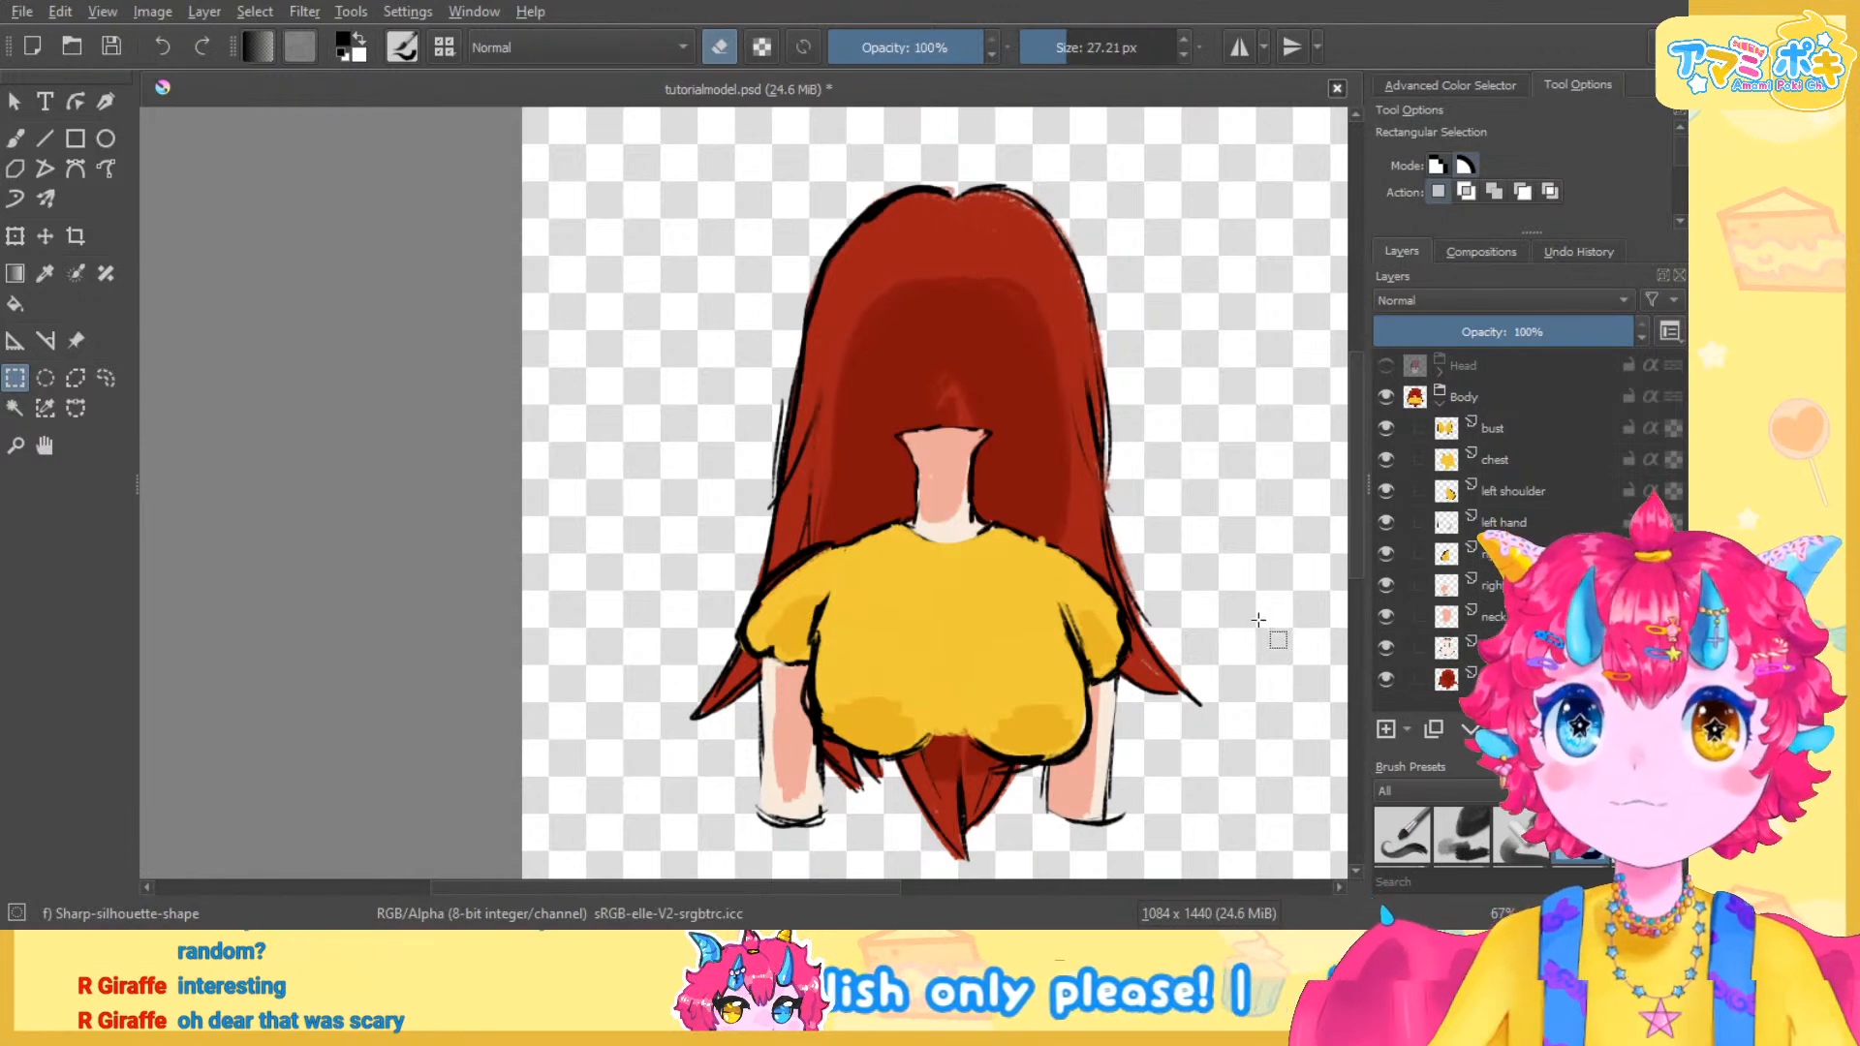
click(1386, 680)
click(1386, 680)
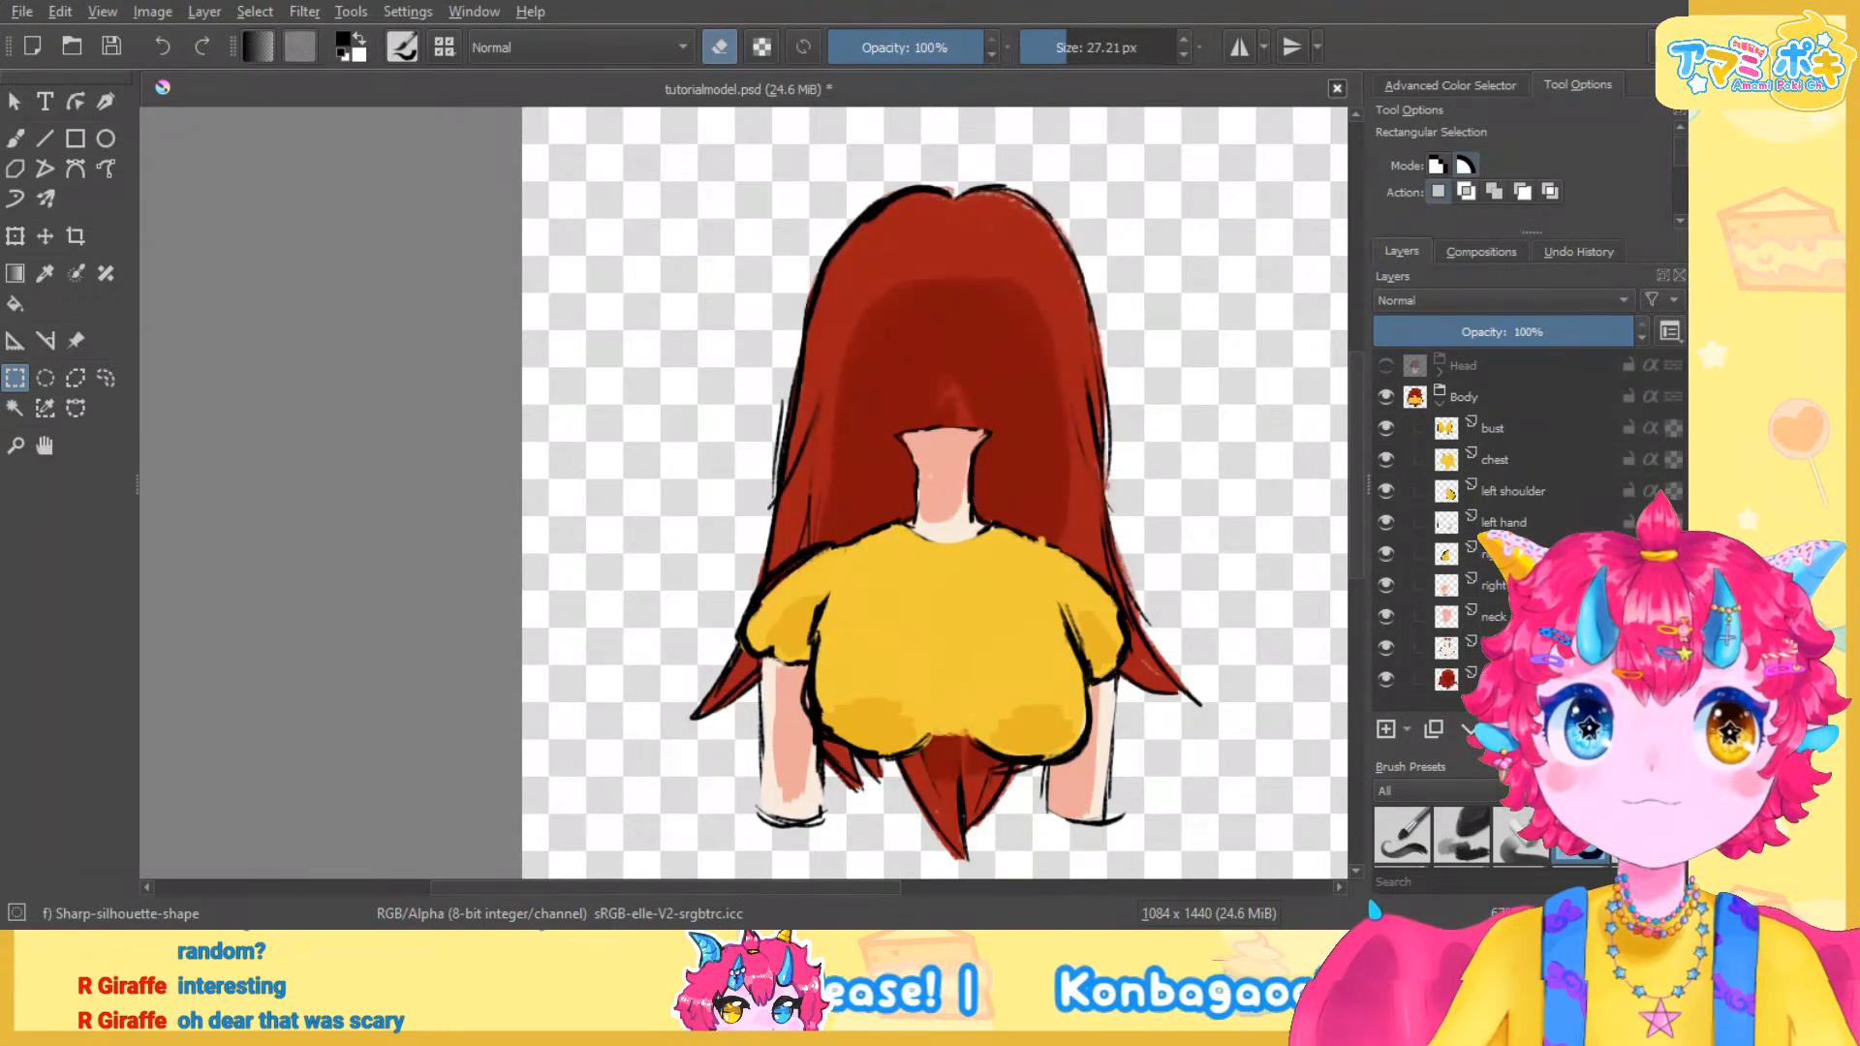
click(1386, 366)
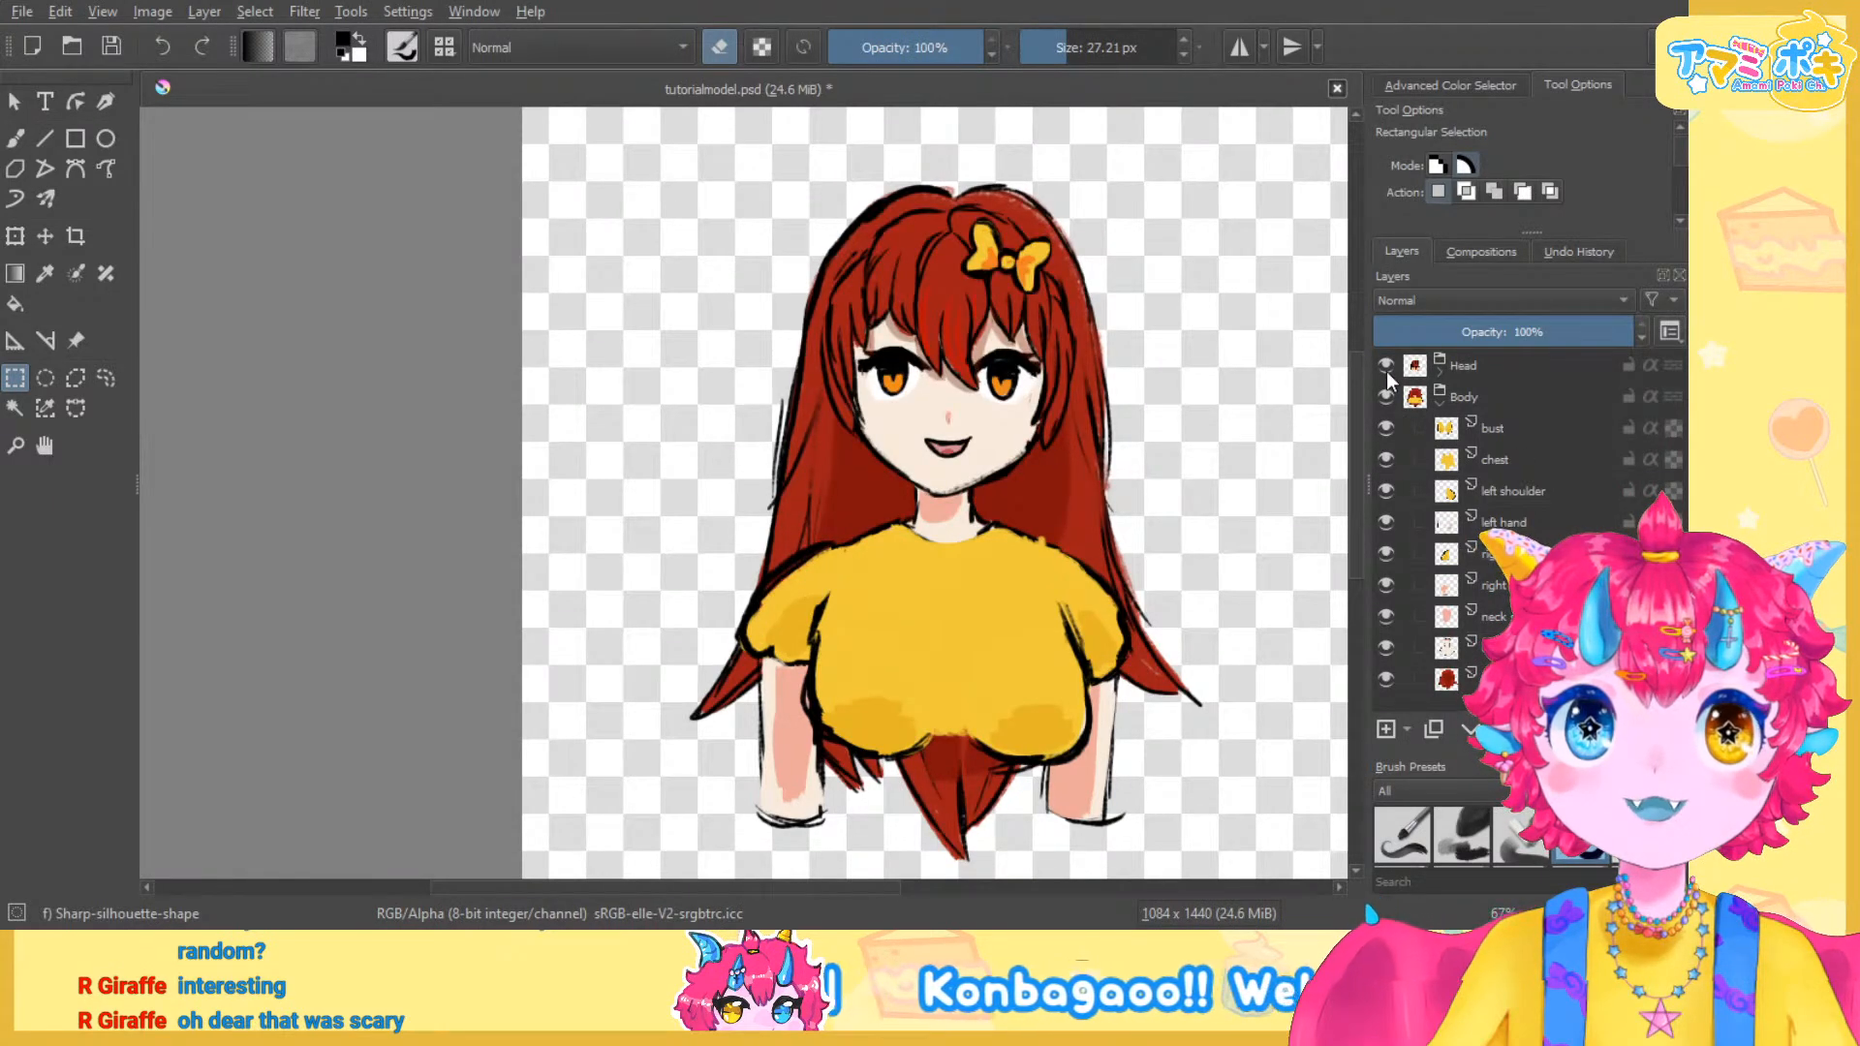
Hide the Head group to check the neck and back hair beneath it, and show the group again
click(1386, 366)
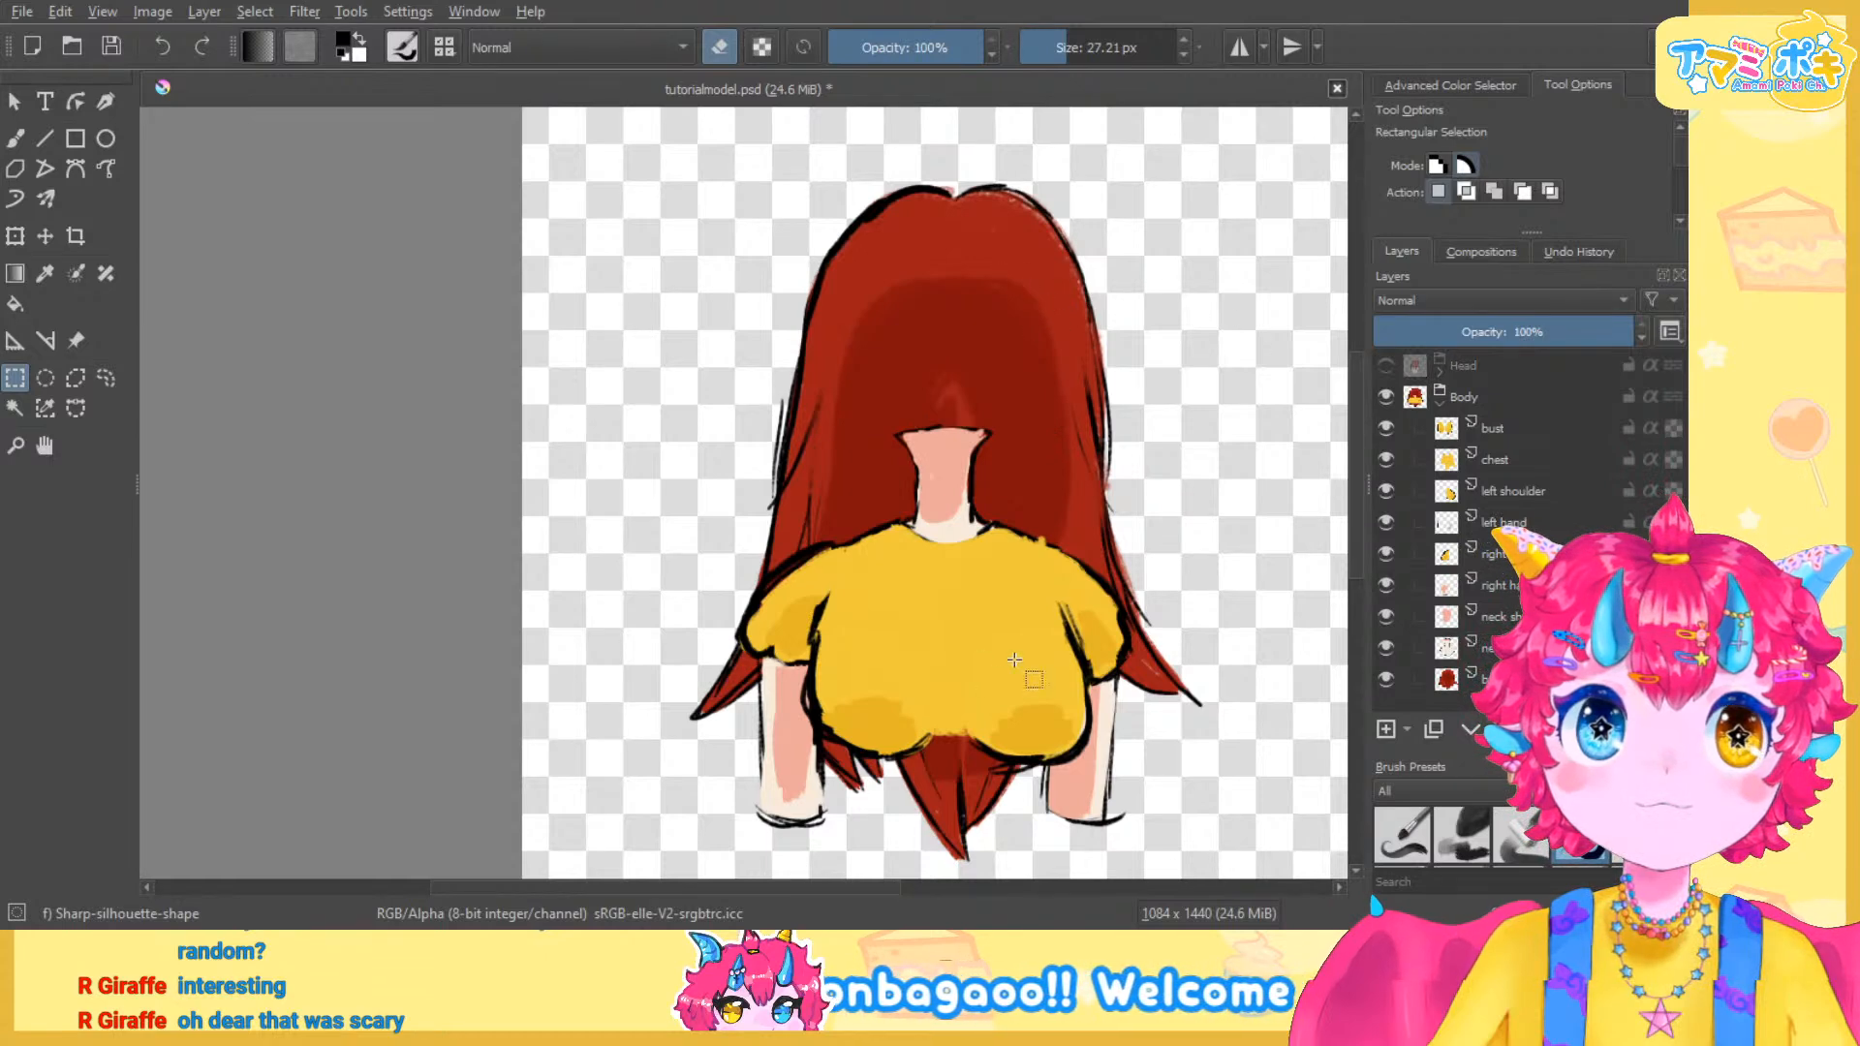
click(1386, 366)
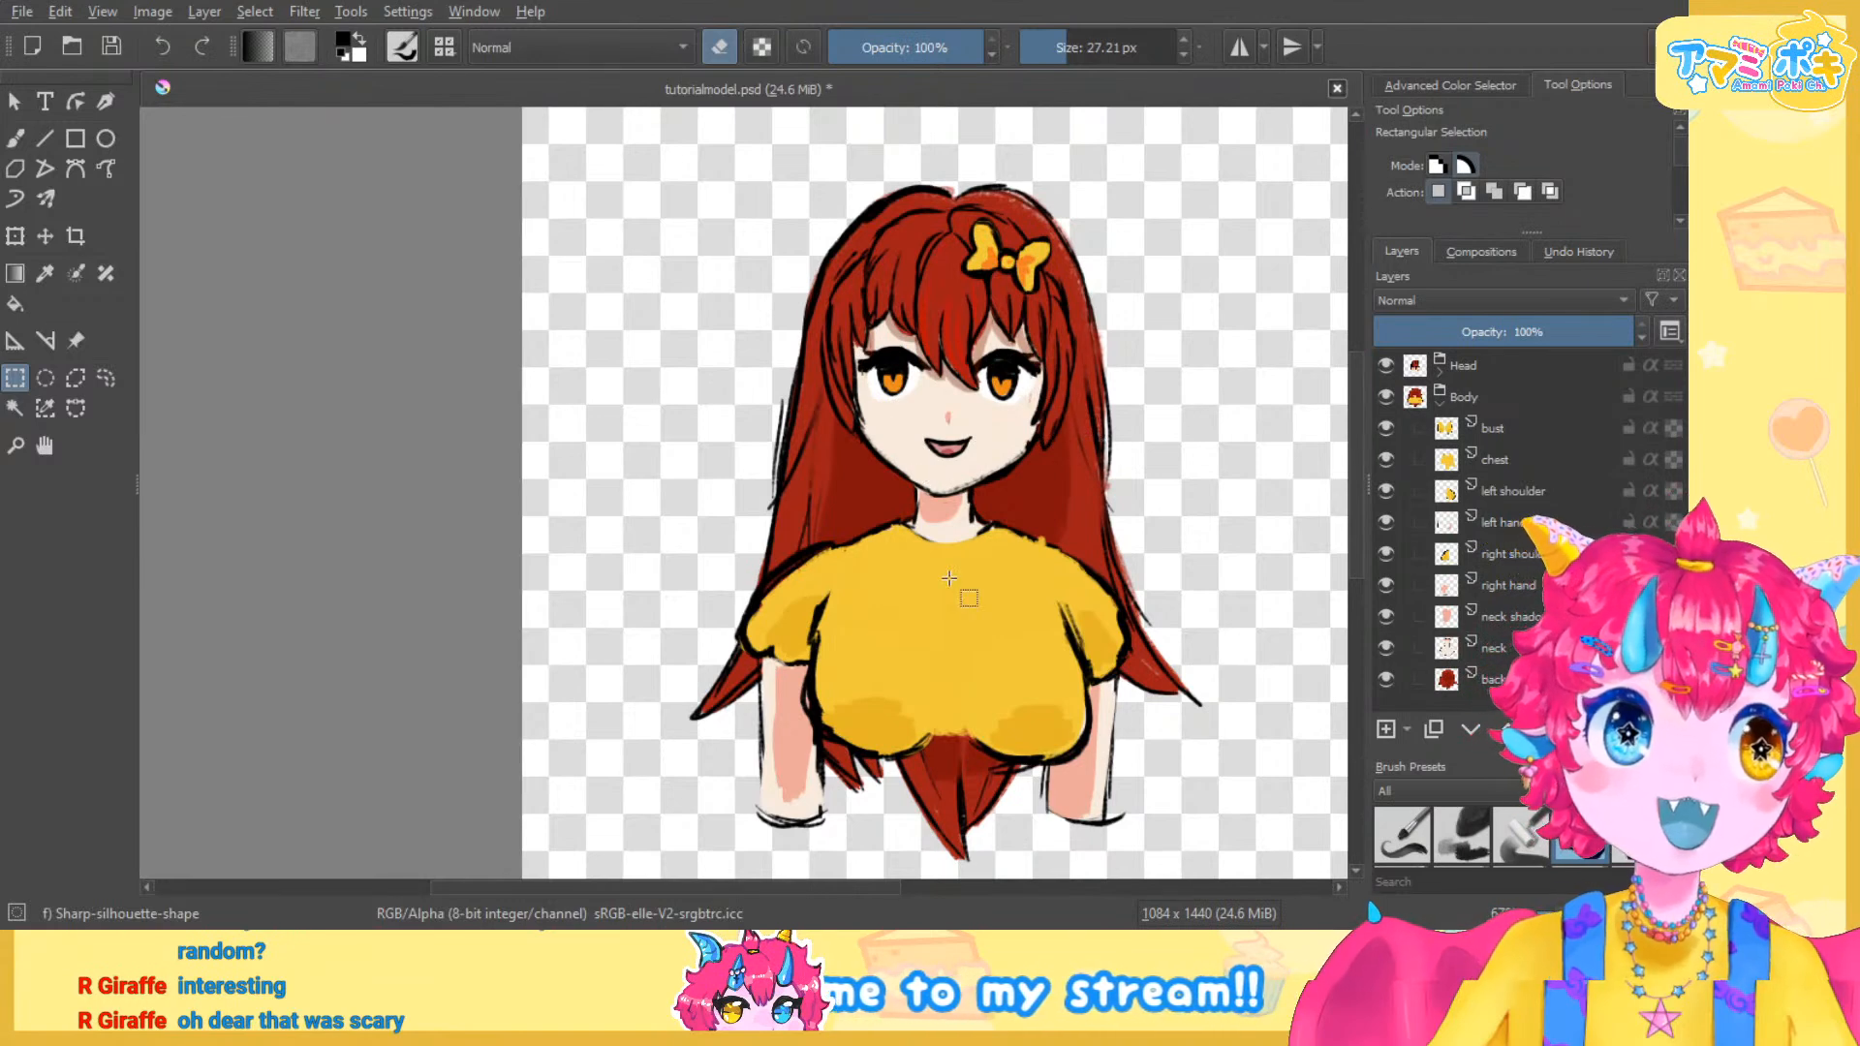
Examine the assembled figure's neck, shirt, arms and back hair, both close up and as a whole
scroll(892, 467, up, 1)
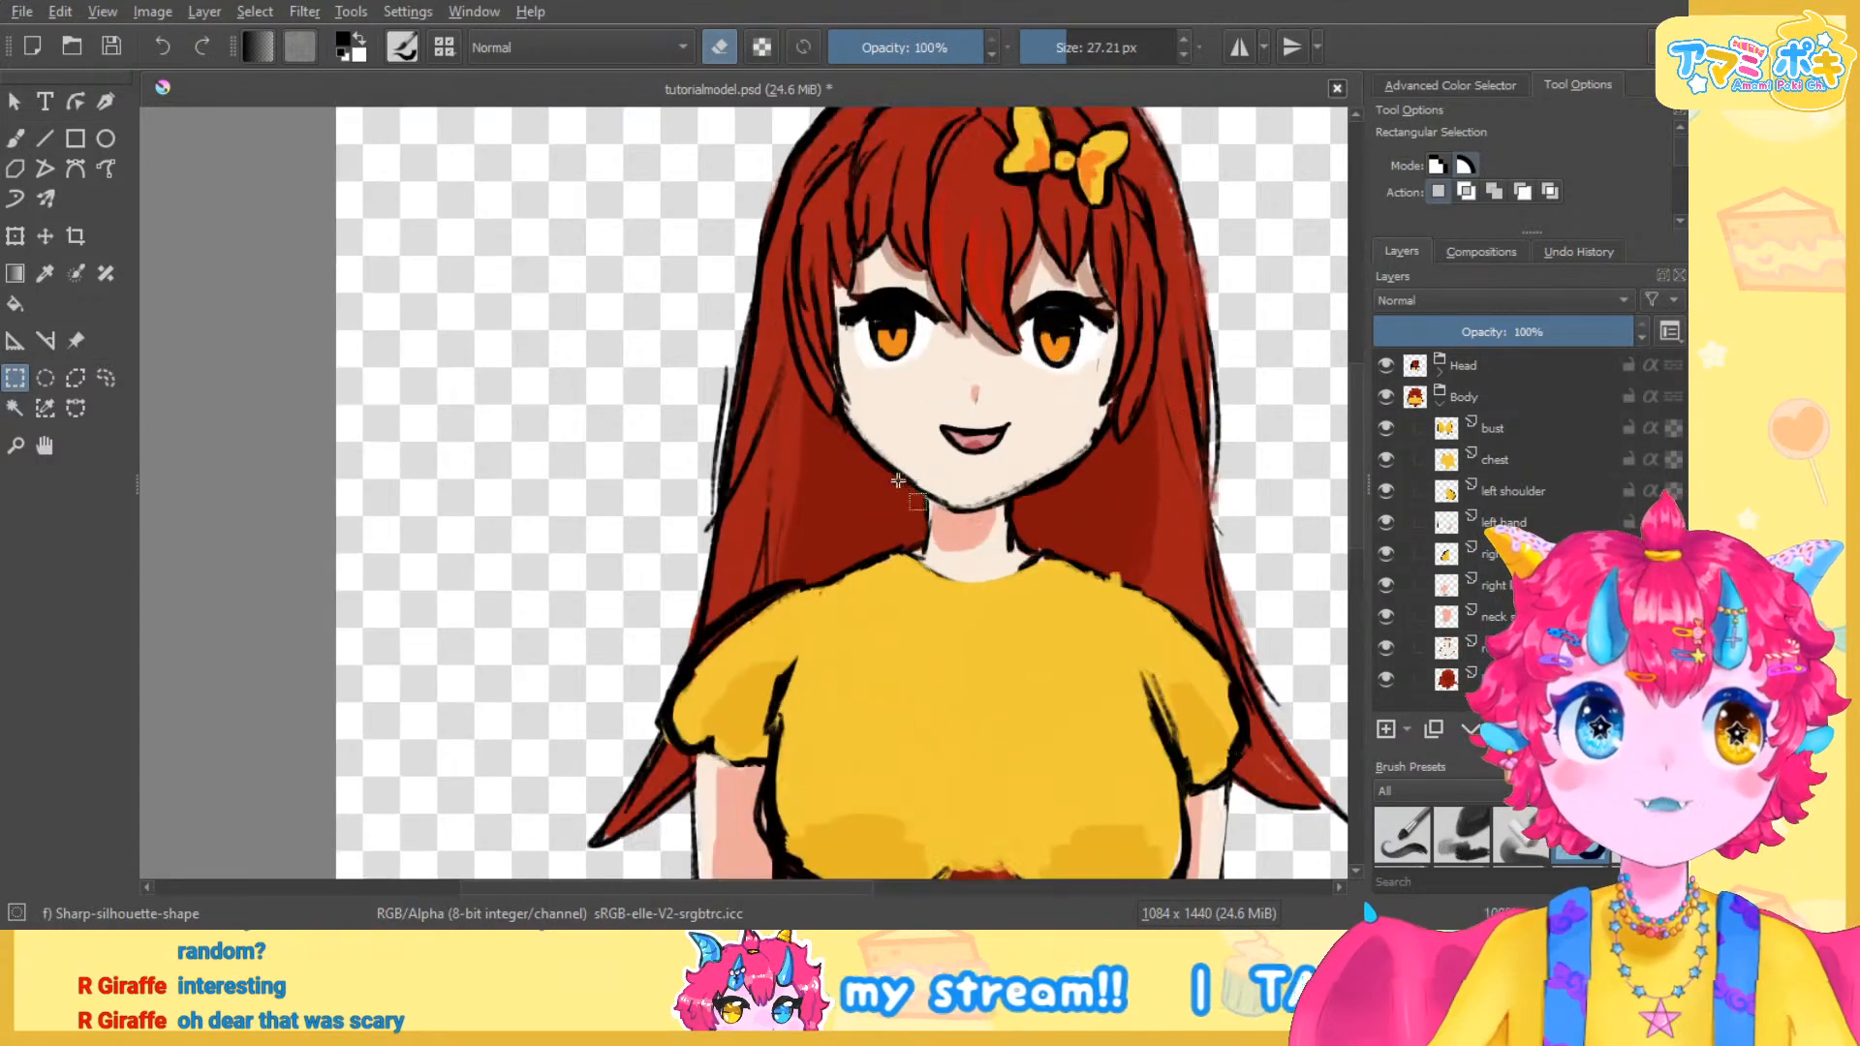
scroll(1032, 516, down, 1)
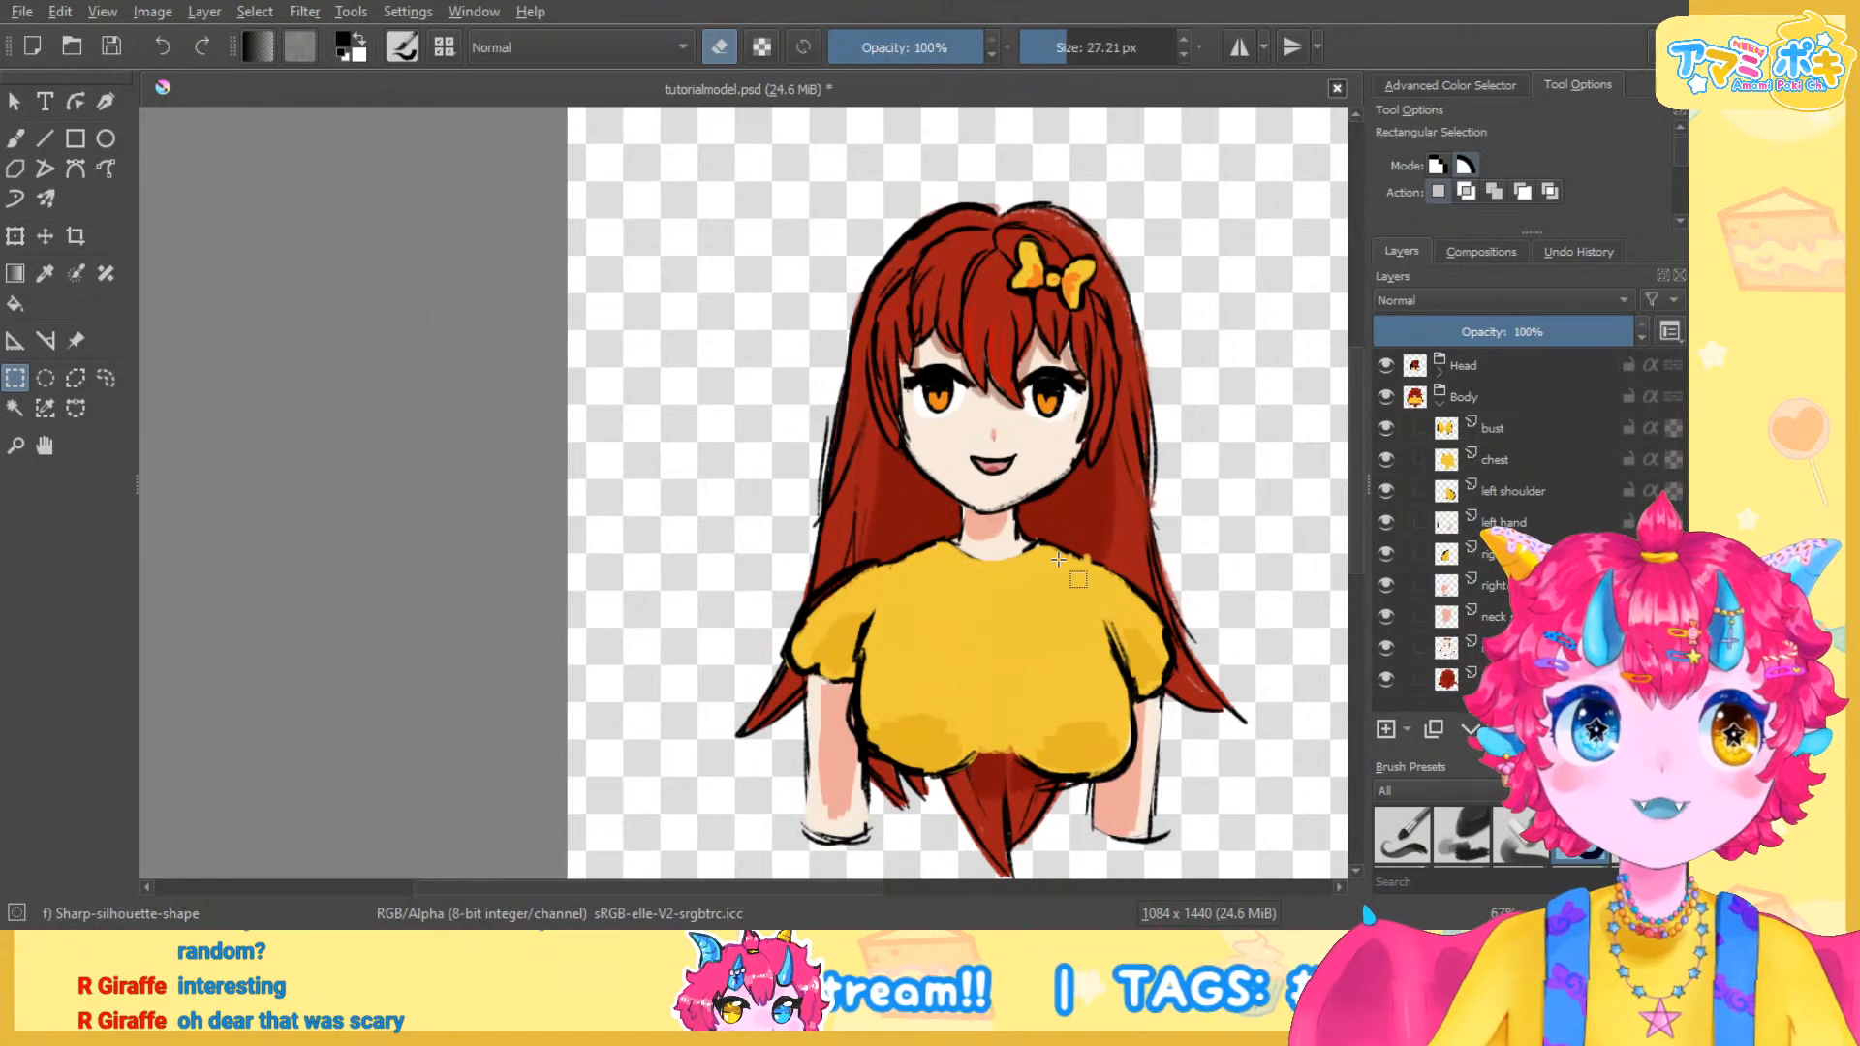
scroll(1034, 575, up, 1)
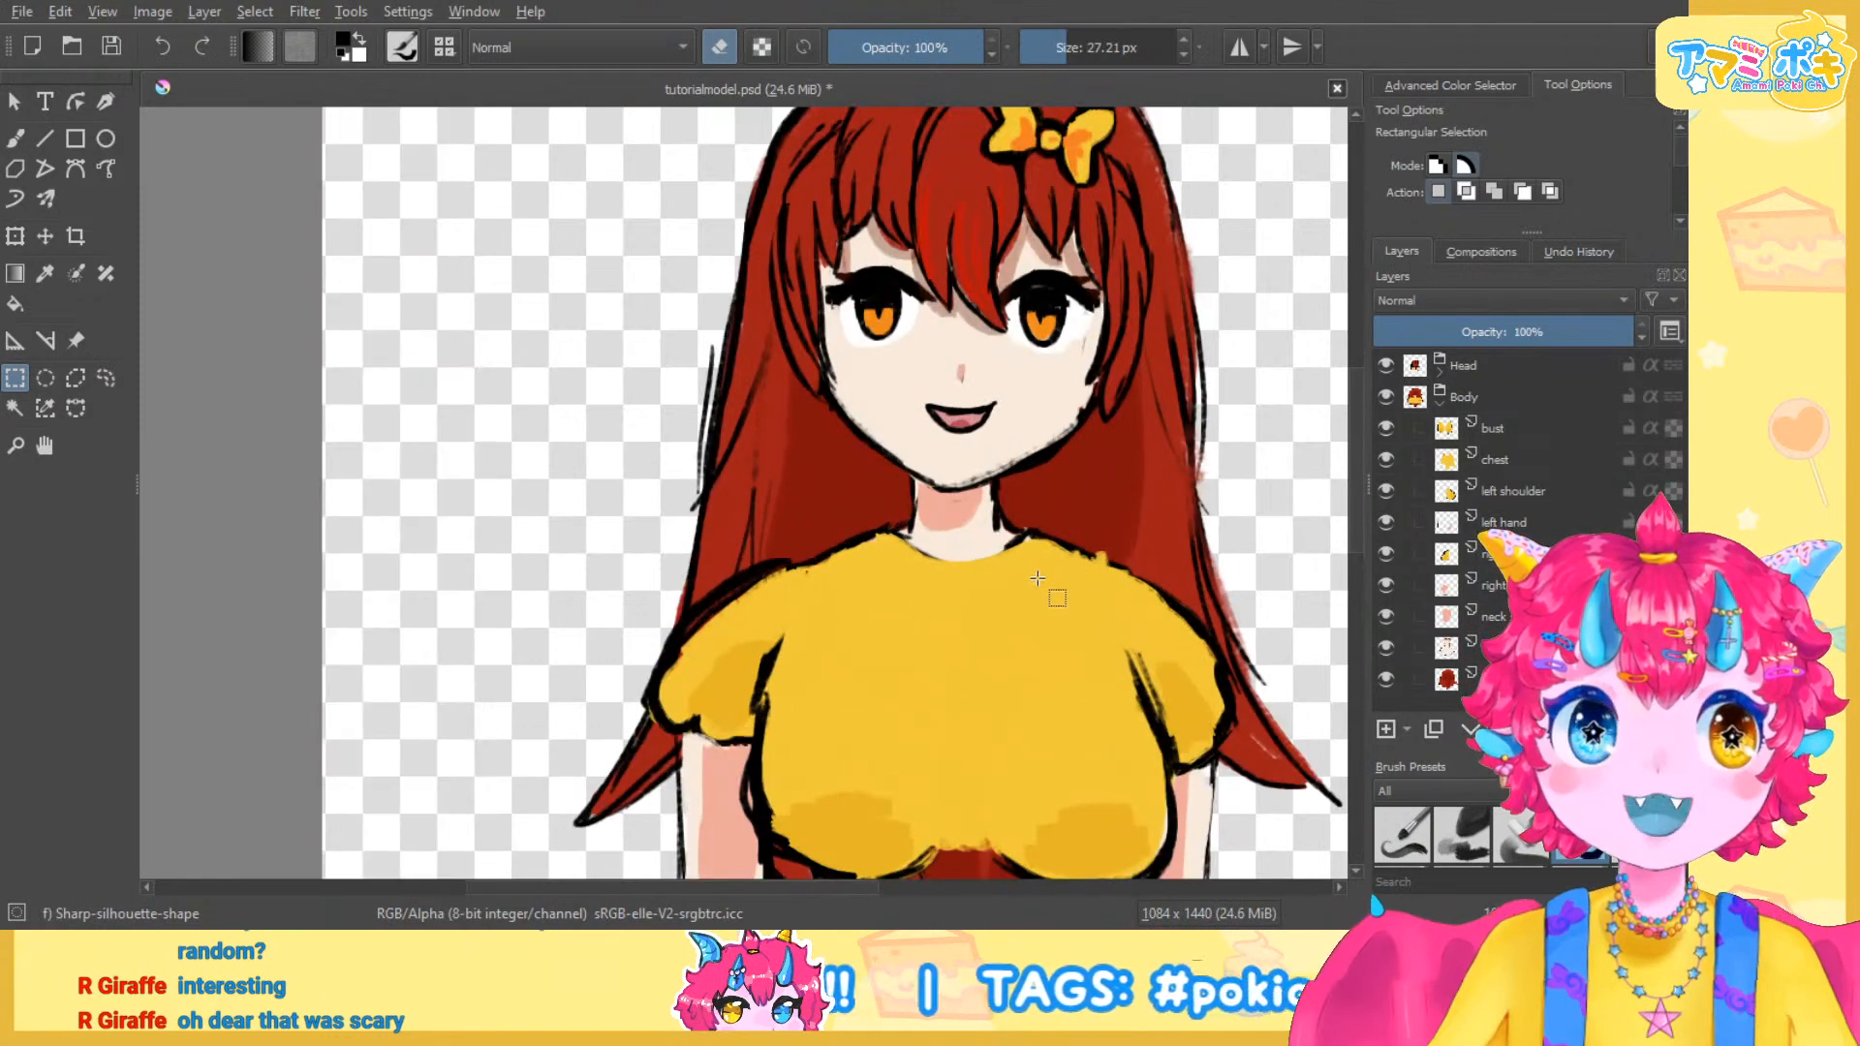
scroll(1102, 631, down, 1)
drag(1102, 631, 1067, 490)
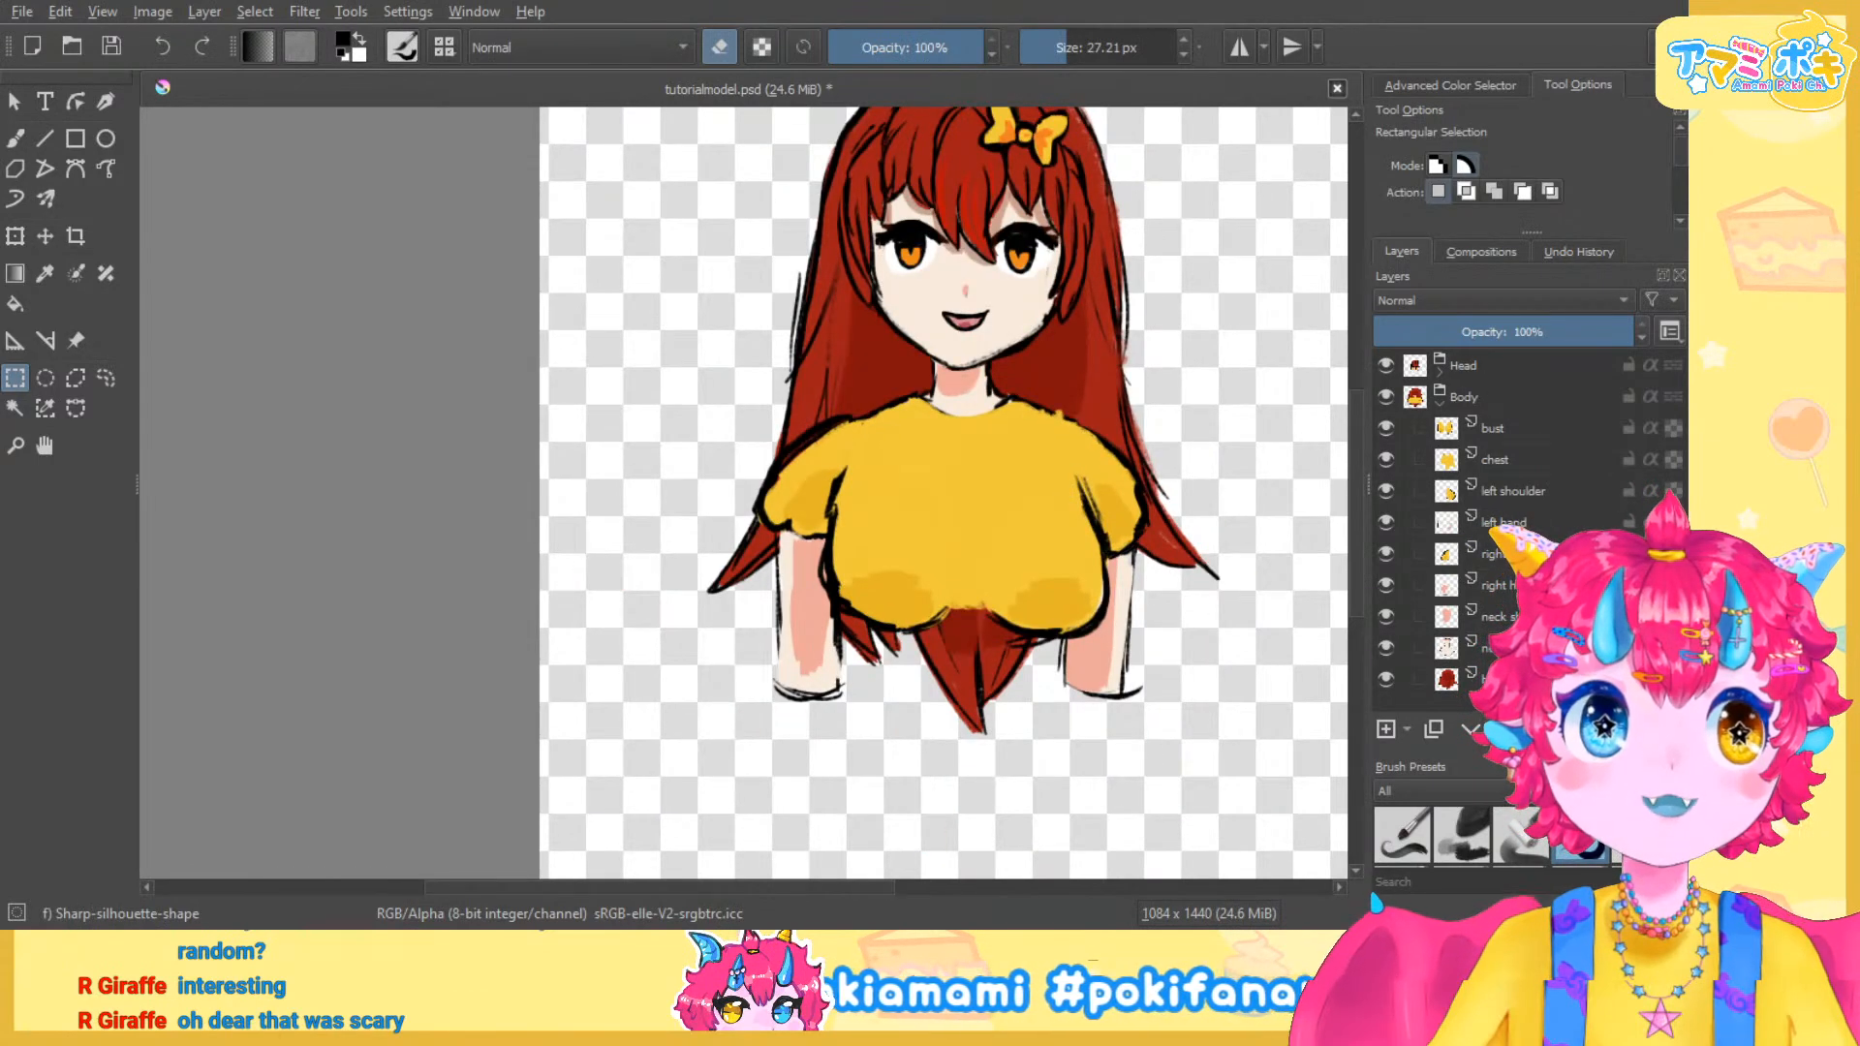
scroll(1033, 696, down, 2)
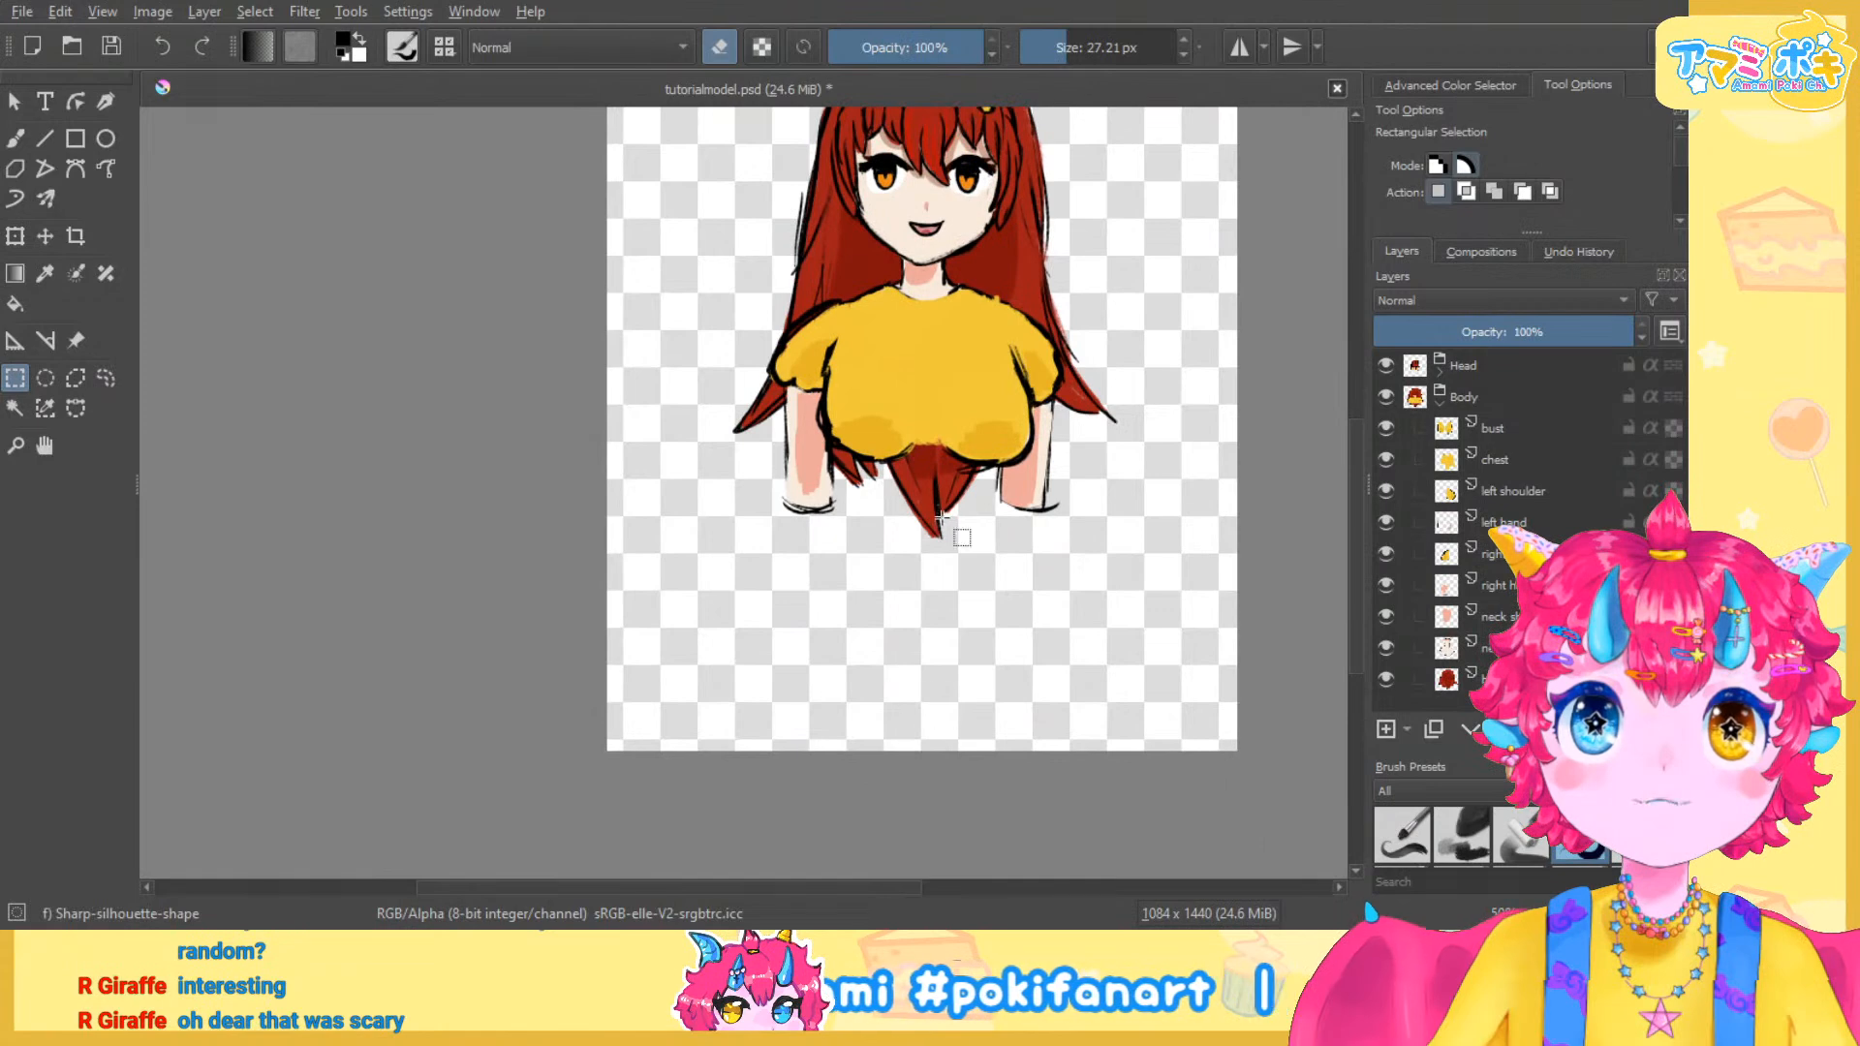
scroll(935, 585, up, 4)
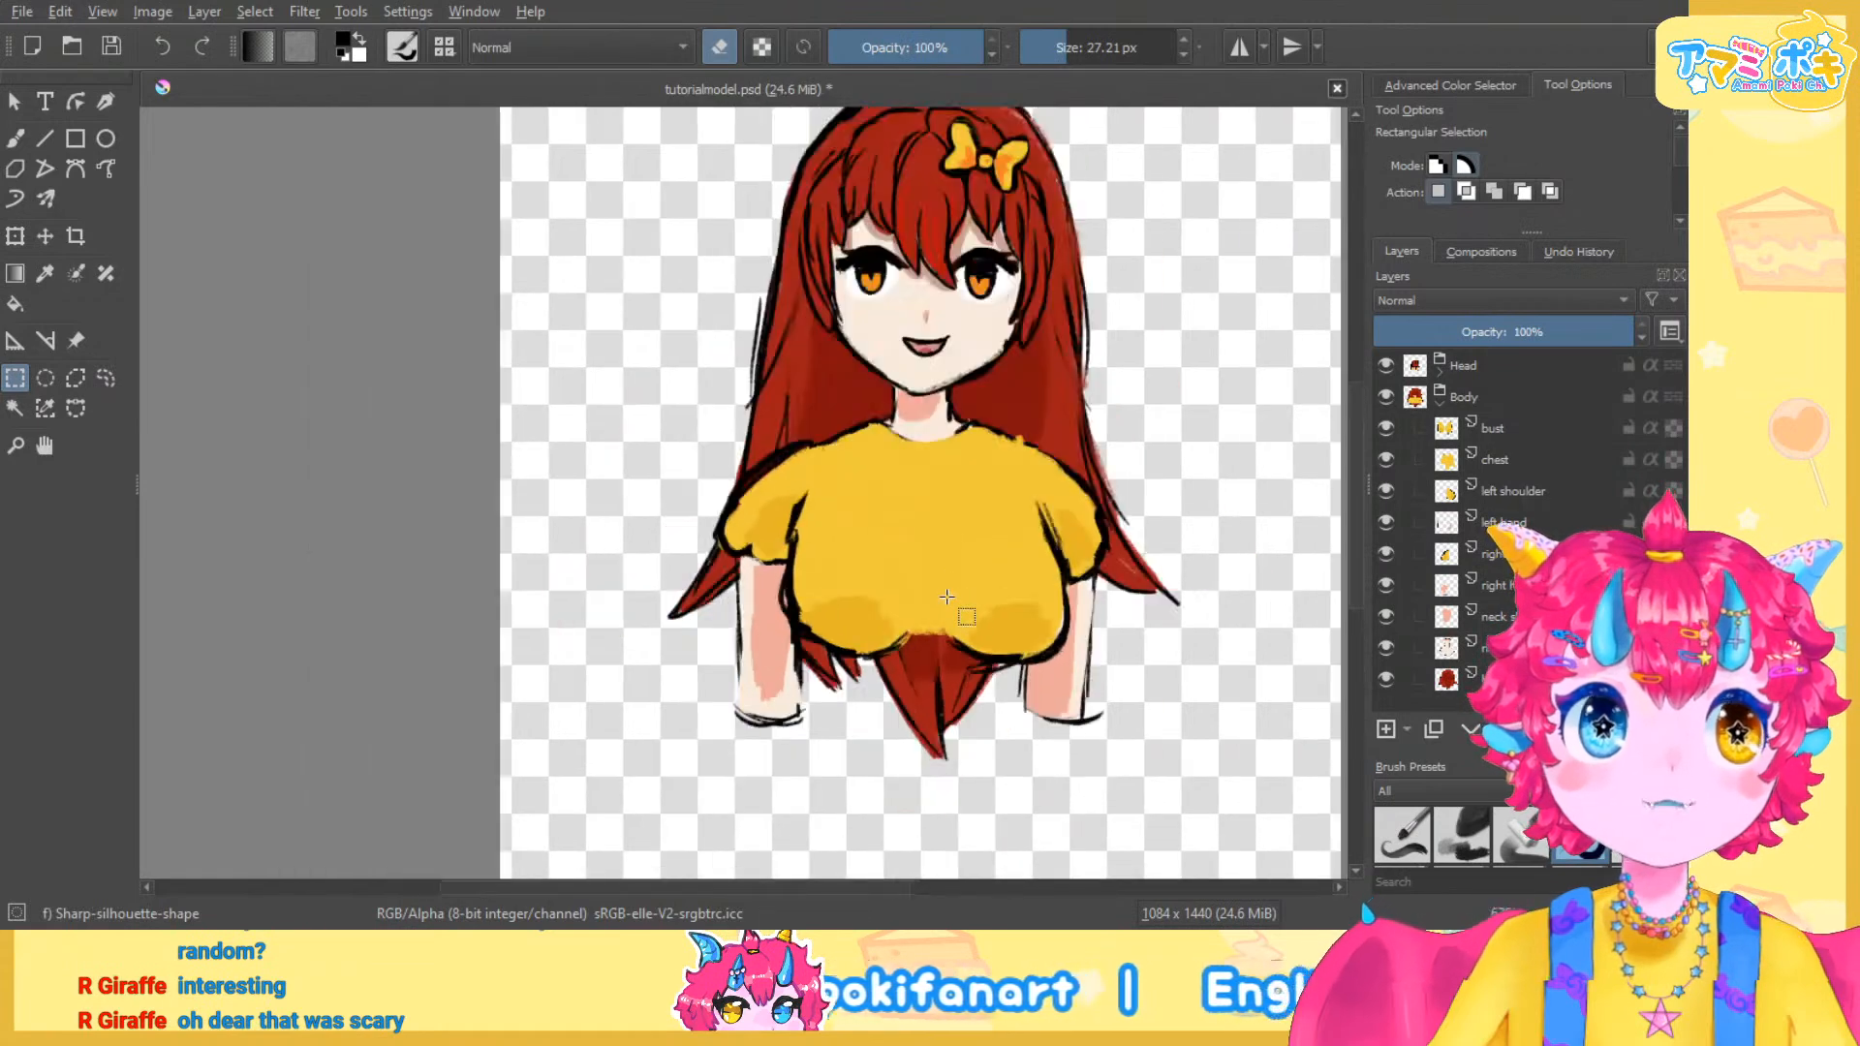
drag(971, 551, 974, 580)
mouse_move(911, 680)
mouse_down()
mouse_move(896, 349)
mouse_move(940, 469)
mouse_move(890, 678)
mouse_up()
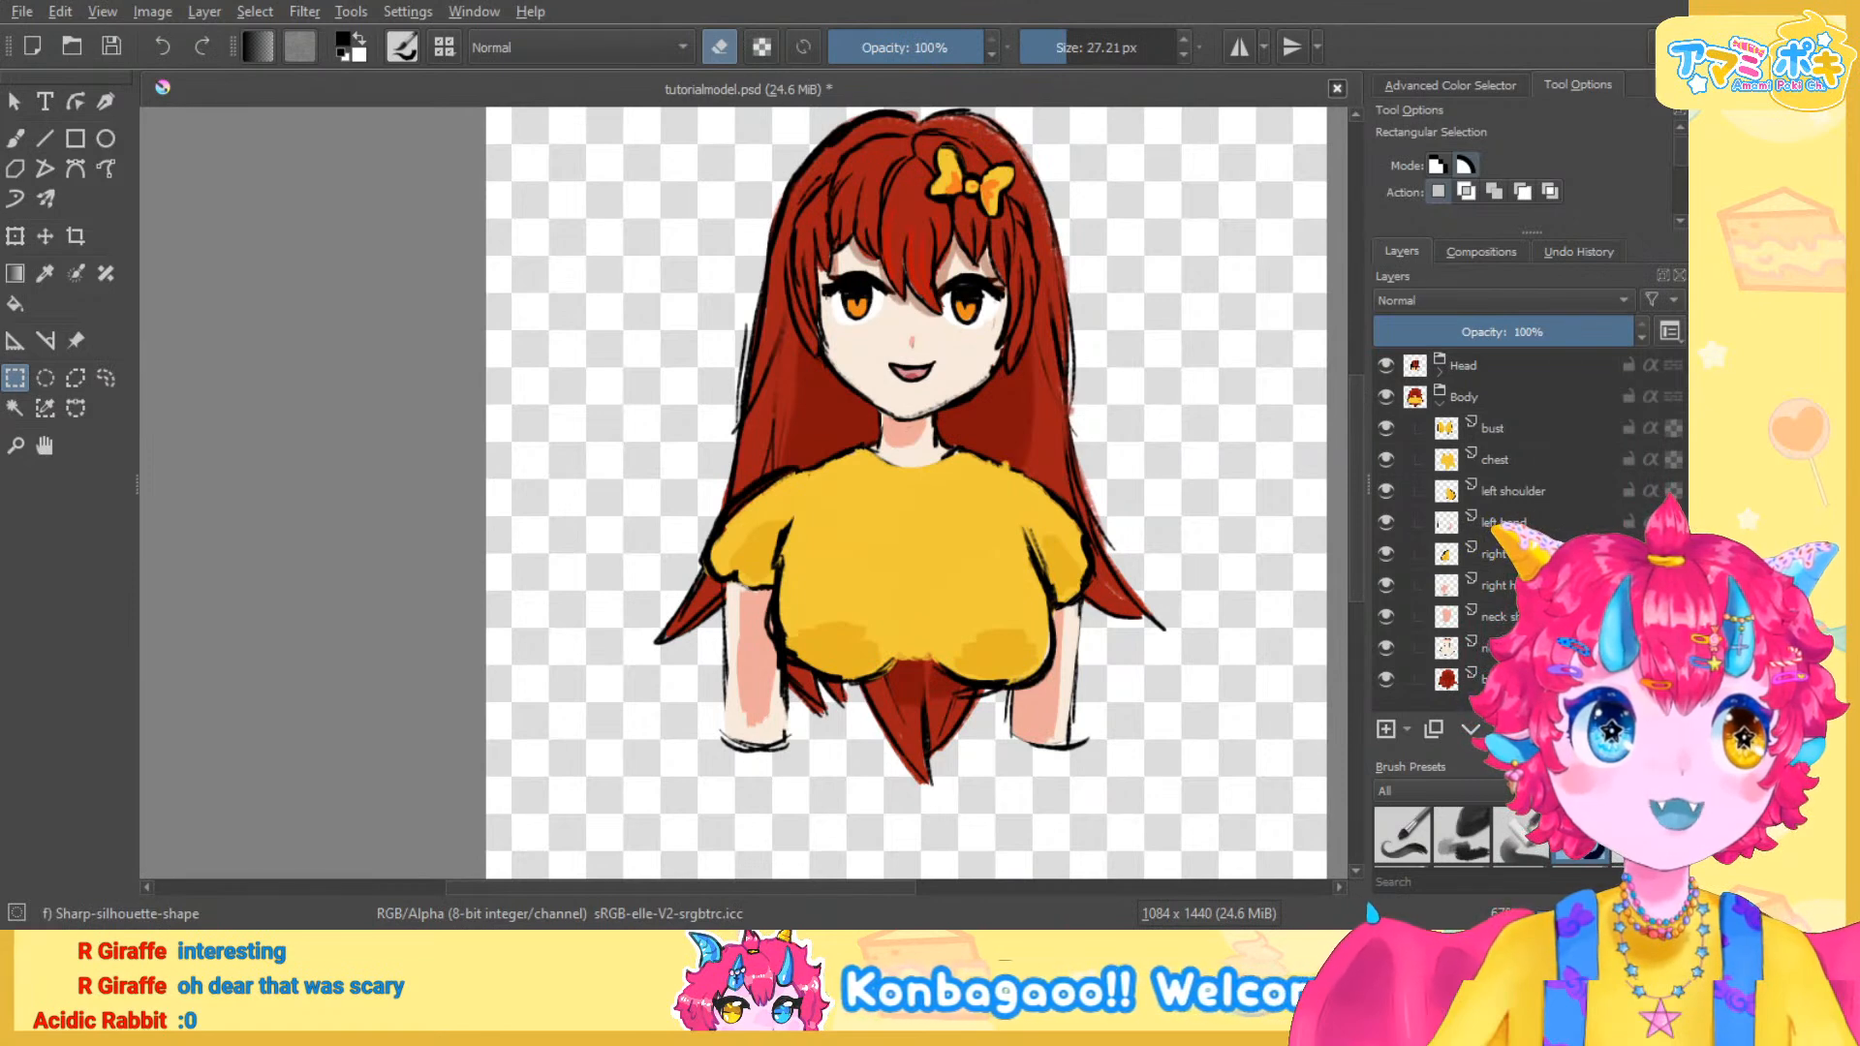
Toggle the bust layer's visibility off and on repeatedly to check the chest artwork underneath
click(1391, 434)
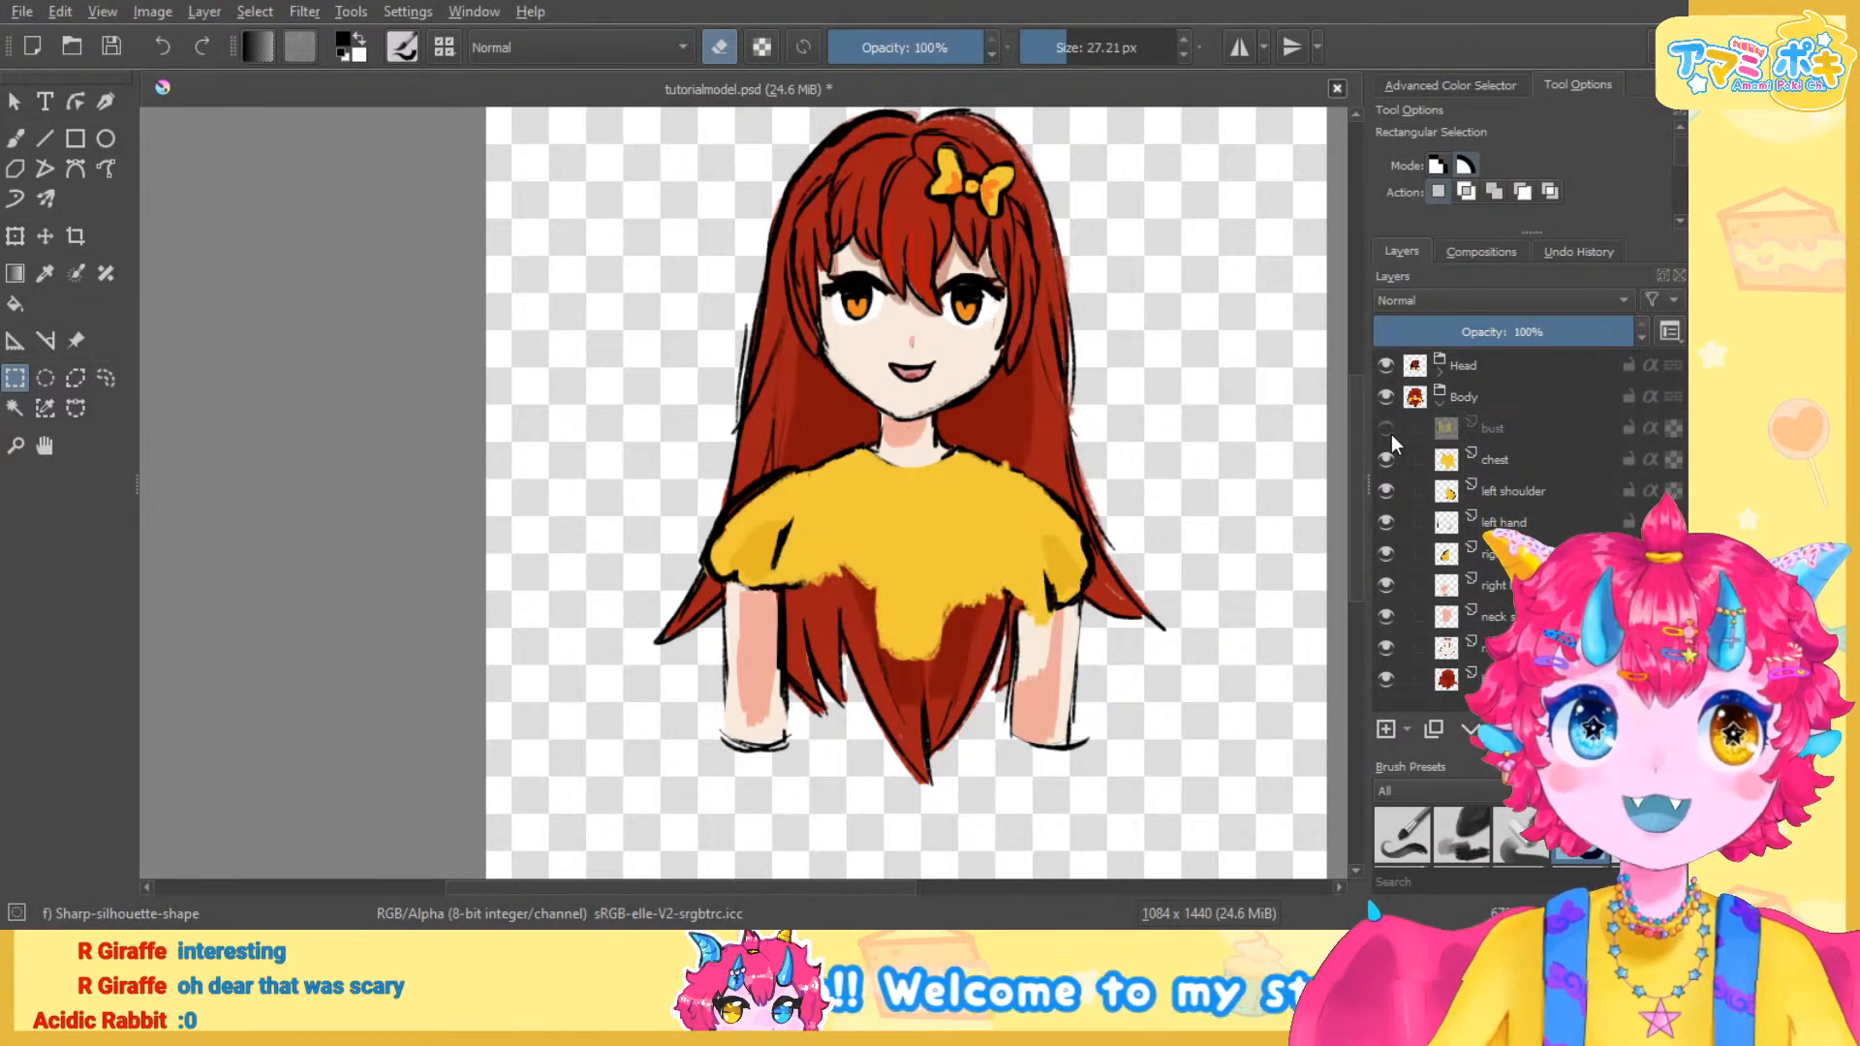
click(1391, 434)
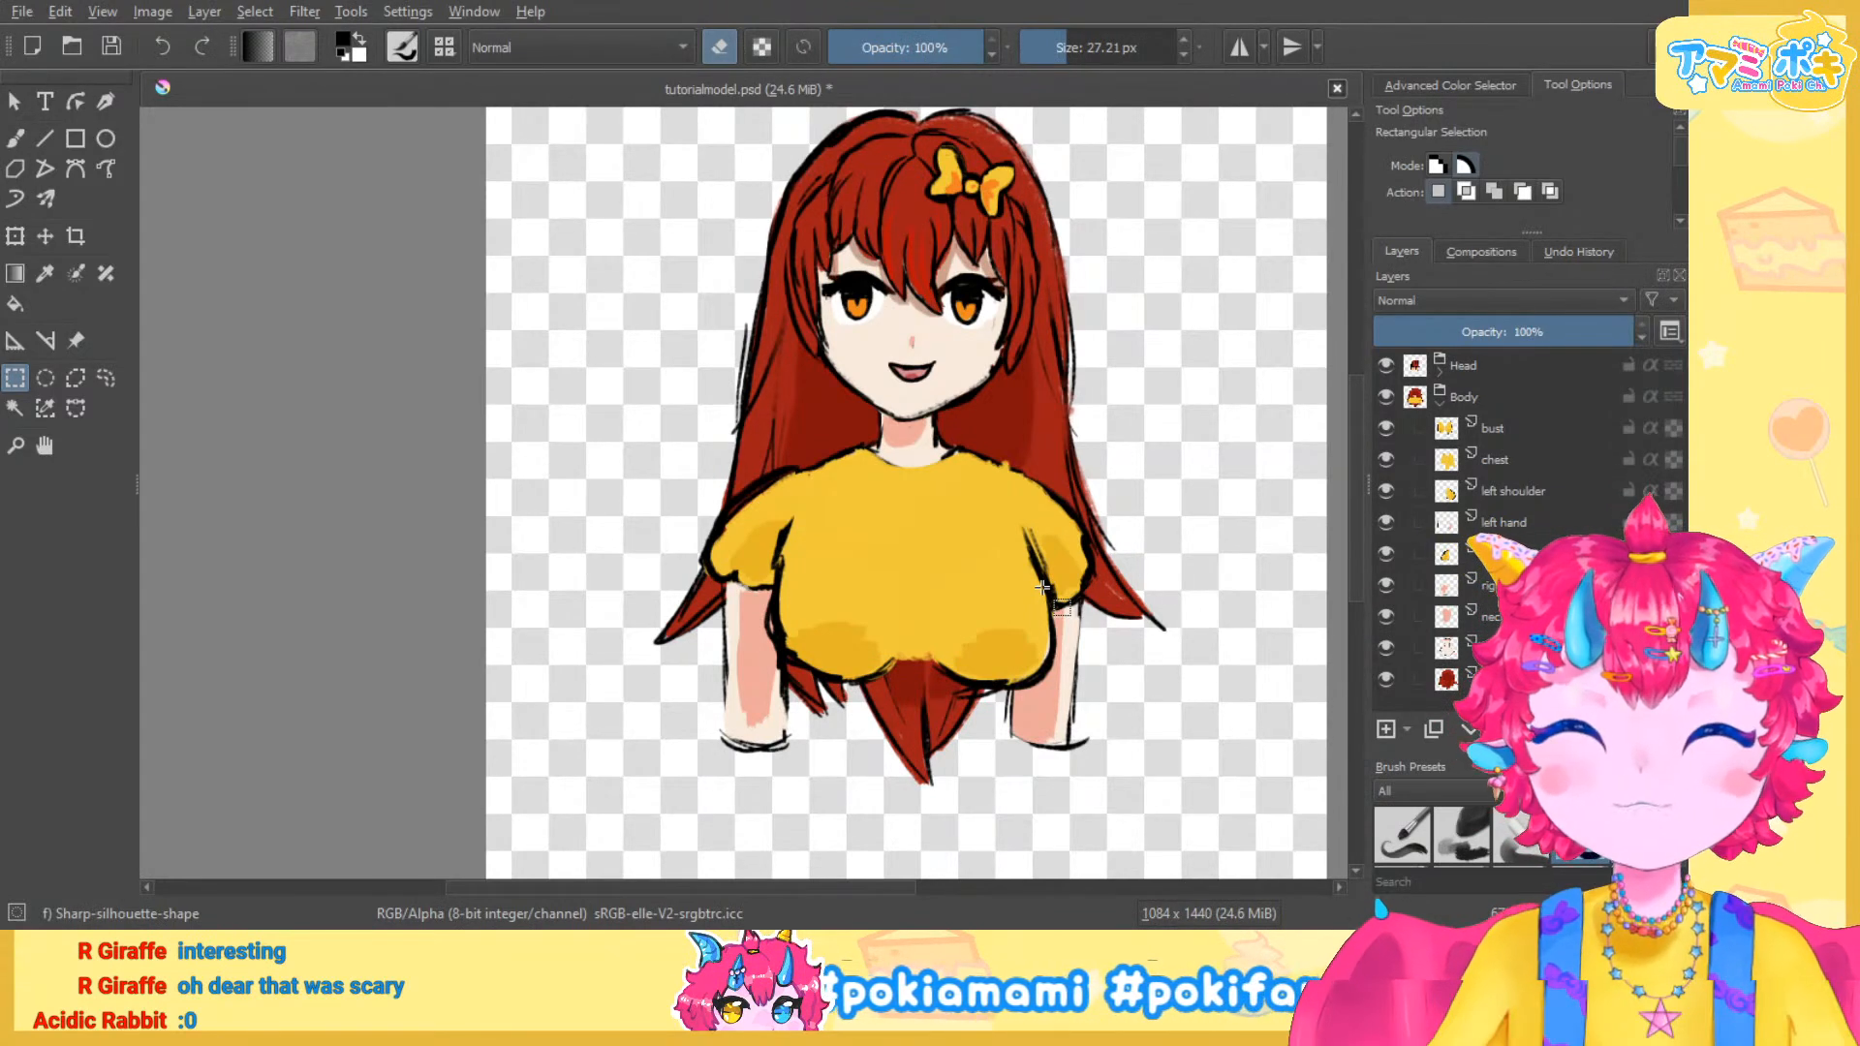
click(1383, 432)
click(1383, 432)
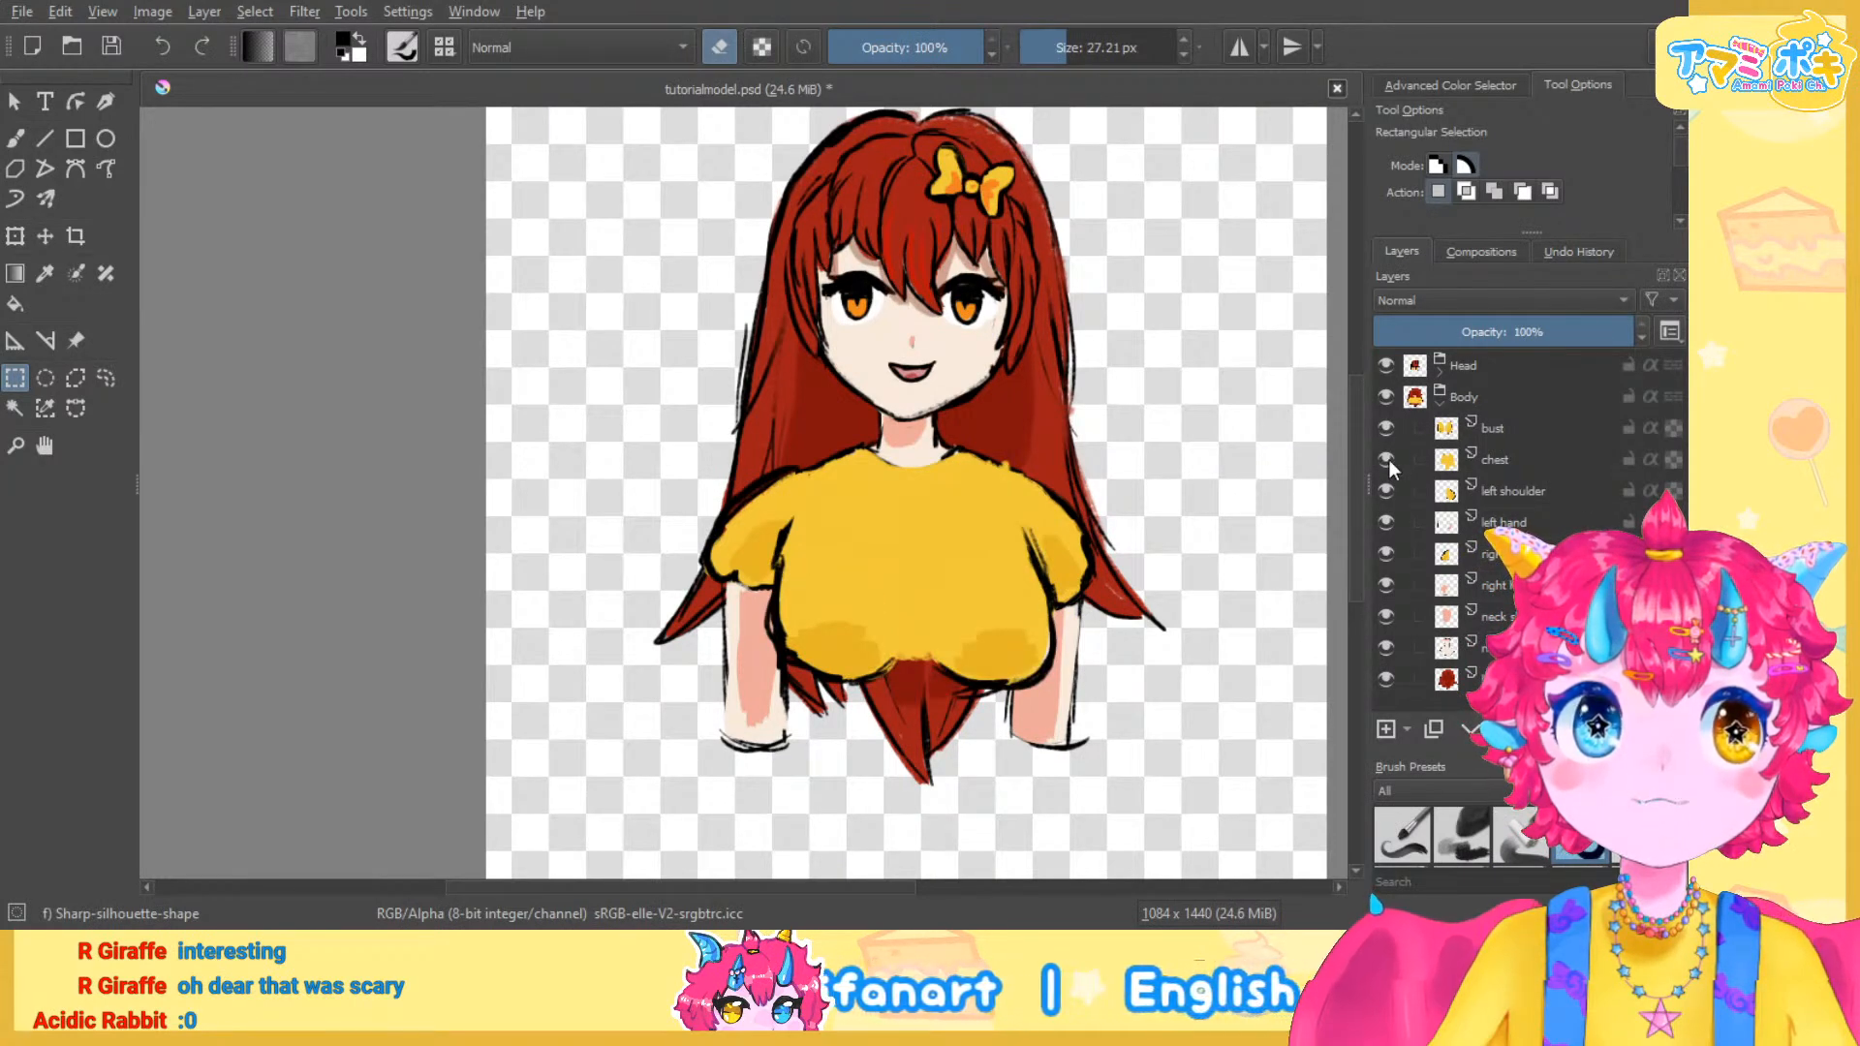
With the bust layer hidden, extend the chest layer's lower shirt area using the sampled yellow and a 47.01 px brush, and show the bust again
click(1385, 428)
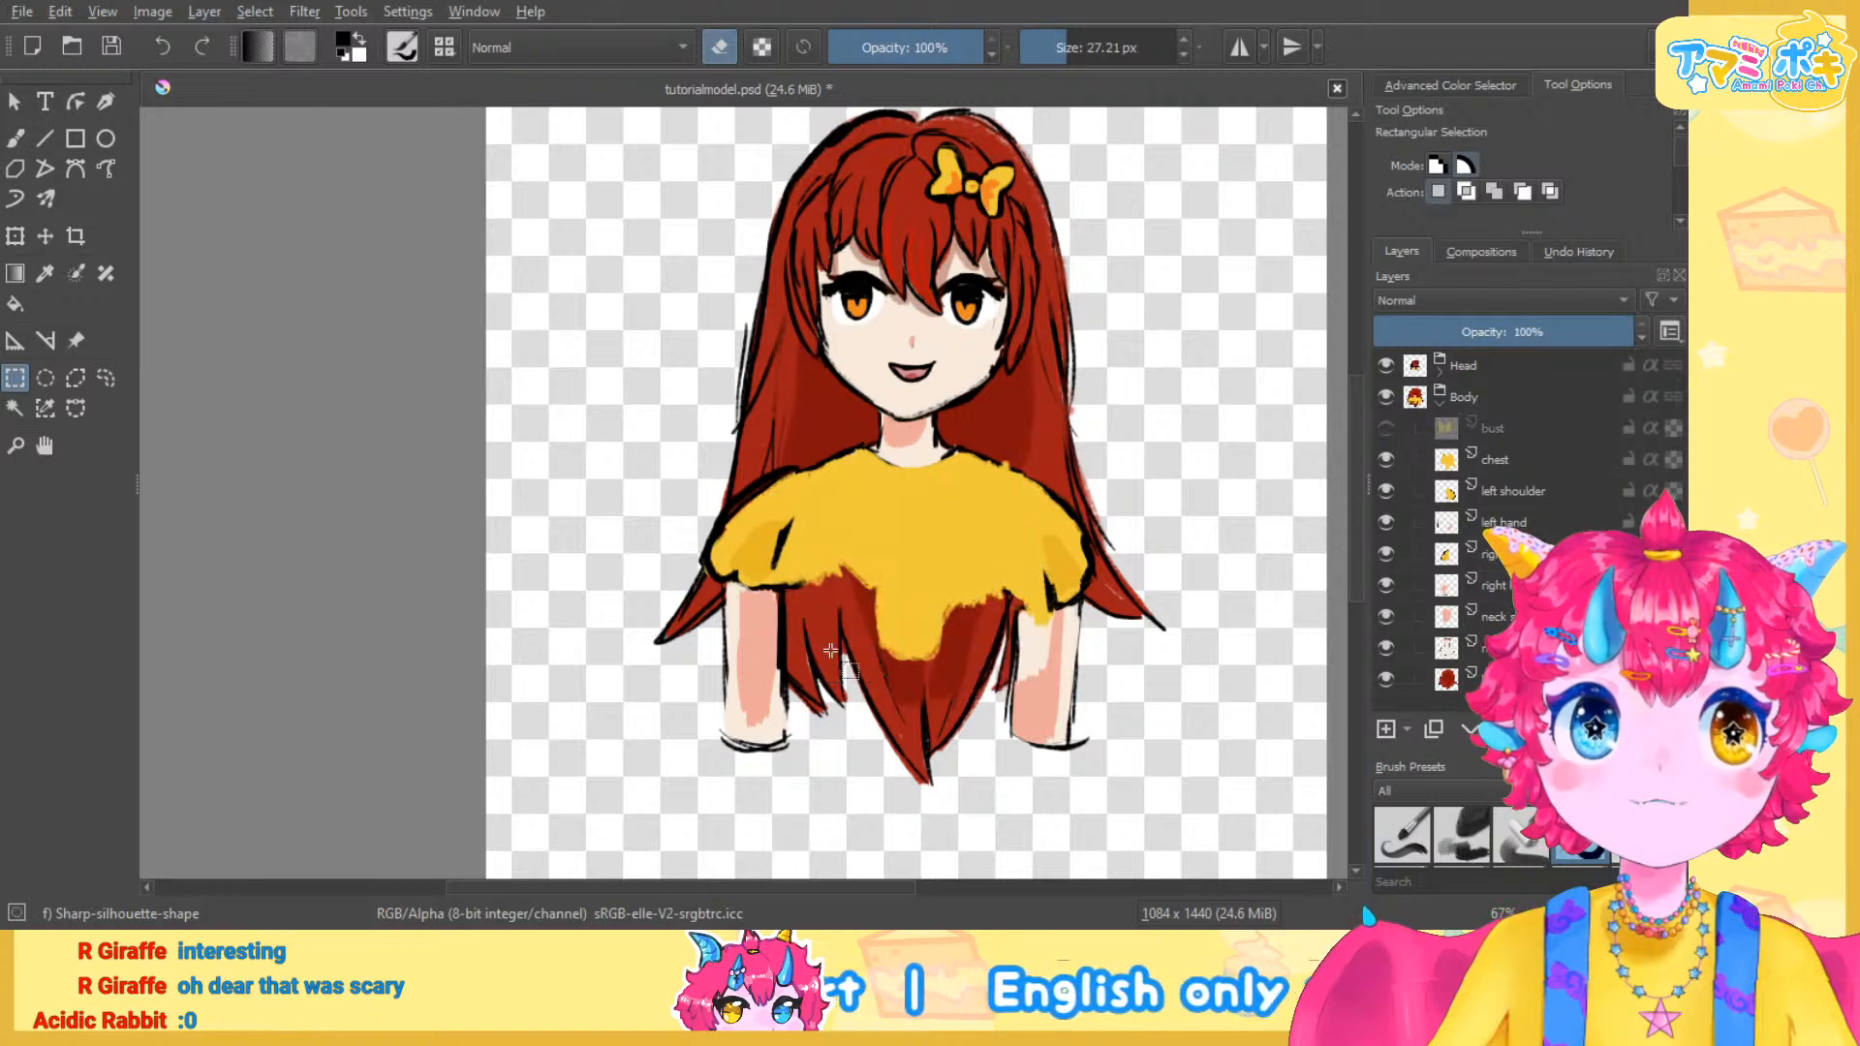
click(1530, 463)
click(29, 140)
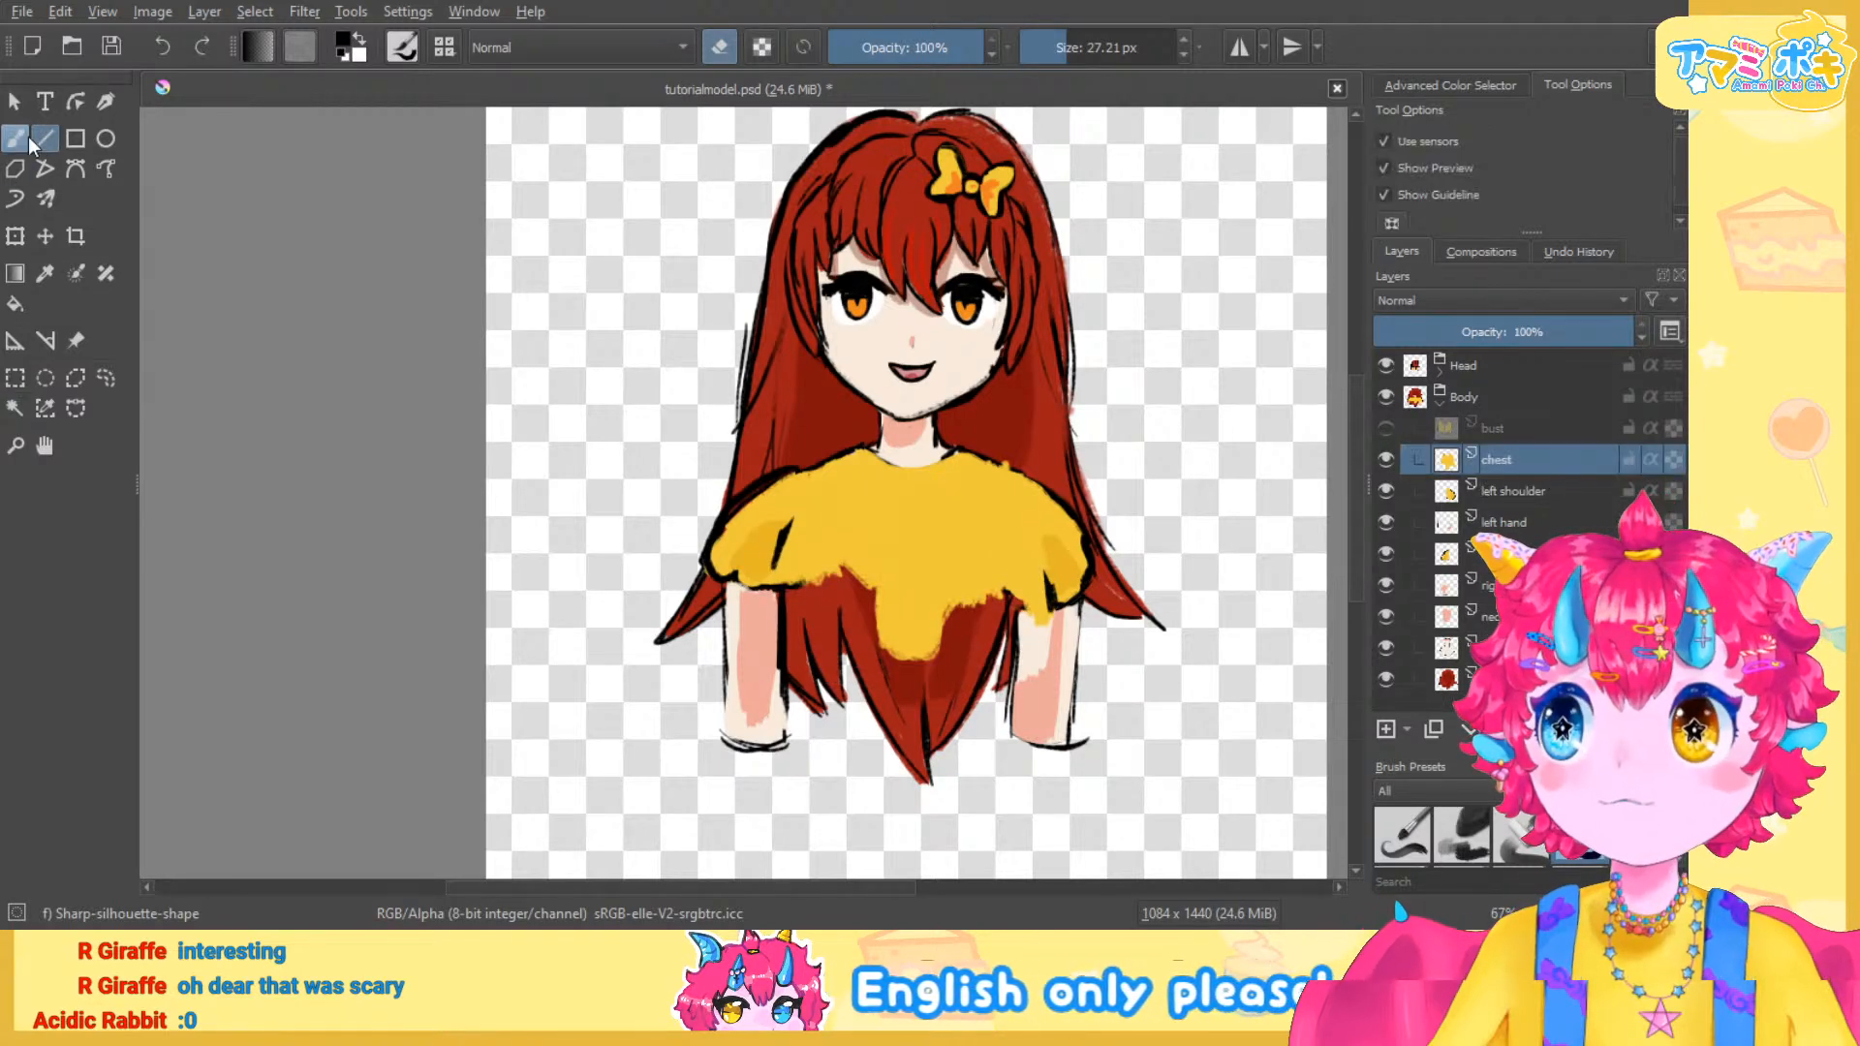
ctrl+click(830, 519)
scroll(833, 521, up, 1)
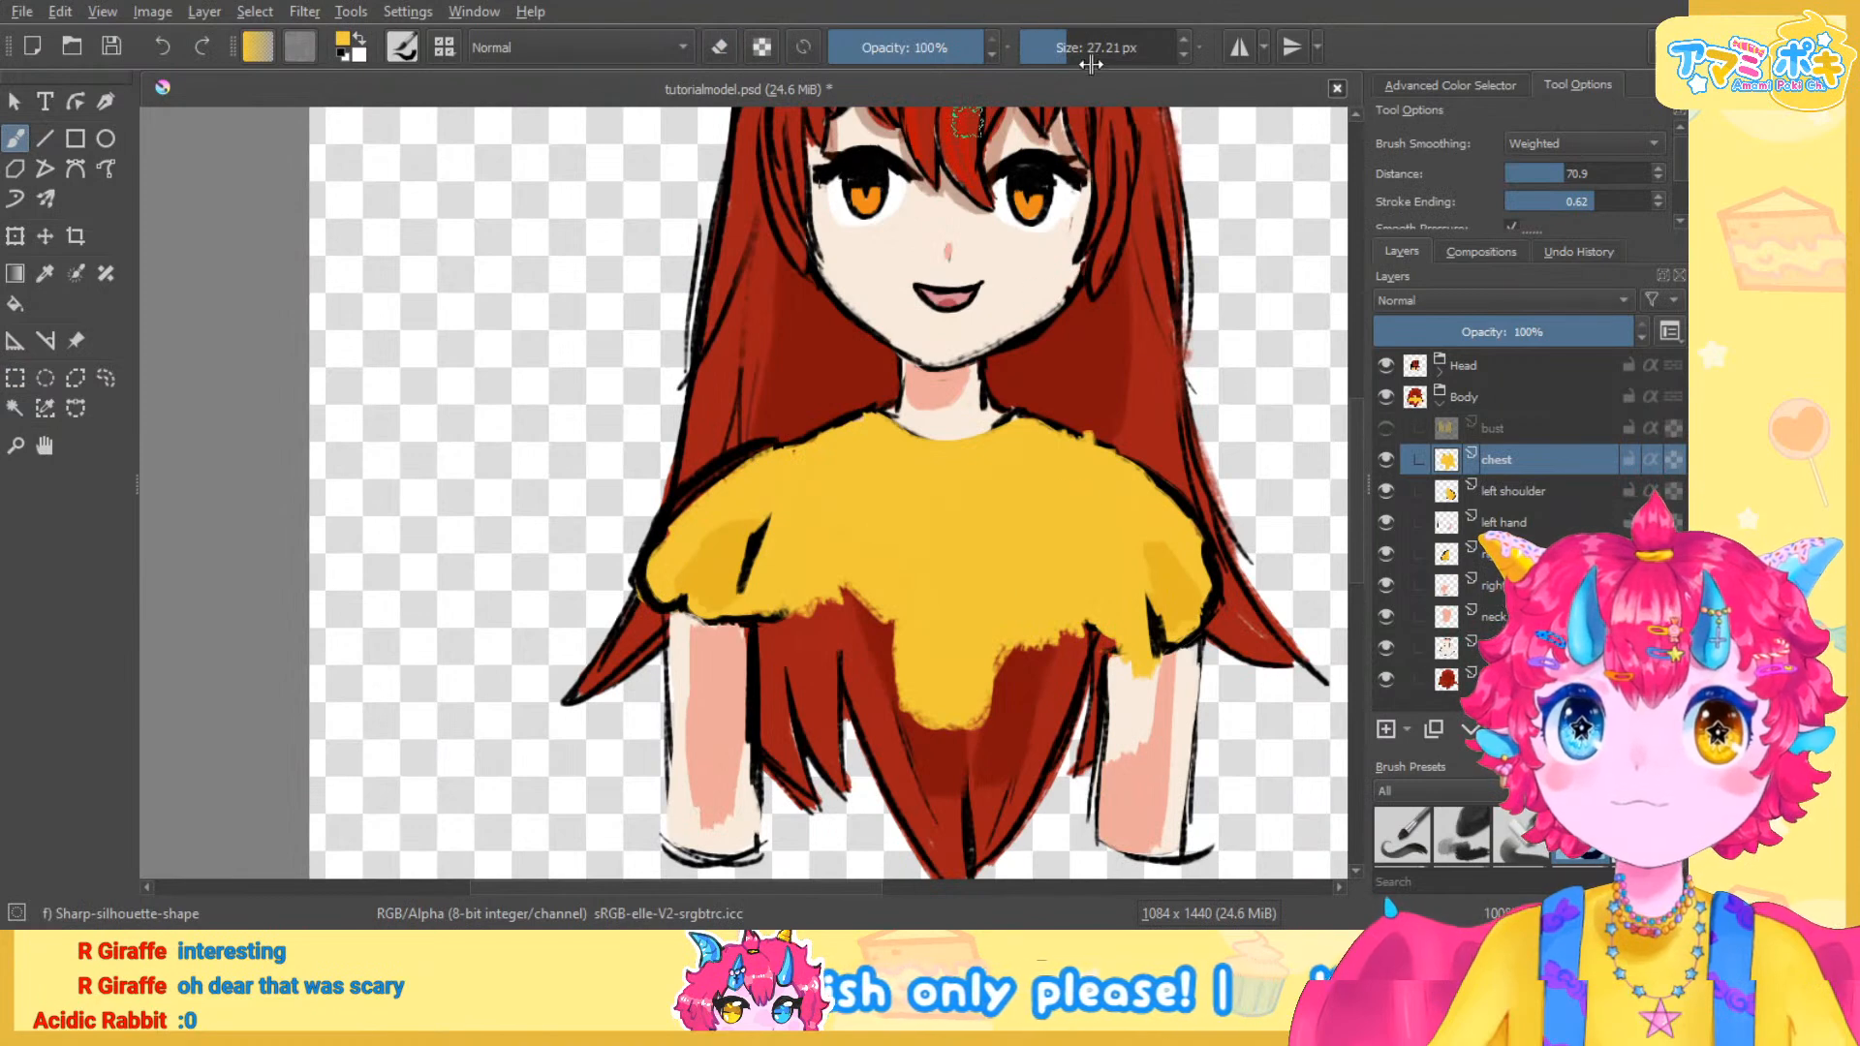
drag(1072, 48, 1089, 48)
mouse_move(1087, 581)
mouse_down()
mouse_move(1017, 678)
mouse_move(1087, 591)
mouse_move(1058, 648)
mouse_move(1113, 656)
mouse_move(945, 765)
mouse_move(779, 714)
mouse_move(743, 624)
mouse_move(782, 647)
mouse_move(832, 630)
mouse_move(900, 672)
mouse_move(1149, 614)
mouse_move(939, 718)
mouse_move(1087, 610)
mouse_move(988, 730)
mouse_move(847, 701)
mouse_move(807, 644)
mouse_move(809, 677)
mouse_move(979, 693)
mouse_move(1102, 645)
mouse_up()
key(ctrl+z)
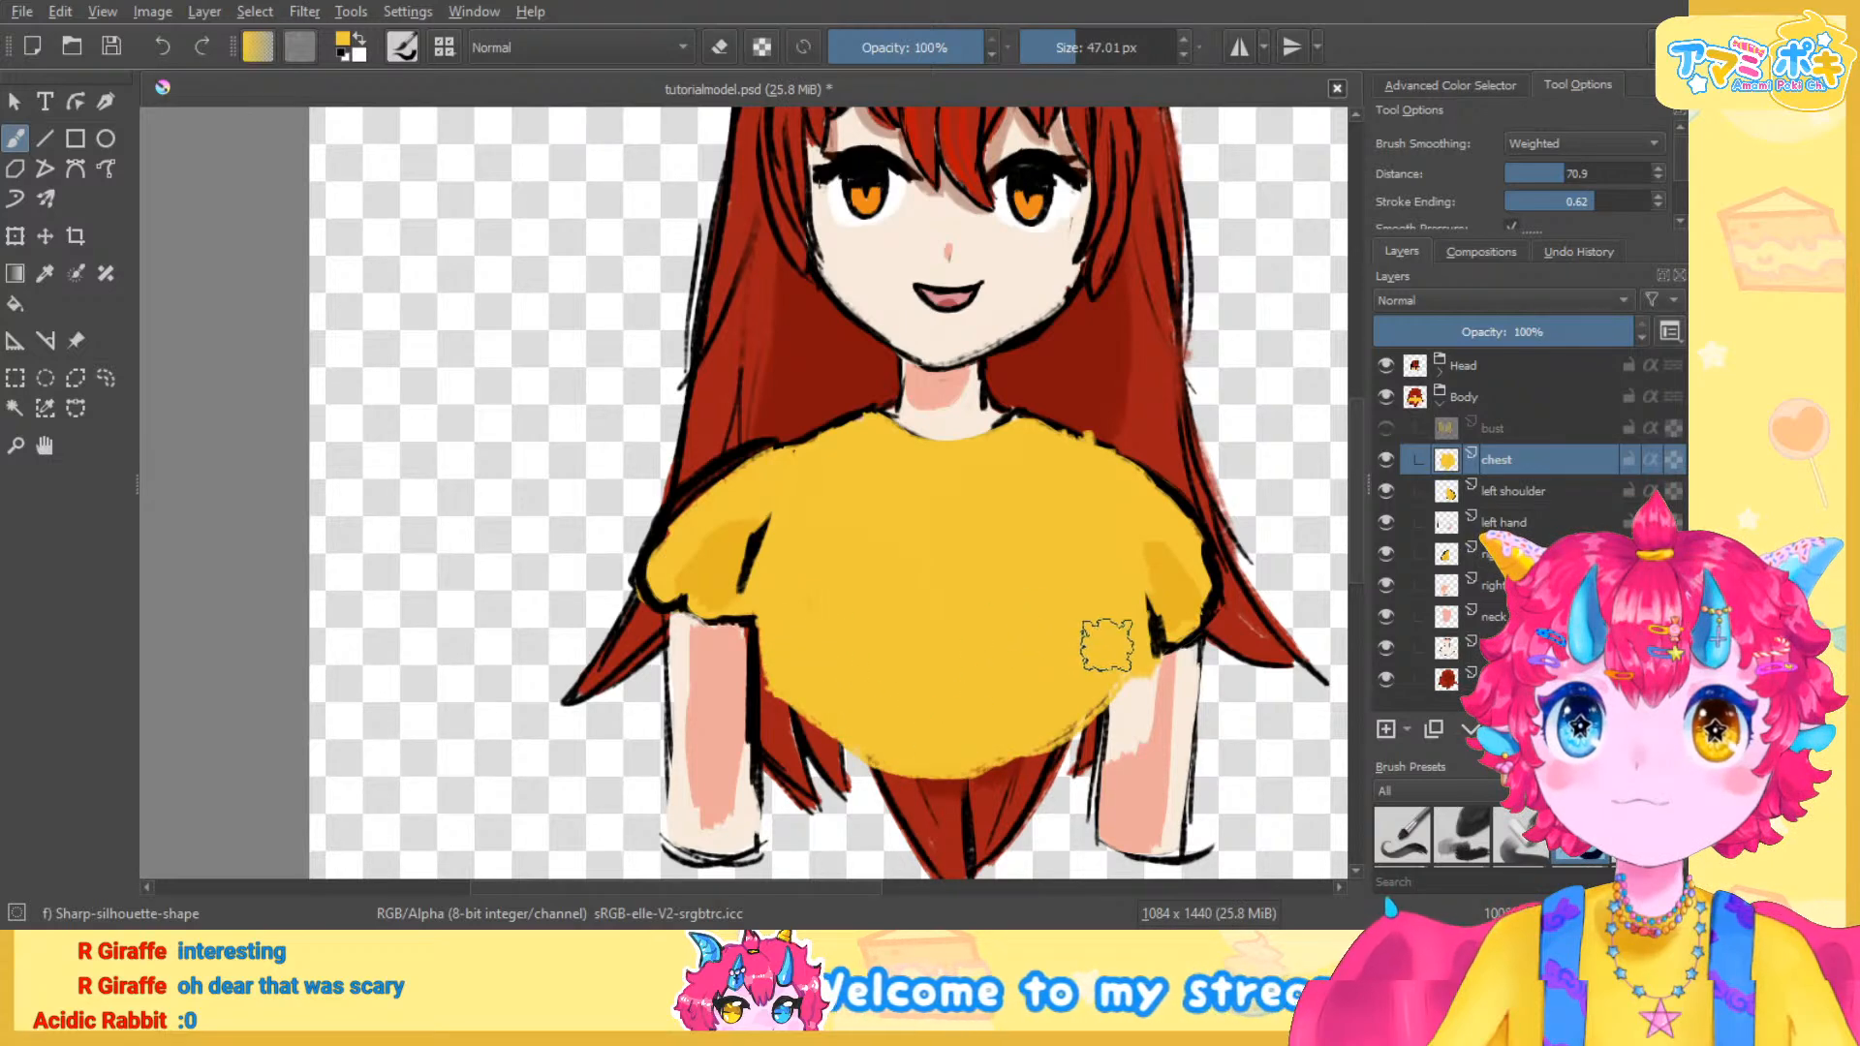
mouse_move(1057, 712)
mouse_down()
mouse_move(1001, 744)
mouse_move(929, 746)
mouse_up()
scroll(1206, 630, down, 2)
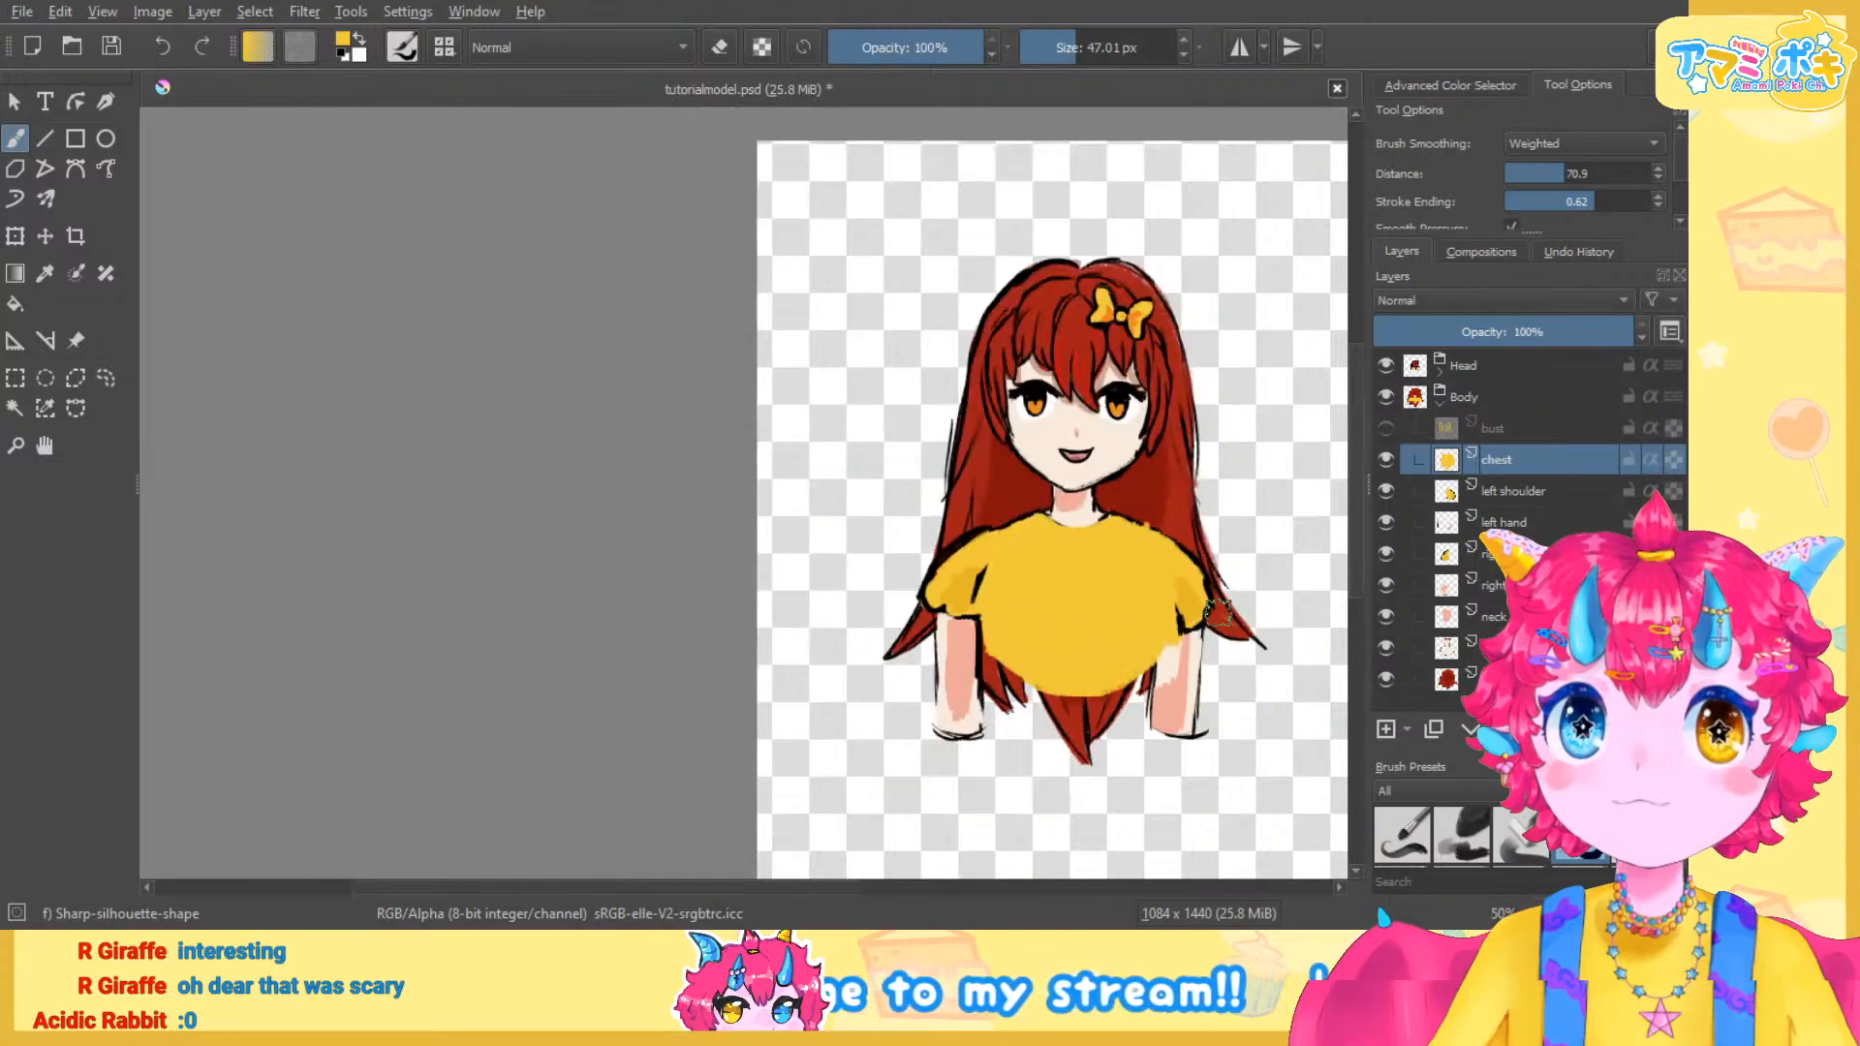
scroll(1336, 573, up, 1)
click(1385, 427)
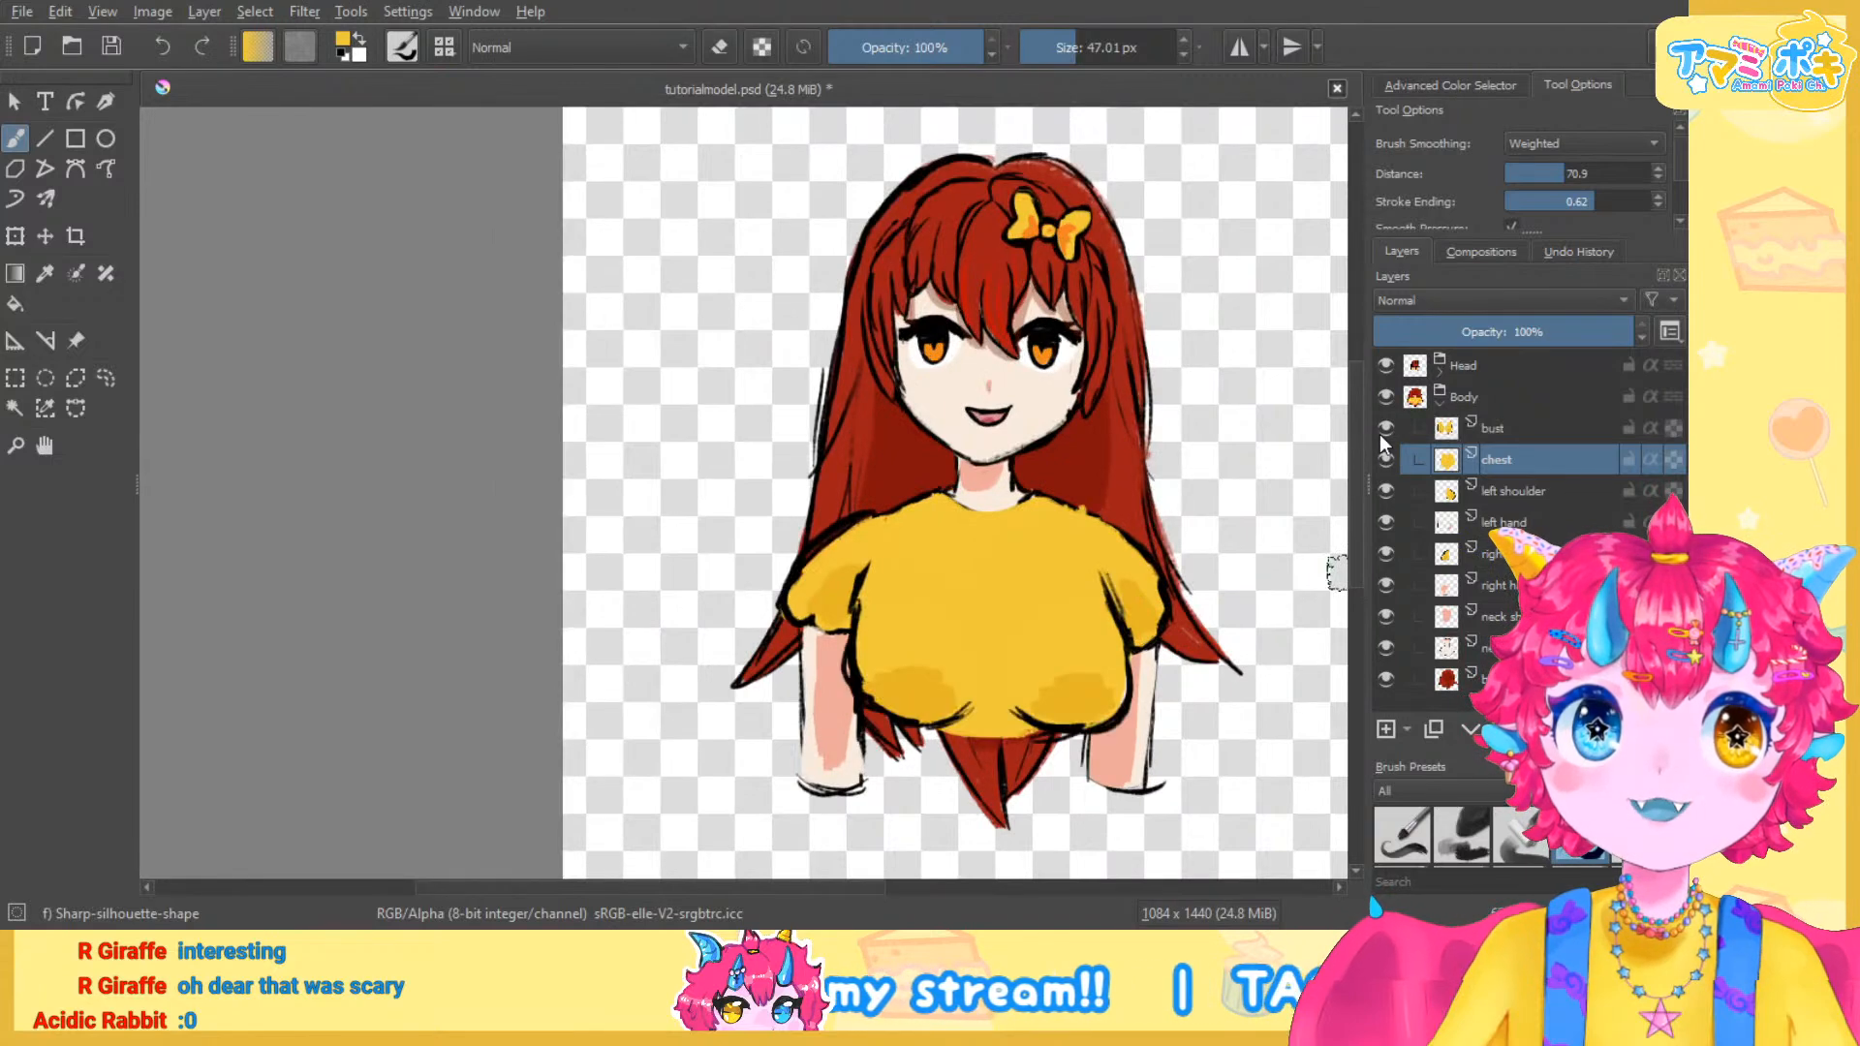
Toggle the left shoulder layer's visibility off and on to check the sleeve, and select that layer
click(1383, 491)
click(1383, 490)
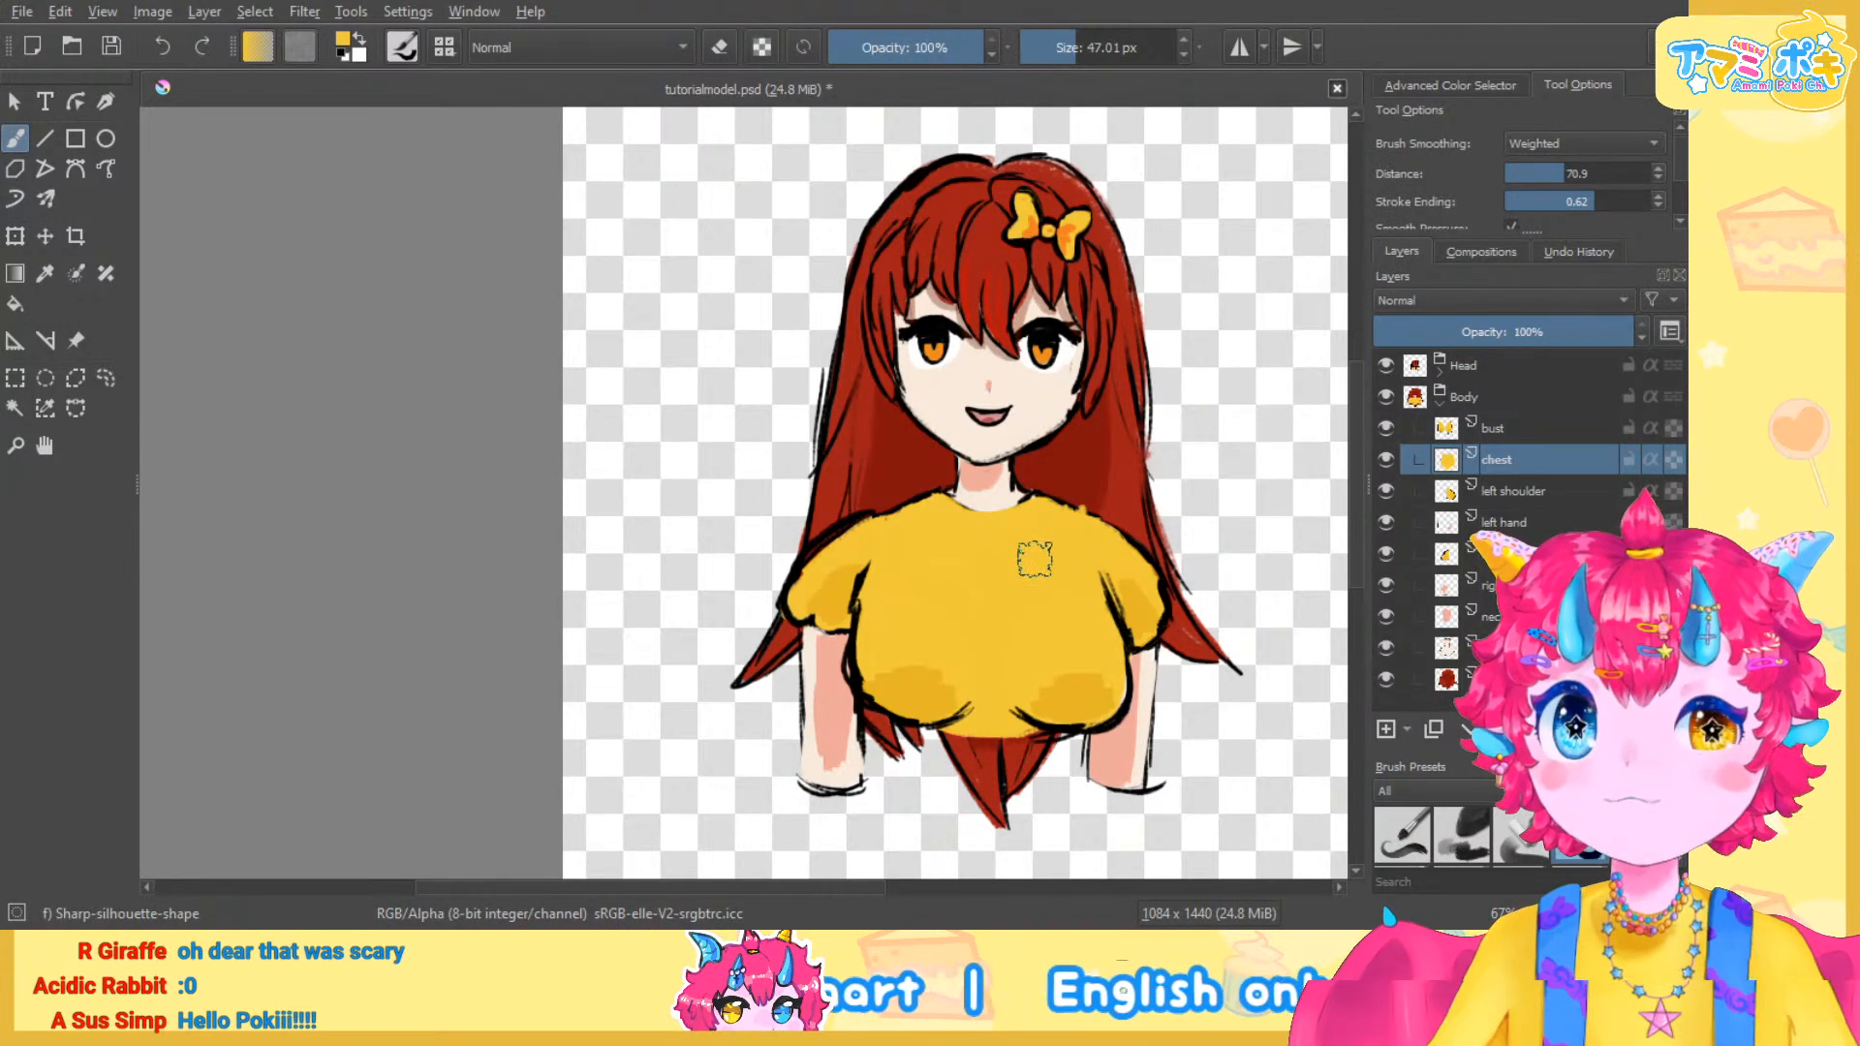
click(1501, 491)
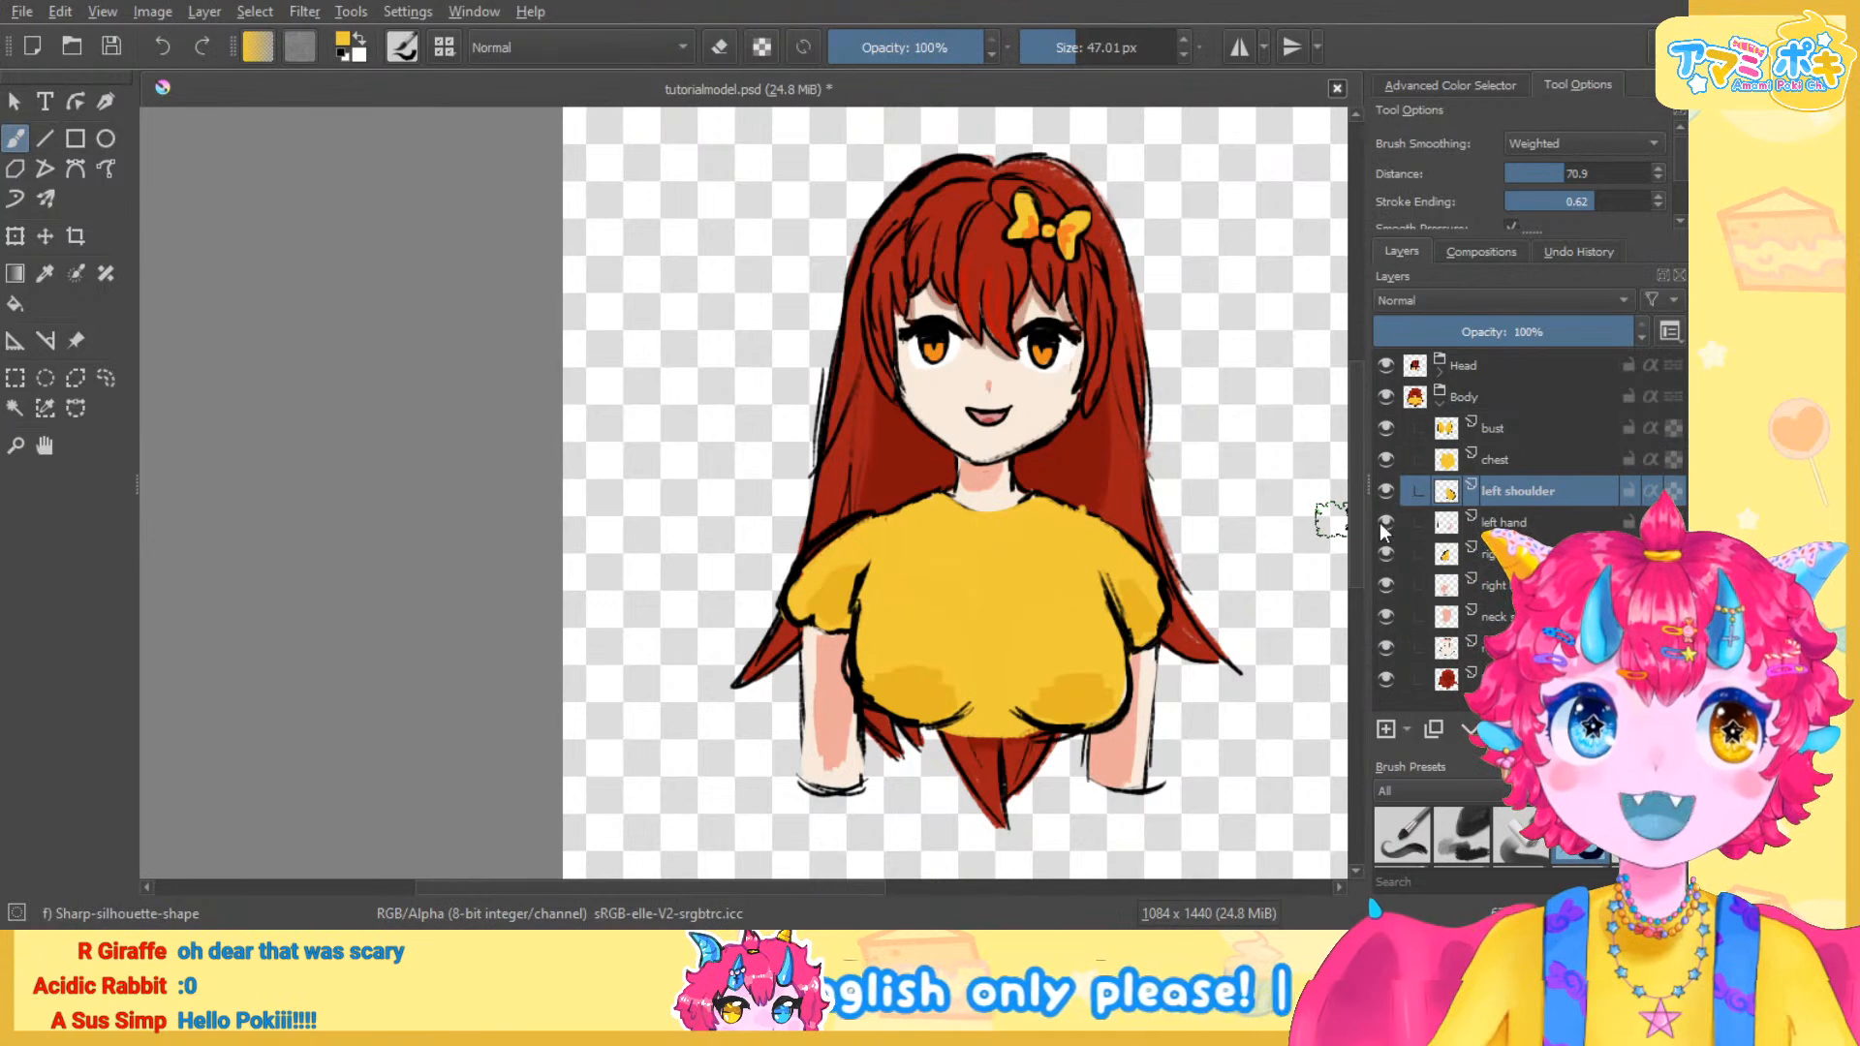
Select the left hand layer and toggle its visibility off and on repeatedly to inspect the arm close up
click(1419, 521)
click(1387, 519)
click(1387, 519)
click(1387, 521)
click(1387, 521)
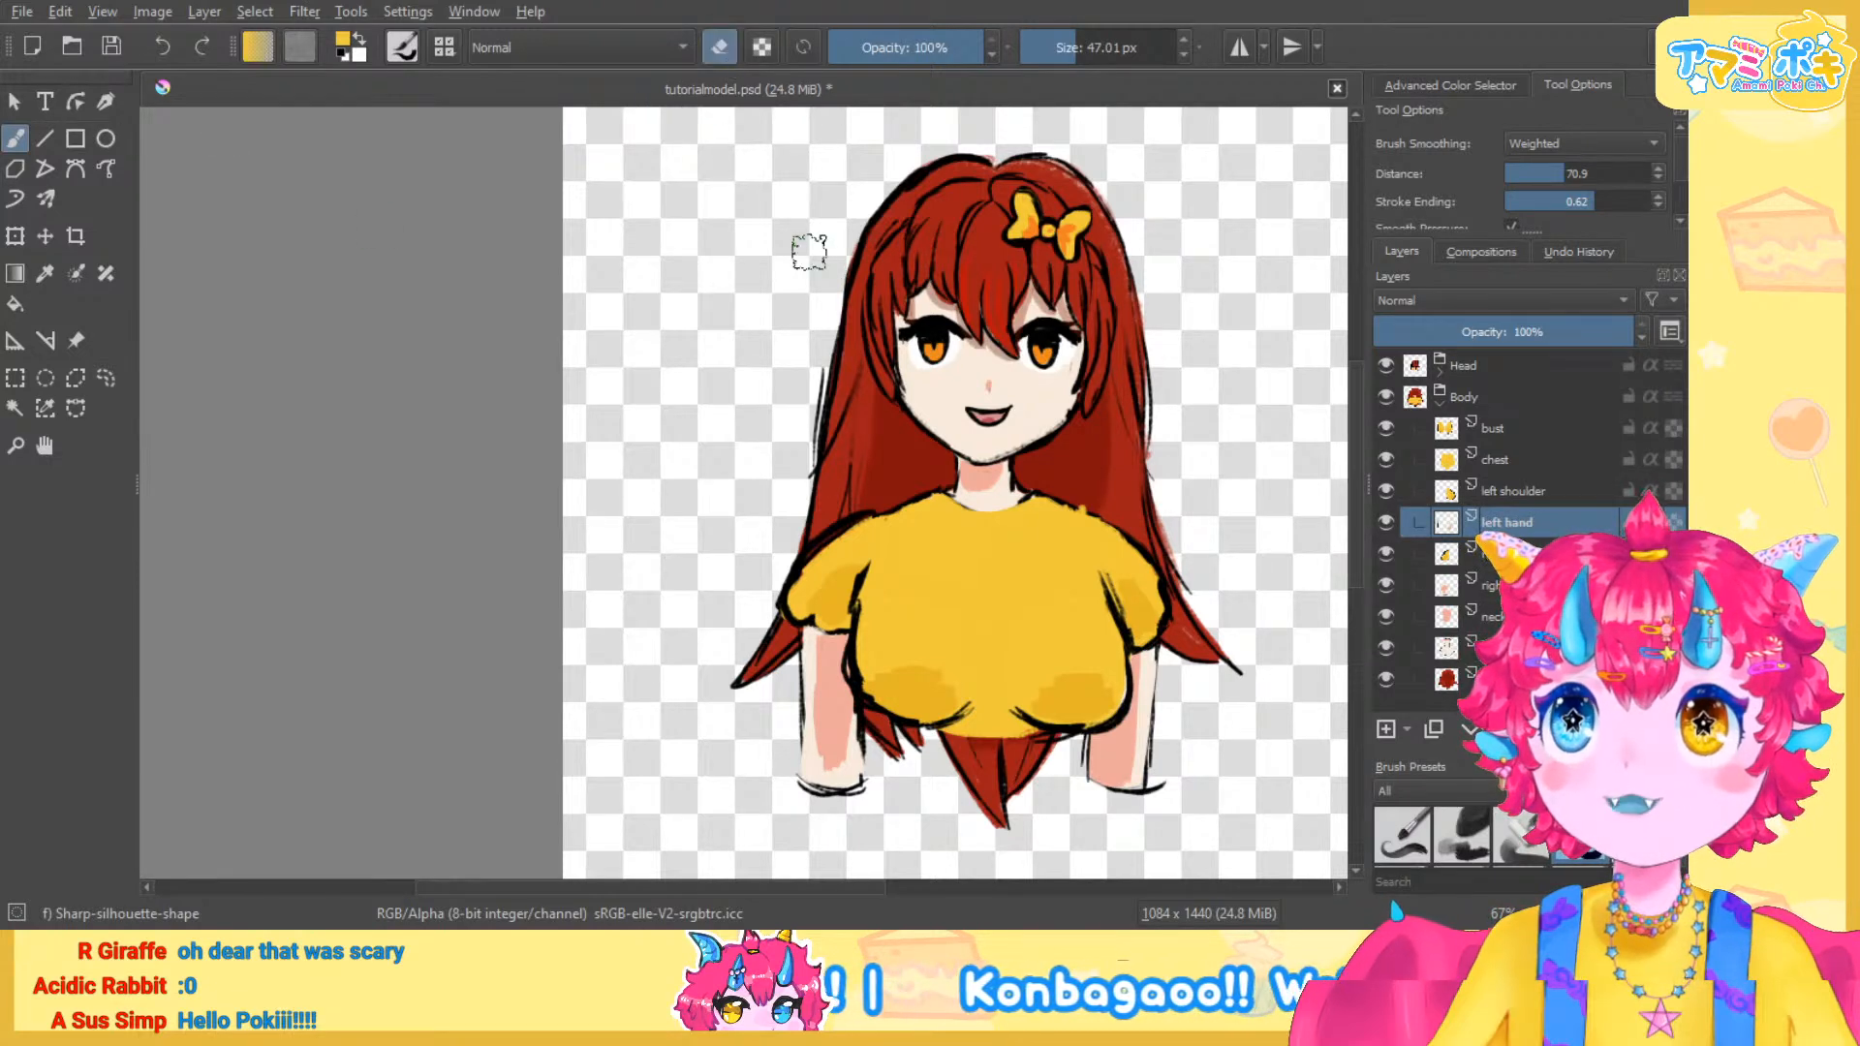
scroll(875, 652, up, 2)
drag(926, 664, 842, 374)
scroll(838, 366, down, 1)
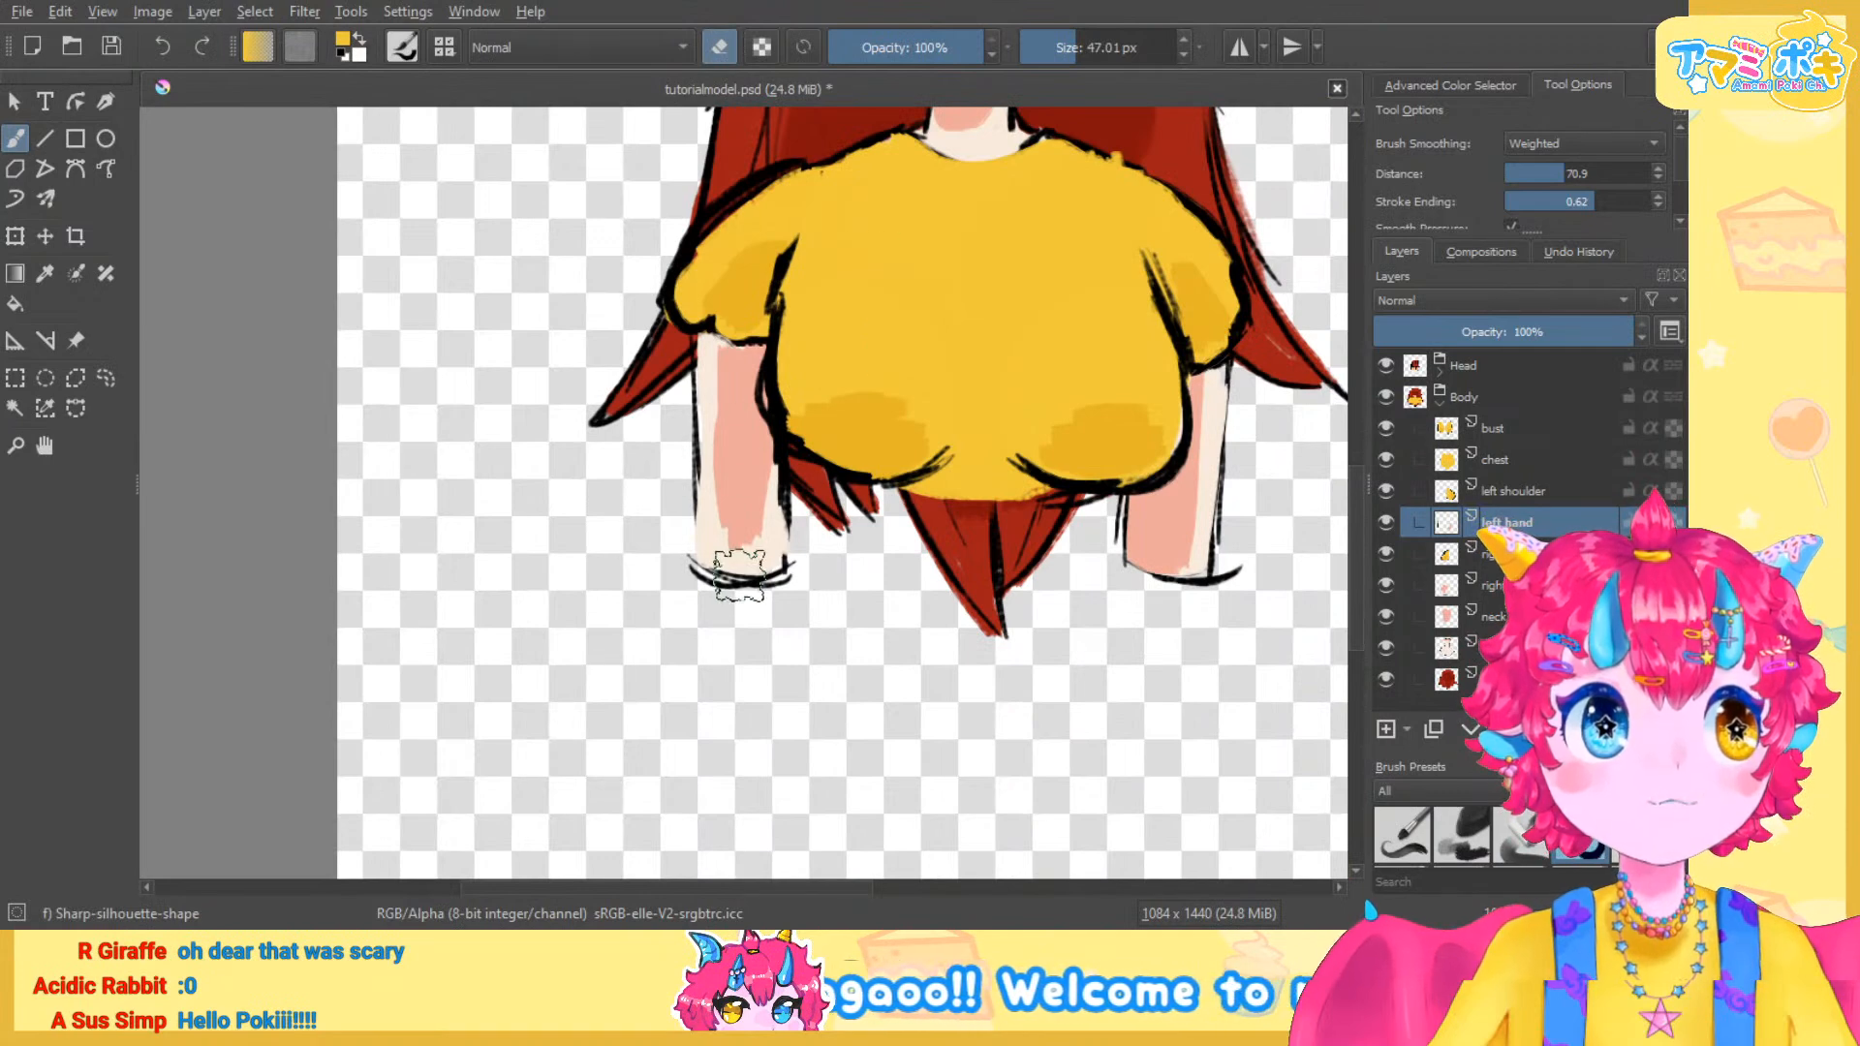
click(1386, 523)
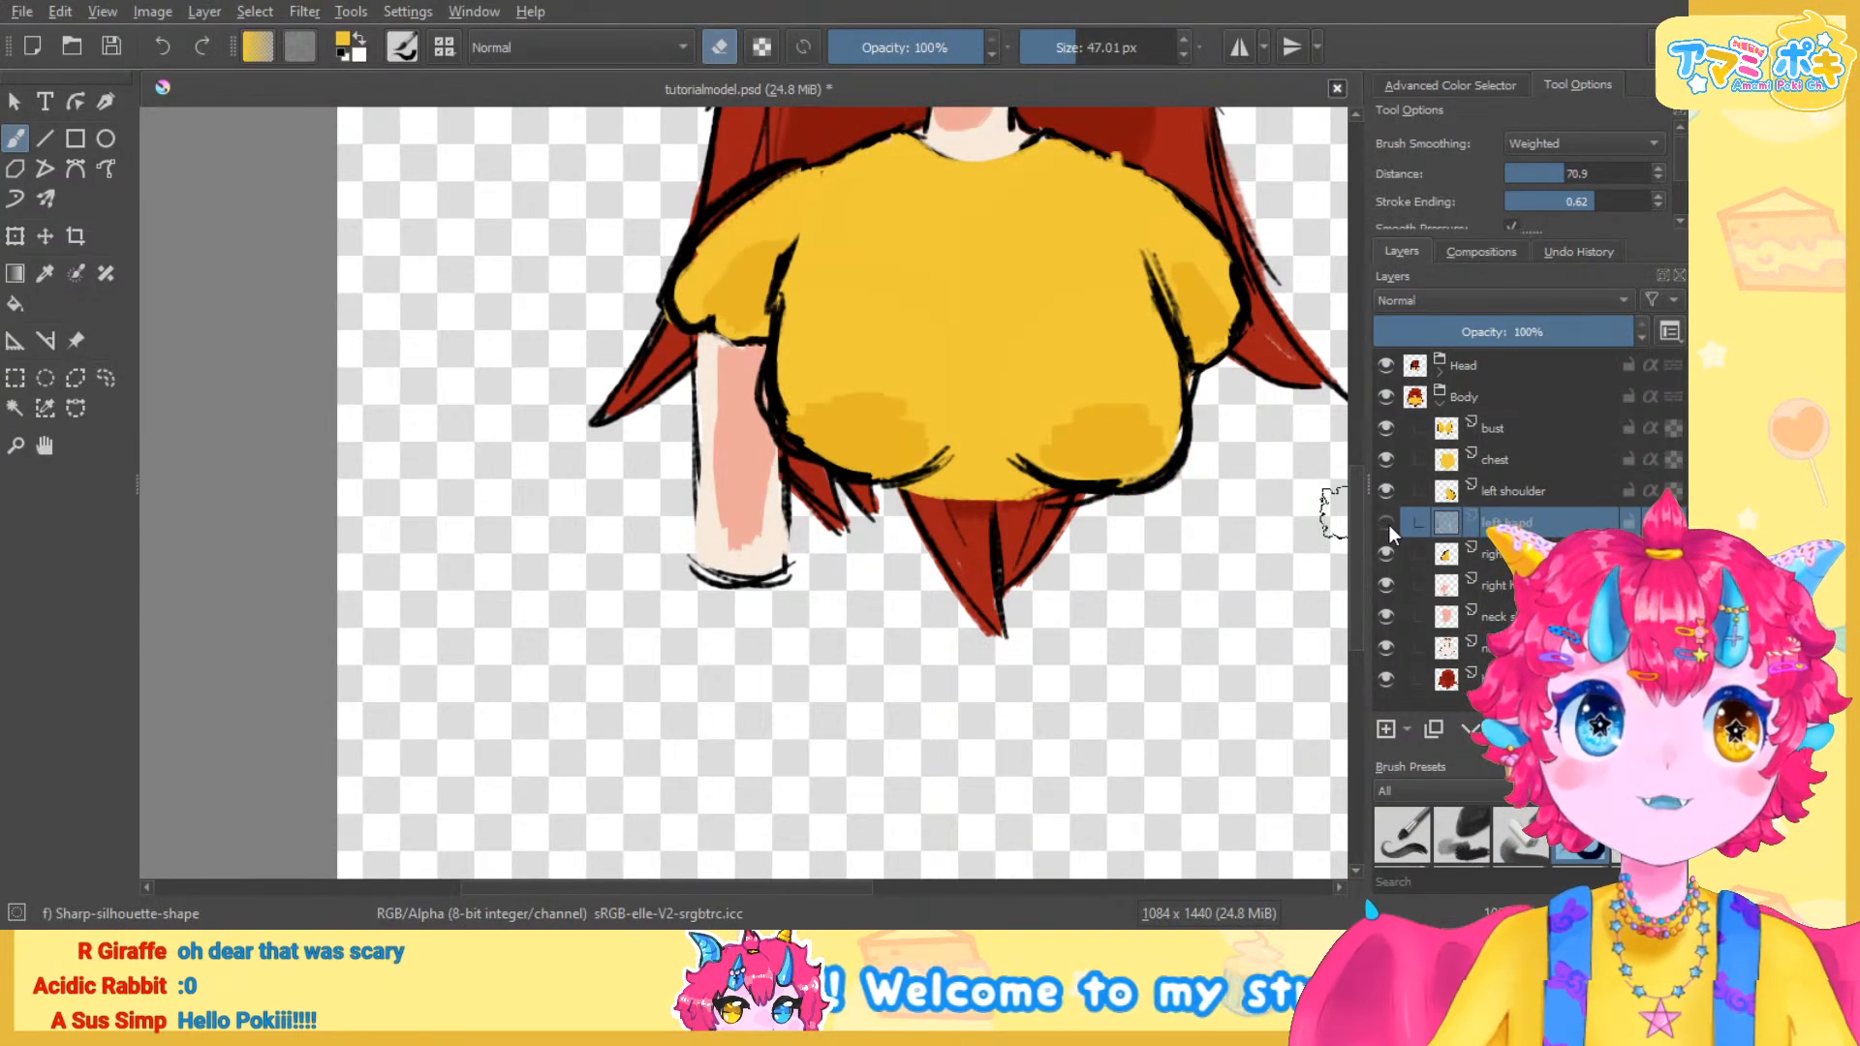
click(1386, 523)
click(1386, 532)
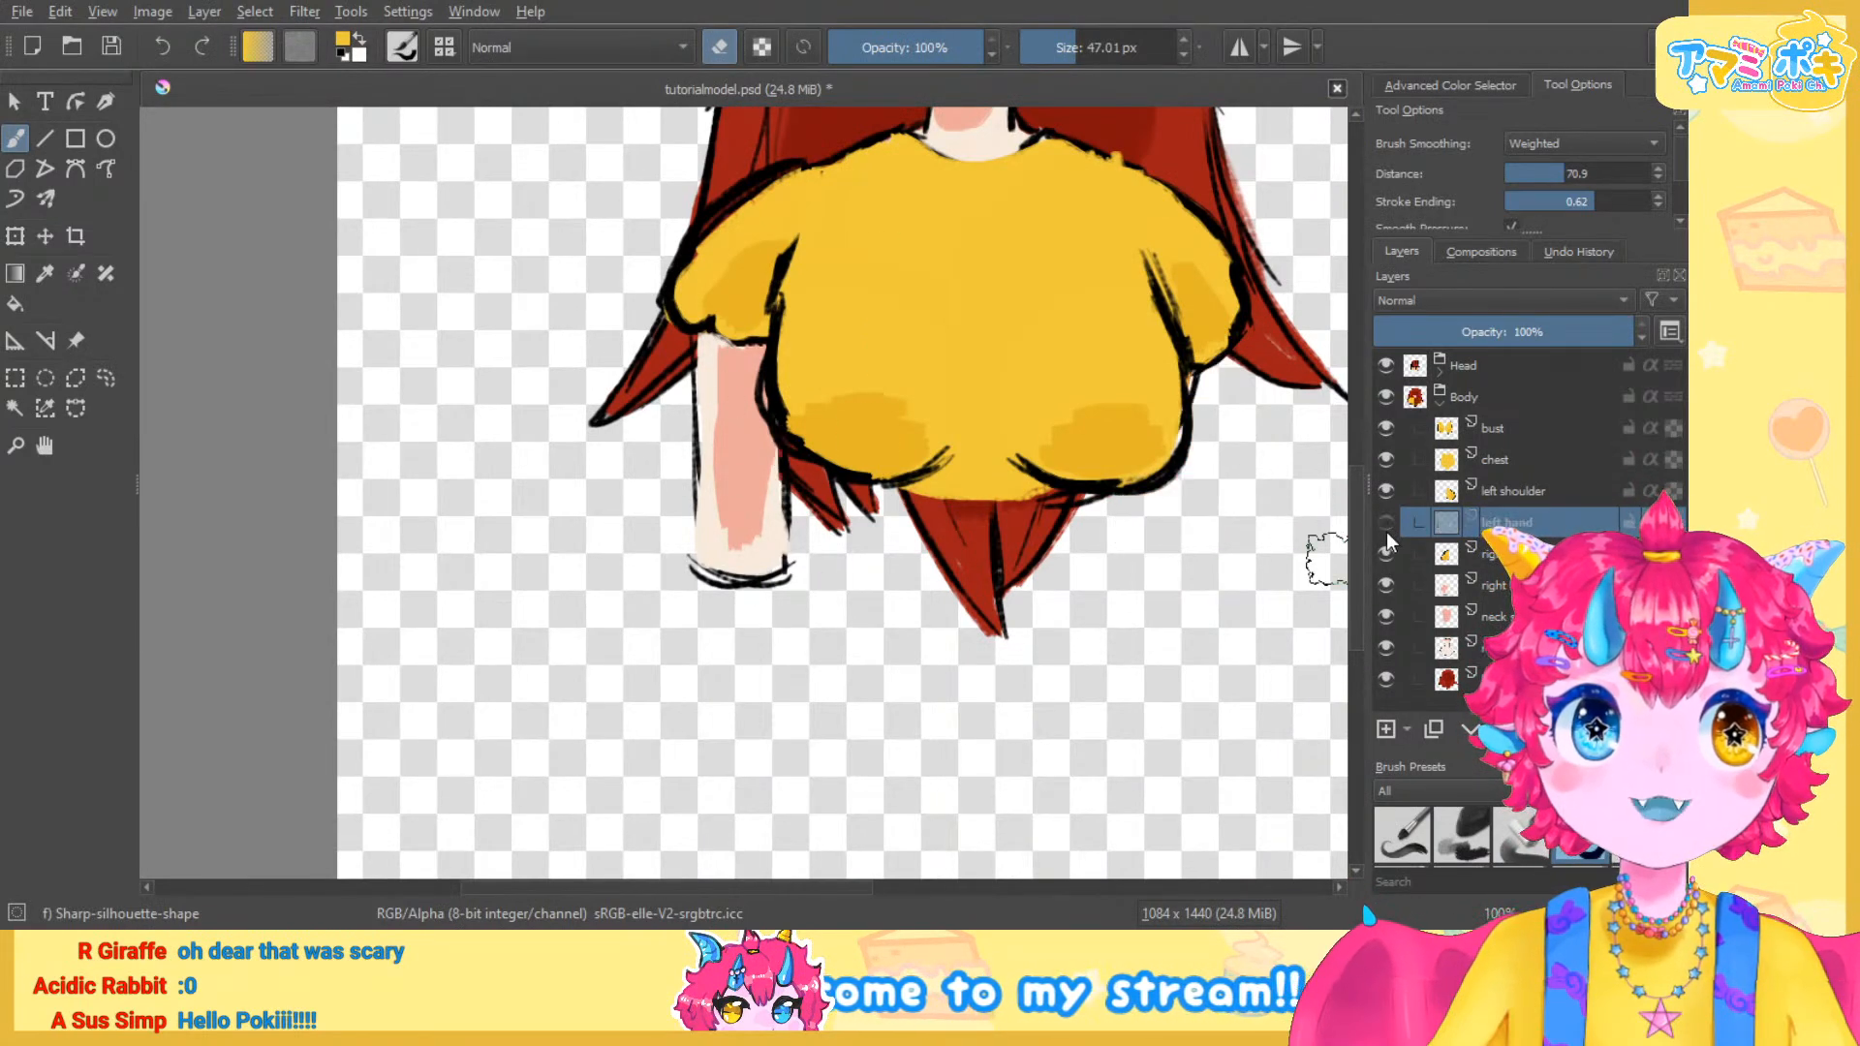
click(1387, 527)
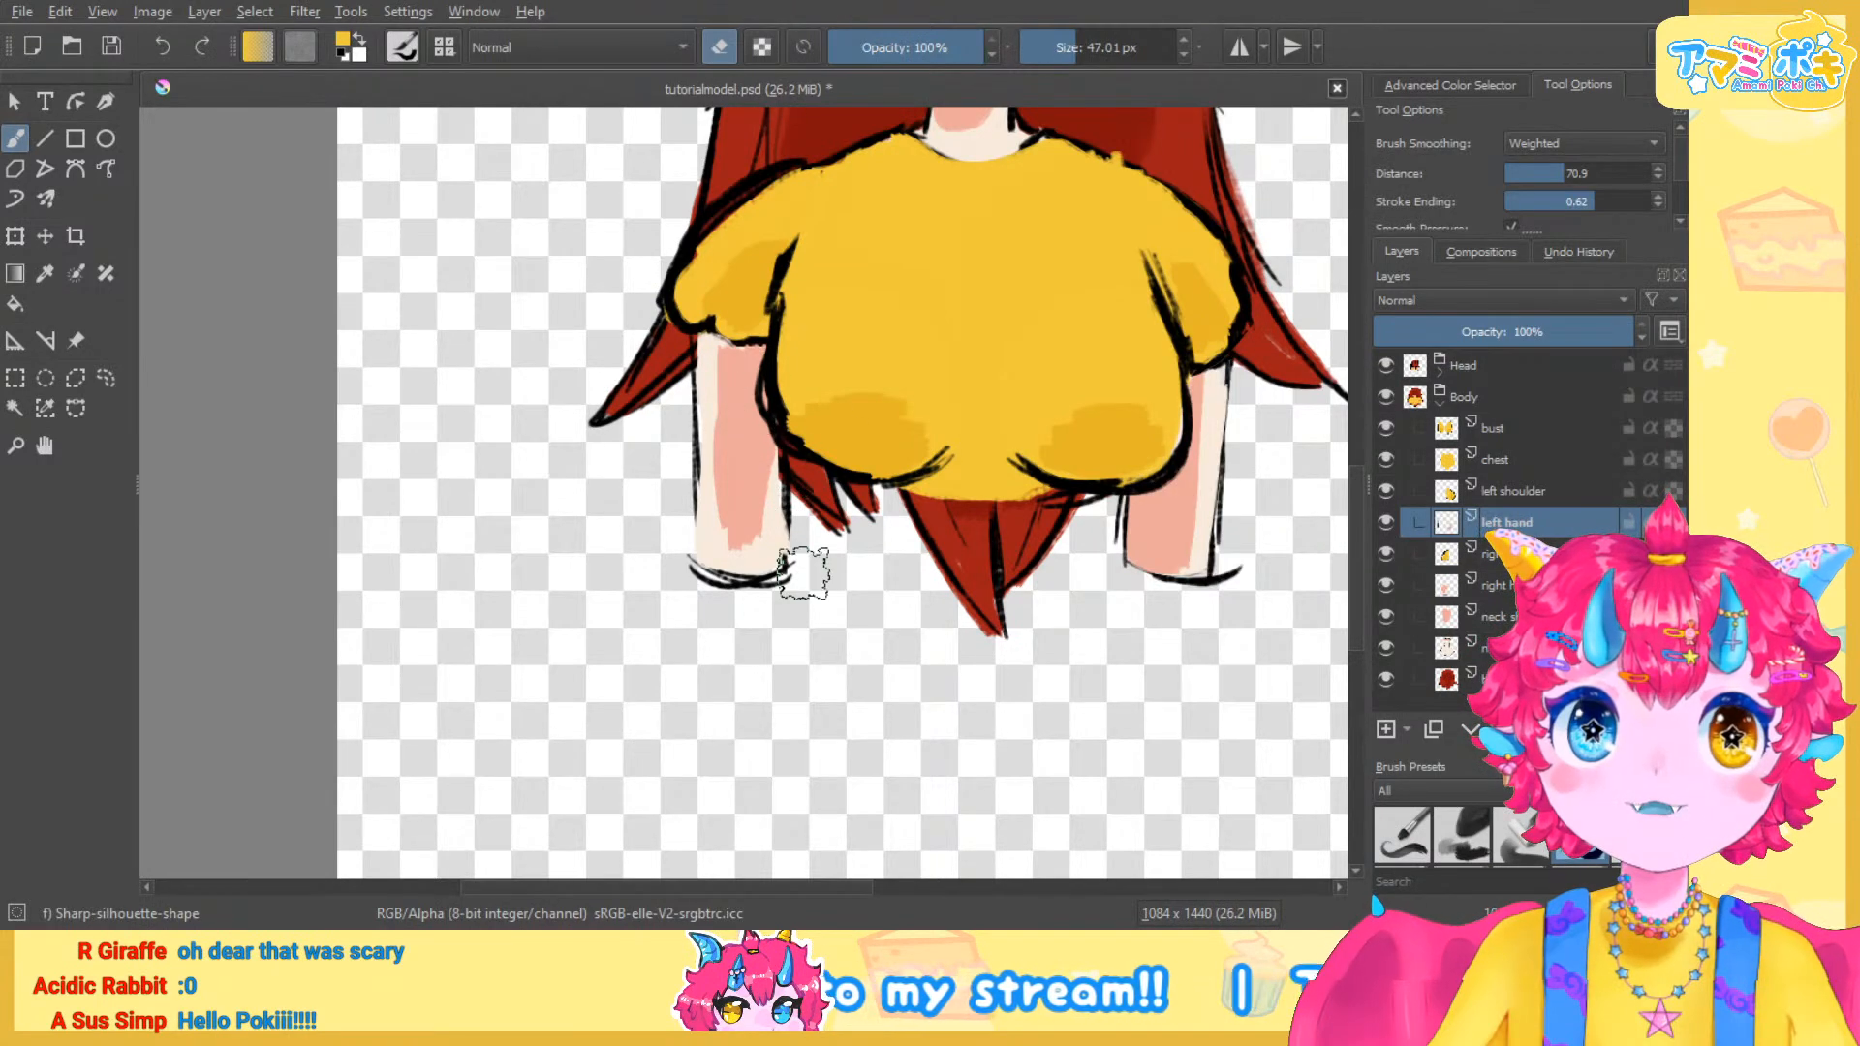
Recheck the left hand layer against the whole body by toggling its visibility off and on
scroll(1112, 308, down, 2)
drag(1111, 308, 971, 434)
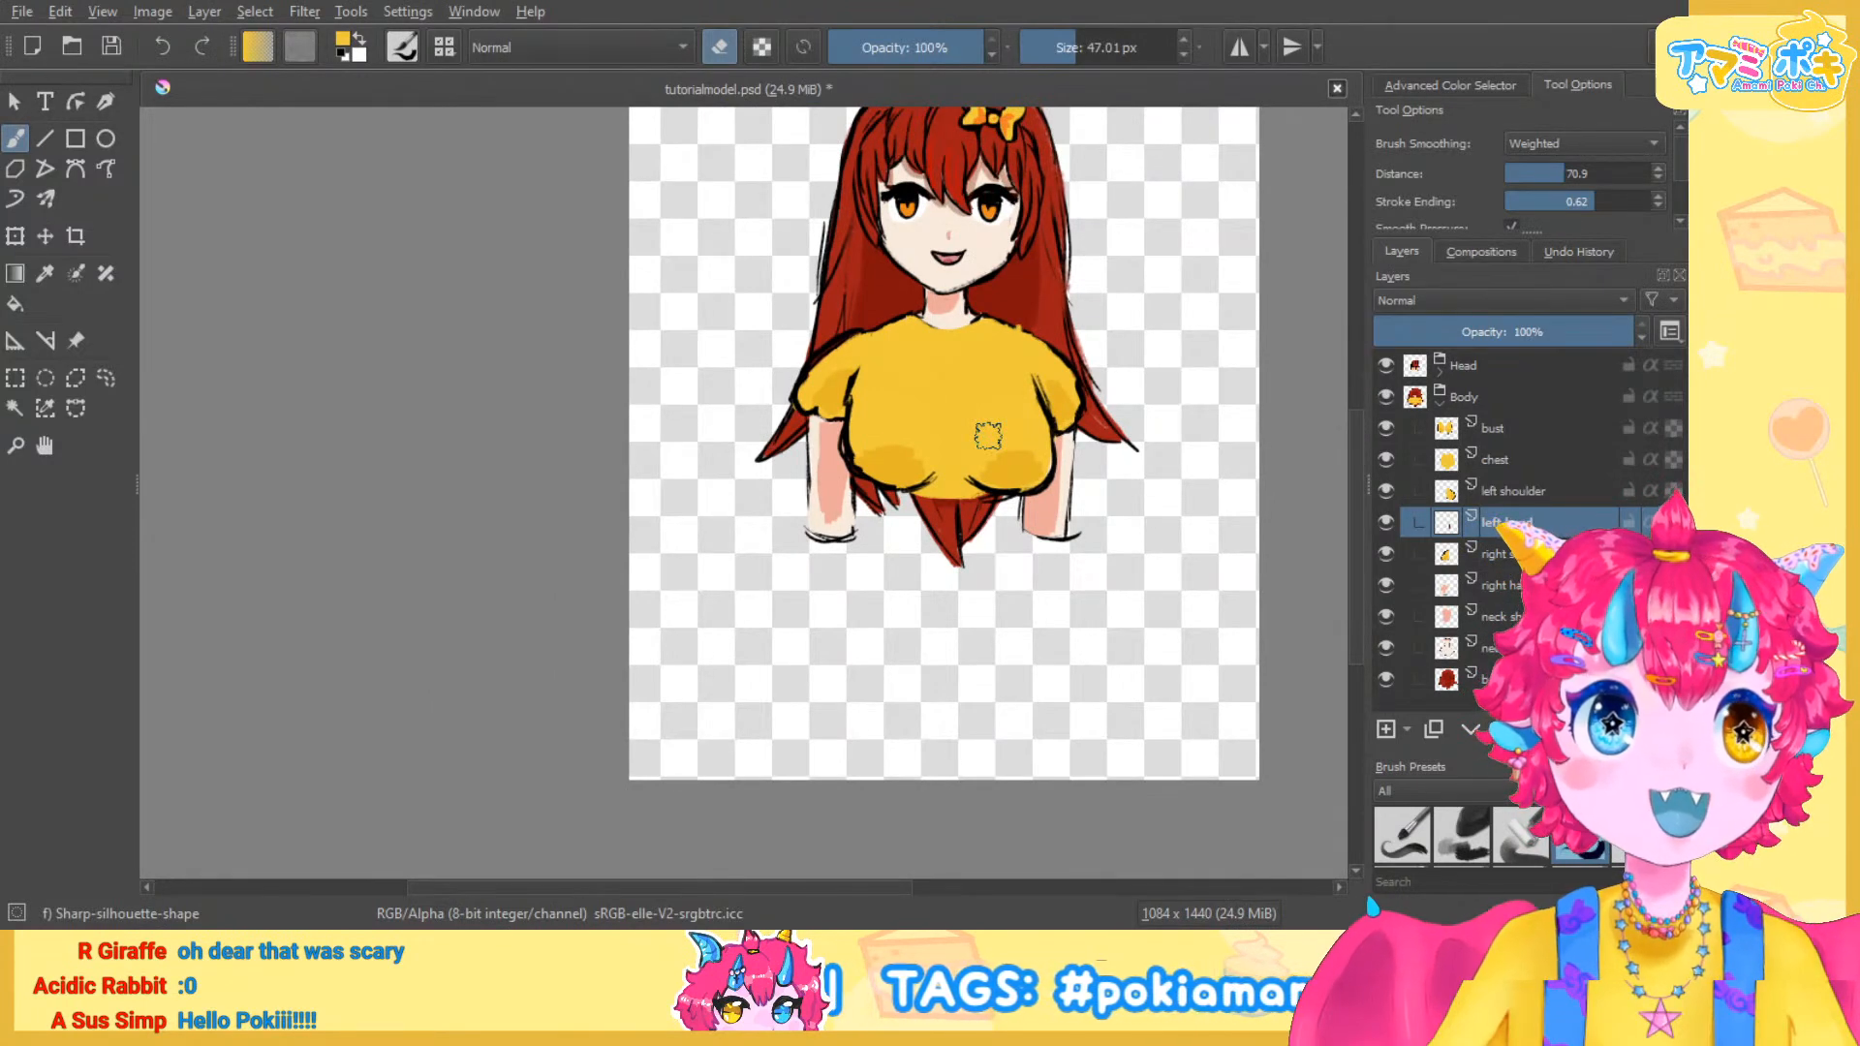
scroll(988, 434, up, 1)
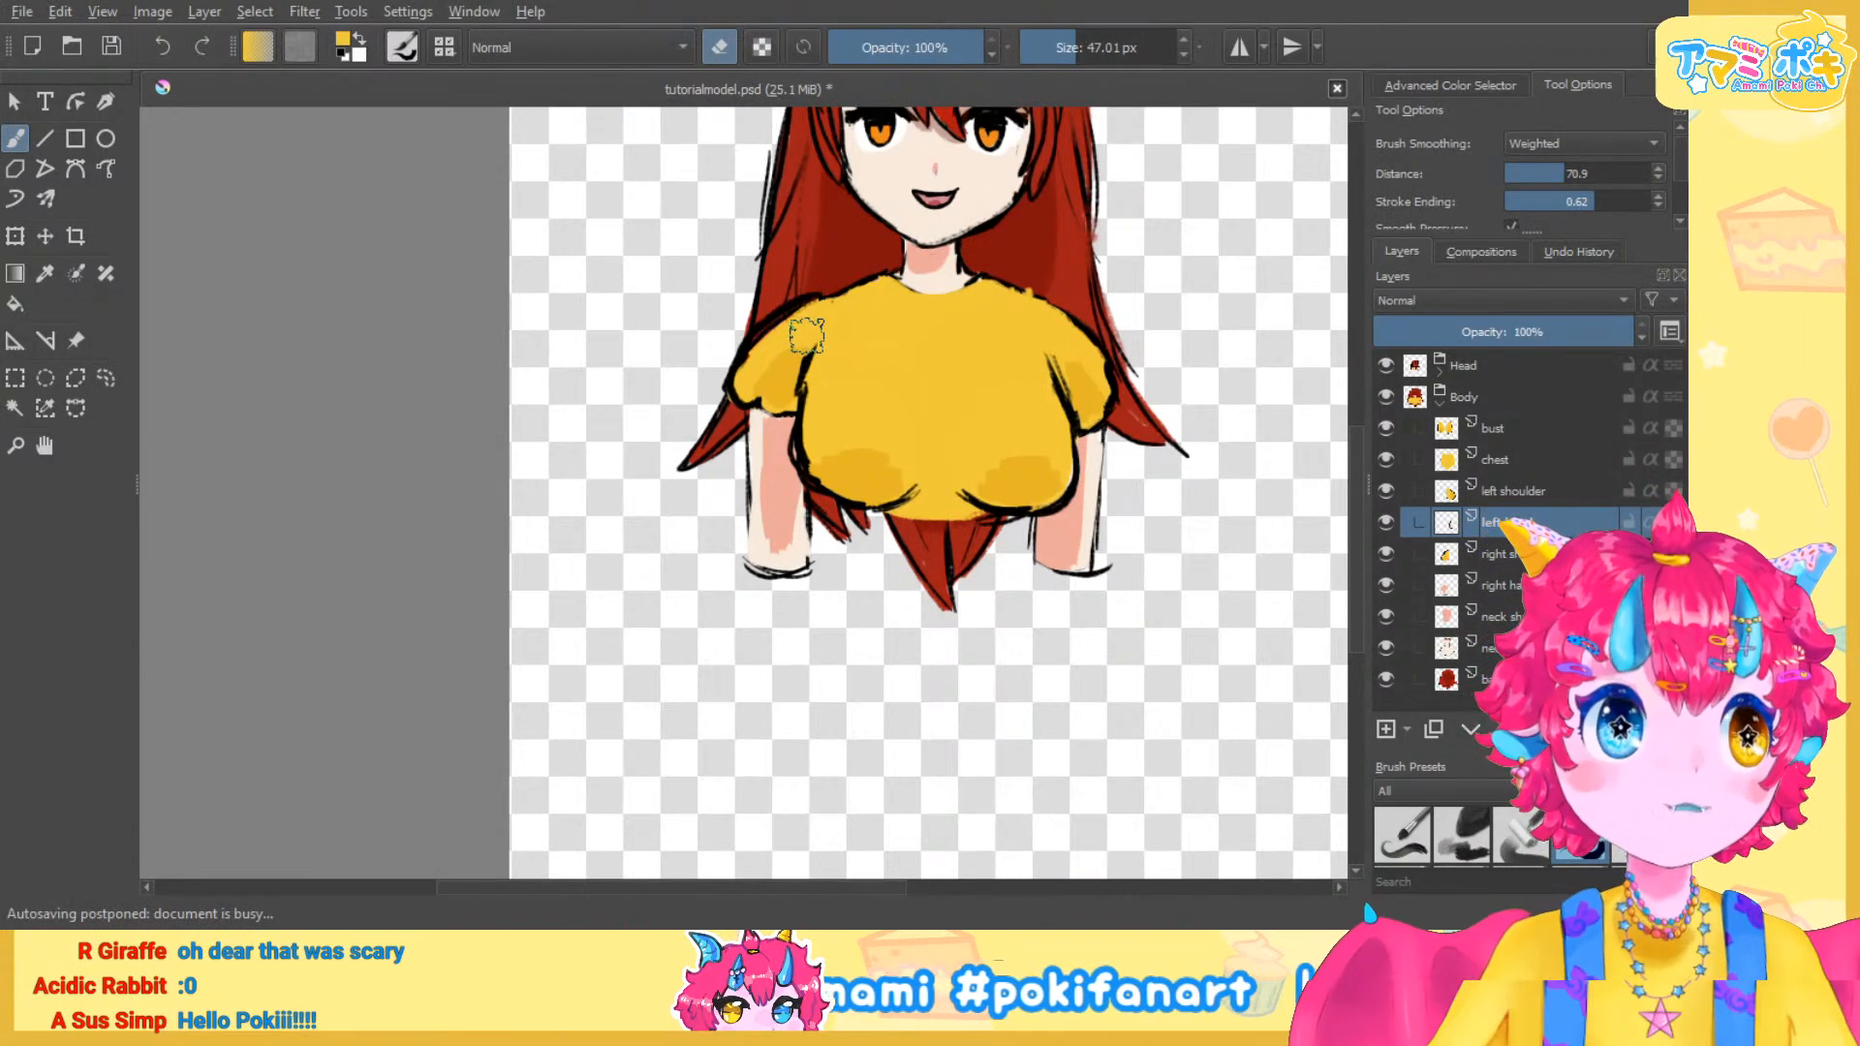
scroll(1050, 494, up, 1)
scroll(893, 504, down, 1)
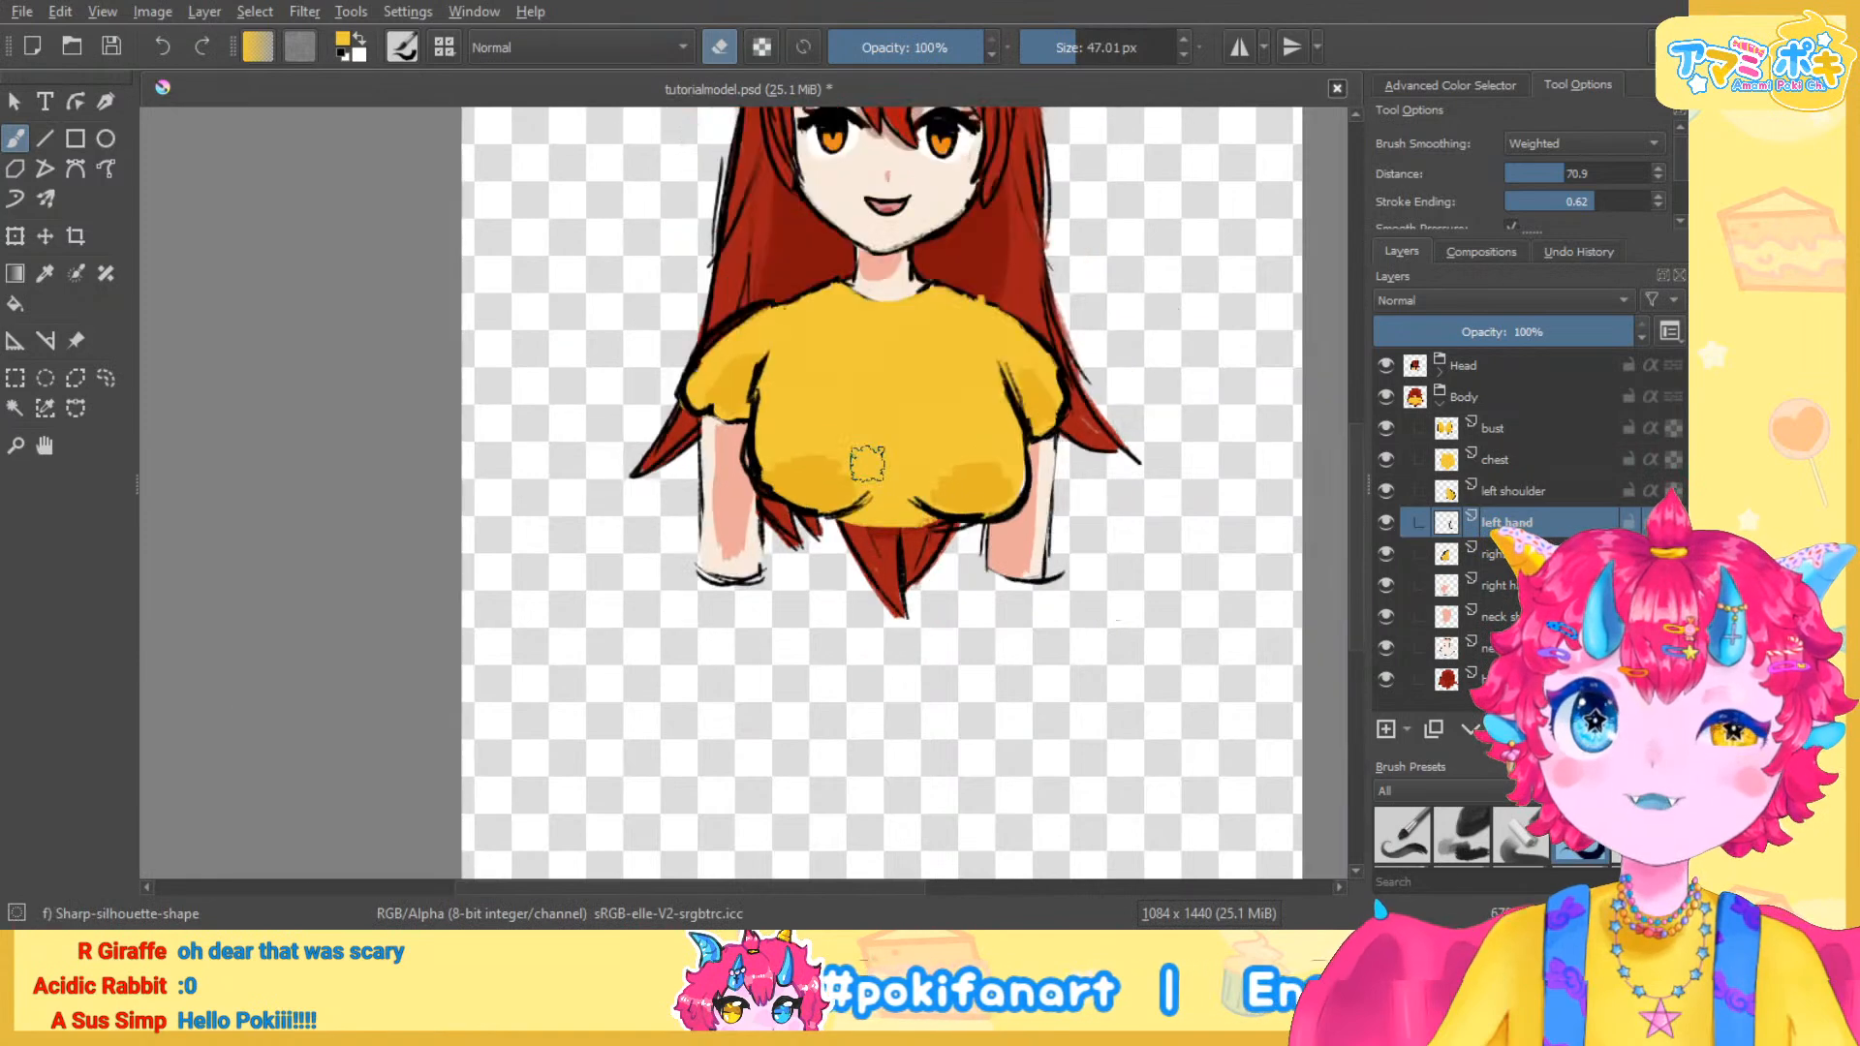
drag(849, 429, 886, 469)
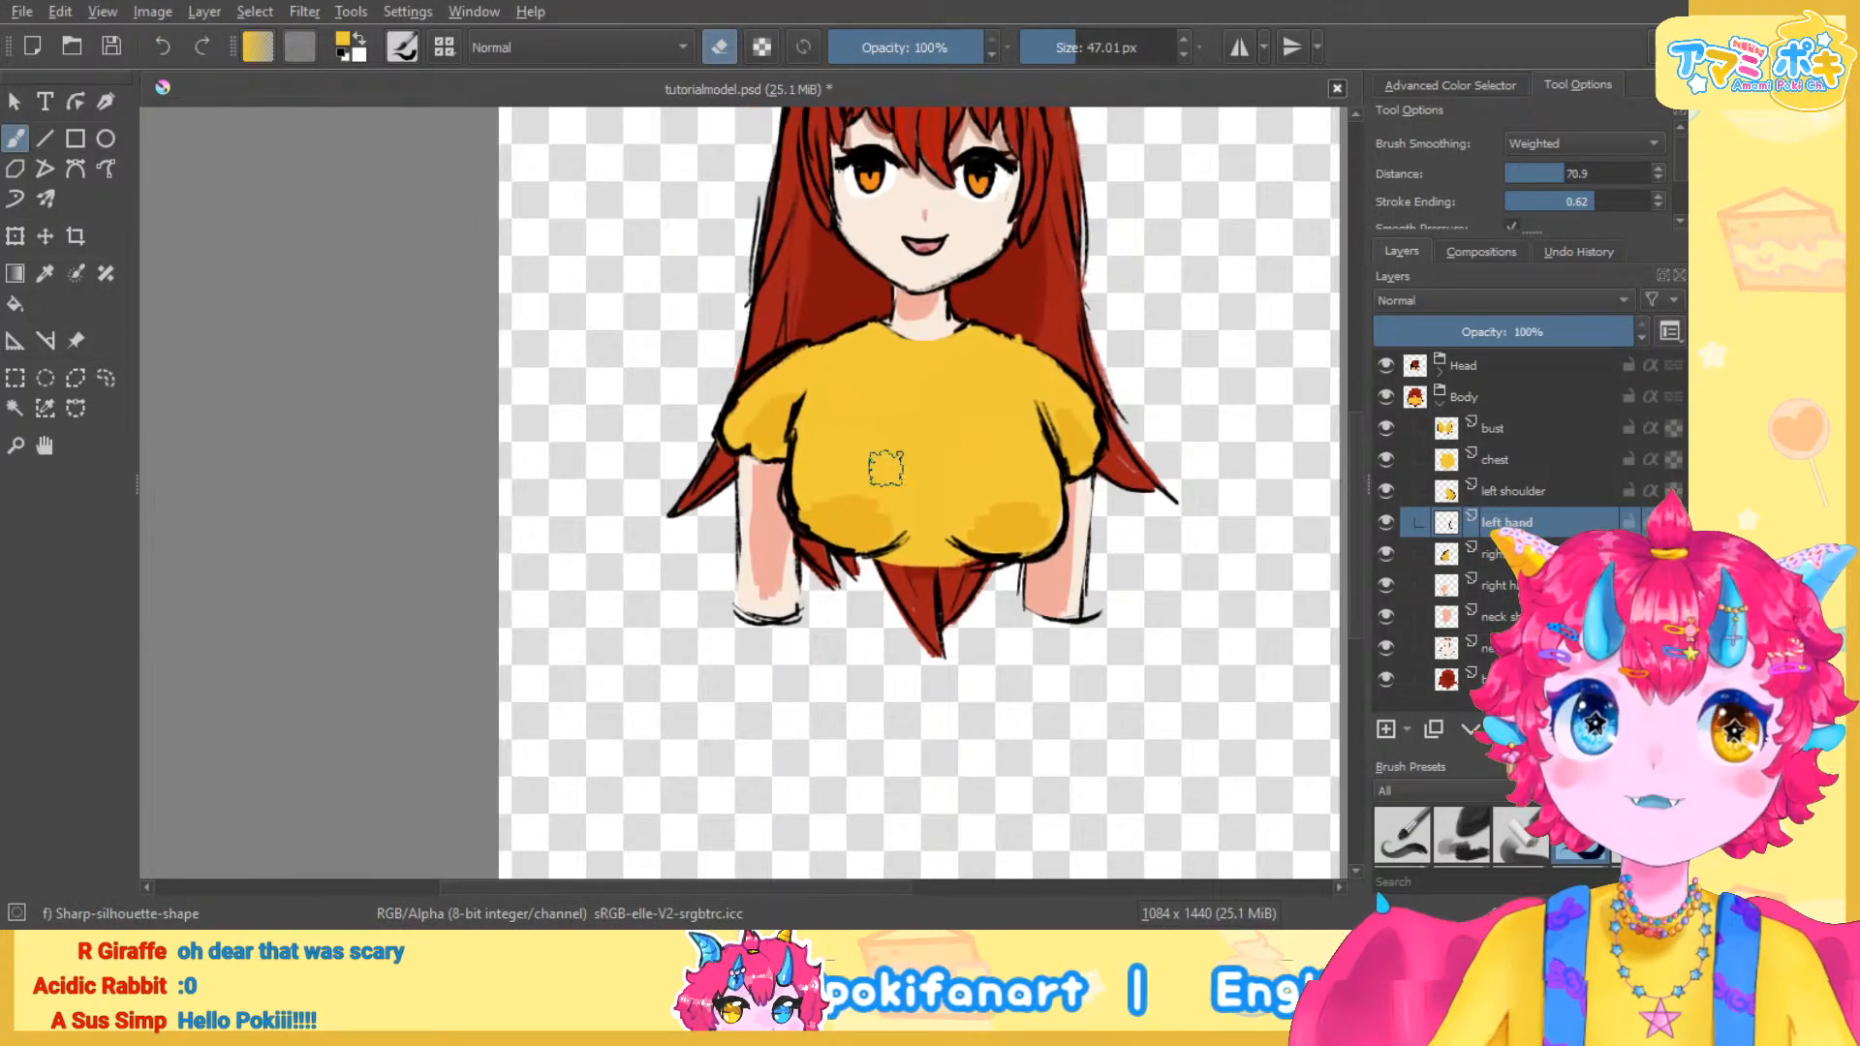
click(1386, 527)
click(1386, 525)
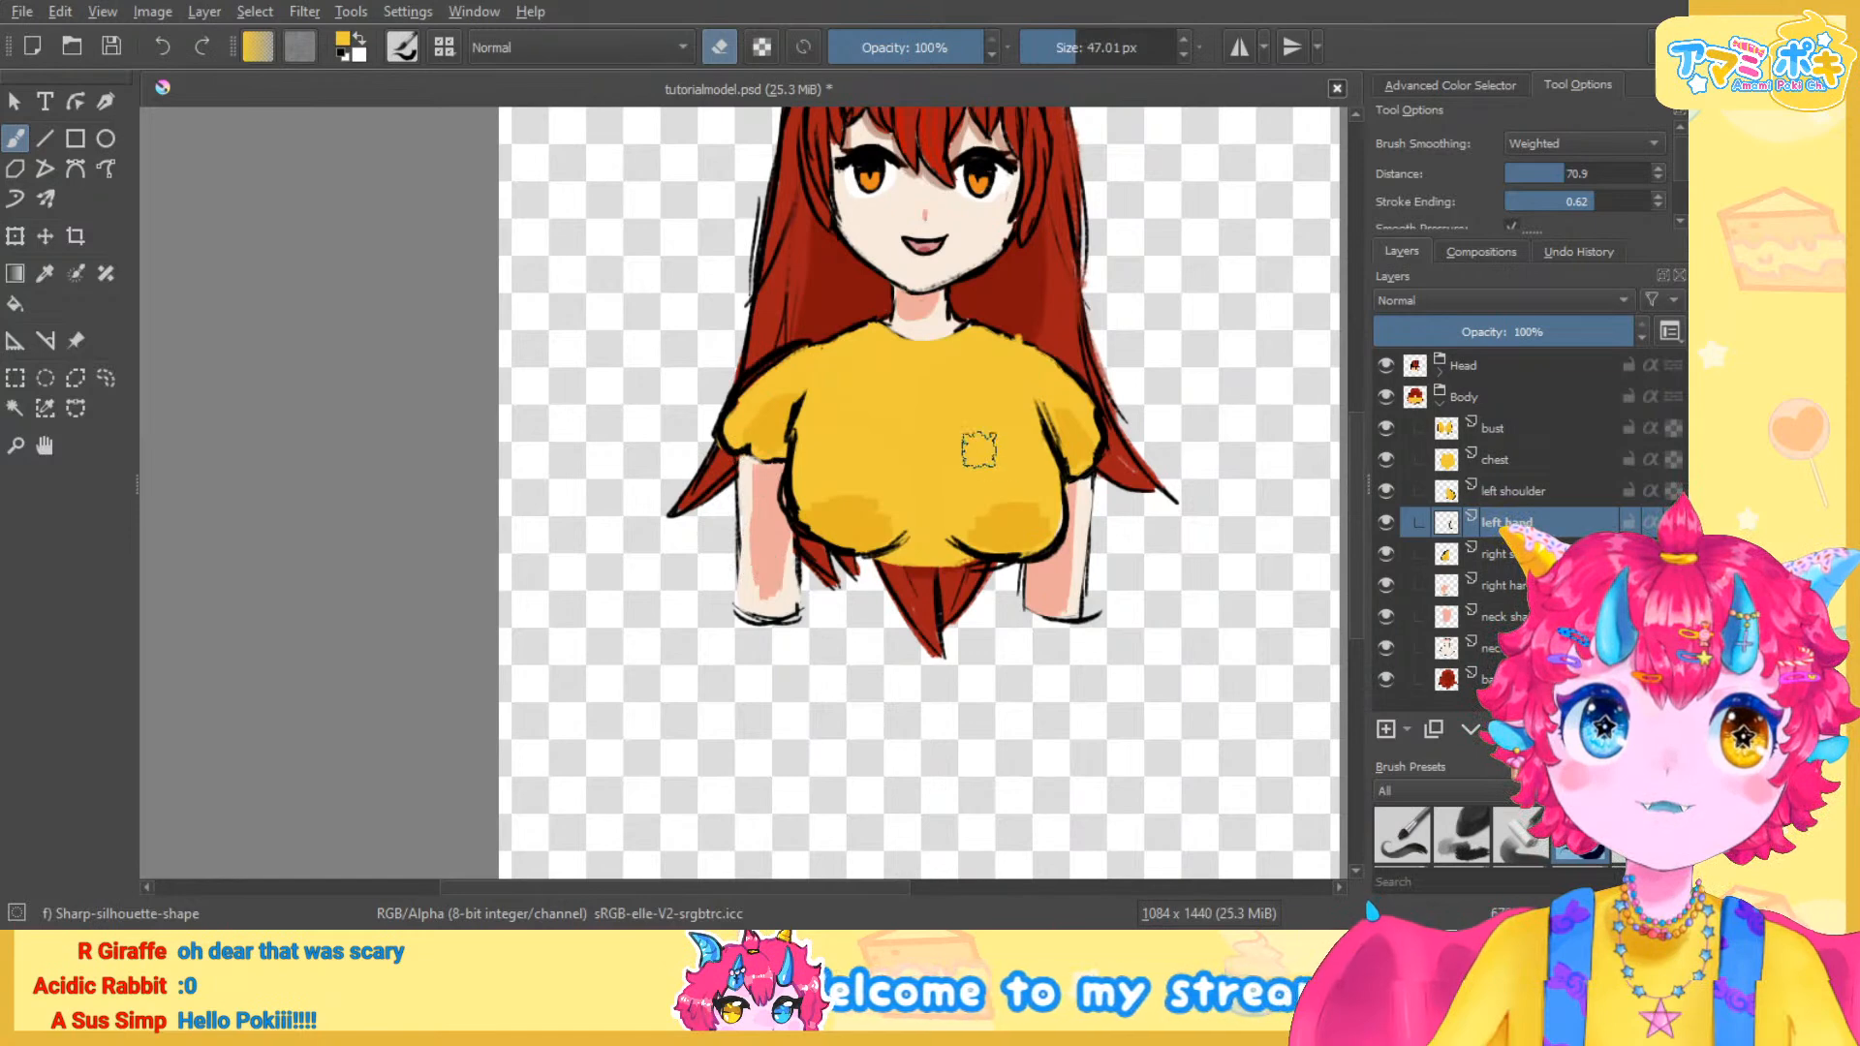
Toggle the neck and neck shadow layers' visibility off and on in turn, and select the neck shadow layer
scroll(978, 448, up, 1)
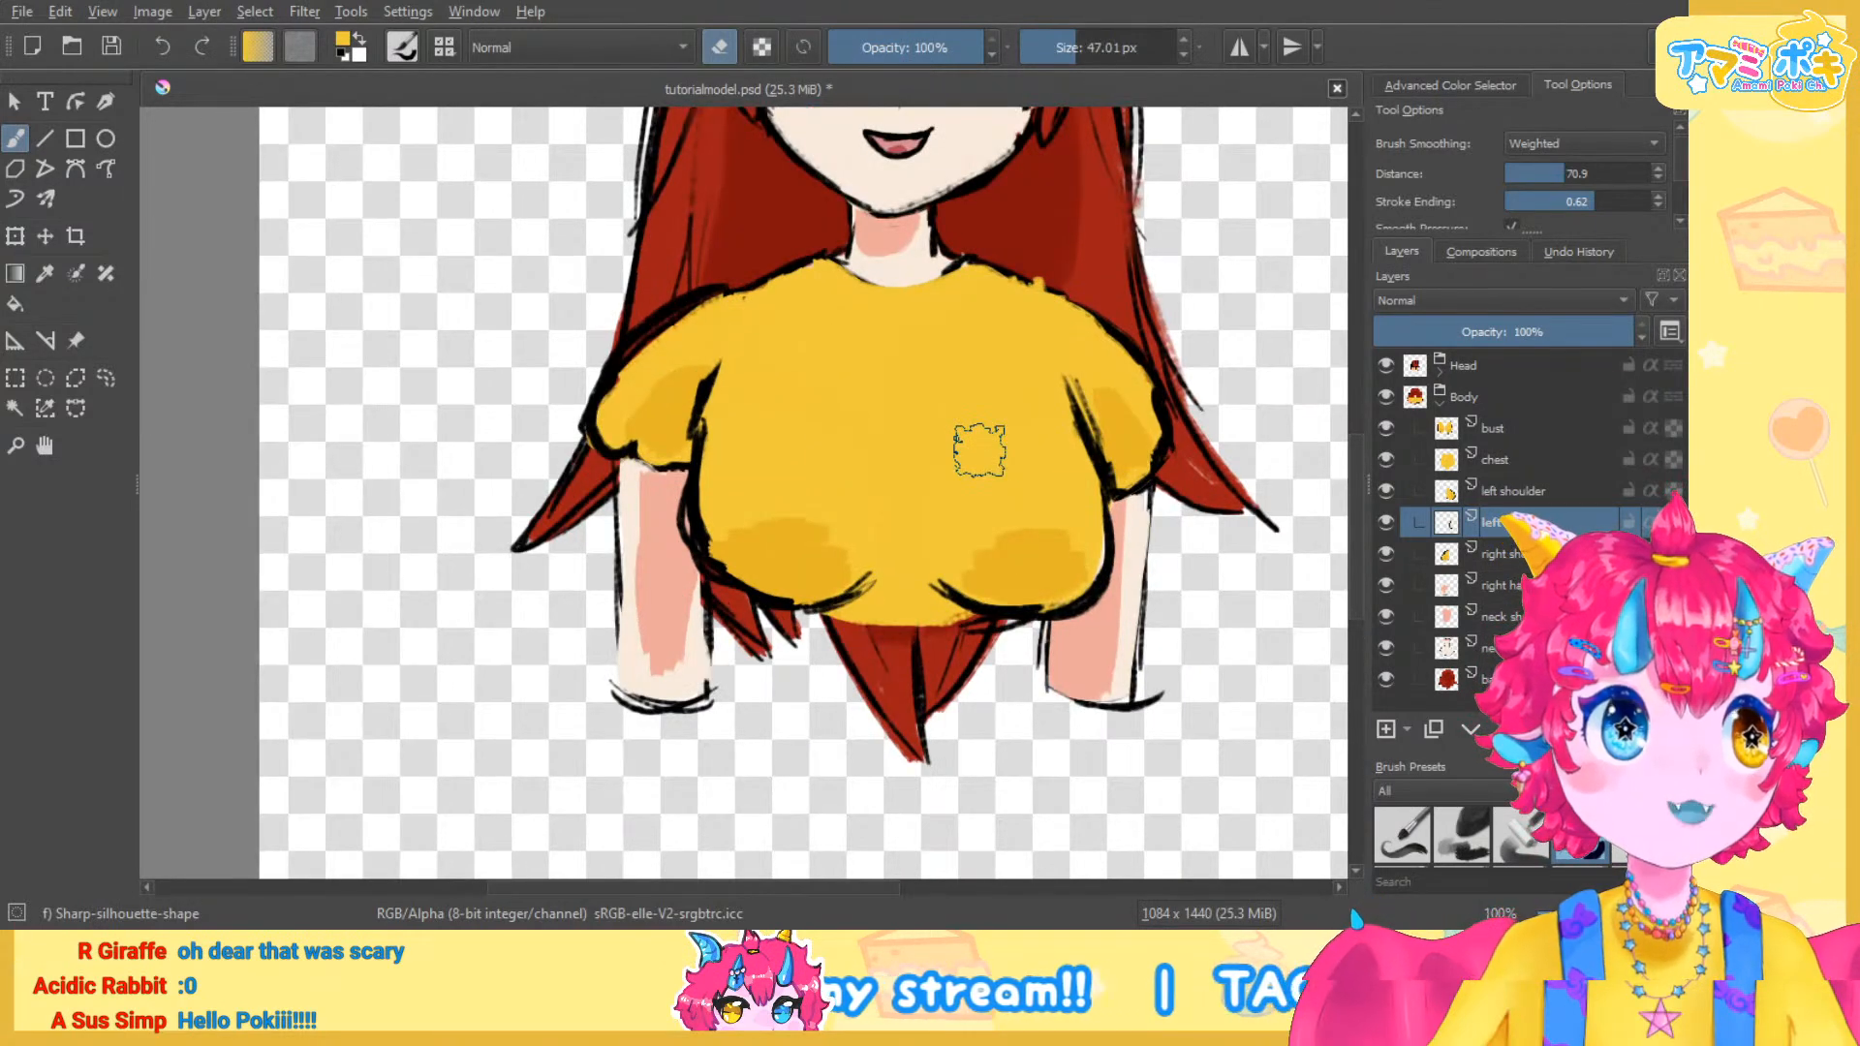
scroll(979, 449, down, 2)
scroll(852, 533, up, 1)
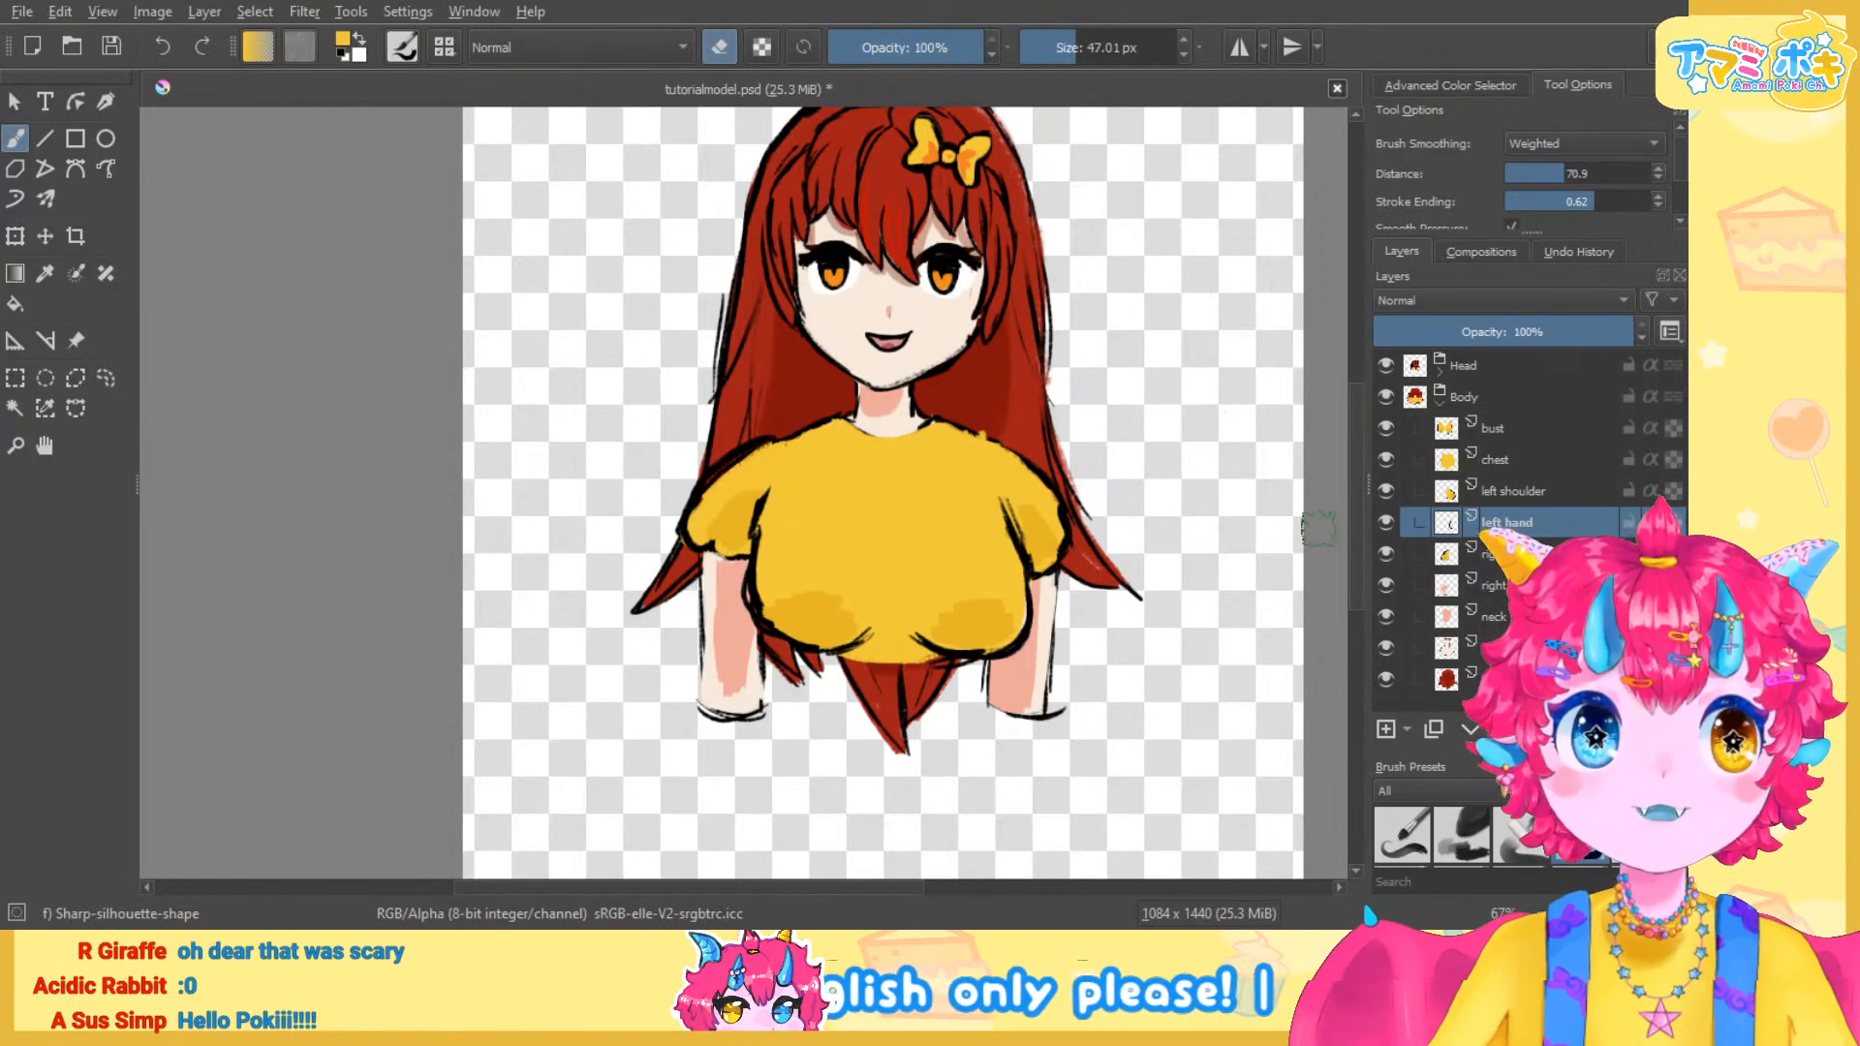
click(1422, 647)
click(1385, 651)
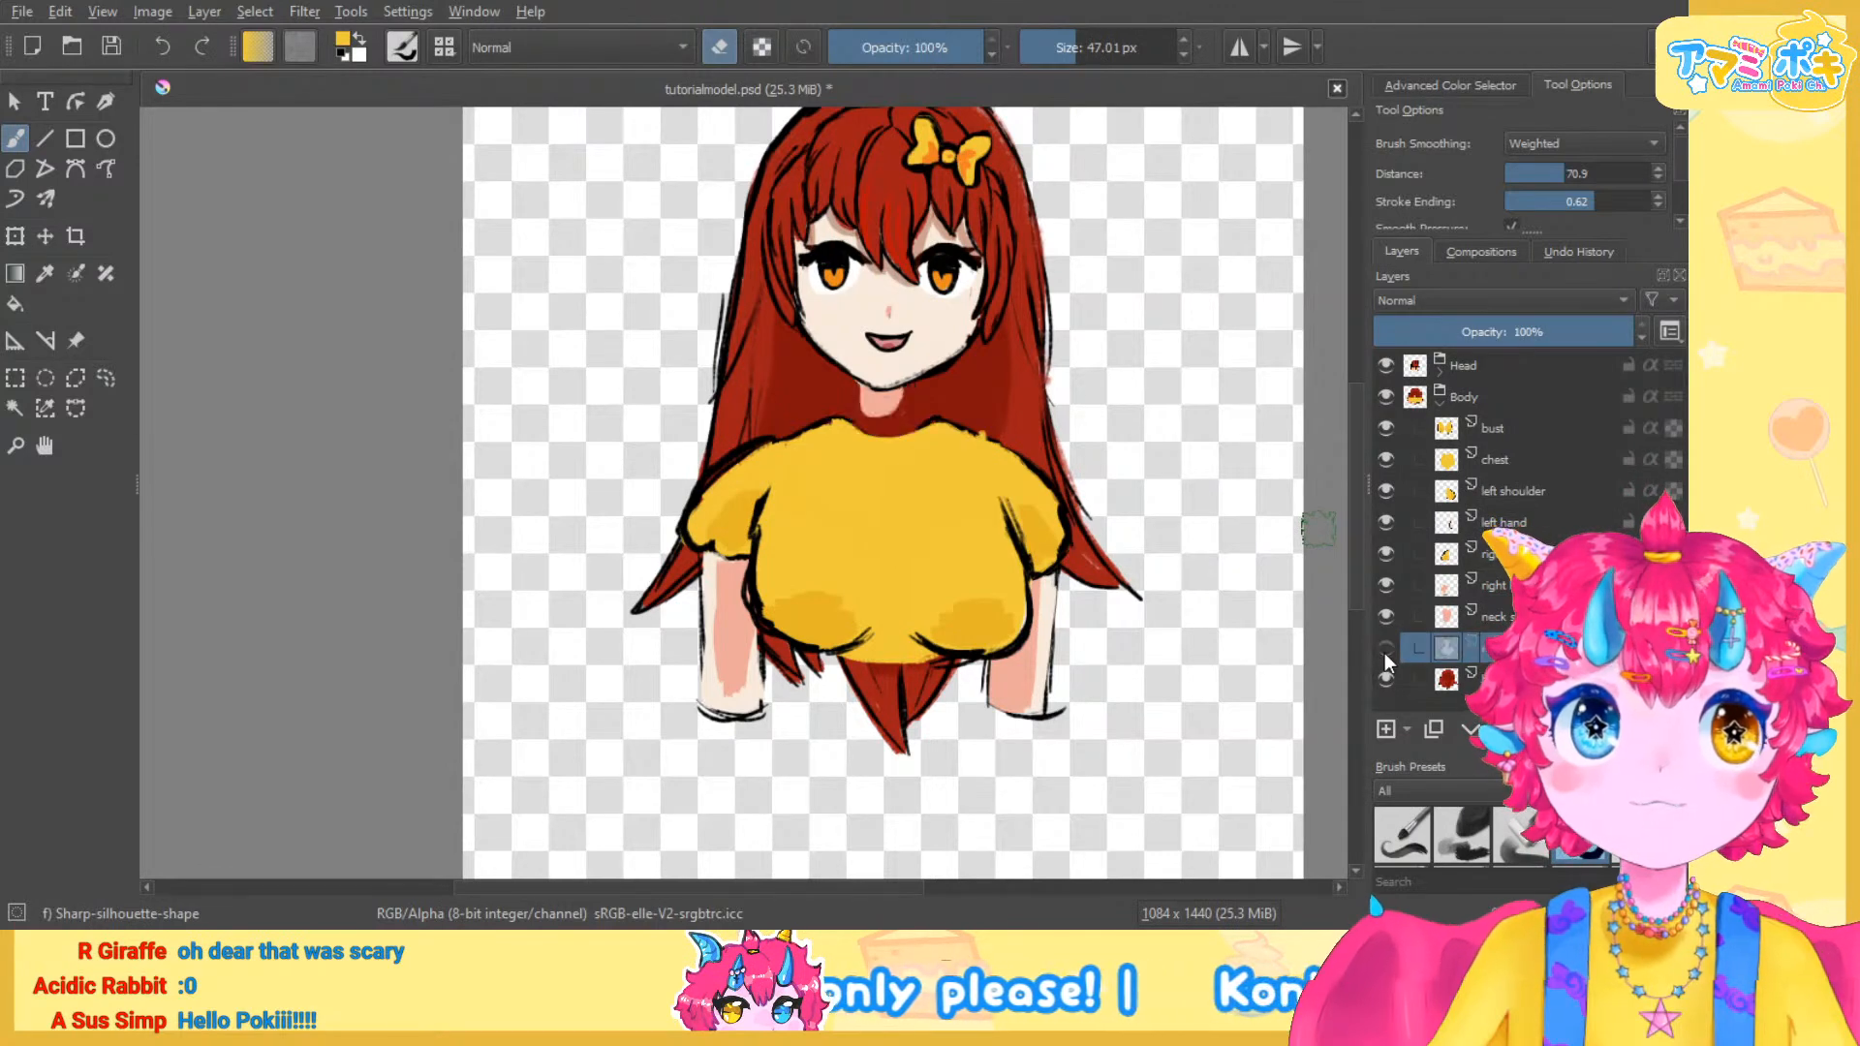
click(1385, 649)
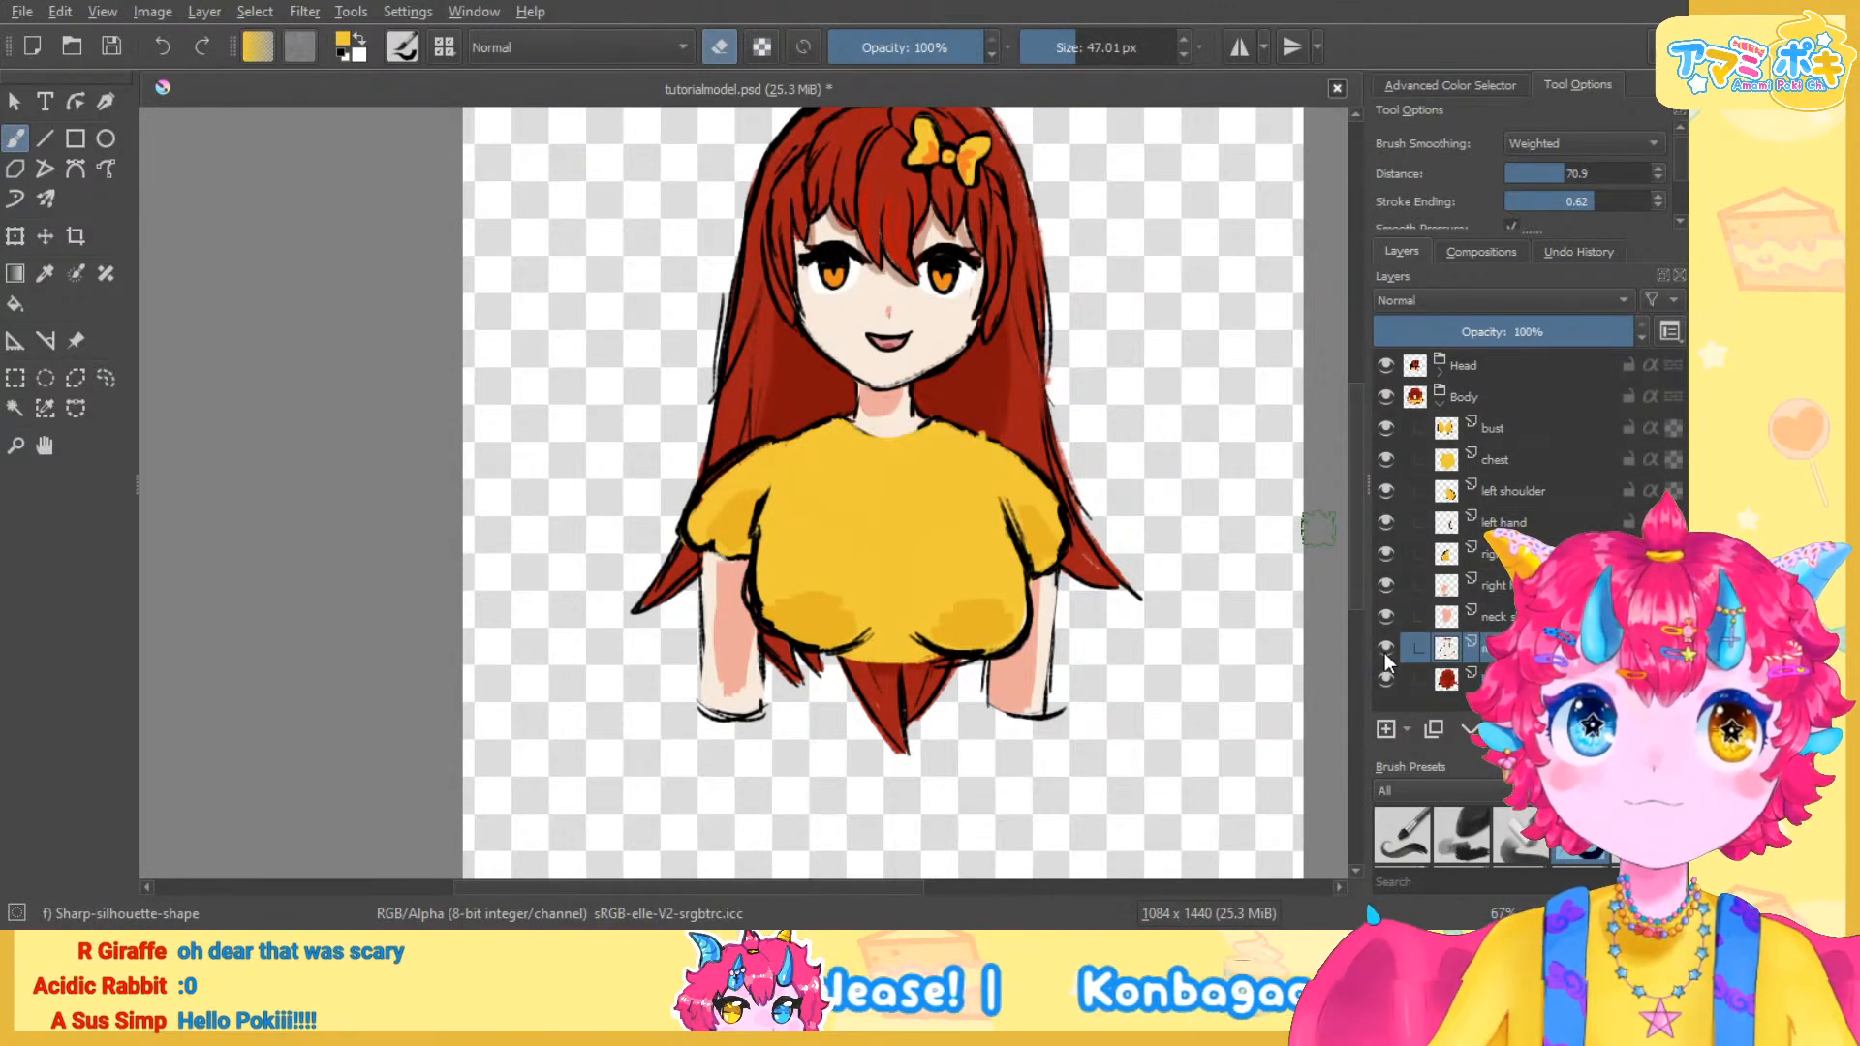
click(1377, 620)
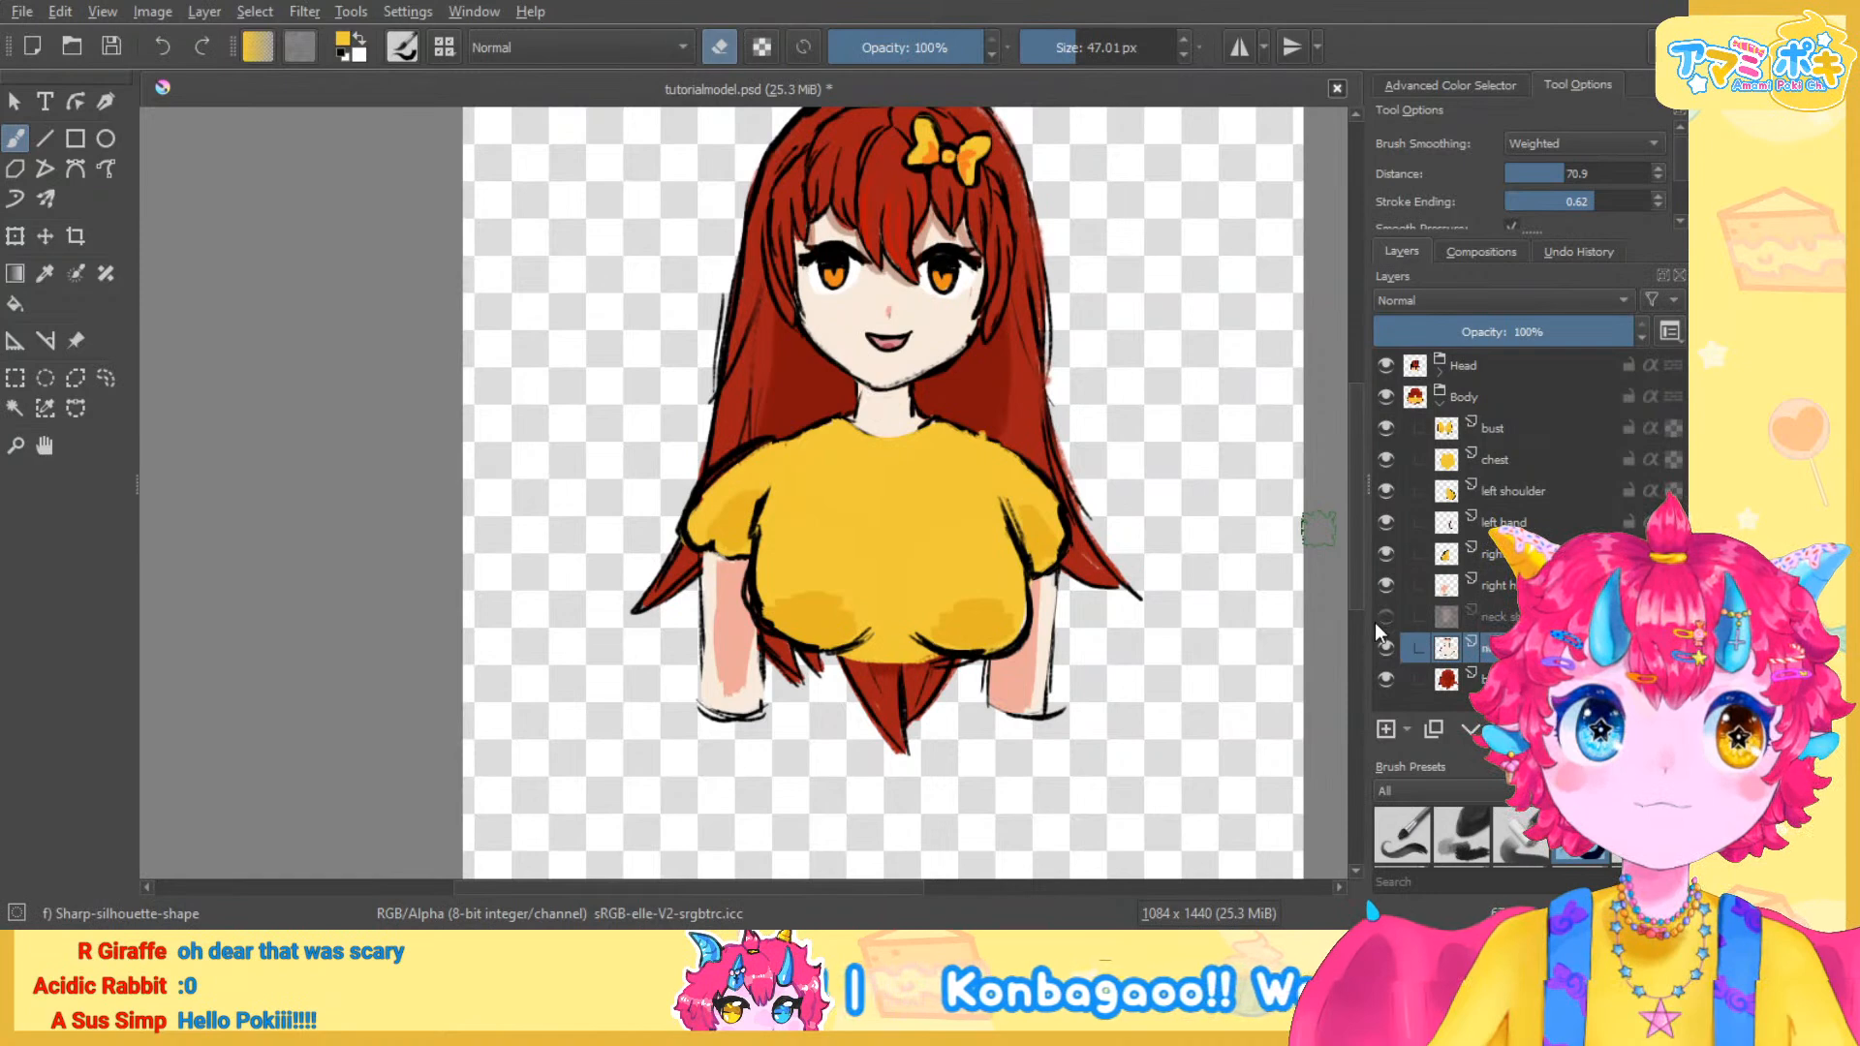
click(1376, 622)
click(1535, 617)
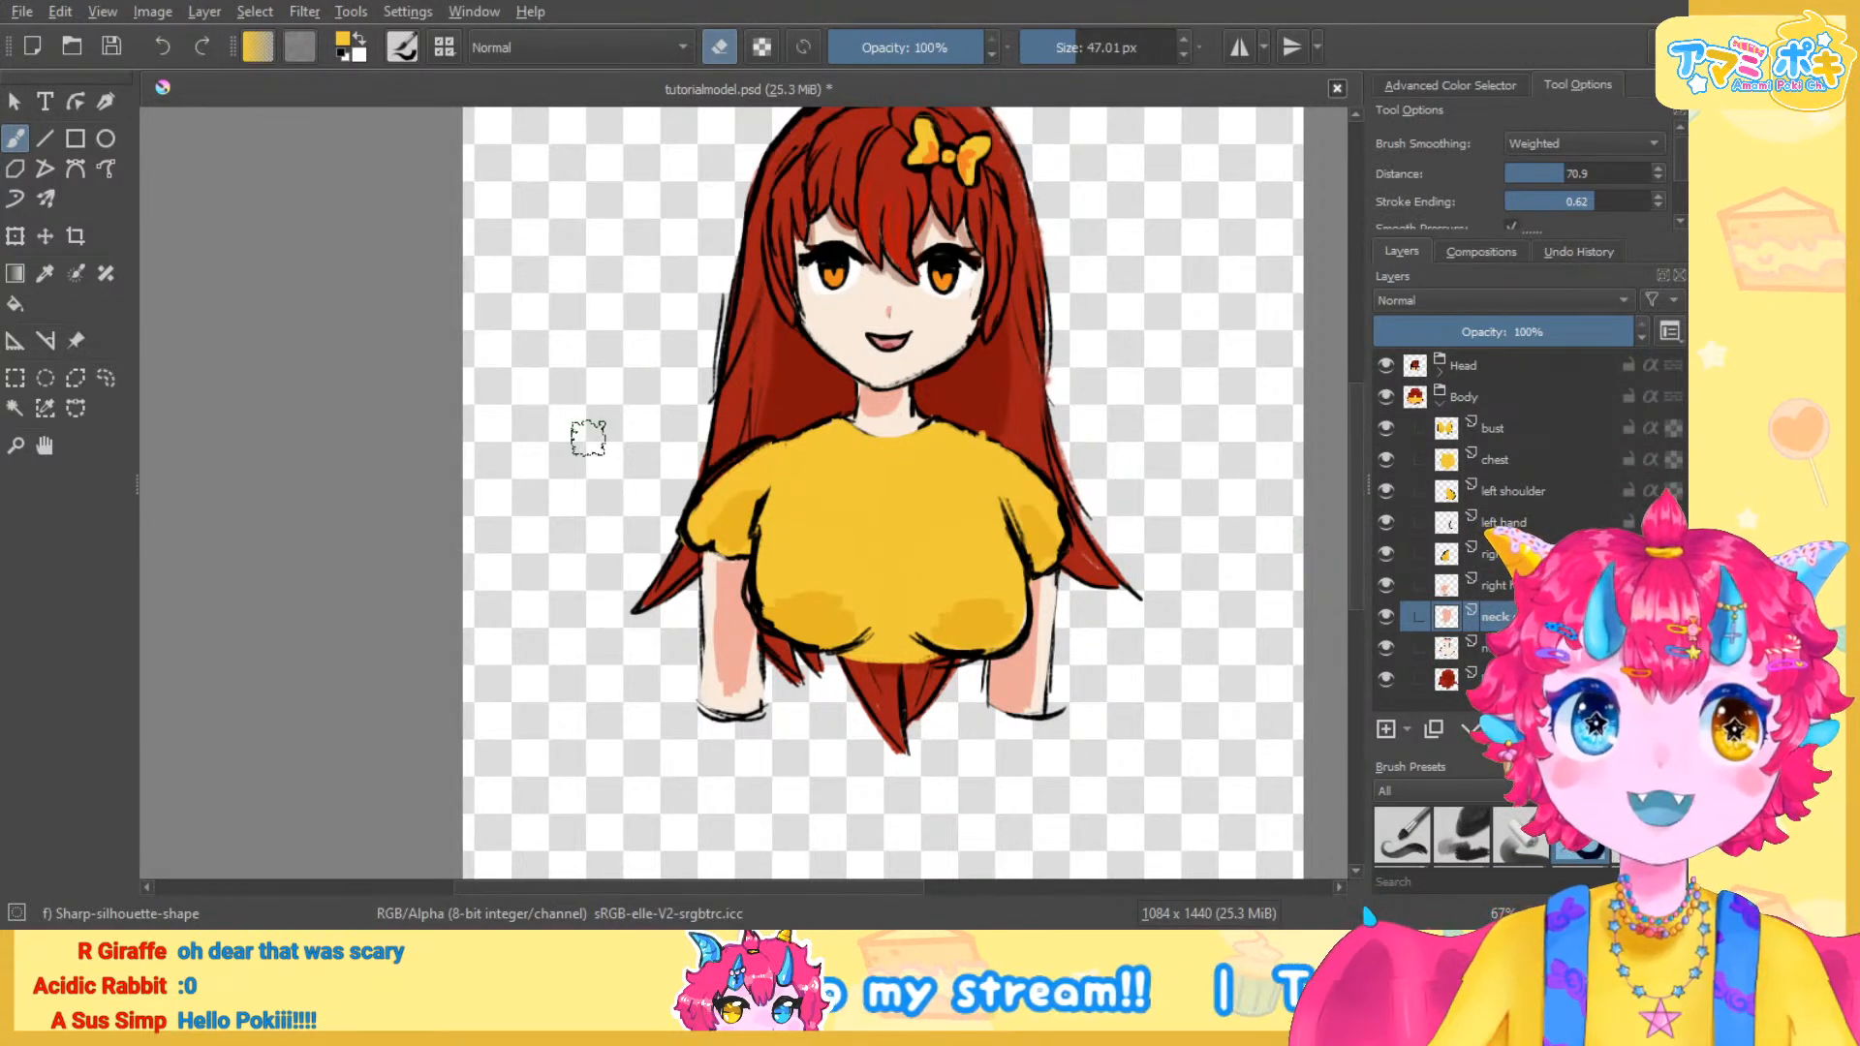
Select the neck layer and recheck it close up by toggling its visibility off and on
scroll(630, 407, up, 1)
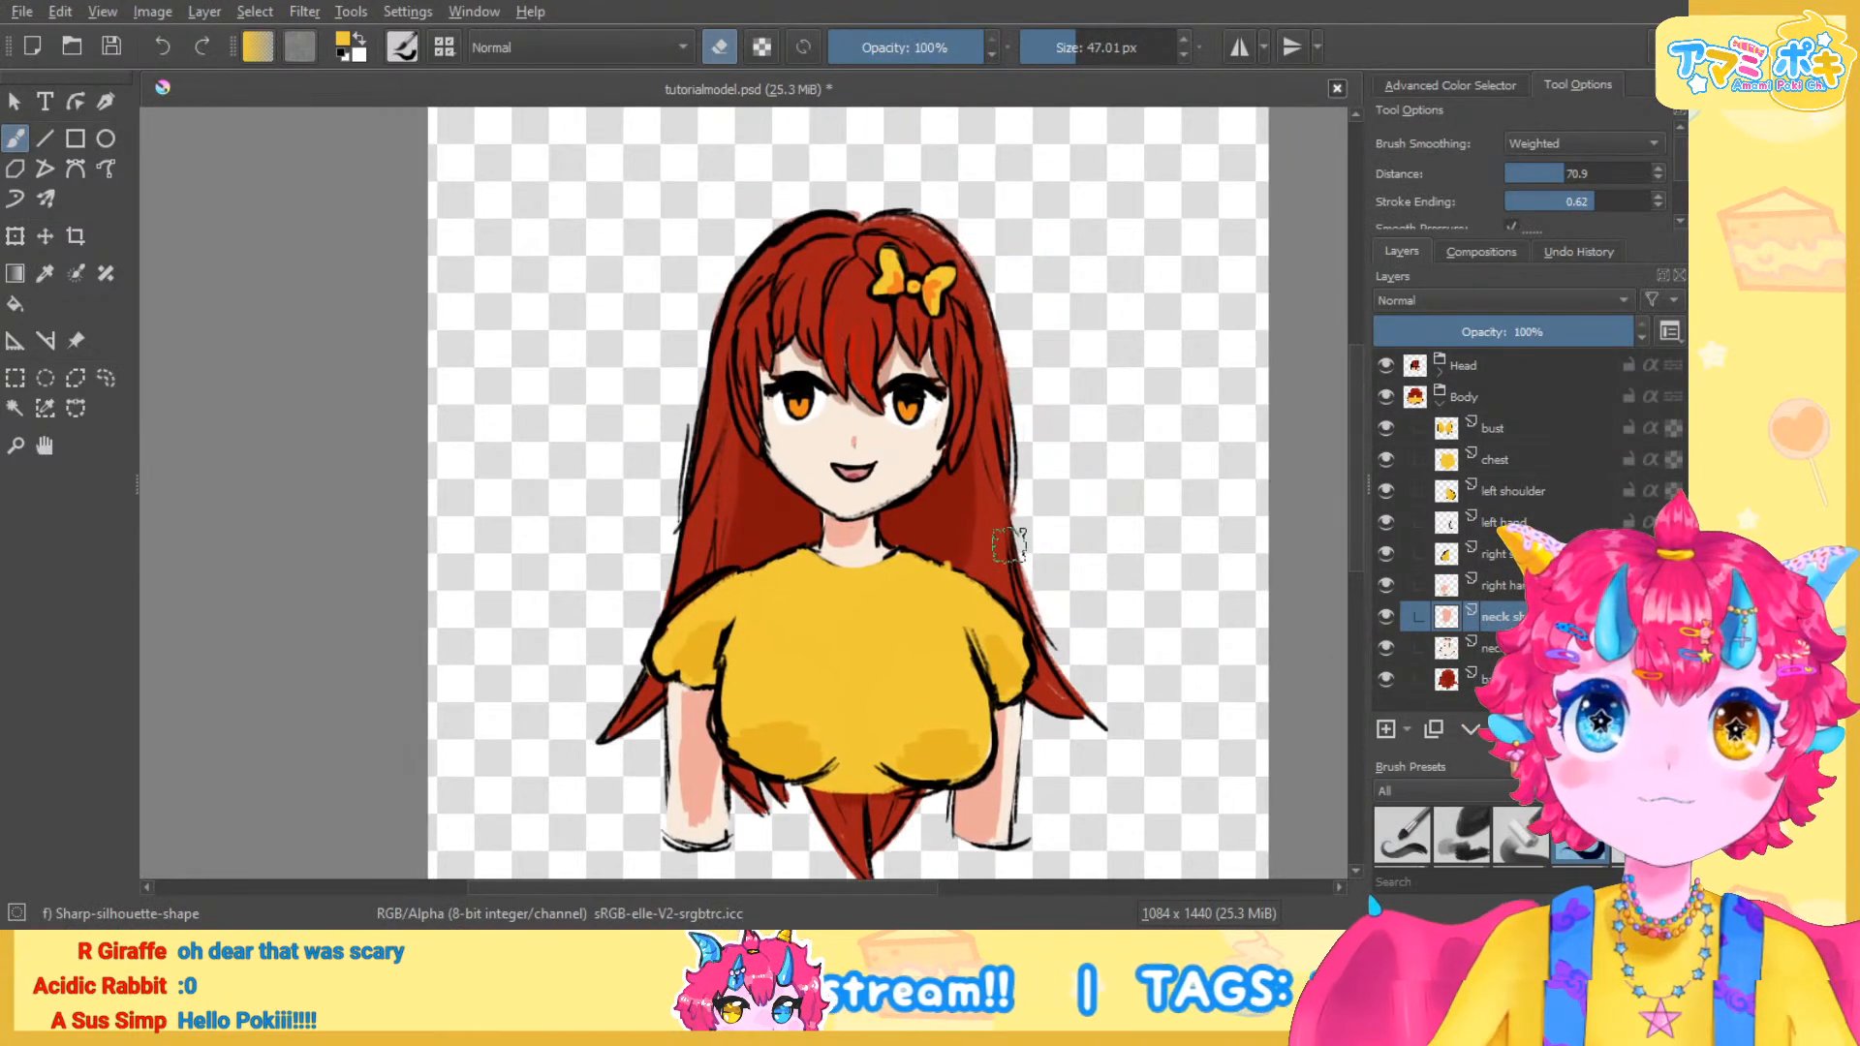
scroll(843, 465, up, 2)
scroll(828, 516, down, 1)
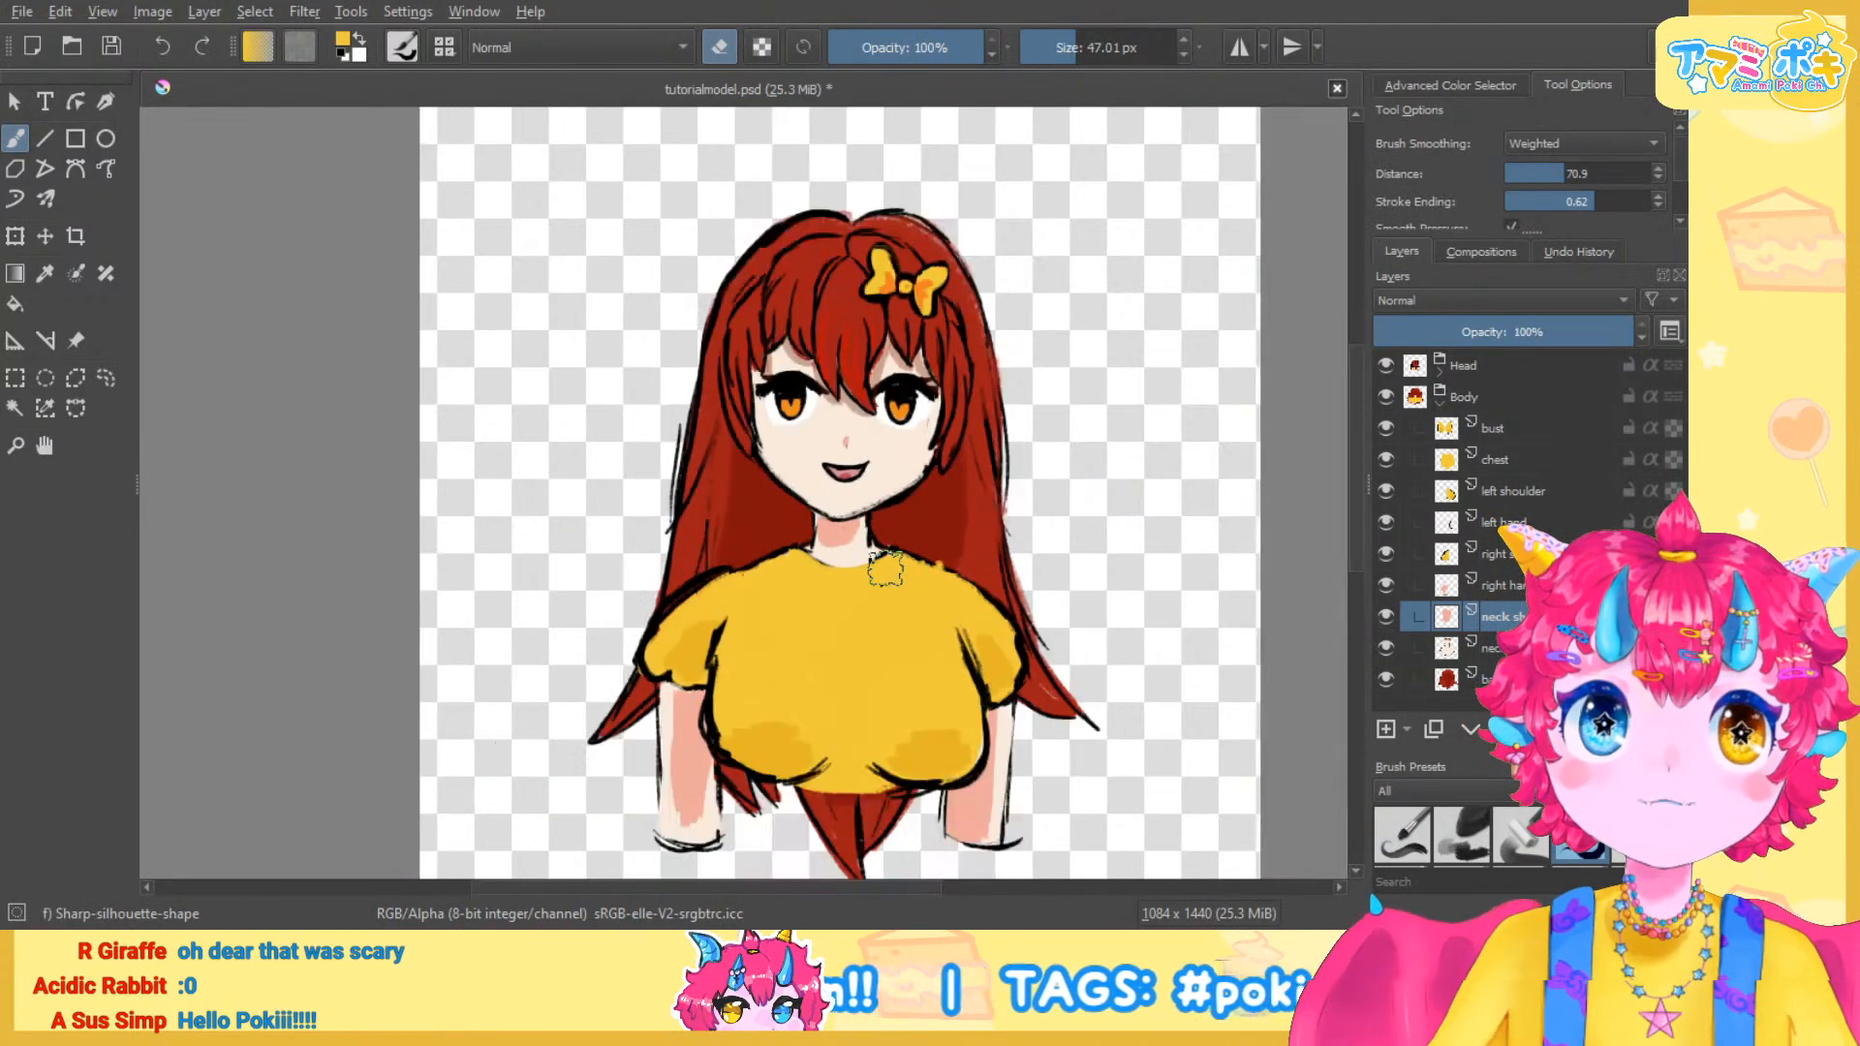
scroll(862, 543, down, 1)
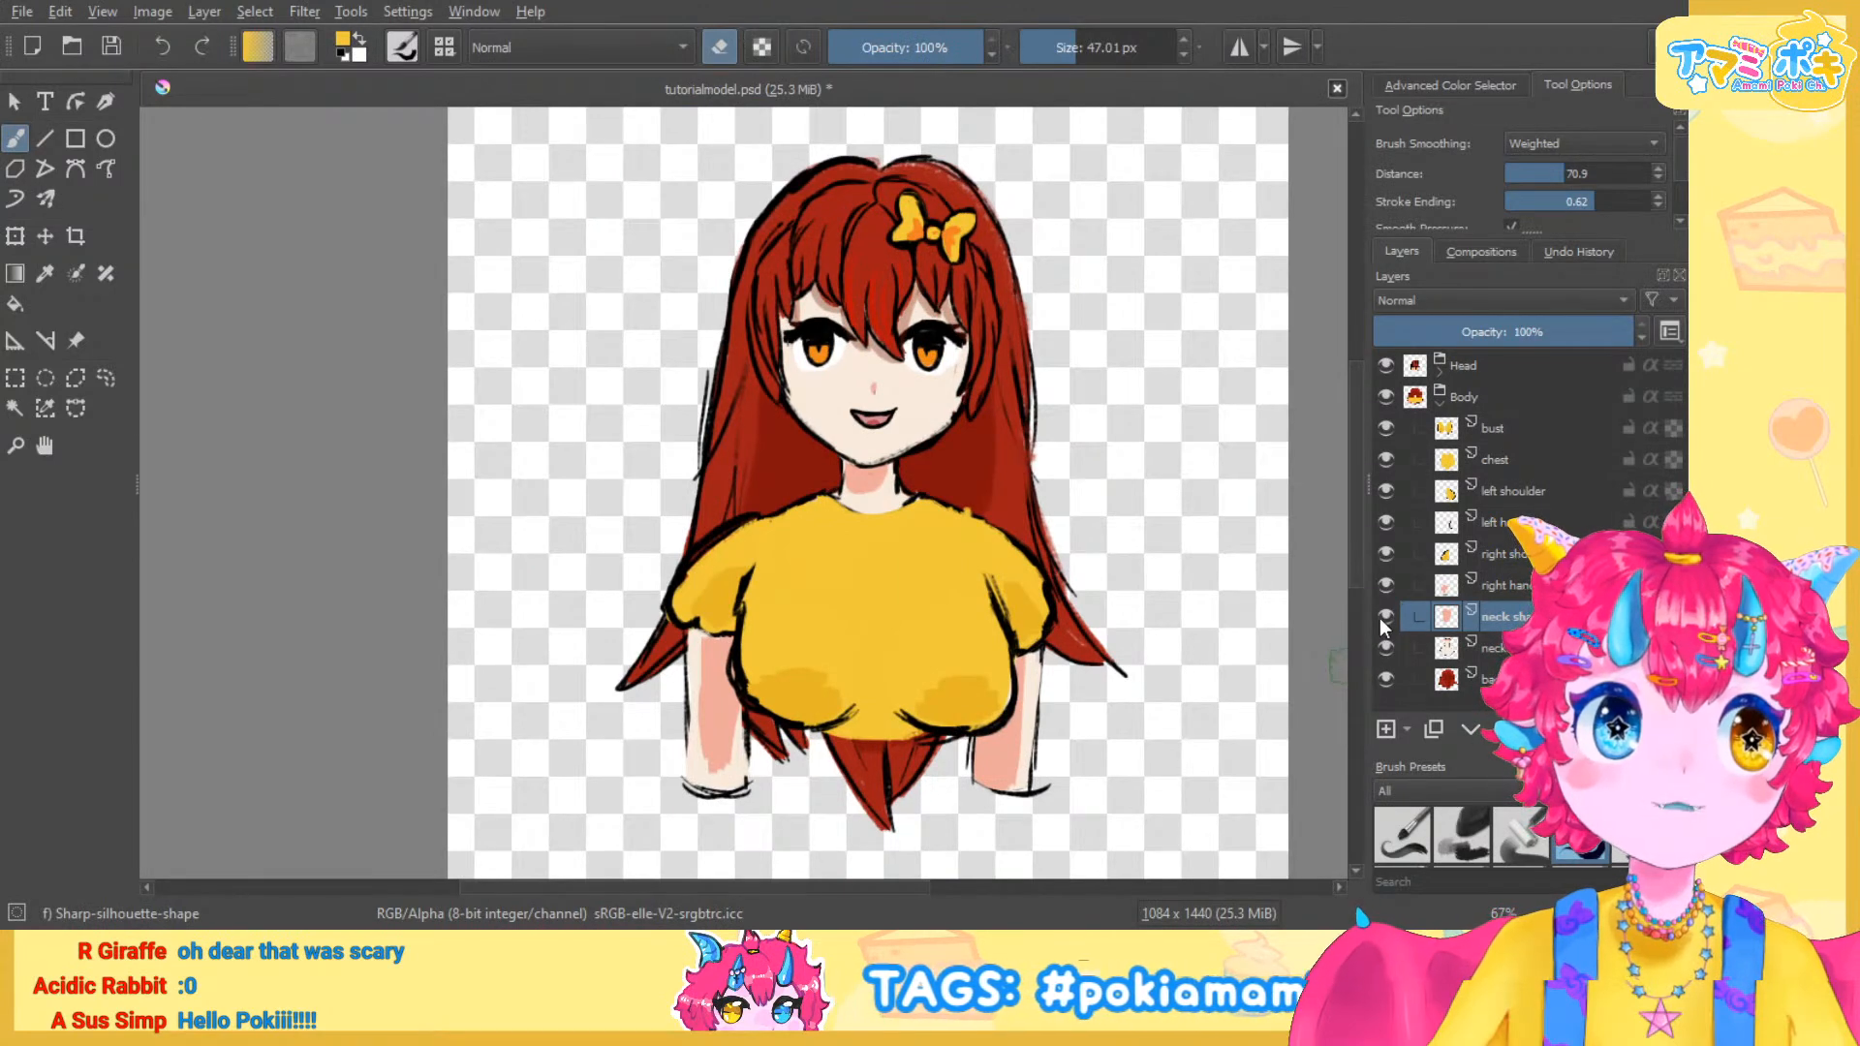
scroll(862, 494, up, 1)
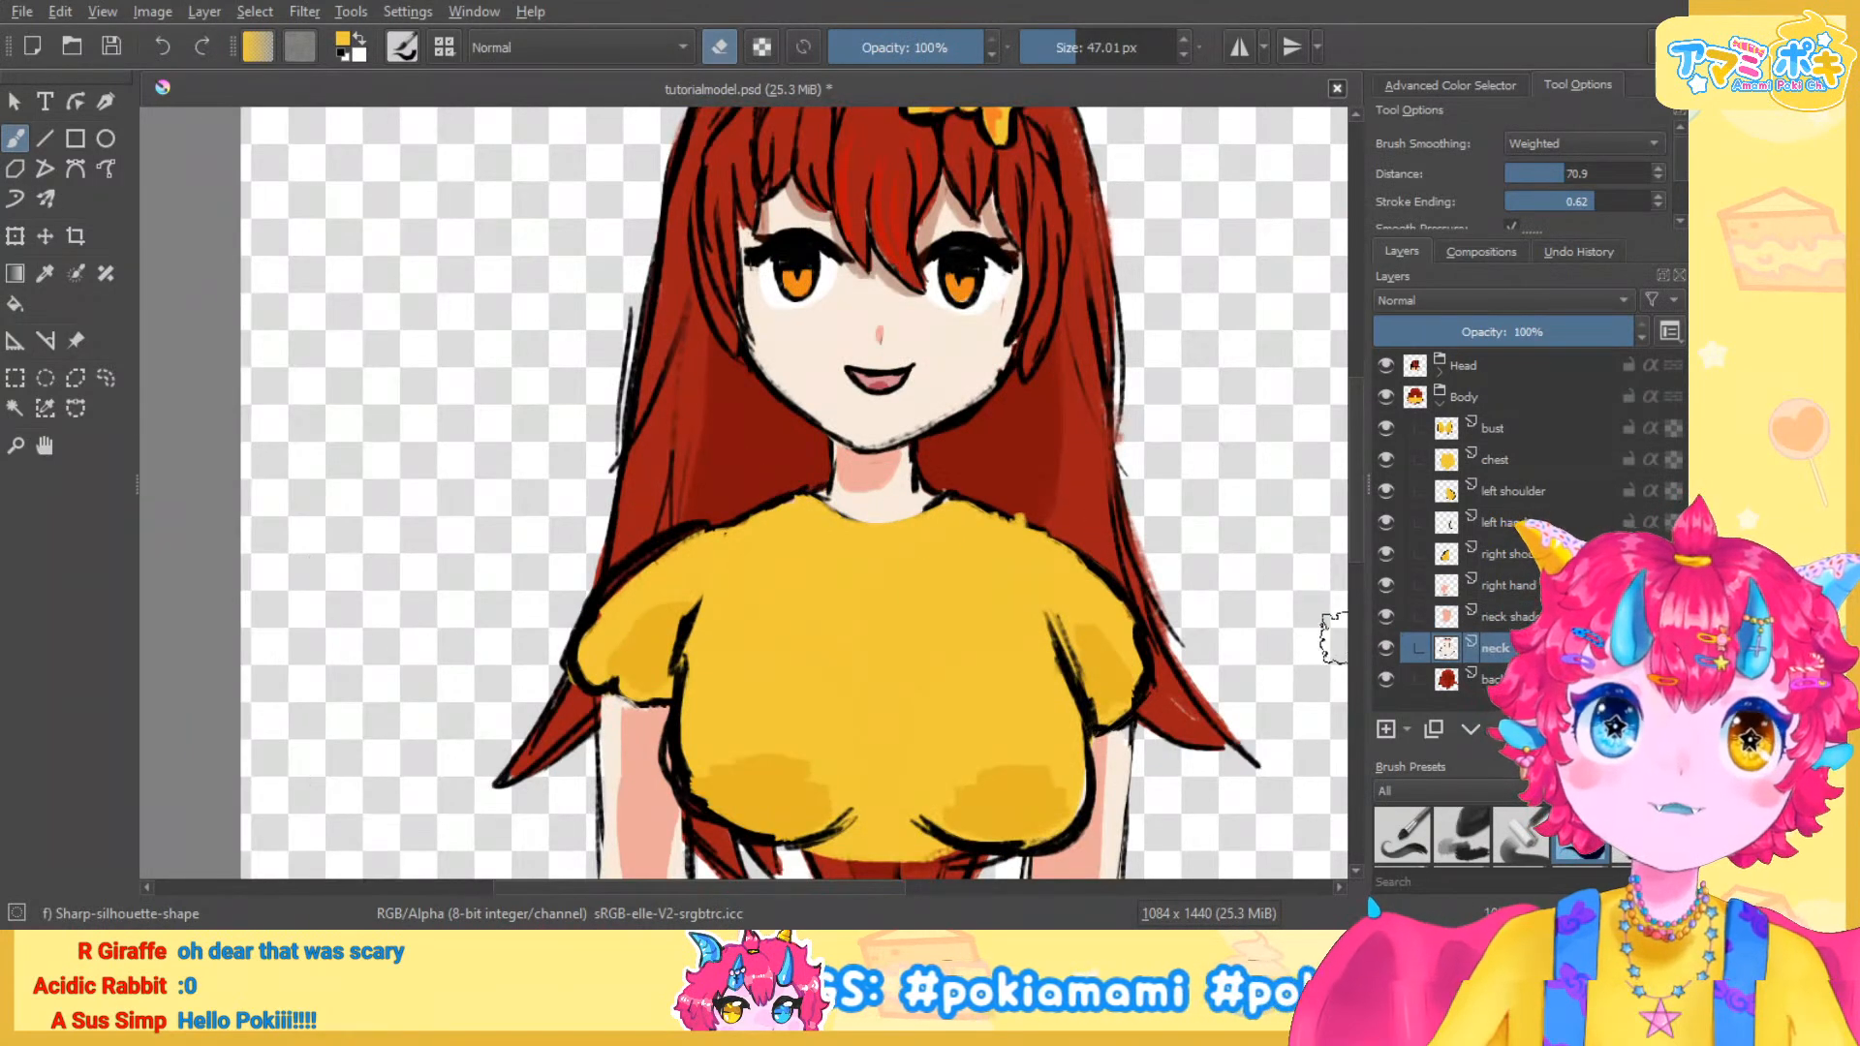
click(1387, 645)
click(1387, 645)
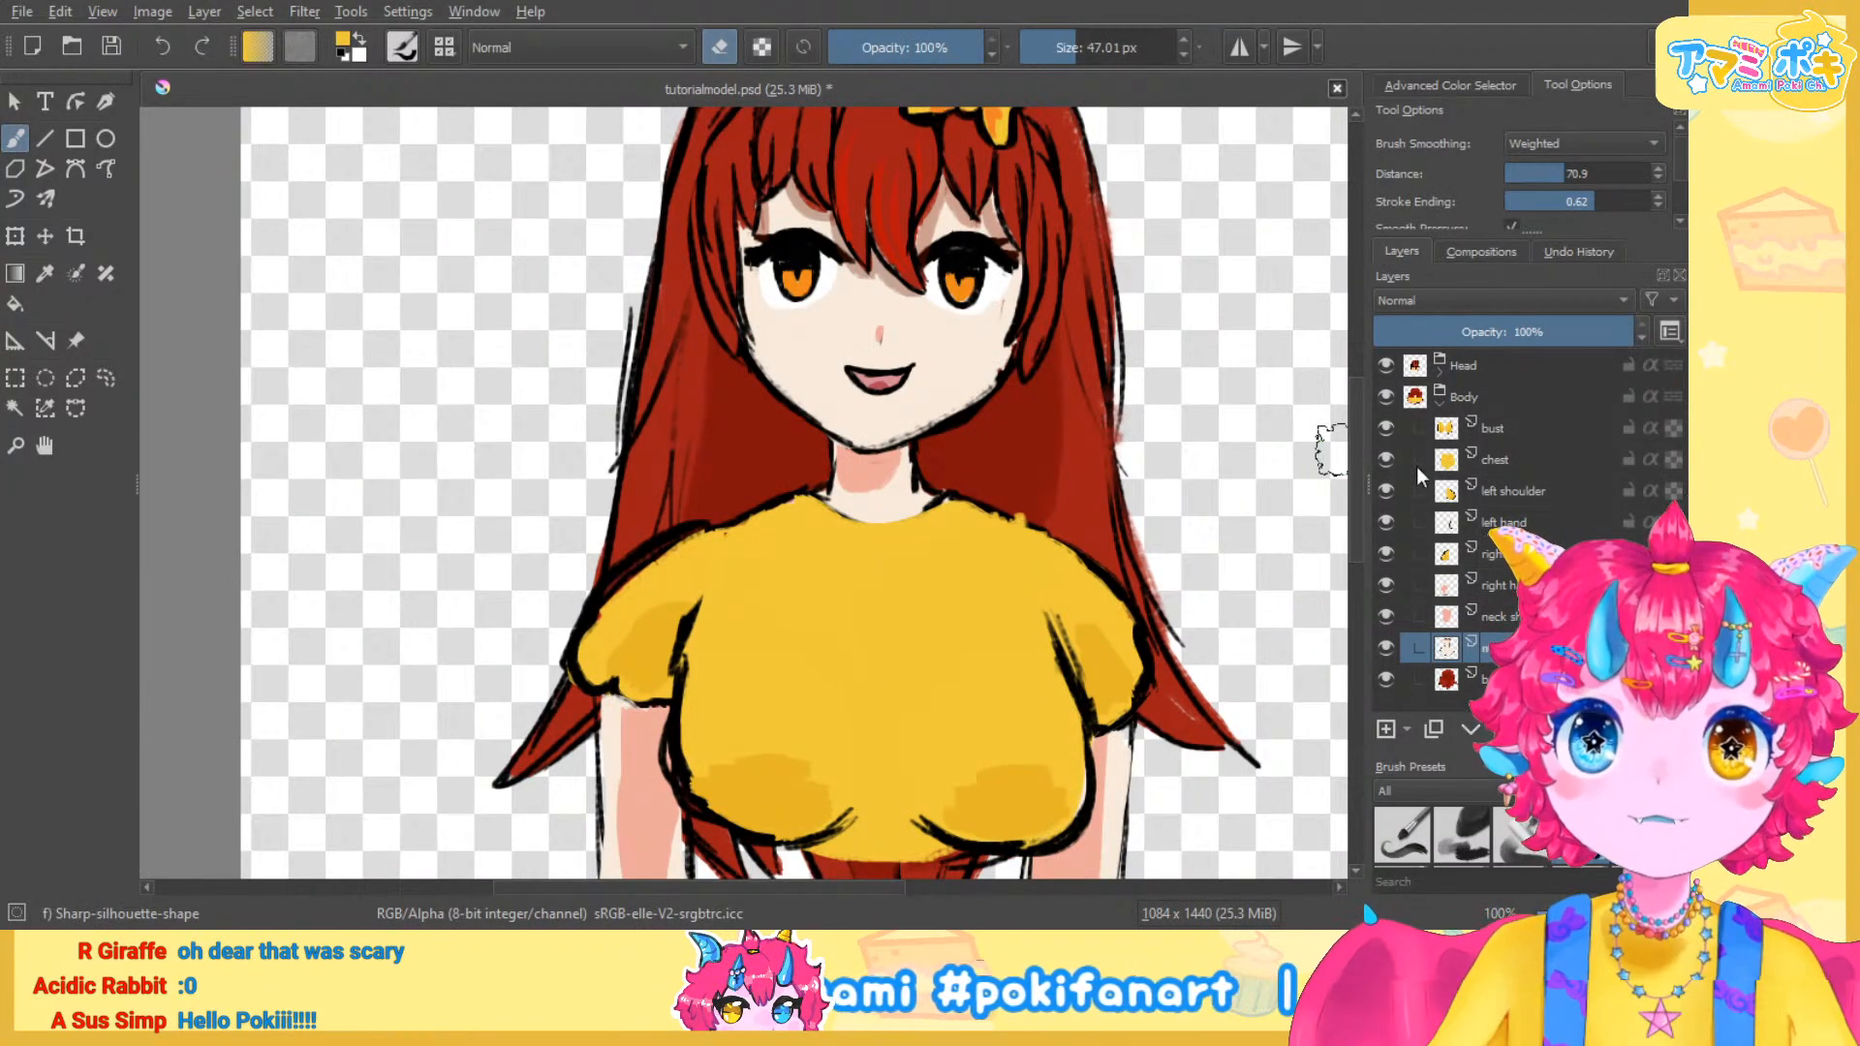
Toggle the back hair layer's visibility off and on to check the hair behind the body
scroll(836, 534, down, 1)
scroll(913, 540, up, 1)
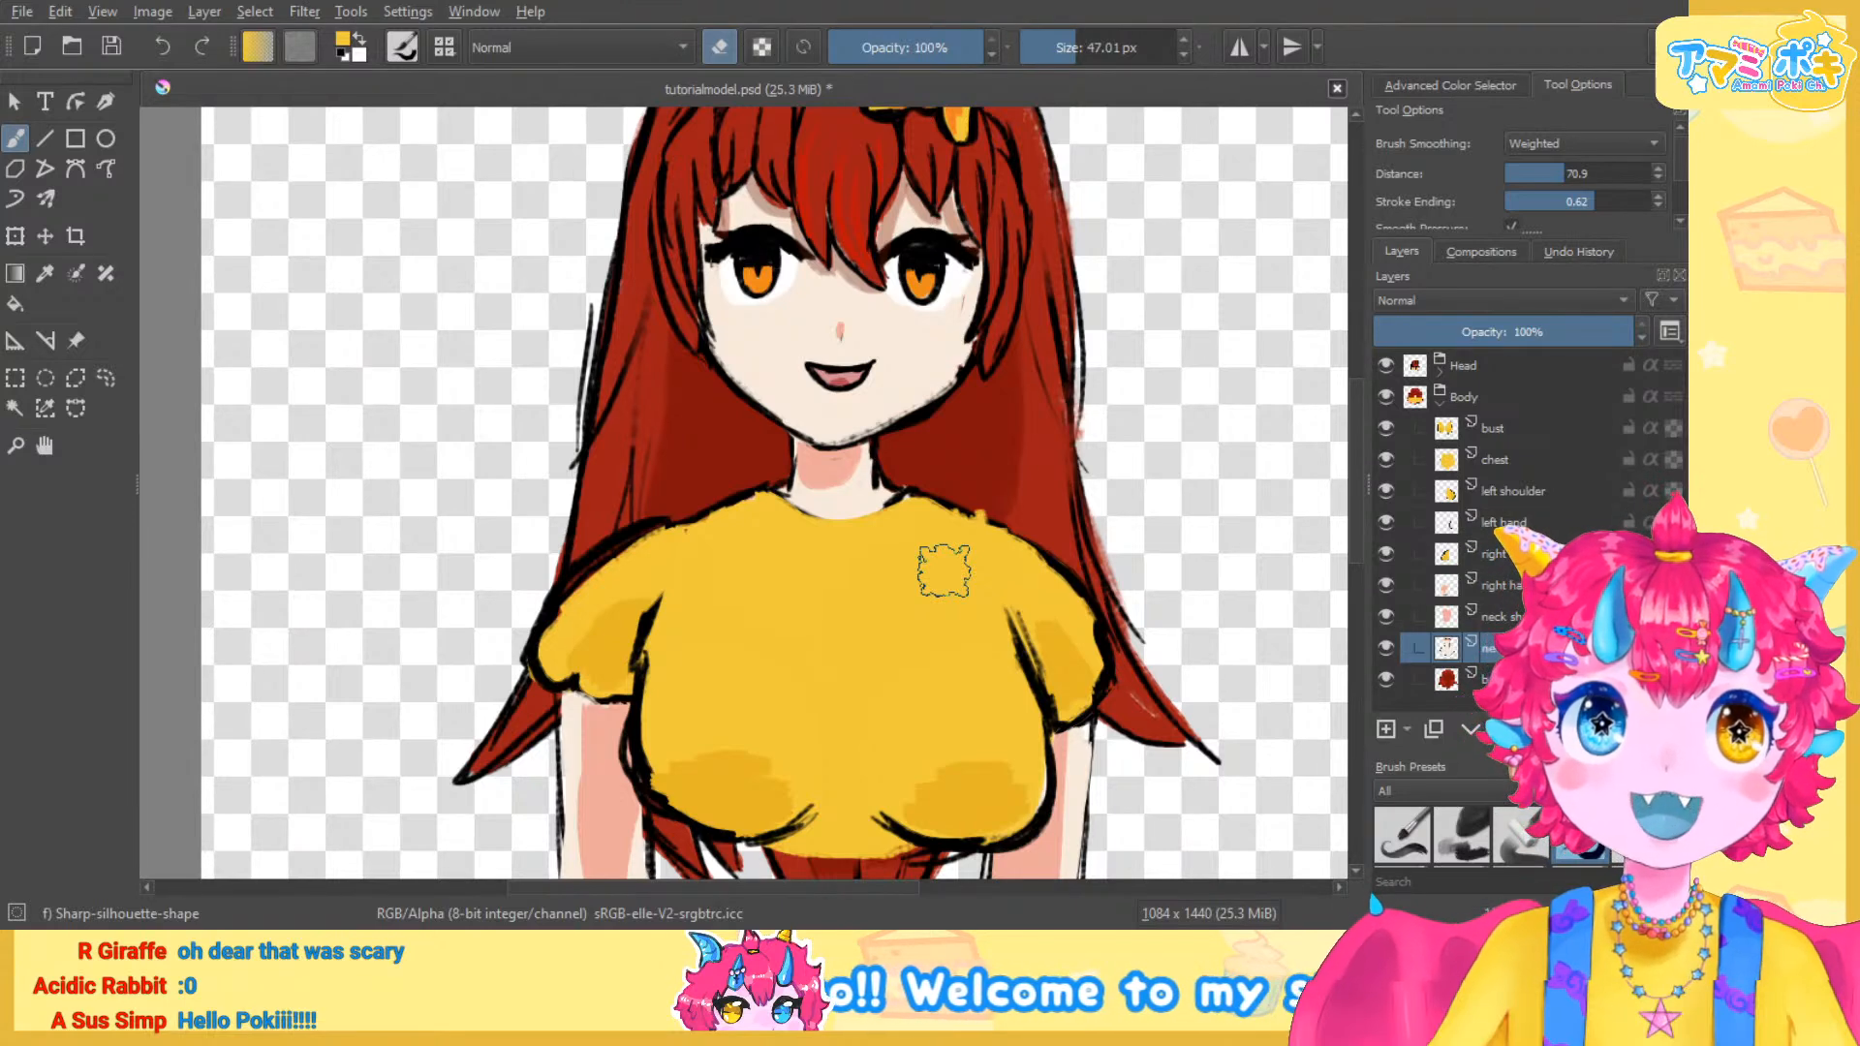
scroll(853, 562, down, 2)
scroll(902, 541, up, 1)
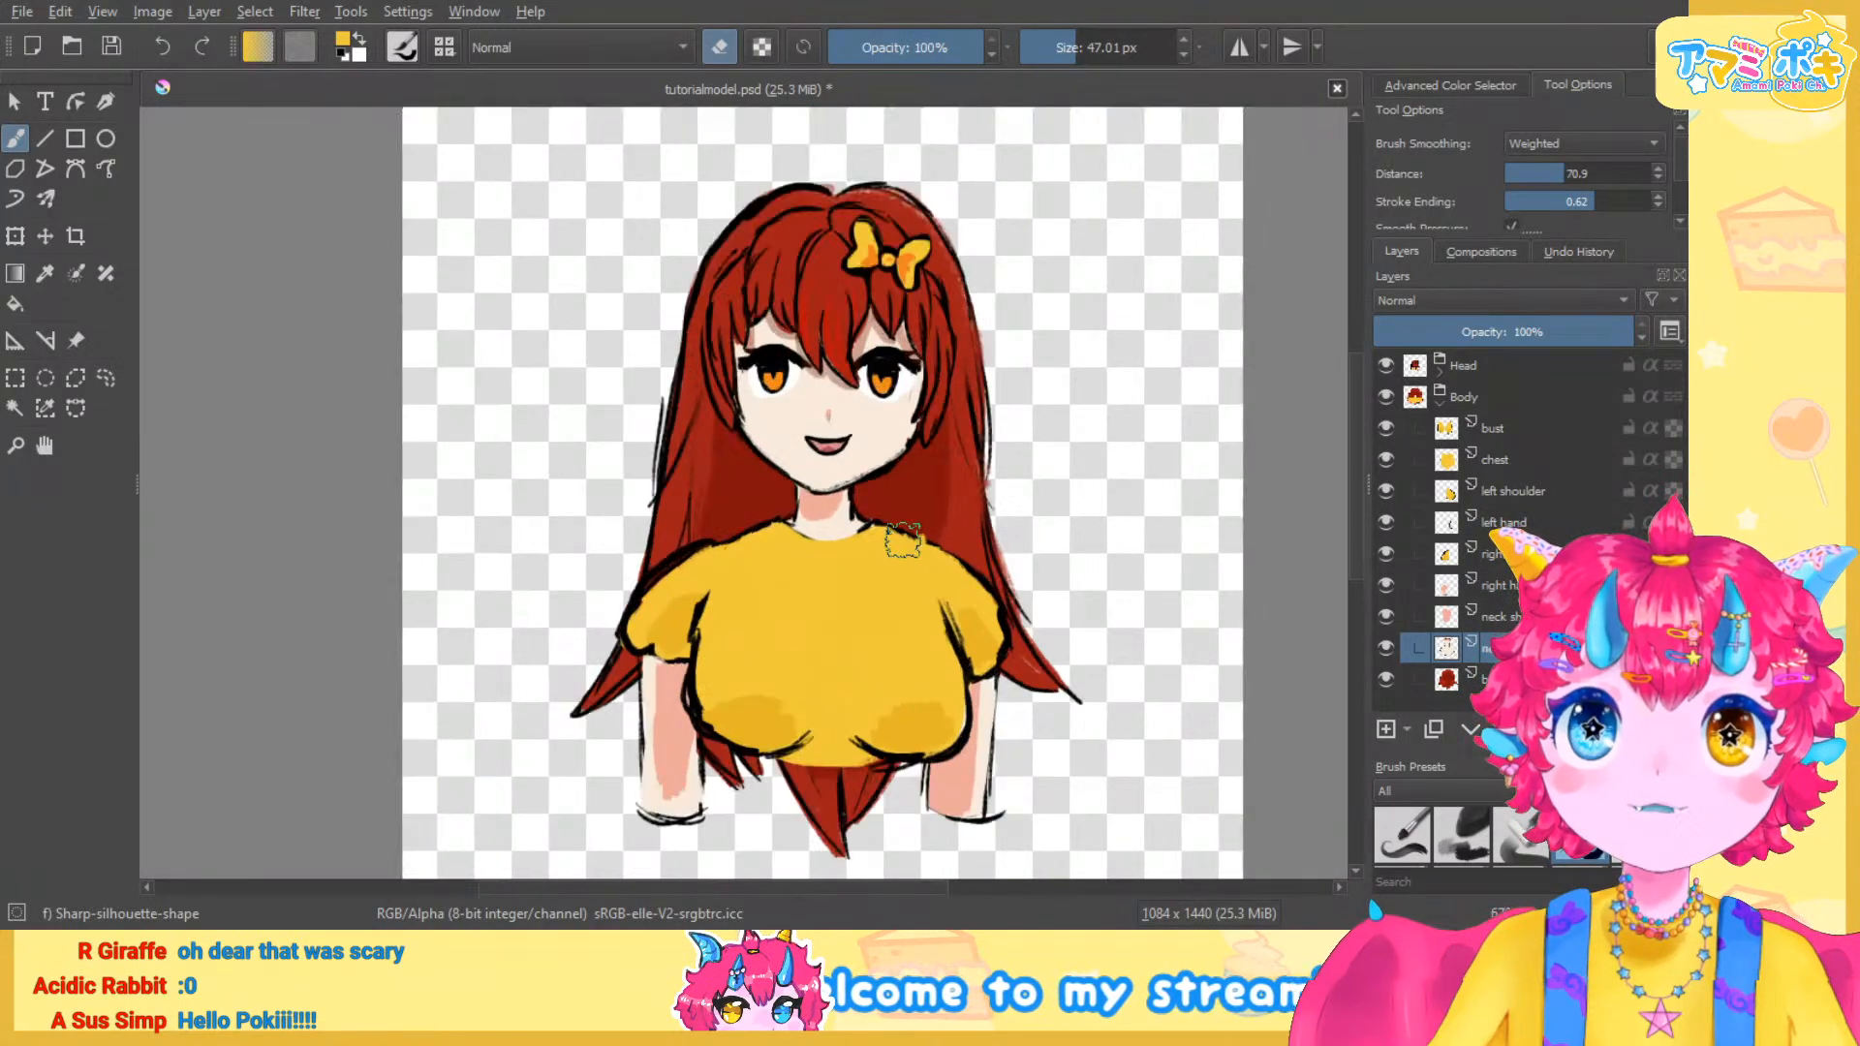
click(1386, 679)
click(1385, 680)
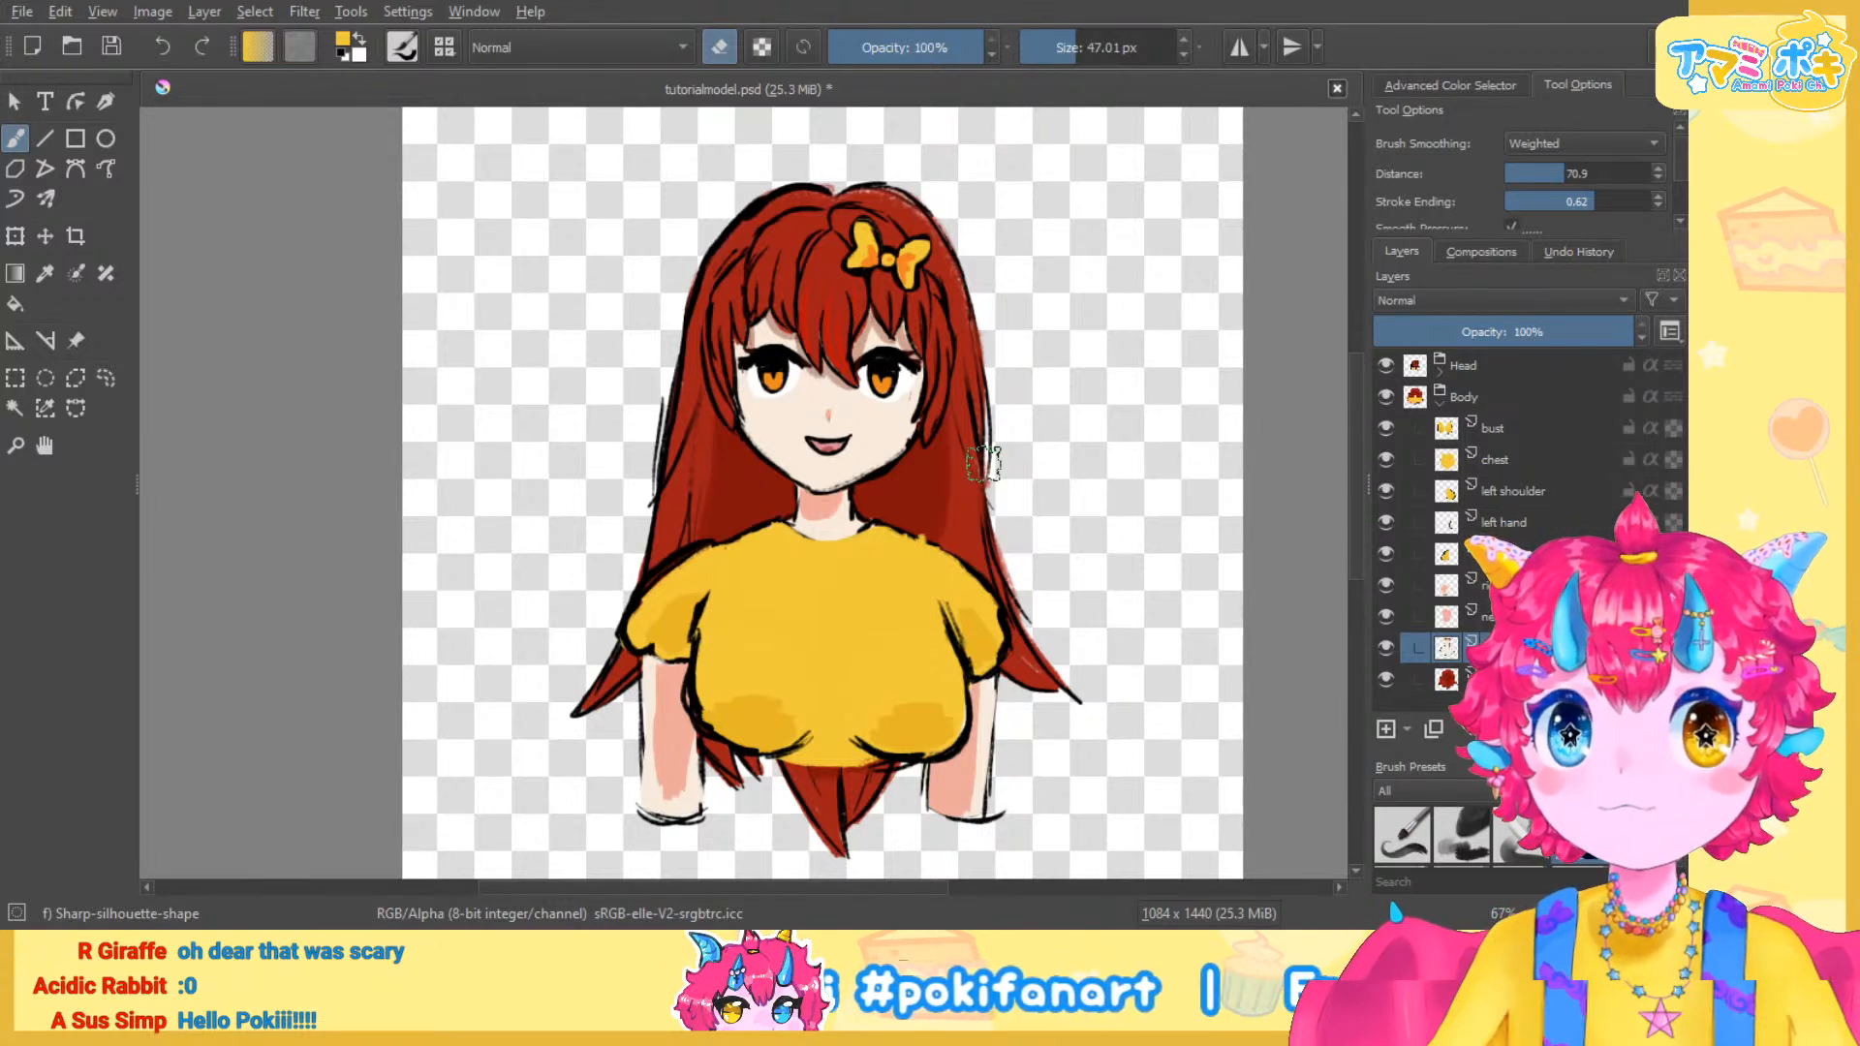
Collapse the Body group and save tutorialmodel.psd
scroll(982, 465, down, 2)
scroll(982, 465, up, 2)
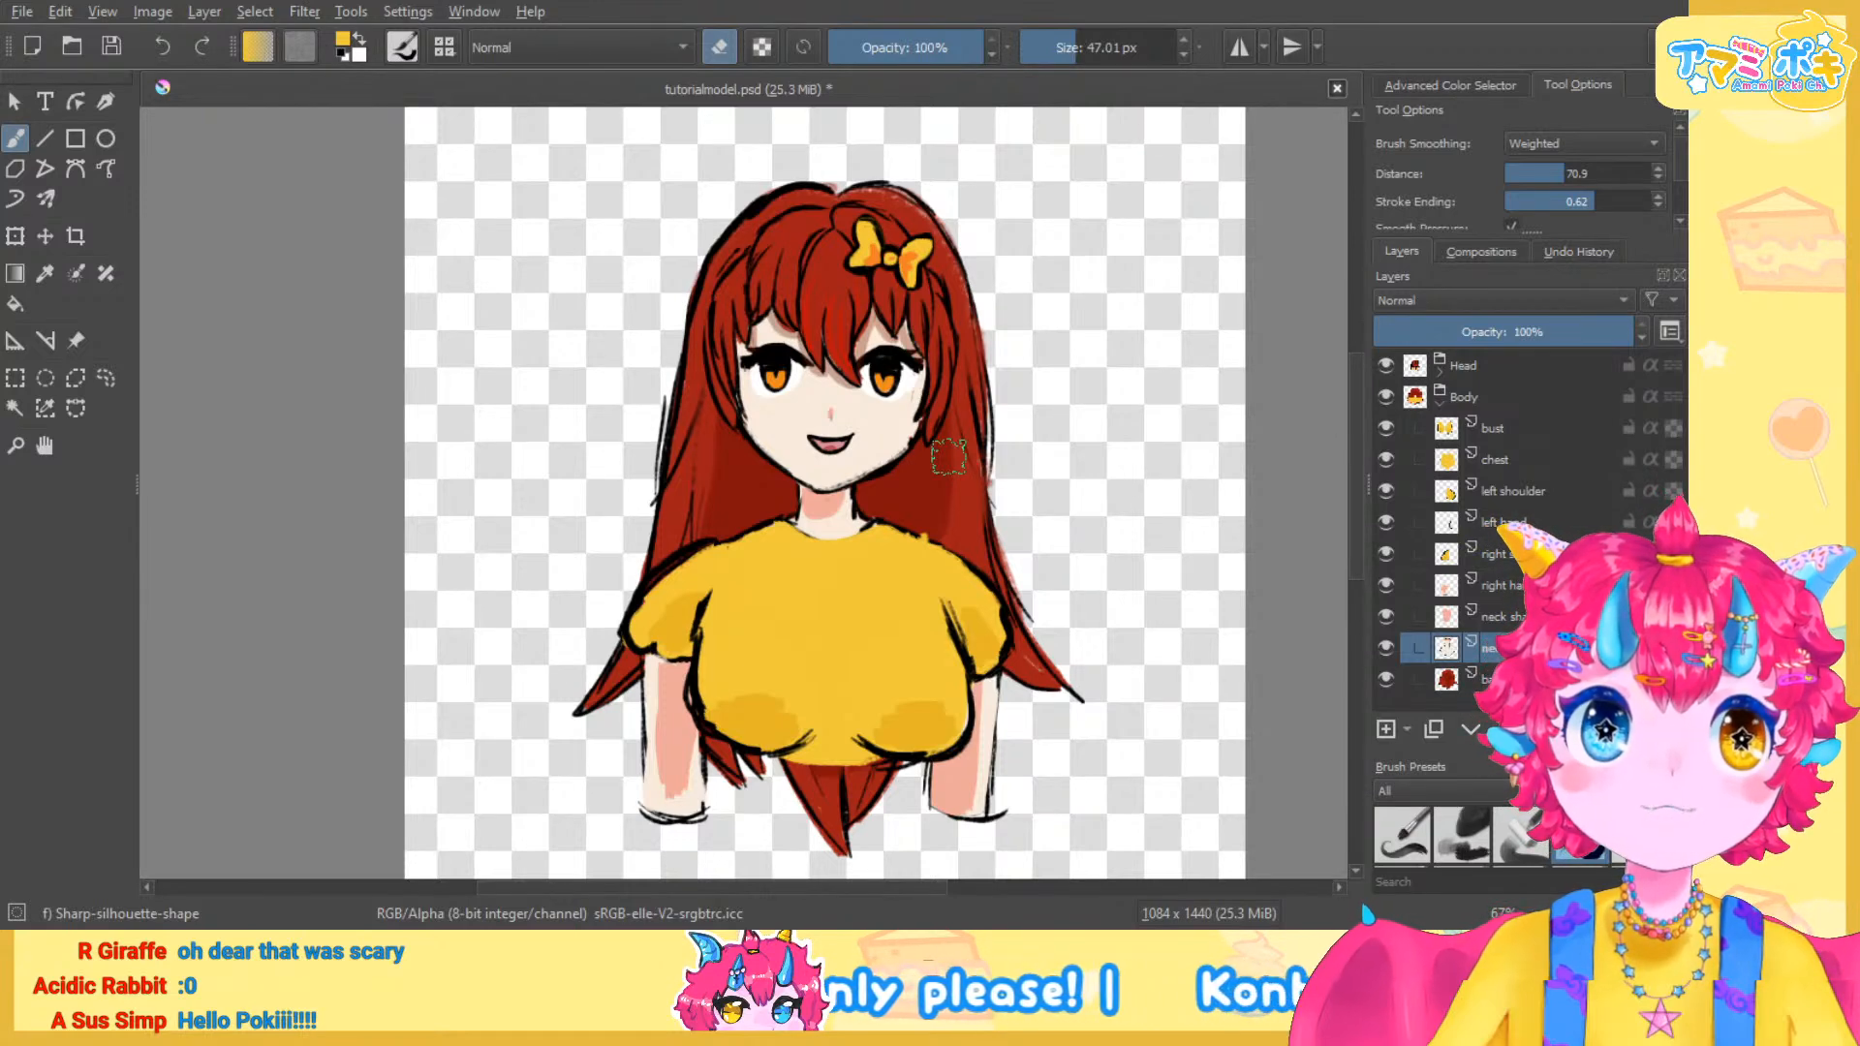
scroll(949, 456, down, 3)
scroll(949, 456, up, 2)
scroll(949, 456, up, 2)
scroll(949, 456, down, 2)
click(1439, 404)
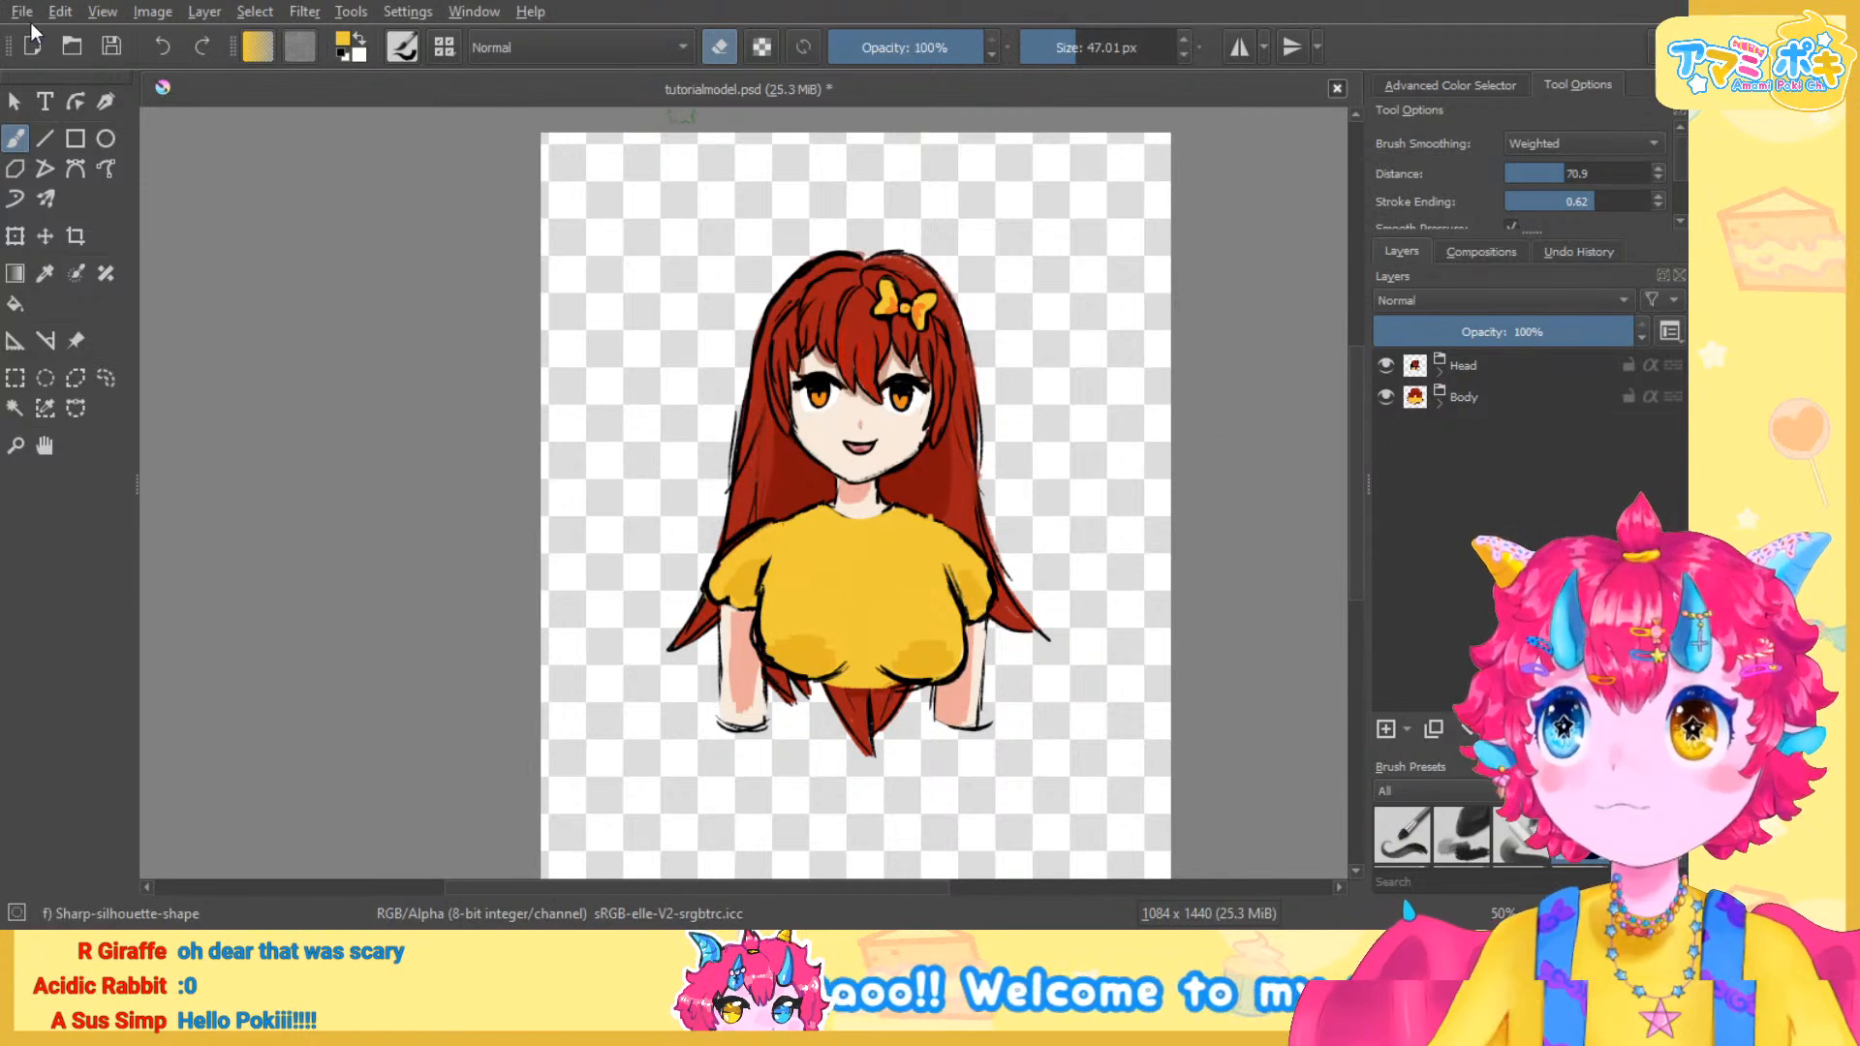
key(ctrl+s)
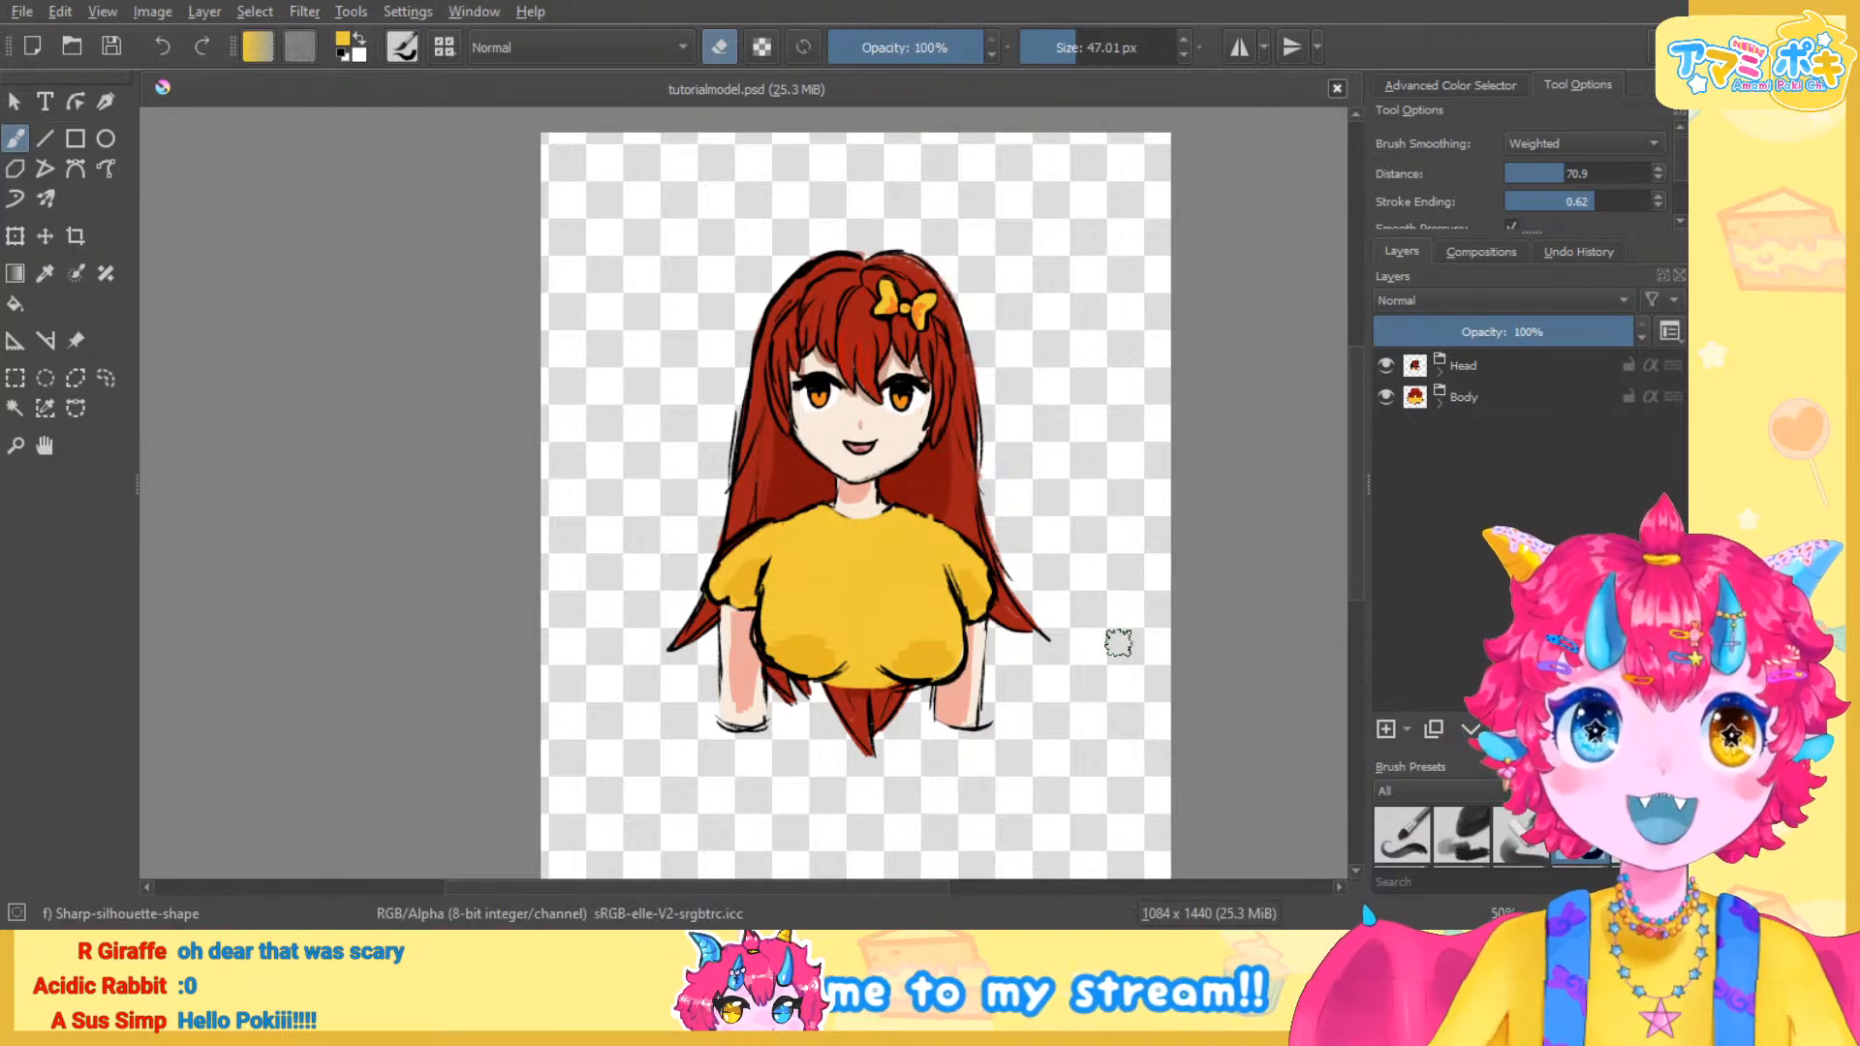
scroll(1118, 643, up, 1)
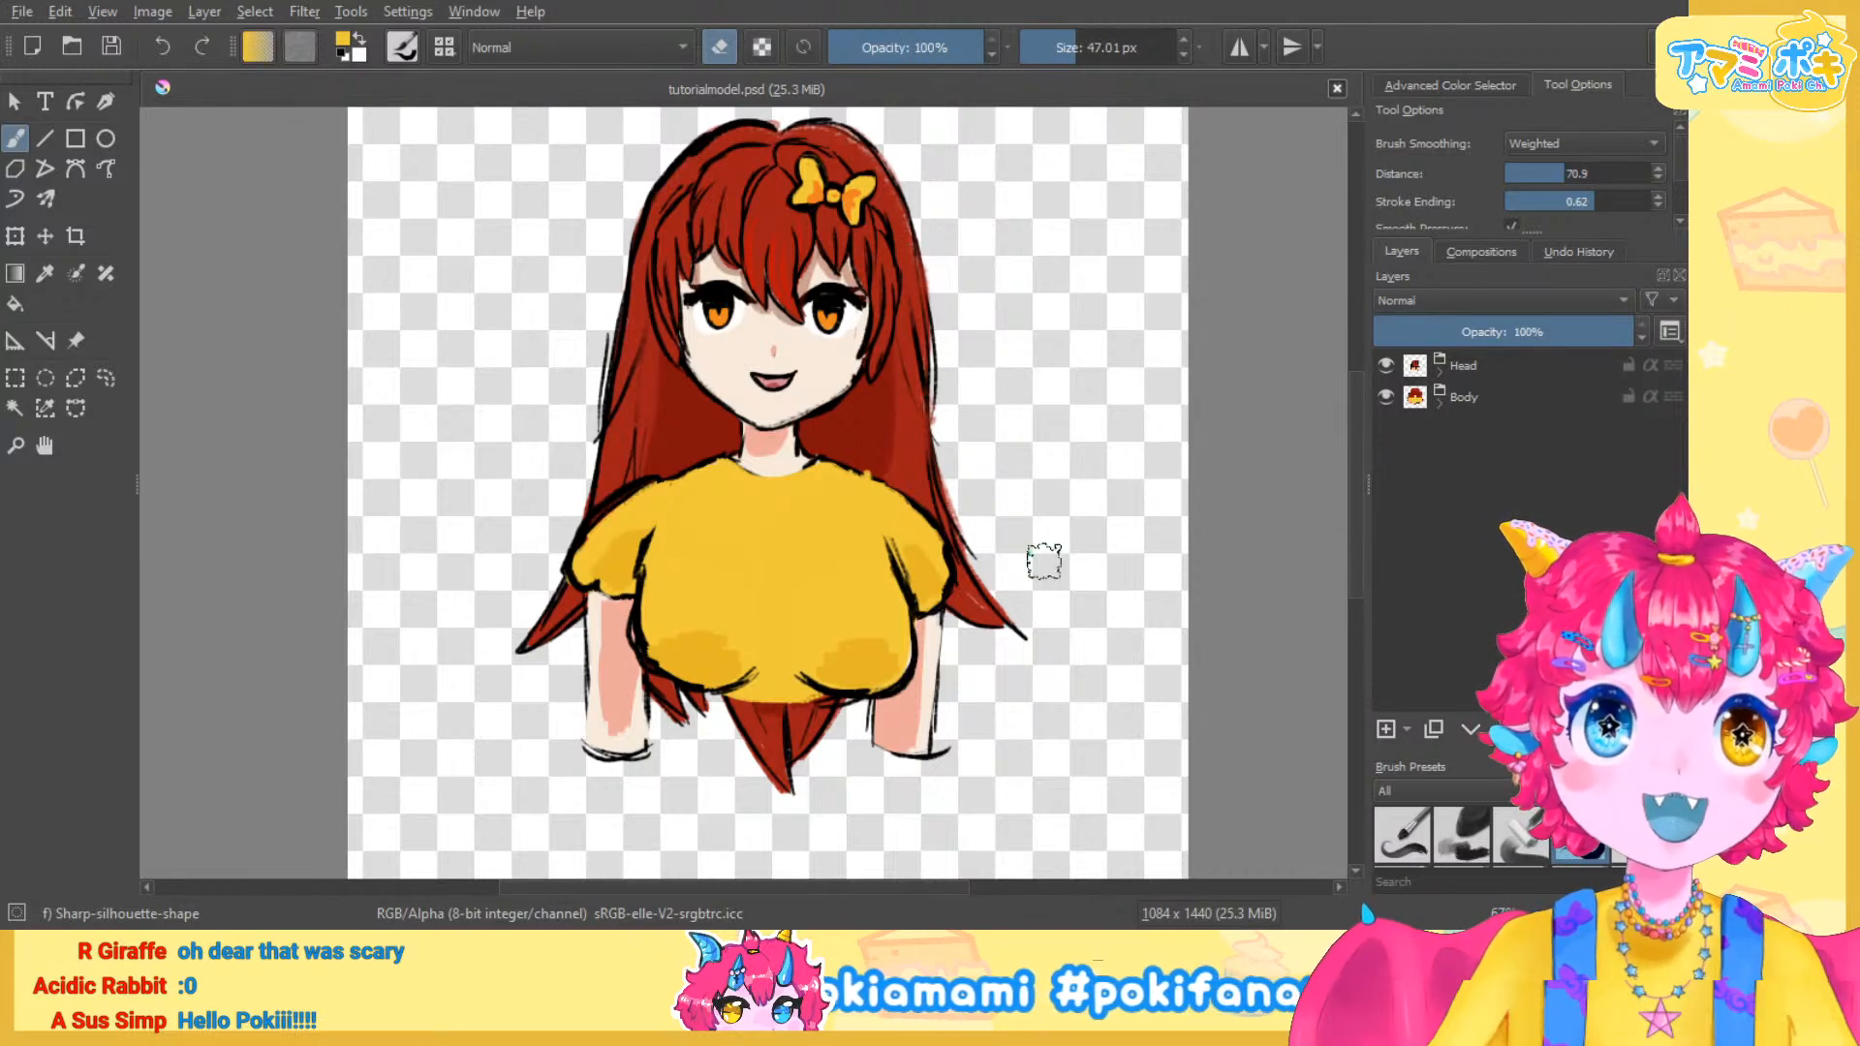
scroll(1003, 527, down, 1)
scroll(1009, 526, up, 1)
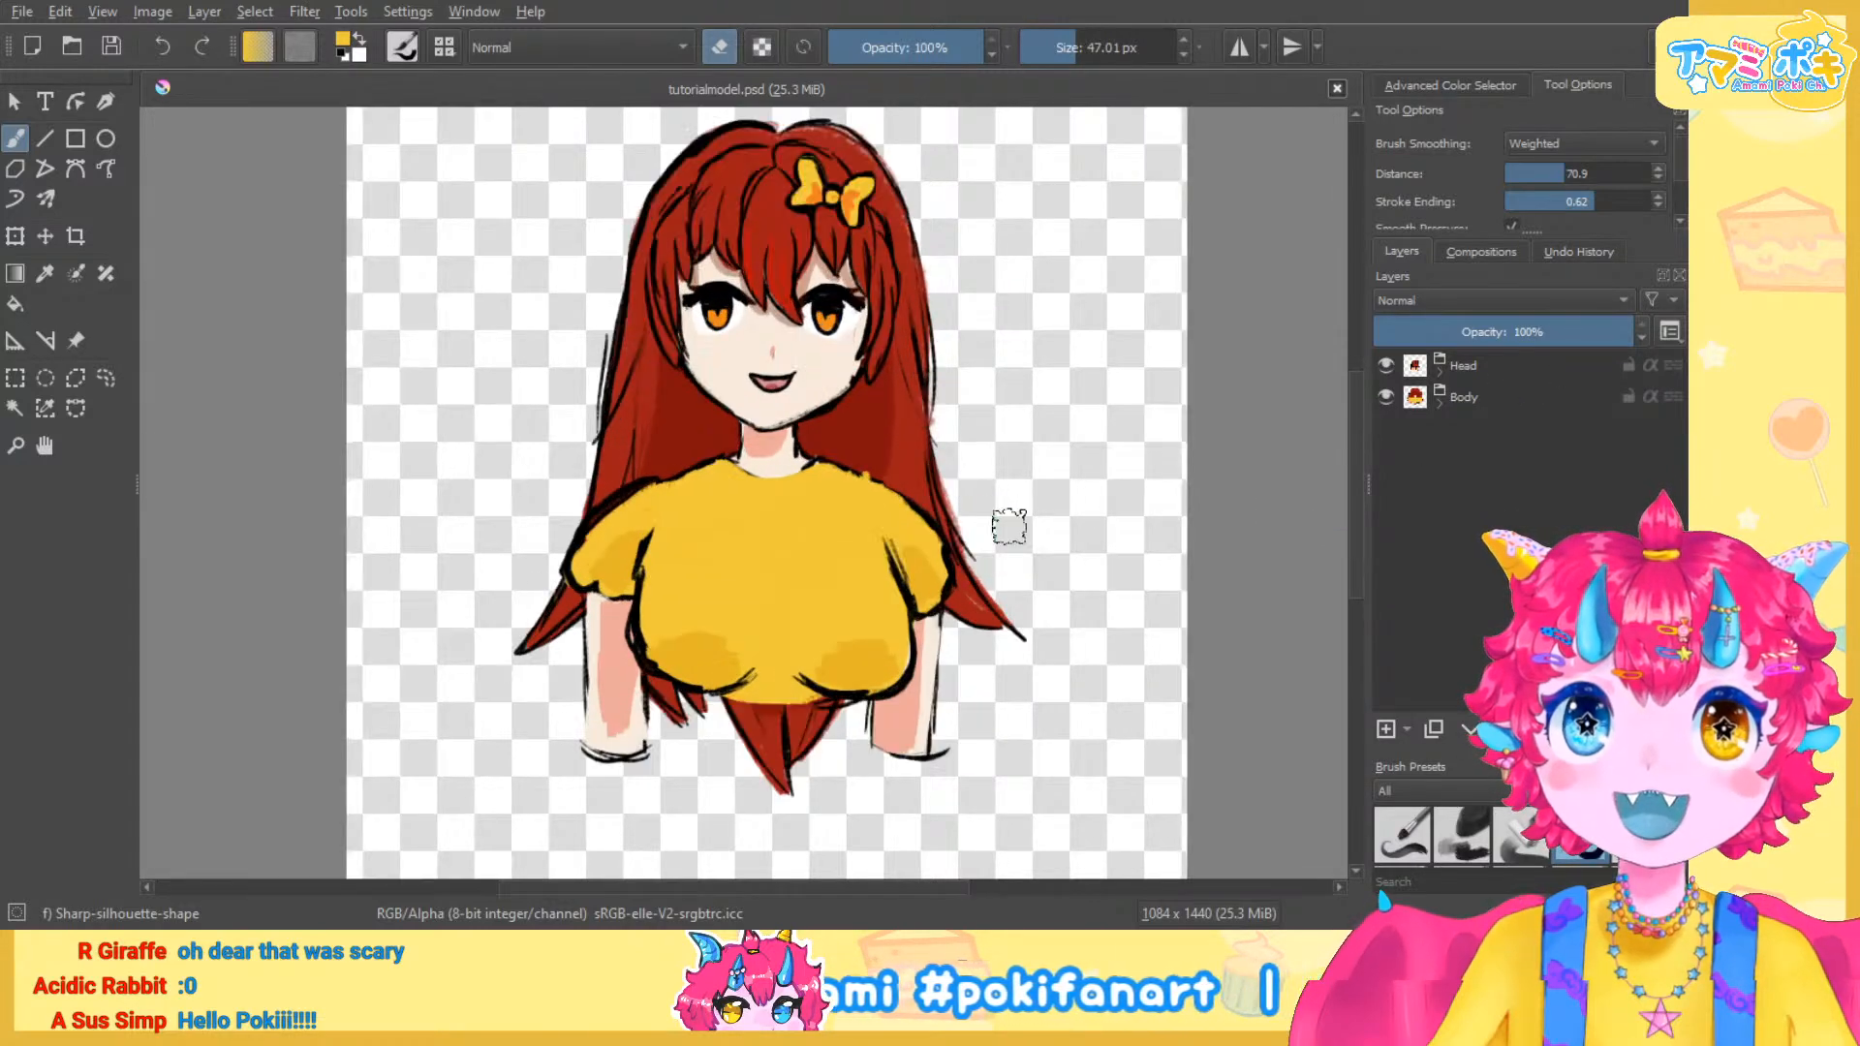
scroll(1008, 524, up, 3)
scroll(1082, 463, down, 3)
scroll(1075, 455, down, 1)
scroll(1065, 407, up, 1)
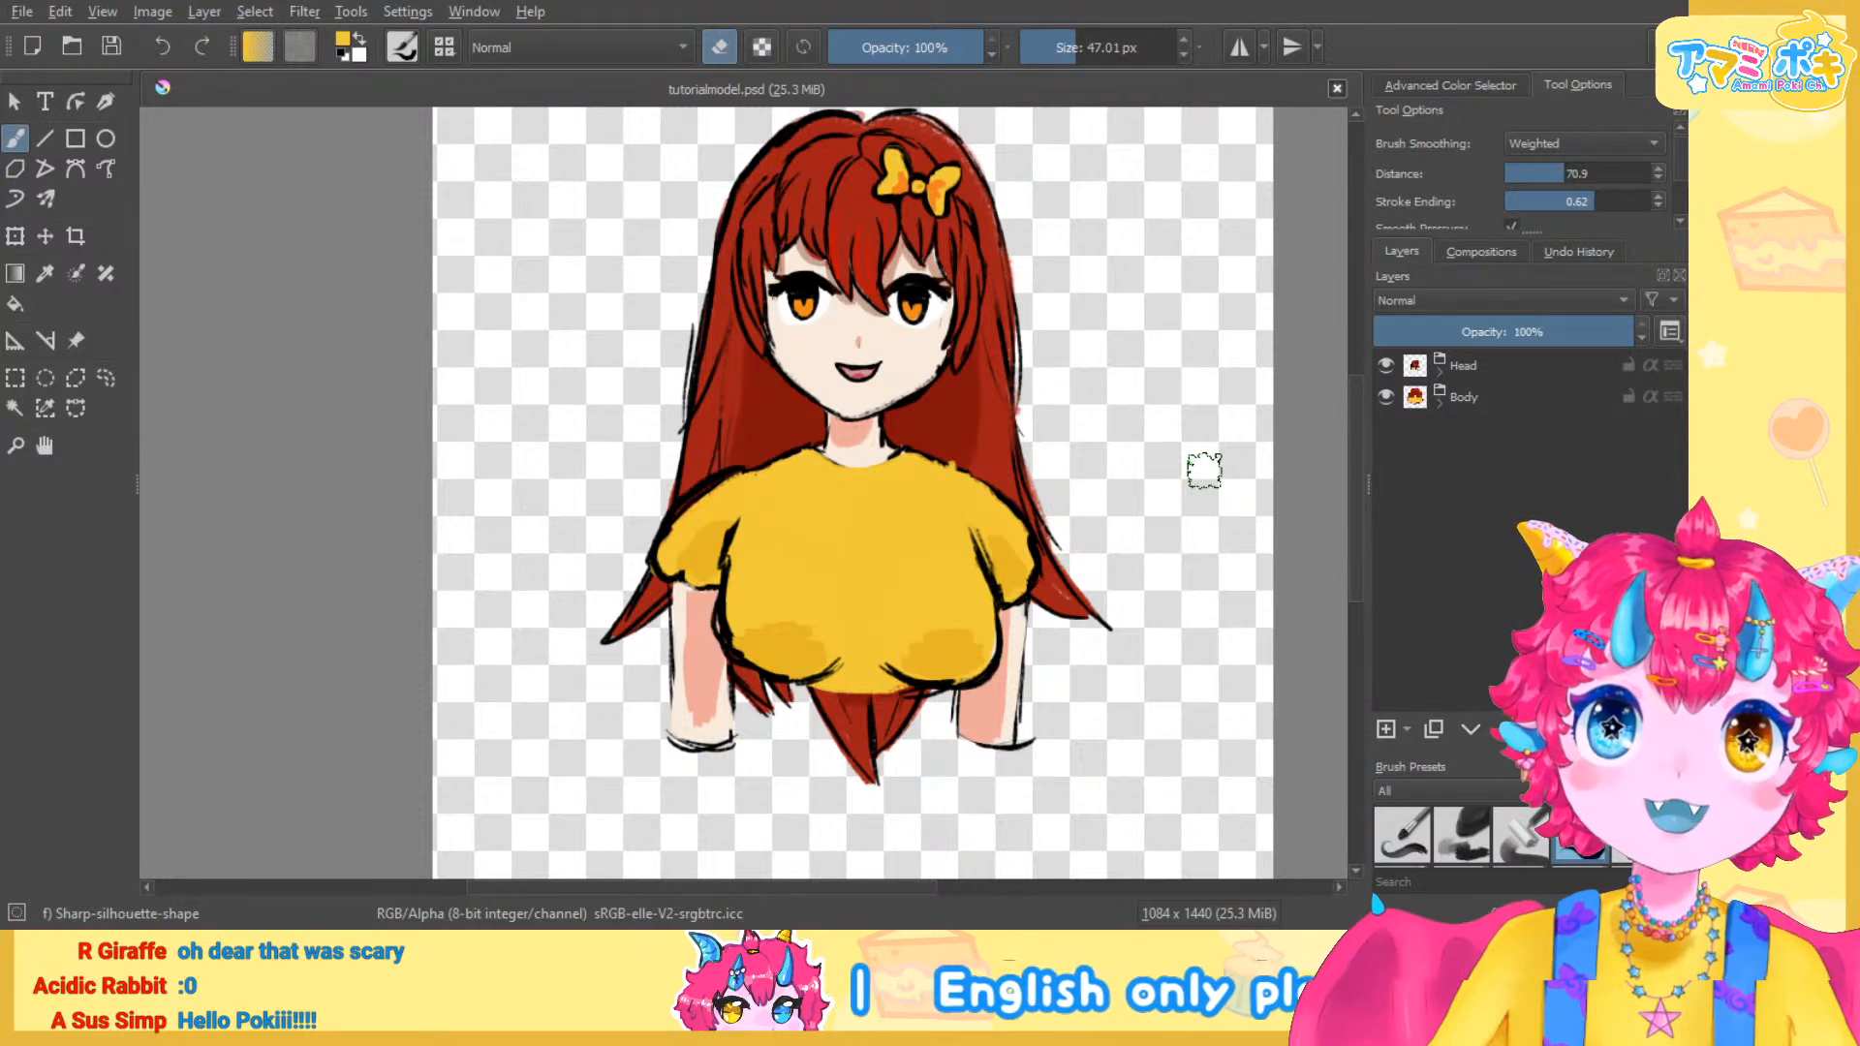
scroll(1204, 470, down, 1)
scroll(1206, 471, up, 1)
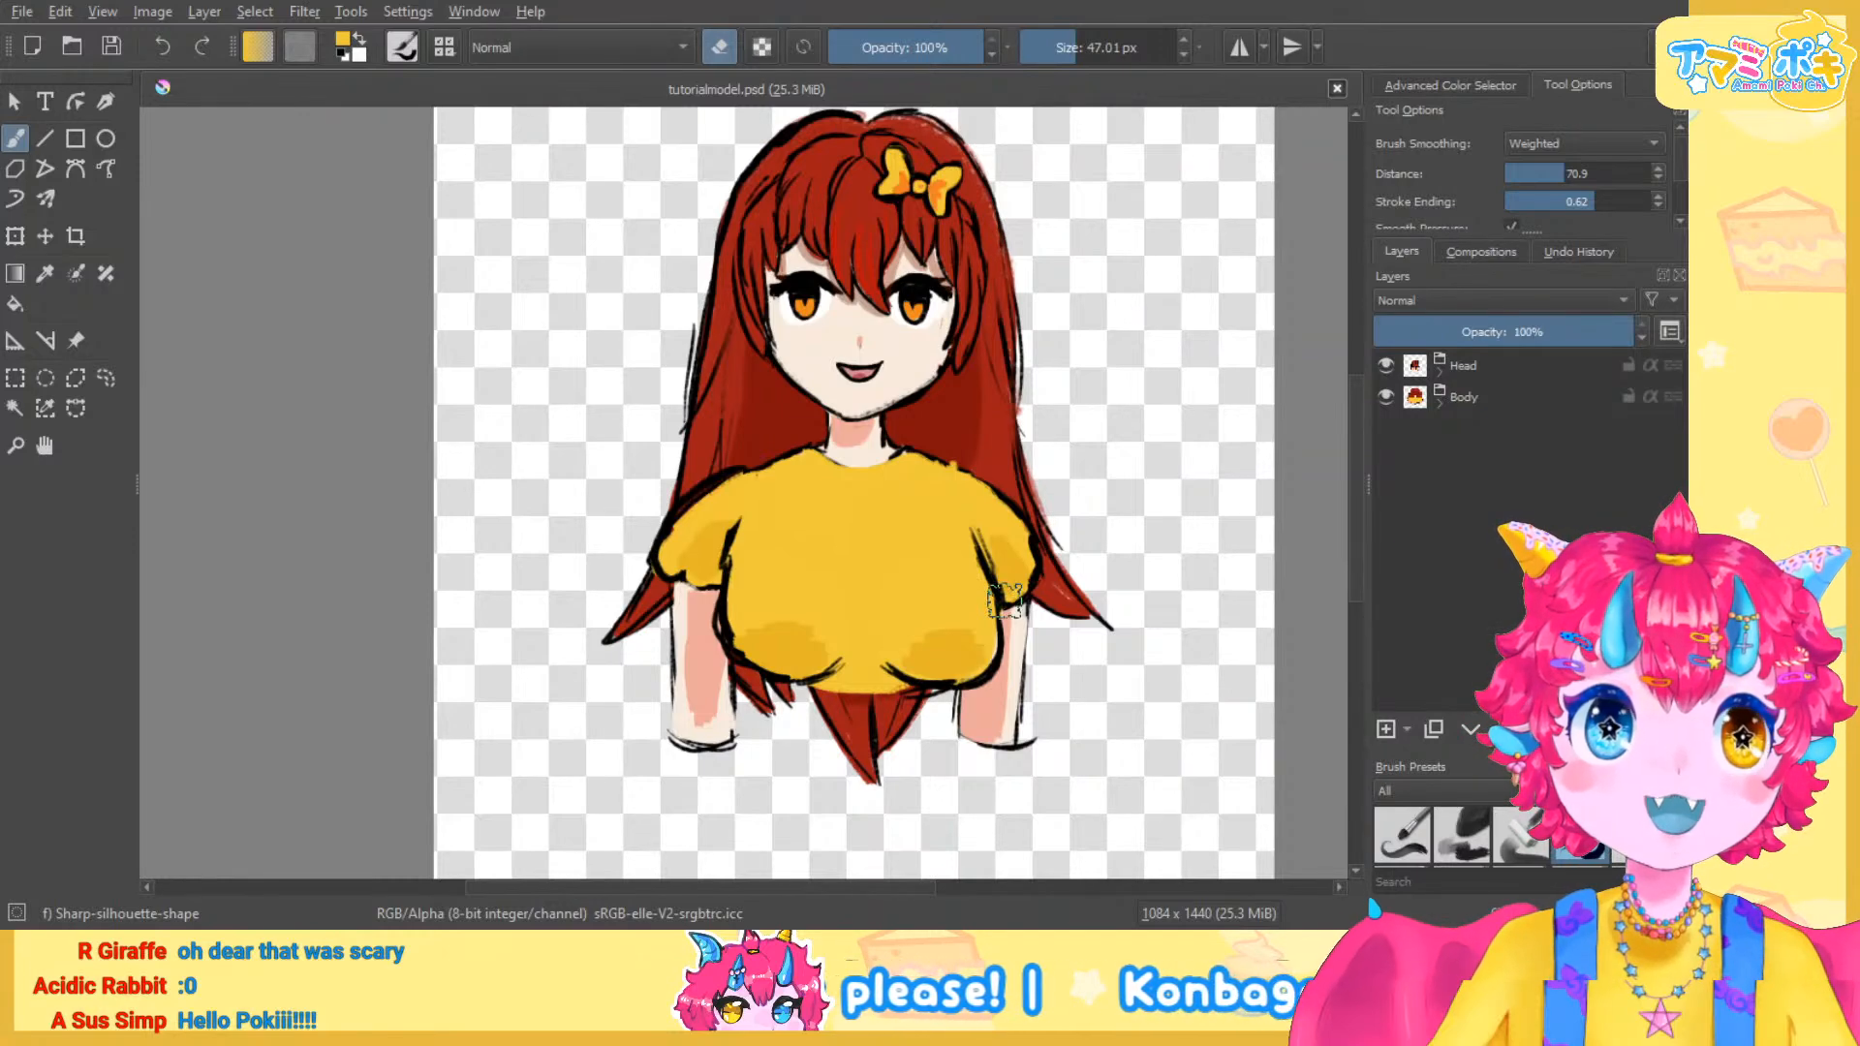
drag(985, 593, 939, 639)
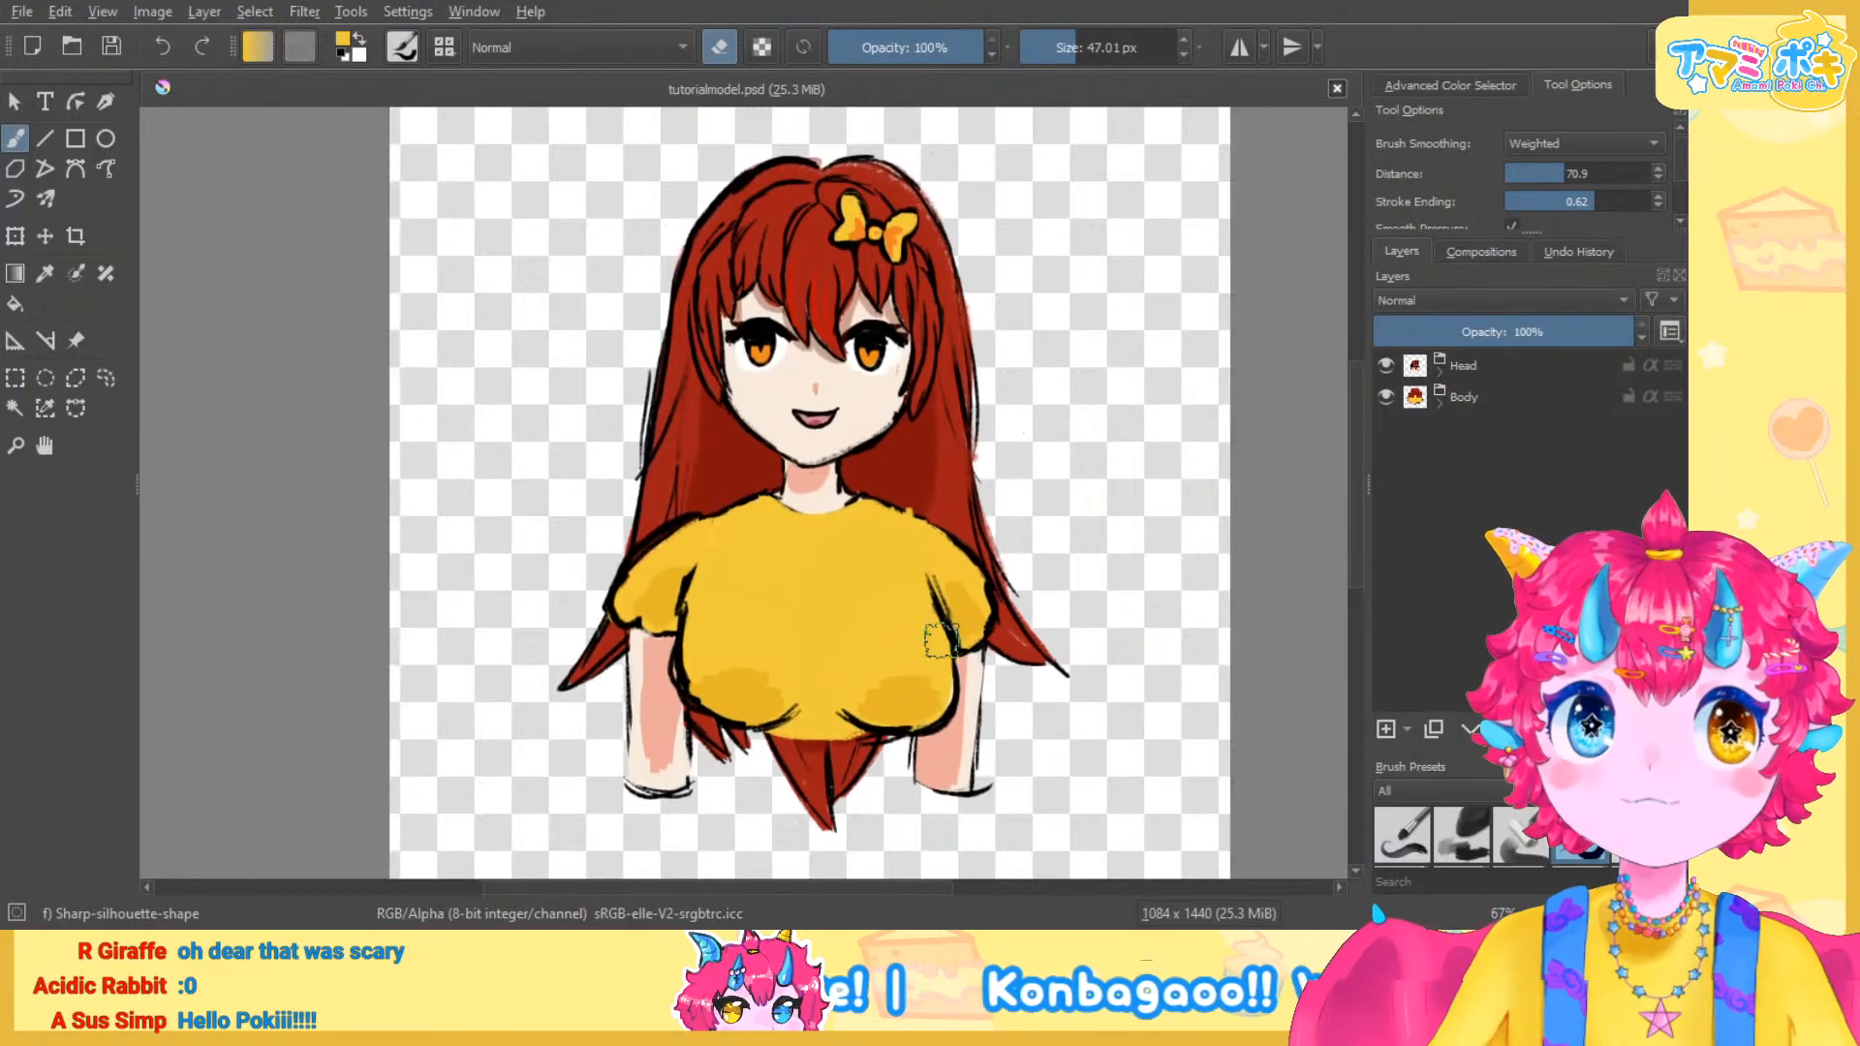
scroll(947, 594, down, 1)
scroll(980, 470, up, 1)
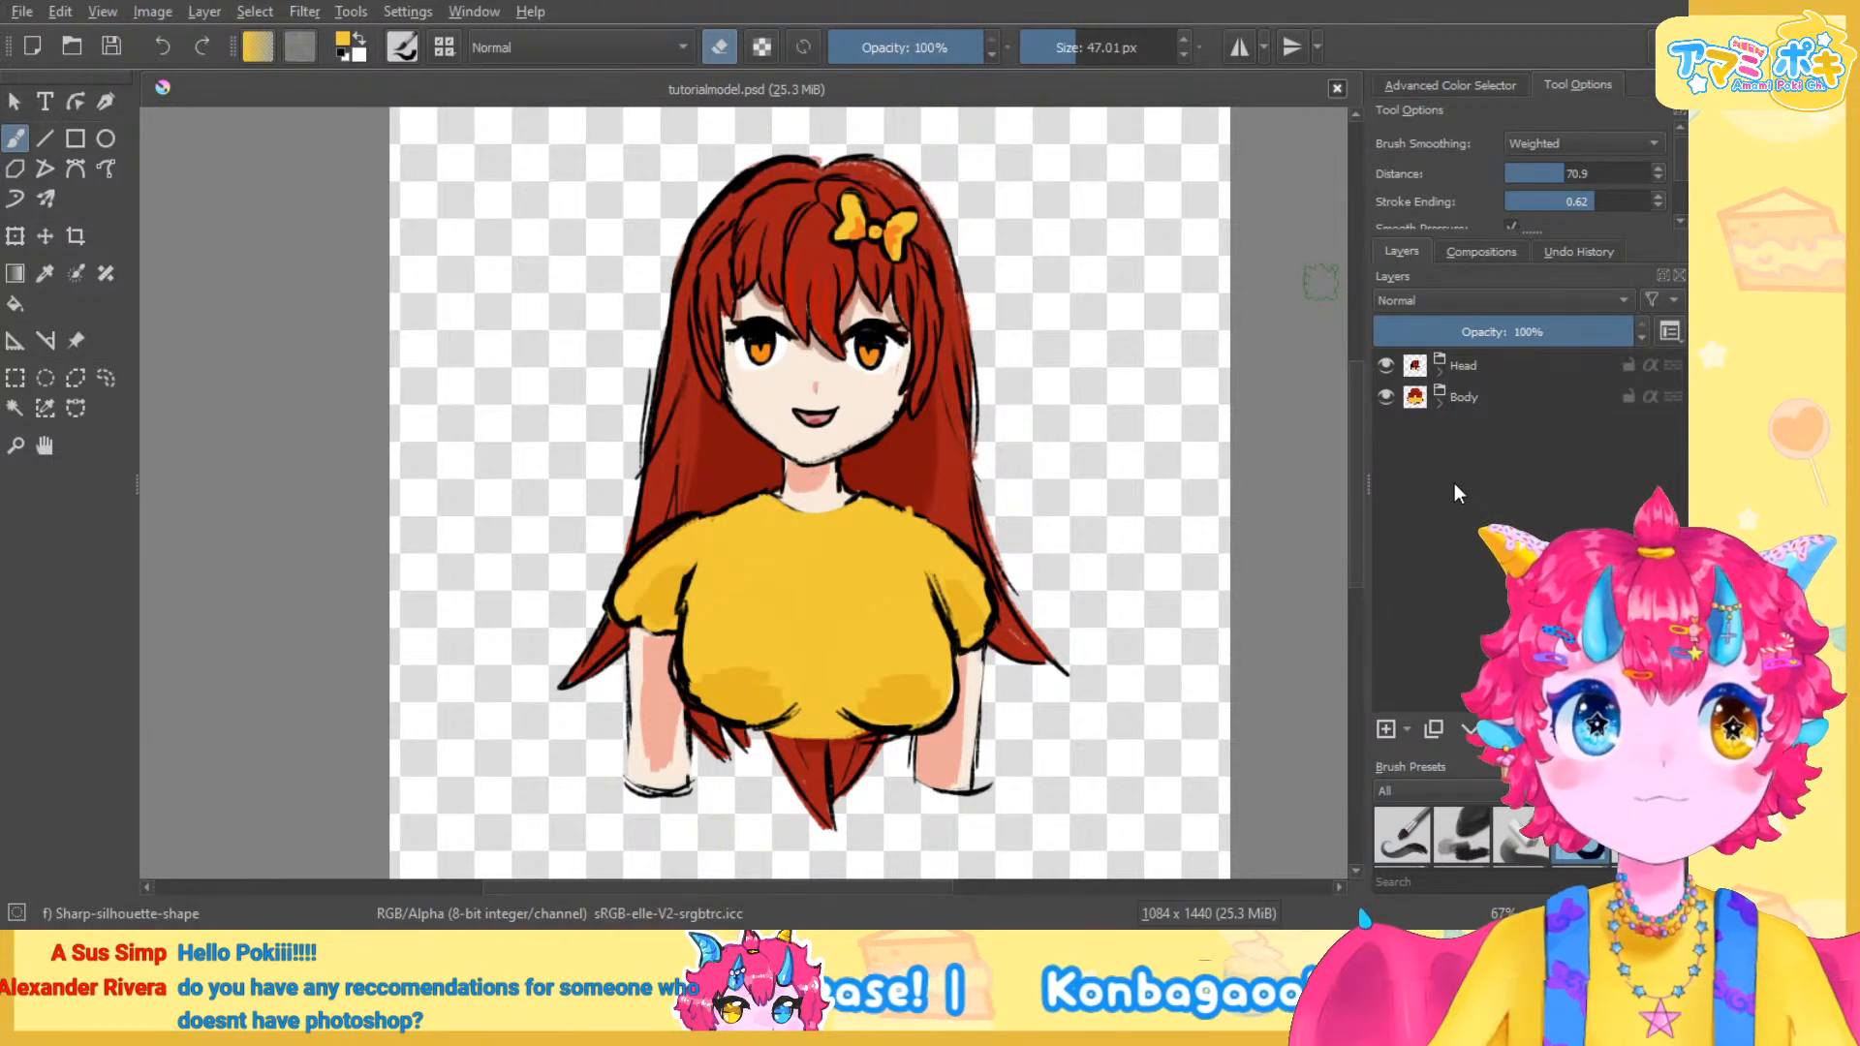
Expand the Body group to review its separated layers, and collapse it again
click(1439, 405)
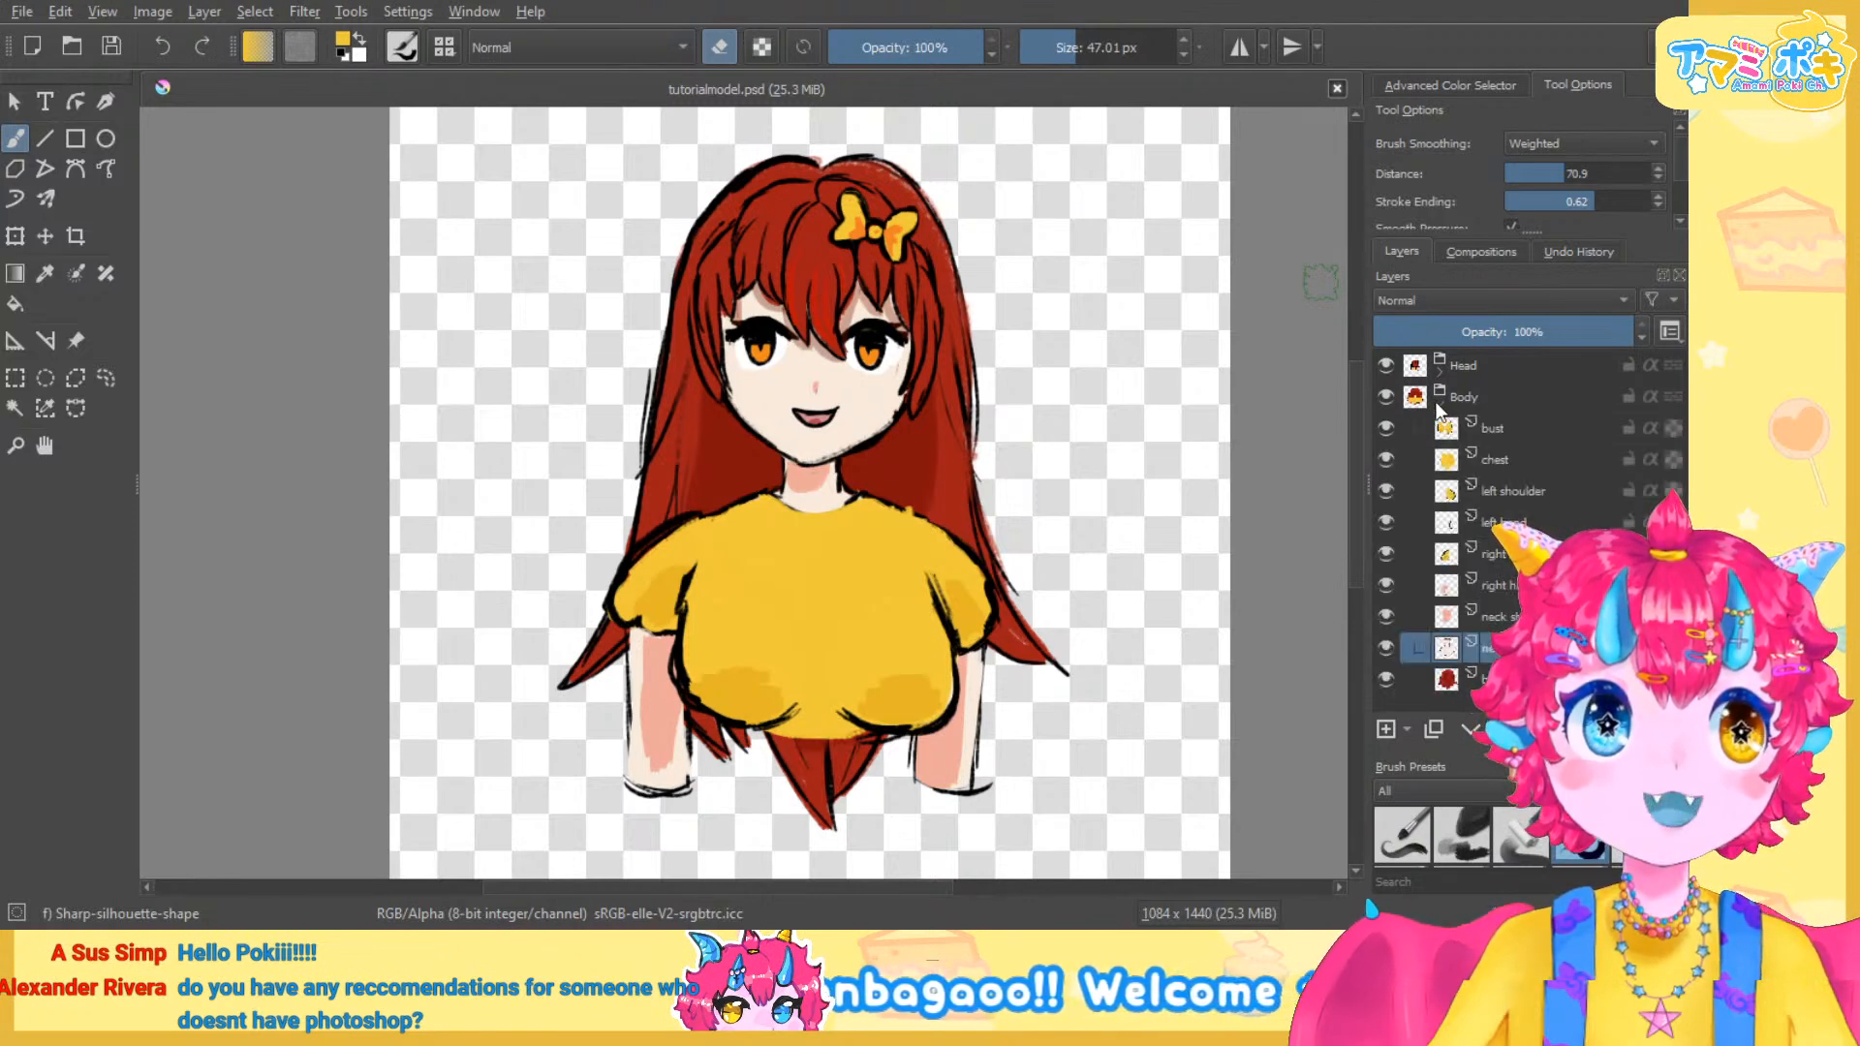
click(1439, 405)
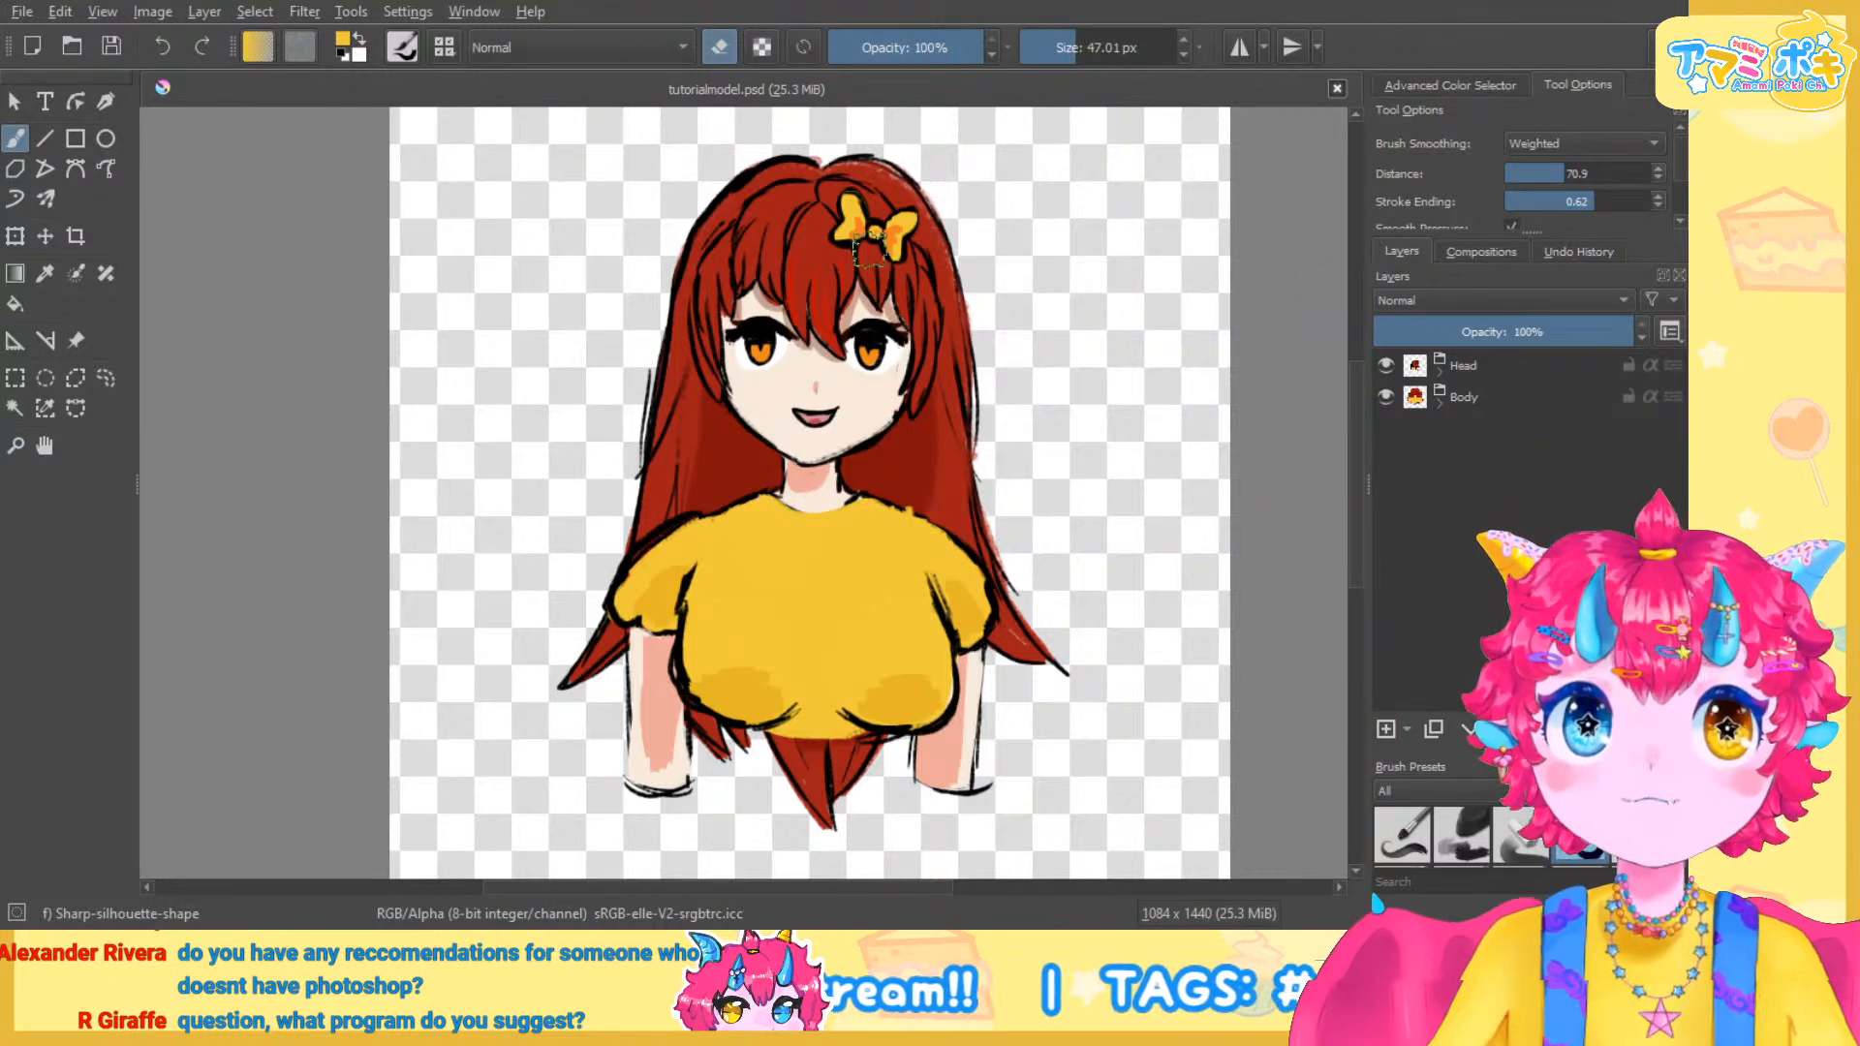
scroll(1034, 438, down, 1)
scroll(1035, 438, up, 1)
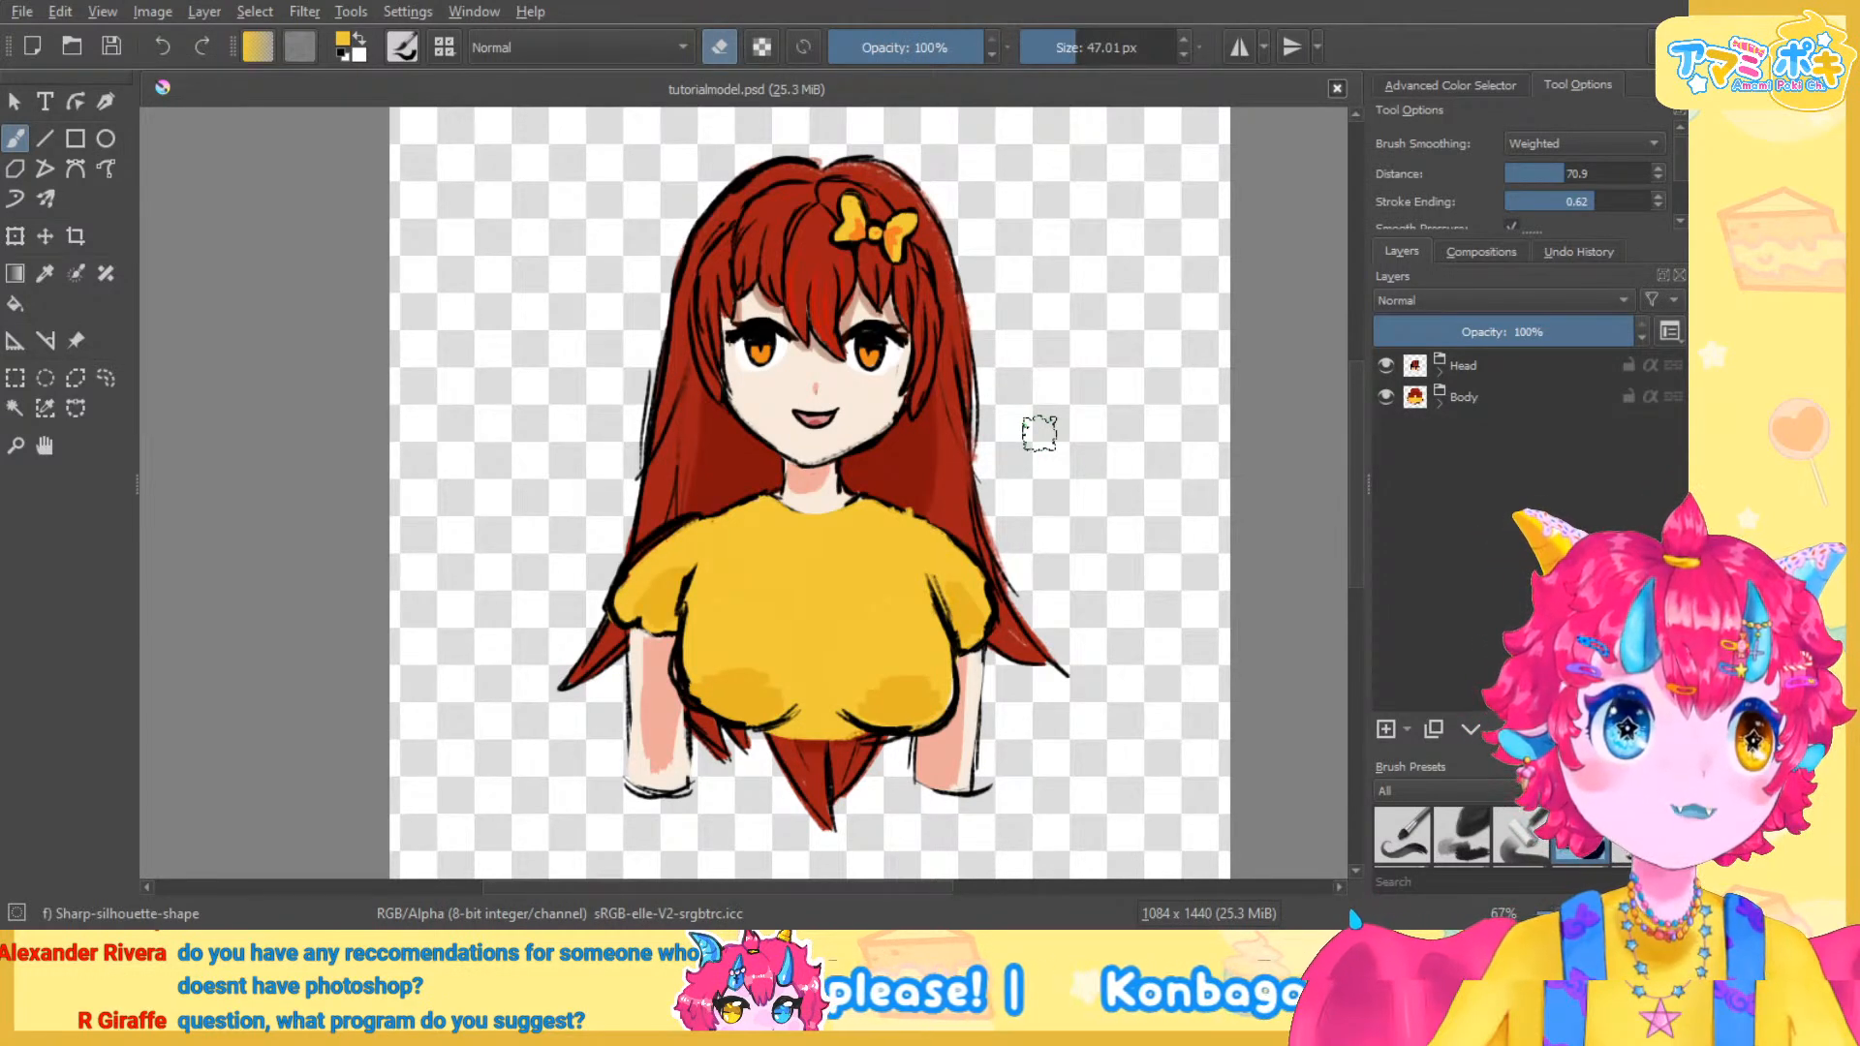
Add the text "Krita" in yellow 20 pt MS Shell Dlg 2 and move it to the canvas's upper-left corner above the head
scroll(1075, 416, down, 3)
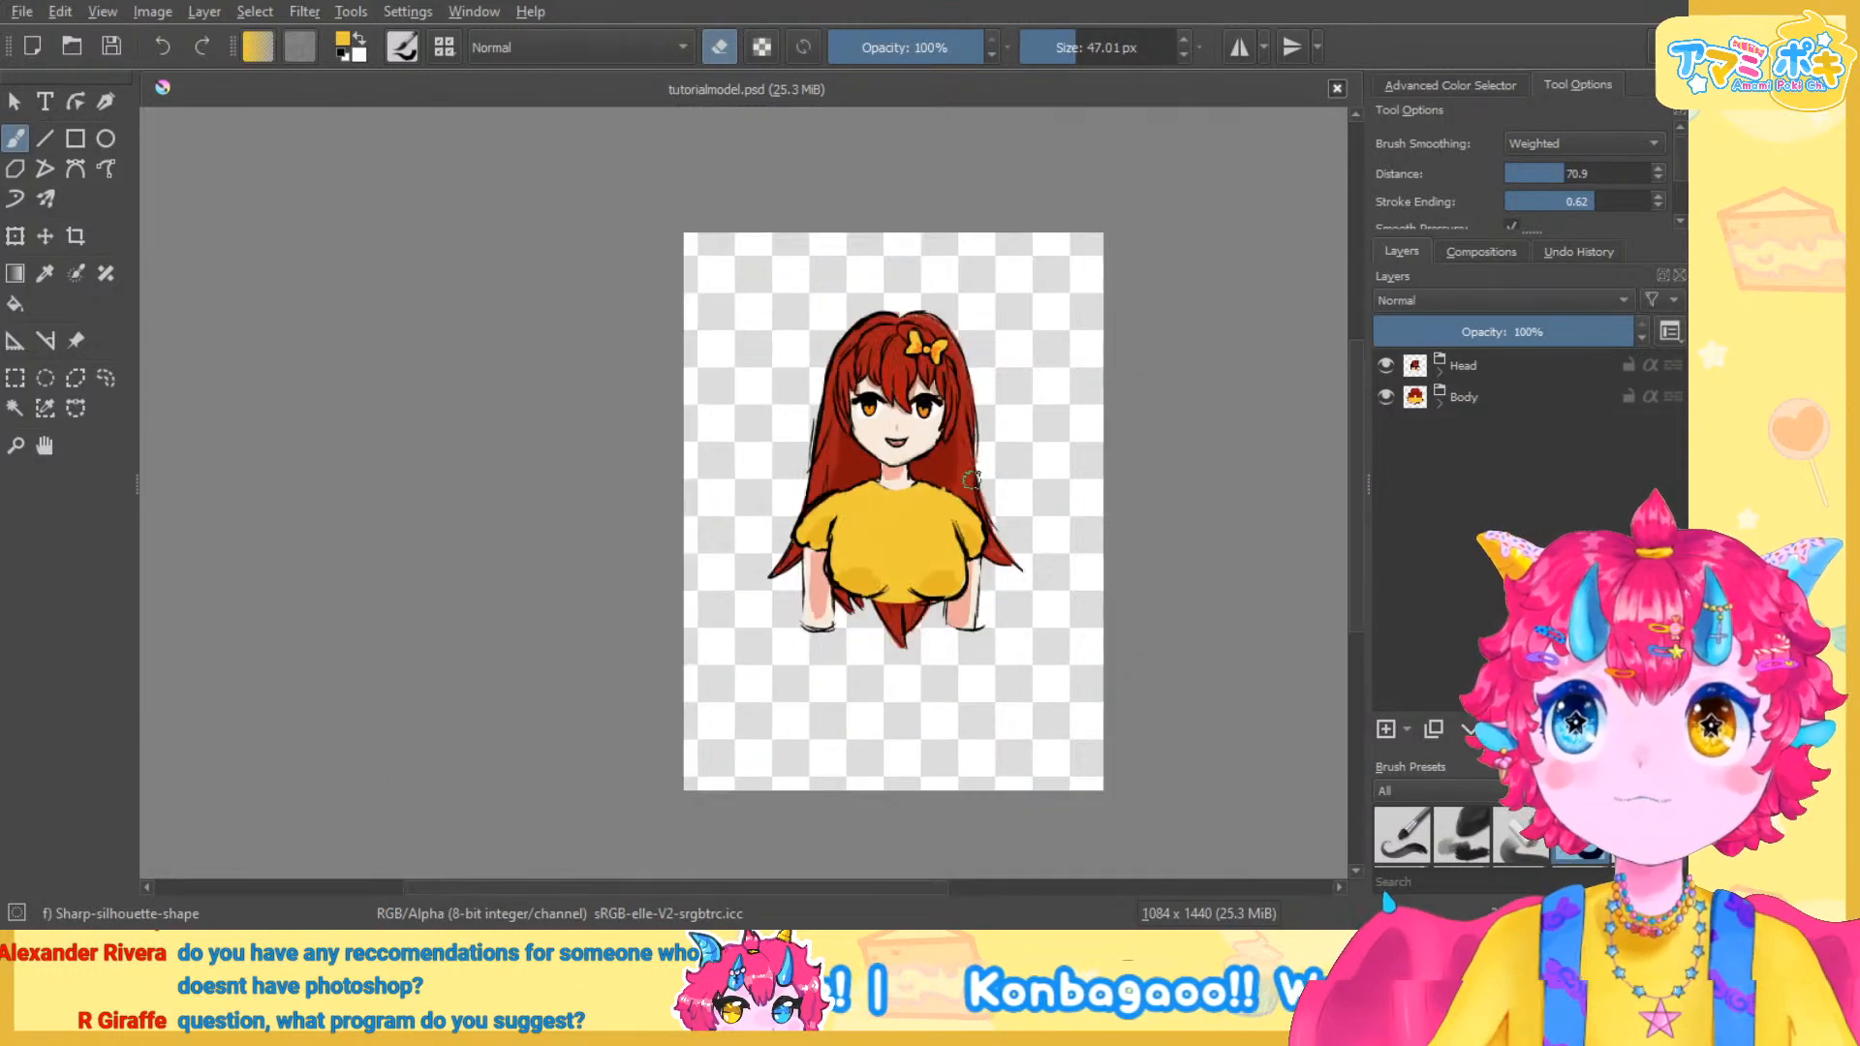
scroll(1002, 514, up, 2)
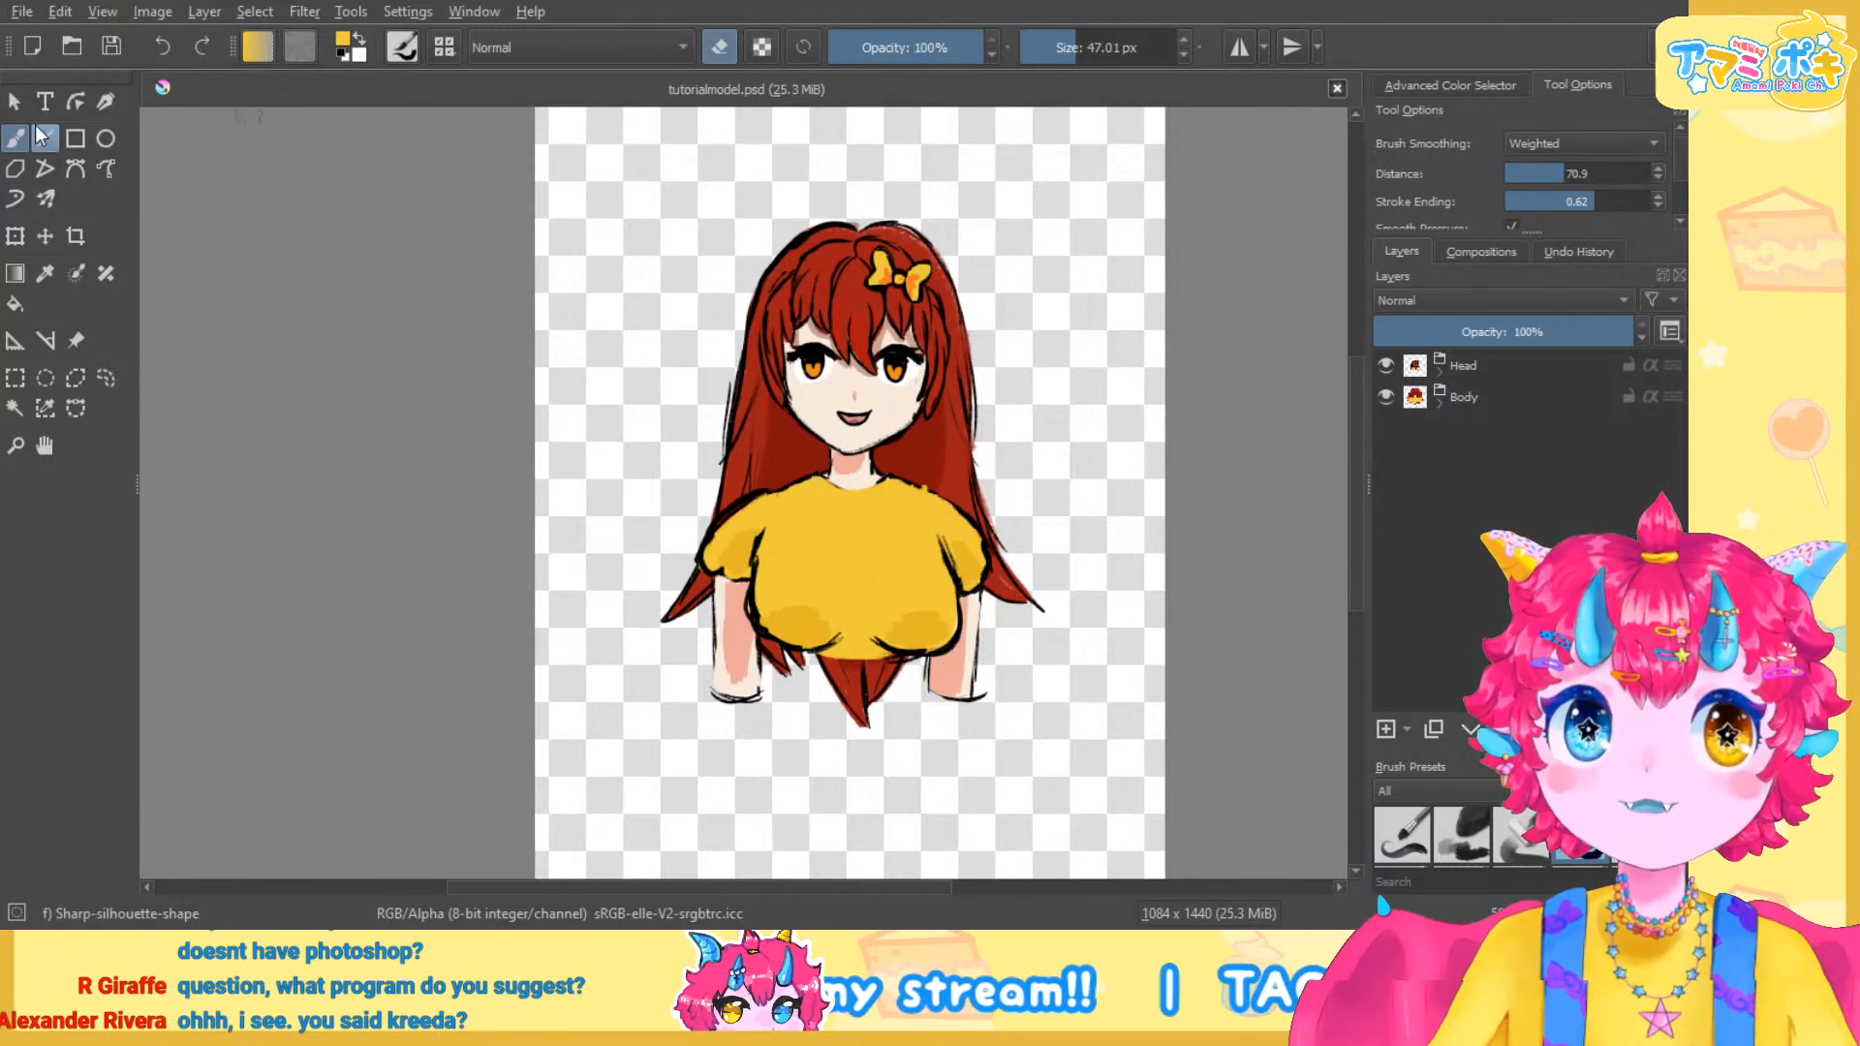
key(t)
drag(569, 153, 826, 277)
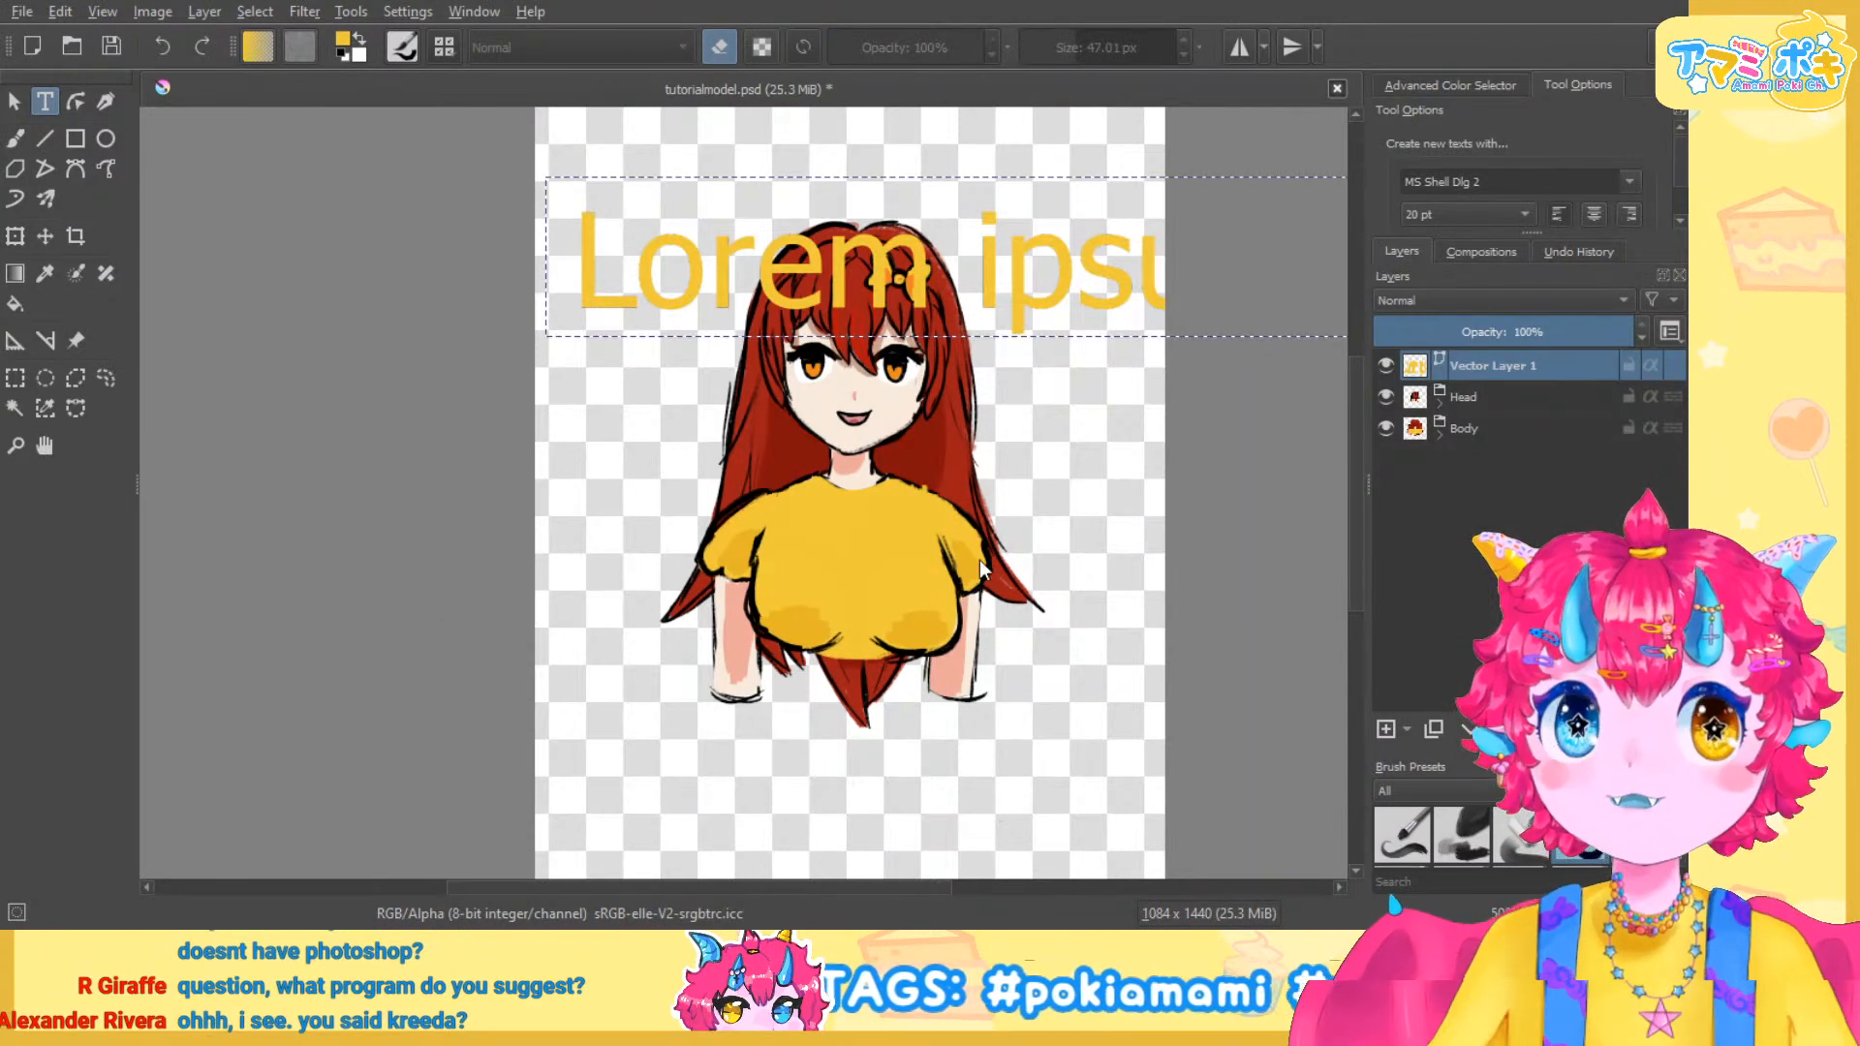
click(1090, 824)
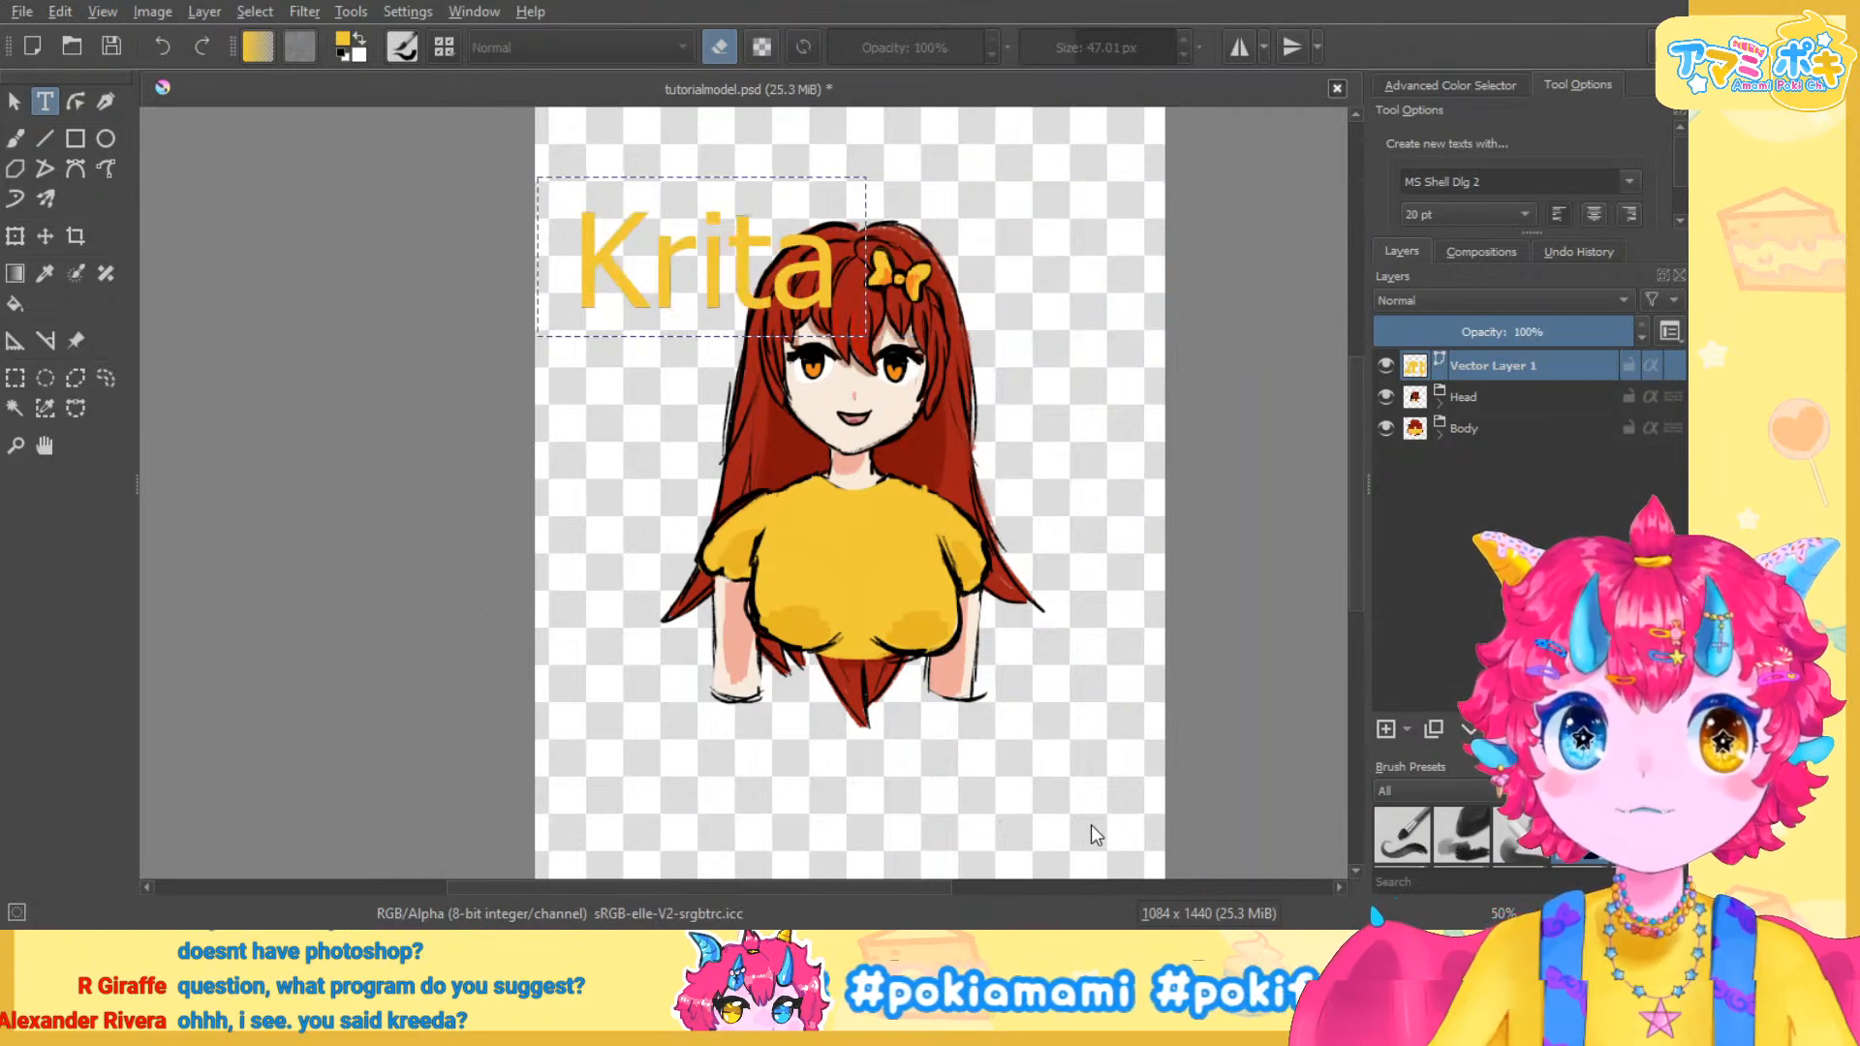
click(44, 235)
drag(741, 222, 727, 133)
Draw a rectangular selection around the "Krita" text and deselect it
click(17, 381)
drag(596, 561, 644, 601)
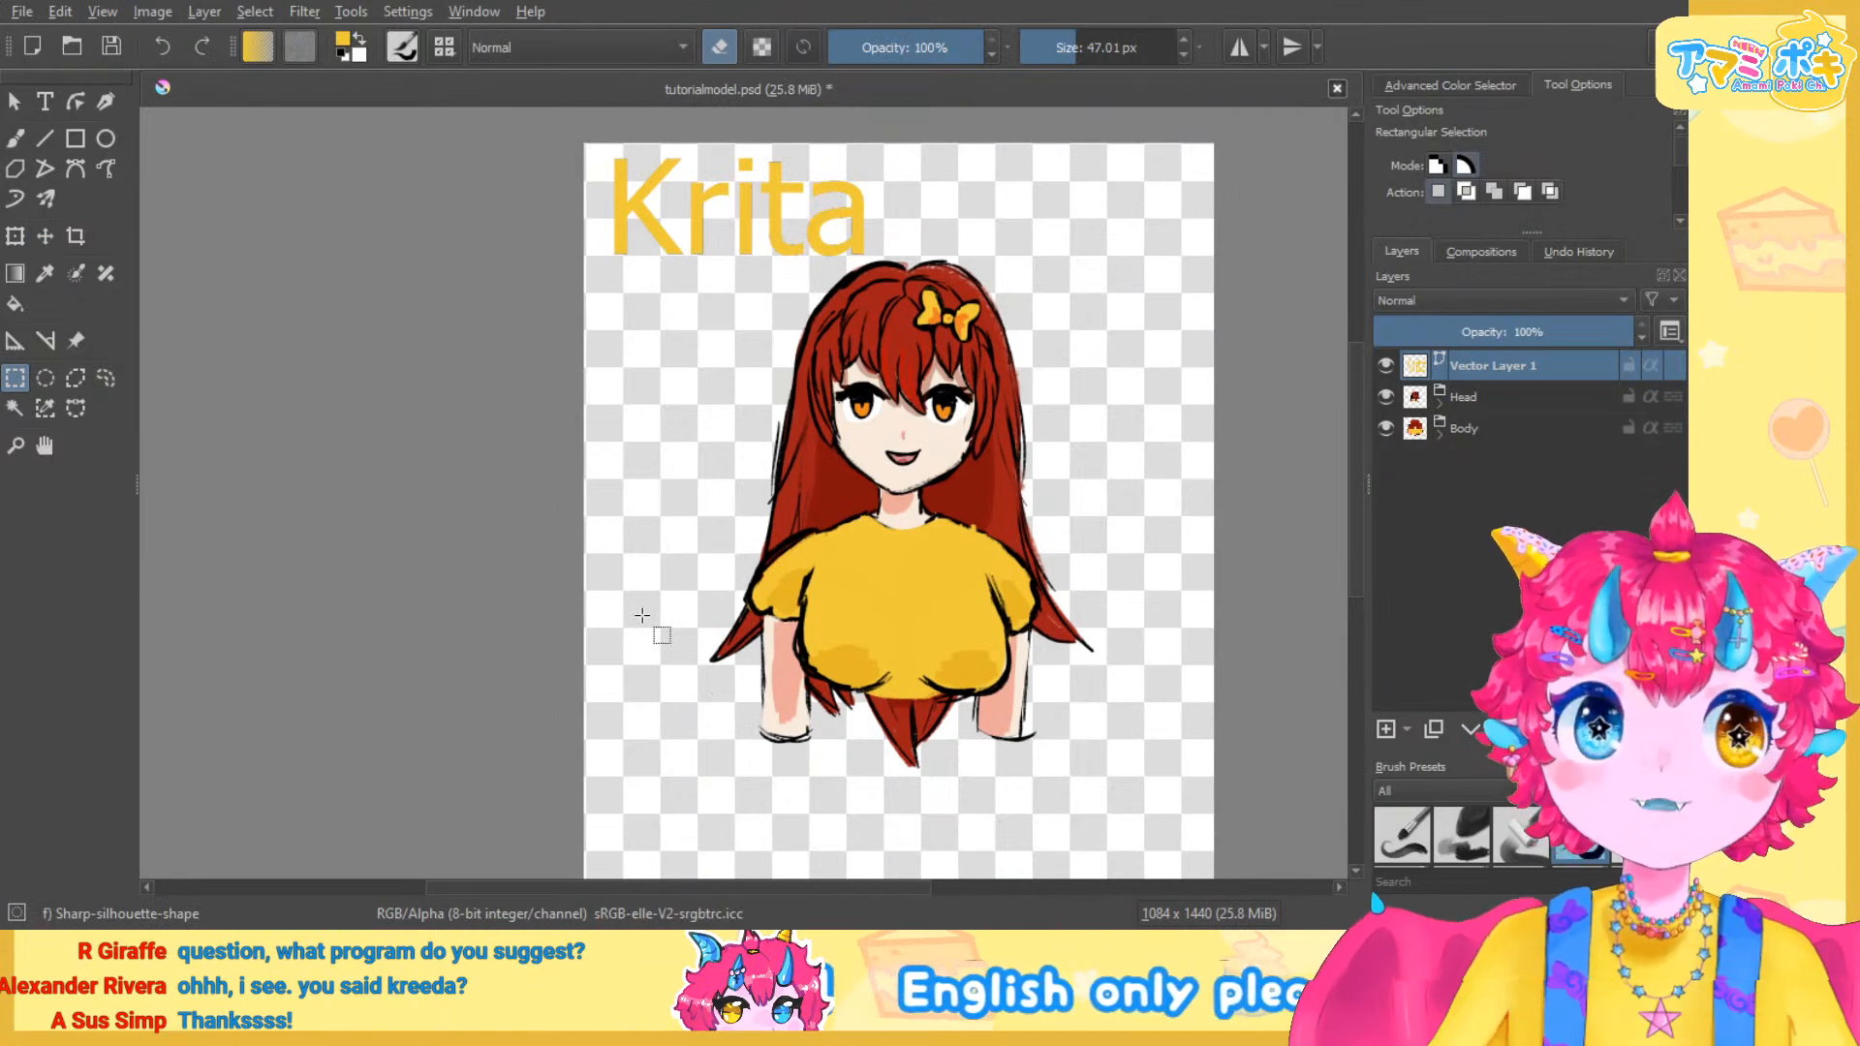
drag(922, 143, 582, 285)
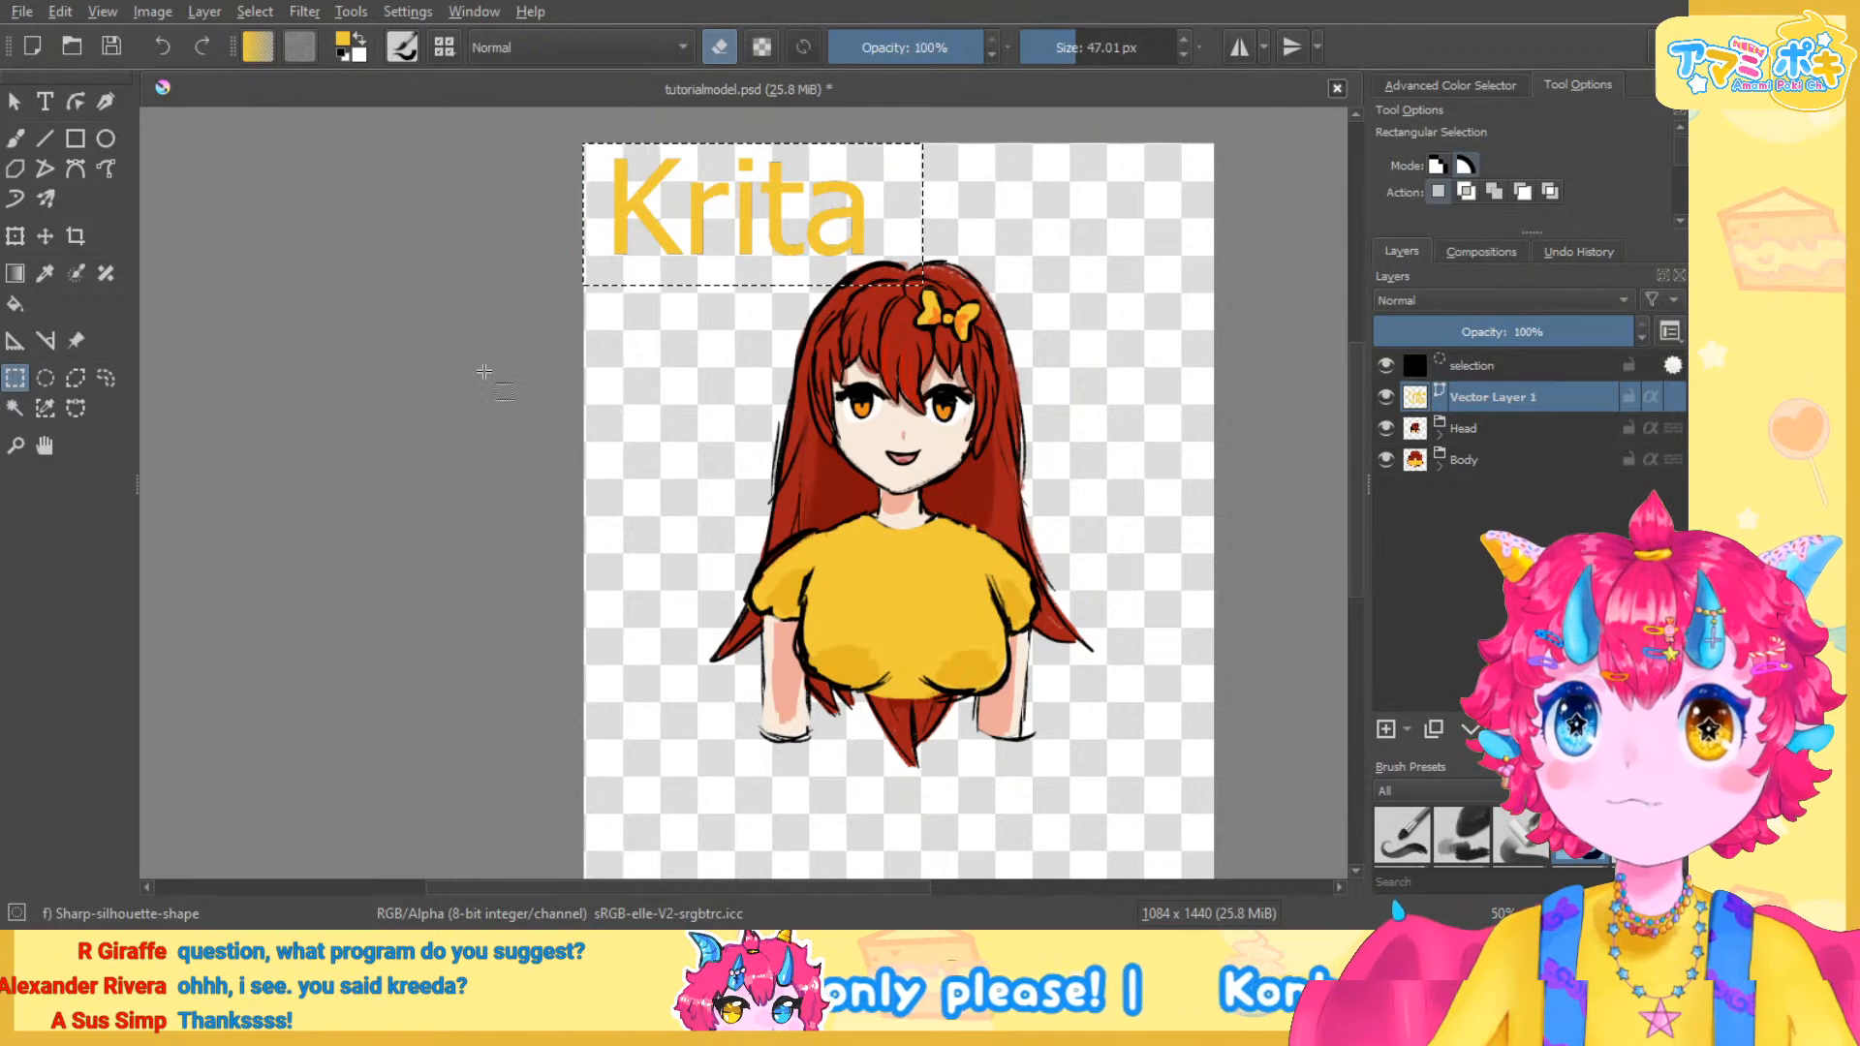
click(589, 356)
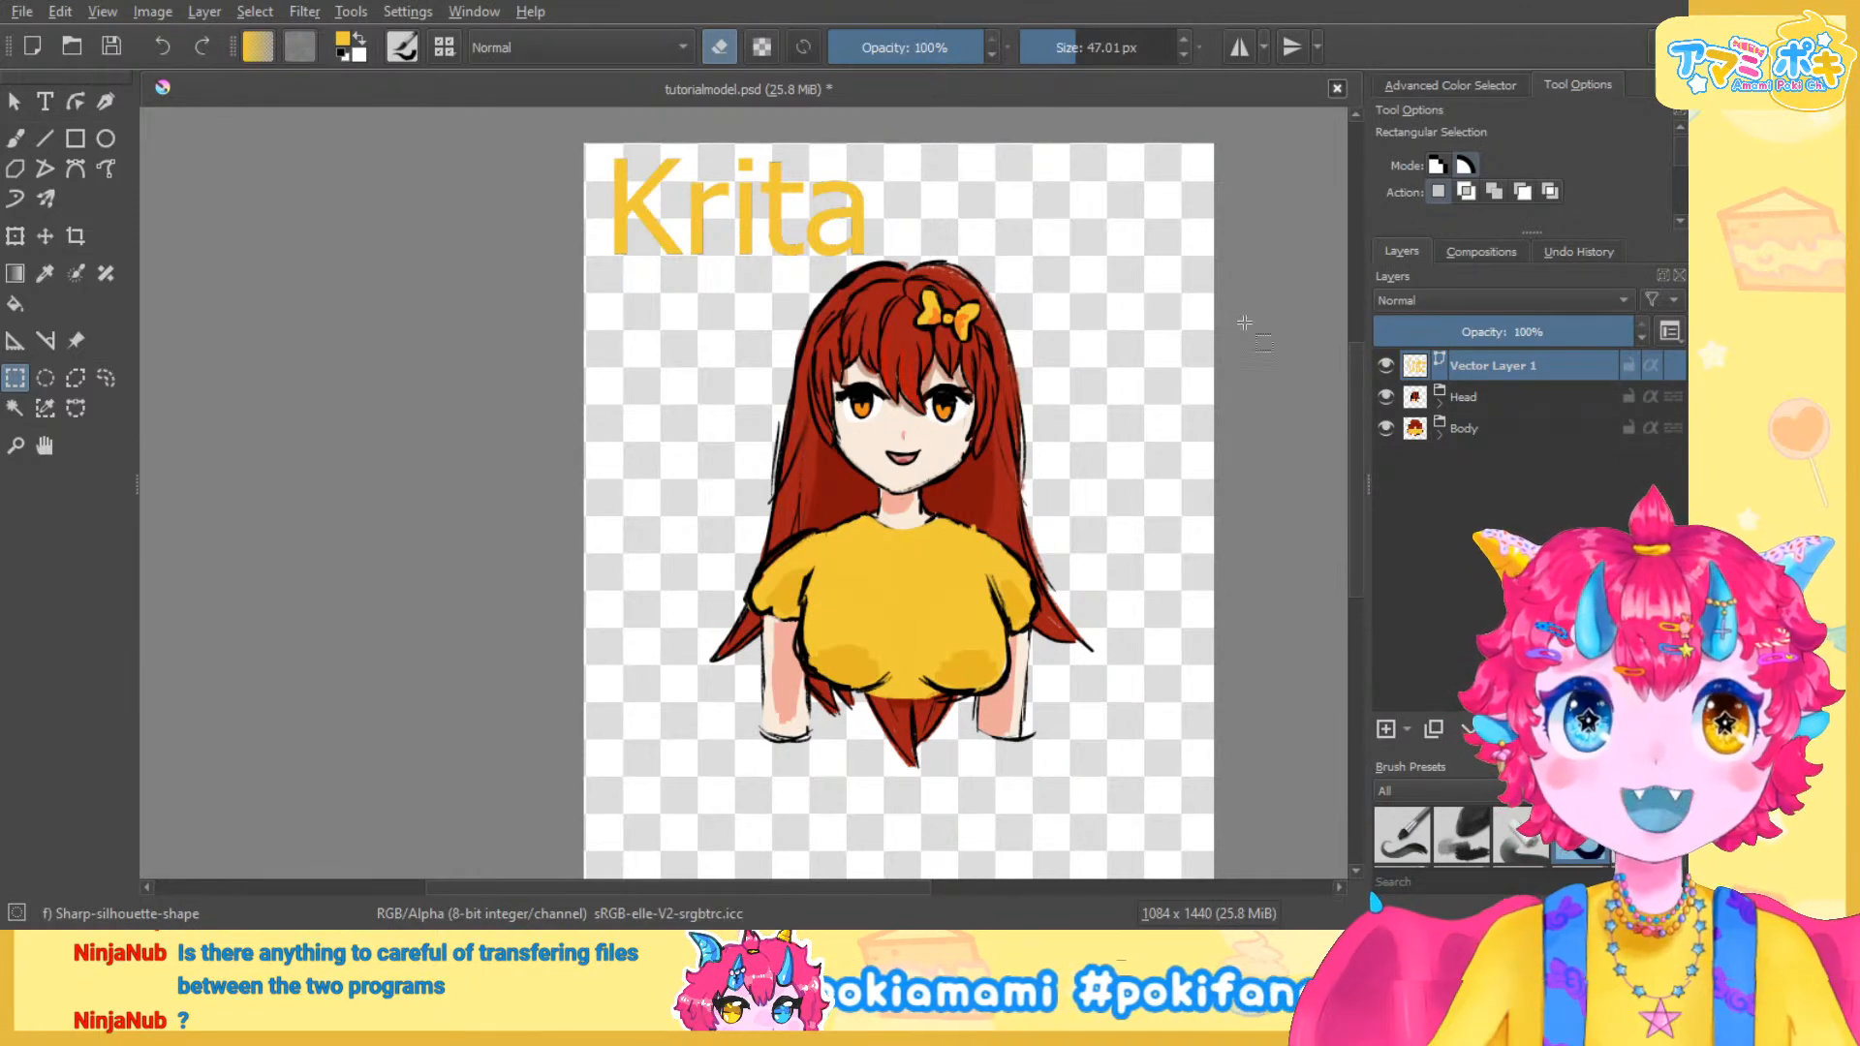
scroll(1234, 319, up, 3)
scroll(988, 364, down, 3)
drag(906, 365, 1191, 462)
scroll(946, 348, up, 4)
scroll(814, 339, down, 4)
drag(1070, 370, 773, 166)
scroll(785, 291, up, 4)
scroll(872, 387, down, 4)
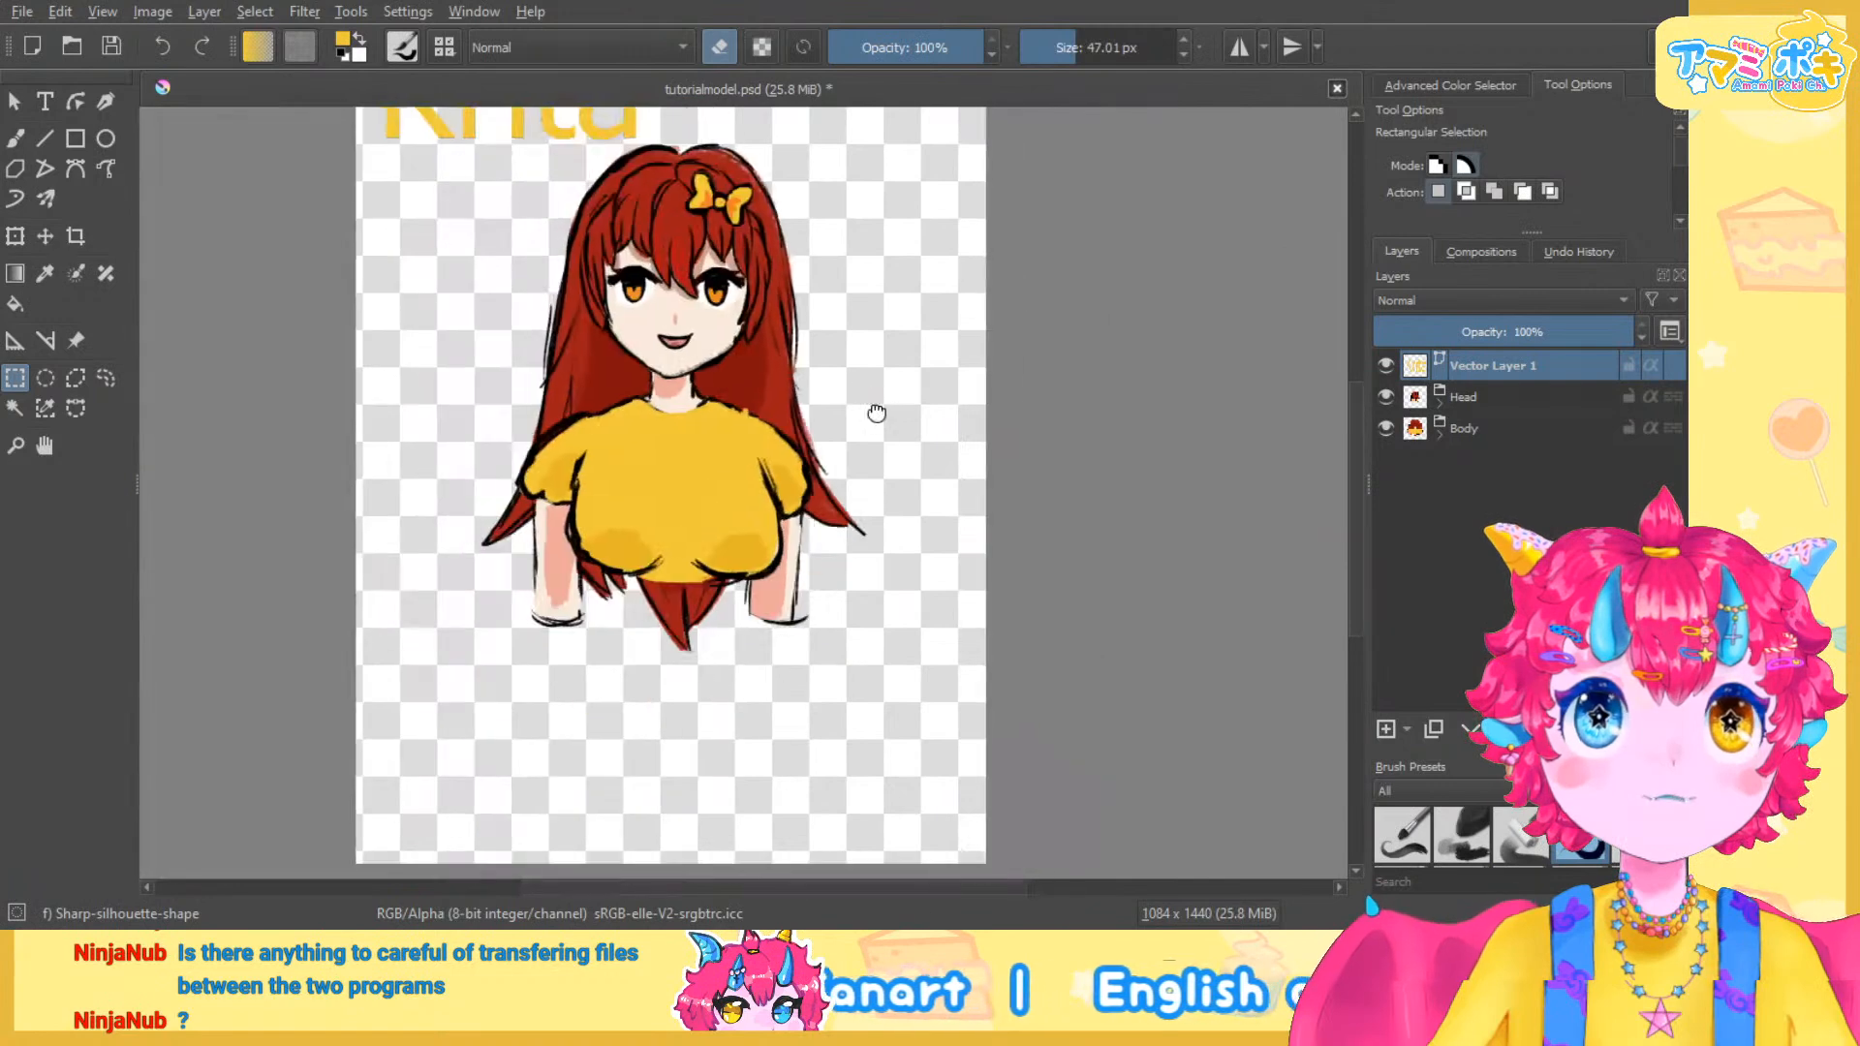
drag(862, 414, 1036, 462)
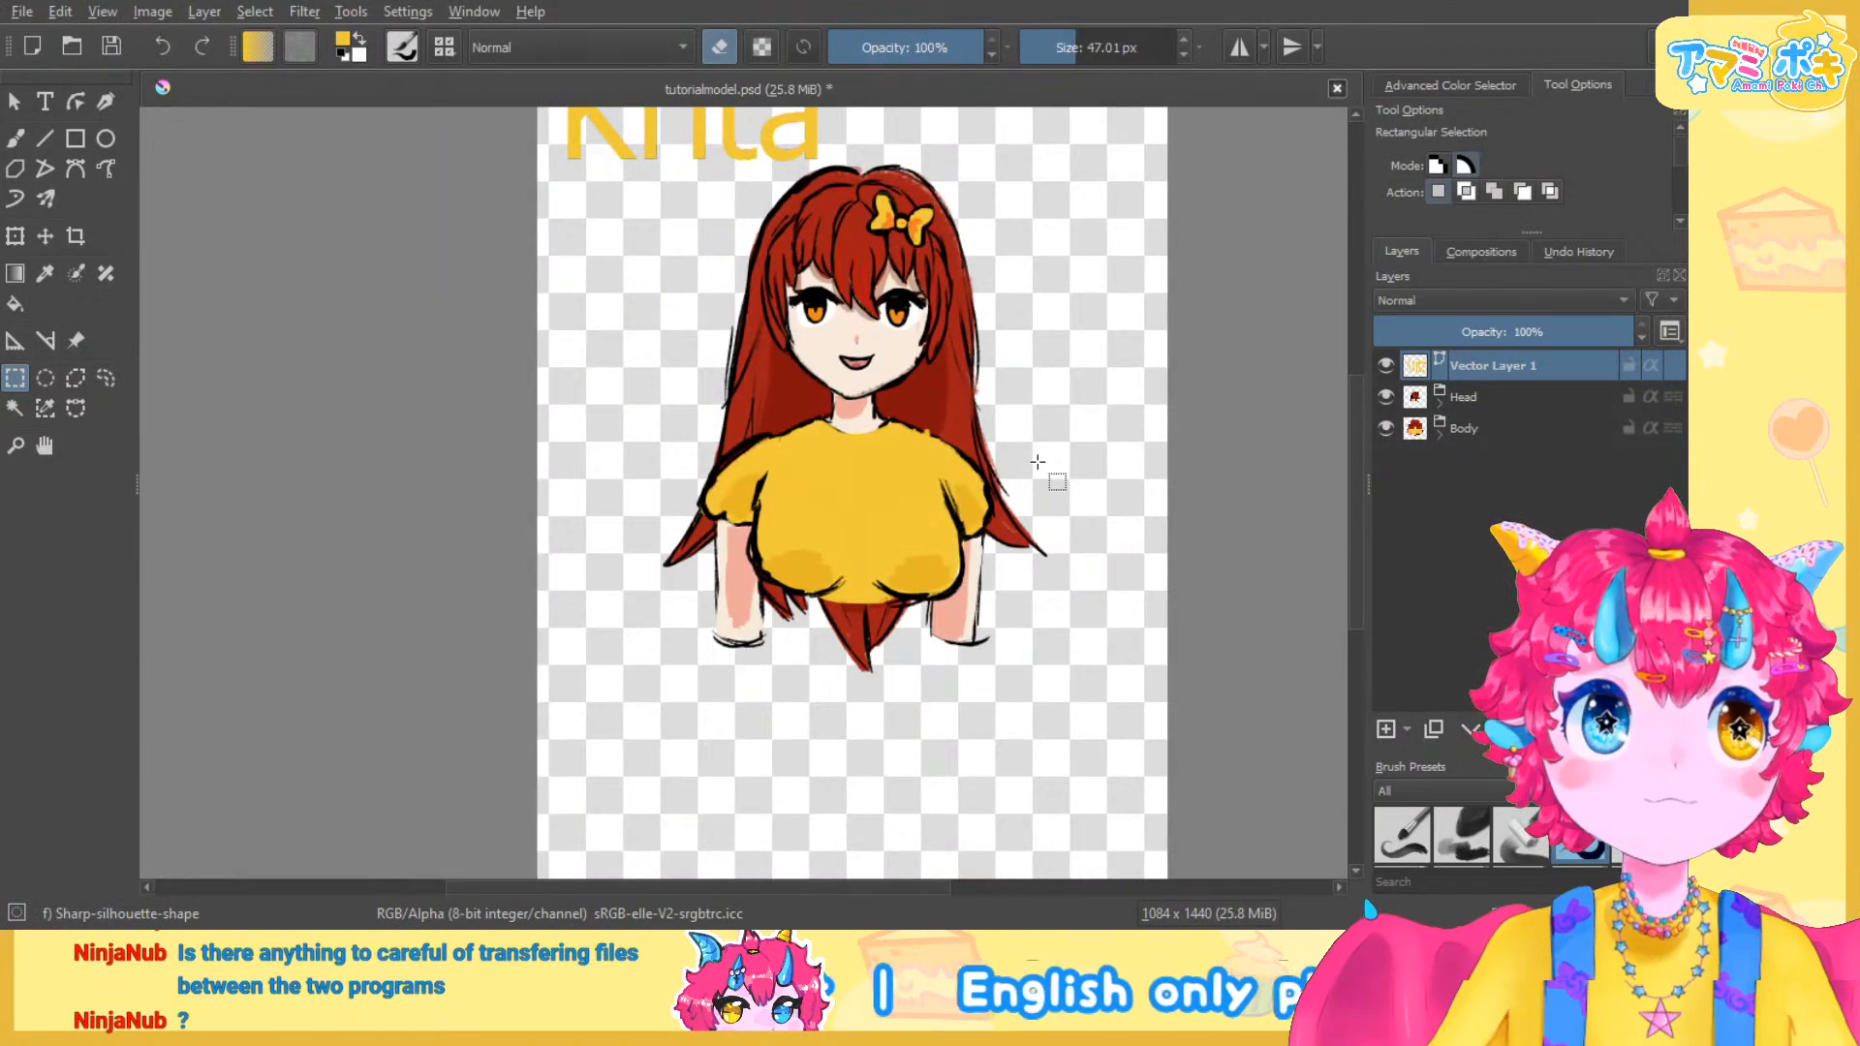
Delete the vector layer that holds the "Krita" text, leaving only the Head and Body groups
drag(1021, 456, 1004, 512)
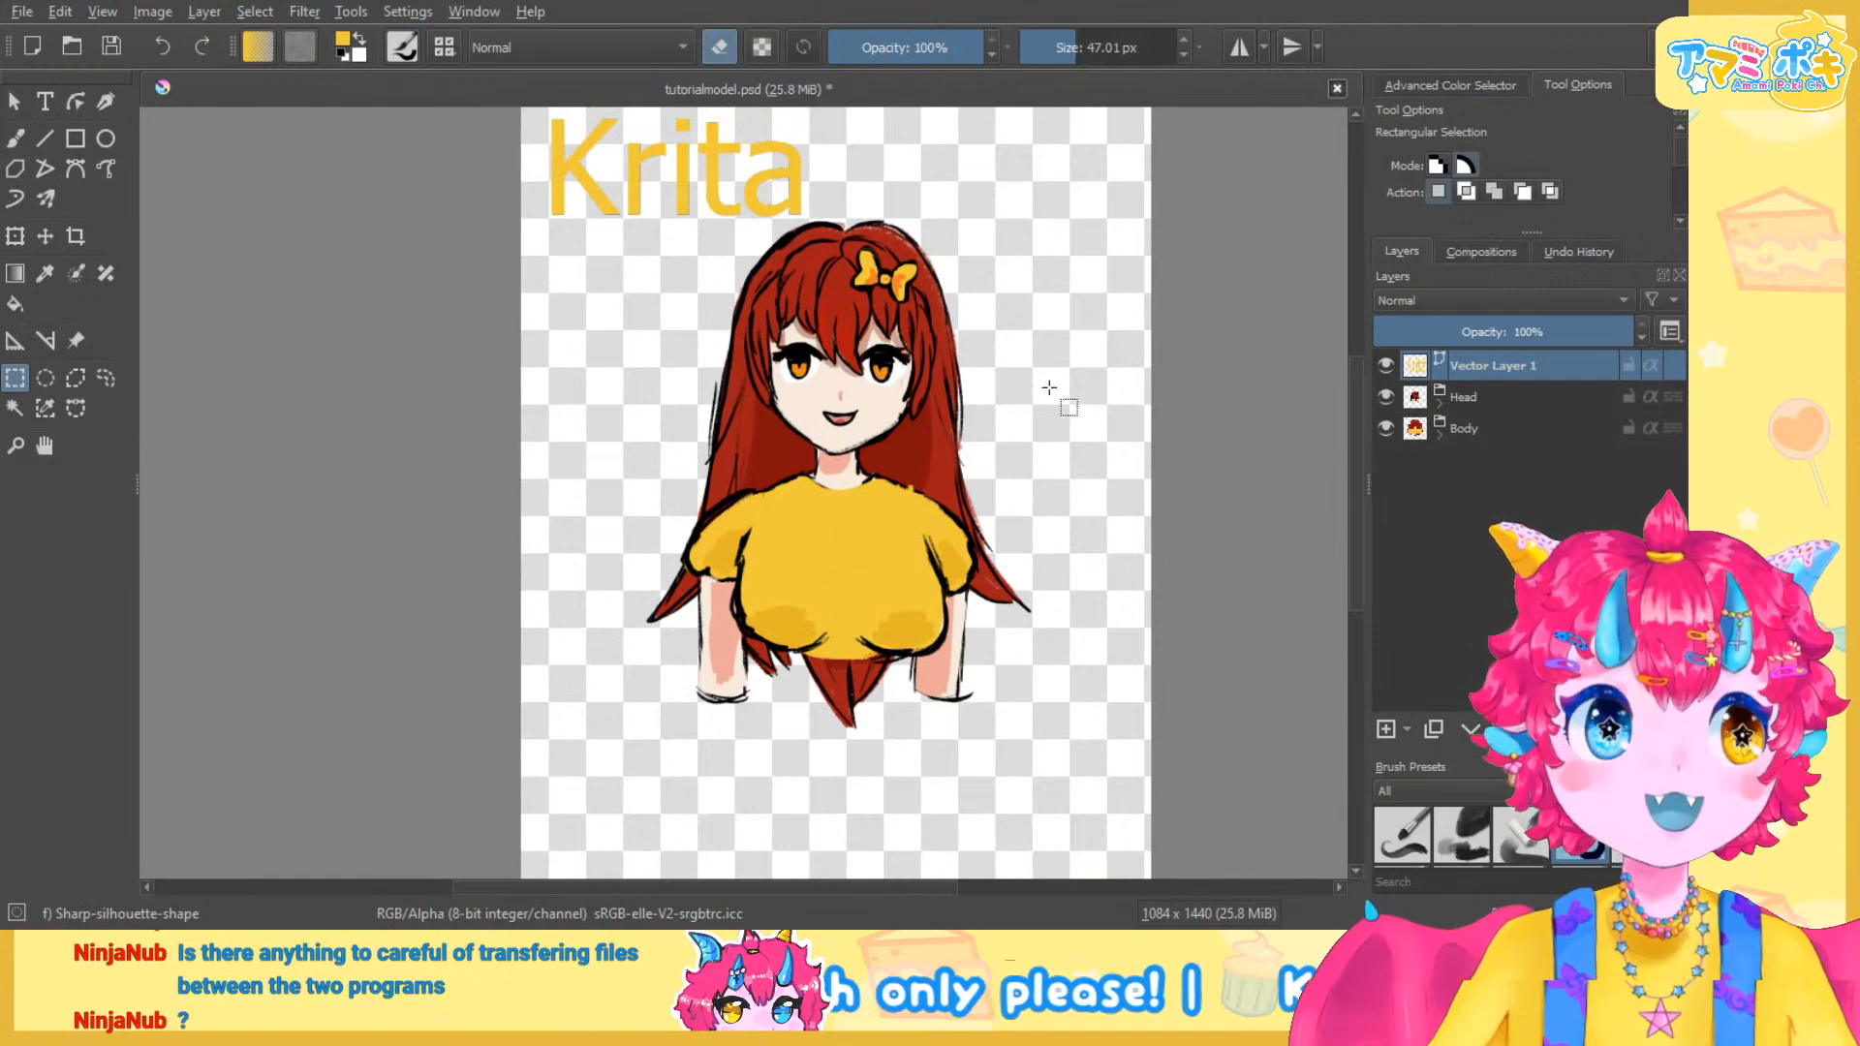
scroll(1048, 388, up, 2)
scroll(976, 391, down, 1)
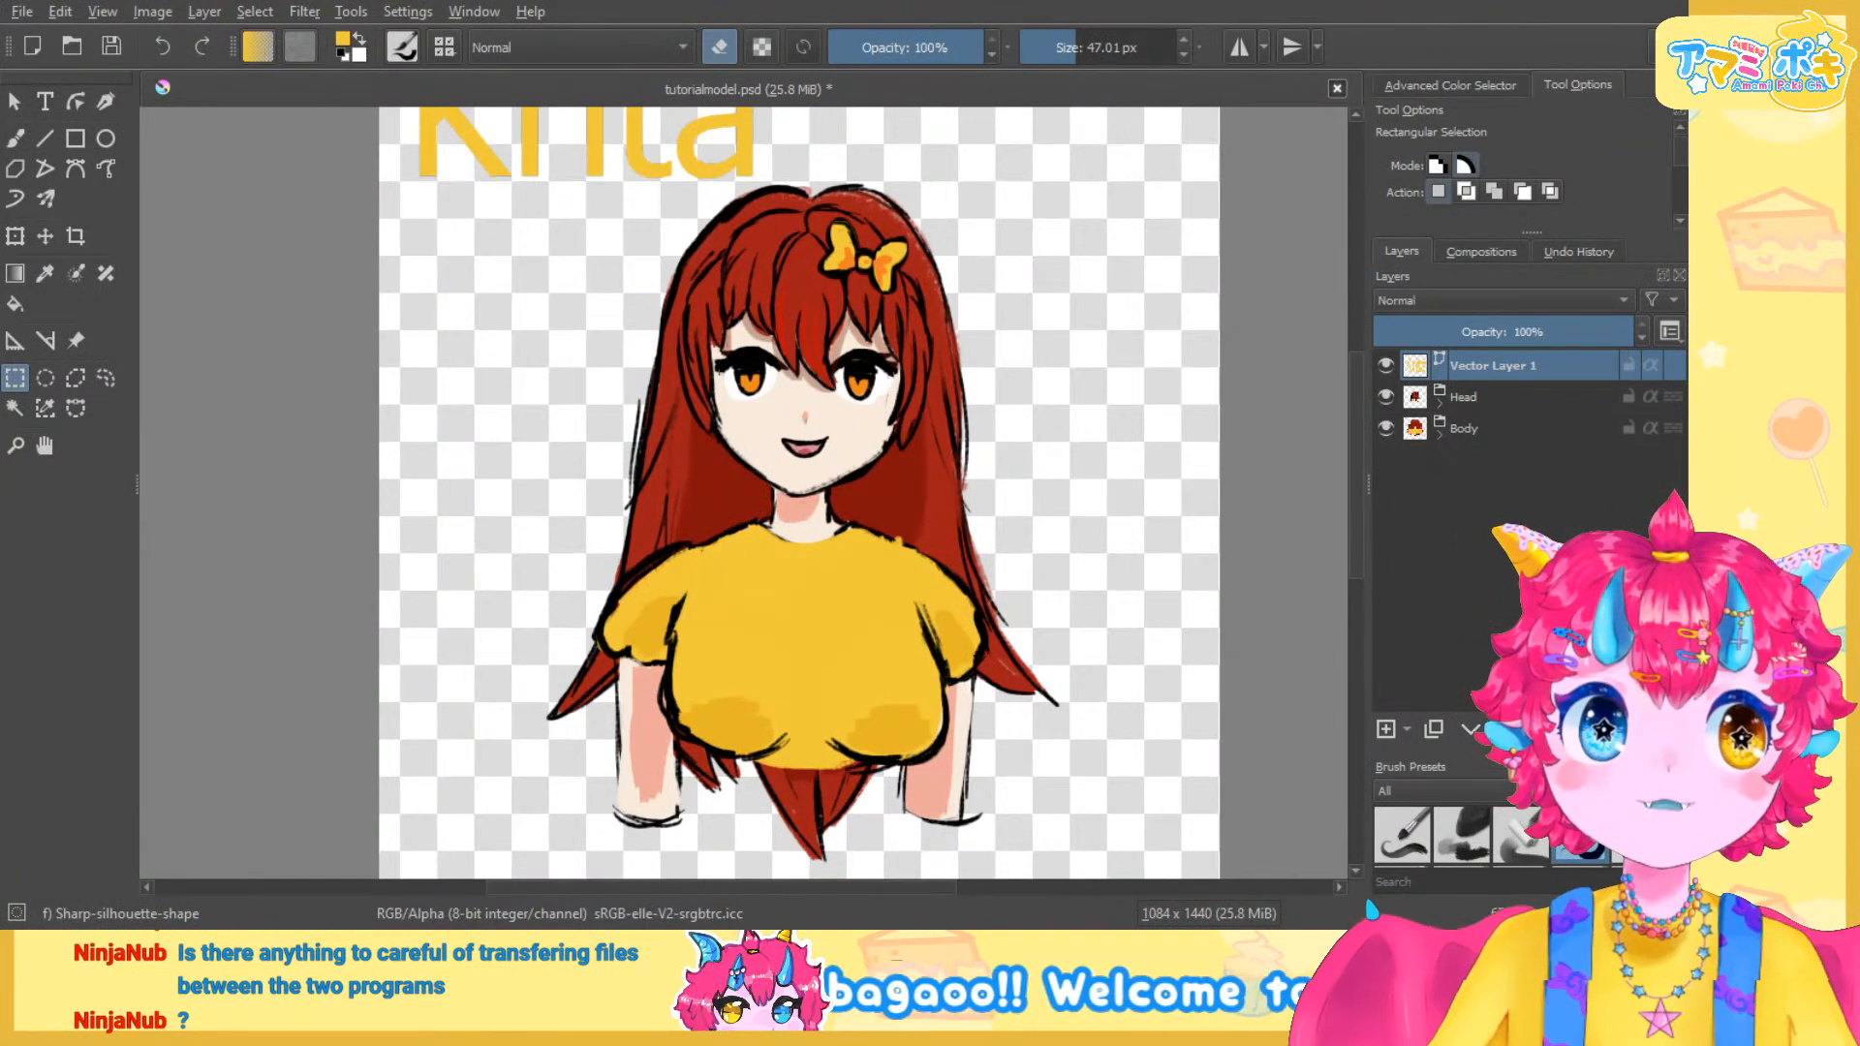
click(1671, 730)
scroll(1009, 403, down, 3)
scroll(1000, 394, up, 1)
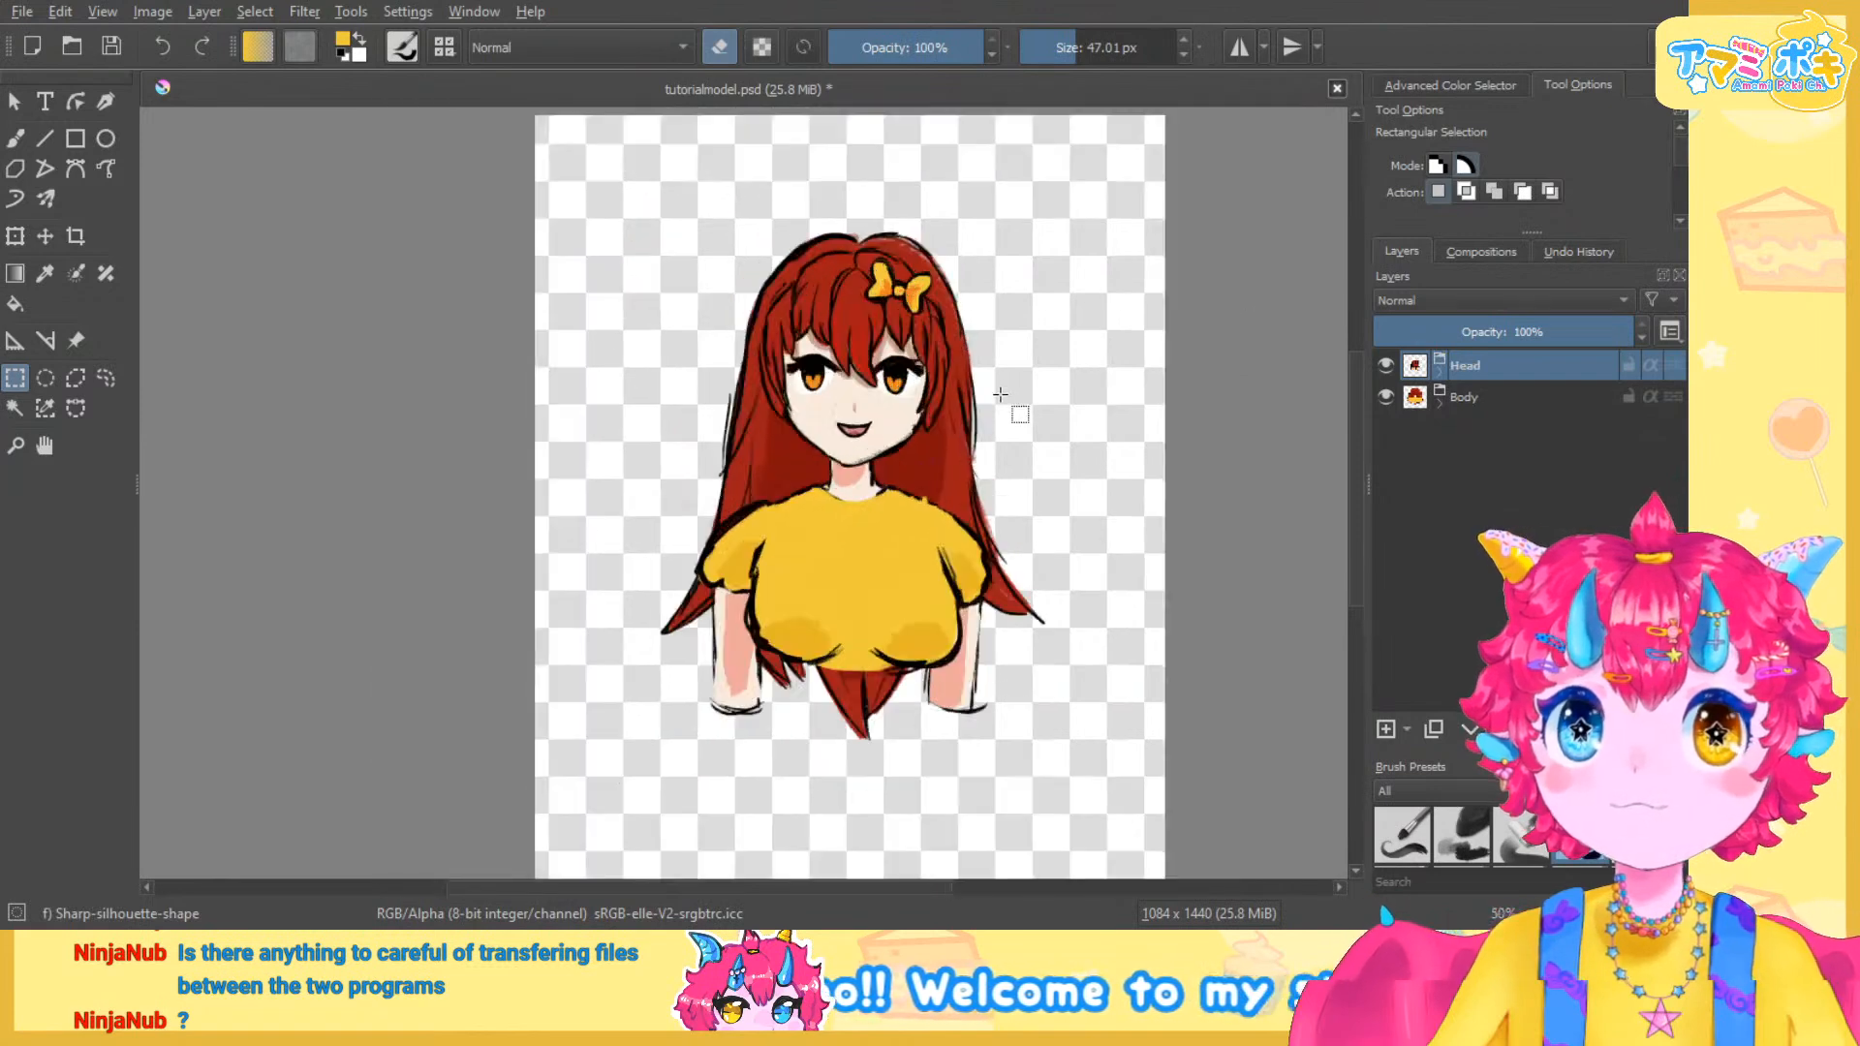
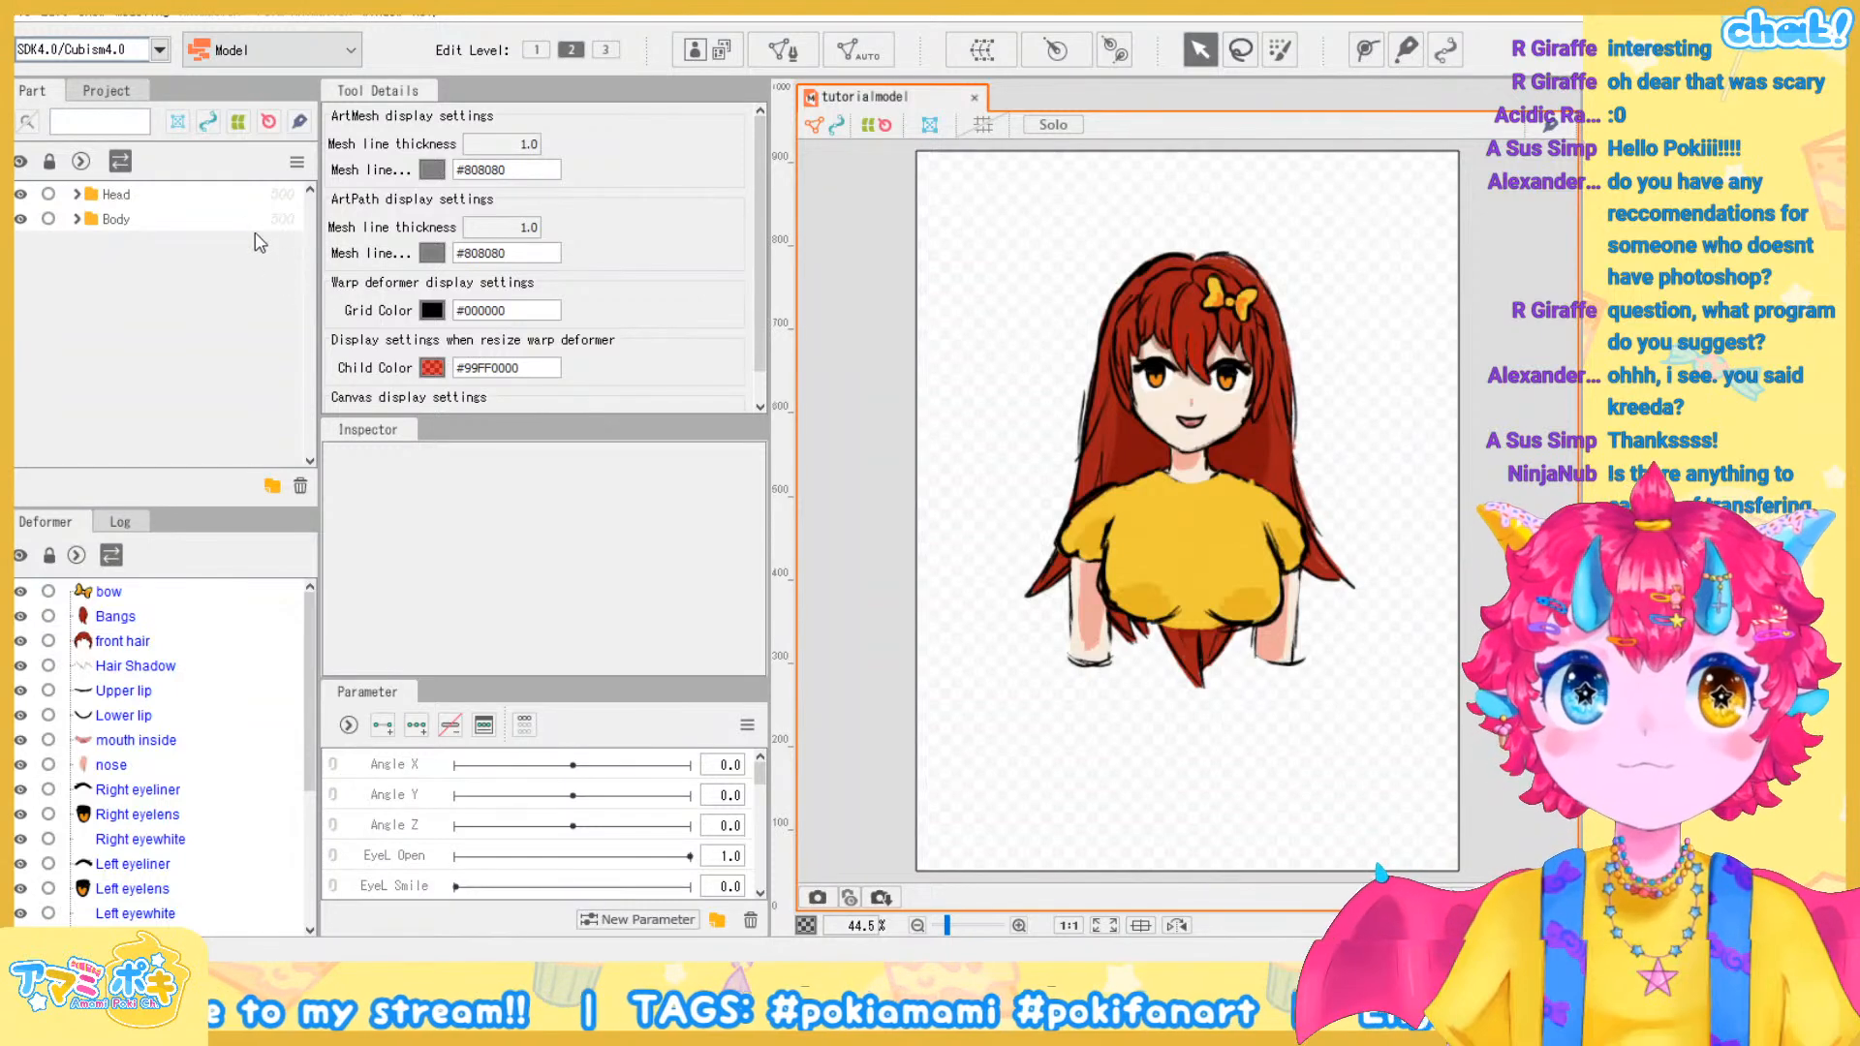
Switch to Live2D Cubism Editor, look through the imported parts of tutorialmodel from the bow to the back hair, and collapse the Body folder
scroll(126, 717, down, 3)
scroll(126, 717, up, 3)
scroll(126, 728, down, 3)
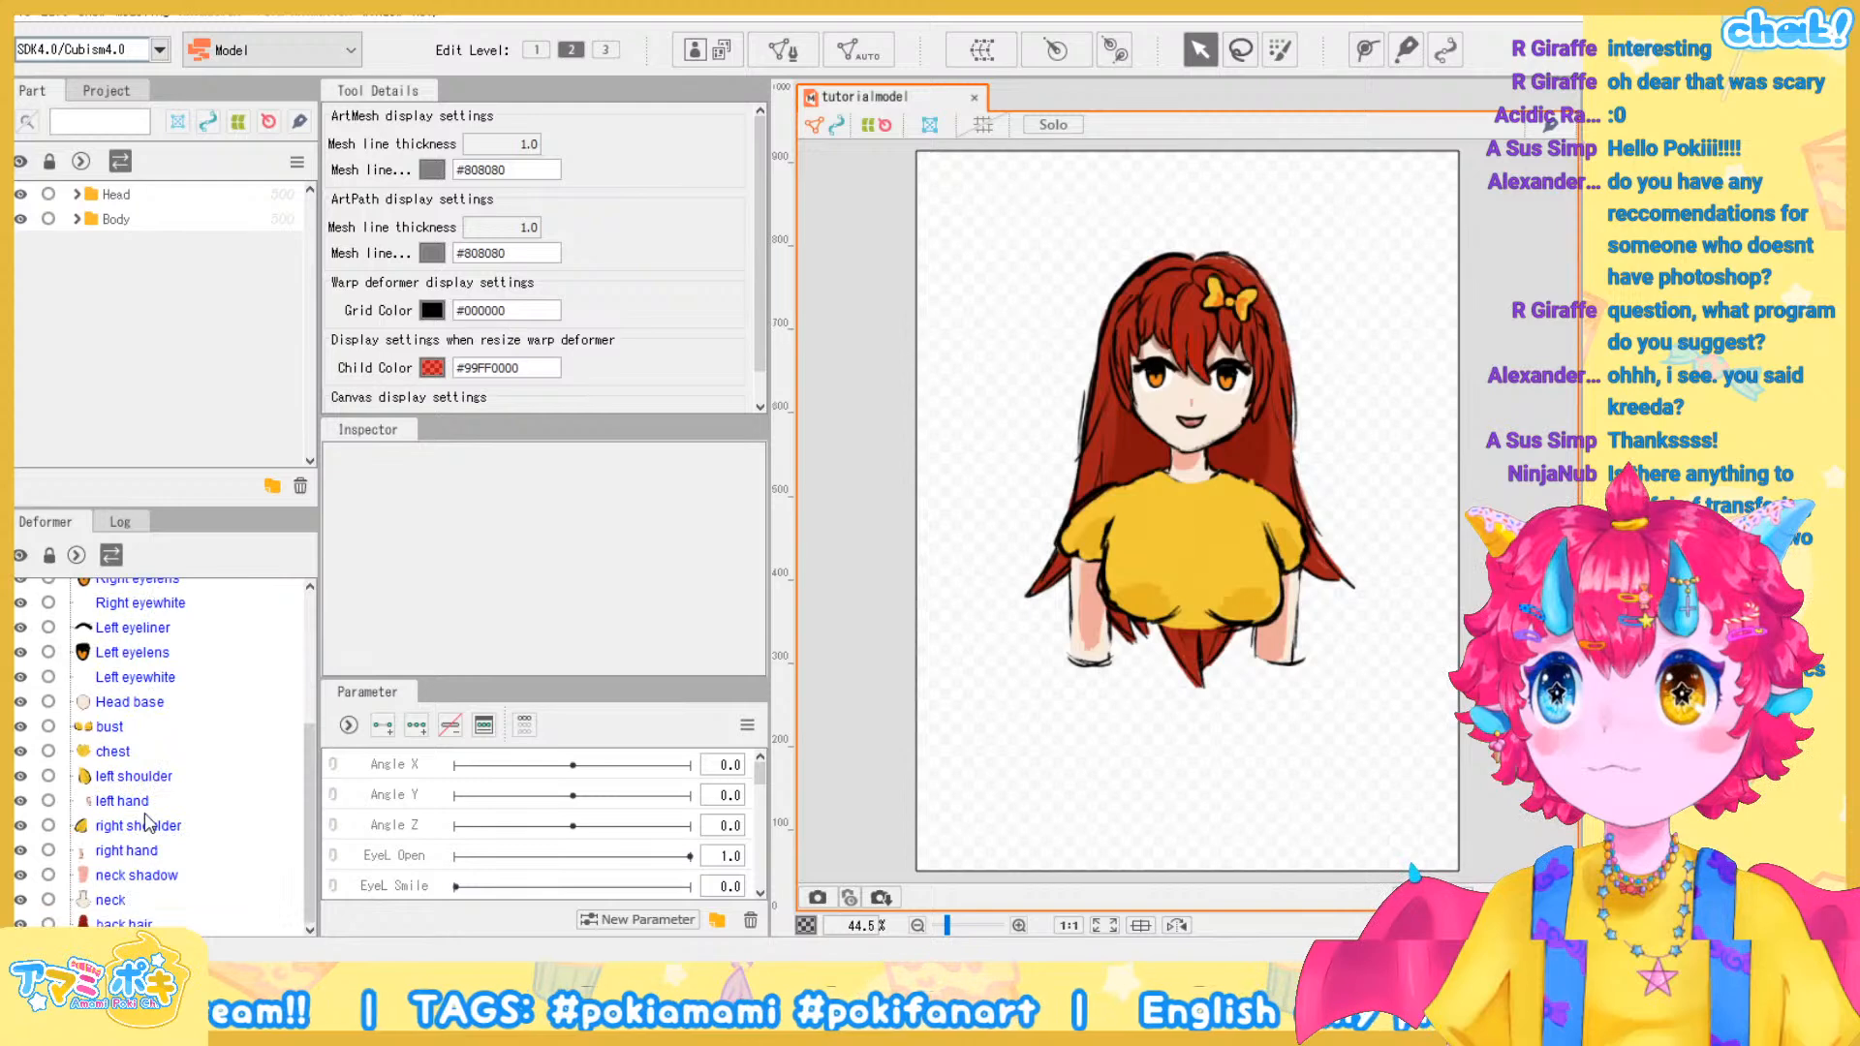
scroll(114, 712, up, 3)
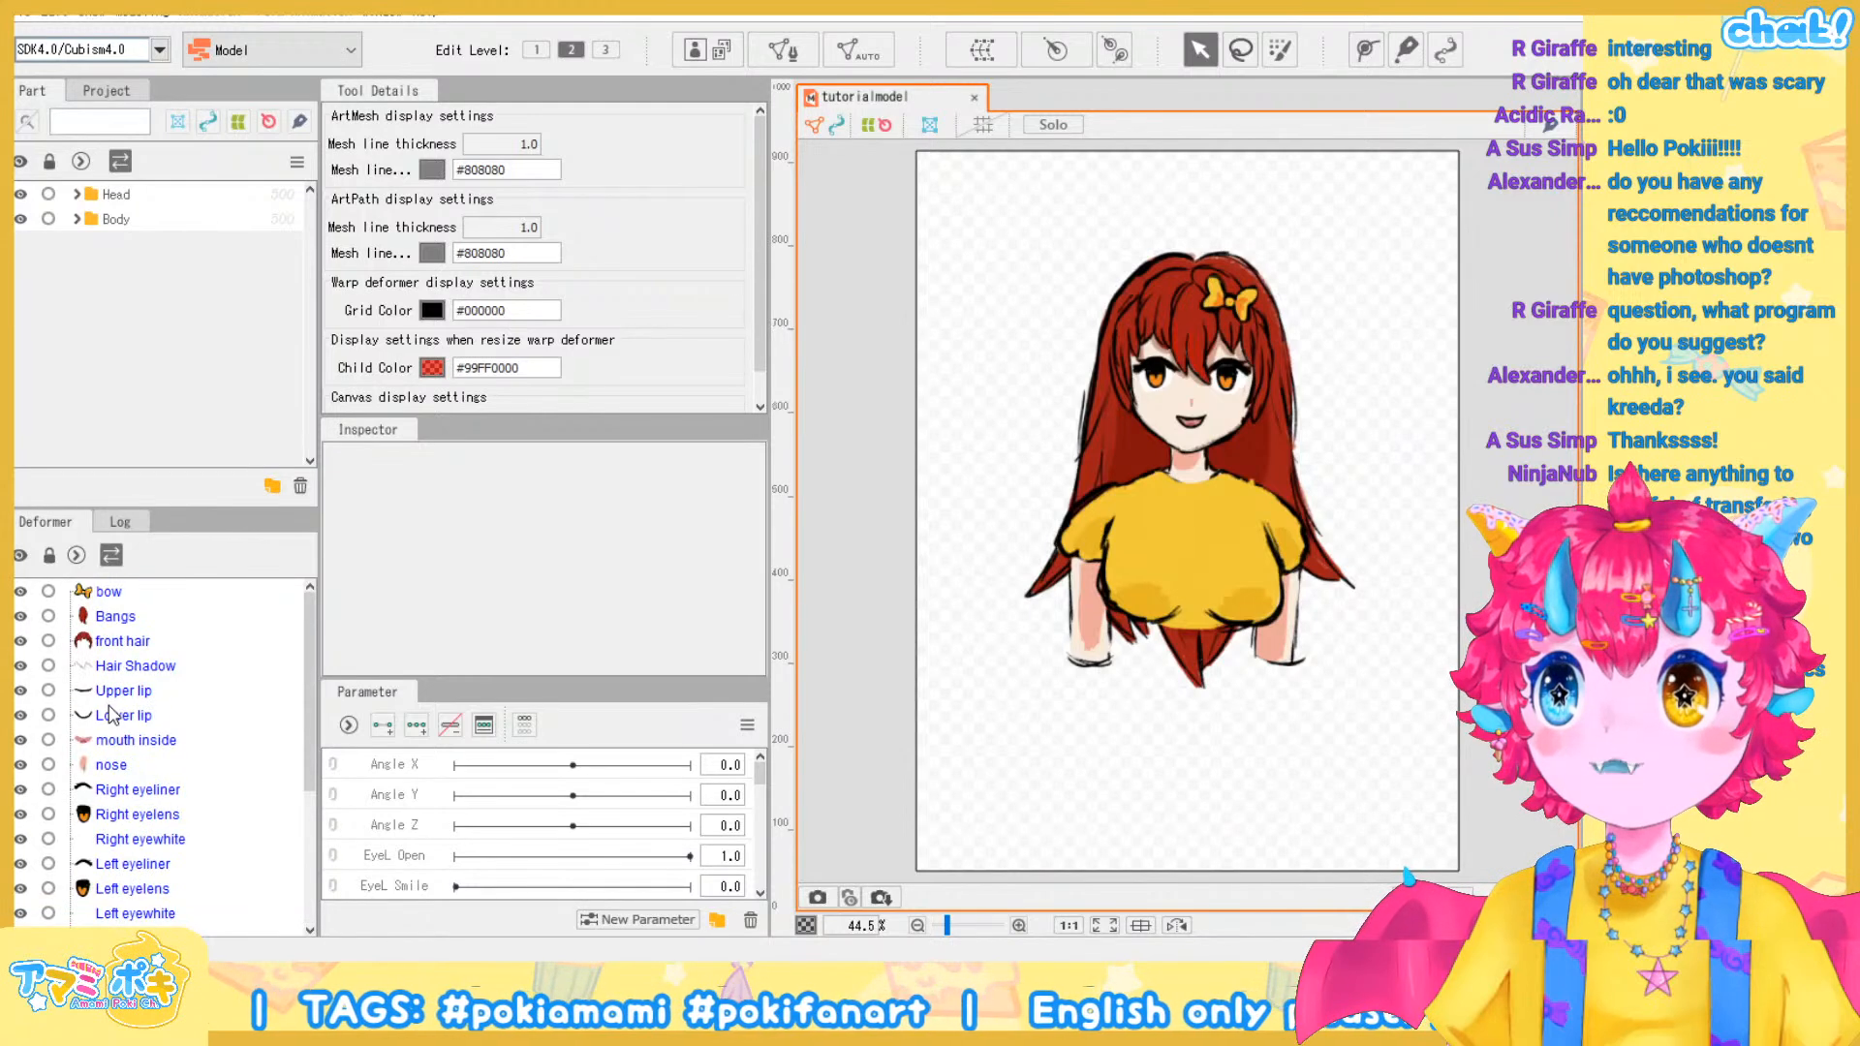
scroll(111, 712, down, 3)
scroll(106, 731, up, 3)
scroll(107, 736, down, 3)
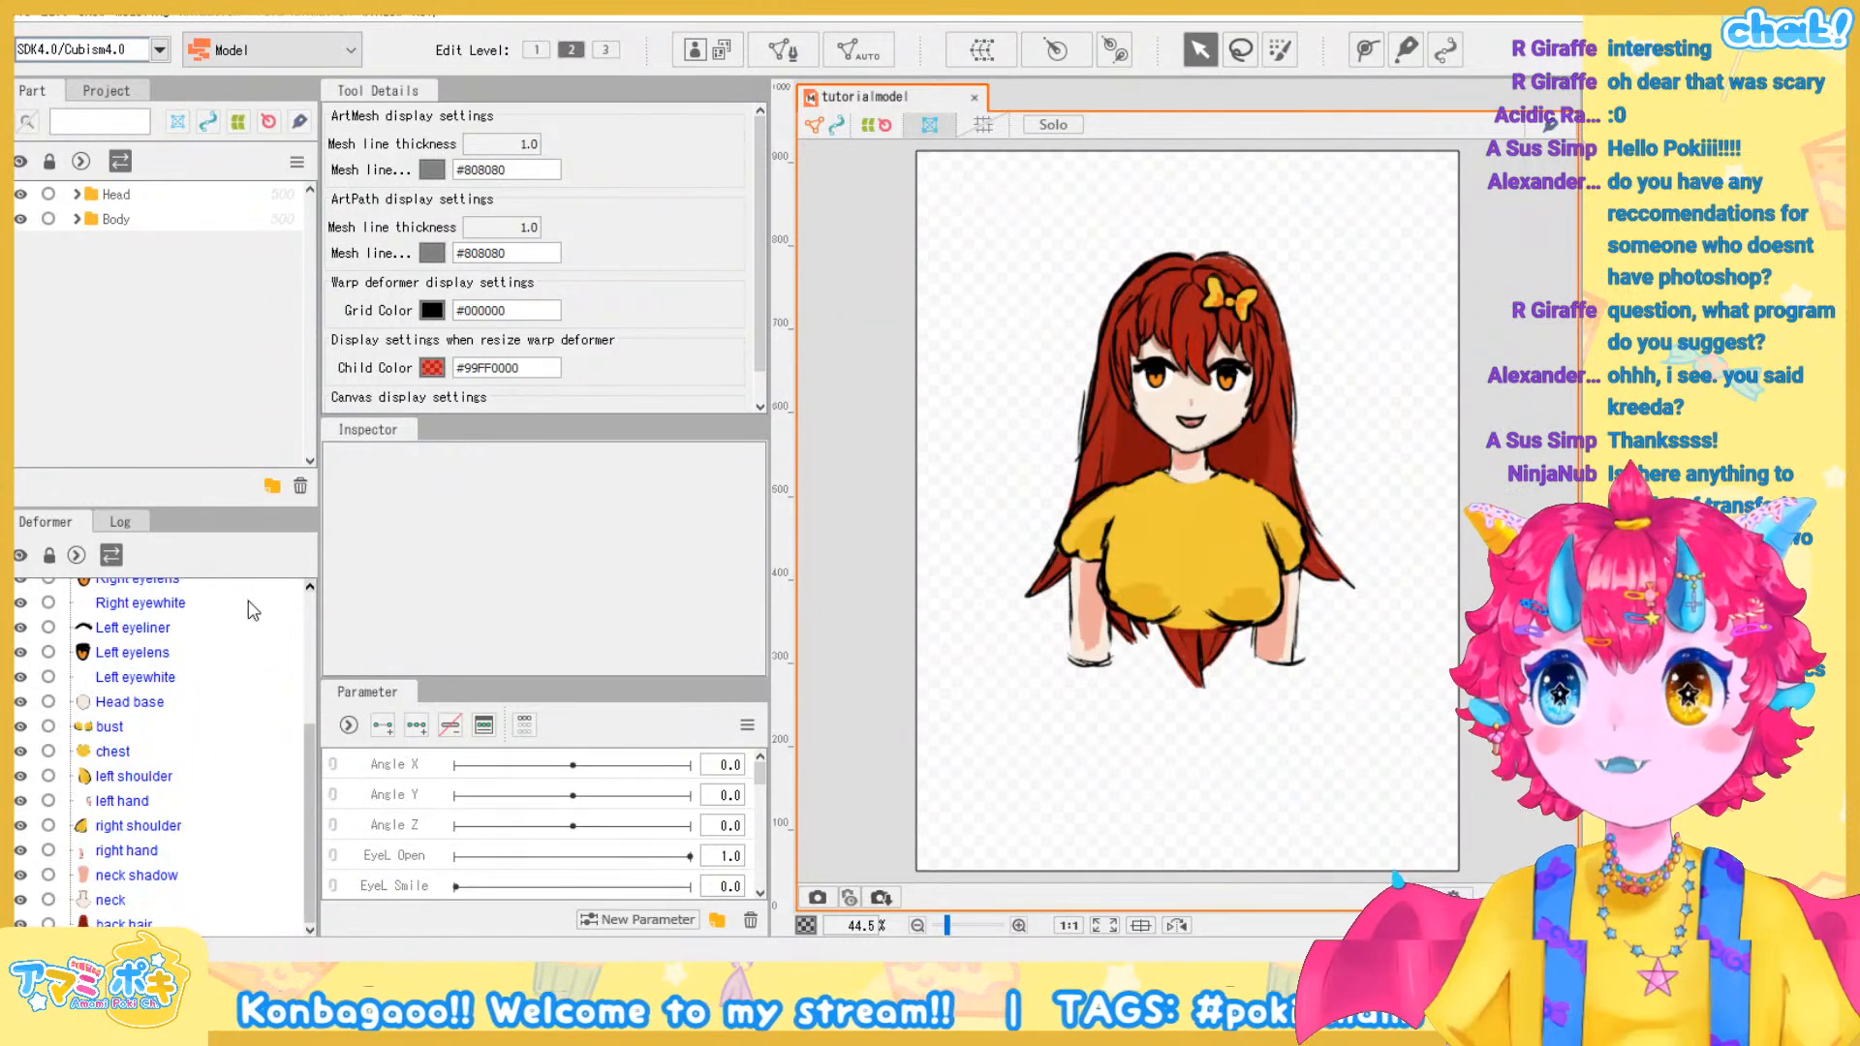
scroll(252, 611, up, 3)
scroll(223, 634, down, 3)
scroll(203, 649, up, 3)
scroll(179, 666, down, 3)
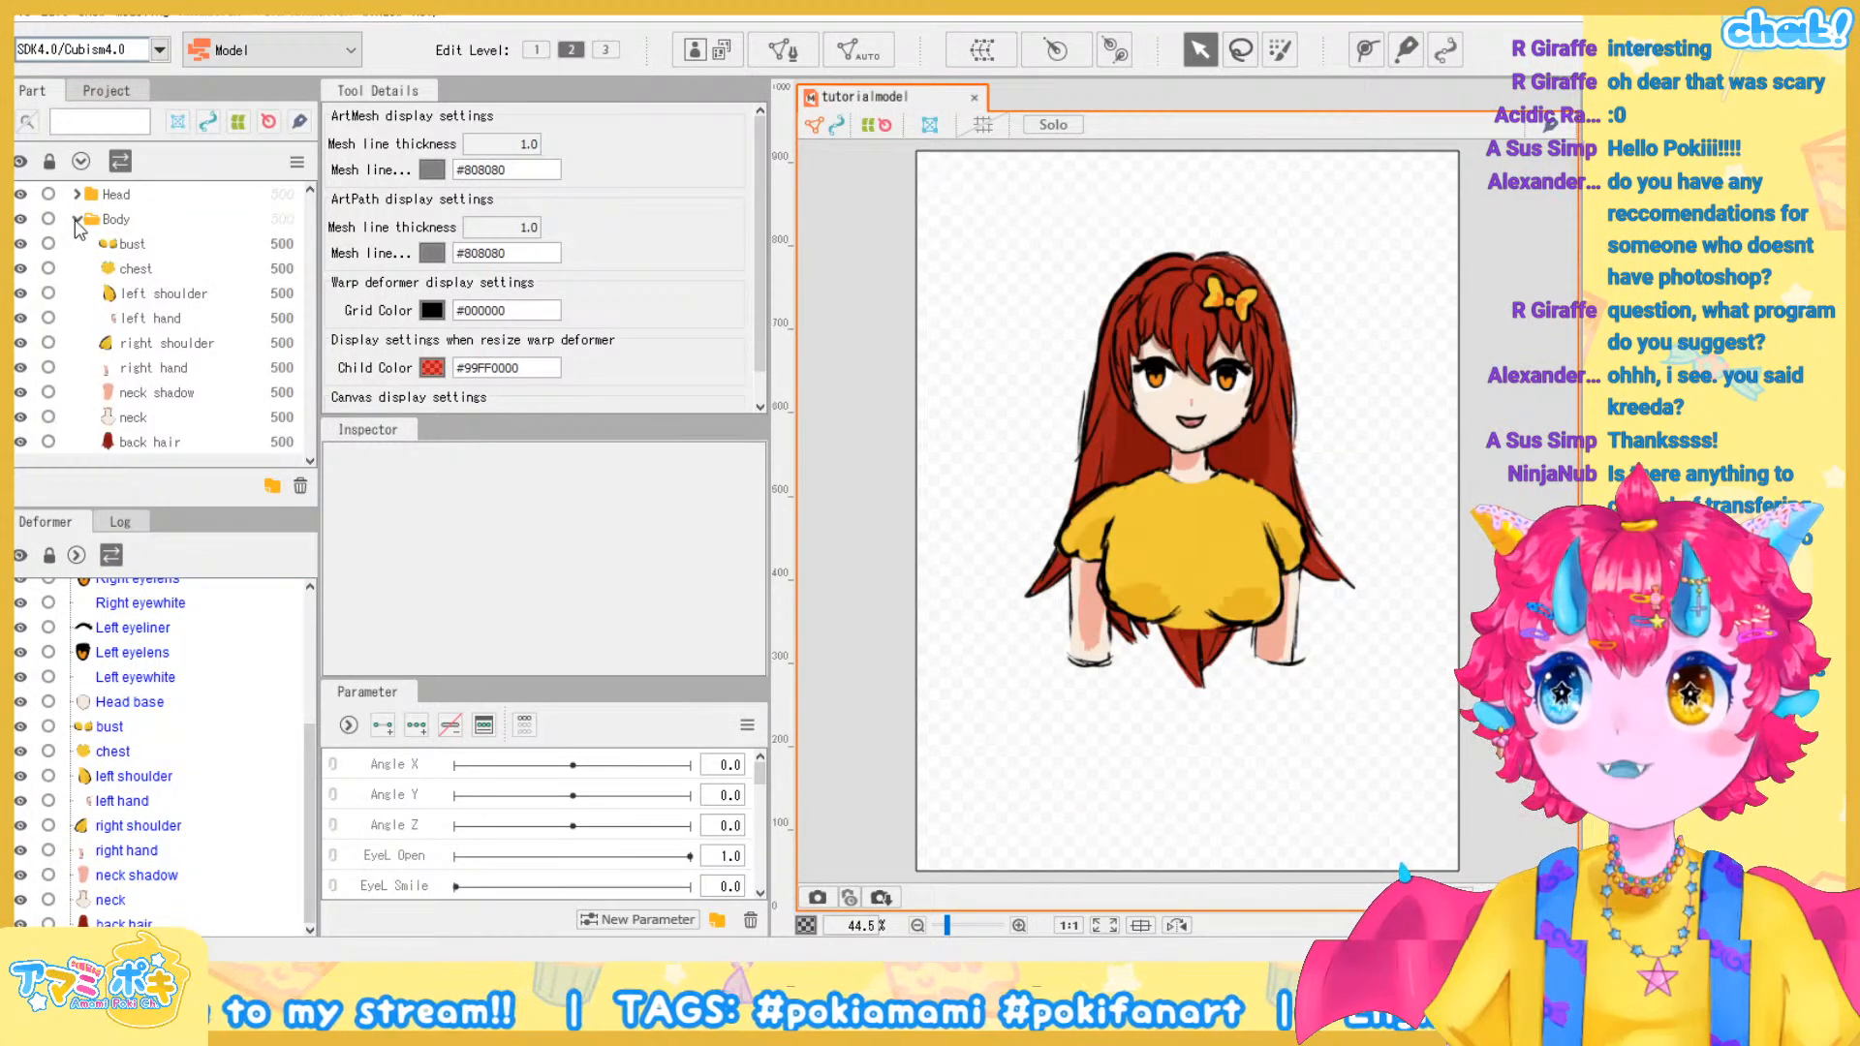
click(77, 221)
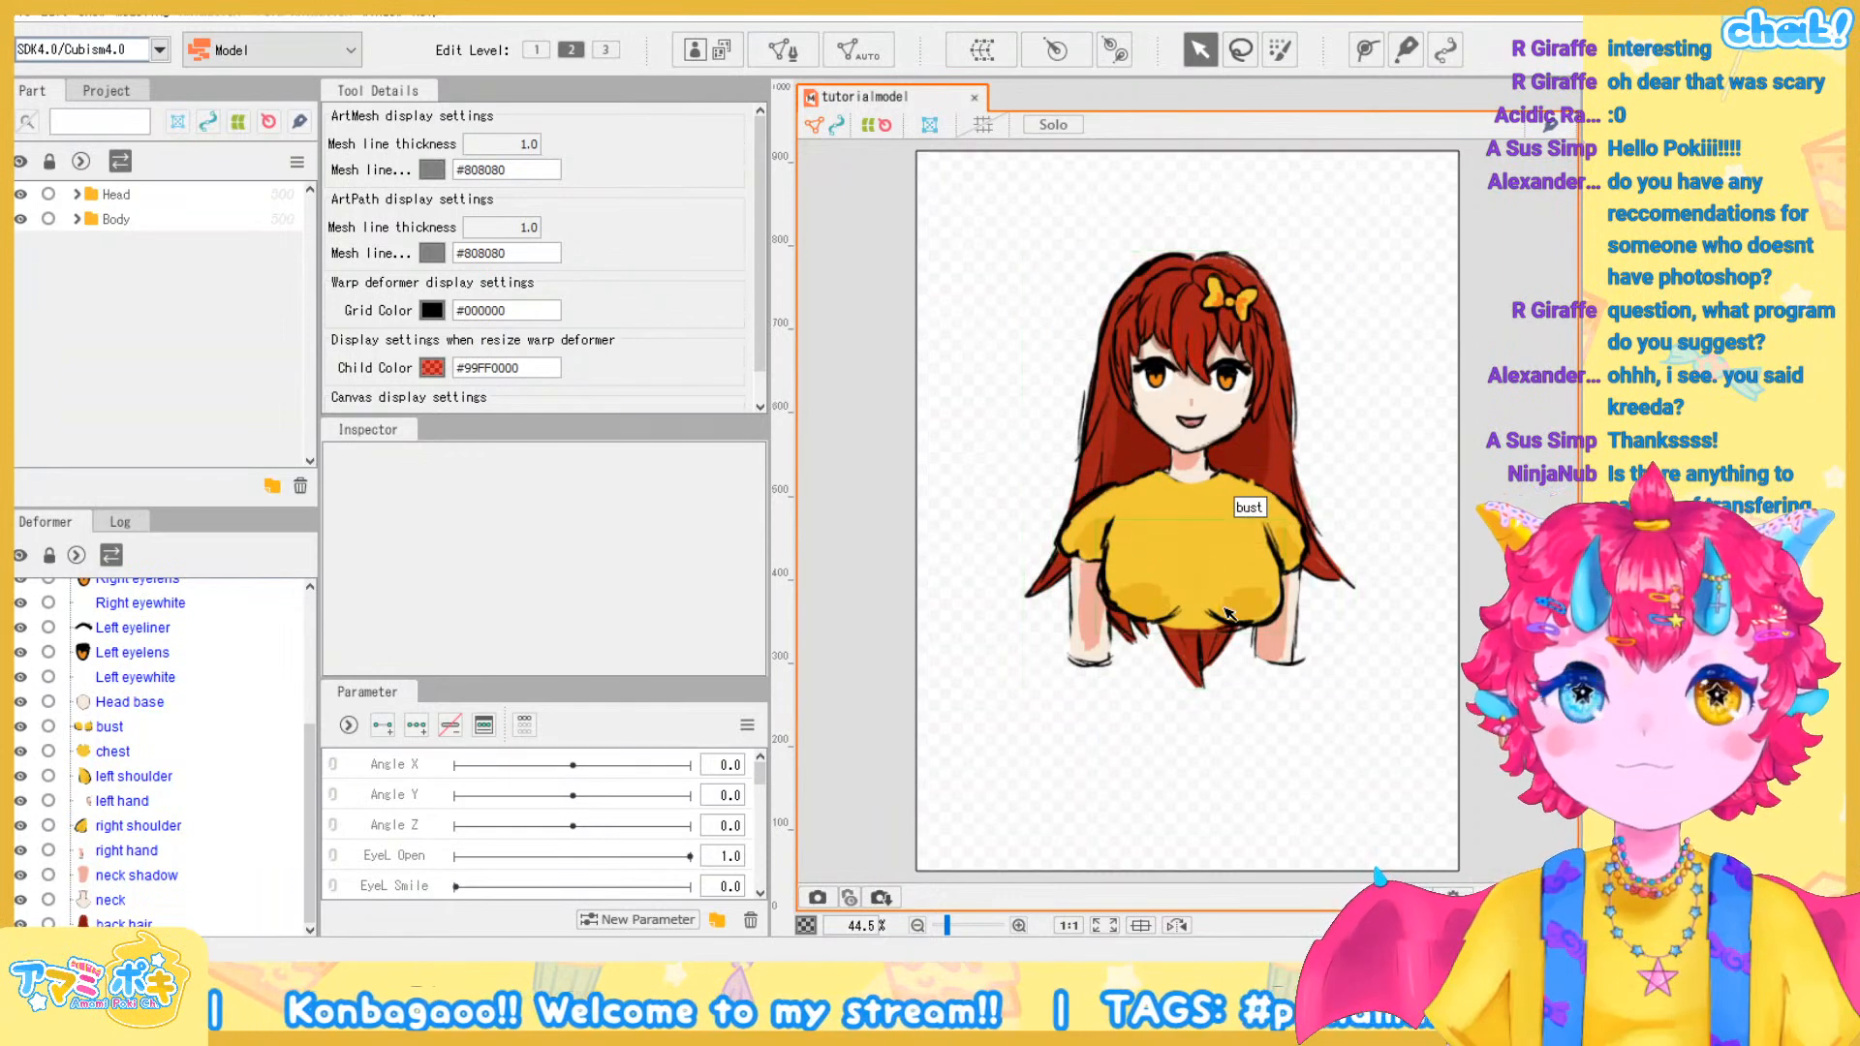
Select every head and body part of the model and generate a dense automatic mesh on all of them
scroll(1225, 613, up, 2)
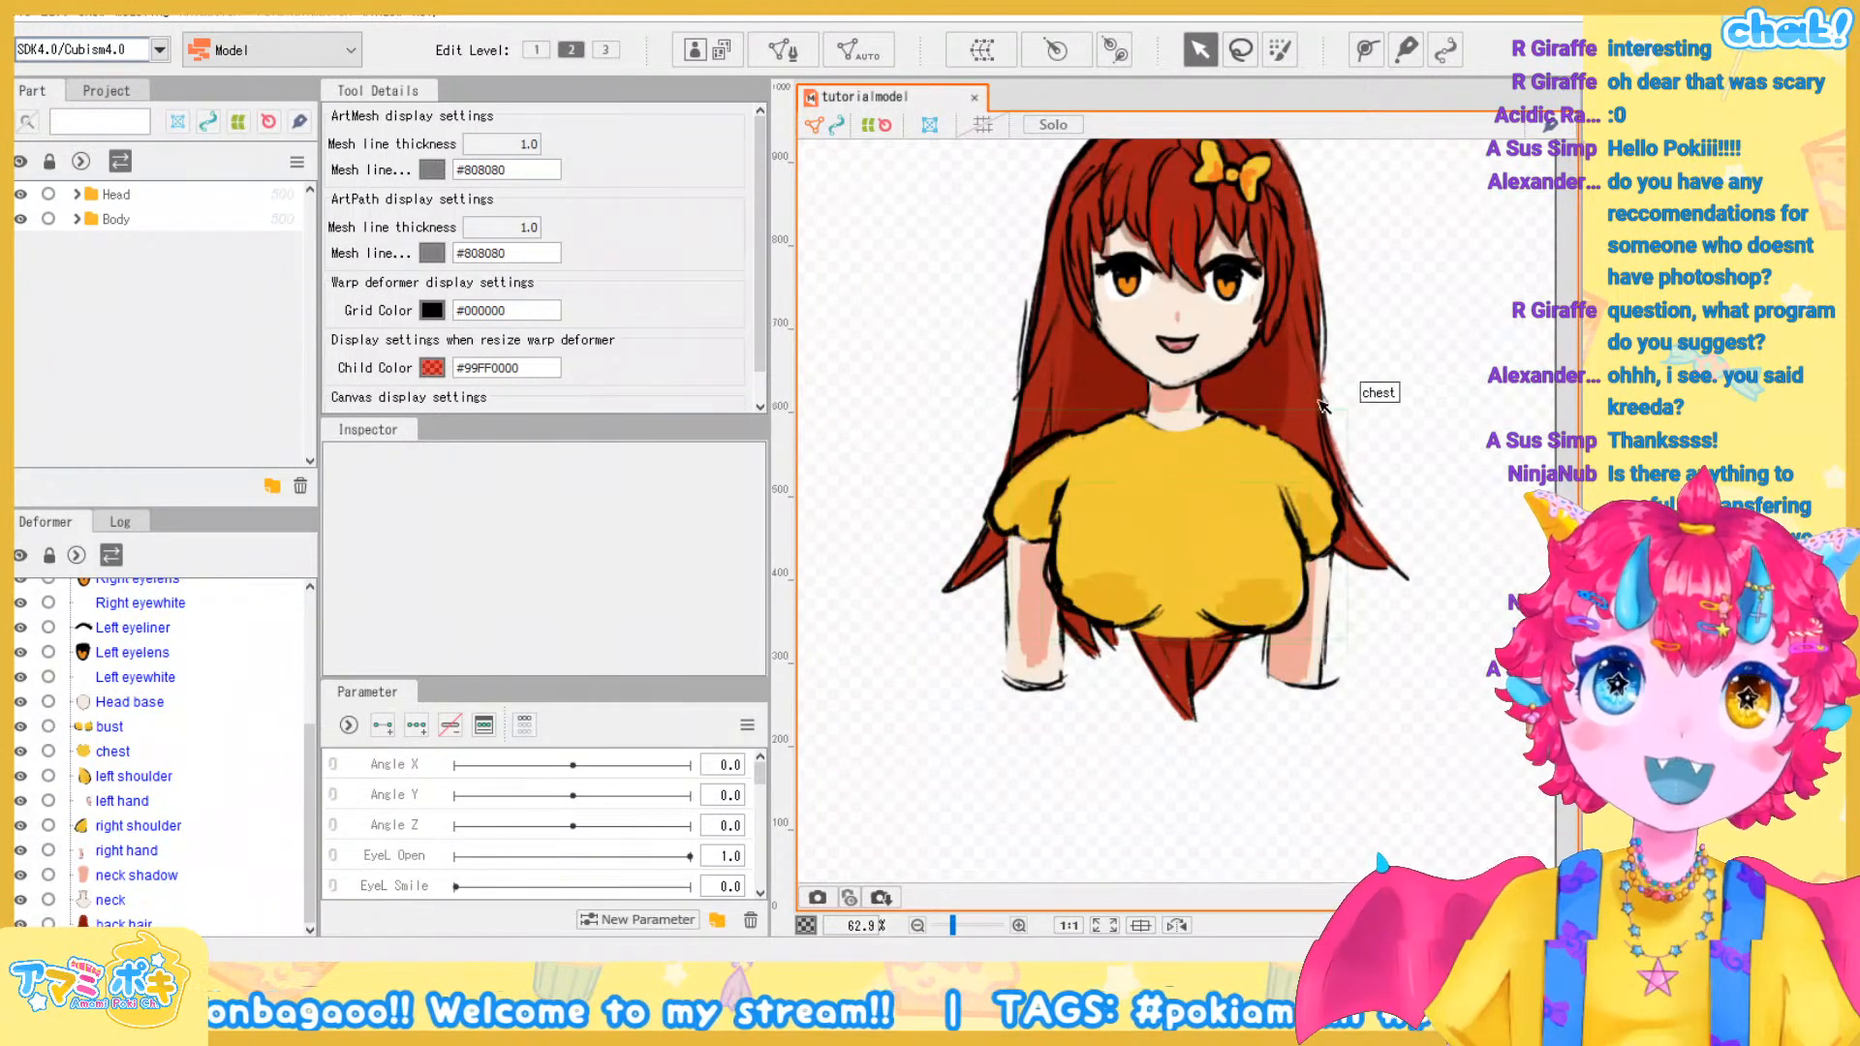
drag(1295, 342, 1274, 439)
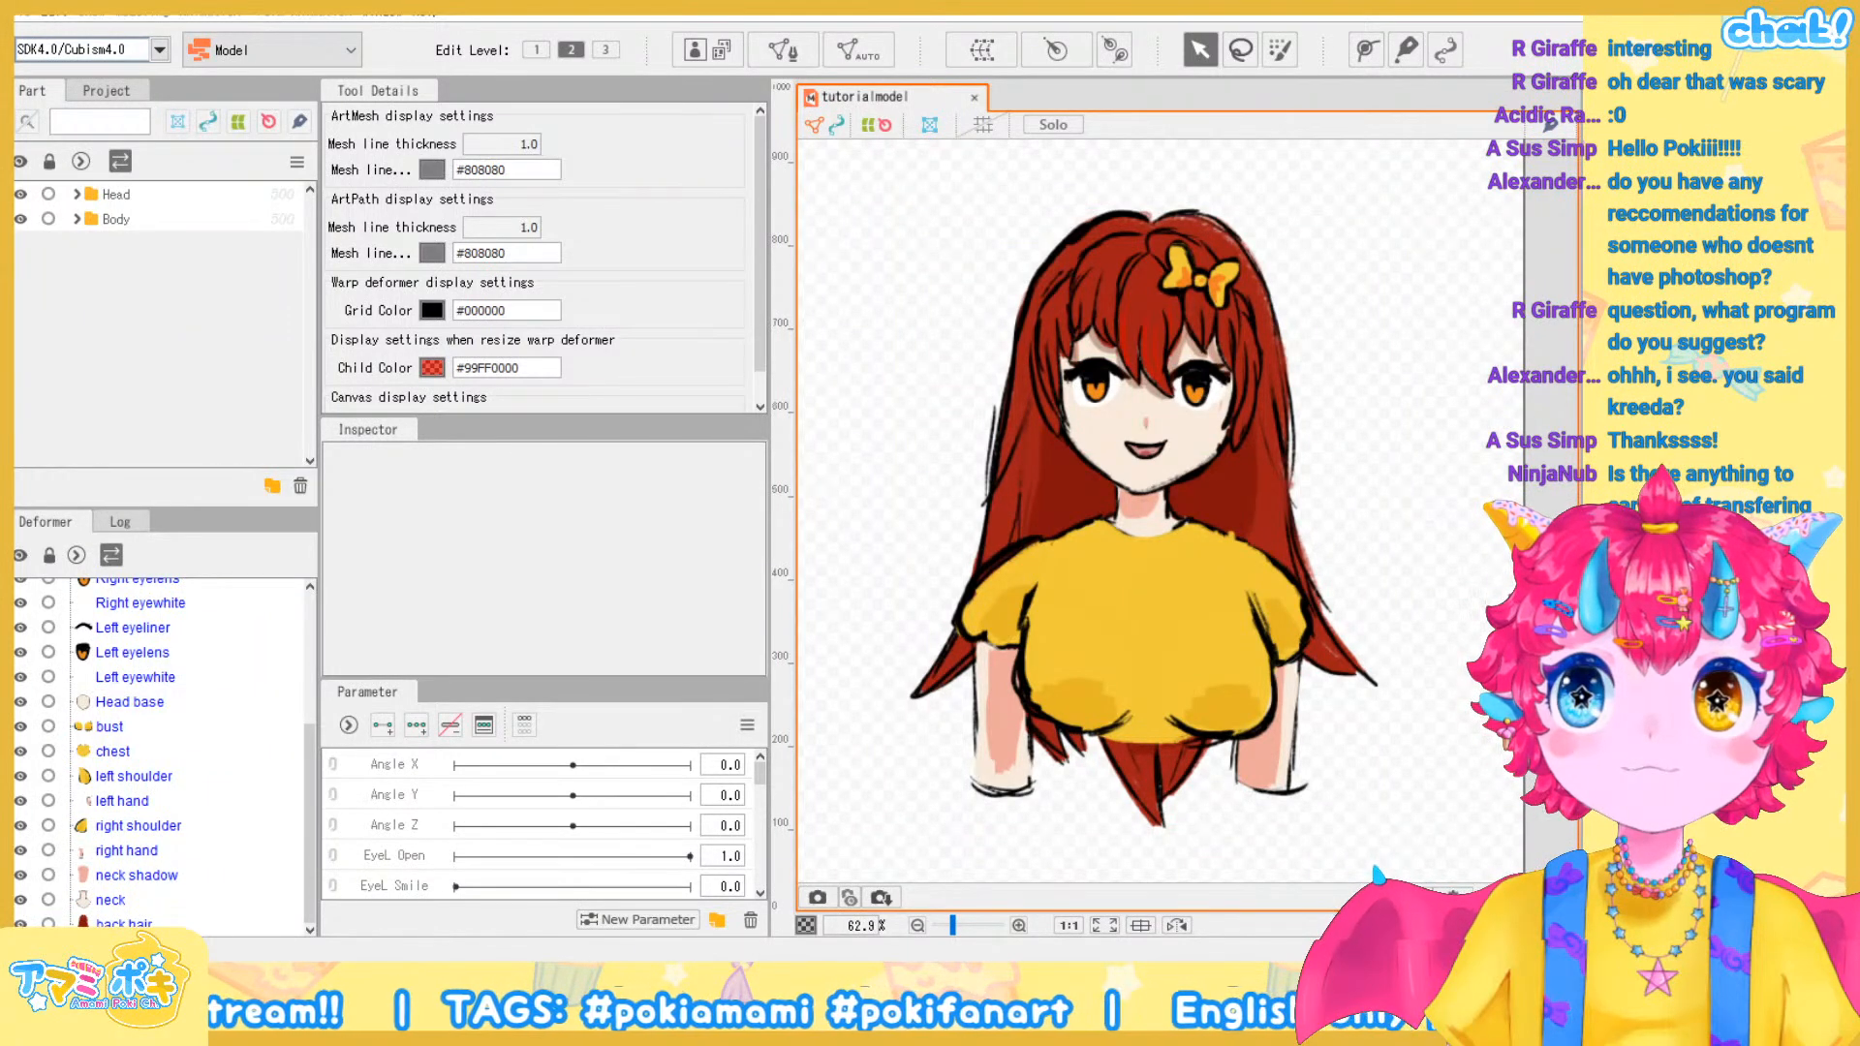
scroll(1156, 387, down, 3)
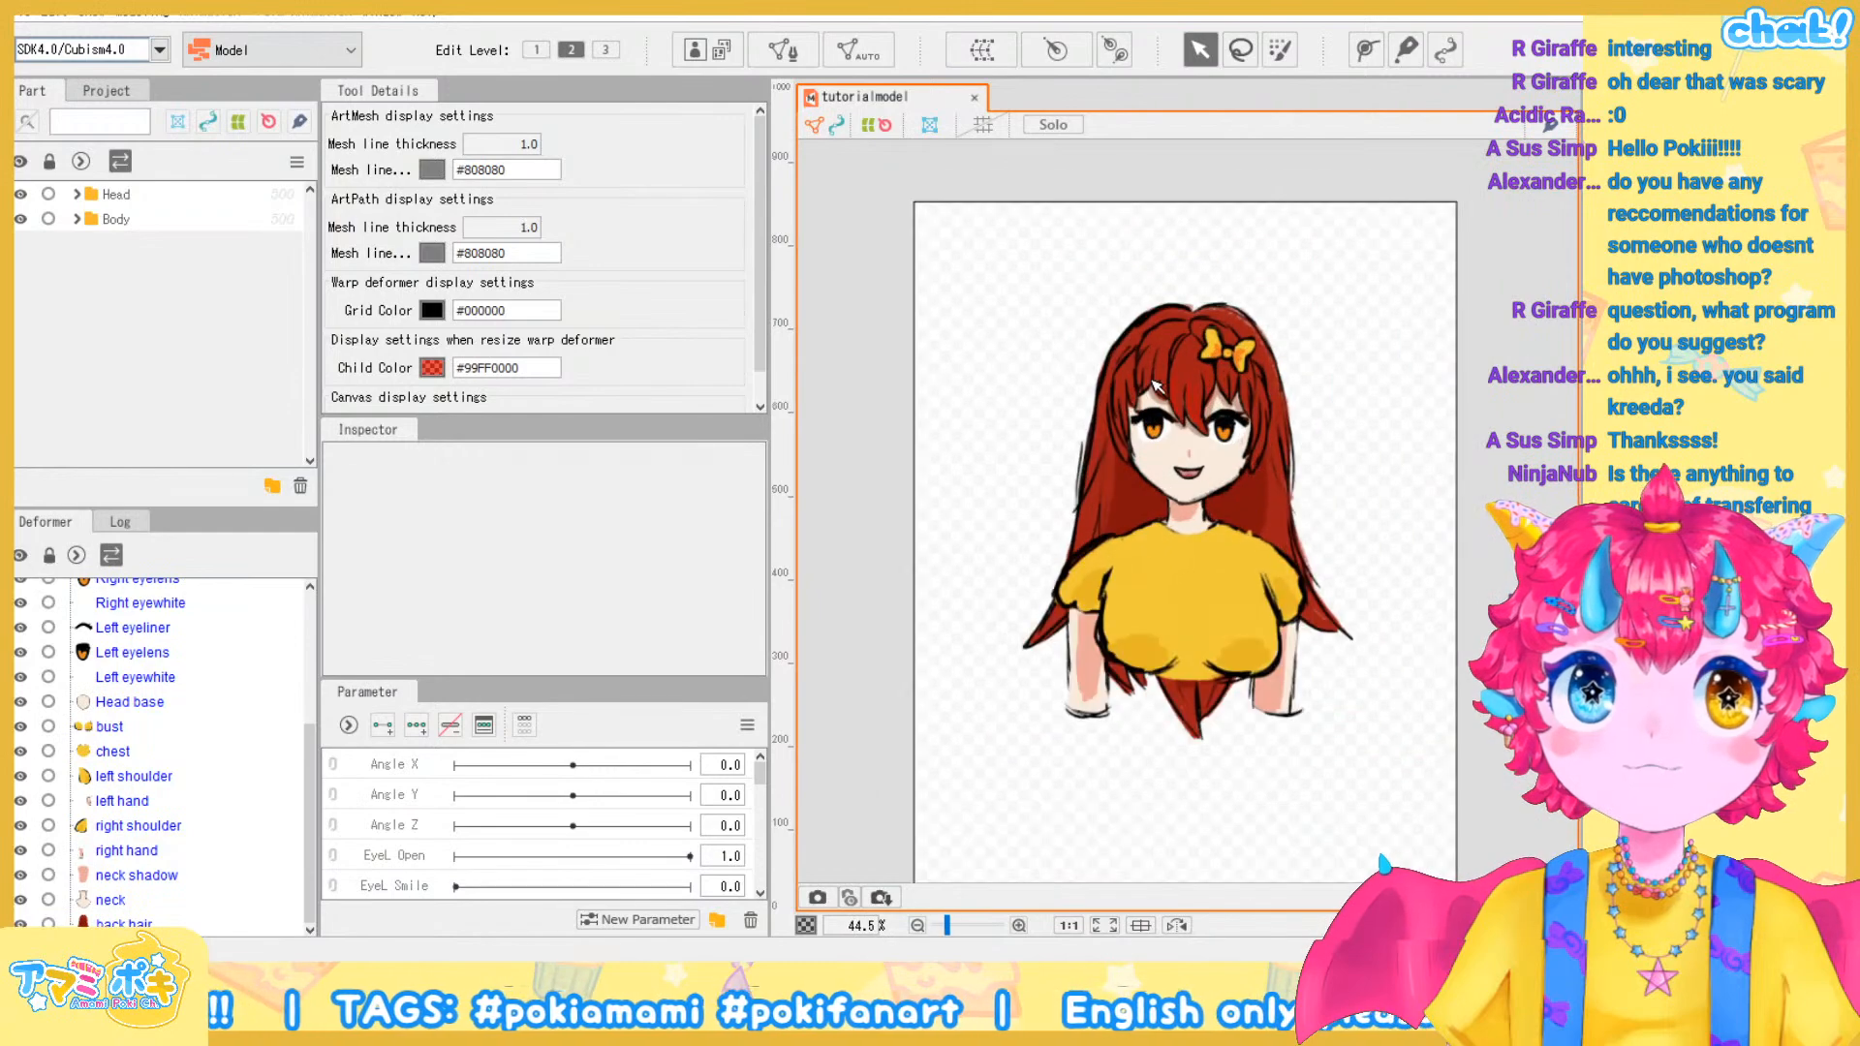
scroll(1156, 387, up, 2)
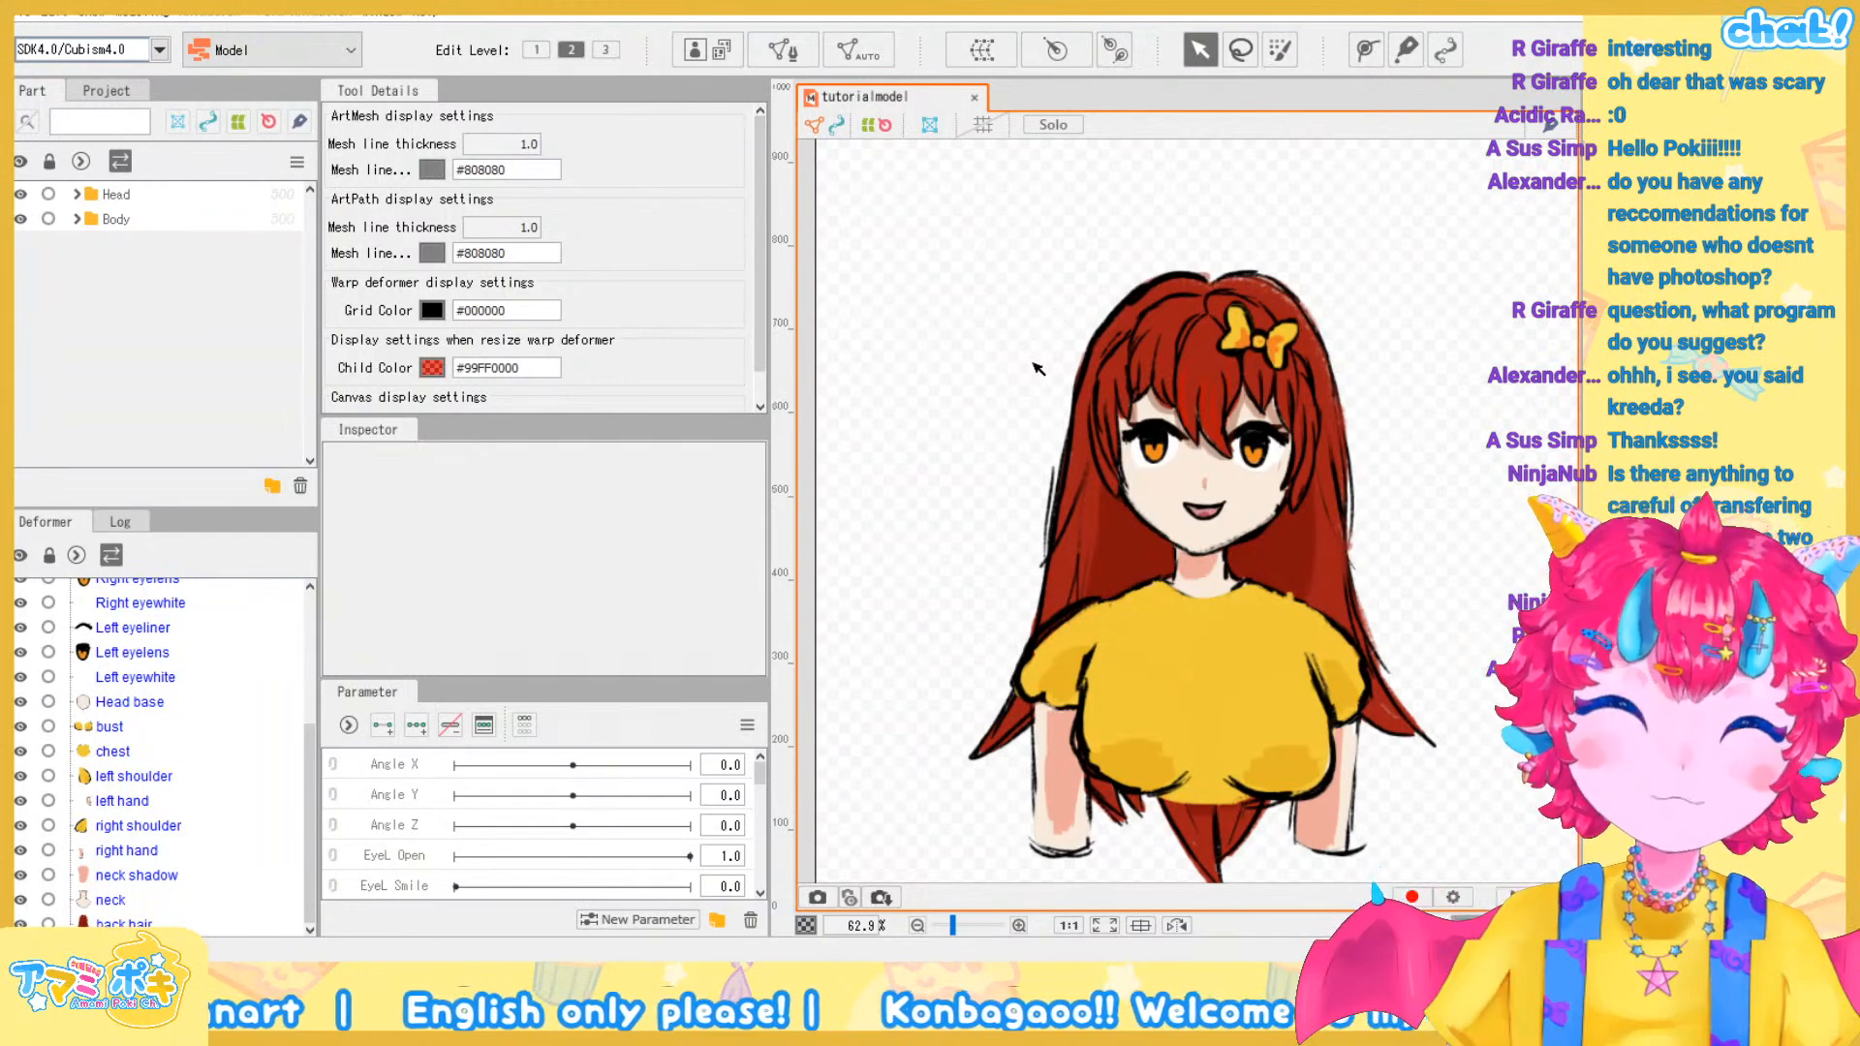
key(ctrl+a)
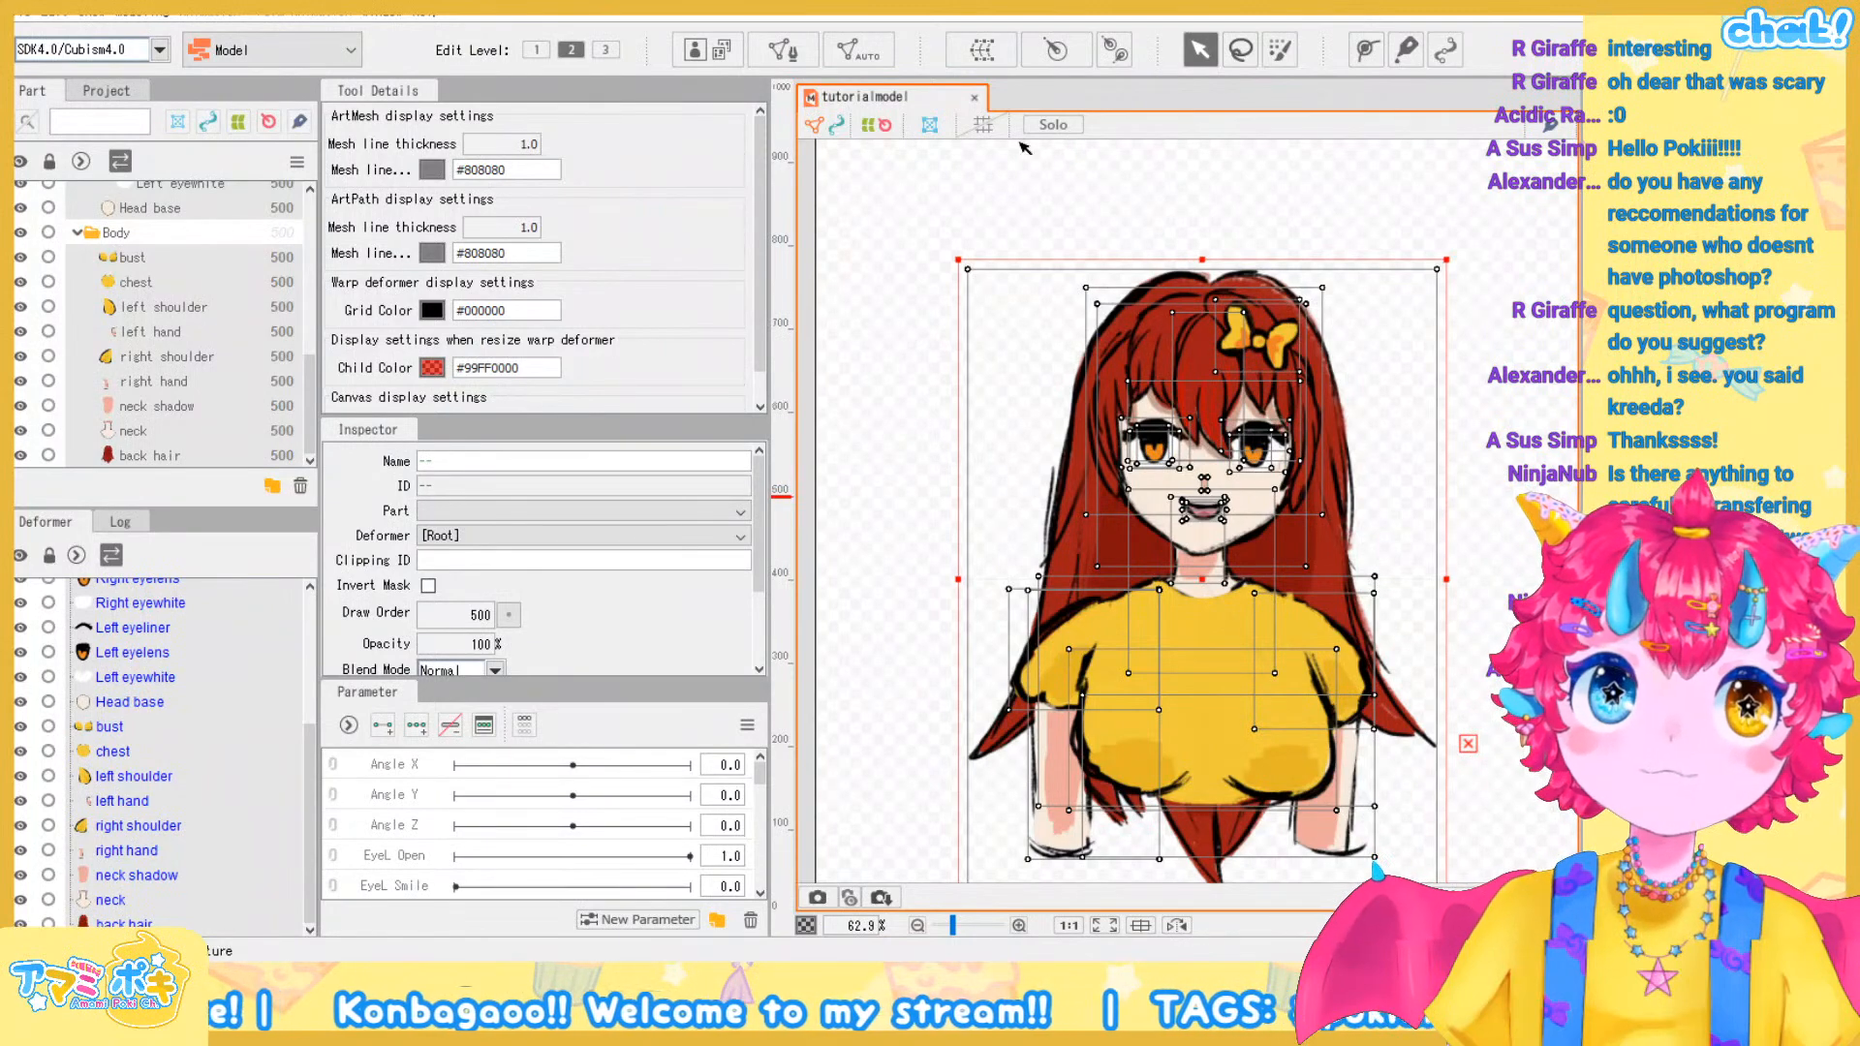
scroll(245, 809, up, 3)
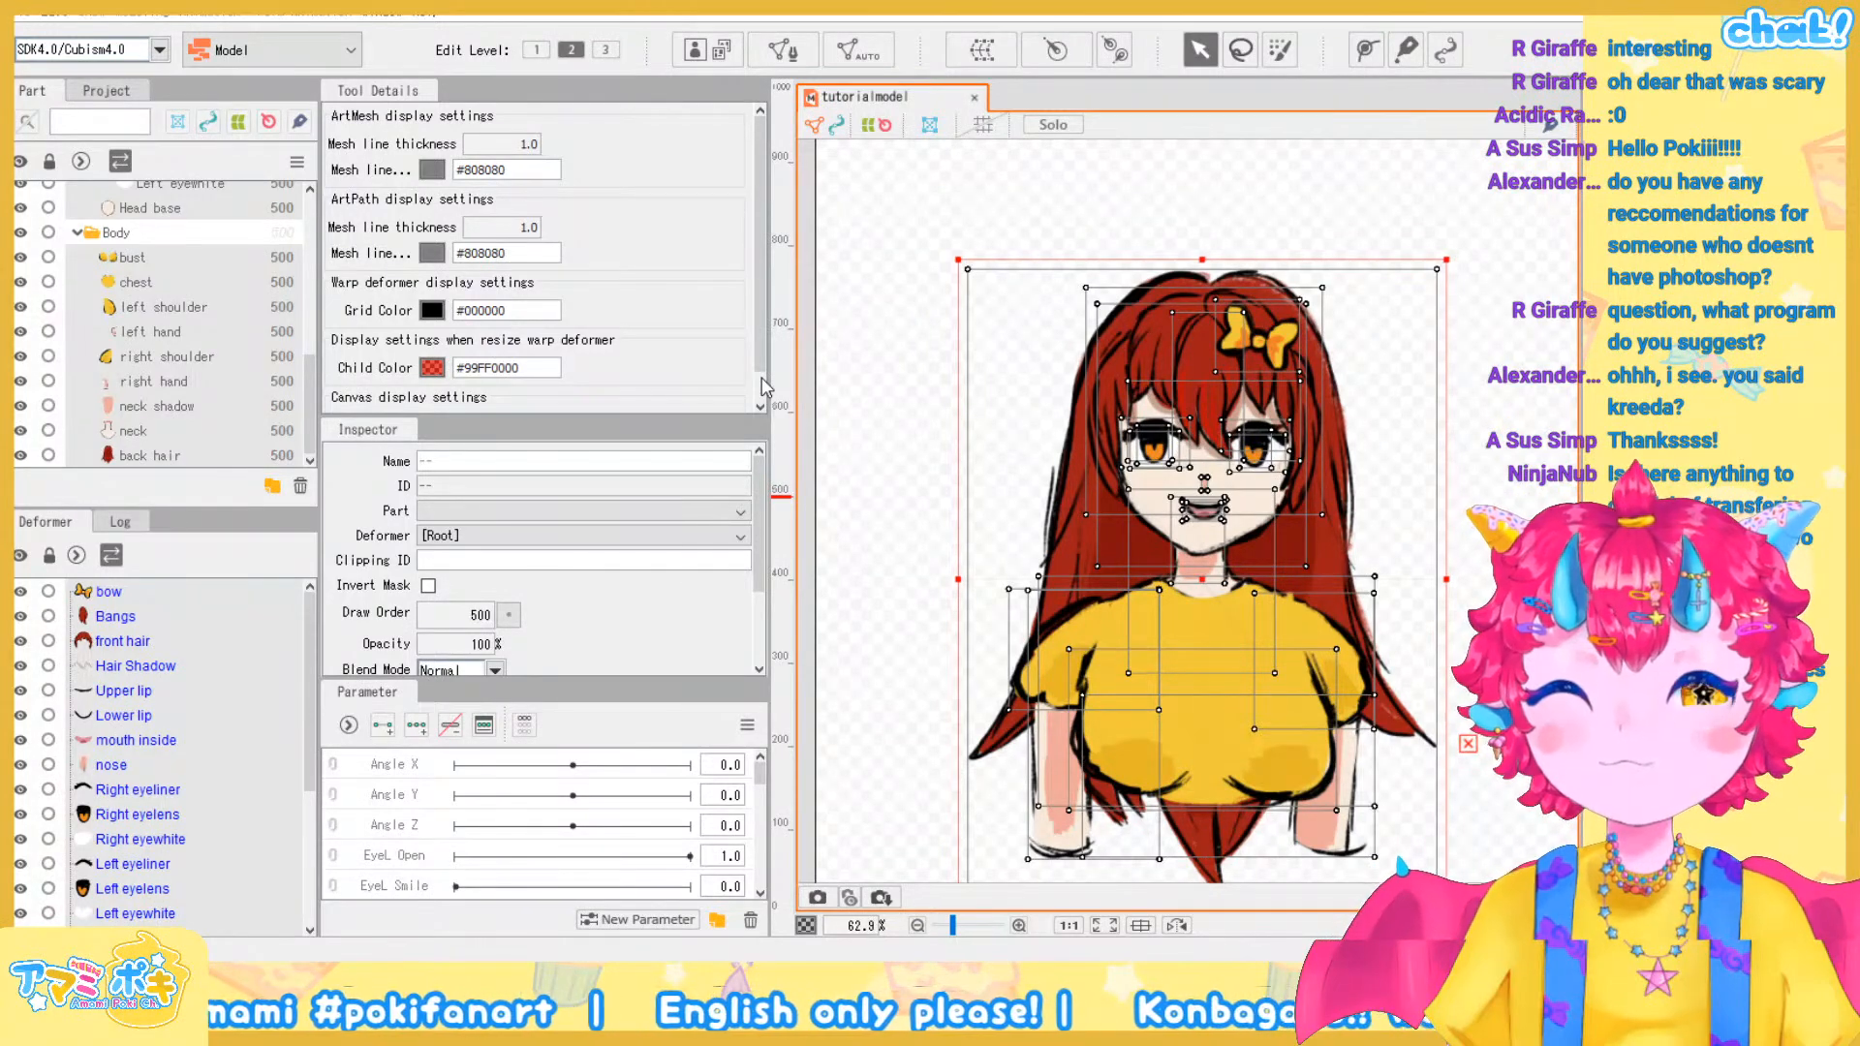
key(ctrl+shift+a)
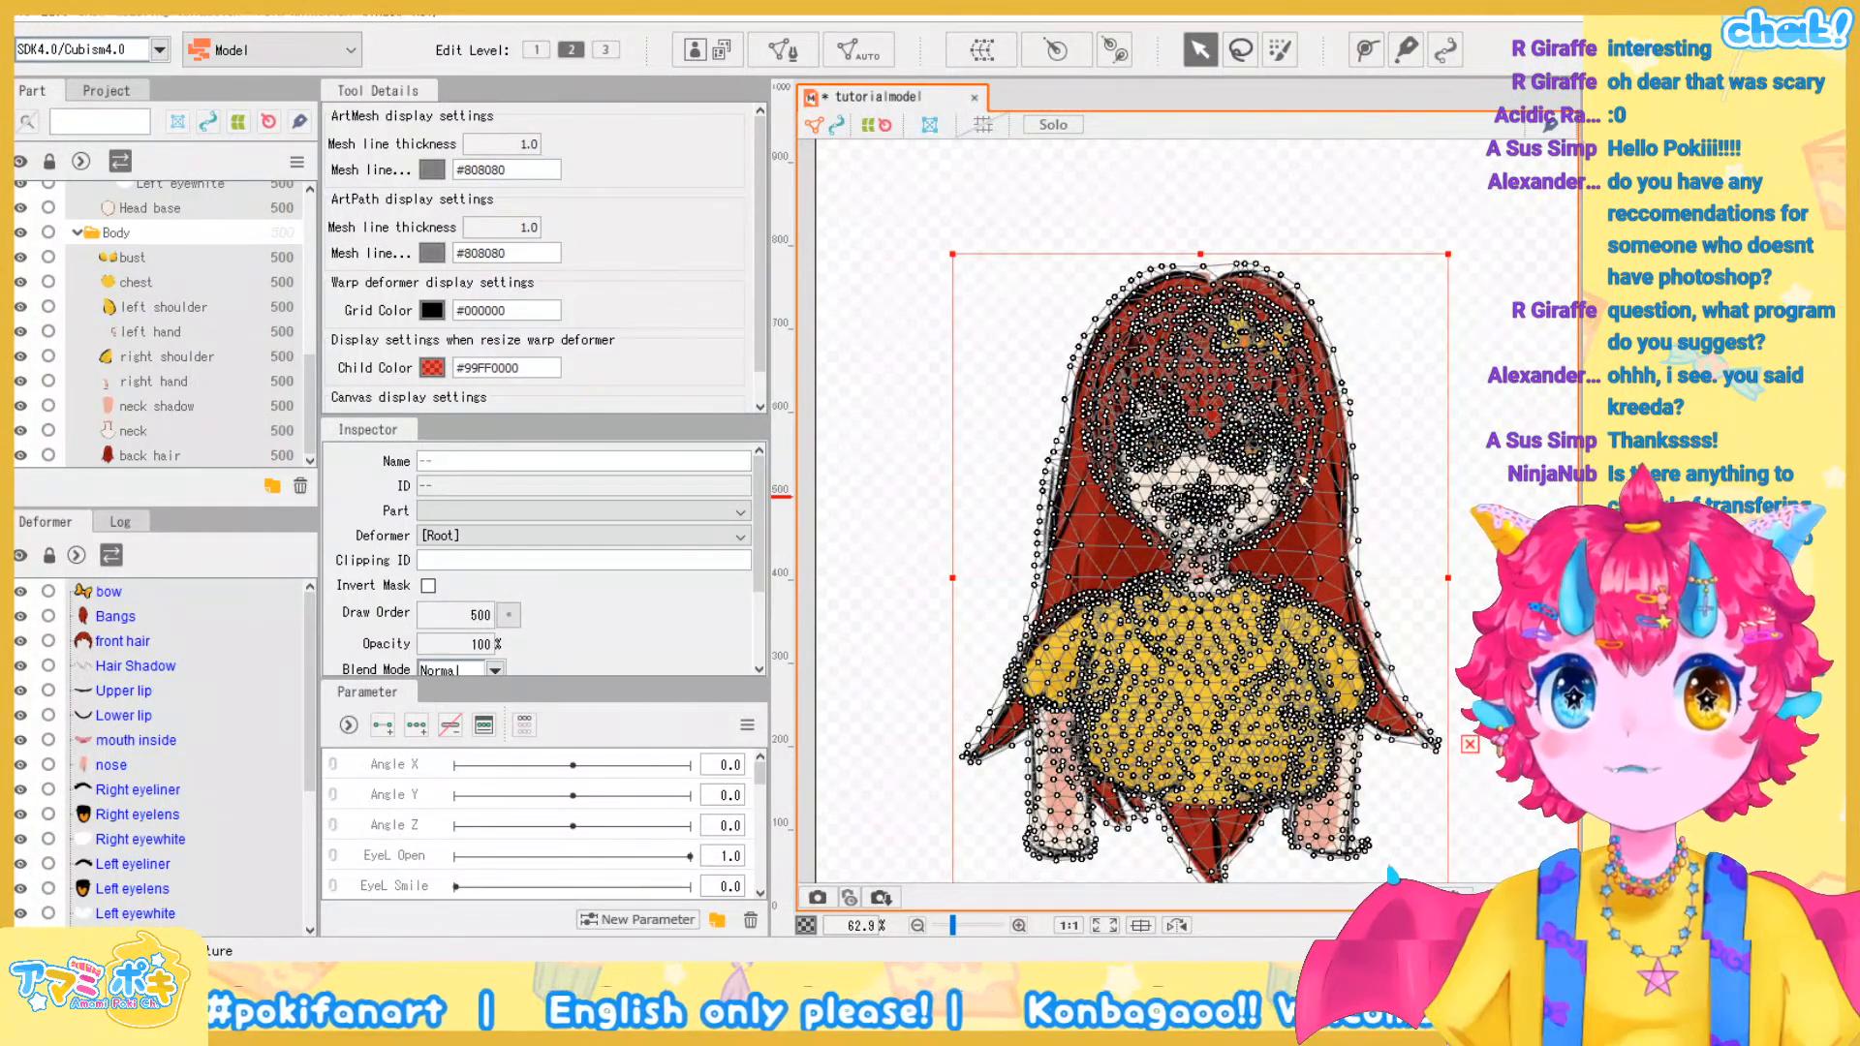
Examine the generated mesh up close on the shirt, the hair, the face and around the chin
scroll(1335, 629, up, 5)
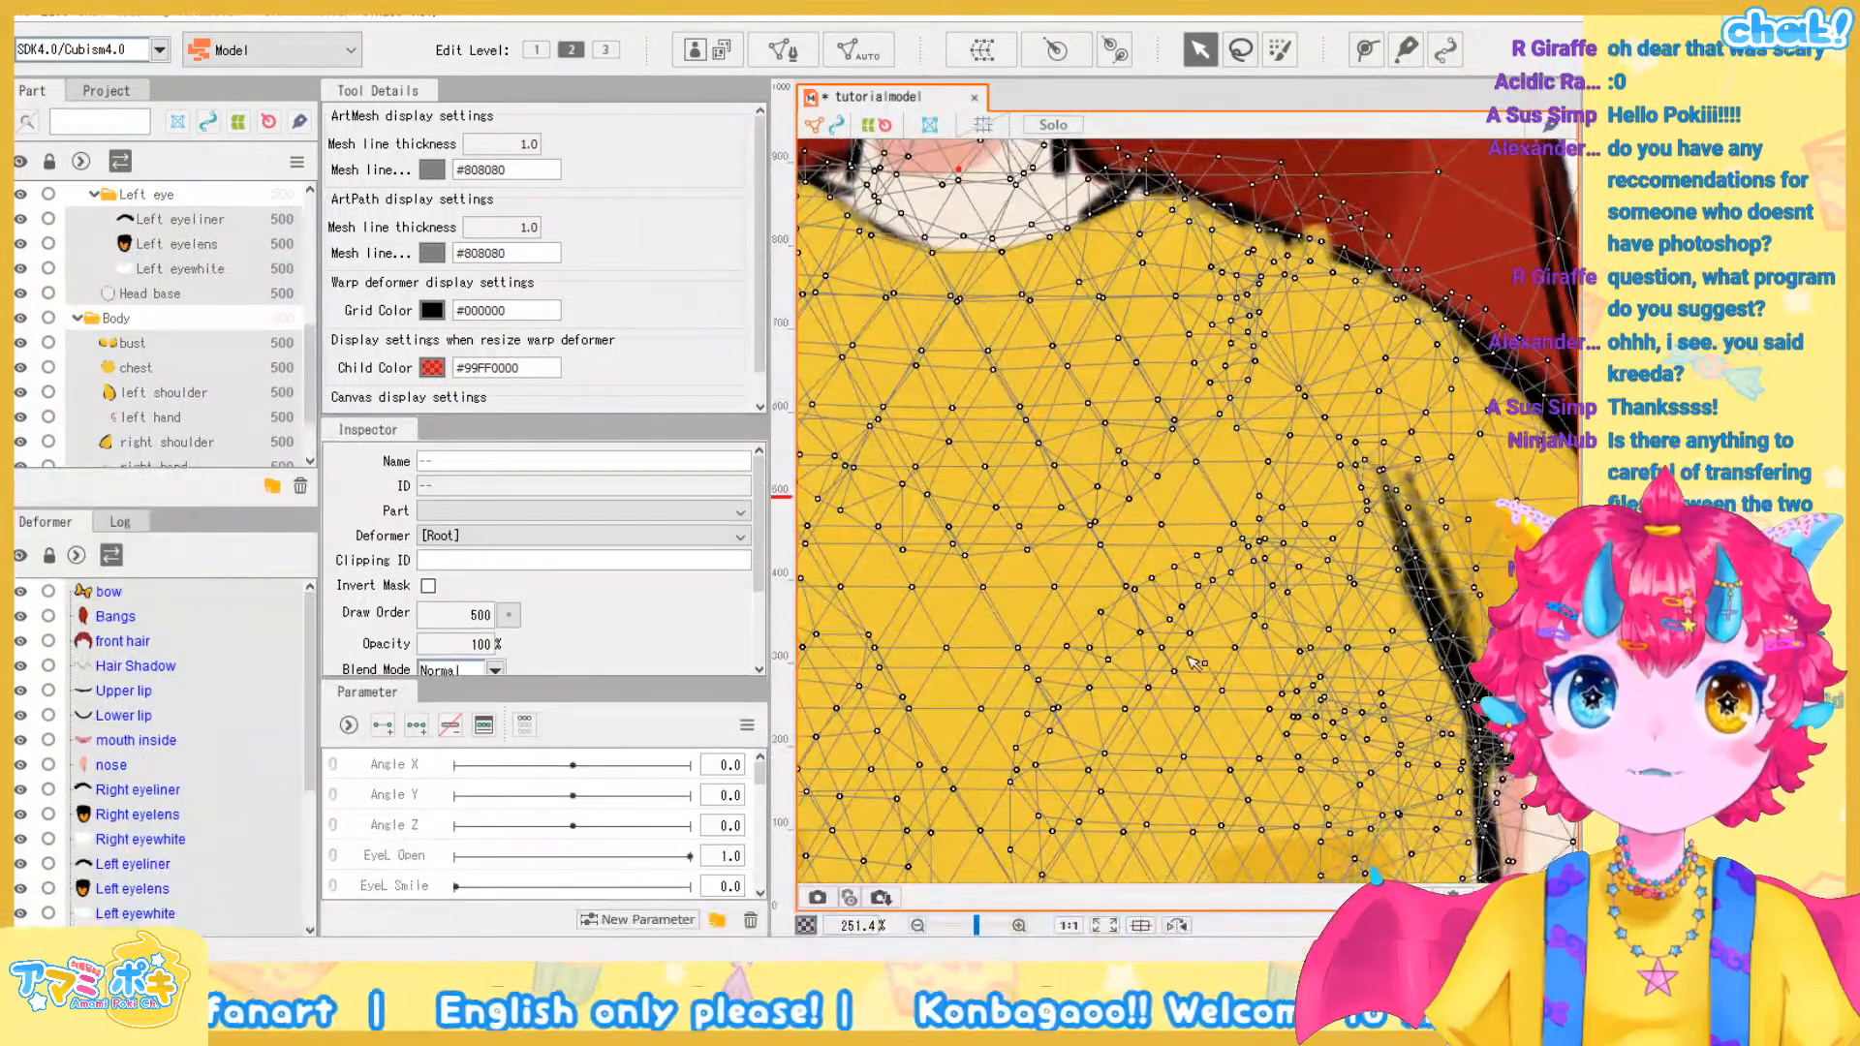
drag(1335, 629, 1296, 320)
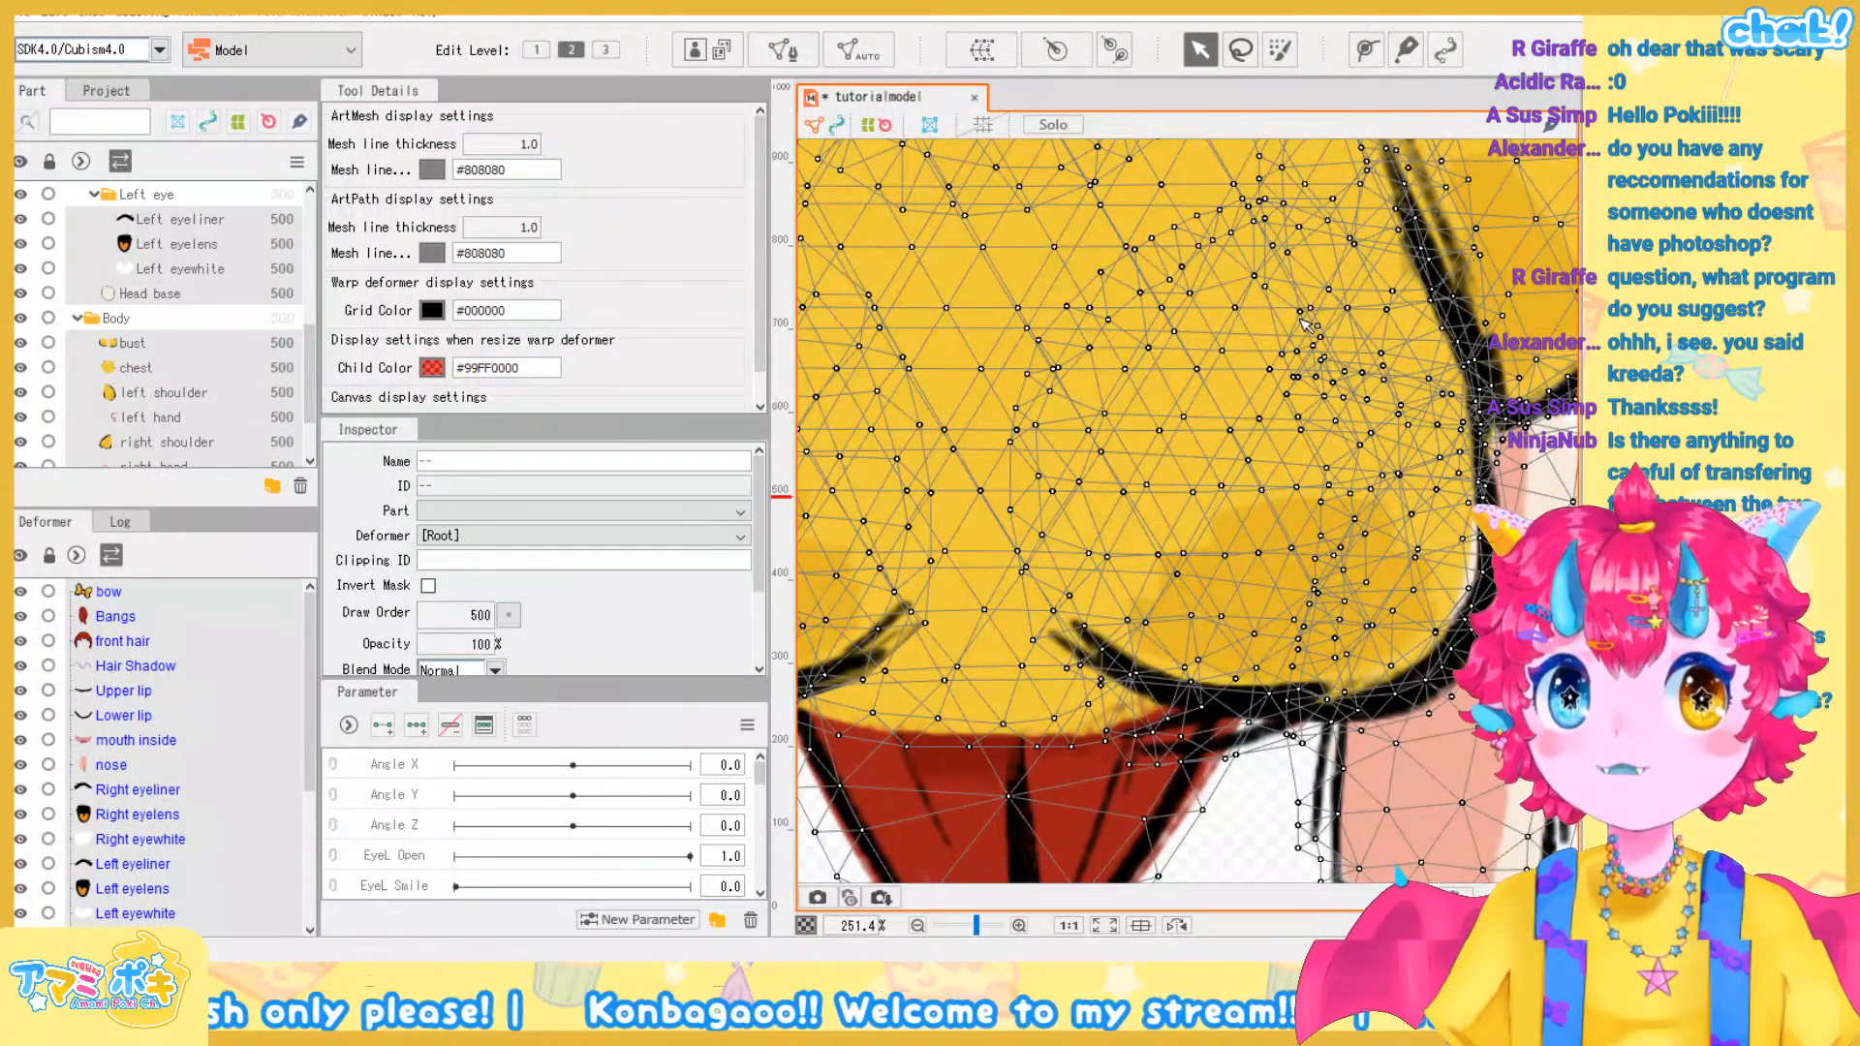
scroll(1306, 325, down, 3)
drag(1320, 258, 1190, 684)
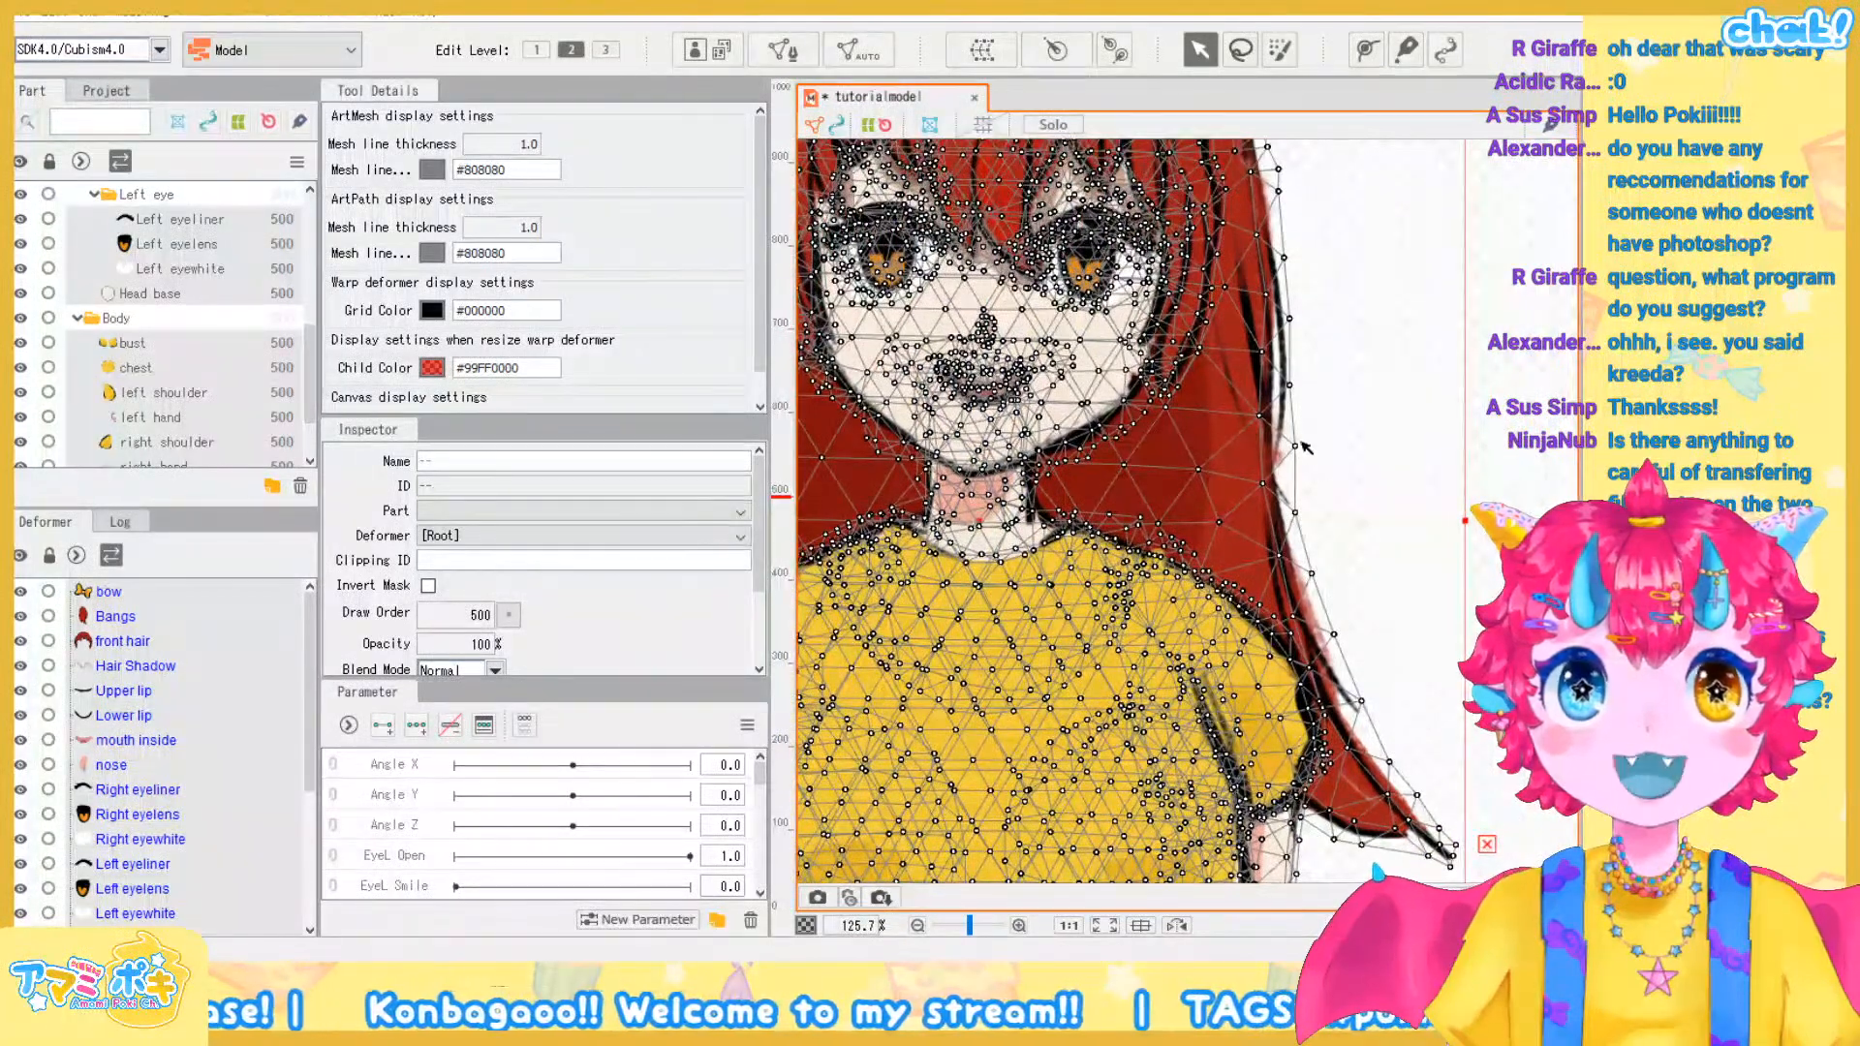
scroll(1284, 417, up, 2)
drag(1172, 443, 1414, 648)
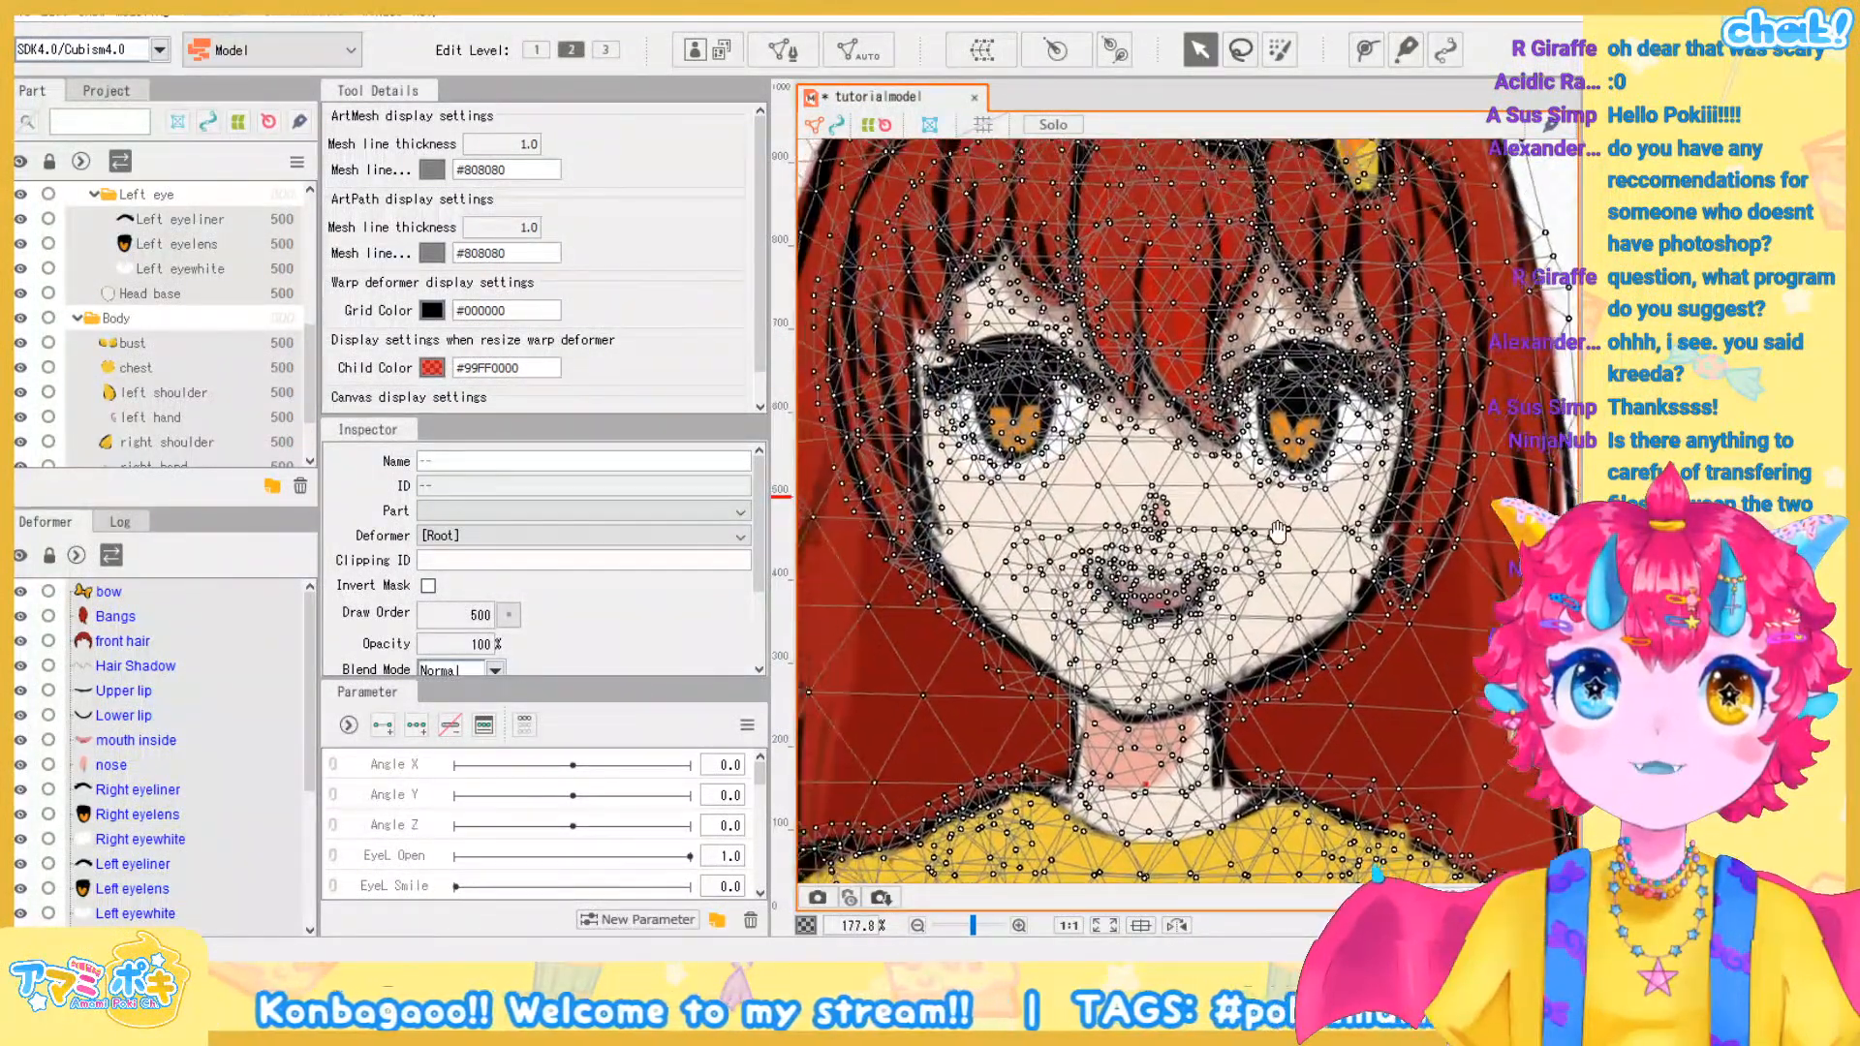
drag(1223, 411, 1422, 510)
drag(1223, 319, 1388, 364)
drag(1319, 612, 953, 233)
drag(1524, 569, 1271, 438)
scroll(1271, 438, up, 6)
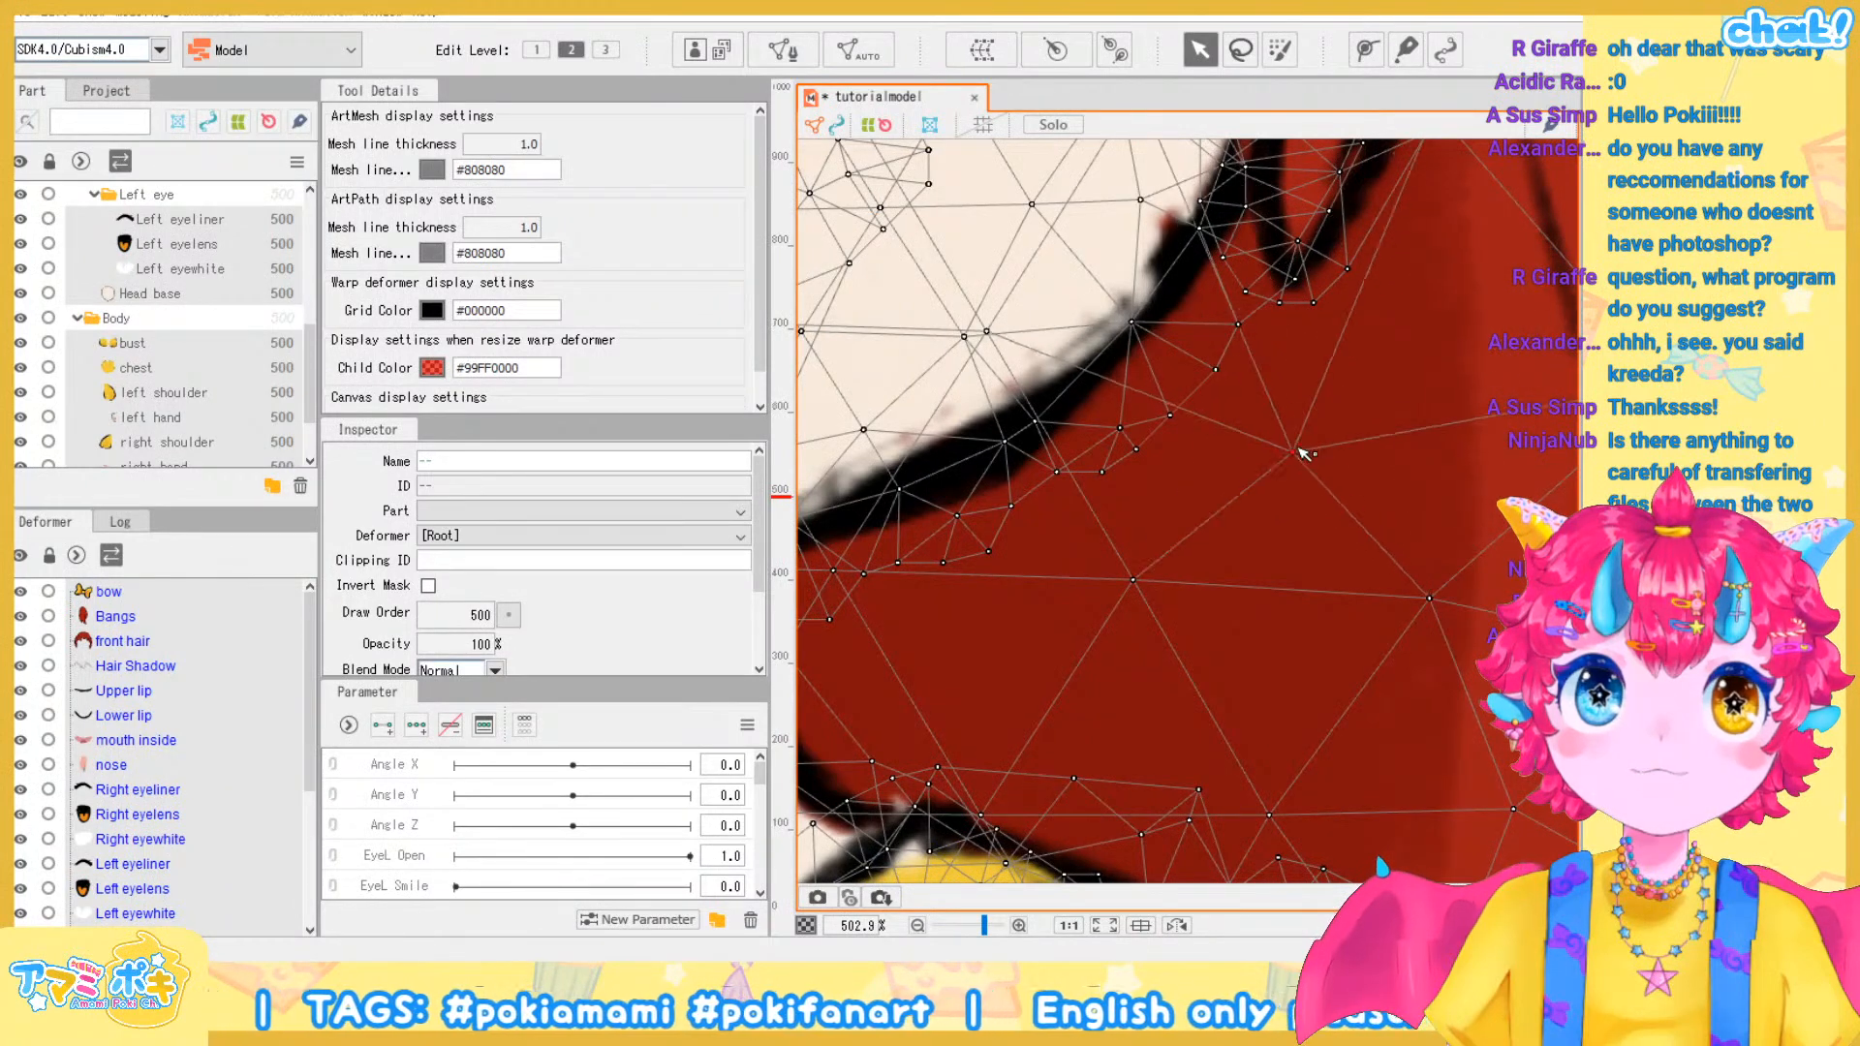
Try to move a back hair mesh point beside the chin, and undo the move
click(1316, 445)
scroll(1318, 447, down, 2)
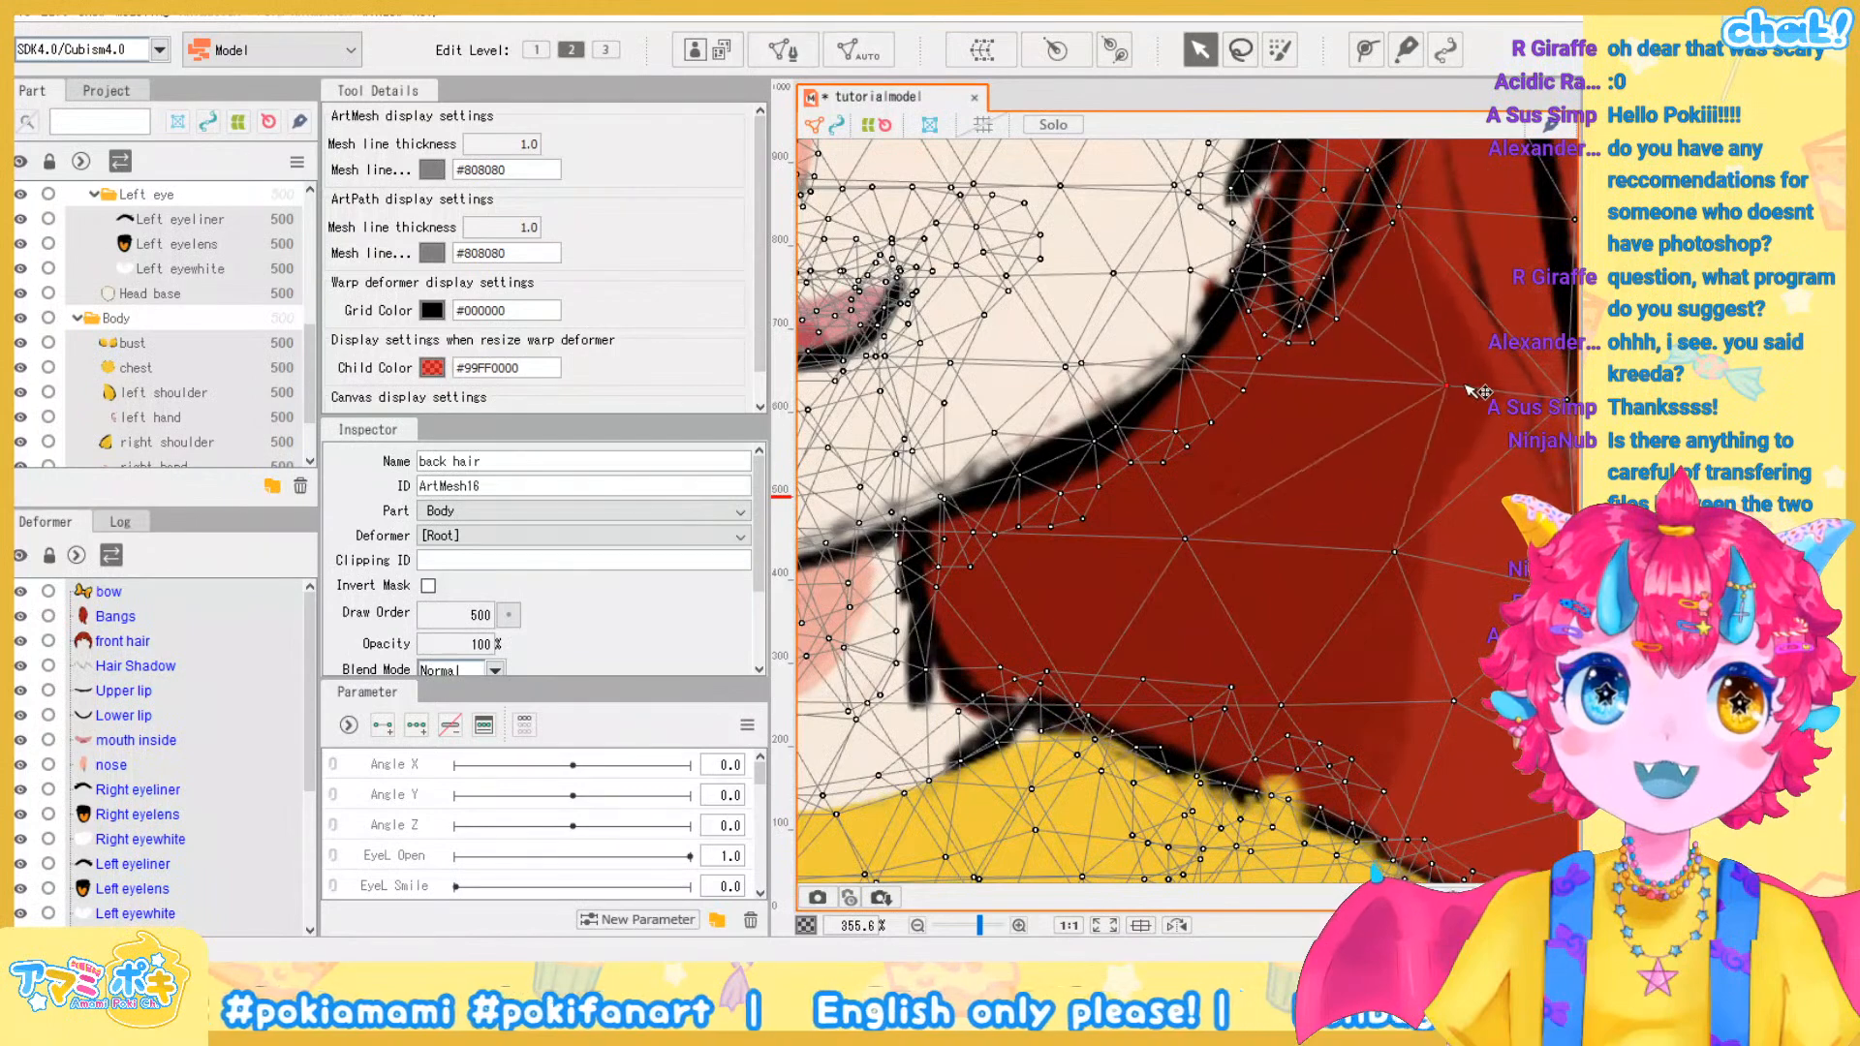
drag(1338, 309, 1478, 538)
key(ctrl+z)
Try to shift a mesh point on the upper edge of the left eyeliner, and undo the shift
drag(1051, 180, 1353, 510)
drag(1203, 604, 1177, 651)
drag(1197, 443, 941, 290)
scroll(1243, 488, up, 2)
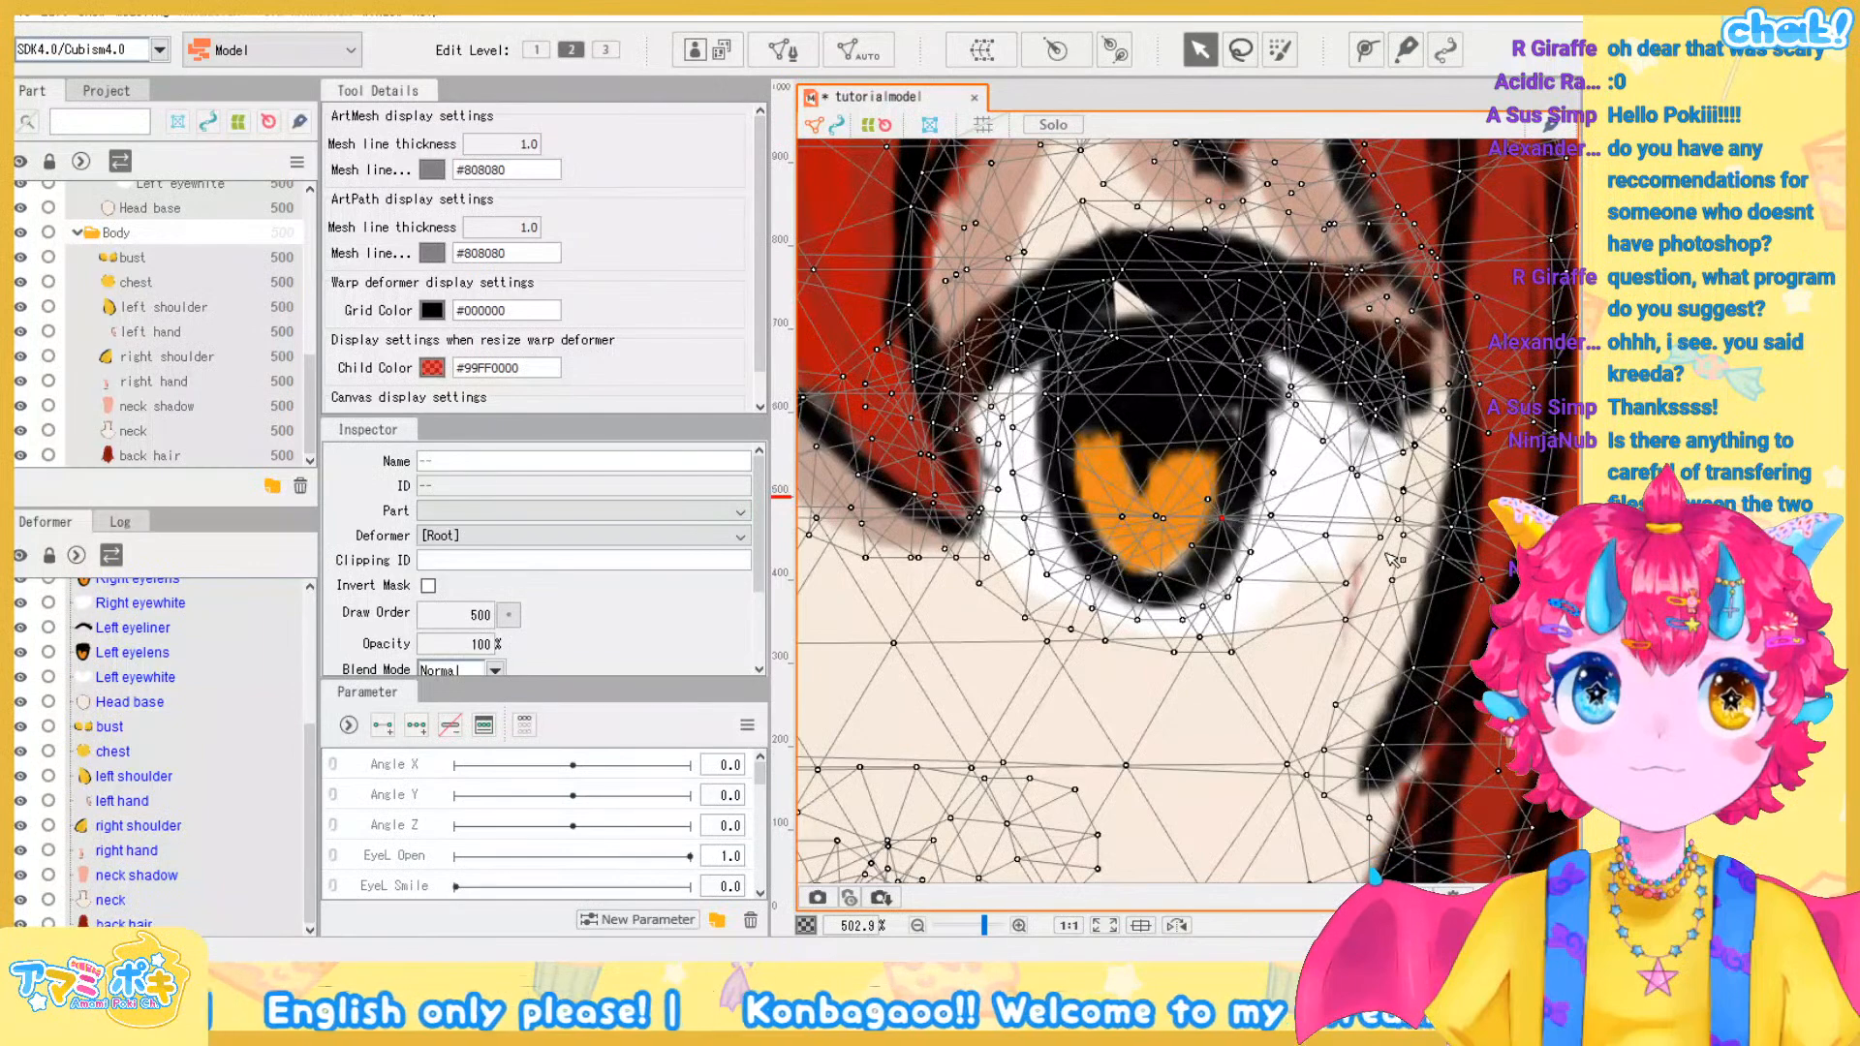
drag(1250, 354, 1261, 544)
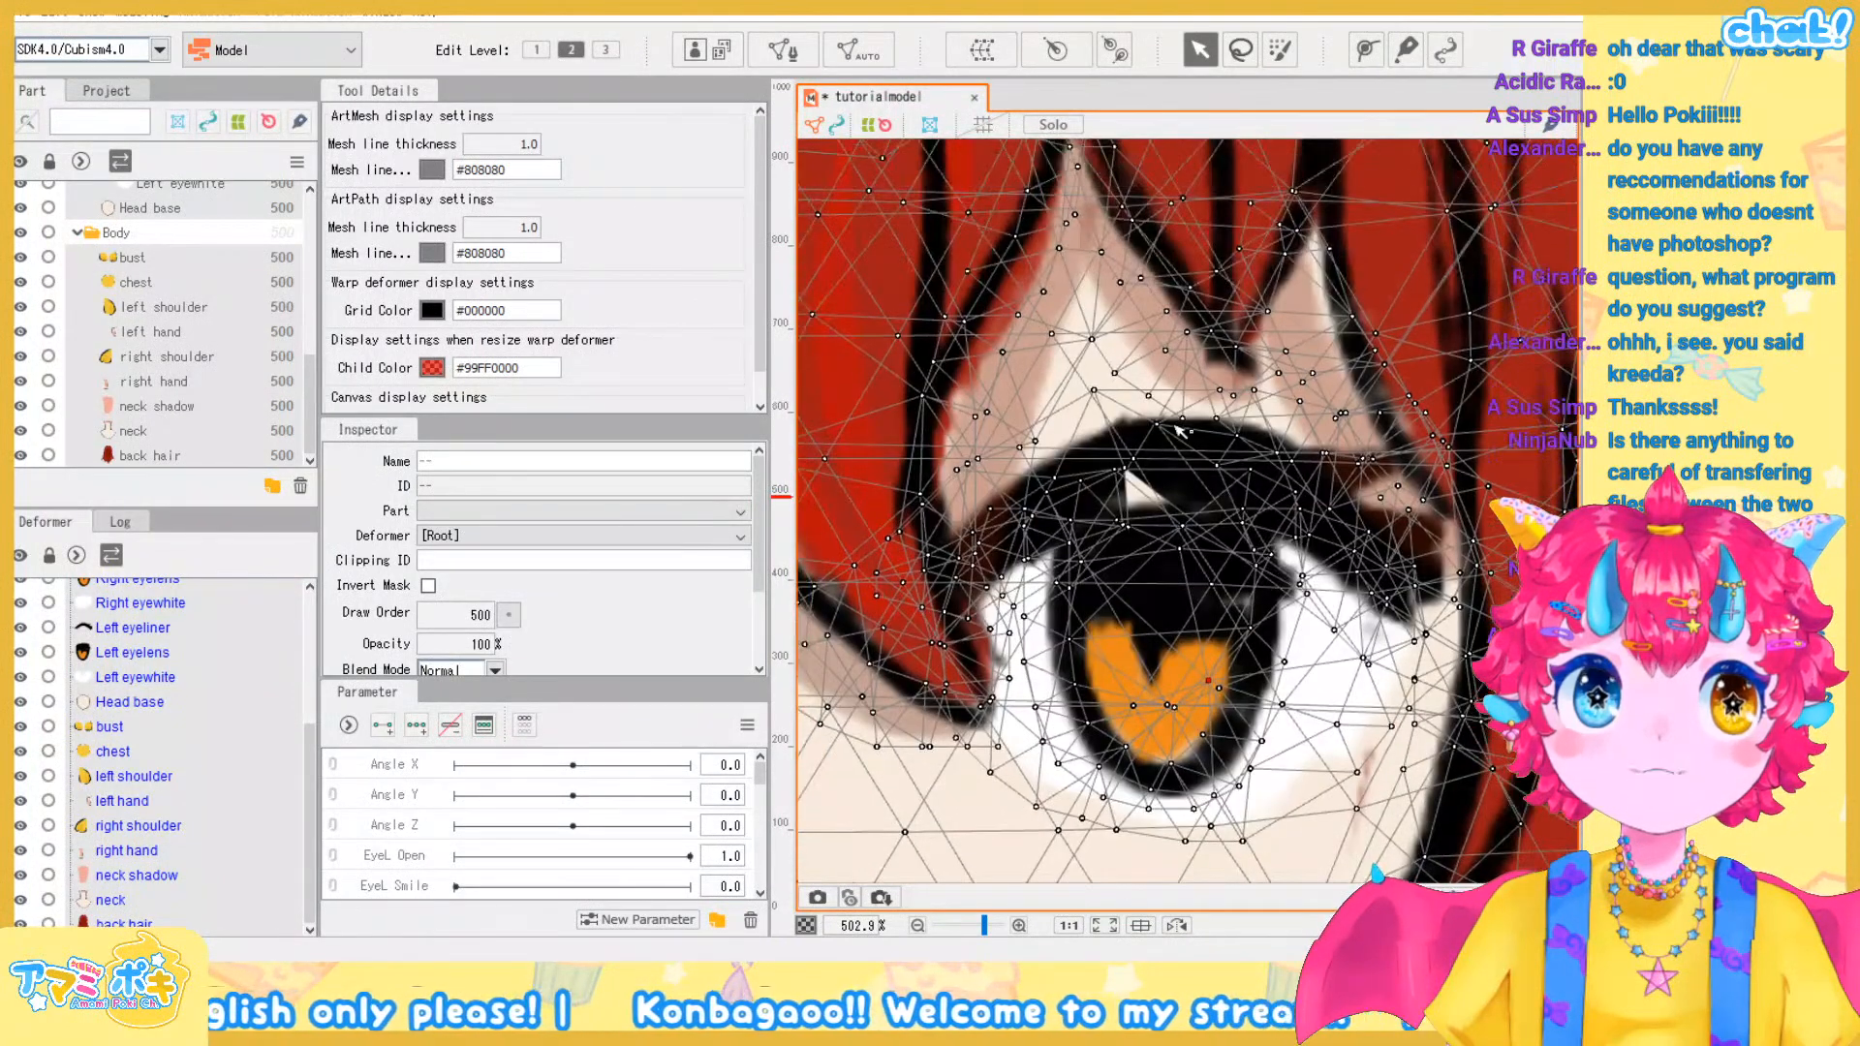
mouse_move(1164, 429)
mouse_down()
mouse_move(1158, 397)
mouse_move(1192, 494)
mouse_move(1151, 351)
mouse_move(1191, 493)
mouse_move(1165, 407)
mouse_up()
key(ctrl+z)
Replace the dense mesh on all selected parts with a sparser automatic mesh that leaves a wider margin around the artwork
scroll(1308, 591, down, 3)
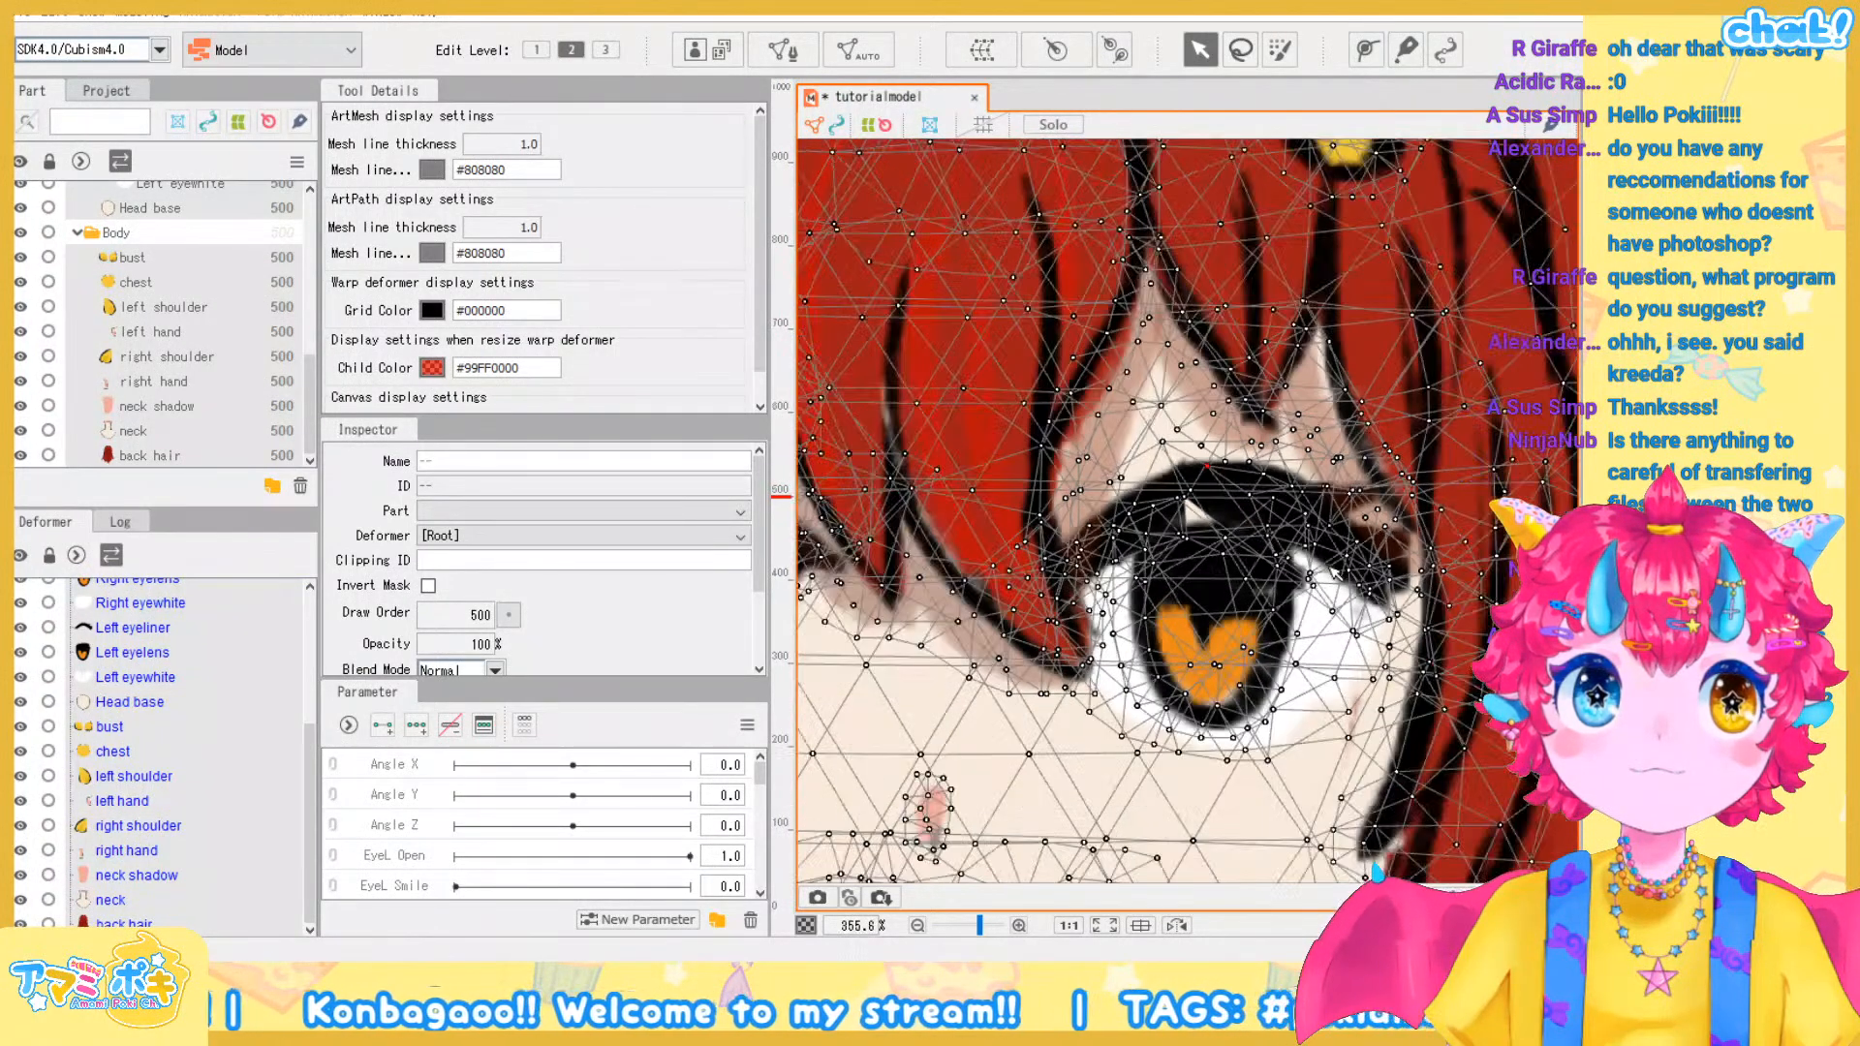
scroll(1302, 665, down, 1)
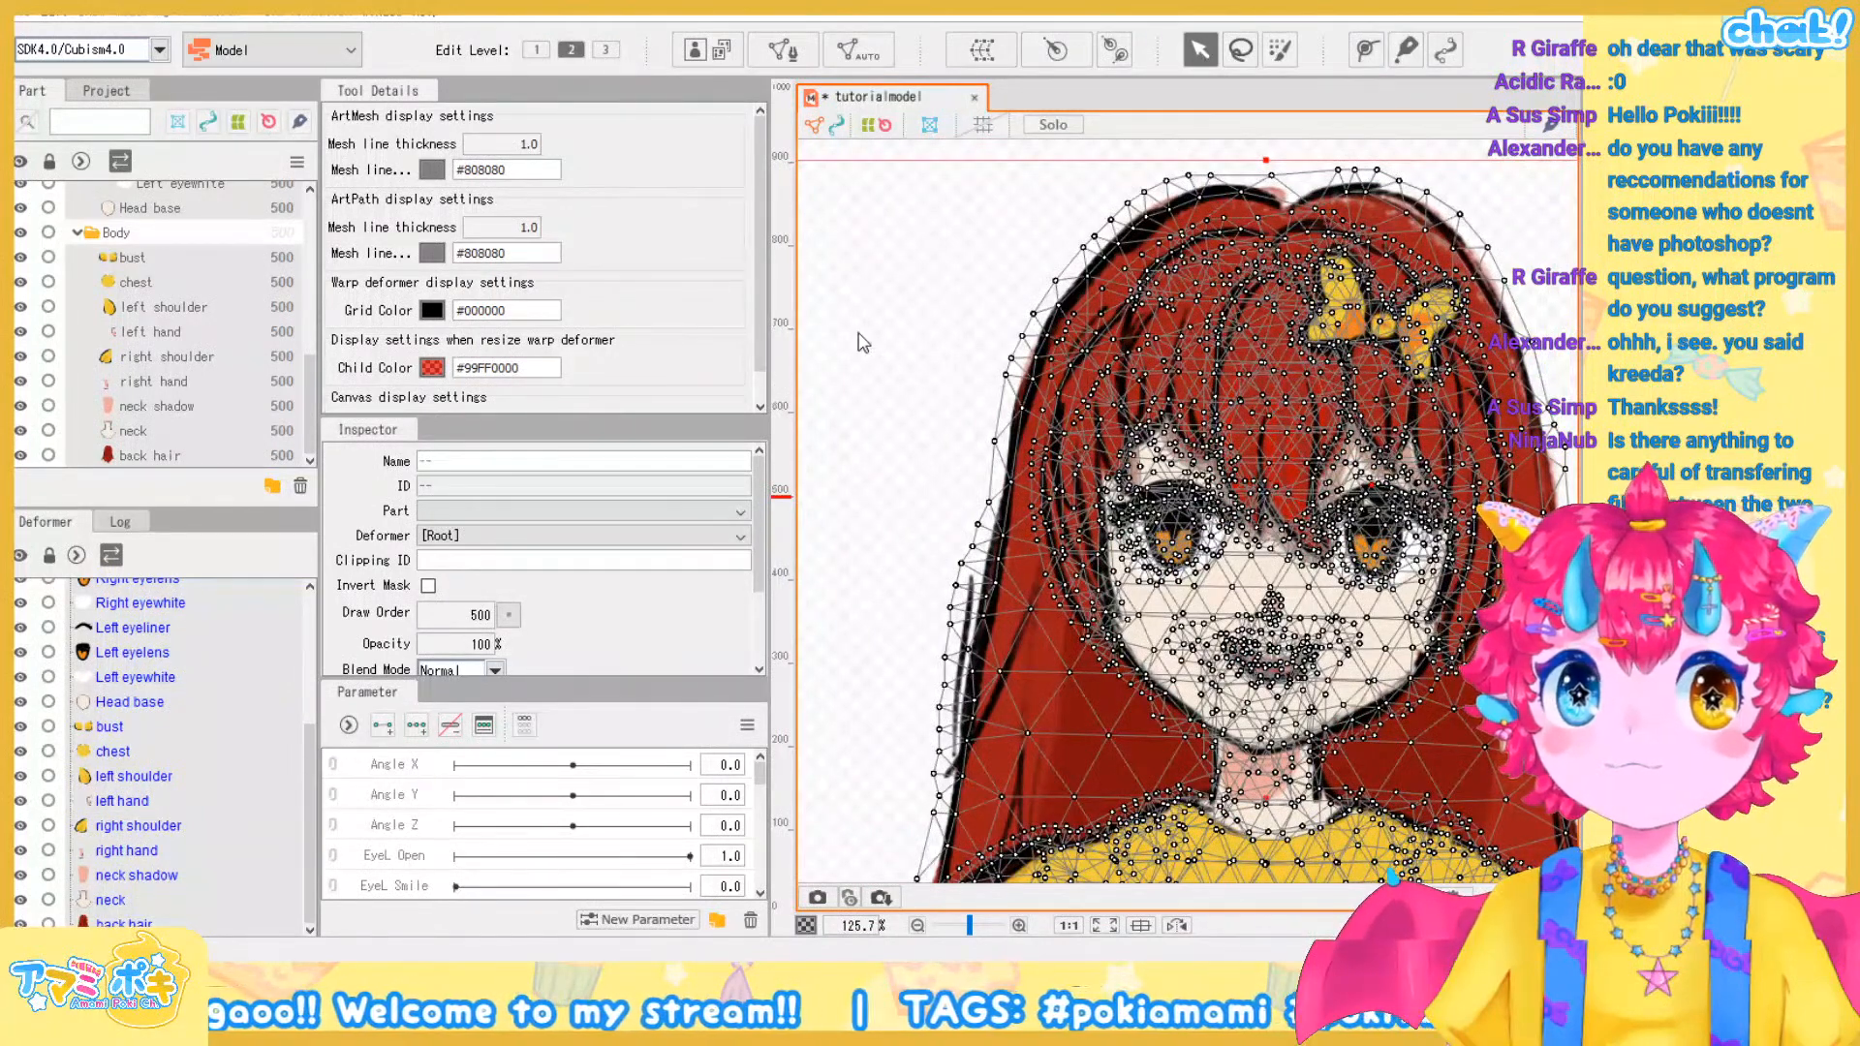
key(ctrl+z)
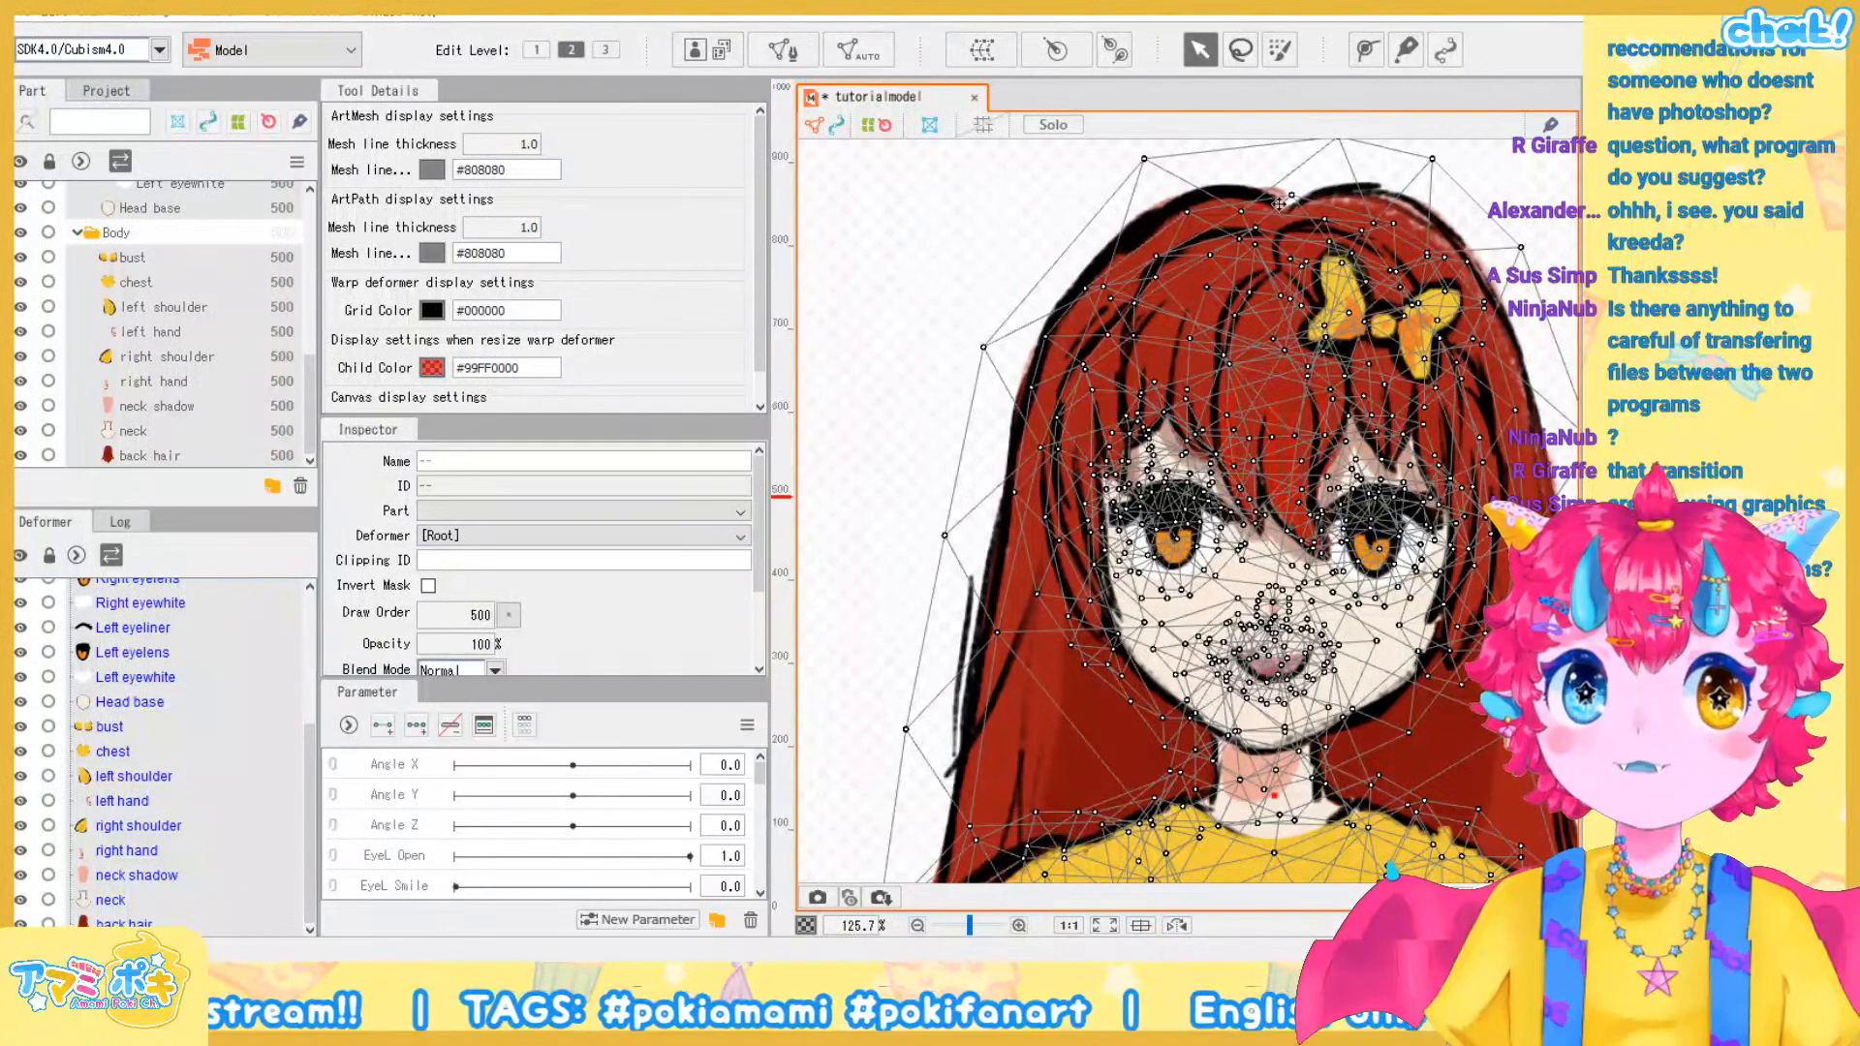
scroll(1192, 186, down, 3)
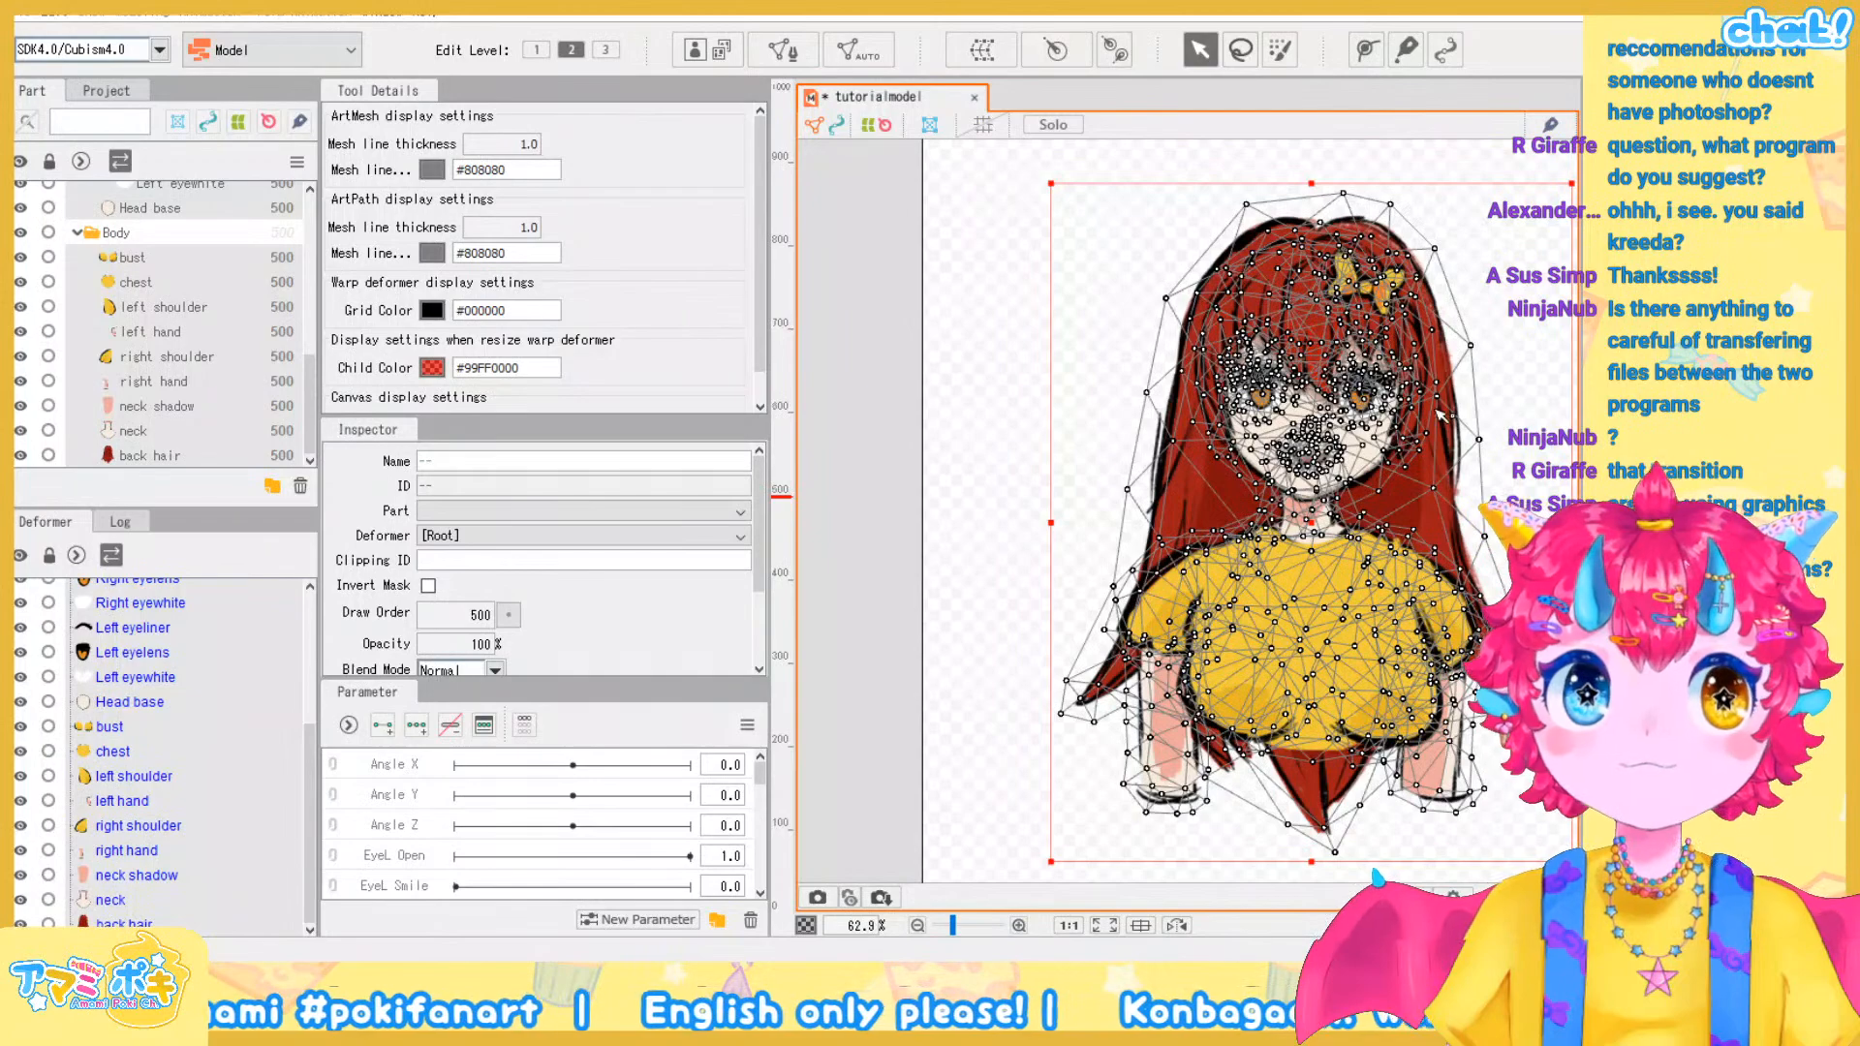
Examine the sparser mesh on the face and along the outer edge of the hair
scroll(1440, 415, up, 5)
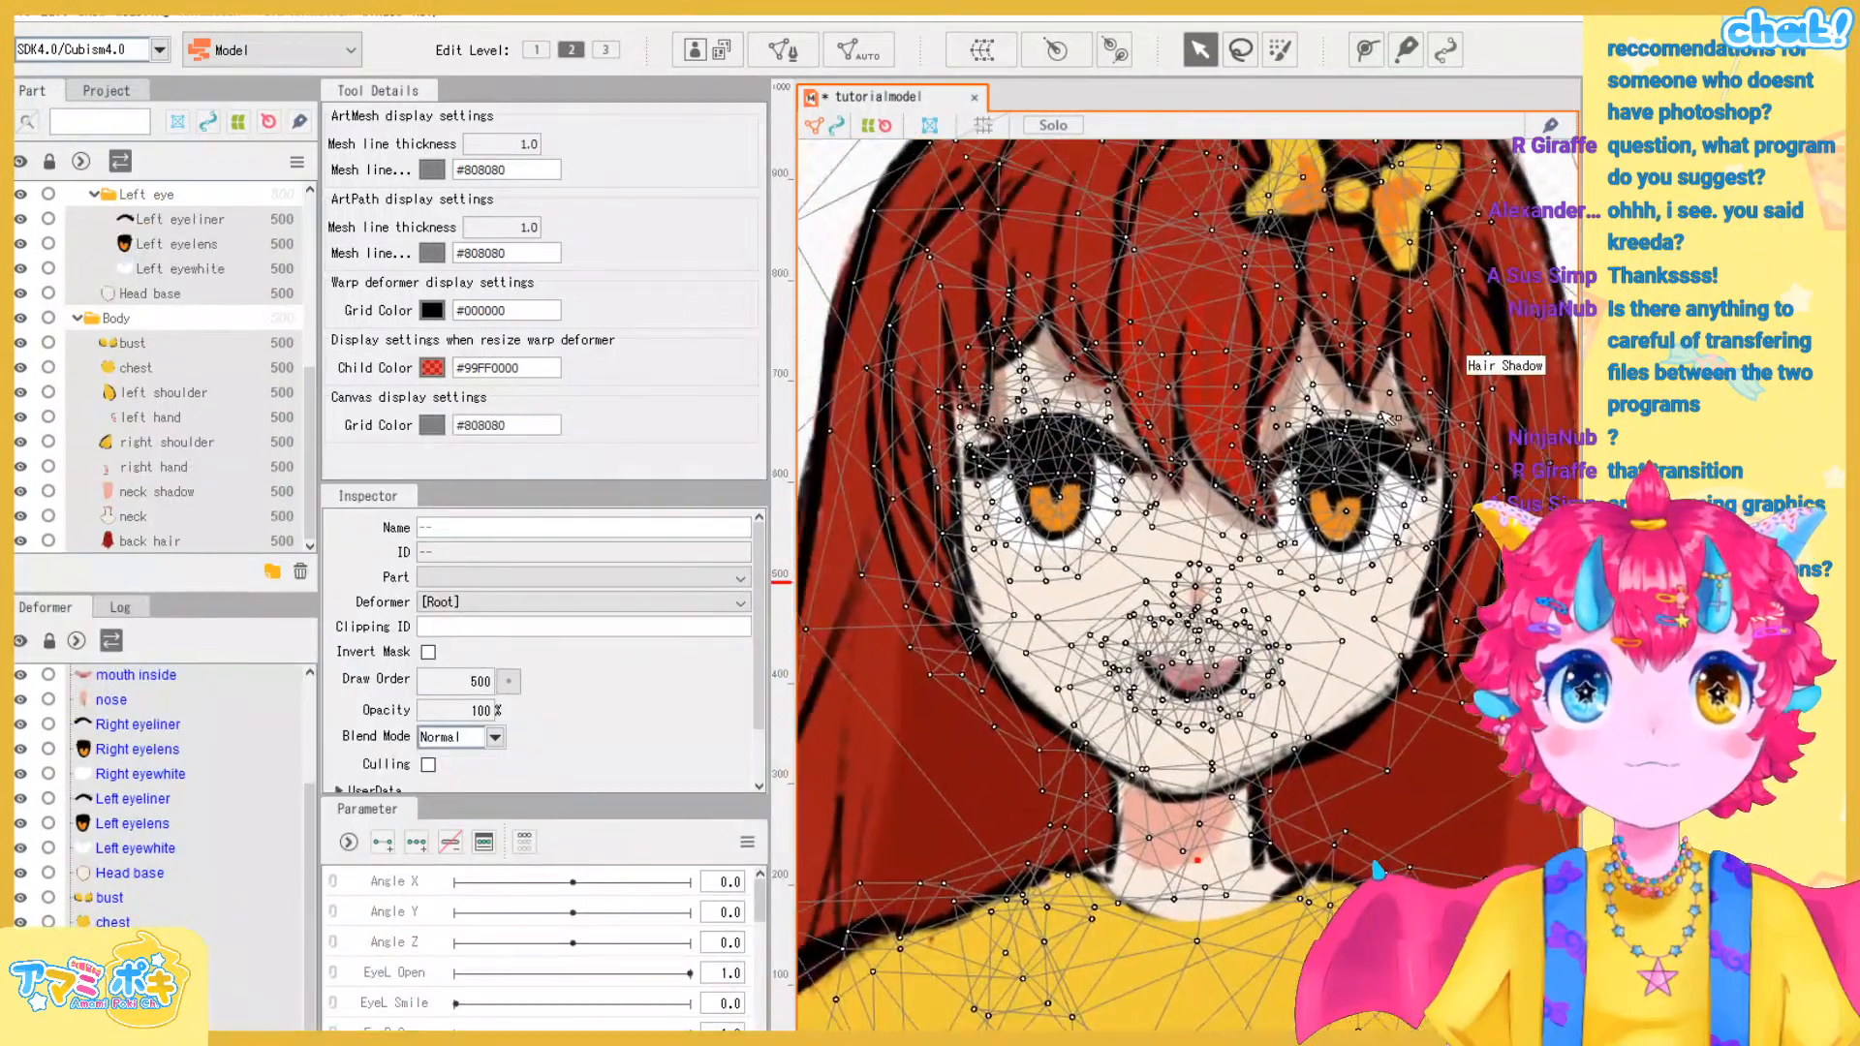
scroll(1390, 417, up, 3)
scroll(1315, 450, down, 4)
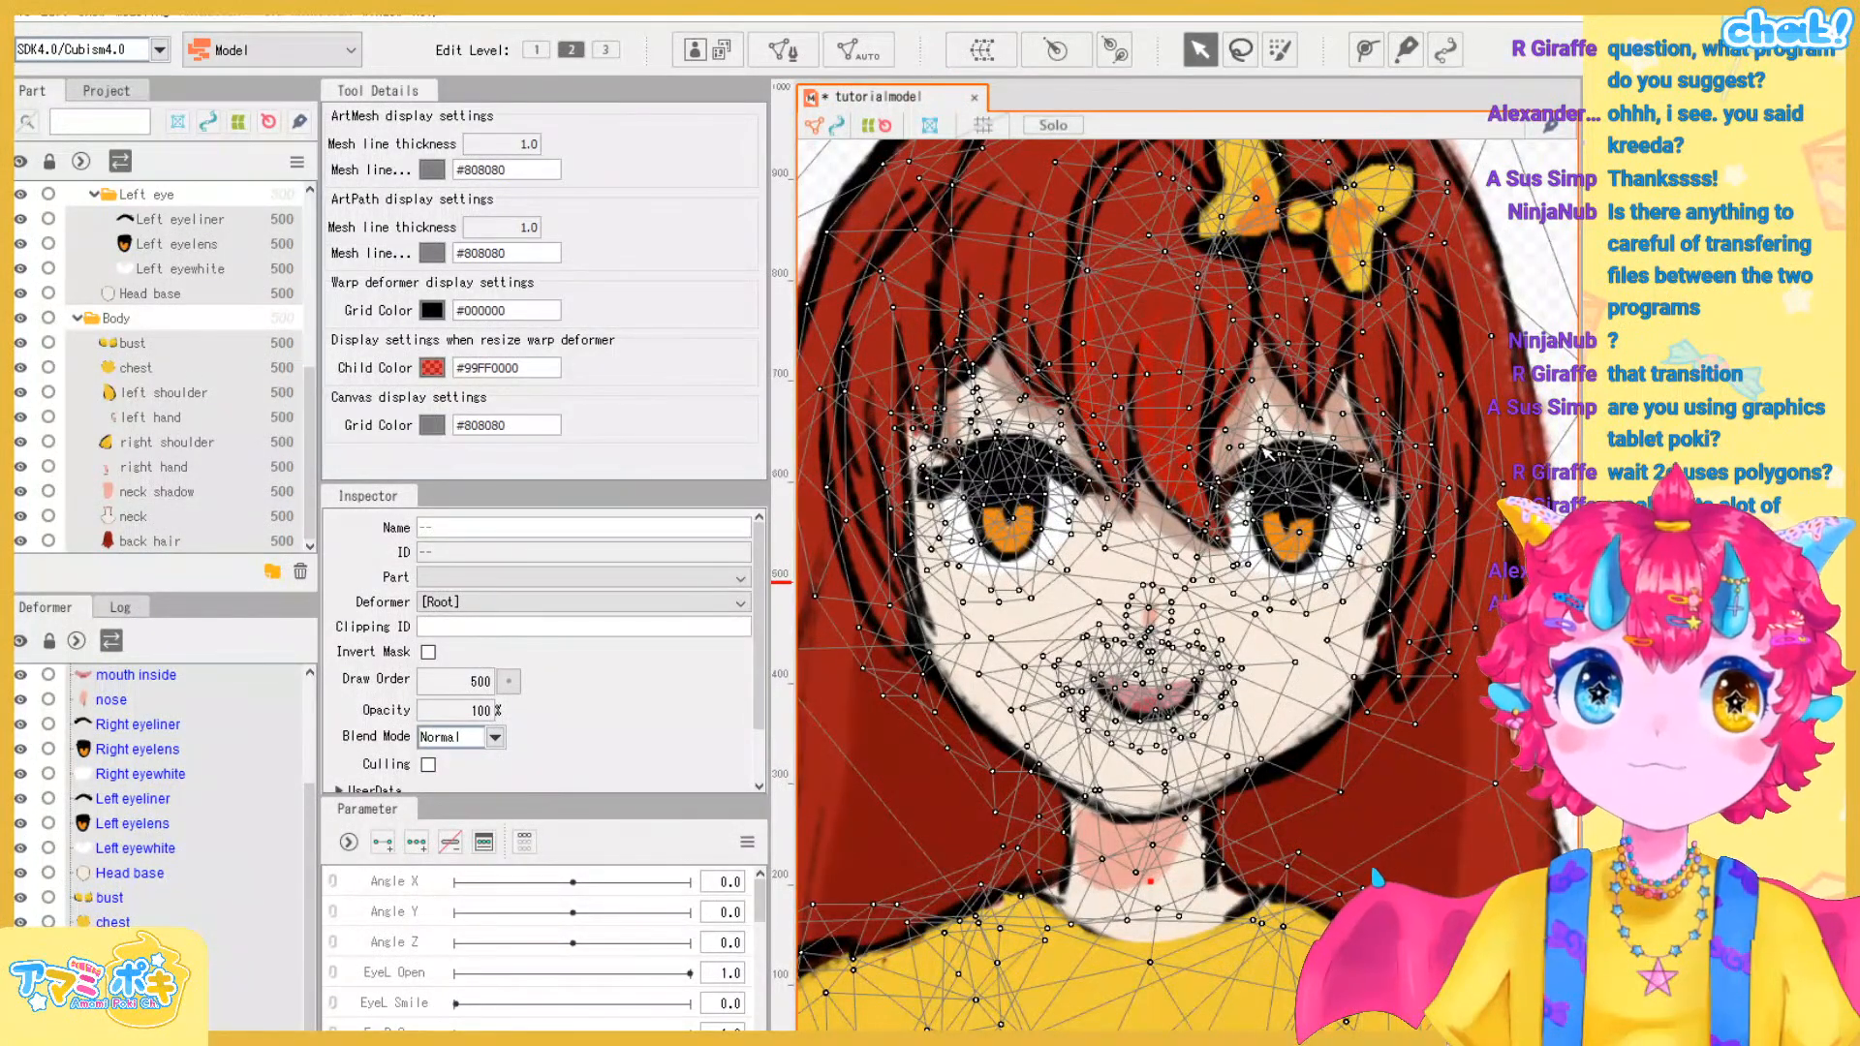
scroll(1319, 463, down, 3)
scroll(1124, 337, up, 5)
scroll(1123, 337, up, 1)
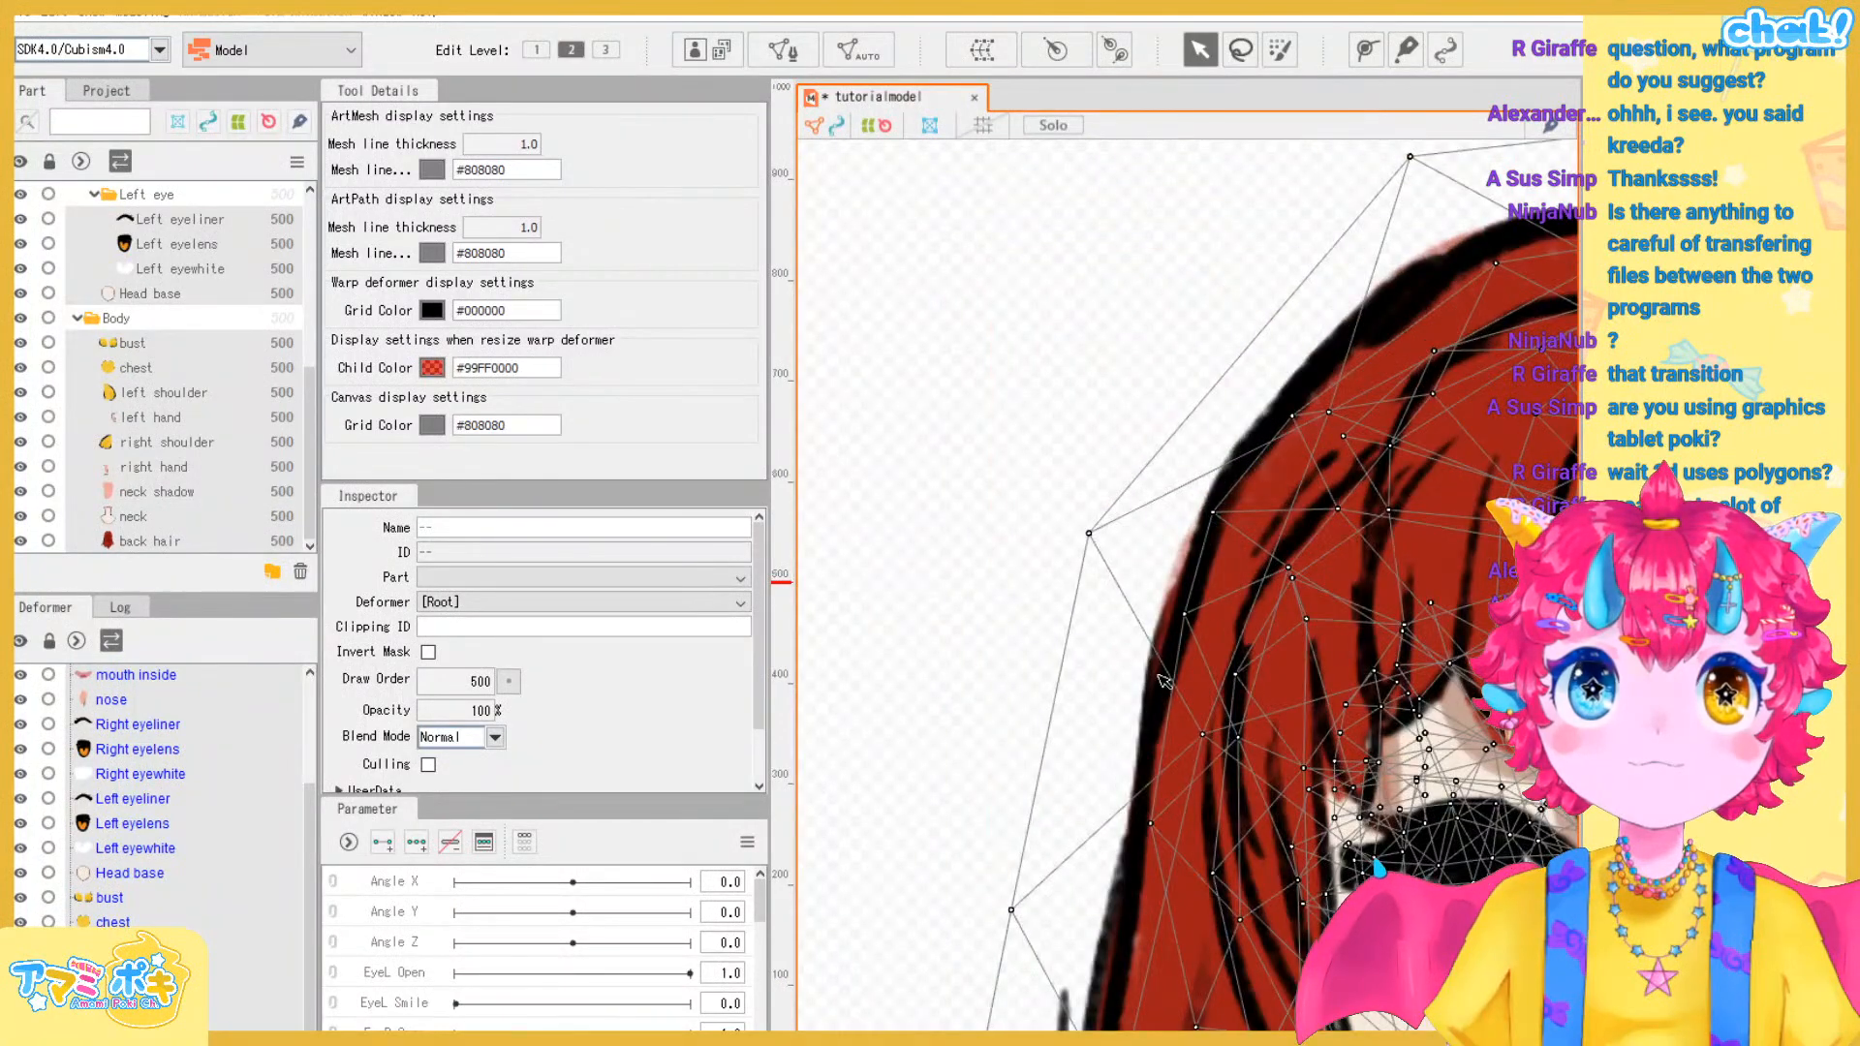
scroll(1138, 646, down, 2)
scroll(1151, 649, down, 1)
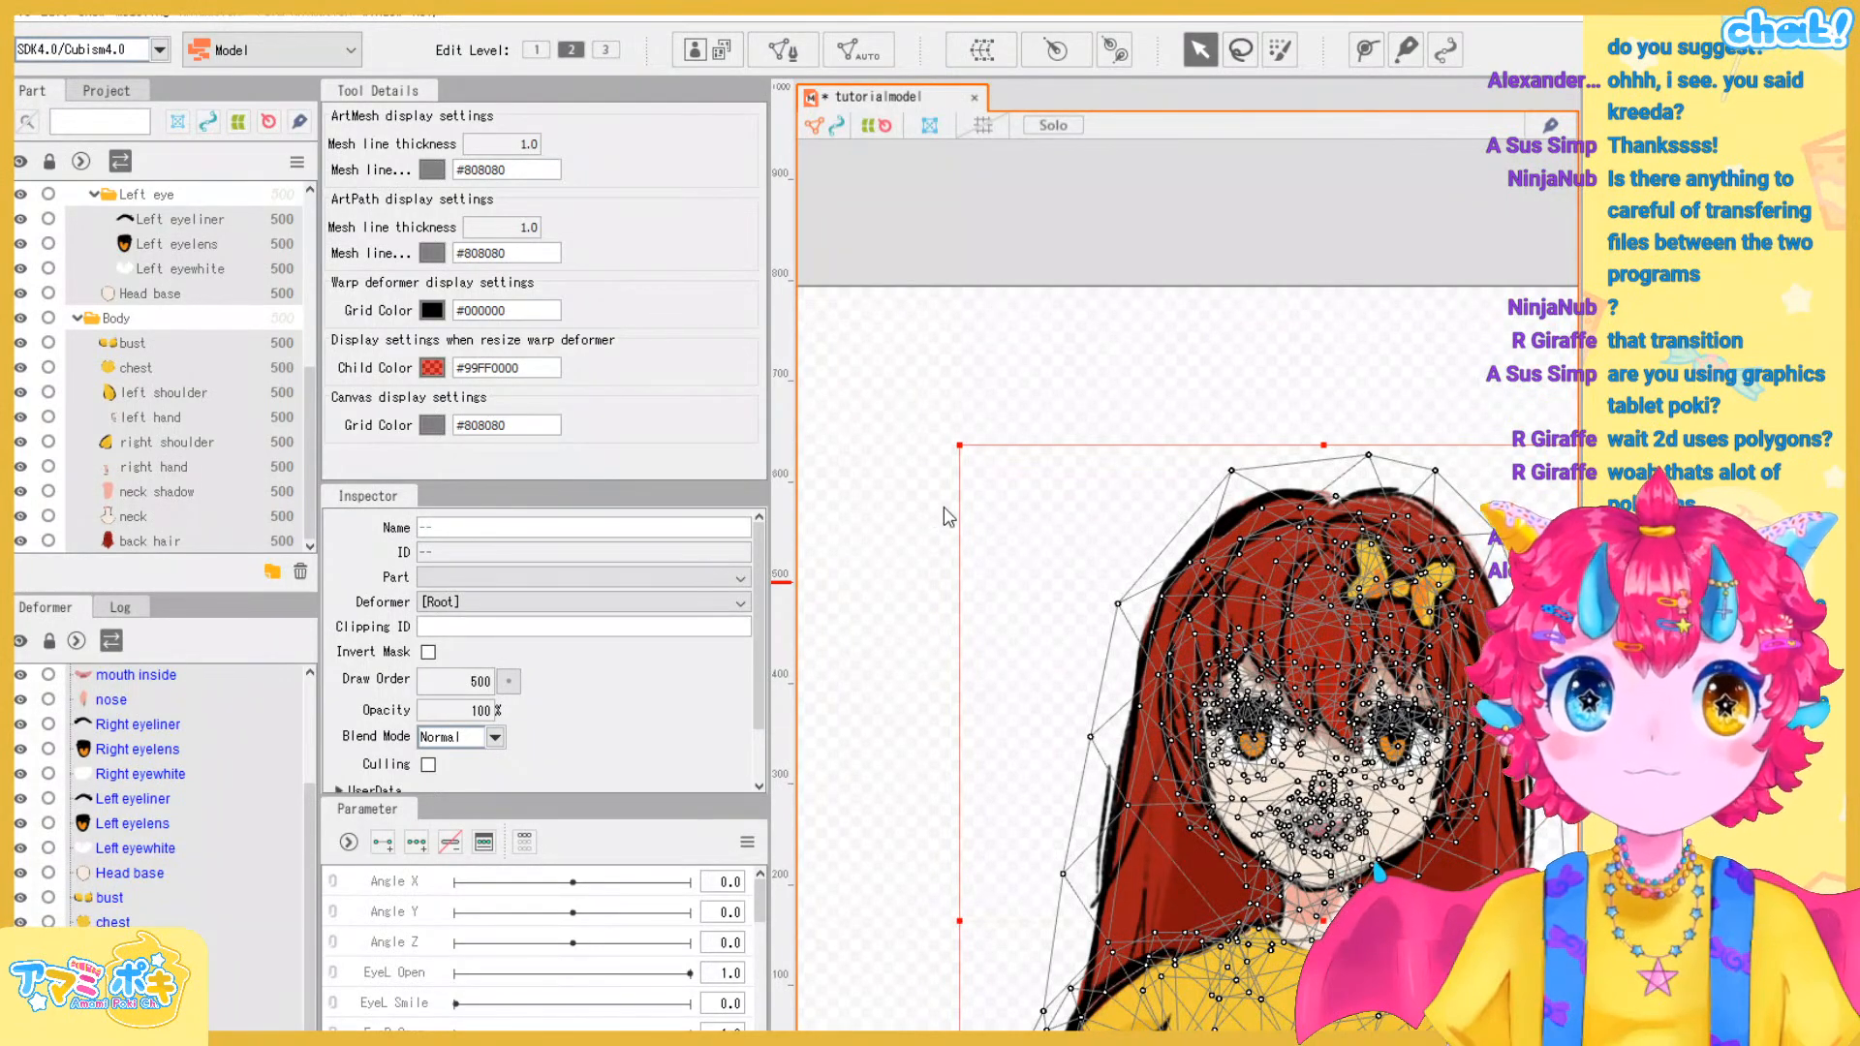
drag(1011, 667, 833, 496)
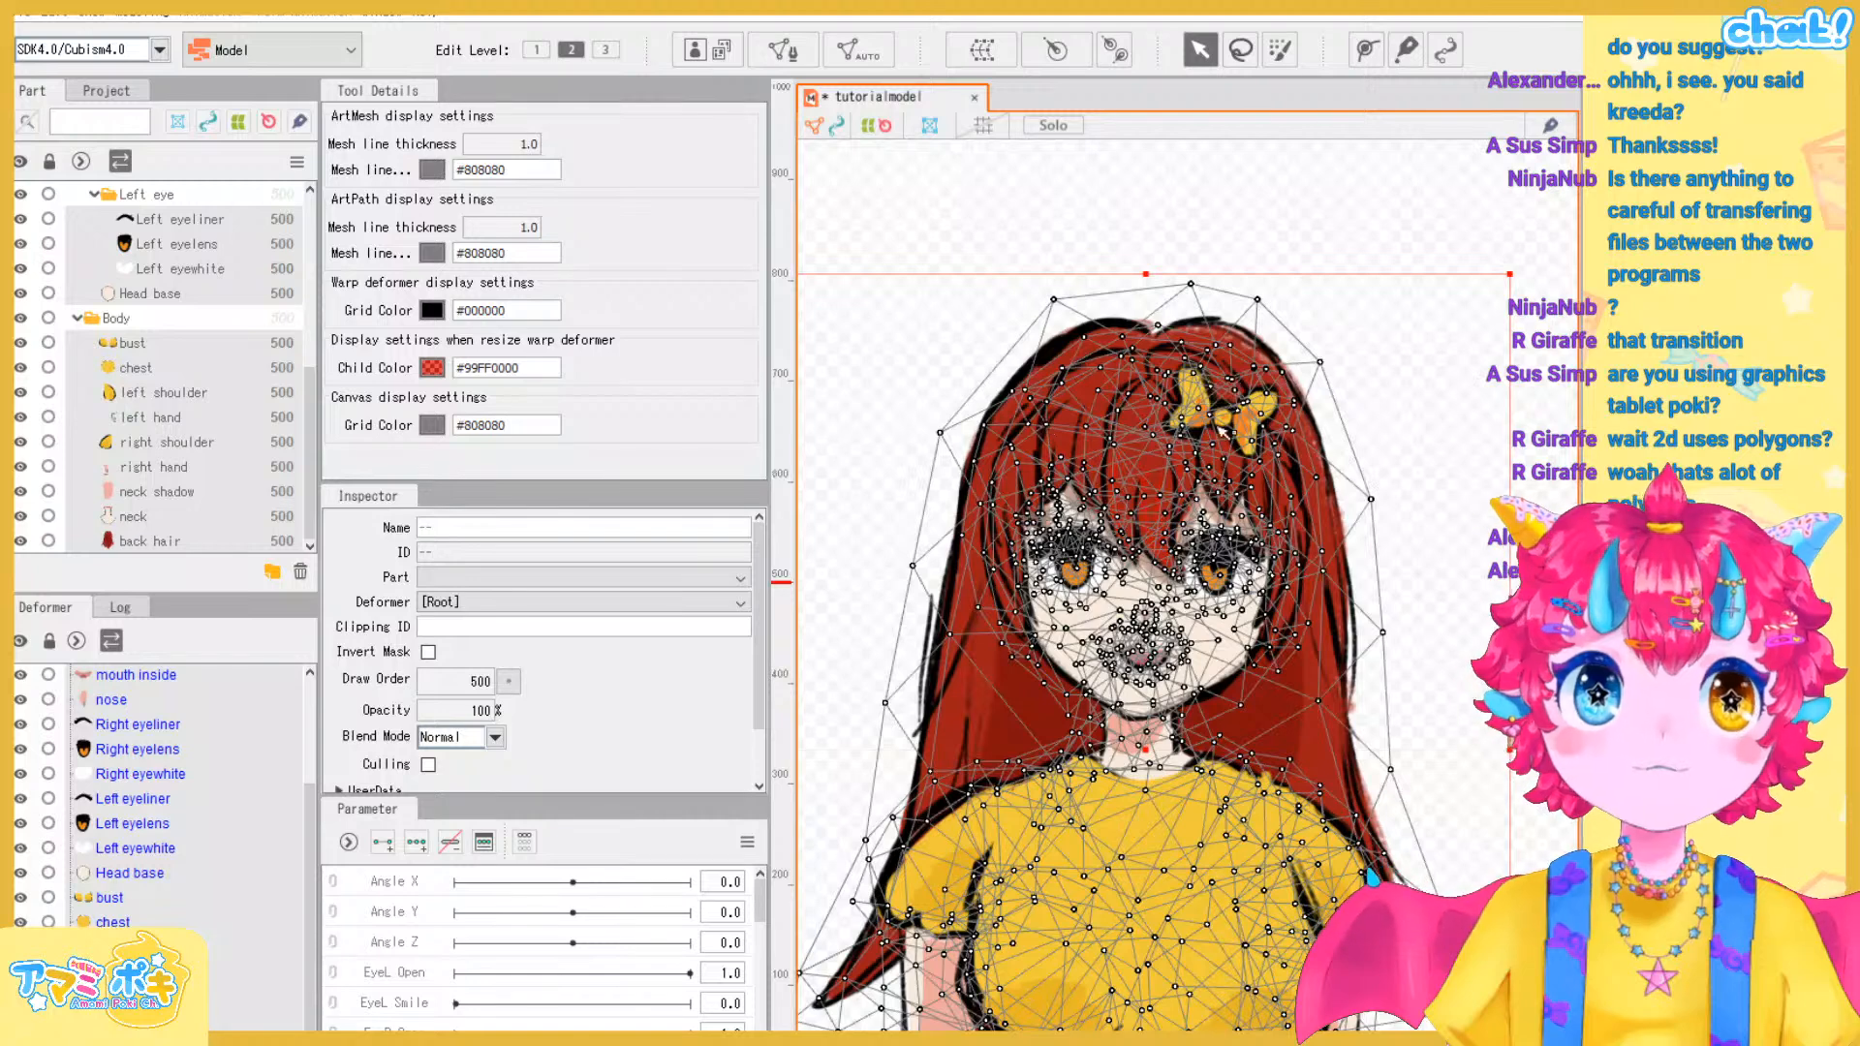
Deselect all parts of the model and select only the front hair to show its mesh
click(1191, 257)
scroll(1329, 593, down, 5)
scroll(1386, 632, up, 5)
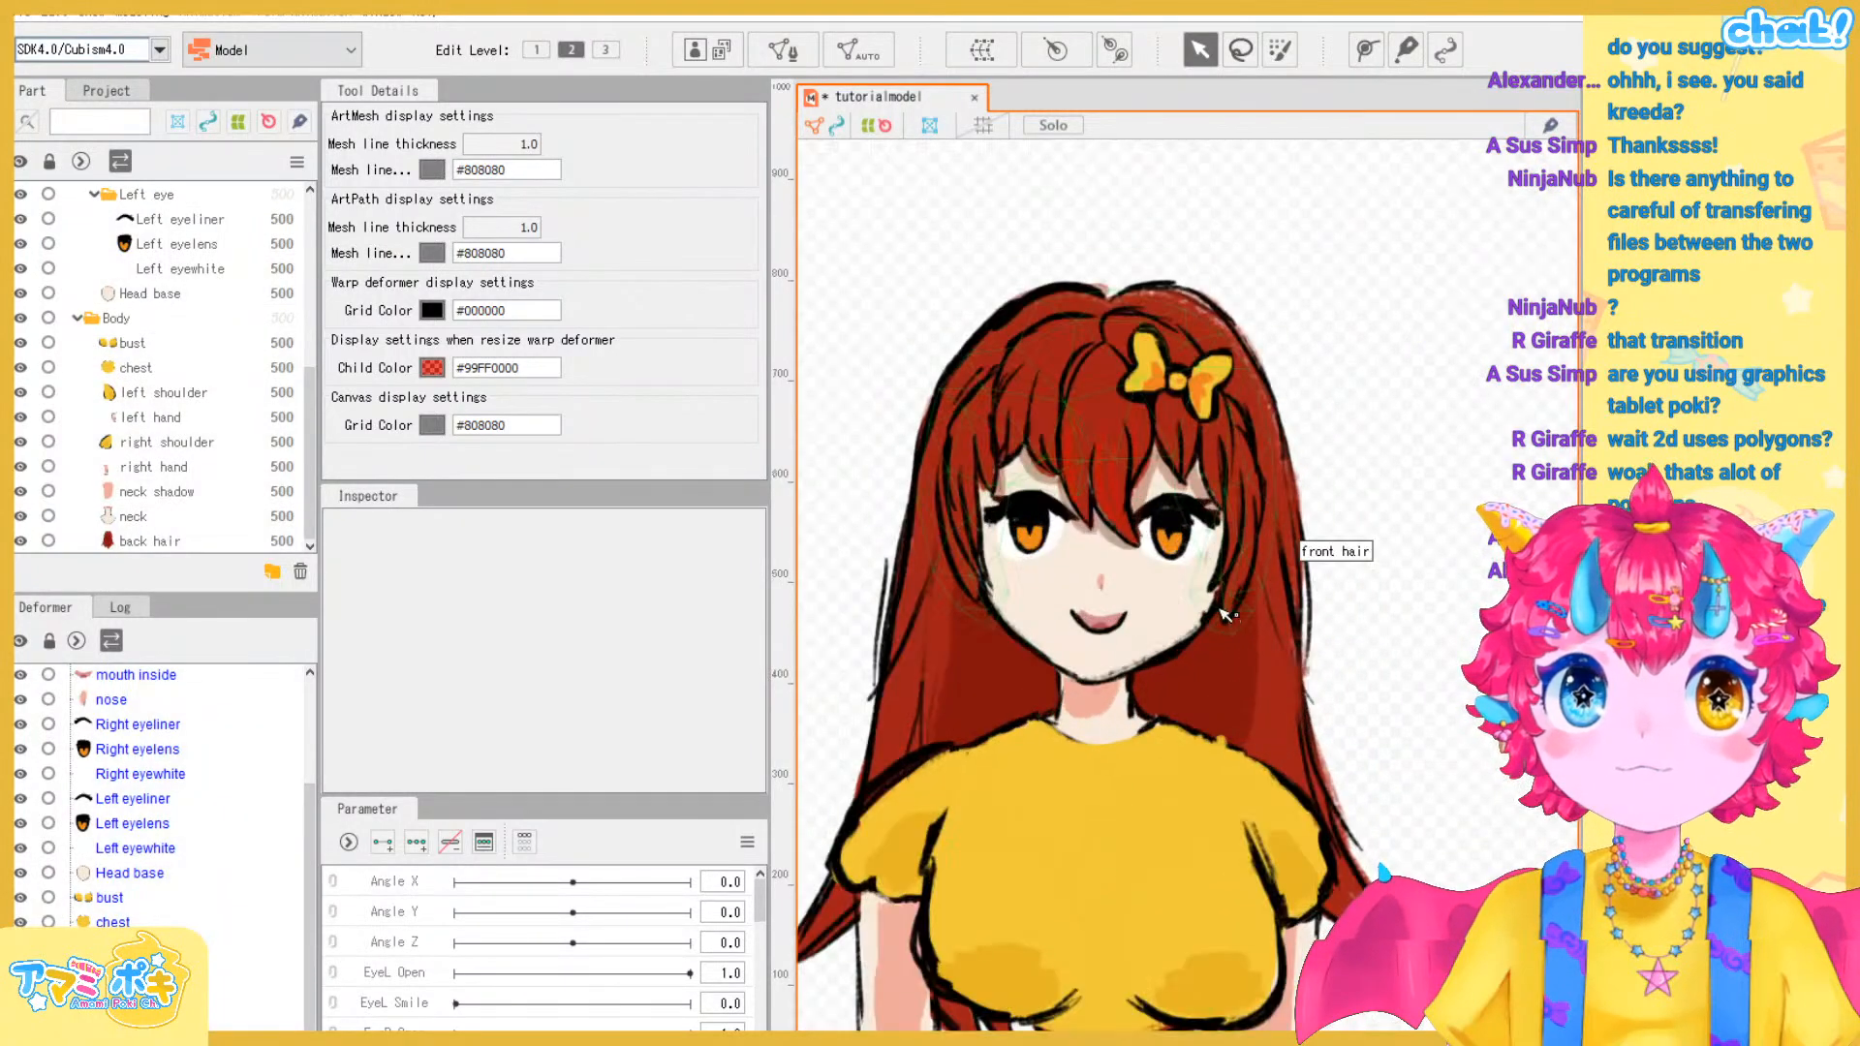
click(1223, 615)
scroll(1218, 775, up, 2)
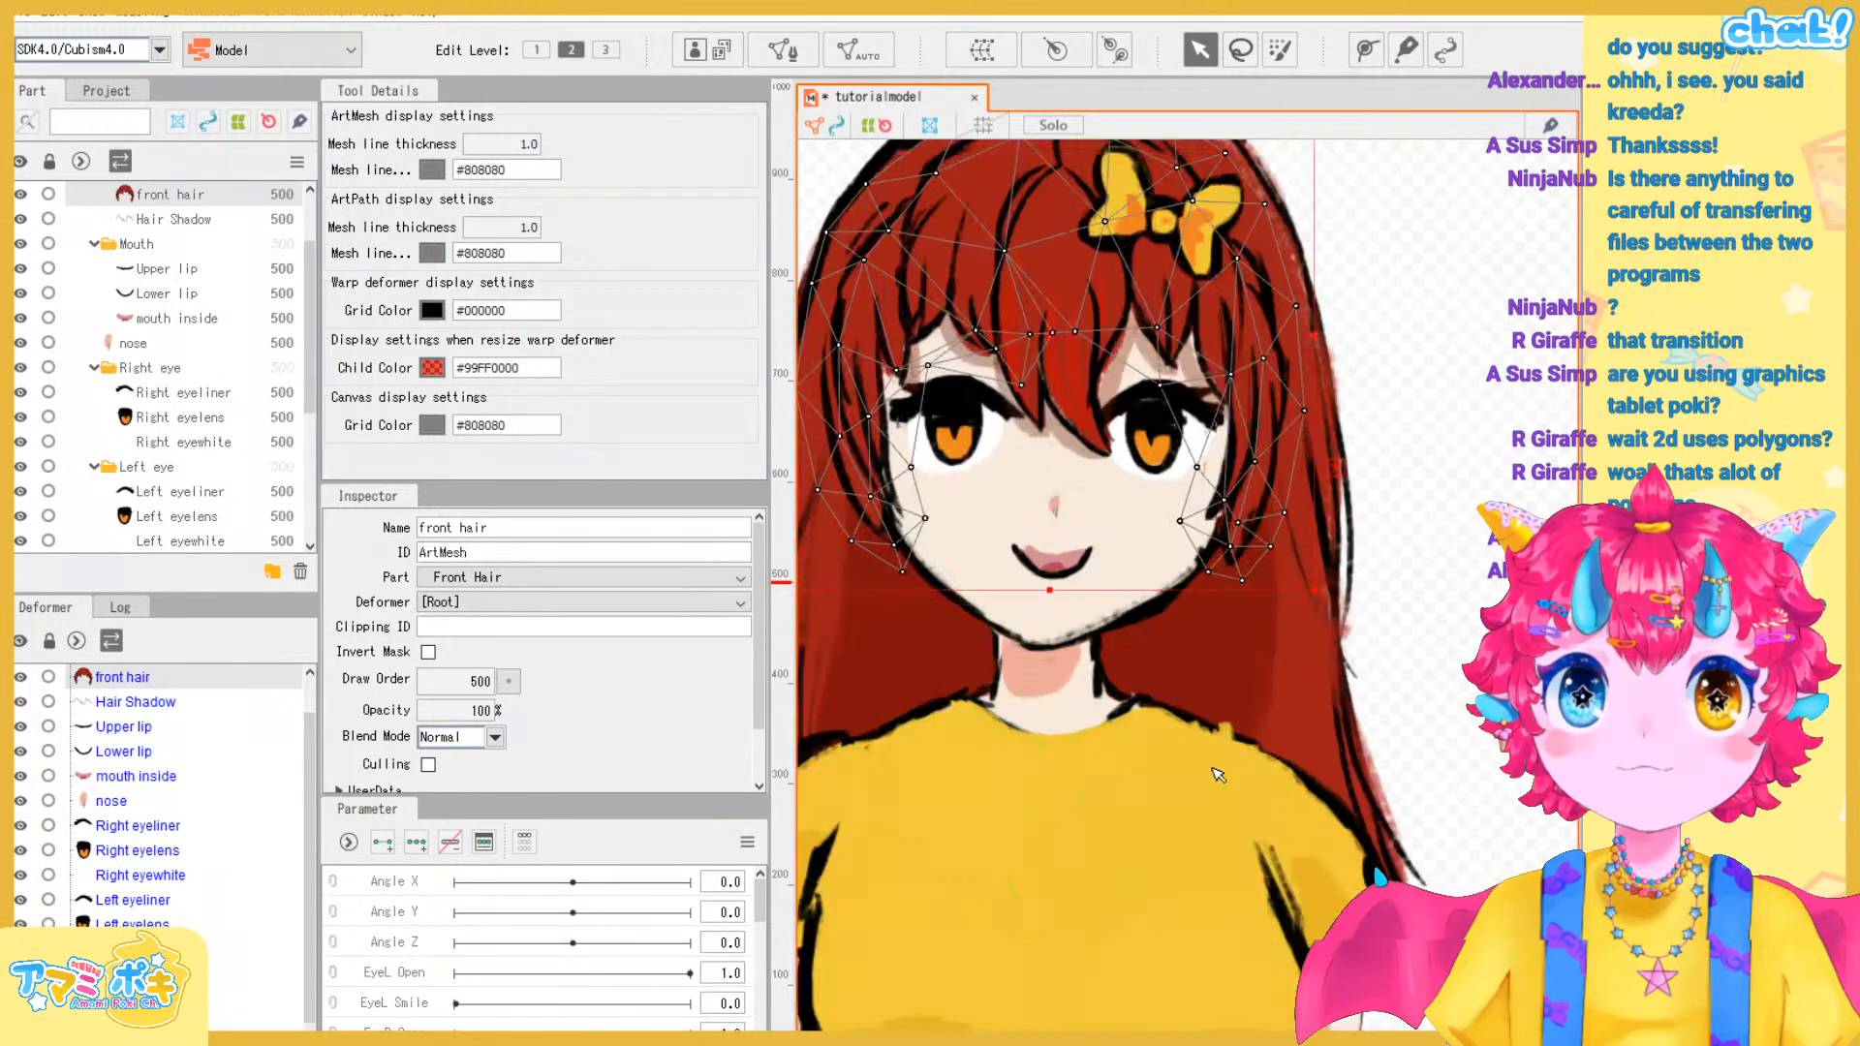
Examine the meshes of the chest and of the left and right shoulders, and clear the selection
click(1184, 801)
drag(1196, 794, 1255, 560)
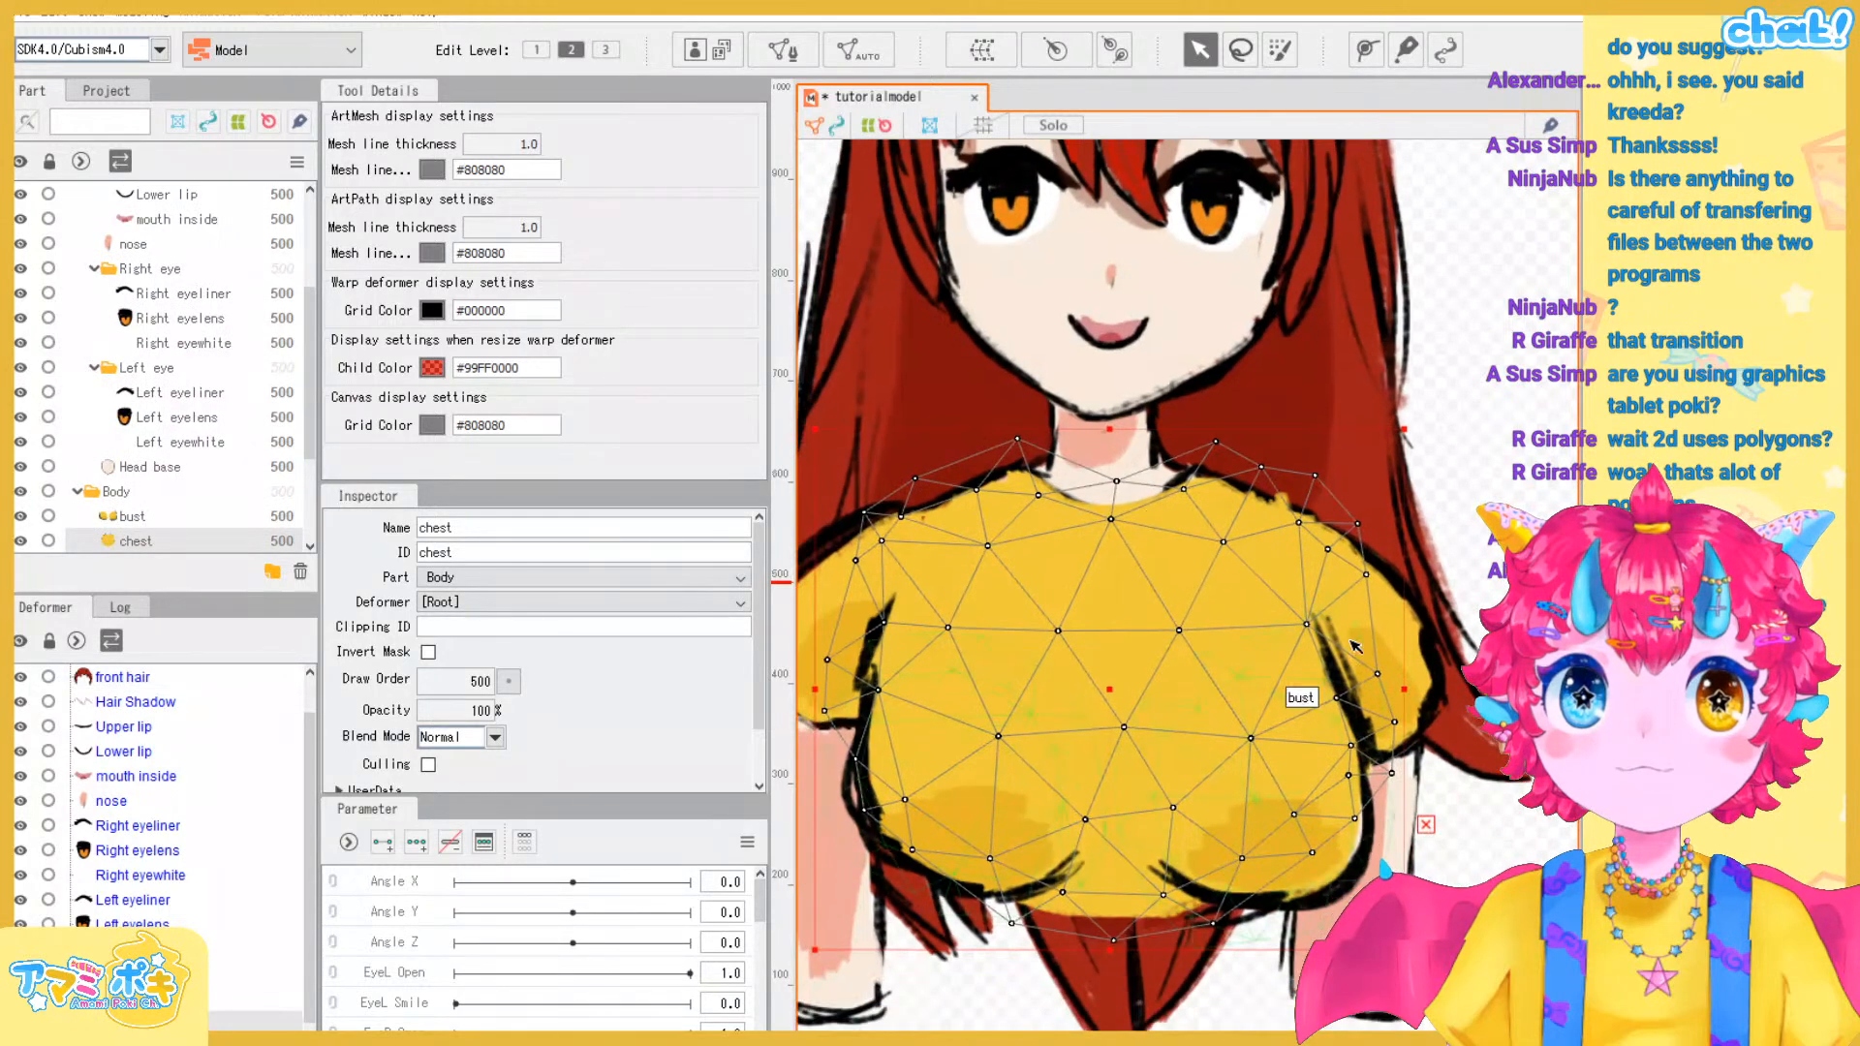
click(1327, 664)
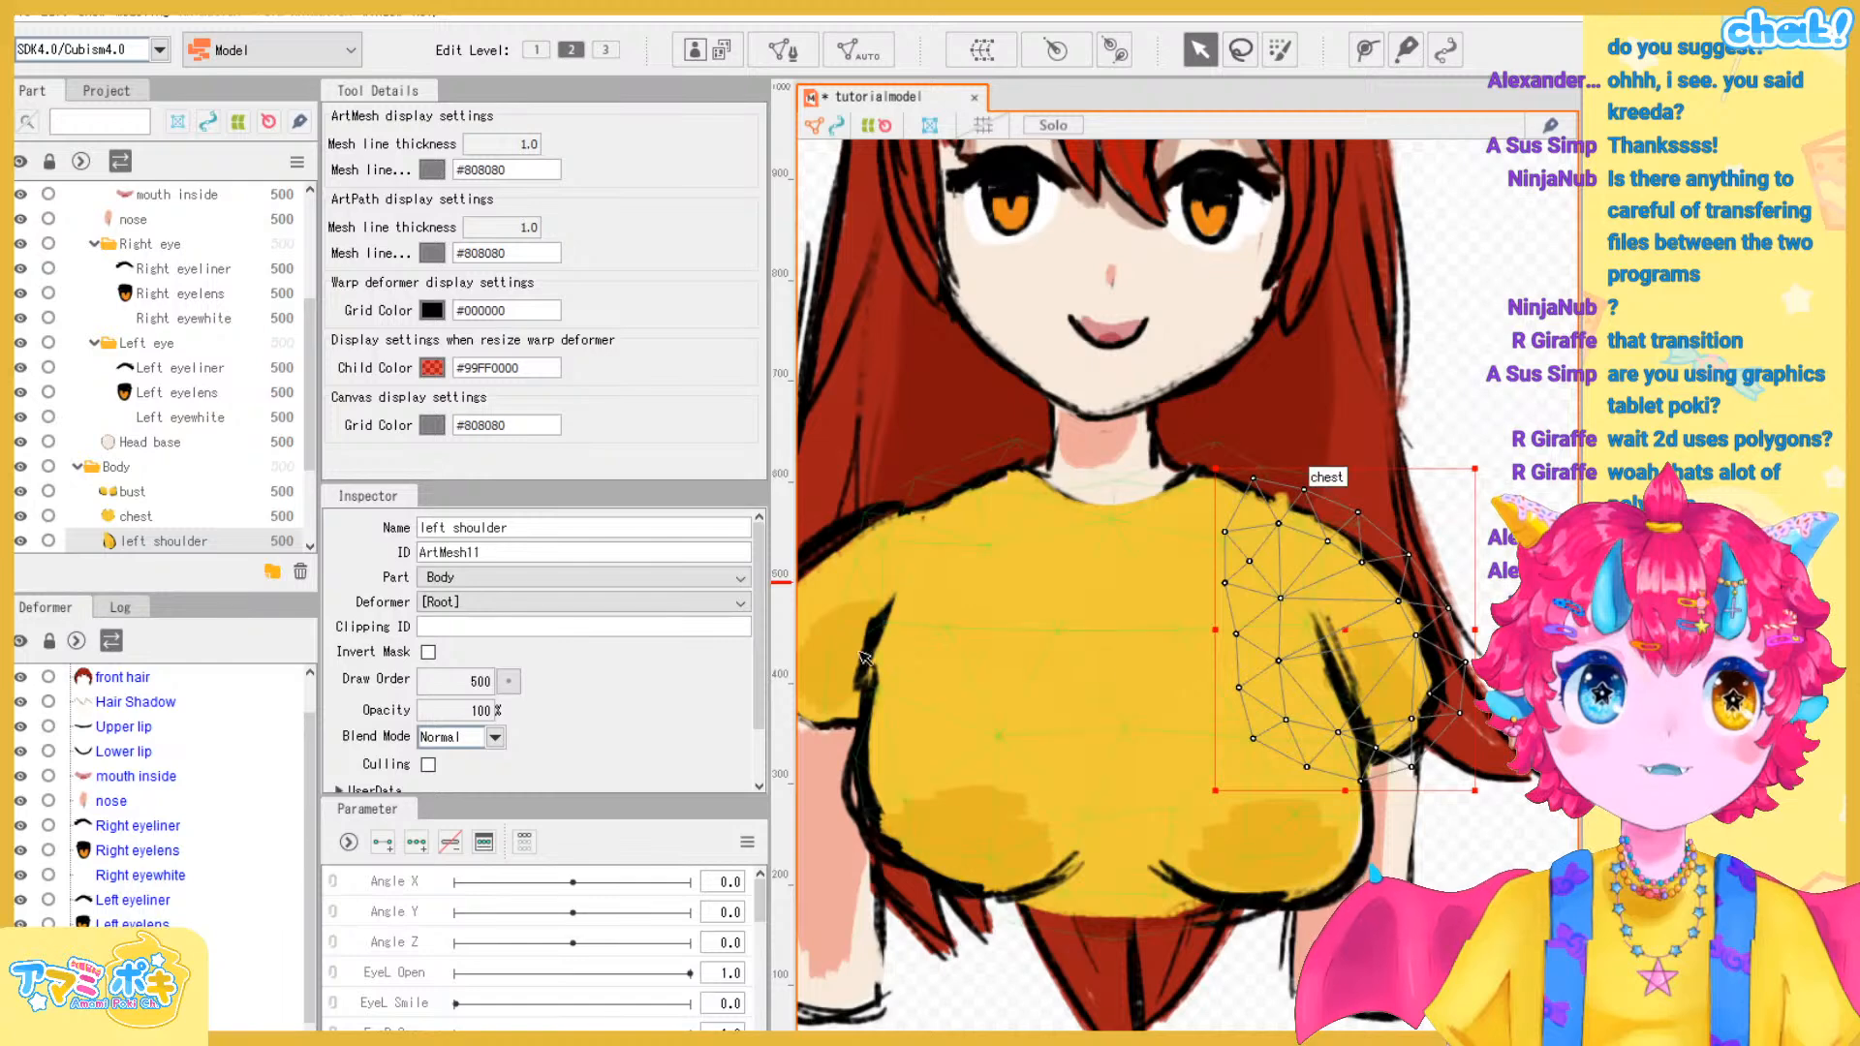
click(846, 682)
scroll(1072, 554, down, 2)
click(1337, 475)
drag(1144, 468, 1267, 601)
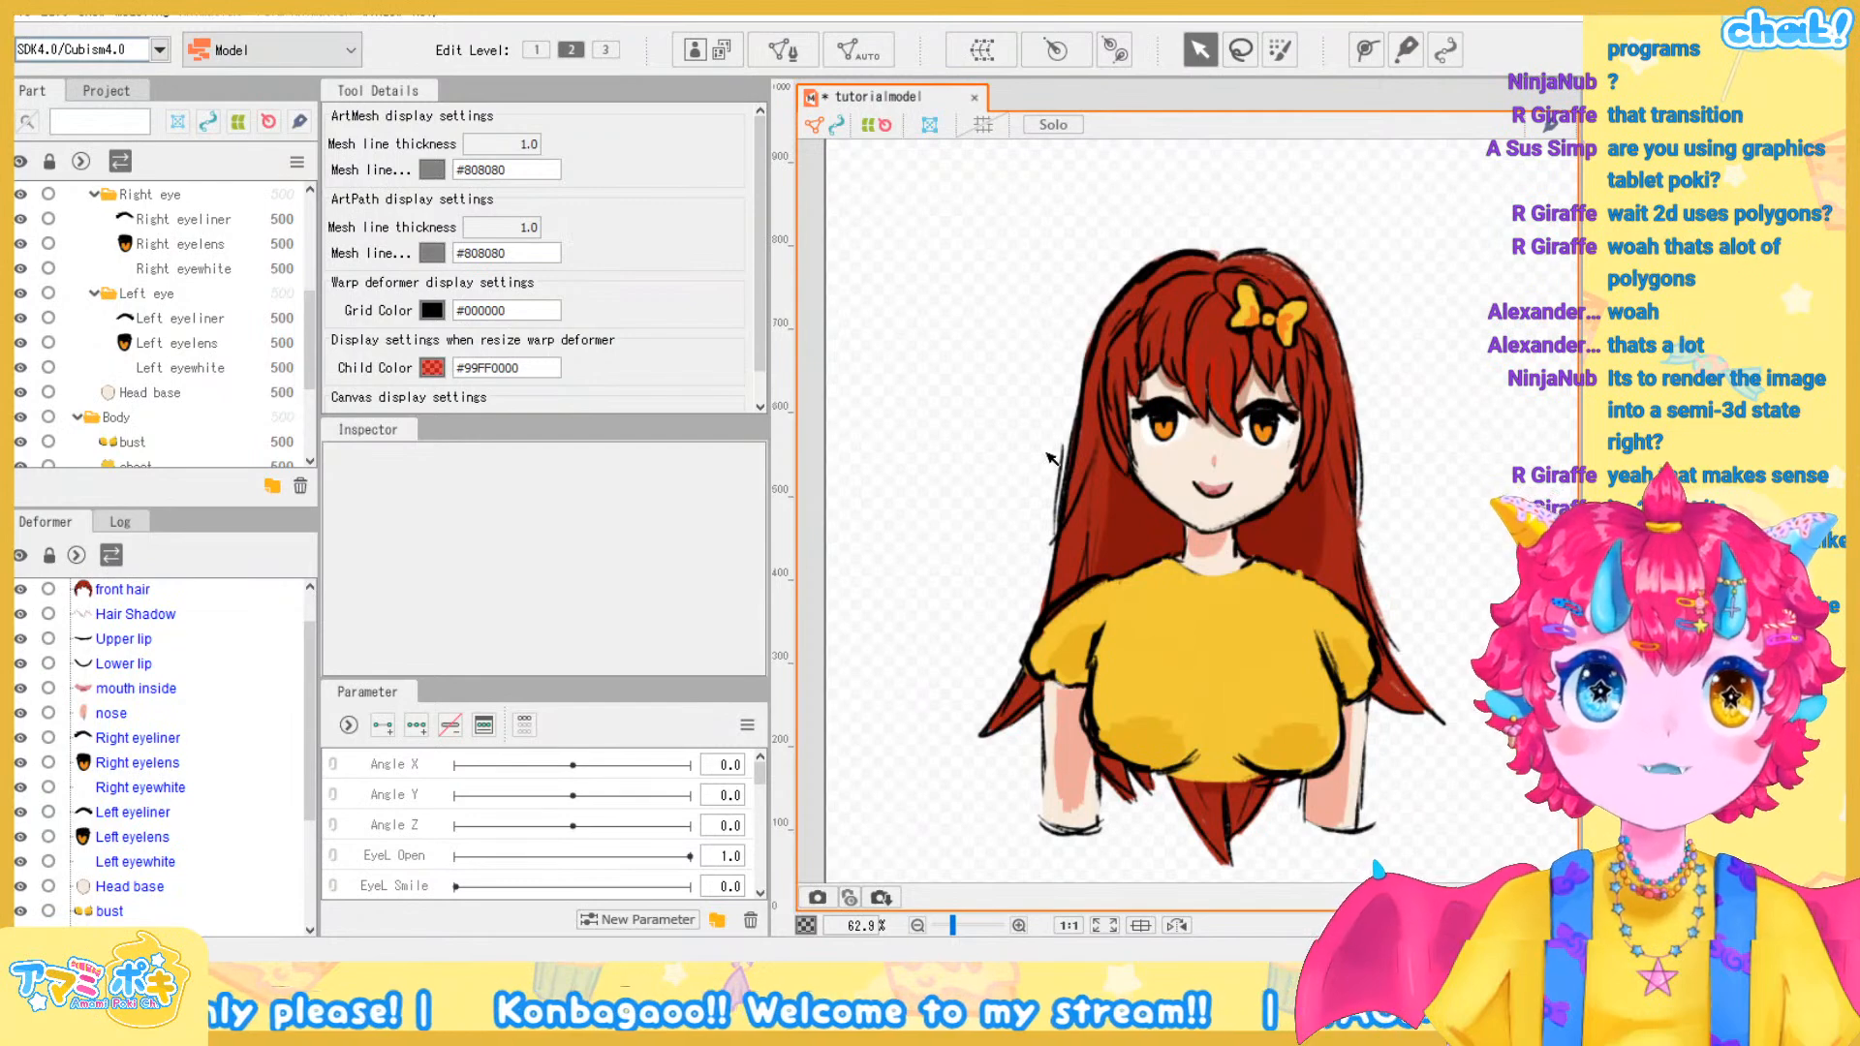
Examine the model at different scales and inspect the head base's mesh, finishing with nothing selected
scroll(1182, 523, up, 3)
scroll(1256, 511, down, 2)
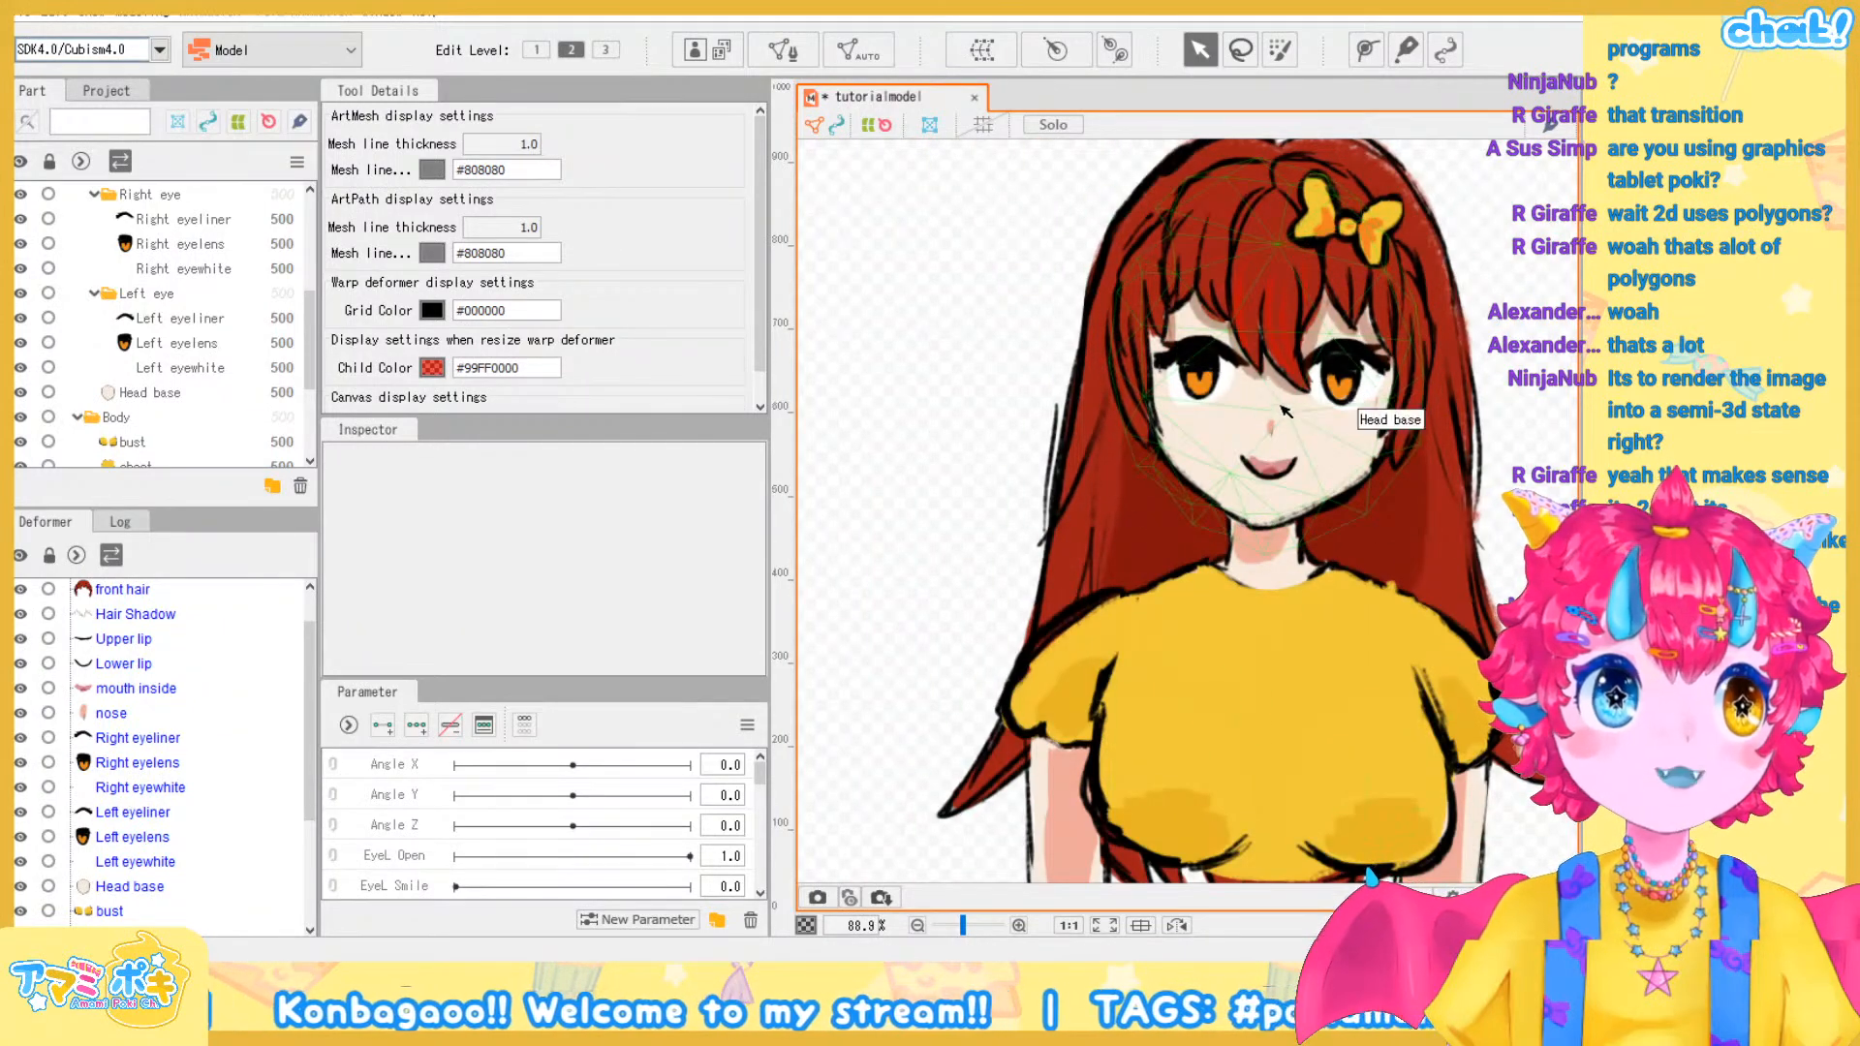
scroll(1333, 431, down, 2)
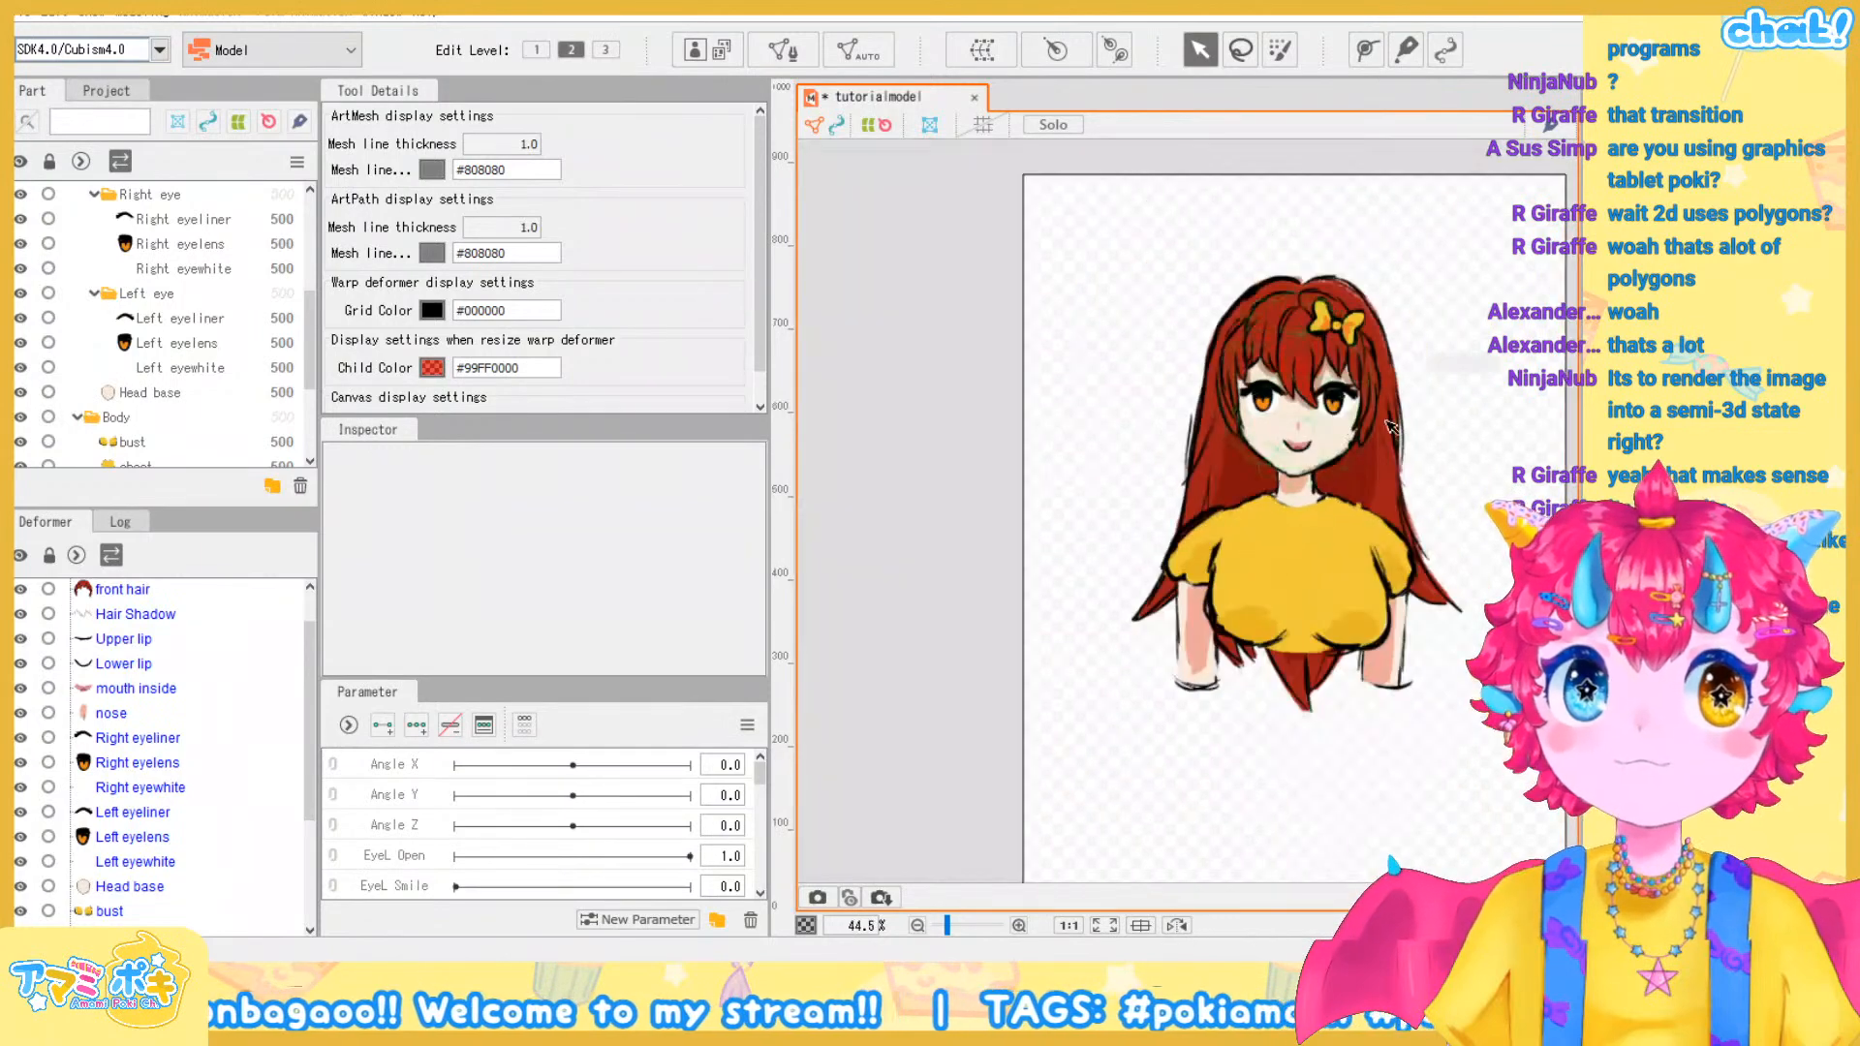
scroll(1332, 431, up, 4)
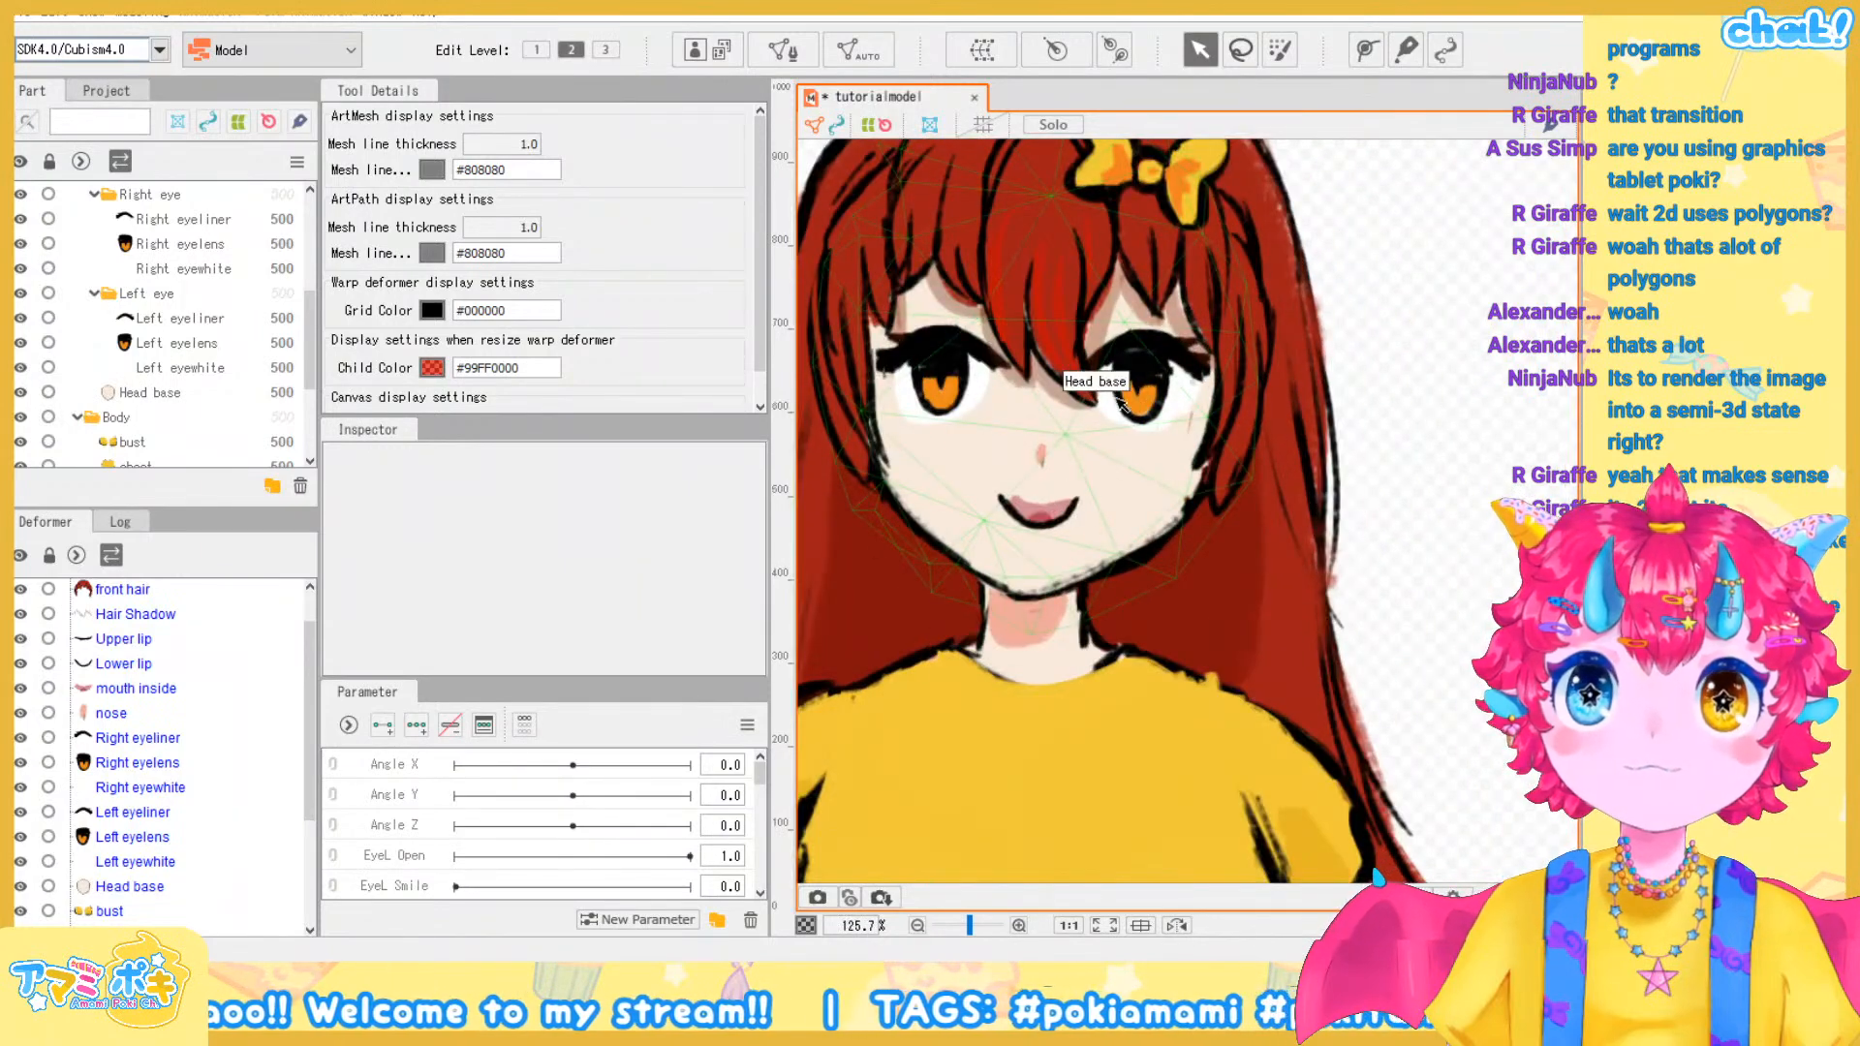
scroll(1133, 461, down, 2)
scroll(1133, 461, up, 2)
click(1133, 465)
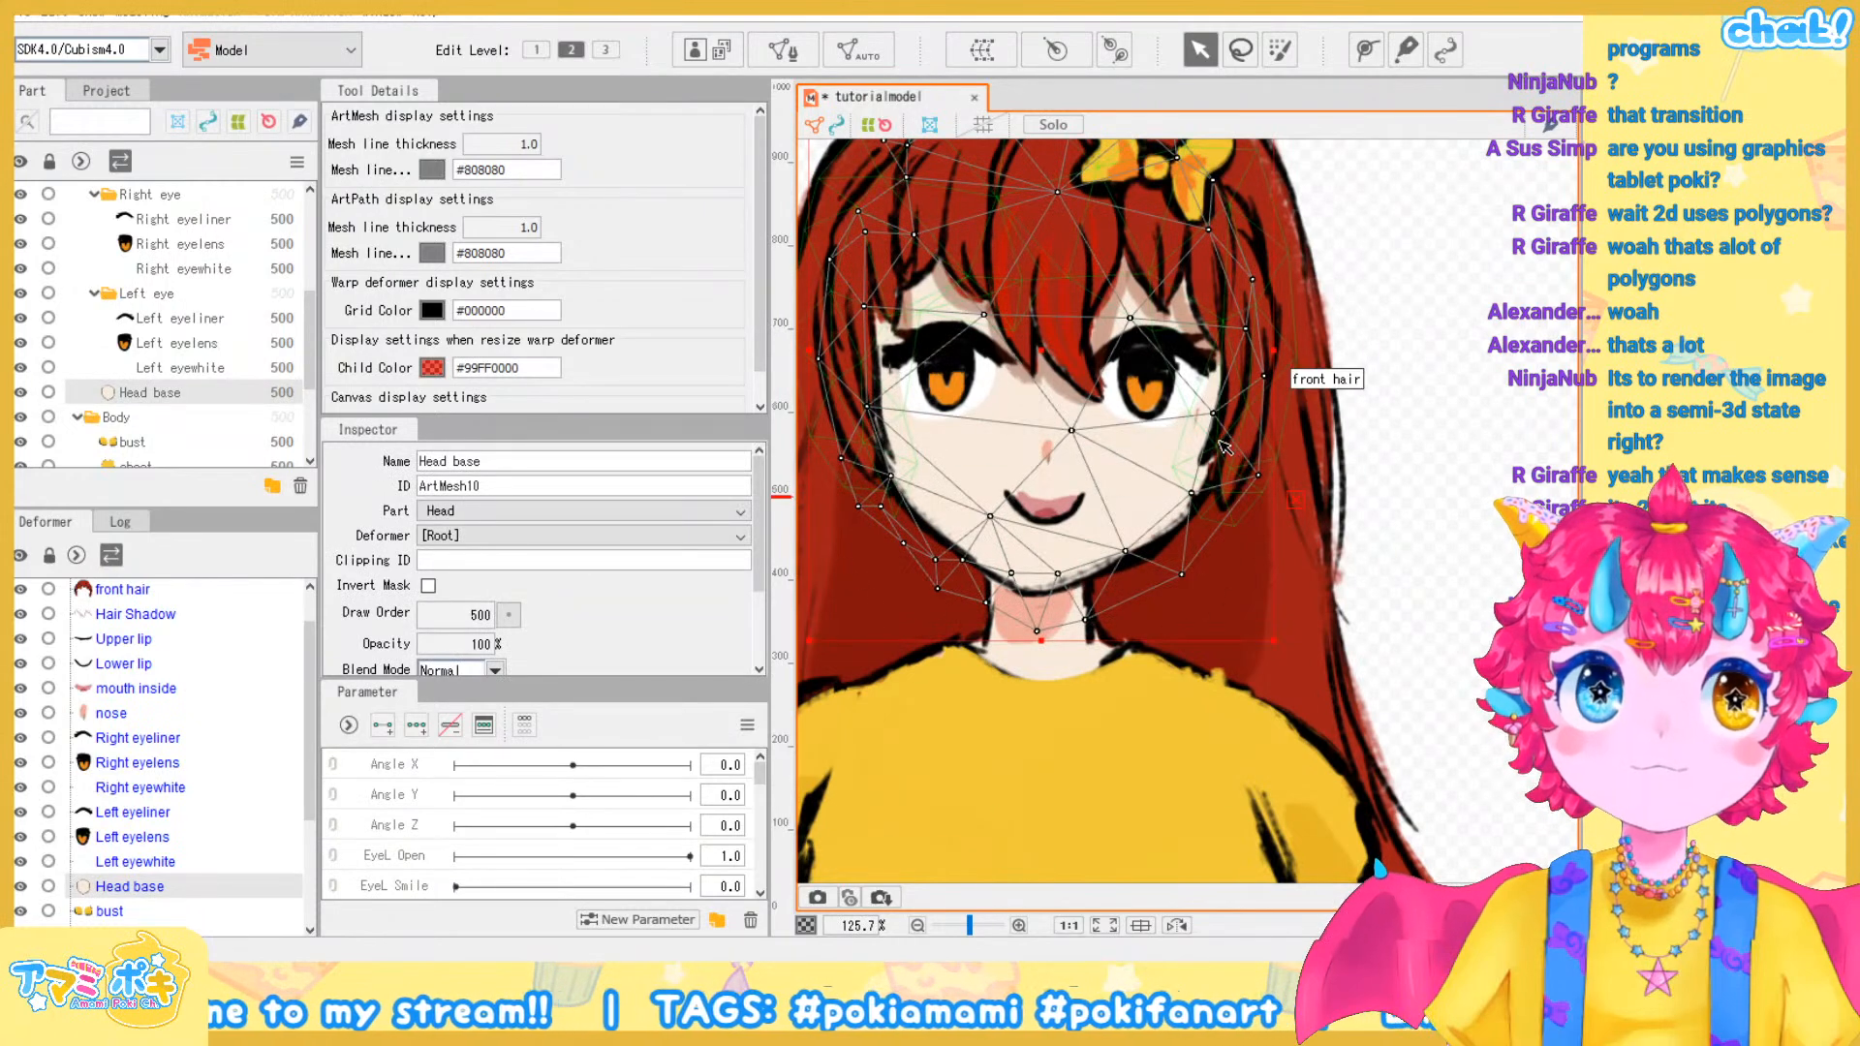
scroll(1288, 354, down, 3)
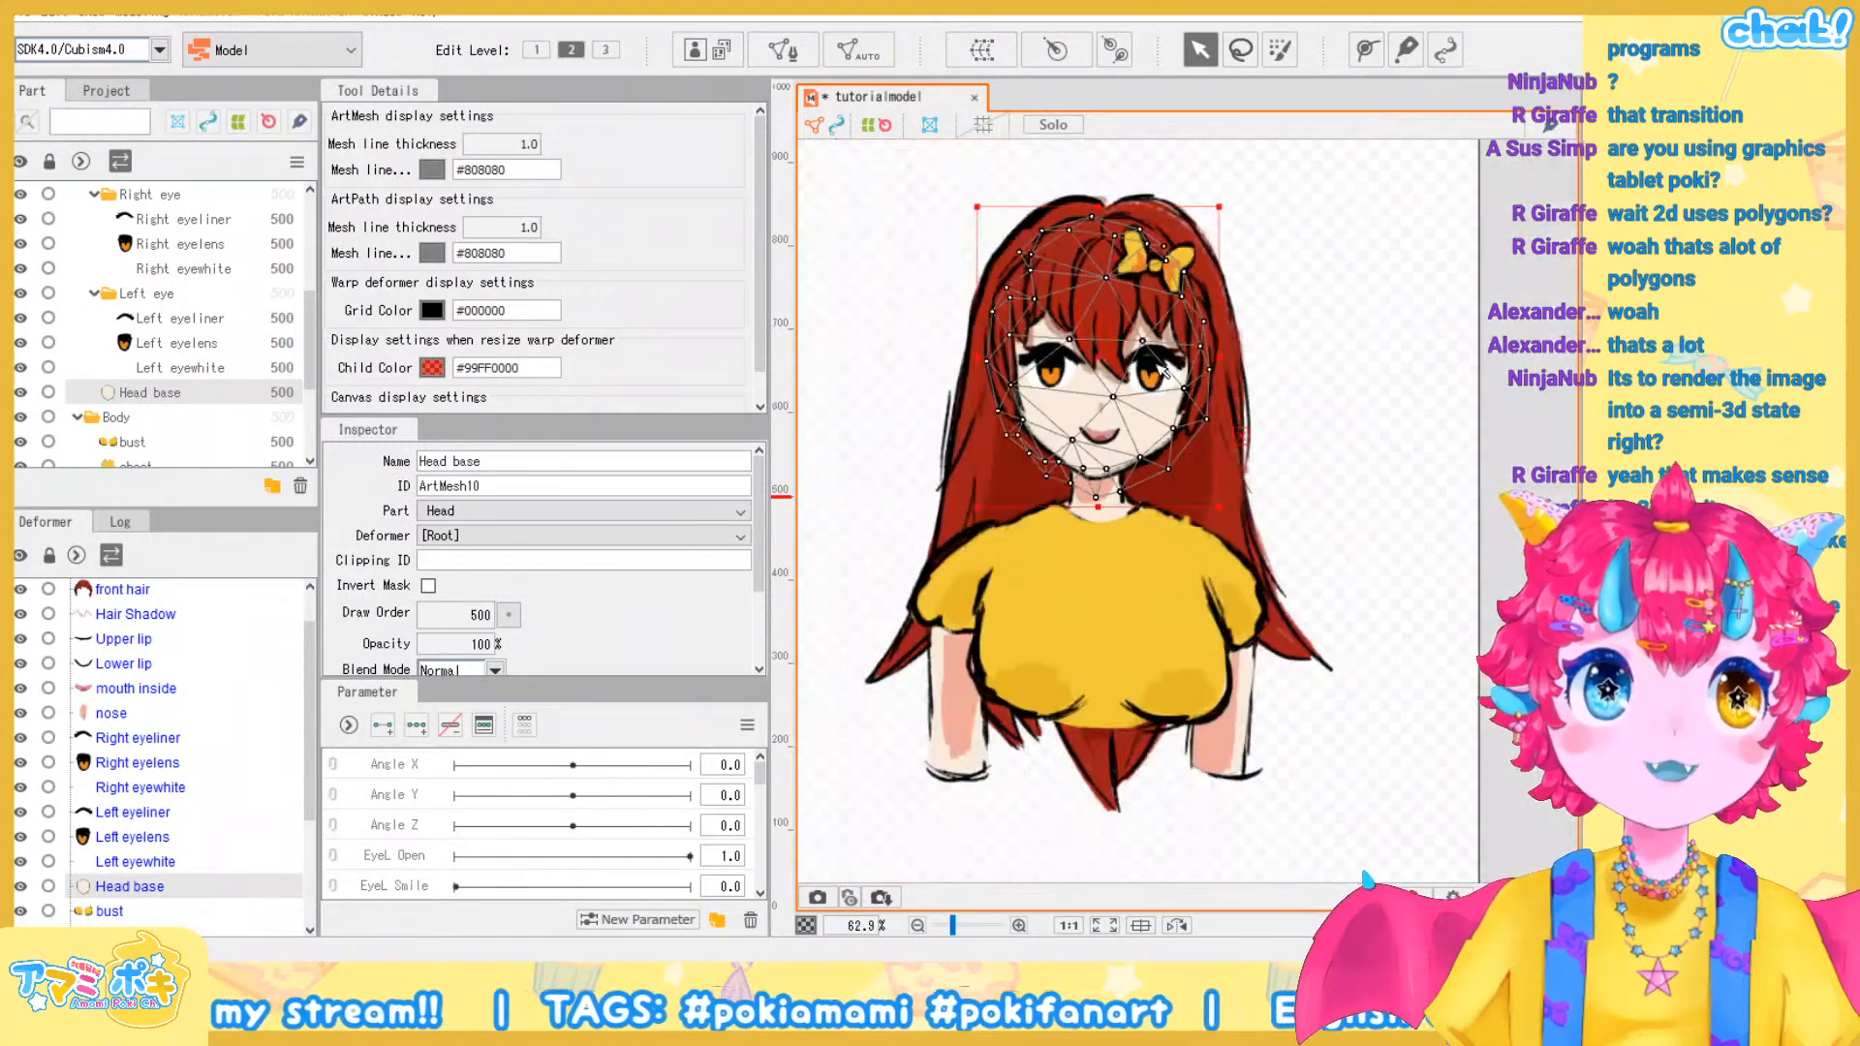
click(1289, 353)
scroll(990, 226, up, 2)
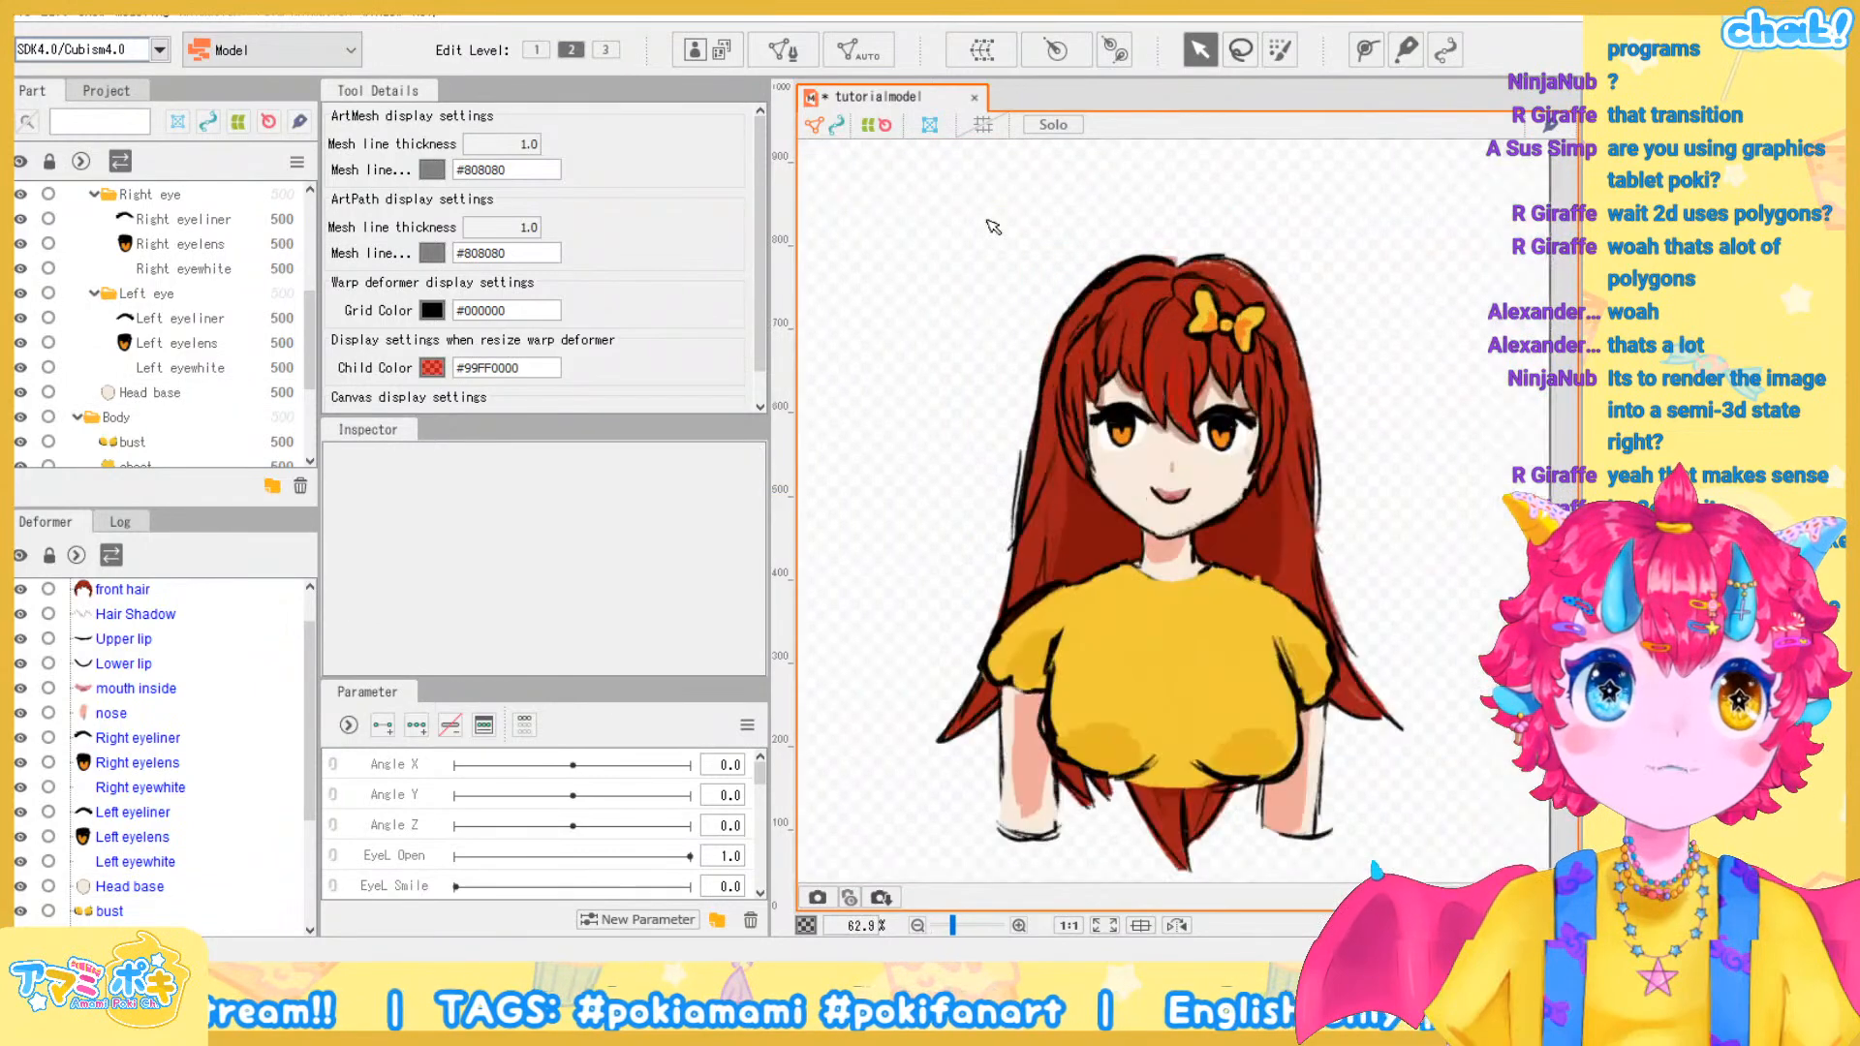
scroll(1005, 240, down, 2)
scroll(1005, 240, up, 3)
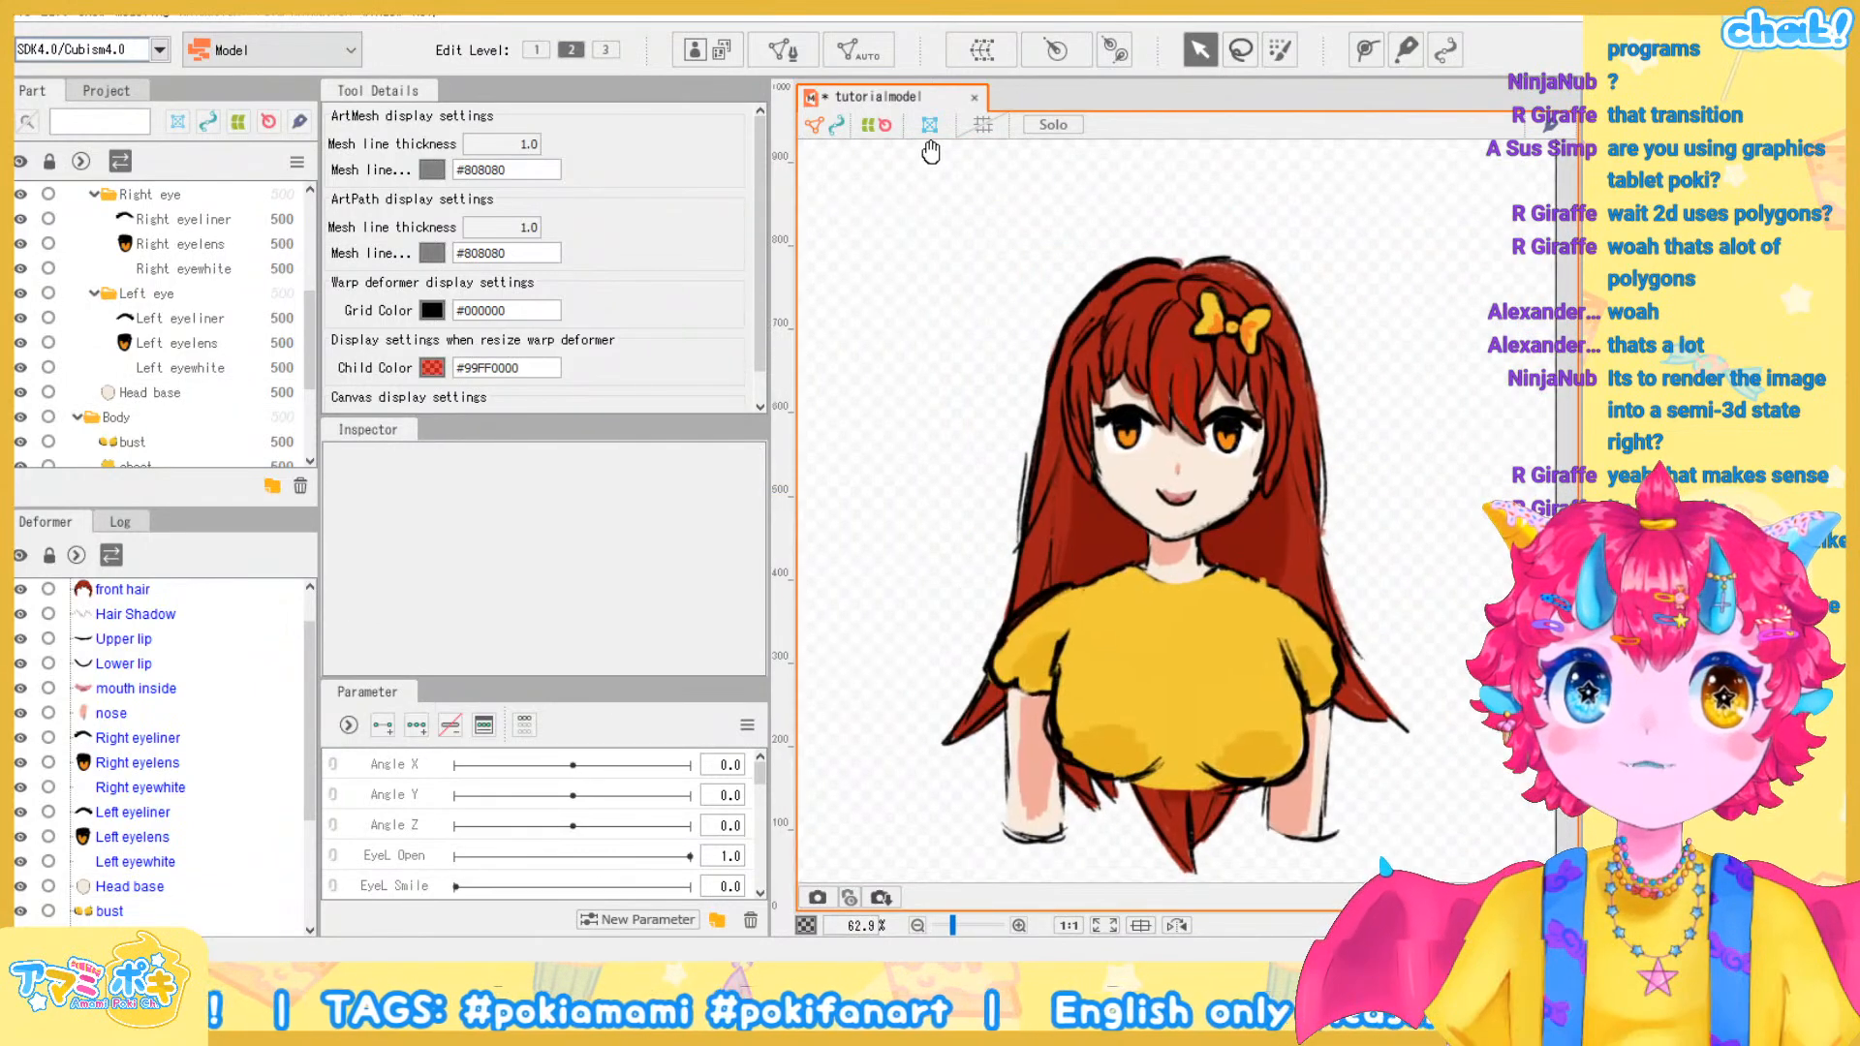
Open the texture atlas of the model for editing
click(132, 12)
click(133, 12)
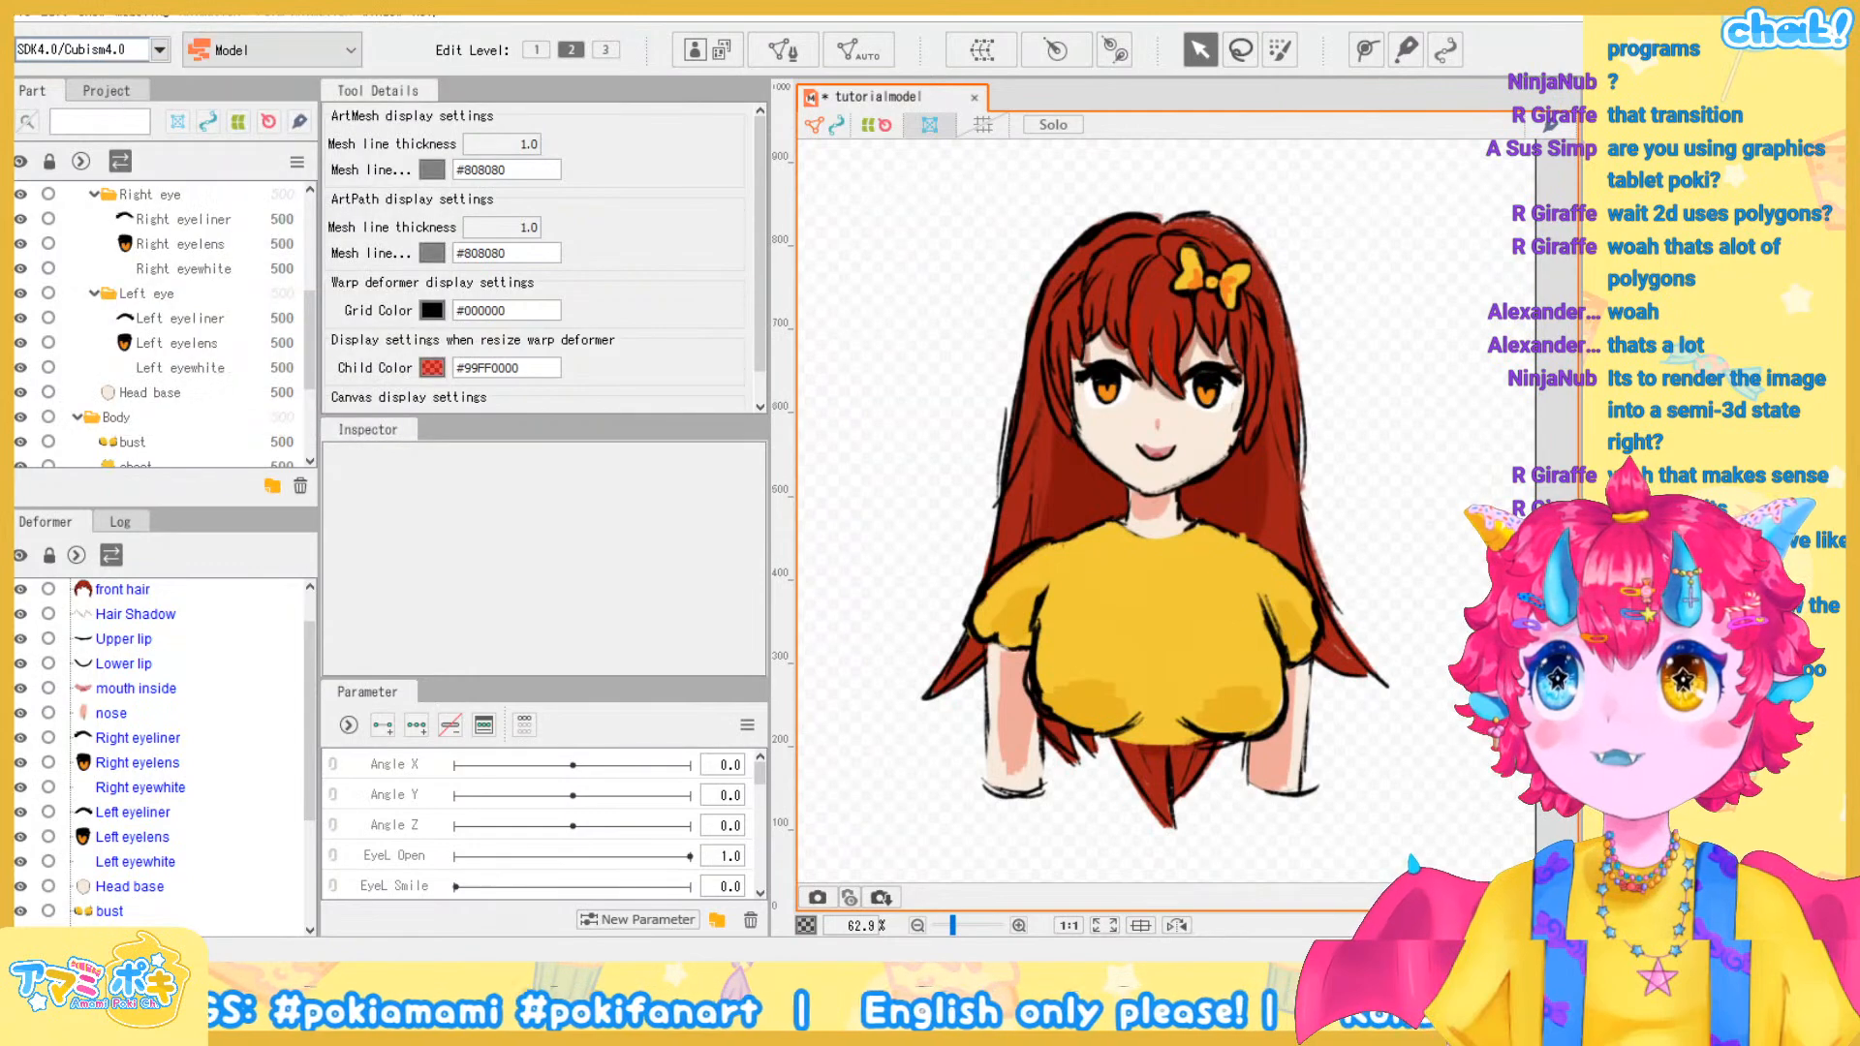
click(133, 11)
mouse_move(295, 68)
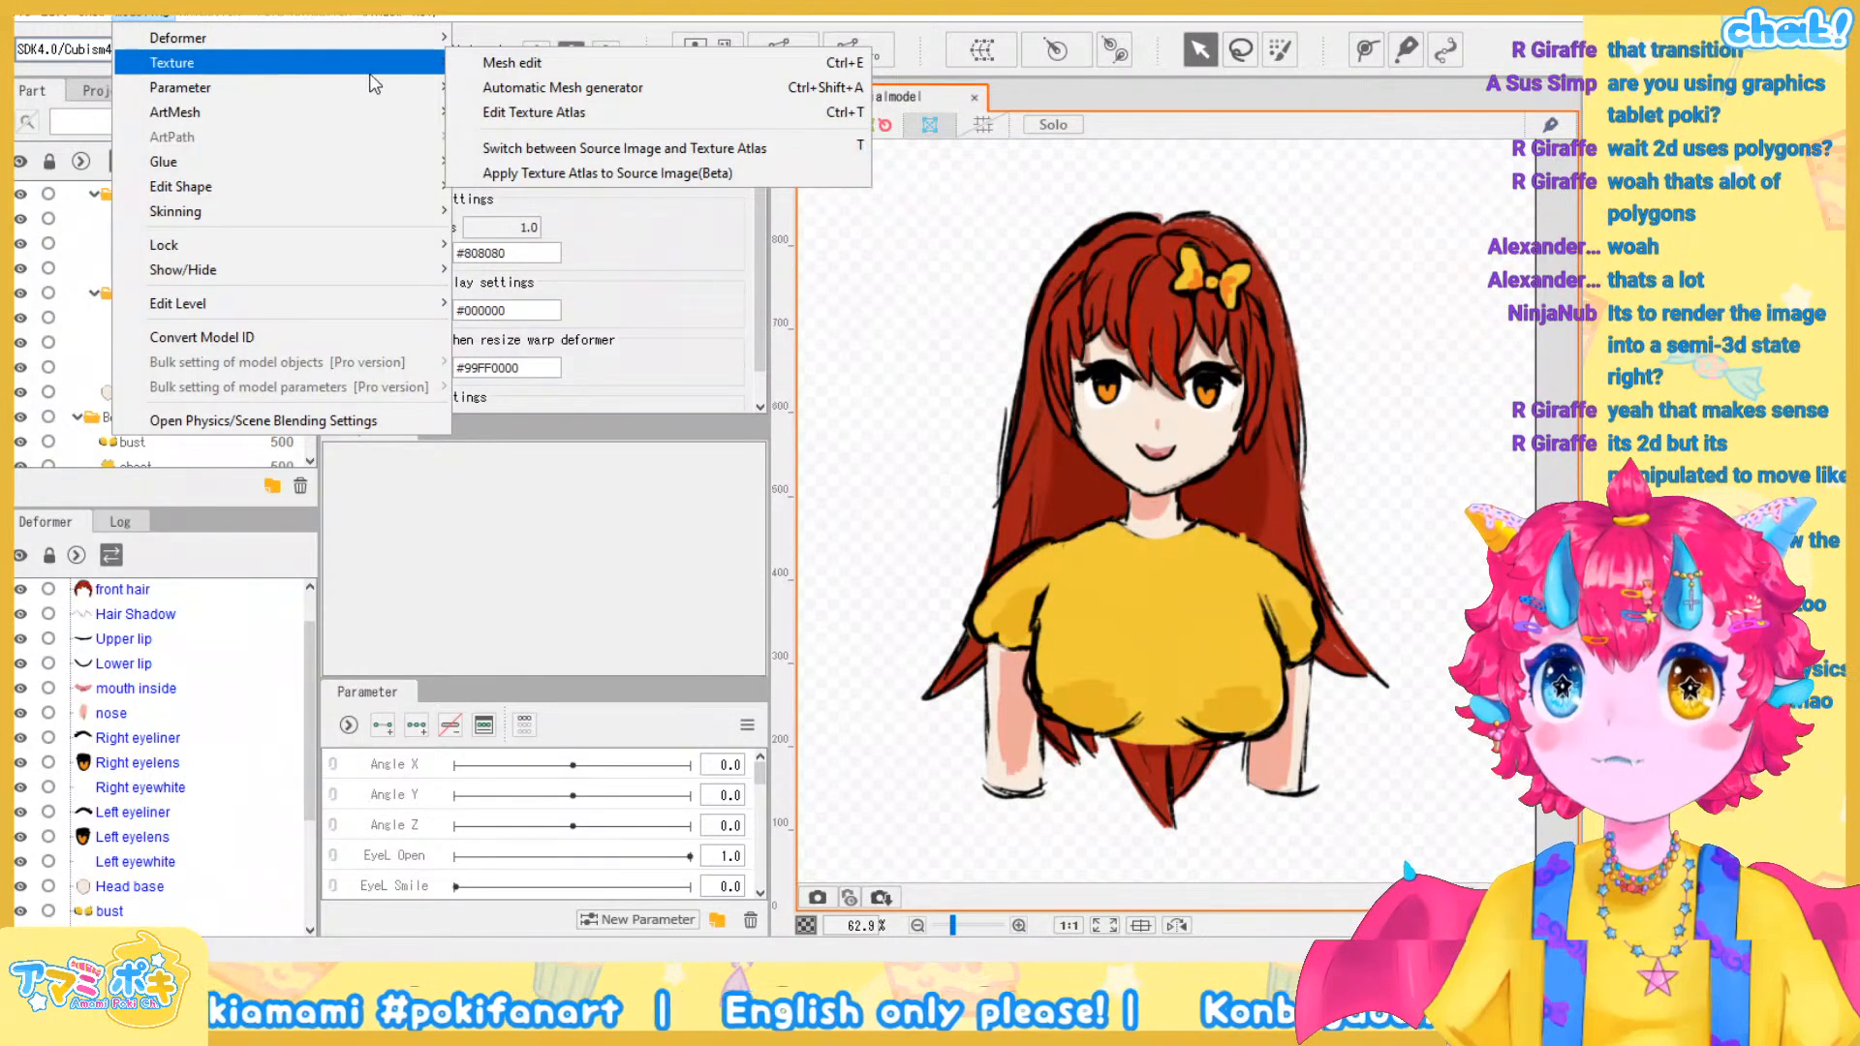
click(586, 114)
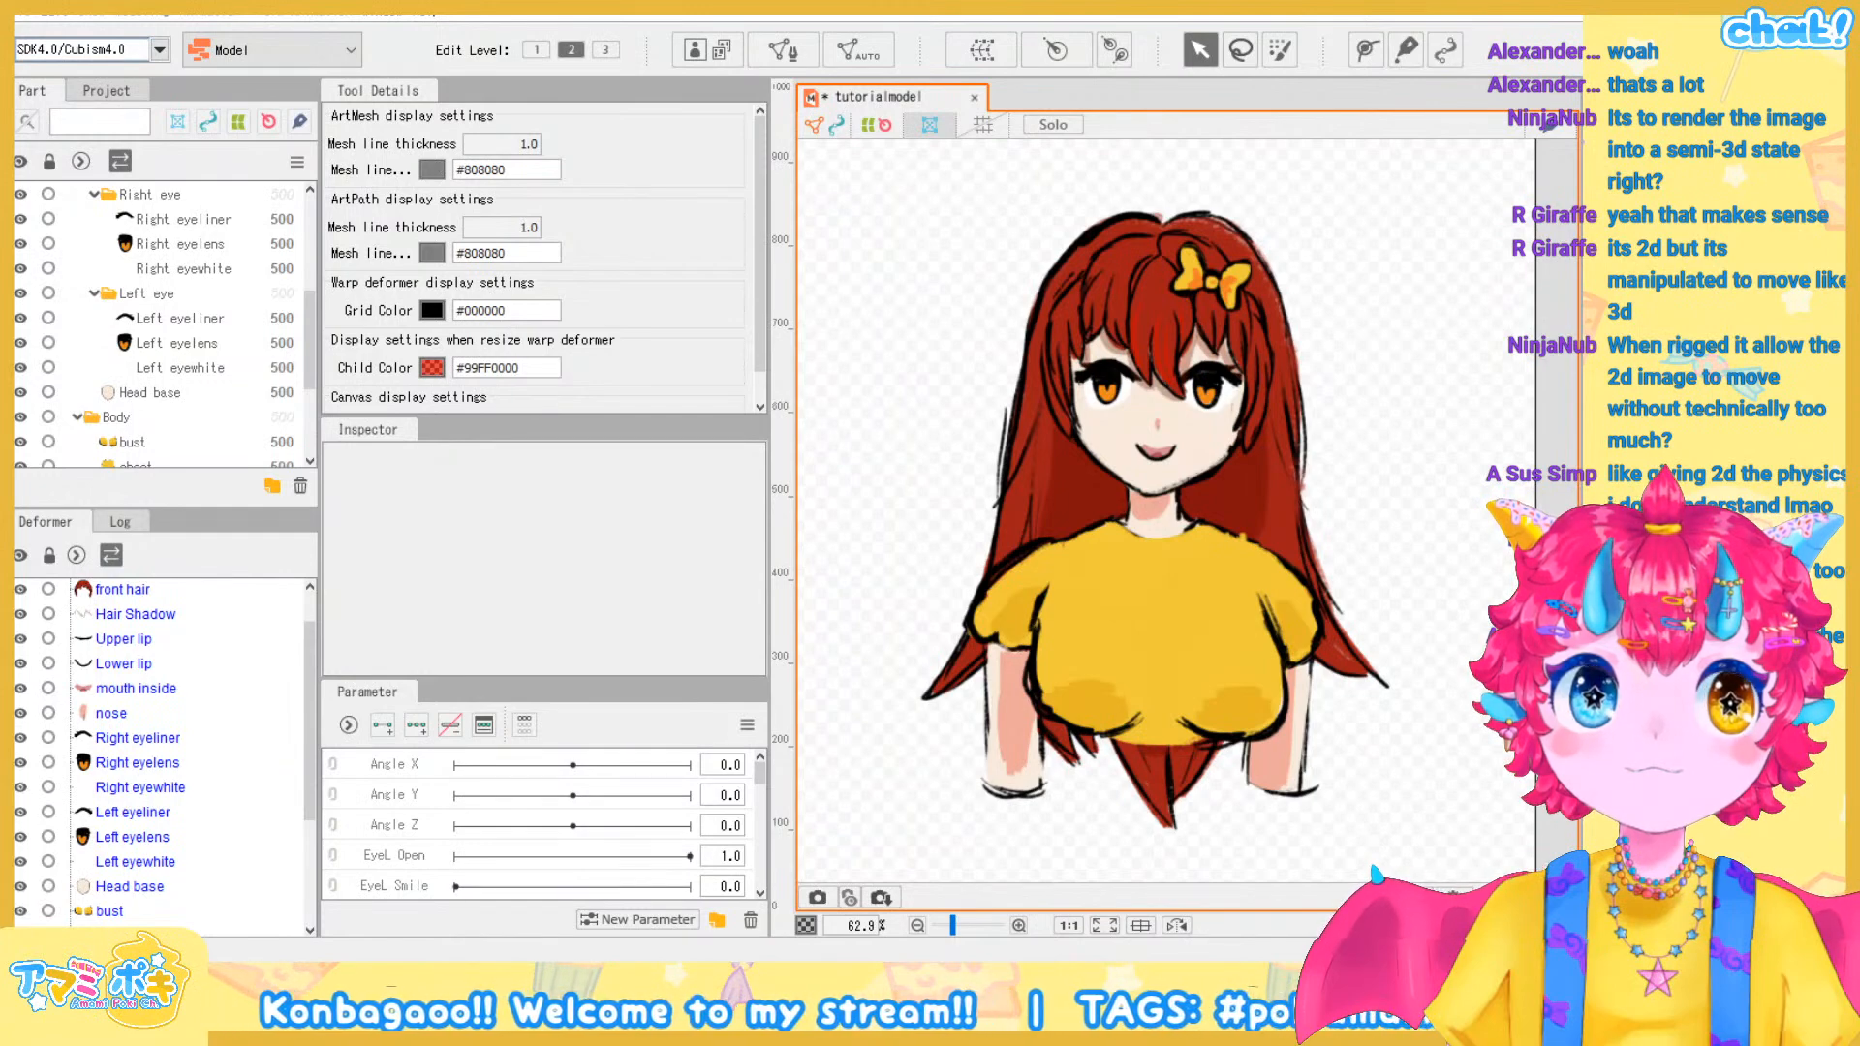
Switch to Streamlabs OBS, set the window capture to Edit Texture Atlas, and position and enlarge the capture over the stream scene
click(324, 250)
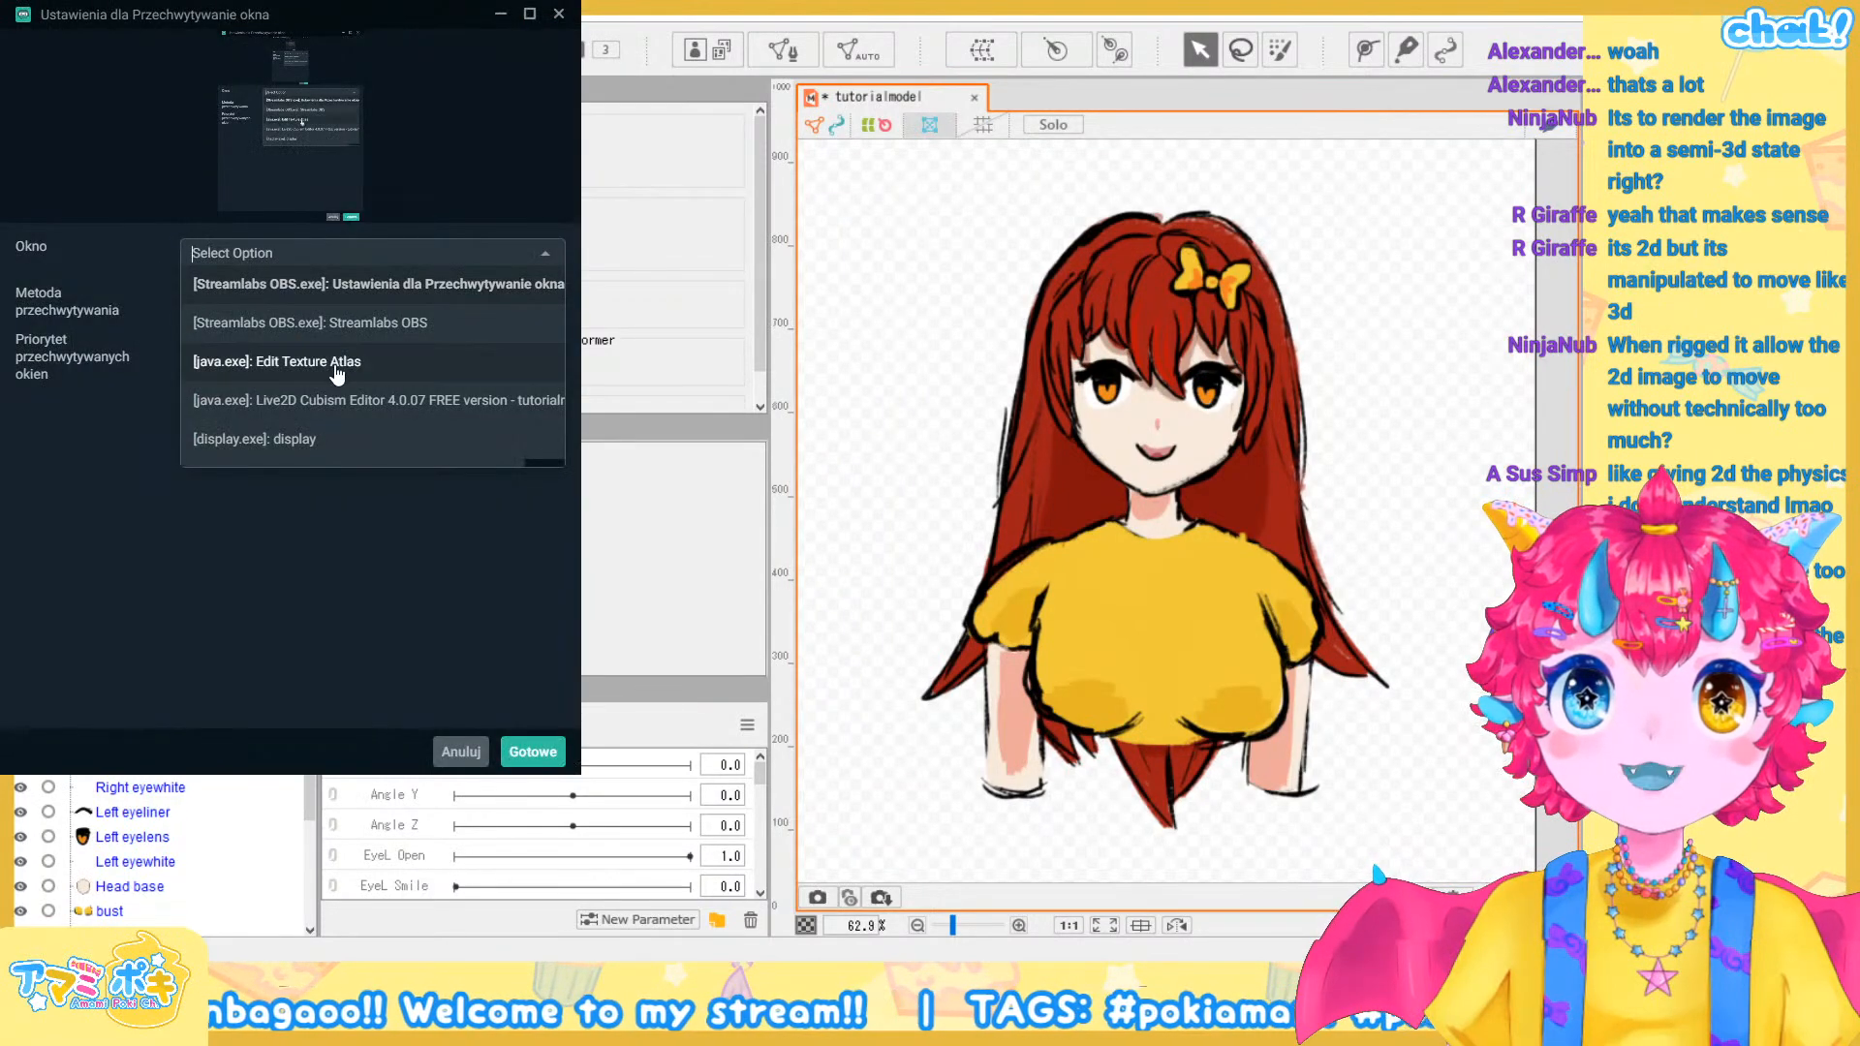
click(237, 362)
drag(613, 427, 740, 493)
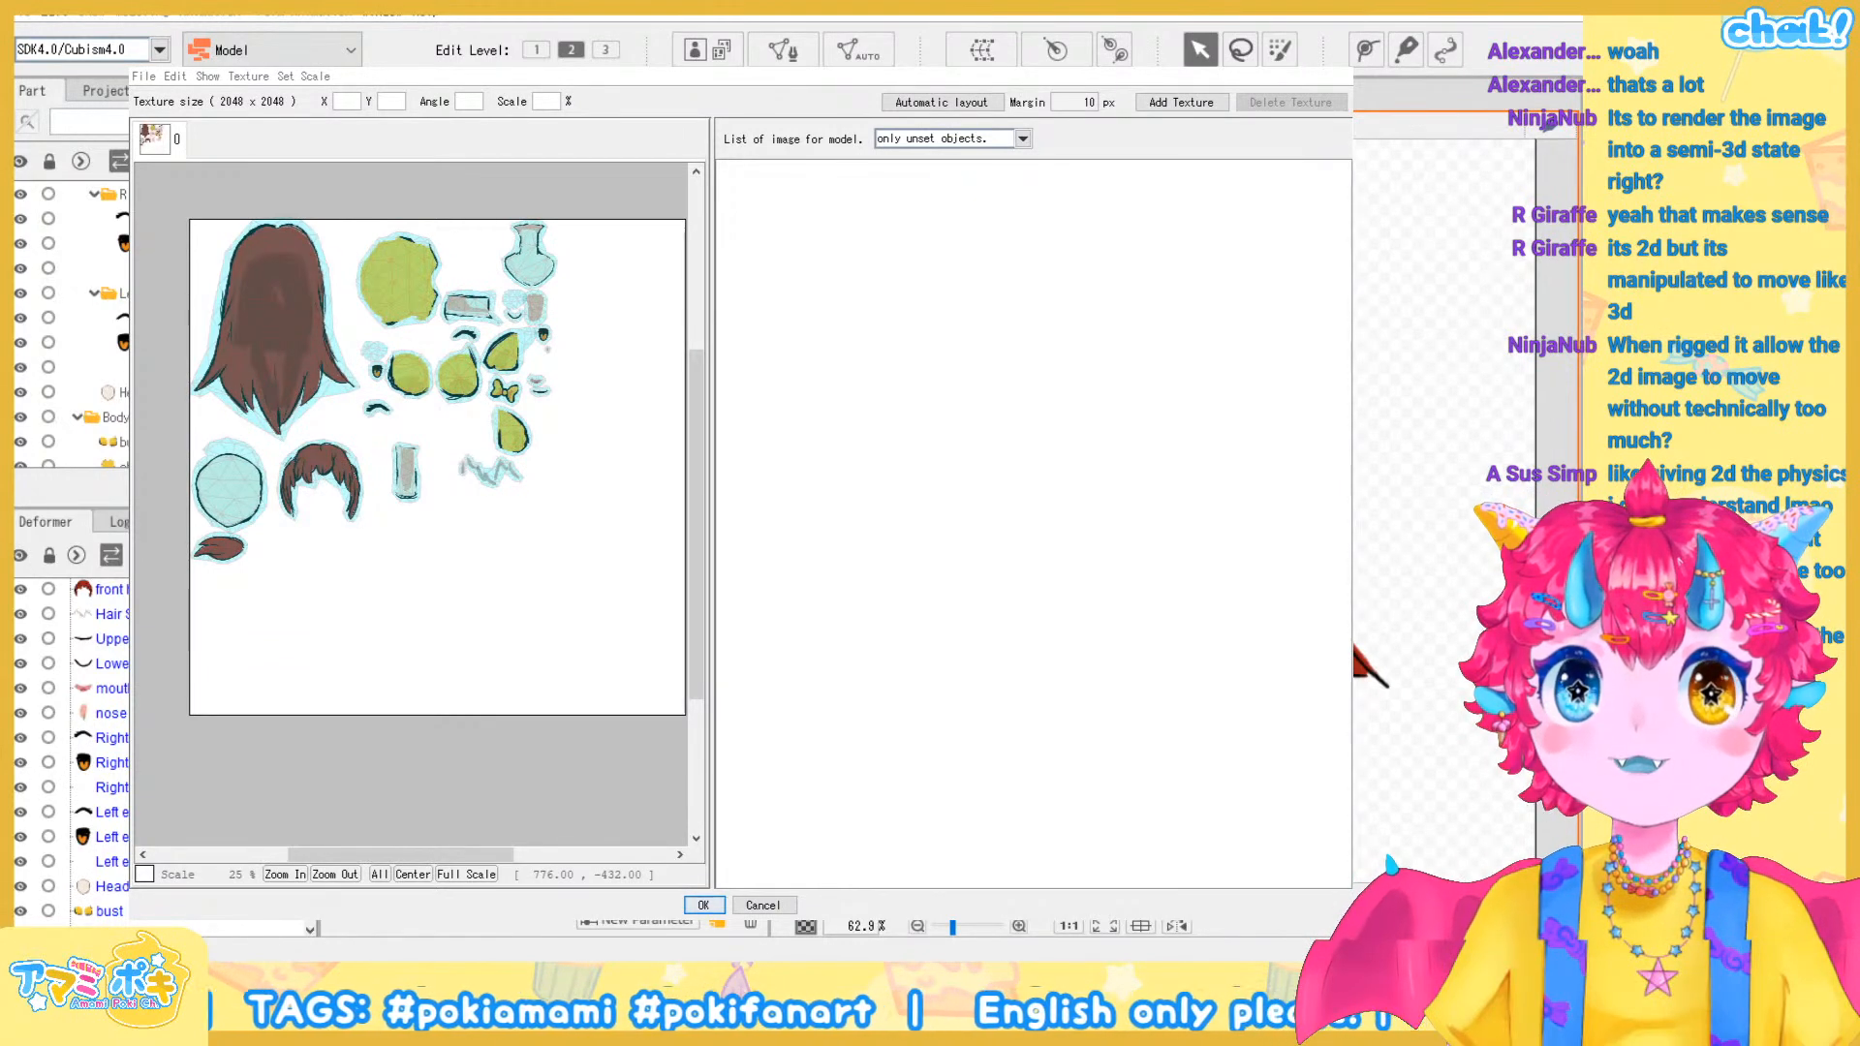
drag(741, 58, 612, 0)
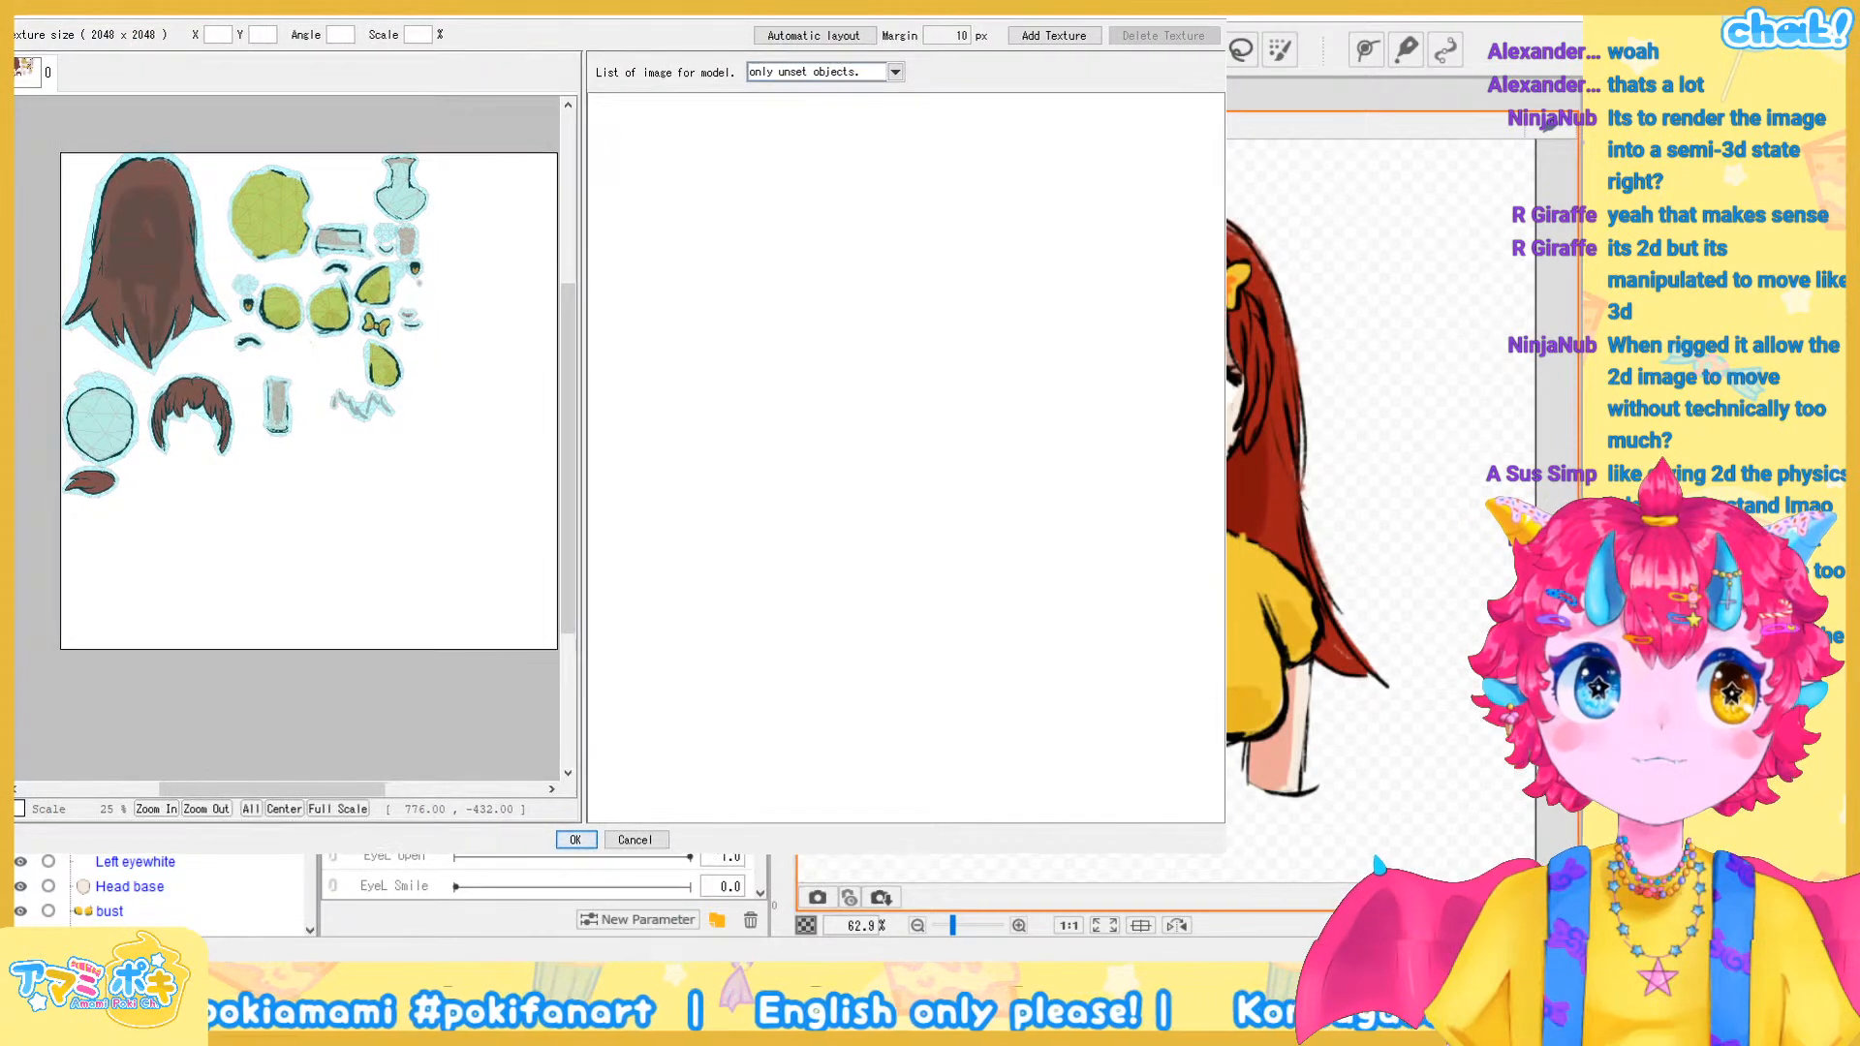
drag(1226, 853, 1399, 971)
drag(915, 494, 1074, 508)
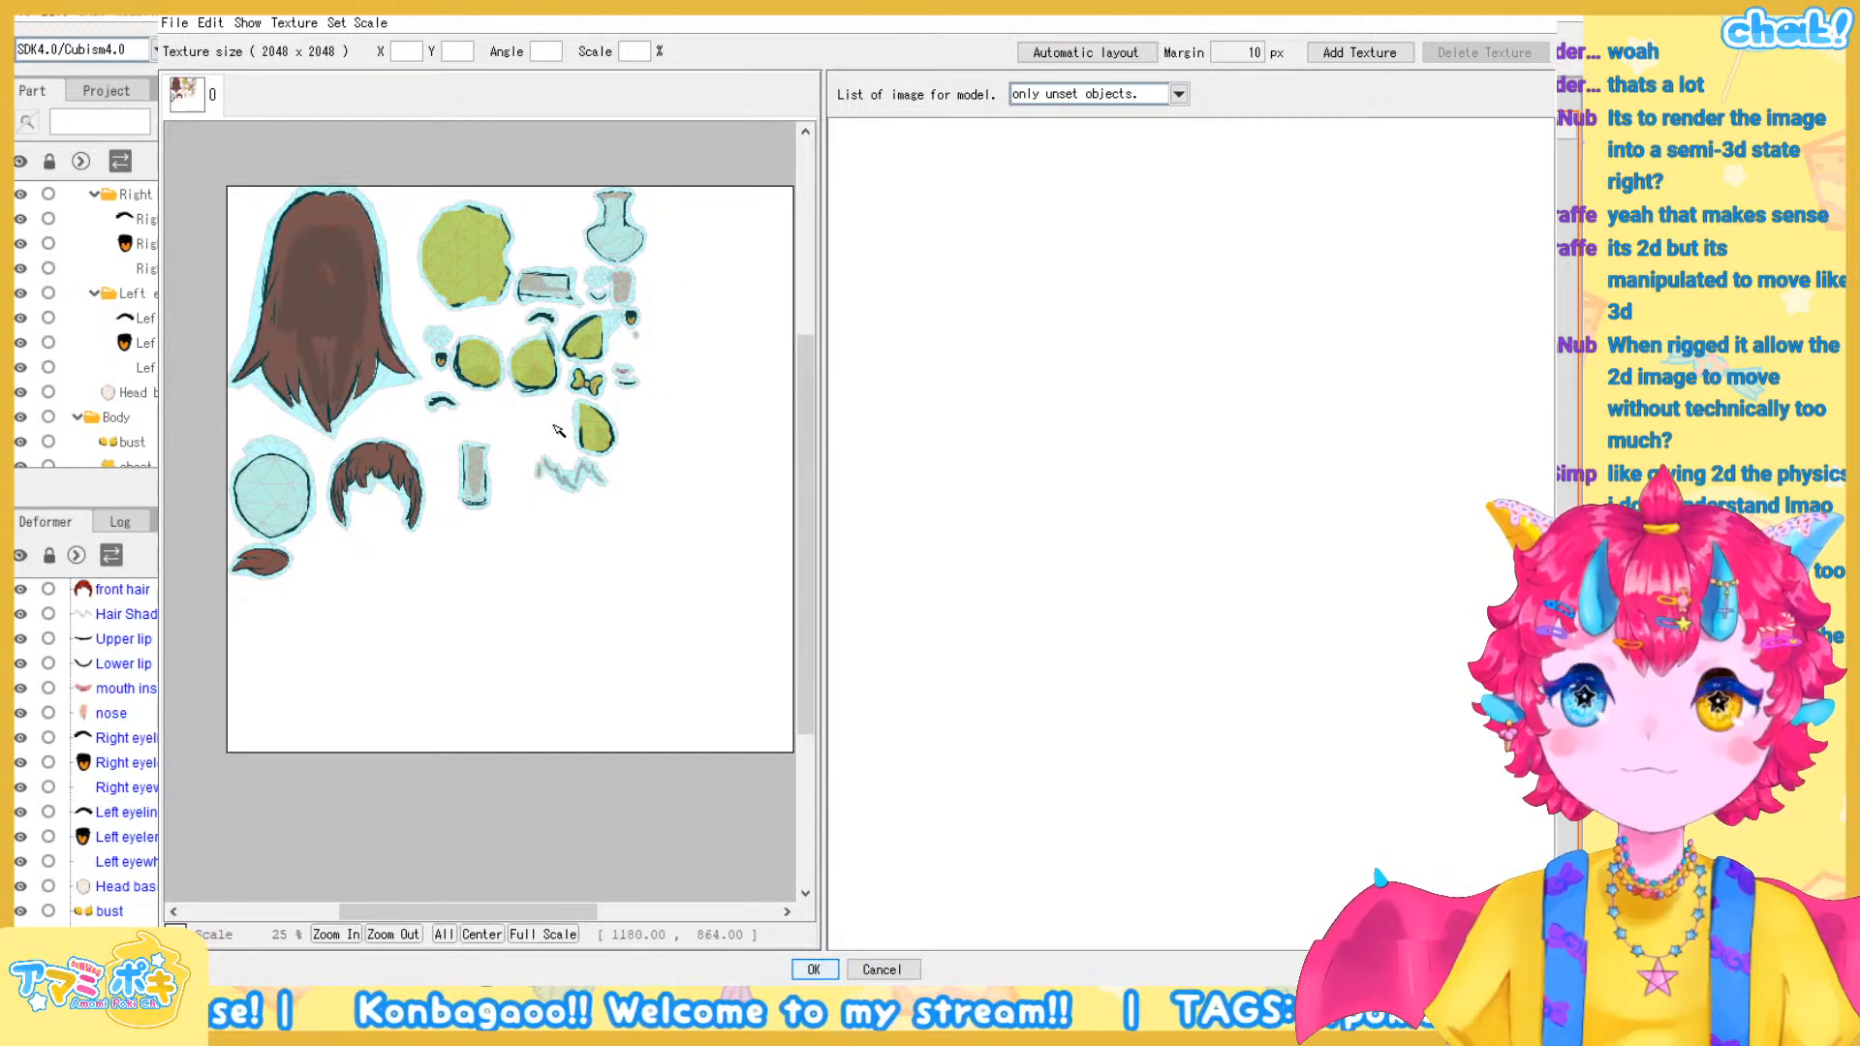
Enlarge the lower of the two yellow sleeve pieces proportionally and place it in the atlas's lower-right corner, undoing a distorted first resize
click(594, 452)
drag(602, 444, 604, 510)
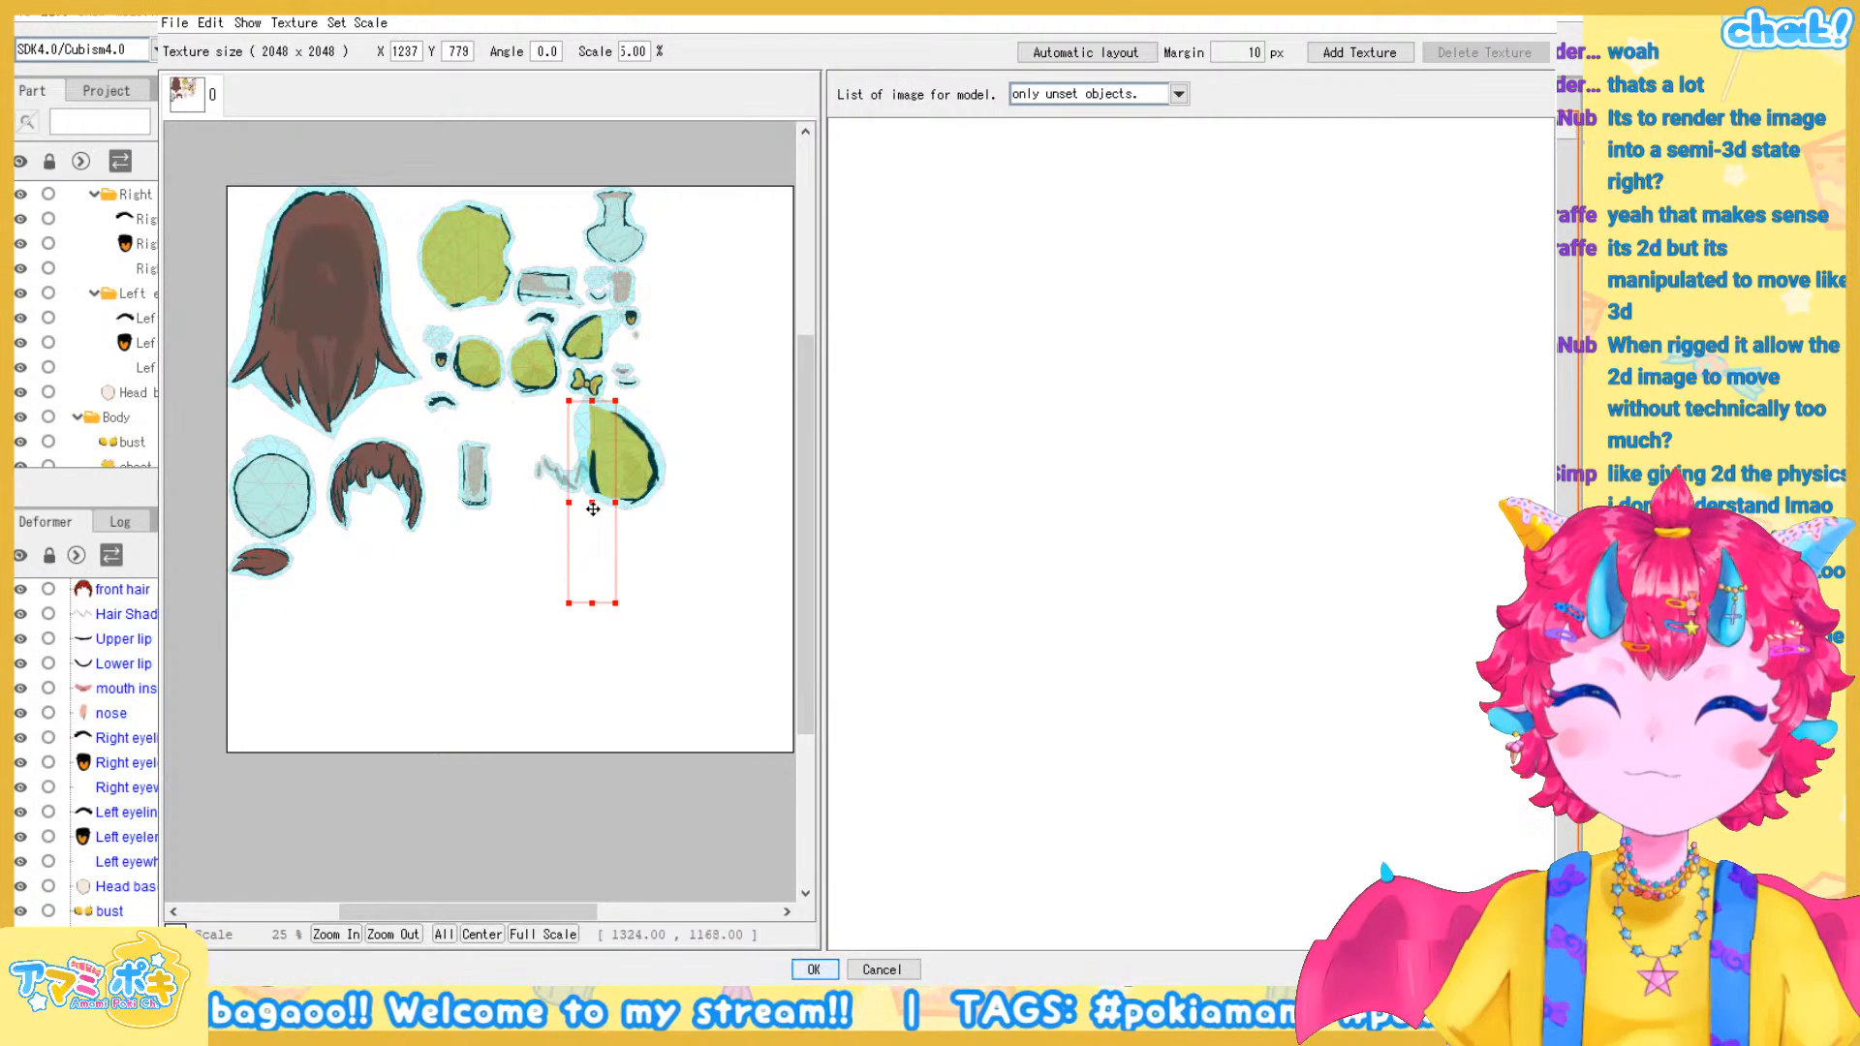
key(ctrl+z)
drag(611, 453, 762, 712)
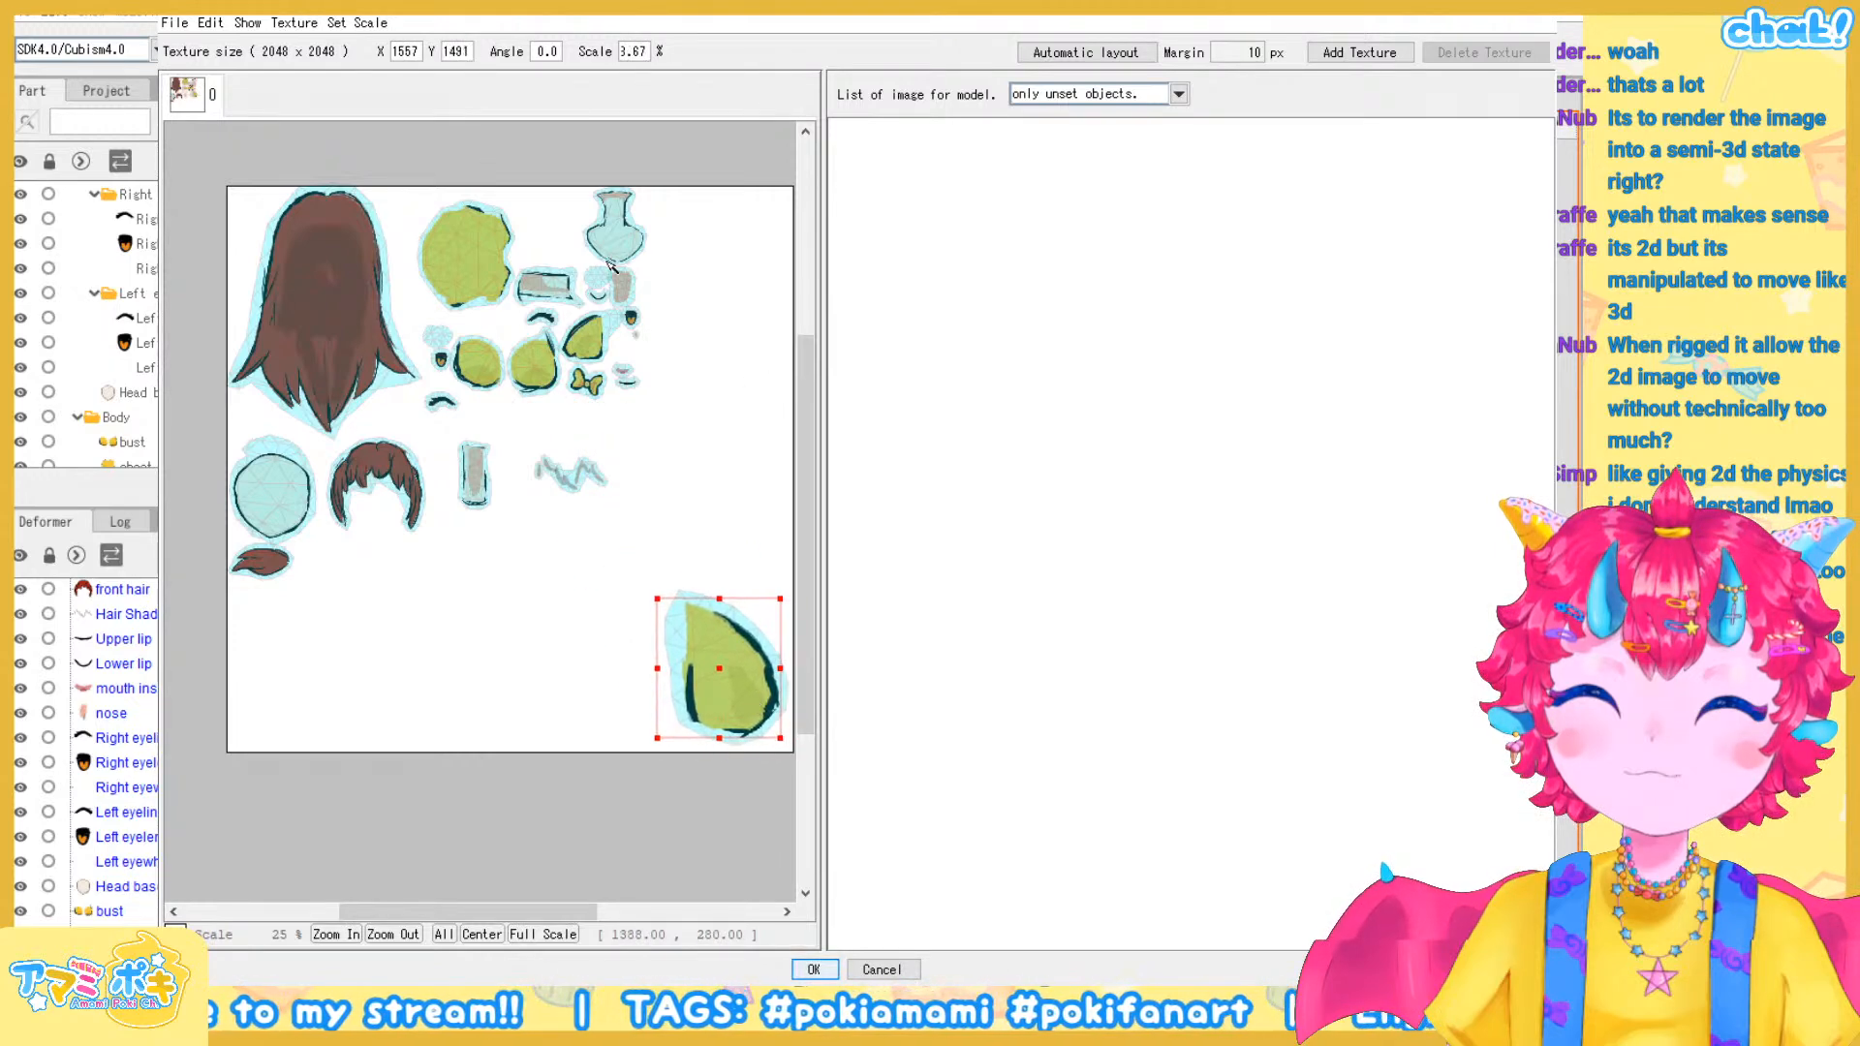
Enlarge the yellow chest piece and place it beside the sleeve along the atlas's lower edge
click(476, 292)
drag(476, 292, 612, 469)
drag(693, 380, 583, 666)
Enlarge the zigzag hair shadow and place it above the sleeve in the atlas's lower-right area
click(569, 489)
drag(606, 463, 695, 403)
drag(620, 457, 724, 544)
Enlarge the upright arm piece and place it on the free side of the chest along the atlas's lower edge
click(481, 492)
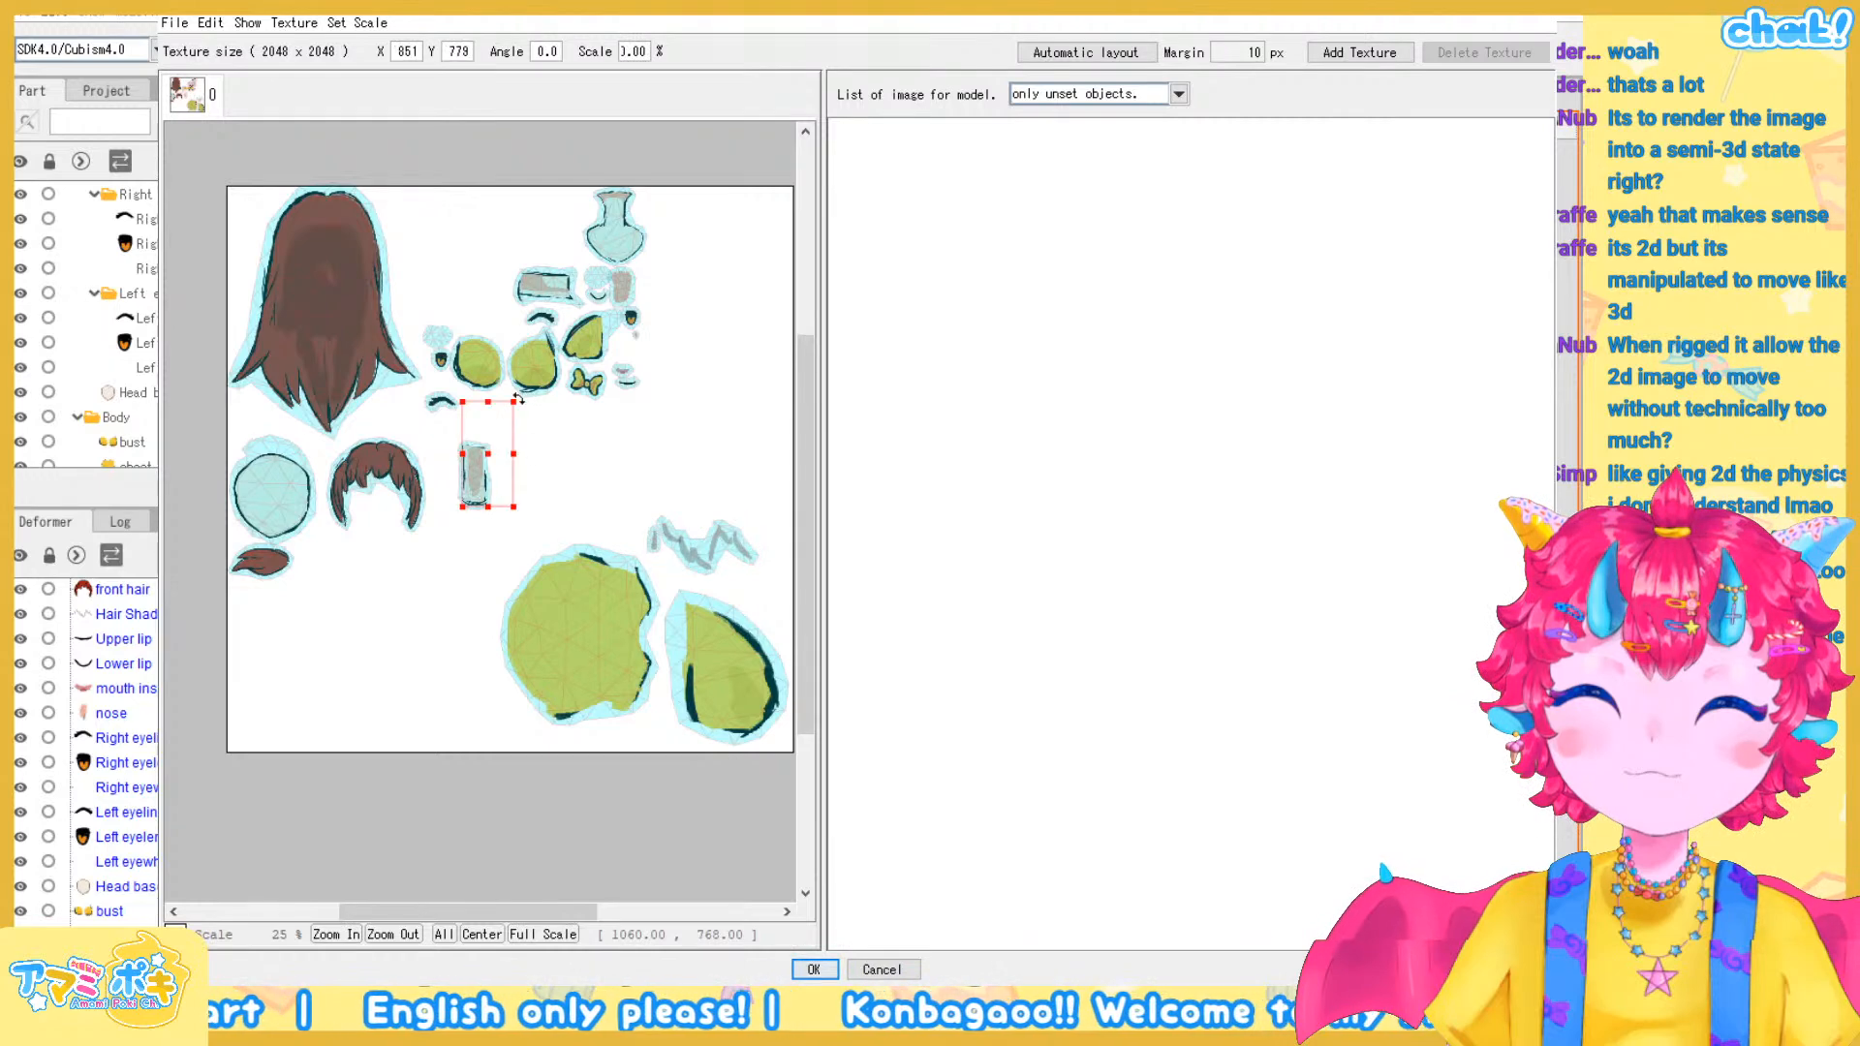
drag(516, 397, 597, 230)
drag(534, 380, 496, 593)
Enlarge the front hair and move it to the atlas's upper-right area
click(392, 477)
drag(424, 450, 554, 316)
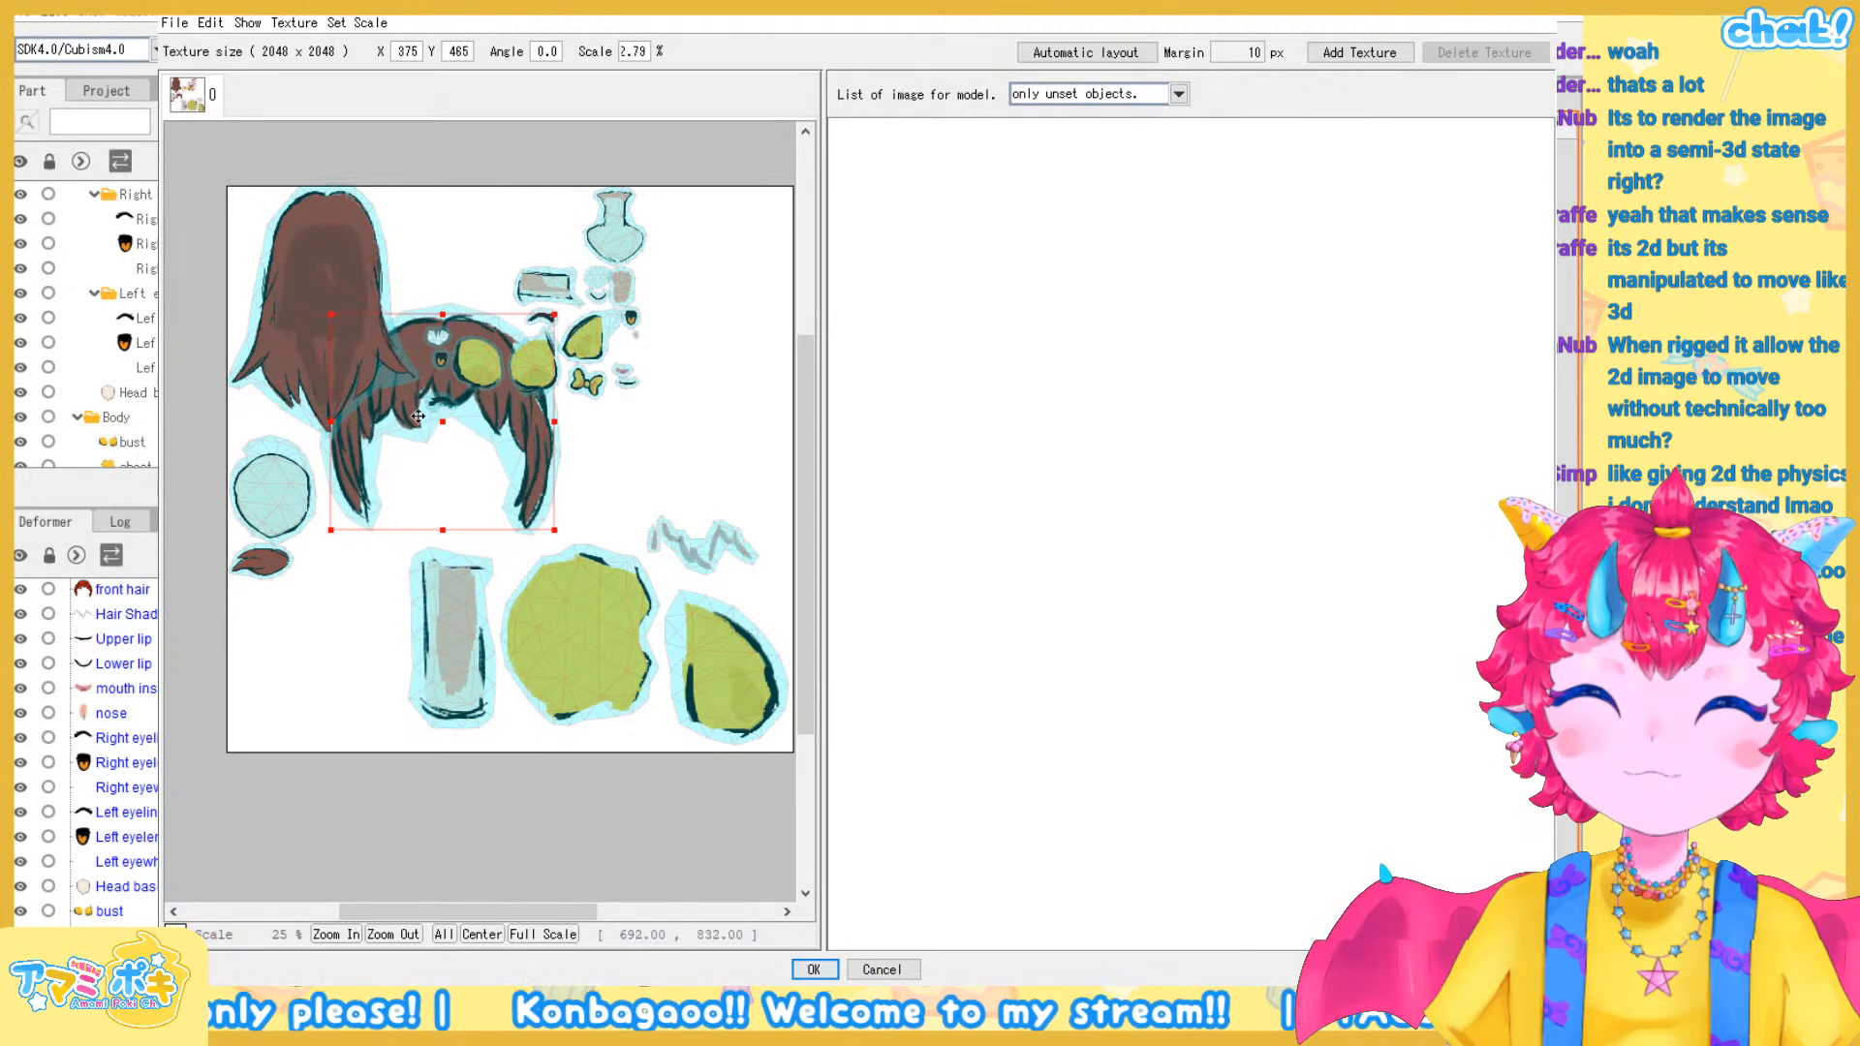
drag(444, 433, 653, 343)
Enlarge the neck and place it below the front hair, and move the small eyewhite to the free space beside the back hair
click(620, 242)
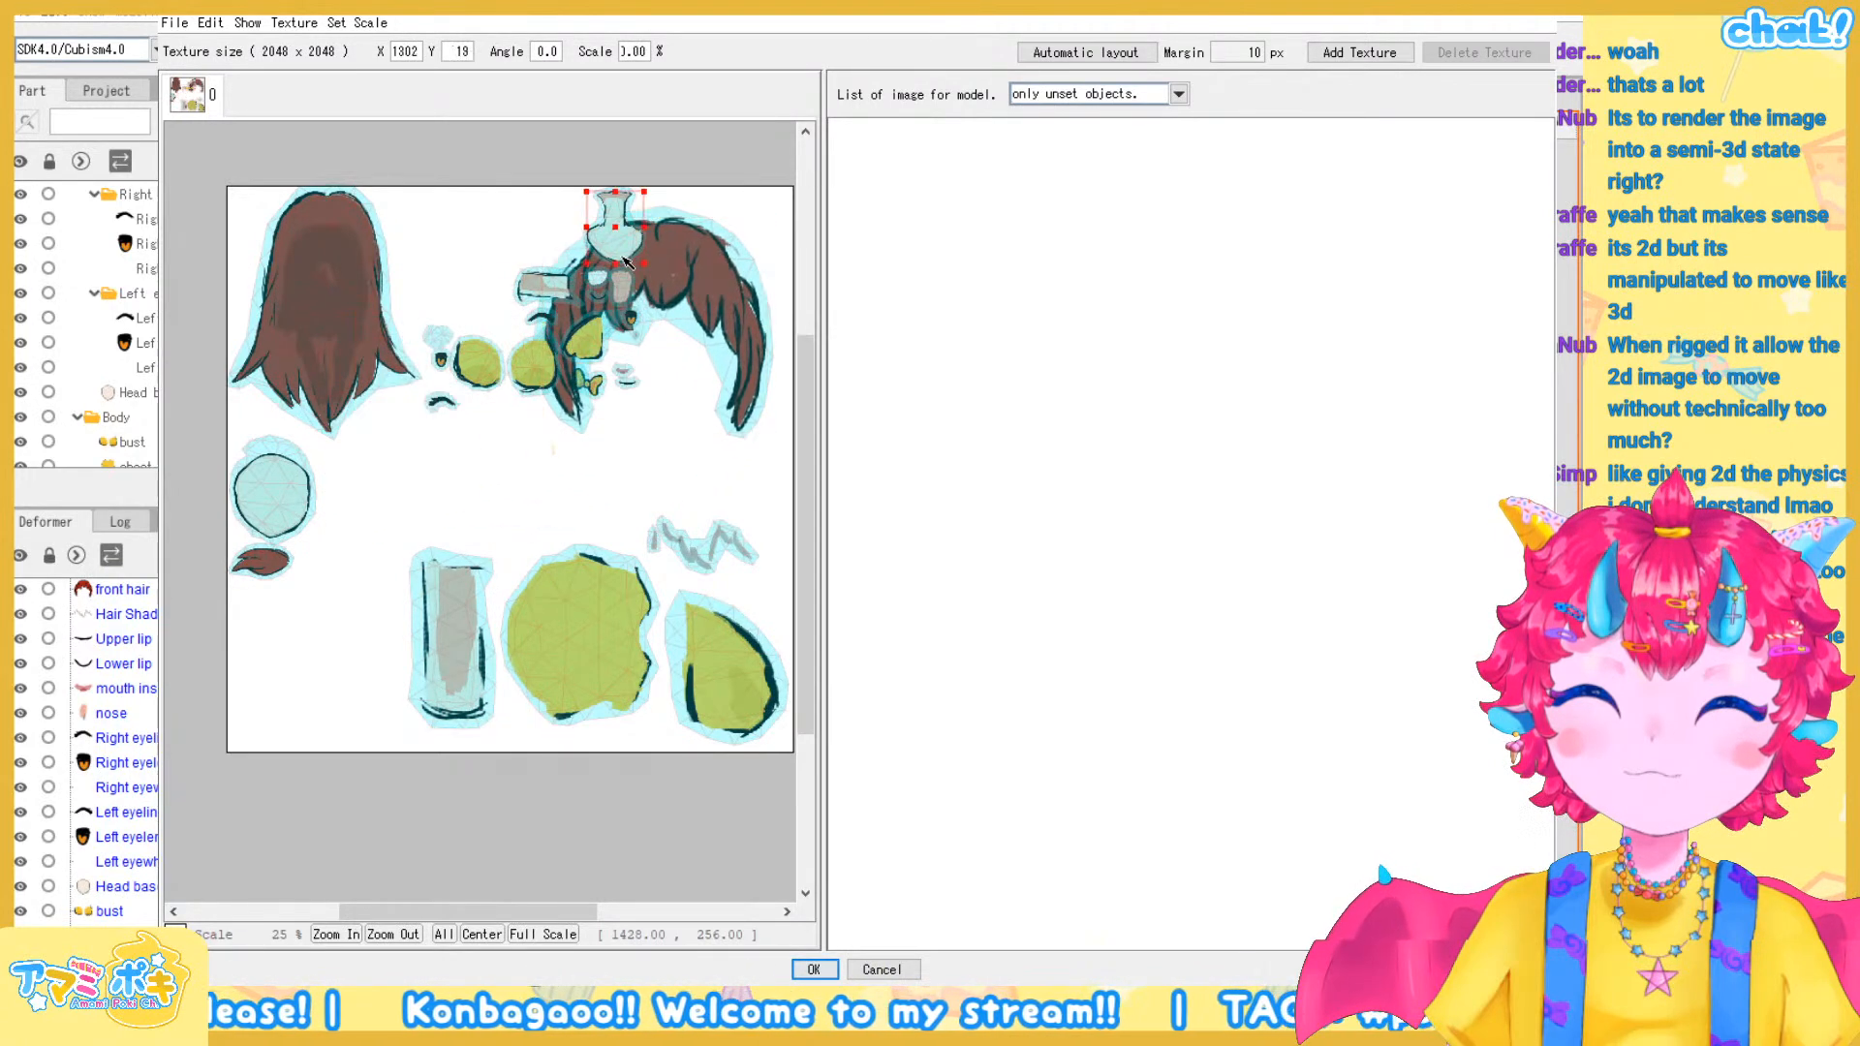
drag(590, 263, 665, 448)
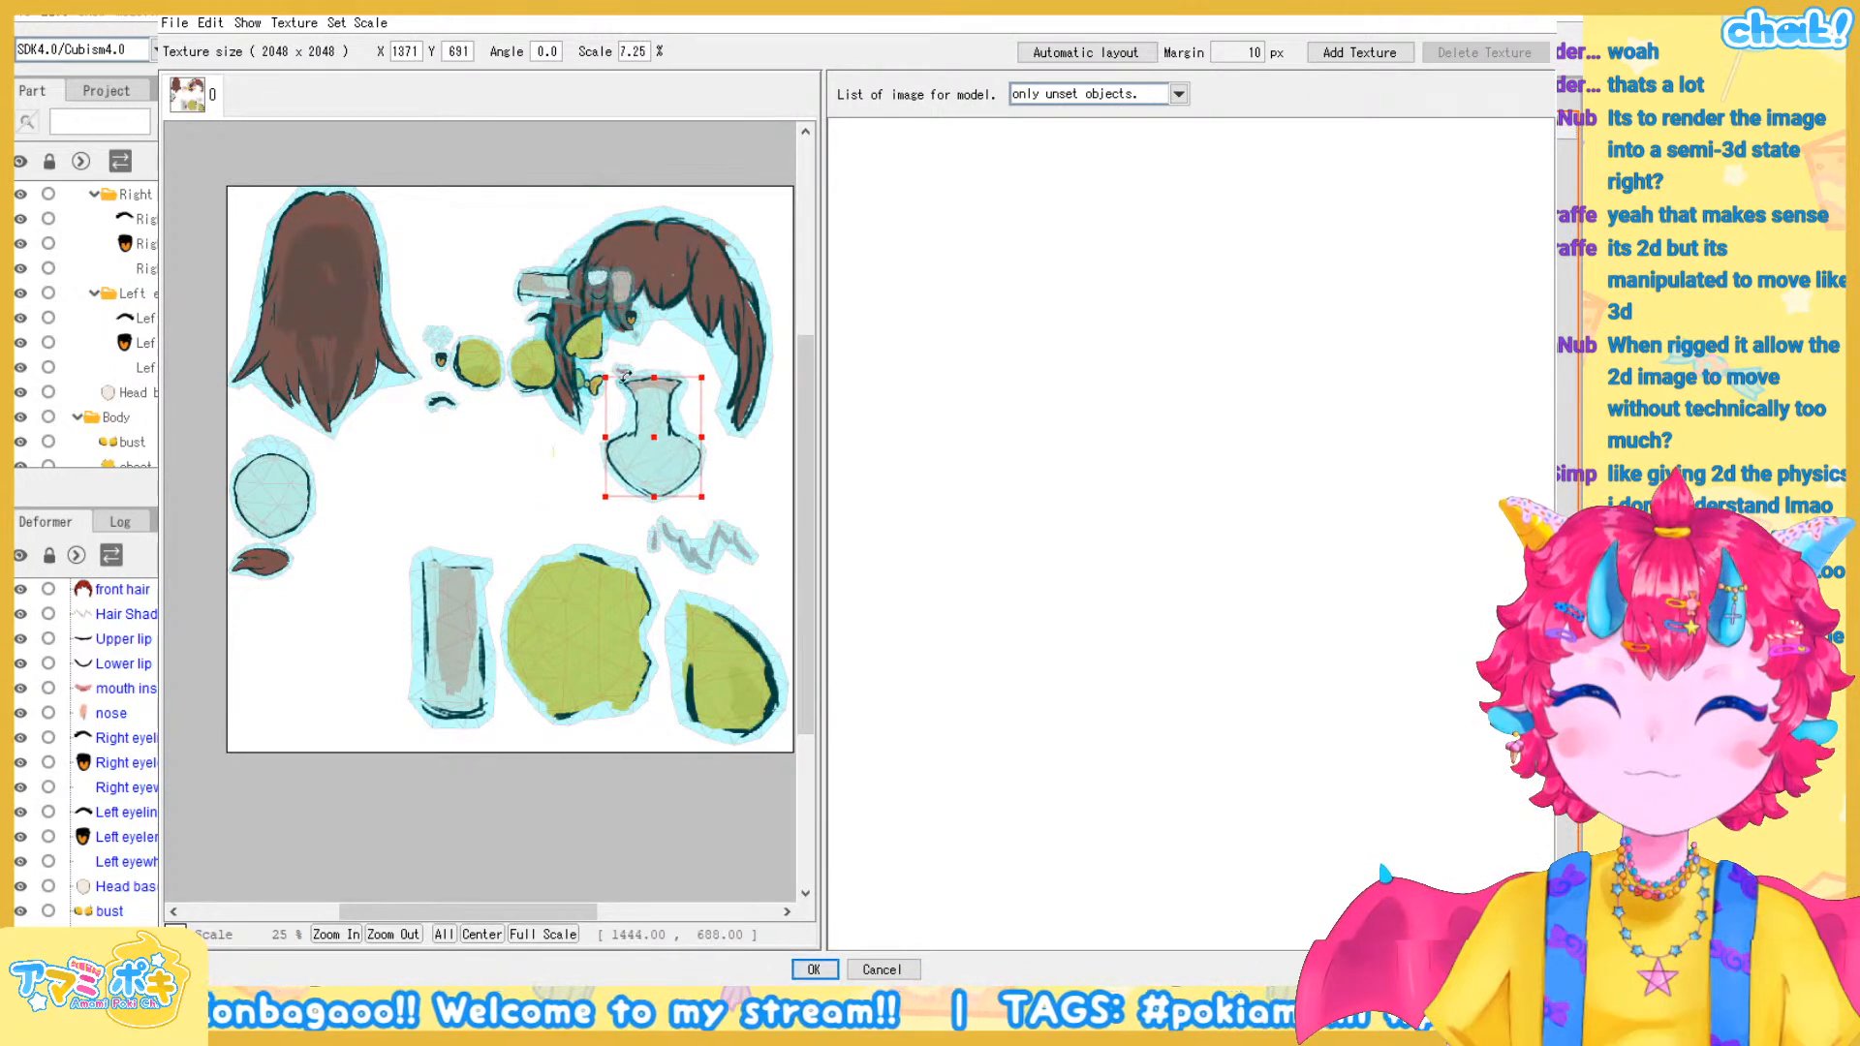
click(607, 285)
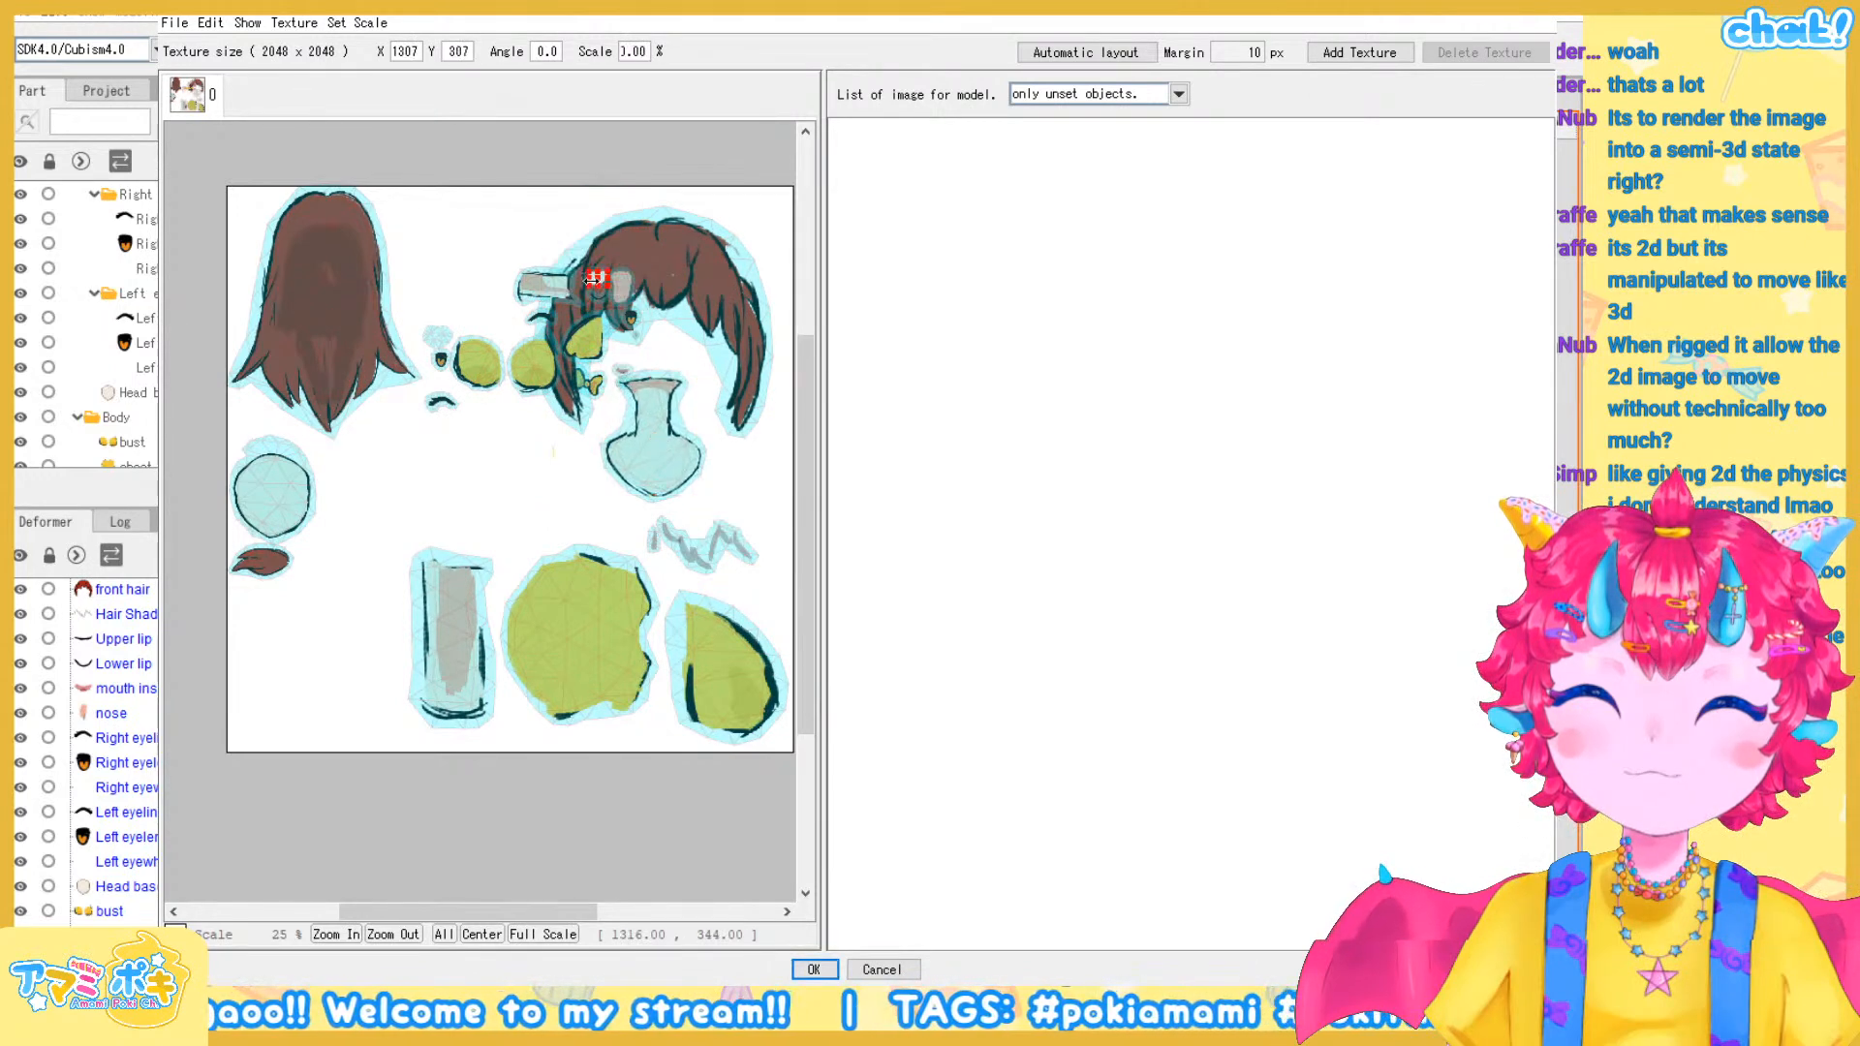
drag(596, 276, 443, 226)
Undo the distorted resize of the horizontal arm piece, and enlarge it proportionally in the space between the back and front hair
click(549, 286)
drag(549, 294, 427, 329)
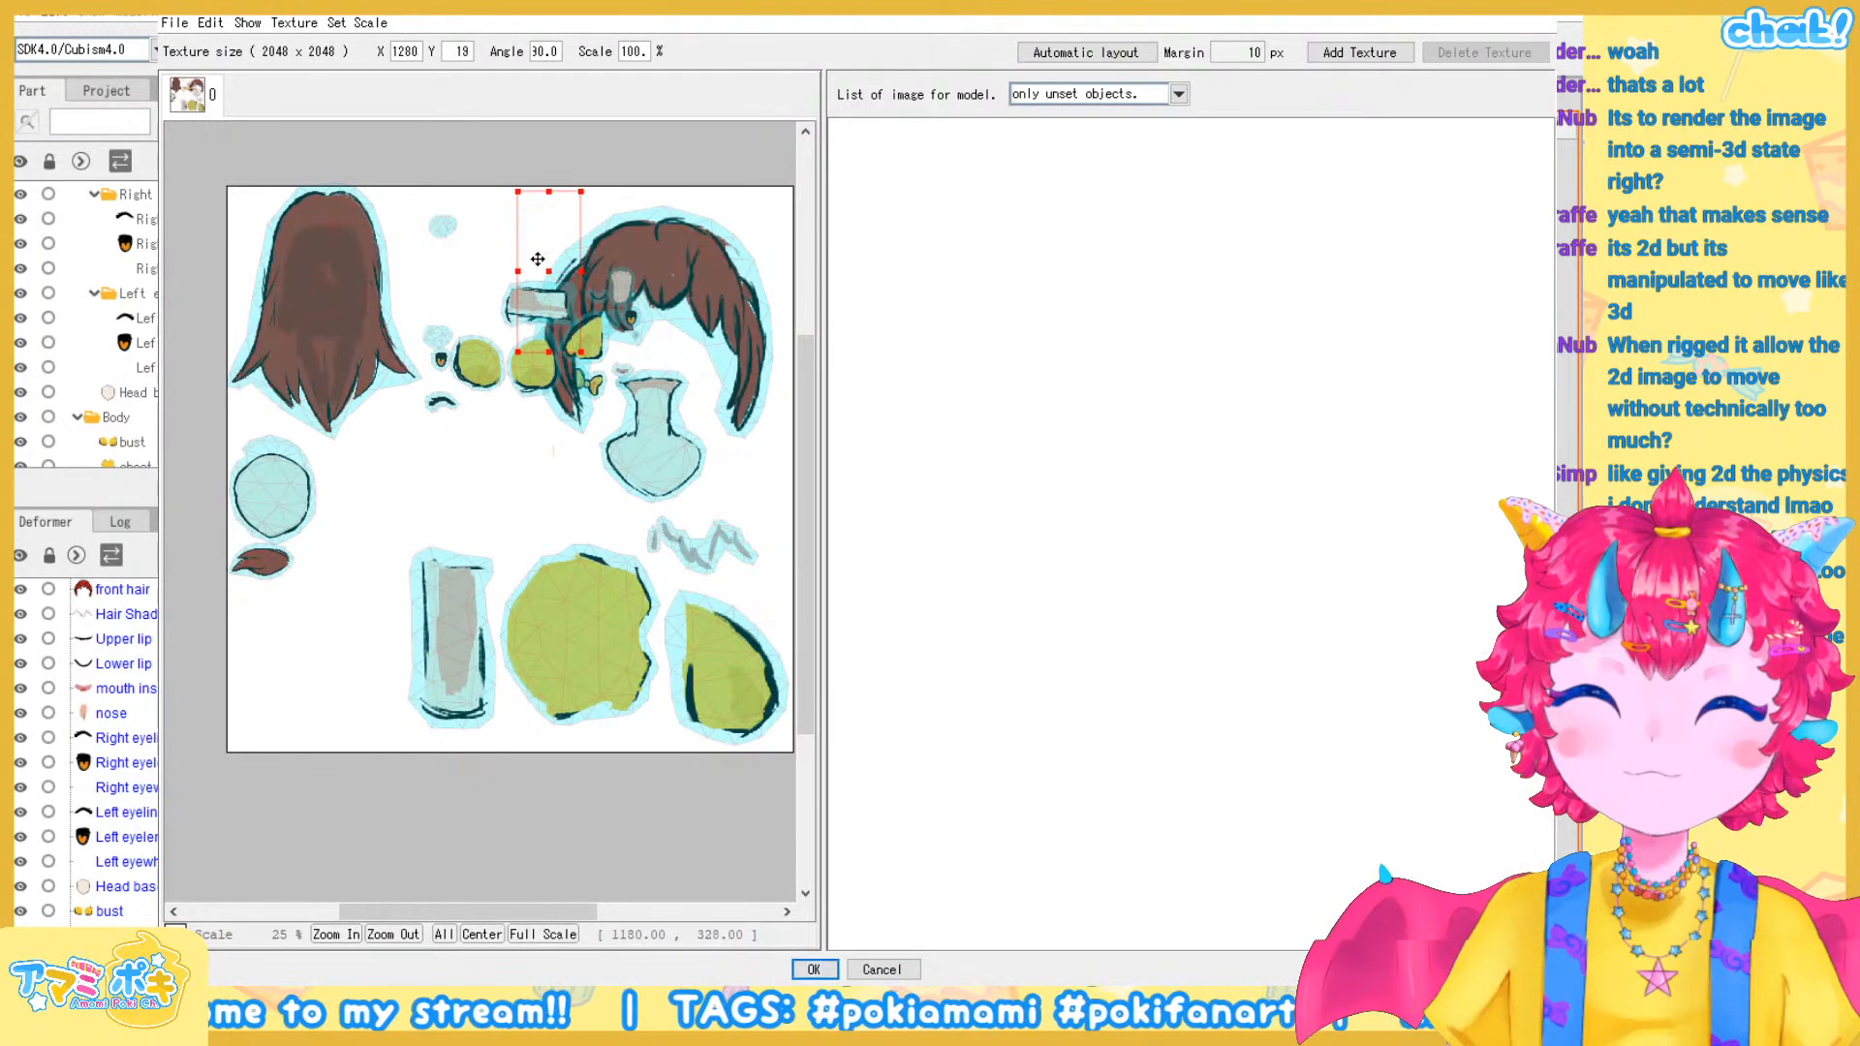
key(ctrl+z)
mouse_move(519, 306)
mouse_down()
mouse_move(447, 377)
mouse_move(474, 267)
mouse_move(489, 289)
mouse_up()
click(611, 167)
Move the small grey piece off the front hair and place it enlarged in the free area below the back hair
click(622, 300)
drag(623, 291, 380, 459)
click(544, 463)
scroll(592, 312, up, 2)
Enlarge the remaining small sleeve and place it below the two round bust pieces
click(581, 376)
drag(578, 377, 511, 452)
drag(391, 550, 368, 611)
click(524, 592)
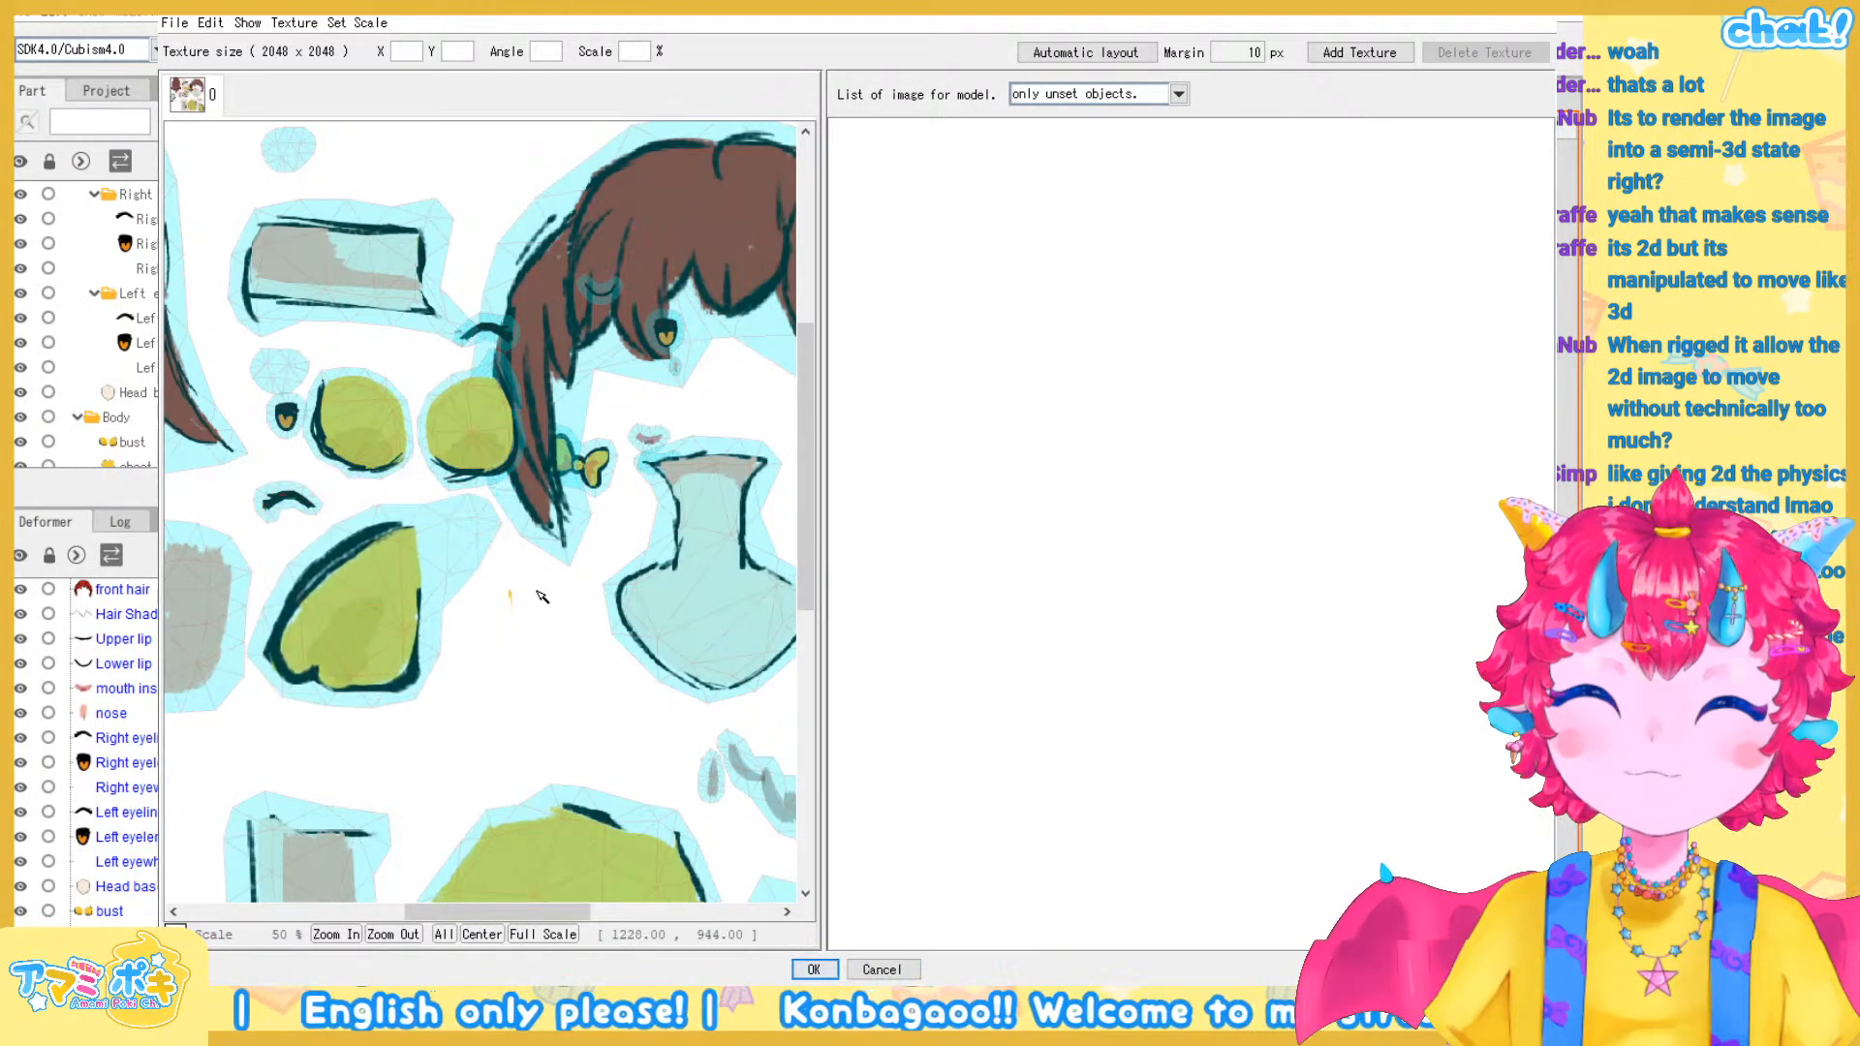
Move the hair bow off the front hair, enlarge it, and place it between the sleeve and the neck
click(591, 467)
drag(591, 467, 475, 722)
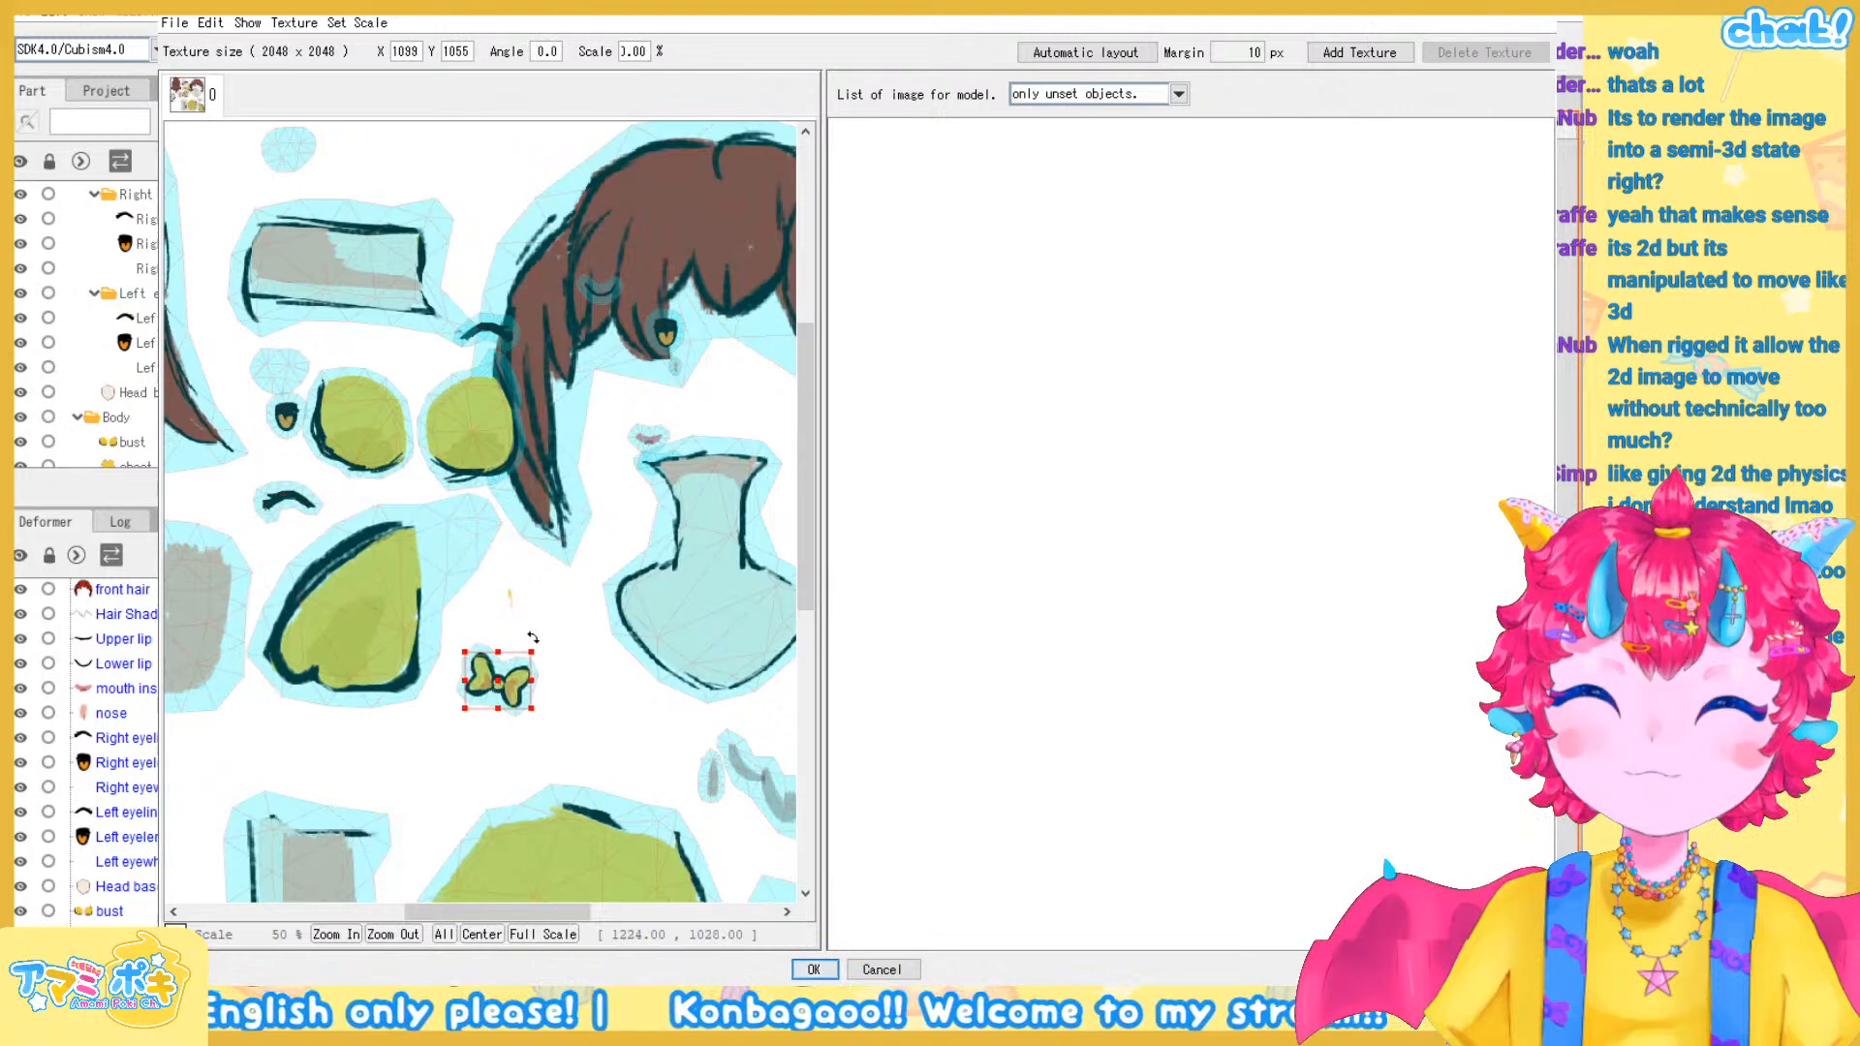
drag(538, 646, 602, 588)
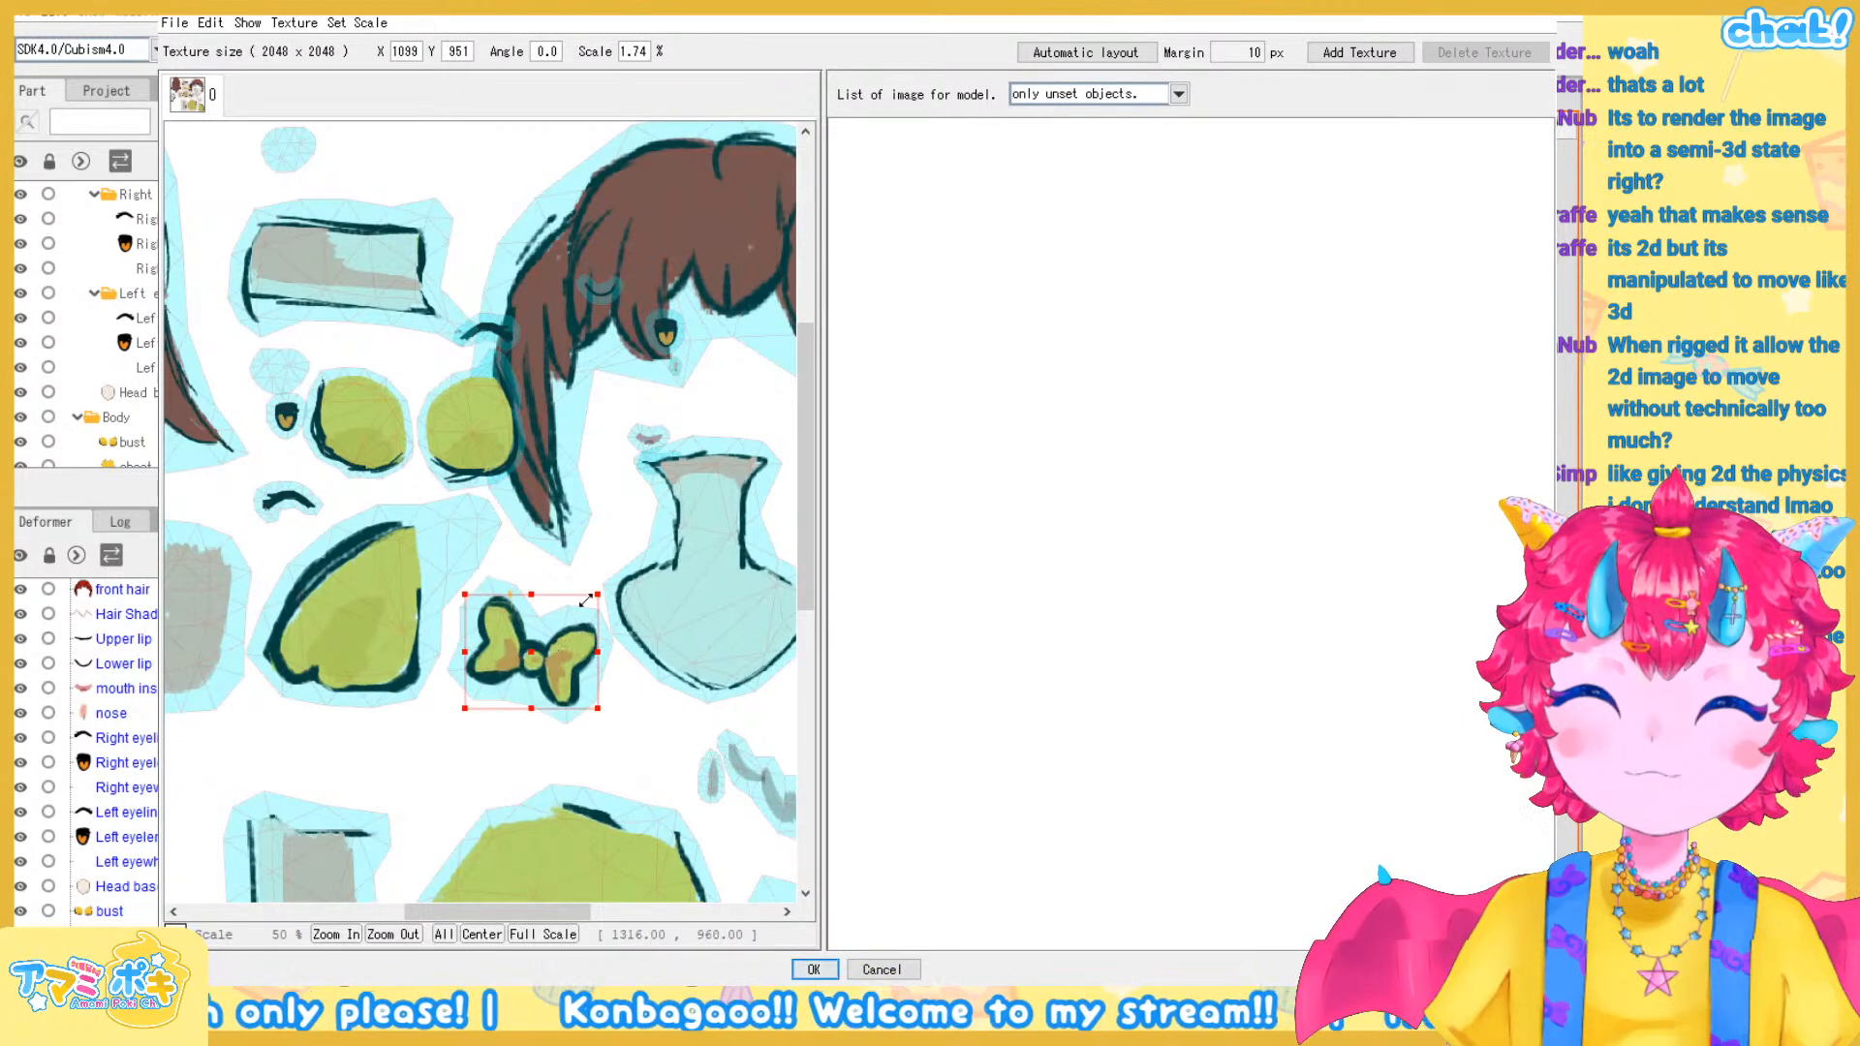
drag(524, 678, 518, 690)
Enlarge the mouth inside and the nose in the free space between the front hair and the neck
click(641, 439)
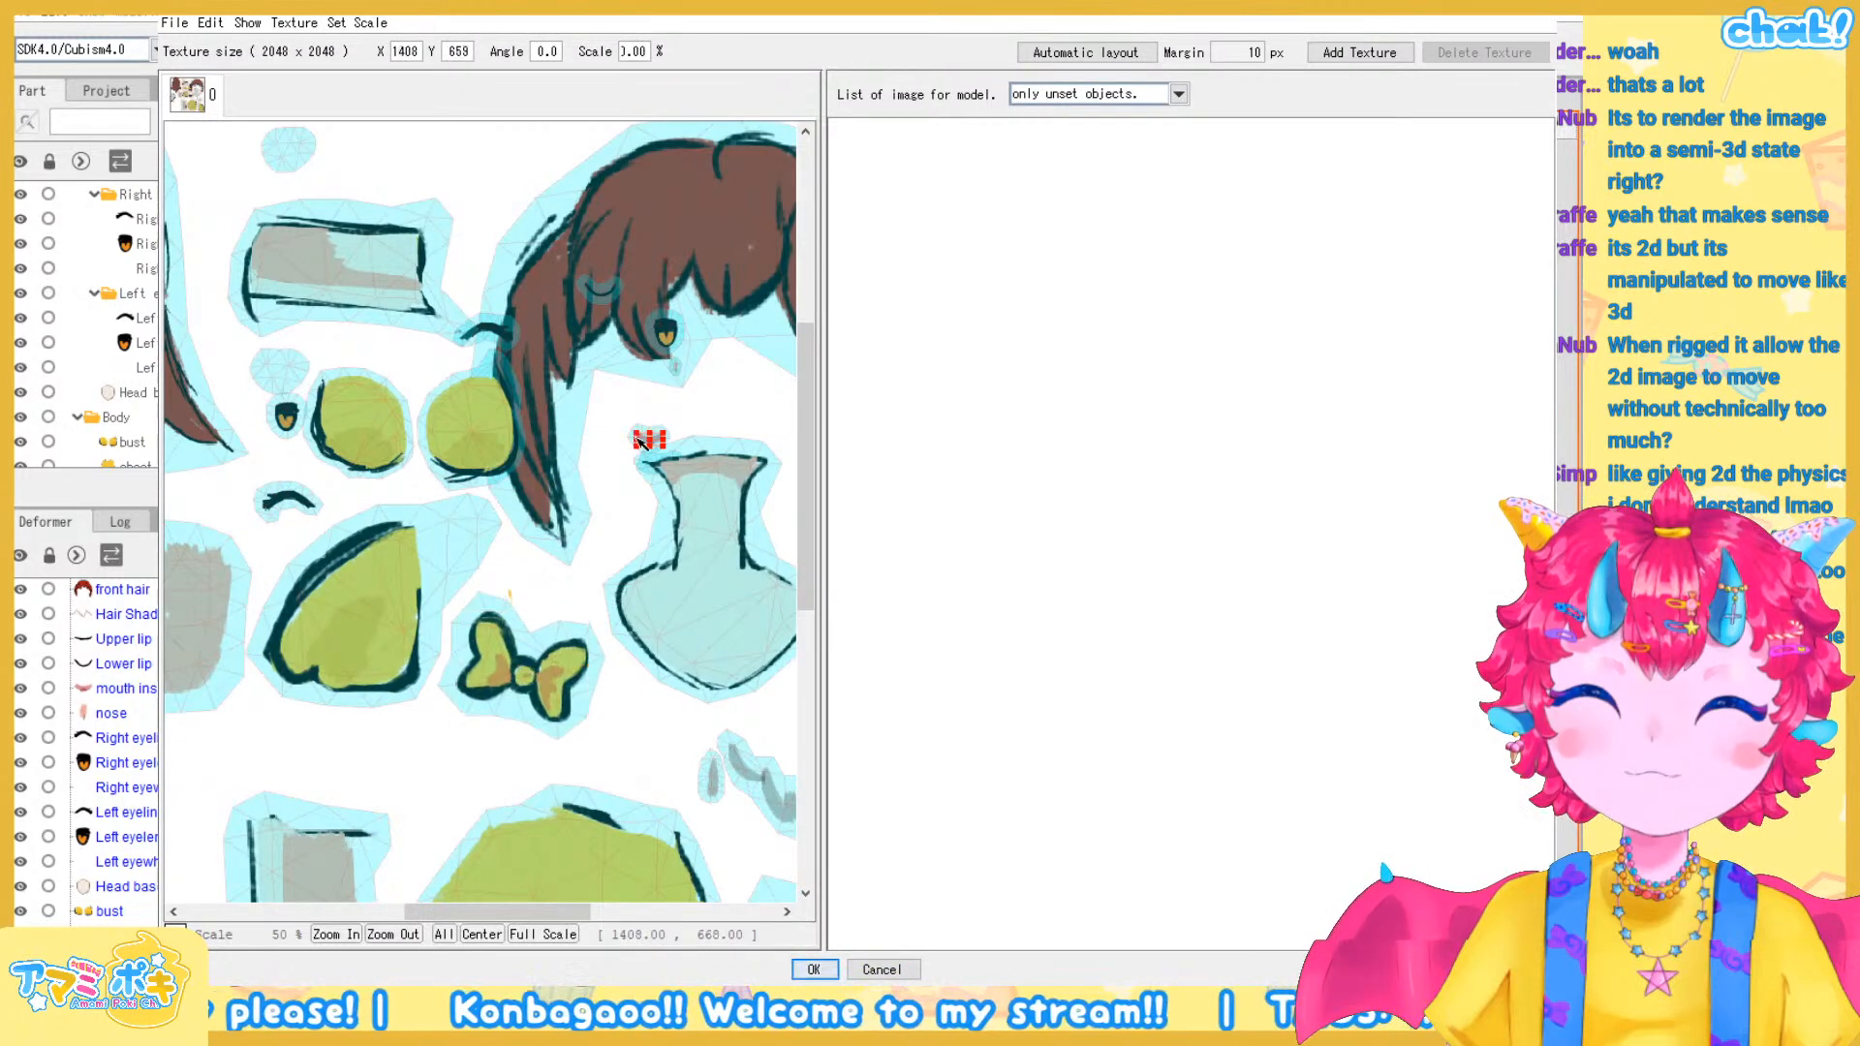
mouse_move(629, 433)
mouse_down()
mouse_move(581, 402)
mouse_move(649, 428)
mouse_move(627, 420)
mouse_move(638, 410)
mouse_up()
click(674, 369)
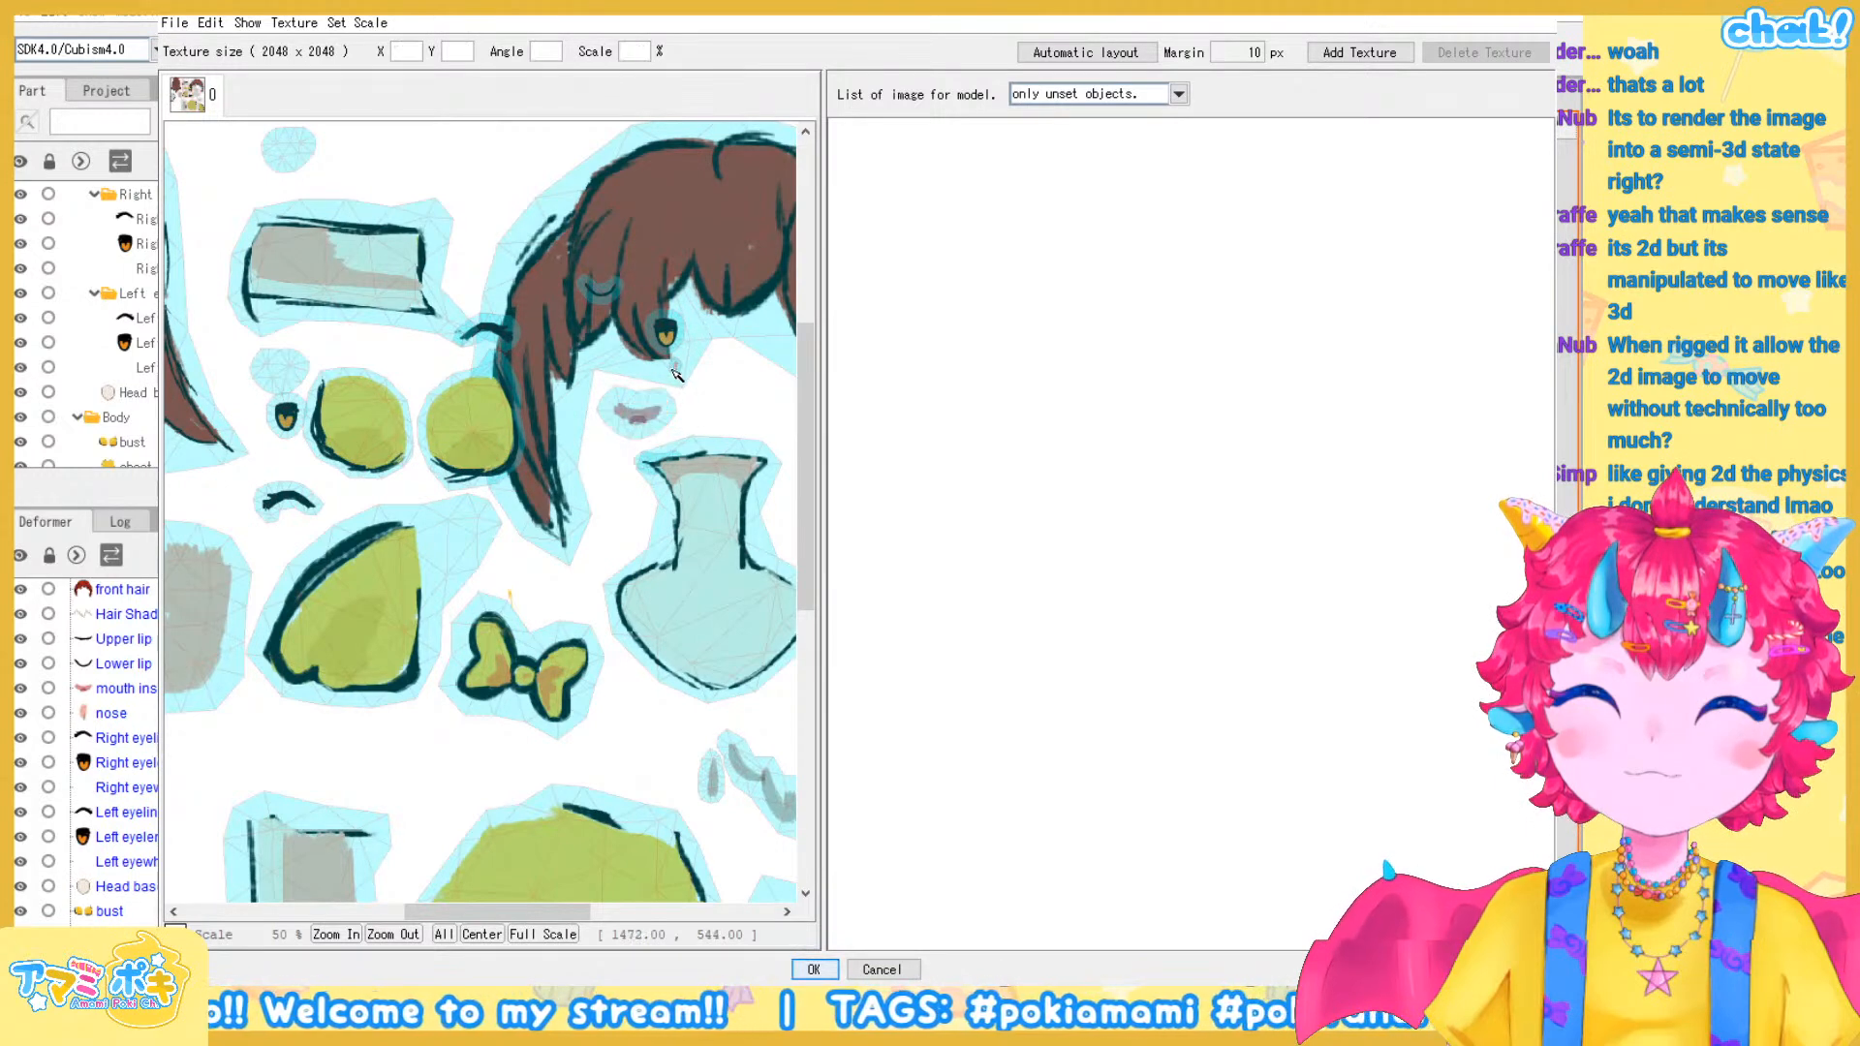
drag(681, 373, 733, 380)
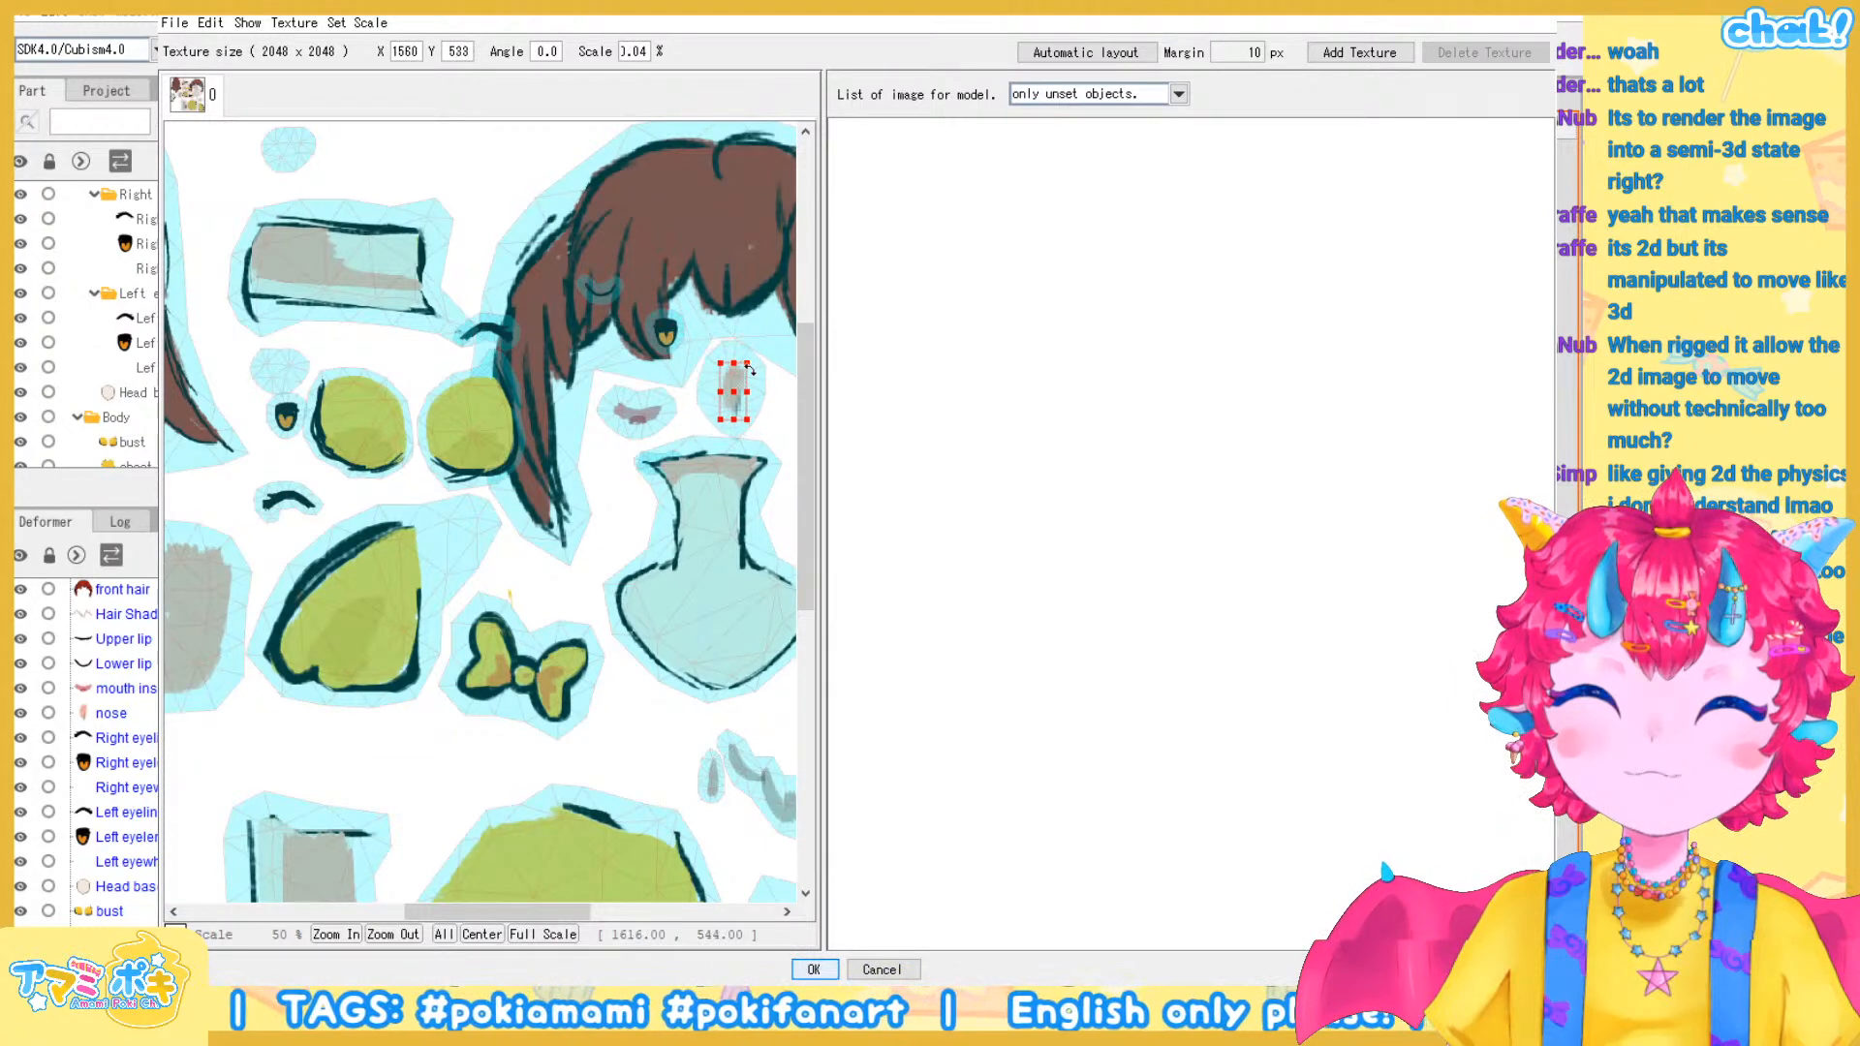
Move the eyelens off the front hair to the atlas's upper edge and enlarge it there
click(668, 332)
scroll(652, 363, down, 1)
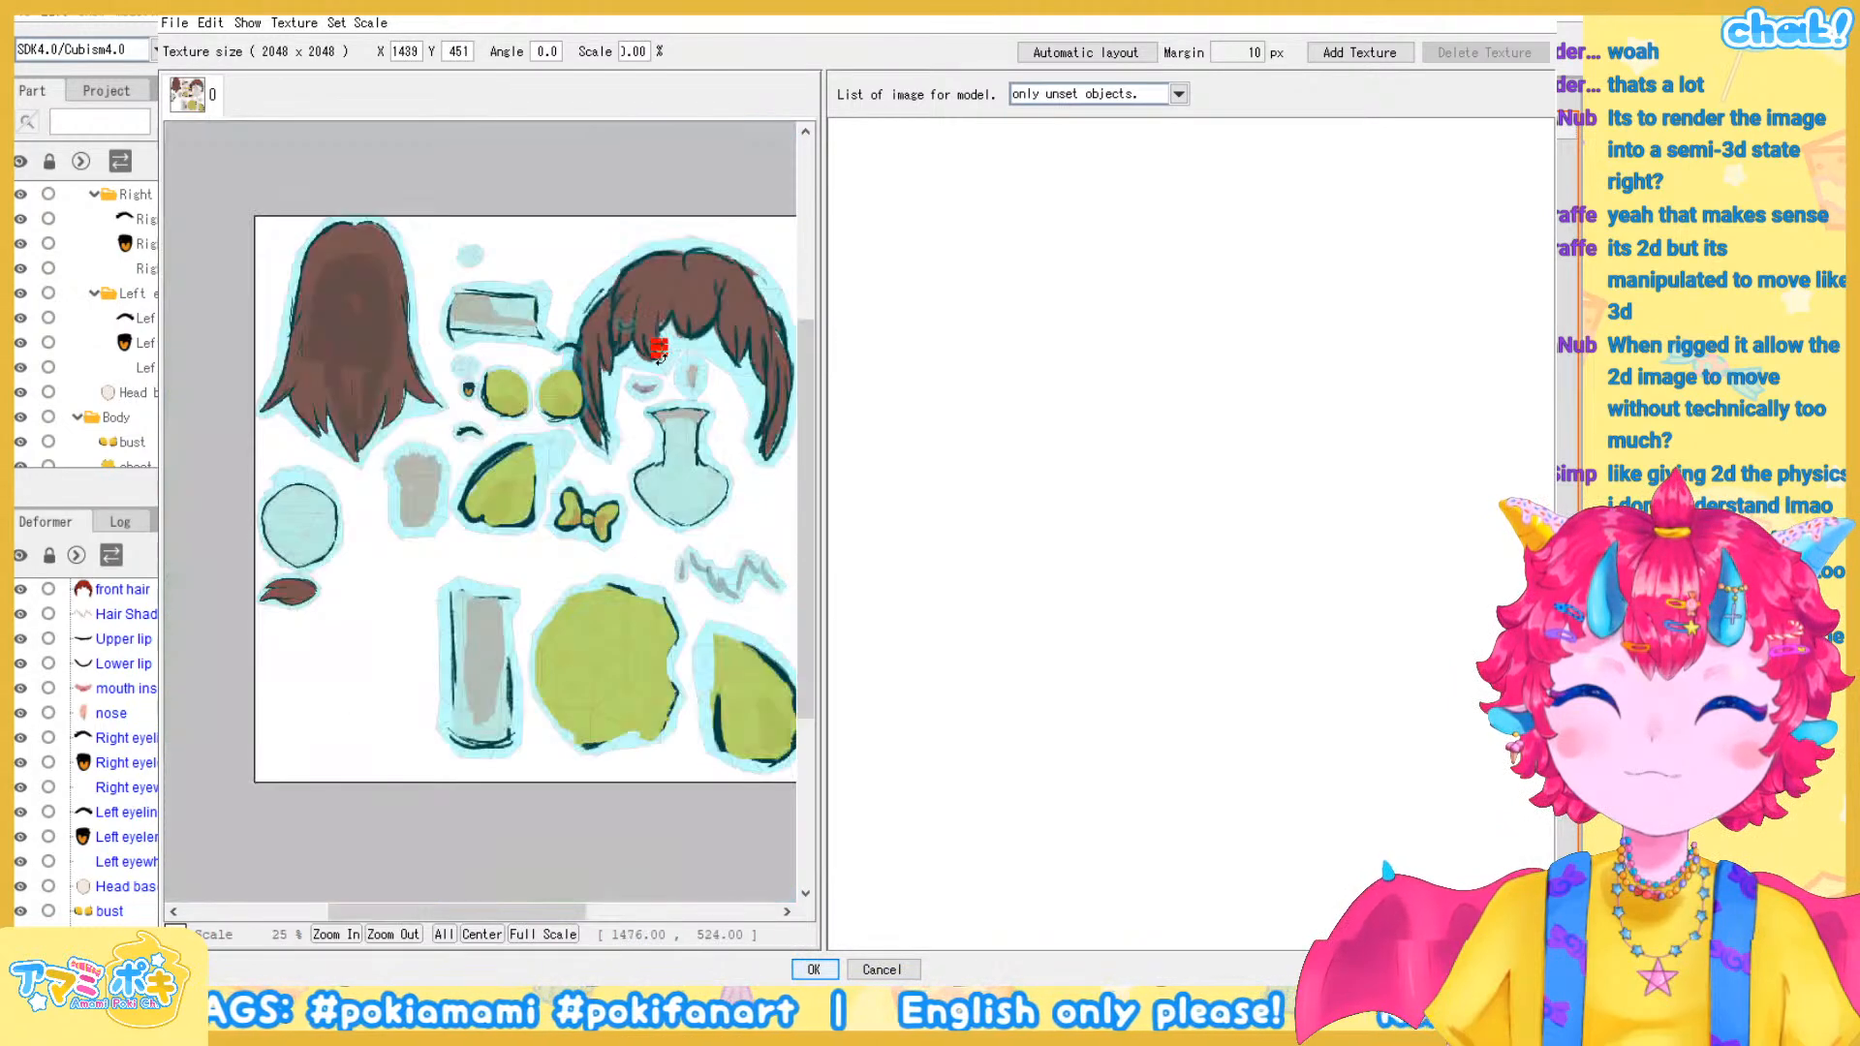
drag(659, 349, 575, 263)
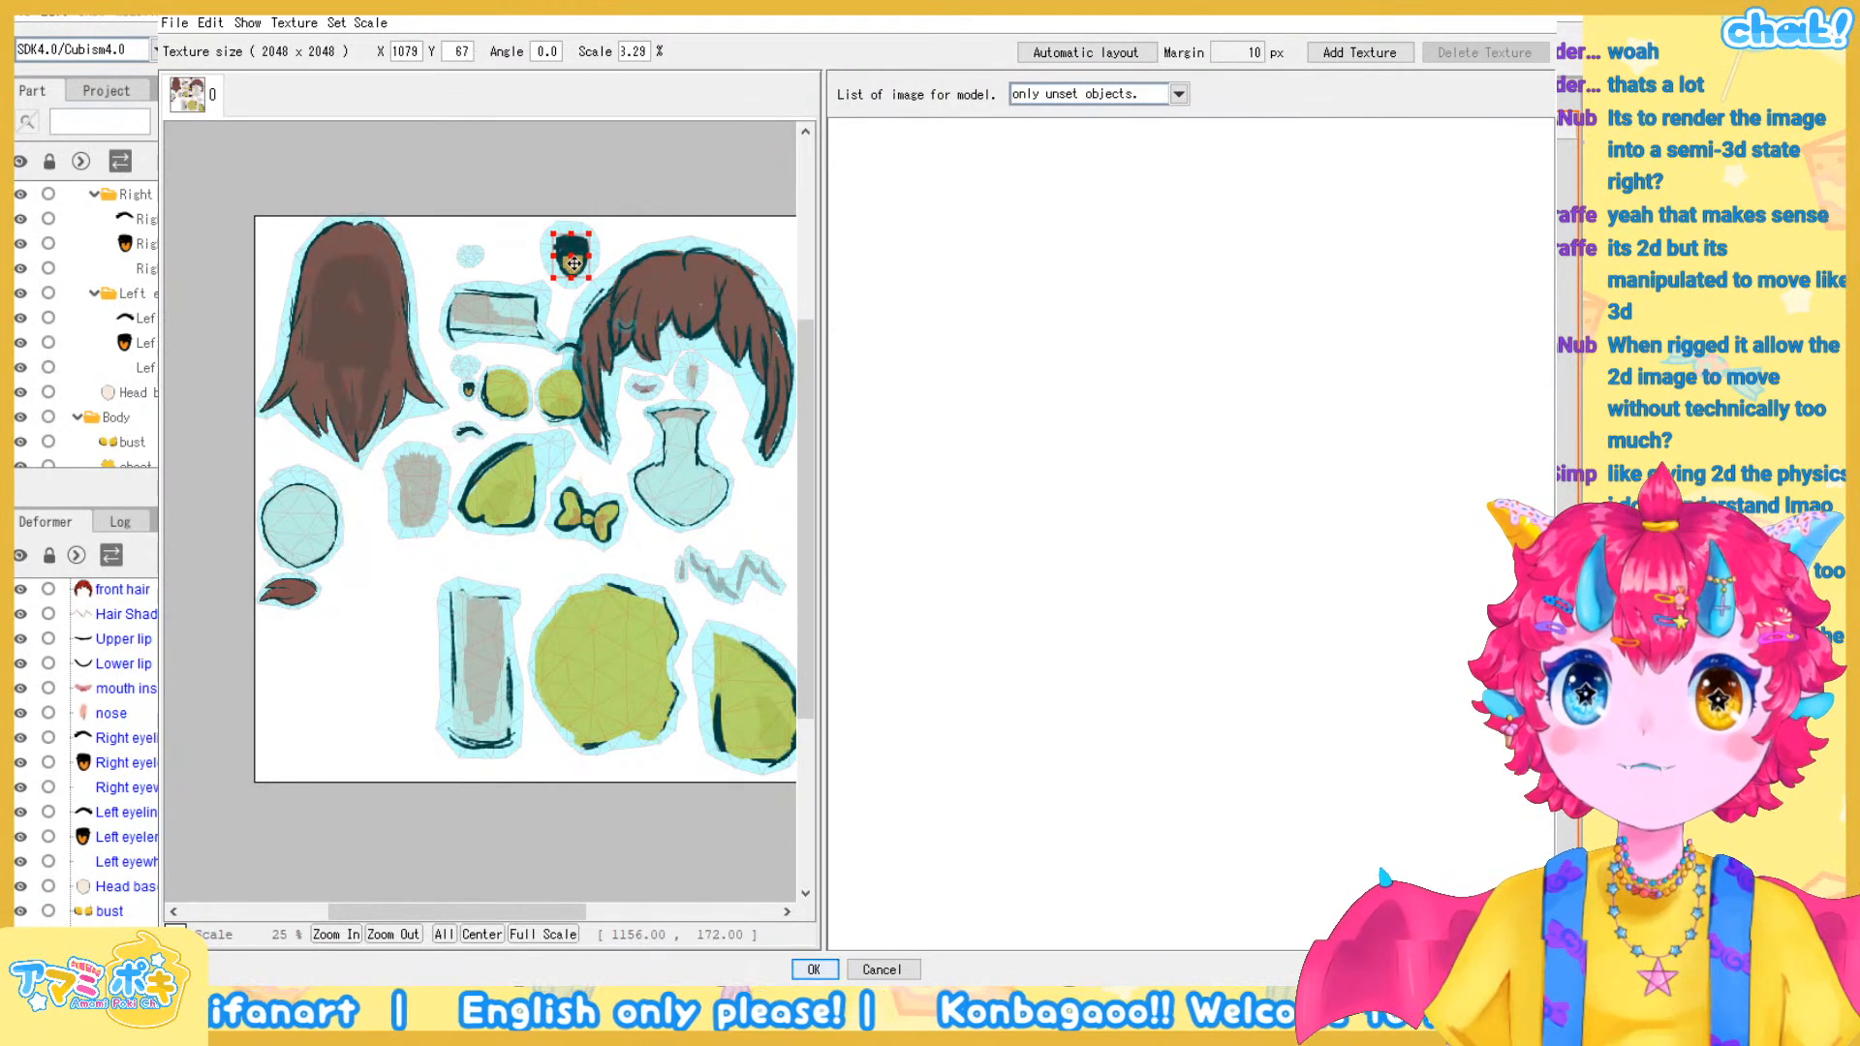
click(662, 184)
Move the curved lower lip off the front hair, enlarge it, and place it near the atlas's upper edge above the short limb piece
click(636, 334)
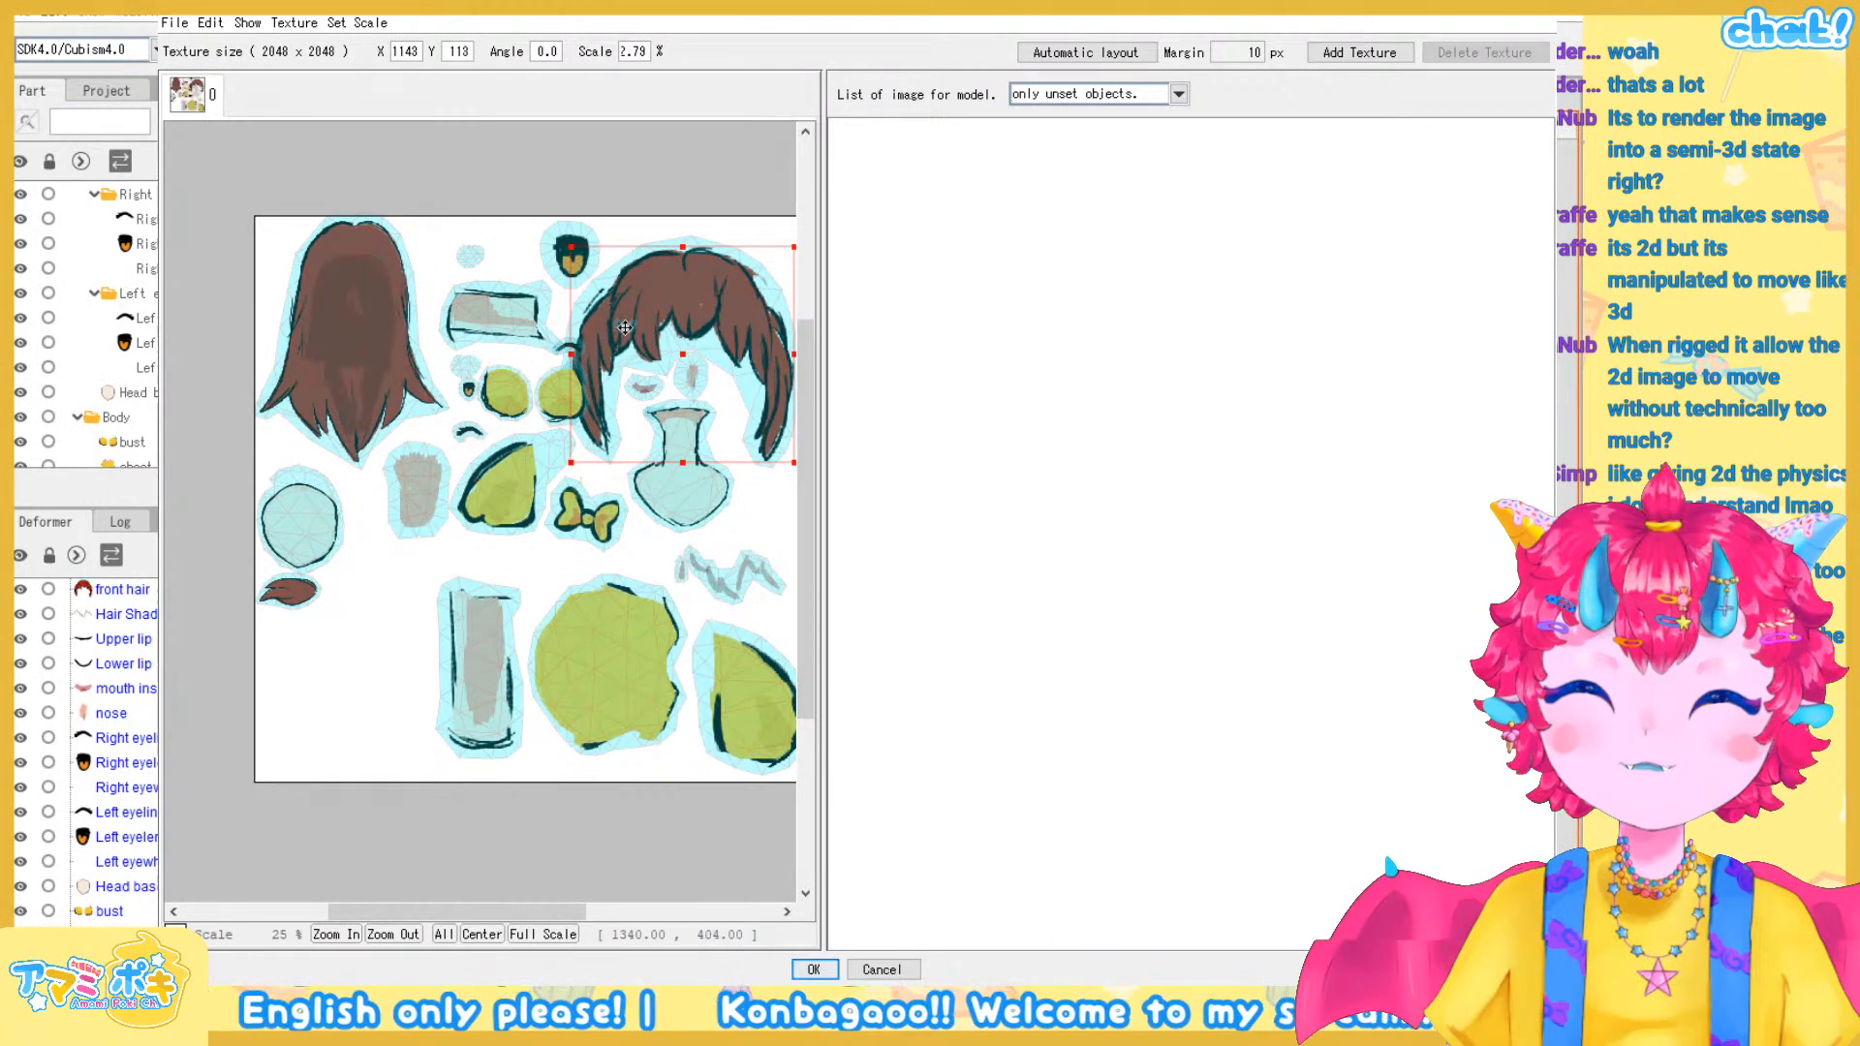
scroll(627, 325, up, 5)
click(599, 362)
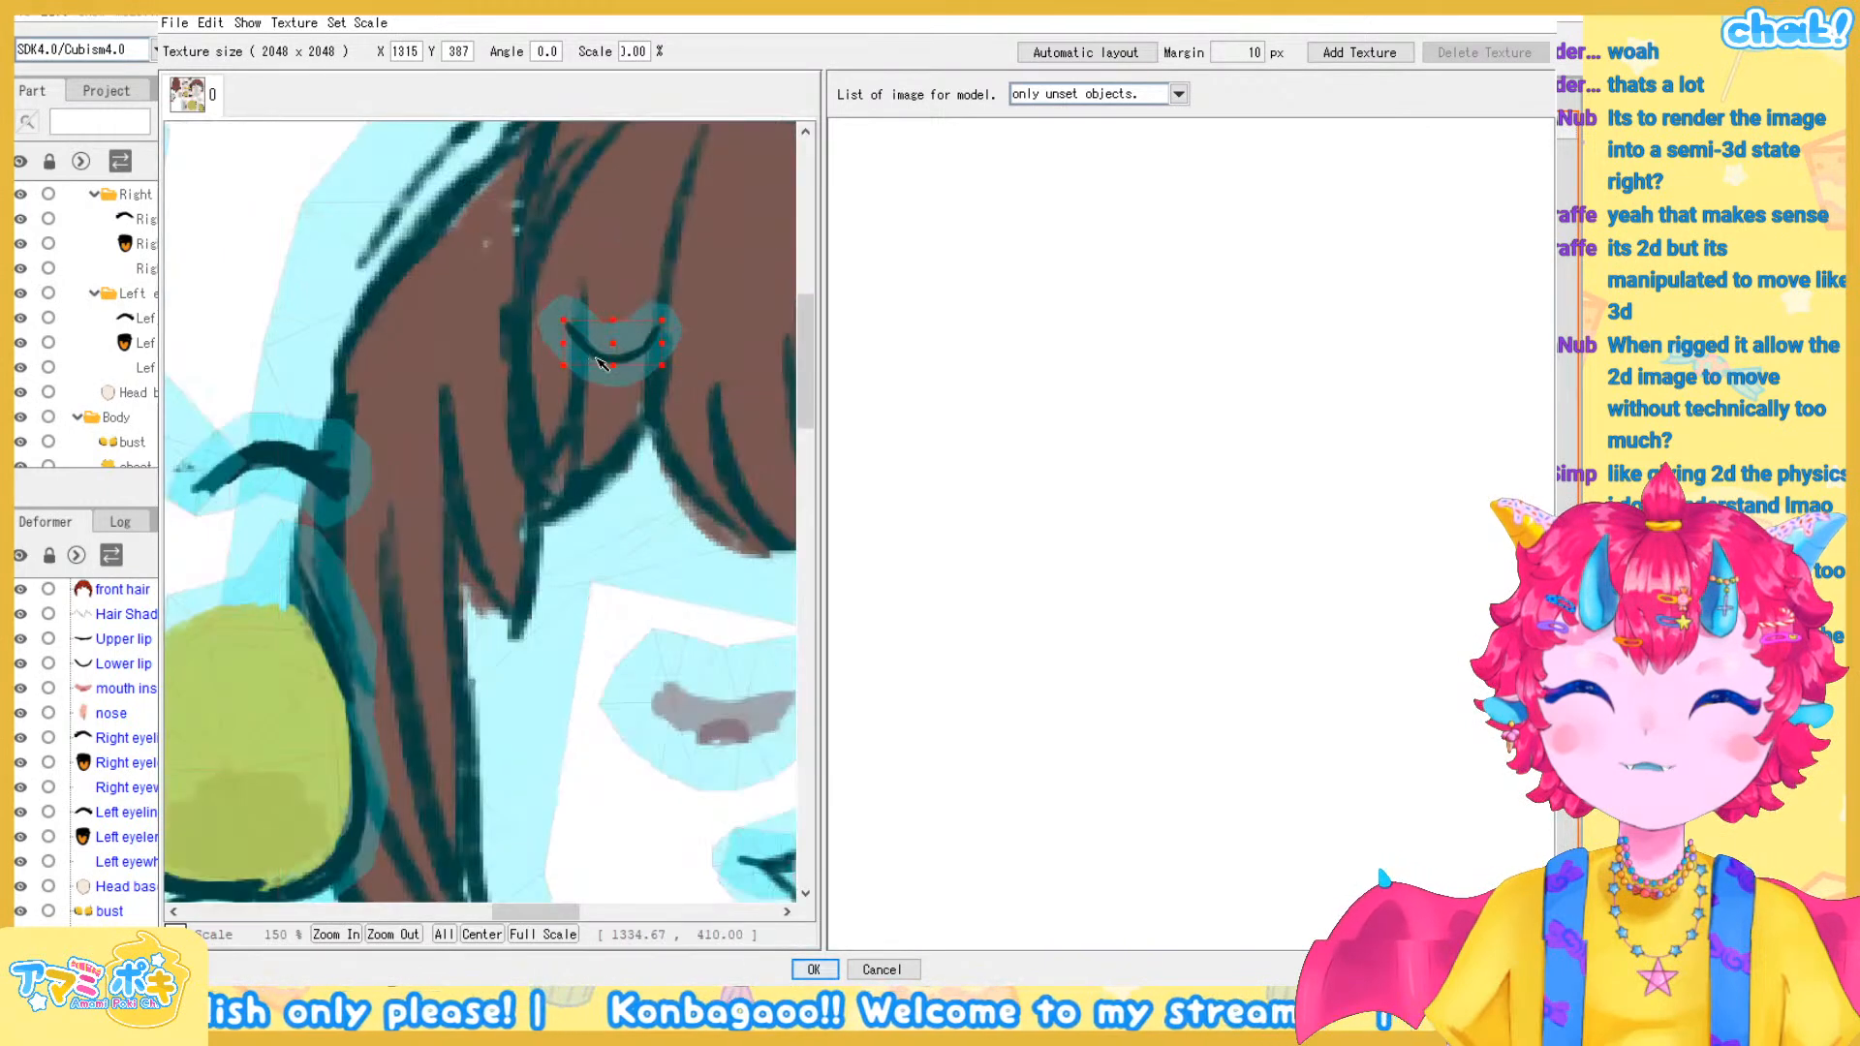
drag(663, 320, 796, 258)
scroll(676, 331, down, 3)
drag(691, 328, 443, 205)
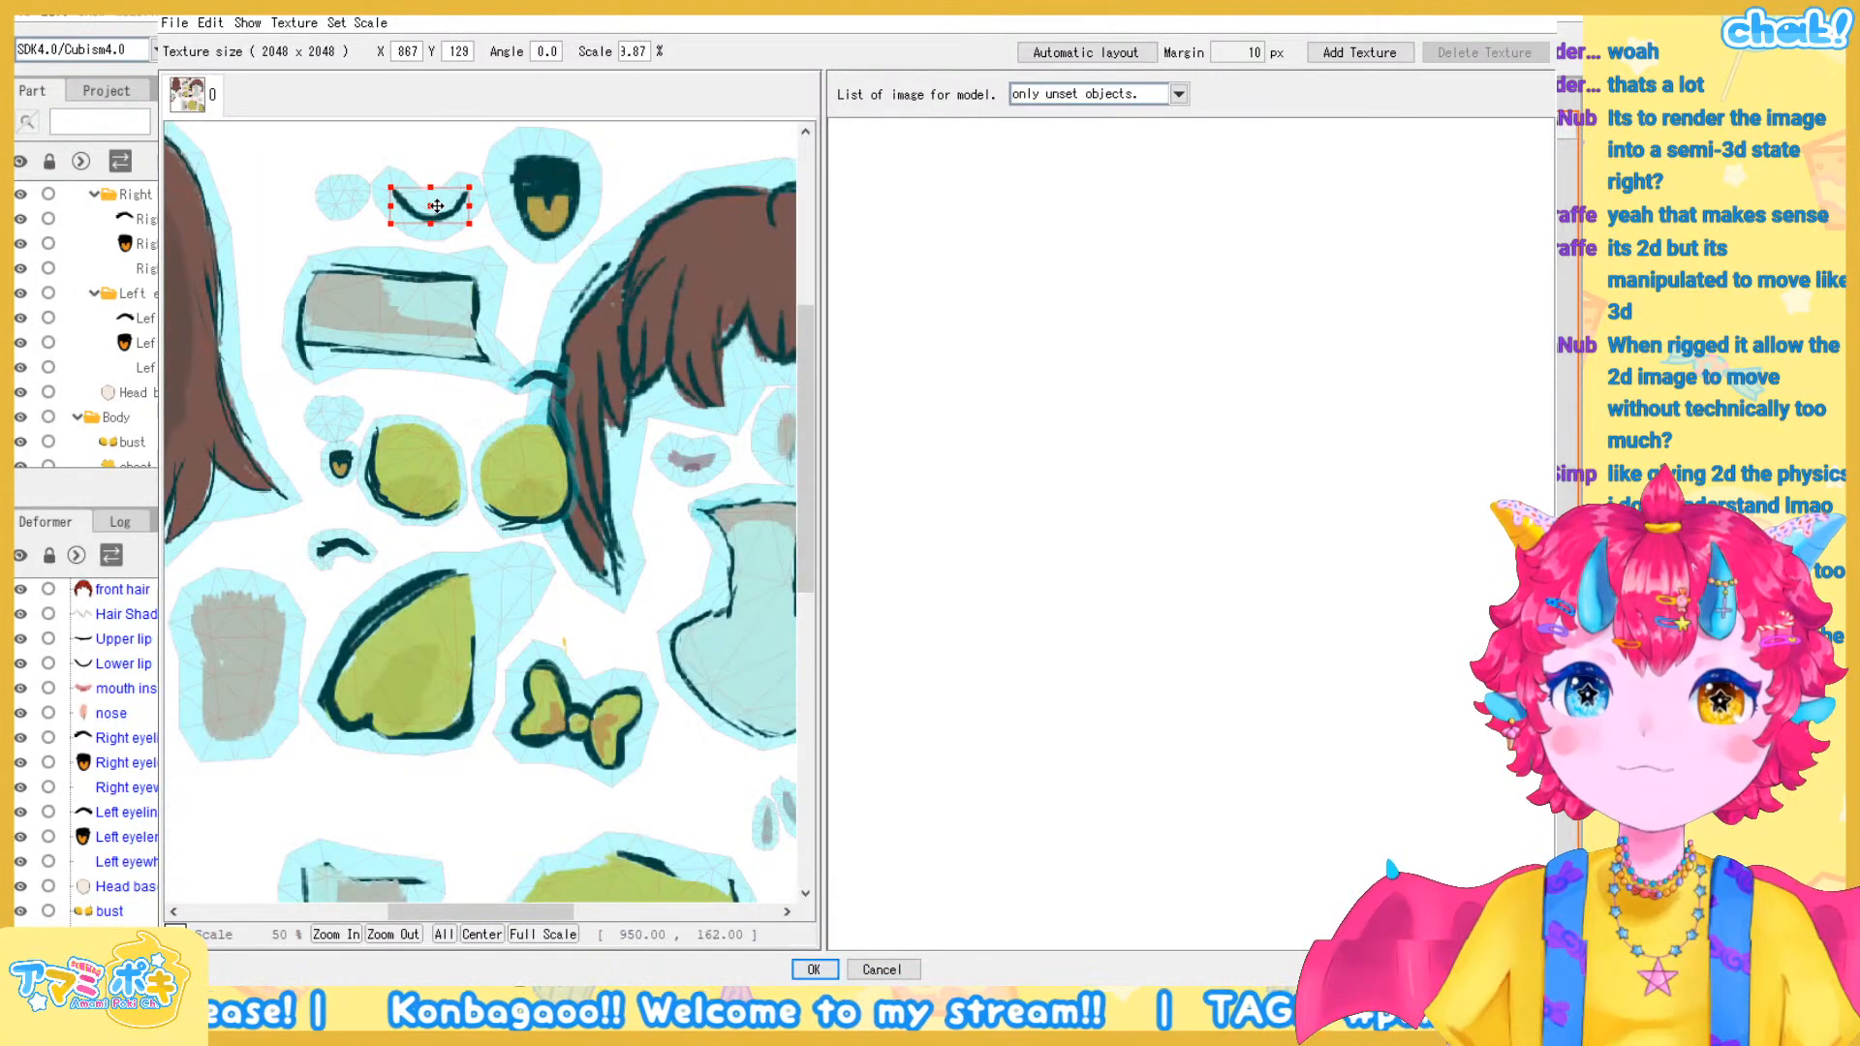
scroll(441, 219, down, 3)
scroll(356, 242, up, 3)
Move the upper eyewhite closer to the back hair and enlarge it, and enlarge the lower lip beside it
drag(615, 413, 479, 368)
click(586, 328)
click(581, 329)
drag(581, 331, 508, 296)
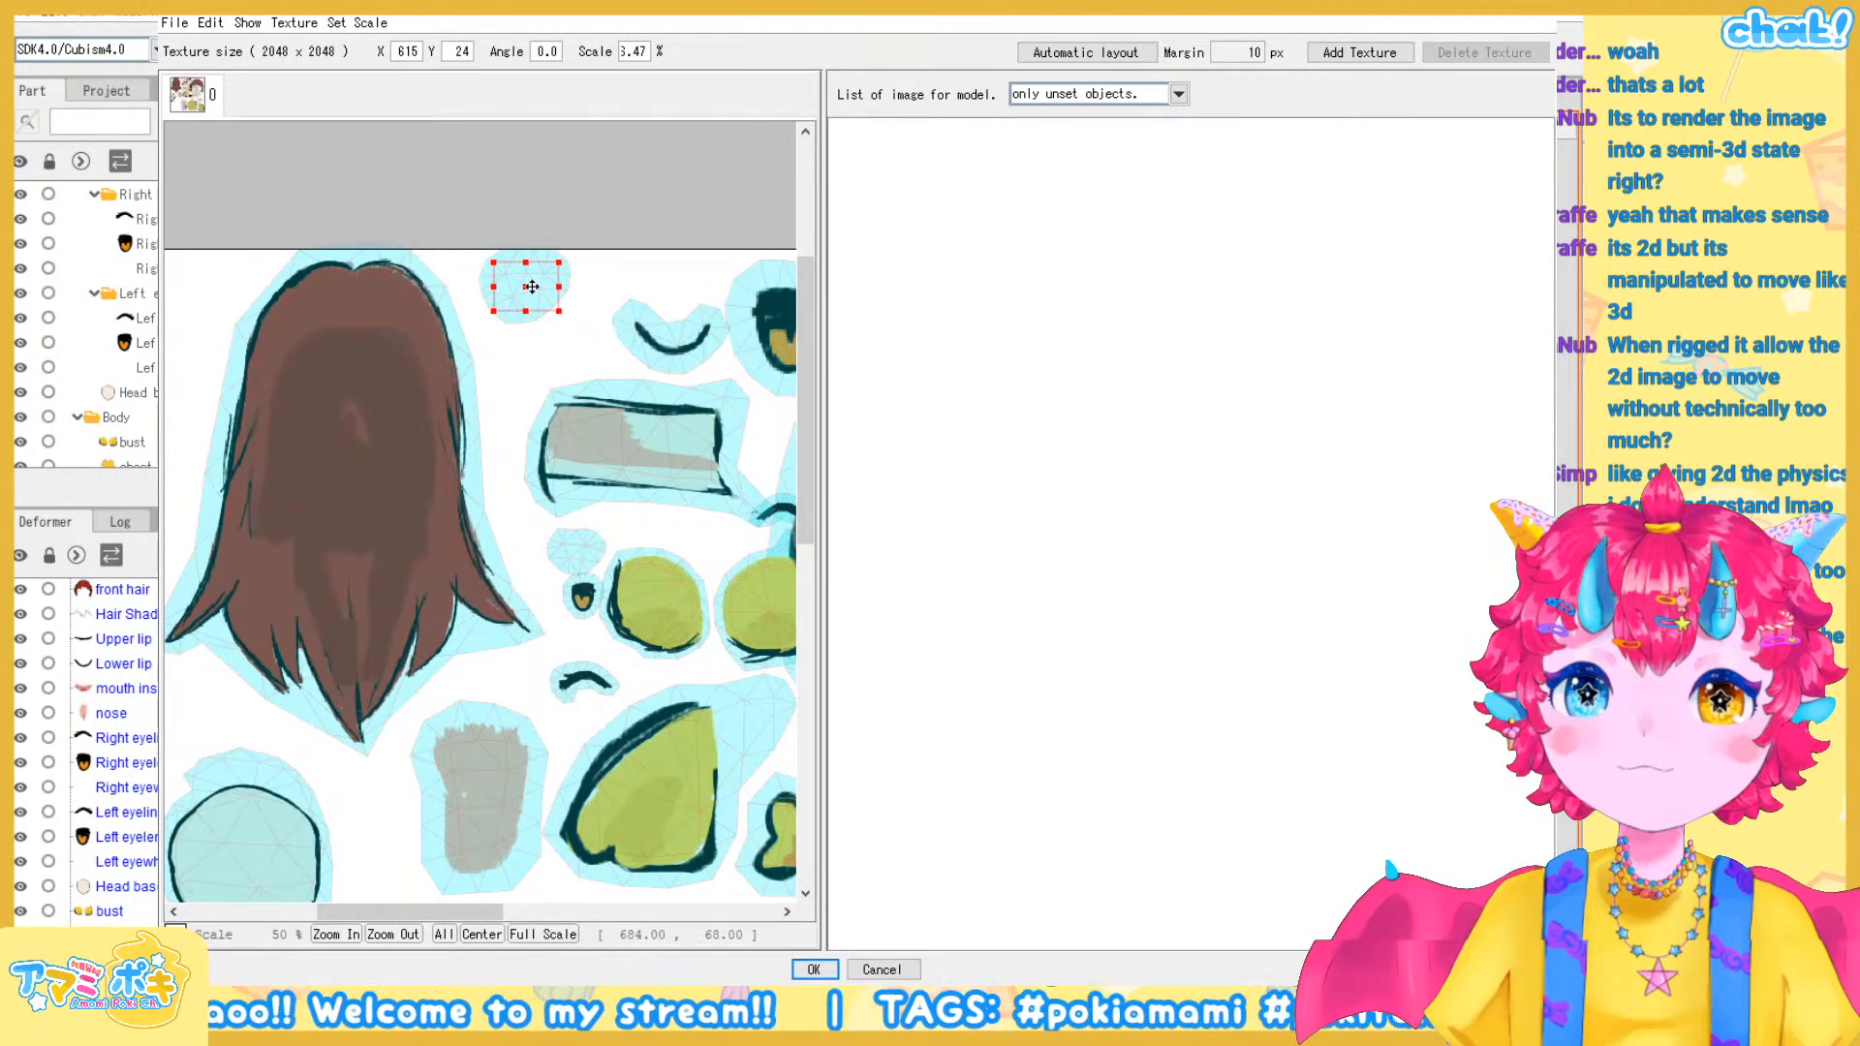
click(601, 224)
click(666, 351)
mouse_move(637, 324)
mouse_down()
mouse_move(603, 309)
mouse_move(645, 320)
mouse_up()
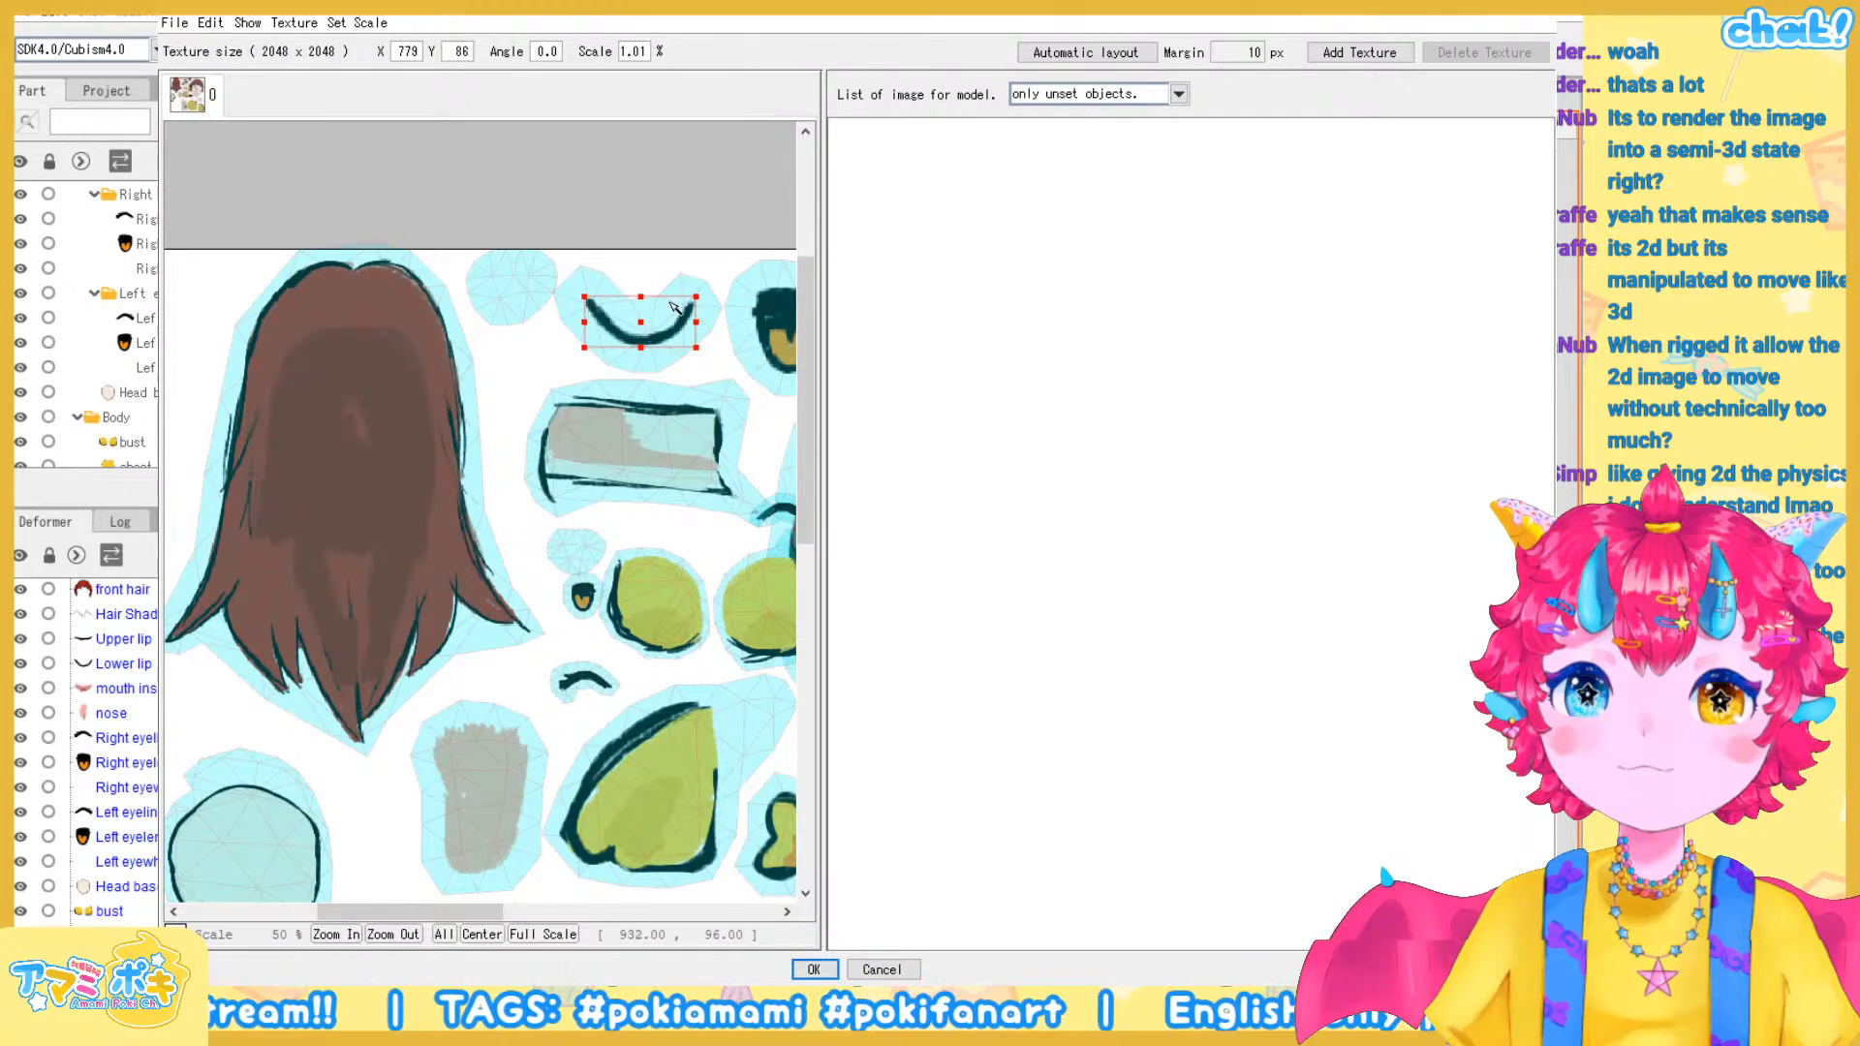
click(681, 259)
Move the two round bust pieces into the free space at the atlas's lower-left corner
scroll(678, 267, down, 5)
scroll(565, 373, up, 5)
scroll(581, 373, down, 4)
scroll(566, 360, up, 3)
click(540, 333)
drag(517, 356, 474, 378)
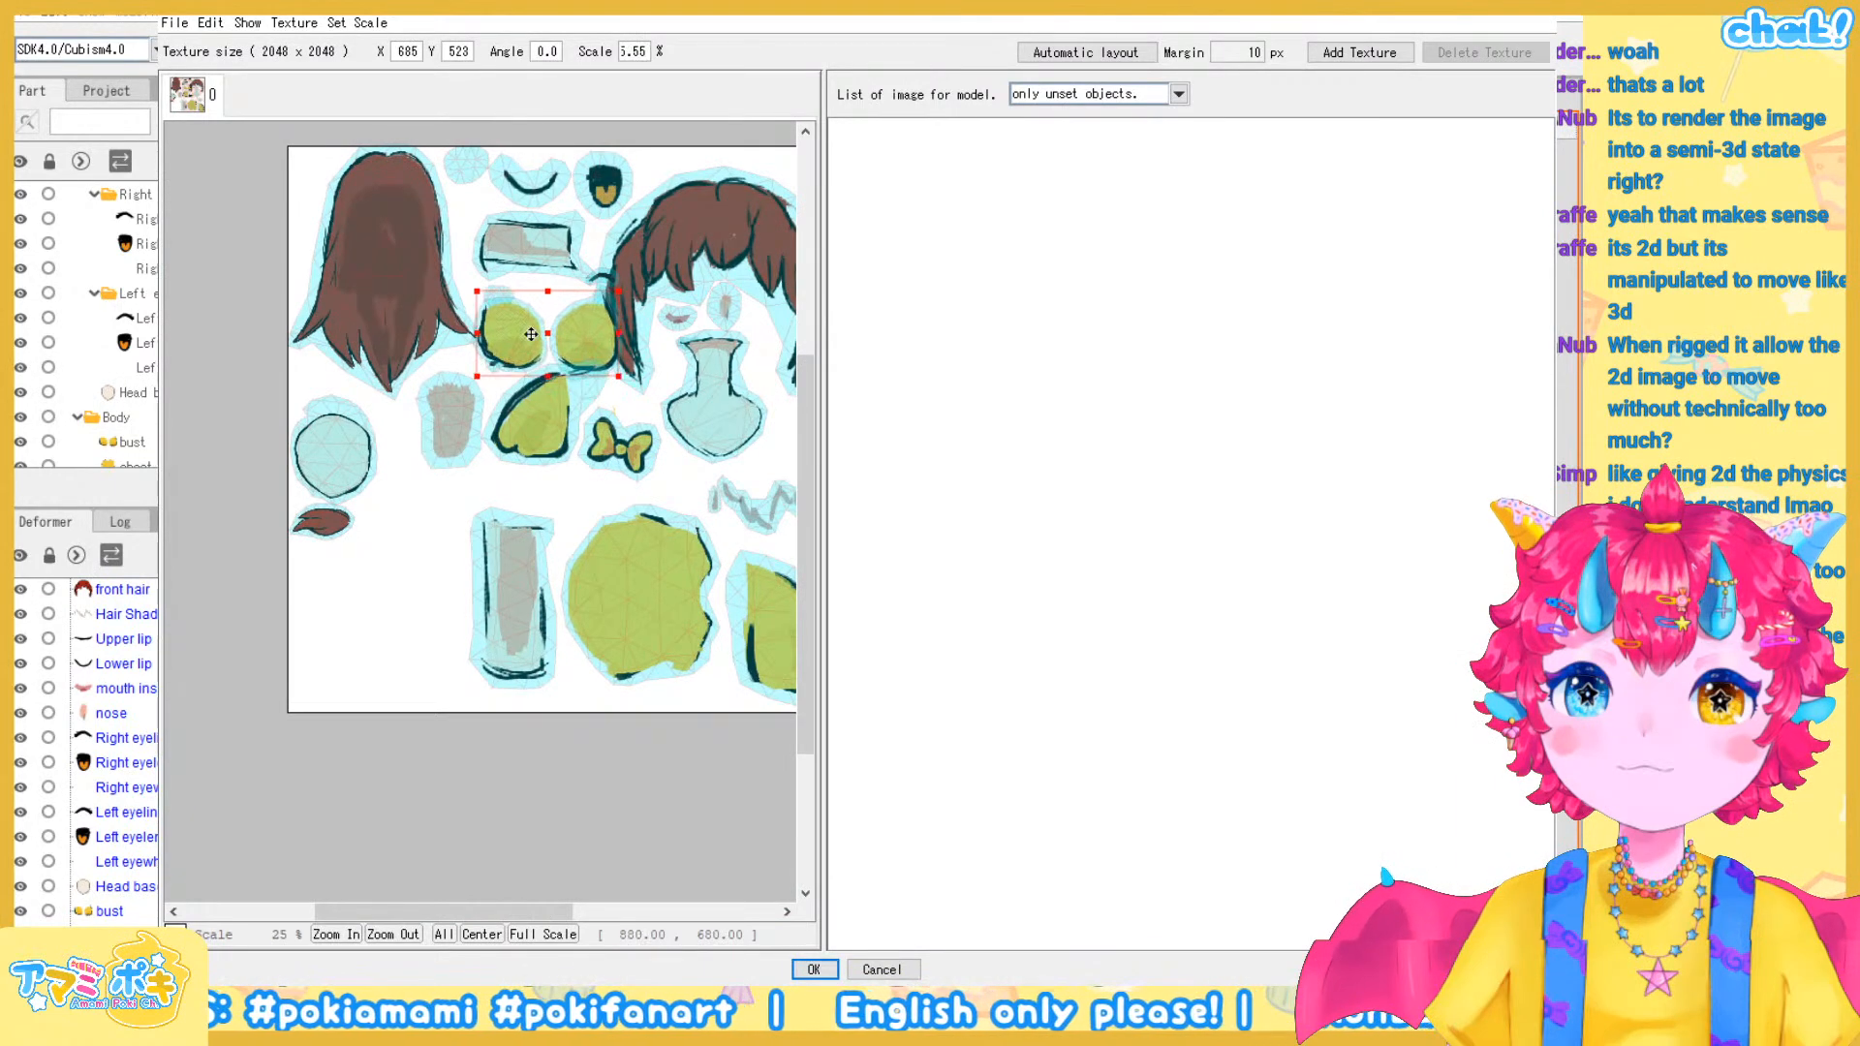
drag(555, 327, 385, 650)
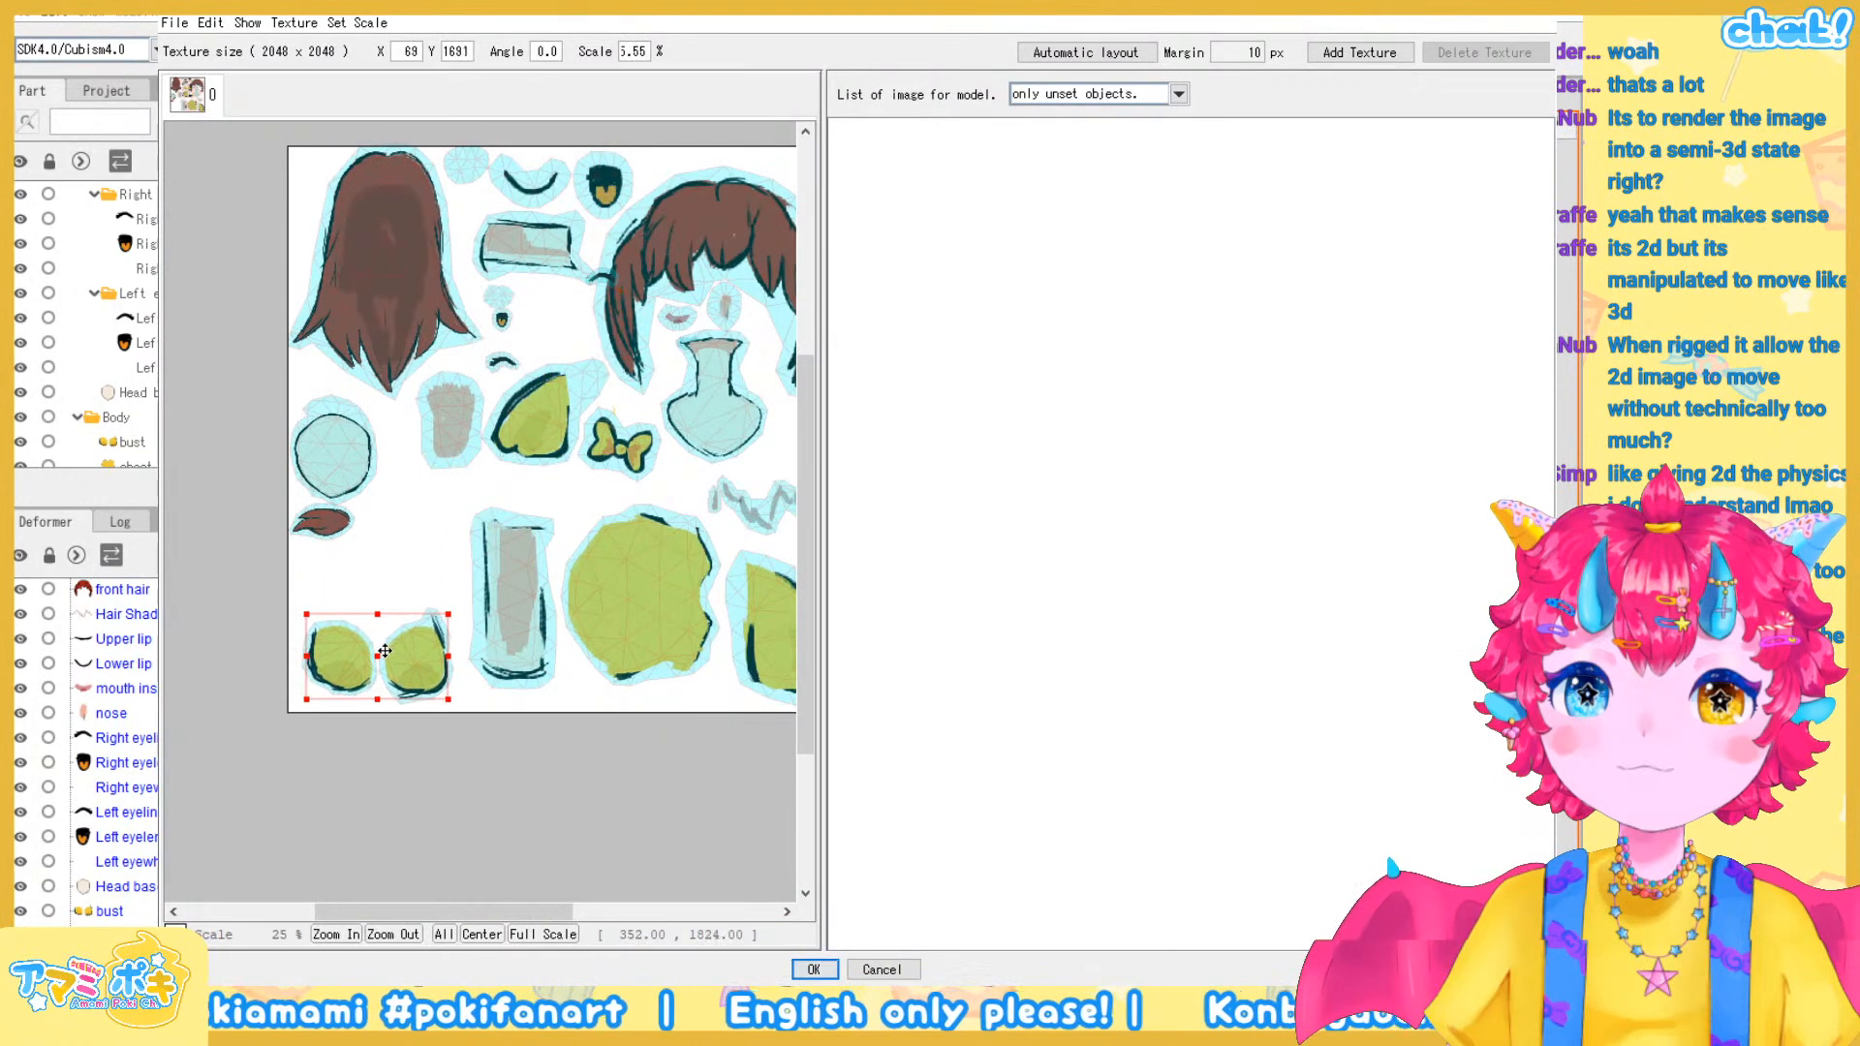
Enlarge the small remaining eyelens and place it above the bust pieces, beside the long limb piece
click(506, 322)
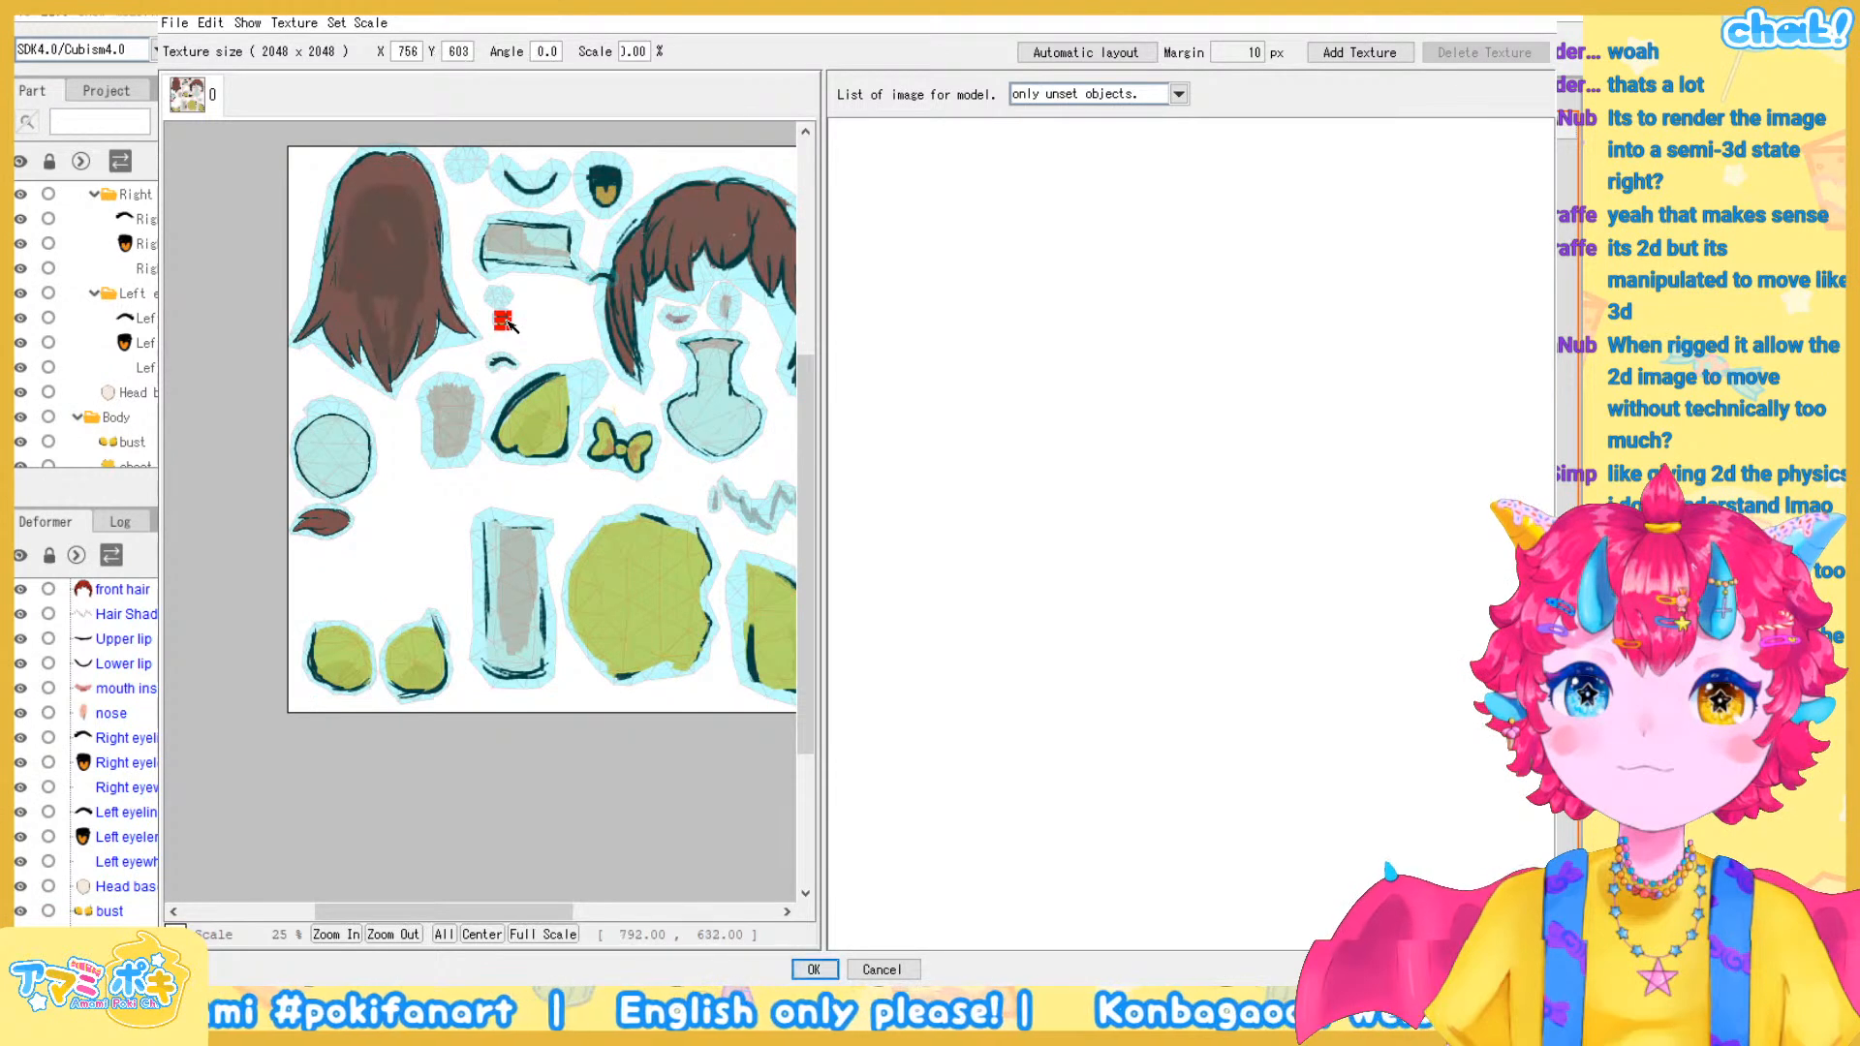
drag(514, 331, 533, 342)
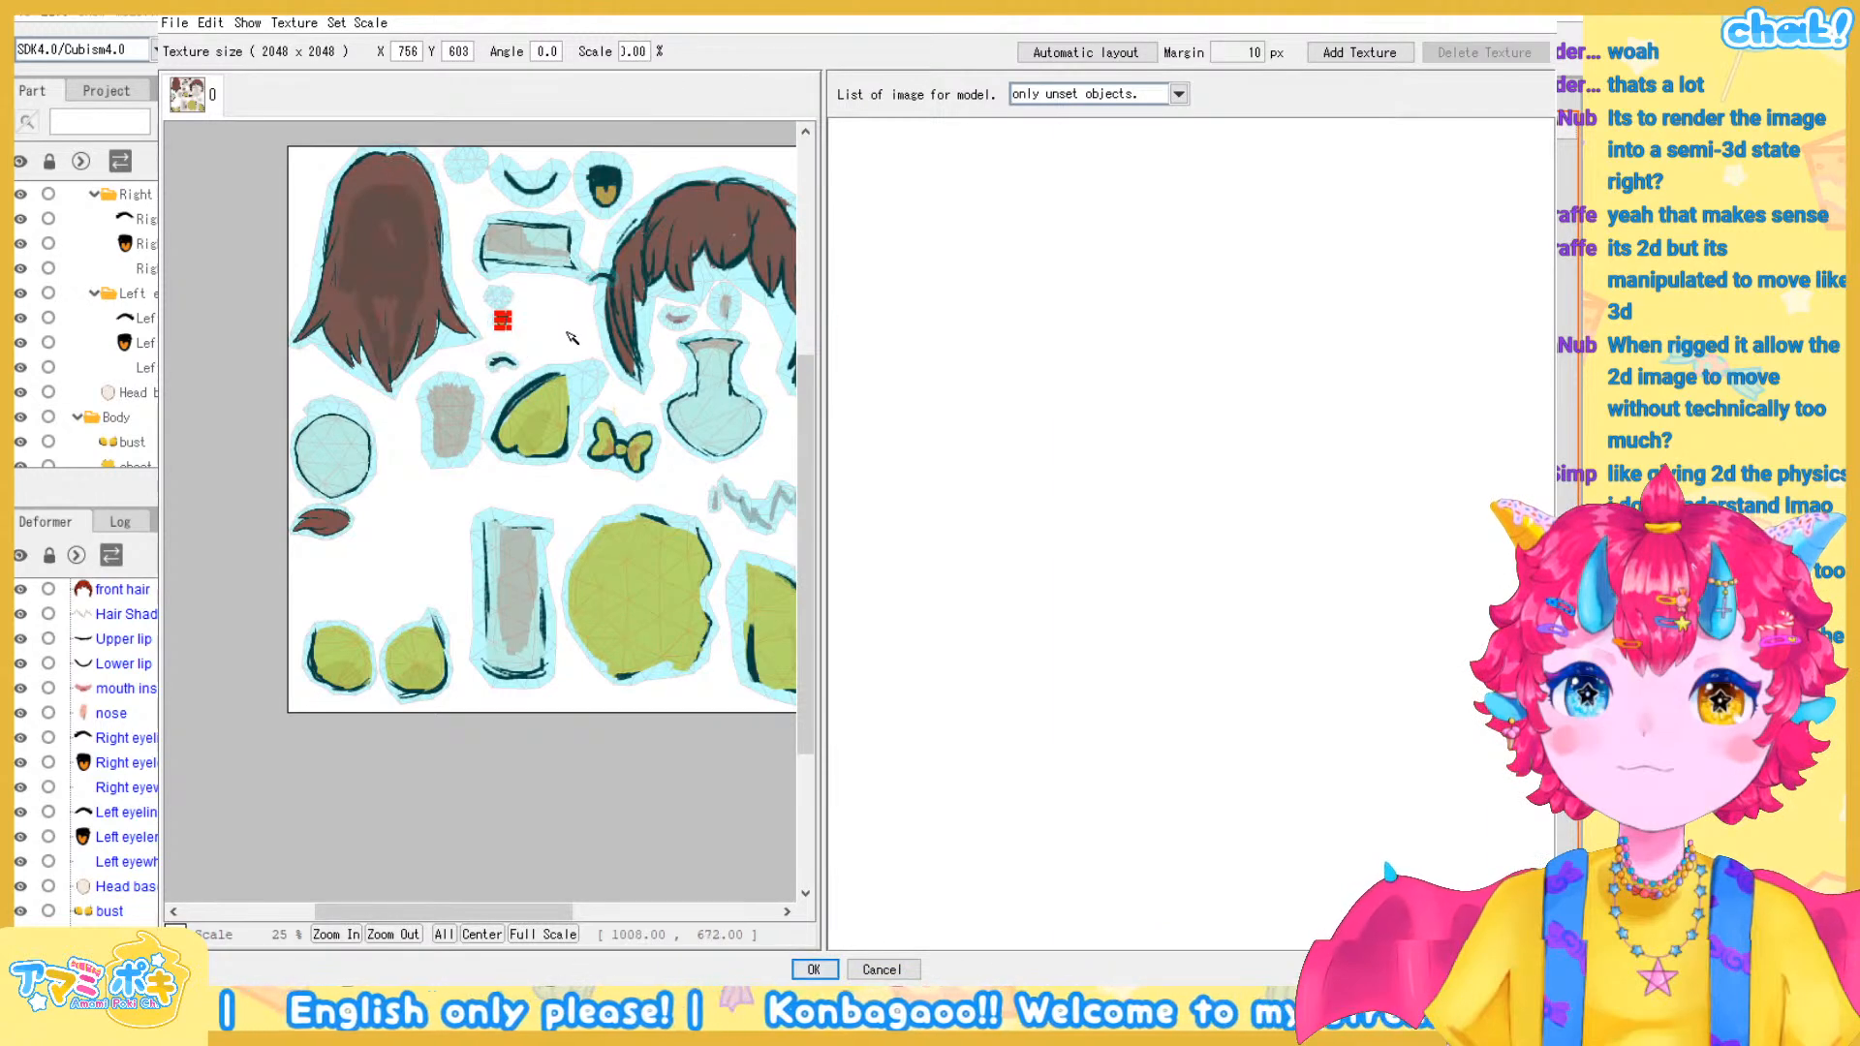
drag(513, 326, 416, 527)
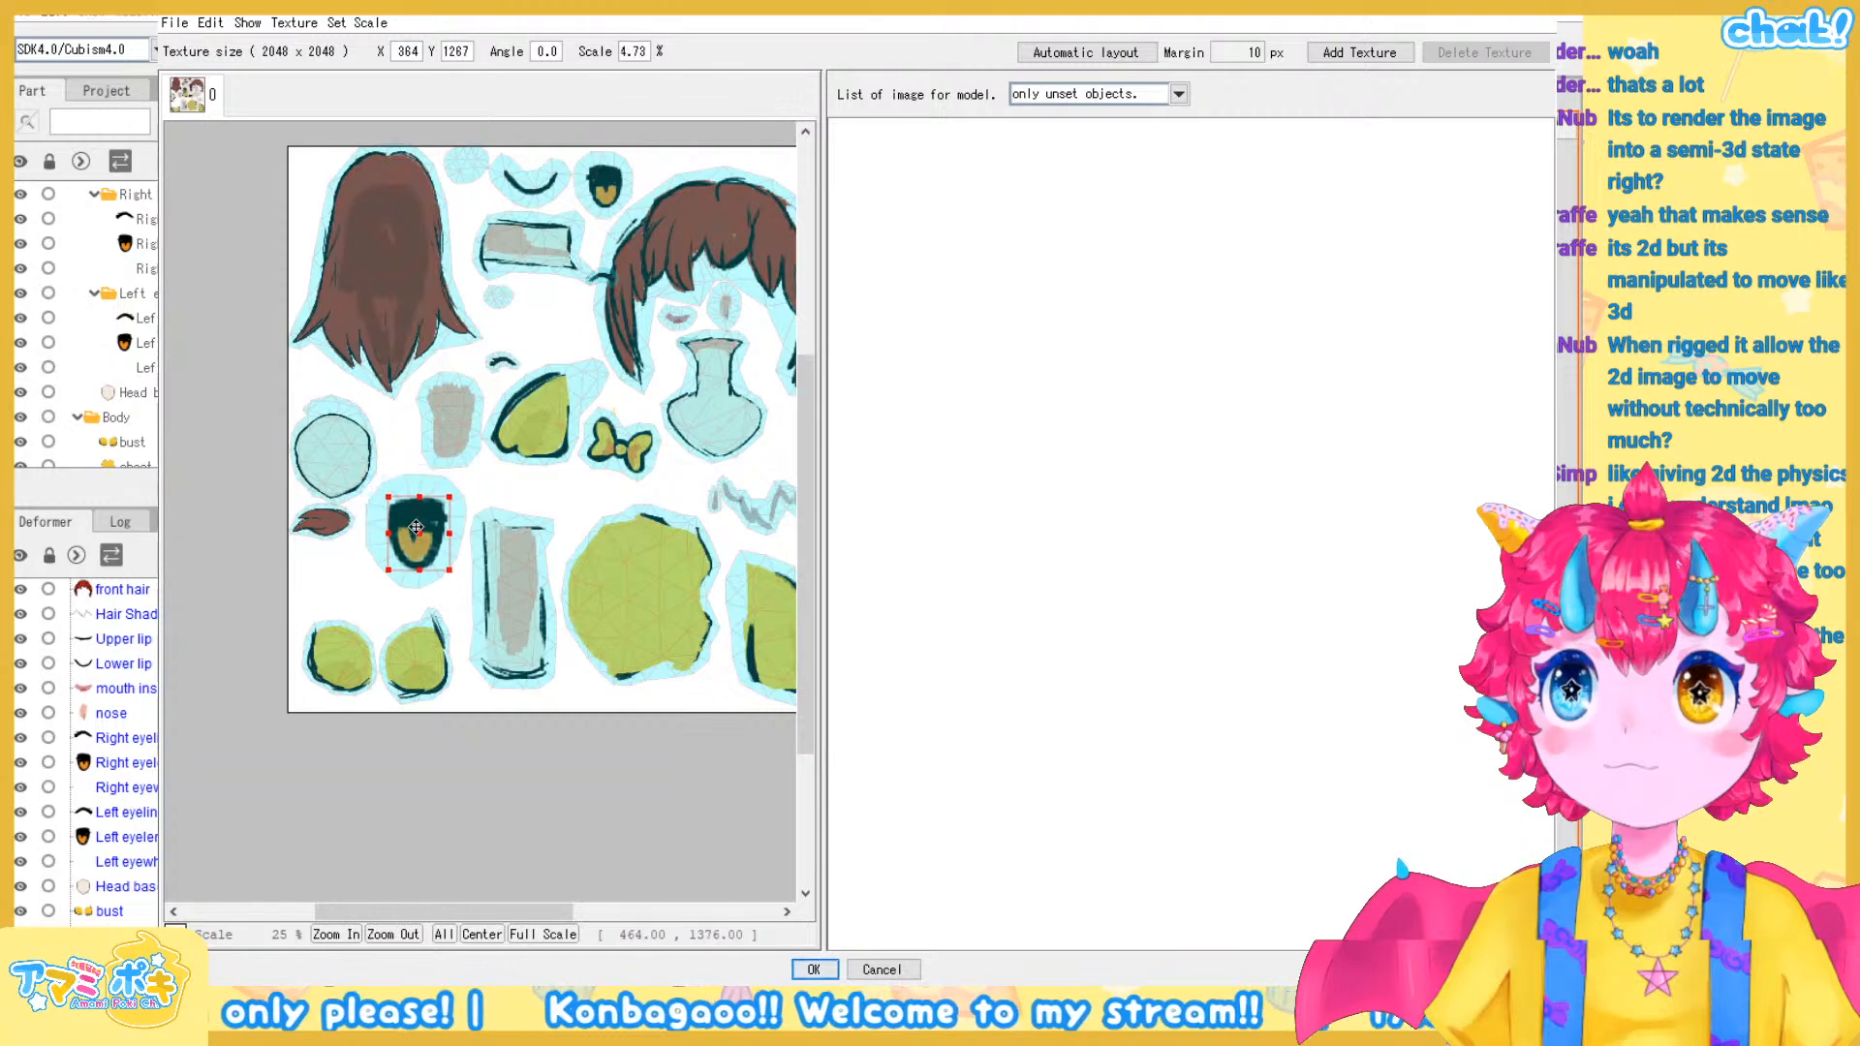
Move the zigzag hair shadow into the gap between the small hair tuft and the bust pieces
click(597, 214)
click(598, 187)
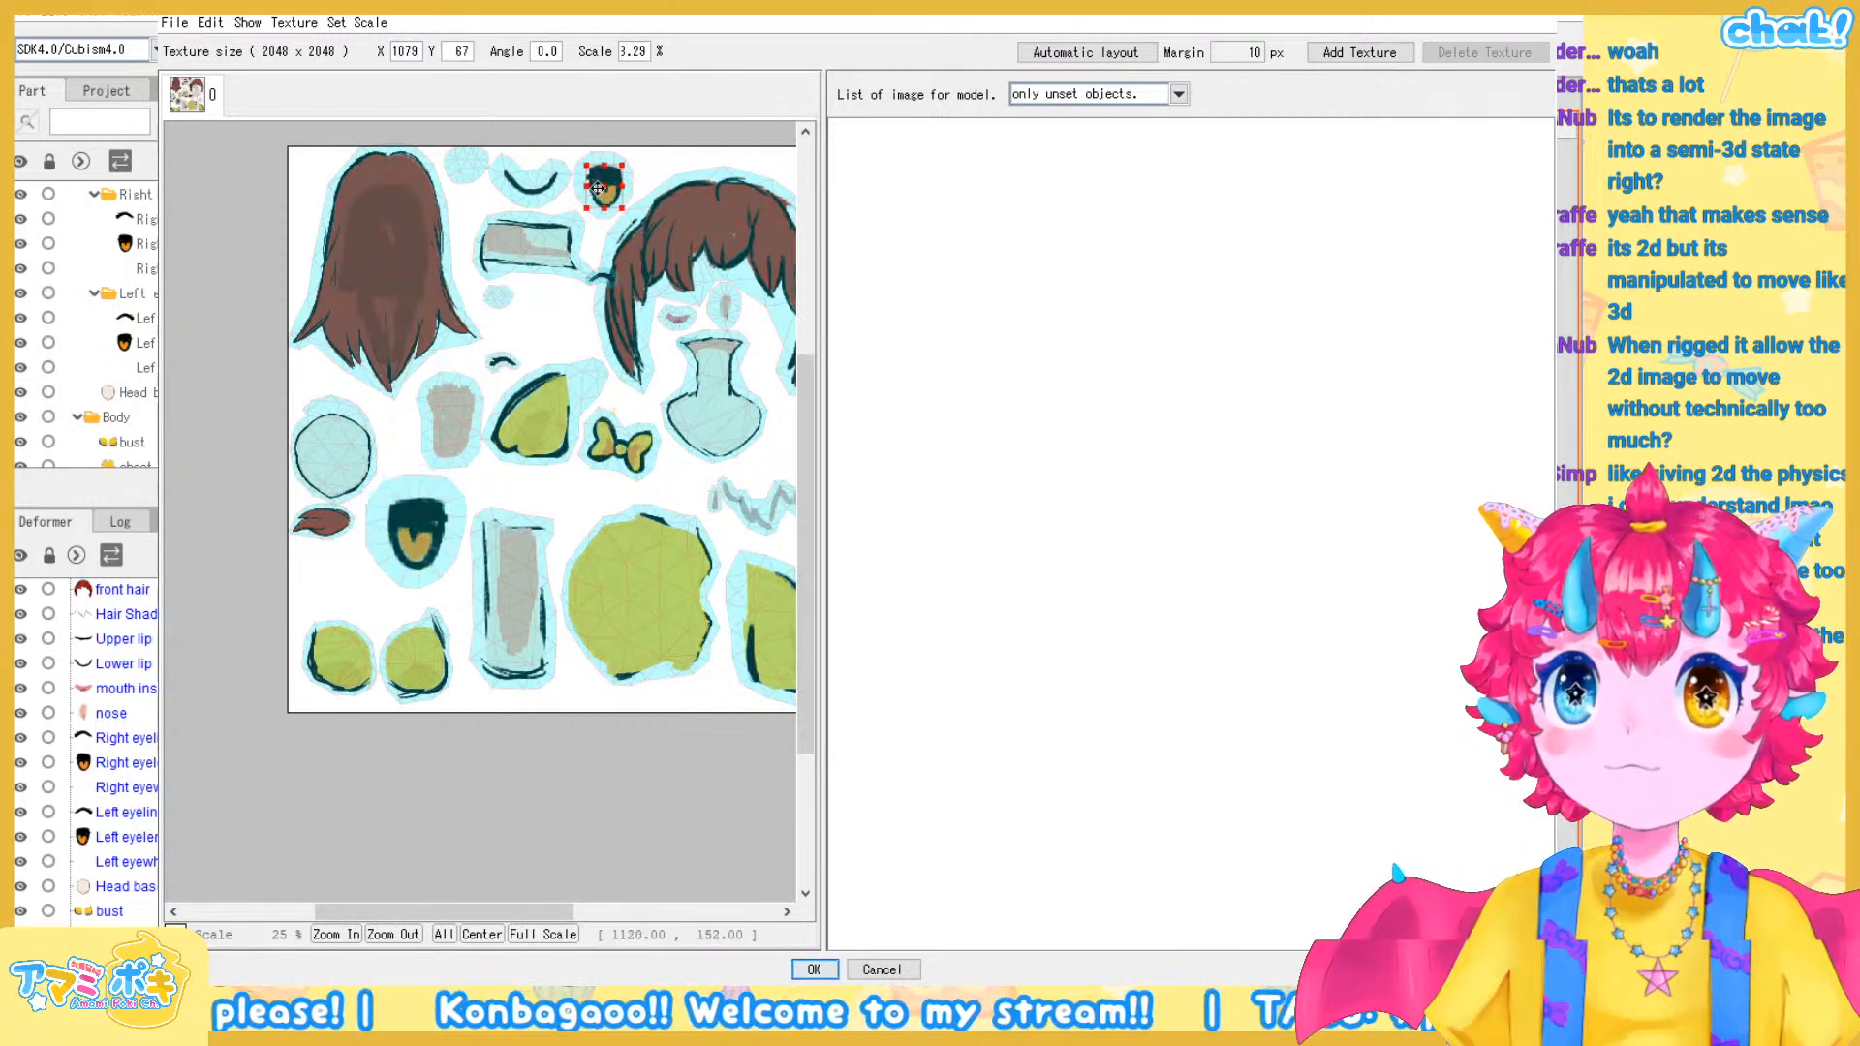
drag(644, 467, 602, 467)
click(601, 467)
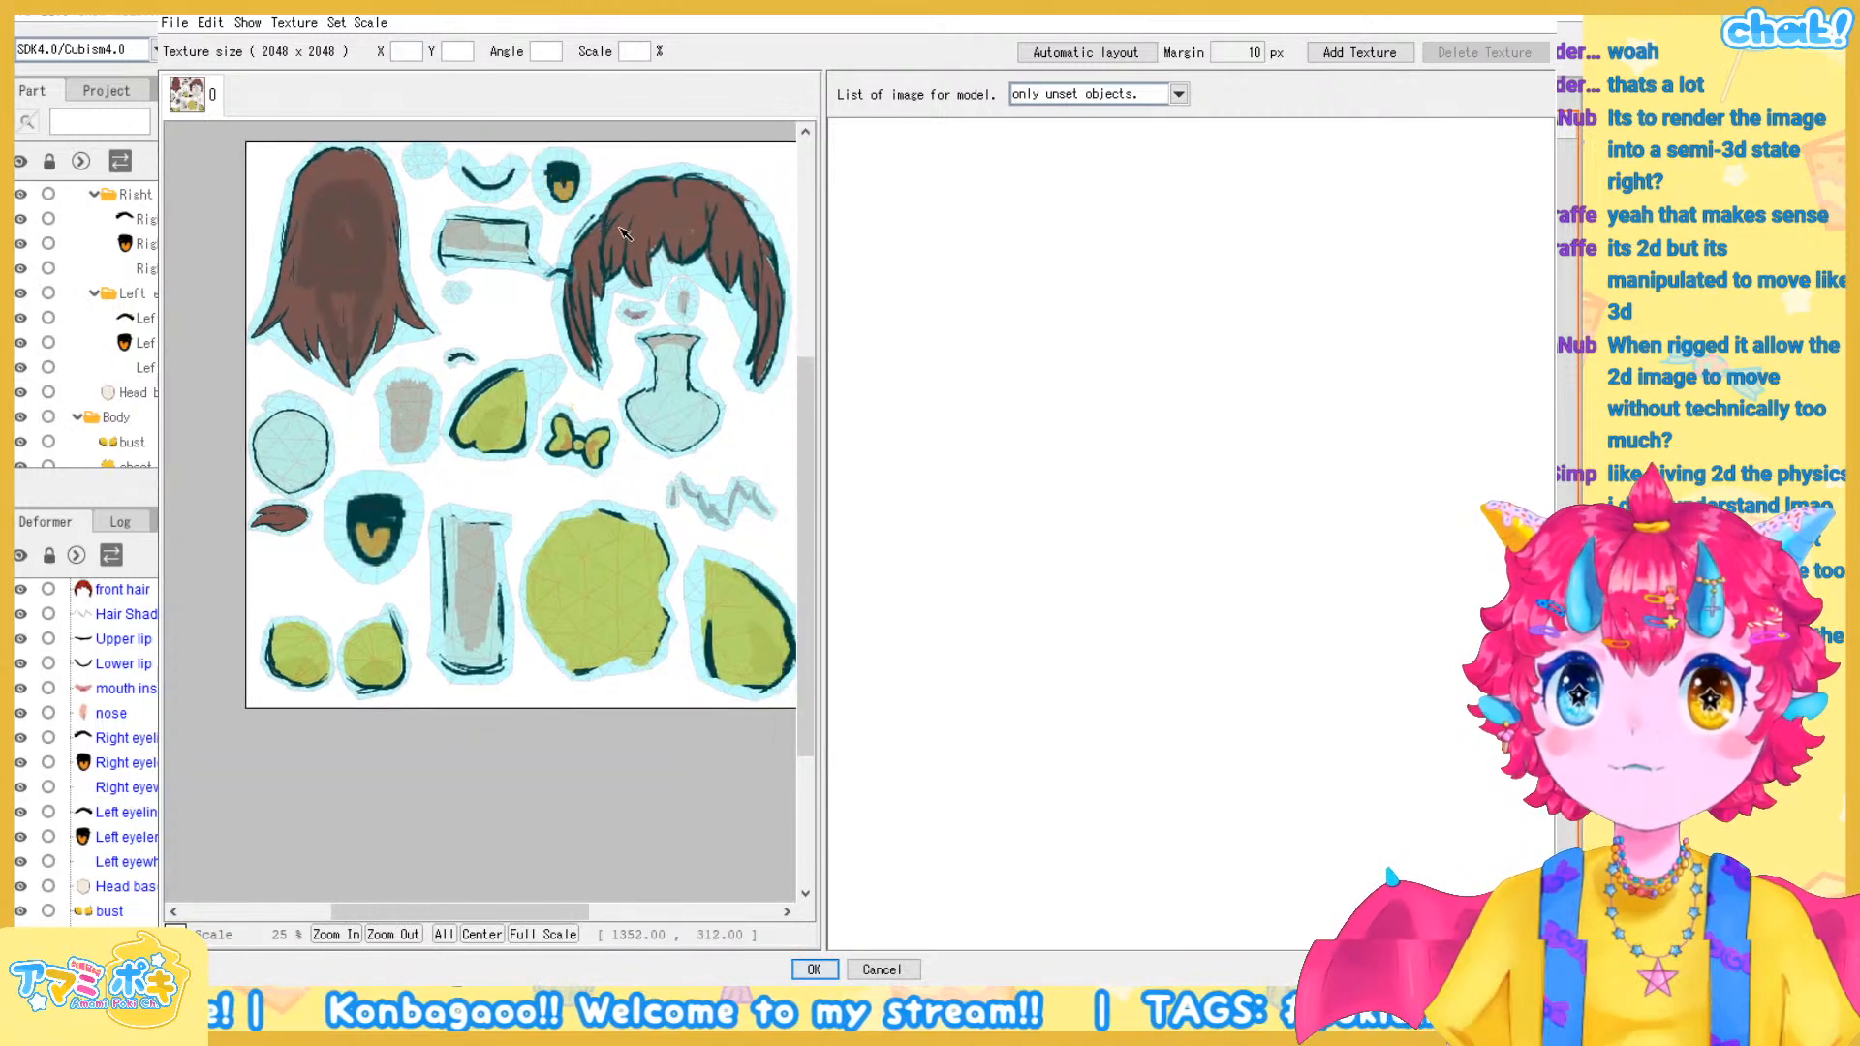
drag(601, 250, 537, 272)
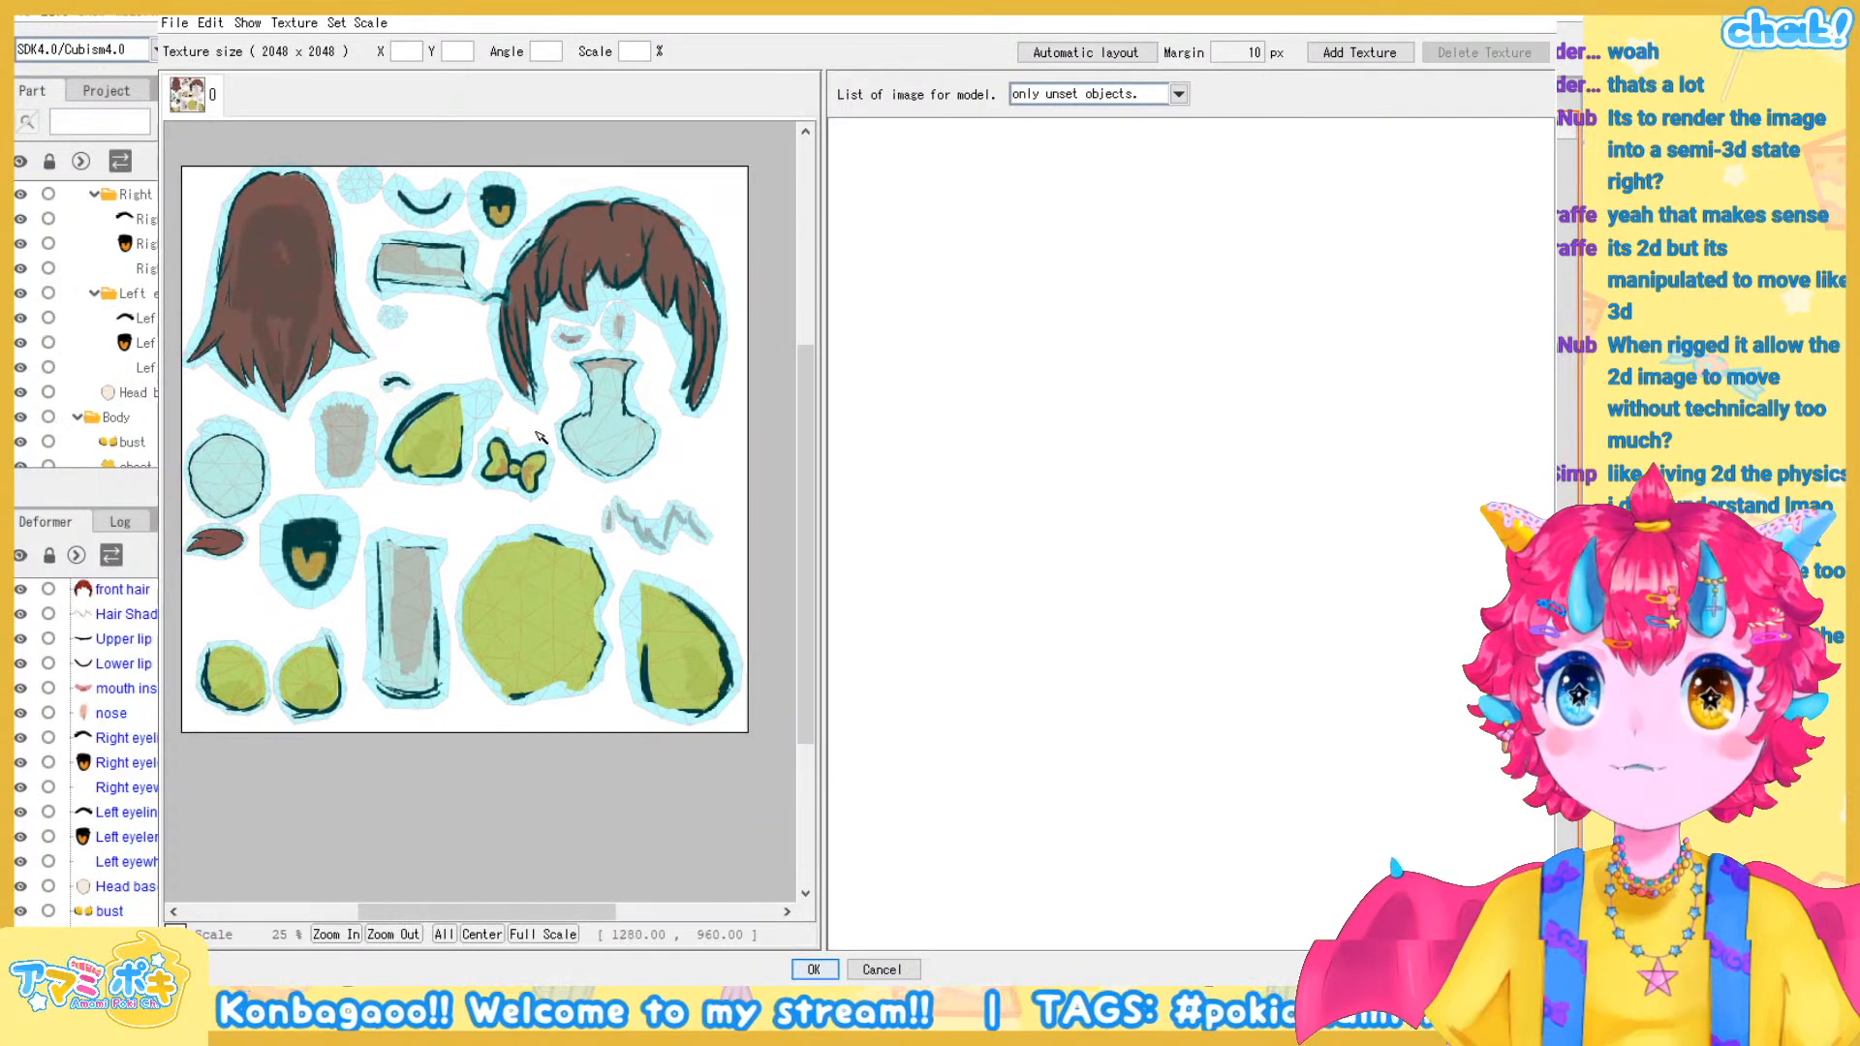
click(660, 535)
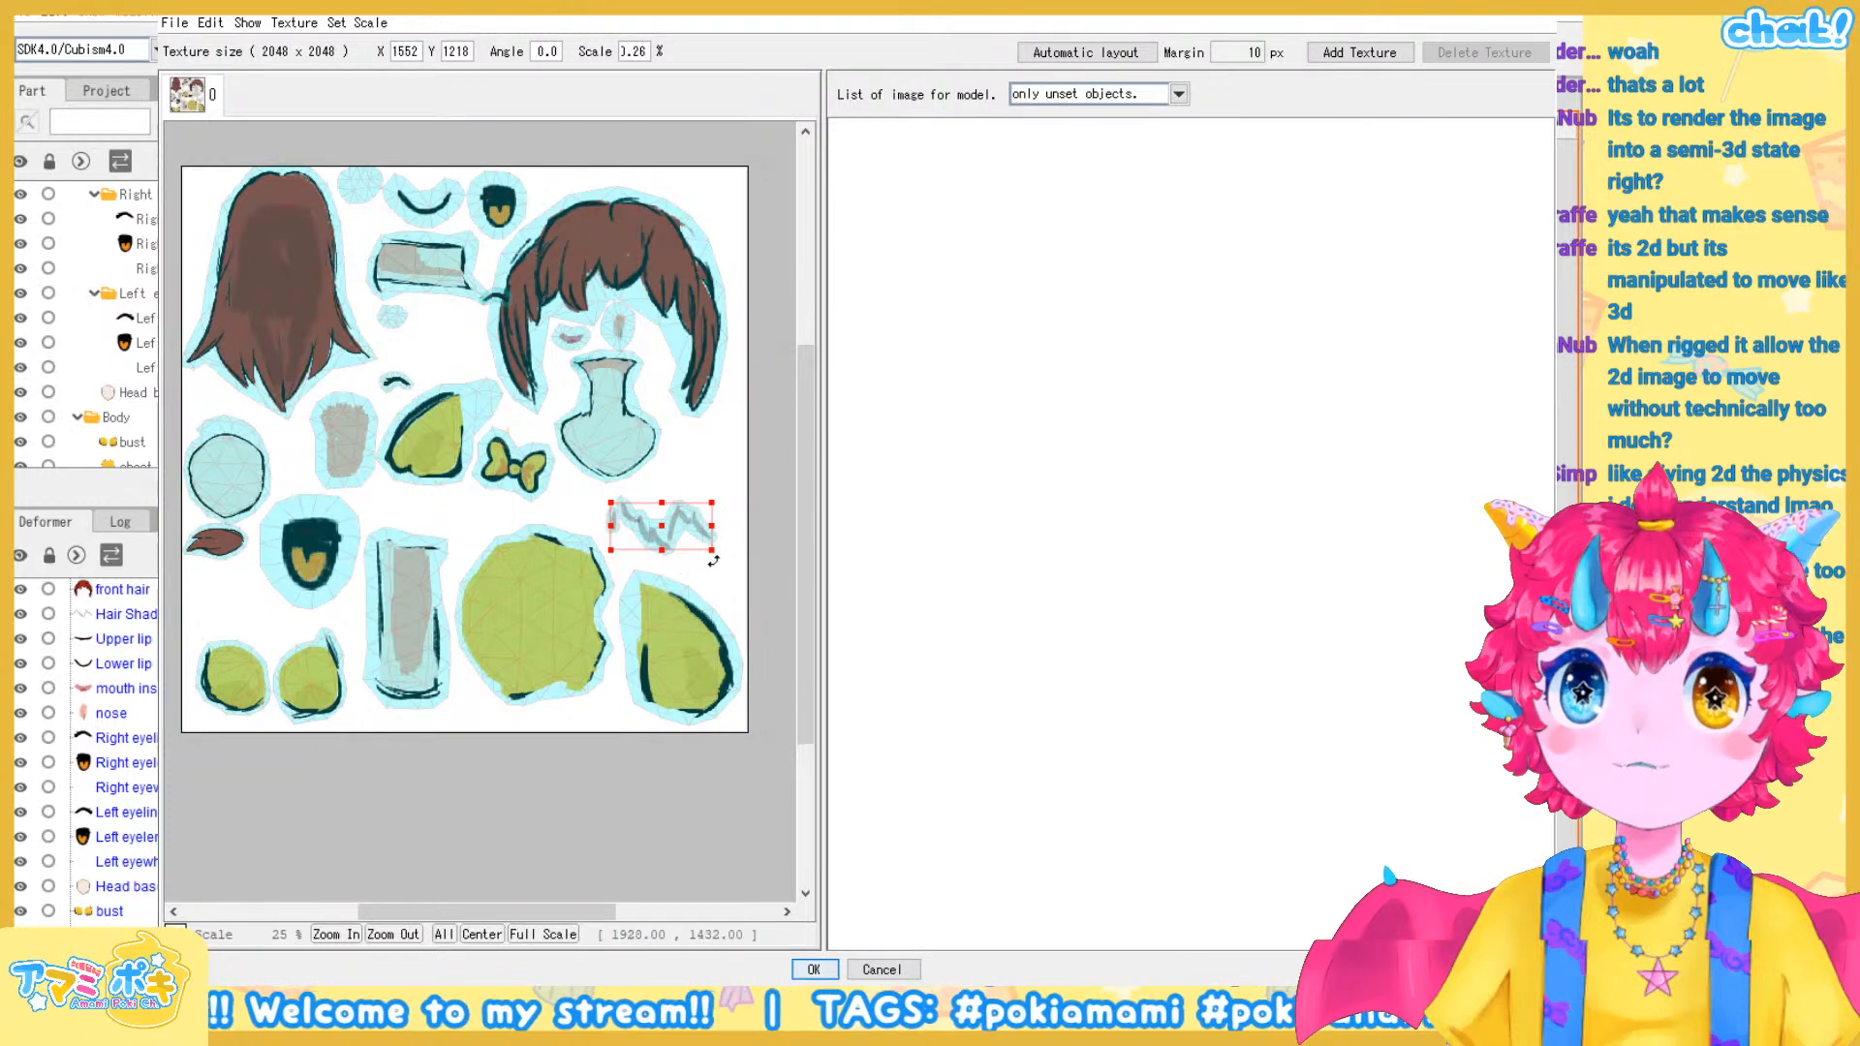
drag(714, 551, 225, 615)
Move the upper eyelens to the free space near the atlas's right edge below the front hair, and enlarge it there
click(497, 221)
drag(498, 185, 660, 478)
key(ctrl+z)
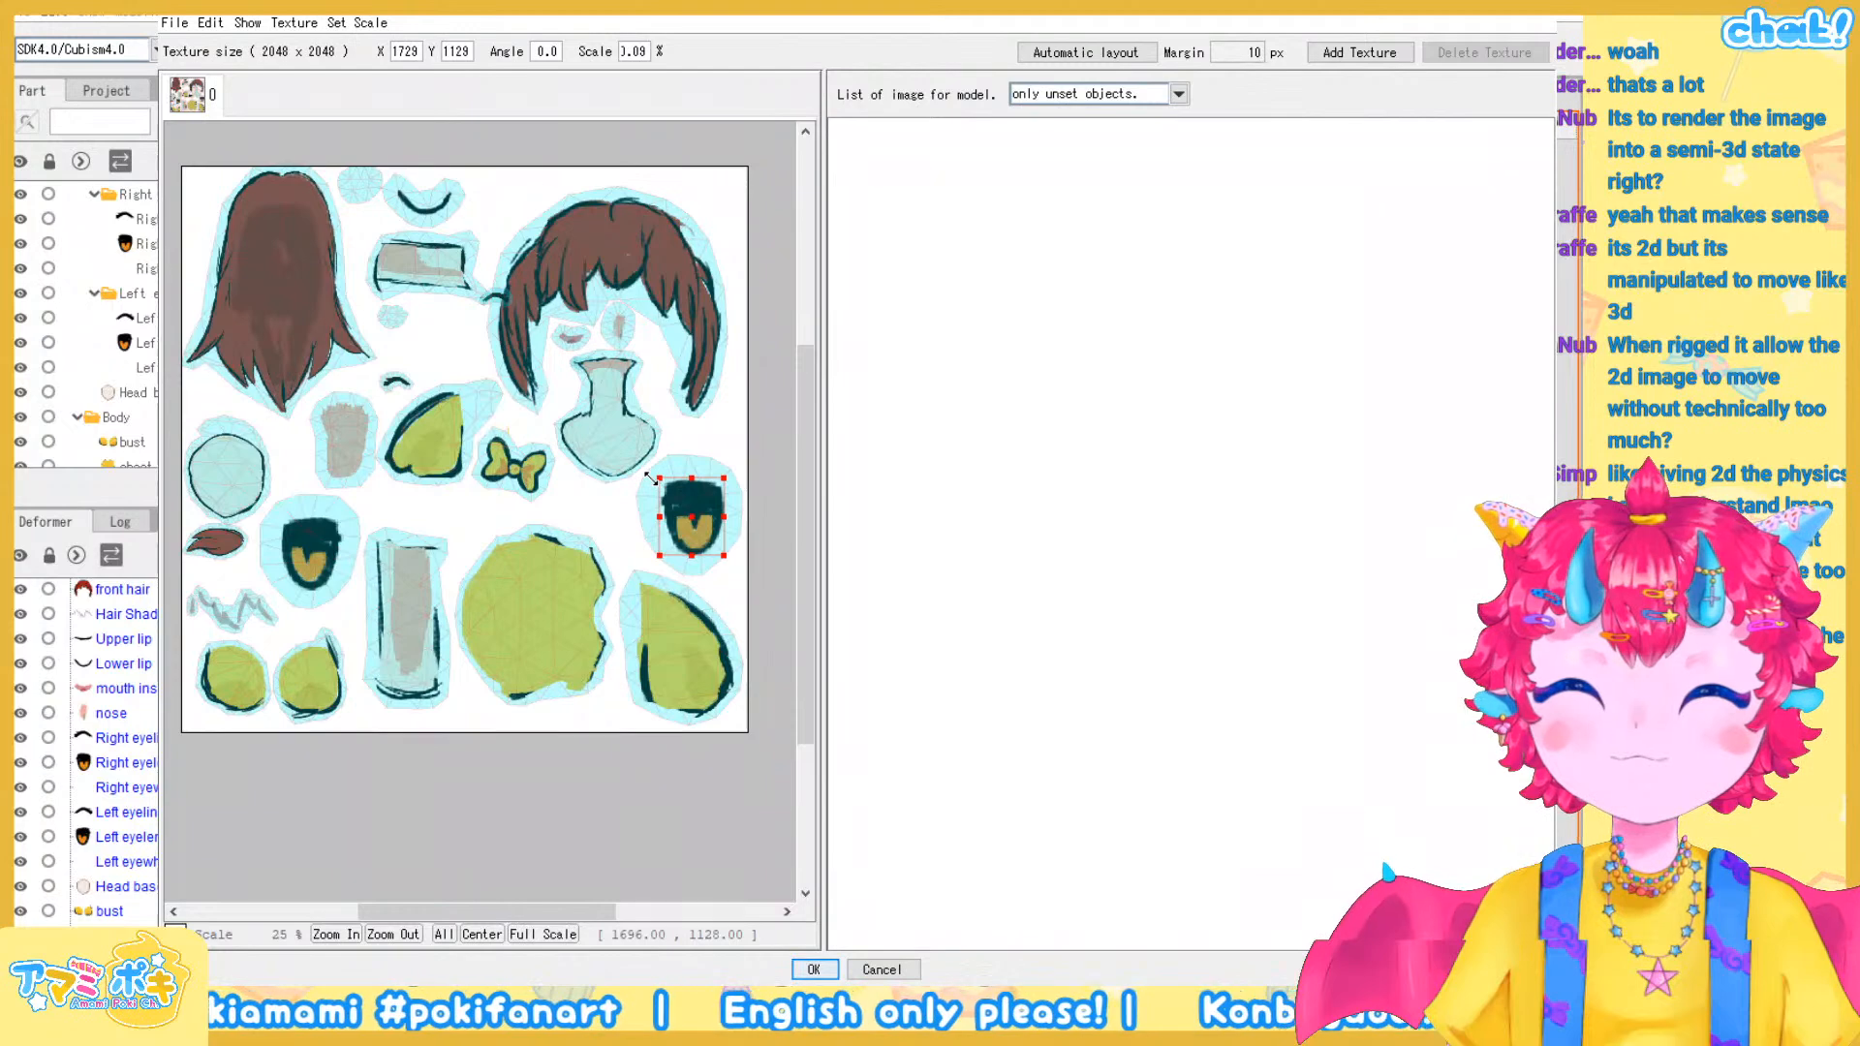
click(708, 439)
Move the eyeline off the front hair's edge and enlarge it in the gap below the short limb piece
scroll(519, 231, up, 2)
click(453, 437)
drag(435, 453, 273, 554)
scroll(317, 563, down, 2)
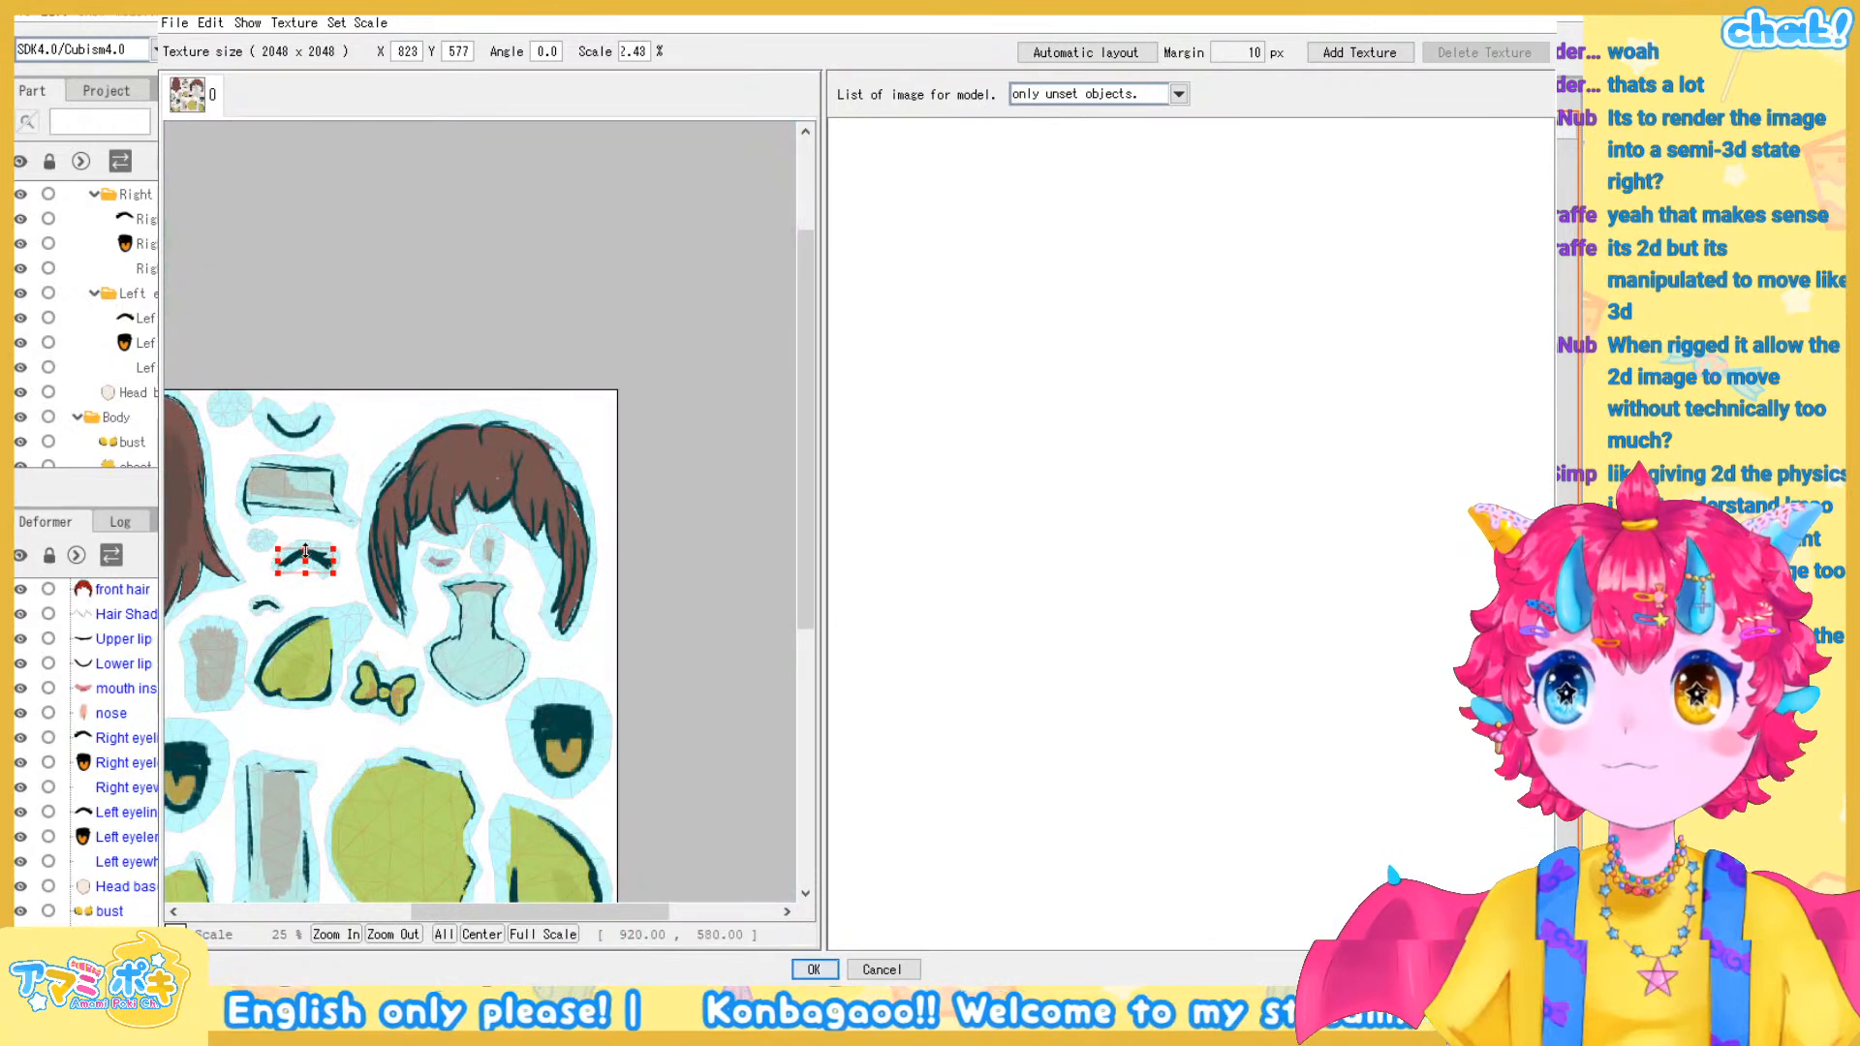
mouse_move(303, 557)
mouse_down()
mouse_move(319, 567)
mouse_move(282, 554)
mouse_up()
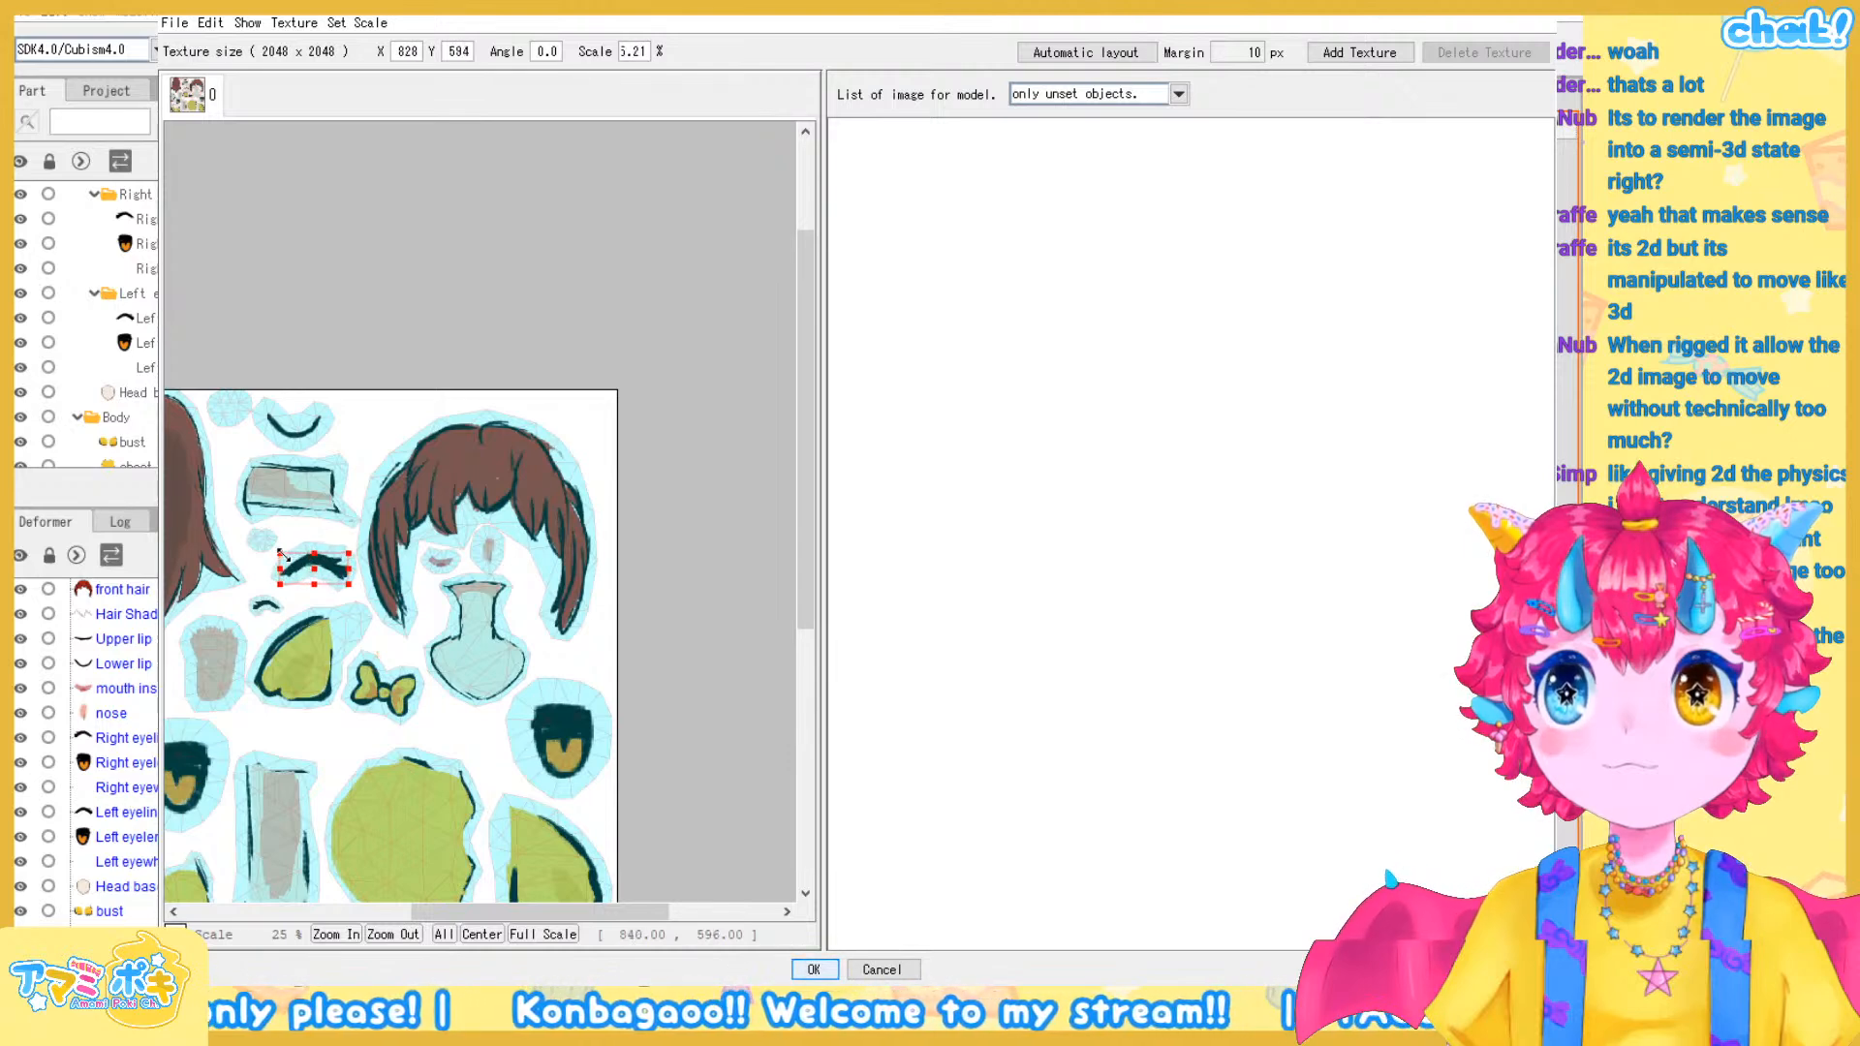
Enlarge the other eyeline and place it at the atlas's upper edge, between the lower lip and the front hair
click(254, 610)
scroll(254, 610, up, 1)
click(303, 607)
drag(298, 616, 532, 241)
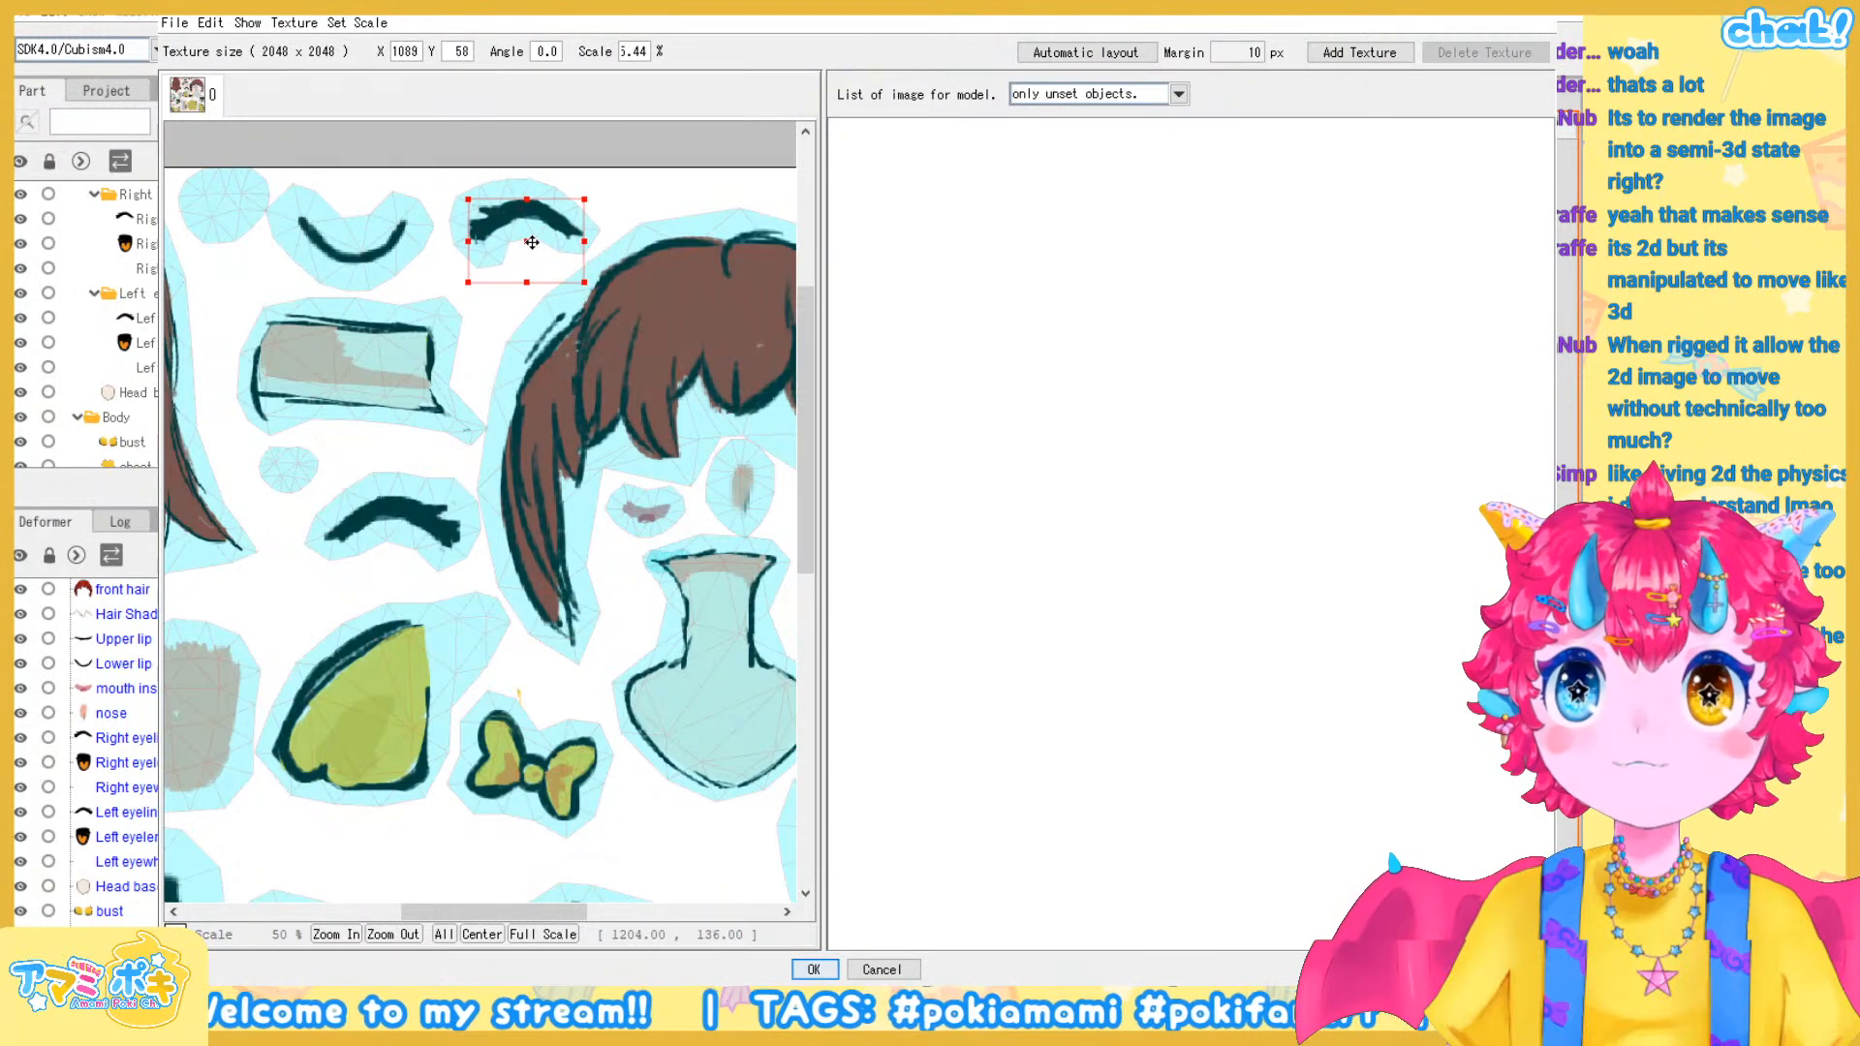
click(622, 144)
scroll(591, 243, down, 5)
scroll(586, 387, up, 4)
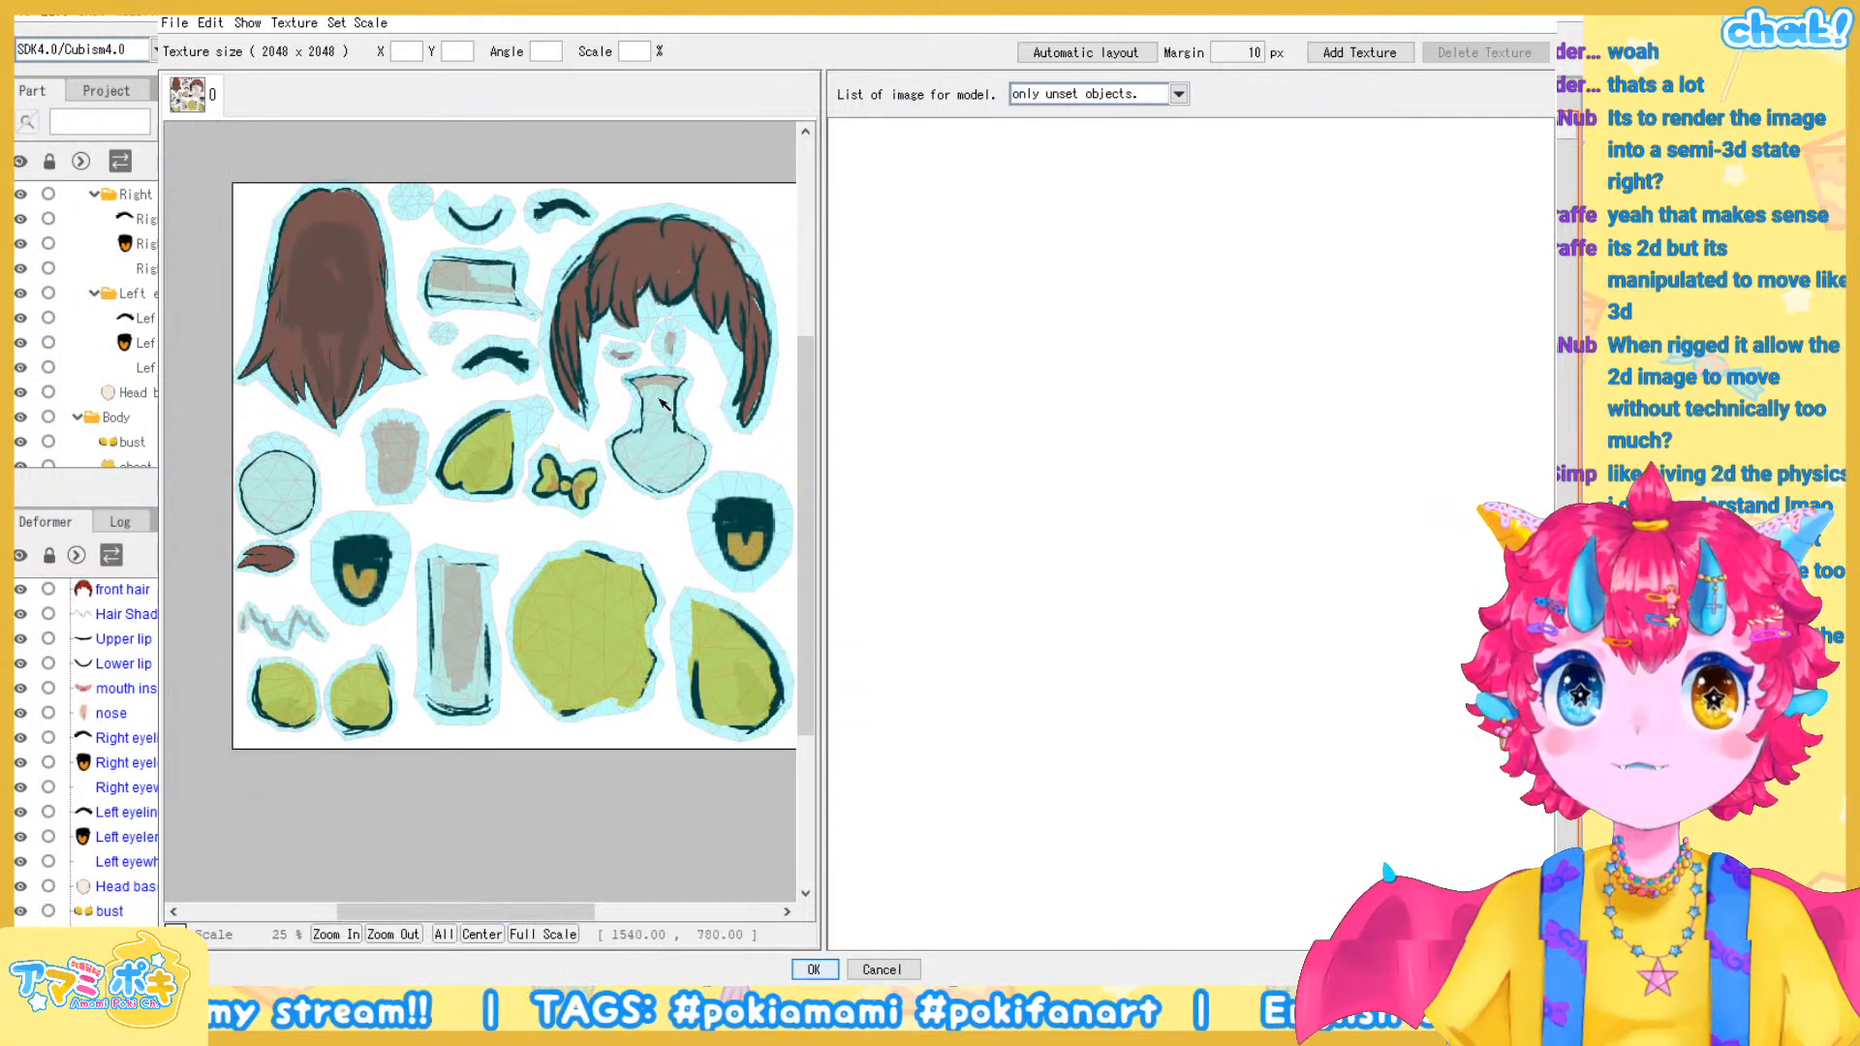
Resize the round head base to fill the space below the back hair without touching it
scroll(683, 351, up, 1)
scroll(636, 336, down, 2)
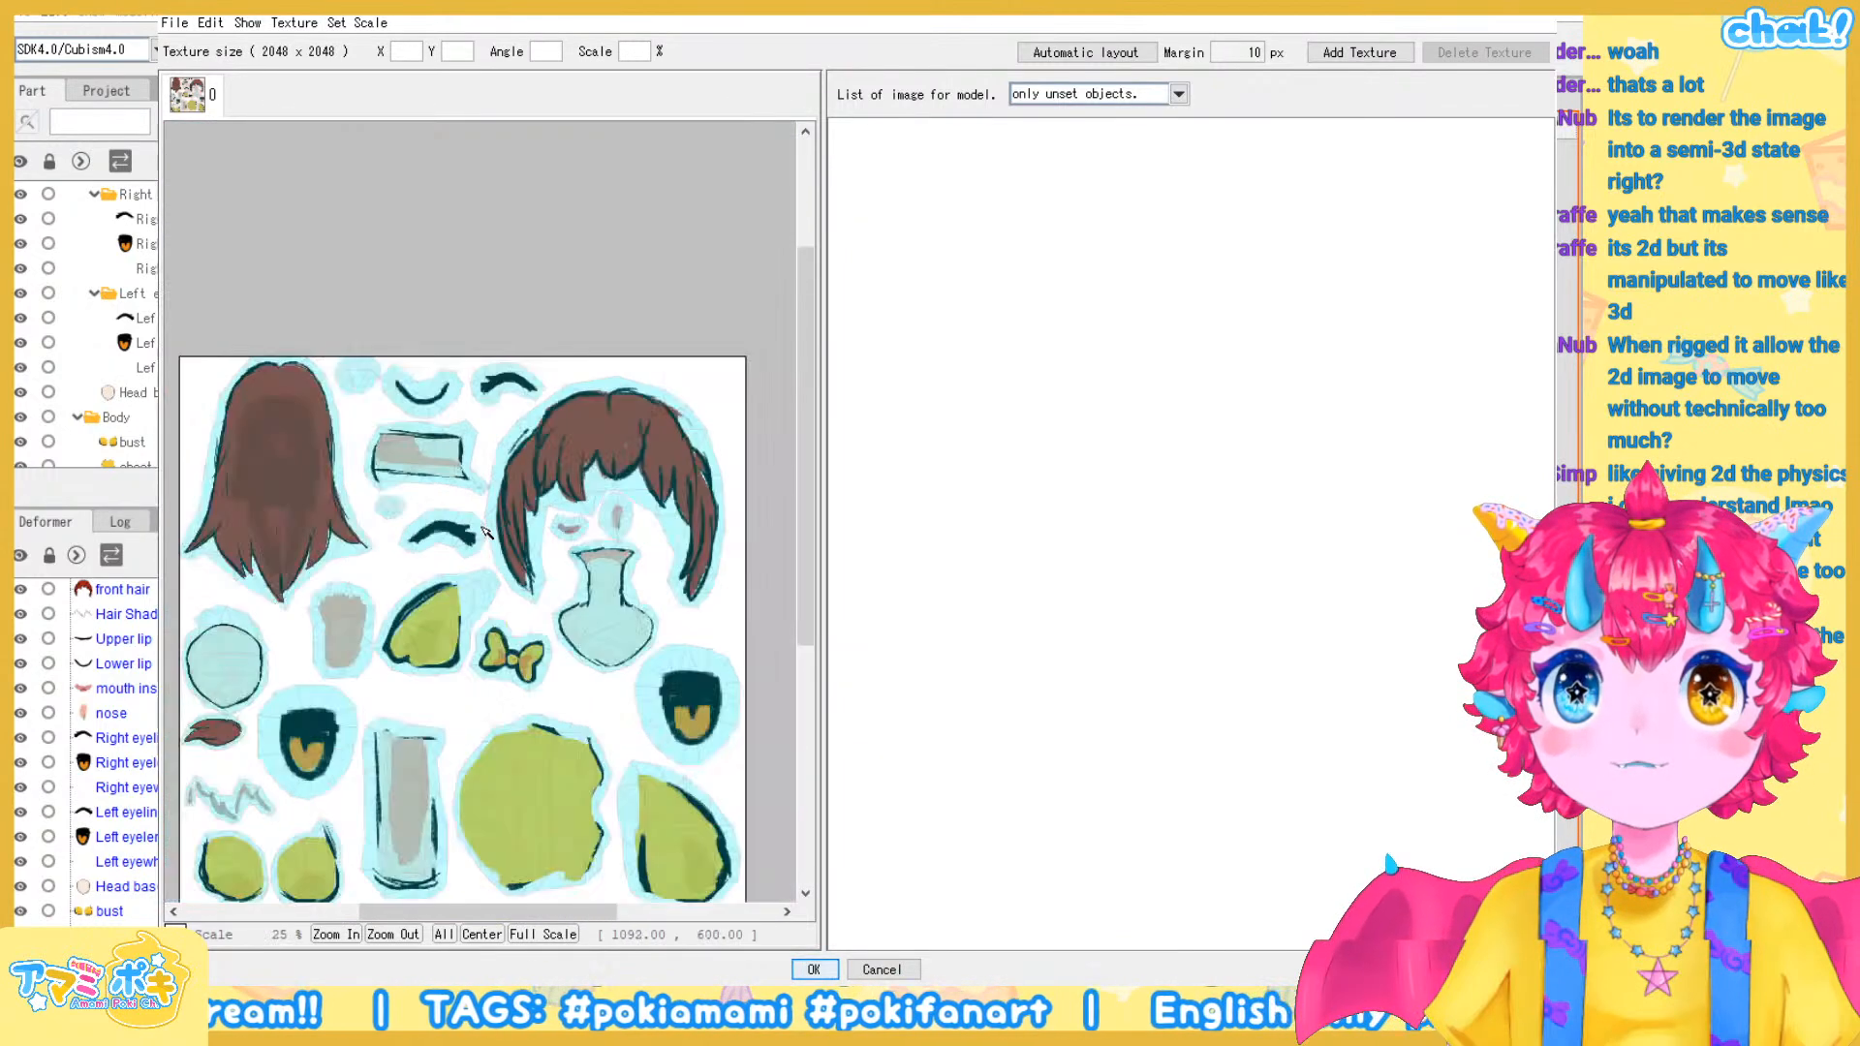
click(346, 549)
drag(362, 476, 390, 443)
mouse_move(338, 522)
mouse_down()
mouse_move(457, 509)
mouse_move(337, 523)
mouse_up()
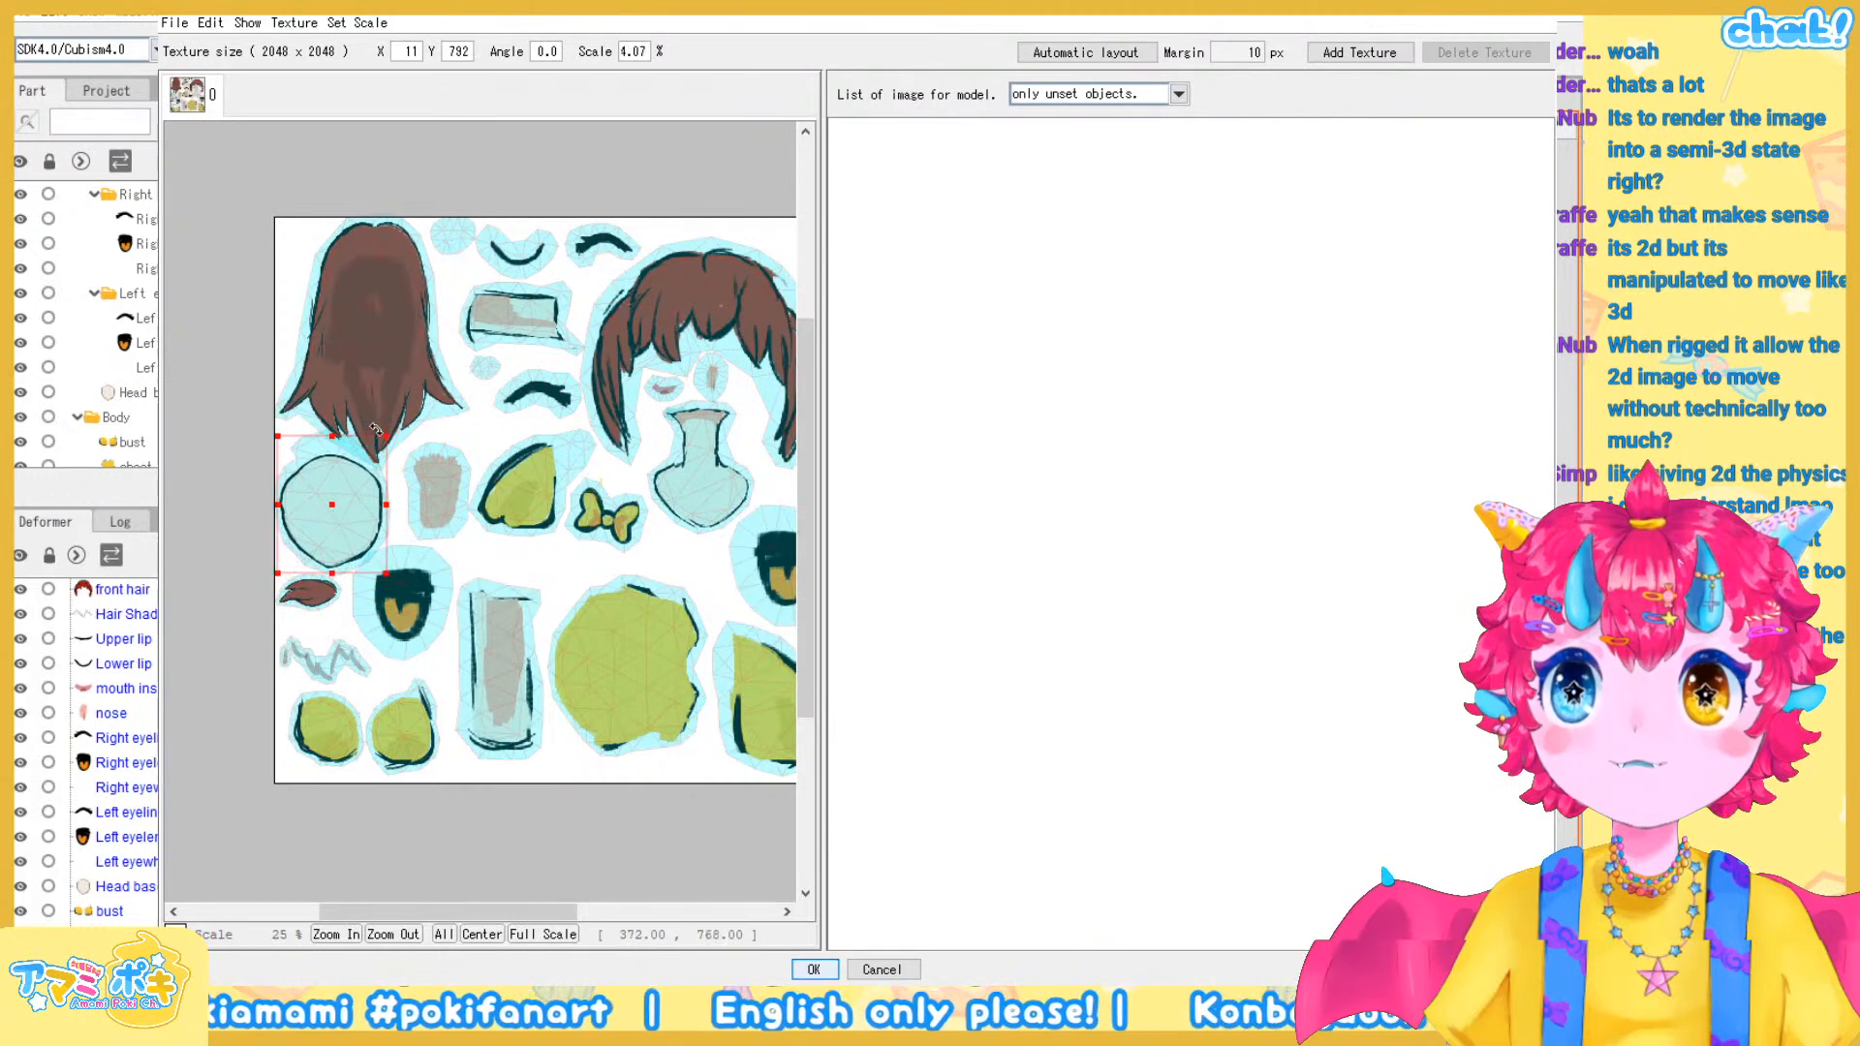
drag(385, 437, 372, 447)
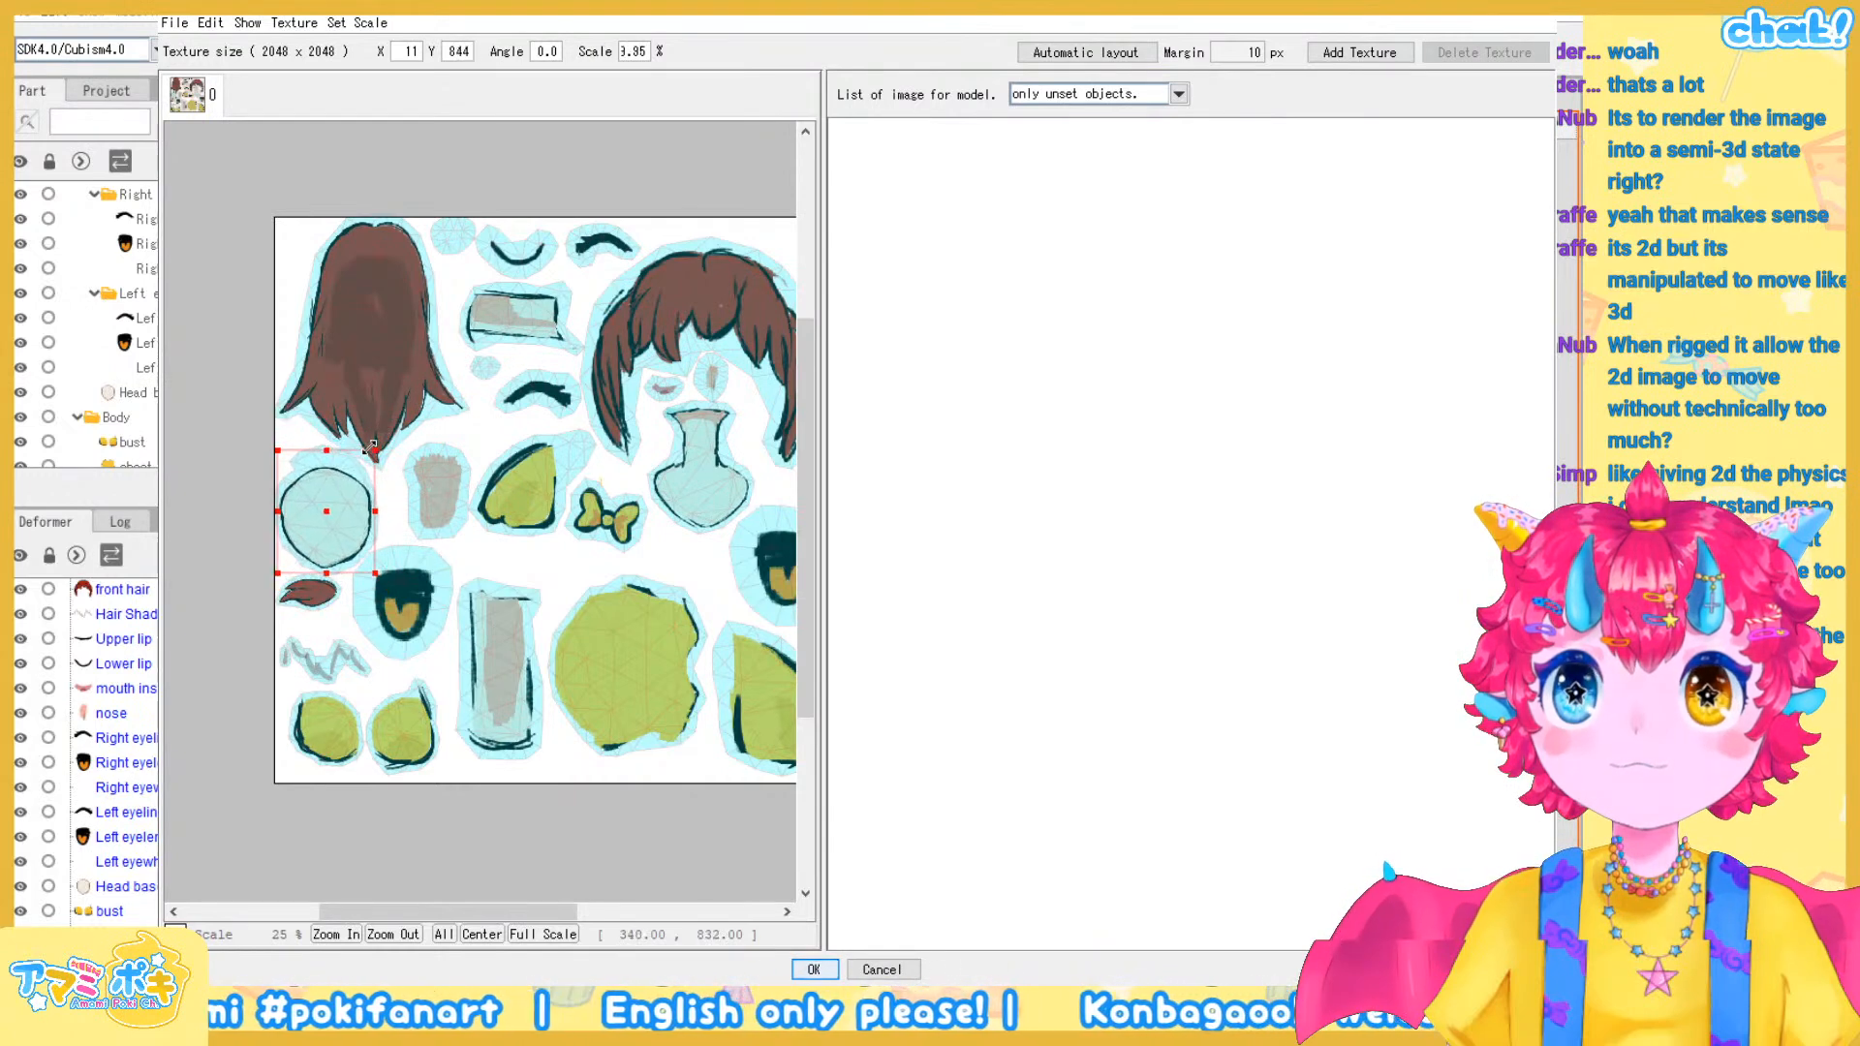
click(426, 794)
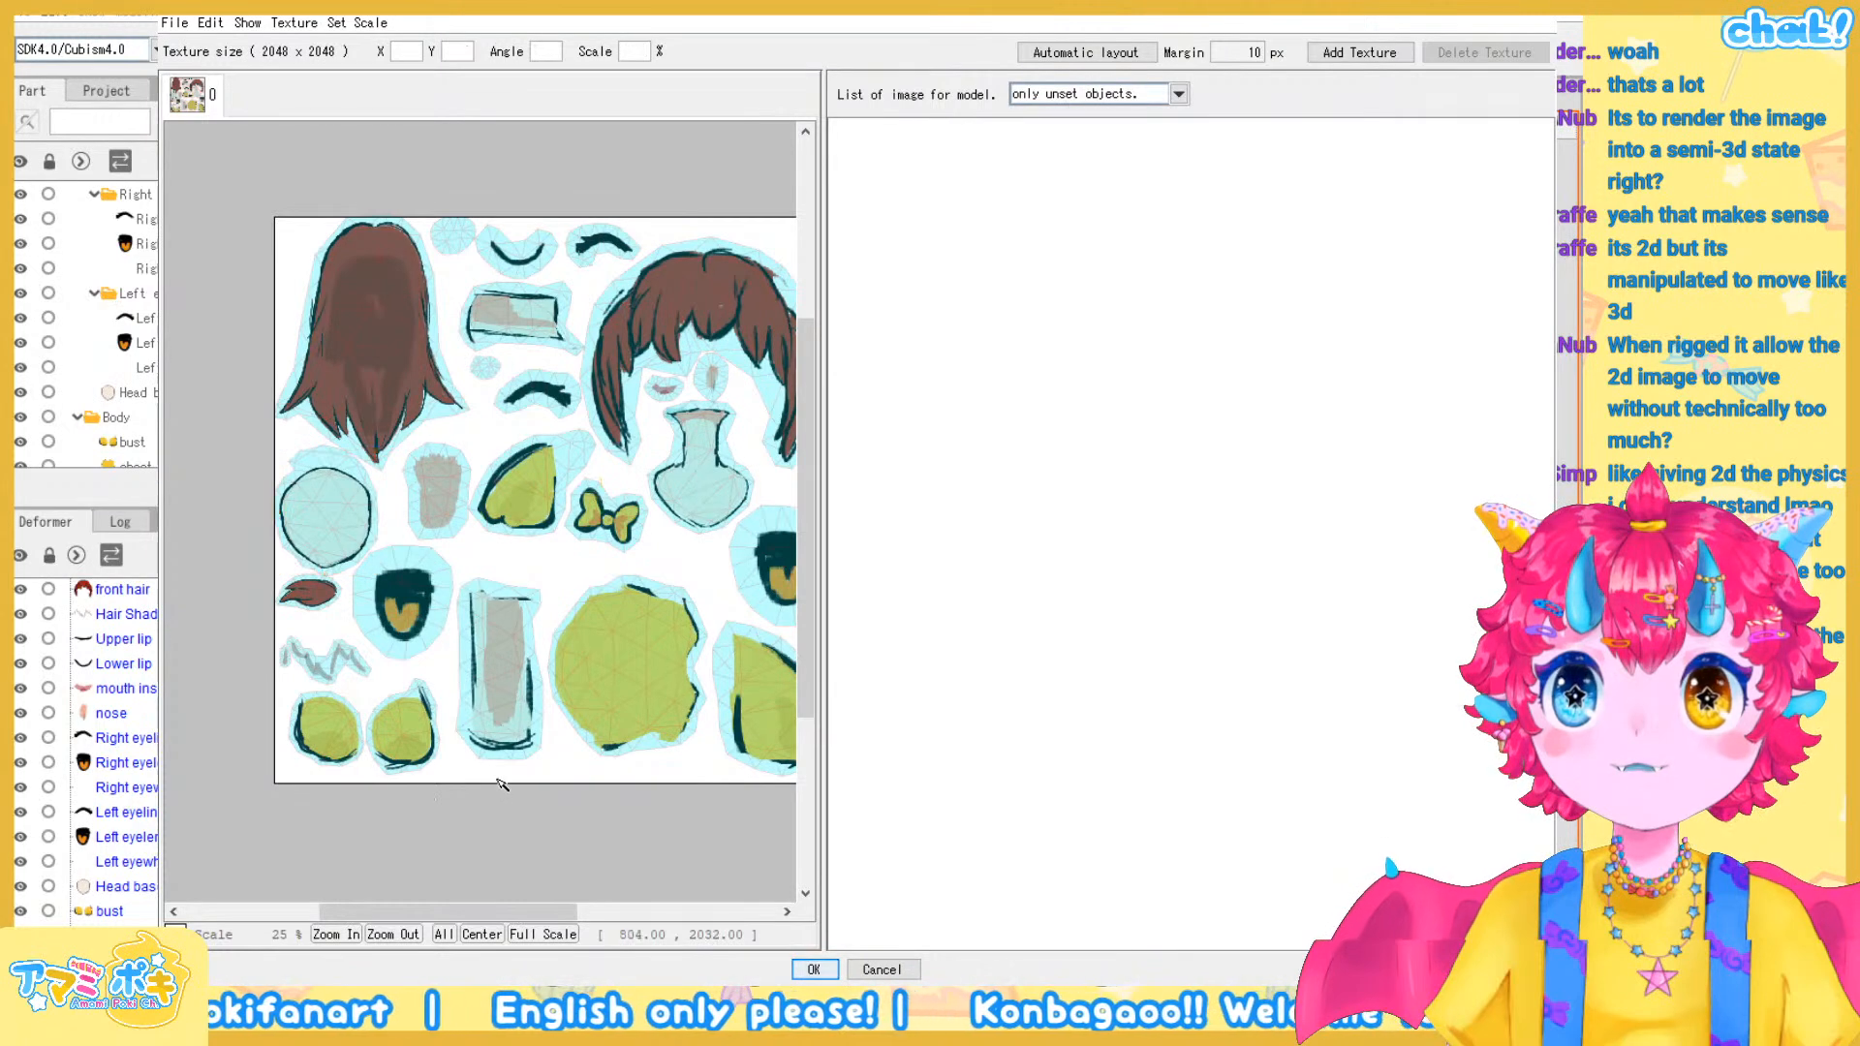
Nudge the two bust pieces slightly away from the atlas's left edge
scroll(397, 770, up, 3)
scroll(426, 690, down, 1)
drag(432, 668, 462, 646)
scroll(462, 646, down, 2)
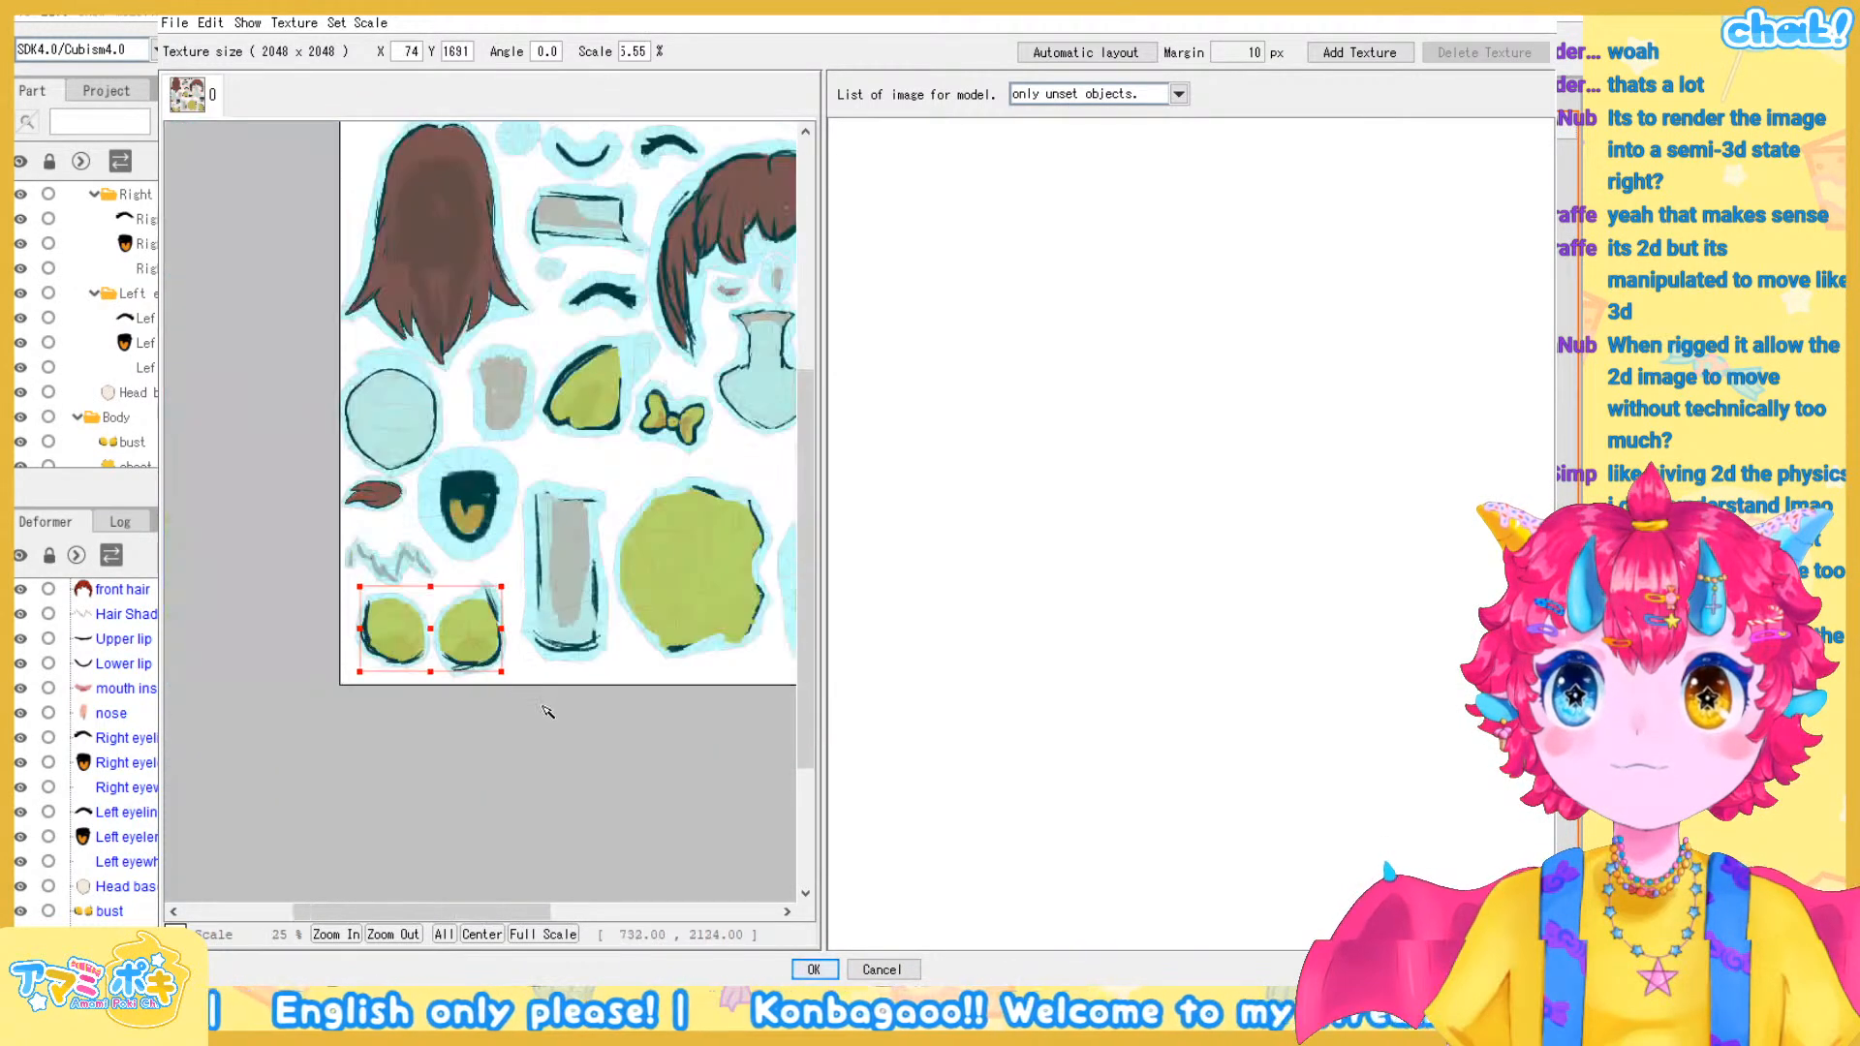
Inspect the spacing around the front hair, mouth, nose and neck pieces on the atlas
drag(546, 706, 345, 689)
click(345, 690)
drag(707, 402, 685, 509)
scroll(630, 415, up, 2)
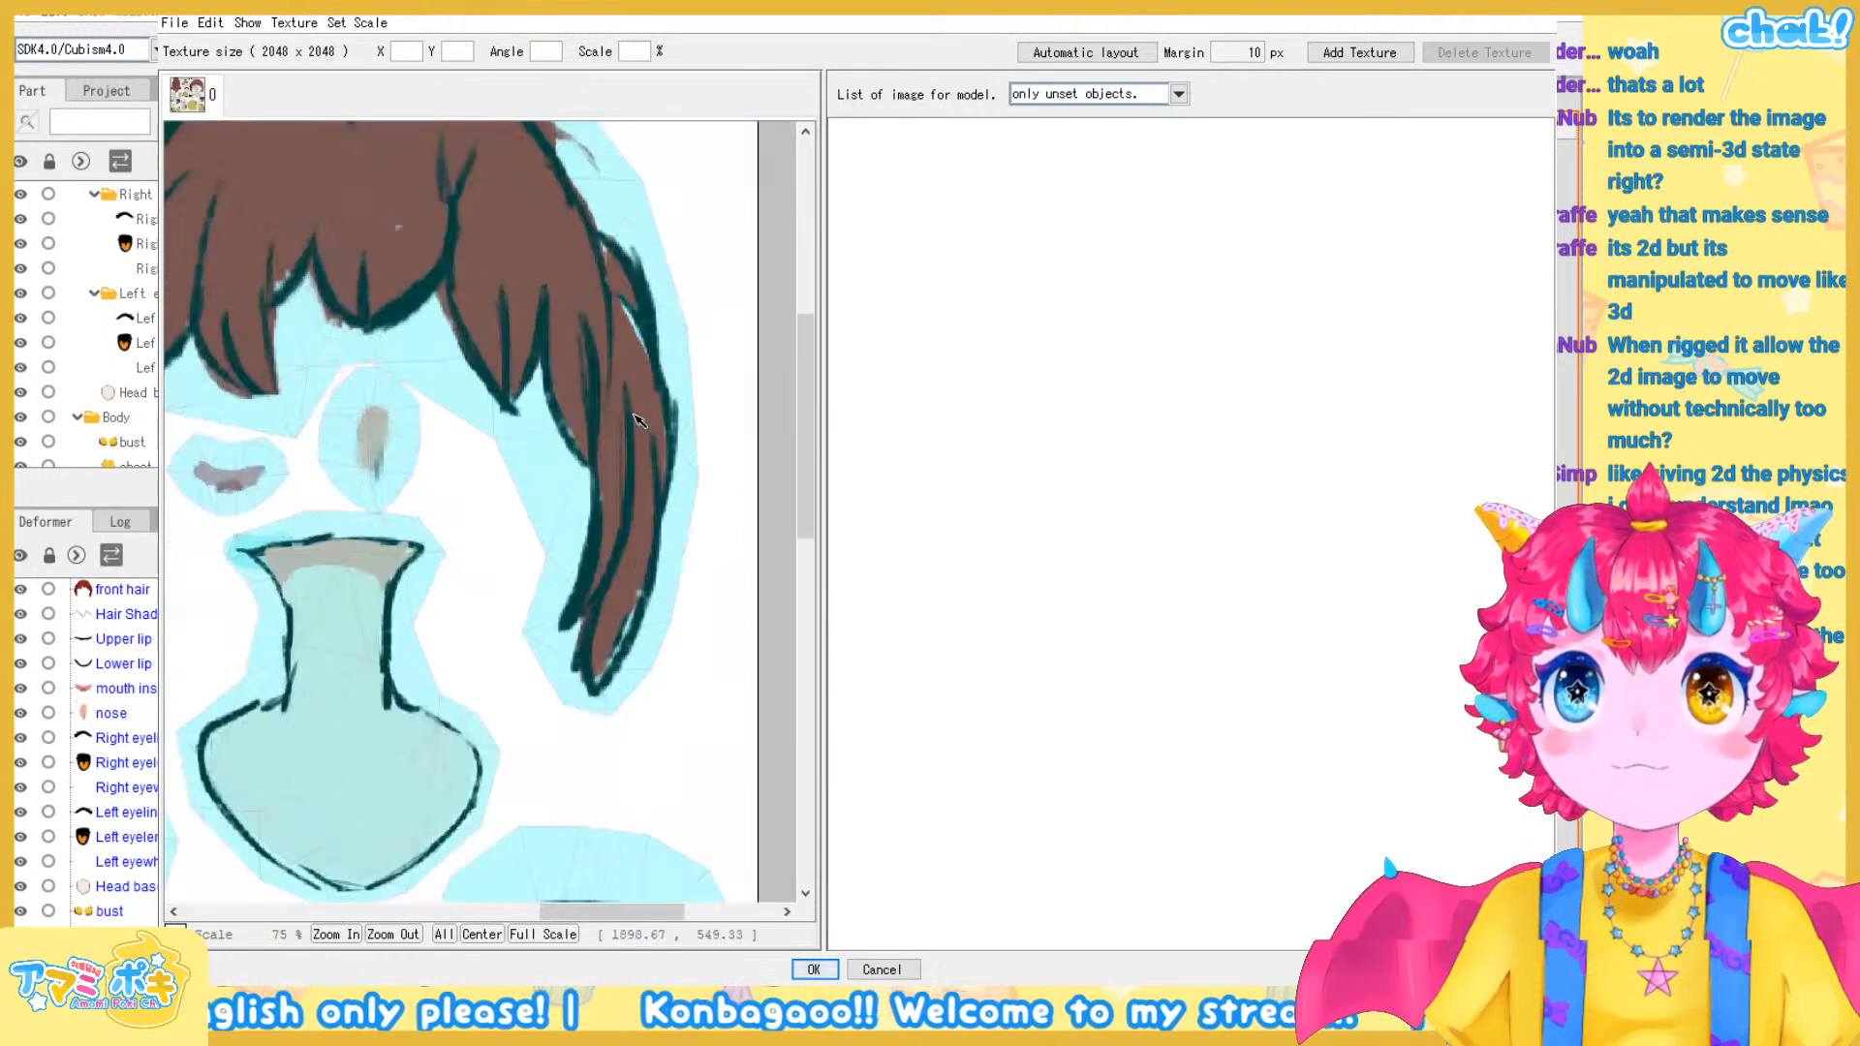
scroll(629, 415, down, 1)
click(629, 414)
mouse_move(209, 603)
mouse_down()
mouse_move(448, 387)
mouse_move(534, 340)
mouse_move(225, 604)
mouse_up()
scroll(371, 591, down, 1)
click(643, 294)
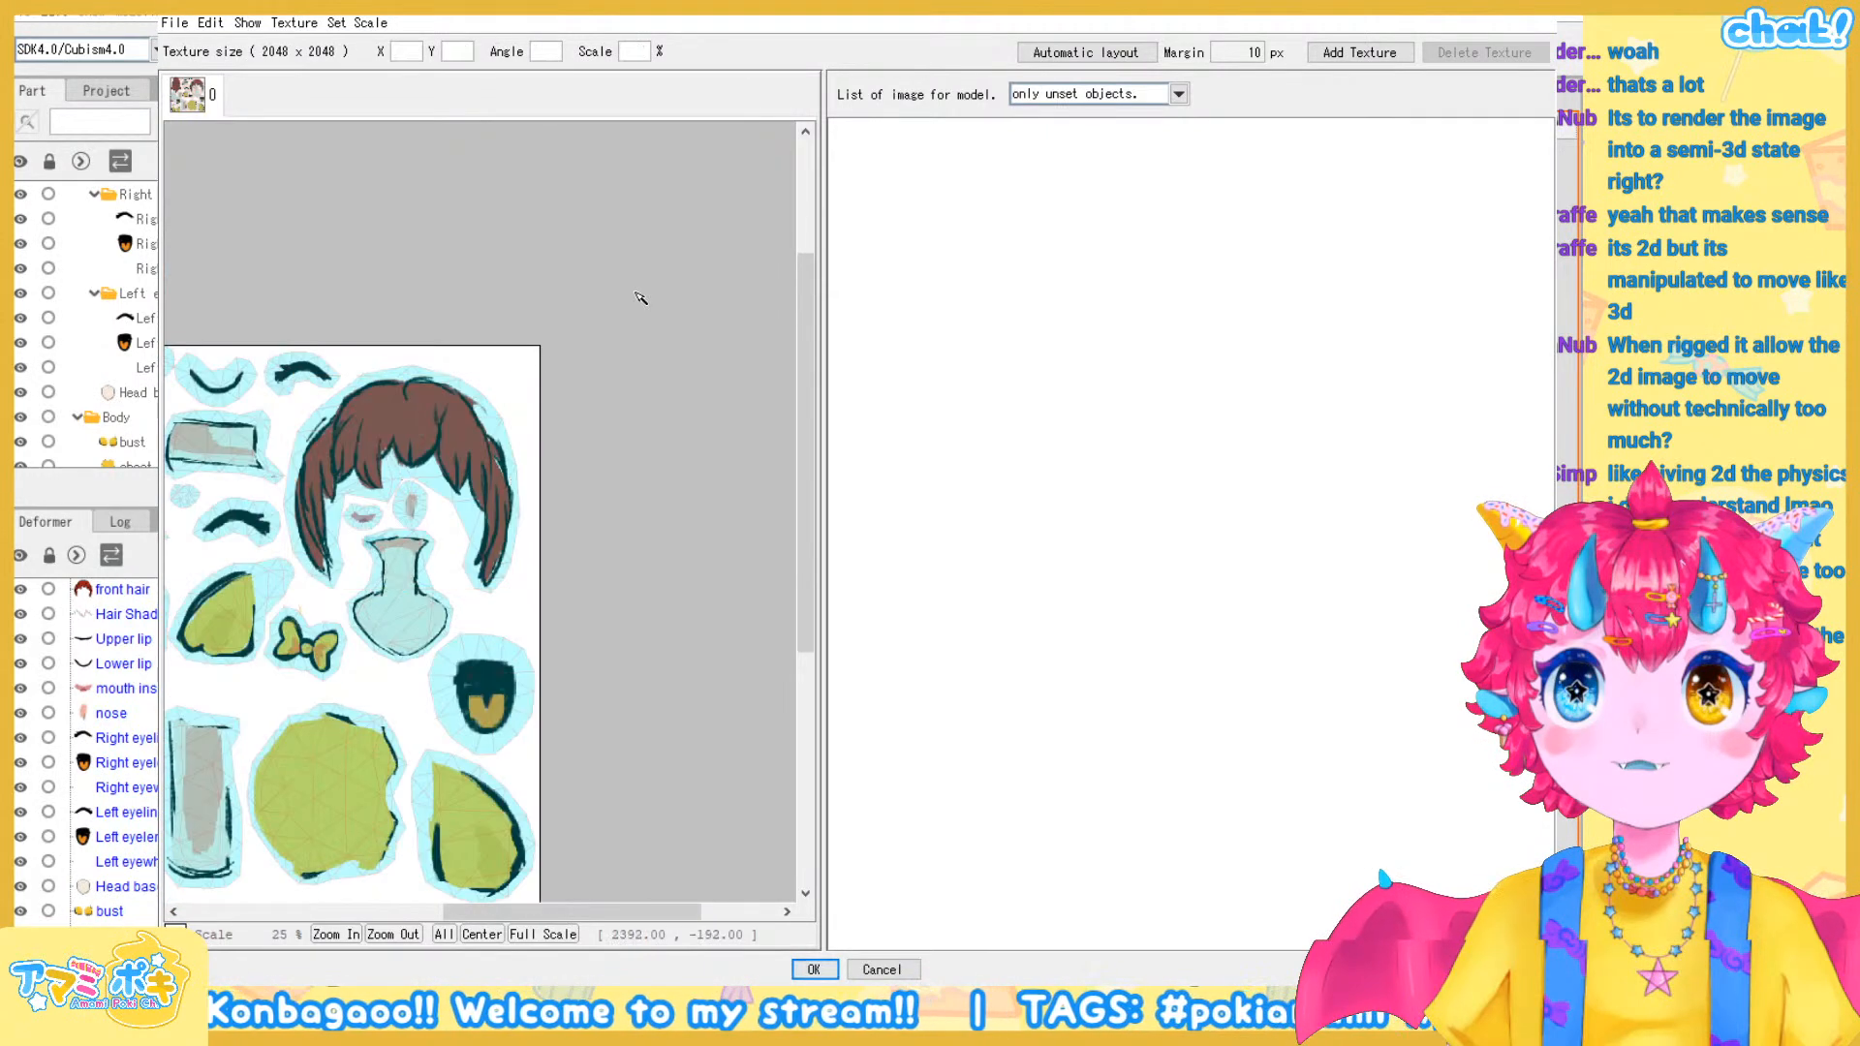
Reposition the small left eyewhite in the gap between the short limb piece and the eyeline
scroll(373, 375, up, 3)
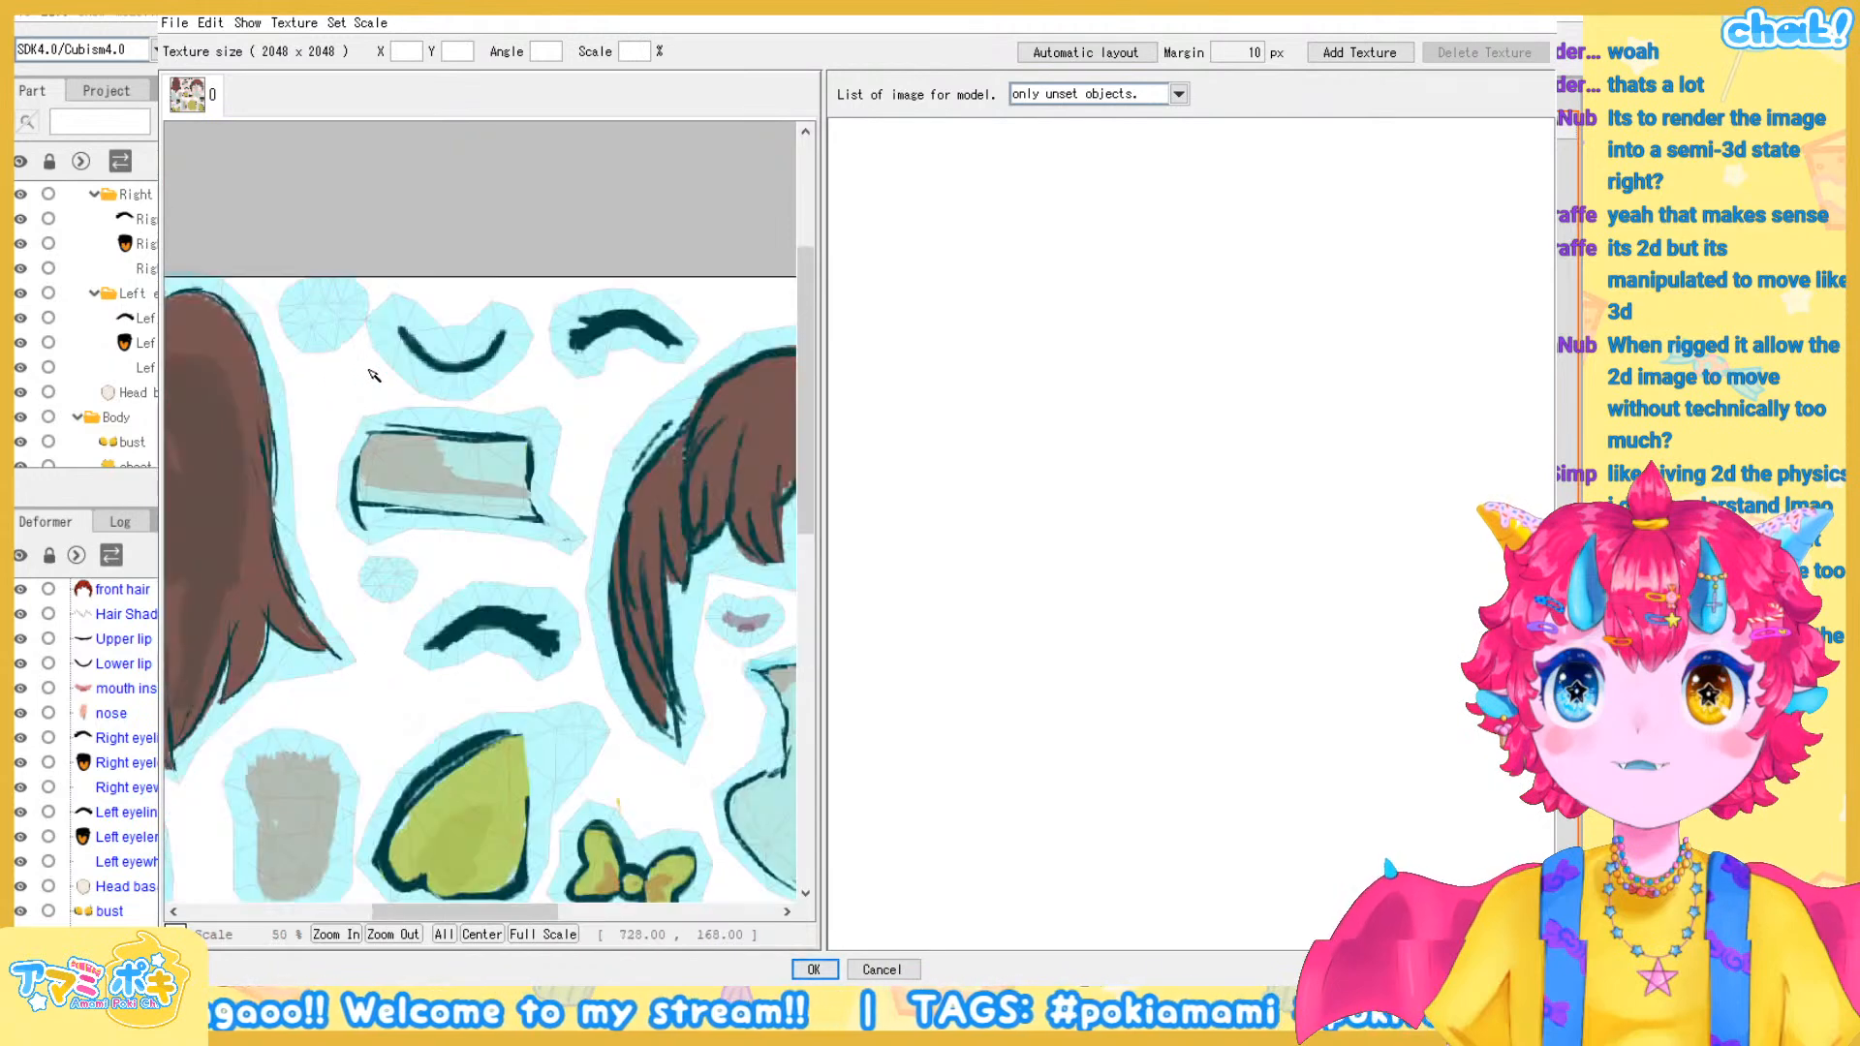
click(408, 584)
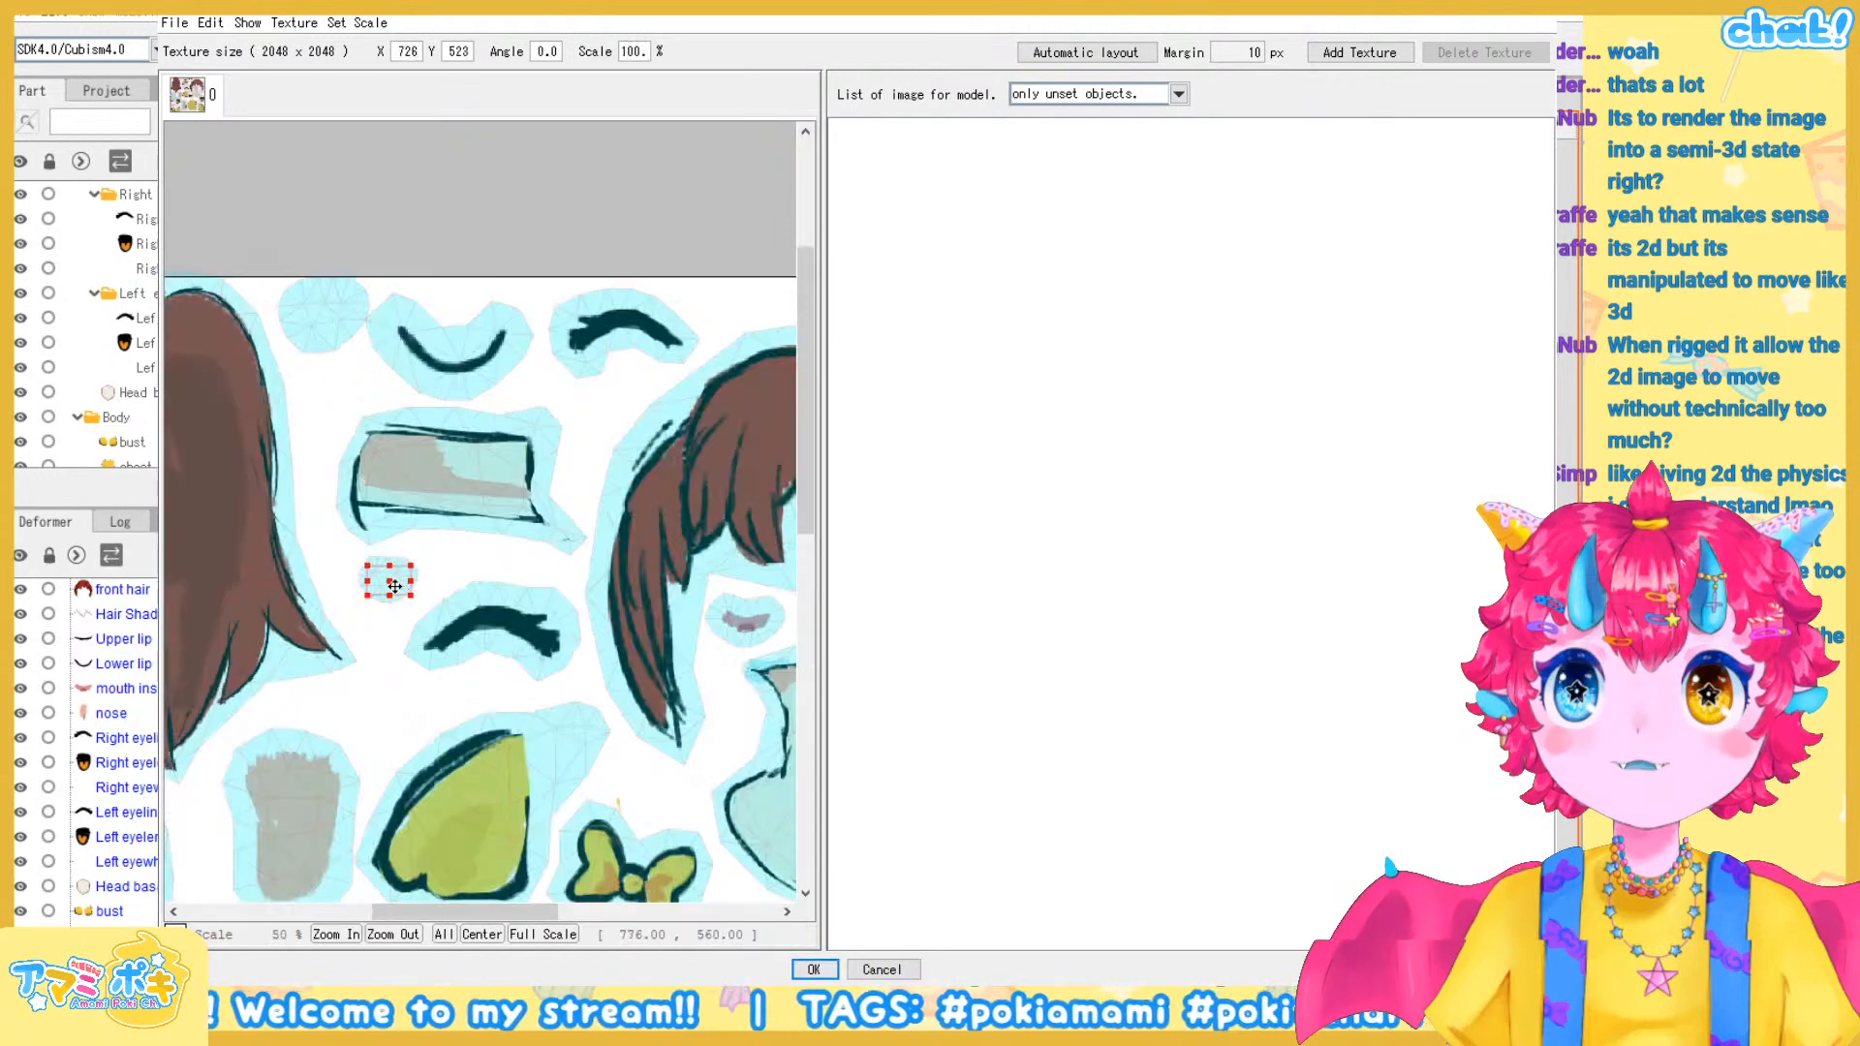
drag(394, 586, 386, 610)
click(596, 233)
scroll(597, 233, down, 3)
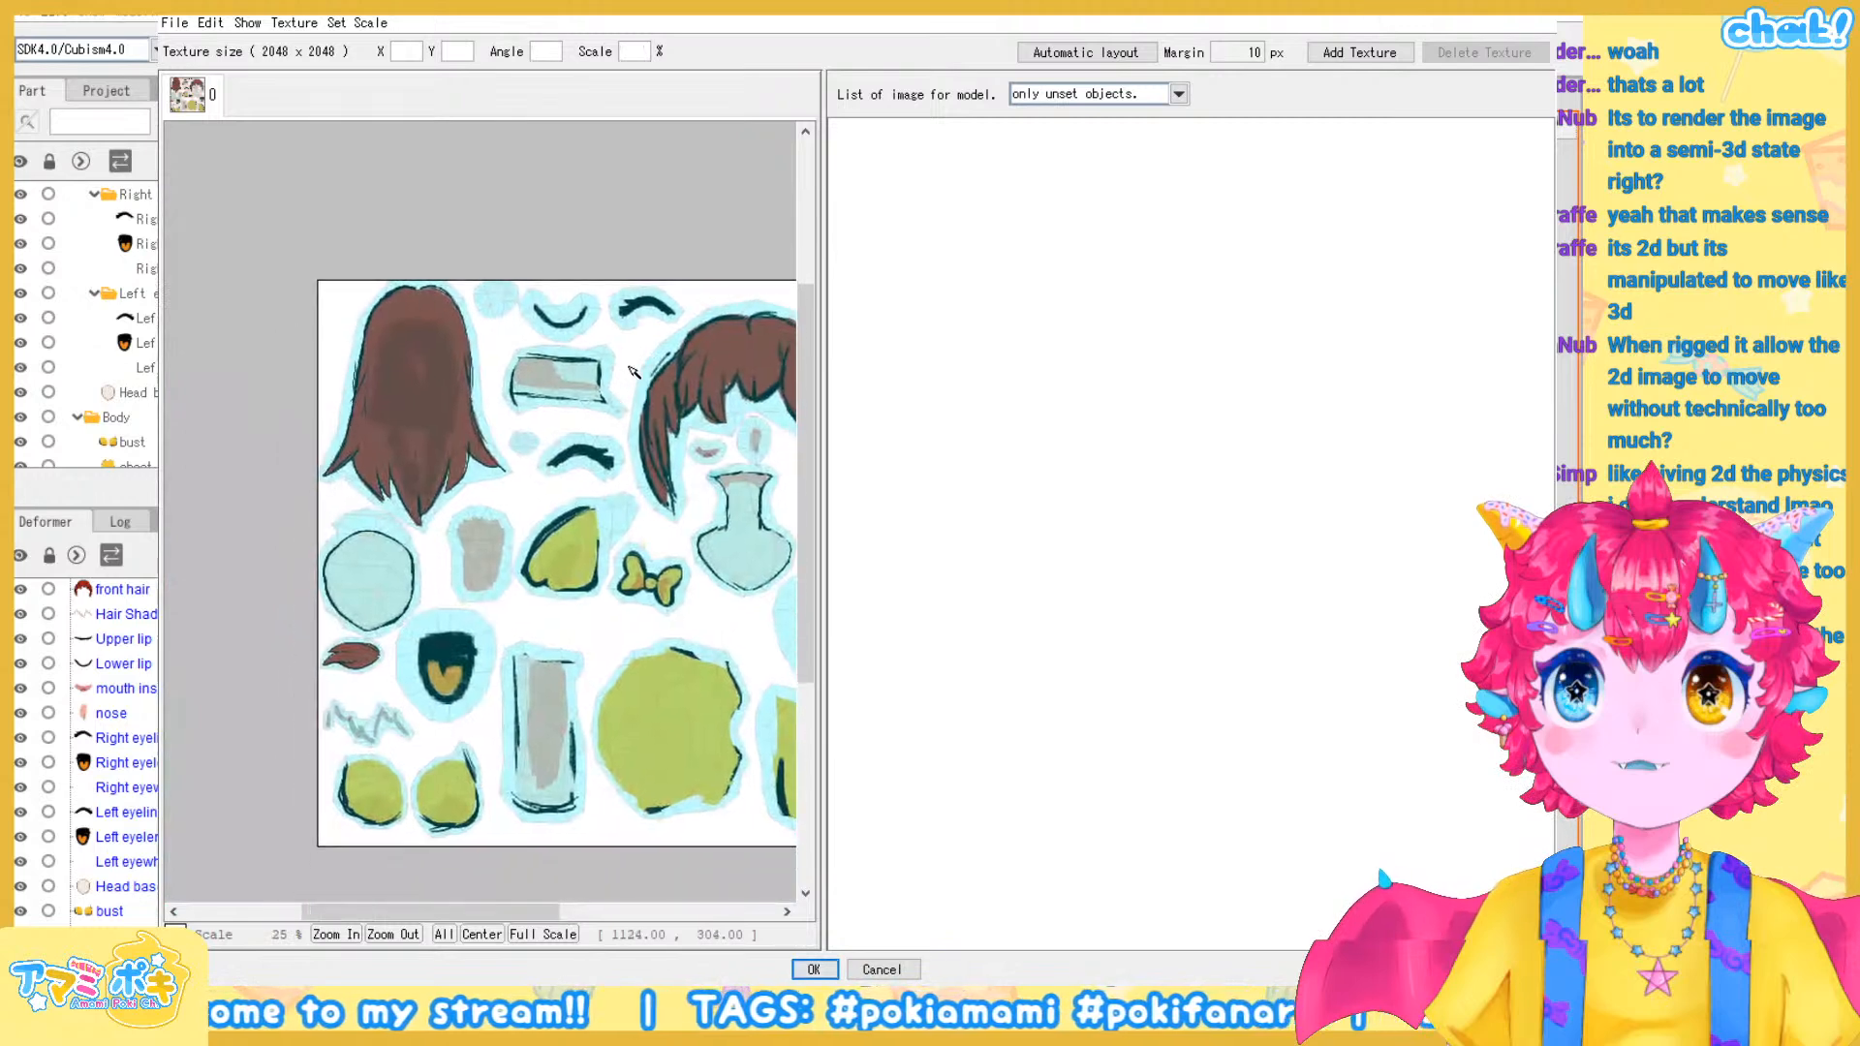
scroll(558, 334, up, 2)
click(433, 439)
drag(421, 437, 446, 409)
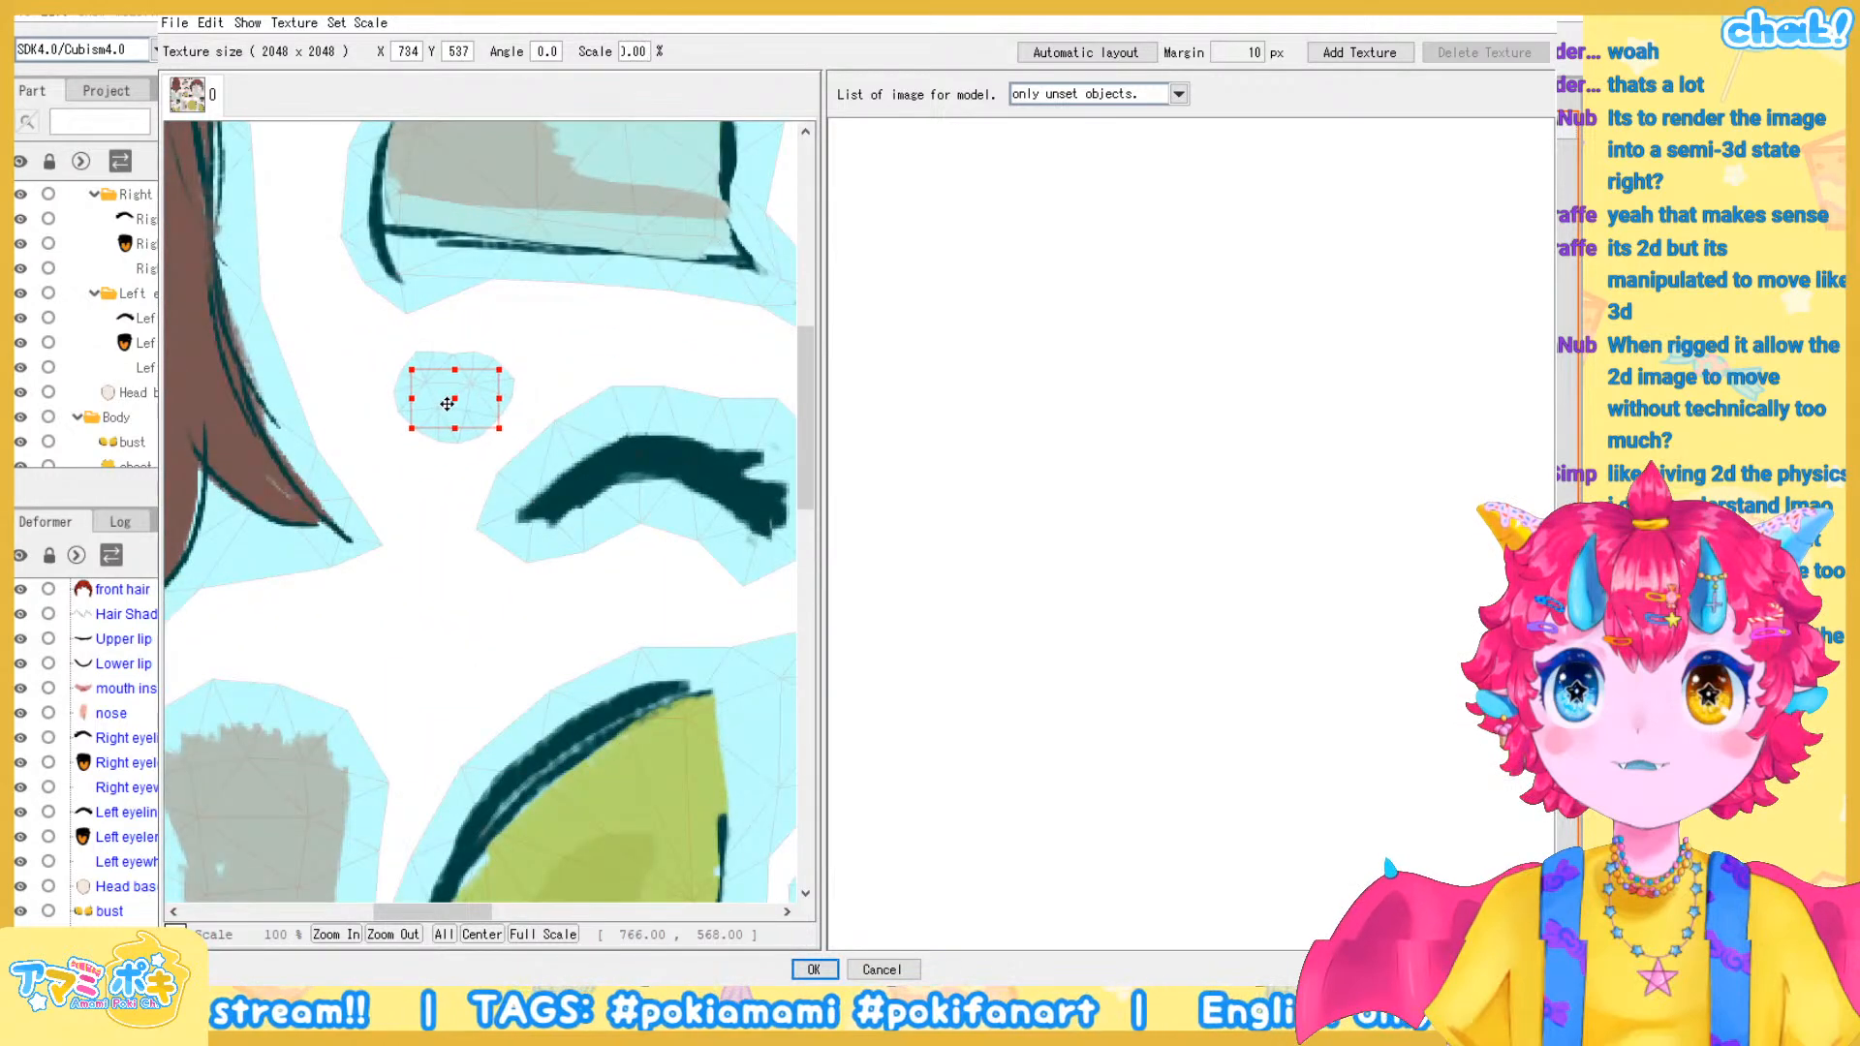
scroll(445, 409, up, 2)
scroll(438, 429, down, 3)
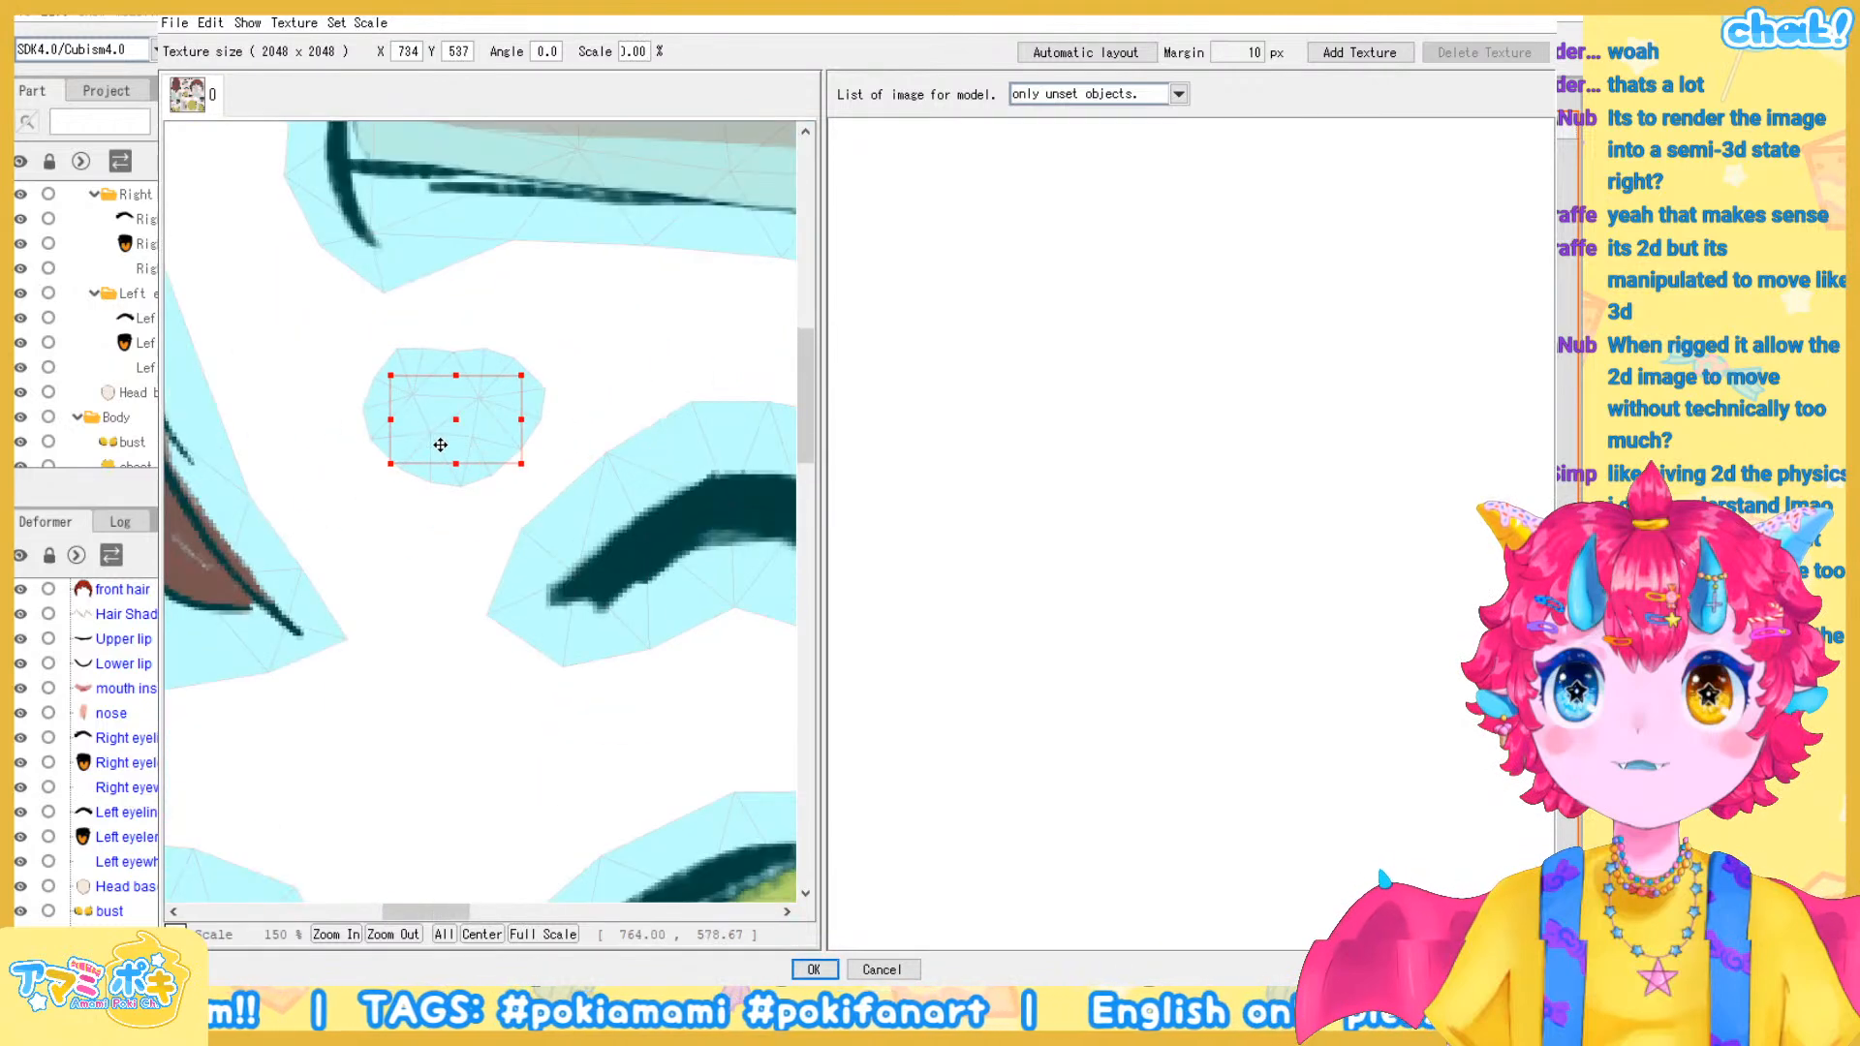
key(Delete)
scroll(465, 417, down, 2)
drag(488, 377, 491, 553)
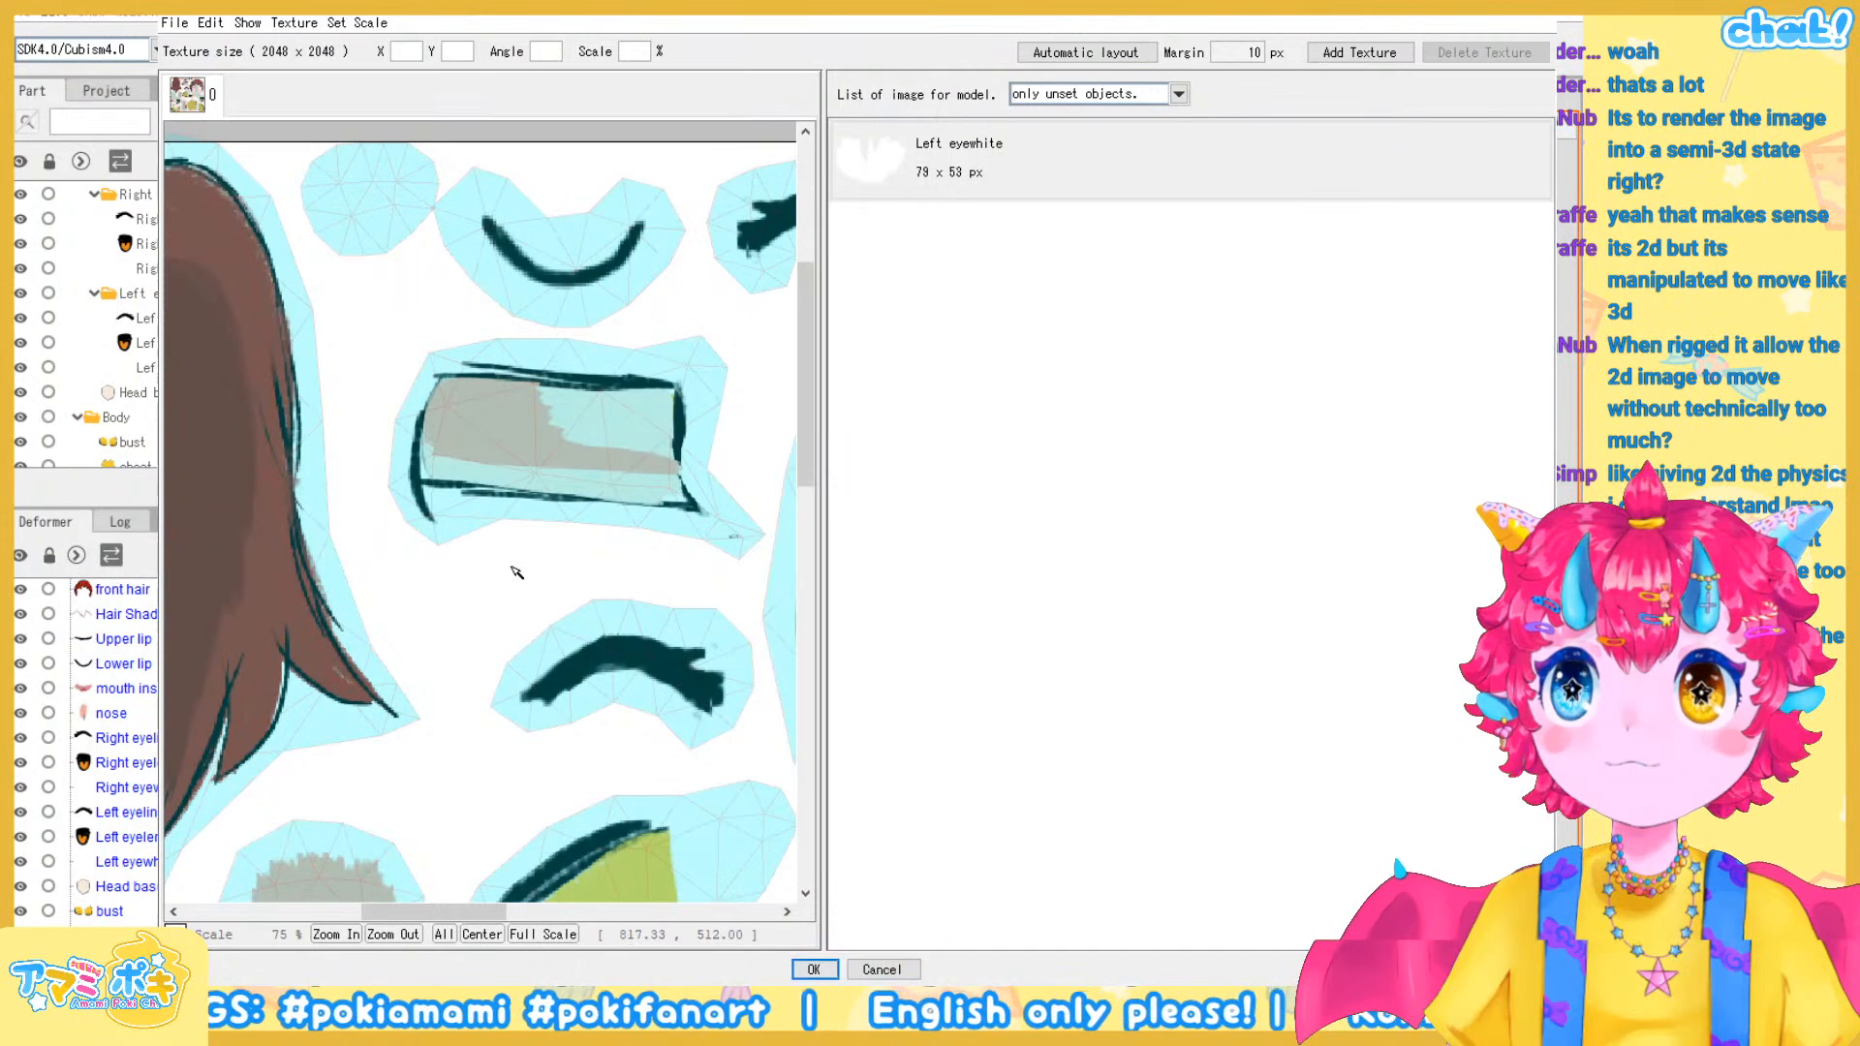
key(ctrl+z)
Enlarge the left eyewhite in the gap between the back hair and the eyeline, and adjust the upper eyewhite's position slightly
click(446, 630)
drag(403, 586, 455, 608)
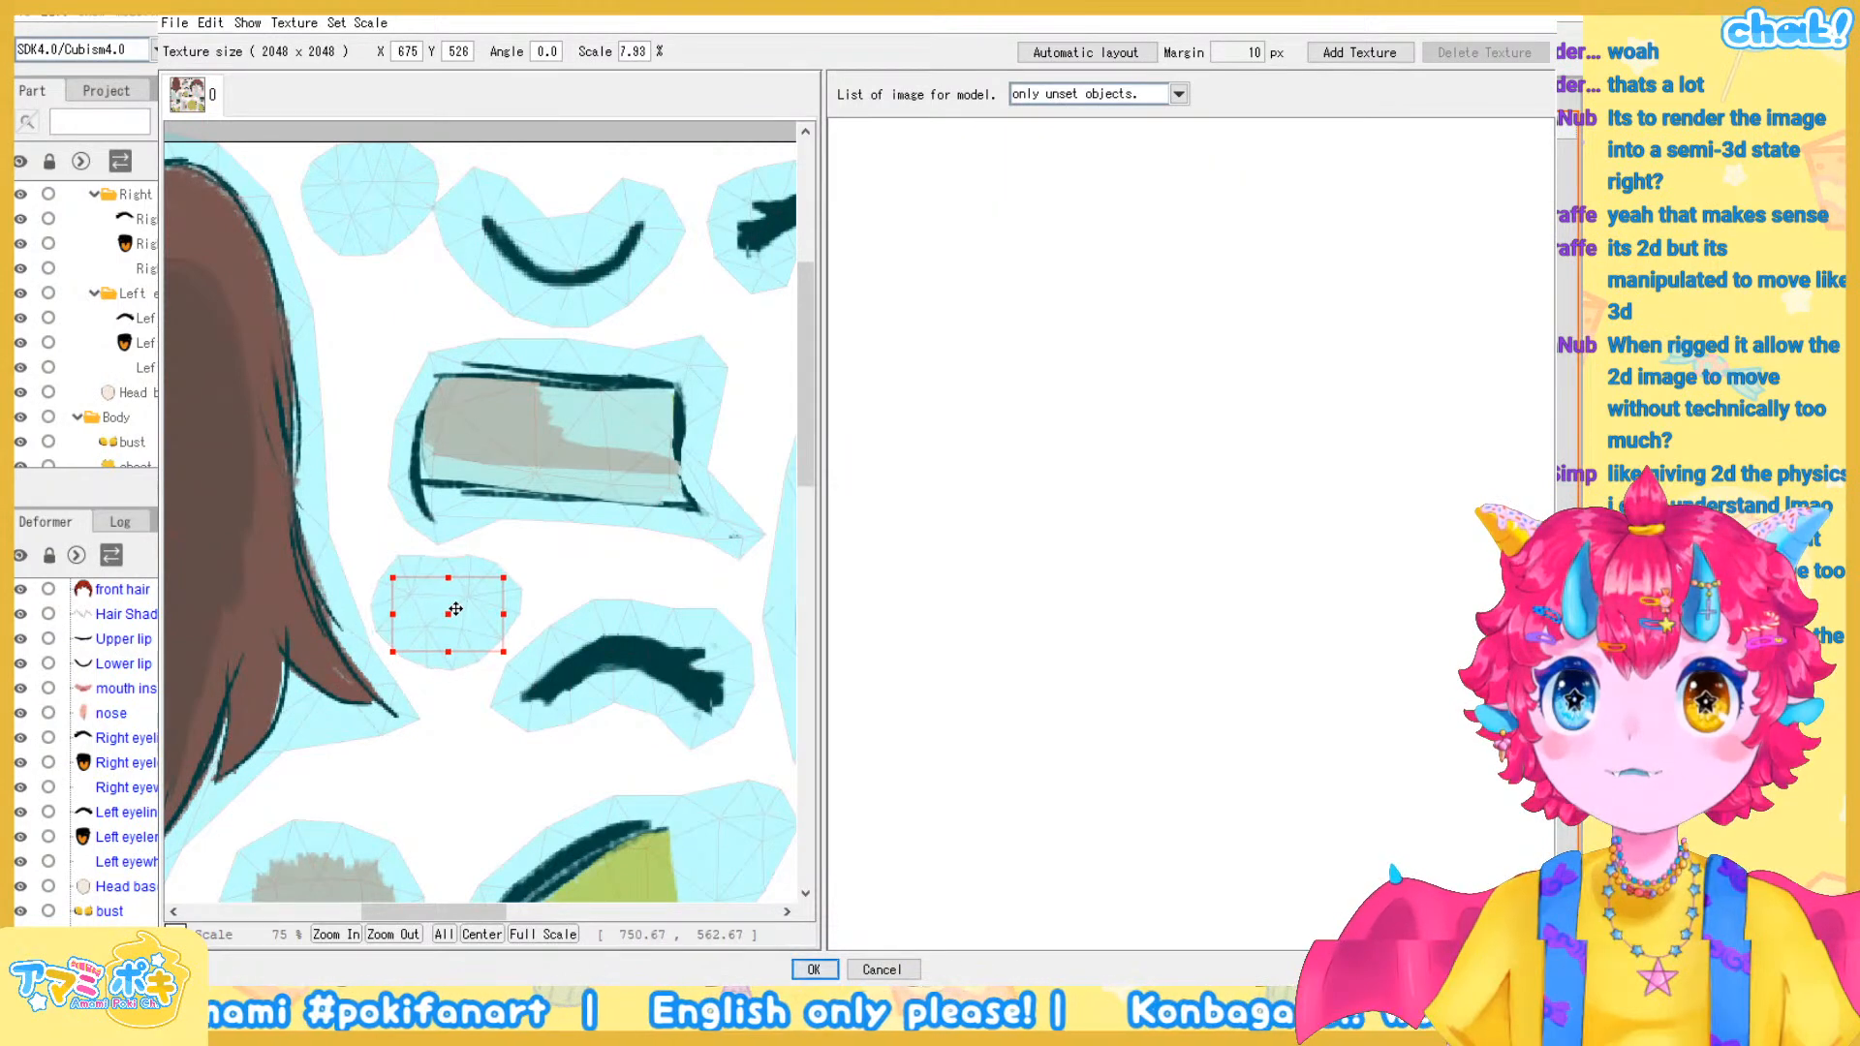
click(363, 197)
drag(360, 201, 350, 204)
scroll(577, 242, down, 5)
click(578, 241)
scroll(650, 281, up, 3)
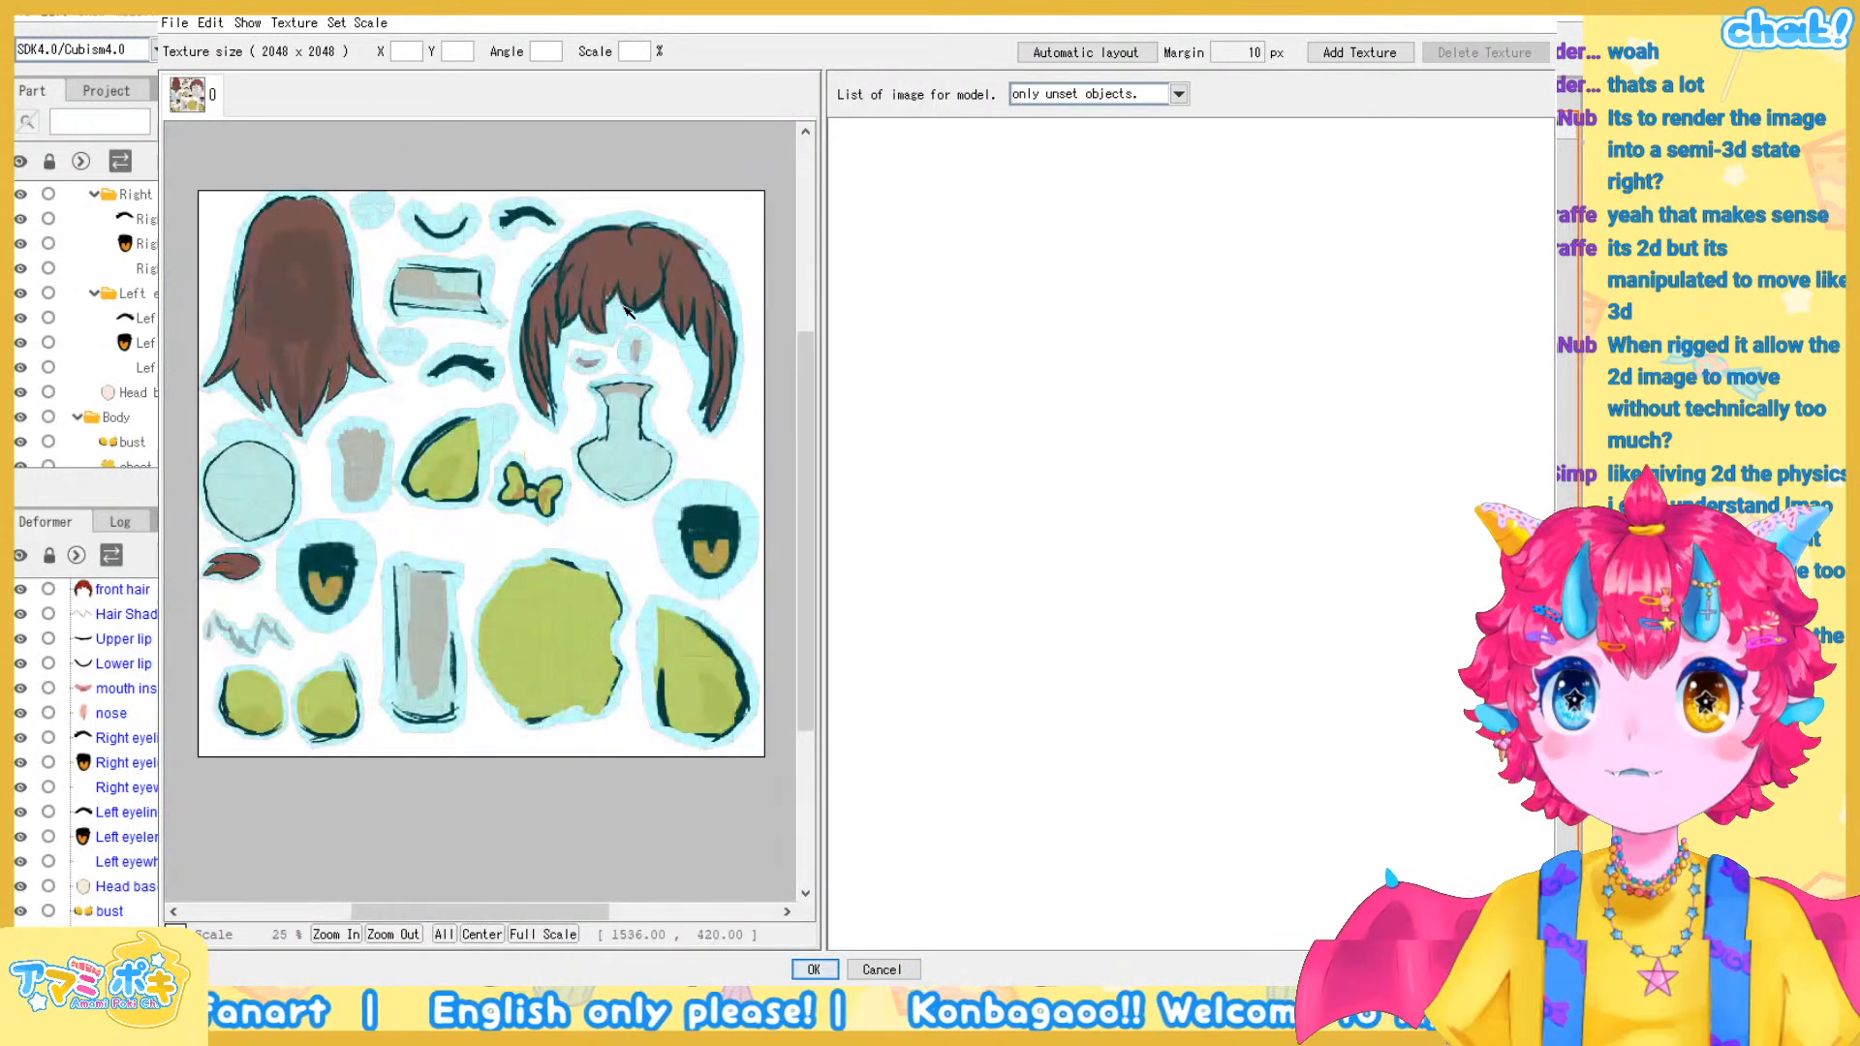
scroll(673, 395, up, 4)
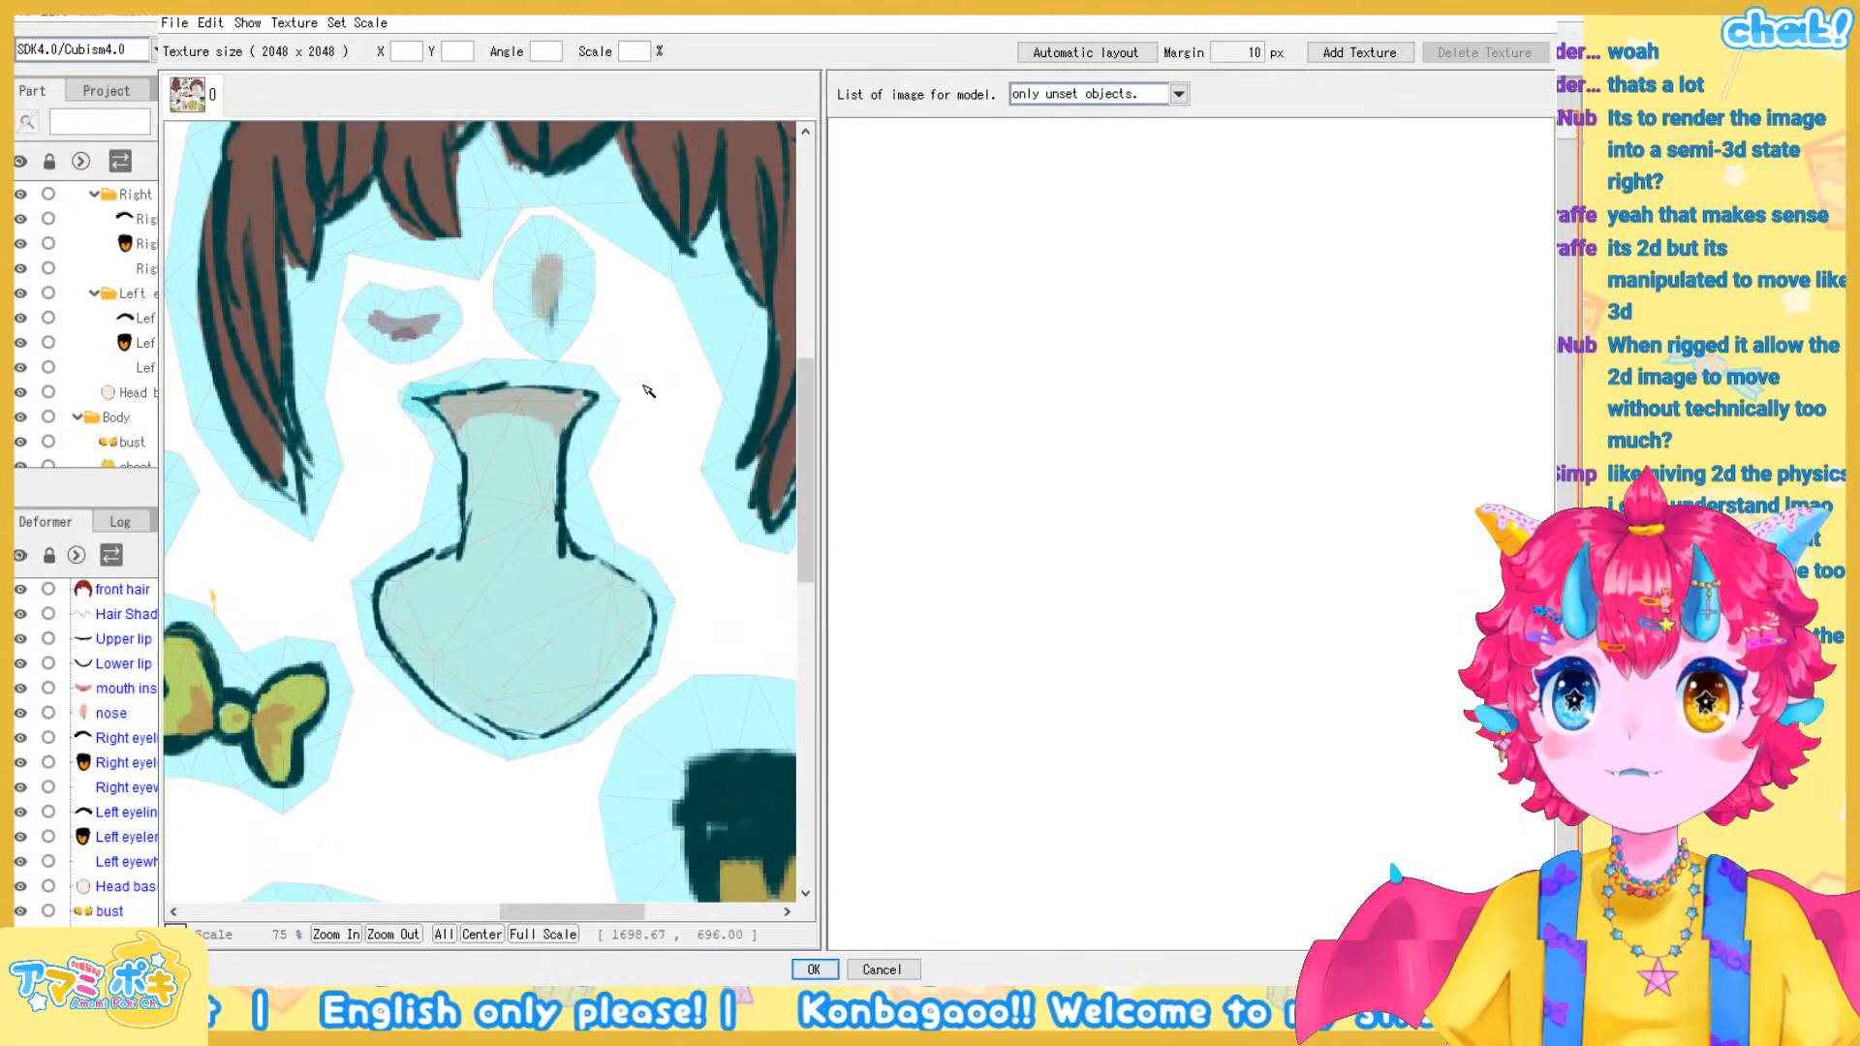
Inspect the spacing between all the parts laid out across the texture atlas
scroll(427, 346, down, 6)
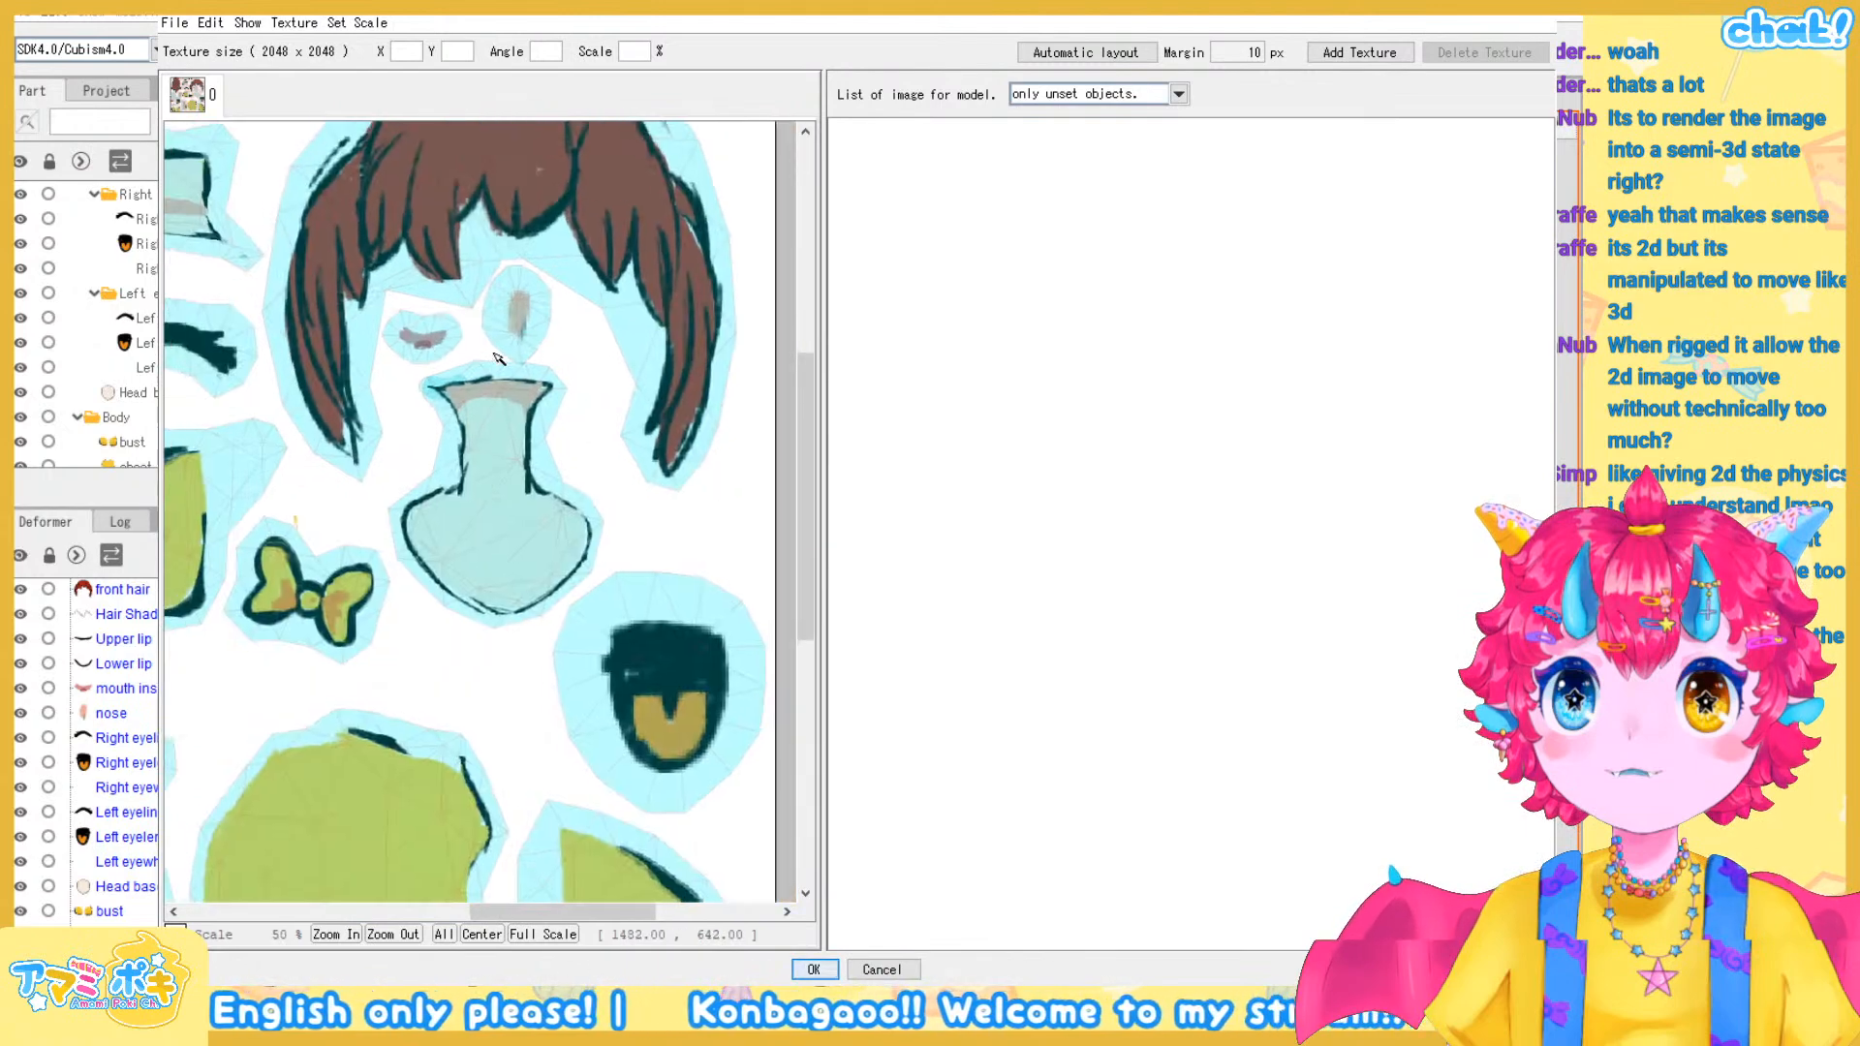
scroll(639, 412, up, 4)
scroll(620, 419, down, 2)
drag(598, 373, 574, 325)
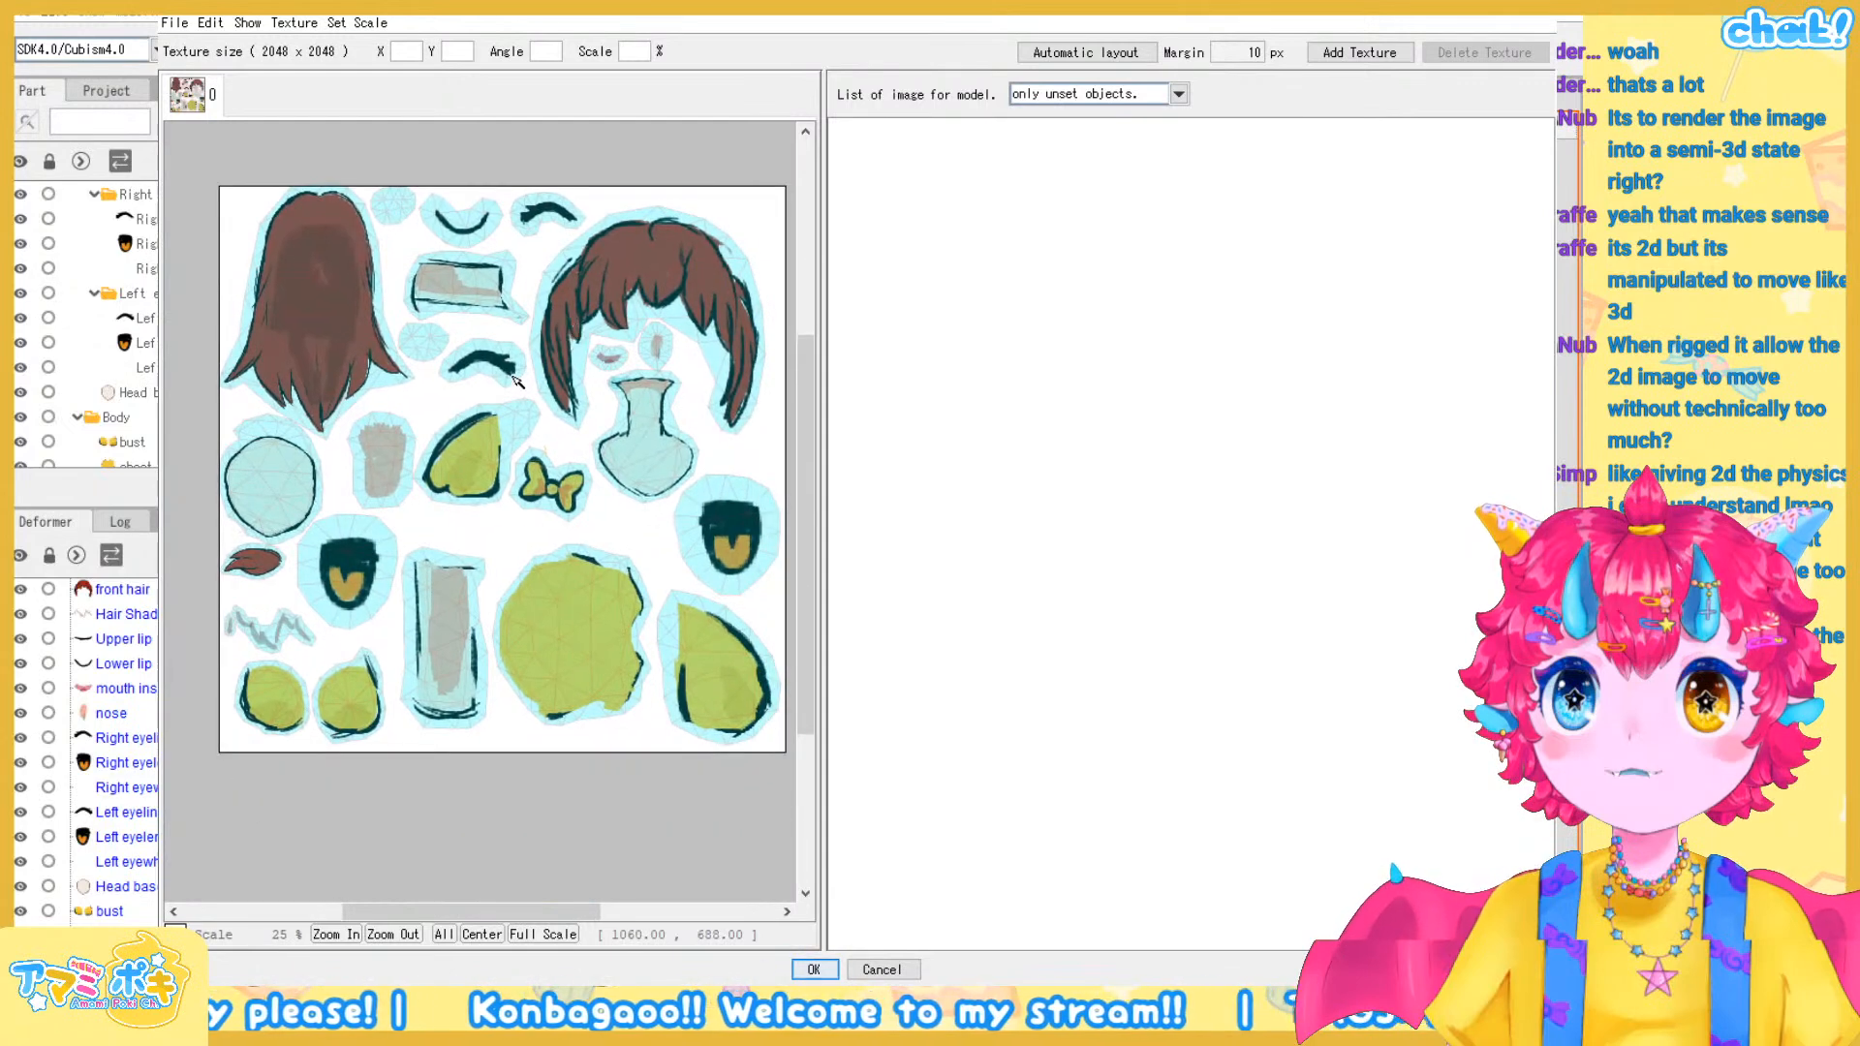
scroll(468, 282, up, 2)
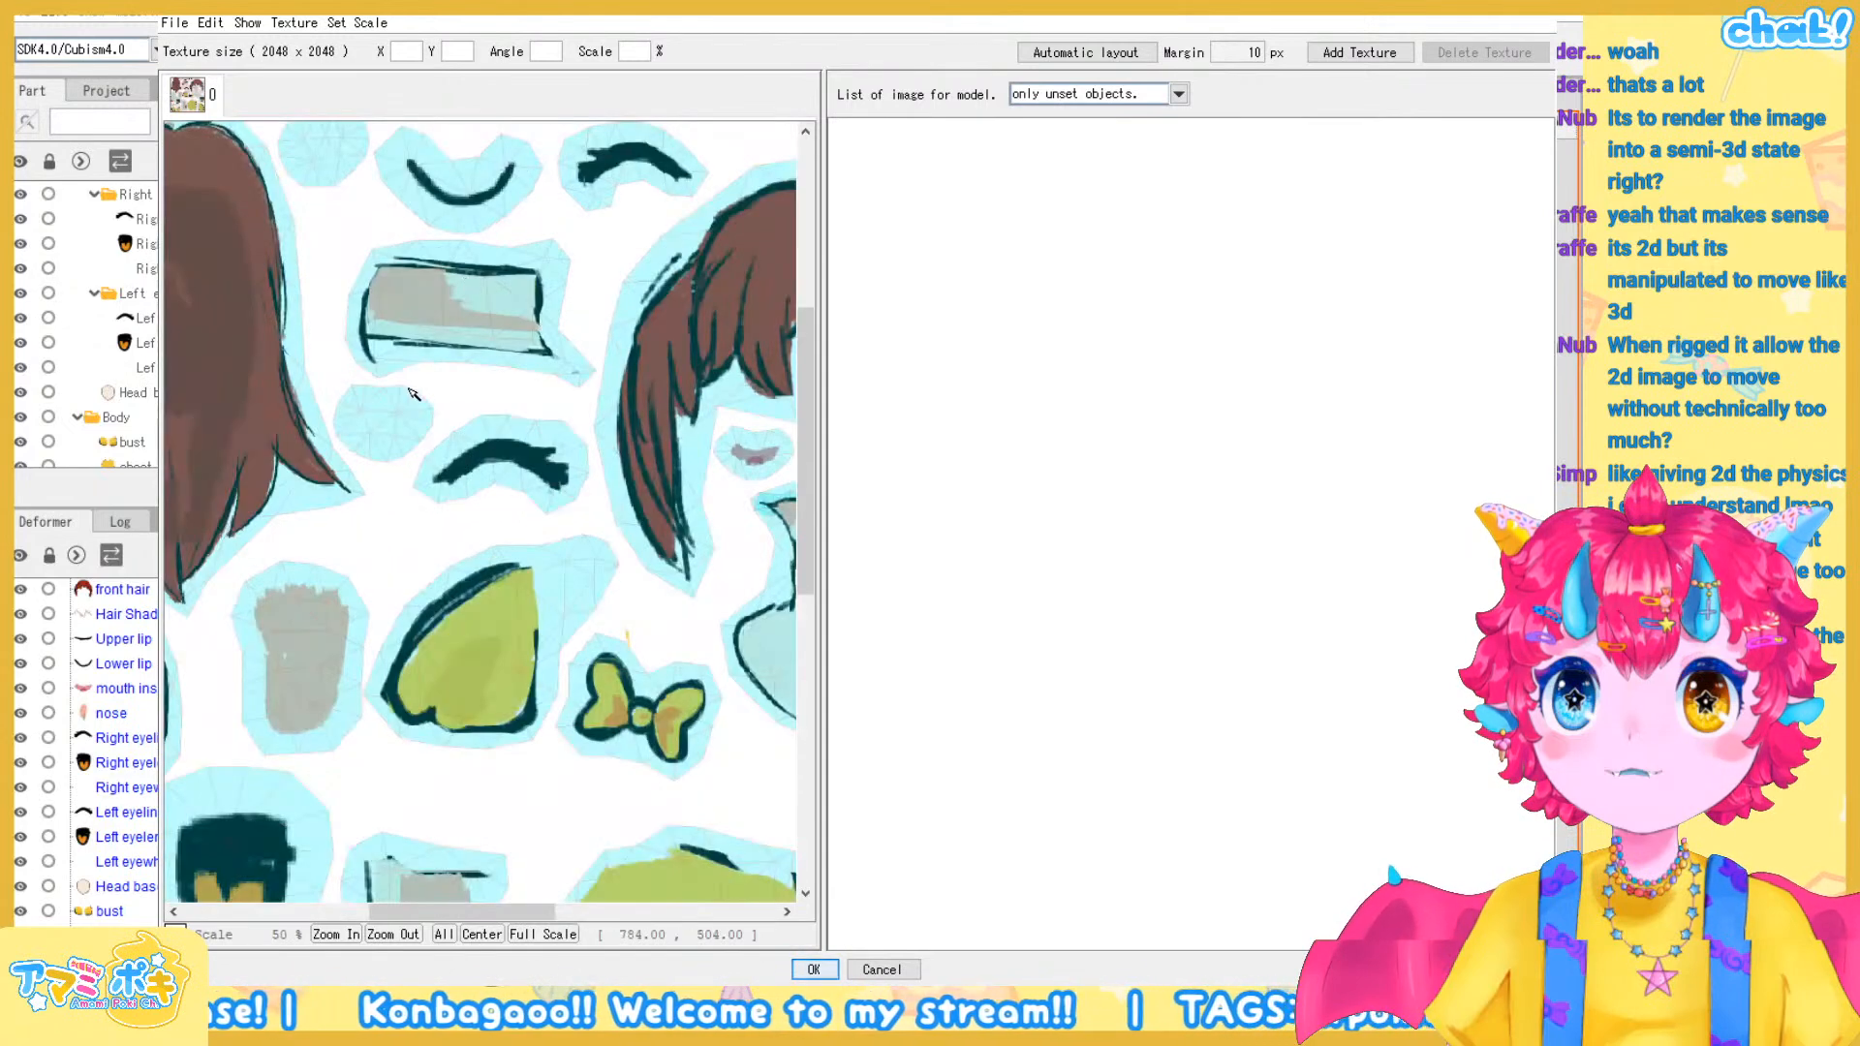
scroll(412, 394, down, 2)
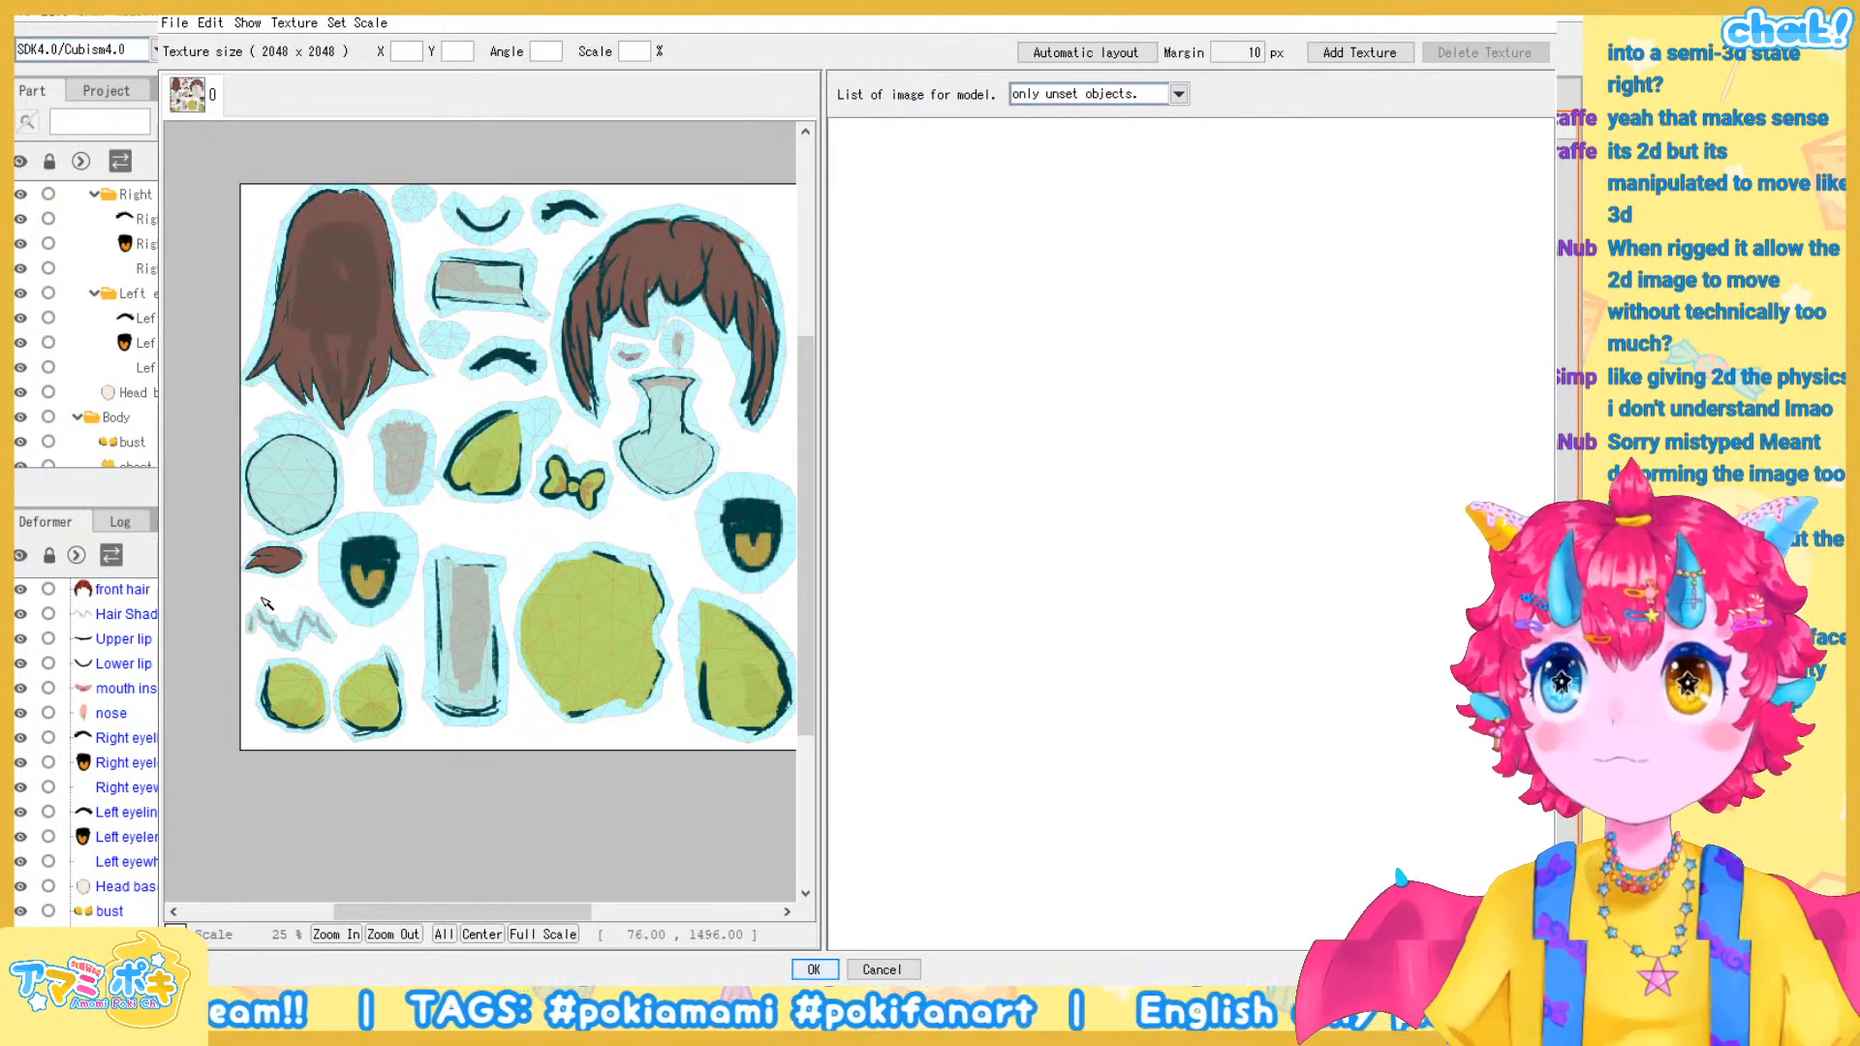
scroll(638, 387, up, 2)
scroll(659, 446, down, 2)
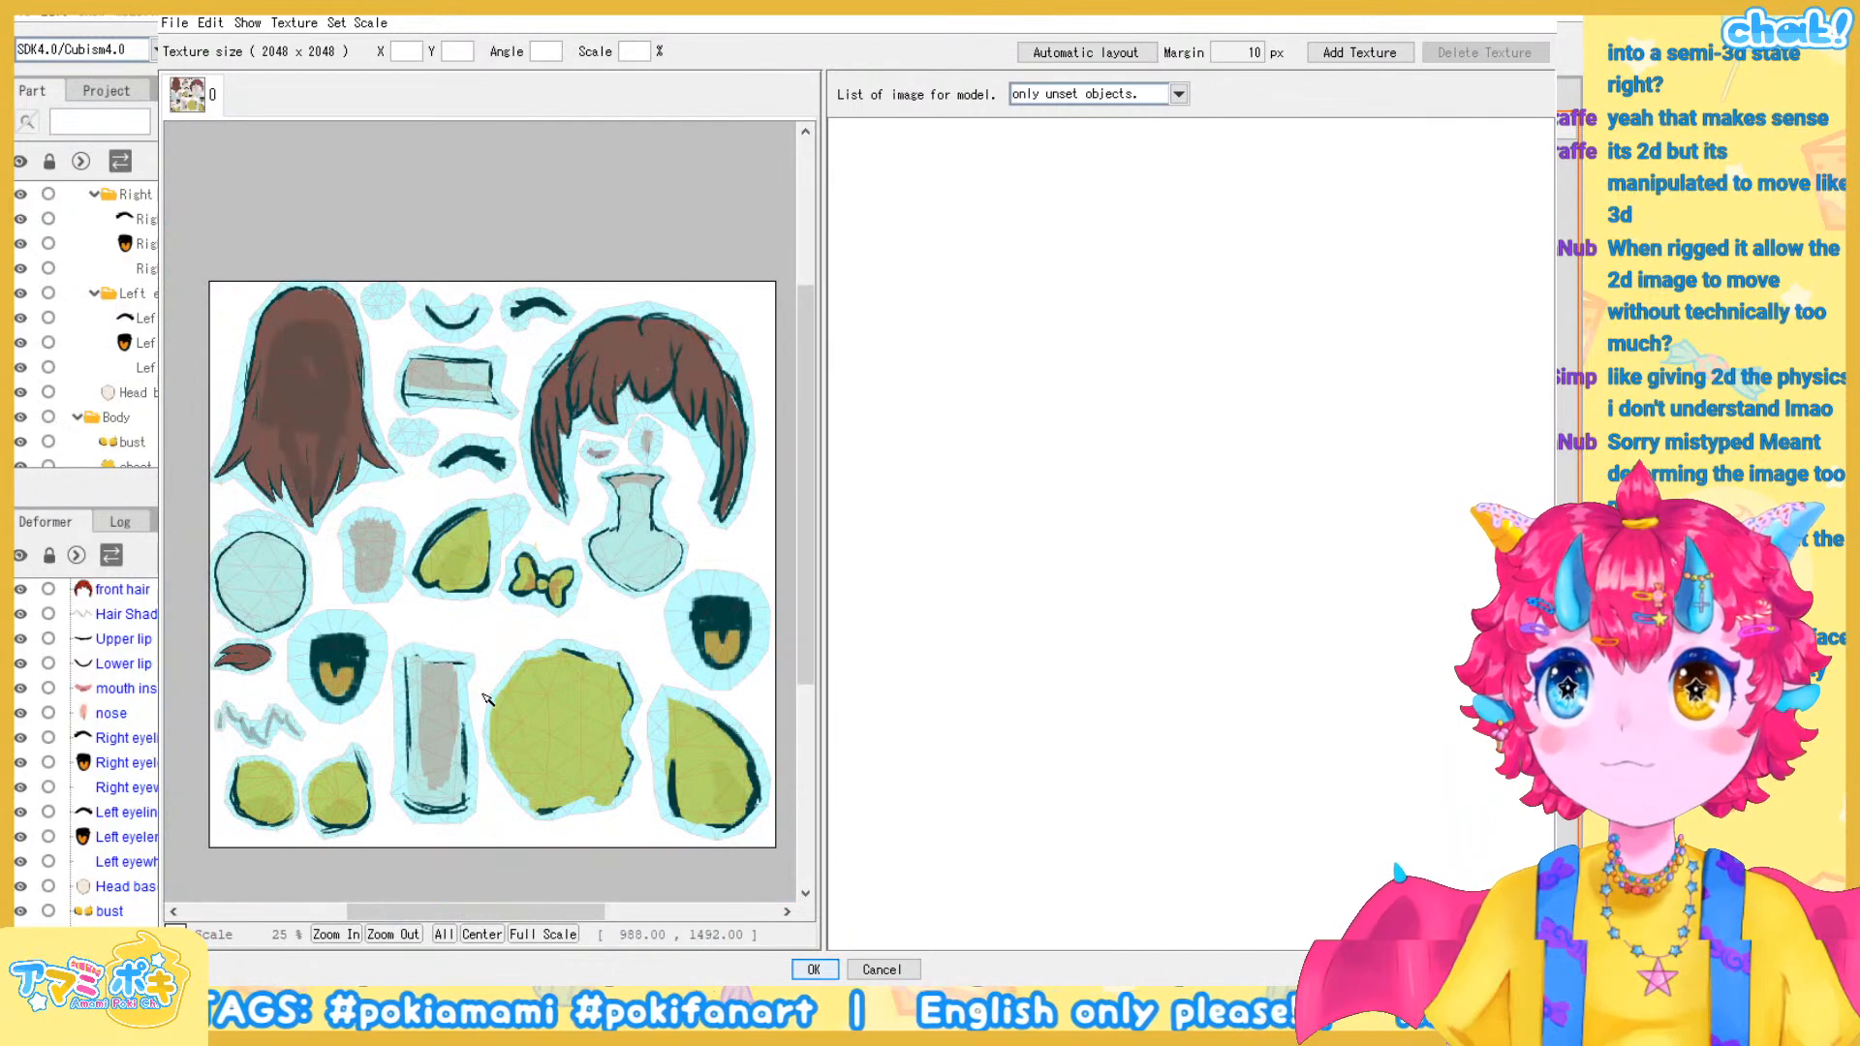
scroll(292, 705, up, 2)
Nudge the back hair slightly within its corner of the atlas
drag(310, 469, 495, 743)
click(565, 461)
mouse_move(499, 394)
mouse_down()
mouse_move(320, 387)
mouse_move(479, 364)
mouse_move(511, 386)
mouse_up()
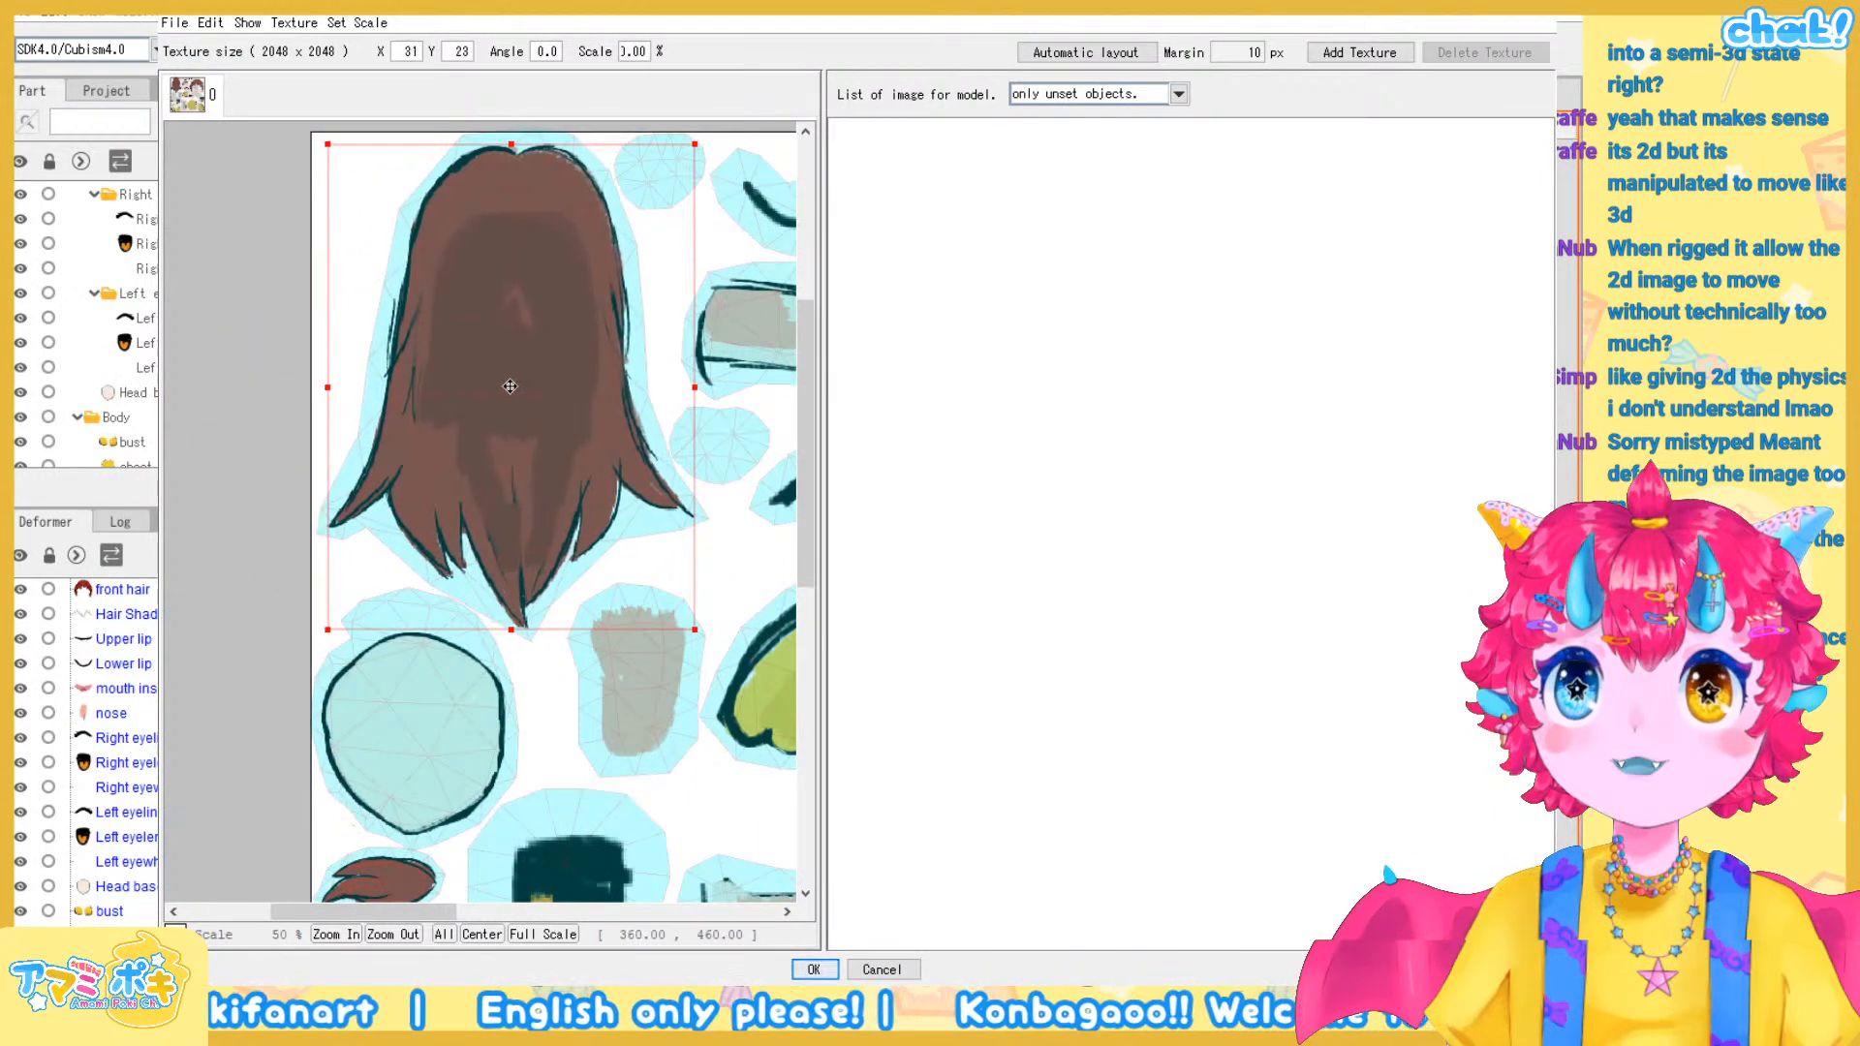
click(292, 414)
Nudge the lower lip slightly in the space above the short limb piece
scroll(233, 450, down, 2)
scroll(486, 441, up, 2)
click(494, 430)
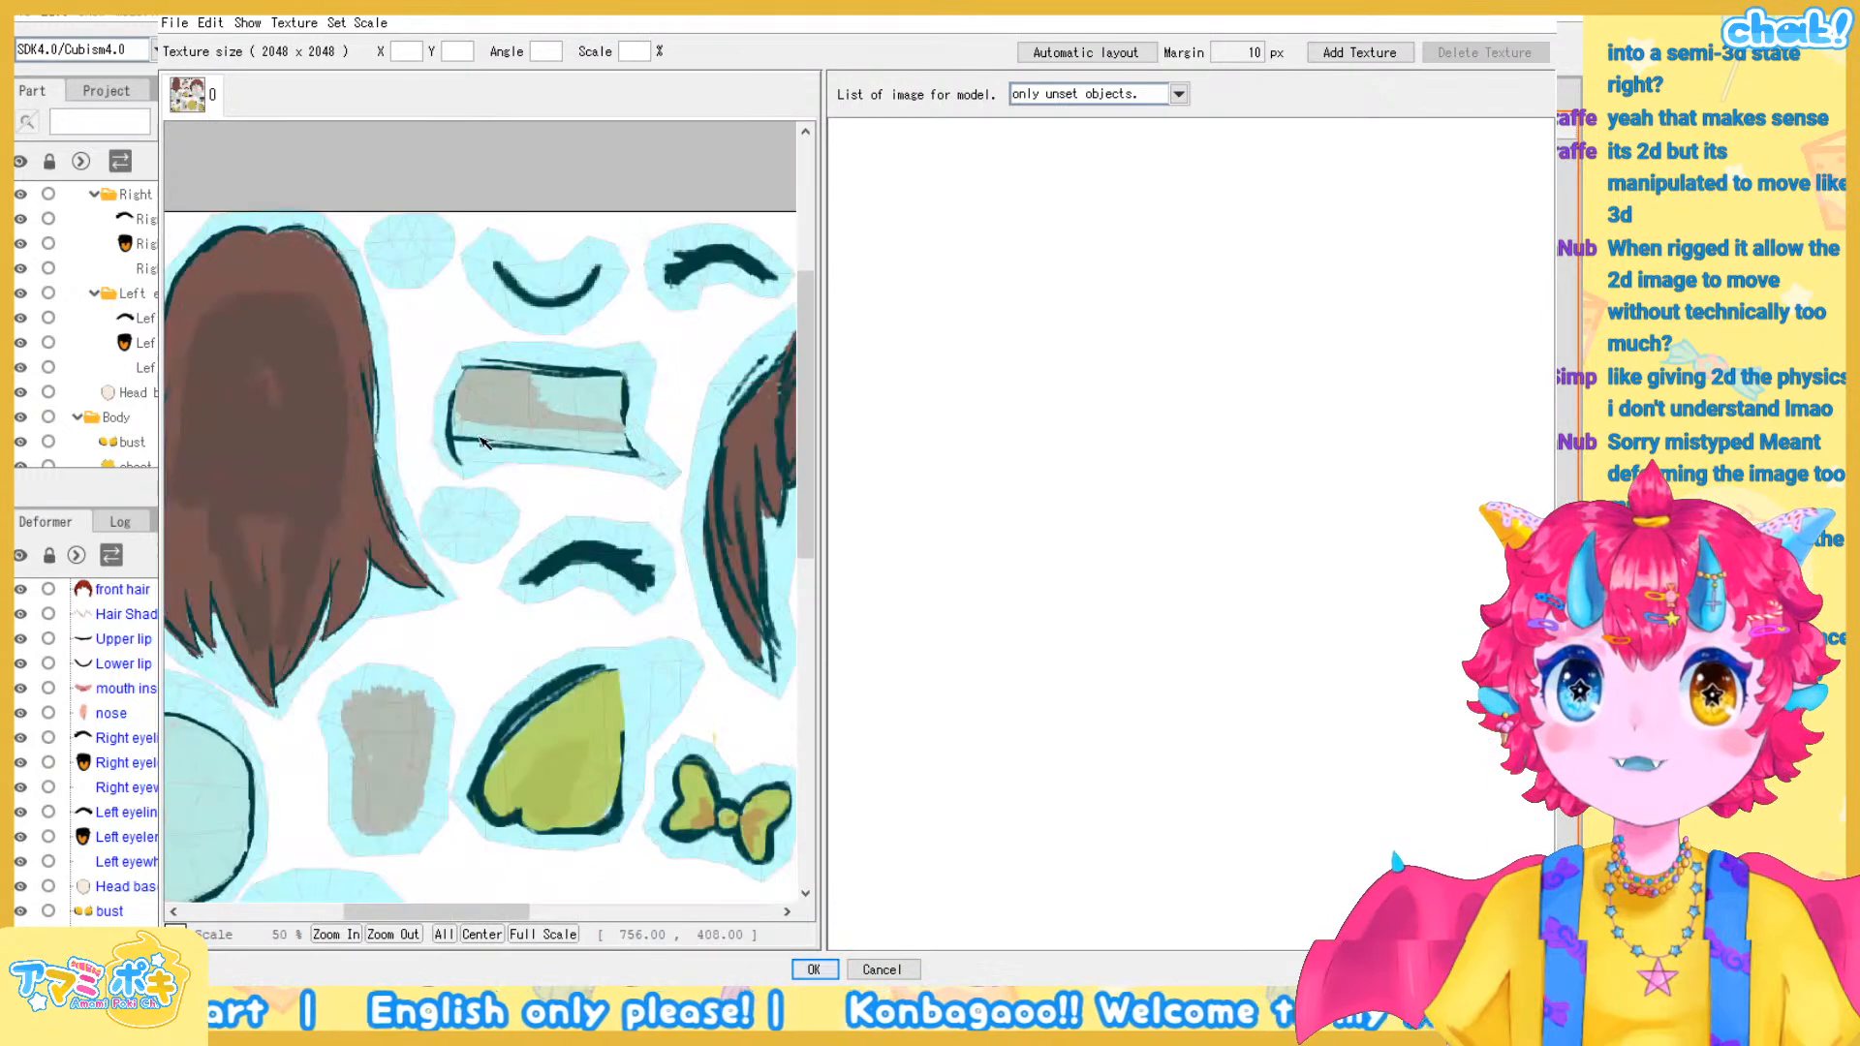
mouse_move(535, 303)
mouse_down()
mouse_move(259, 393)
mouse_move(531, 314)
mouse_move(539, 299)
mouse_move(484, 310)
mouse_move(548, 278)
mouse_up()
click(532, 392)
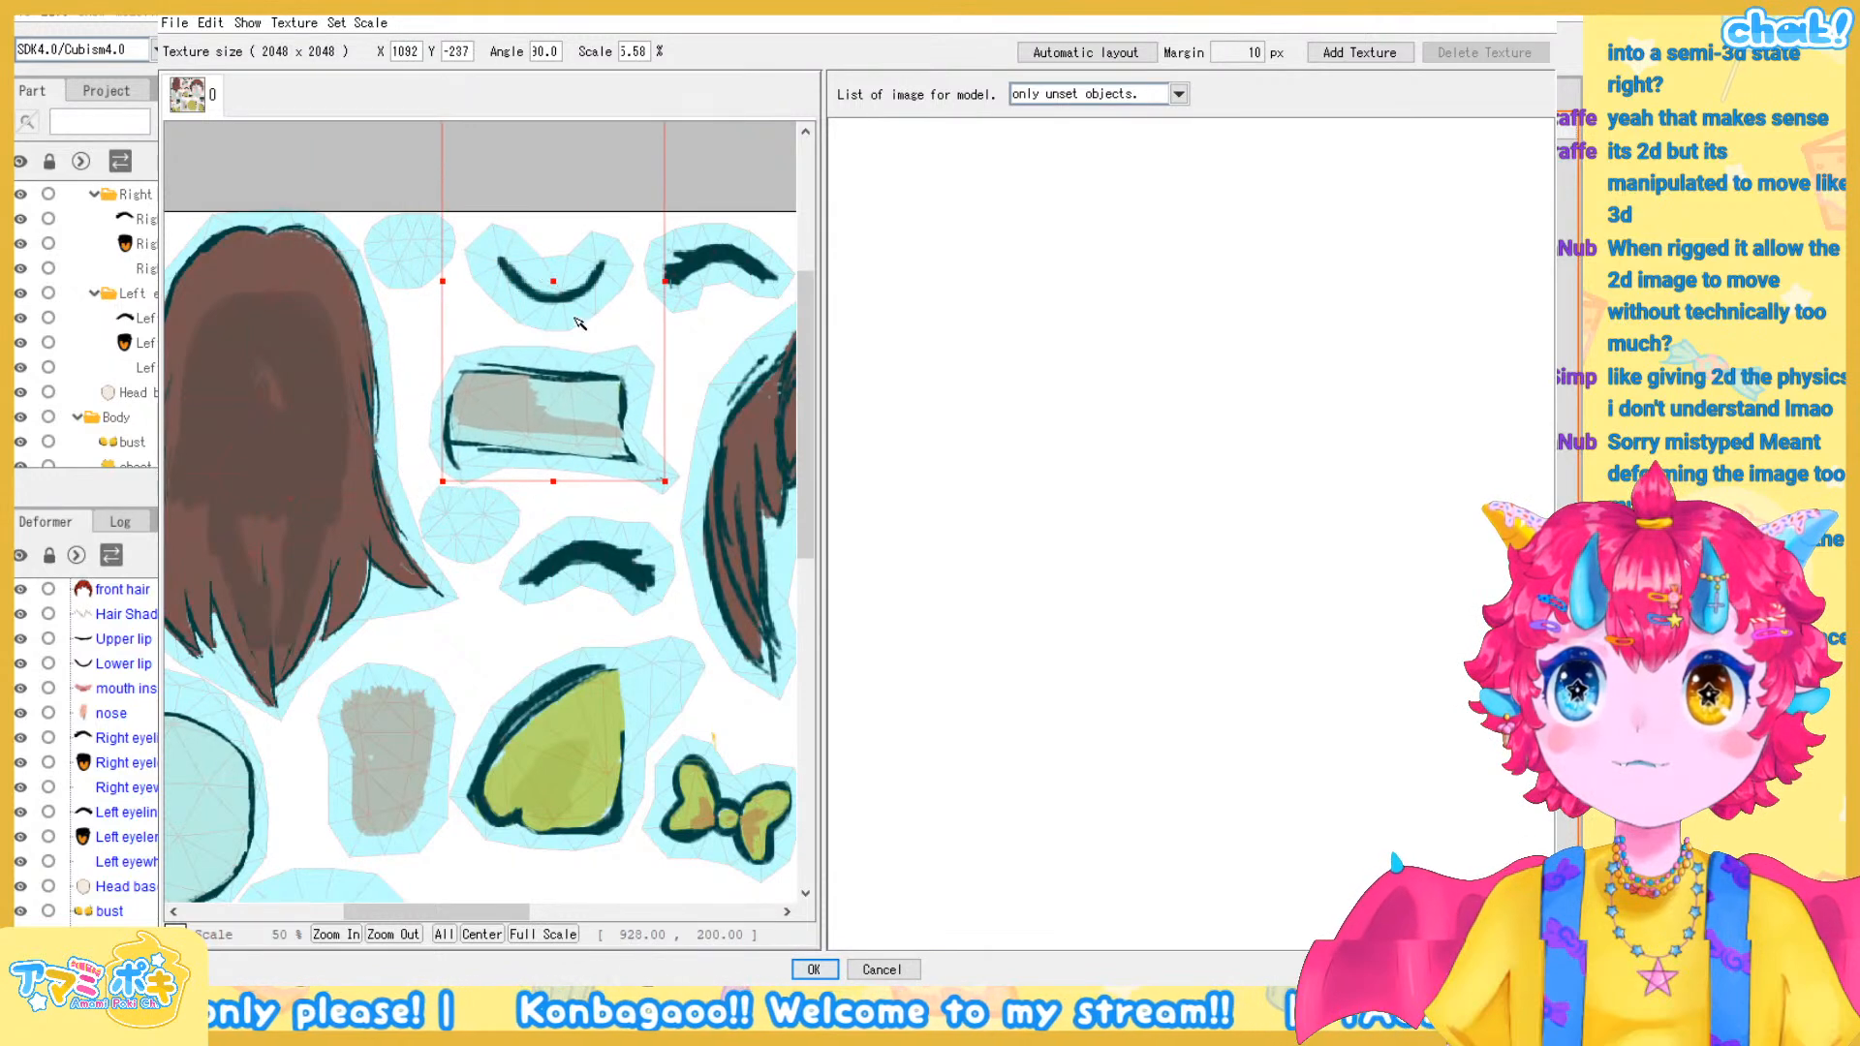
Nudge the large chest piece slightly to even out its spacing from the surrounding parts
scroll(560, 583, down, 1)
drag(532, 677, 371, 458)
click(478, 602)
mouse_move(479, 605)
mouse_down()
mouse_move(714, 536)
mouse_move(477, 609)
mouse_move(494, 612)
mouse_up()
click(625, 424)
Move the neck piece slightly down, farther from the mouth and nose
scroll(625, 424, up, 2)
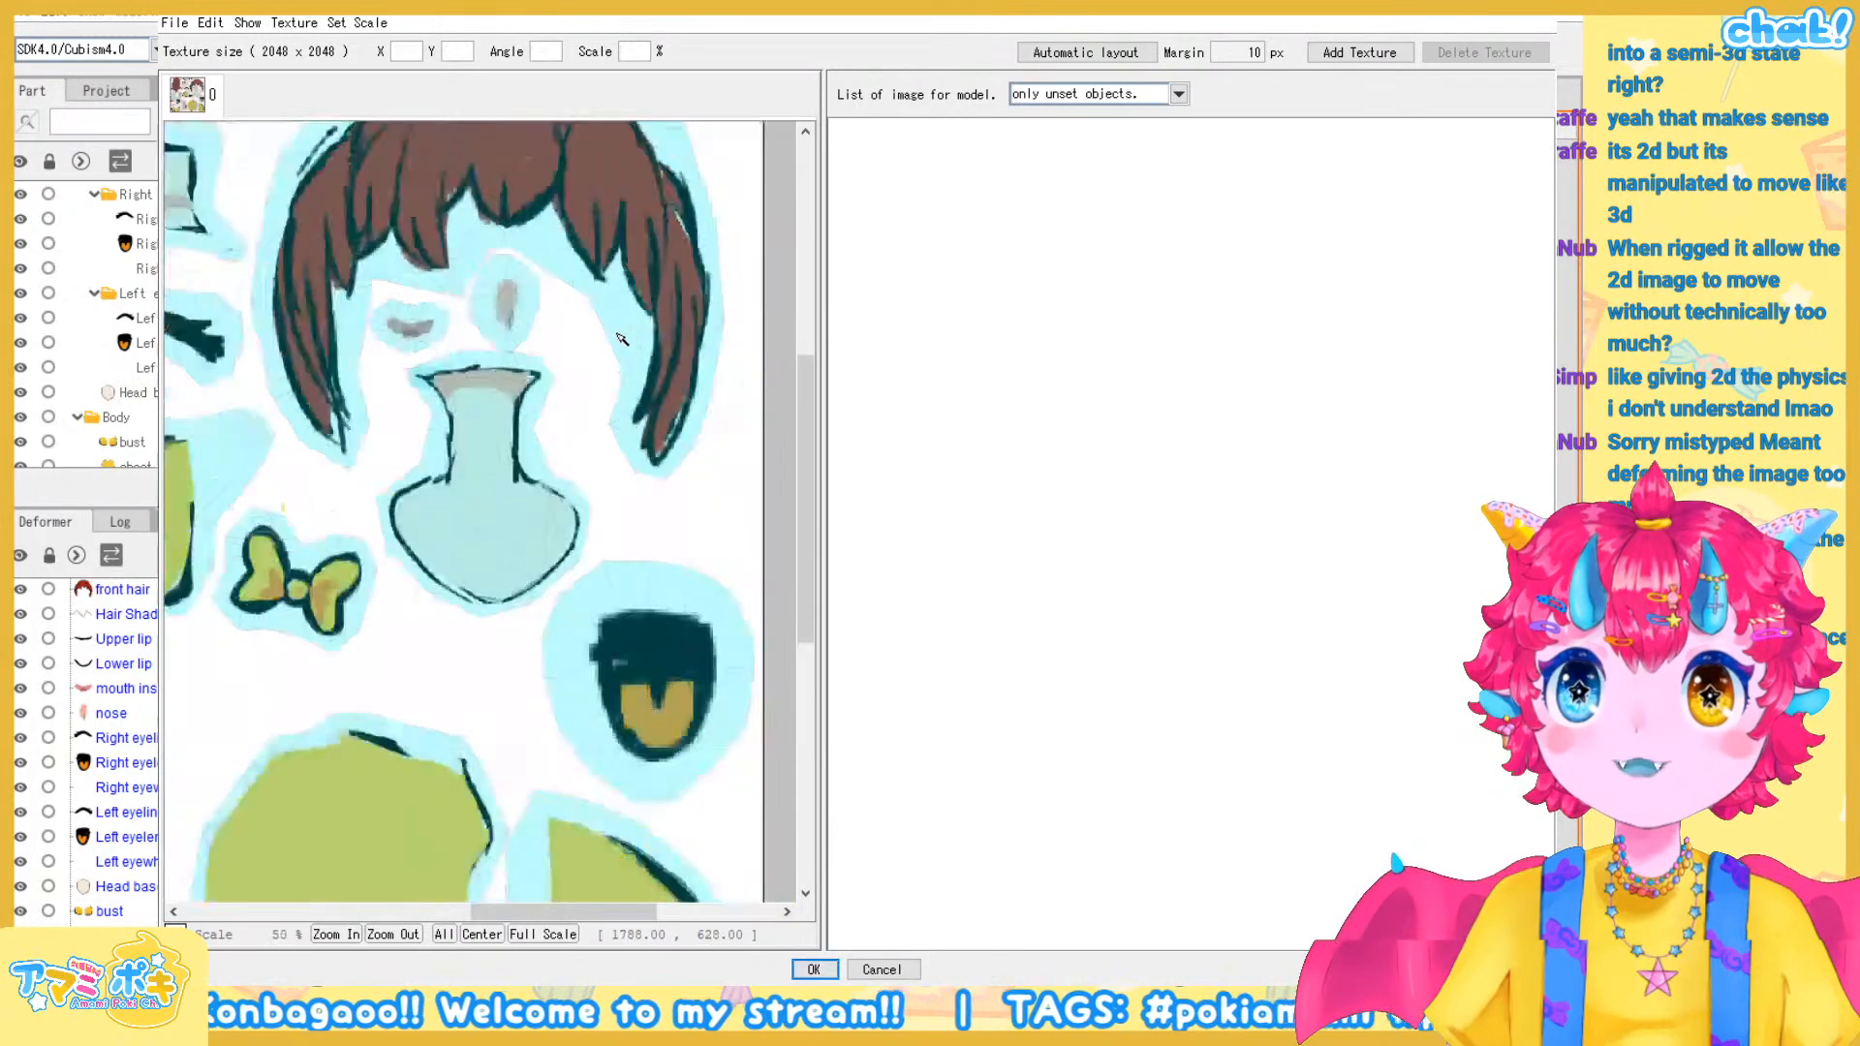
click(430, 612)
drag(418, 561, 419, 601)
Enlarge the tiny upper lip lying on the chest piece and place it, tilted about 6.1°, in the gap below the neck
click(330, 398)
drag(329, 398, 510, 685)
scroll(351, 872, down, 1)
click(509, 685)
click(509, 684)
scroll(512, 678, up, 1)
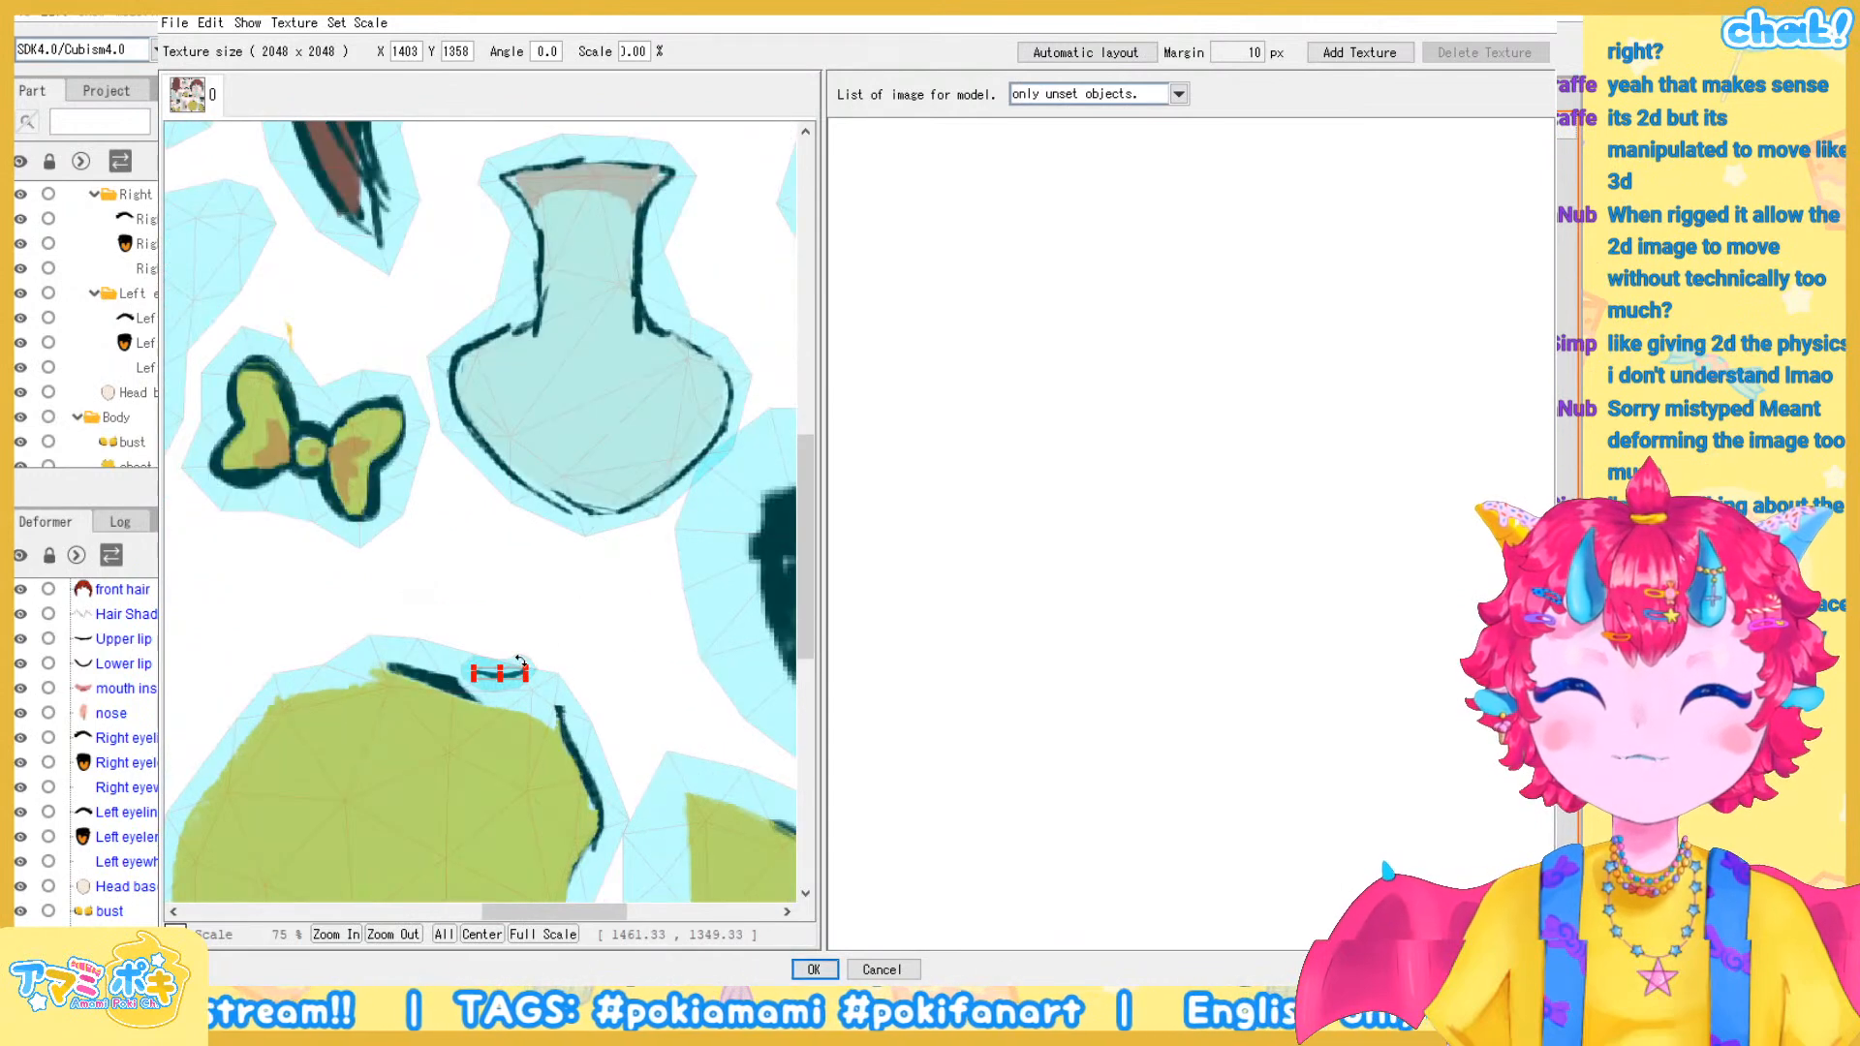
drag(528, 666, 605, 595)
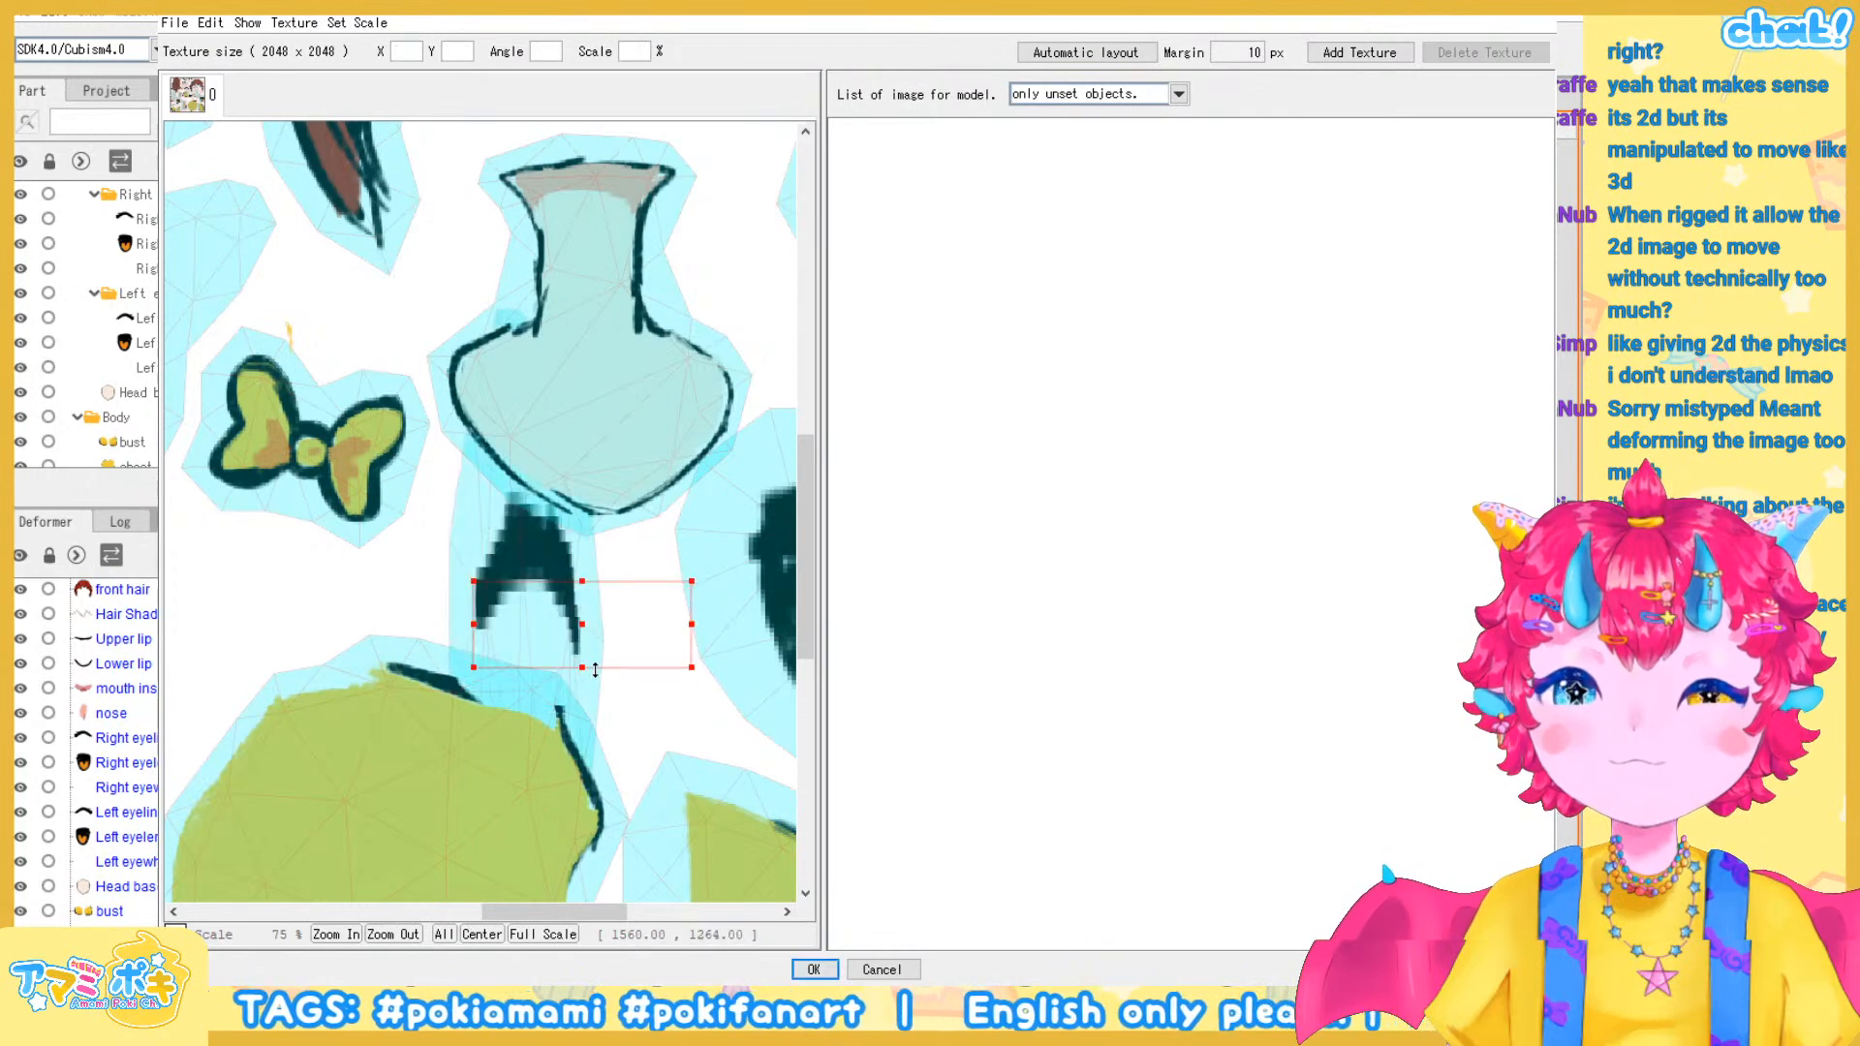
key(ctrl+z)
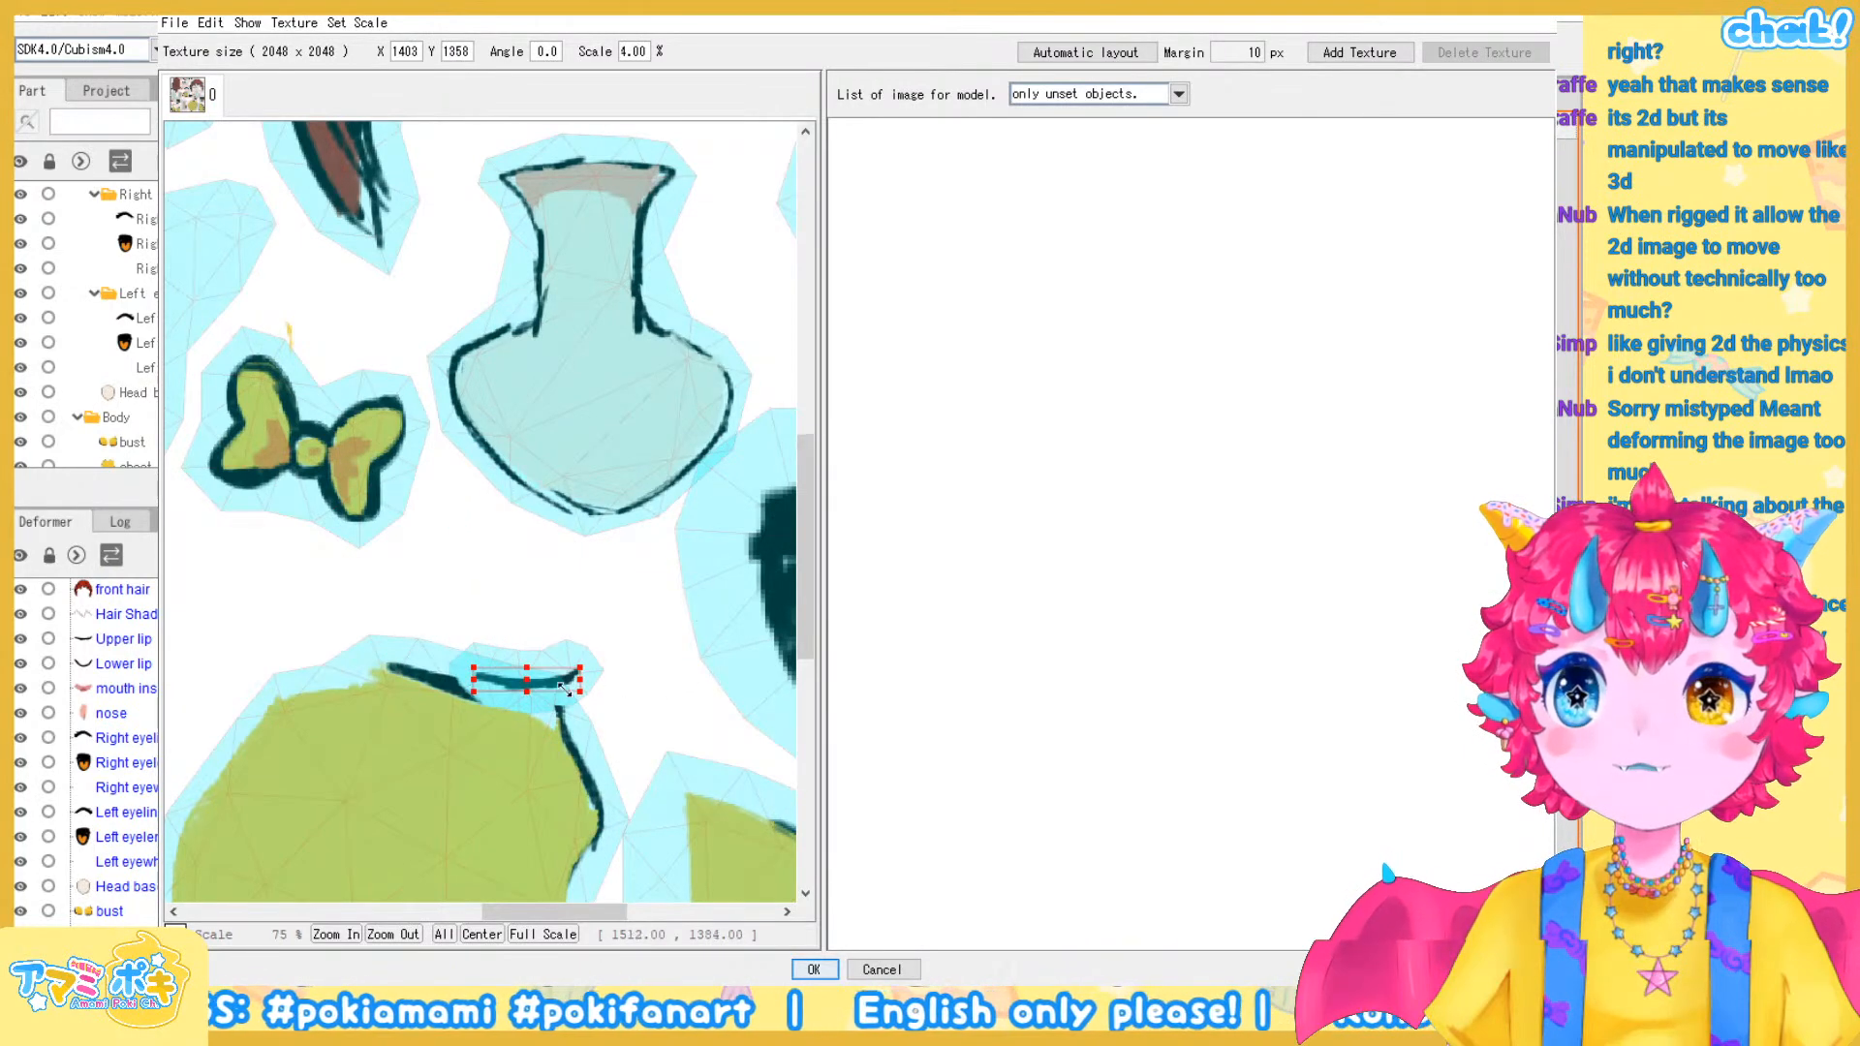
drag(538, 688, 636, 610)
scroll(625, 629, down, 1)
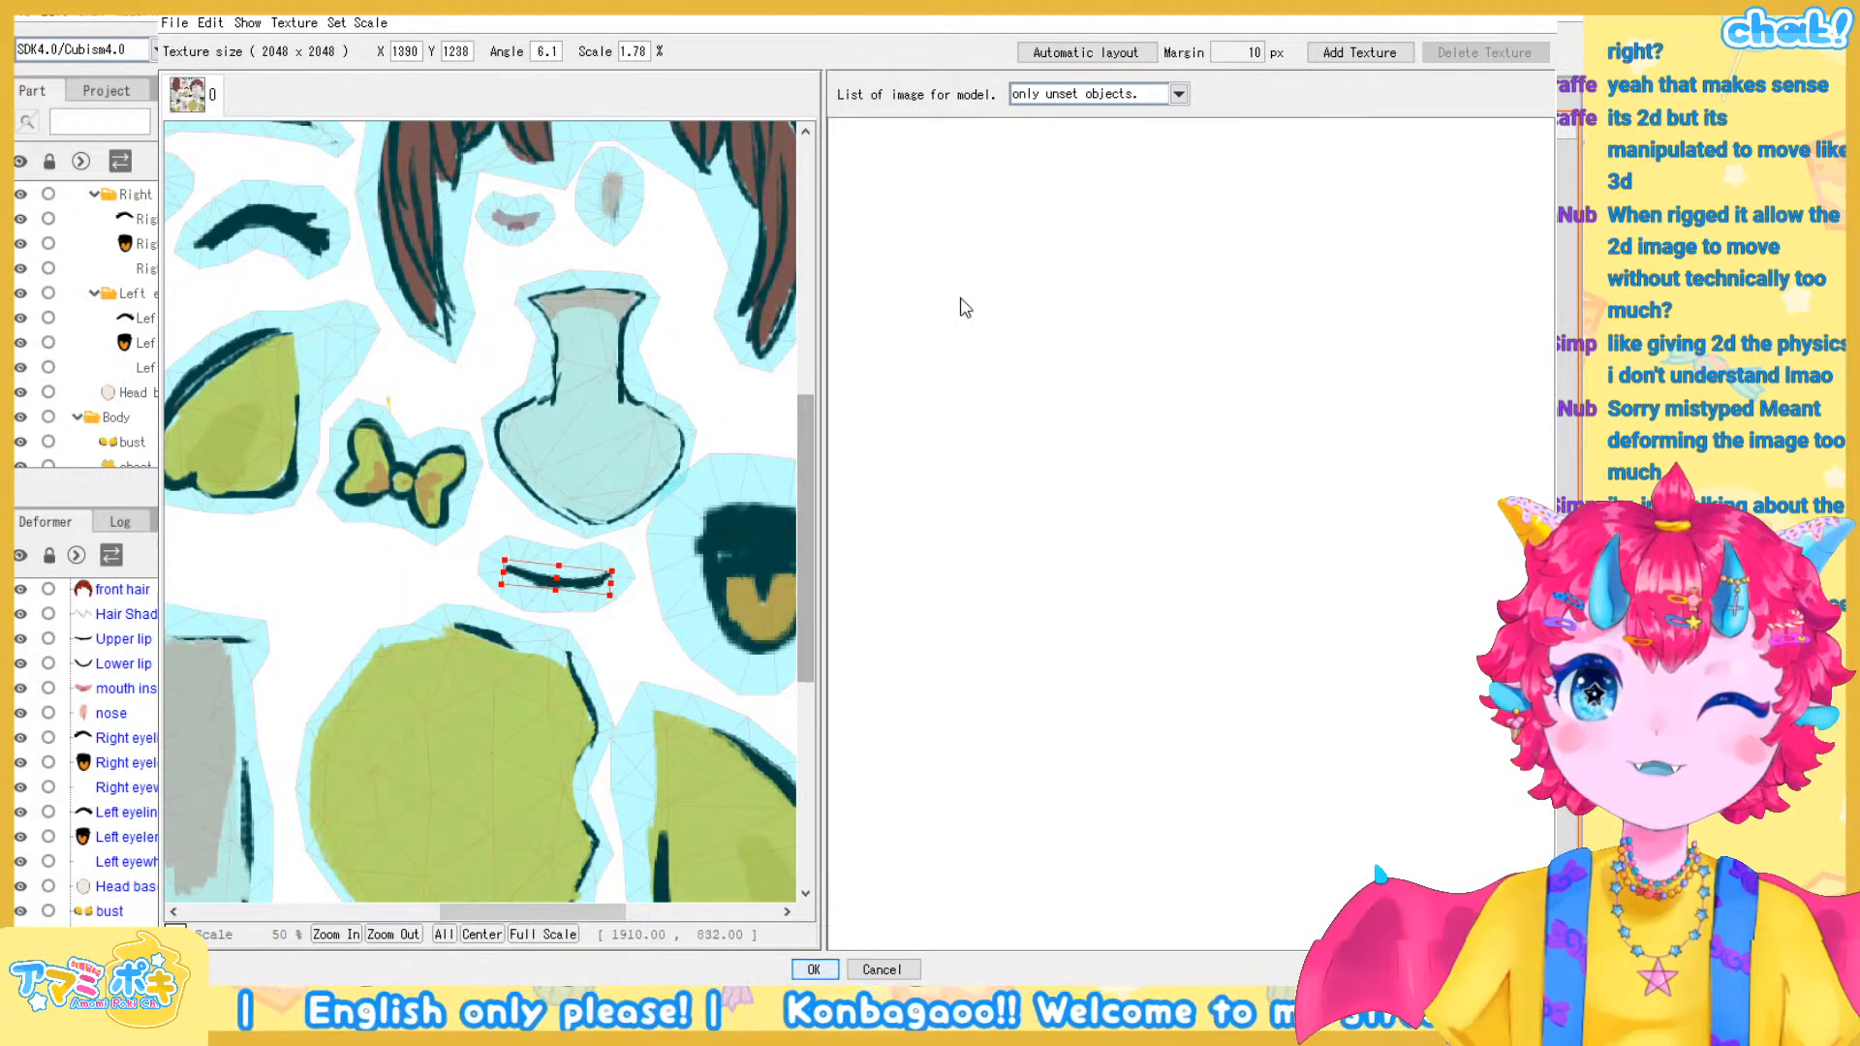
Nudge the upper lip slightly sideways in the gap below the neck and accept the texture atlas layout
scroll(267, 383, down, 1)
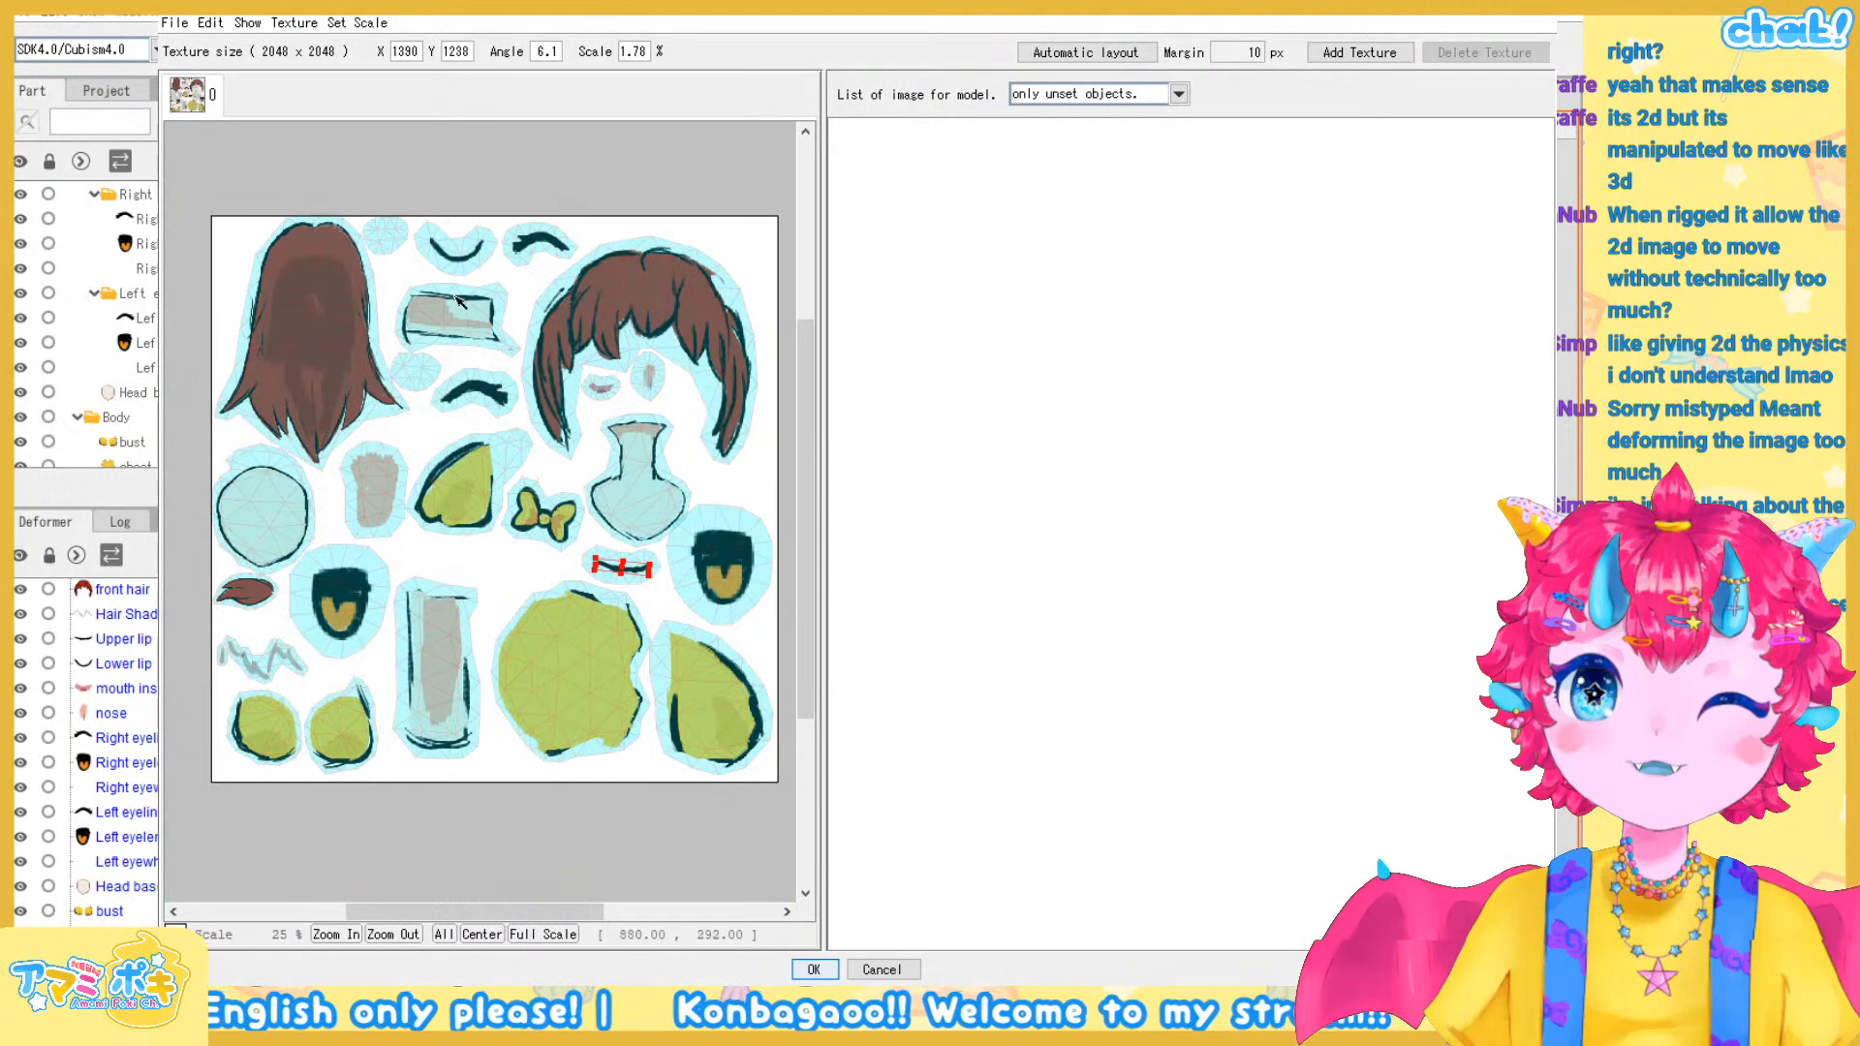
scroll(382, 209, up, 1)
scroll(441, 284, down, 2)
scroll(407, 368, up, 2)
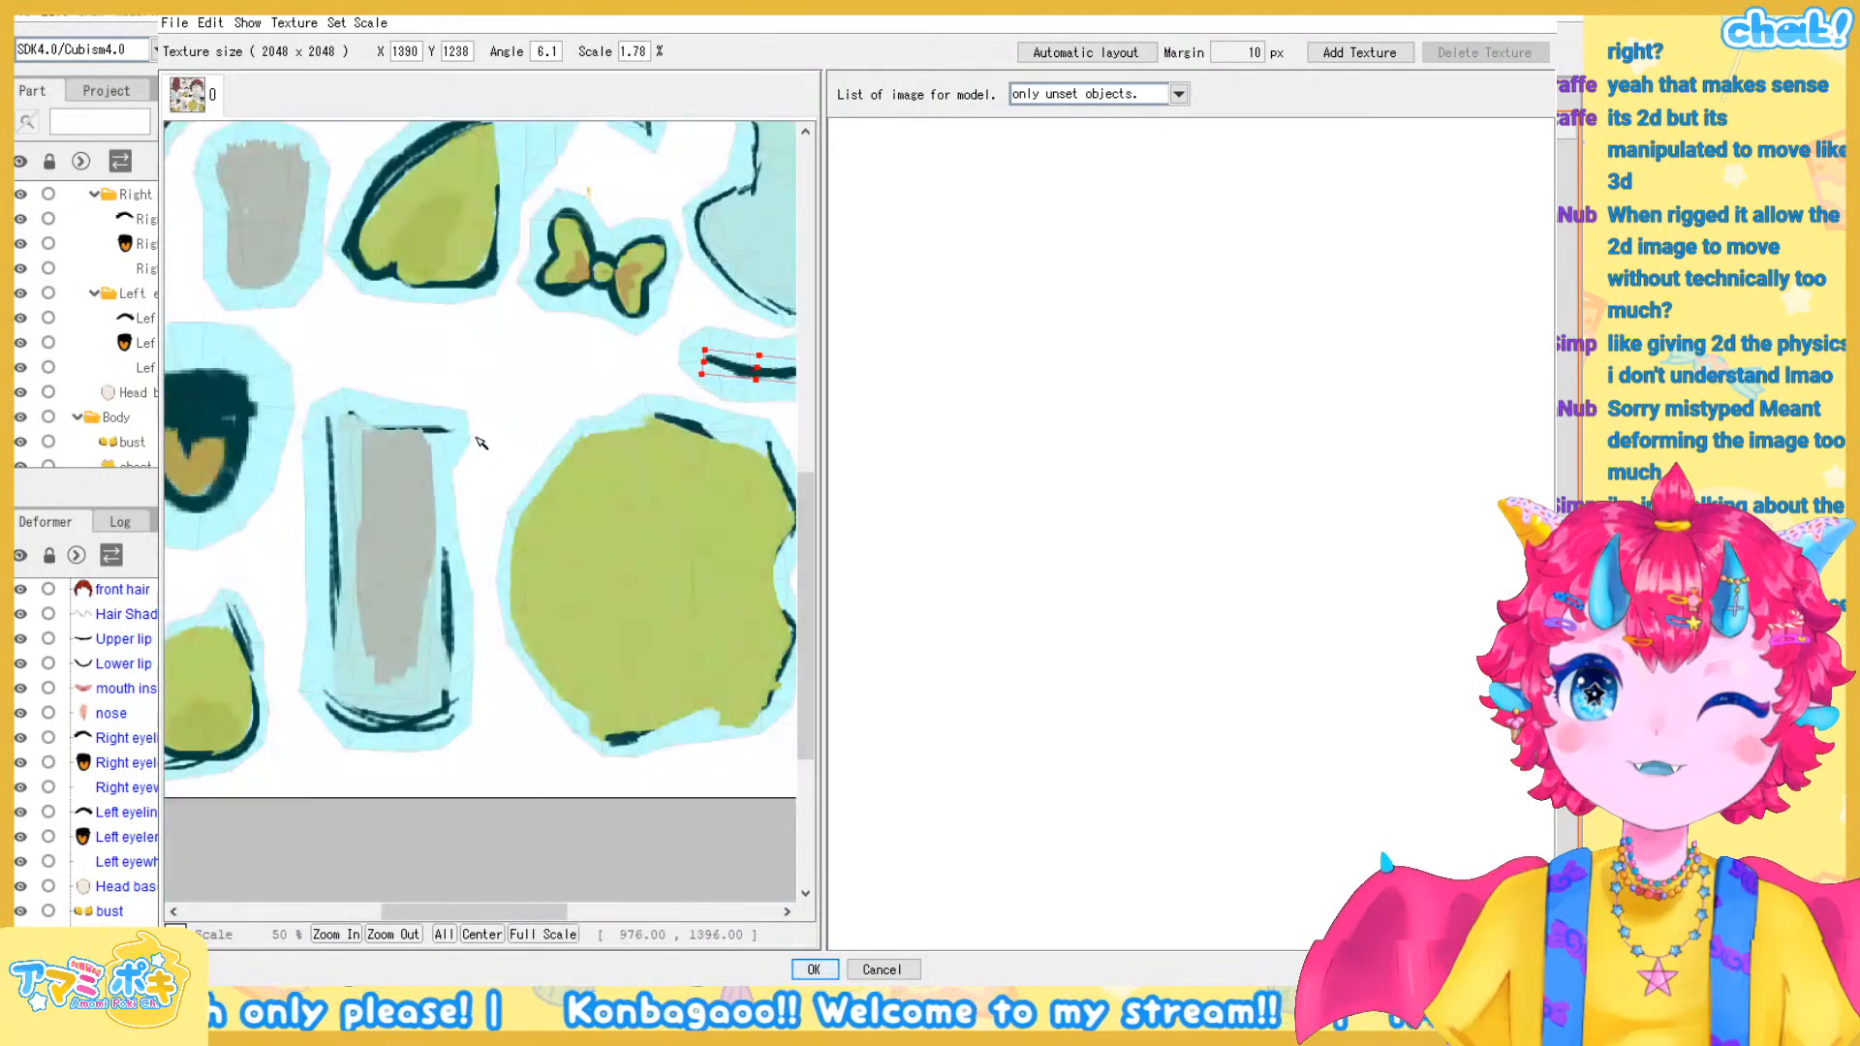
scroll(468, 446, down, 1)
drag(463, 441, 426, 585)
click(481, 526)
drag(599, 415, 621, 412)
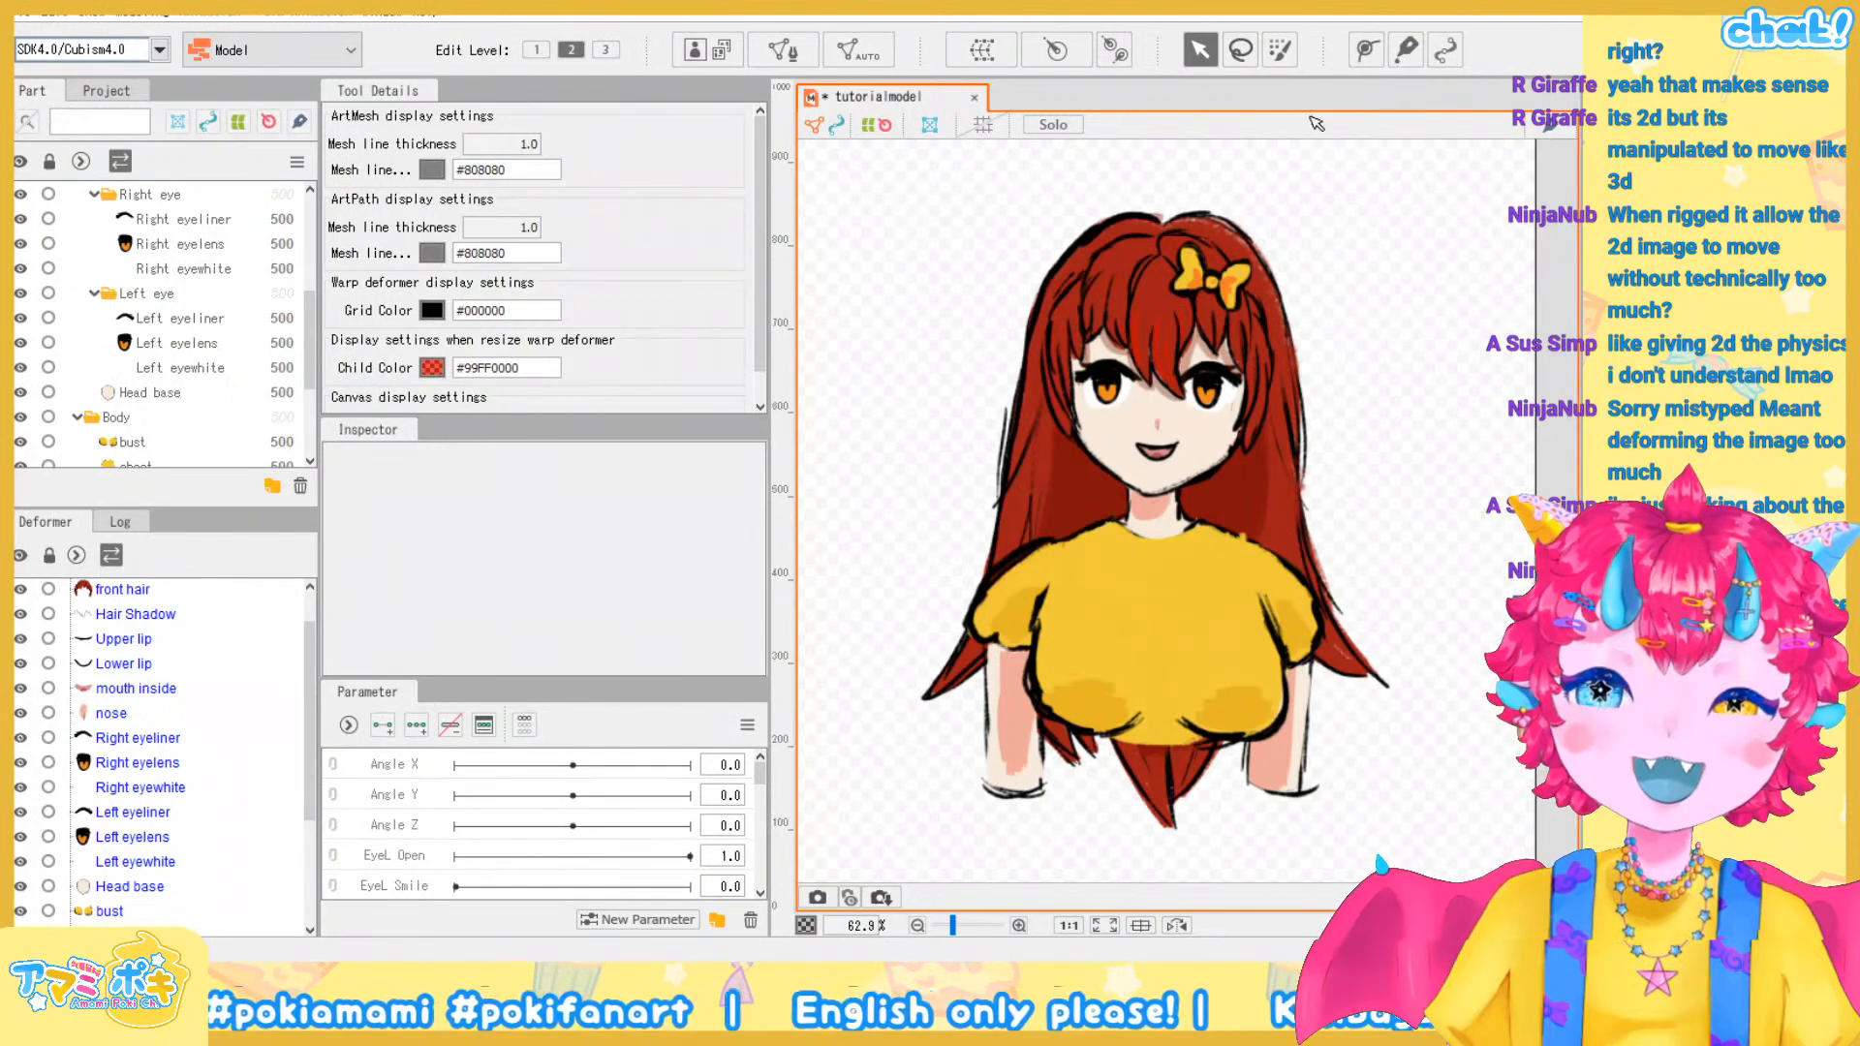
Compare the rendering of the eyes, nose and mouth between the full-scale model image and the texture atlas display
scroll(1274, 359, up, 3)
scroll(1275, 358, up, 3)
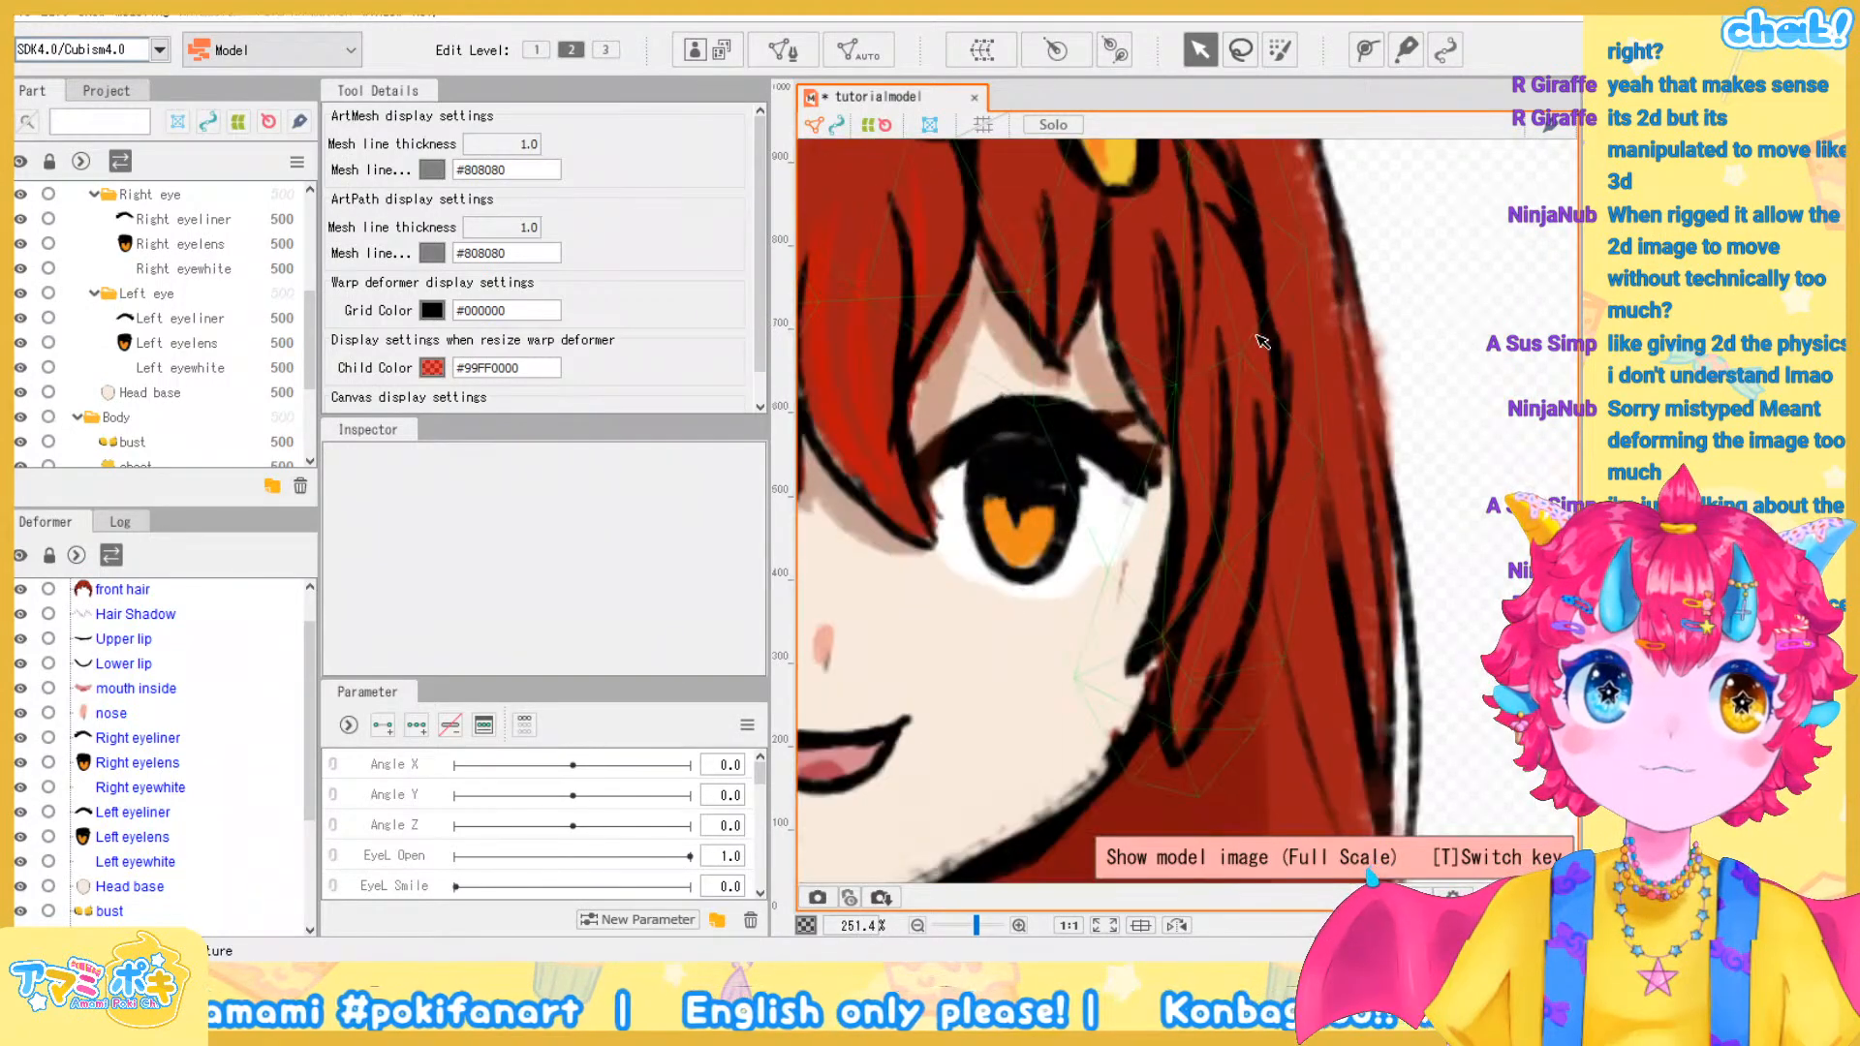
scroll(1414, 361, down, 4)
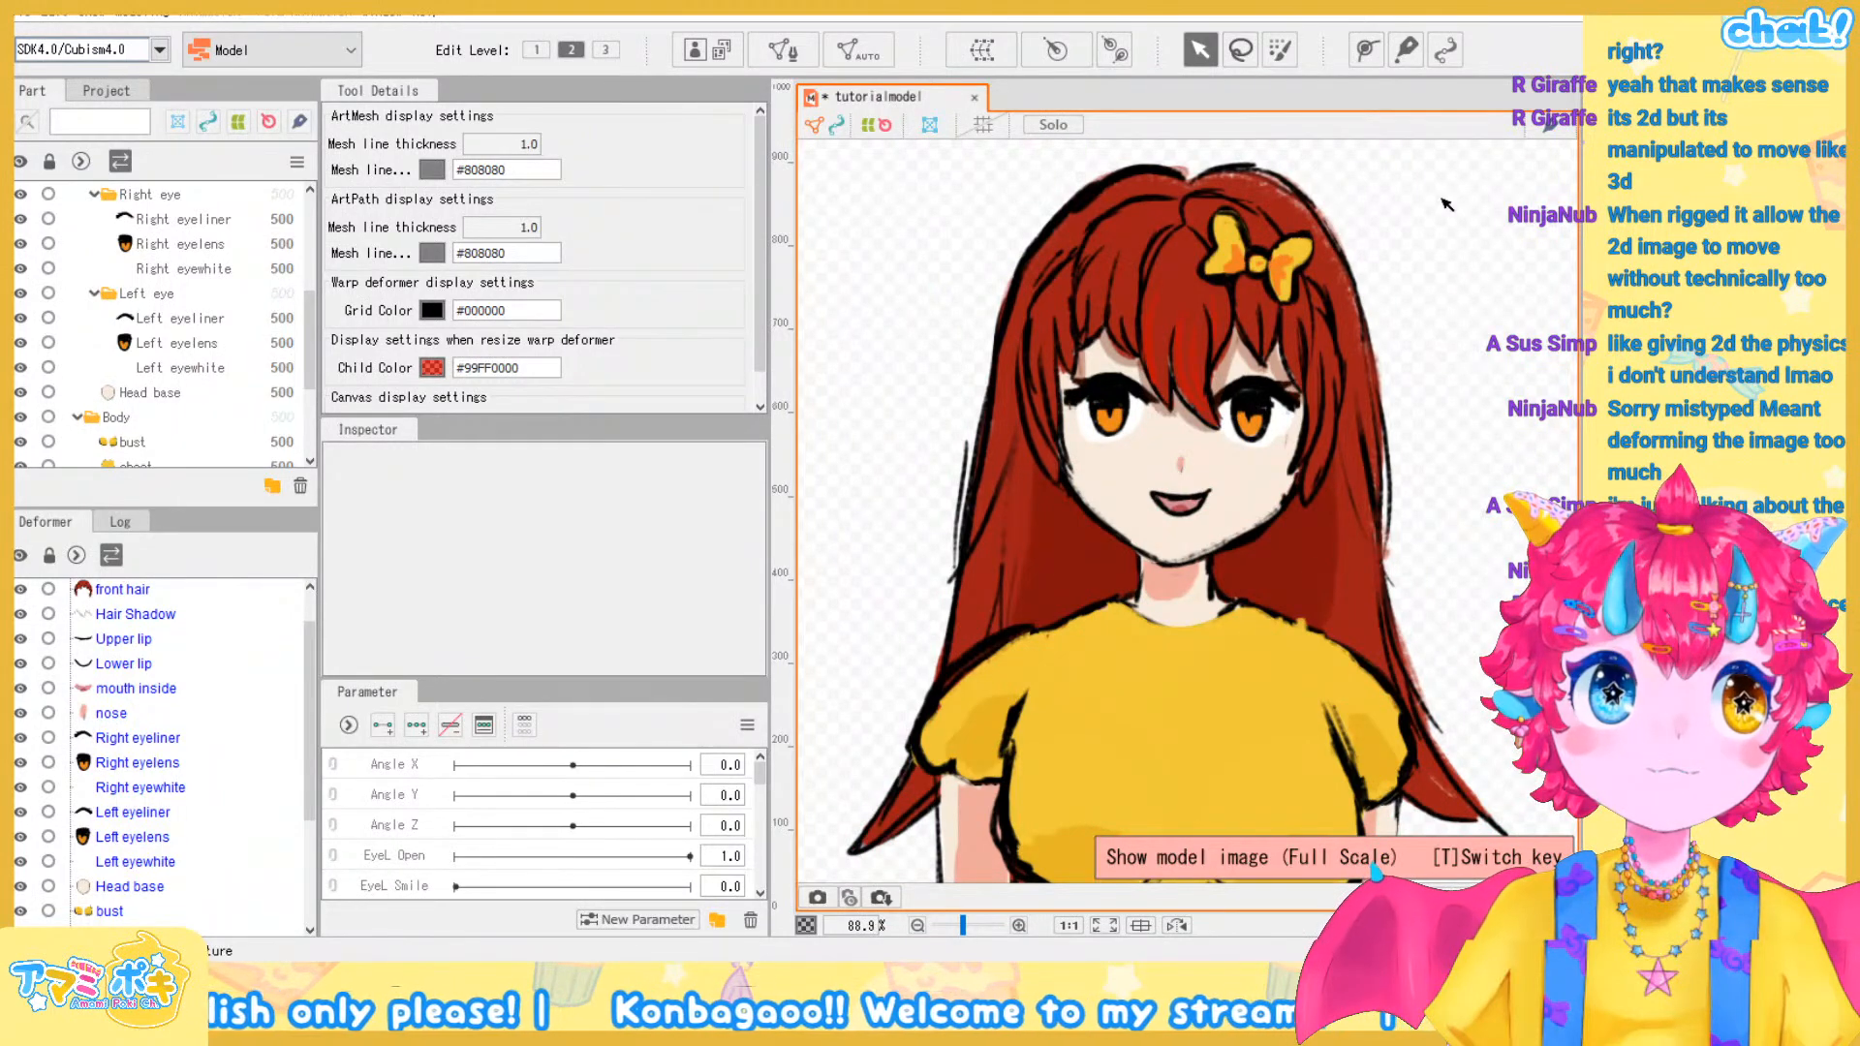
scroll(1215, 495, up, 9)
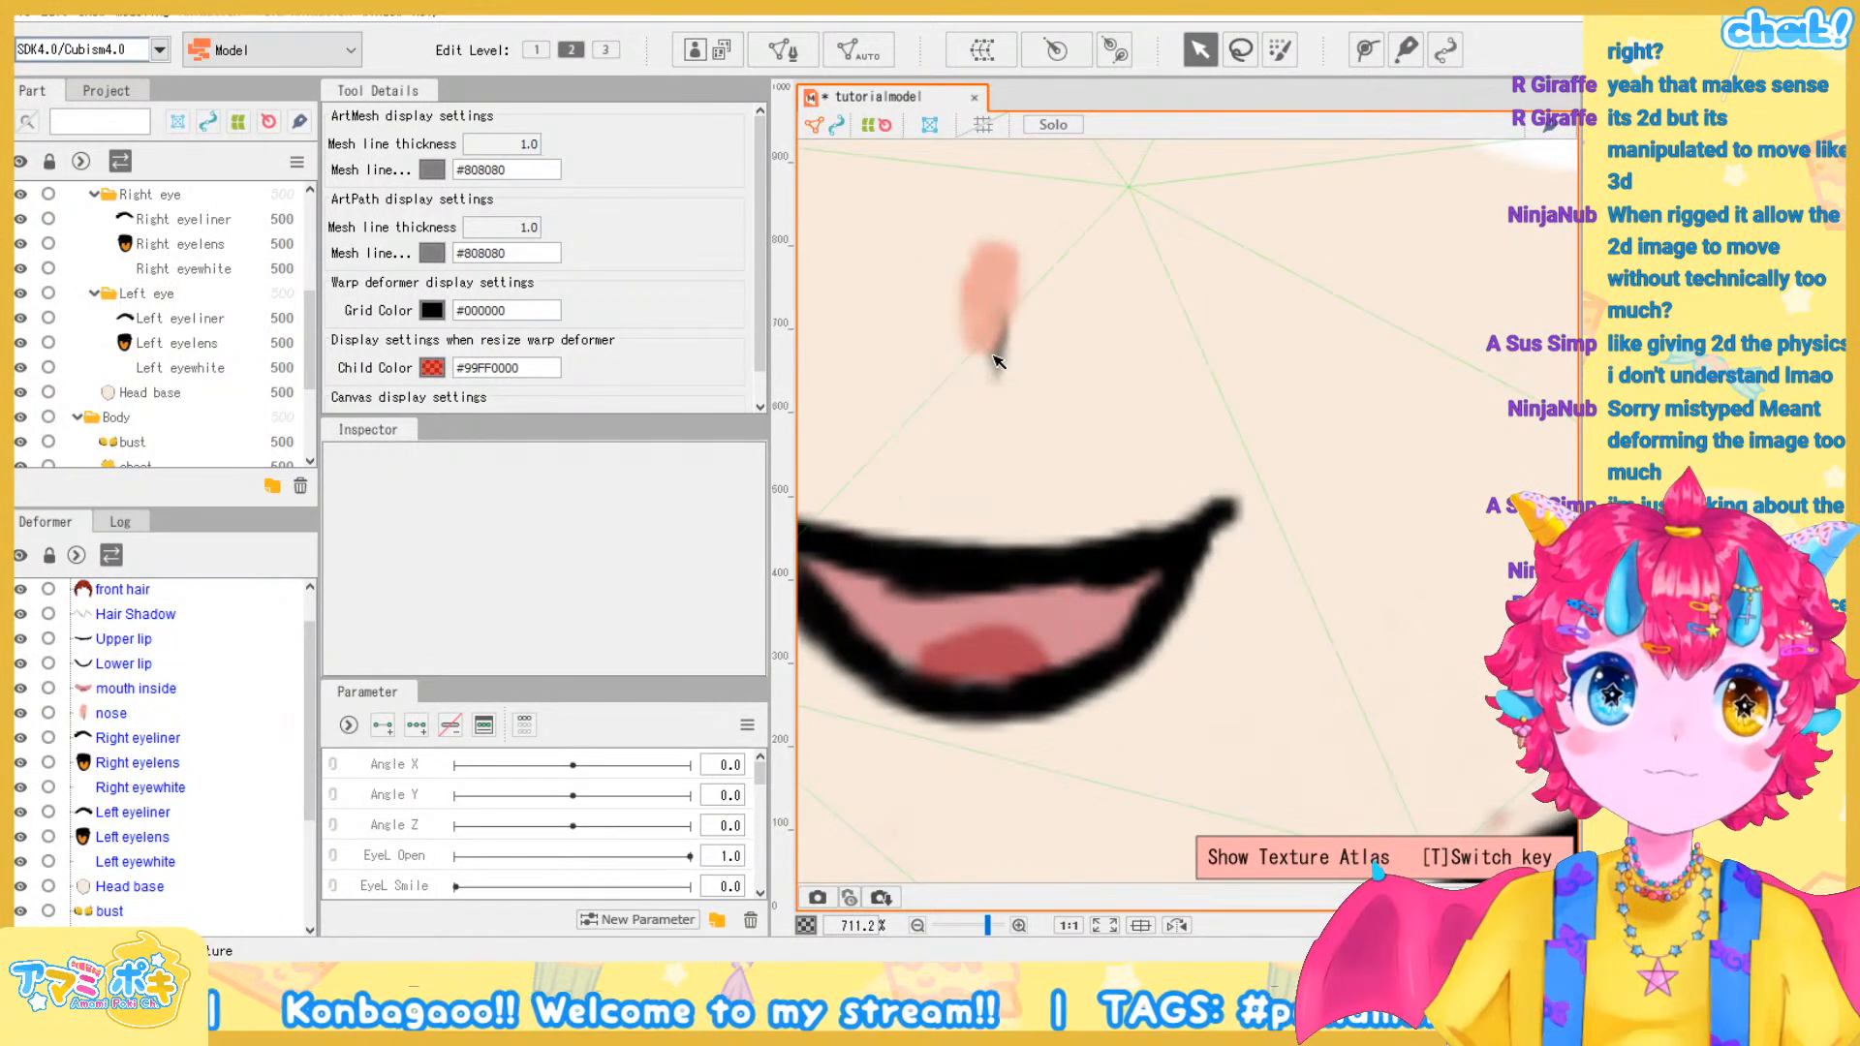
scroll(1149, 394, down, 12)
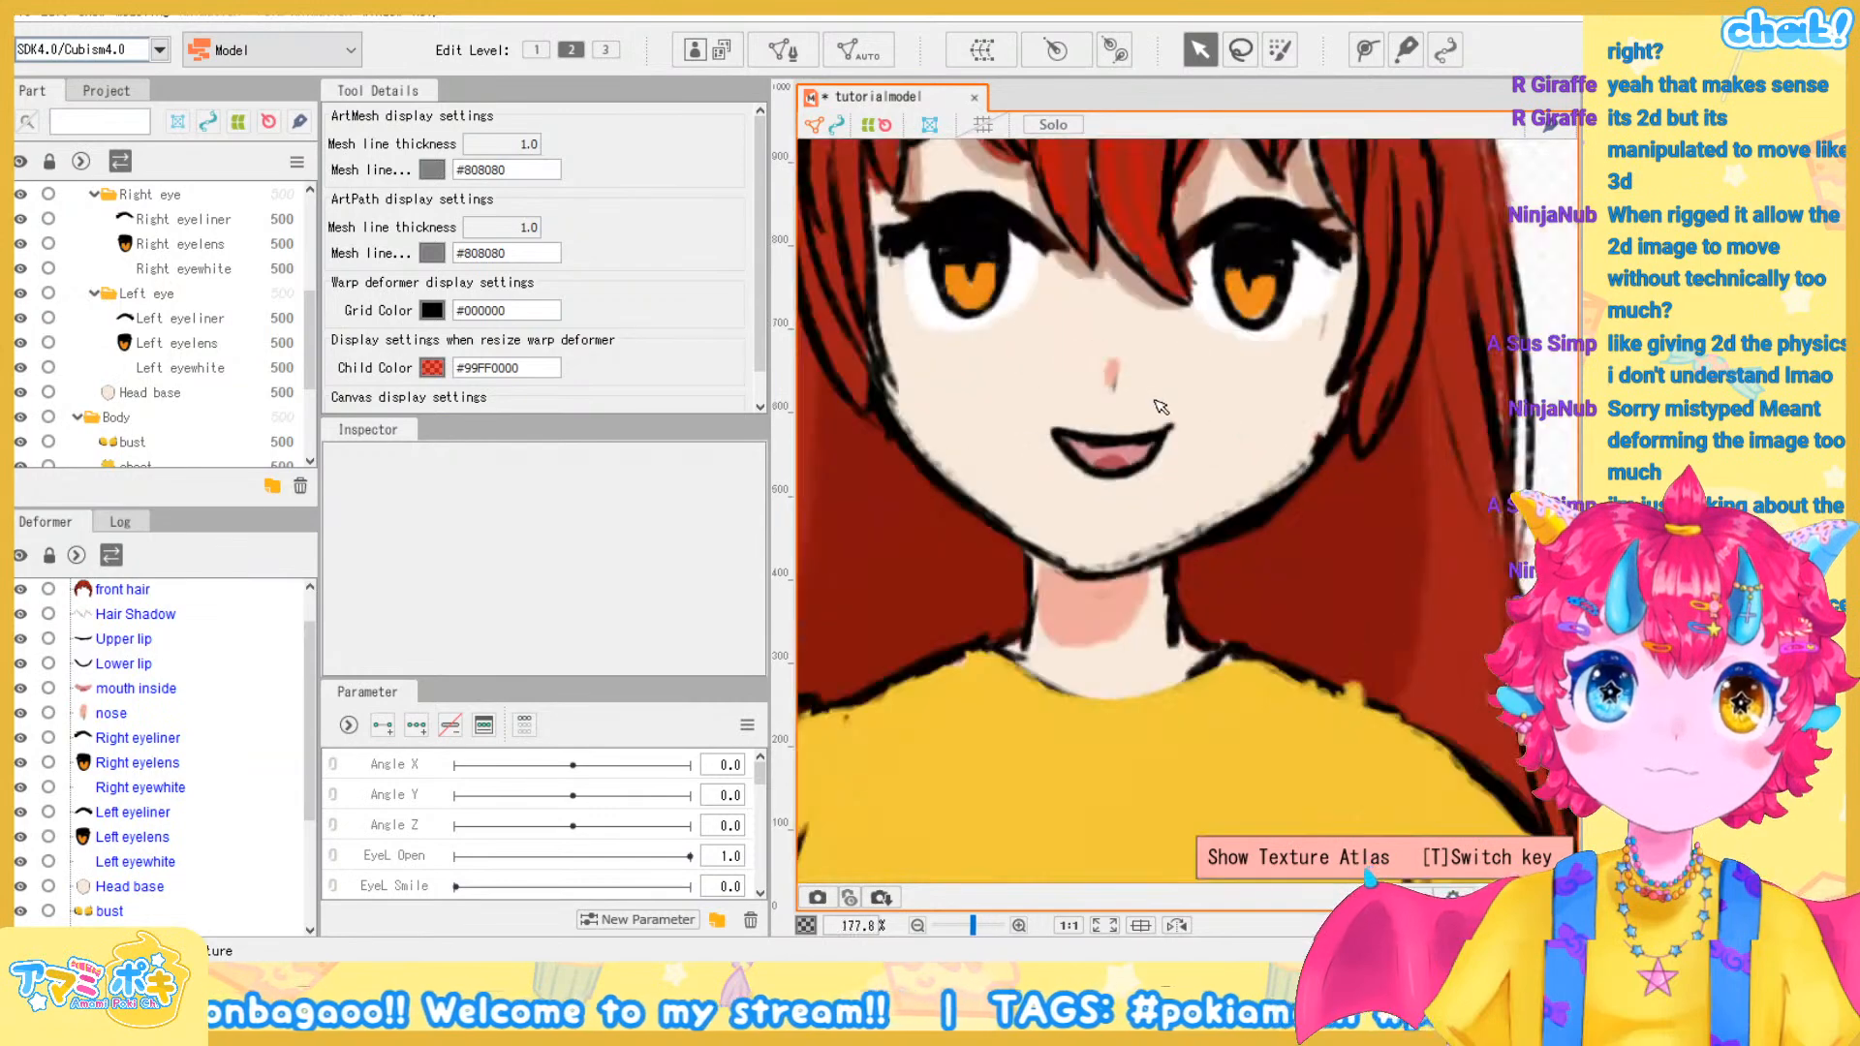
drag(1179, 404, 1200, 453)
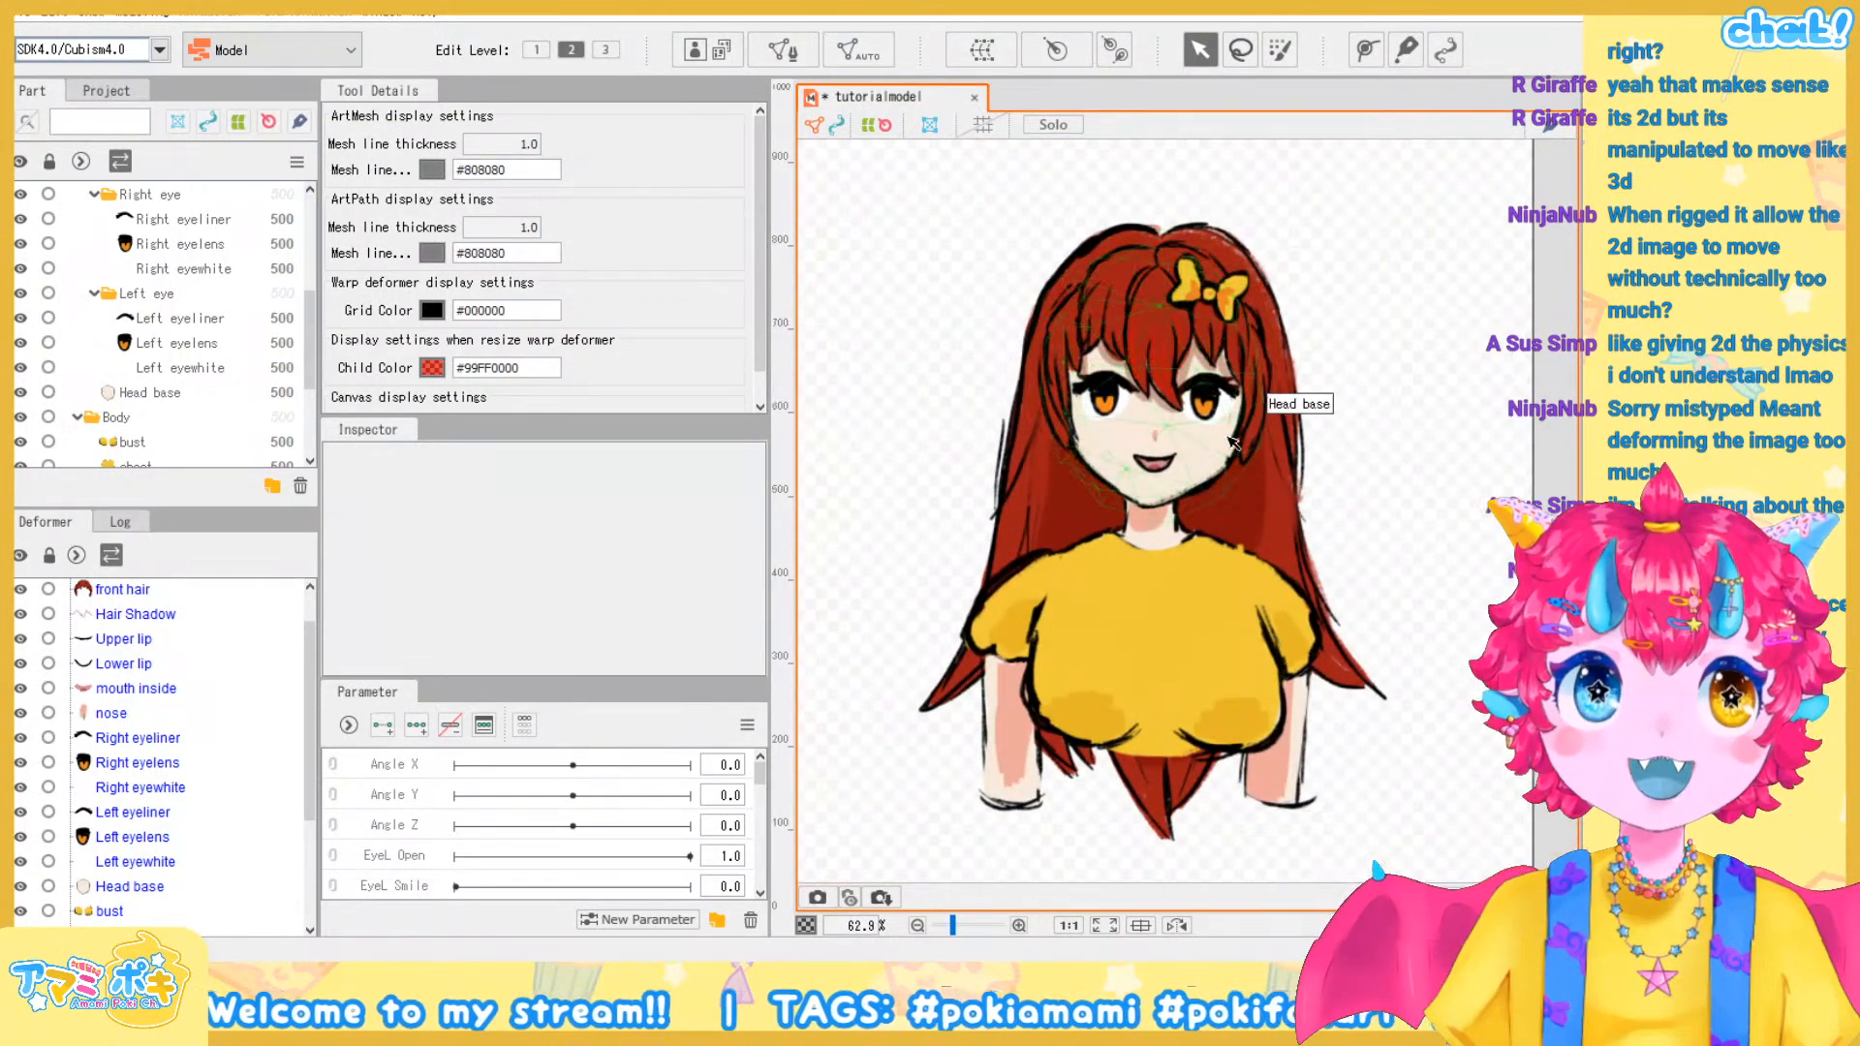
scroll(1178, 448, up, 2)
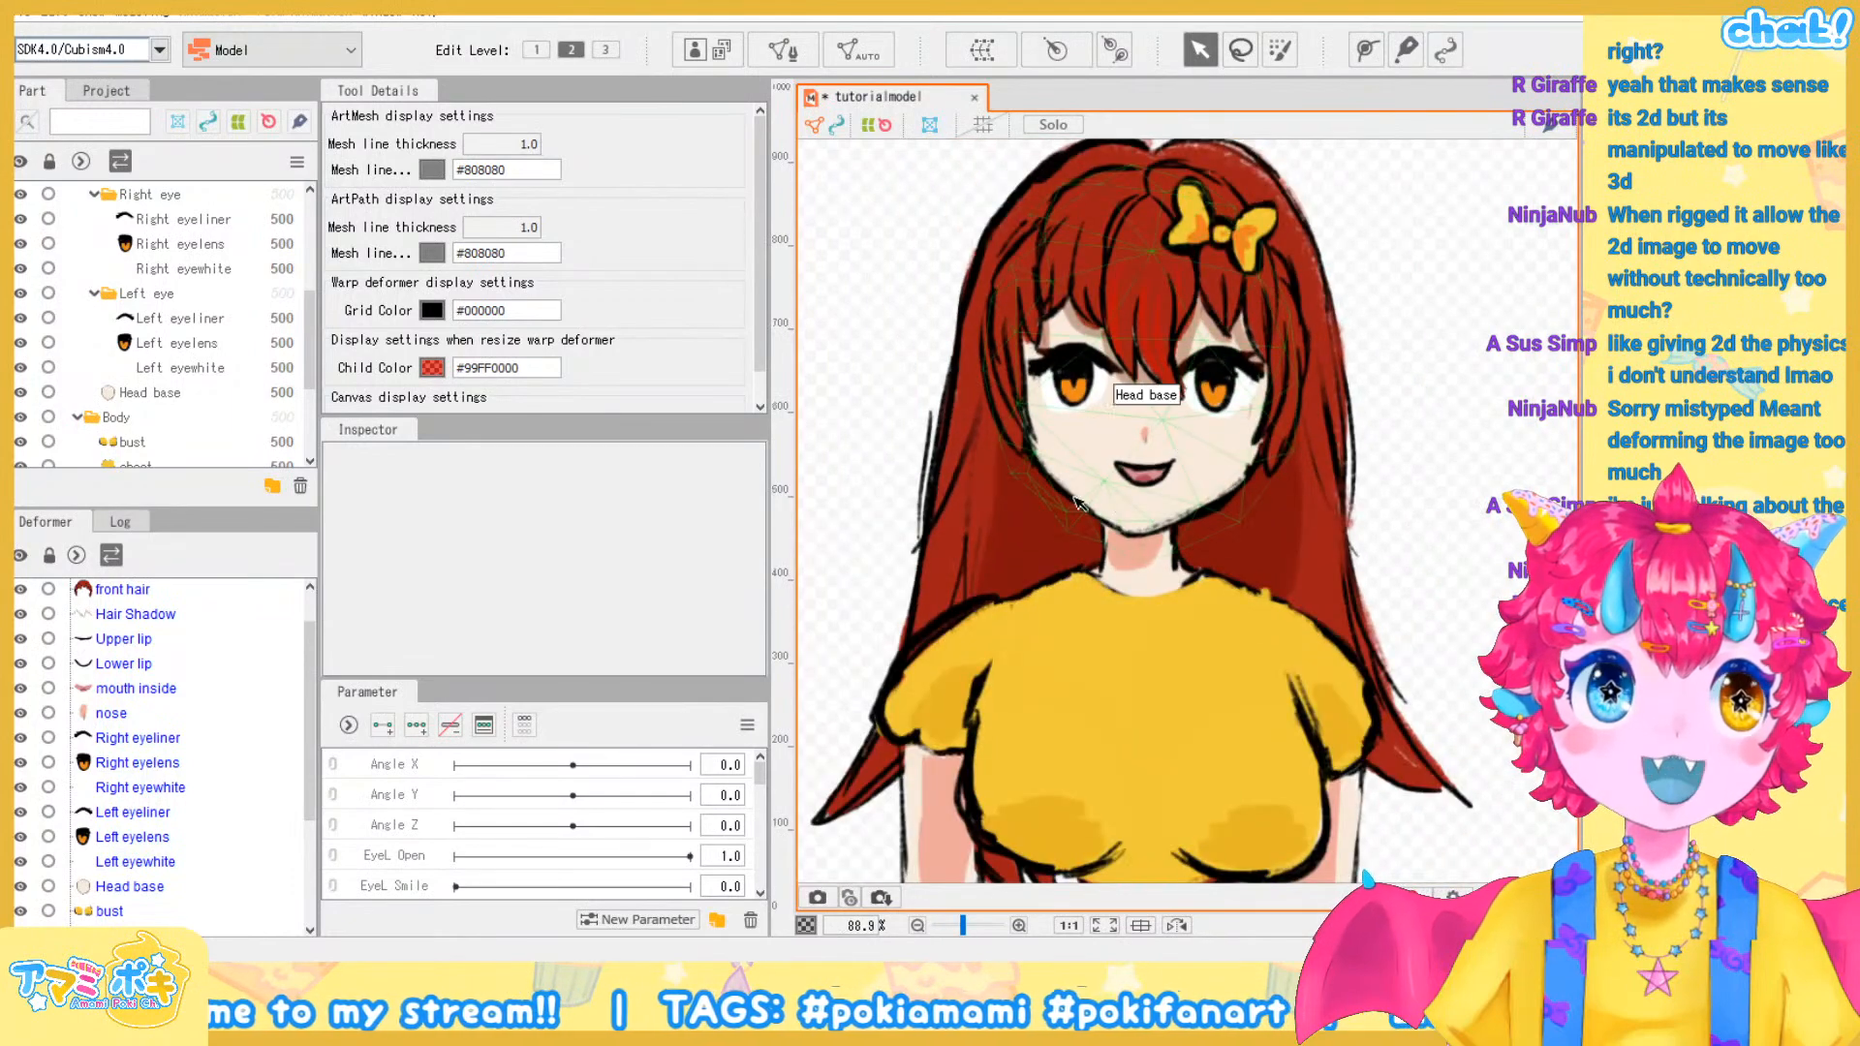
scroll(1206, 538, down, 2)
scroll(1216, 418, up, 2)
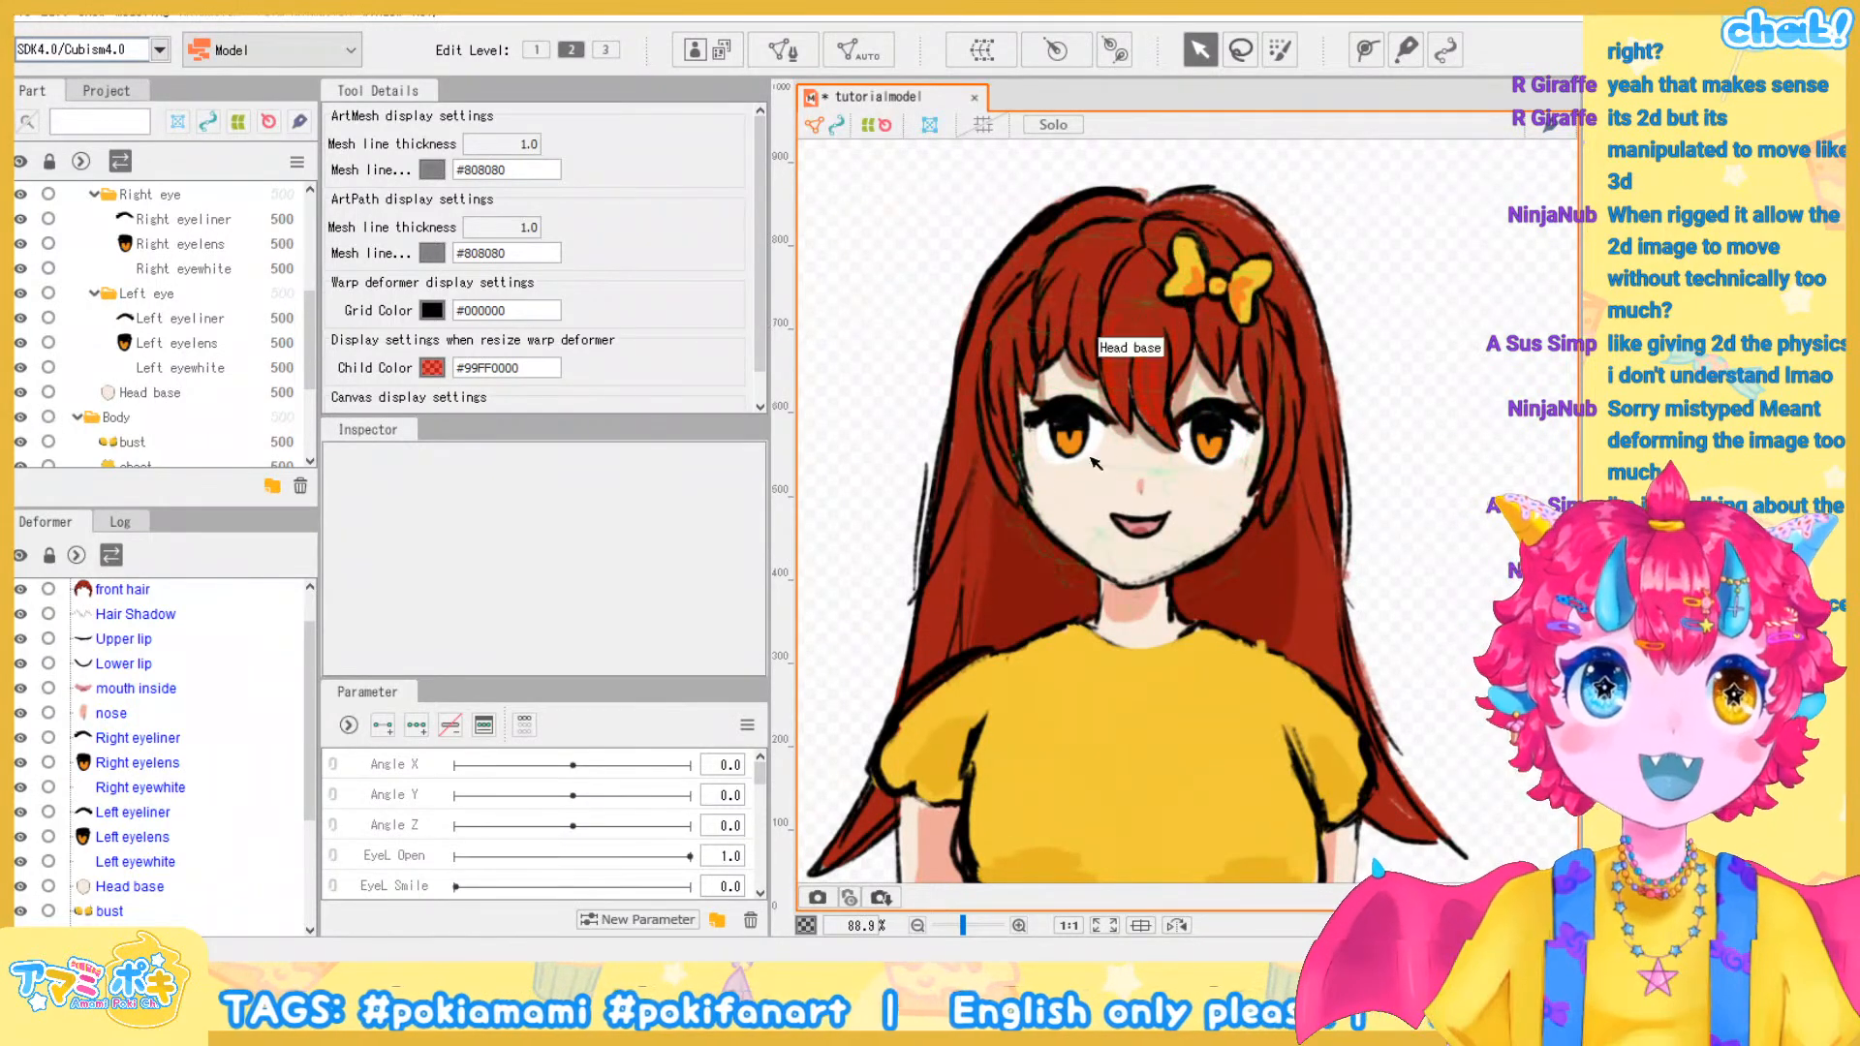
scroll(1124, 441, up, 6)
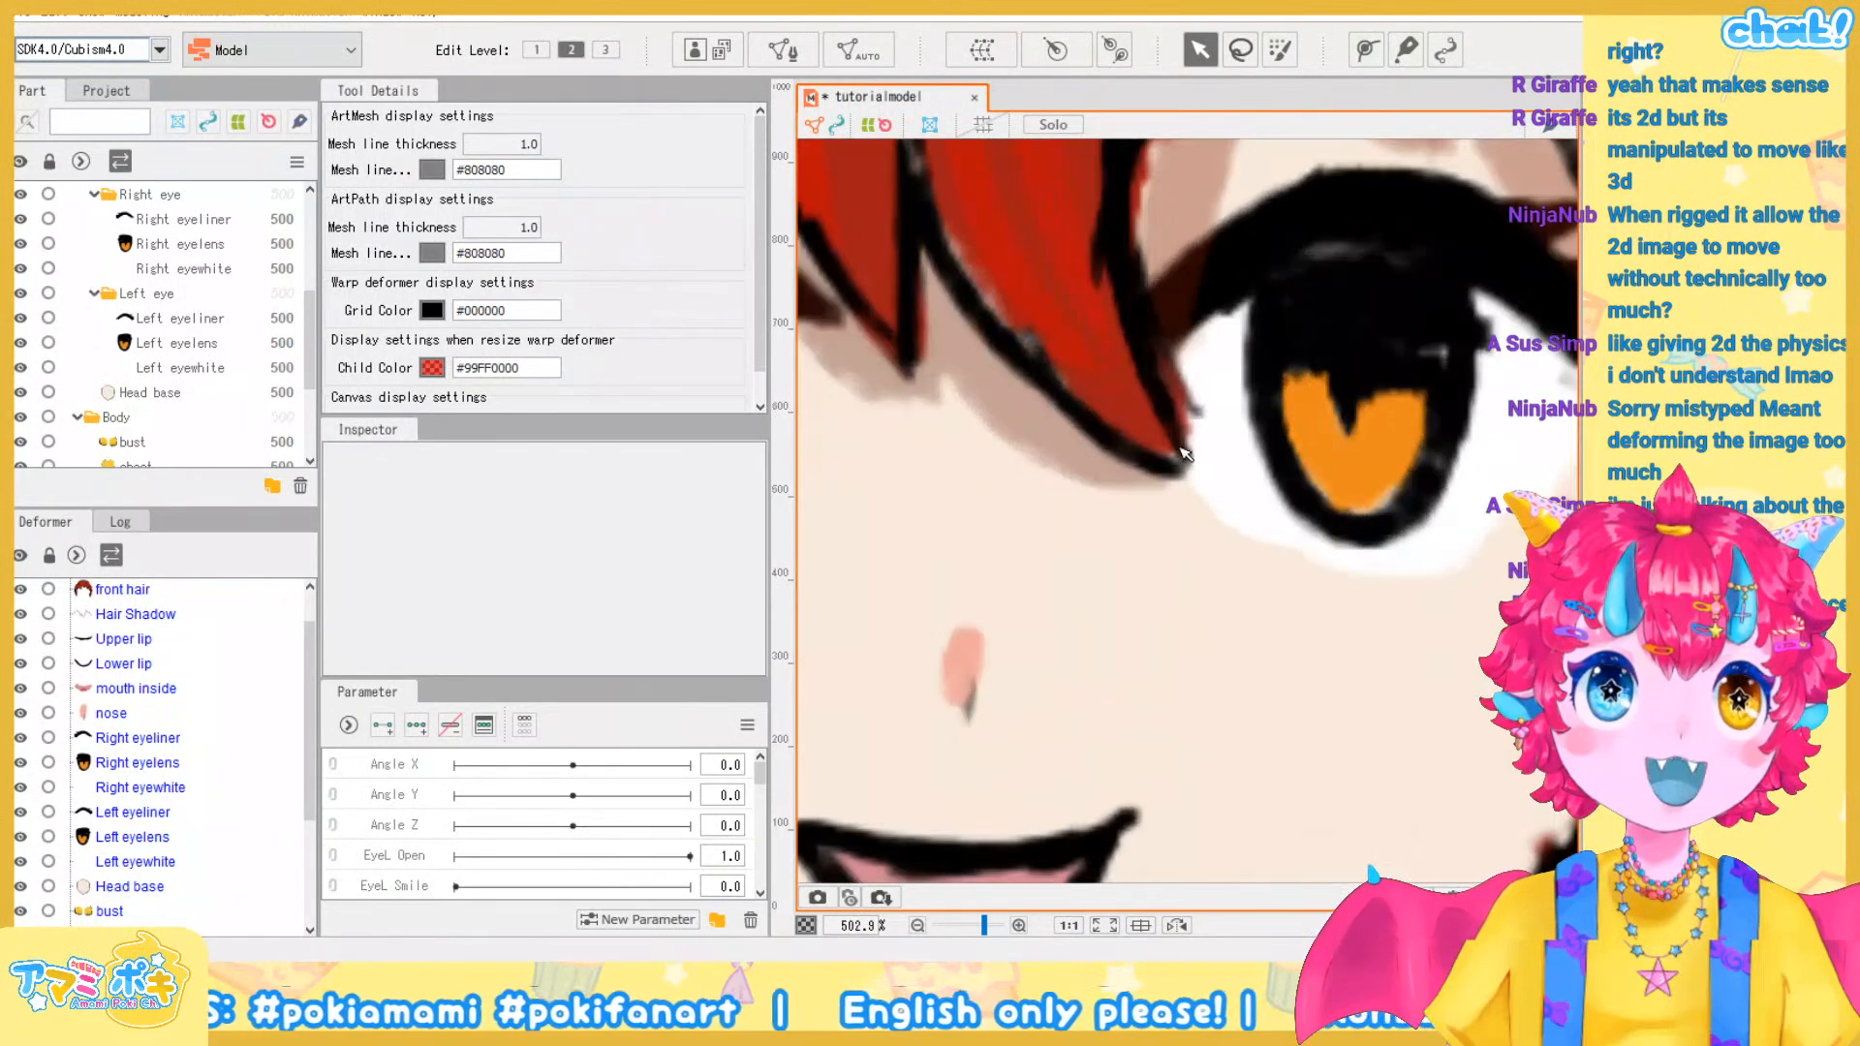
scroll(1184, 454, down, 5)
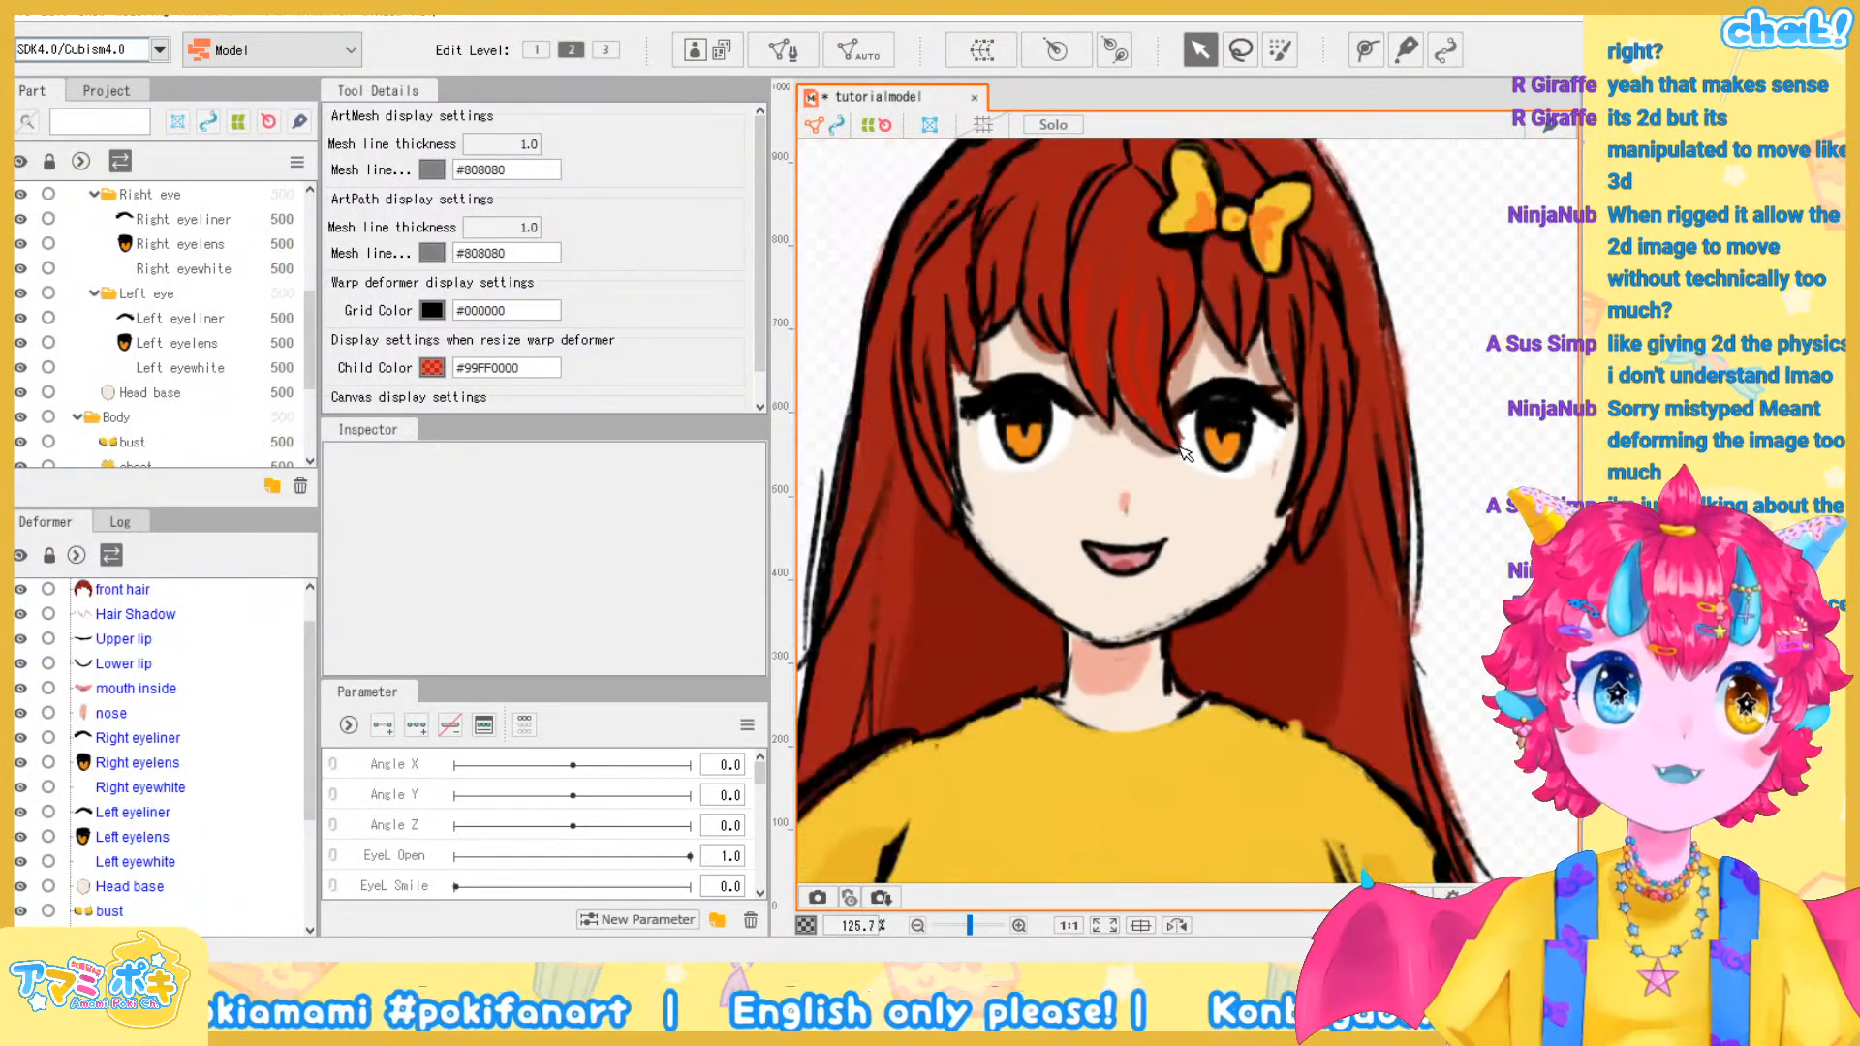
scroll(1014, 476, up, 2)
scroll(1015, 480, down, 2)
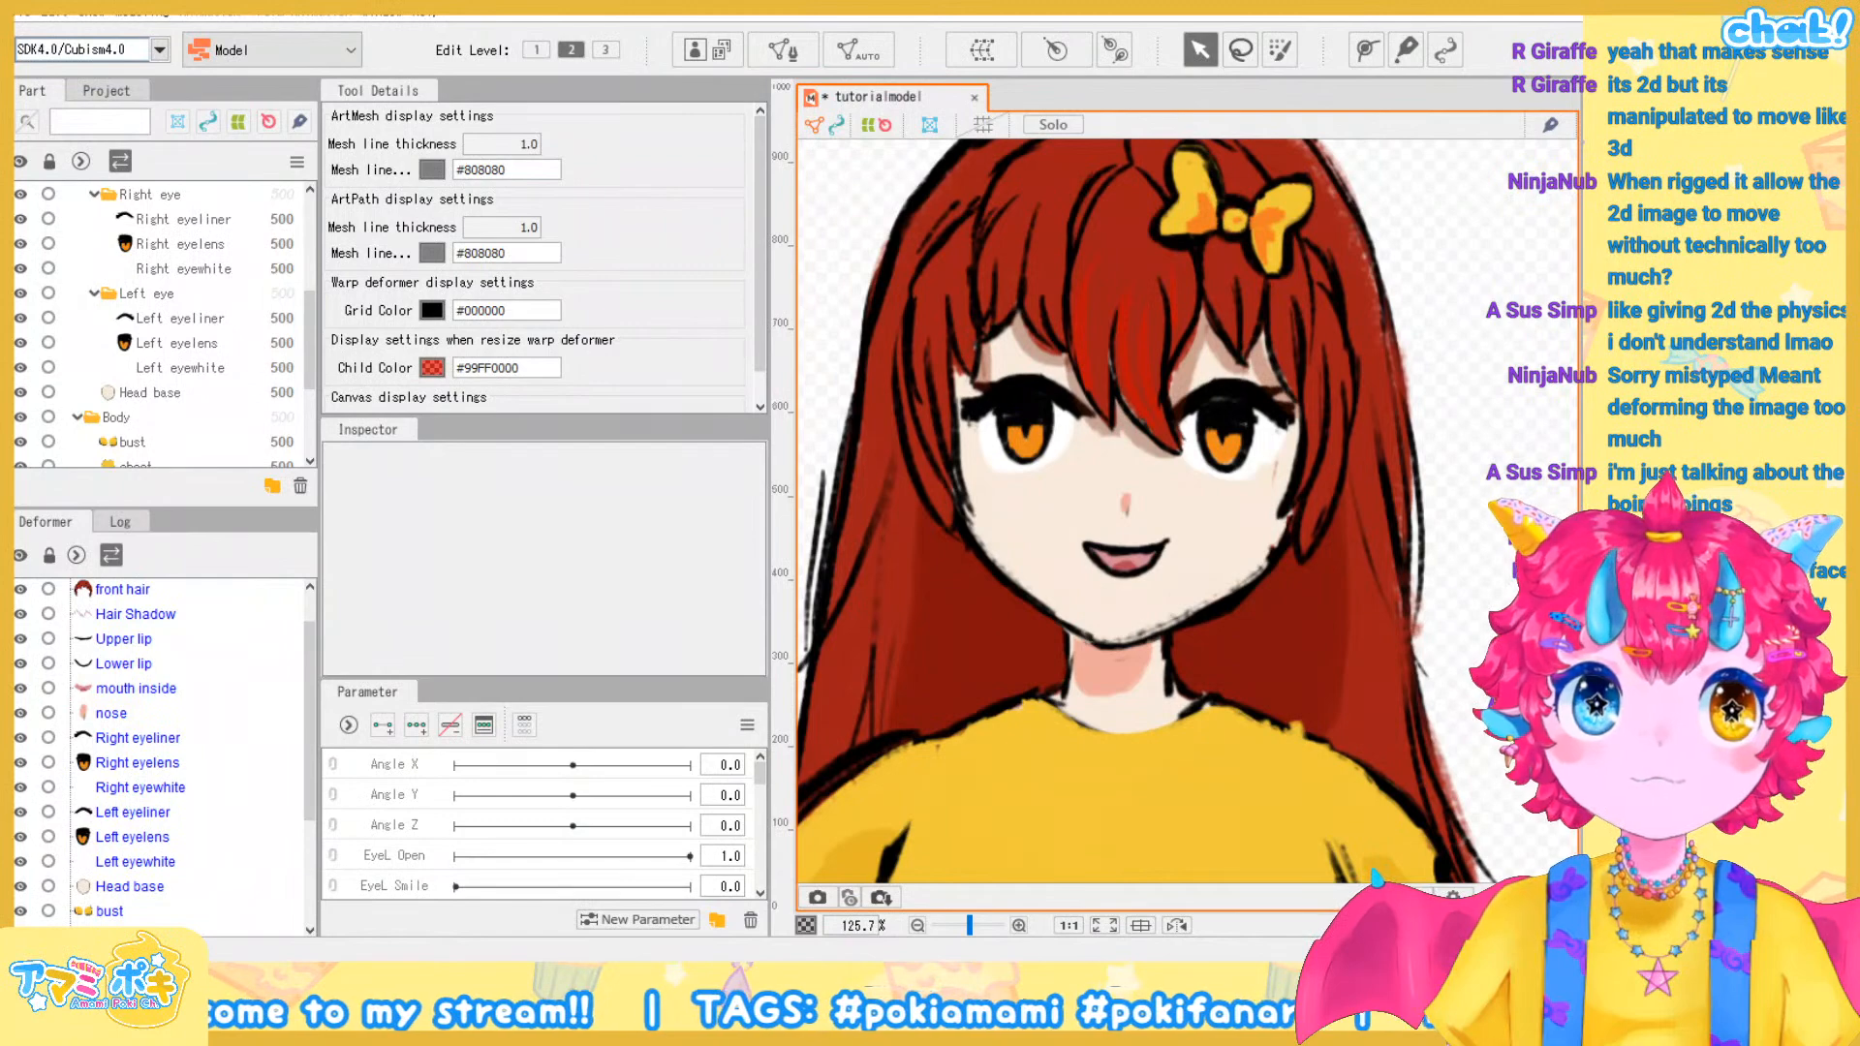
scroll(1259, 397, down, 4)
scroll(1194, 463, up, 2)
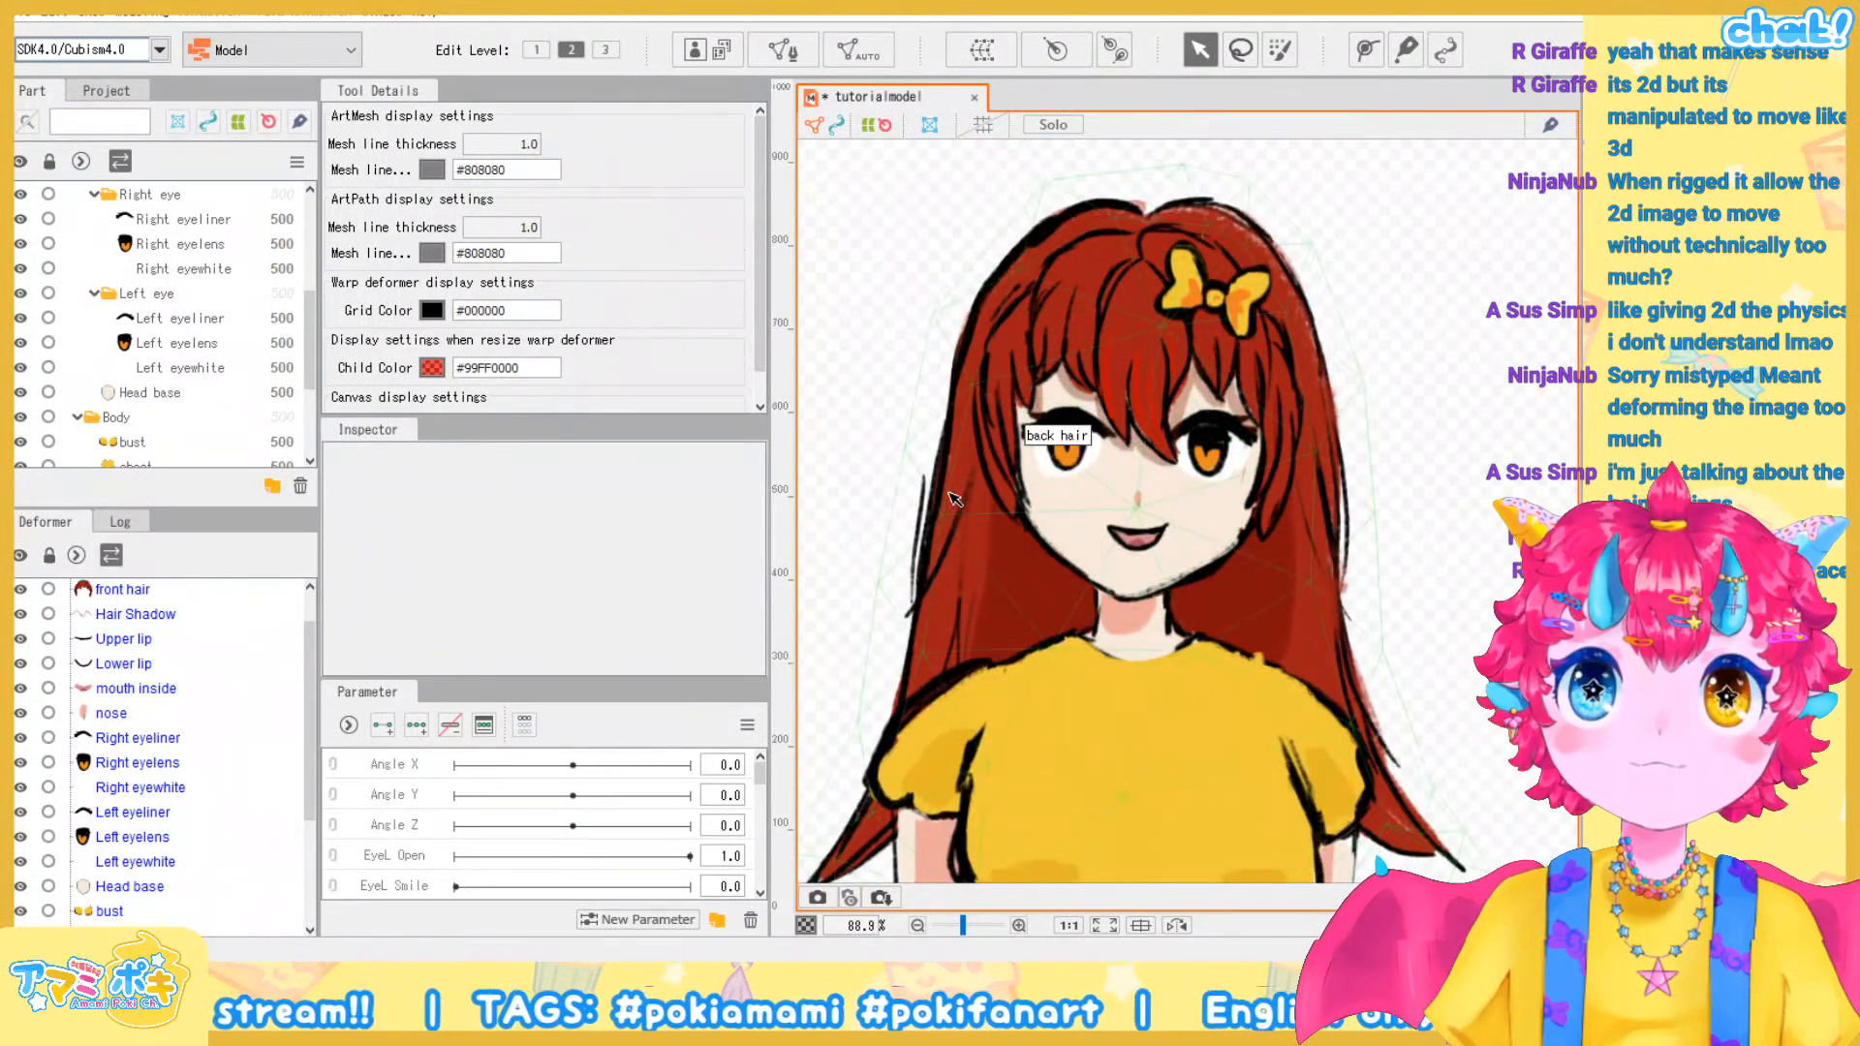
scroll(1289, 593, down, 5)
scroll(1361, 582, up, 5)
drag(1359, 643, 1426, 535)
scroll(1426, 535, down, 3)
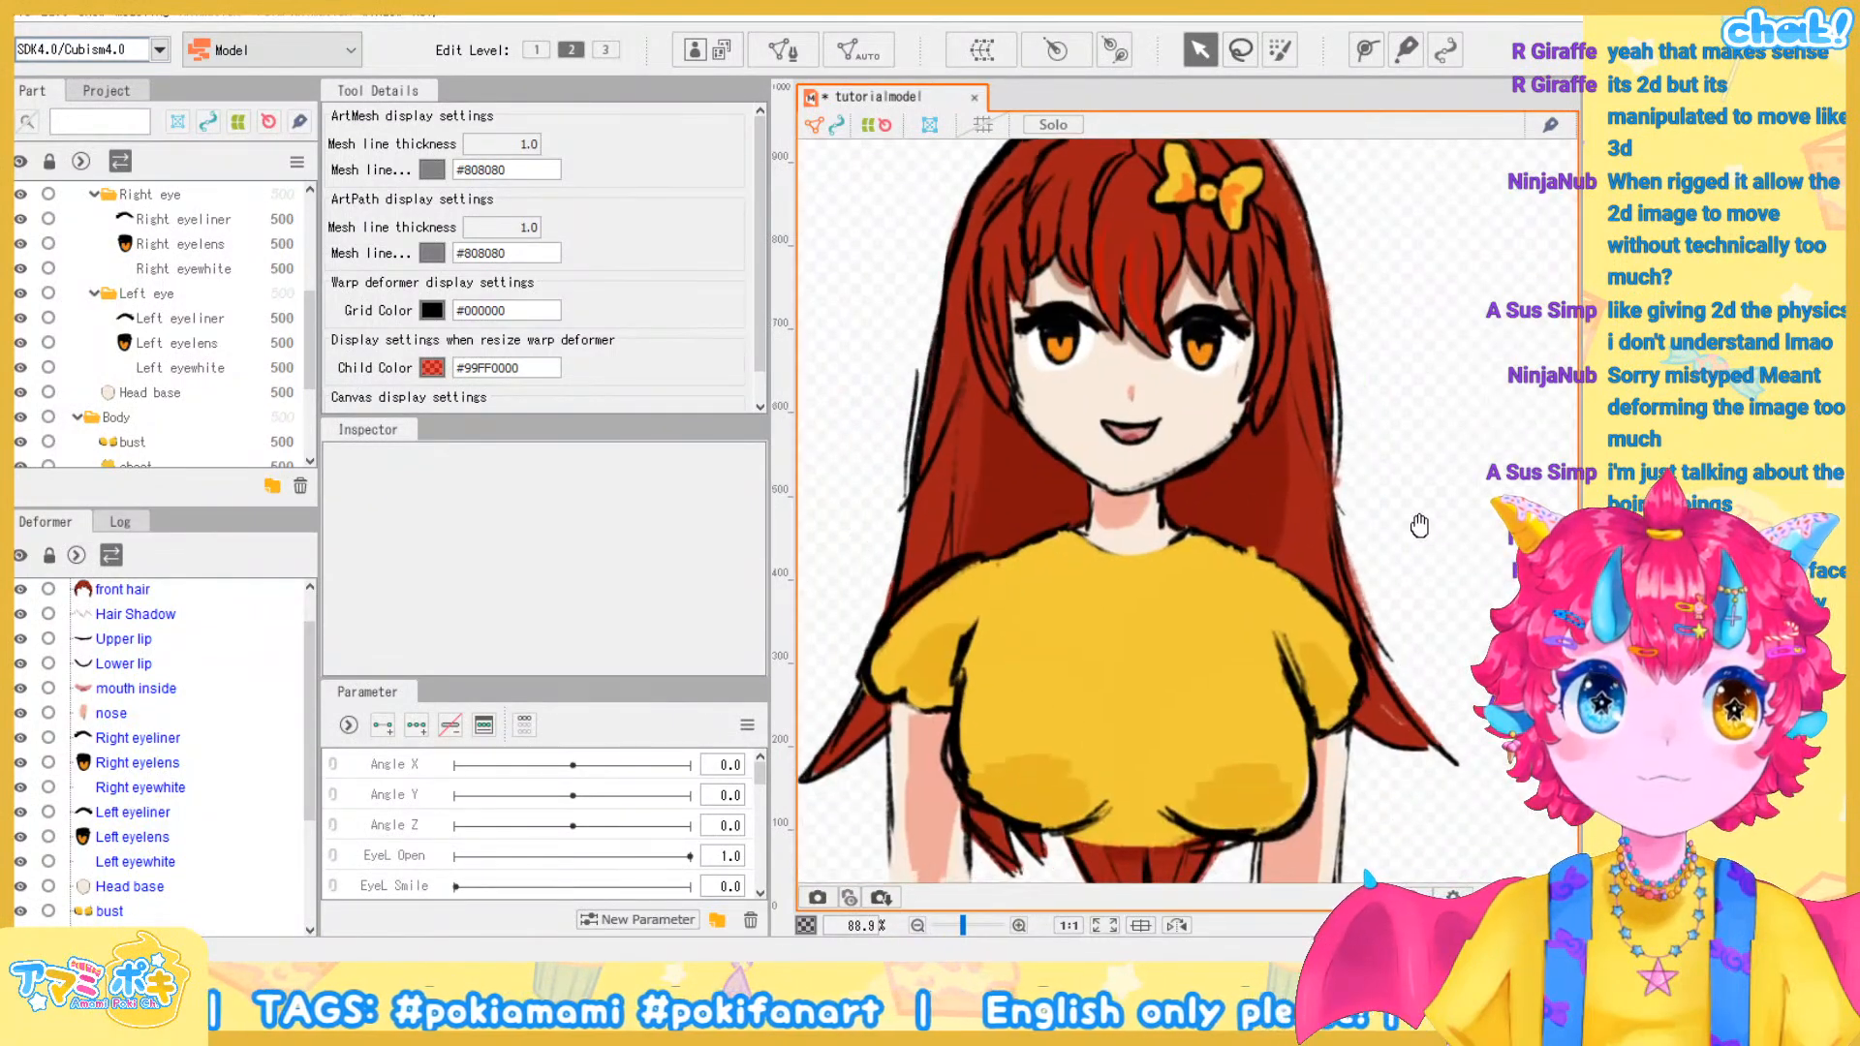
scroll(1395, 455, up, 3)
scroll(1395, 455, down, 3)
scroll(1395, 455, up, 3)
scroll(96, 833, down, 3)
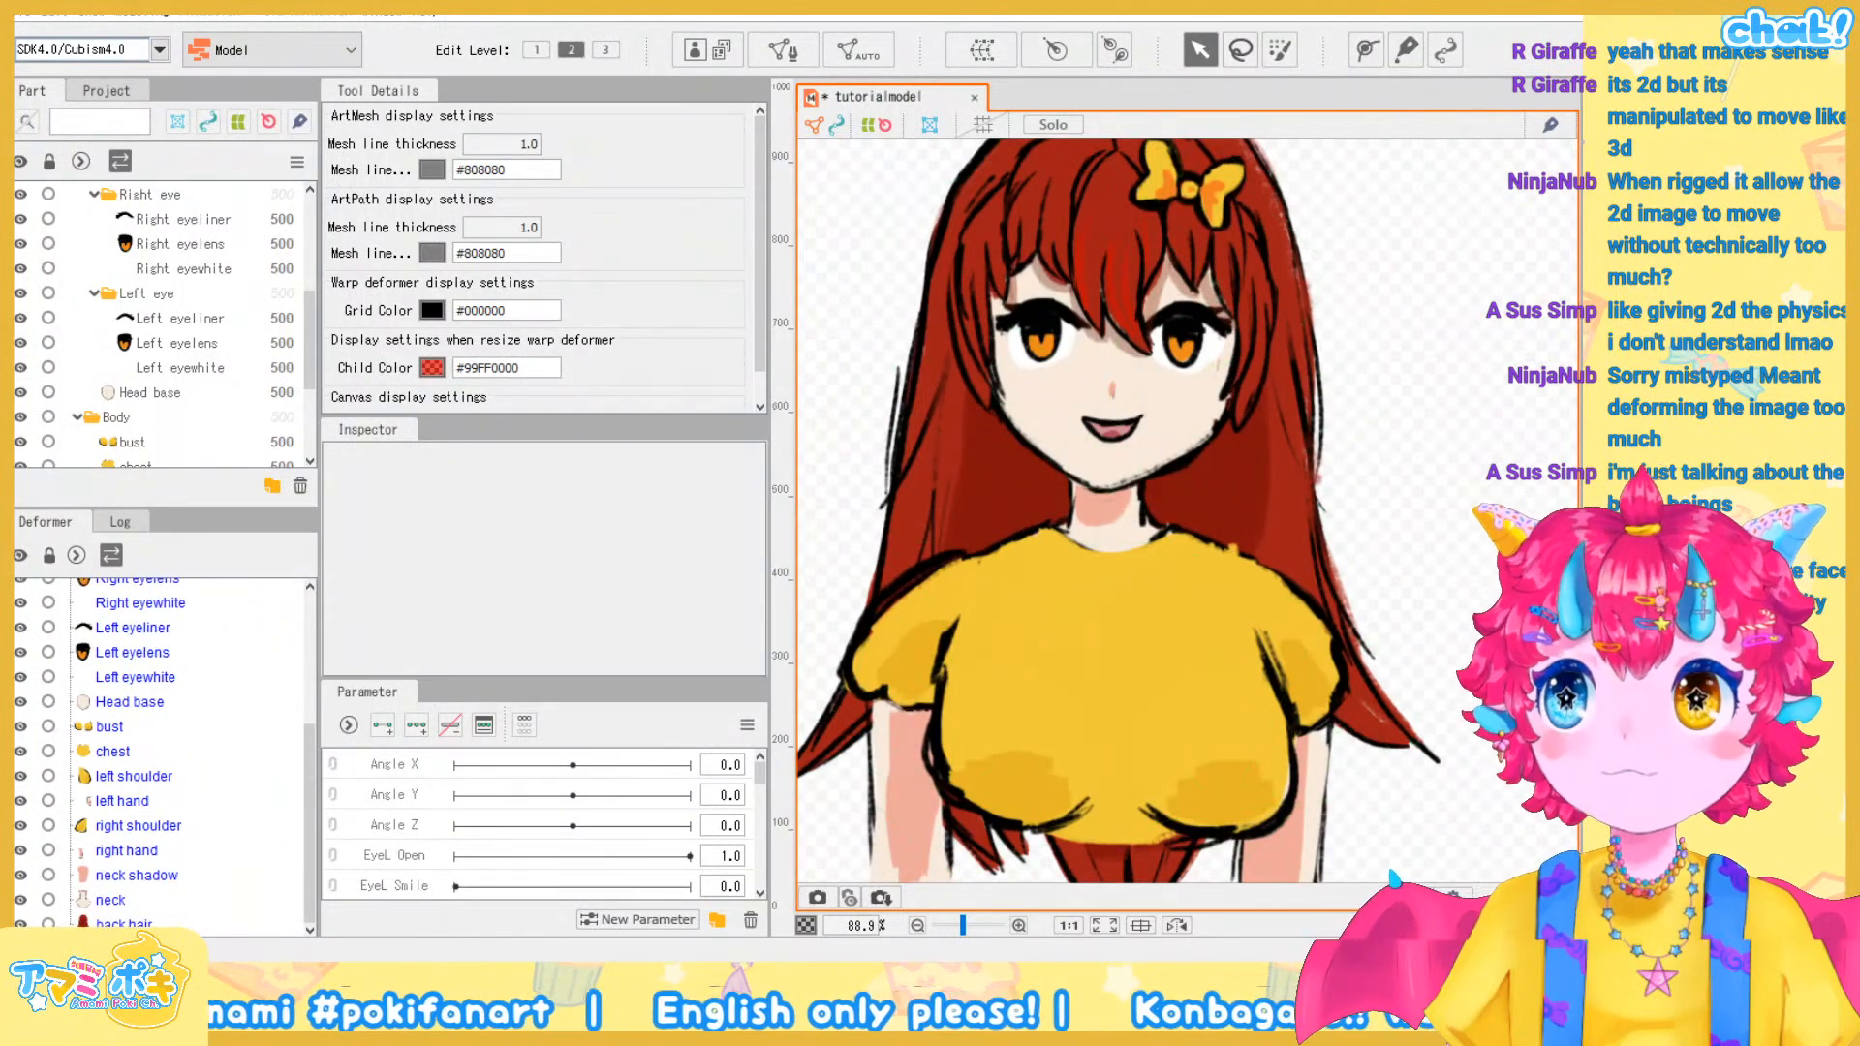
scroll(173, 751, up, 4)
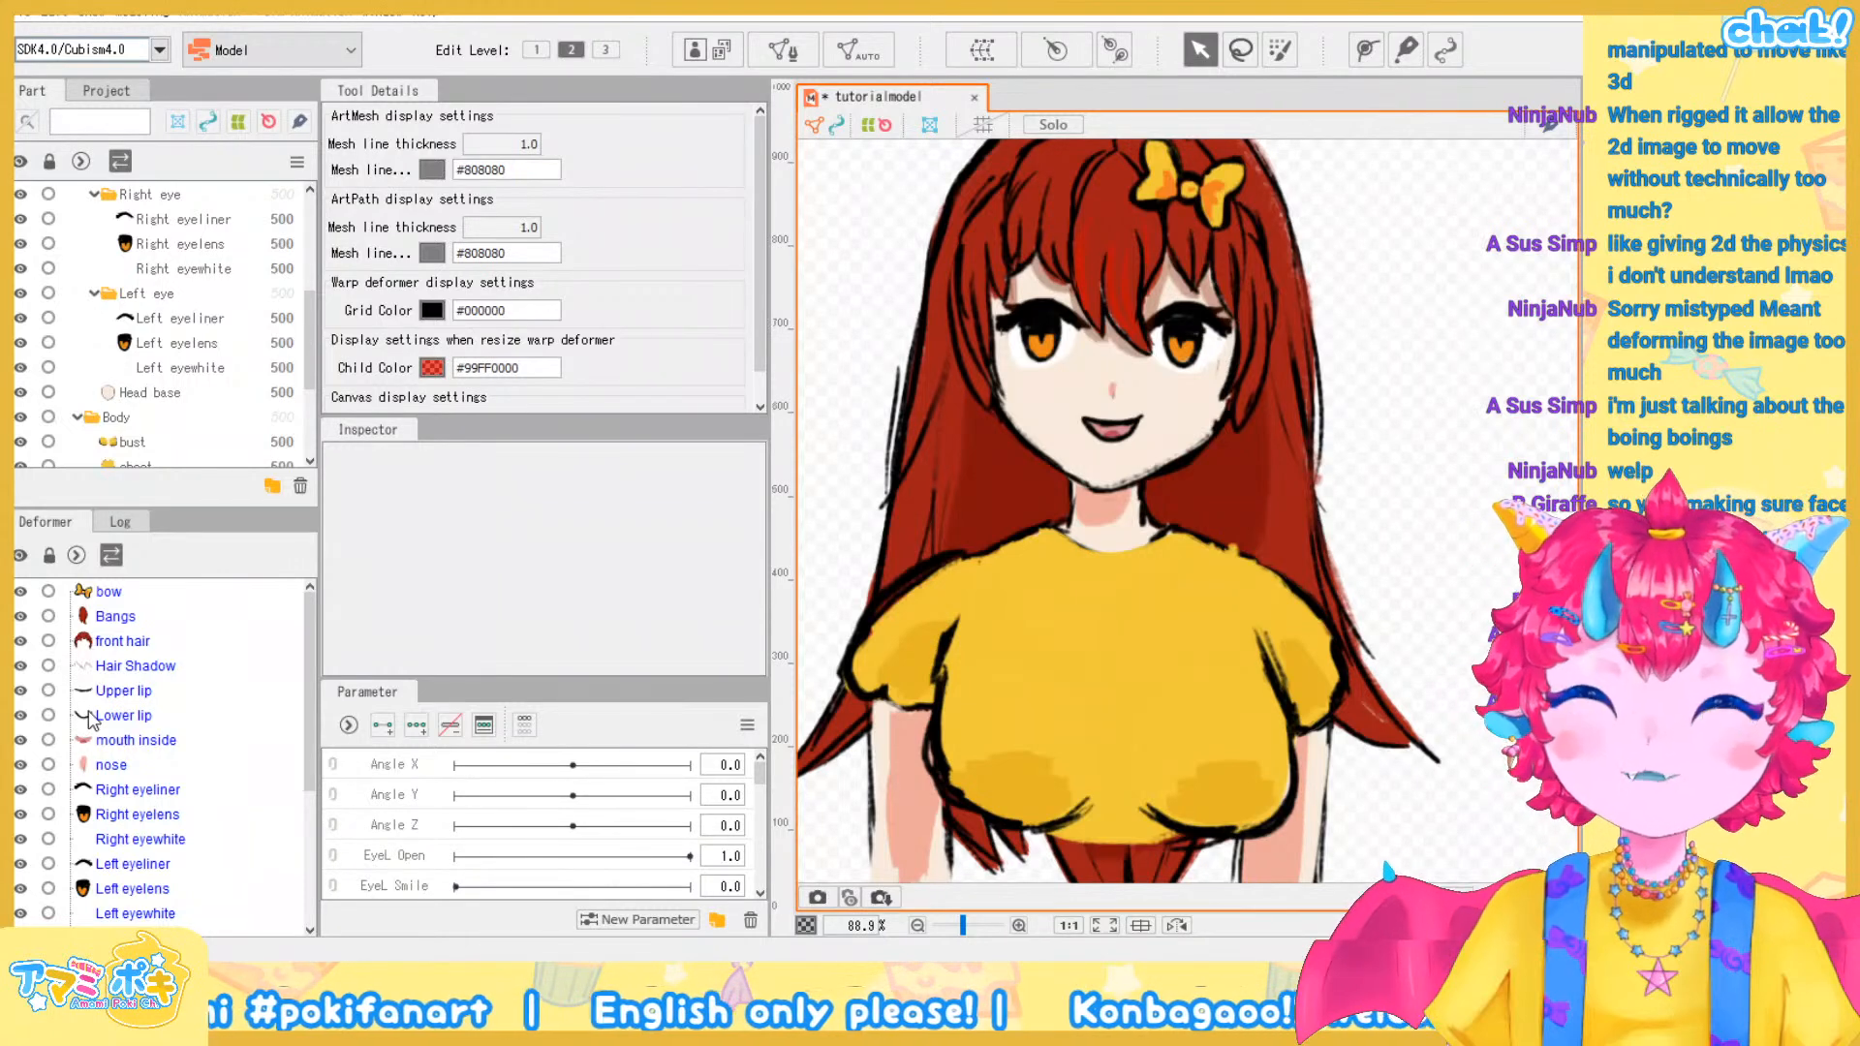
scroll(89, 719, down, 5)
scroll(89, 718, up, 5)
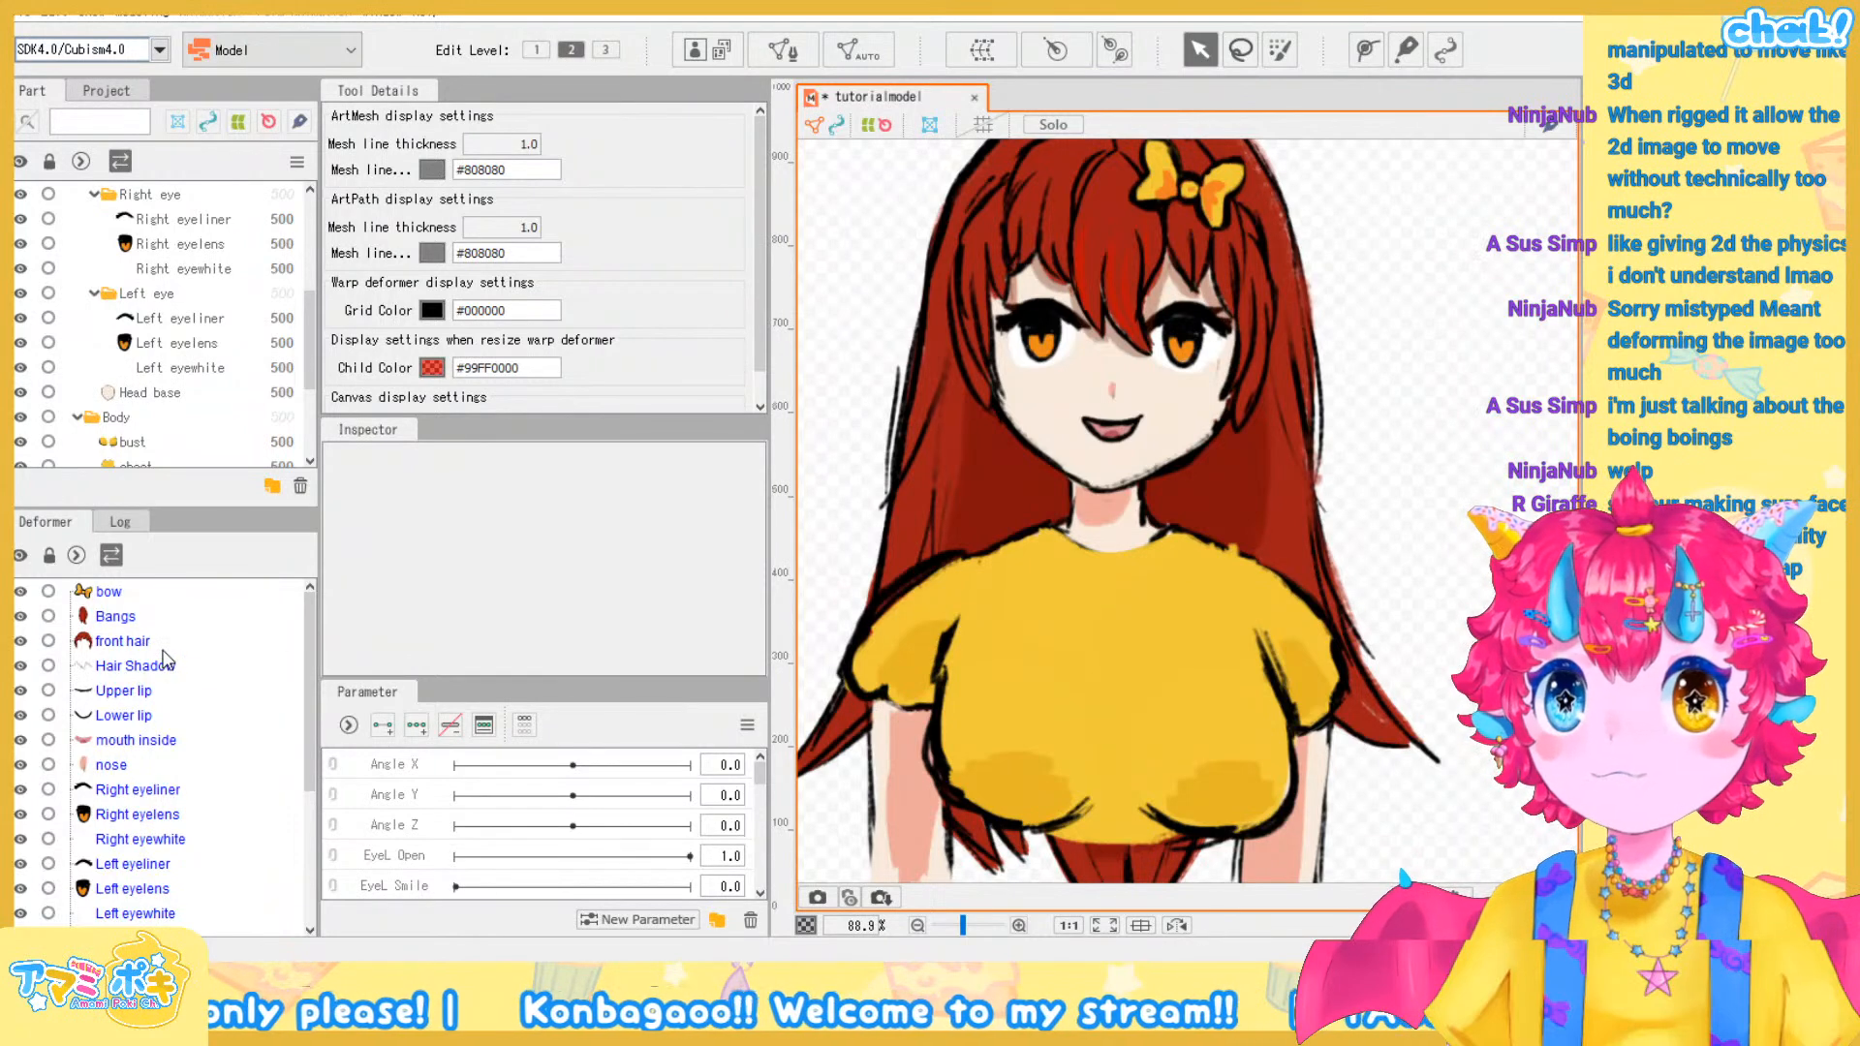
scroll(194, 721, down, 5)
scroll(200, 727, up, 5)
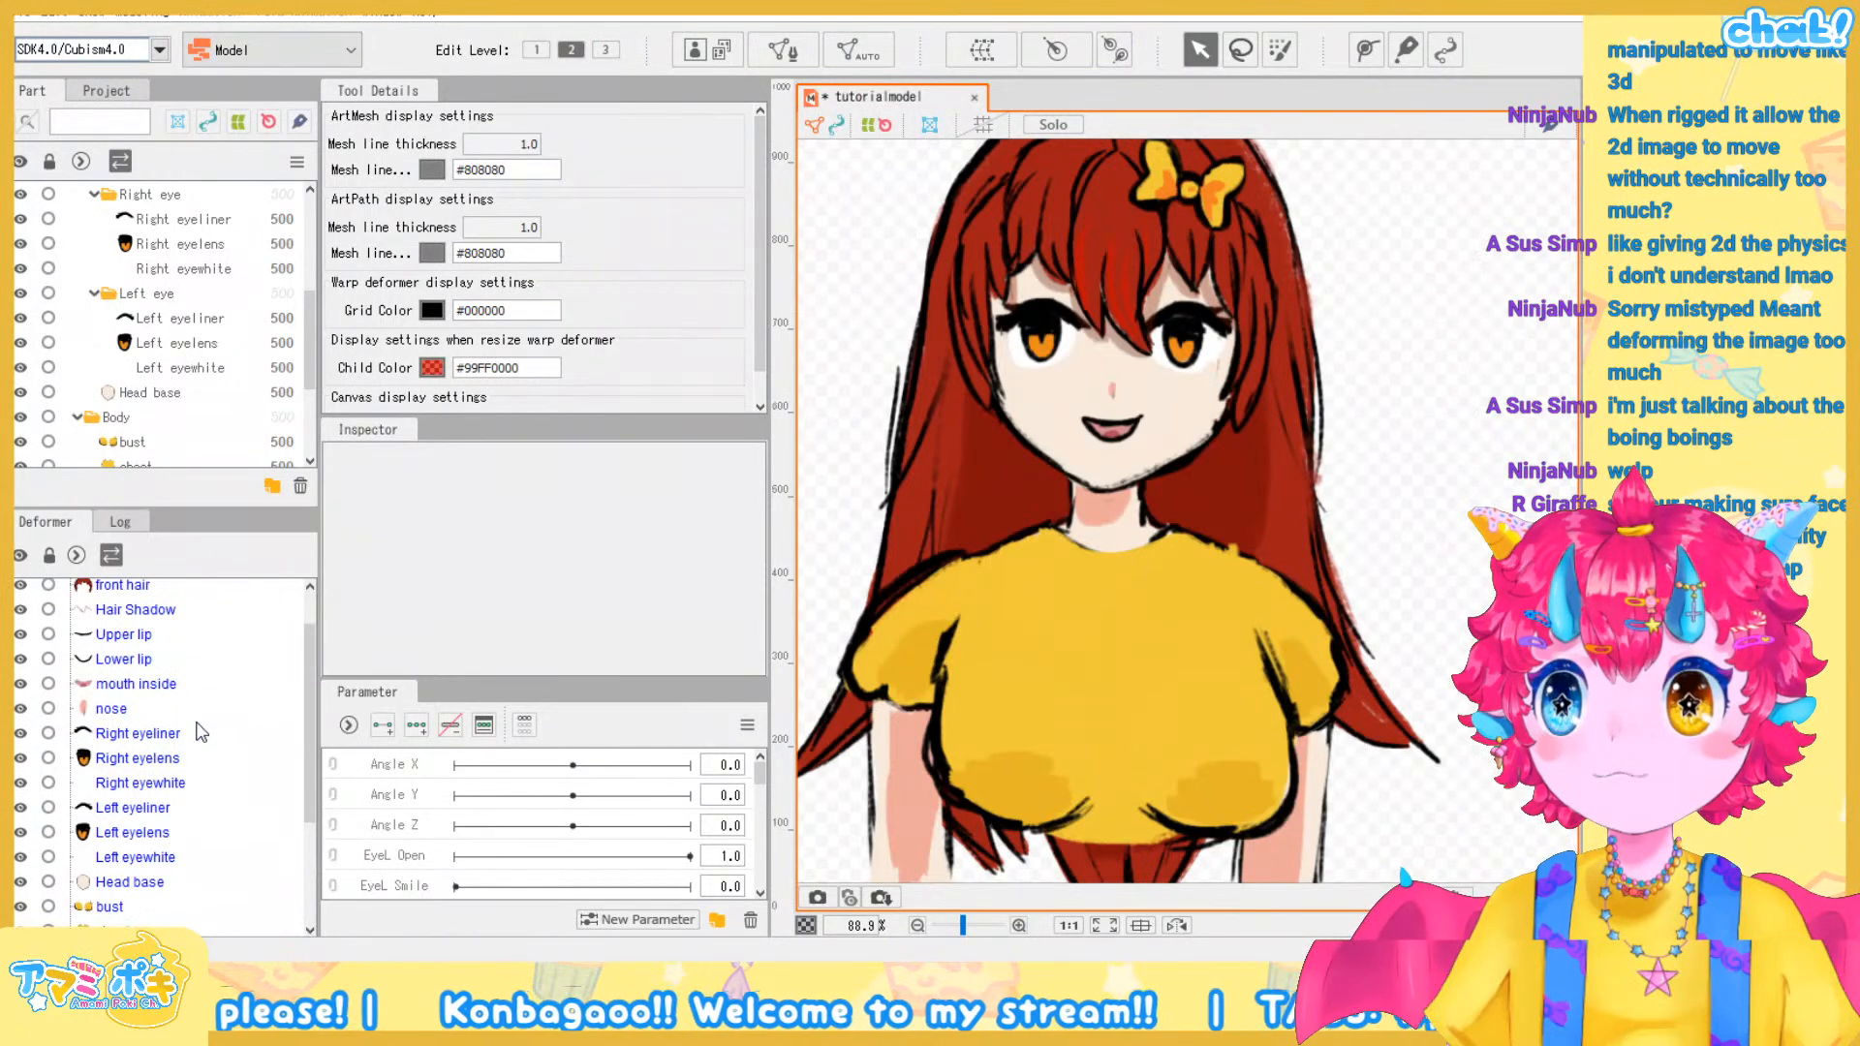
click(171, 887)
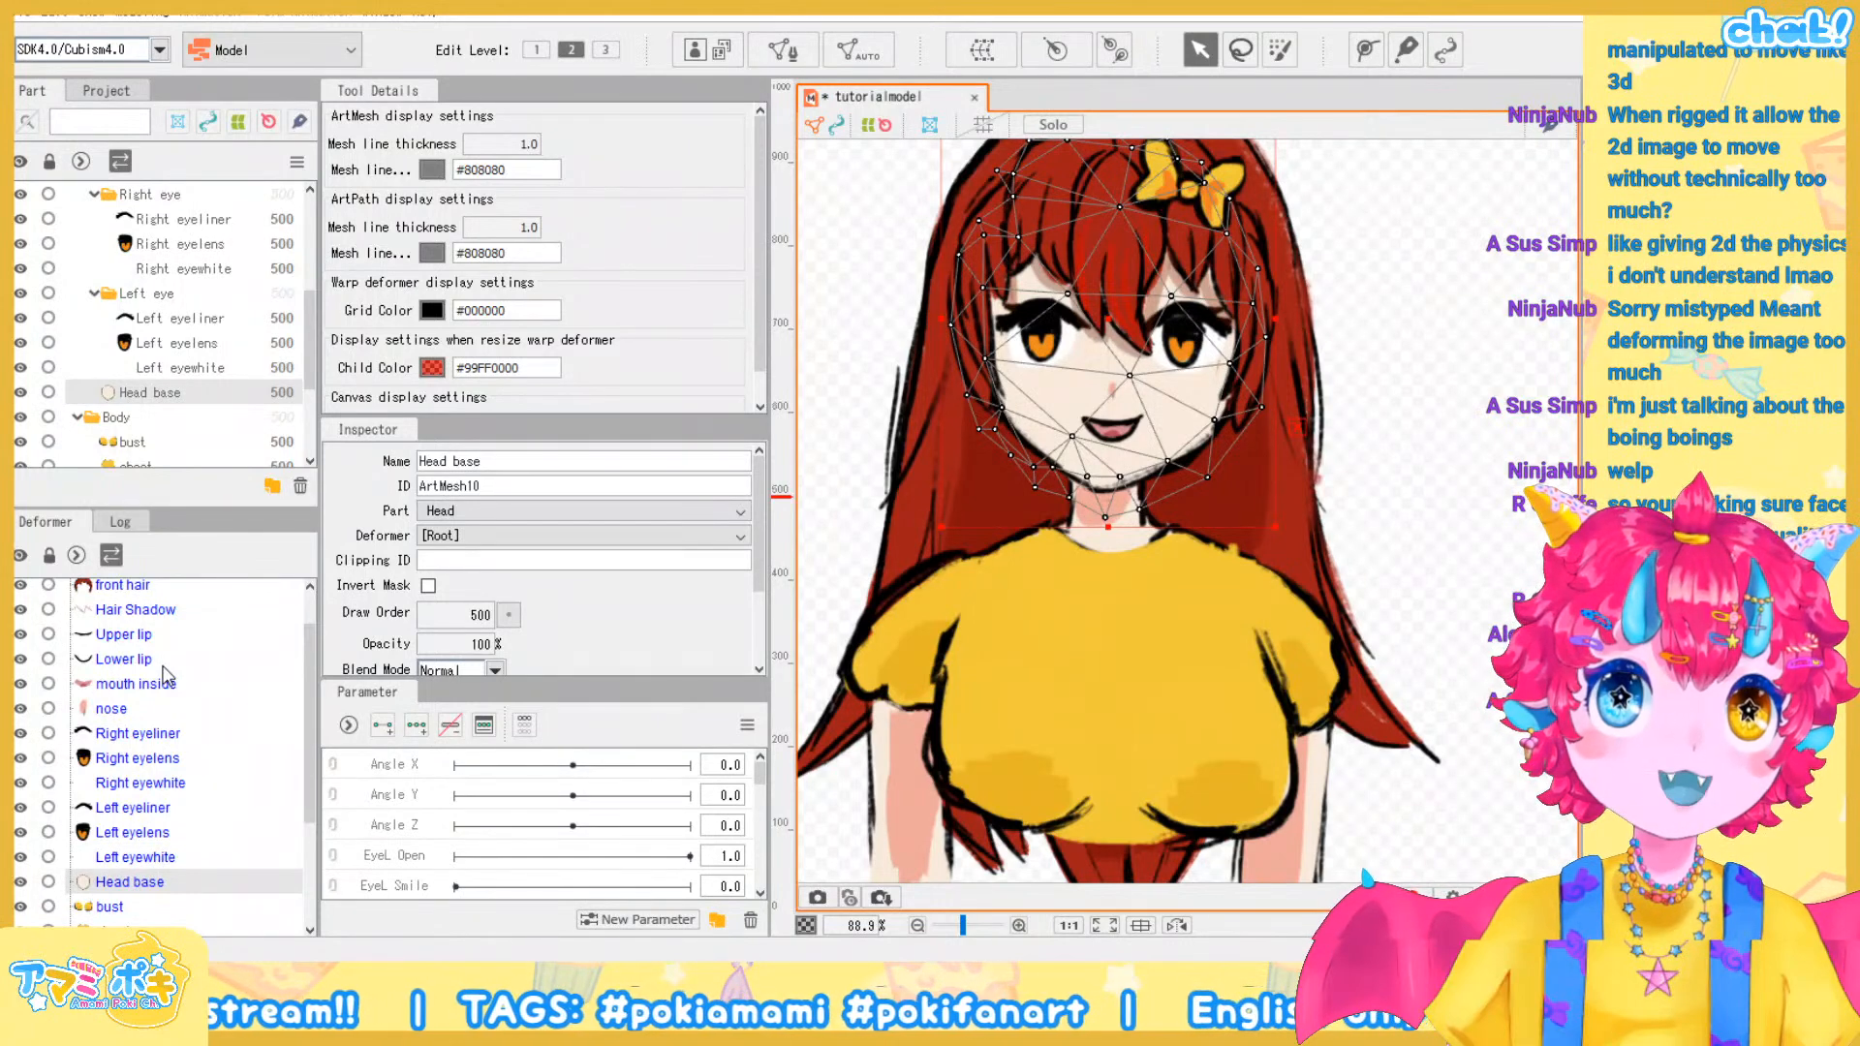
ctrl+click(136, 858)
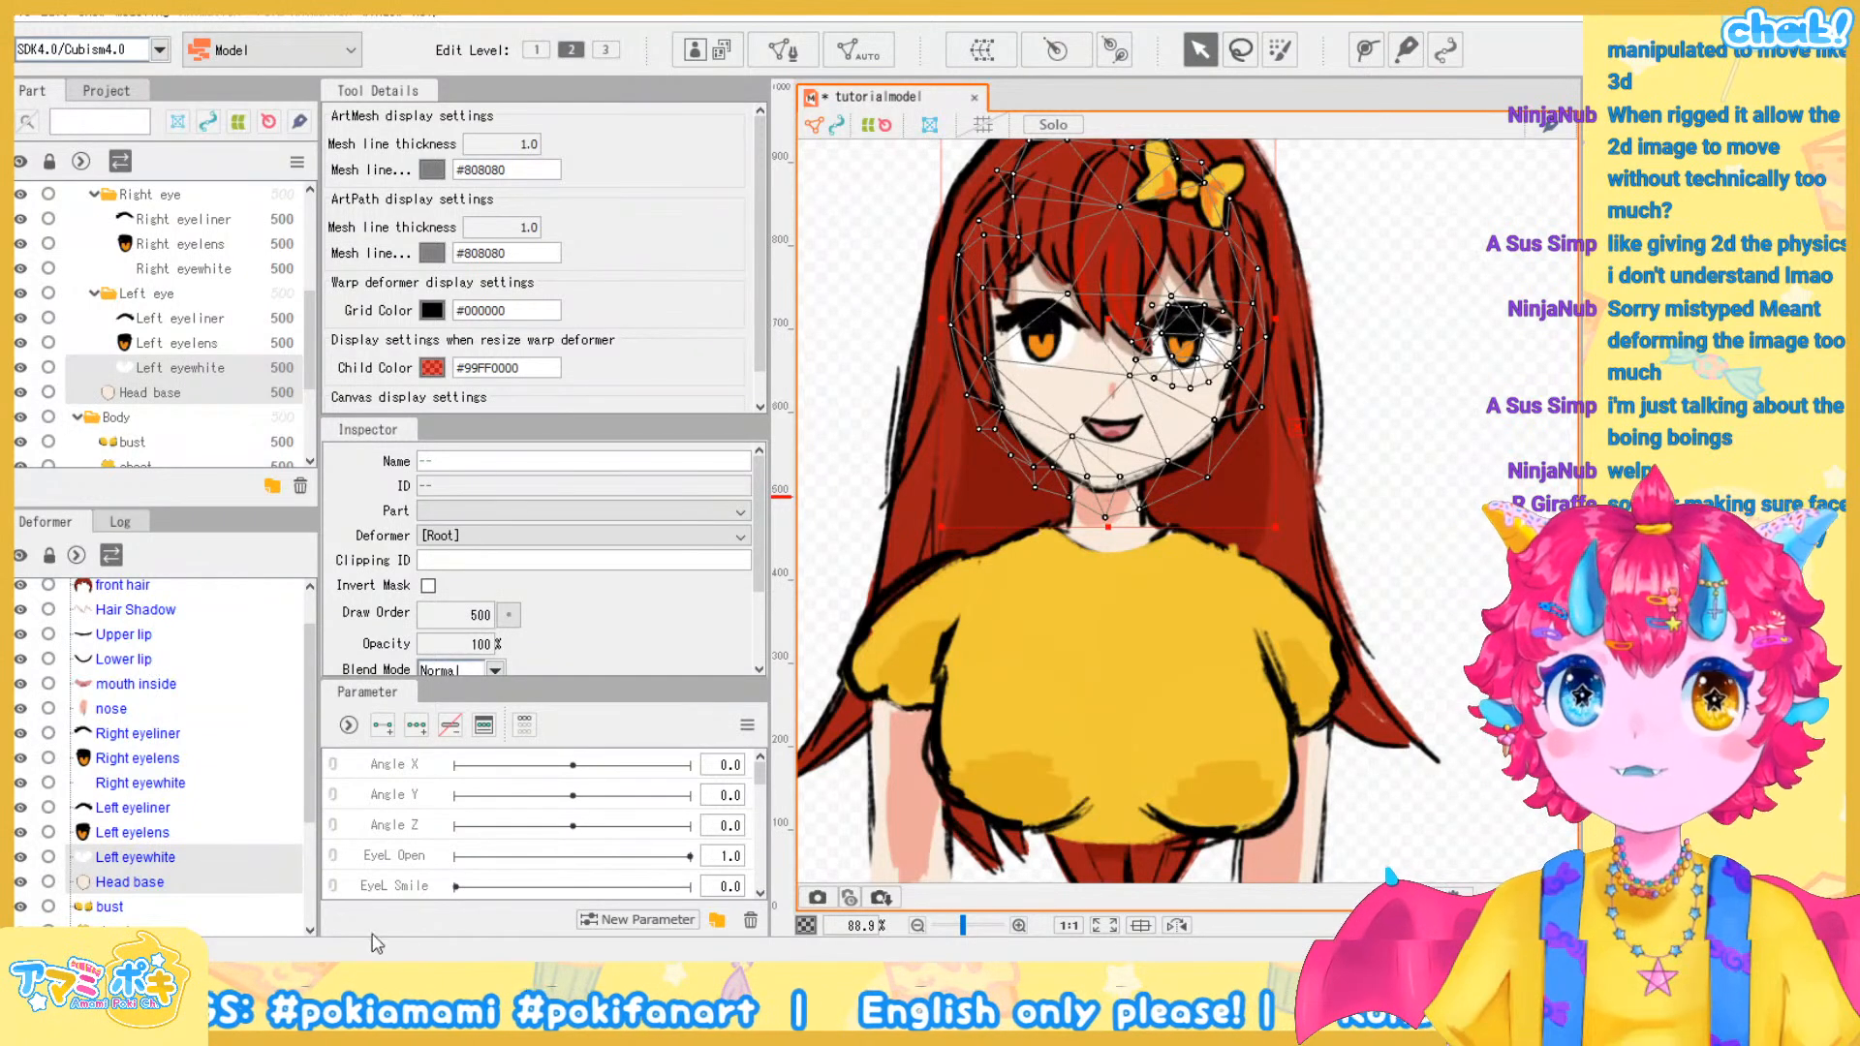
click(175, 810)
click(150, 883)
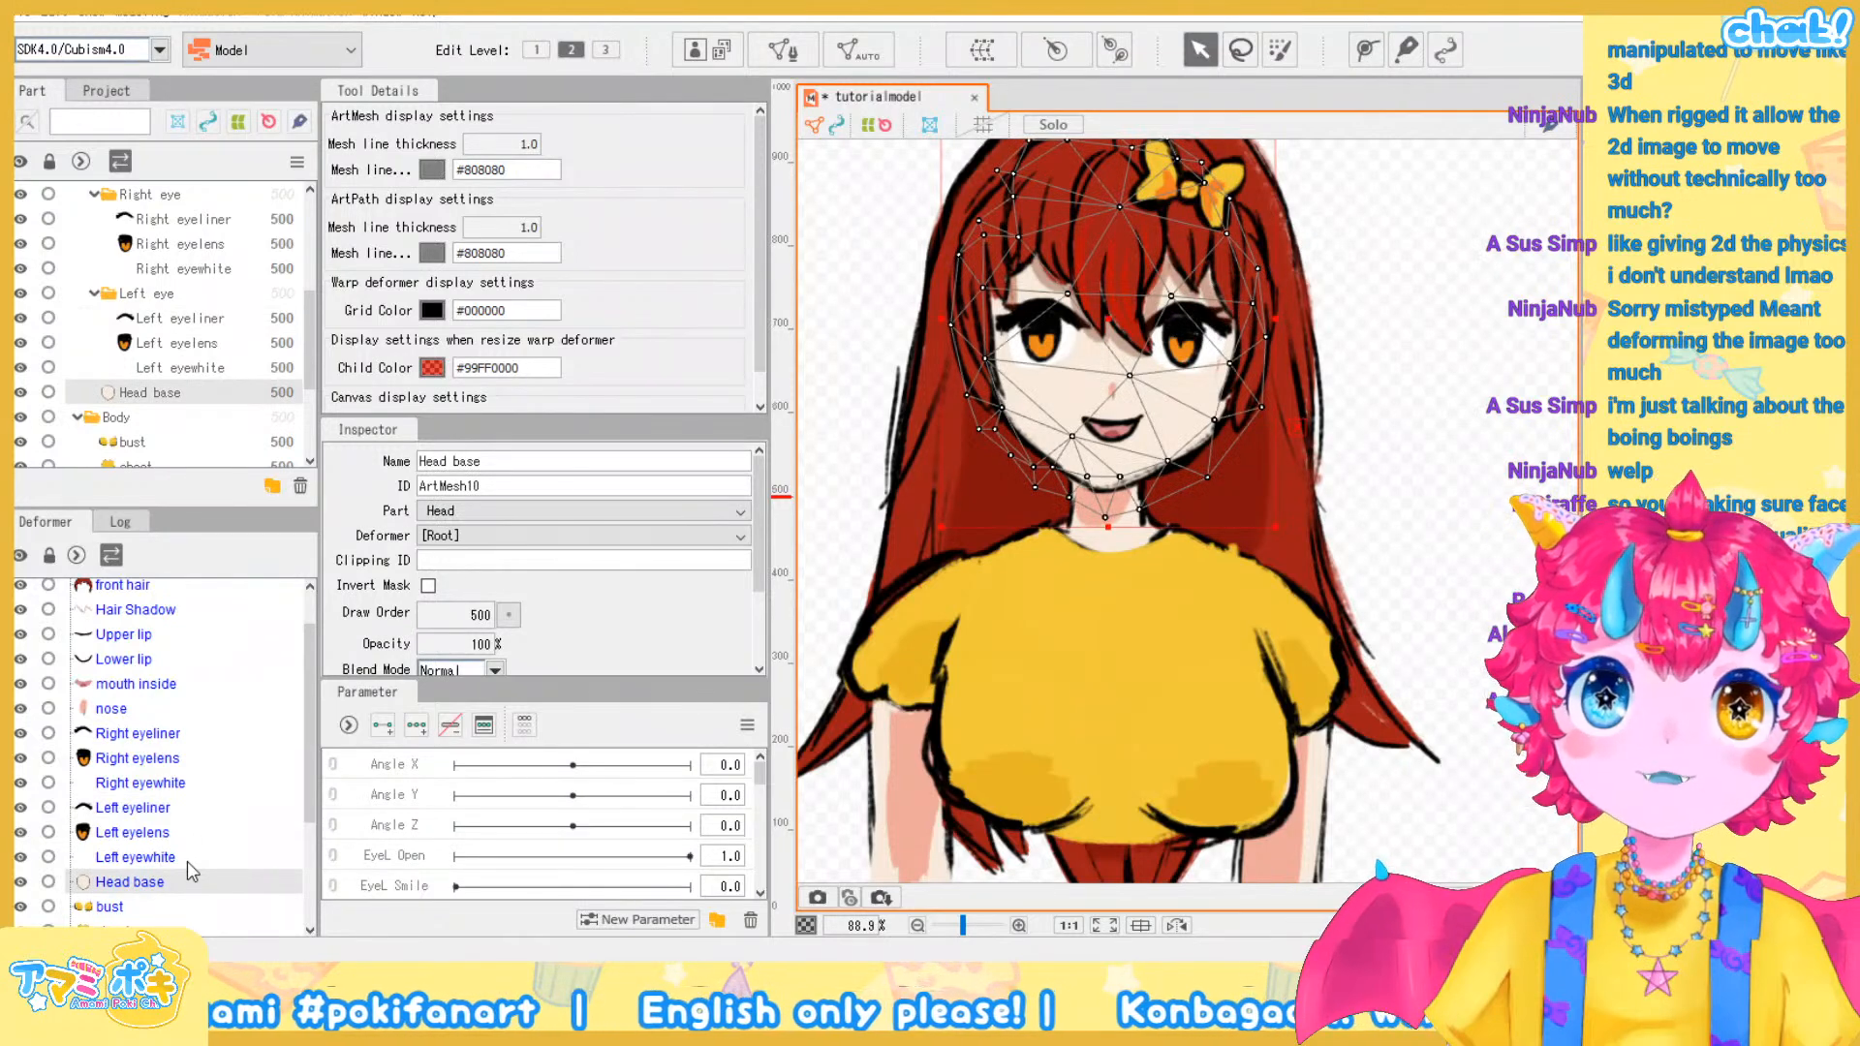
ctrl+click(187, 861)
click(174, 835)
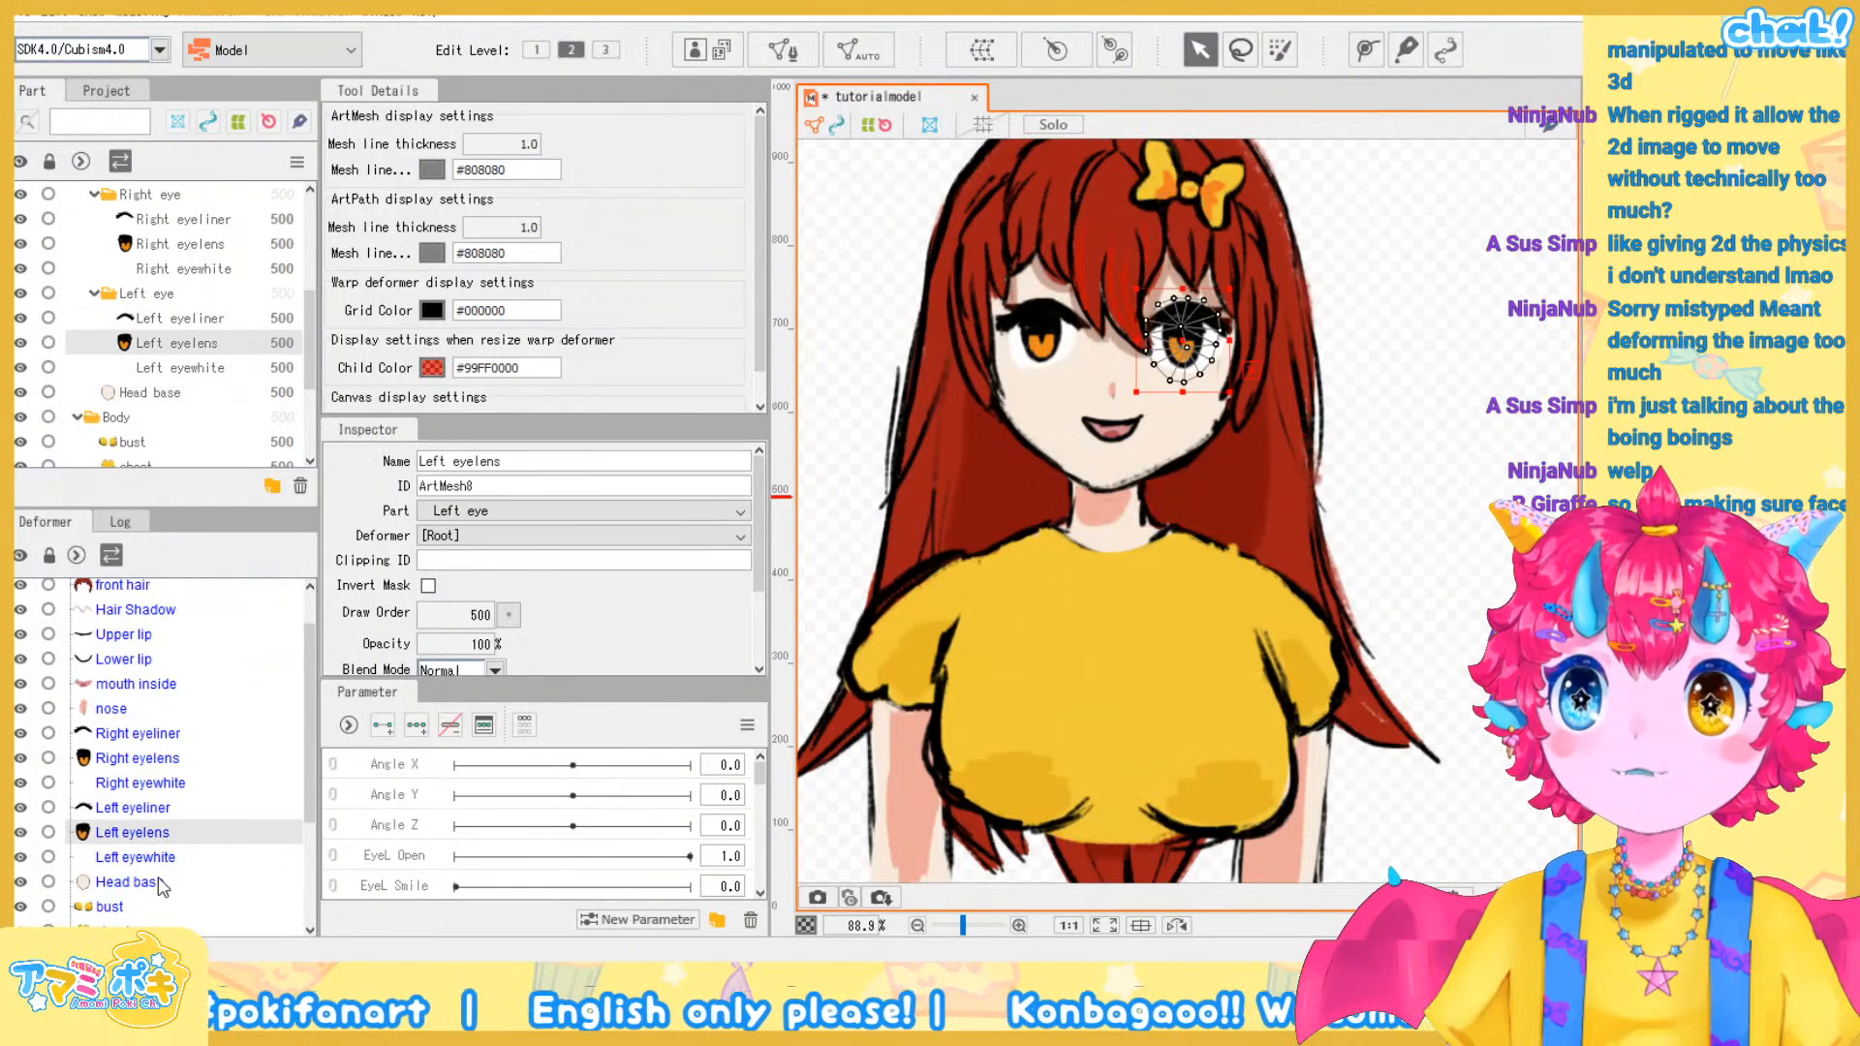
Select all head parts in the deformer list together, from Head base through the eyes, nose, mouth and hair up to bow
click(153, 884)
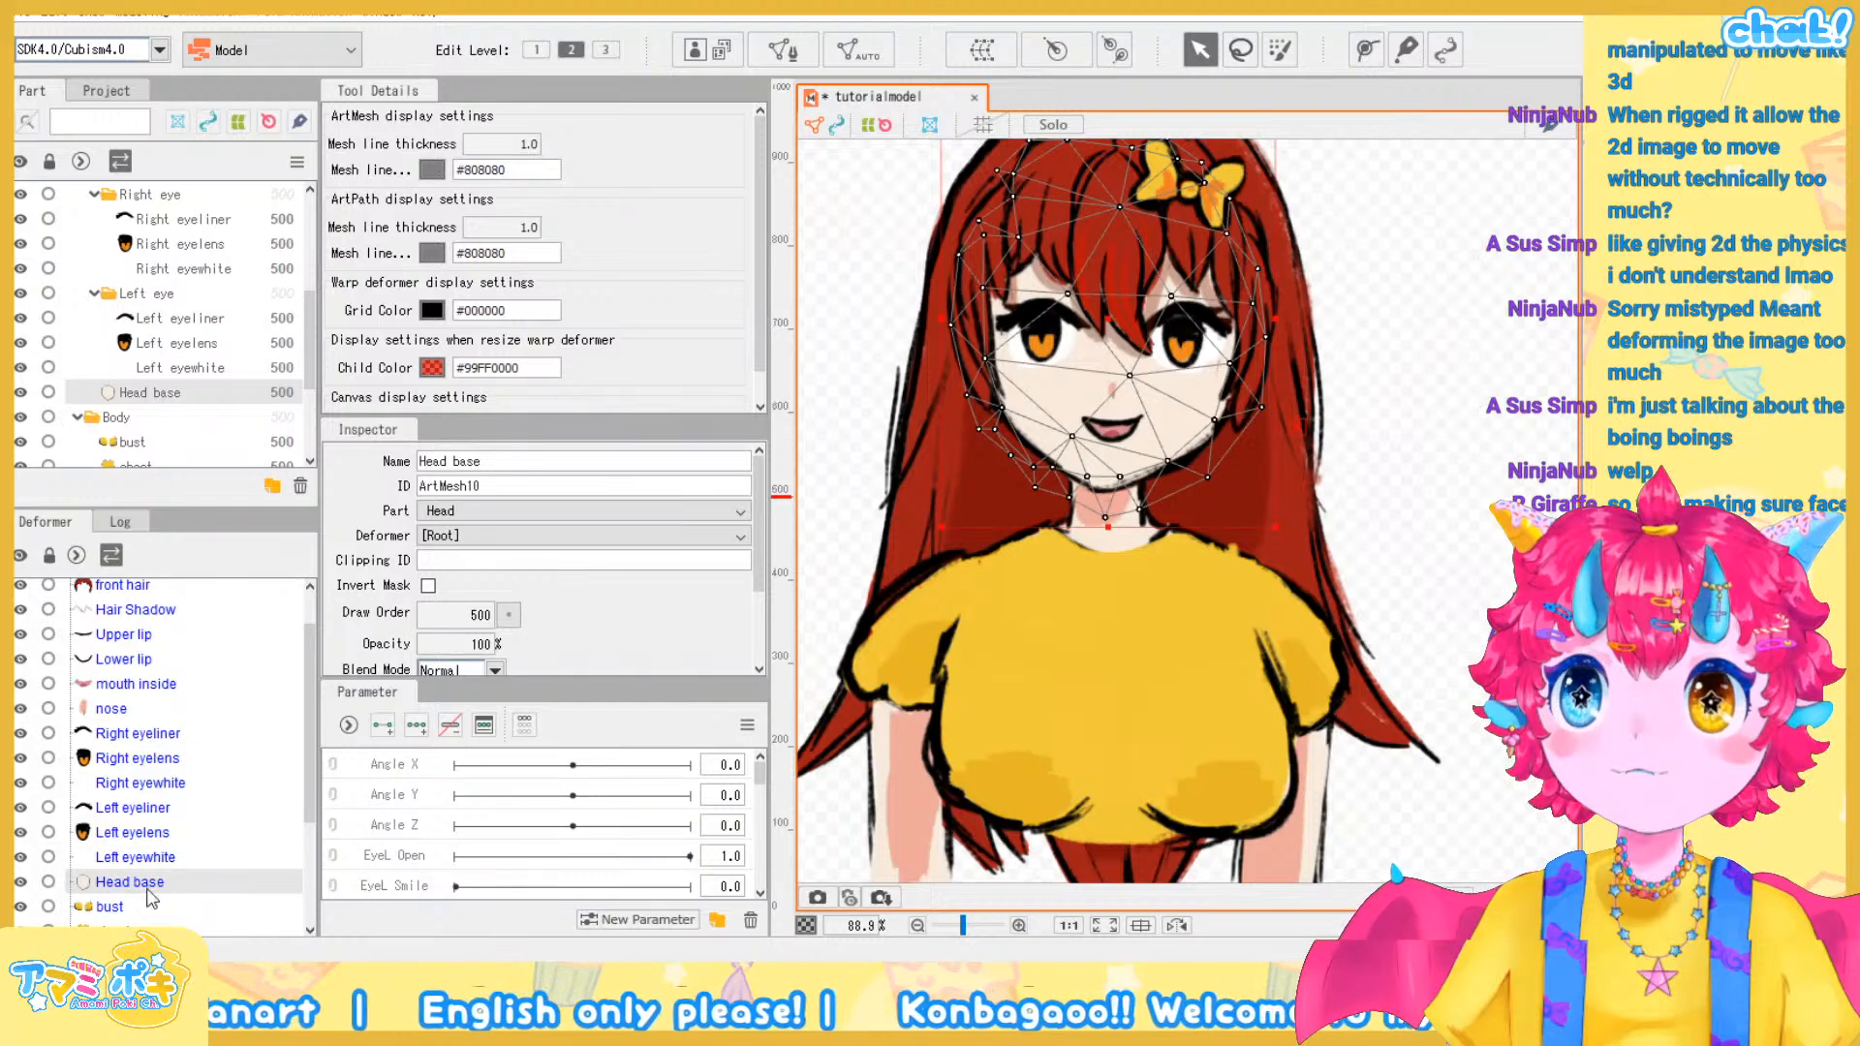
shift+click(132, 612)
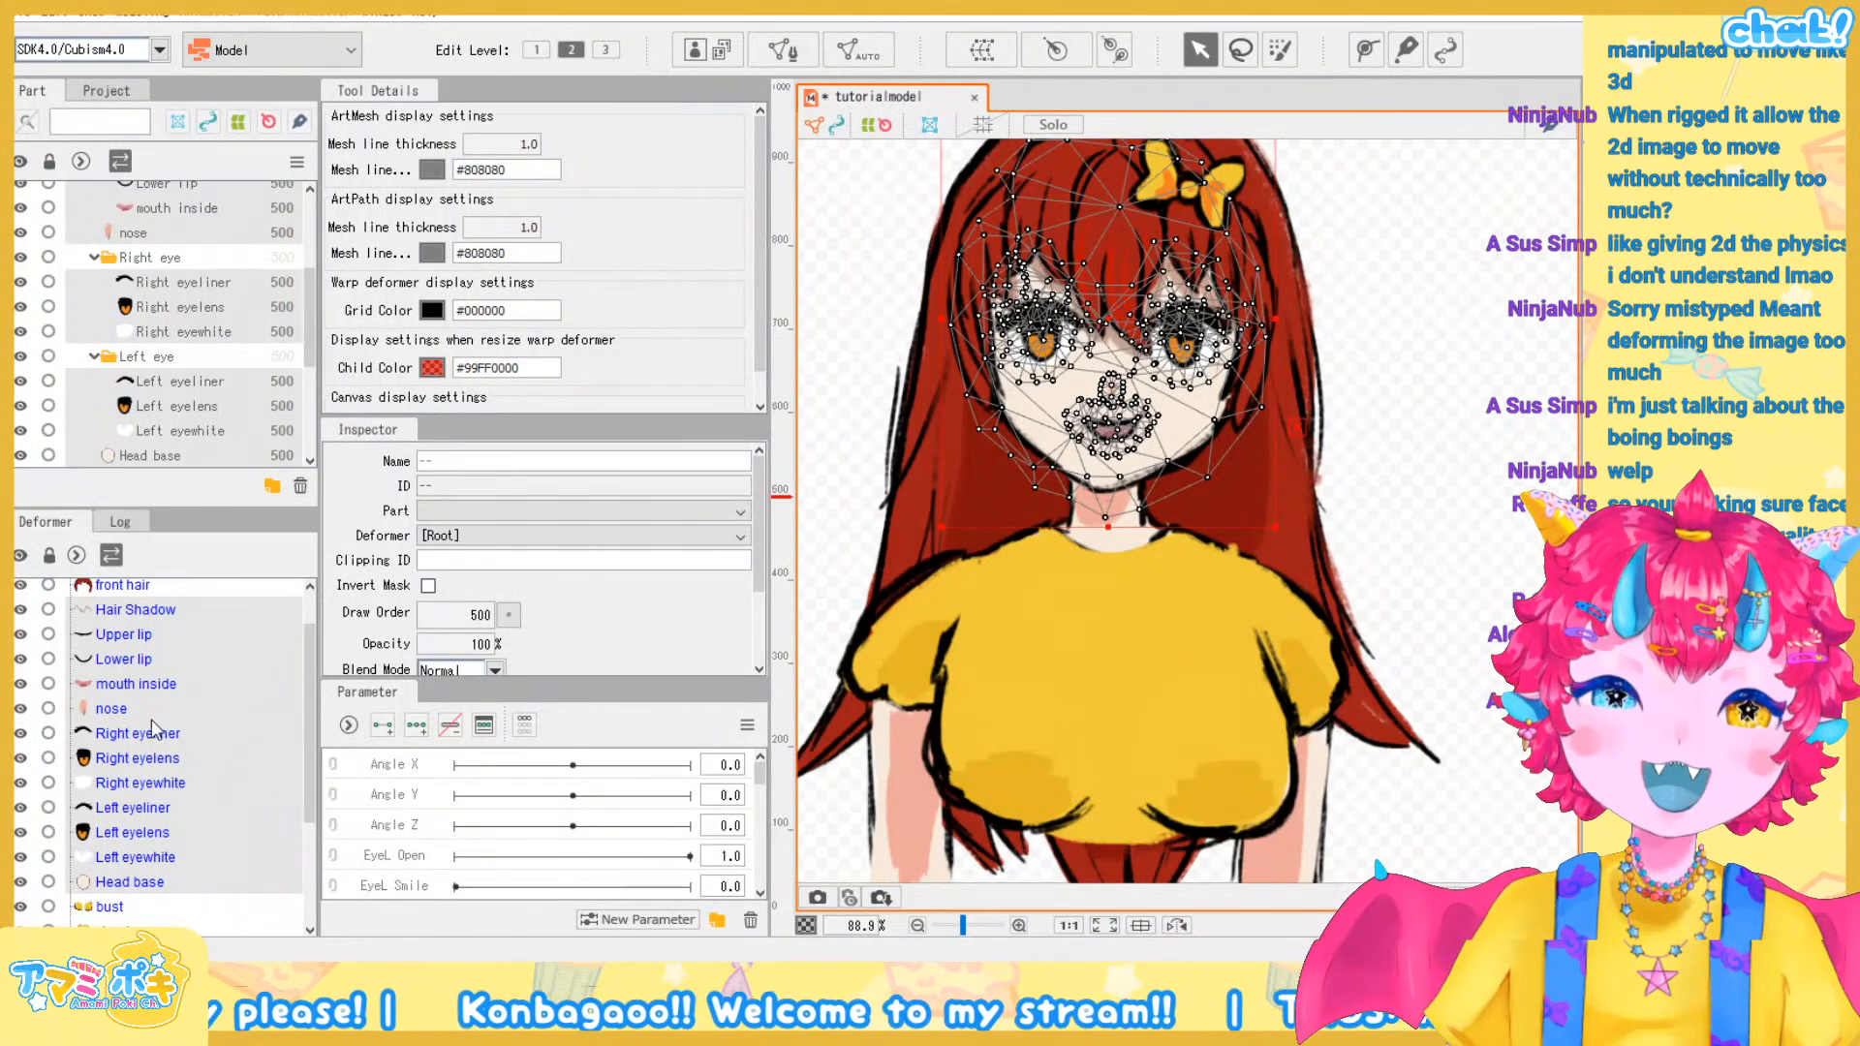
scroll(198, 774, up, 1)
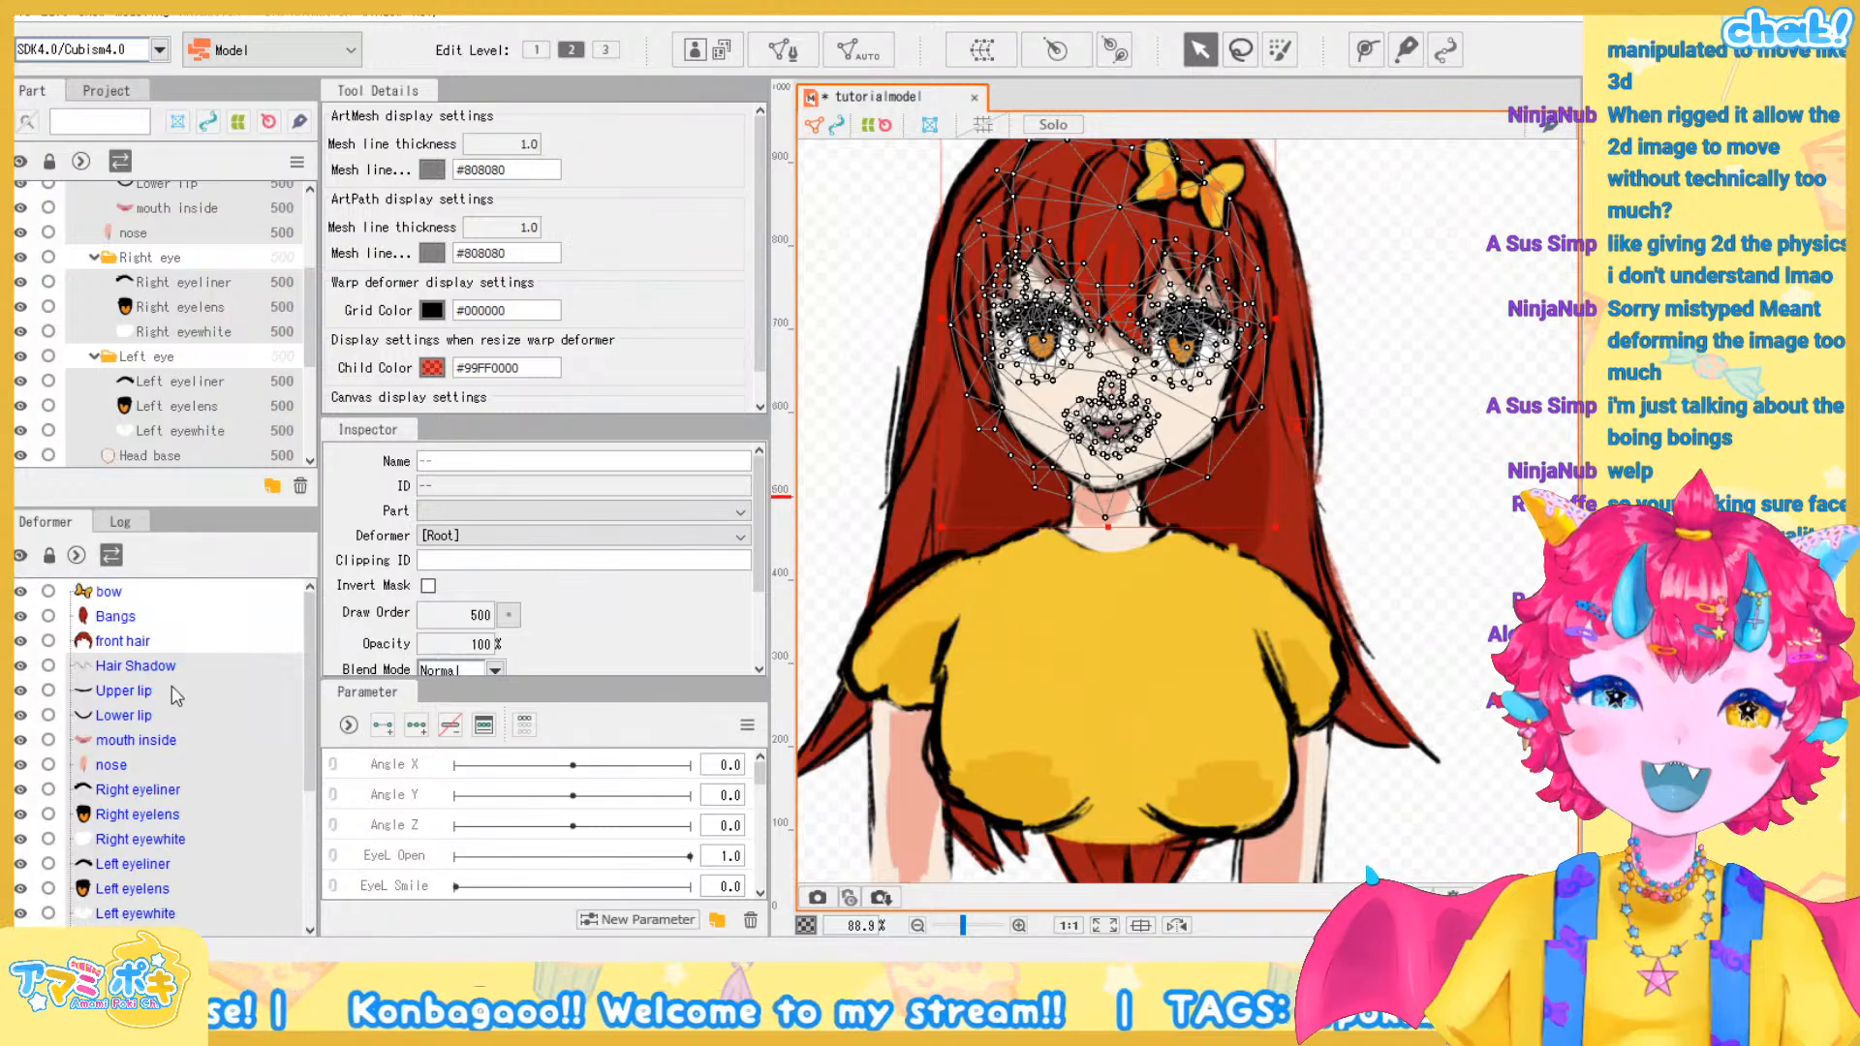
shift+click(113, 598)
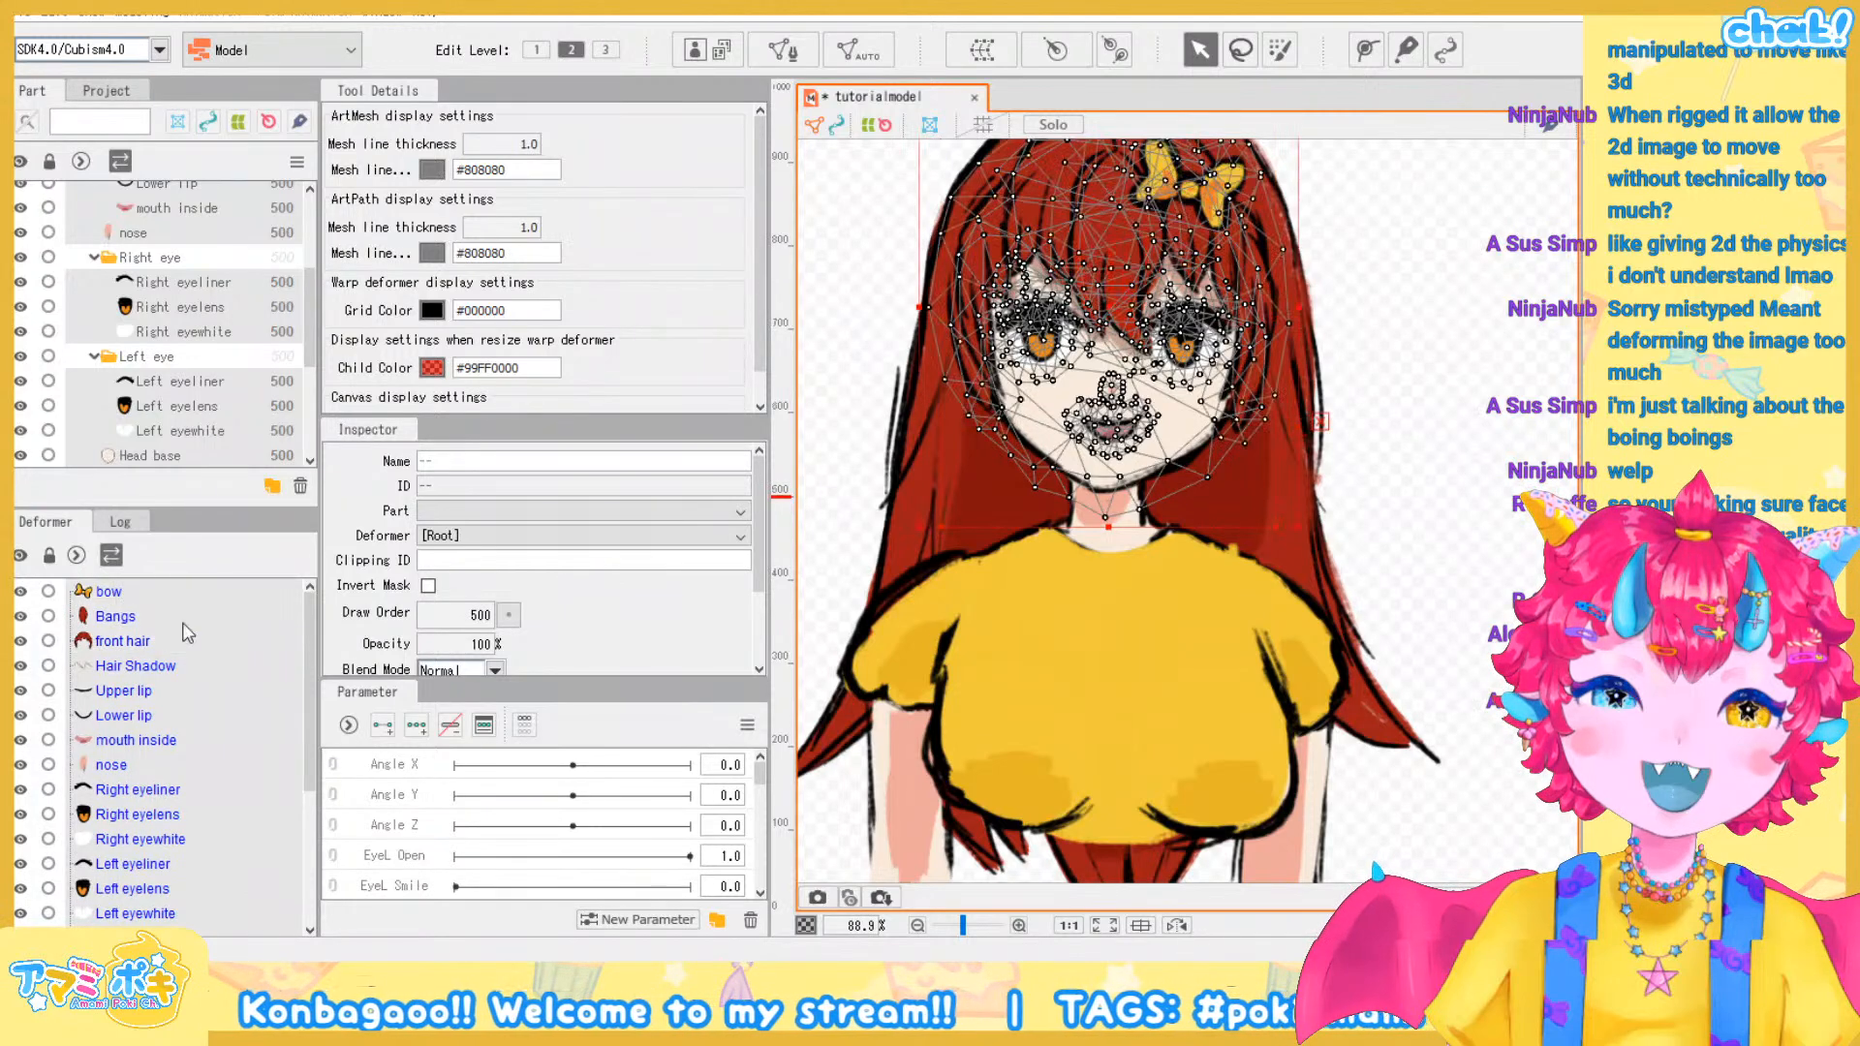
scroll(240, 717, down, 3)
scroll(241, 729, up, 2)
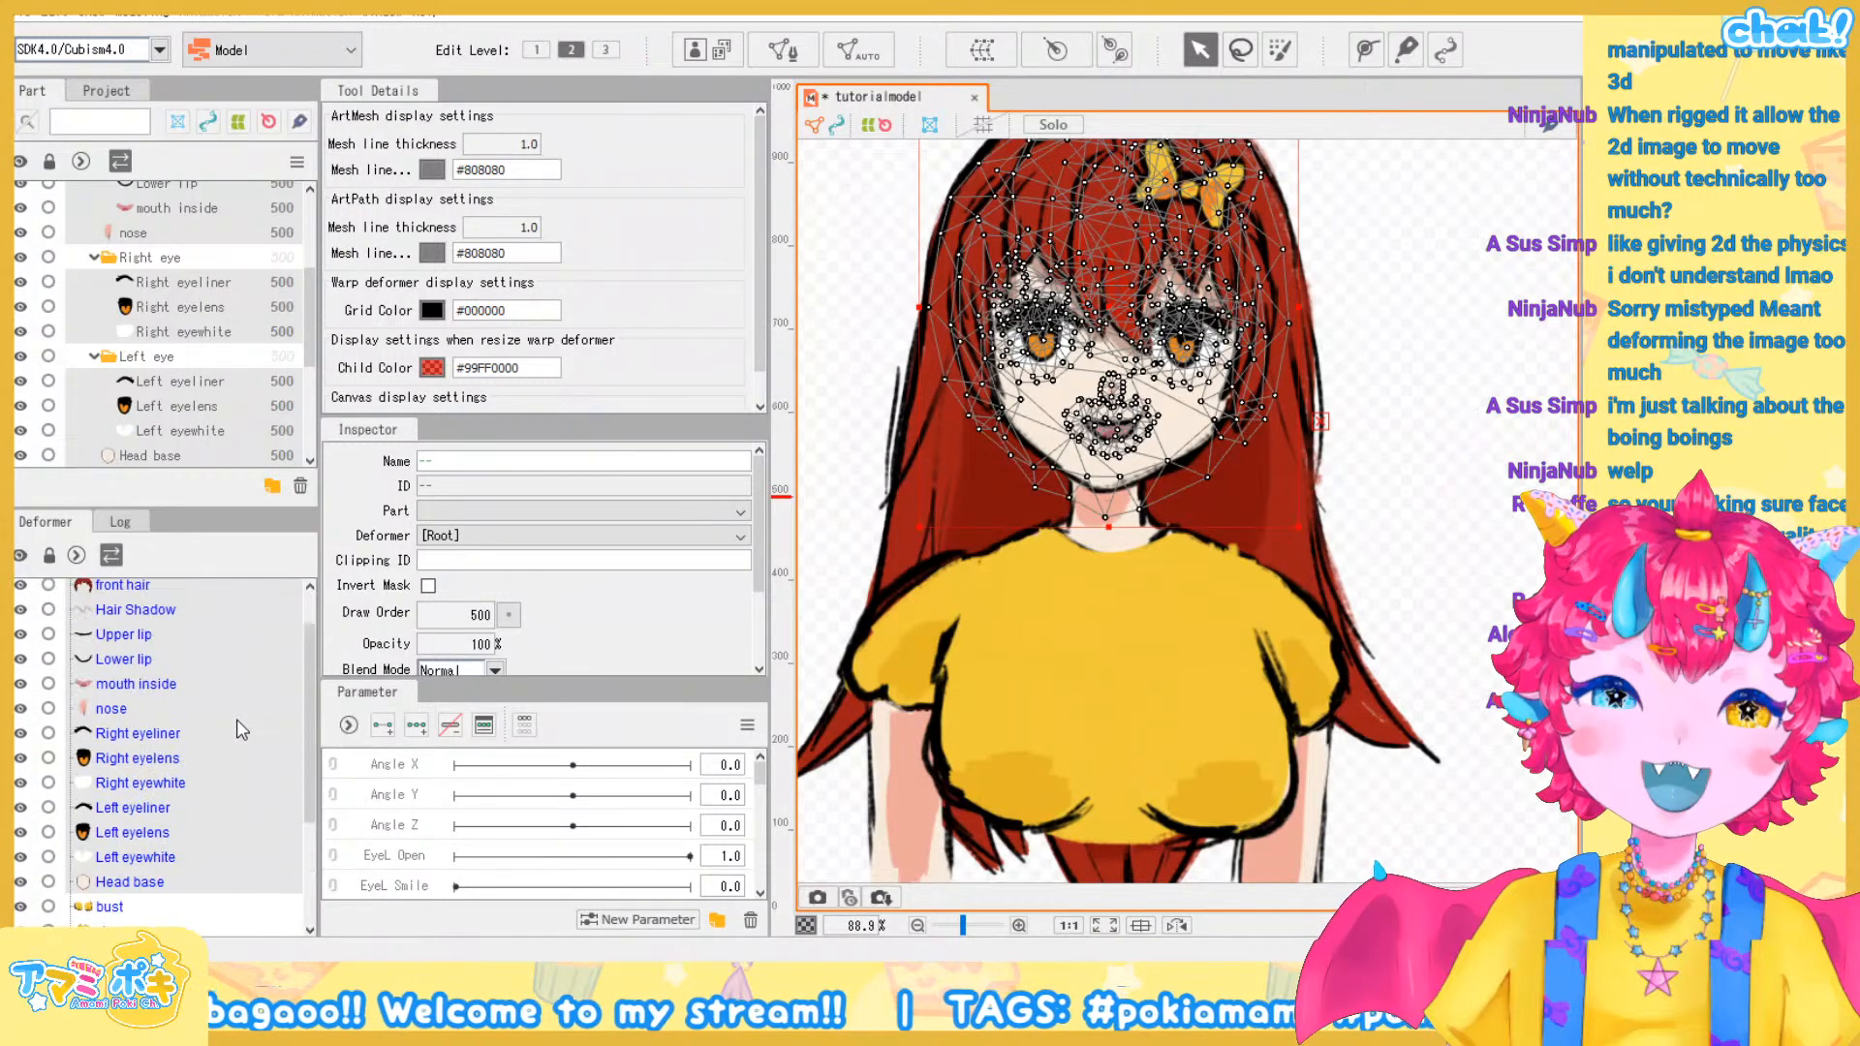
drag(1094, 654, 1123, 705)
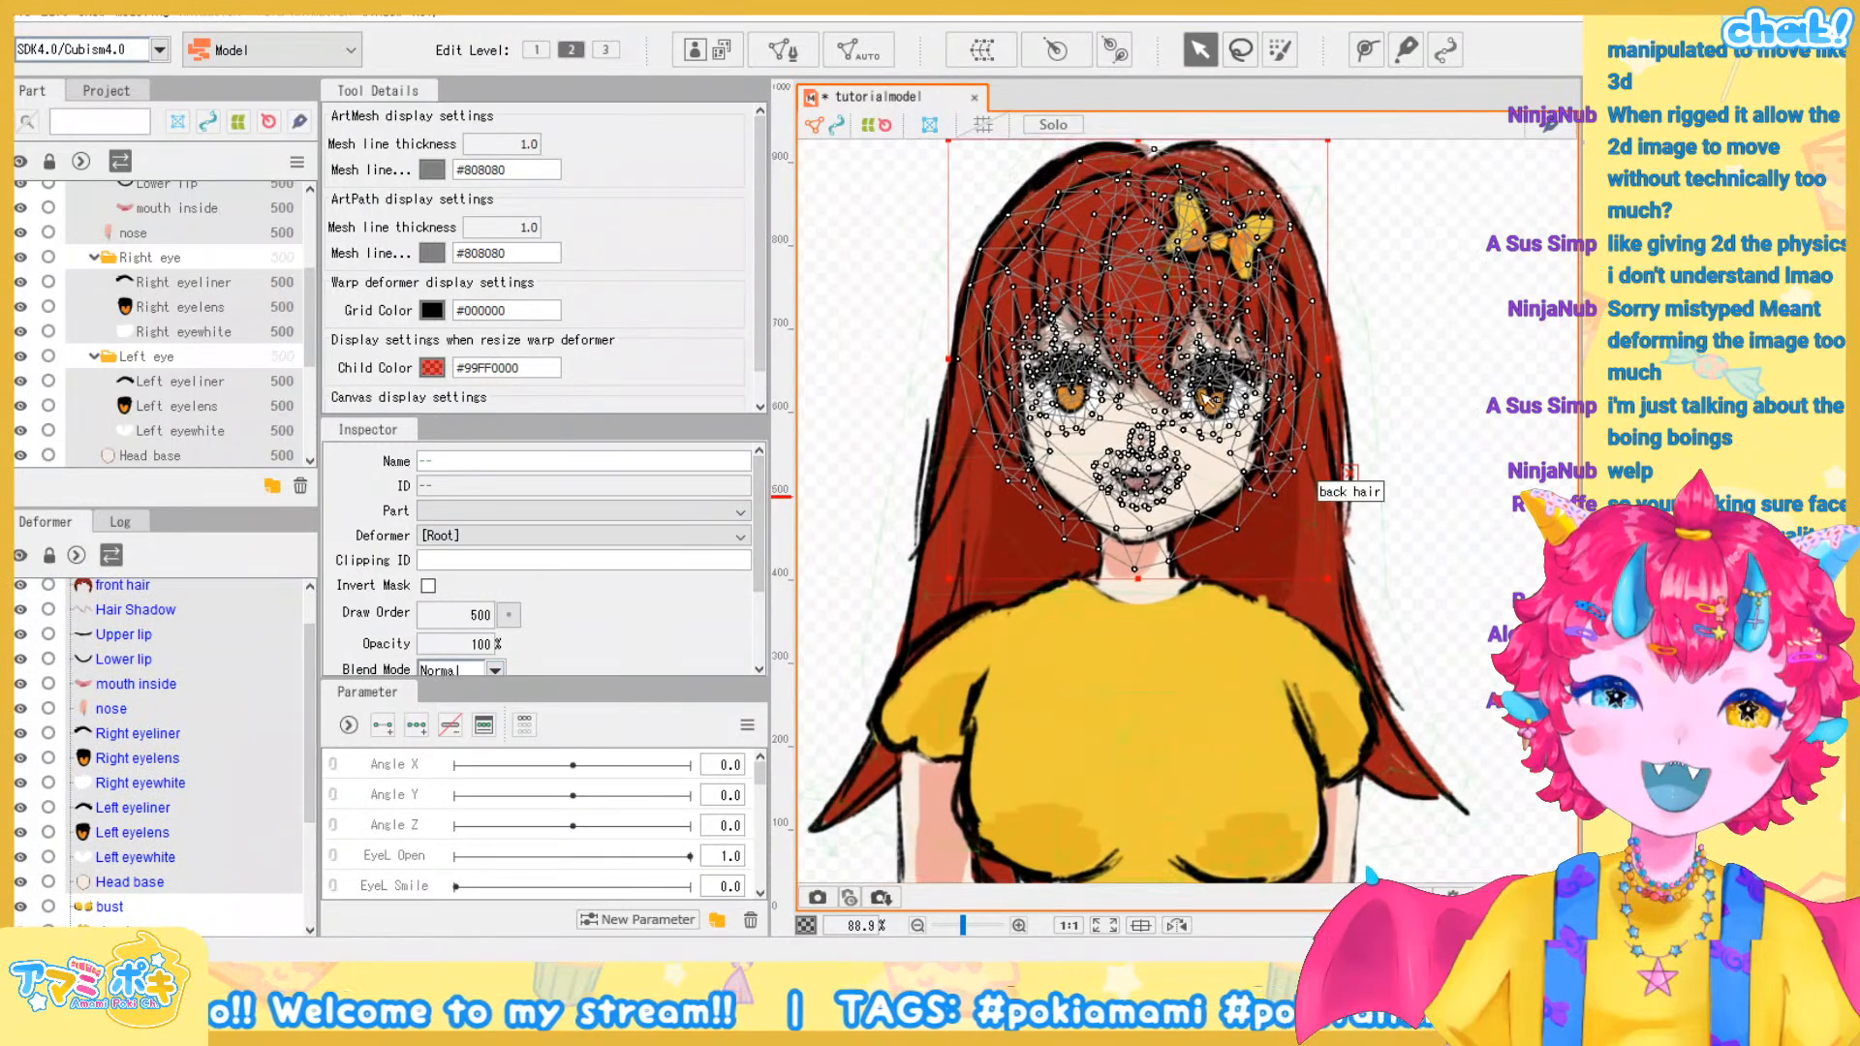
drag(1035, 406, 1245, 465)
key(ctrl+z)
key(ctrl+z)
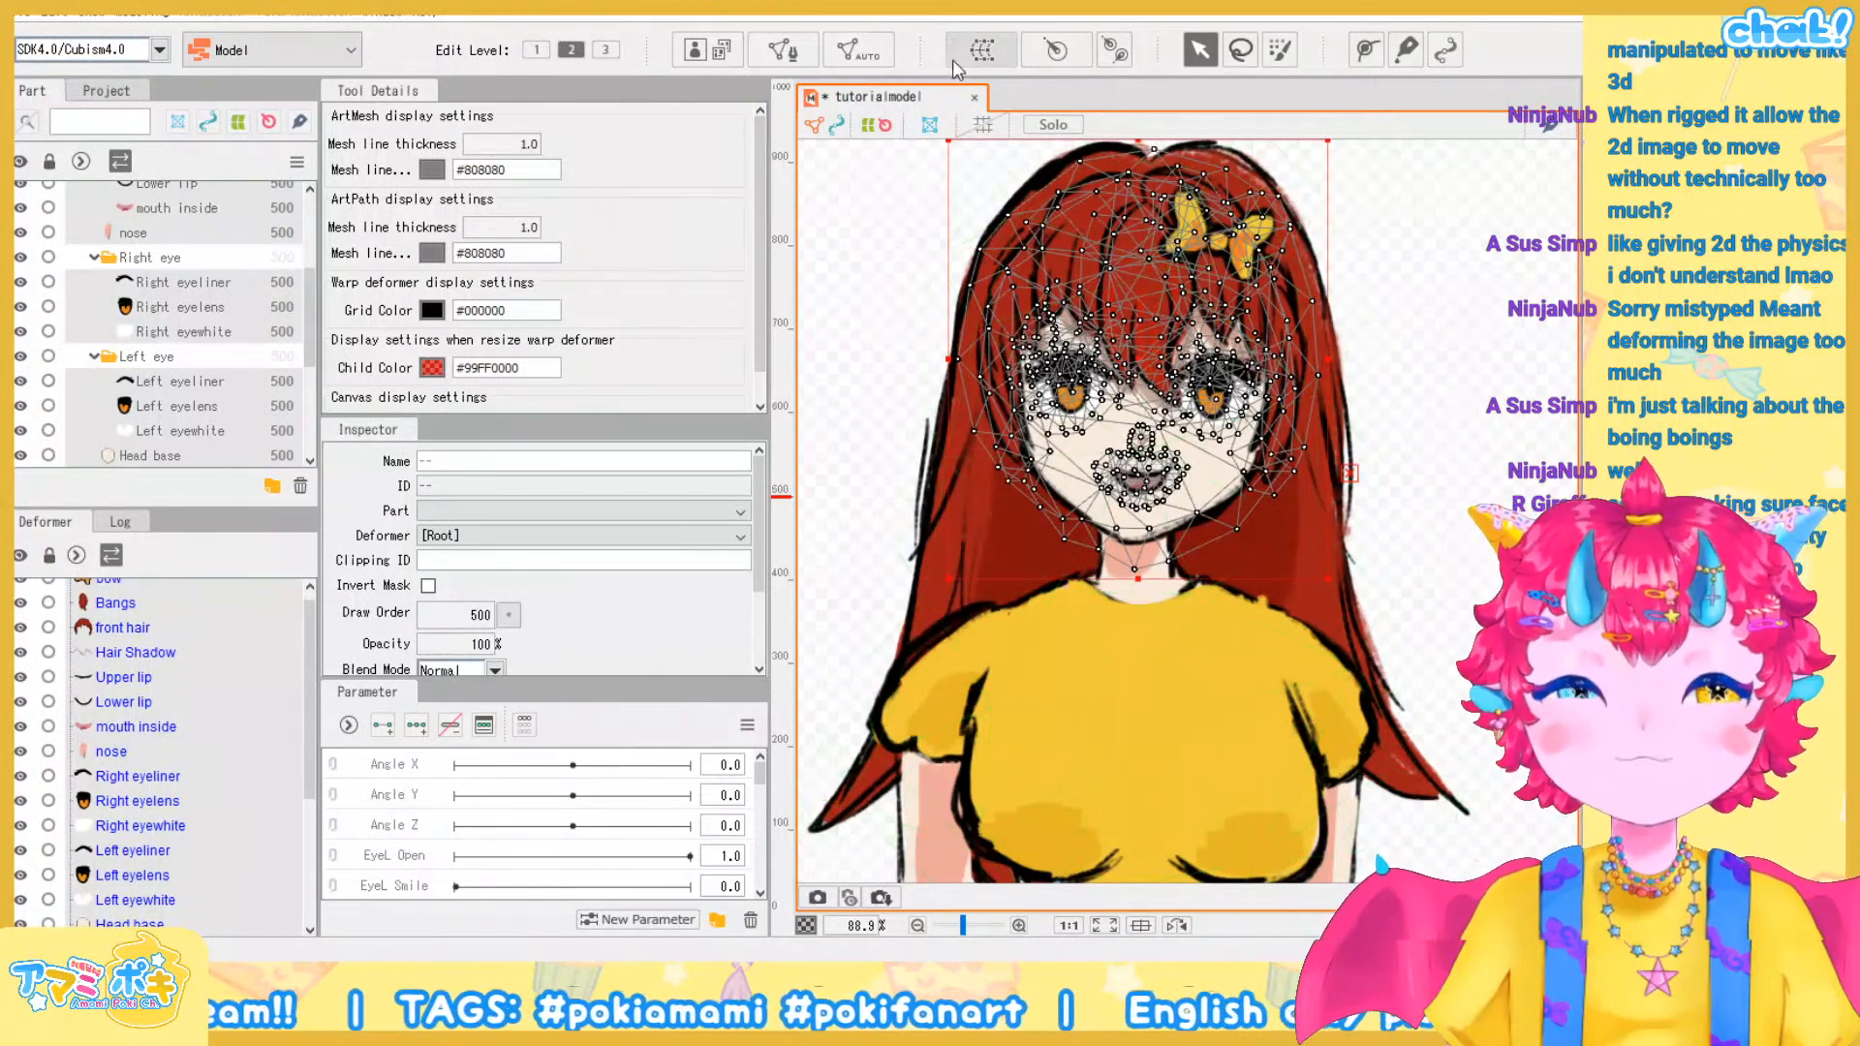
Create a warp deformer named "Warp Deformer of Head" as the parent of the selected head and face meshes
click(982, 52)
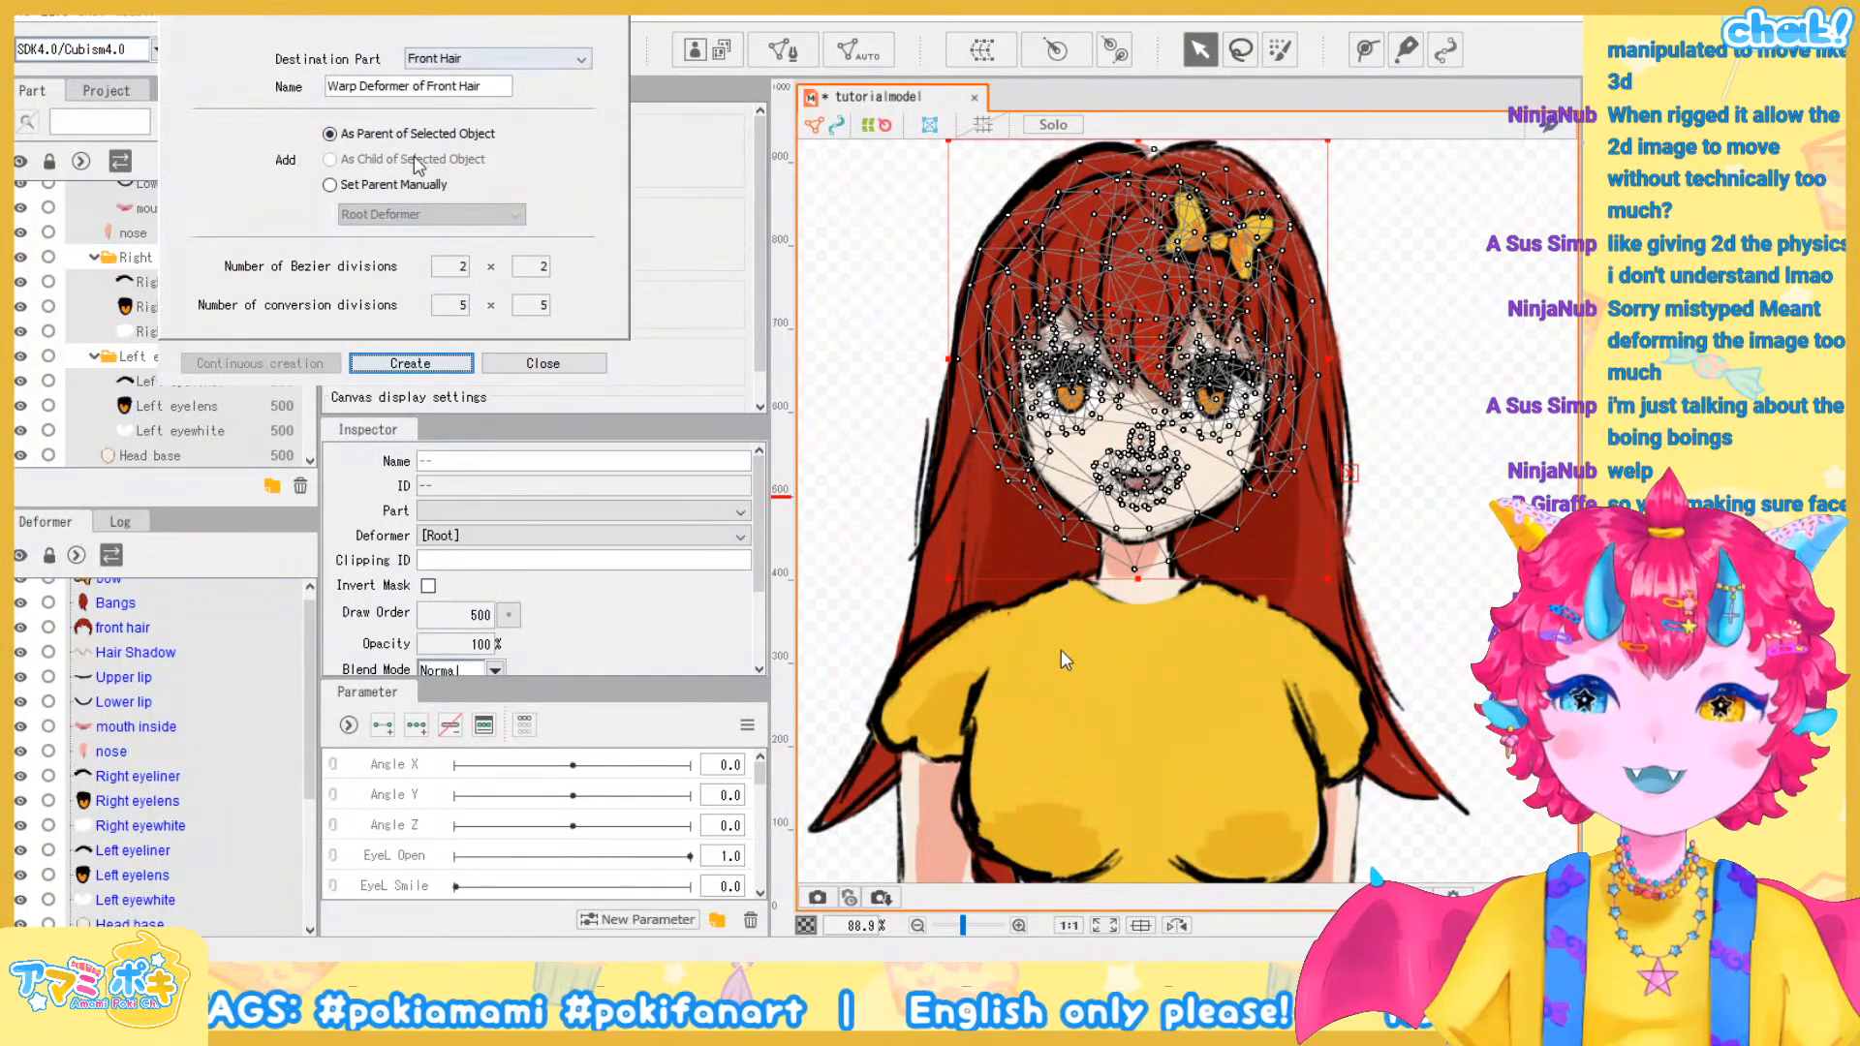
drag(494, 86, 430, 85)
key(BackSpace)
text(Head)
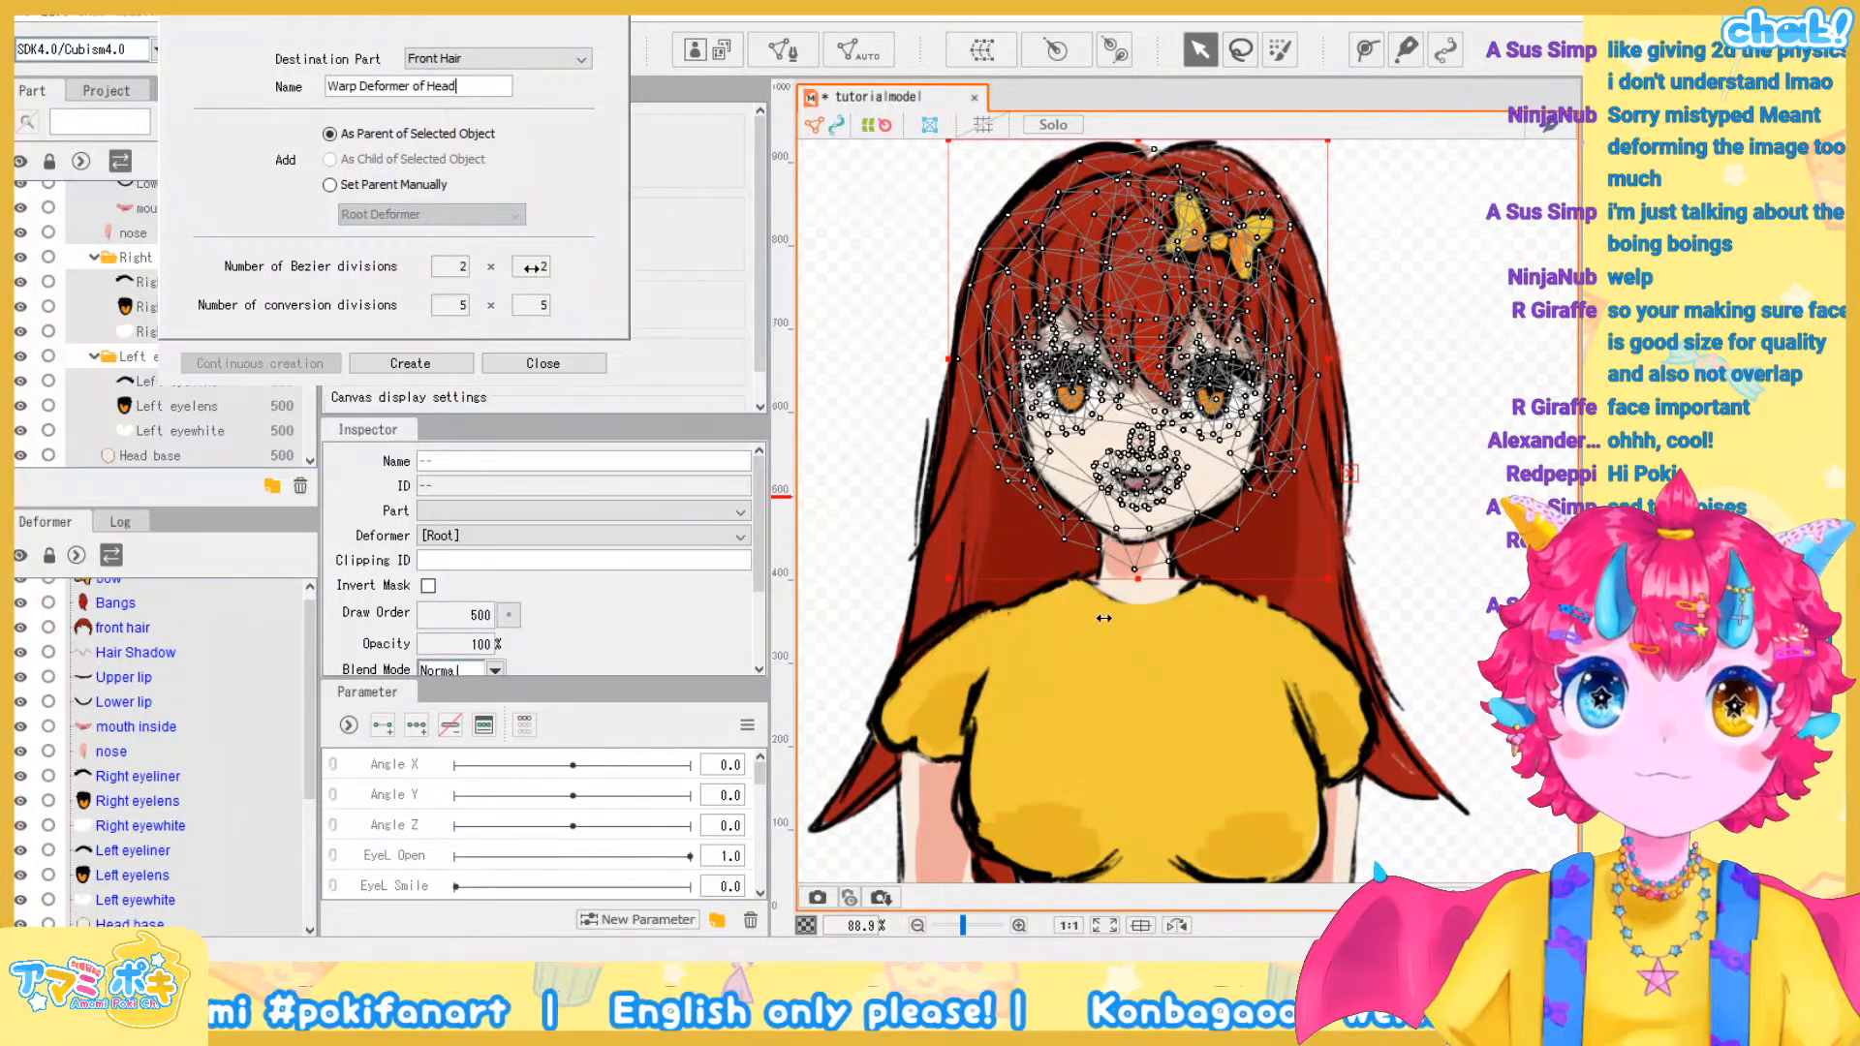
click(410, 364)
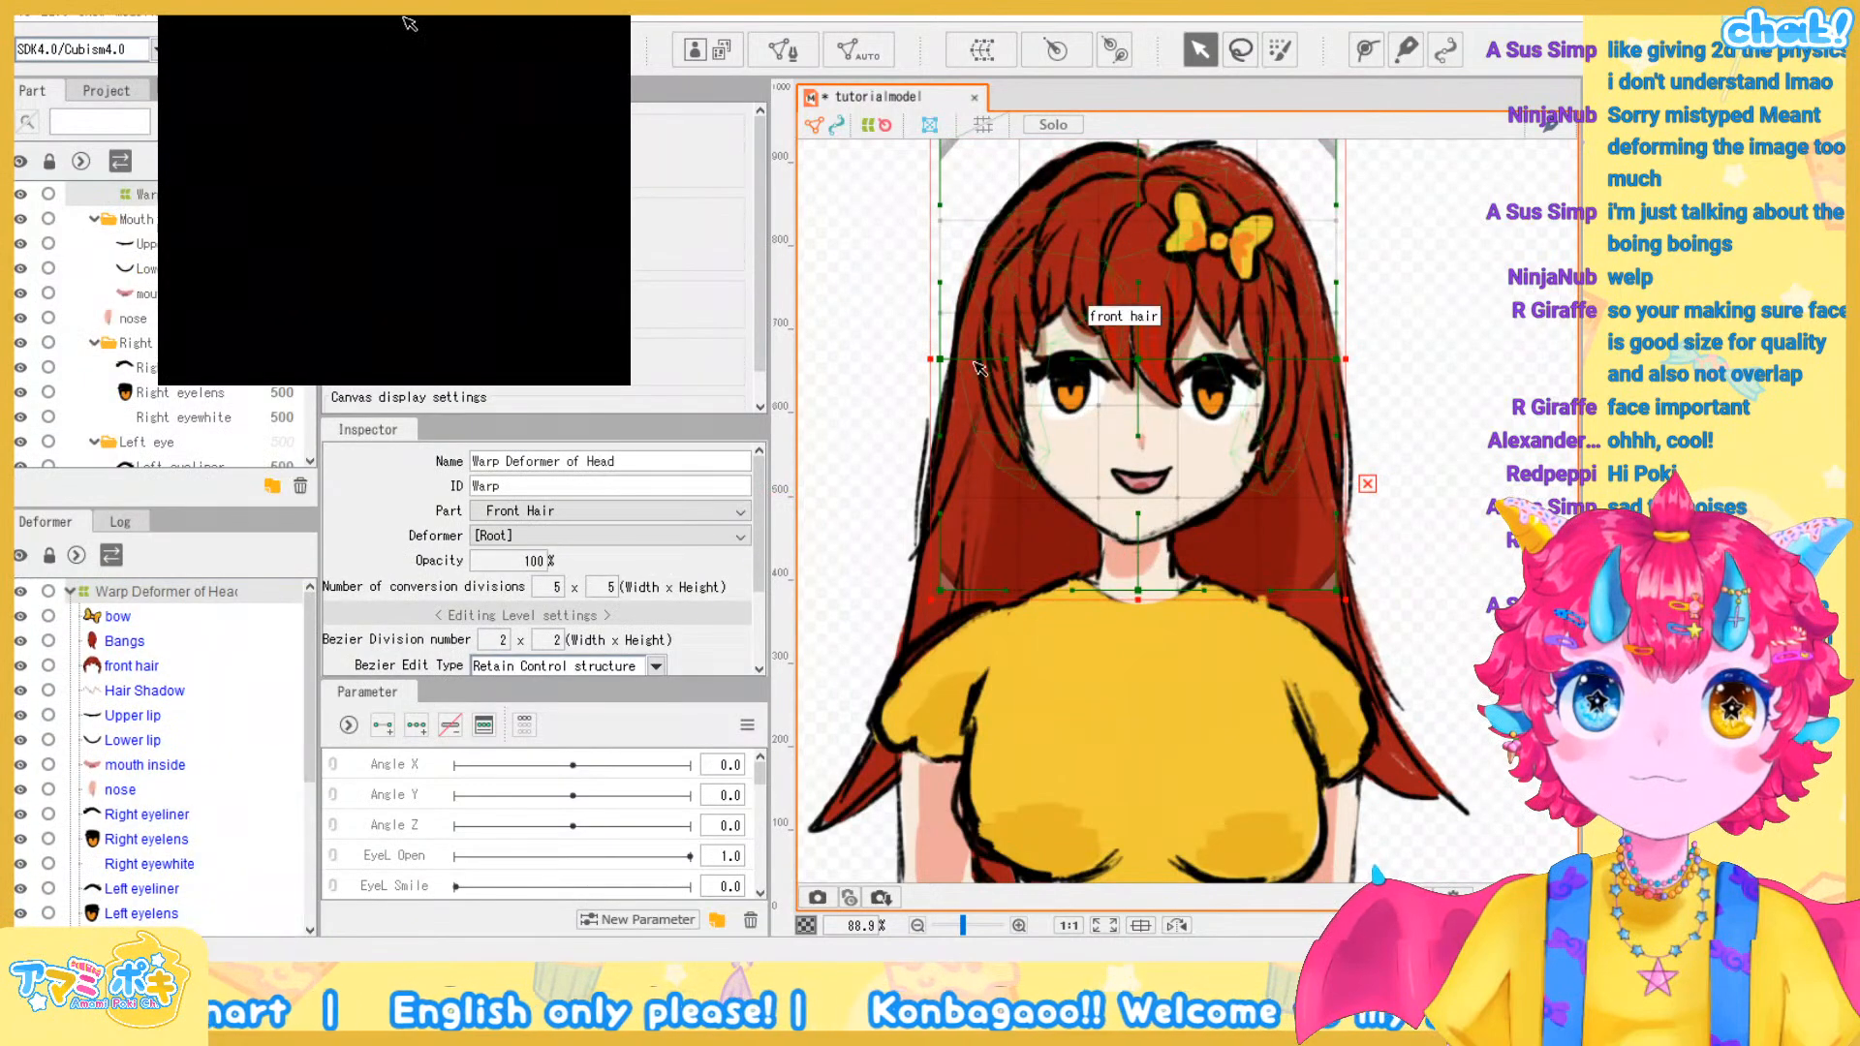
Examine the head warp deformer's grid and control points over the face
scroll(977, 390, up, 5)
scroll(1078, 353, down, 3)
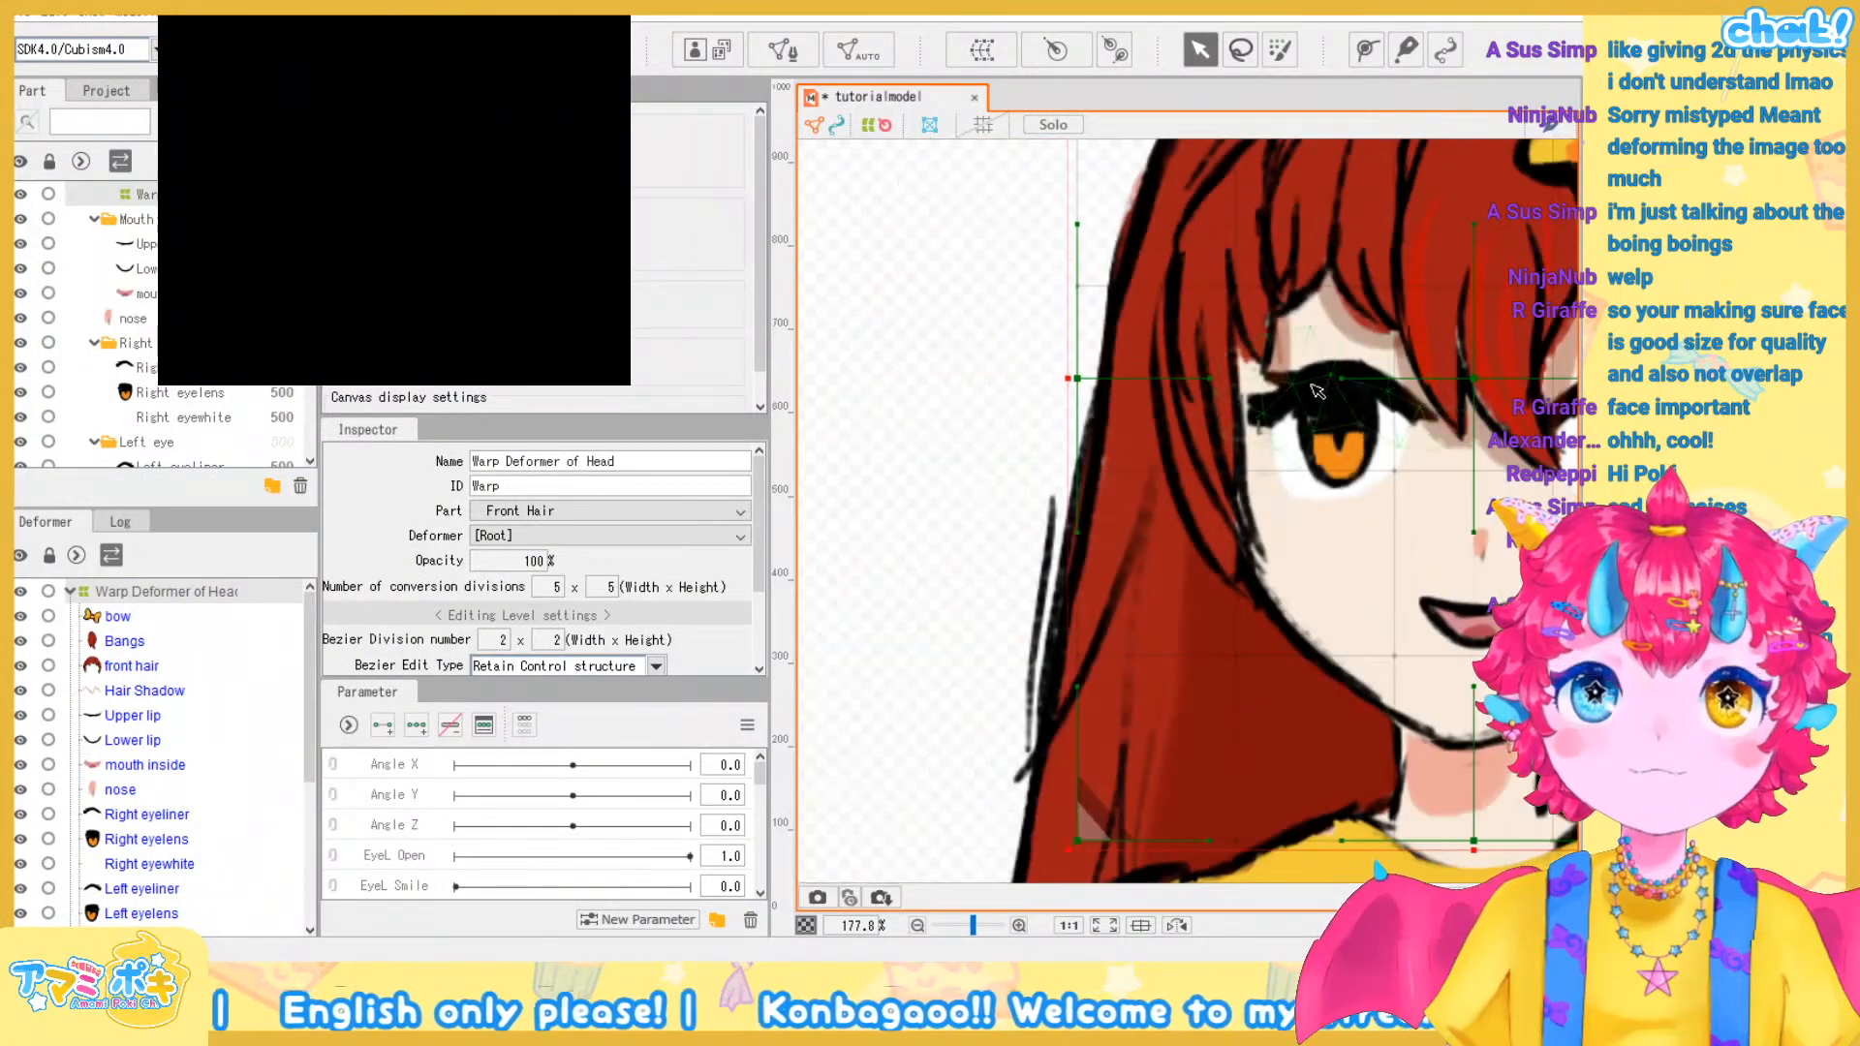
scroll(1038, 399, up, 1)
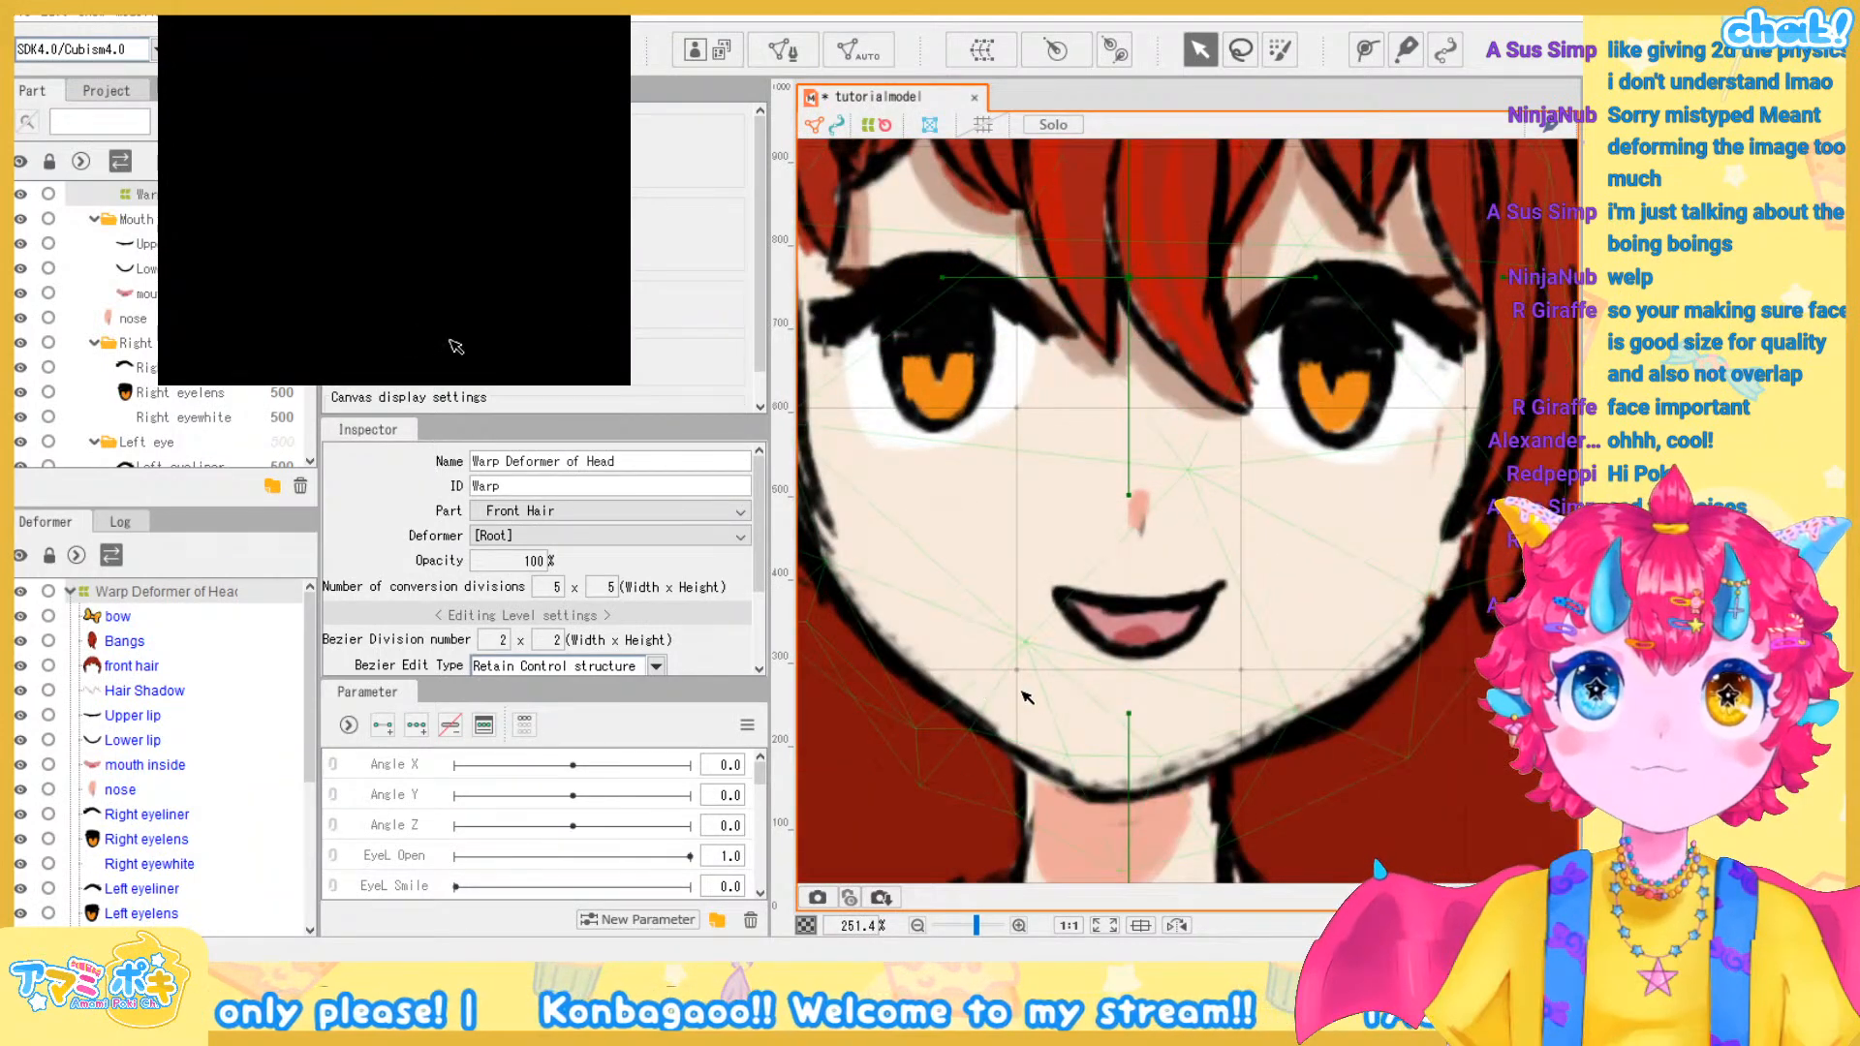
scroll(1163, 709, down, 3)
scroll(1162, 707, up, 2)
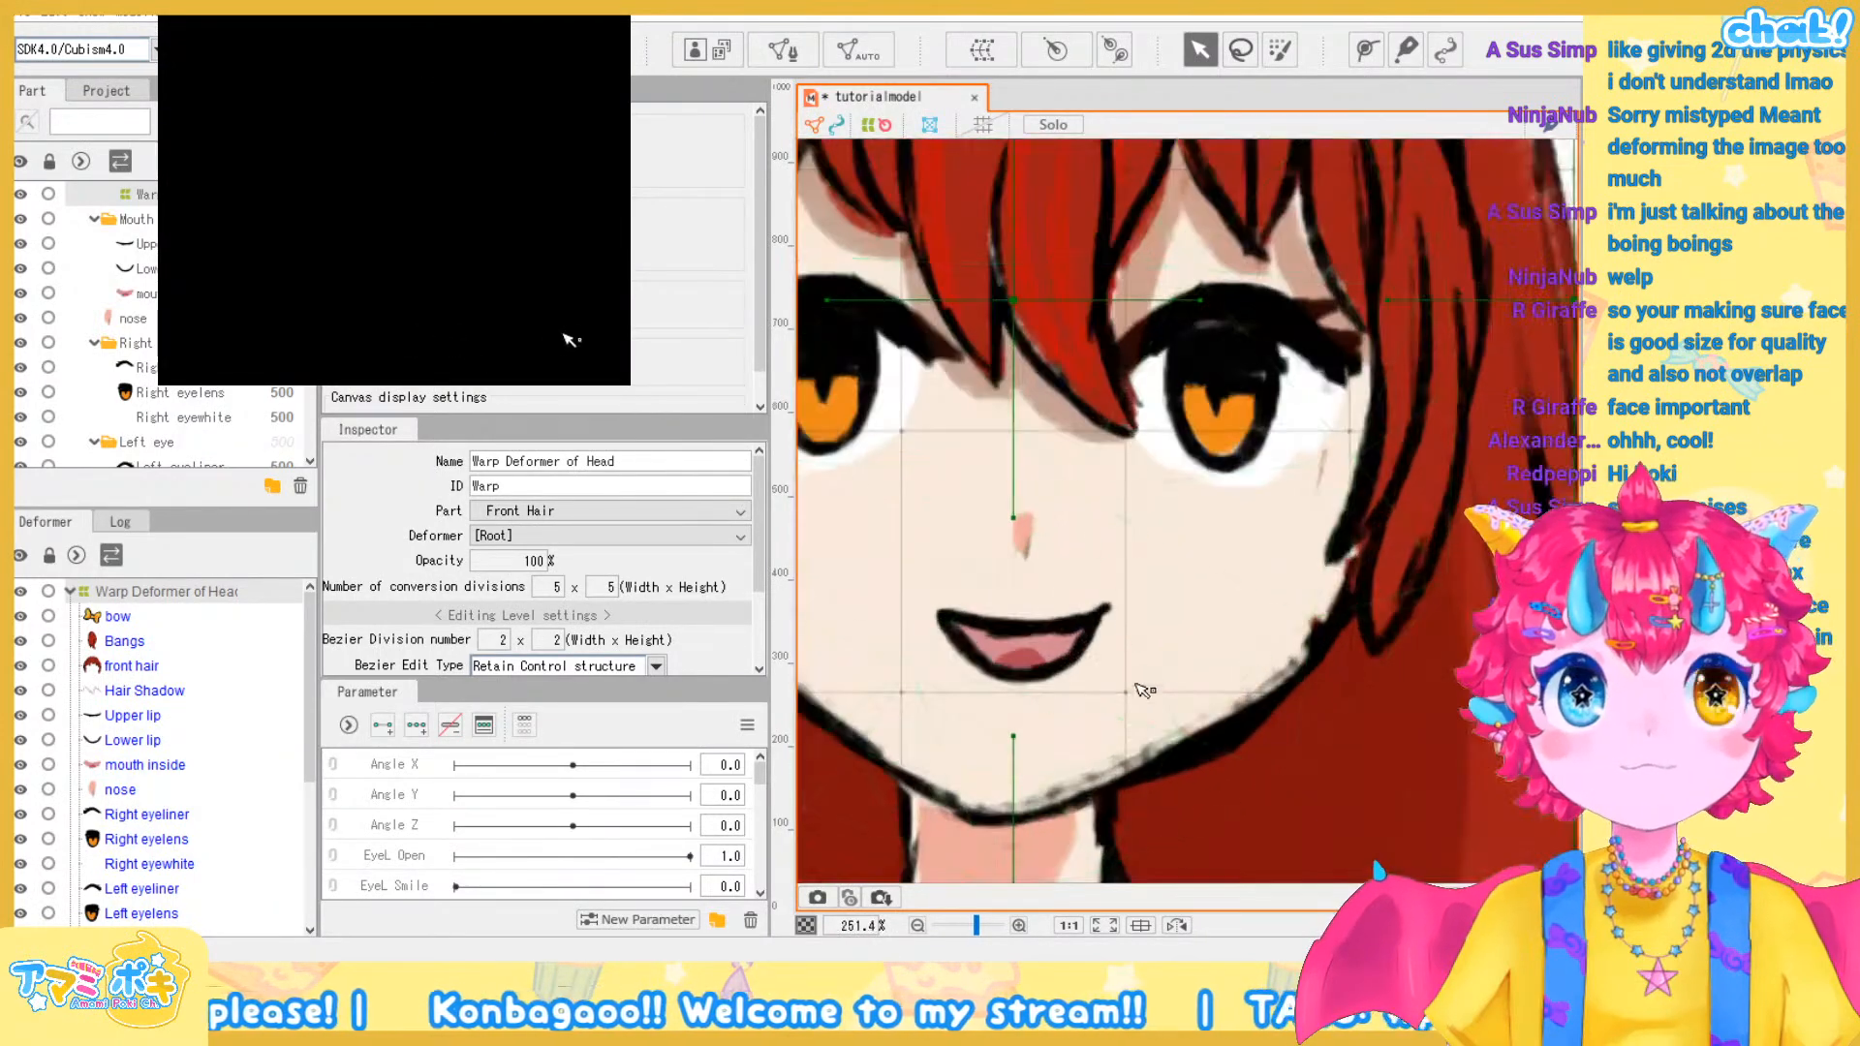
mouse_move(1156, 695)
mouse_down()
mouse_move(1024, 699)
mouse_move(1113, 685)
mouse_move(1071, 768)
mouse_move(1017, 672)
mouse_move(1109, 670)
mouse_move(1124, 691)
mouse_up()
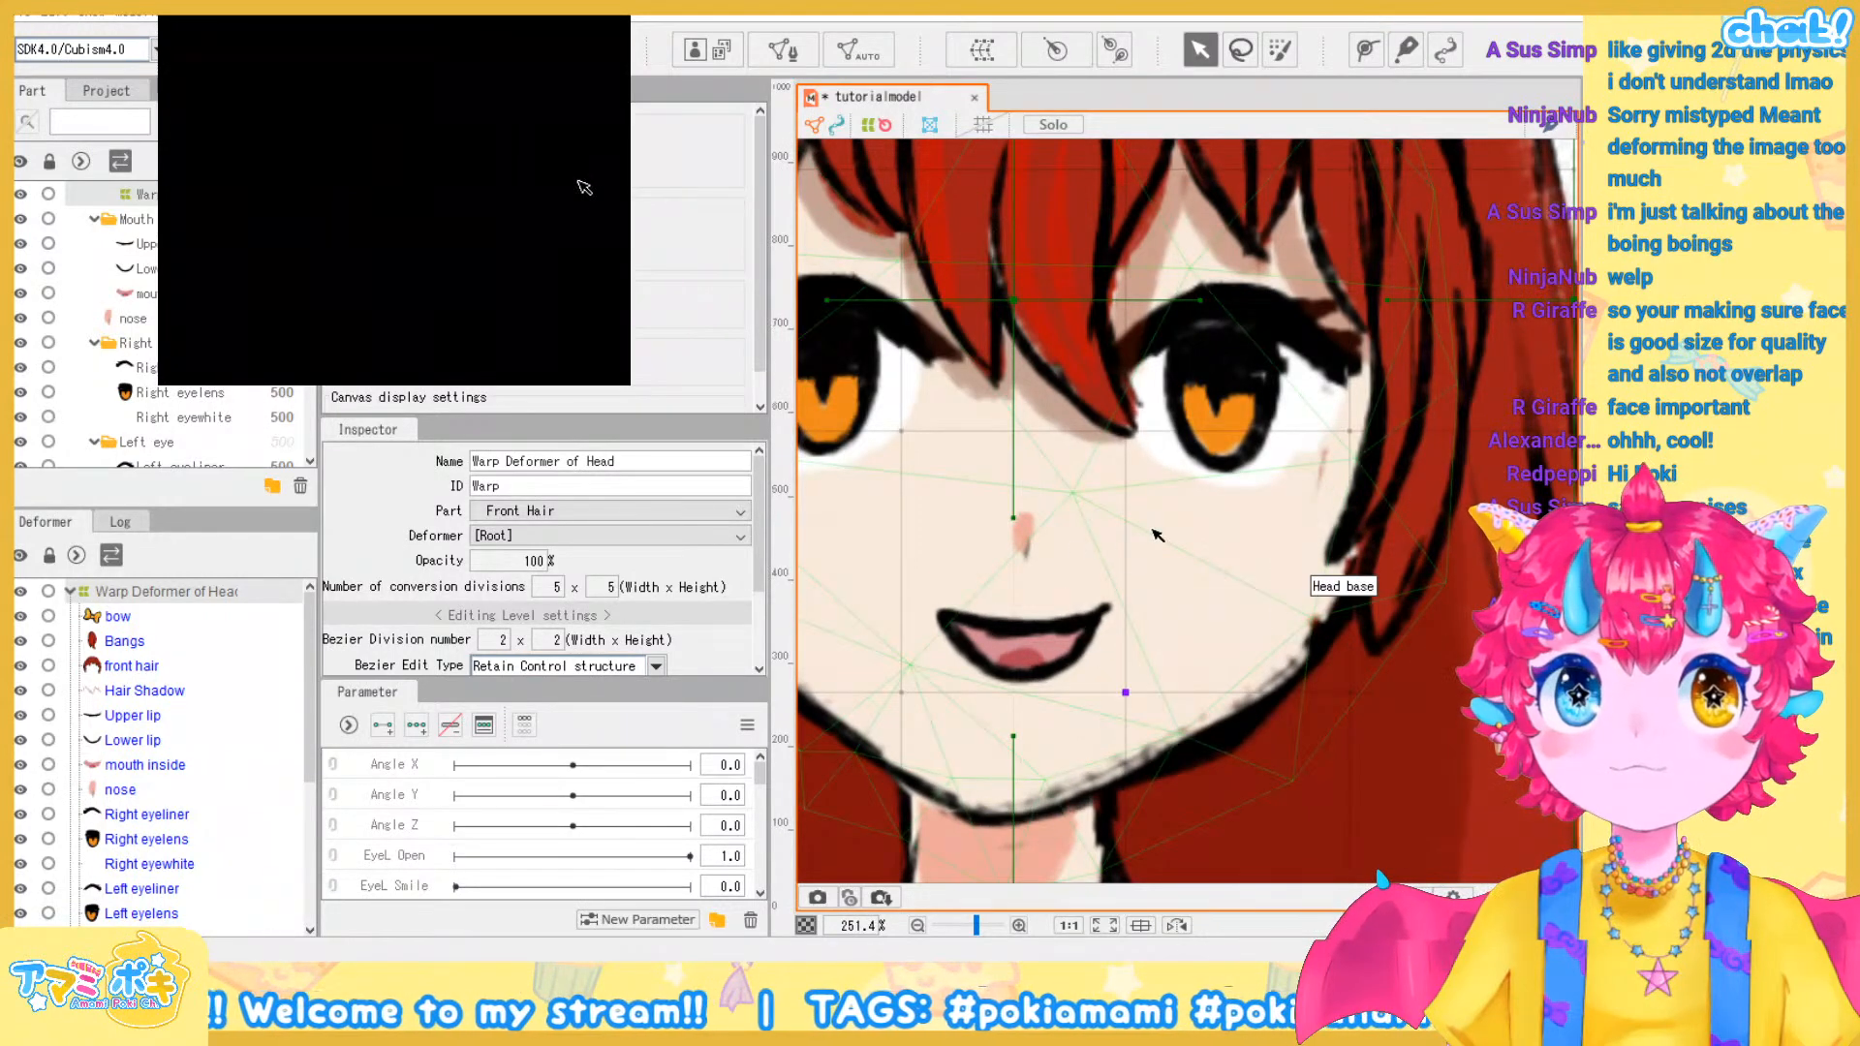
scroll(1153, 529, down, 3)
scroll(1172, 544, up, 3)
Try shifting the central vertex of the back hair mesh sideways, and undo the move
click(1272, 701)
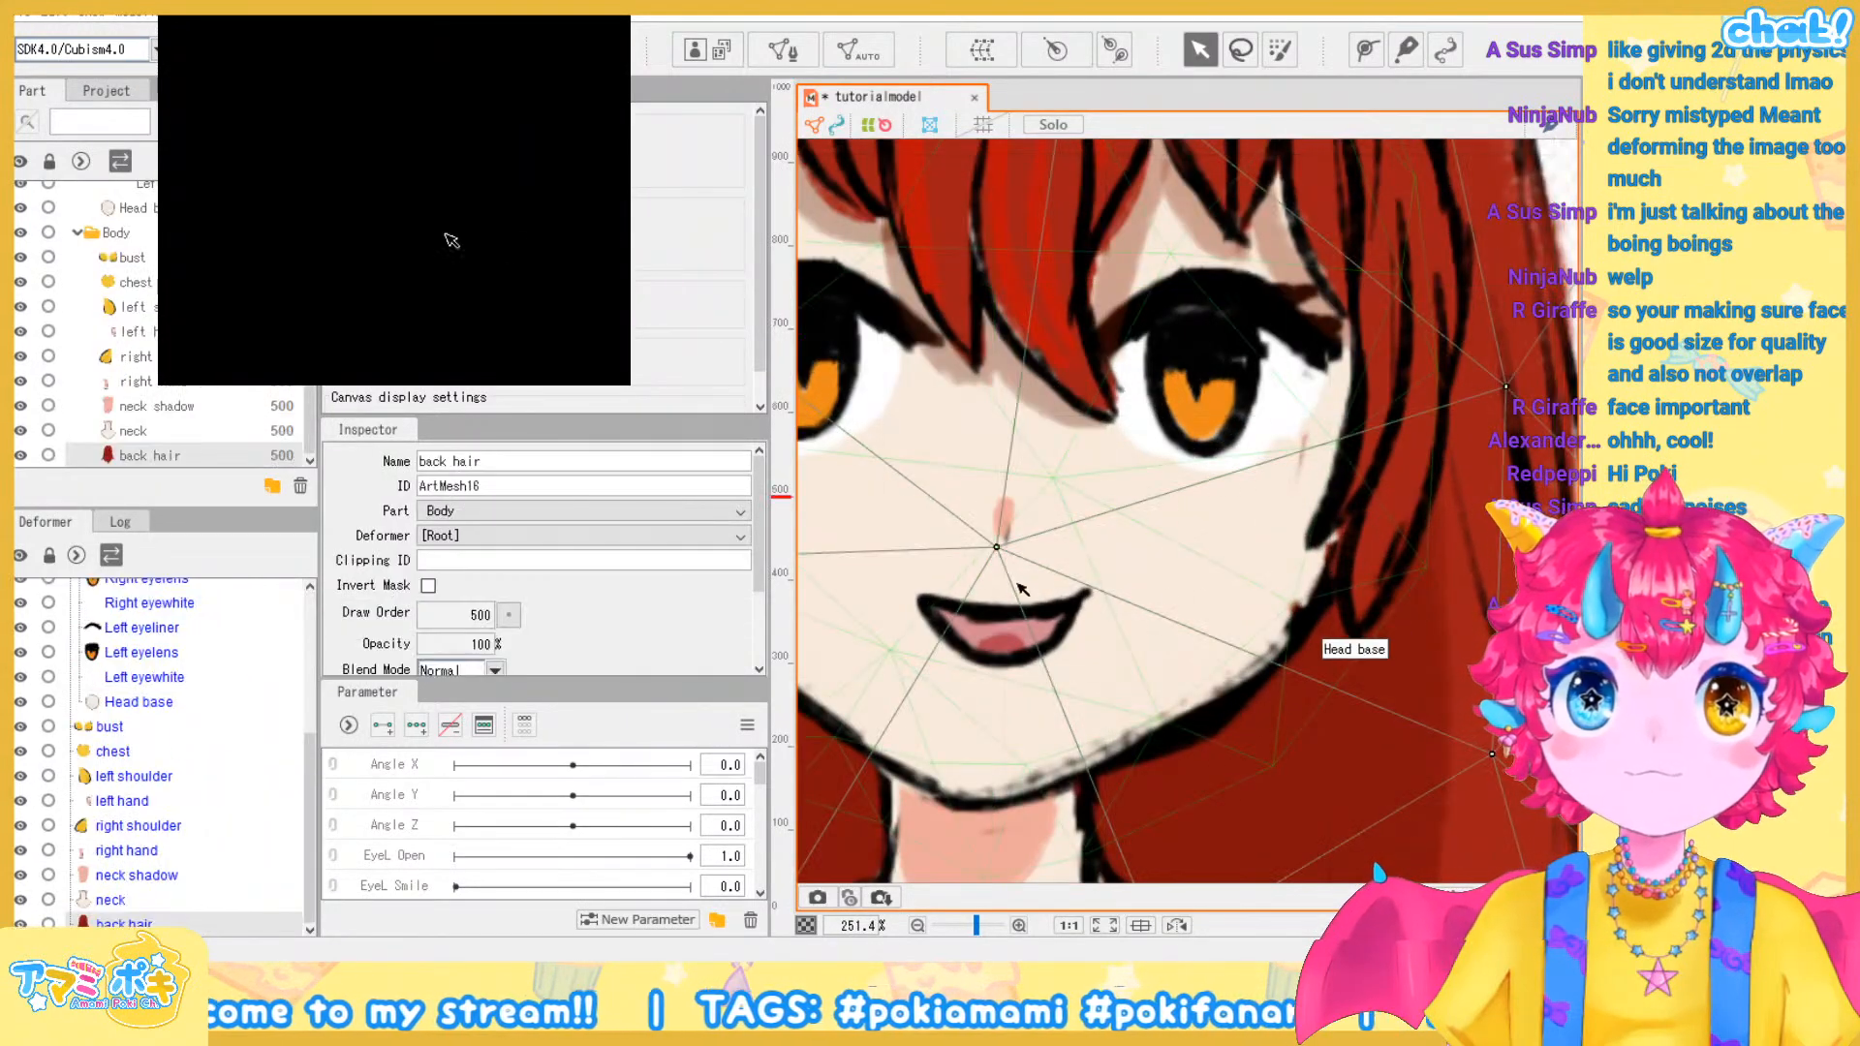
drag(1015, 557, 1188, 598)
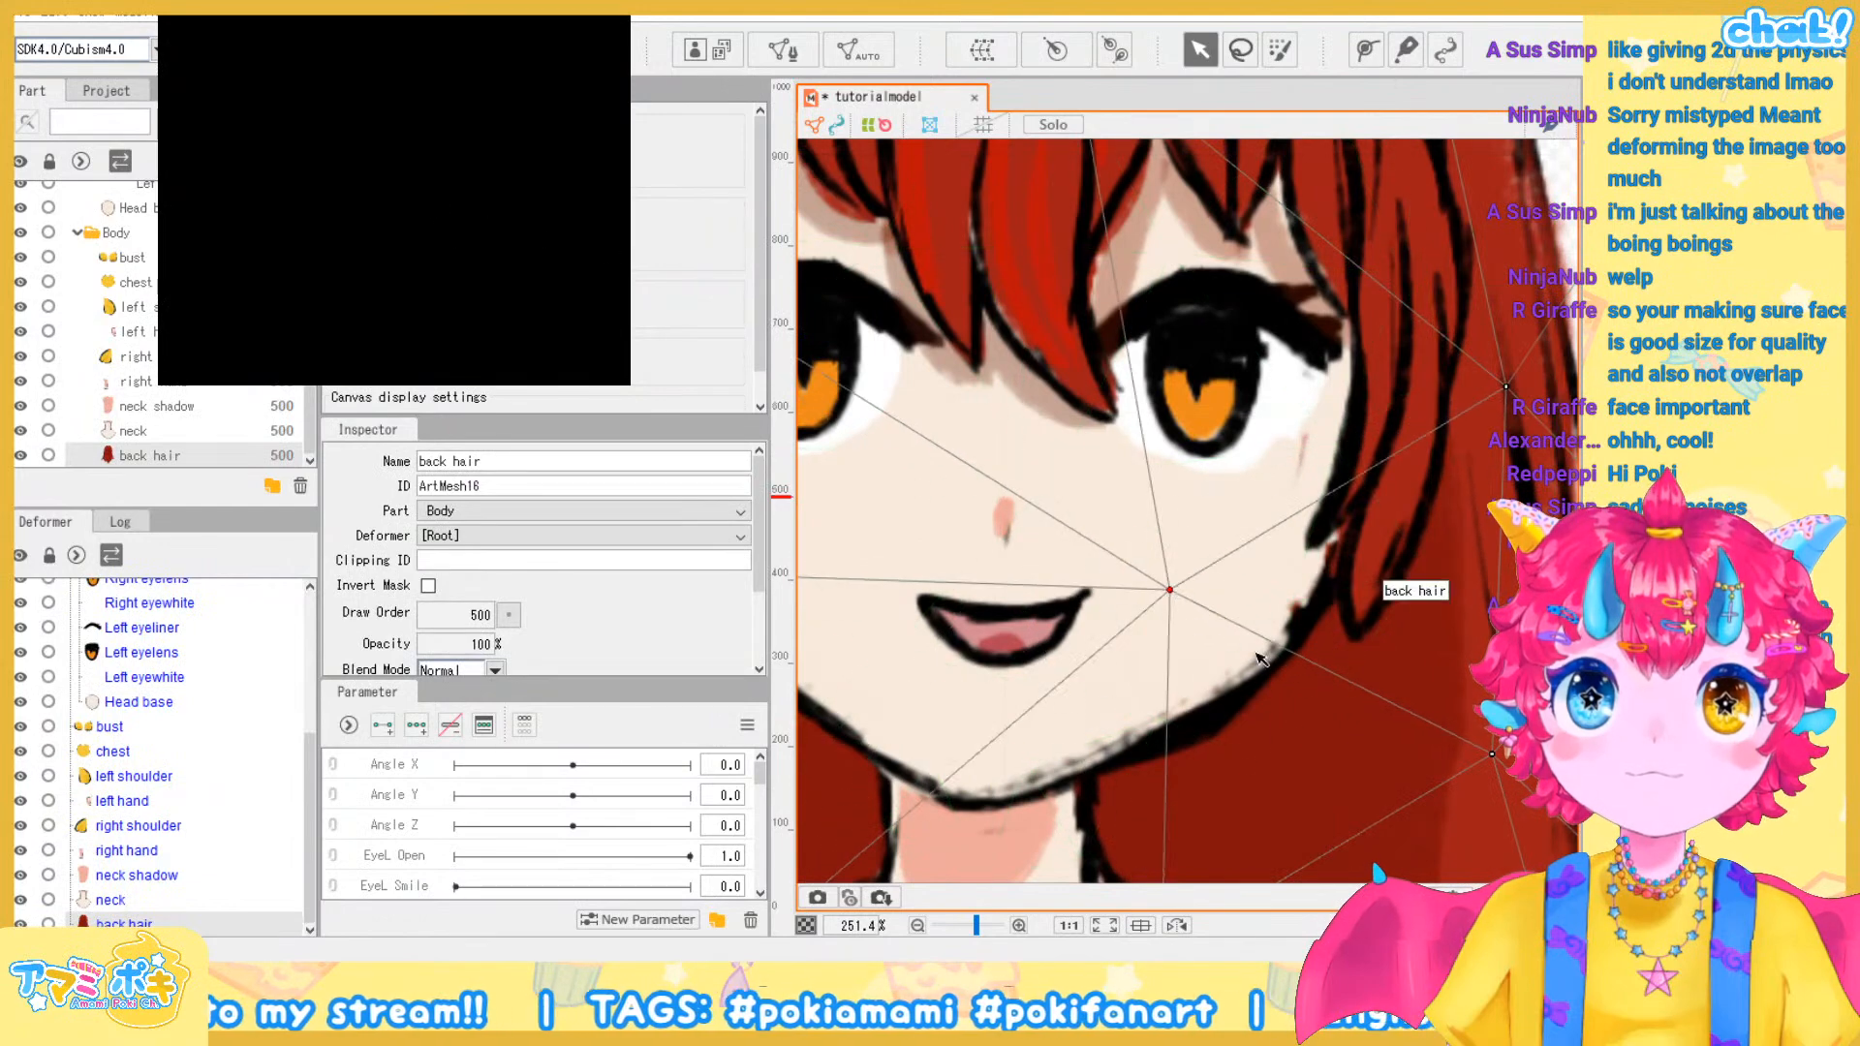
key(ctrl+z)
Try moving a jawline vertex of the Head base mesh outward along the chin, and return it to its original place
click(1112, 527)
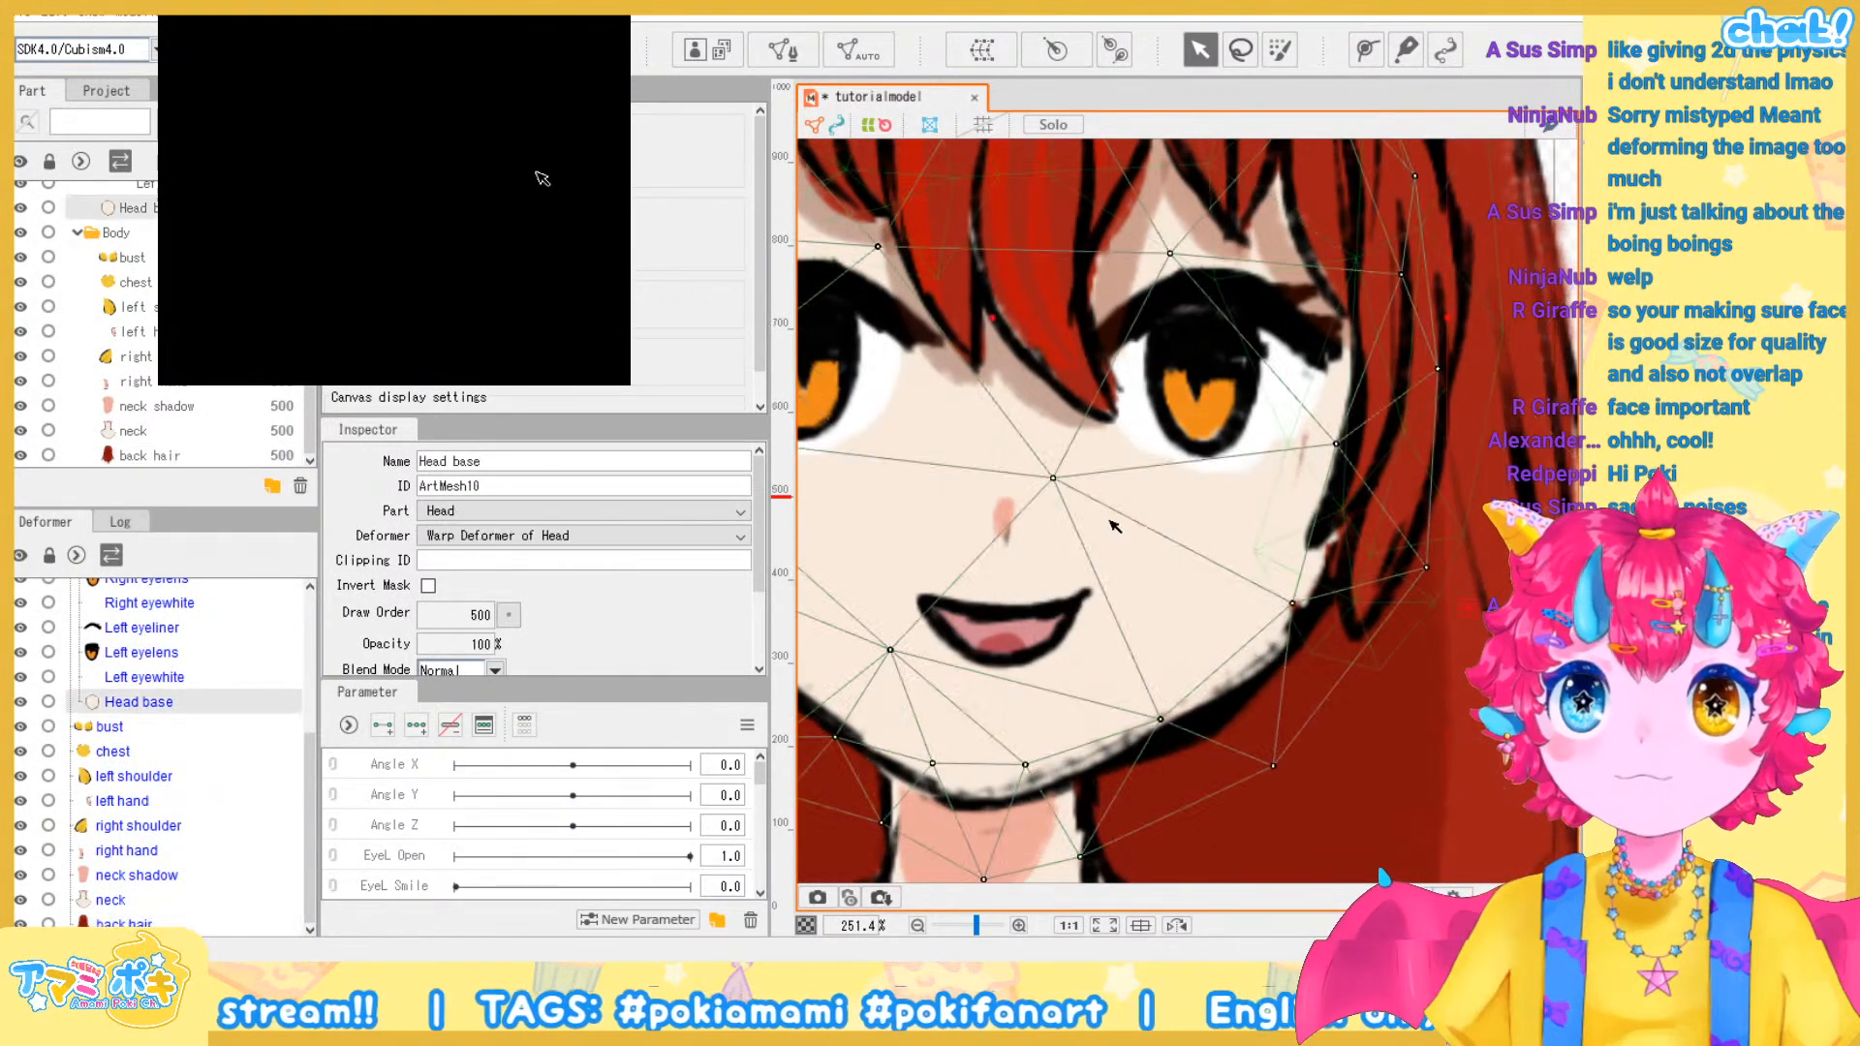
mouse_move(1160, 718)
mouse_down()
mouse_move(1131, 611)
mouse_move(1126, 702)
mouse_move(1189, 710)
mouse_up()
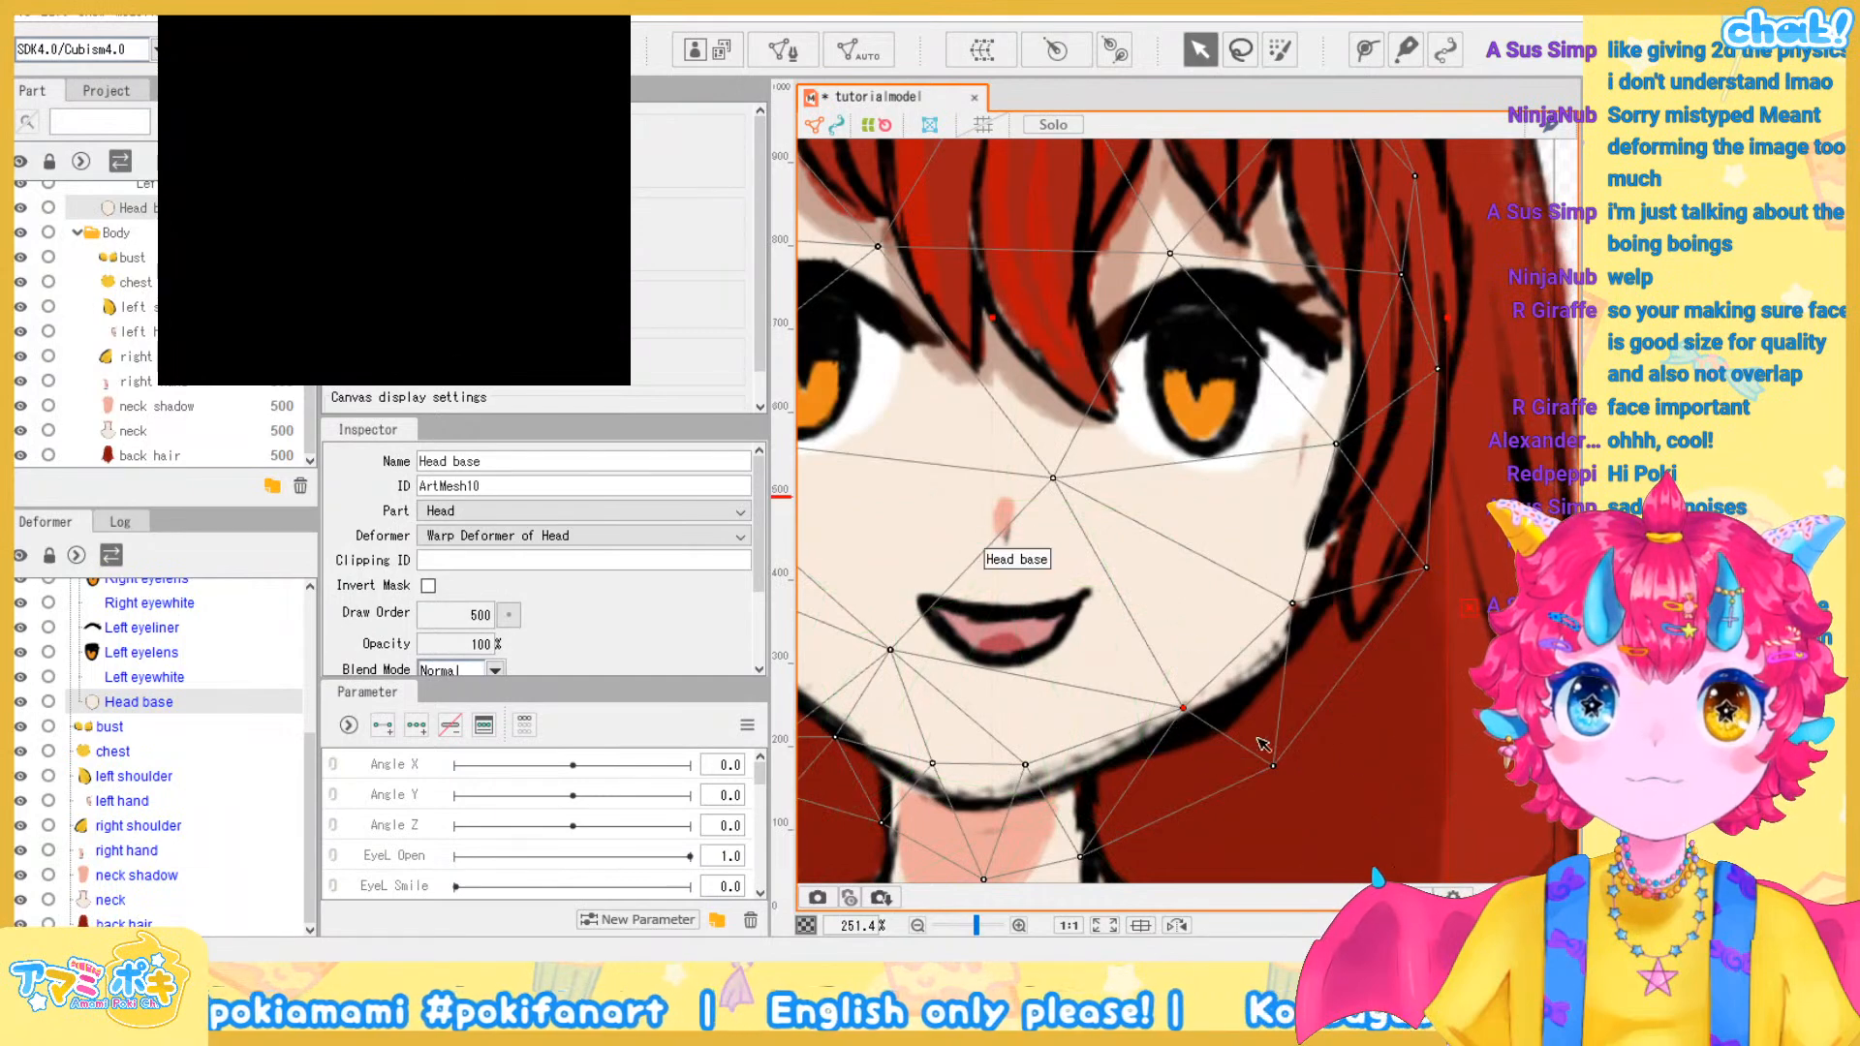
drag(1182, 707, 1160, 720)
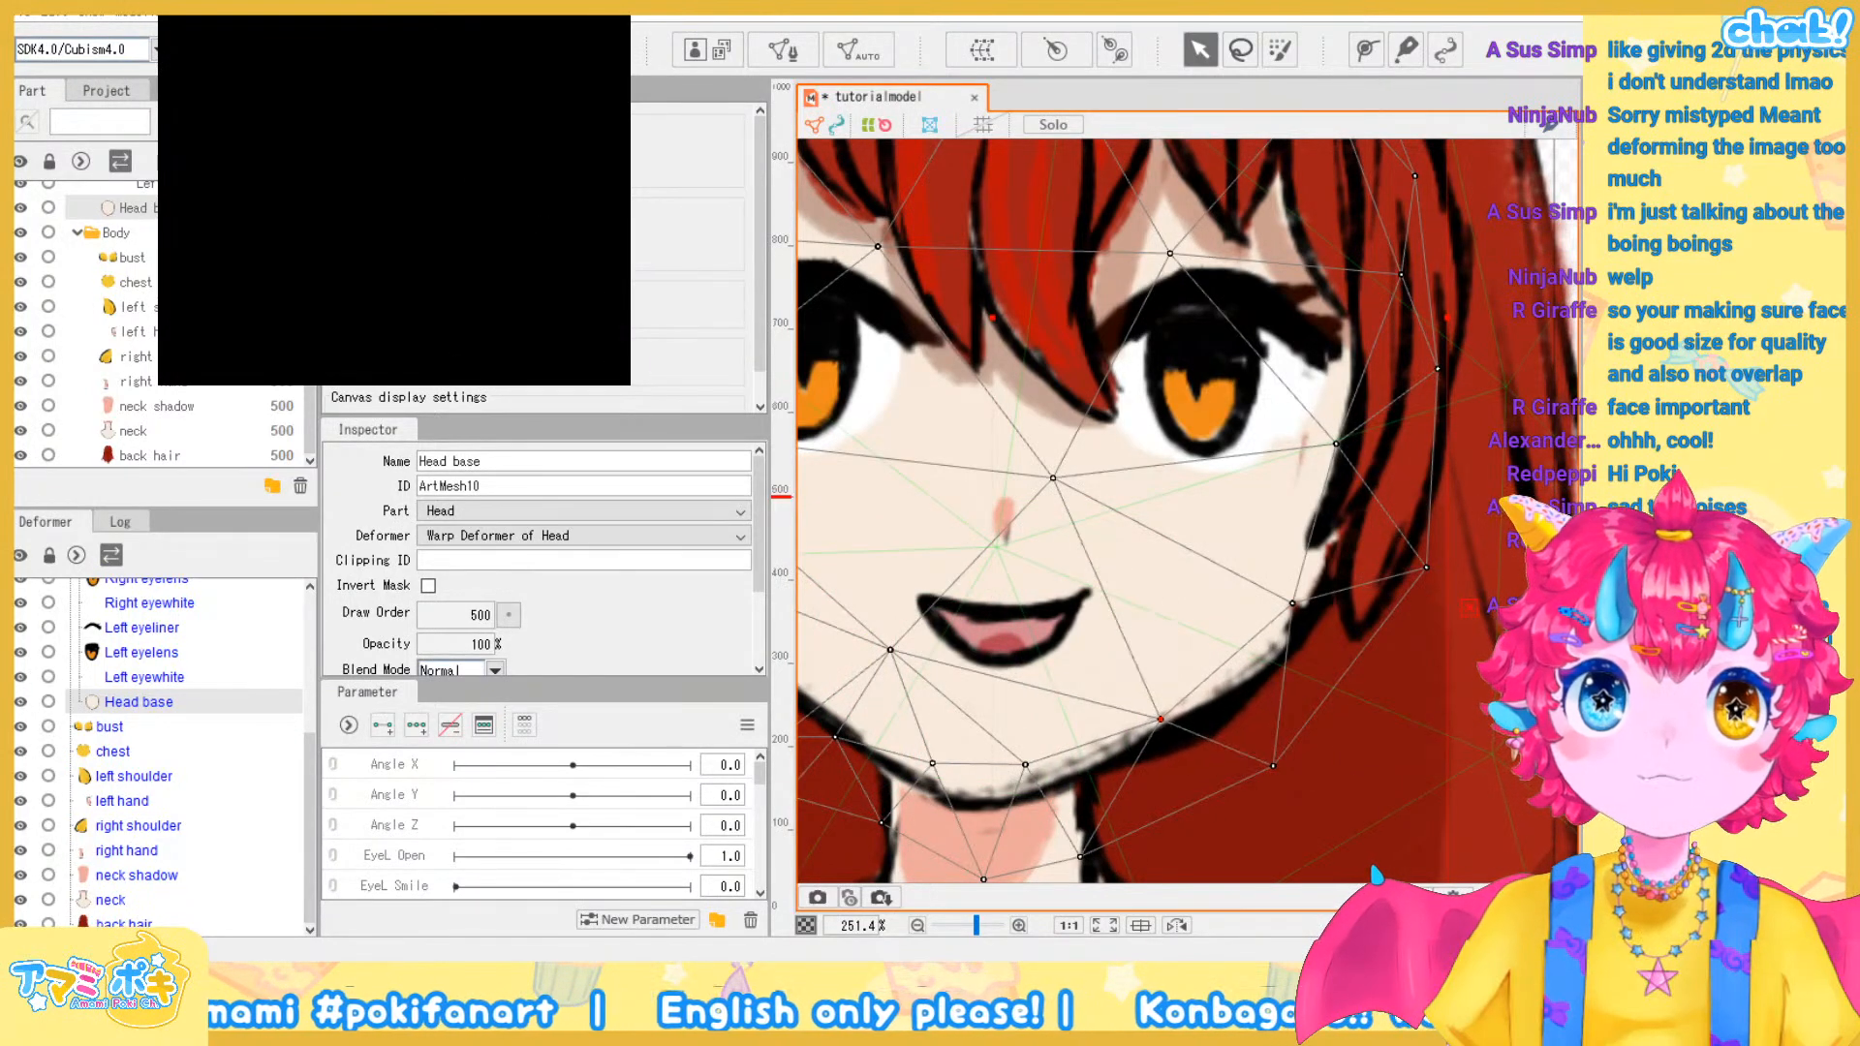
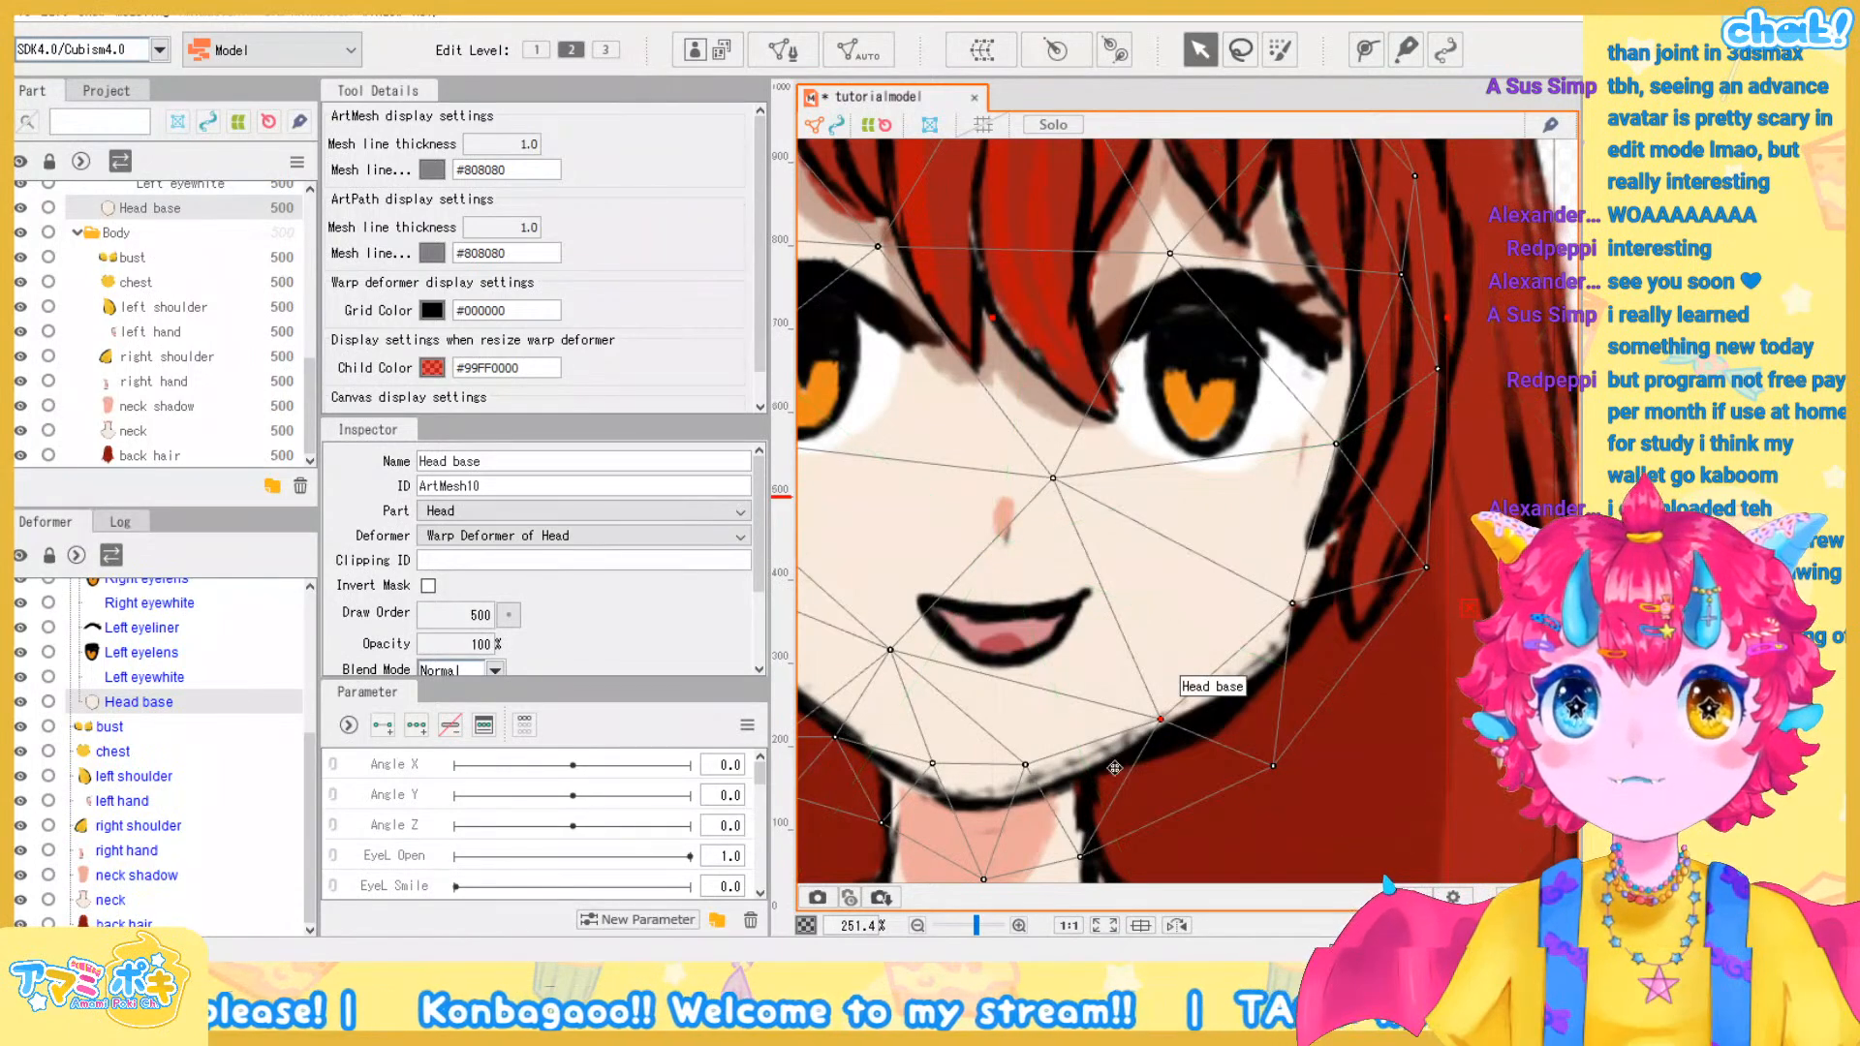
Deselect the Head base mesh
scroll(1123, 741, down, 5)
drag(1139, 732, 1206, 569)
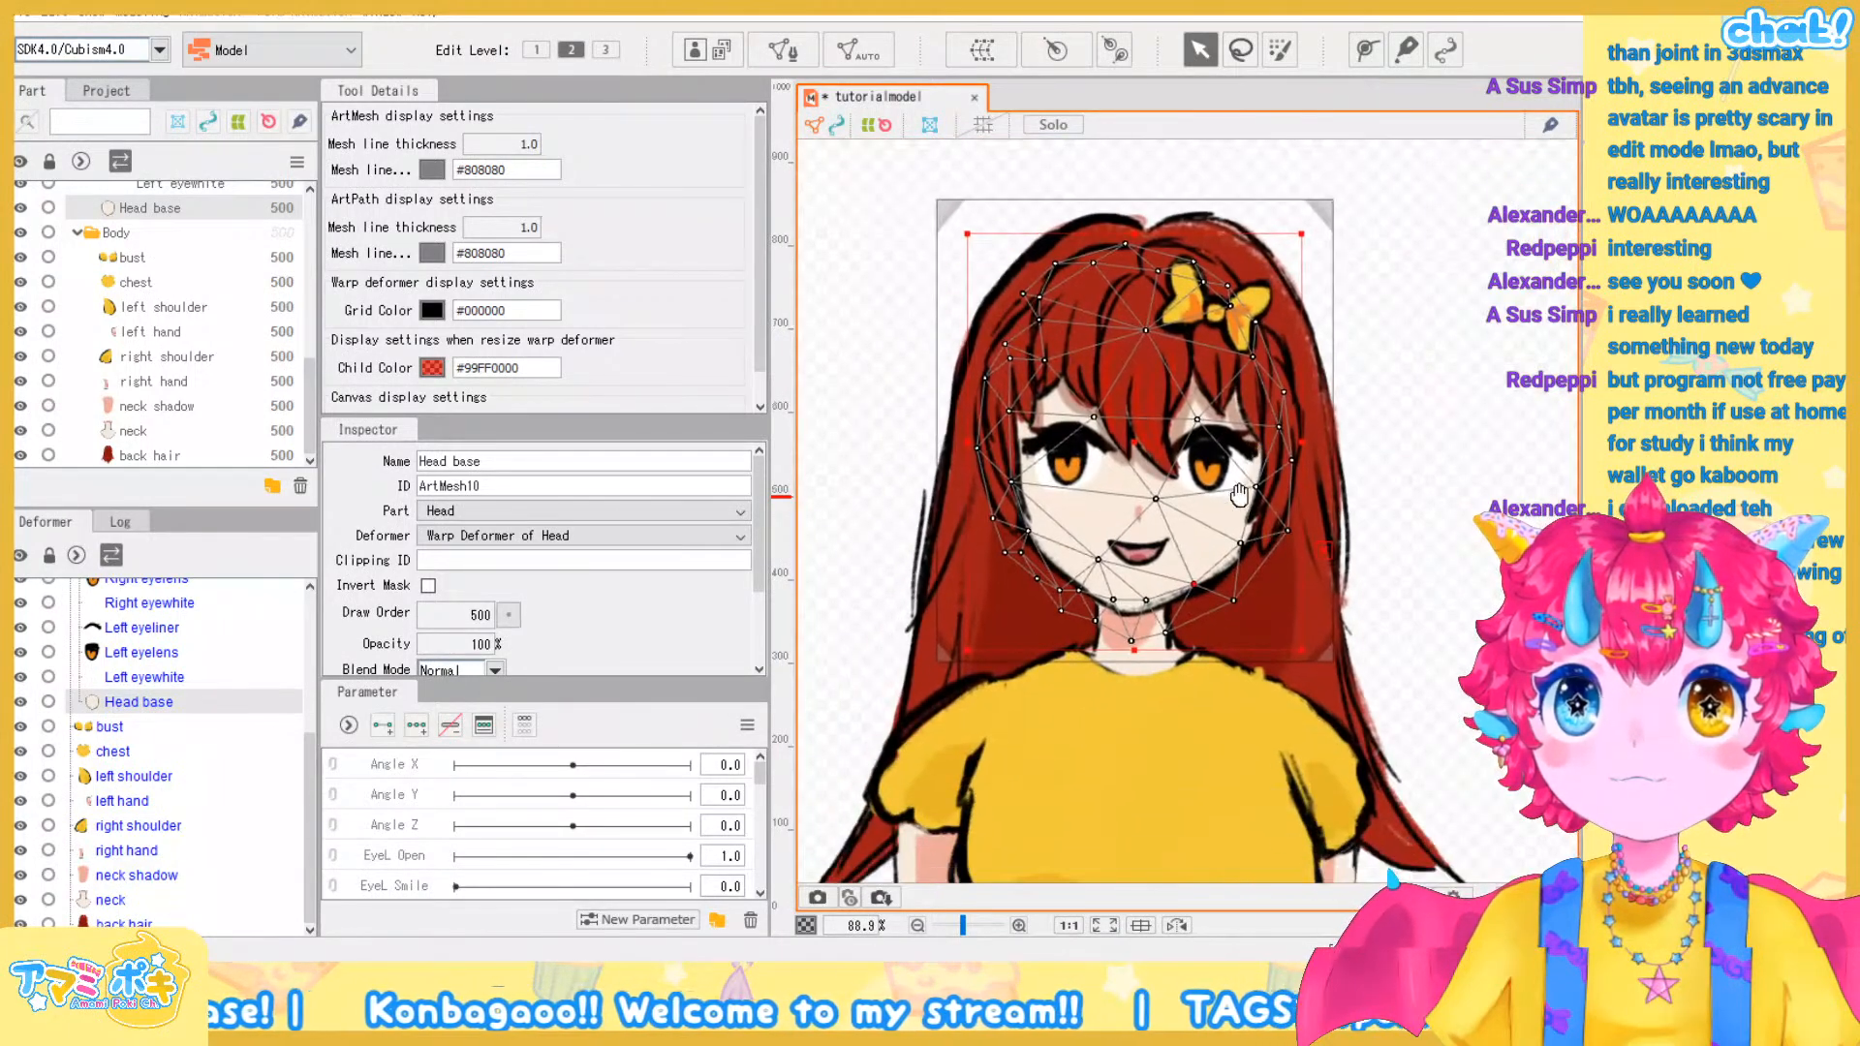
click(1382, 509)
Copy the ID ArtMesh9 of the Left eyewhite mesh for use as a clipping mask
scroll(283, 804, up, 4)
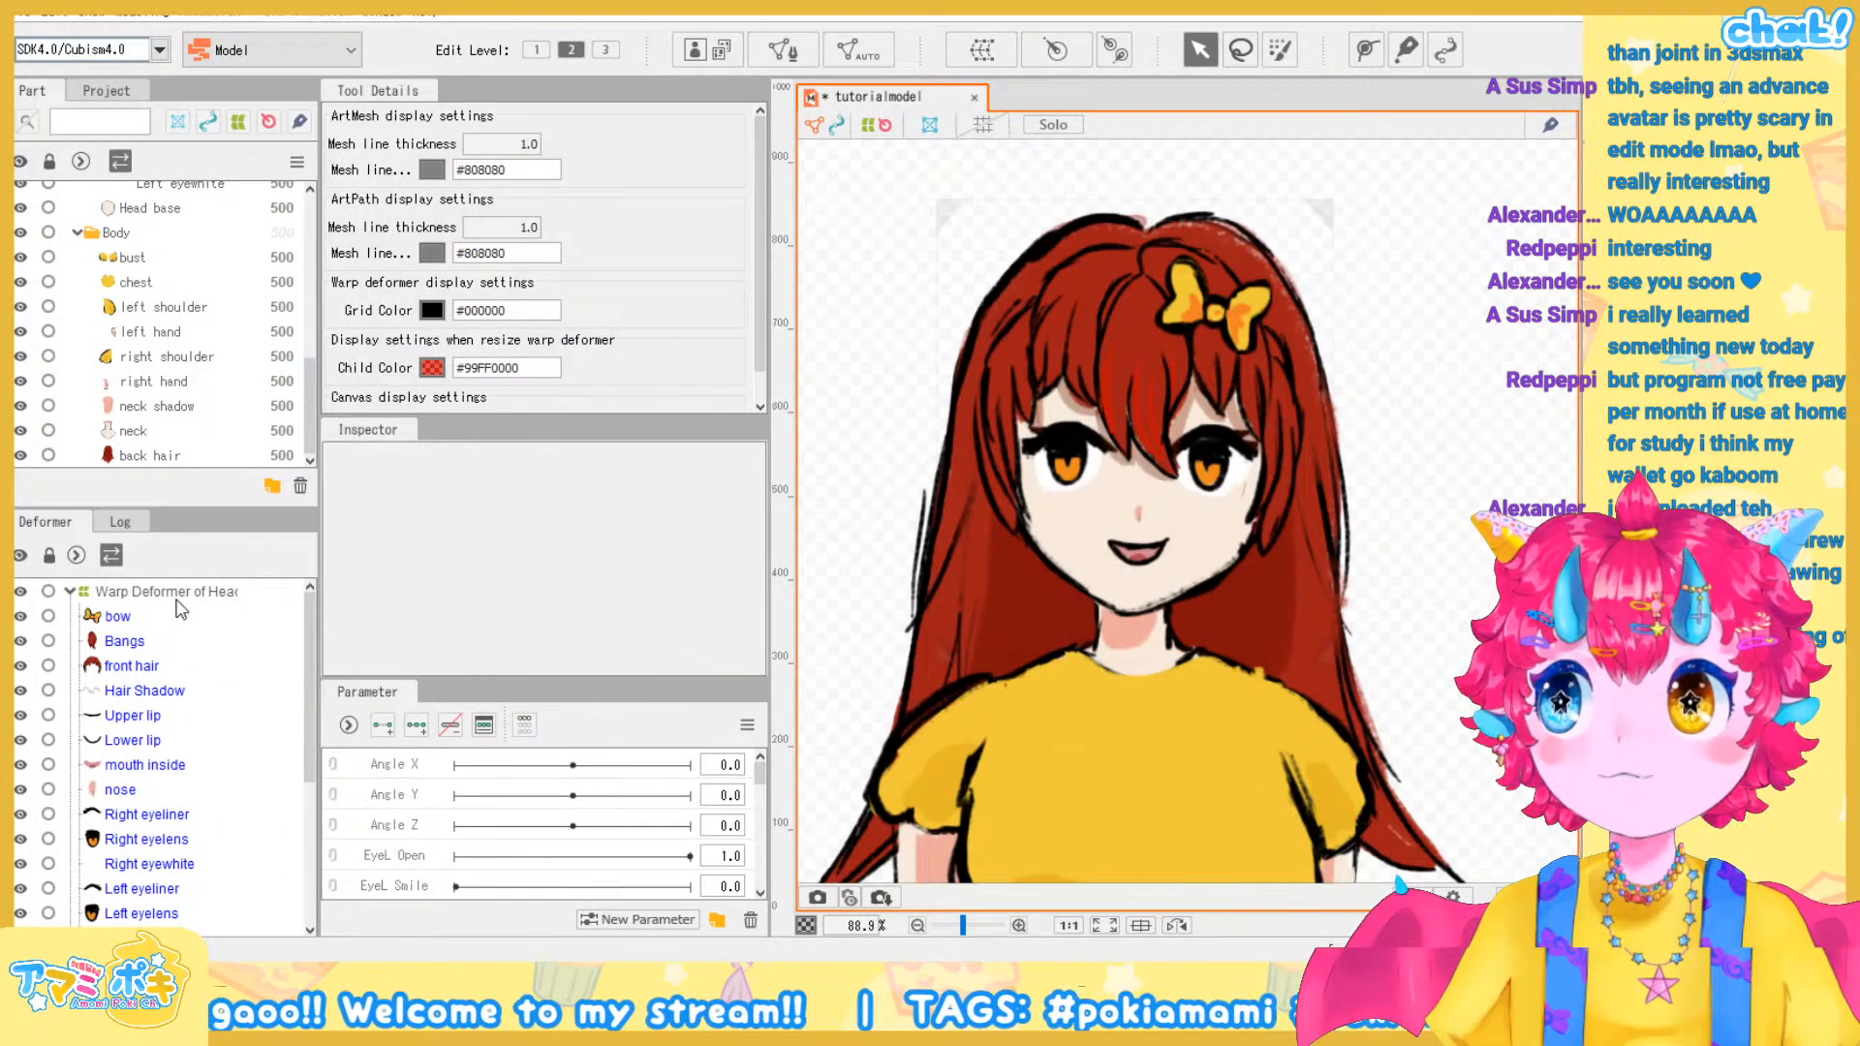
scroll(186, 693, down, 1)
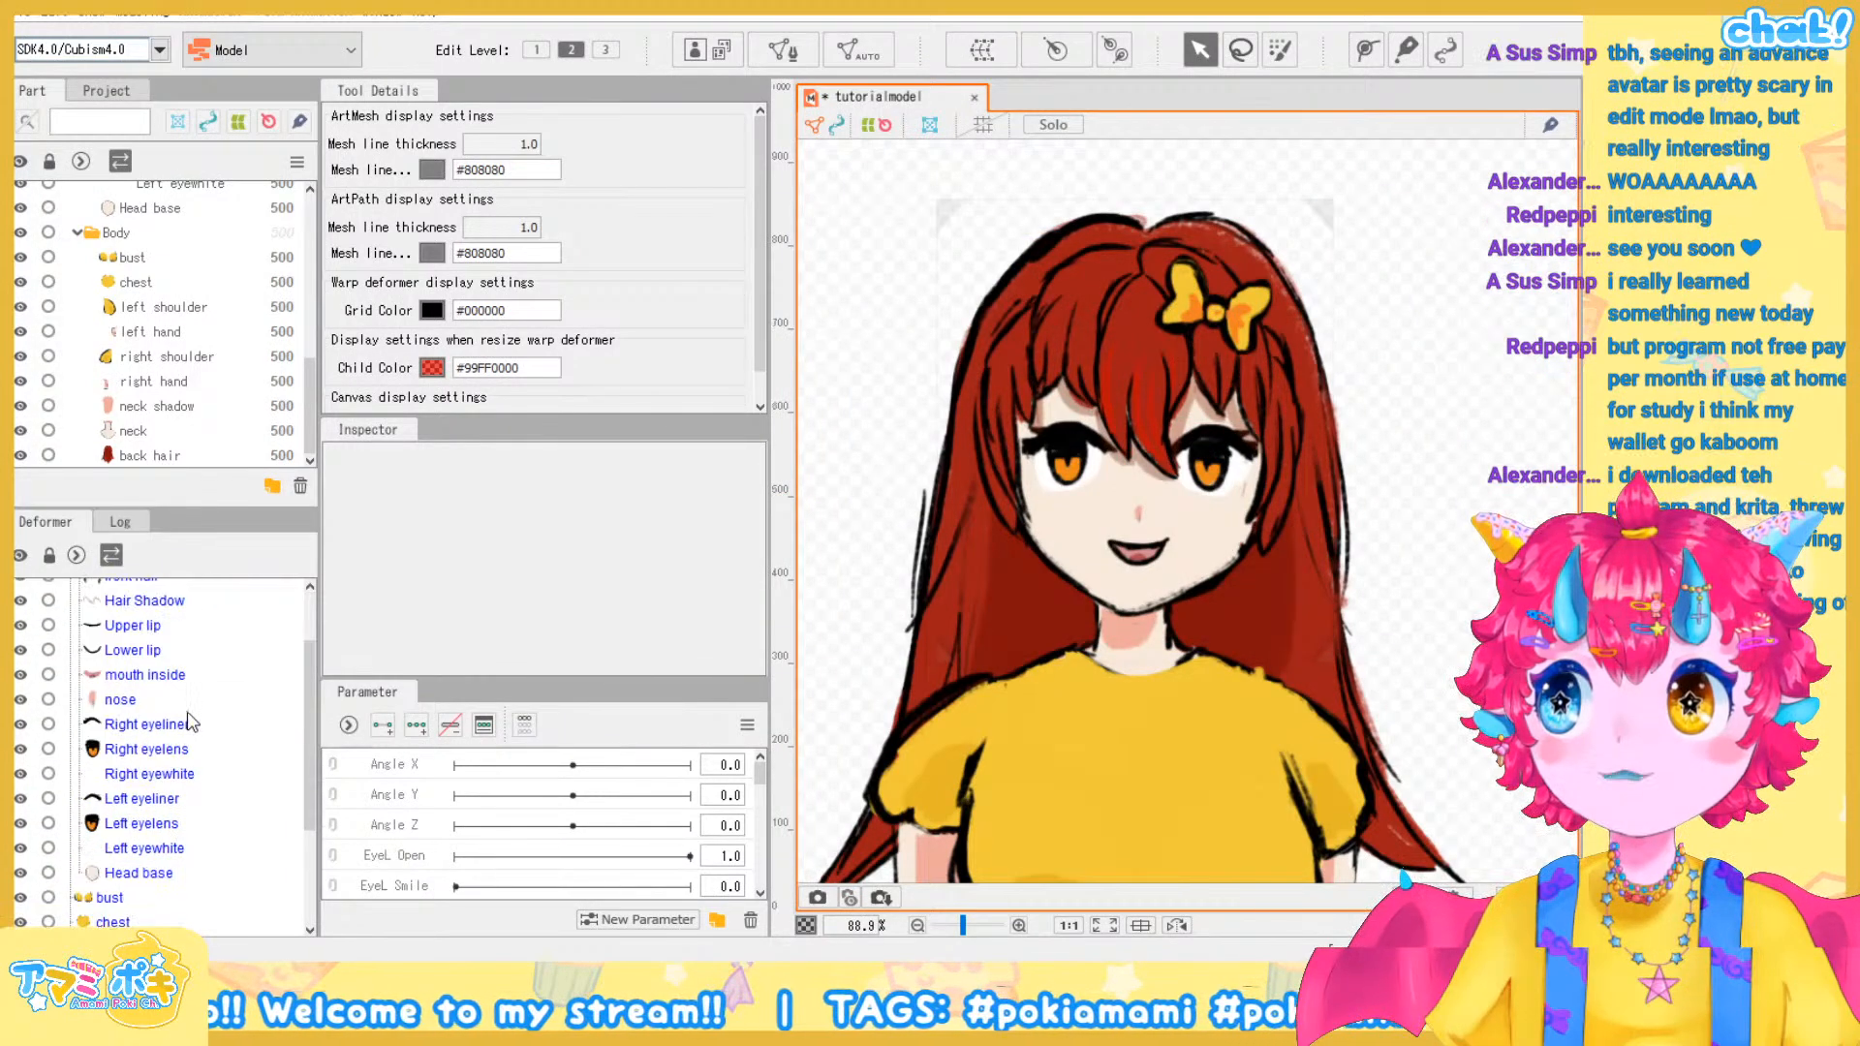
click(158, 847)
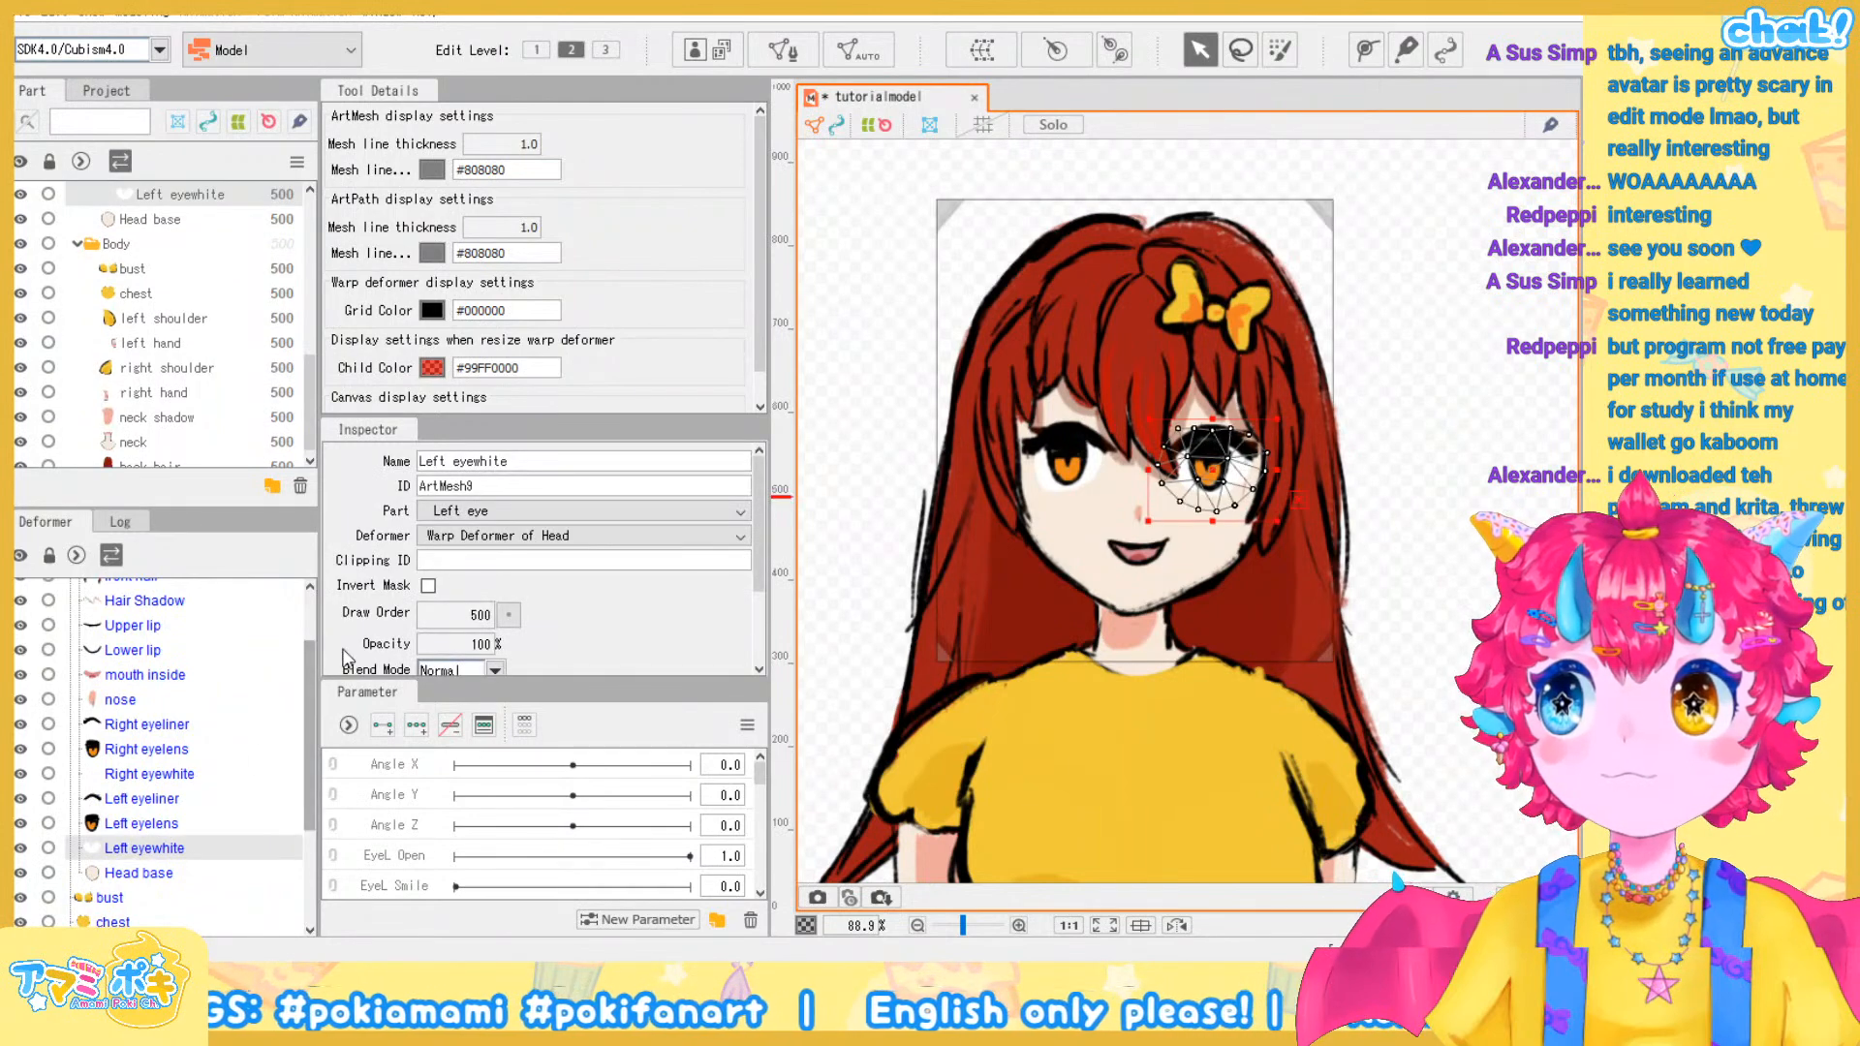
scroll(145, 721, up, 3)
scroll(145, 721, down, 3)
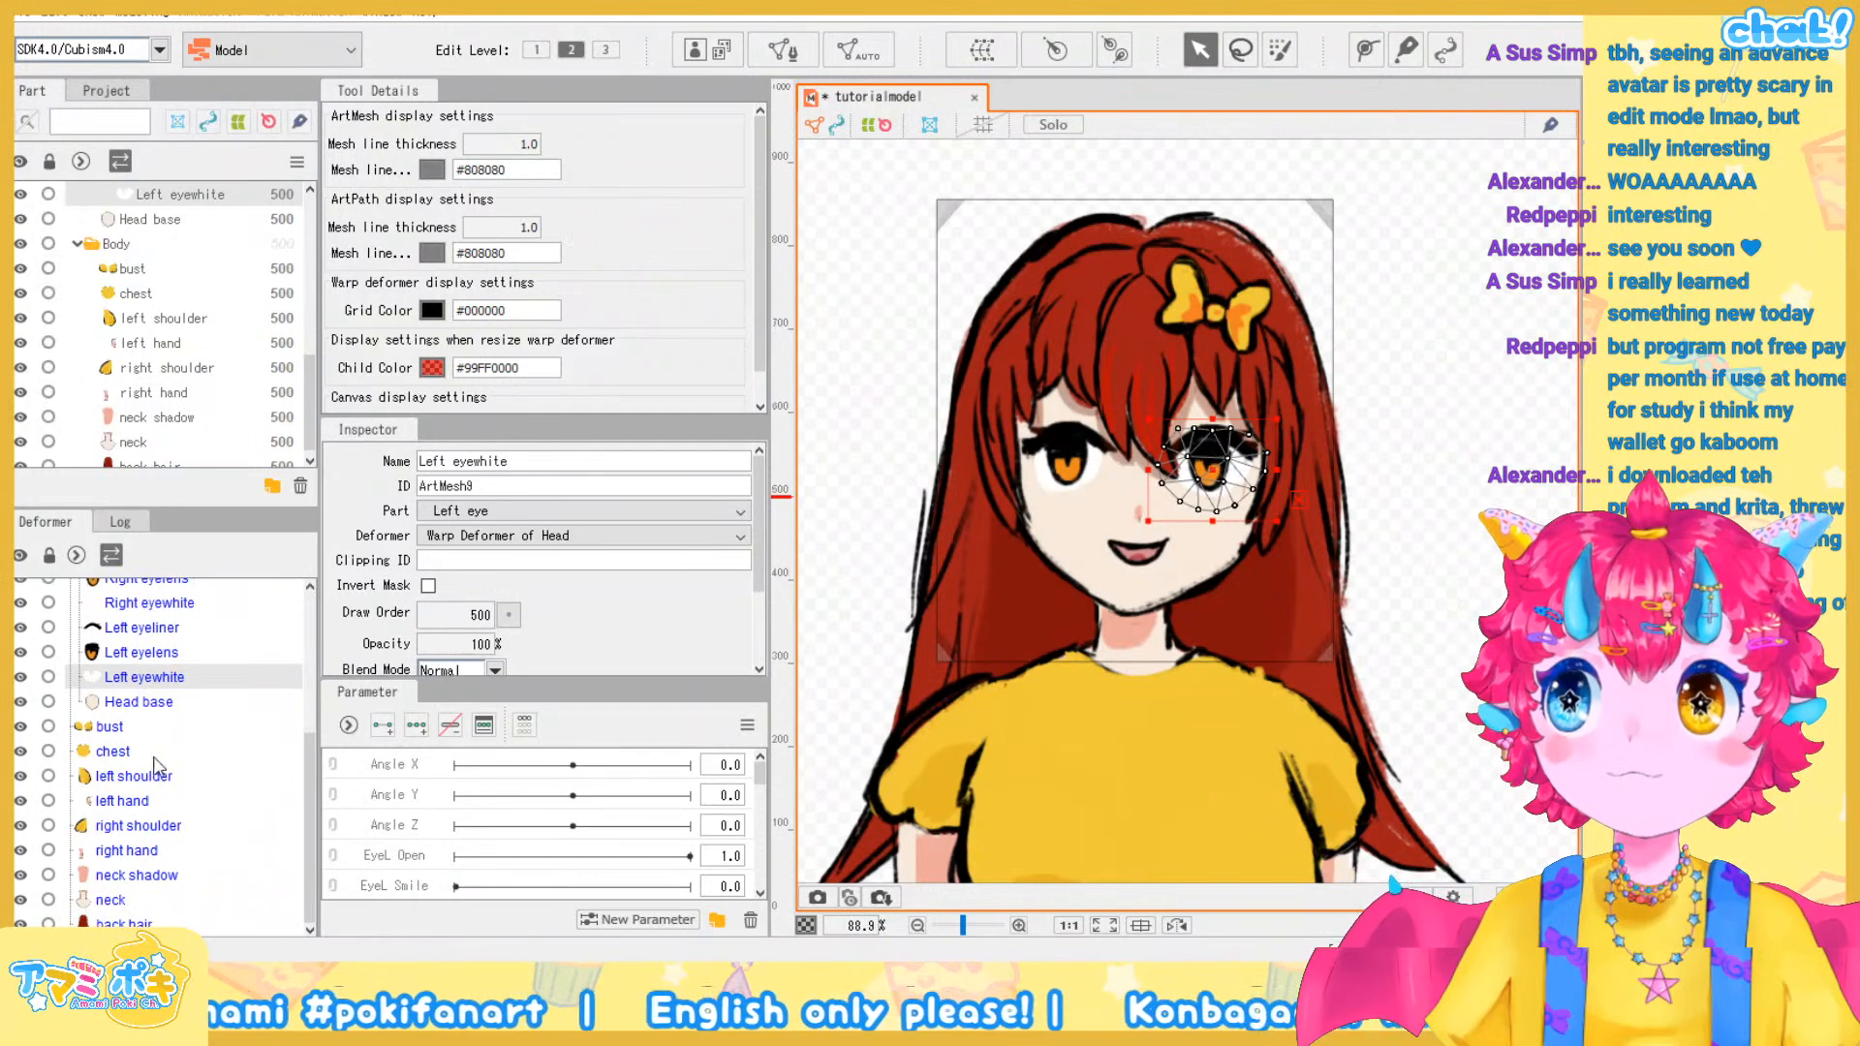
scroll(213, 723, up, 2)
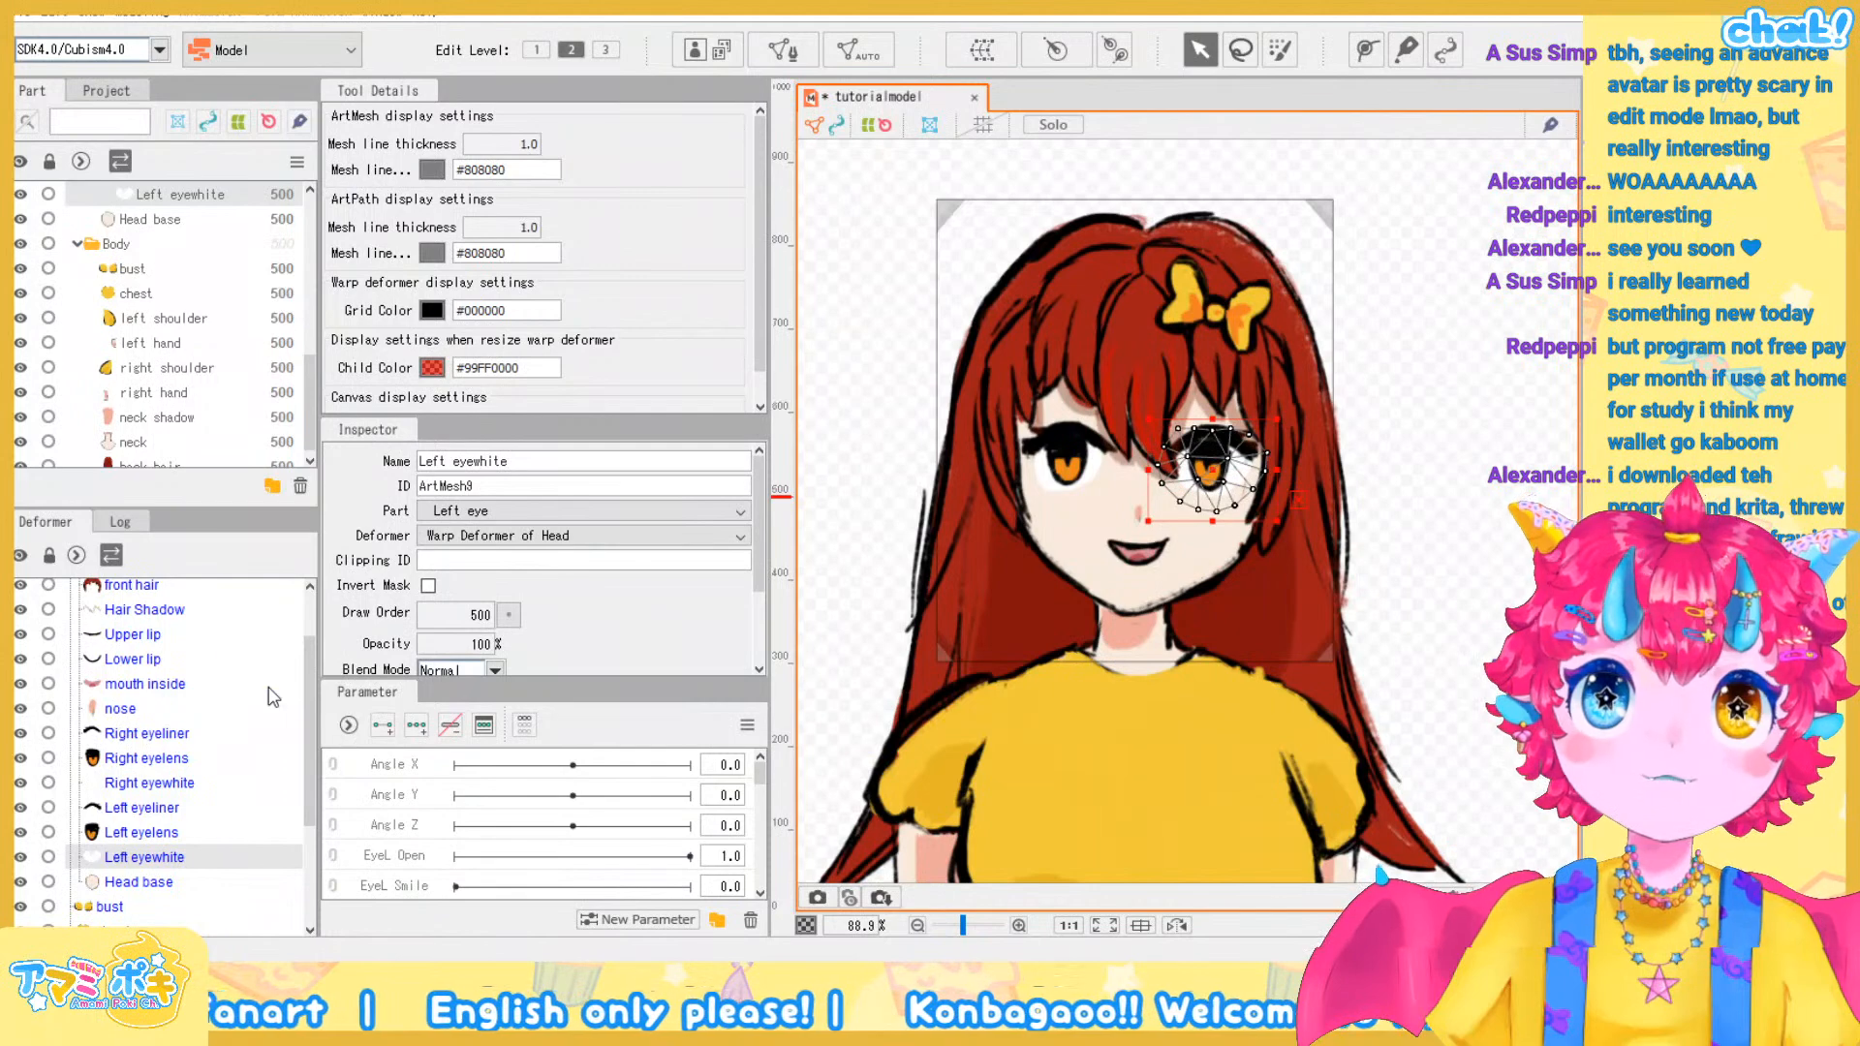
scroll(210, 772, up, 1)
scroll(210, 772, down, 2)
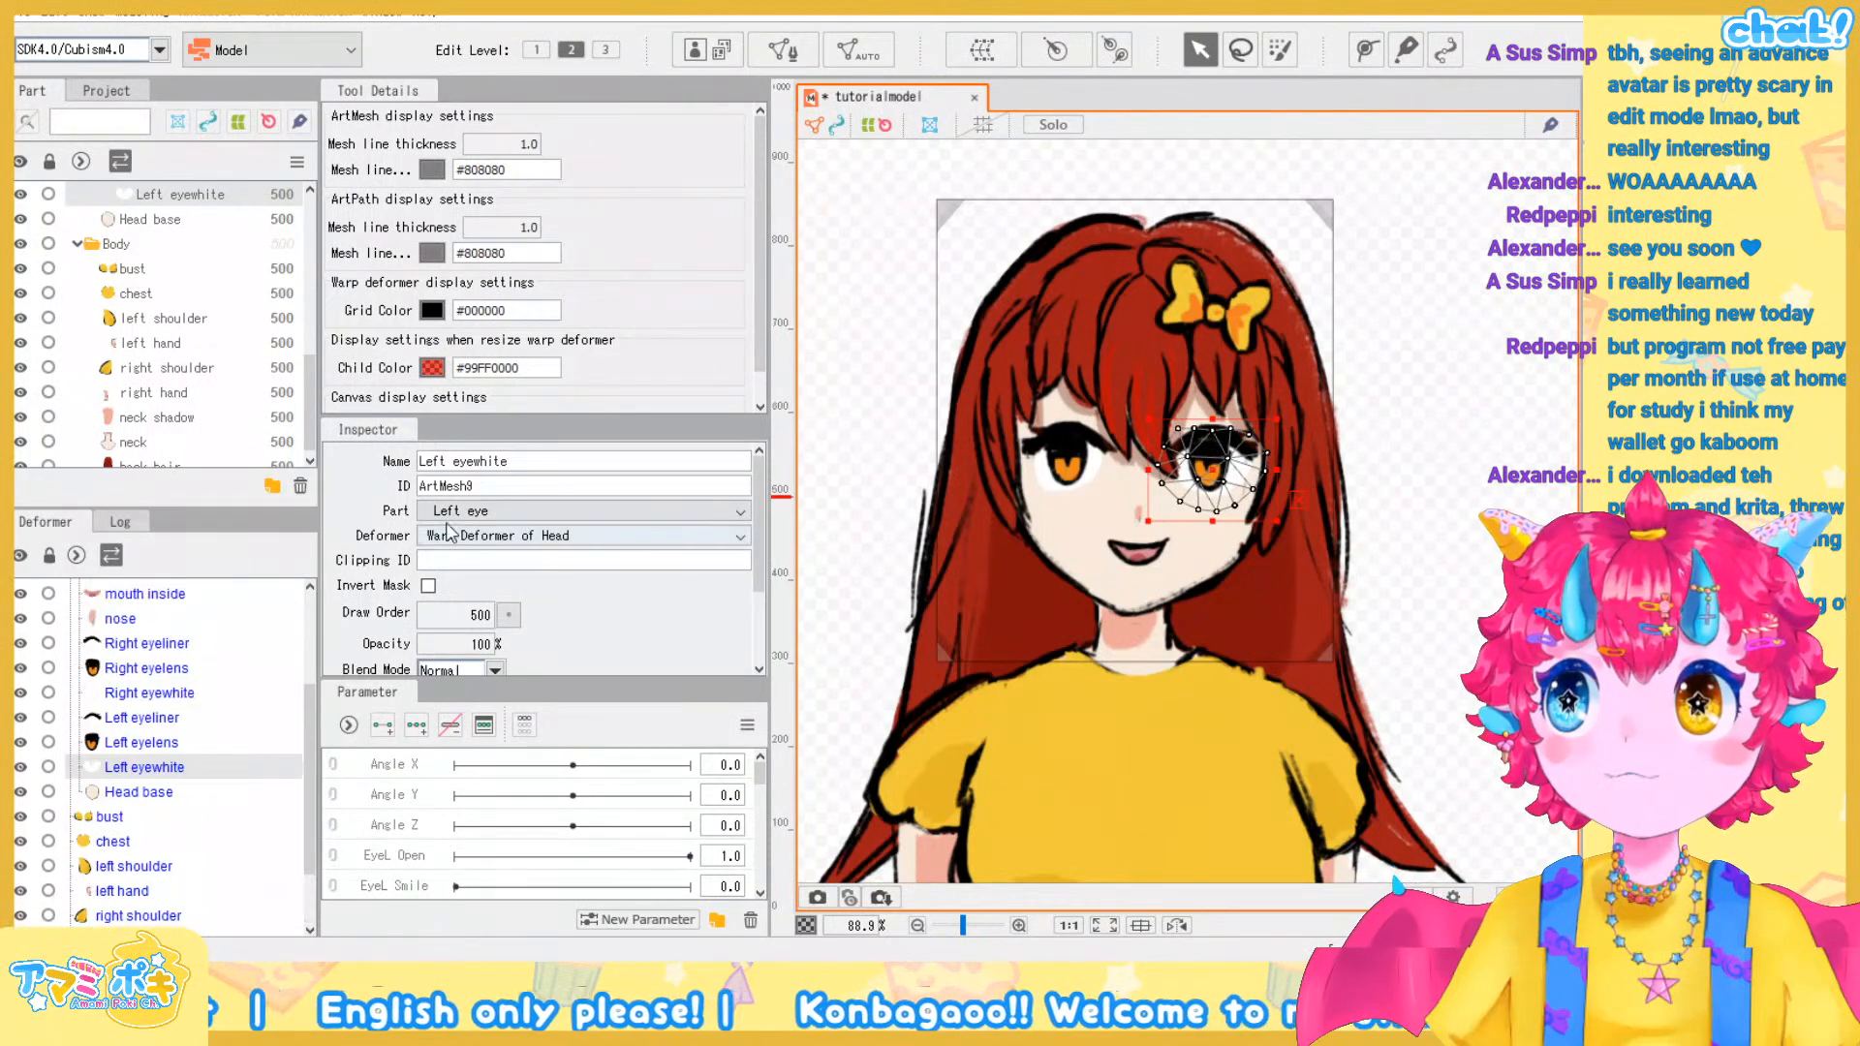
double_click(500, 481)
key(ctrl+c)
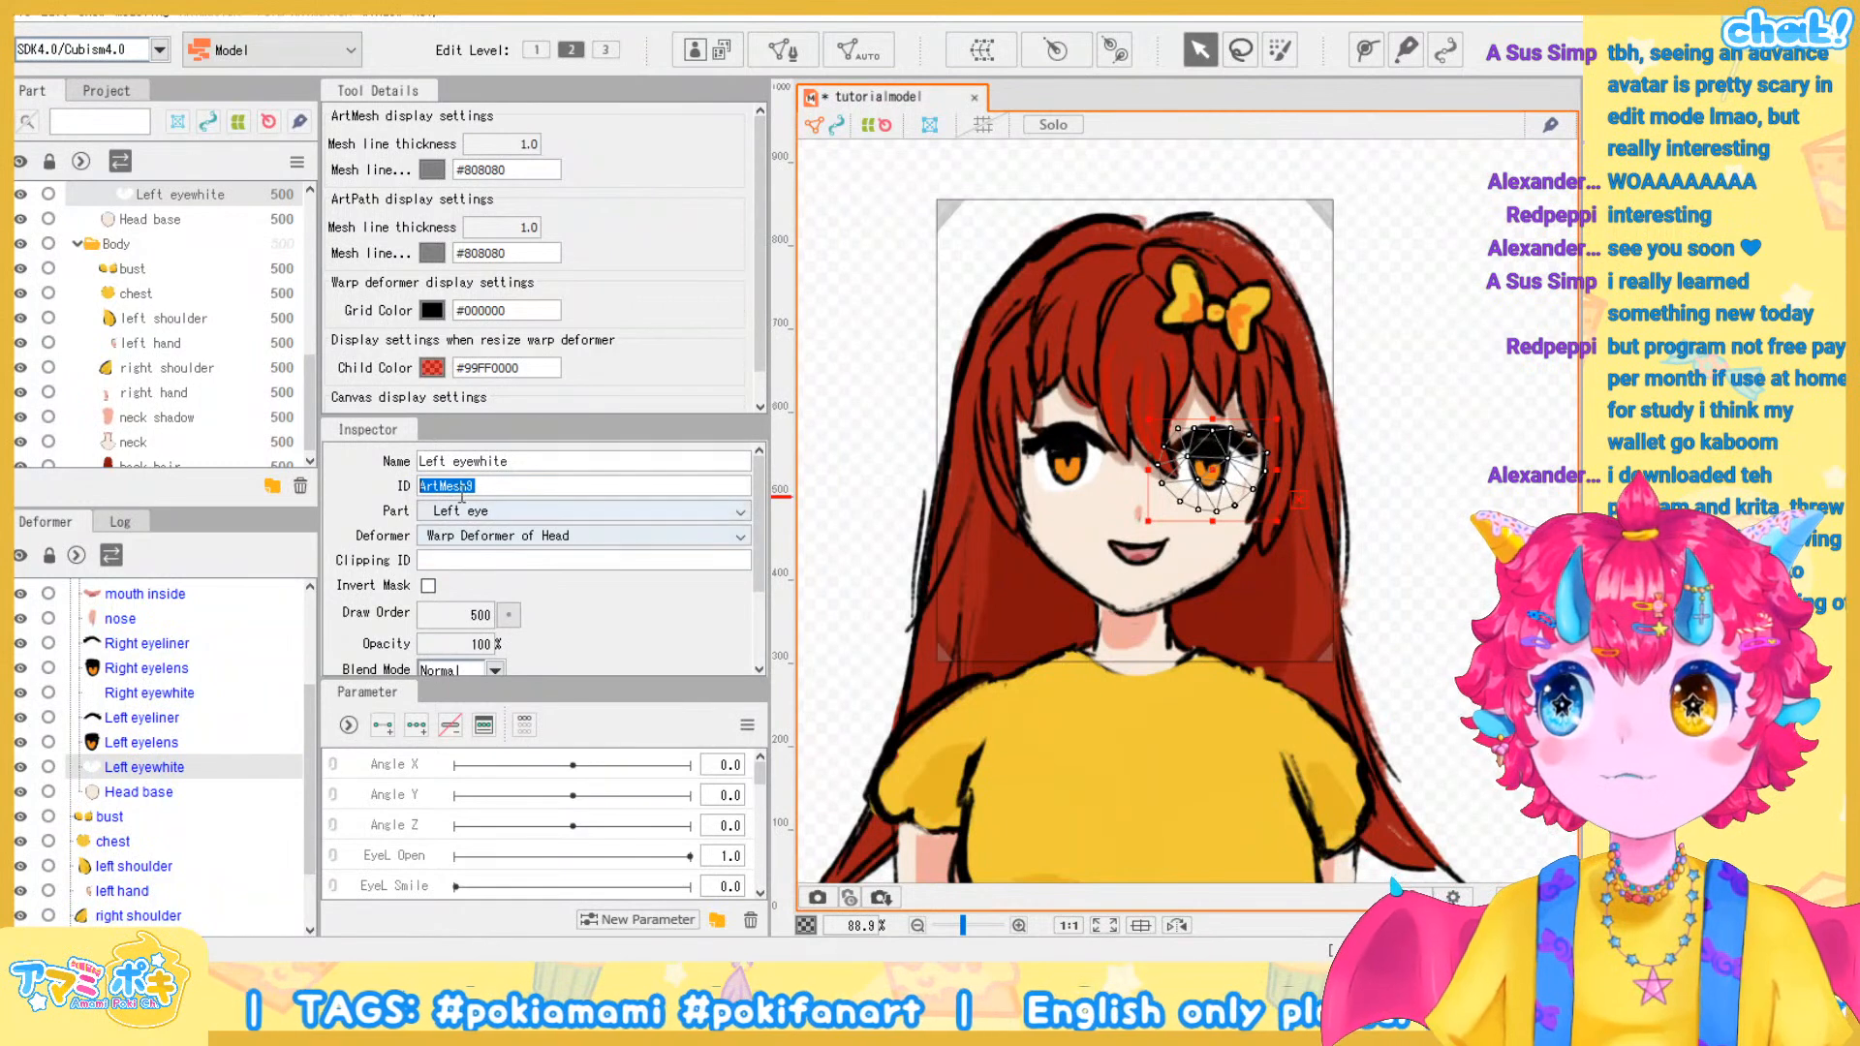
Set the Clipping ID of the Left eyelens to ArtMesh9
click(171, 744)
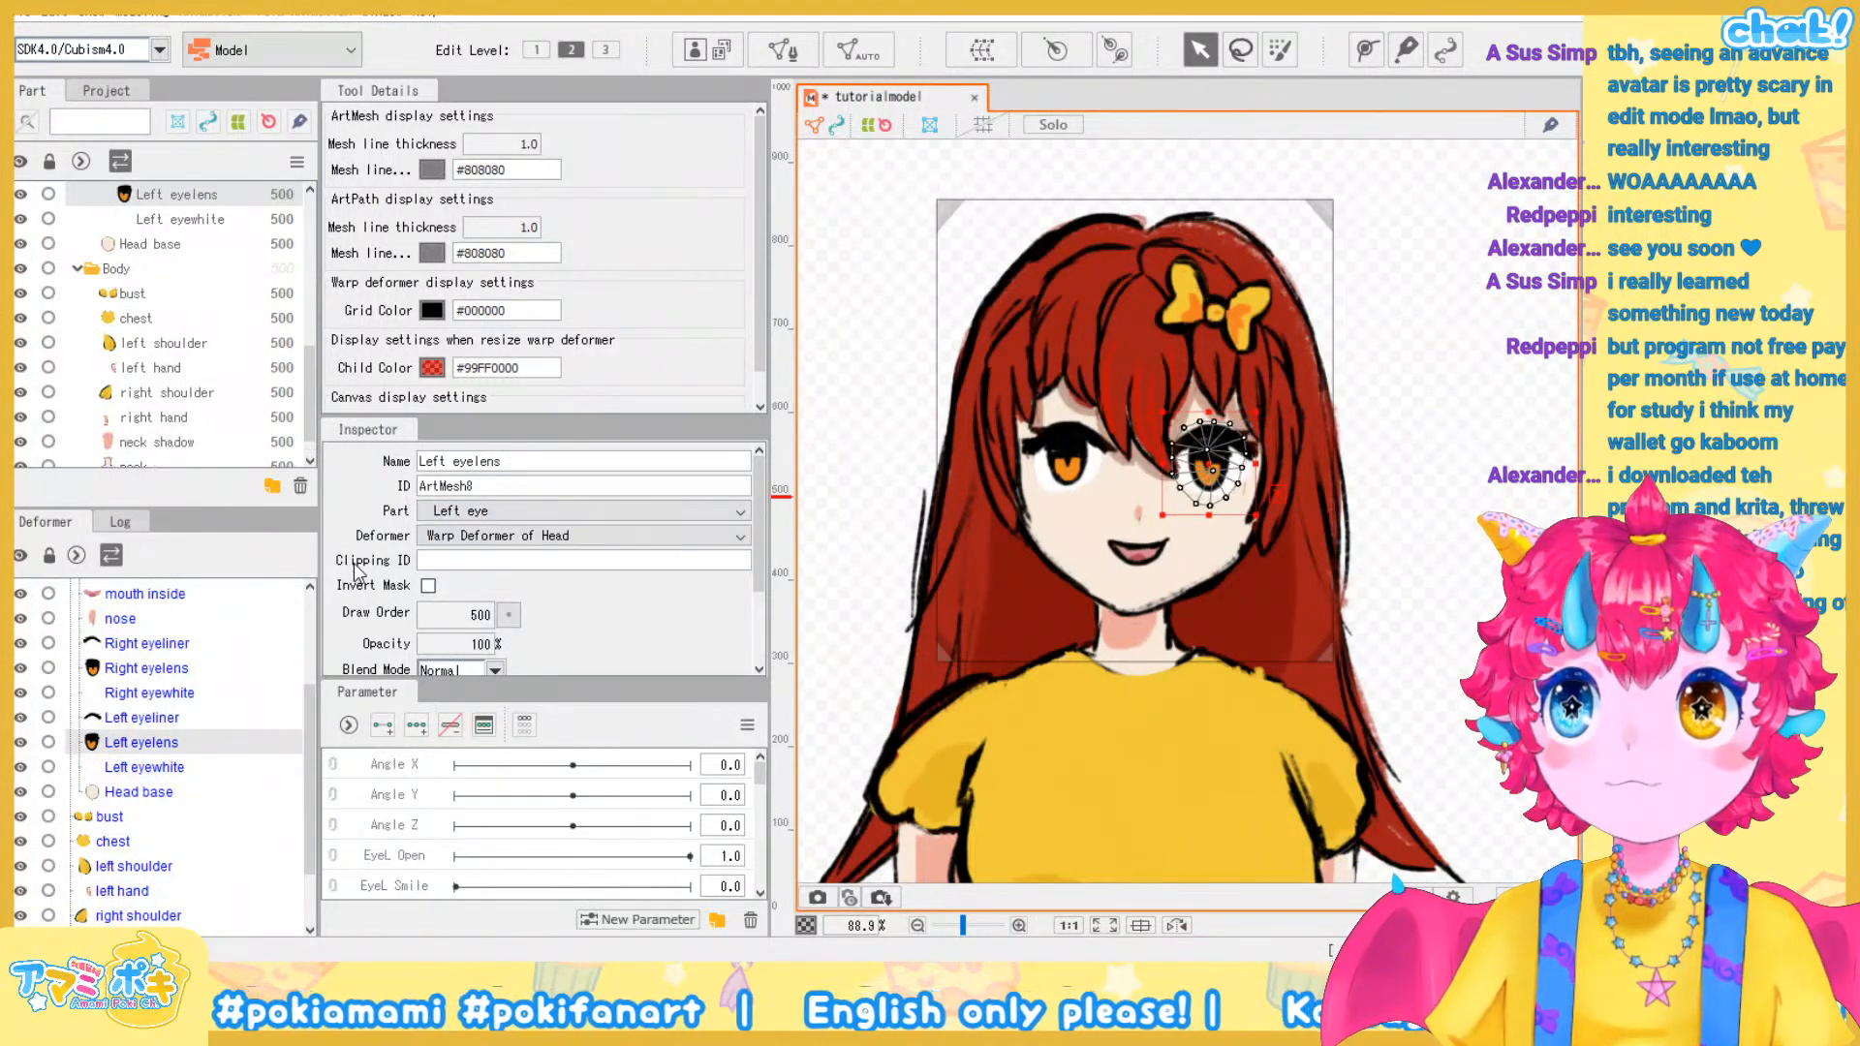
click(439, 560)
key(ctrl+v)
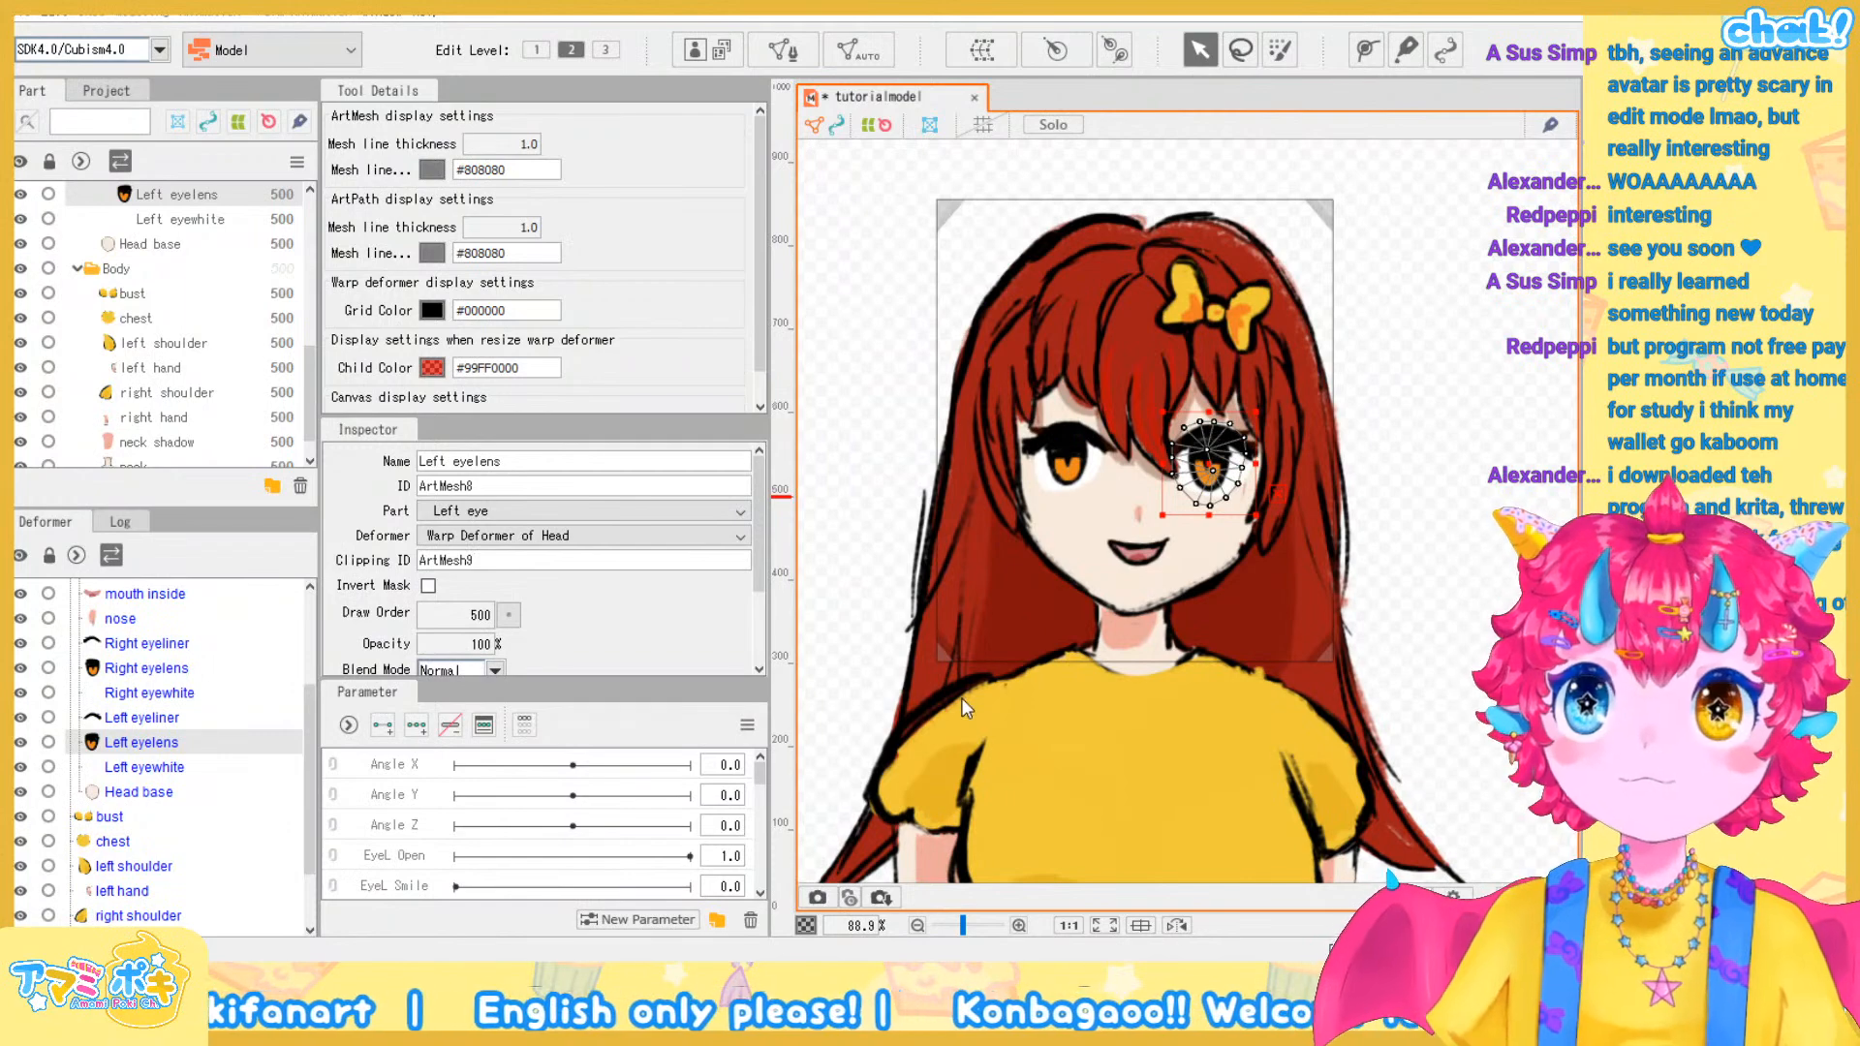
Inspect closely how the left eyelens is clipped by its eyewhite, with the lens selected and deselected
scroll(1040, 451, up, 2)
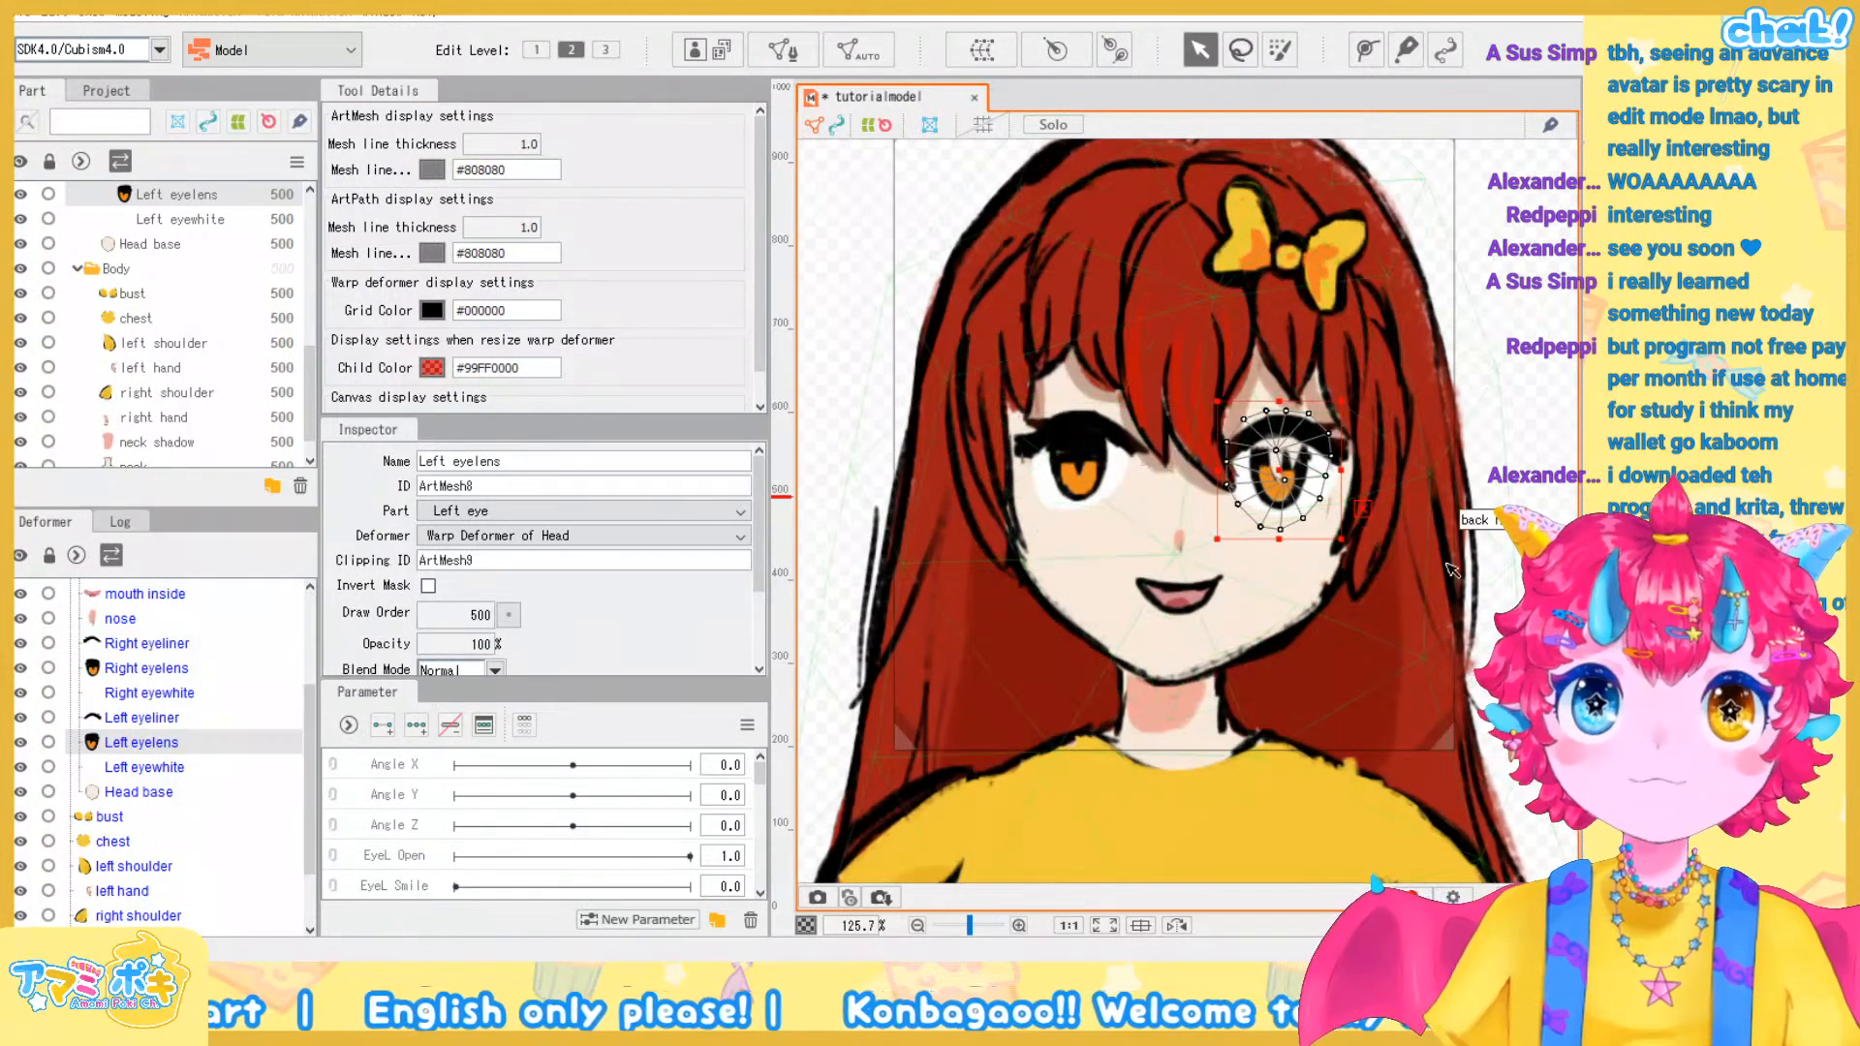
scroll(1420, 579, up, 1)
click(1438, 445)
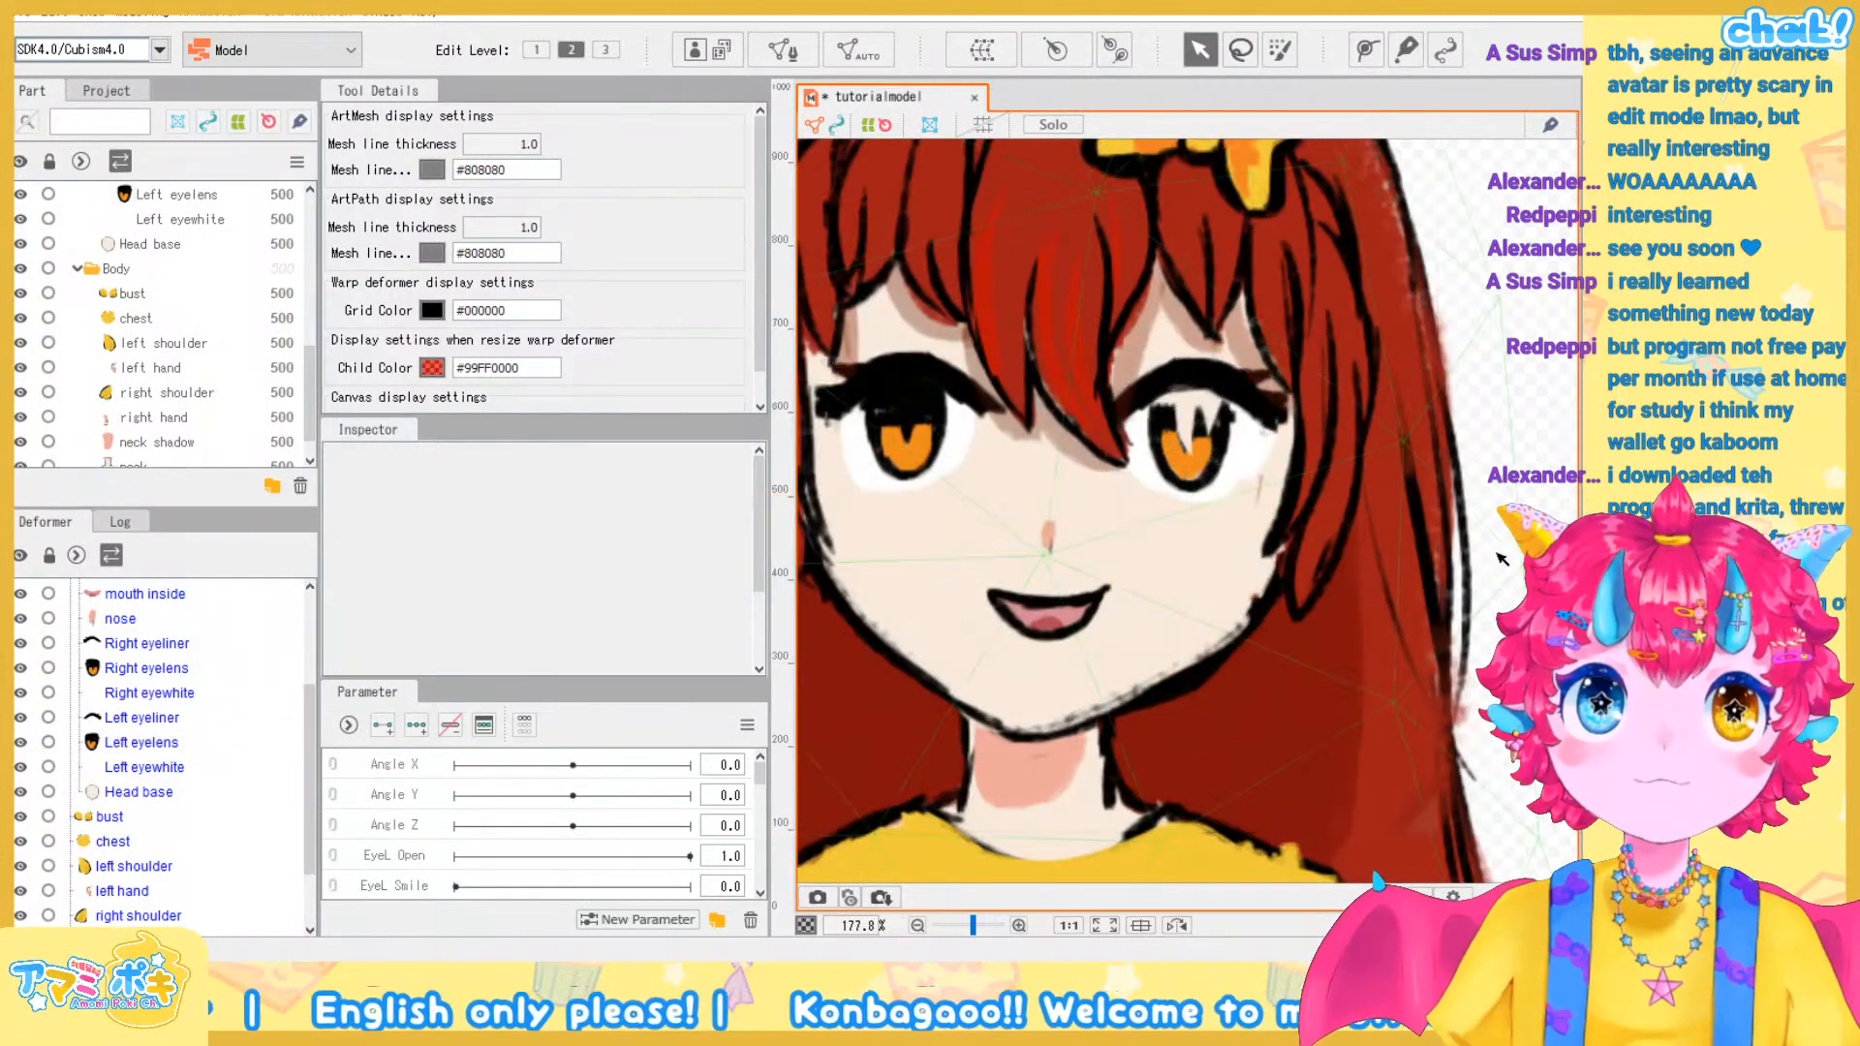
click(1208, 486)
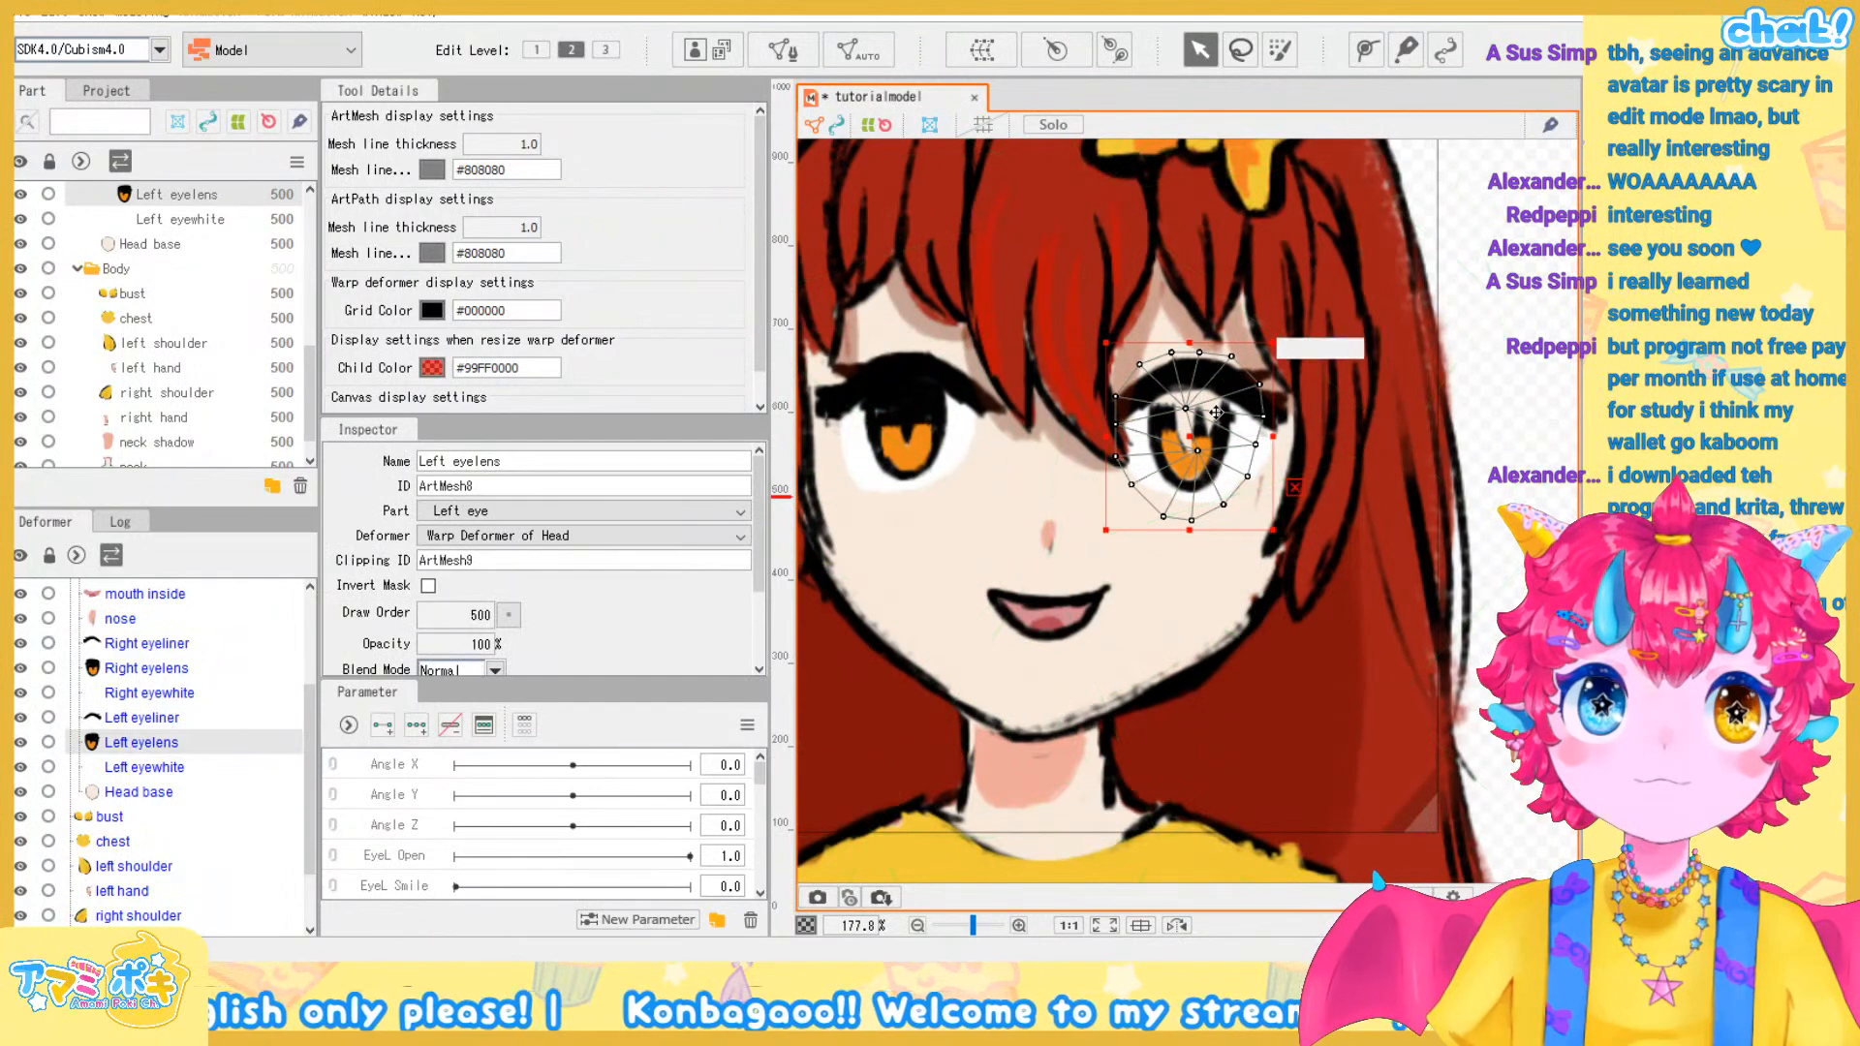
mouse_move(1200, 462)
mouse_down()
mouse_move(1245, 513)
mouse_move(1233, 473)
mouse_move(1203, 494)
mouse_move(1186, 474)
mouse_move(1225, 465)
mouse_move(1133, 480)
mouse_move(1222, 474)
mouse_move(1203, 482)
mouse_up()
click(1485, 299)
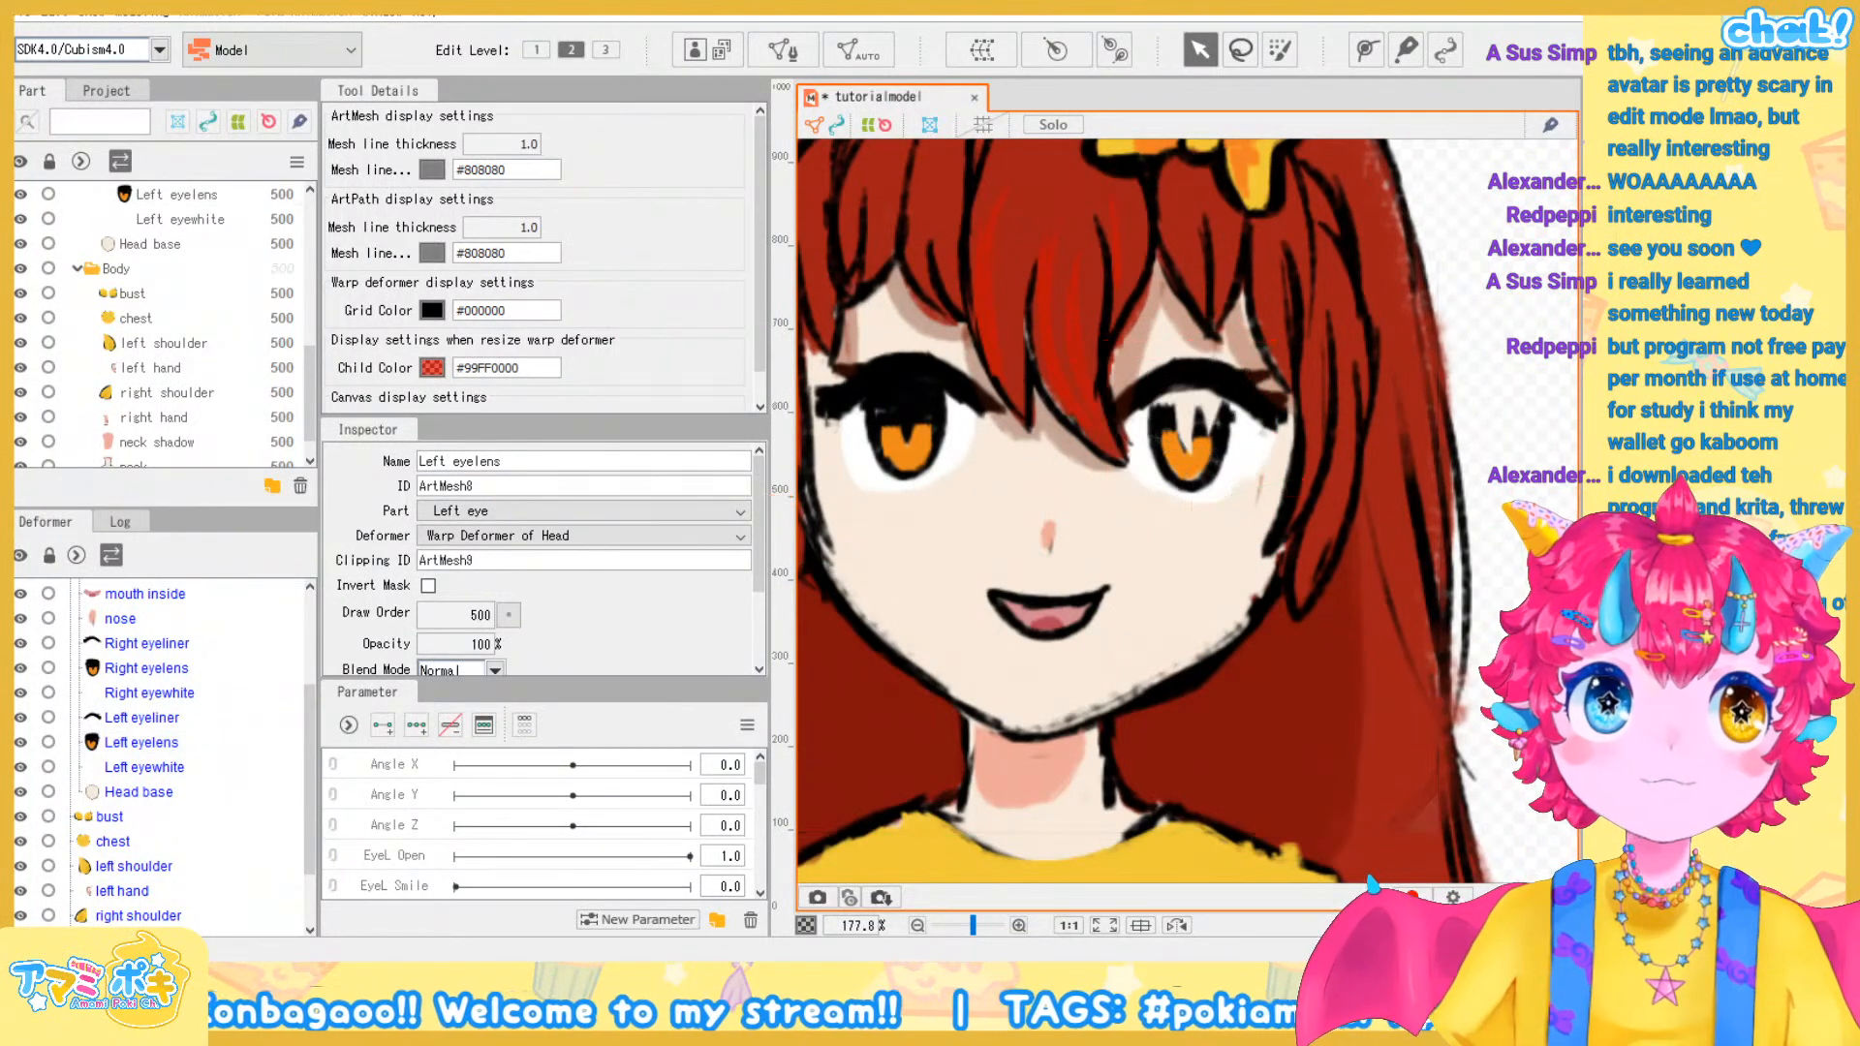
Move the upper inner vertices of the Left eyewhite mesh up towards the eyeliner to fill the gaps in the pupil
scroll(1219, 407, up, 2)
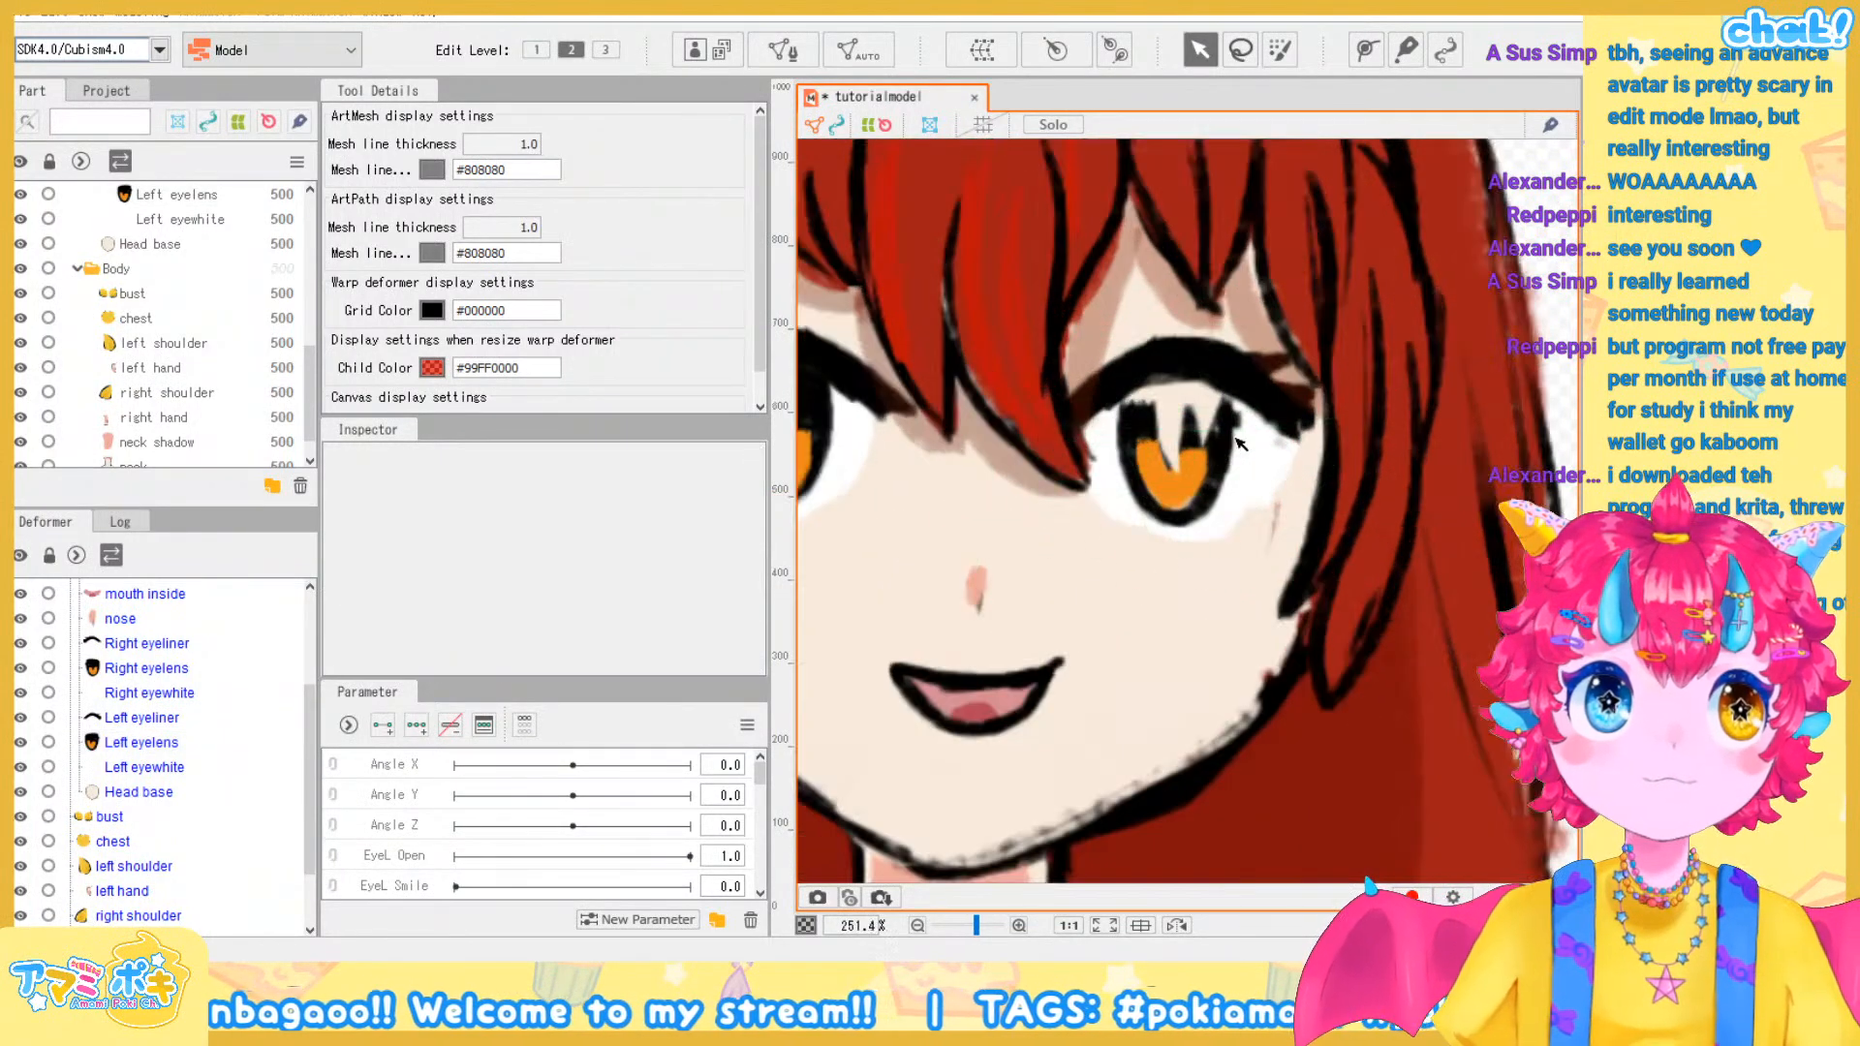
click(180, 767)
scroll(1114, 442, up, 2)
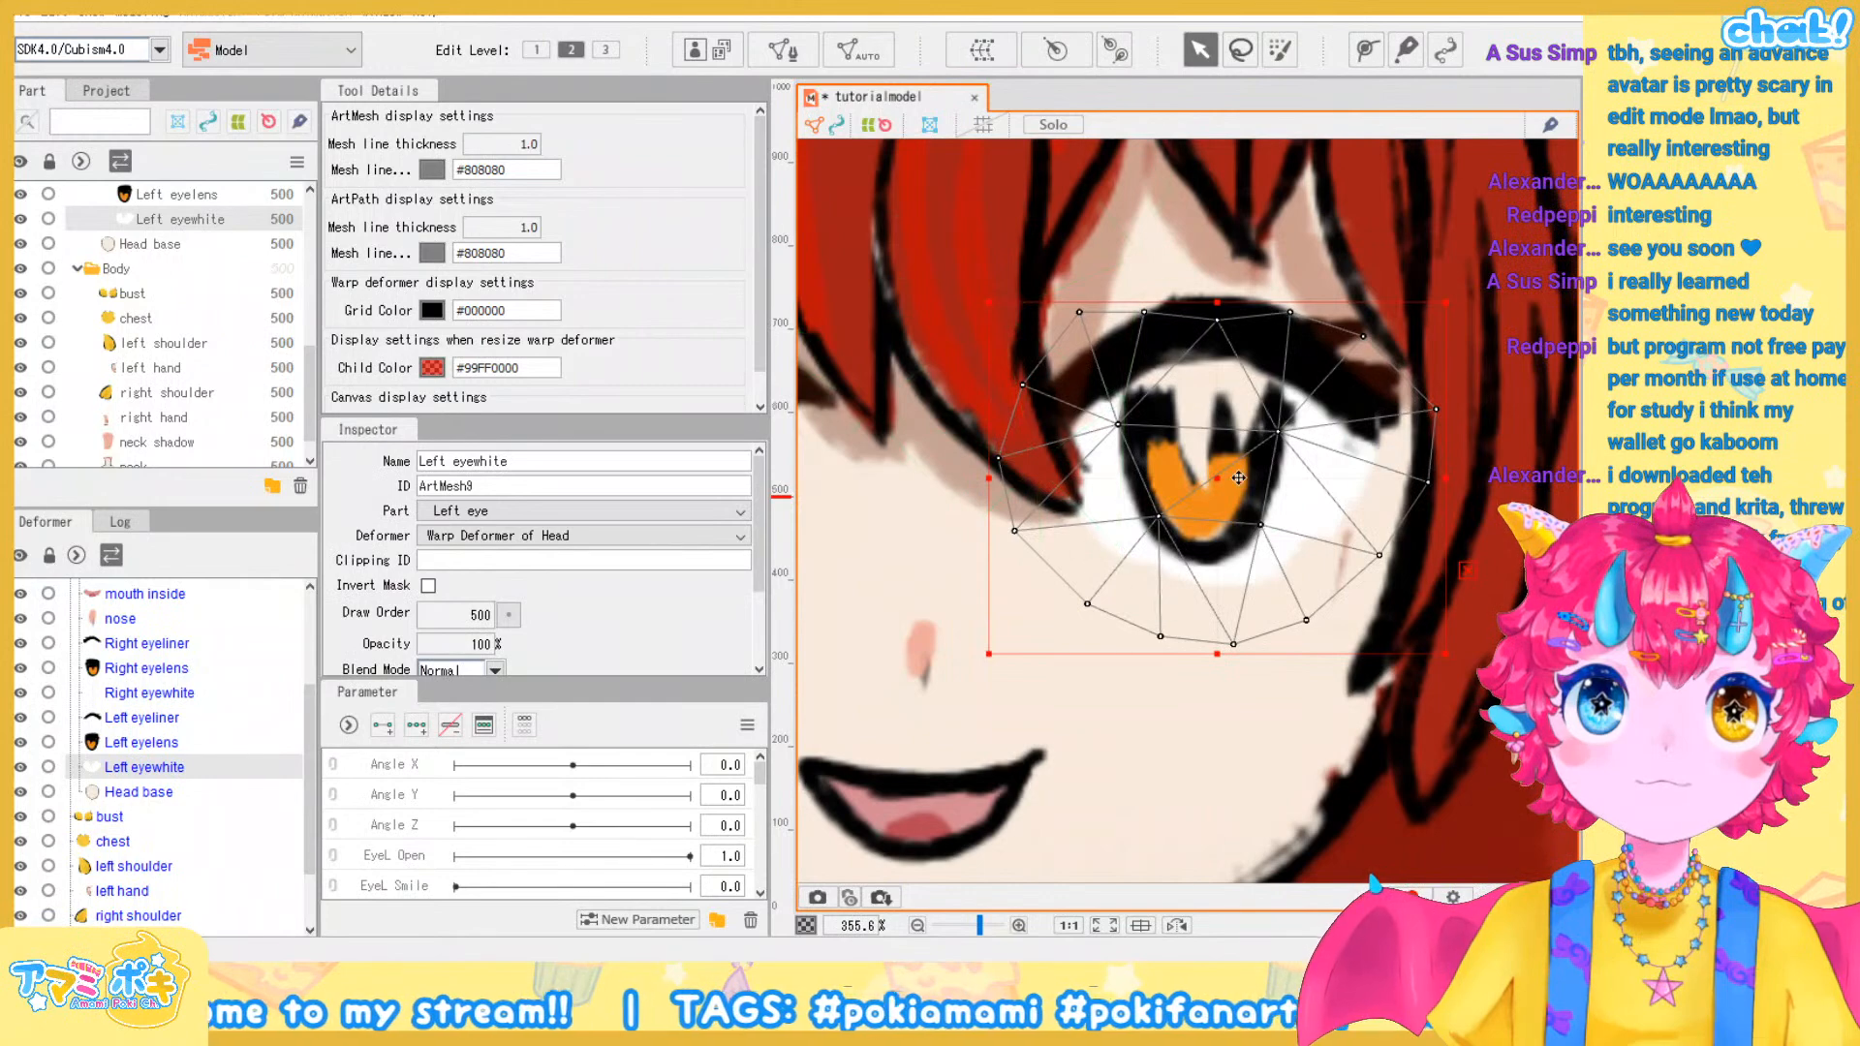
drag(1277, 434, 1229, 345)
drag(1121, 425, 1214, 339)
drag(1160, 518, 1174, 471)
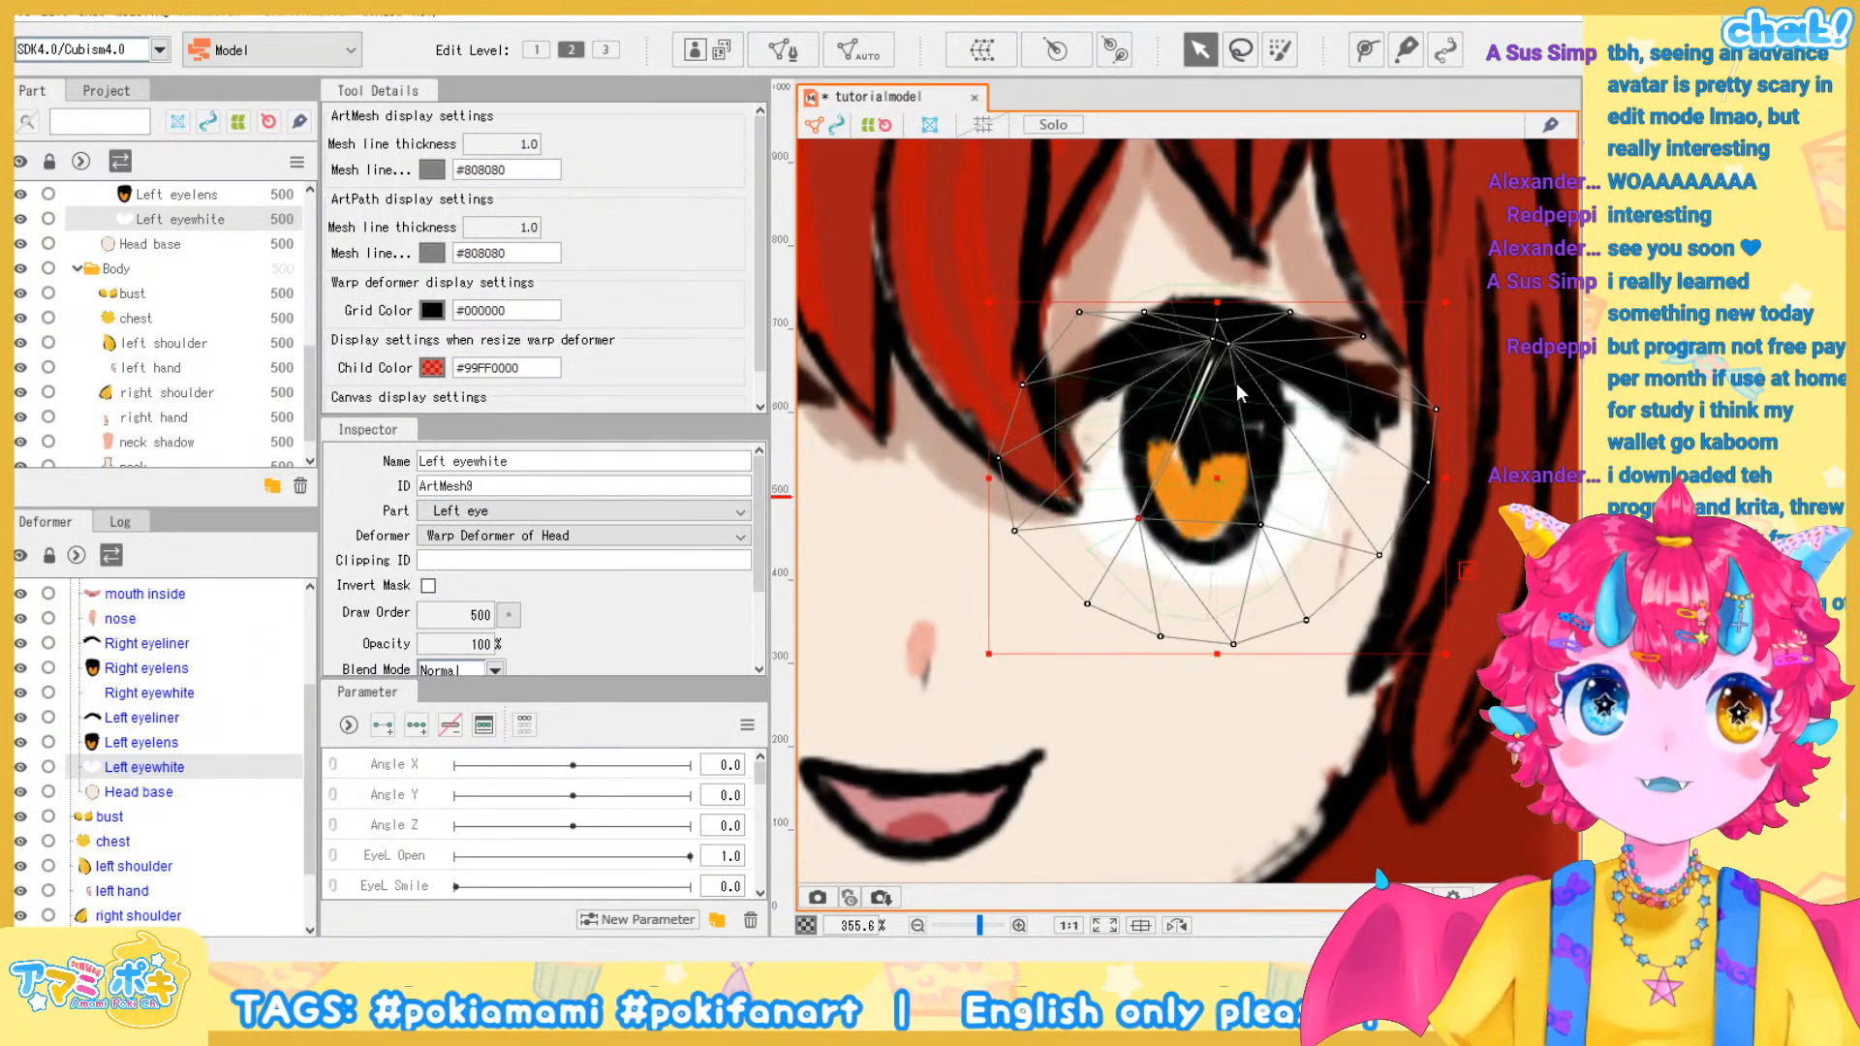
key(ctrl+z)
scroll(1235, 359, up, 2)
drag(1215, 333, 1149, 349)
scroll(1201, 382, down, 7)
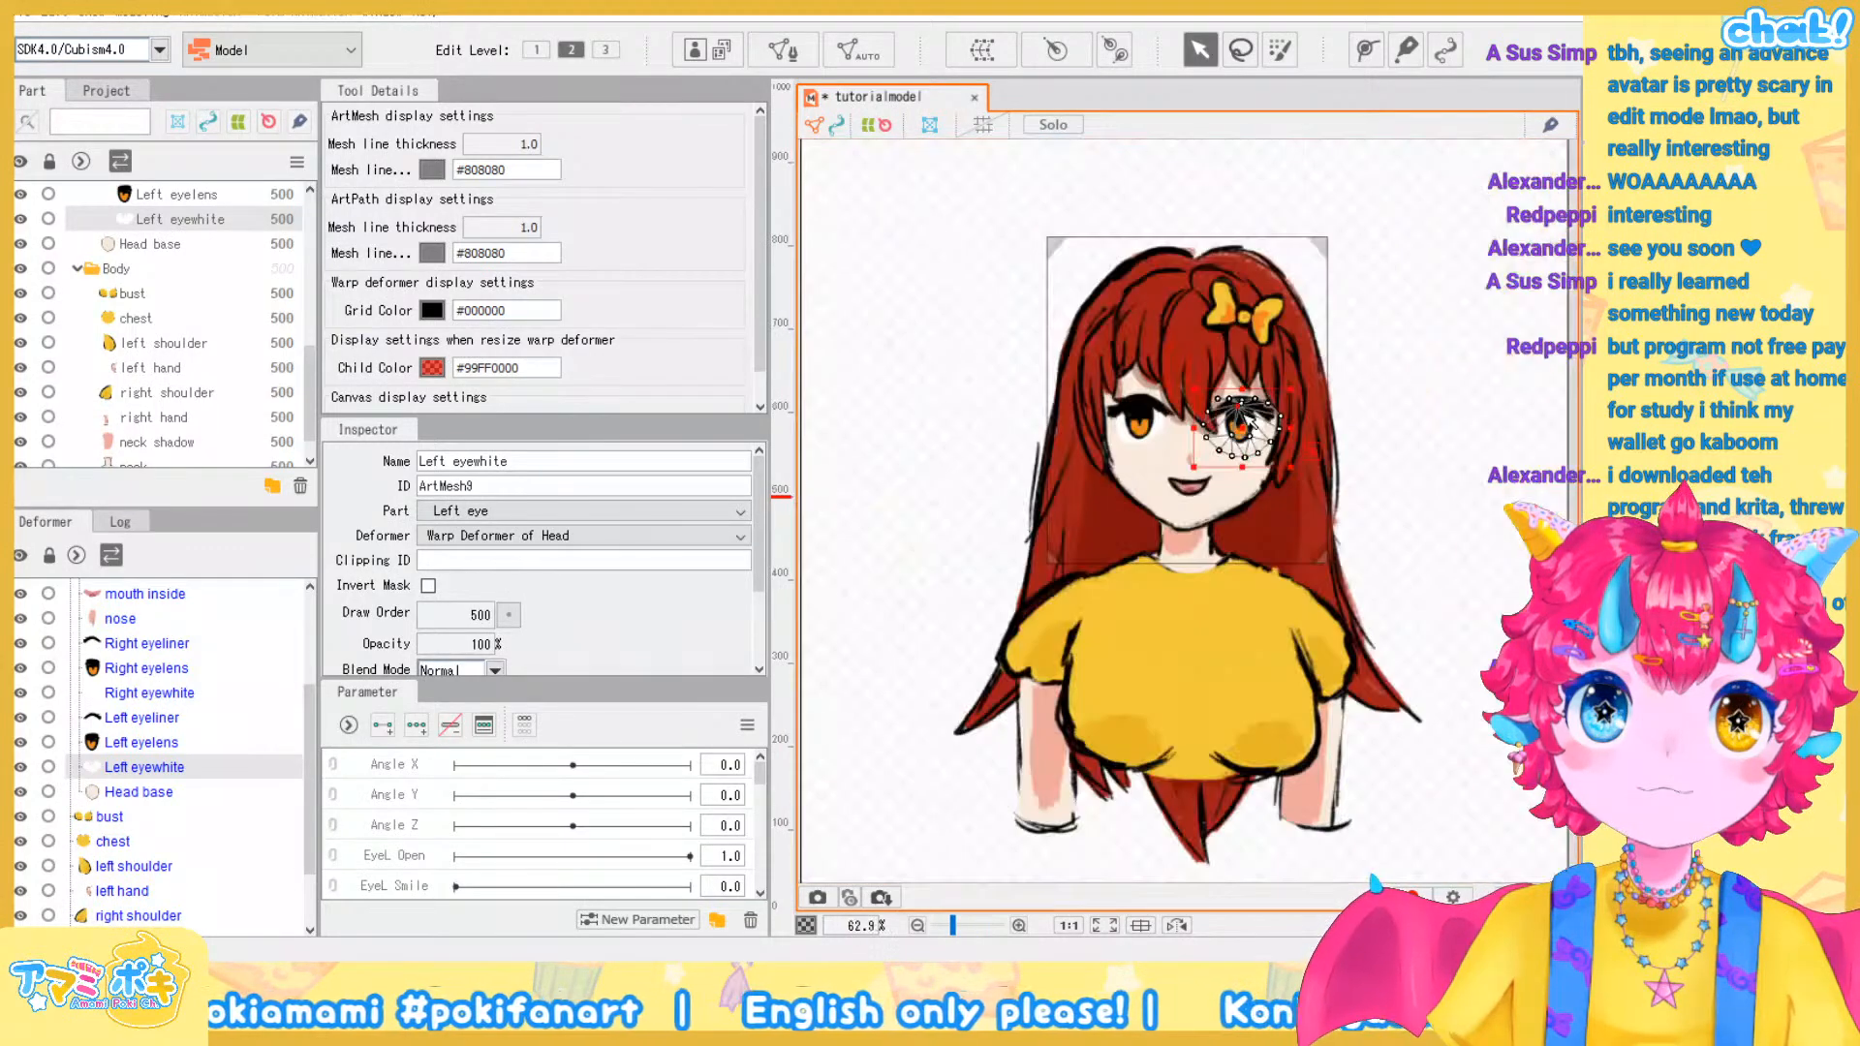
click(1366, 415)
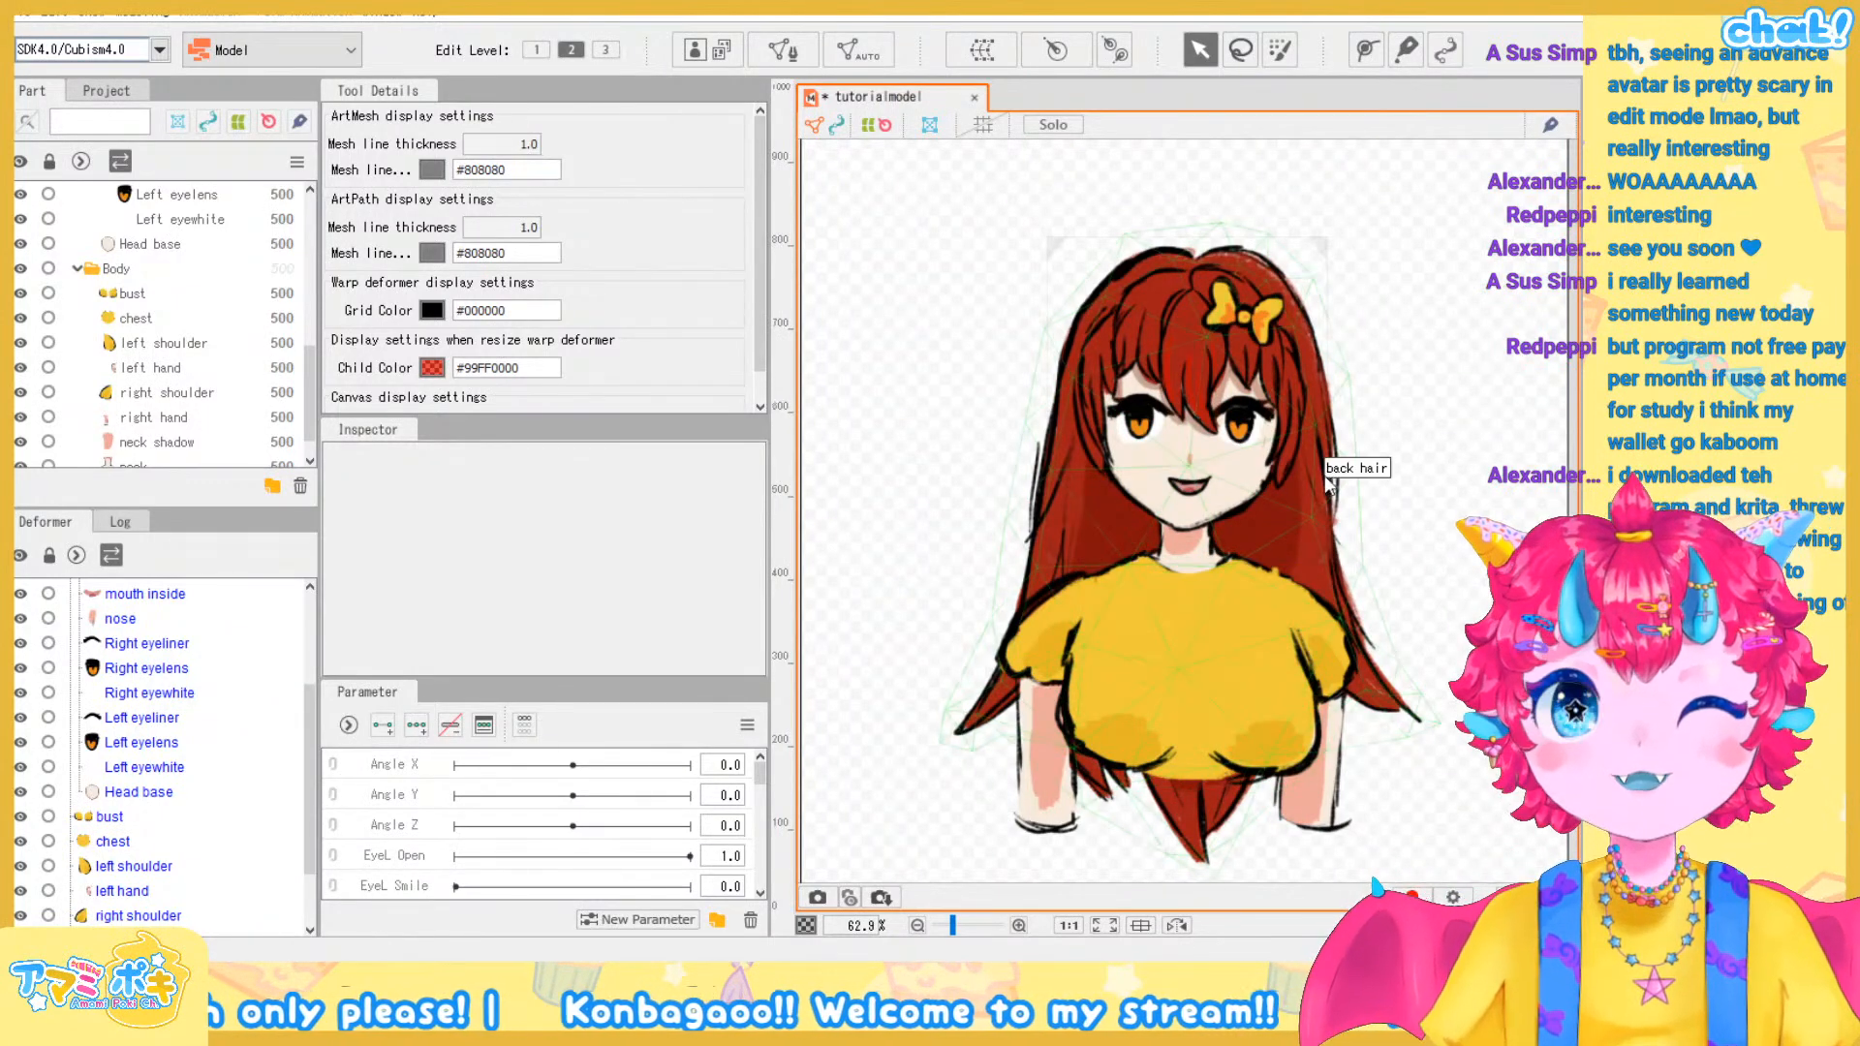
scroll(1317, 466, up, 2)
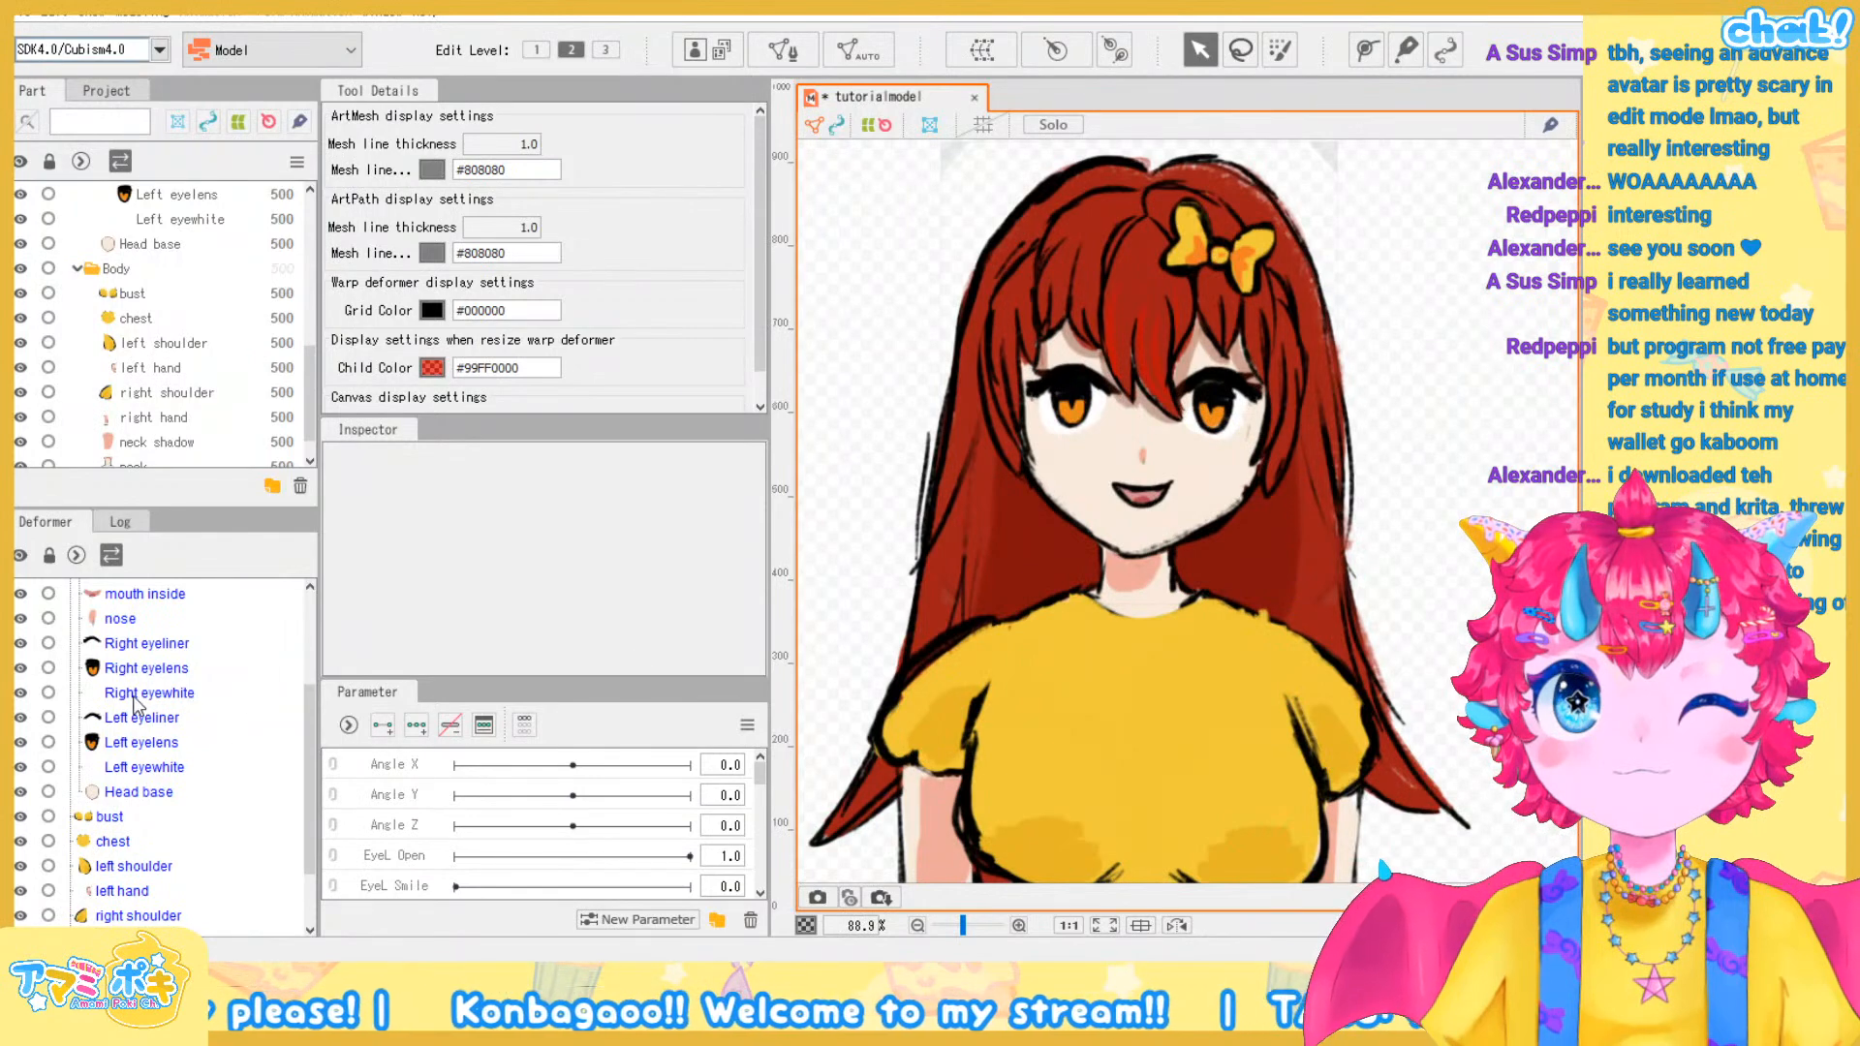
Copy the ID ArtMesh5 of the Right eyelens mesh
click(162, 678)
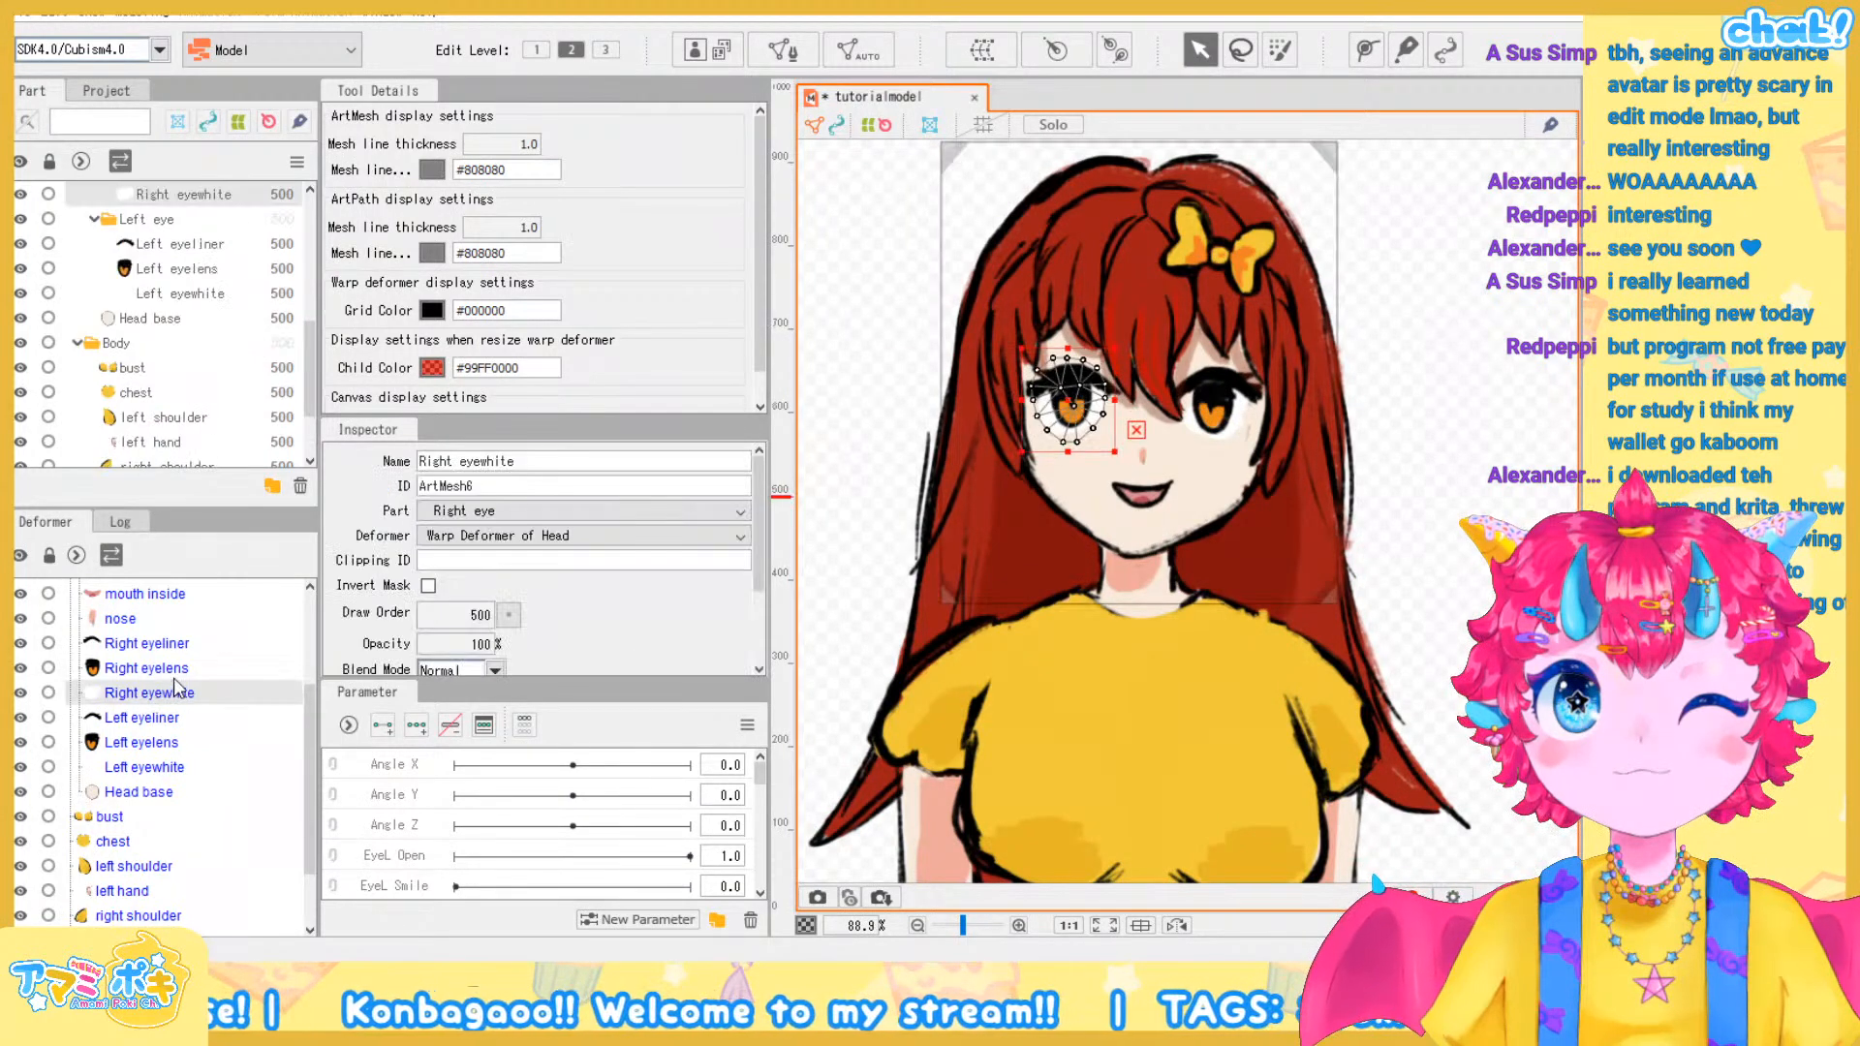
click(468, 513)
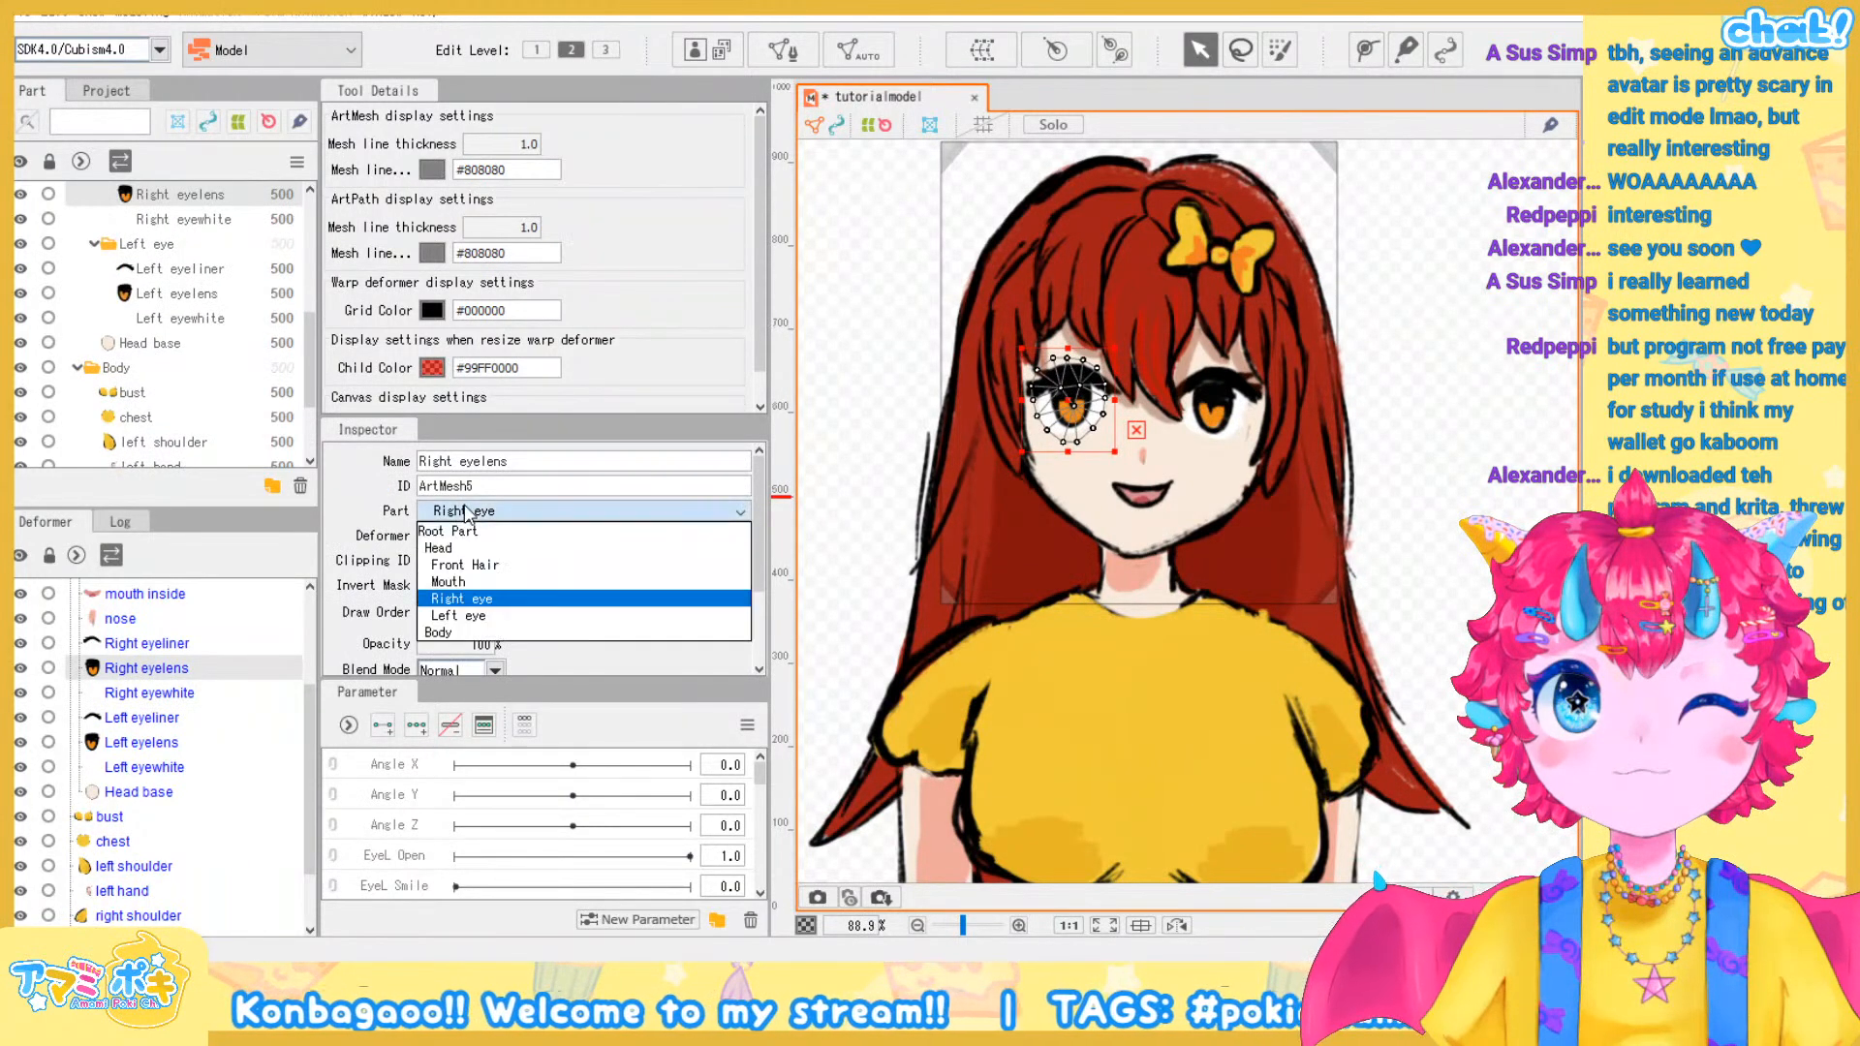
click(462, 487)
double_click(462, 487)
key(ctrl+c)
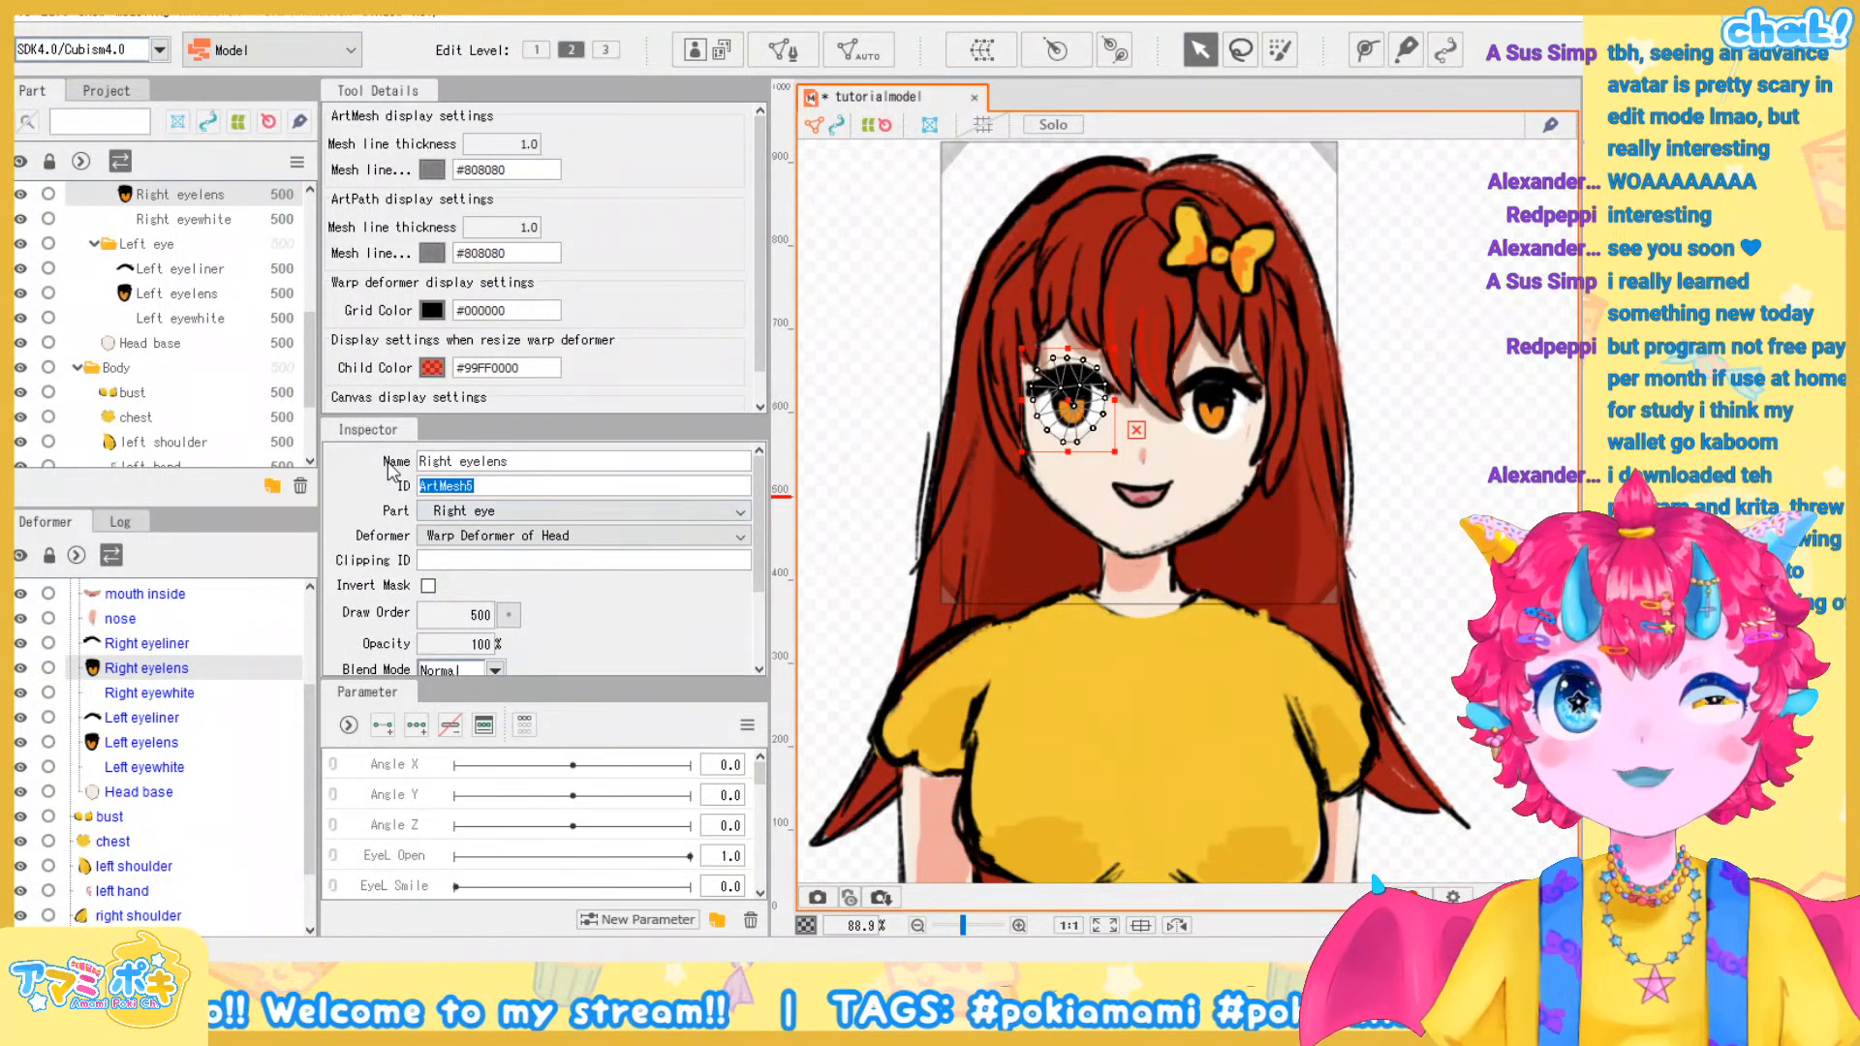
Set the Clipping ID of the Right eyelens to ArtMesh5 and view the eyes up close
click(165, 643)
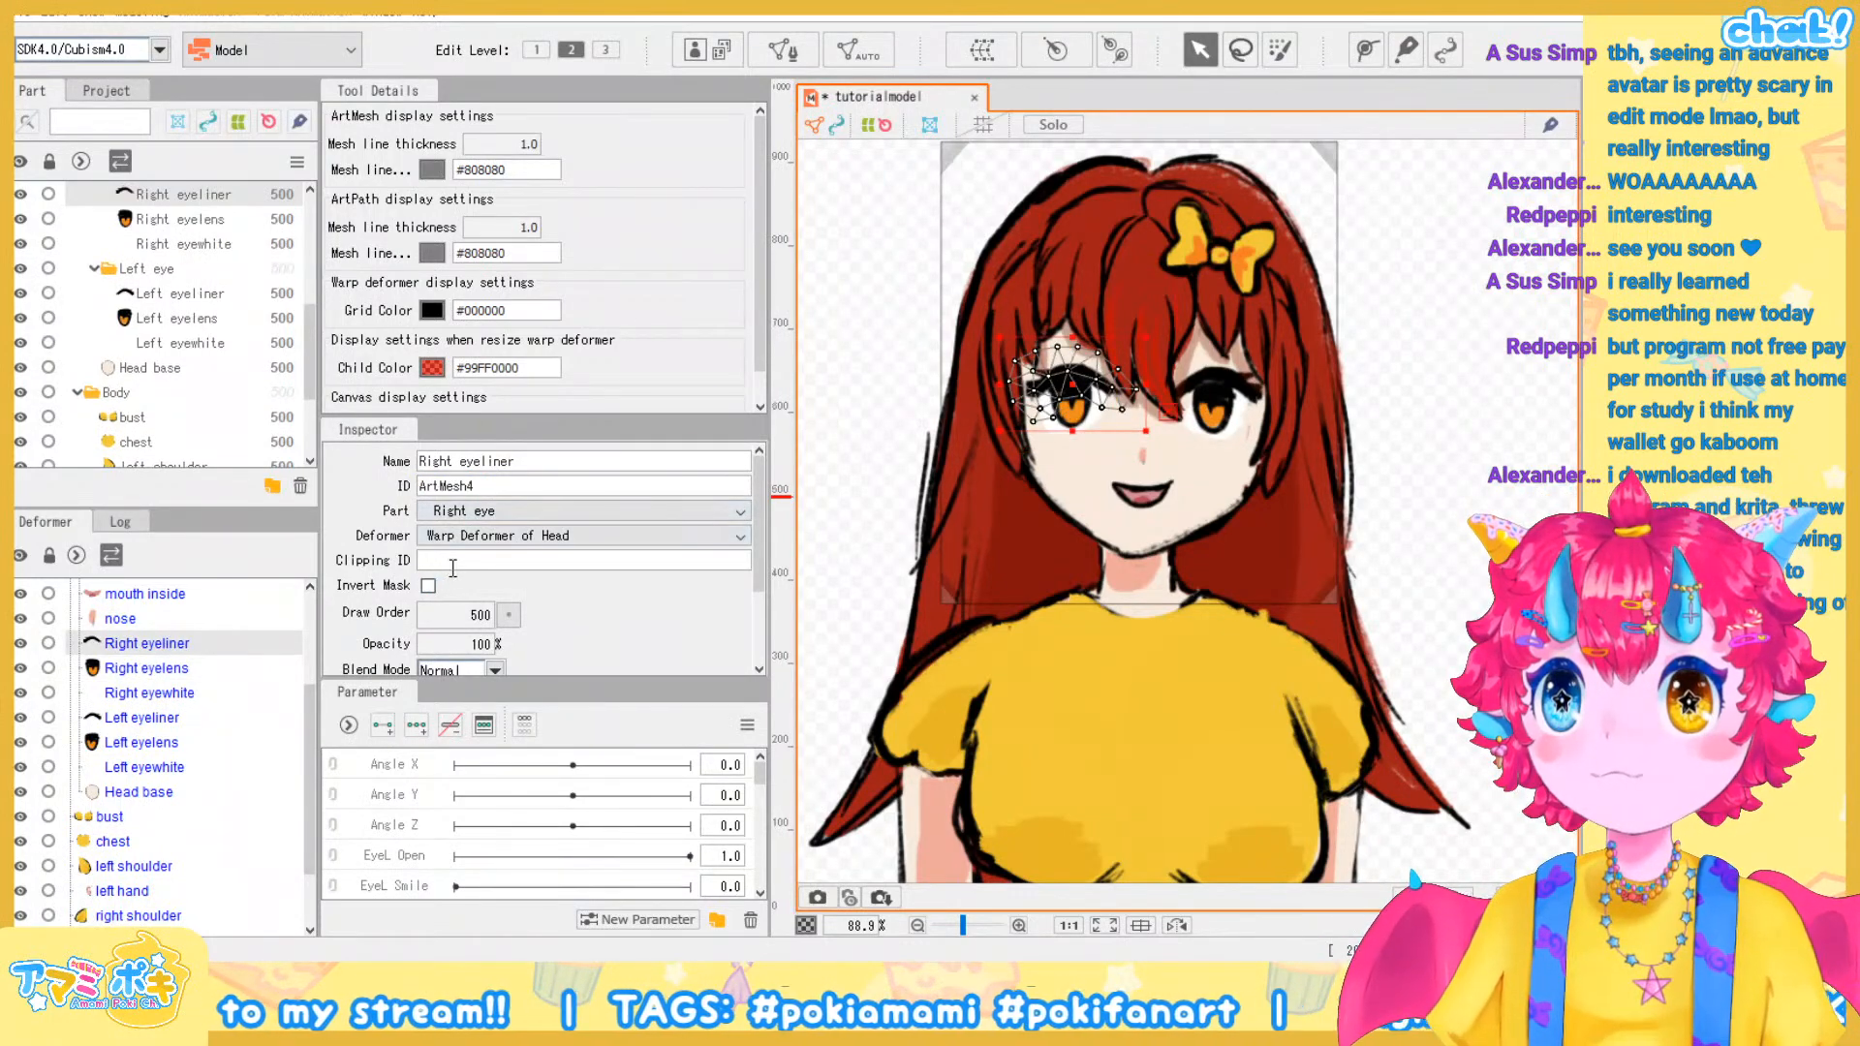
click(186, 670)
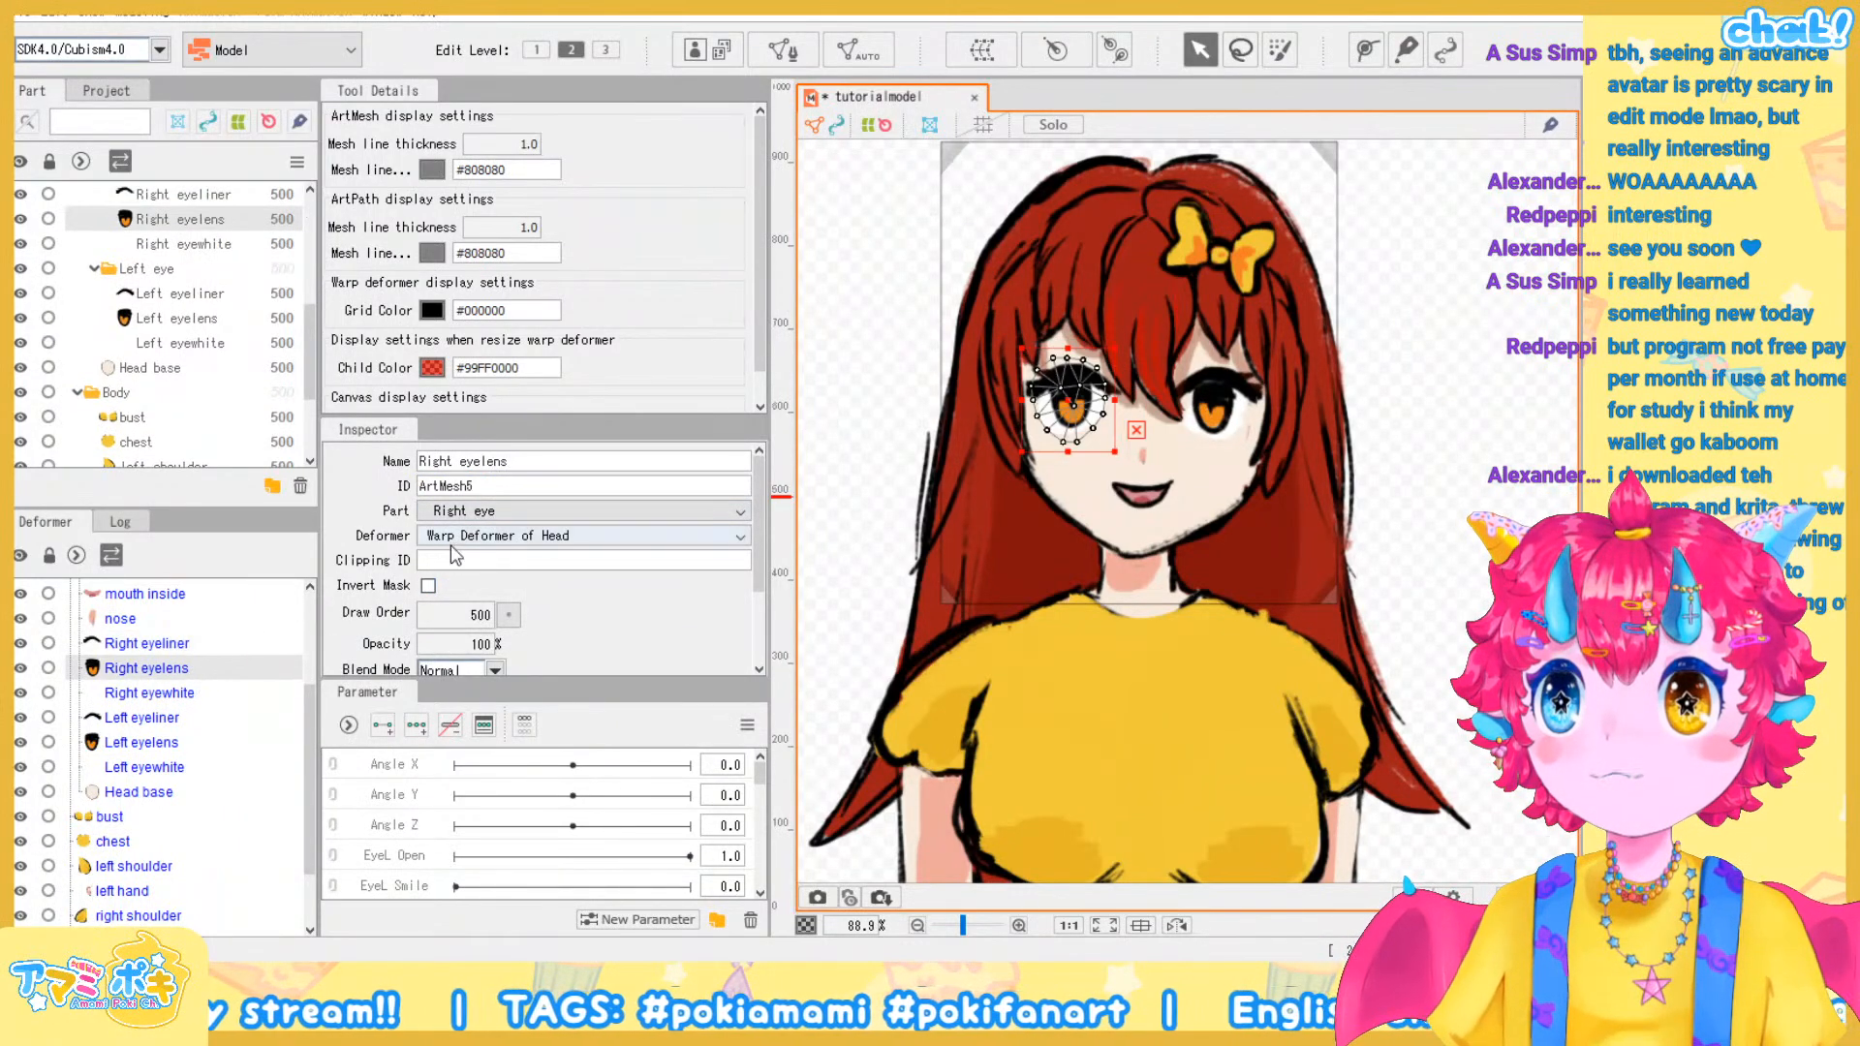
key(ctrl+v)
key(Return)
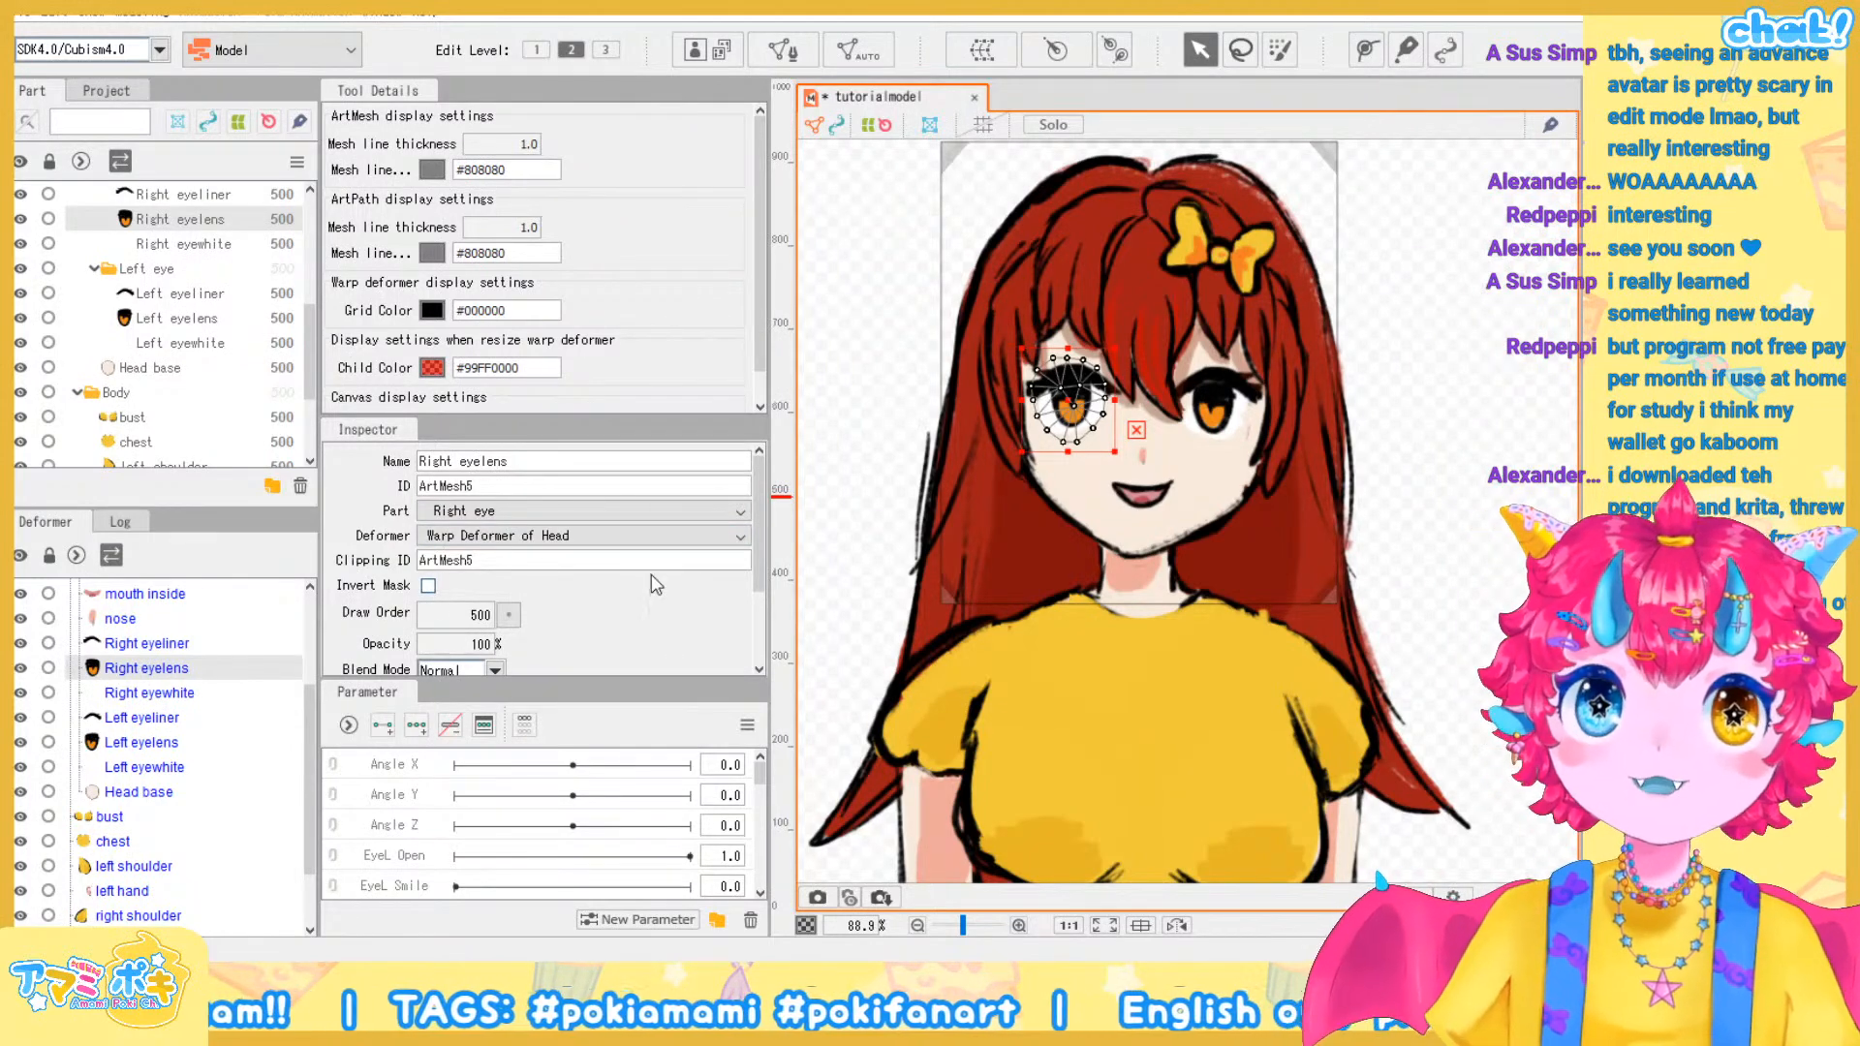
click(1385, 504)
scroll(1131, 422, up, 3)
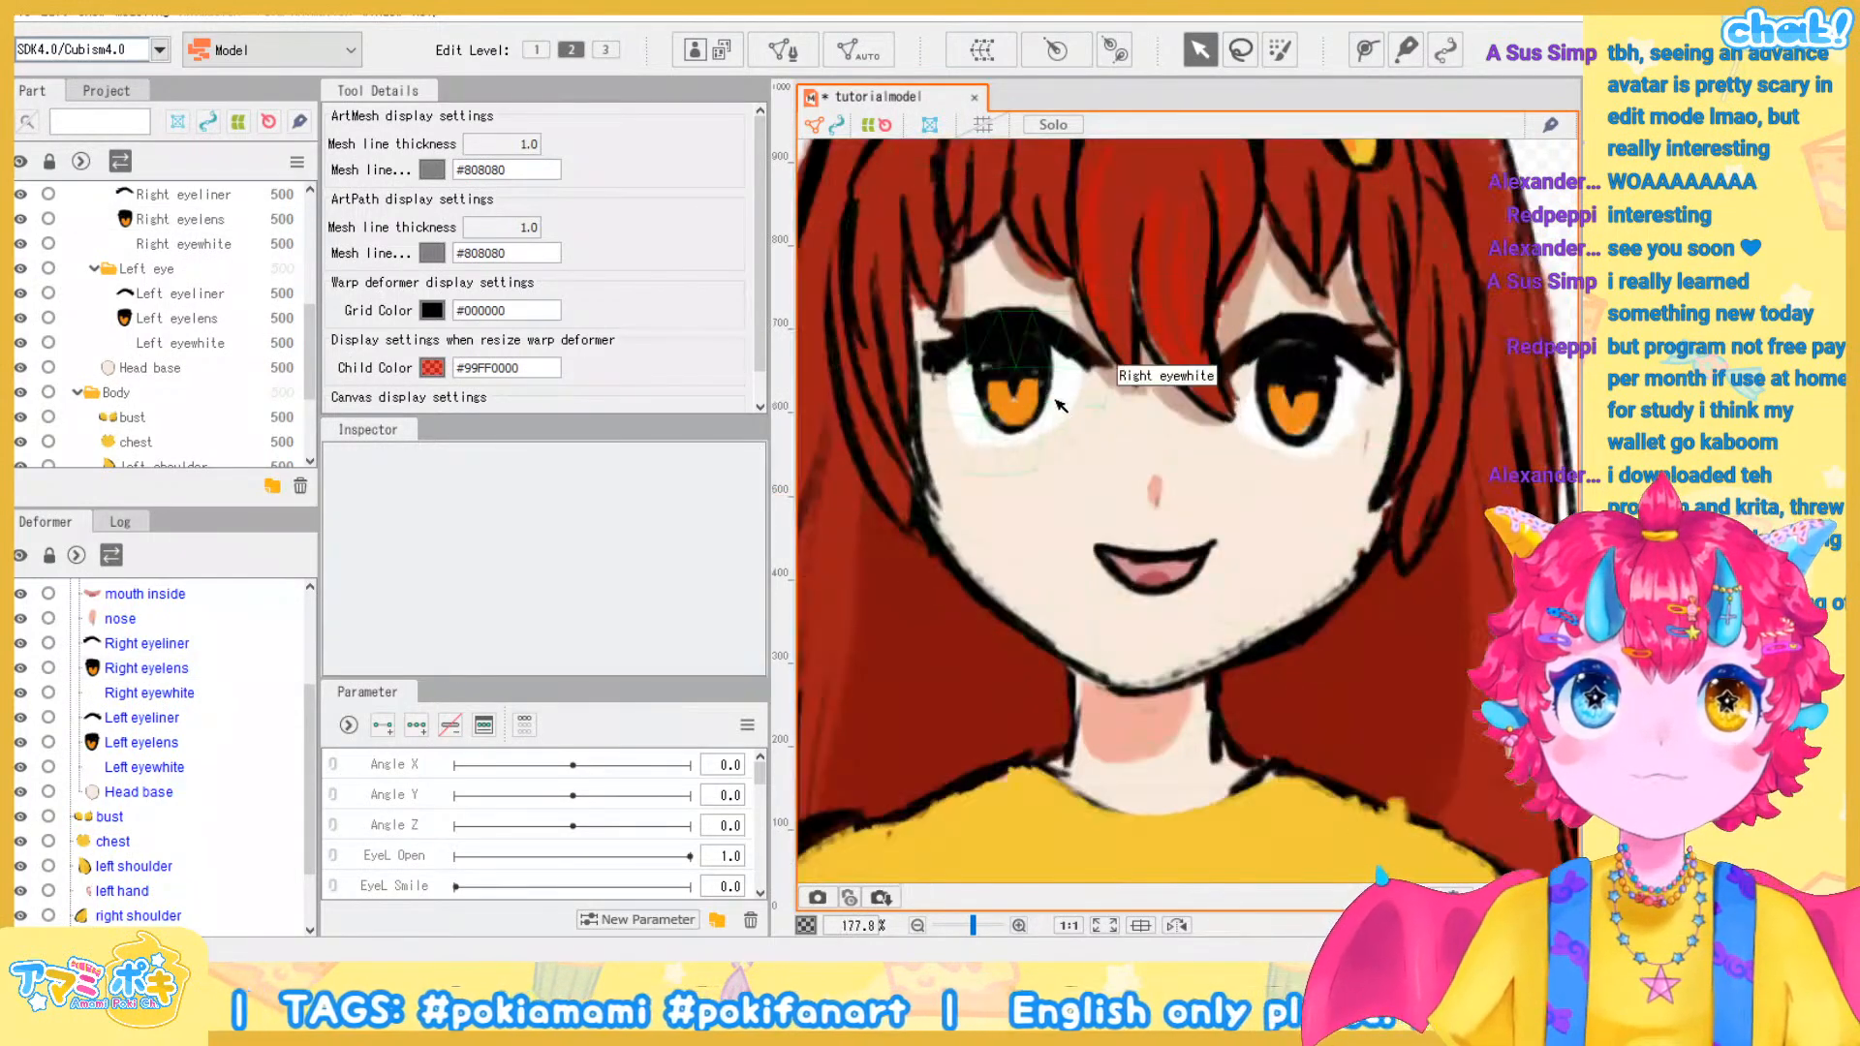
Compare the ID and Clipping ID settings of the Right eyelens and Right eyewhite meshes
click(172, 672)
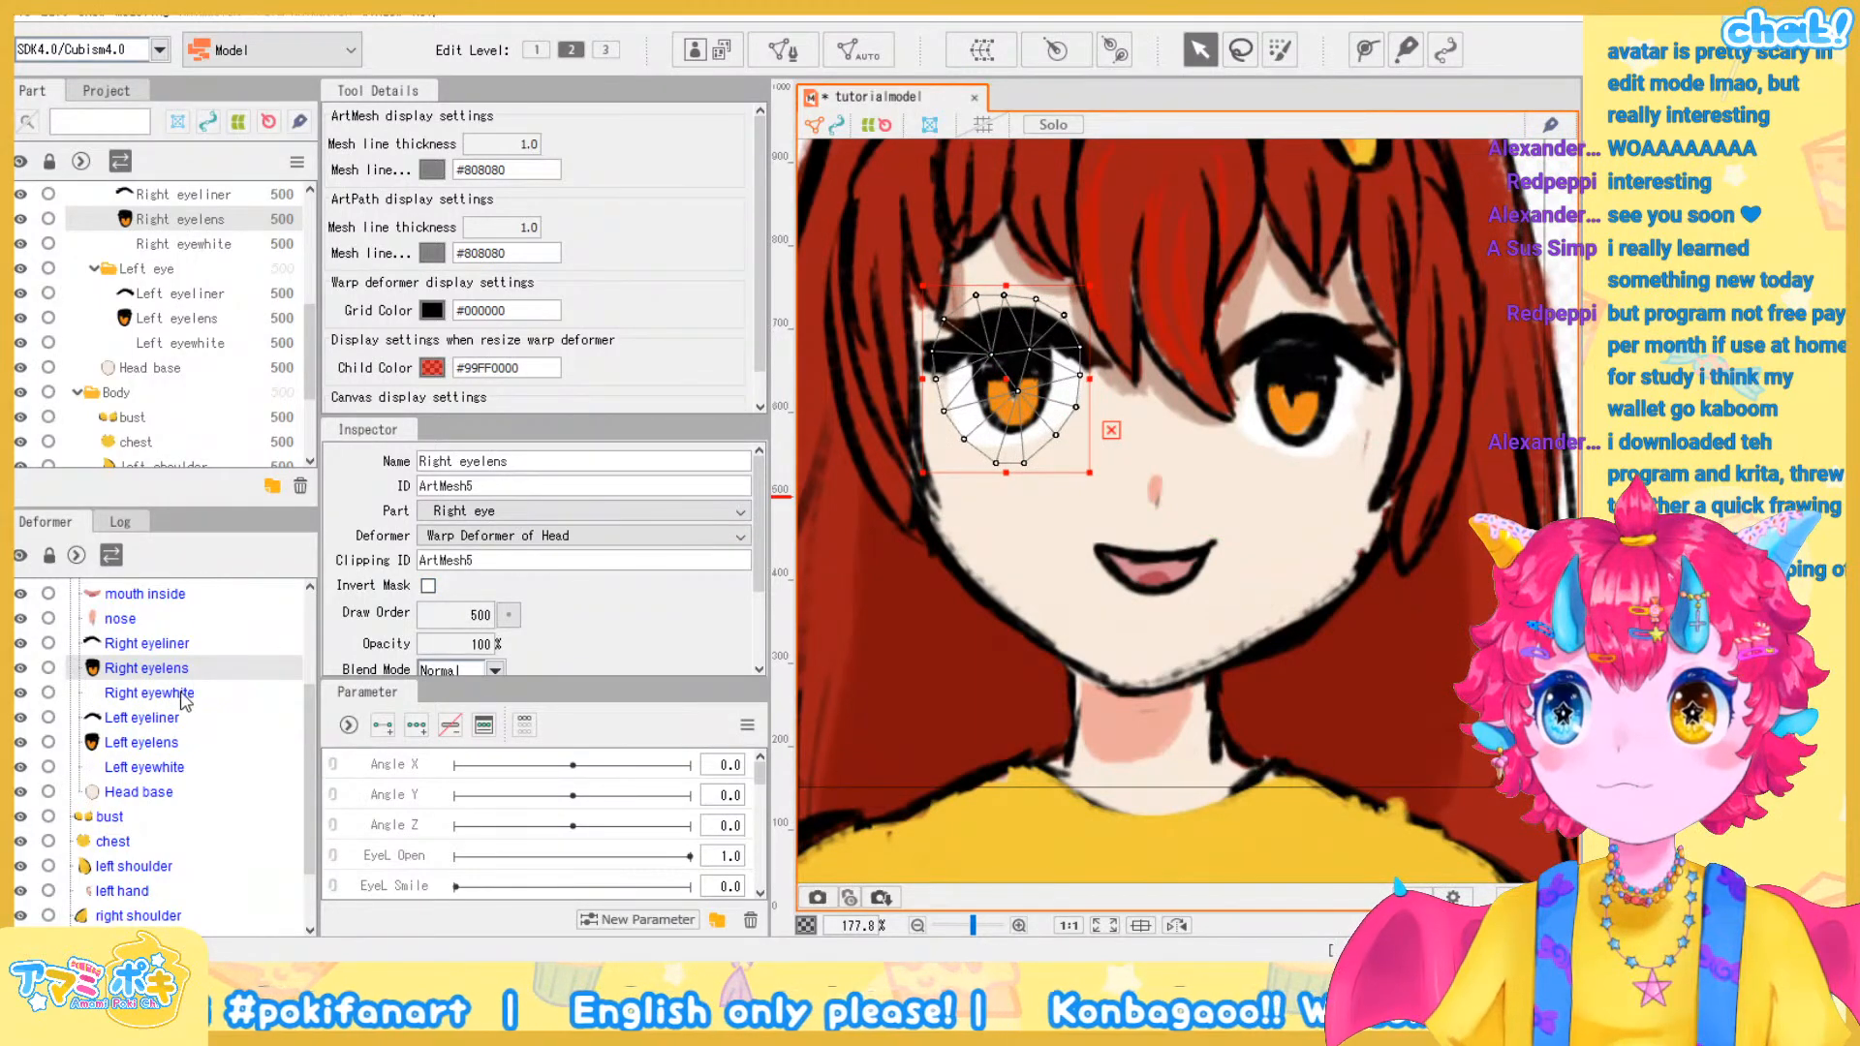
click(149, 693)
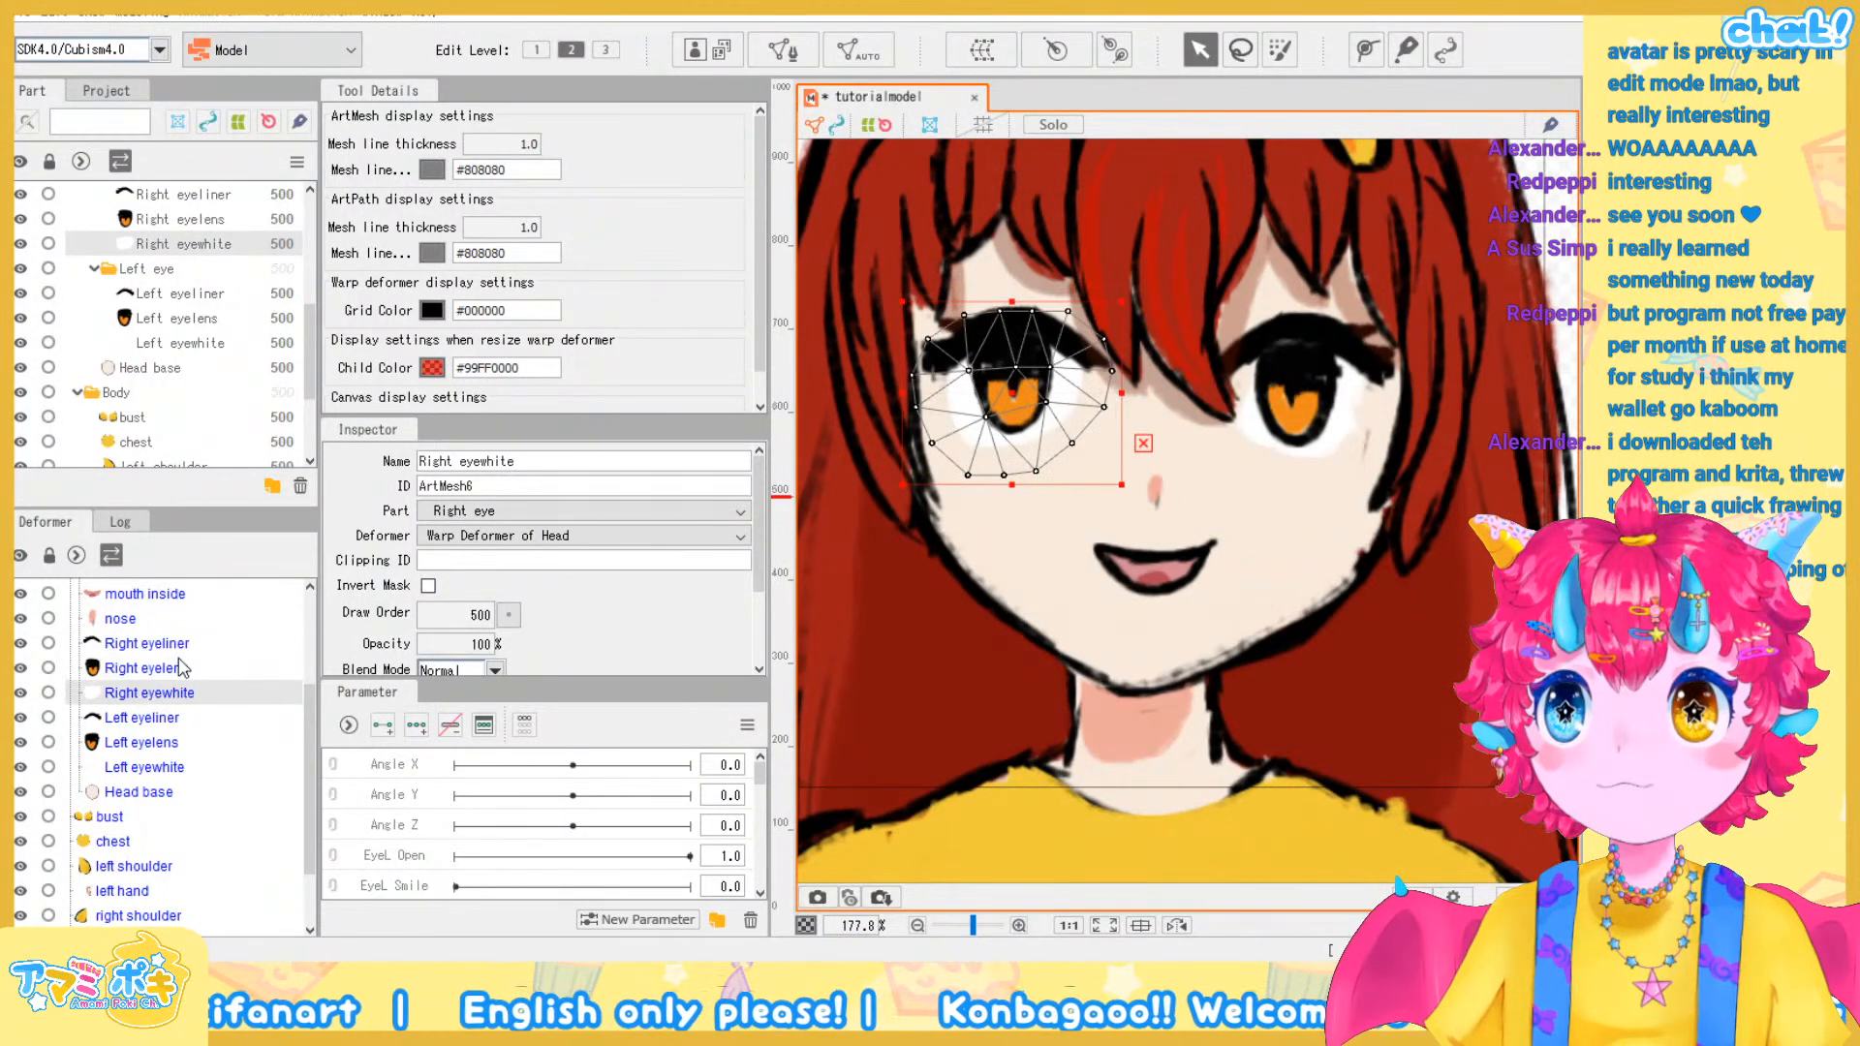
click(146, 668)
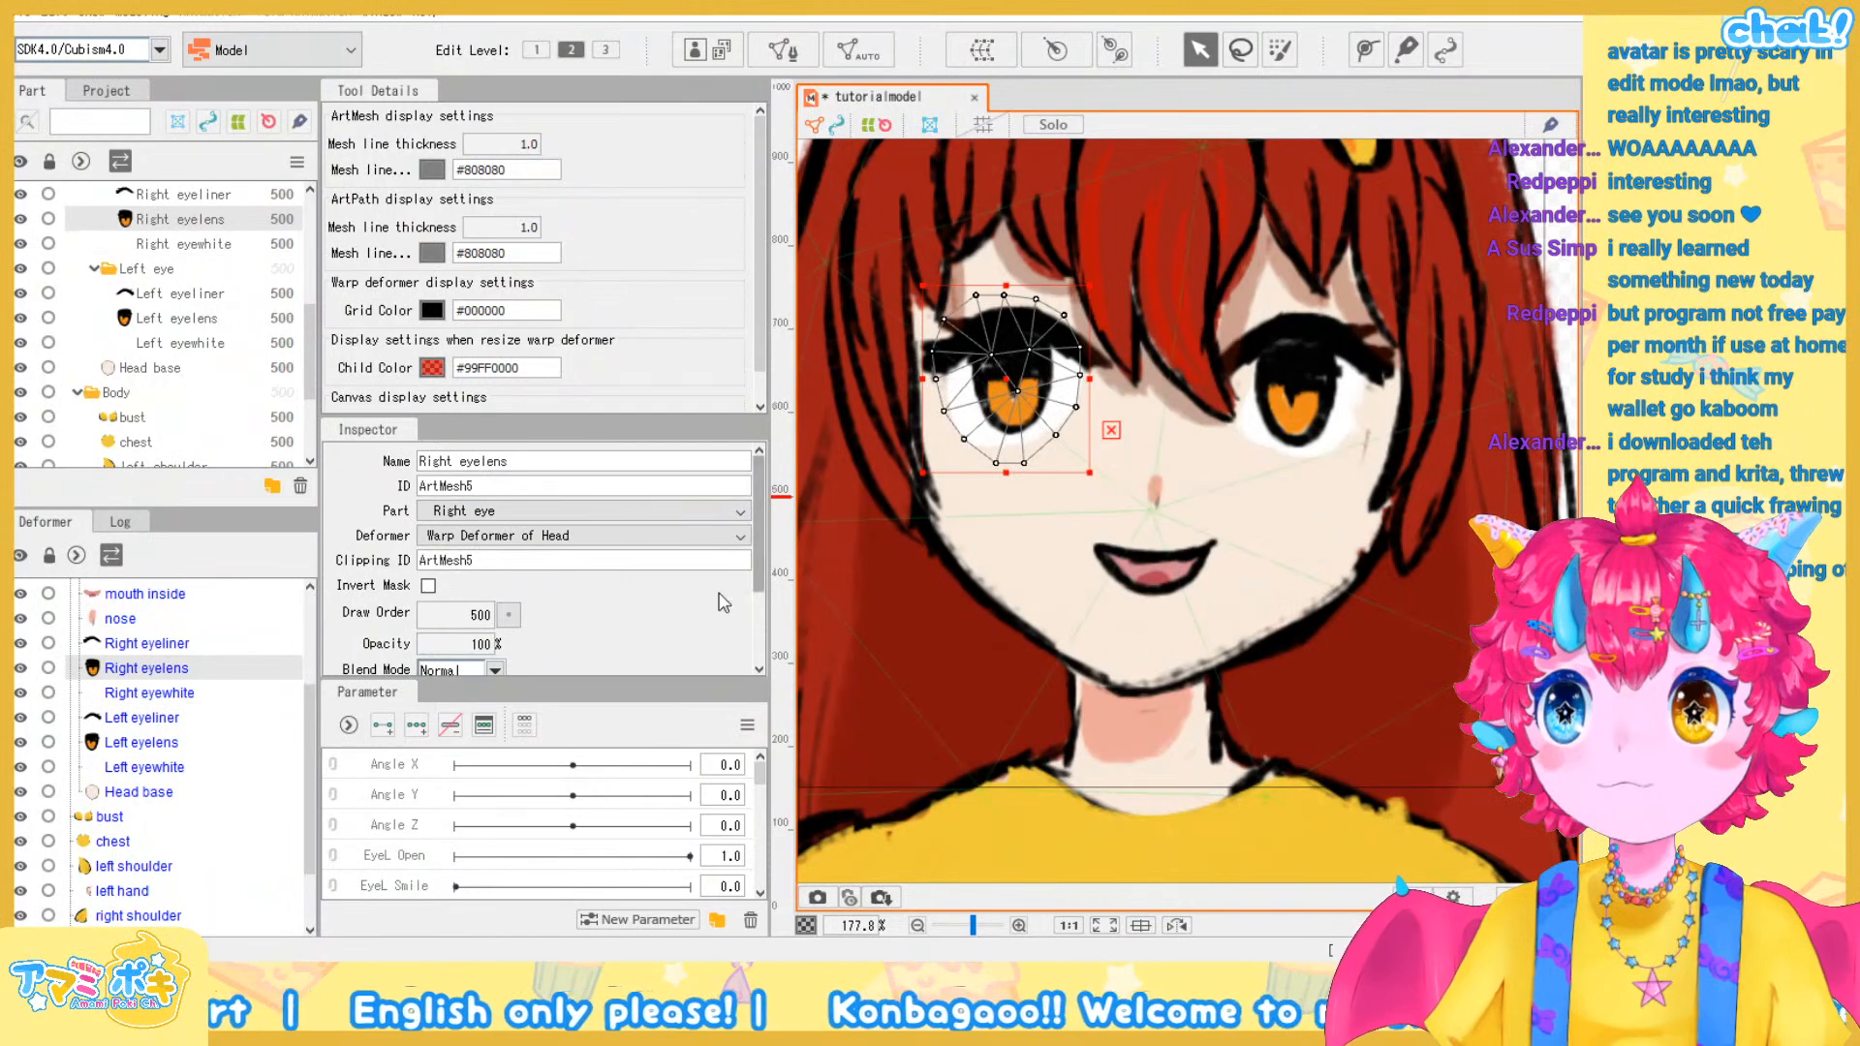
click(548, 560)
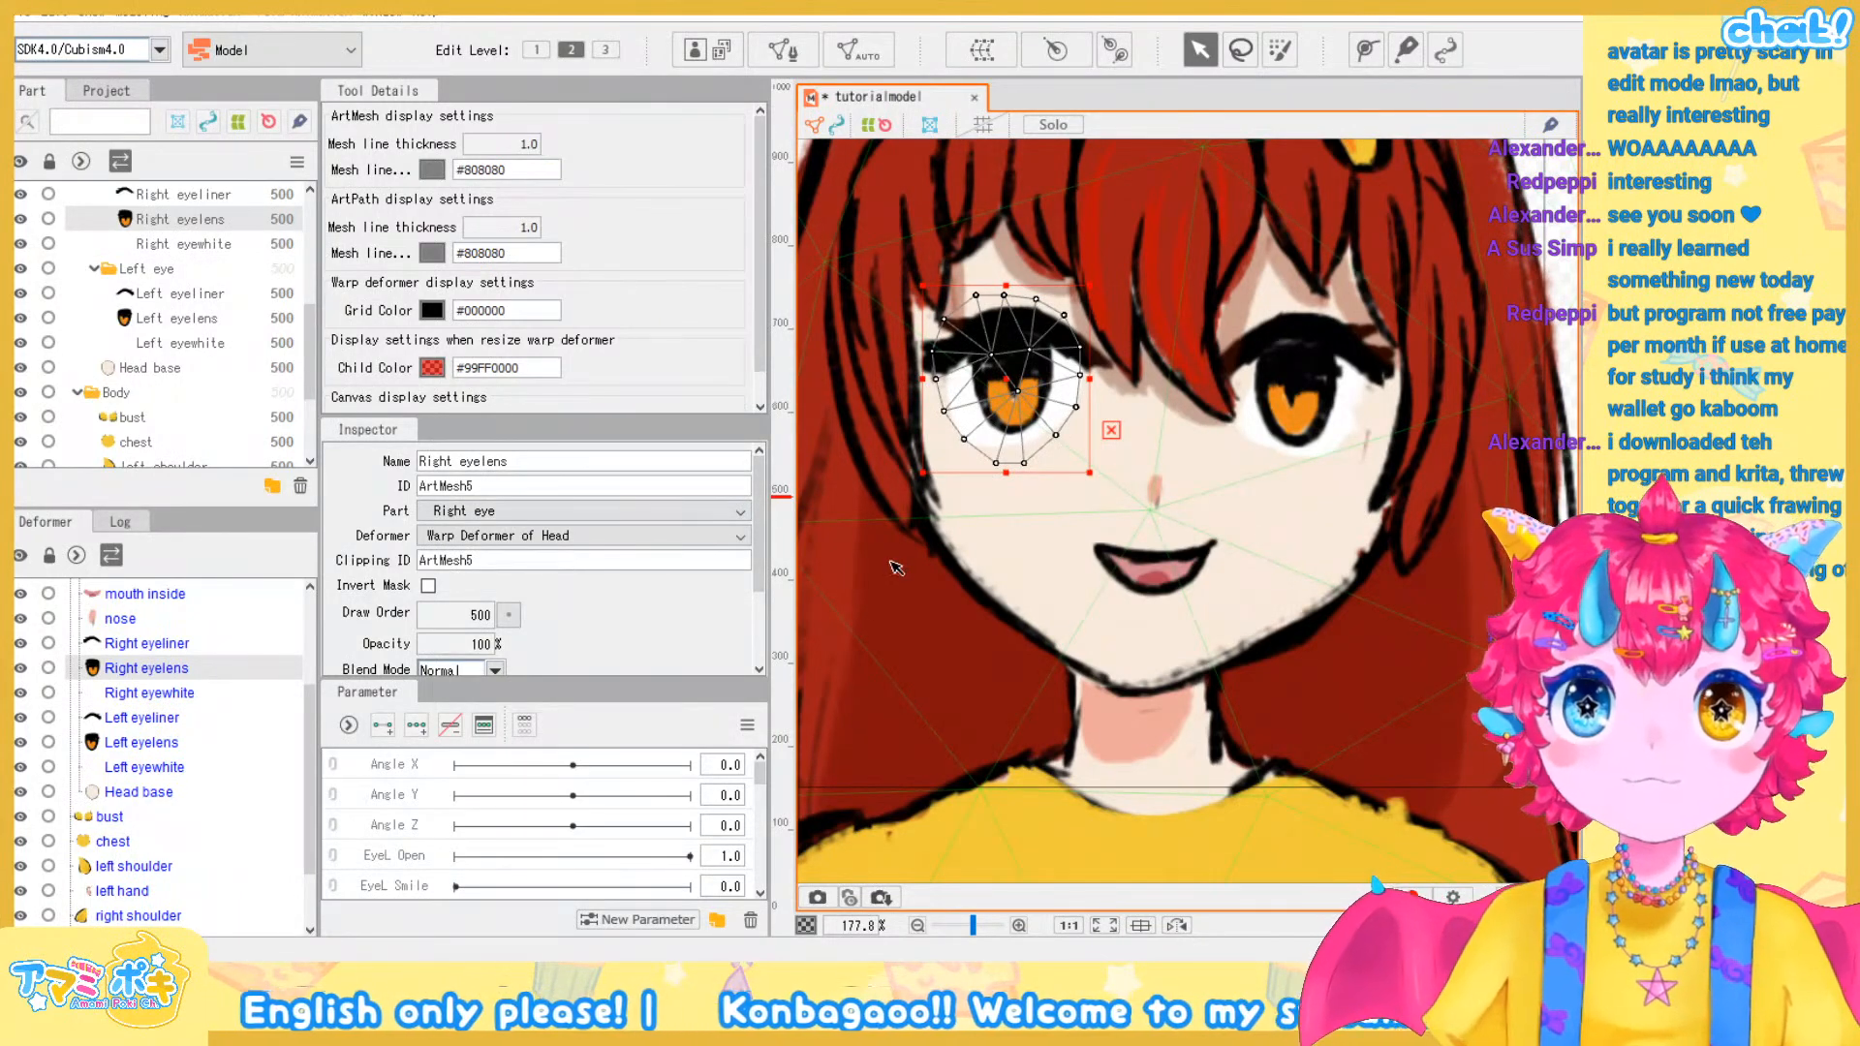
click(936, 579)
scroll(1420, 601, down, 3)
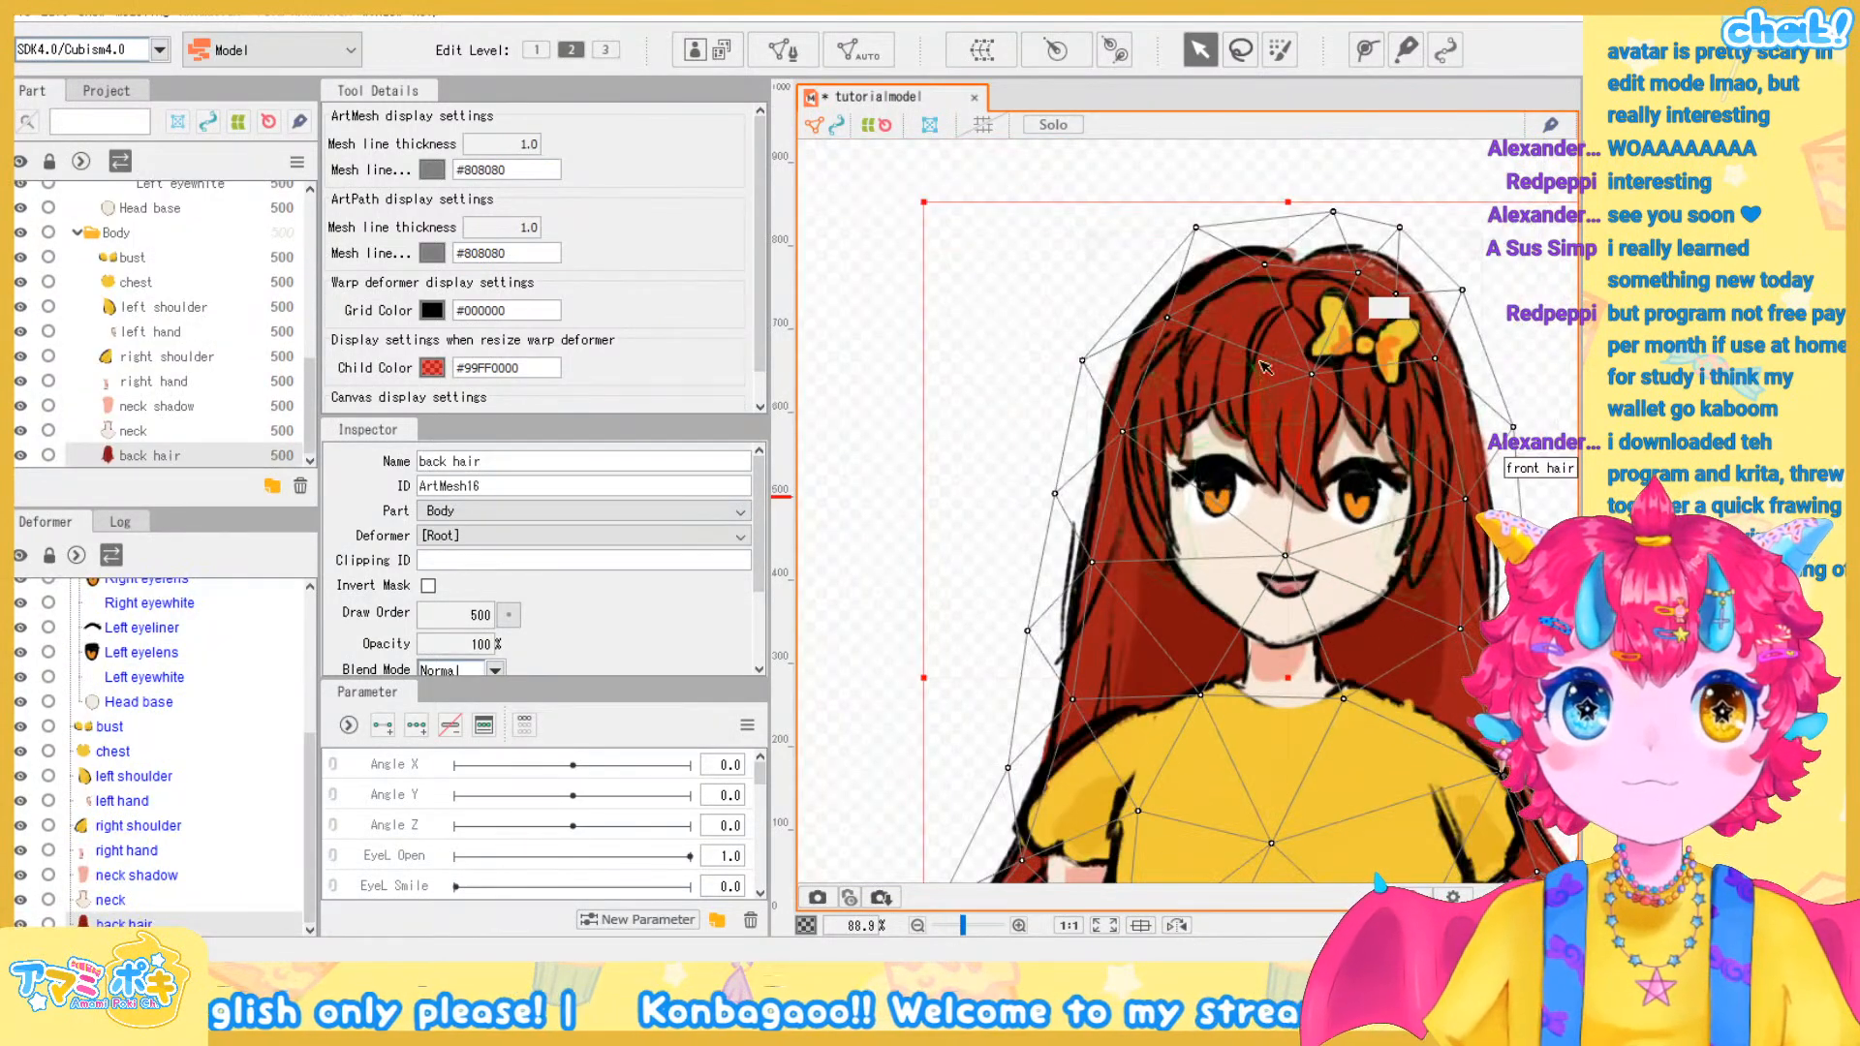
Deselect the back hair, then briefly hide and show the individual lens, eyewhite and eyeliner meshes to check the clipping
click(837, 454)
scroll(1465, 571, up, 2)
scroll(179, 673, up, 2)
click(22, 758)
click(20, 759)
click(22, 784)
click(22, 783)
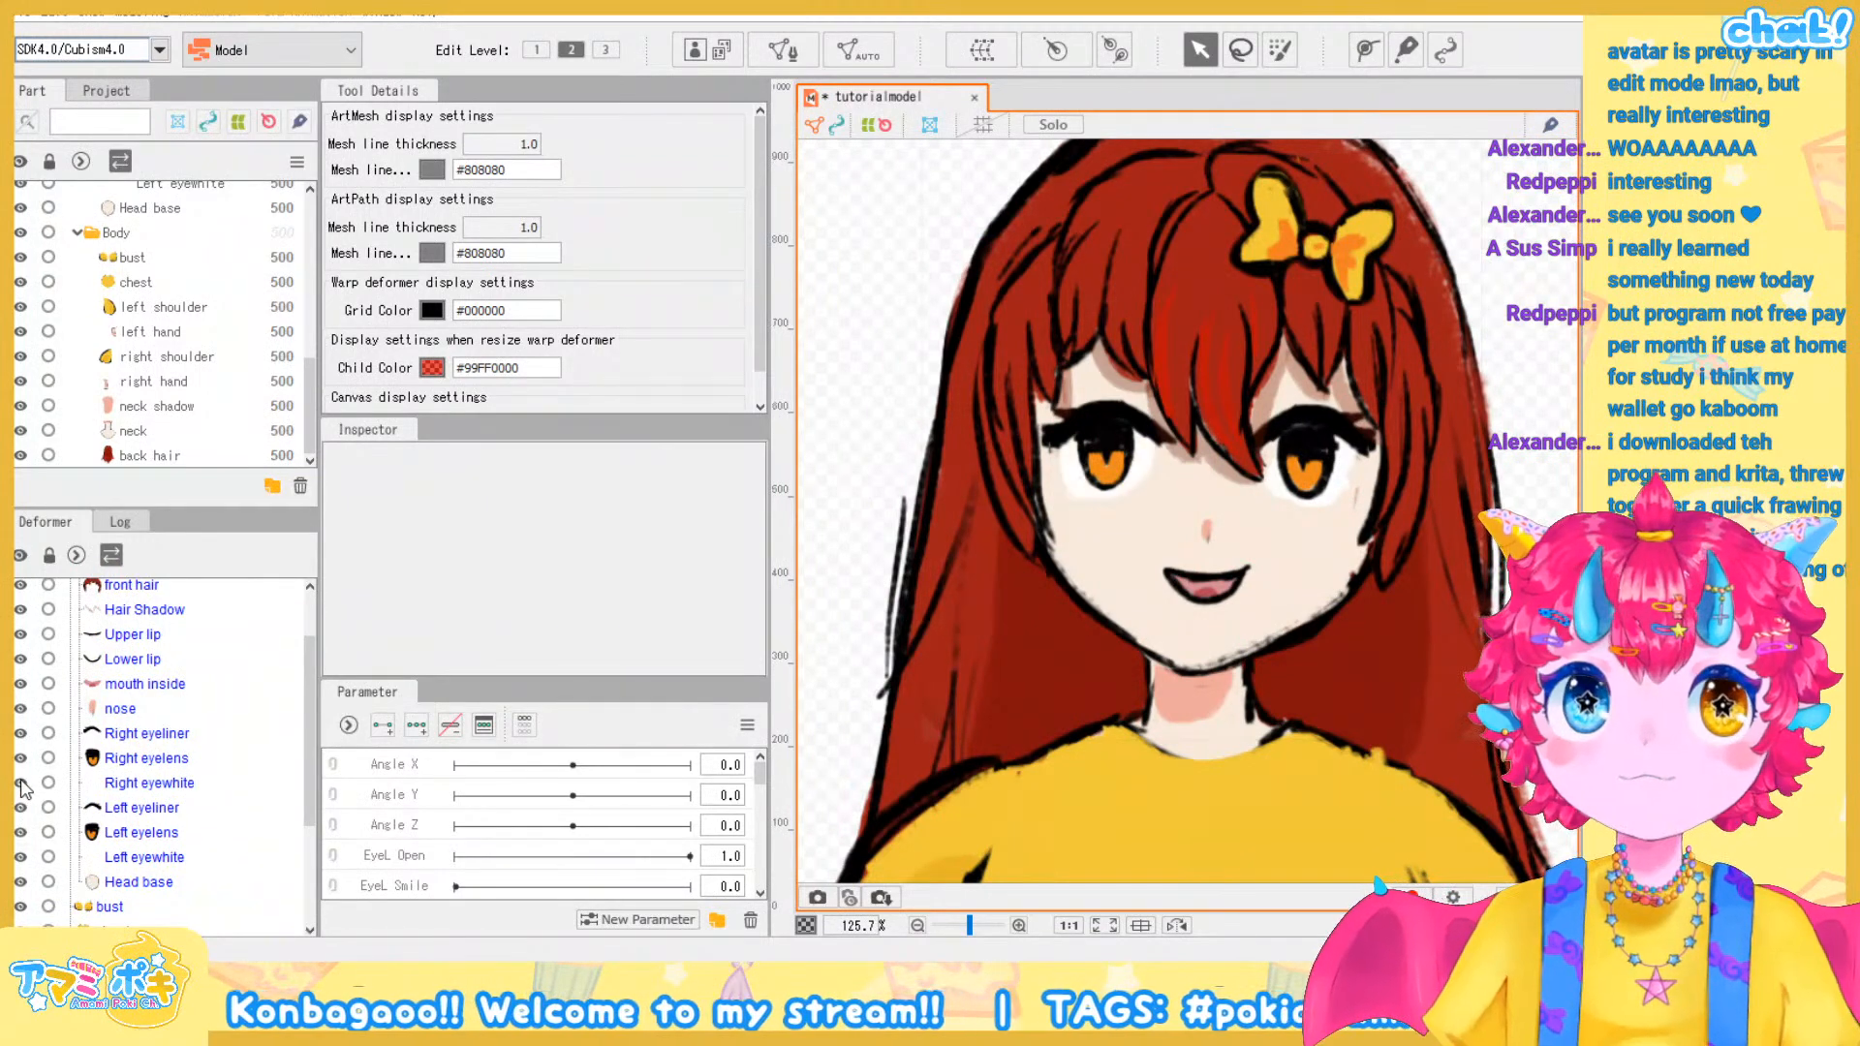
click(20, 857)
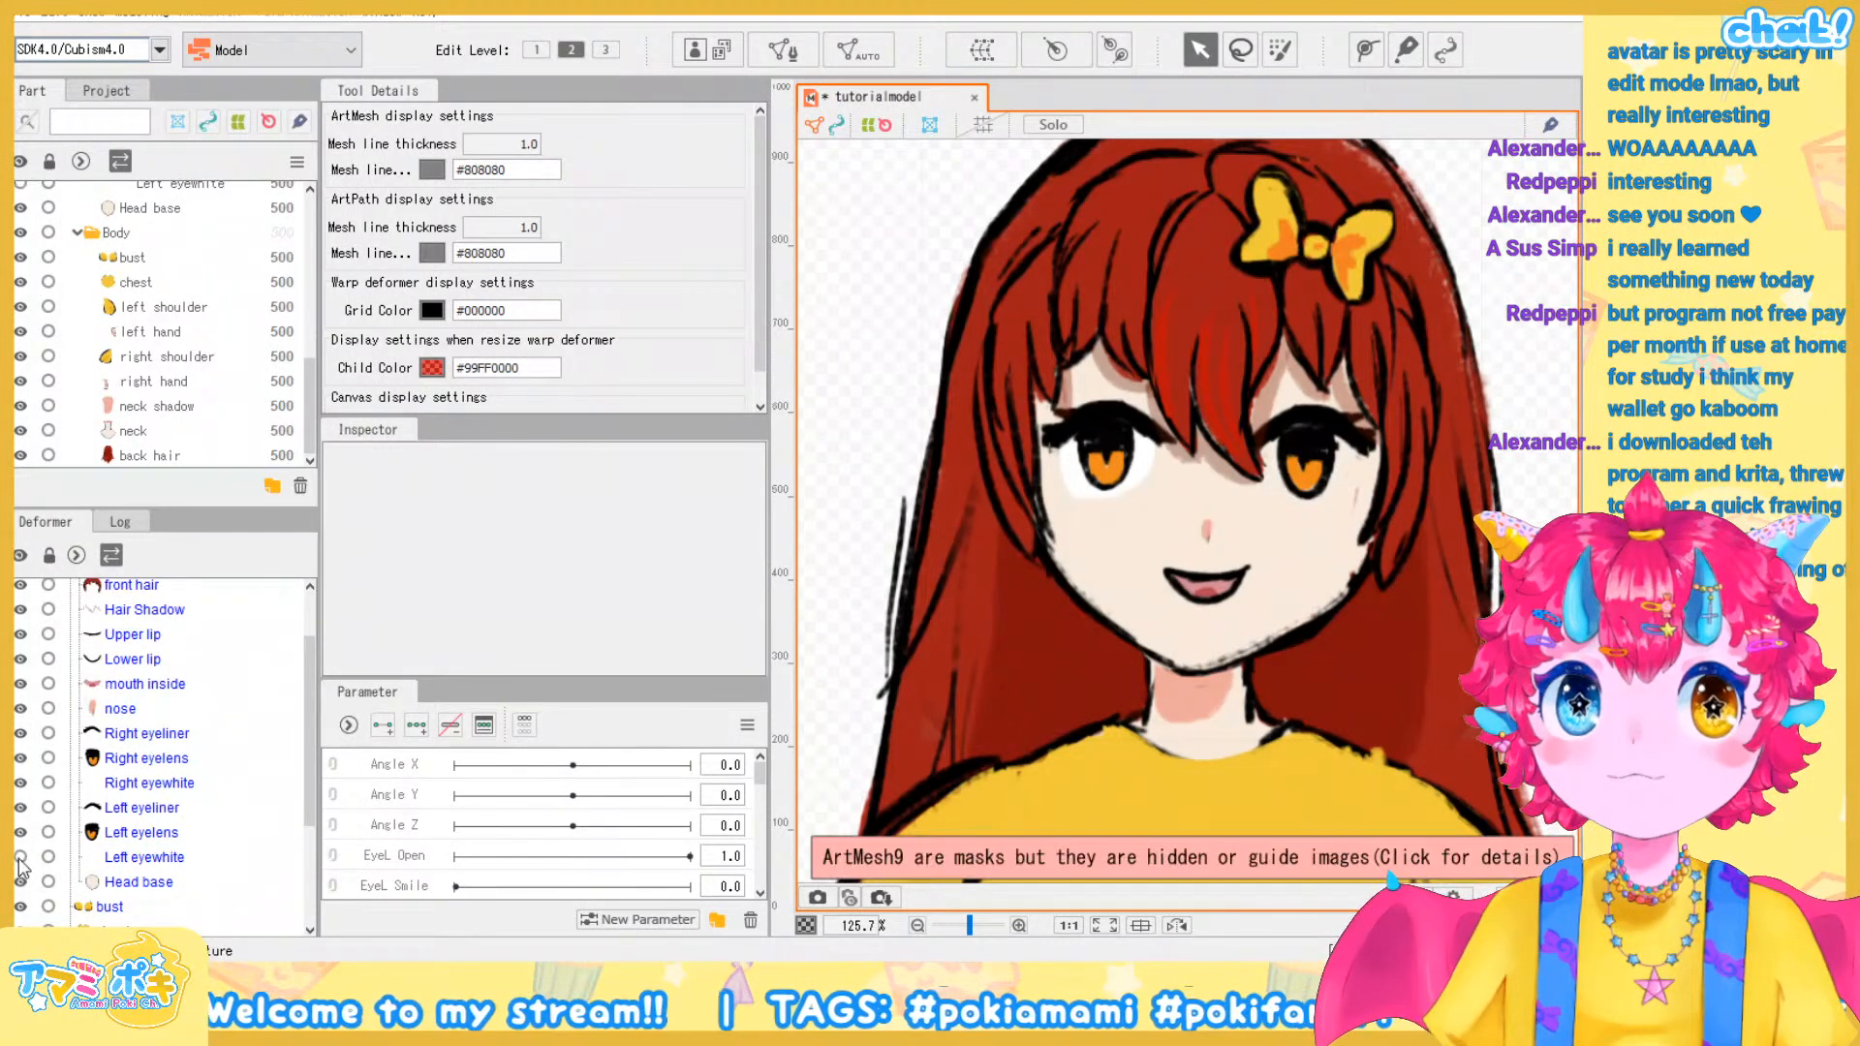
click(20, 857)
click(23, 807)
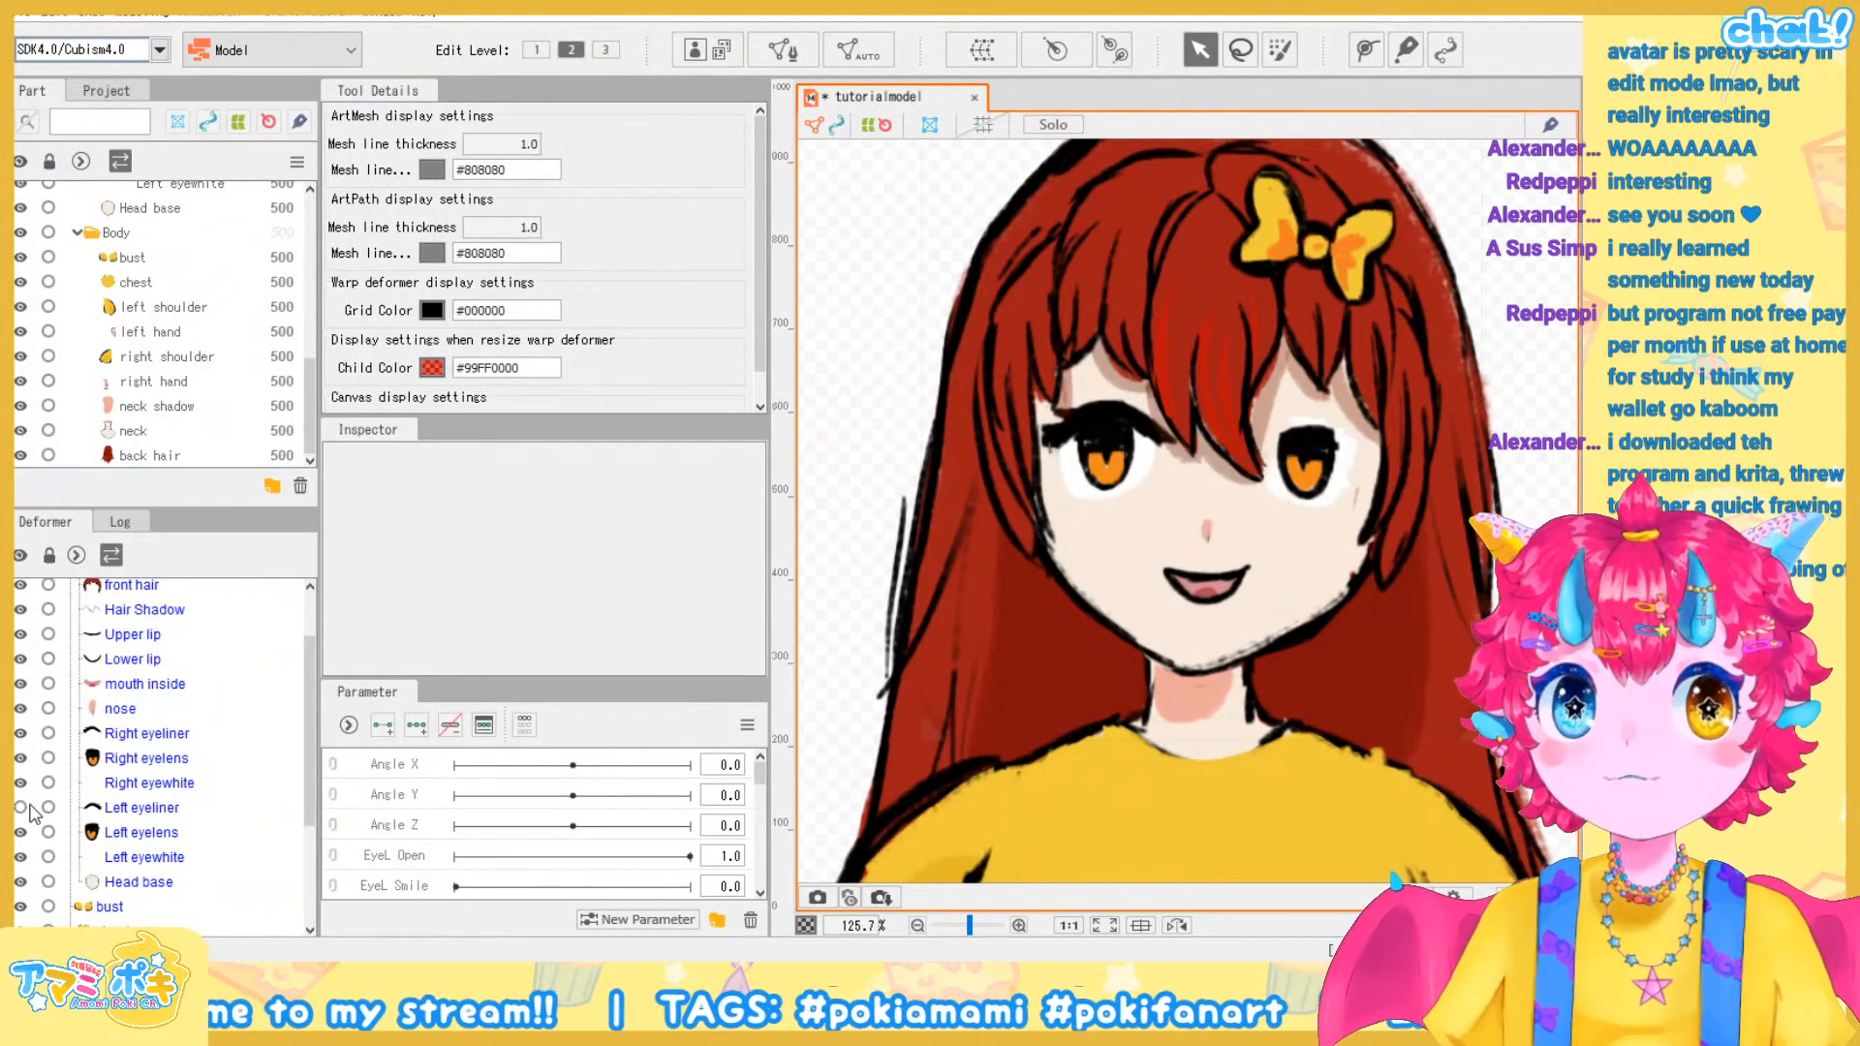
click(21, 806)
click(21, 832)
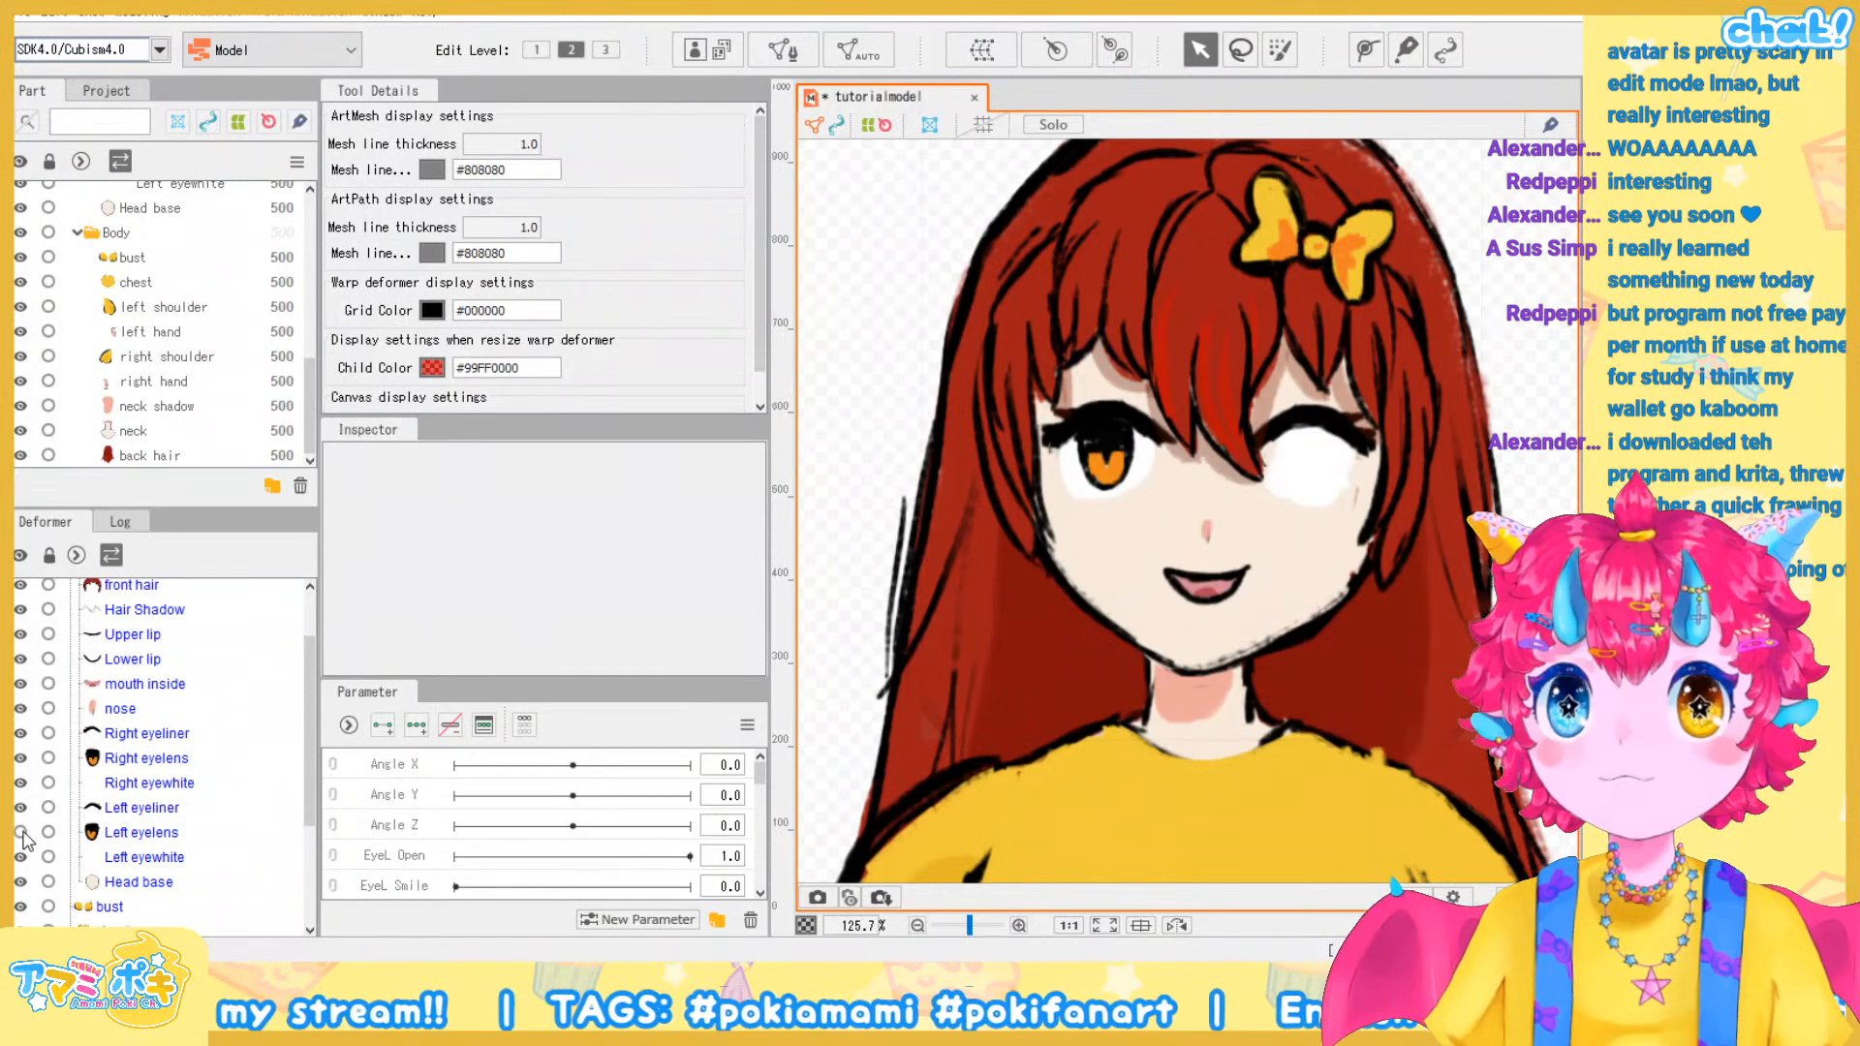
click(21, 832)
scroll(1114, 513, down, 4)
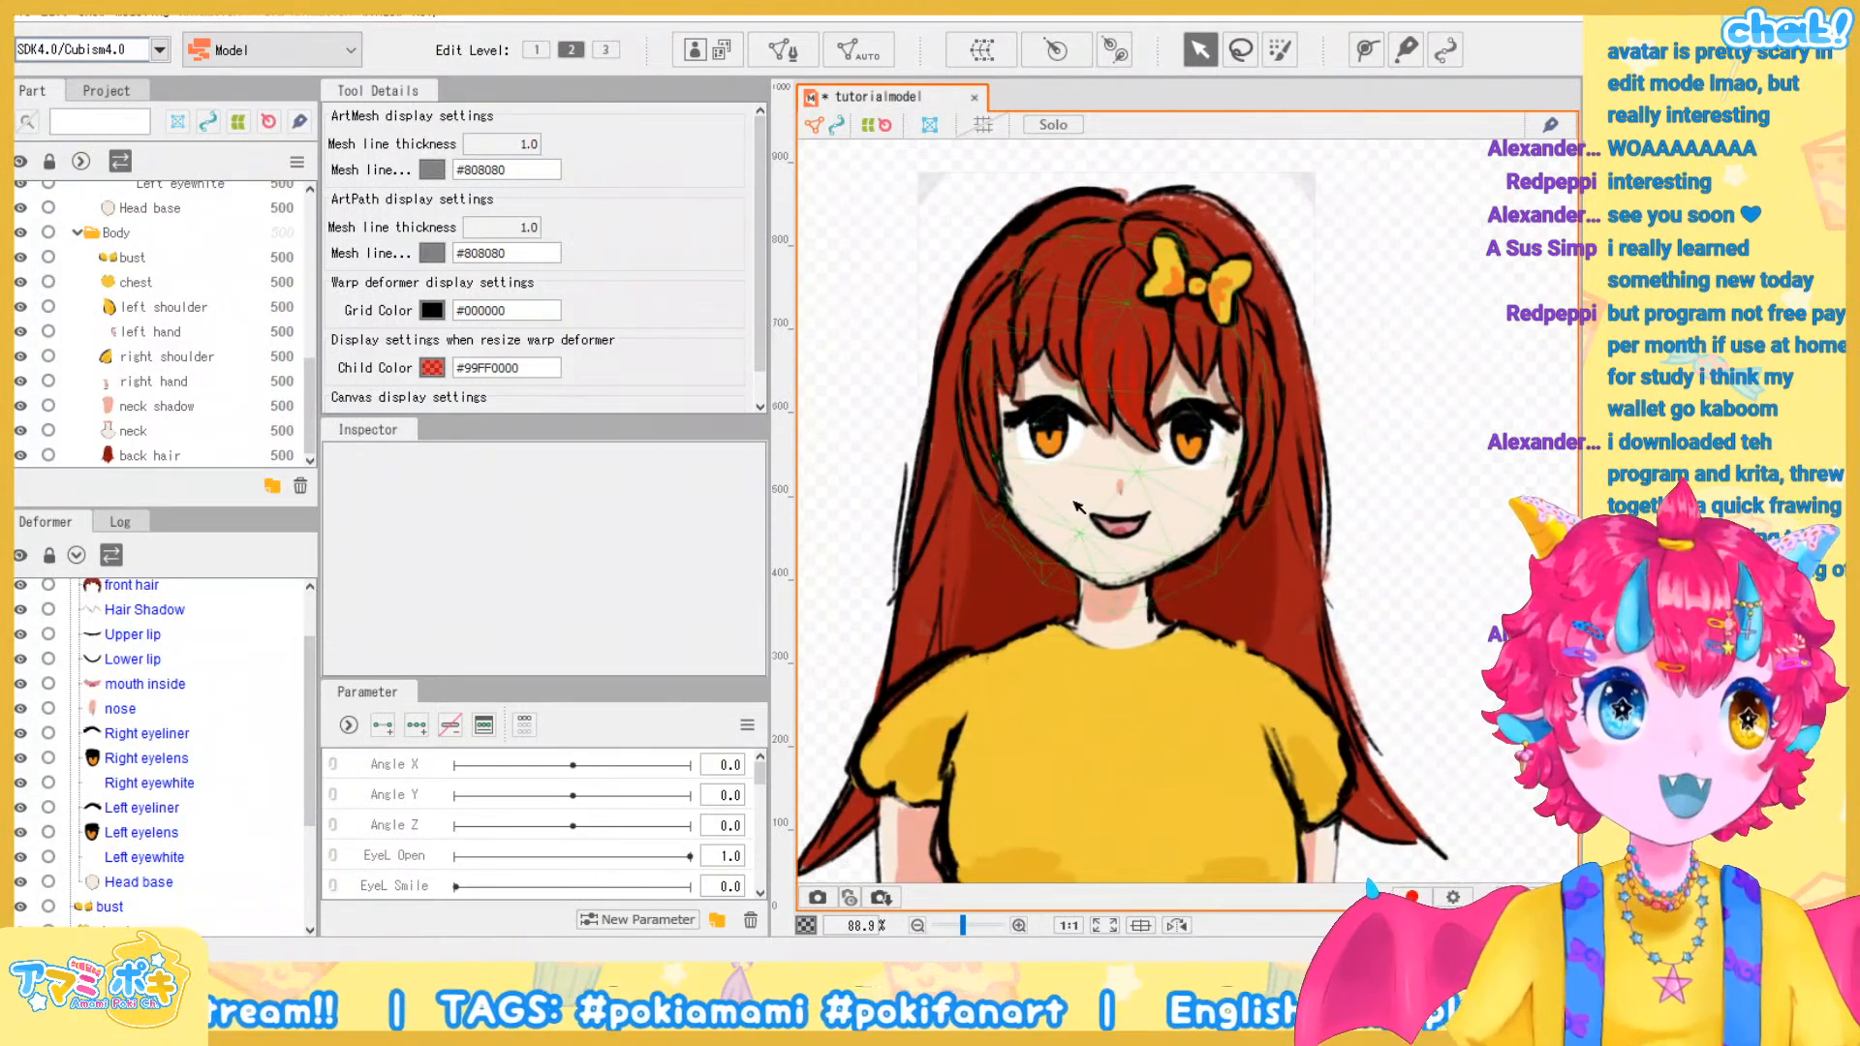
scroll(1078, 505, up, 2)
scroll(1201, 484, down, 2)
scroll(1225, 542, up, 1)
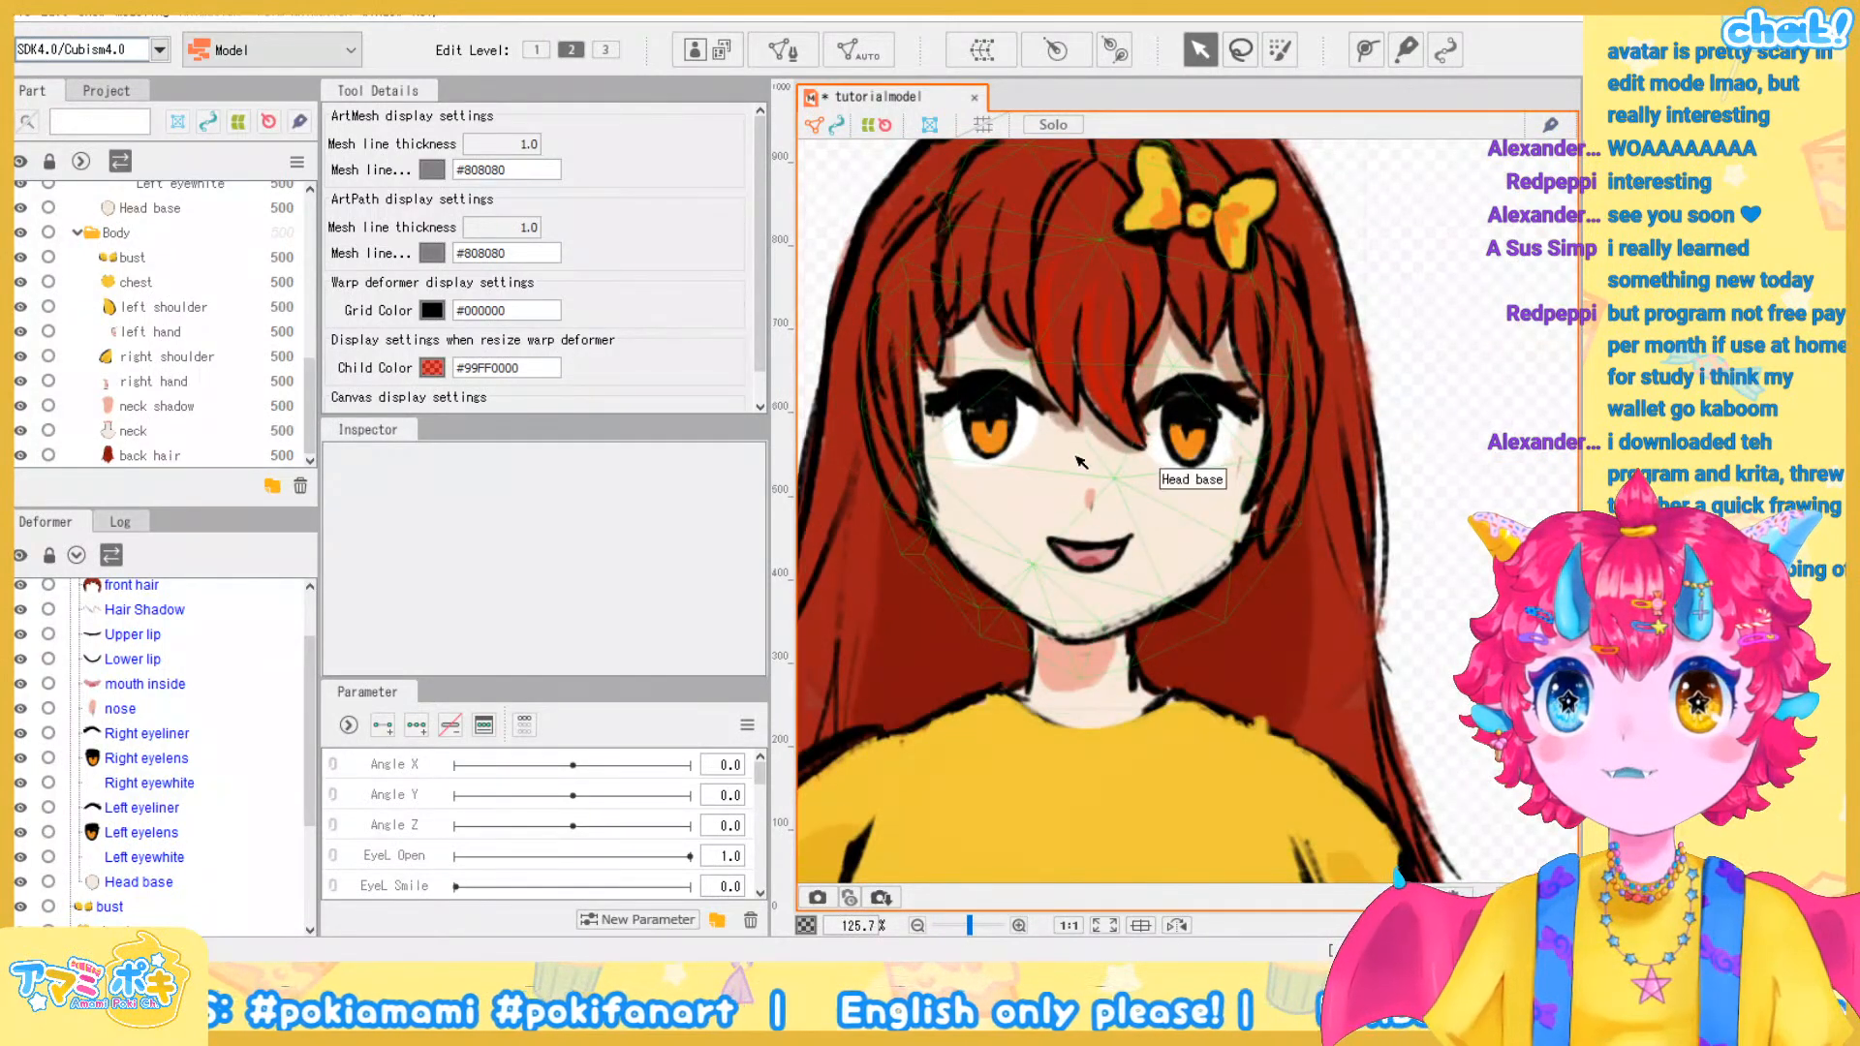
scroll(1075, 474, up, 1)
scroll(1110, 472, down, 2)
scroll(1110, 471, up, 1)
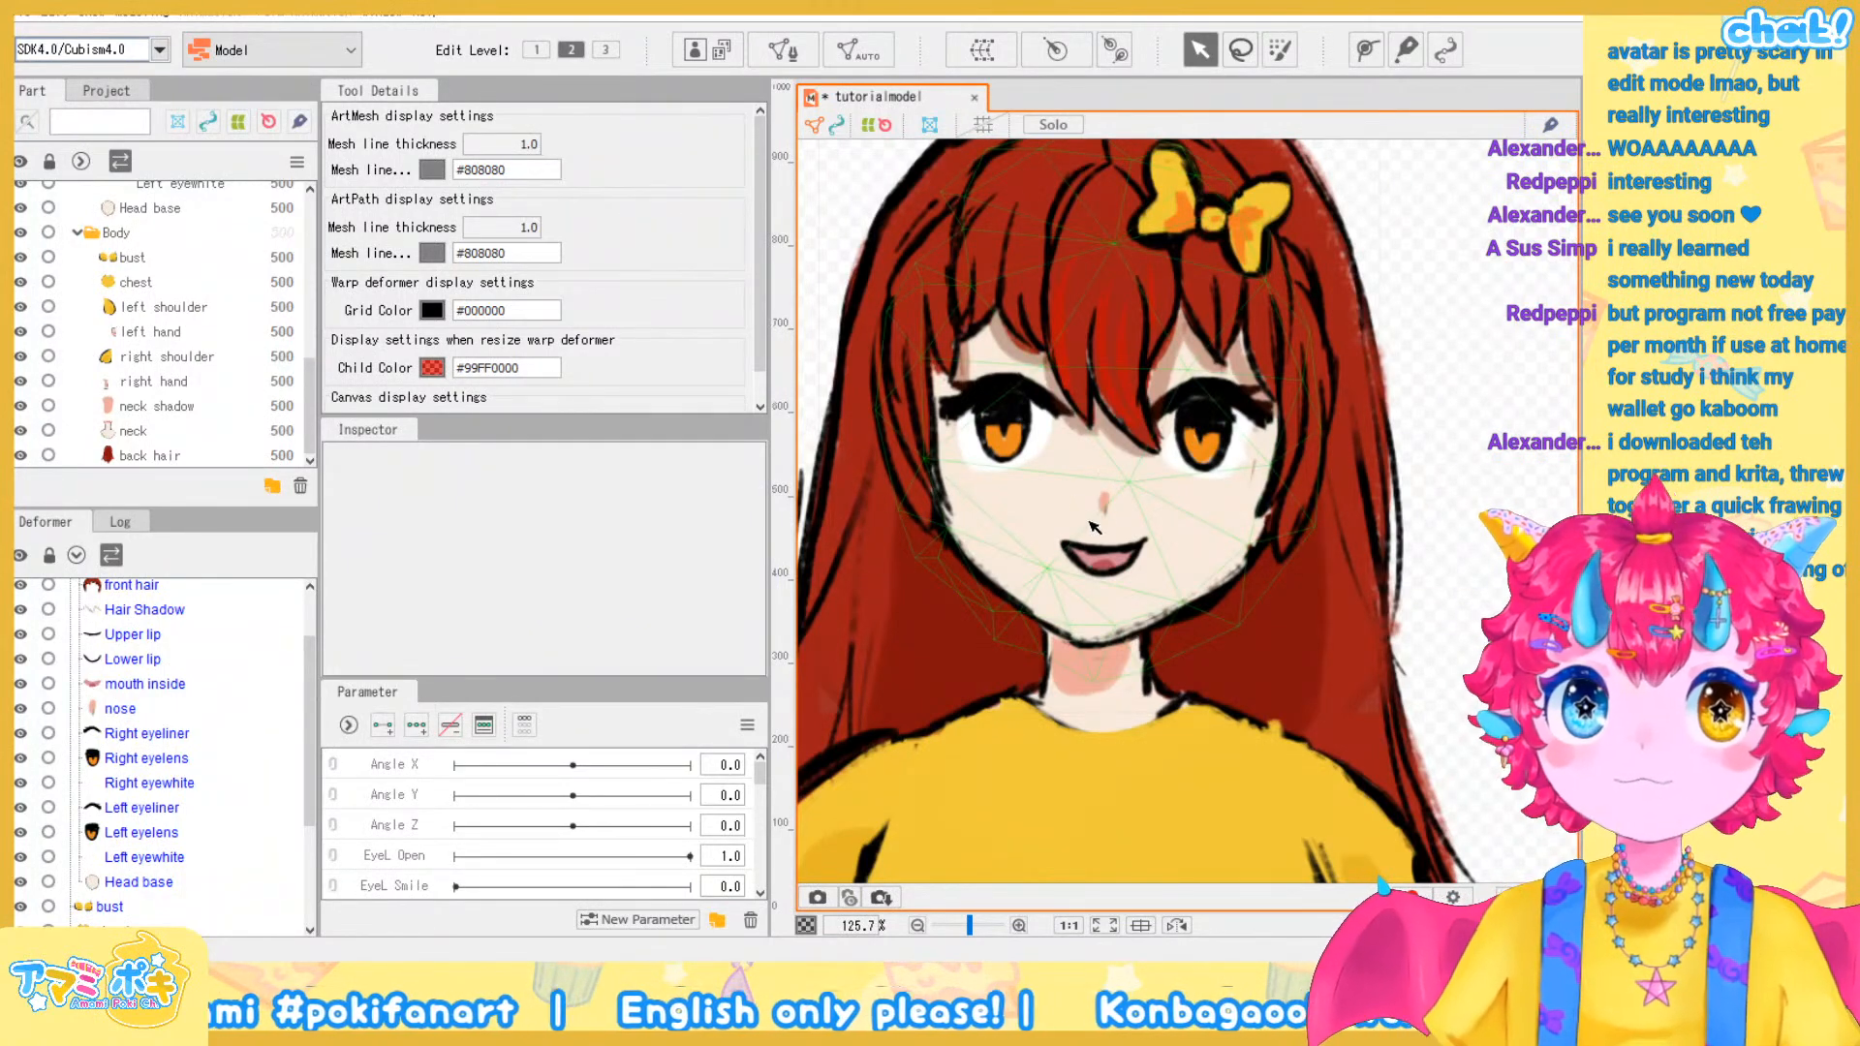
scroll(1164, 508, down, 2)
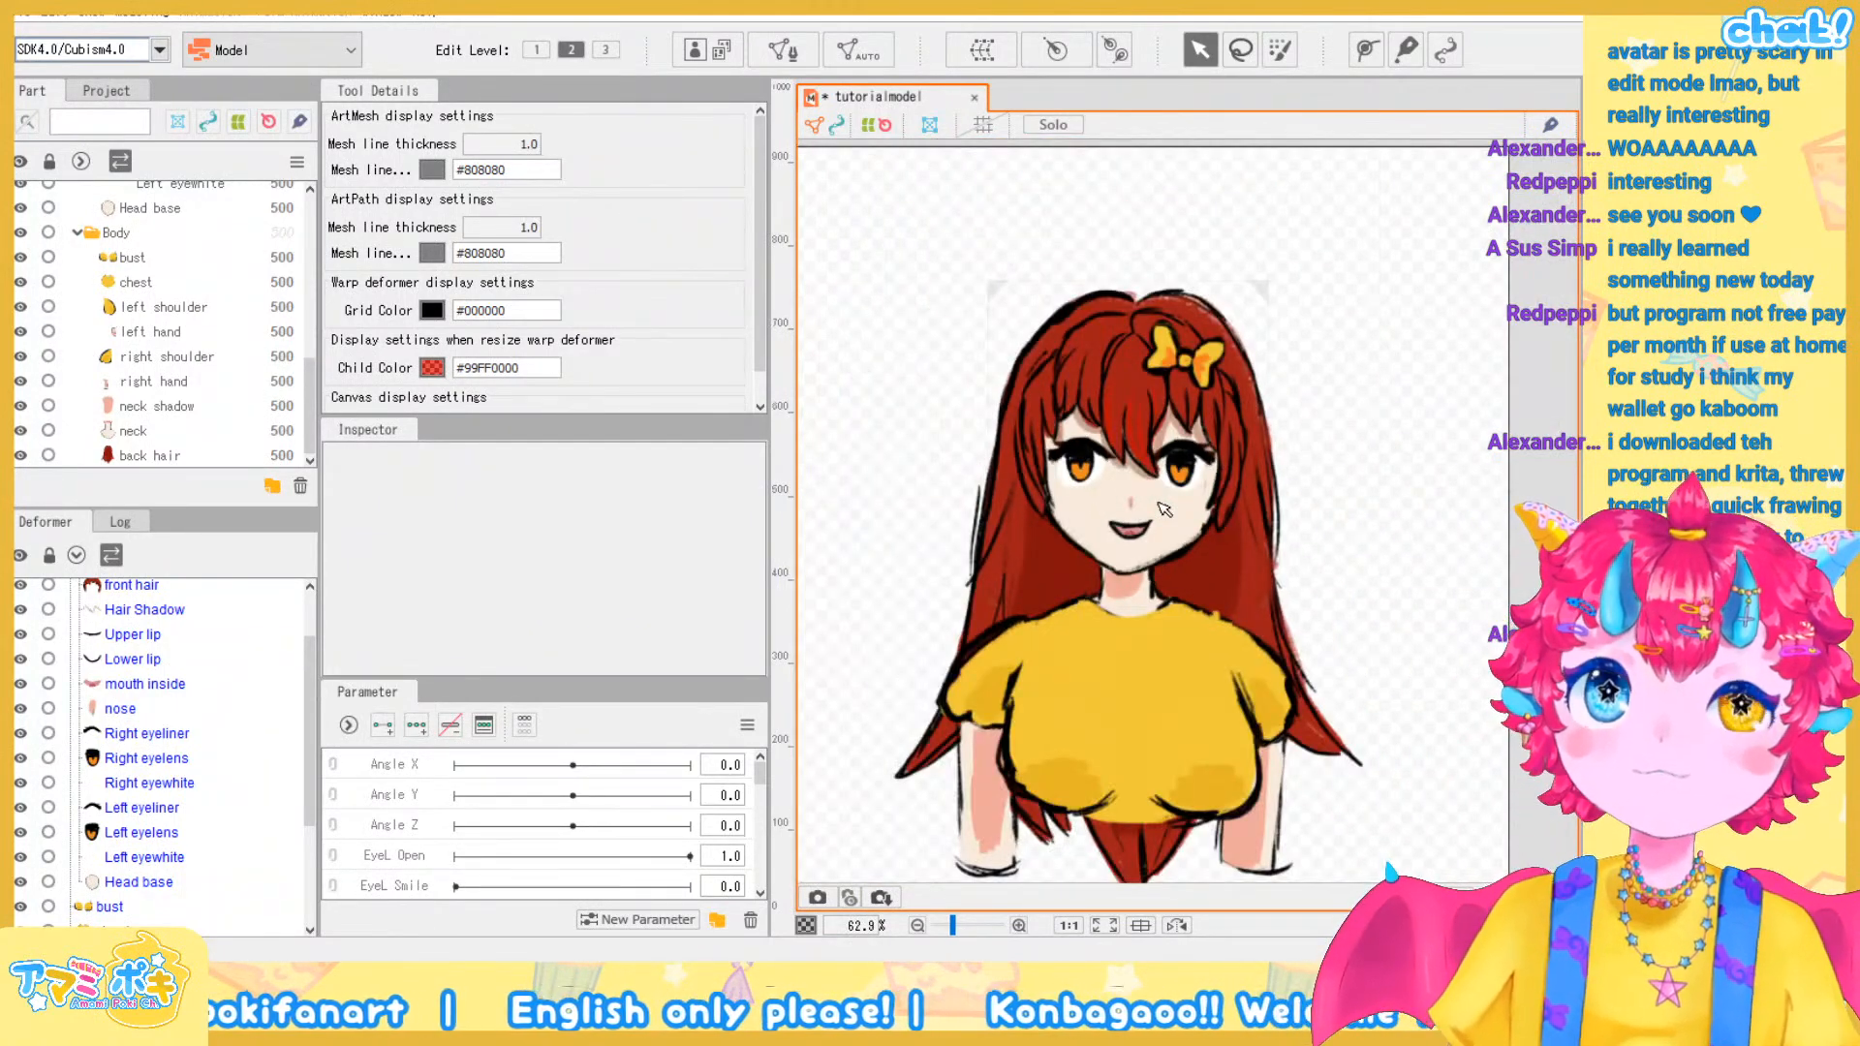
scroll(1167, 509, up, 1)
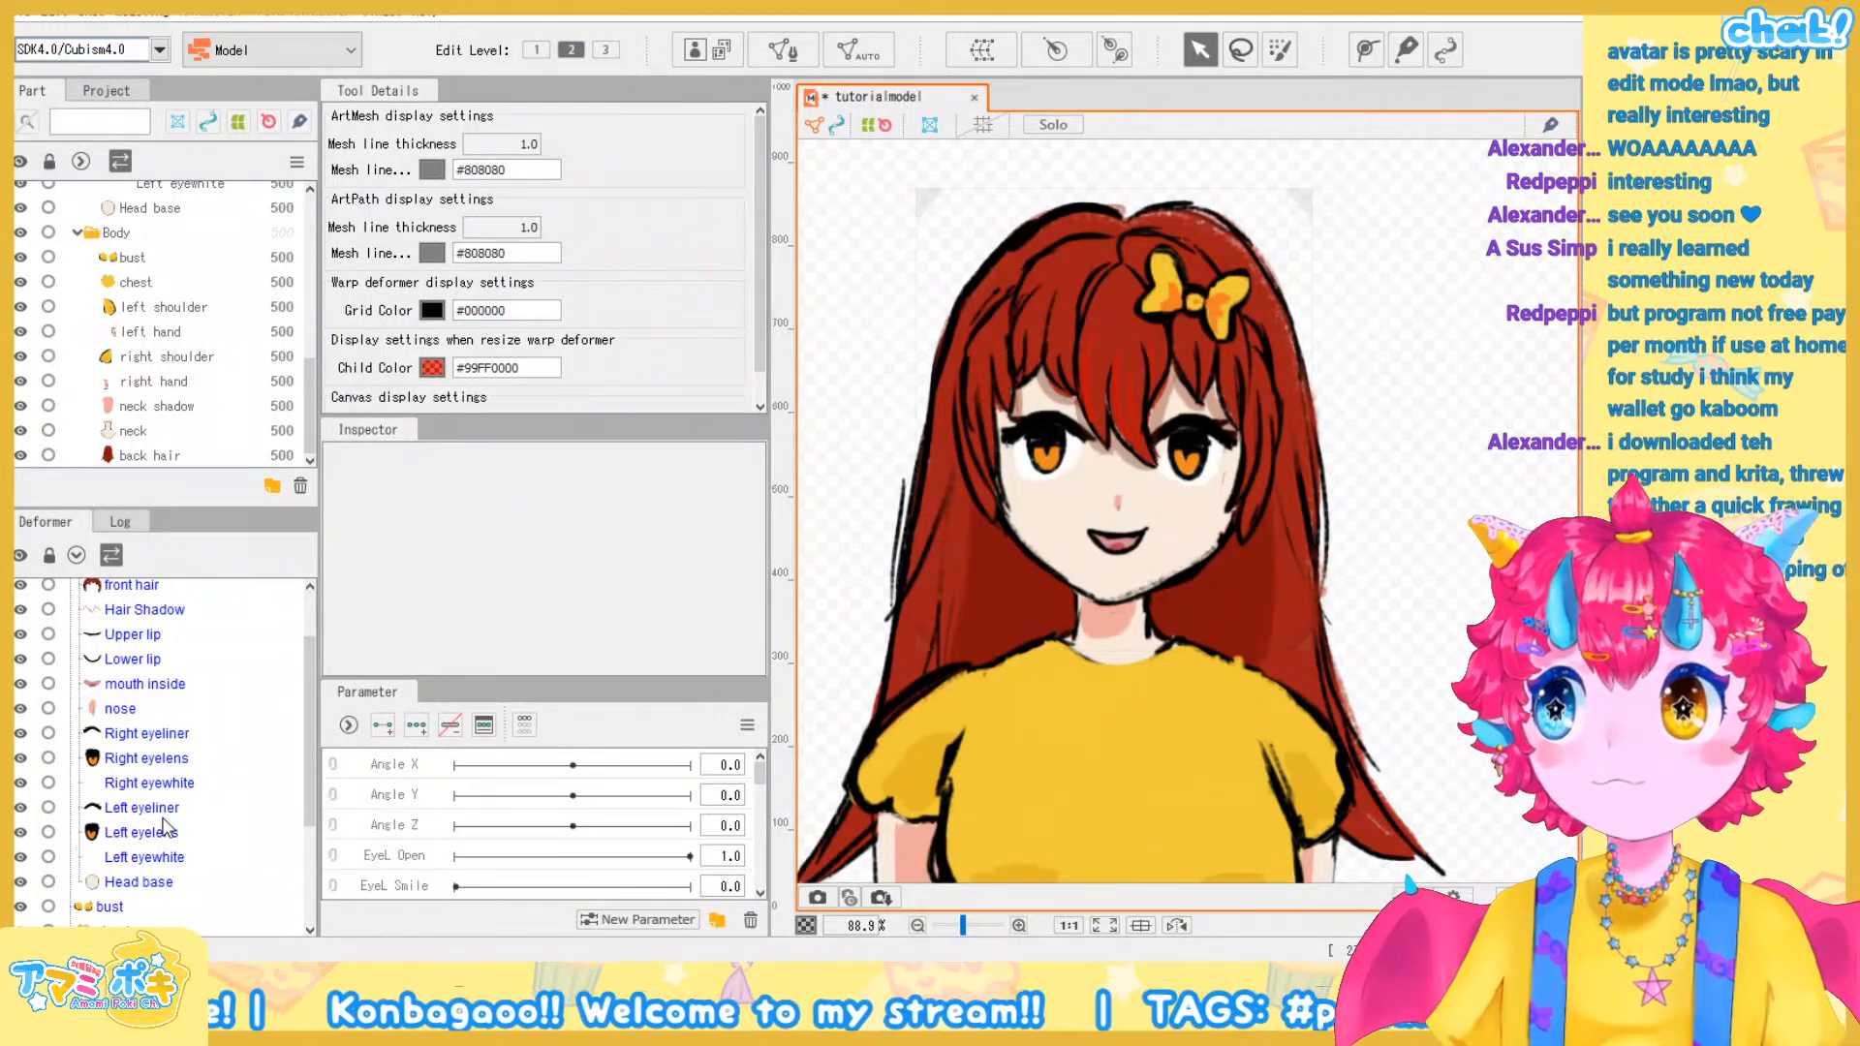
scroll(144, 775, down, 1)
scroll(144, 775, up, 1)
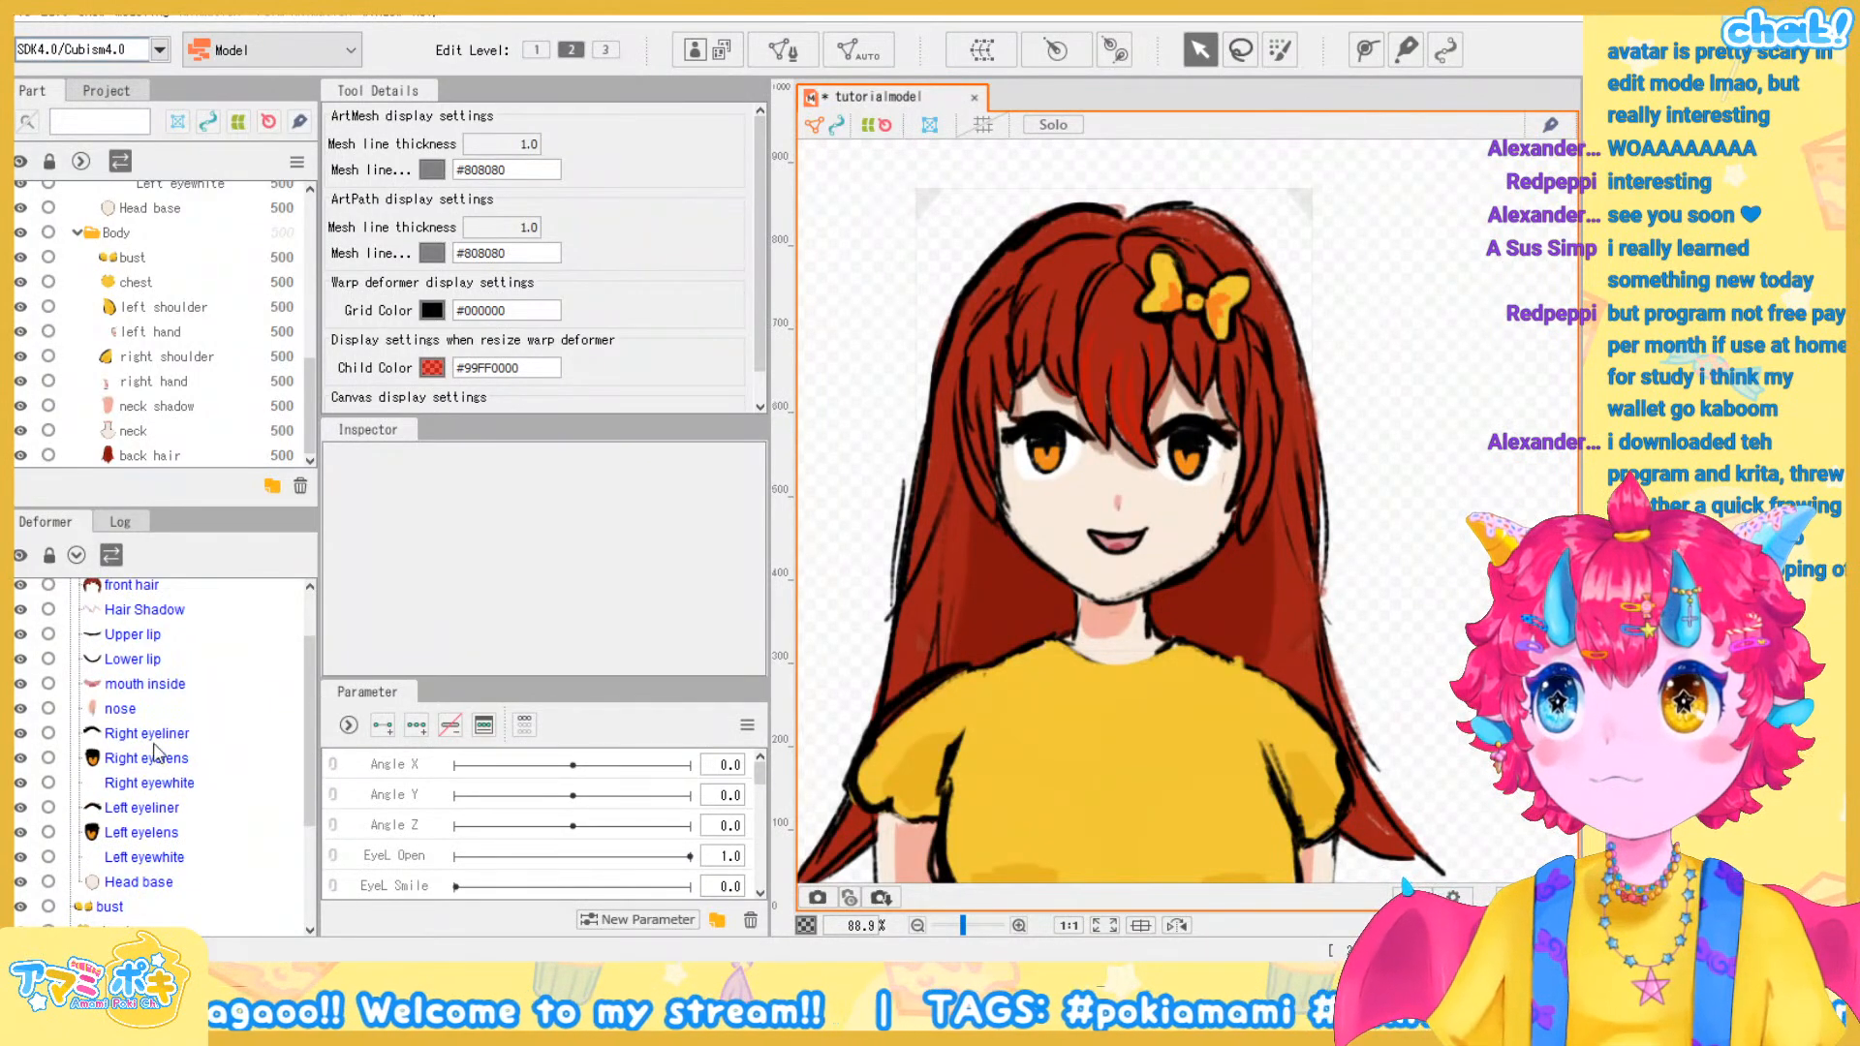
Select the Right eyeliner mesh and enlarge the Parameter and Inspector areas to show more of their settings
click(161, 741)
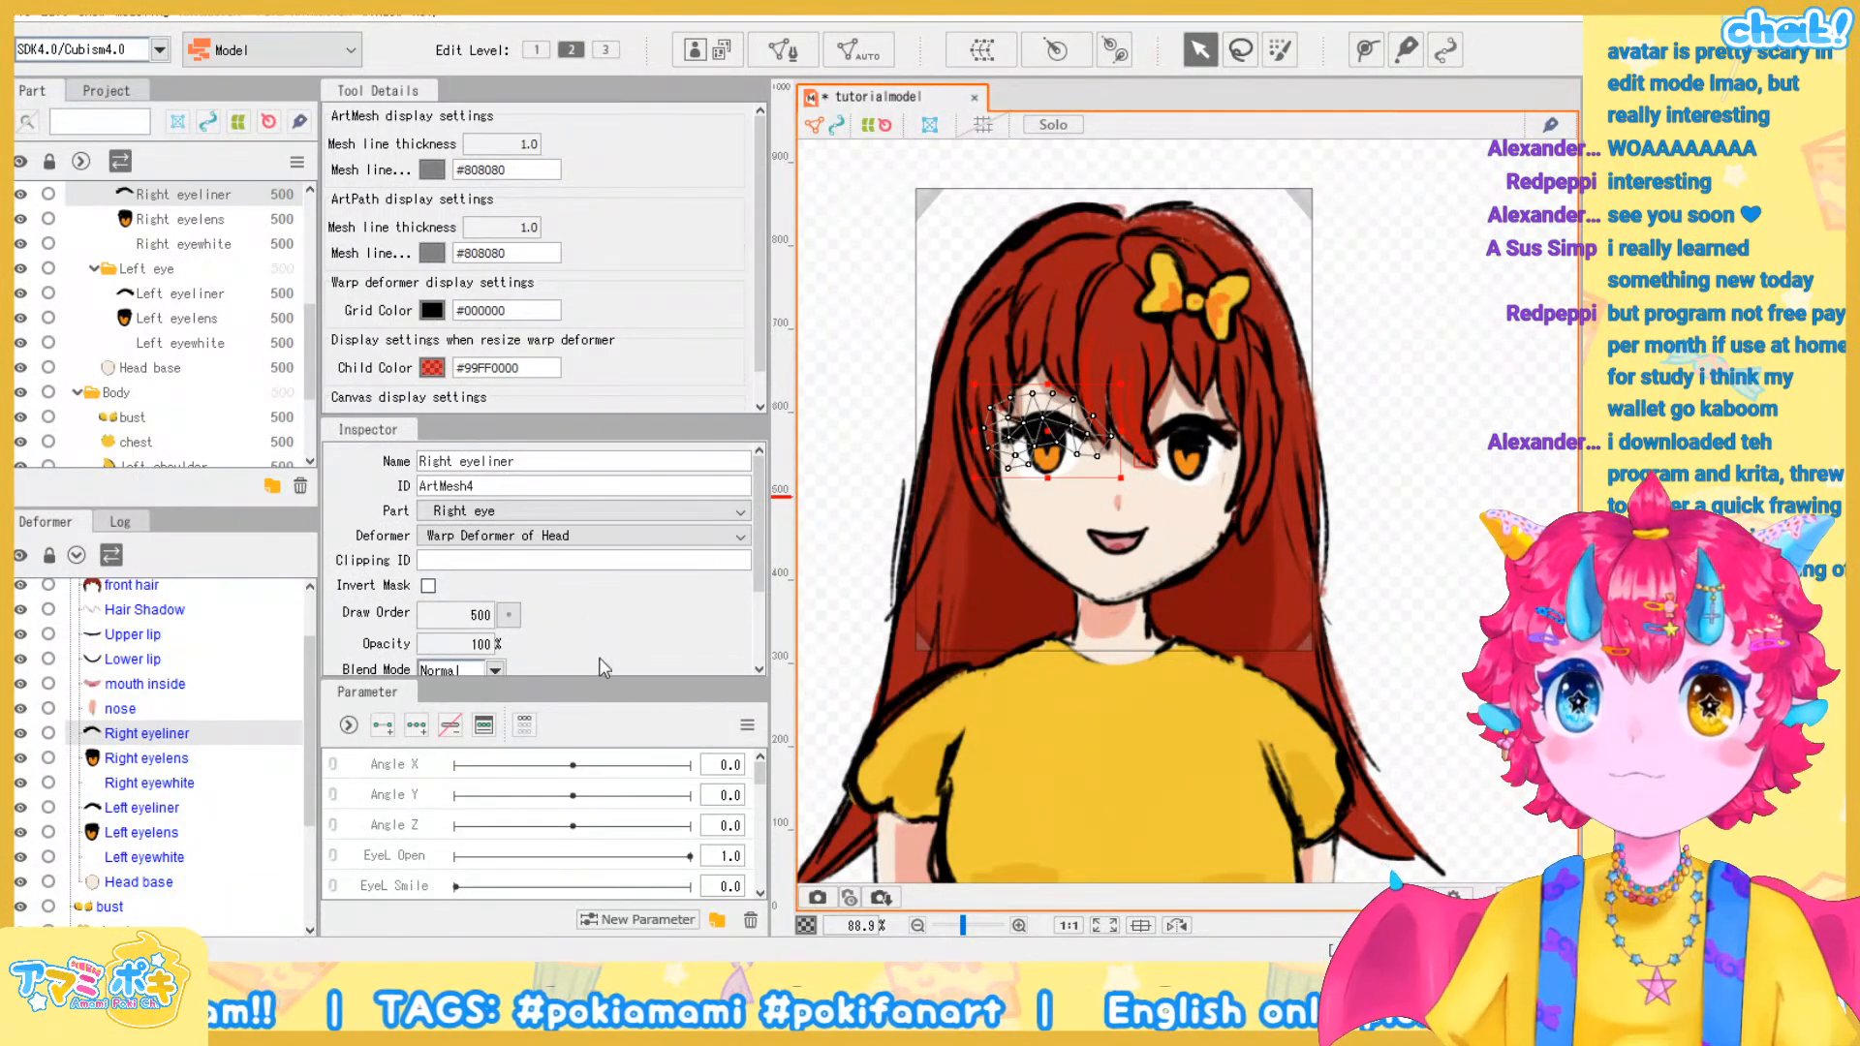
drag(605, 677, 602, 530)
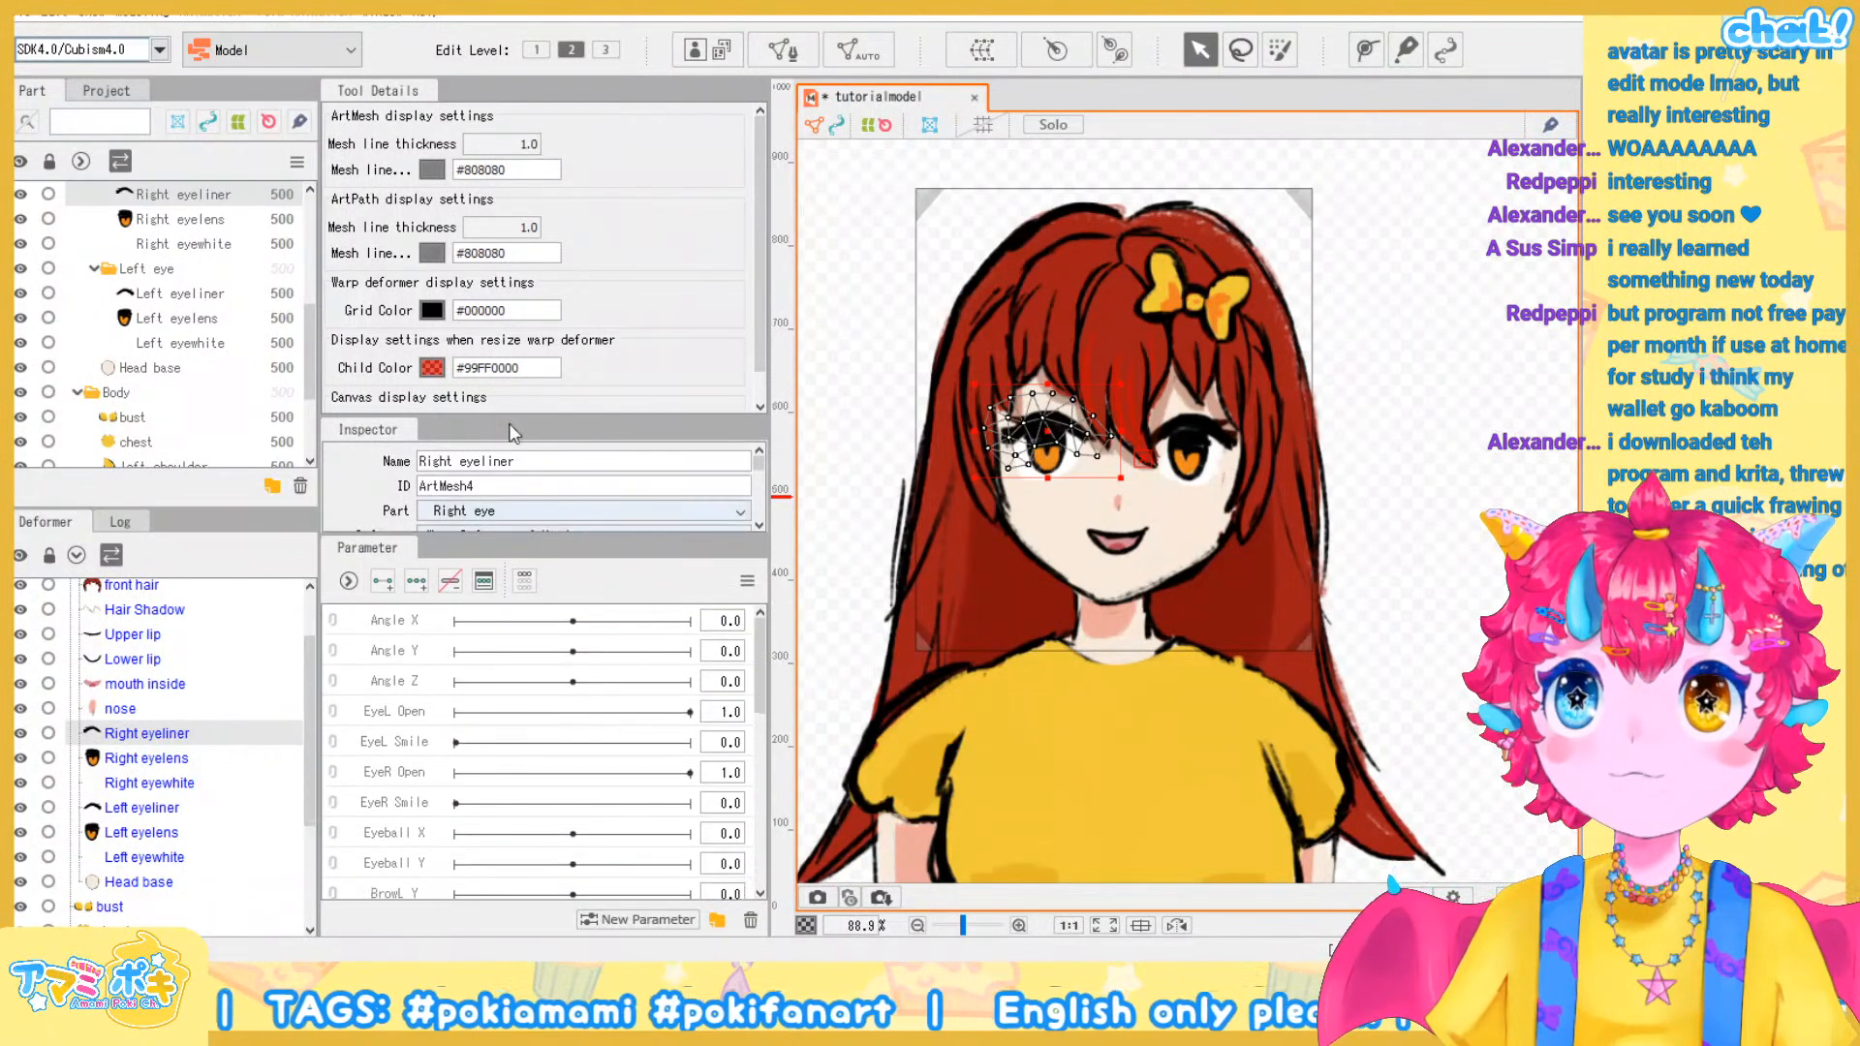
drag(513, 418, 534, 194)
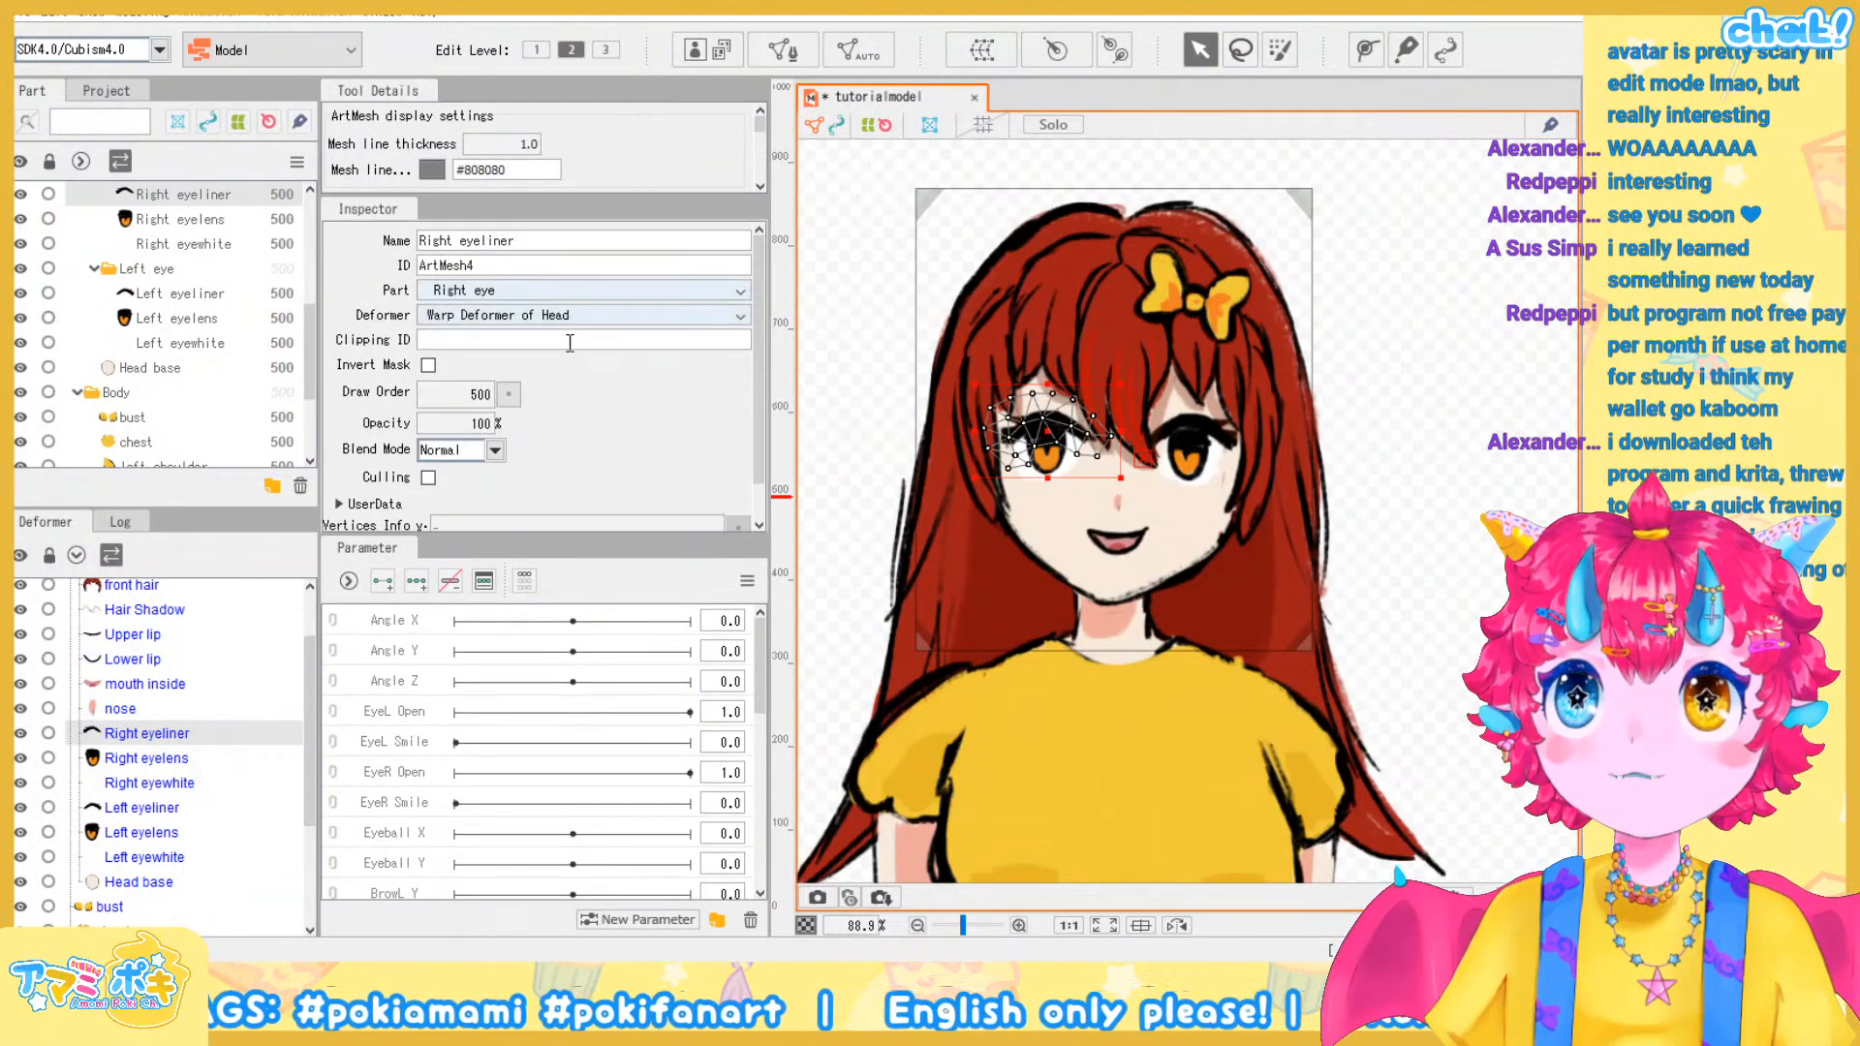
scroll(441, 453, down, 1)
scroll(445, 455, up, 1)
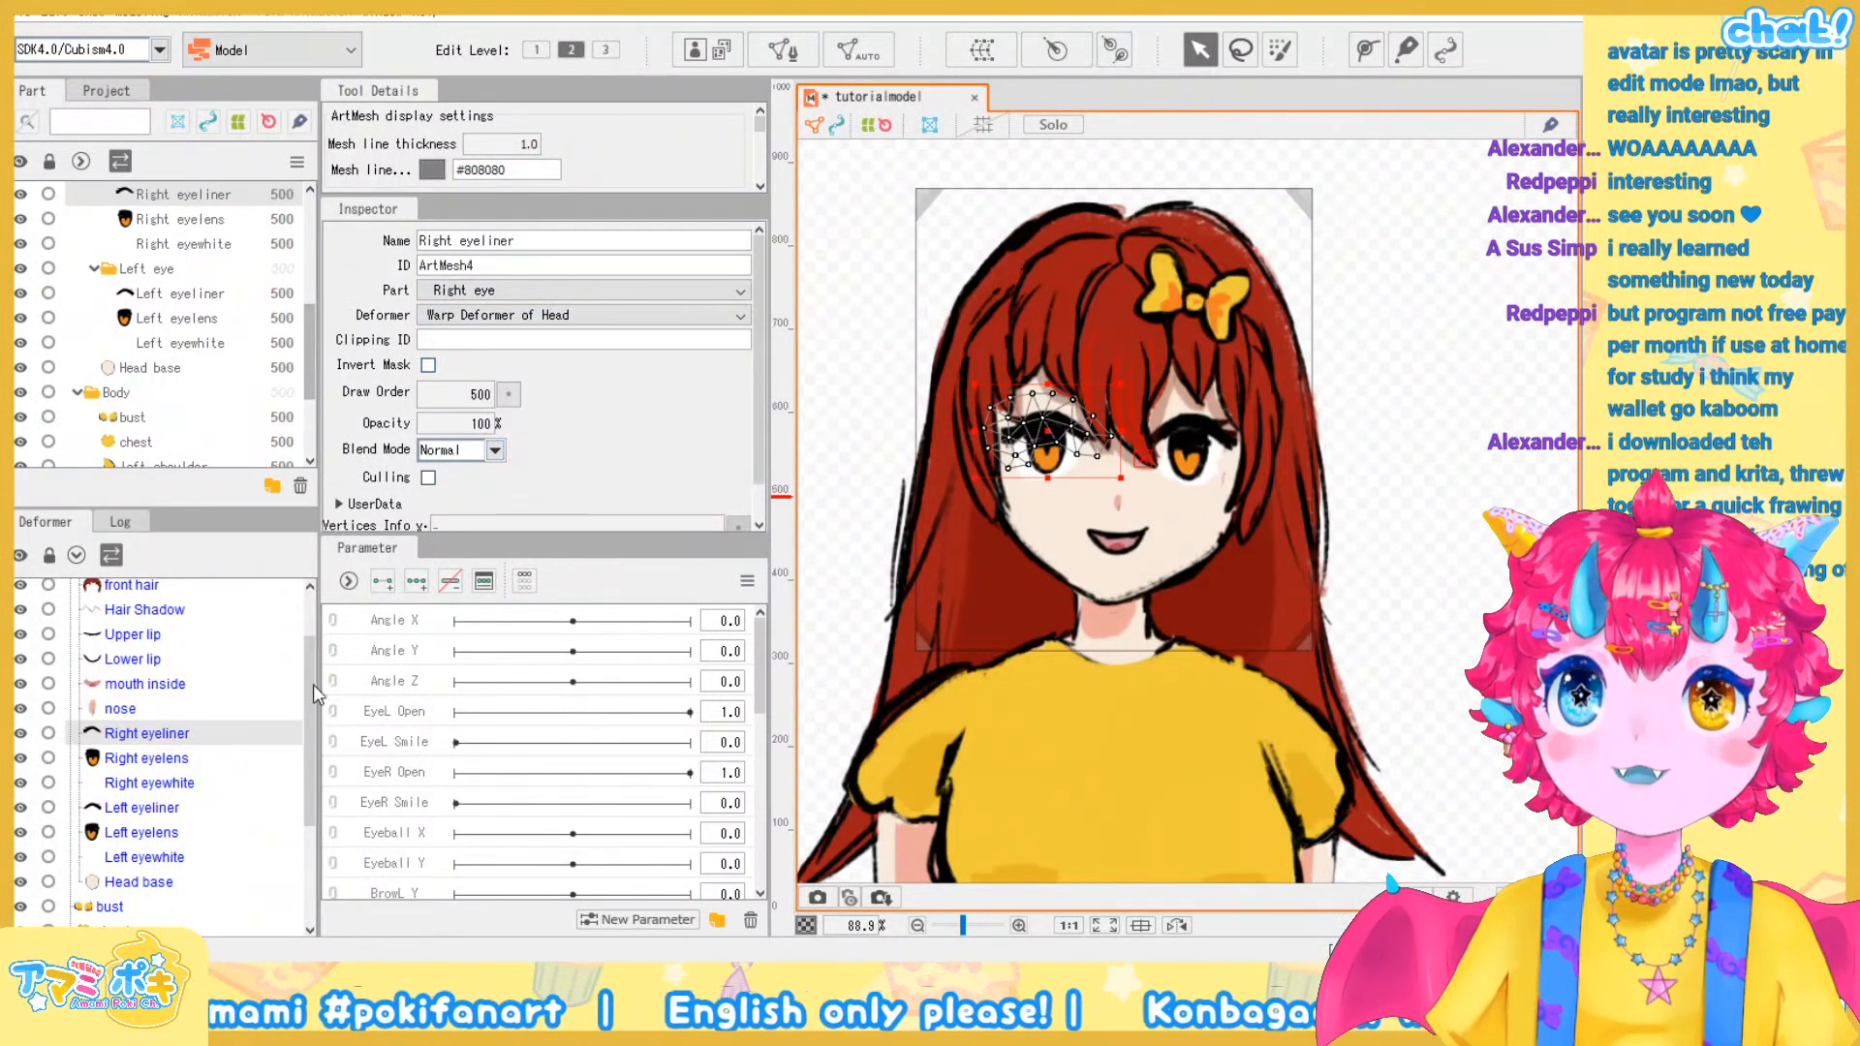
scroll(1034, 373, up, 5)
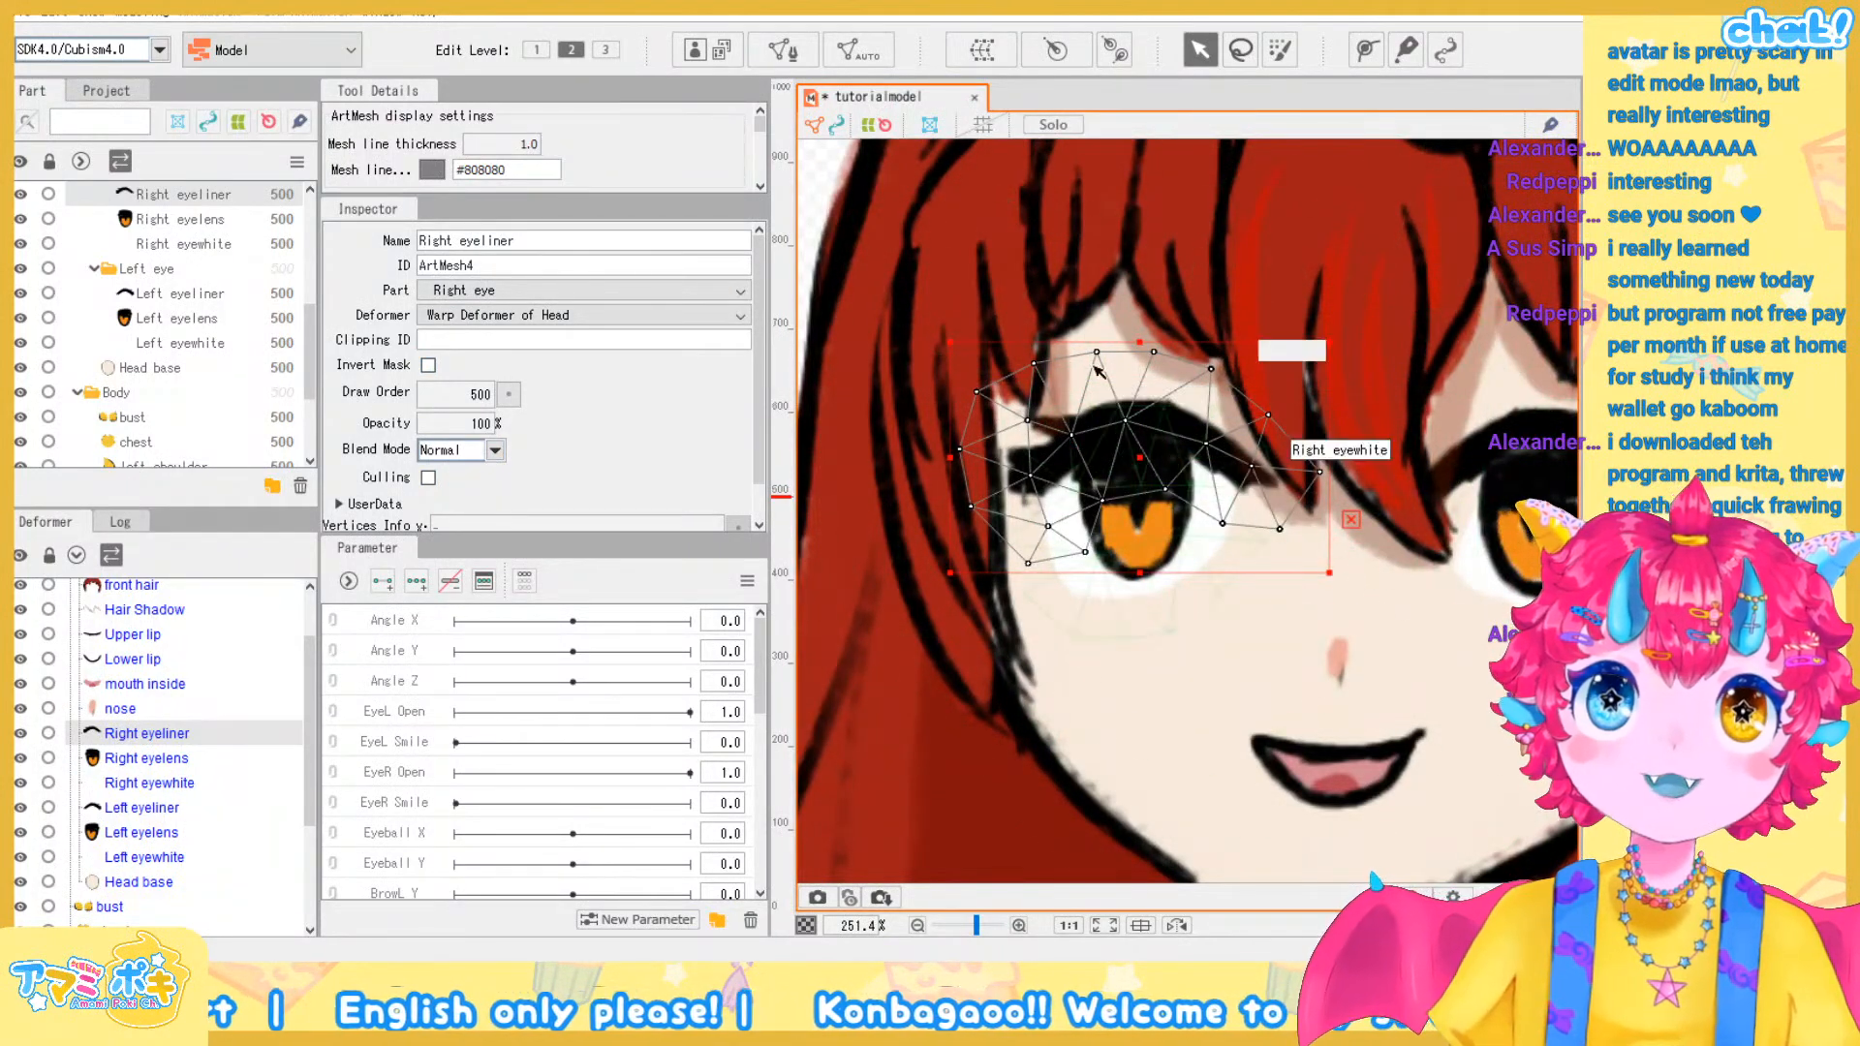
scroll(1337, 455, down, 6)
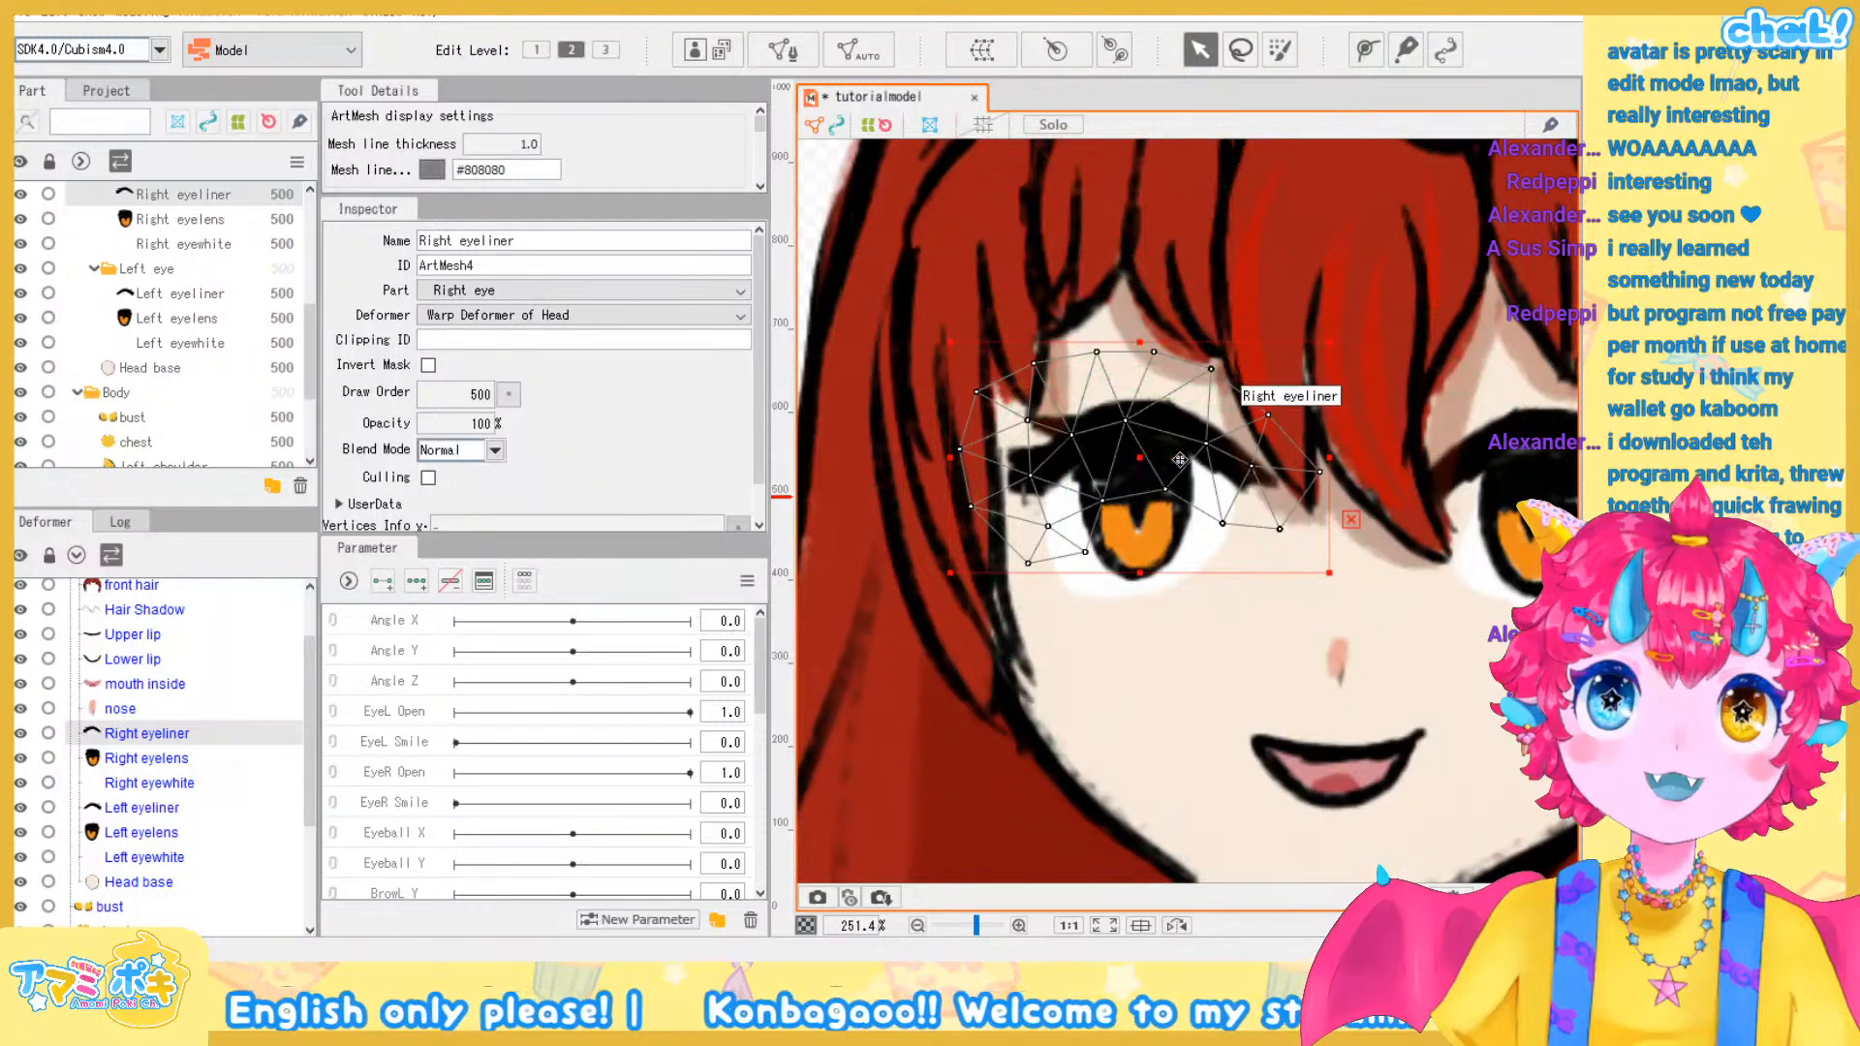
scroll(1337, 477, up, 6)
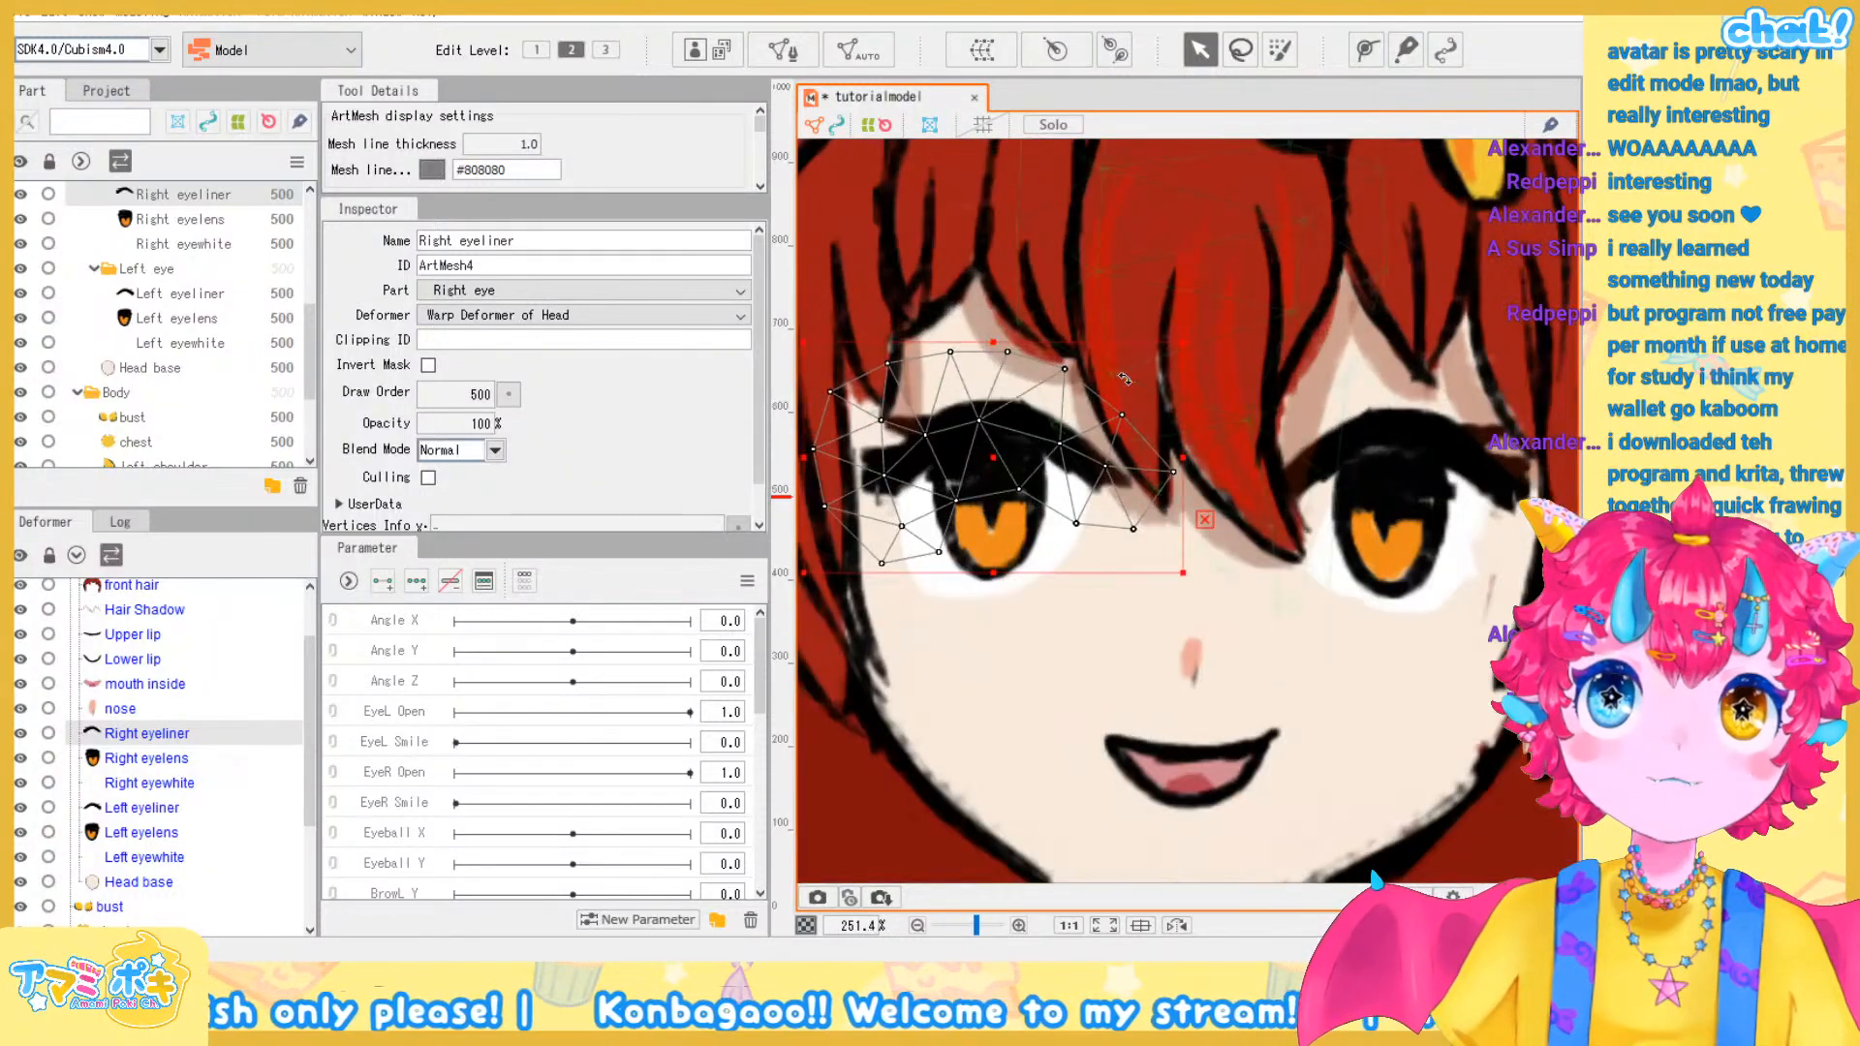
scroll(155, 678, up, 1)
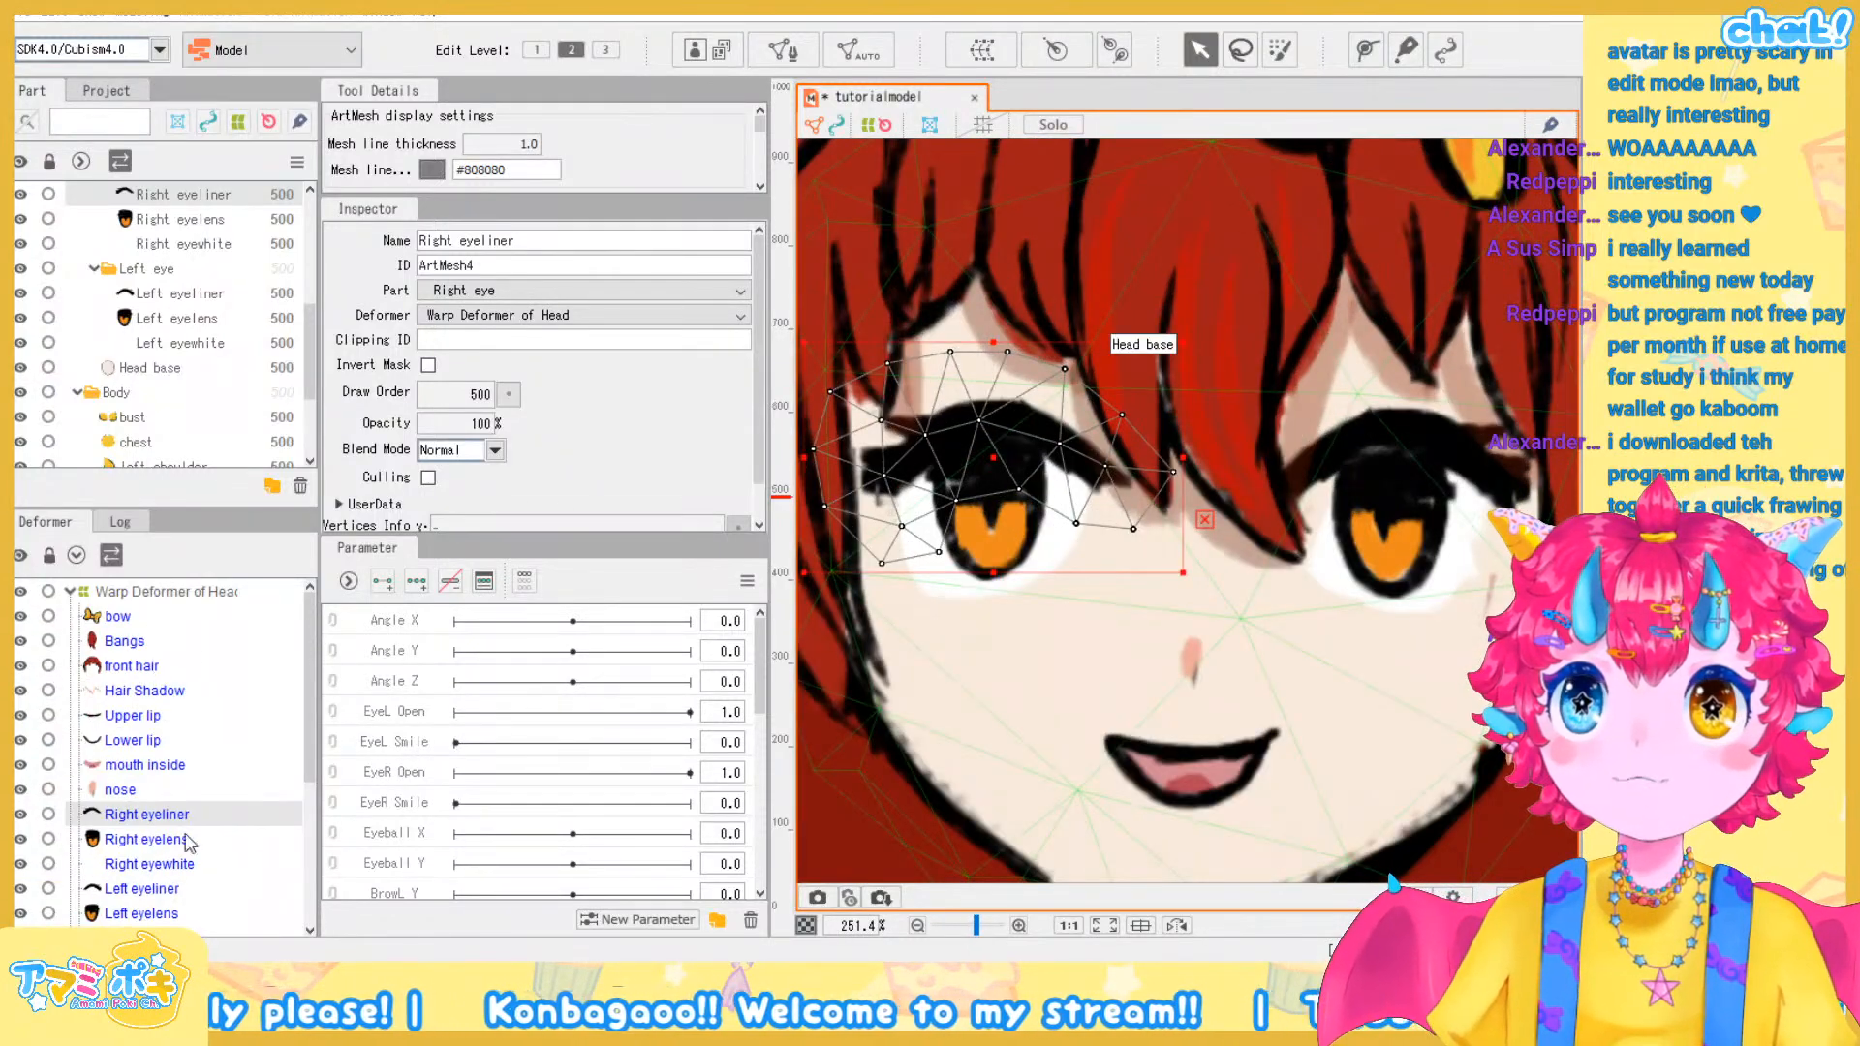
scroll(1174, 593, down, 4)
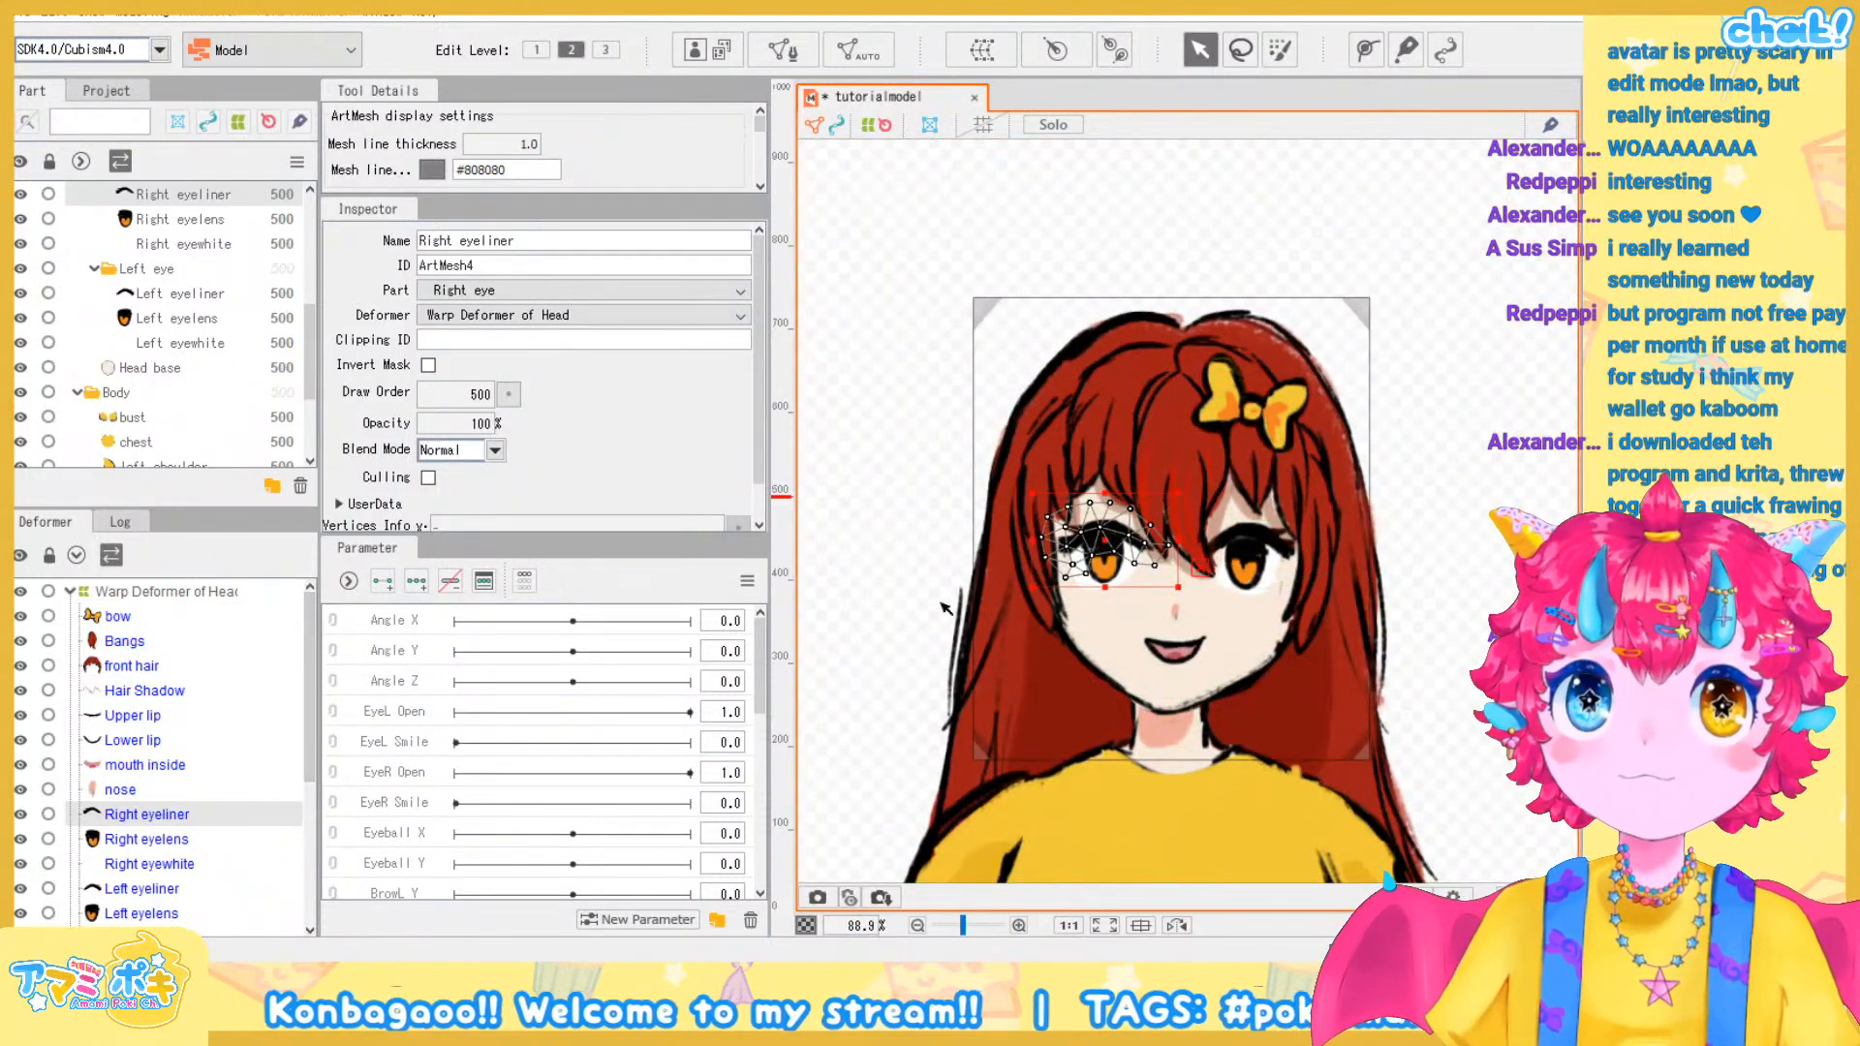
scroll(1144, 620, up, 1)
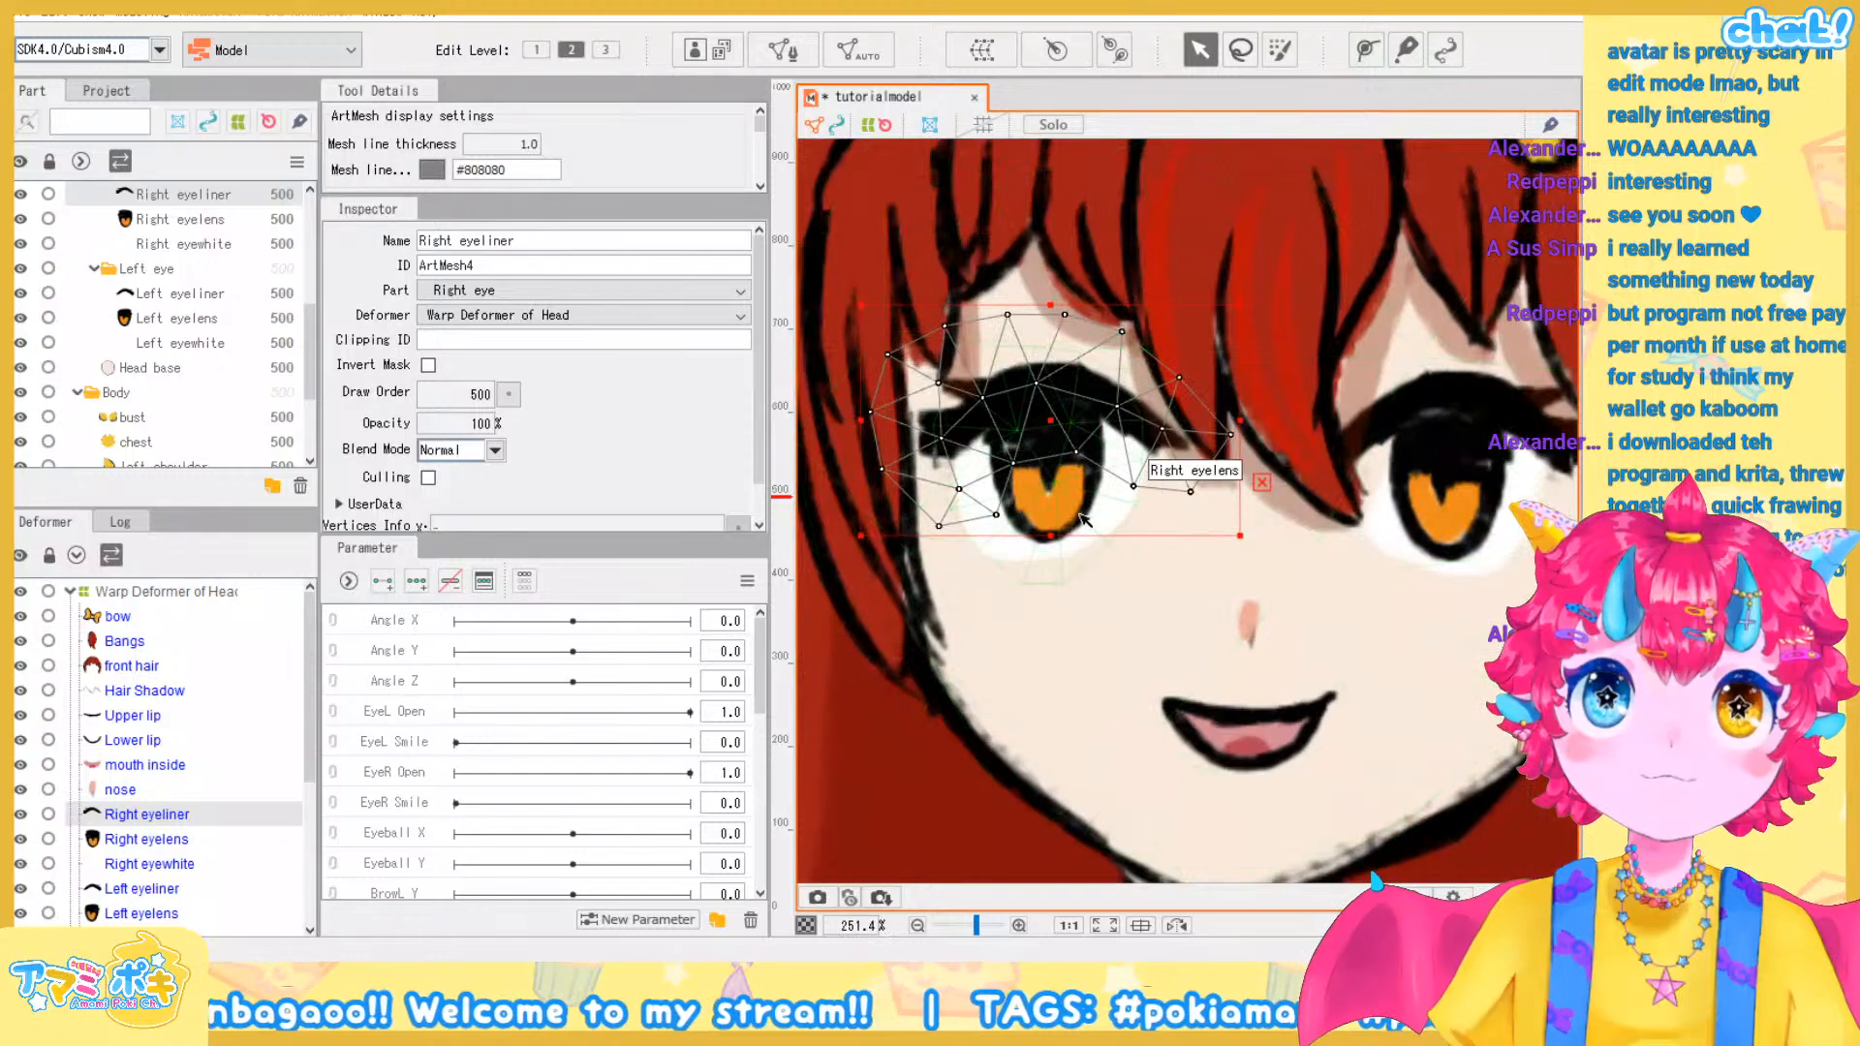
Try a draw order of 400 on the Right eyeliner mesh, then set it back to 500
scroll(683, 433, down, 1)
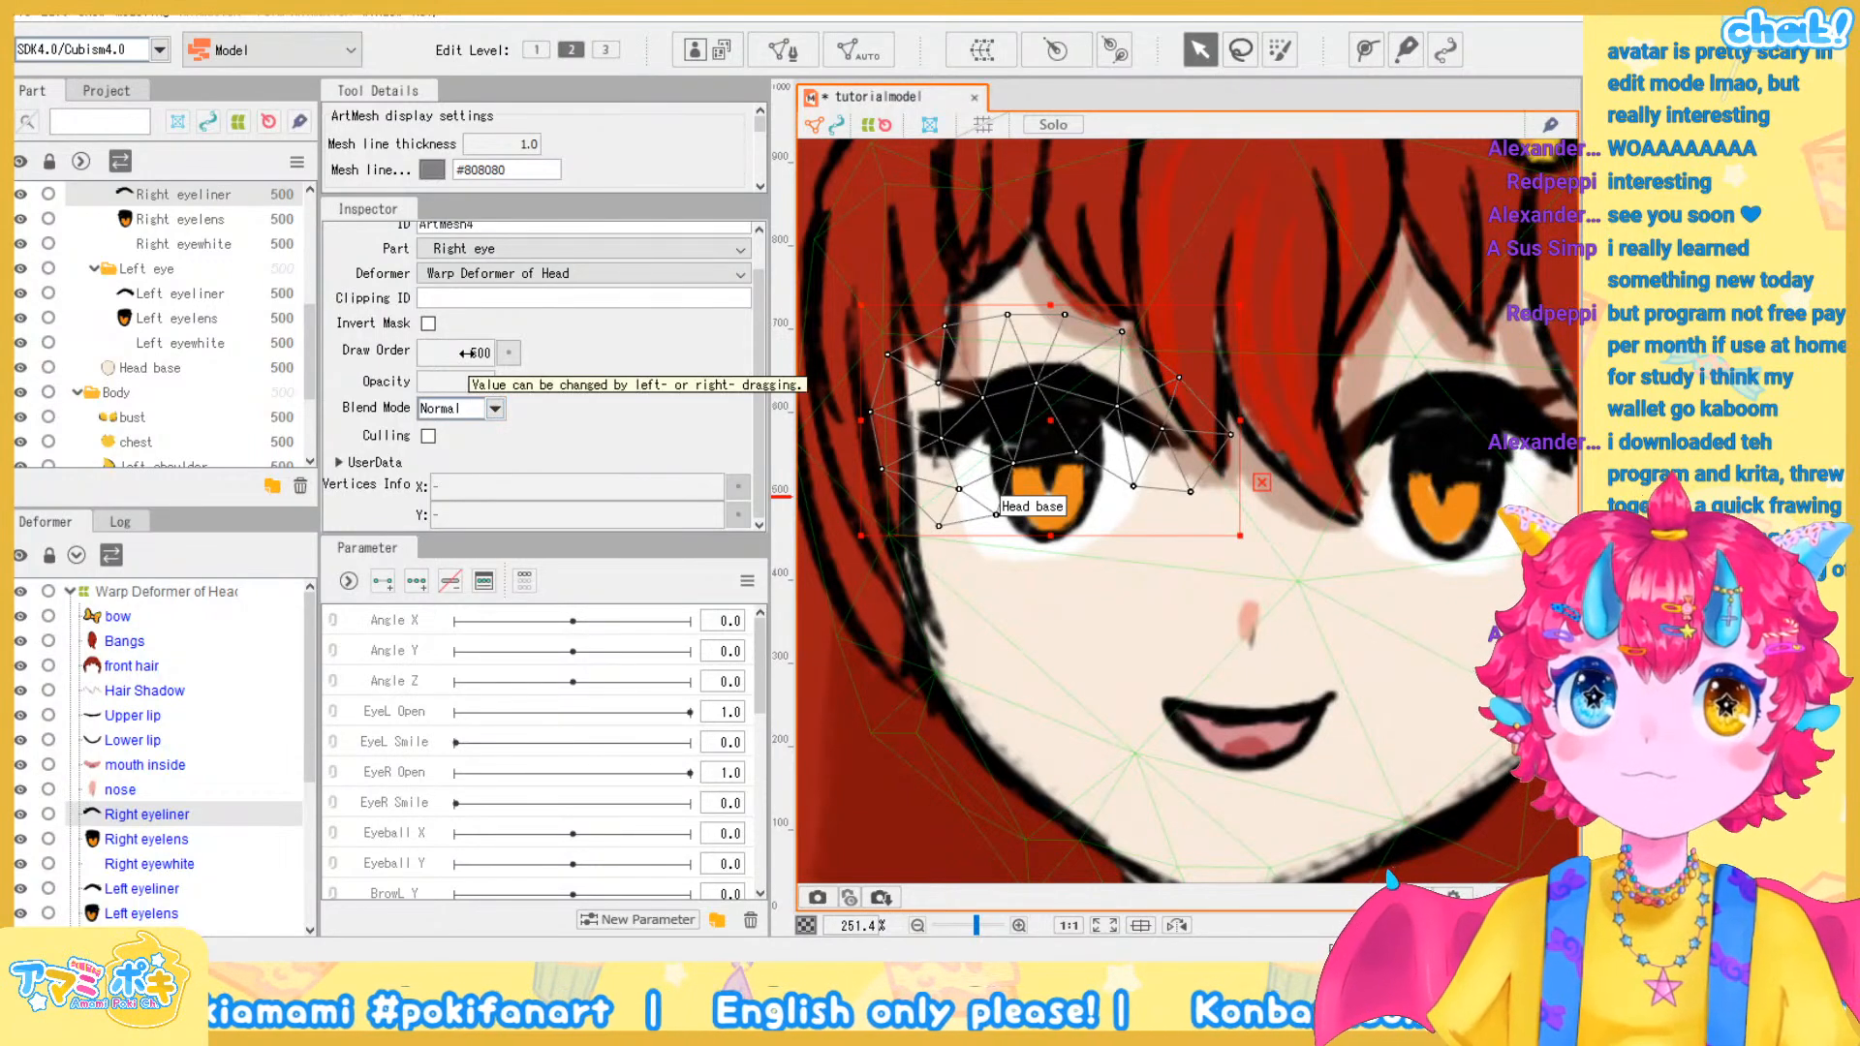
scroll(88, 787, down, 5)
scroll(88, 789, up, 5)
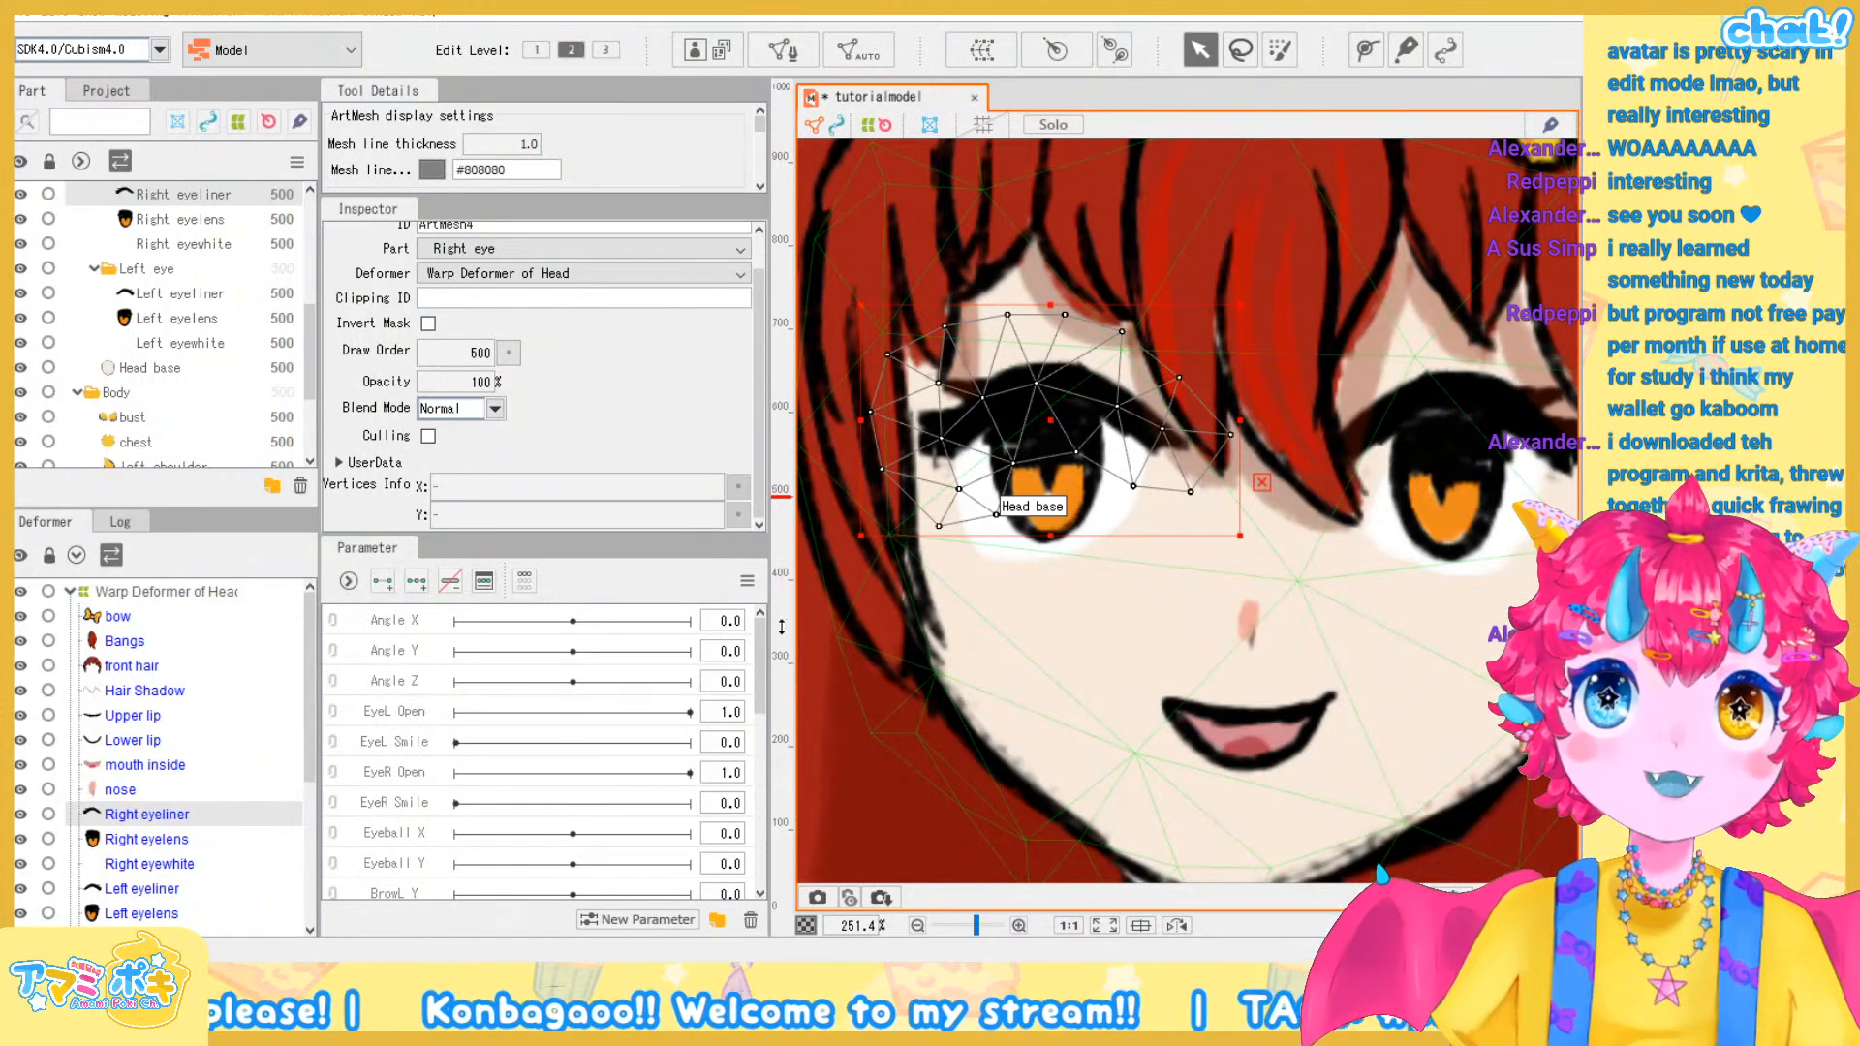
click(517, 355)
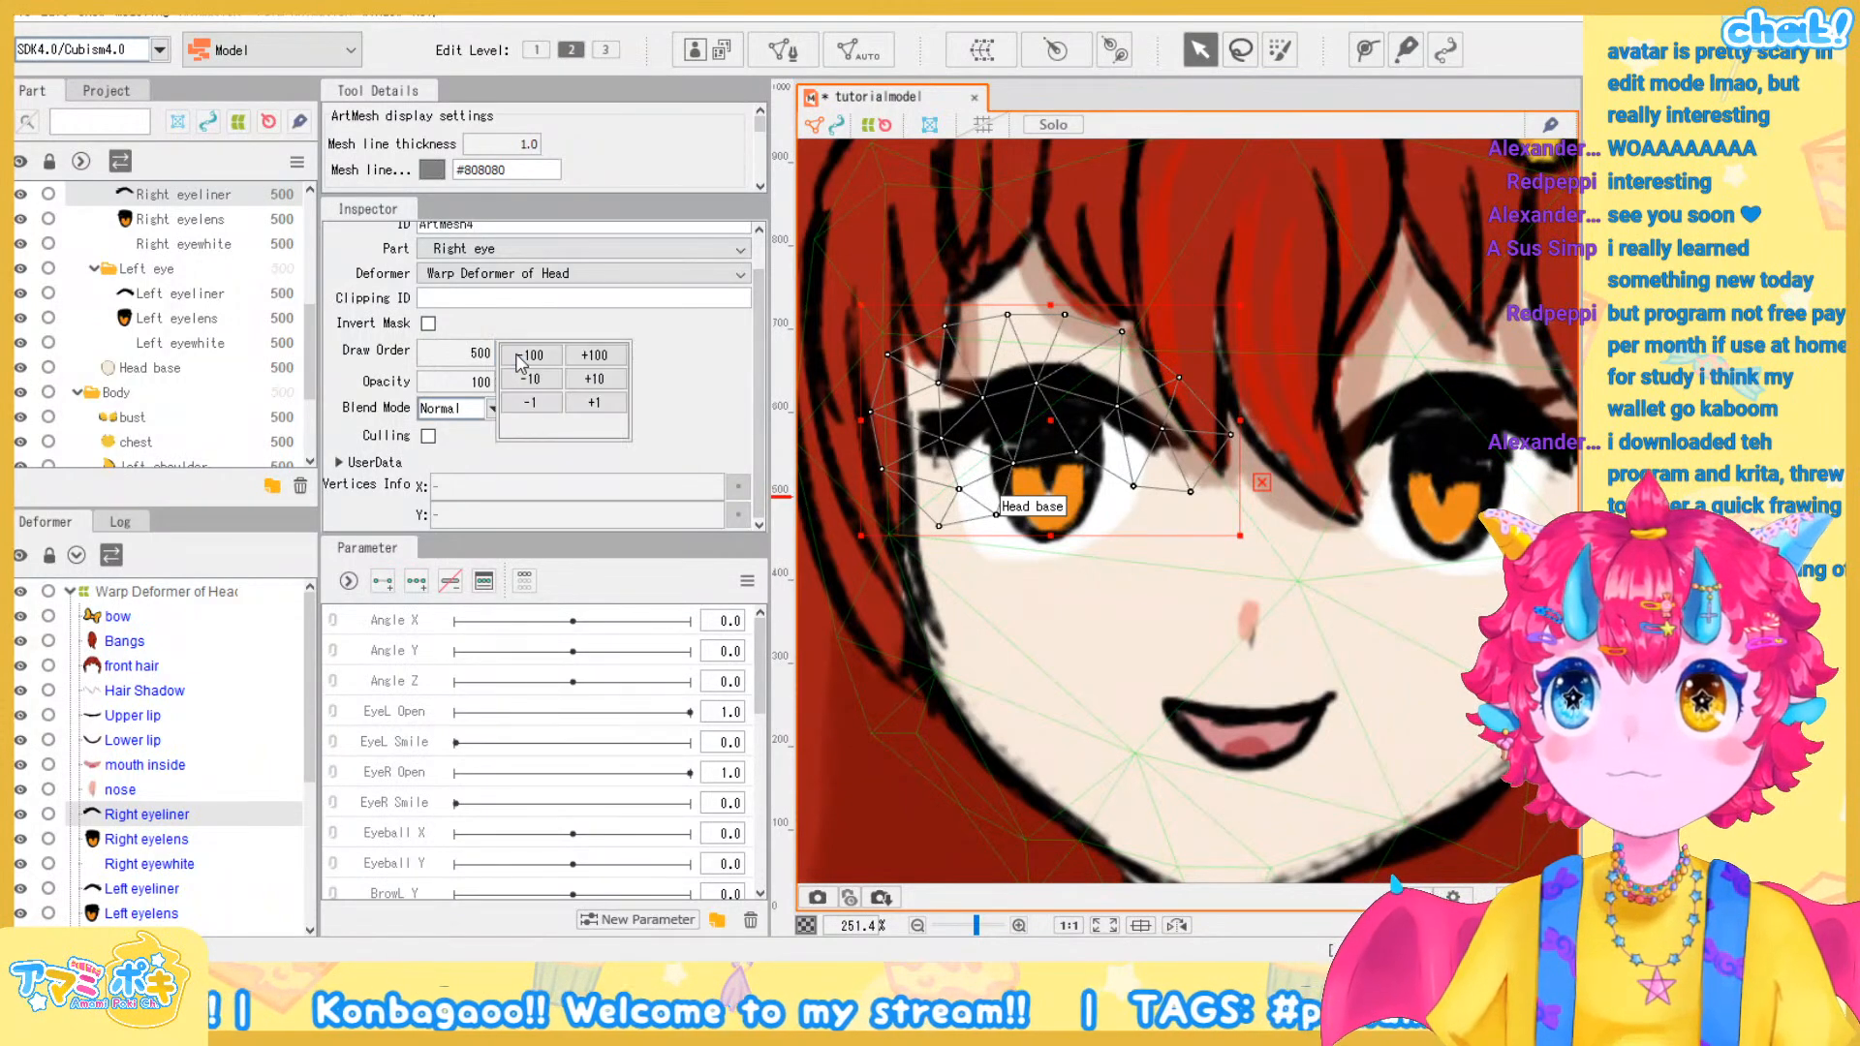
click(528, 358)
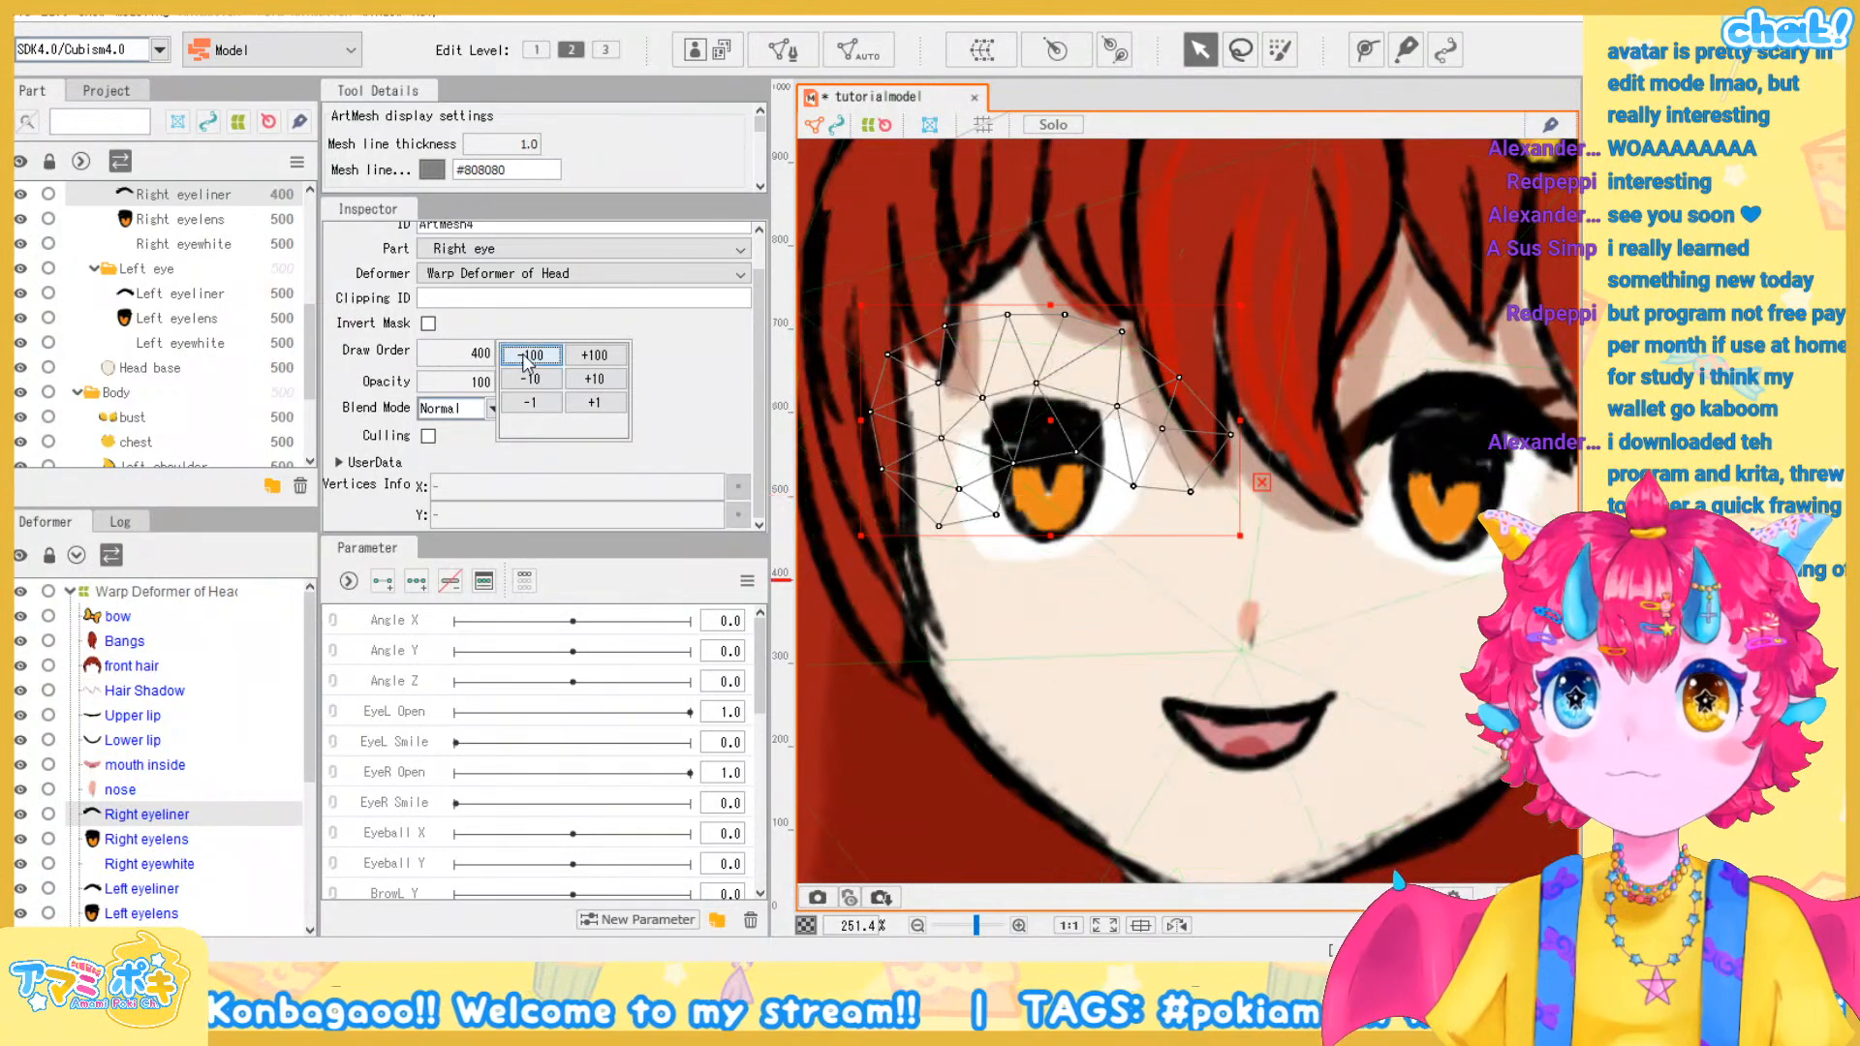
click(613, 360)
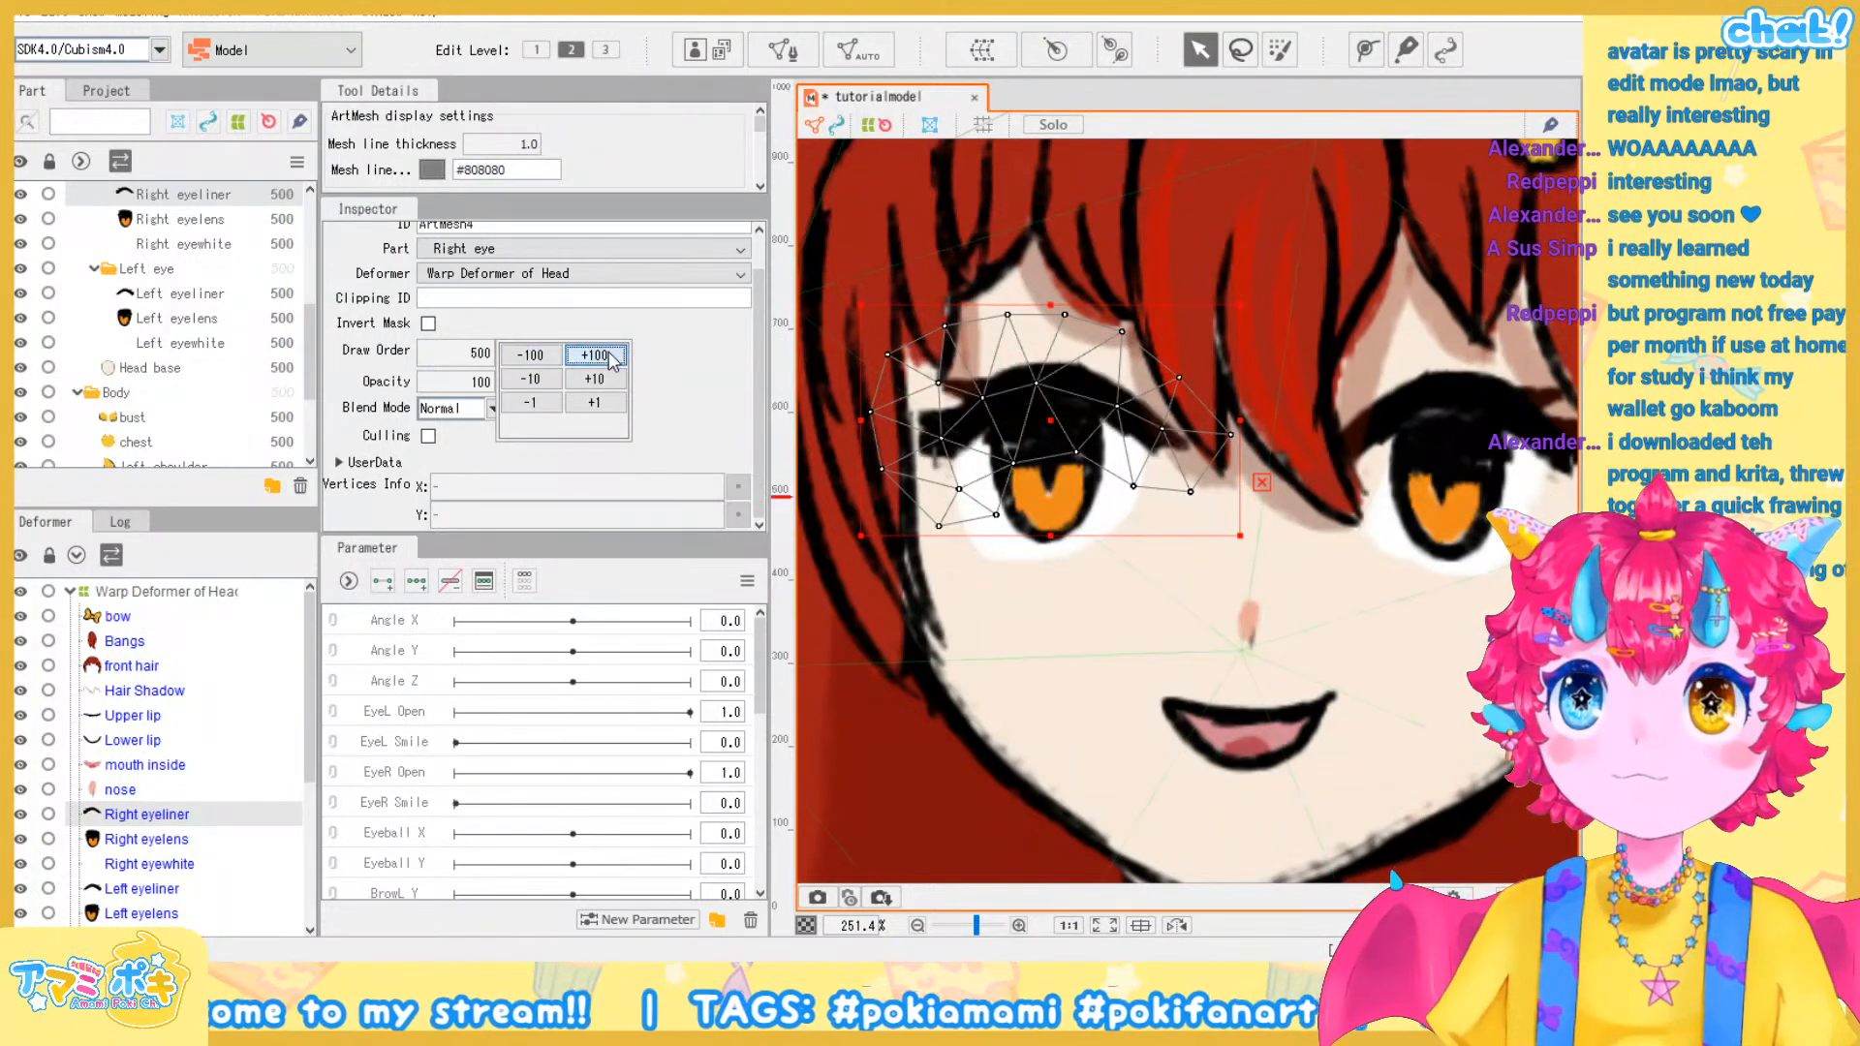
Deselect the Right eyeliner mesh and look through the available model parameters
scroll(1225, 492, down, 5)
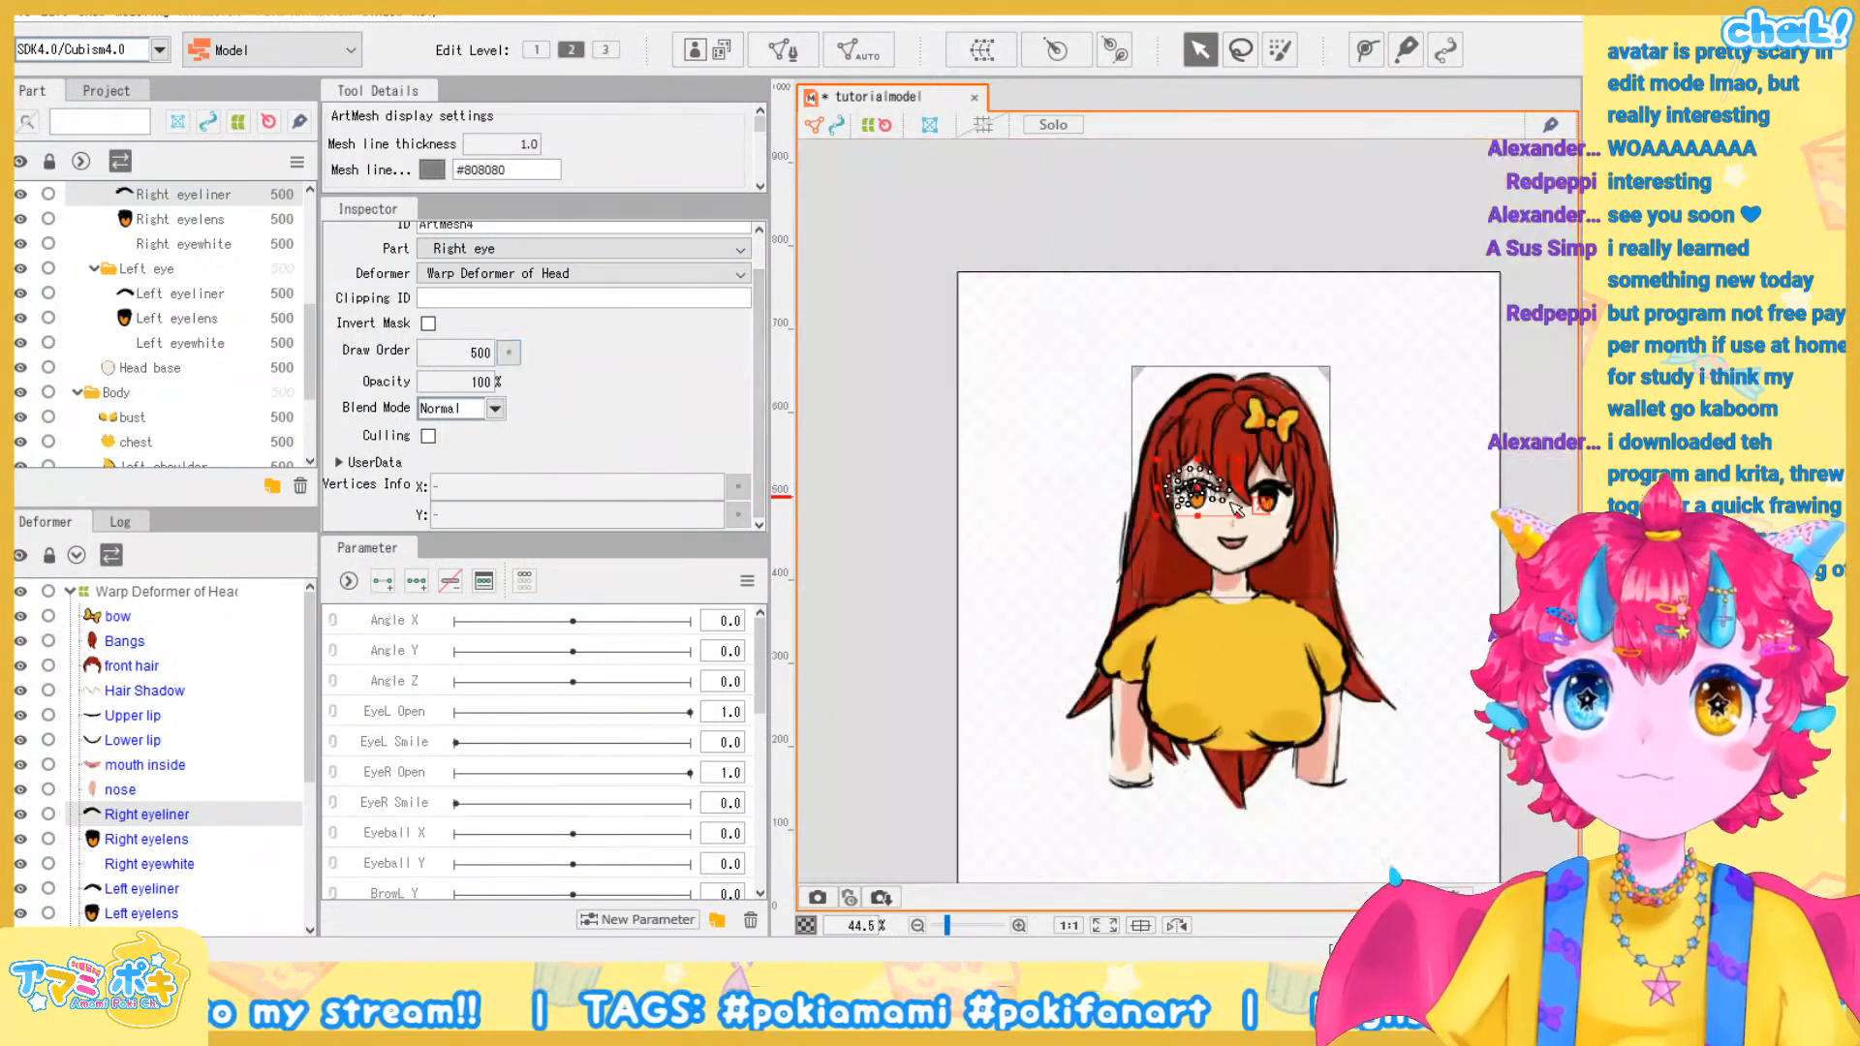
click(1377, 346)
scroll(1295, 463, up, 2)
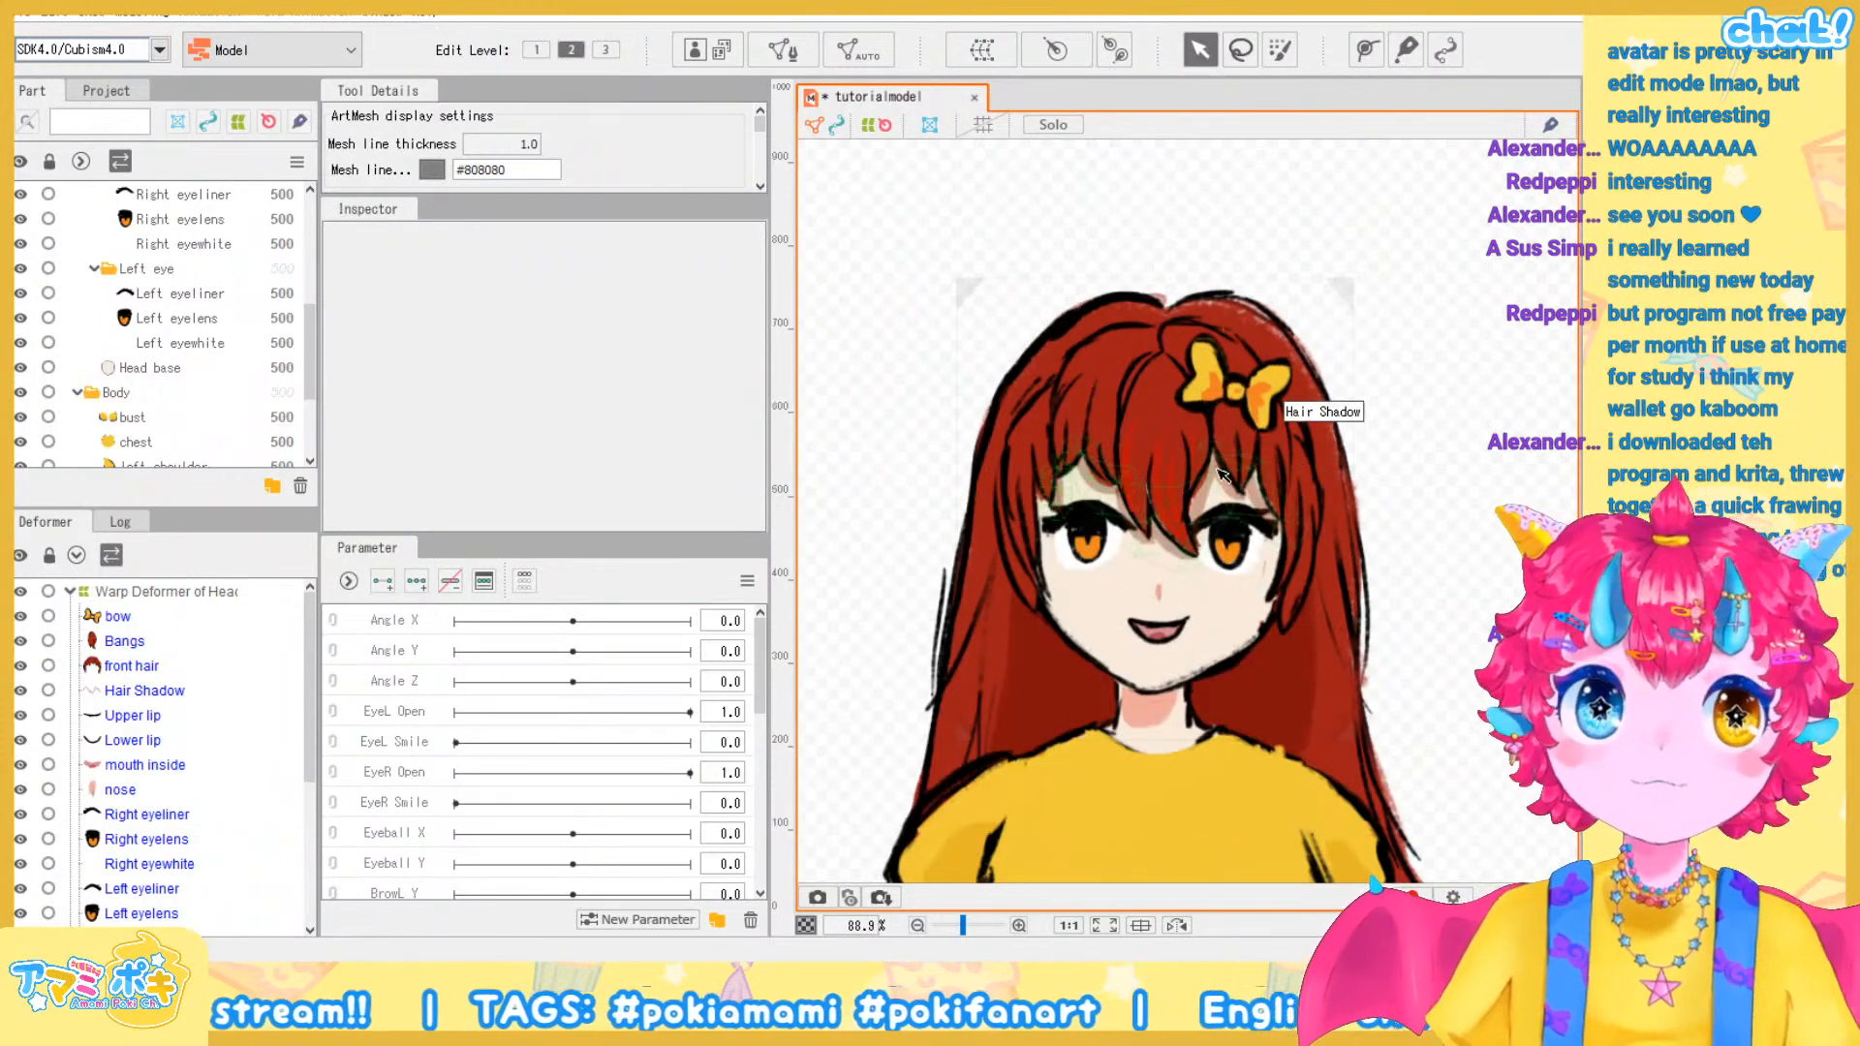
scroll(1269, 436, up, 1)
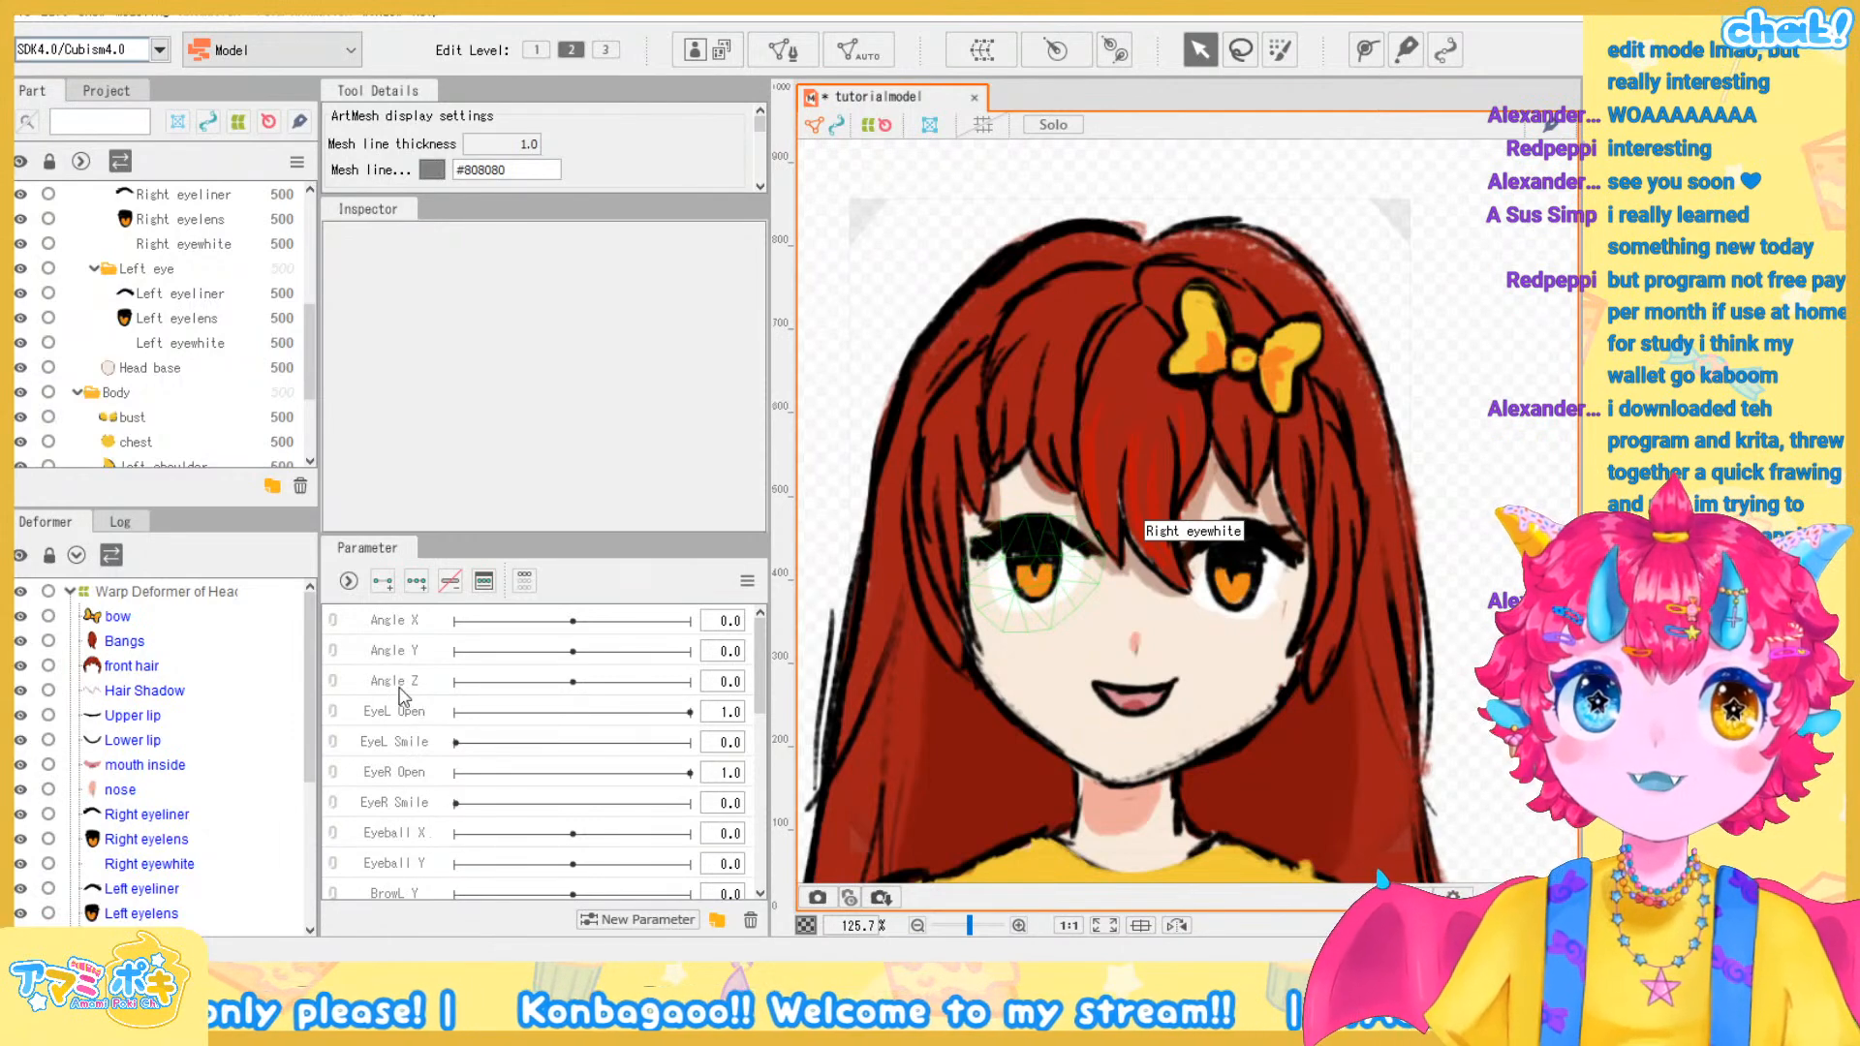
scroll(403, 686, down, 3)
scroll(404, 686, up, 3)
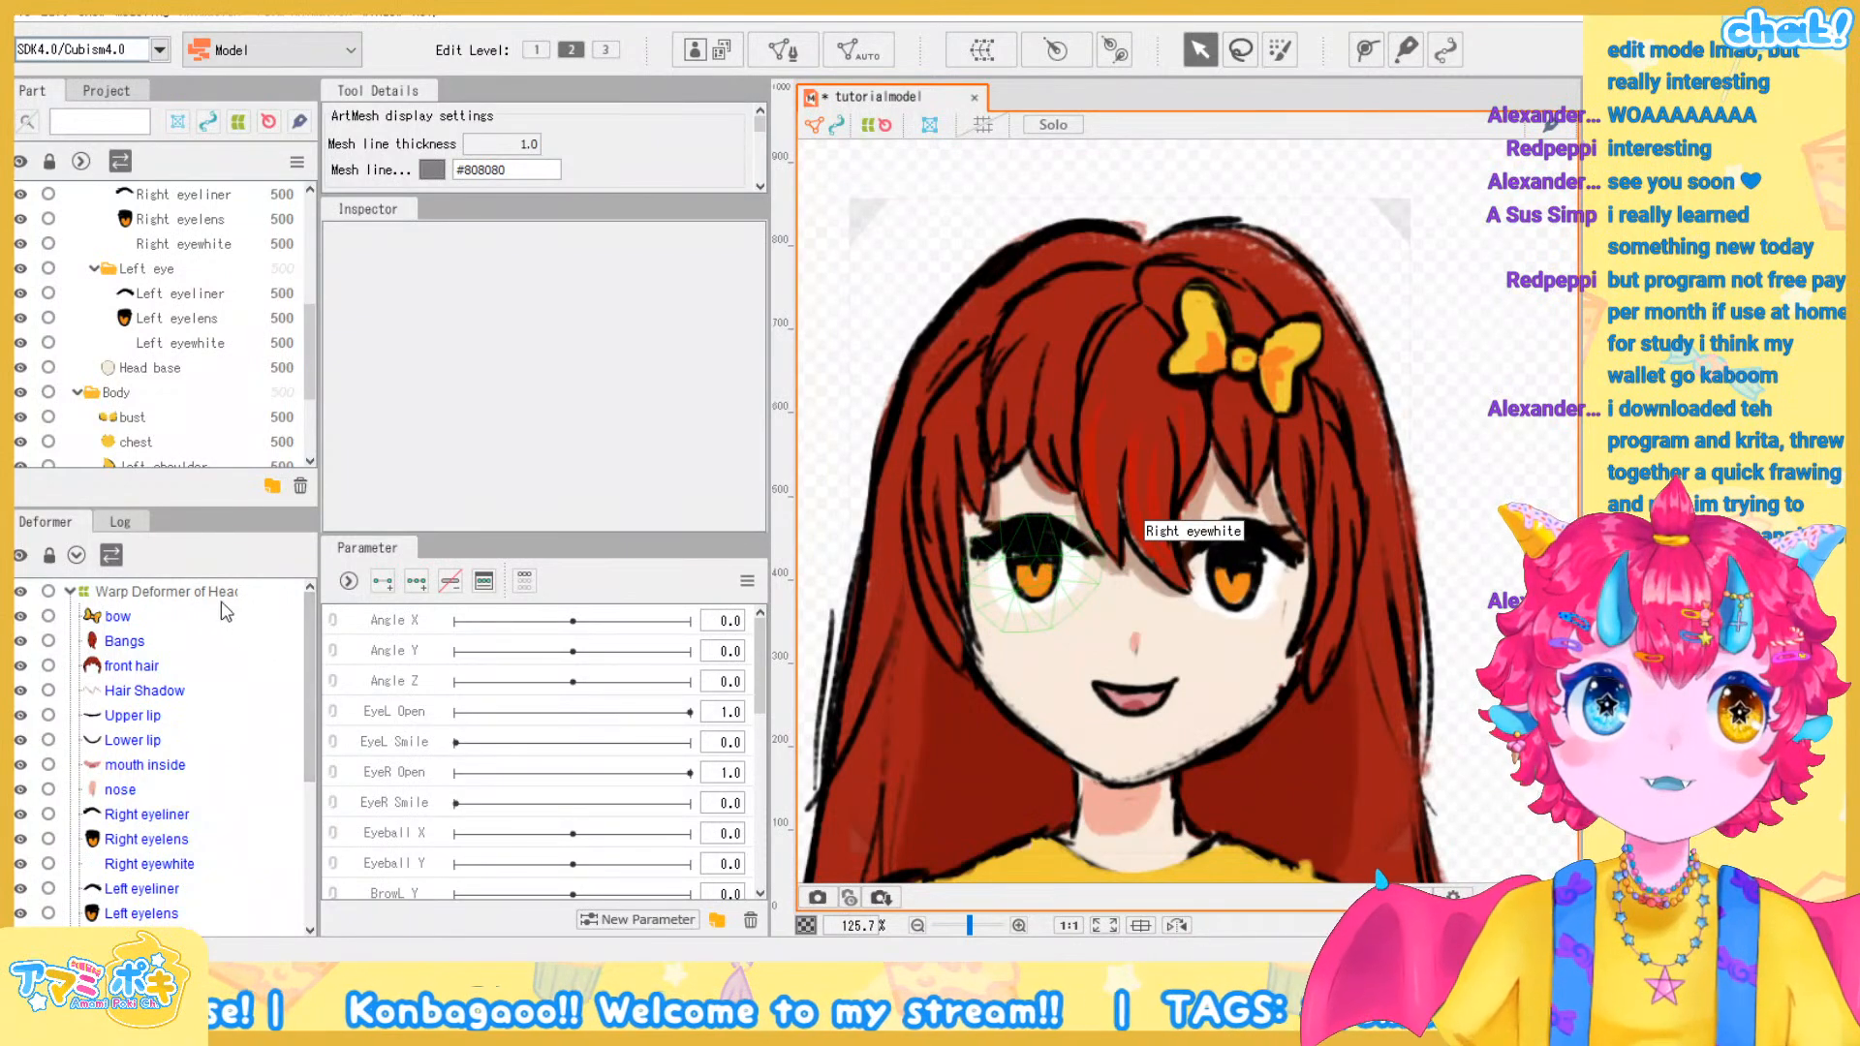
Select the Warp Deformer of Head and add three keys to its Angle X parameter
click(194, 594)
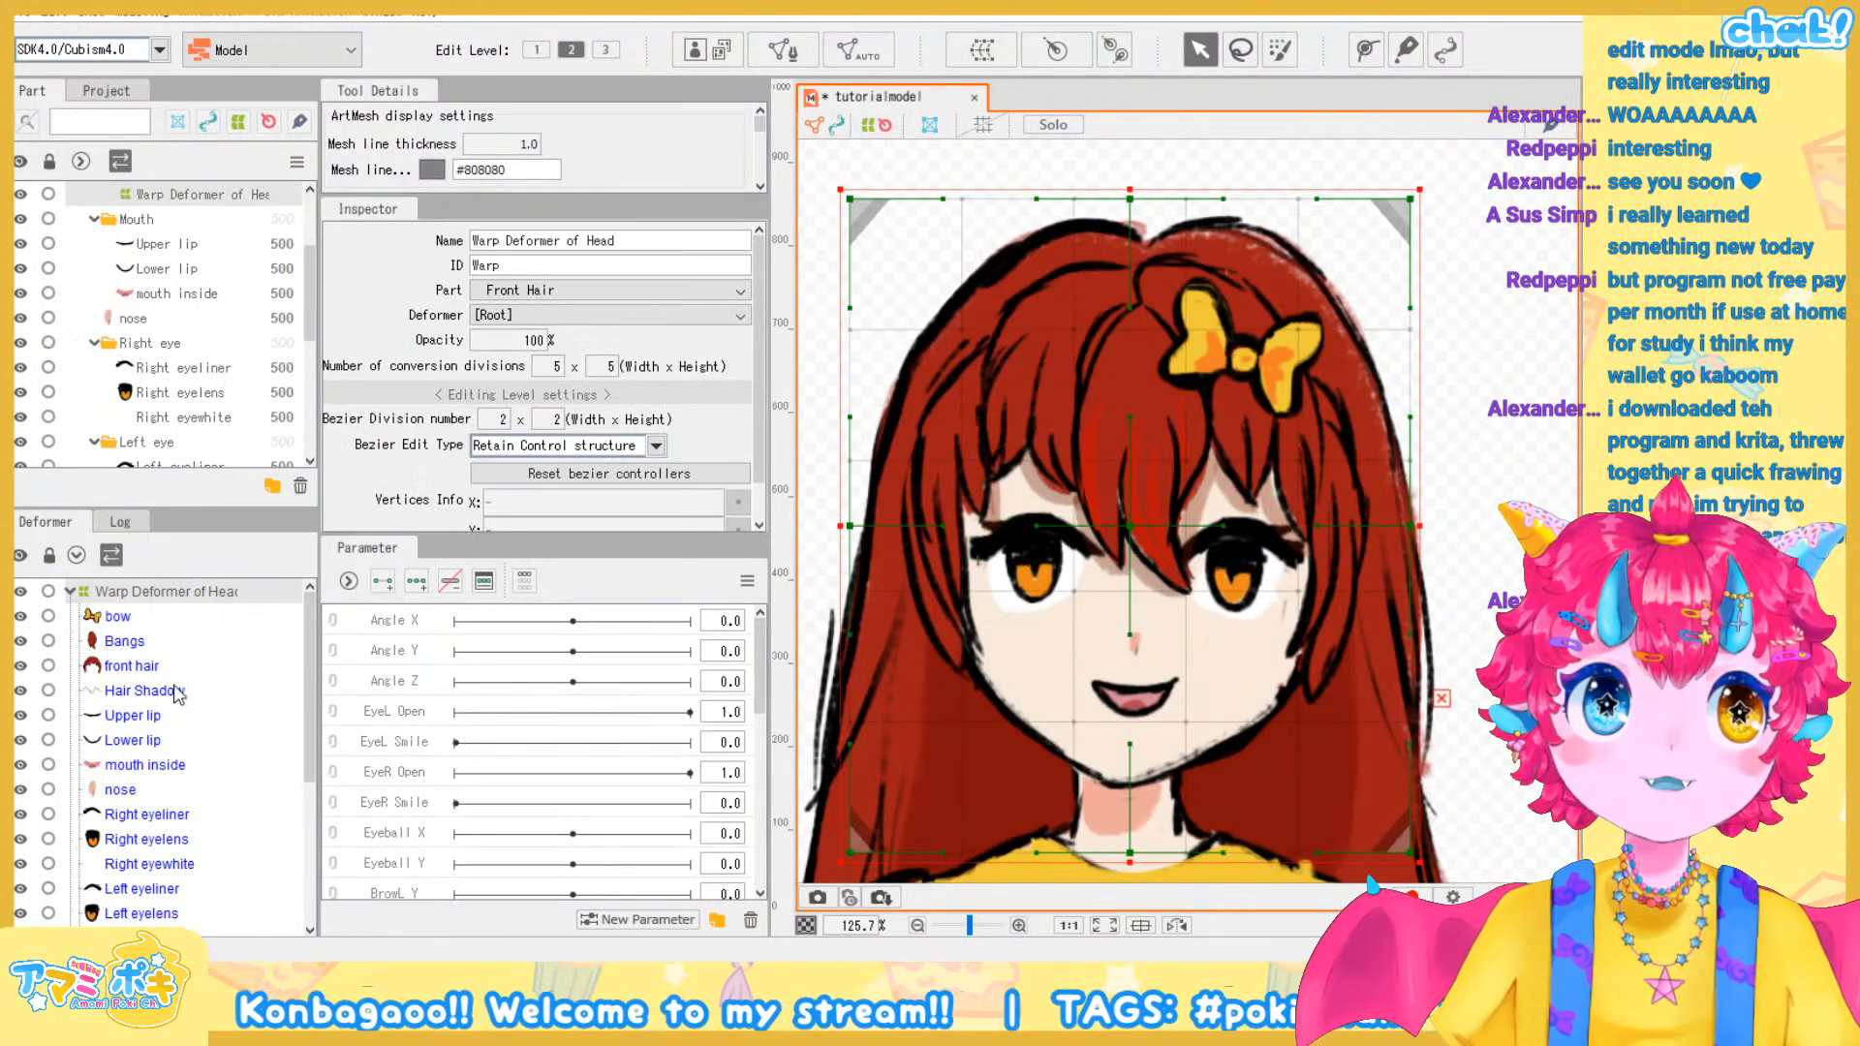
scroll(1201, 607, down, 2)
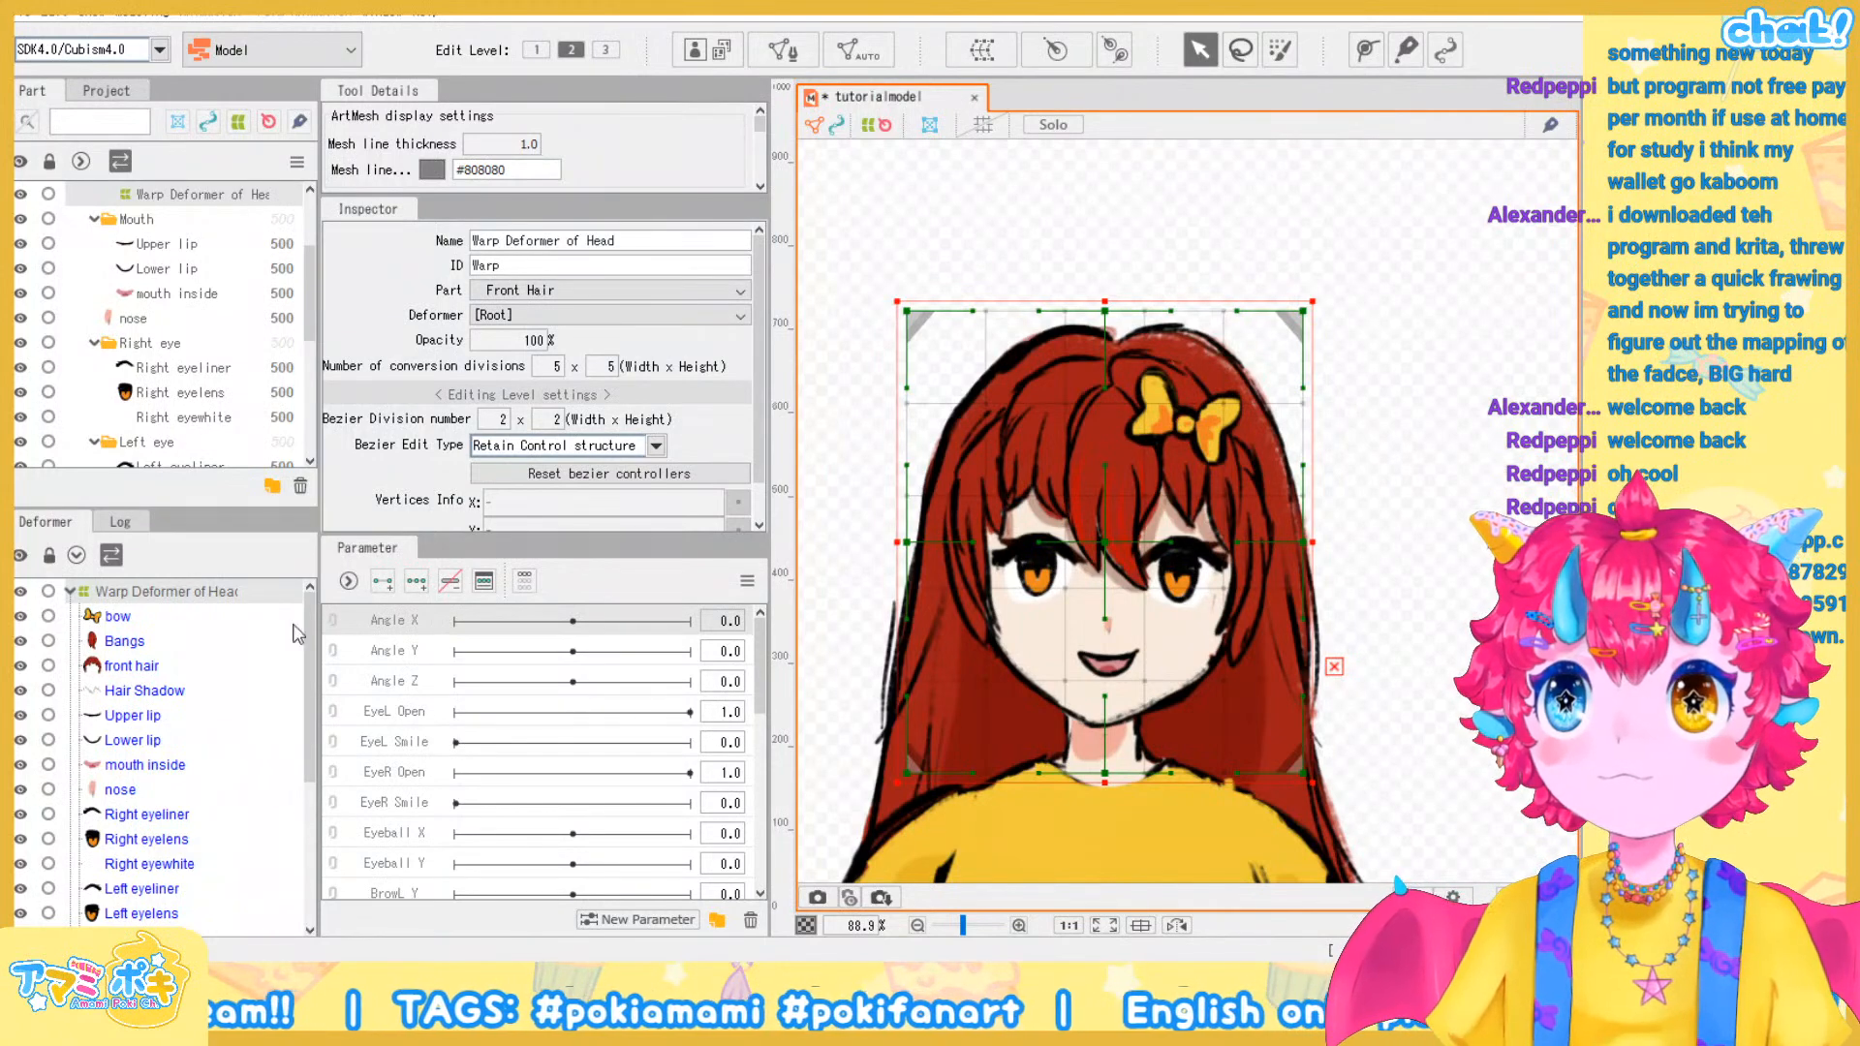
click(414, 590)
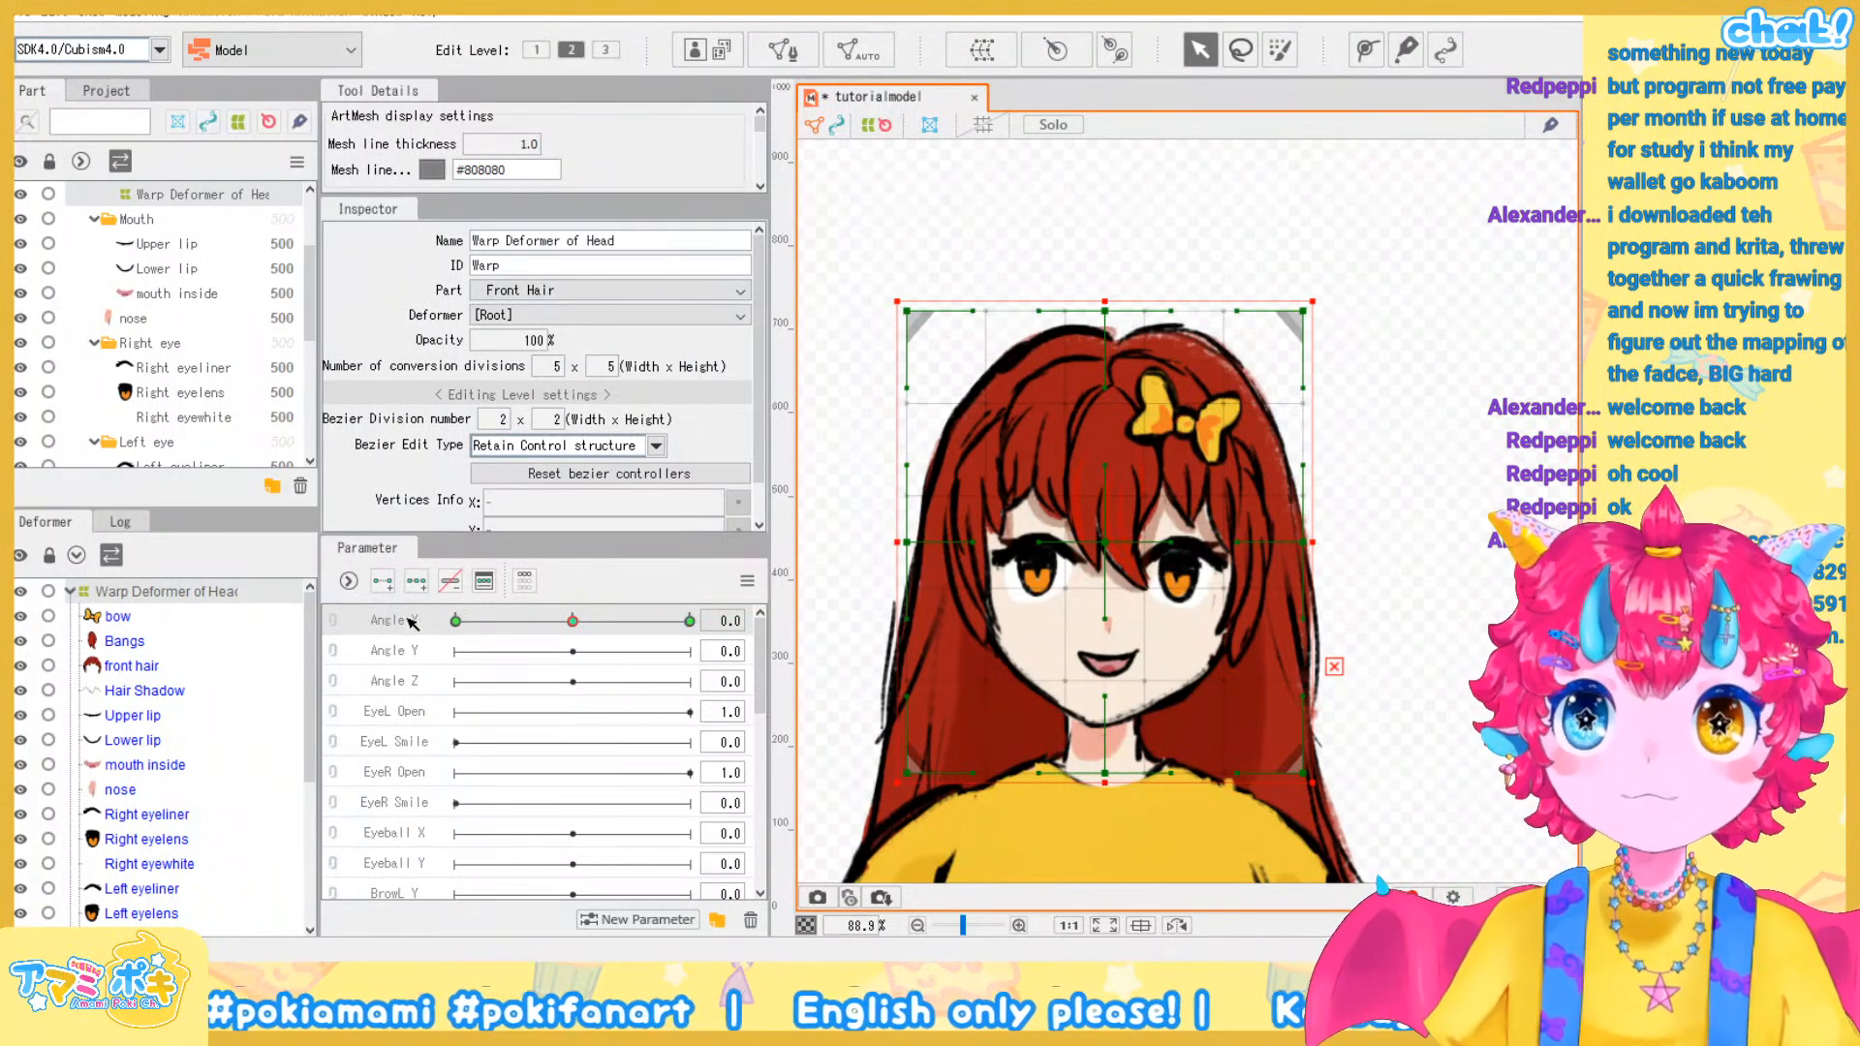
scroll(1206, 705, up, 2)
drag(1206, 706, 1256, 639)
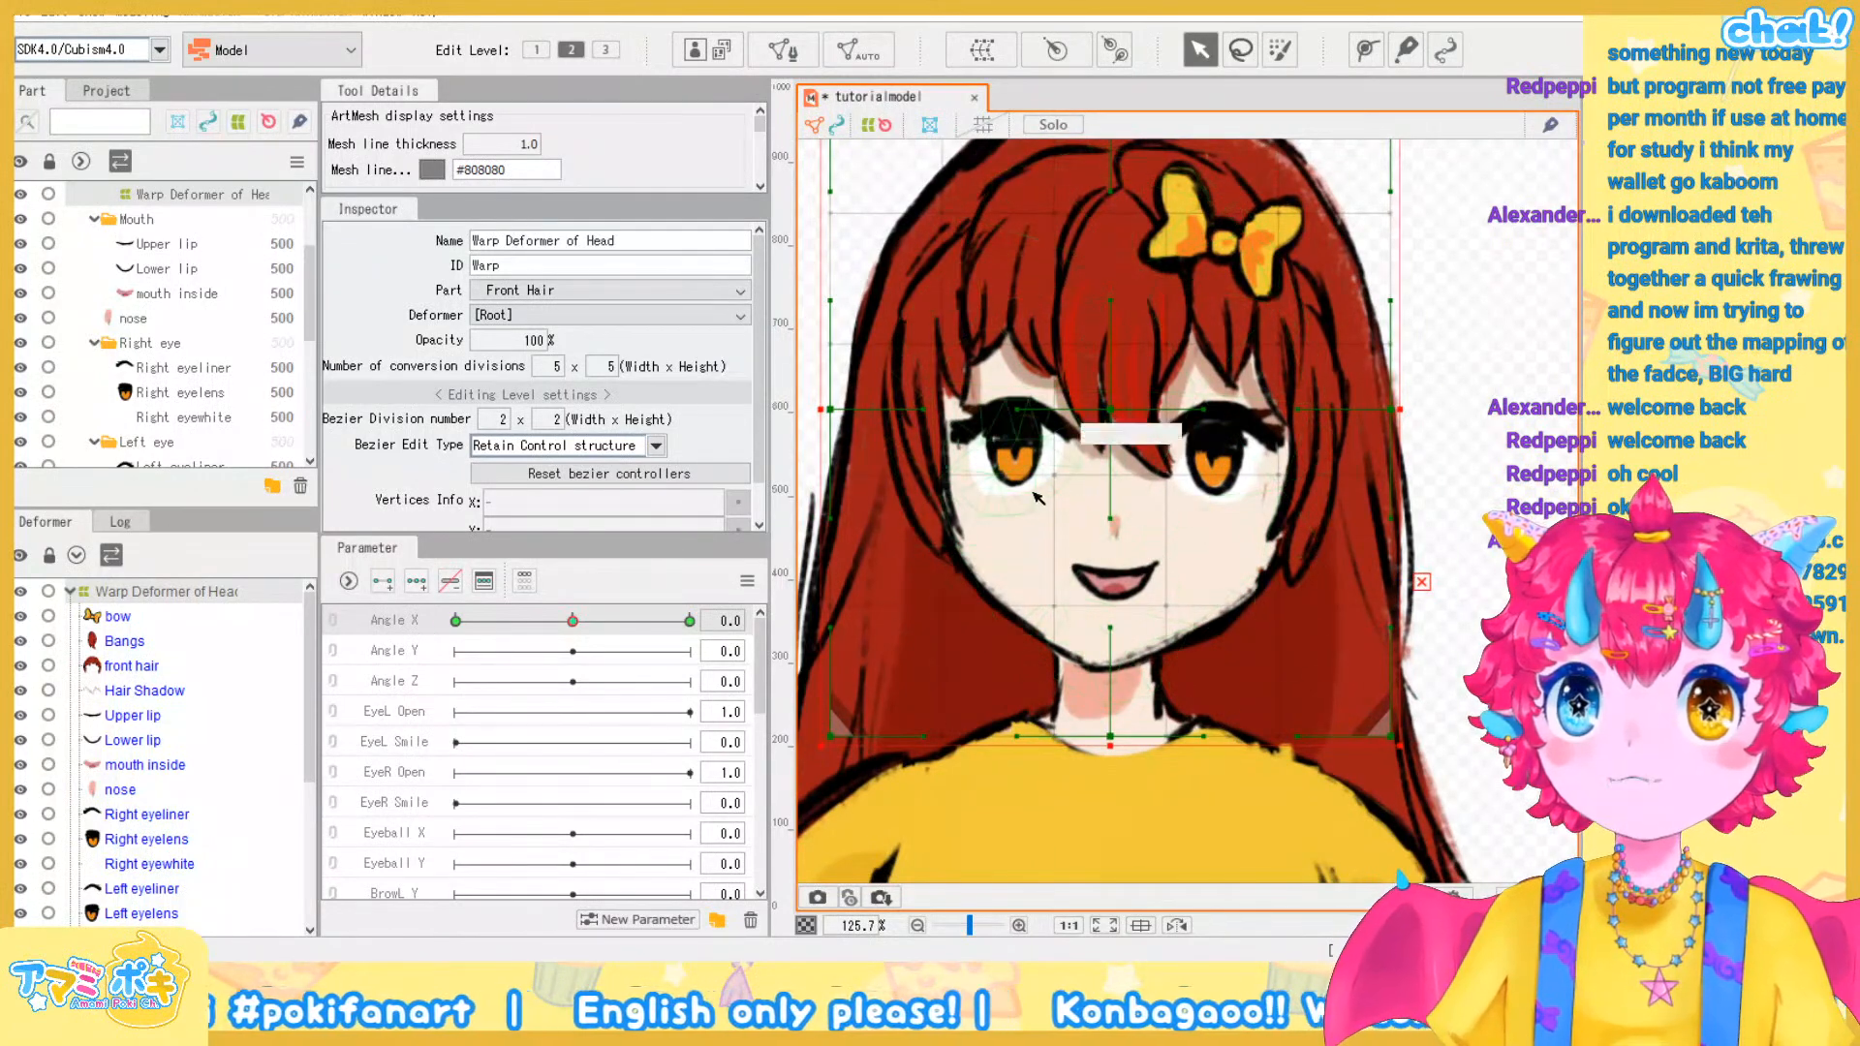
scroll(1019, 480, down, 2)
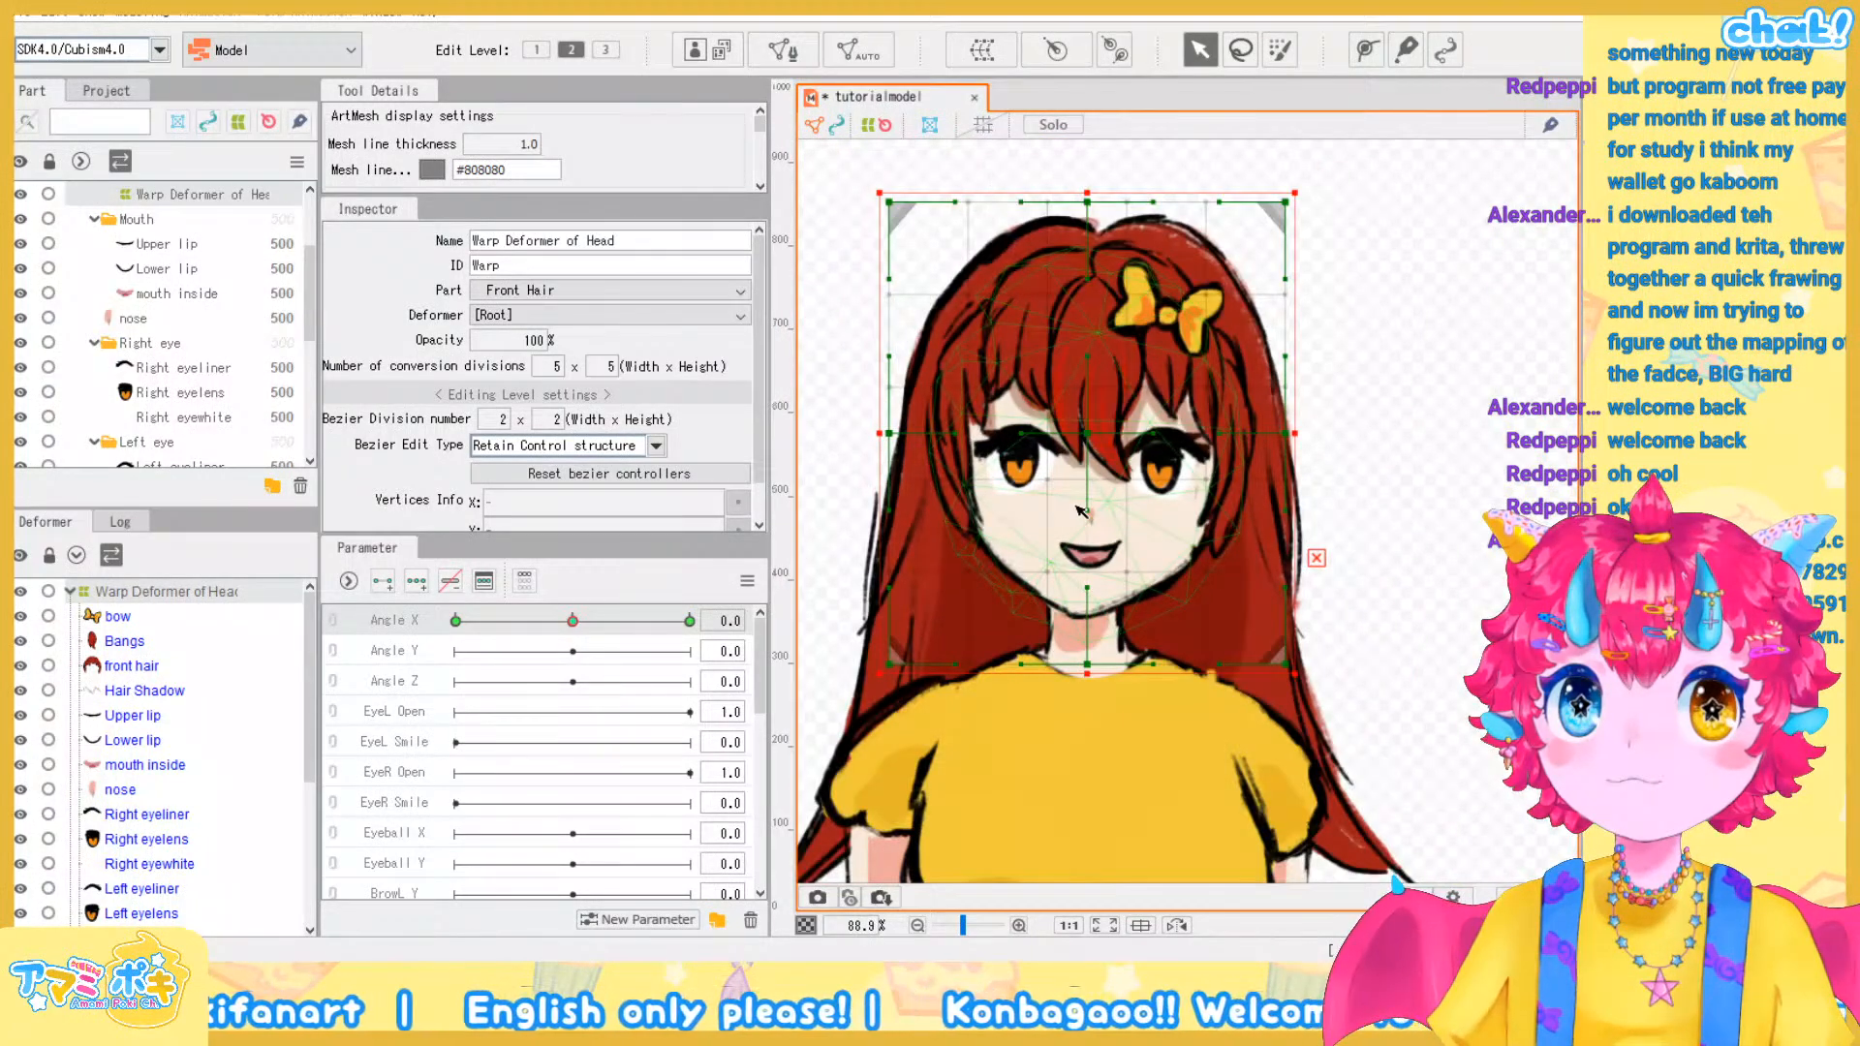
scroll(657, 743, down, 2)
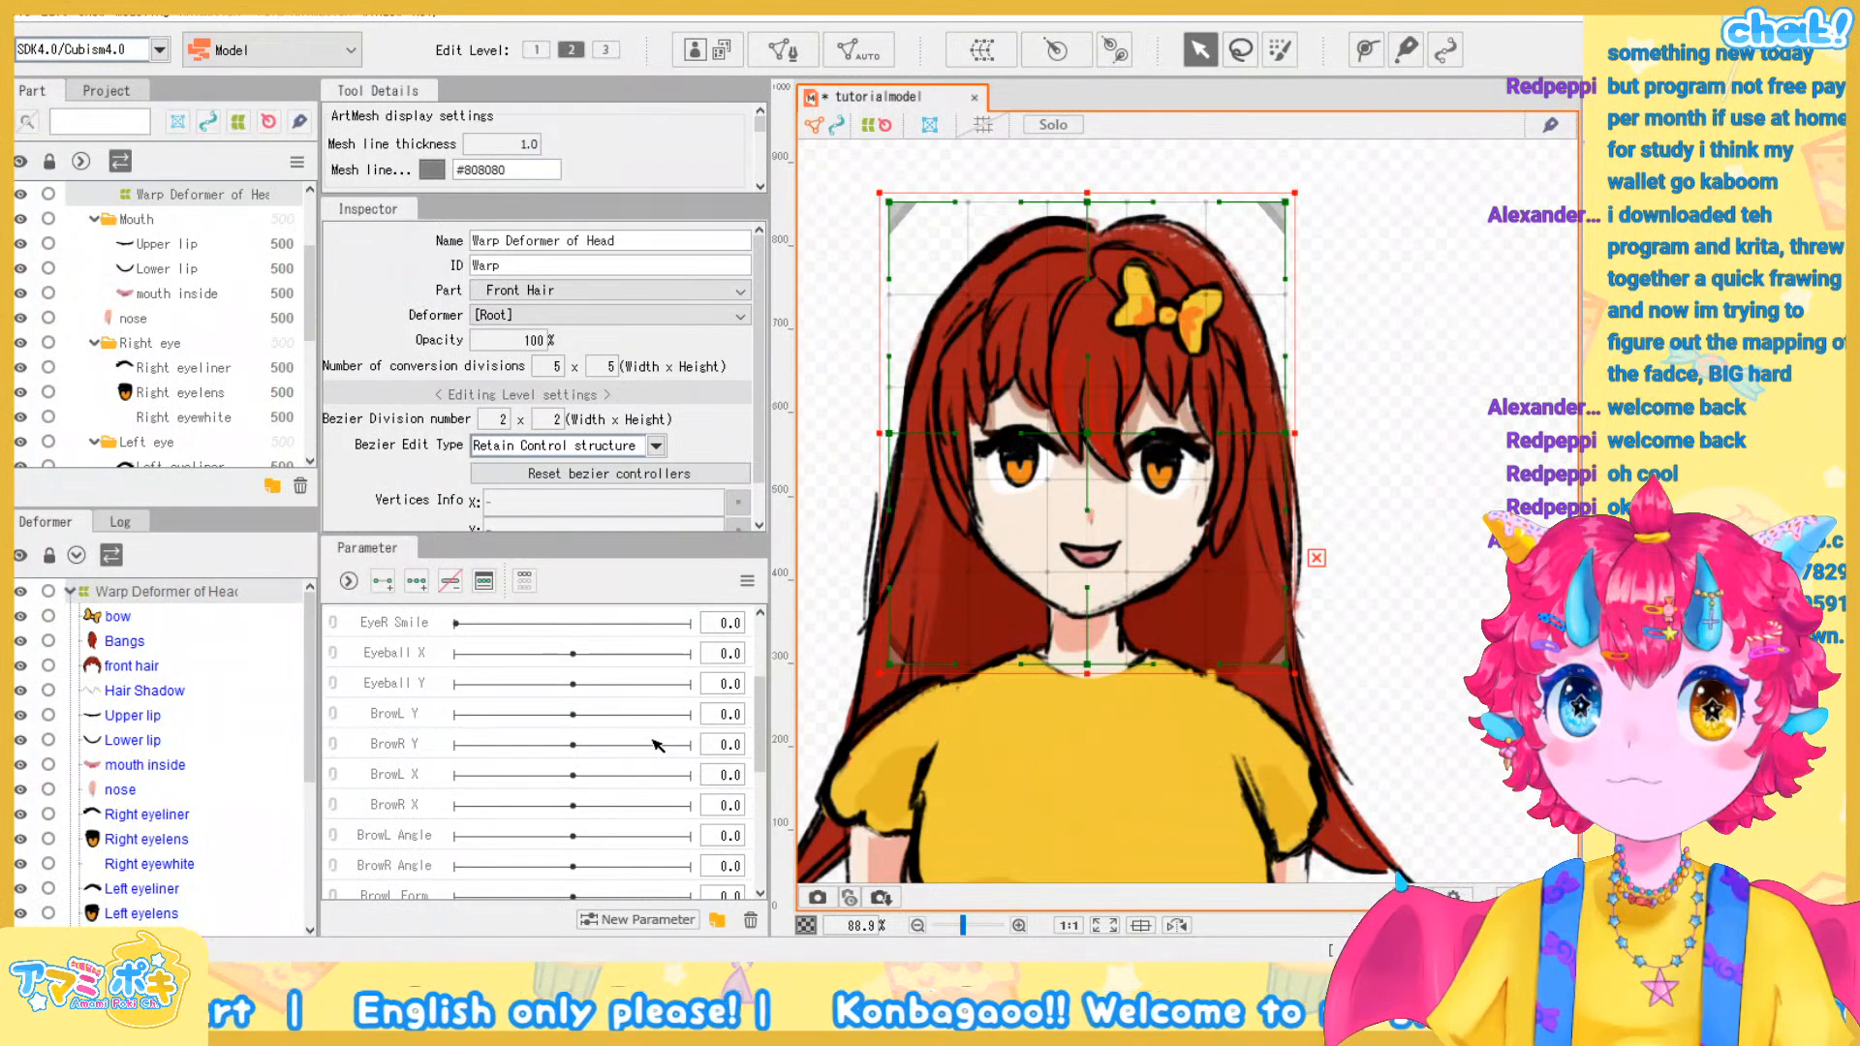
scroll(657, 744, up, 2)
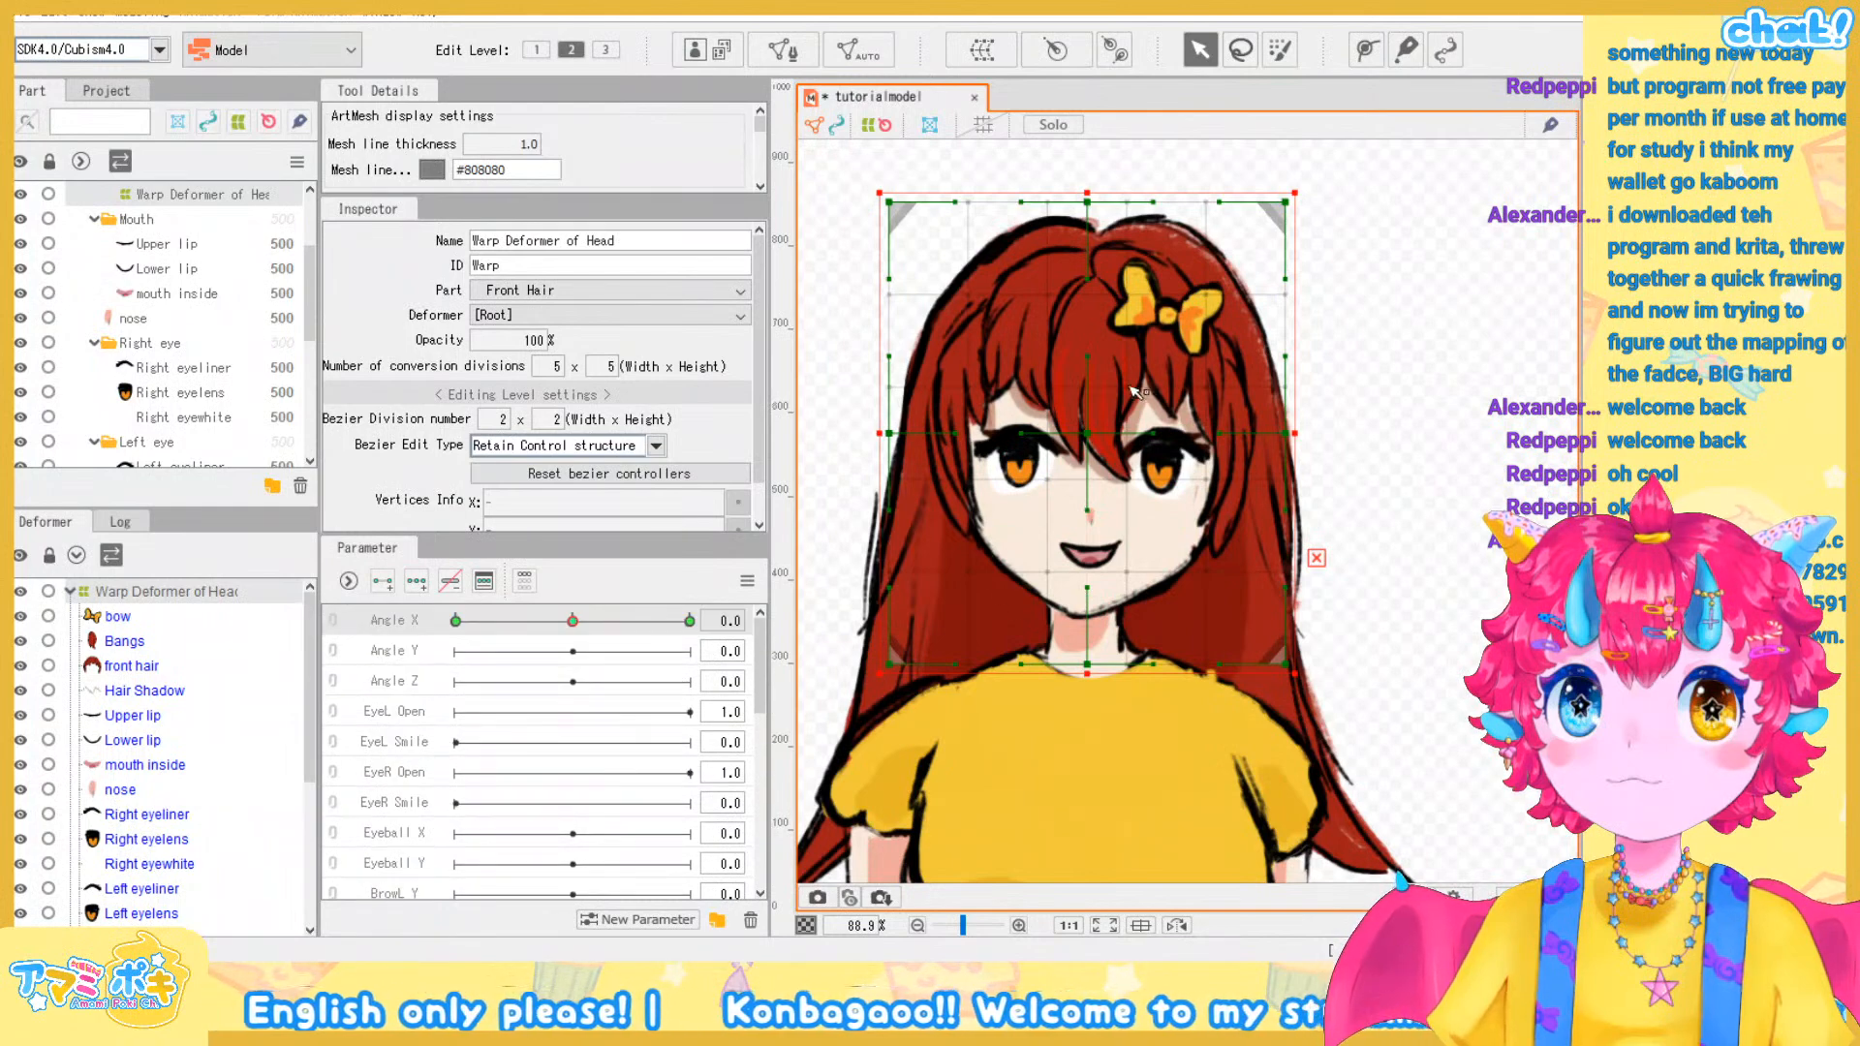
scroll(1135, 392, up, 2)
scroll(1135, 391, down, 2)
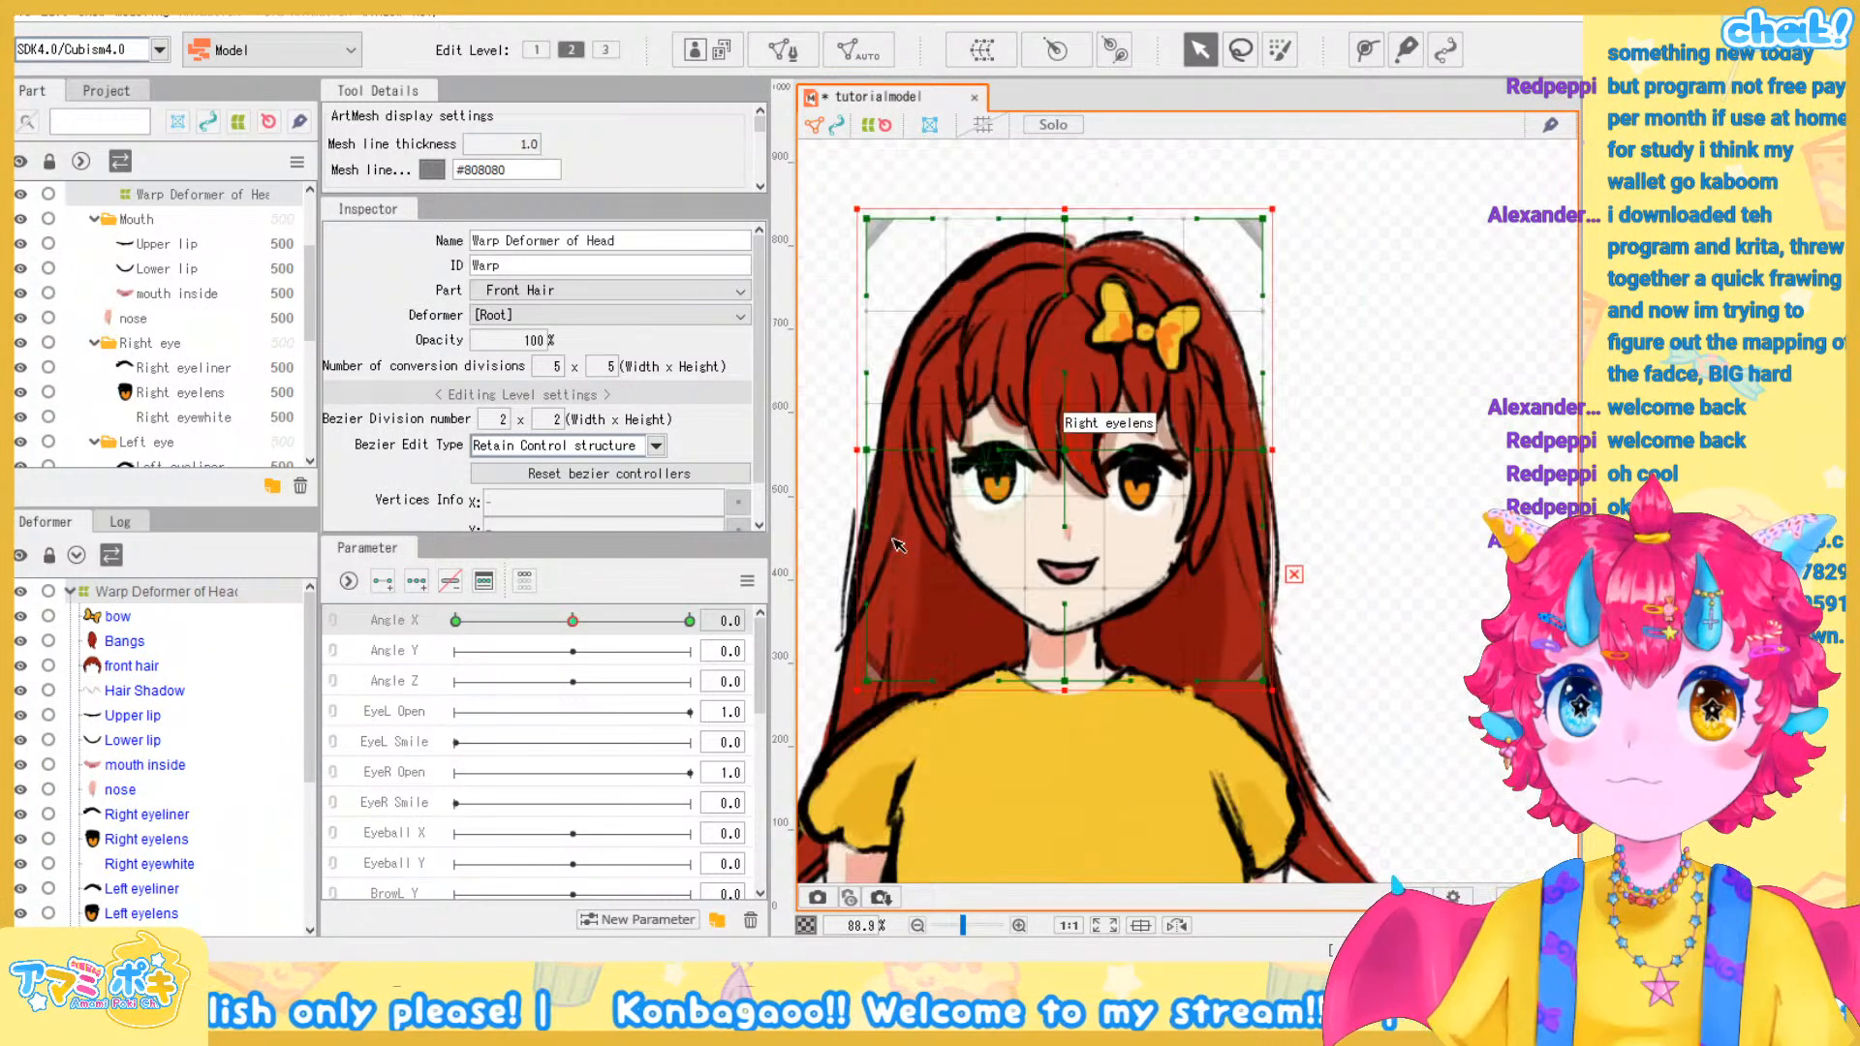
scroll(842, 495, up, 2)
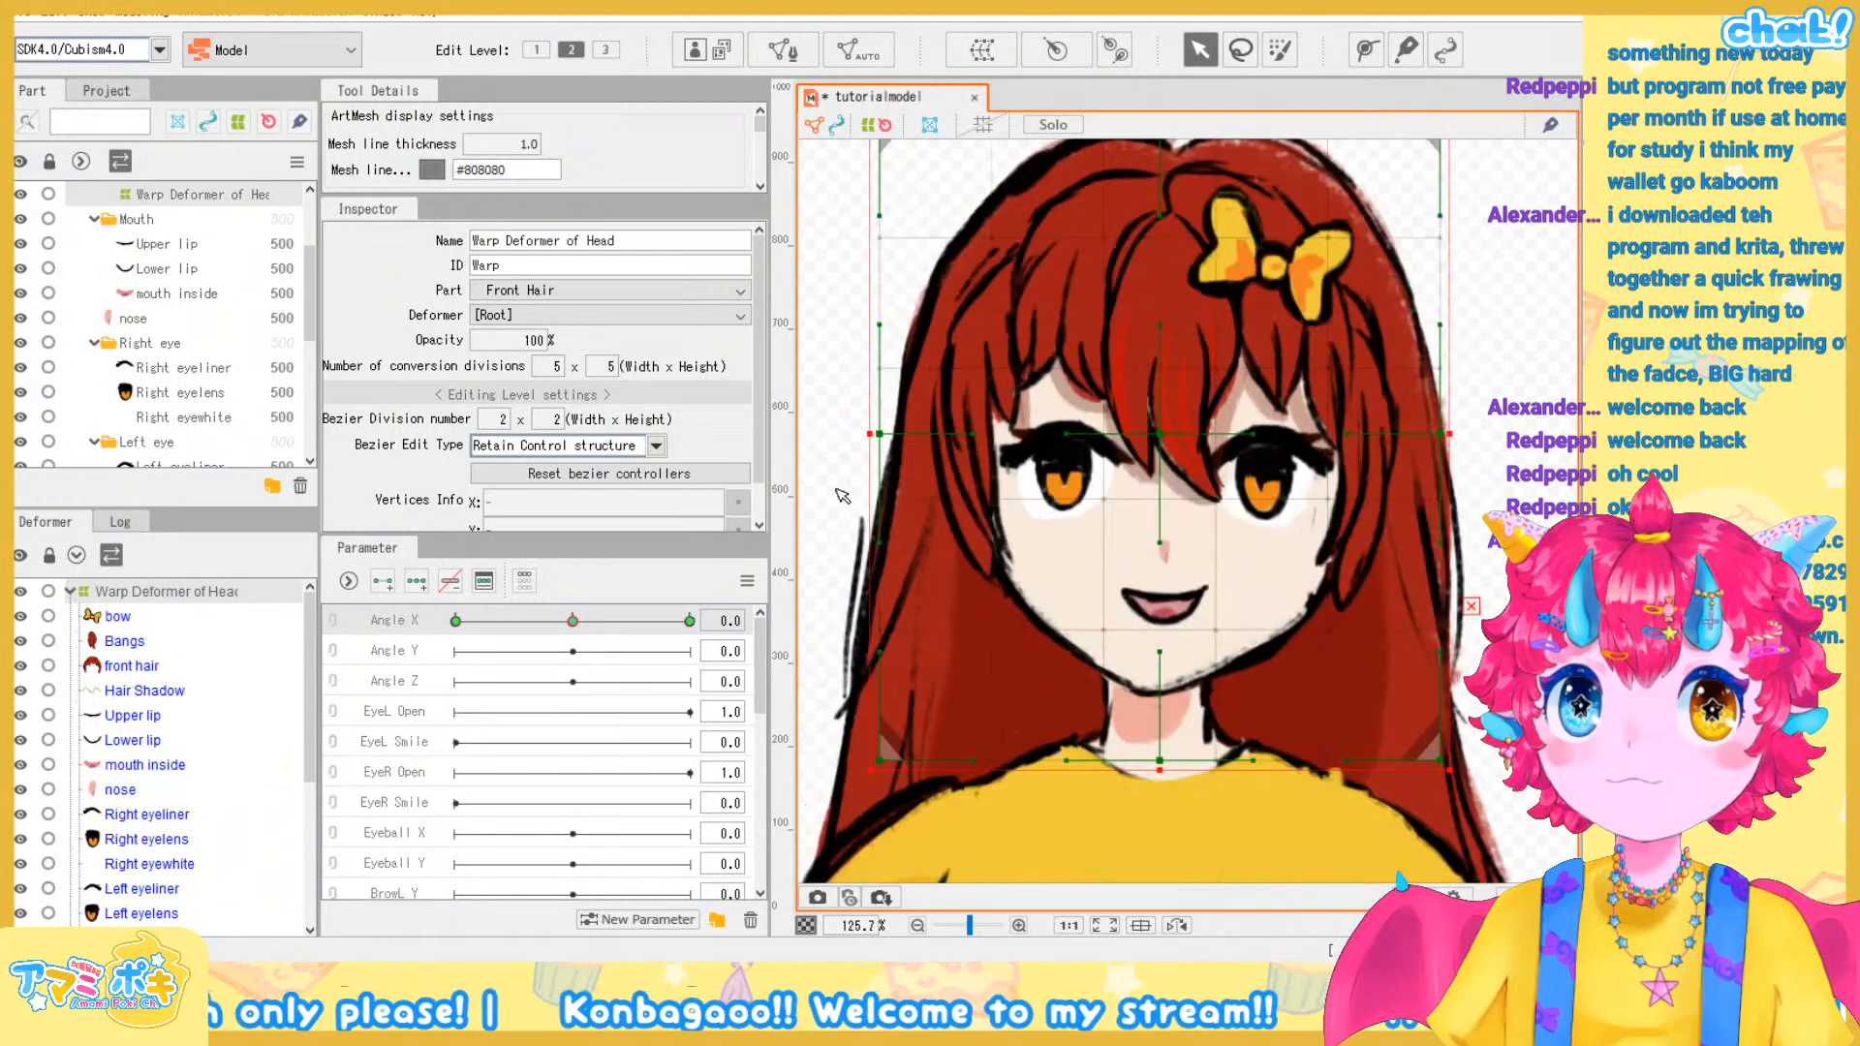
Preview the Angle X parameter by moving it away from its centre key and back to 0
drag(573, 620, 687, 639)
click(572, 620)
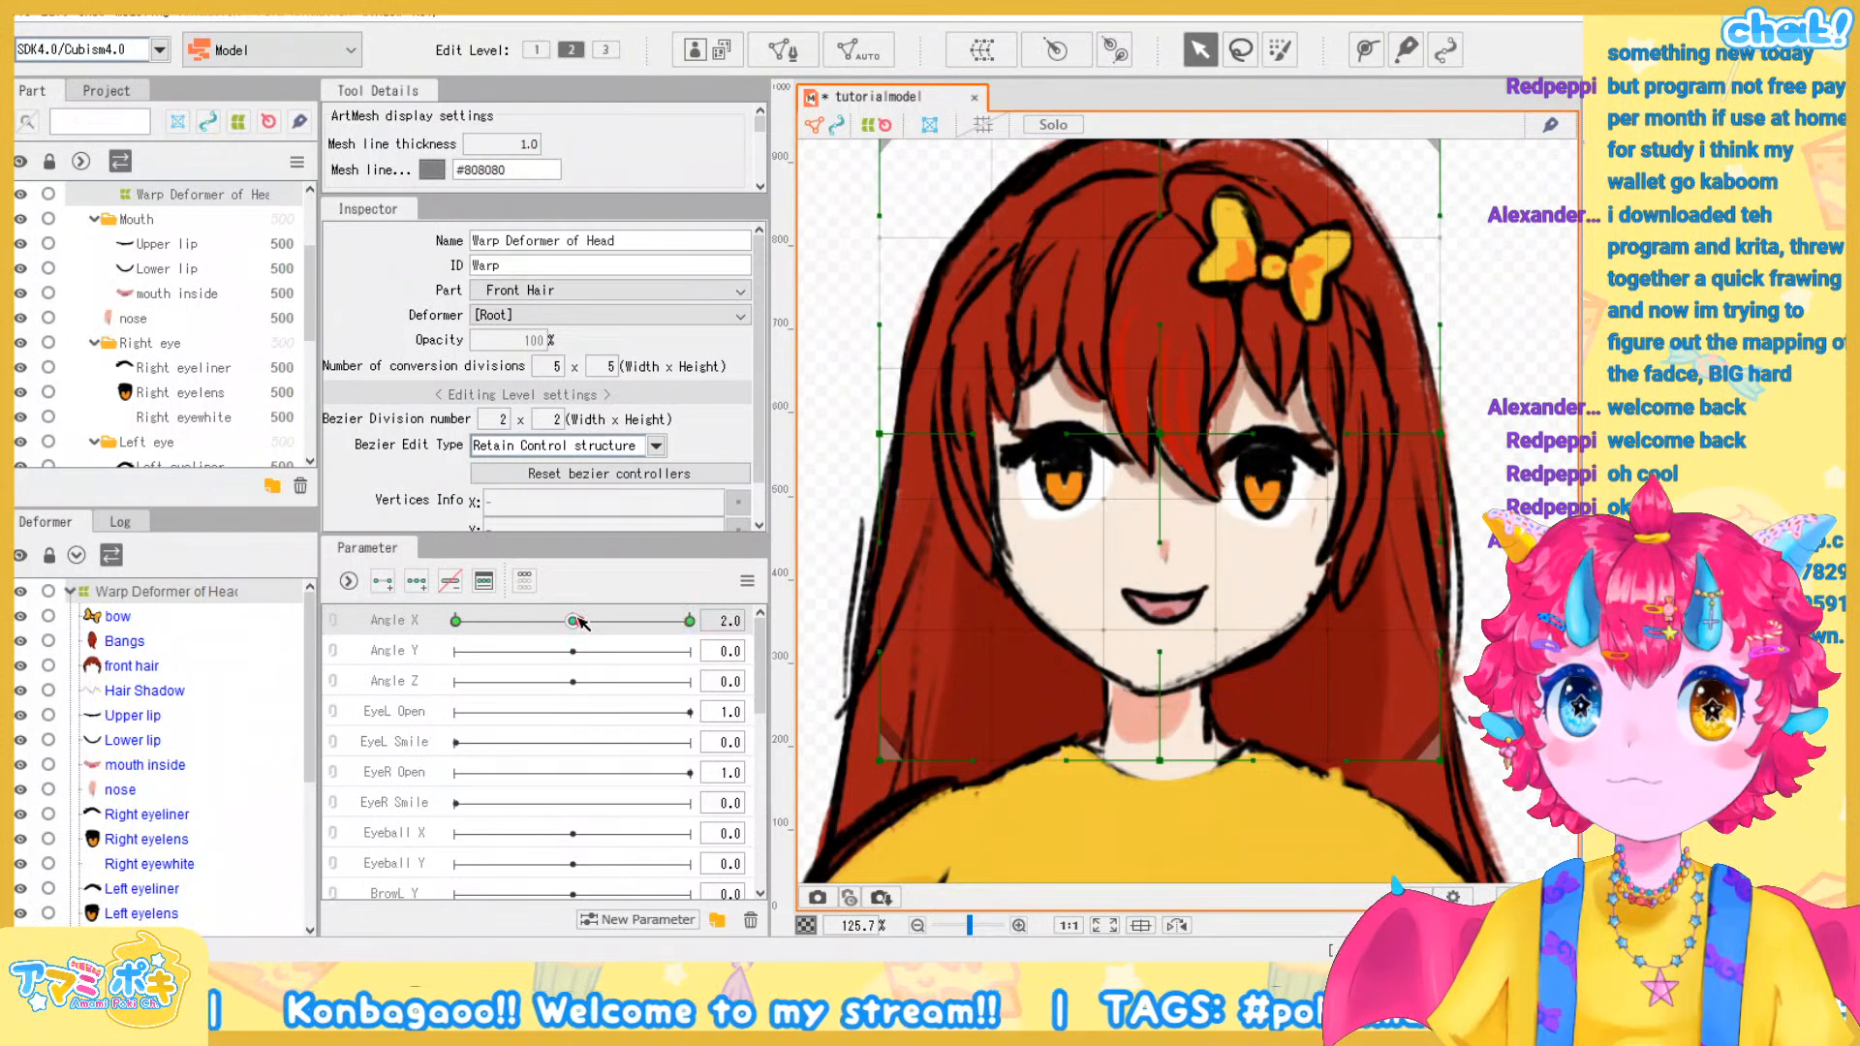
scroll(1141, 546, down, 5)
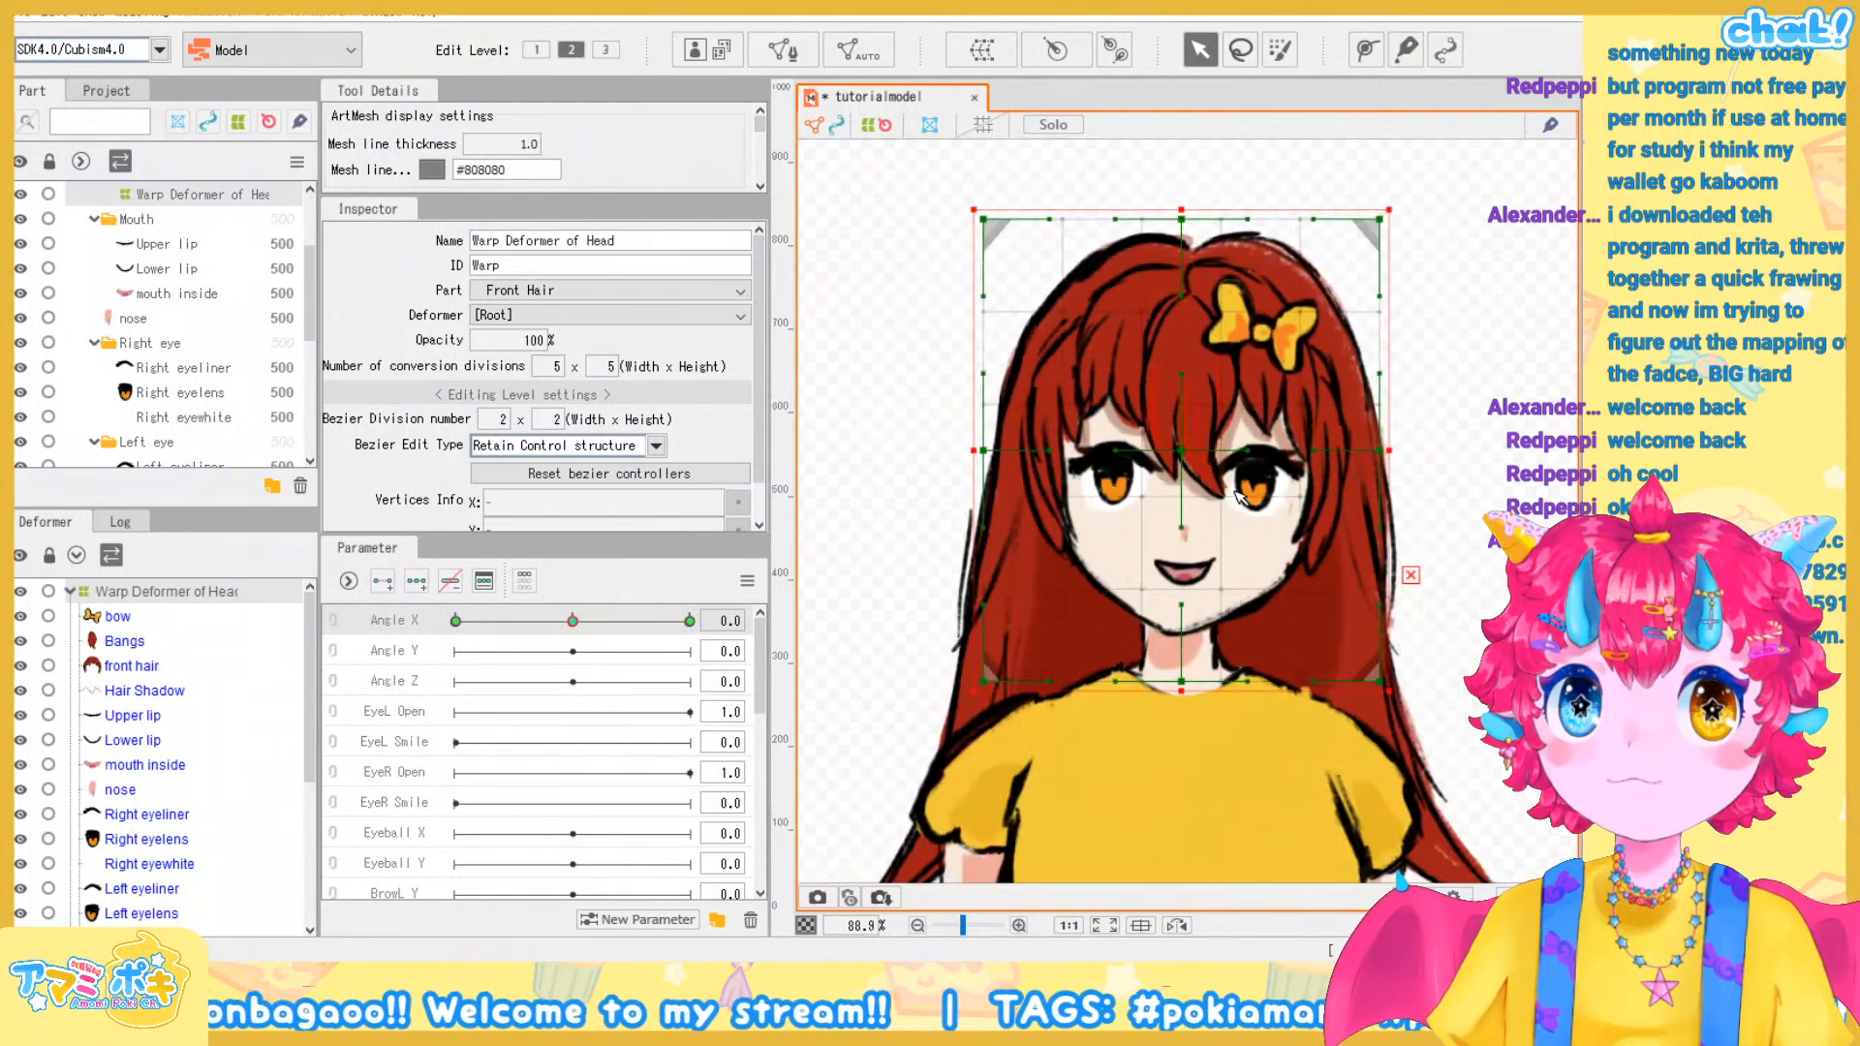
scroll(1431, 471, up, 2)
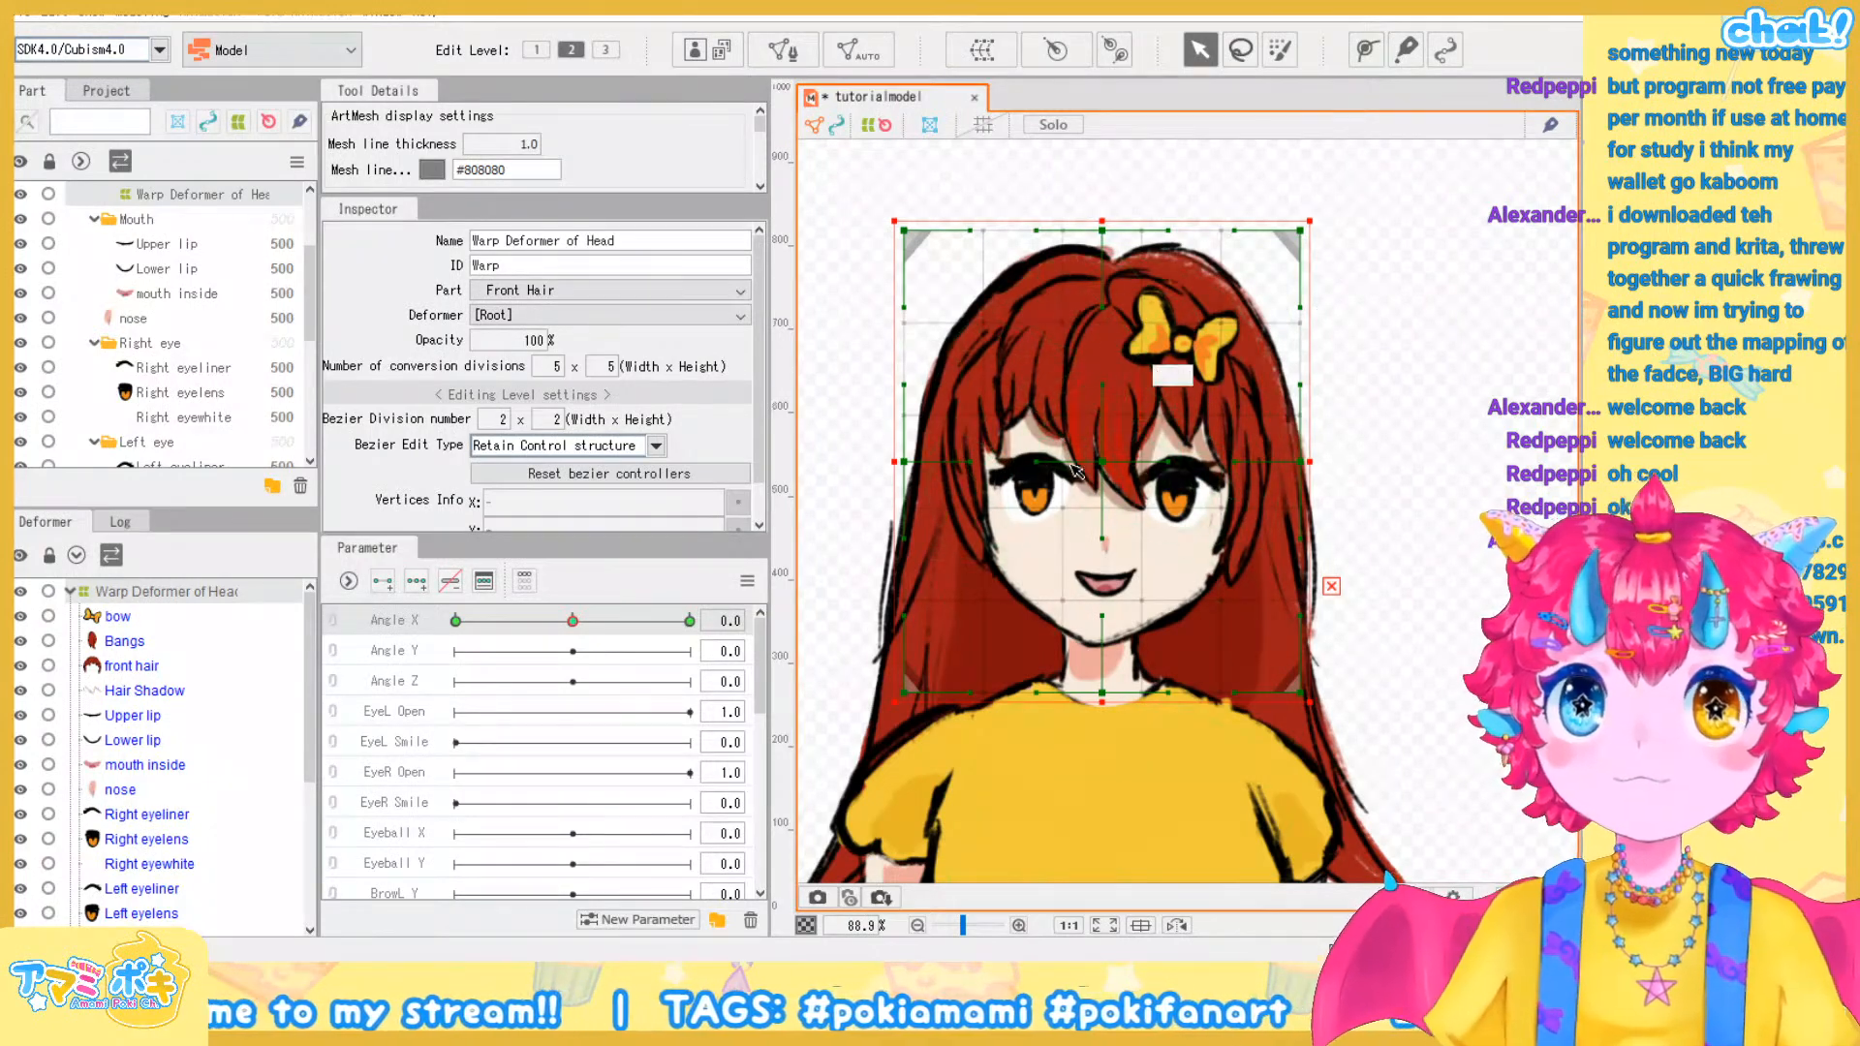
scroll(1131, 493, up, 1)
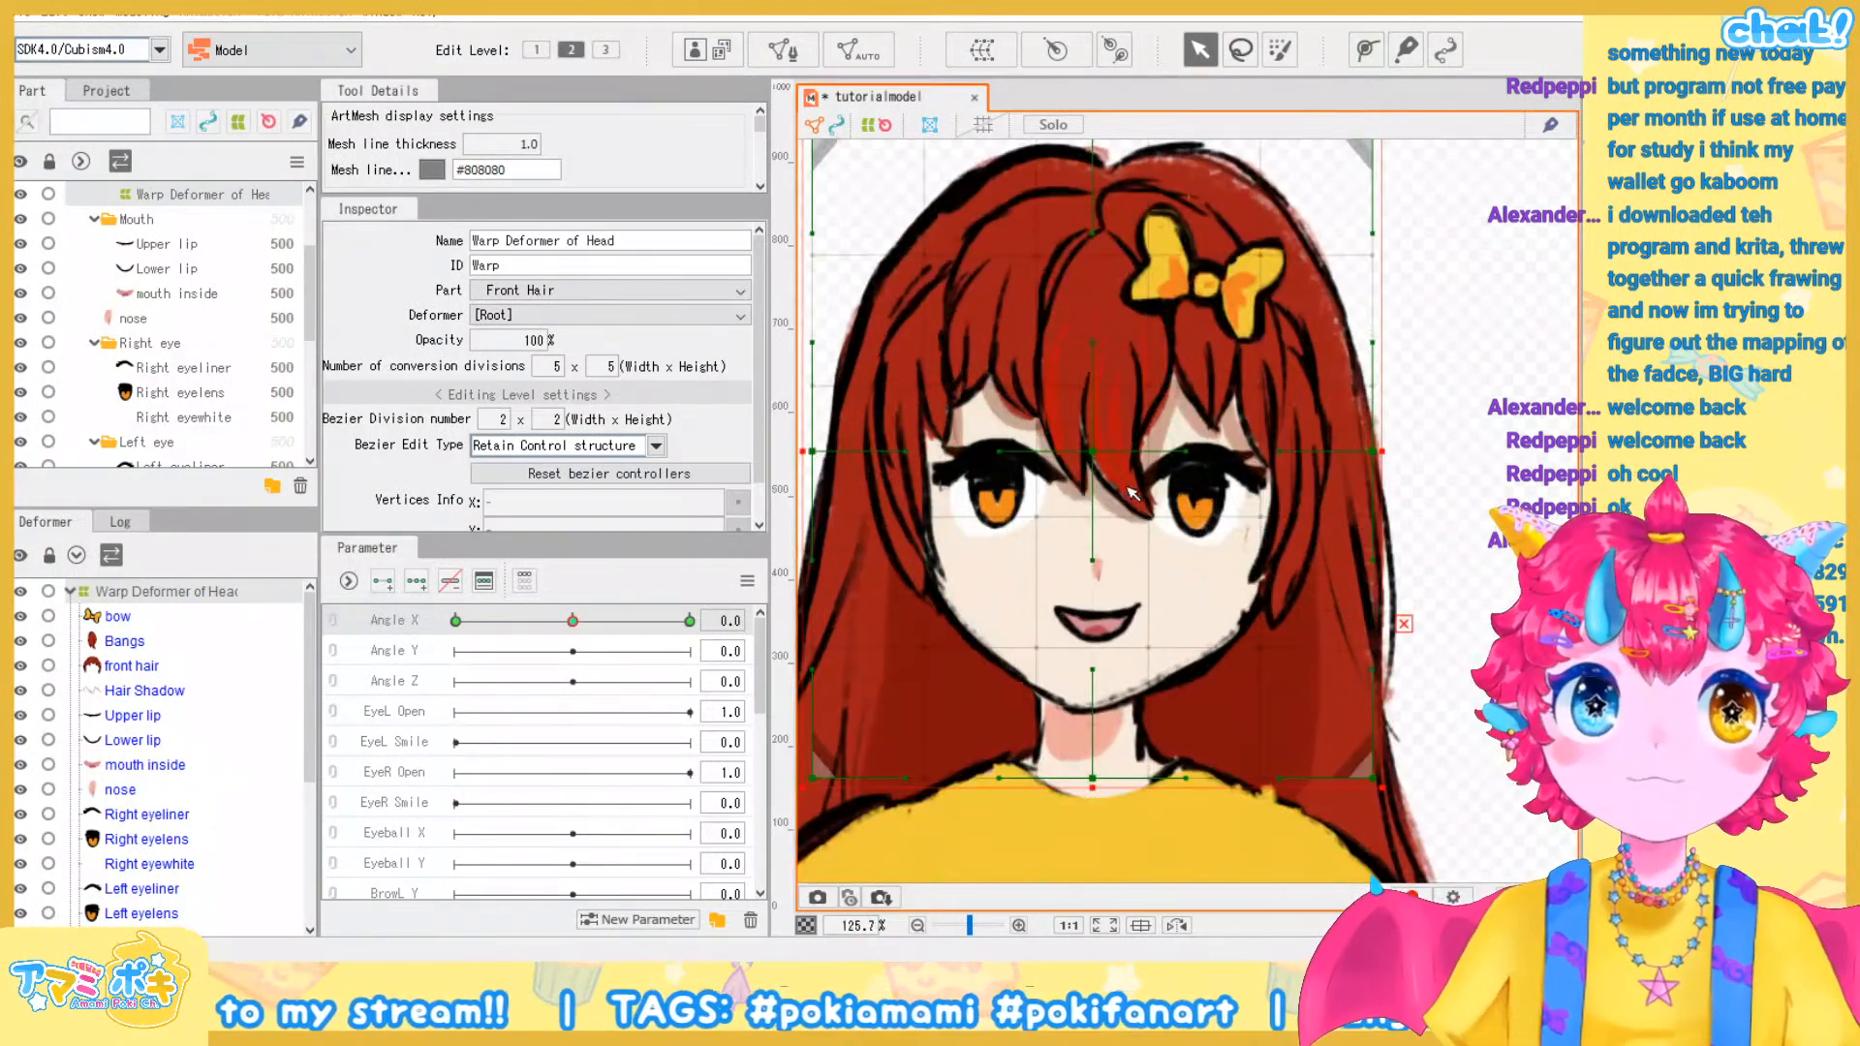
Check the Angle X keys at both extremes and leave the parameter at 30 for editing the head deformer
click(689, 621)
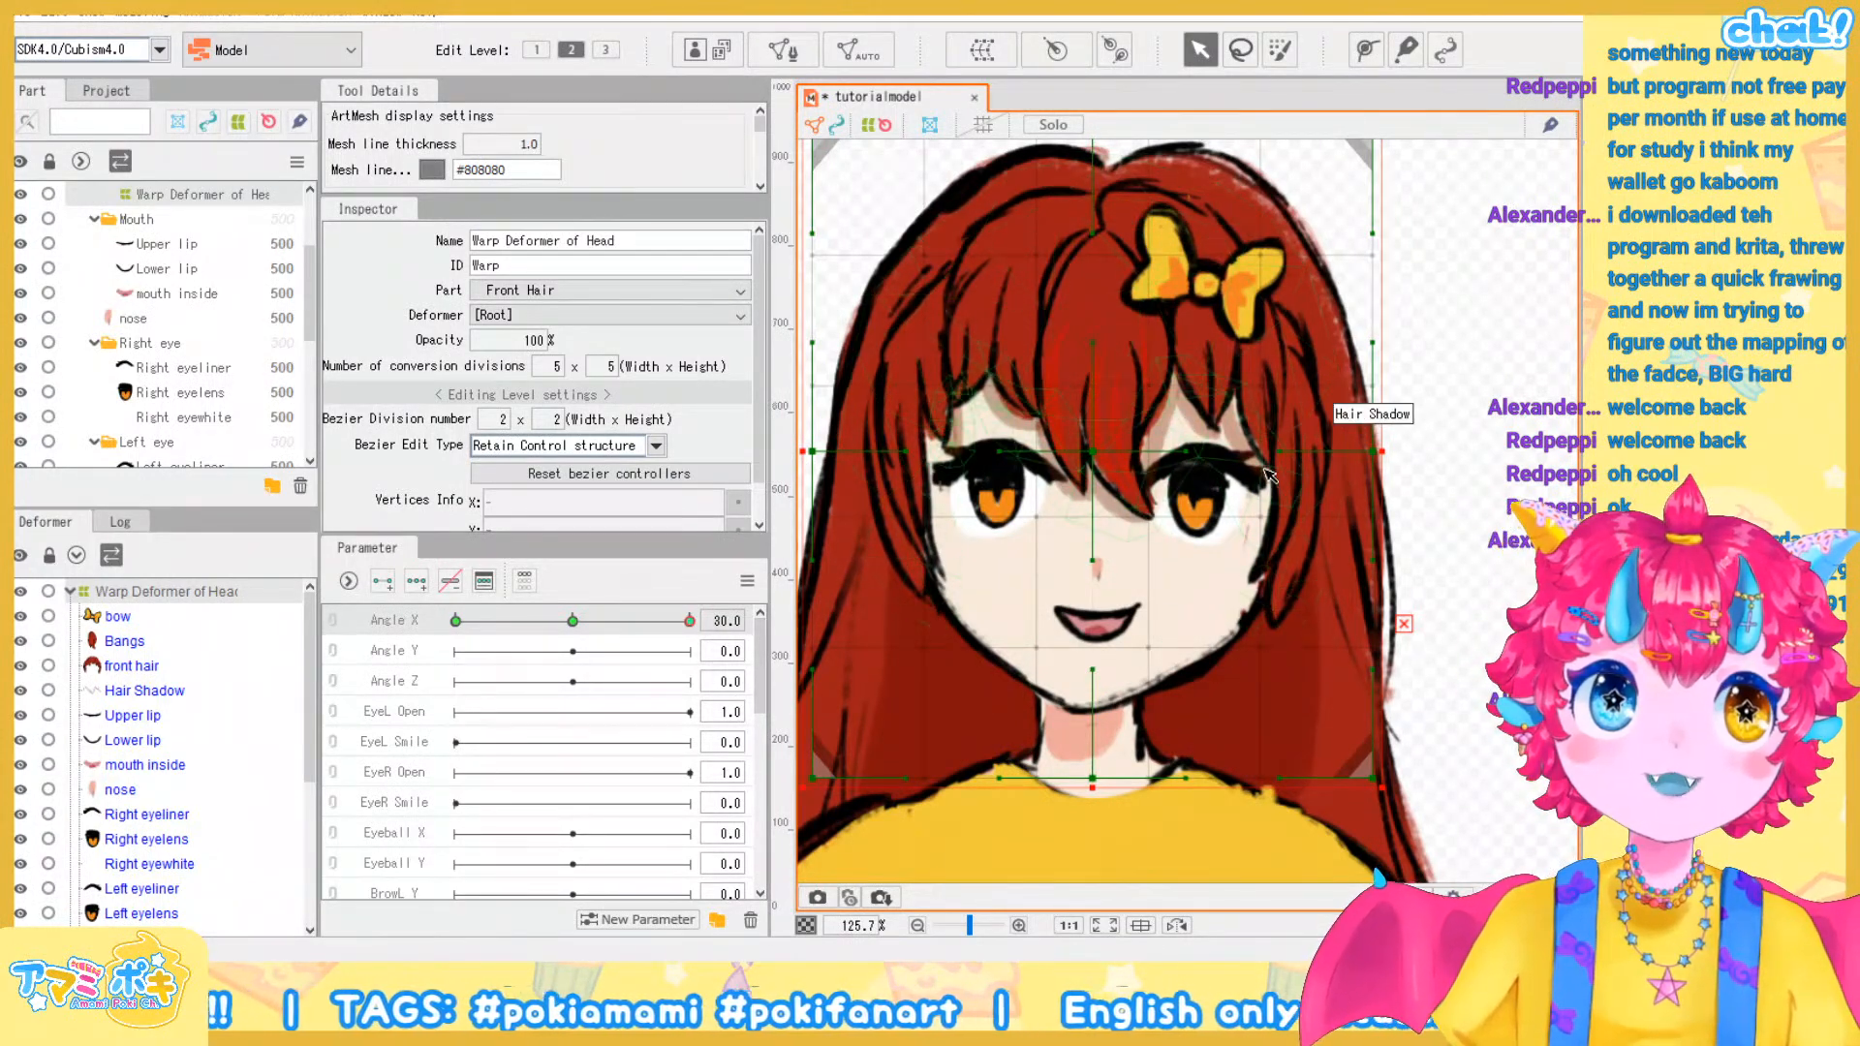
click(456, 622)
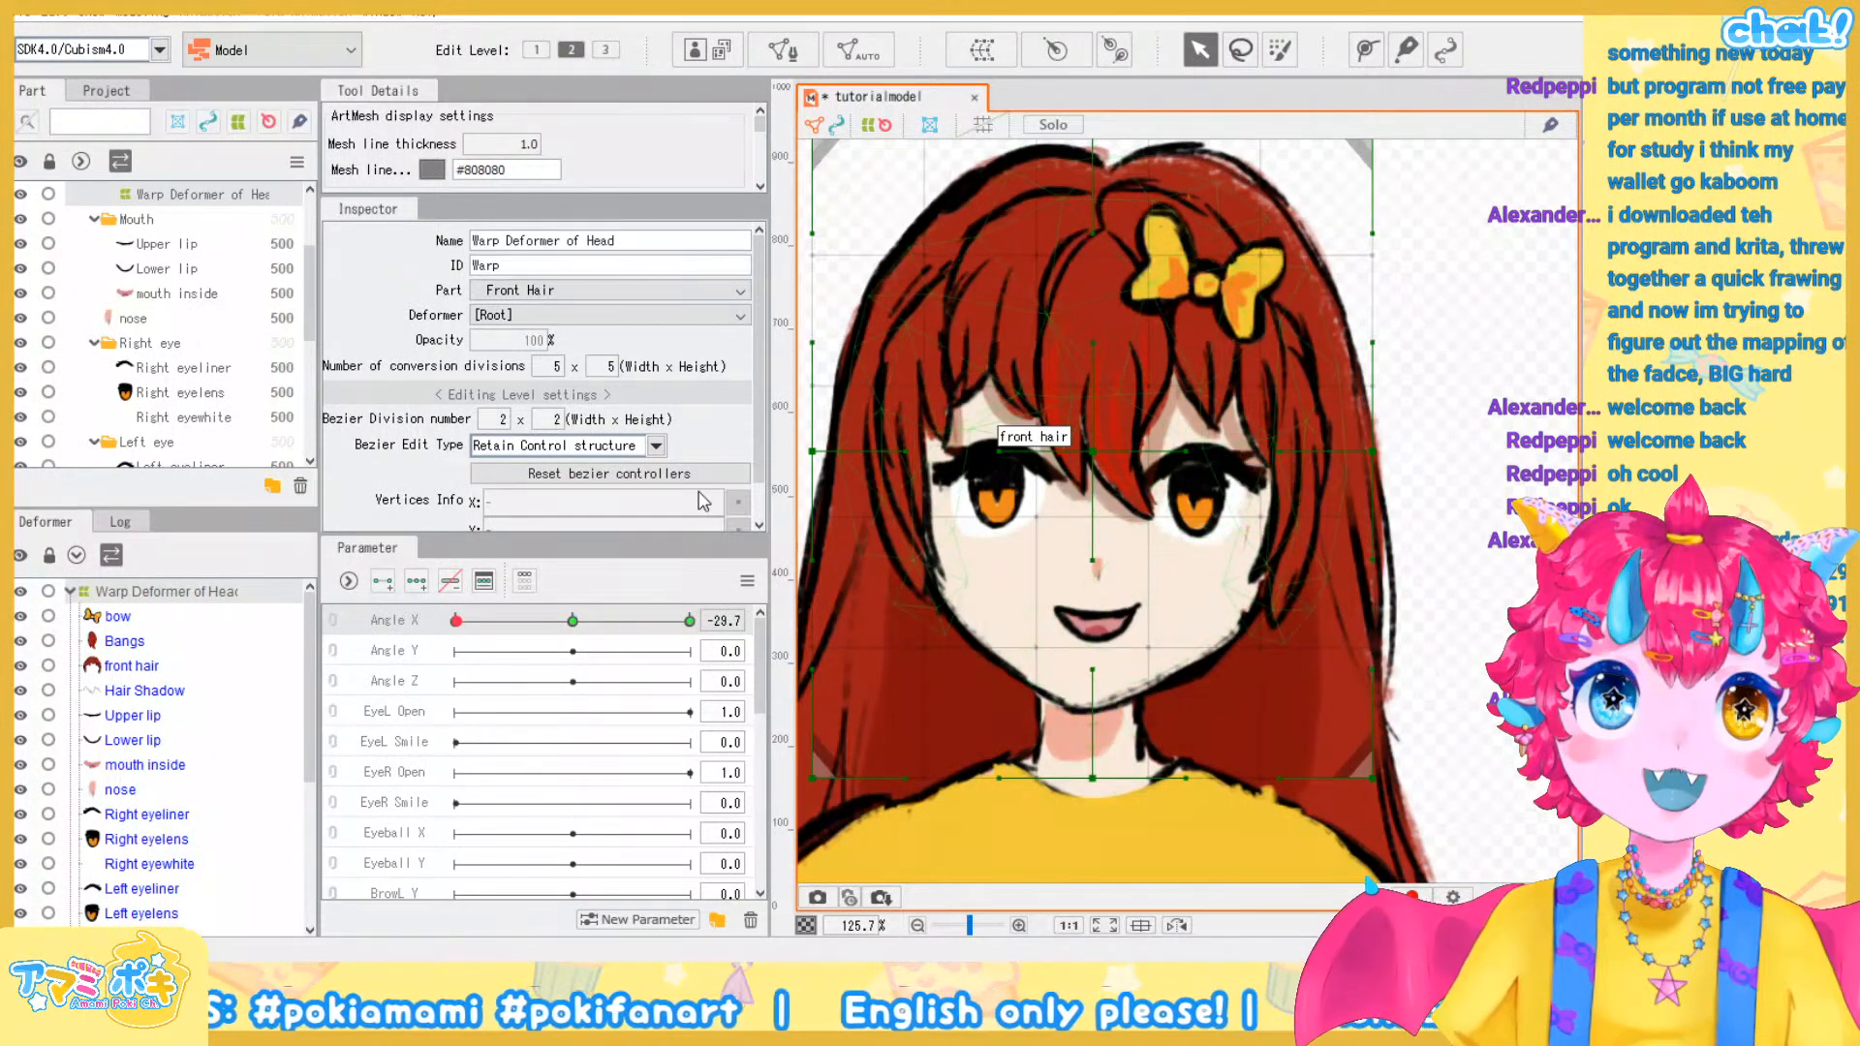
click(691, 621)
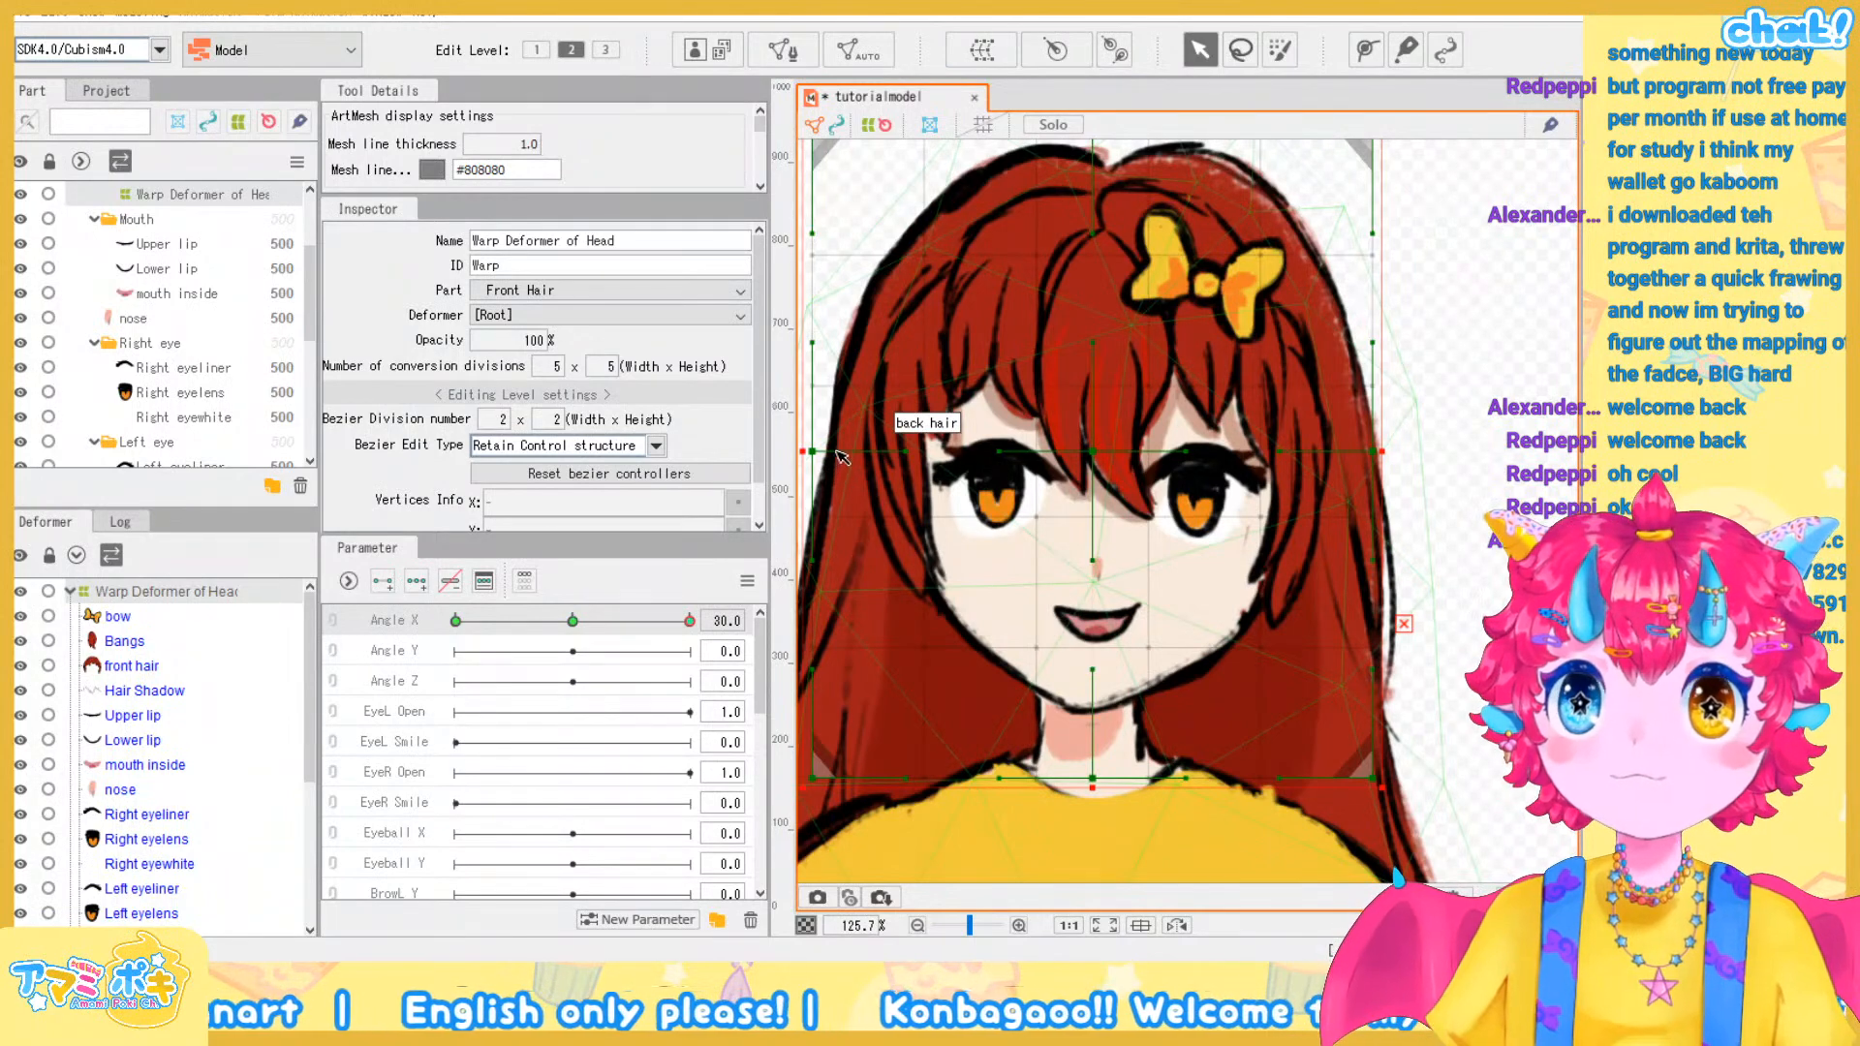
scroll(1046, 412, down, 1)
scroll(1025, 369, down, 1)
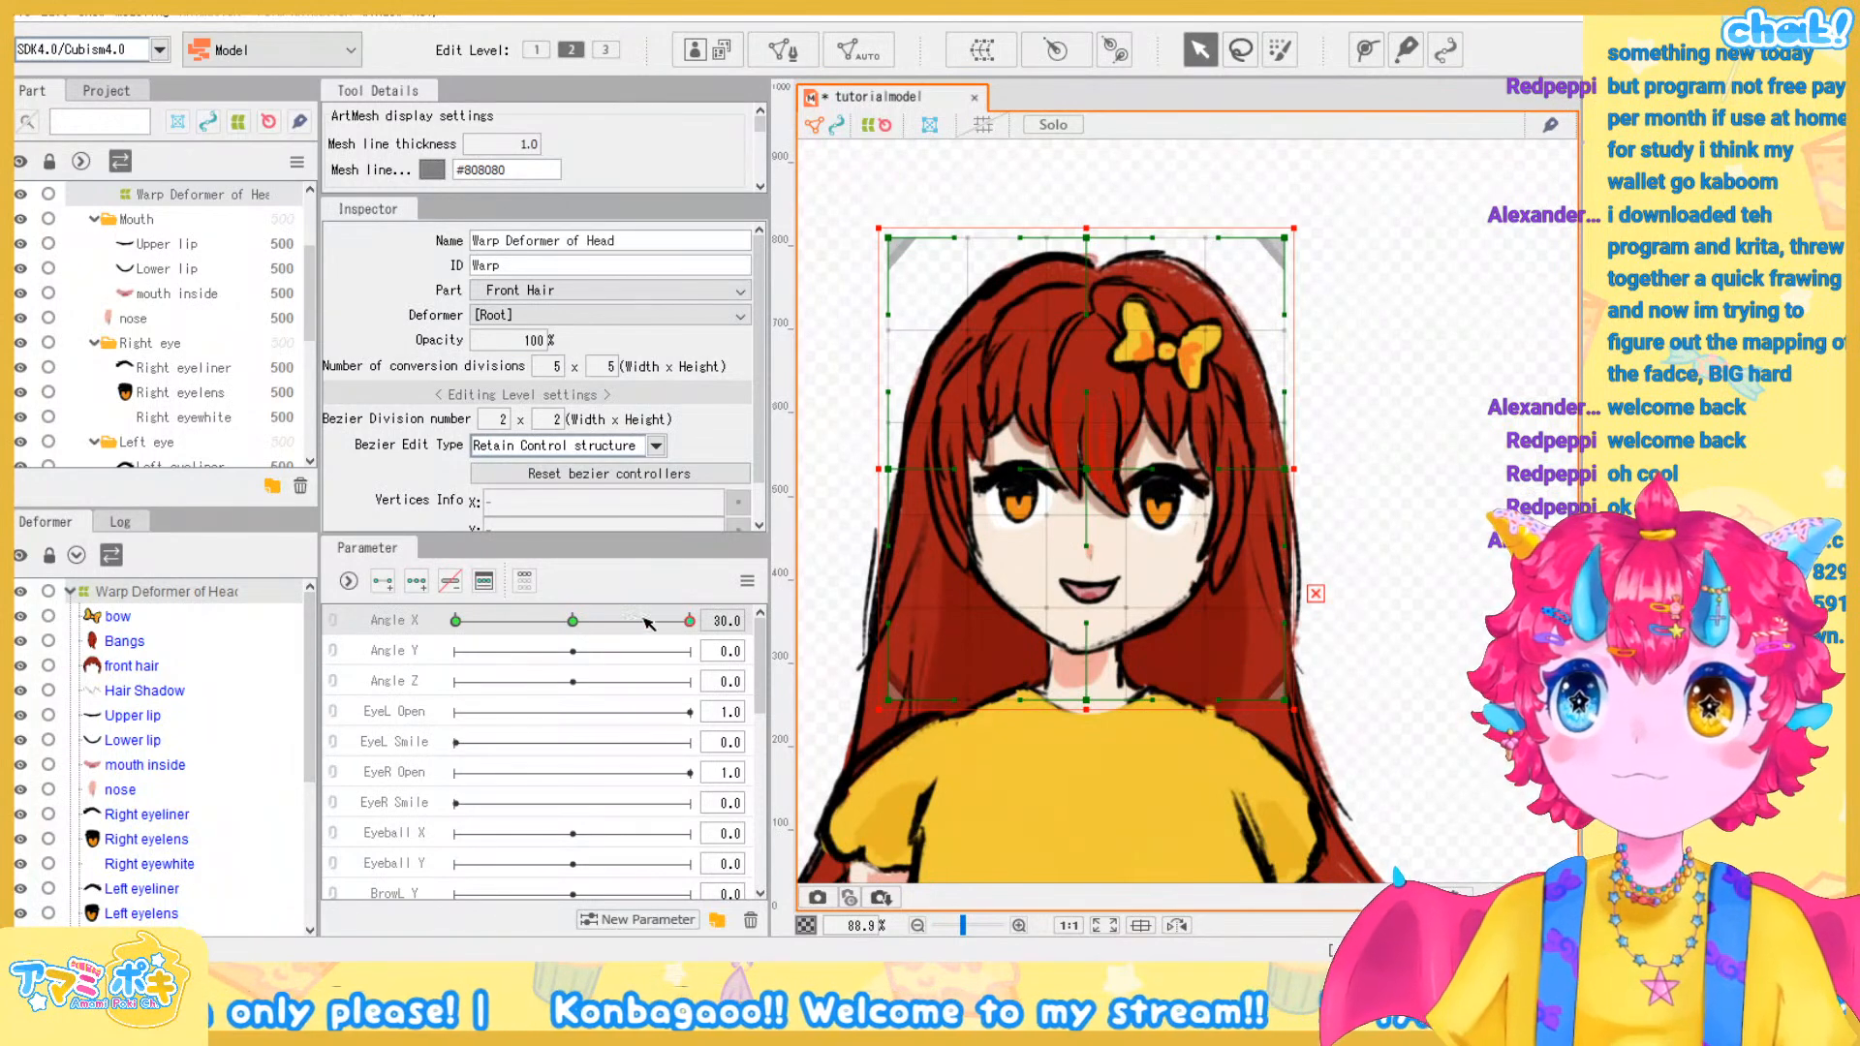
scroll(990, 533, up, 2)
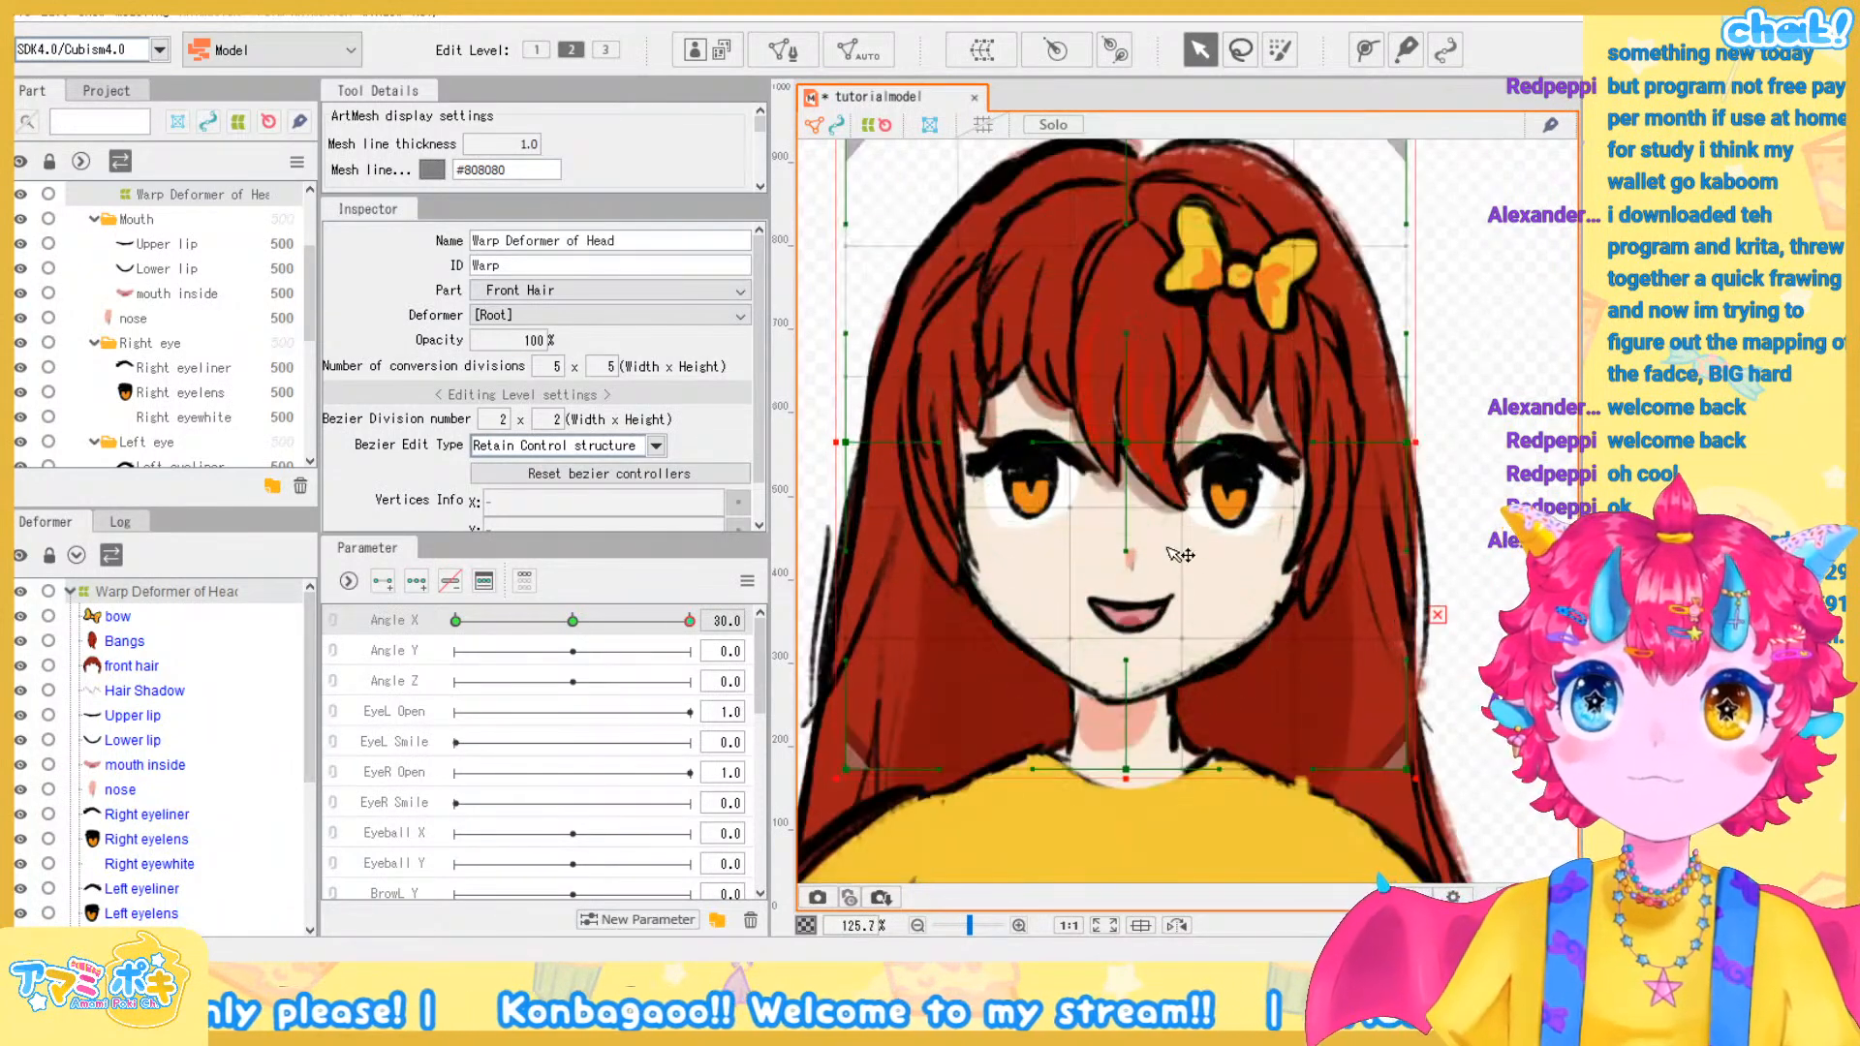
mouse_move(692, 623)
mouse_down()
mouse_move(458, 622)
mouse_move(677, 620)
mouse_move(492, 617)
mouse_move(647, 612)
mouse_move(515, 615)
mouse_move(587, 642)
mouse_move(554, 664)
mouse_move(621, 676)
mouse_move(576, 696)
mouse_move(543, 656)
mouse_move(610, 639)
mouse_move(519, 624)
mouse_move(595, 621)
mouse_move(487, 624)
mouse_move(560, 647)
mouse_move(505, 619)
mouse_move(690, 621)
mouse_up()
click(687, 622)
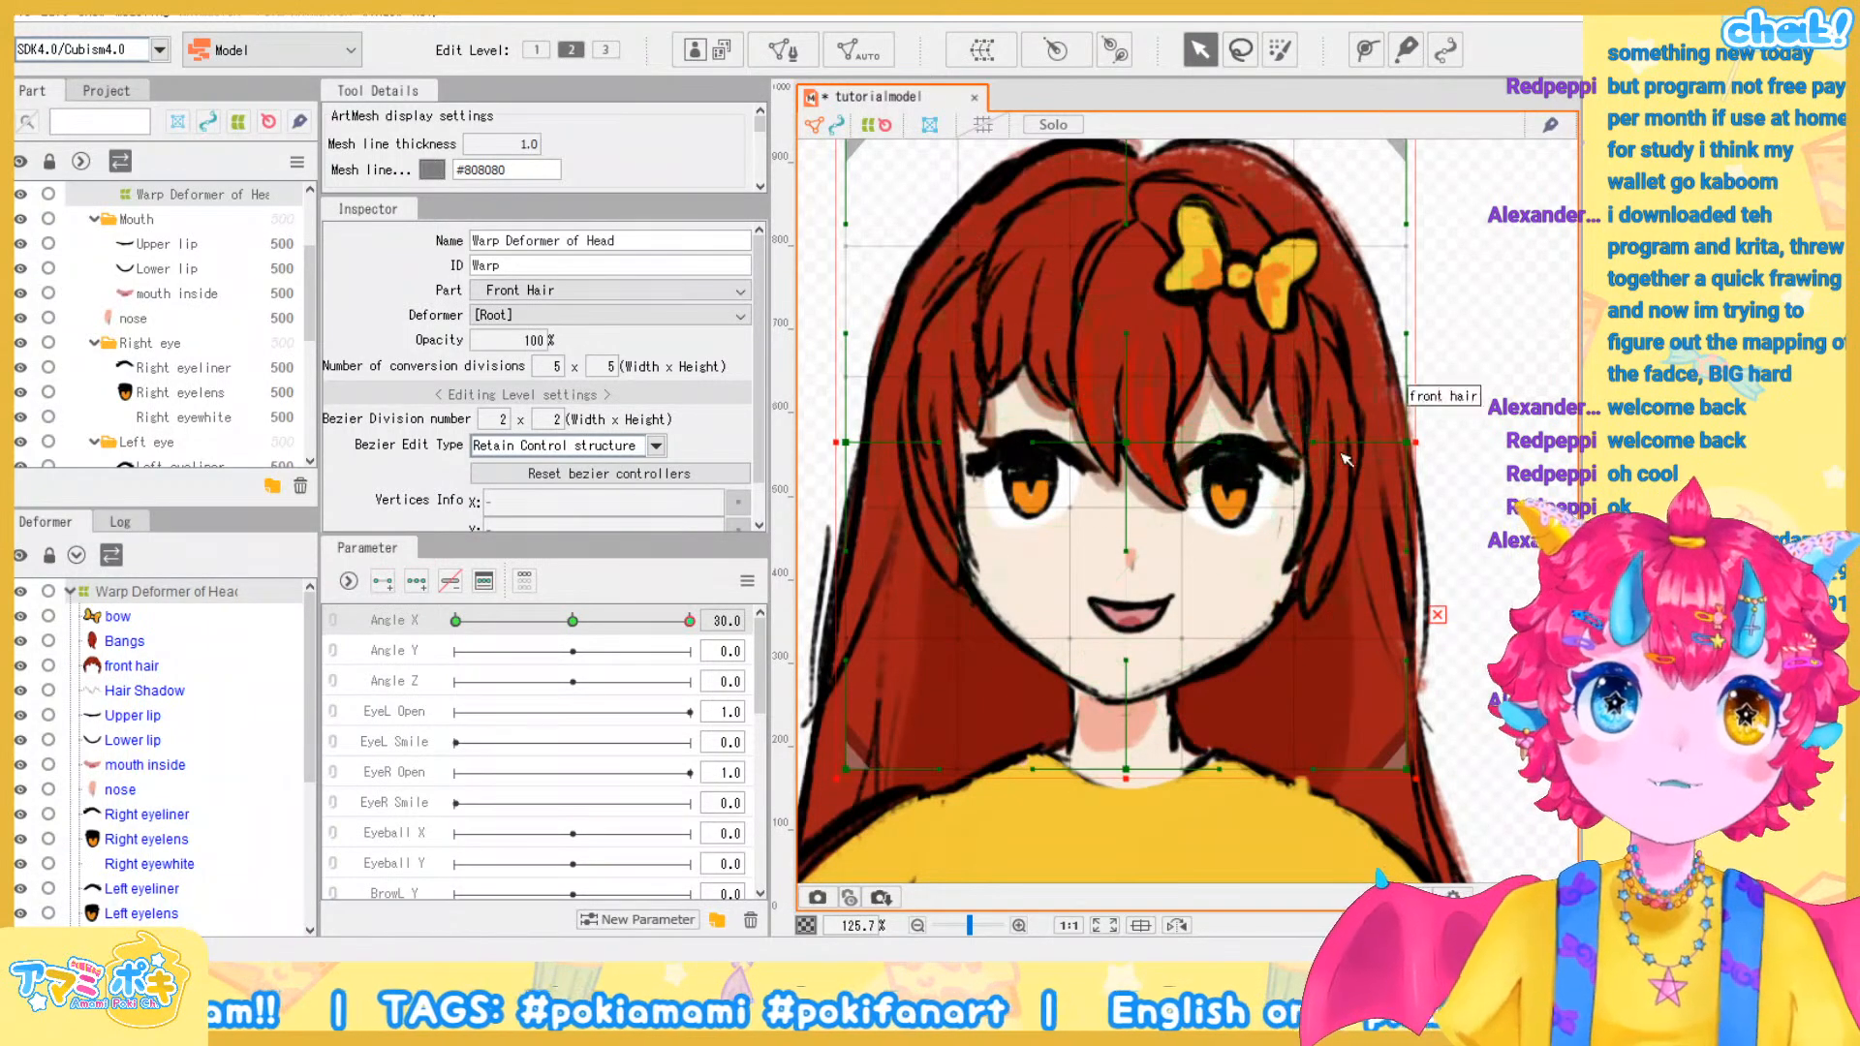
Try shifting the central control points of the head warp deformer sideways at Angle X 30, undoing each move
scroll(1310, 502, up, 2)
scroll(1309, 501, down, 3)
scroll(1309, 502, up, 1)
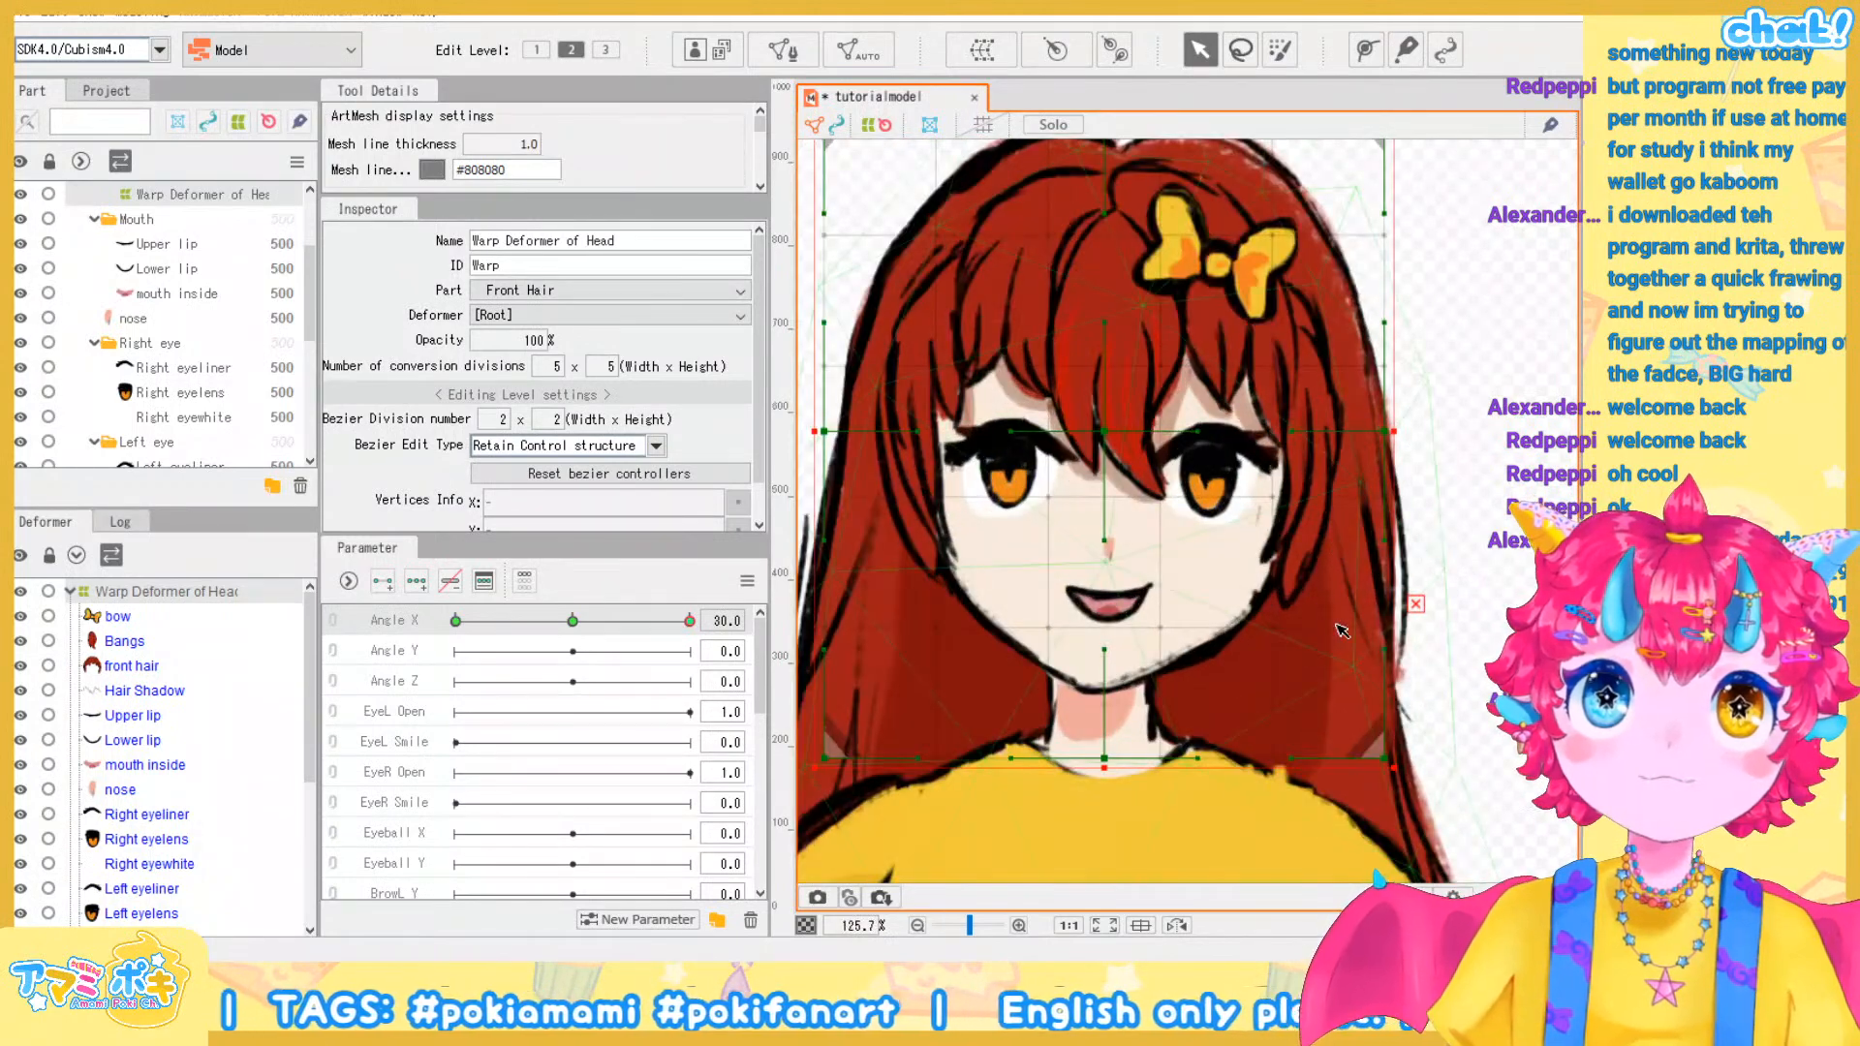
drag(1117, 453, 1143, 455)
key(ctrl+z)
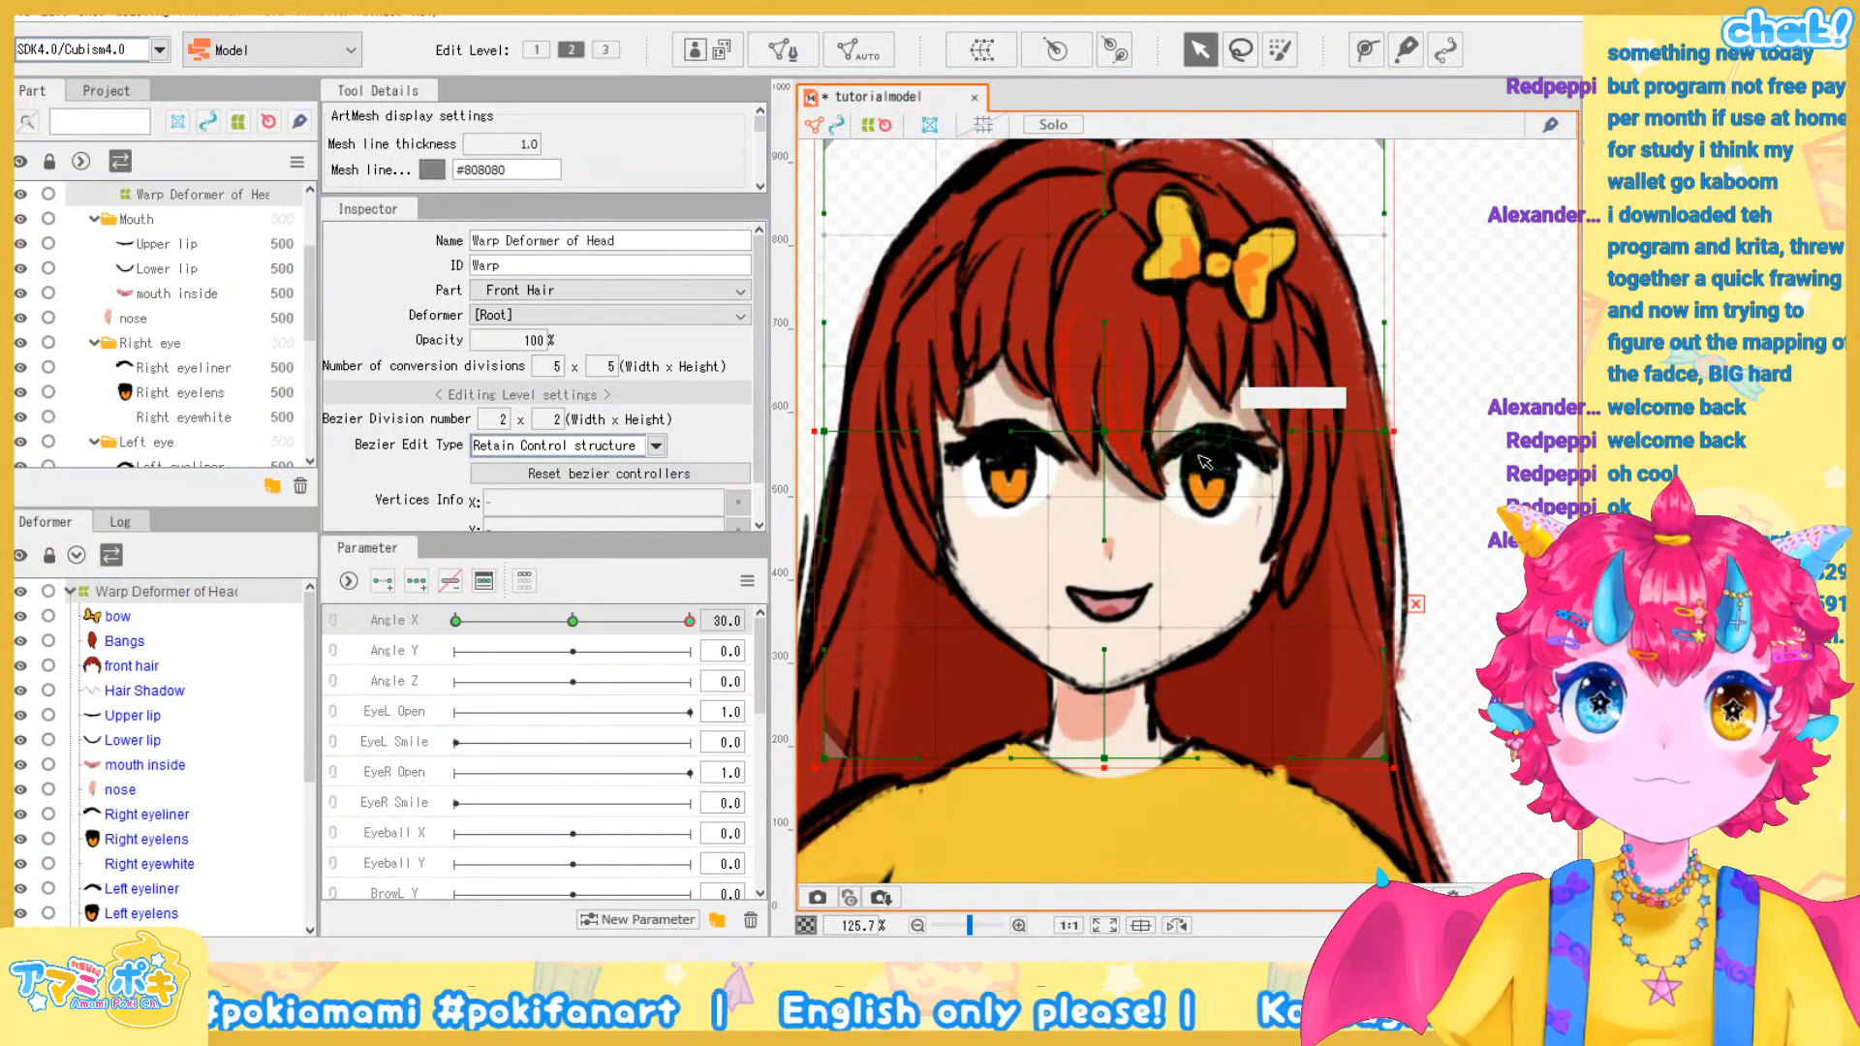
drag(1197, 435, 1245, 441)
key(ctrl+z)
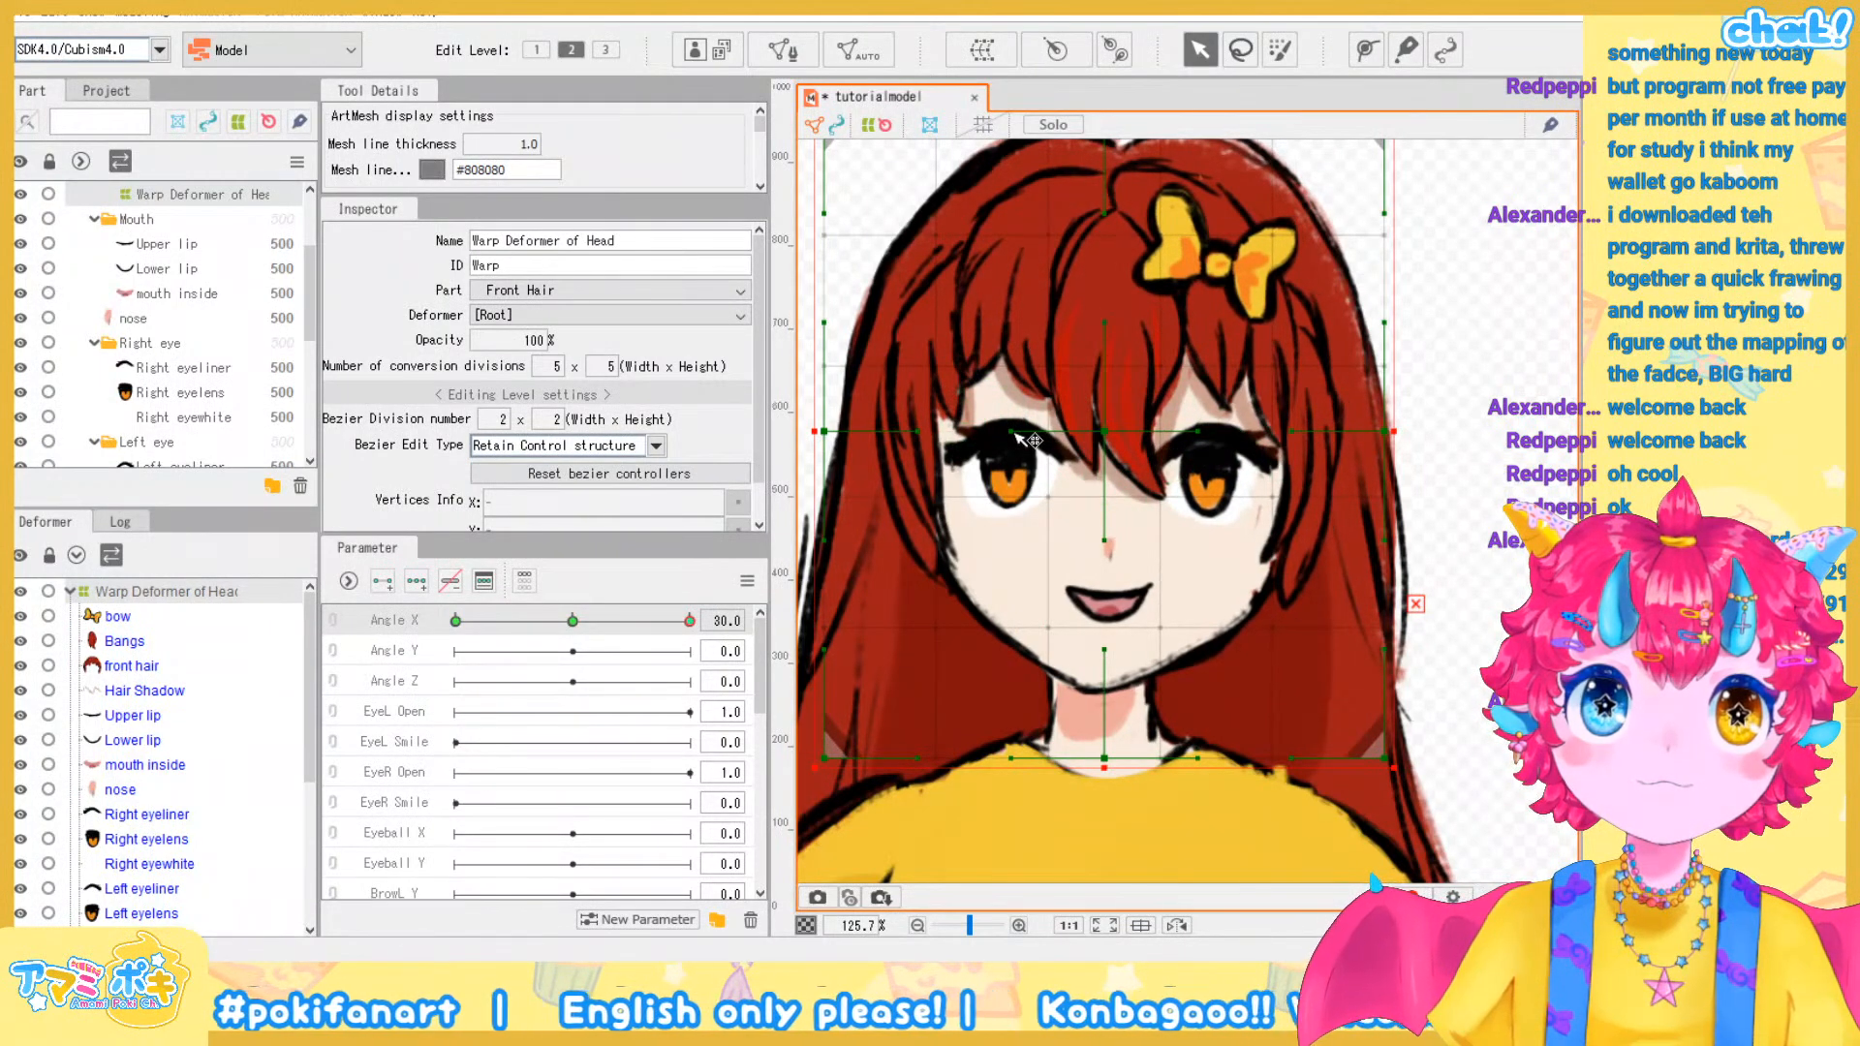
Look over the head and the meshes listed under the Warp Deformer of Head
scroll(1436, 467, down, 2)
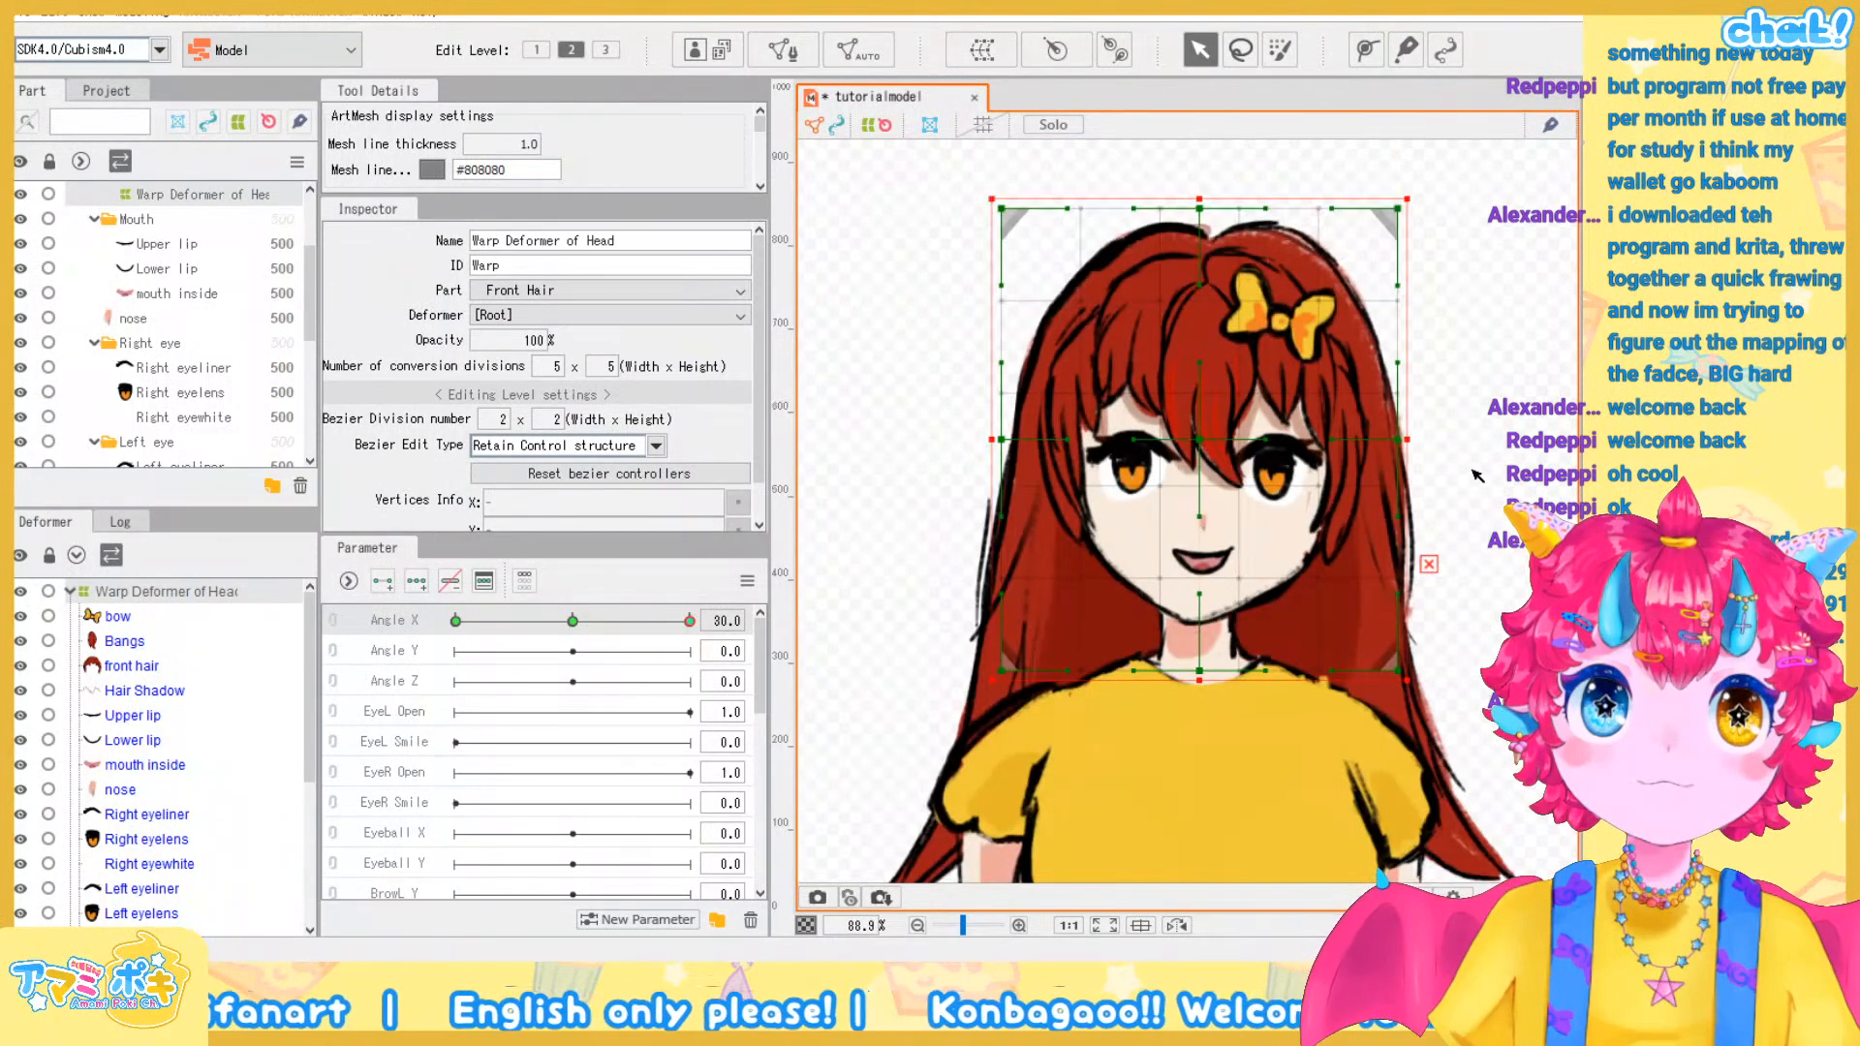
scroll(1476, 474, up, 4)
scroll(1453, 465, down, 4)
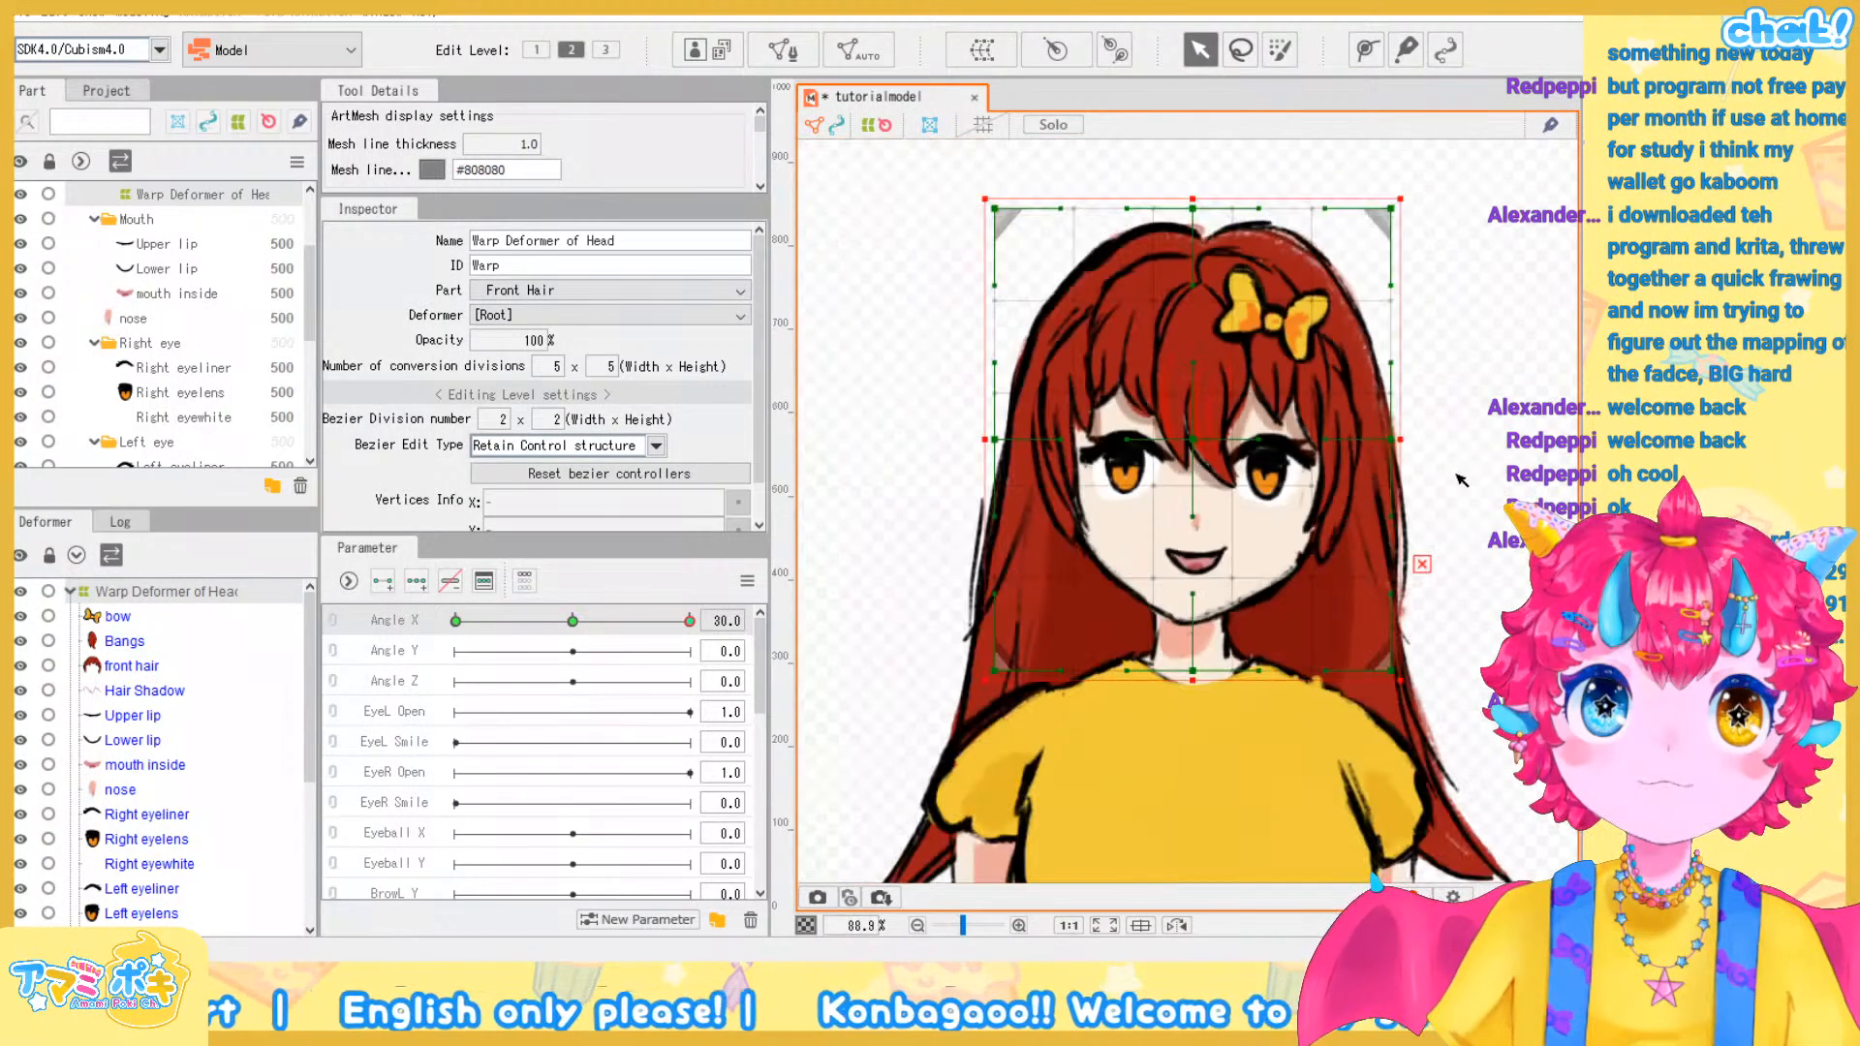
scroll(1459, 427, up, 2)
scroll(1482, 429, down, 2)
scroll(223, 677, down, 5)
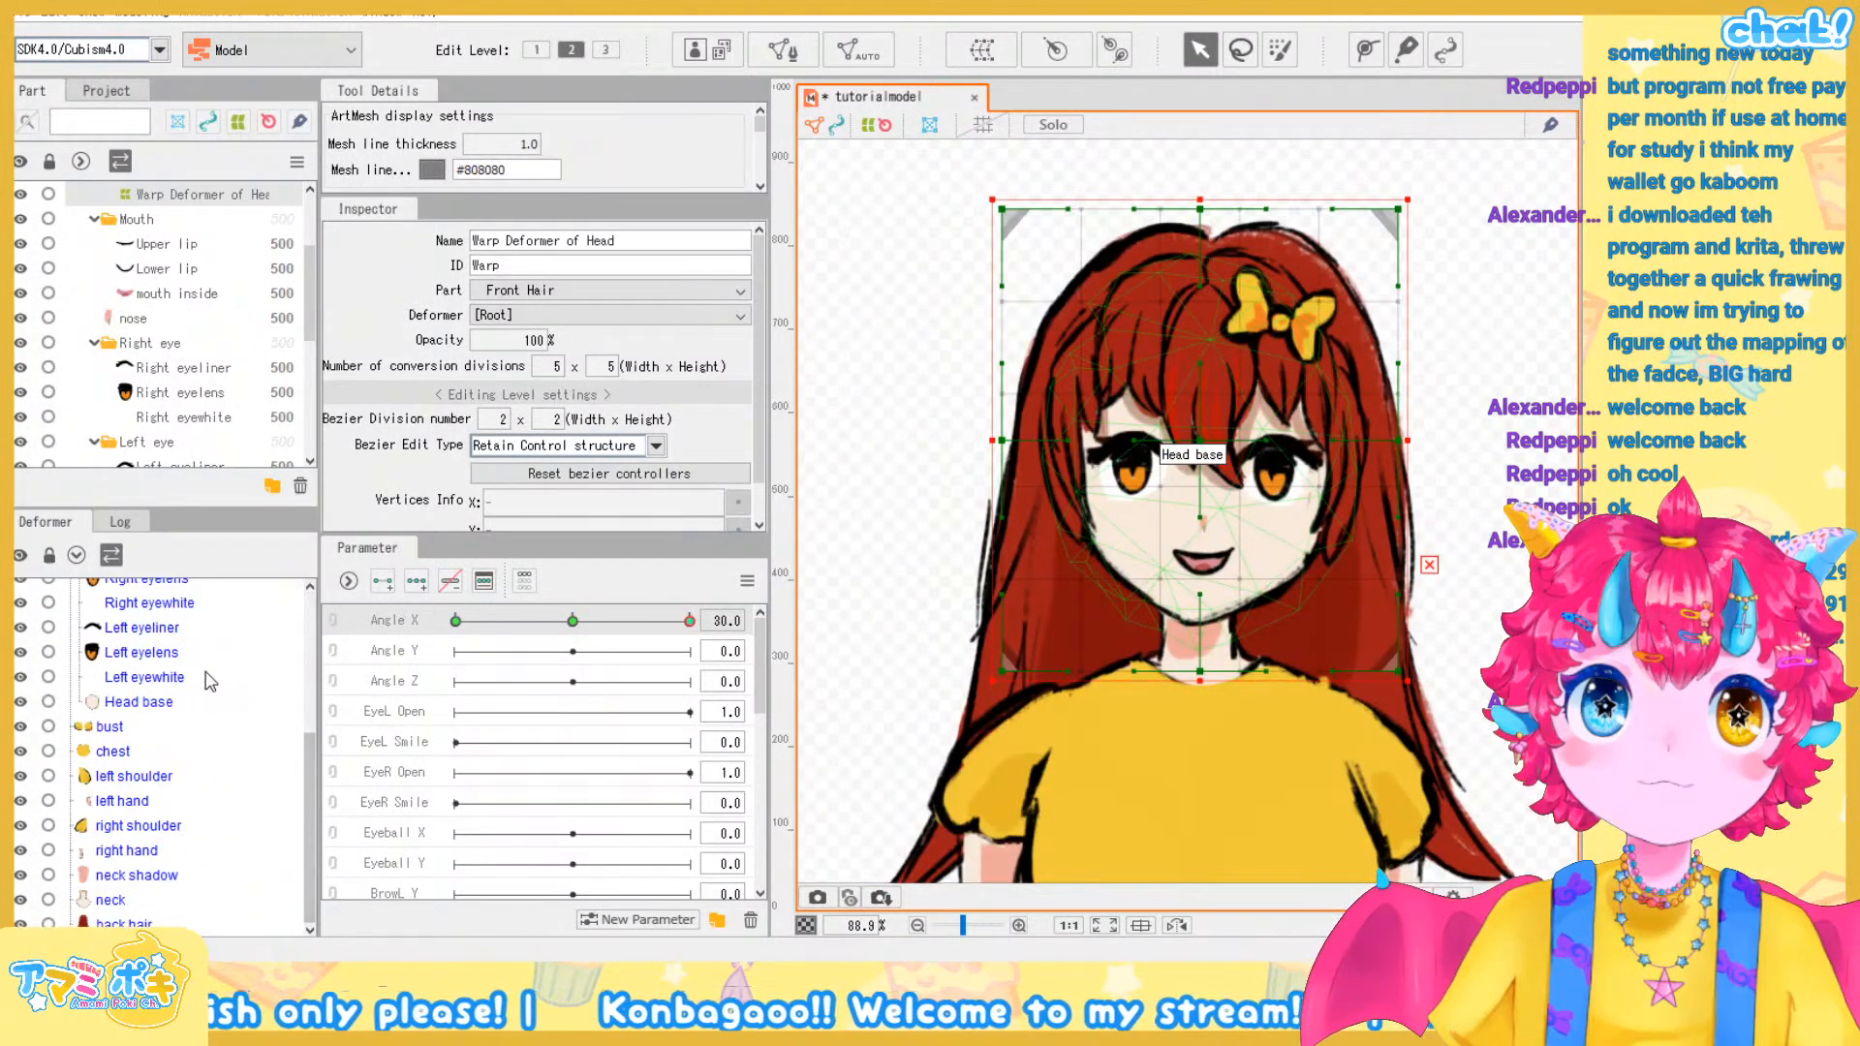
scroll(208, 683, up, 3)
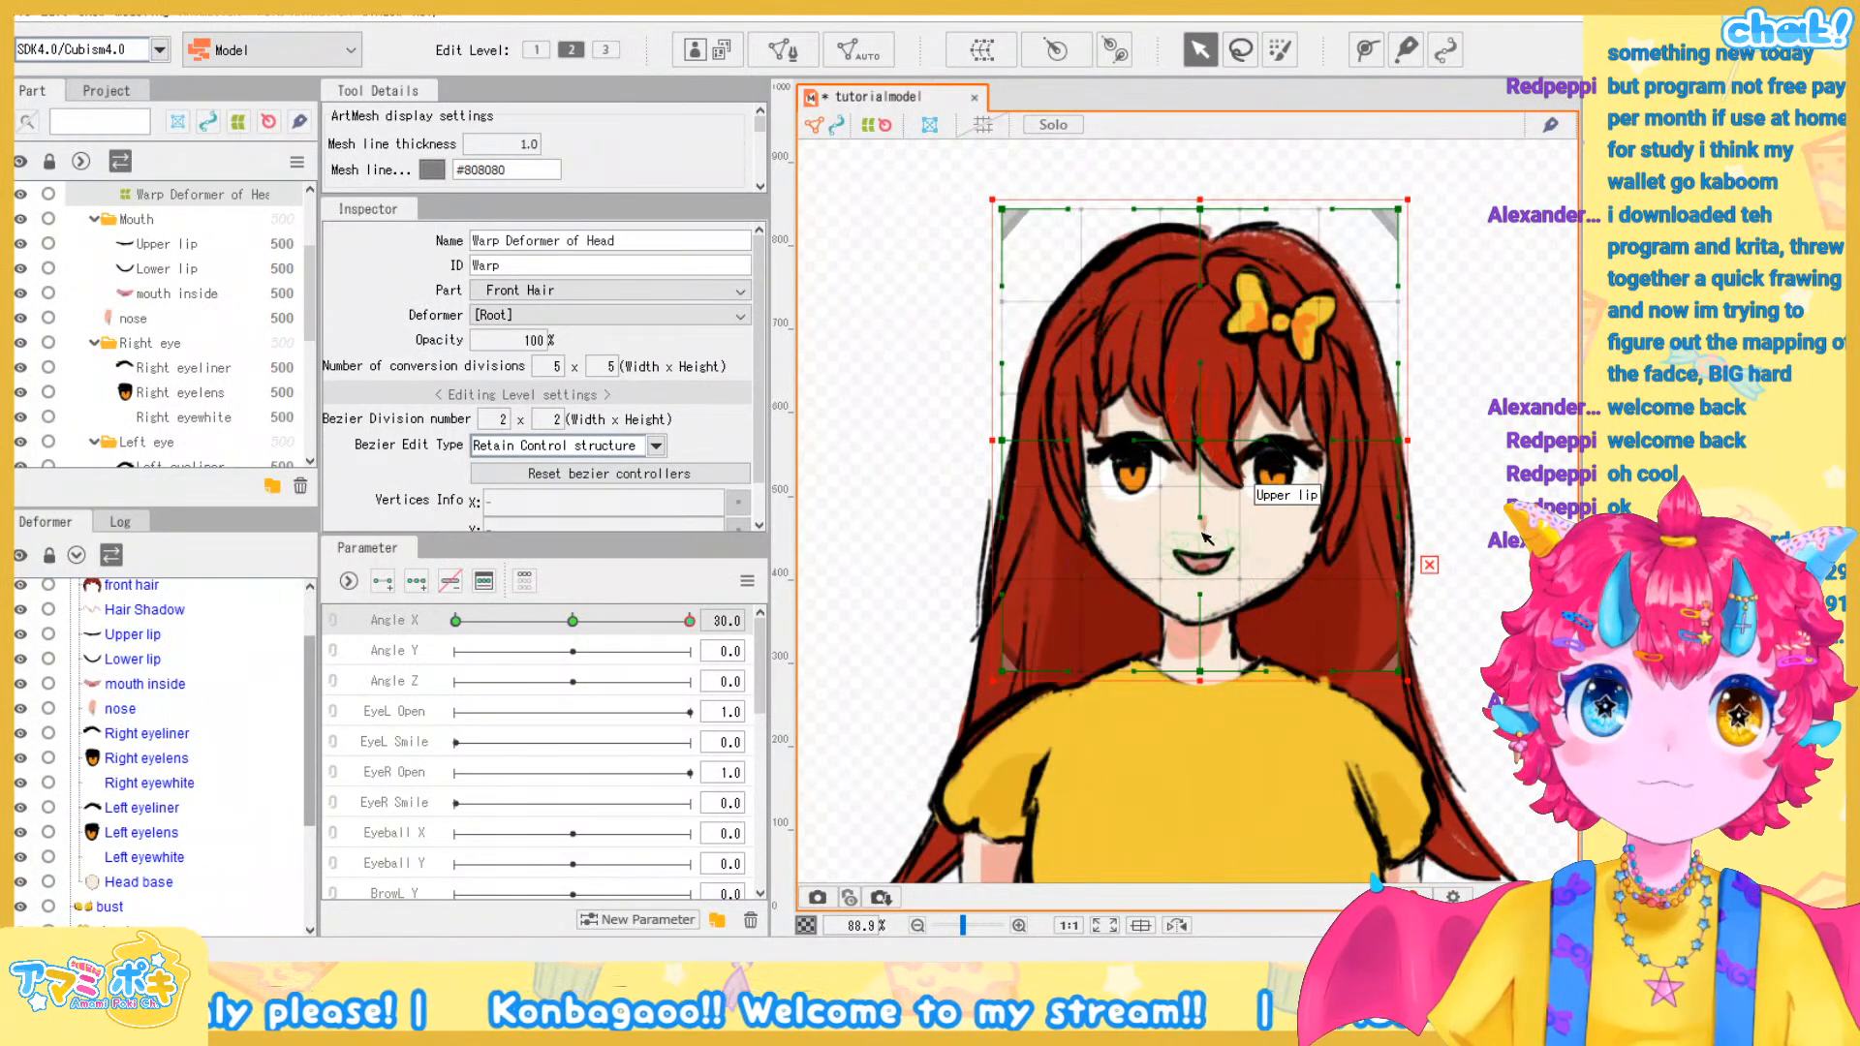
Go through the deformer hierarchy from the head's child meshes down to the body parts
scroll(1204, 524, up, 2)
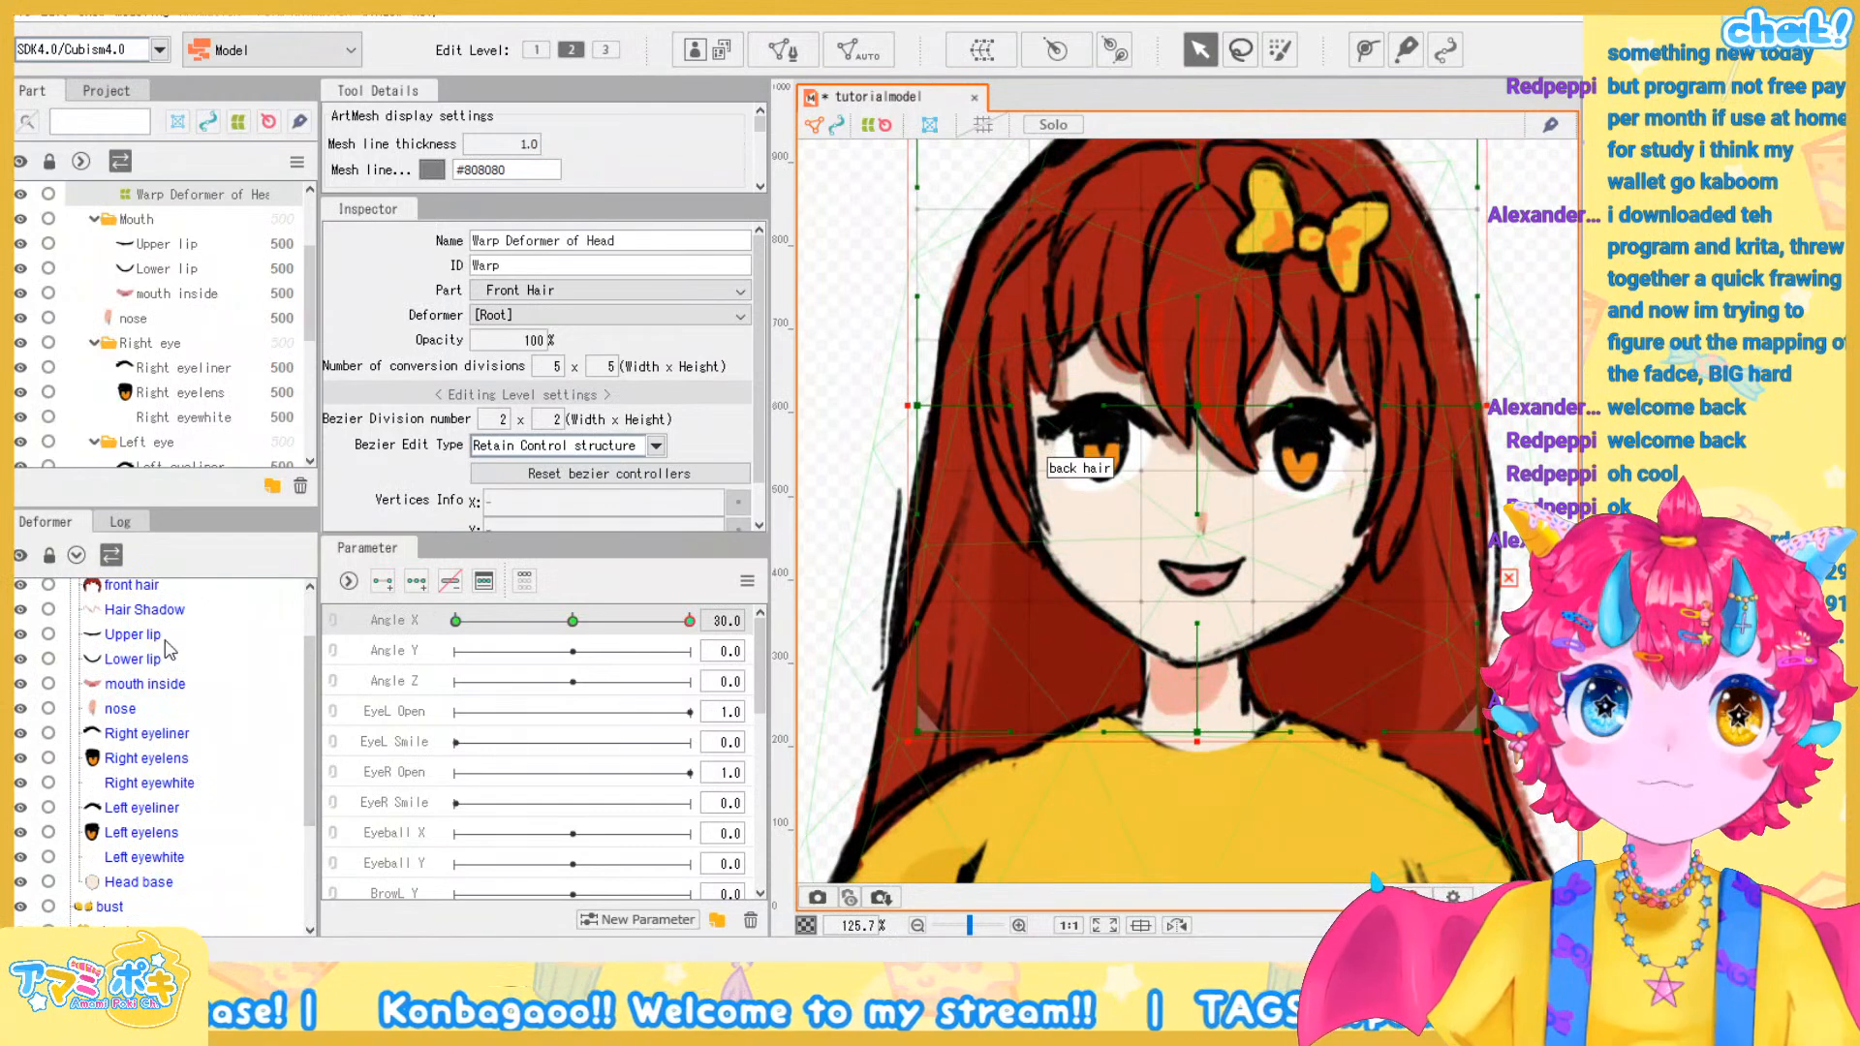
scroll(169, 649, up, 1)
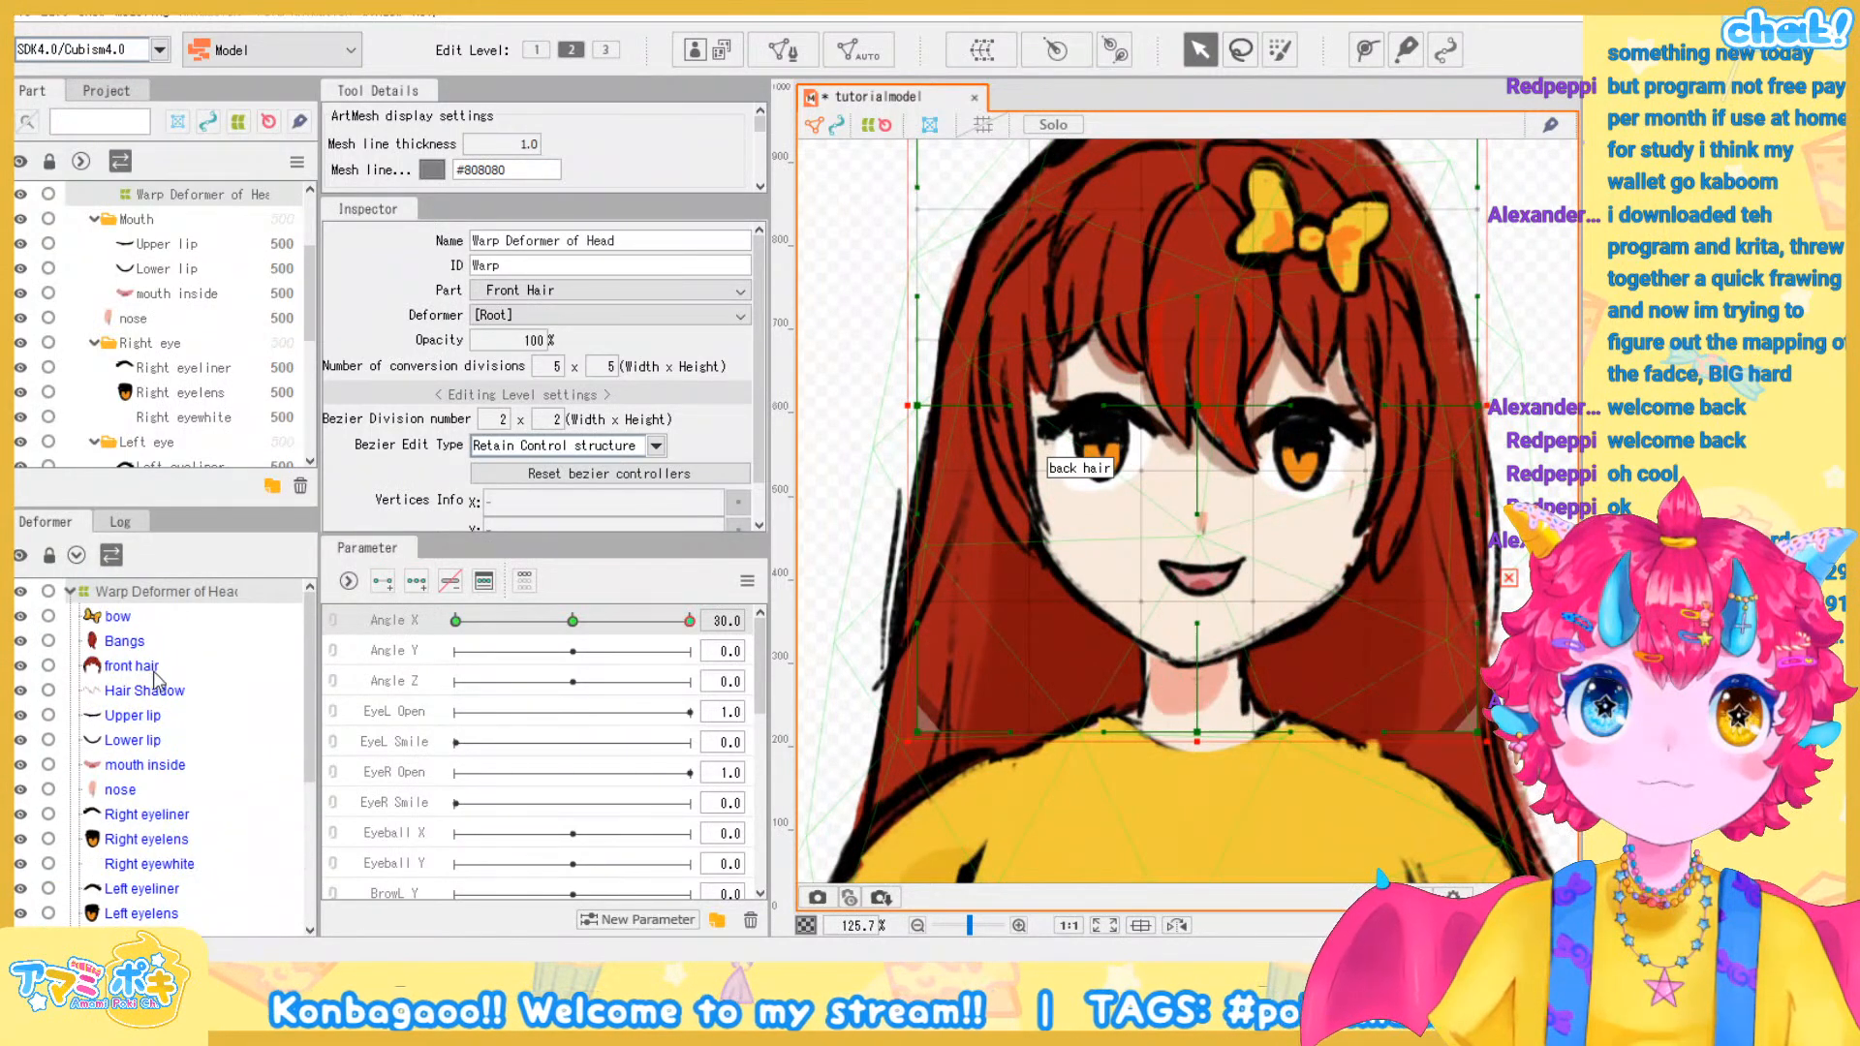
scroll(157, 682, down, 1)
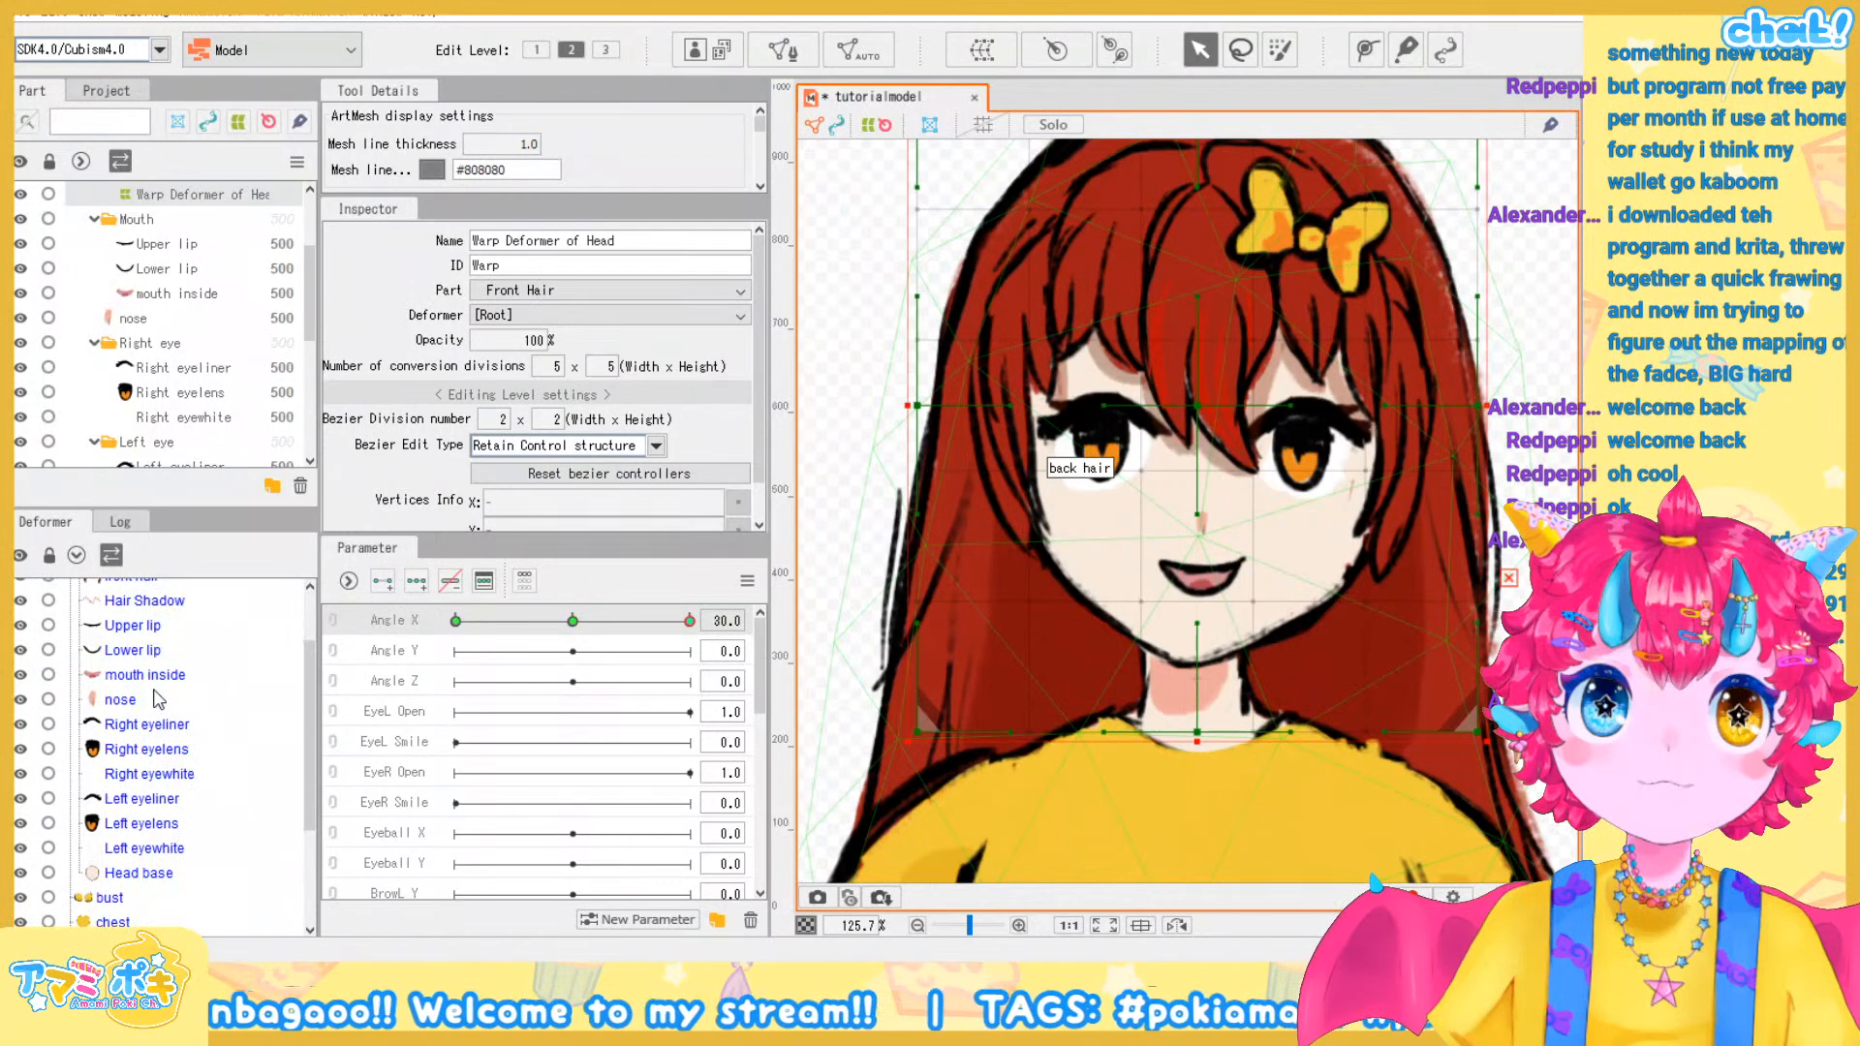
scroll(184, 736, down, 2)
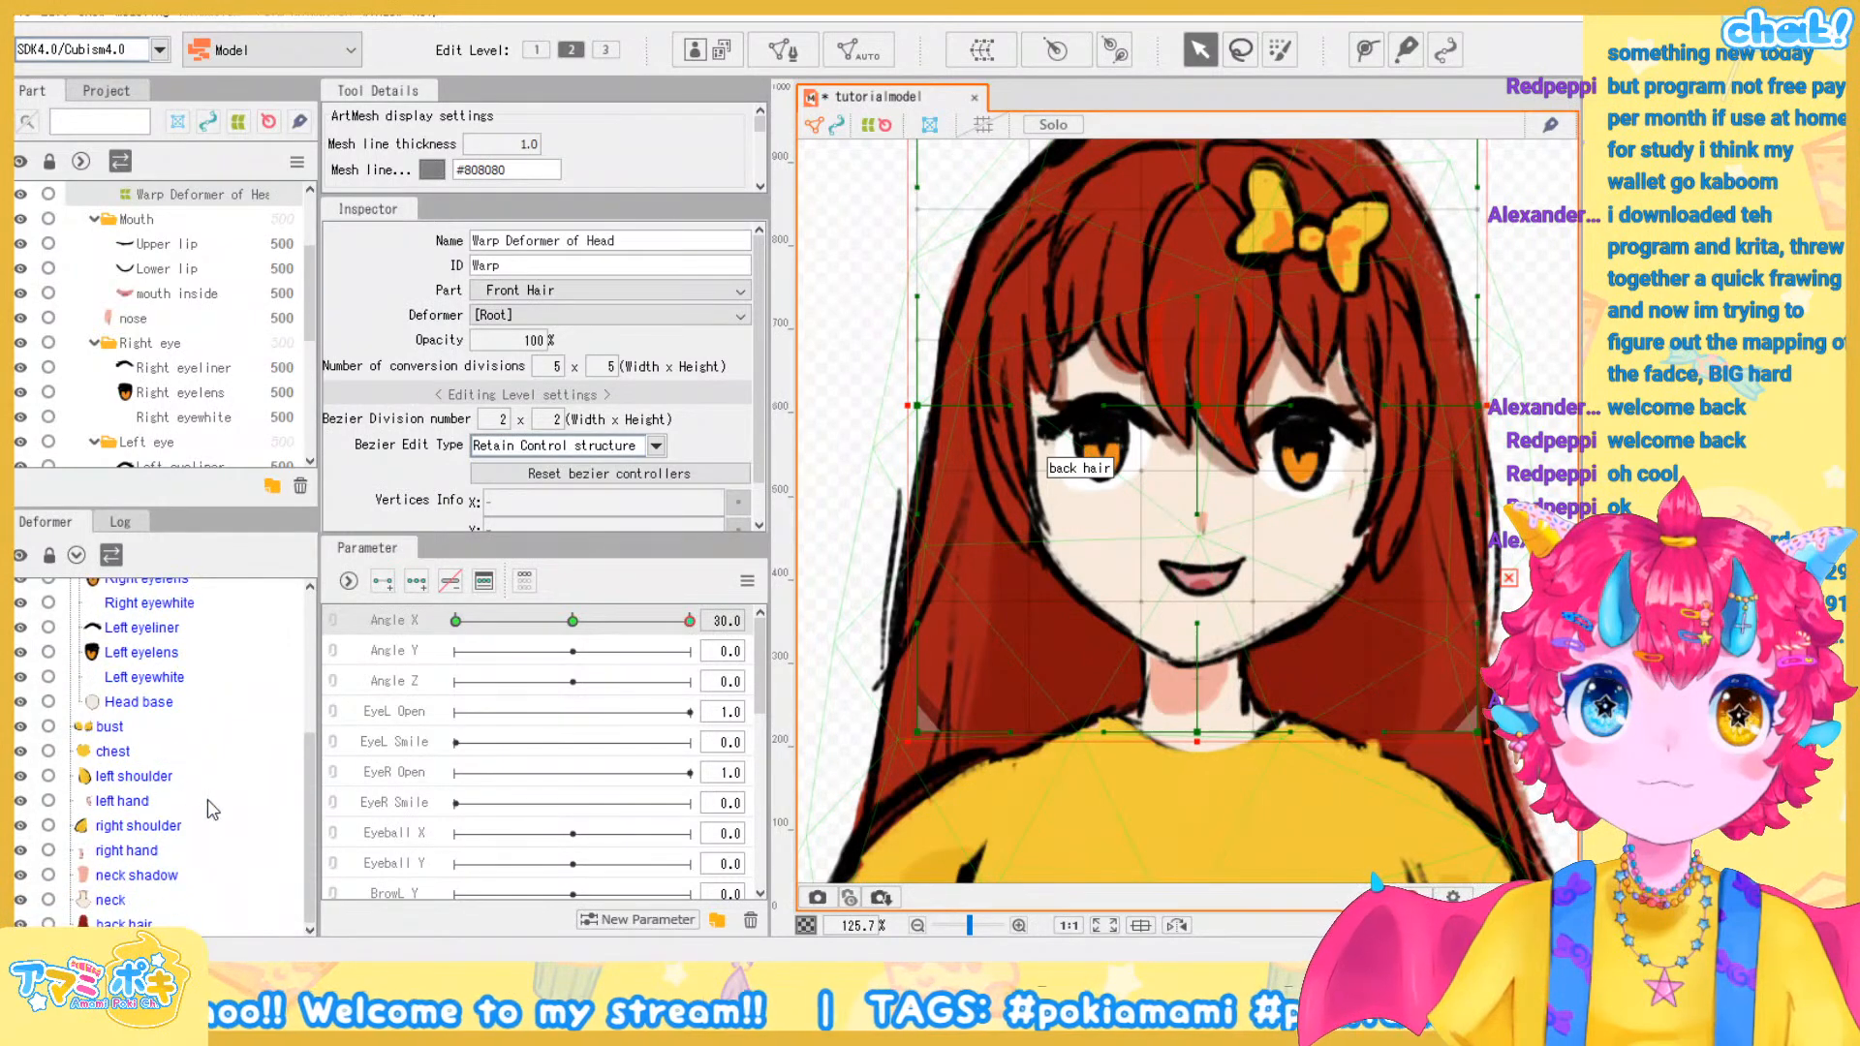
scroll(200, 791, up, 3)
scroll(1230, 414, down, 2)
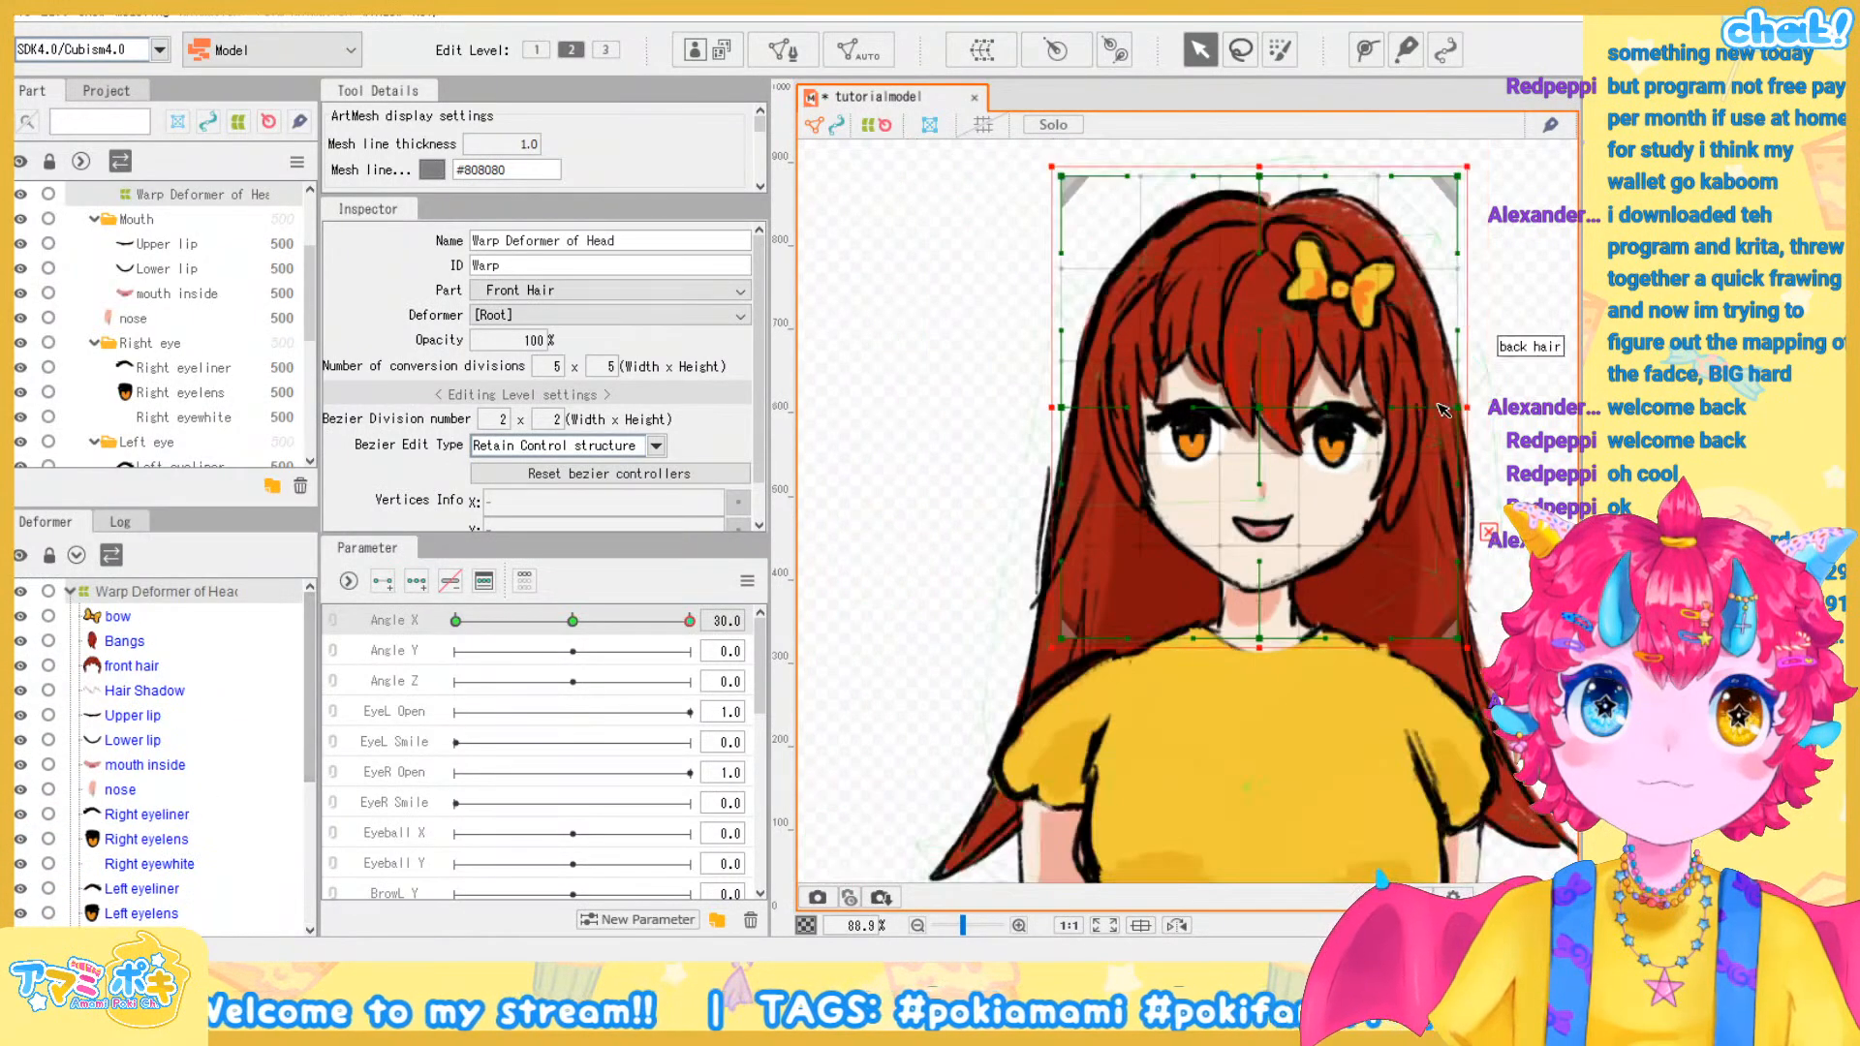
Narrow the head warp deformer from the screen-right side and shift it towards the direction of the turn at Angle X 30
scroll(1230, 414, up, 4)
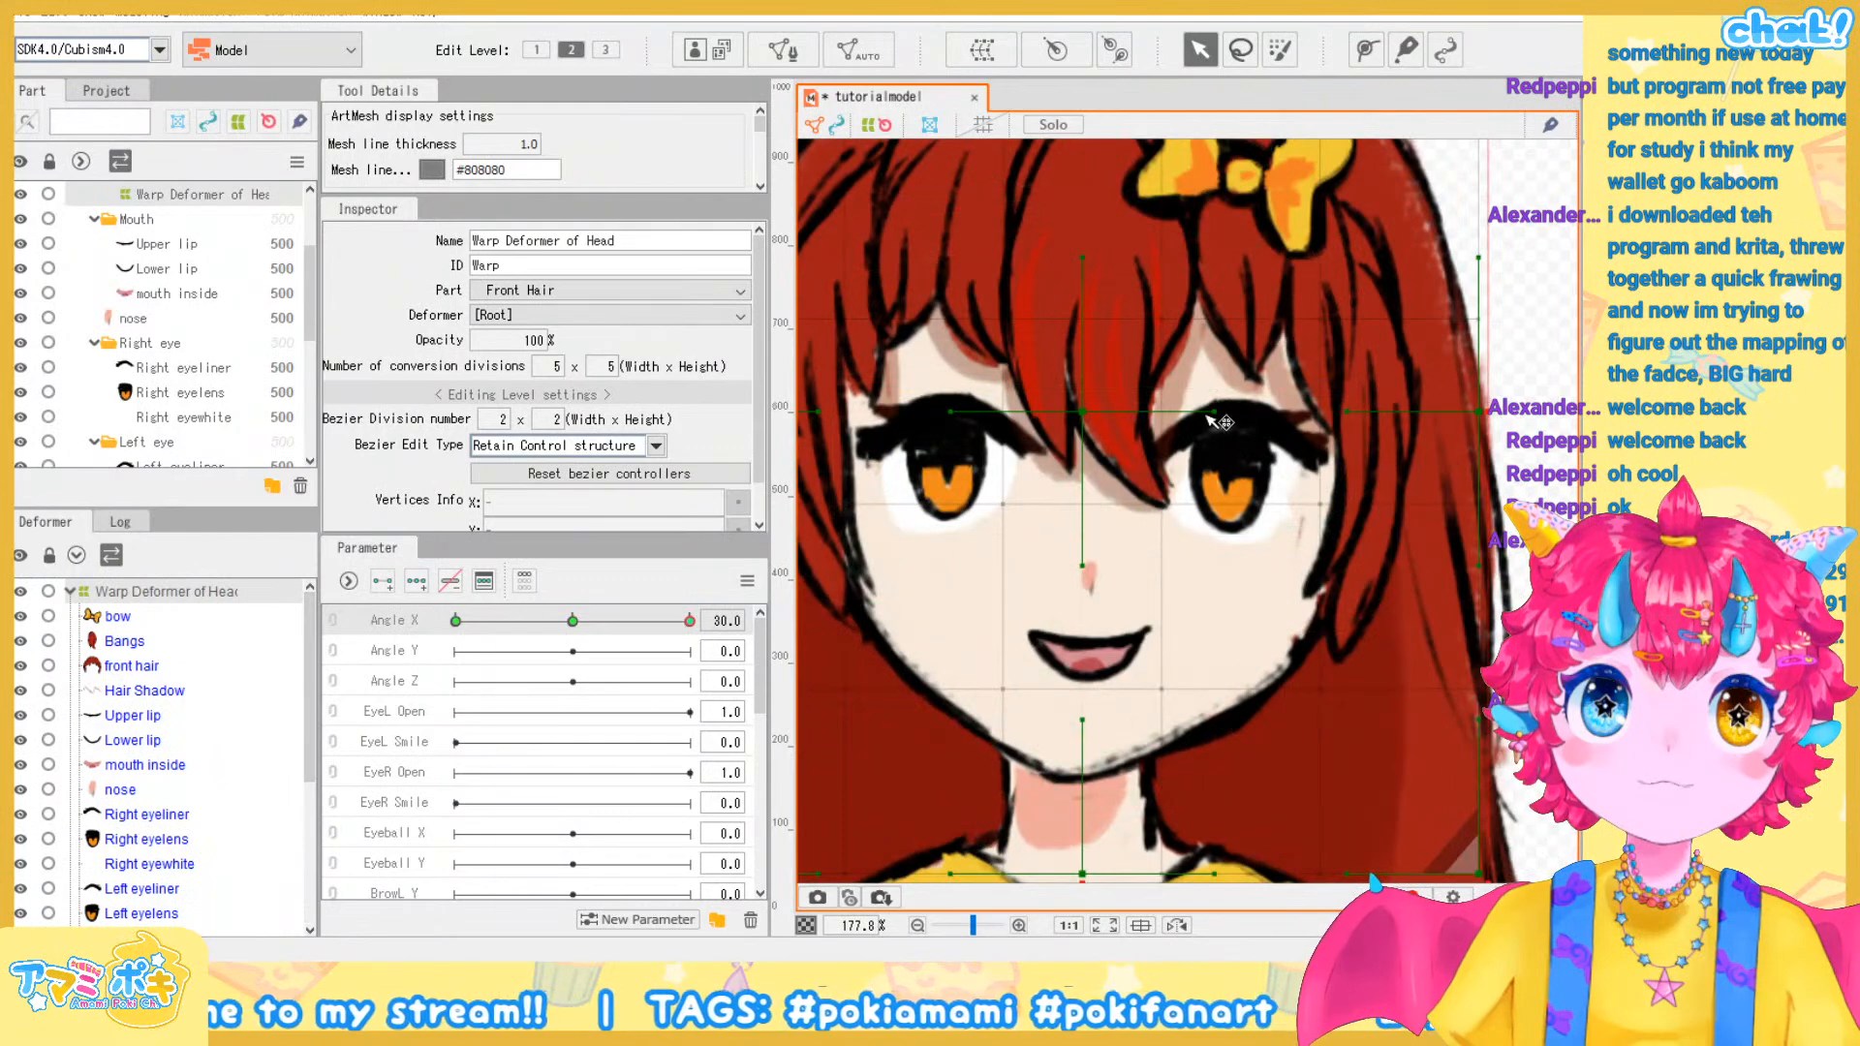
scroll(1211, 420, down, 2)
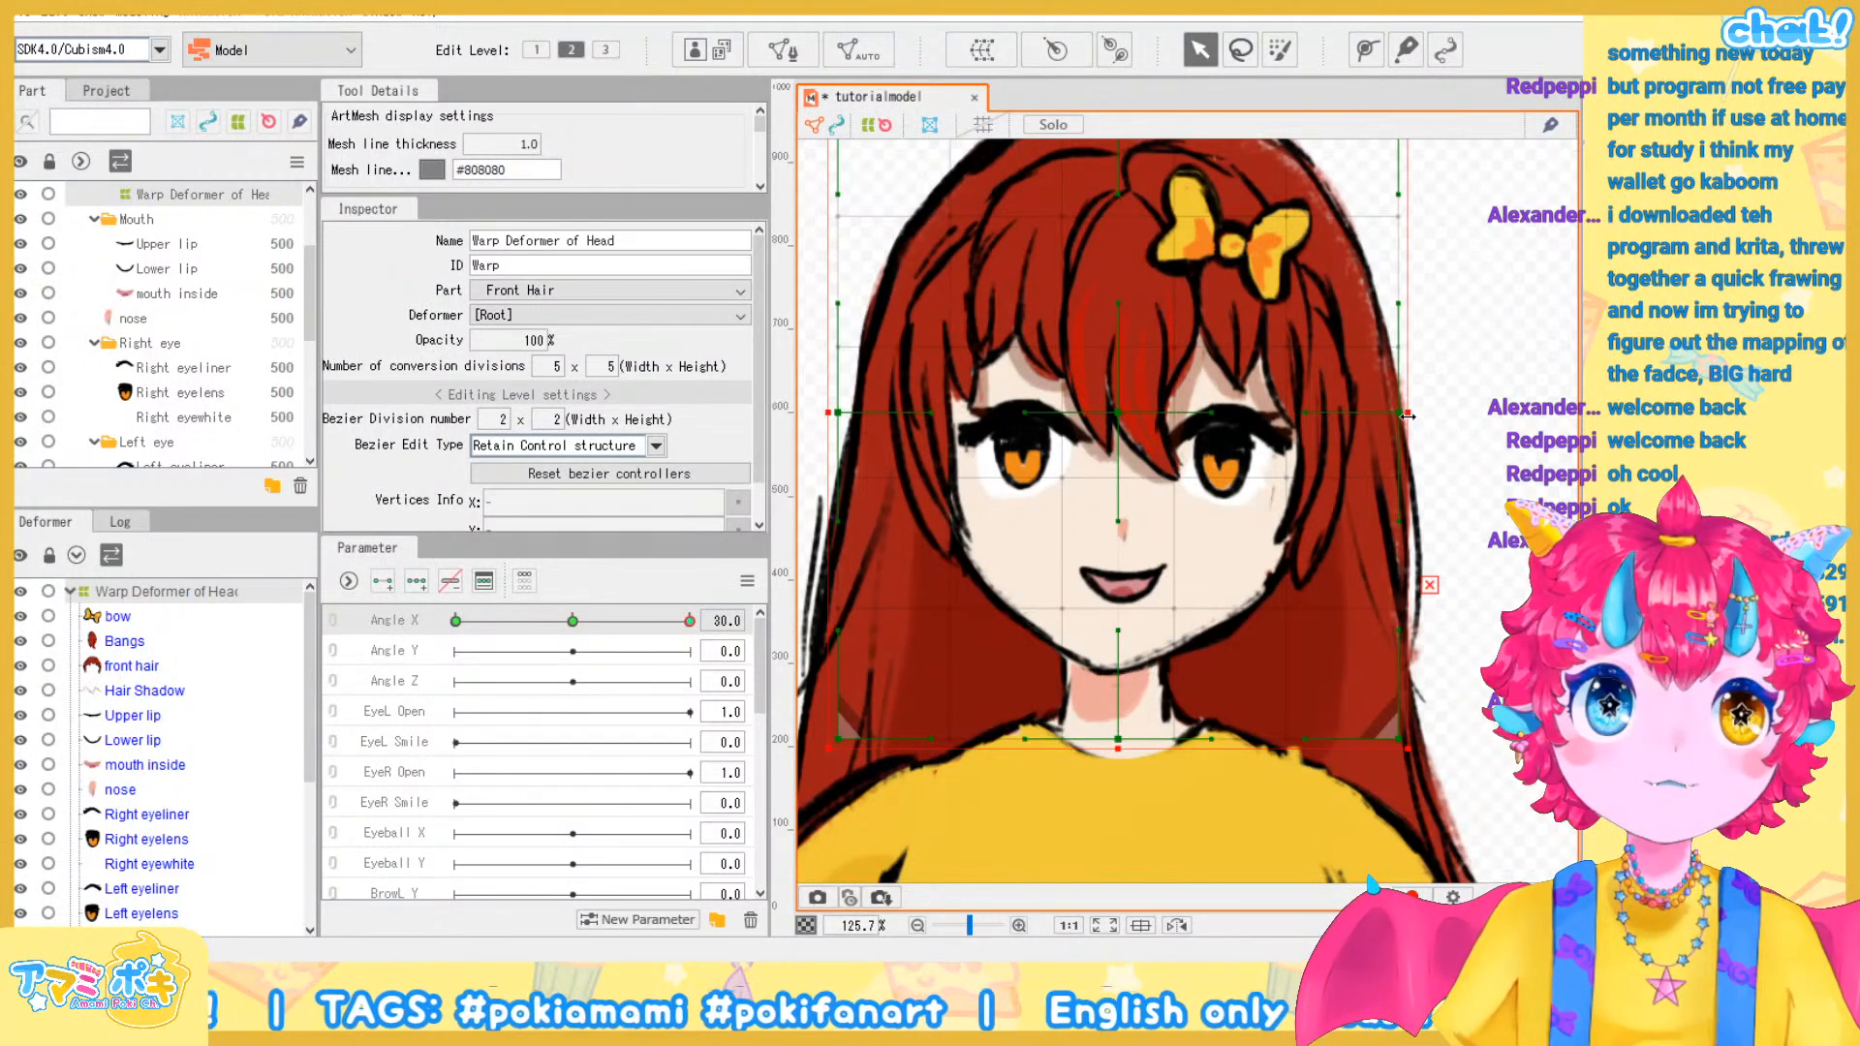
drag(1406, 415, 1364, 414)
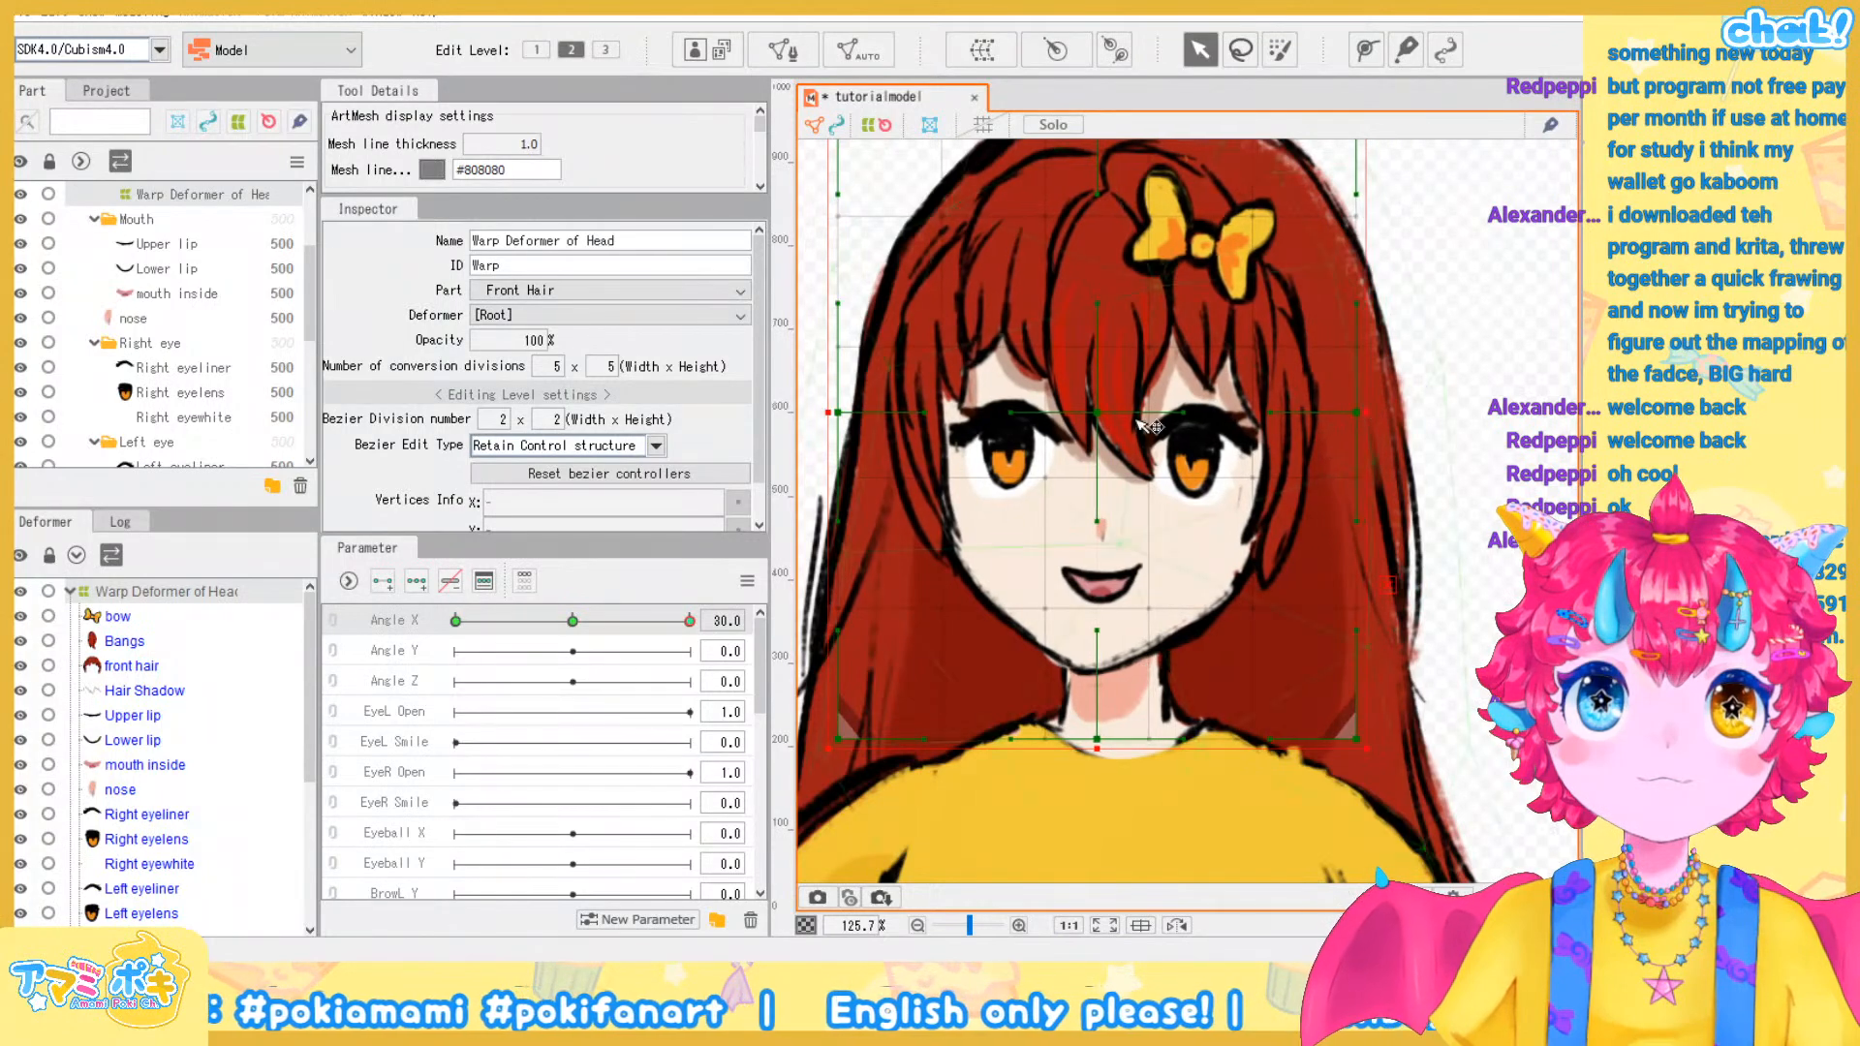
drag(1186, 413, 1293, 411)
drag(1008, 418, 1135, 426)
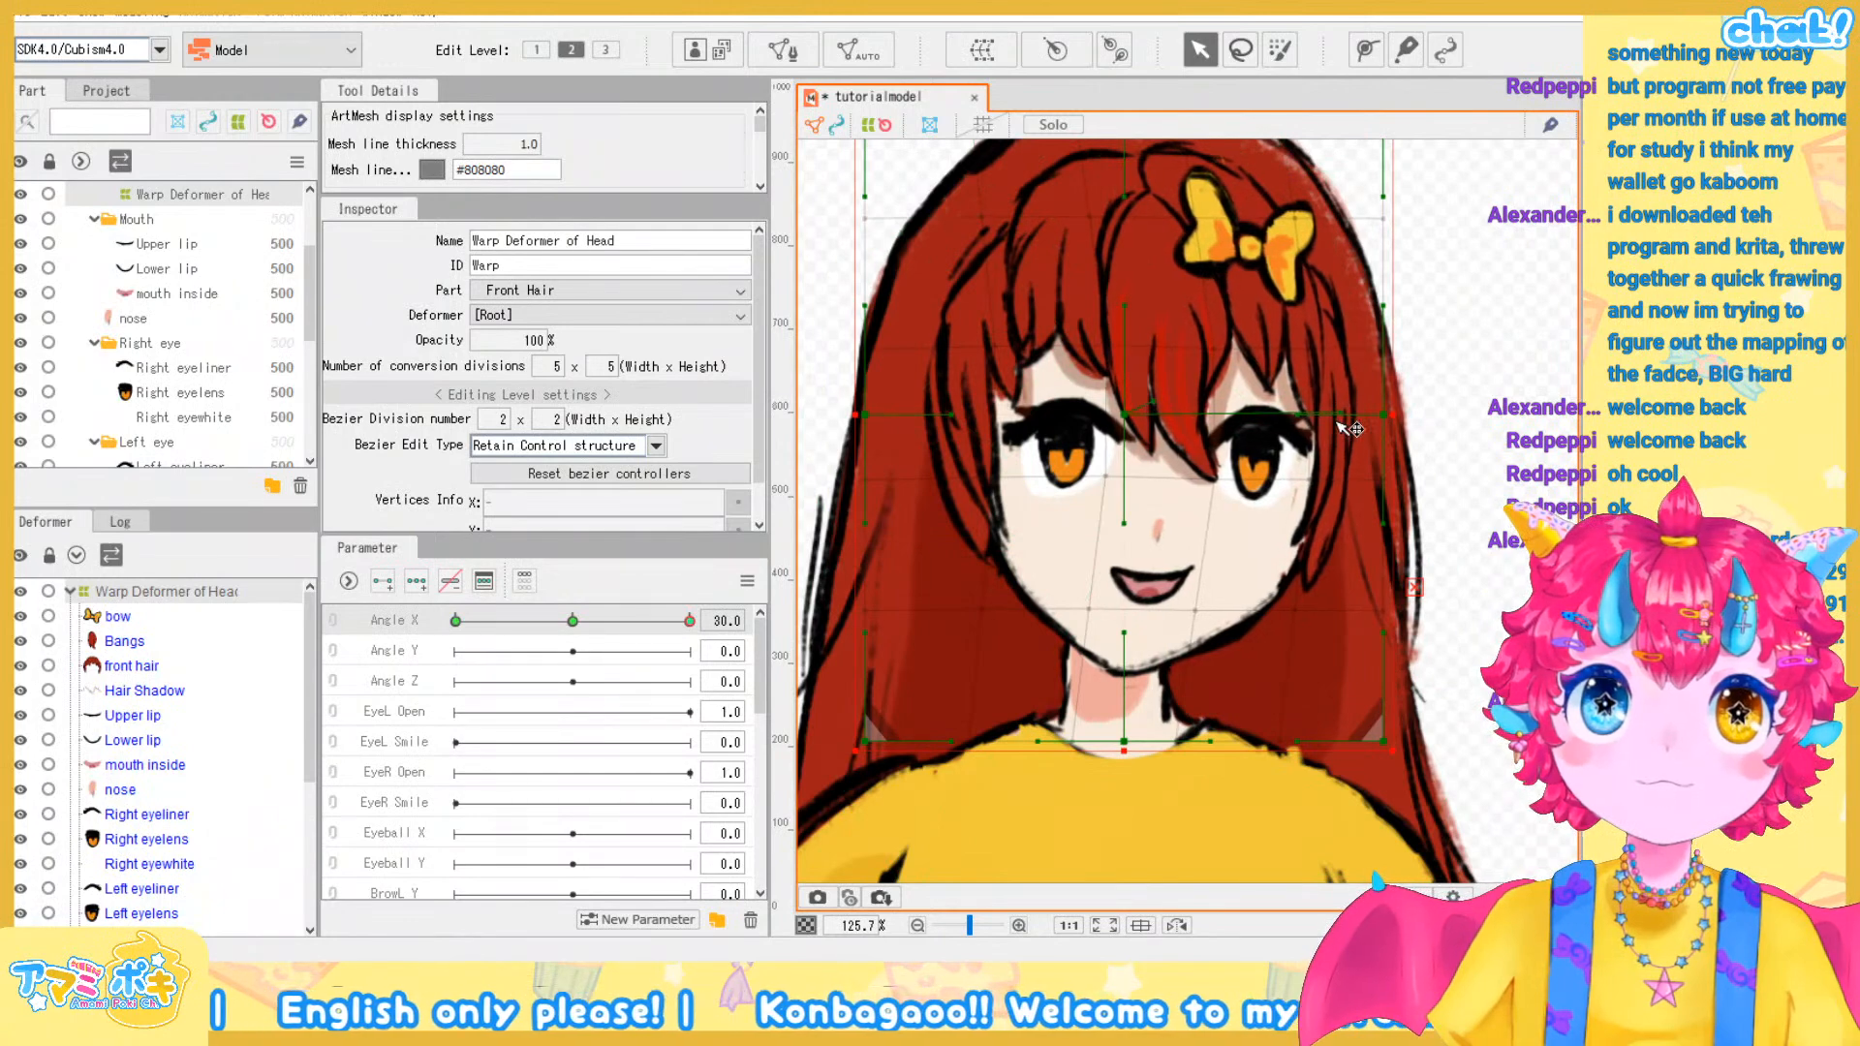
Offset the head deformer's central control point and its curve handle towards the turn, and nudge the deformer further the same way at Angle X 30
drag(1153, 410, 1201, 409)
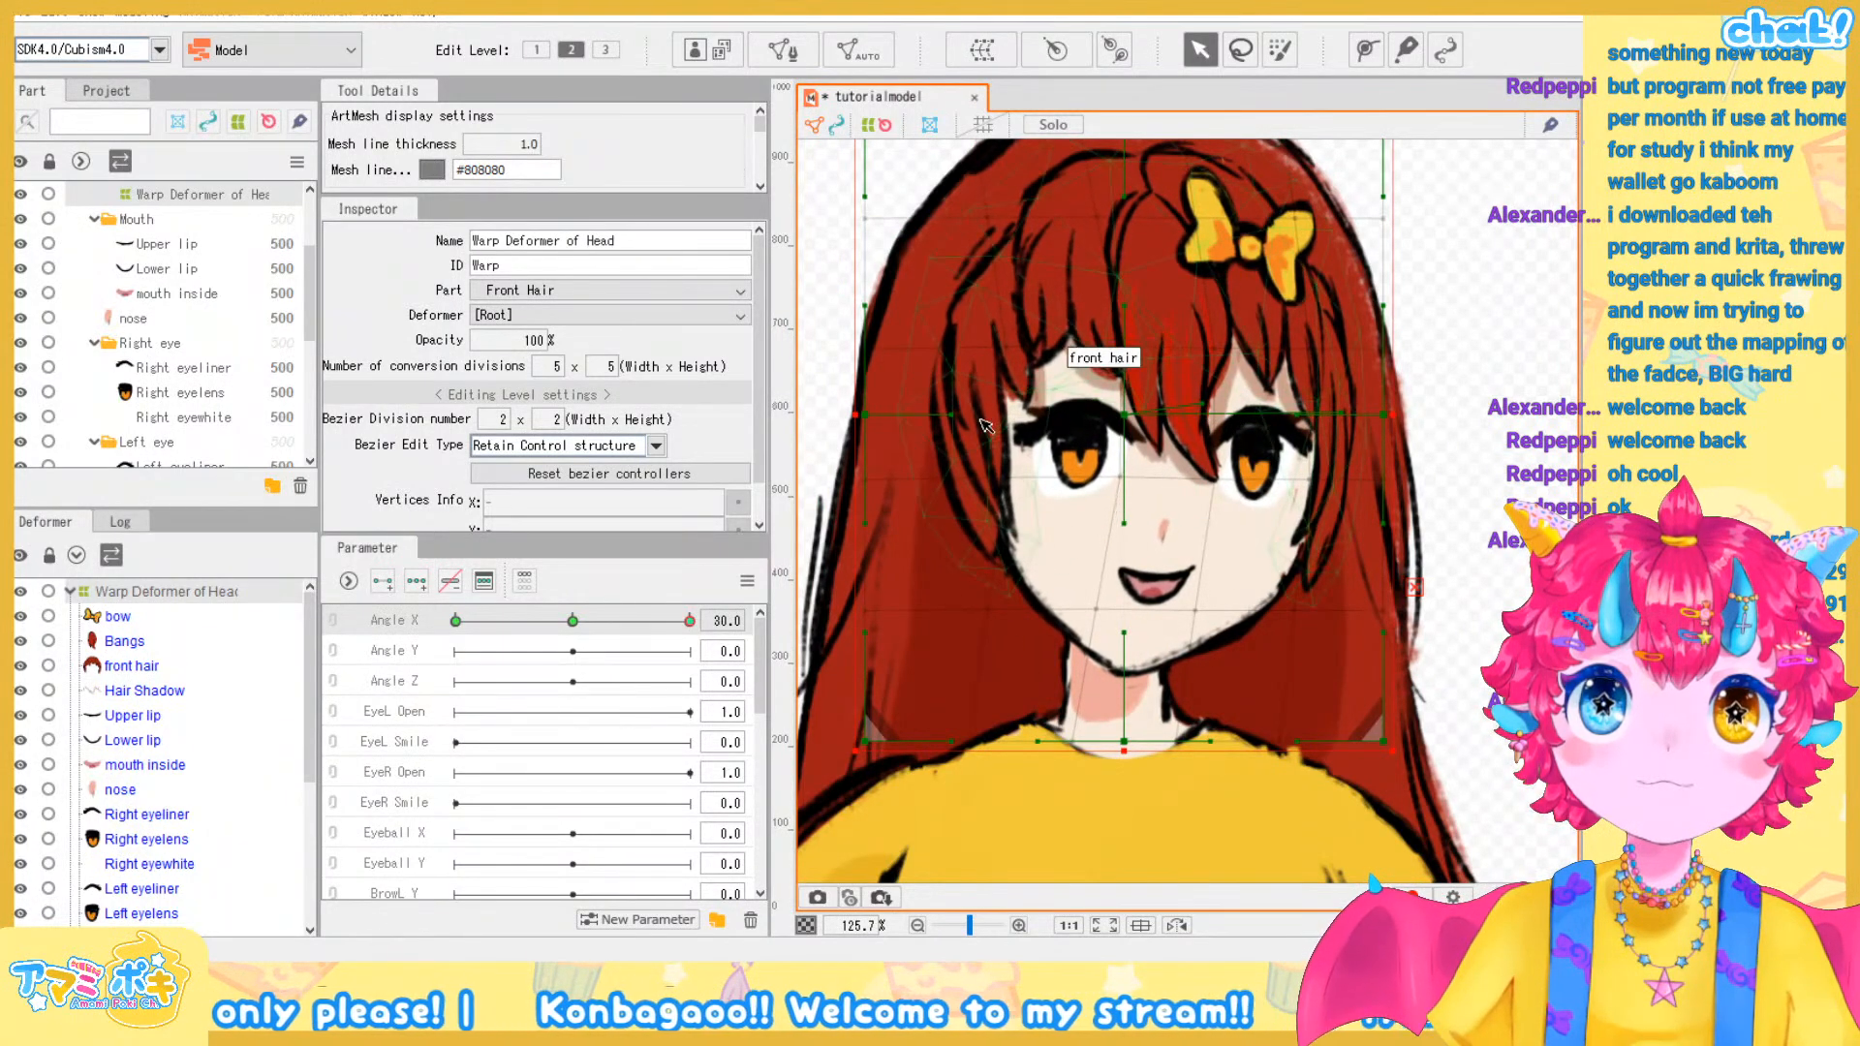
drag(1383, 414, 1396, 417)
key(ctrl+z)
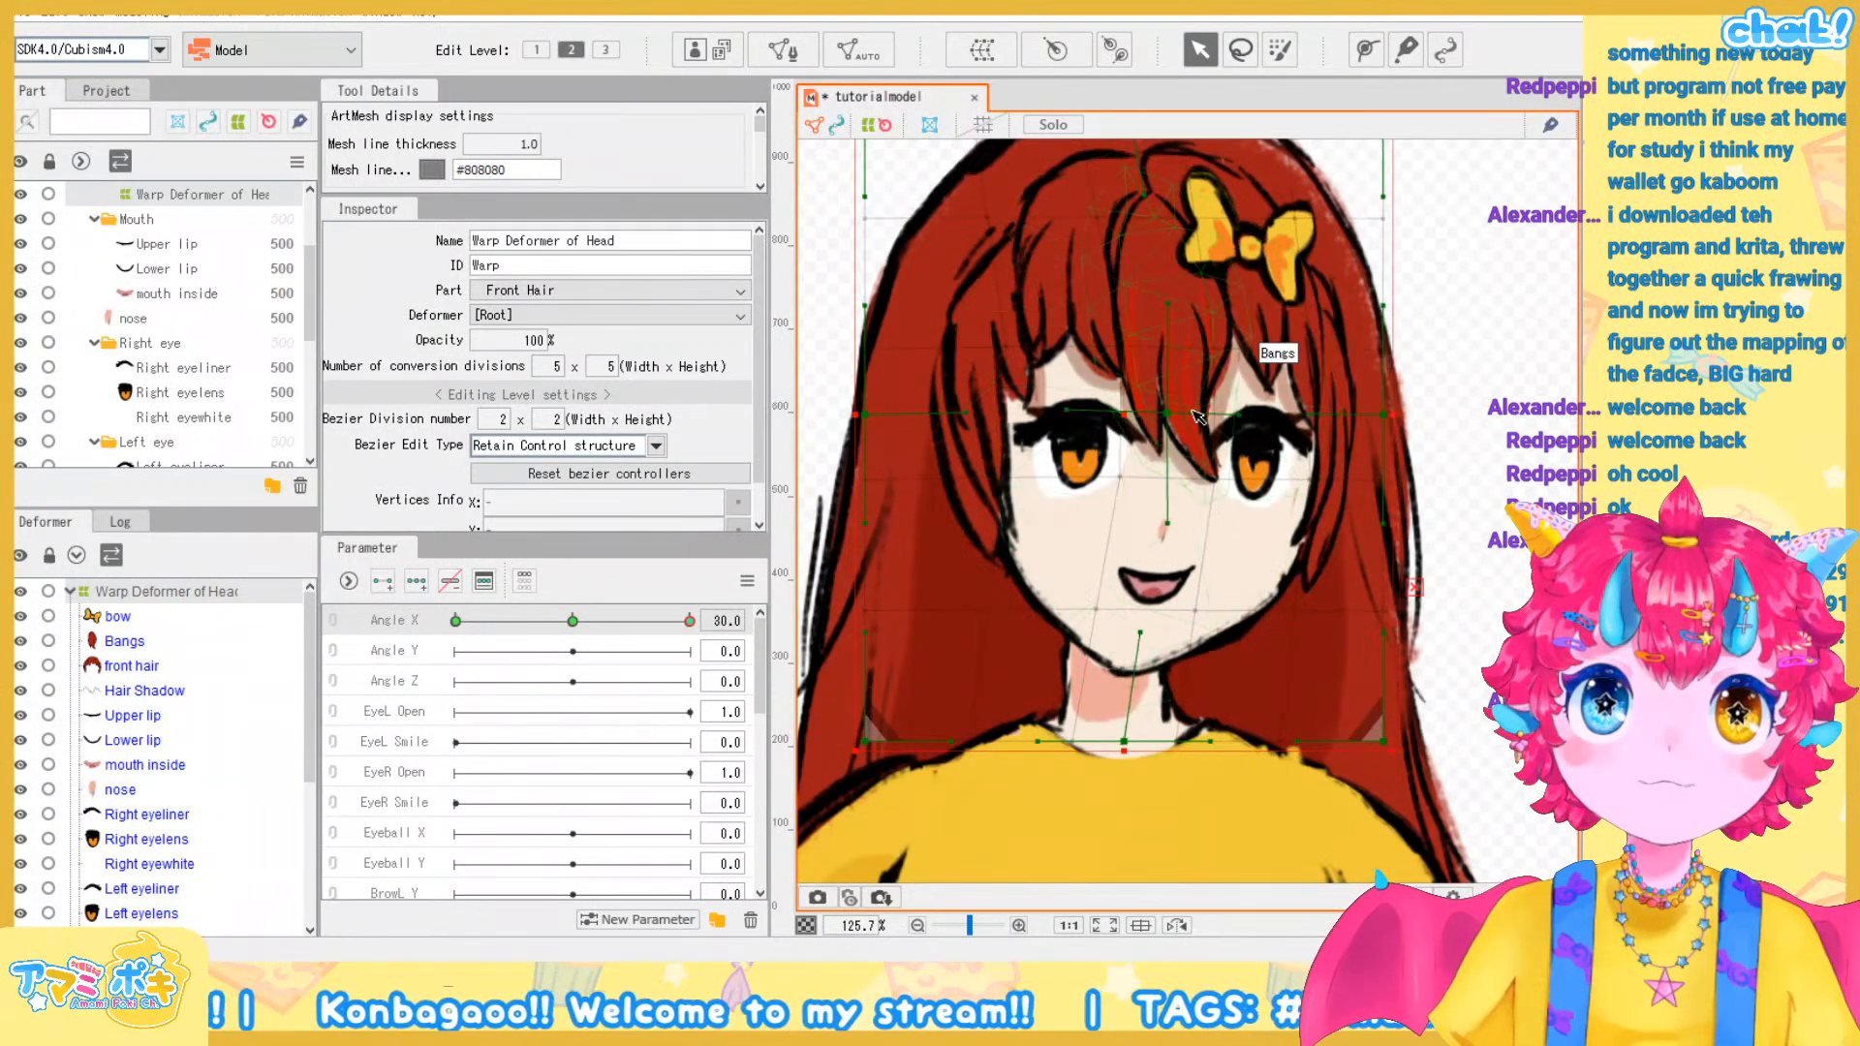
drag(1067, 410, 1084, 408)
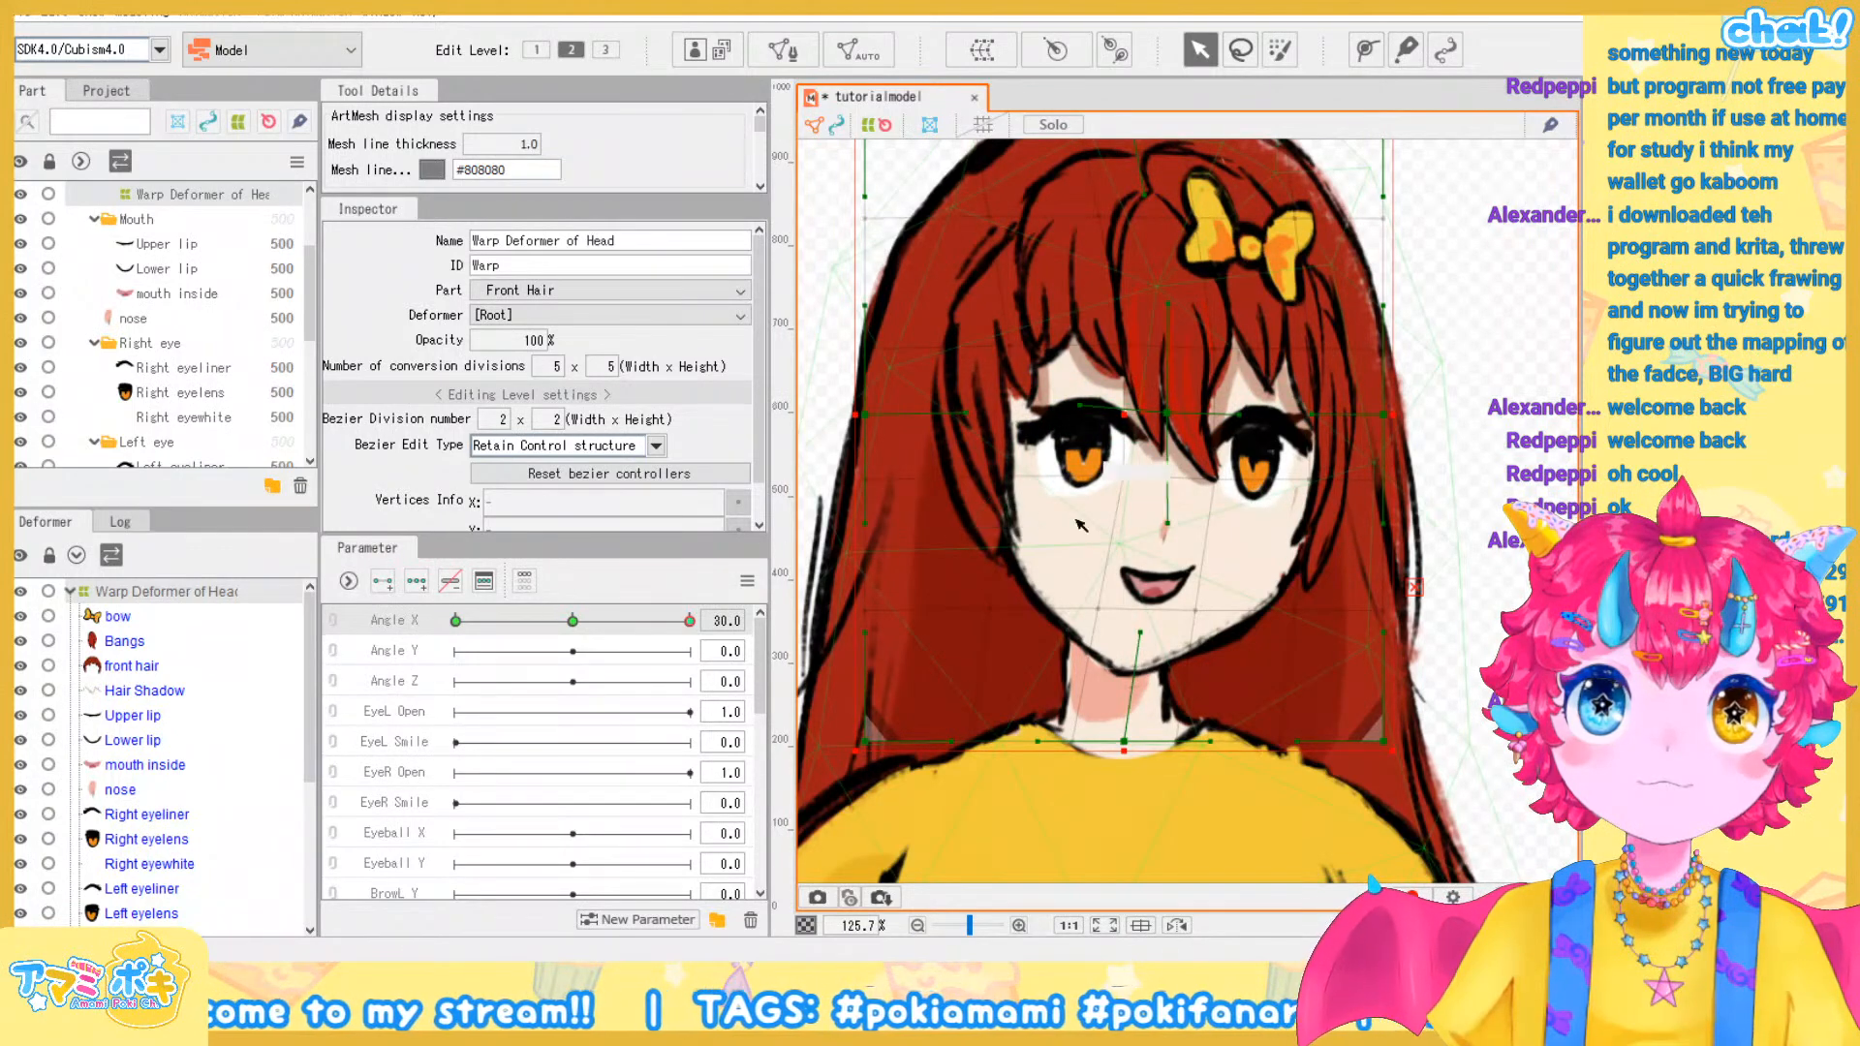
mouse_move(1167, 419)
mouse_down()
mouse_move(1146, 419)
mouse_move(1161, 427)
mouse_up()
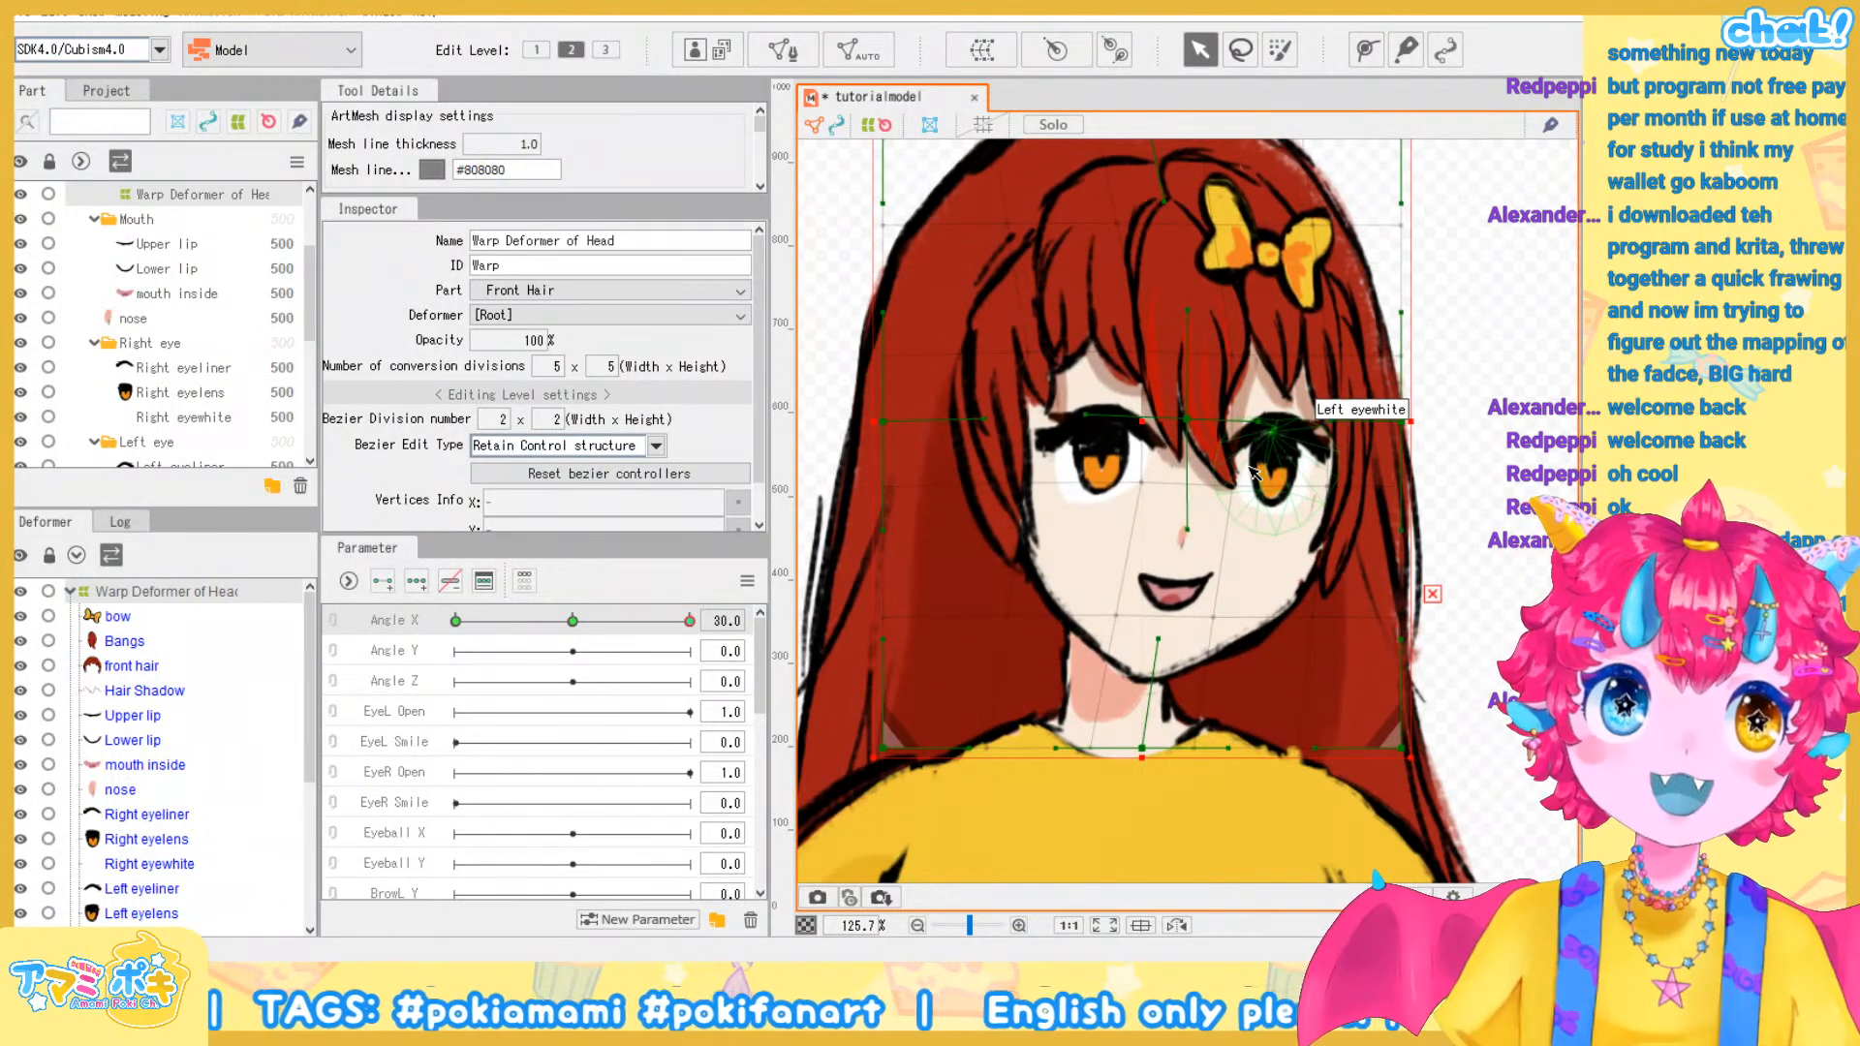
Deselect the head deformer and examine the turned head both close up and with the full body in view
scroll(1252, 472, down, 3)
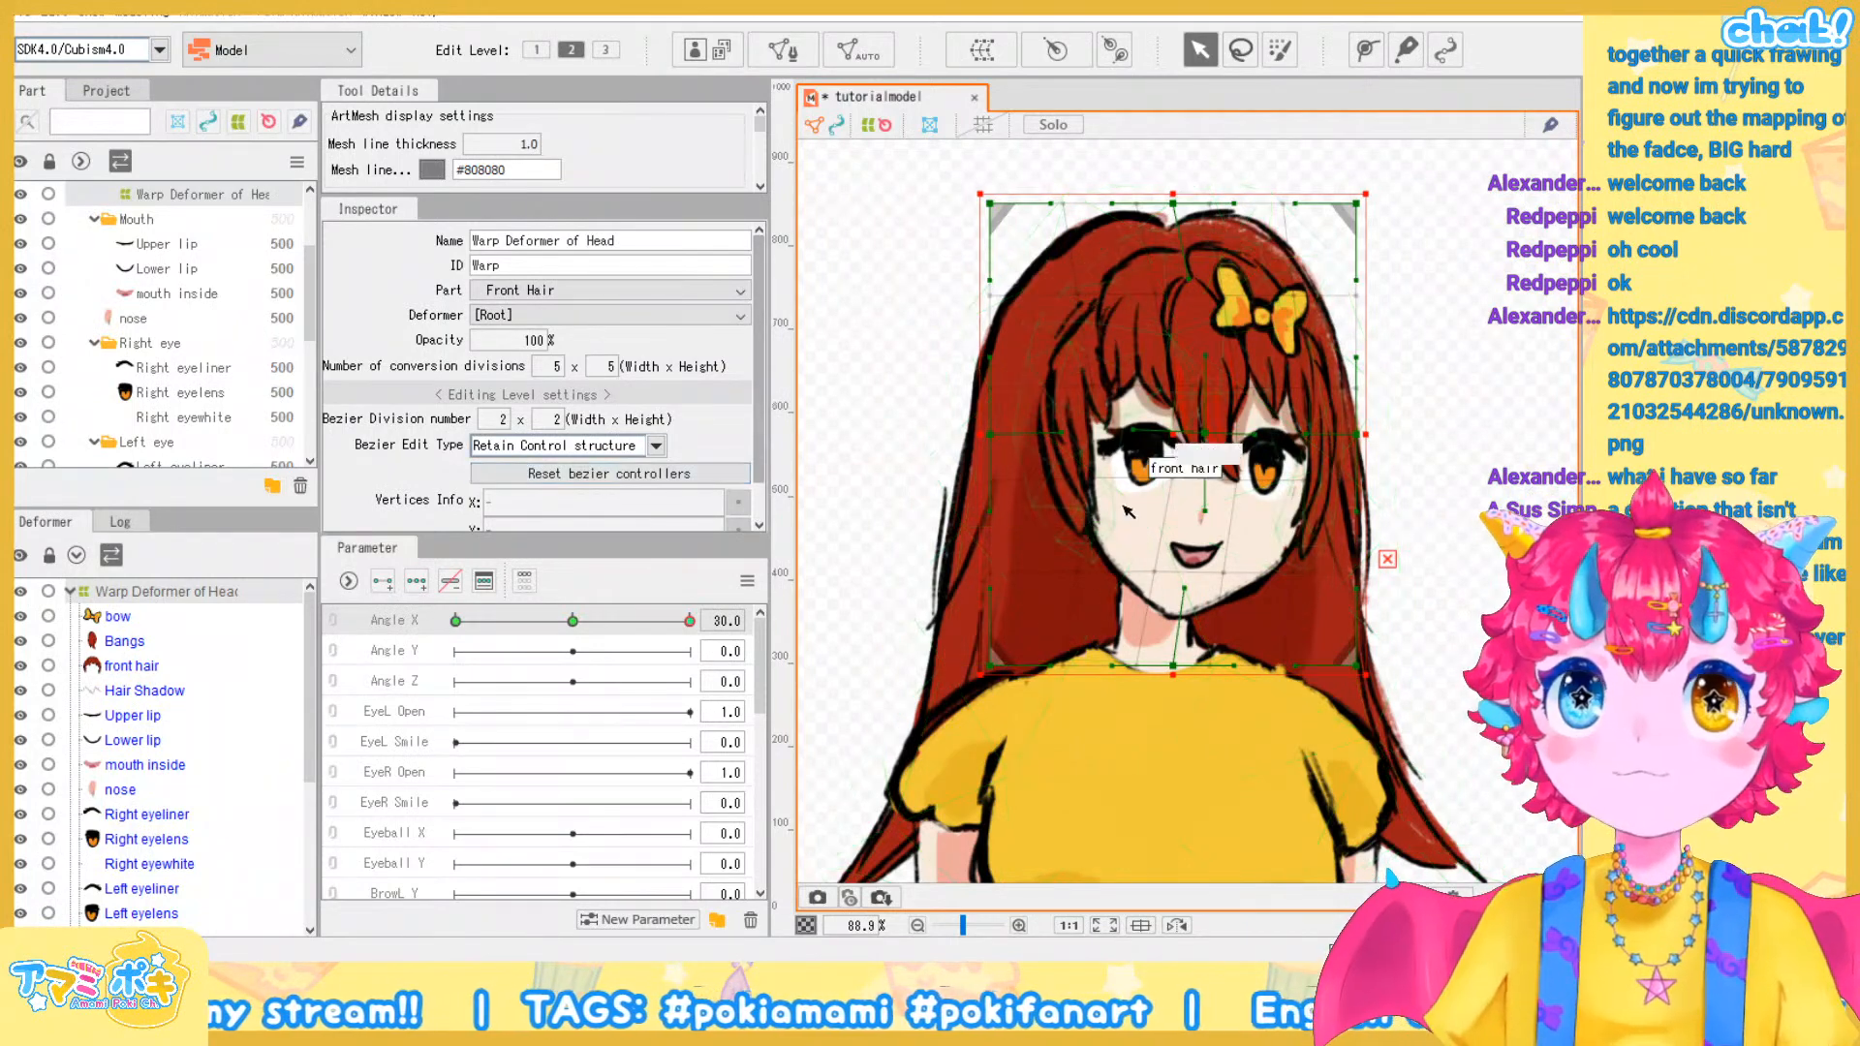
scroll(1238, 462, up, 2)
click(1492, 387)
scroll(1499, 567, down, 2)
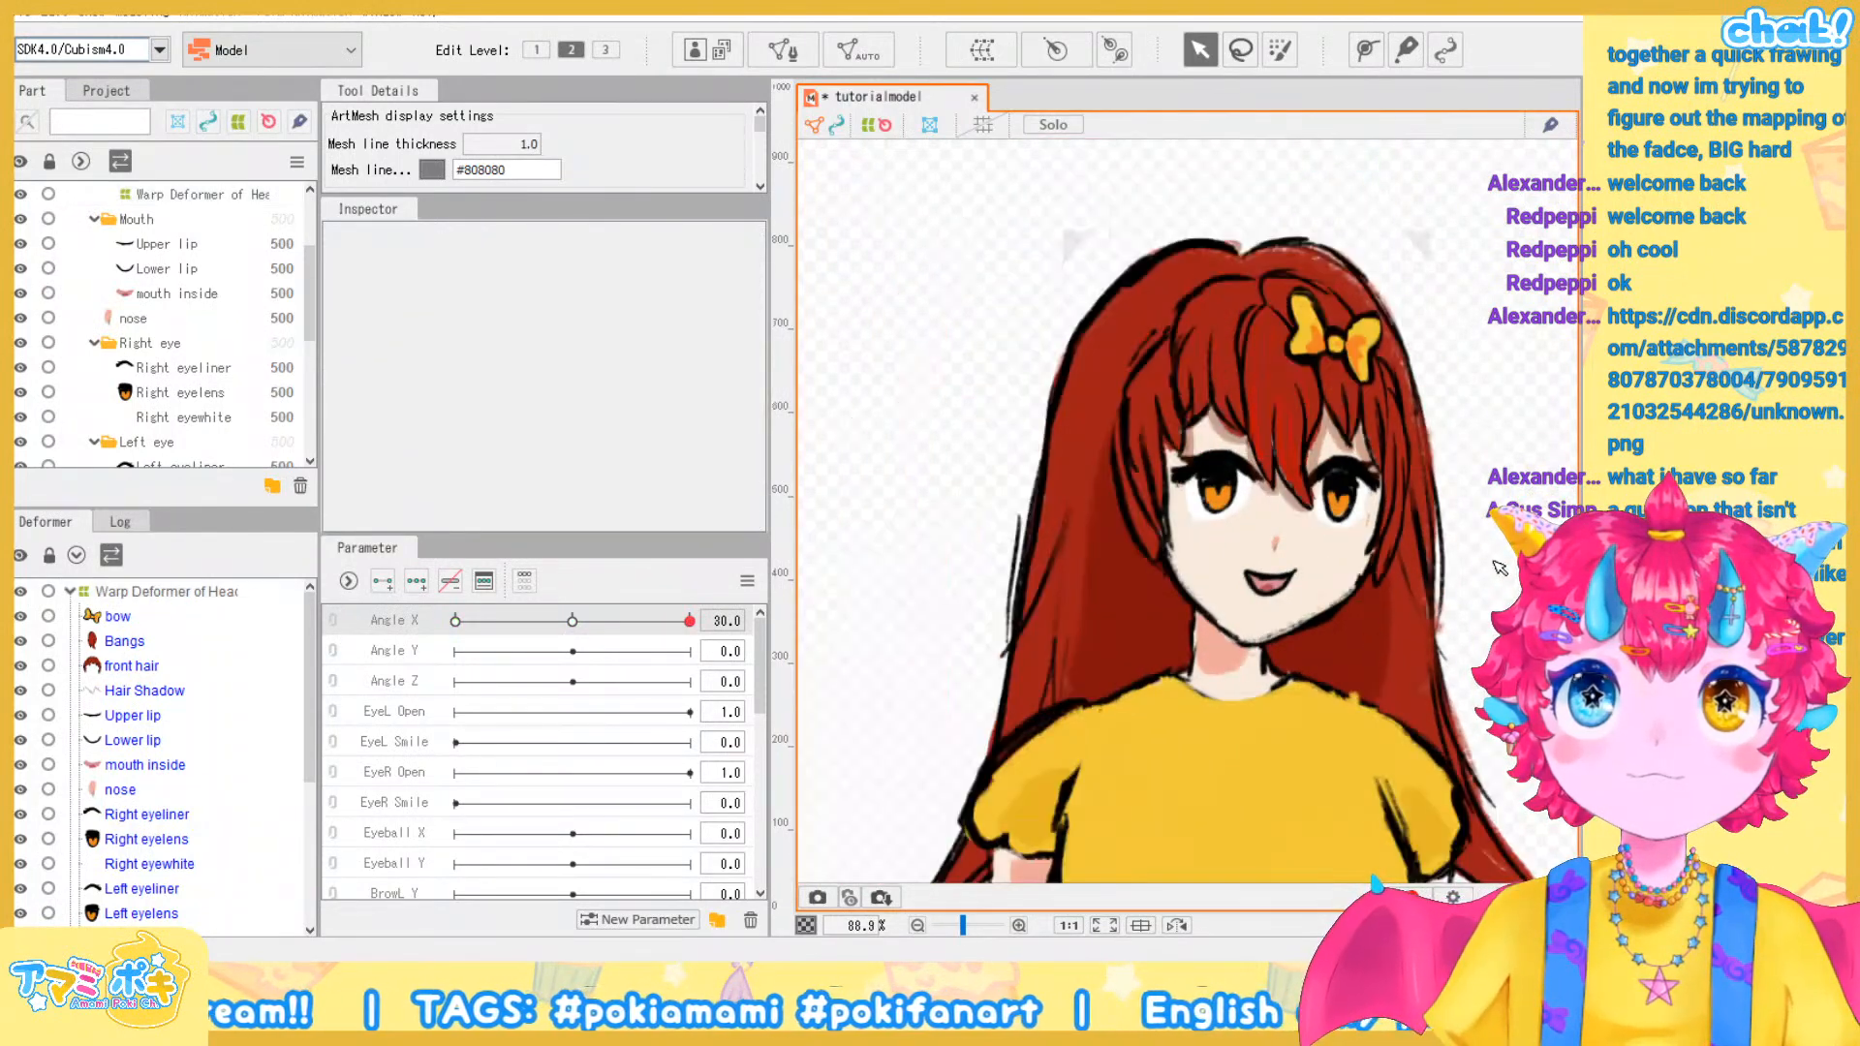
scroll(1499, 566, up, 2)
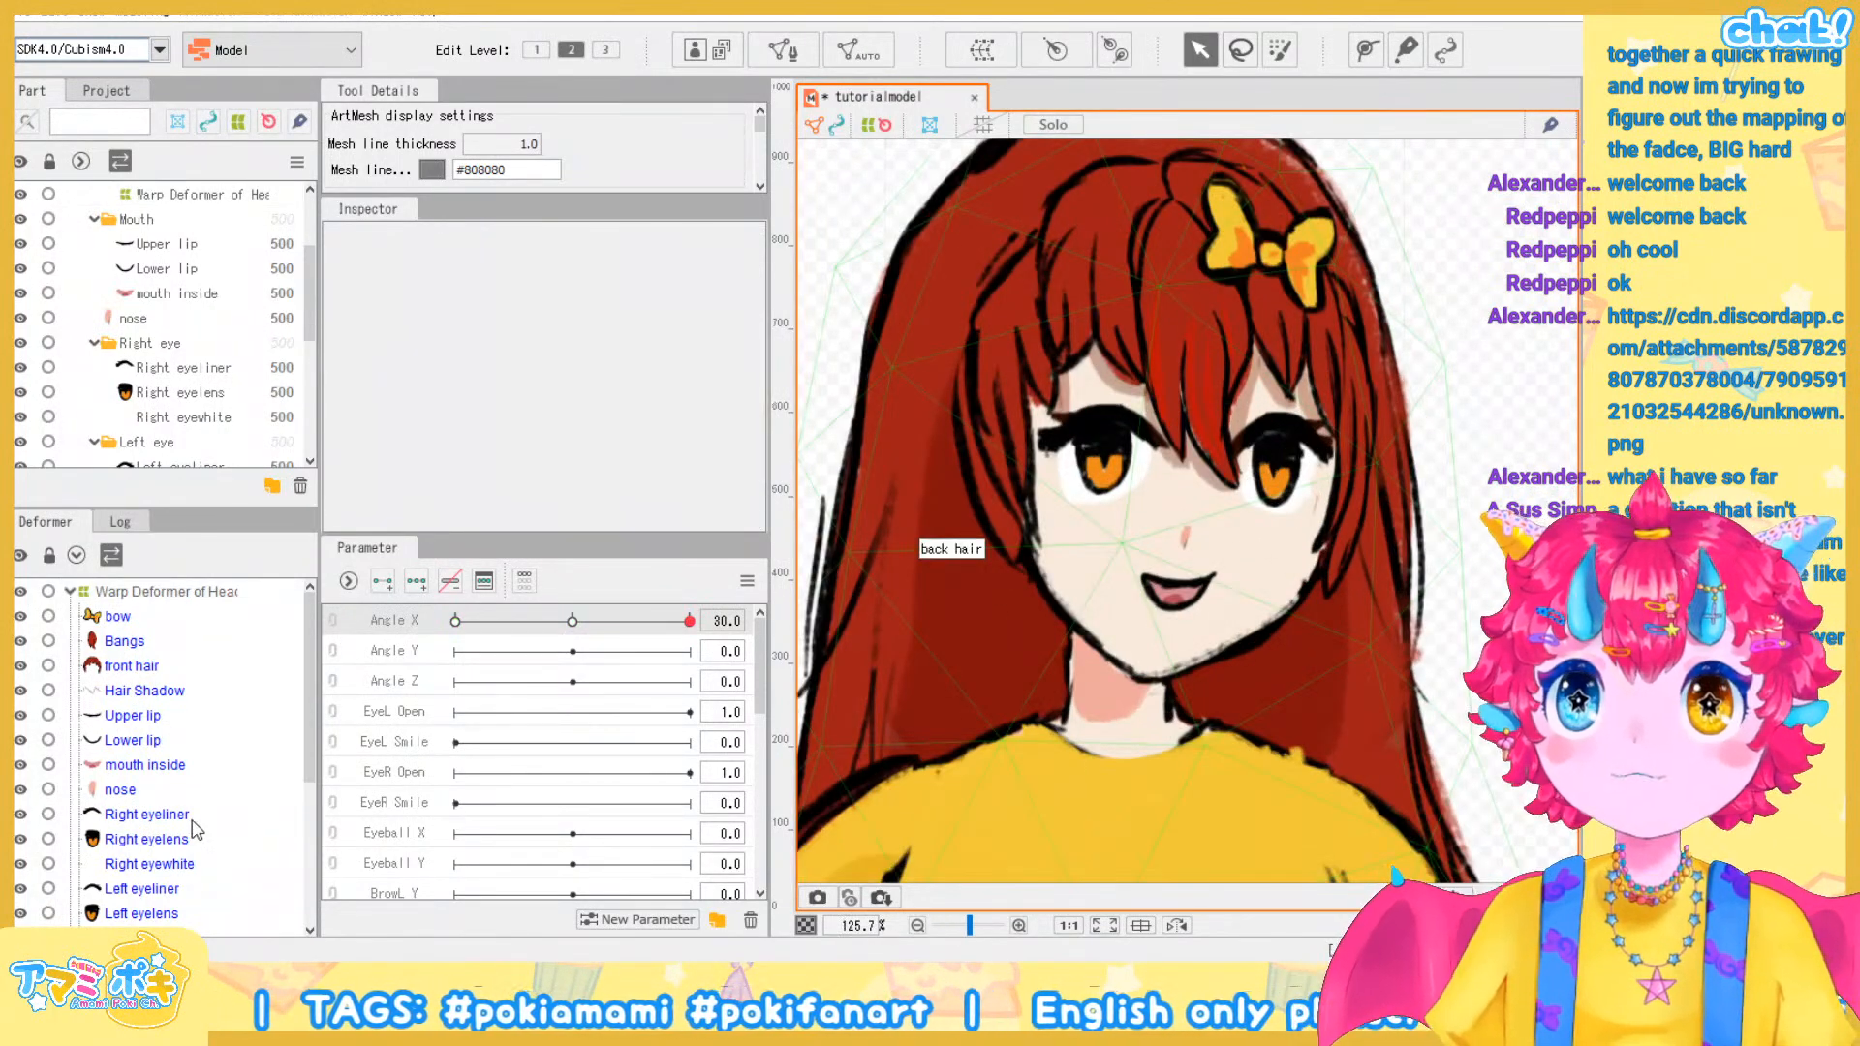
scroll(1254, 499, down, 6)
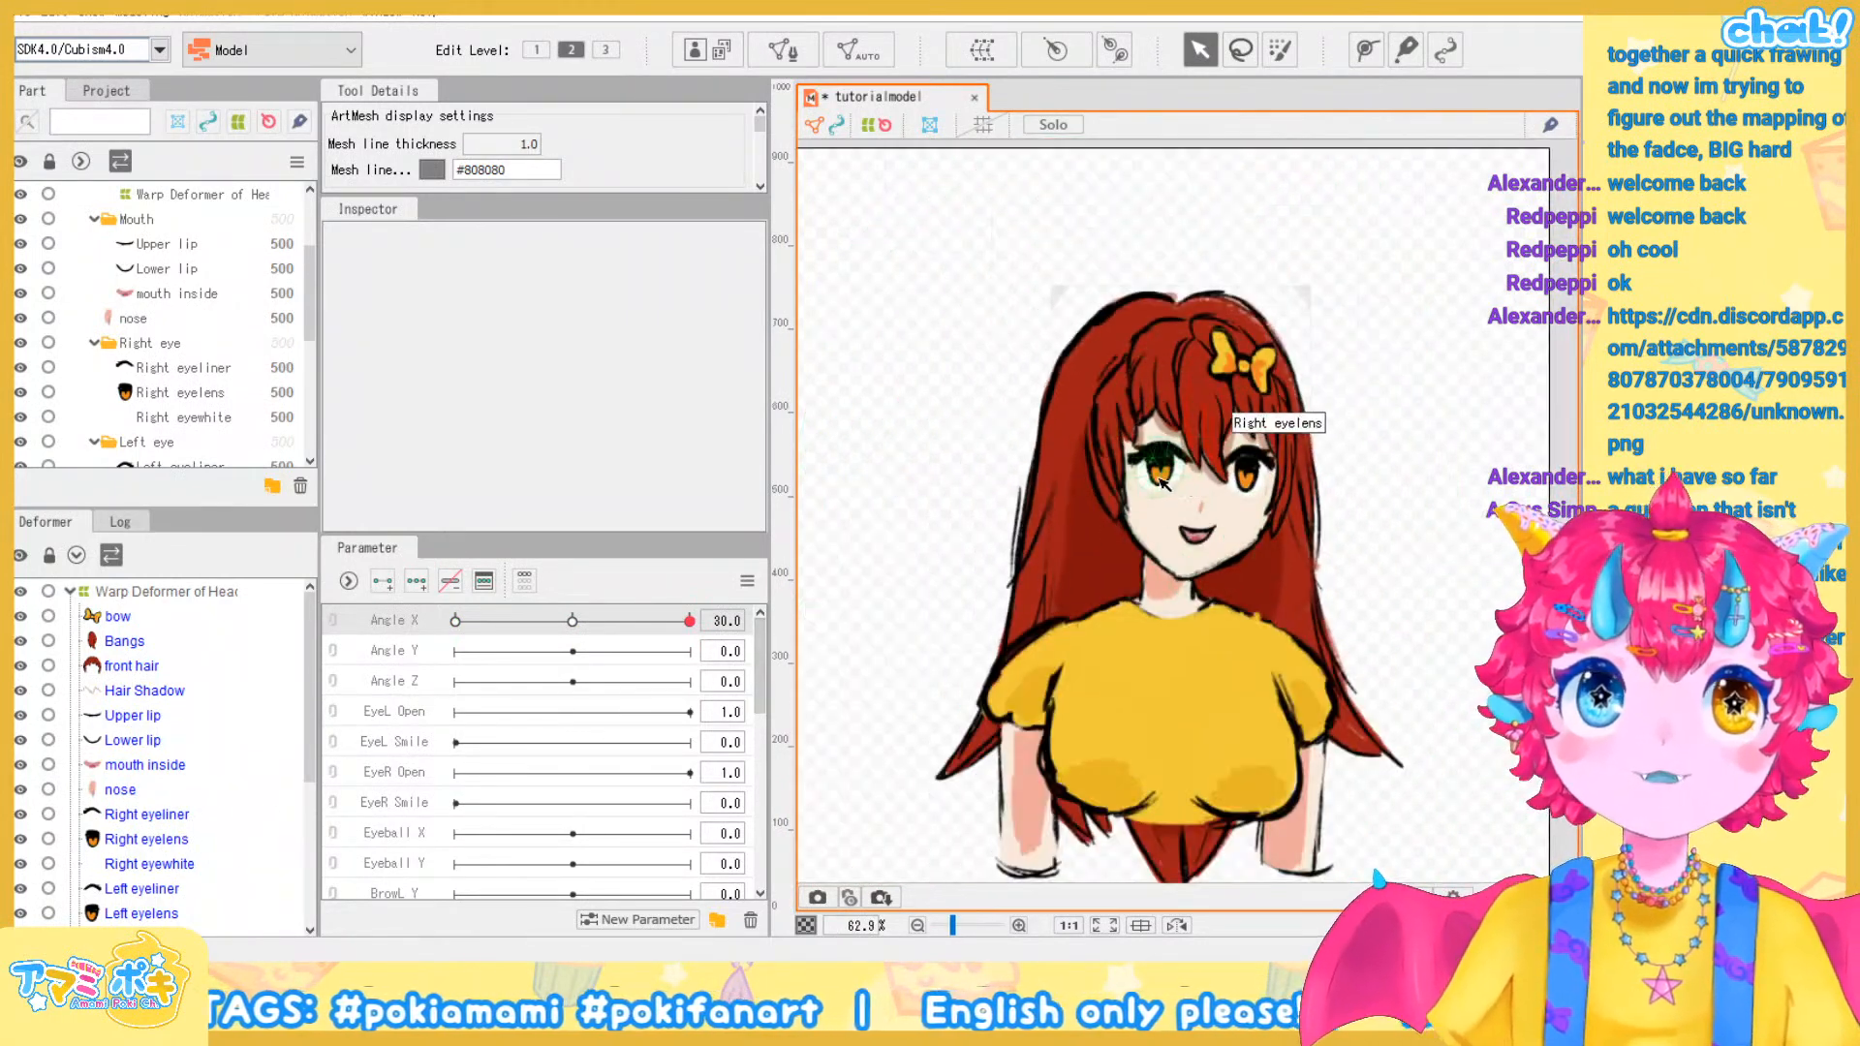
scroll(1259, 505, up, 2)
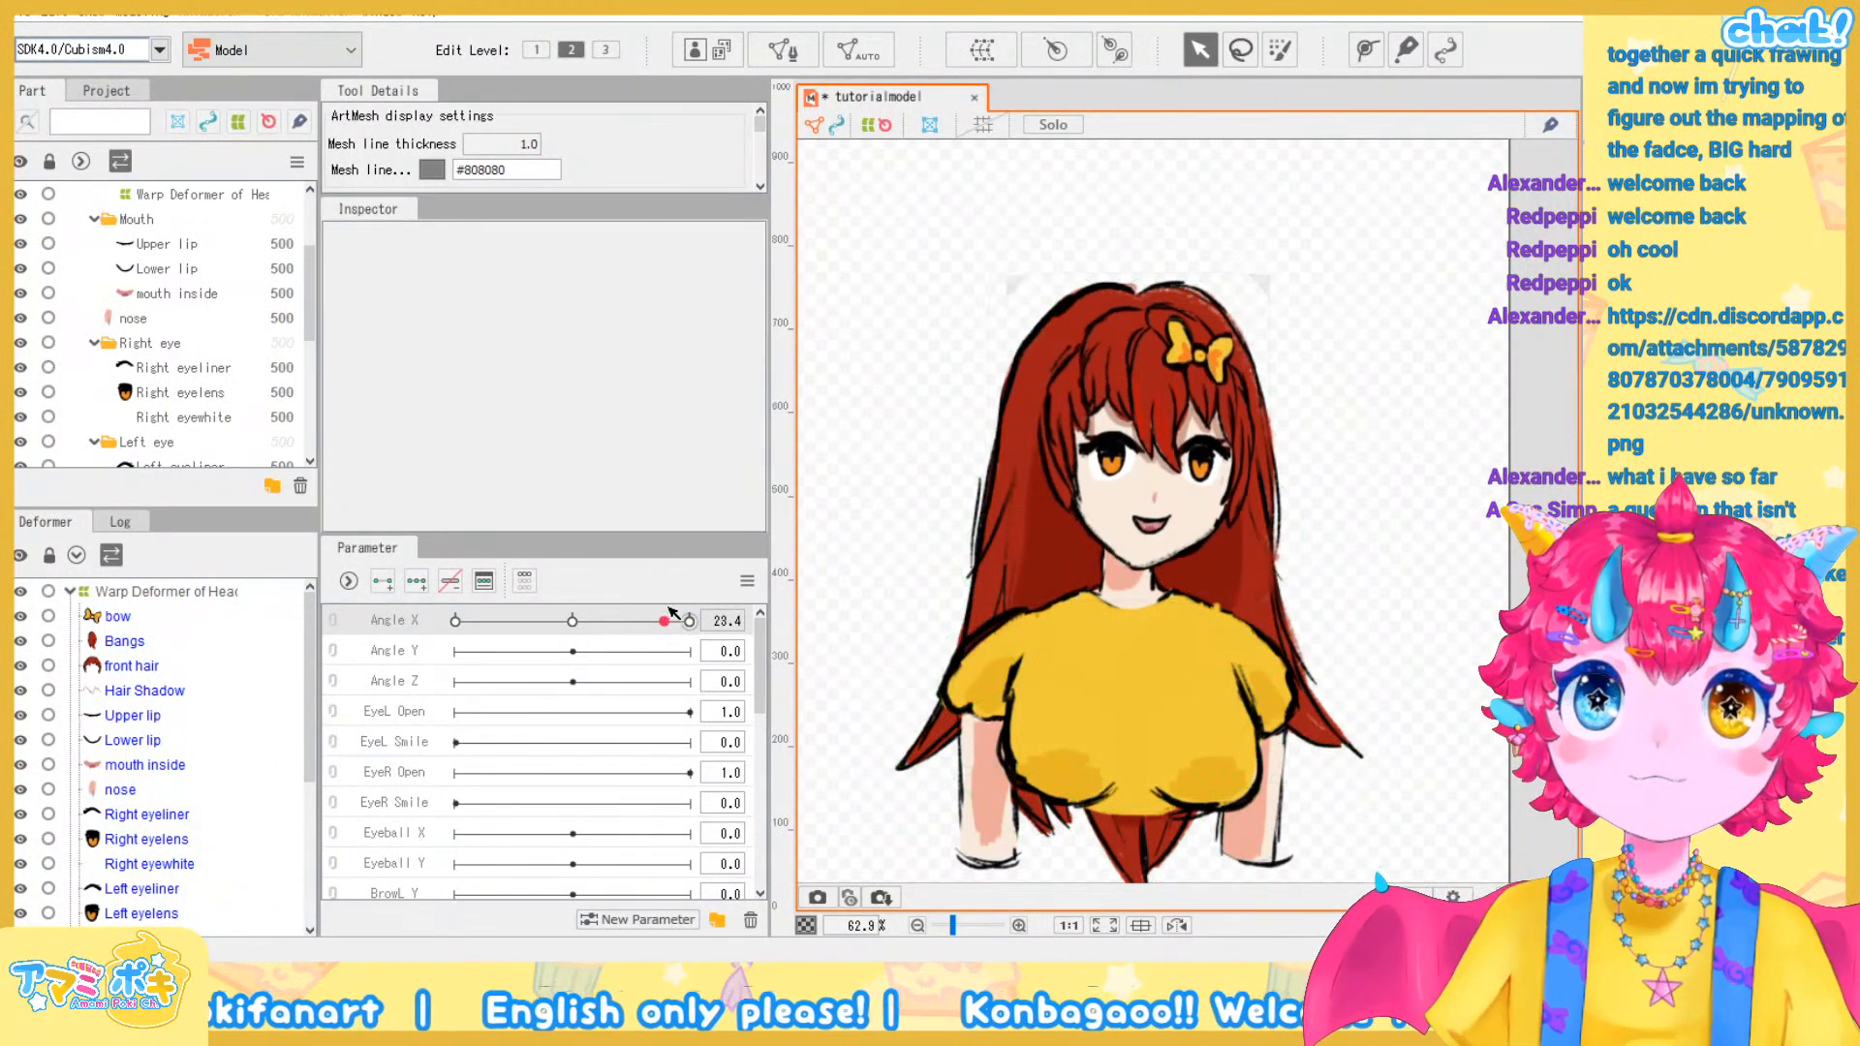
Preview the head turn by moving Angle X between 30 and 0, leaving the parameter at 0
drag(697, 615, 608, 645)
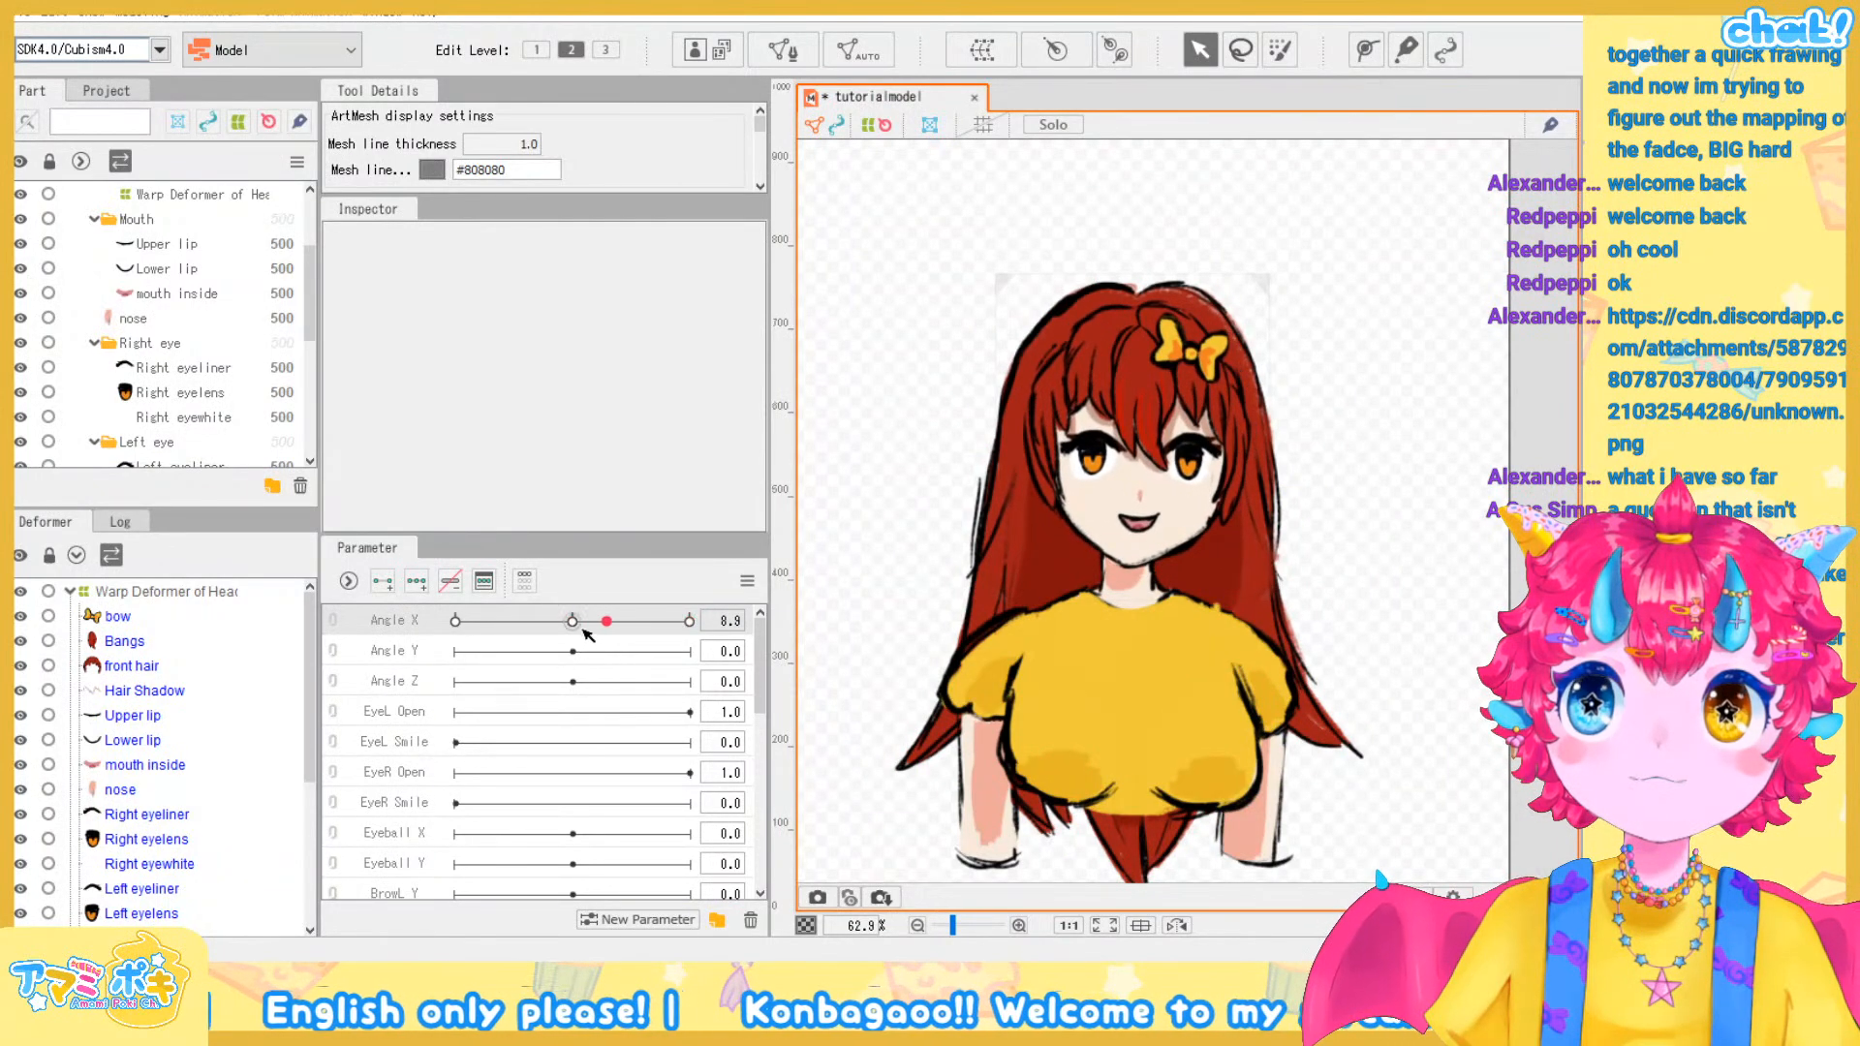
click(575, 624)
click(689, 622)
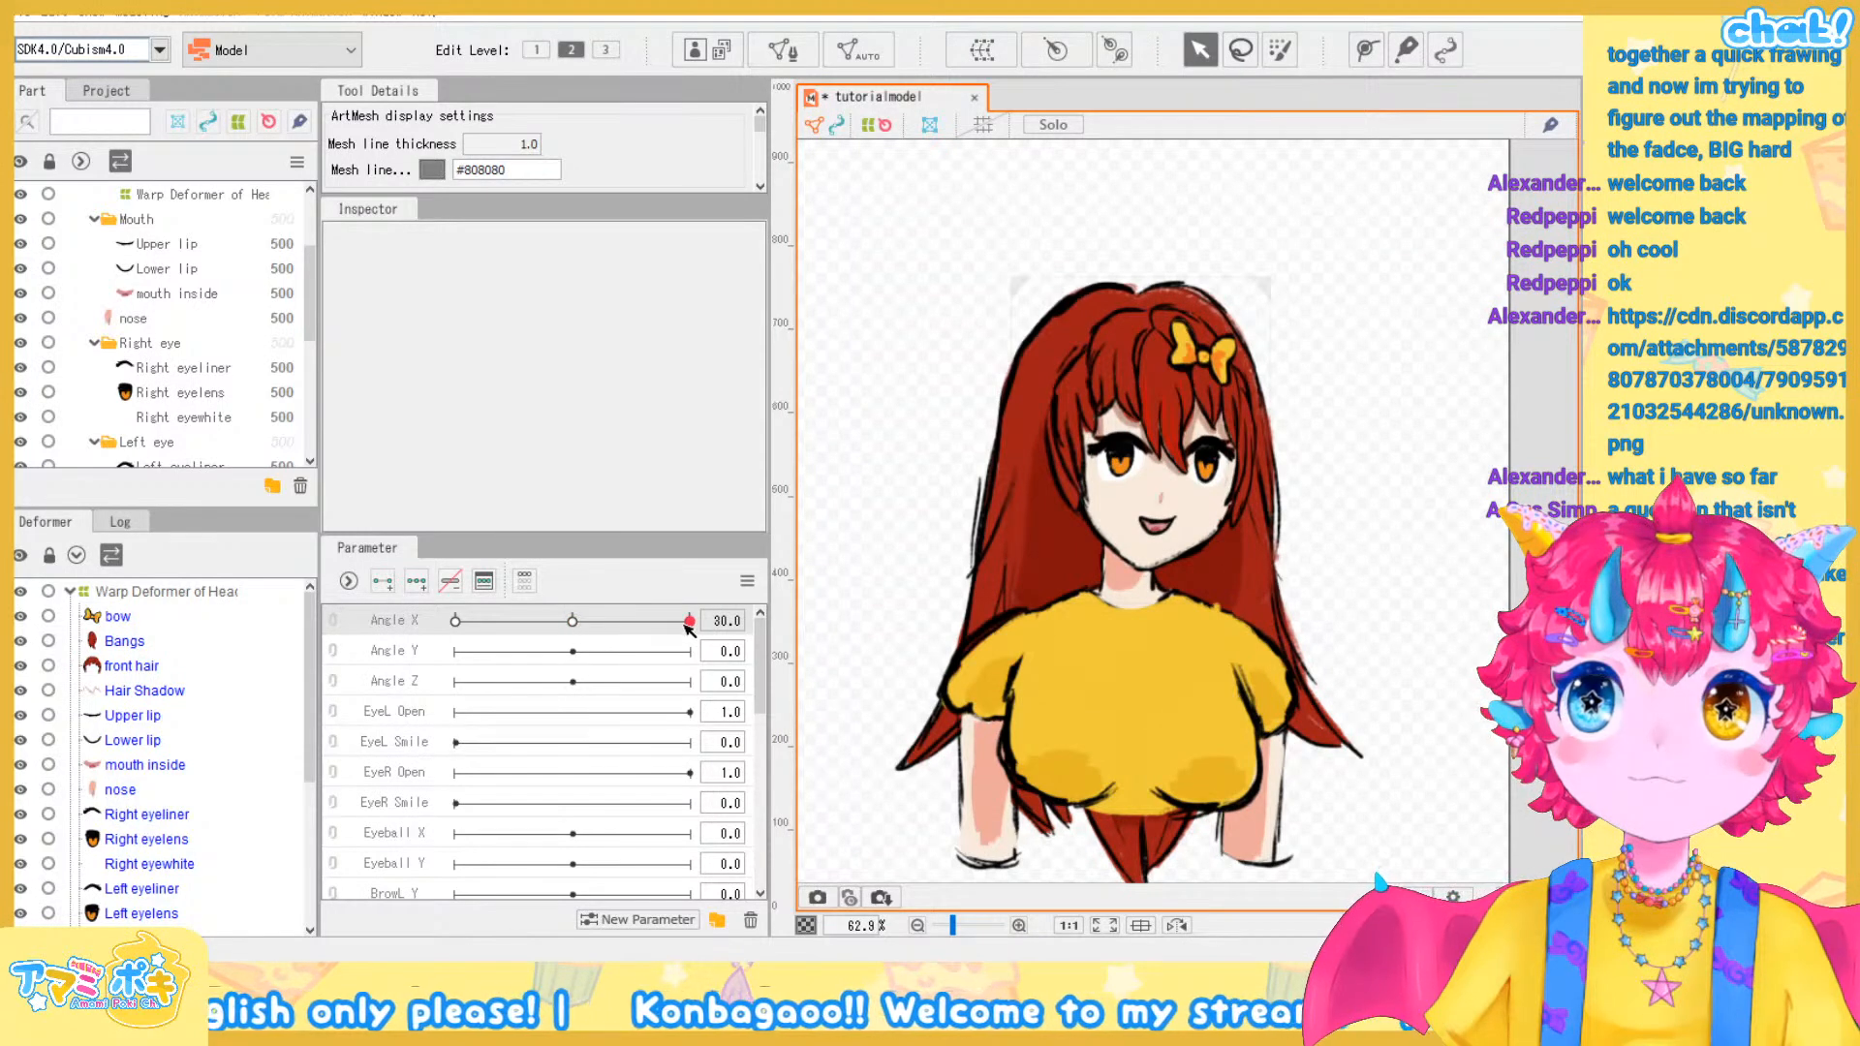
mouse_move(695, 625)
mouse_down()
mouse_move(603, 627)
mouse_move(711, 625)
mouse_up()
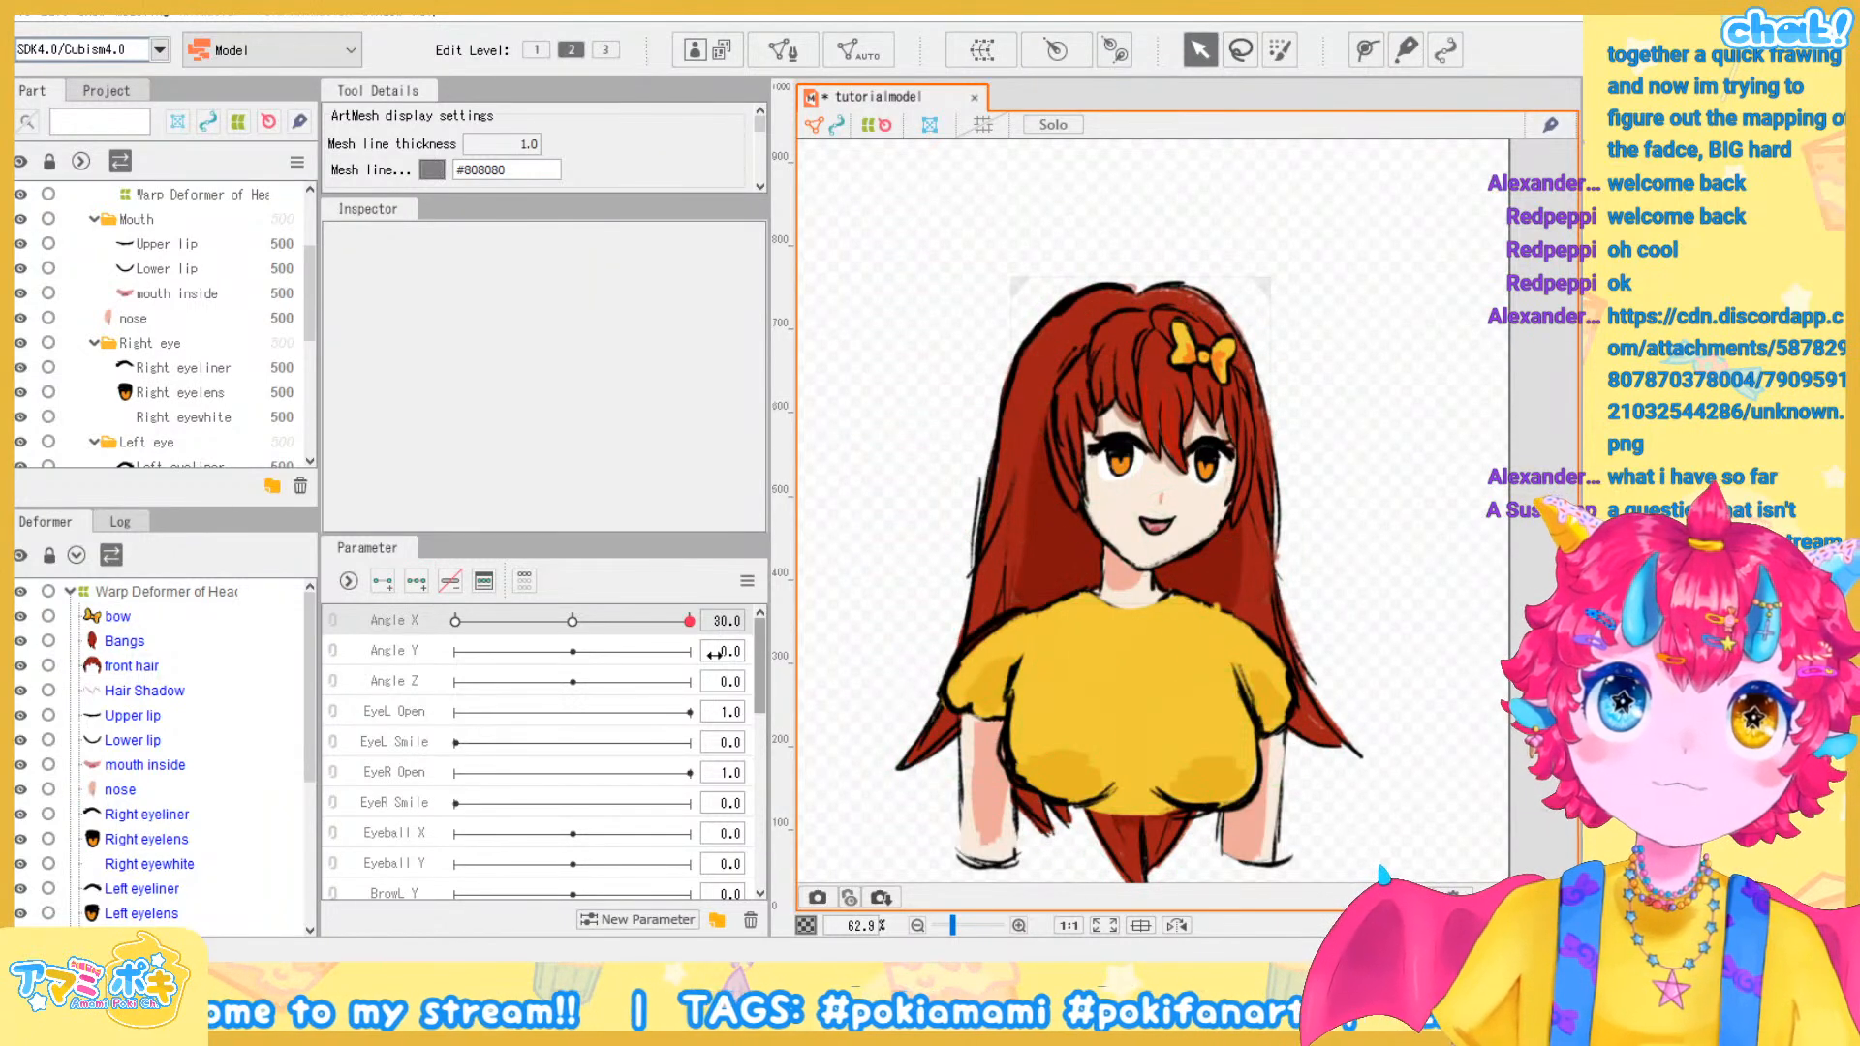
drag(689, 621, 570, 628)
click(575, 621)
Select the Warp Deformer of Head and the Angle Y parameter, and look through the deformer's child meshes
scroll(1036, 444, up, 2)
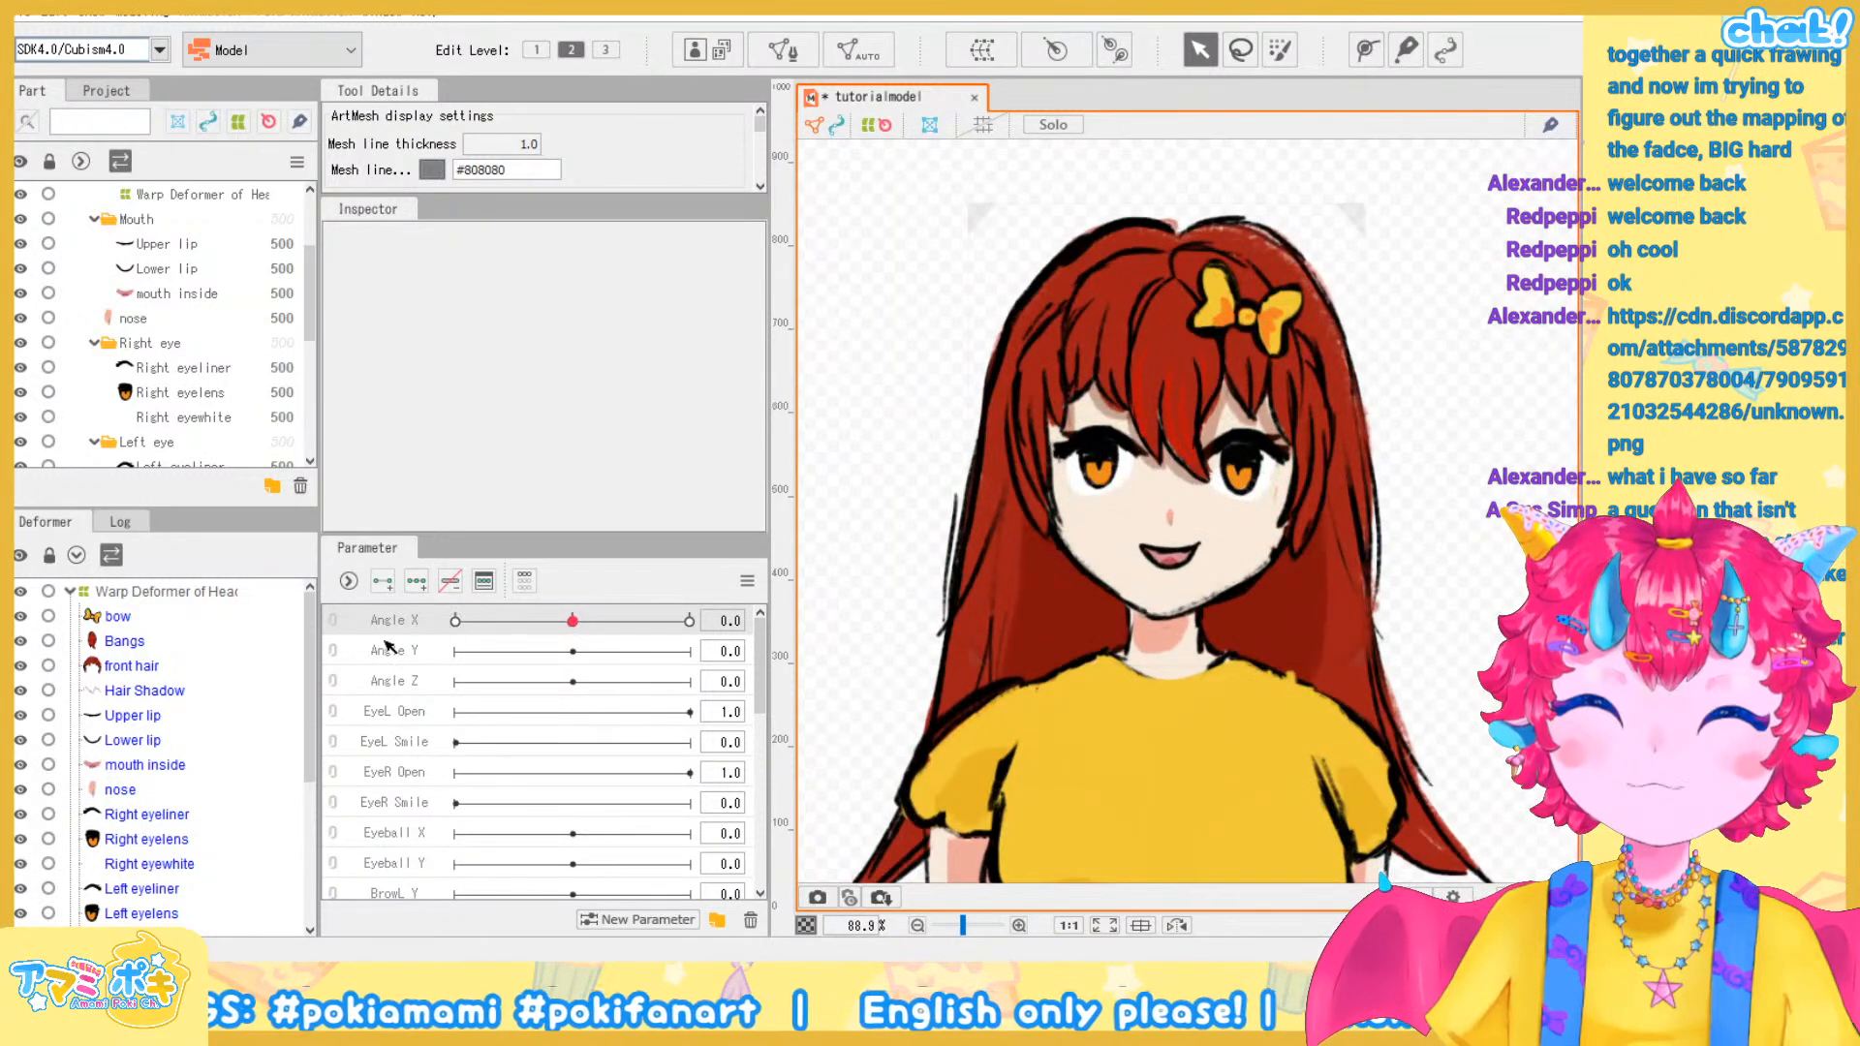
click(198, 593)
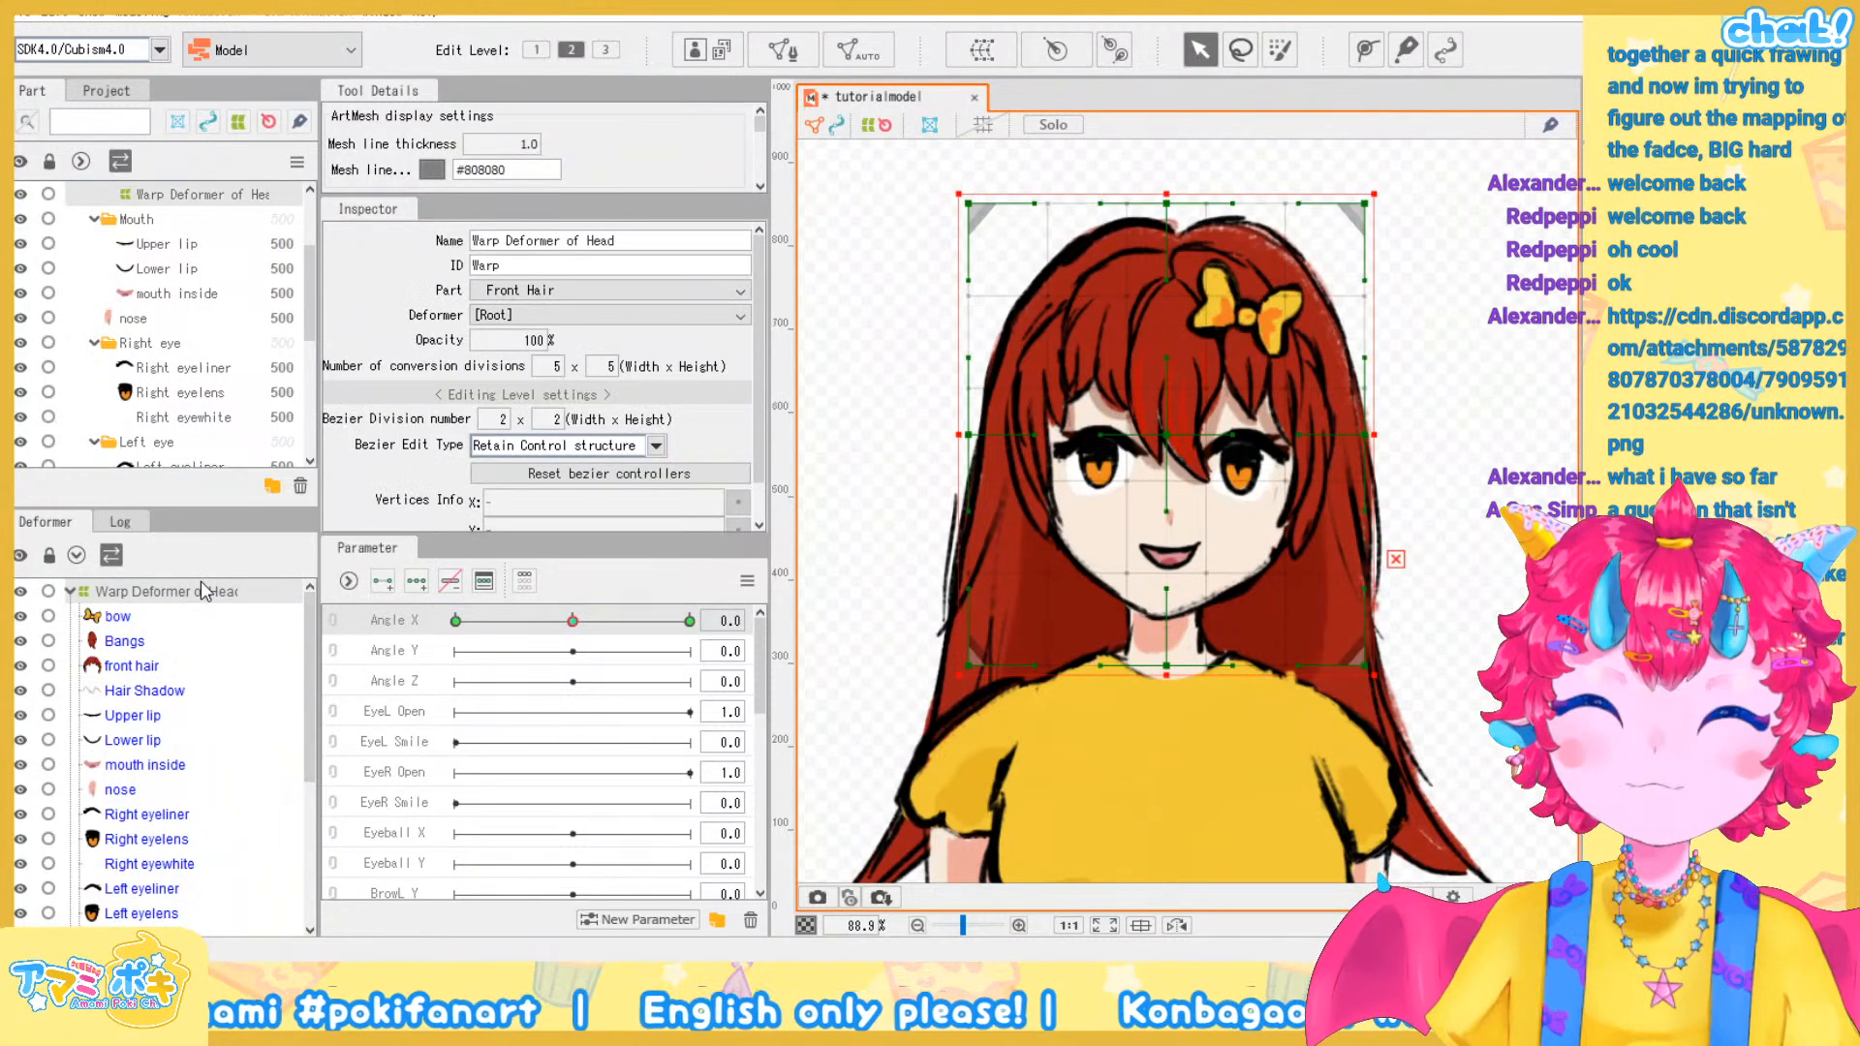
click(417, 656)
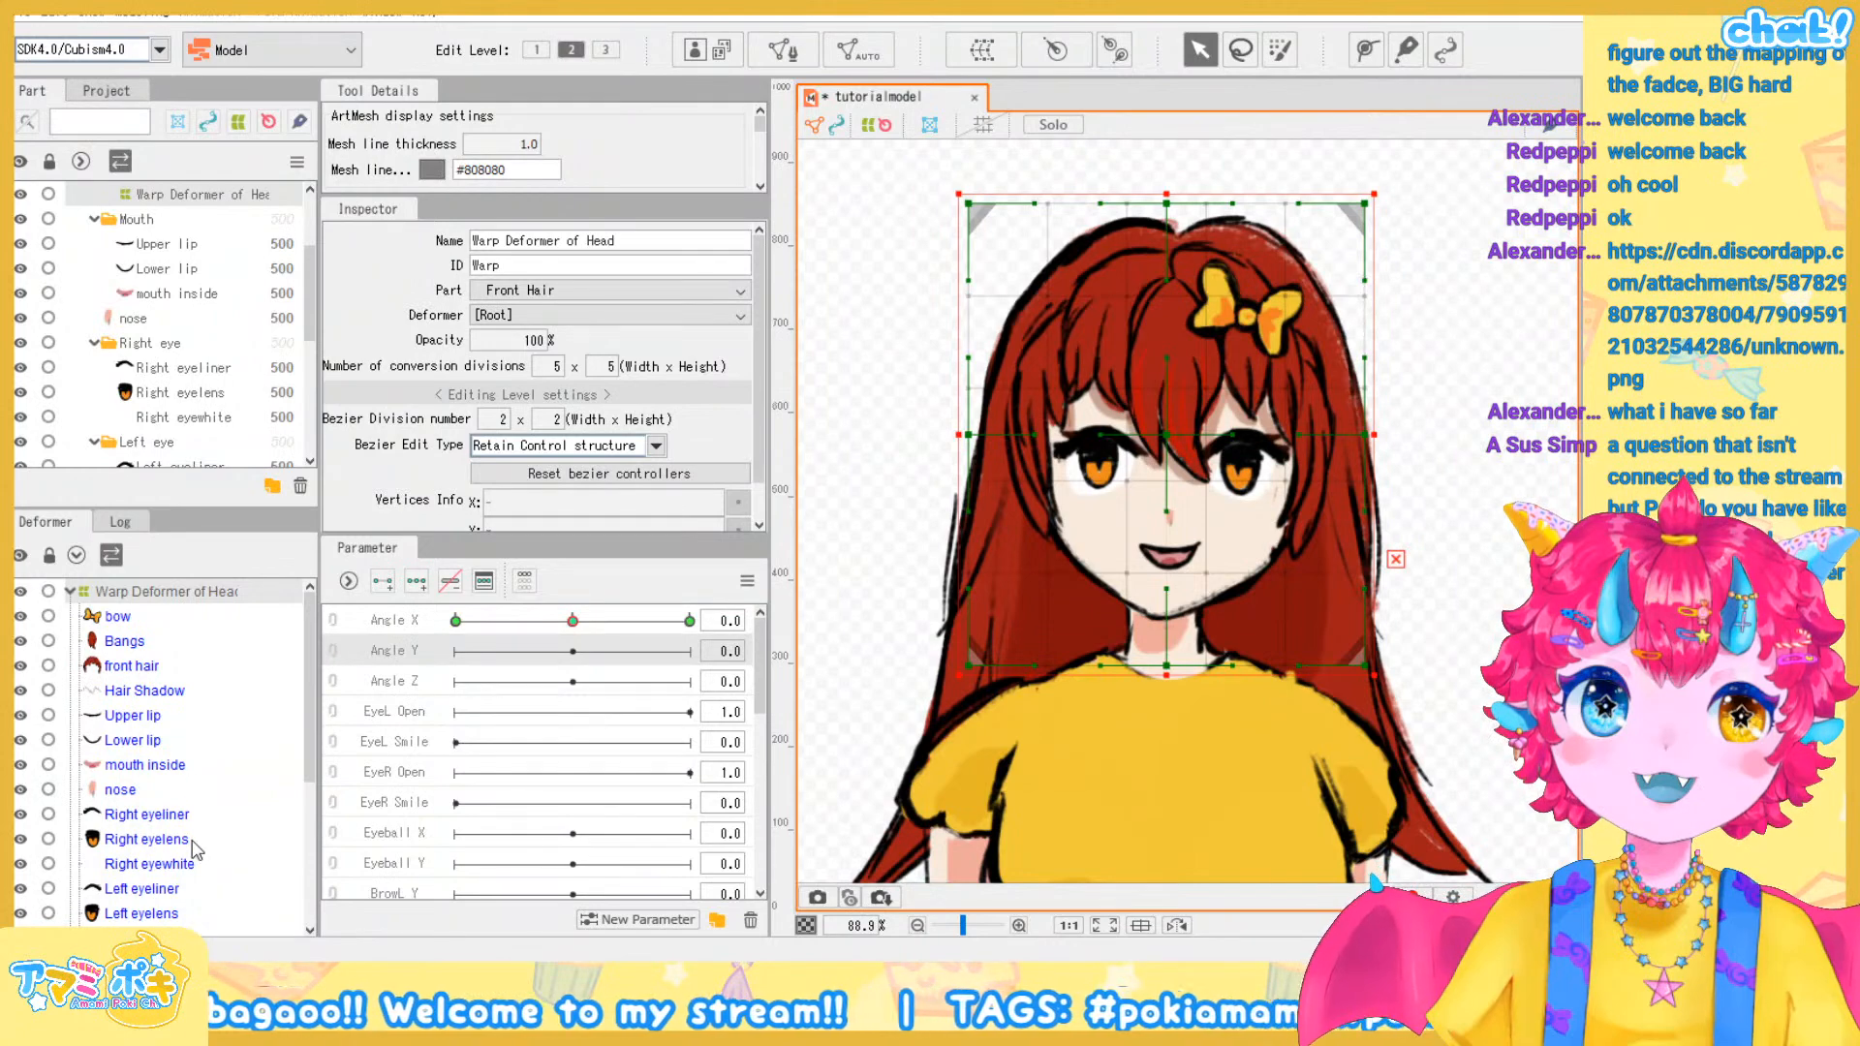
scroll(193, 849, down, 1)
scroll(193, 849, up, 1)
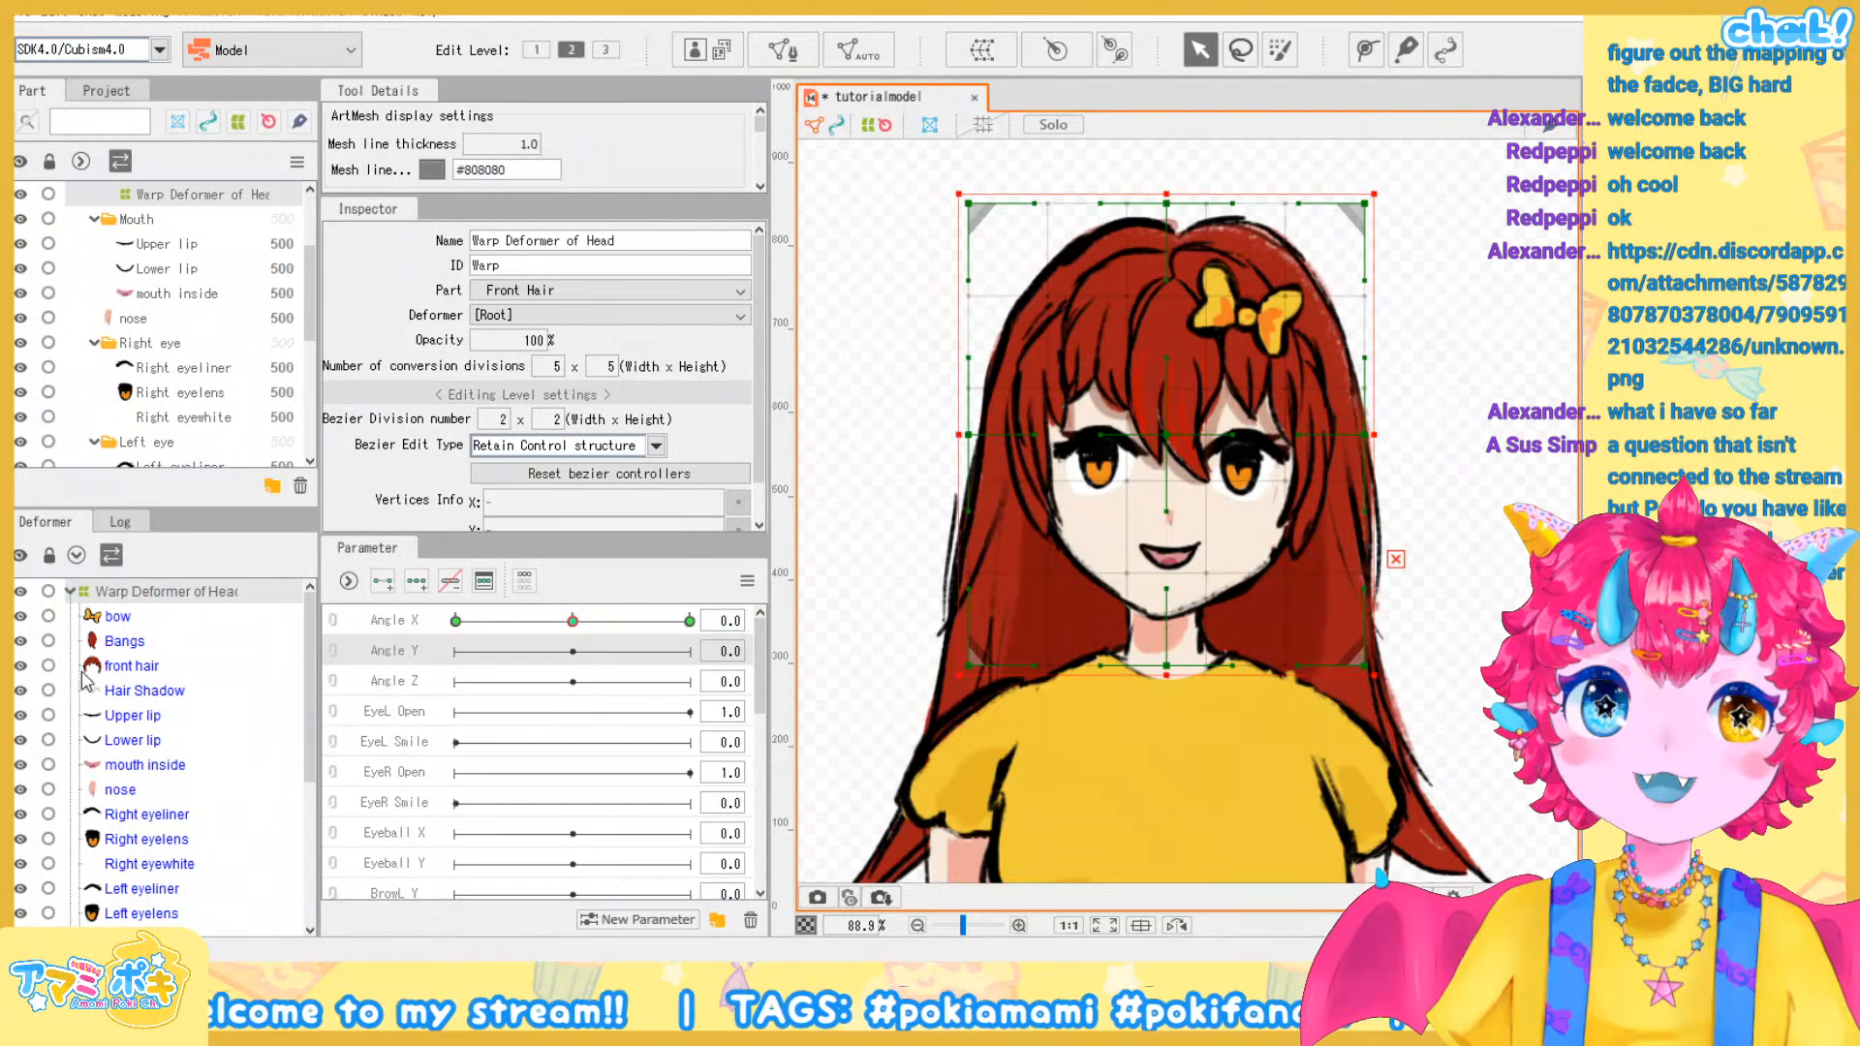
Create a front hair warp deformer around the bow, Bangs and front hair meshes, parented to the Warp Deformer of Head
click(167, 644)
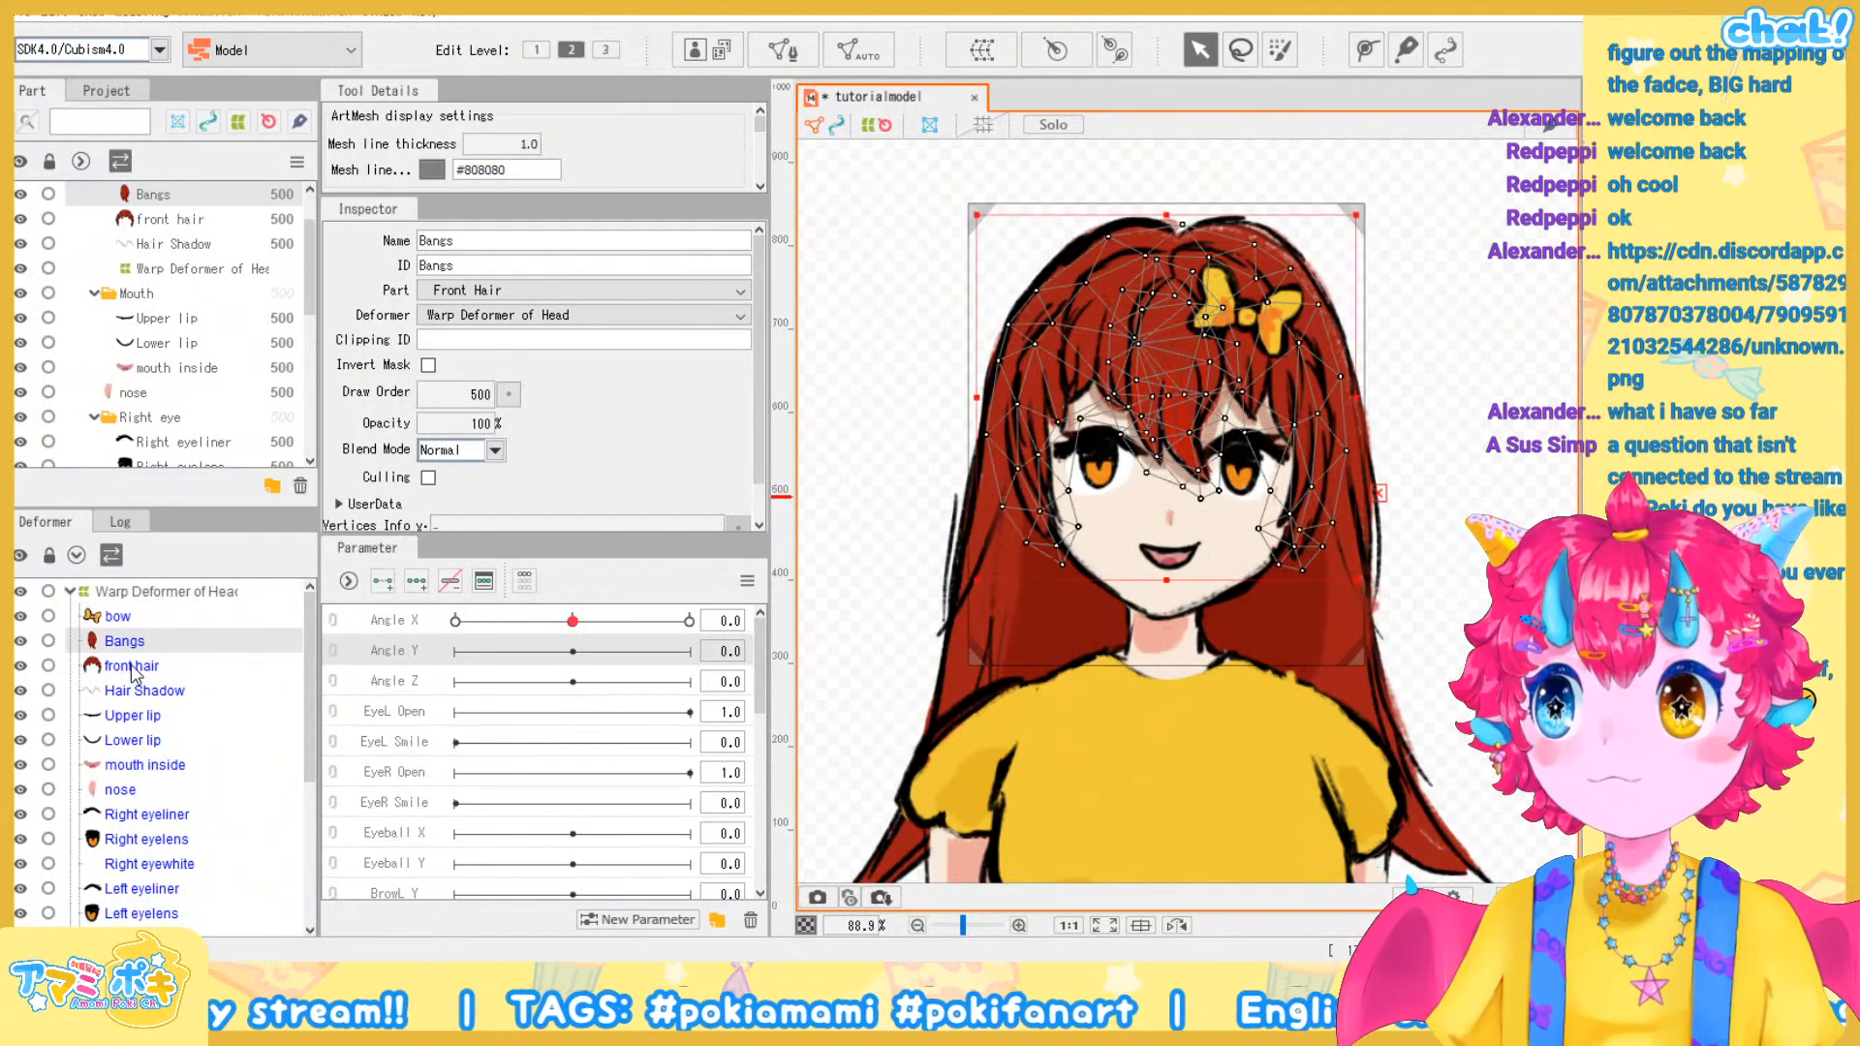
ctrl+click(131, 668)
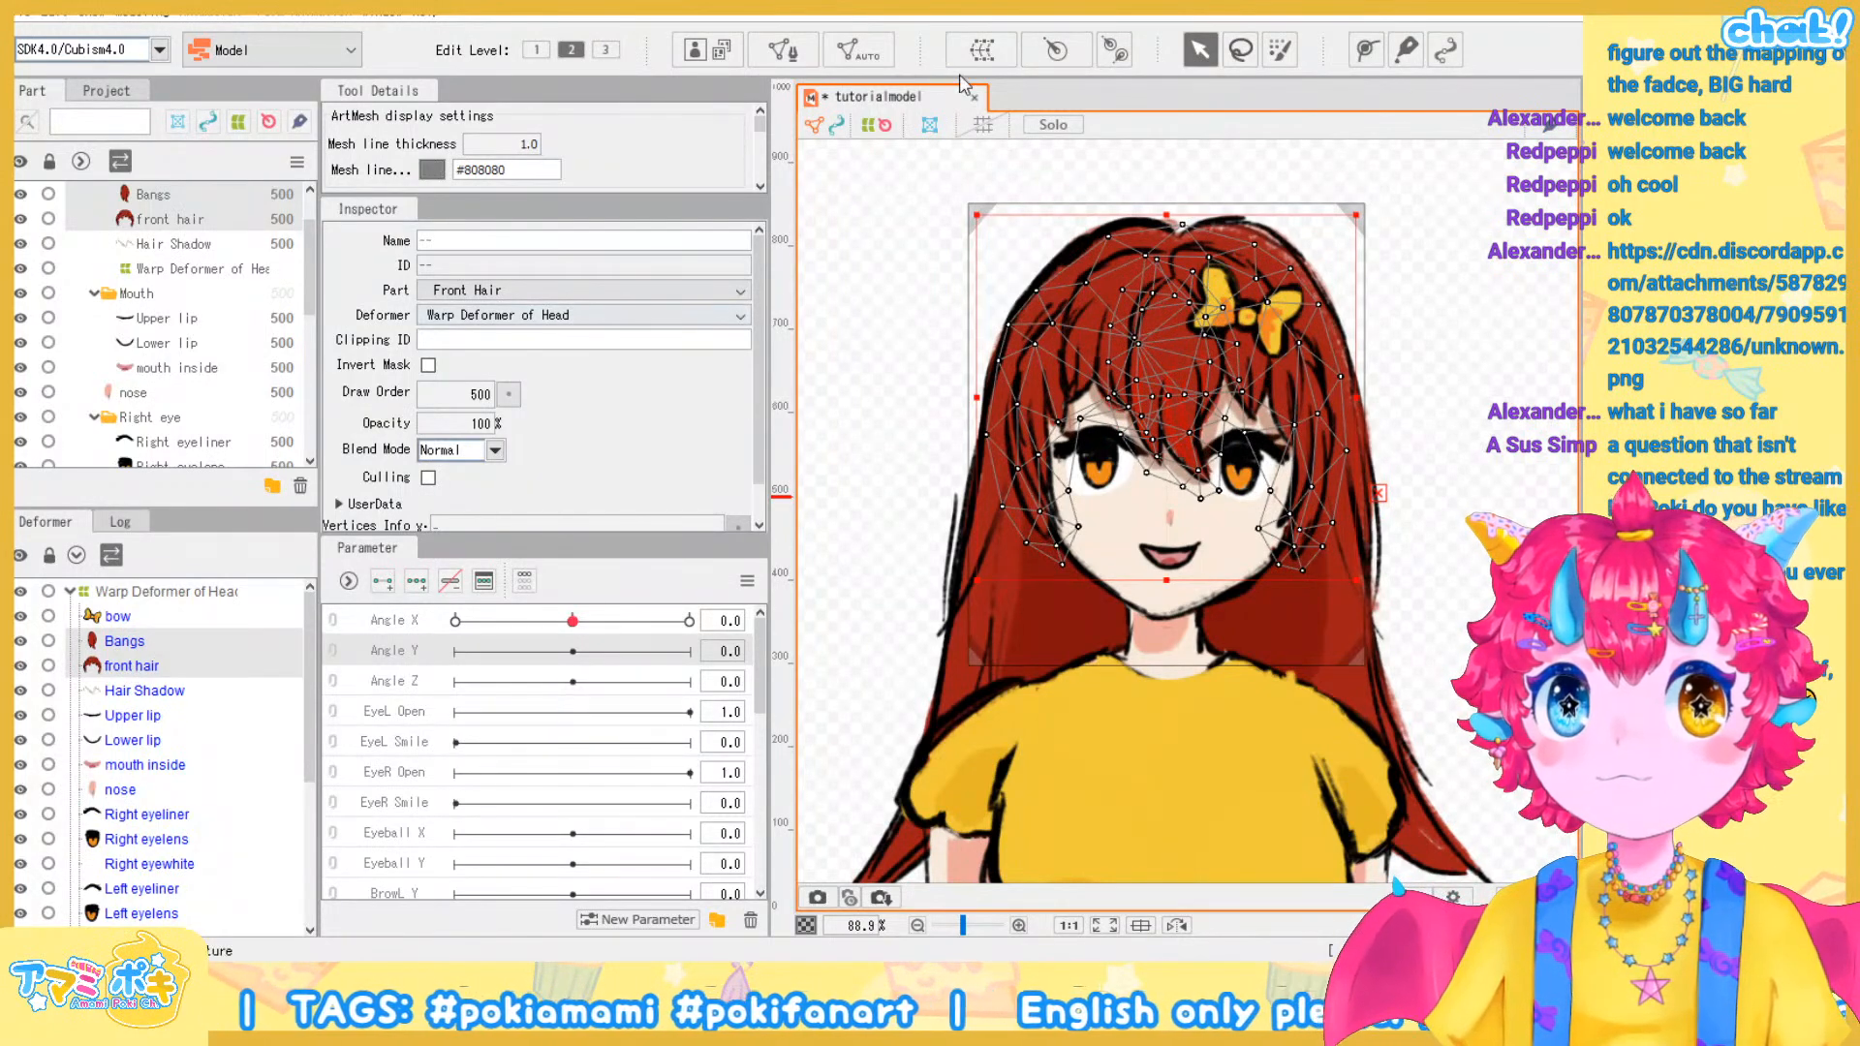
ctrl+click(113, 618)
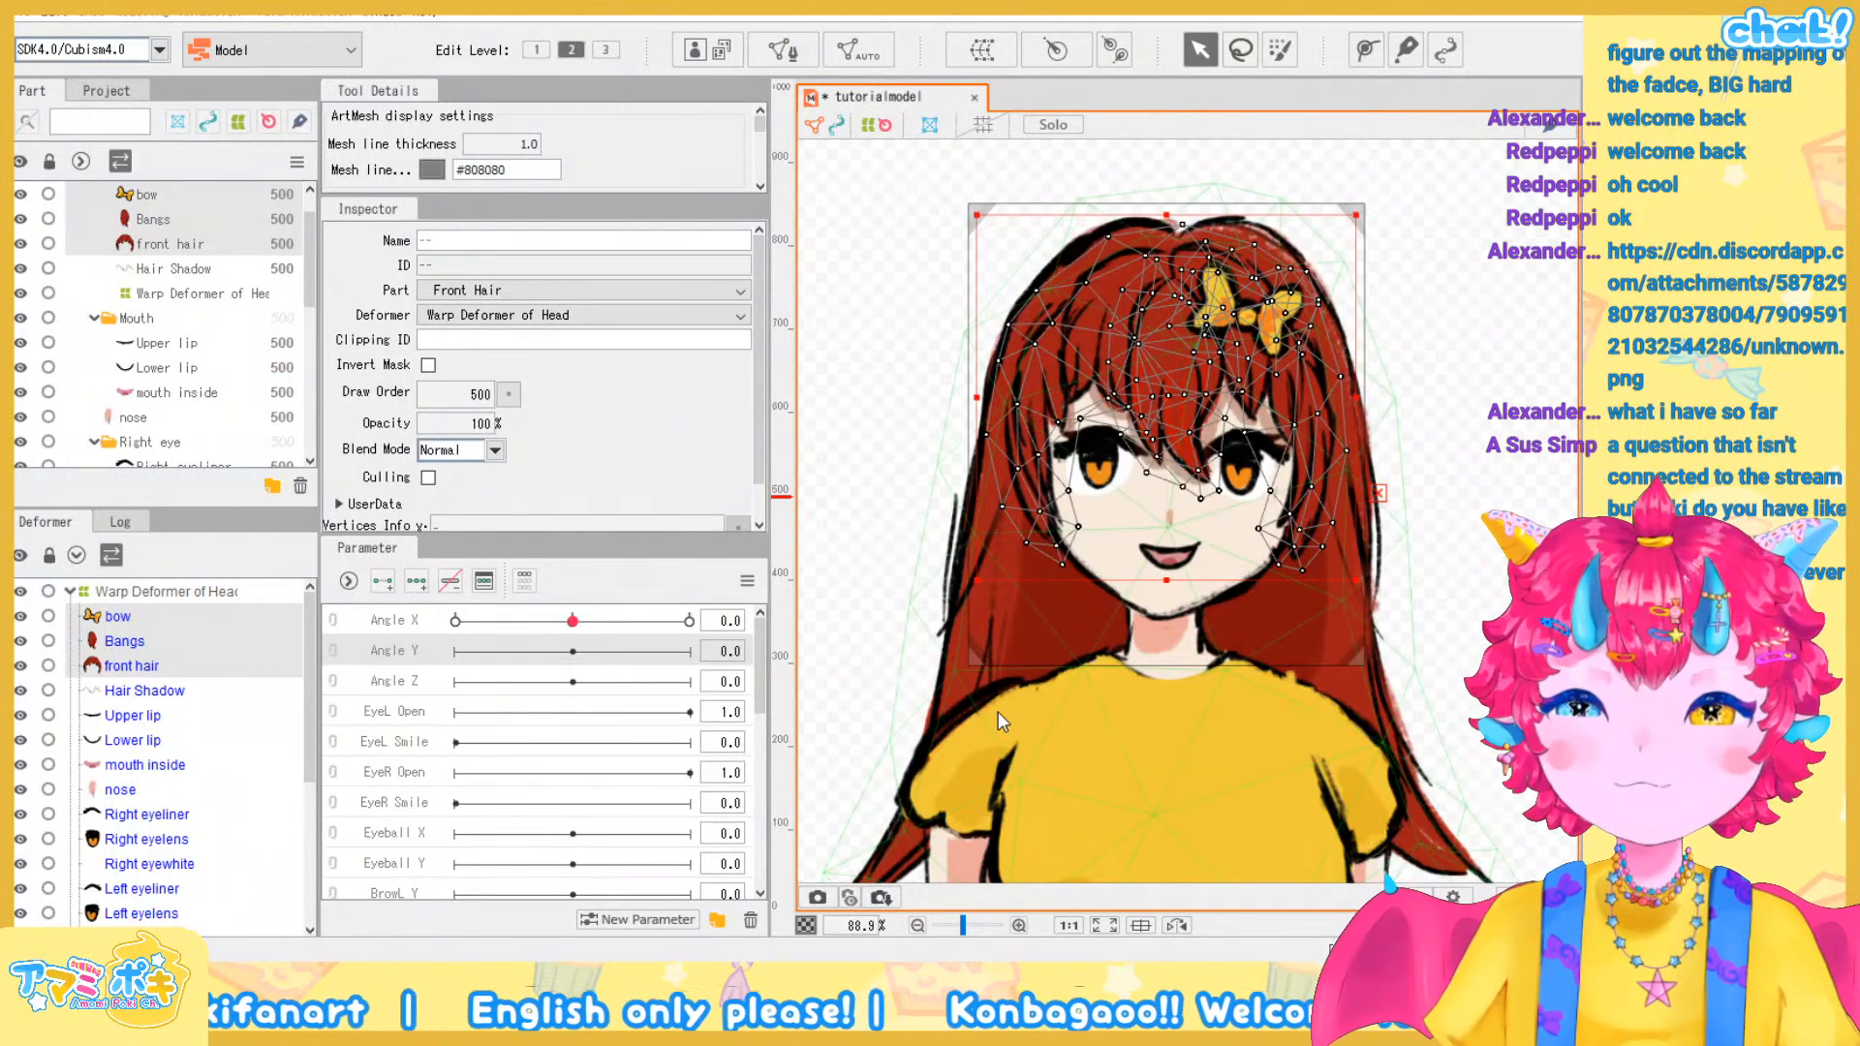
click(958, 711)
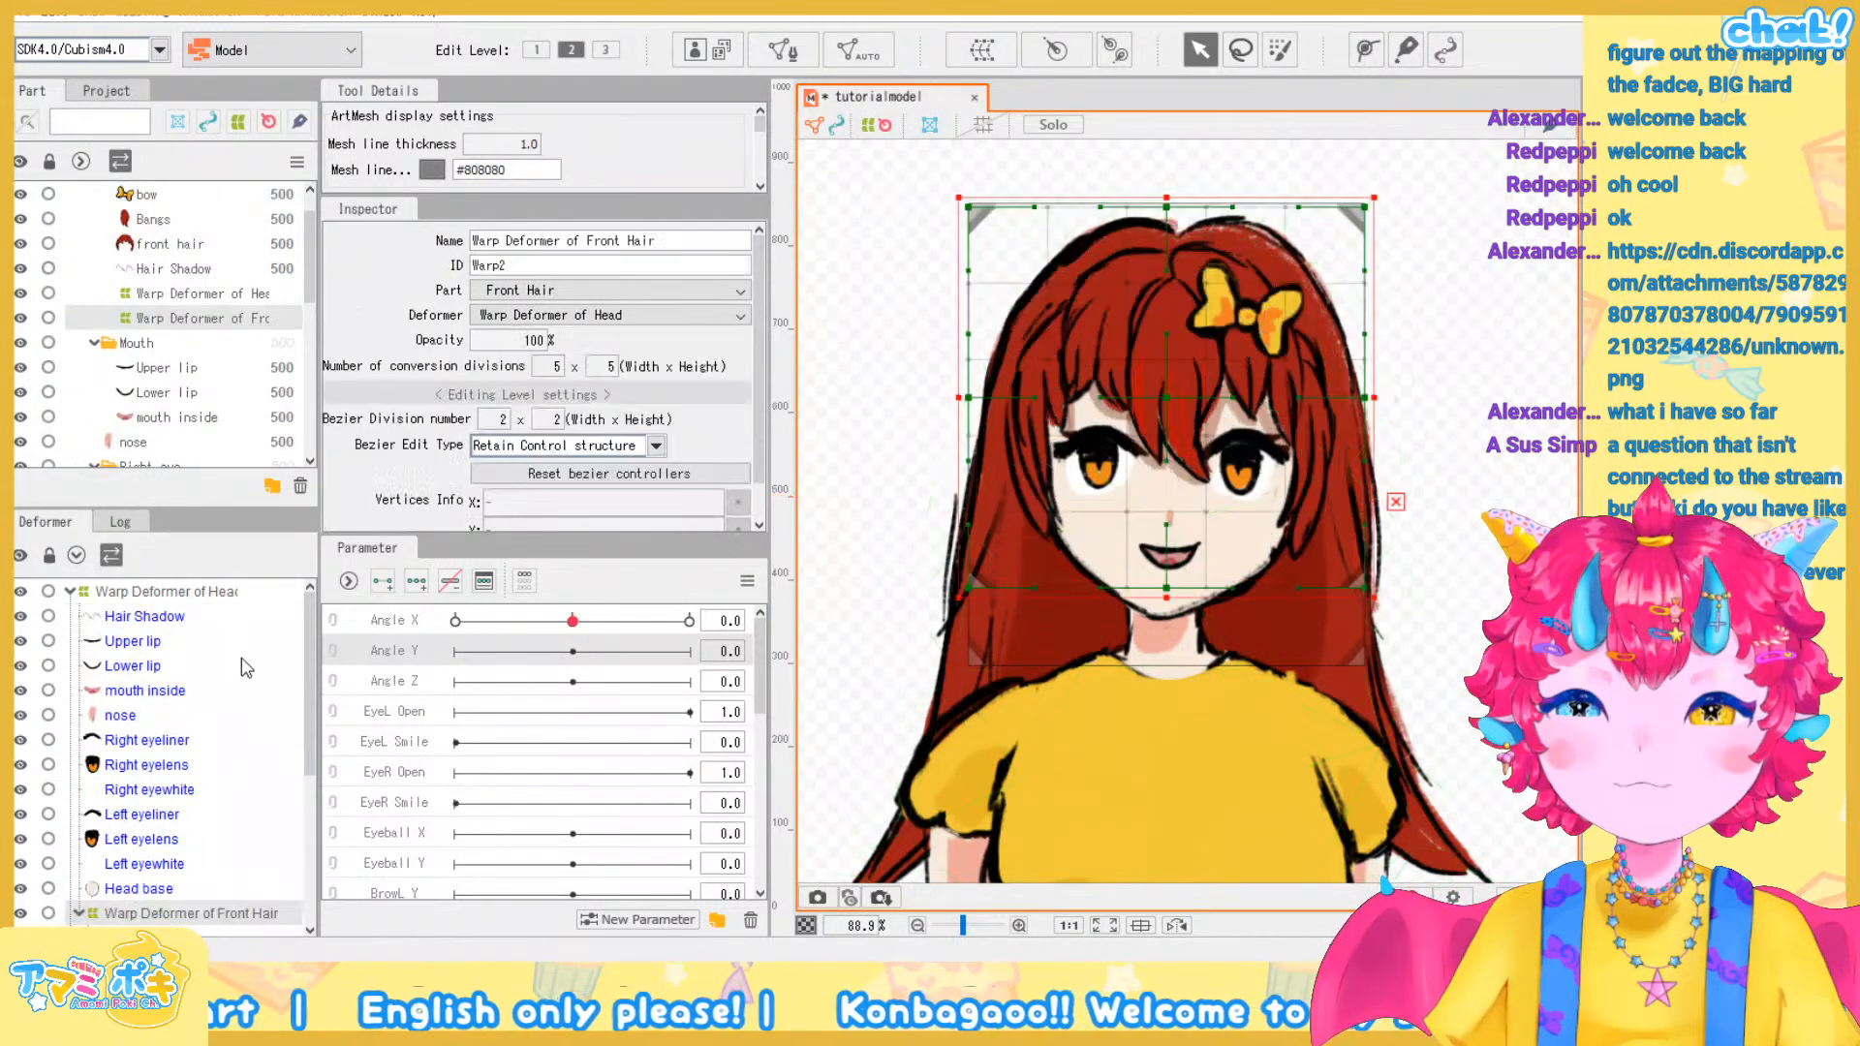
scroll(239, 742, down, 1)
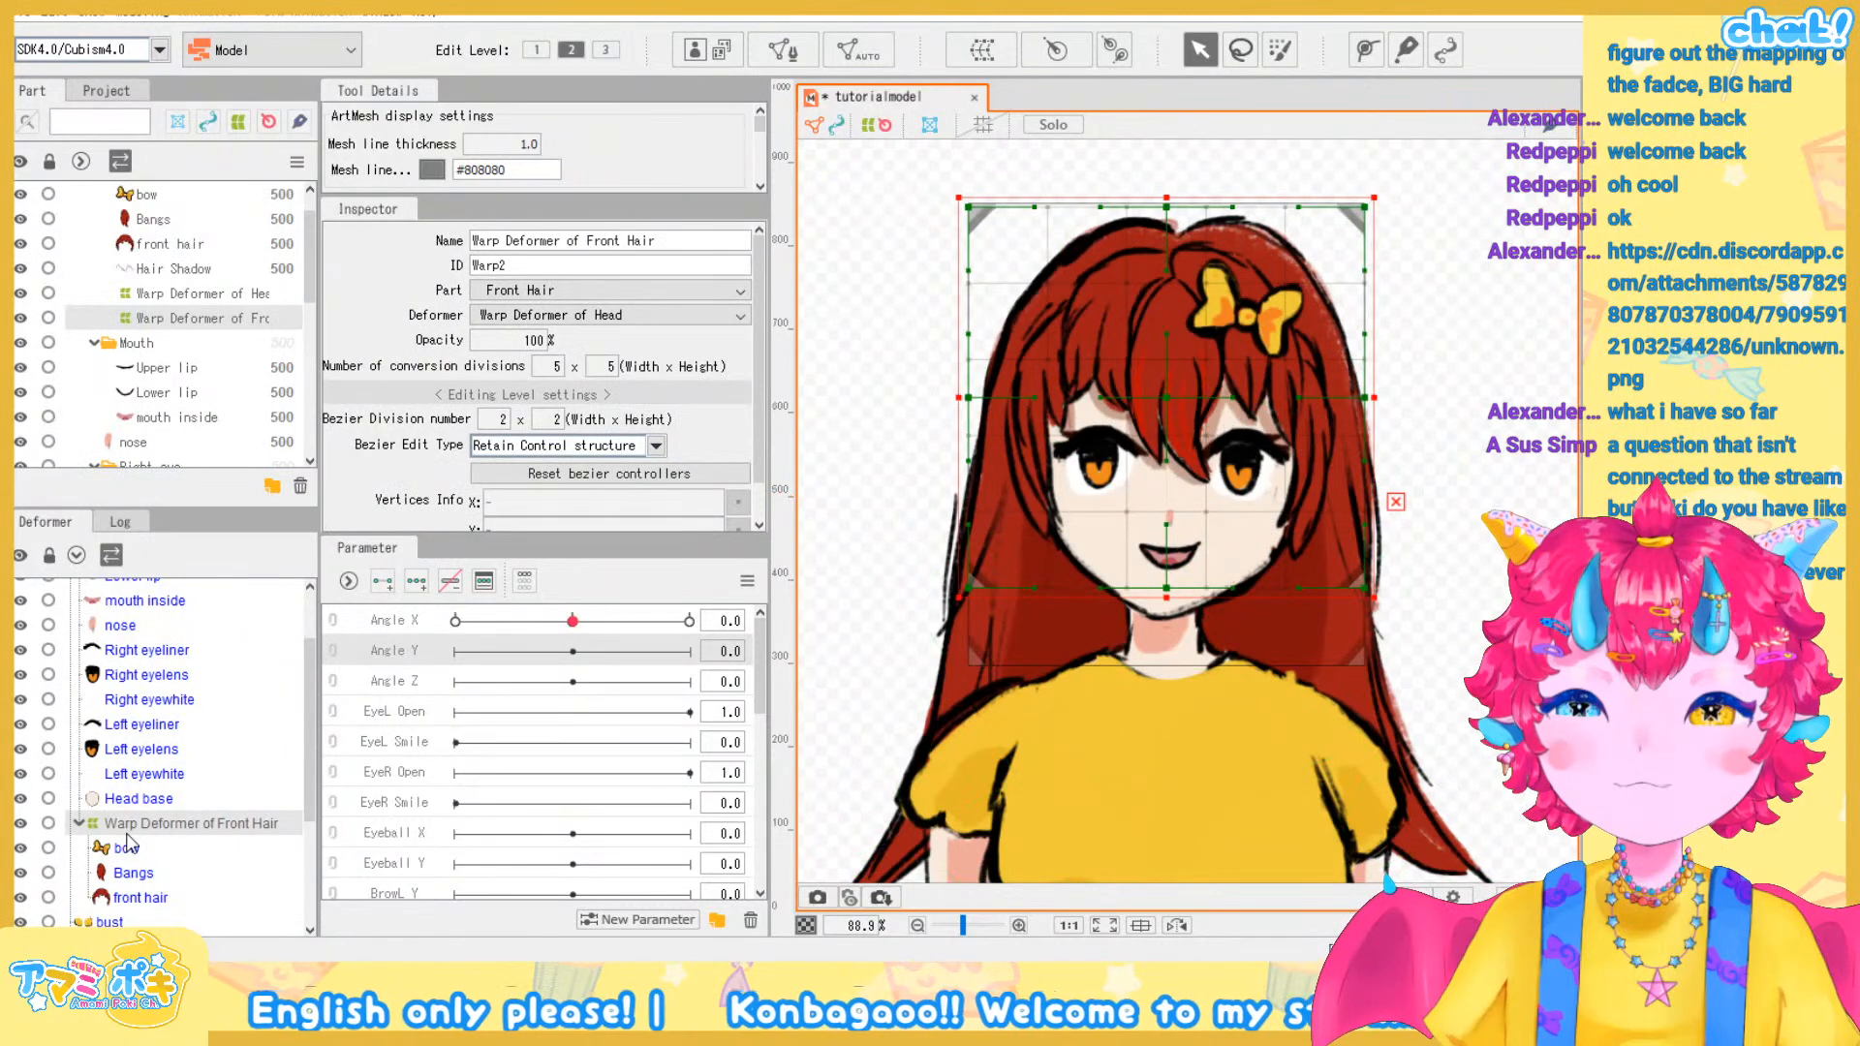
scroll(127, 843, up, 1)
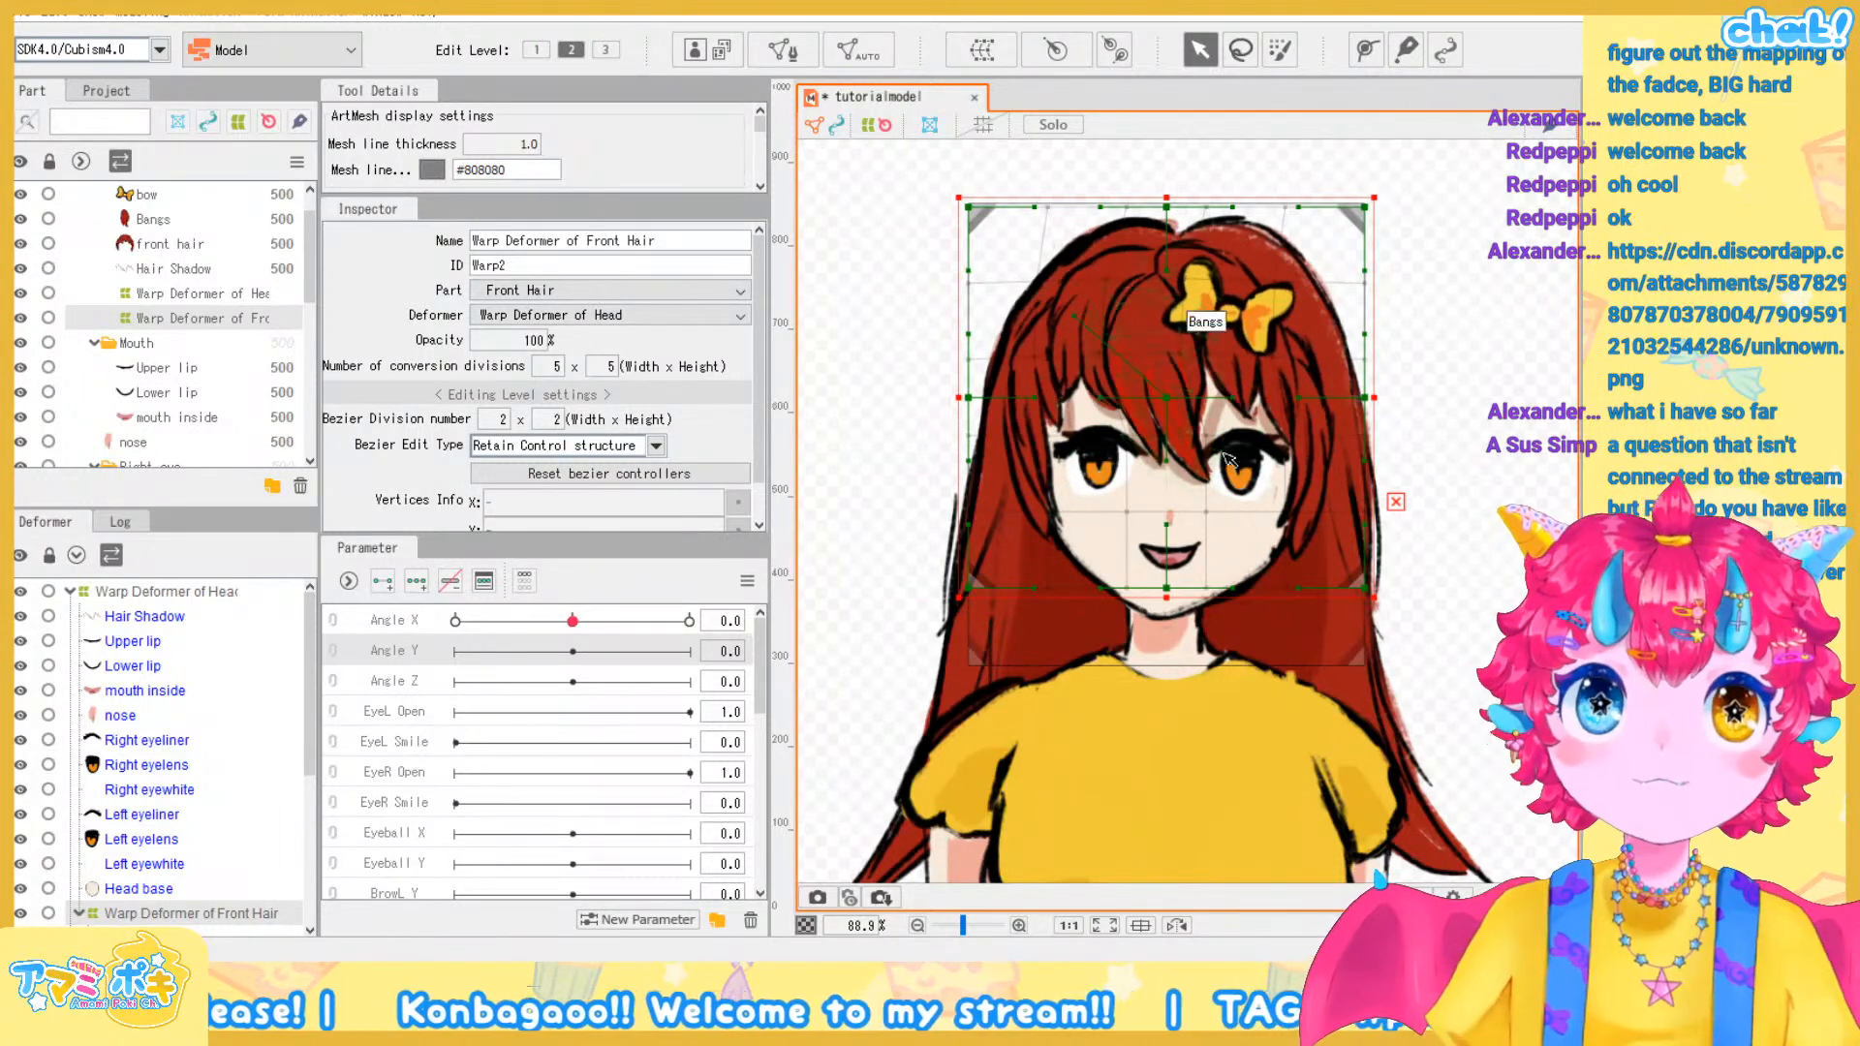
Try moving the Warp Deformer of Head's upper central handle sideways at Angle X 0, and undo the move
click(1244, 426)
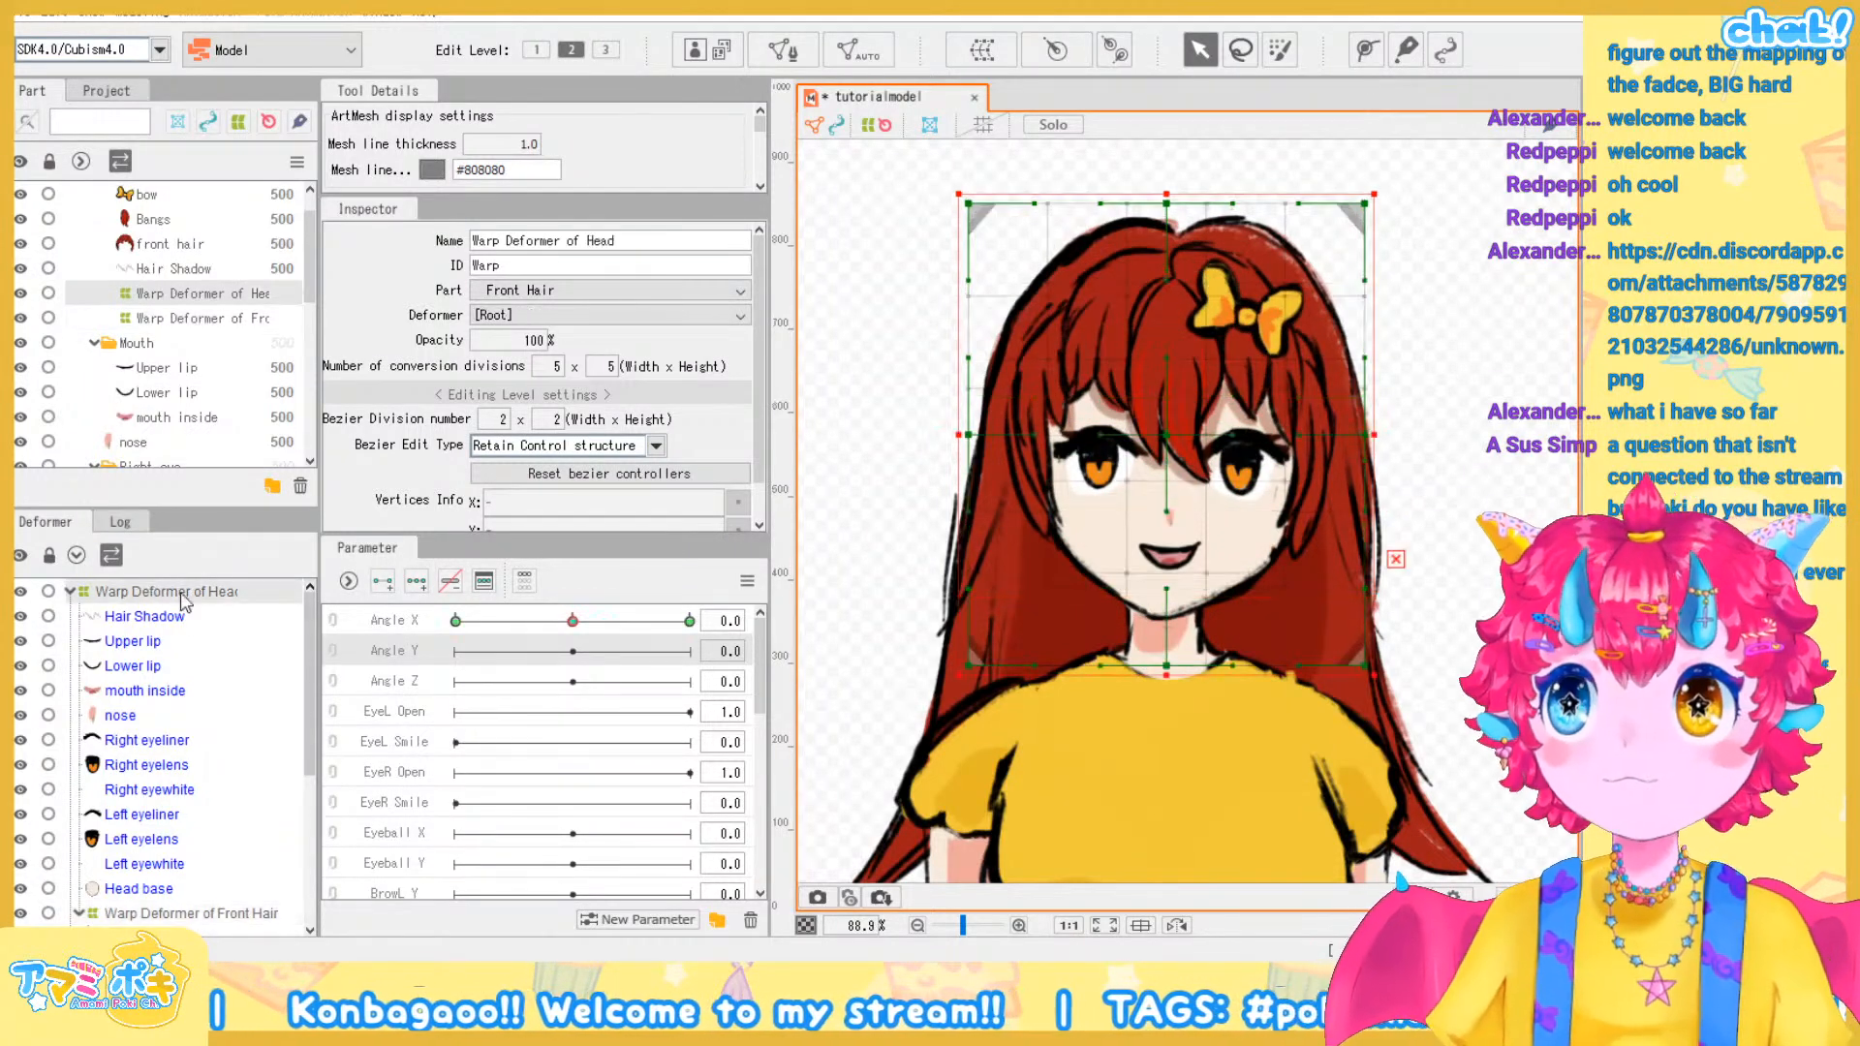
drag(1166, 360, 1109, 384)
key(ctrl+z)
Select the Warp Deformer of Front Hair and check the meshes nested under it
scroll(201, 765, down, 3)
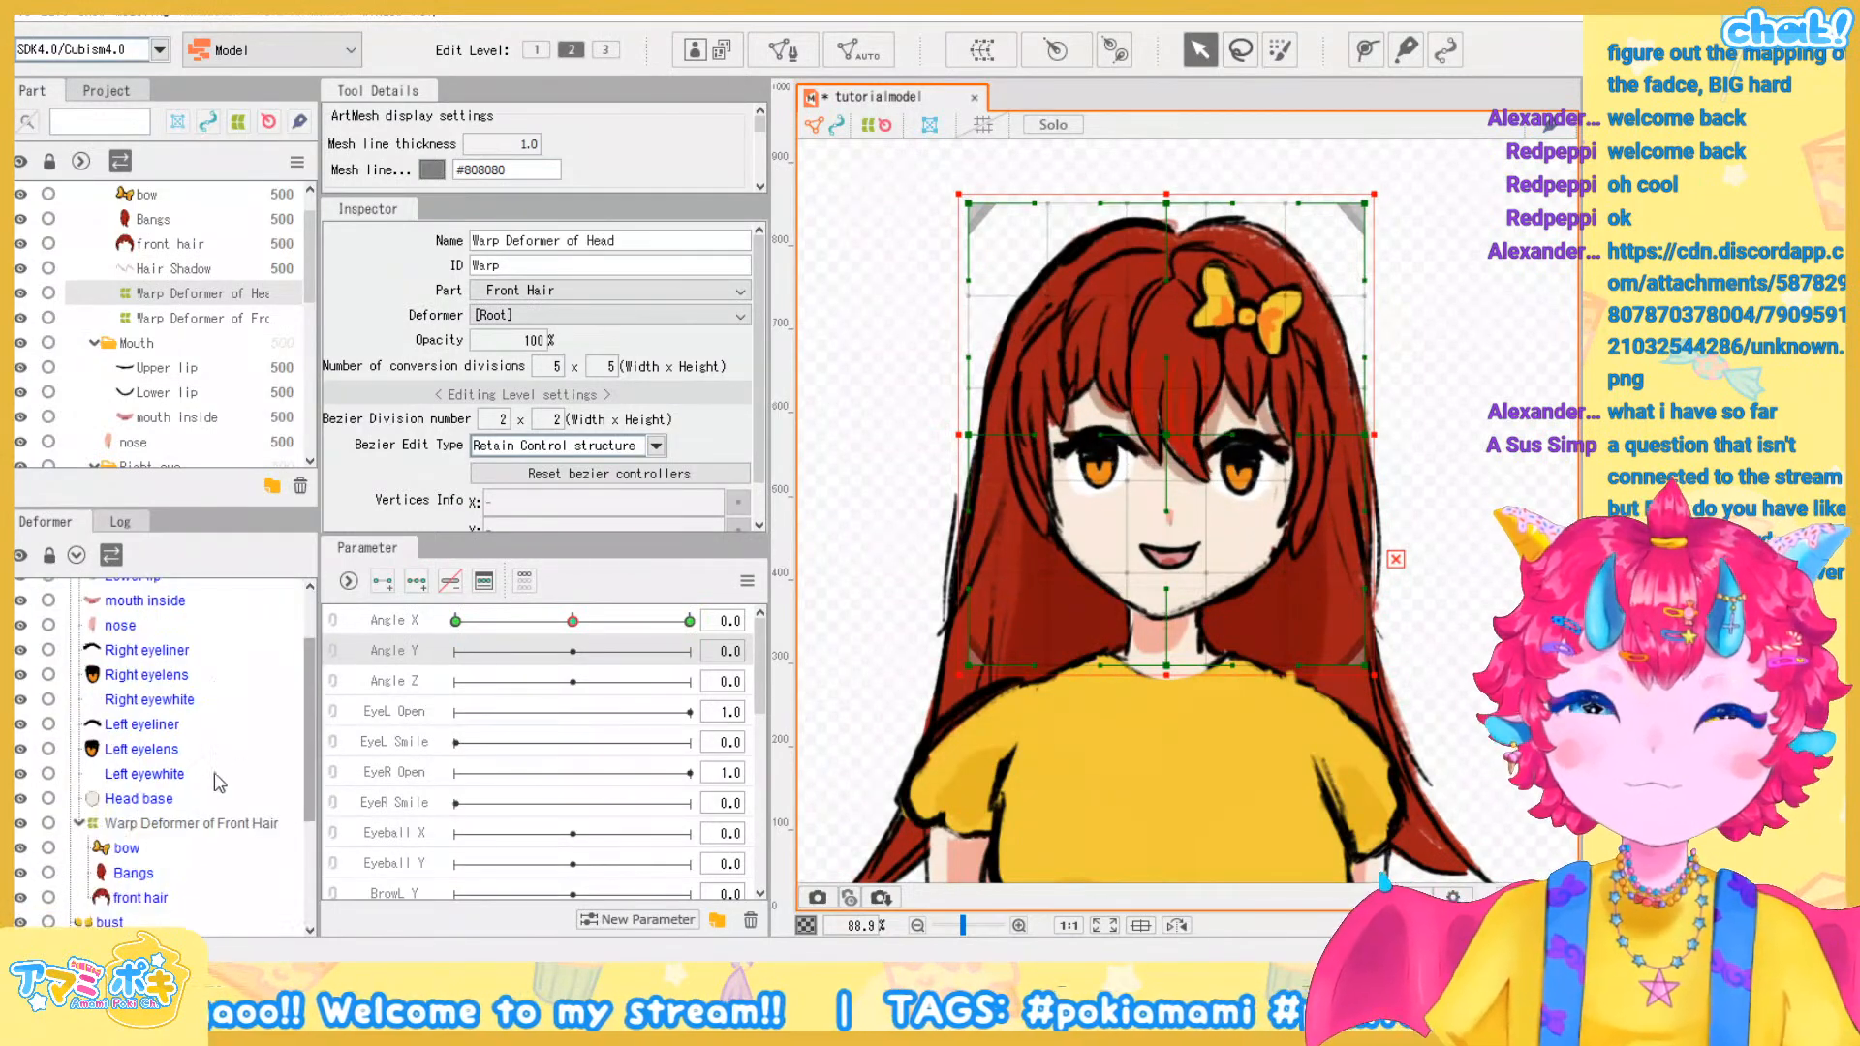
click(194, 733)
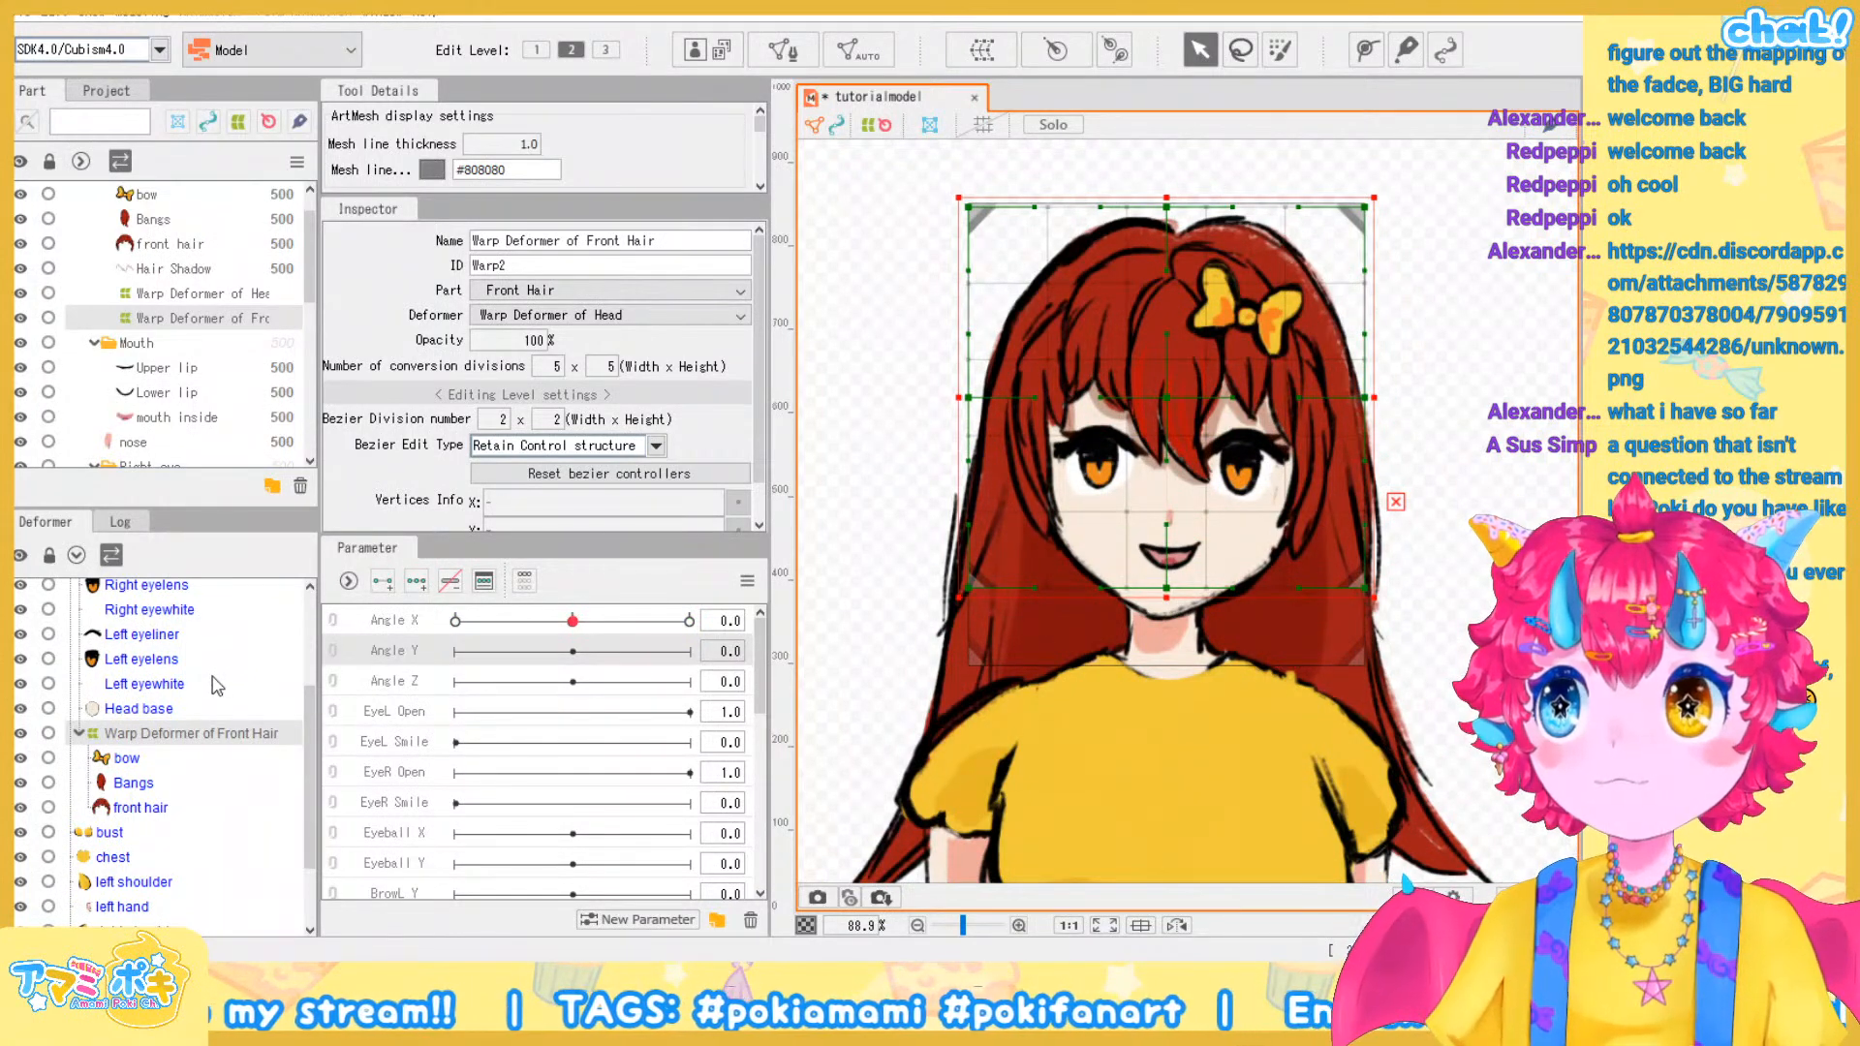
scroll(208, 787, up, 2)
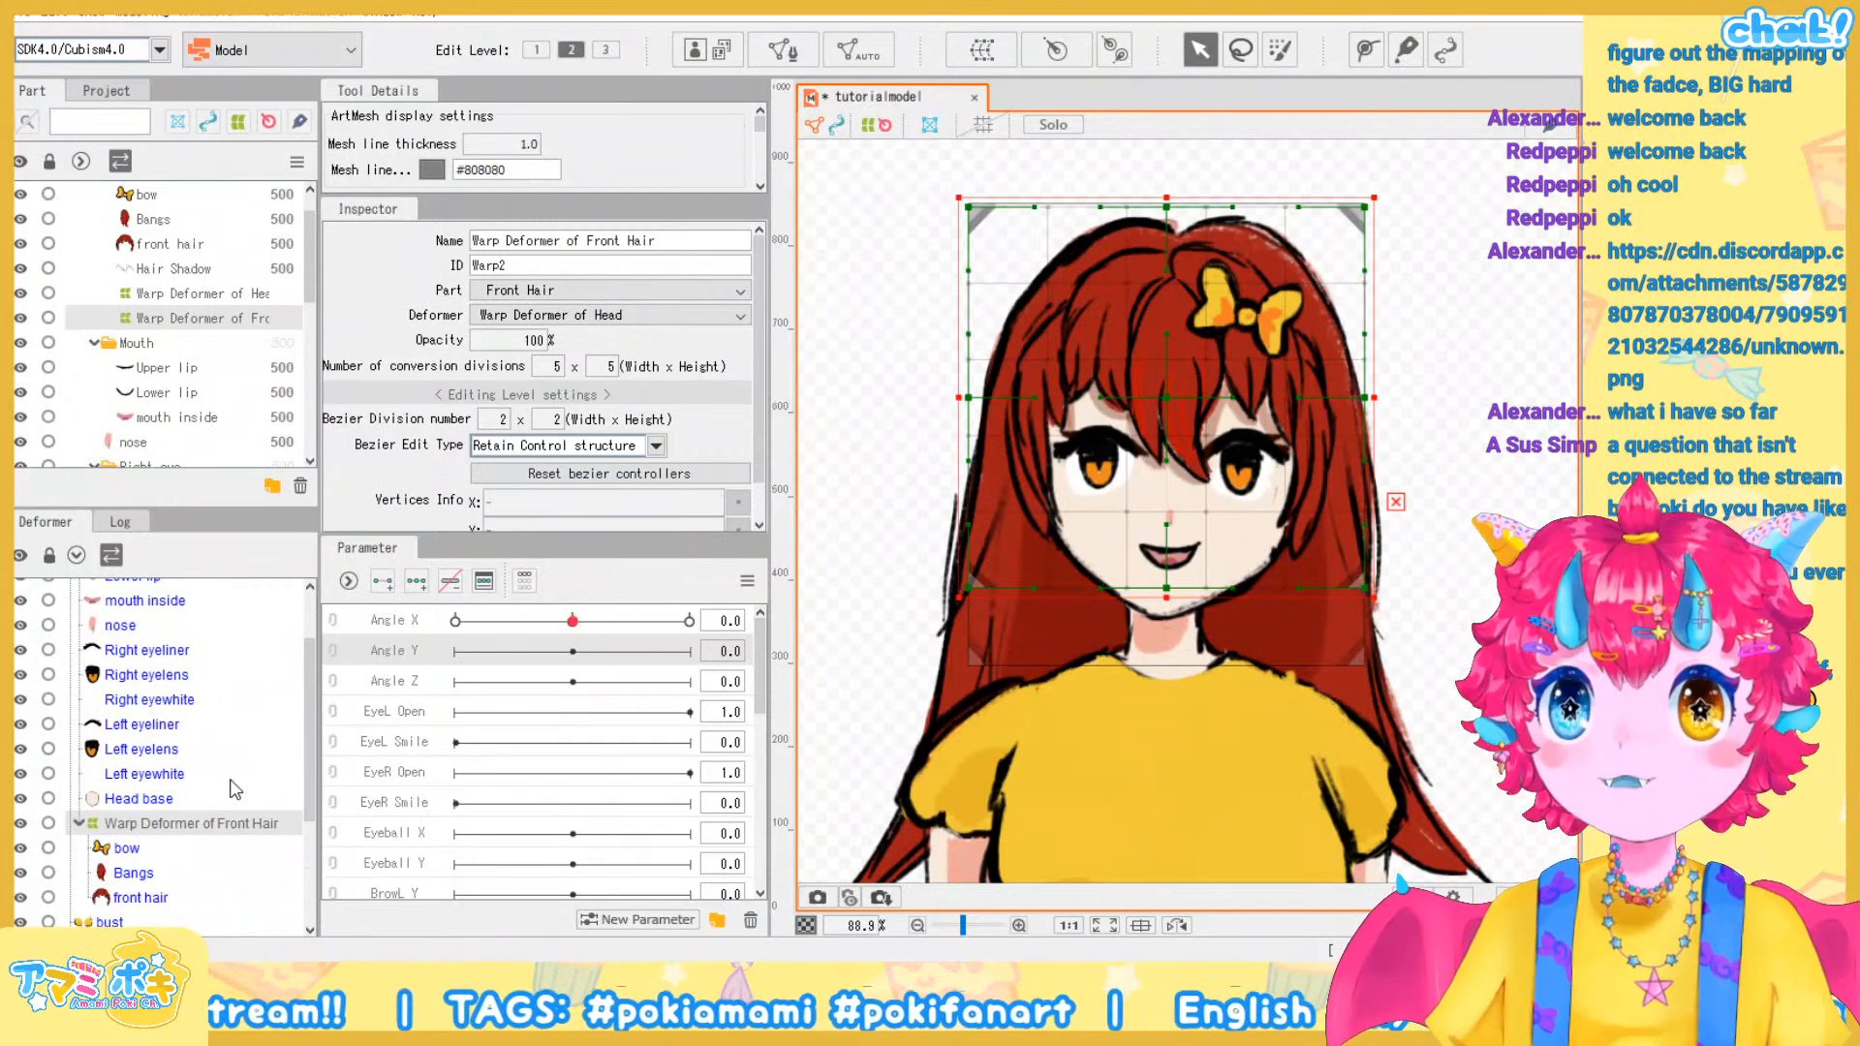
Create a warp deformer named Warp Deformer of Nose around the nose mesh, parented to the Warp Deformer of Head
scroll(150, 704, up, 2)
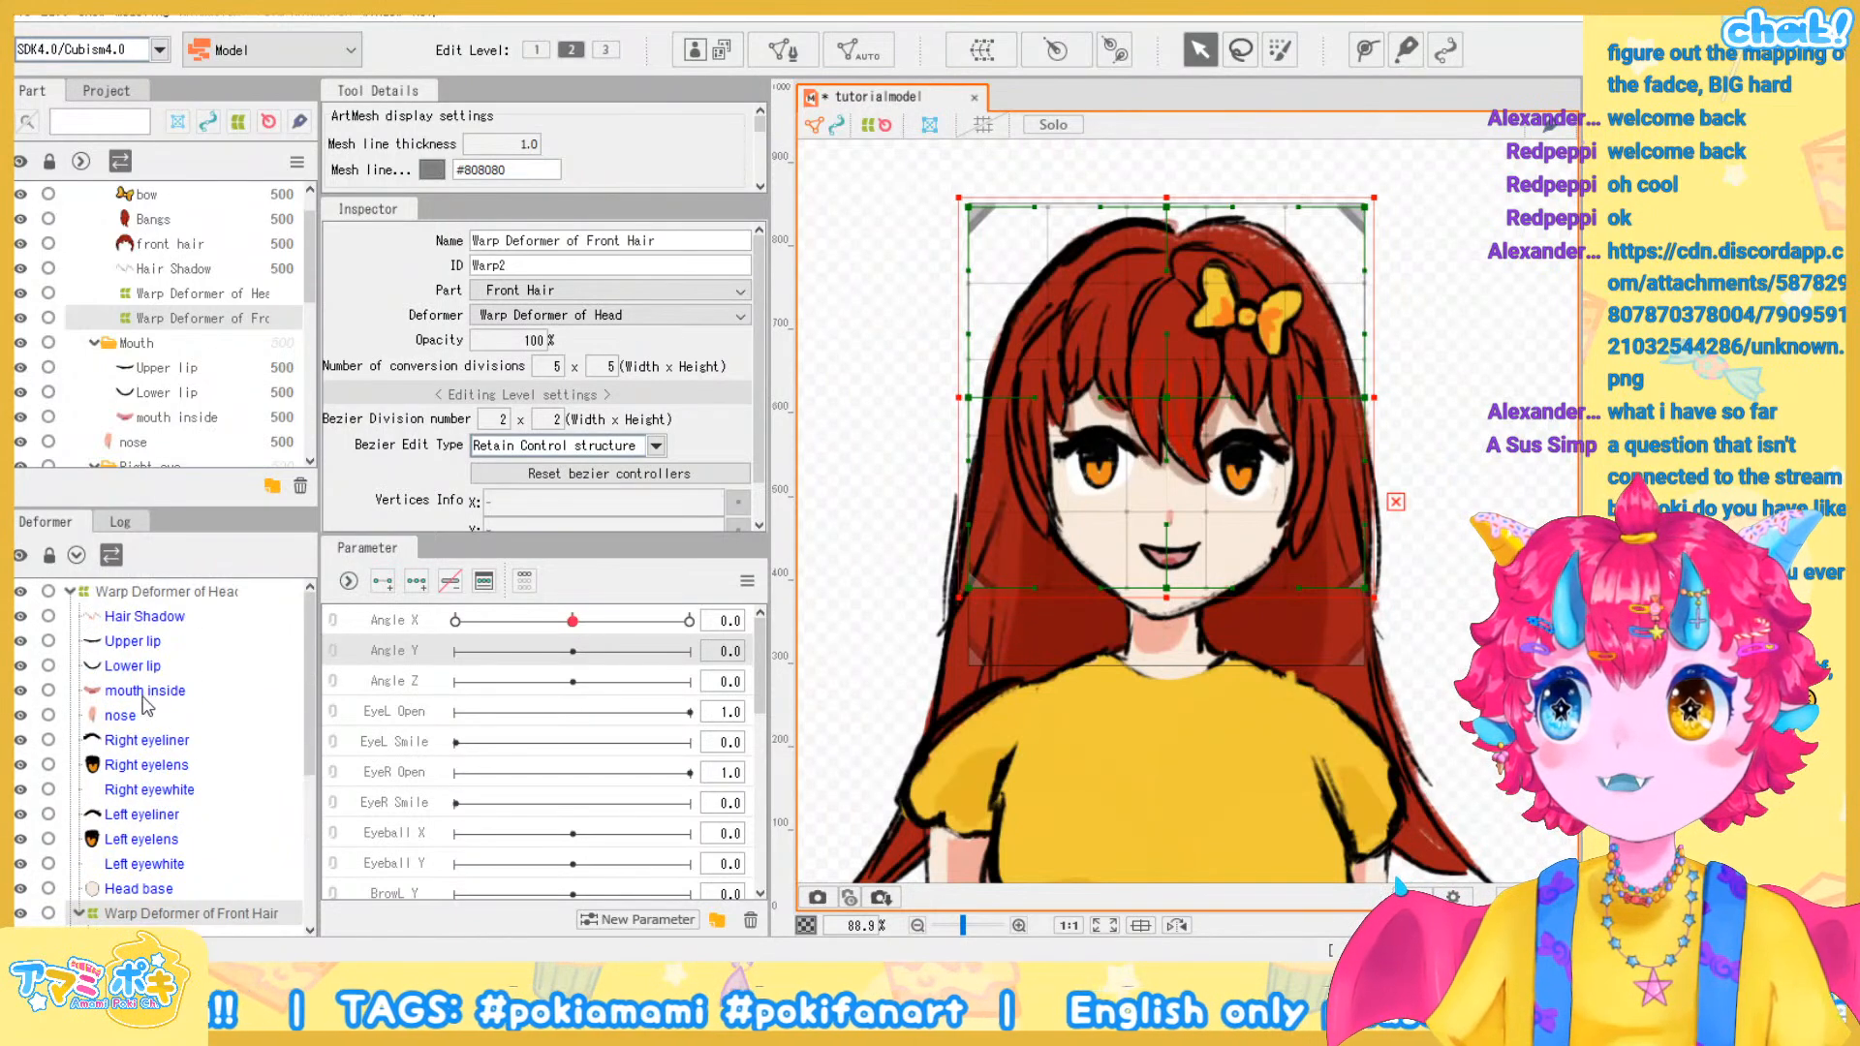
click(121, 716)
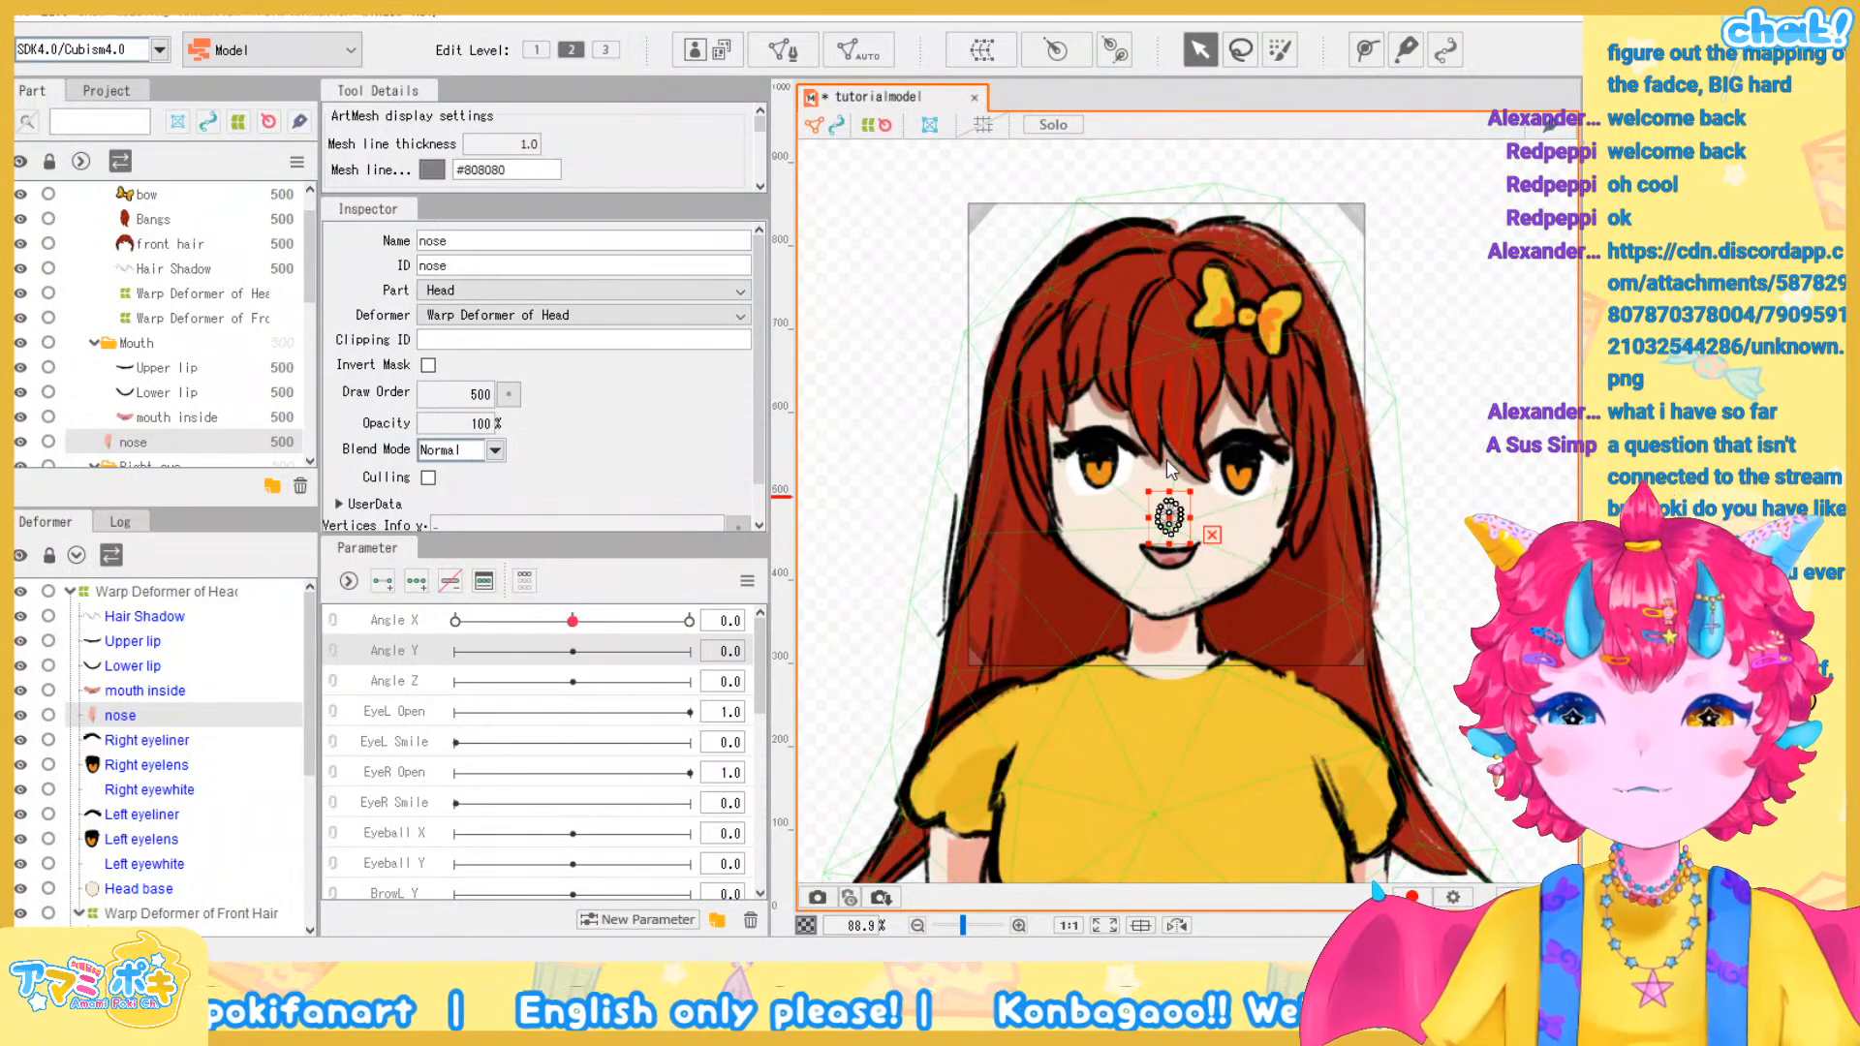
click(948, 705)
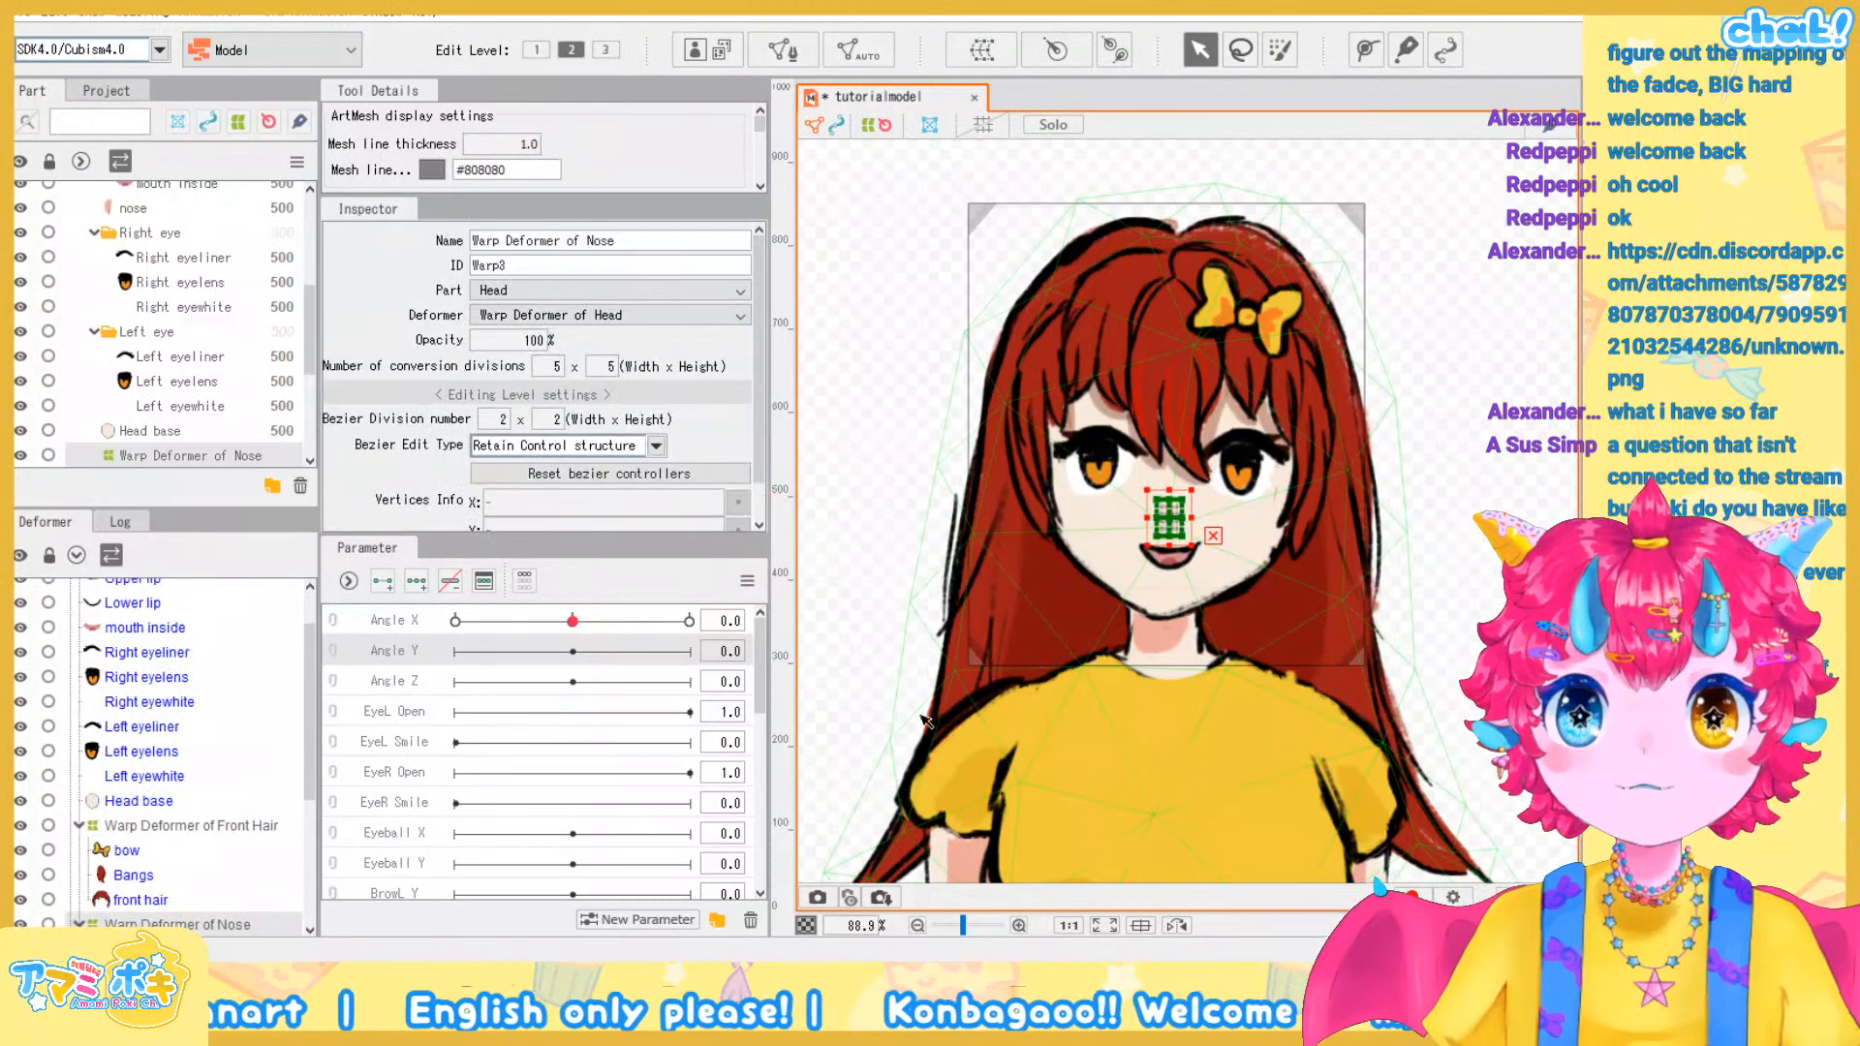
Create a Warp Deformer of Mouth around the Upper lip, Lower lip and mouth inside meshes, parented to the Warp Deformer of Head
scroll(169, 699, up, 1)
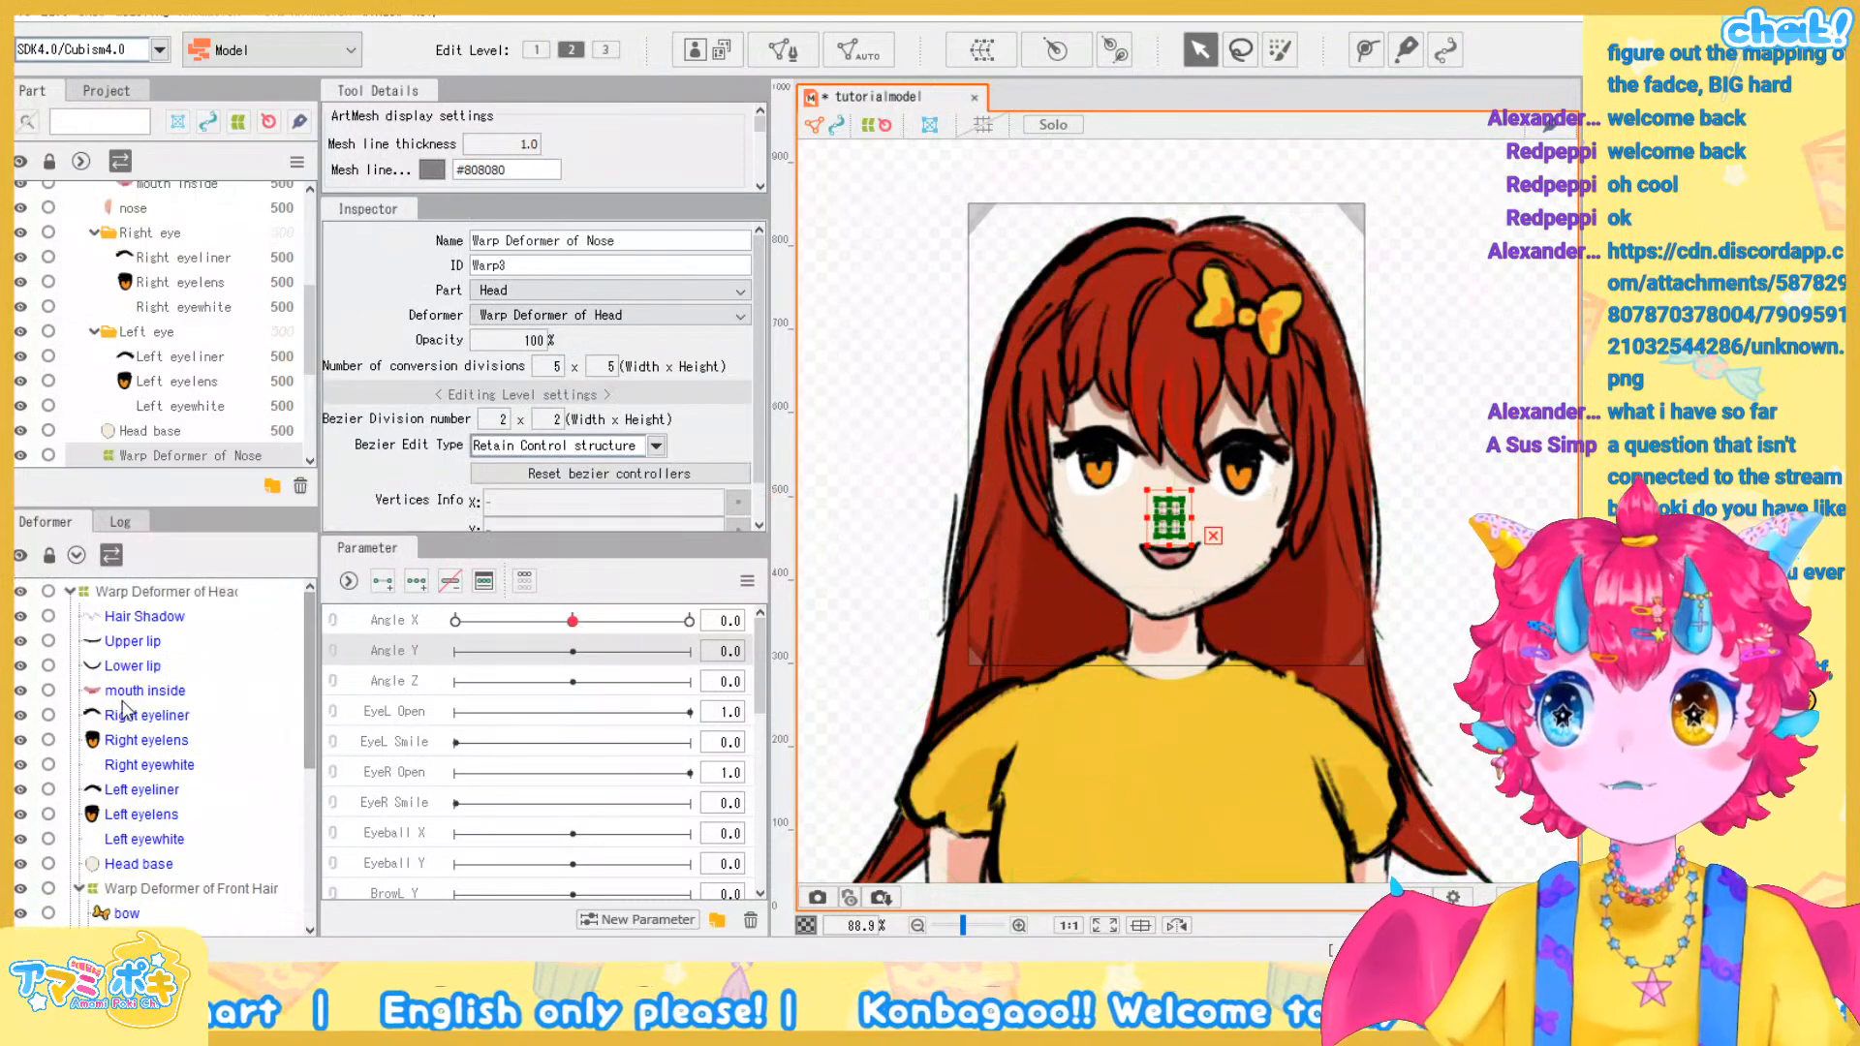
click(163, 642)
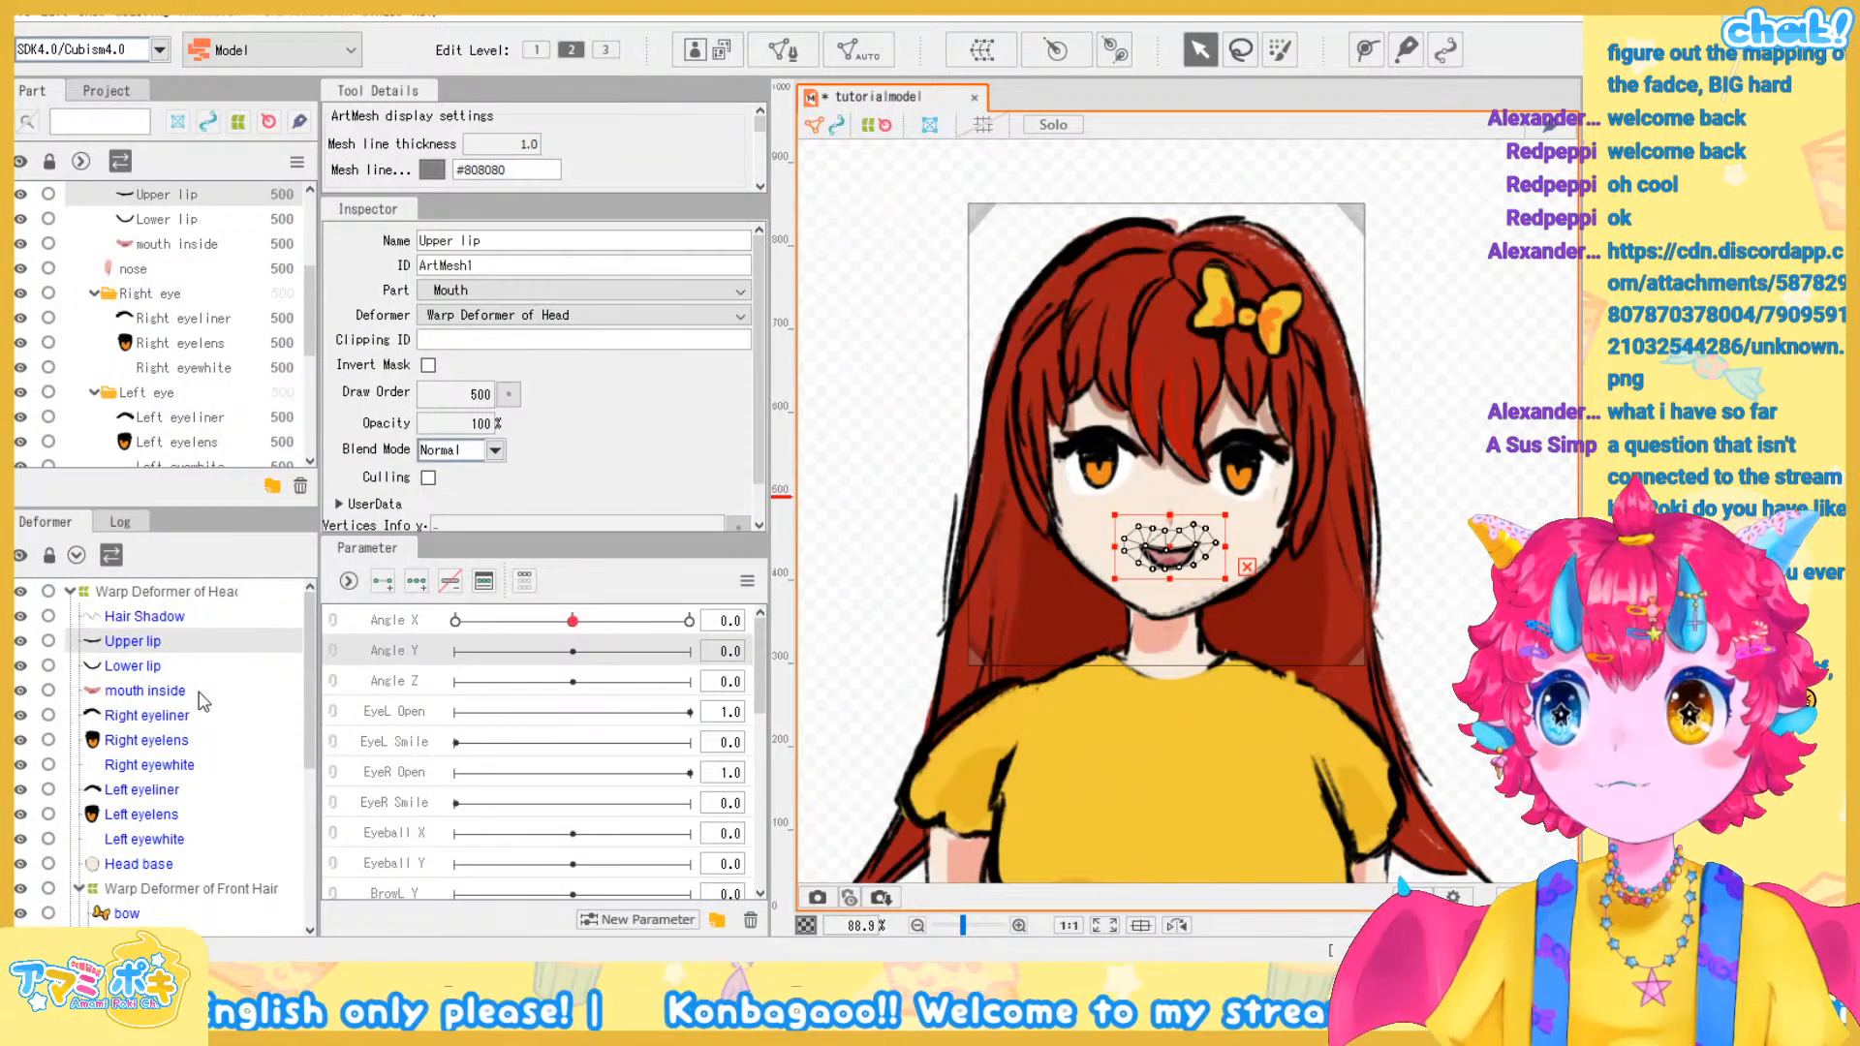
ctrl+click(206, 699)
ctrl+click(155, 668)
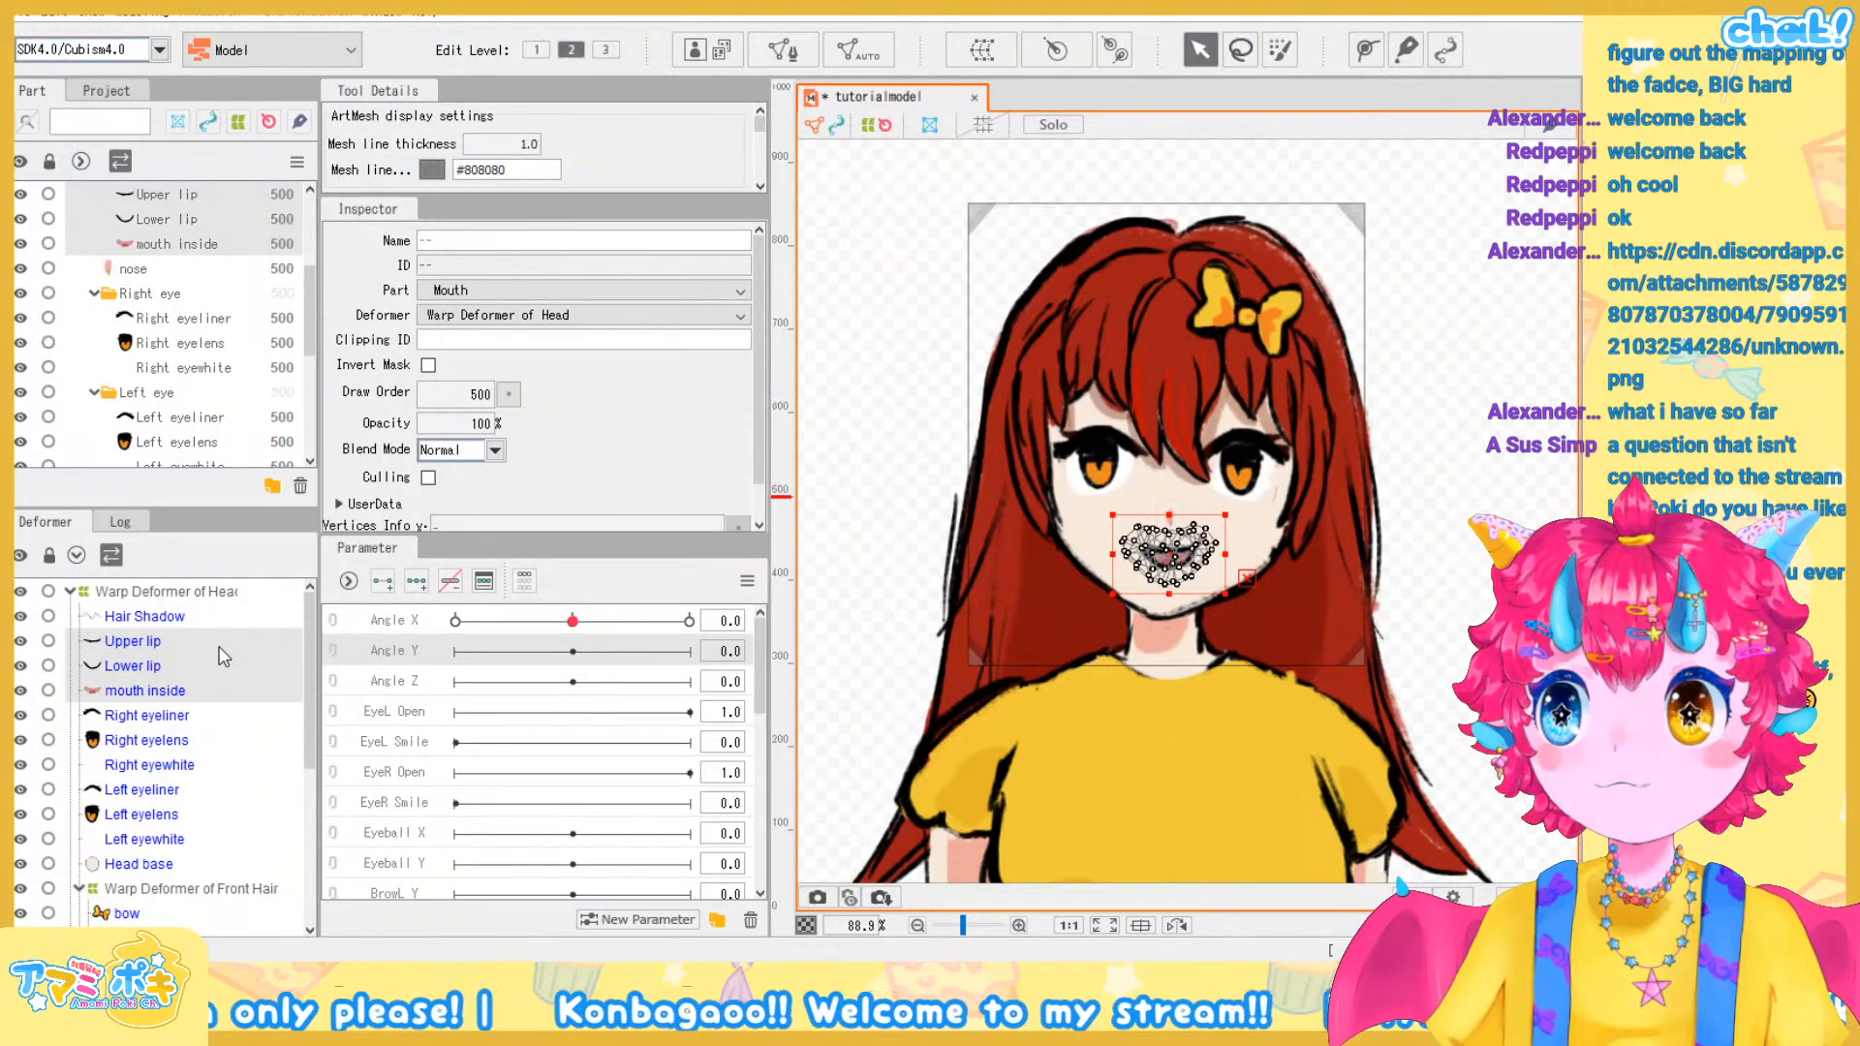
click(993, 50)
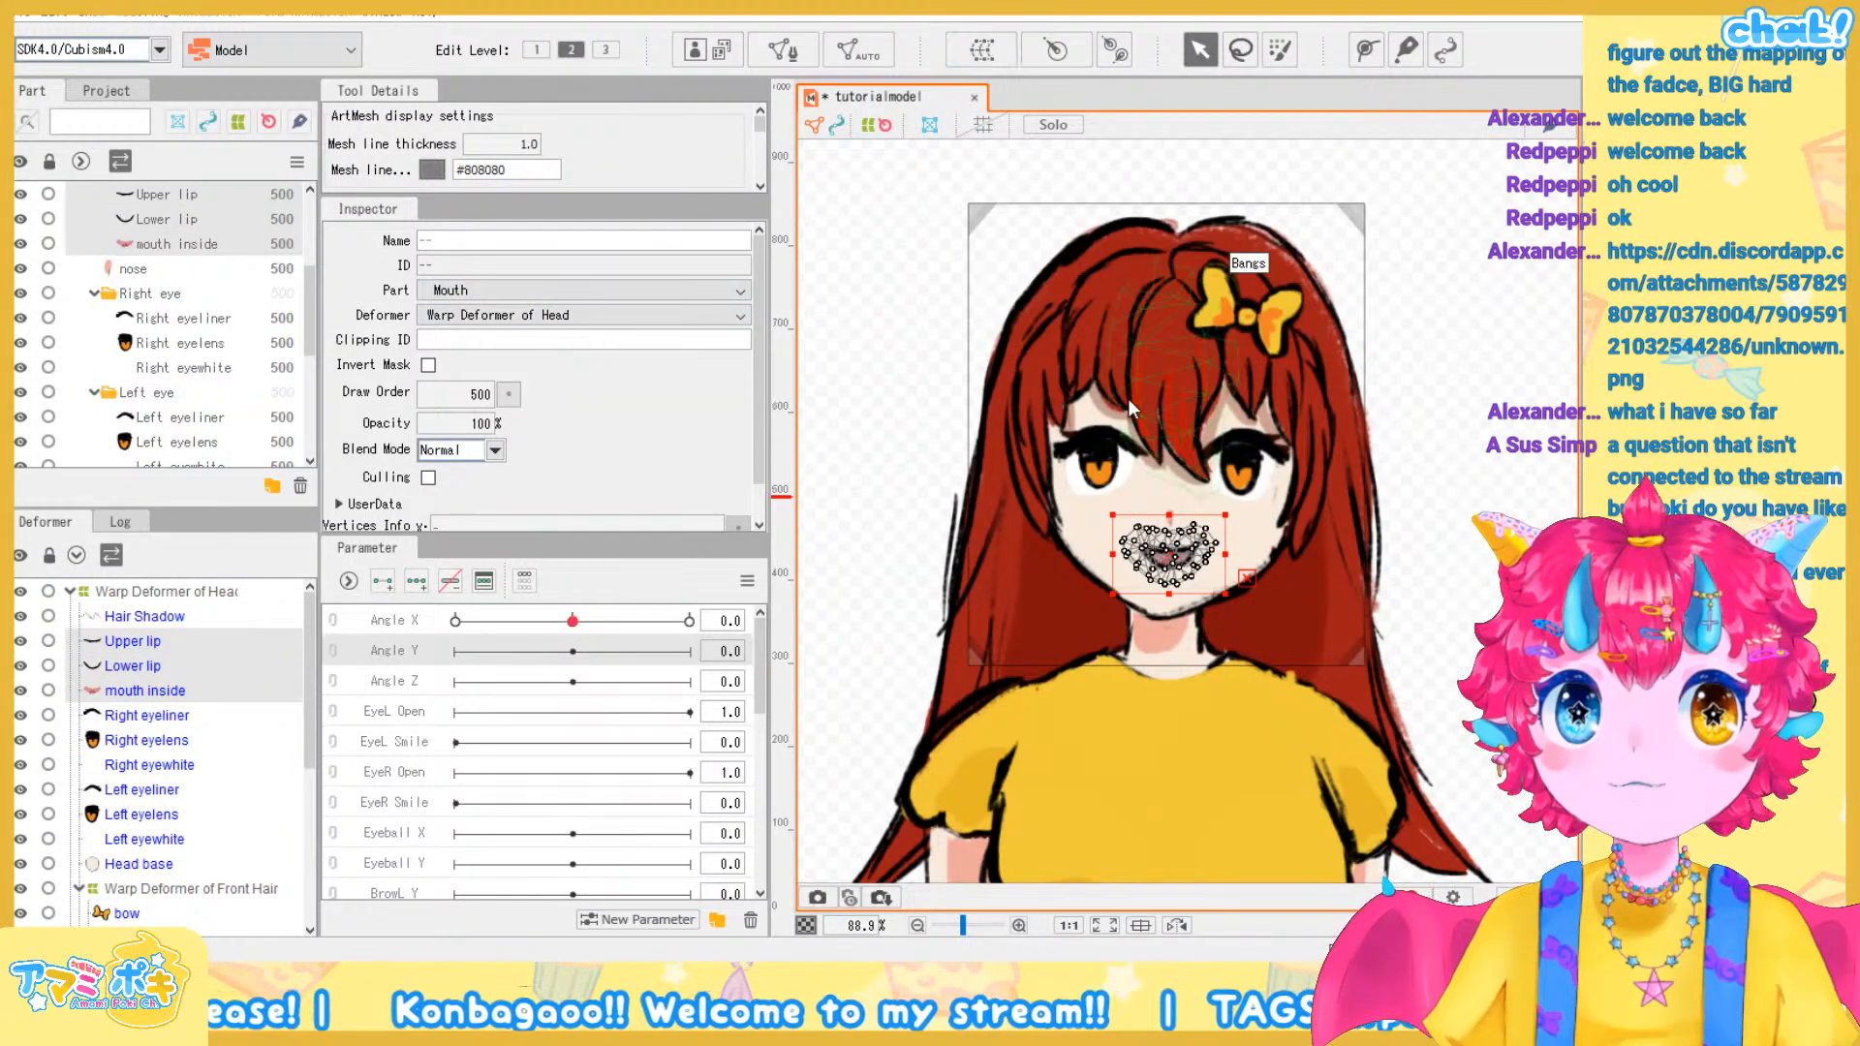
click(964, 719)
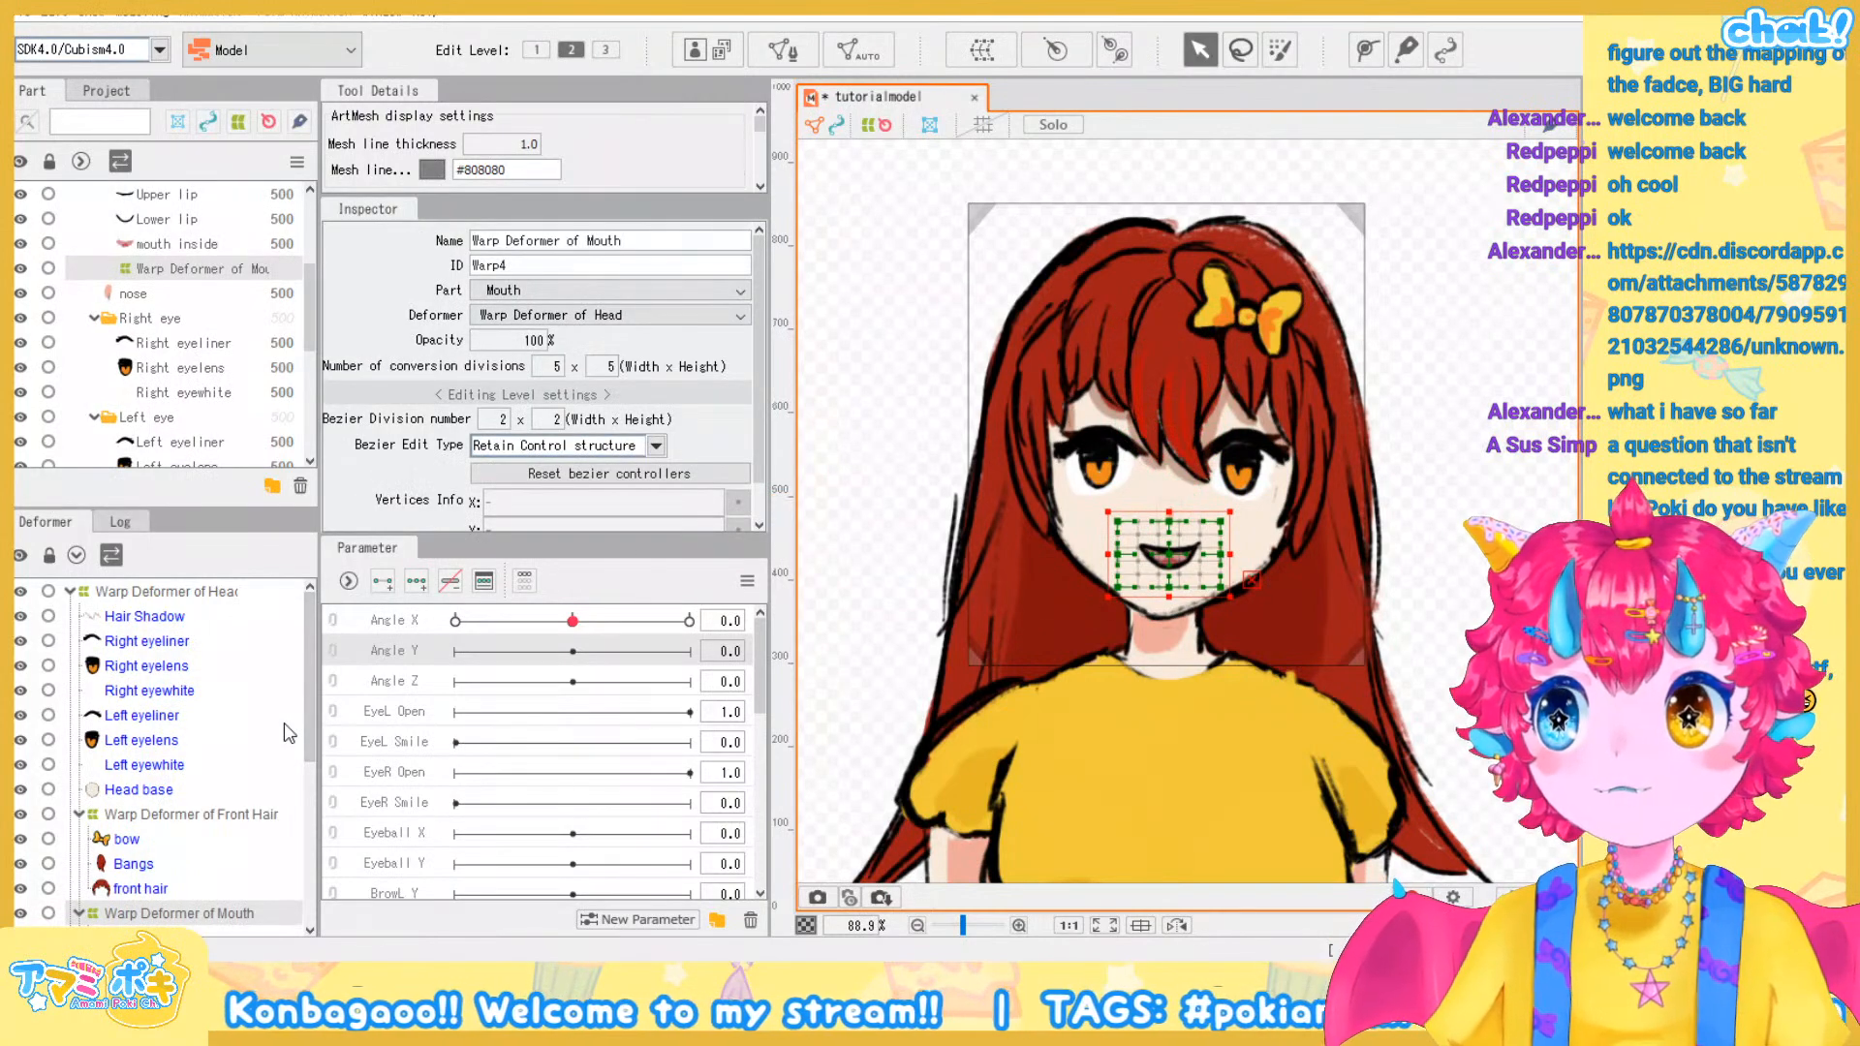
Create a Warp Deformer of Eyes around both eyes' eyeliner, eyelens and eyewhite meshes, parented to the Warp Deformer of Head
click(184, 643)
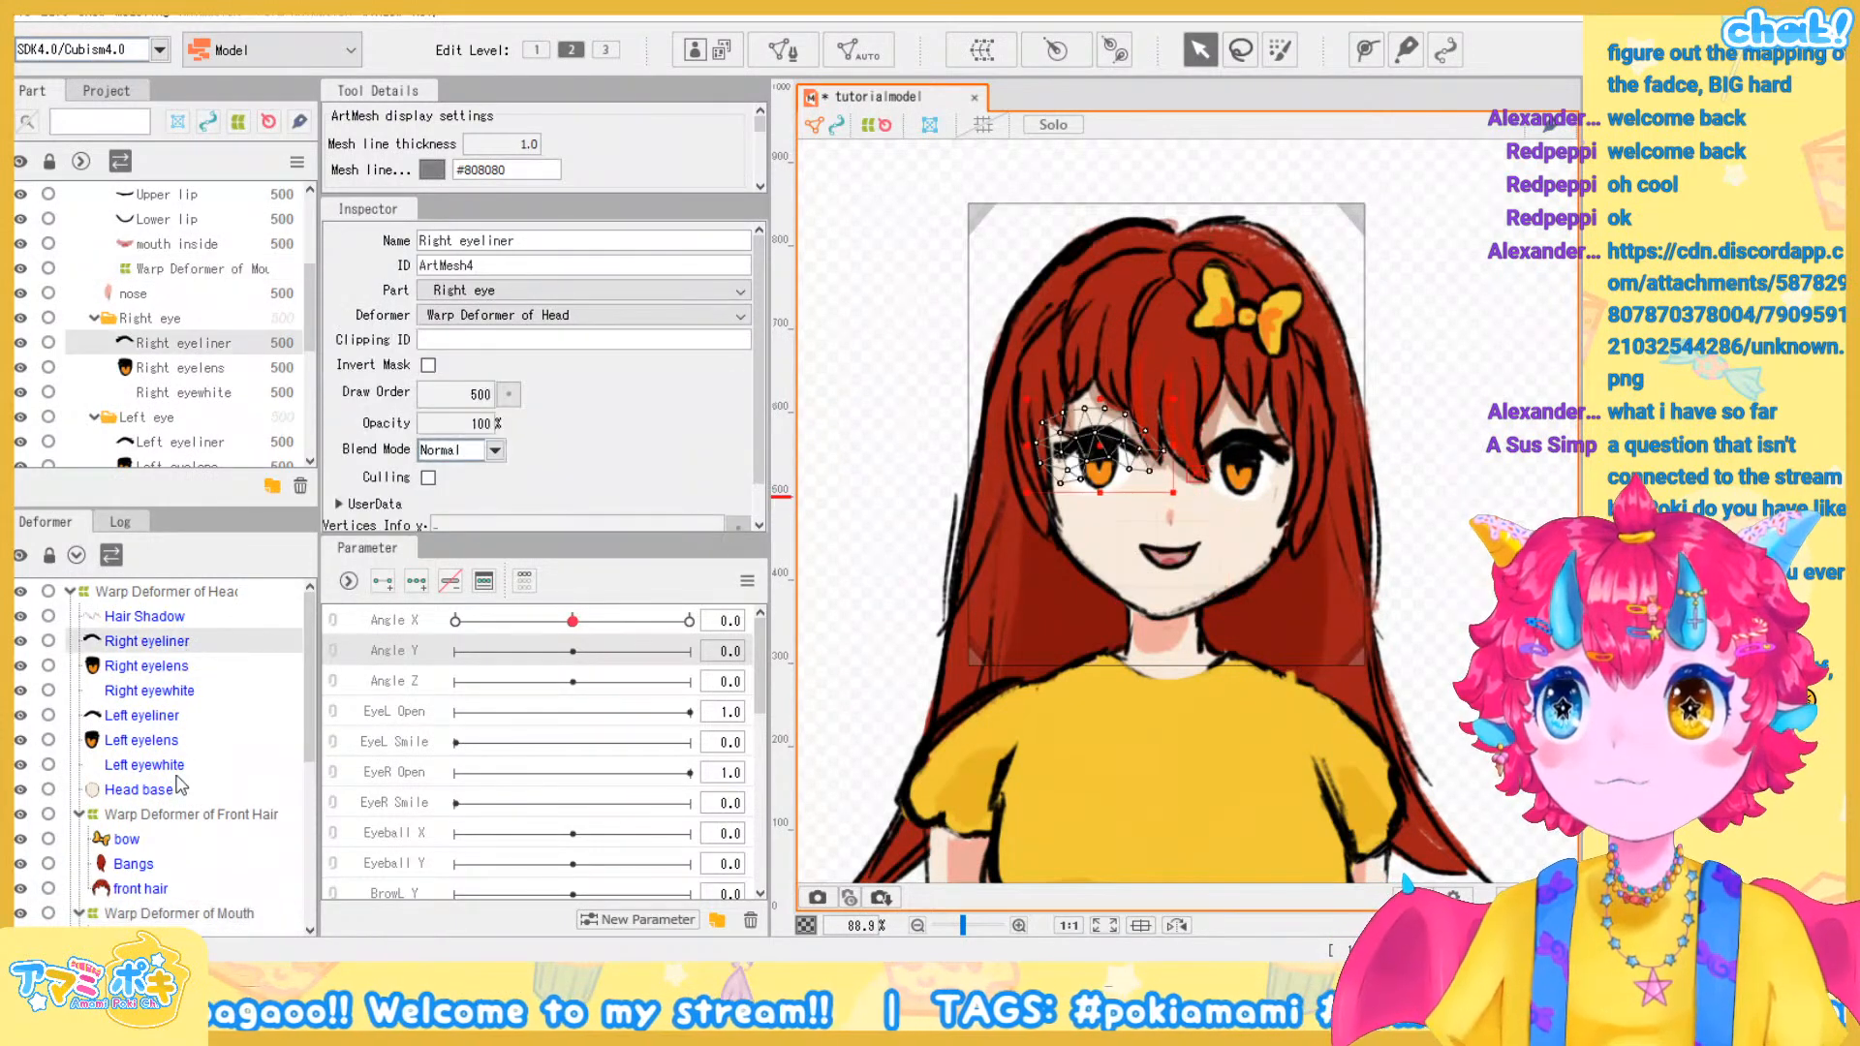
shift+click(170, 767)
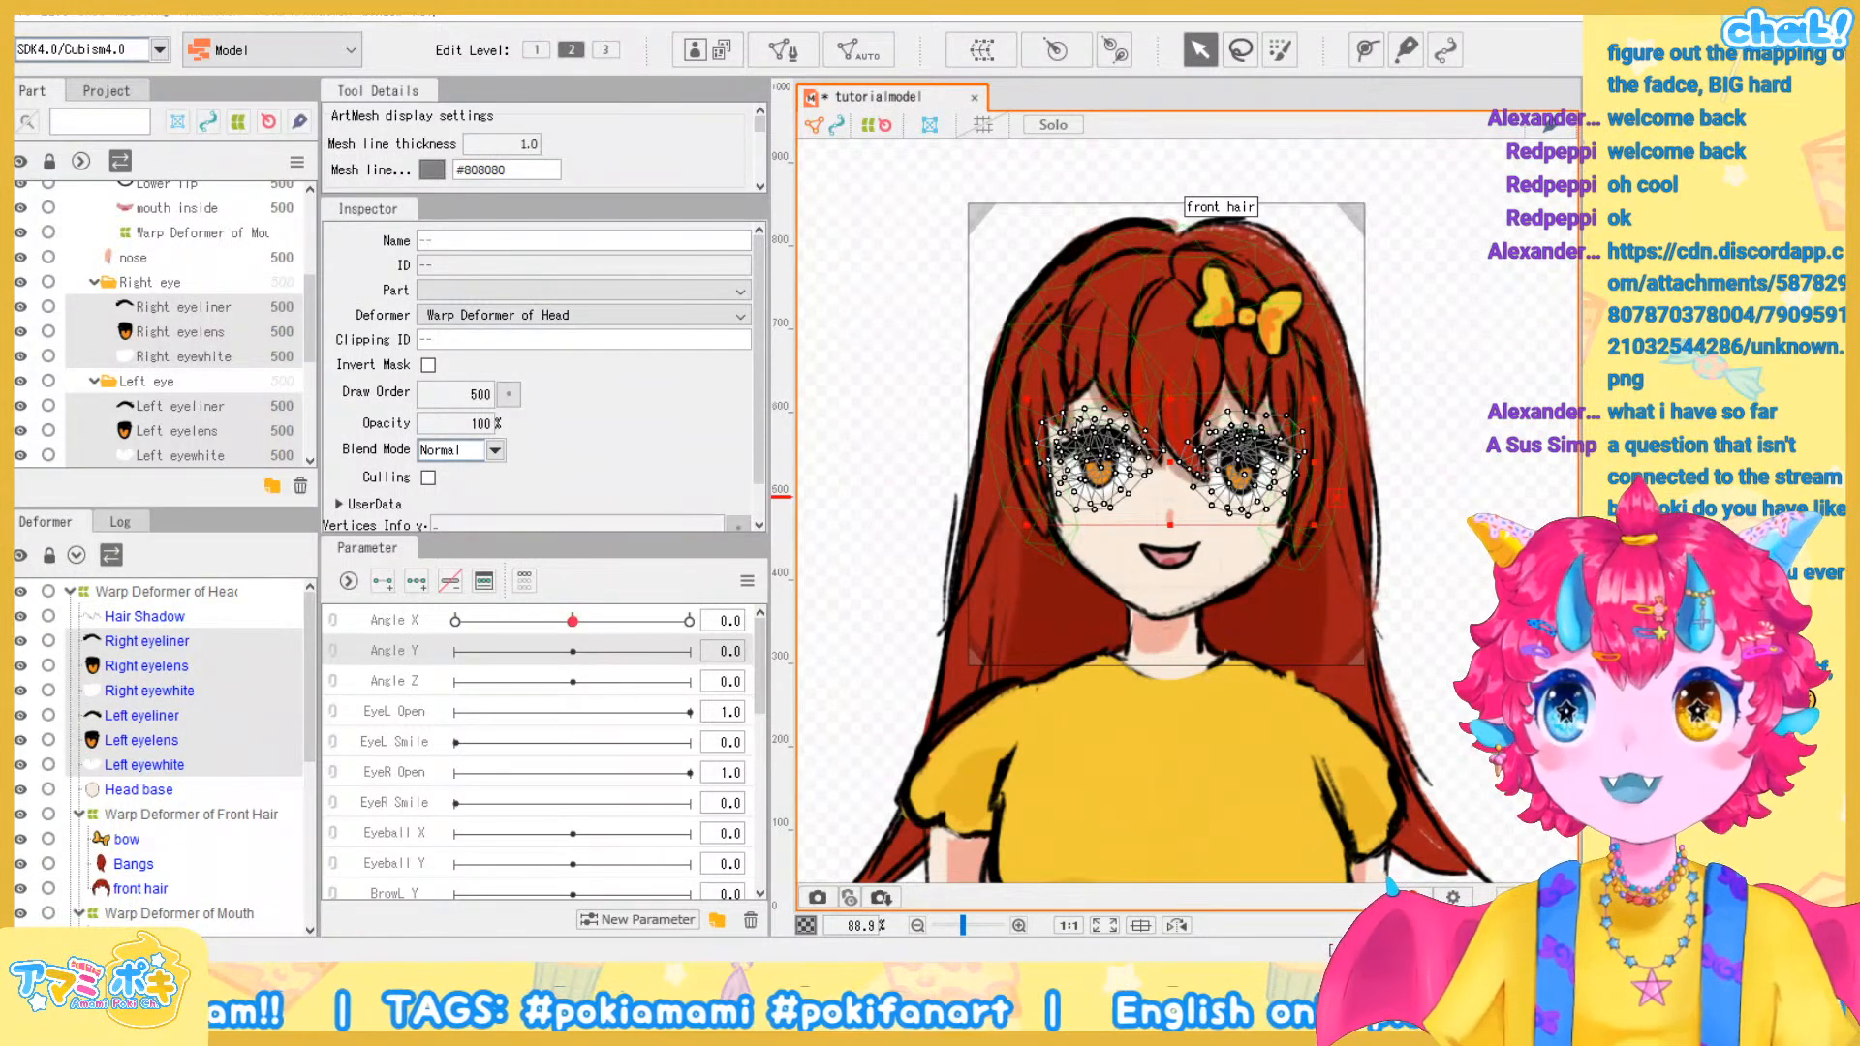
click(996, 715)
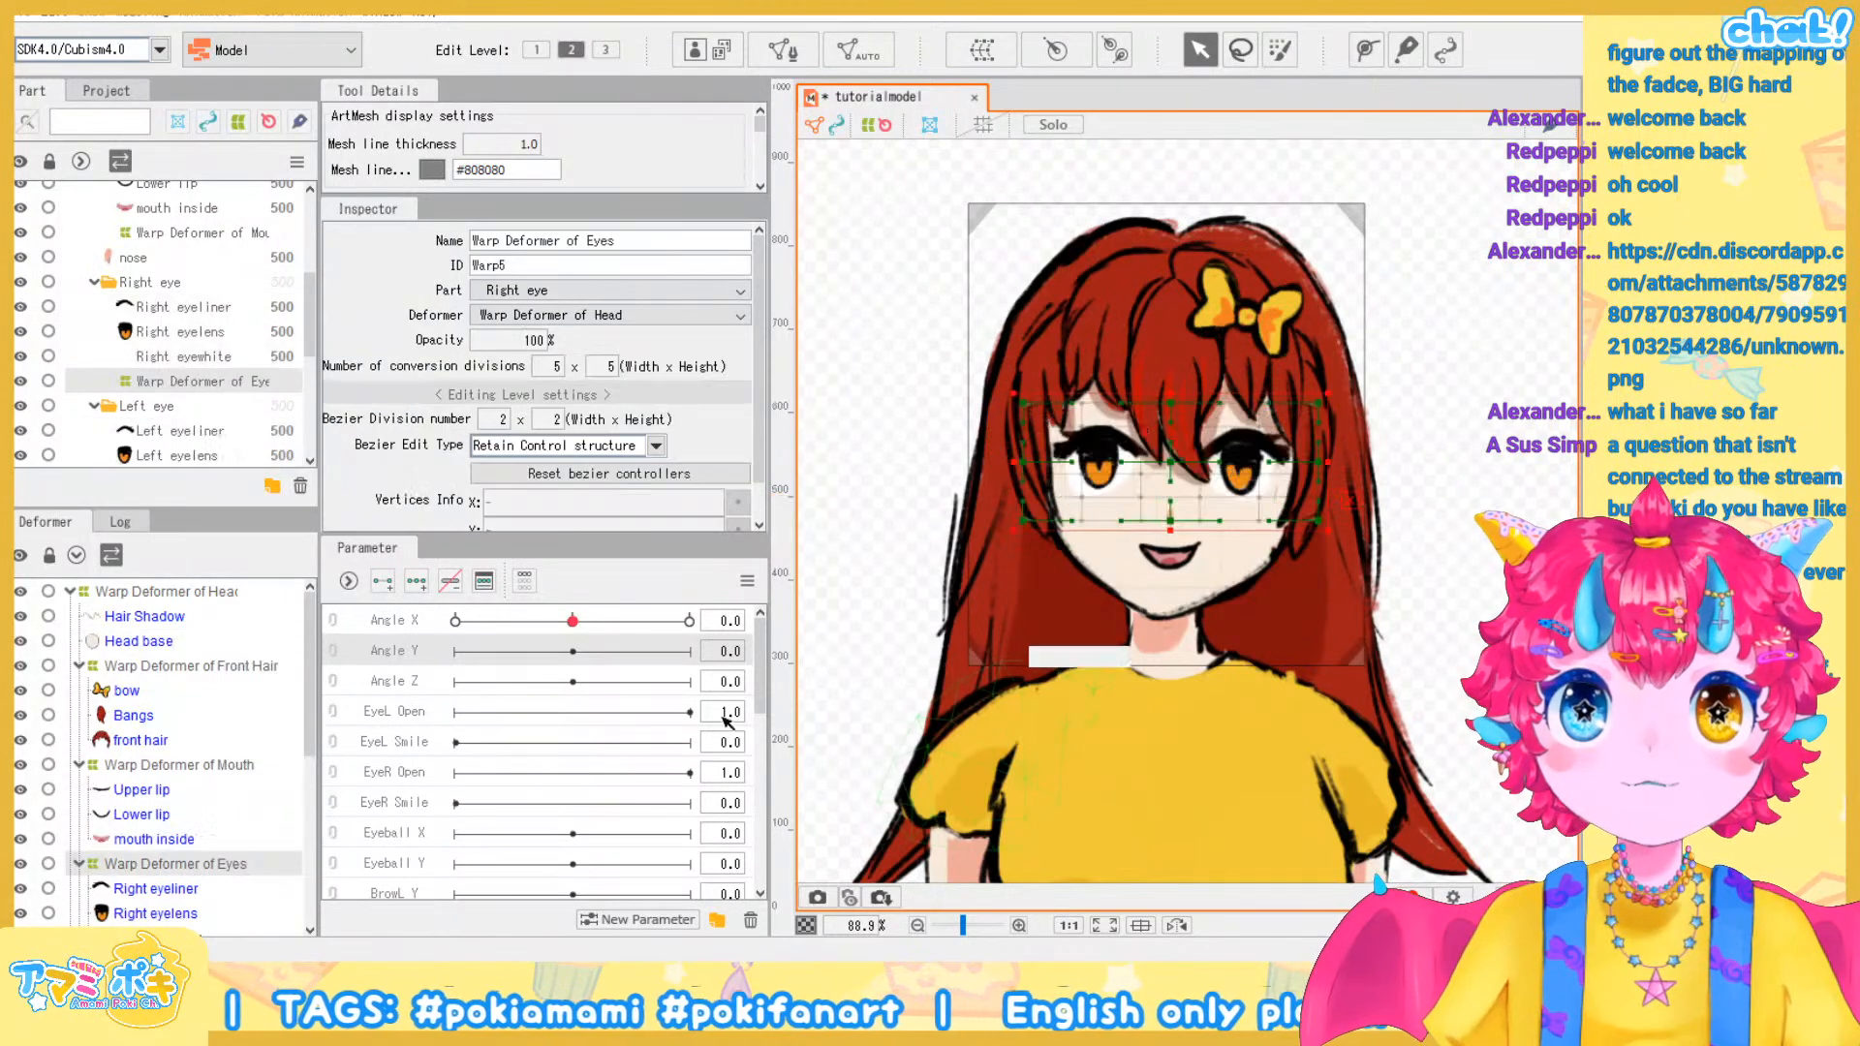
click(856, 534)
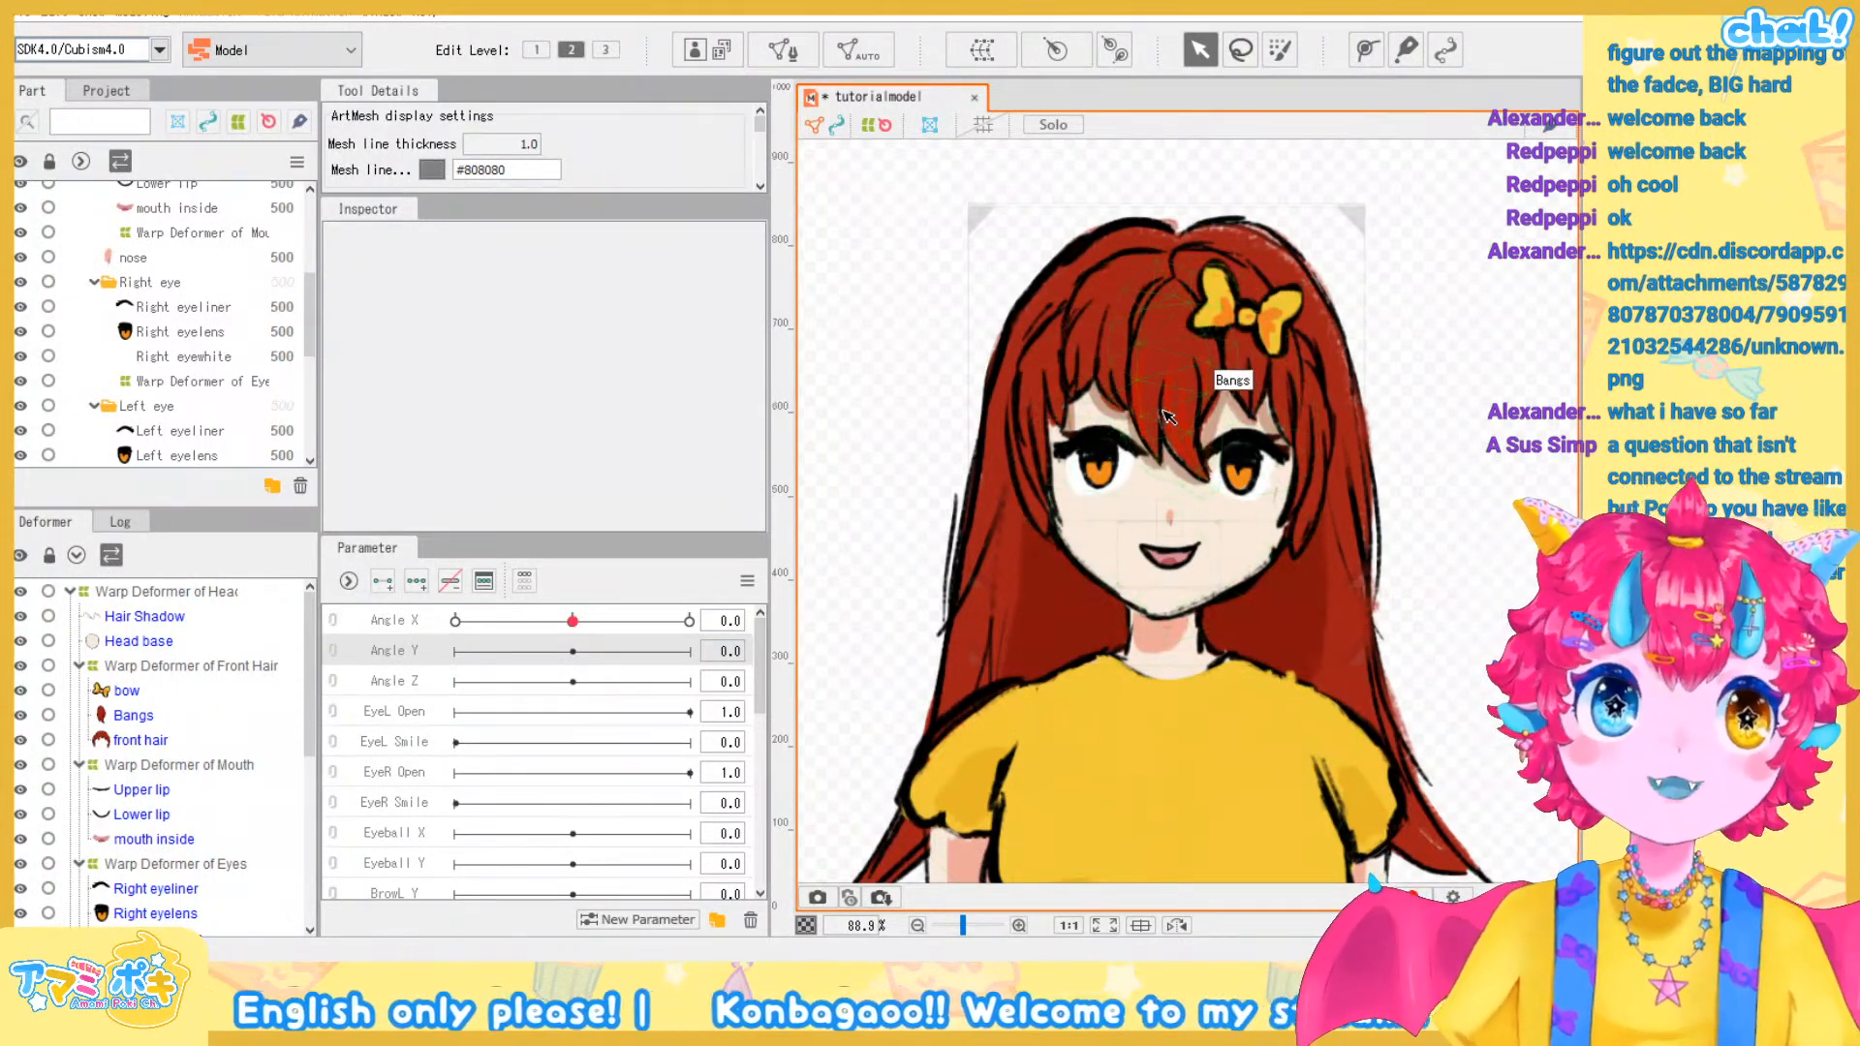
Create a Warp Deformer of Headbase around the Head base and Hair Shadow meshes, parented to the Warp Deformer of Head
click(221, 591)
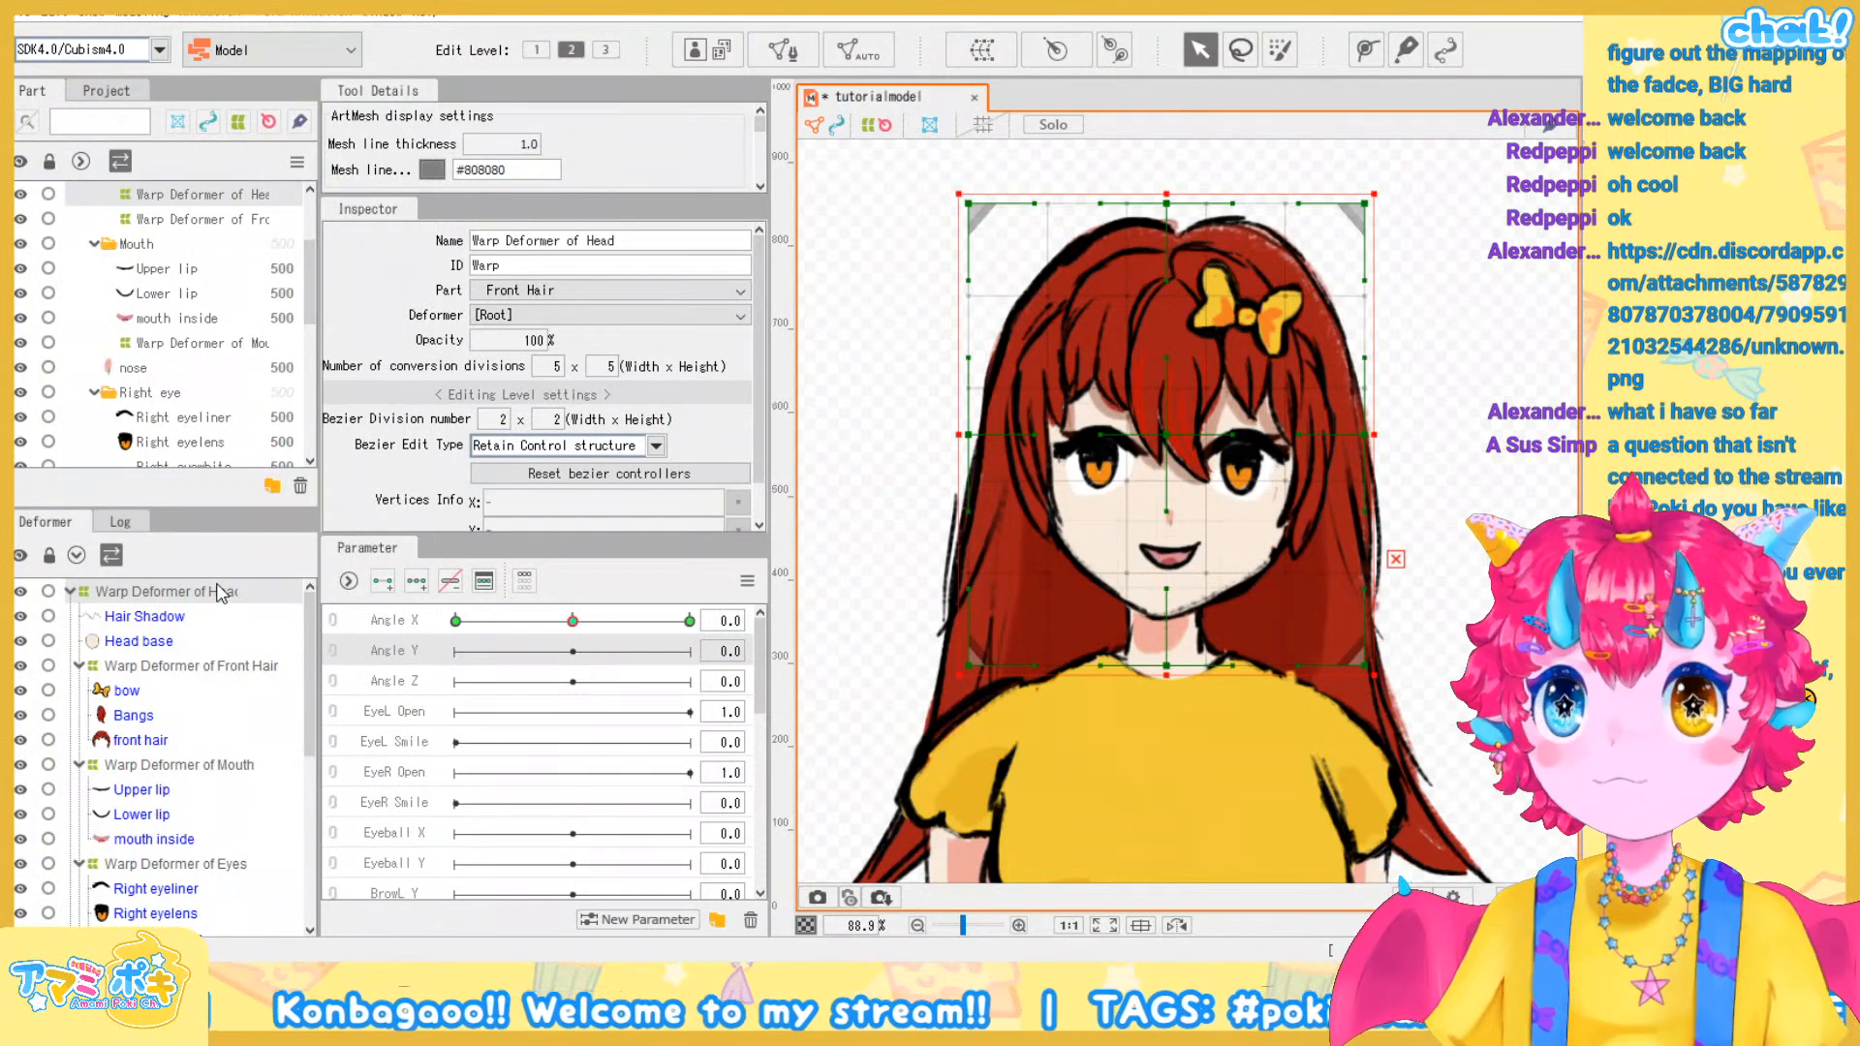
click(163, 641)
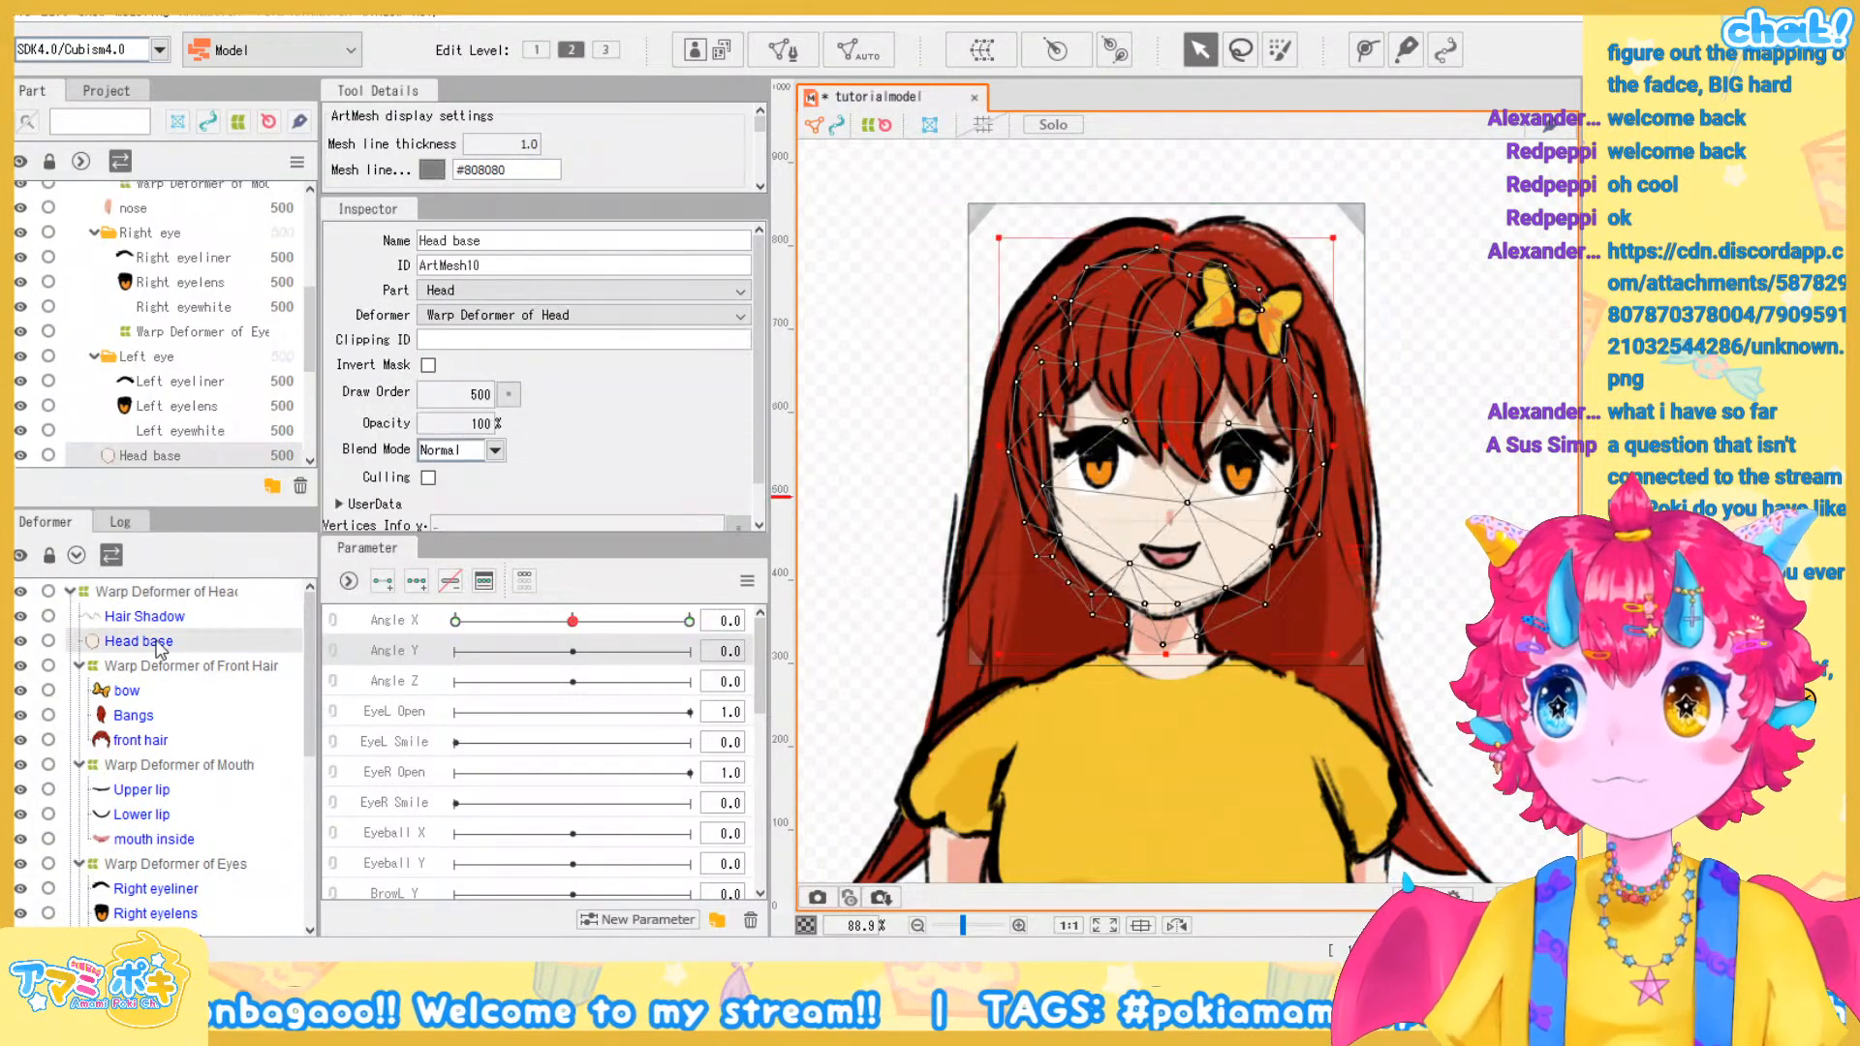
ctrl+click(178, 622)
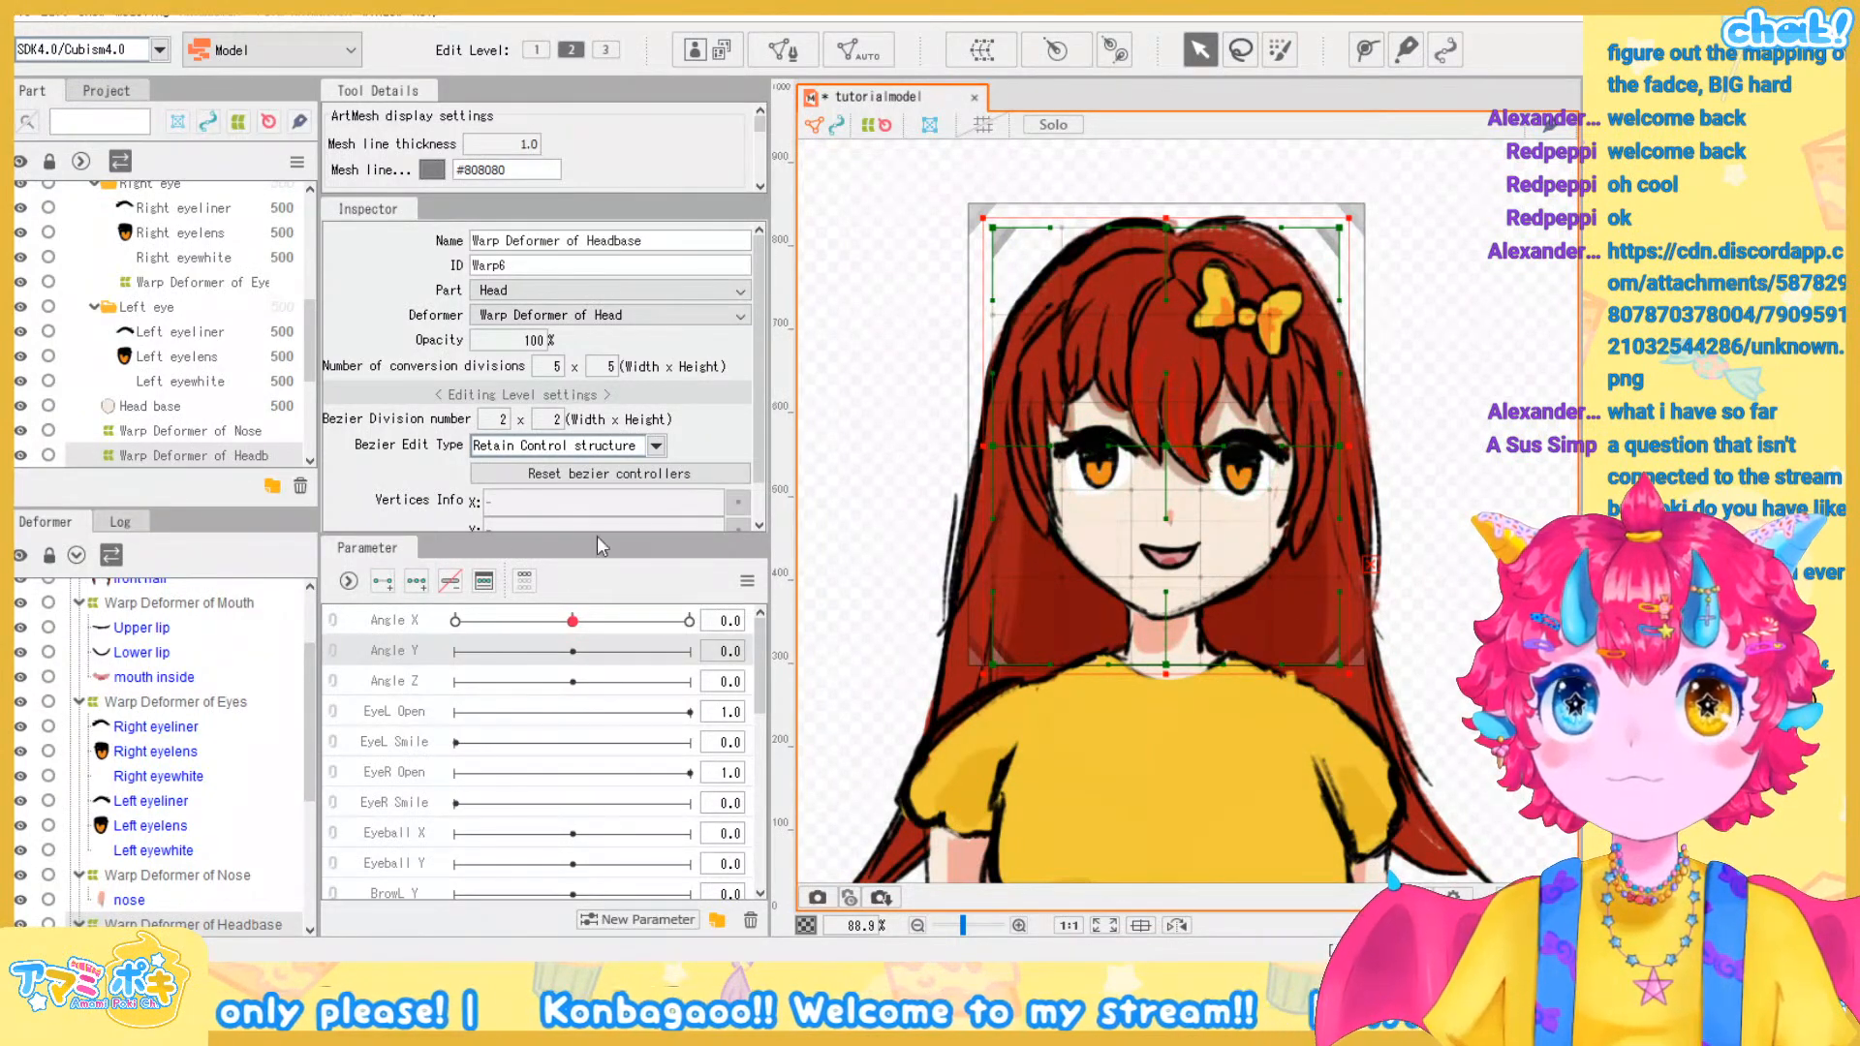
Add three Angle Y keys to the Headbase, Nose, Eyes, Mouth, Front Hair and Head warp deformers
click(415, 583)
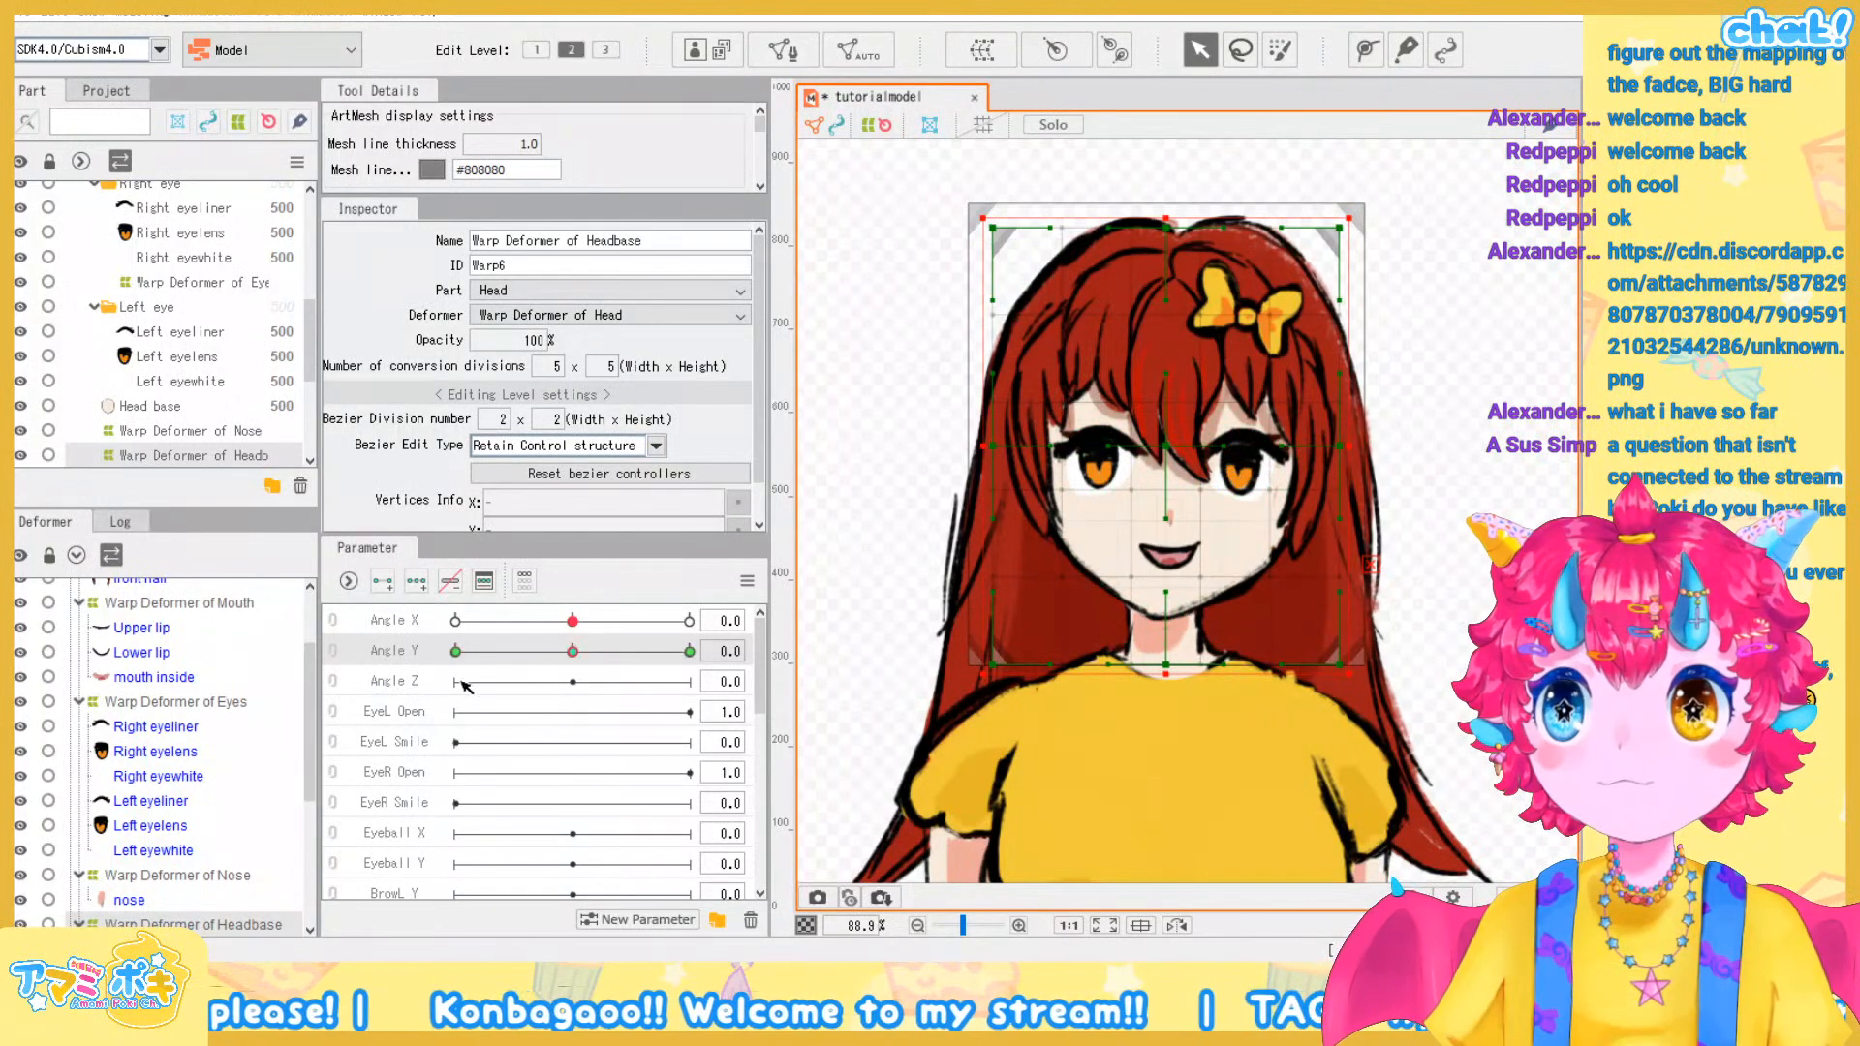
click(141, 875)
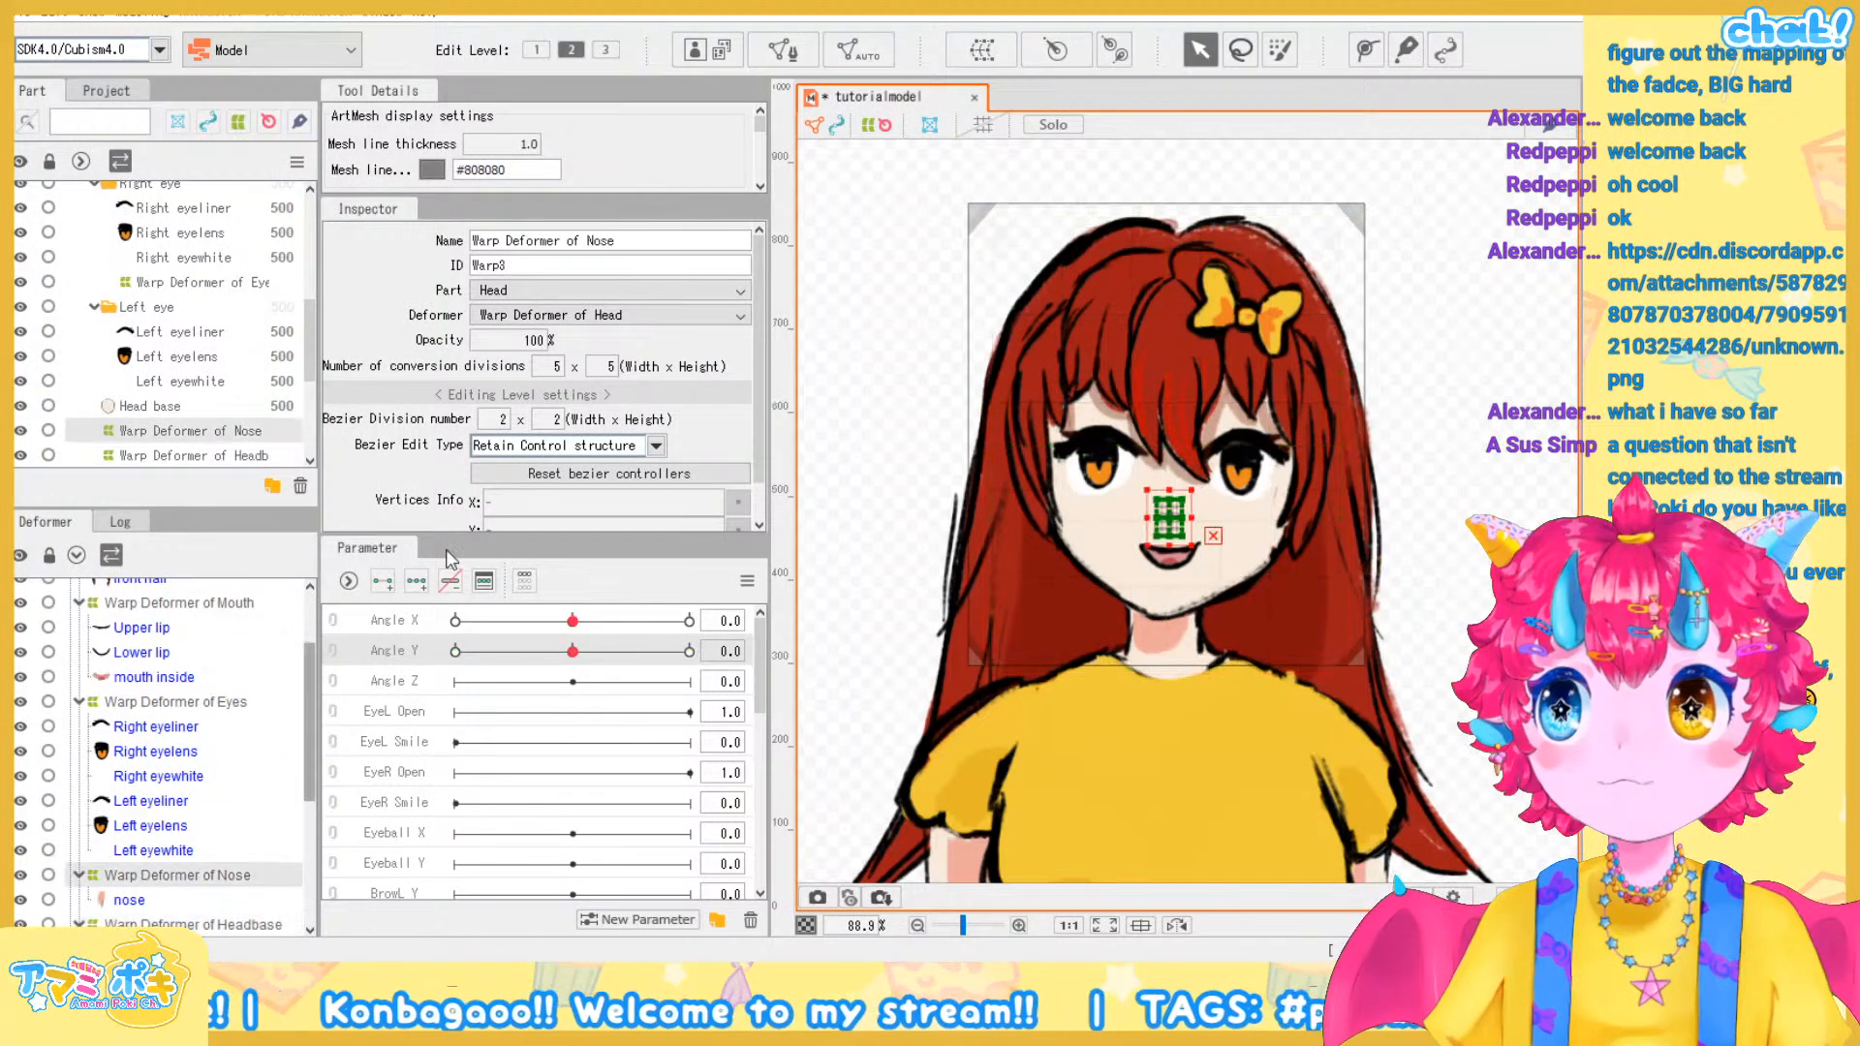
click(192, 700)
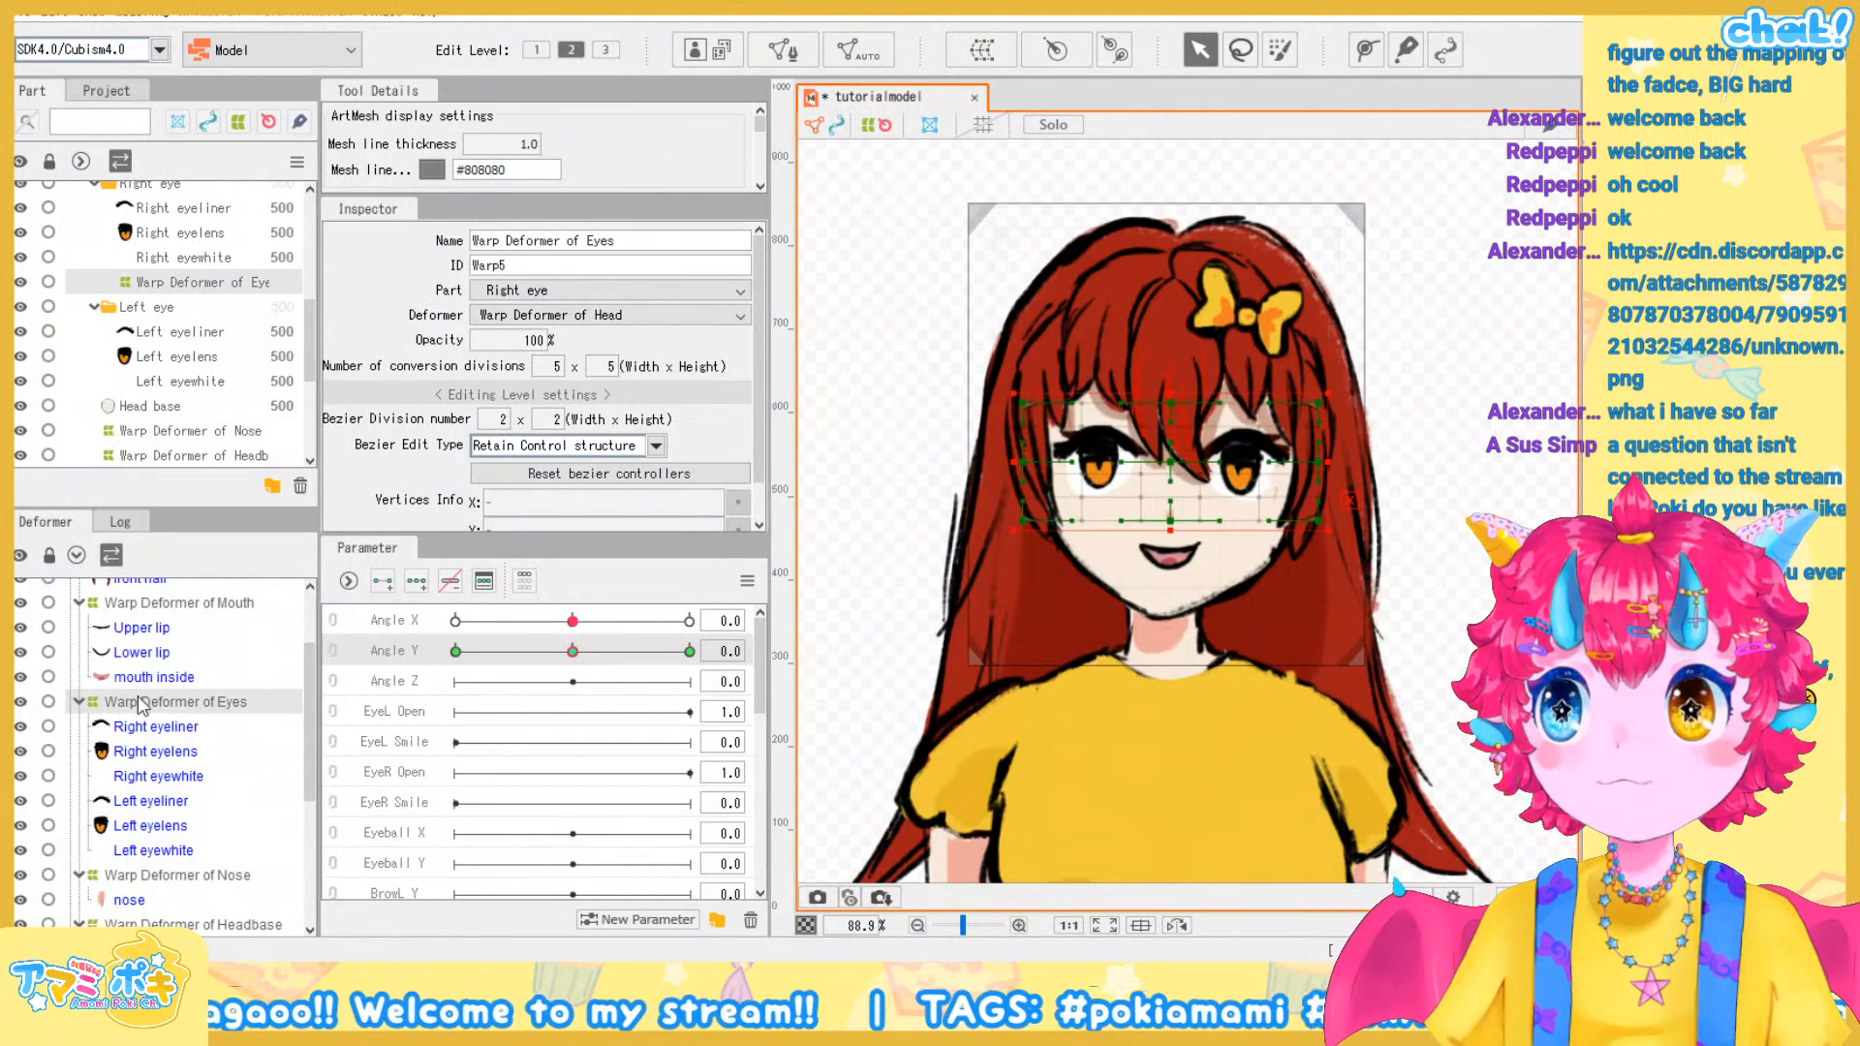
scroll(150, 702, up, 2)
click(179, 715)
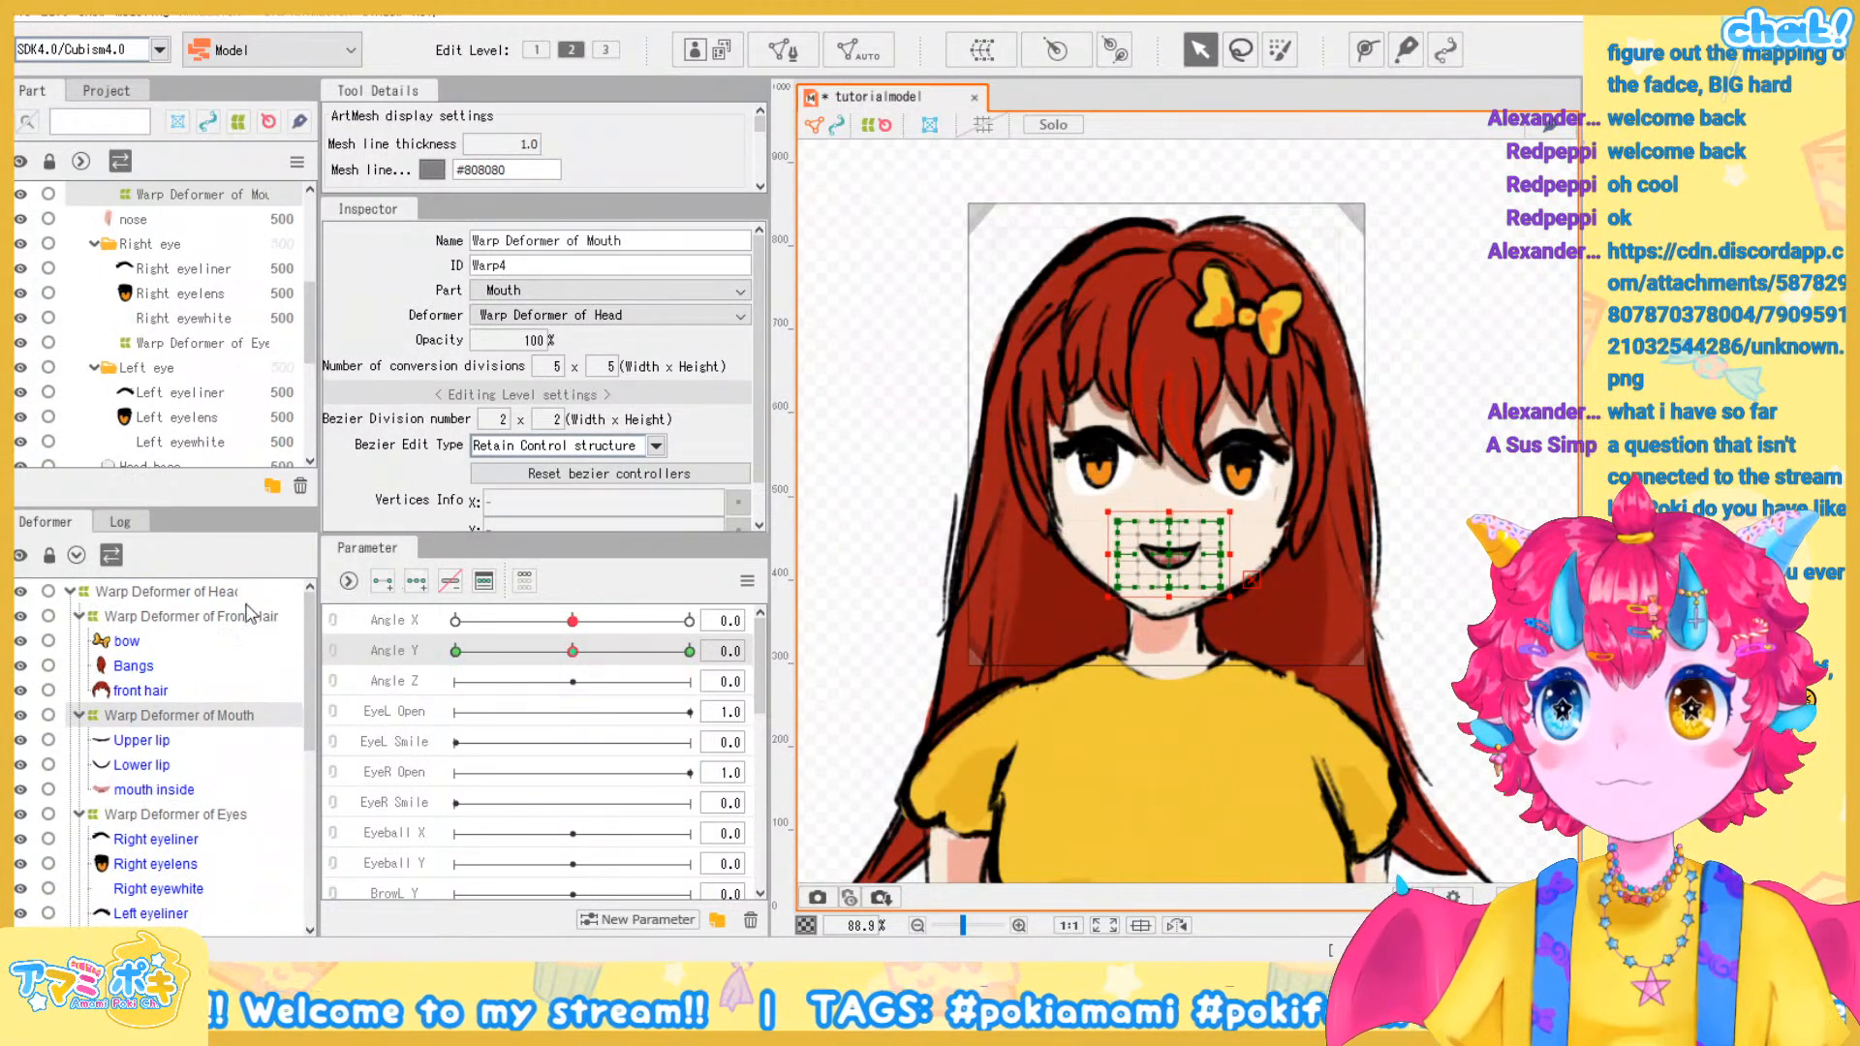
click(218, 620)
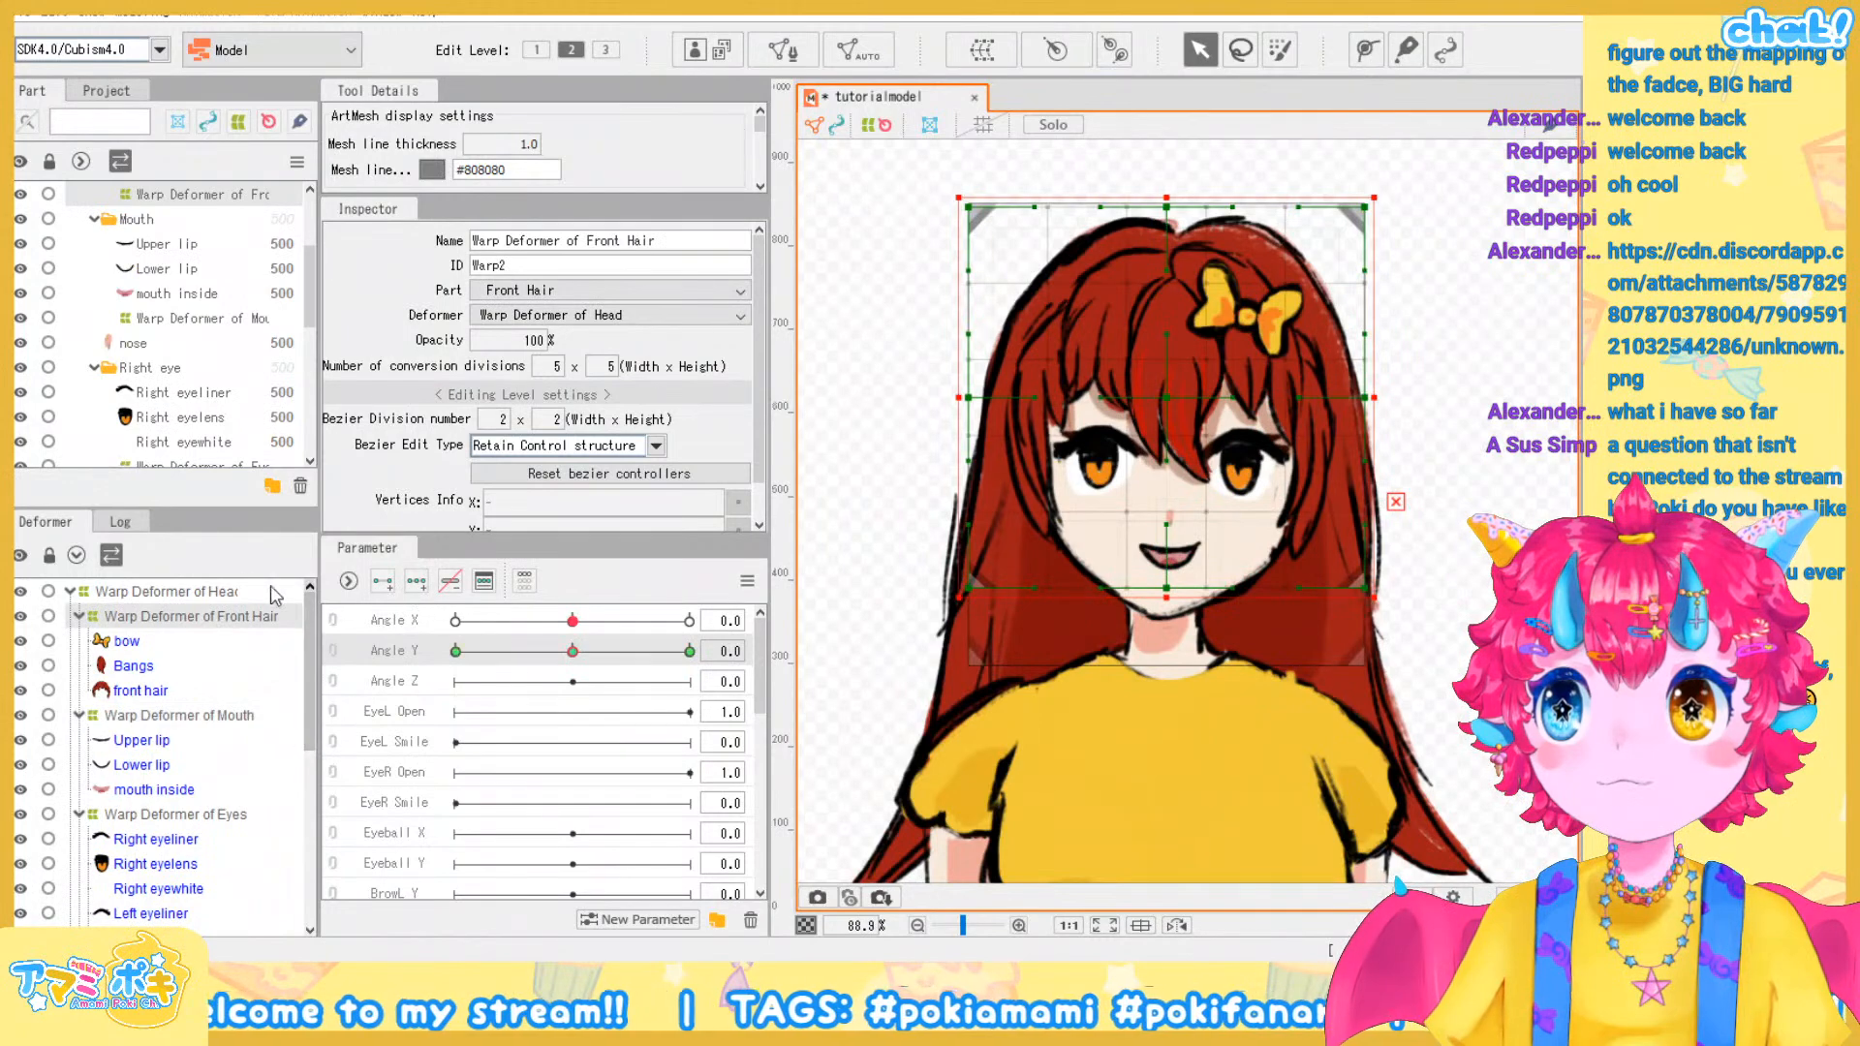
click(193, 591)
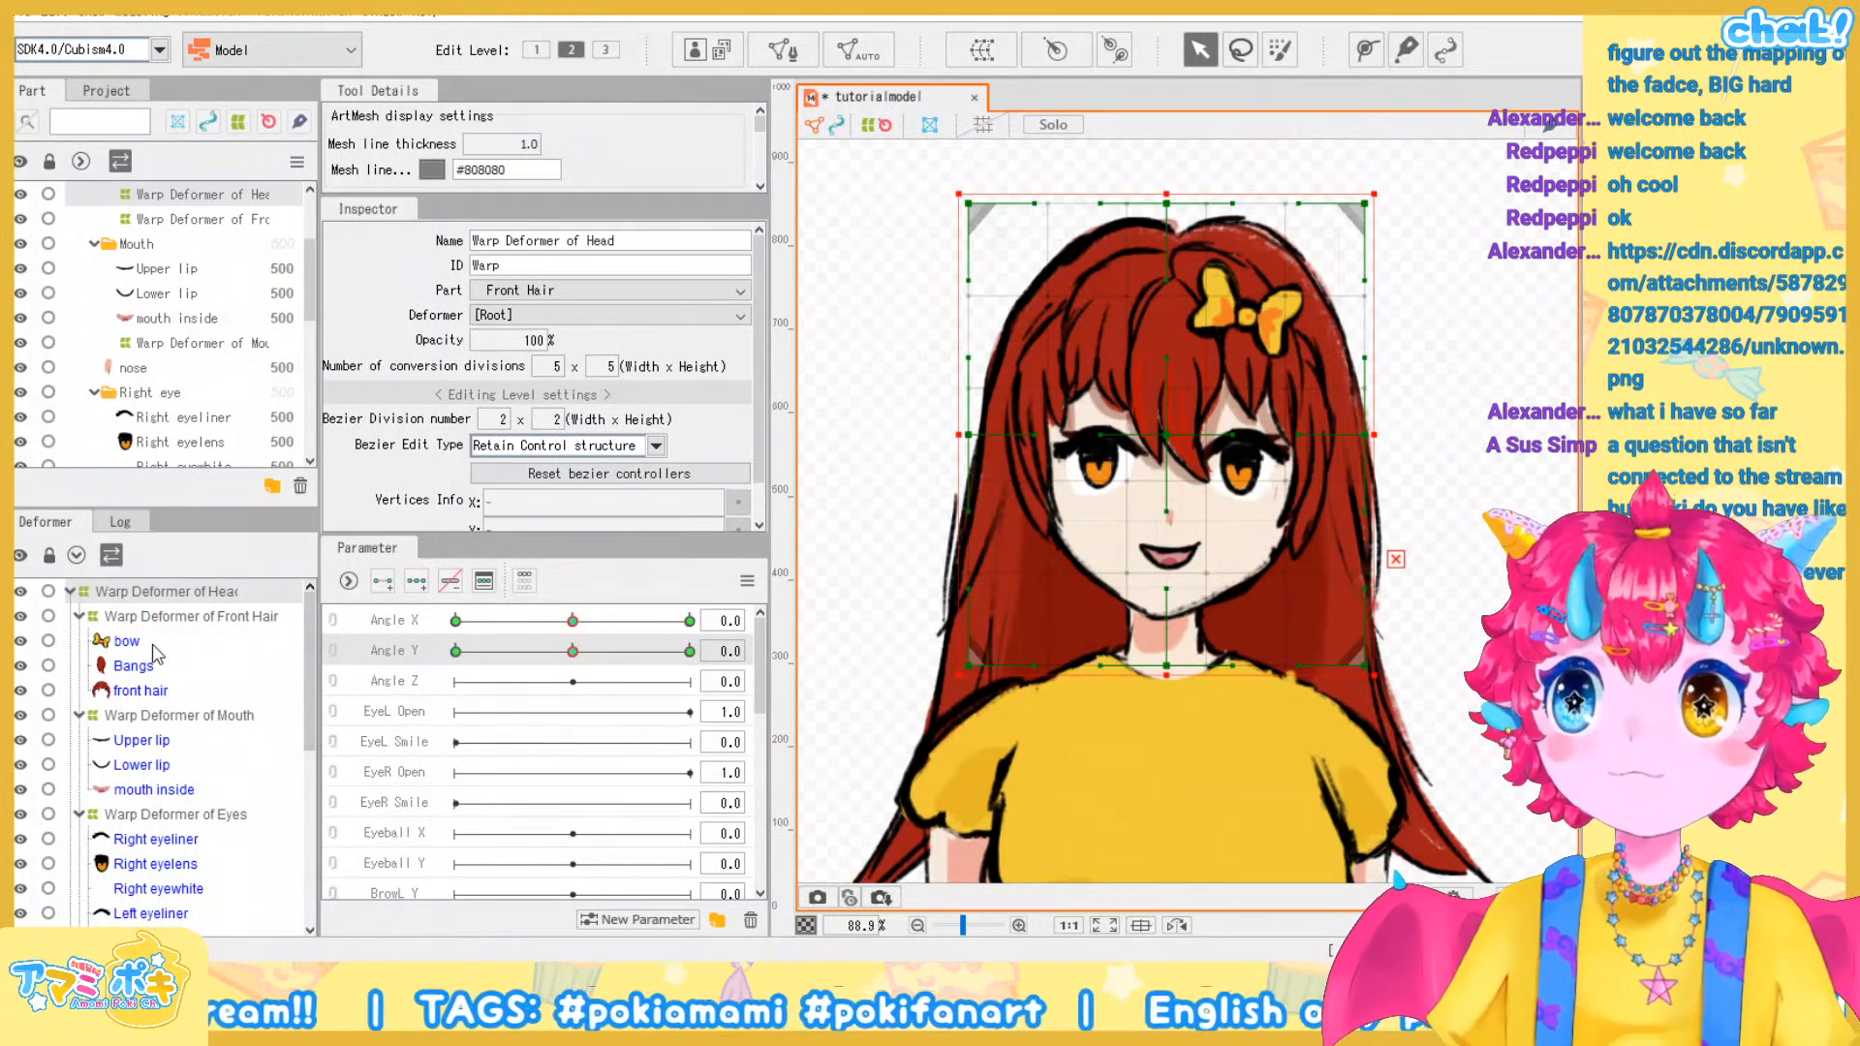
Create a root-level Warp Deformer of Body around the meshes from bust through neck, leaving out back hair, and give it three Angle Y keys
scroll(273, 605, down, 5)
scroll(281, 678, up, 5)
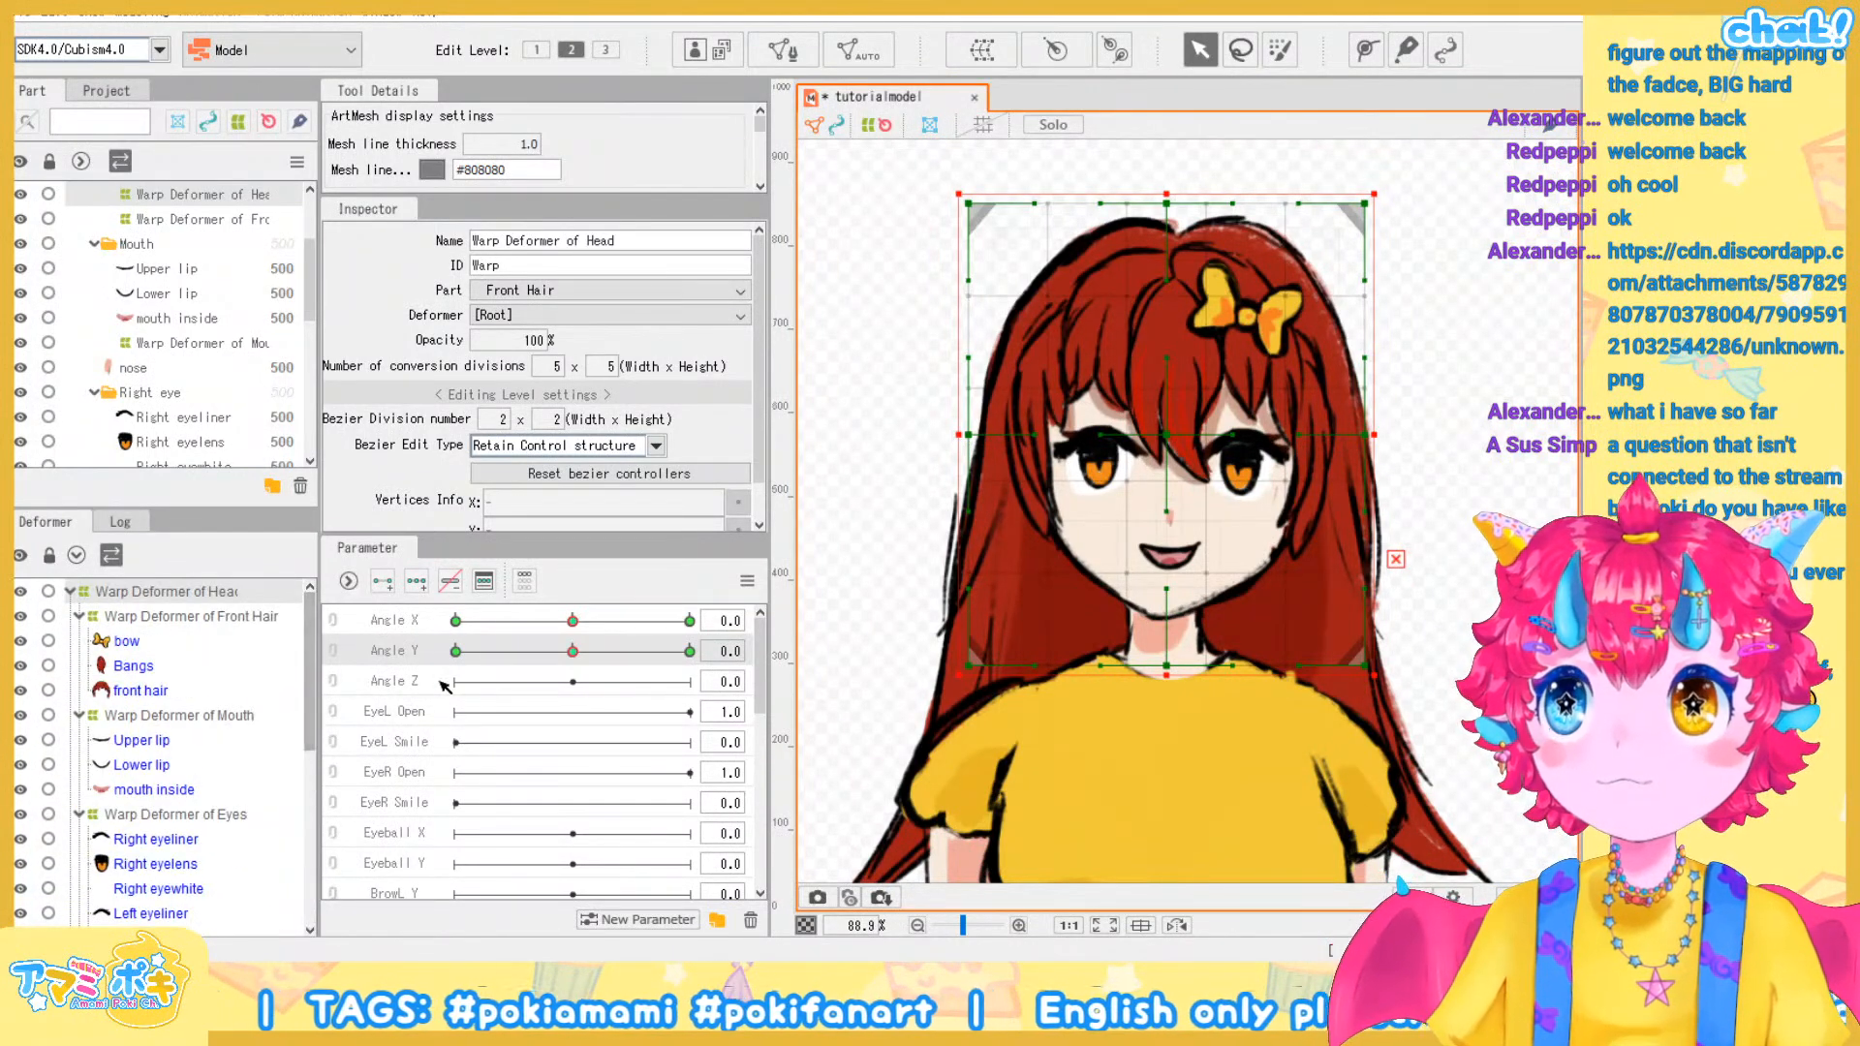
scroll(120, 862, down, 5)
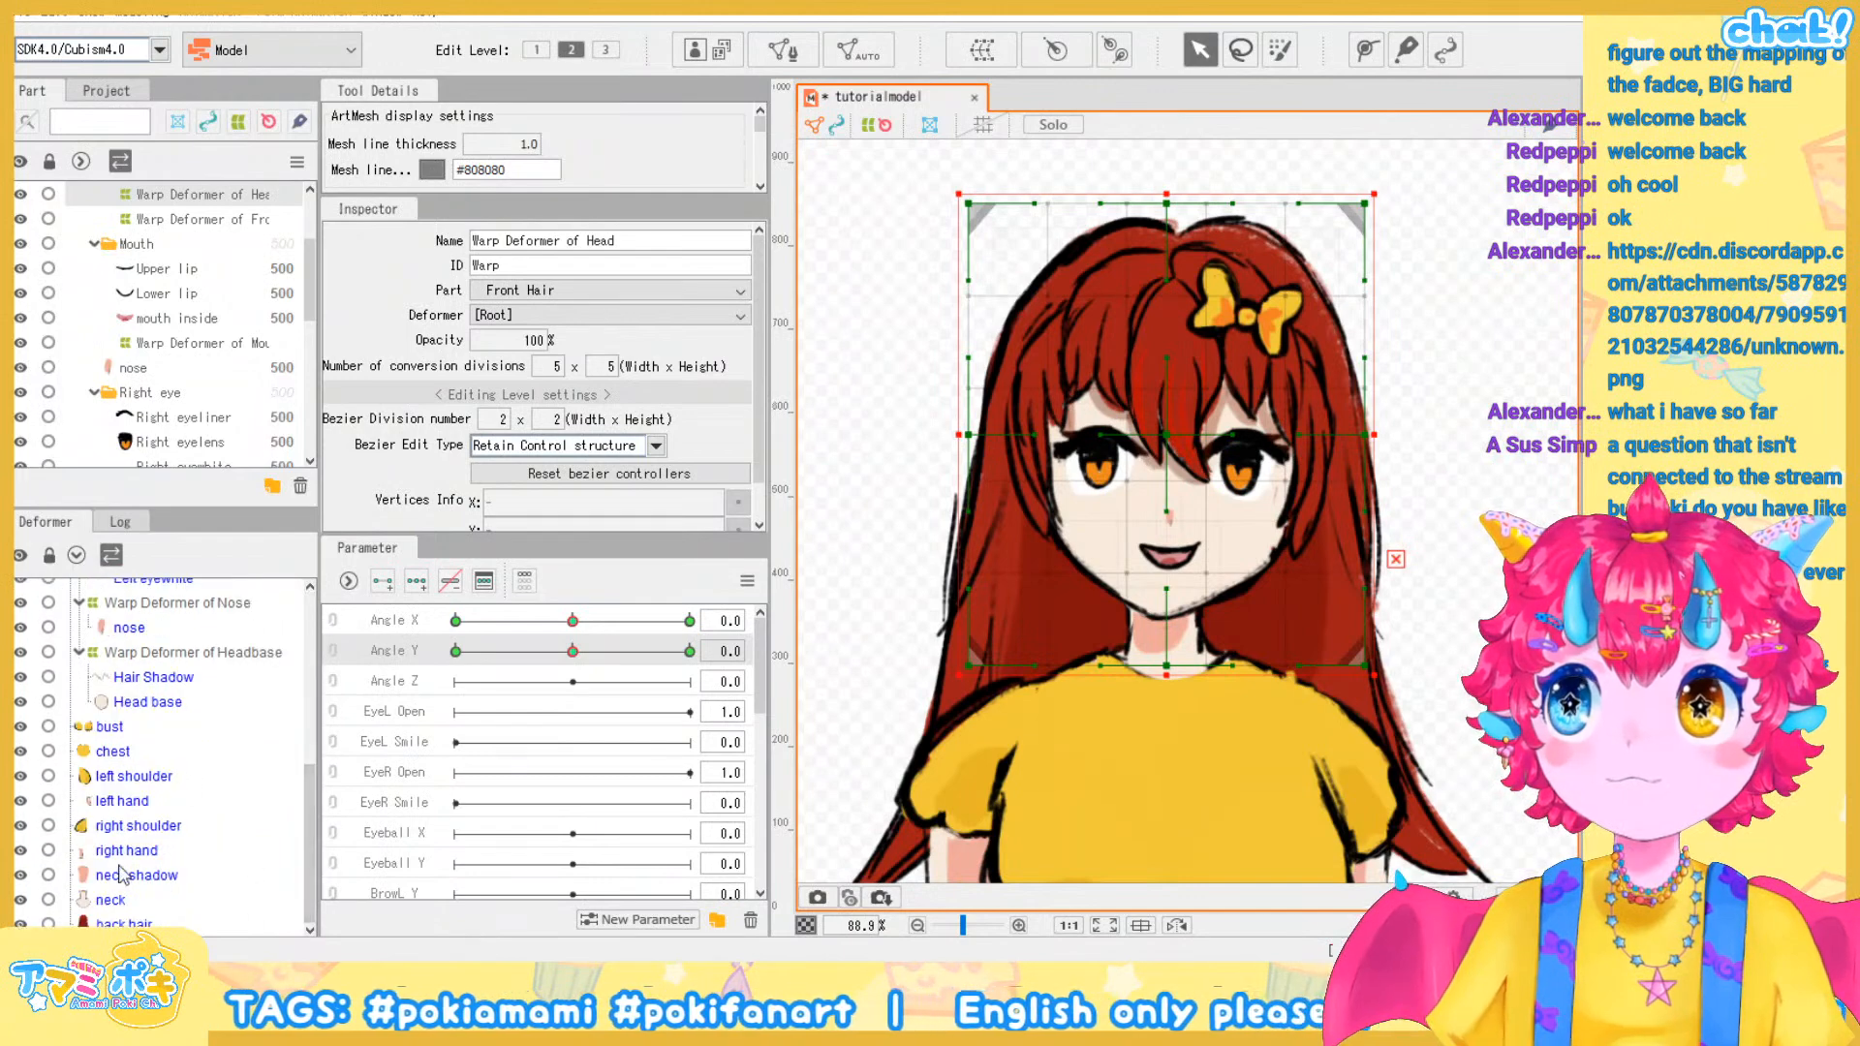
click(122, 922)
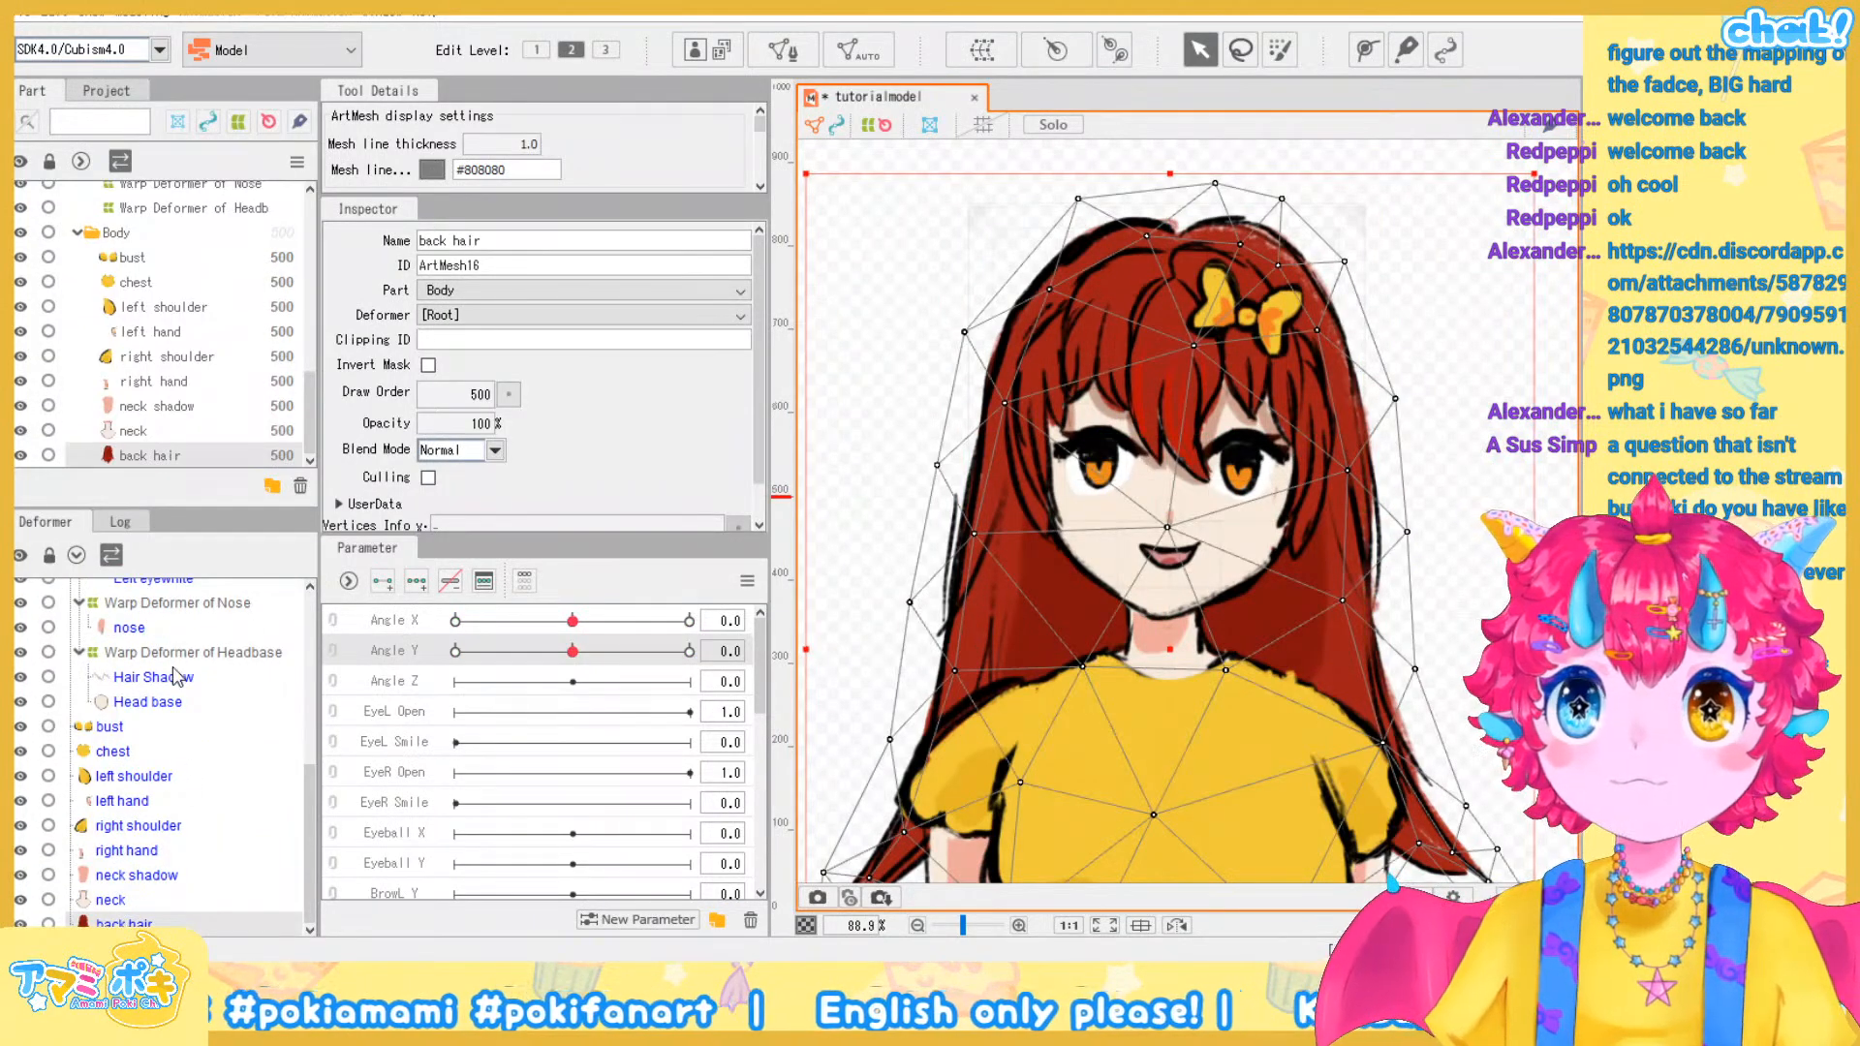
click(153, 728)
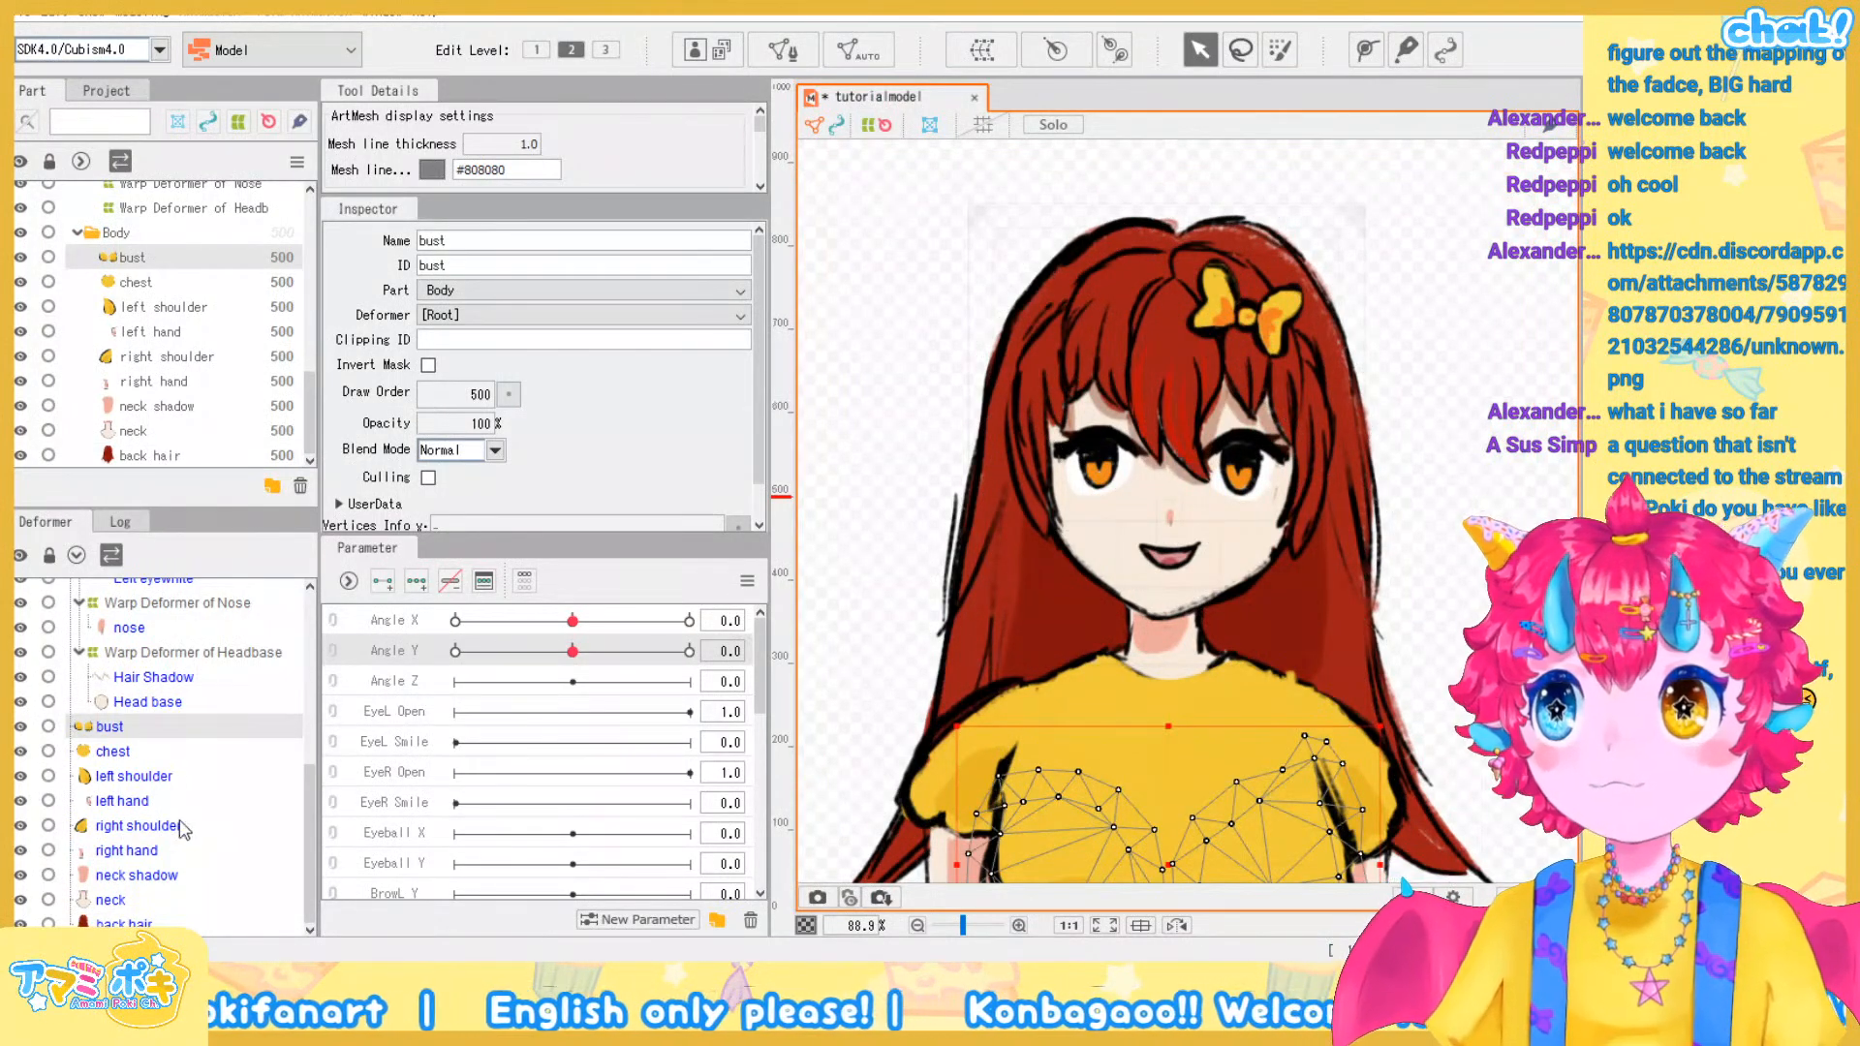
shift+click(102, 901)
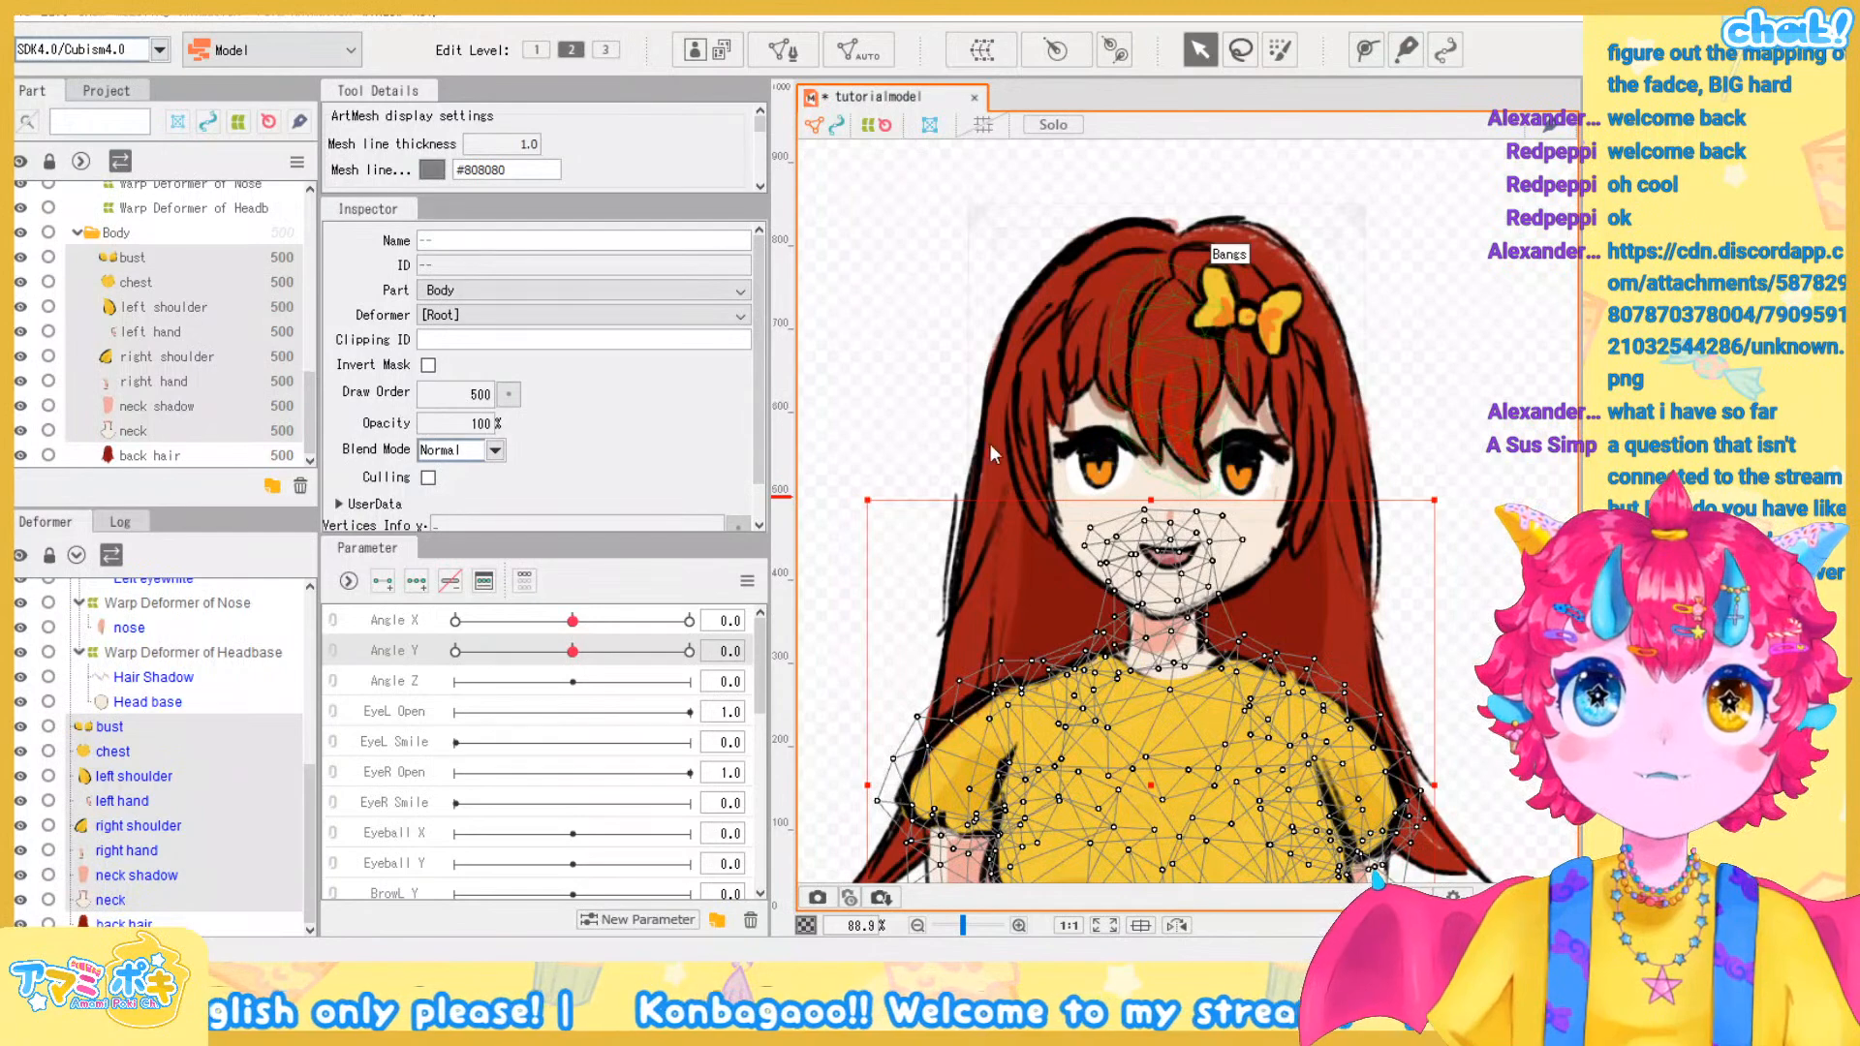
click(963, 712)
scroll(218, 794, down, 1)
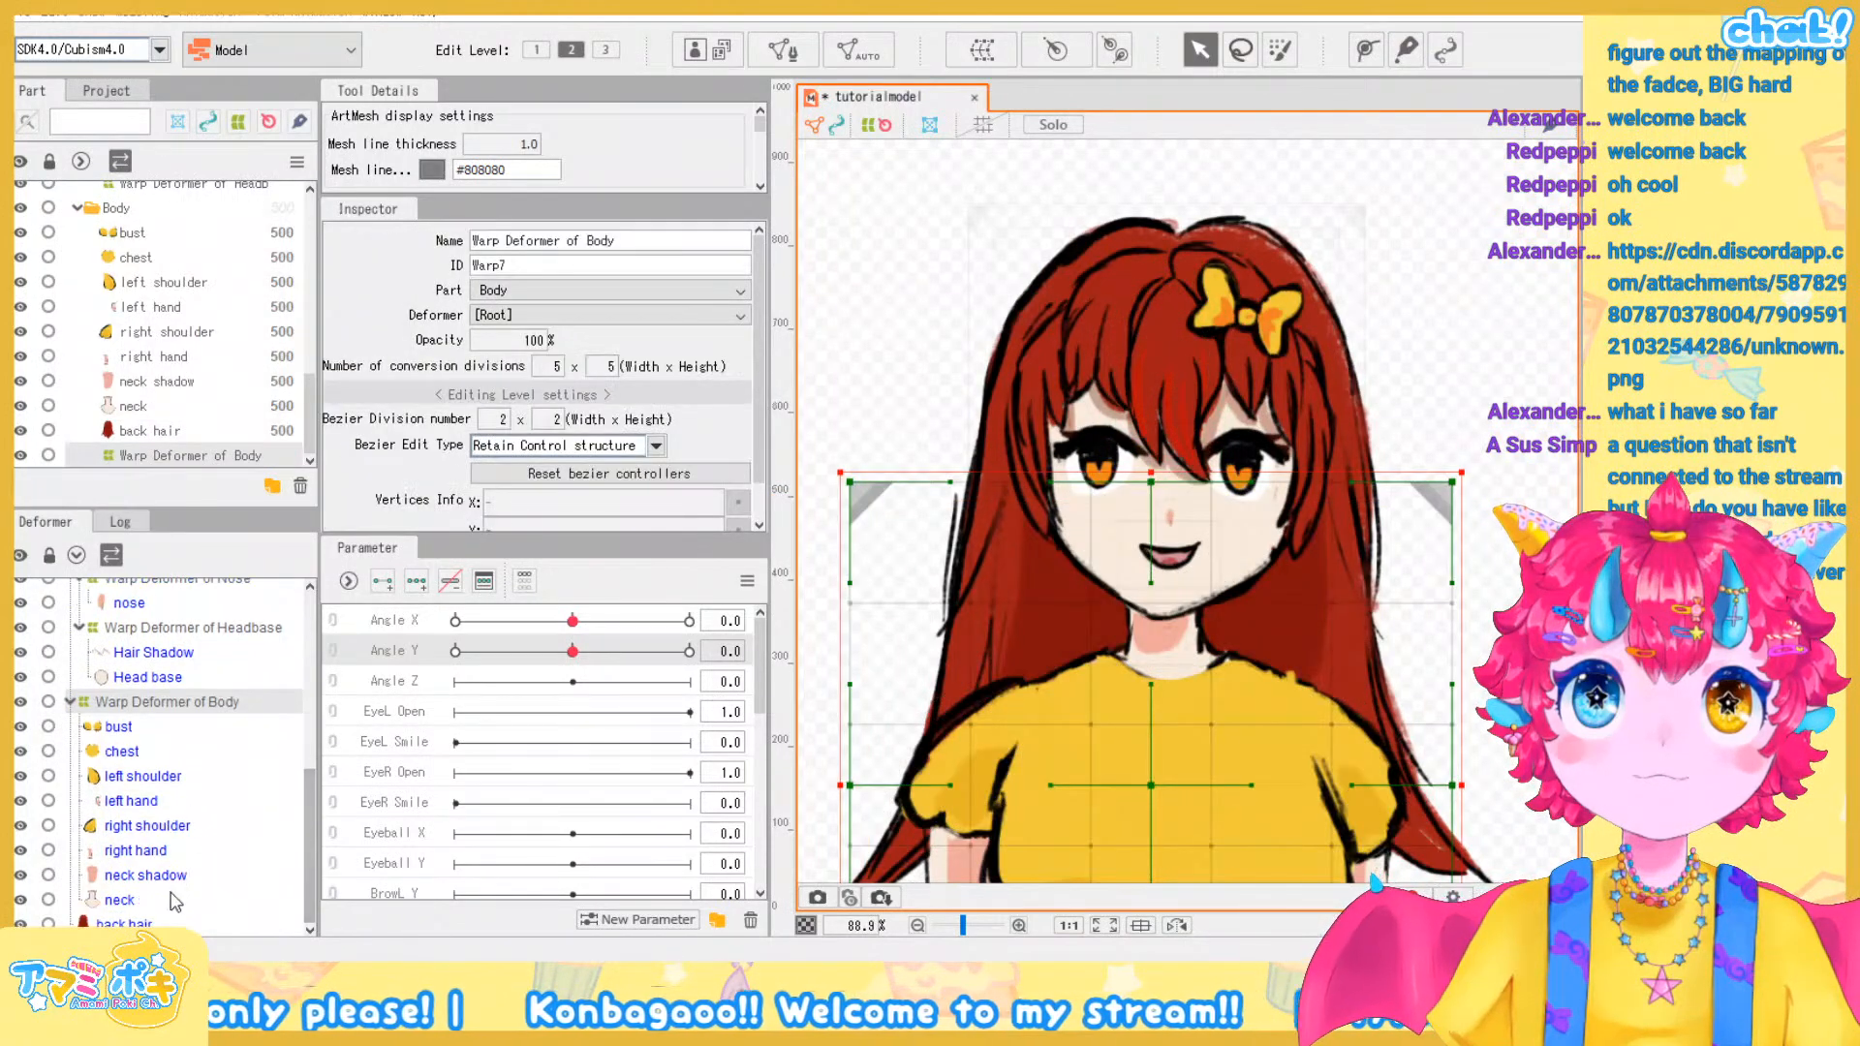
click(416, 580)
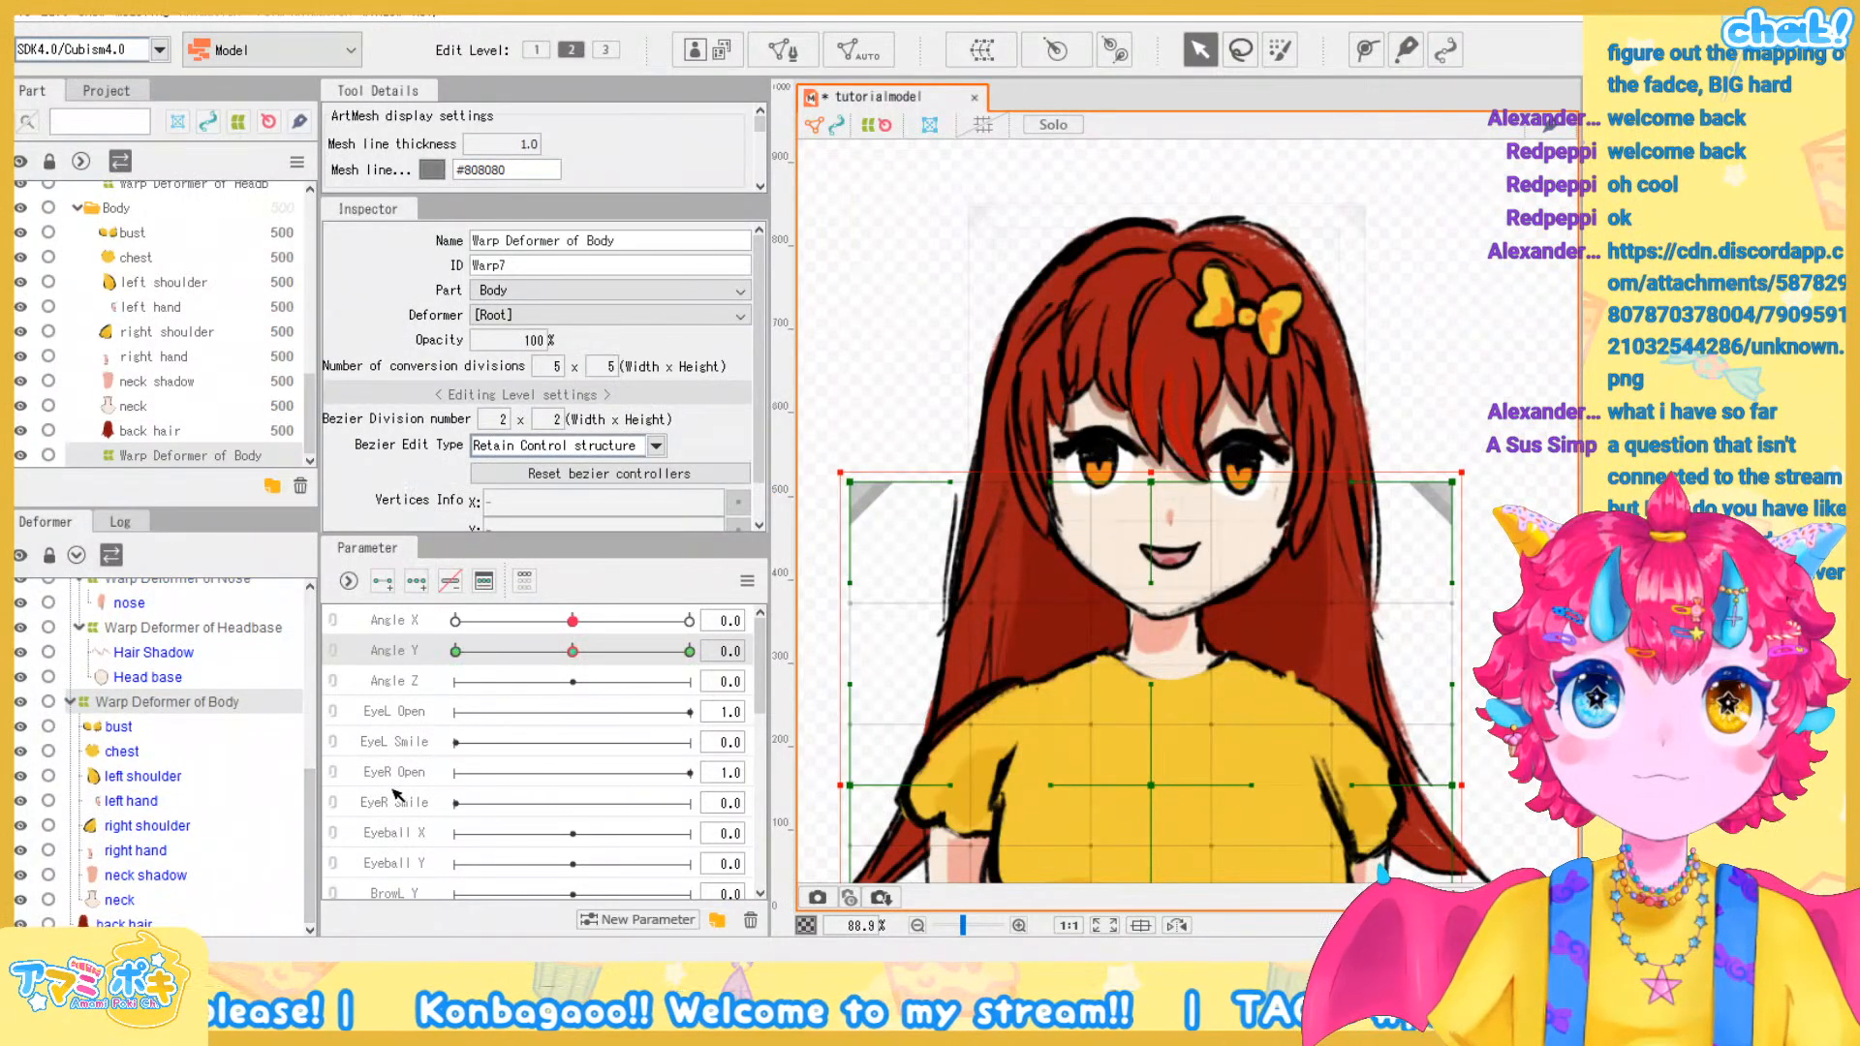
Create a root-level Warp Deformer of Back Hair around the back hair mesh and give it three Angle Y keys
click(124, 924)
click(1012, 60)
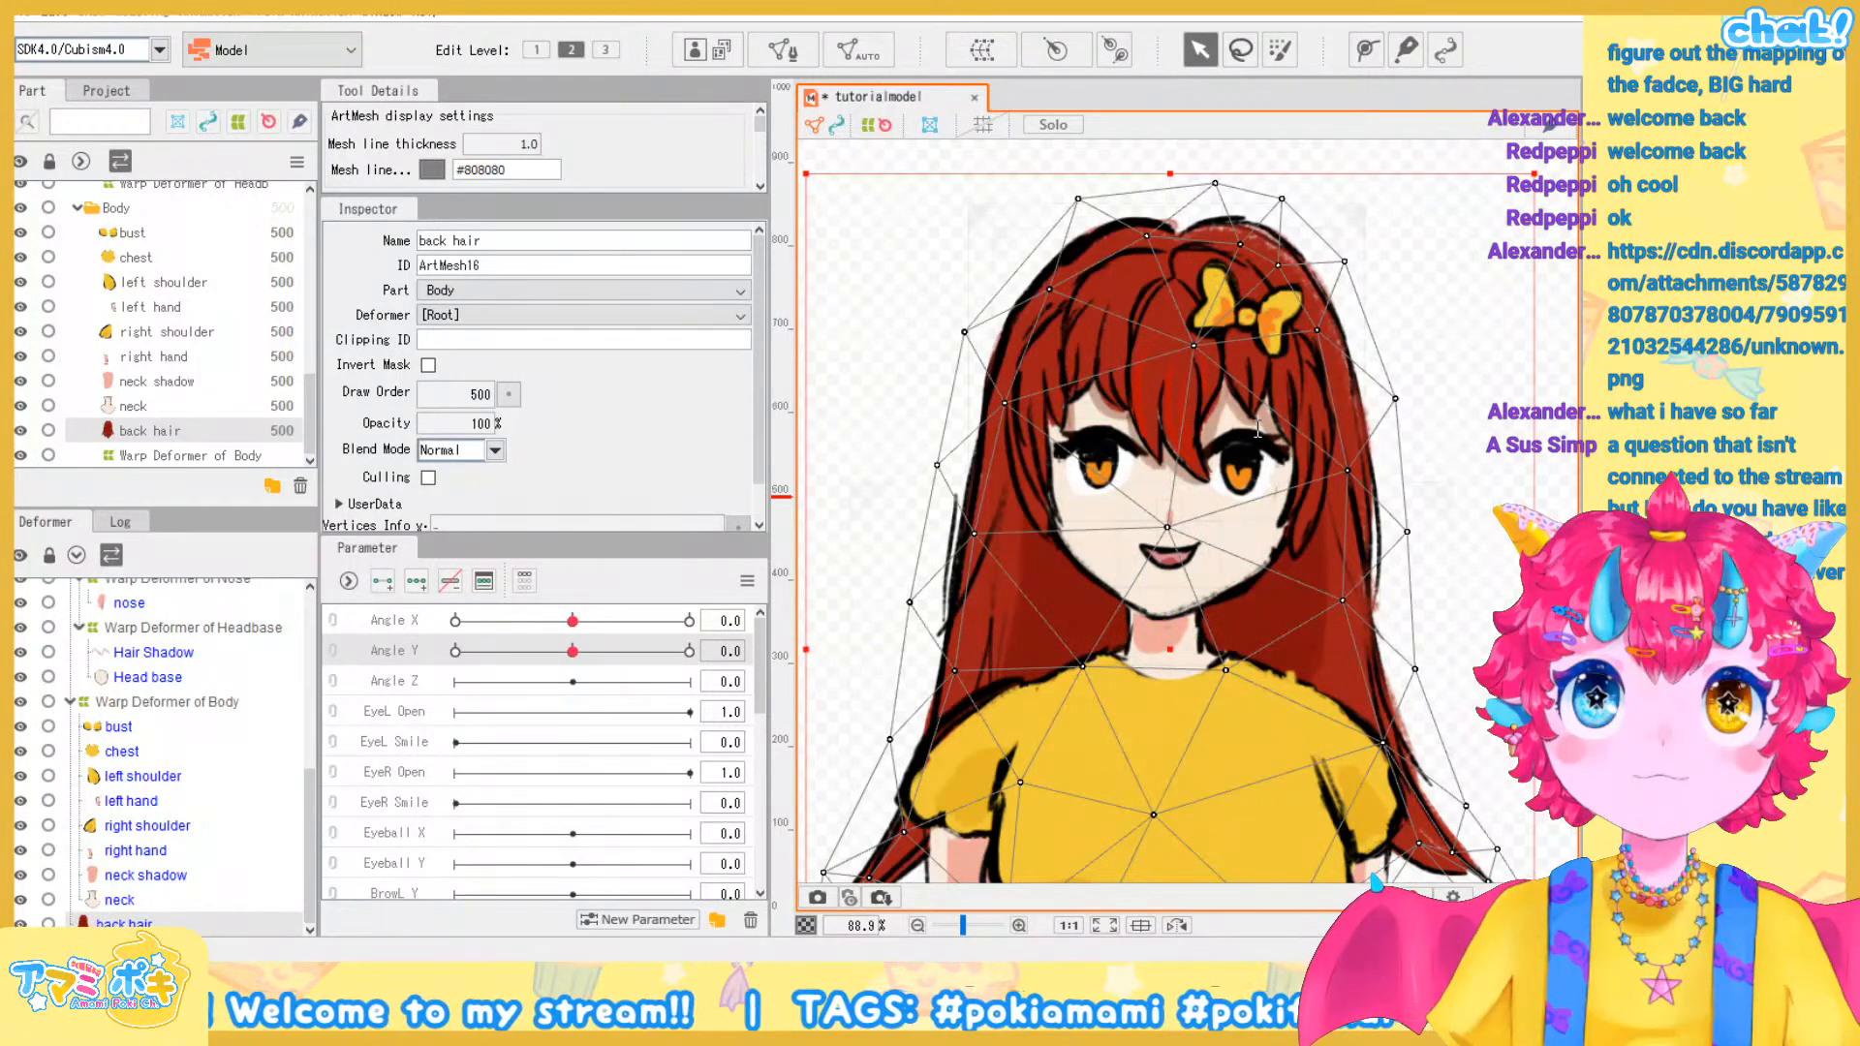
click(971, 722)
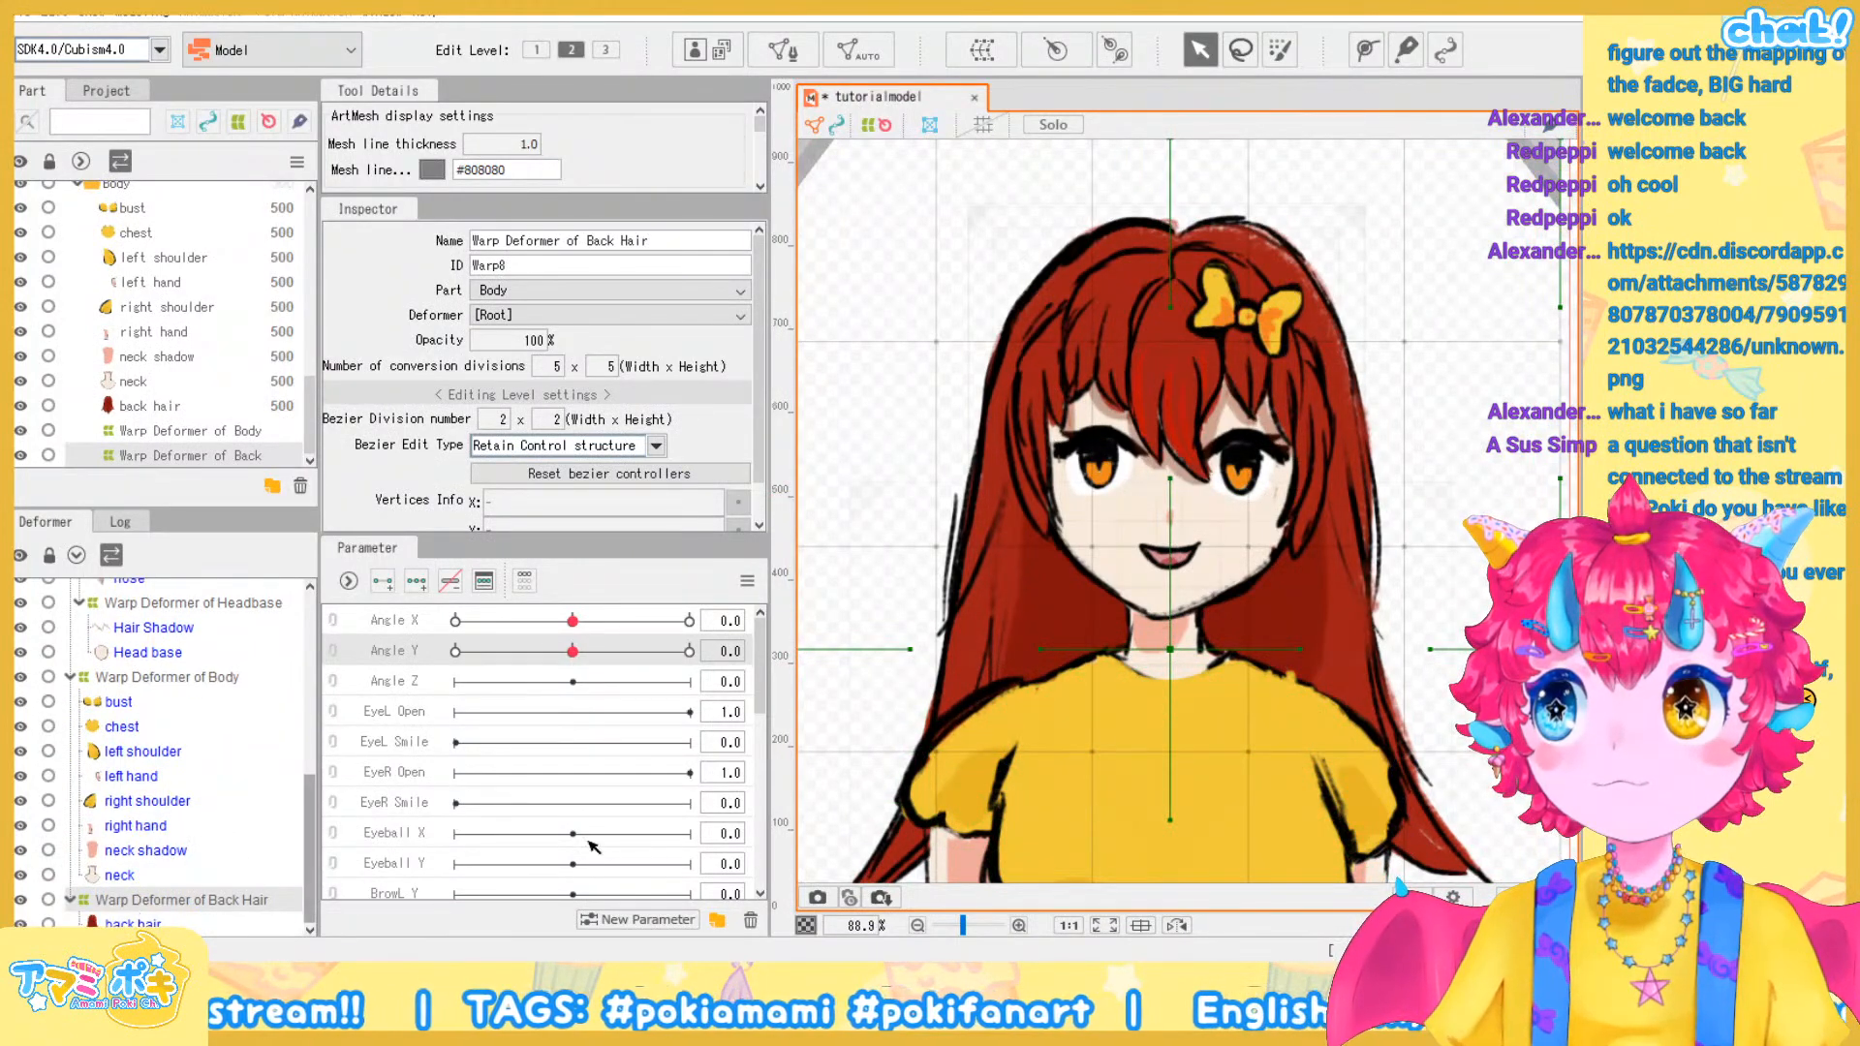
scroll(1255, 732, down, 5)
scroll(1255, 732, up, 5)
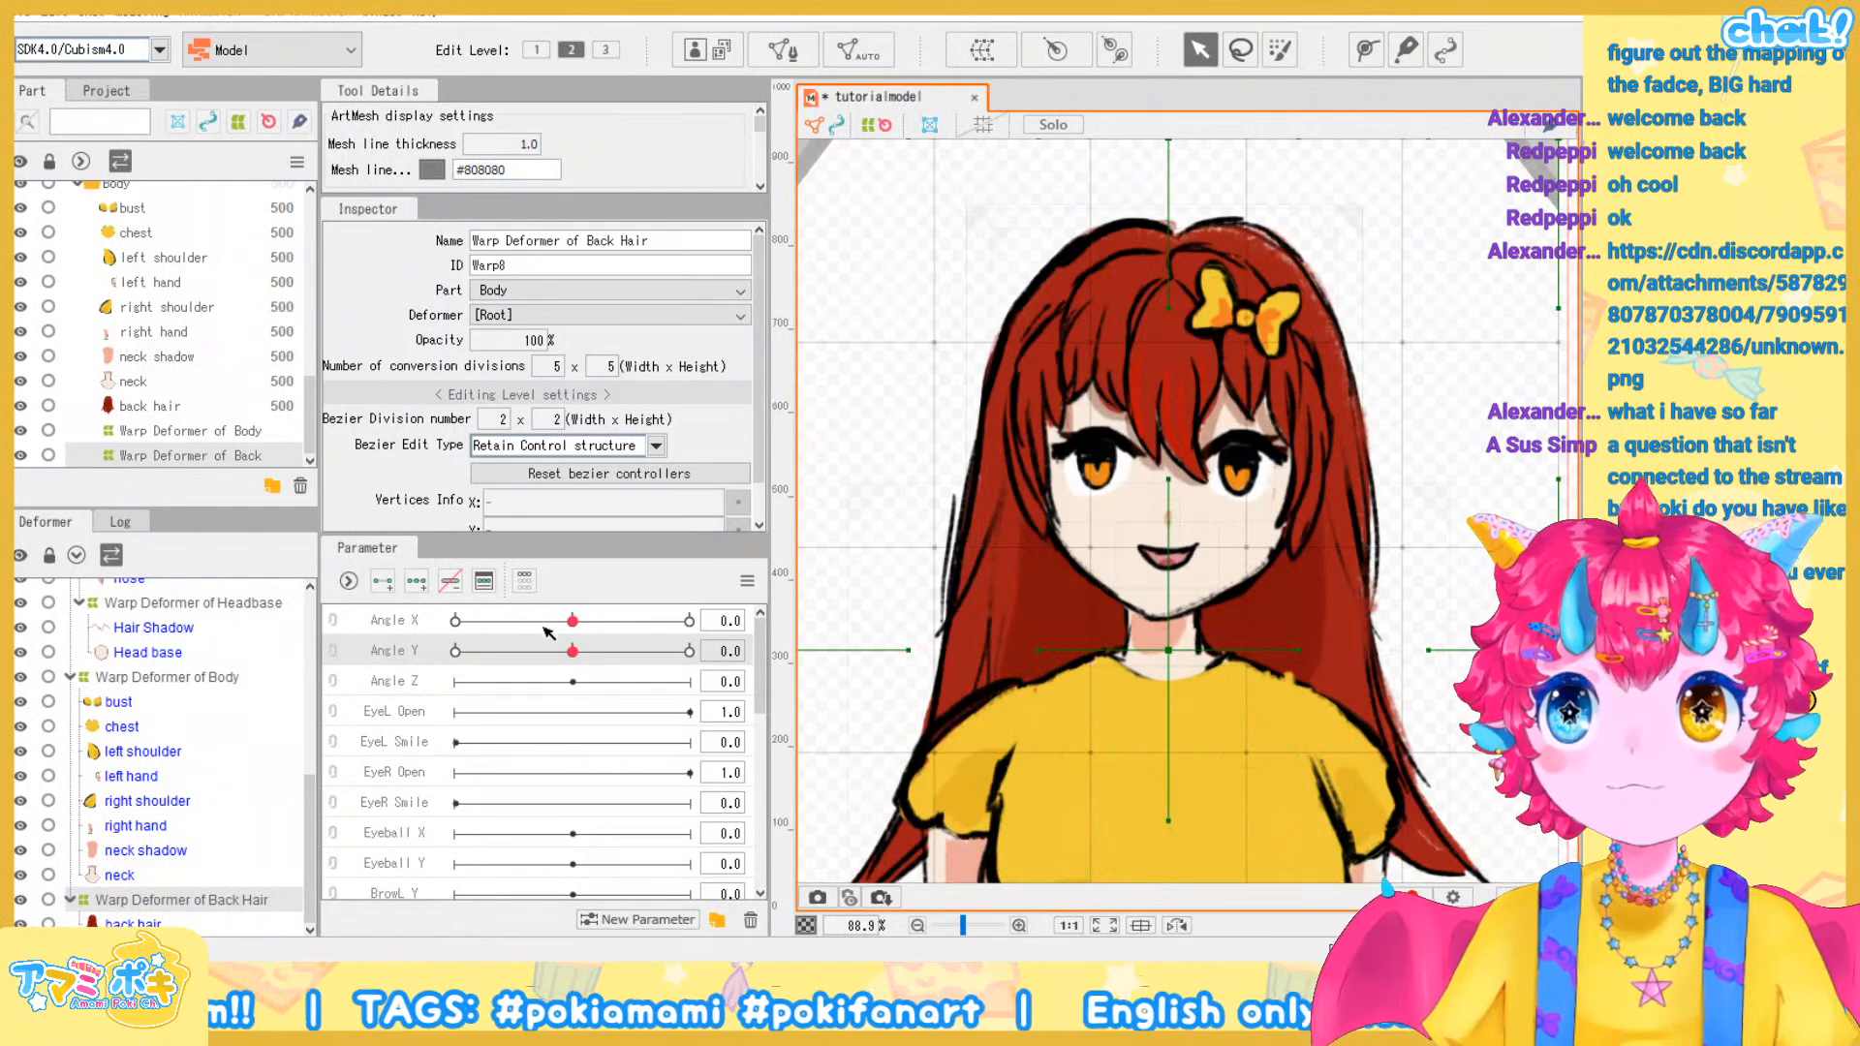
click(415, 583)
scroll(66, 821, up, 5)
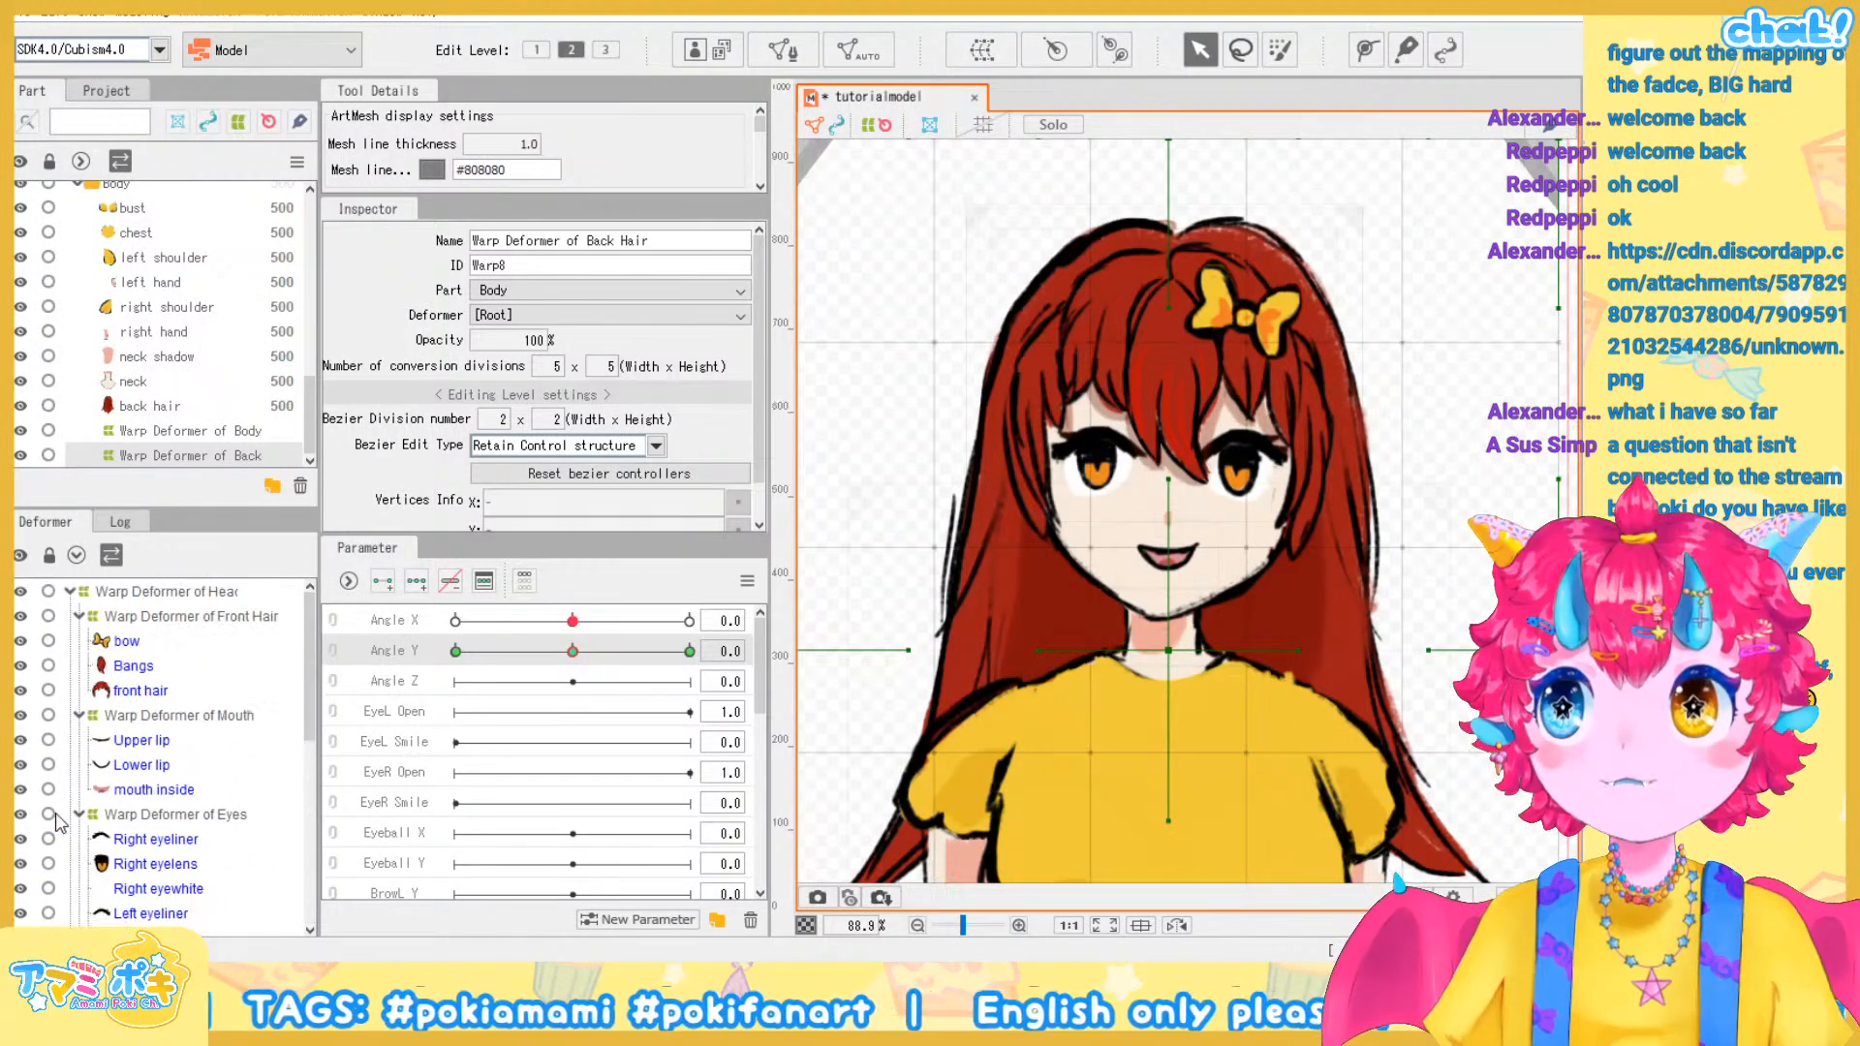
Select the Warp Deformer of Head and move the whole deformer slightly upward at Angle X 0 and Angle Y 0
click(246, 595)
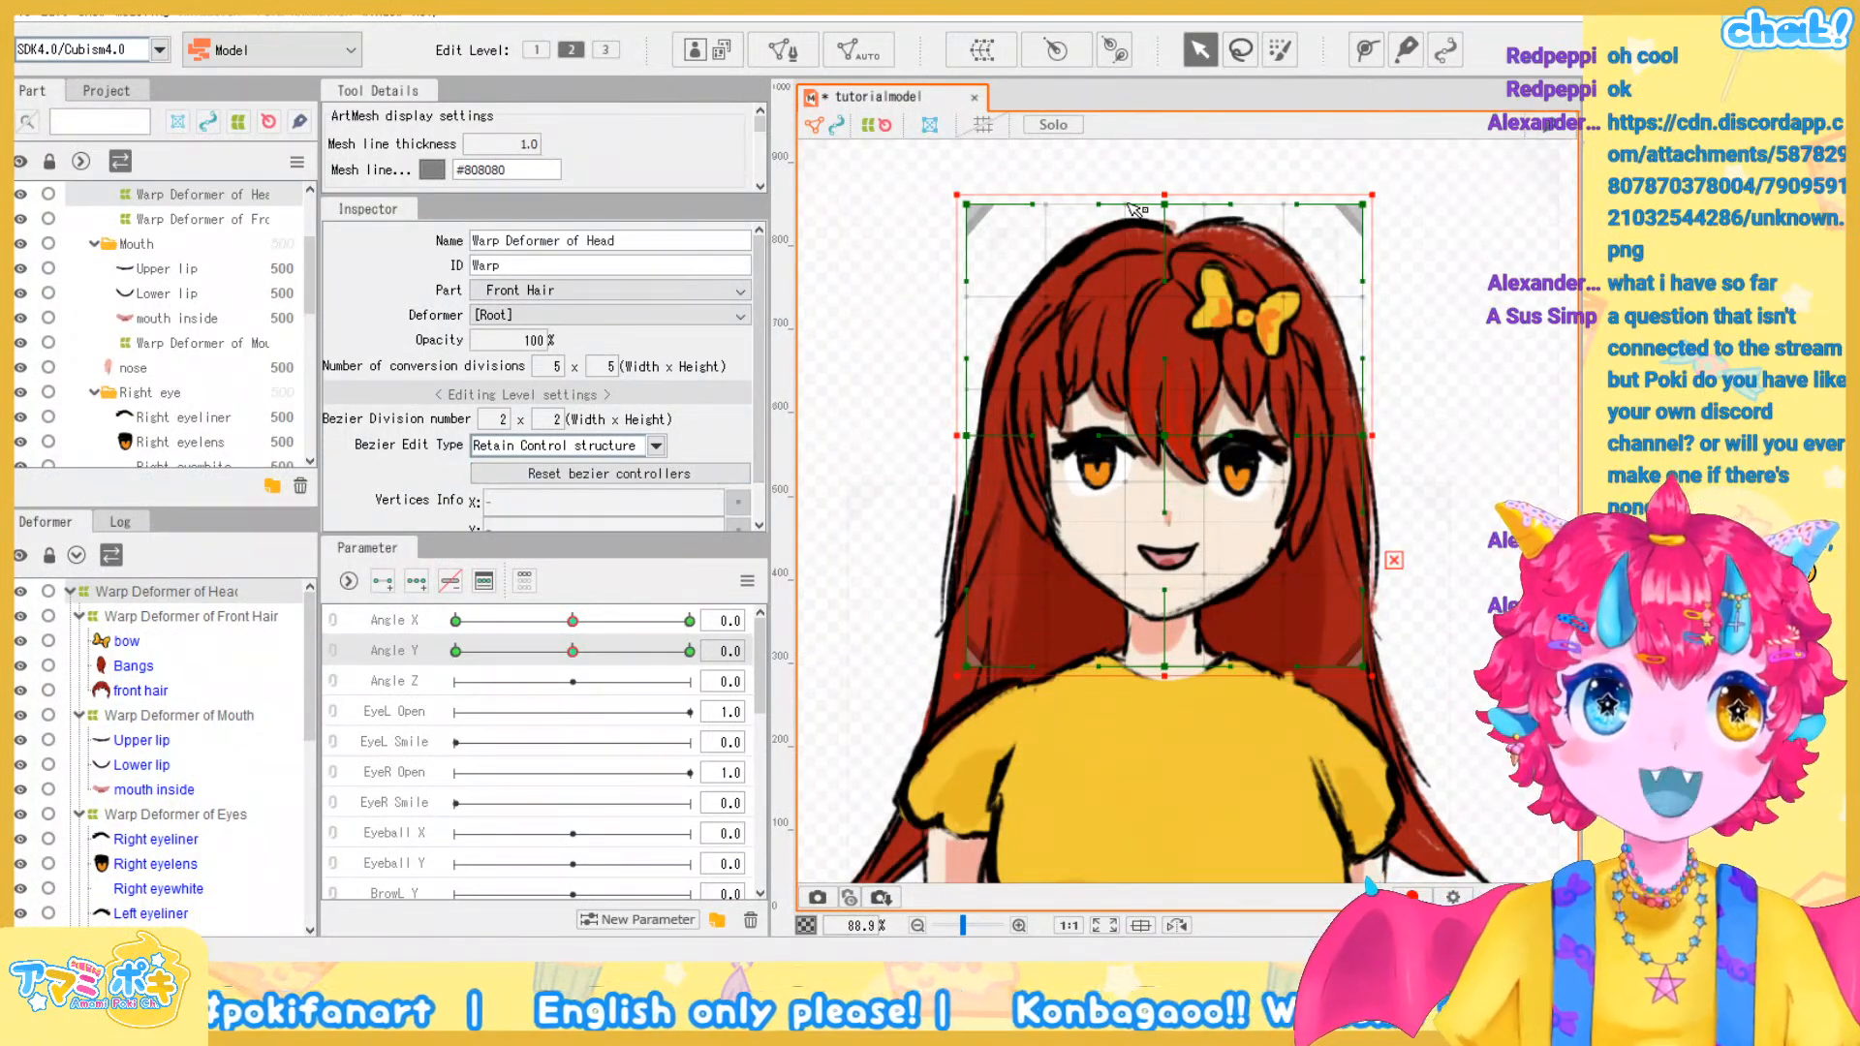
scroll(1375, 372, down, 2)
scroll(1385, 378, up, 2)
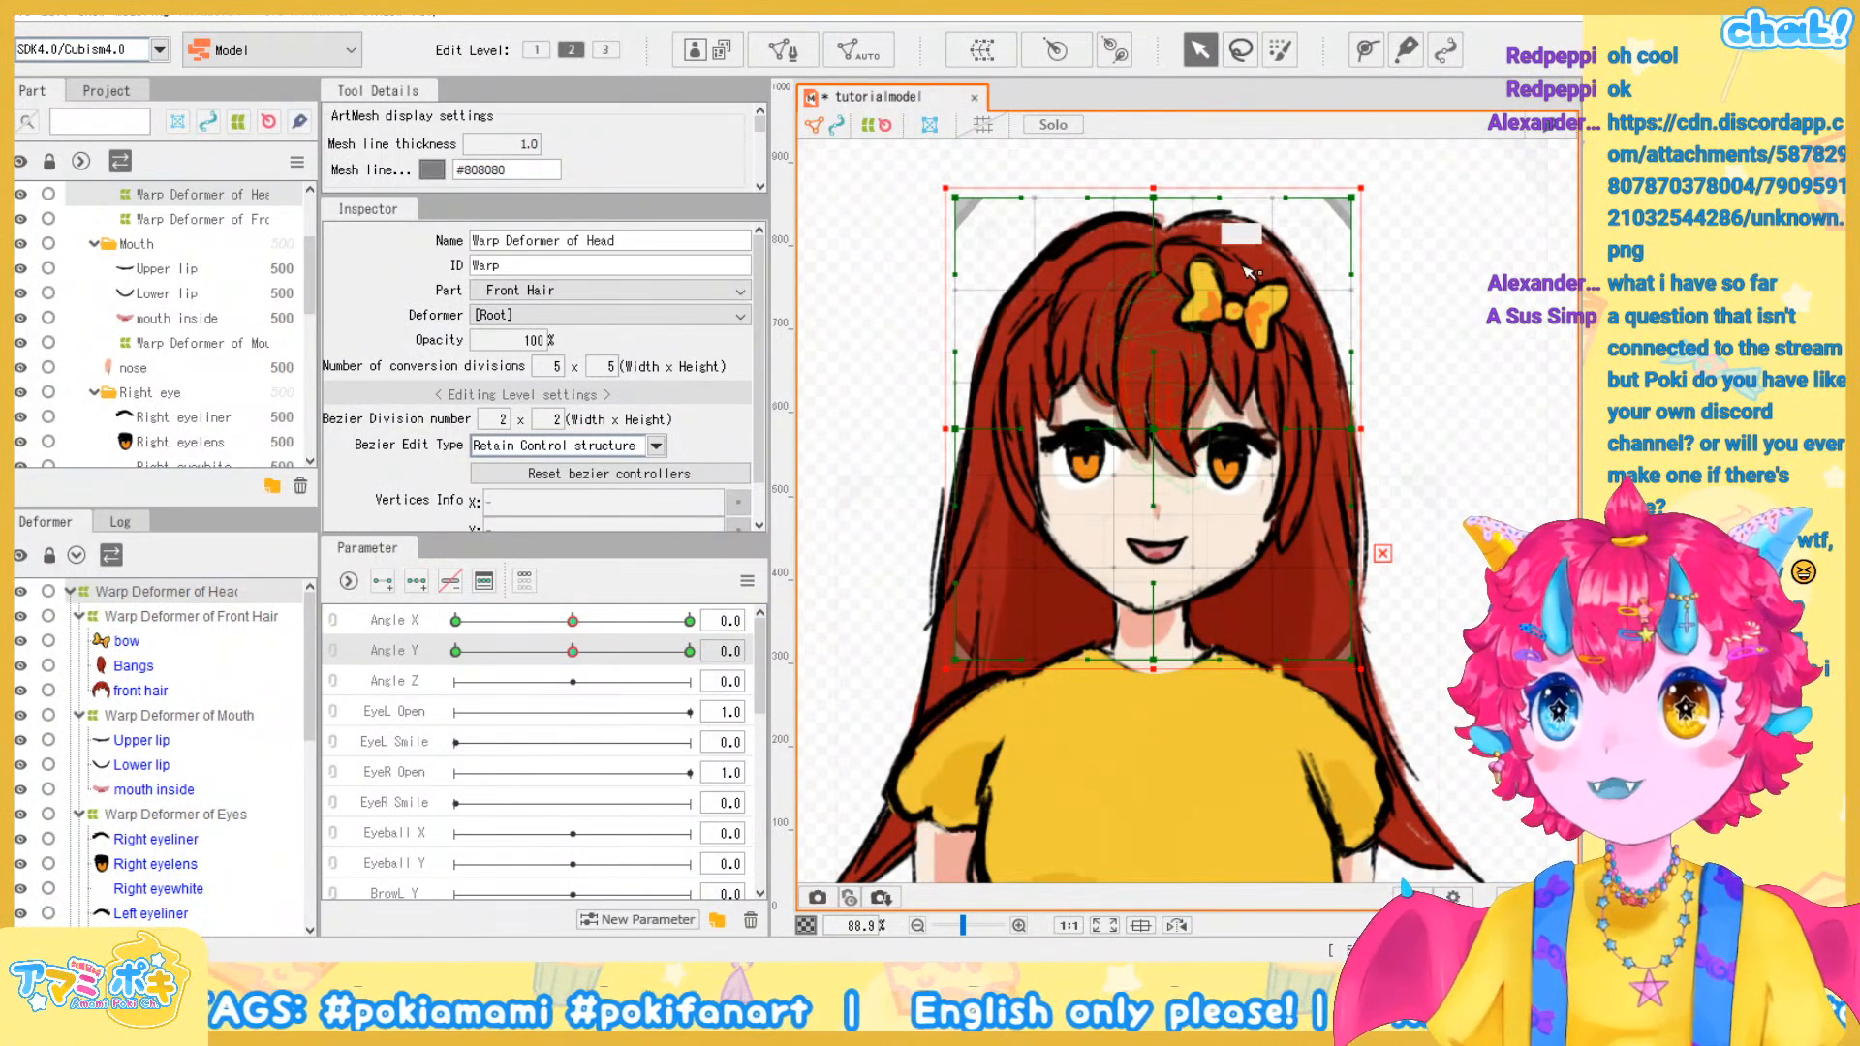
drag(1156, 432, 1150, 405)
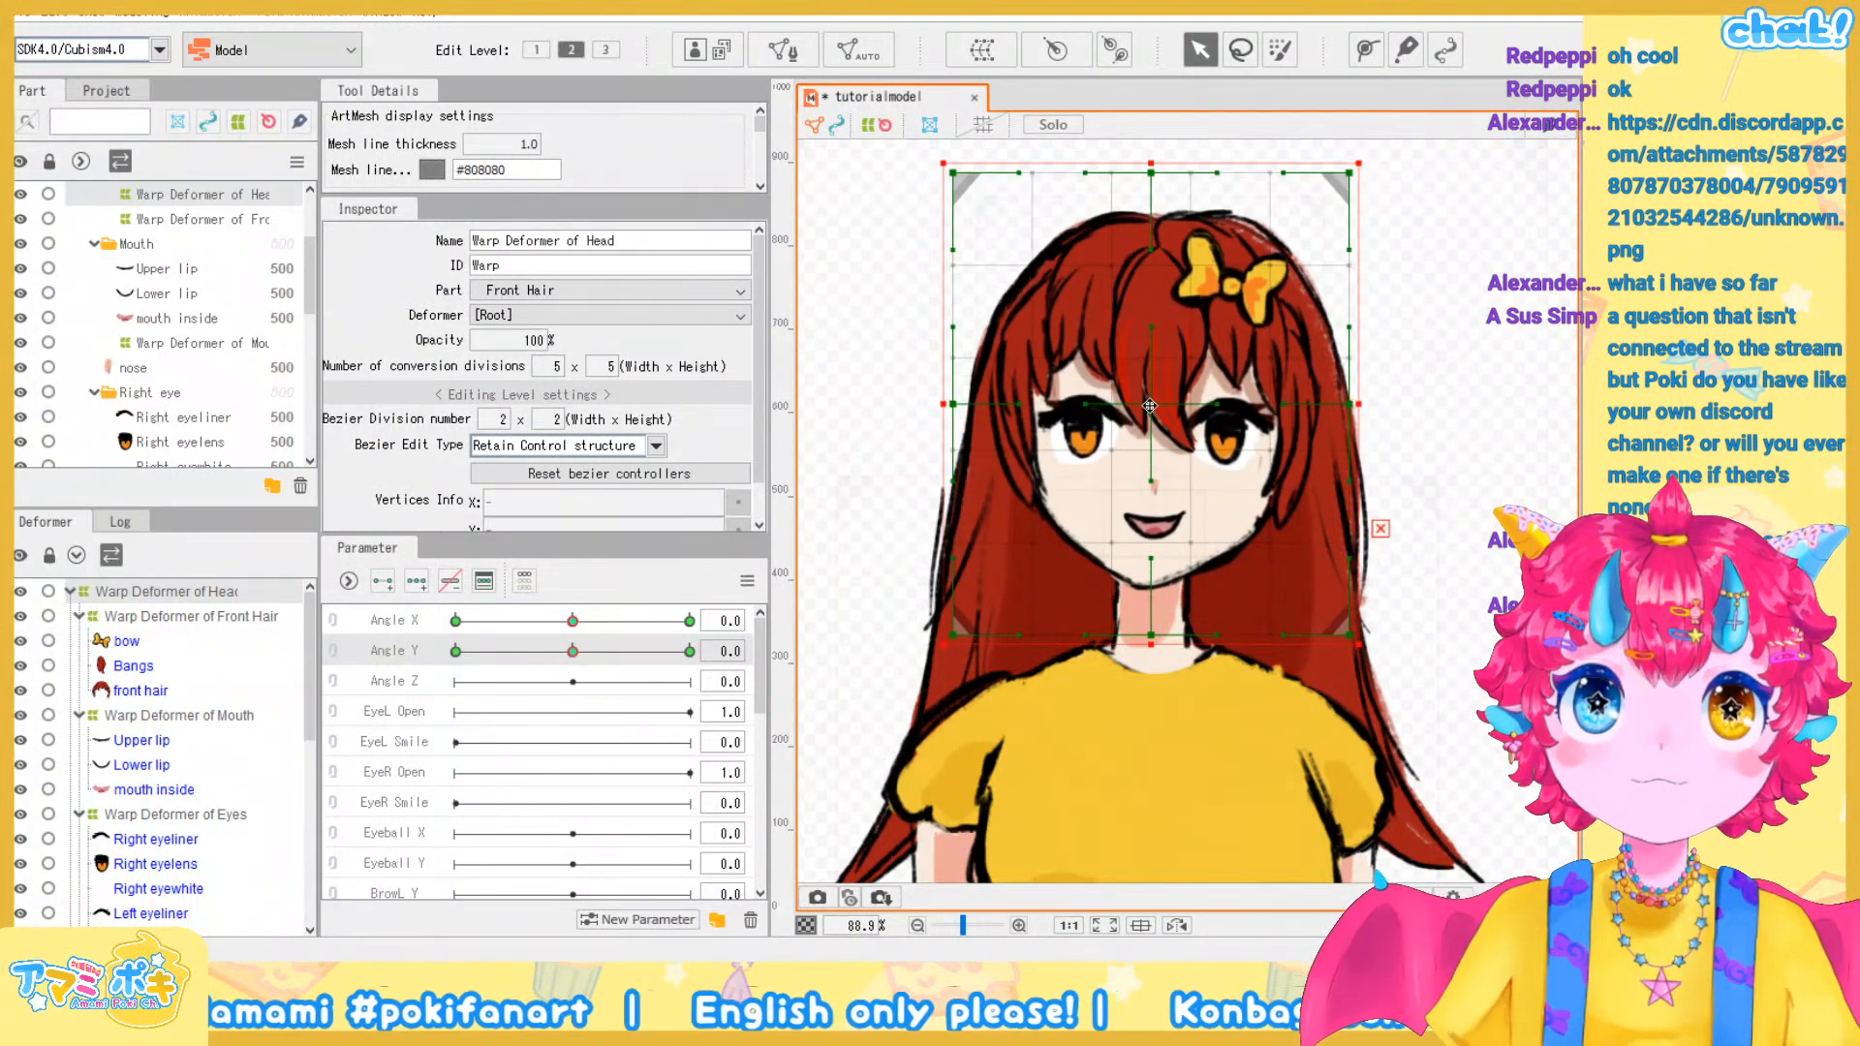
Nudge the Warp Deformer of Head slightly down, and select the Warp Deformer of Body to inspect its bounds
drag(1157, 419, 1162, 425)
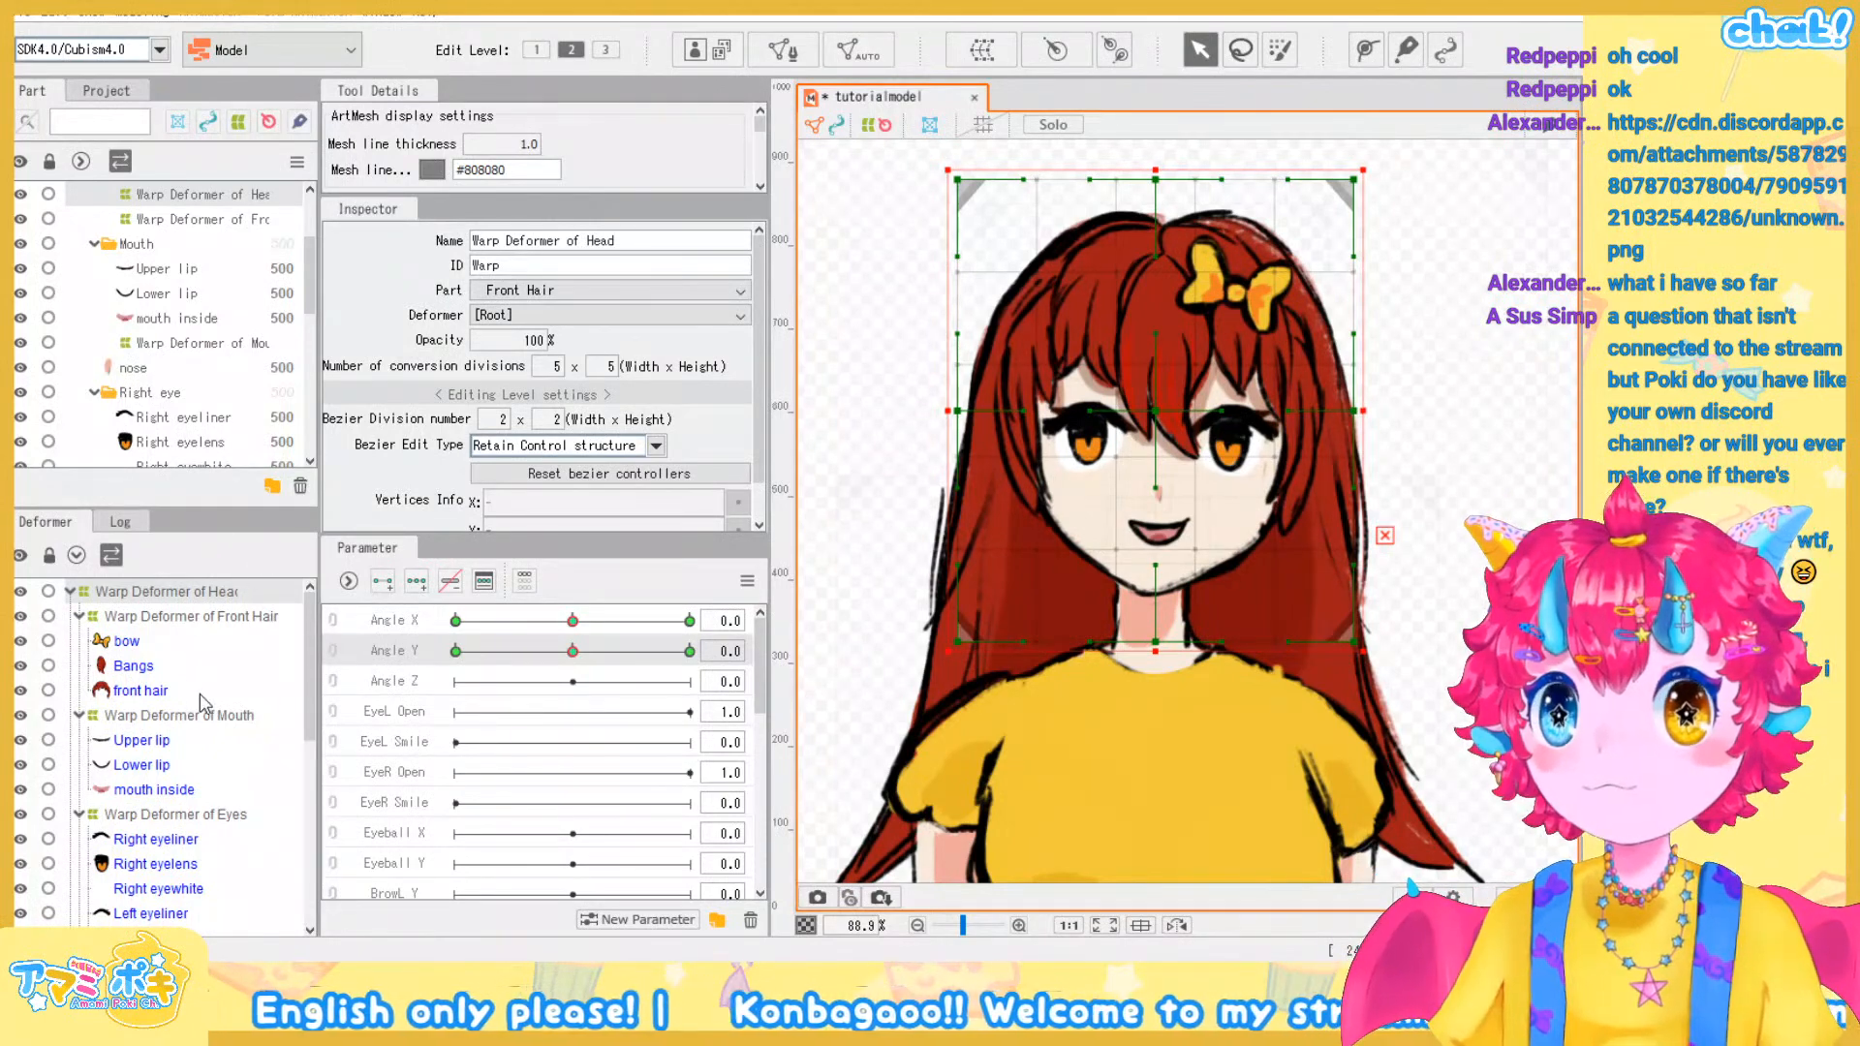
scroll(215, 715, down, 5)
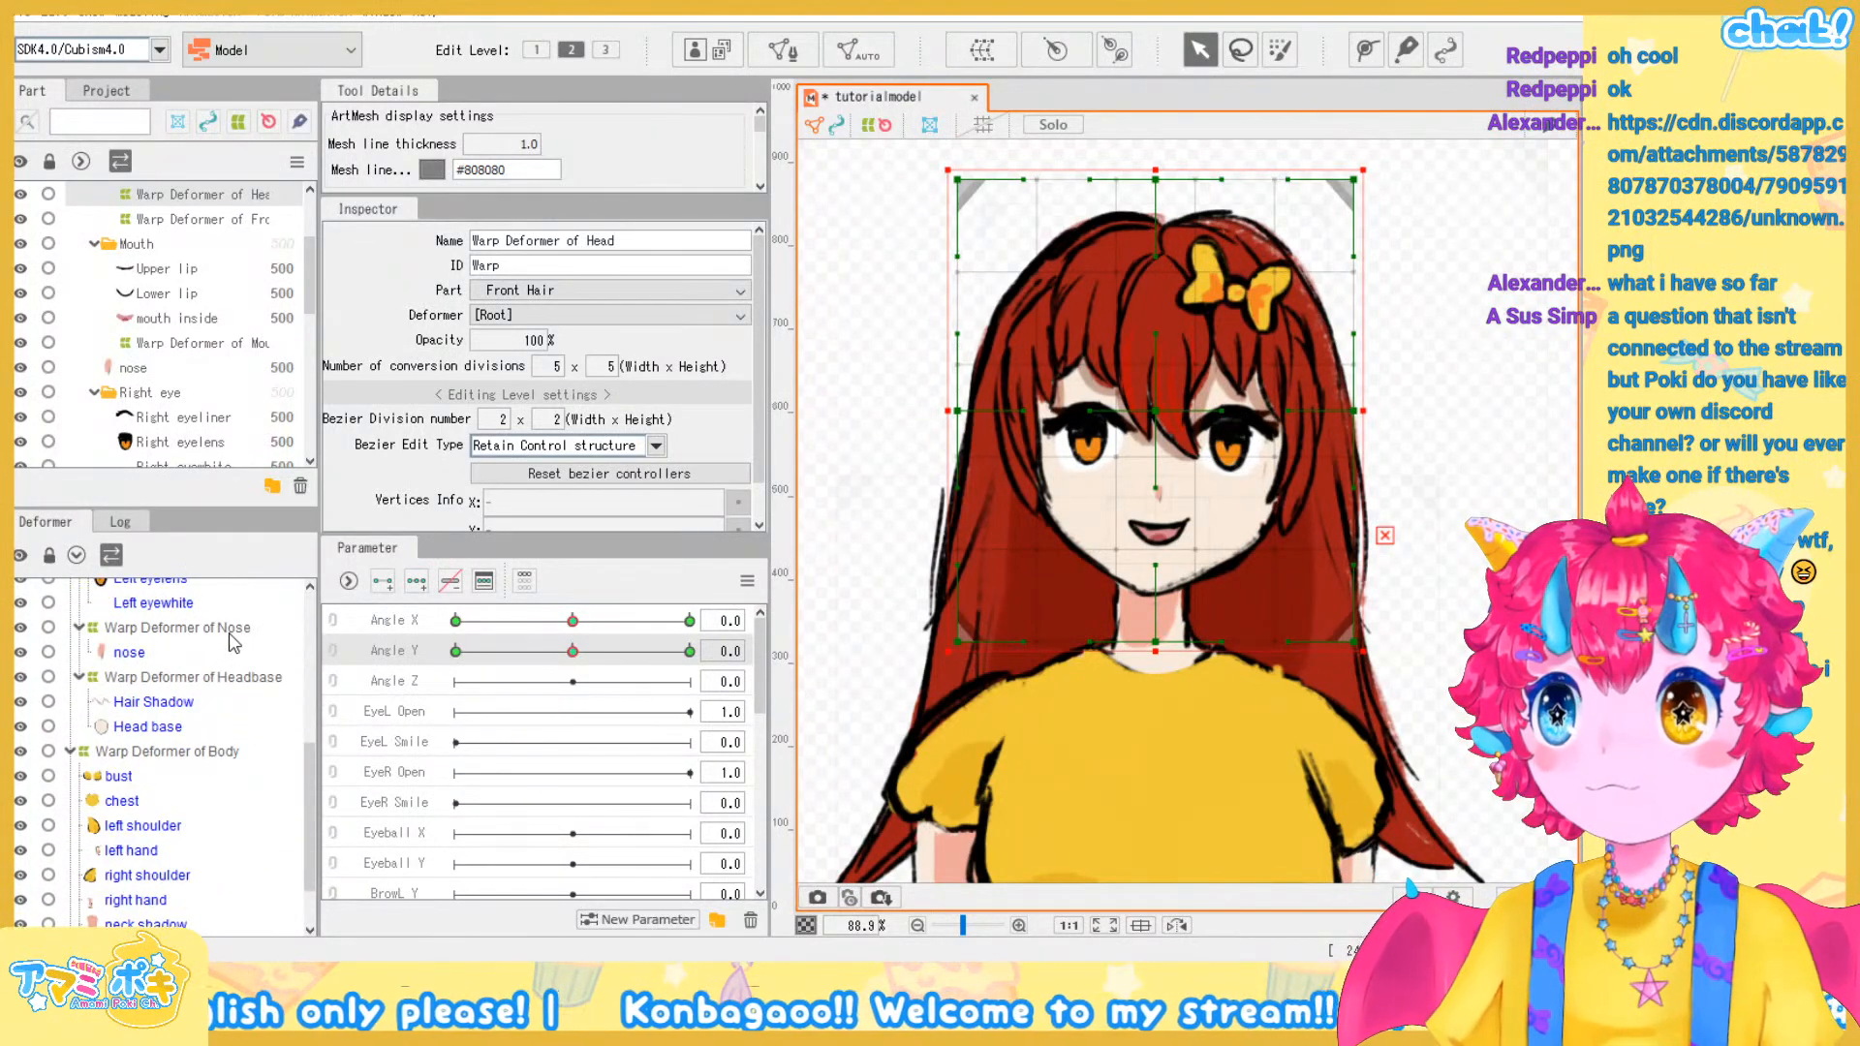
click(209, 754)
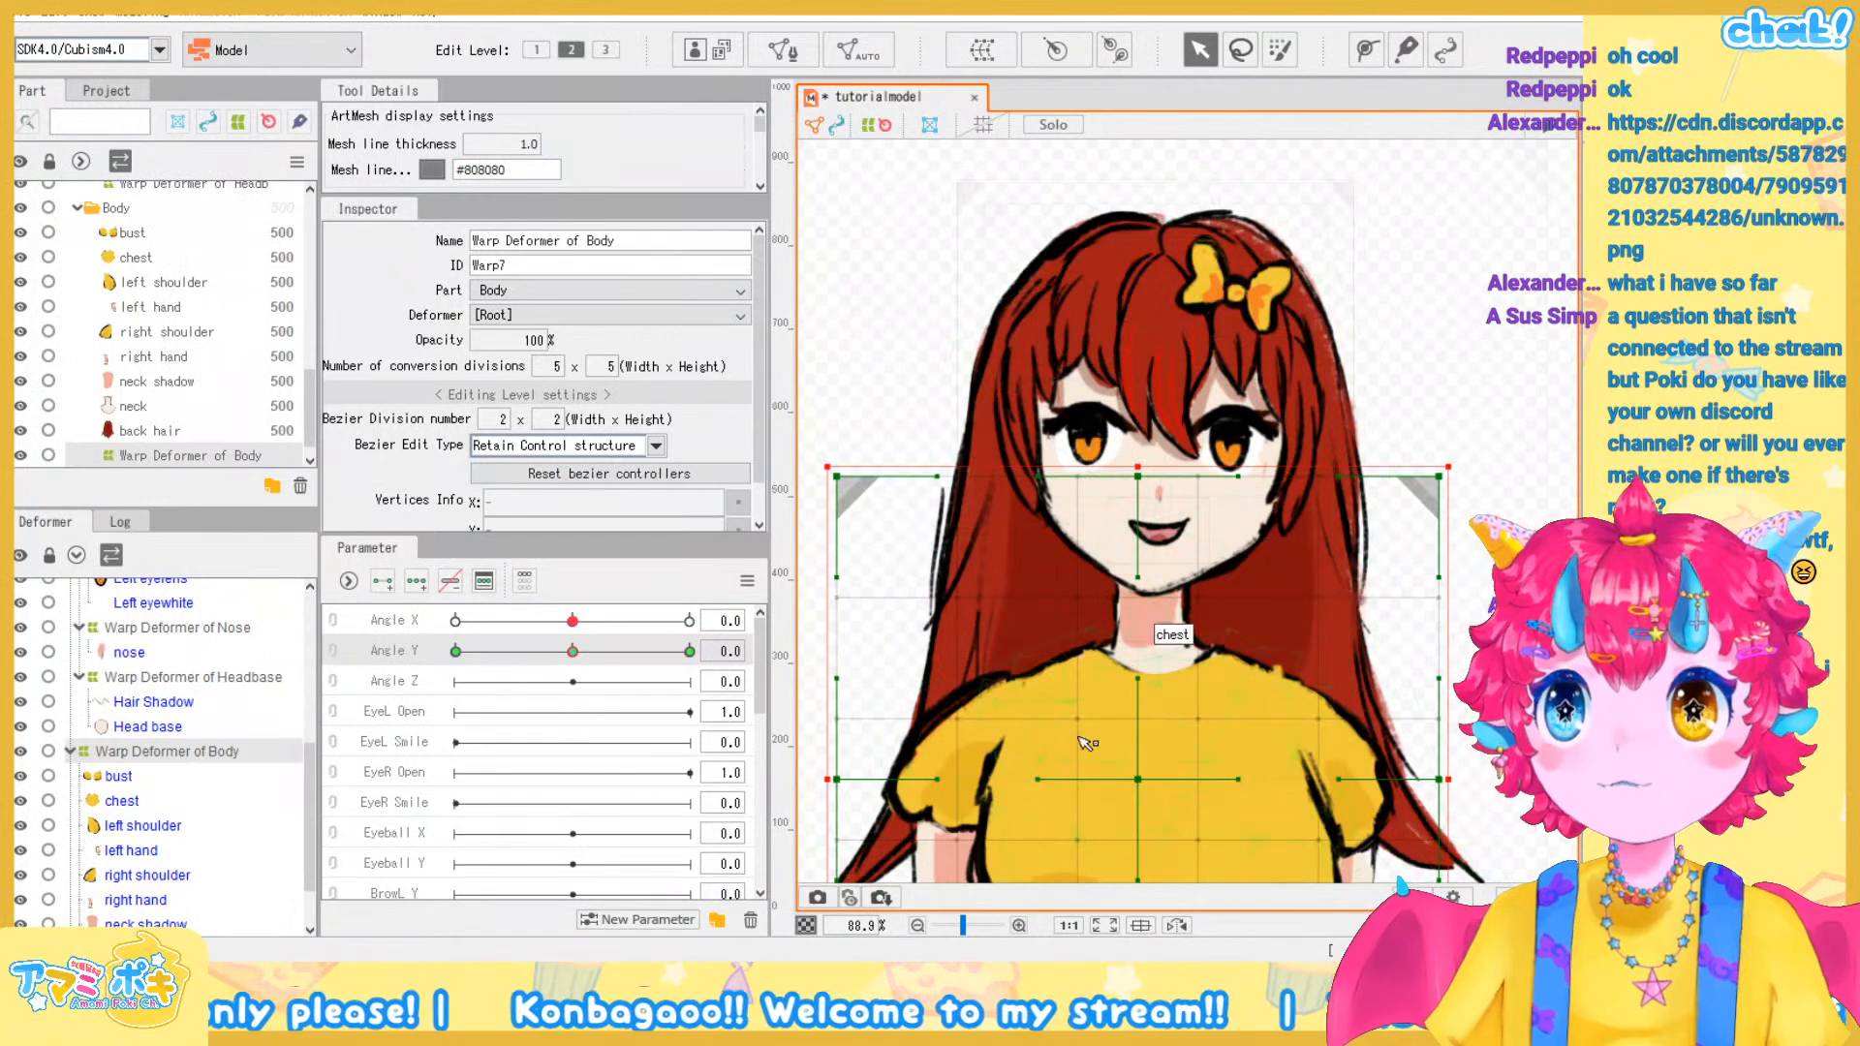
scroll(1139, 837, down, 3)
drag(1139, 837, 1120, 559)
scroll(1112, 617, up, 3)
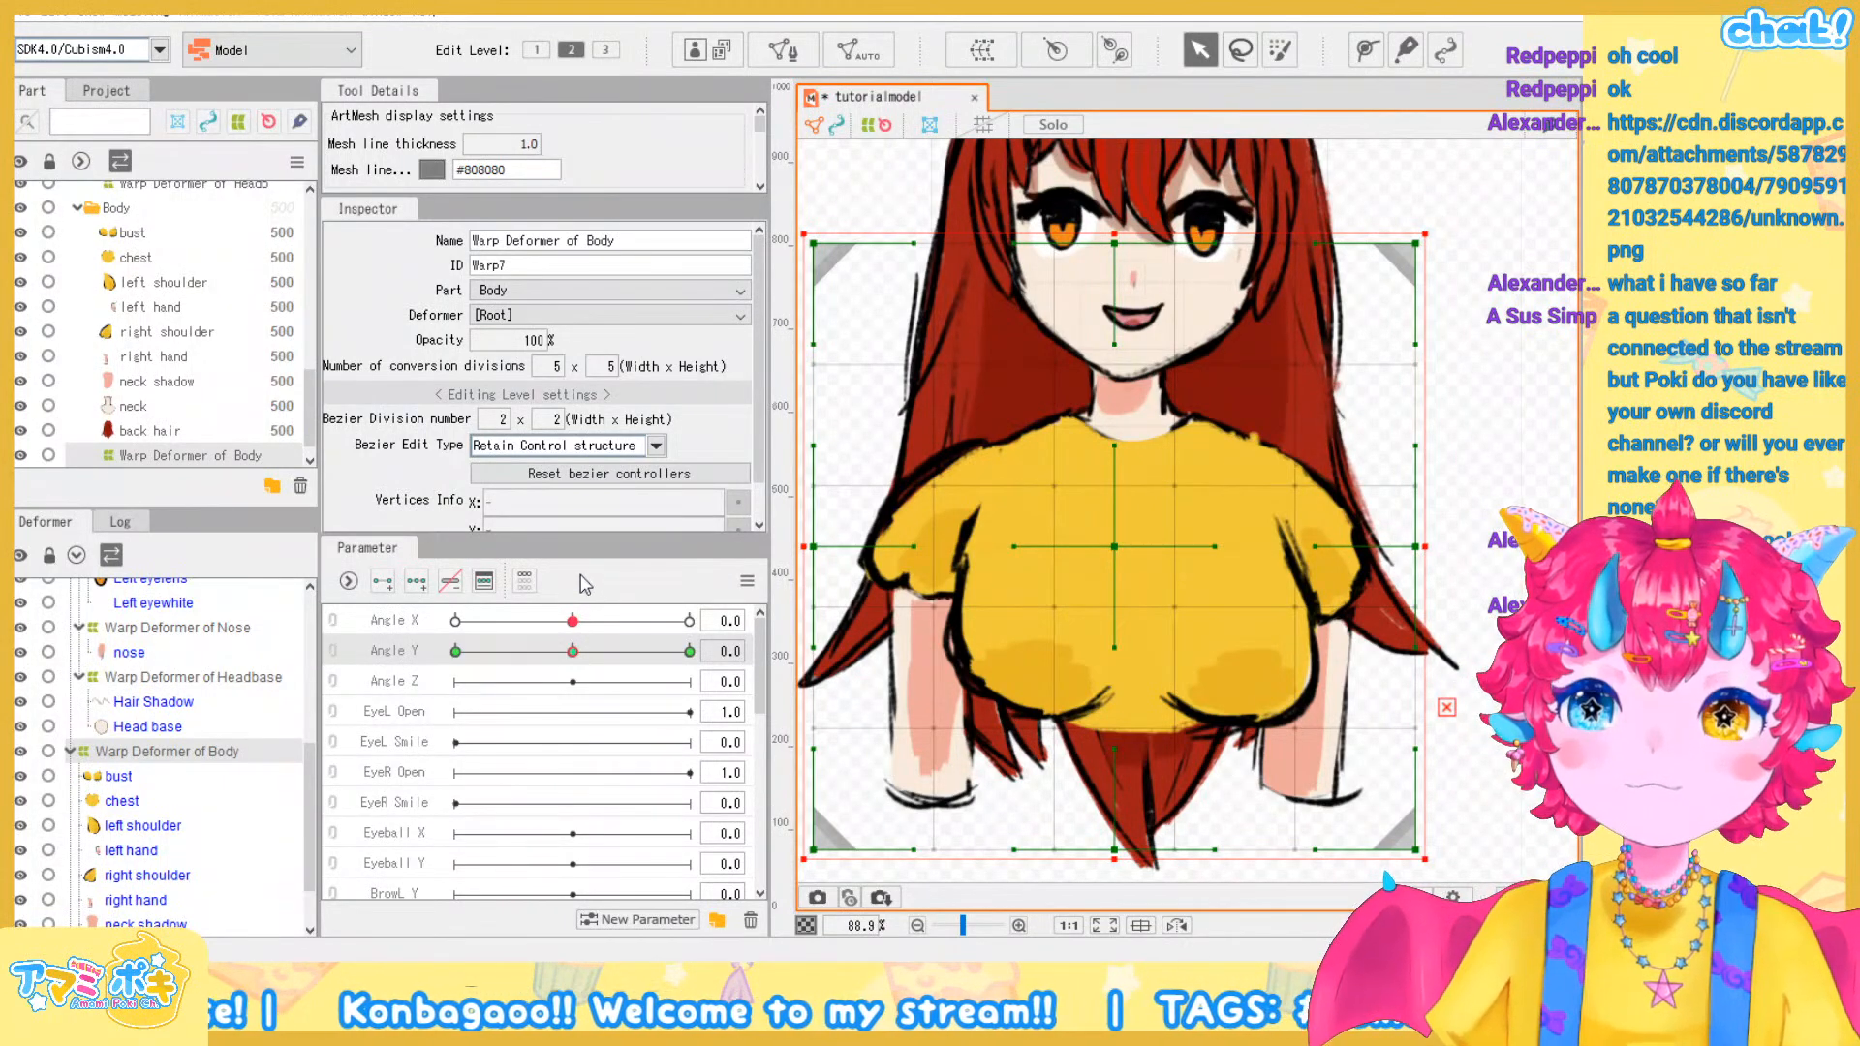
scroll(173, 668, up, 2)
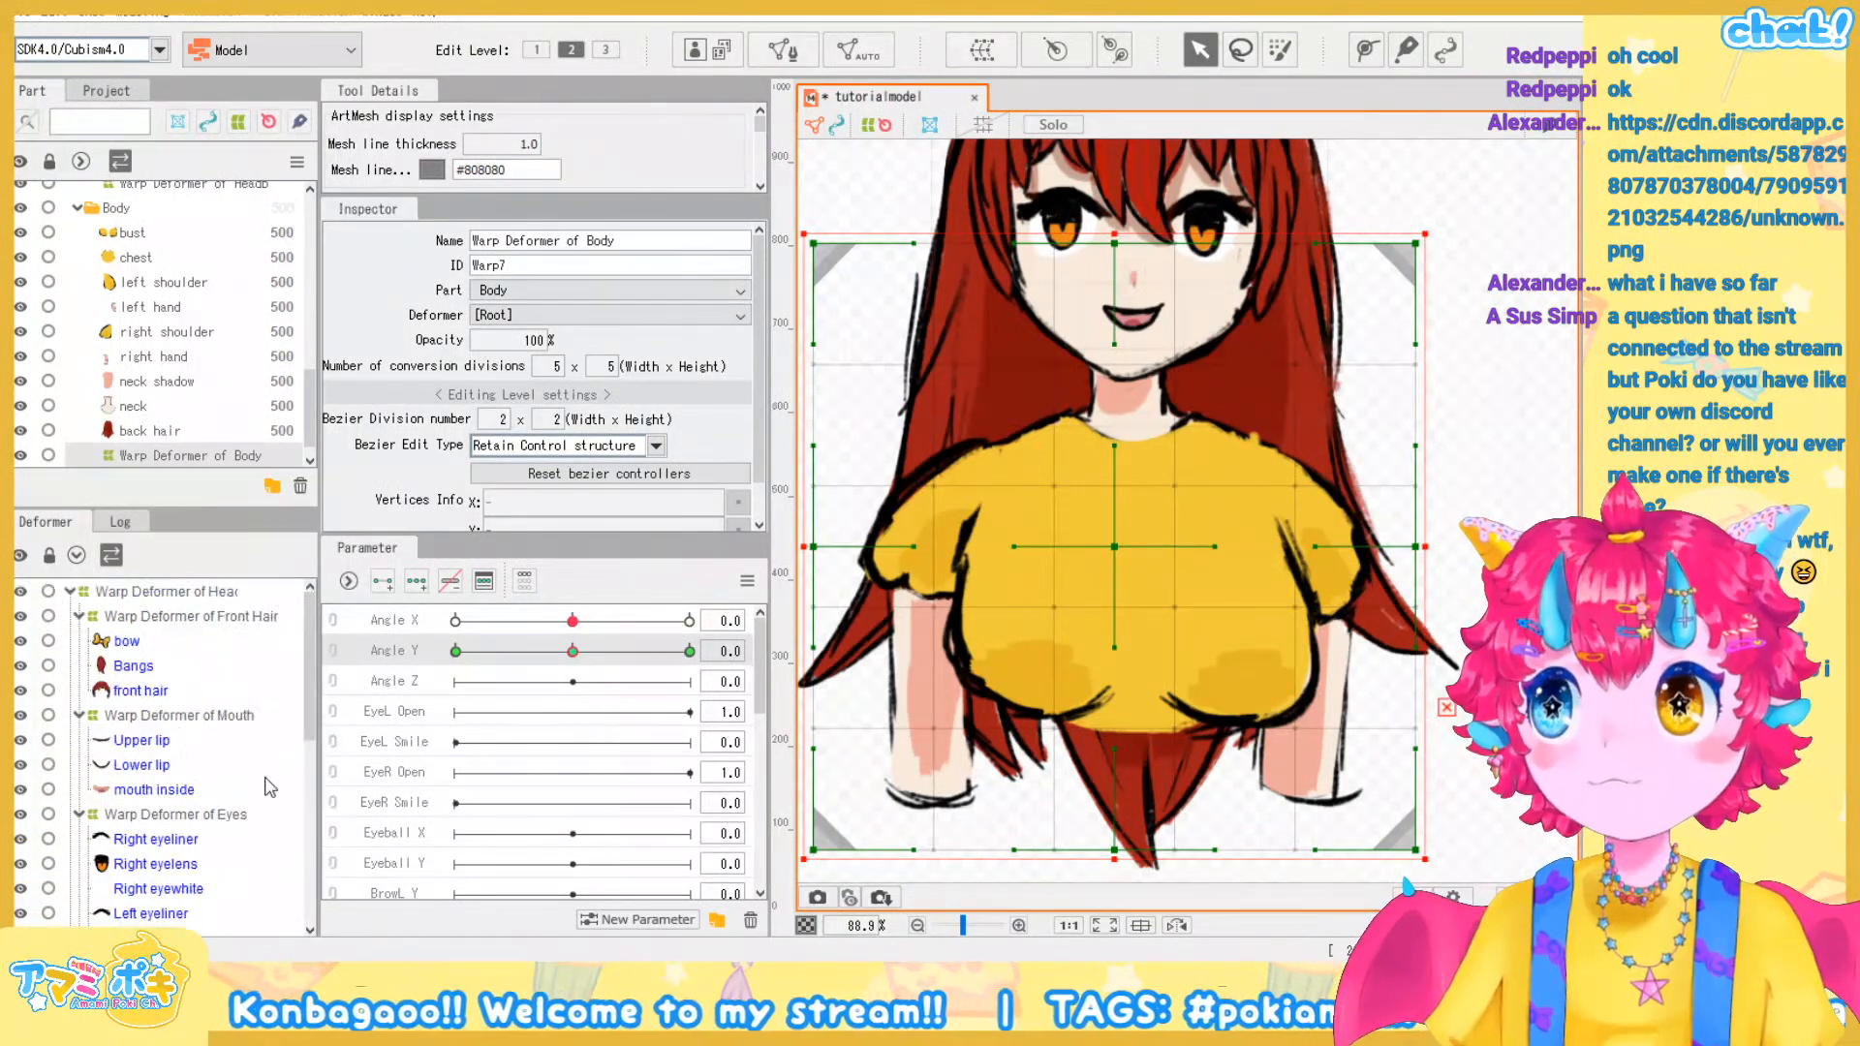
drag(1483, 466, 1478, 635)
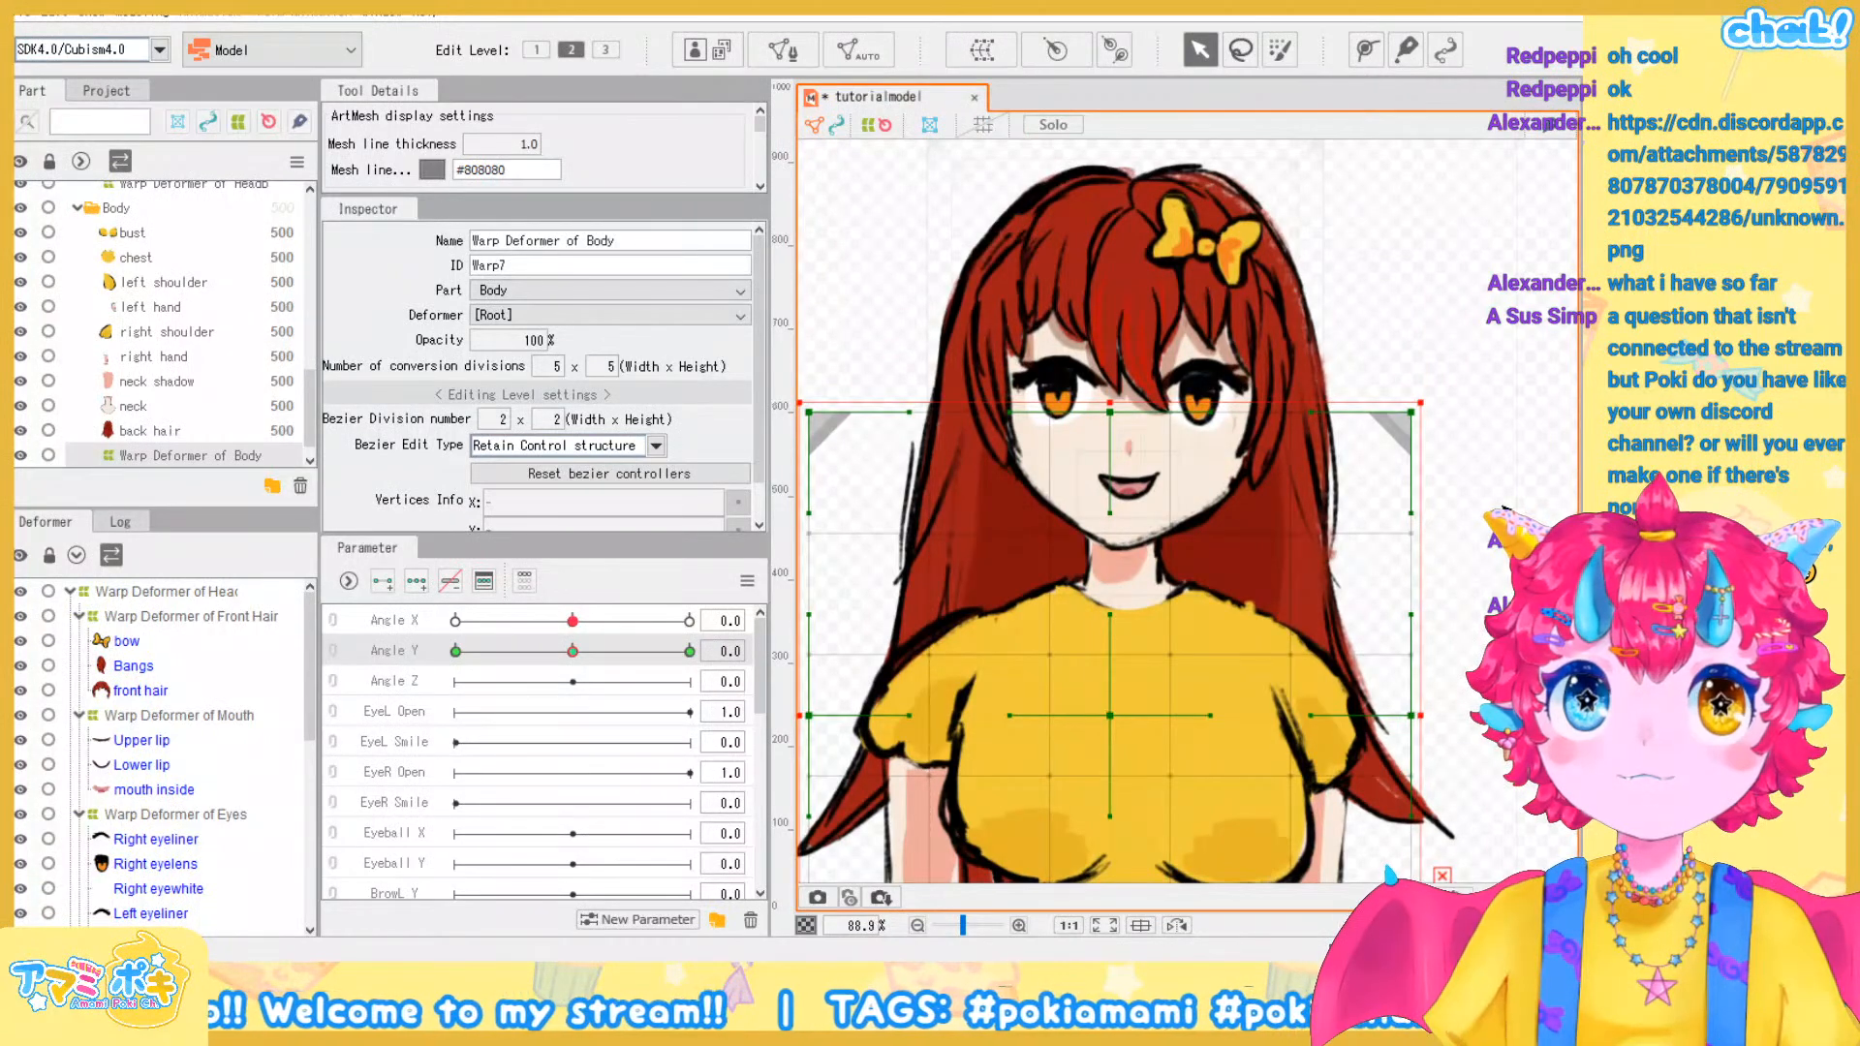
Select the Warp Deformer of Back Hair and move the whole deformer slightly upward
scroll(254, 804, down, 2)
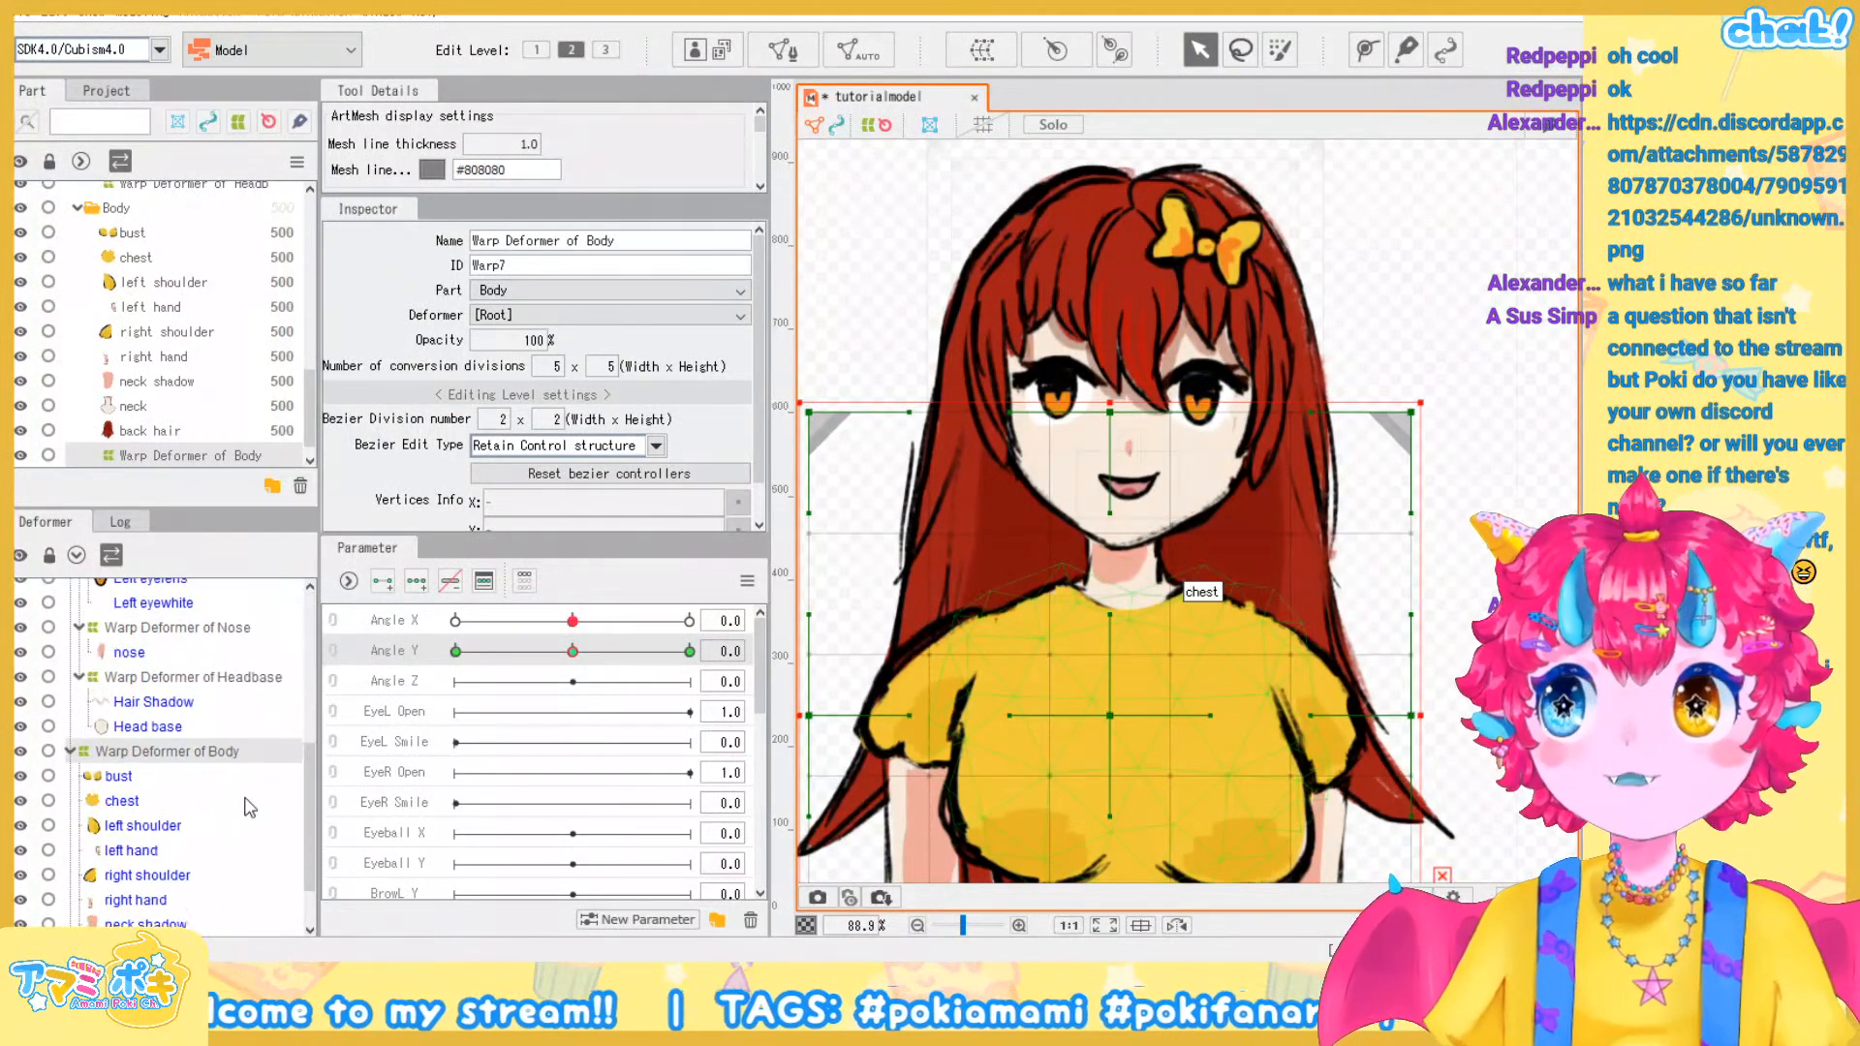
click(155, 900)
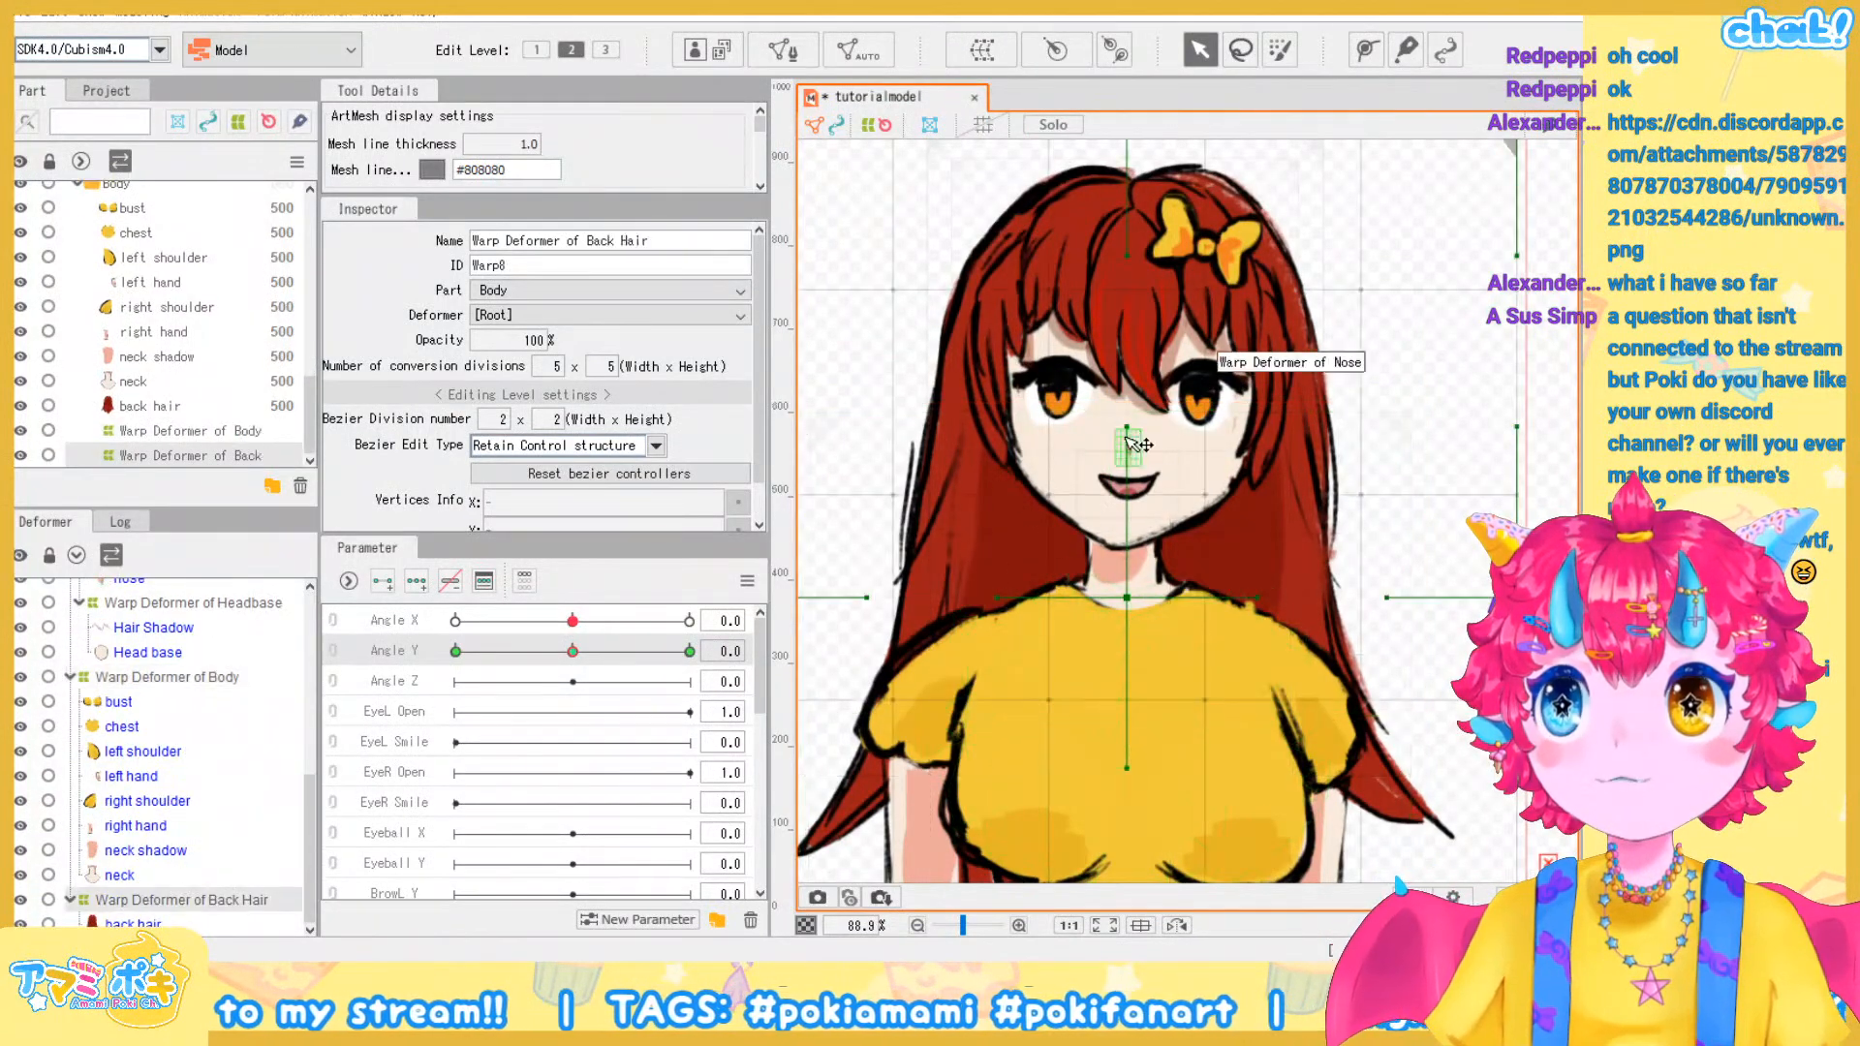
scroll(1129, 675, up, 3)
scroll(1130, 675, down, 3)
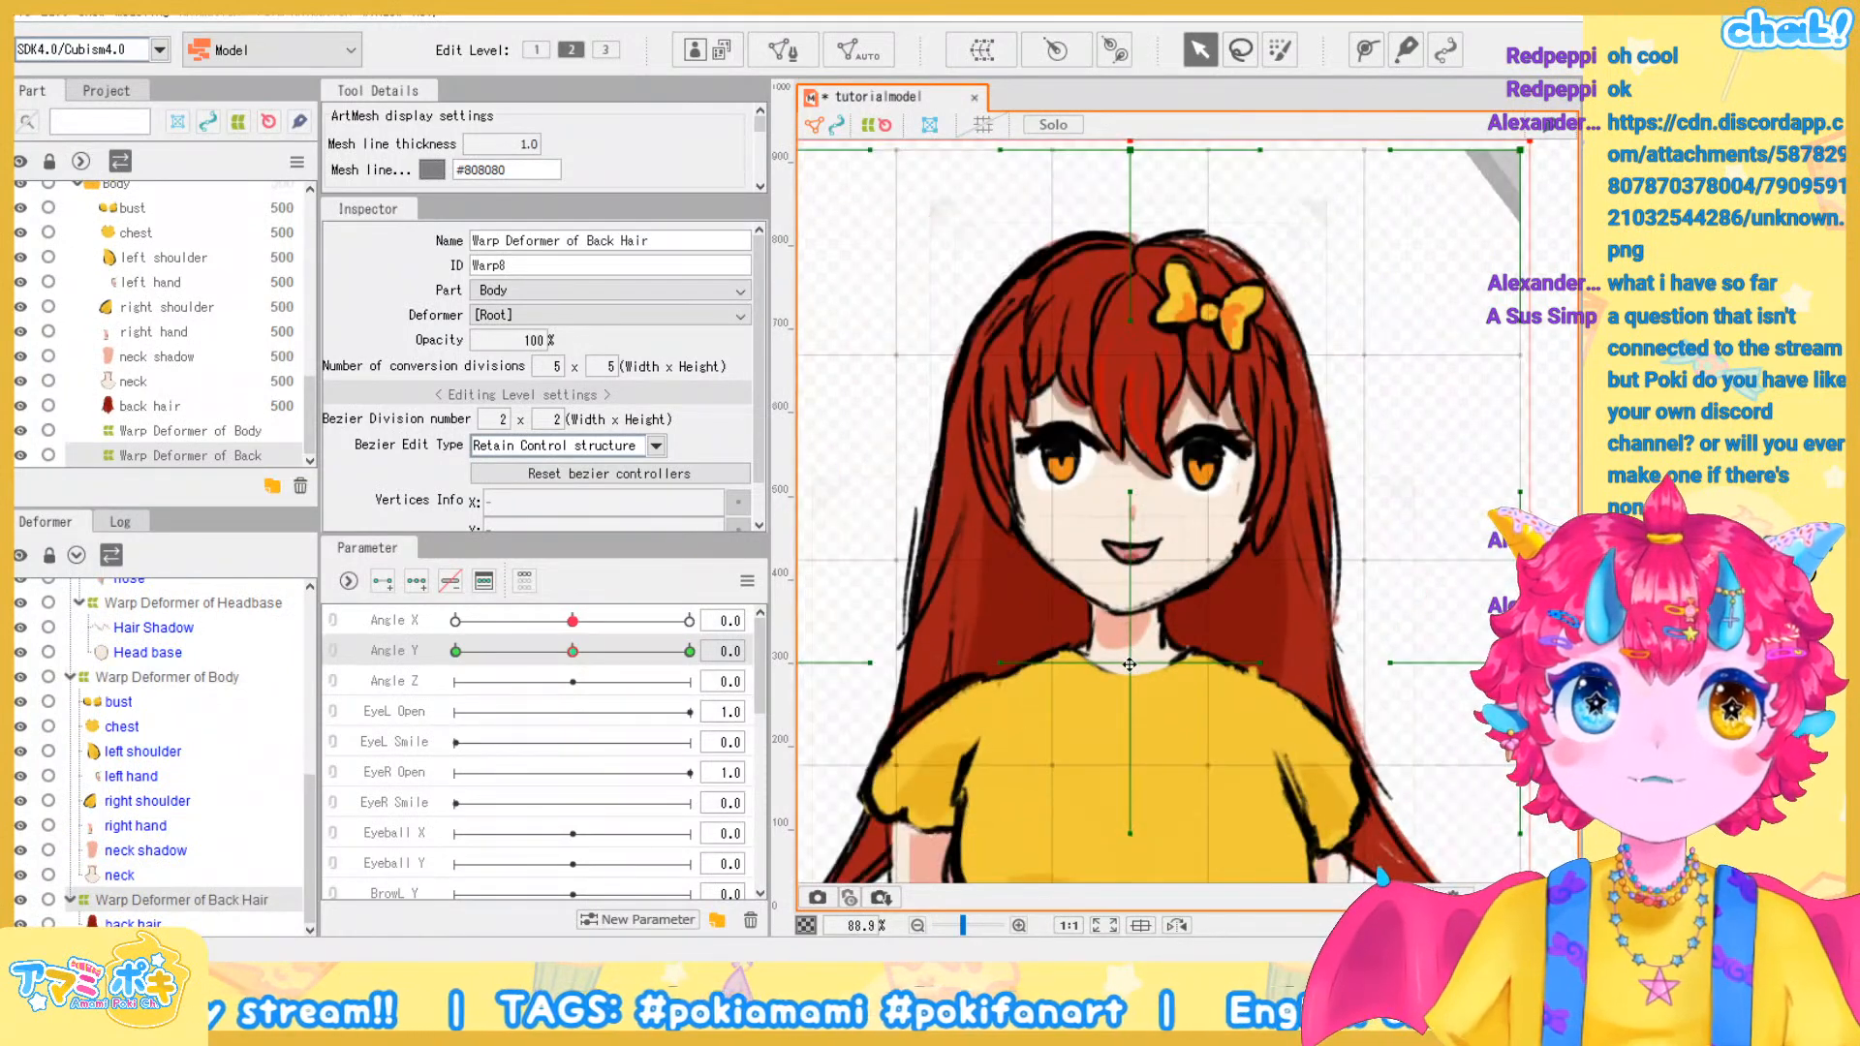
drag(1125, 662, 1129, 656)
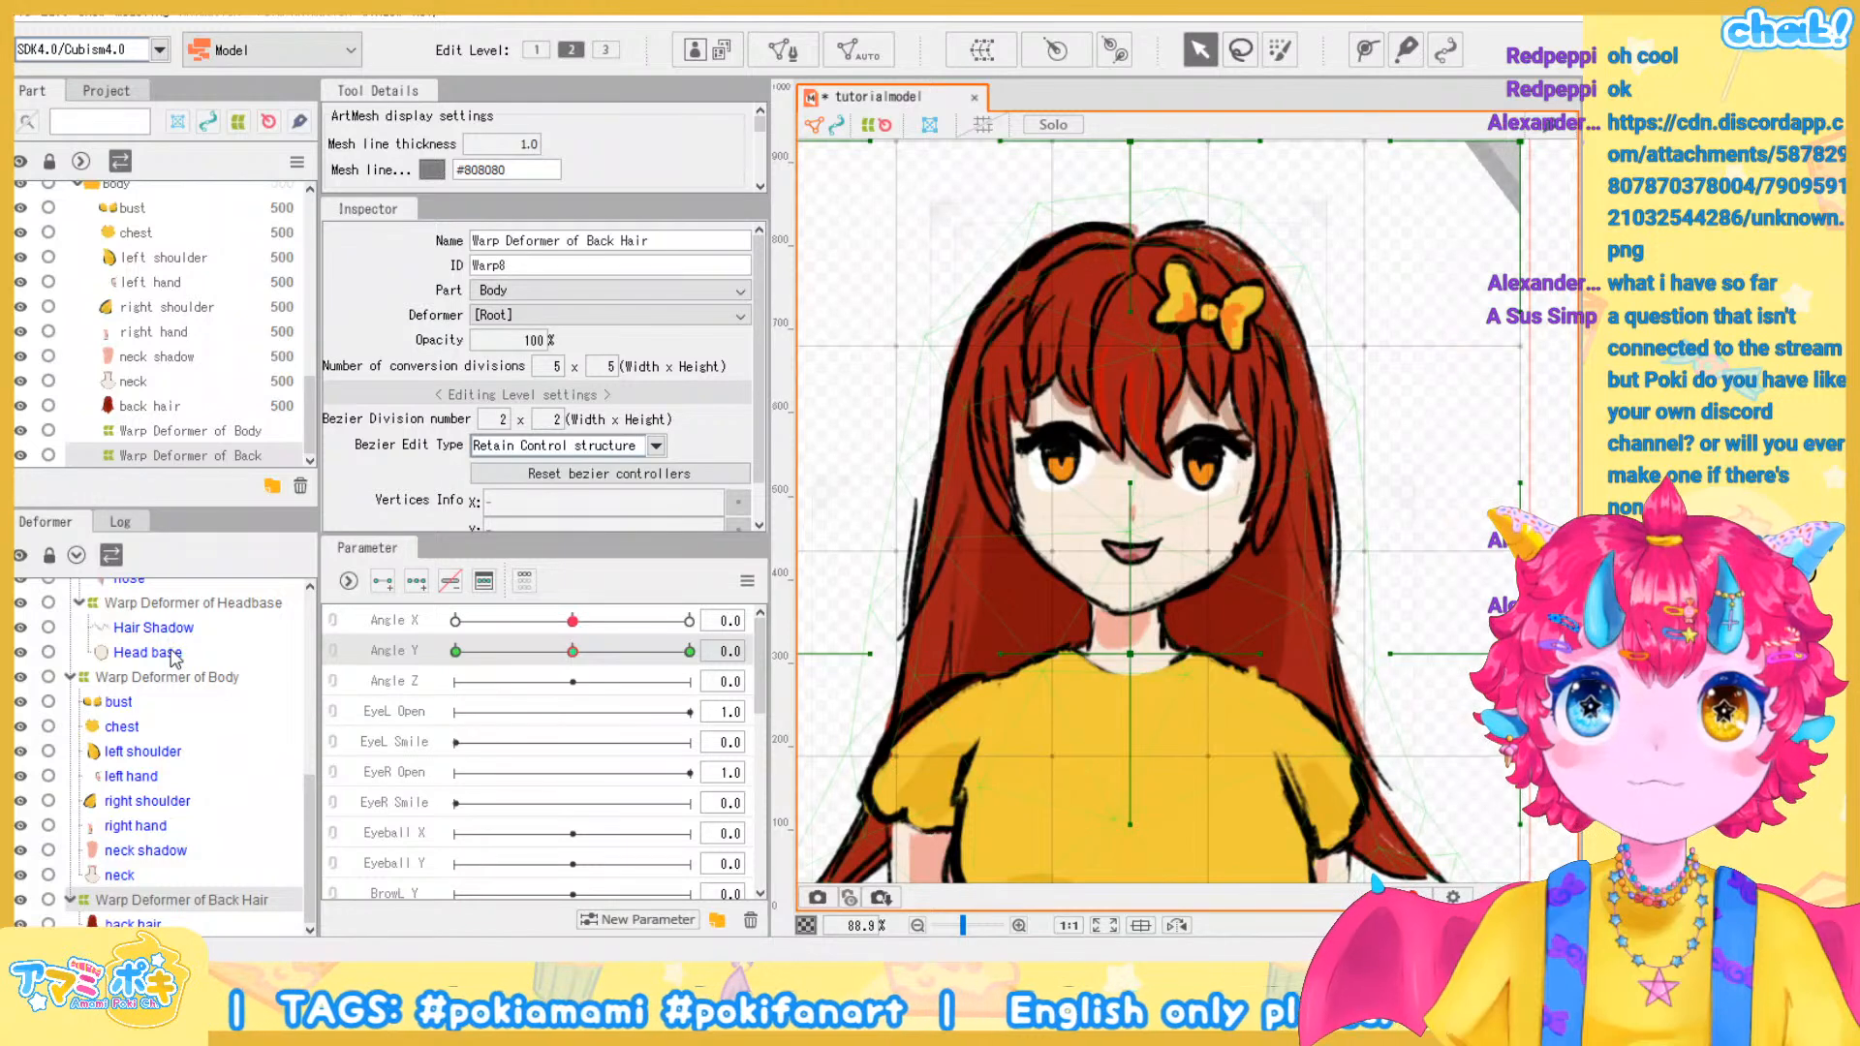
Select the Warp Deformer of Headbase and pull its lower central bezier handle upward to raise the chin
scroll(175, 659, up, 5)
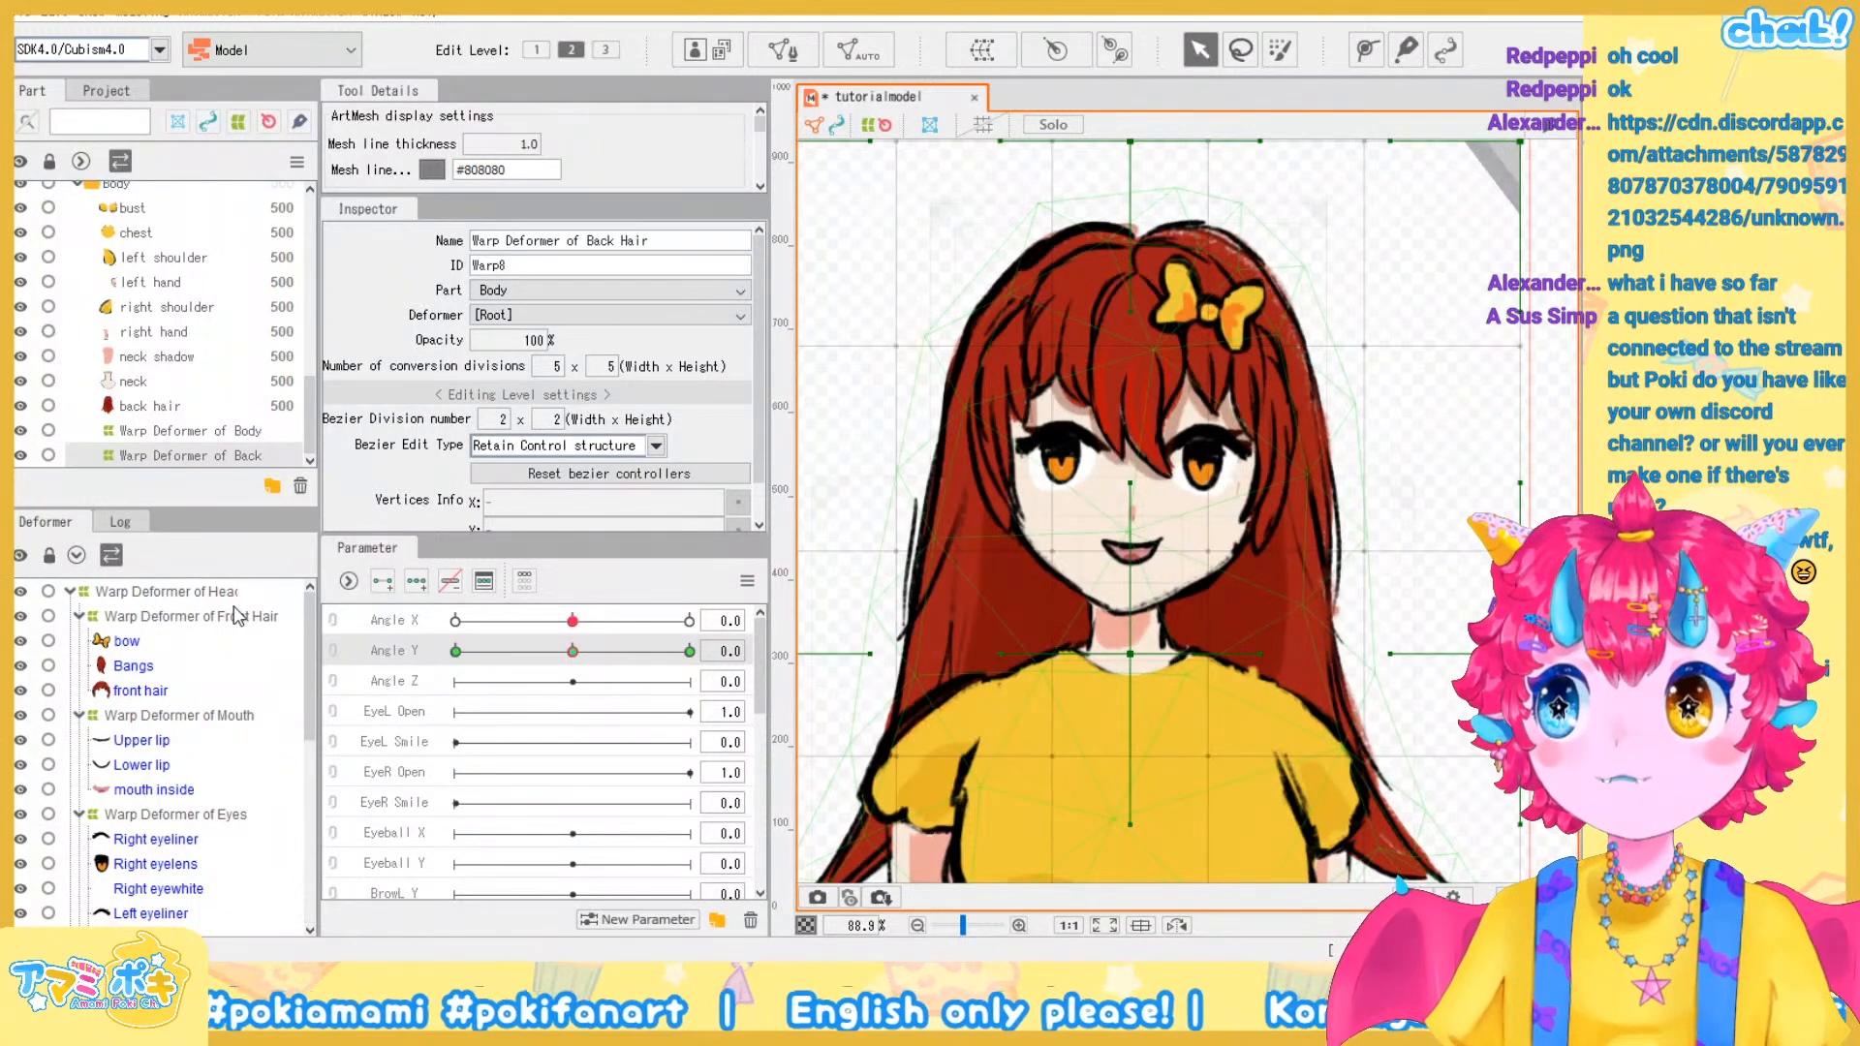
scroll(215, 836, down, 2)
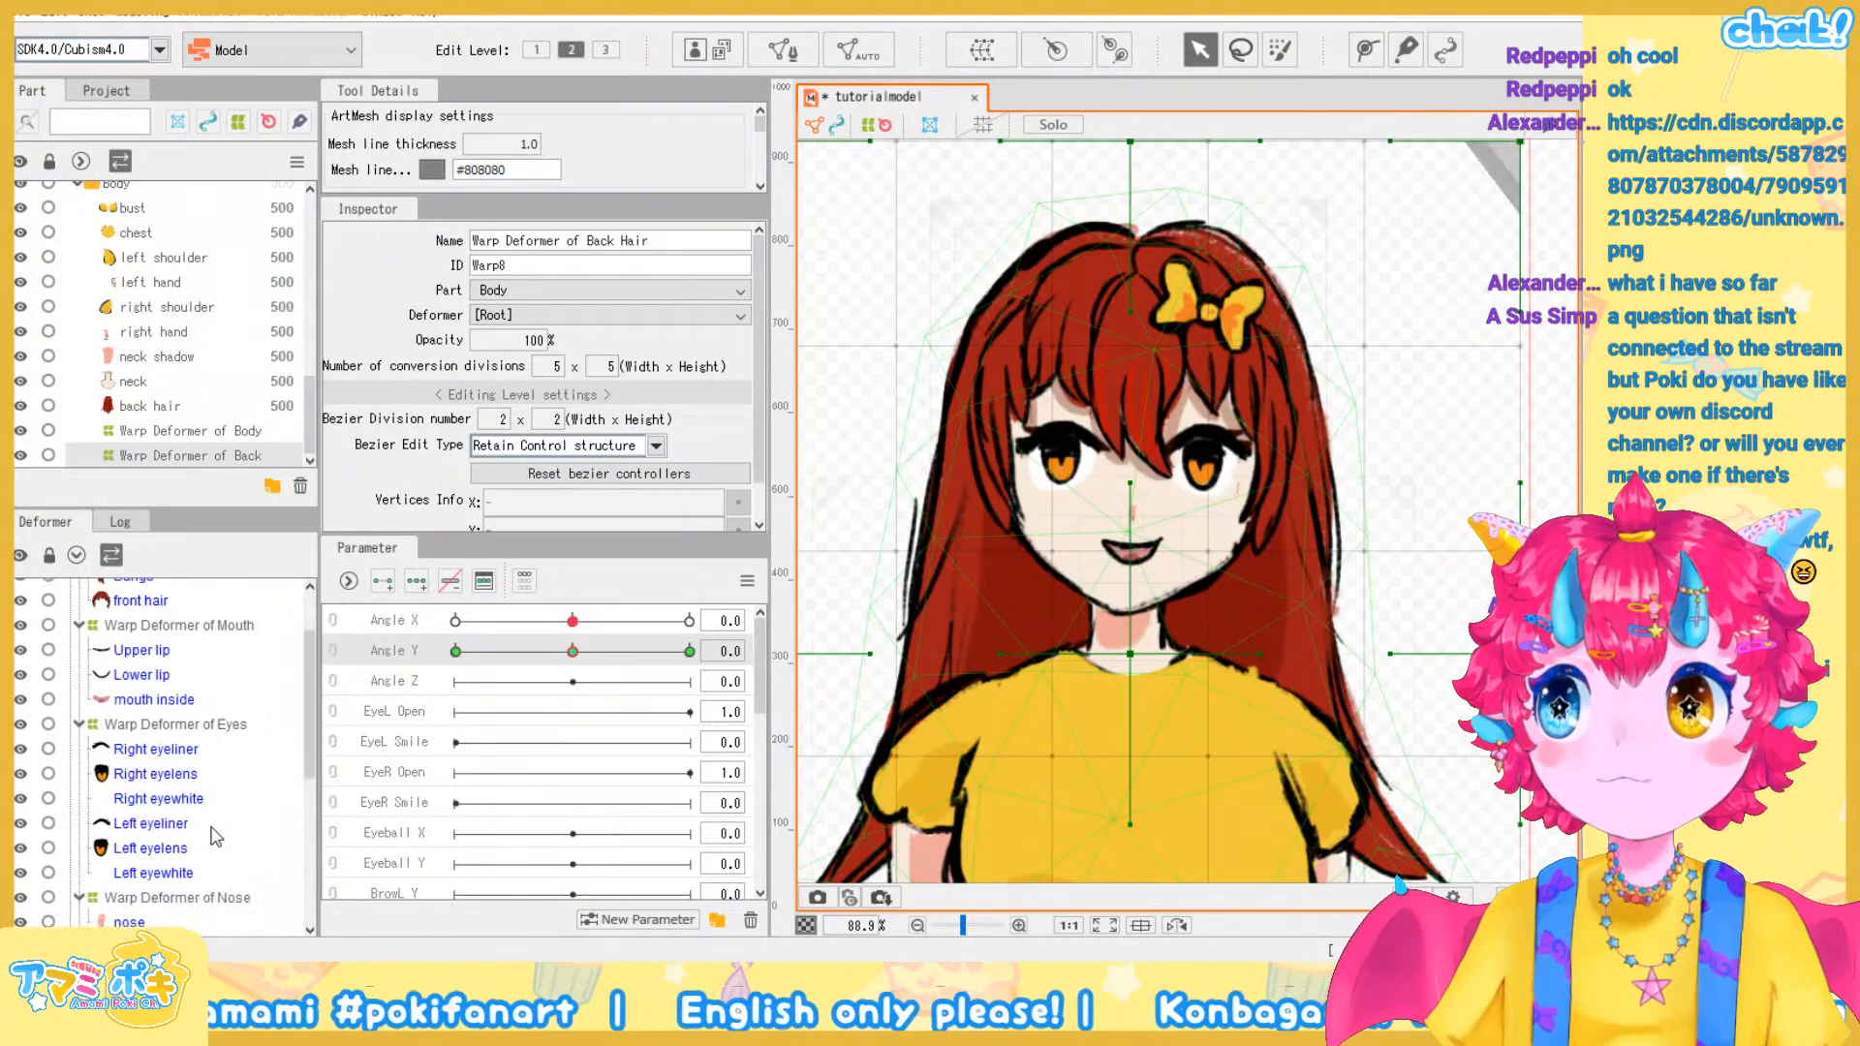
scroll(215, 836, down, 1)
click(201, 861)
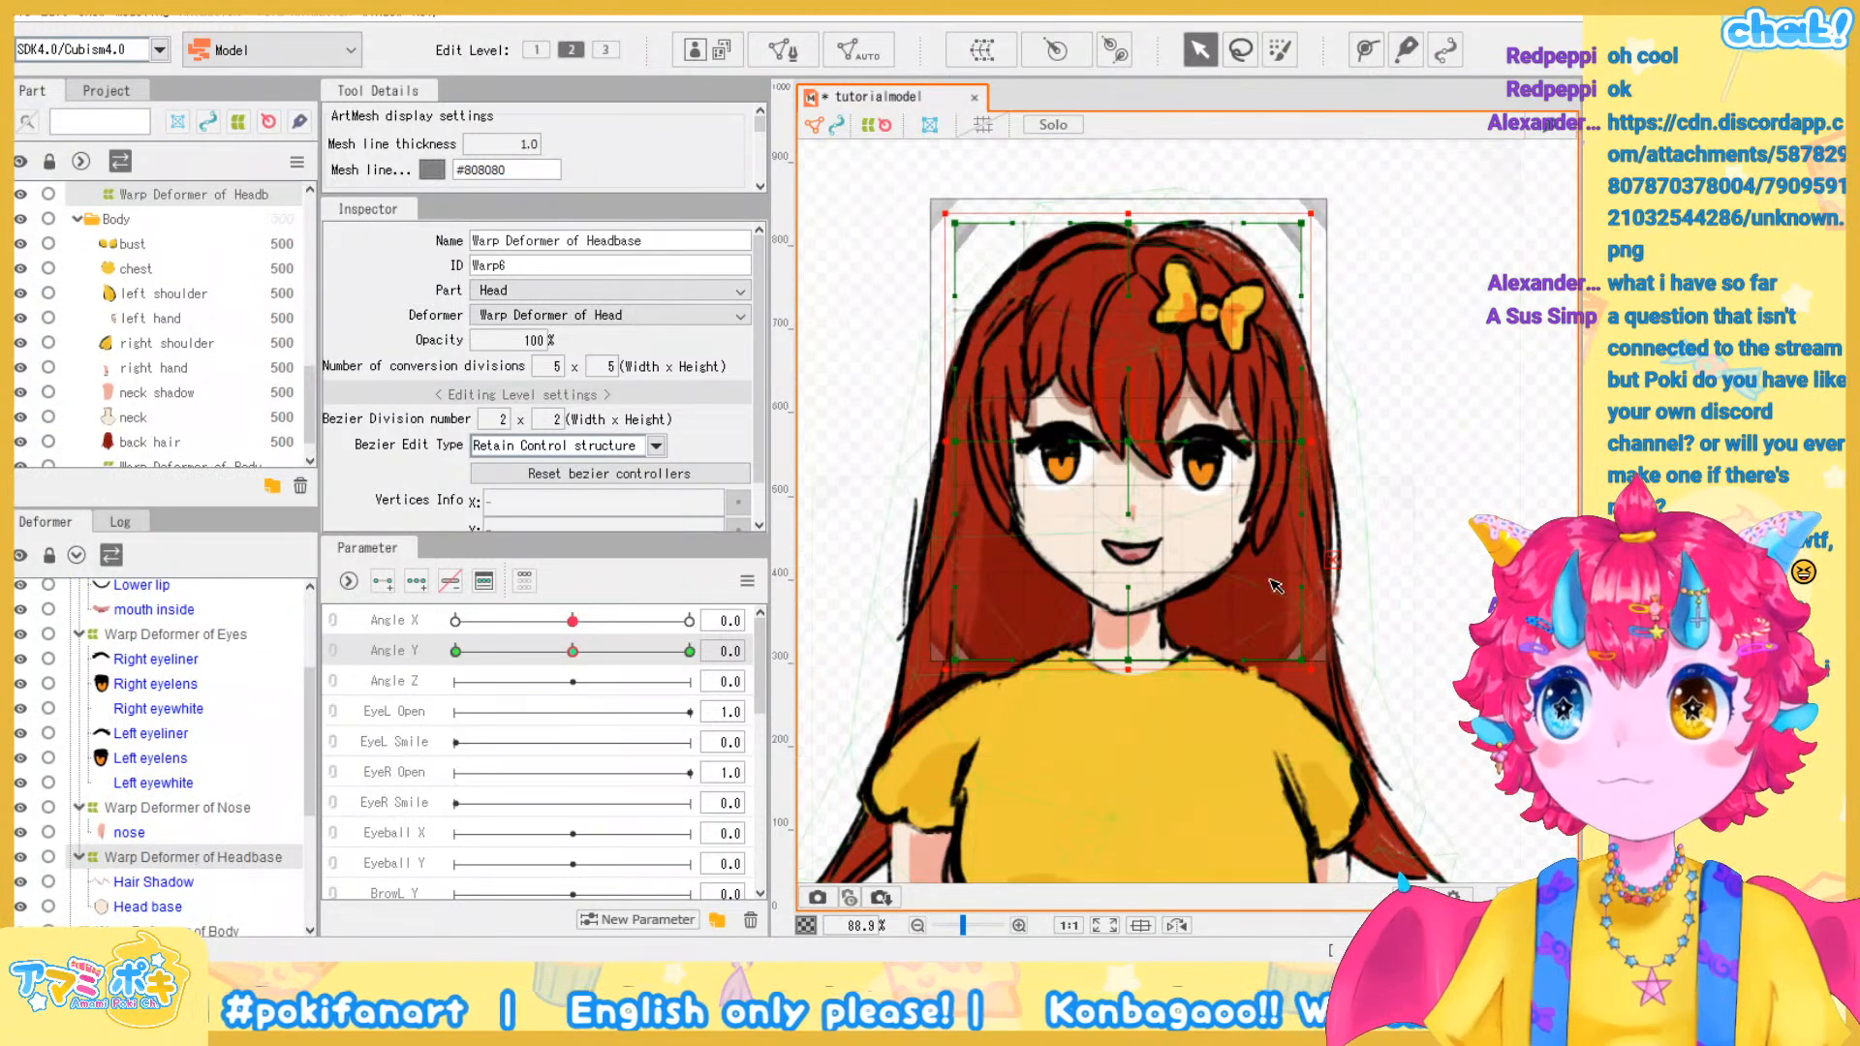
scroll(1274, 585, up, 3)
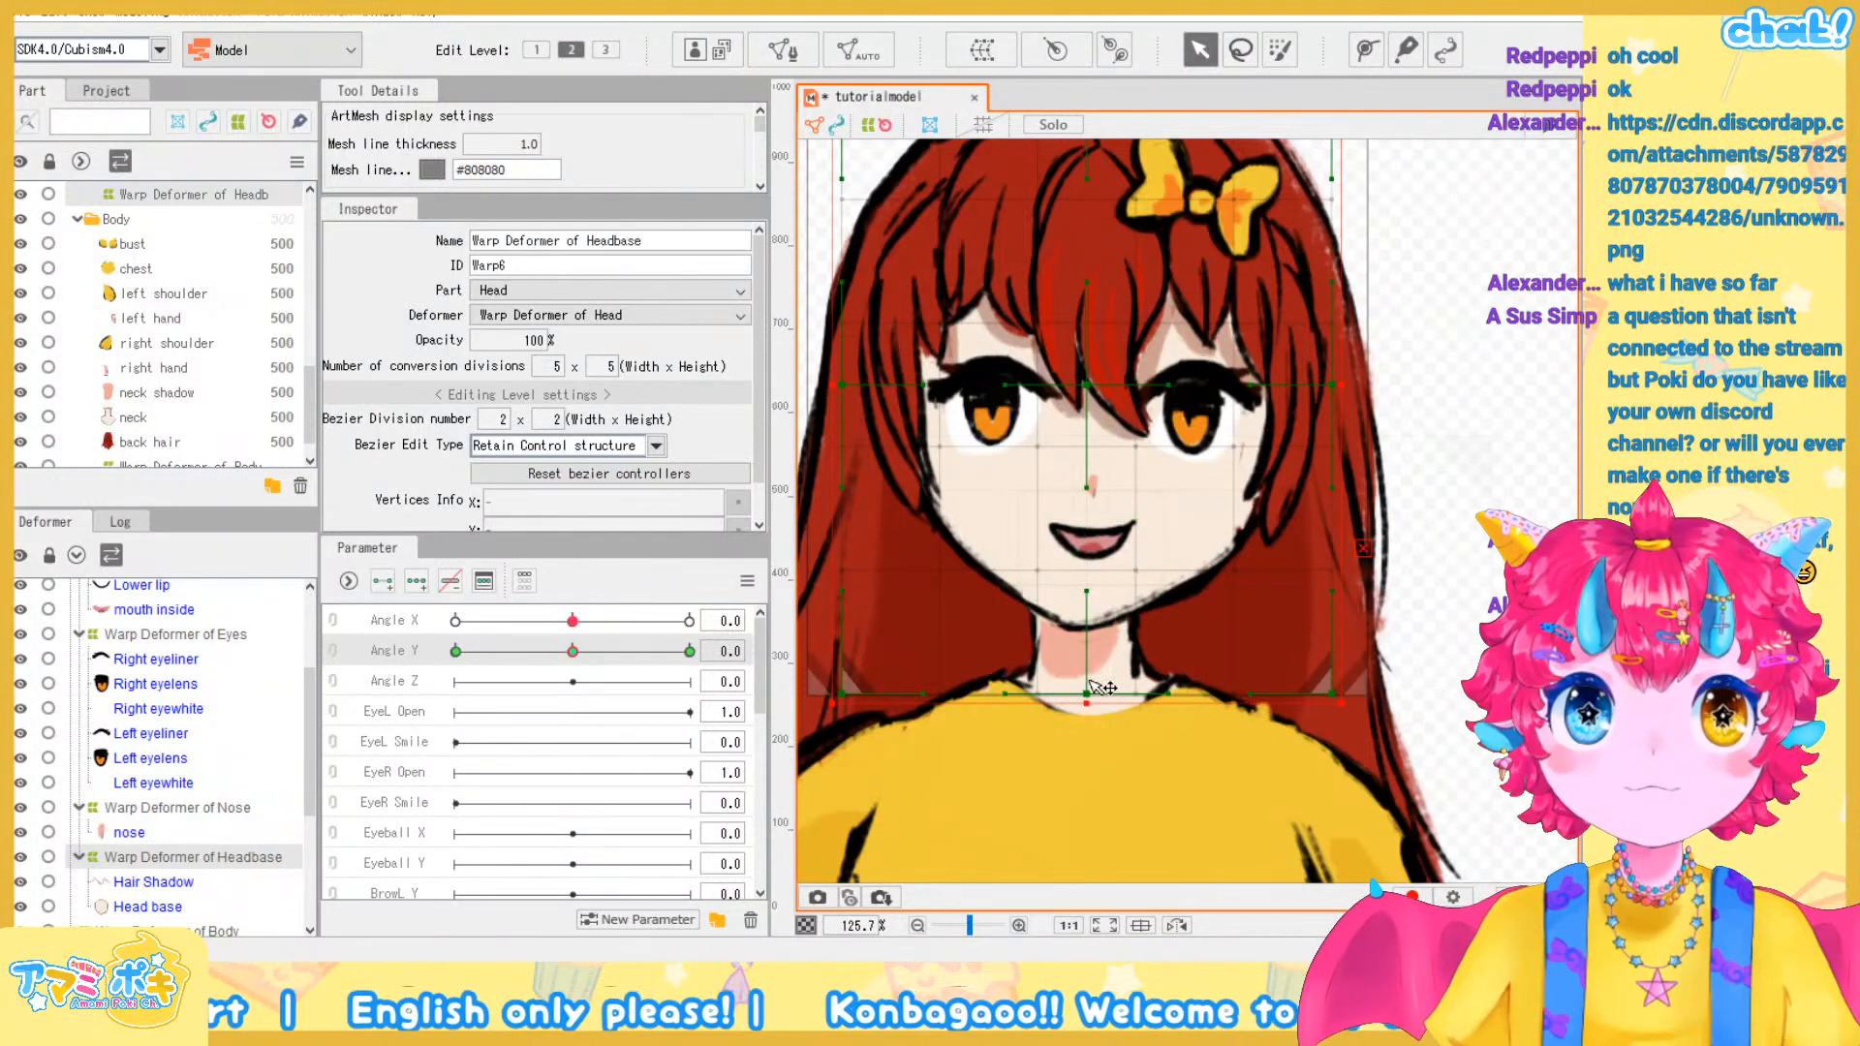
drag(1086, 593, 1073, 494)
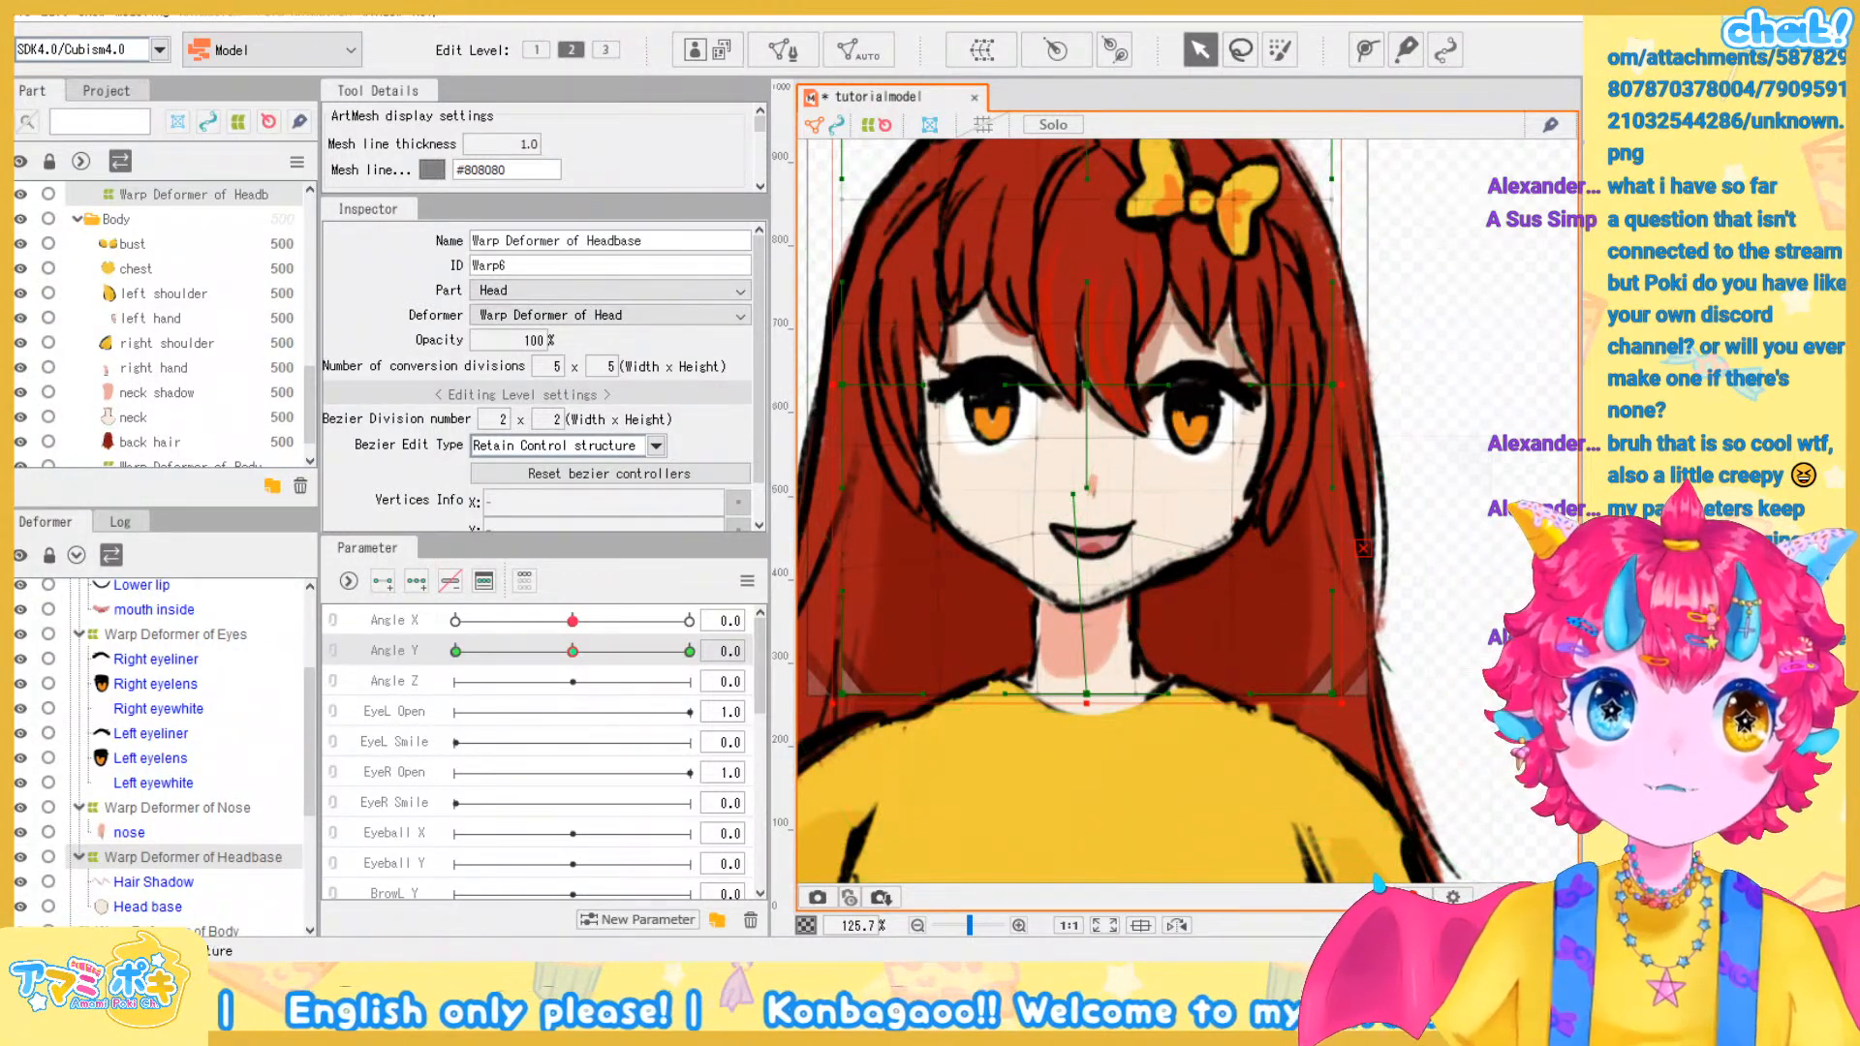
Clear the deformer selection and reset all model parameters to their default values
click(1477, 767)
scroll(1477, 767, down, 2)
drag(1483, 758, 1373, 592)
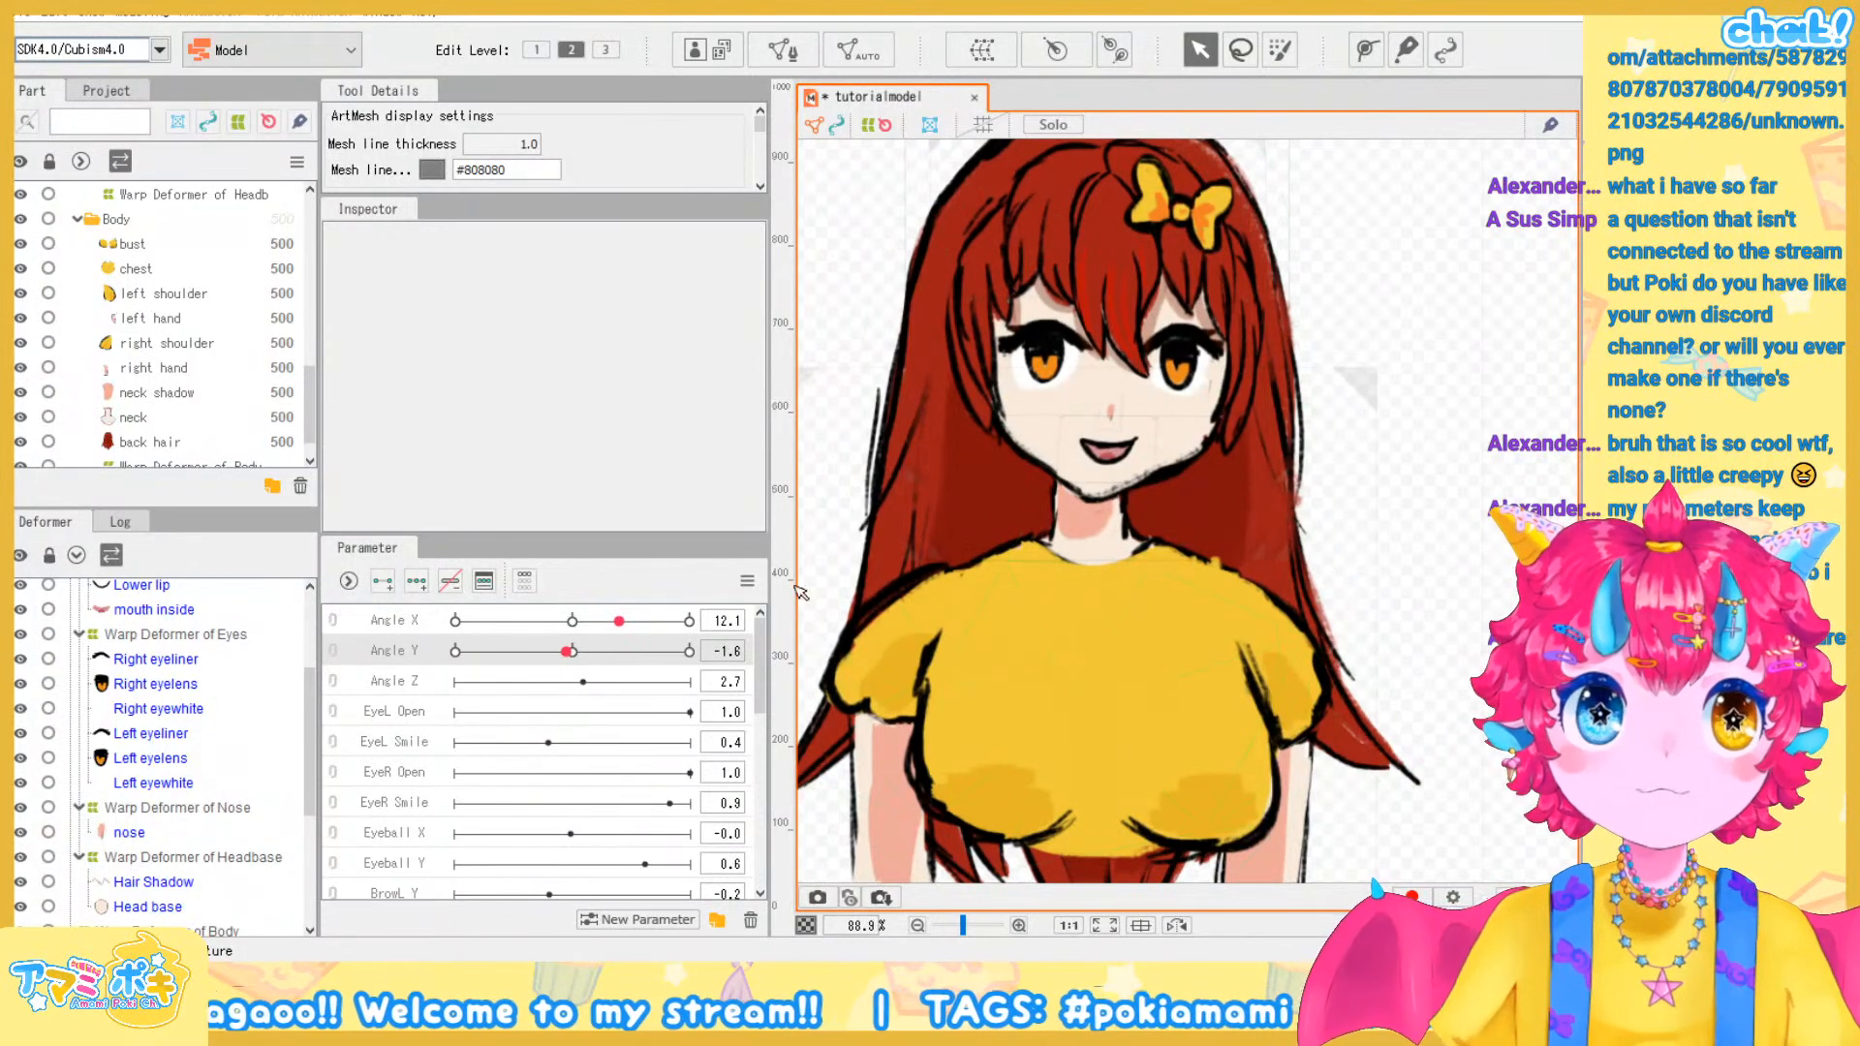
right_click(760, 576)
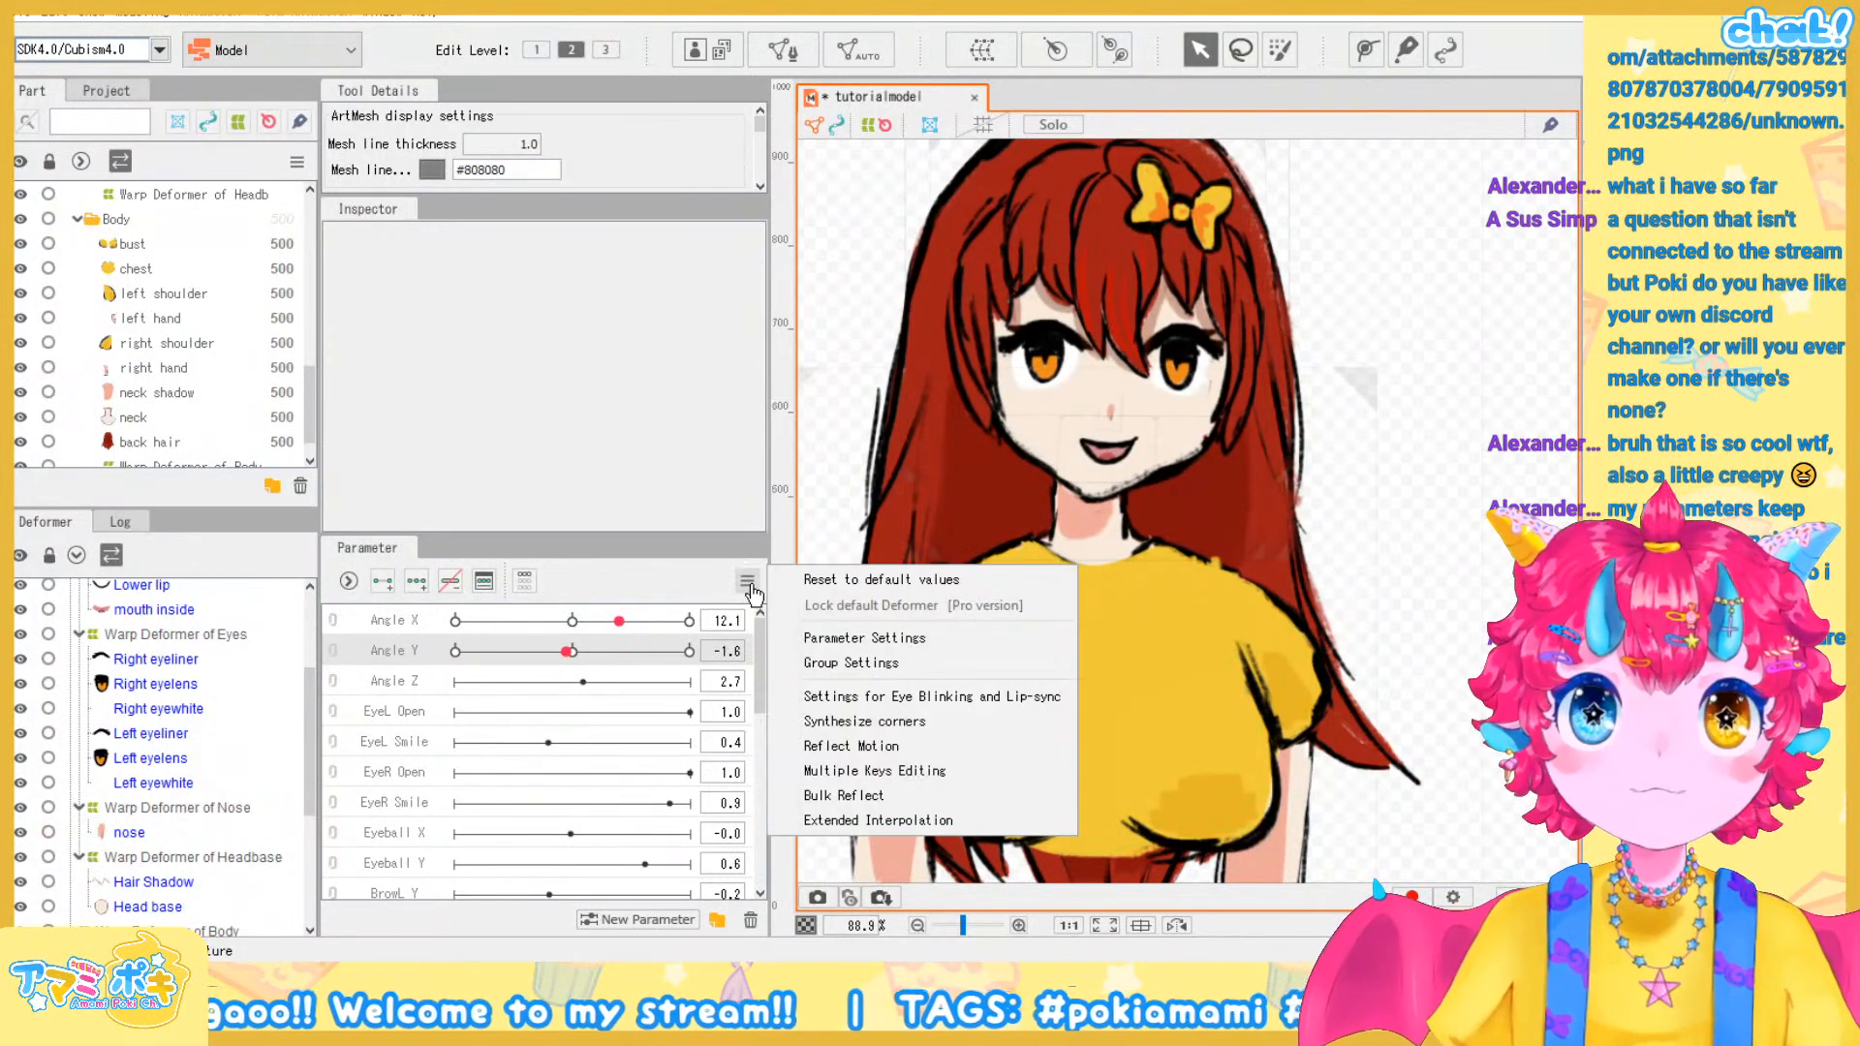
click(802, 581)
Select the Warp Deformer of Nose and move the whole deformer upward on the face
scroll(1043, 415, up, 3)
drag(1021, 471, 954, 573)
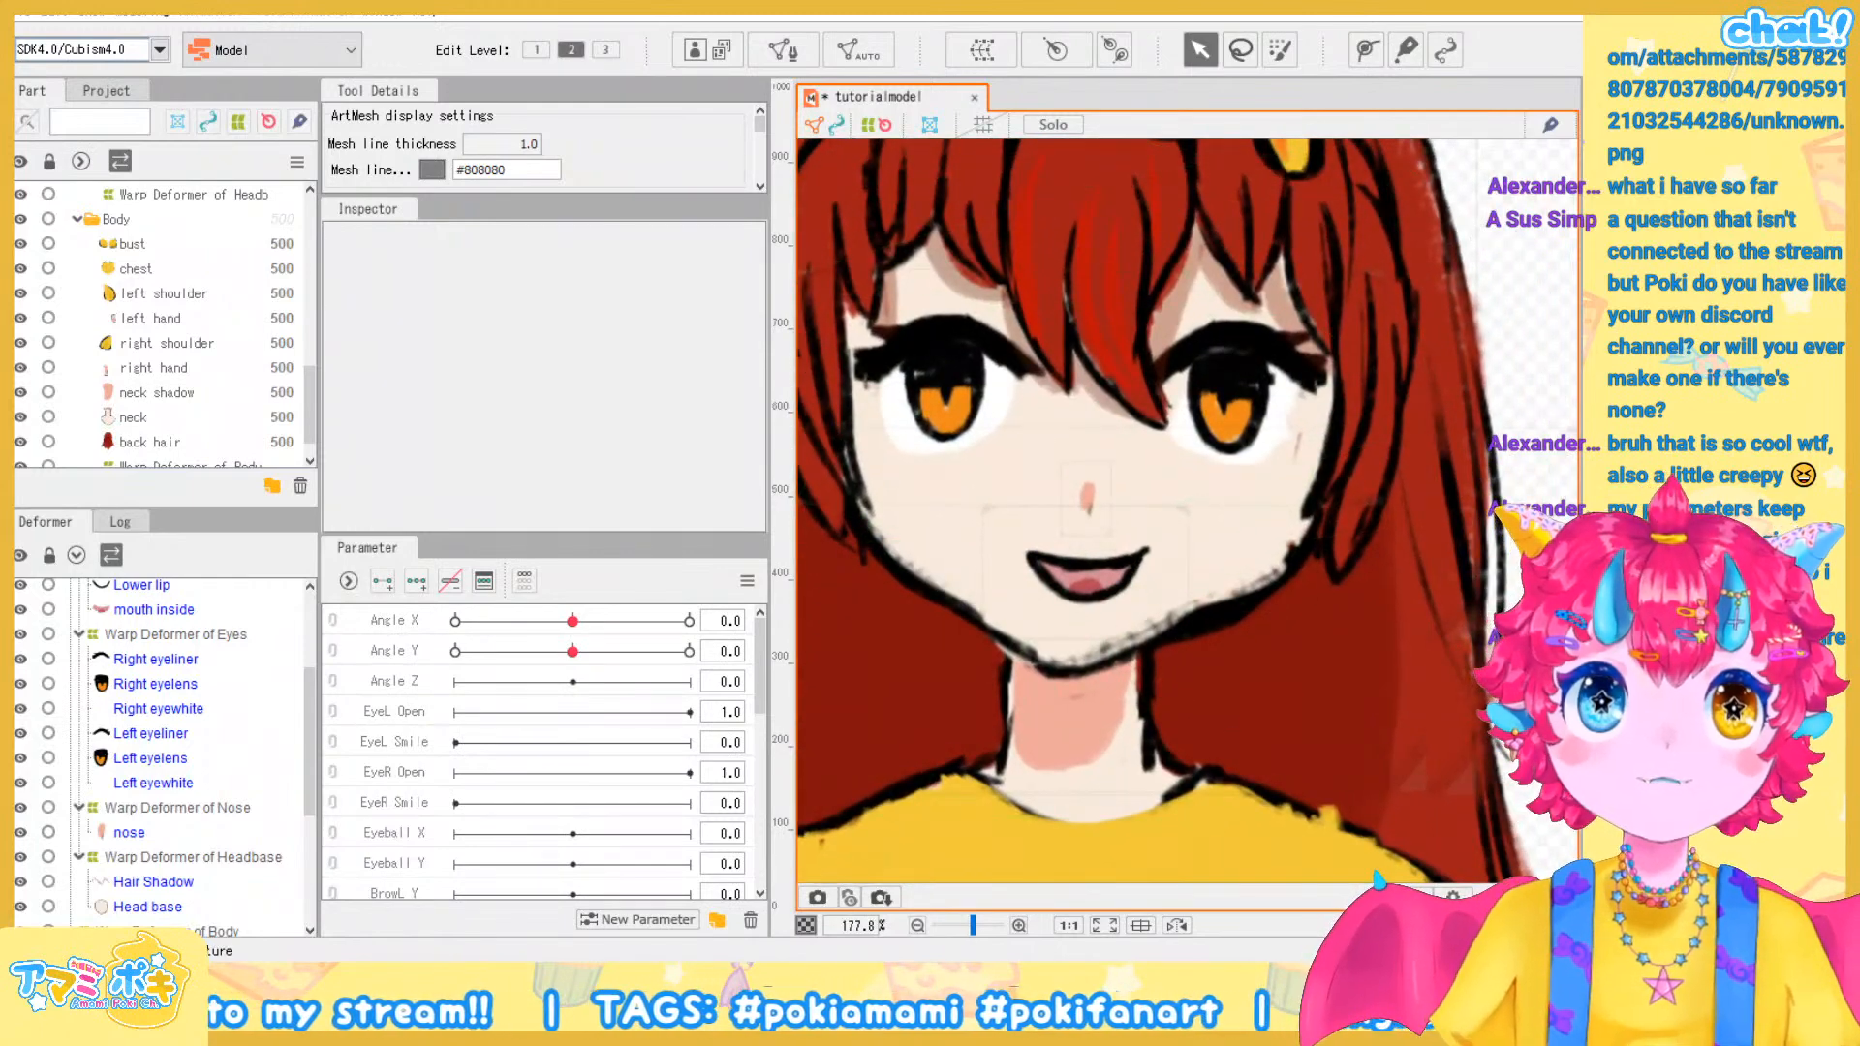
scroll(1246, 567, down, 2)
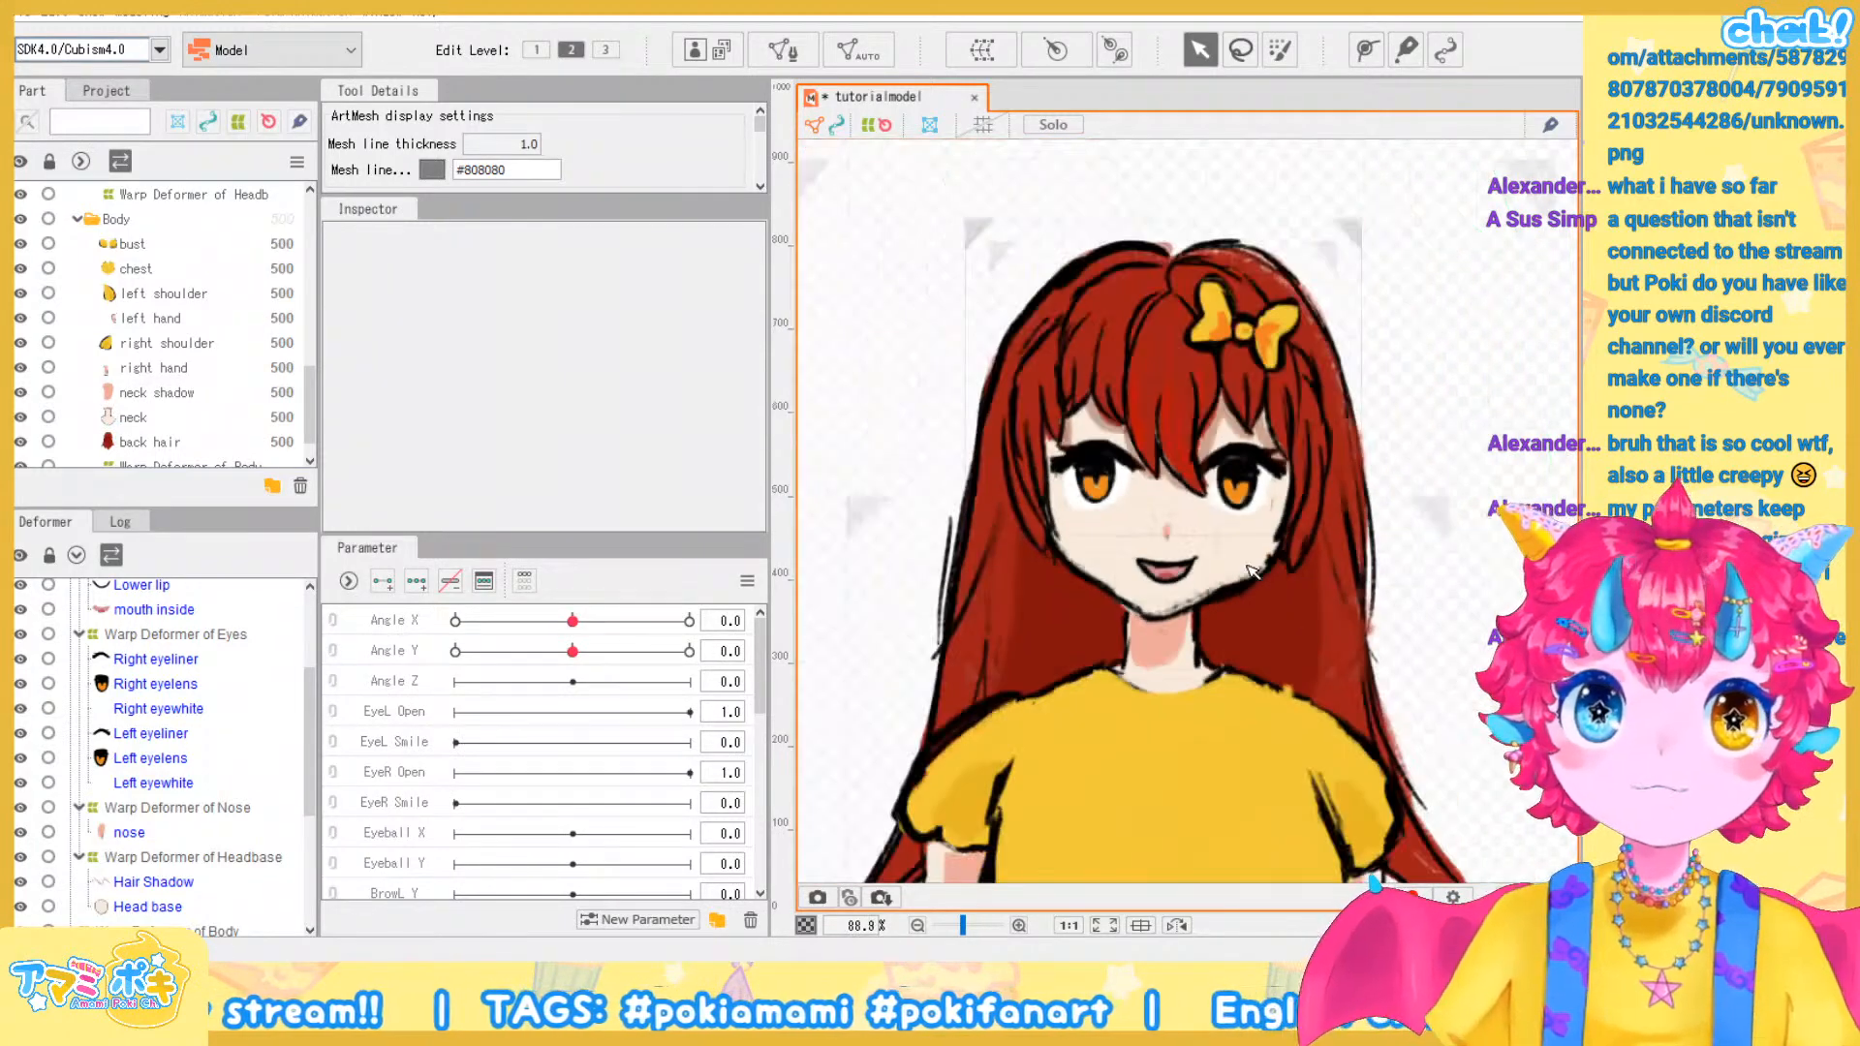
scroll(1246, 566, up, 1)
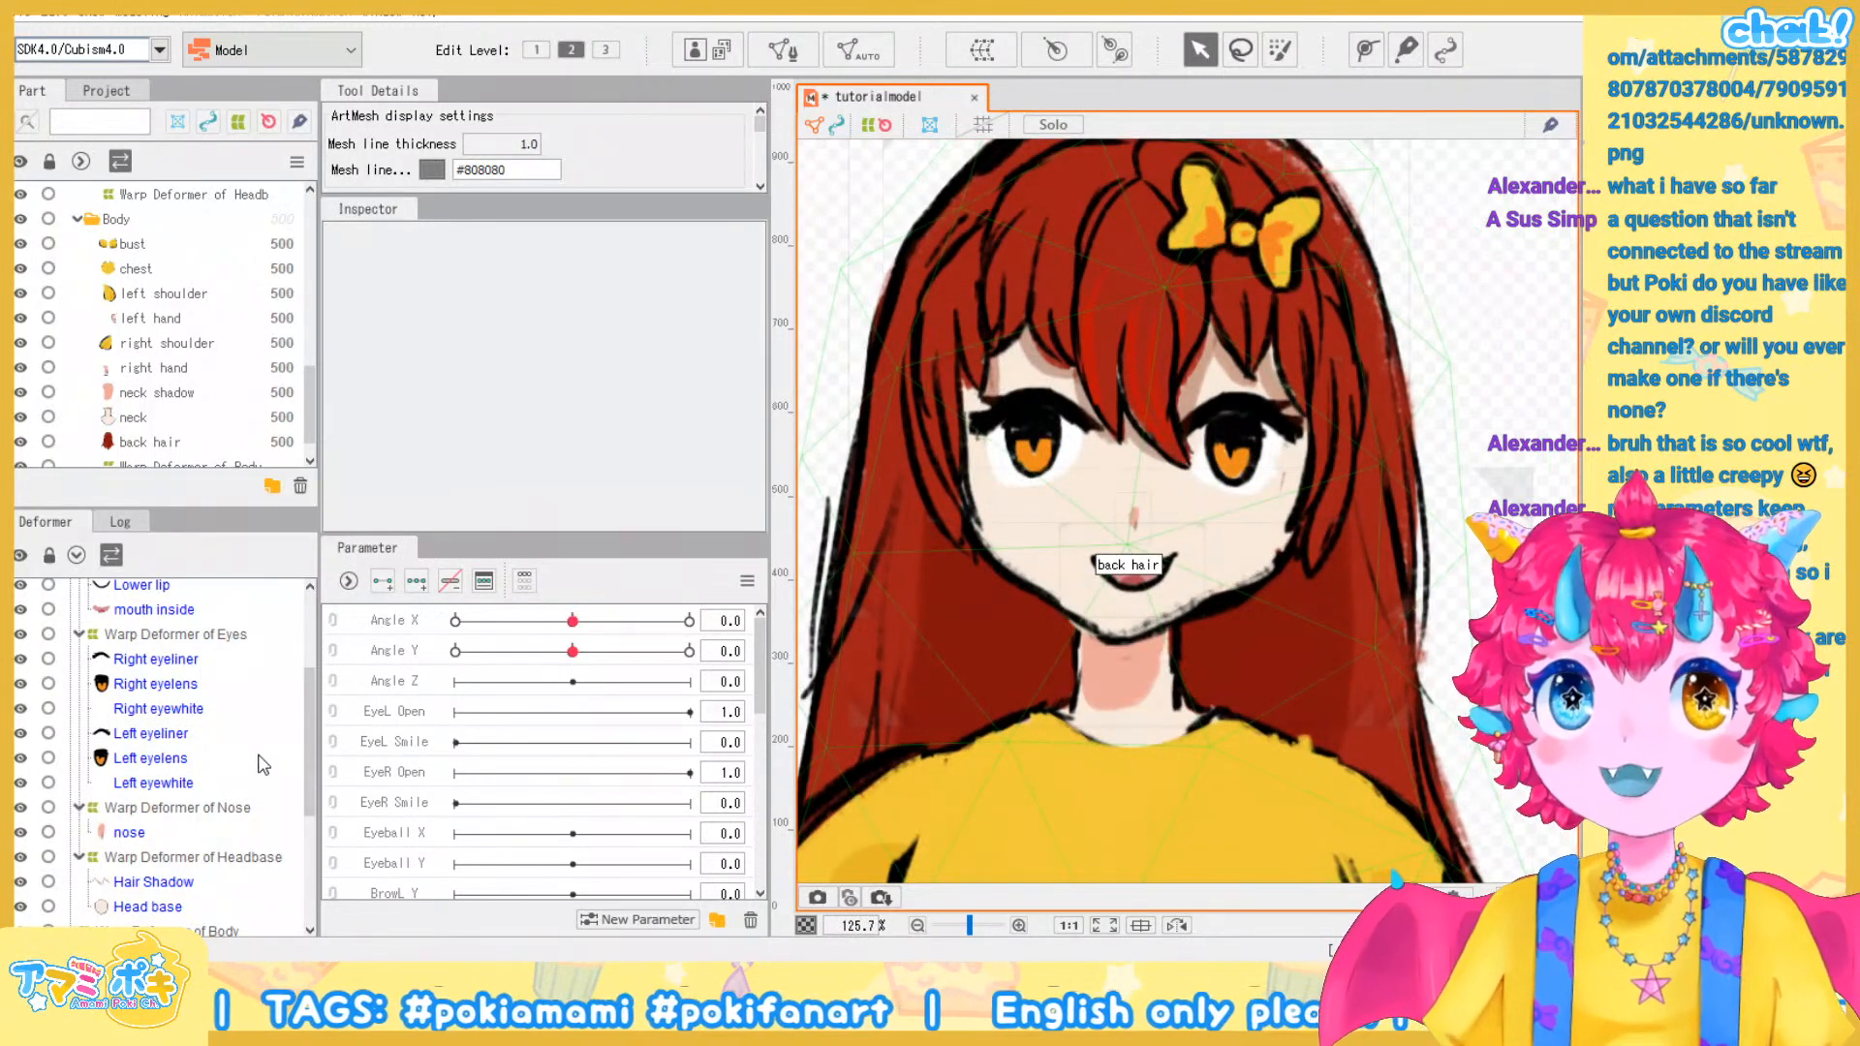
click(206, 821)
scroll(1116, 520, up, 2)
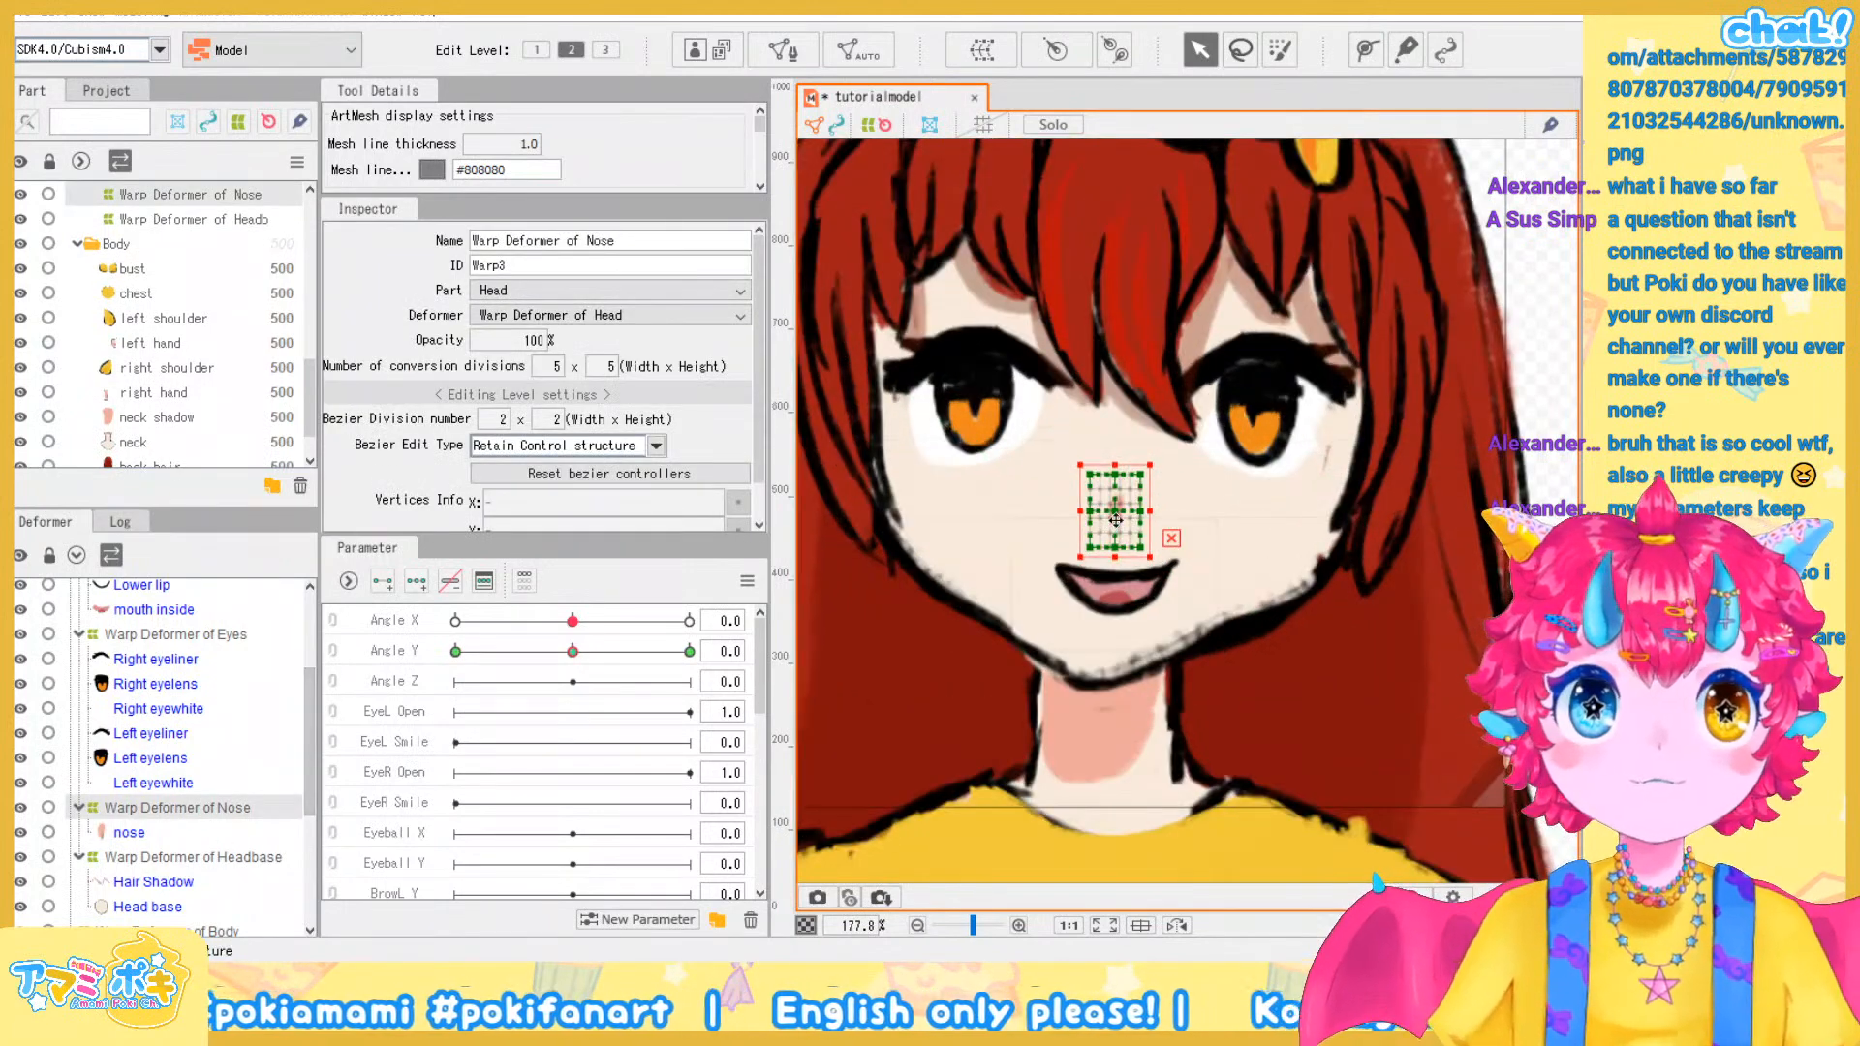
drag(1118, 516, 1119, 484)
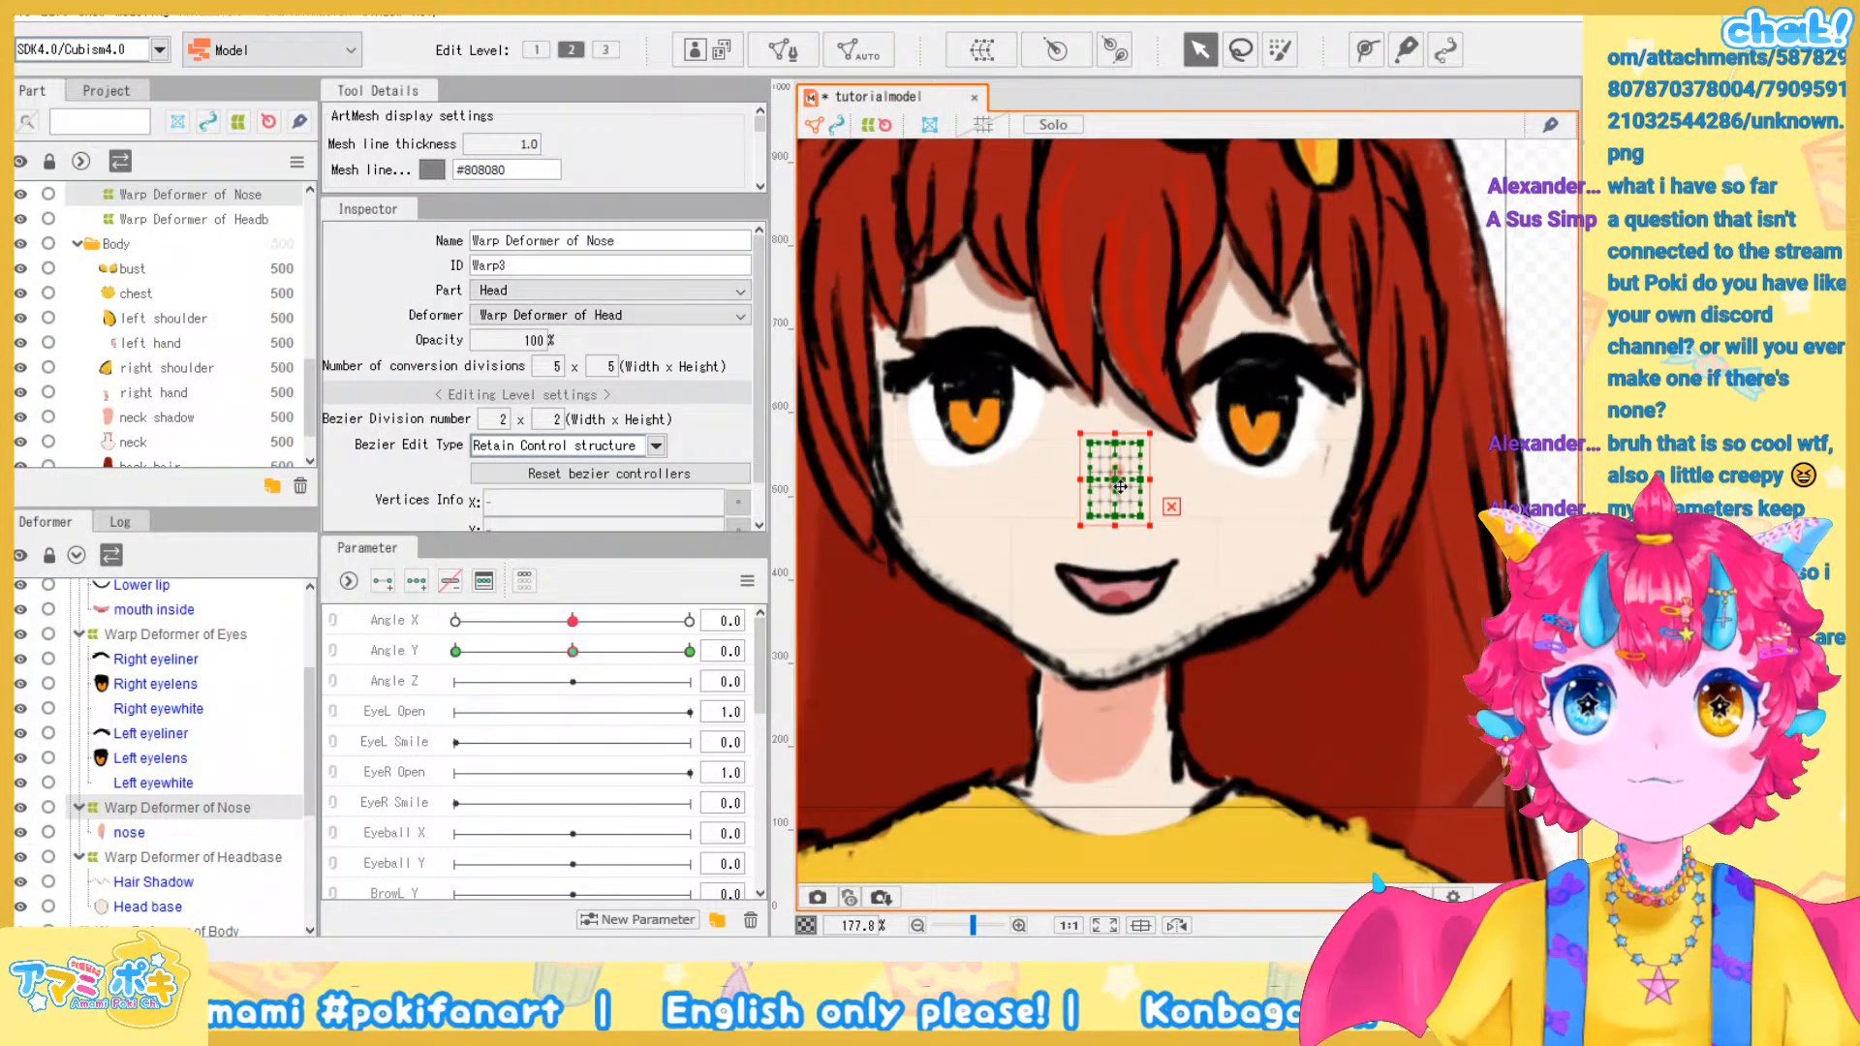
Move the Warp Deformer of Mouth slightly upward and shorten it by raising its lower edge
scroll(247, 642, up, 2)
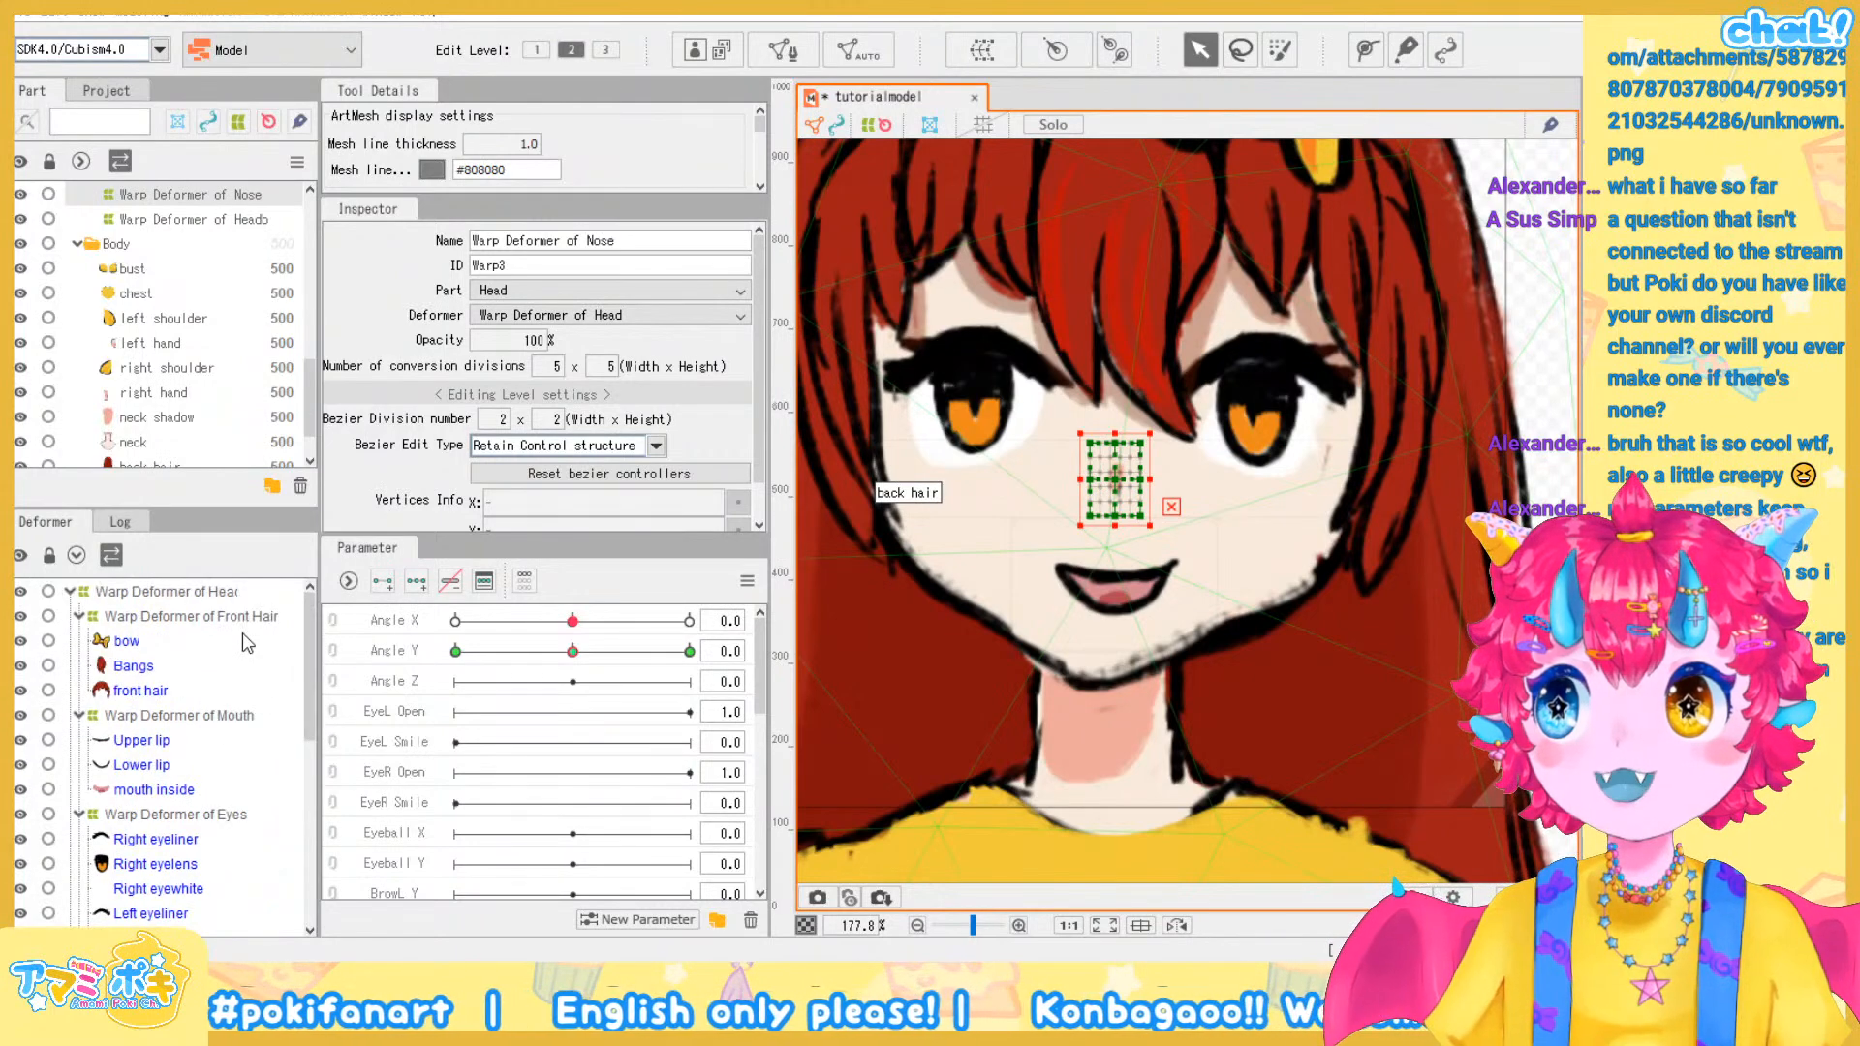
click(205, 715)
drag(1115, 588, 1116, 573)
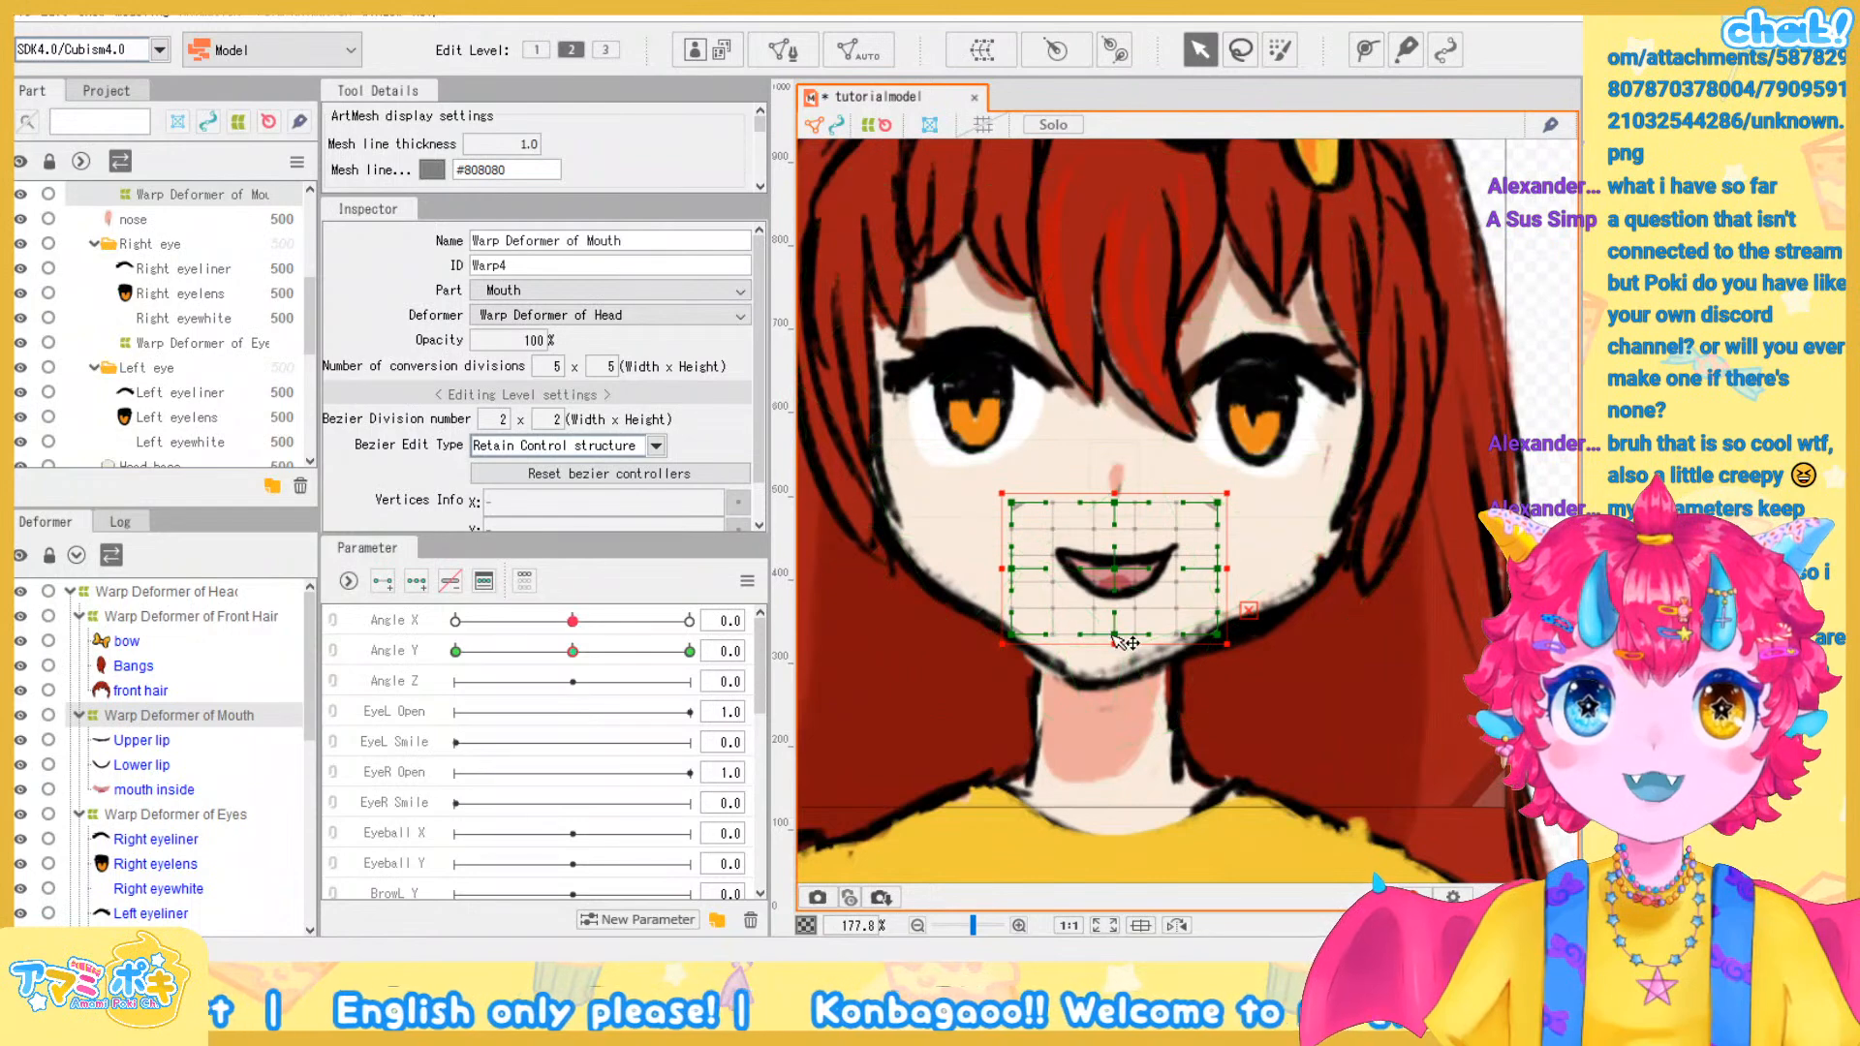
drag(1111, 646, 1111, 624)
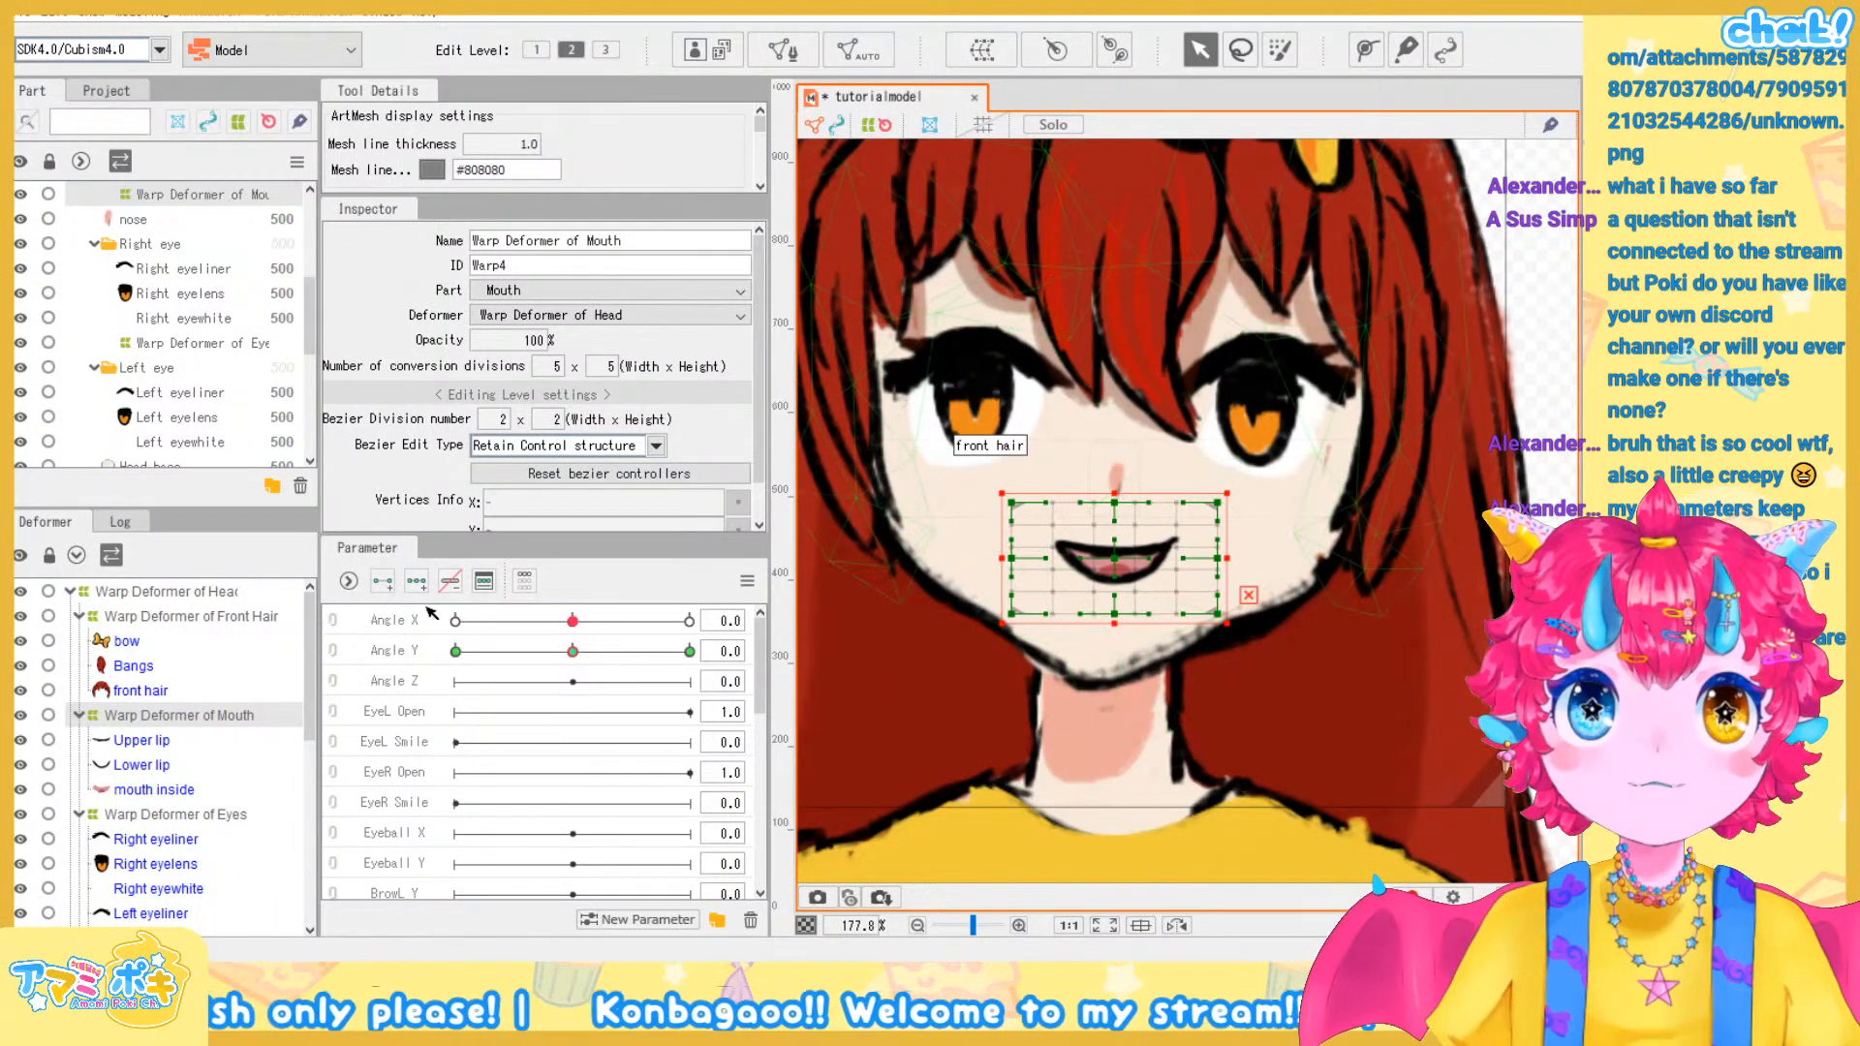
Reselect the Warp Deformer of Nose and move it a little further up, away from the mouth
scroll(182, 732, down, 1)
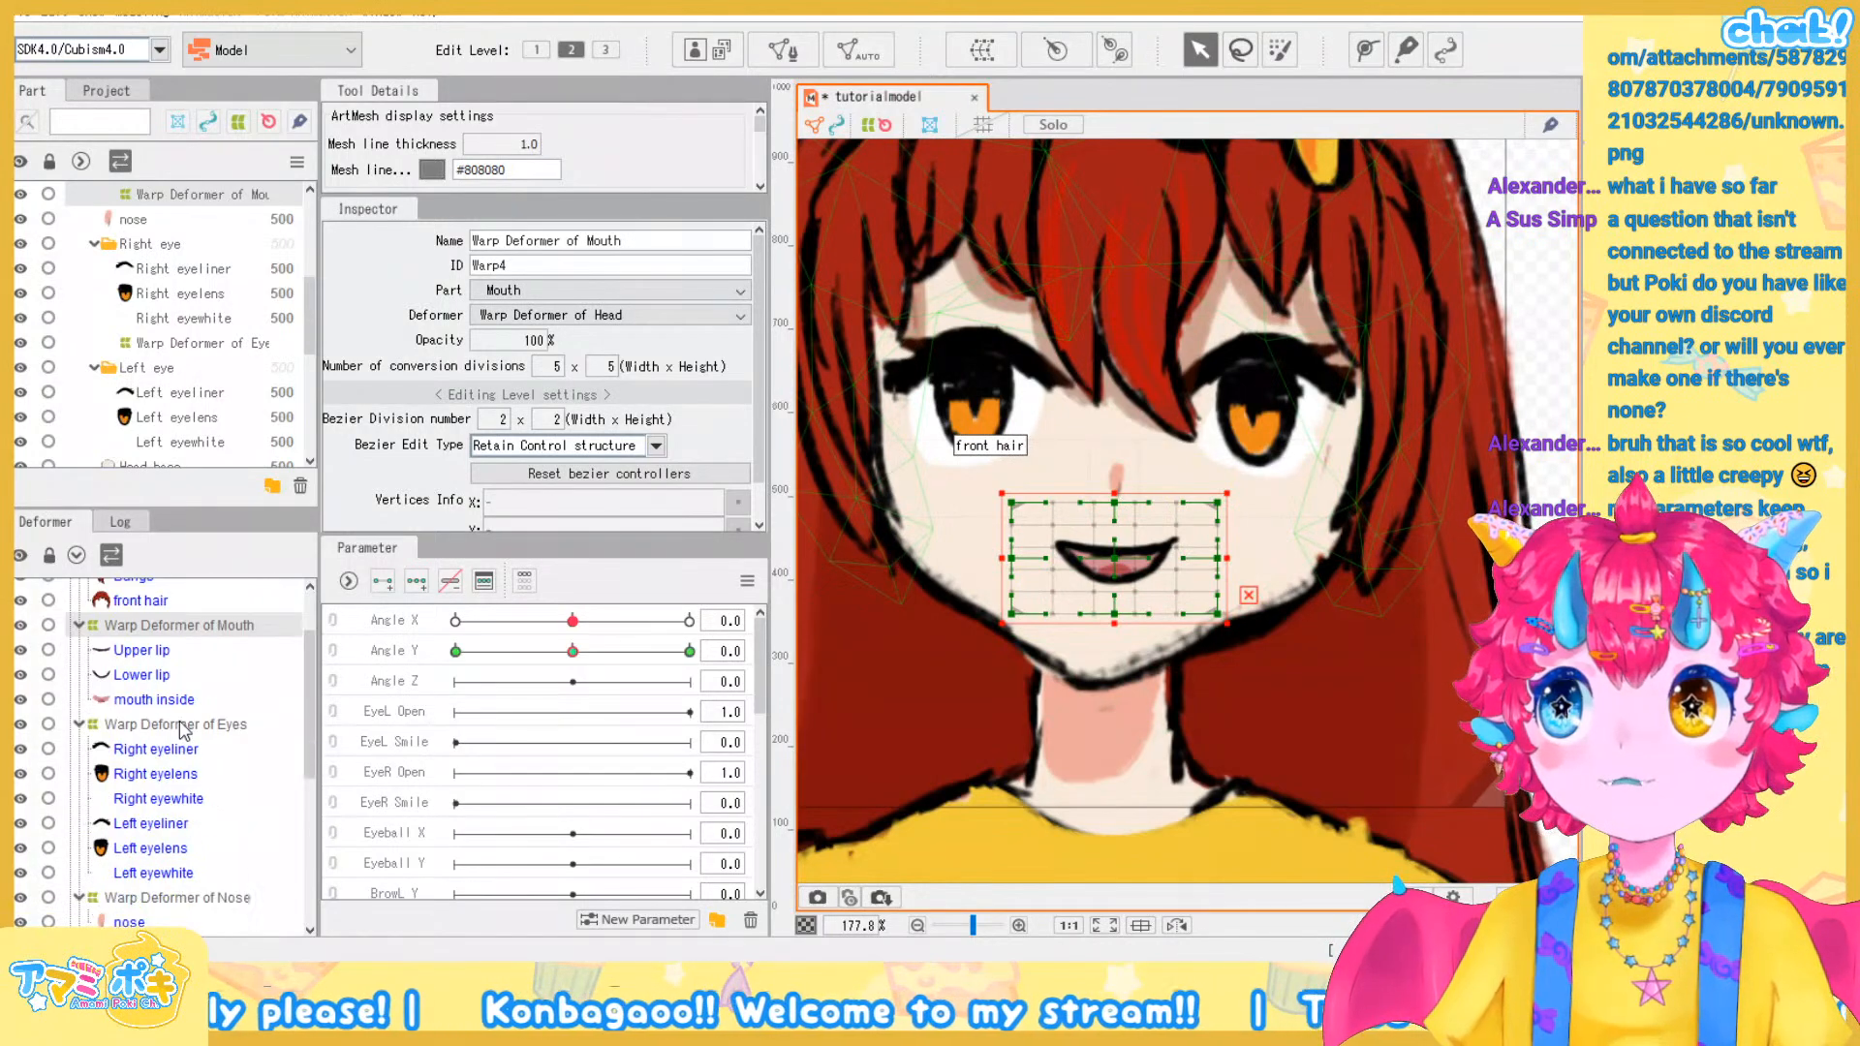
click(190, 879)
click(184, 897)
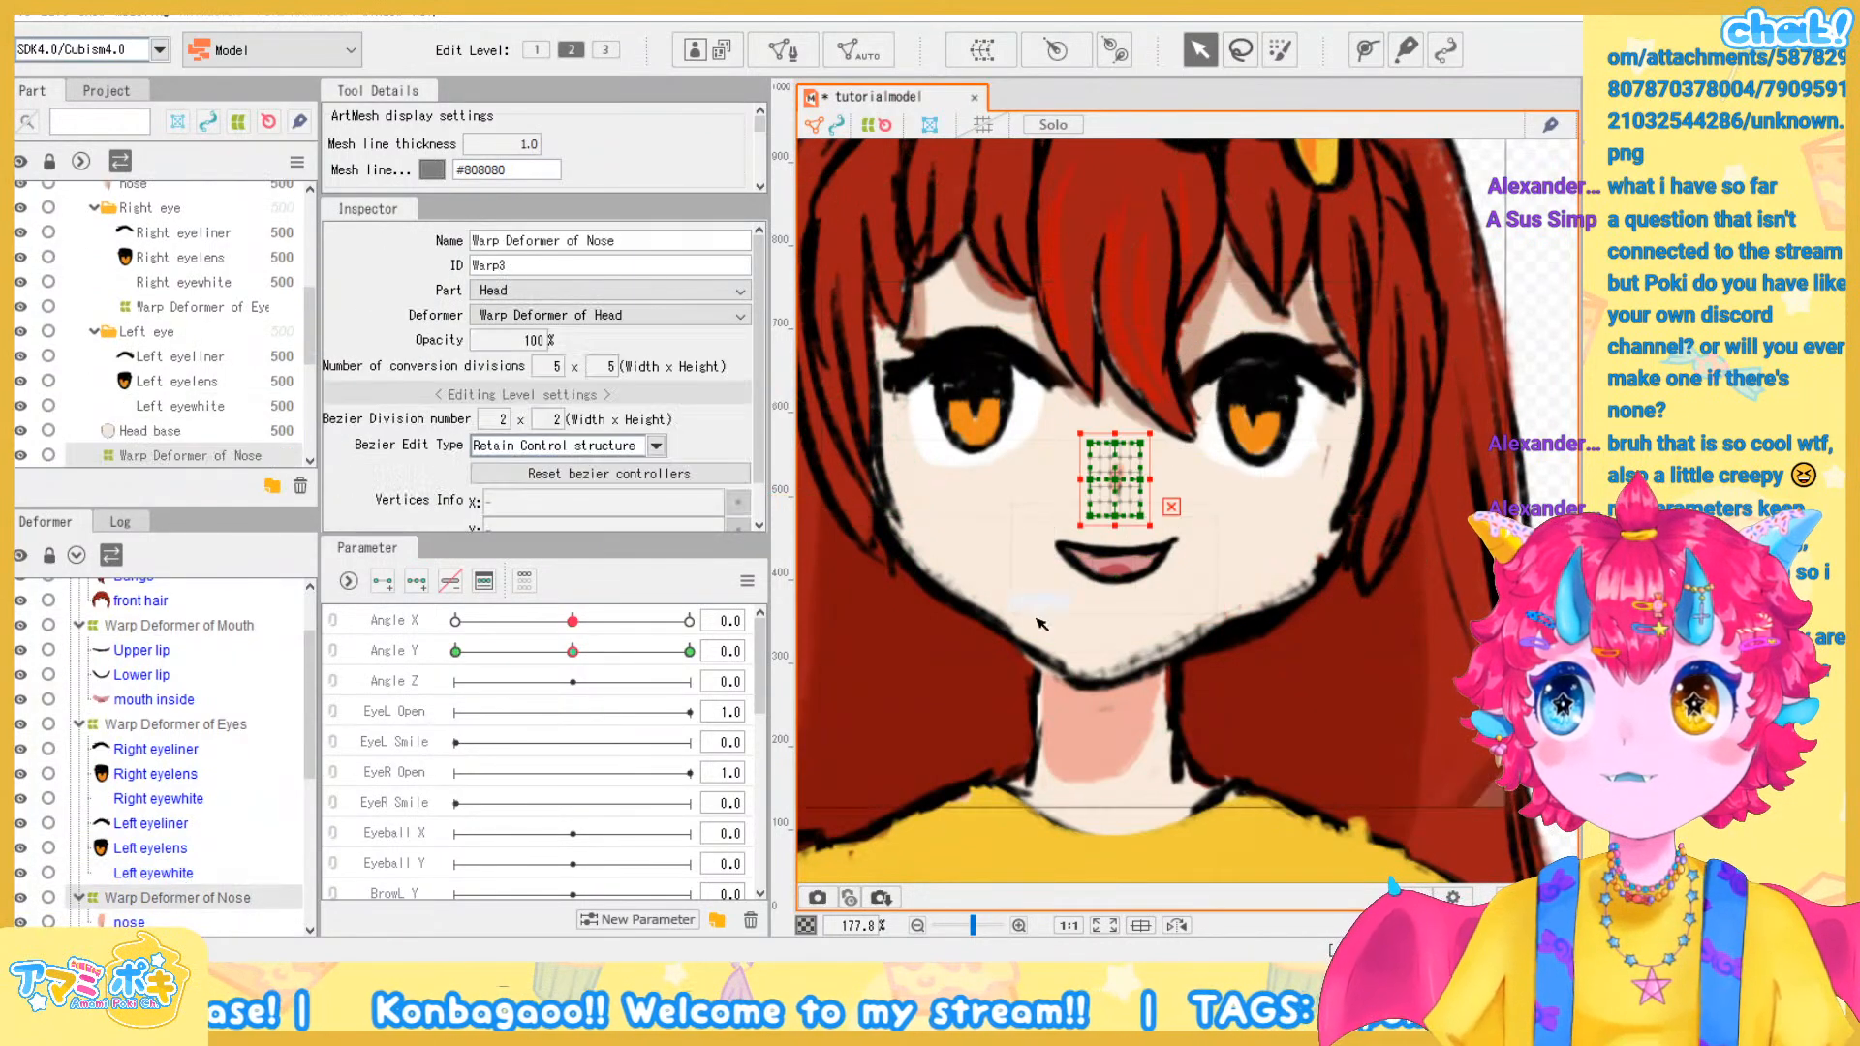
drag(1114, 487, 1114, 466)
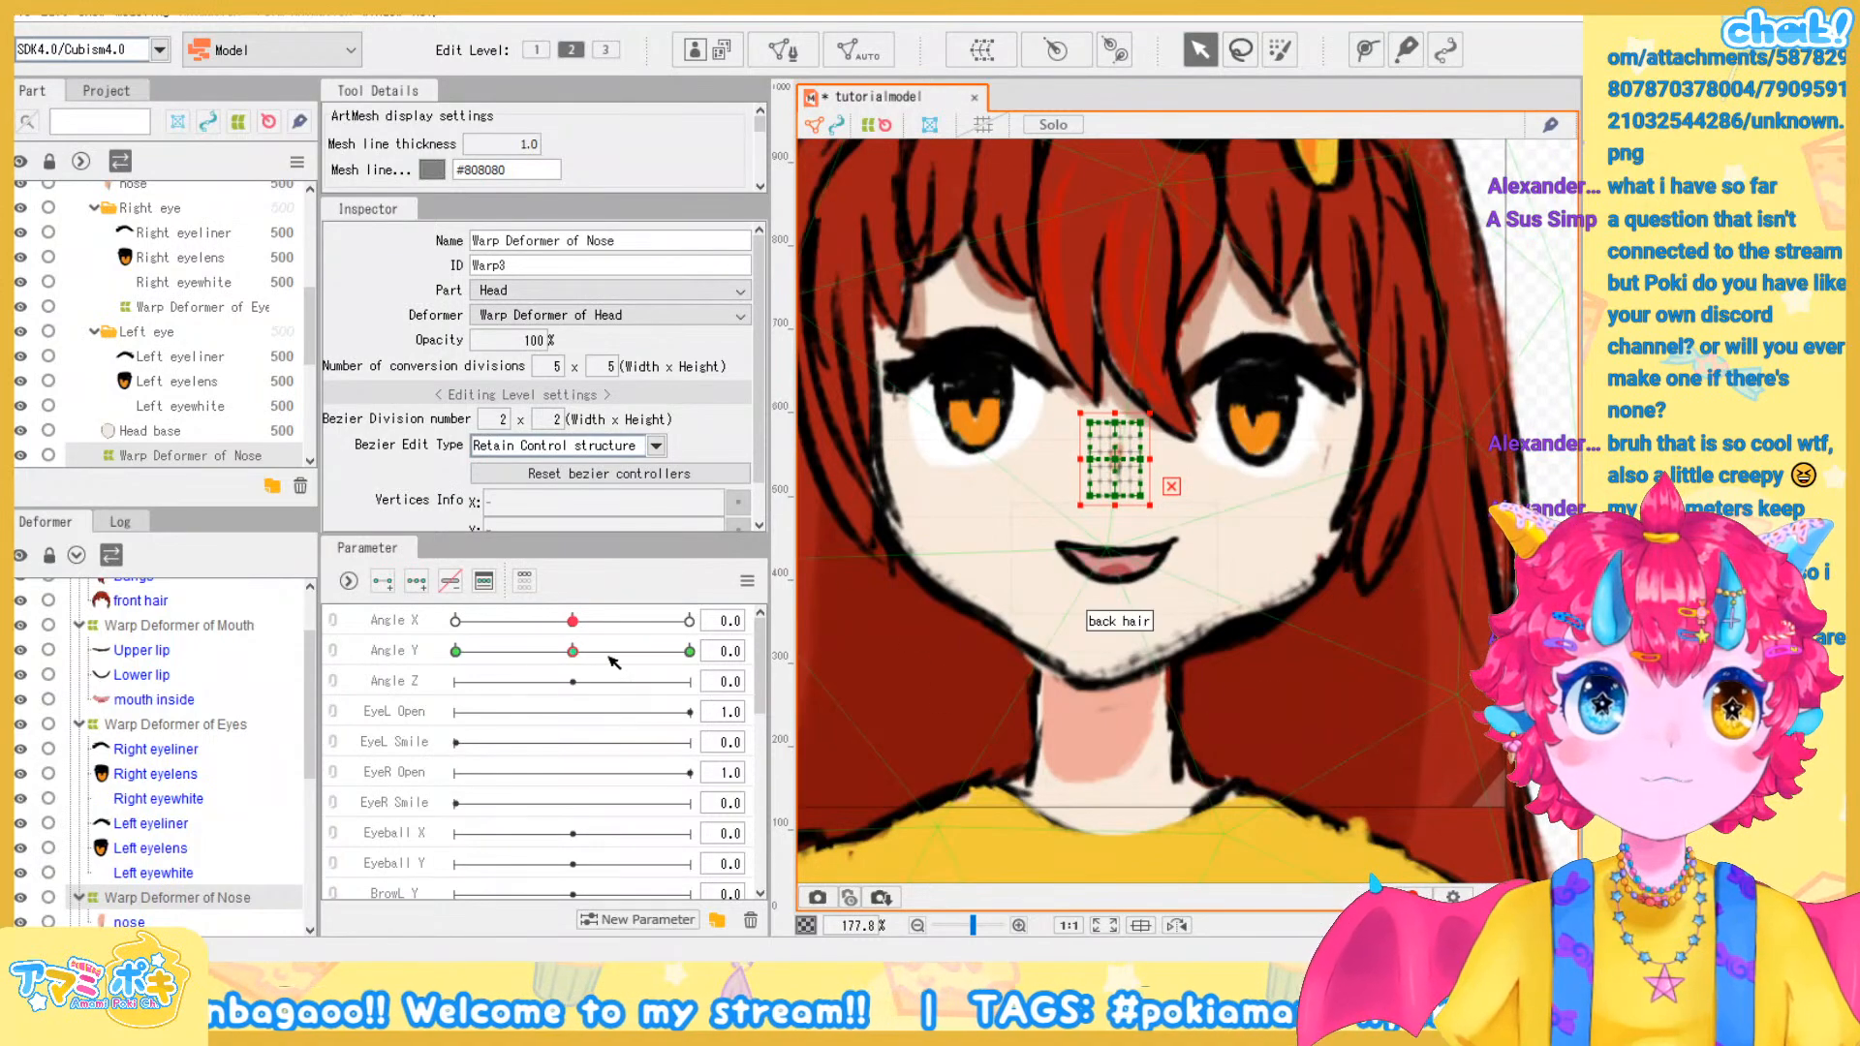
Select the Warp Deformer of Eyes and move the whole deformer upward toward the bangs
click(201, 726)
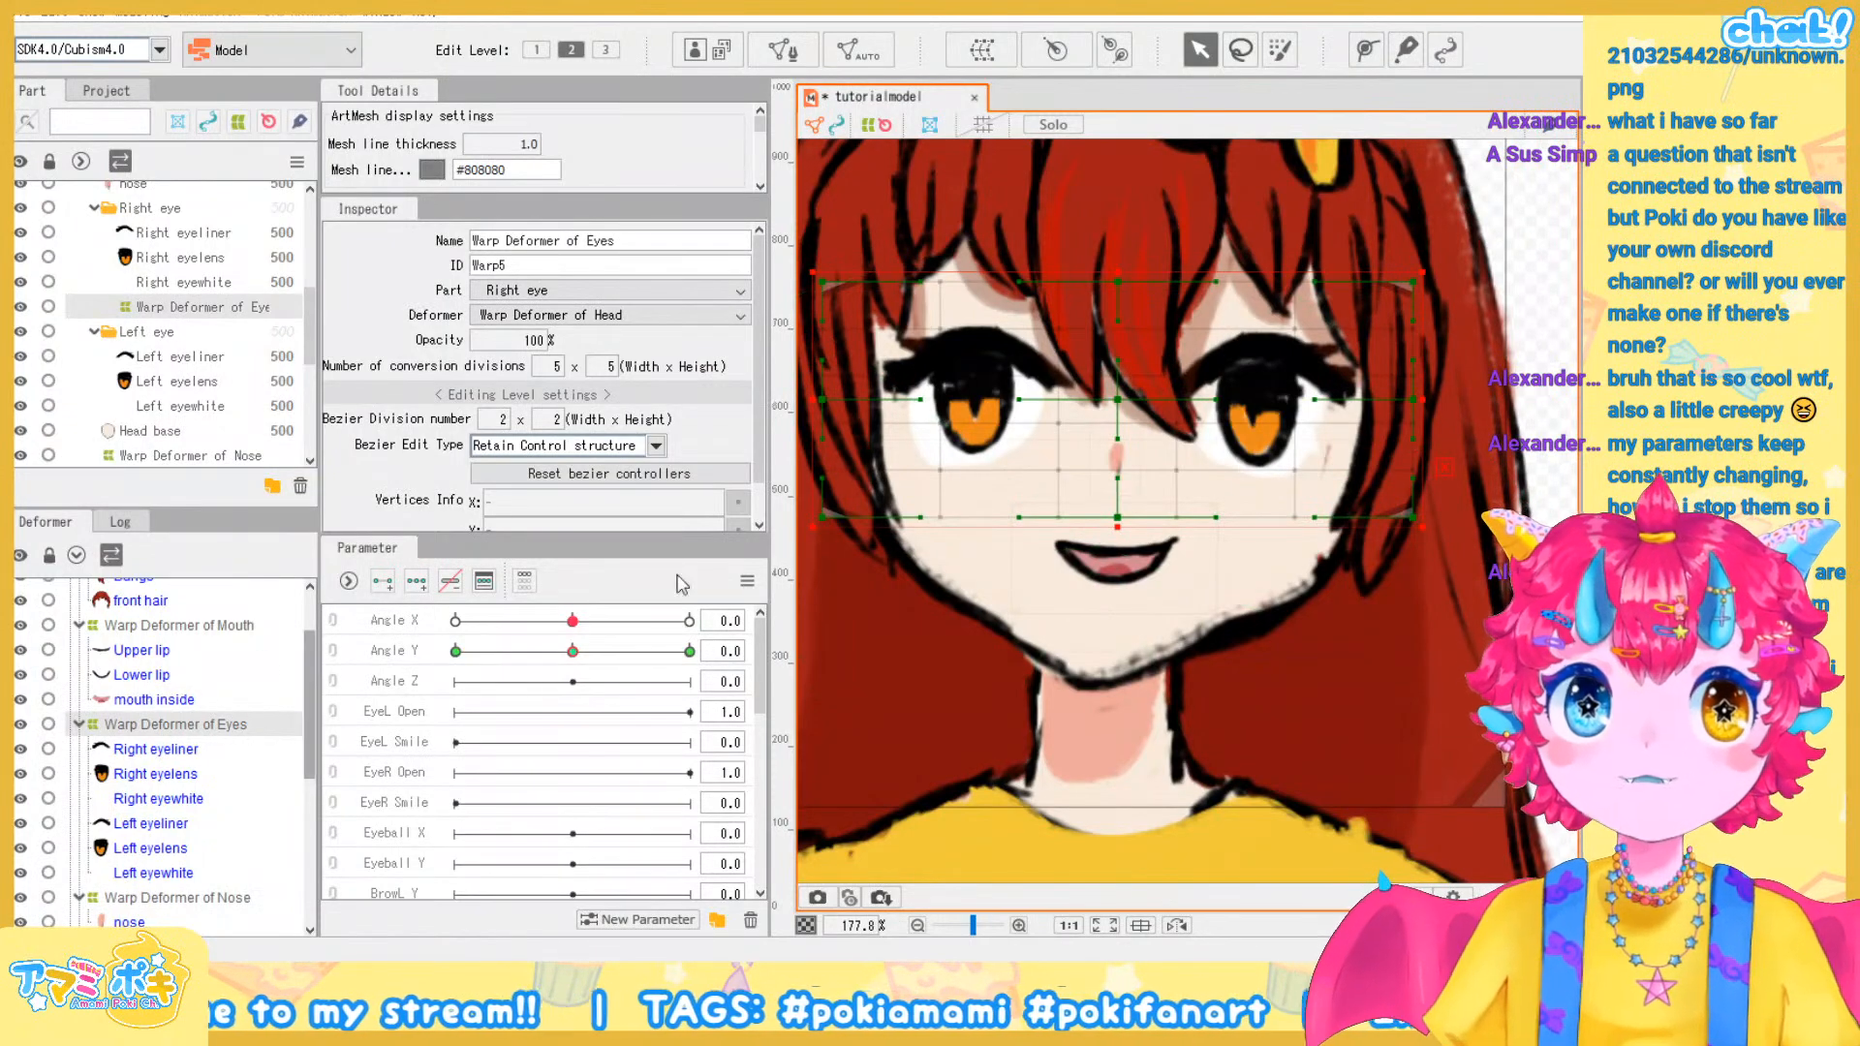
scroll(1084, 501, down, 2)
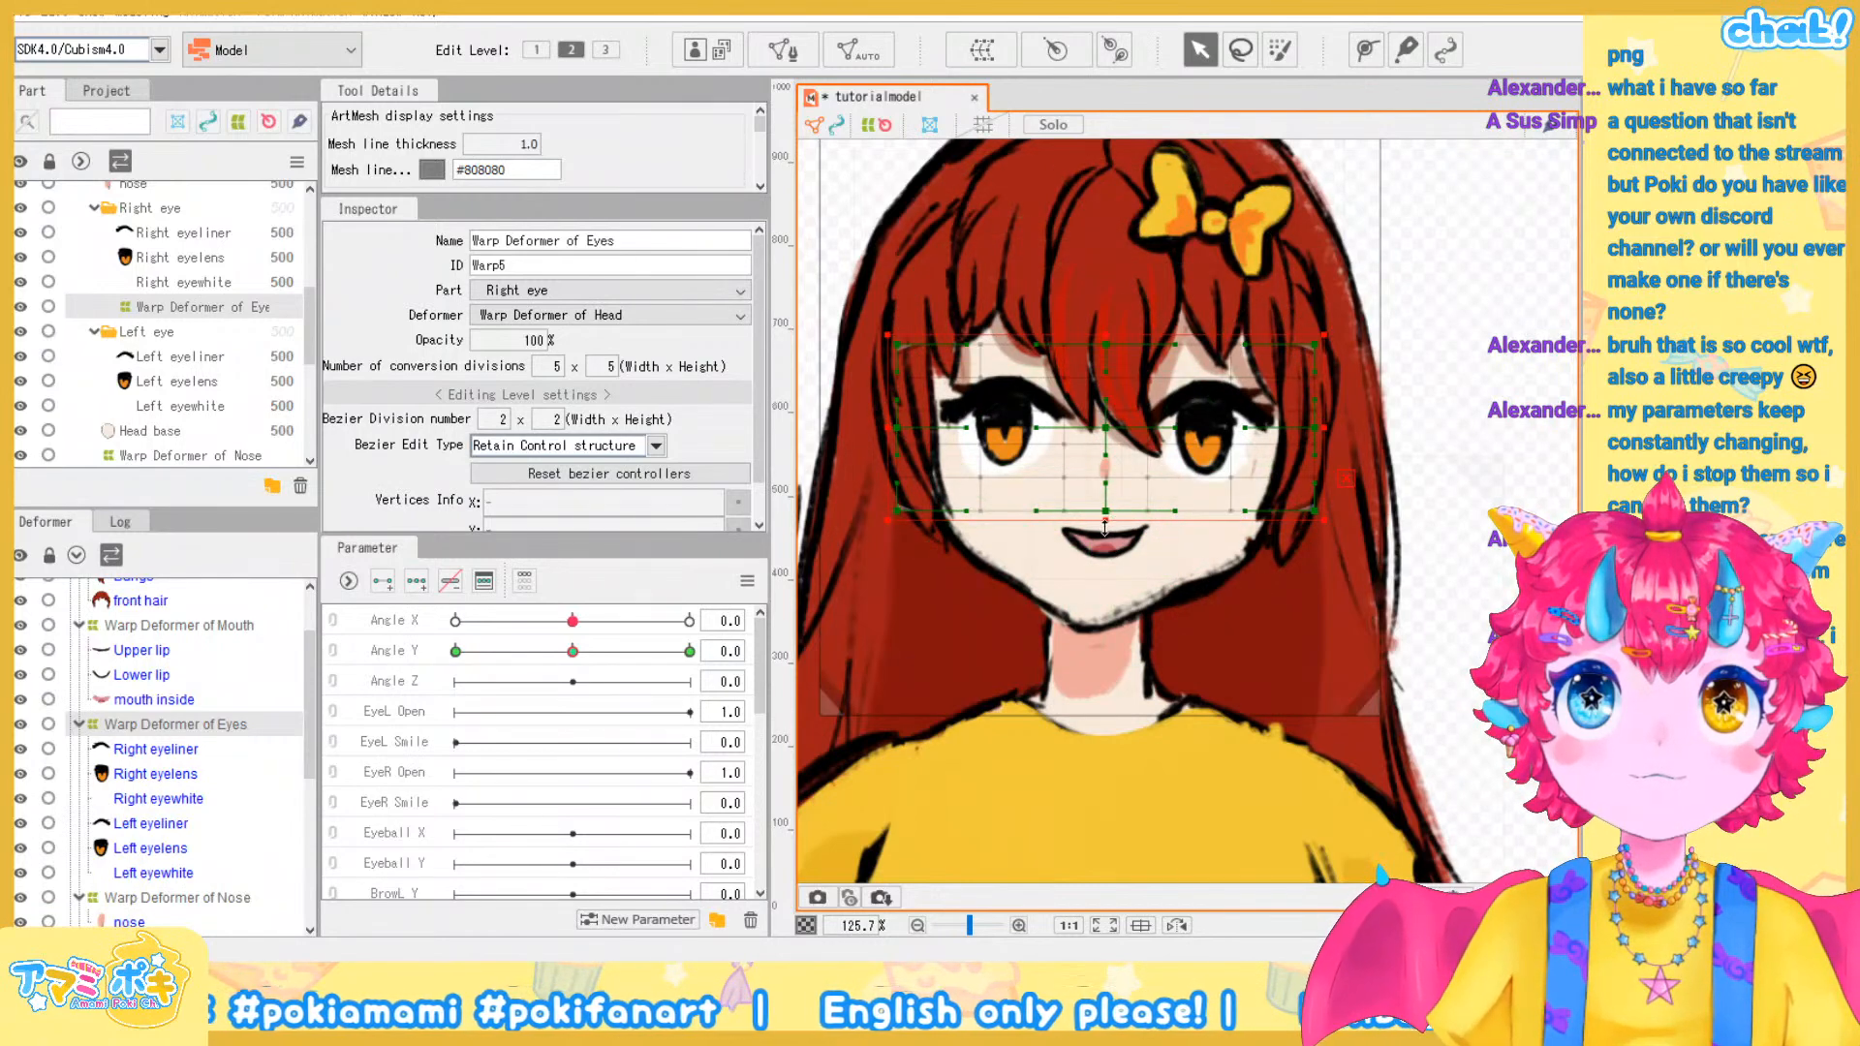
scroll(1102, 523, up, 3)
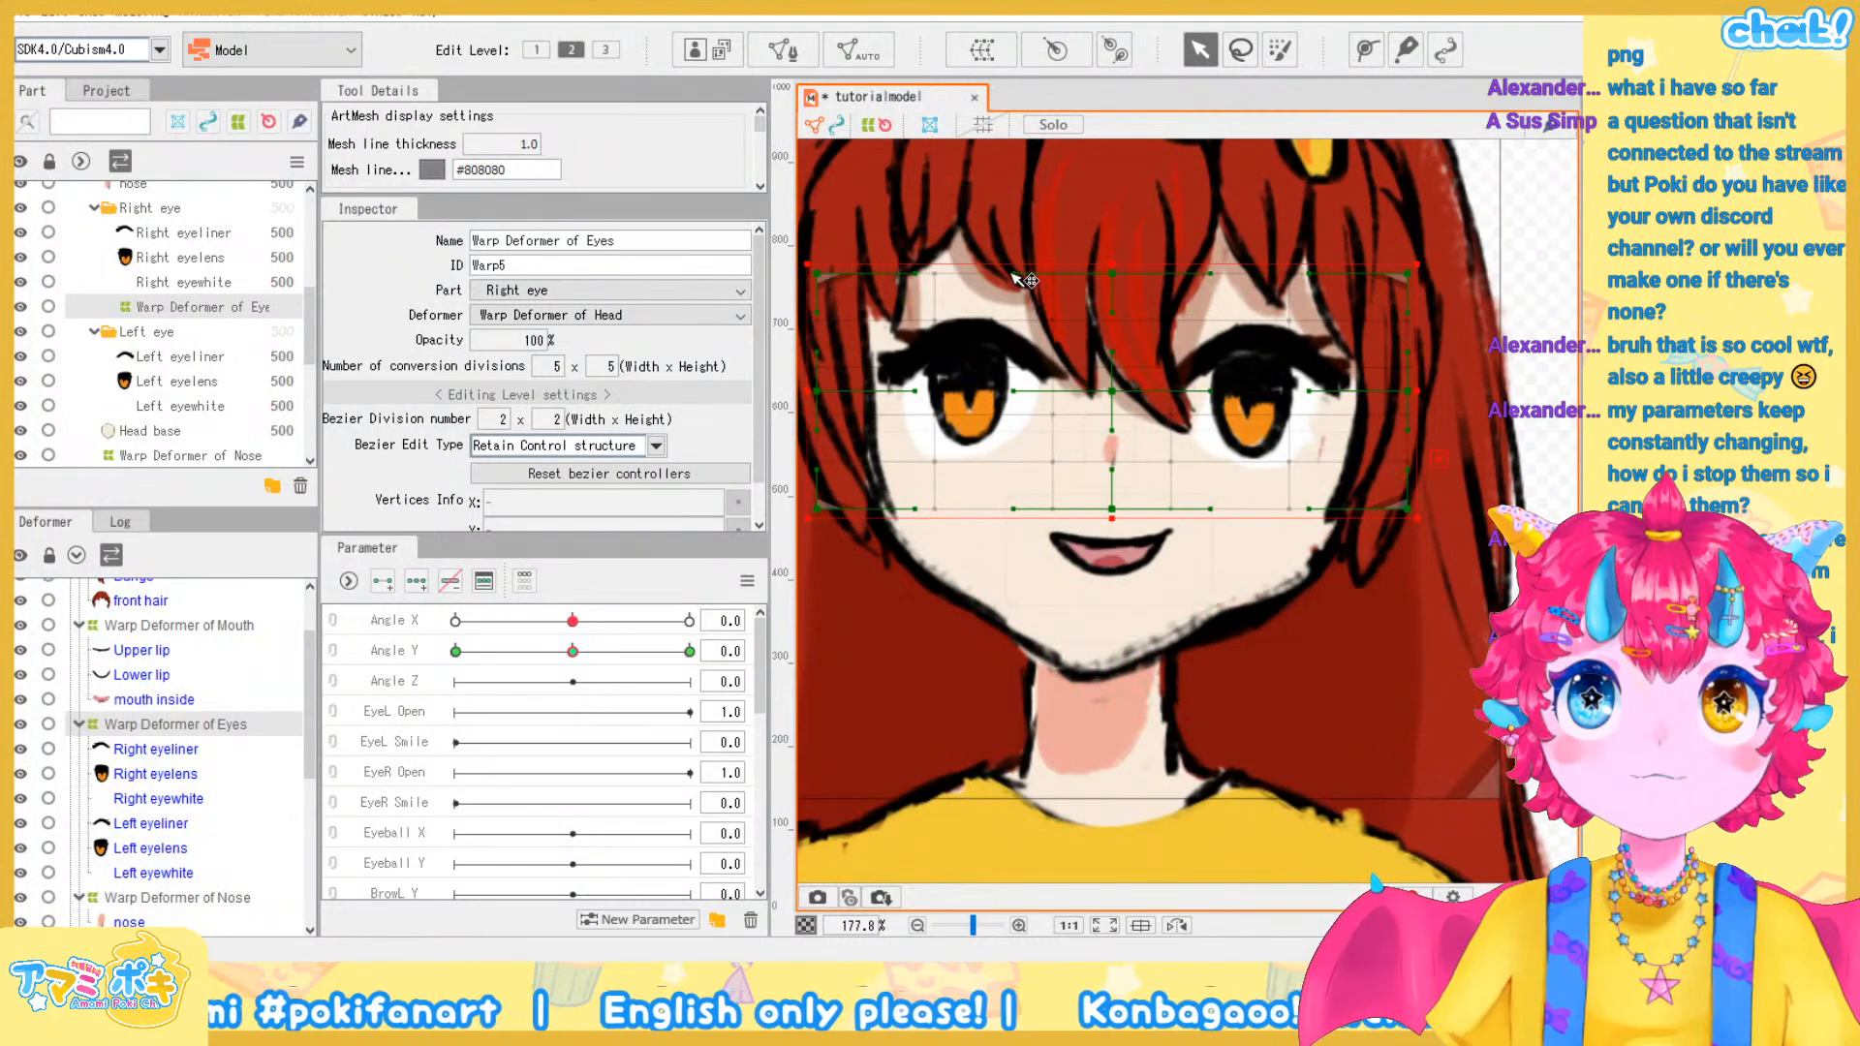
drag(1113, 399, 1113, 356)
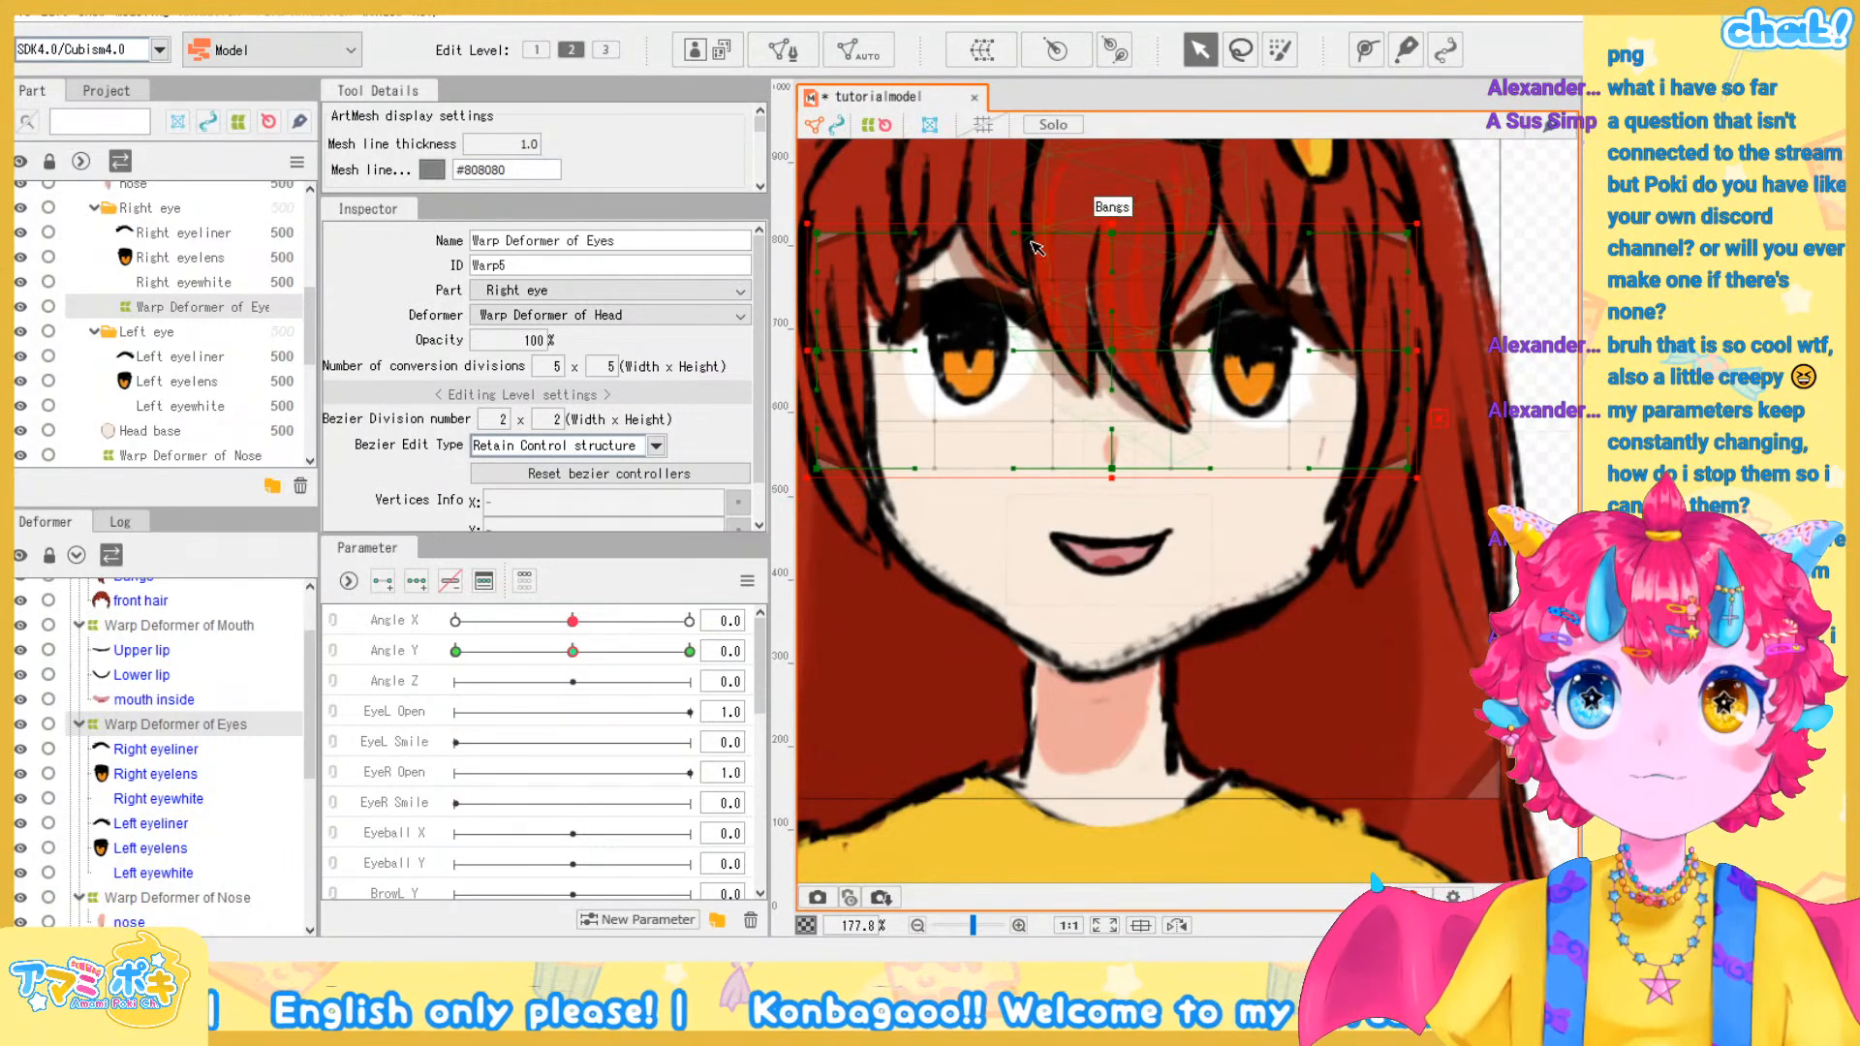
Bend the upper edge of the Warp Deformer of Eyes by pulling its bezier handles above both eyes downward
drag(1016, 233, 1023, 267)
drag(916, 234, 916, 267)
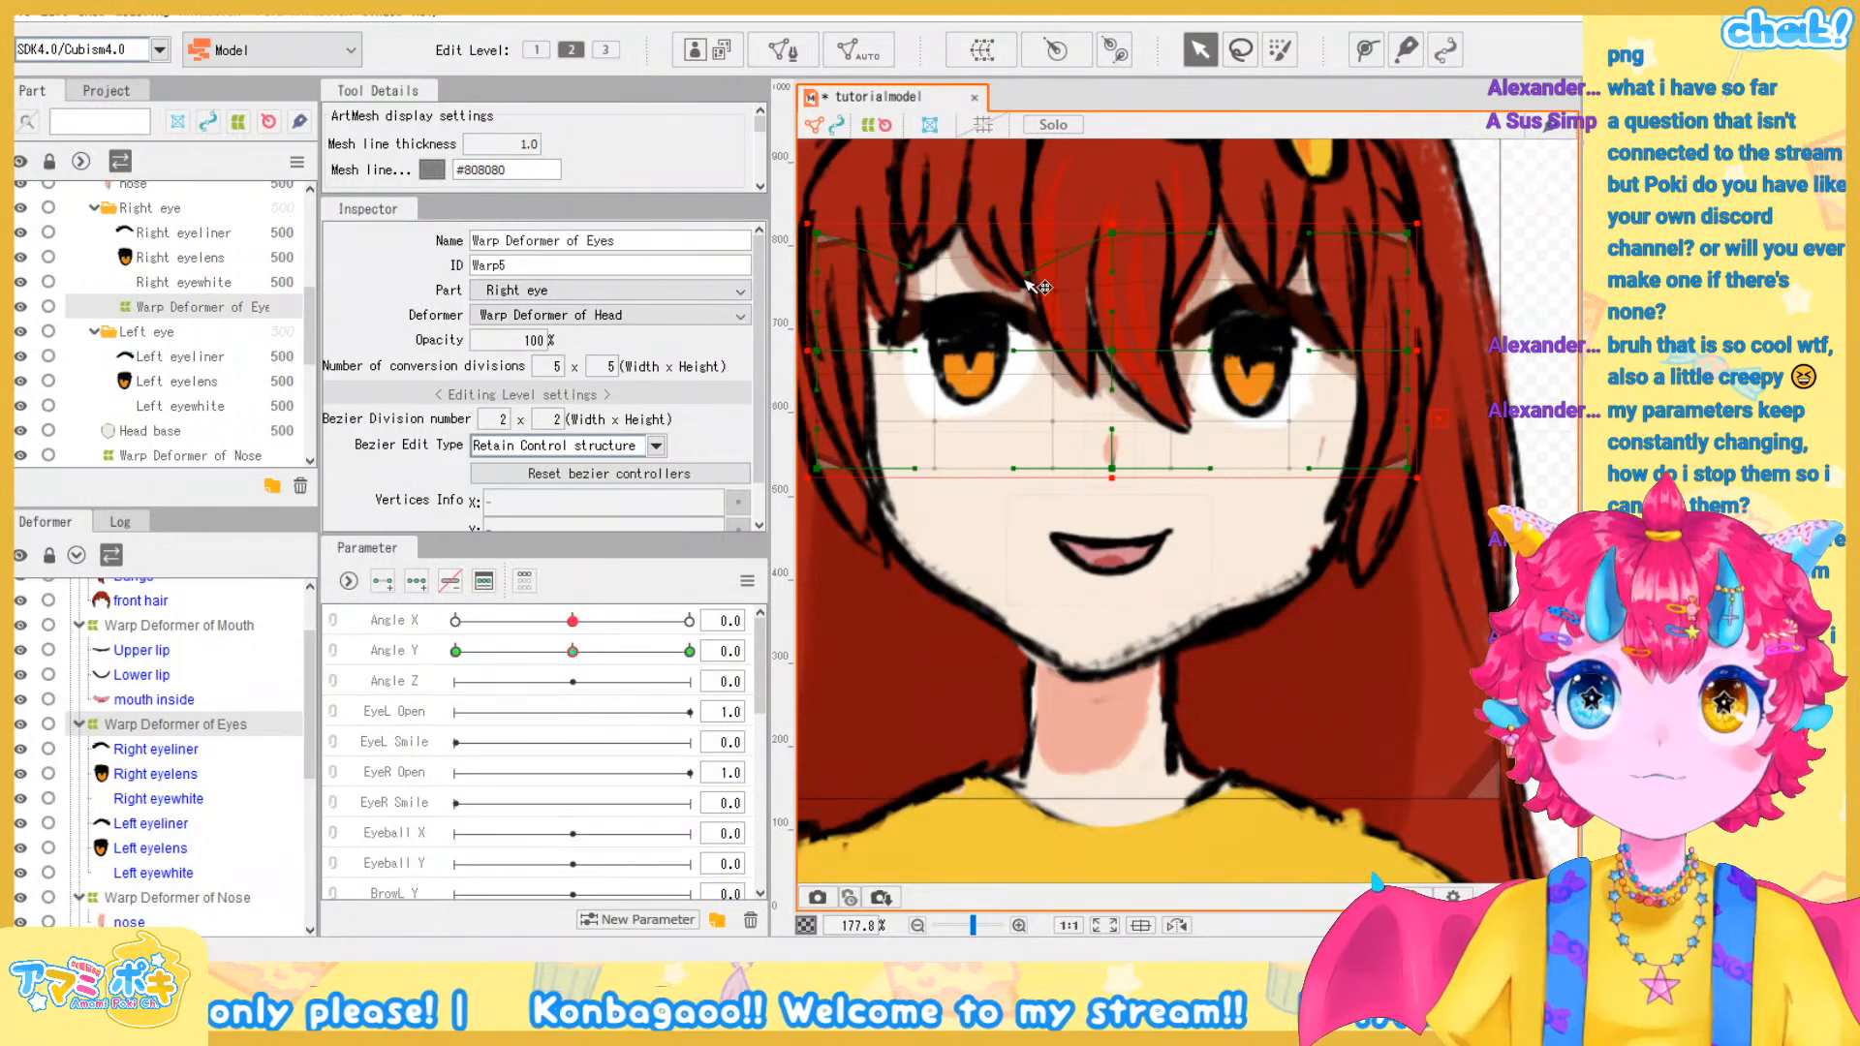
drag(1208, 243, 1189, 298)
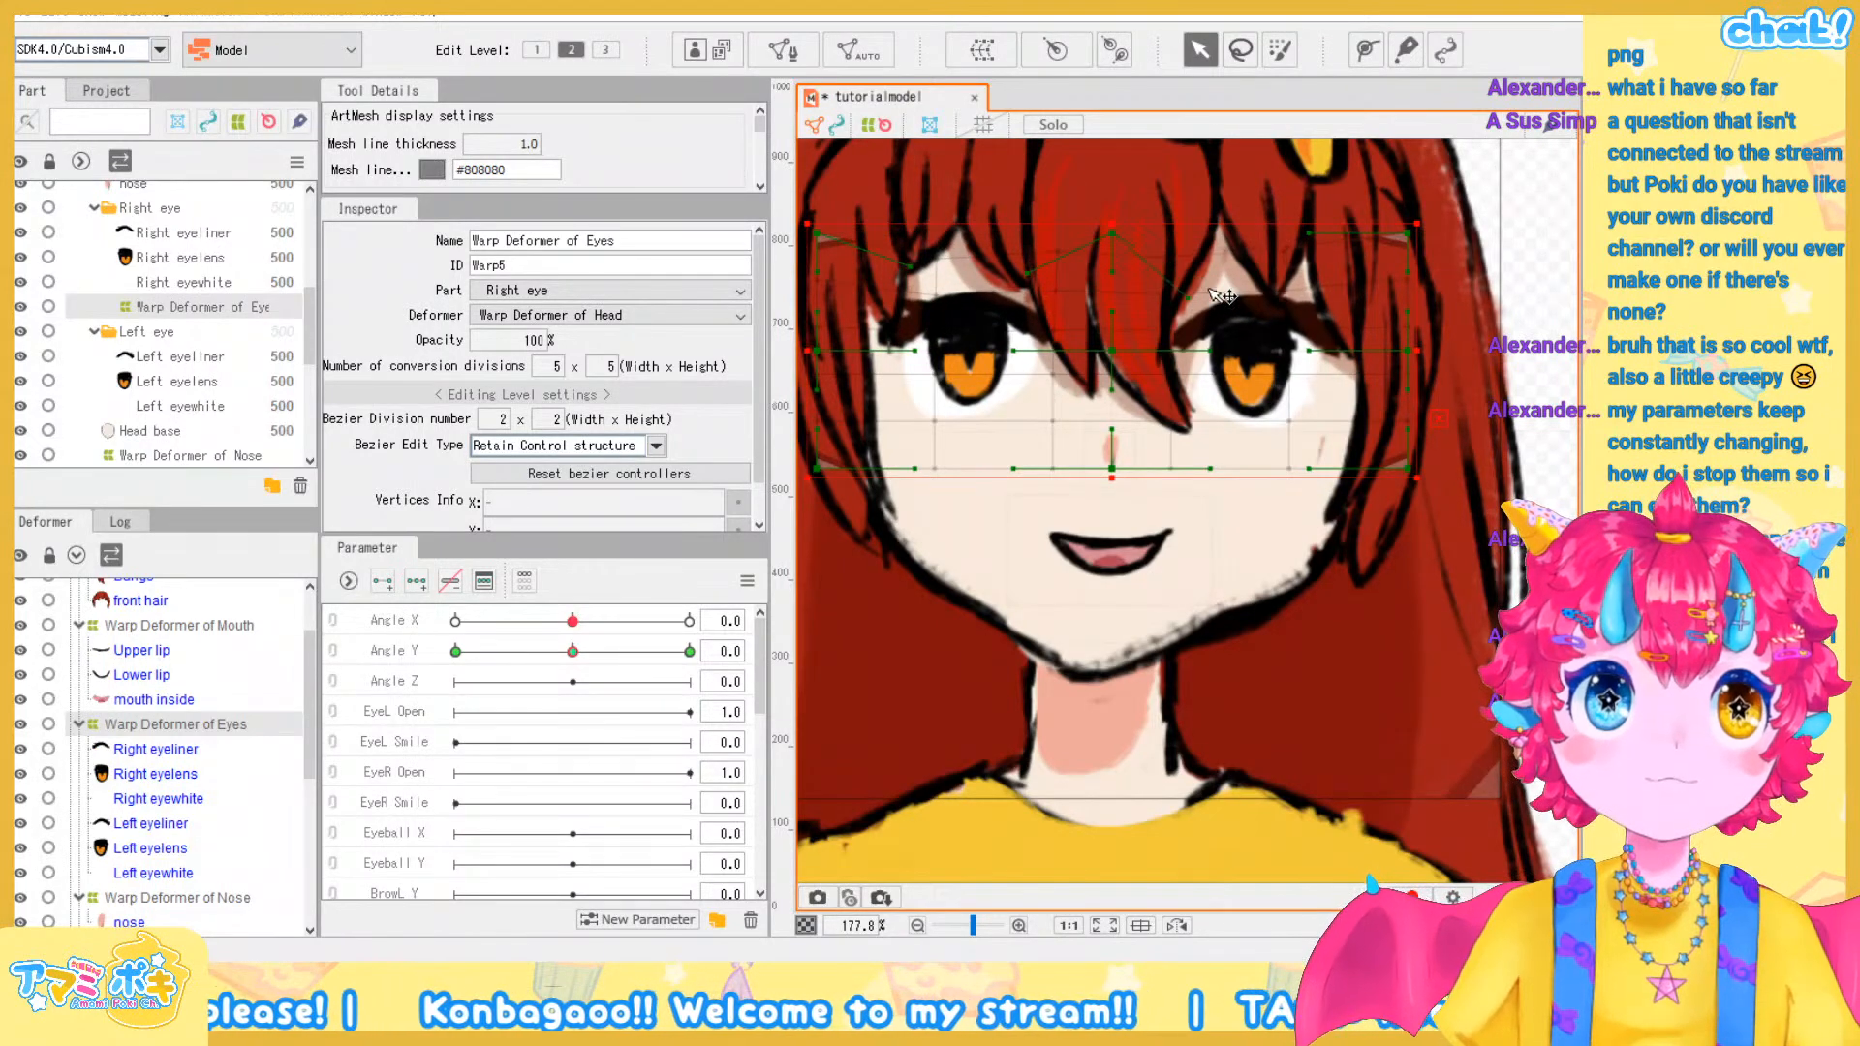
scroll(1488, 324, down, 3)
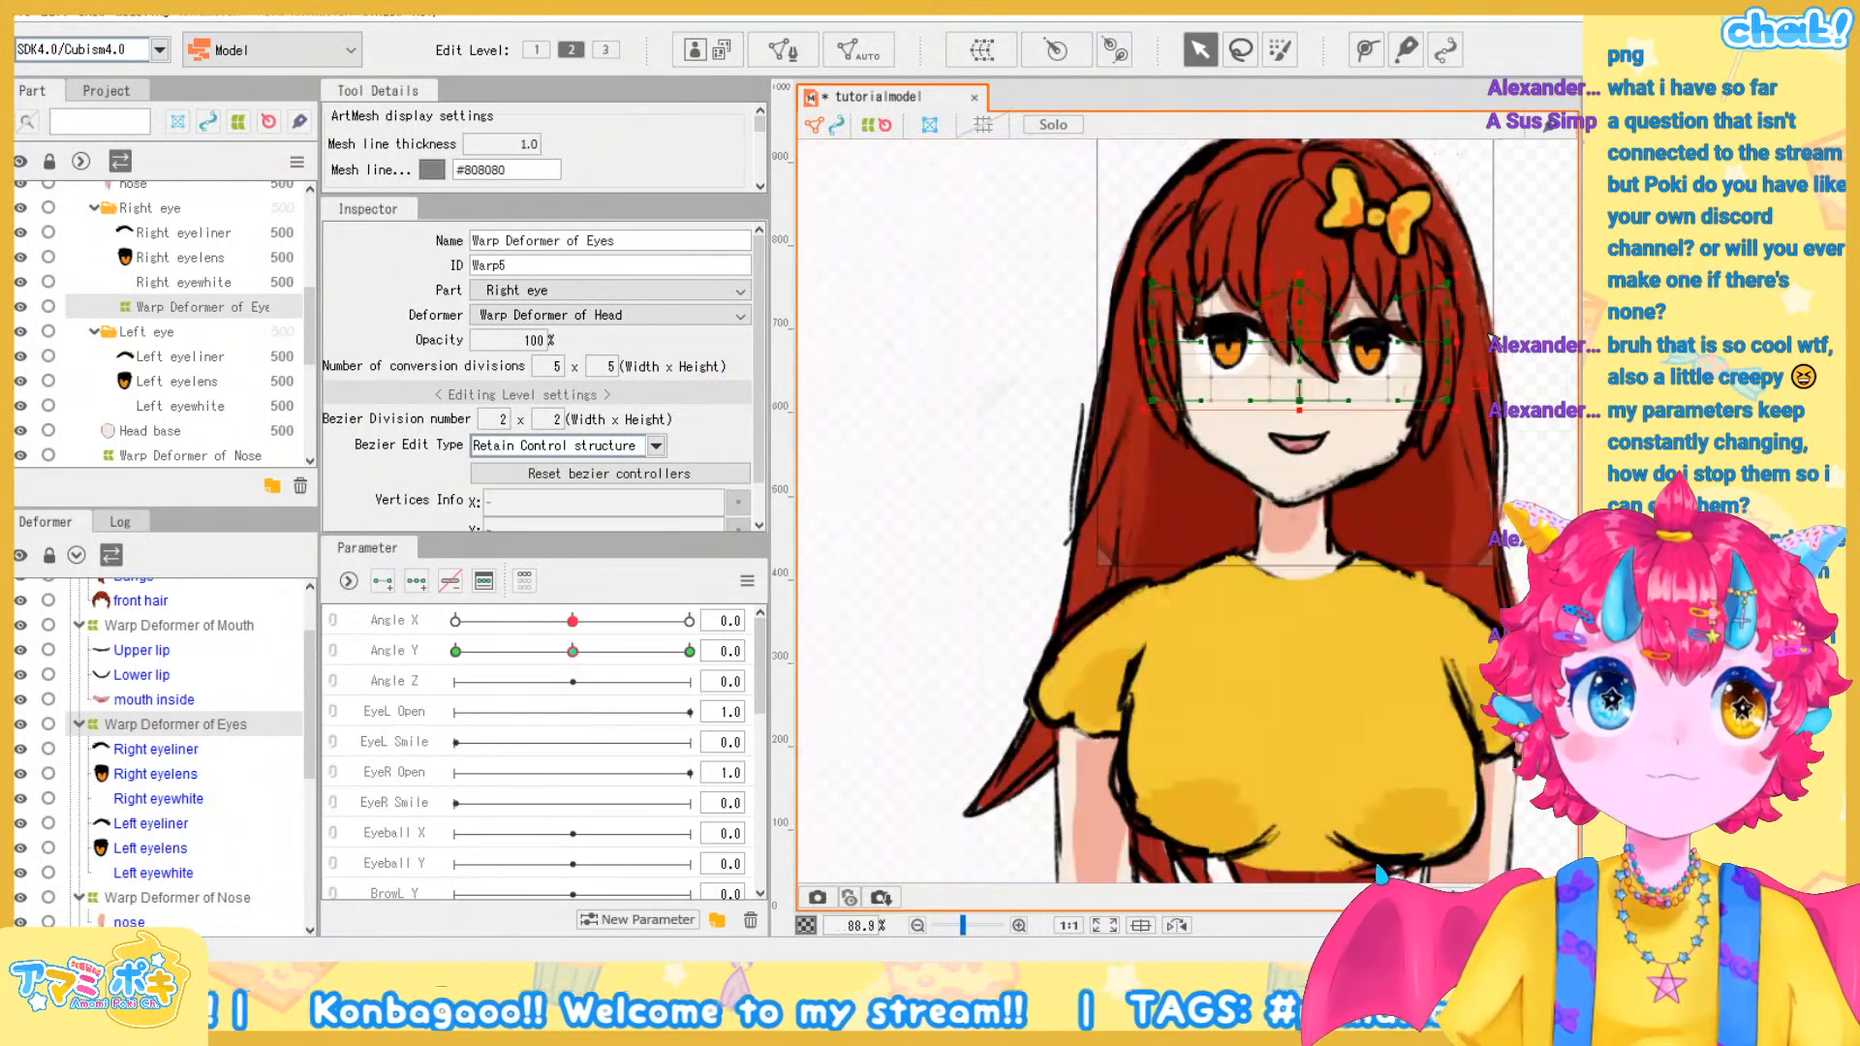
Select the Warp Deformer of Front Hair and shorten it slightly by raising its lower edge over the mouth area
click(920, 425)
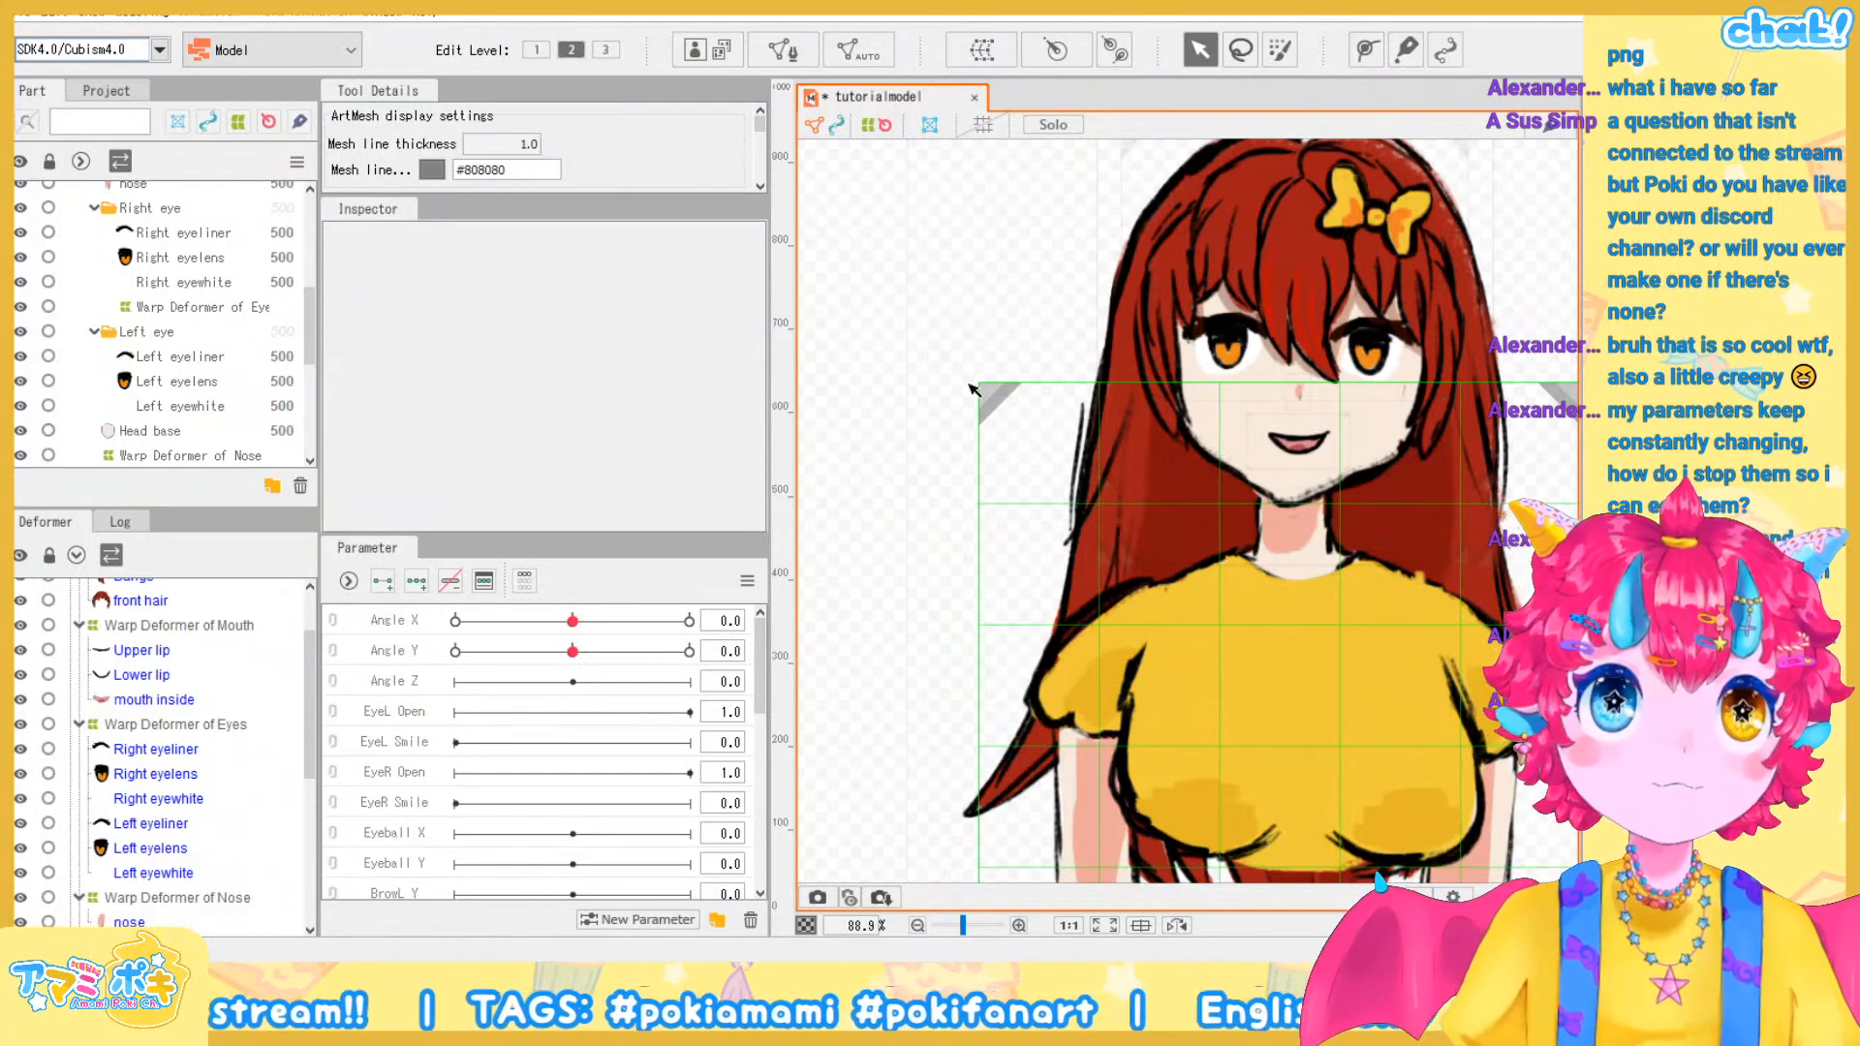
click(1013, 275)
drag(940, 260, 839, 294)
scroll(205, 658, up, 3)
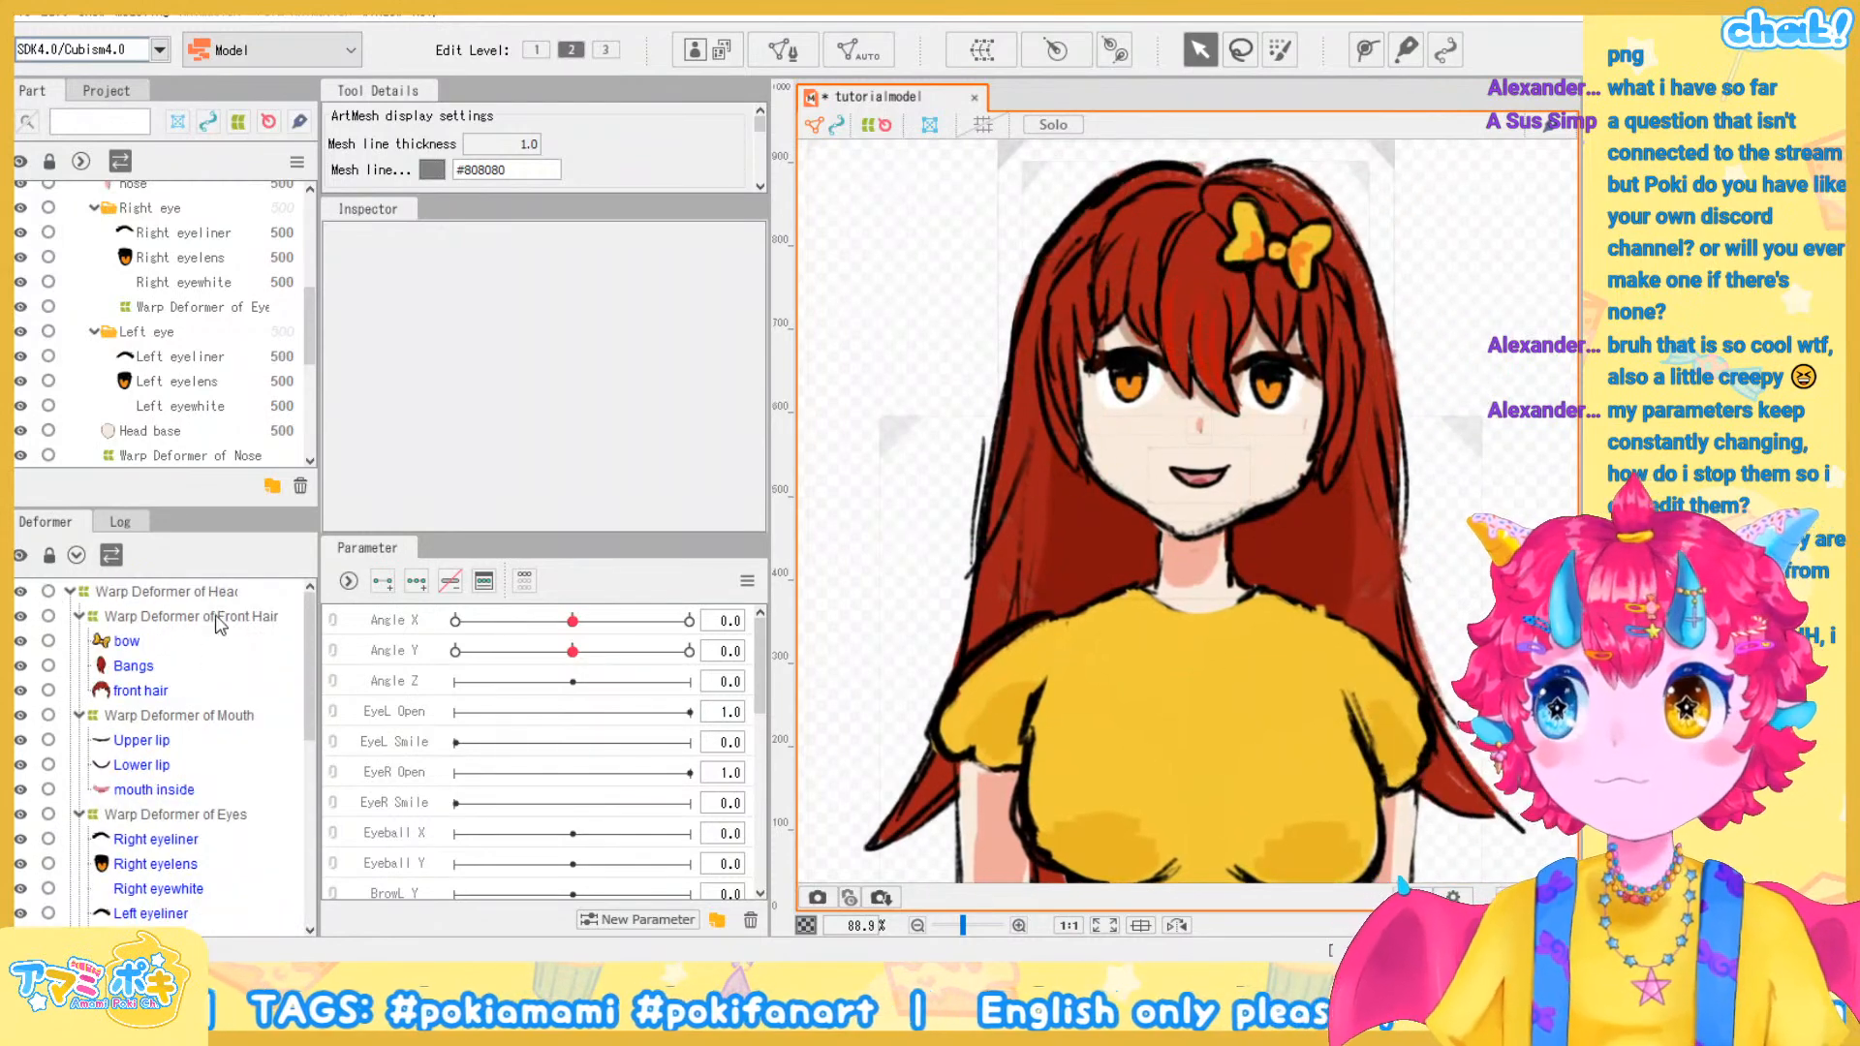
click(216, 617)
scroll(1304, 403, up, 1)
scroll(1165, 562, down, 1)
drag(1188, 534, 1139, 464)
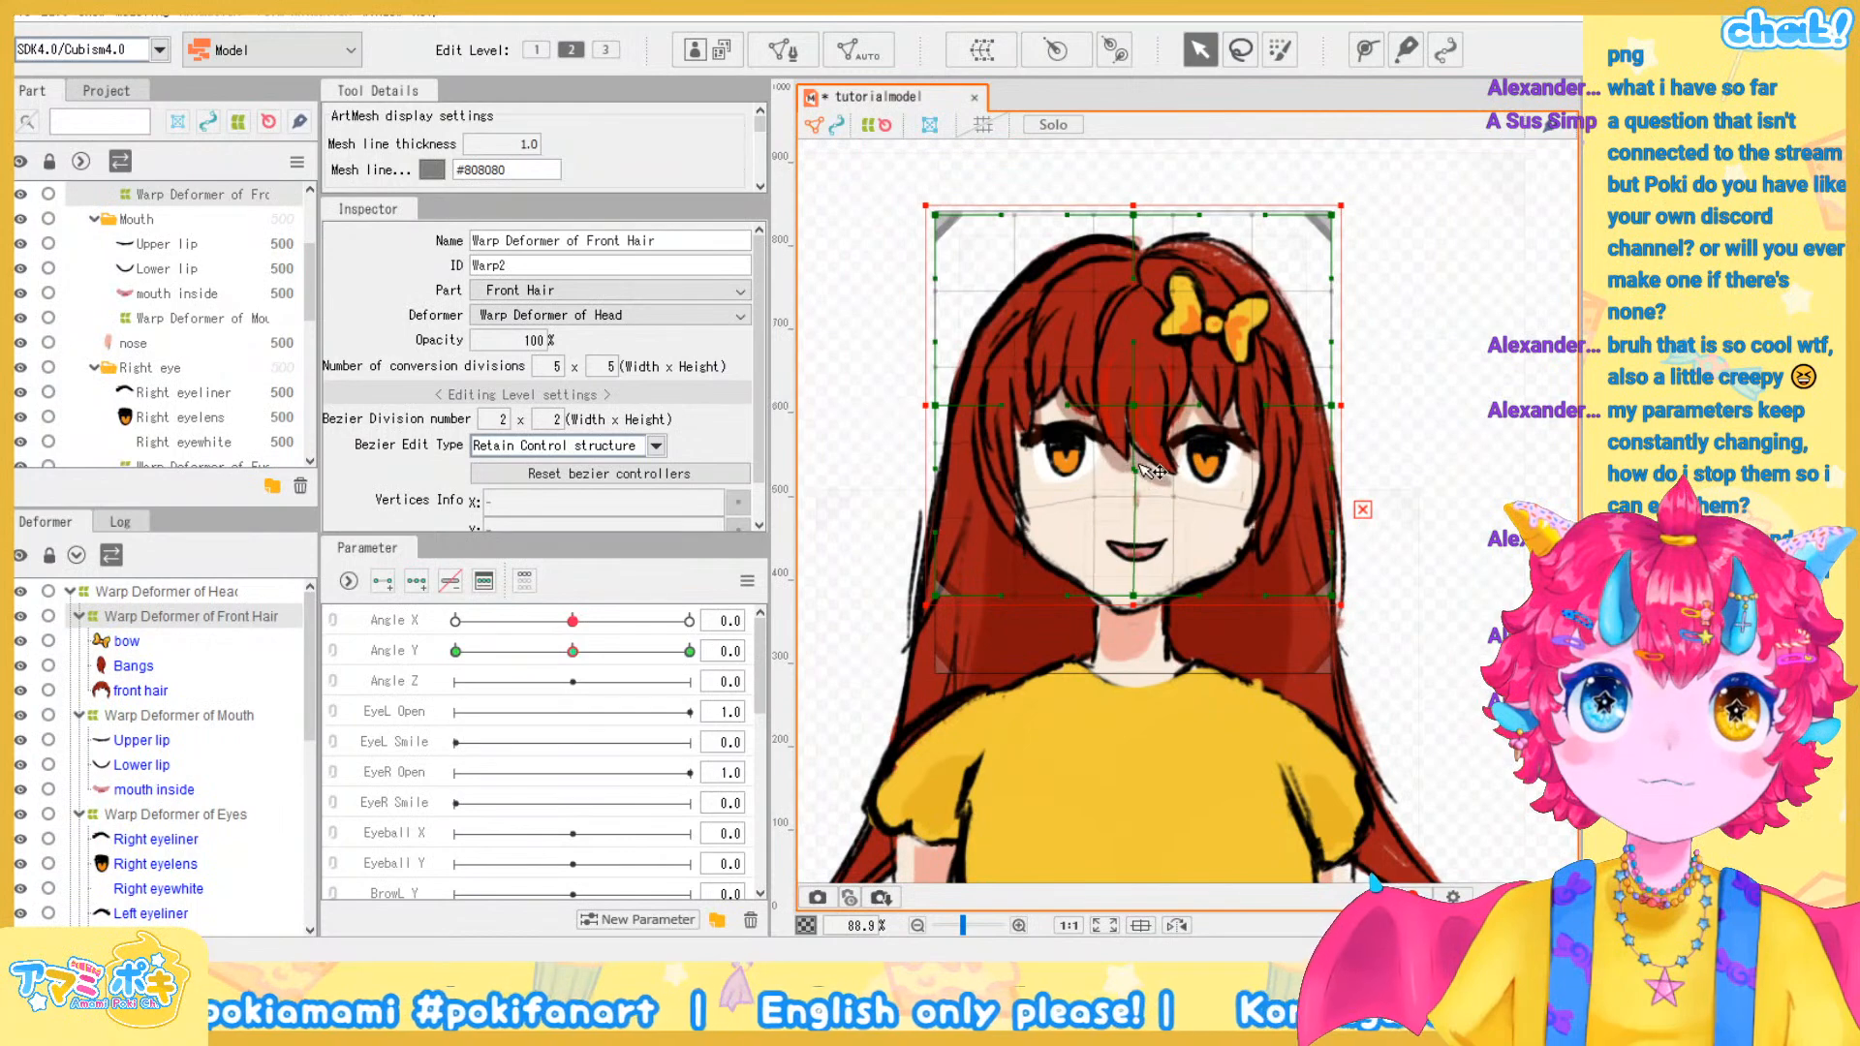
key(ctrl+z)
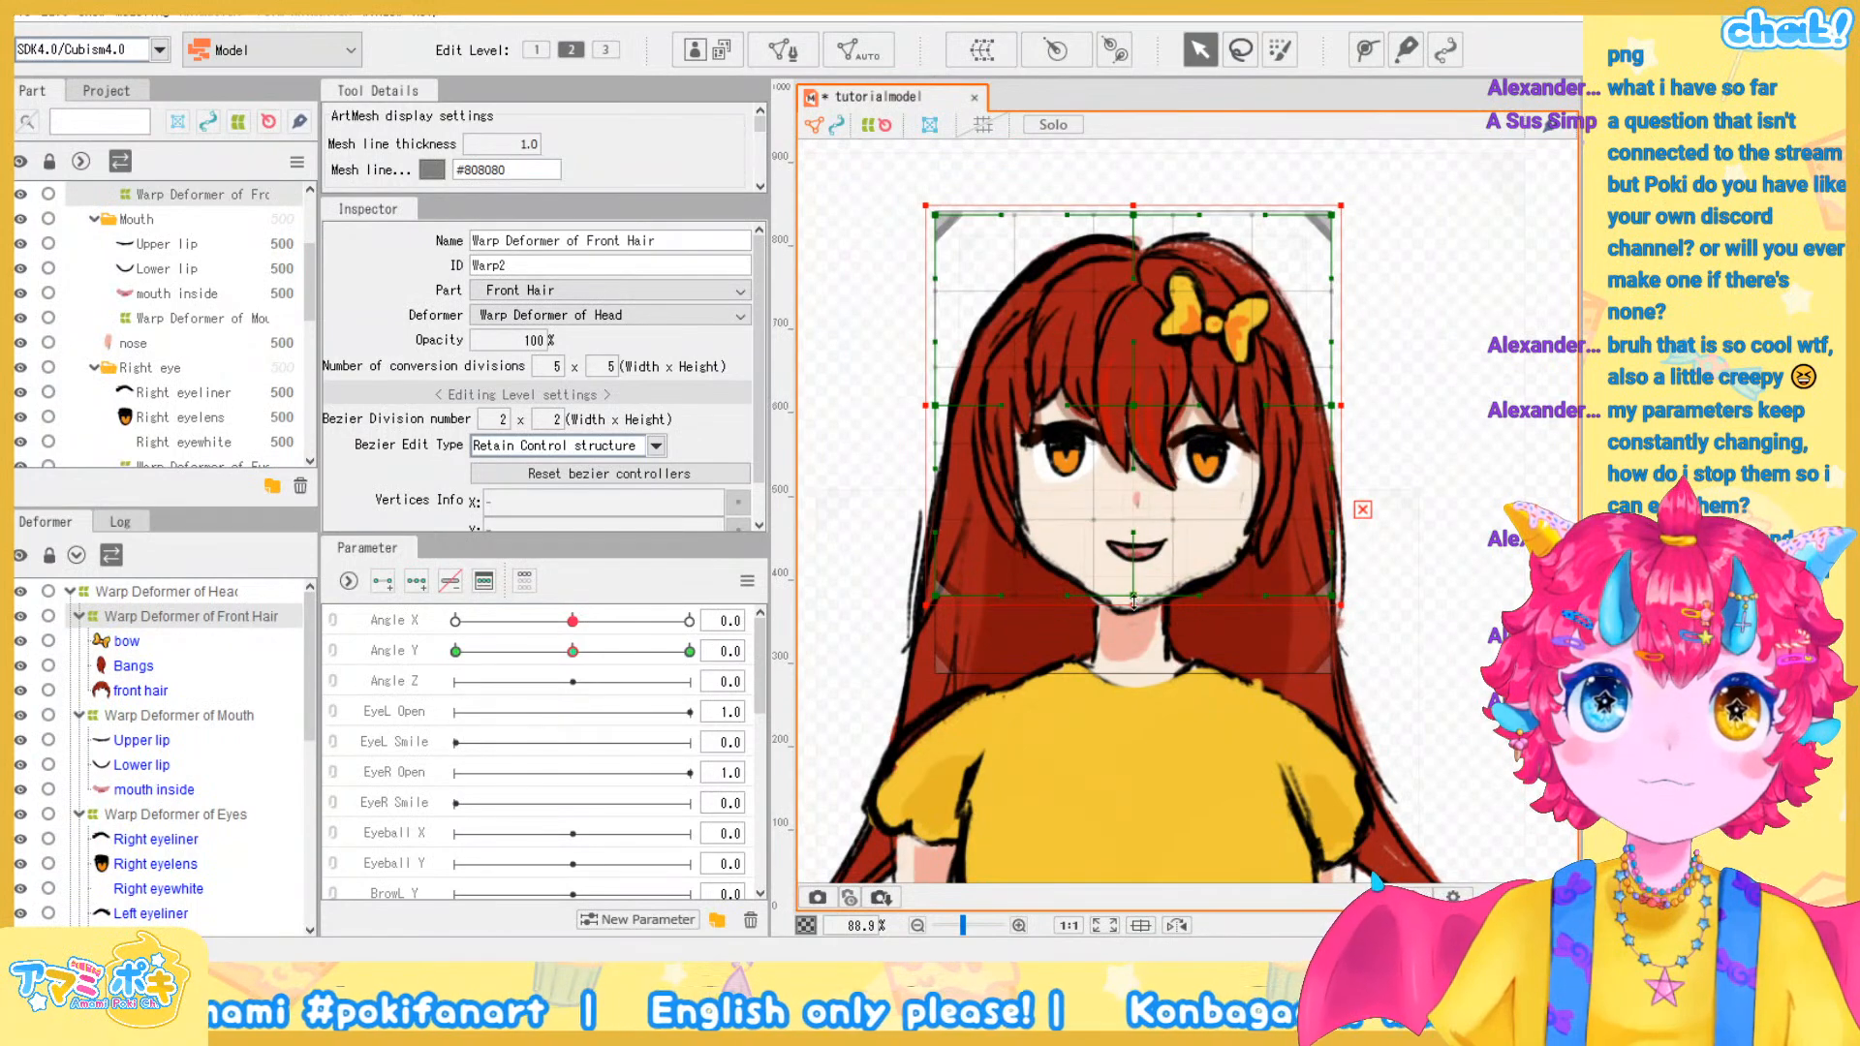
drag(1136, 612, 1146, 577)
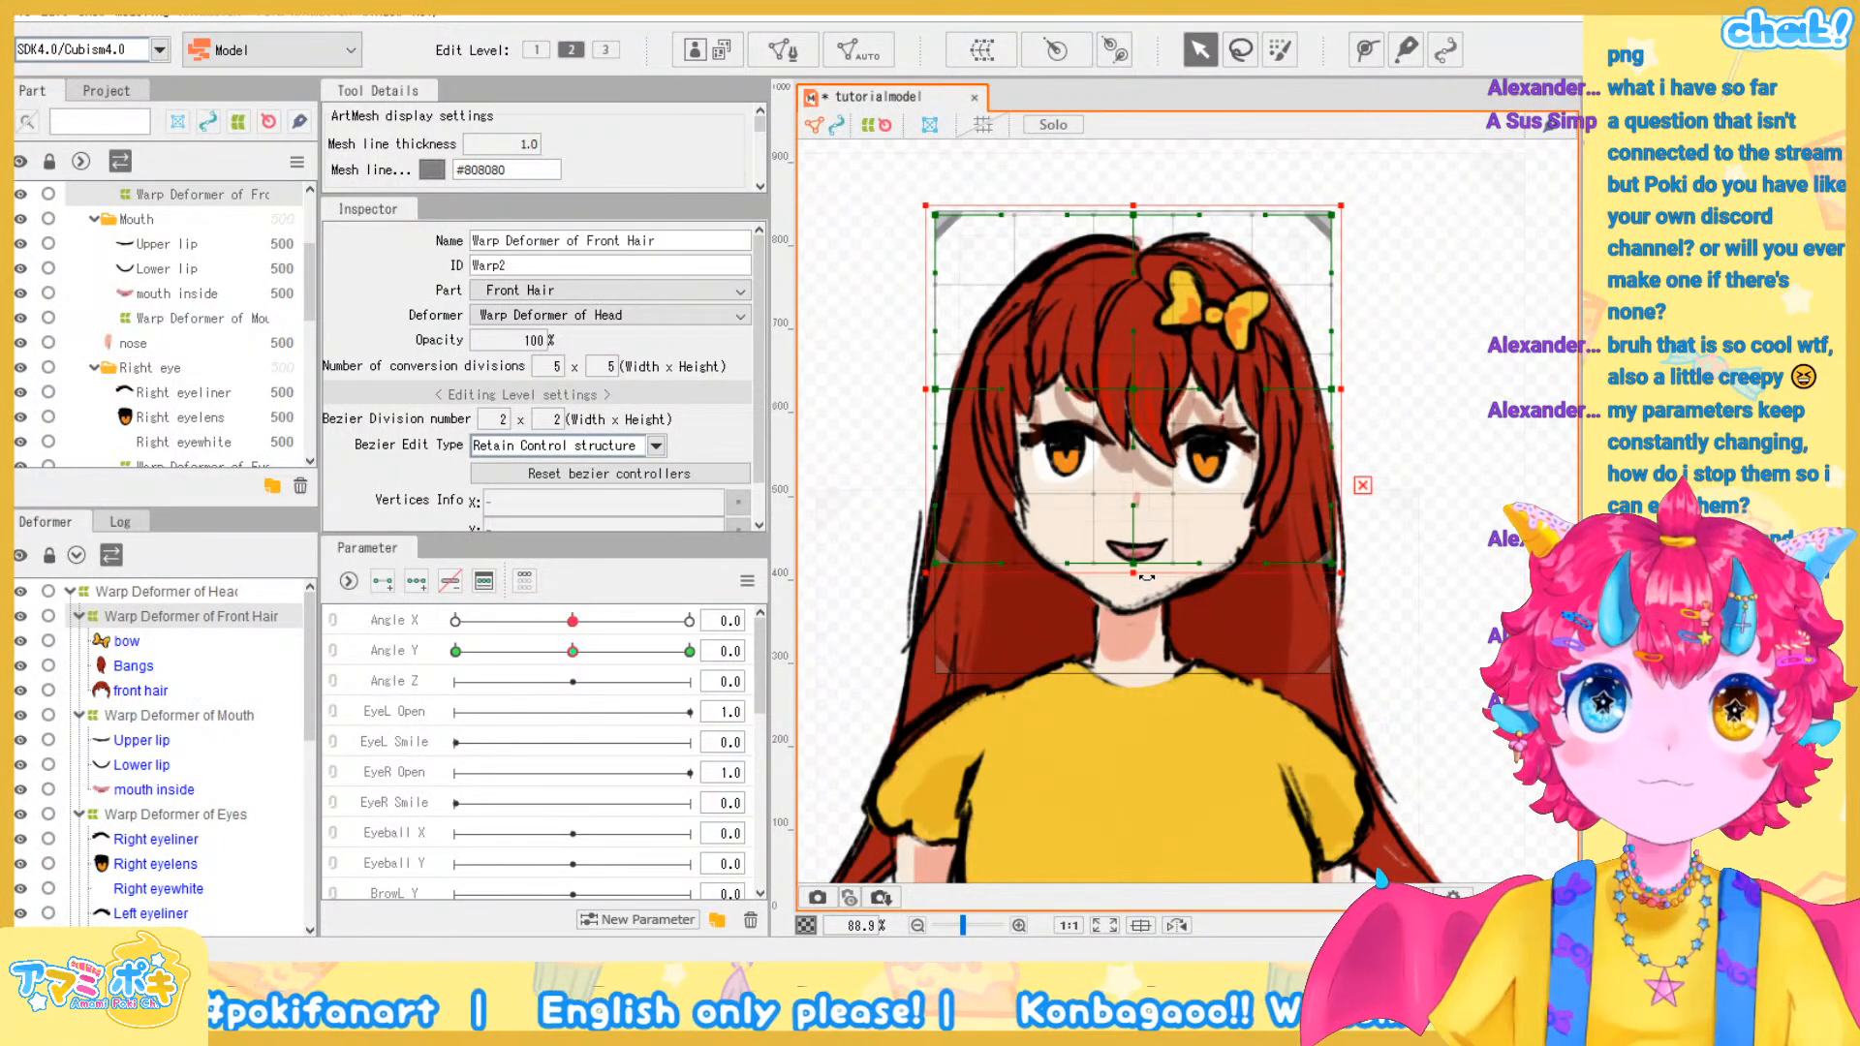
Create a warp deformer named "Warp Deformer of neck shadow" around the neck shadow and add three keys to it on Angle Y
scroll(217, 817, down, 4)
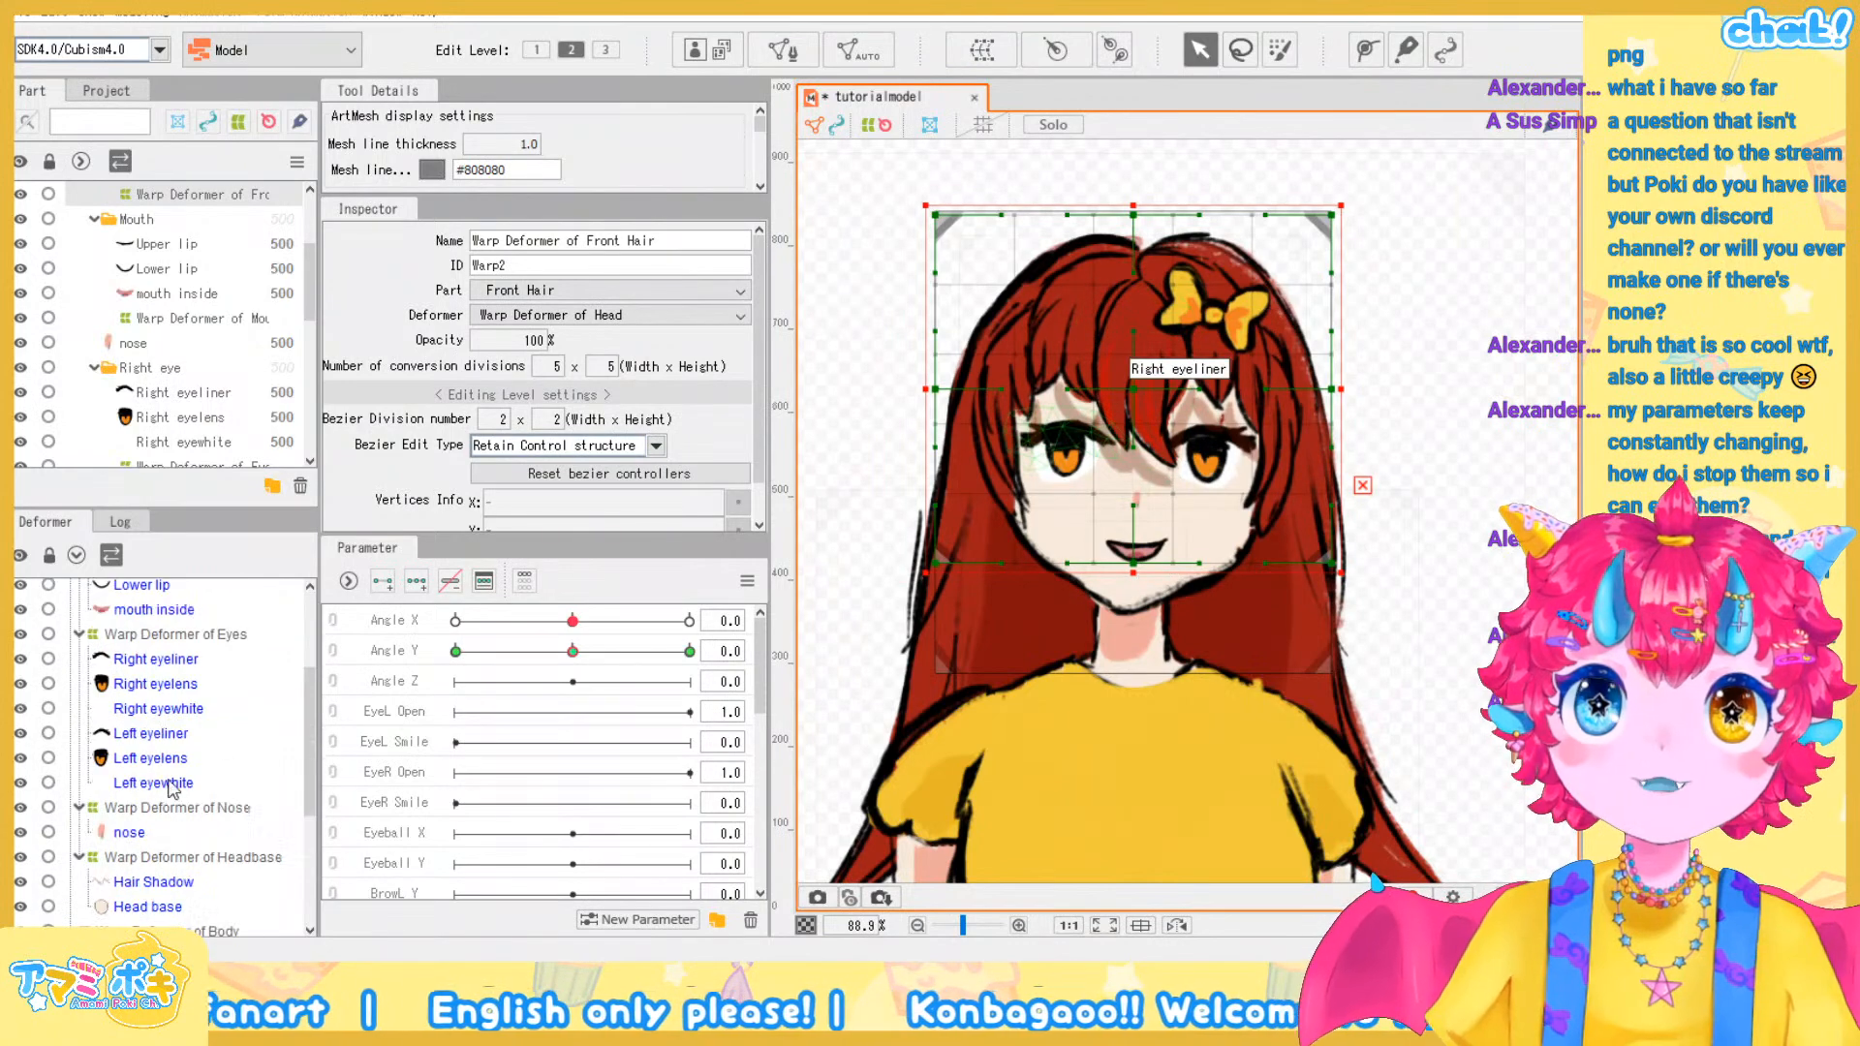
scroll(217, 817, down, 2)
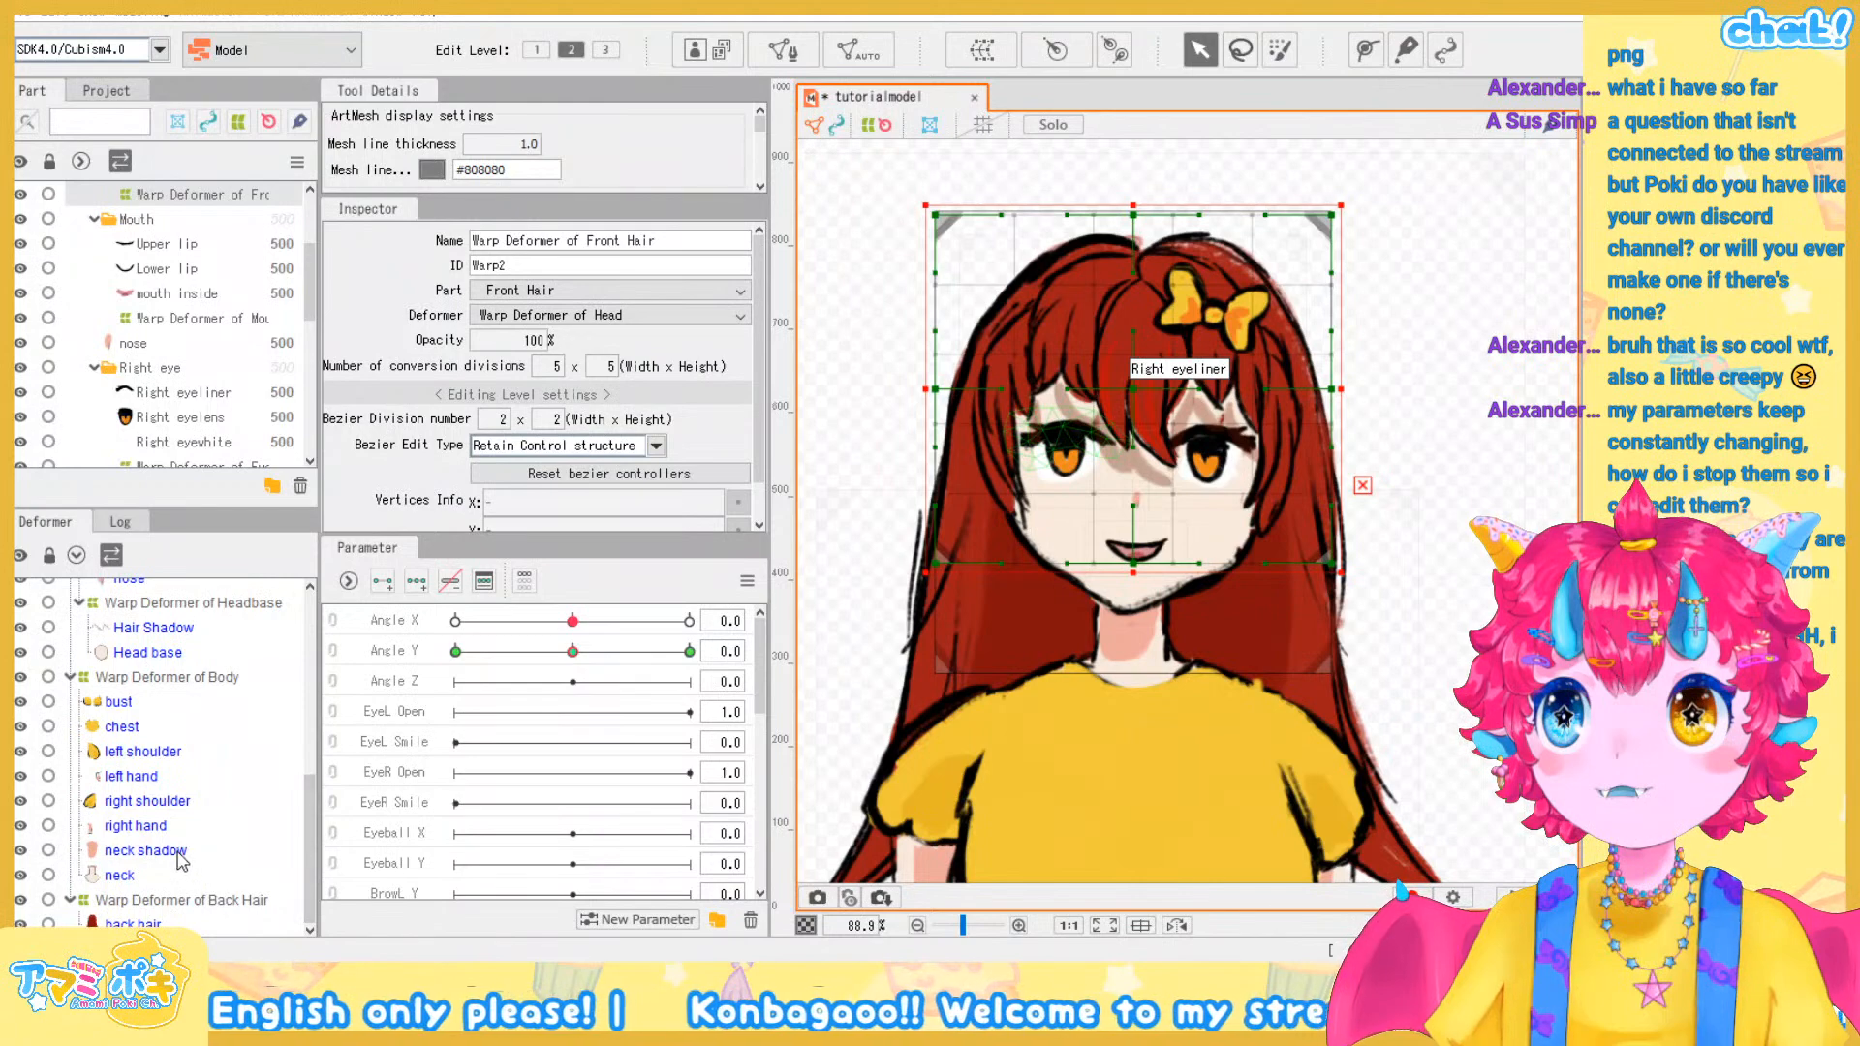
scroll(180, 860, up, 4)
scroll(181, 862, down, 4)
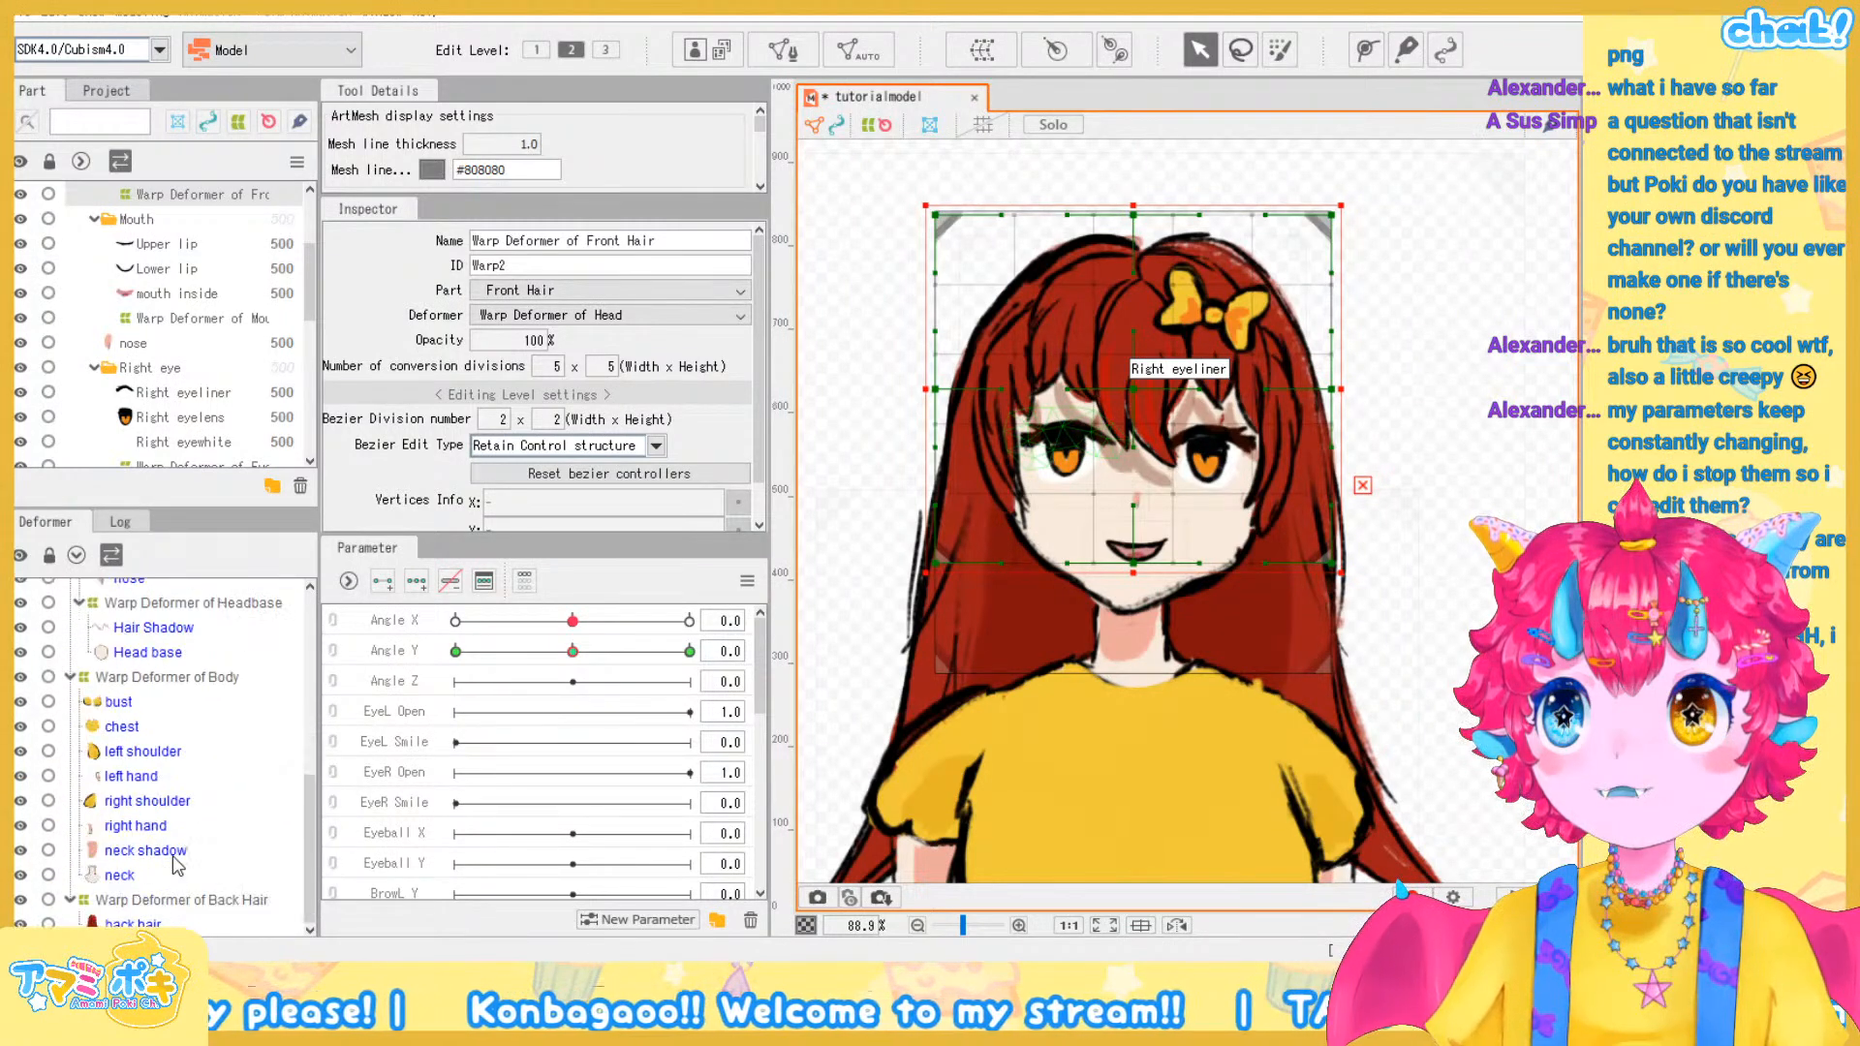
click(167, 852)
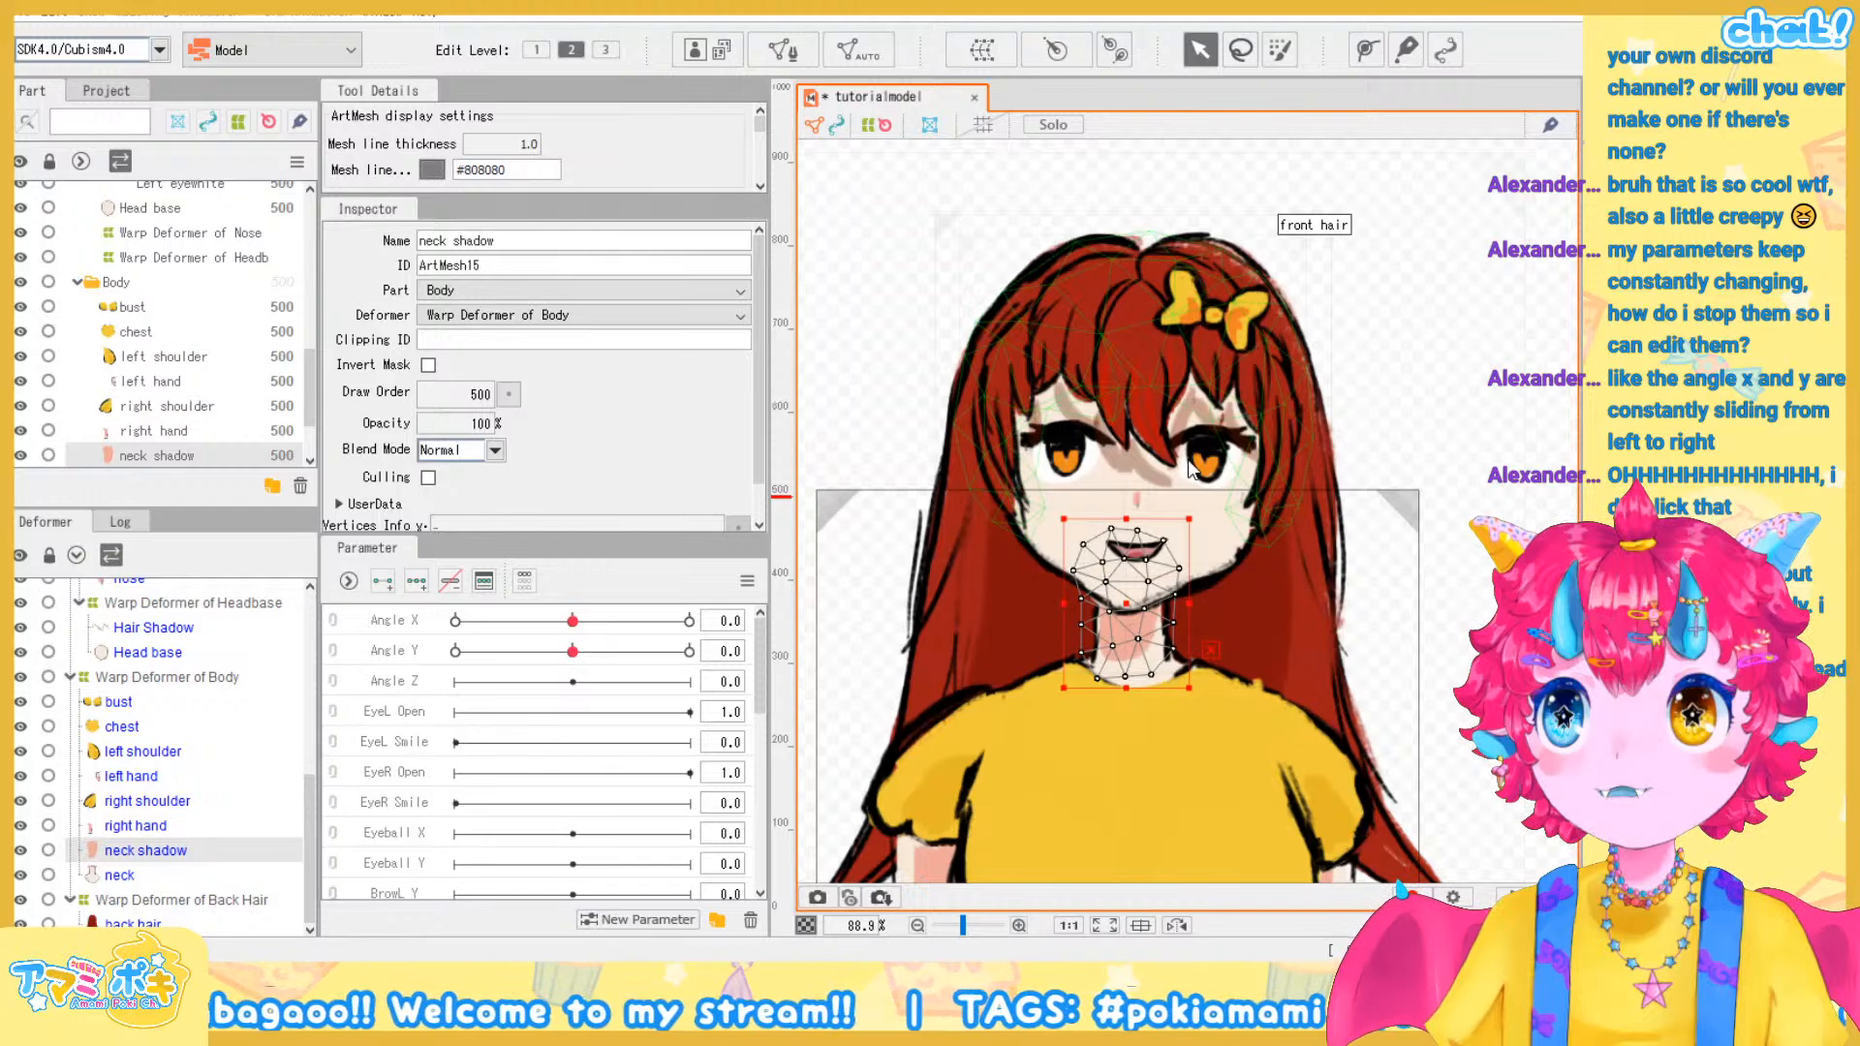
click(995, 712)
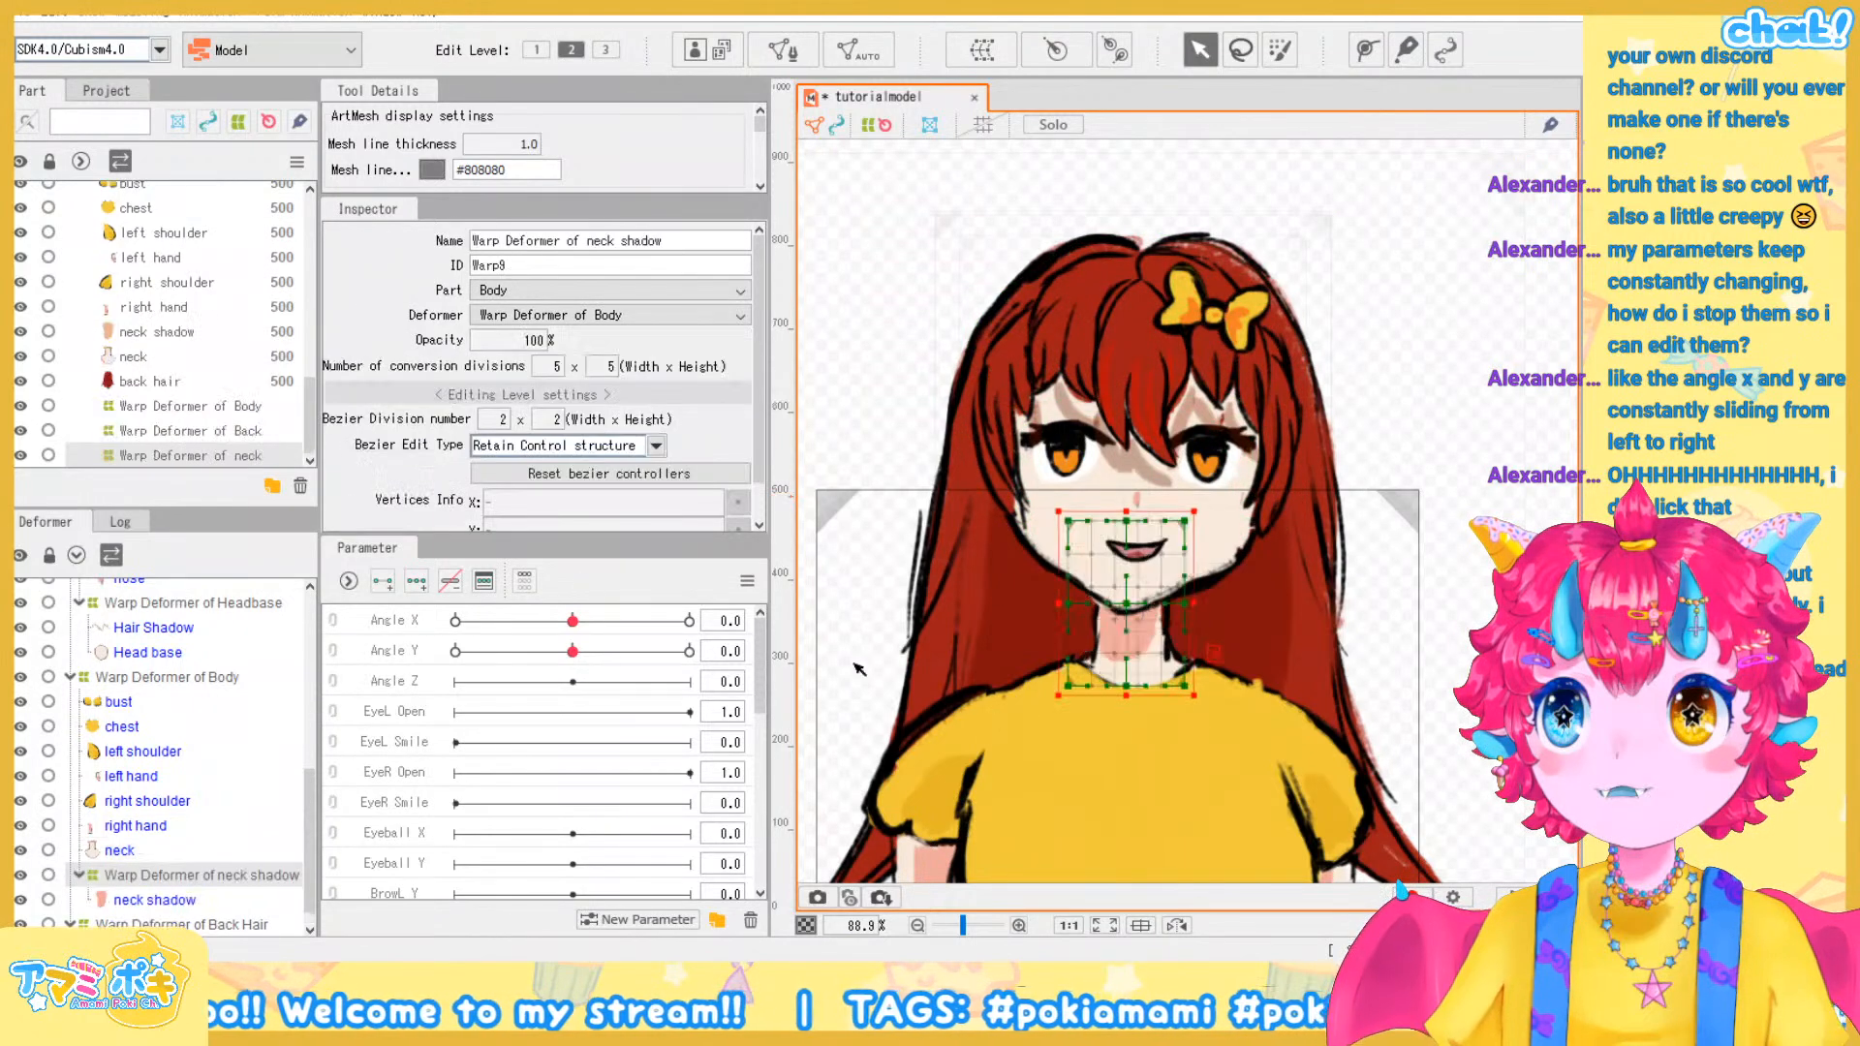
click(394, 649)
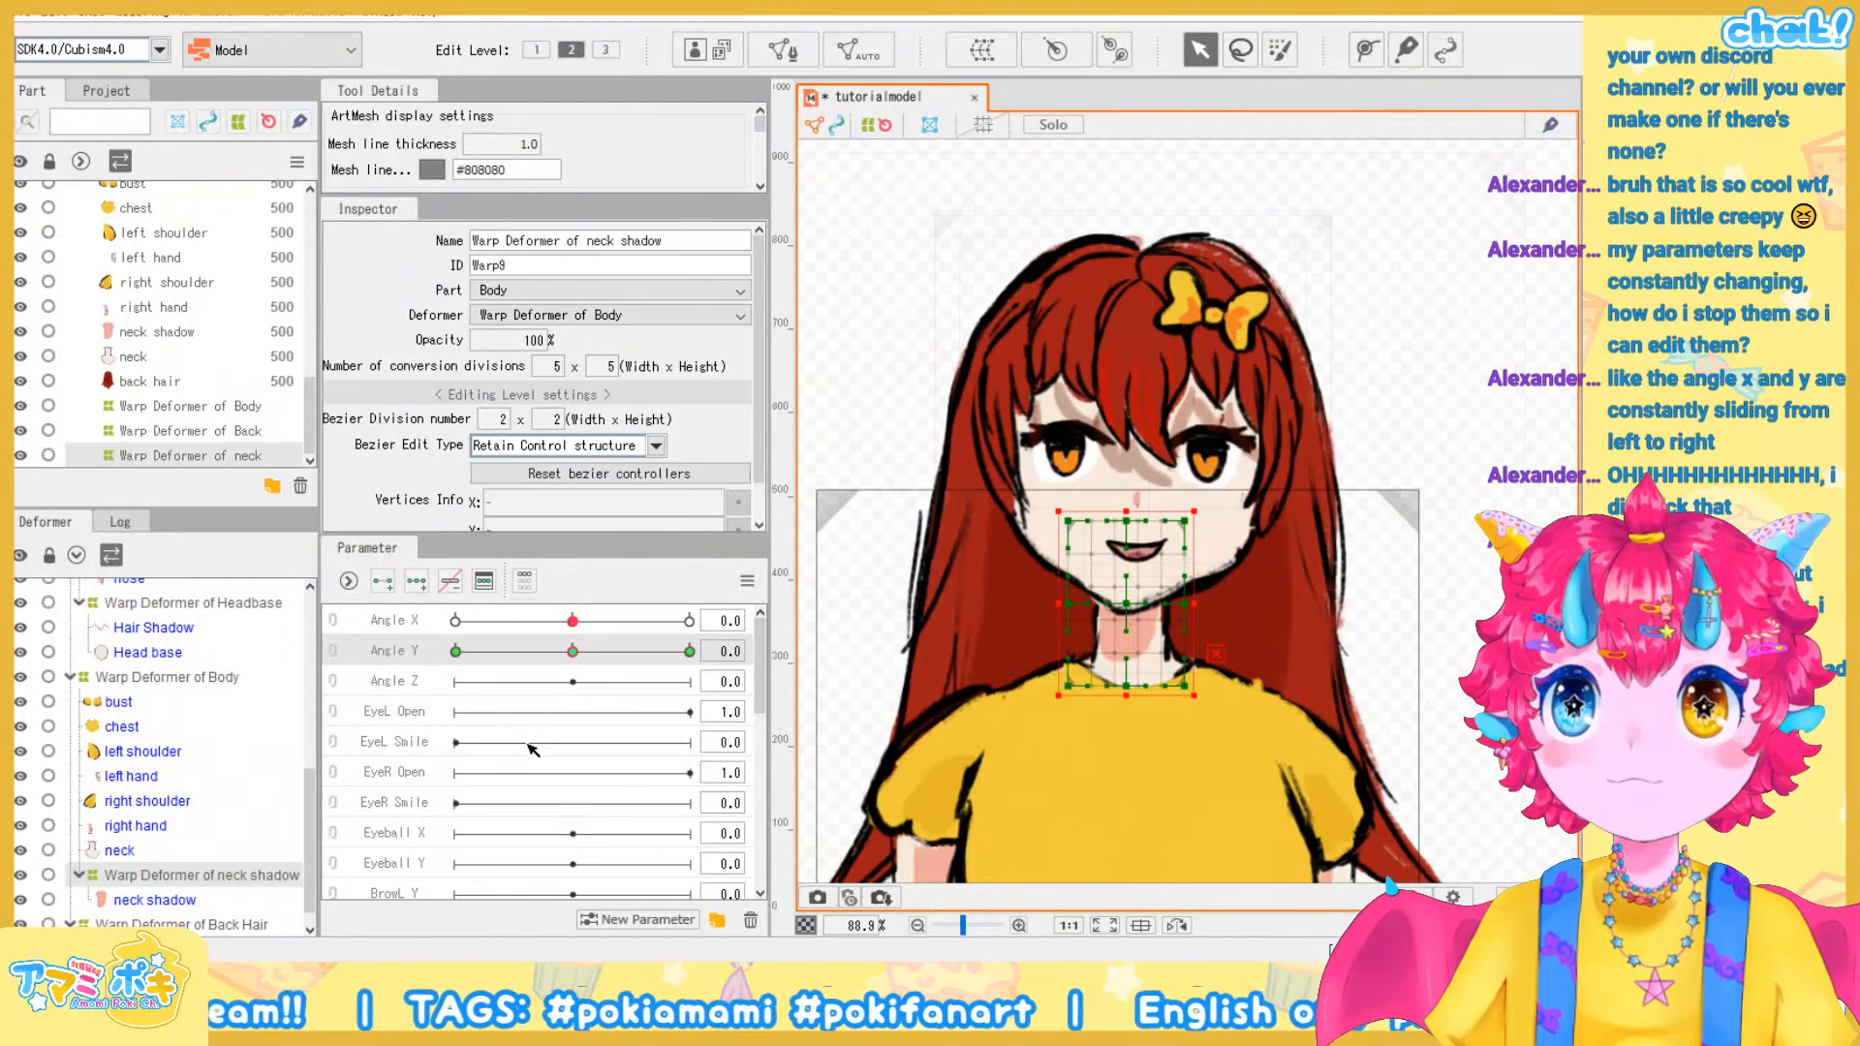
Move the Warp Deformer of neck shadow slightly upward and raise its lower edge a little
scroll(1145, 695, up, 3)
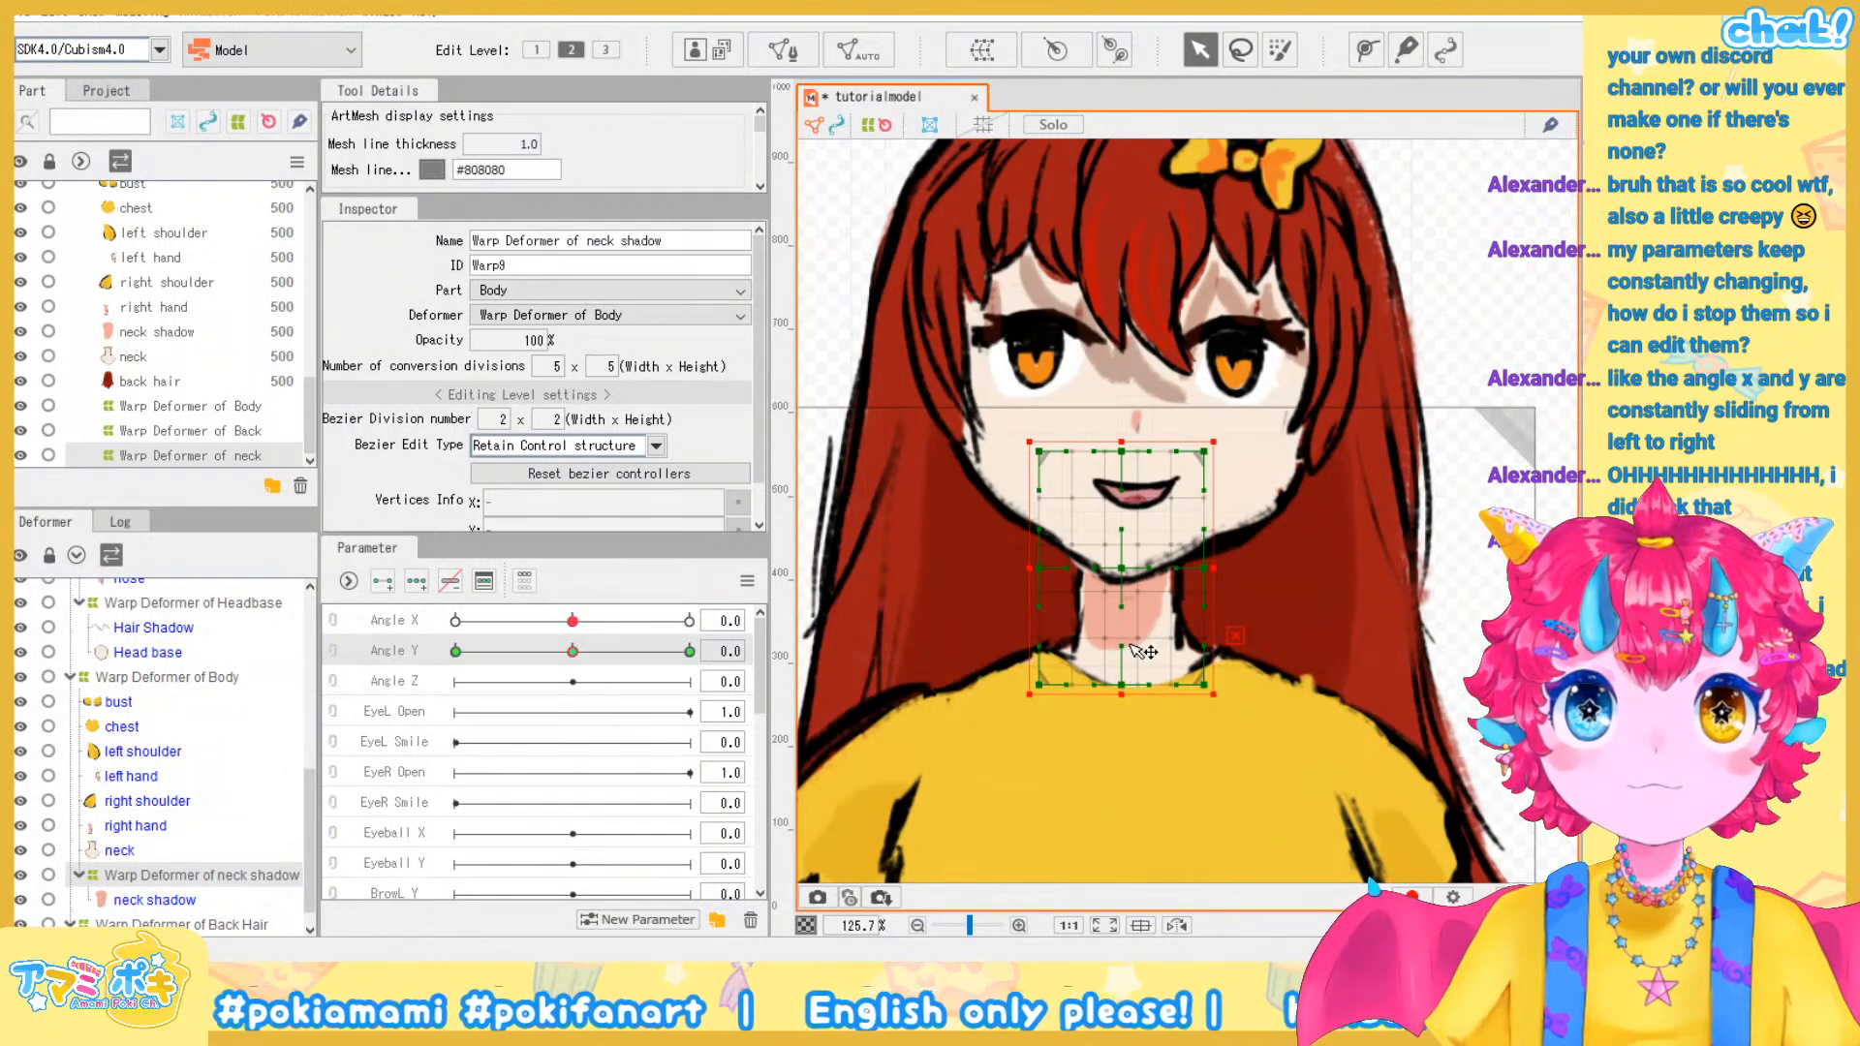
drag(1125, 566, 1129, 540)
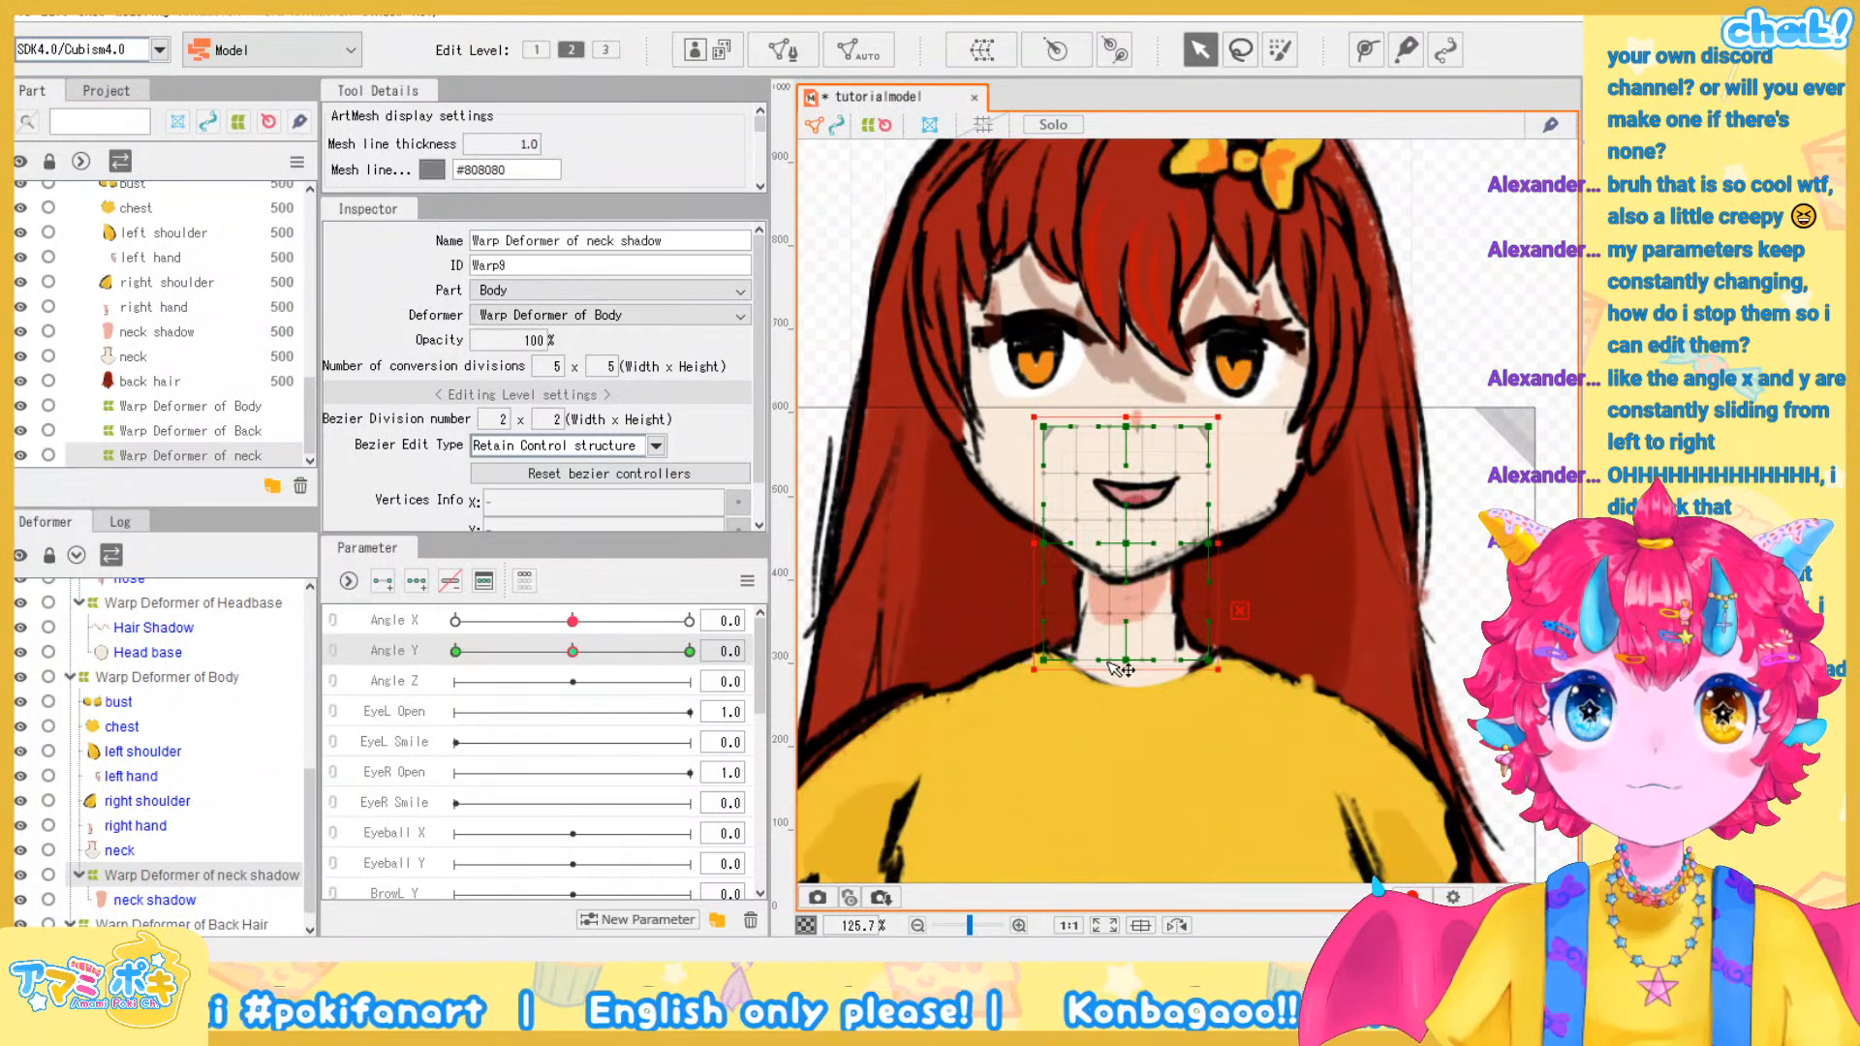
drag(1121, 668, 1123, 654)
scroll(1124, 653, down, 2)
click(1389, 444)
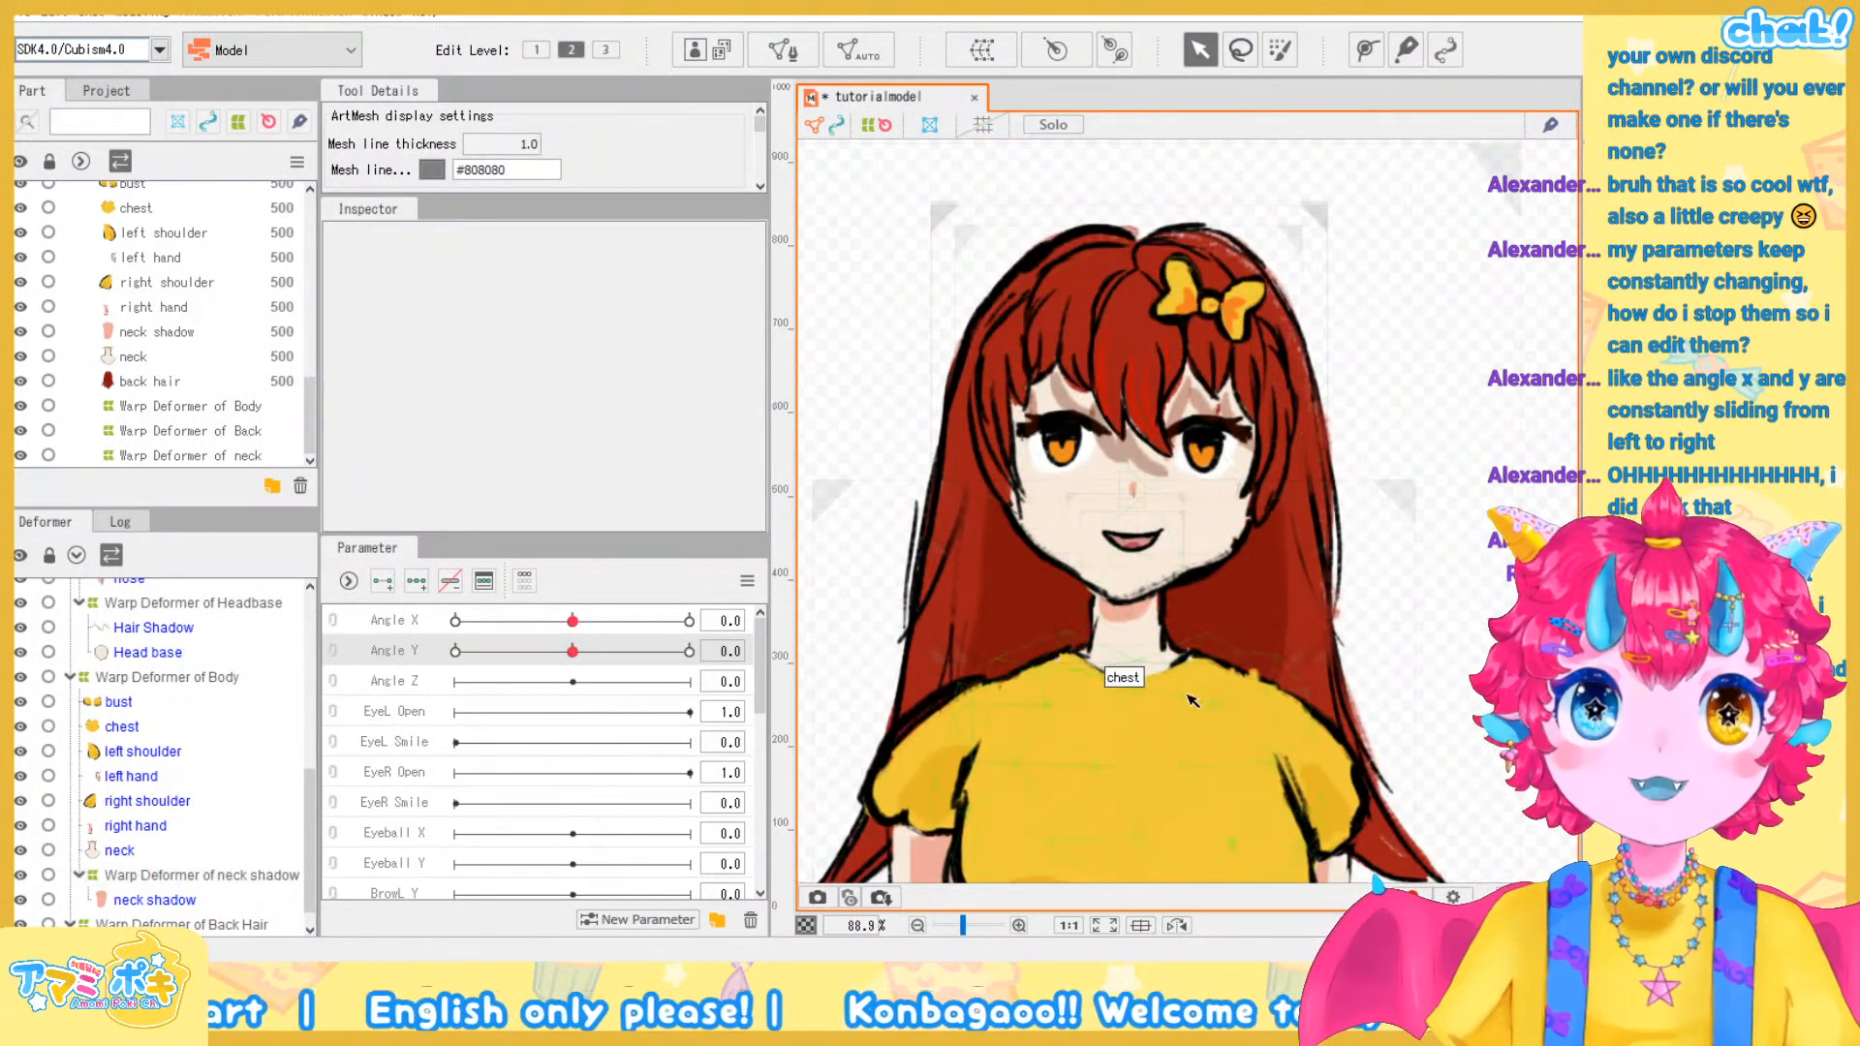
Create a warp deformer named "Warp Deformer of Hair shadow" around the Hair Shadow and add three keys to it on Angle Y
scroll(1172, 626, up, 2)
scroll(191, 880, down, 1)
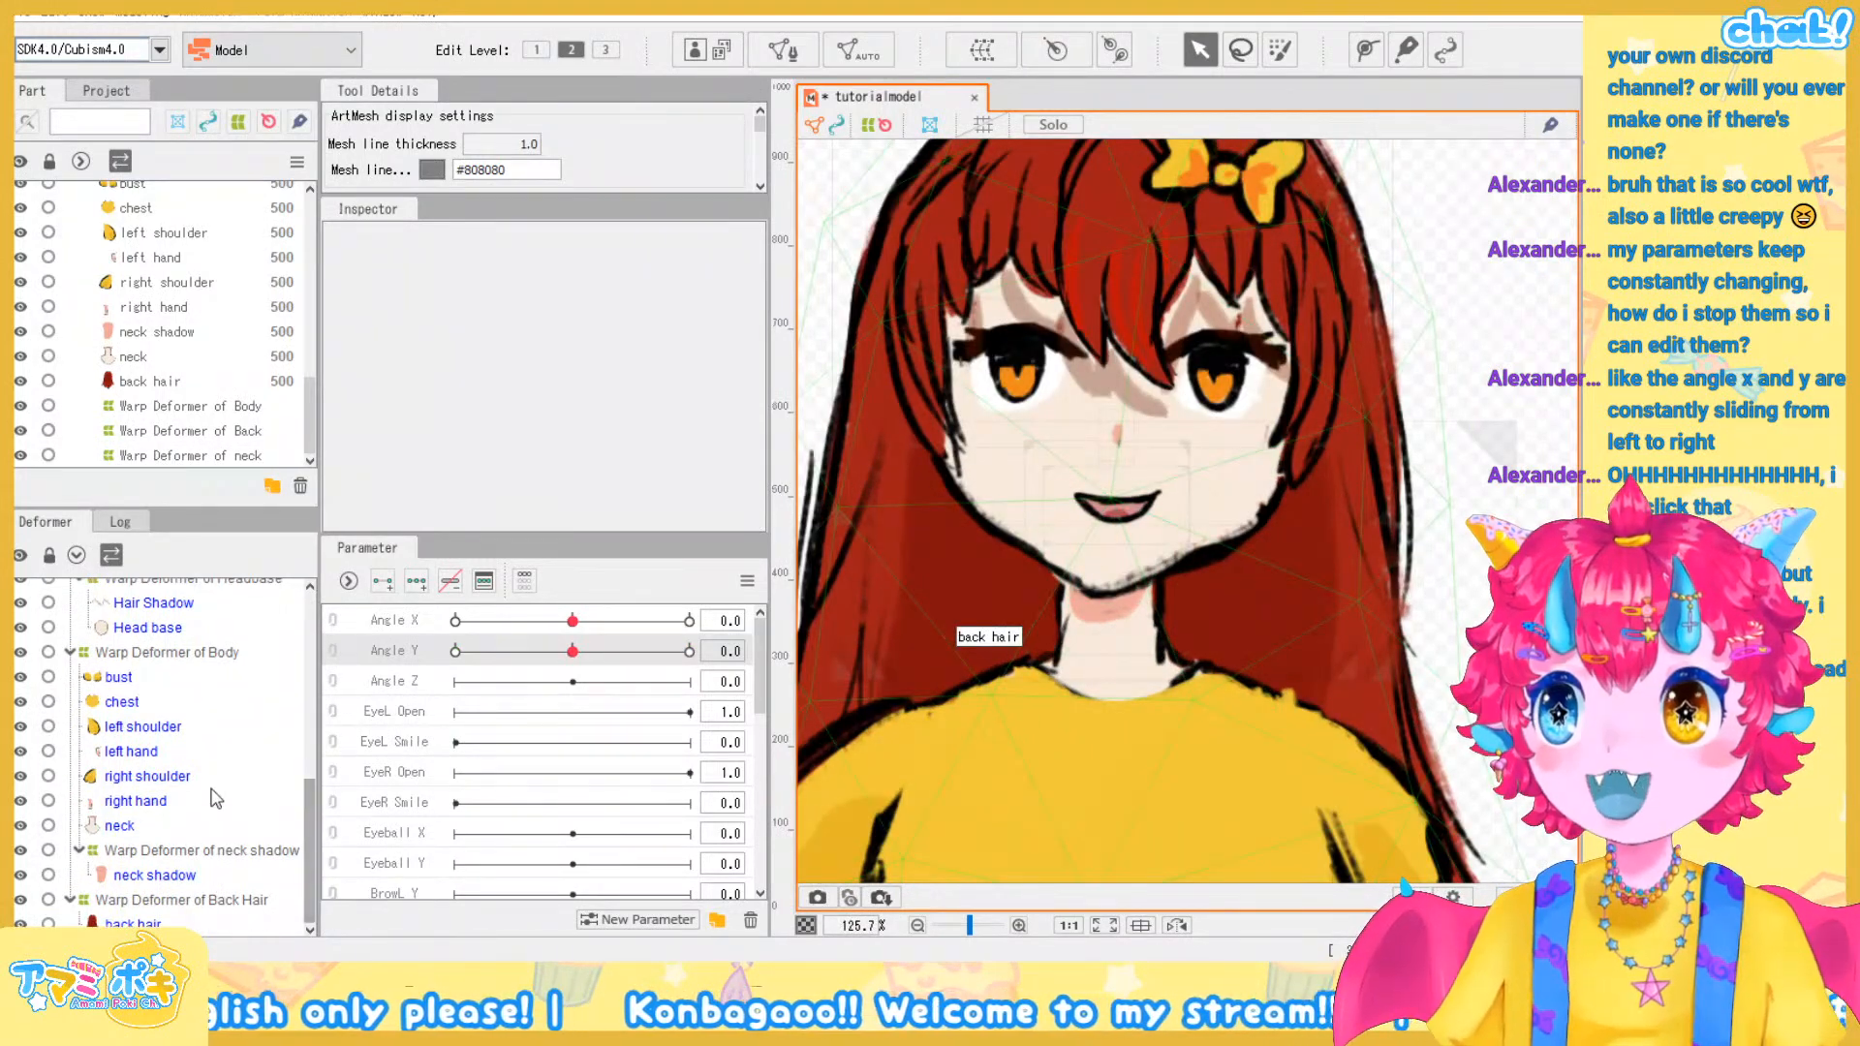
scroll(215, 797, up, 3)
click(192, 758)
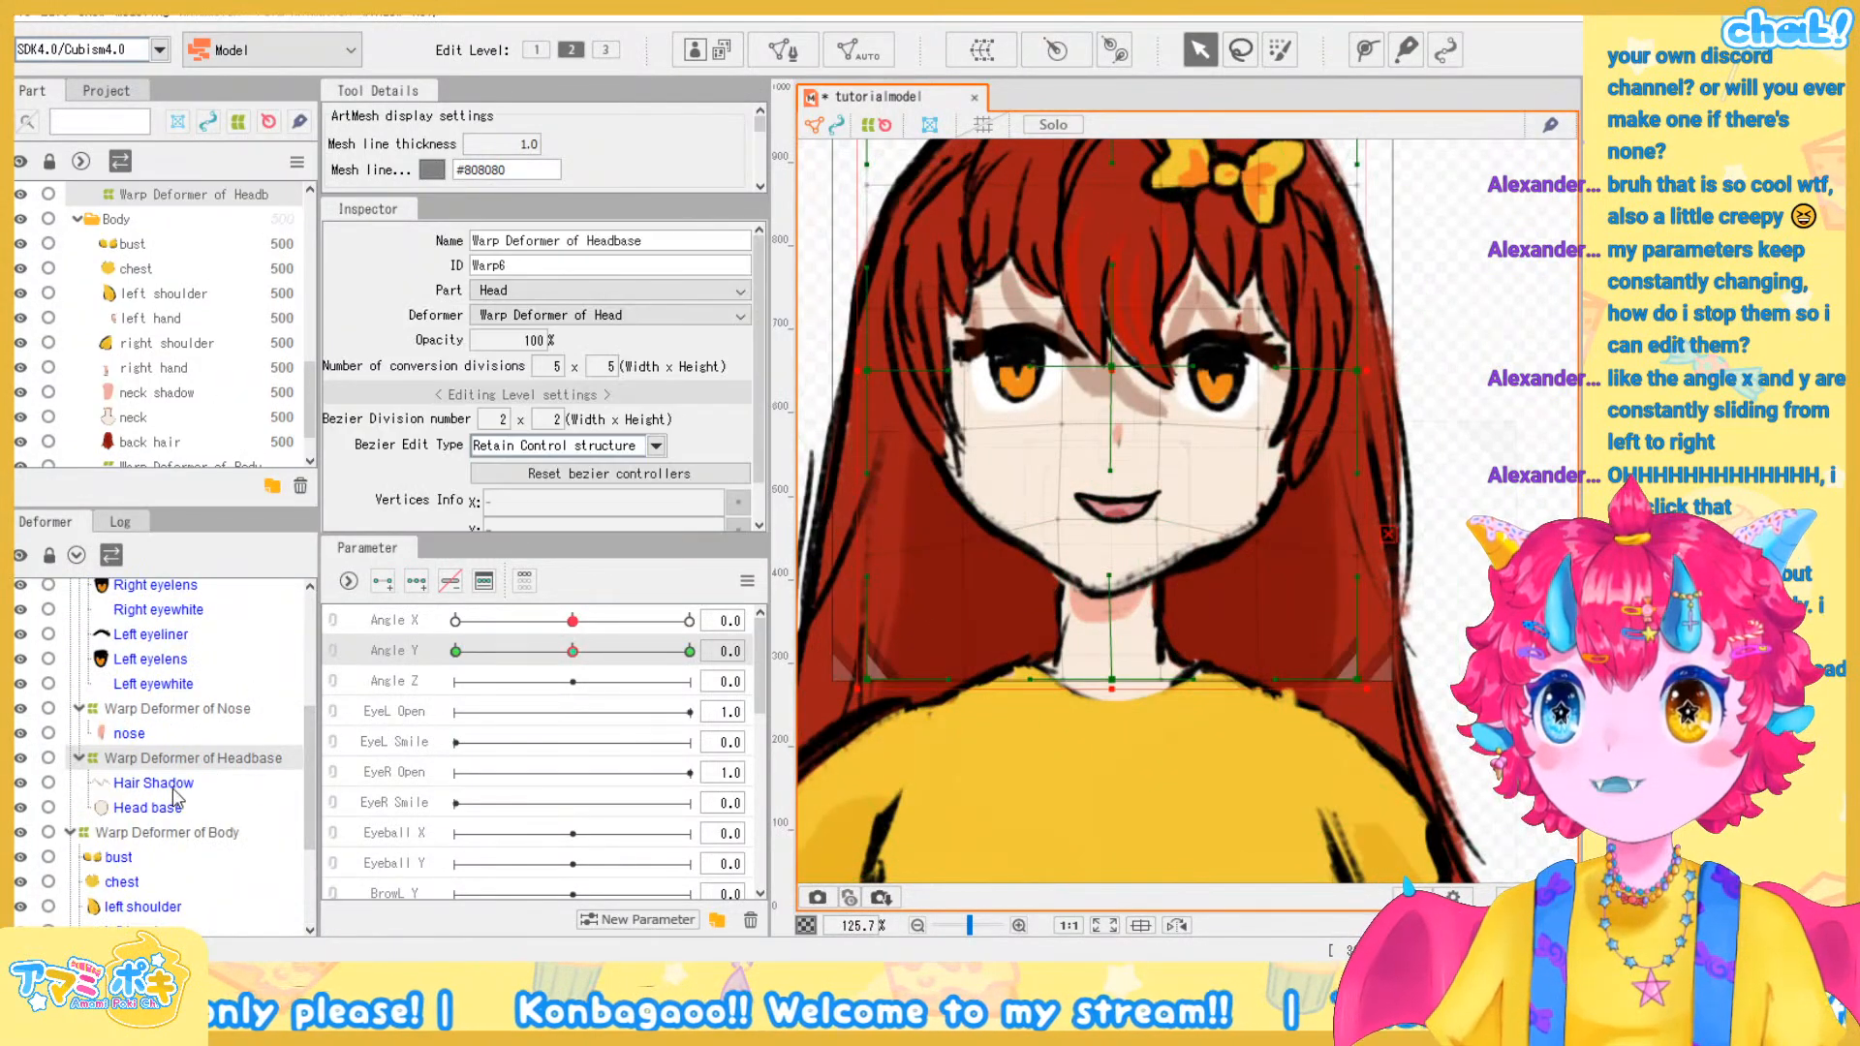
click(174, 787)
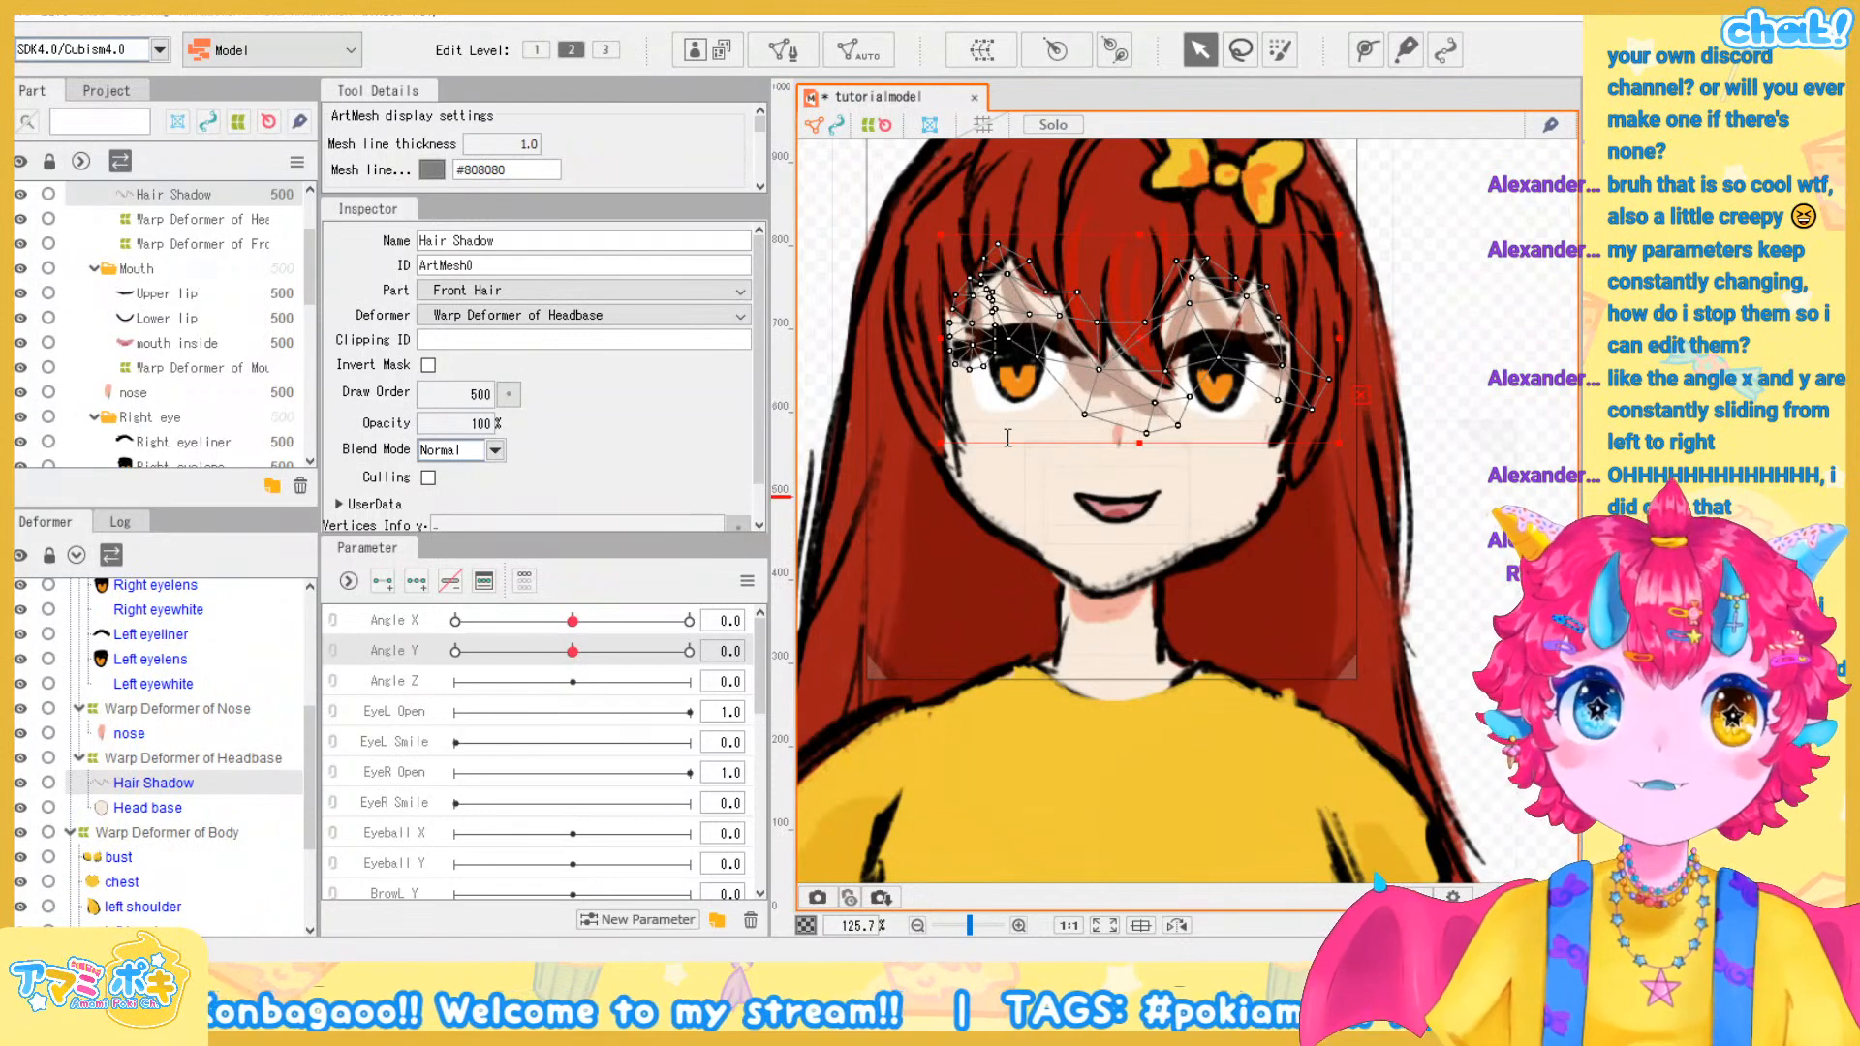
click(973, 708)
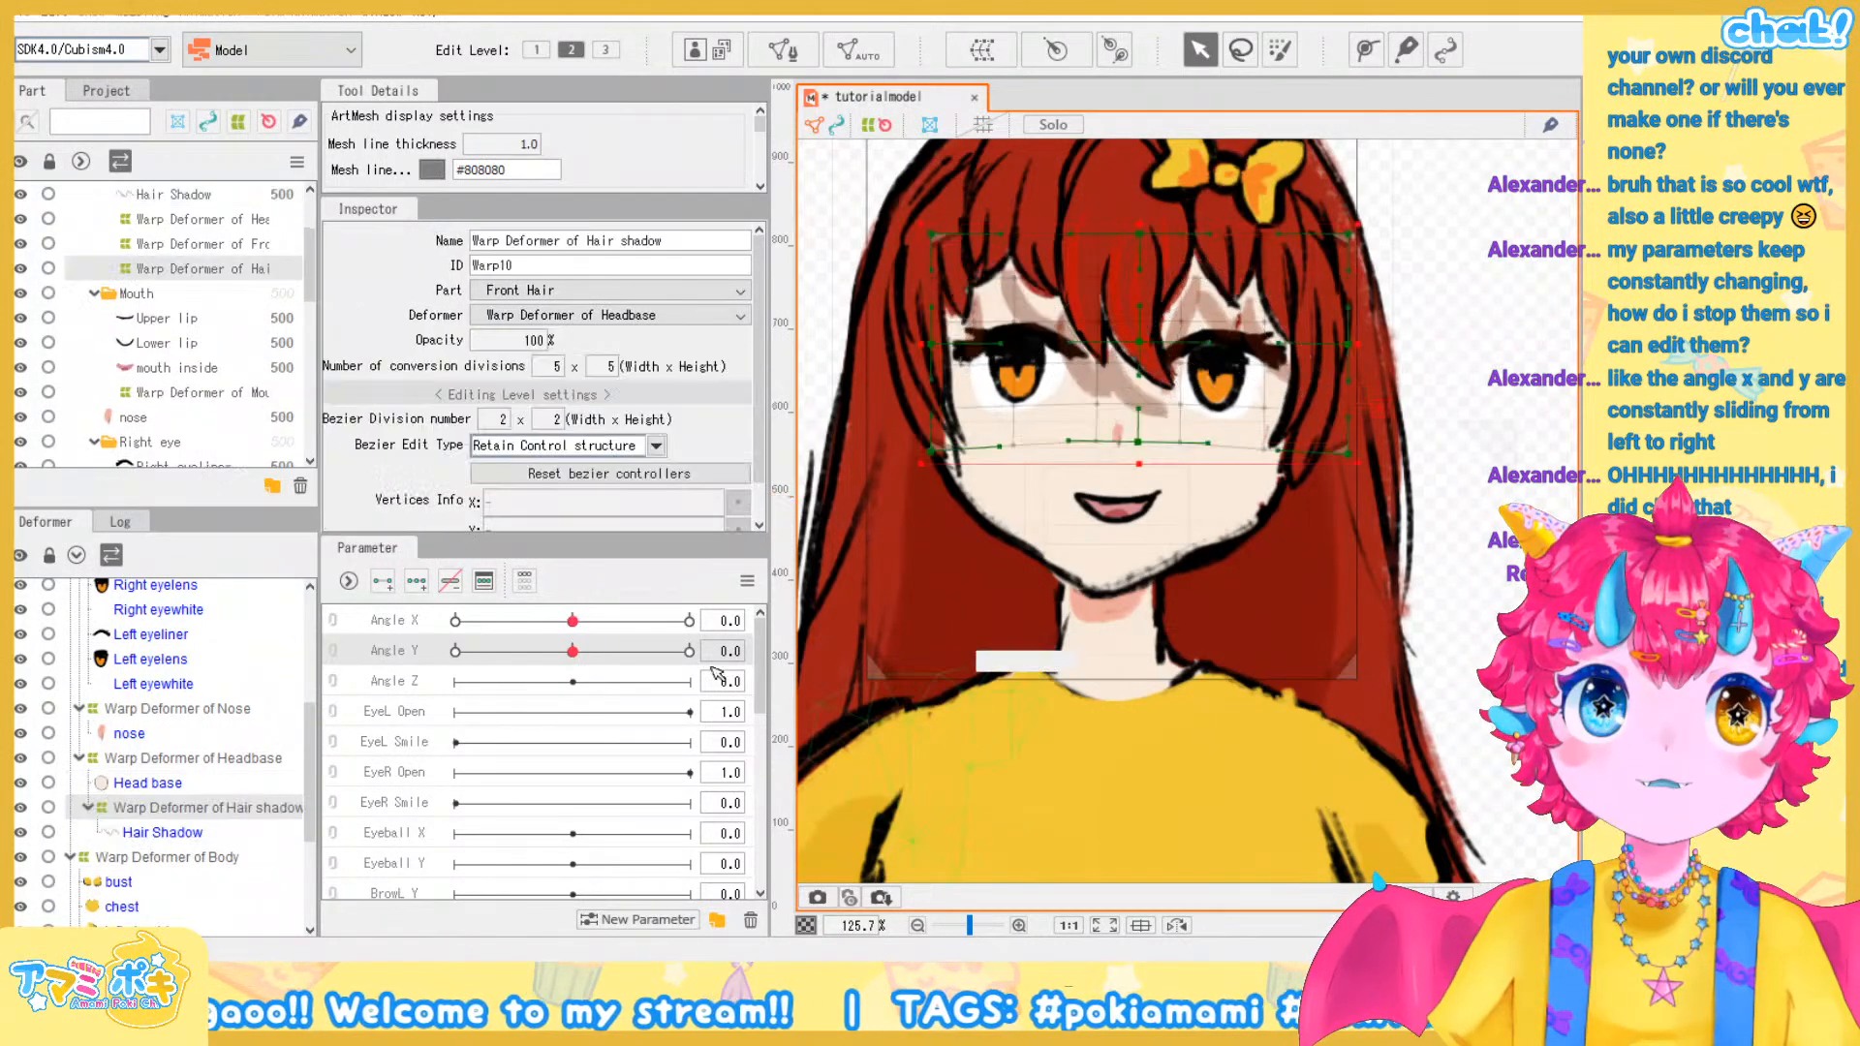
click(416, 581)
Move the Warp Deformer of Hair shadow upward toward the bangs and deselect it
scroll(1165, 405, up, 2)
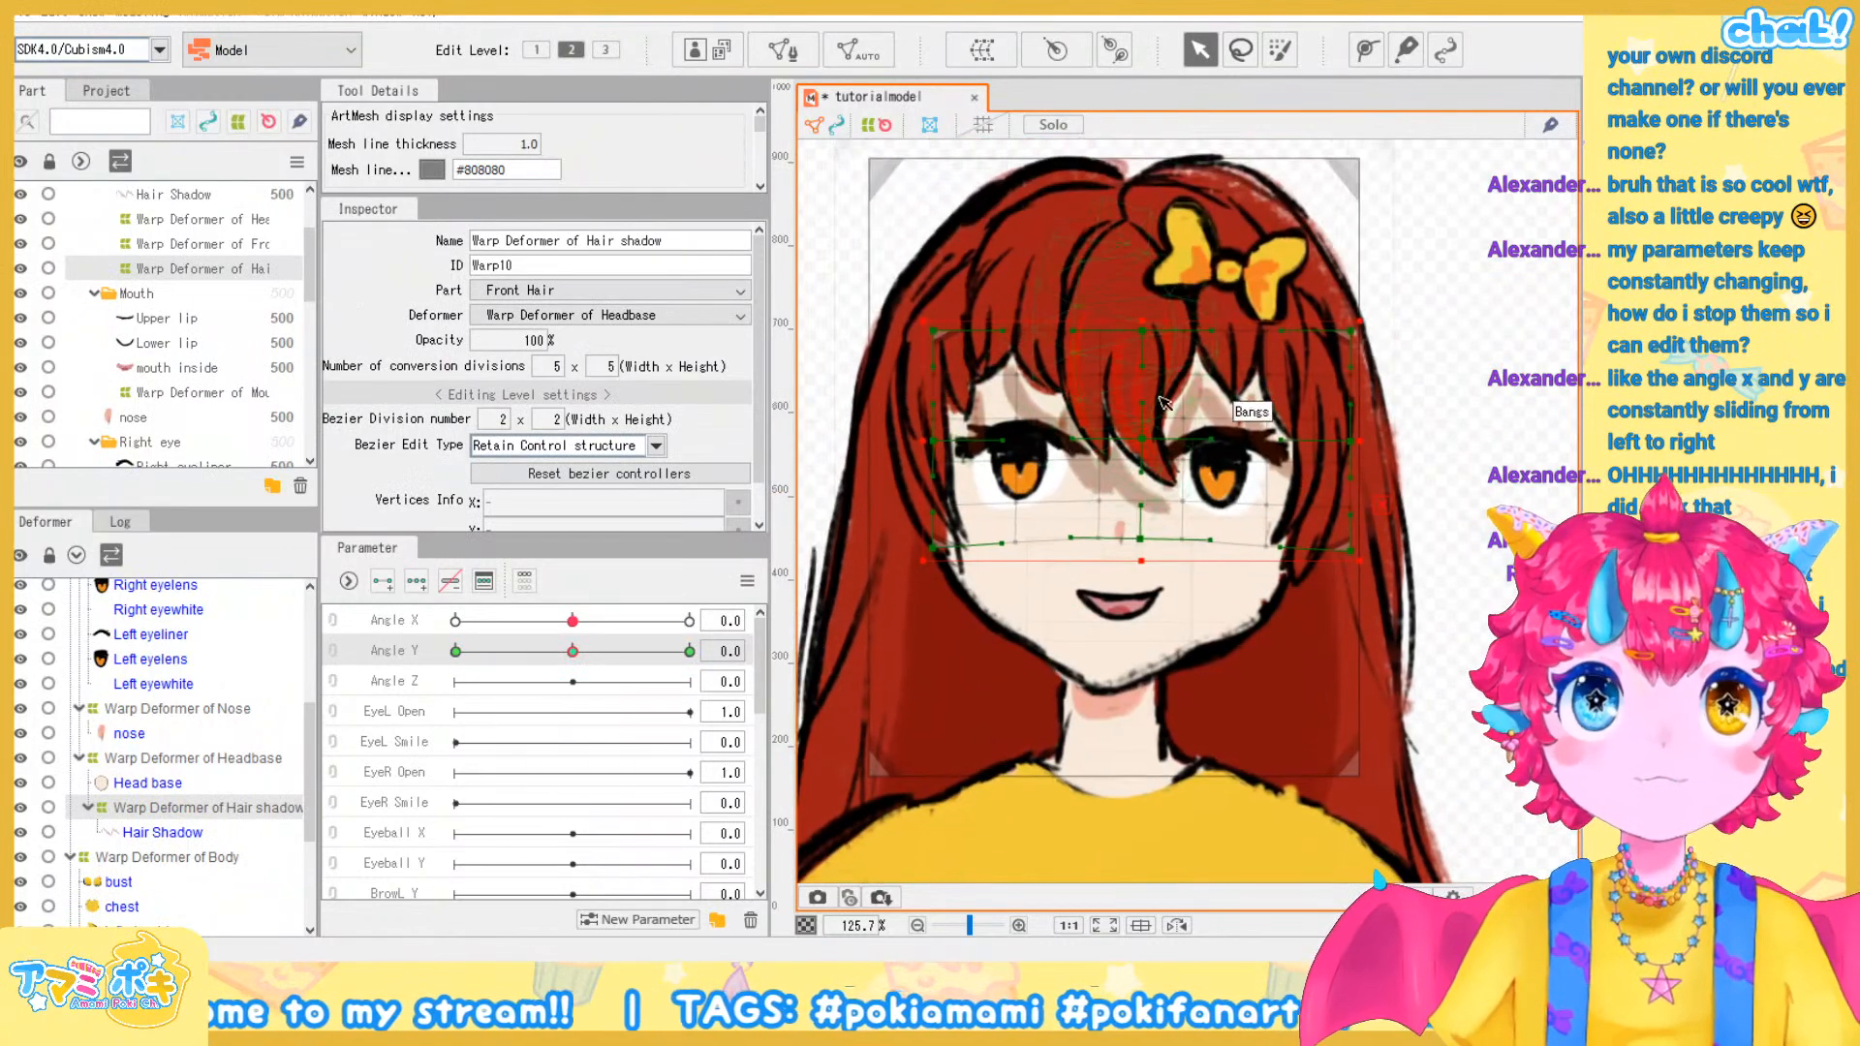
scroll(1165, 405, up, 2)
drag(1131, 471, 1131, 426)
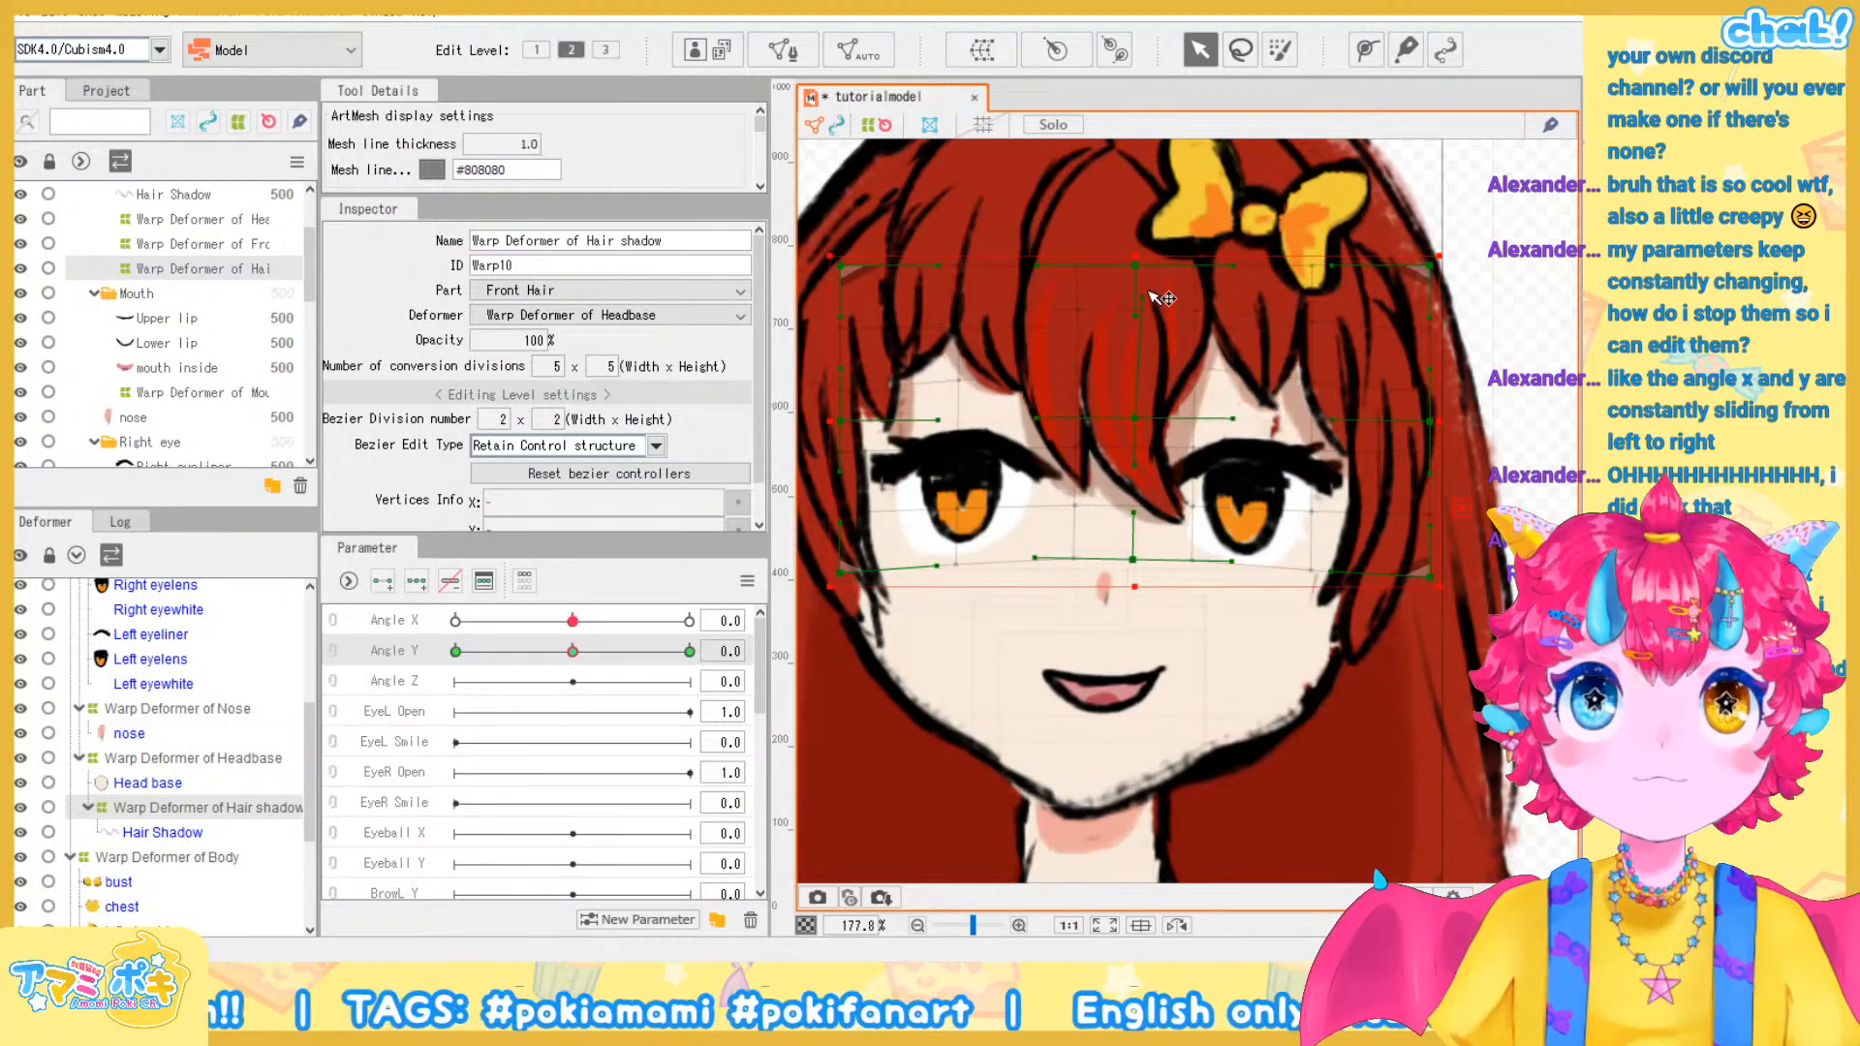
scroll(1238, 356, down, 2)
scroll(1238, 357, down, 4)
click(1395, 368)
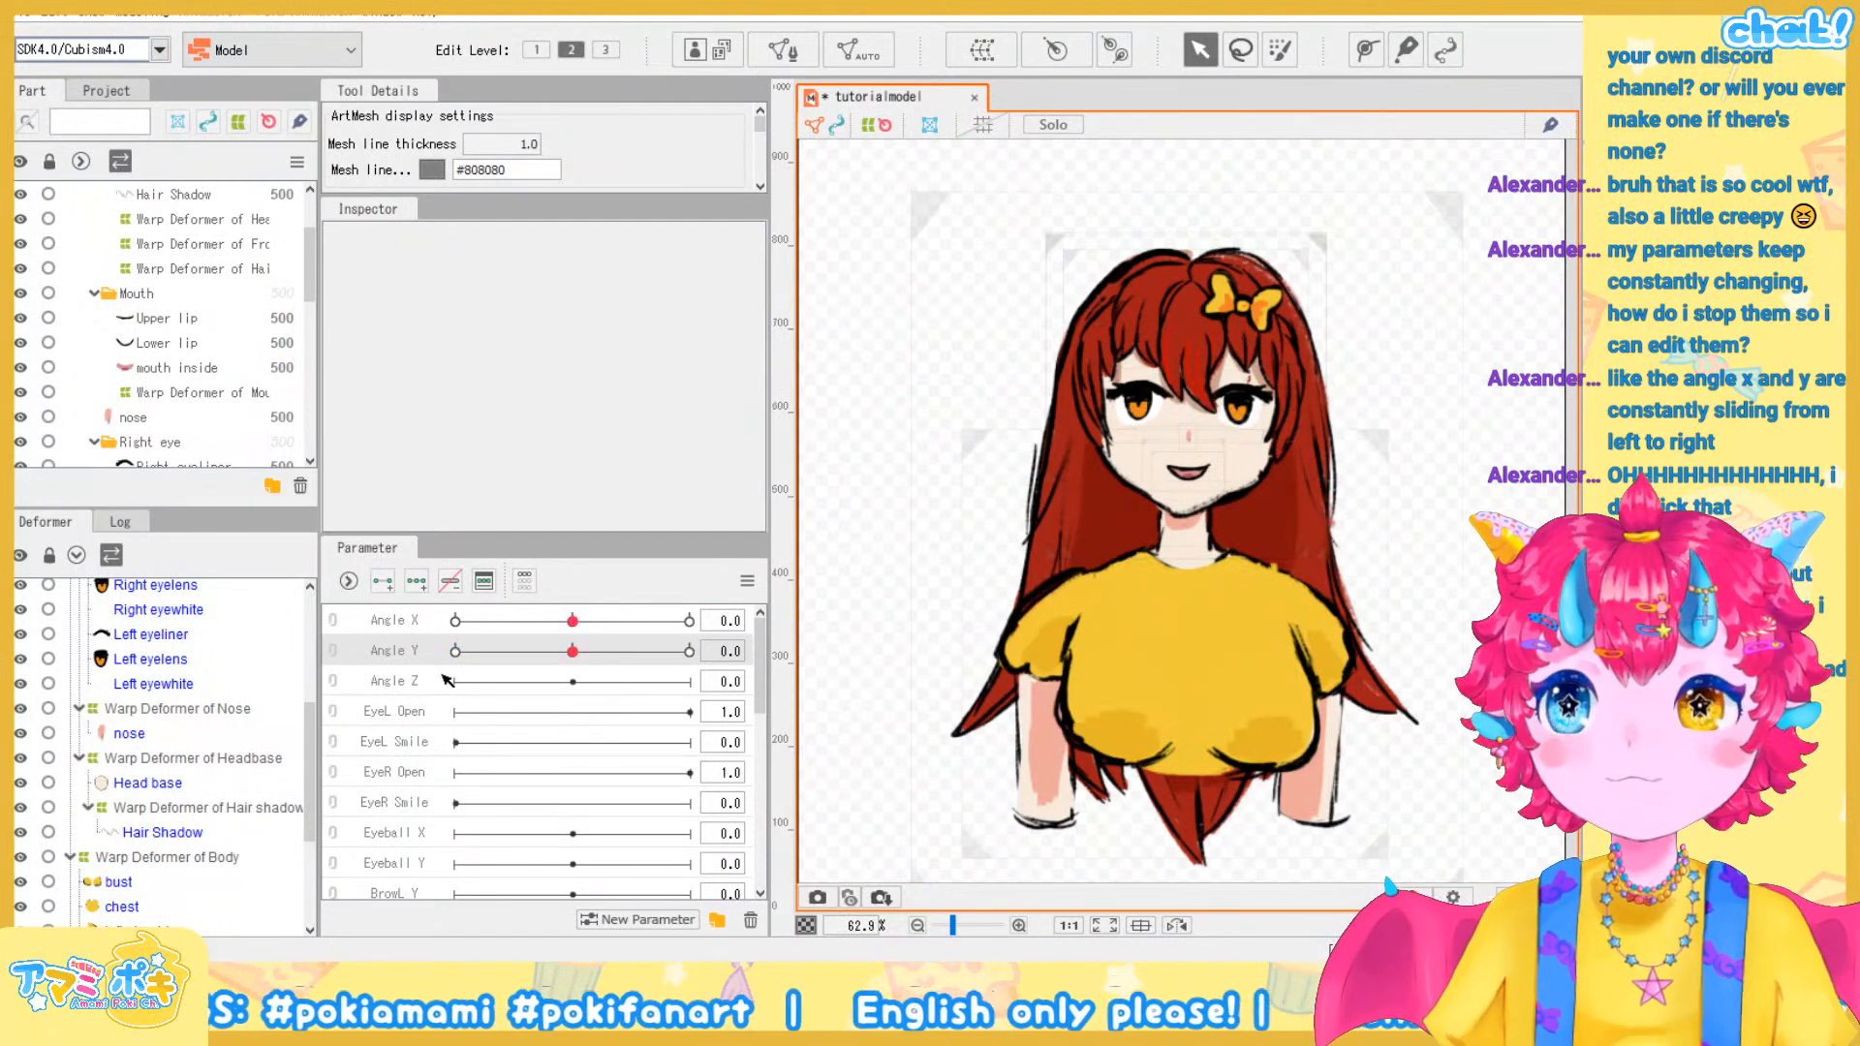
Select the Warp Deformer of Head and preview the head motion by sweeping Angle Y across its range
scroll(177, 678, up, 4)
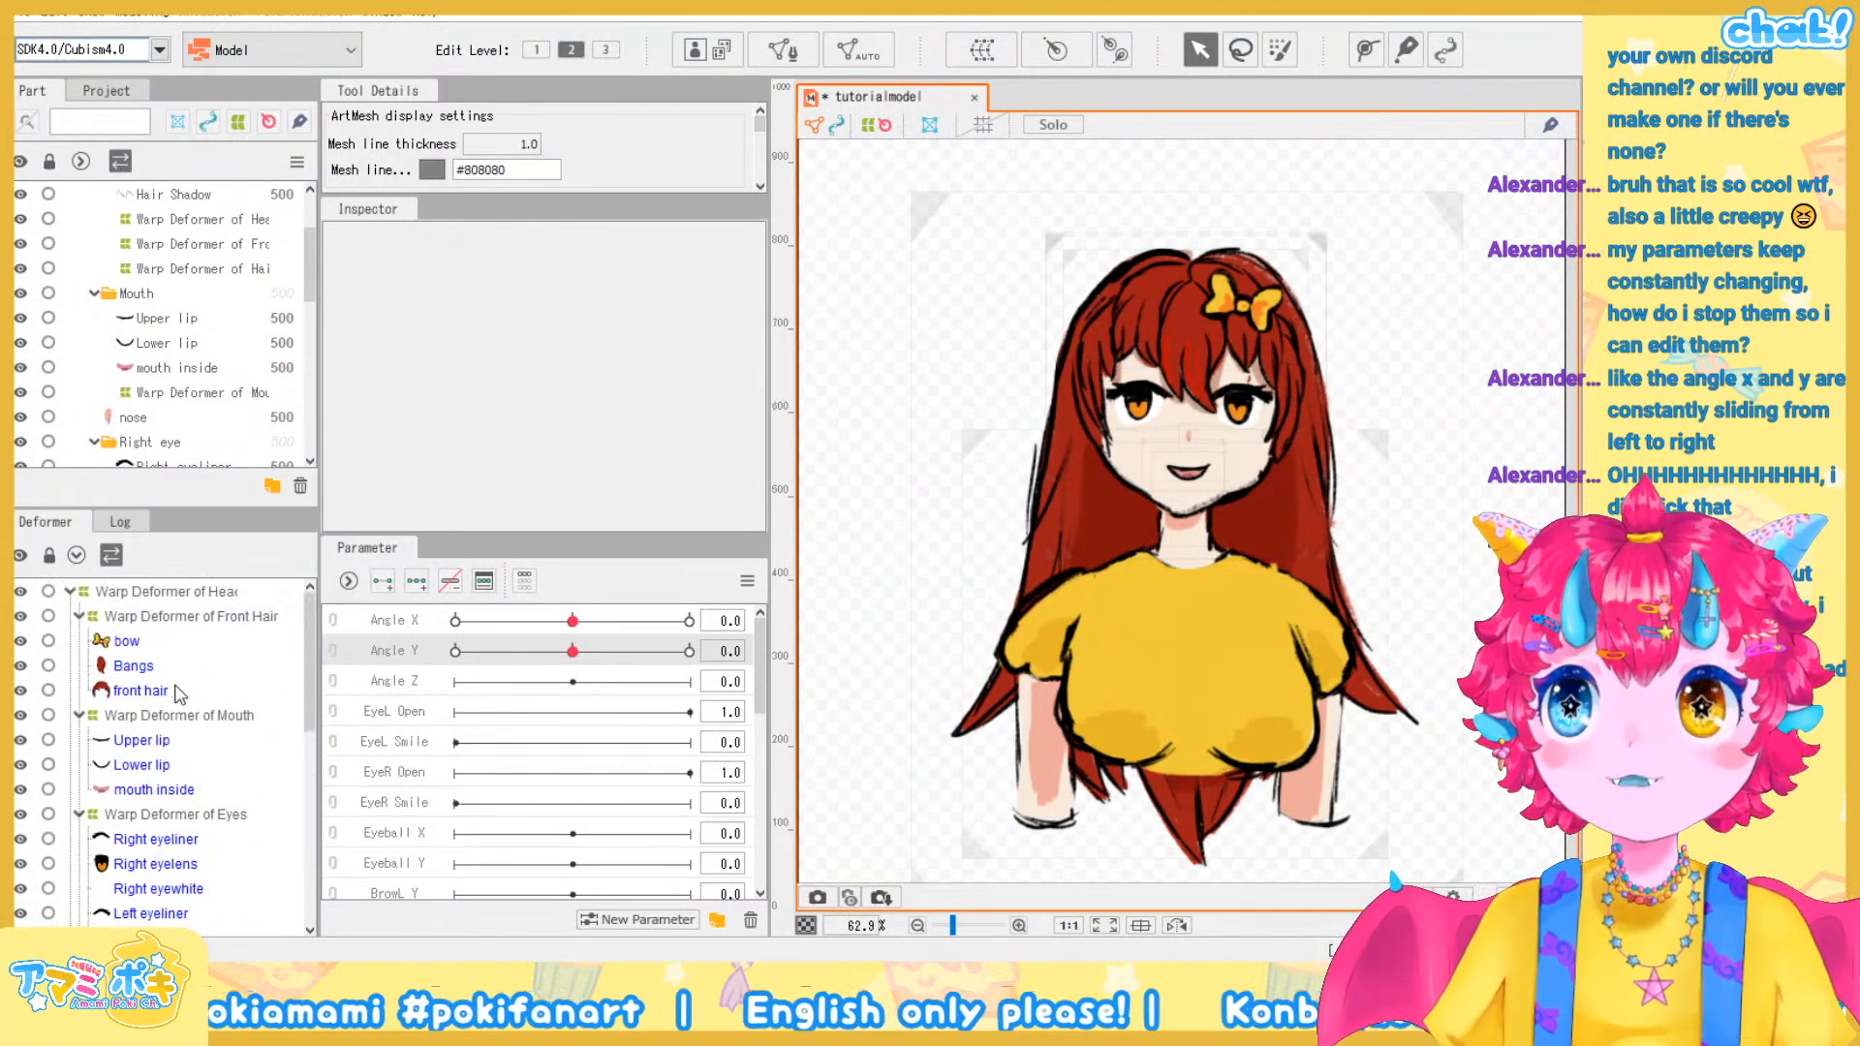
click(177, 593)
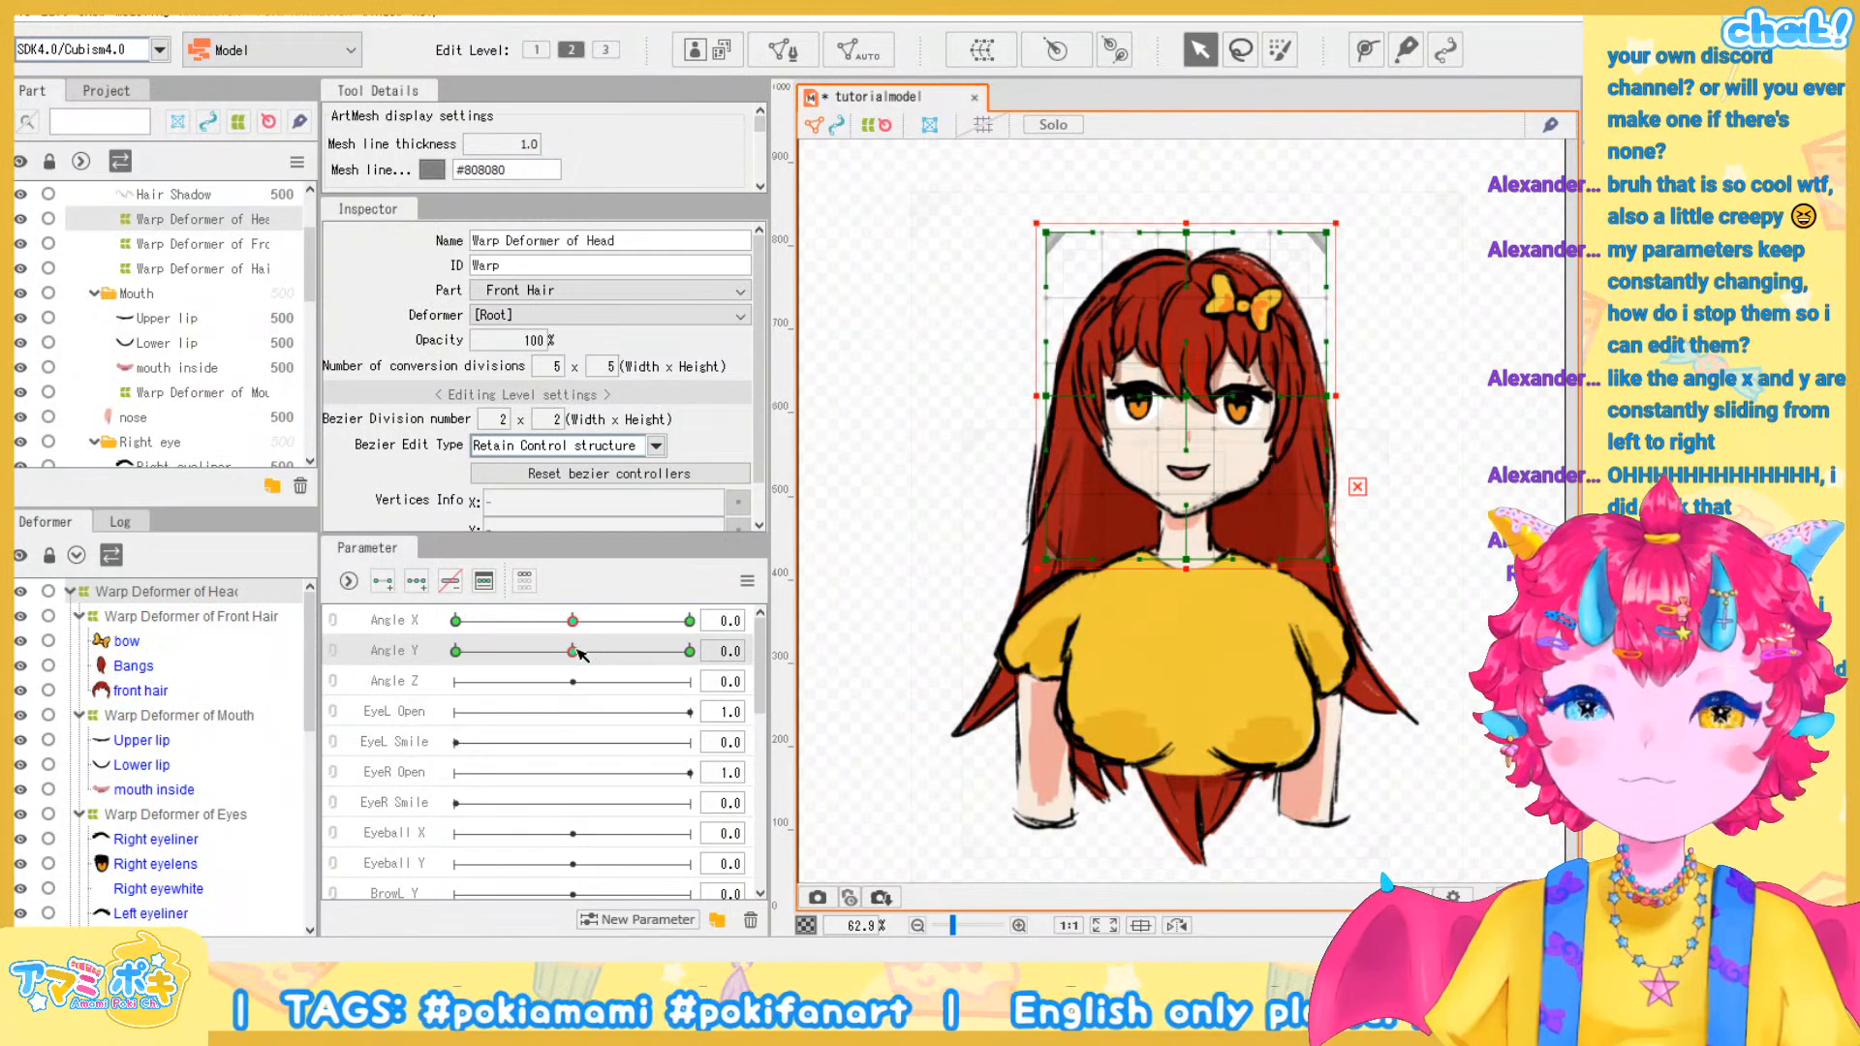
drag(579, 656, 699, 658)
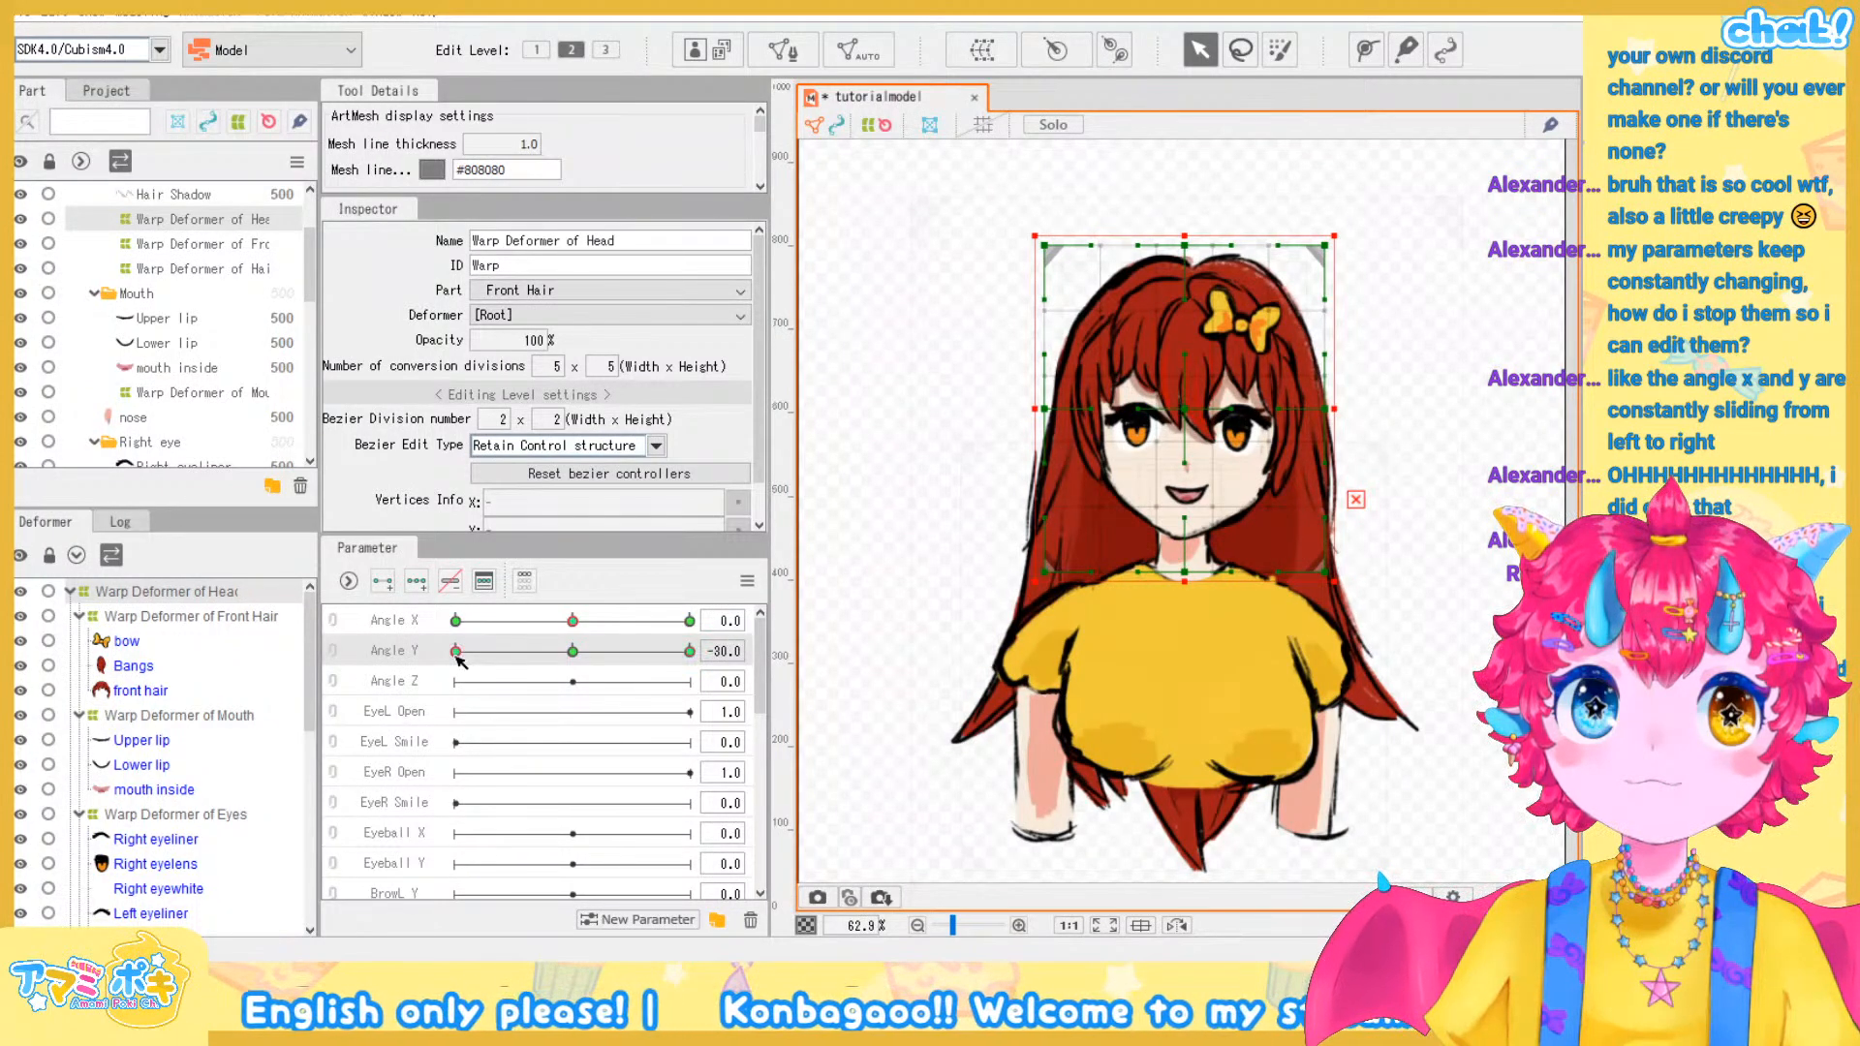
click(573, 660)
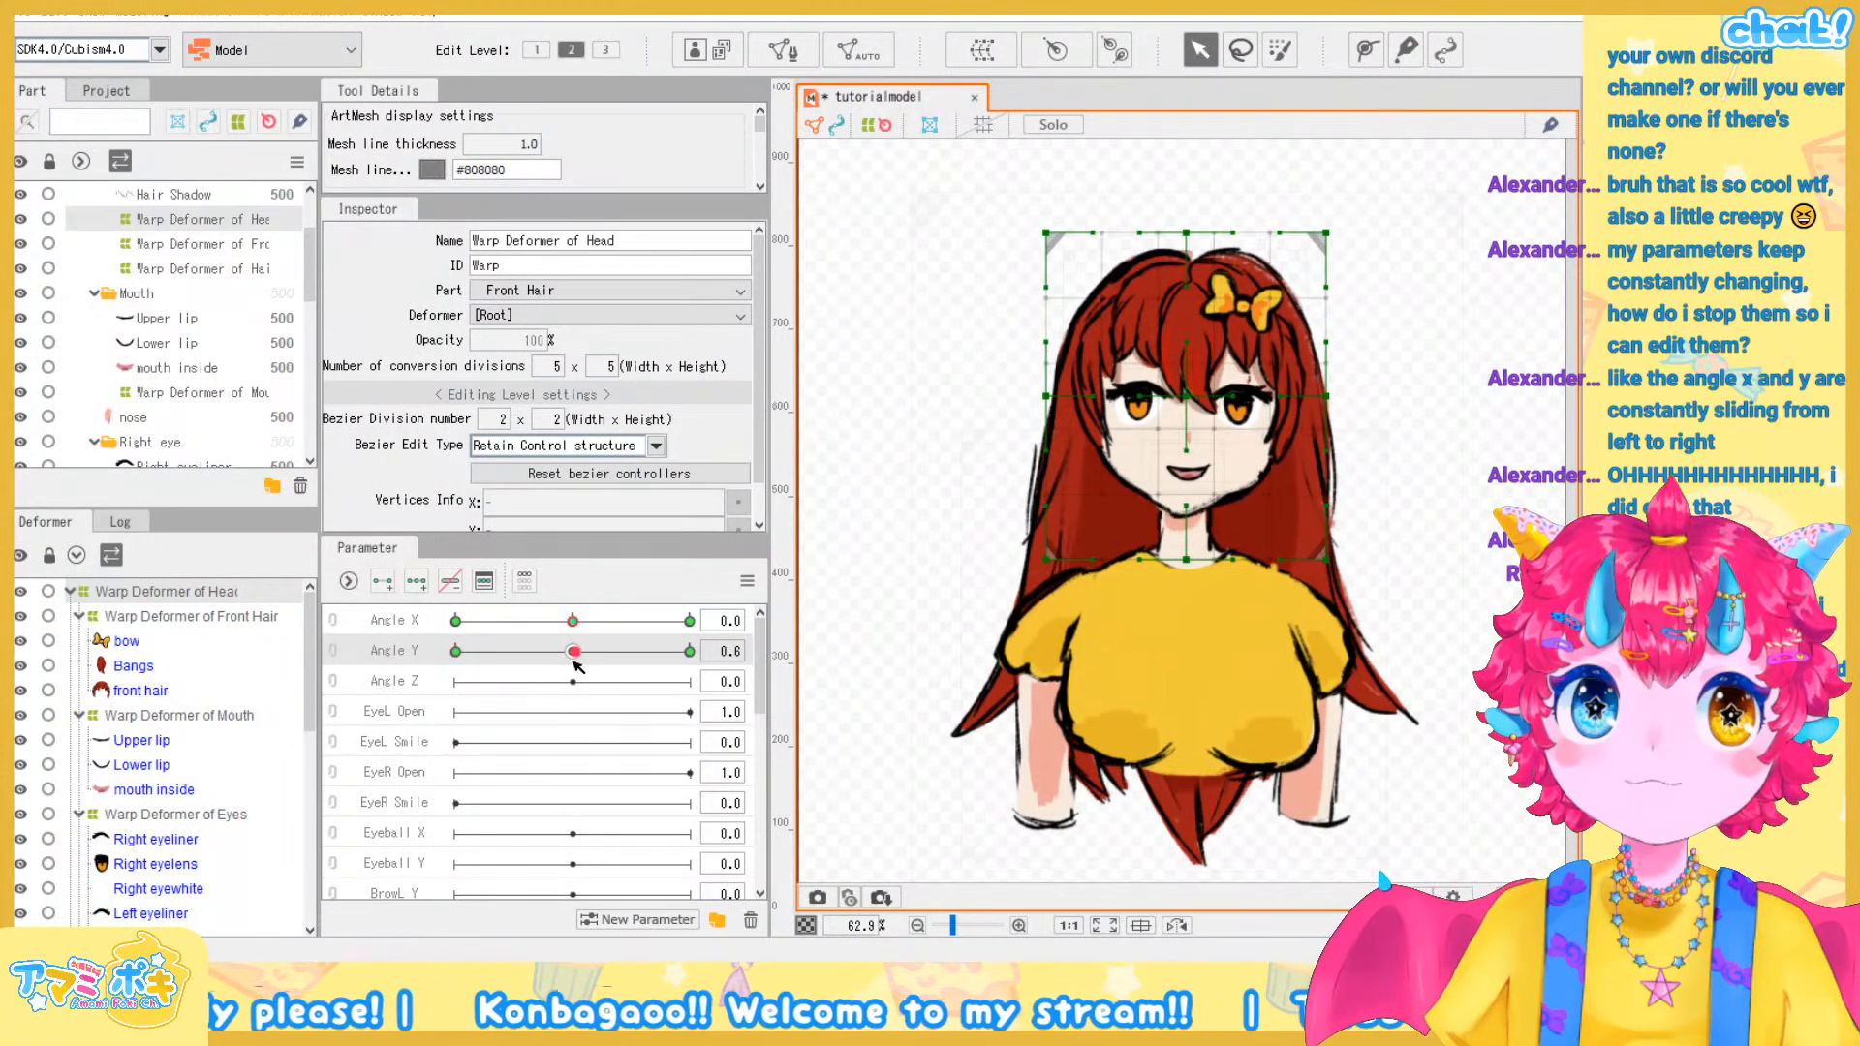
Edit the Angle Y range in the Parameter Settings, lowering its maximum to 0
click(746, 581)
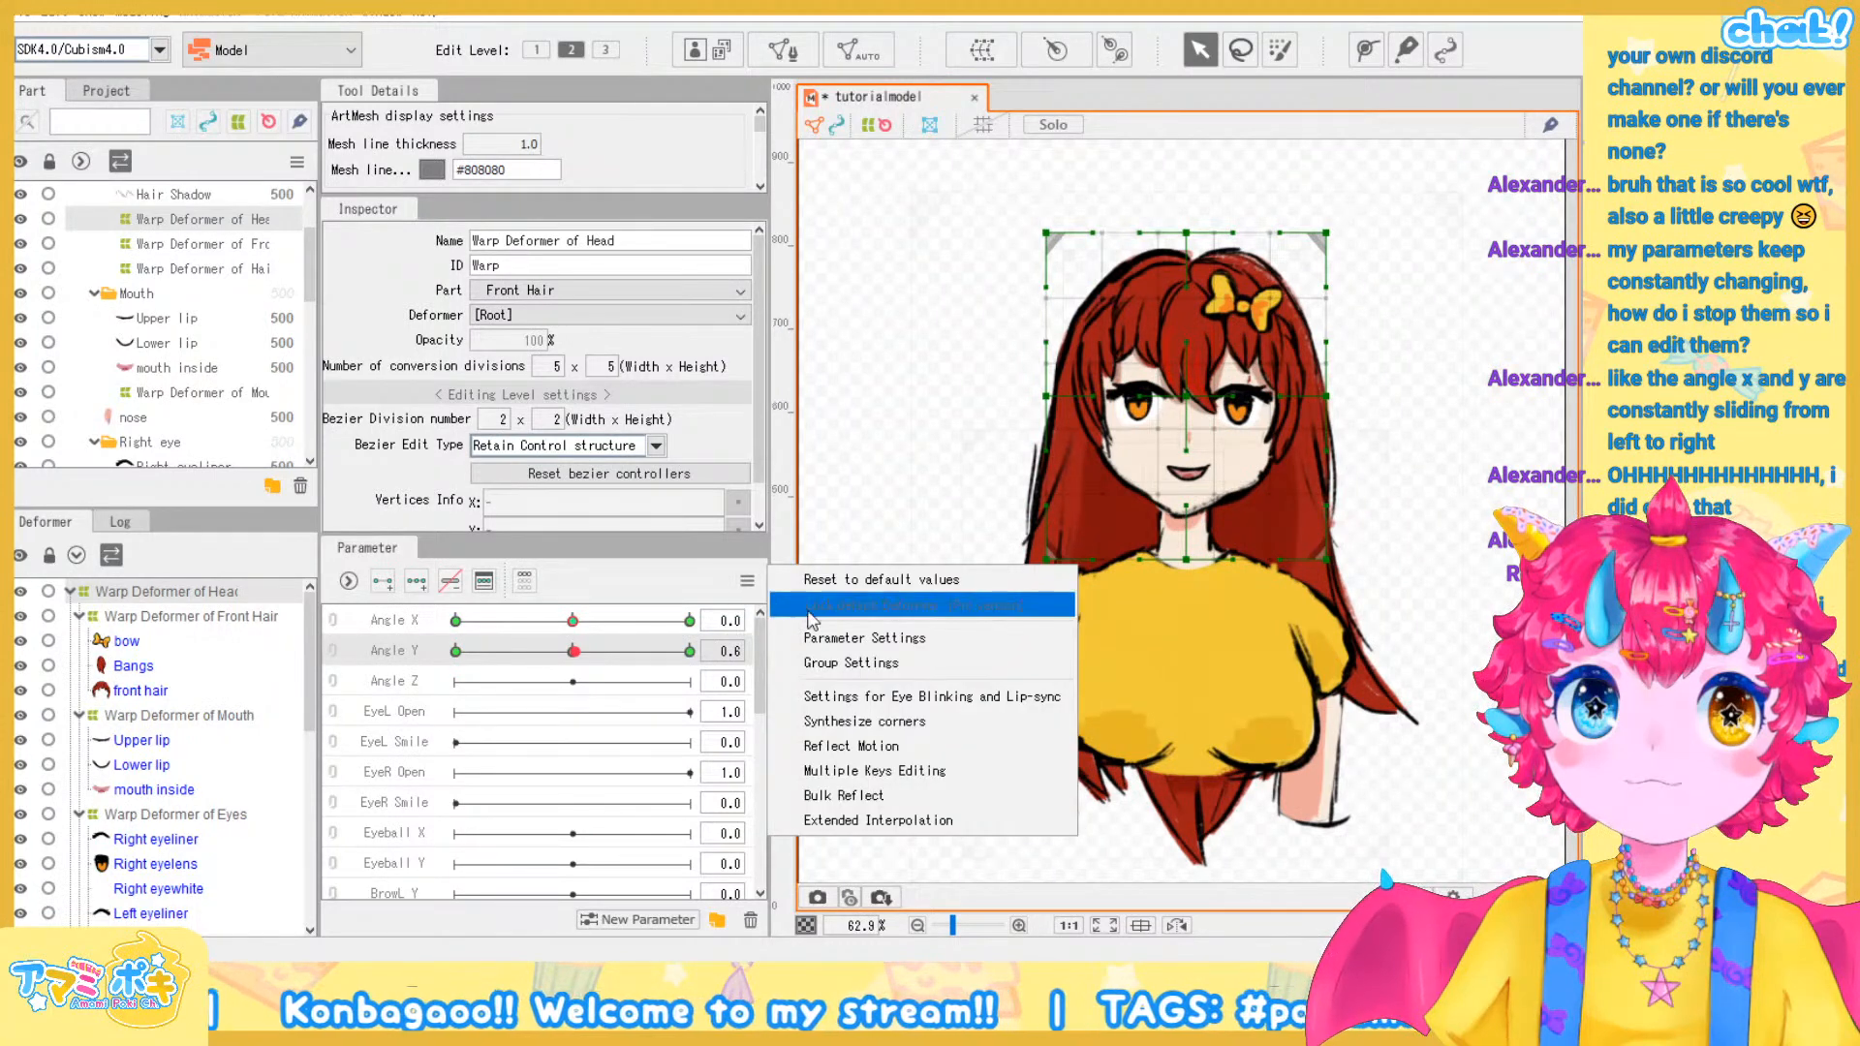
click(825, 637)
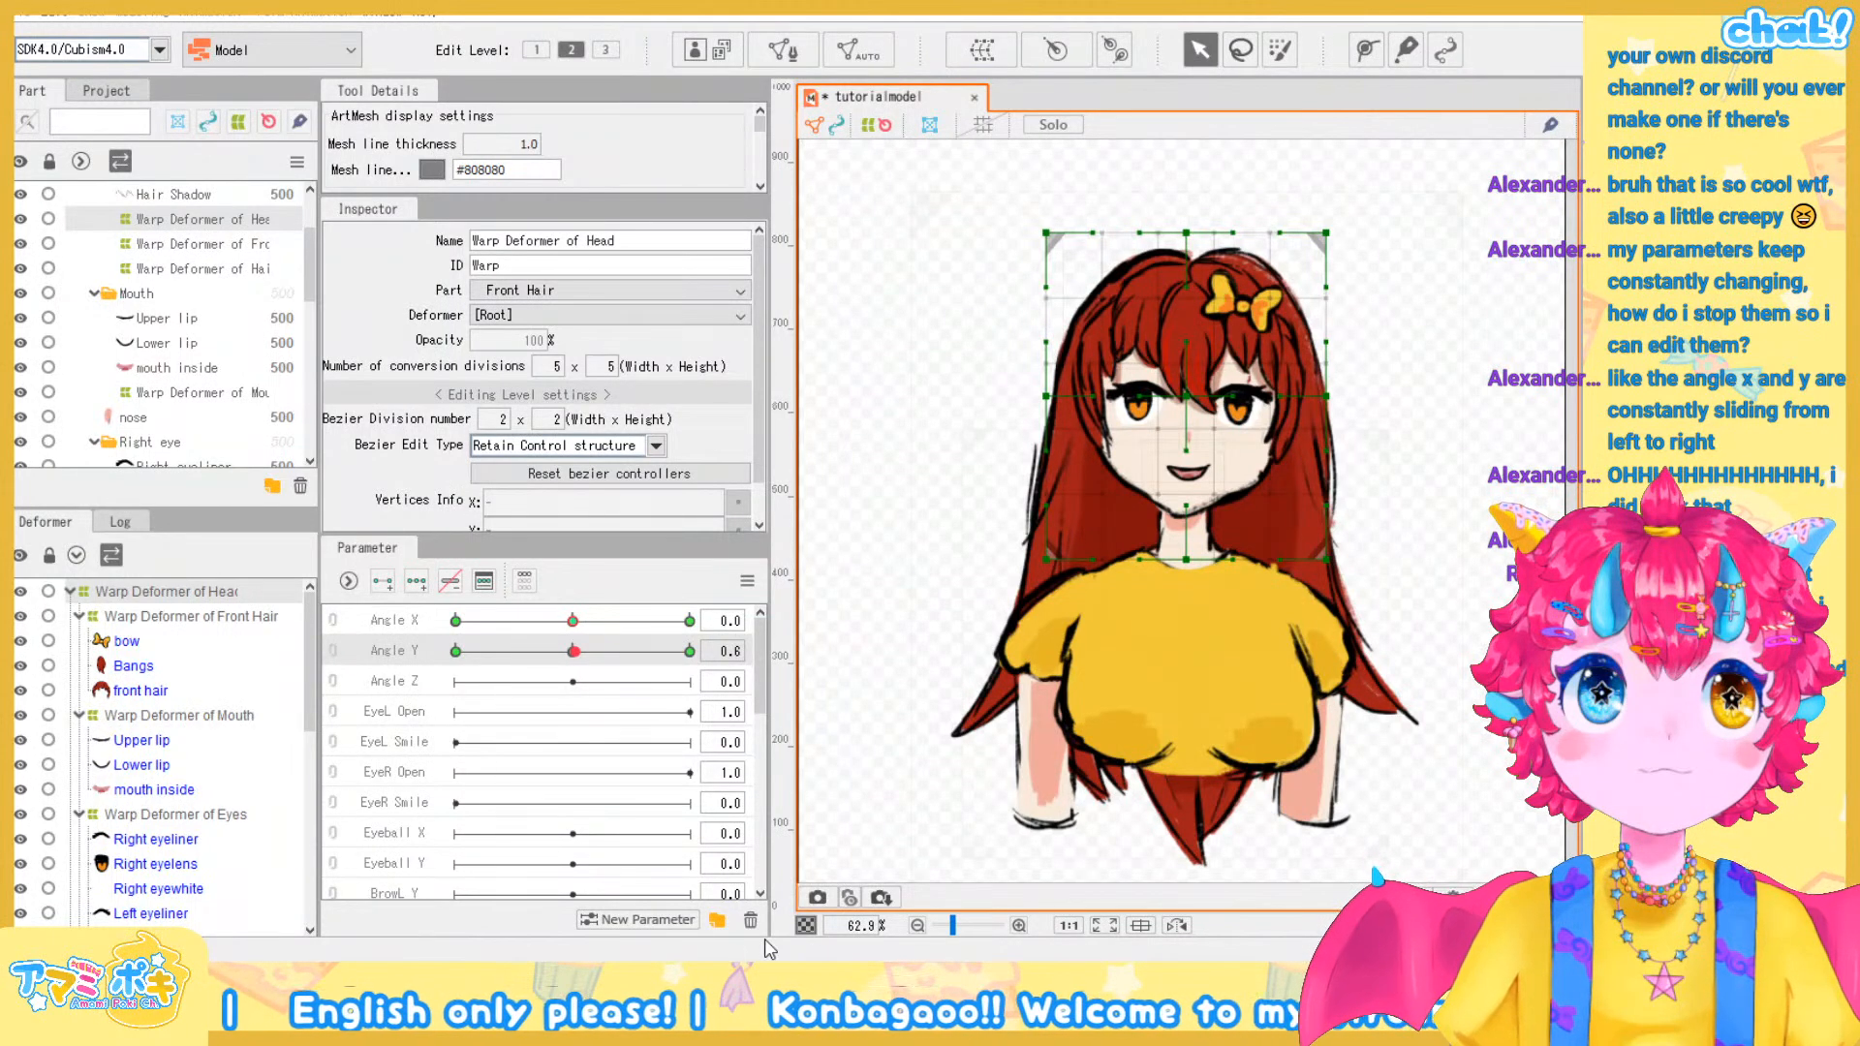
click(1172, 888)
Add three keys on Angle Y to the Warp Deformer of Head and set Angle Y to its maximum
click(565, 651)
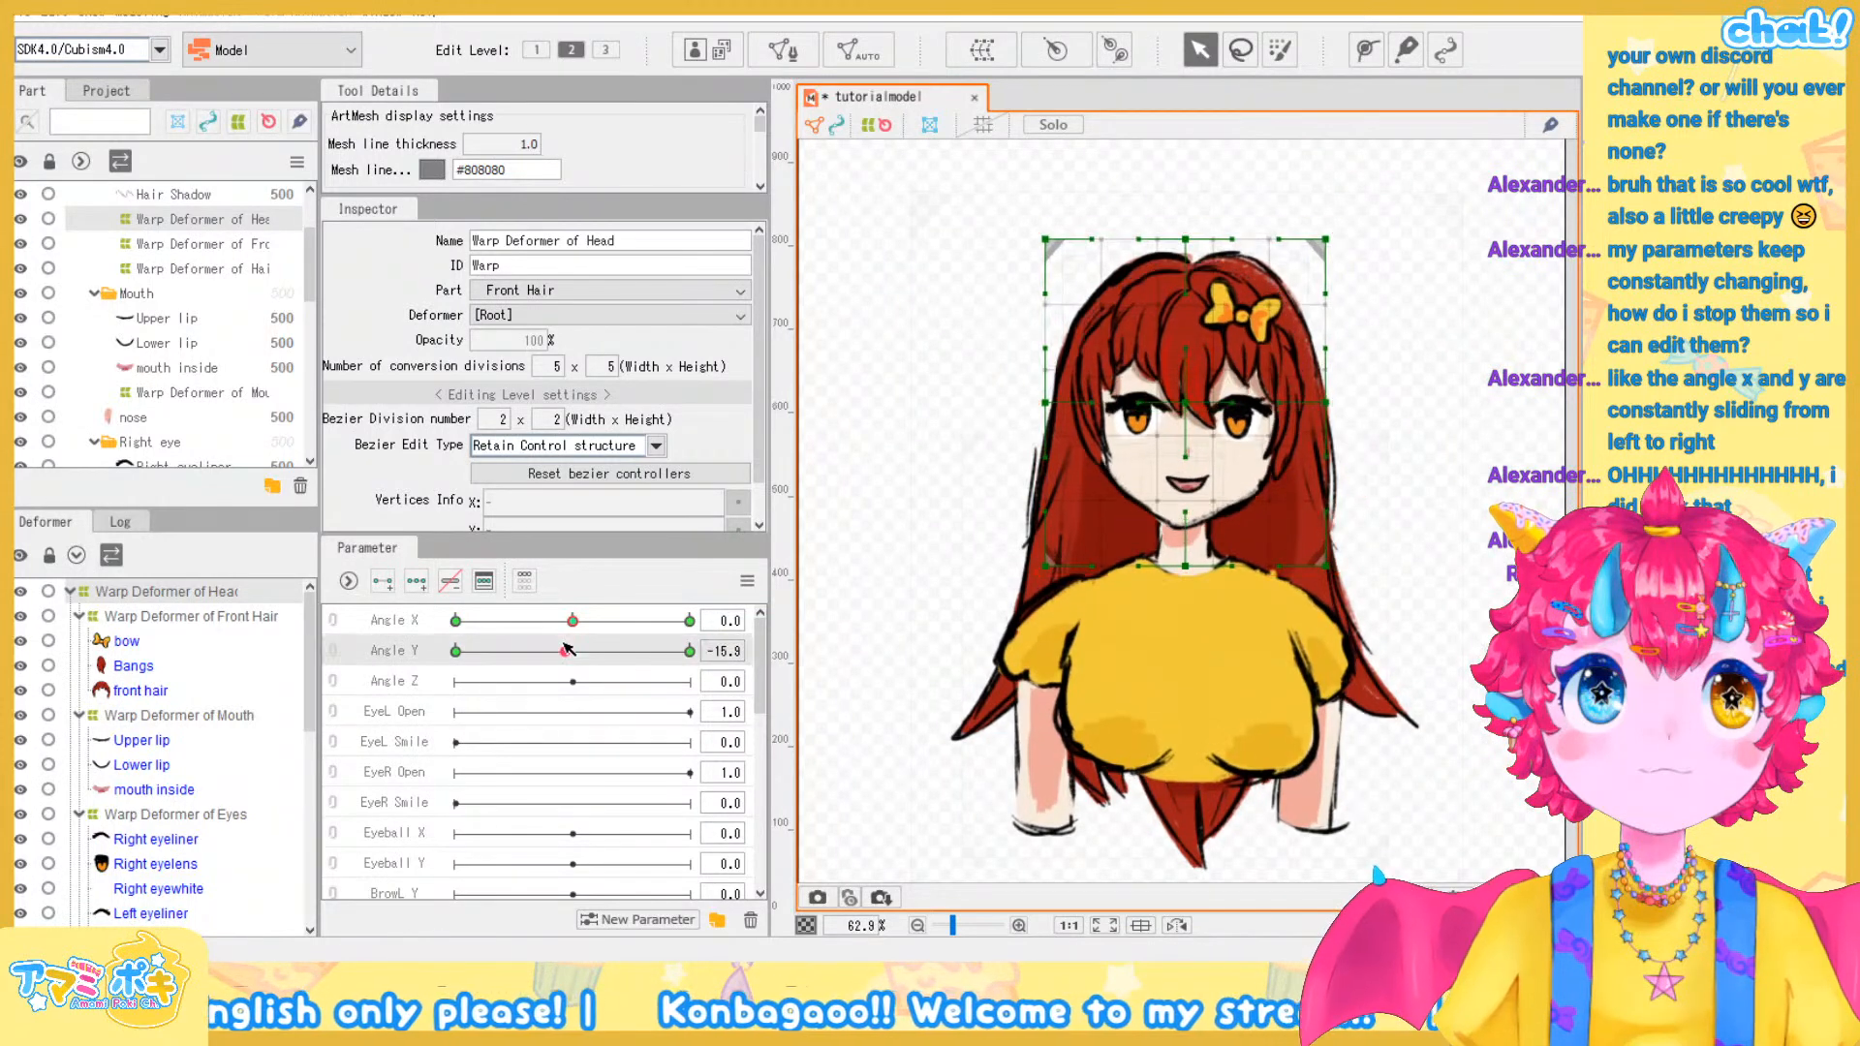
click(416, 587)
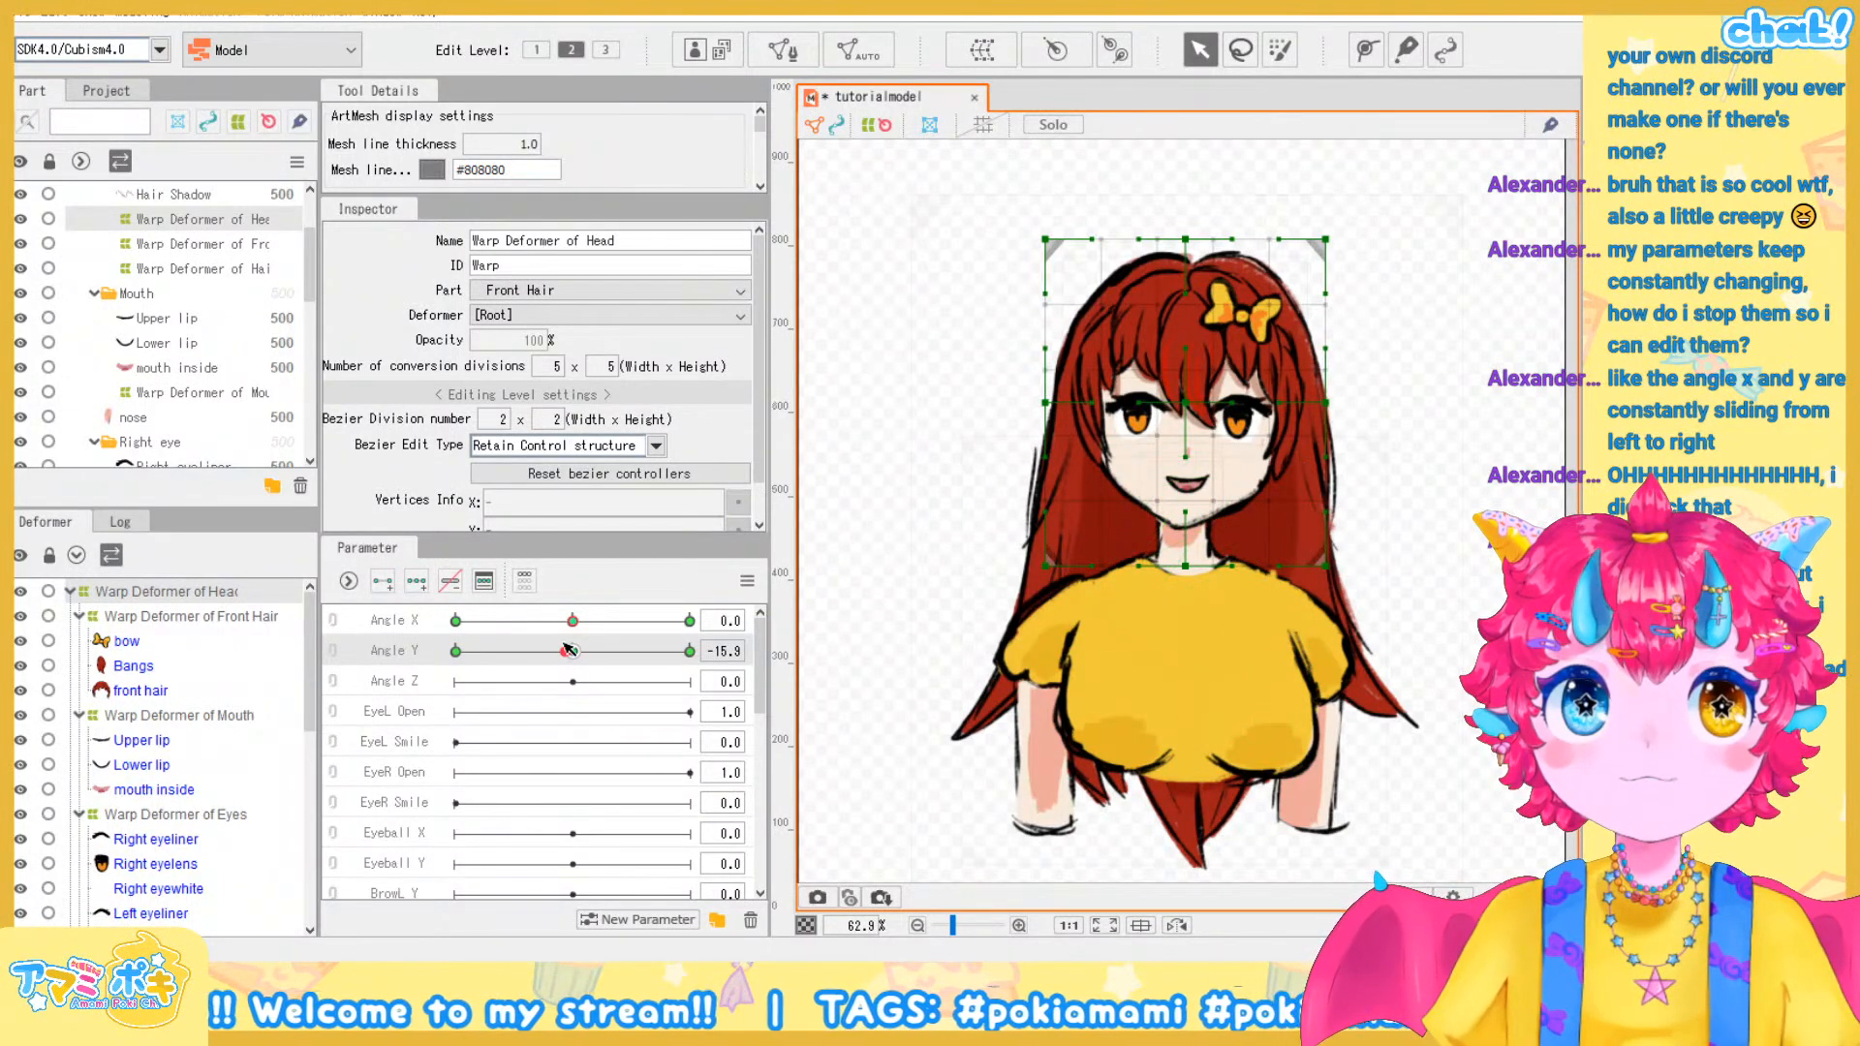
drag(566, 653, 705, 686)
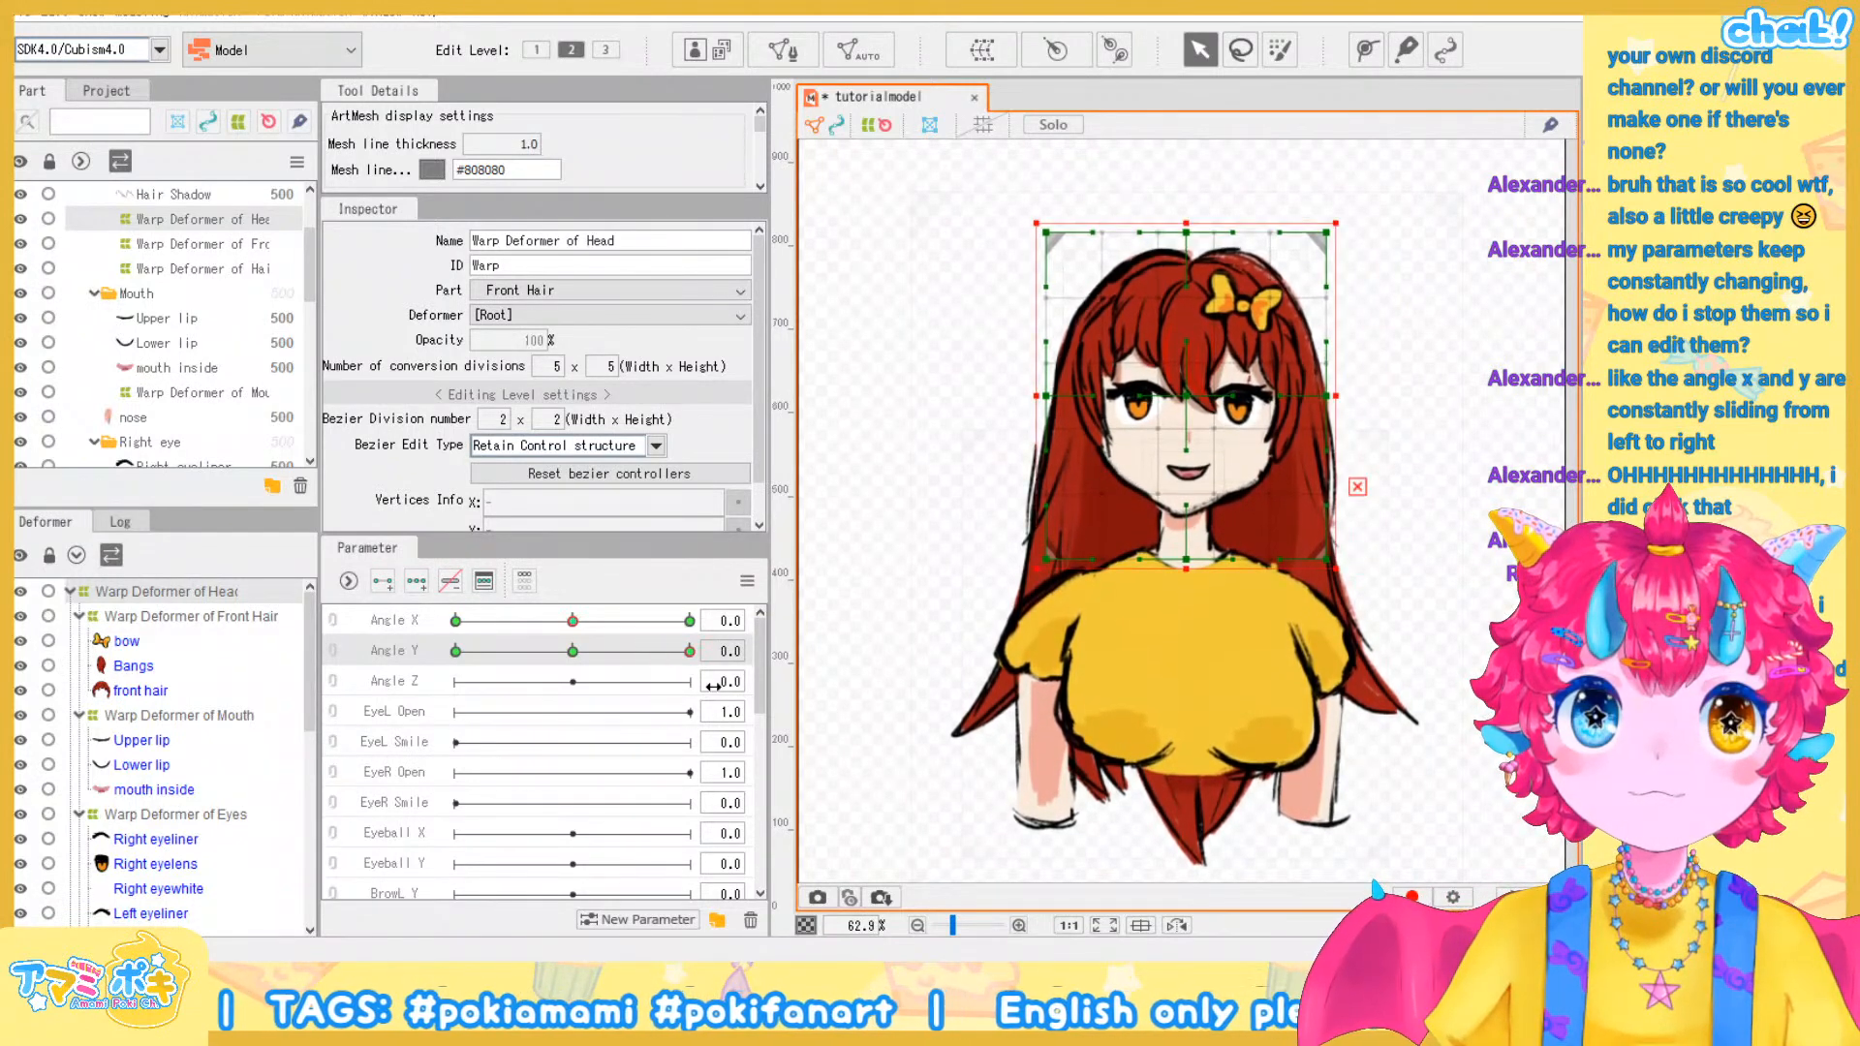
Select the Warp Deformer of Body and add three keys to it on Angle Y
scroll(177, 877, down, 5)
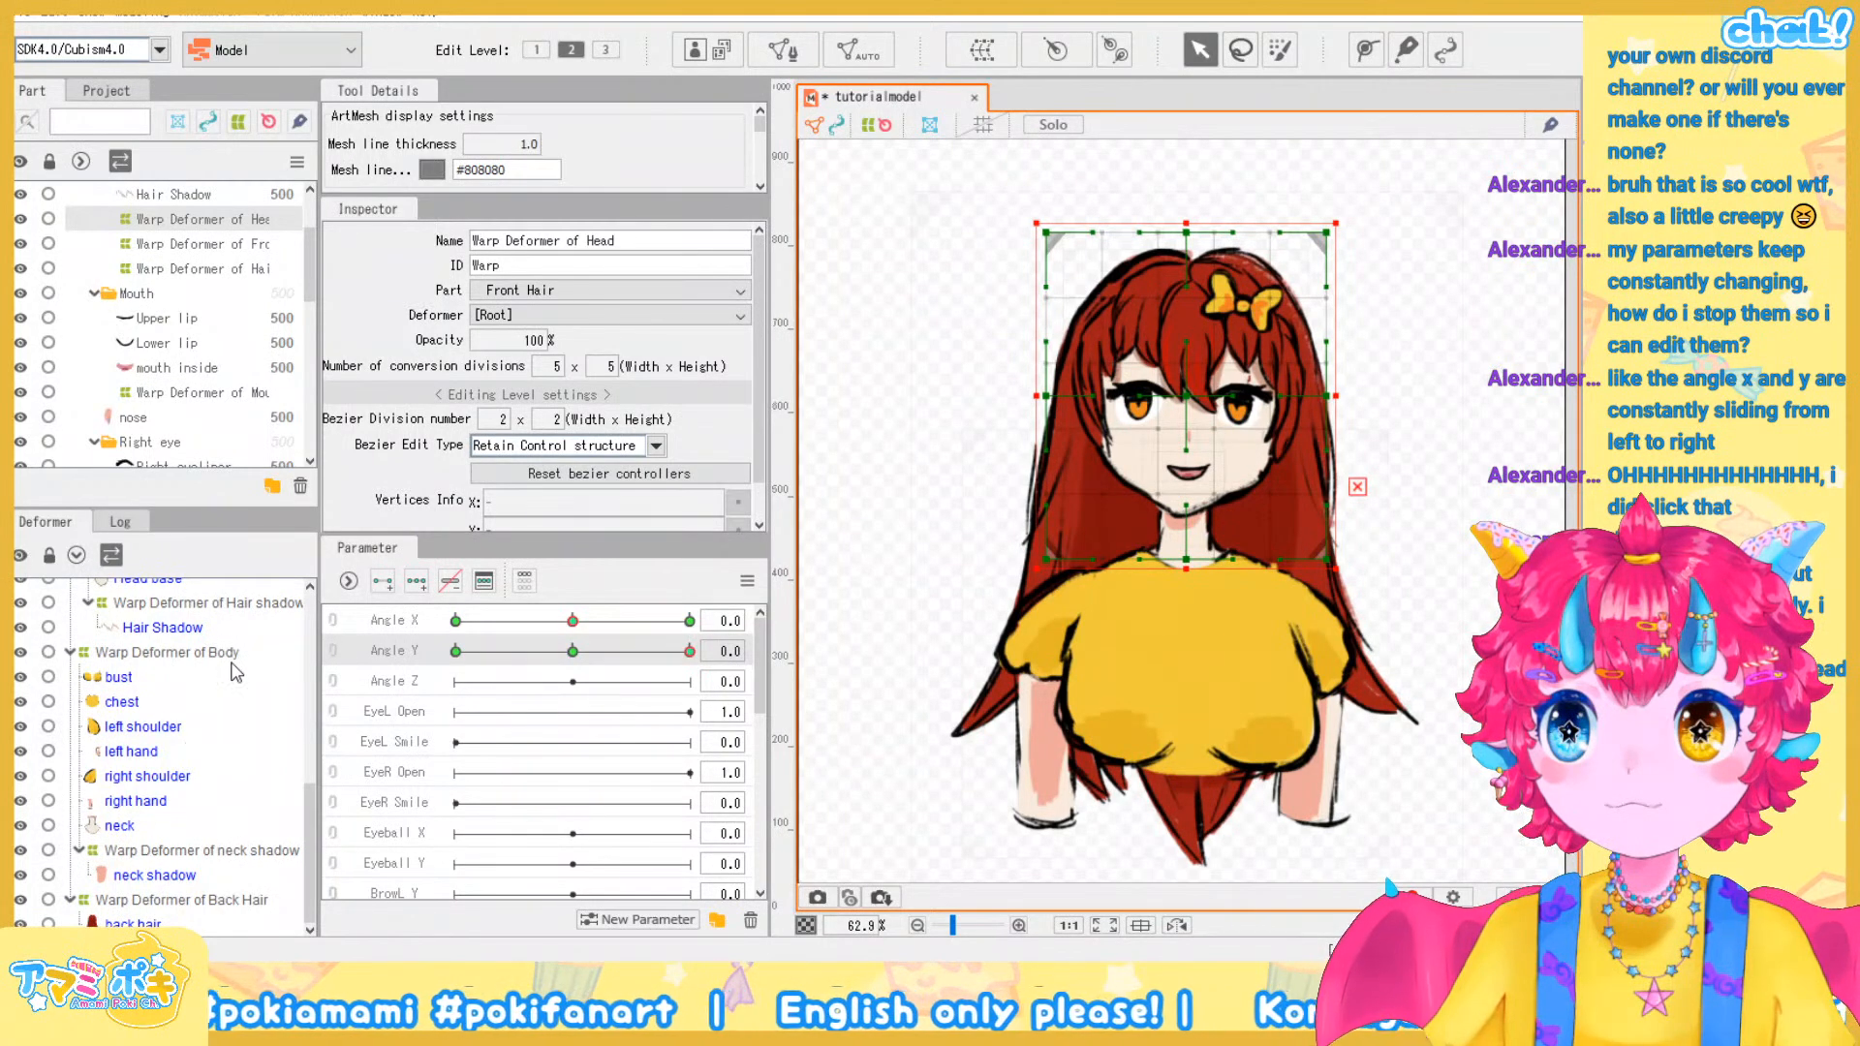
click(193, 652)
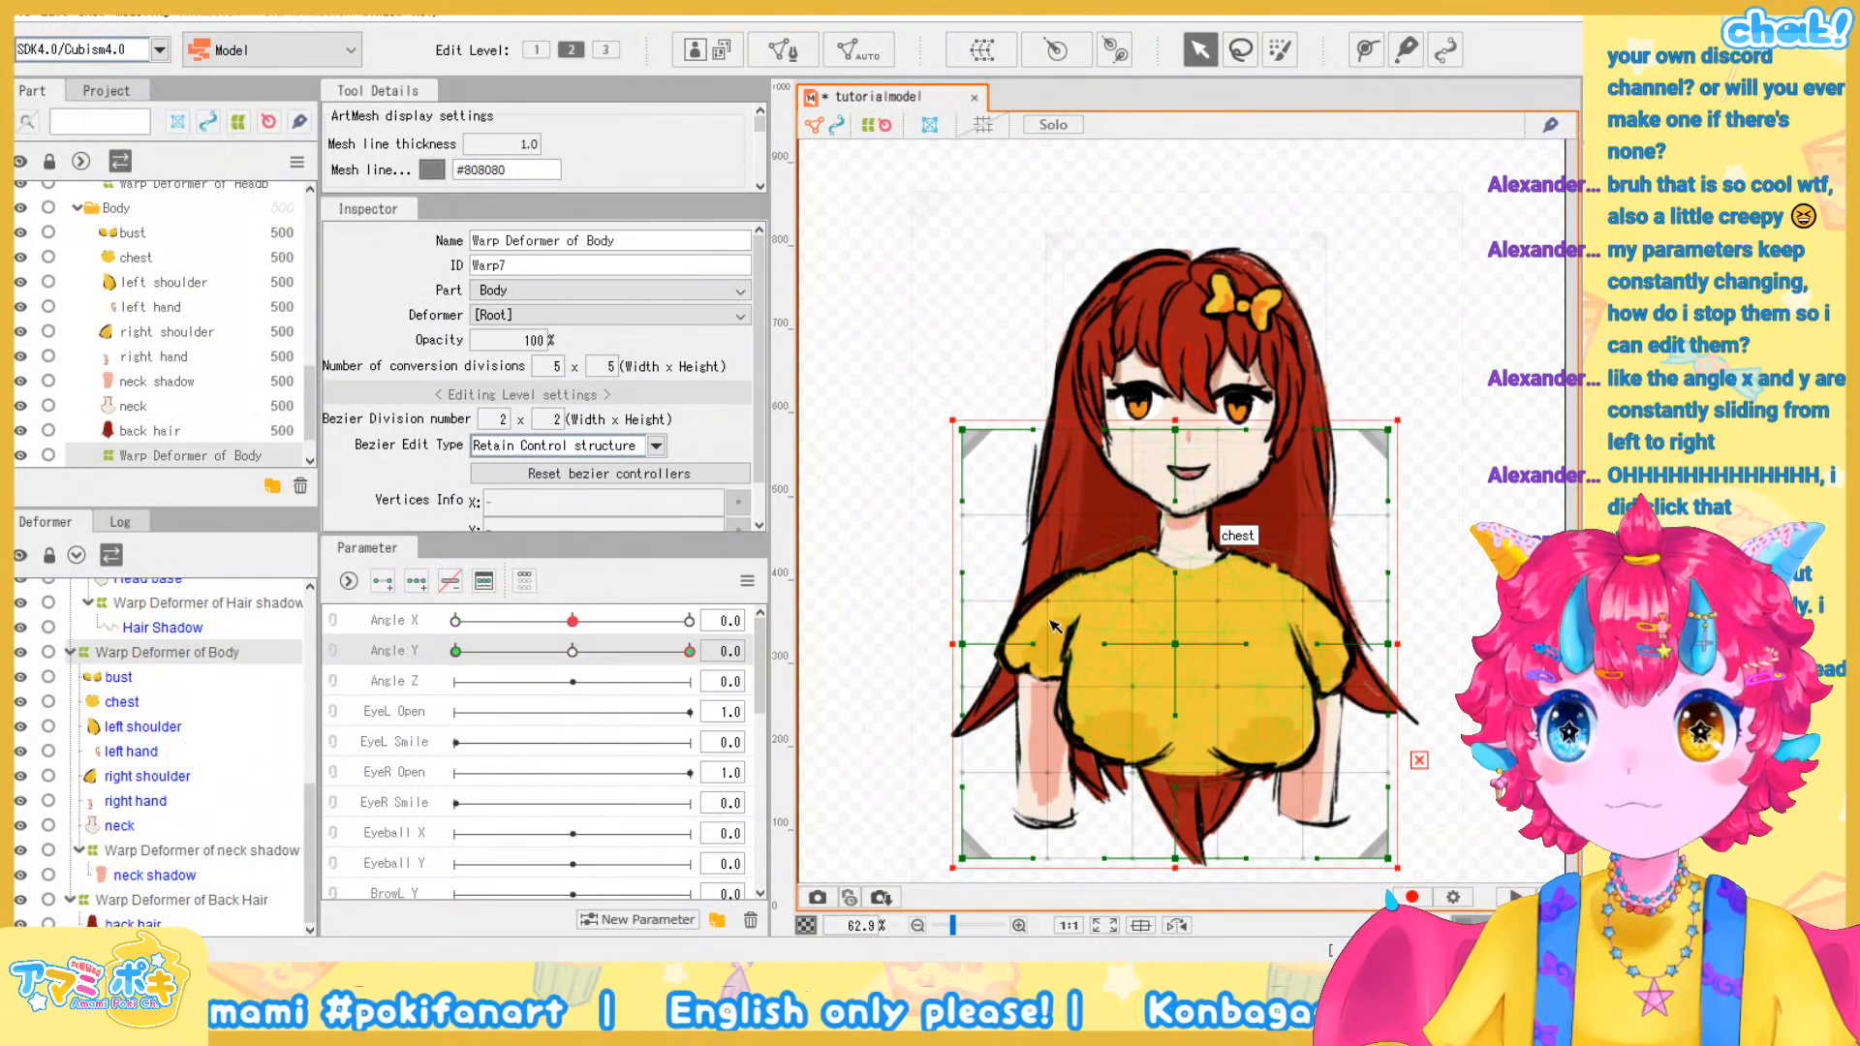
click(417, 584)
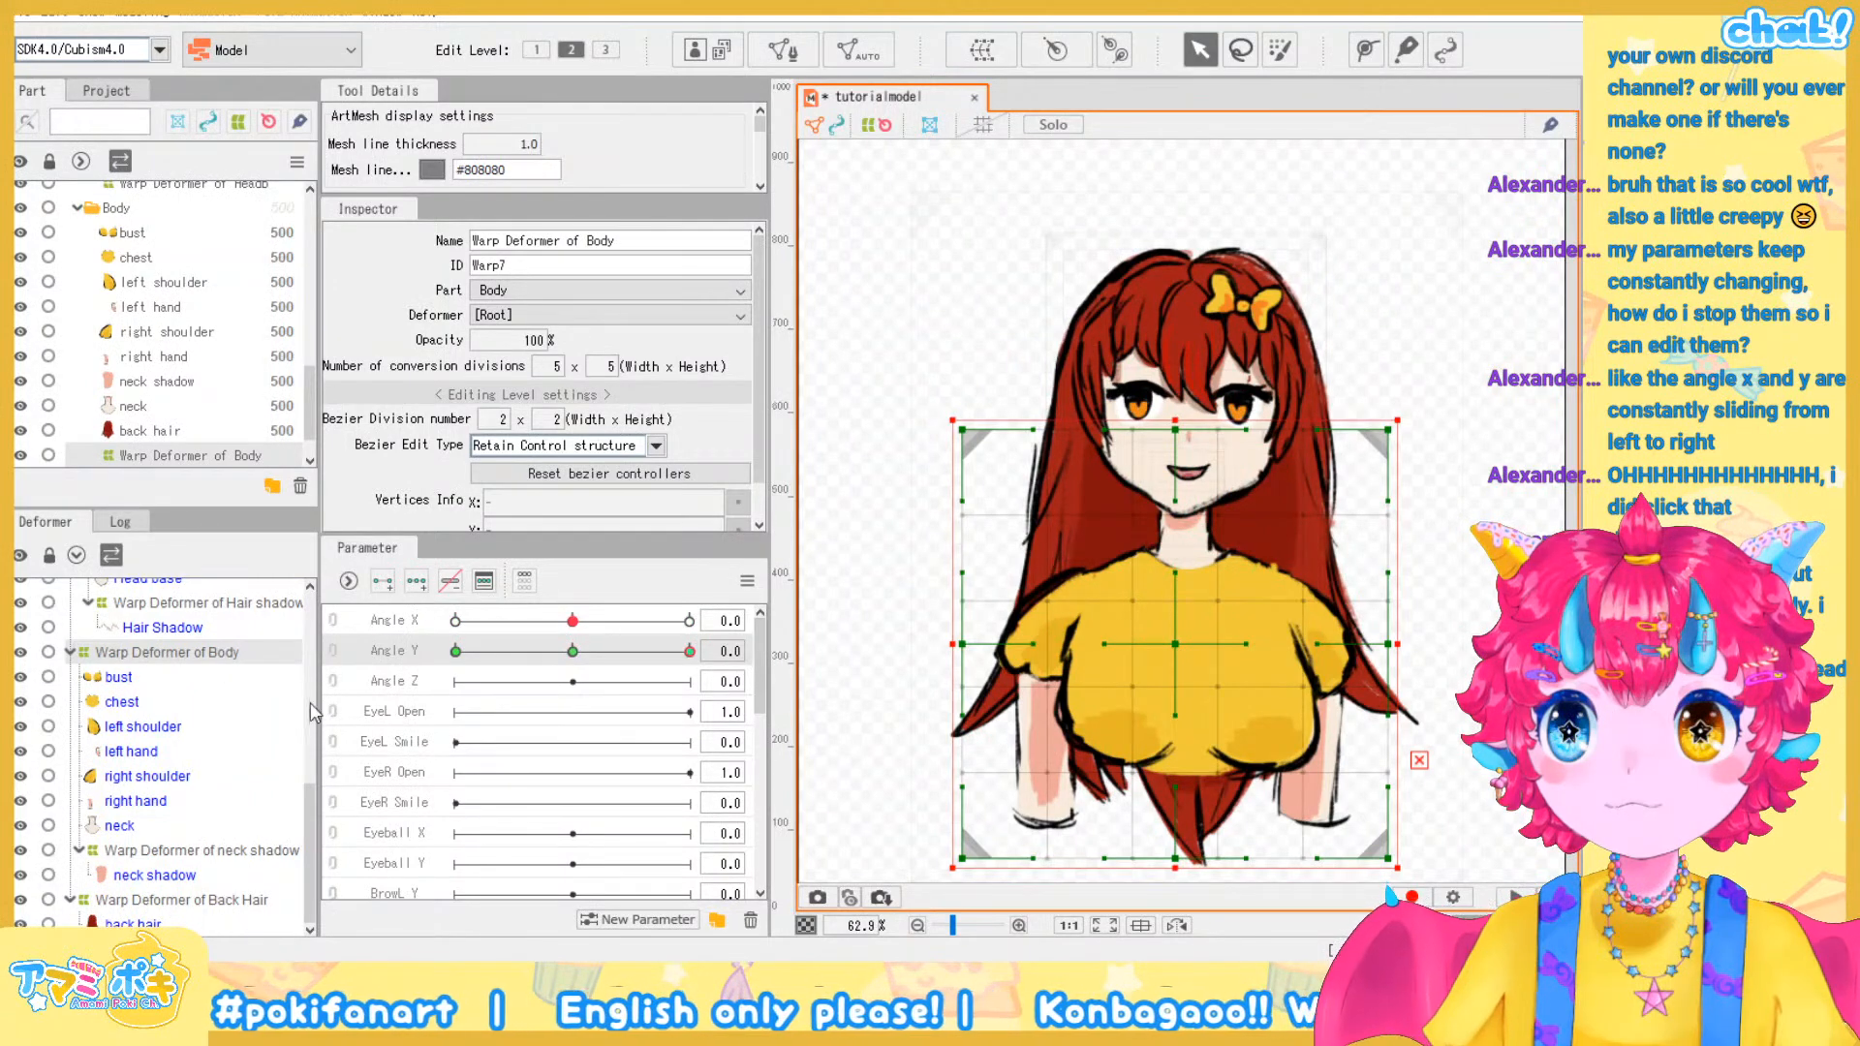
Add three keys on Angle Y to the warp deformers of Front Hair, Mouth and Eyes
scroll(298, 738, up, 5)
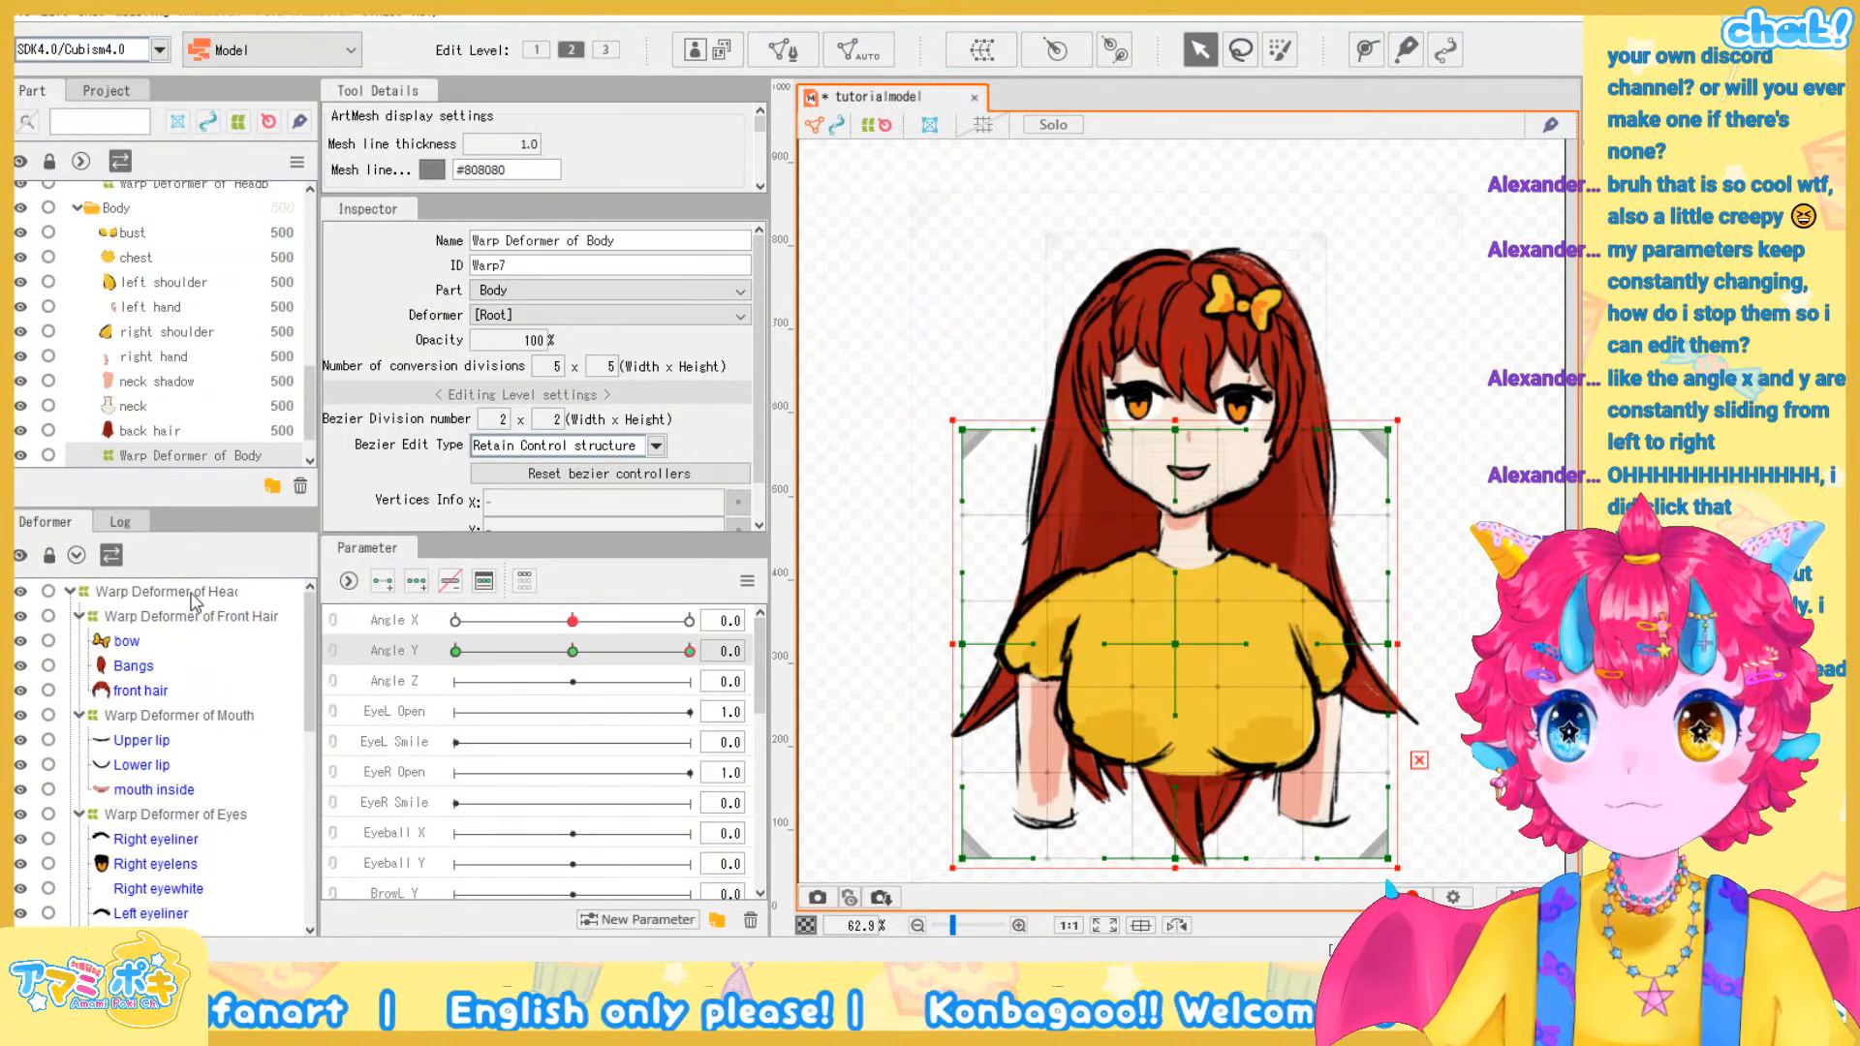
click(194, 619)
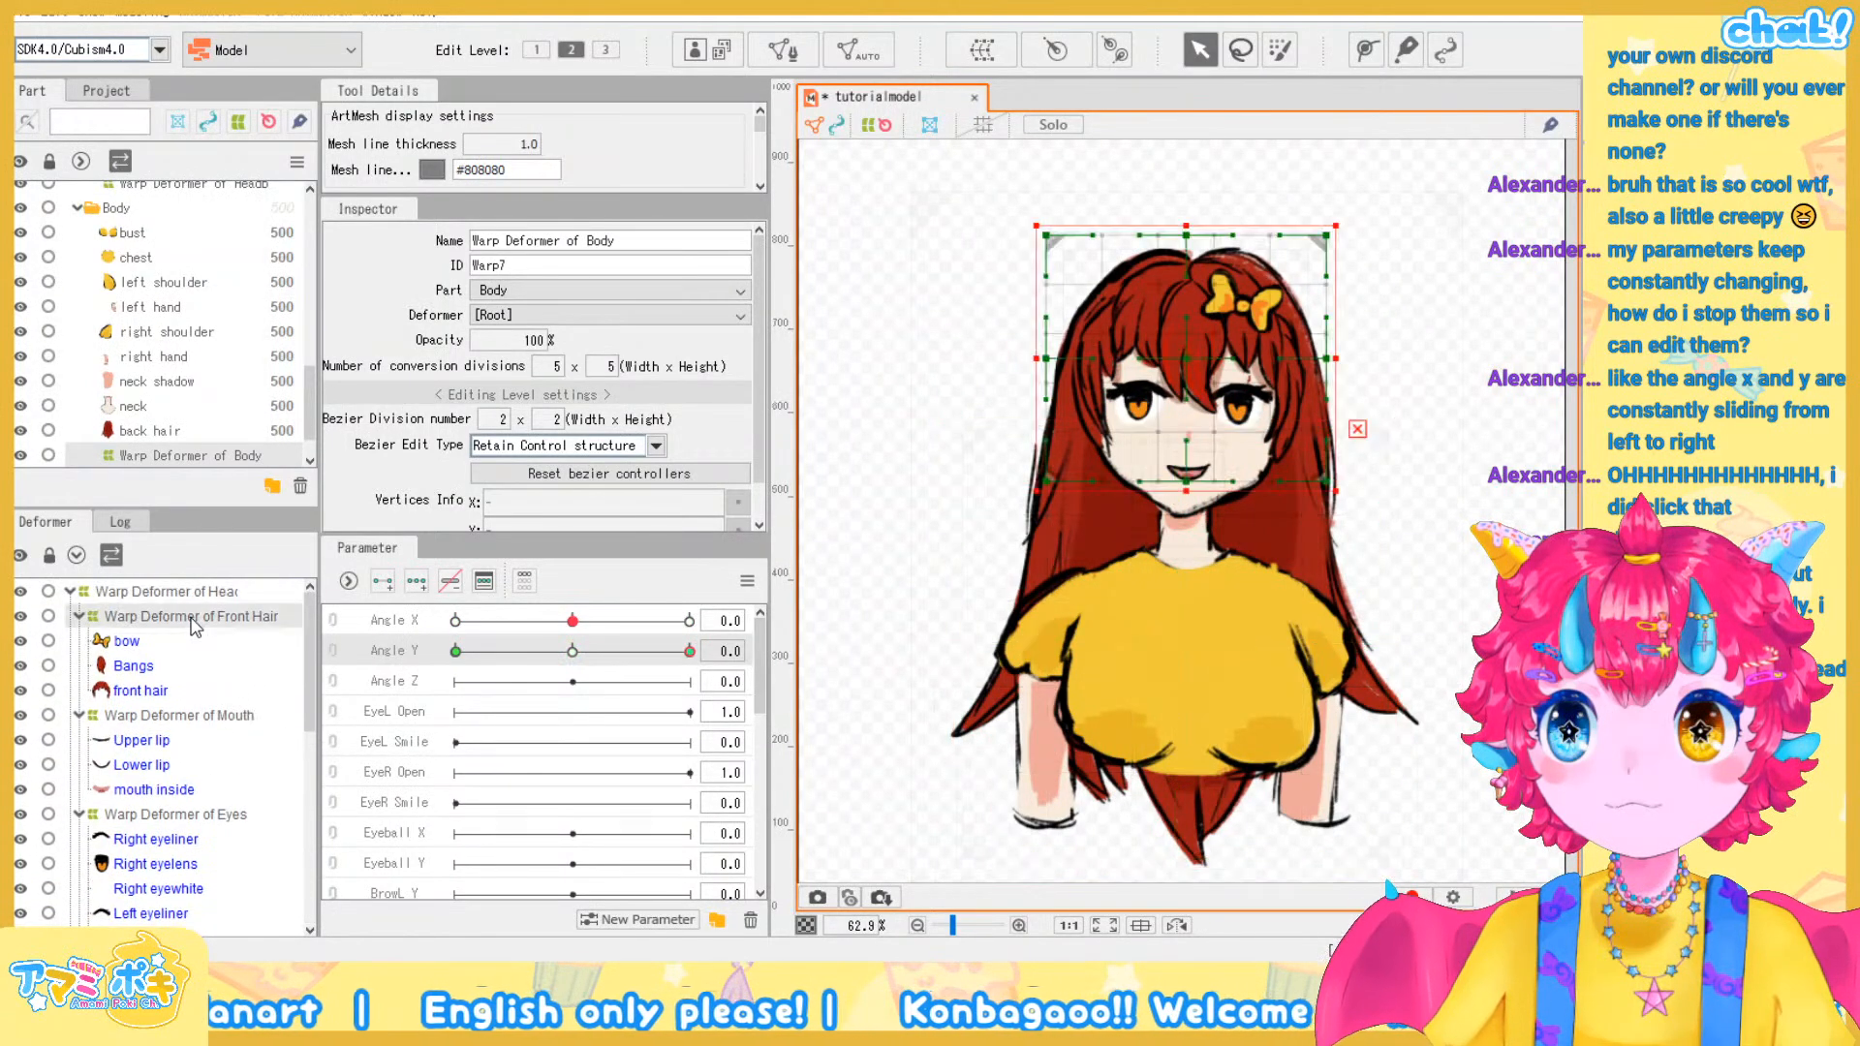
click(188, 718)
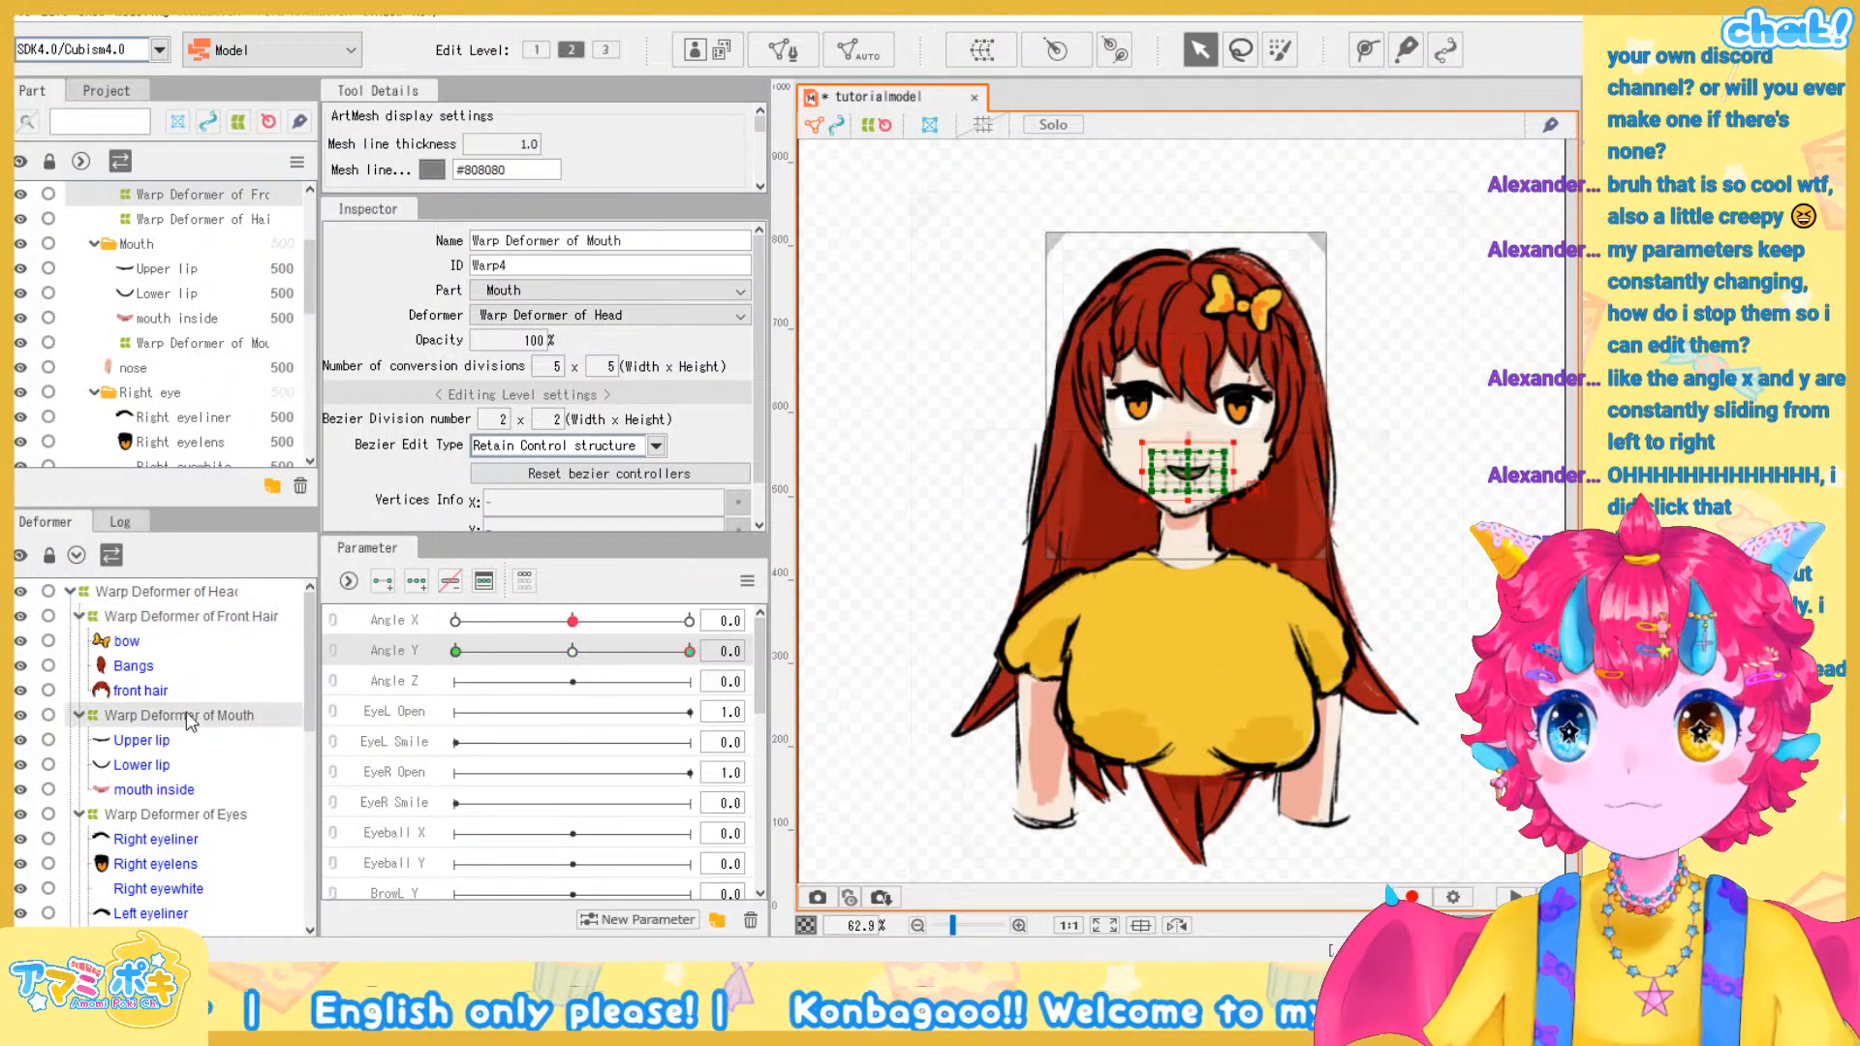
click(180, 593)
scroll(184, 697, down, 1)
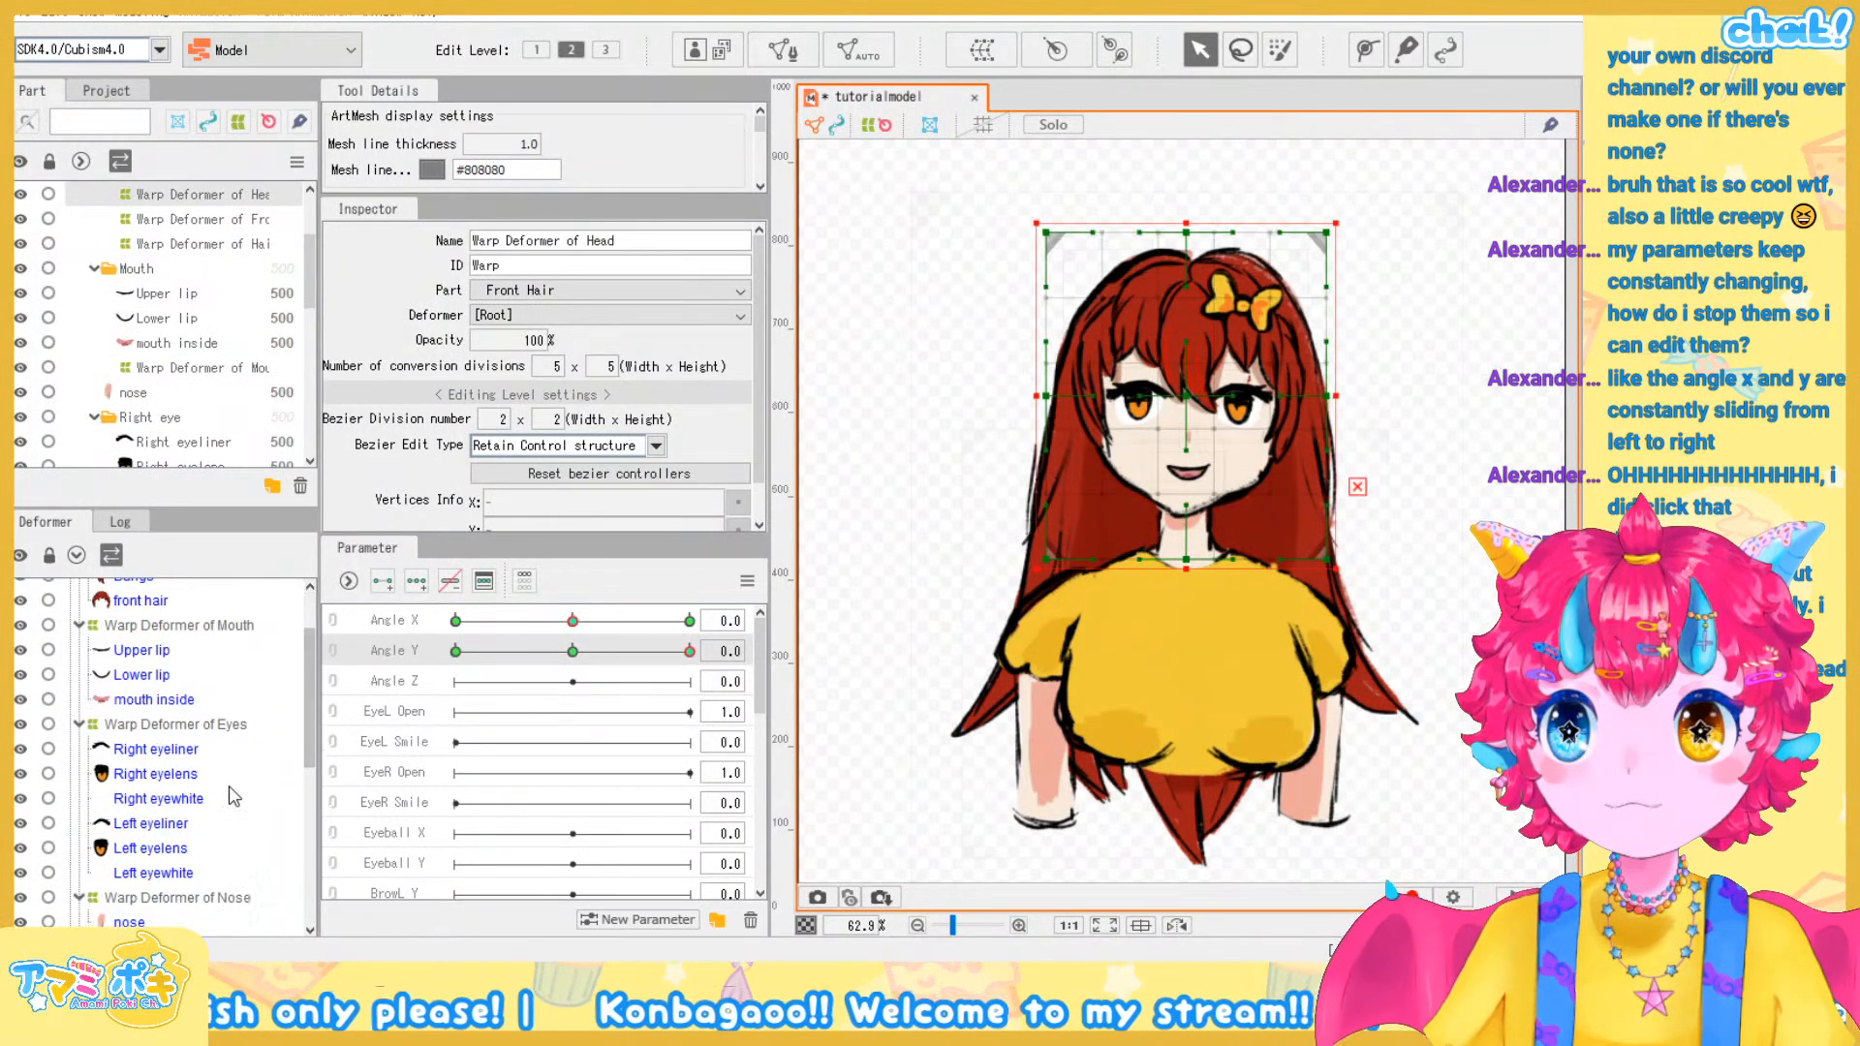
click(247, 708)
click(219, 727)
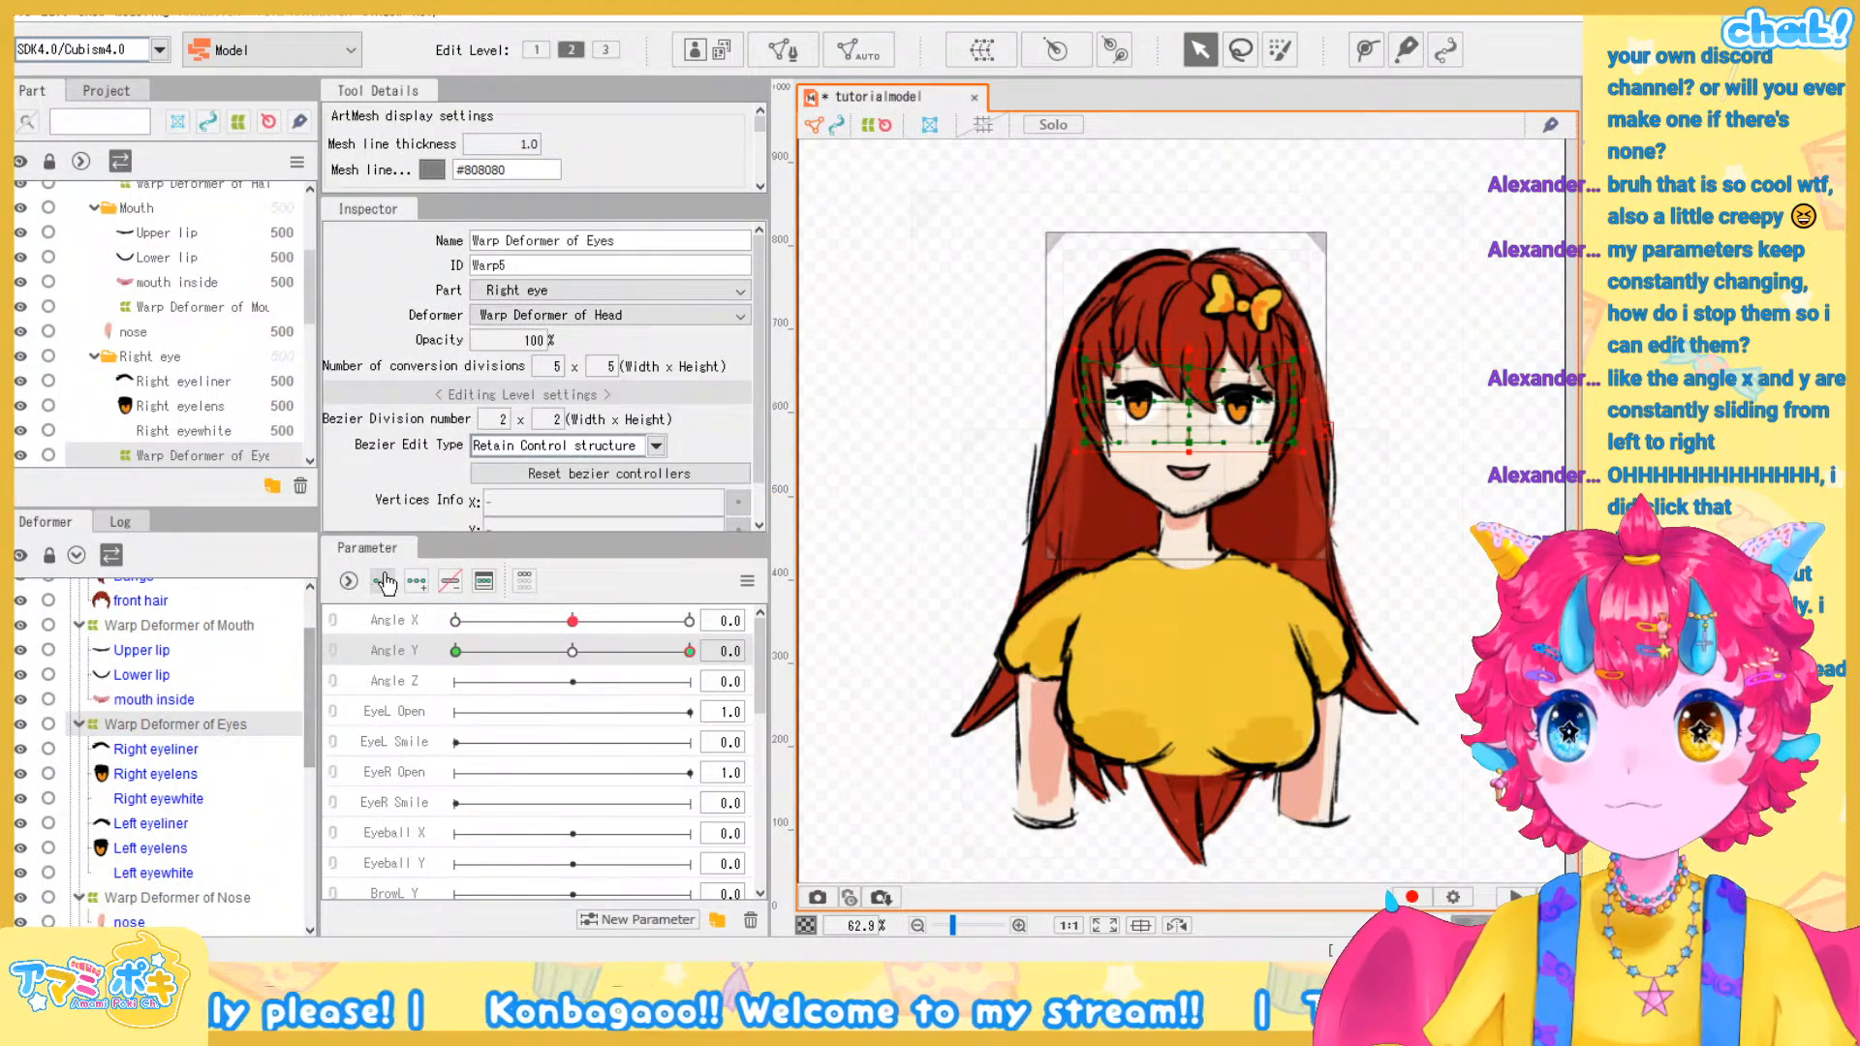
Add three keys on Angle Y to the warp deformers of Nose, Headbase and Hair shadow
scroll(264, 792, down, 1)
click(233, 813)
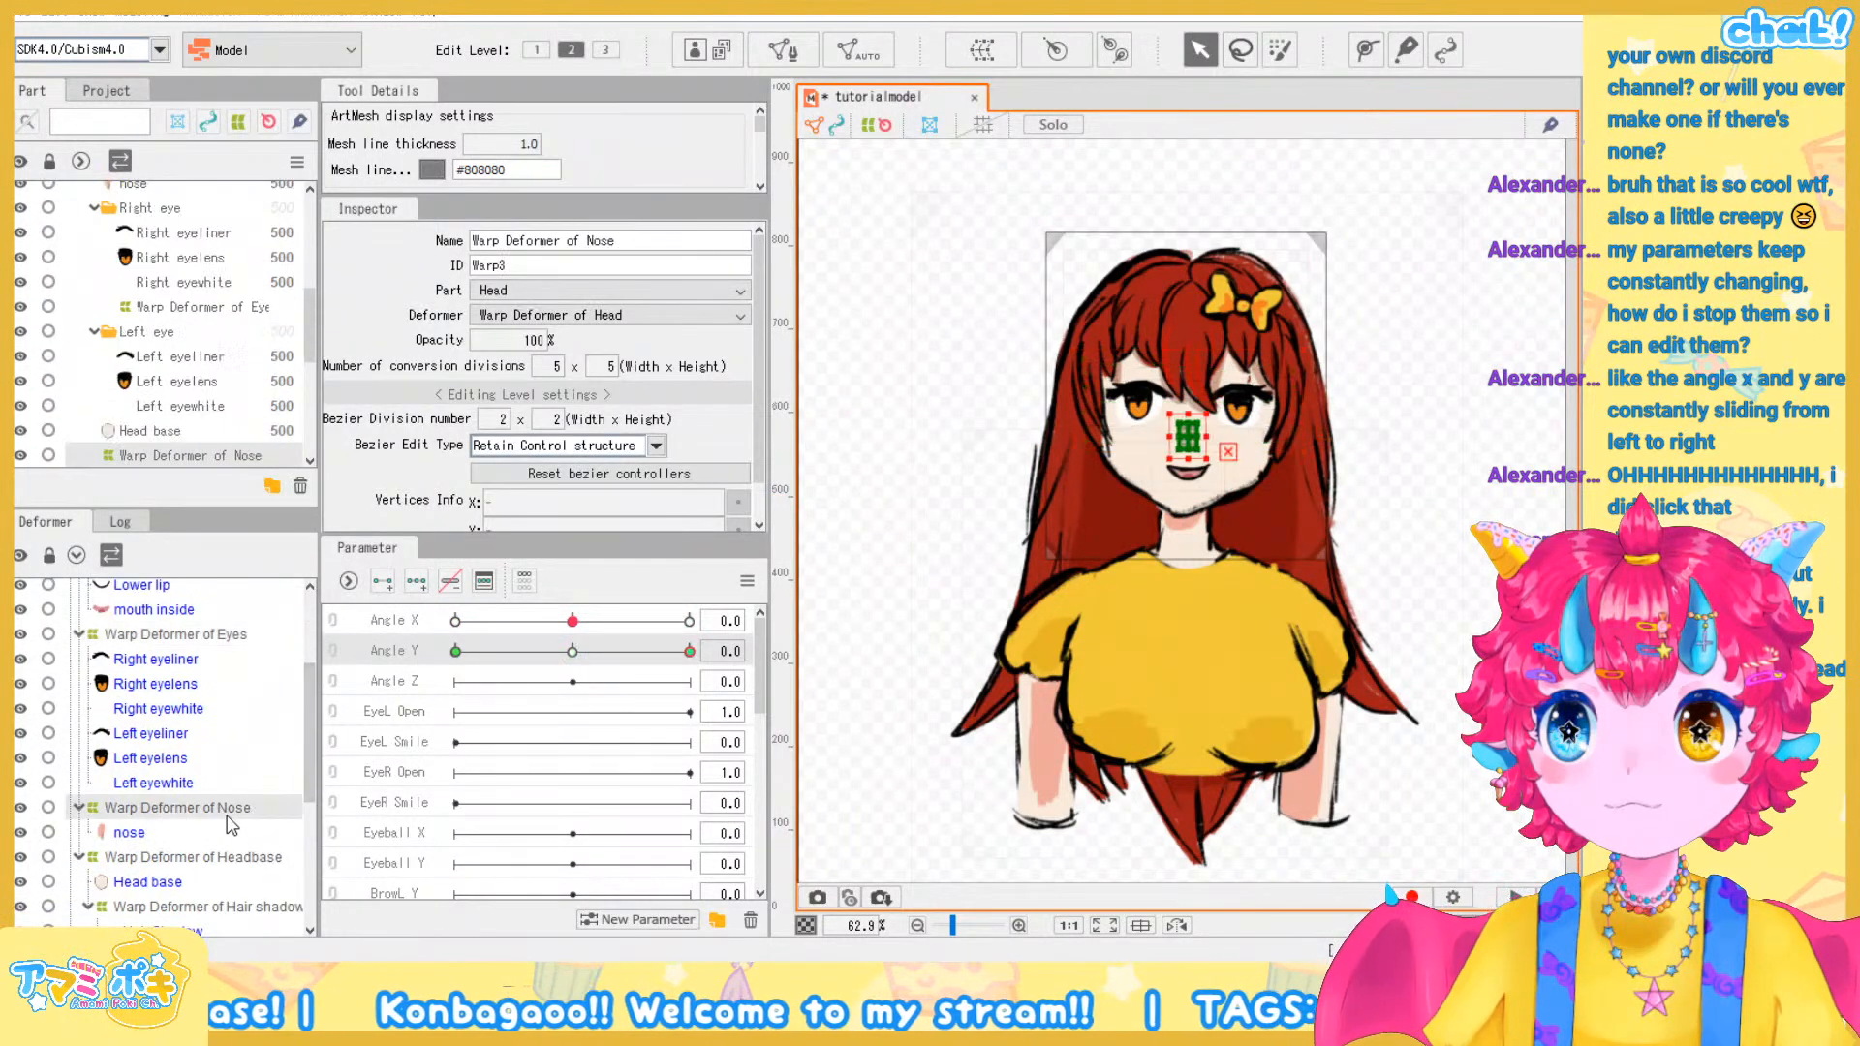
click(416, 583)
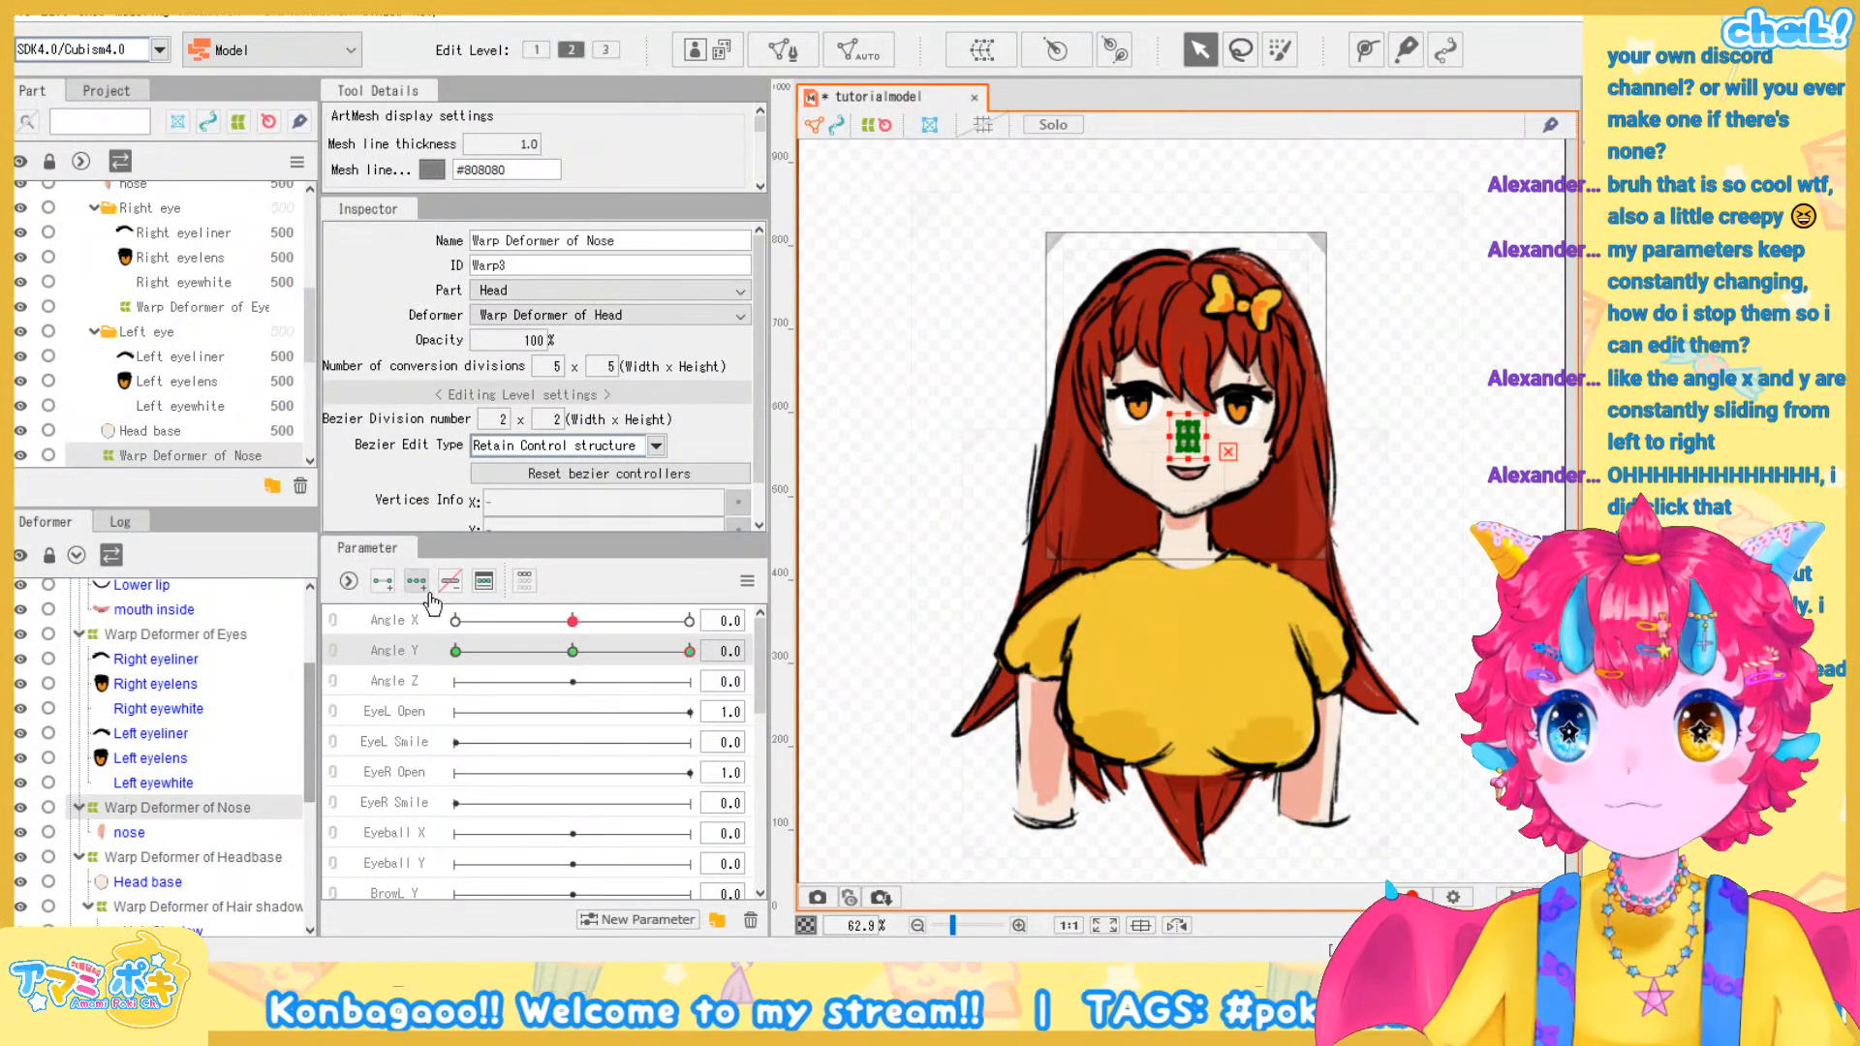
scroll(199, 813, down, 1)
click(266, 767)
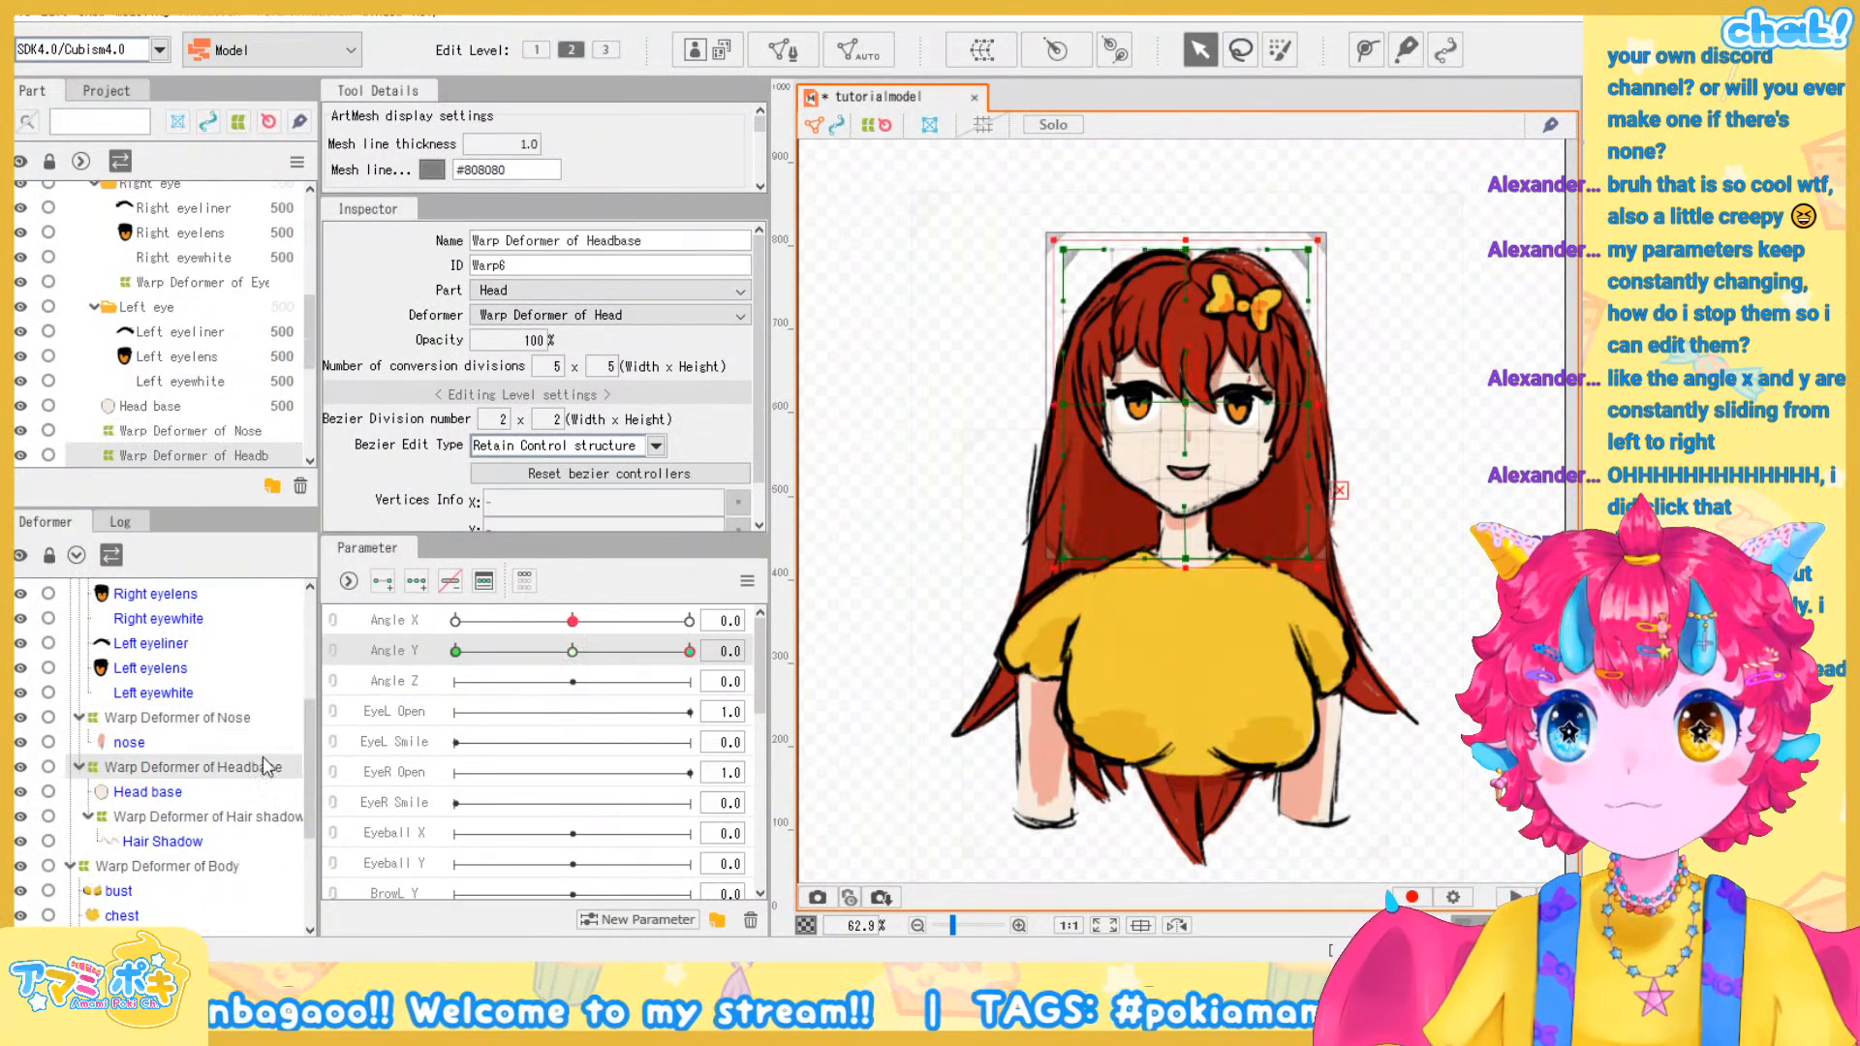
click(233, 819)
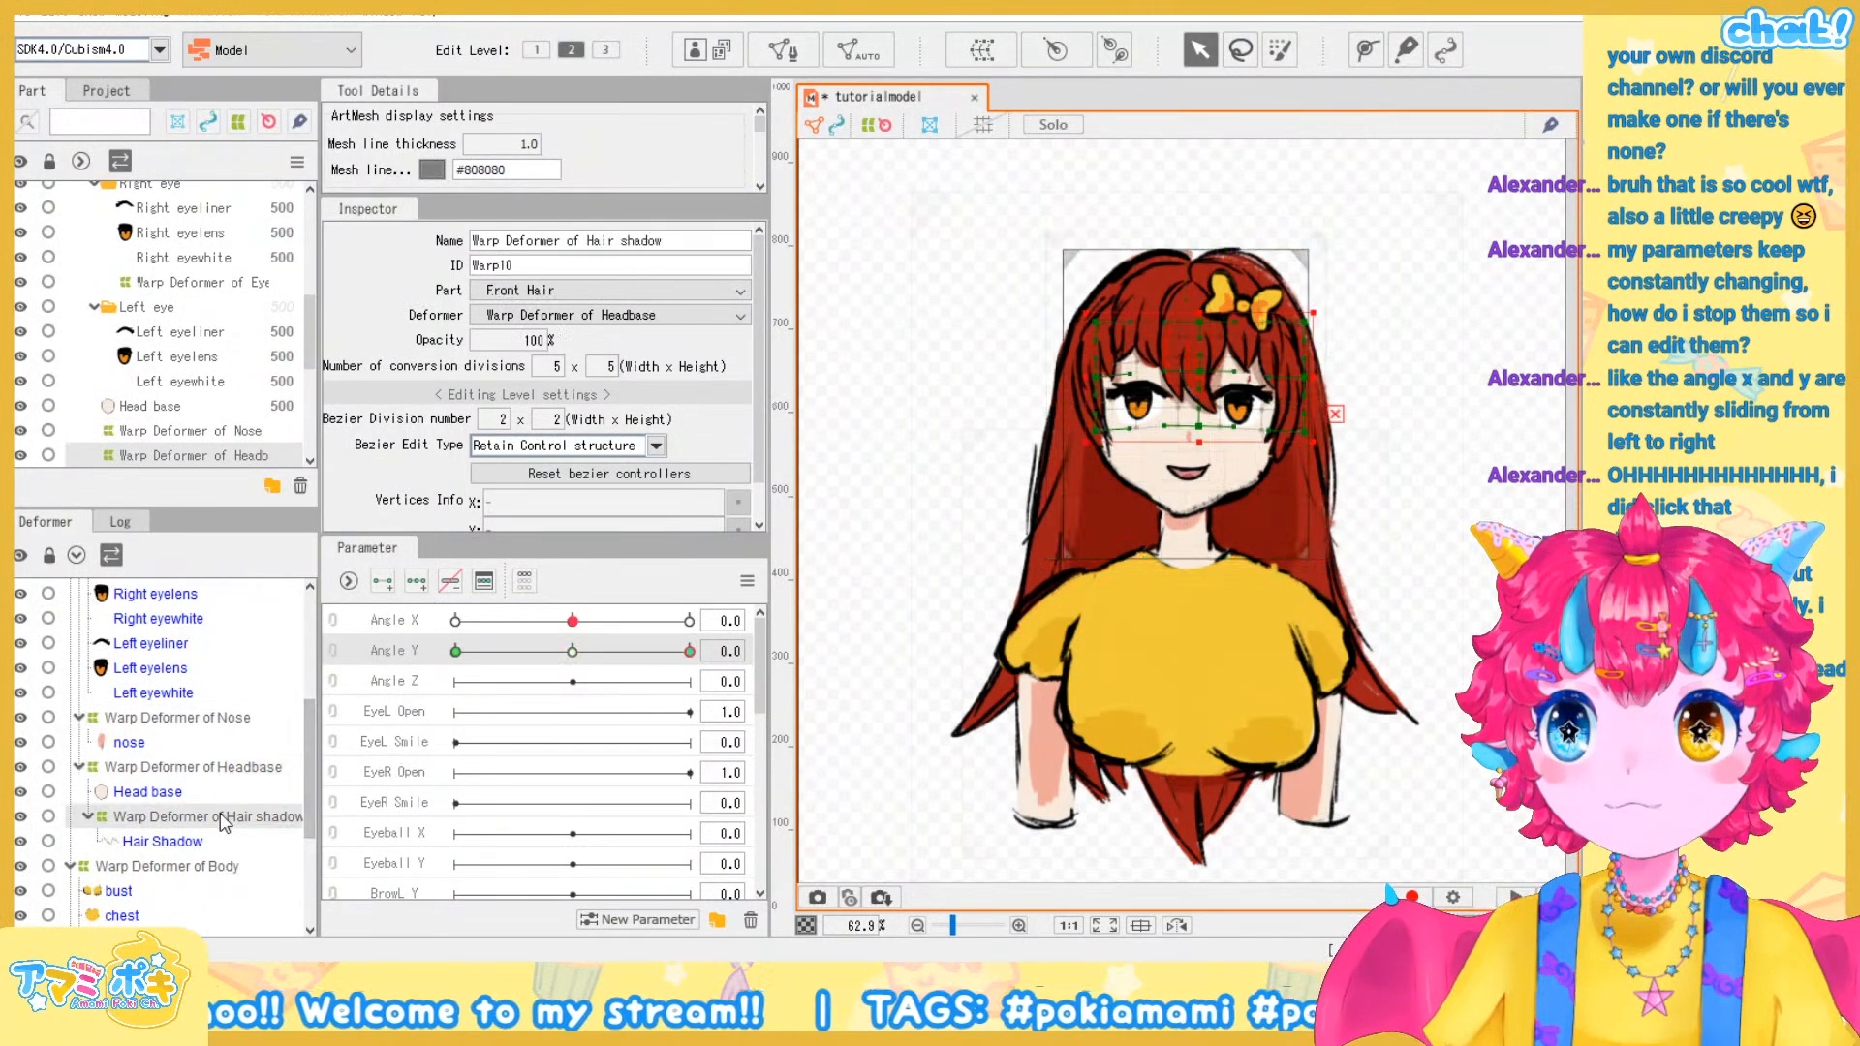
scroll(237, 775, down, 1)
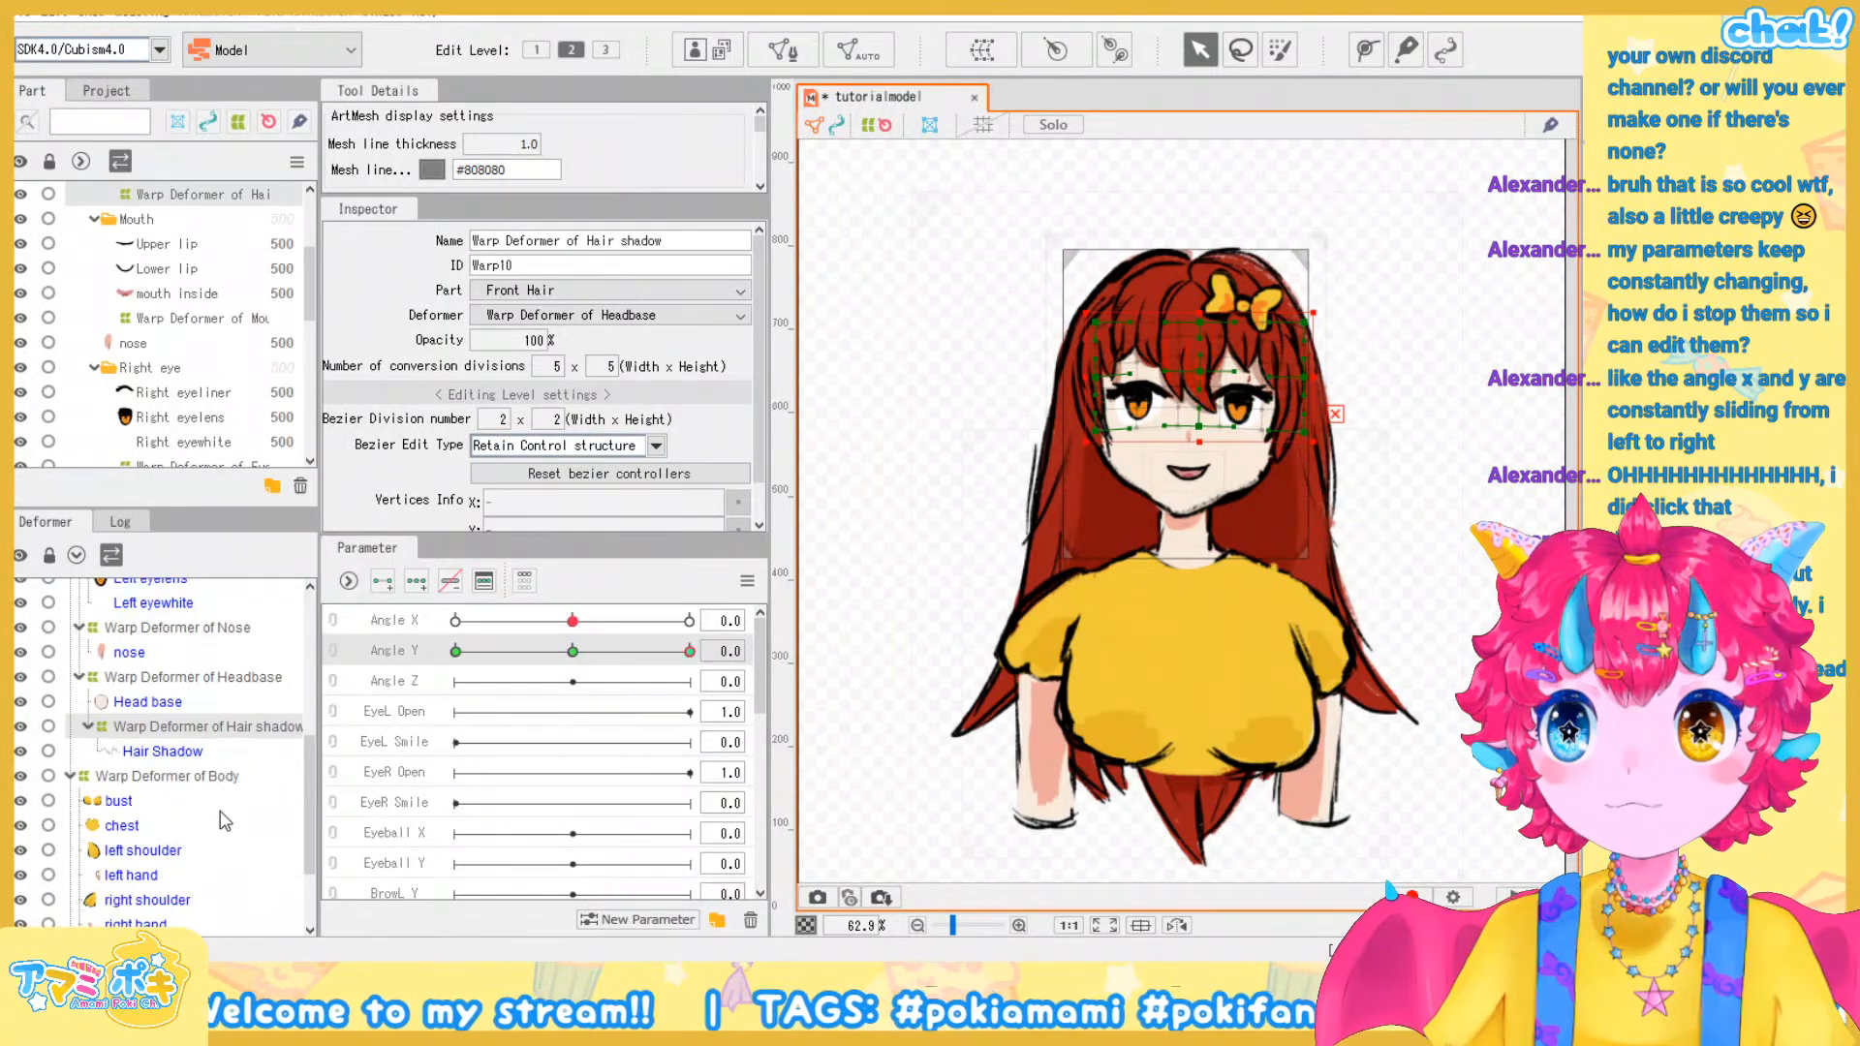
Check the Angle Y keys of the Body deformer and add three keys to the neck shadow and Back Hair warp deformers
click(237, 777)
scroll(222, 804, down, 2)
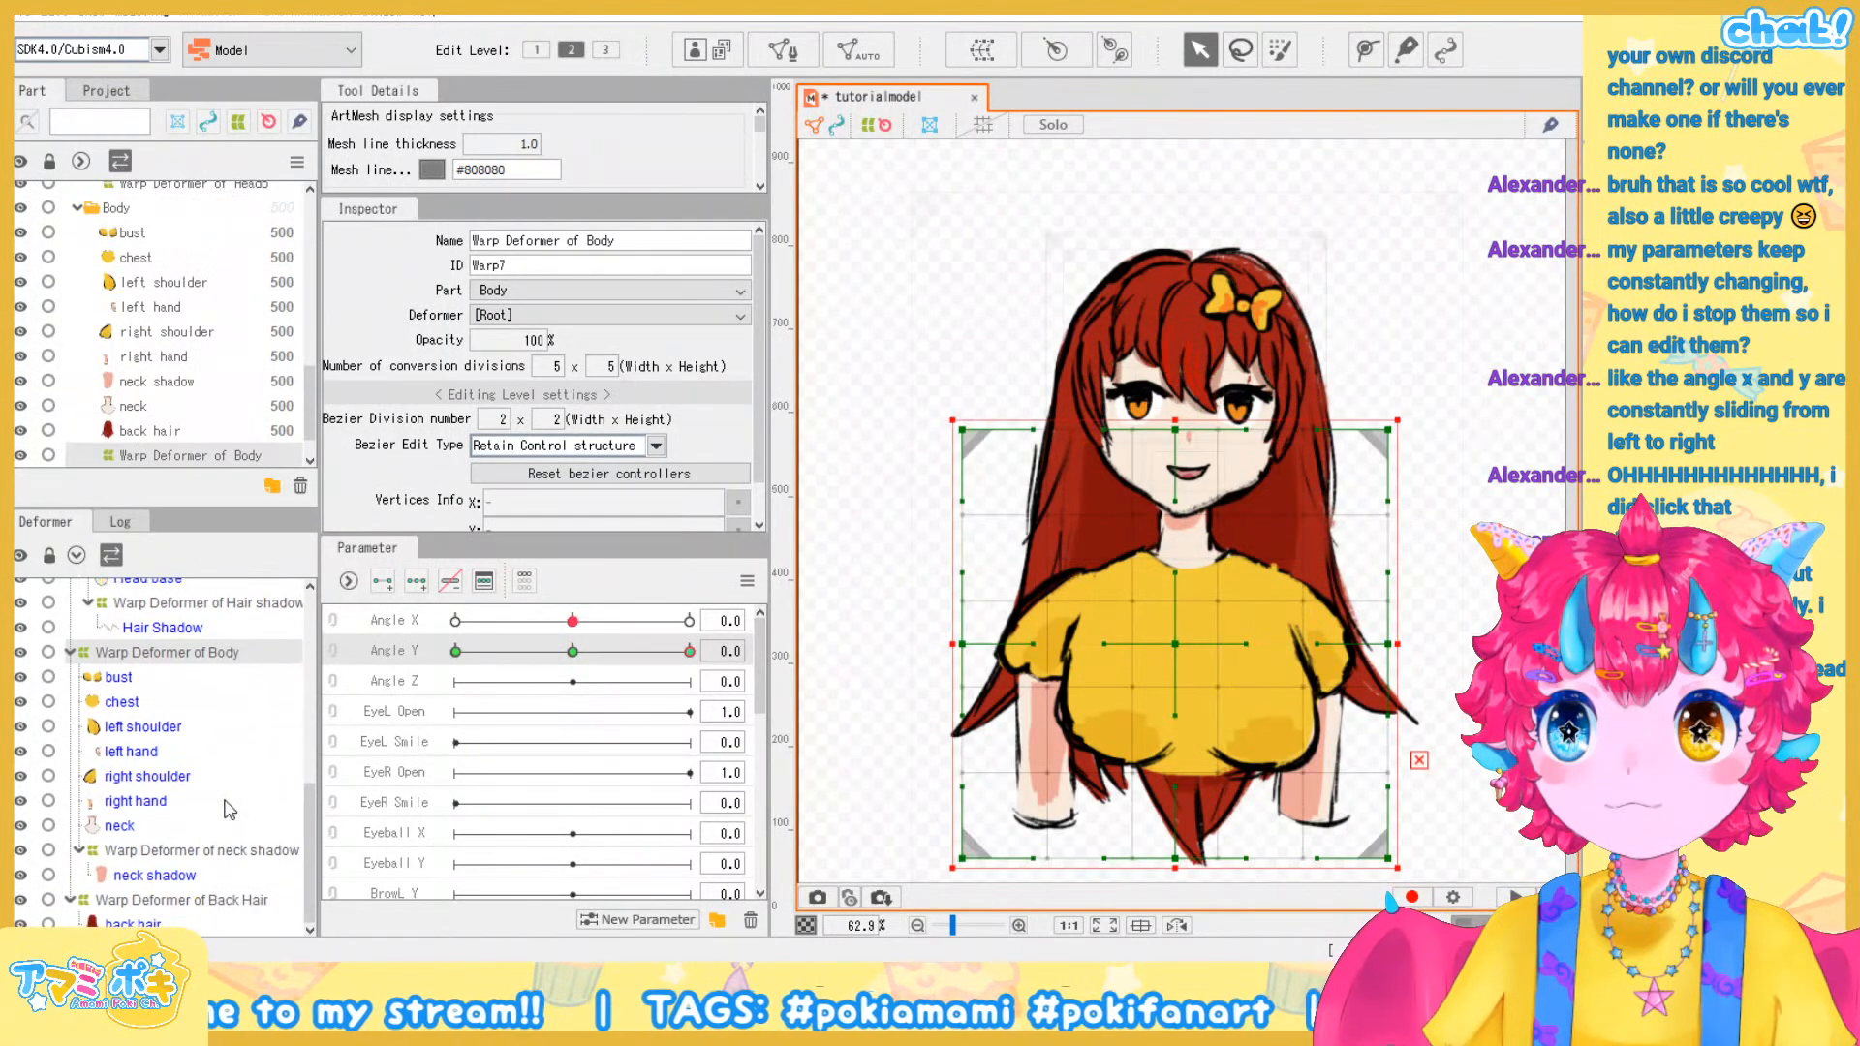
click(180, 850)
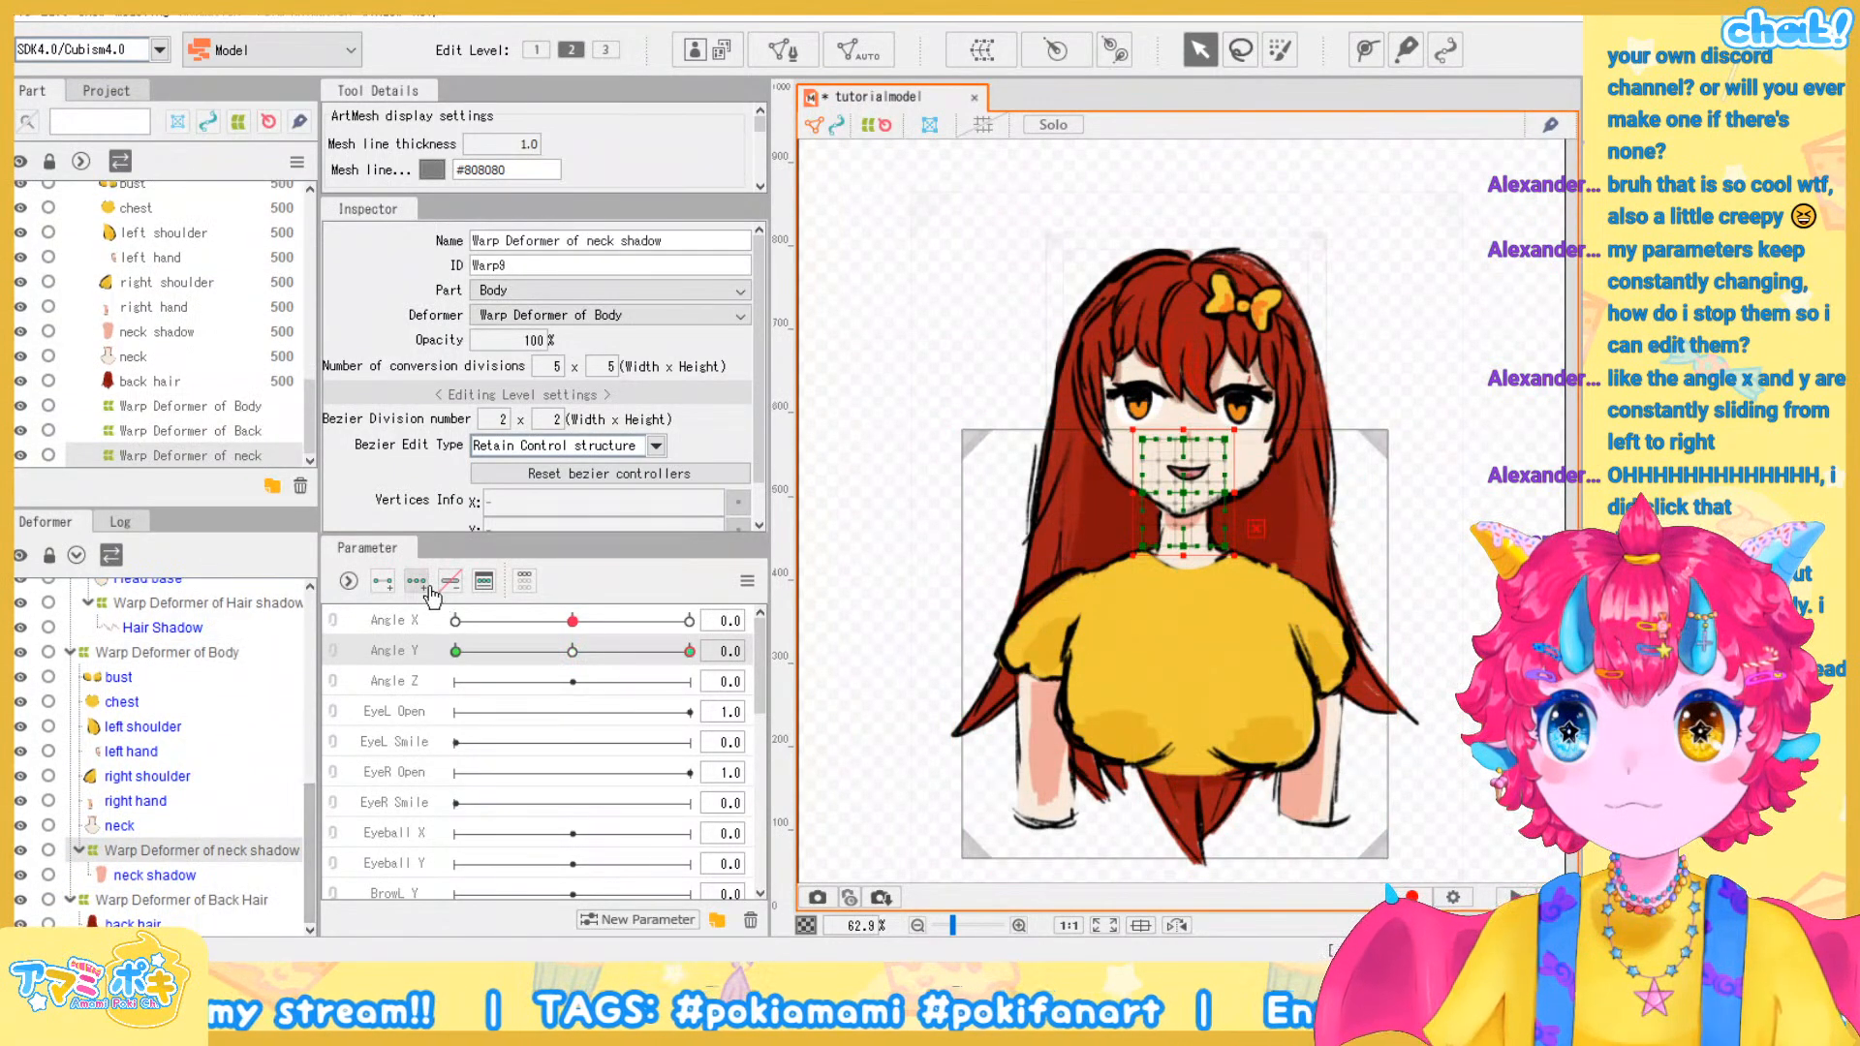
click(215, 899)
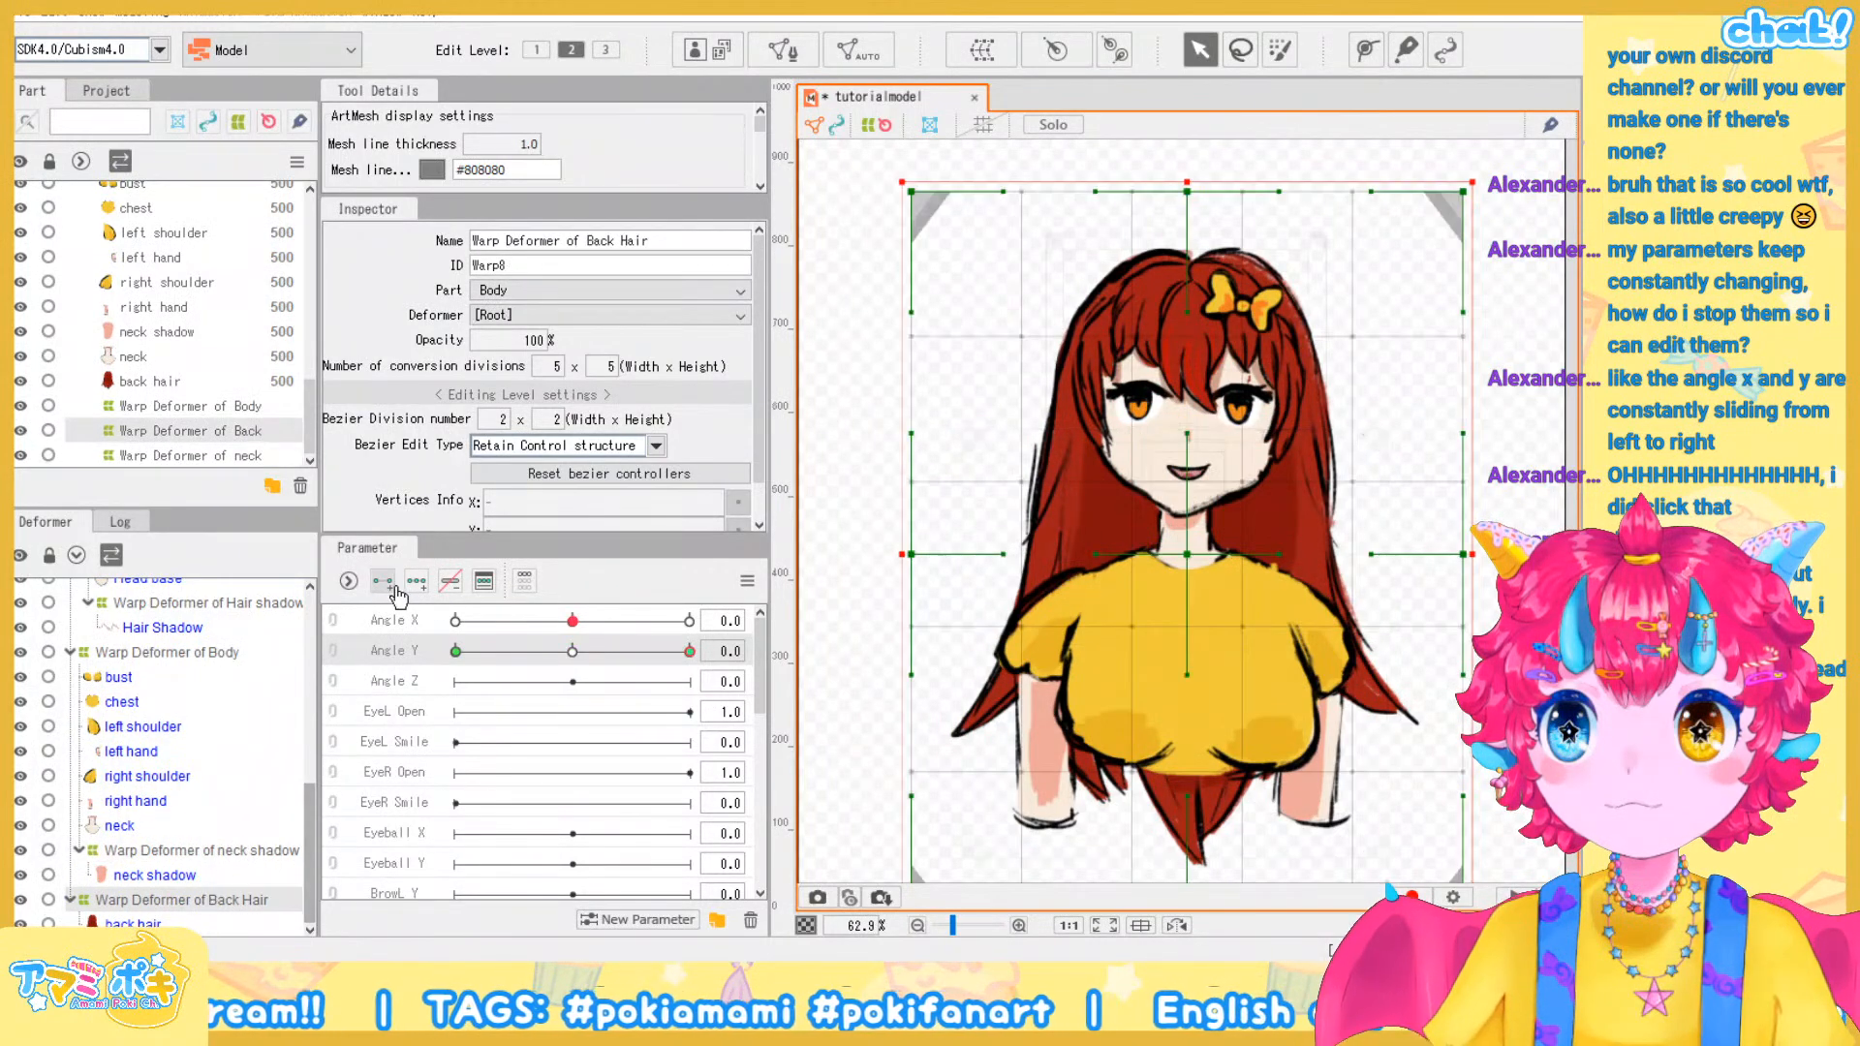
scroll(186, 740, up, 5)
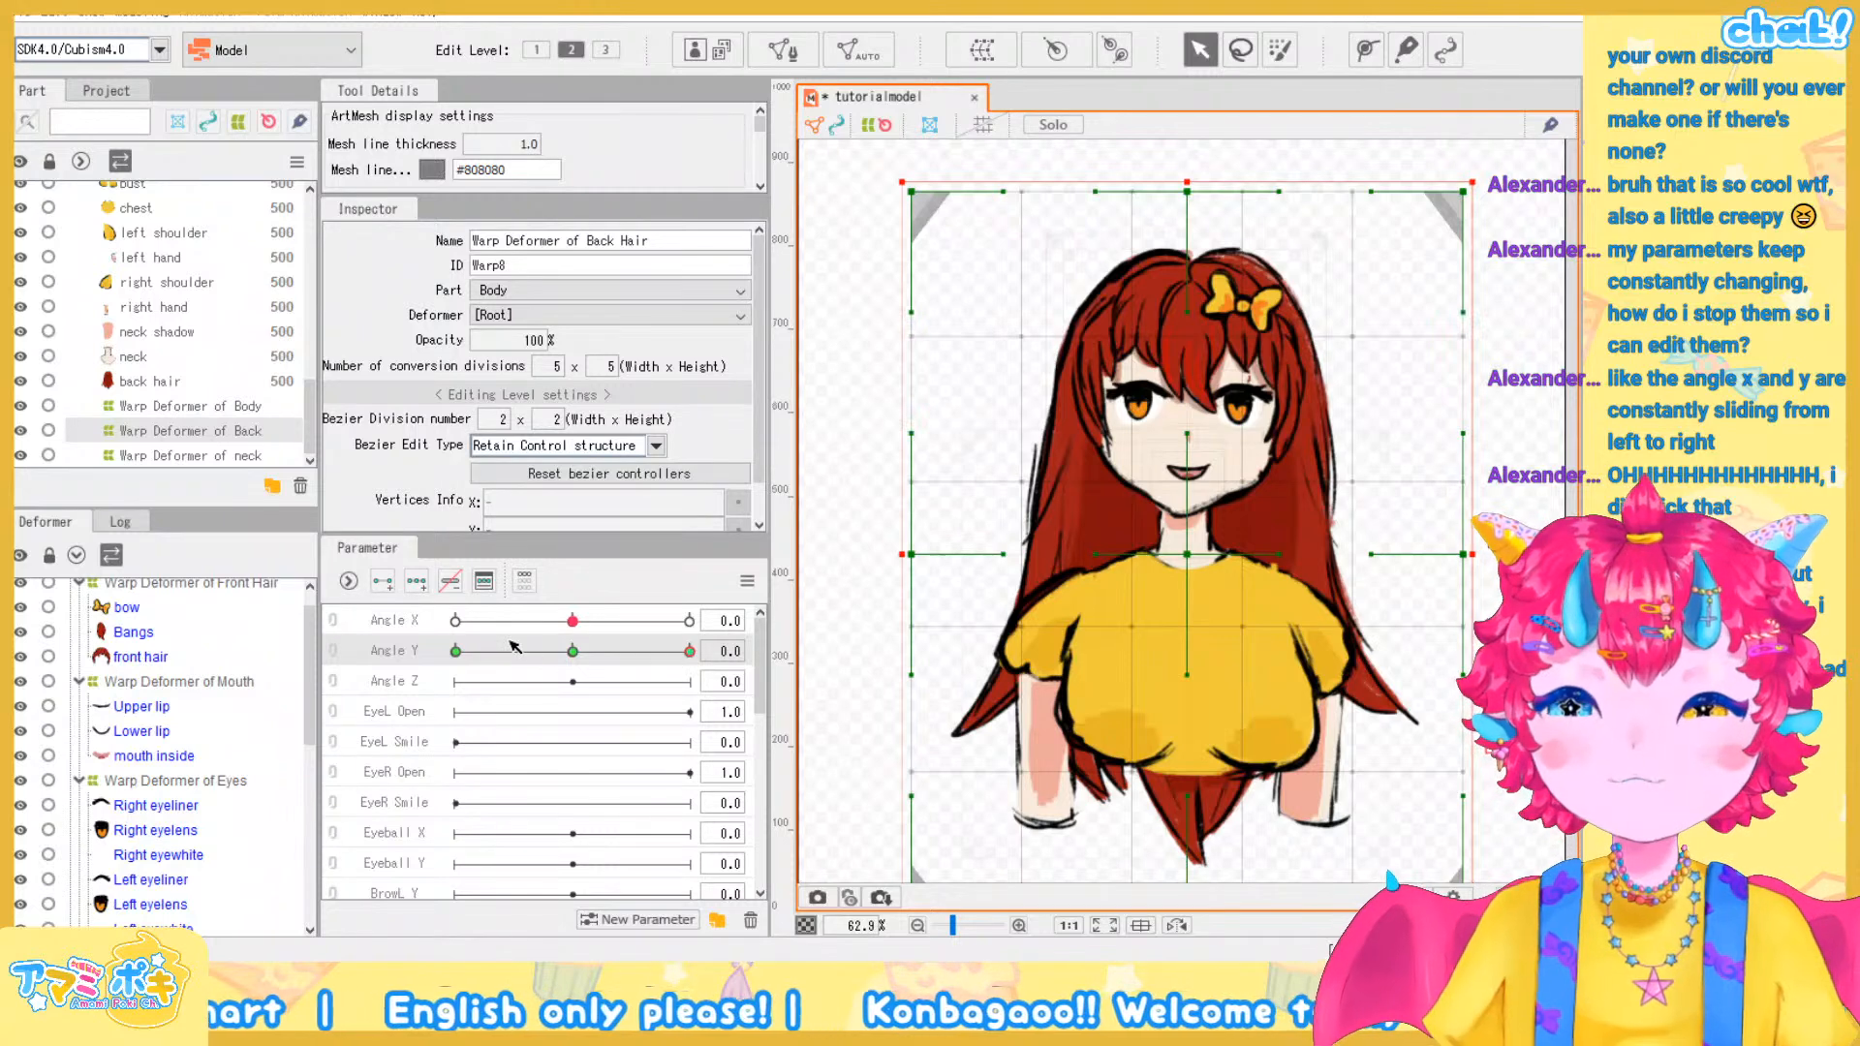
Set Angle Y to -30 and bend the Warp Deformer of Headbase downward at its centre for the looking-down pose
click(457, 653)
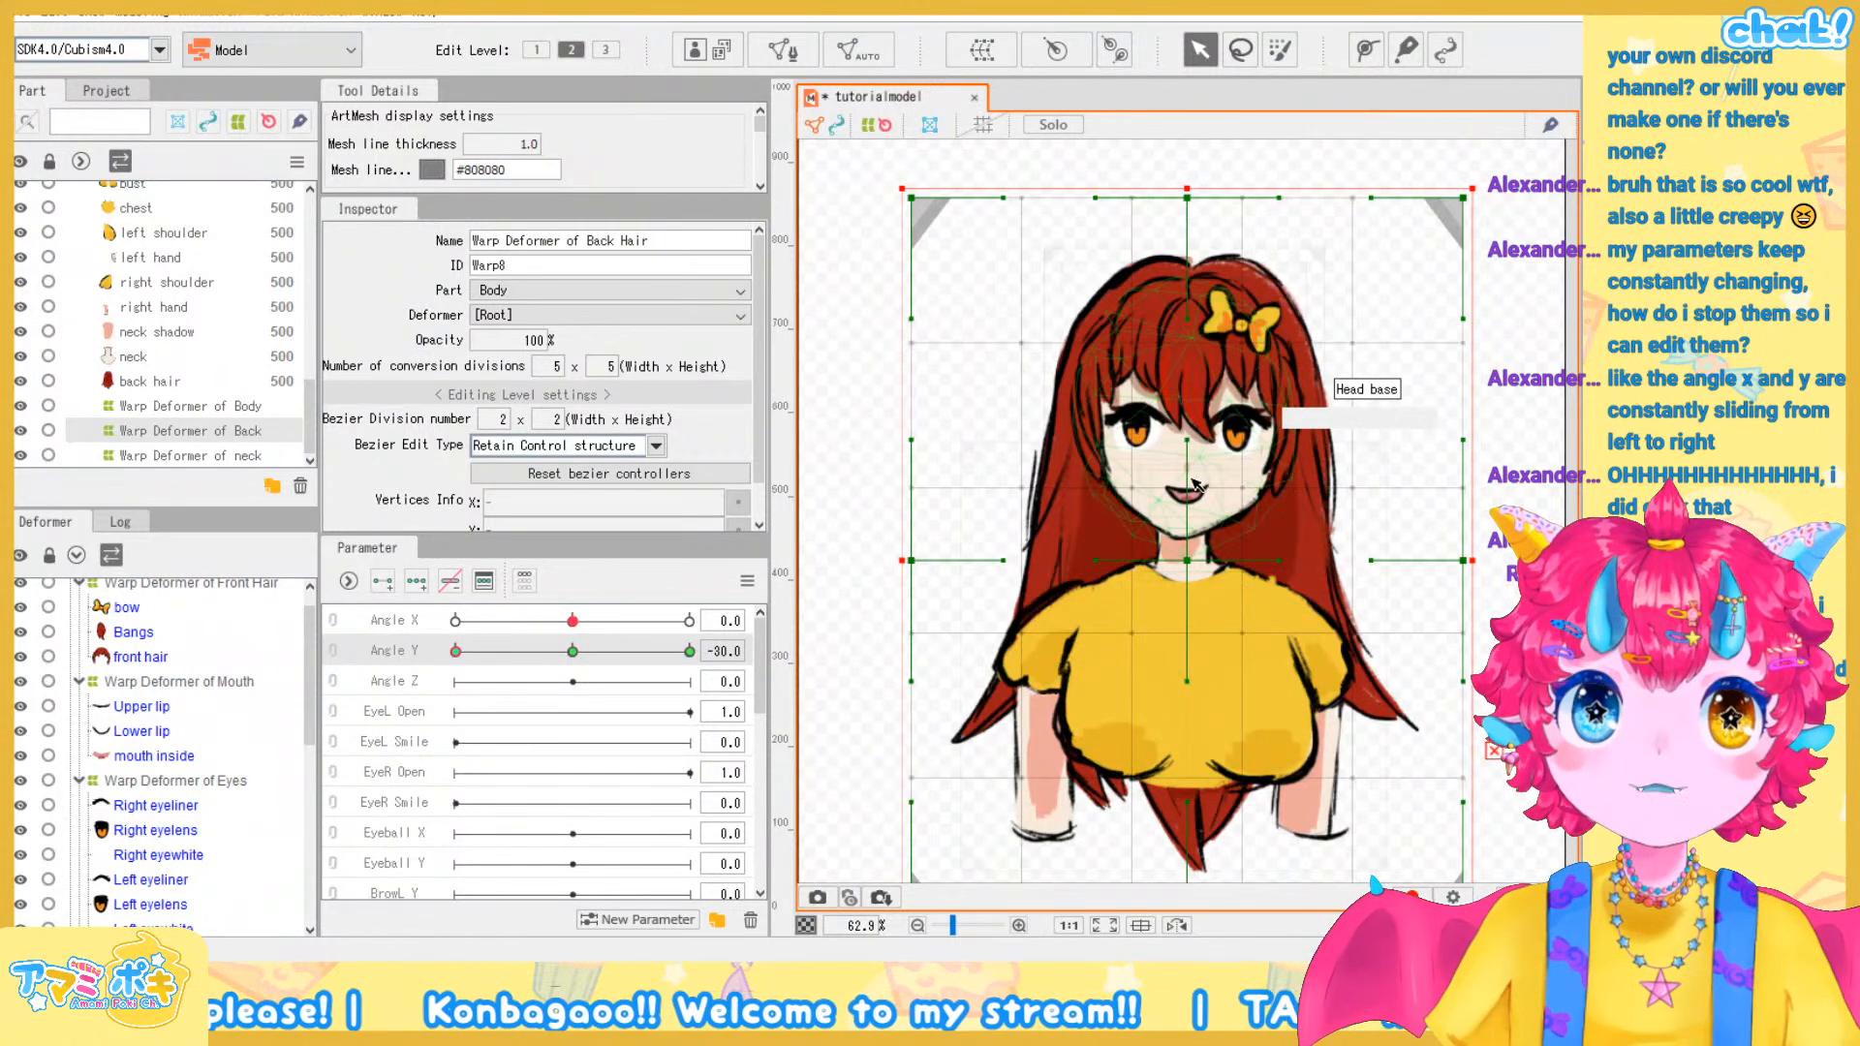
scroll(1187, 484, up, 4)
scroll(1254, 487, down, 2)
drag(1250, 487, 1178, 540)
scroll(1162, 518, up, 2)
scroll(194, 775, down, 7)
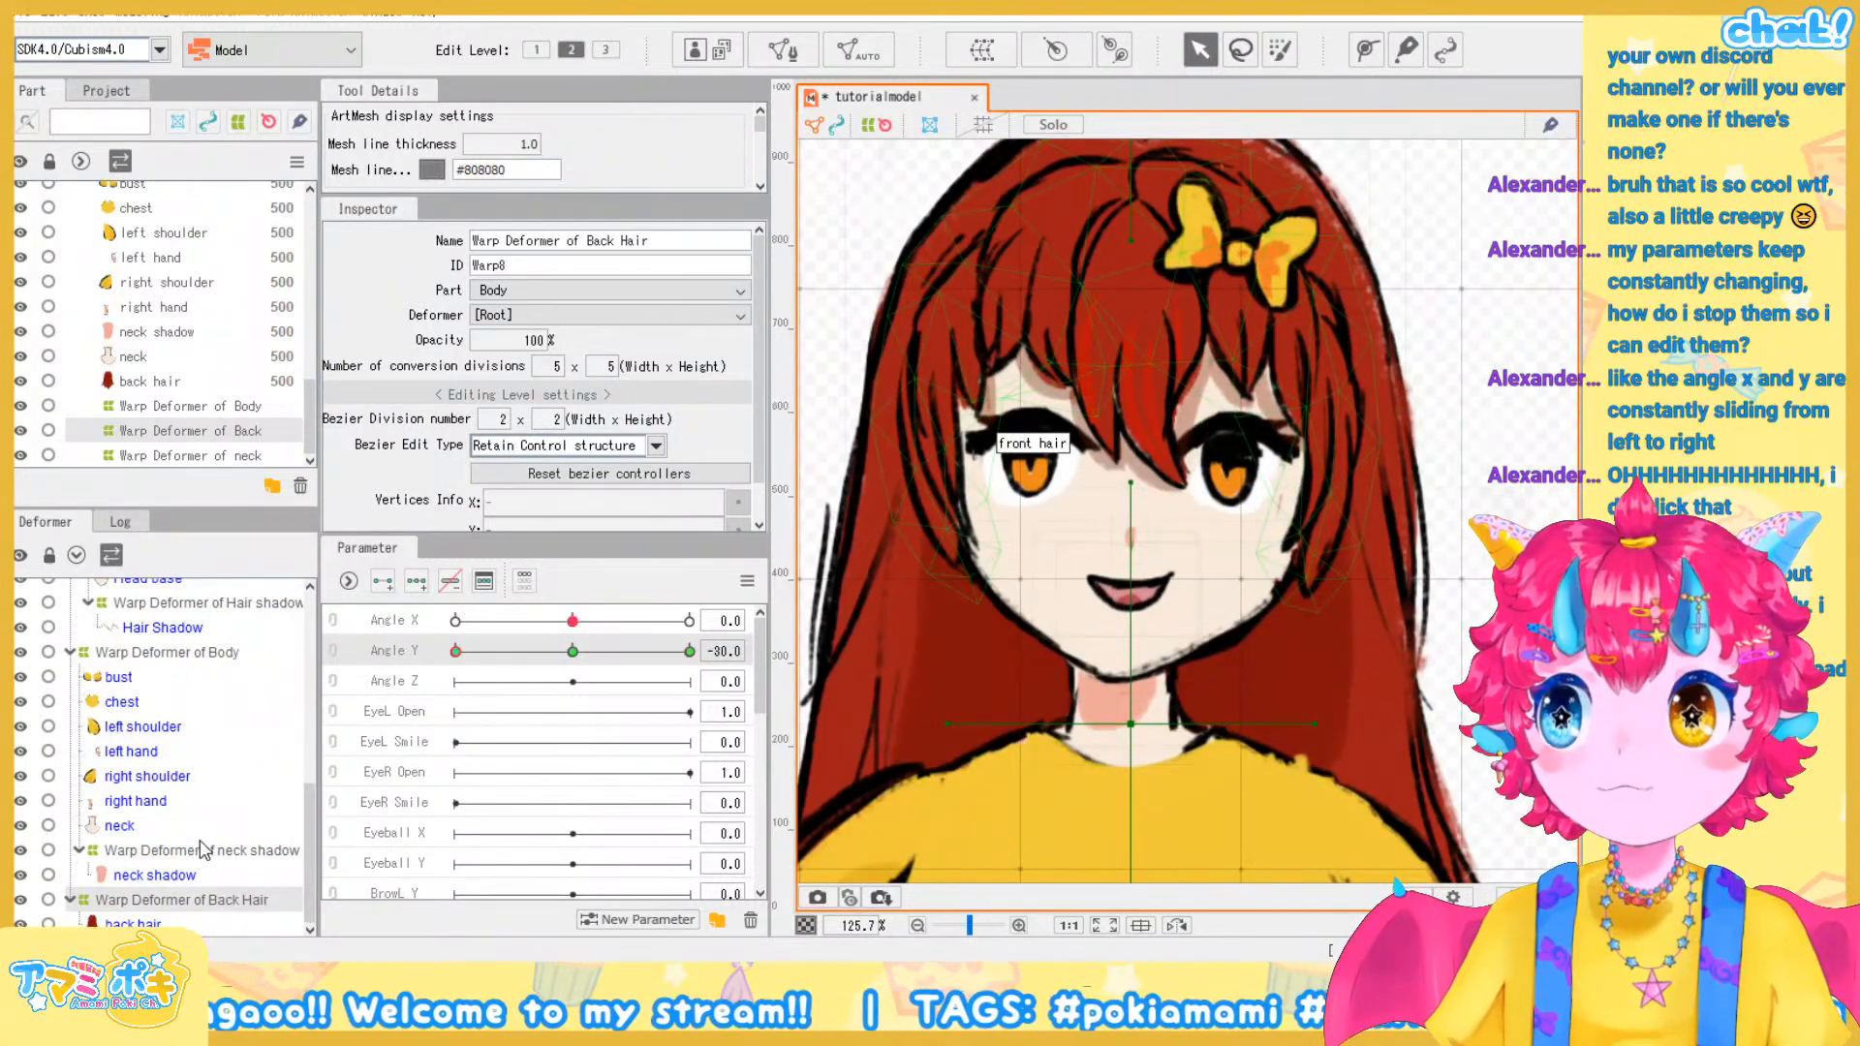
scroll(208, 857, up, 5)
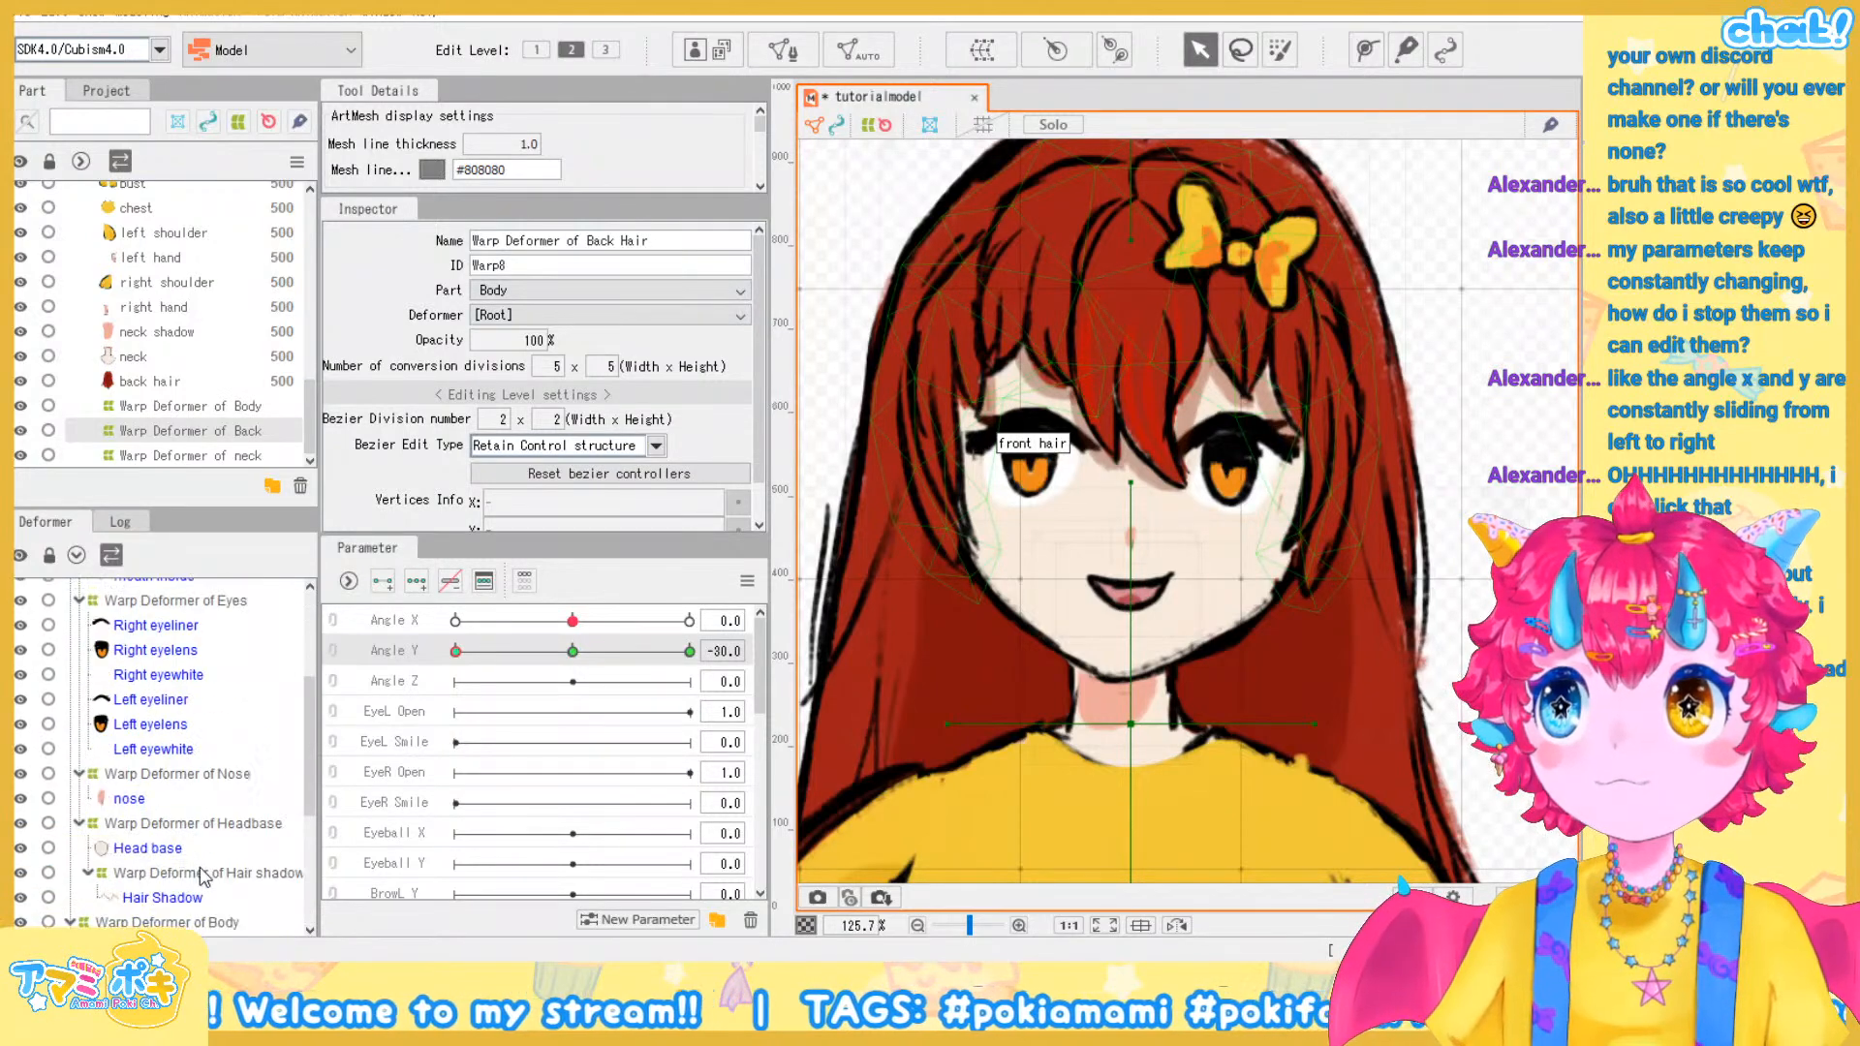
click(194, 823)
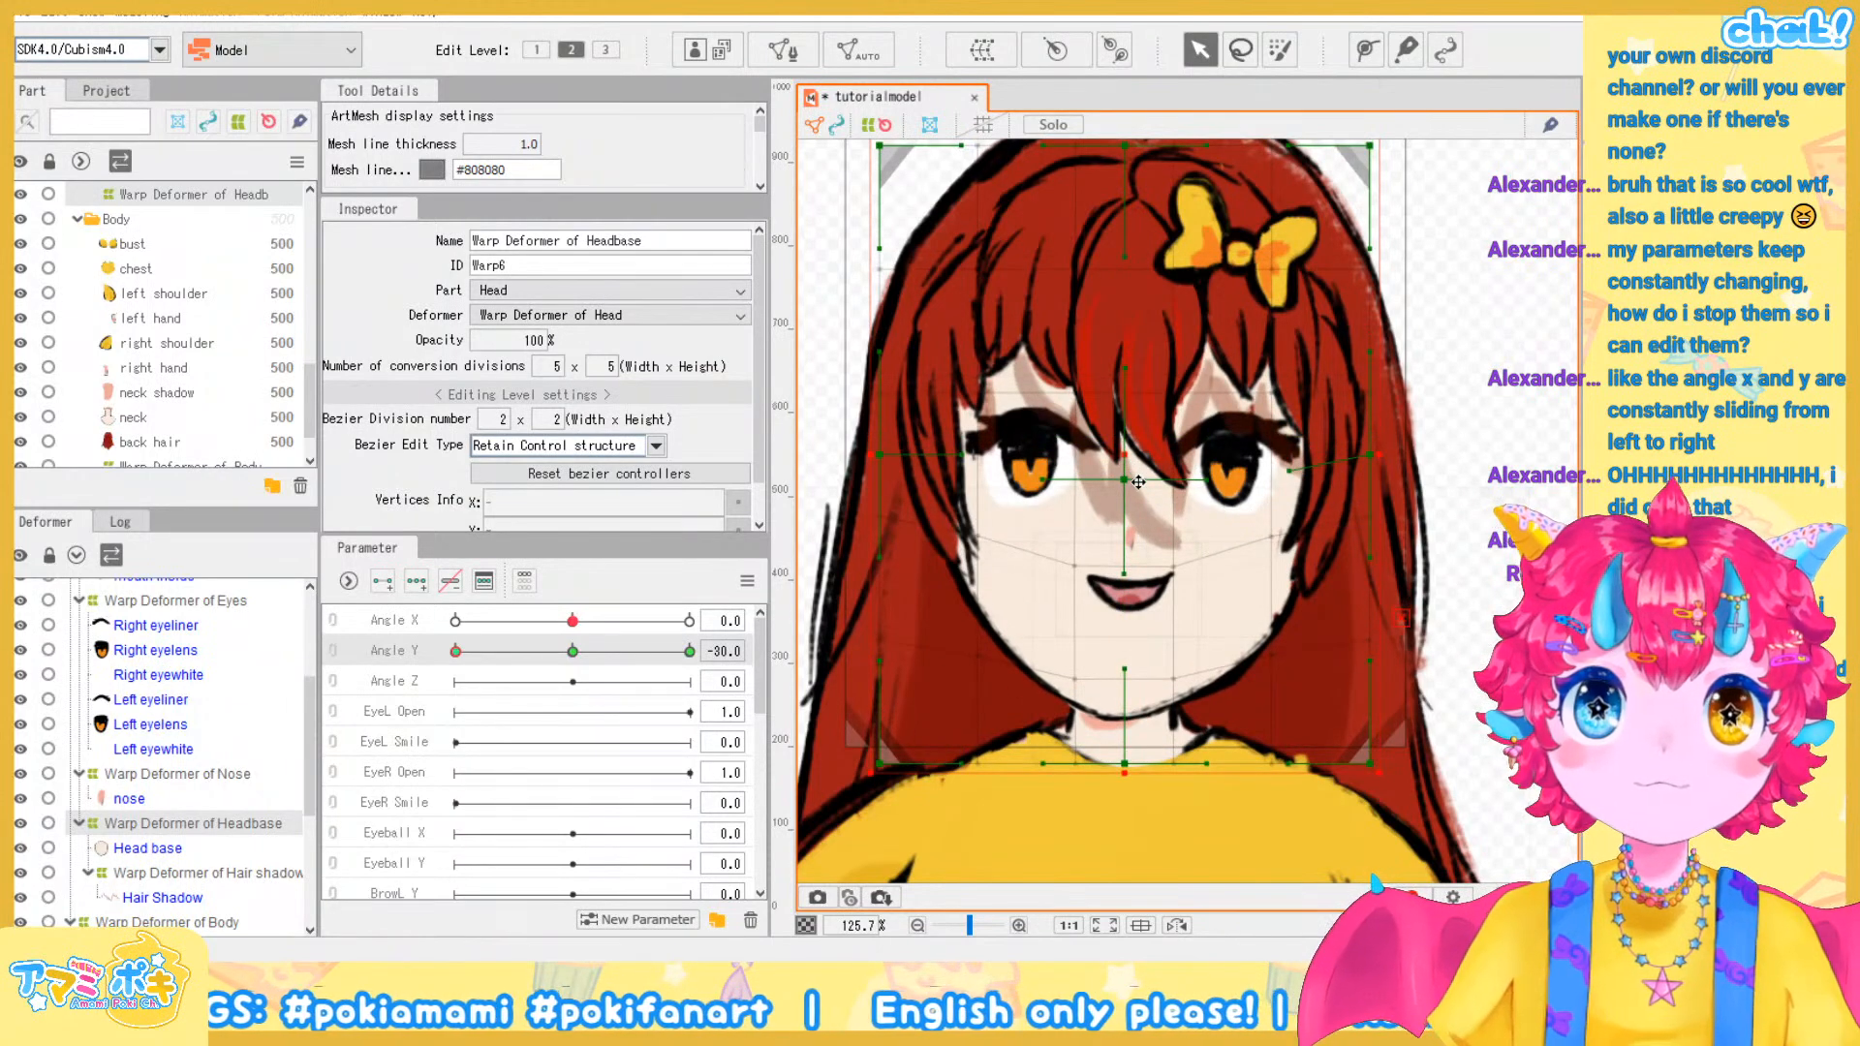
scroll(211, 738, up, 3)
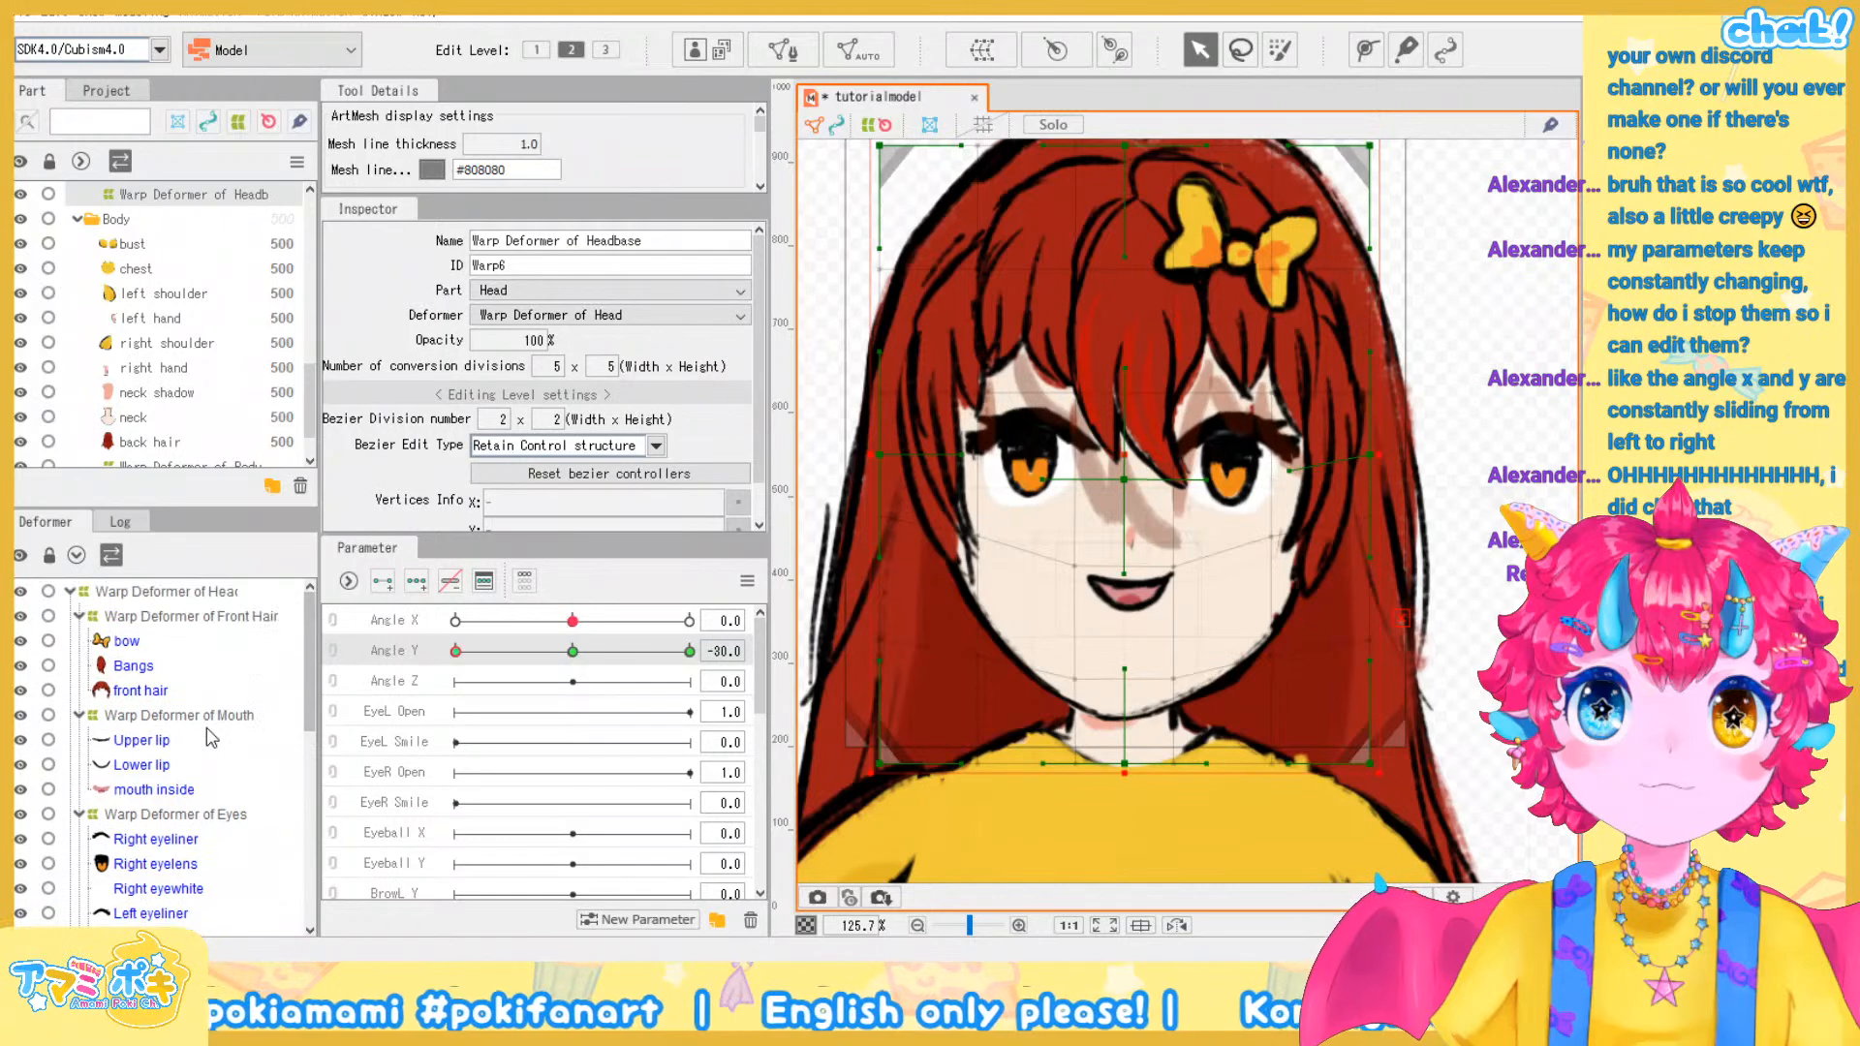
scroll(1360, 619, down, 2)
click(1361, 620)
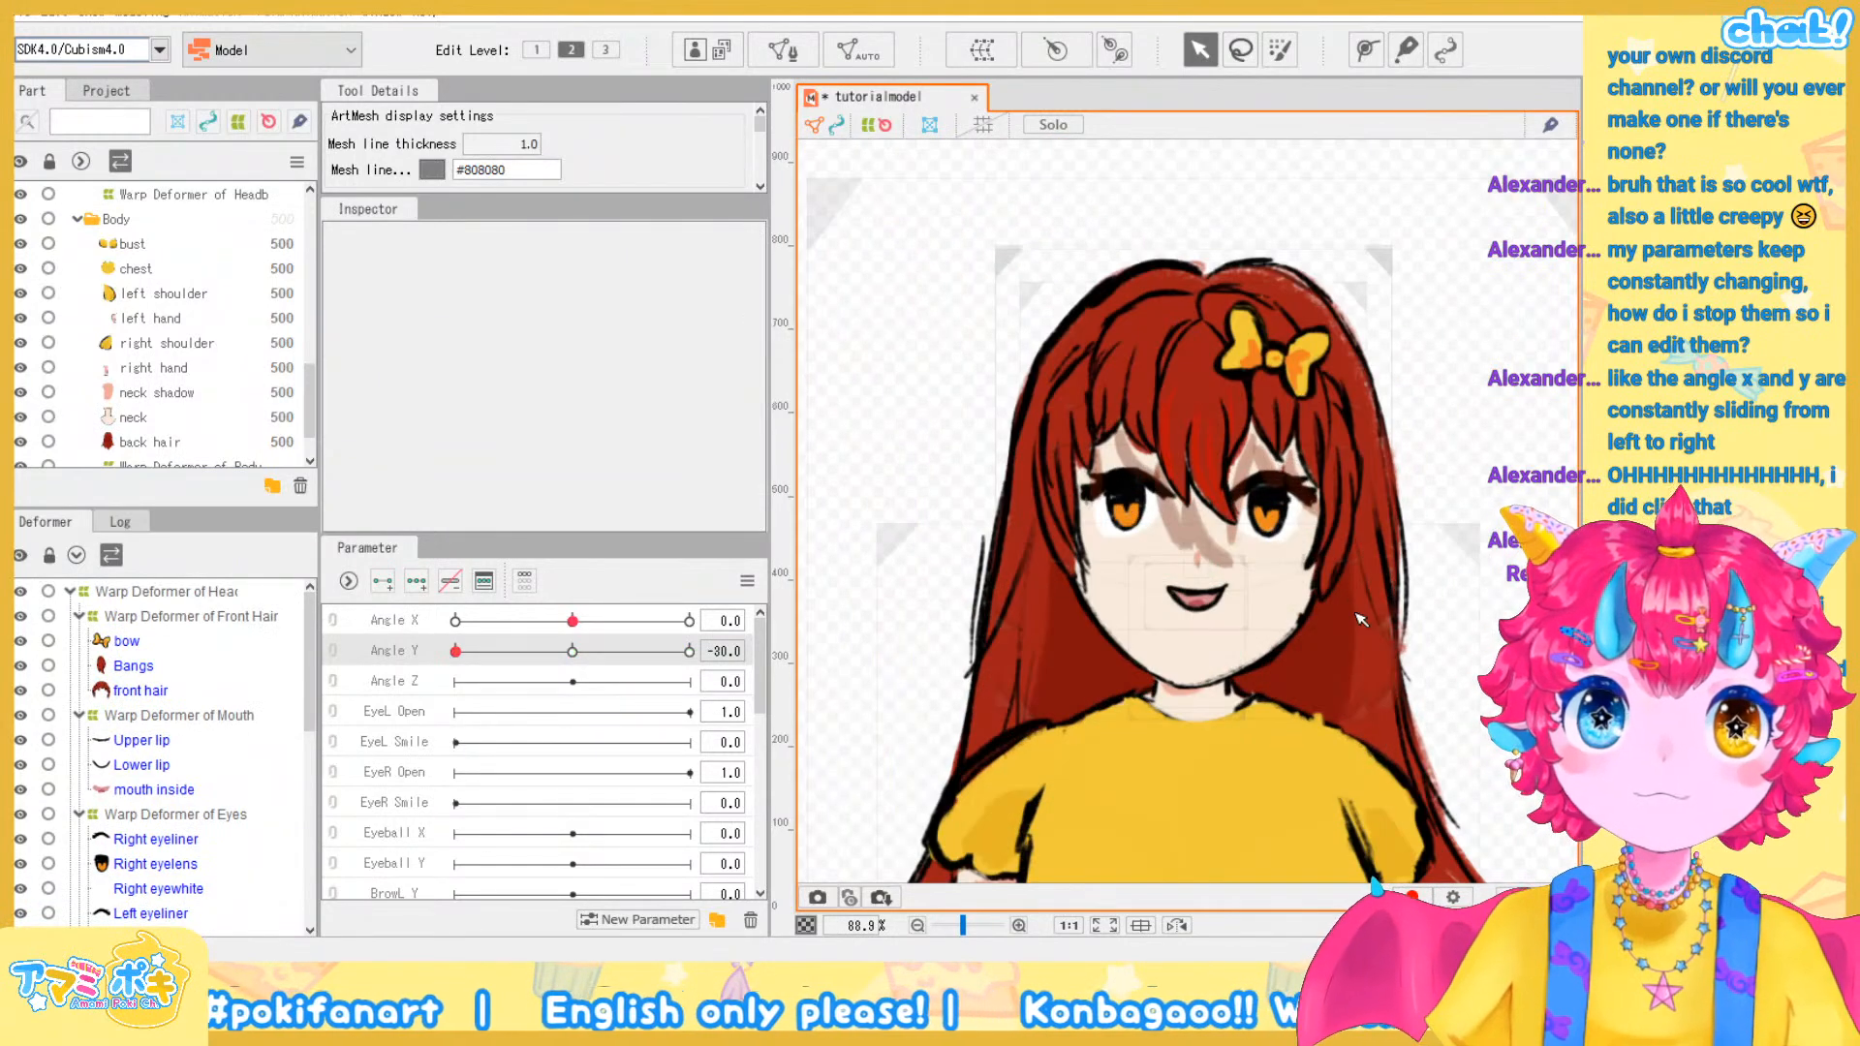
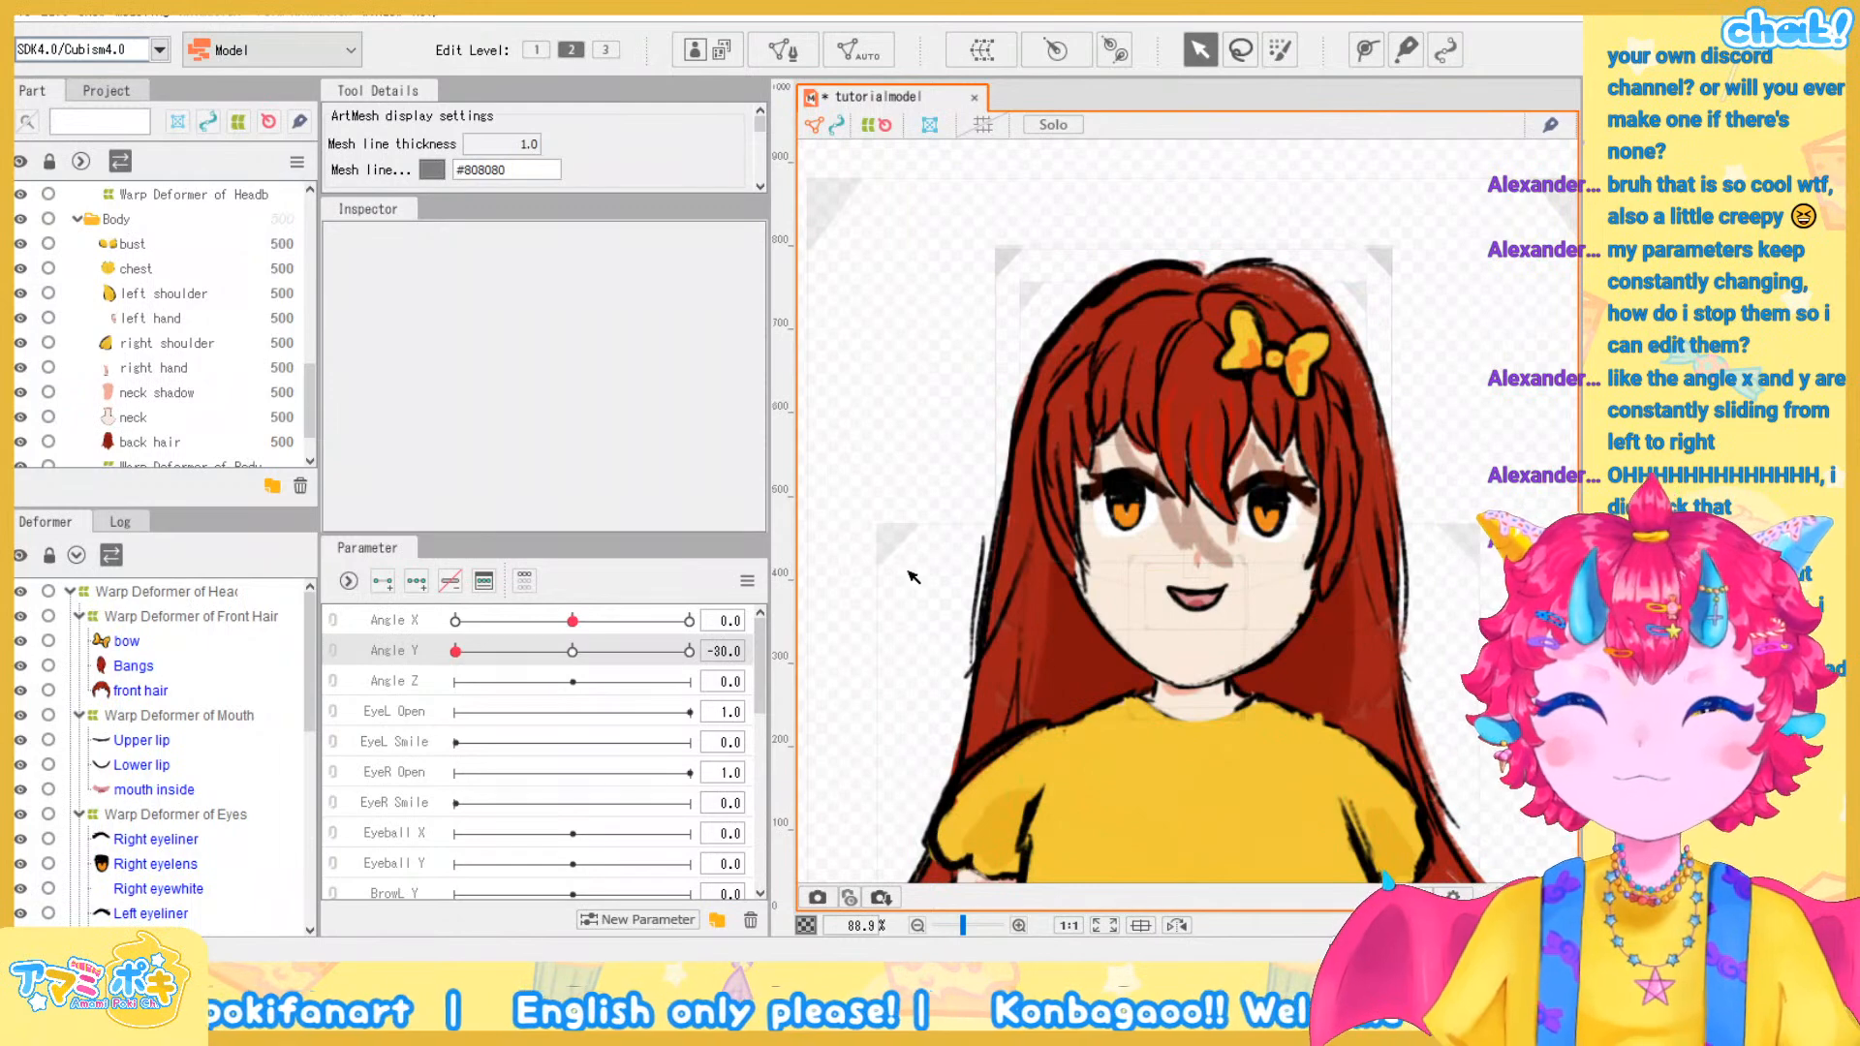
Move the Warp Deformer of Eyes down the face for the Angle Y -30 pose
scroll(1191, 596, up, 2)
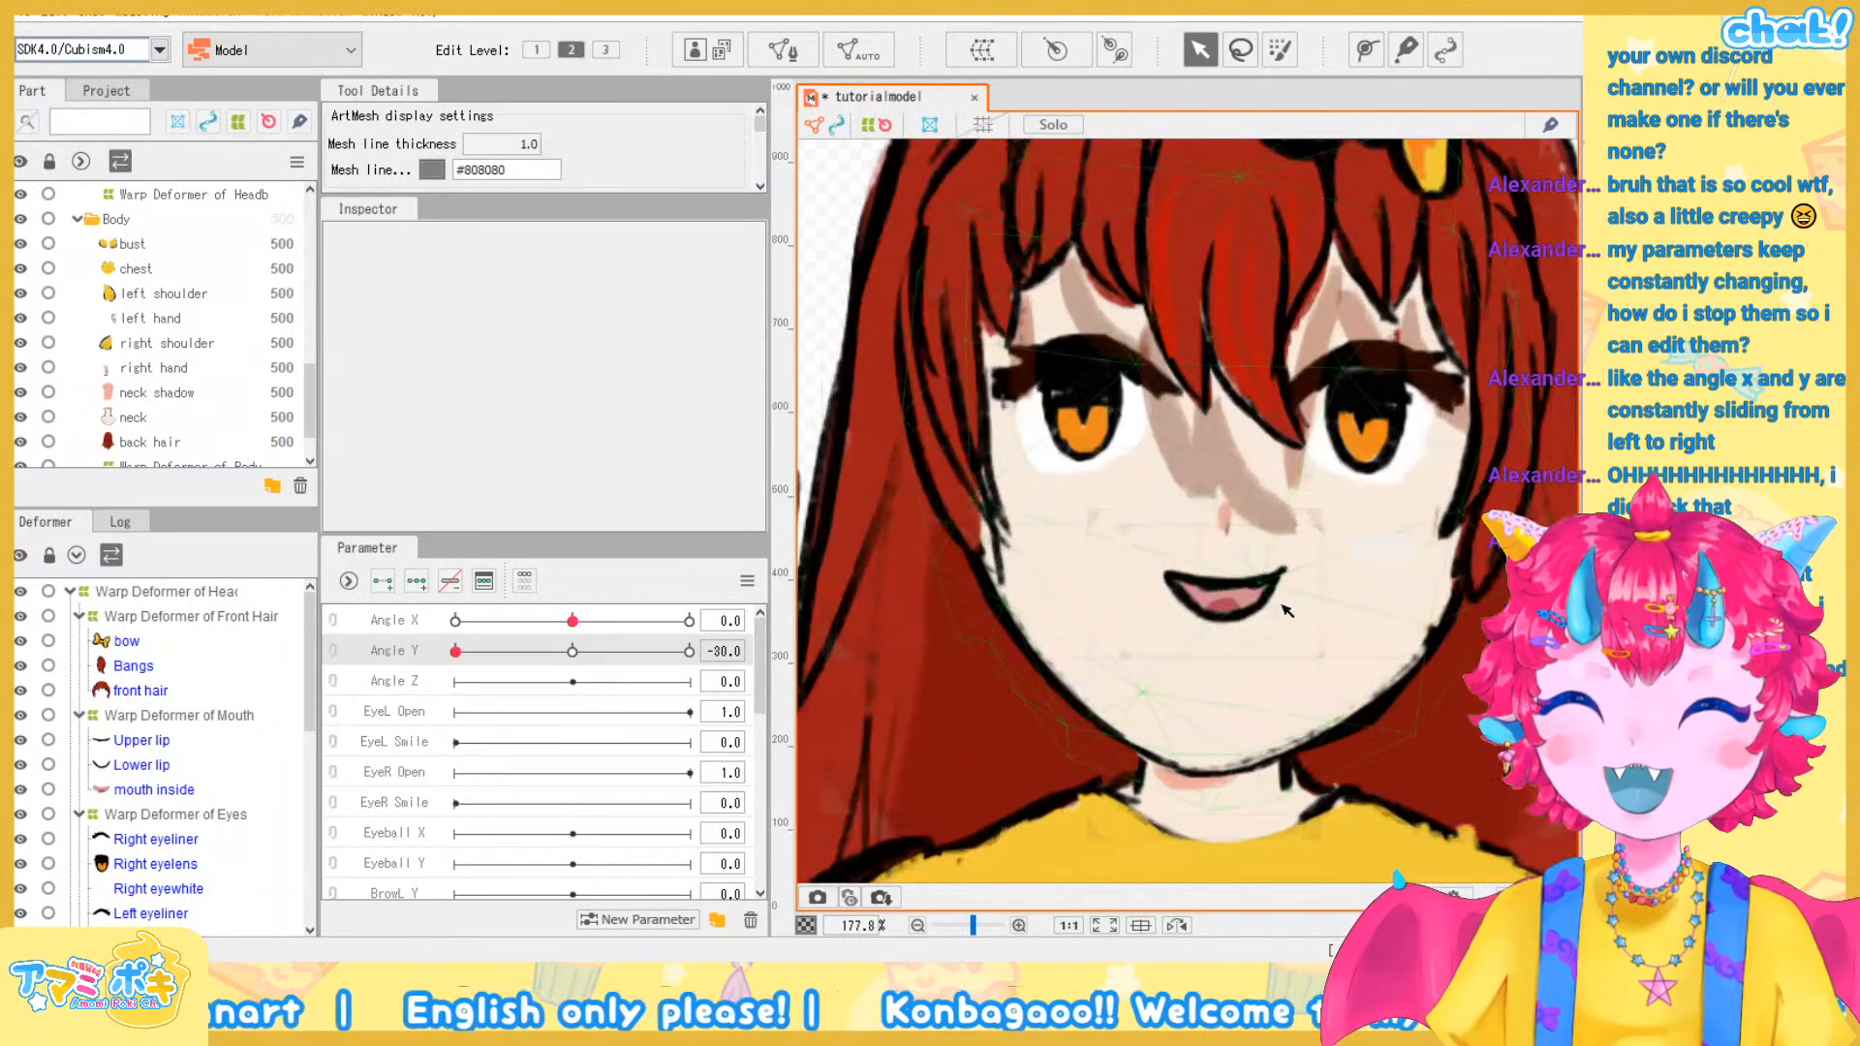
scroll(1286, 610, down, 1)
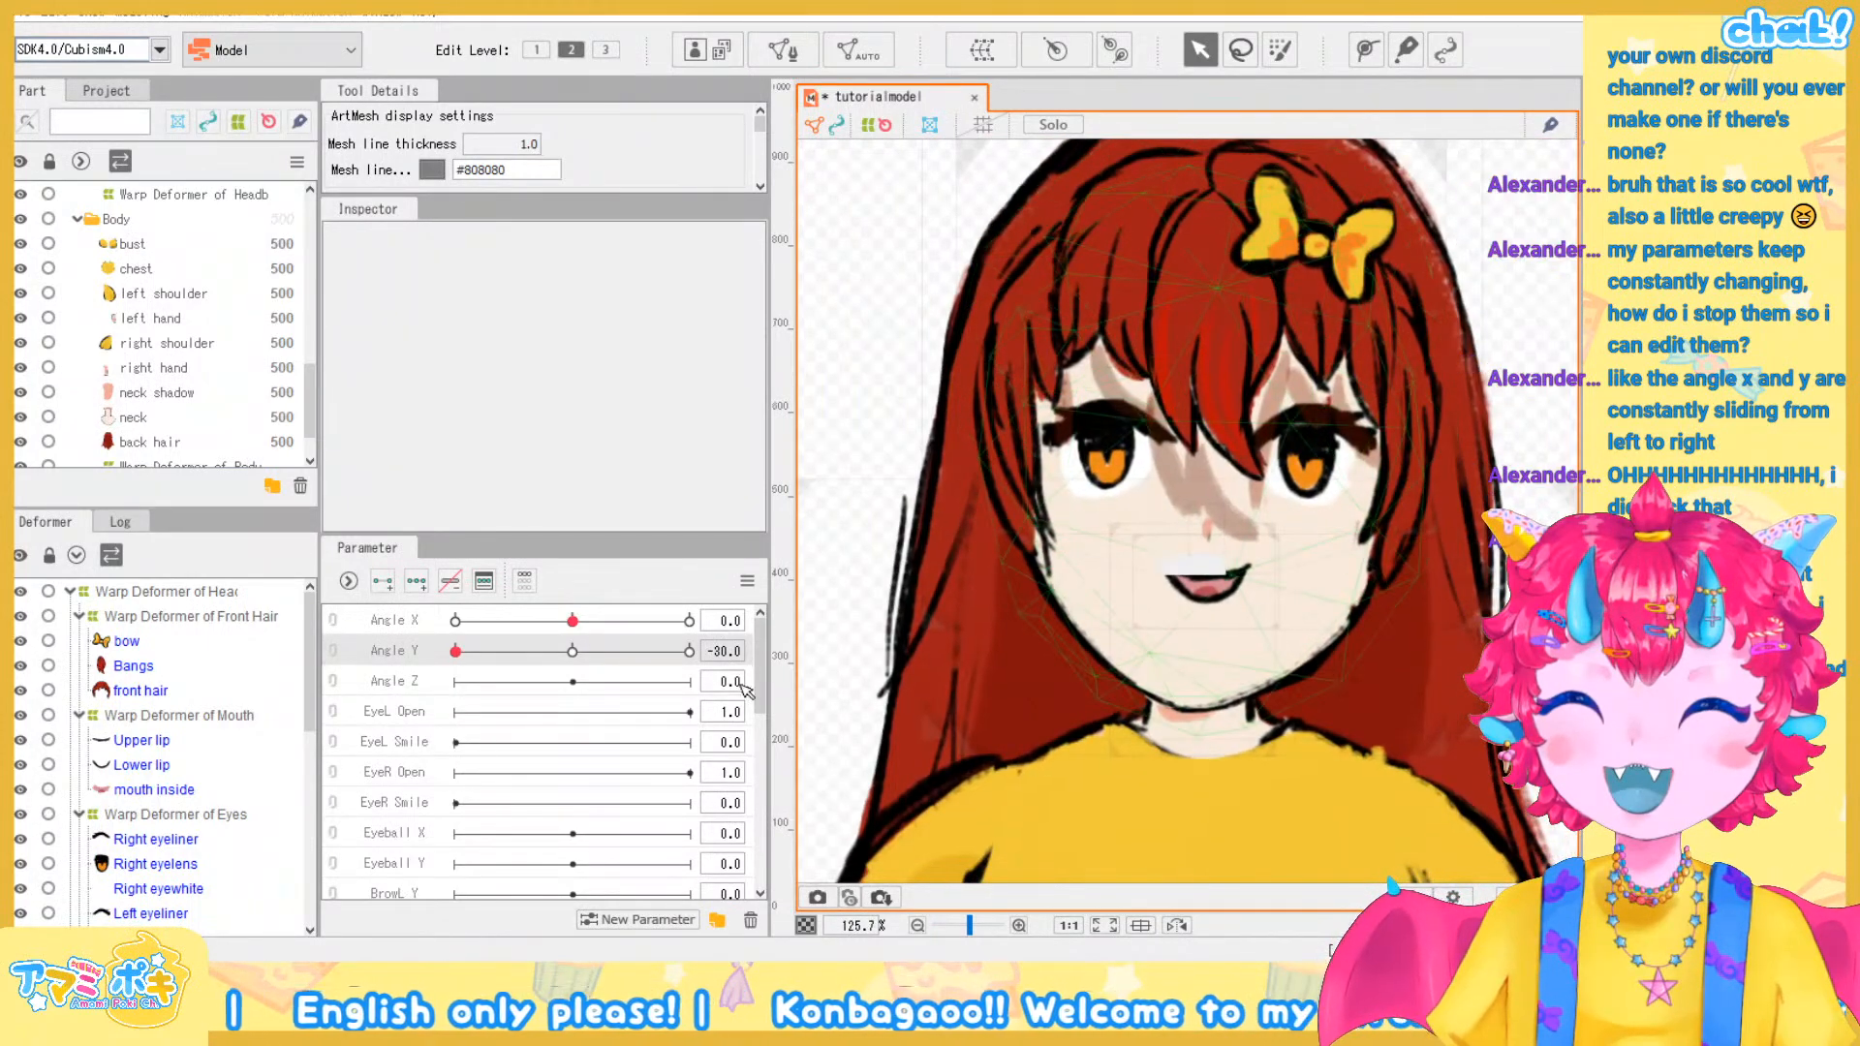
scroll(191, 738, down, 1)
scroll(191, 738, up, 1)
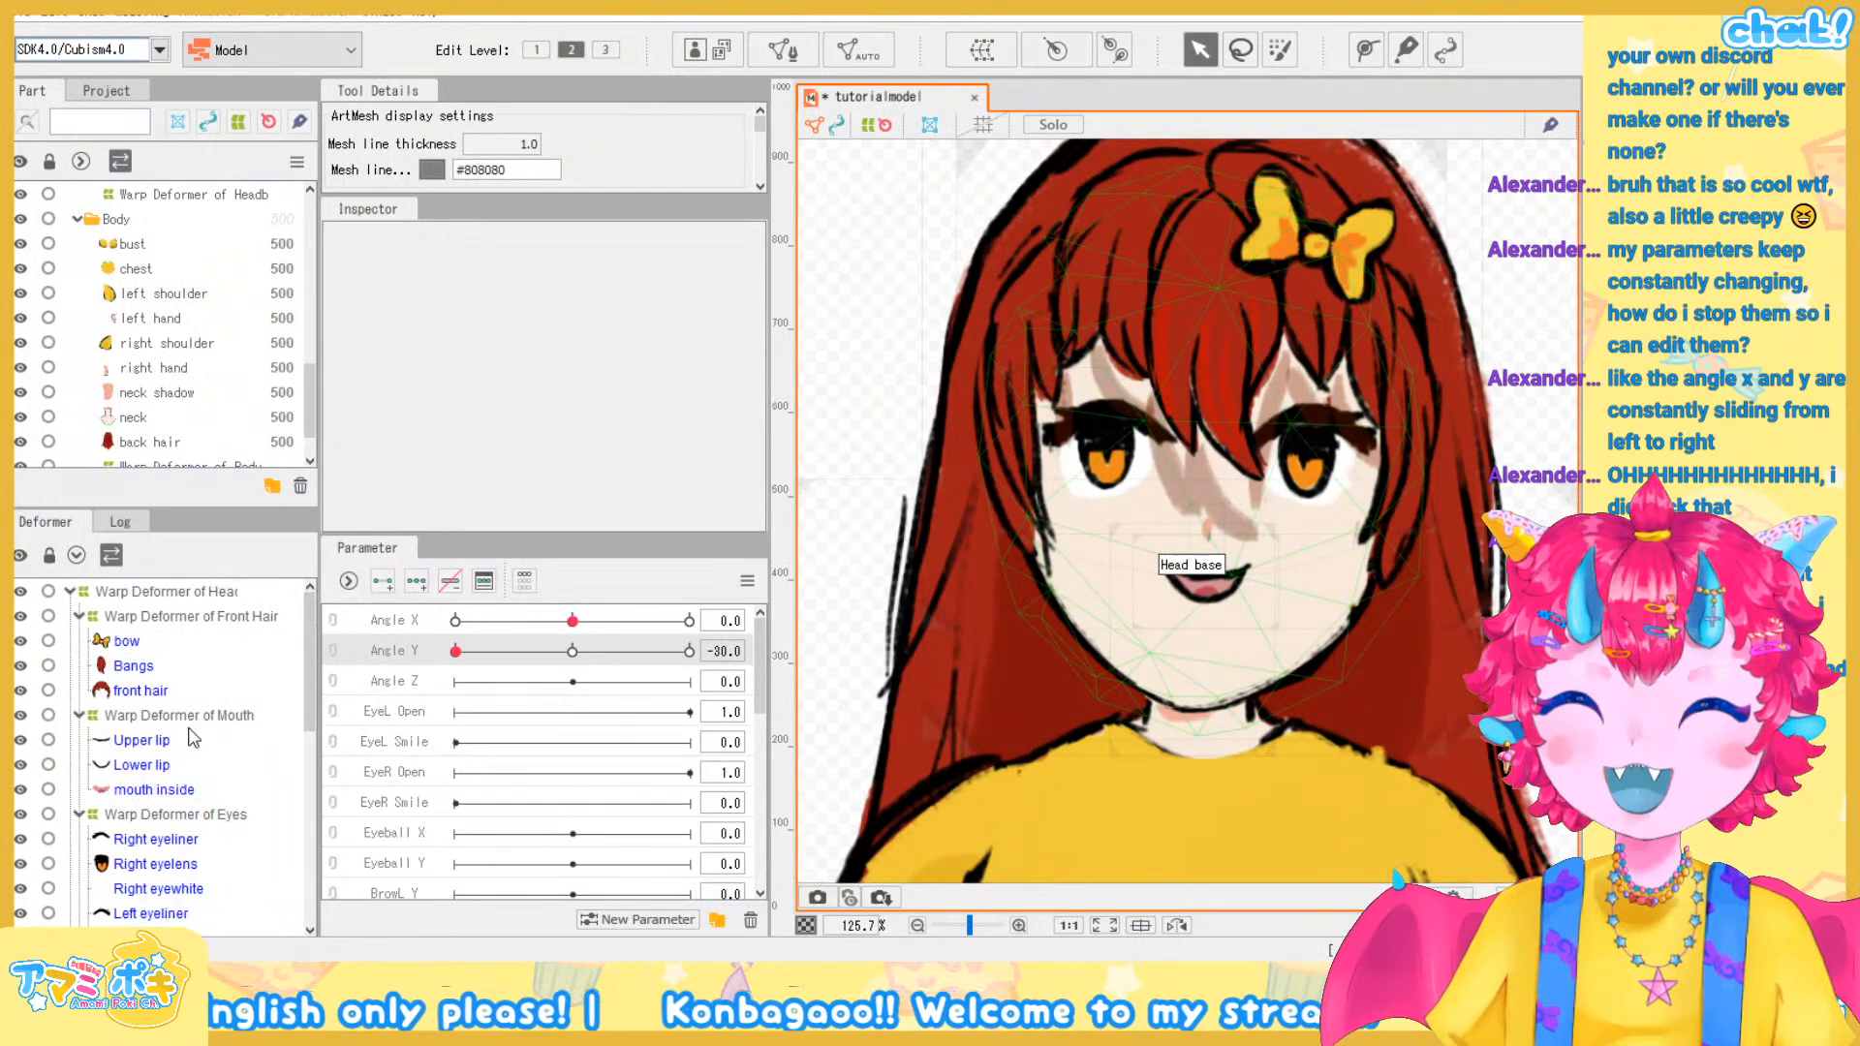
drag(1472, 555, 1443, 543)
click(253, 818)
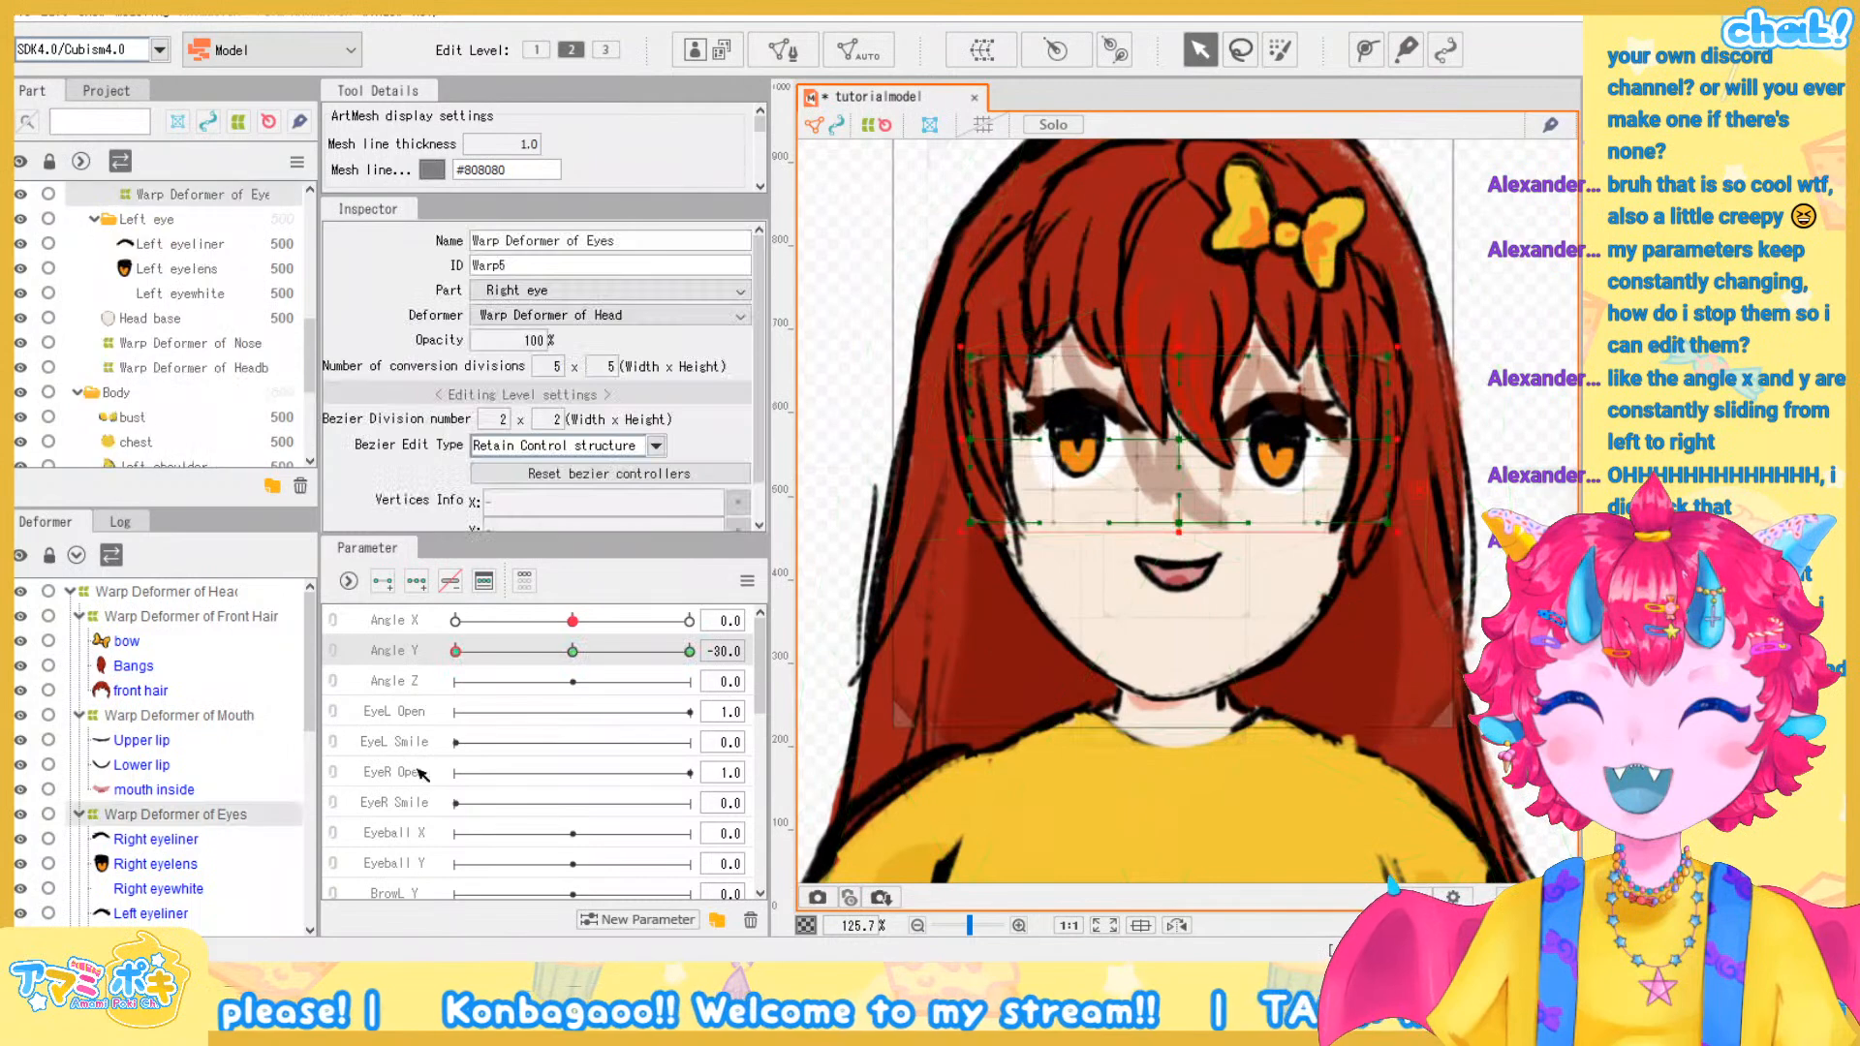
scroll(1334, 416, up, 2)
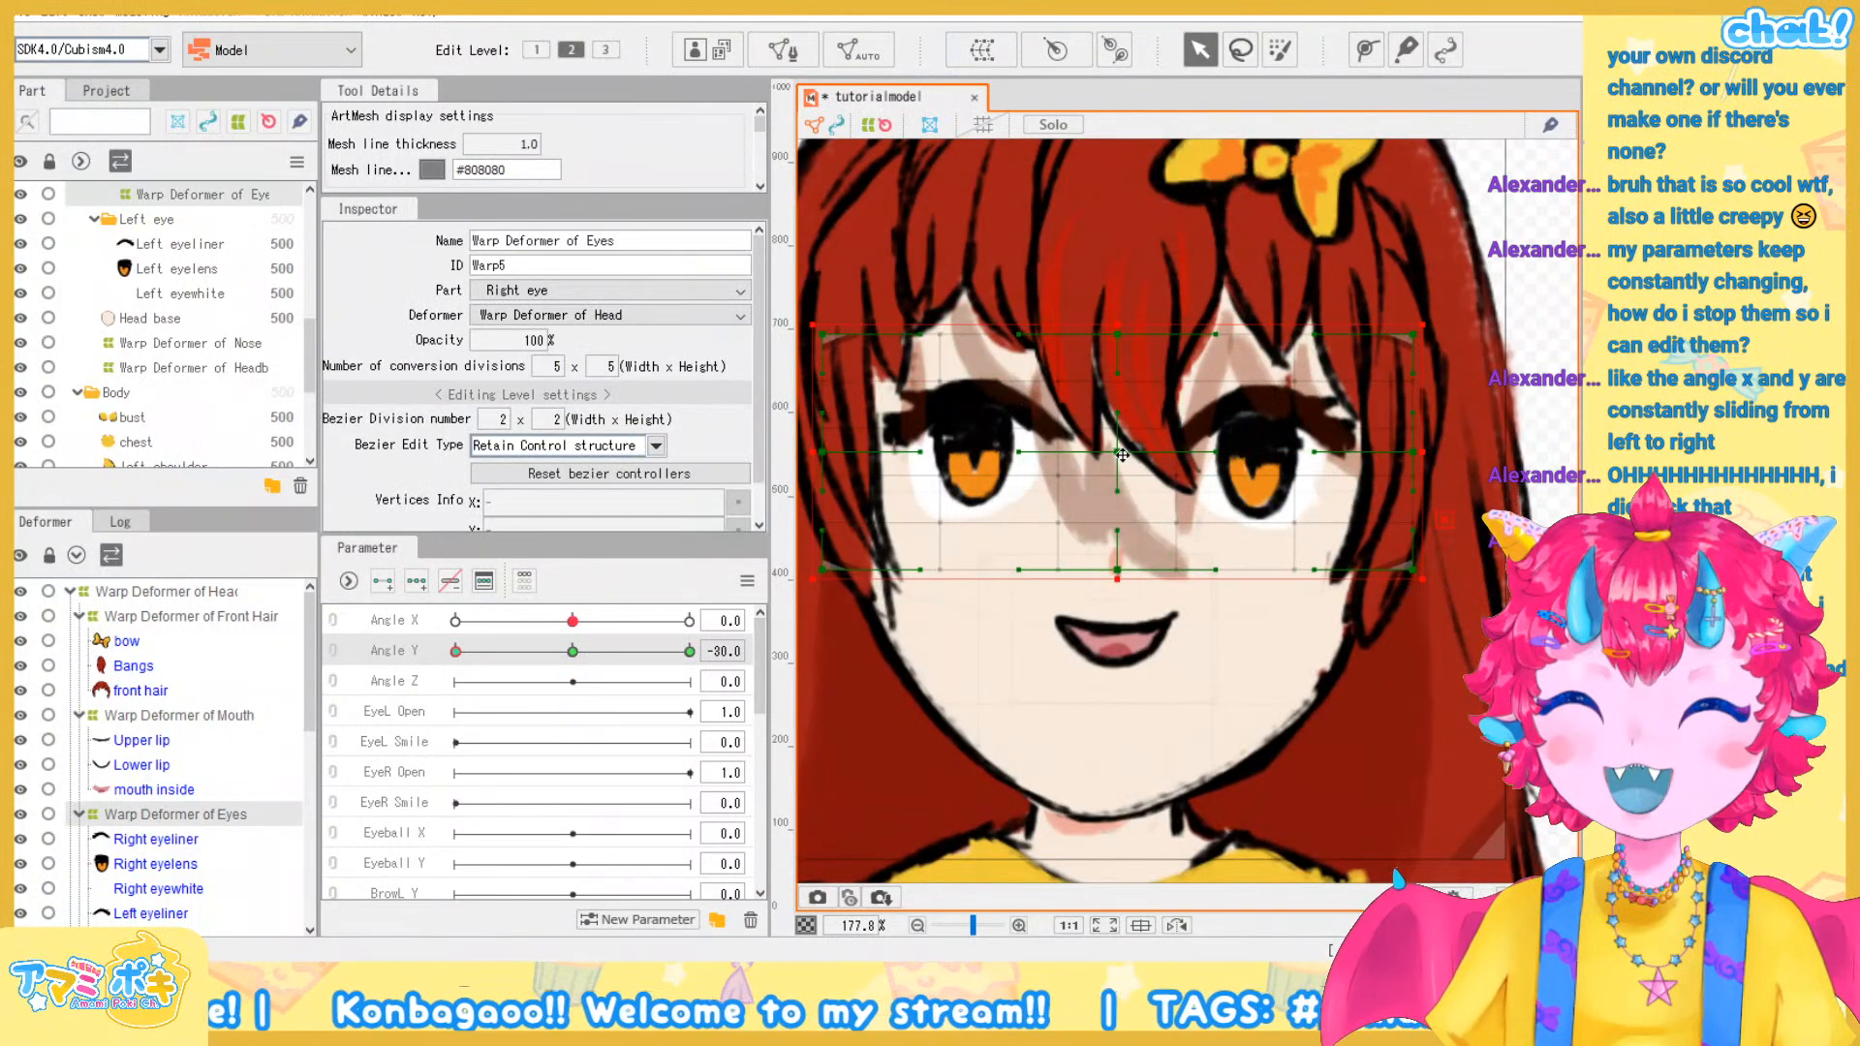
drag(1122, 455, 1117, 646)
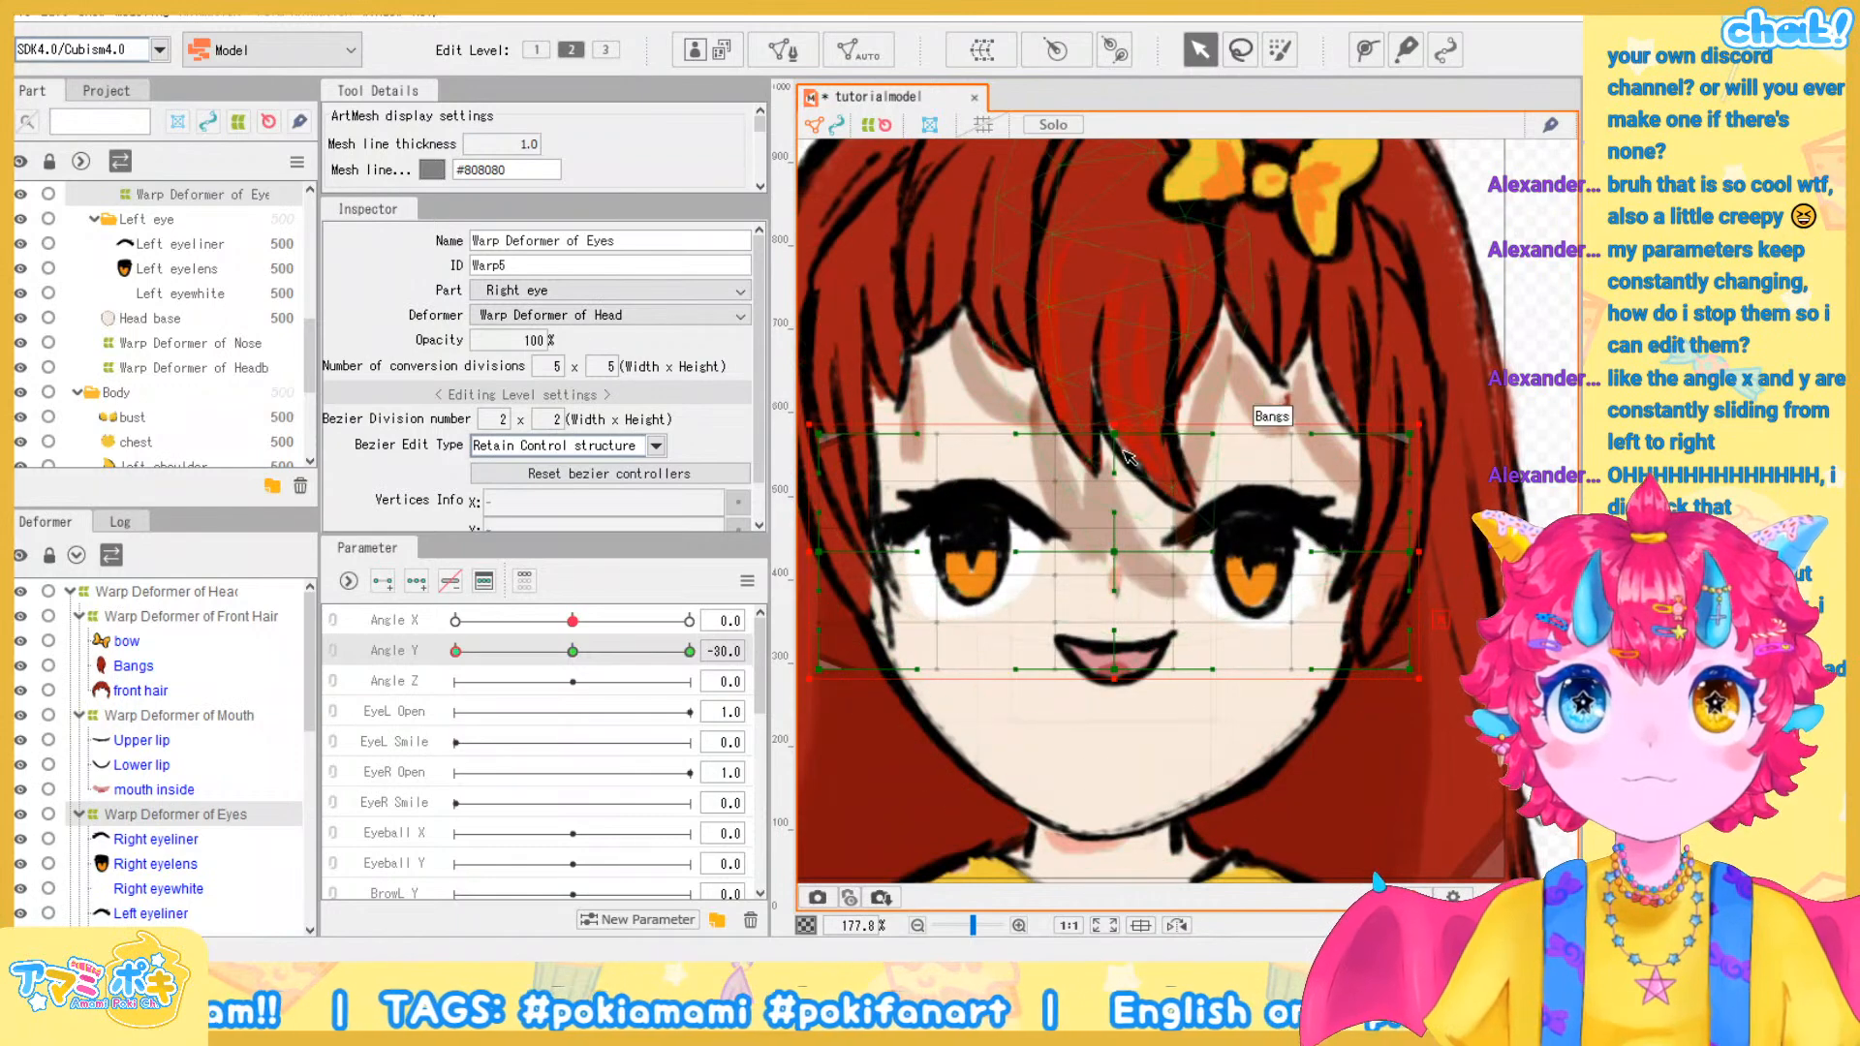
Curve the upper edge of the Warp Deformer of Eyes by raising both handles of its top centre control point
click(936, 433)
drag(1012, 434, 1016, 411)
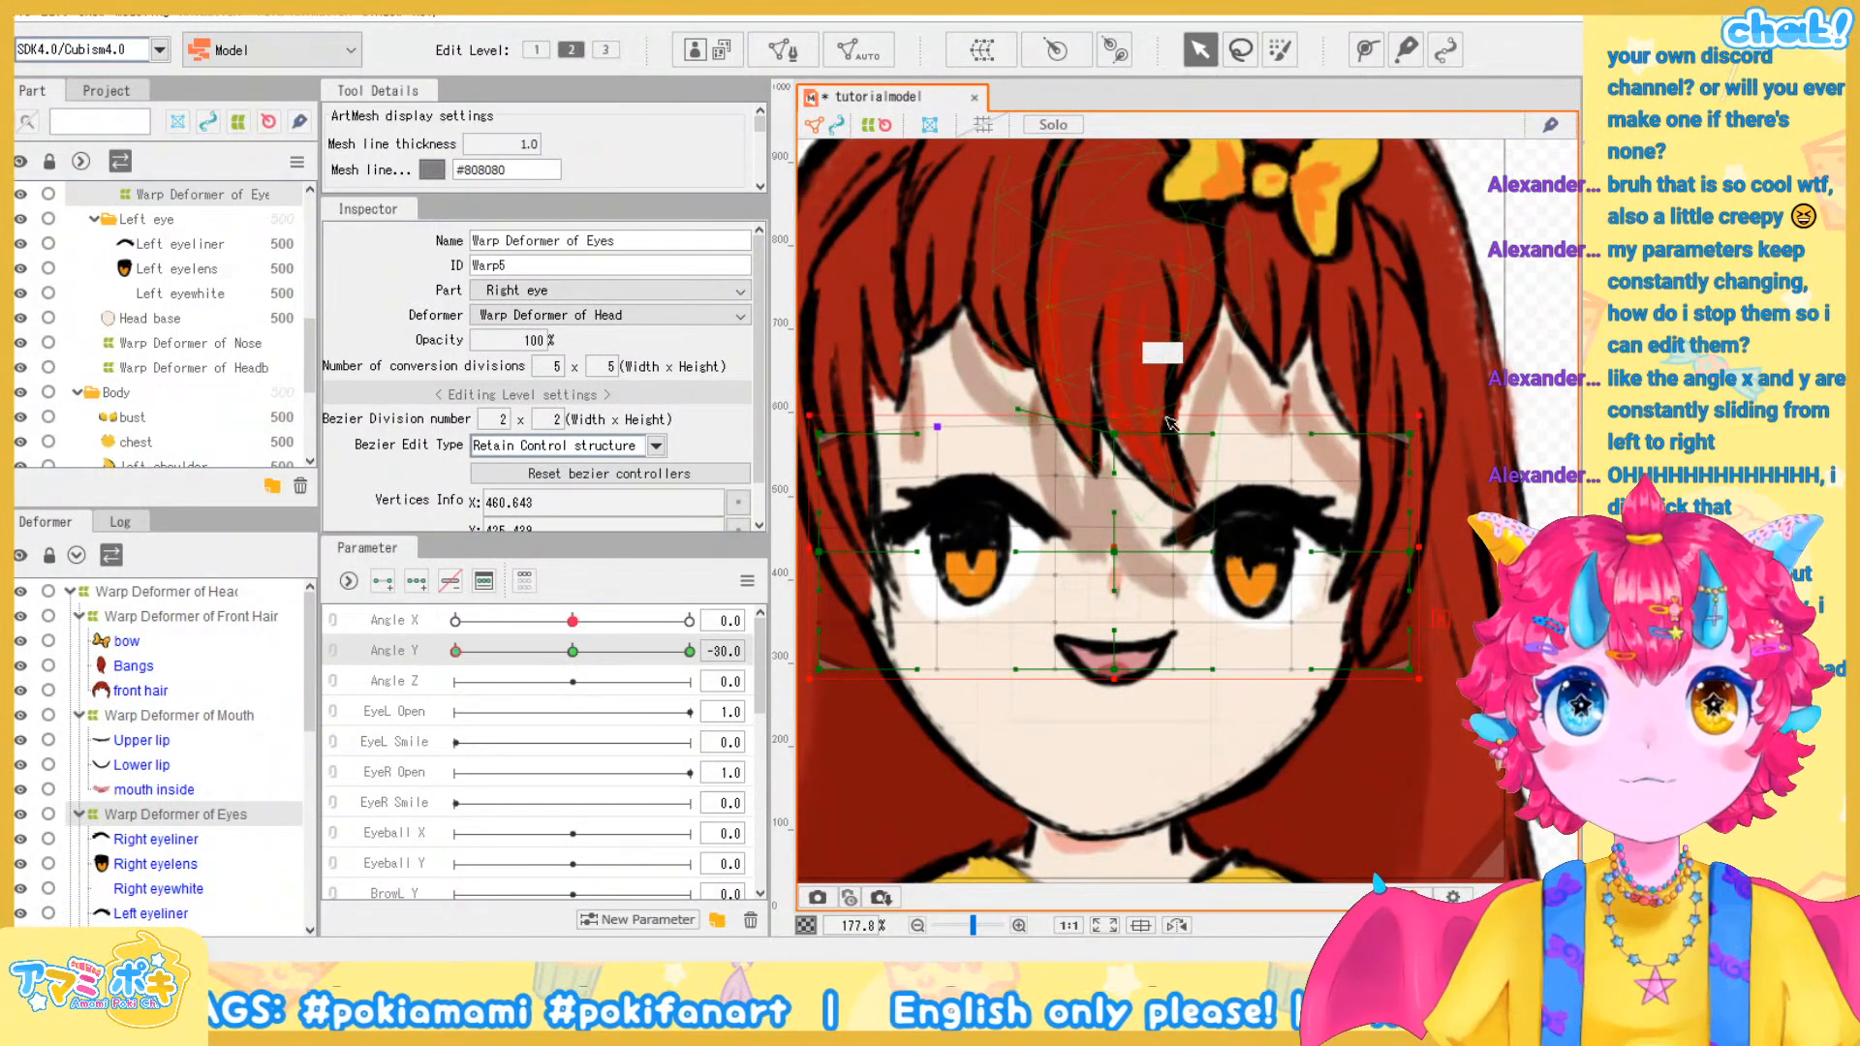
drag(1210, 430, 1205, 400)
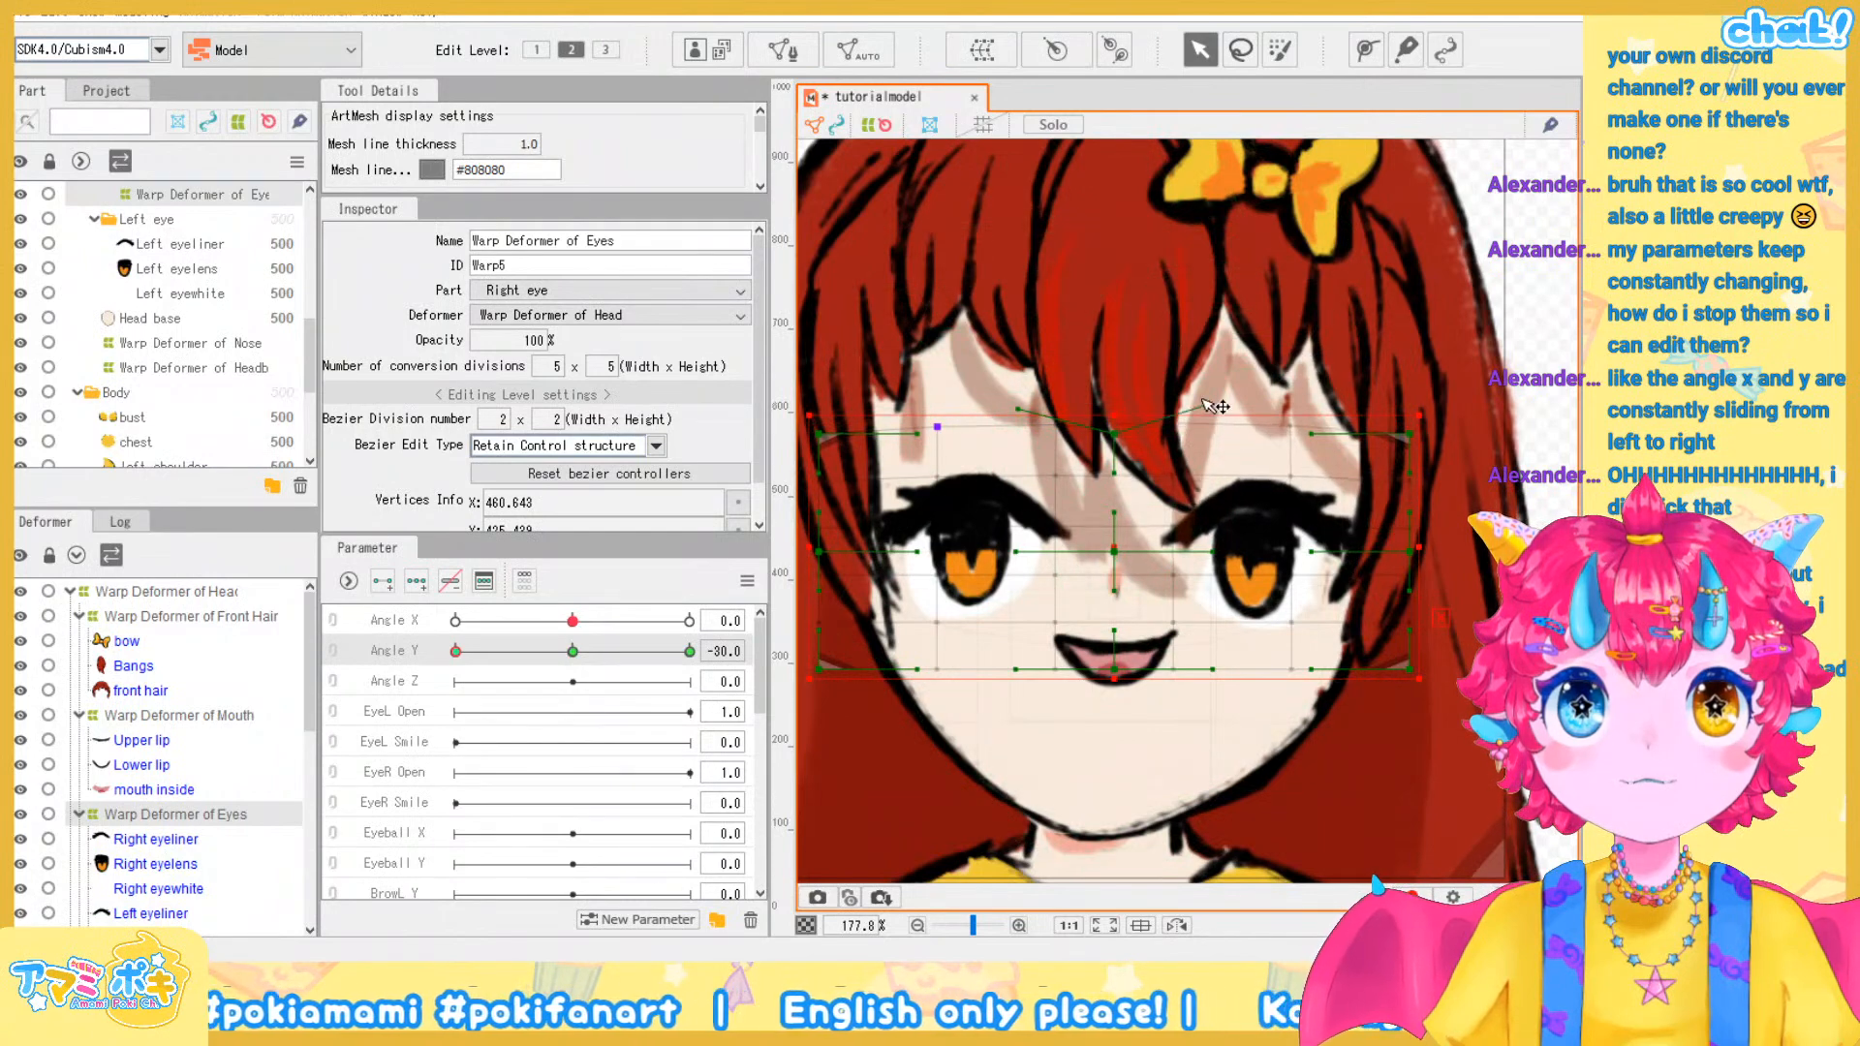
scroll(1482, 528, down, 1)
scroll(1416, 684, up, 1)
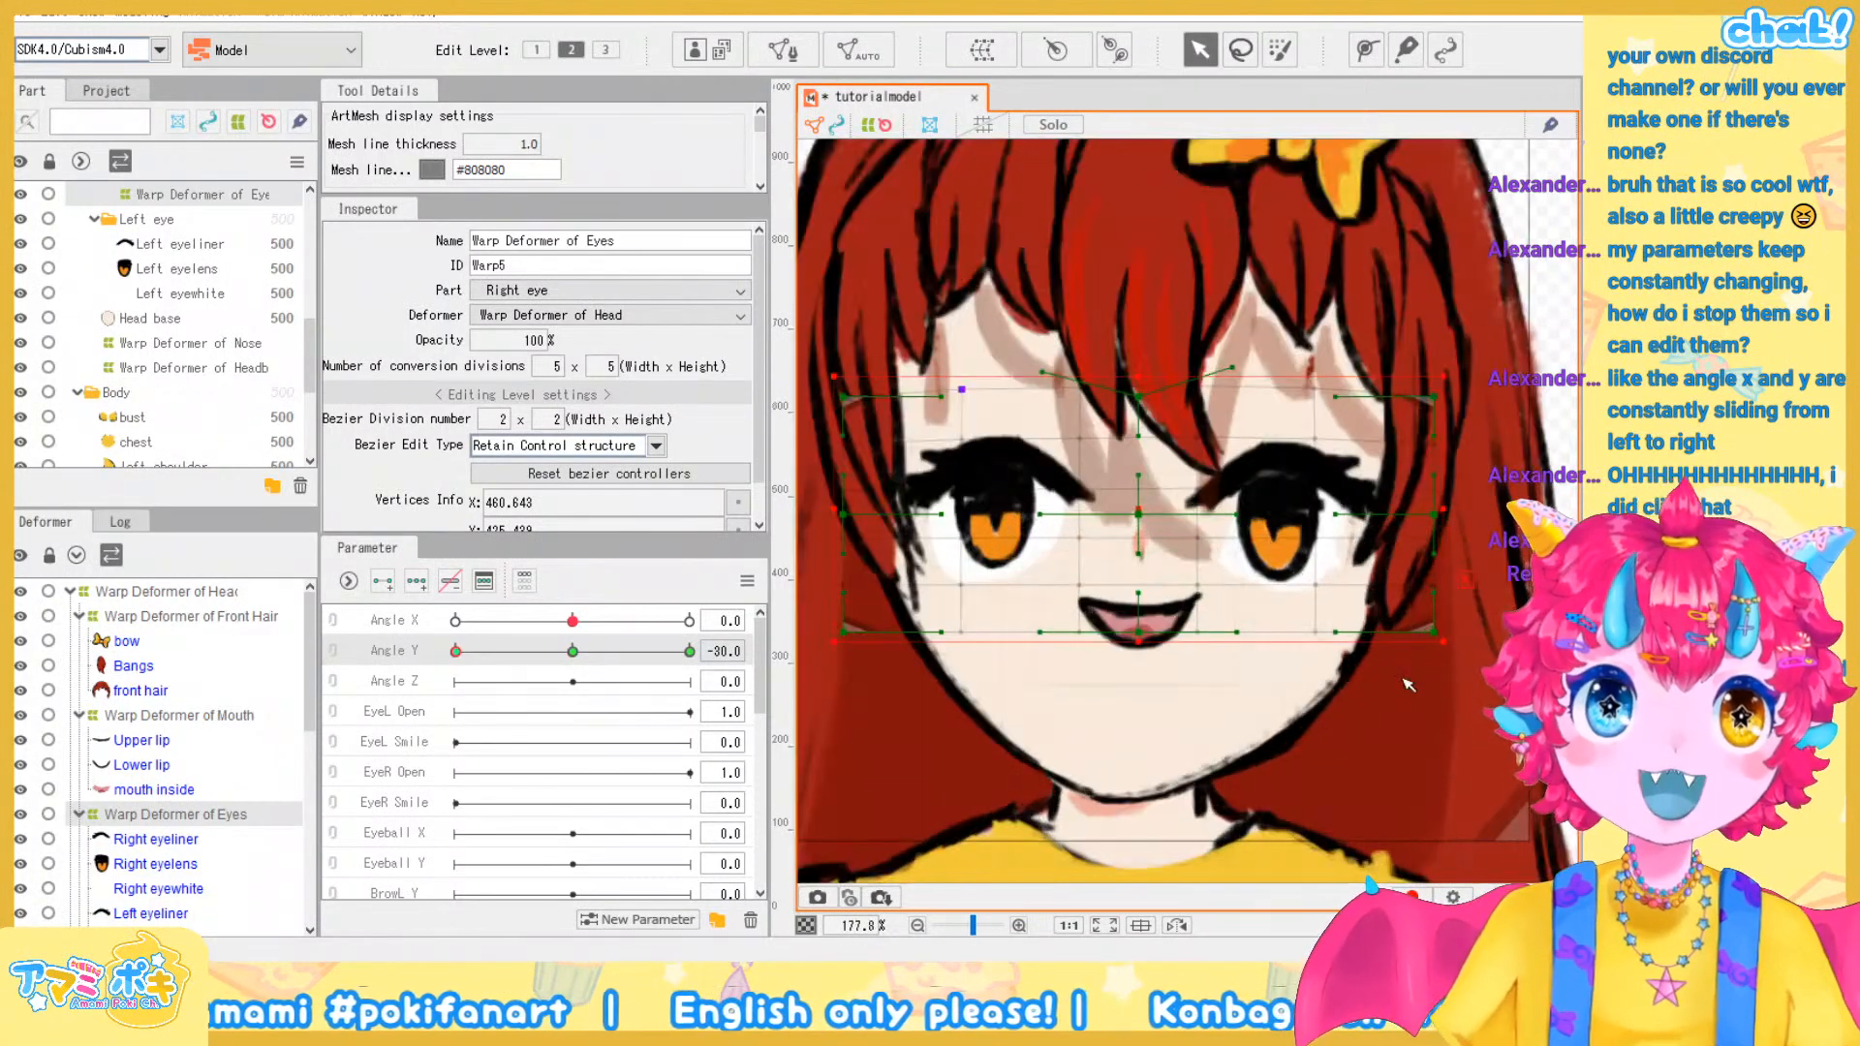
drag(1409, 685, 1387, 670)
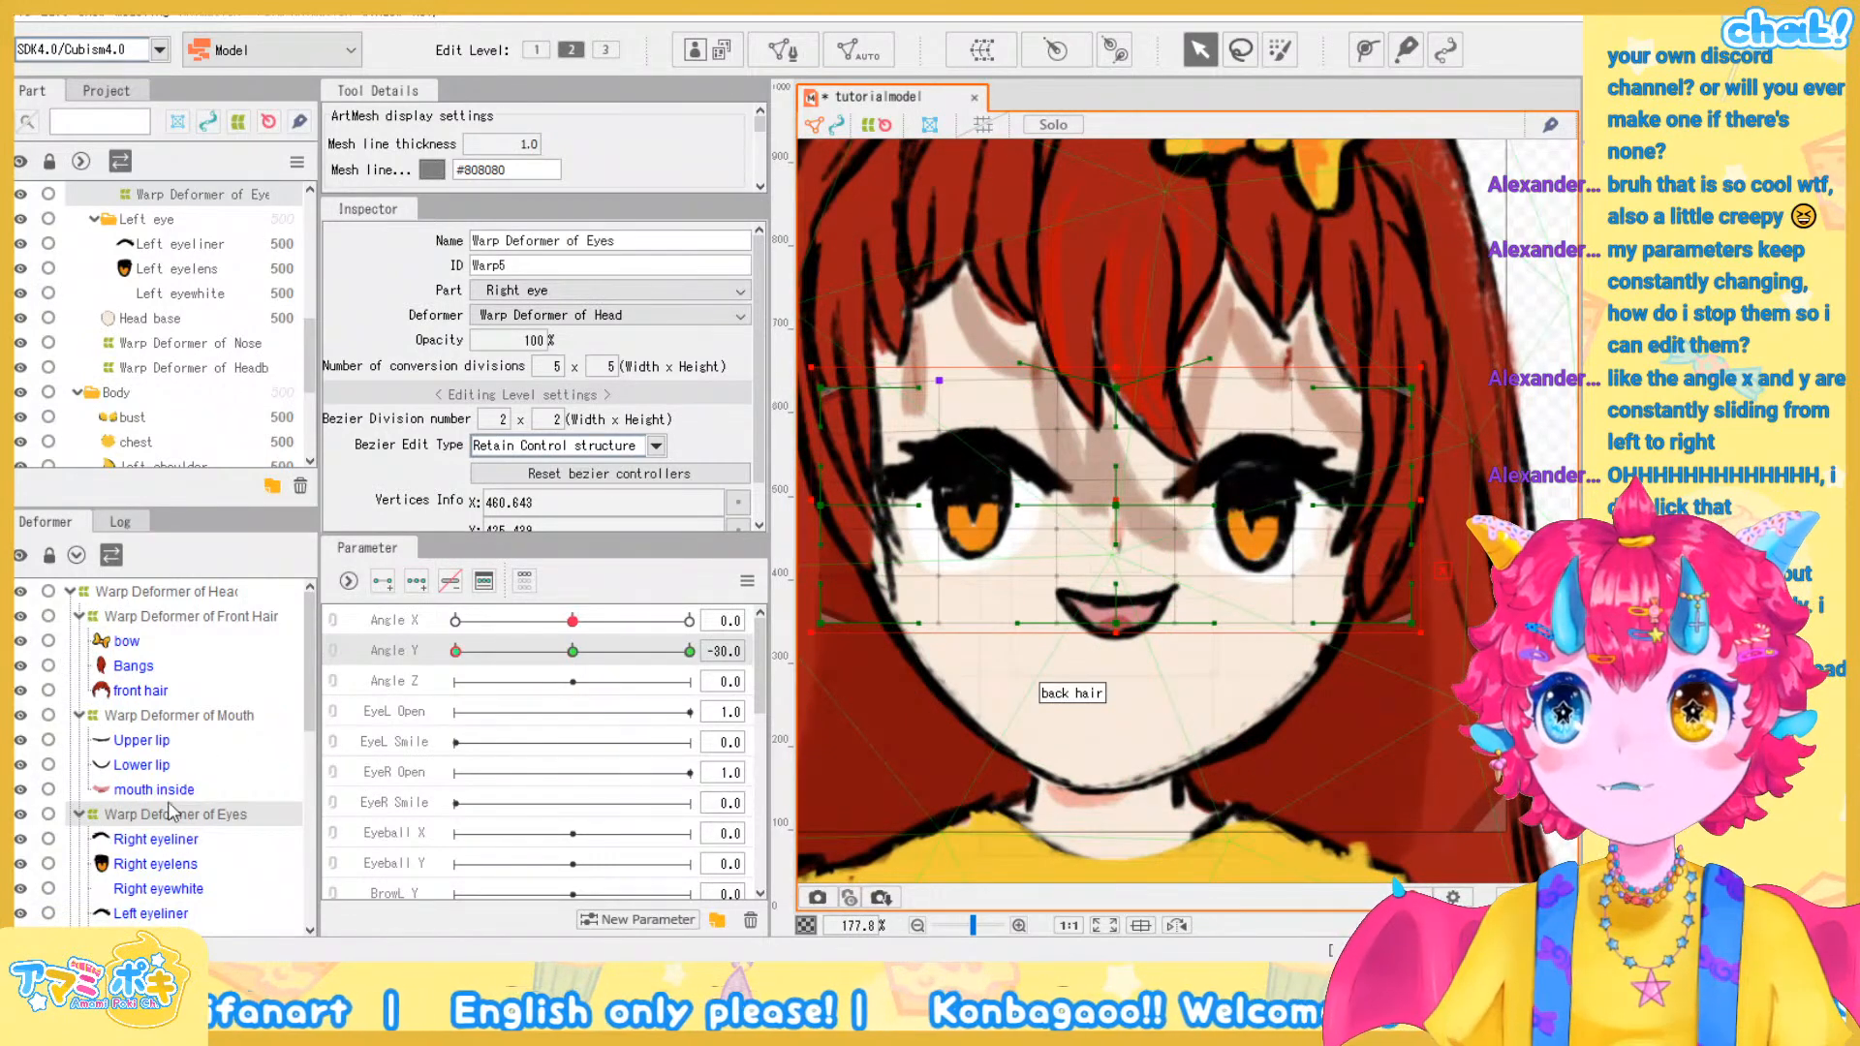
Move the Warp Deformer of Mouth down towards the chin and pull its middle slightly downward at Angle Y -30
click(184, 714)
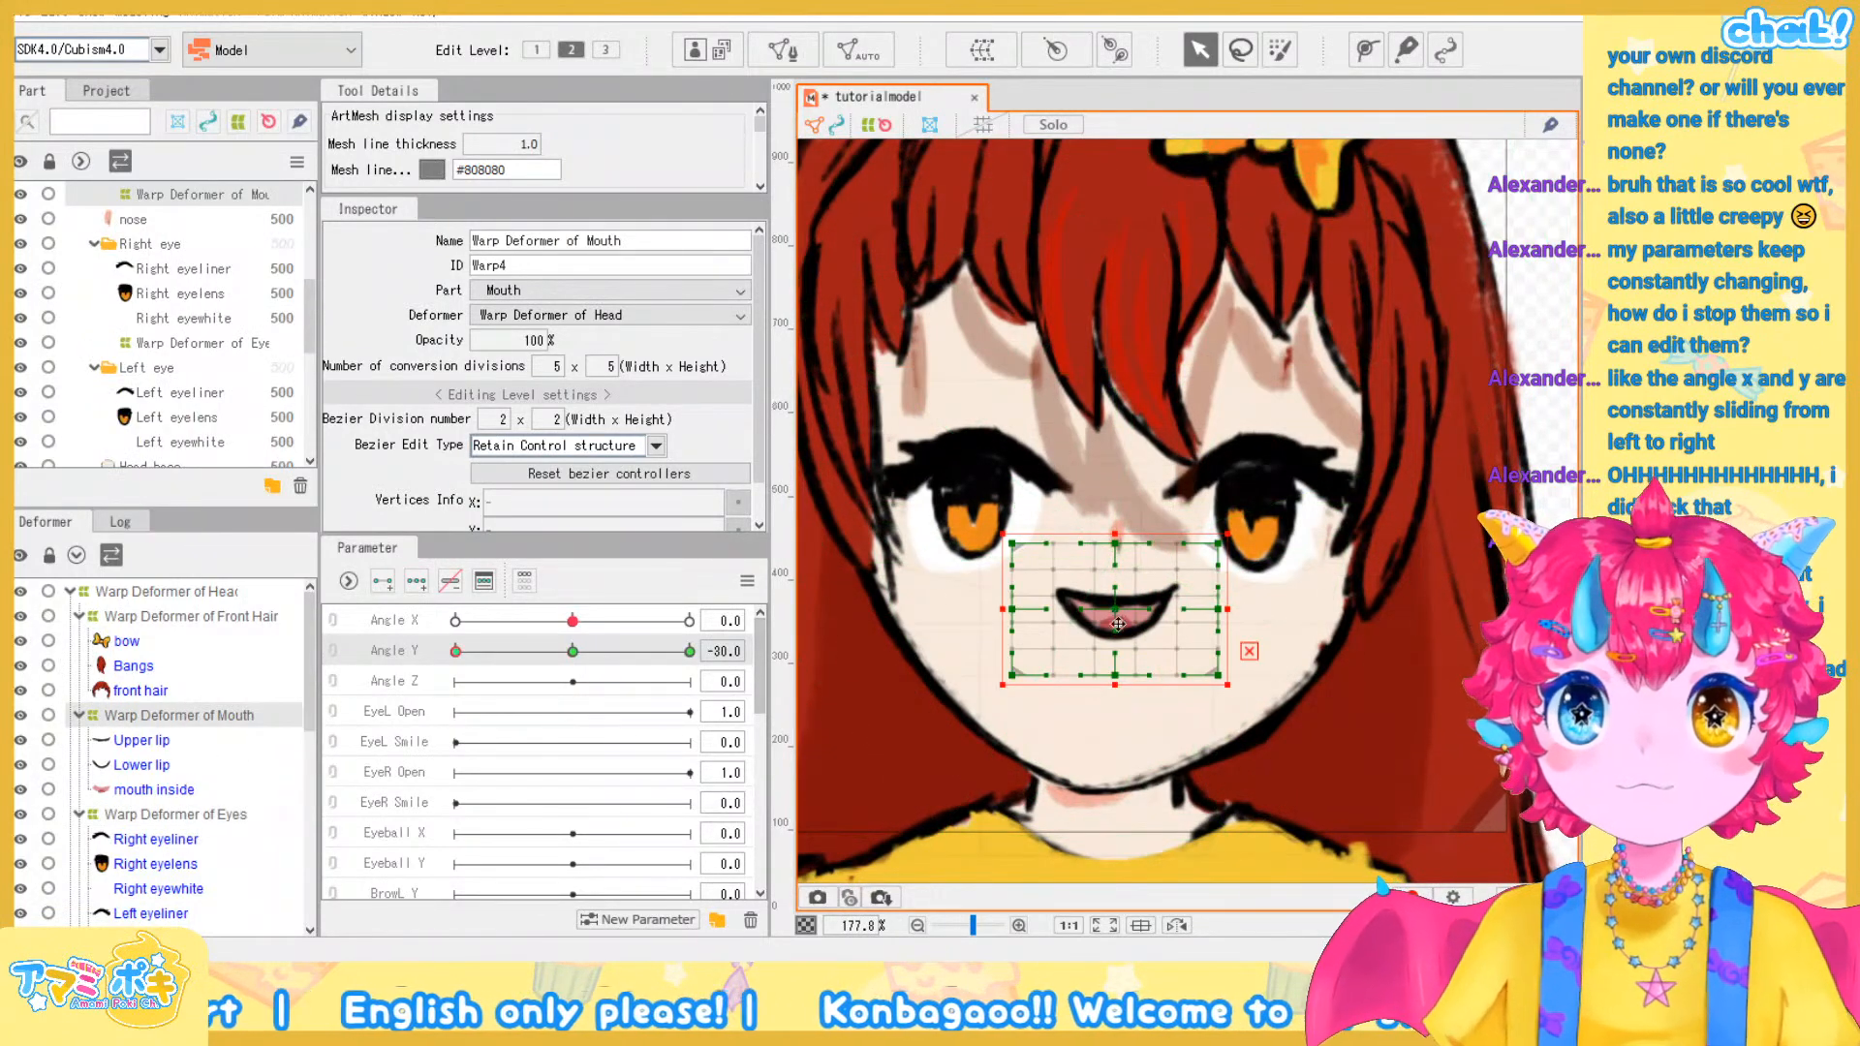
drag(1101, 689, 1111, 691)
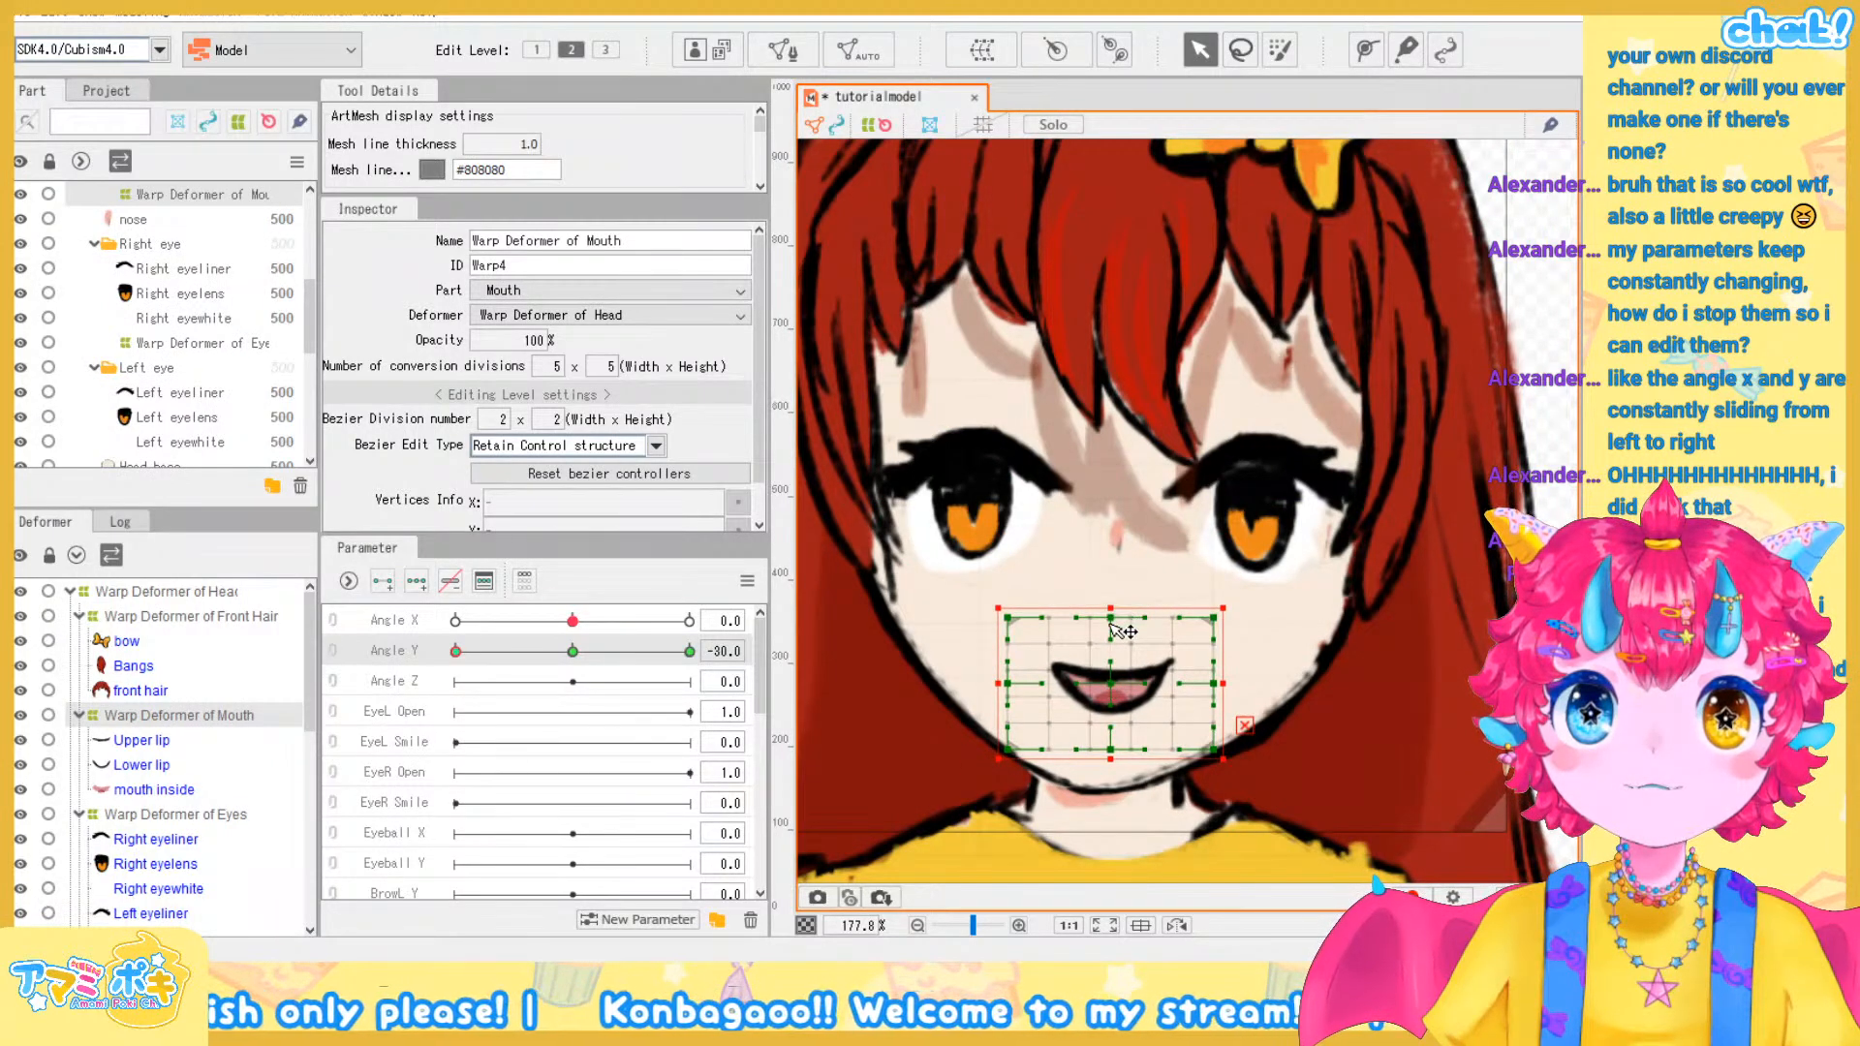
drag(1111, 683, 1103, 715)
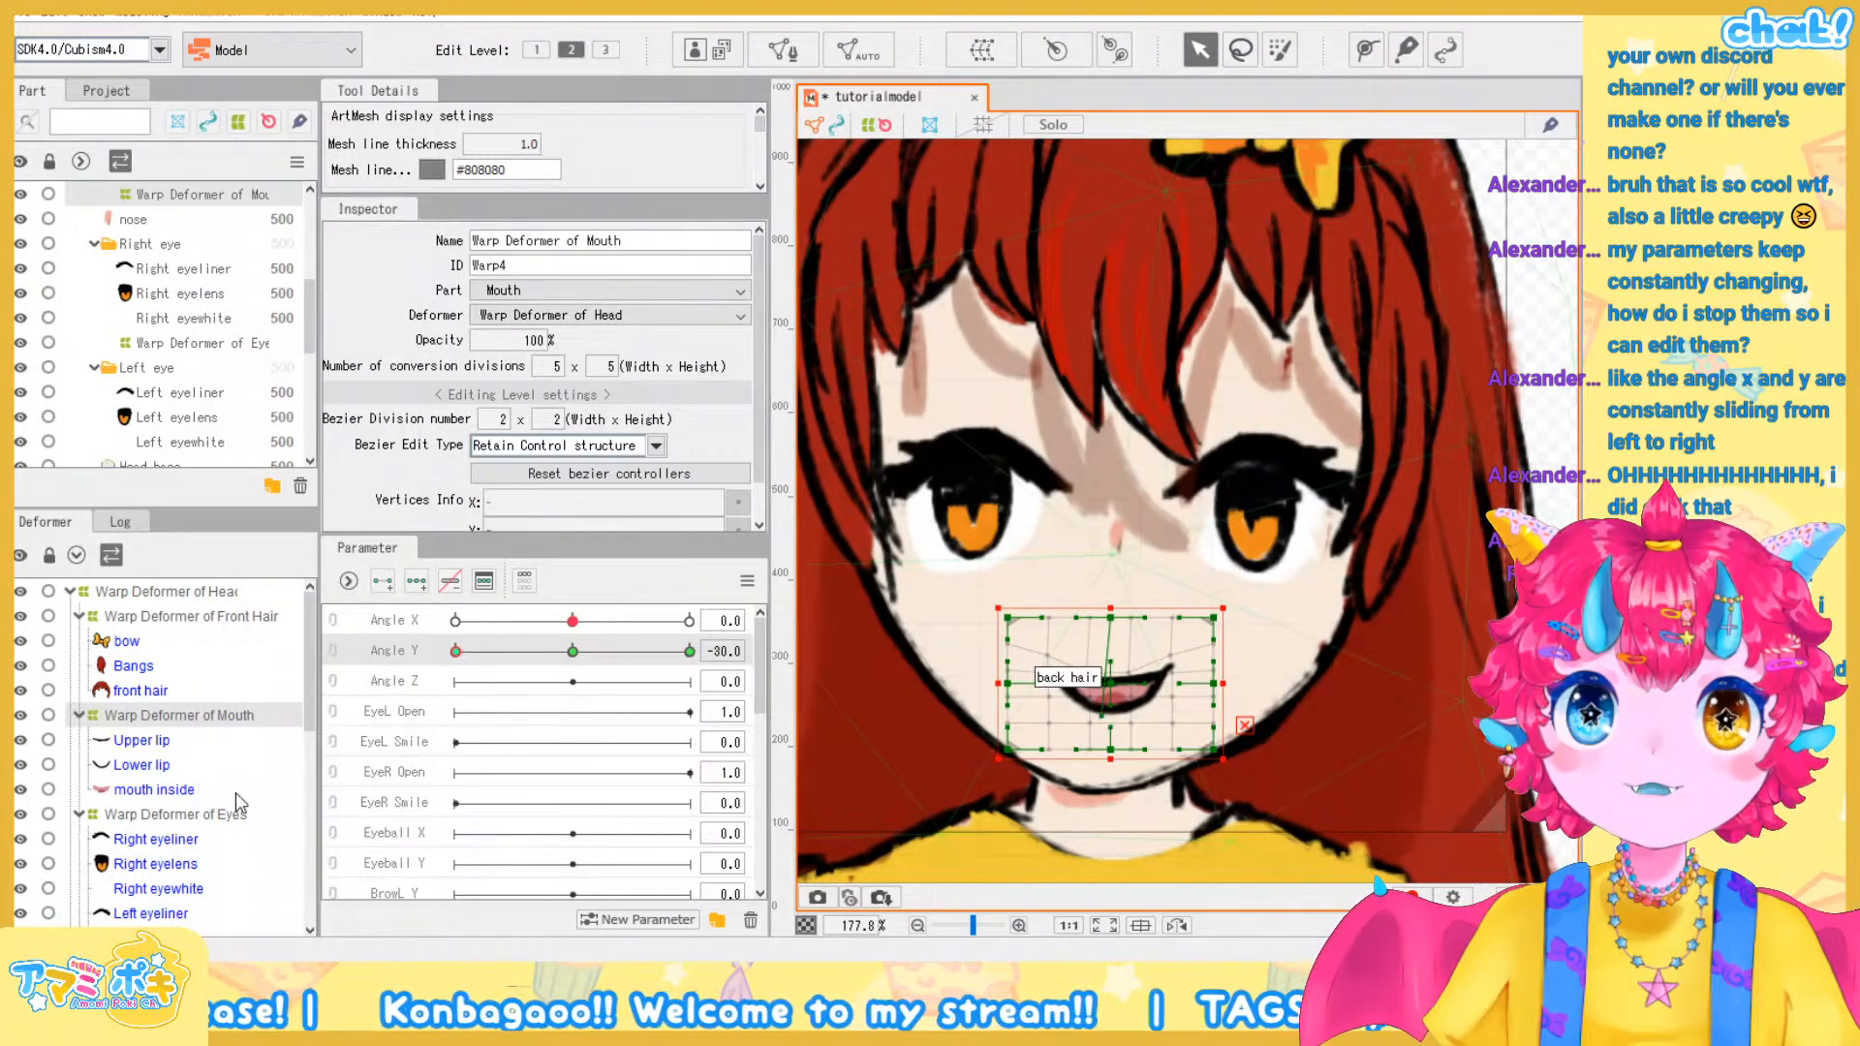
scroll(184, 833, down, 3)
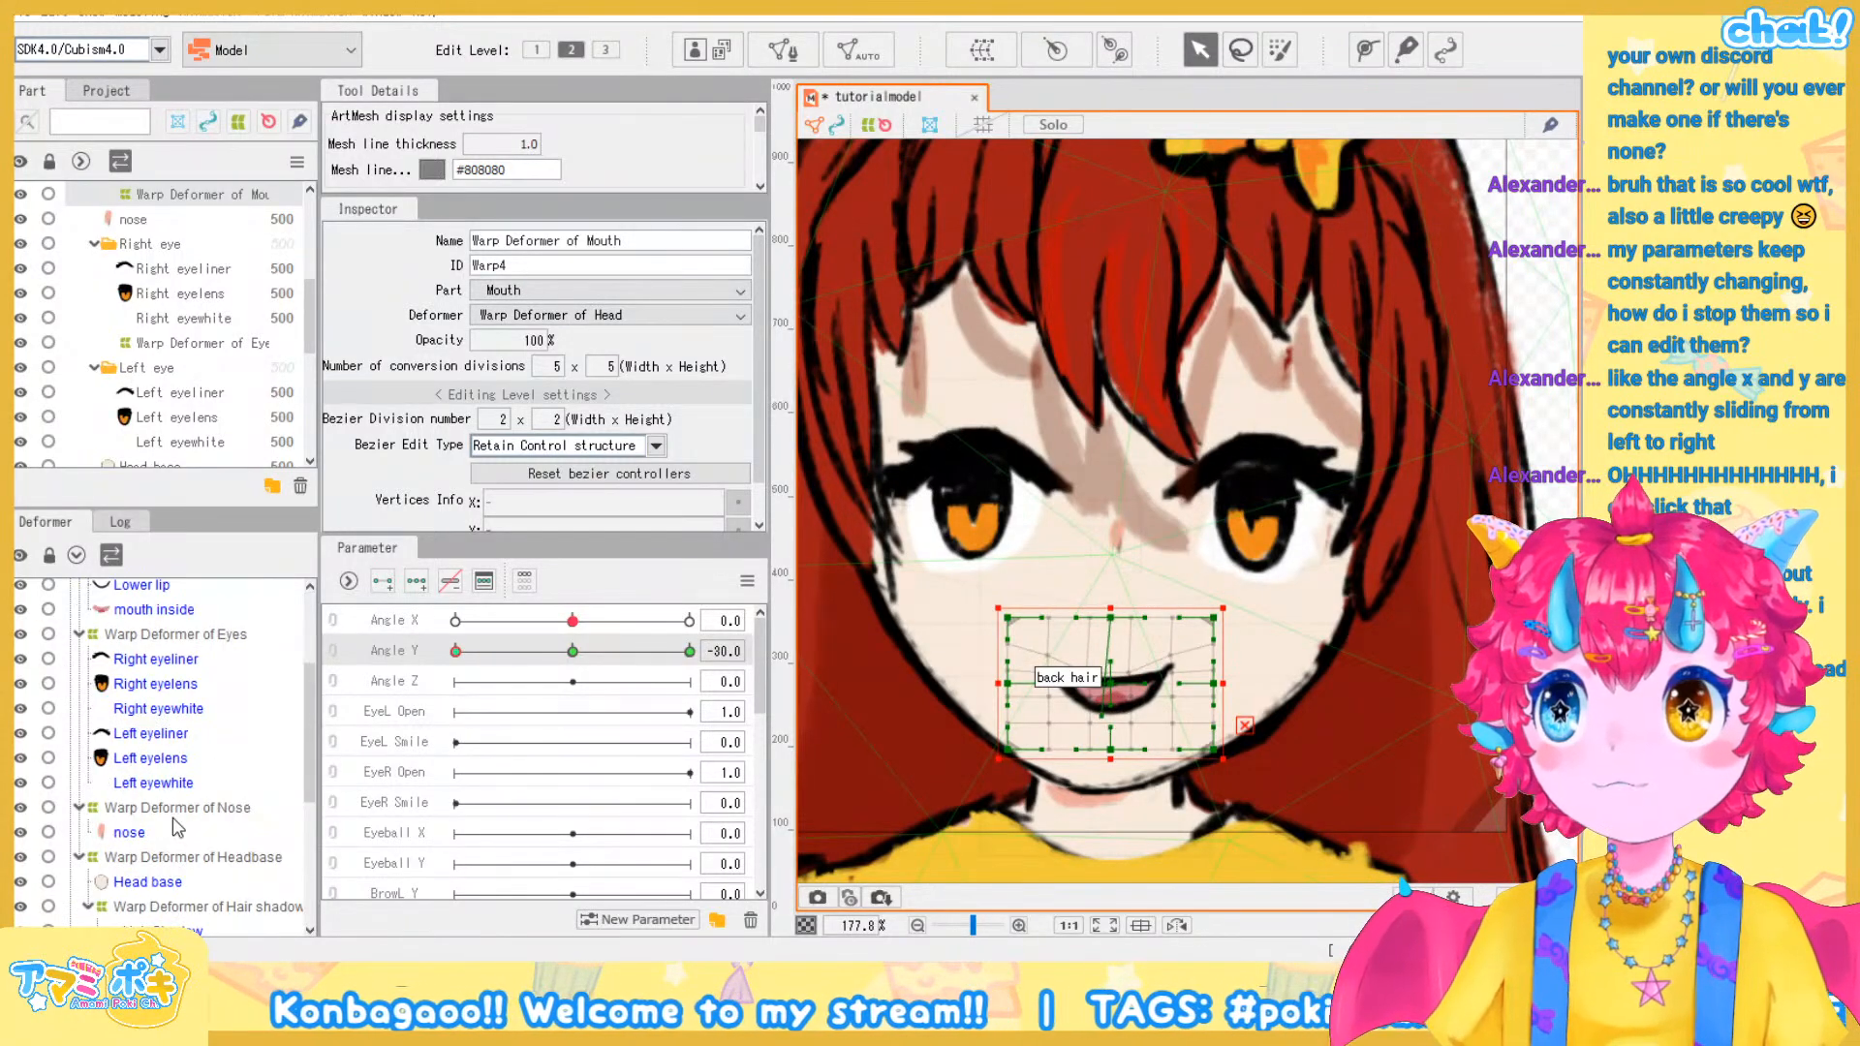
Move the Warp Deformer of Nose down towards the mouth for the Angle Y -30 pose
click(178, 808)
drag(1122, 538, 1111, 622)
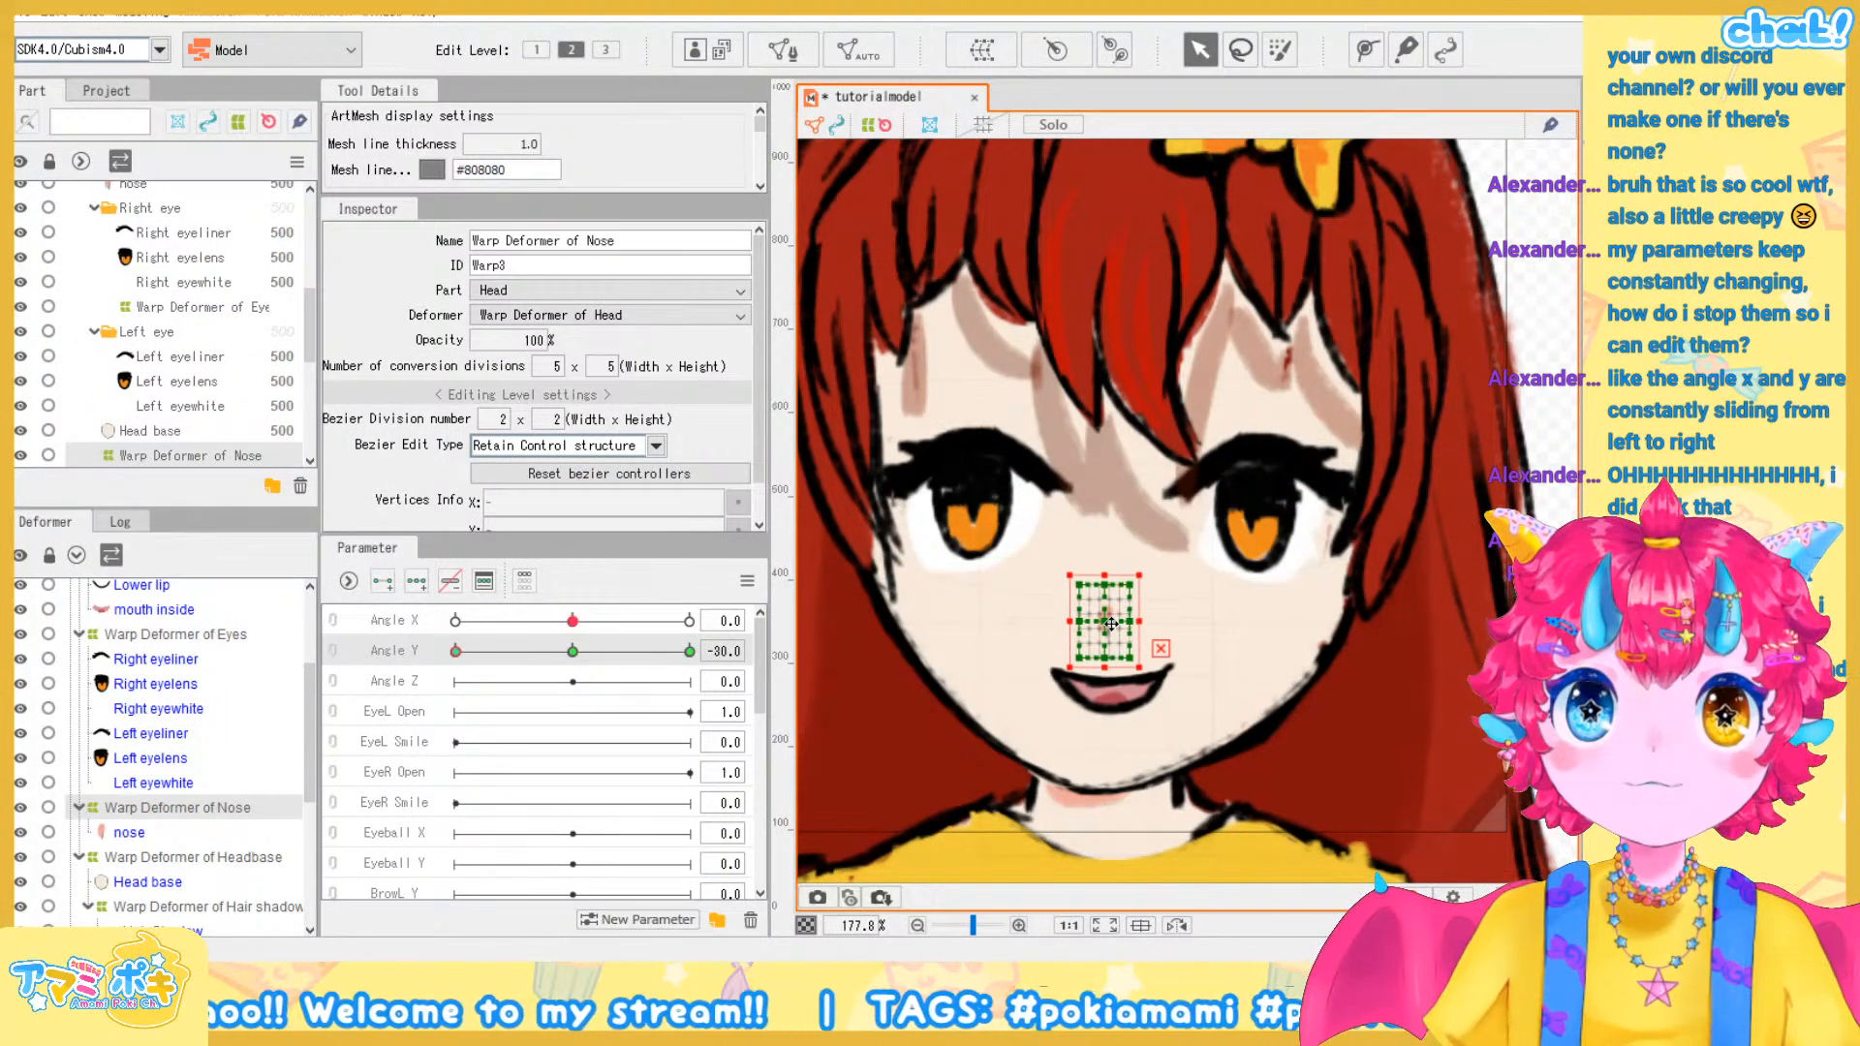
scroll(1375, 558, down, 3)
click(1498, 601)
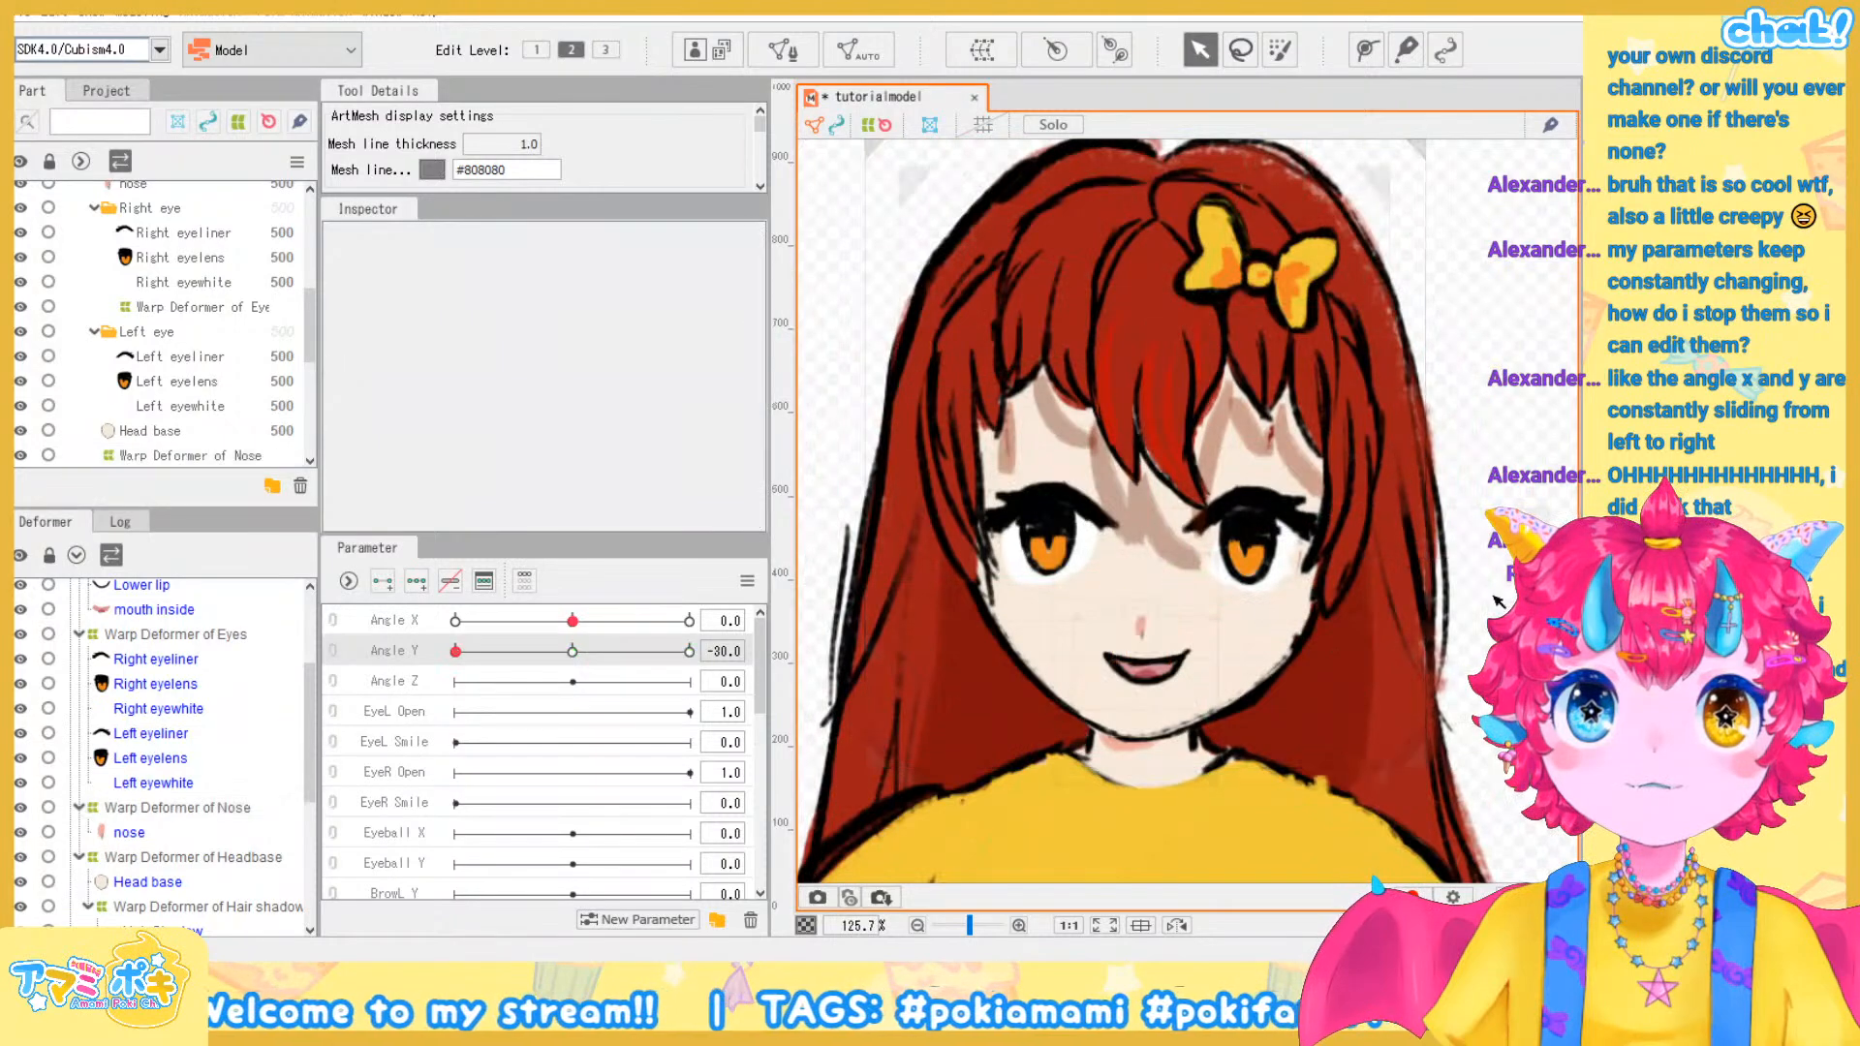
Move the Warp Deformer of Front Hair down over the forehead at Angle Y -30 and raise its top centre control point slightly
scroll(1499, 600, down, 3)
scroll(1498, 600, up, 3)
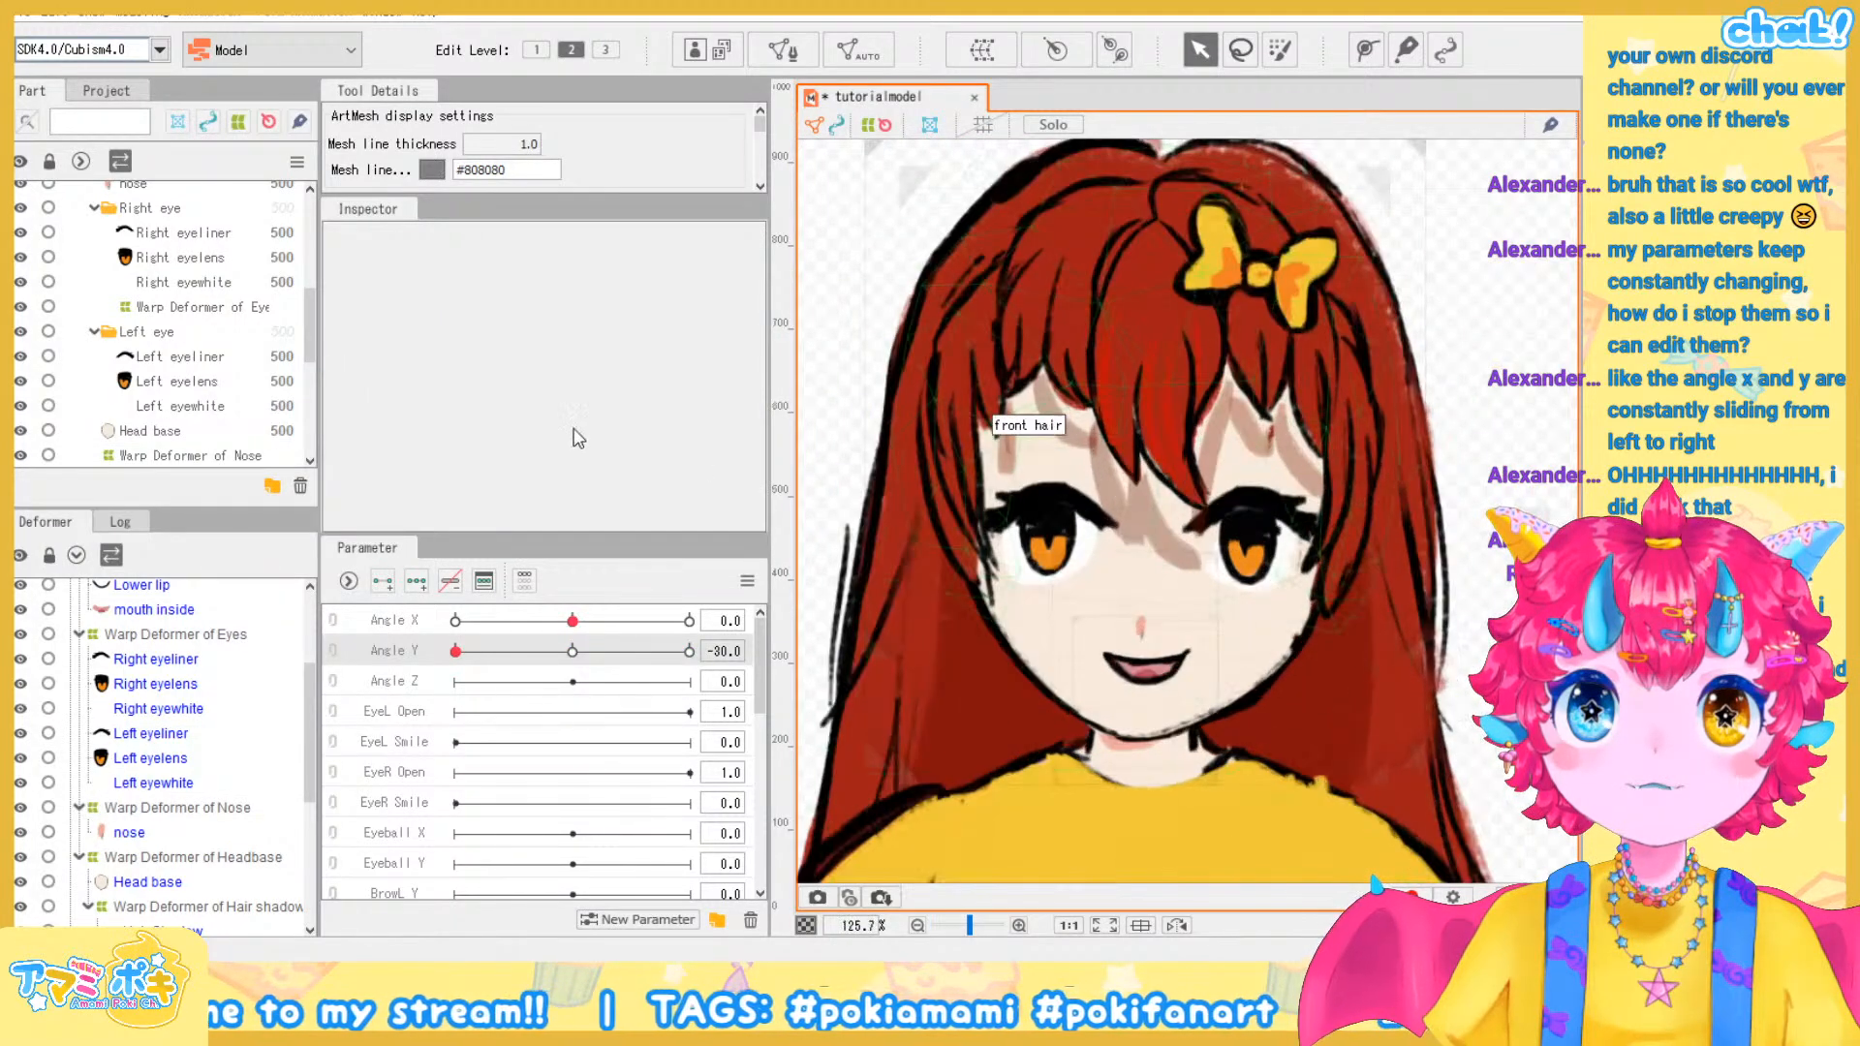
scroll(207, 676, up, 2)
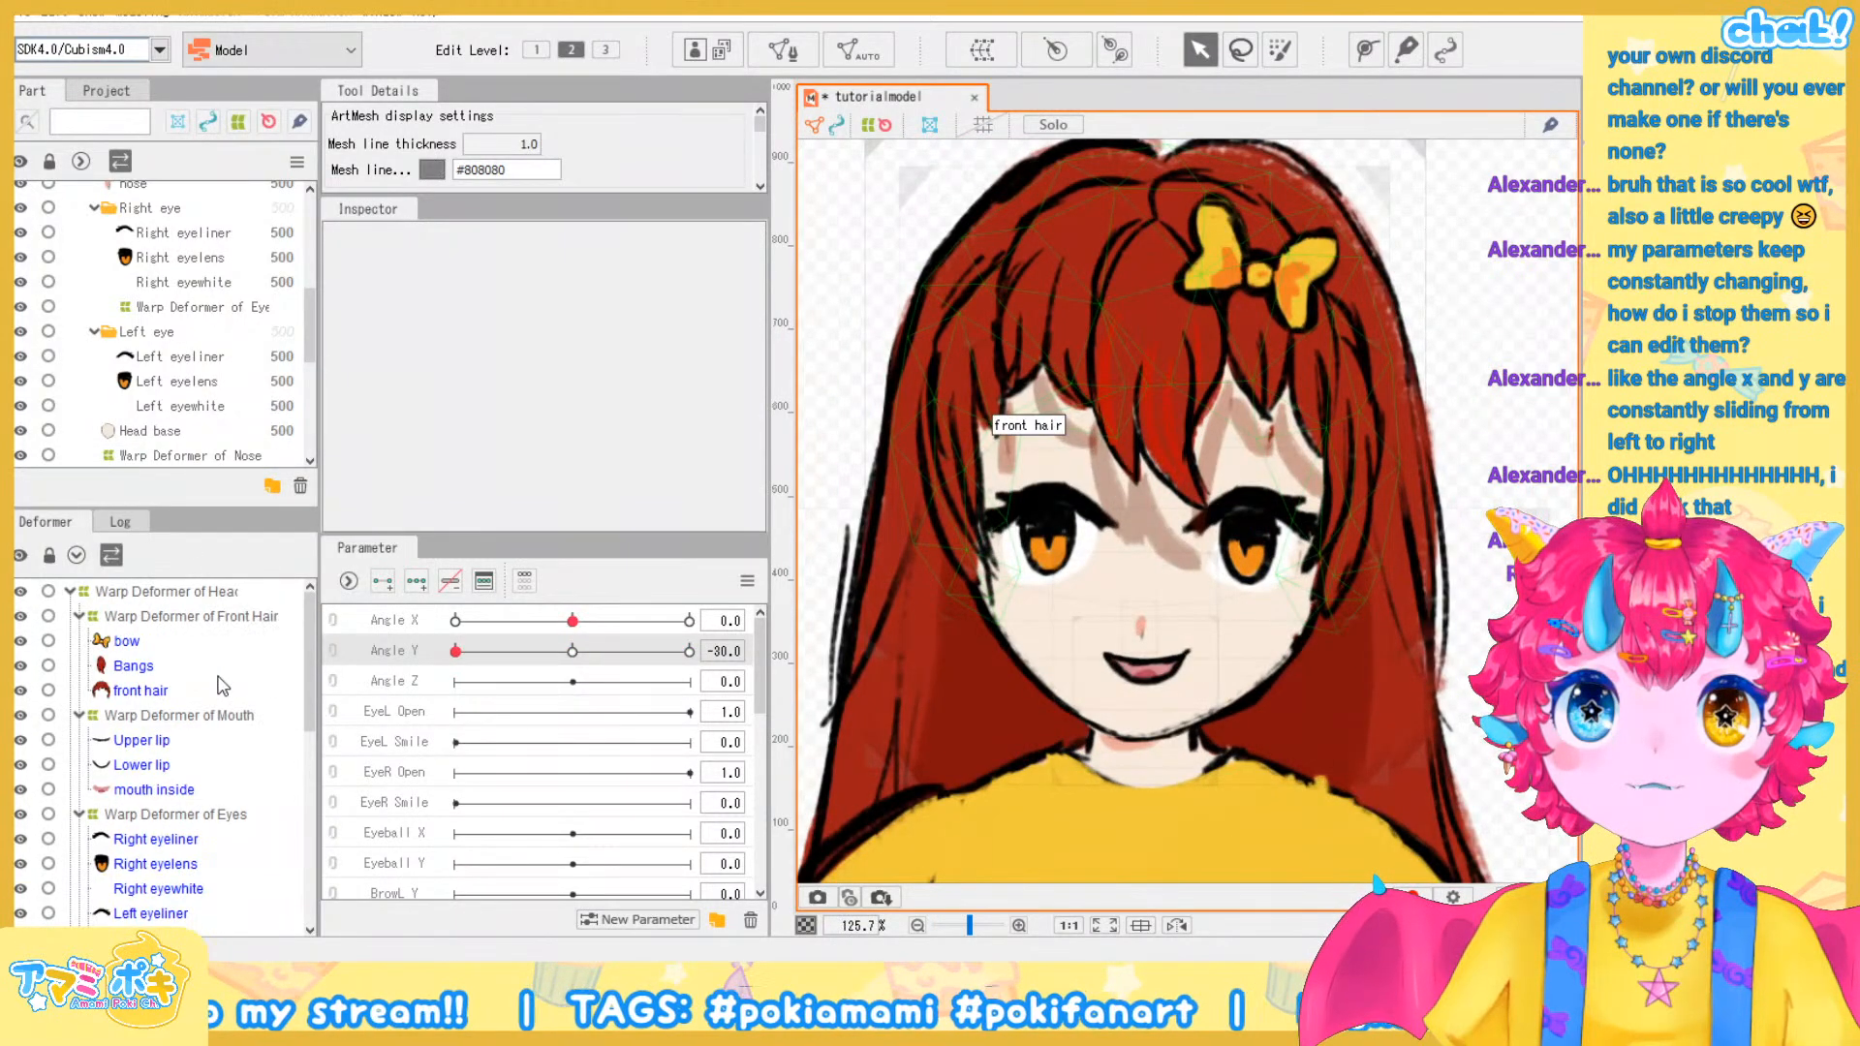
click(247, 618)
drag(1149, 389, 1145, 445)
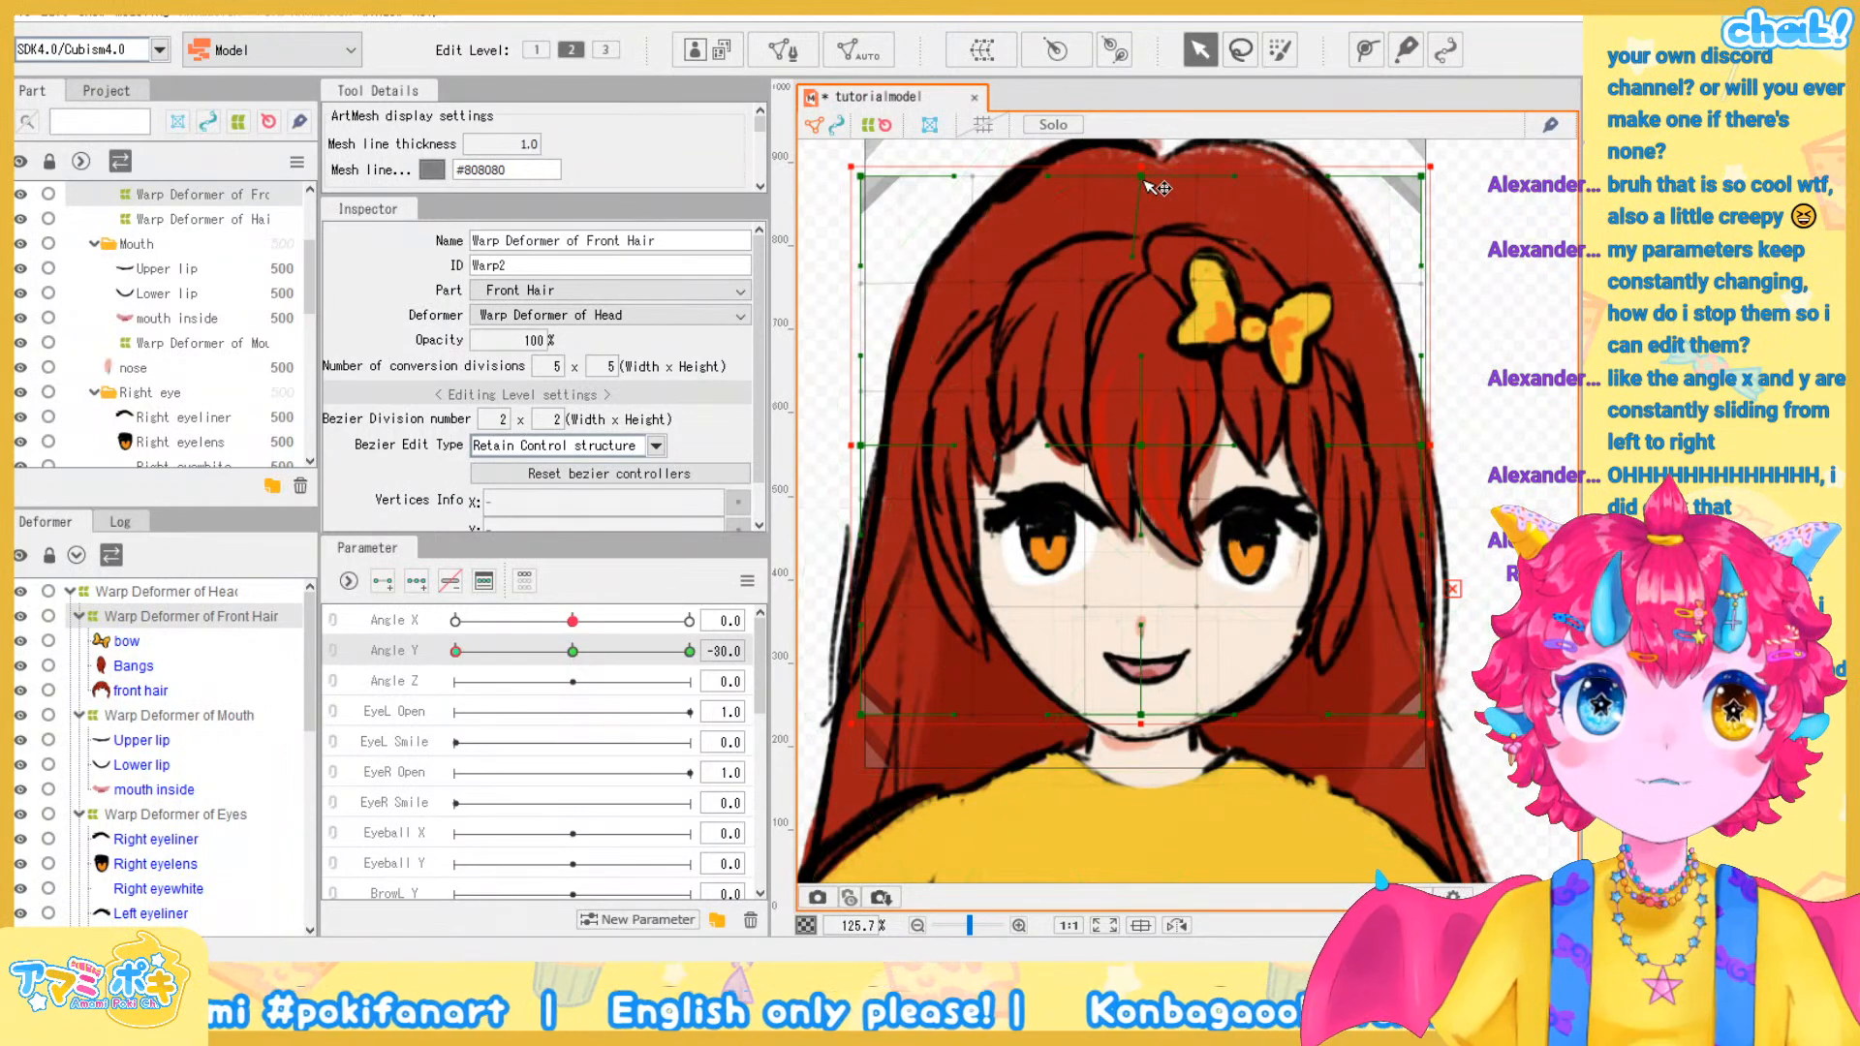
drag(1143, 169, 1141, 167)
scroll(1208, 182, down, 3)
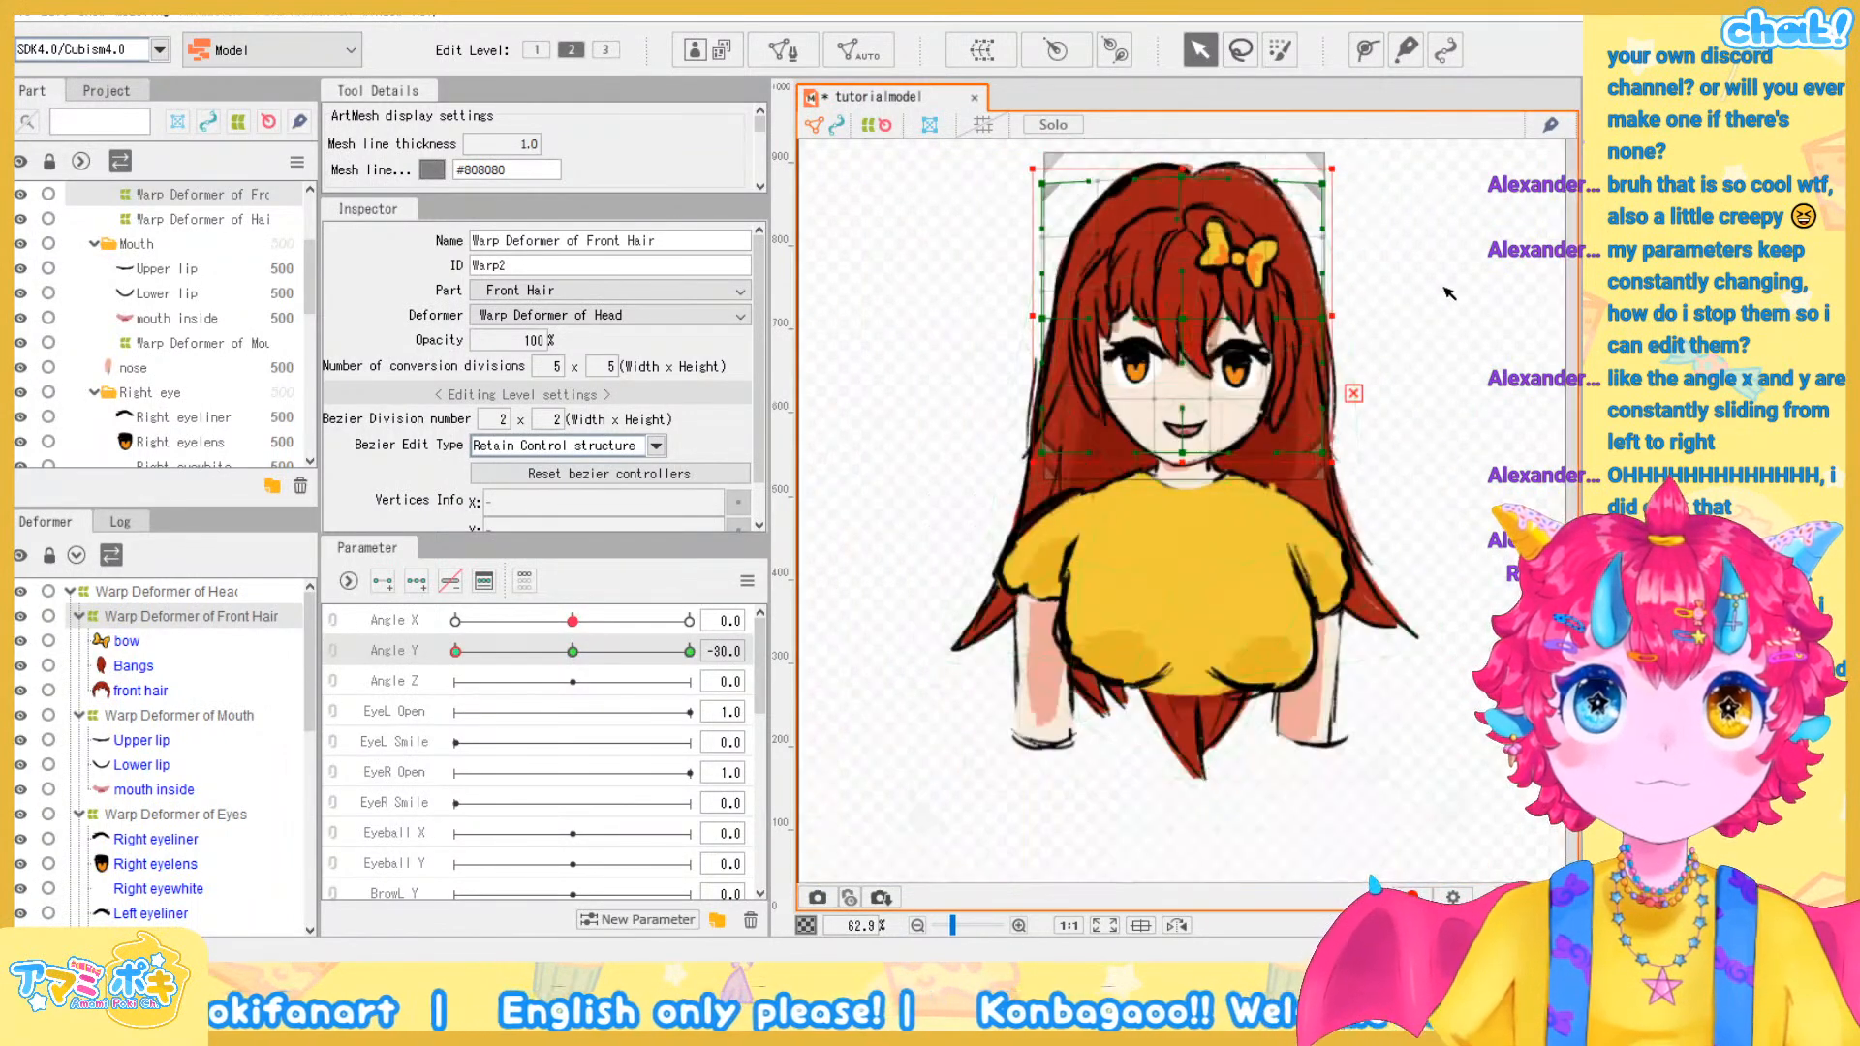
click(1445, 289)
drag(1445, 288, 1405, 395)
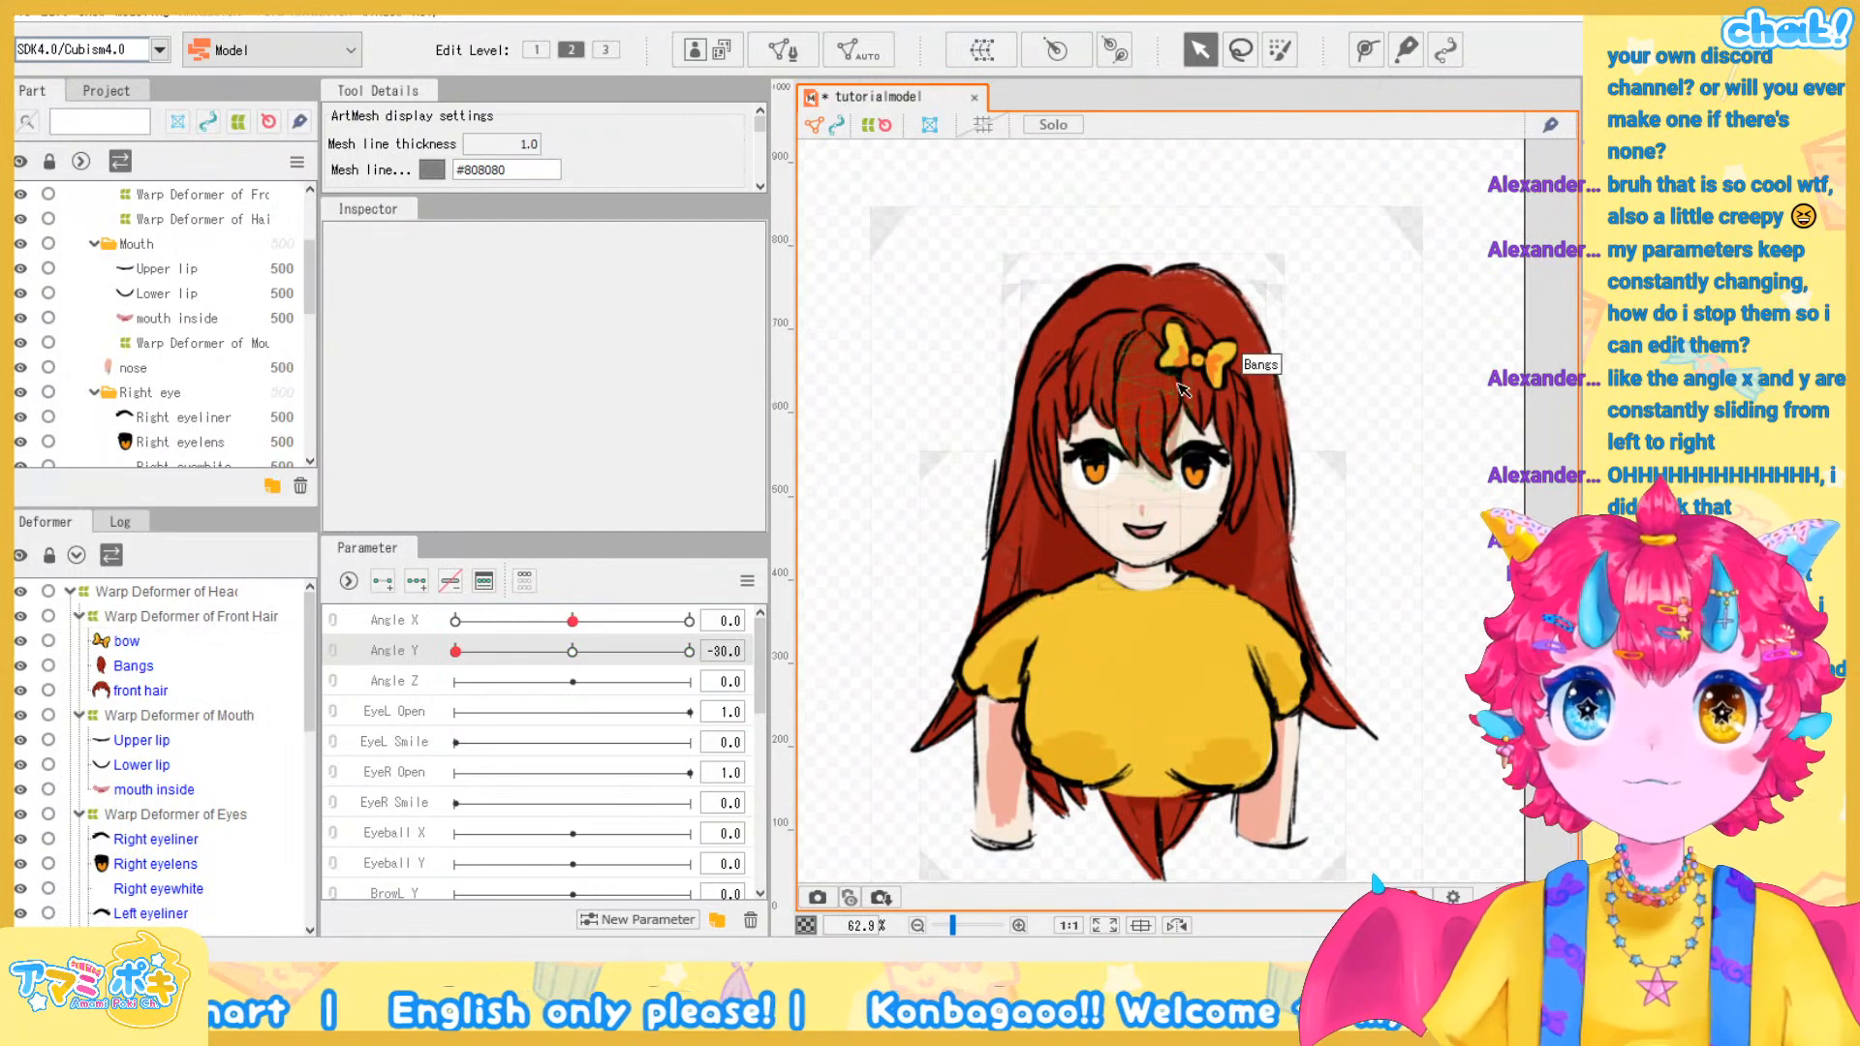
Raise the bottom centre control point of the Warp Deformer of Front Hair, then compare the pose along Angle Y
scroll(1179, 381, up, 3)
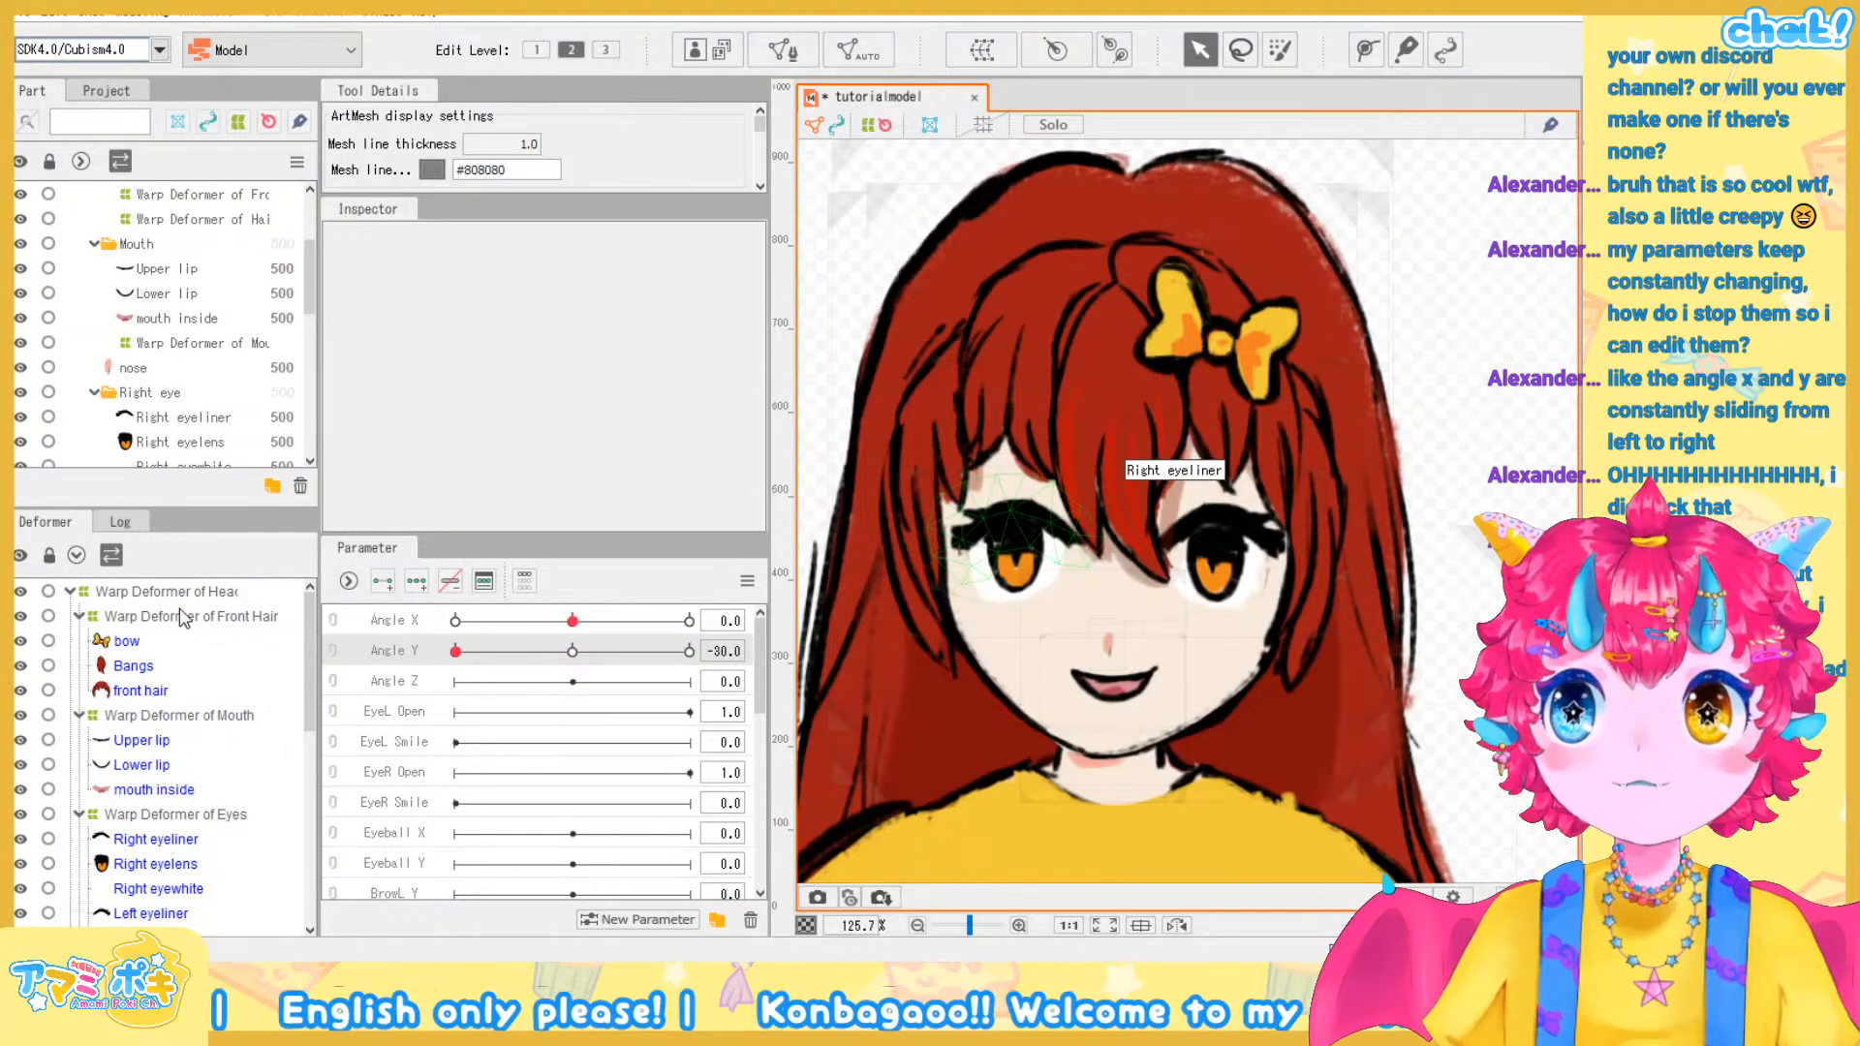
click(1107, 612)
drag(1108, 731, 1105, 705)
drag(455, 652, 573, 696)
drag(773, 689, 524, 807)
Shift the Warp Deformer of Back Hair and the Warp Deformer of Body slightly down for the Angle Y -30 pose
scroll(167, 918, down, 10)
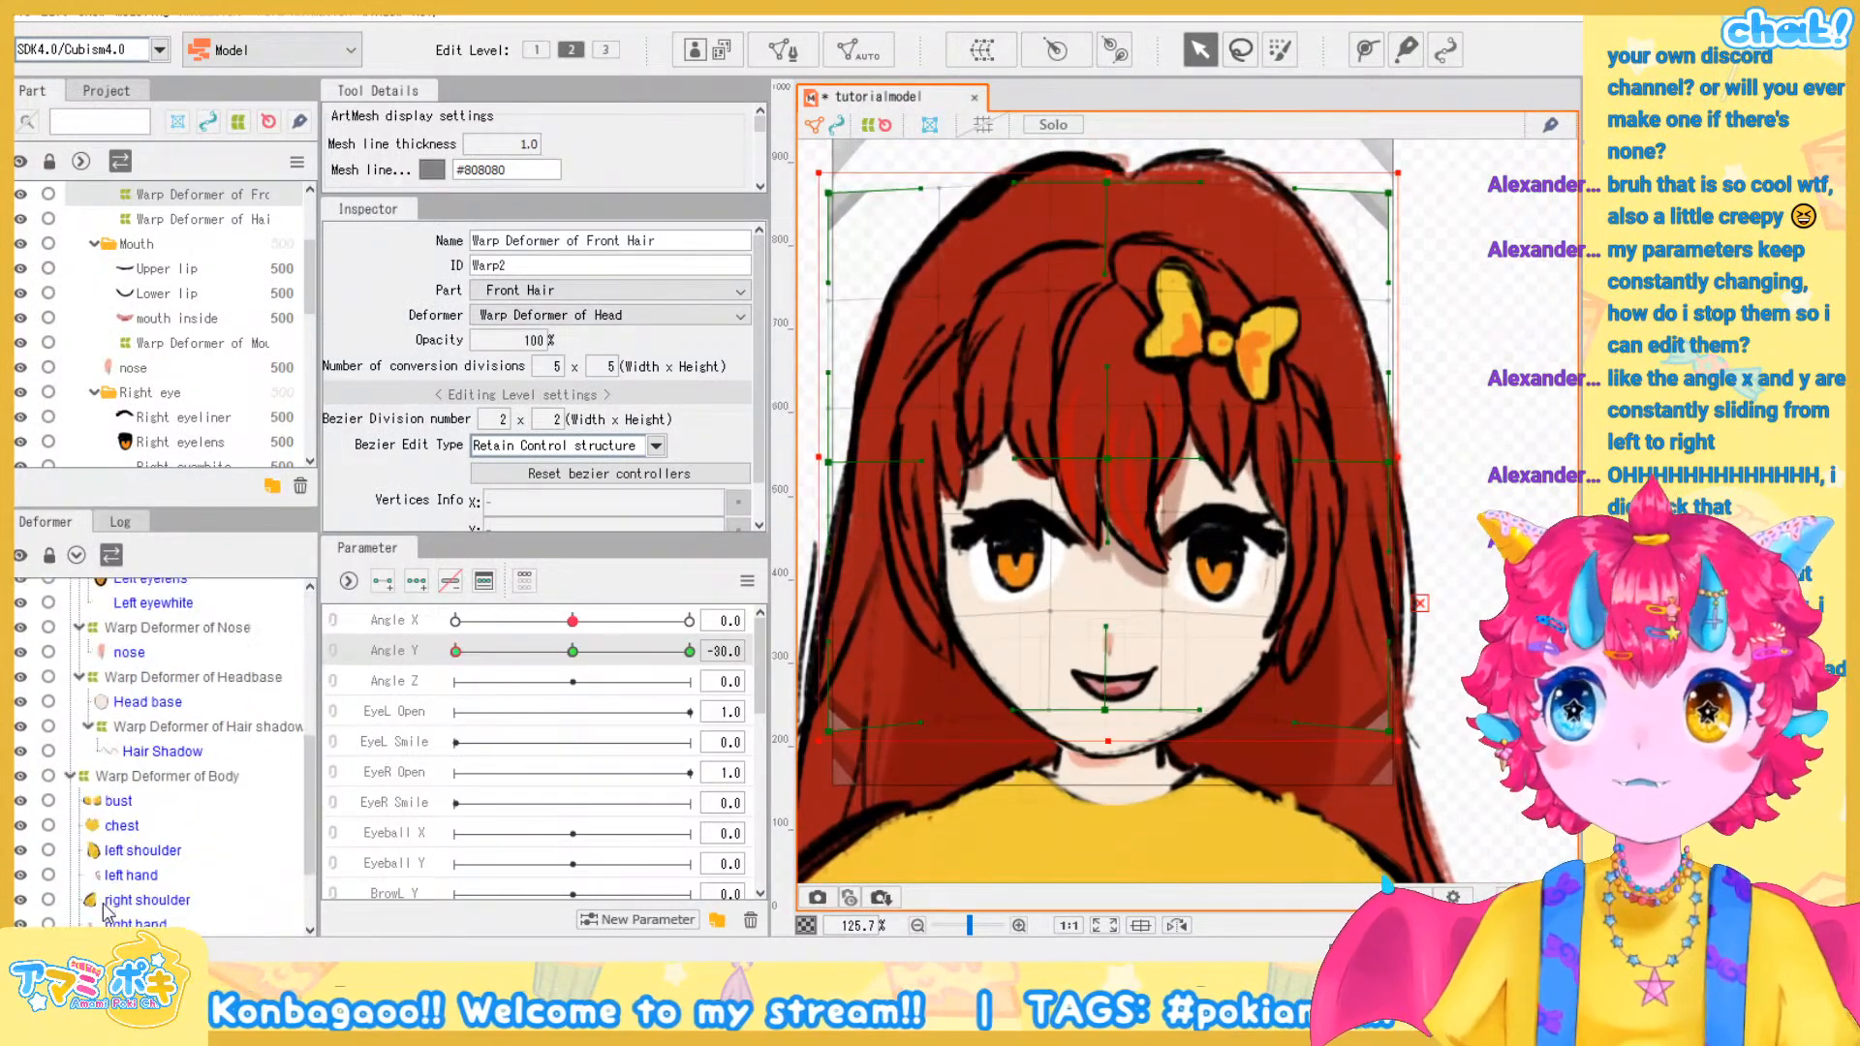
click(170, 899)
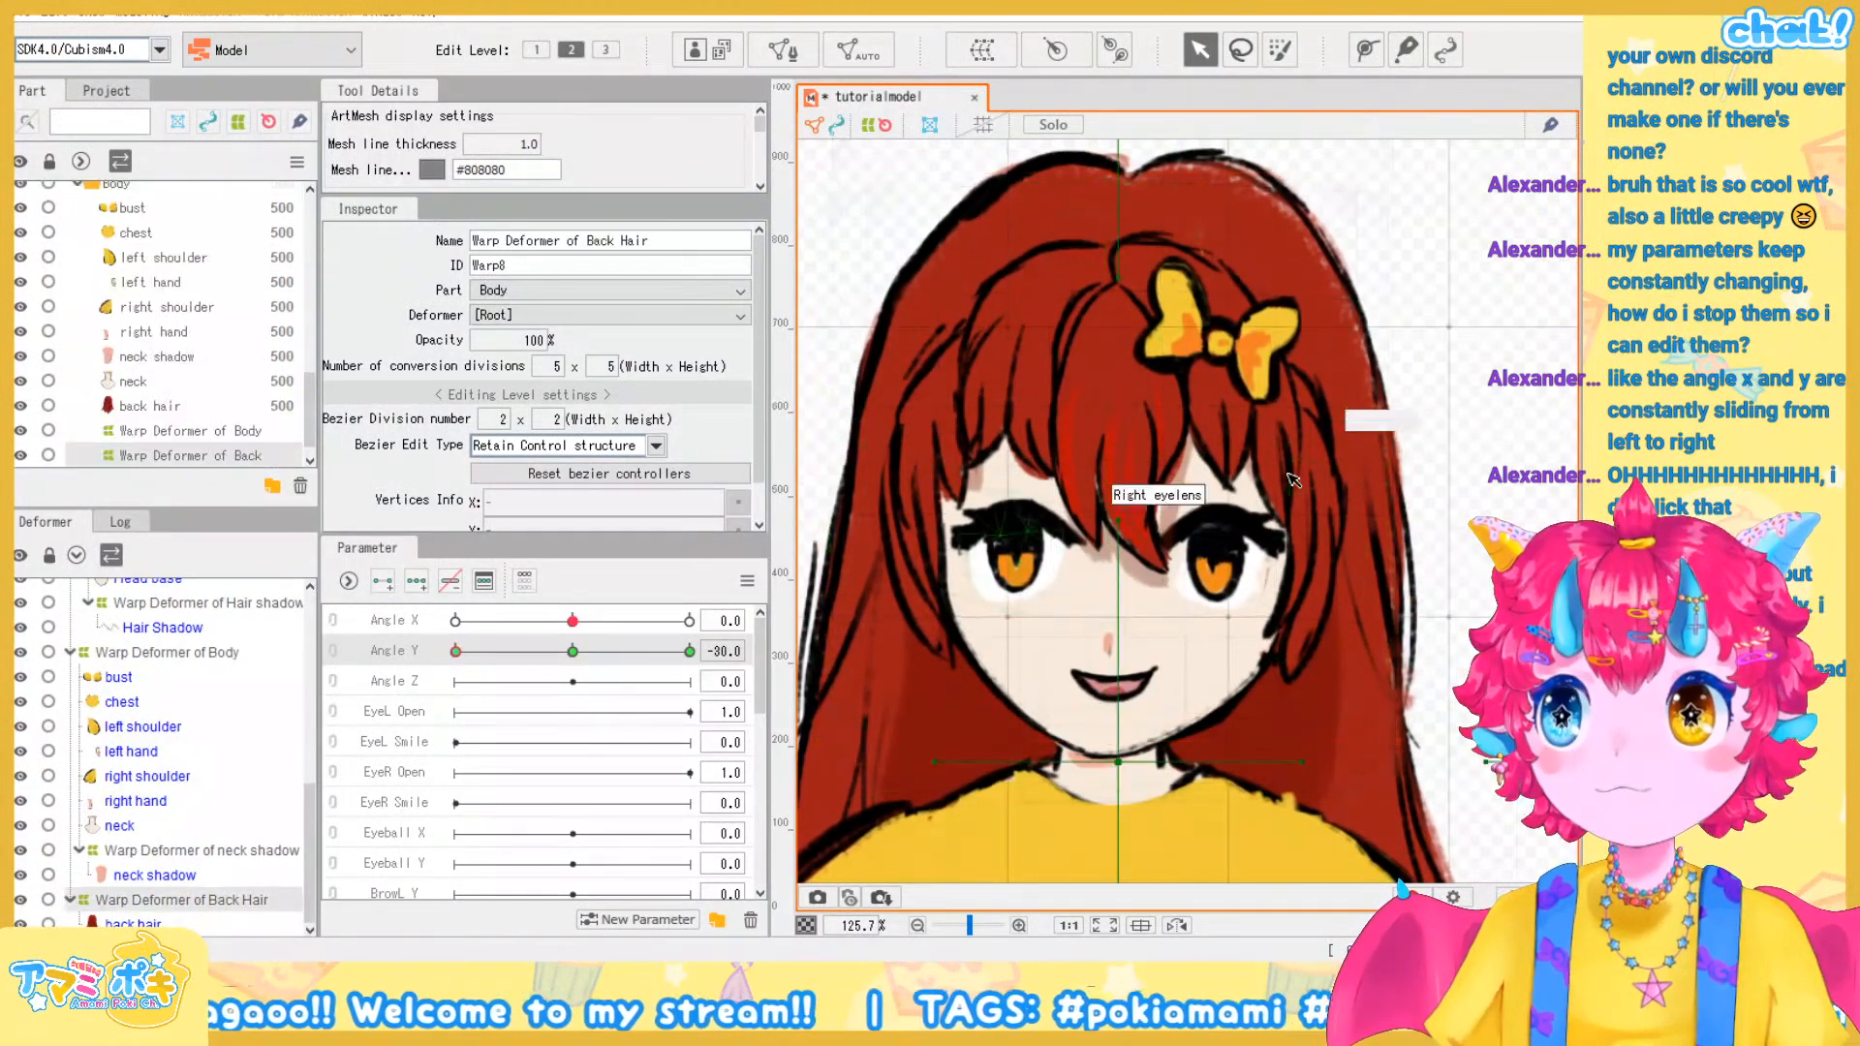
scroll(1143, 436, down, 5)
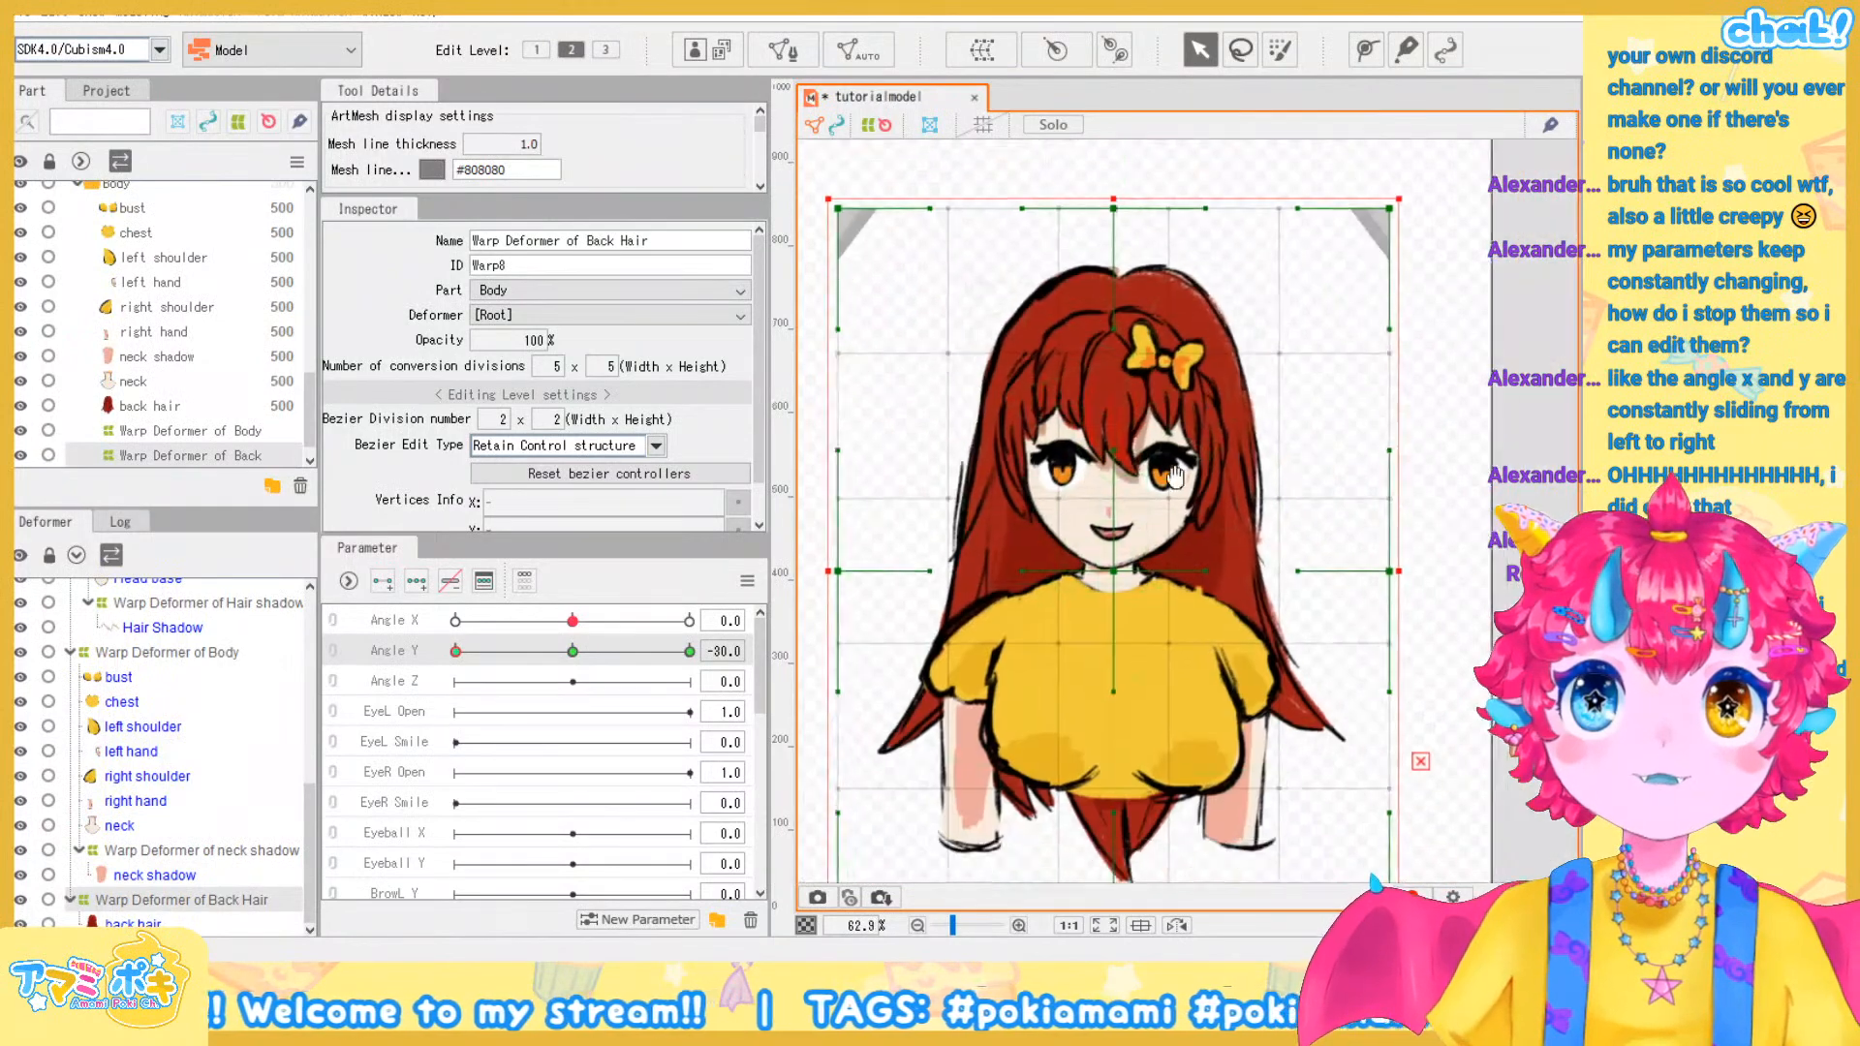
drag(1089, 512, 1090, 520)
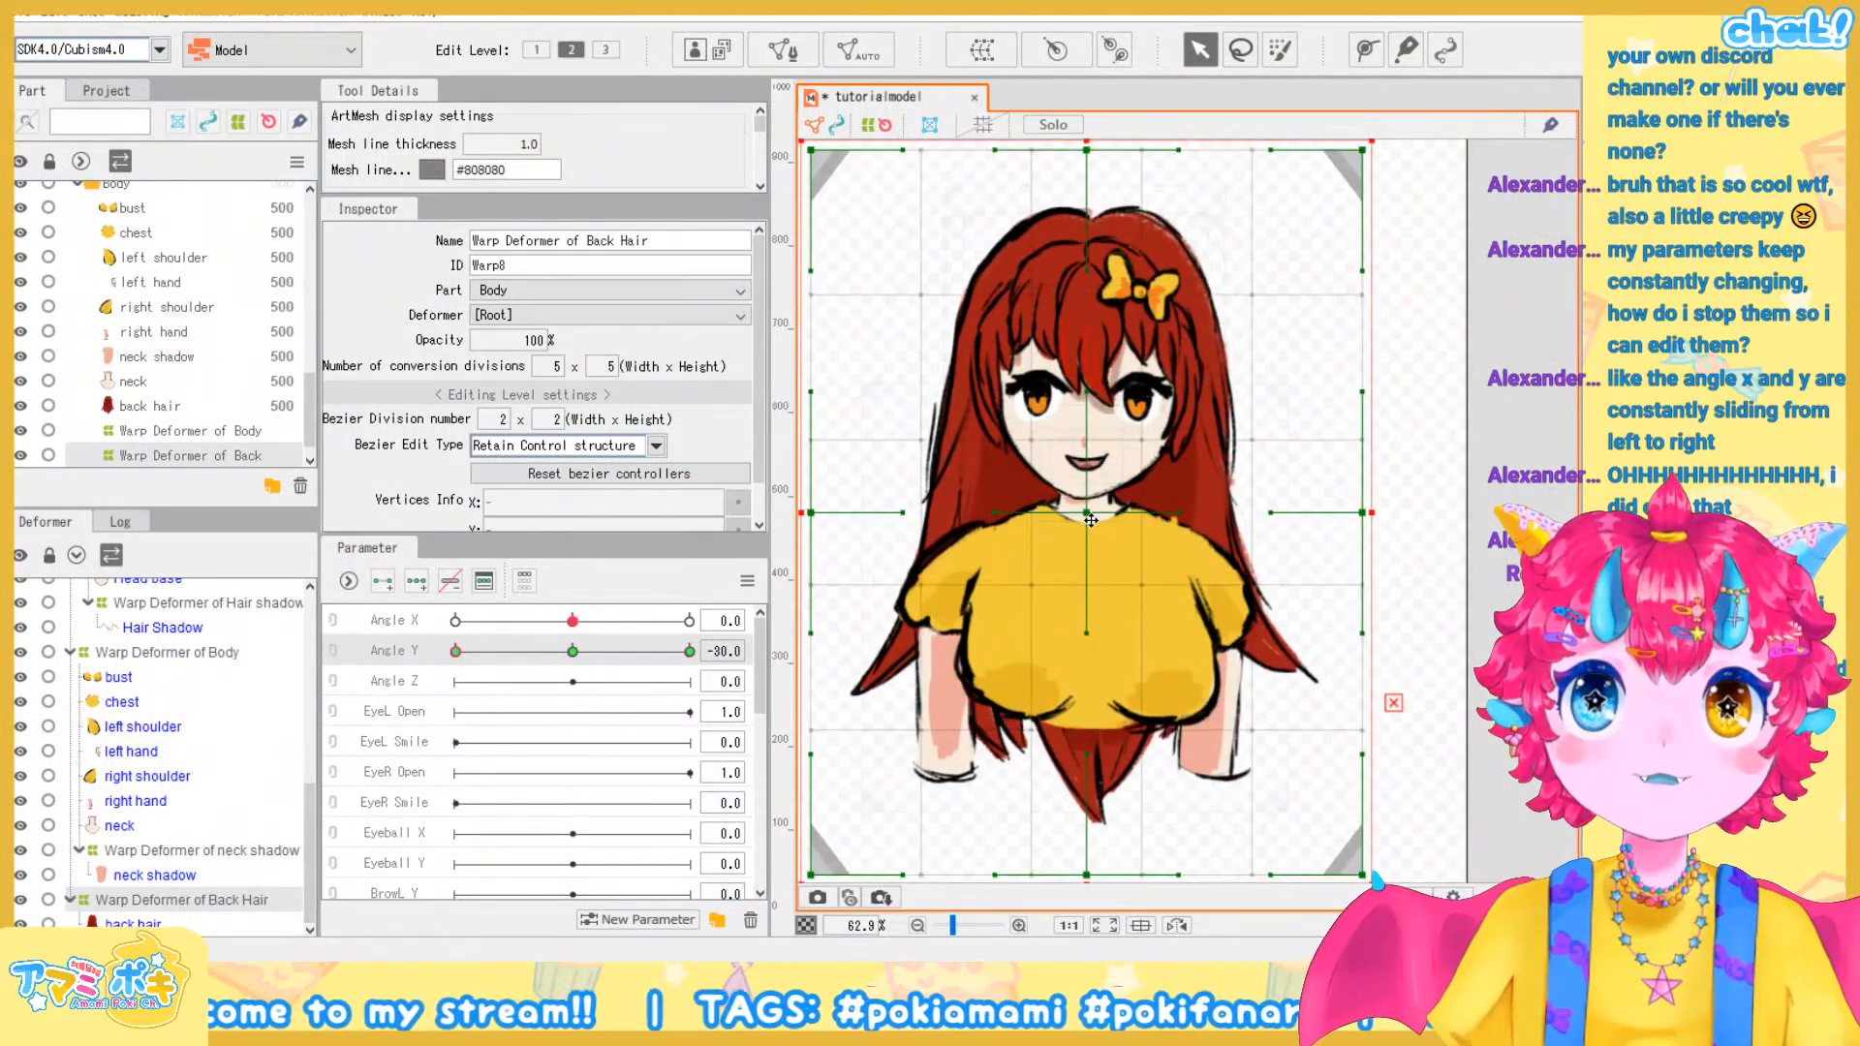
scroll(1086, 256, up, 2)
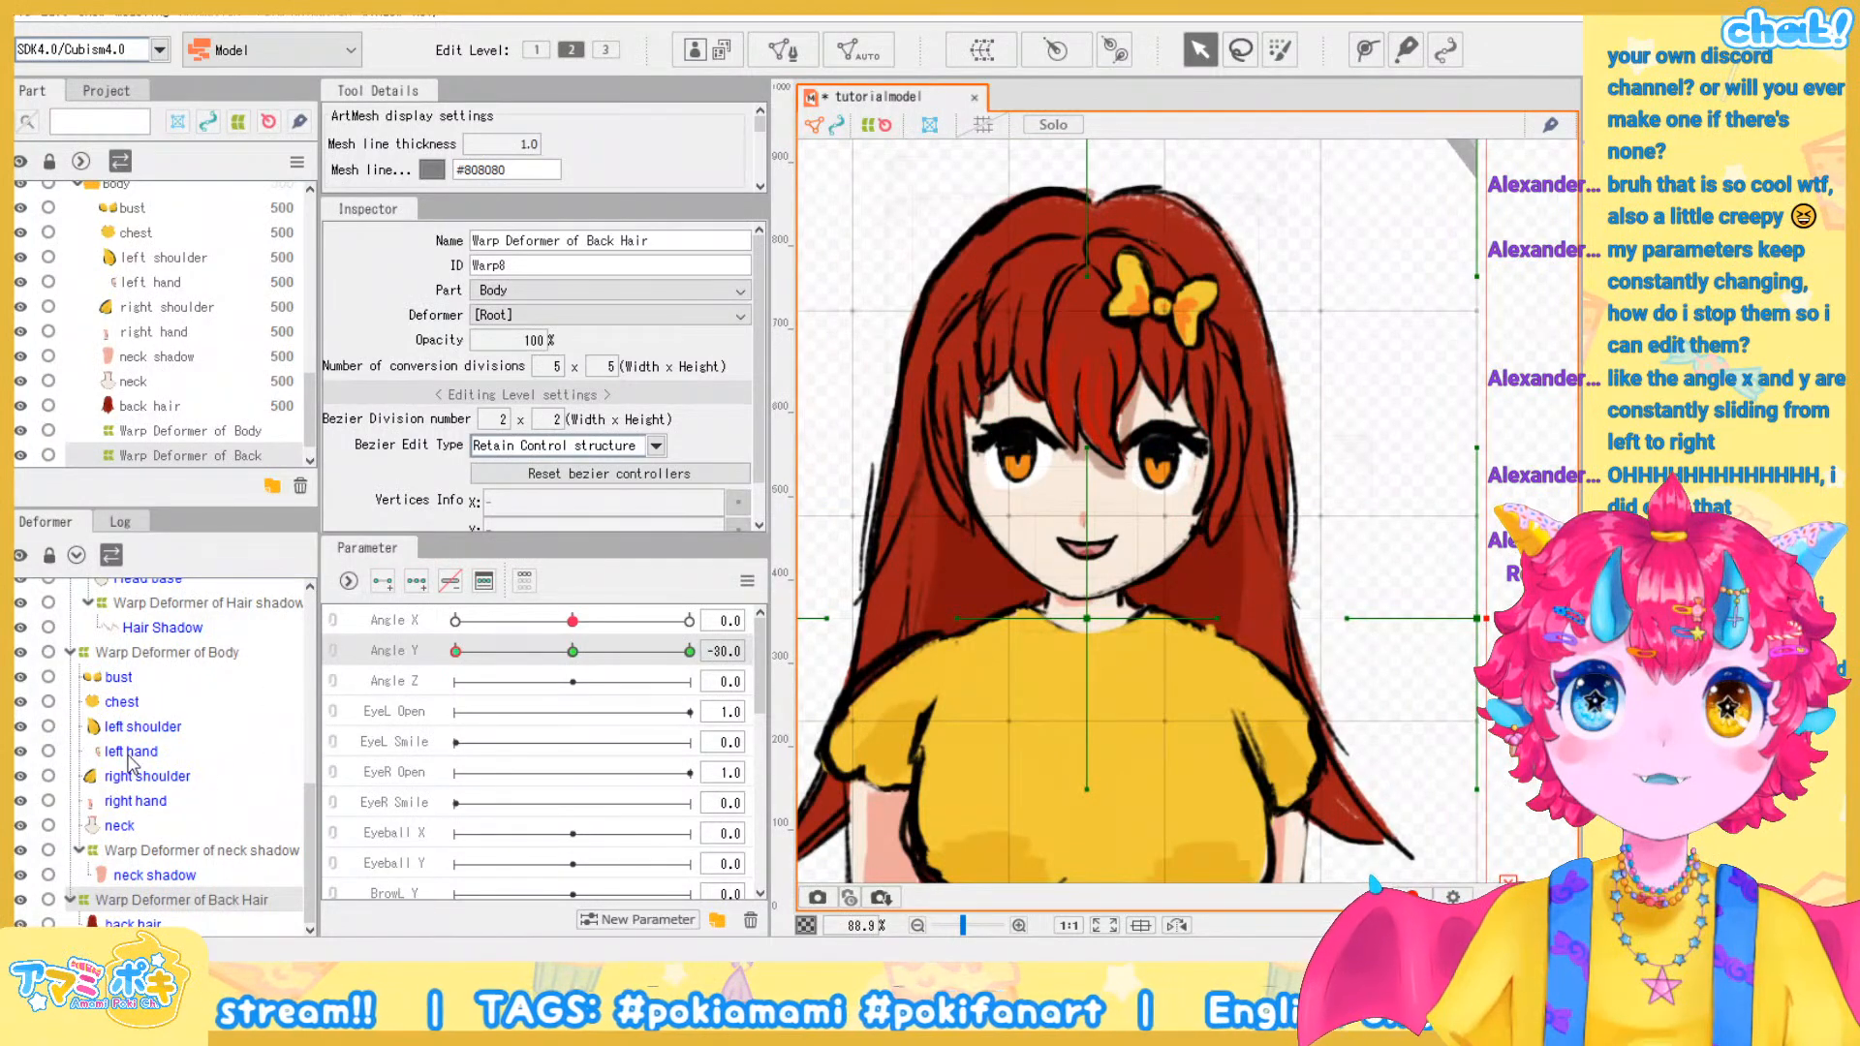
click(155, 652)
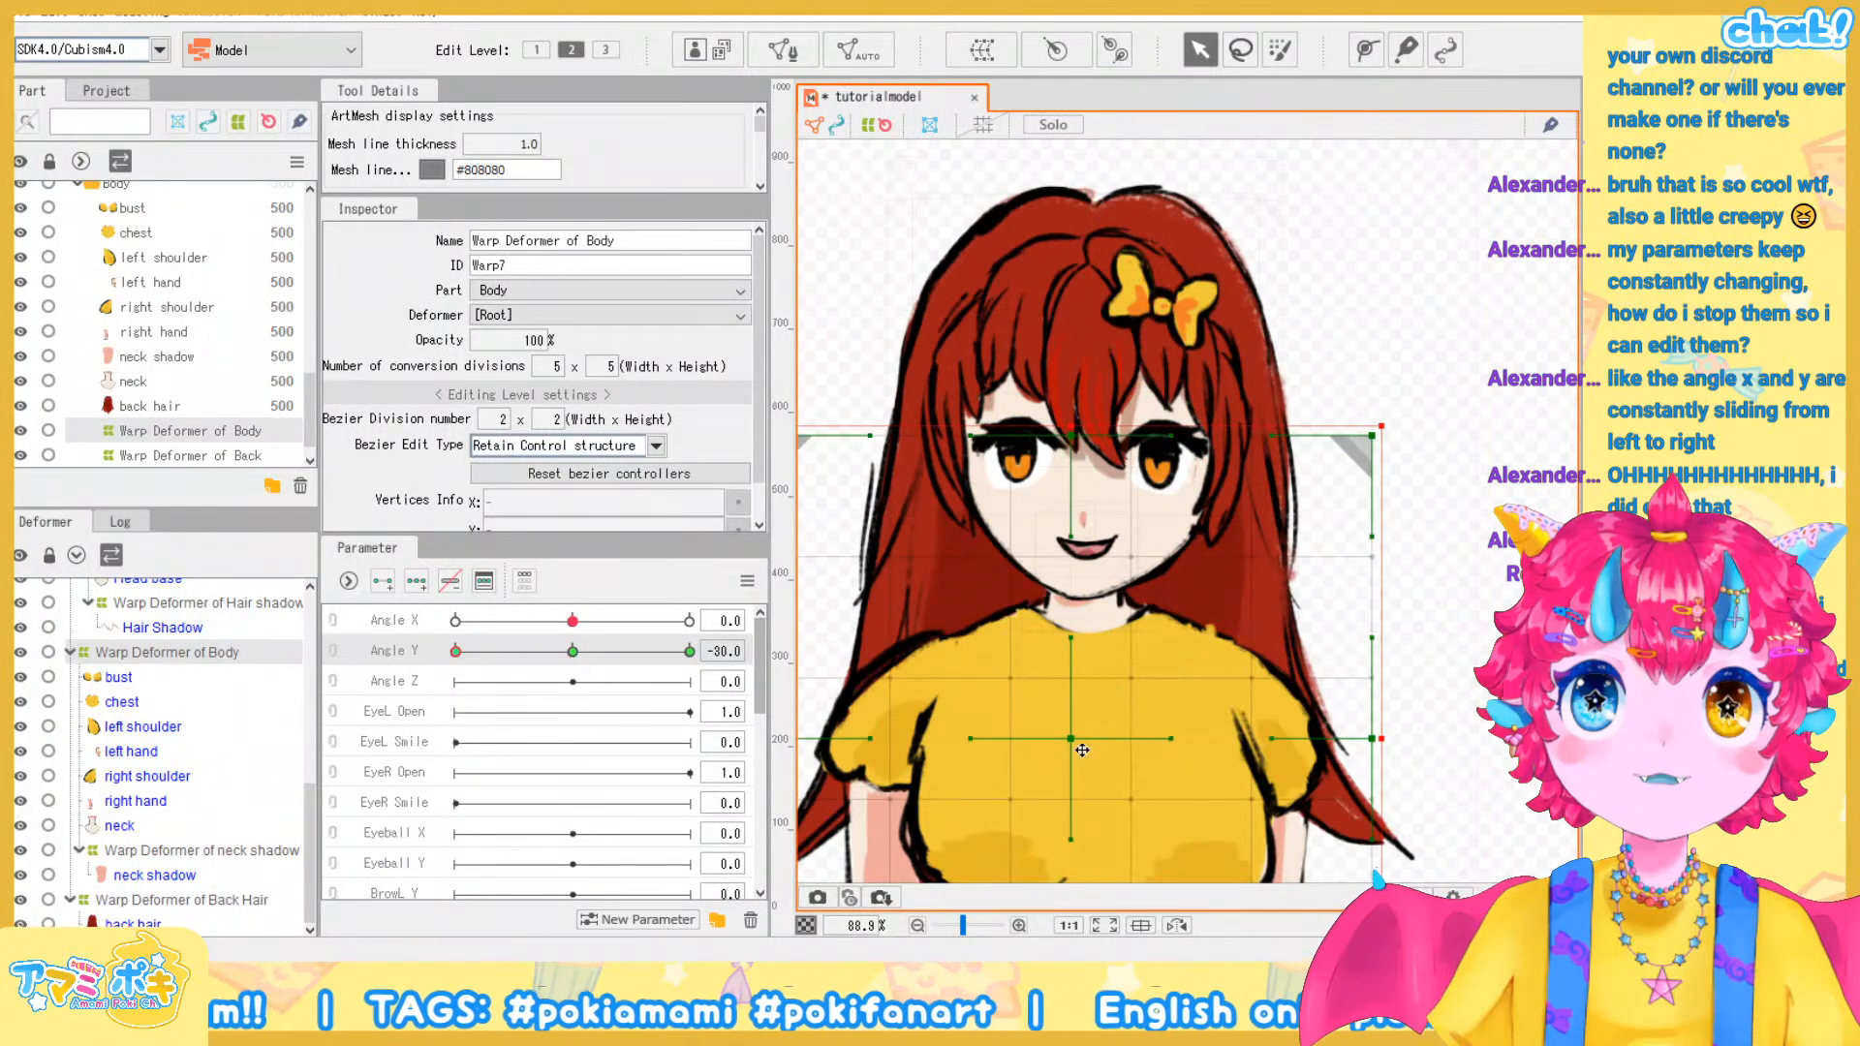
drag(1074, 739, 1070, 752)
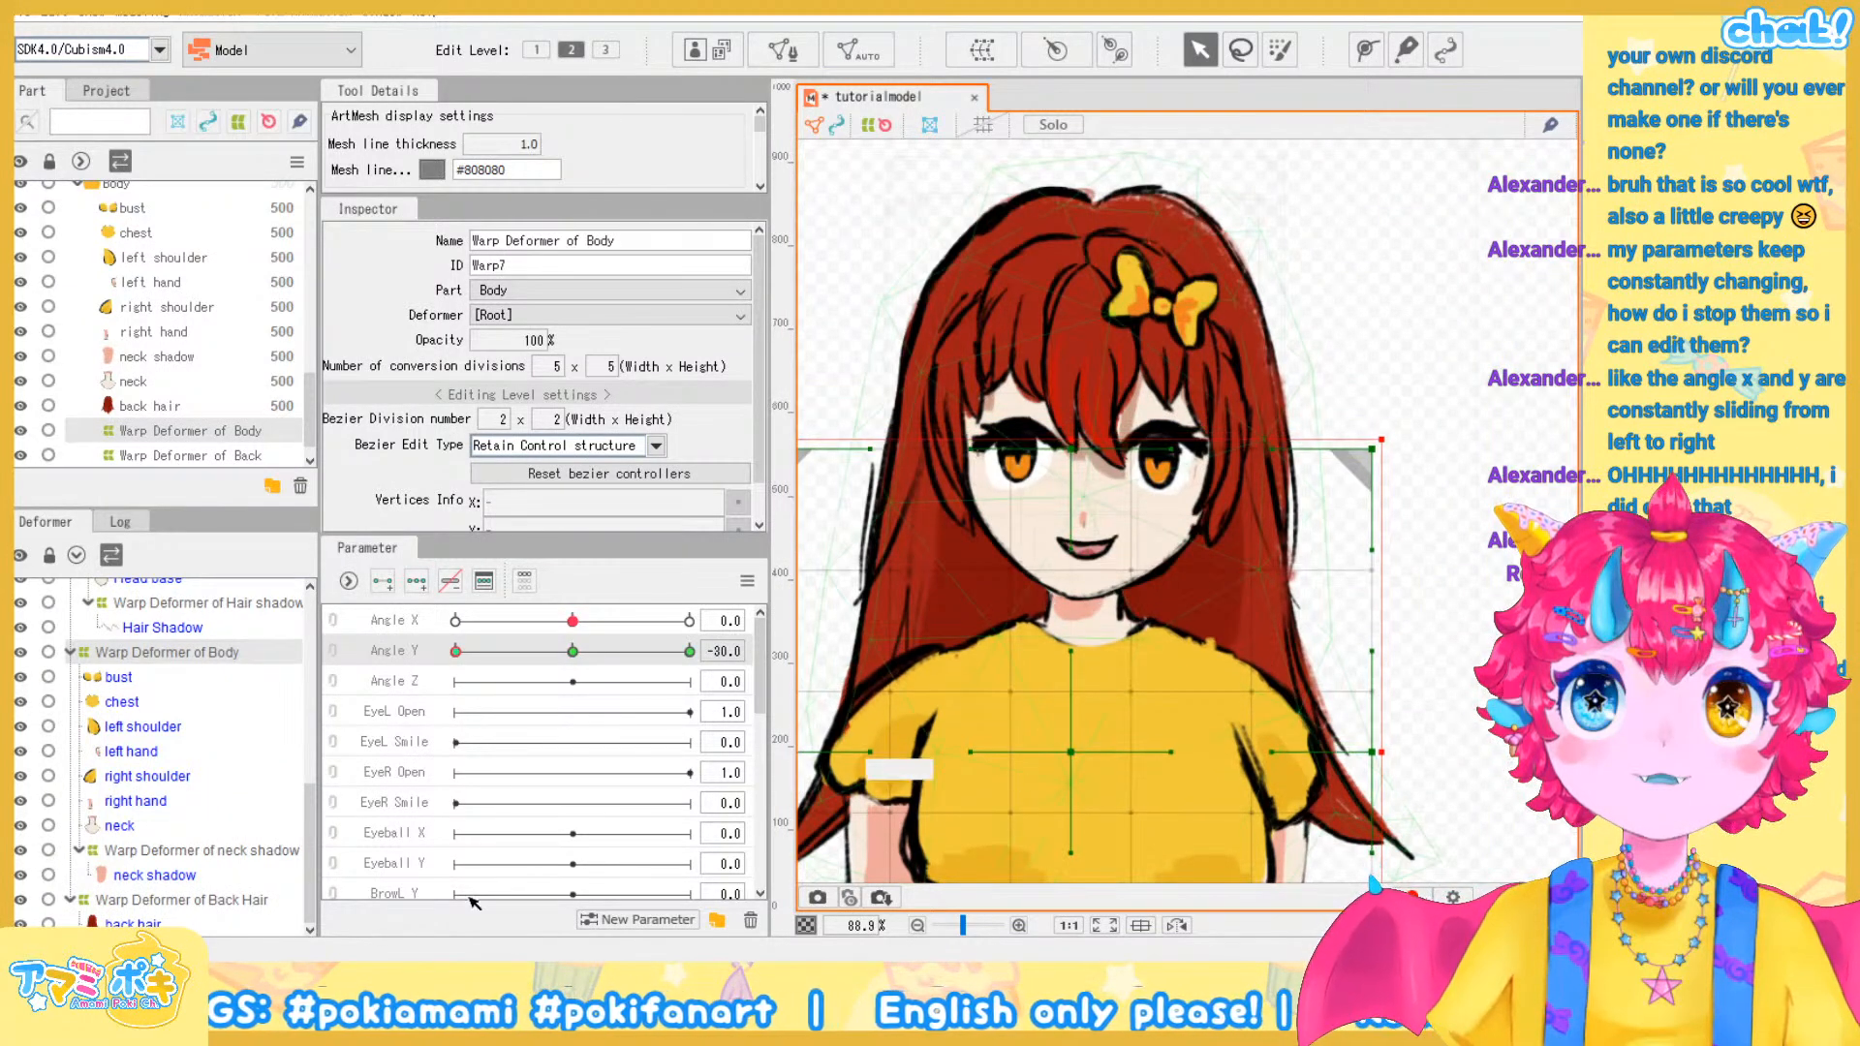
Move the Warp Deformer of neck shadow down below the chin at Angle Y -30 and lower its upper edge
click(194, 850)
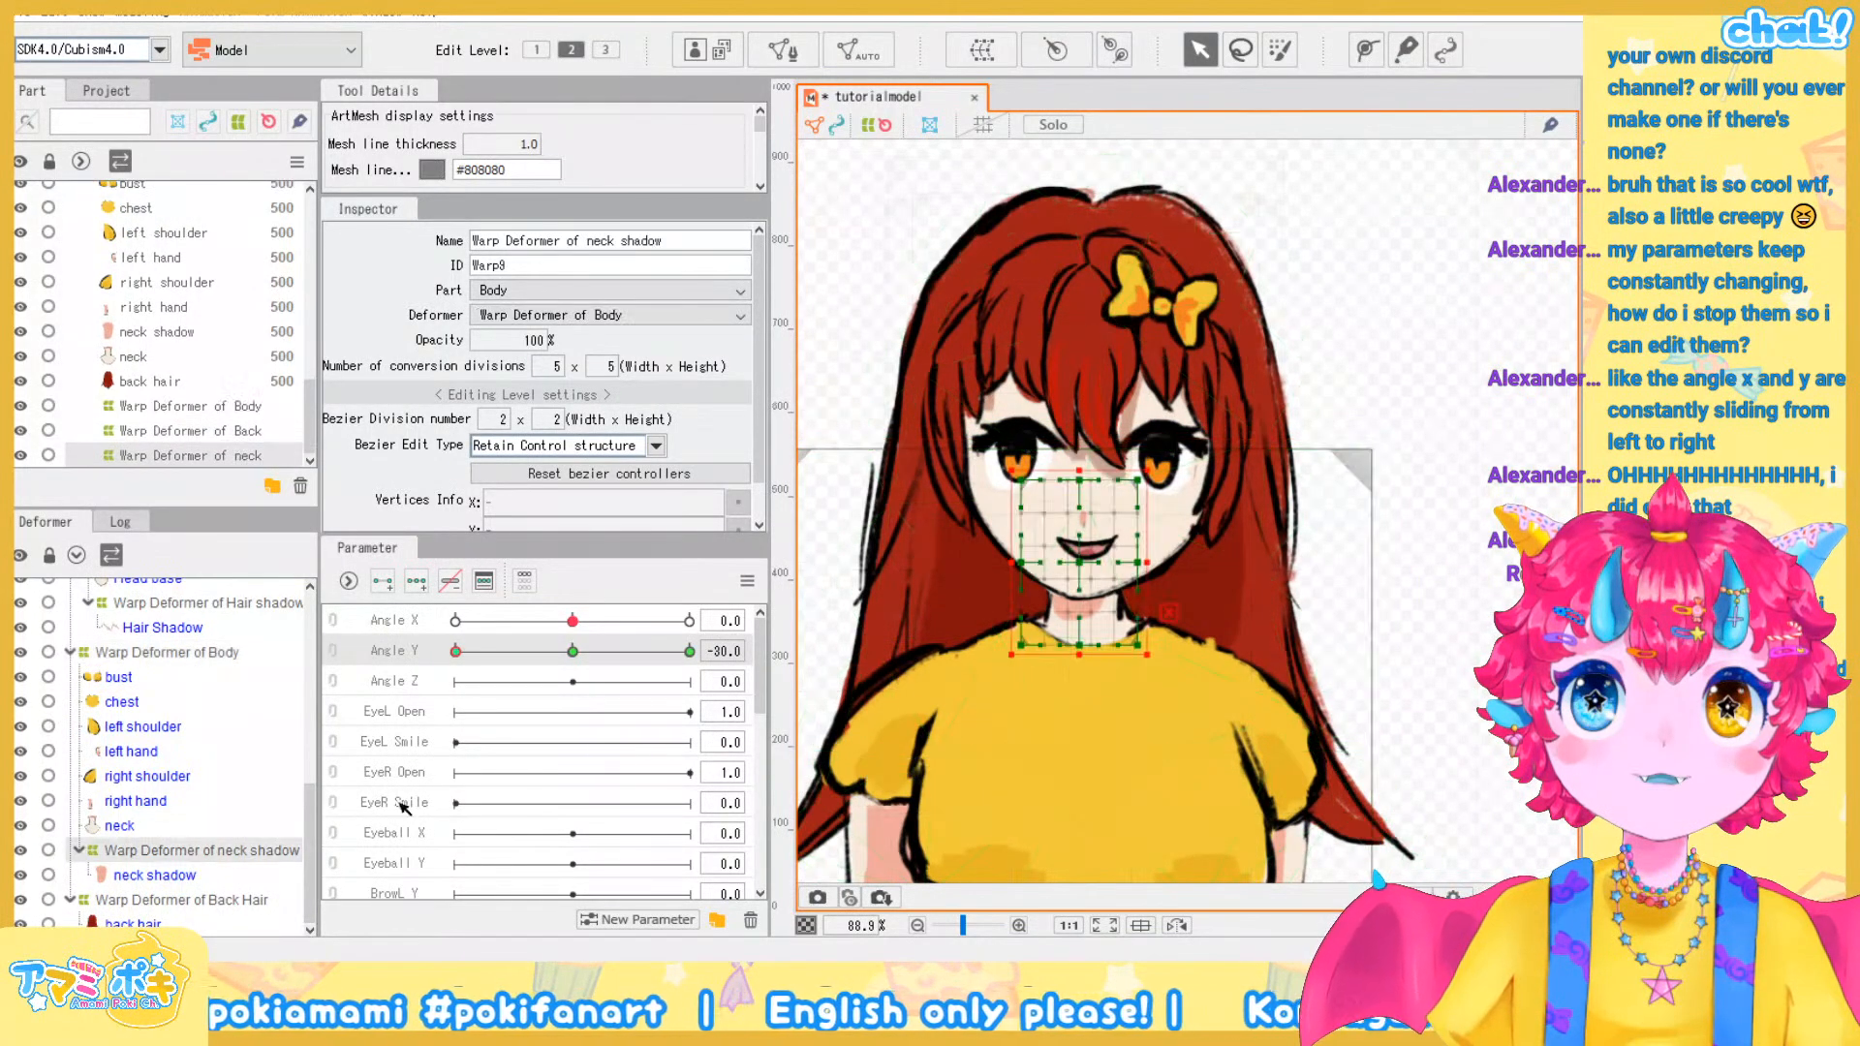
scroll(1060, 503, up, 3)
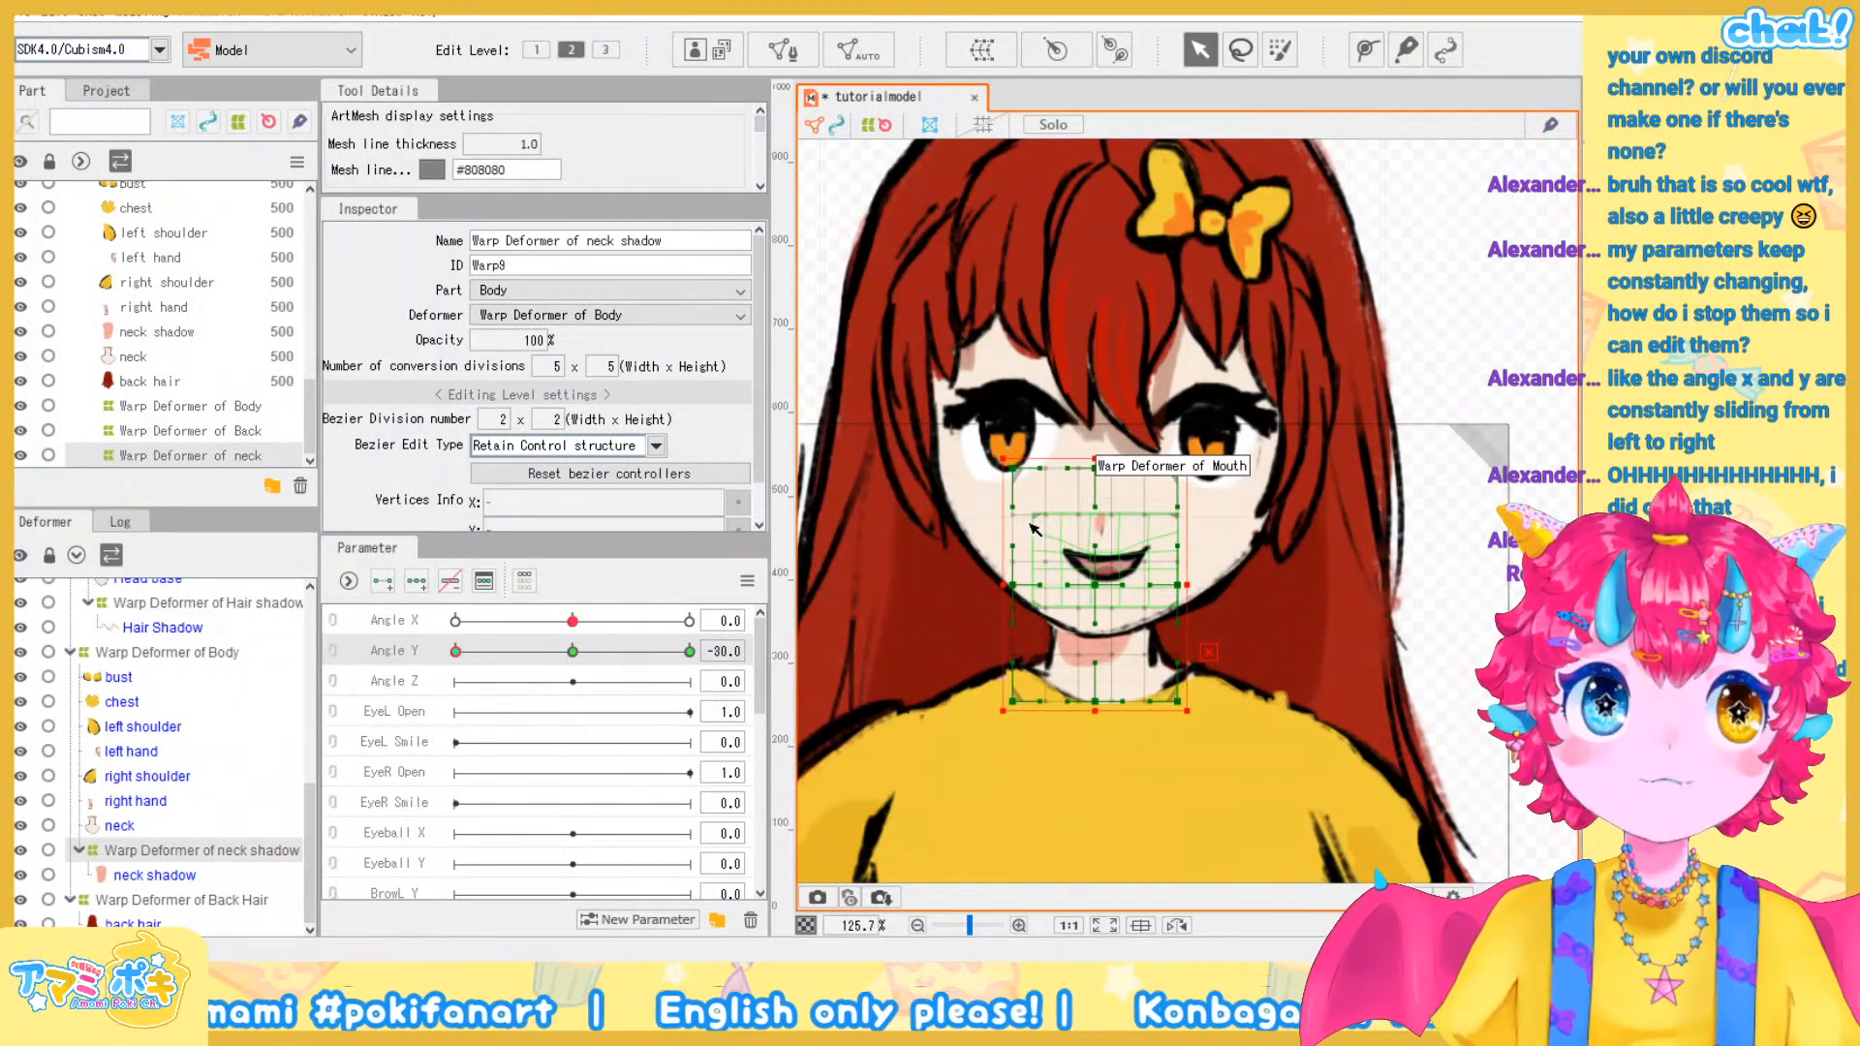
drag(1100, 593, 1100, 624)
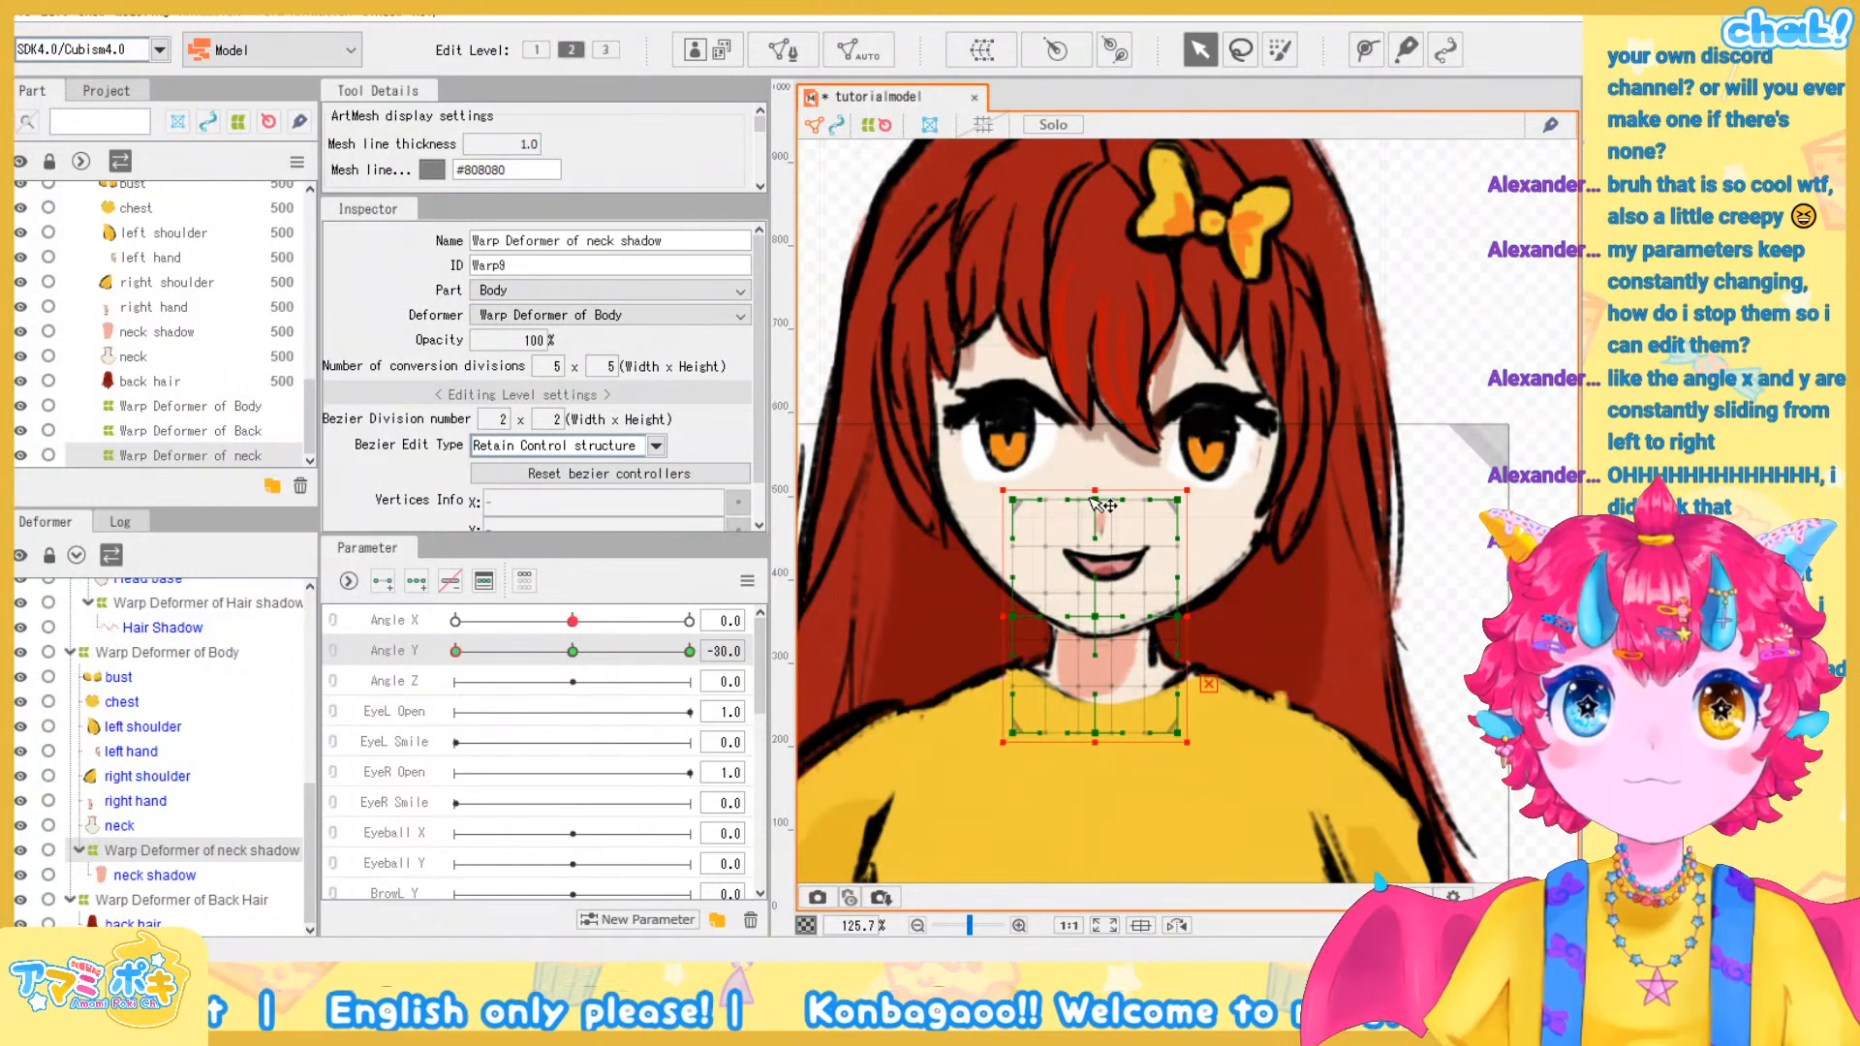
drag(1104, 504, 1098, 523)
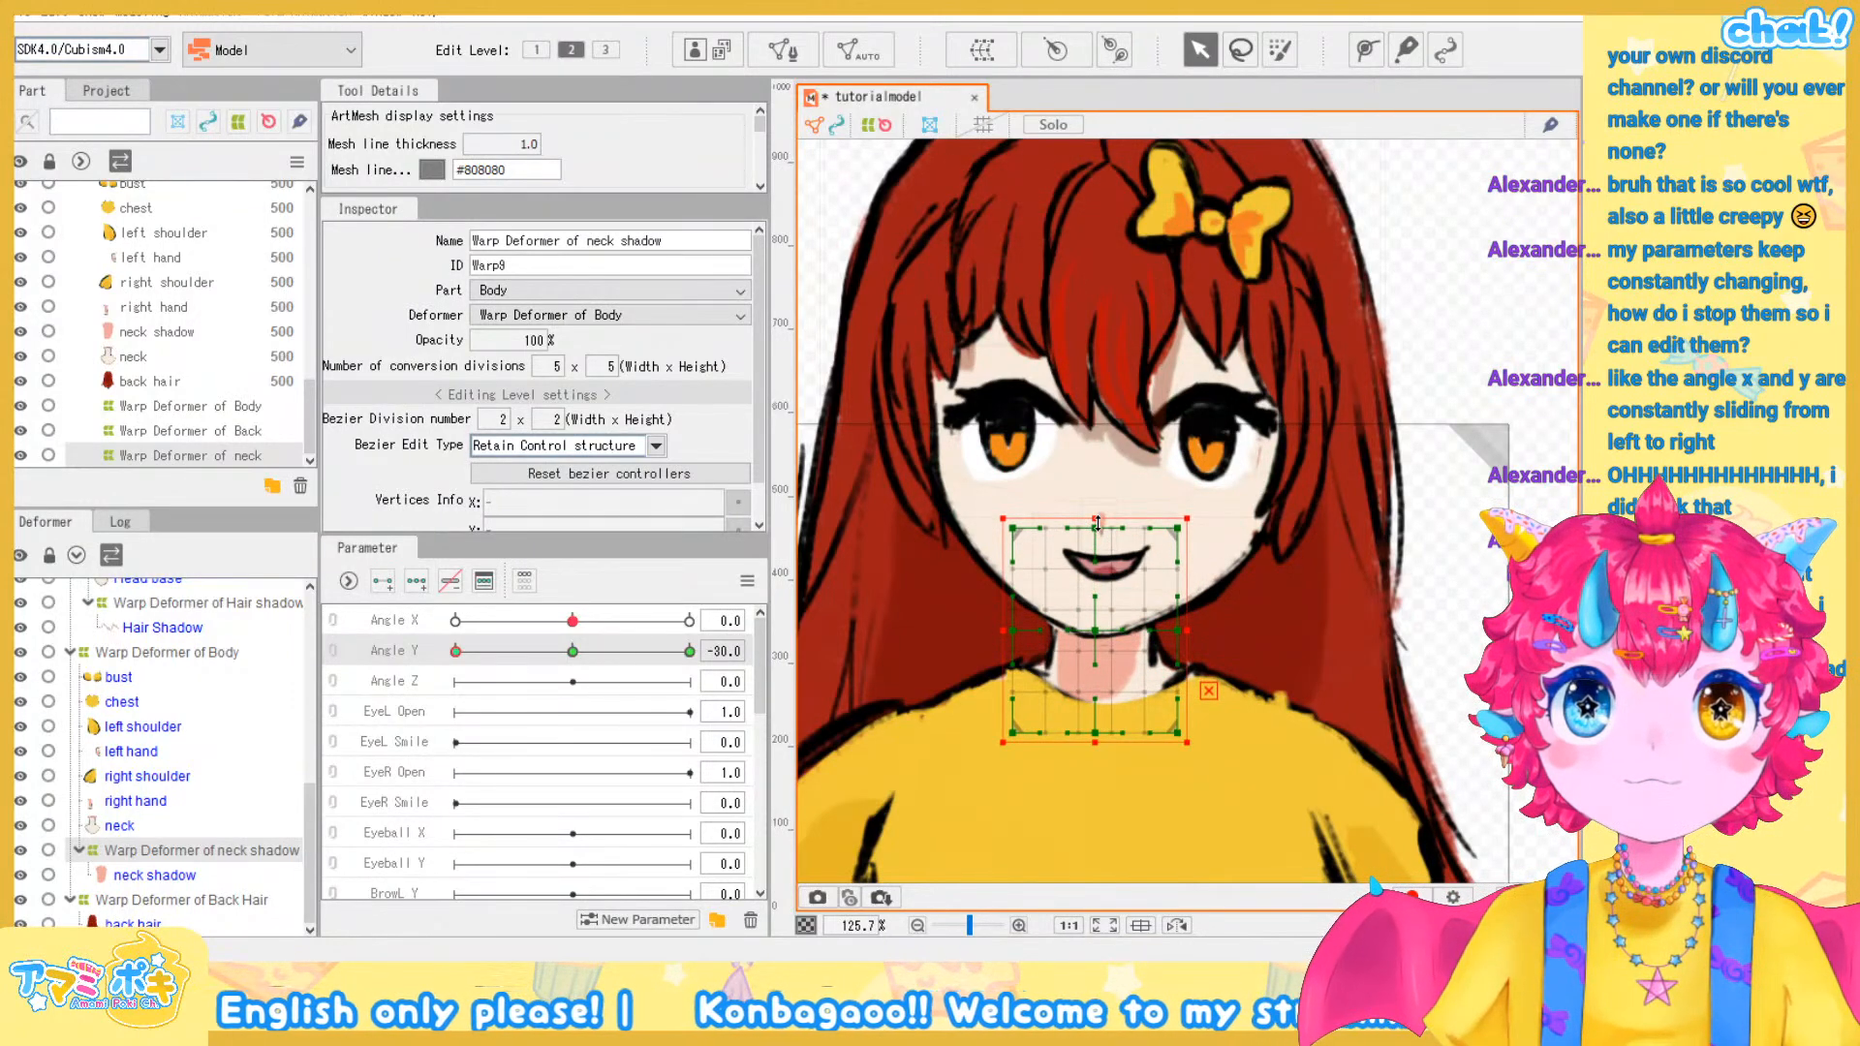
scroll(1390, 414, down, 1)
click(1410, 405)
scroll(1410, 403, down, 1)
drag(1410, 401, 1360, 401)
Preview the head movement along Angle Y and put the parameter on its middle key at -15
drag(467, 654, 383, 710)
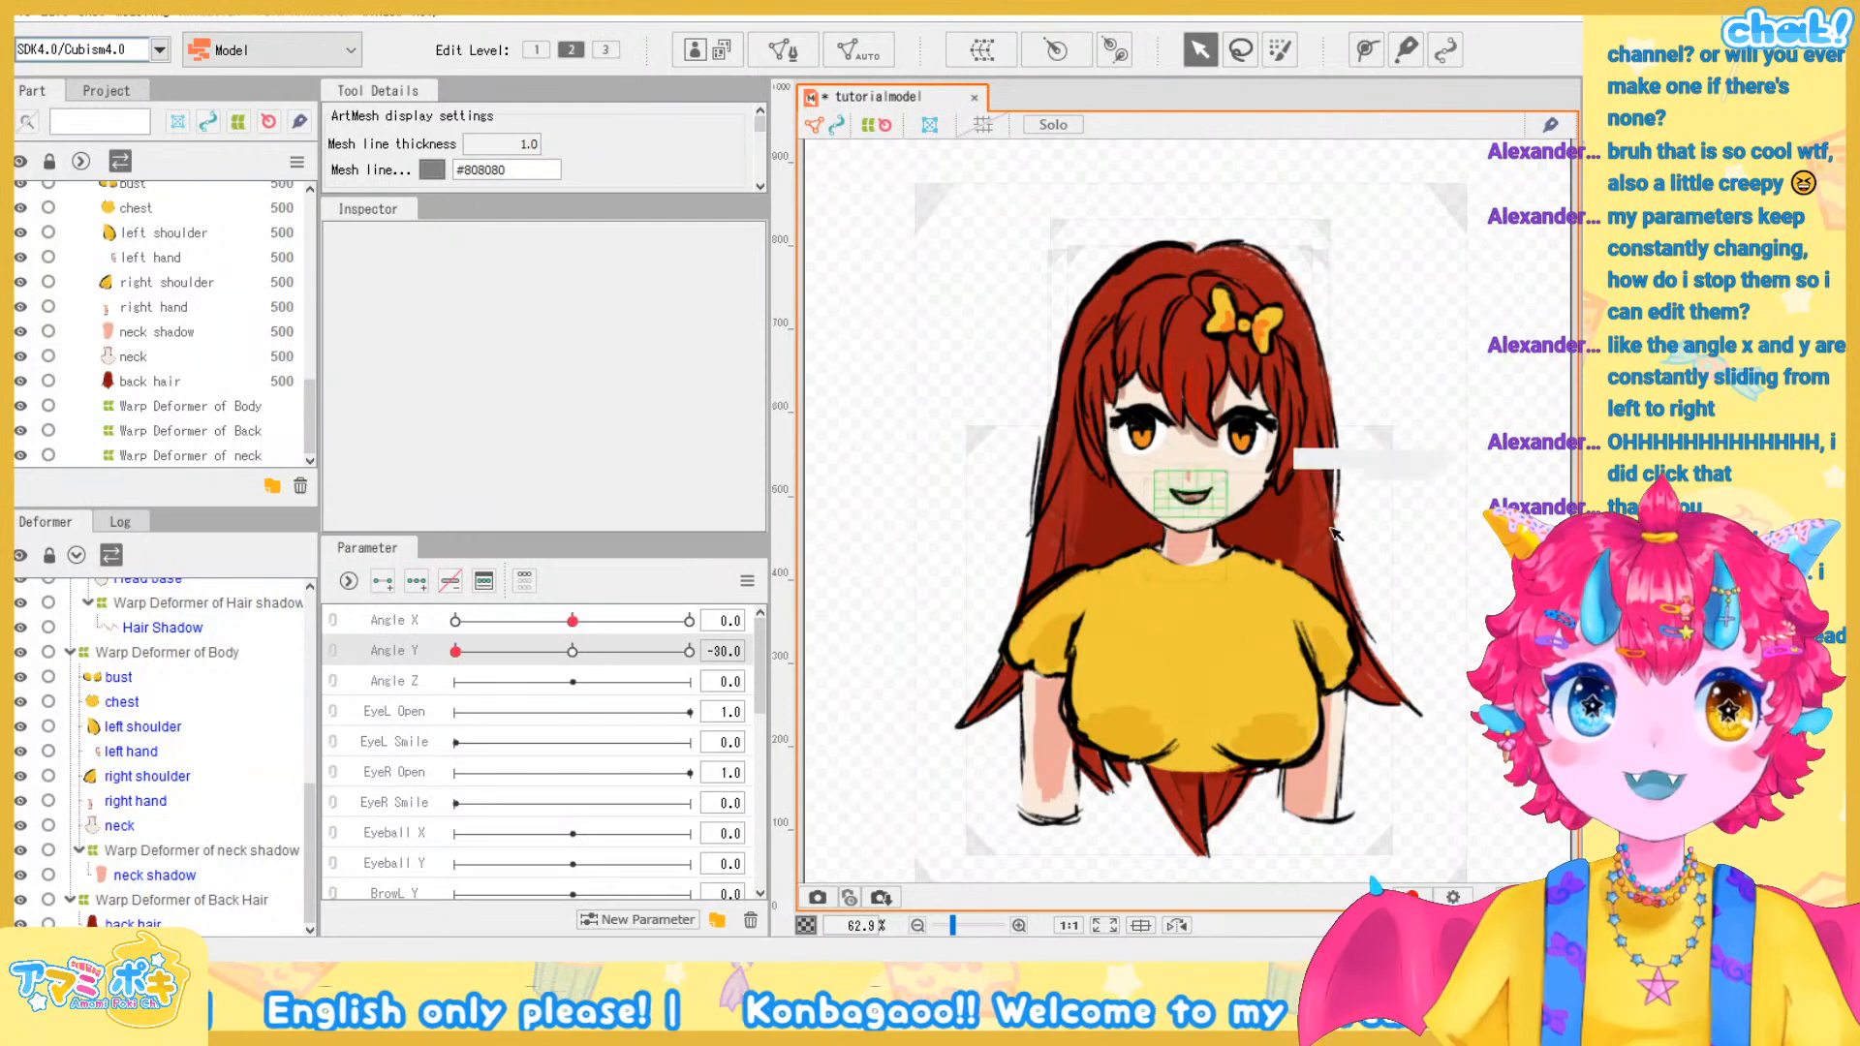
scroll(1424, 302, up, 2)
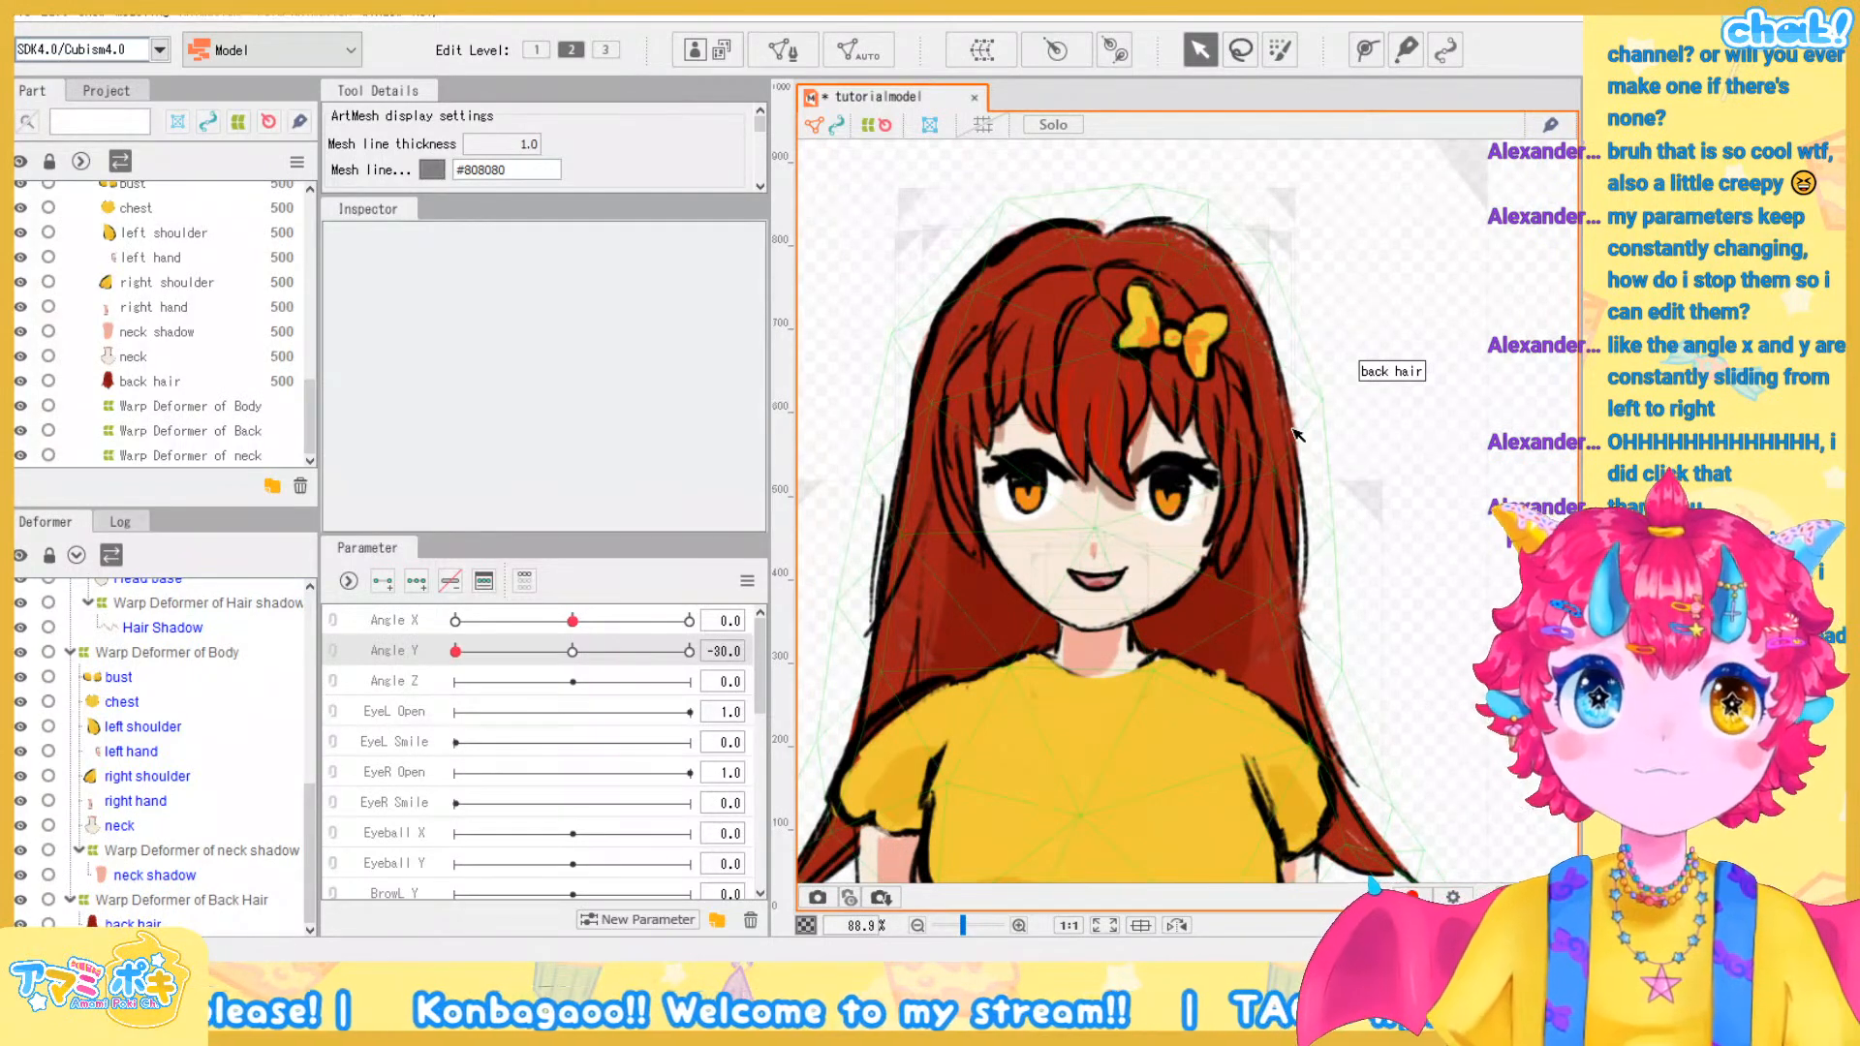
right_click(570, 656)
click(573, 652)
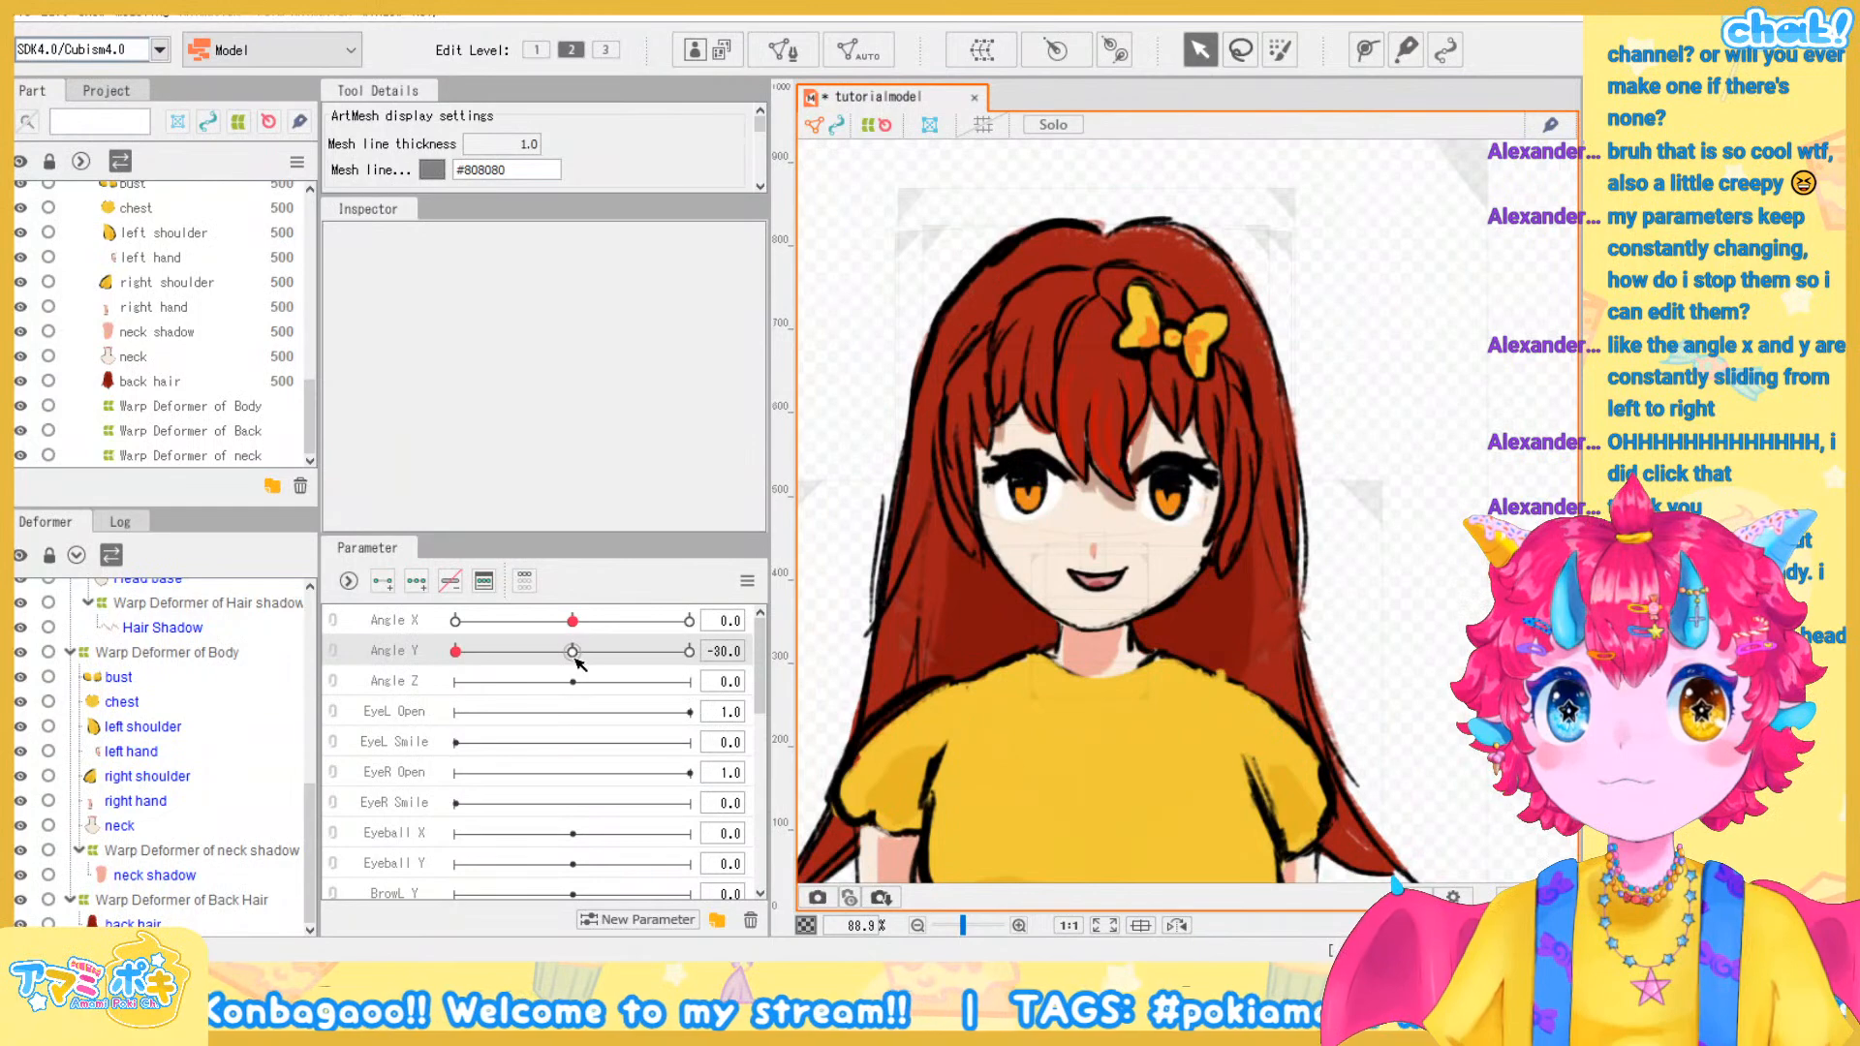
scroll(1399, 440, down, 3)
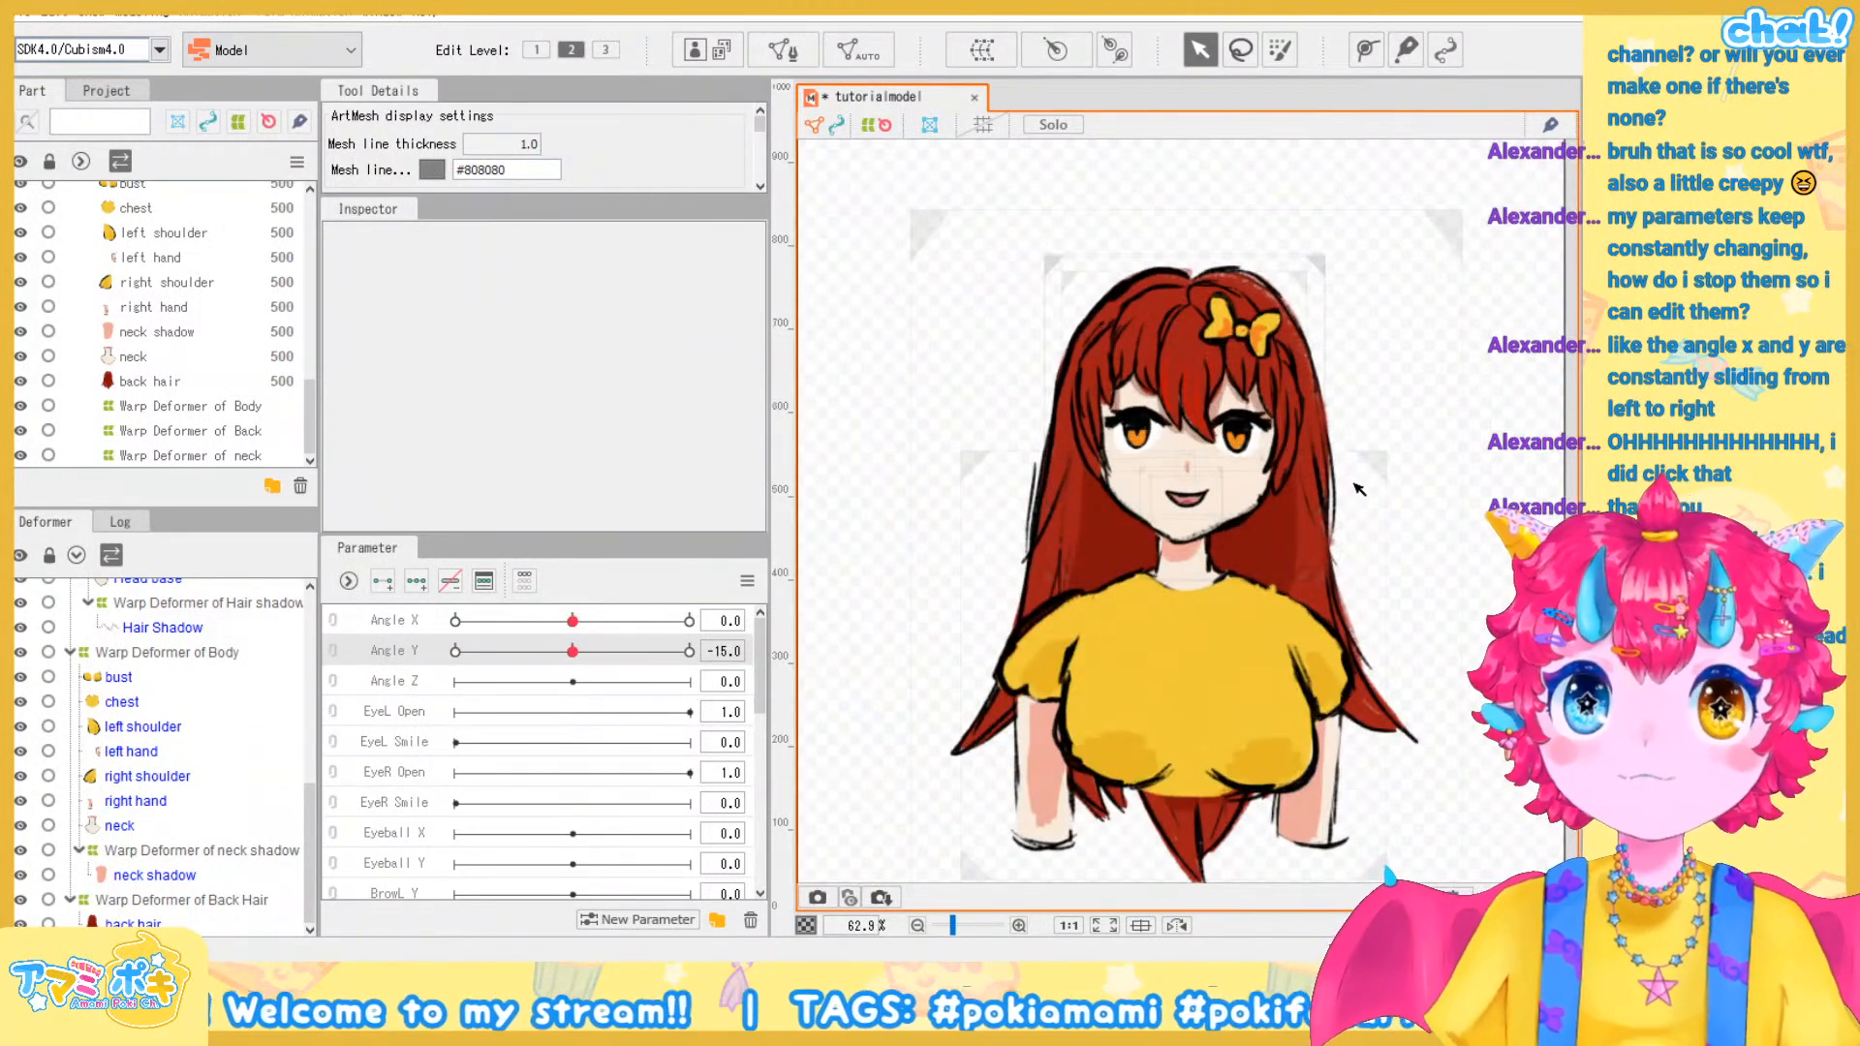
Create a warp deformer around the right eyeliner, parented to the Warp Deformer of Eyes
scroll(1359, 489, up, 5)
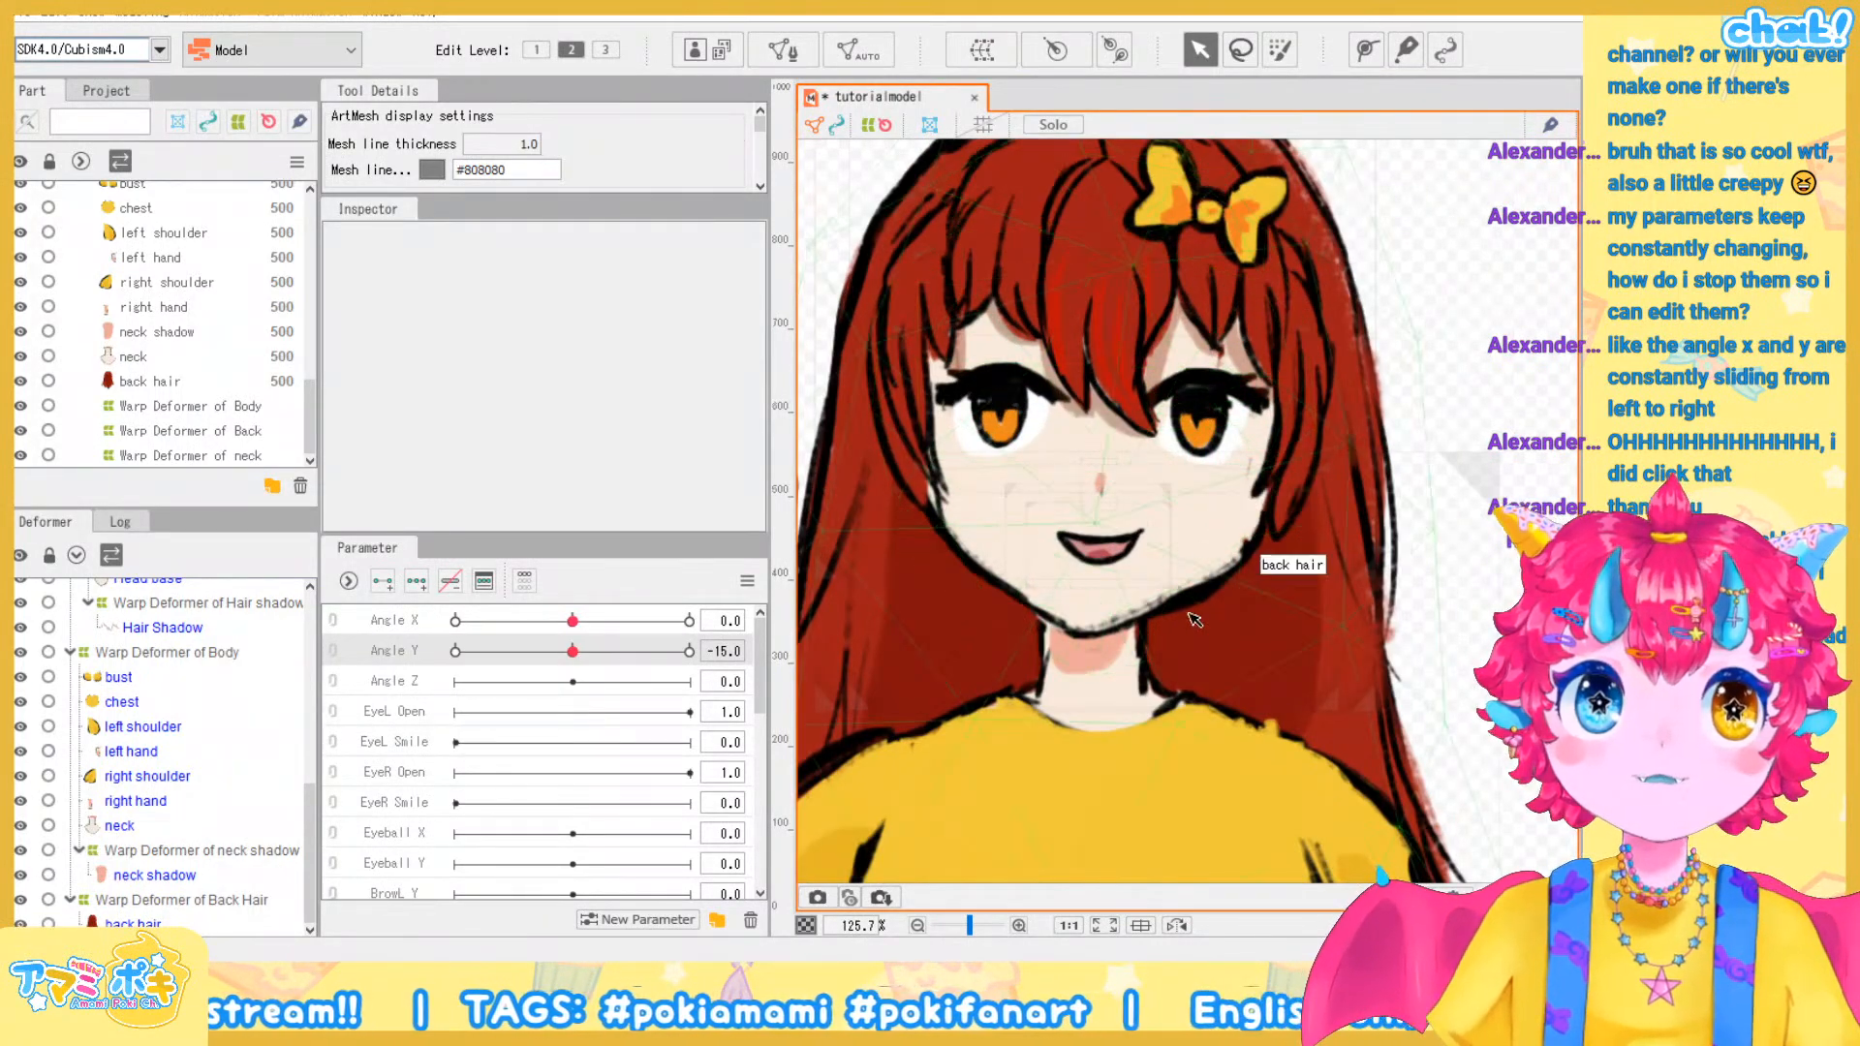
scroll(1259, 339, up, 5)
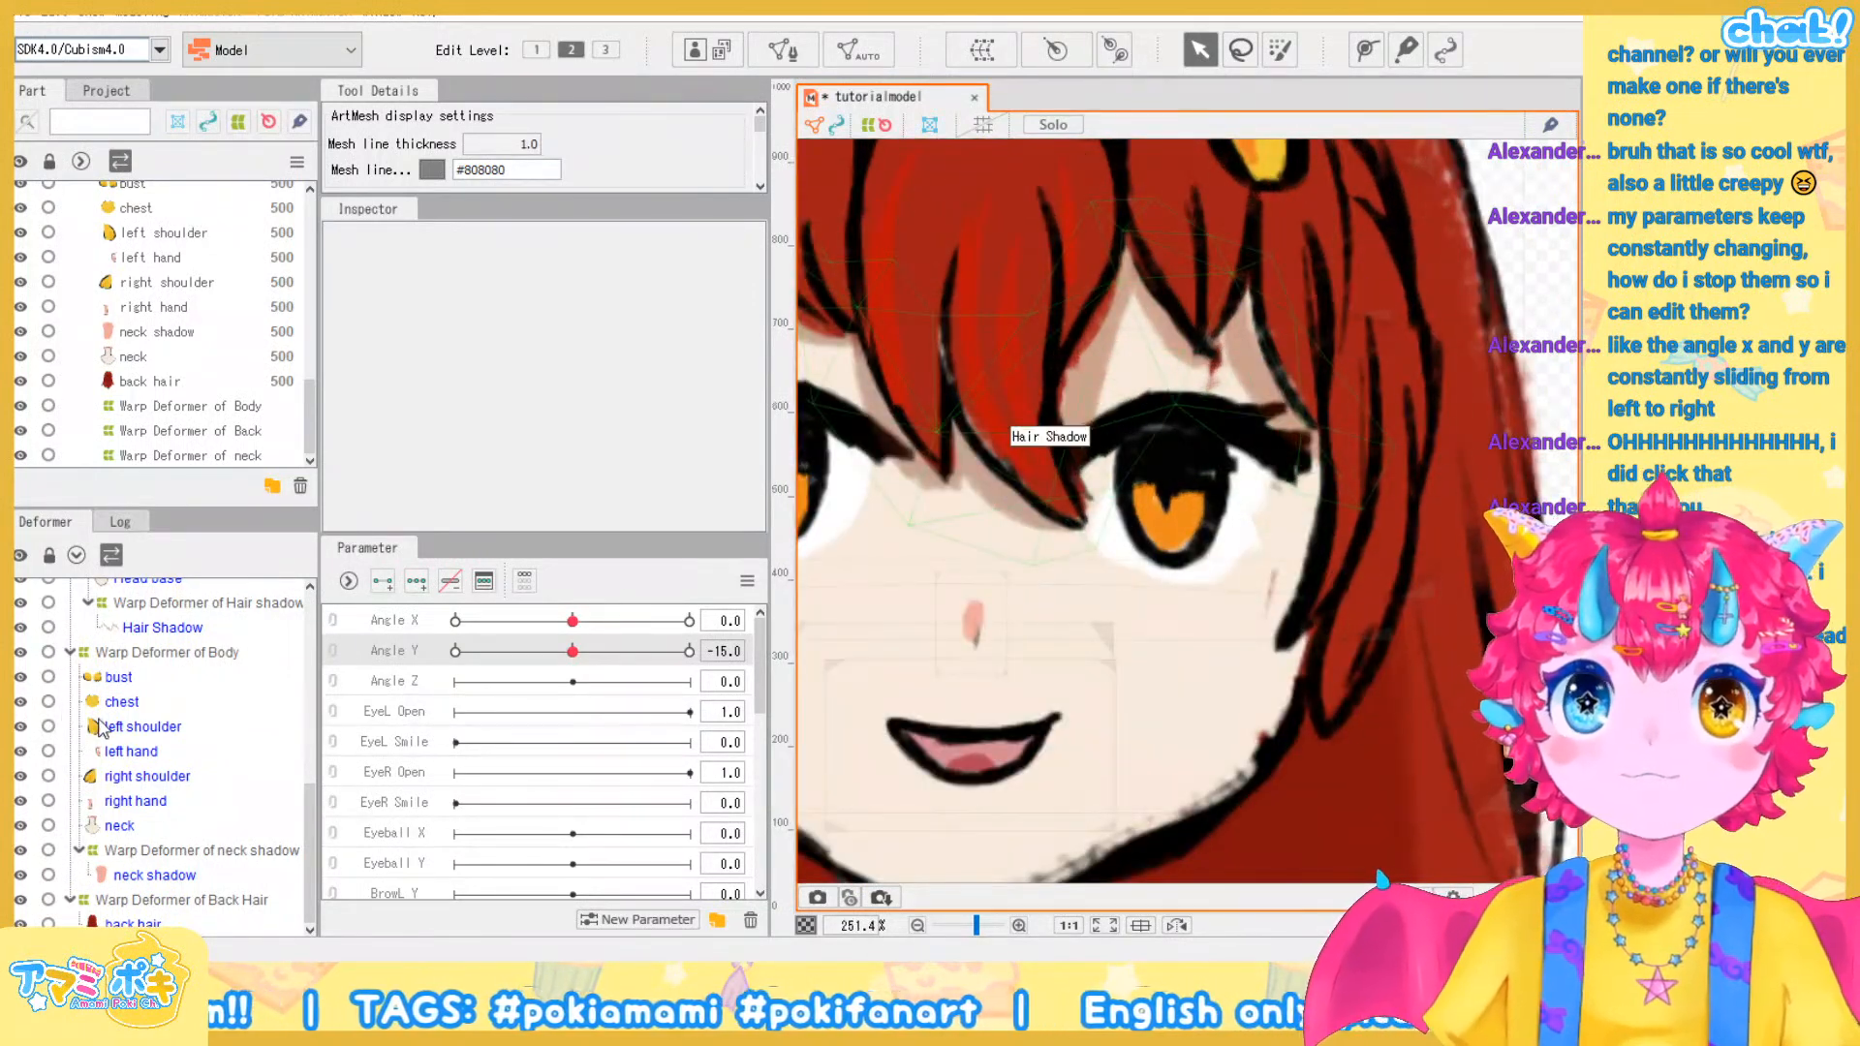
scroll(133, 743, up, 5)
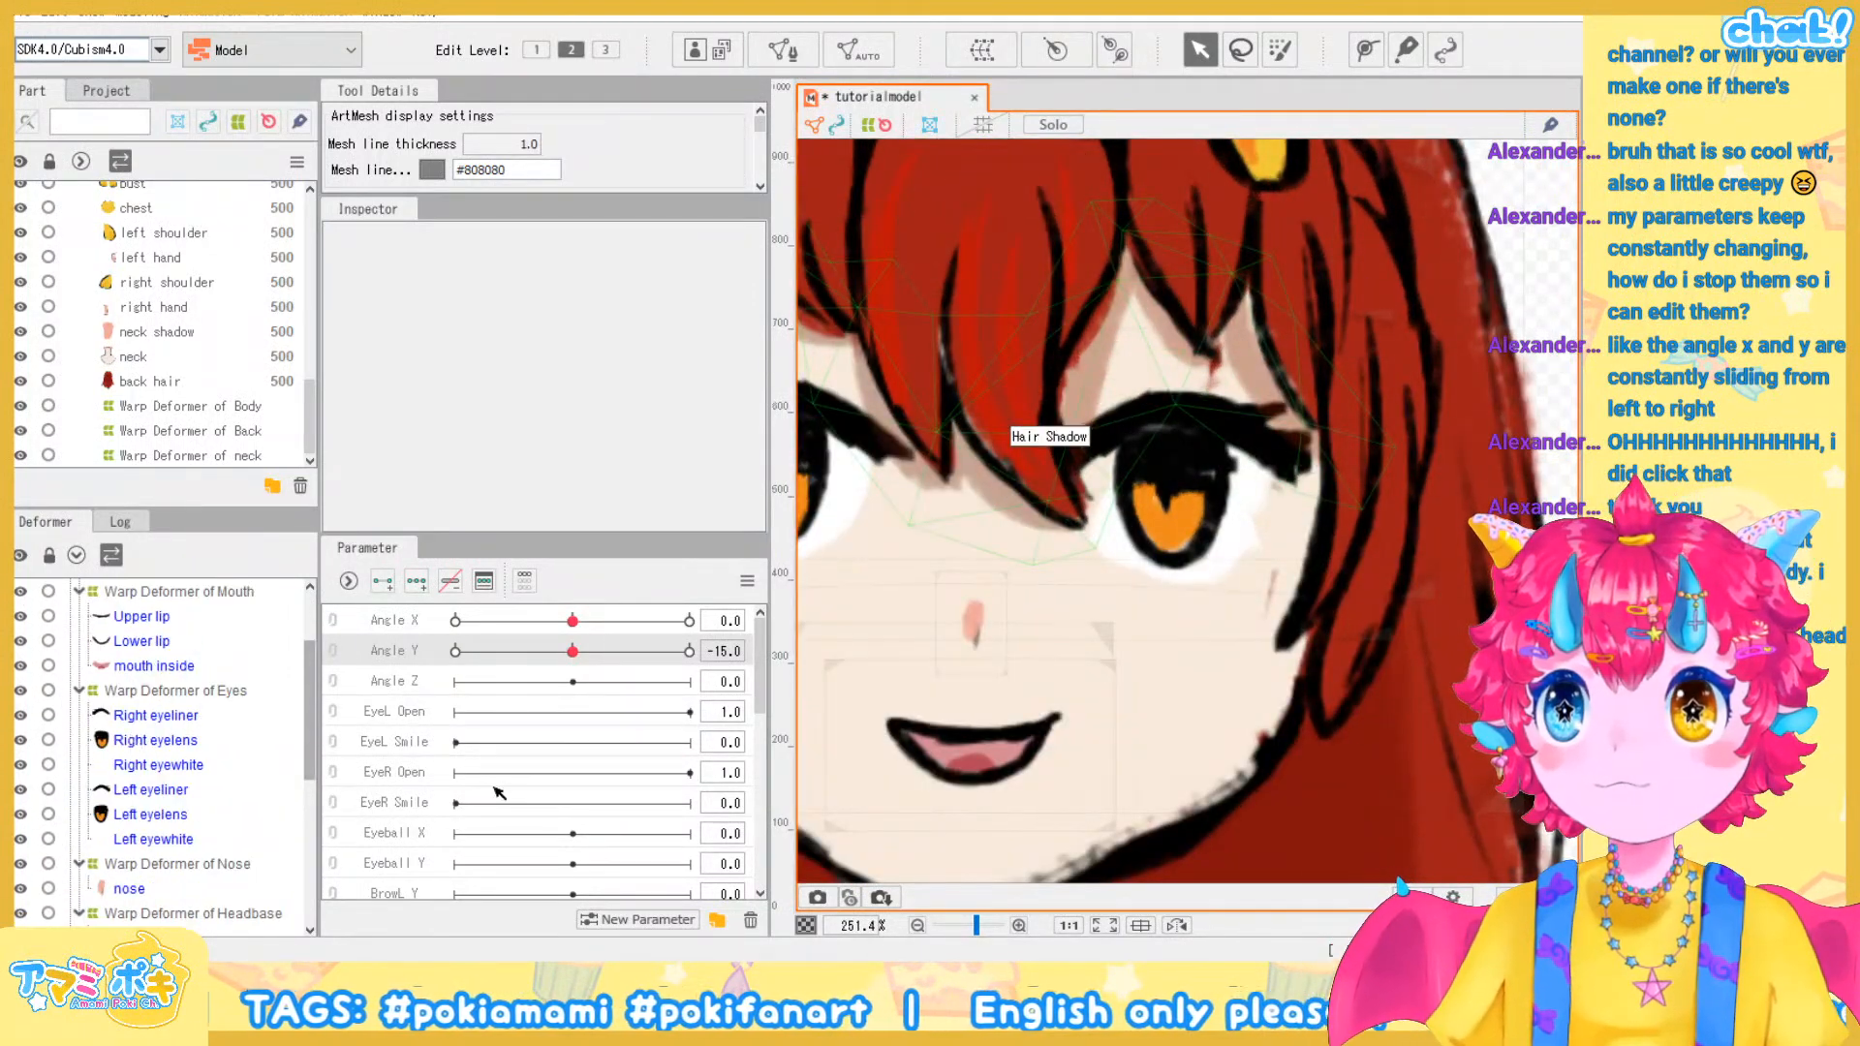
click(199, 715)
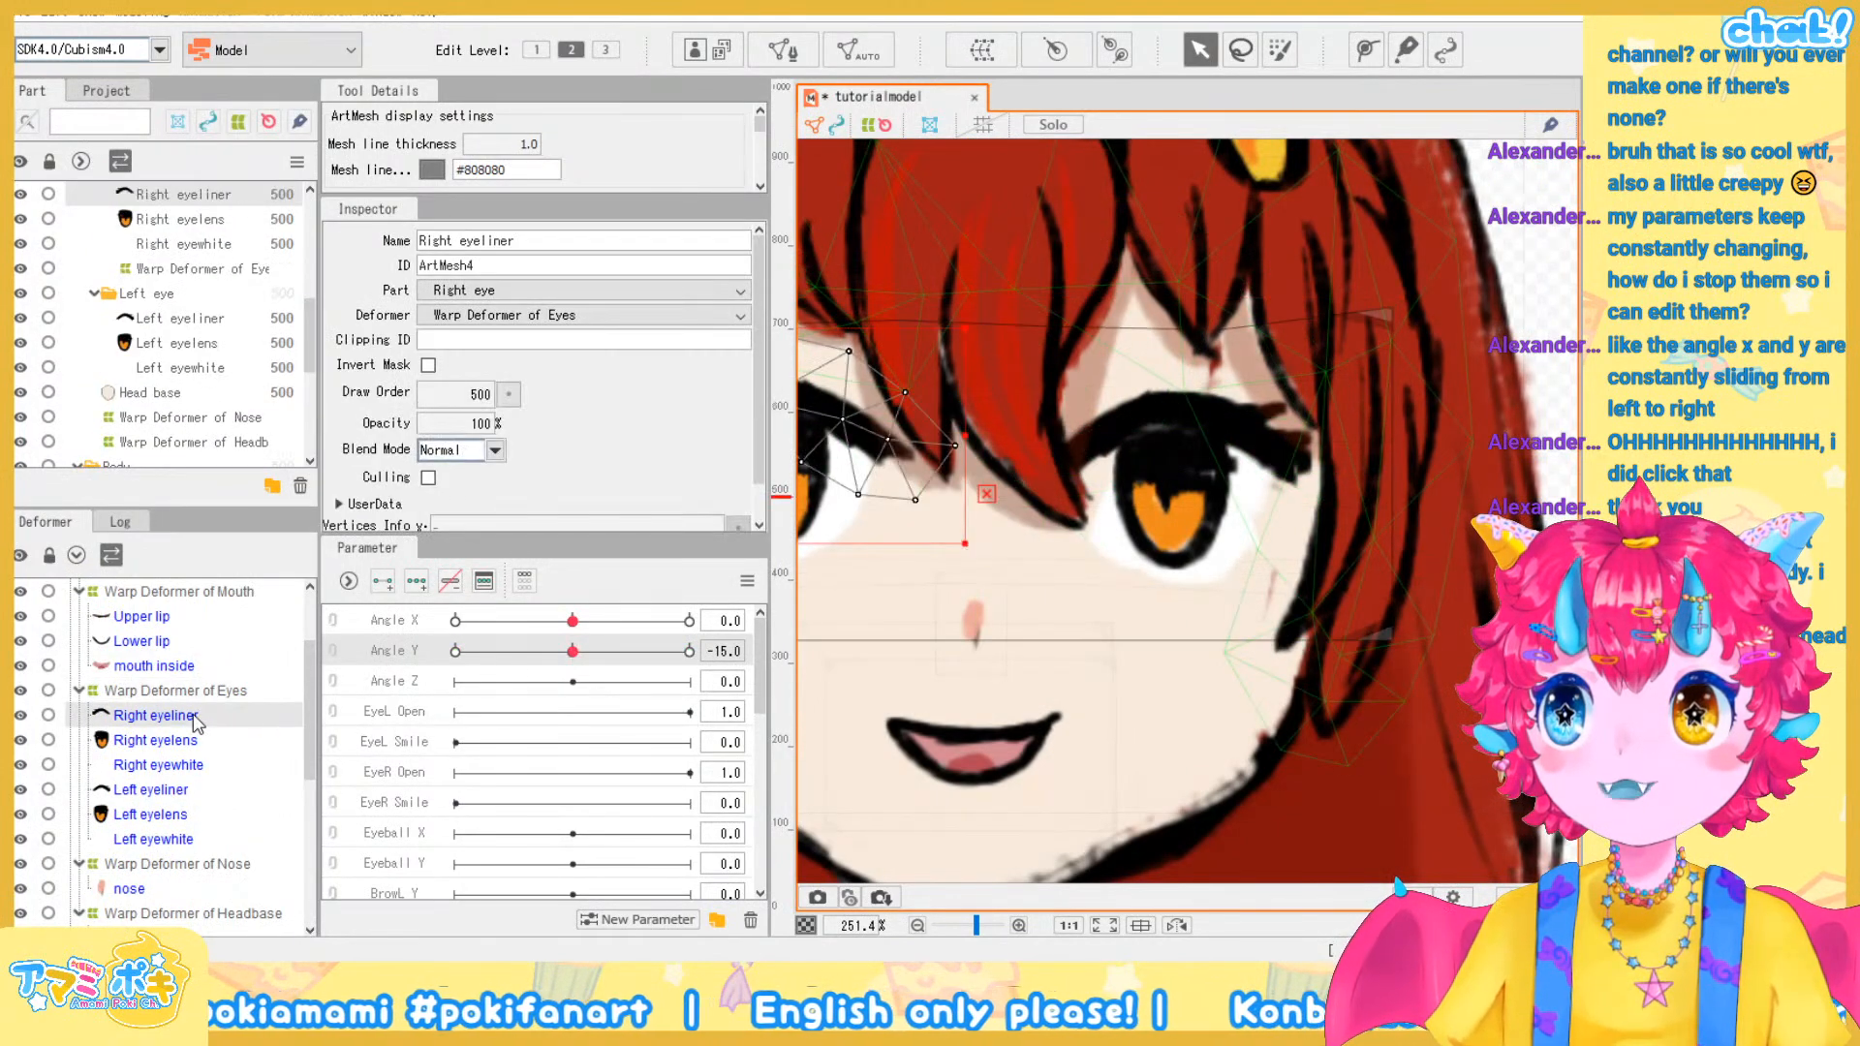
drag(989, 740, 1361, 800)
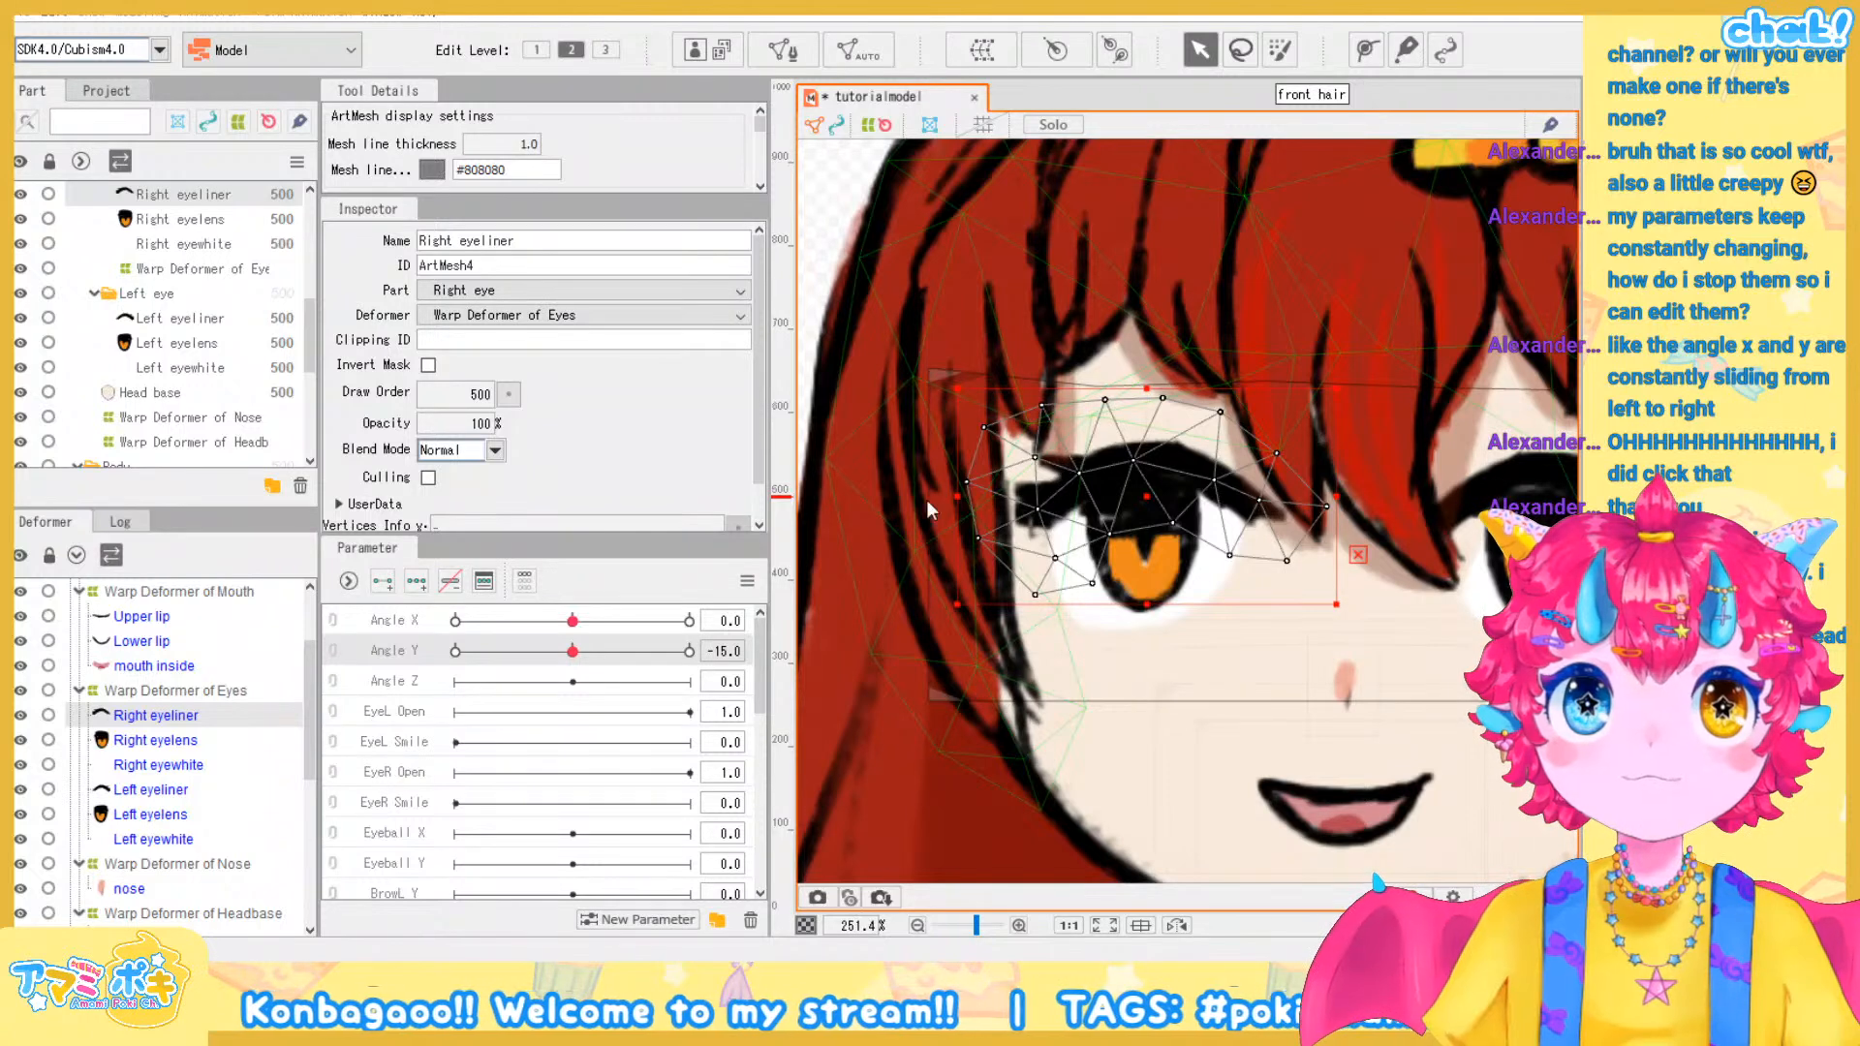
click(912, 710)
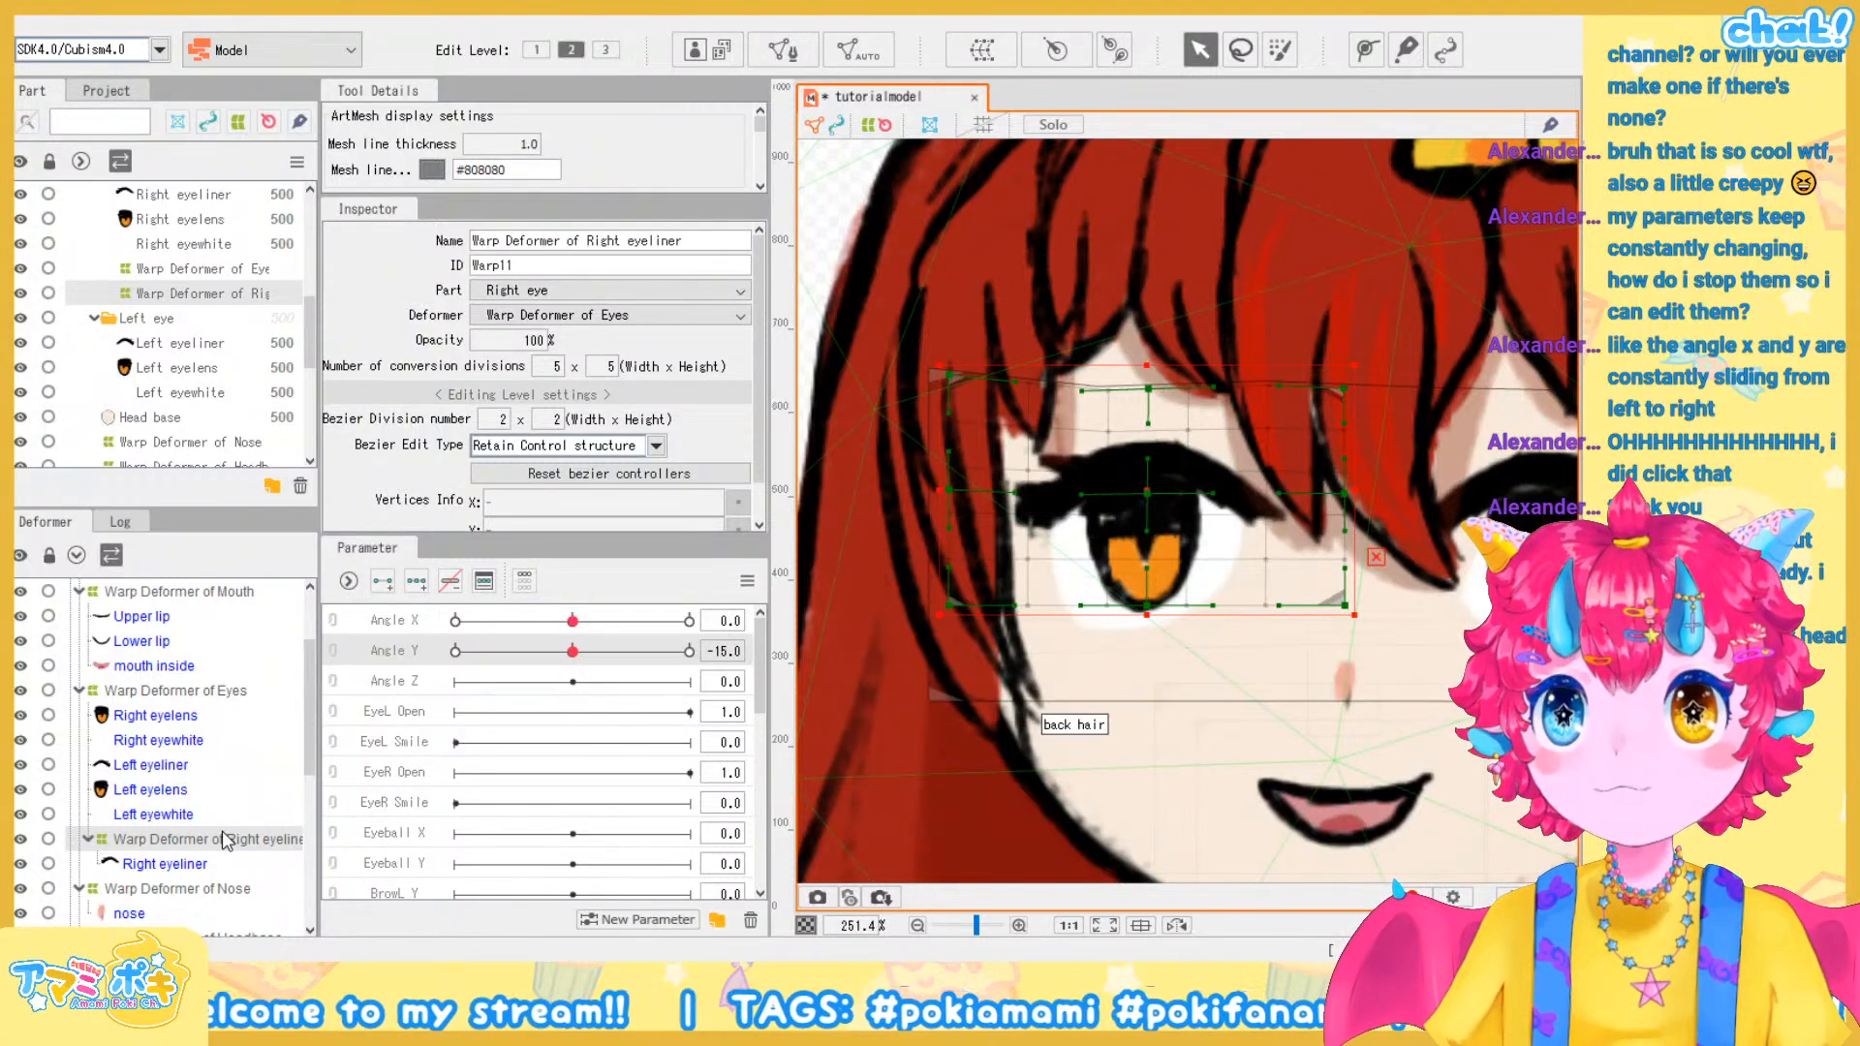
click(175, 816)
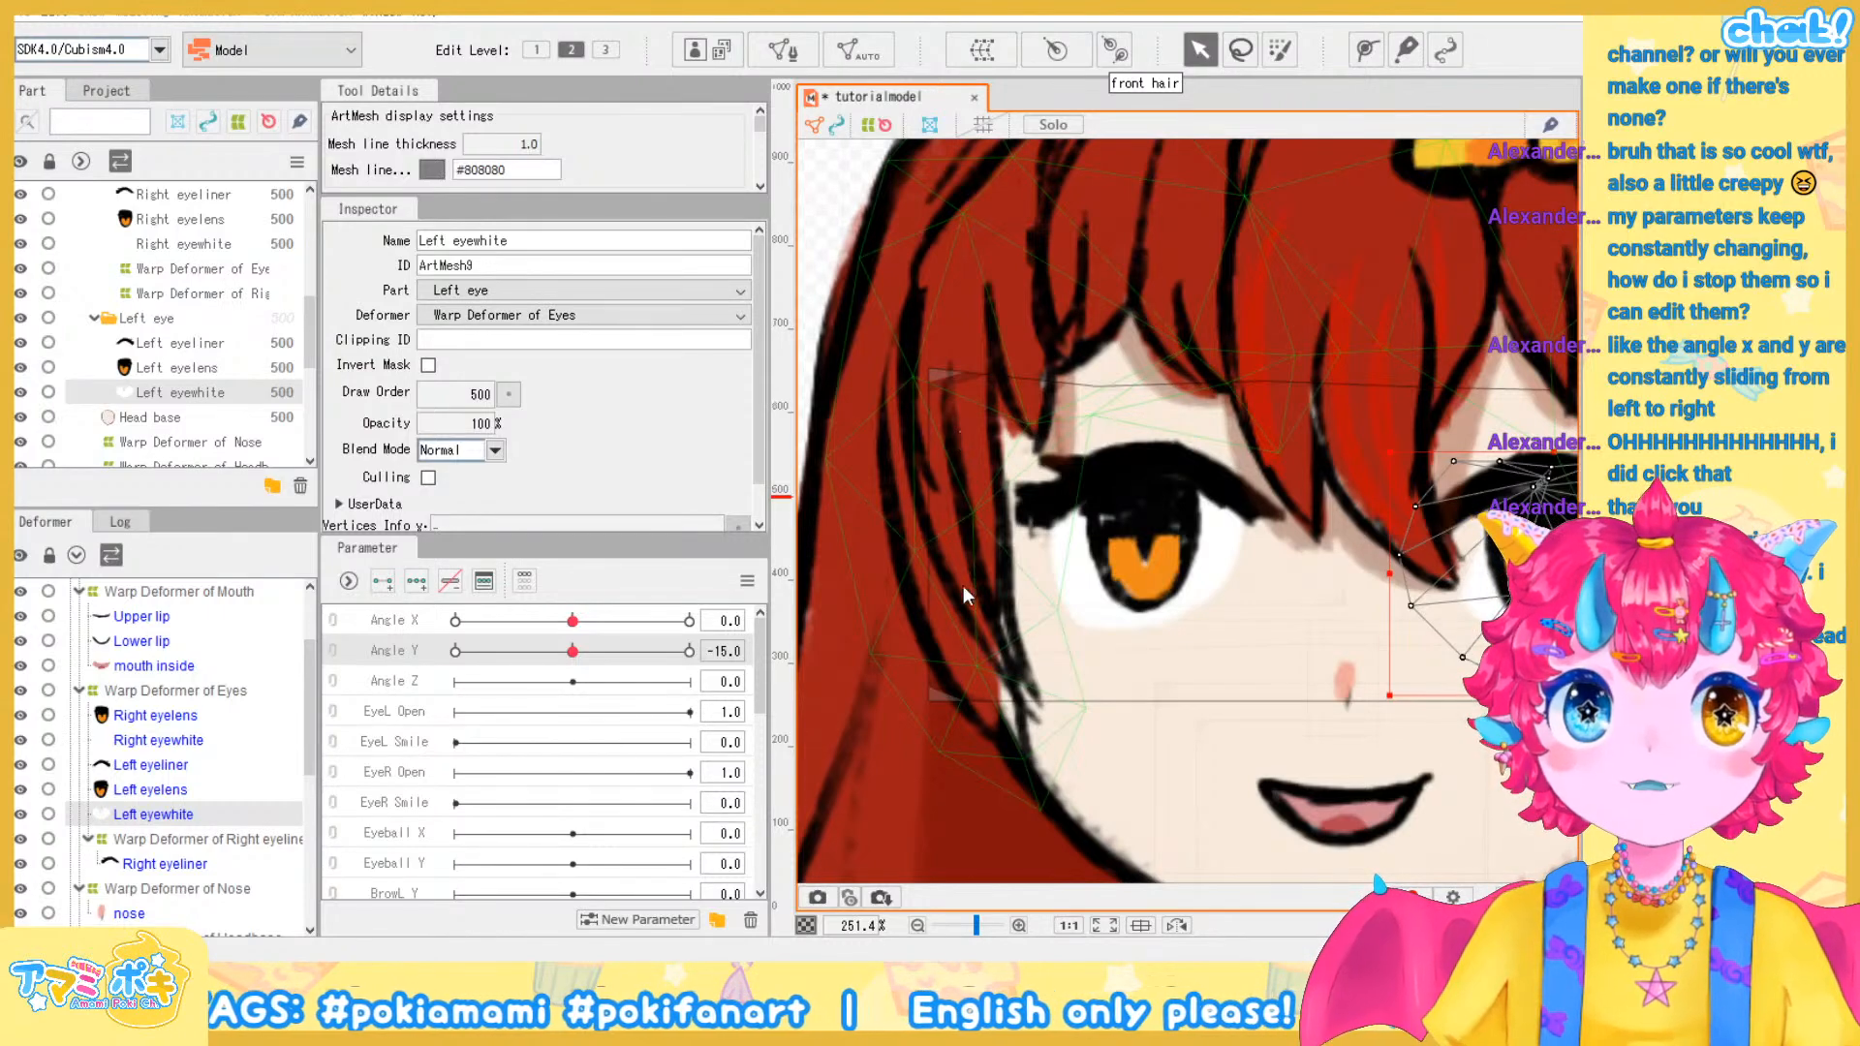
click(912, 724)
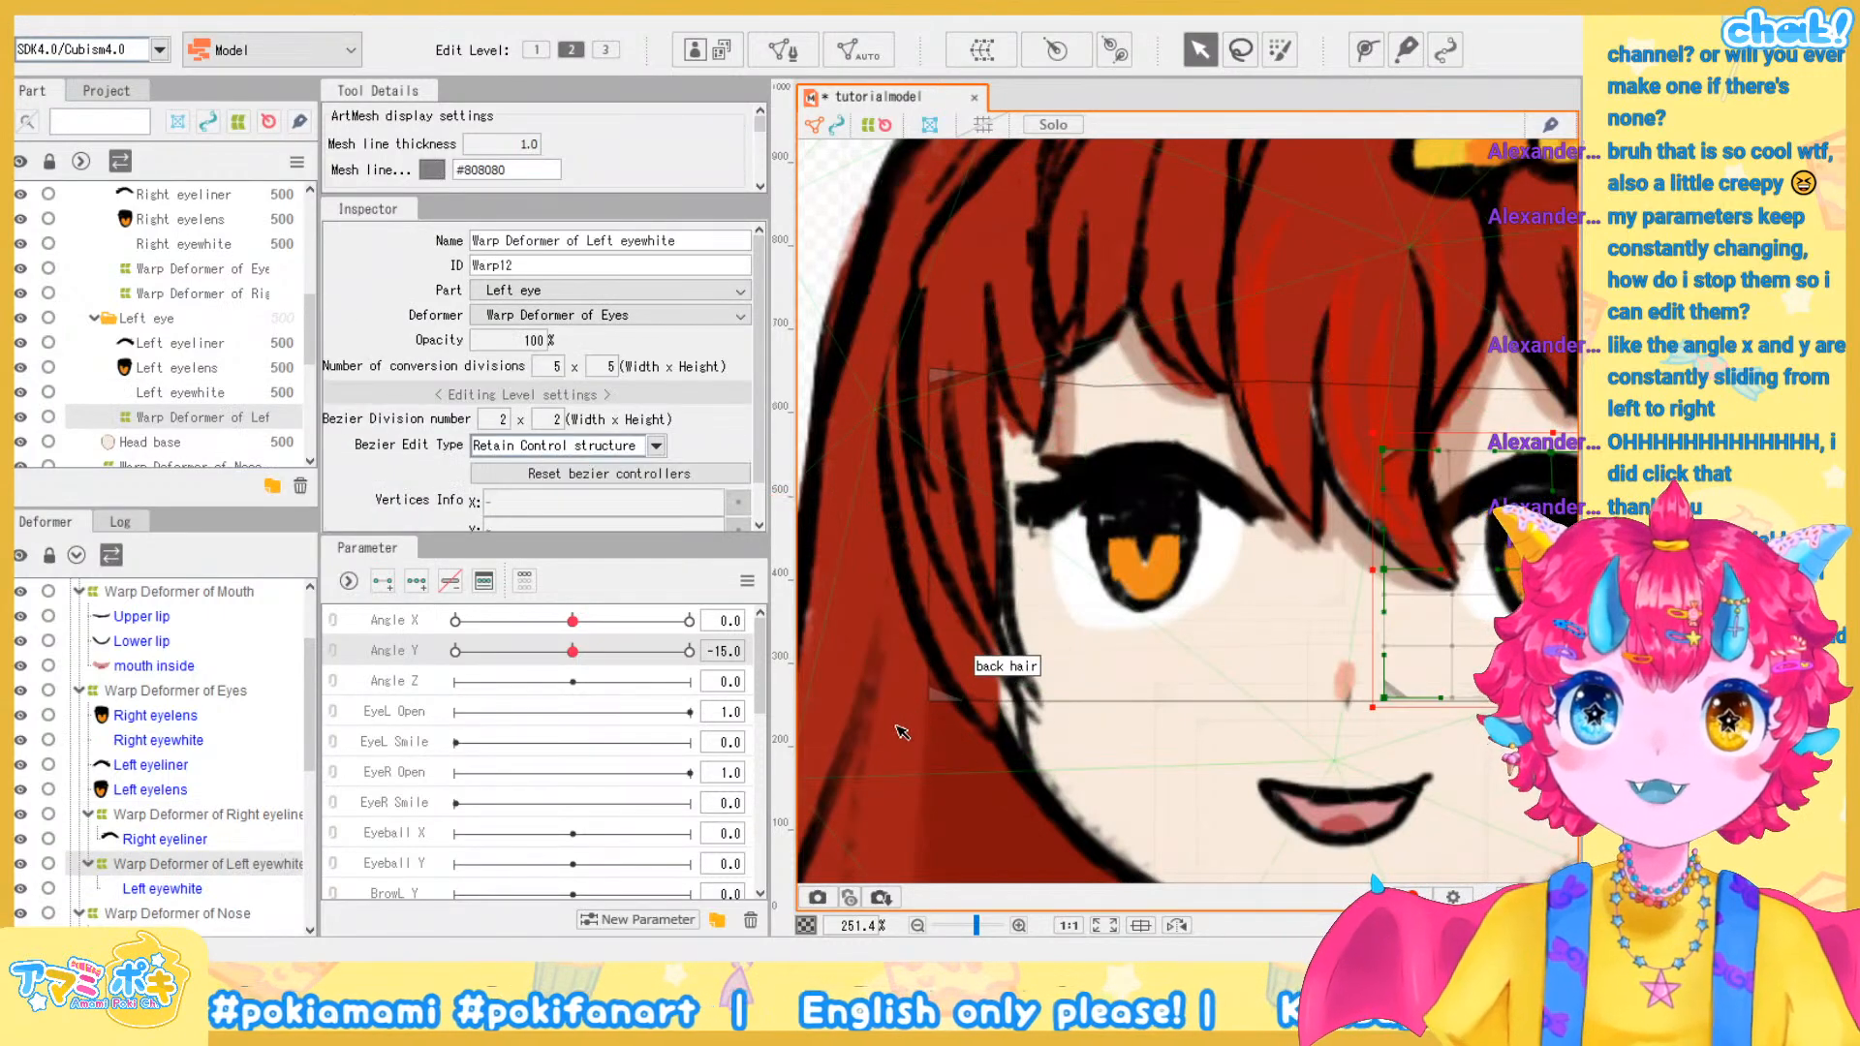
key(ctrl+z)
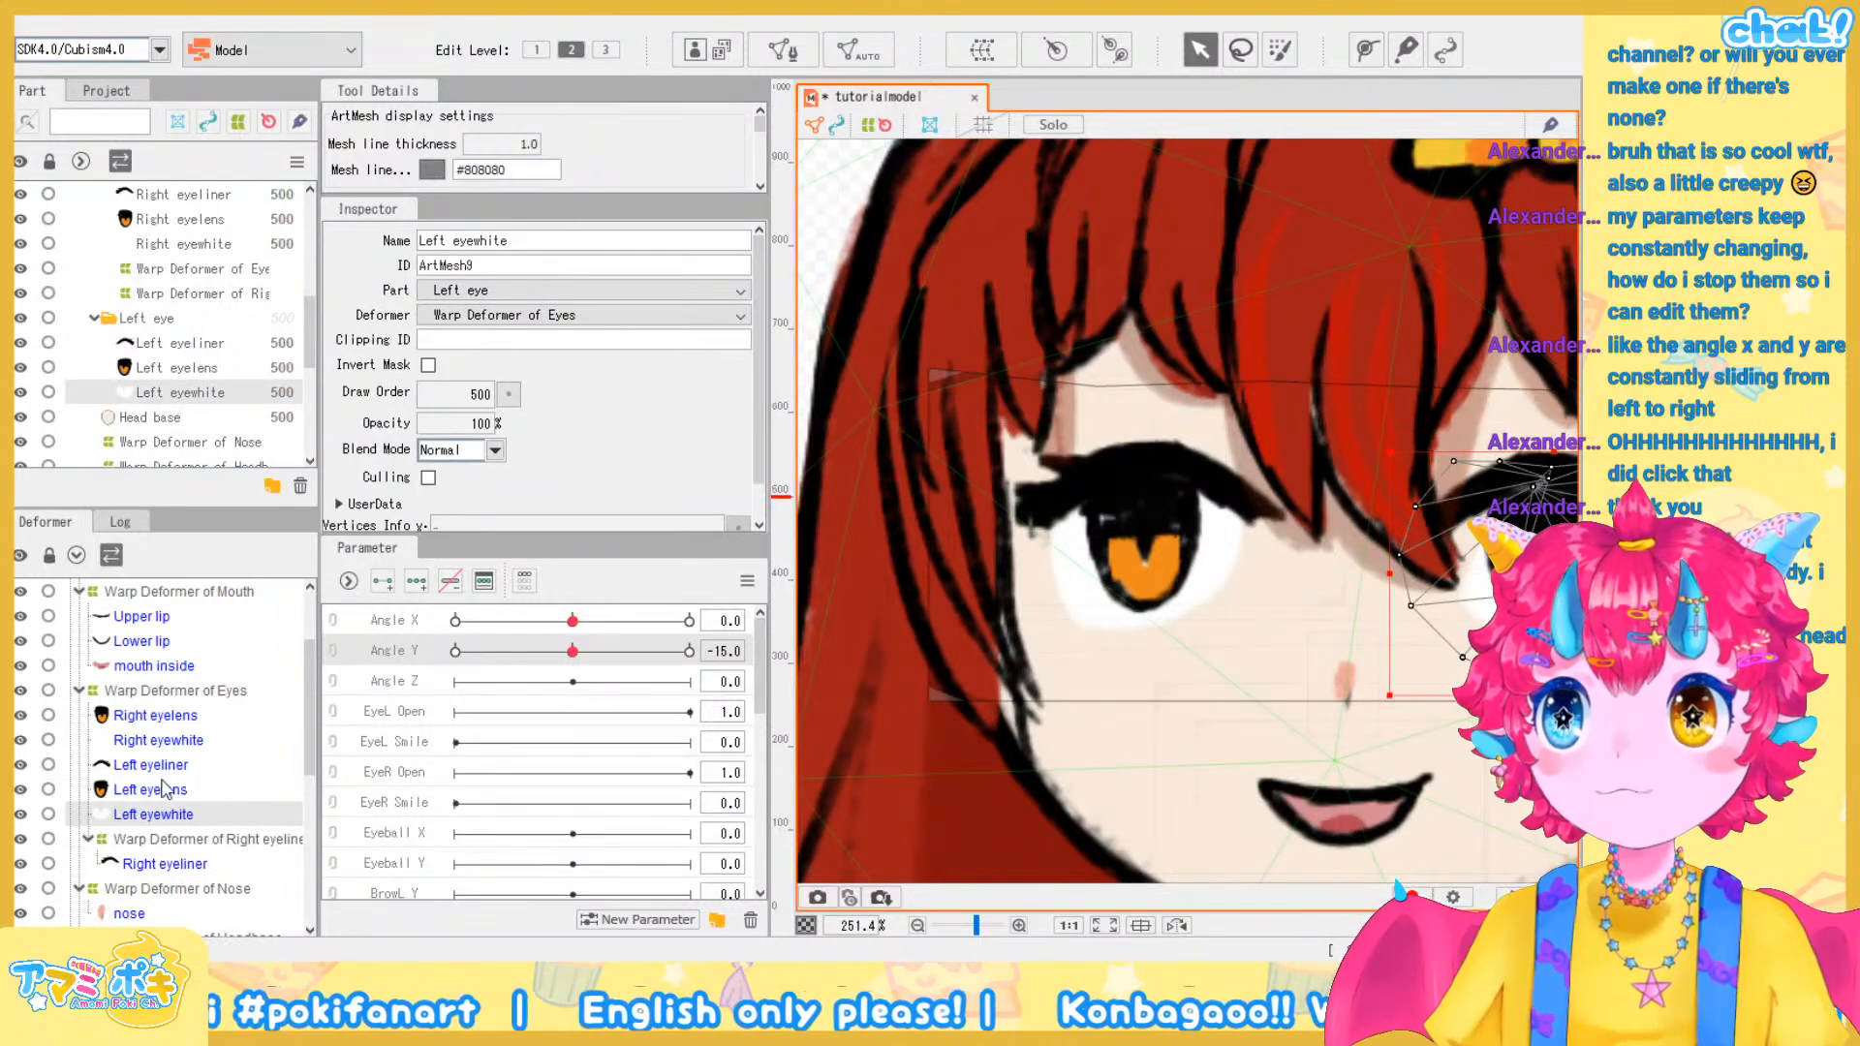
Create a warp deformer around the right eyewhite, parented to the Warp Deformer of Eyes
scroll(190, 846, down, 1)
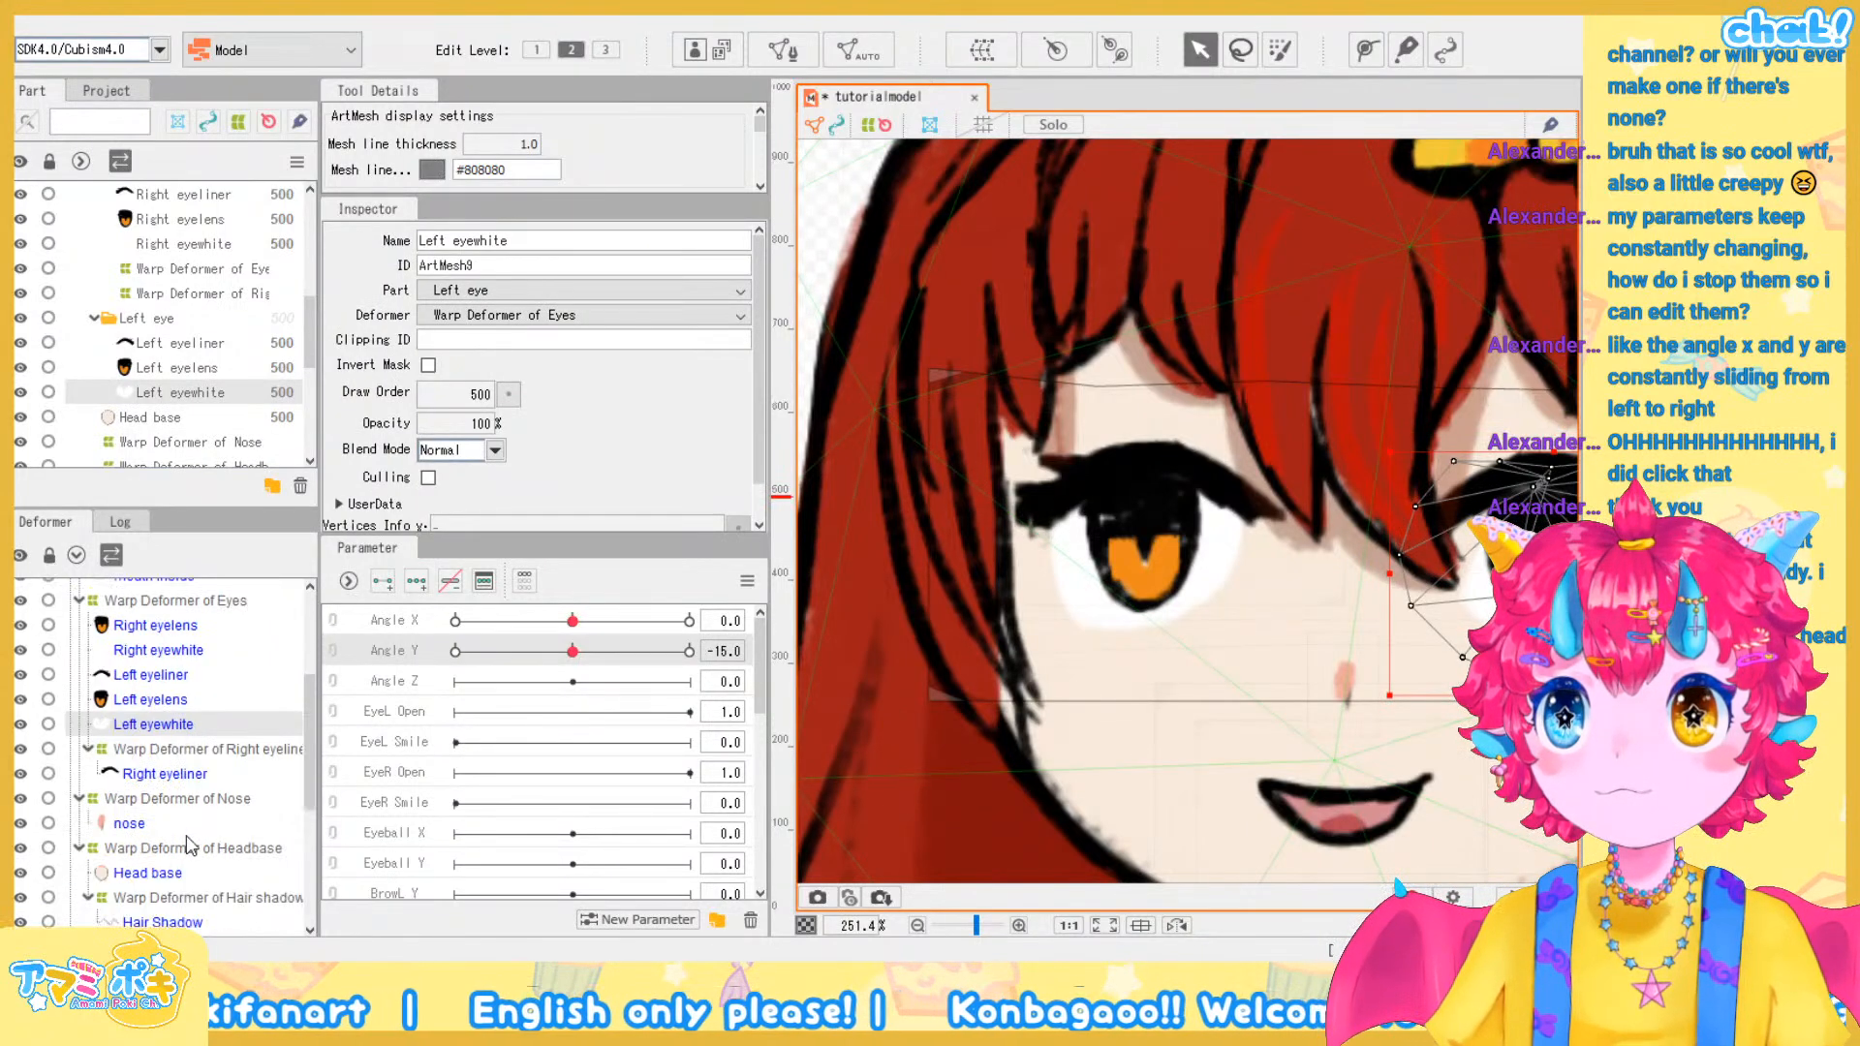
click(209, 652)
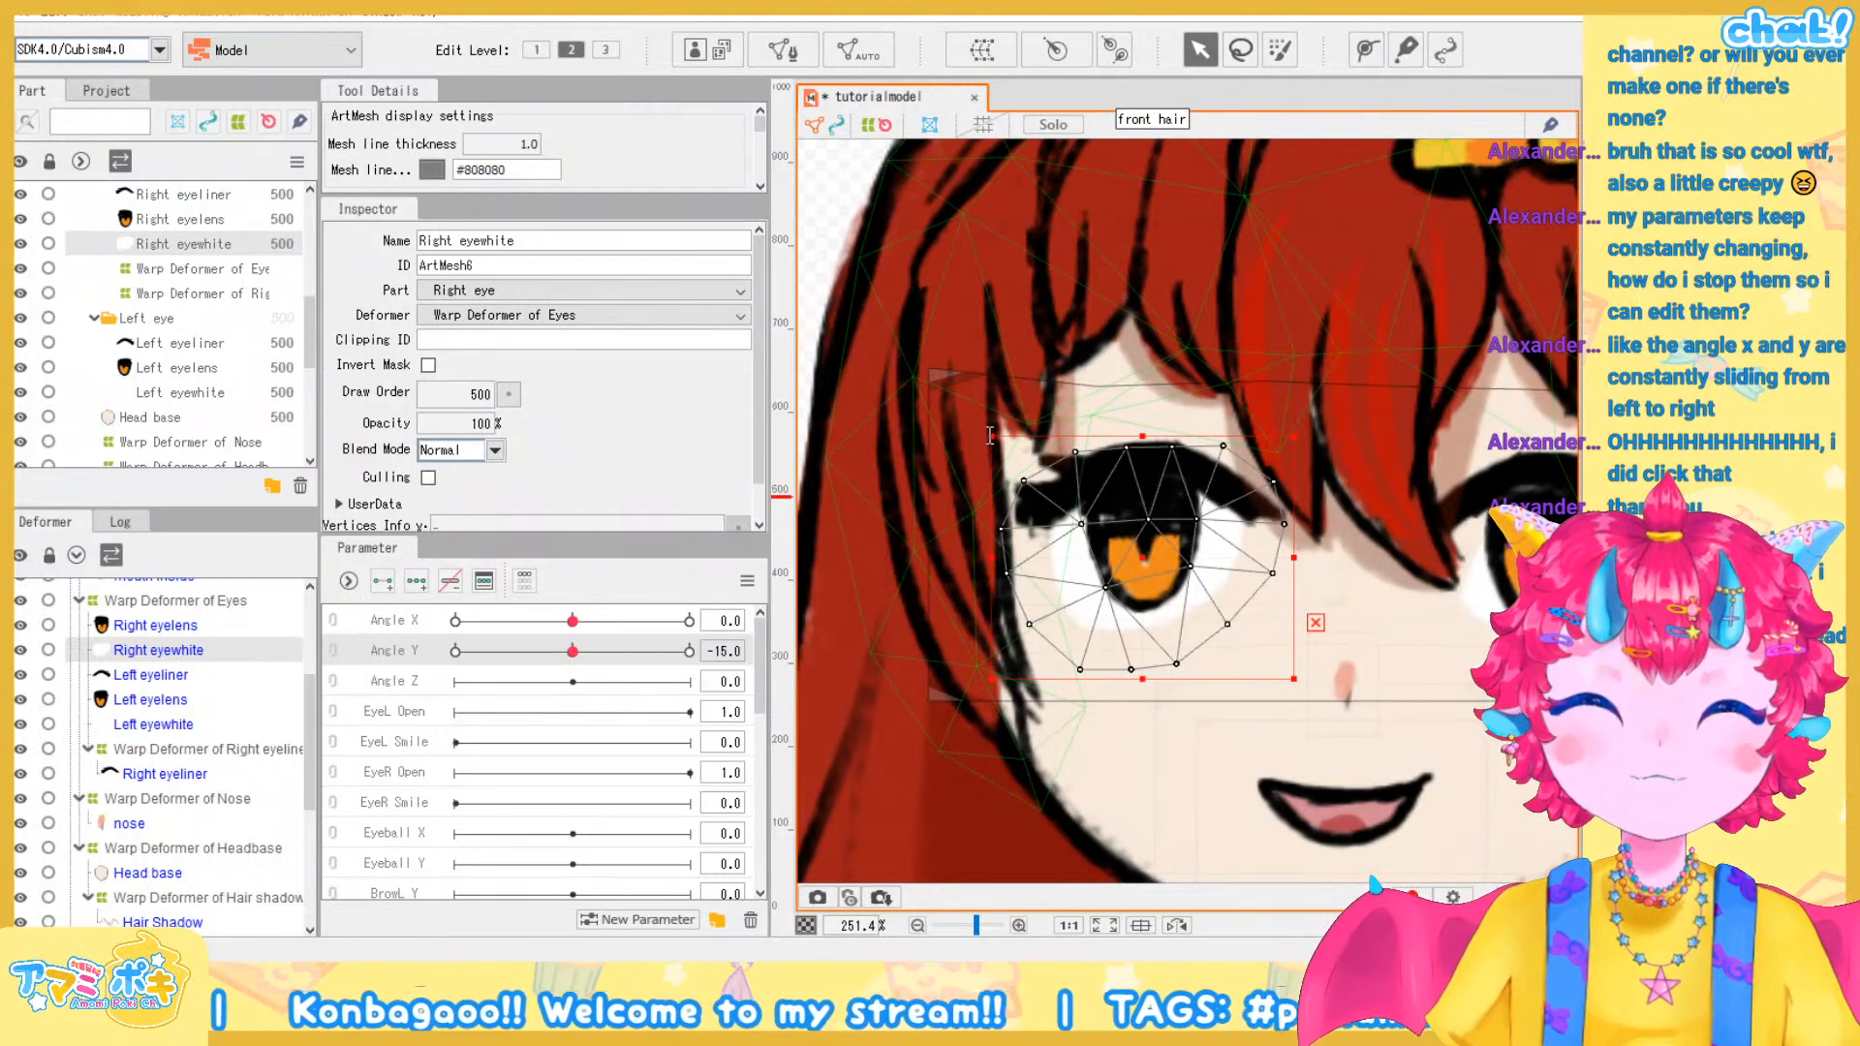
click(886, 716)
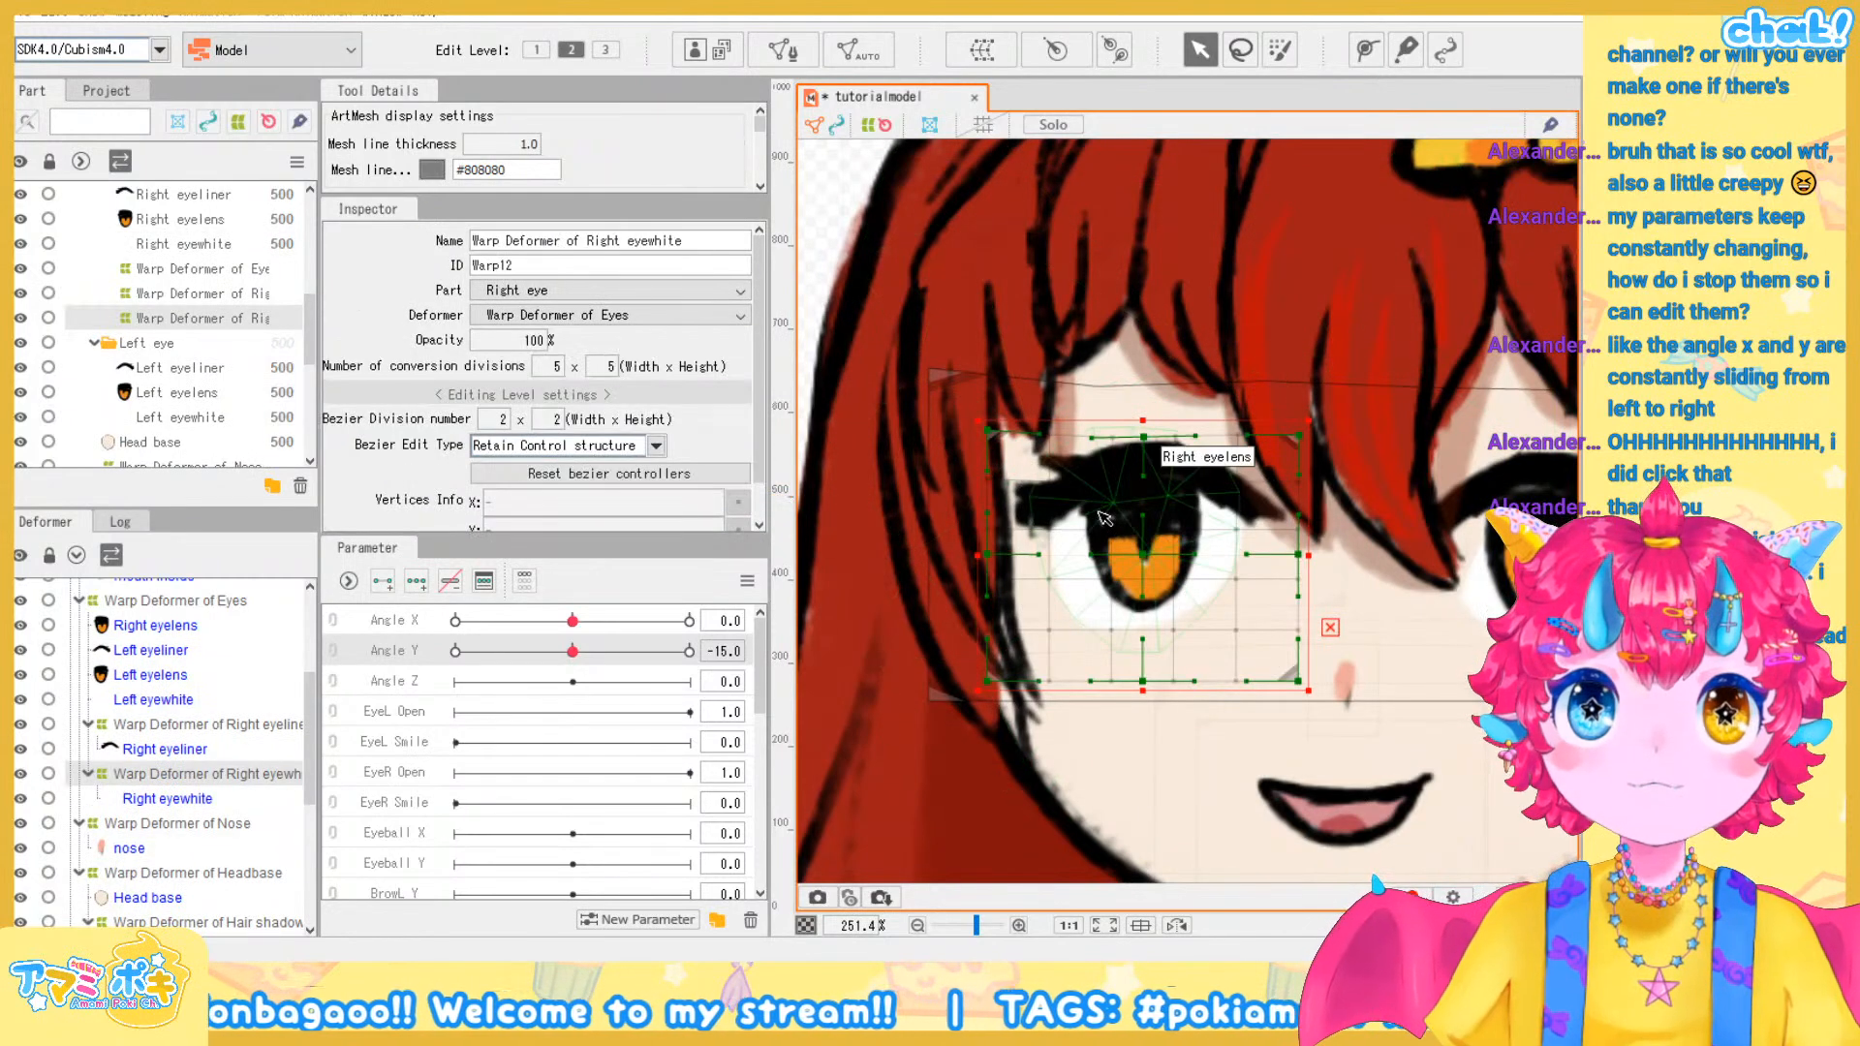
Add two keys at 0.0 and 1.0 on EyeR Open for the Warp Deformer of Right eyewhite and set the parameter to 0.0
scroll(1211, 490, up, 1)
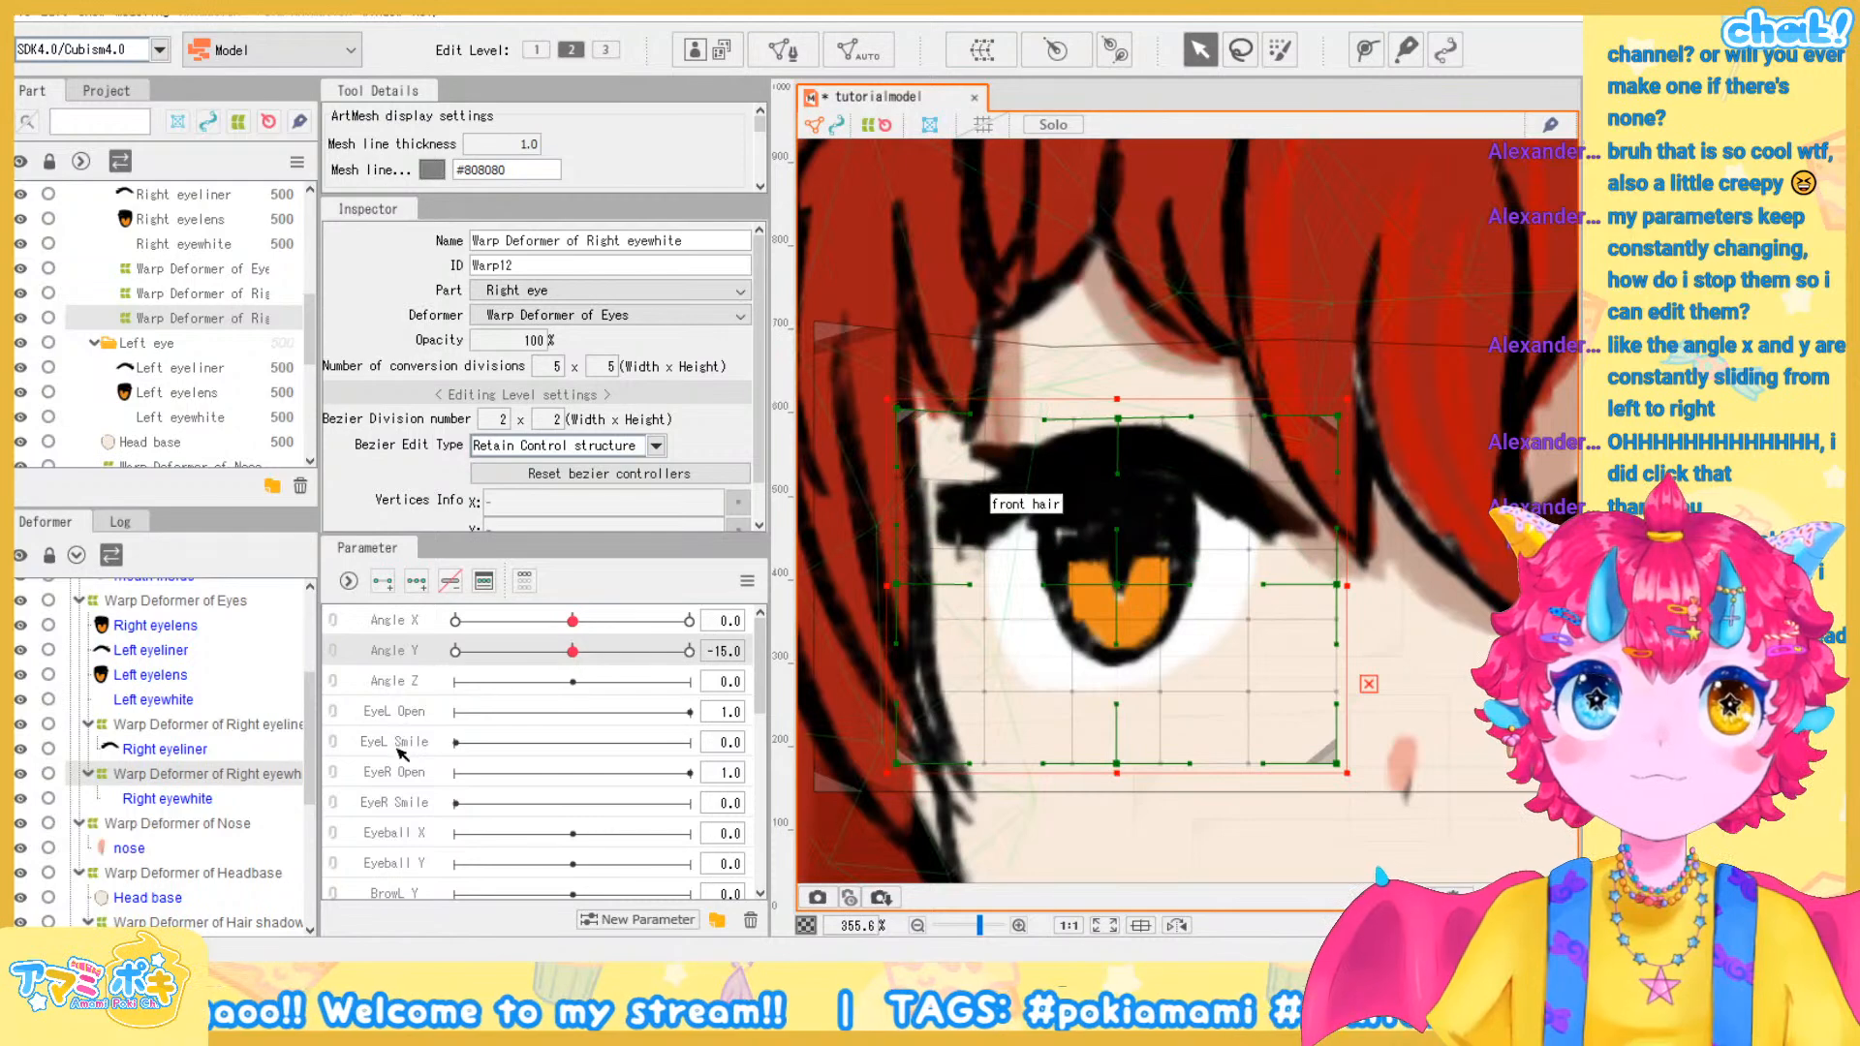
scroll(287, 803, down, 1)
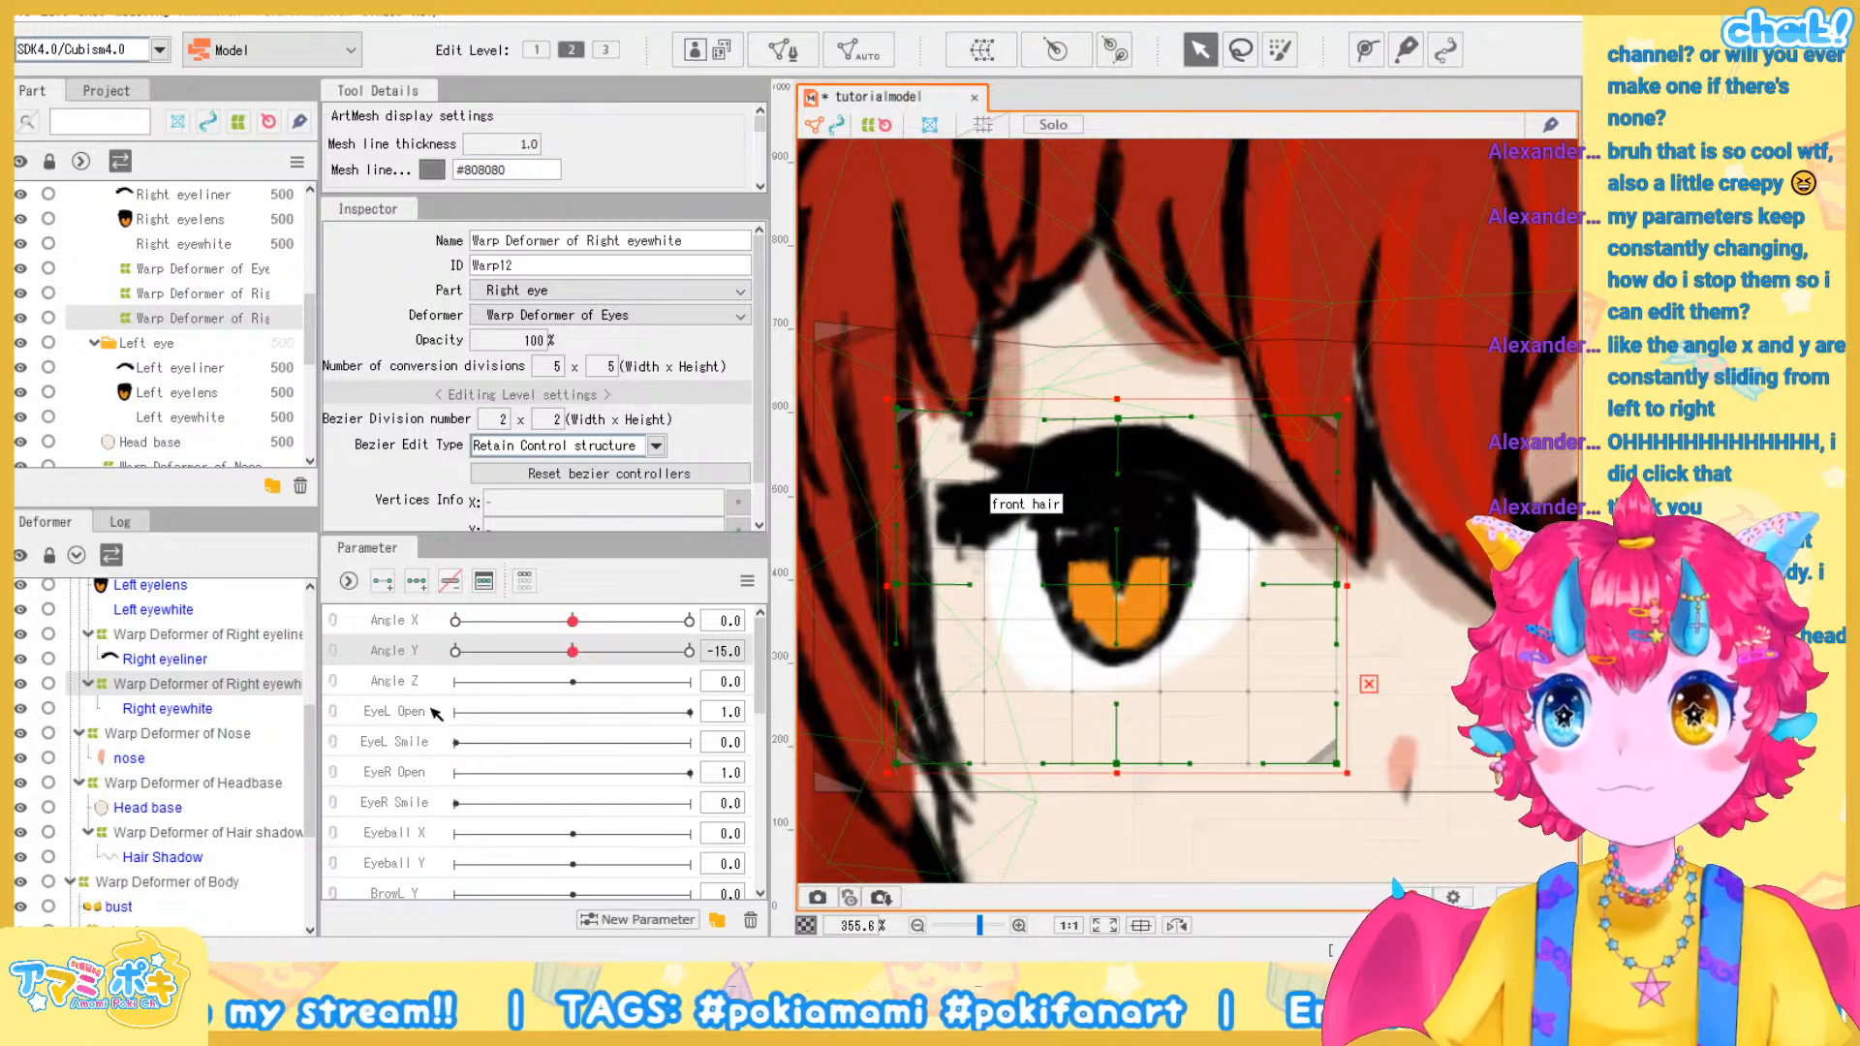
scroll(433, 711, down, 1)
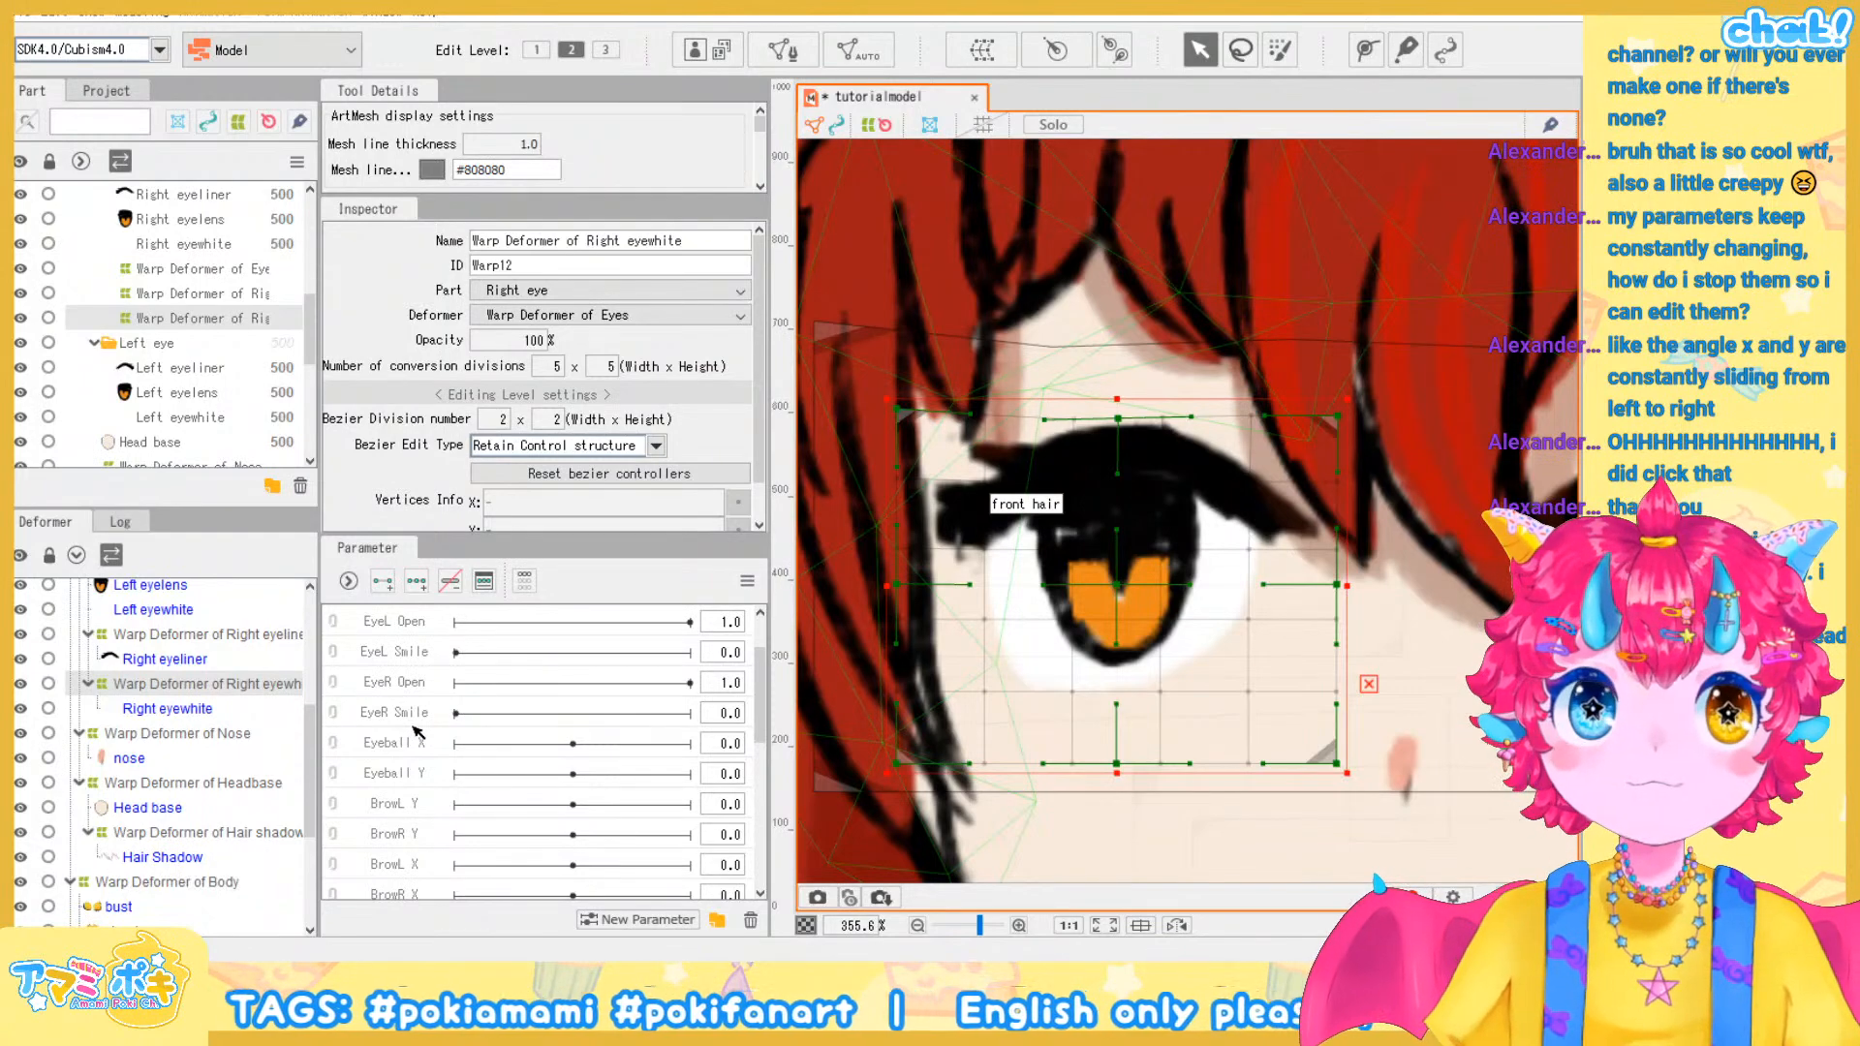
scroll(411, 678, up, 1)
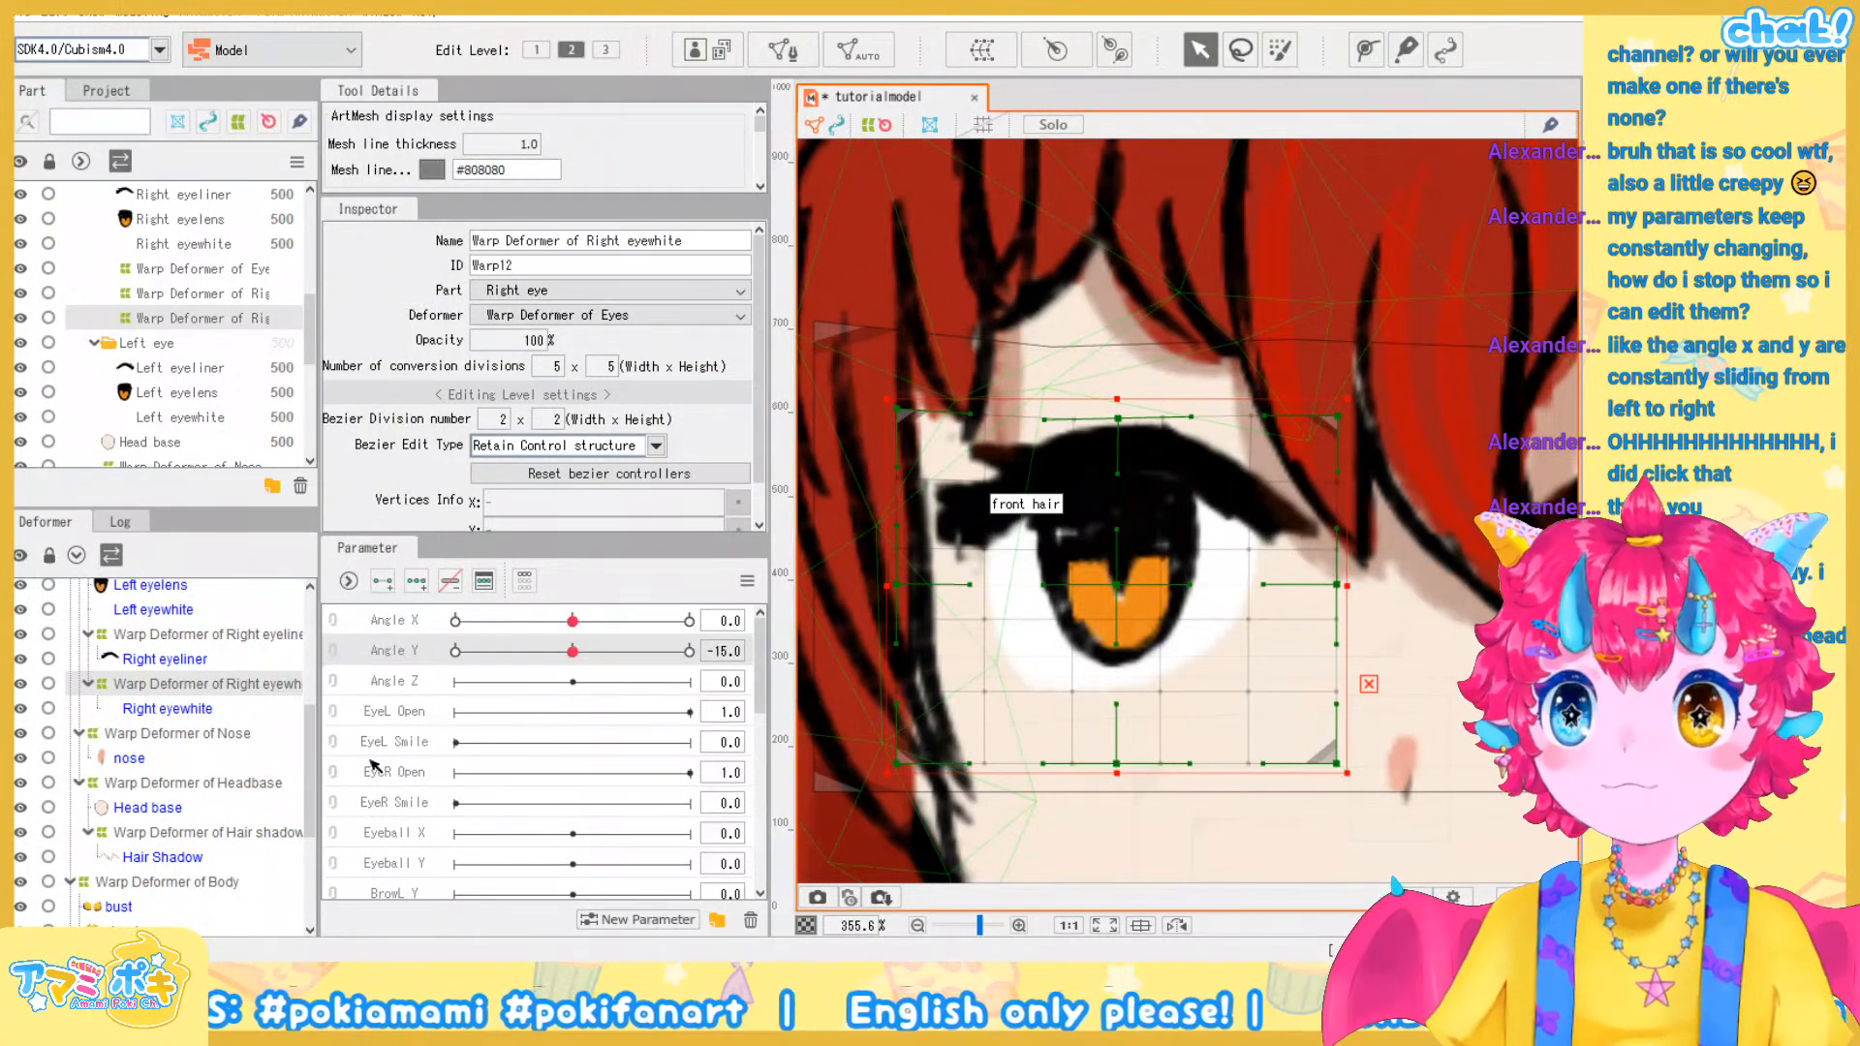
scroll(412, 686, down, 6)
scroll(455, 765, up, 5)
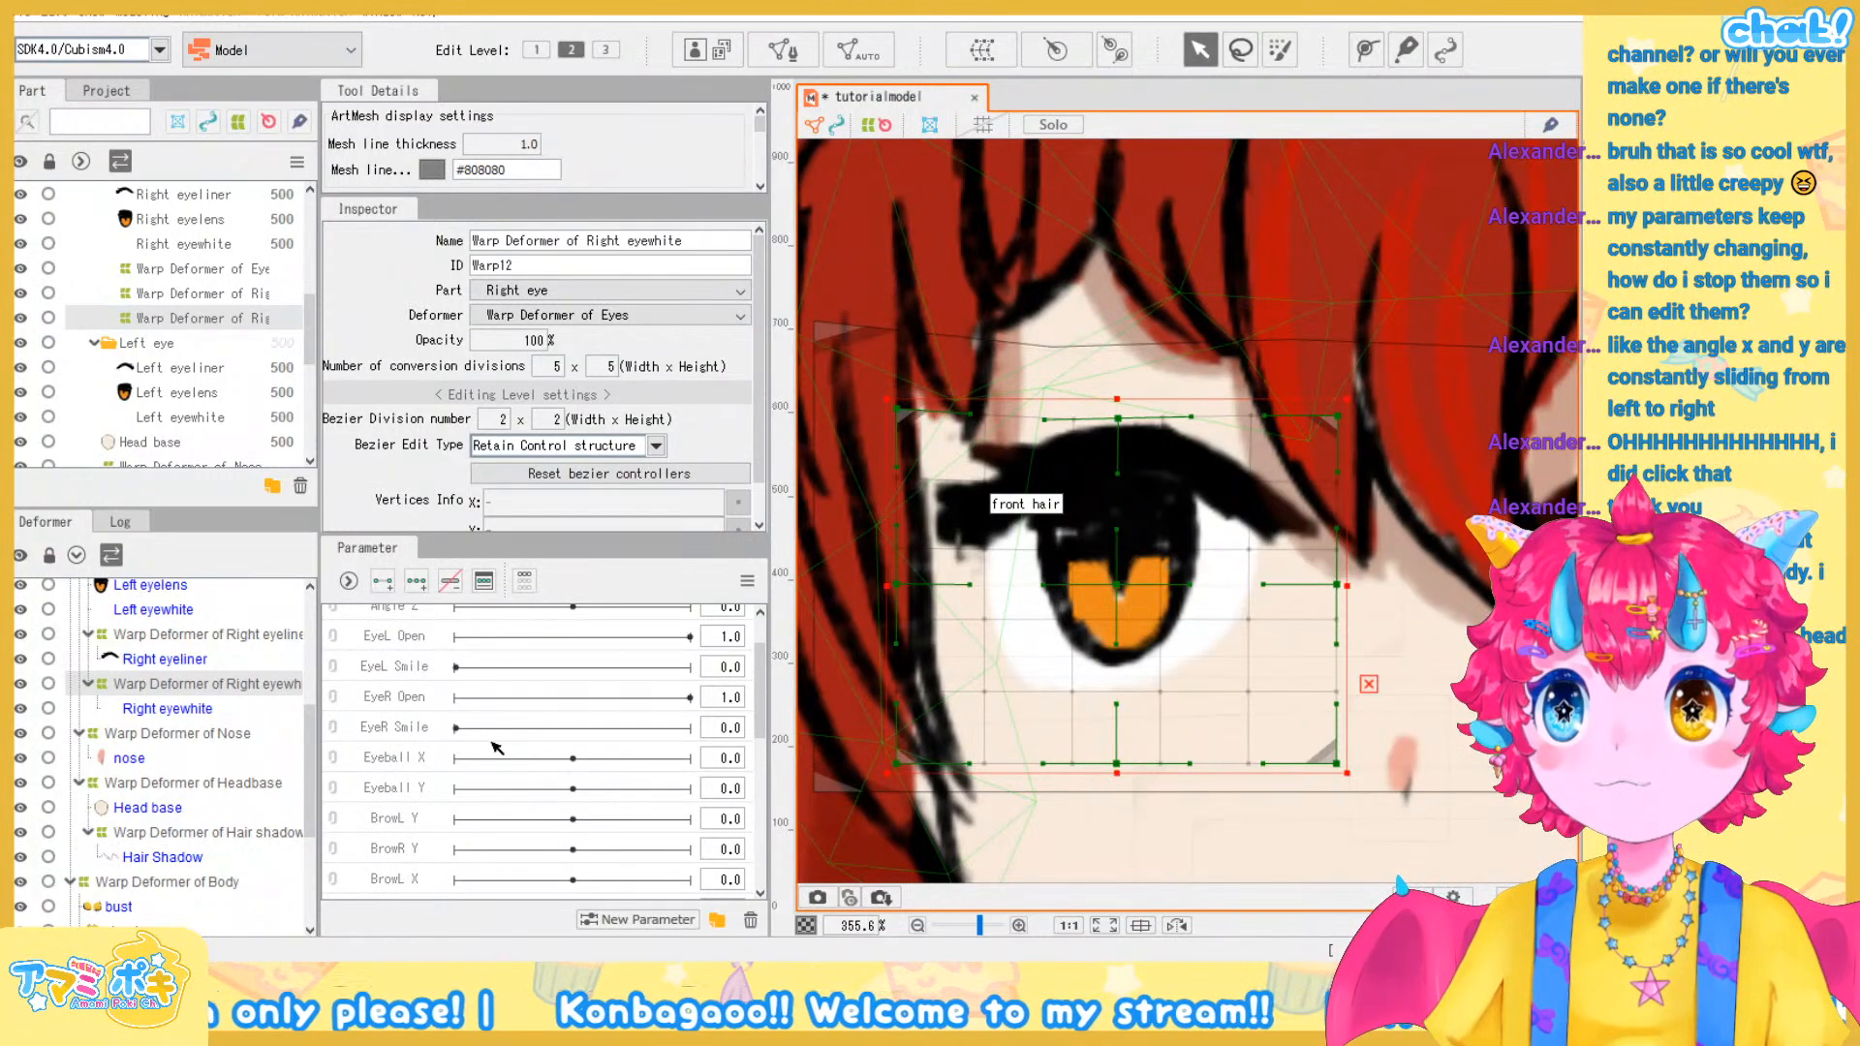
click(406, 706)
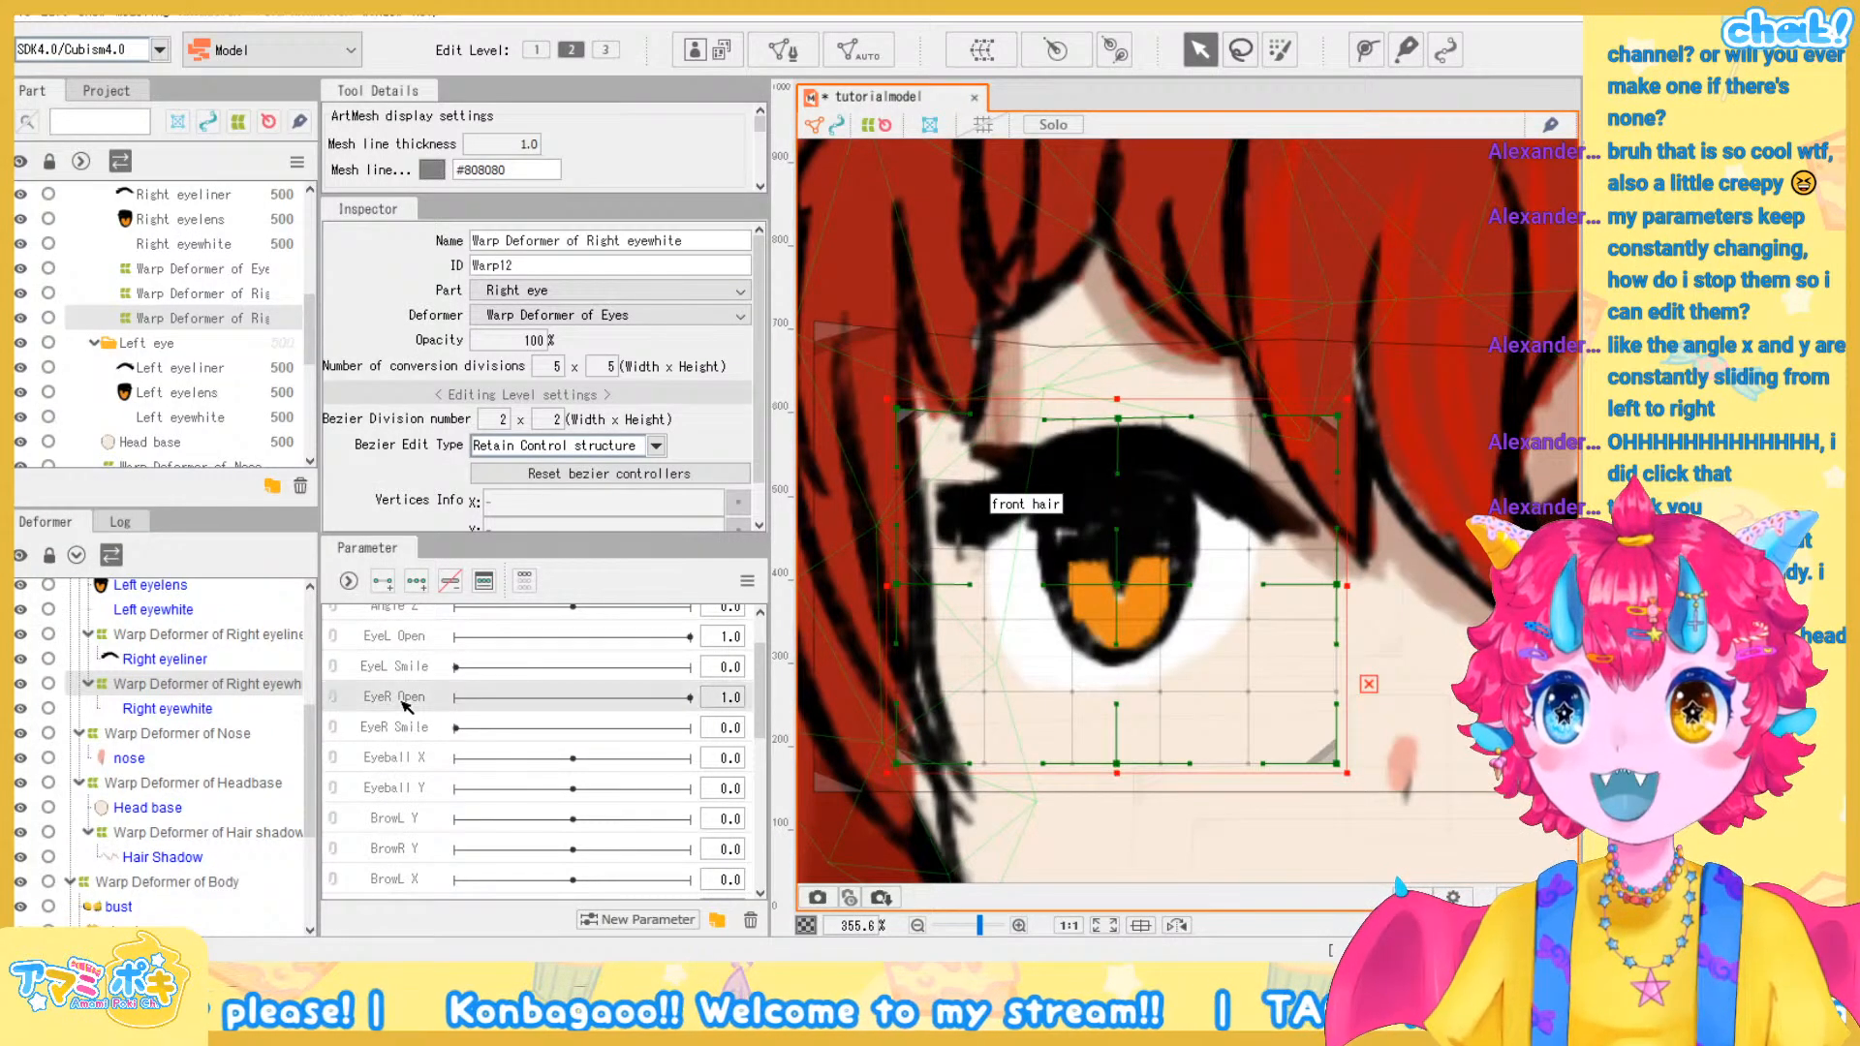
click(391, 584)
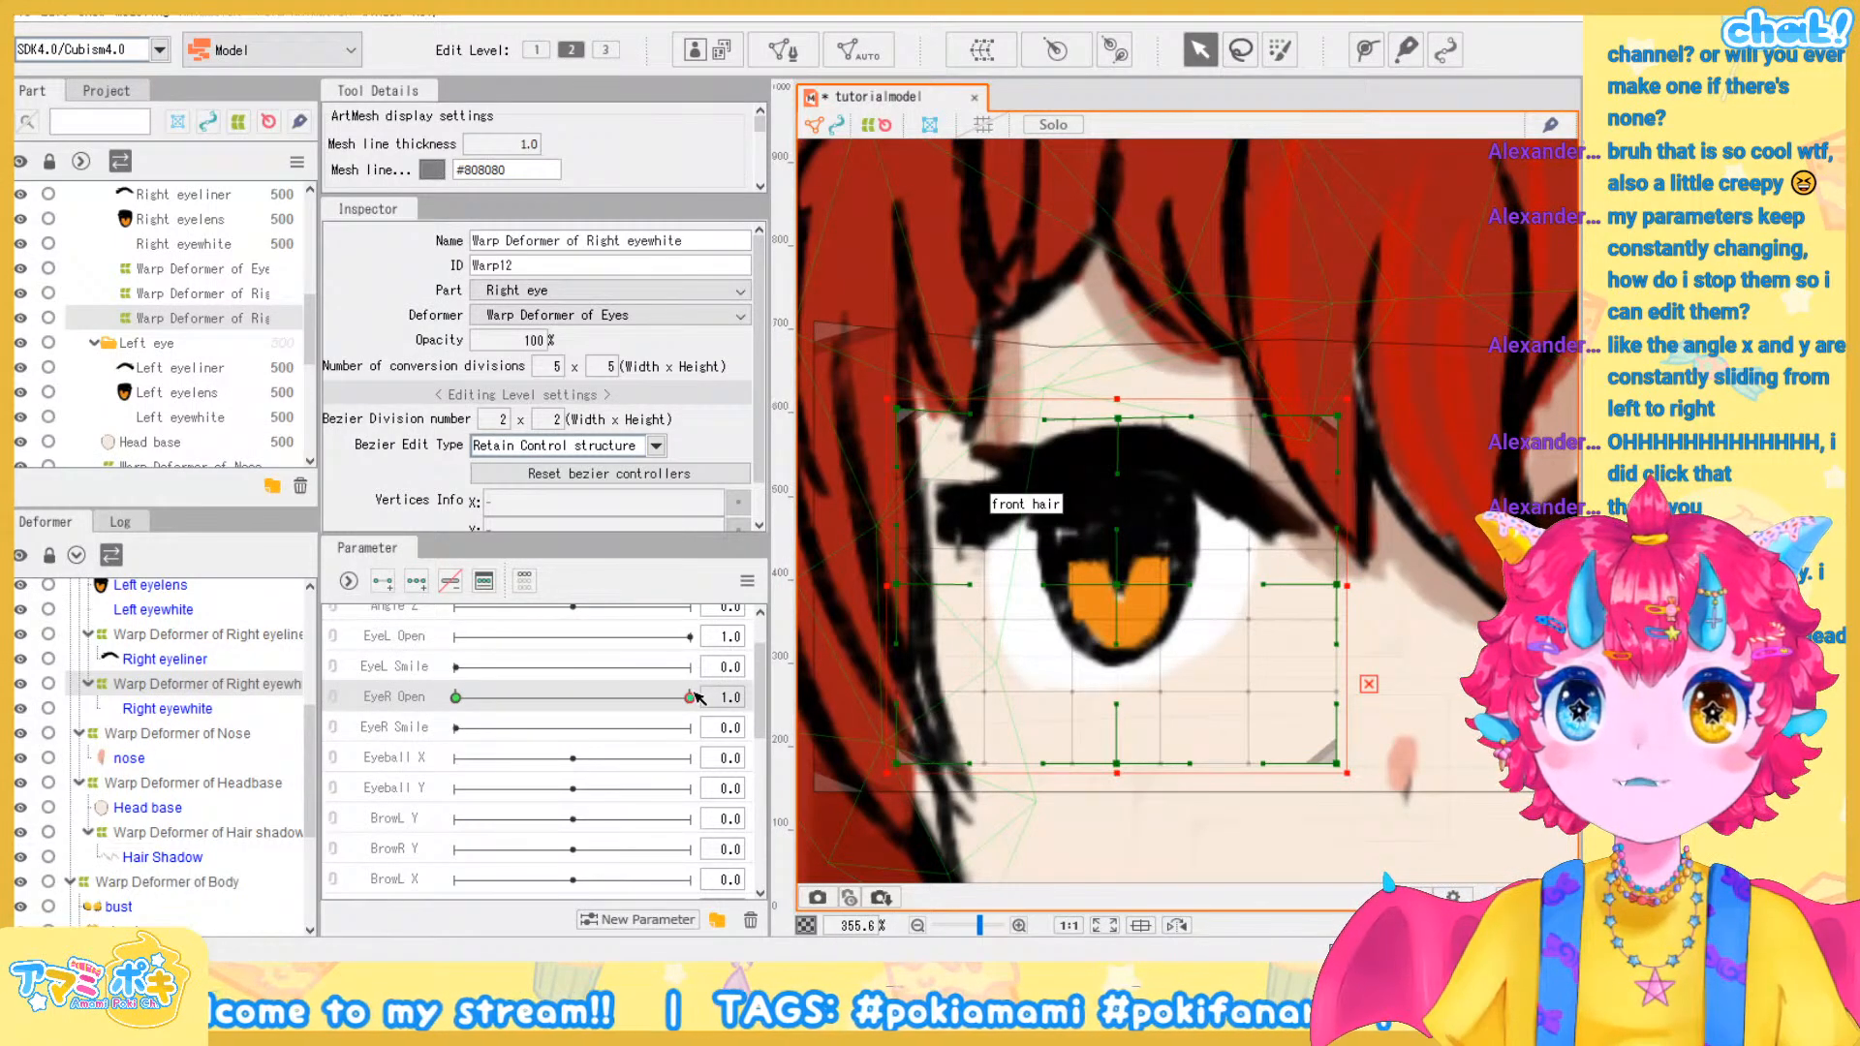
click(453, 699)
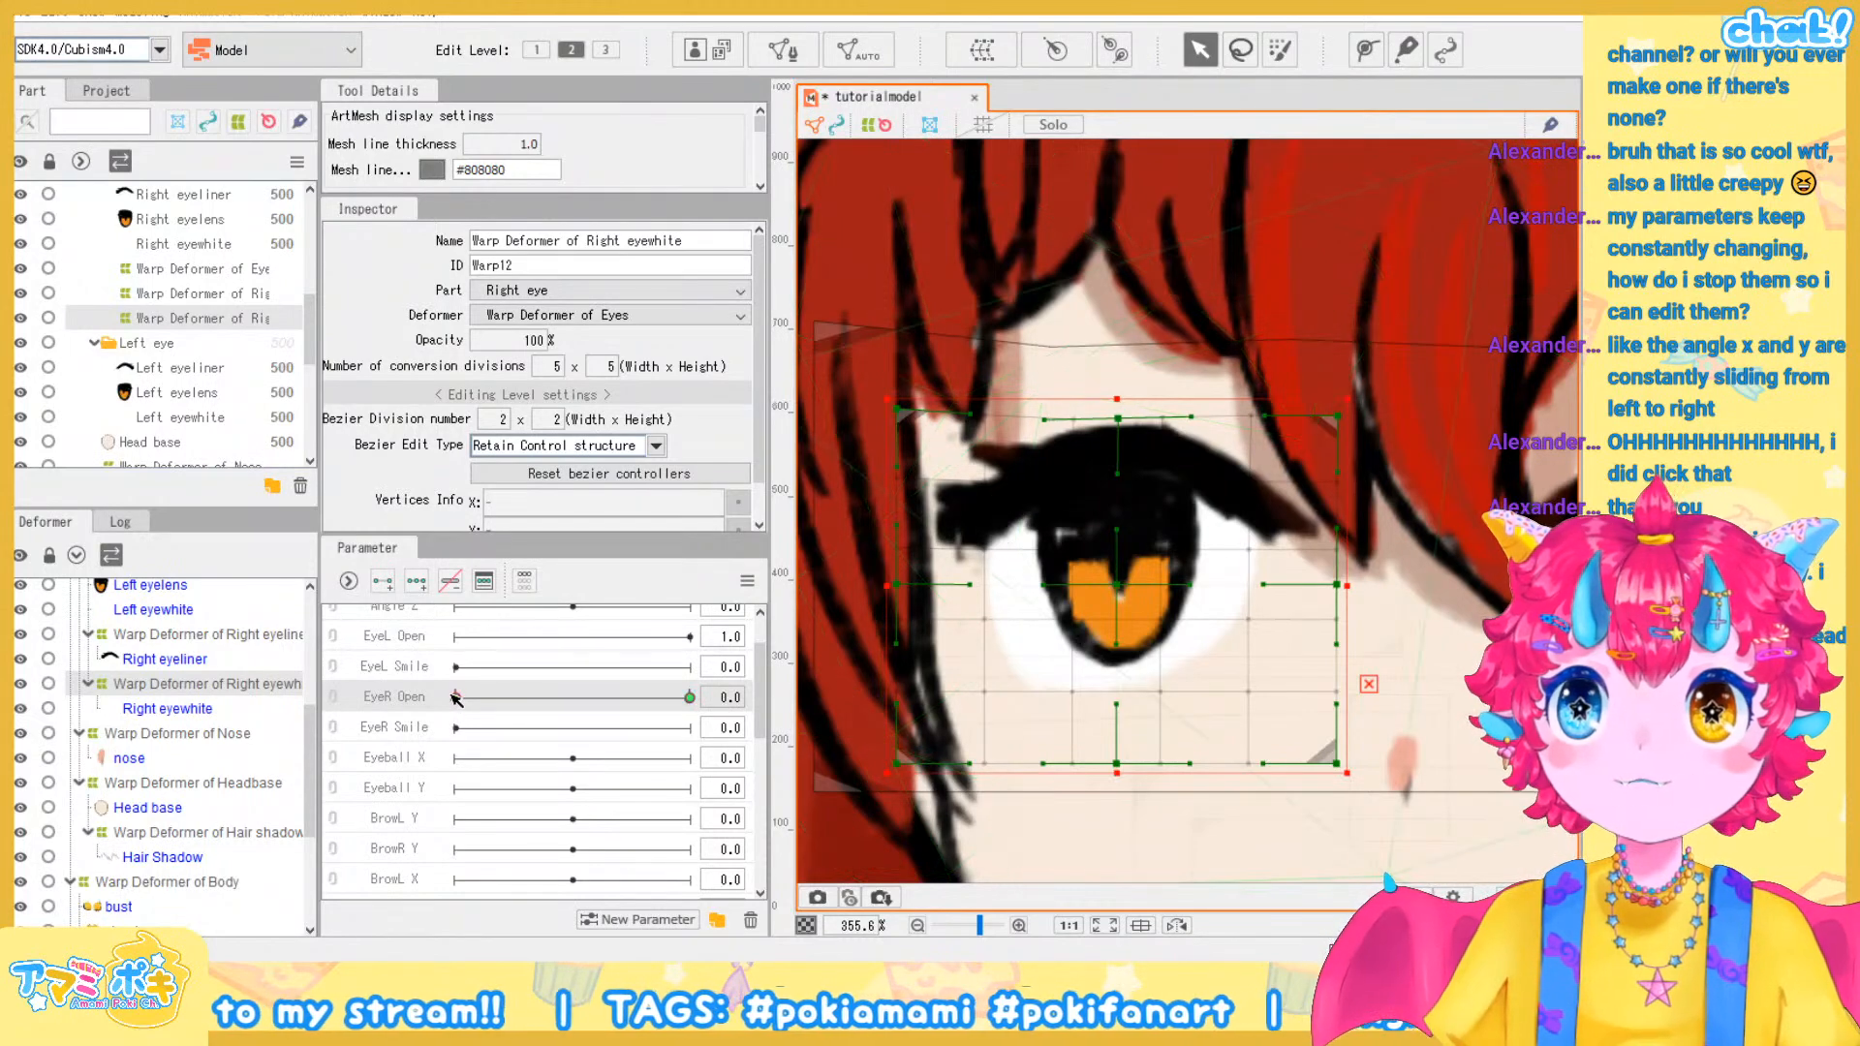
Move the Warp Deformer of Right eyeliner down over the lower part of the right eye at EyeR Open 0.0
click(250, 635)
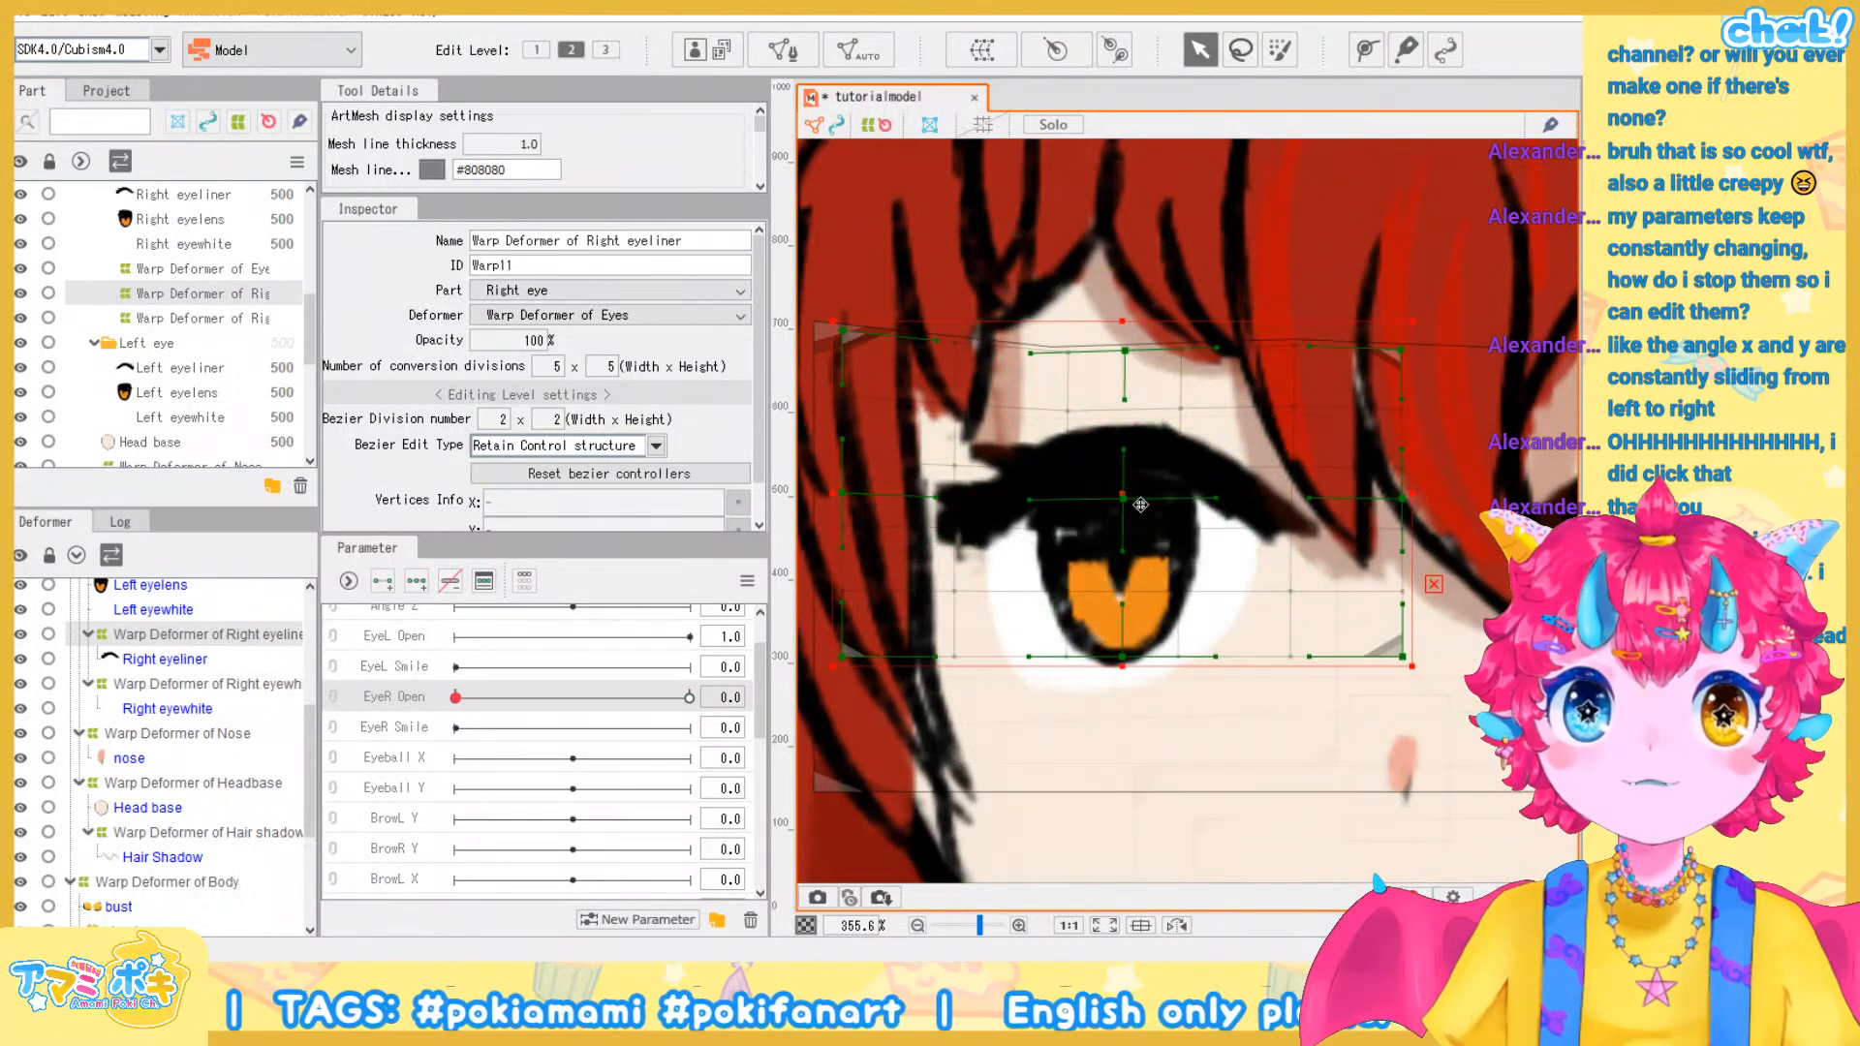
drag(1131, 498, 1132, 624)
scroll(1132, 623, down, 5)
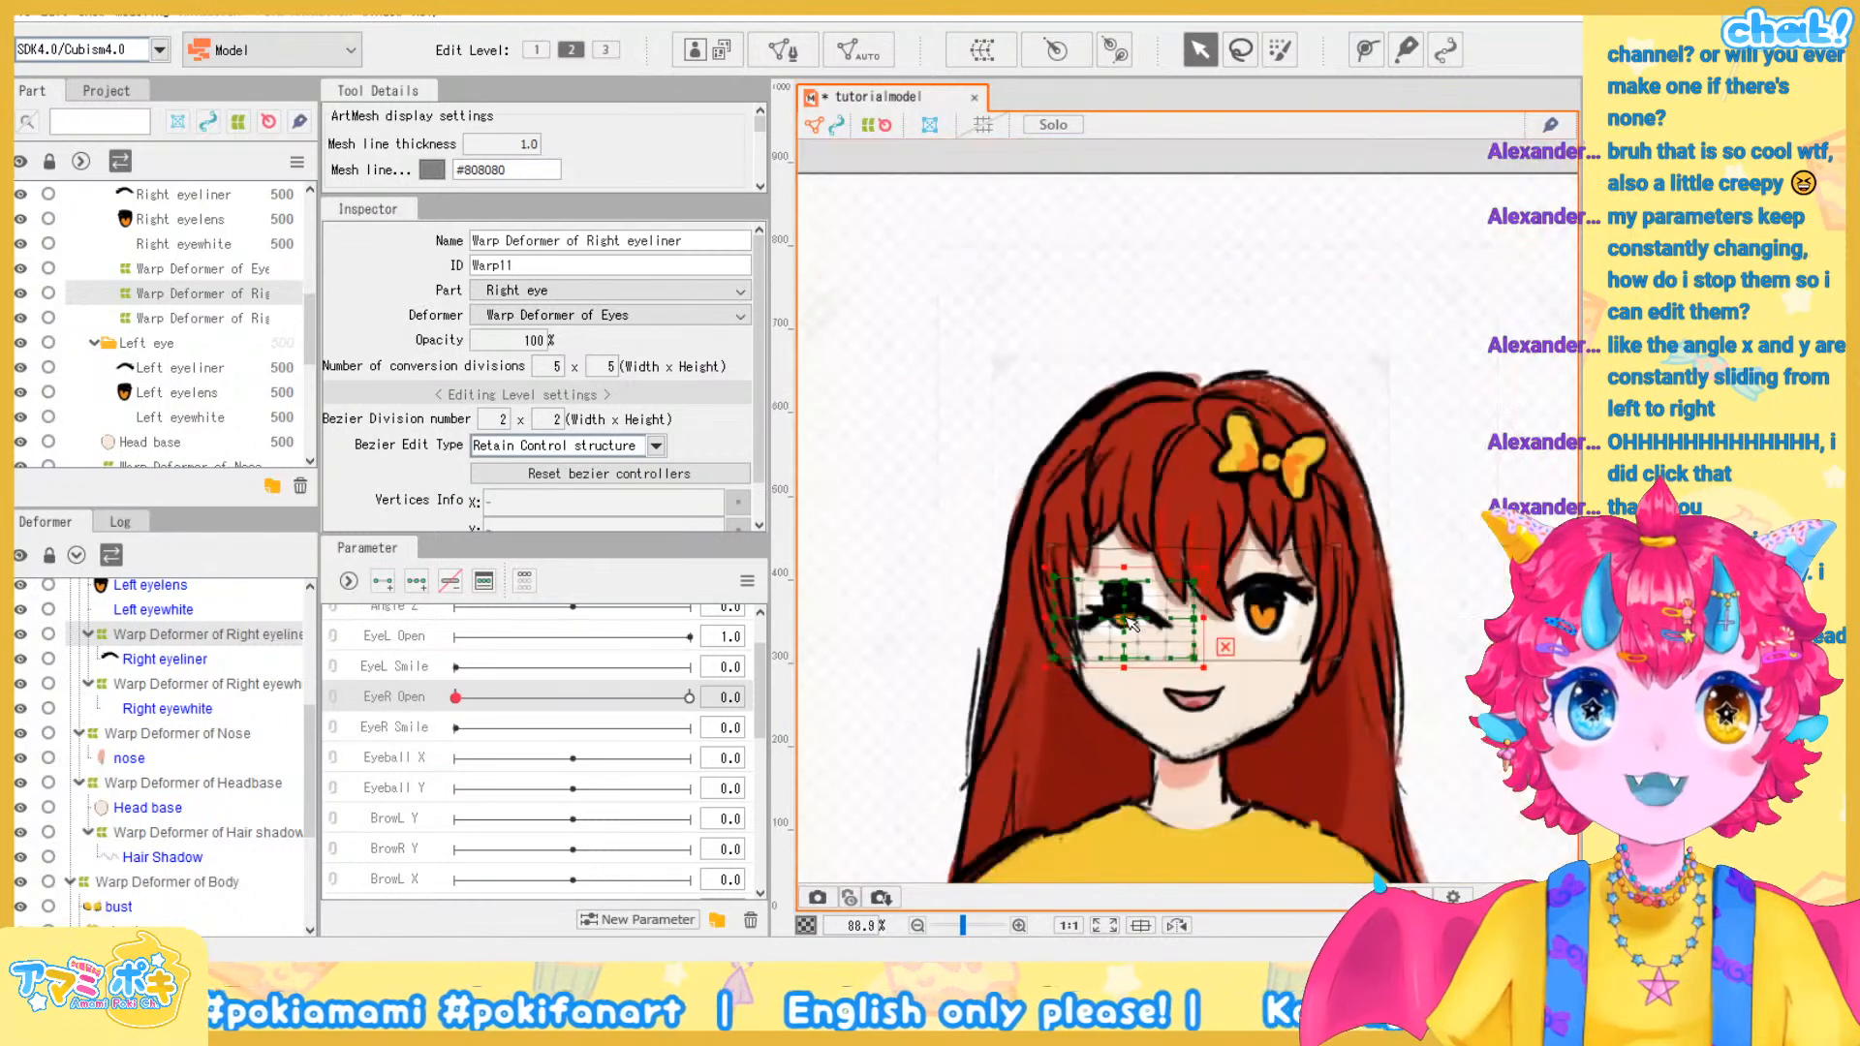
scroll(1131, 623, up, 4)
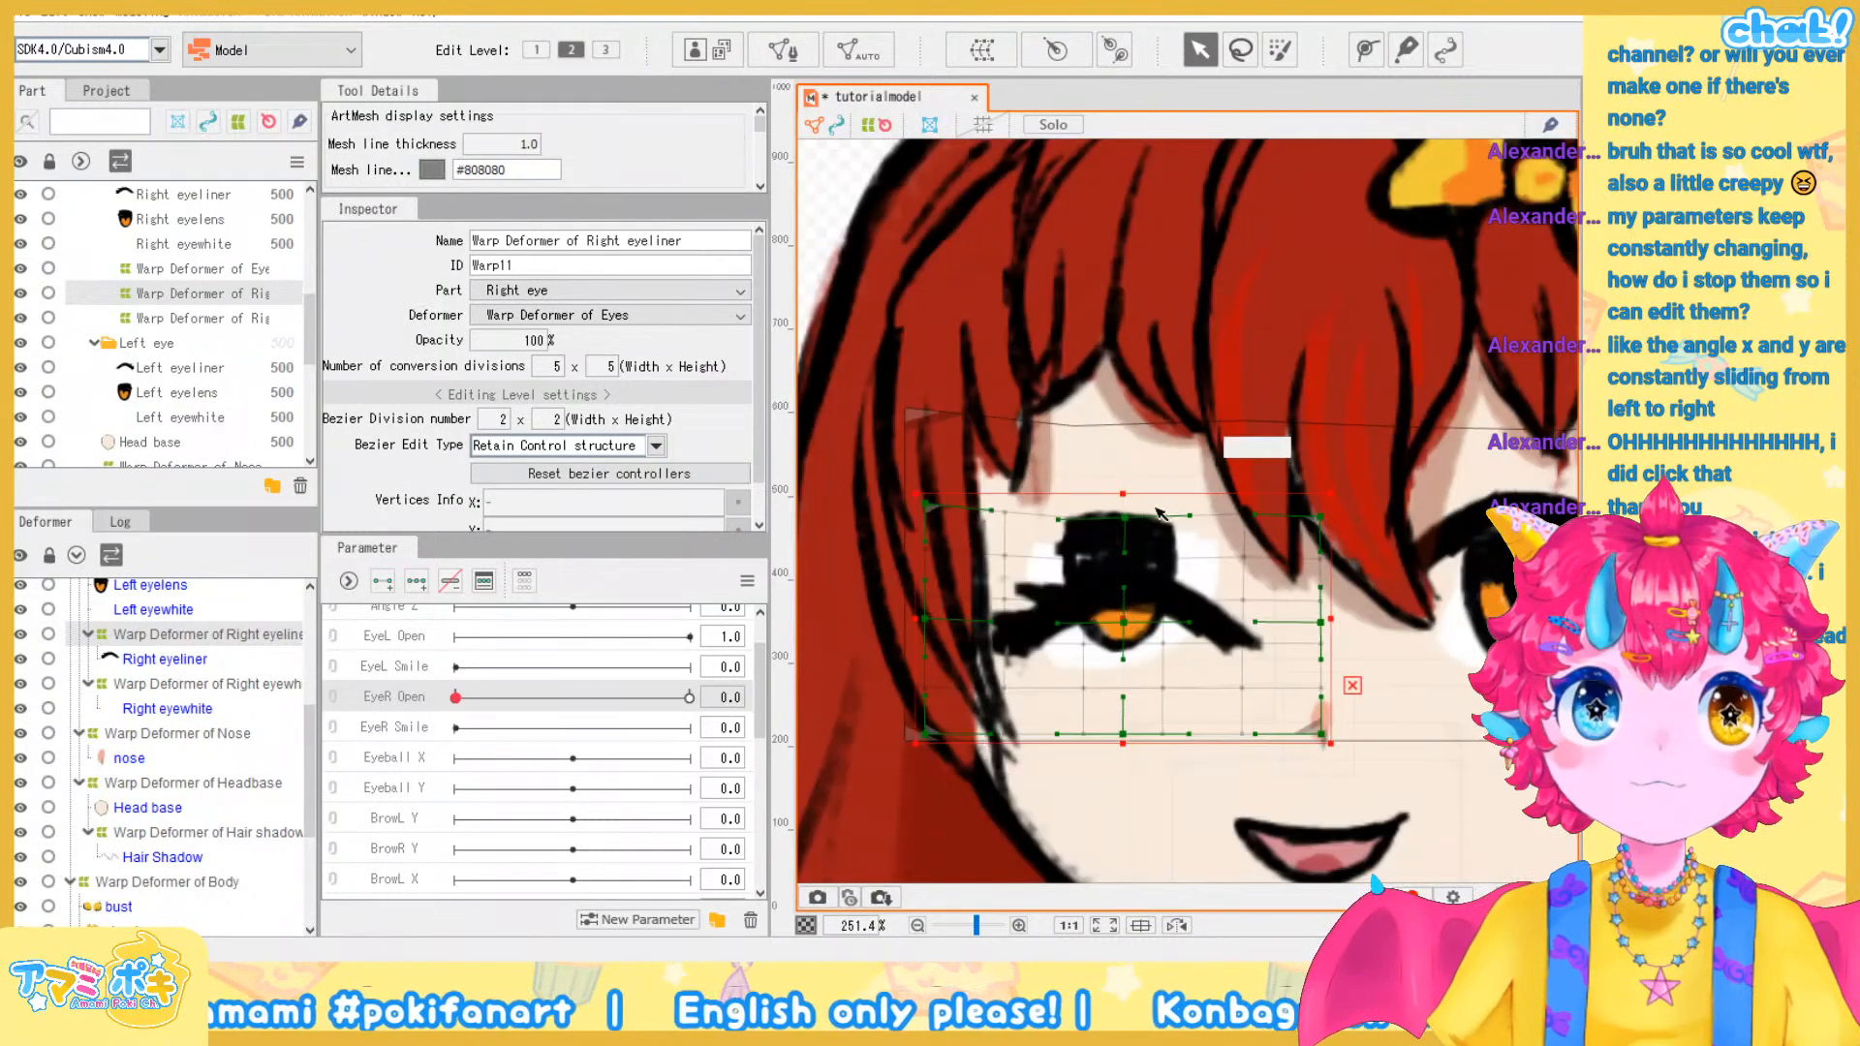
Reshape the Warp Deformer of Right eyeliner by lowering its upper edge, raising its outer middle control point and nudging its centre up
drag(1123, 495, 1120, 532)
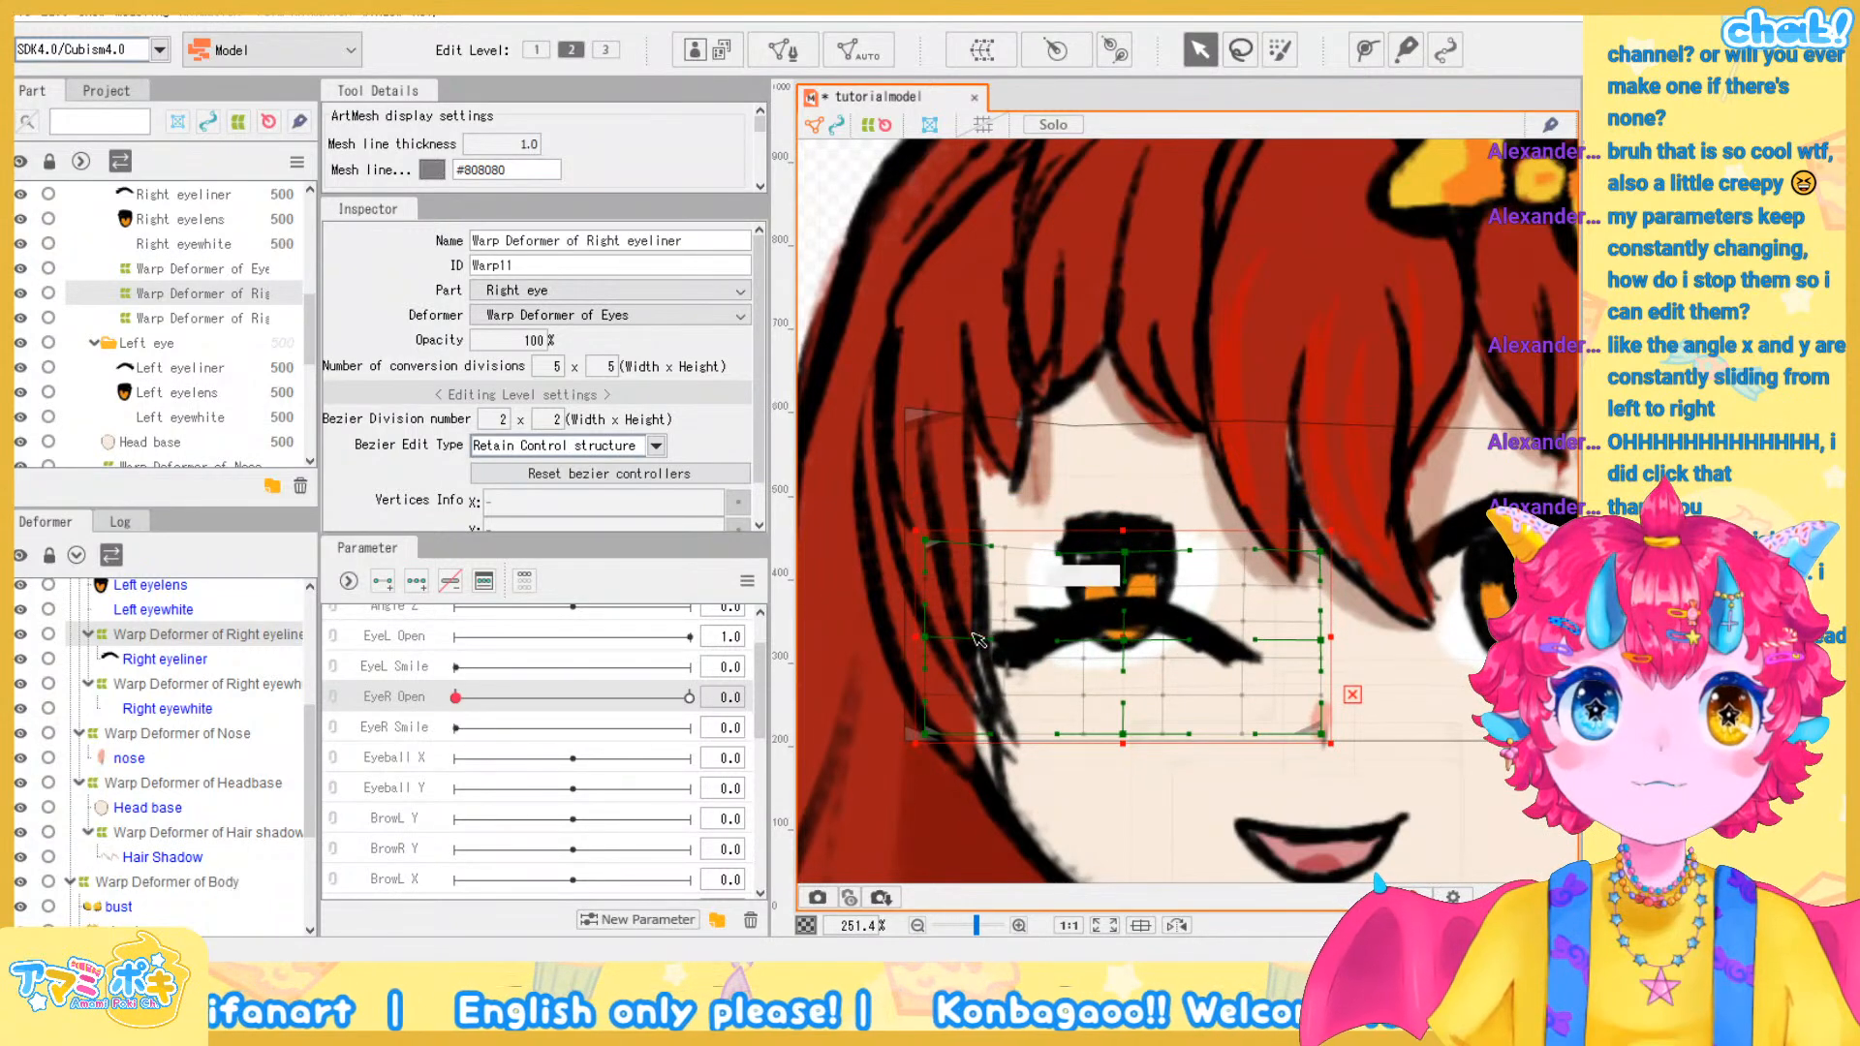
drag(927, 633, 930, 590)
scroll(1348, 611, down, 4)
scroll(1397, 648, up, 5)
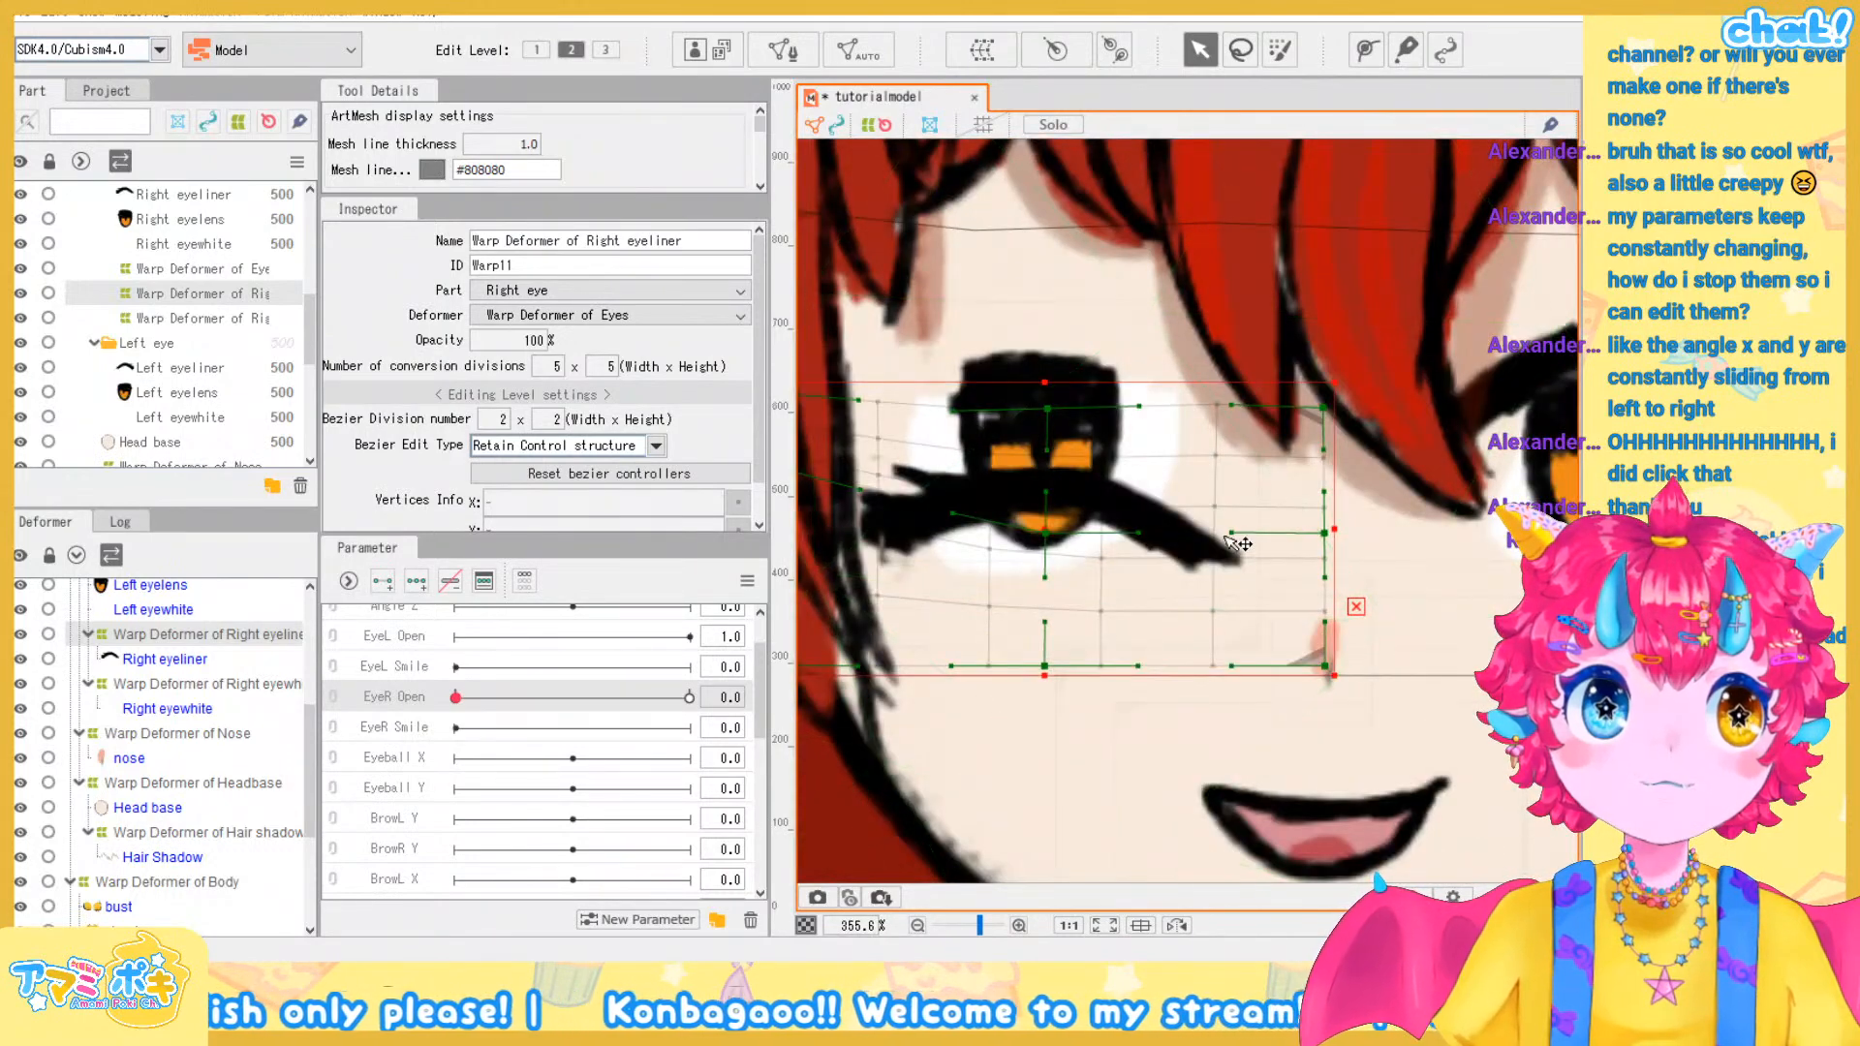
scroll(1220, 551, down, 3)
scroll(1150, 564, up, 2)
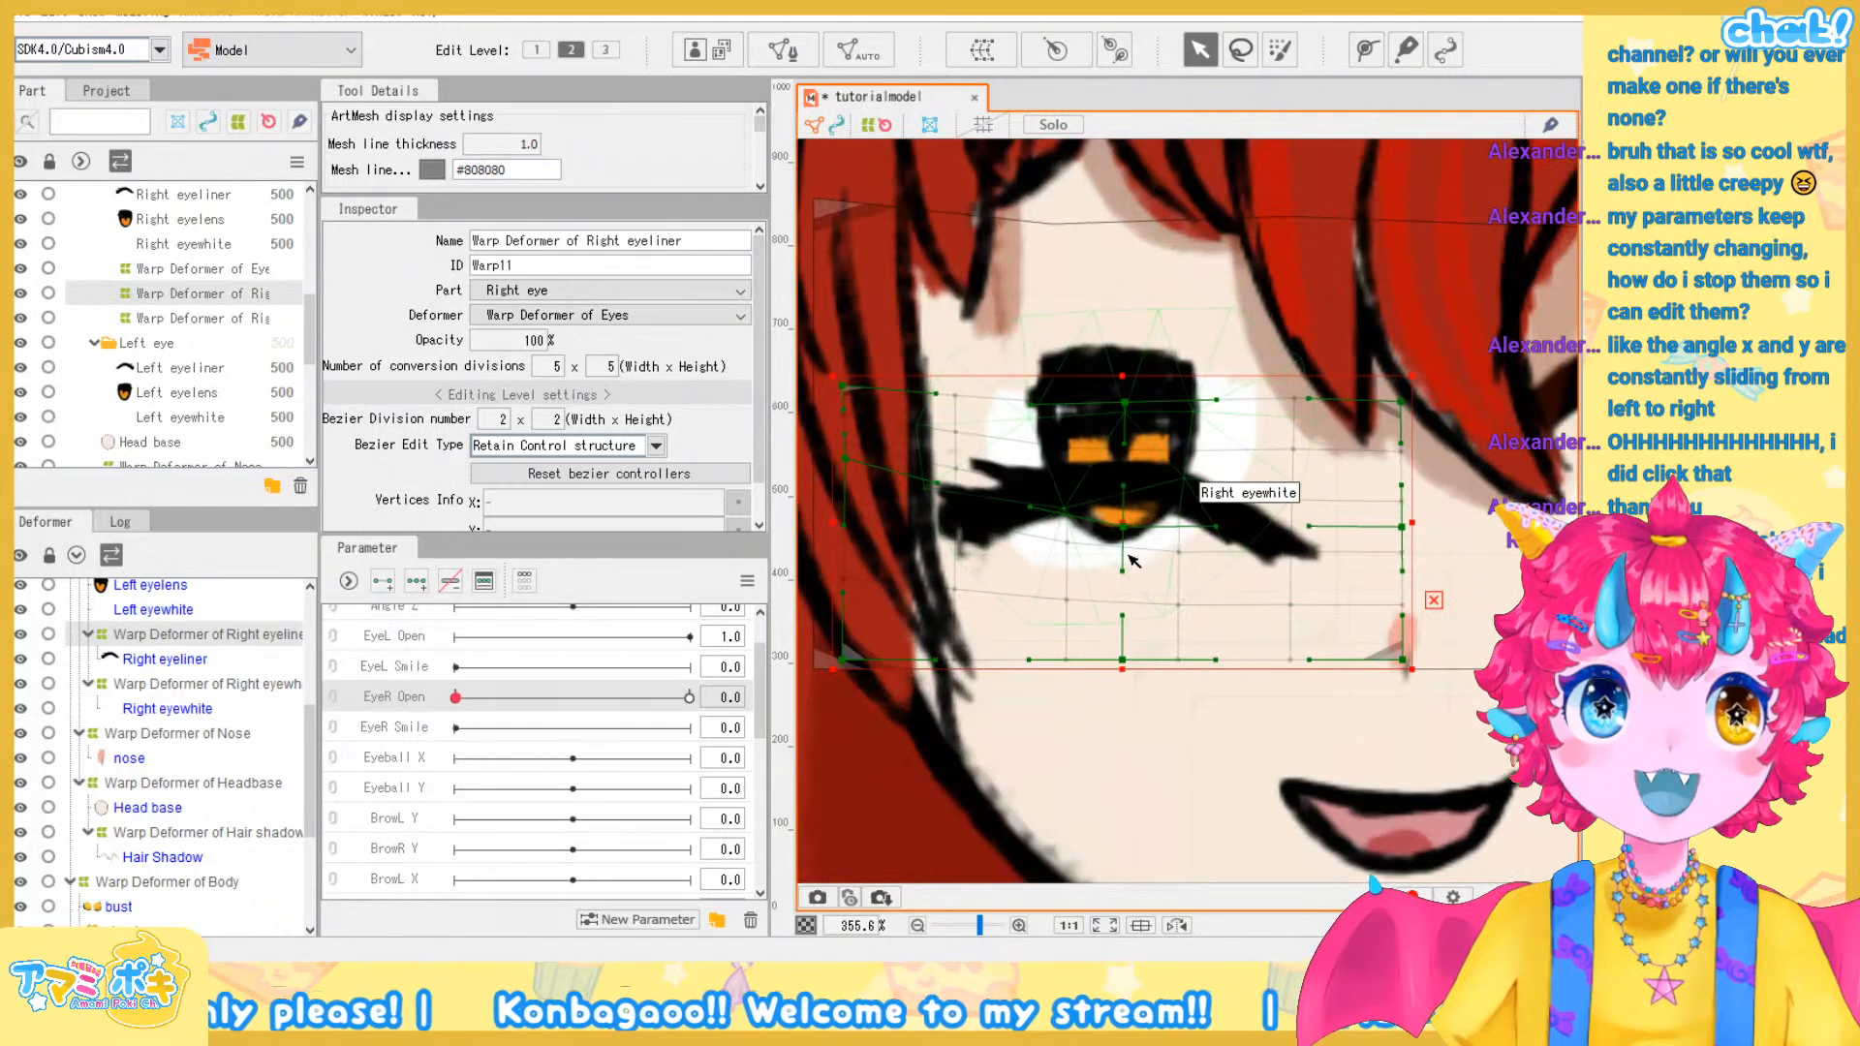
drag(1133, 505, 1126, 498)
scroll(1130, 496, down, 2)
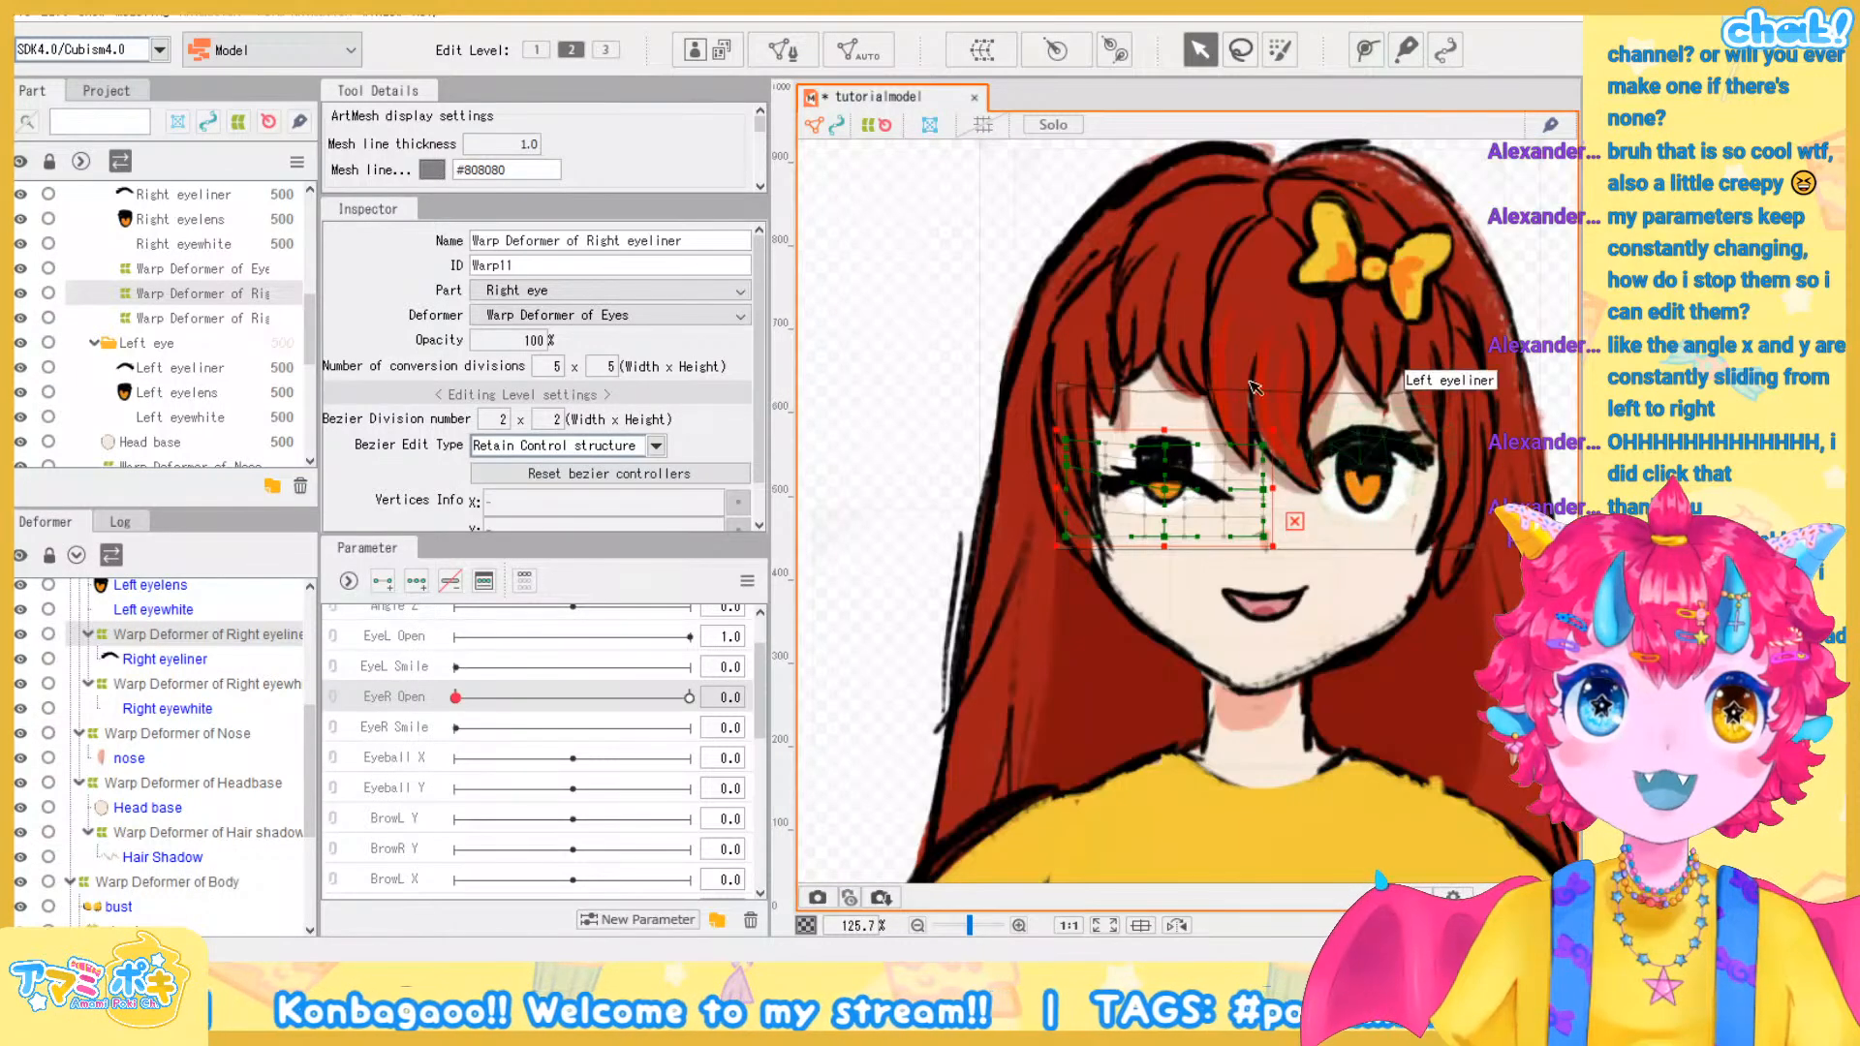
scroll(1213, 426, up, 1)
scroll(1288, 533, down, 2)
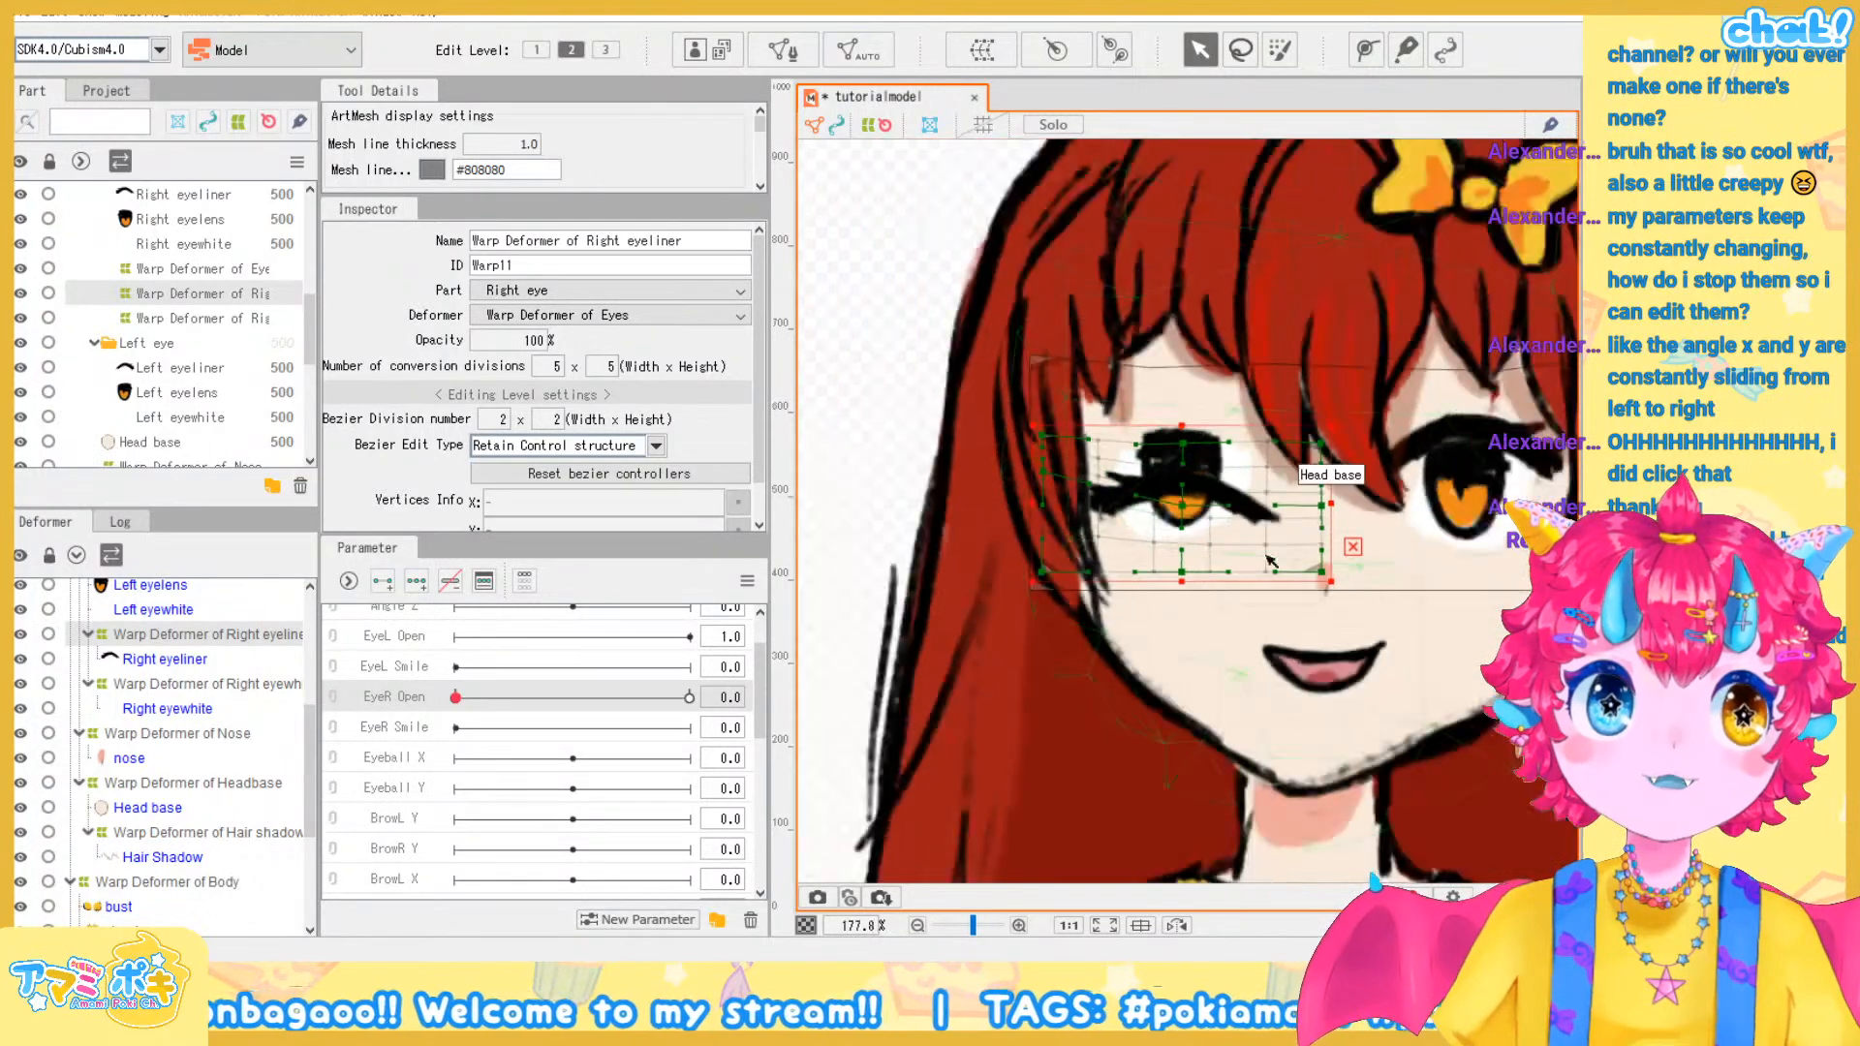
scroll(1250, 474, up, 2)
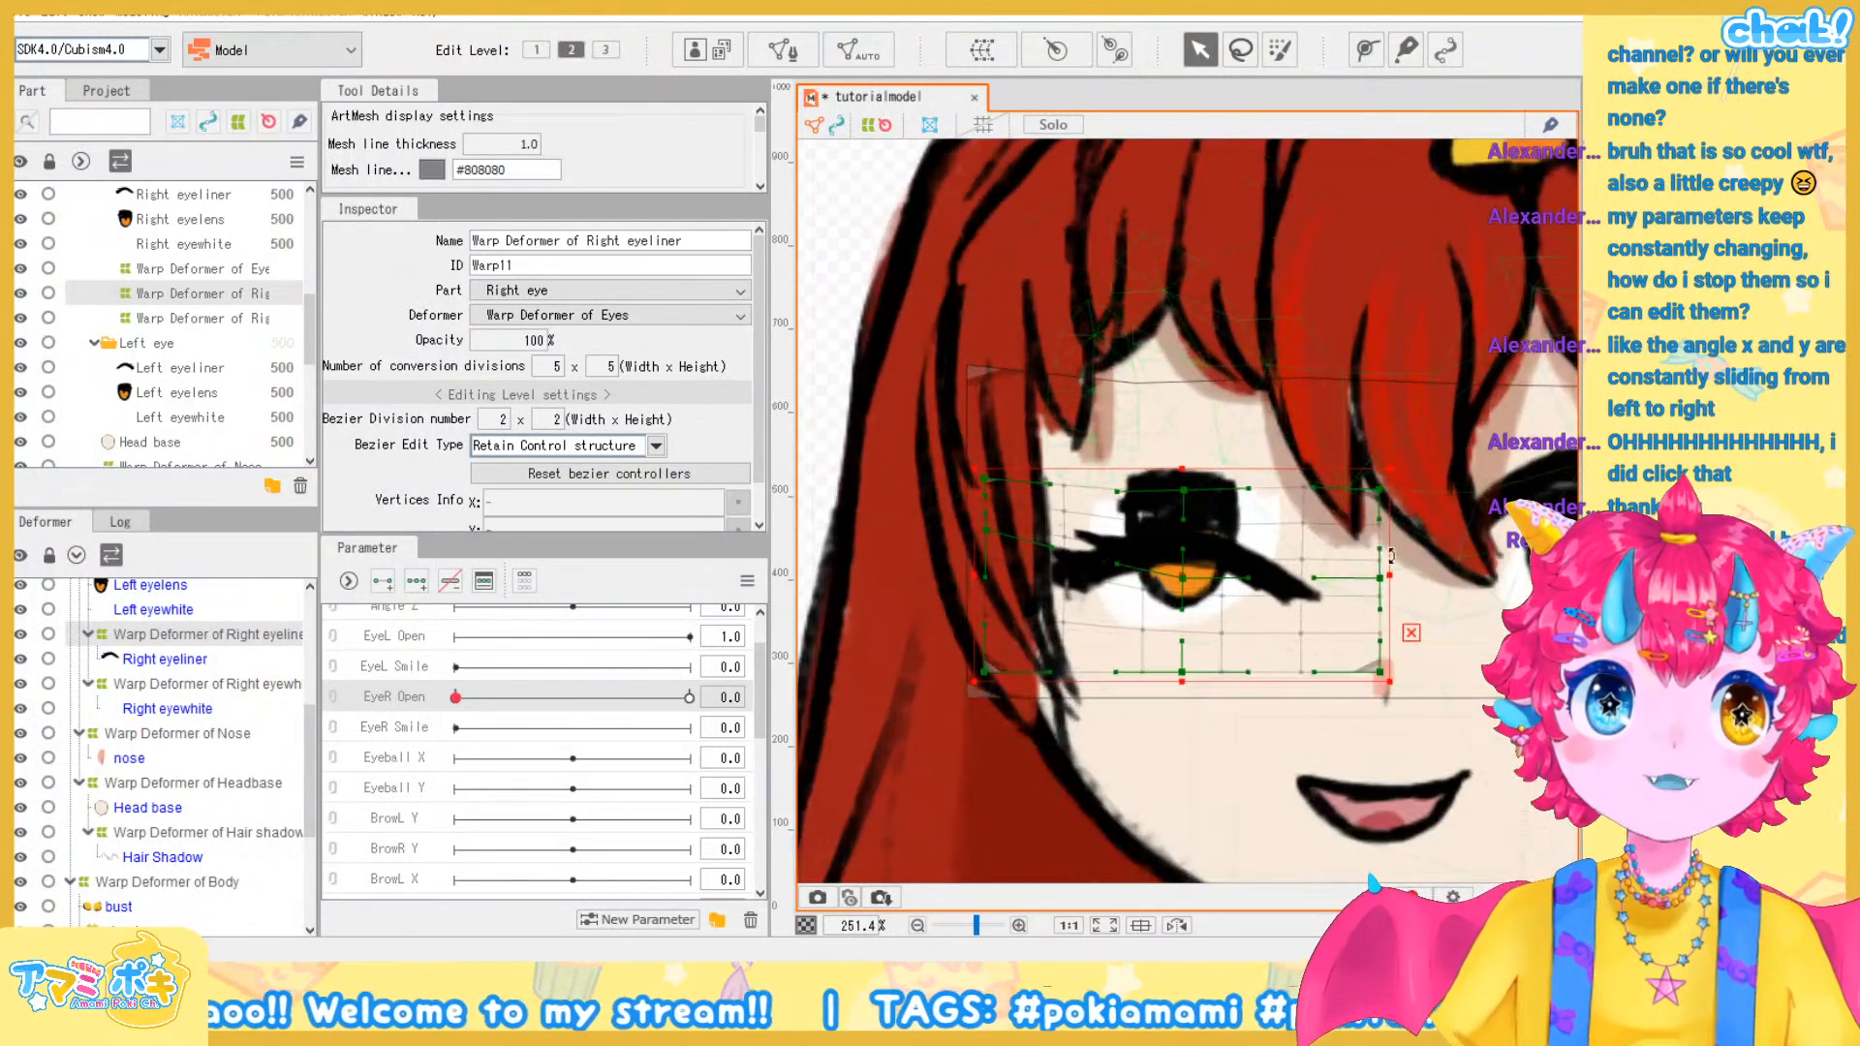
Examine the meshes and warp deformers of the right eyelens, right eyewhite and right eyeliner
click(1194, 415)
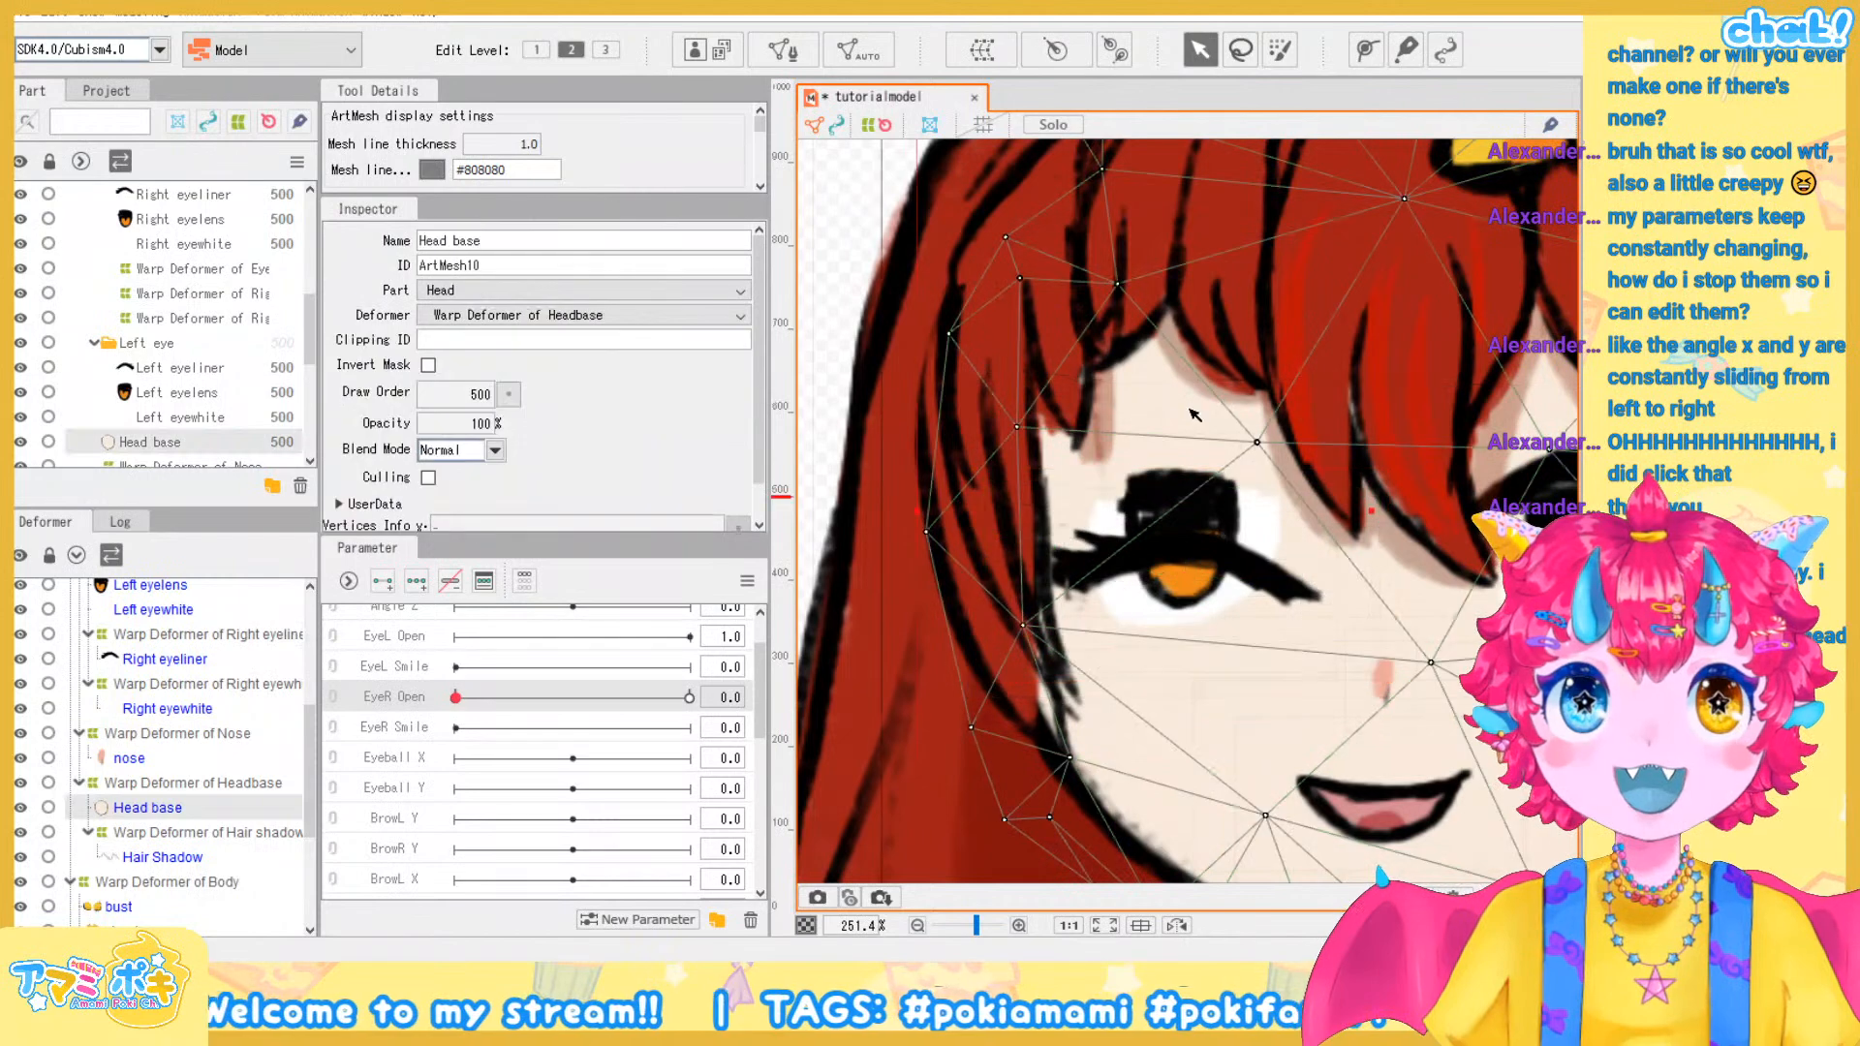
click(222, 685)
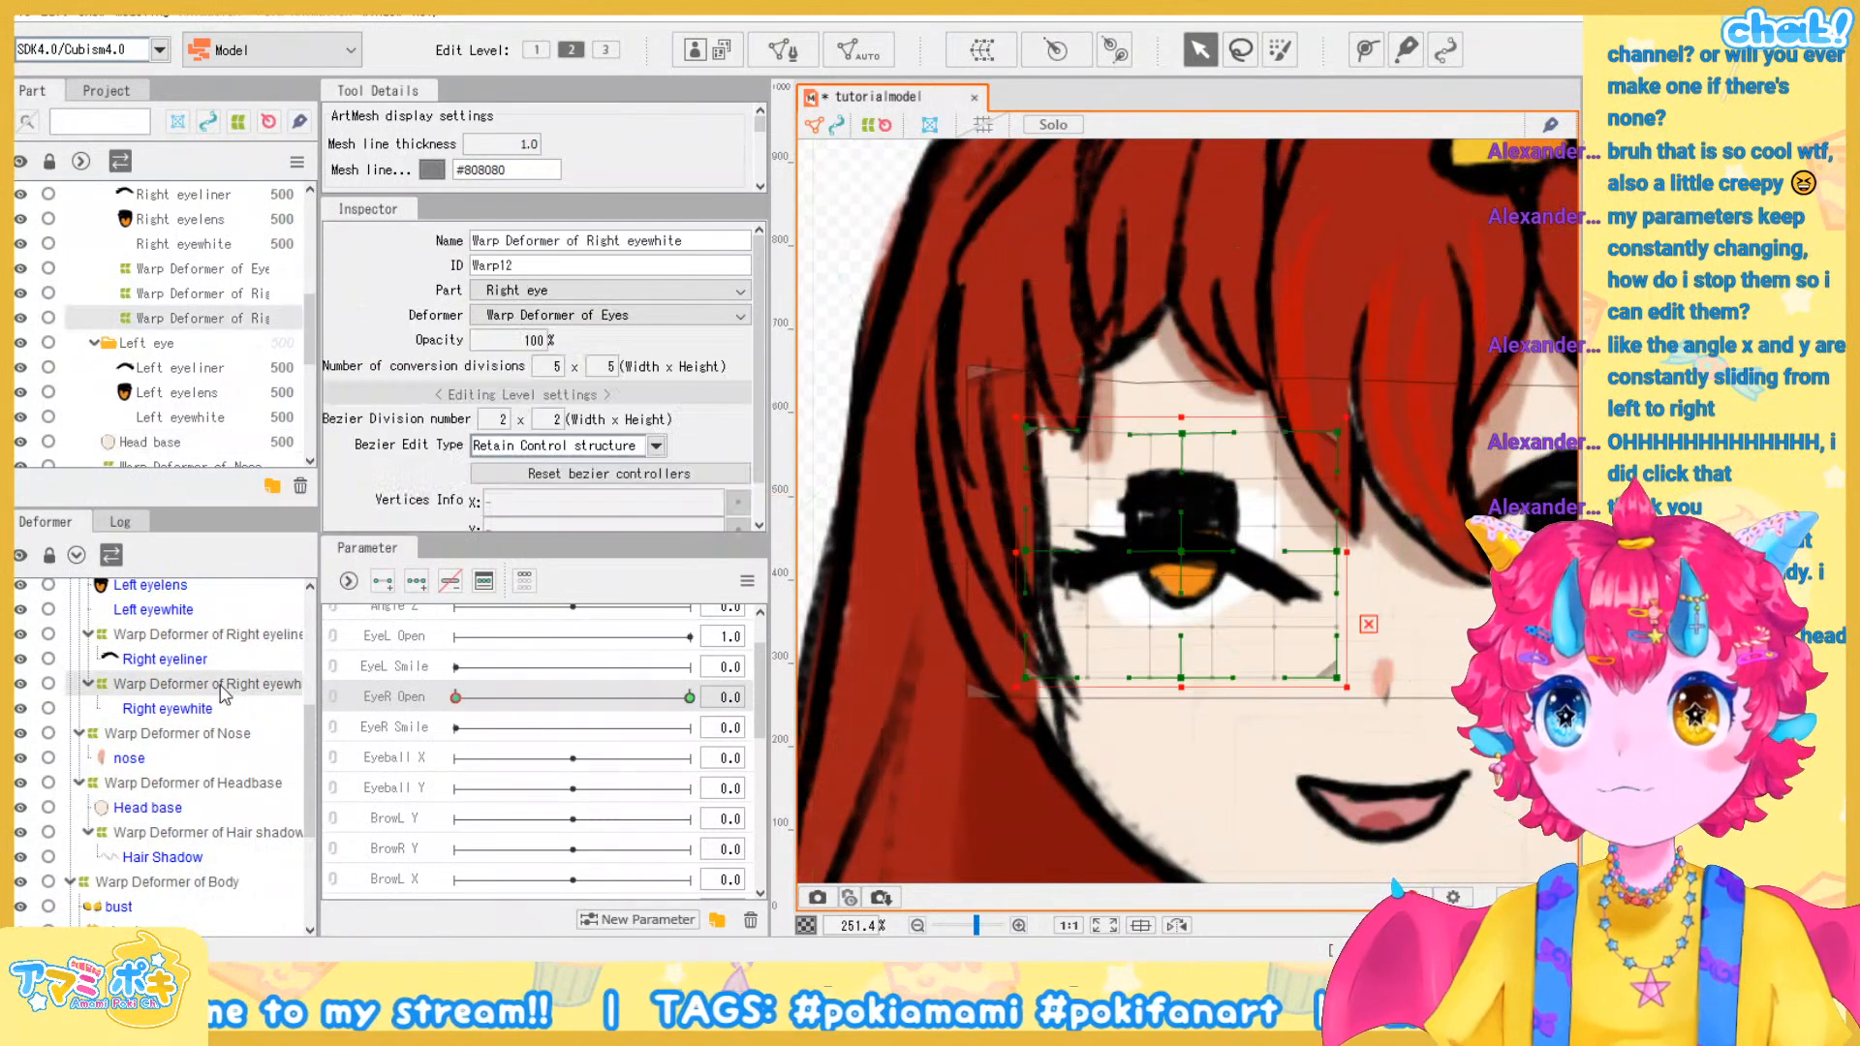
scroll(1250, 567, up, 2)
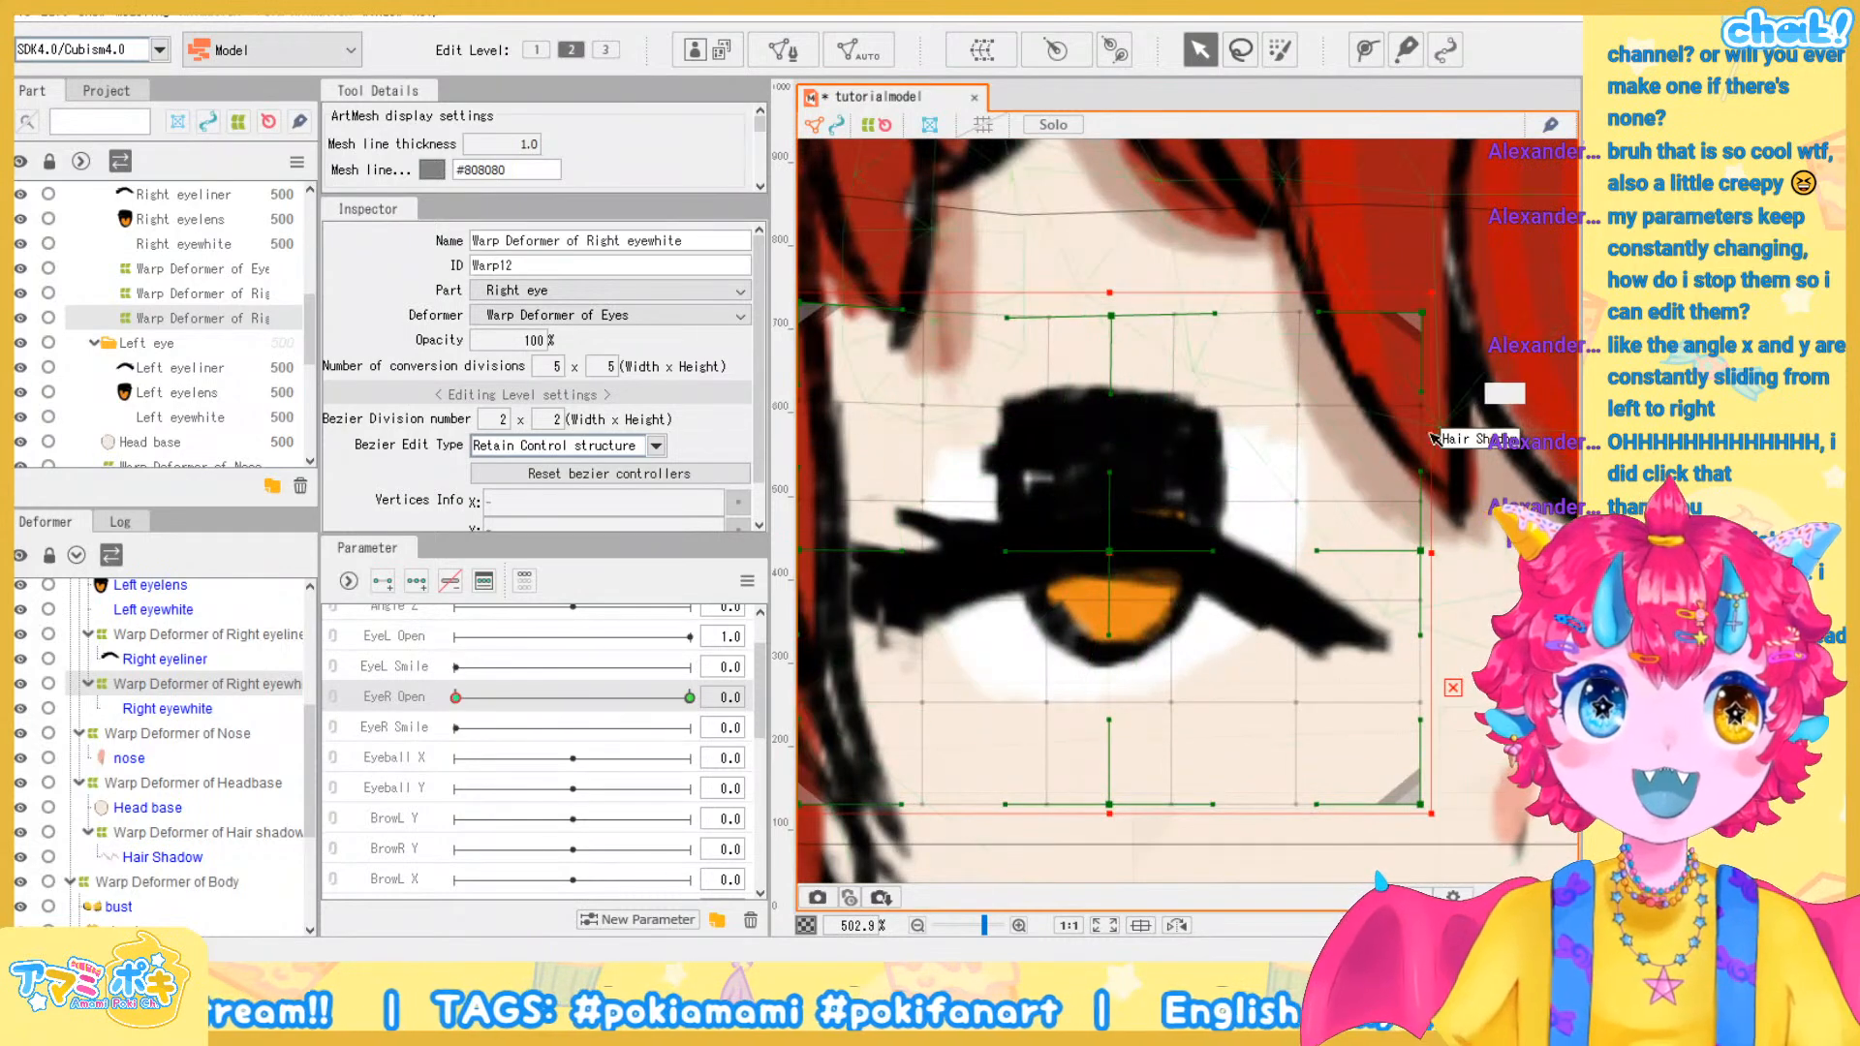
click(1080, 640)
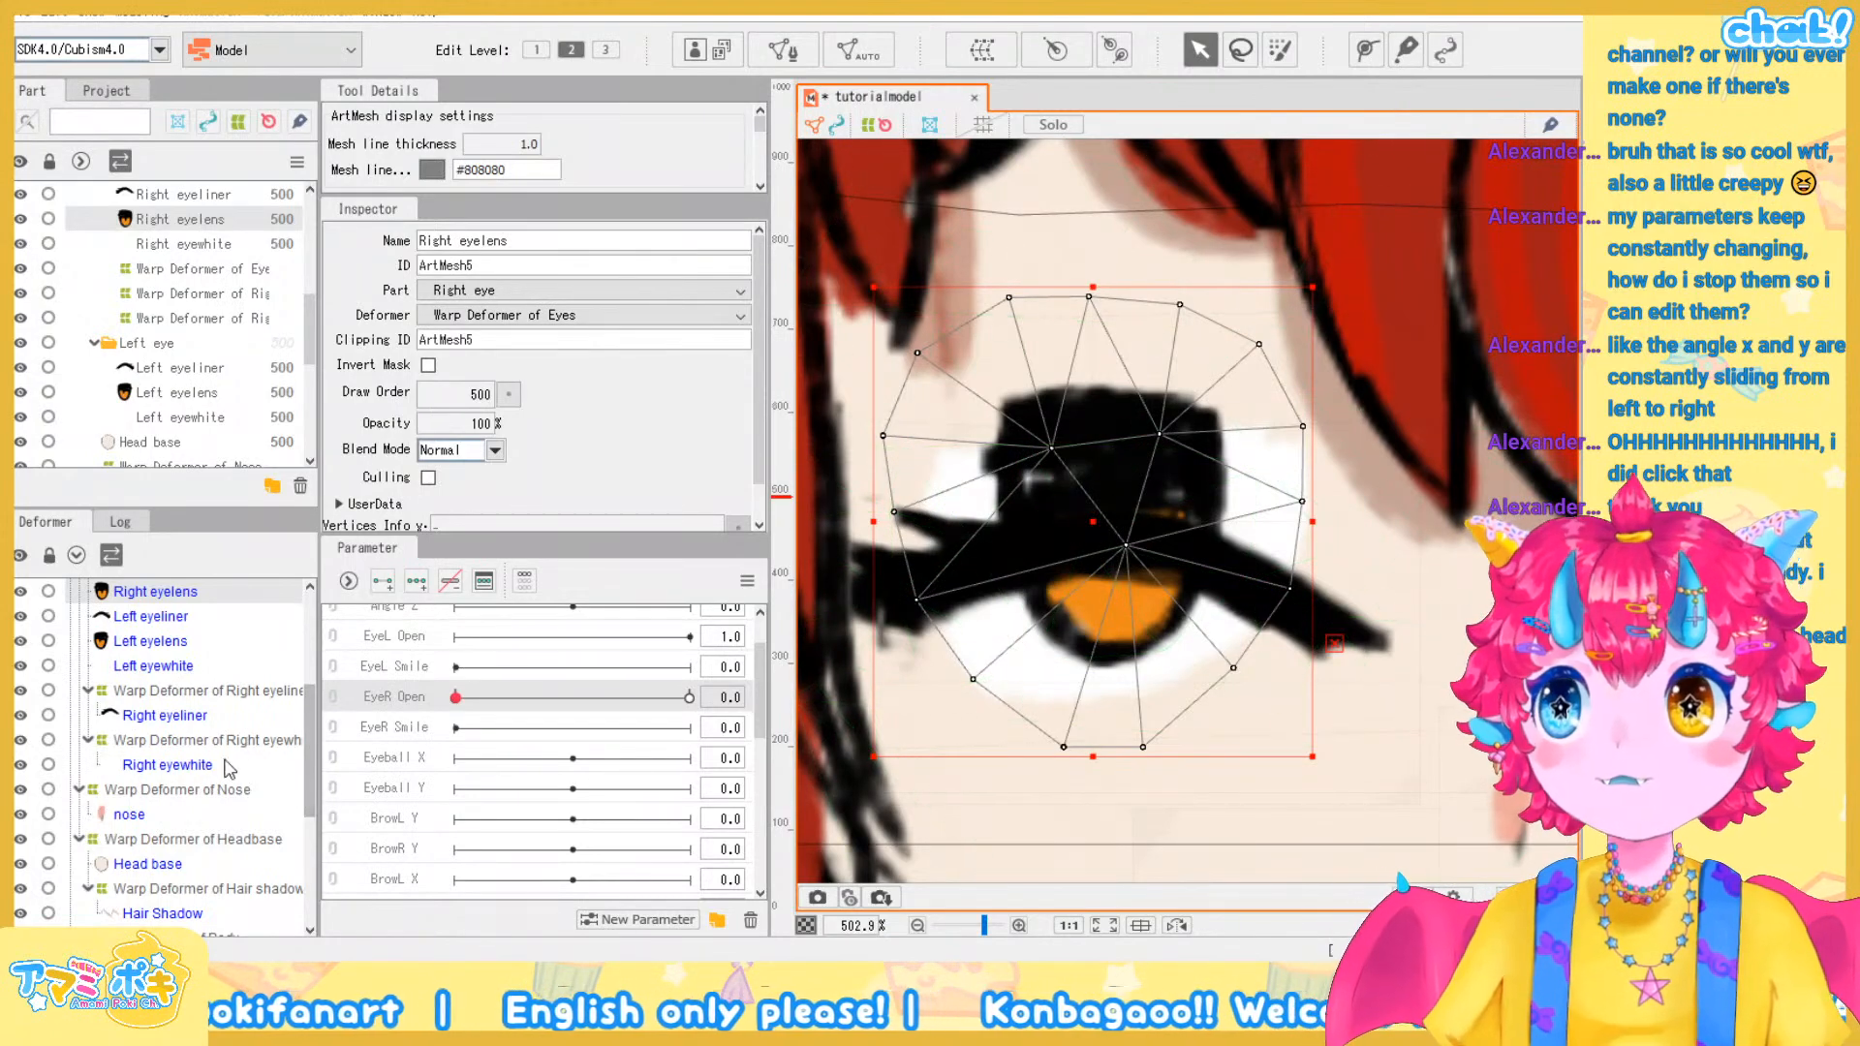
click(167, 765)
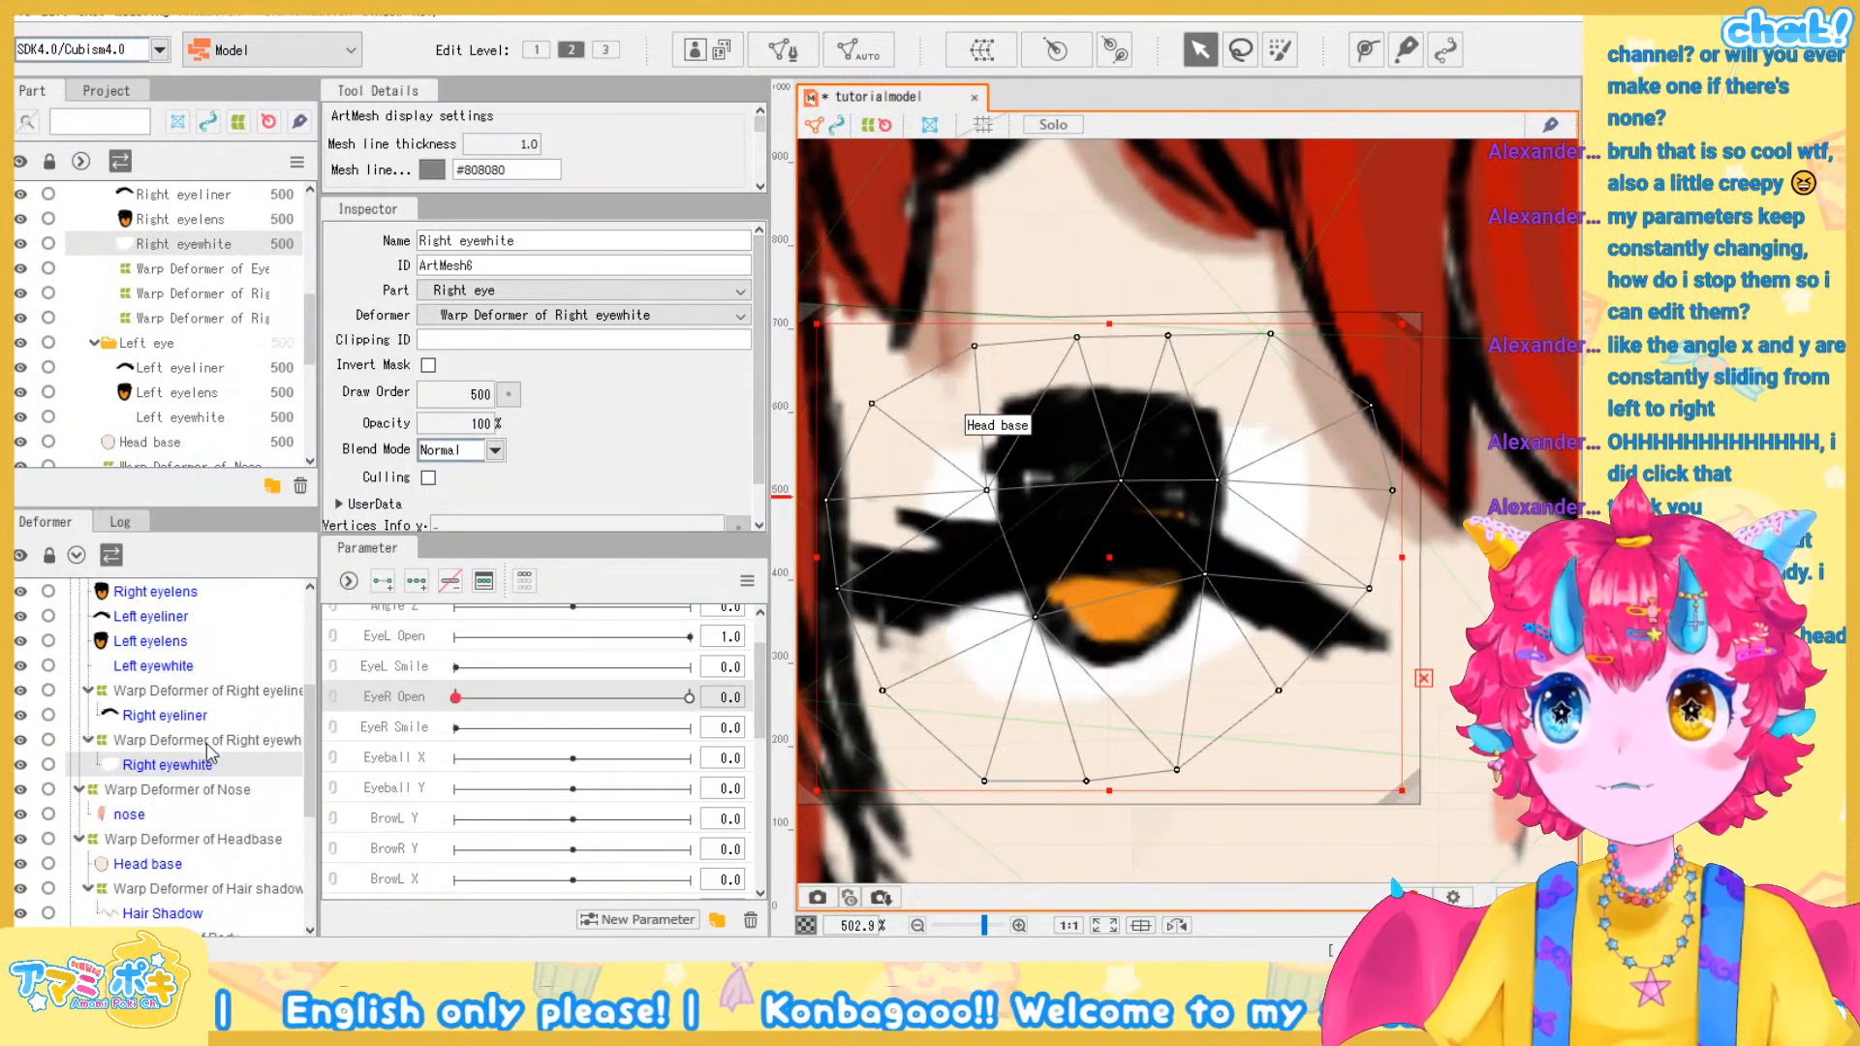
click(206, 742)
click(214, 718)
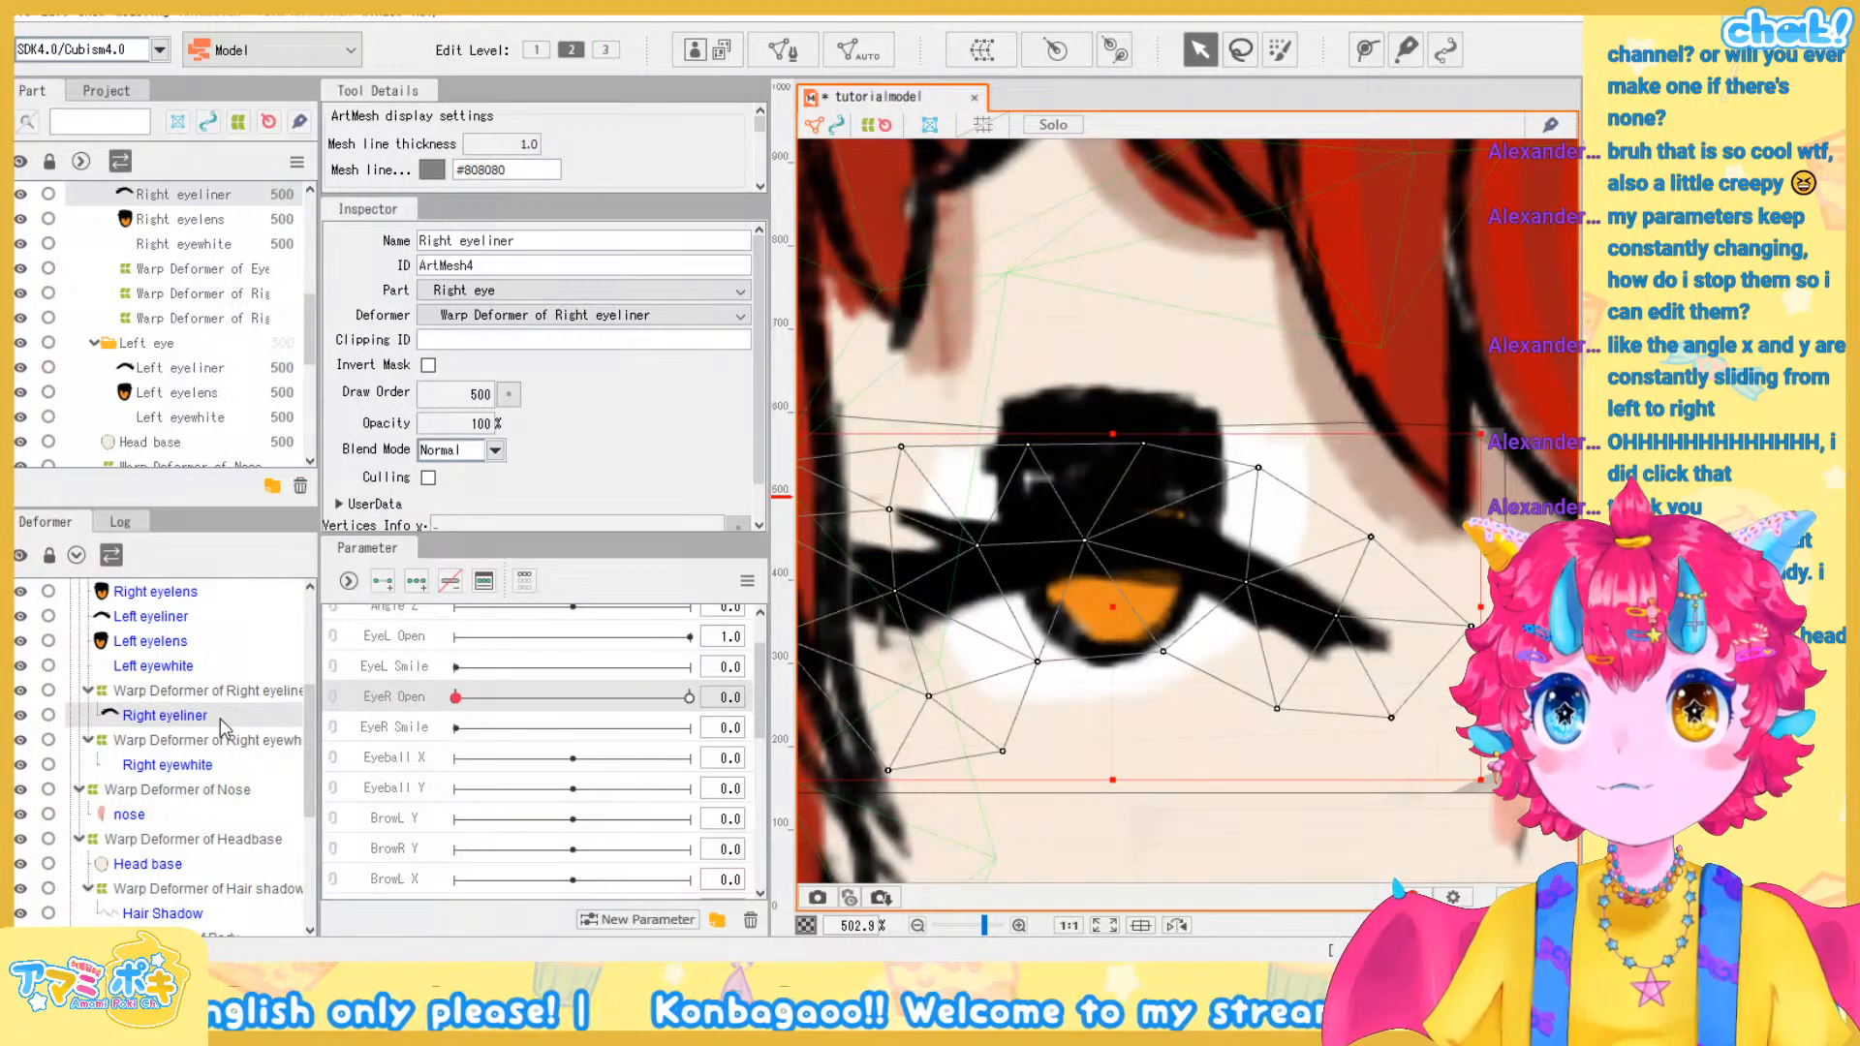
click(208, 691)
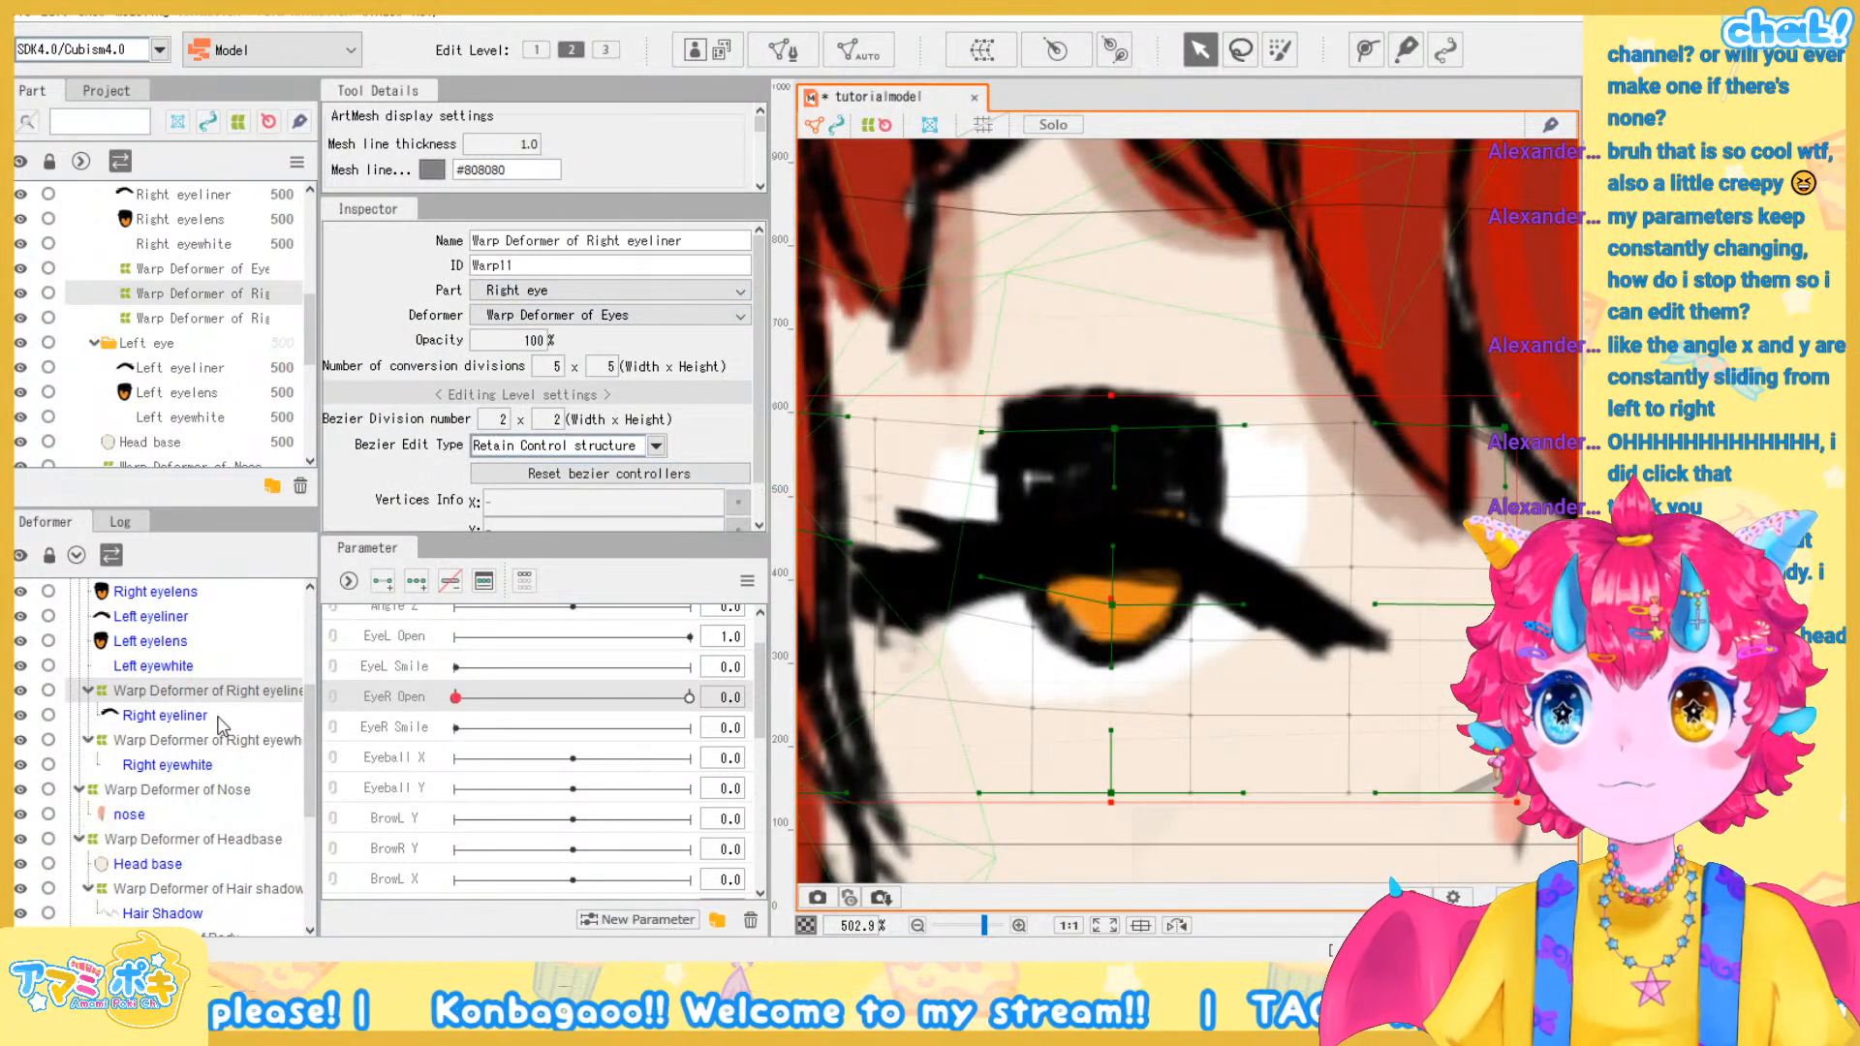
scroll(171, 659, up, 1)
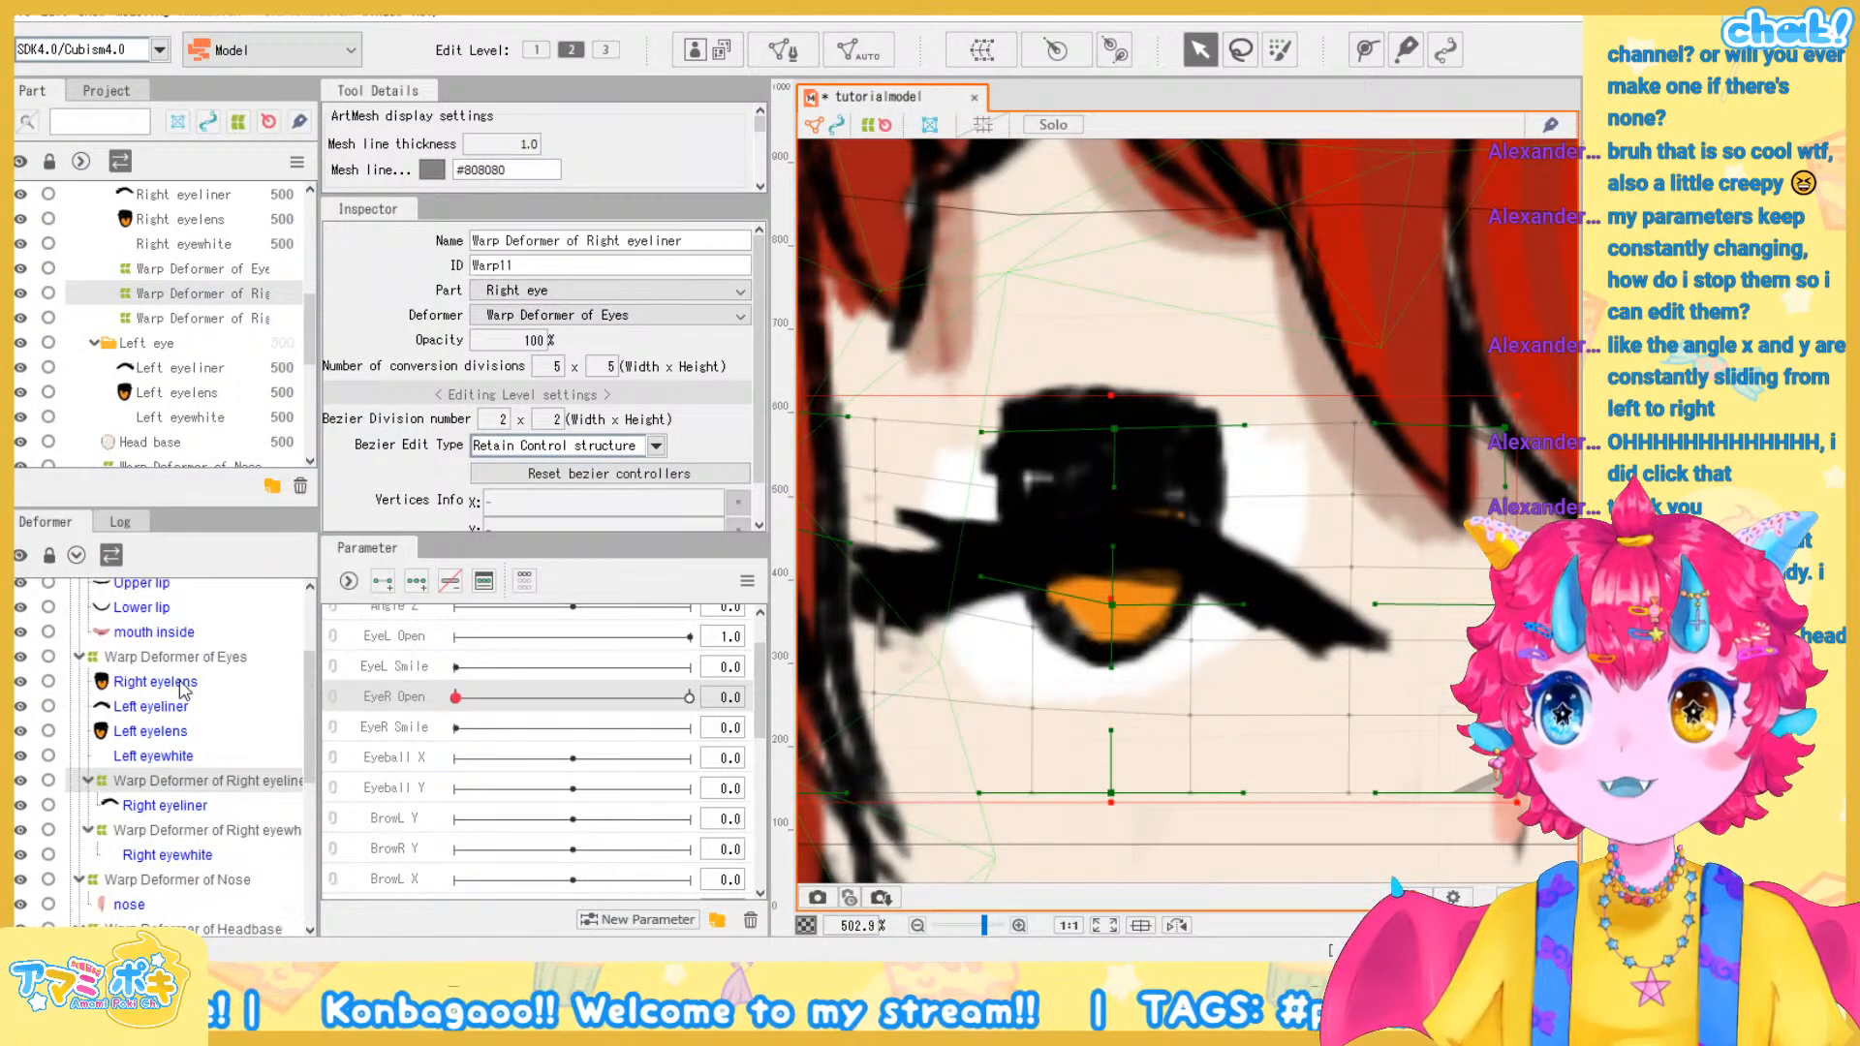
Compare the ID and Clipping ID of the Left eyelens, Right eyelens and Left eyewhite meshes
click(157, 733)
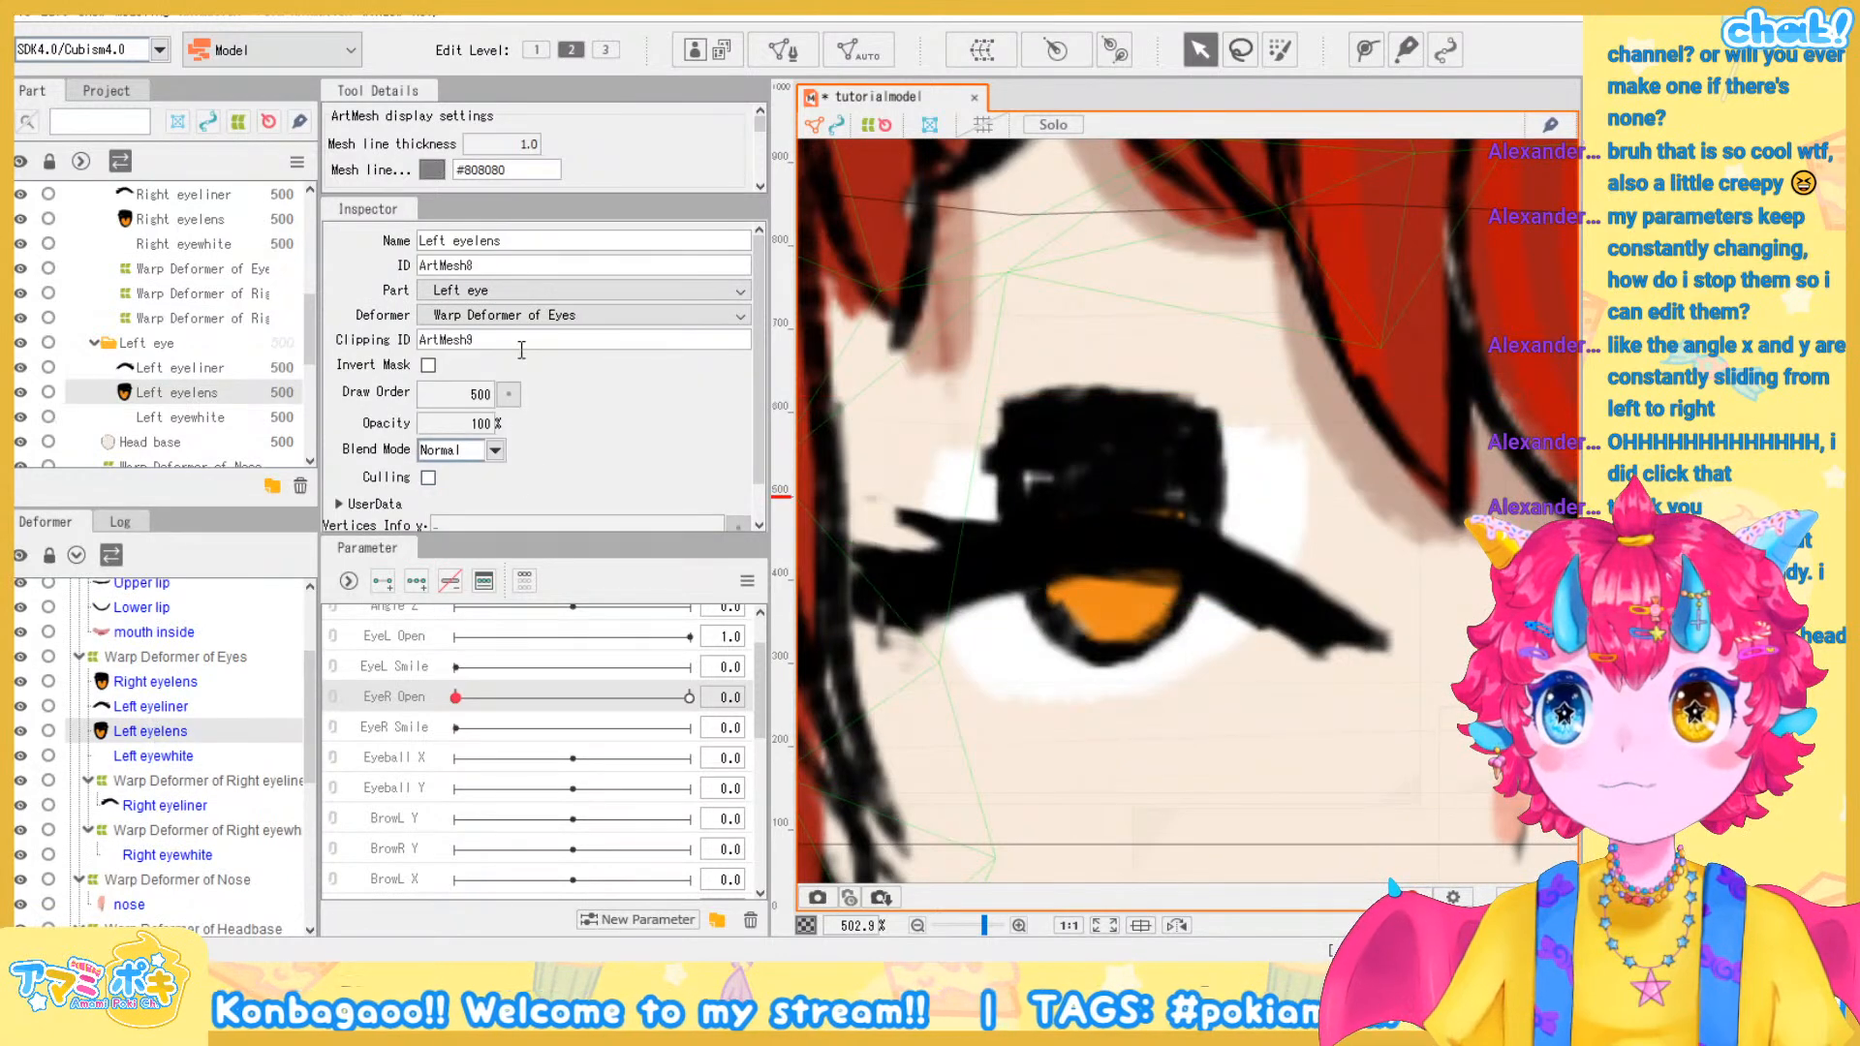
click(172, 687)
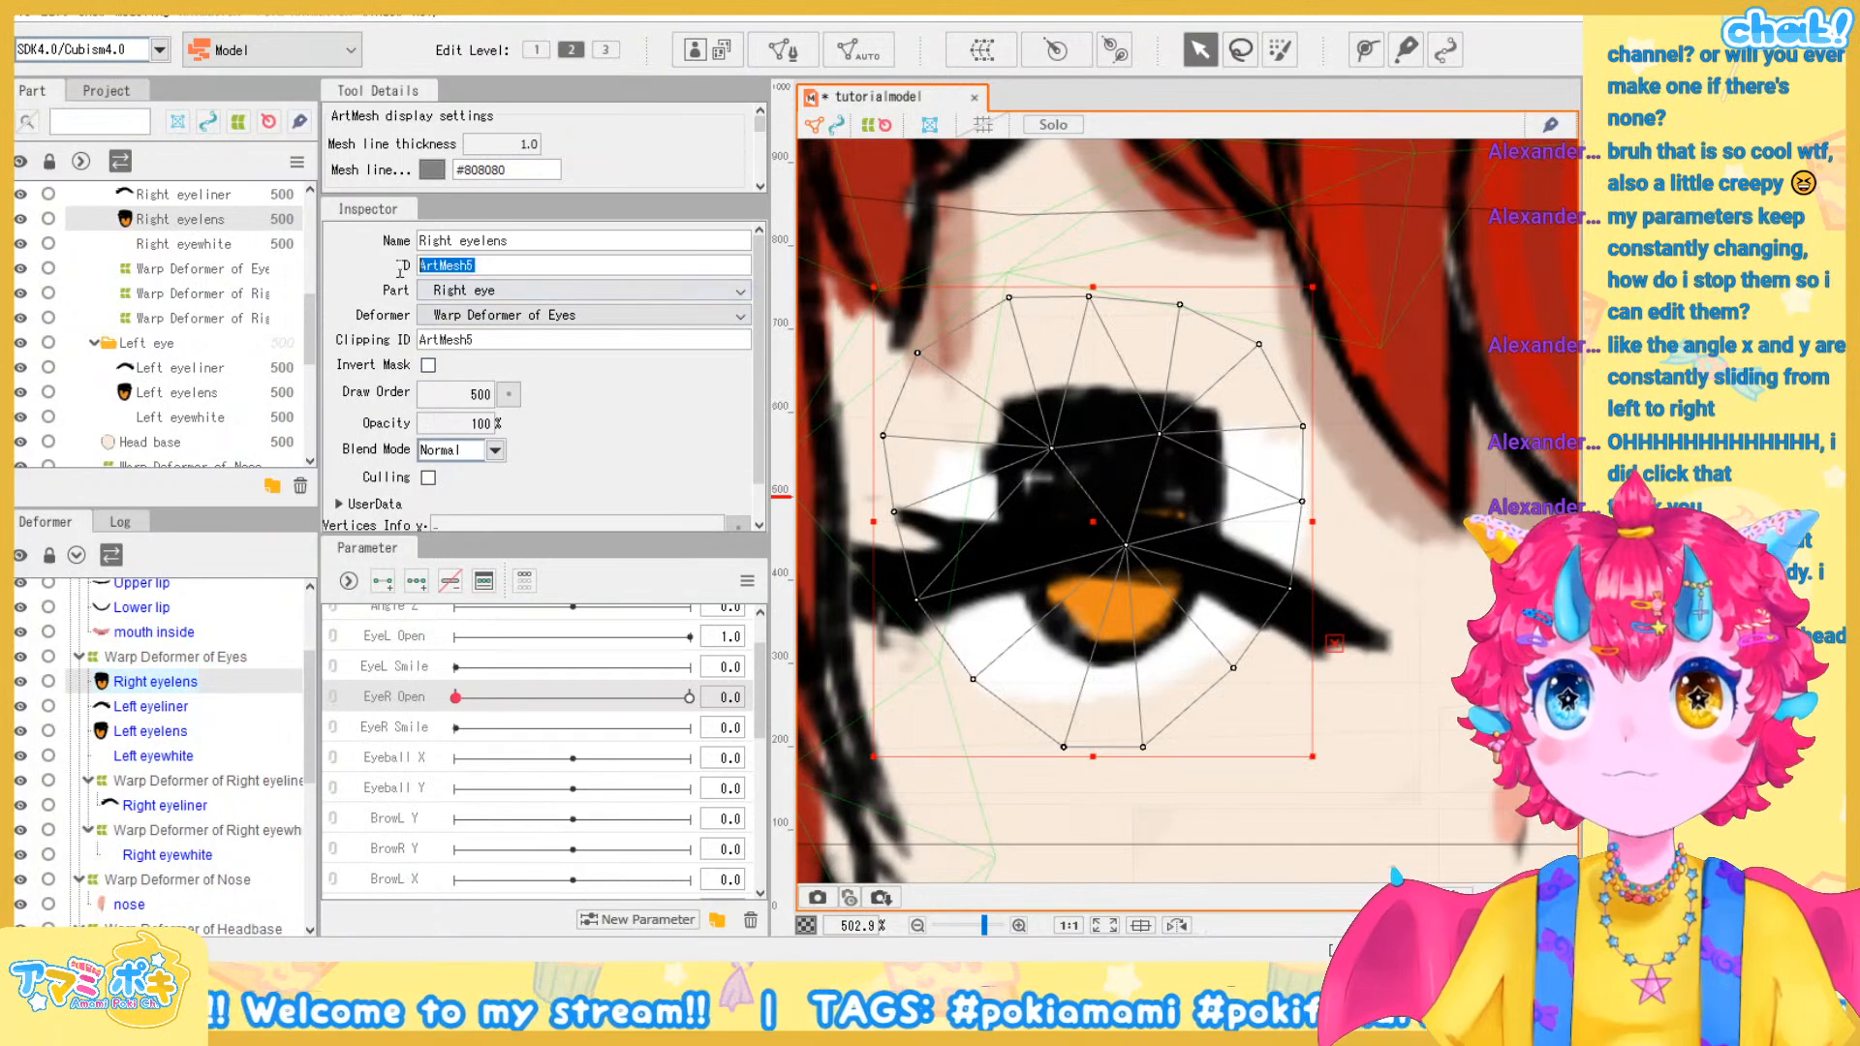
double_click(465, 340)
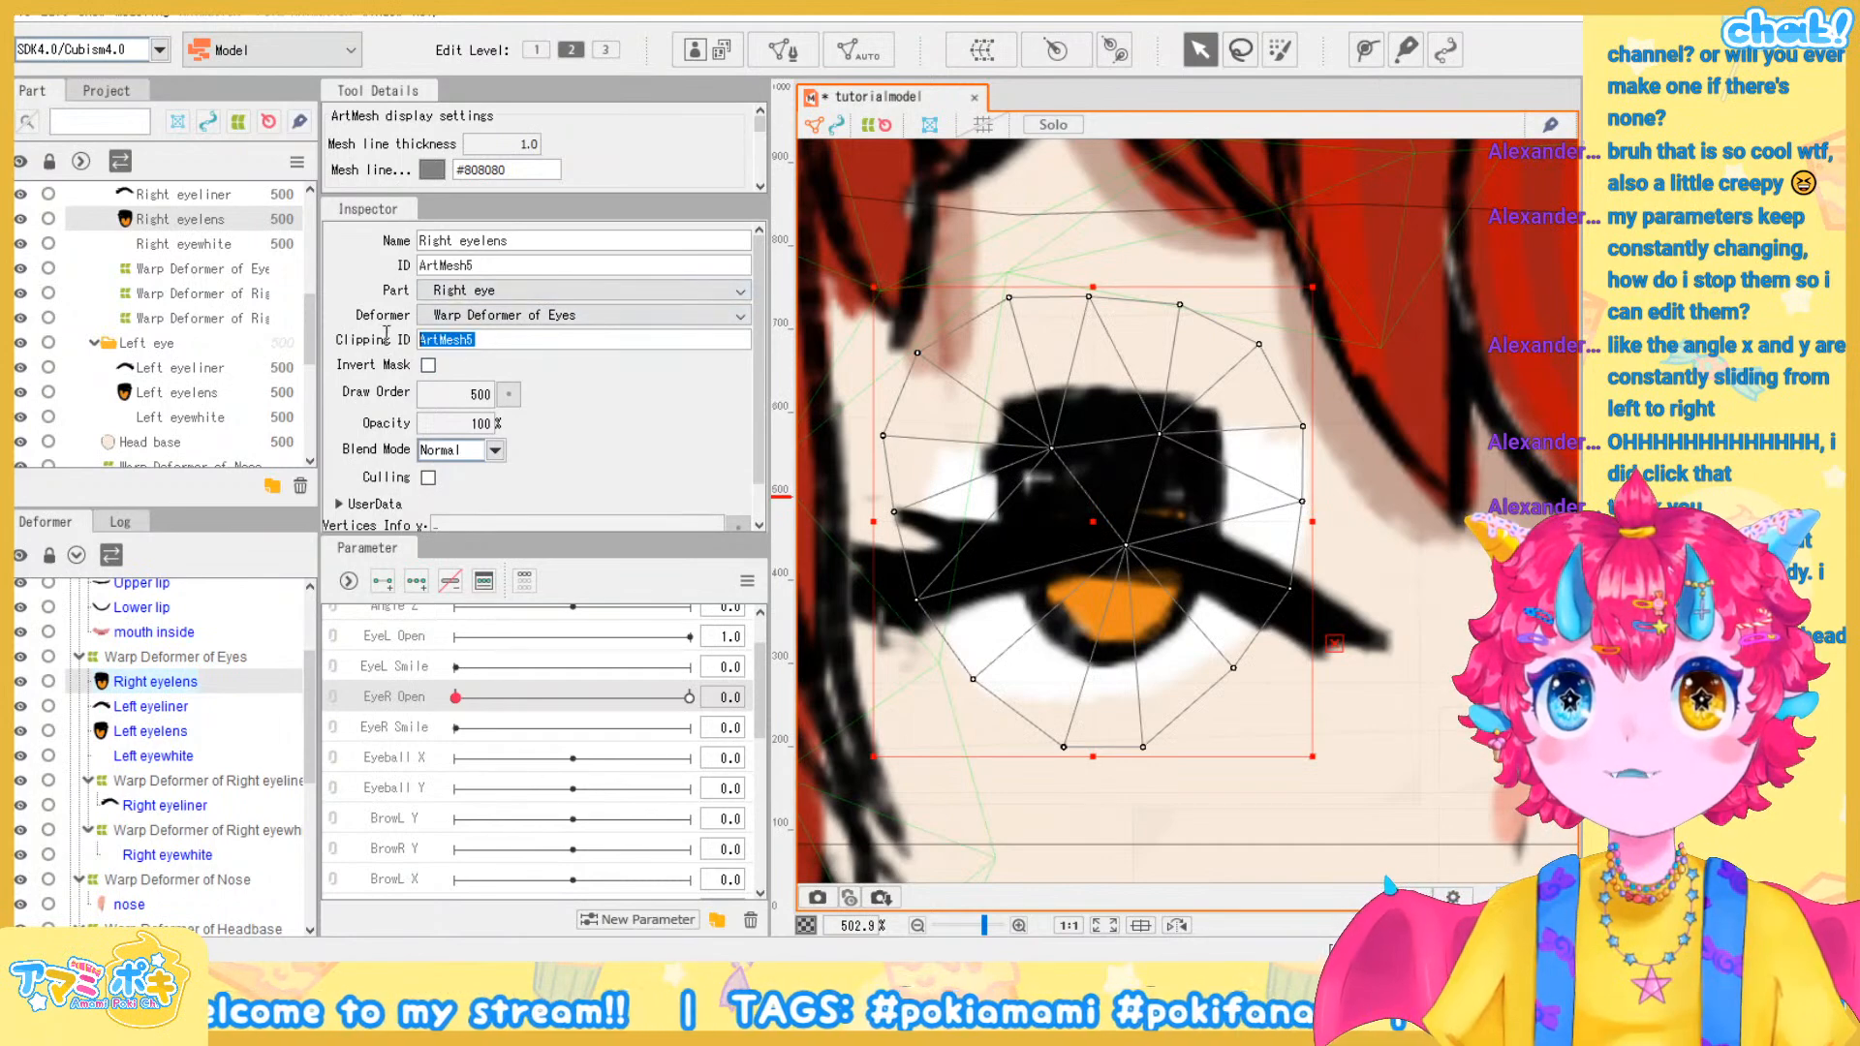
click(535, 339)
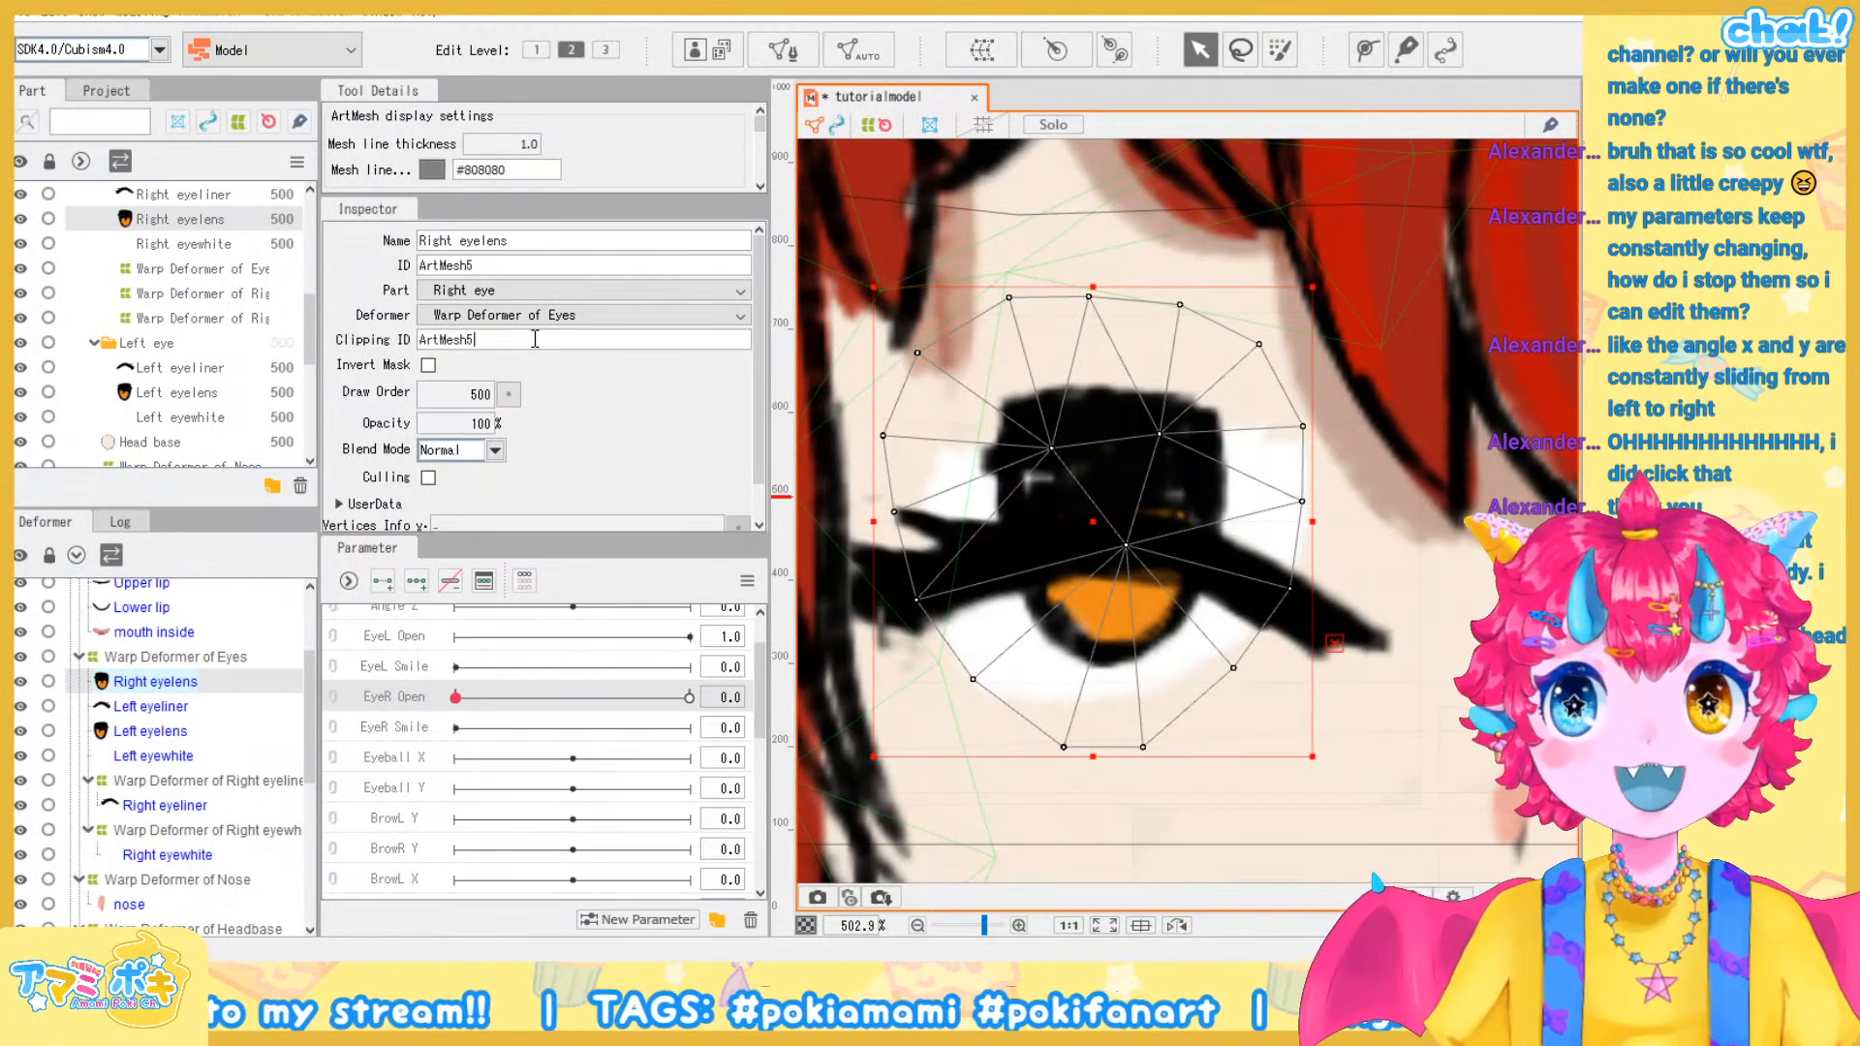
click(192, 756)
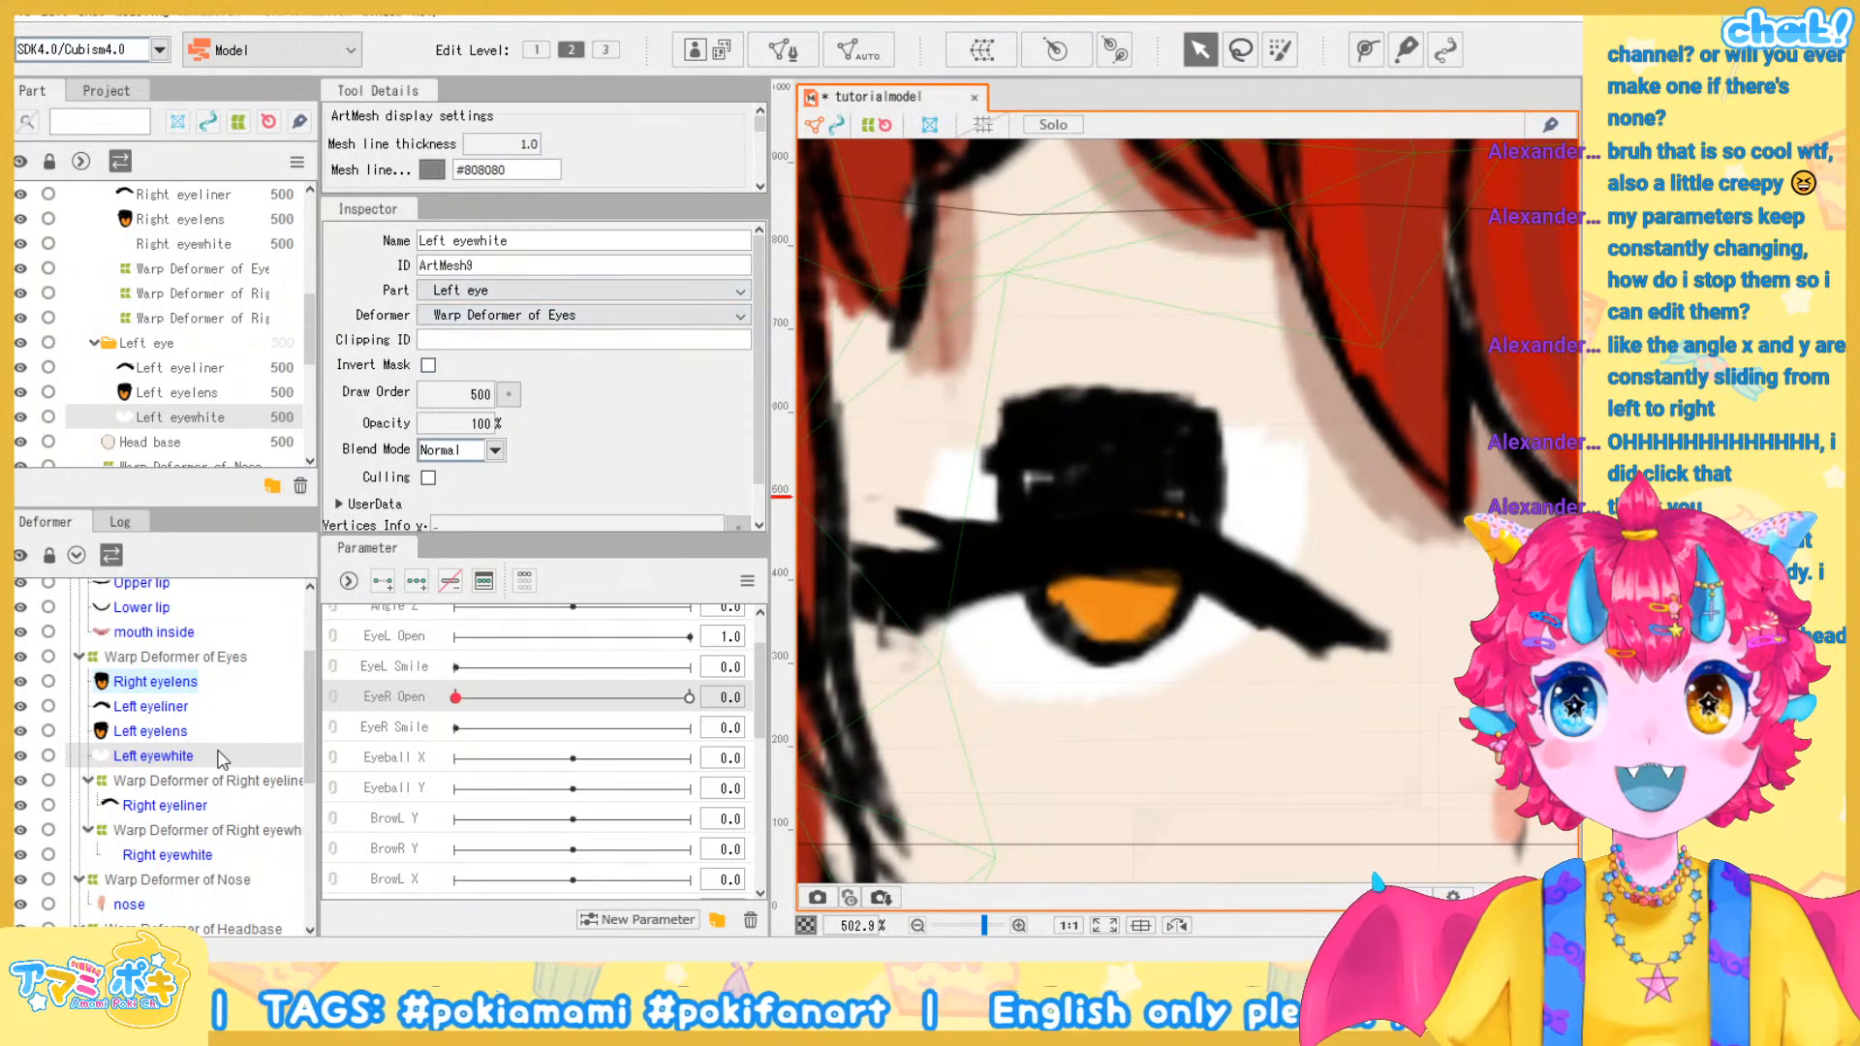
Copy the ID ArtMesh6 of the Right eyewhite mesh
click(198, 854)
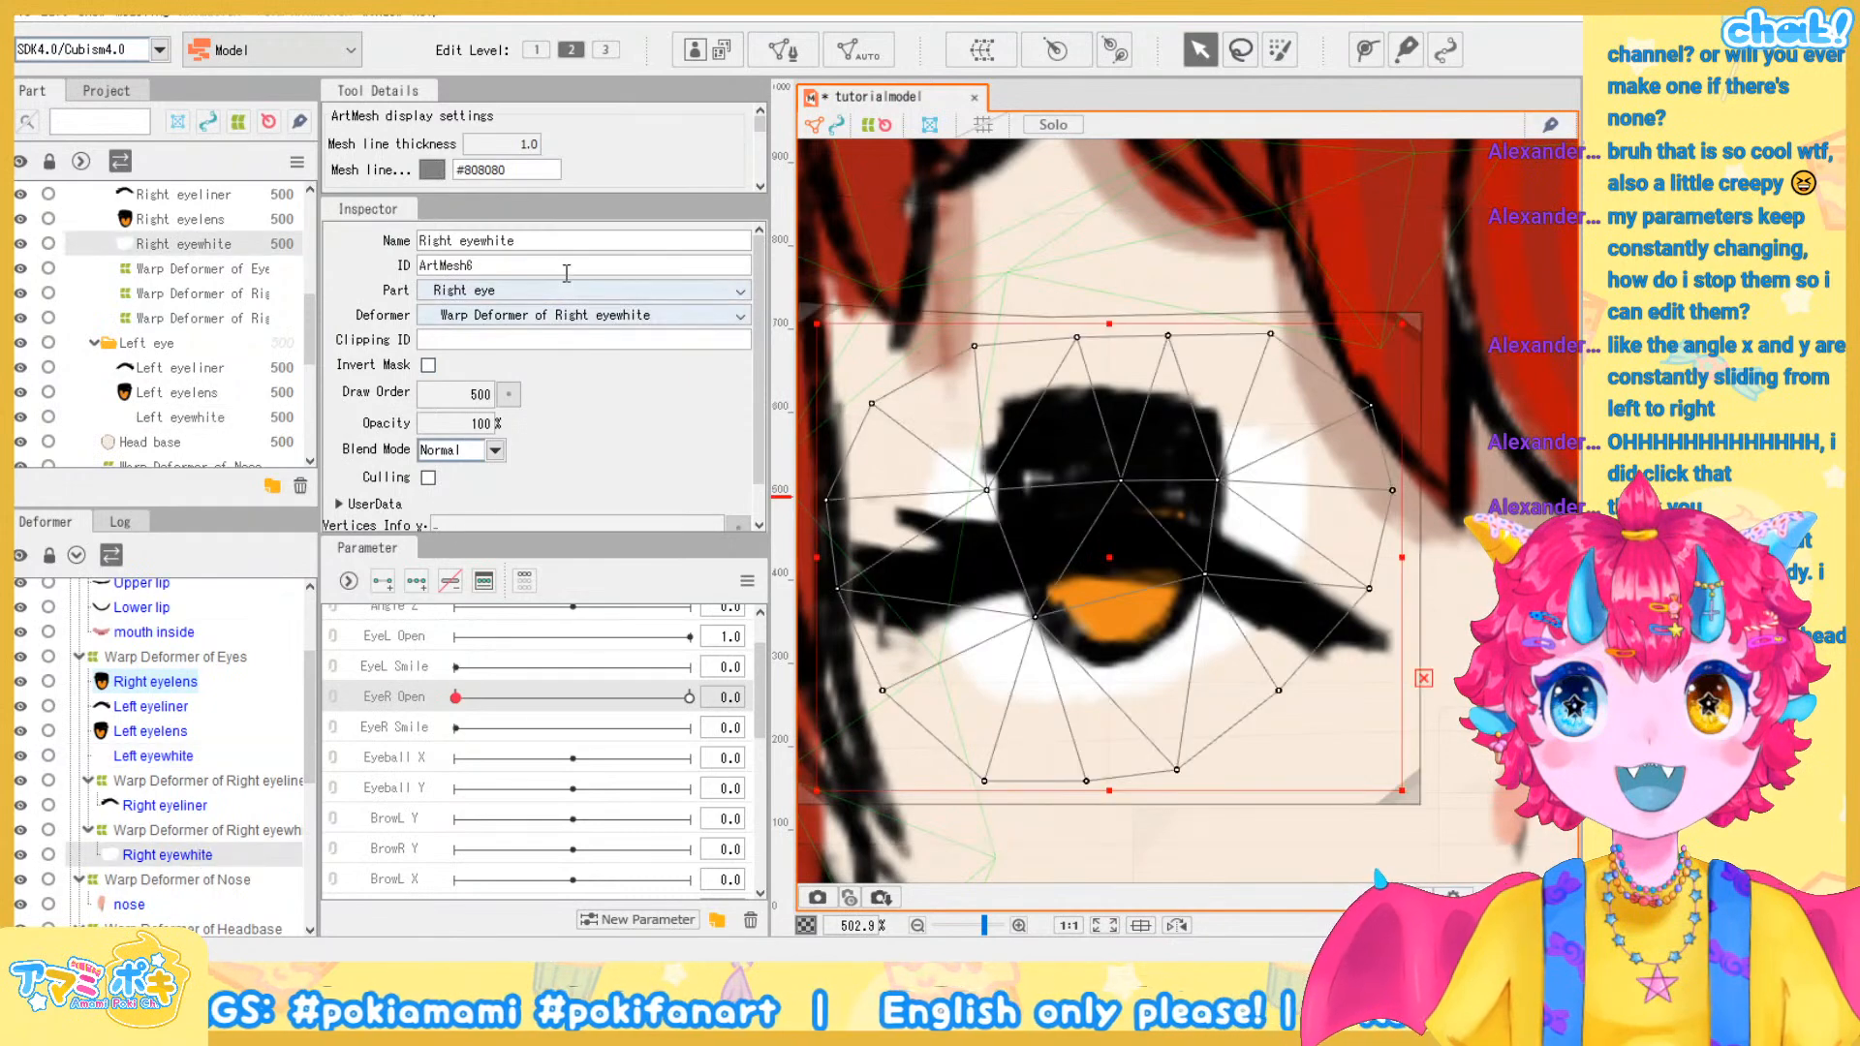
drag(510, 261, 383, 264)
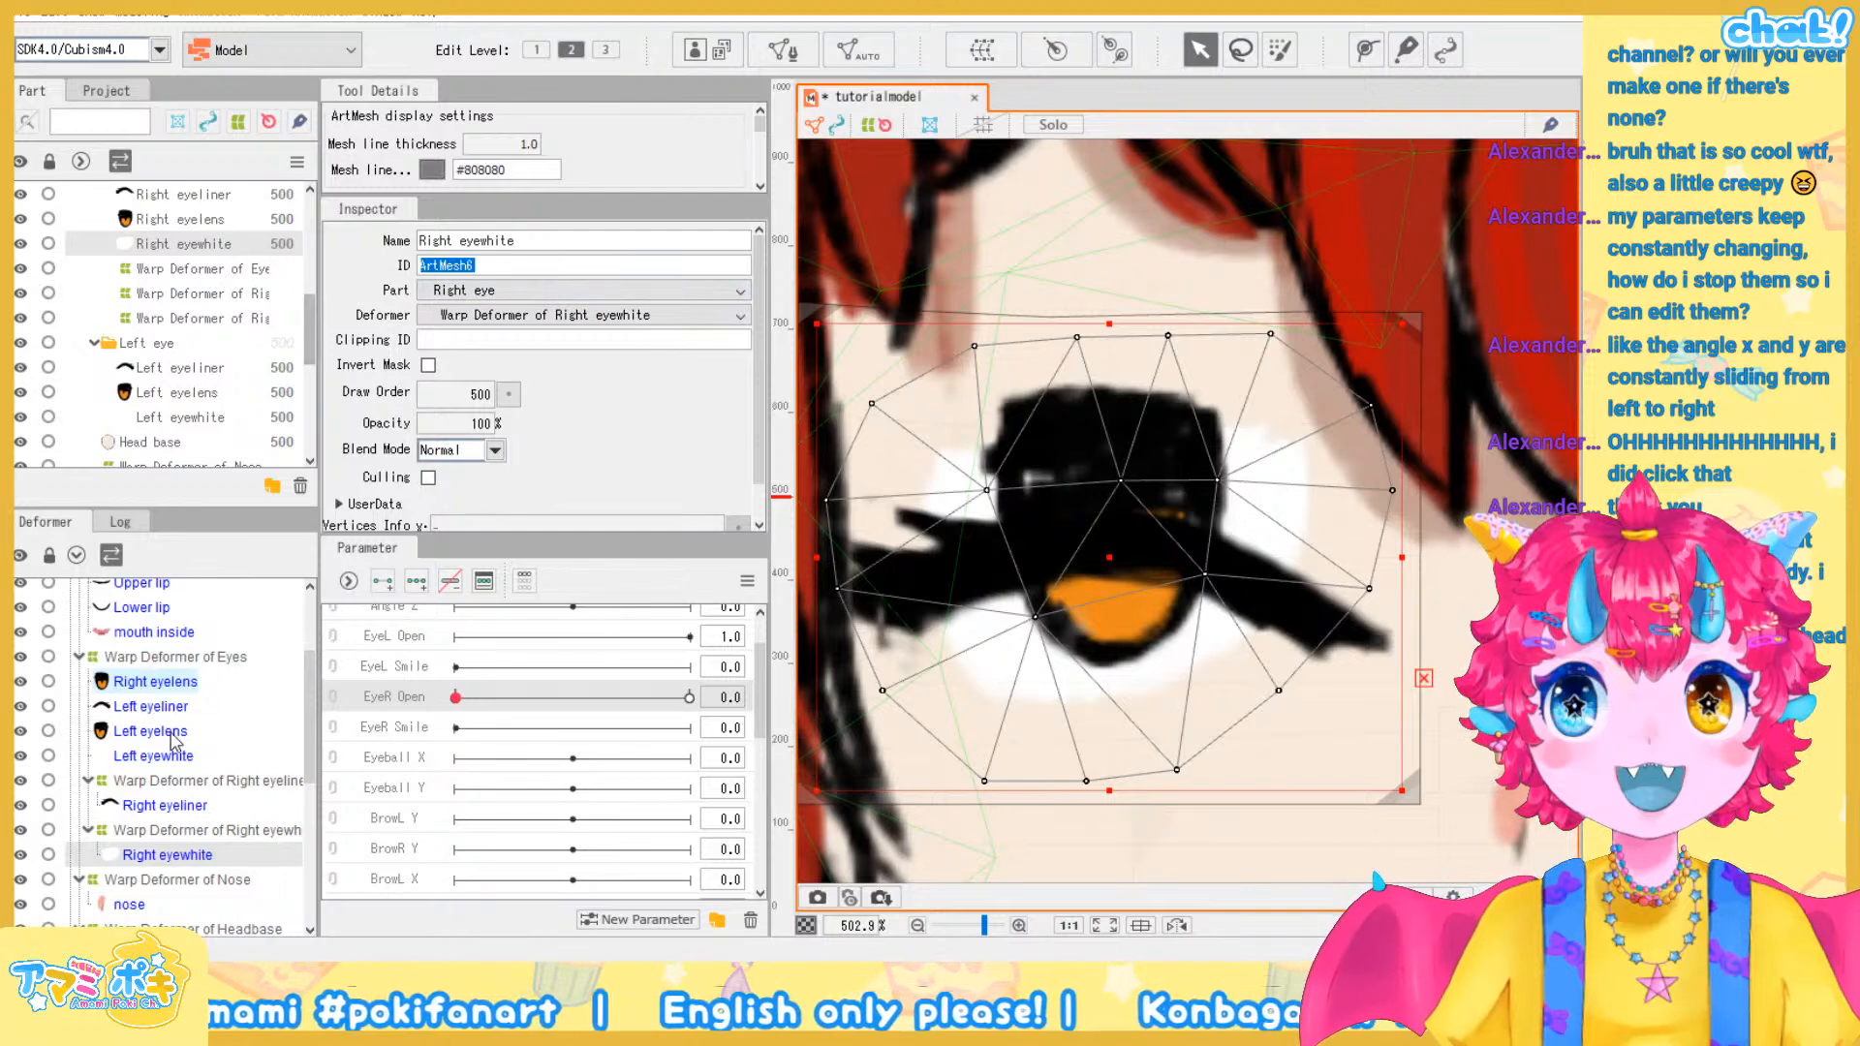
scroll(195, 753, up, 1)
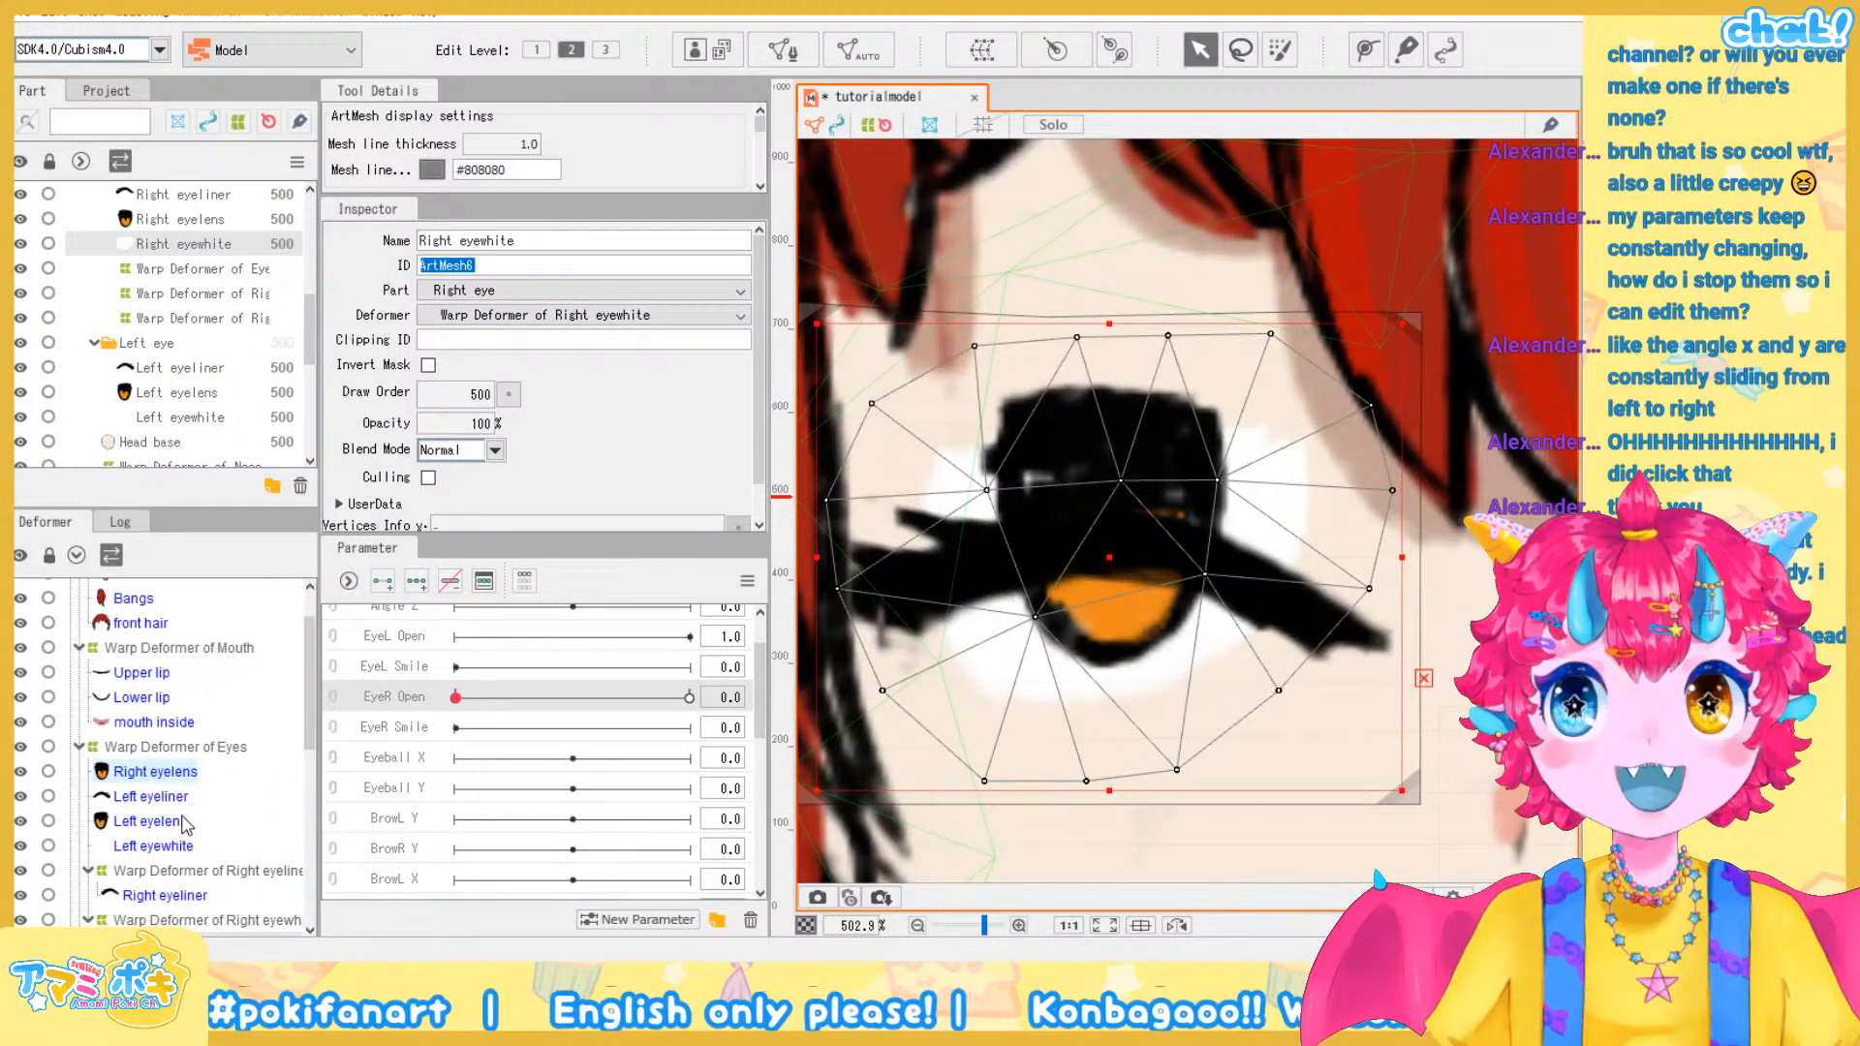
scroll(186, 827, down, 1)
click(156, 858)
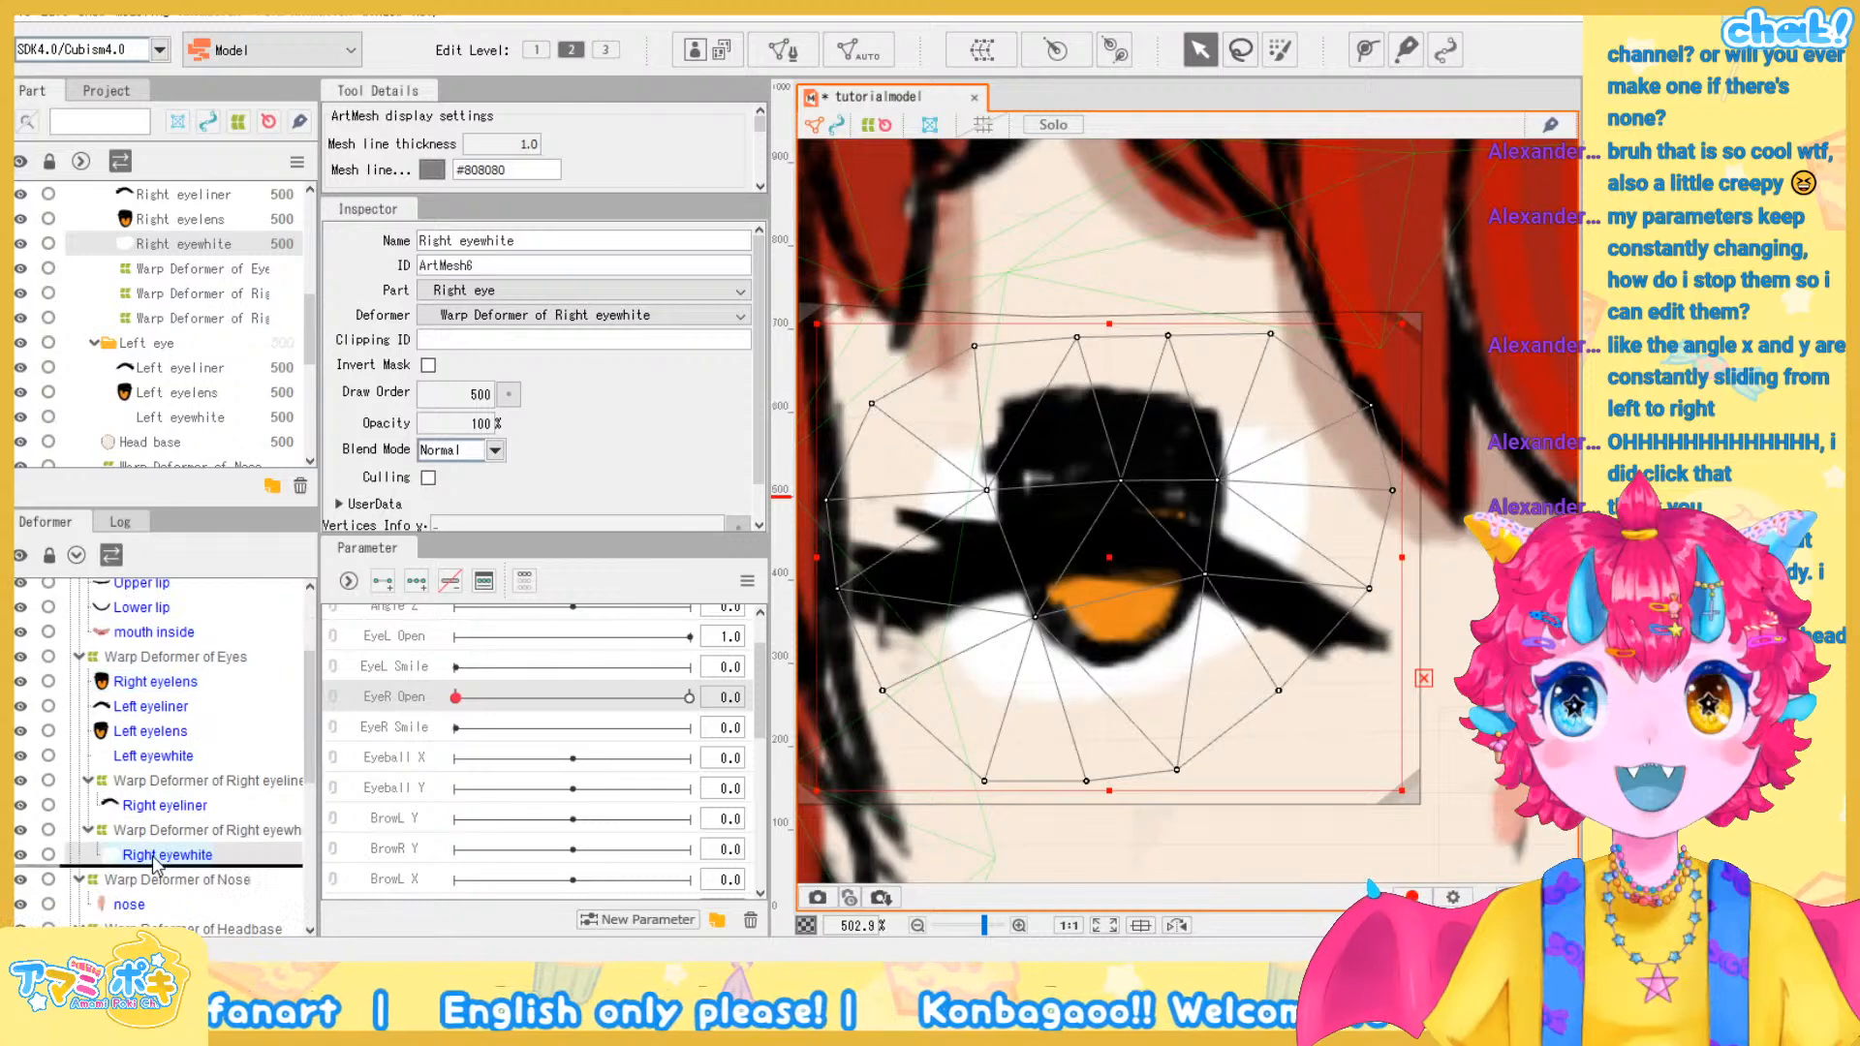
double_click(501, 268)
key(ctrl+c)
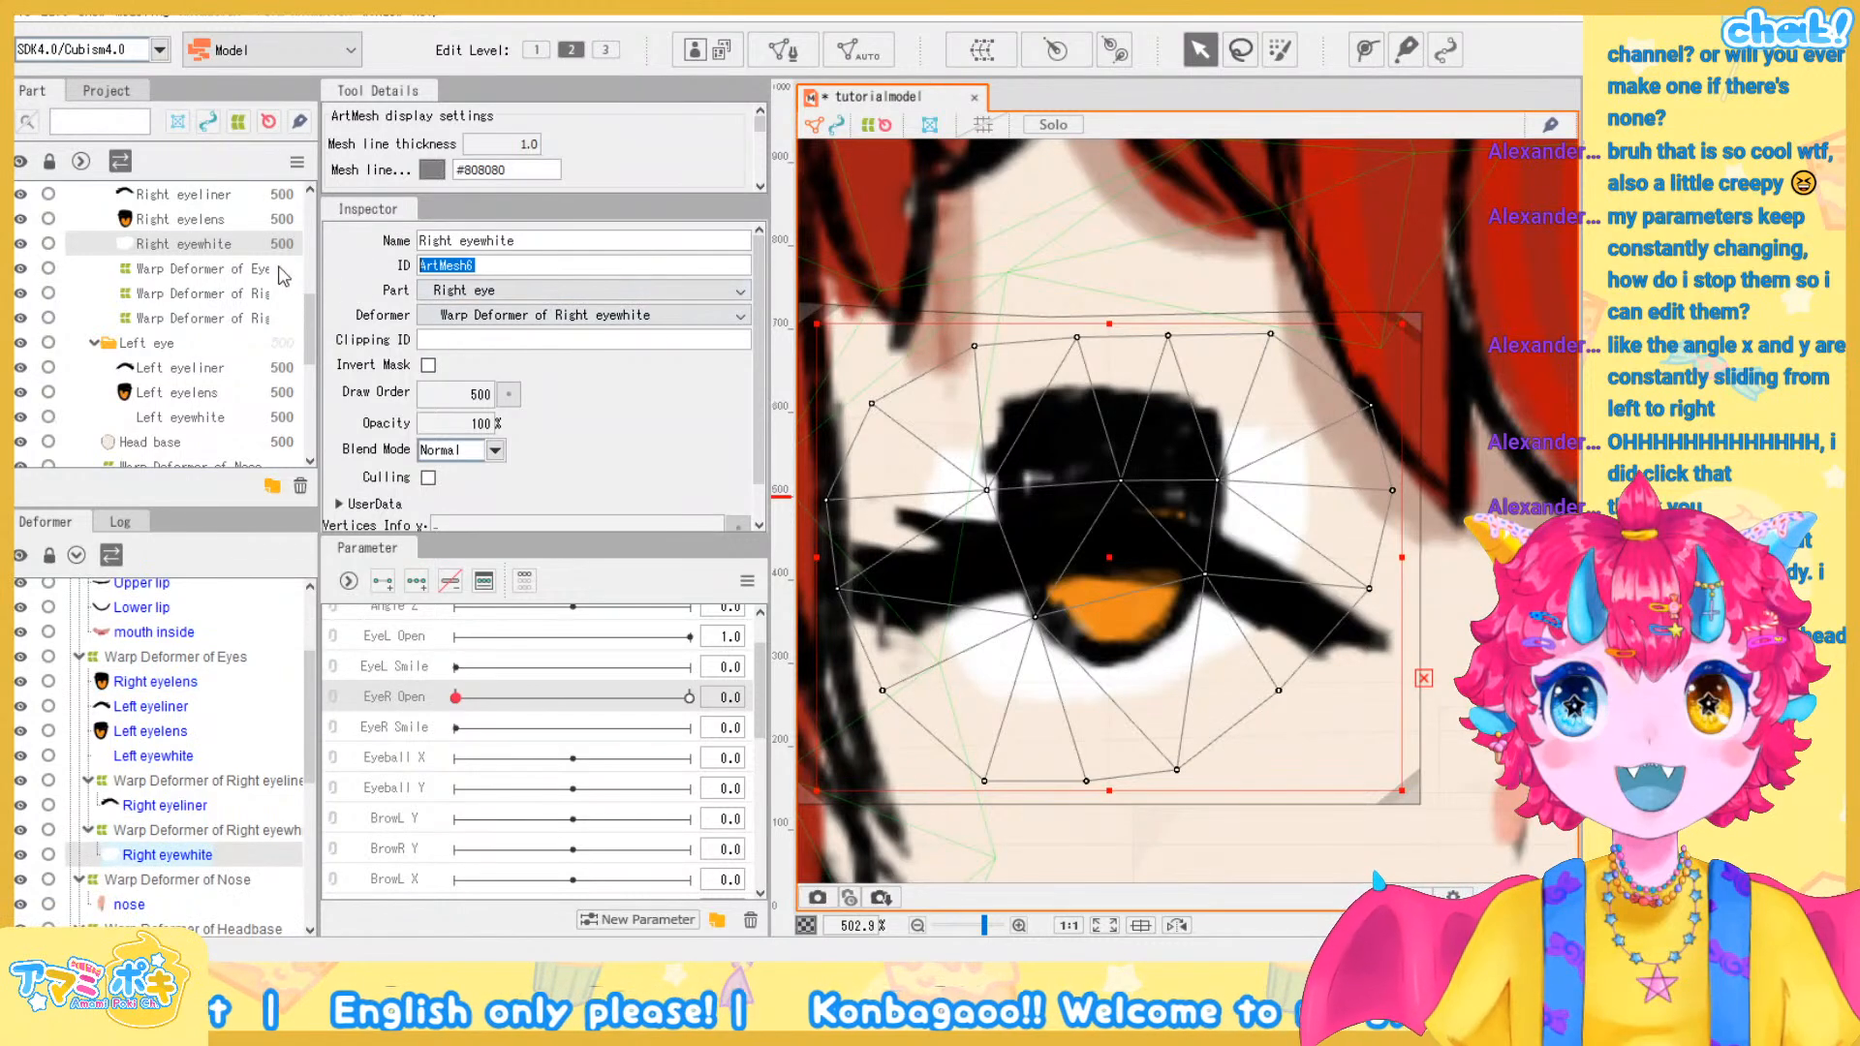
Set the Clipping ID of the Right eyelens mesh to ArtMesh6
click(155, 683)
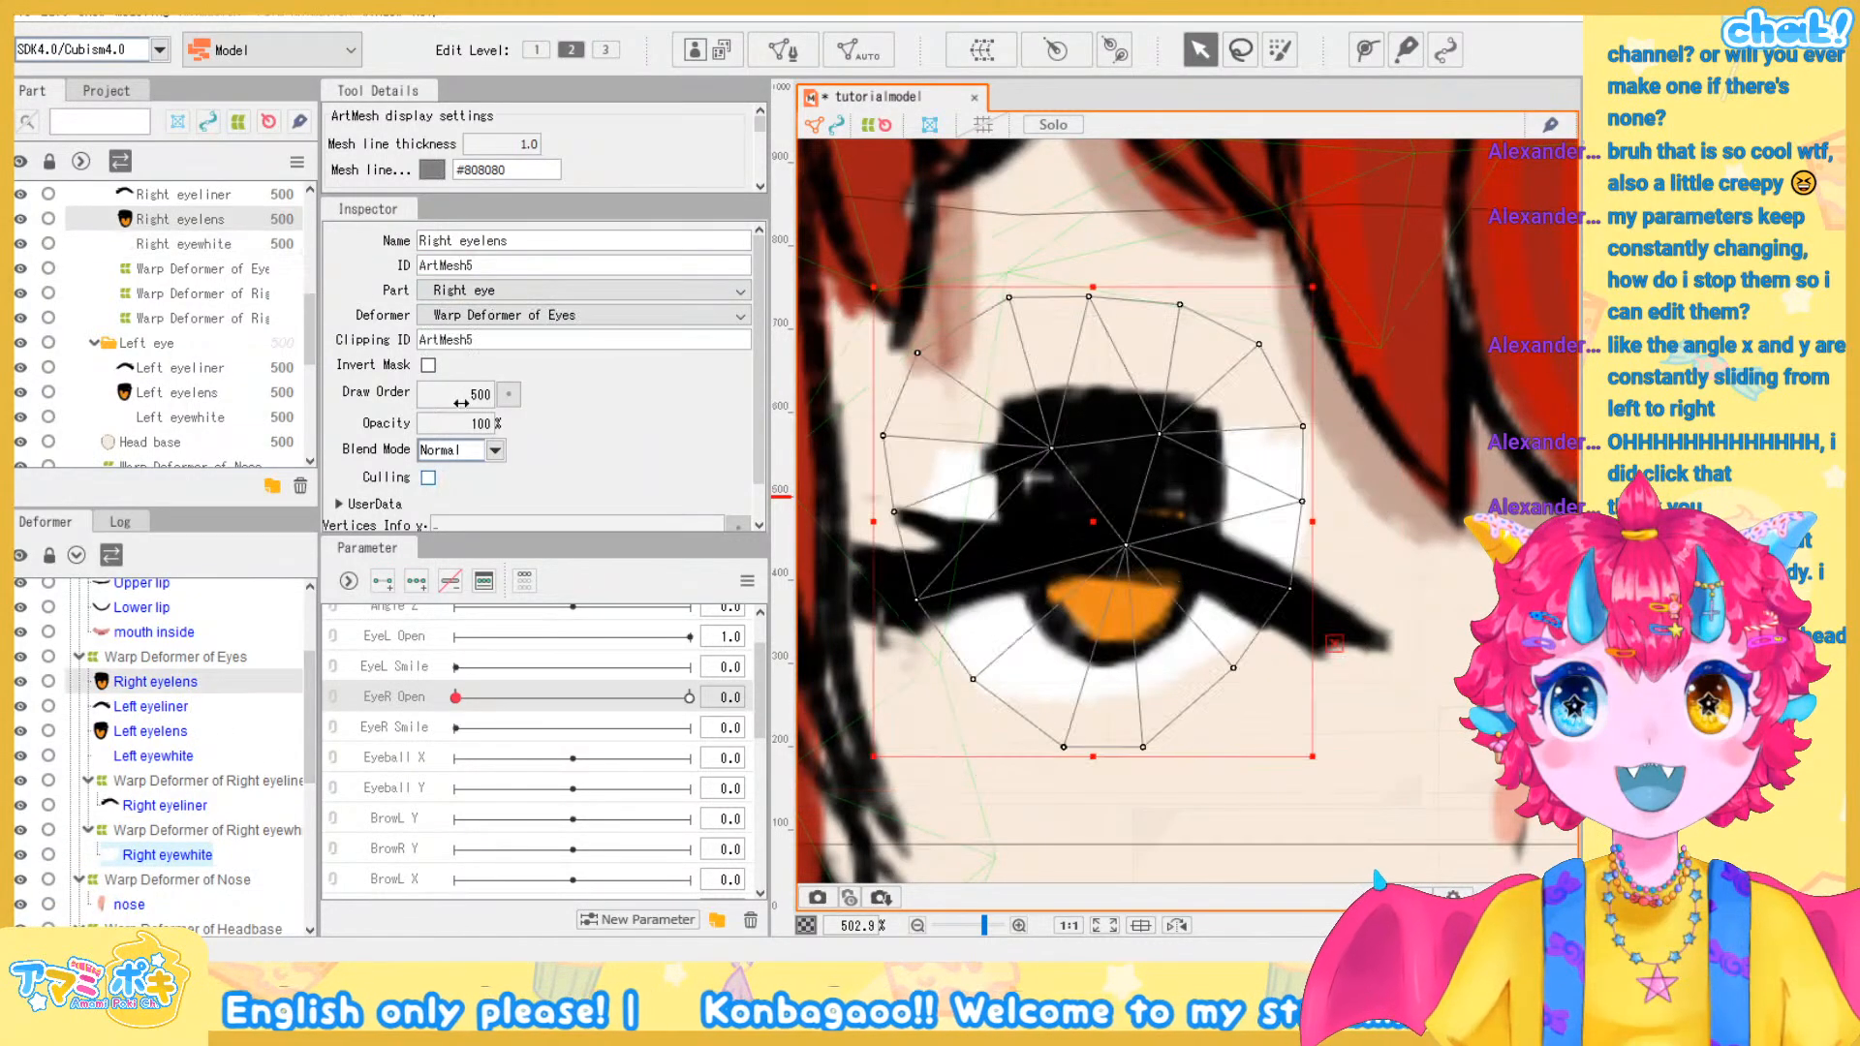
double_click(496, 343)
key(ctrl+v)
key(Return)
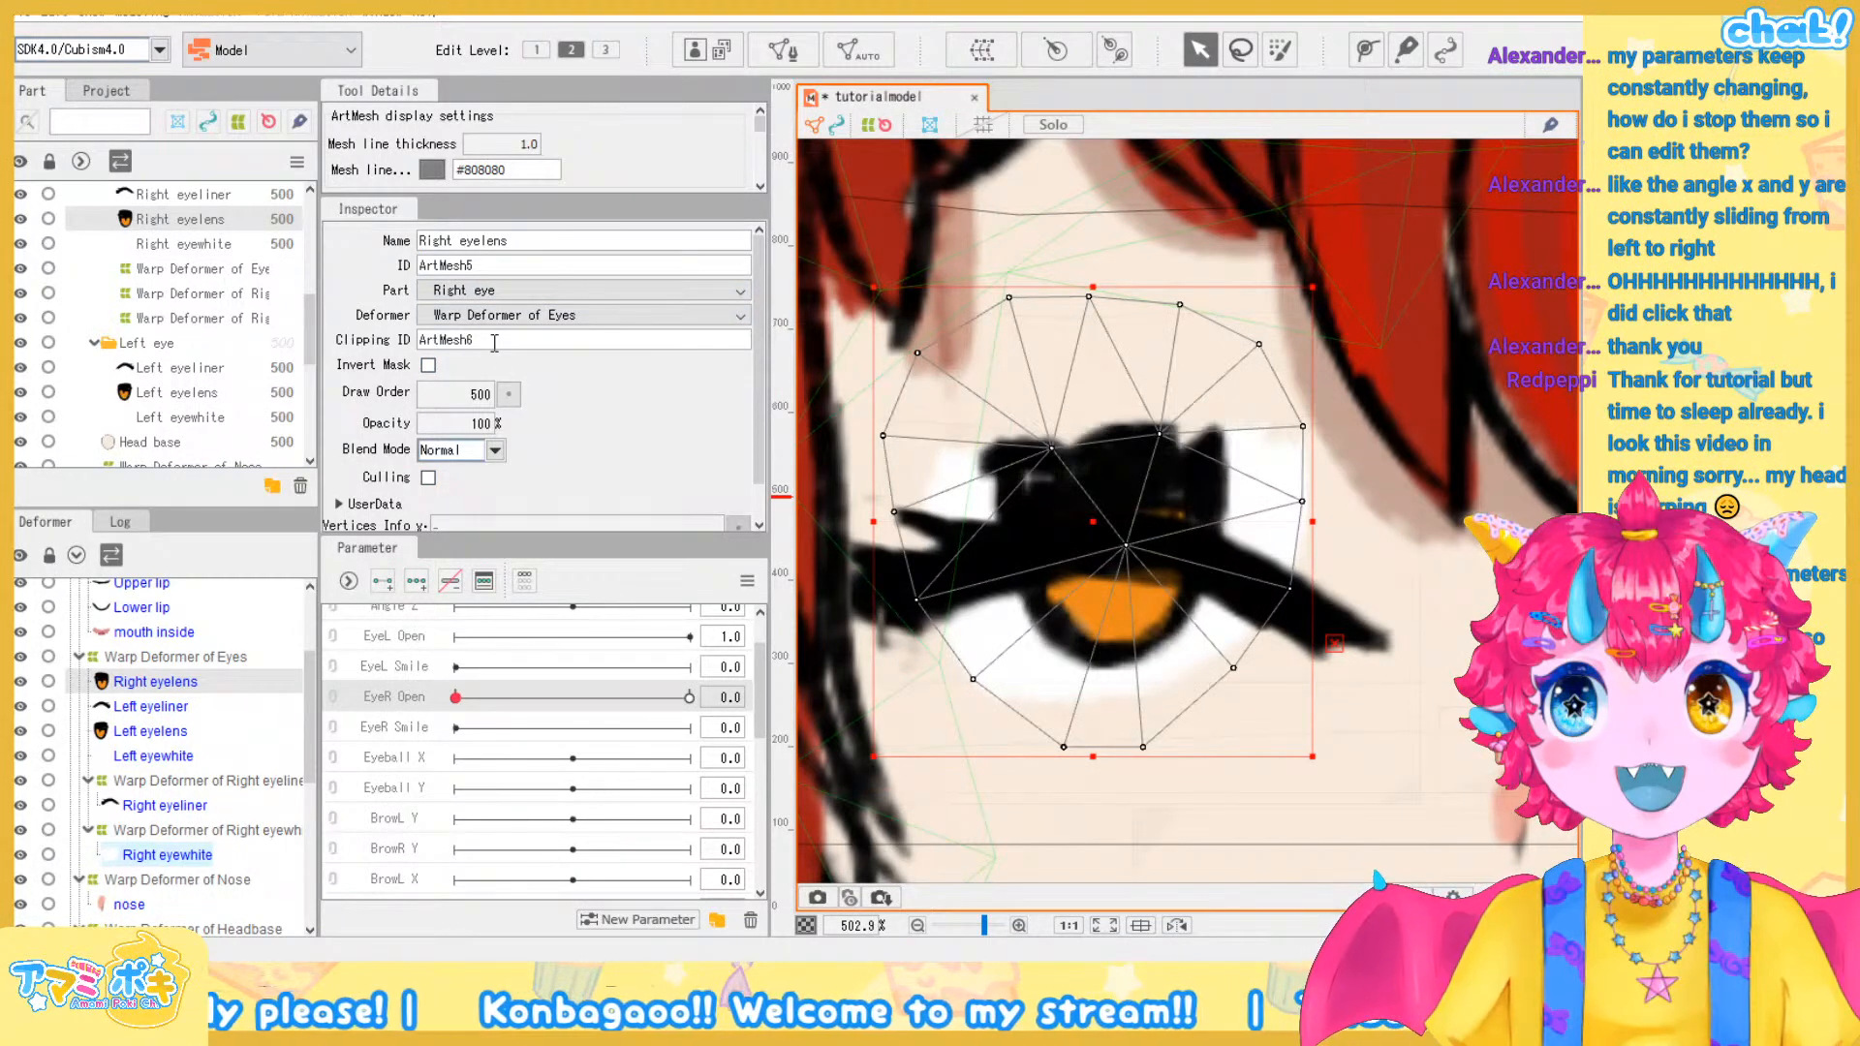
click(1441, 628)
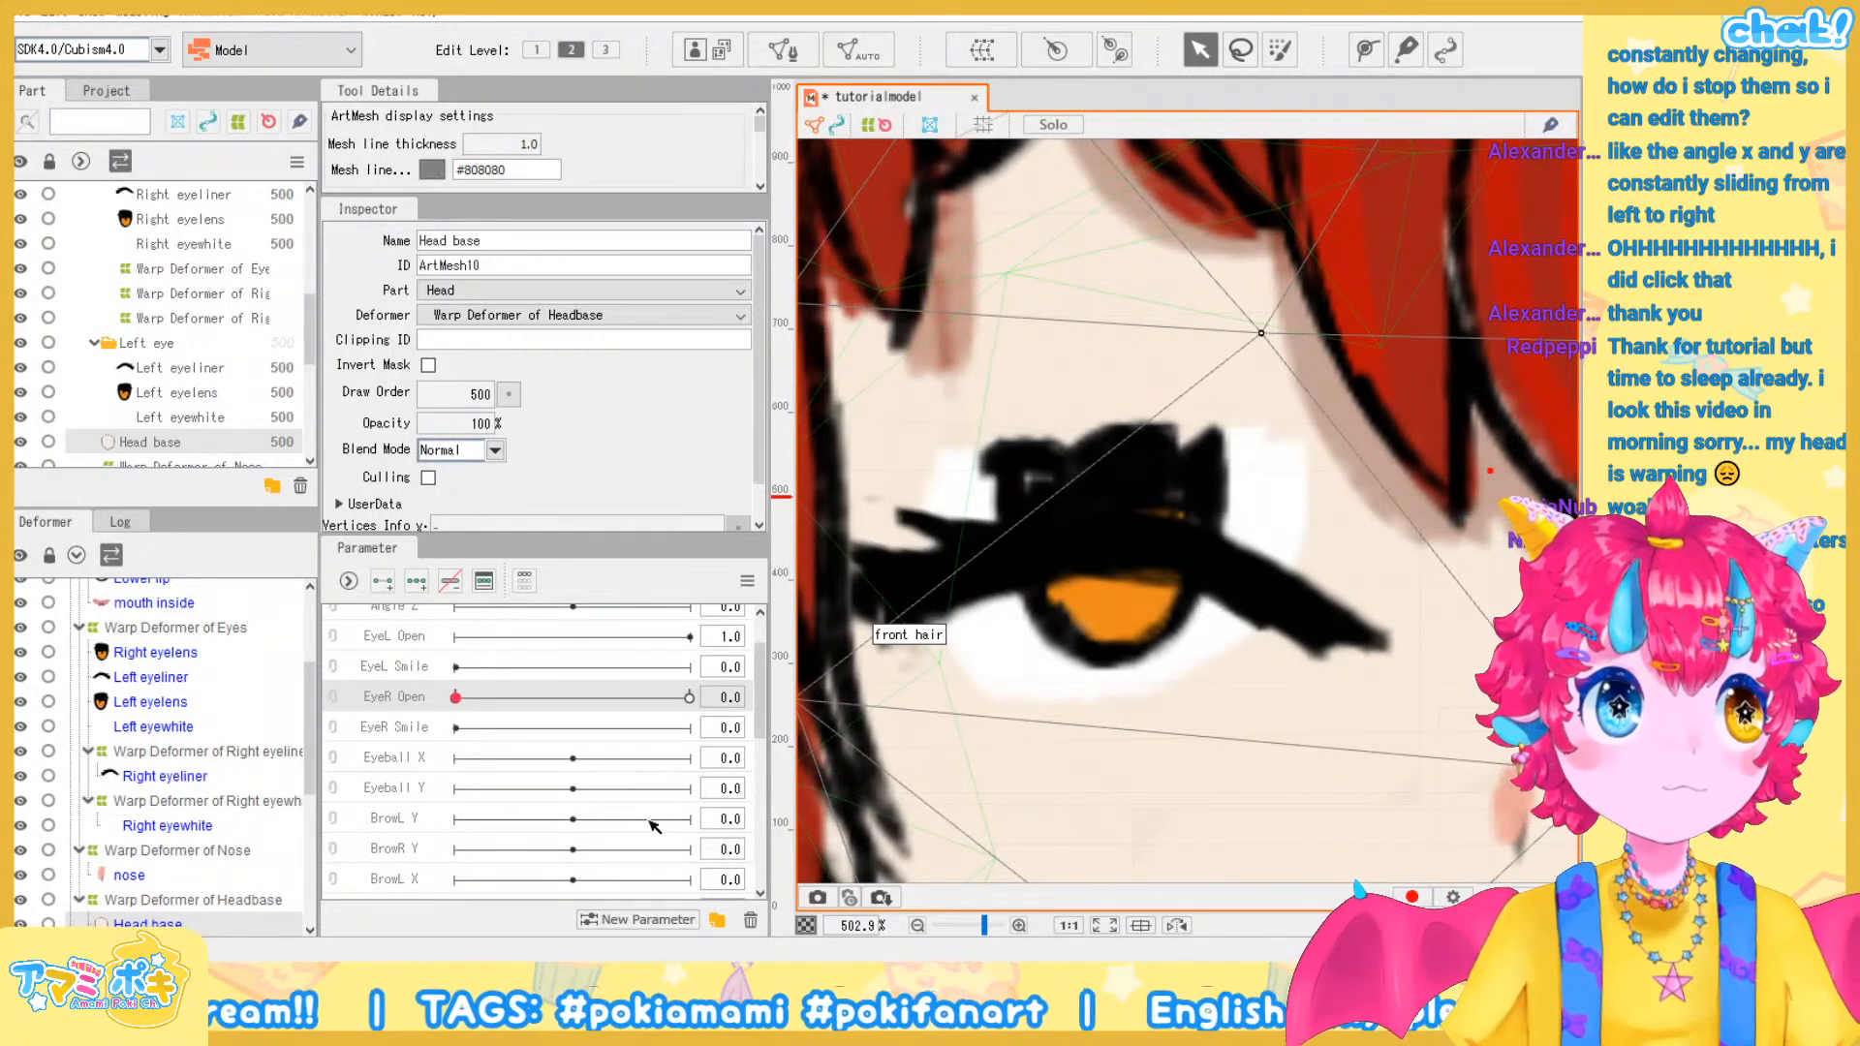
Look through the whole parameter list and examine the character's face and head
scroll(652, 828, down, 5)
scroll(644, 832, up, 6)
scroll(641, 823, down, 6)
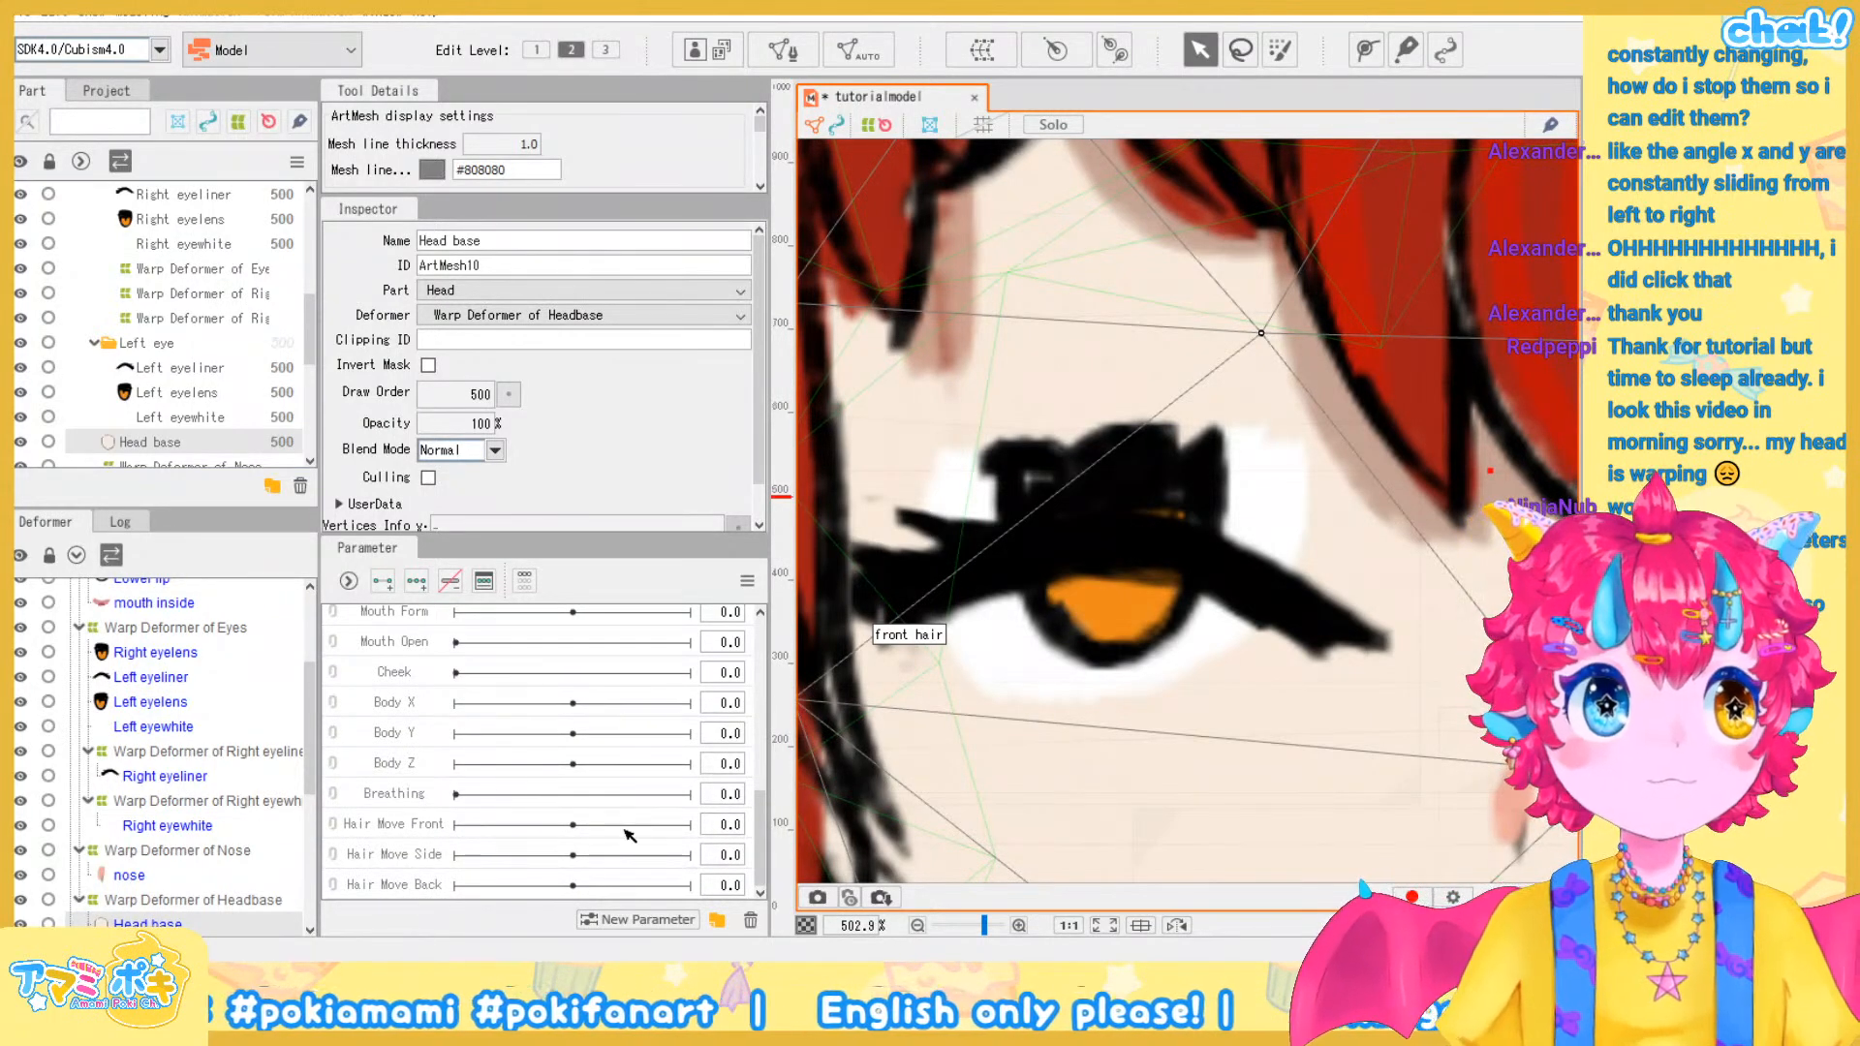
scroll(1273, 685, down, 3)
scroll(1273, 685, down, 2)
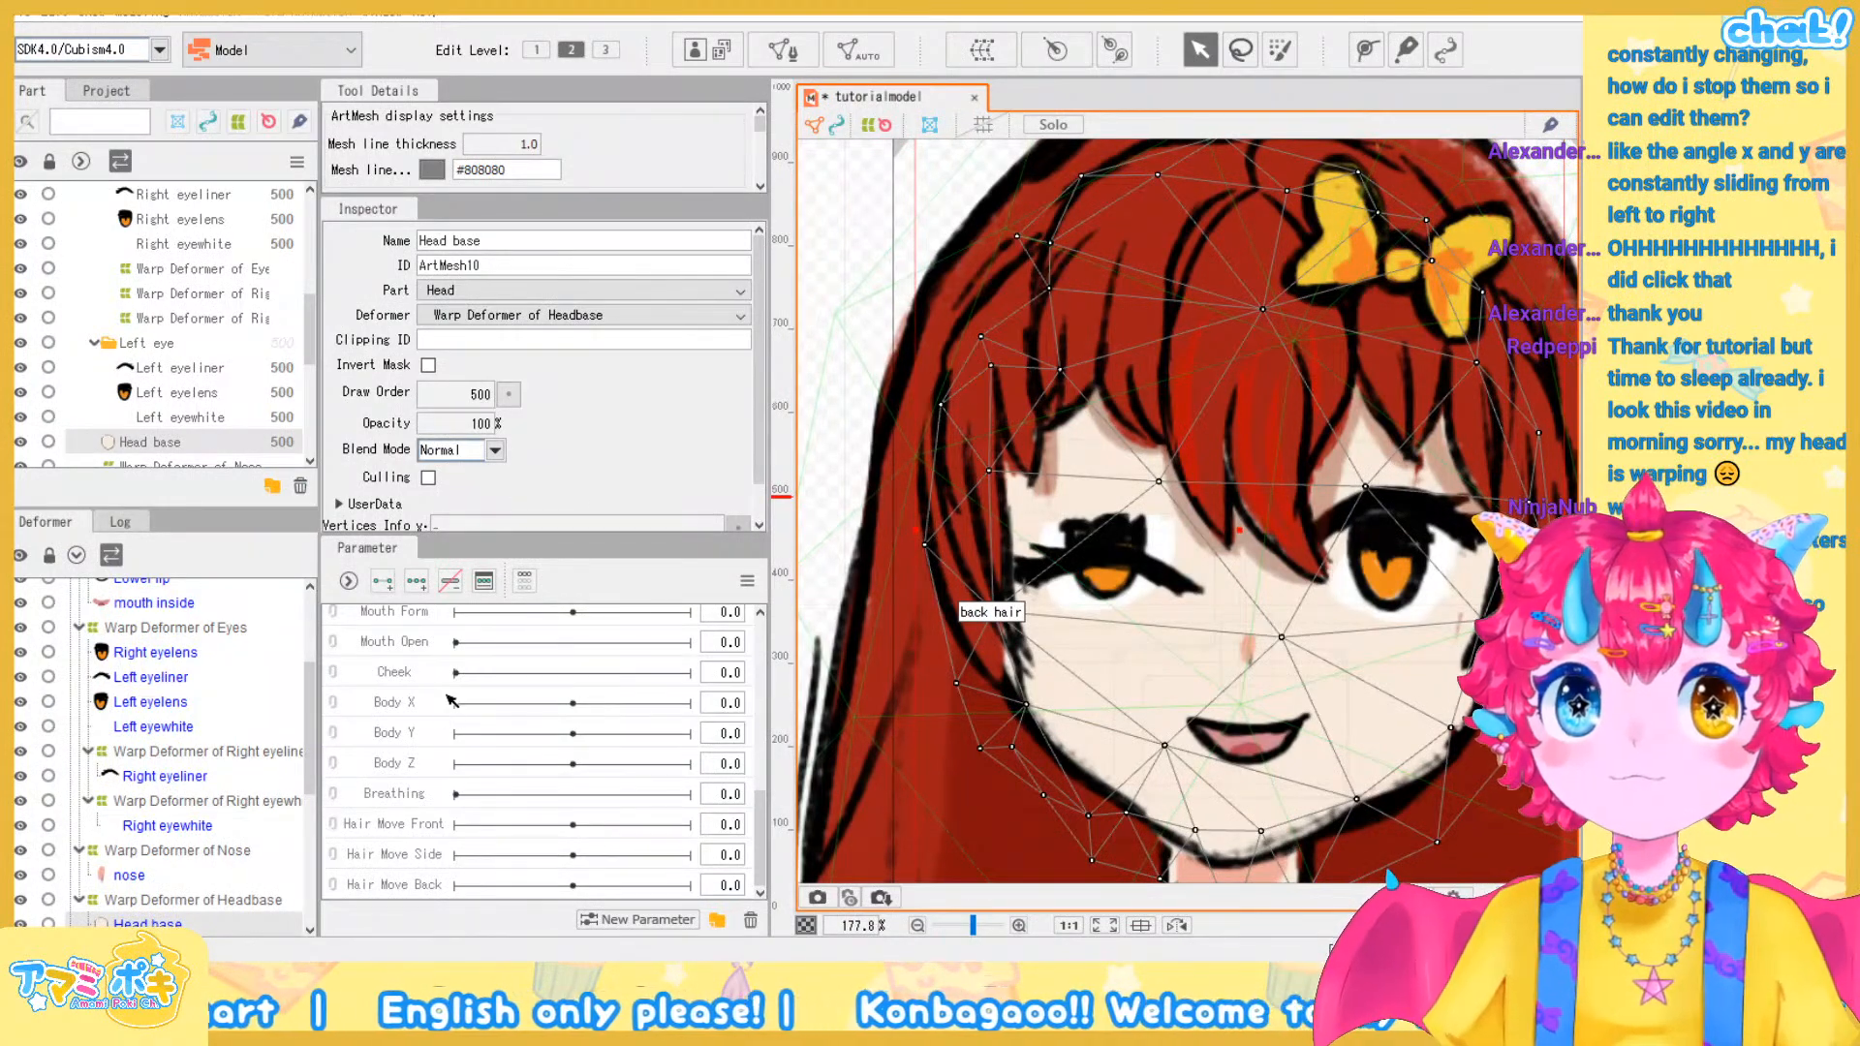
scroll(453, 721, up, 5)
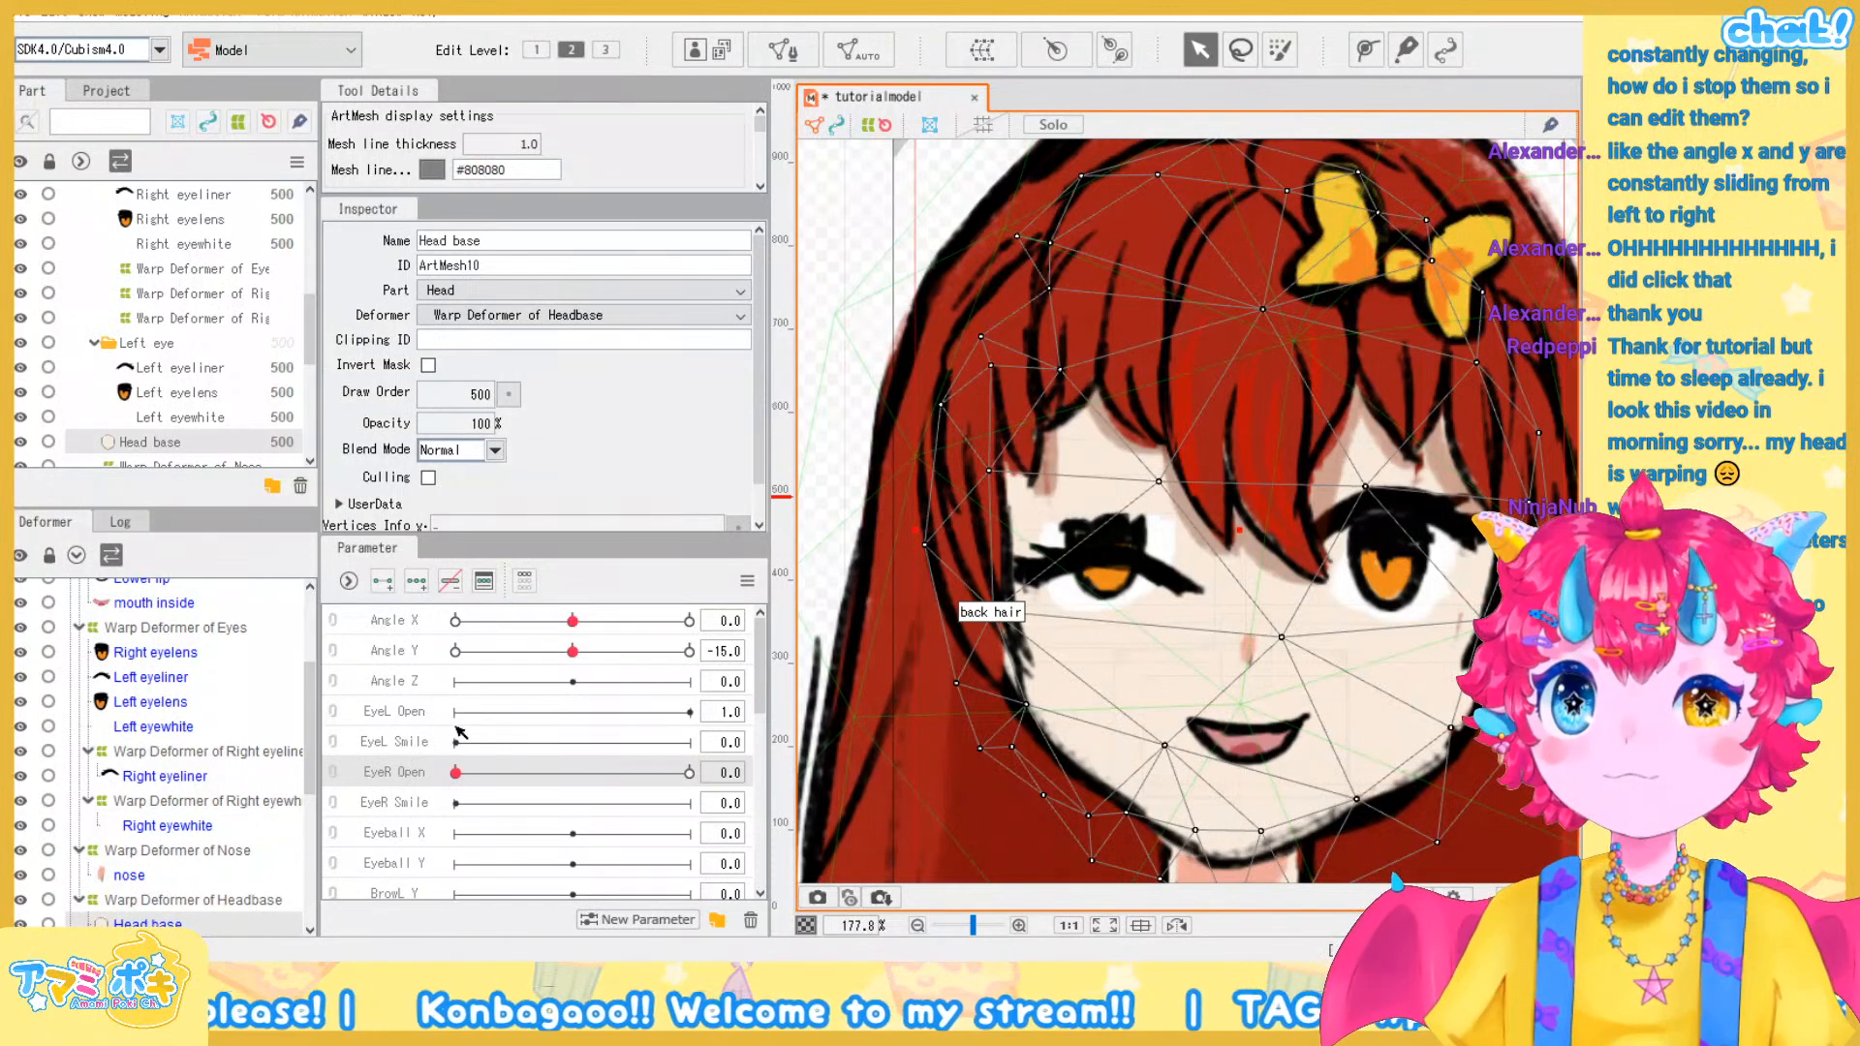
scroll(905, 397, down, 3)
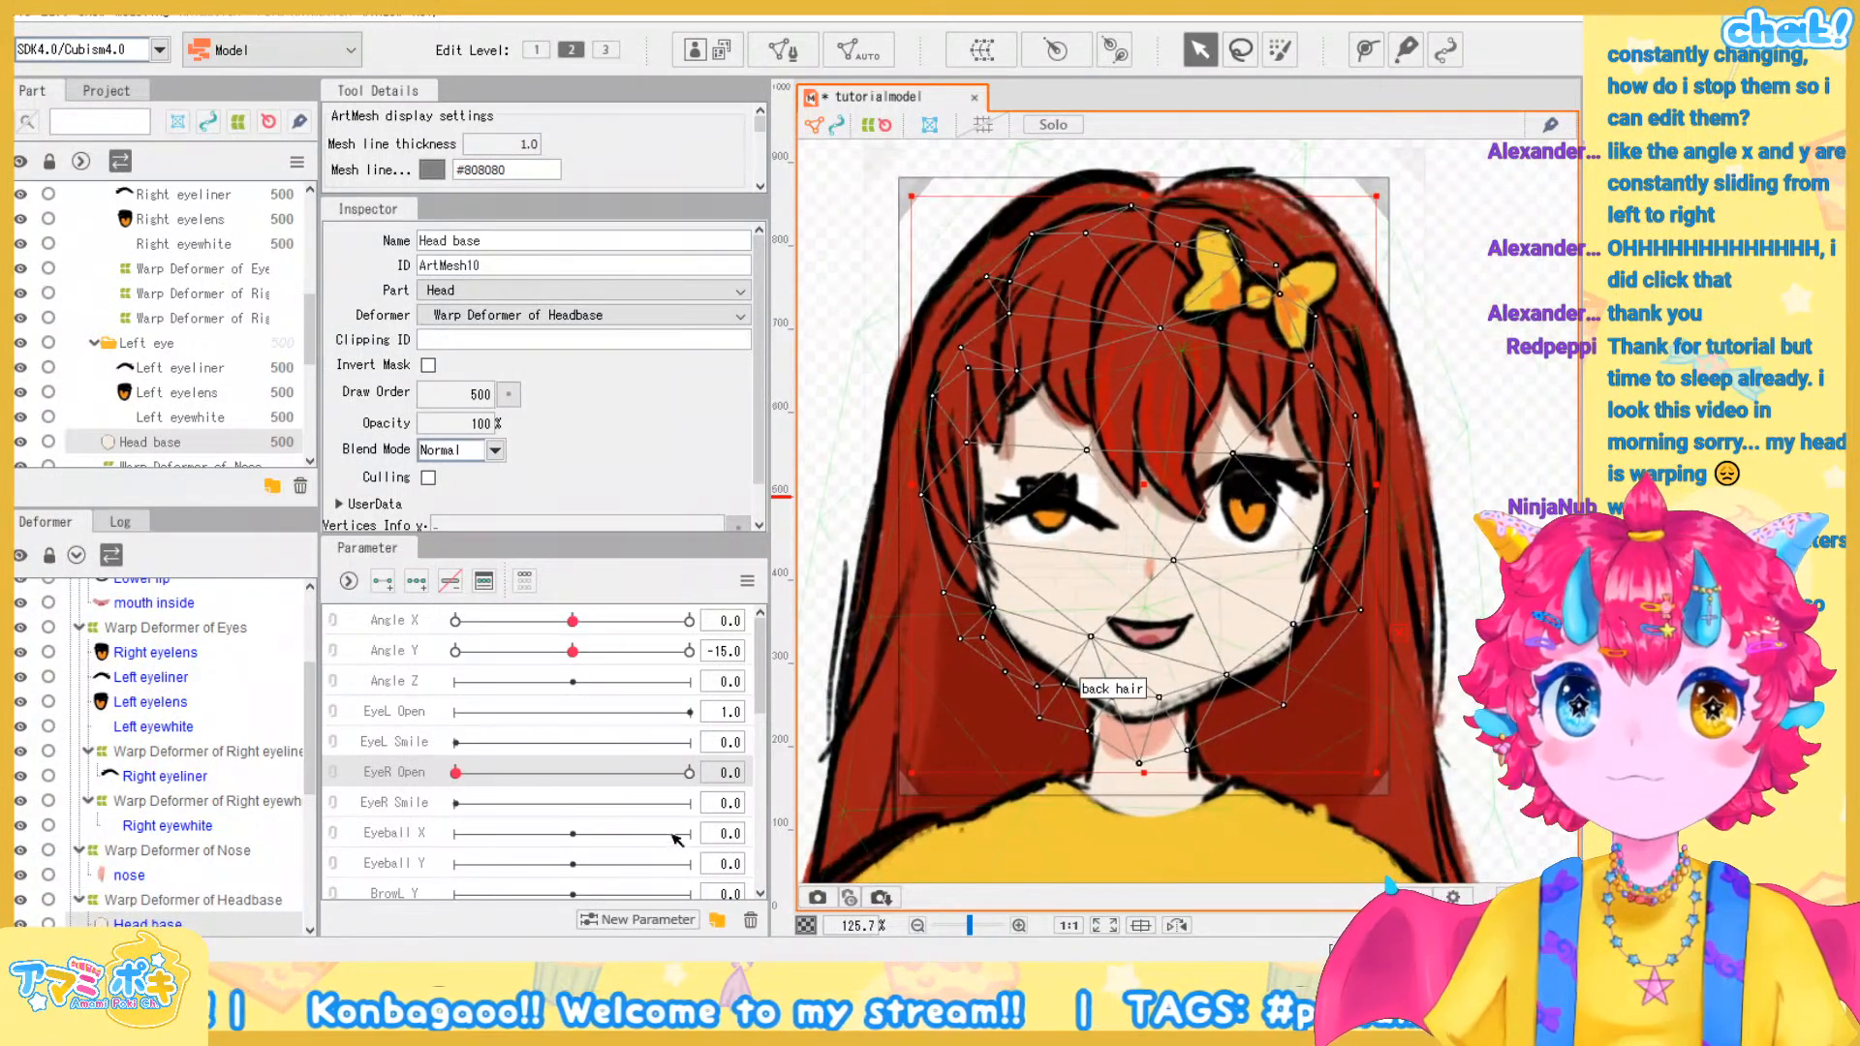
scroll(581, 839, down, 3)
scroll(579, 839, down, 3)
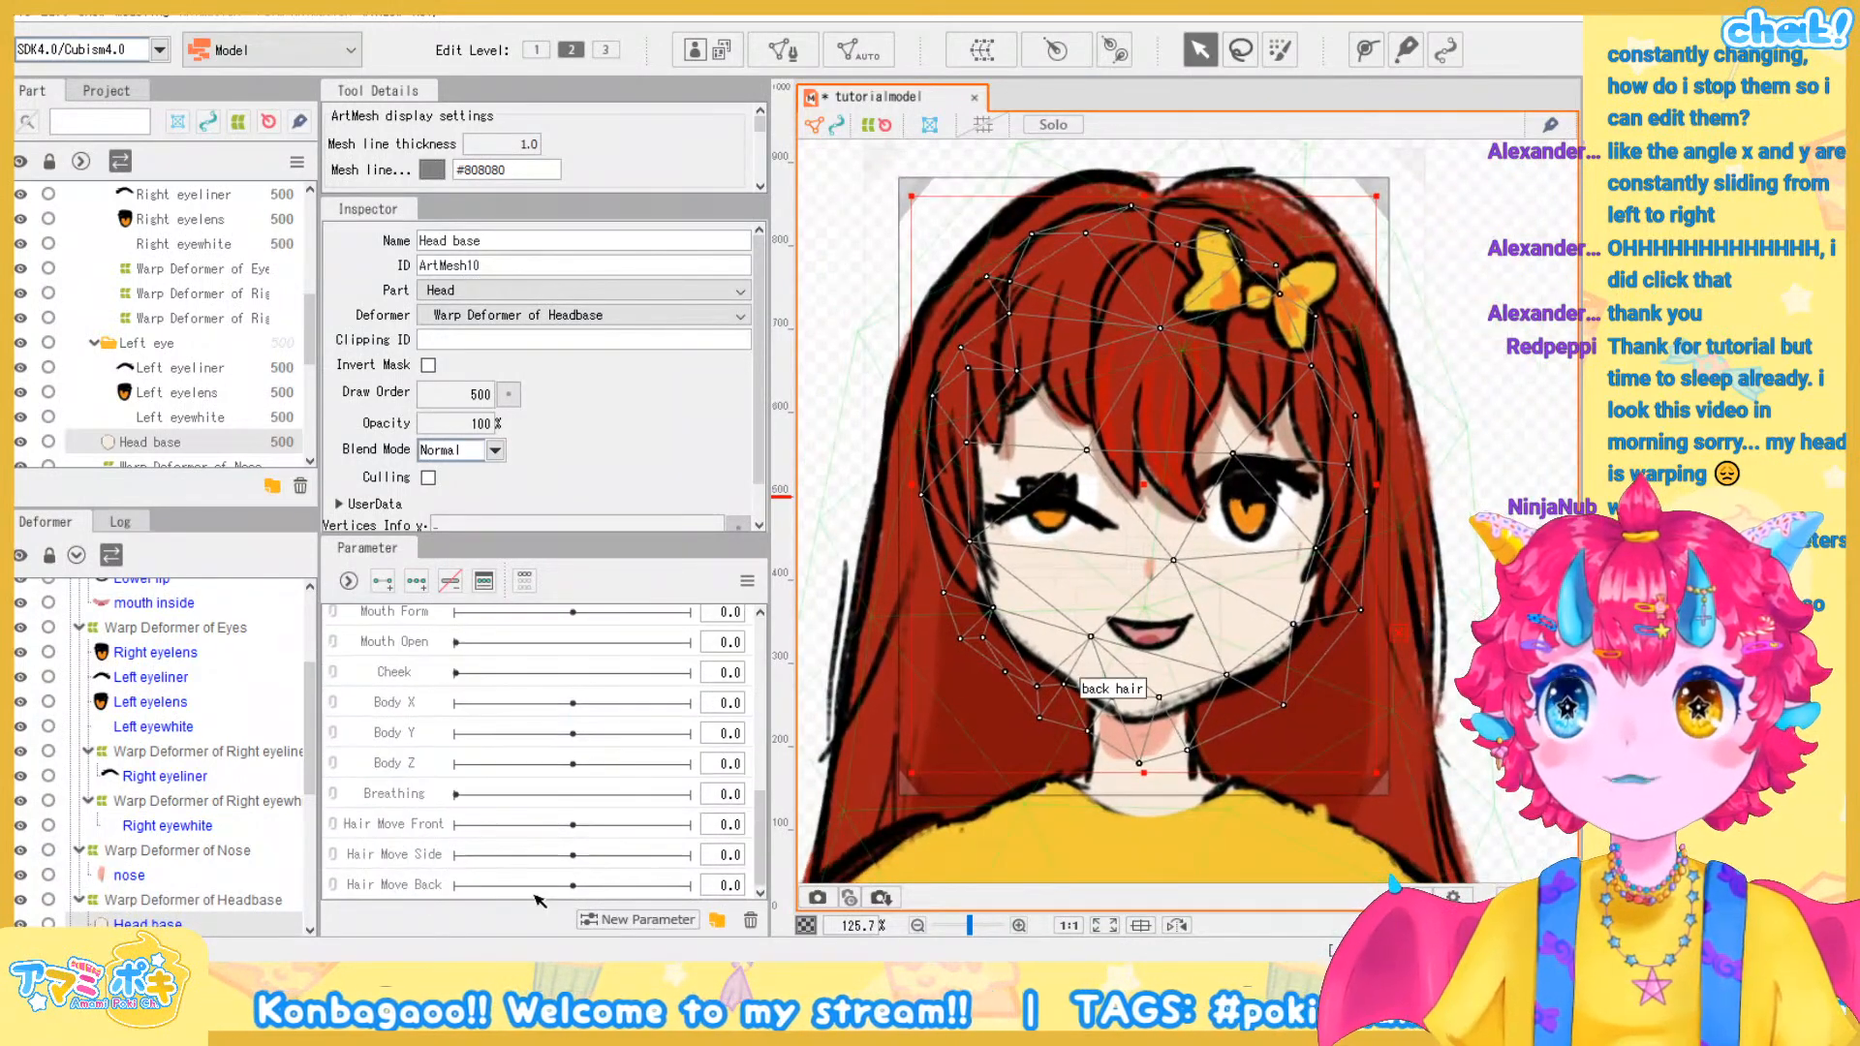
Add two Breathing keys to the Head base mesh and to the warp deformers of Front Hair, Mouth and Eyes
click(407, 804)
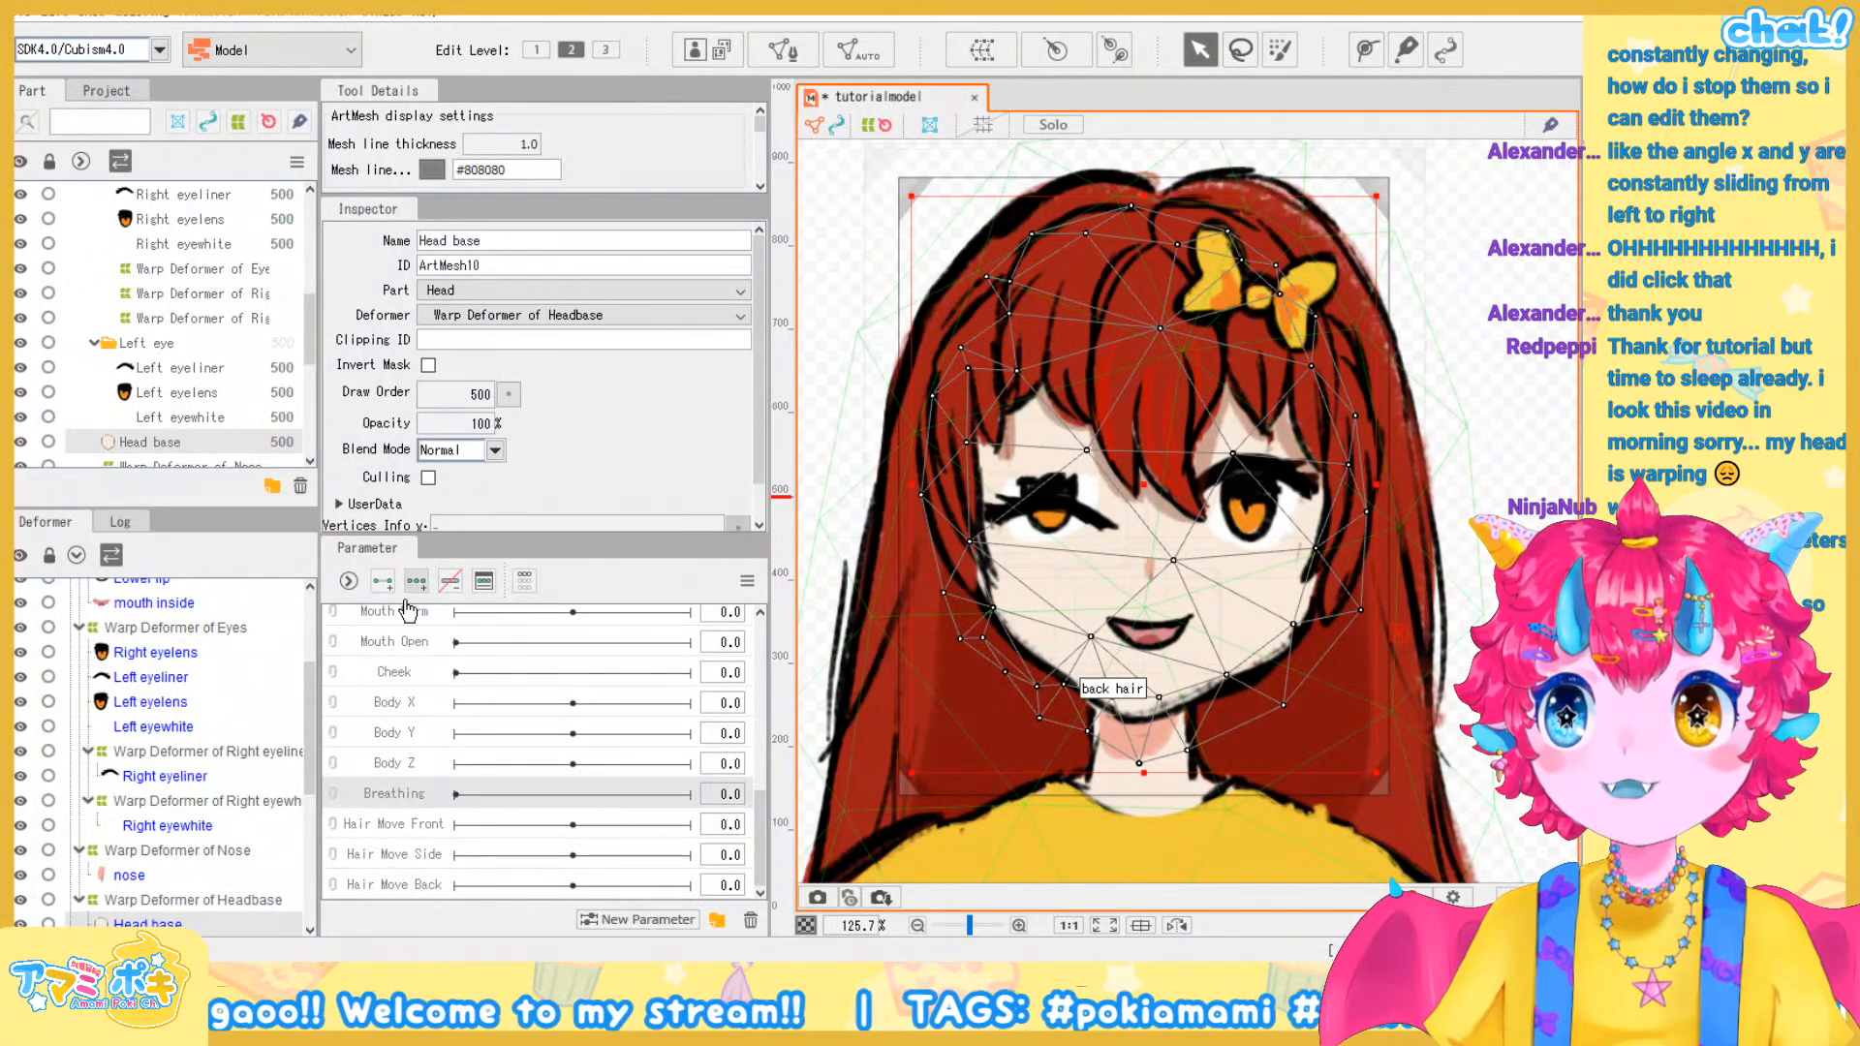
scroll(219, 702, up, 3)
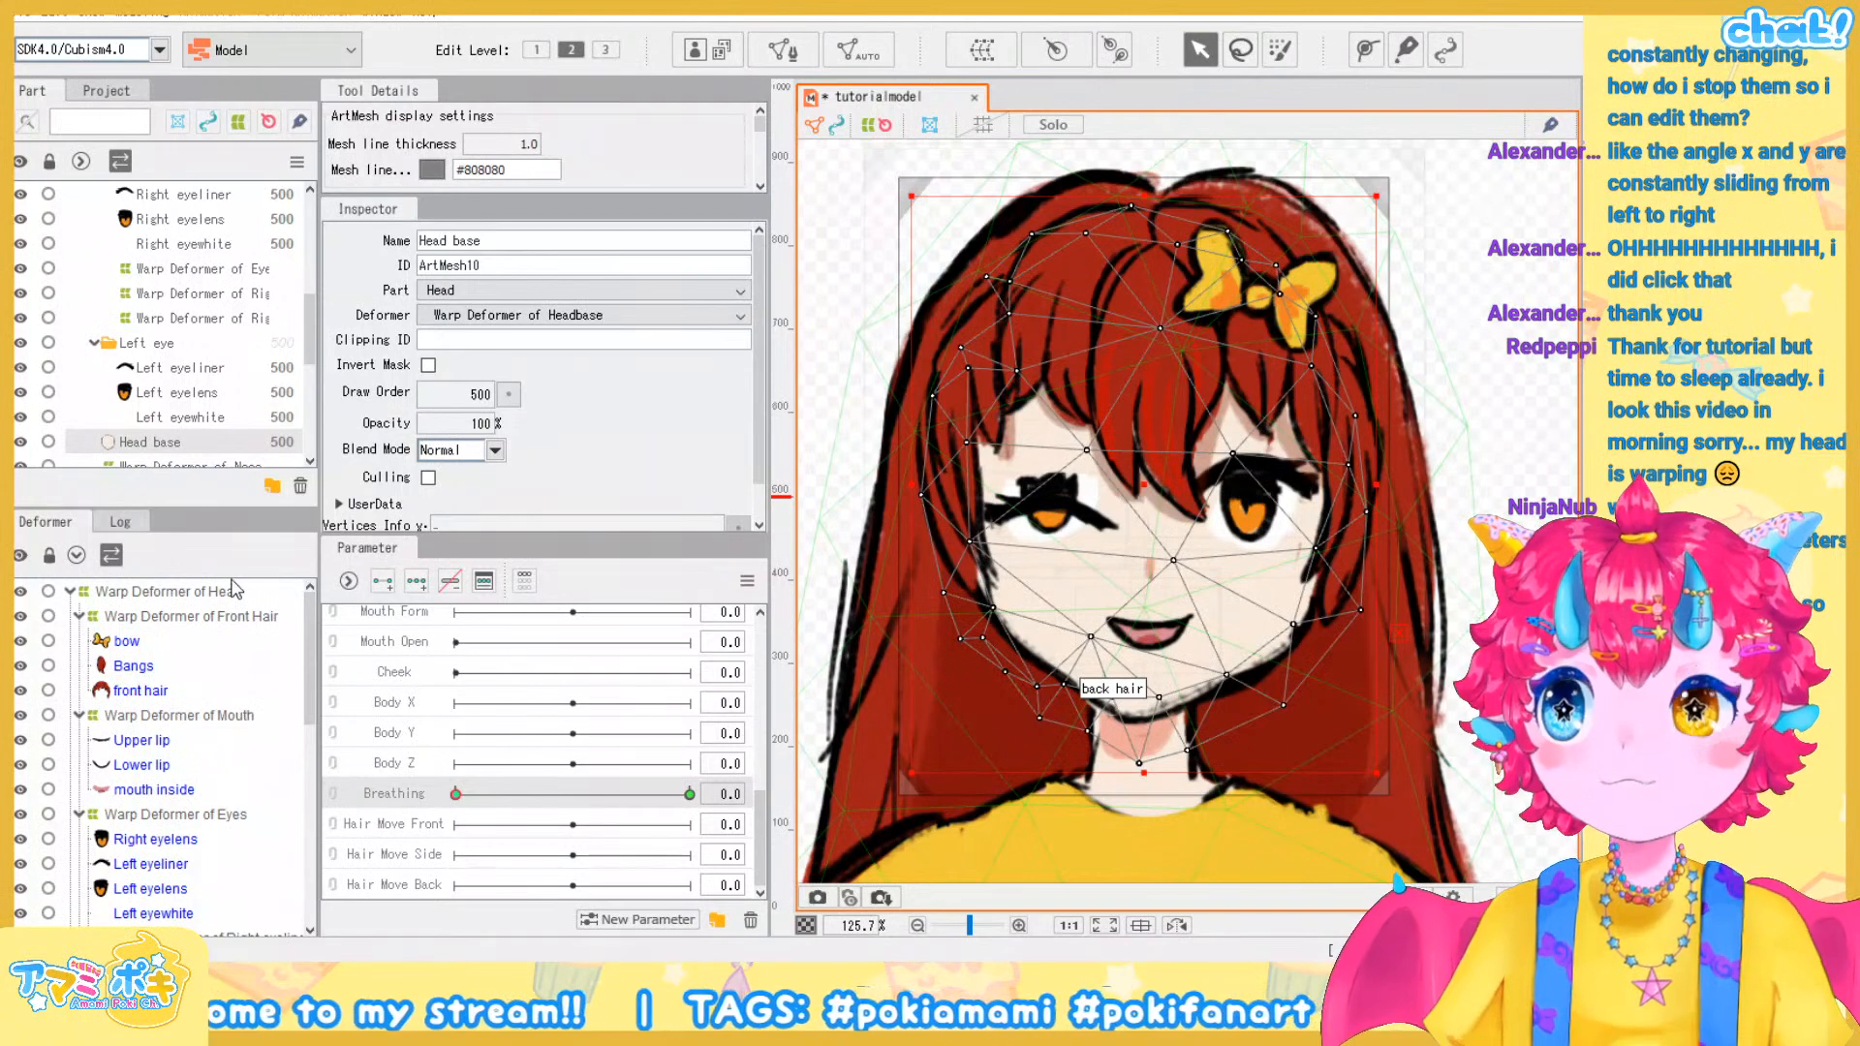
key(ctrl+a)
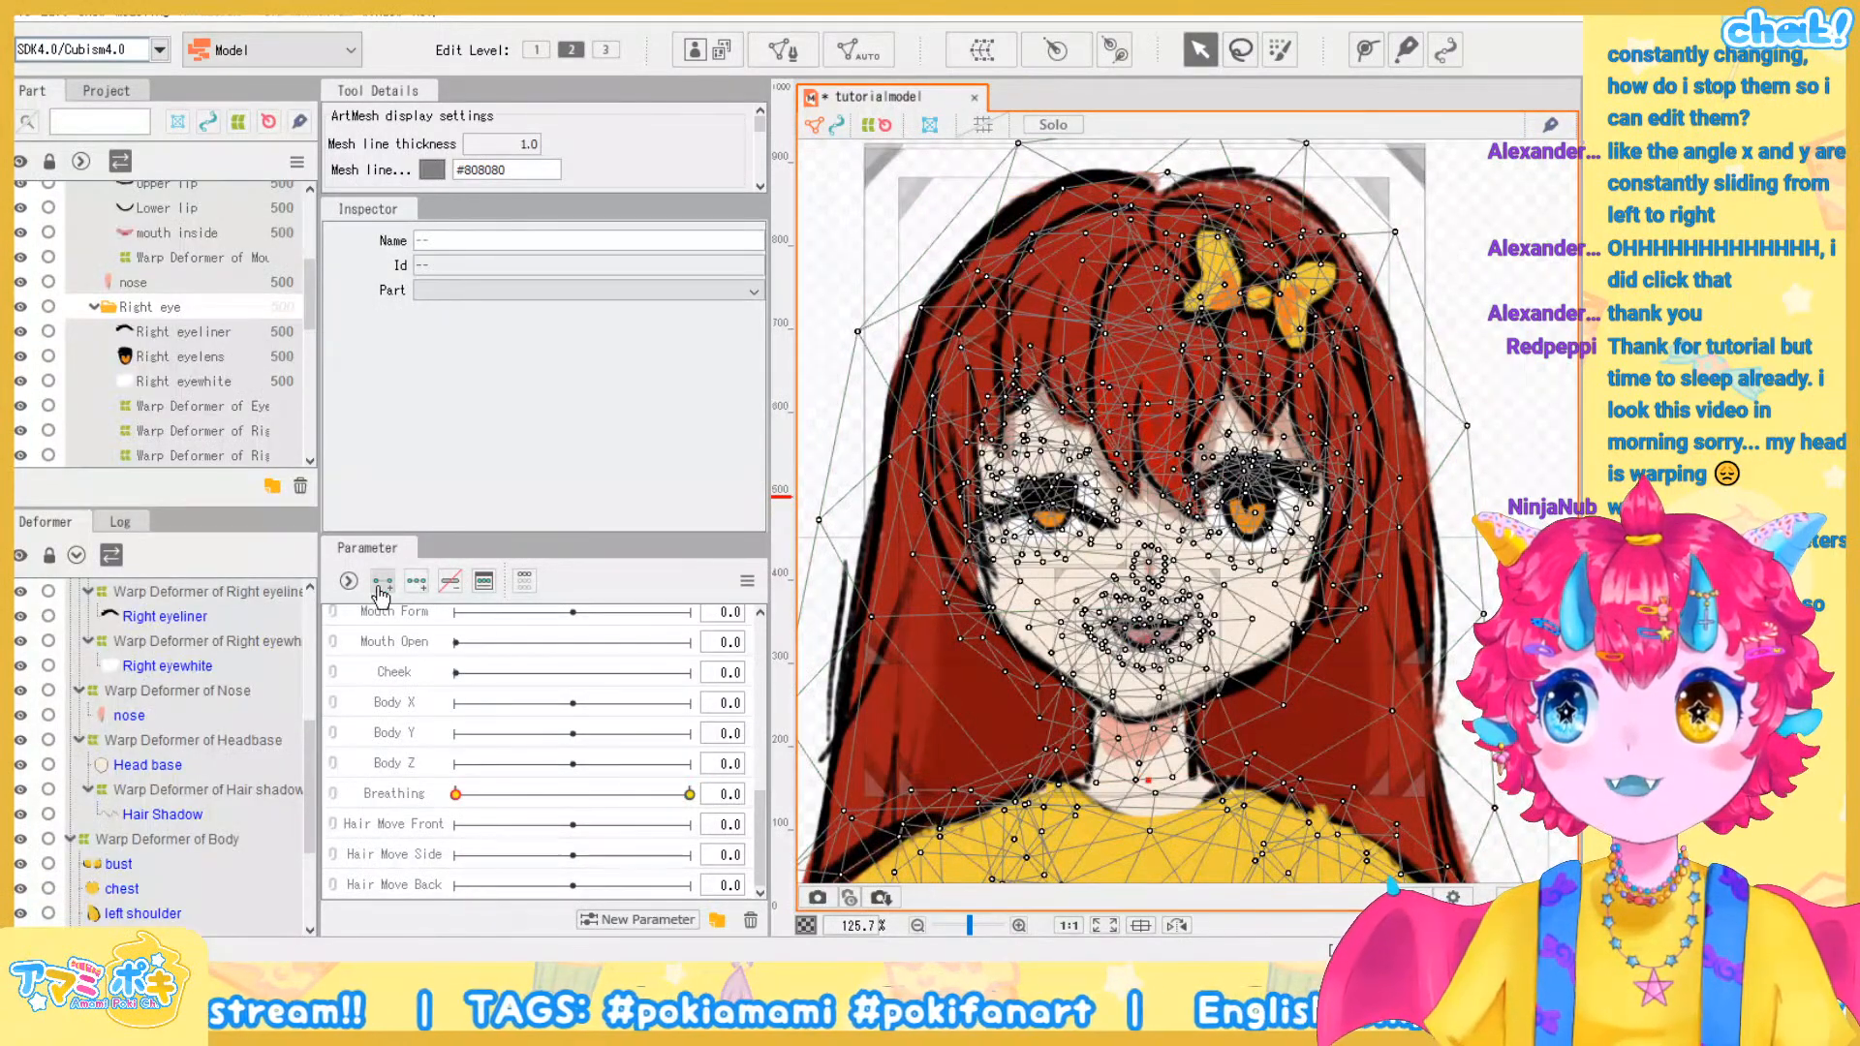
scroll(174, 692, up, 5)
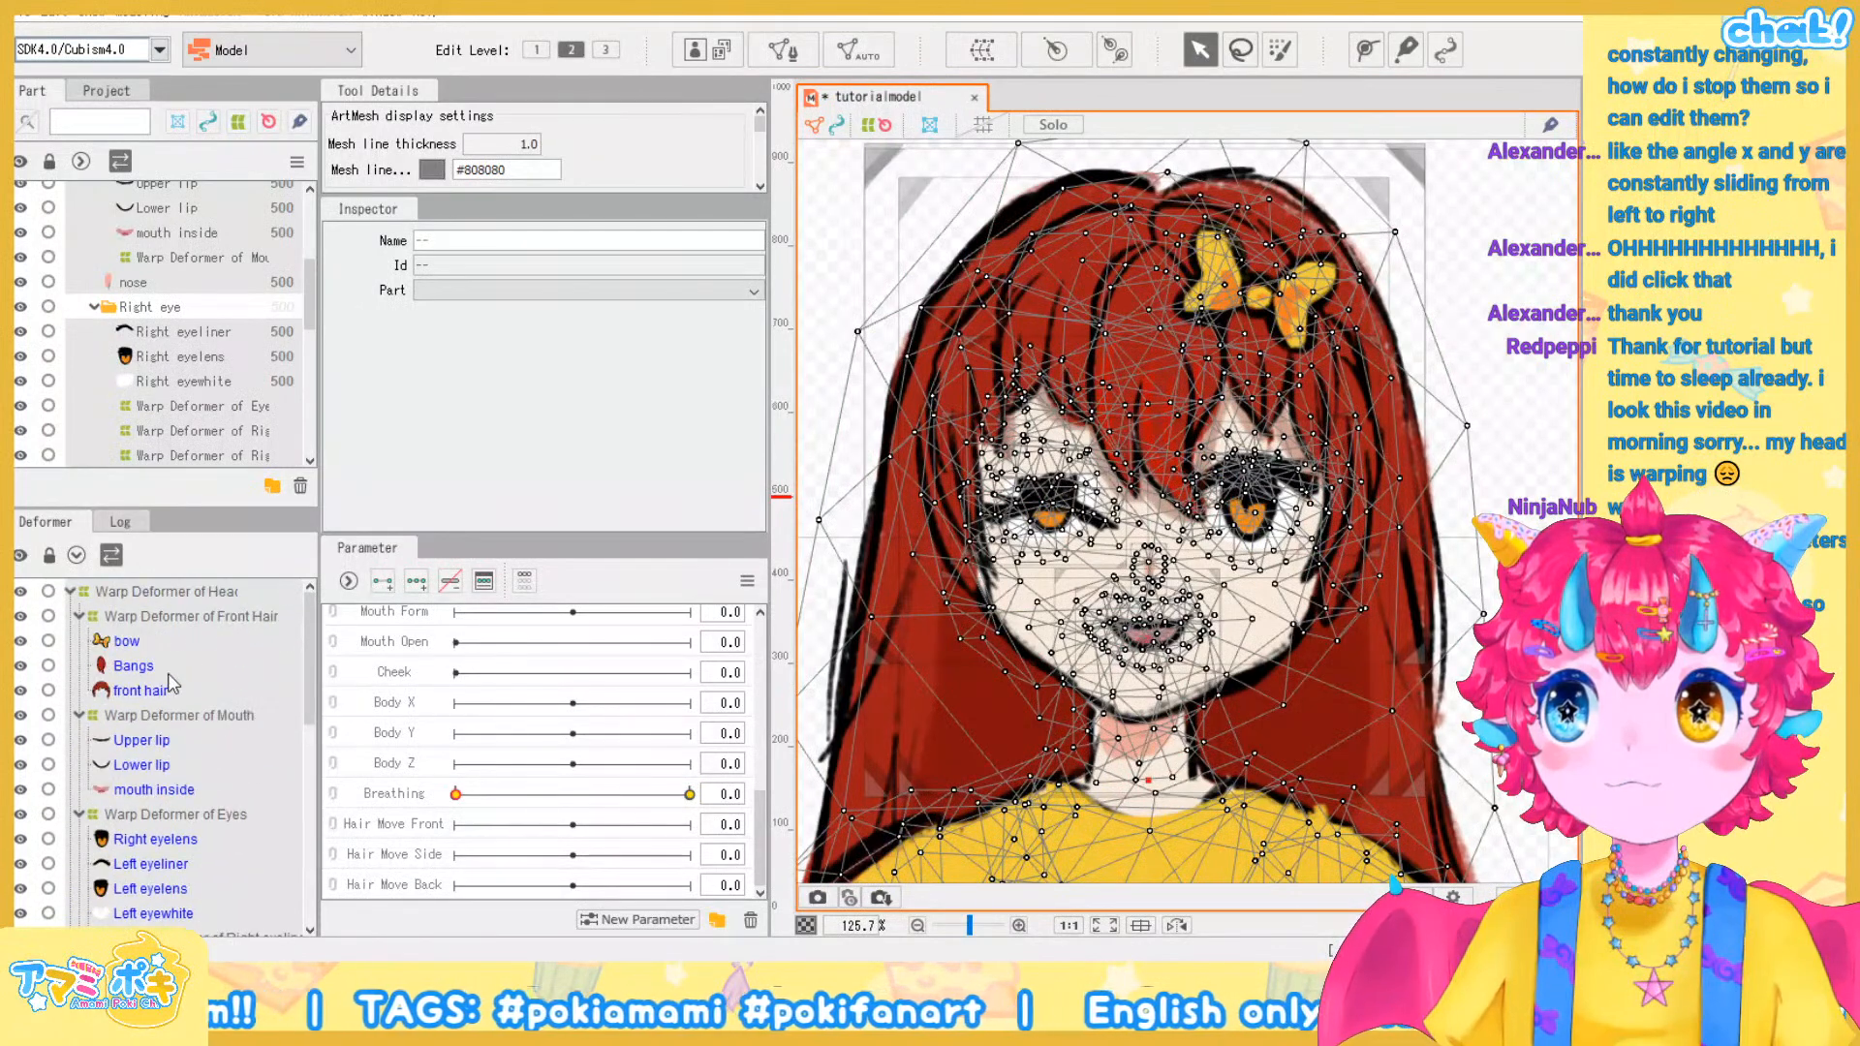
click(200, 617)
ctrl+click(220, 714)
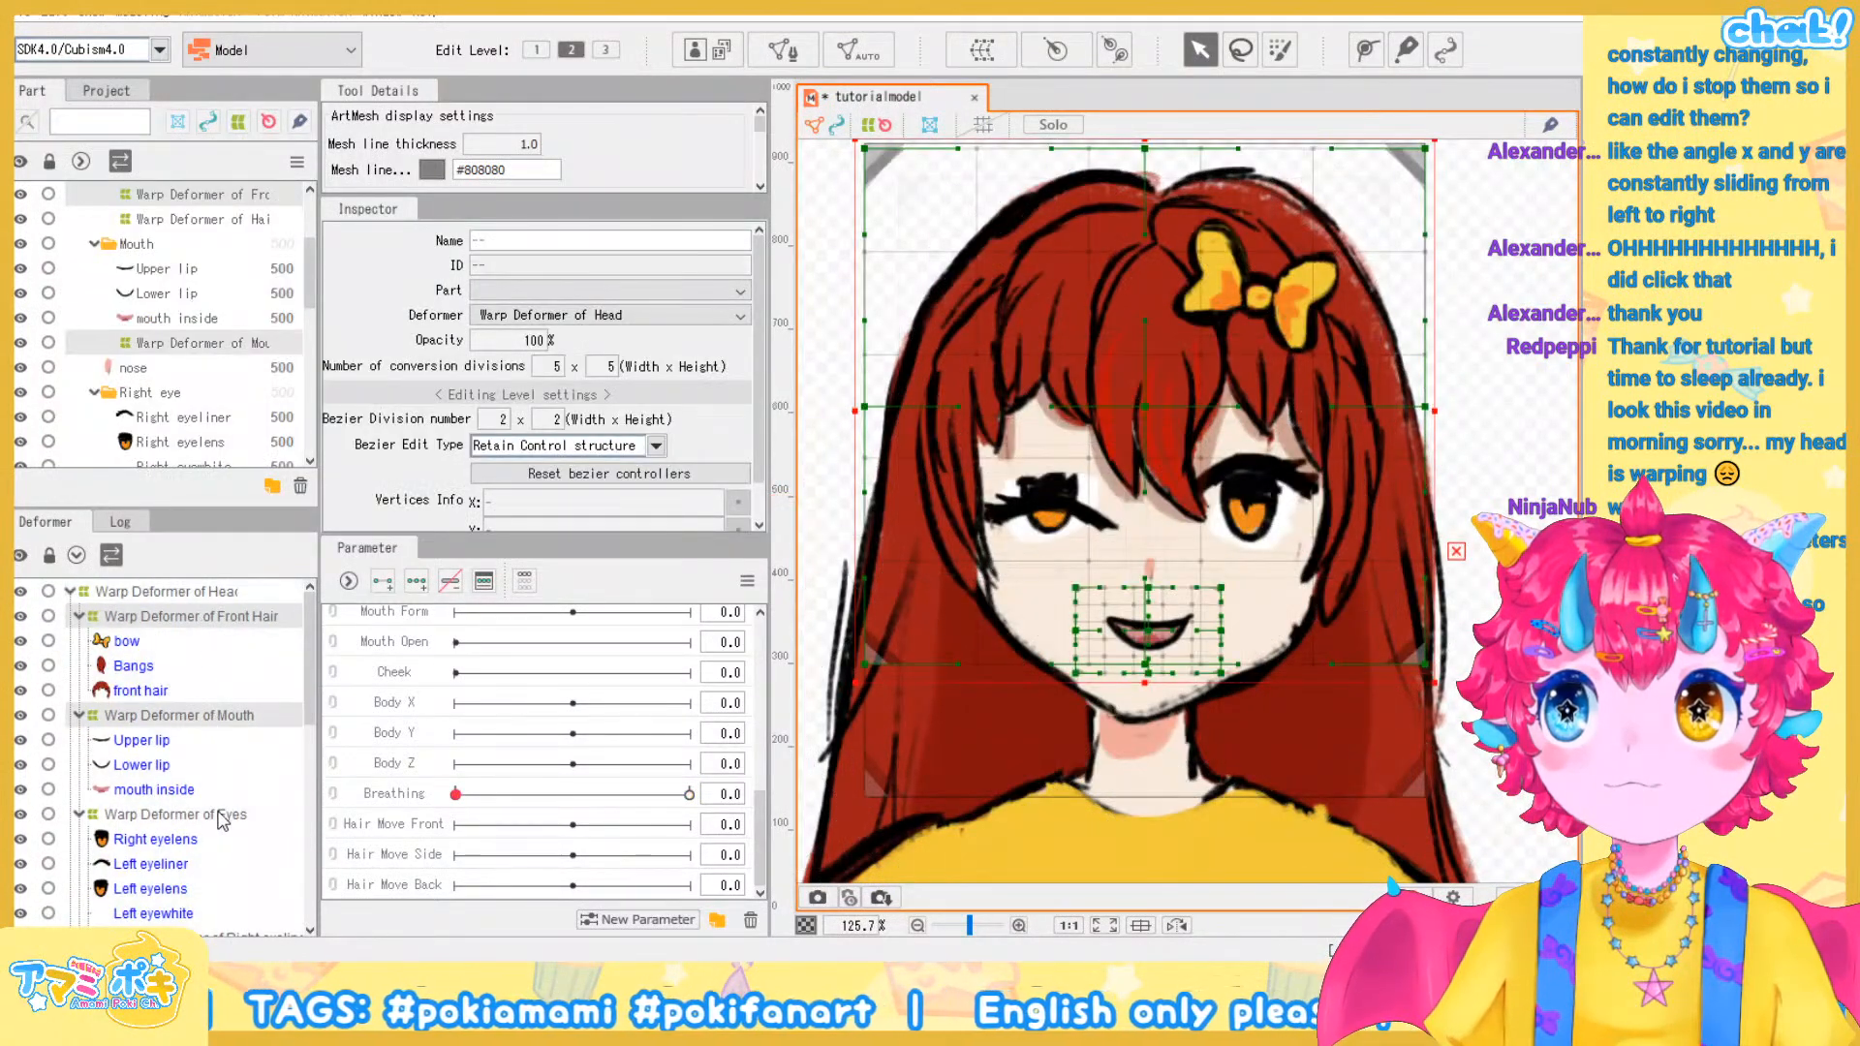
ctrl+click(231, 814)
click(381, 794)
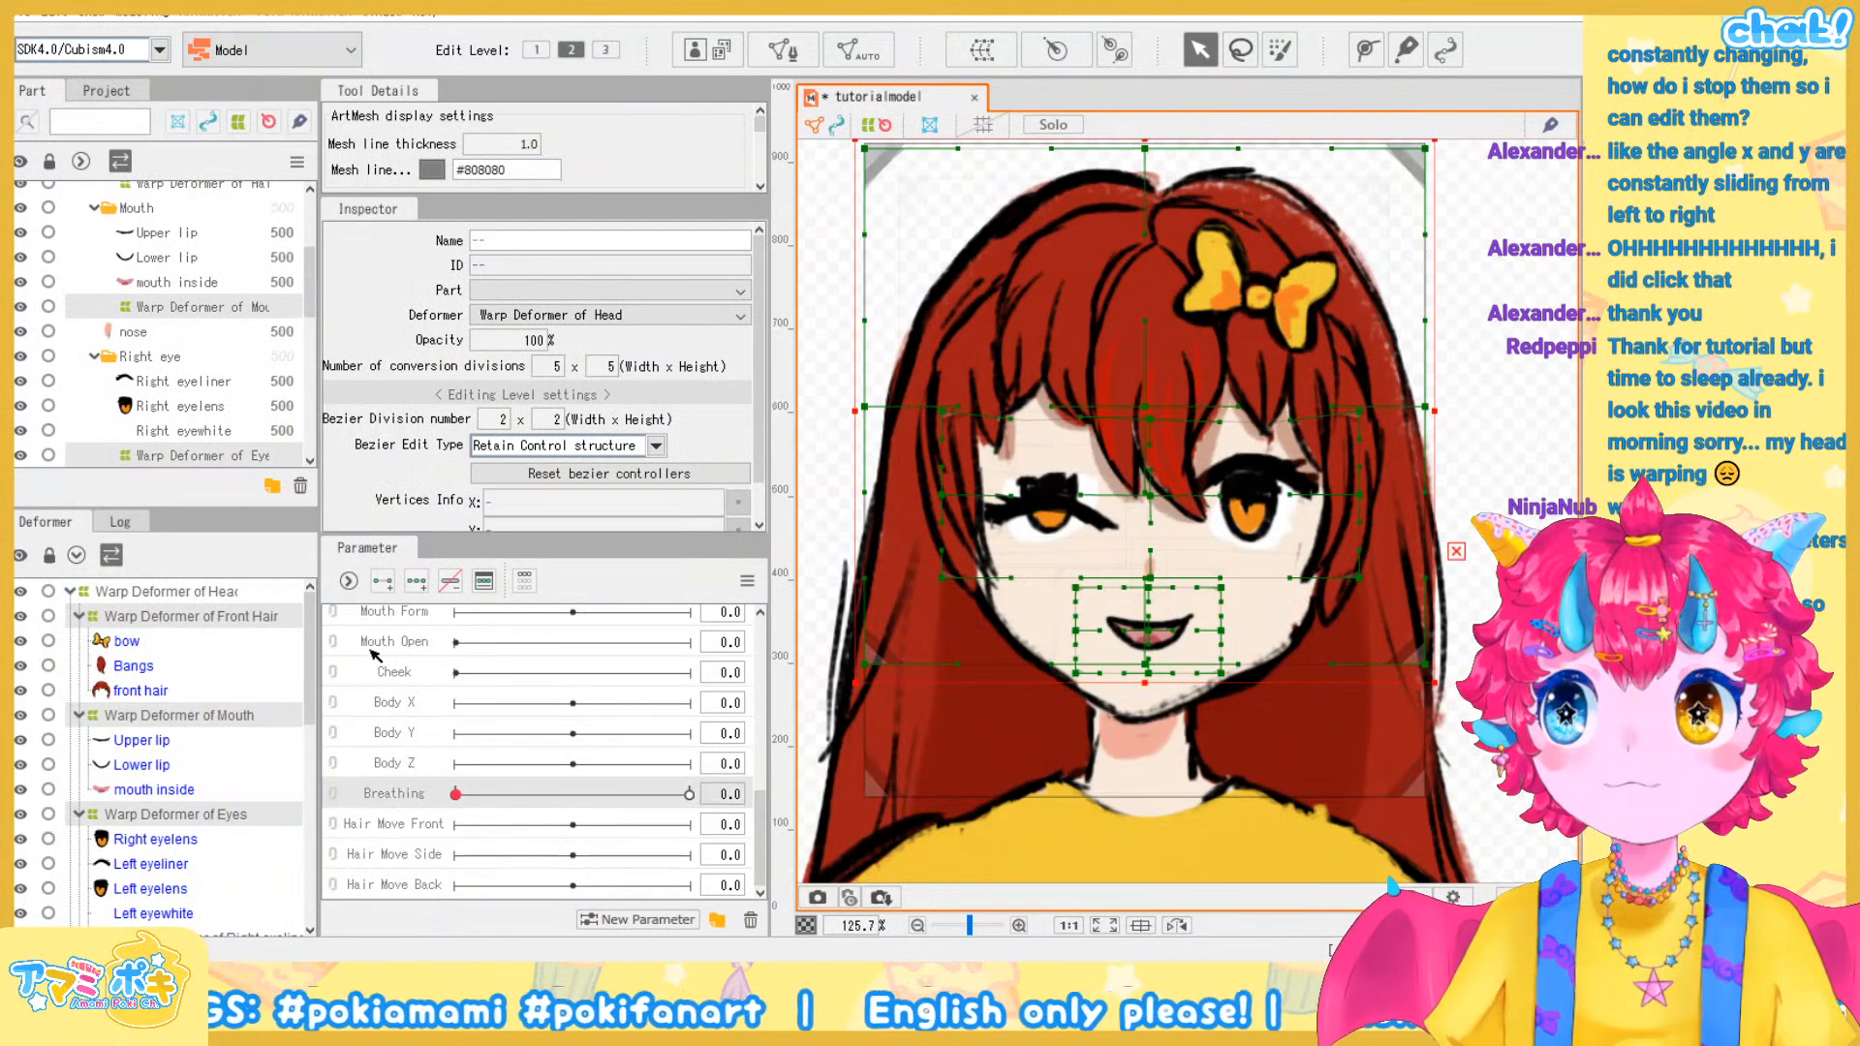
Set Breathing to 1.0 and move the Warp Deformer of Eyes off the face to the empty canvas beside the head
scroll(1158, 476, down, 5)
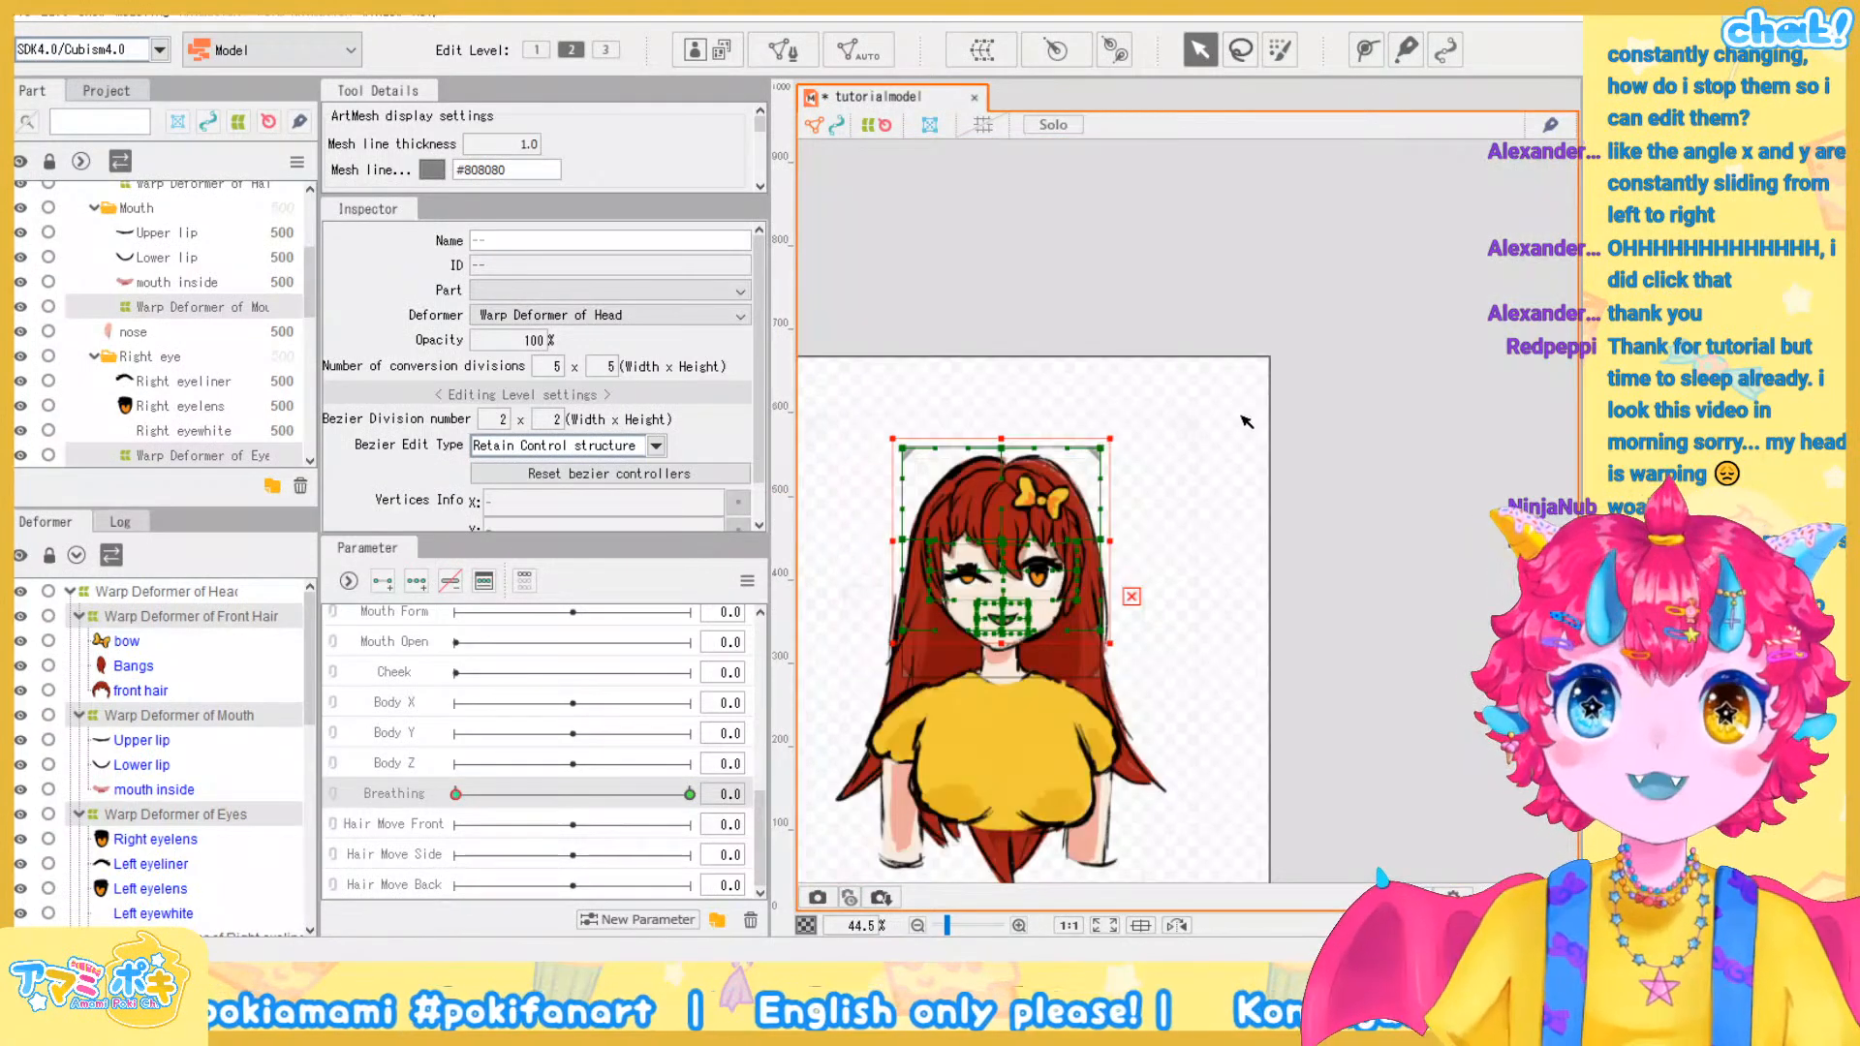
click(1158, 476)
scroll(982, 592, up, 2)
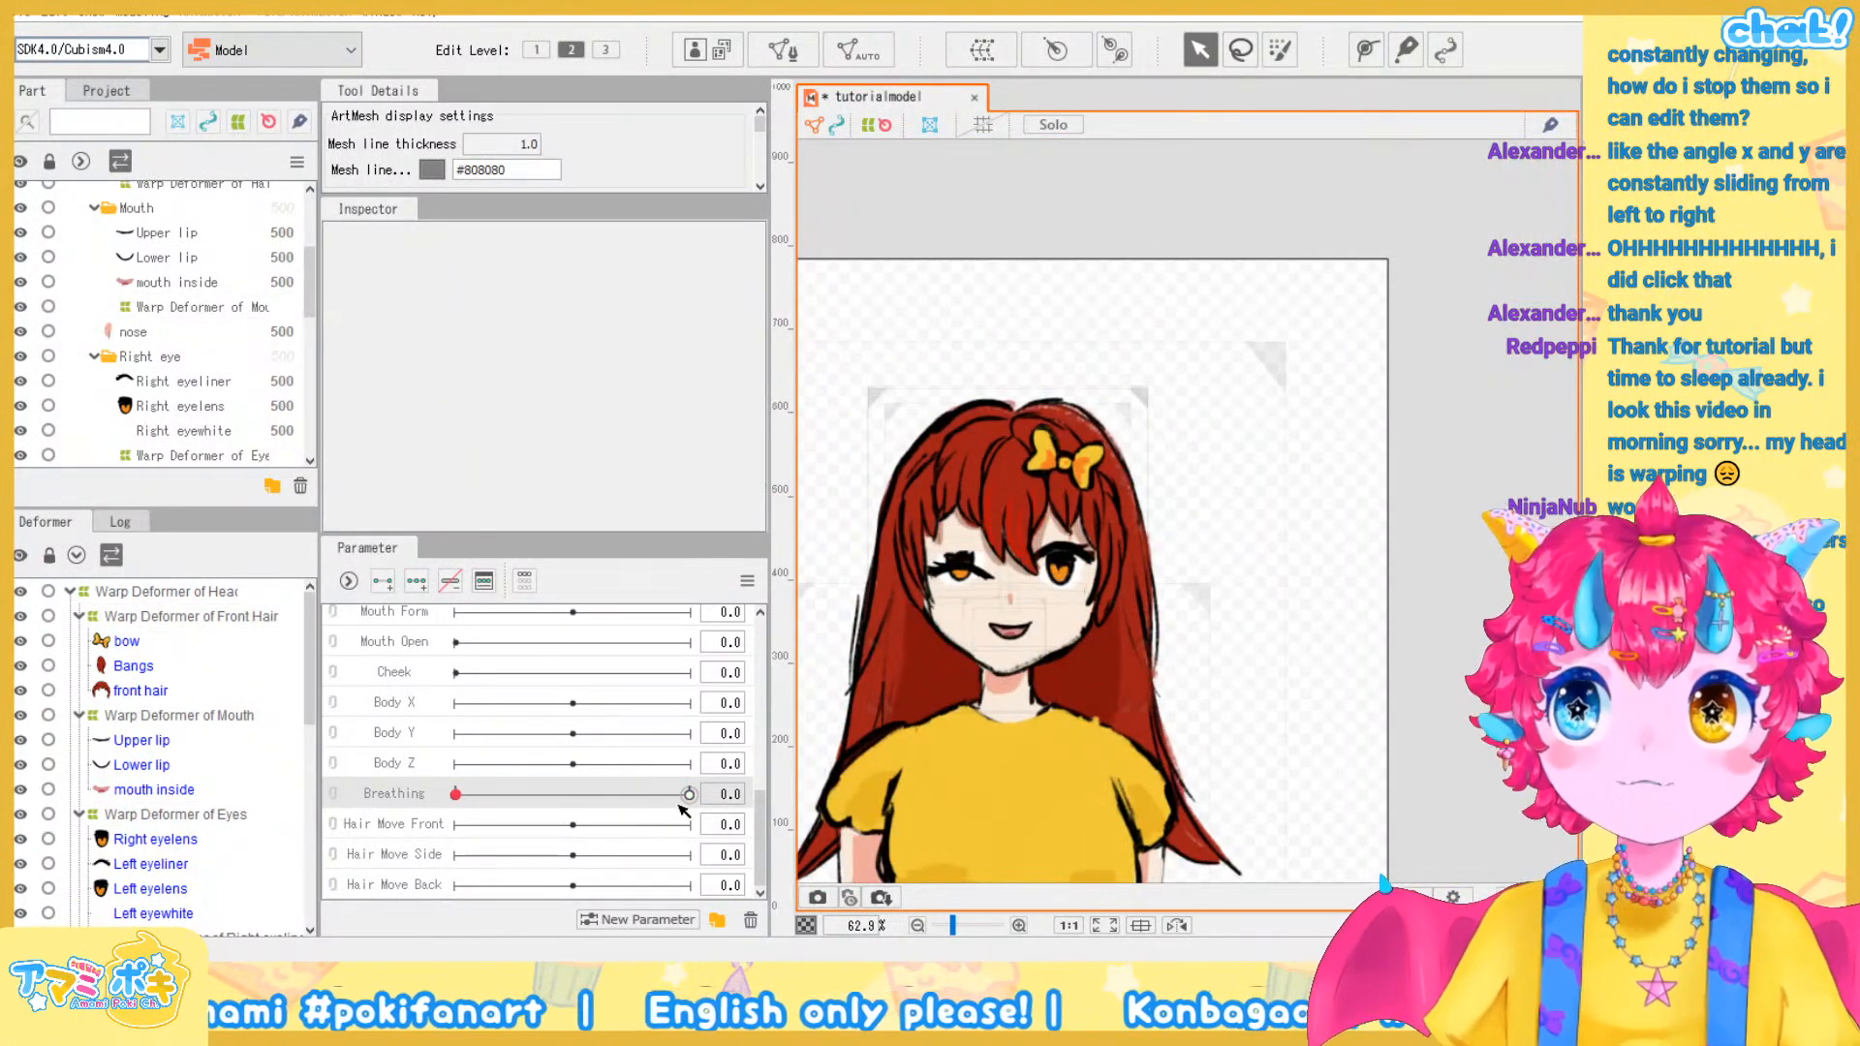
click(156, 816)
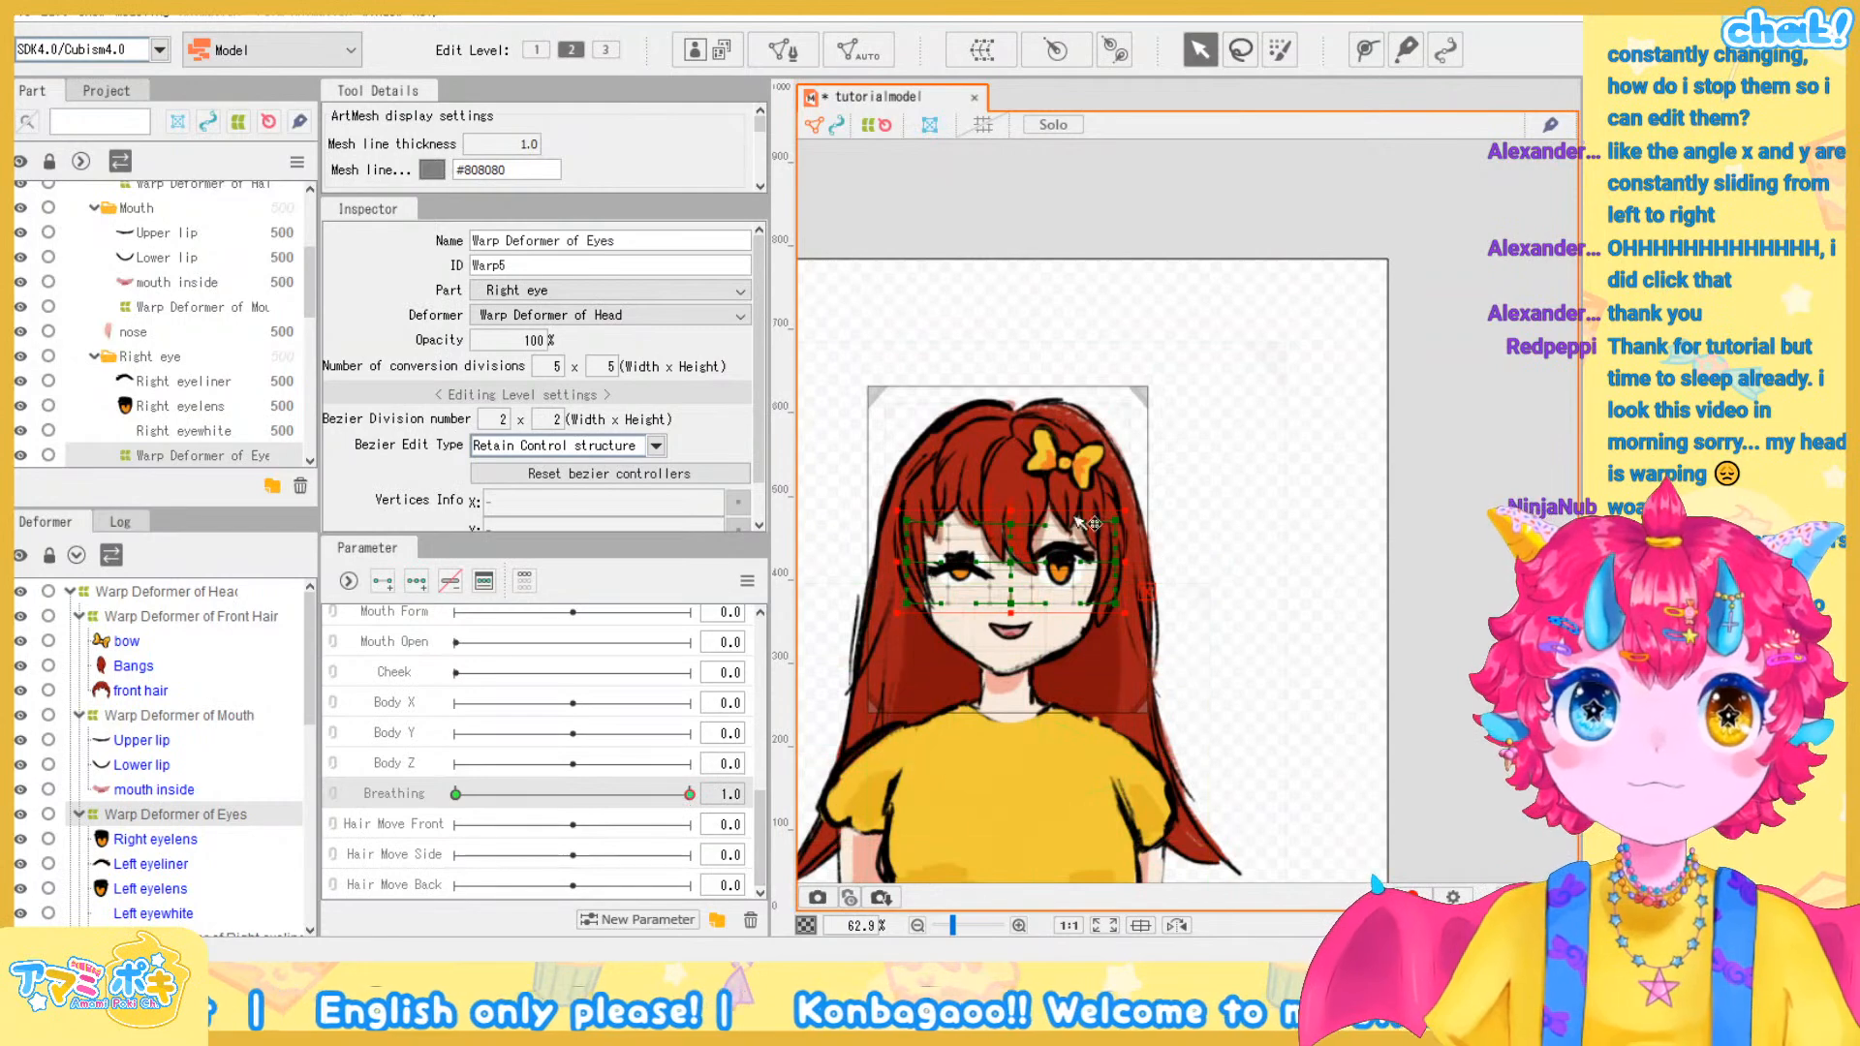
drag(1008, 570, 1269, 447)
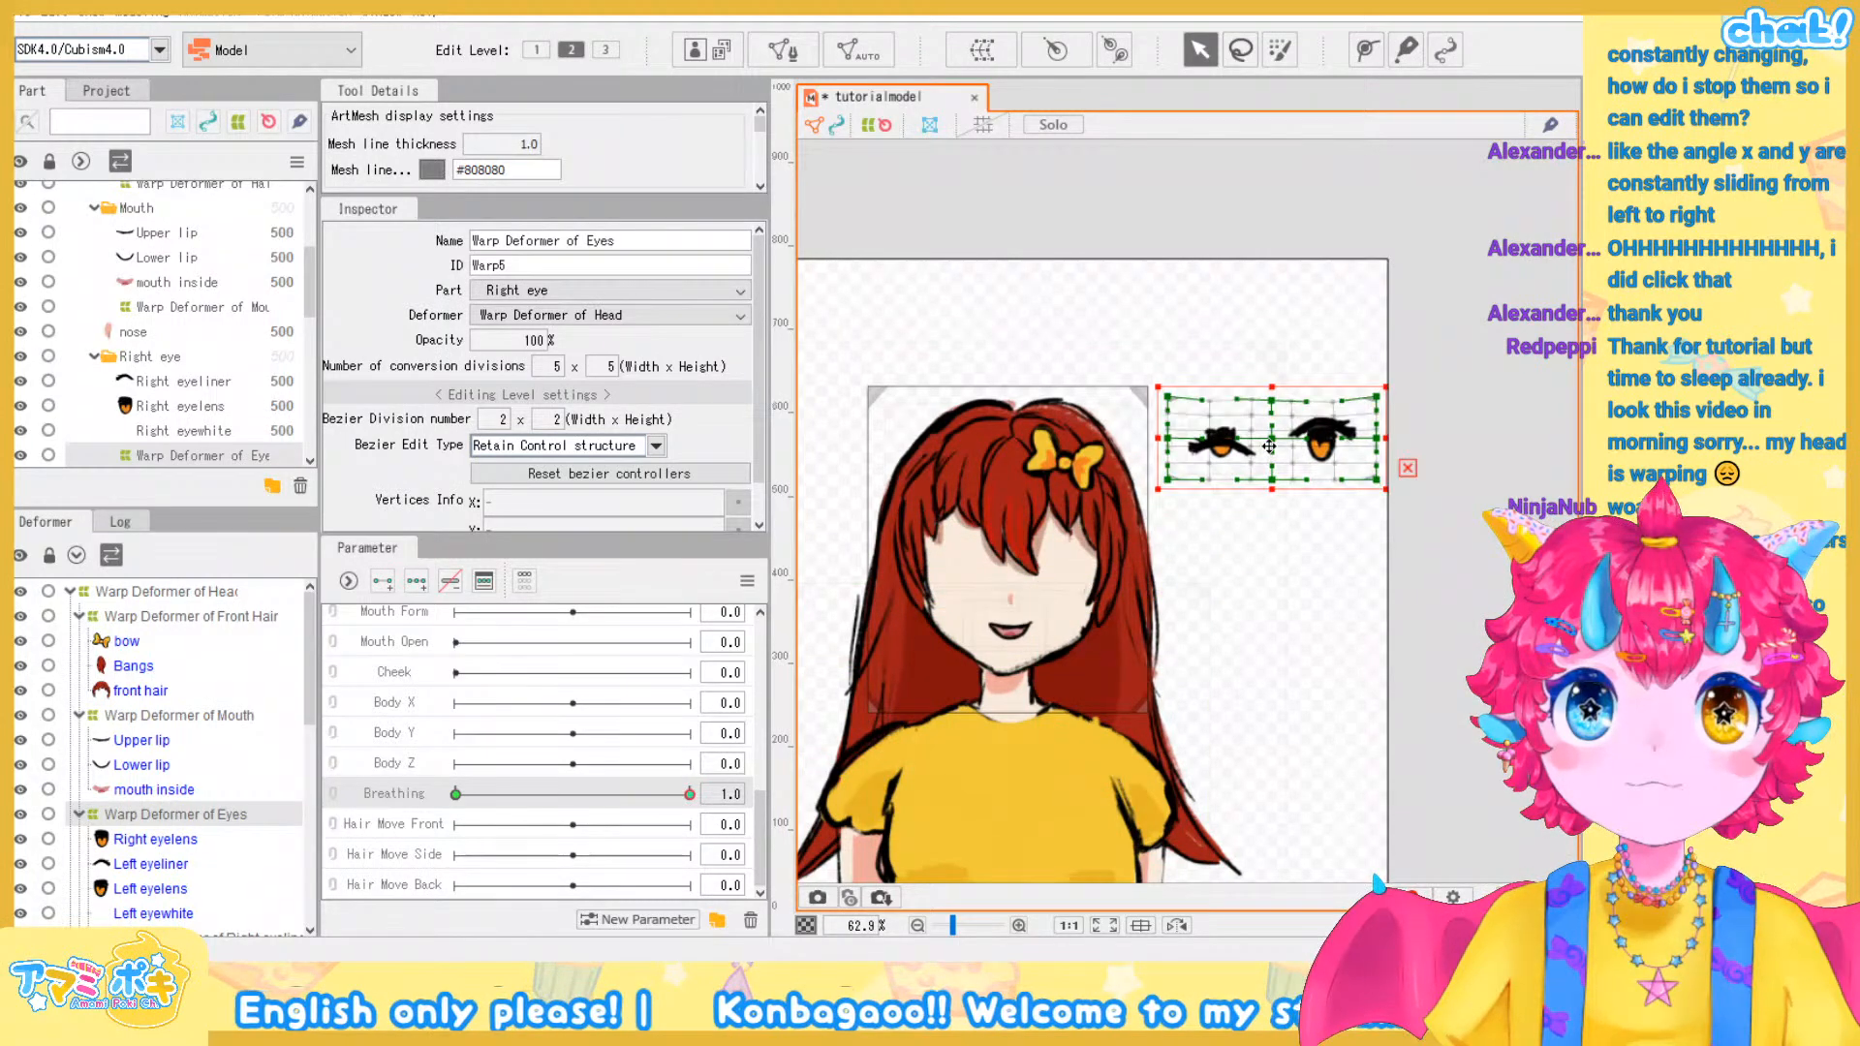
click(1311, 644)
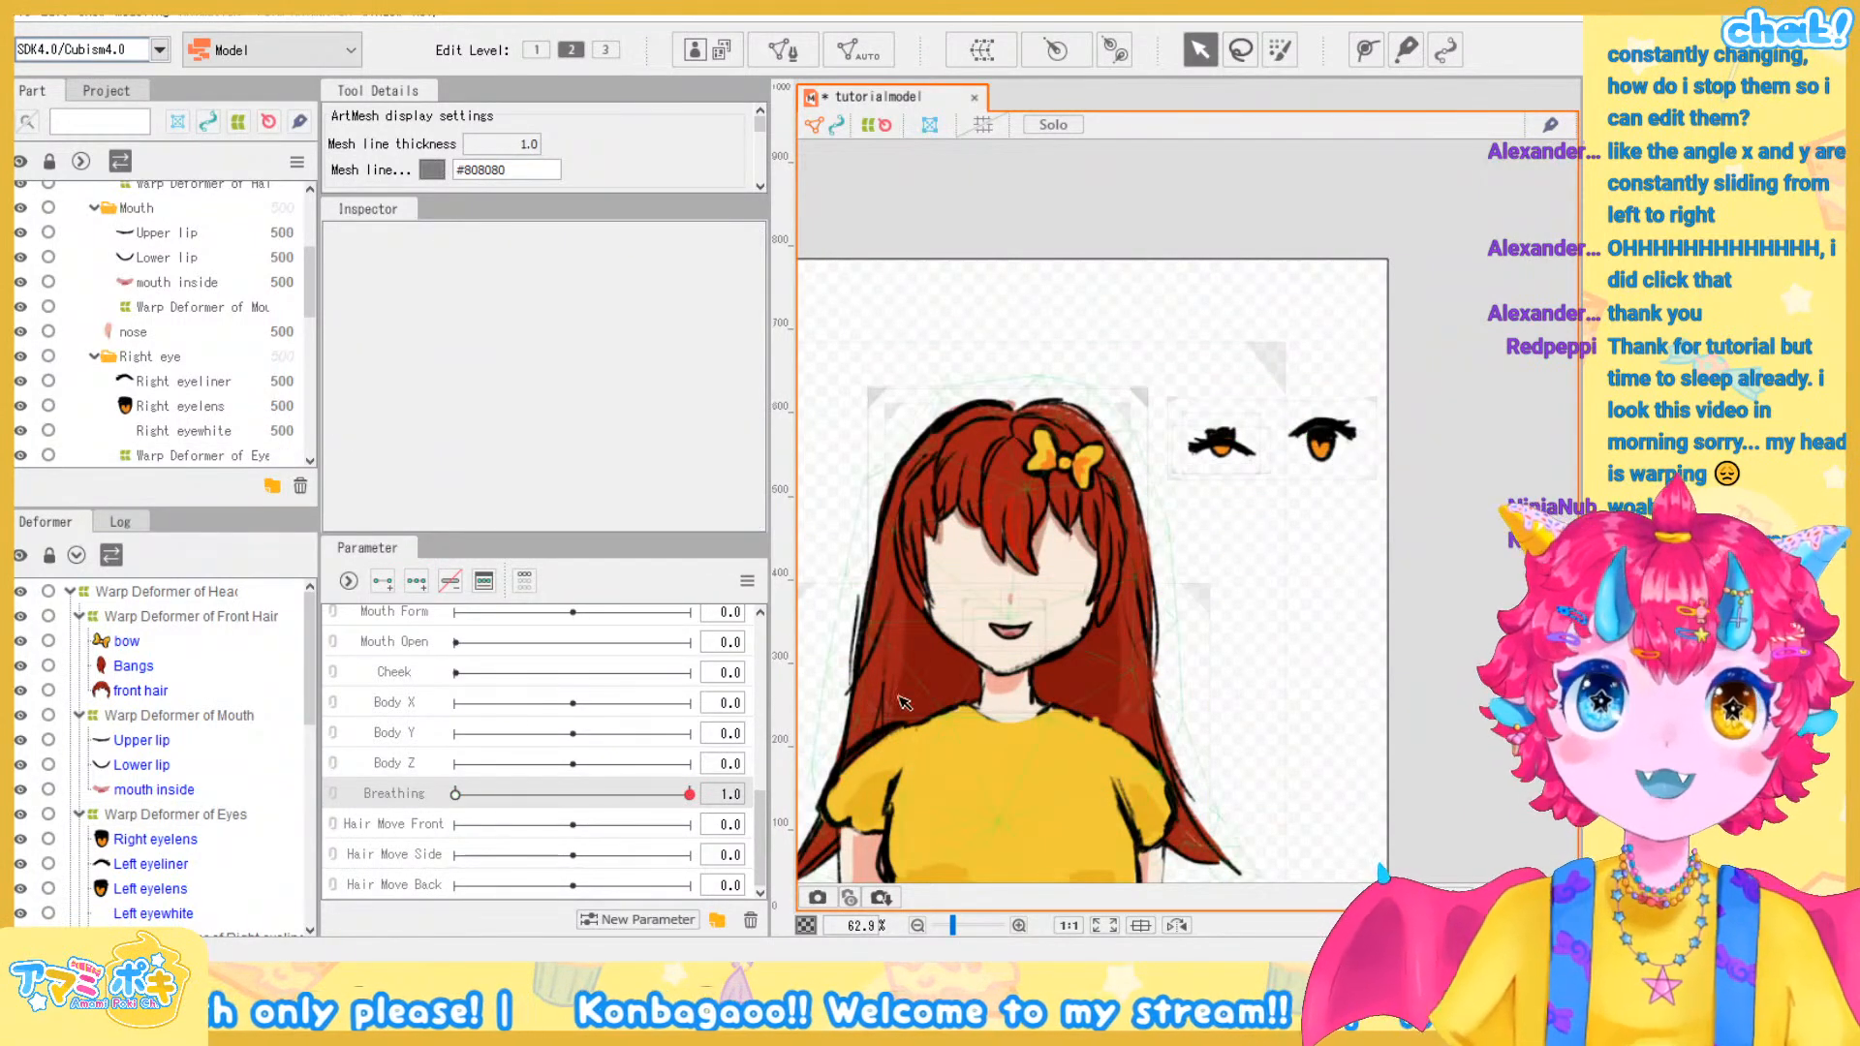
Return Breathing to 0.0 and delete the Breathing parameter
drag(688, 796, 402, 799)
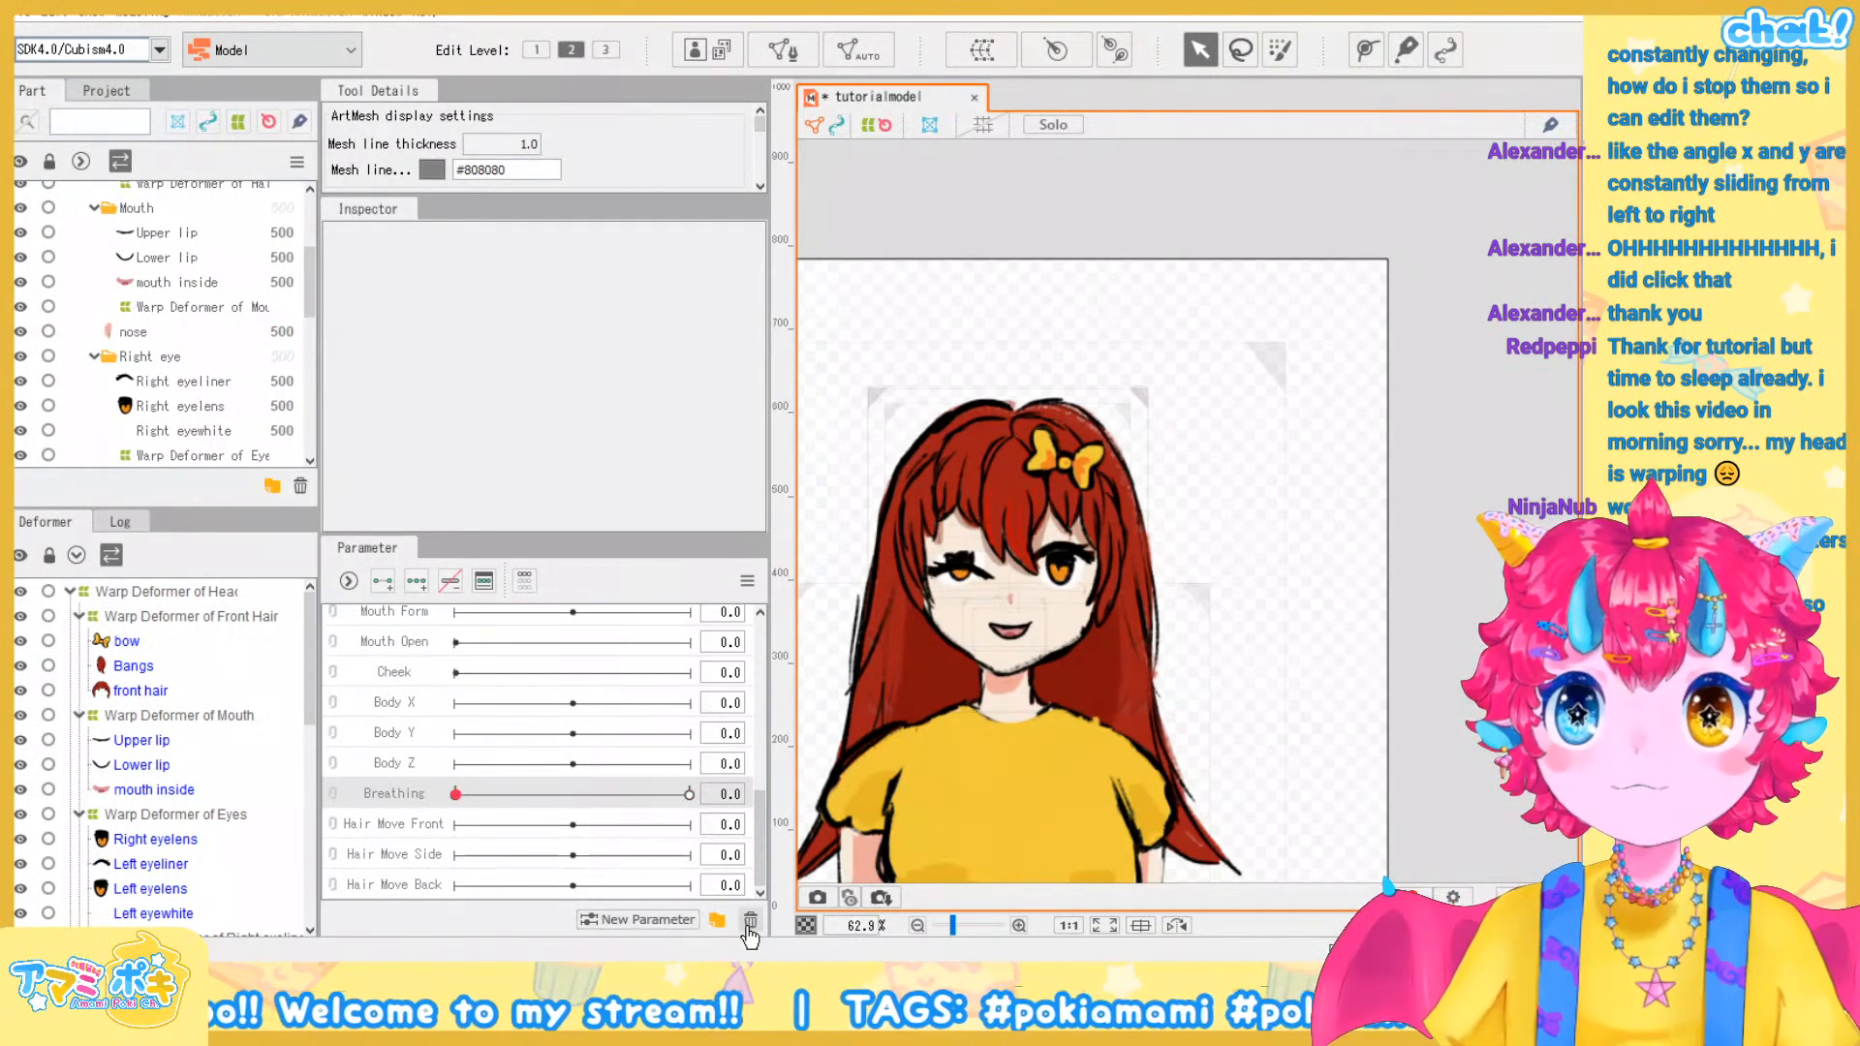
click(743, 513)
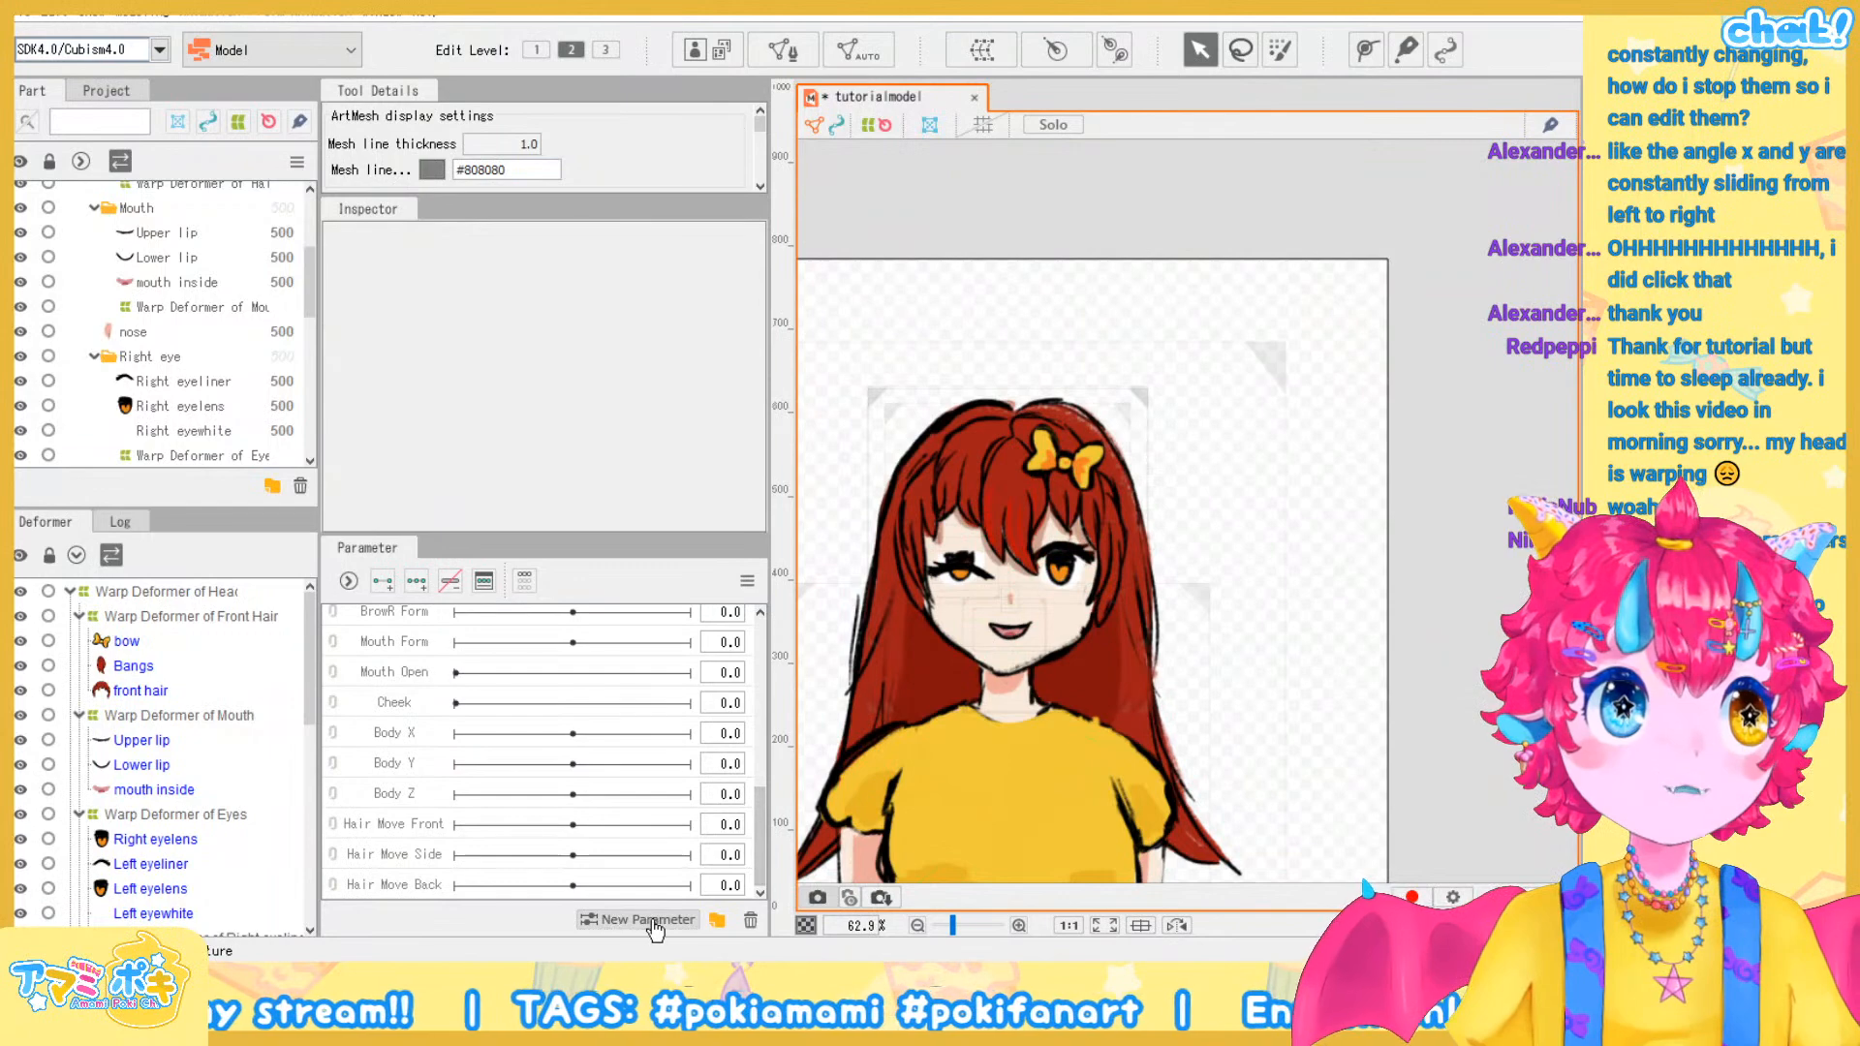
Examine the face and the right eye with EyeR Open set to 0.0
scroll(1083, 642, up, 5)
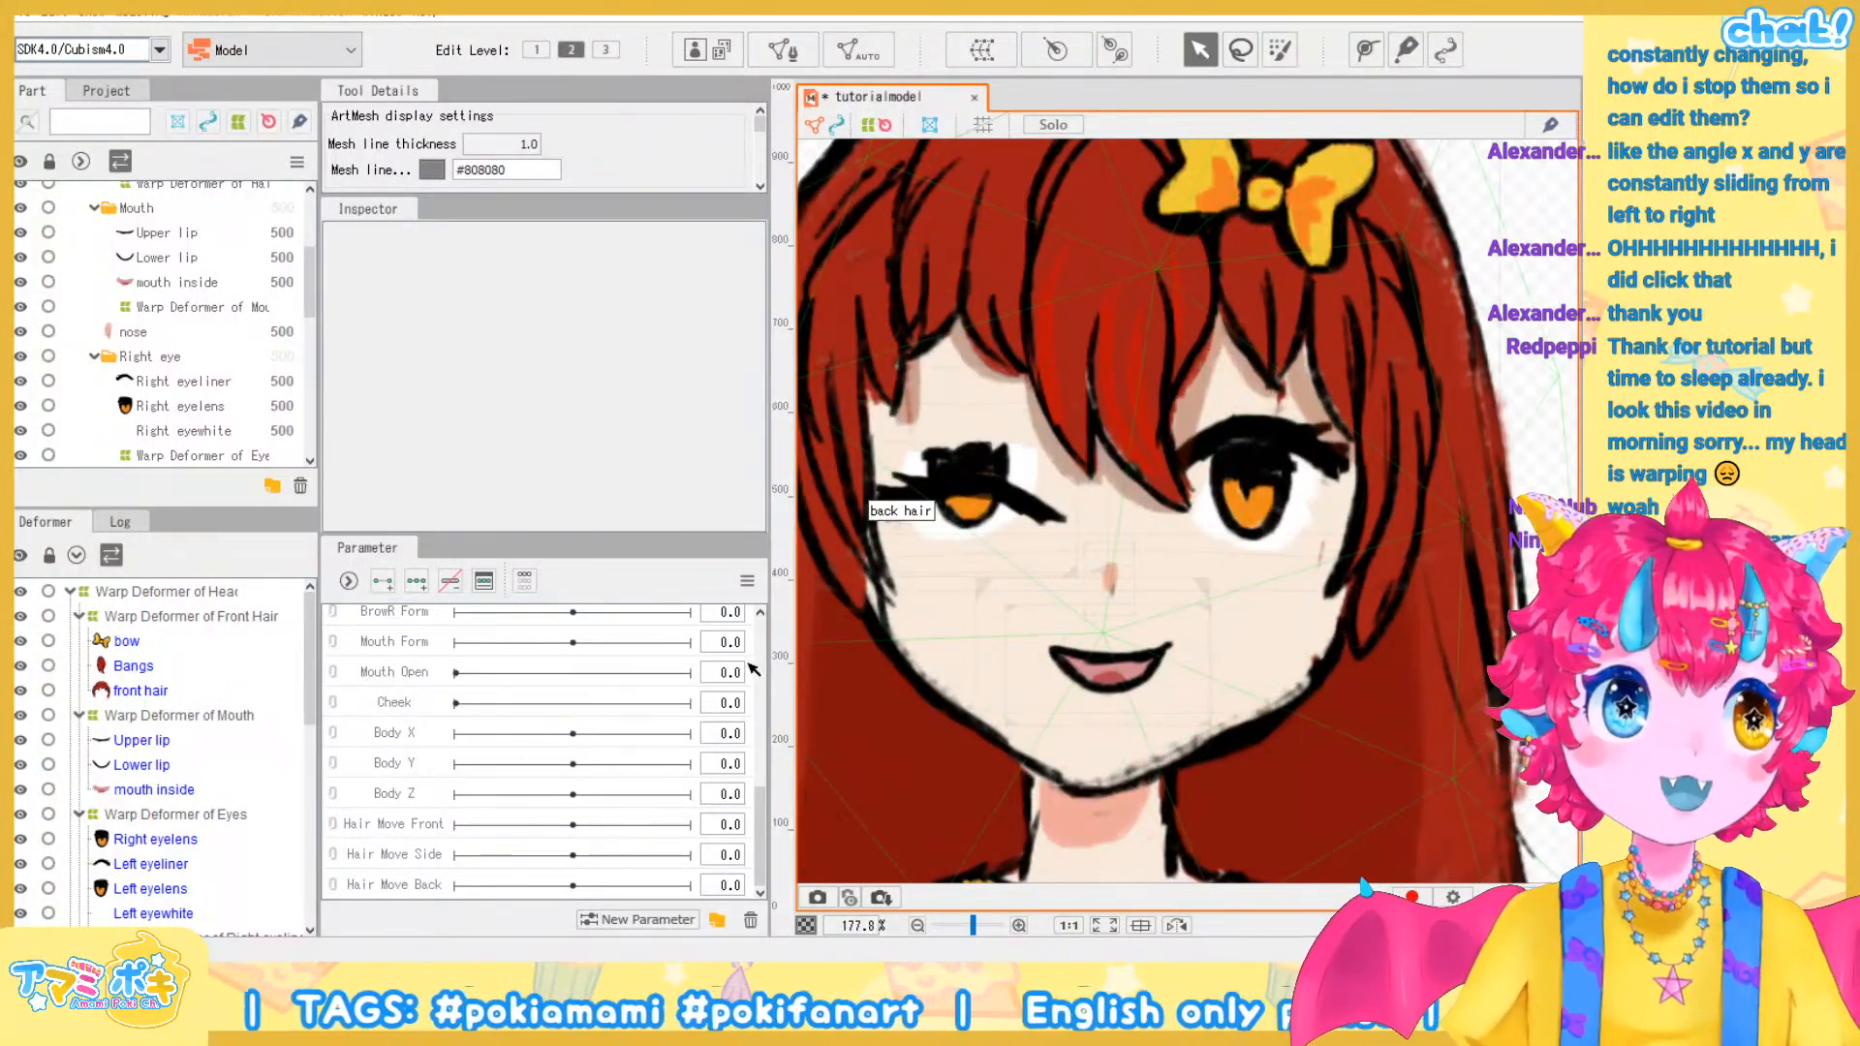
scroll(566, 726, up, 5)
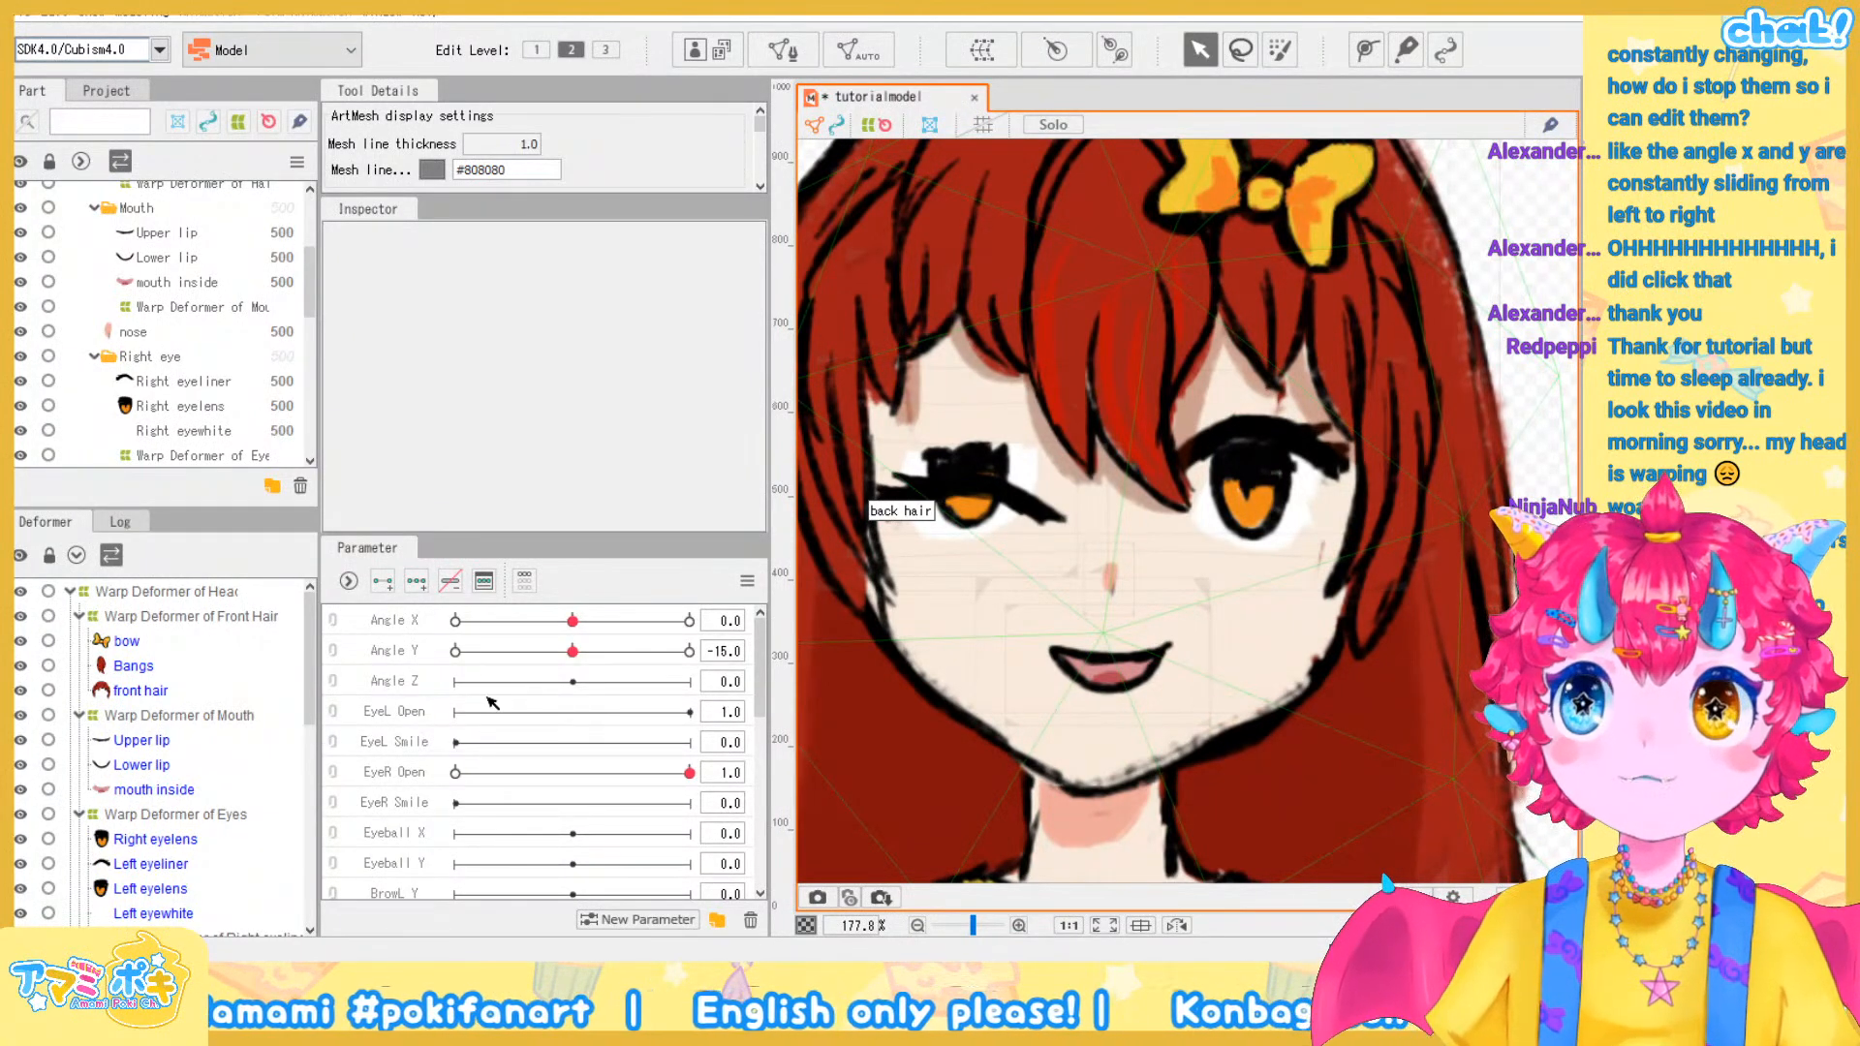
scroll(492, 702, down, 2)
scroll(492, 702, up, 2)
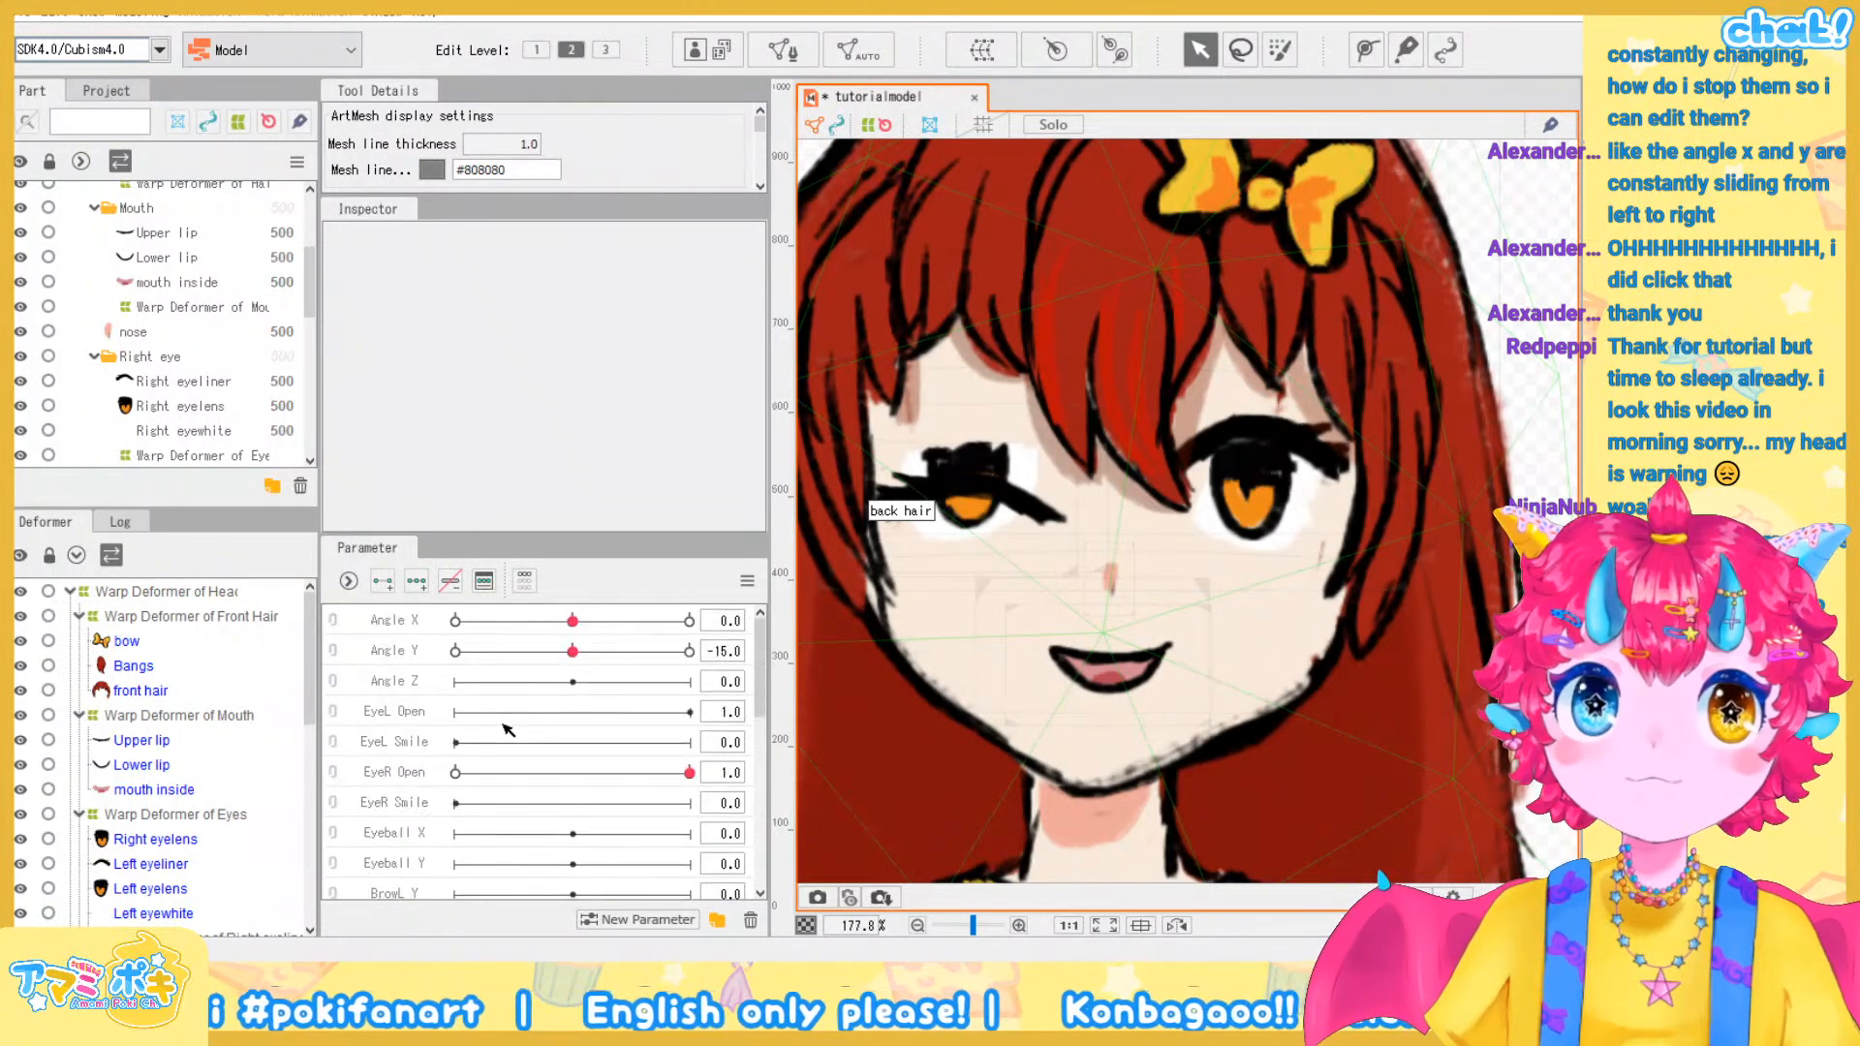
scroll(1104, 707, down, 8)
scroll(1104, 707, up, 2)
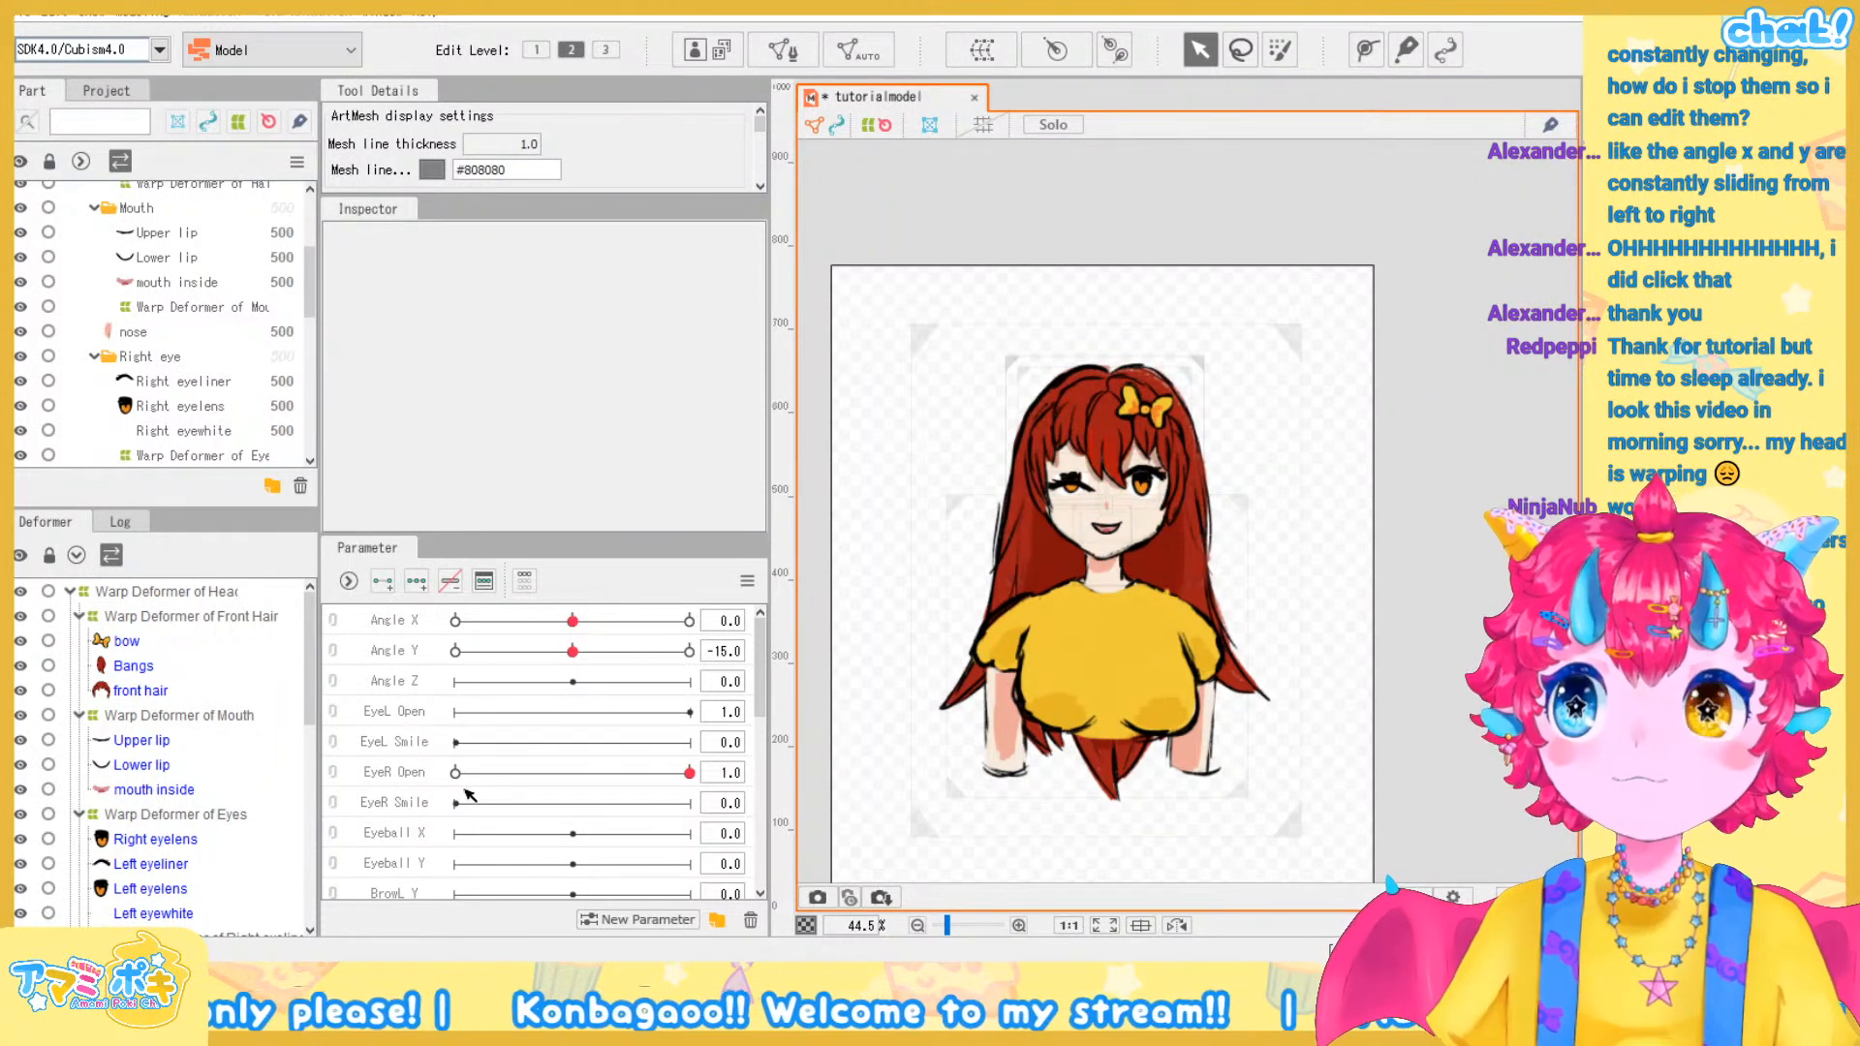
click(455, 775)
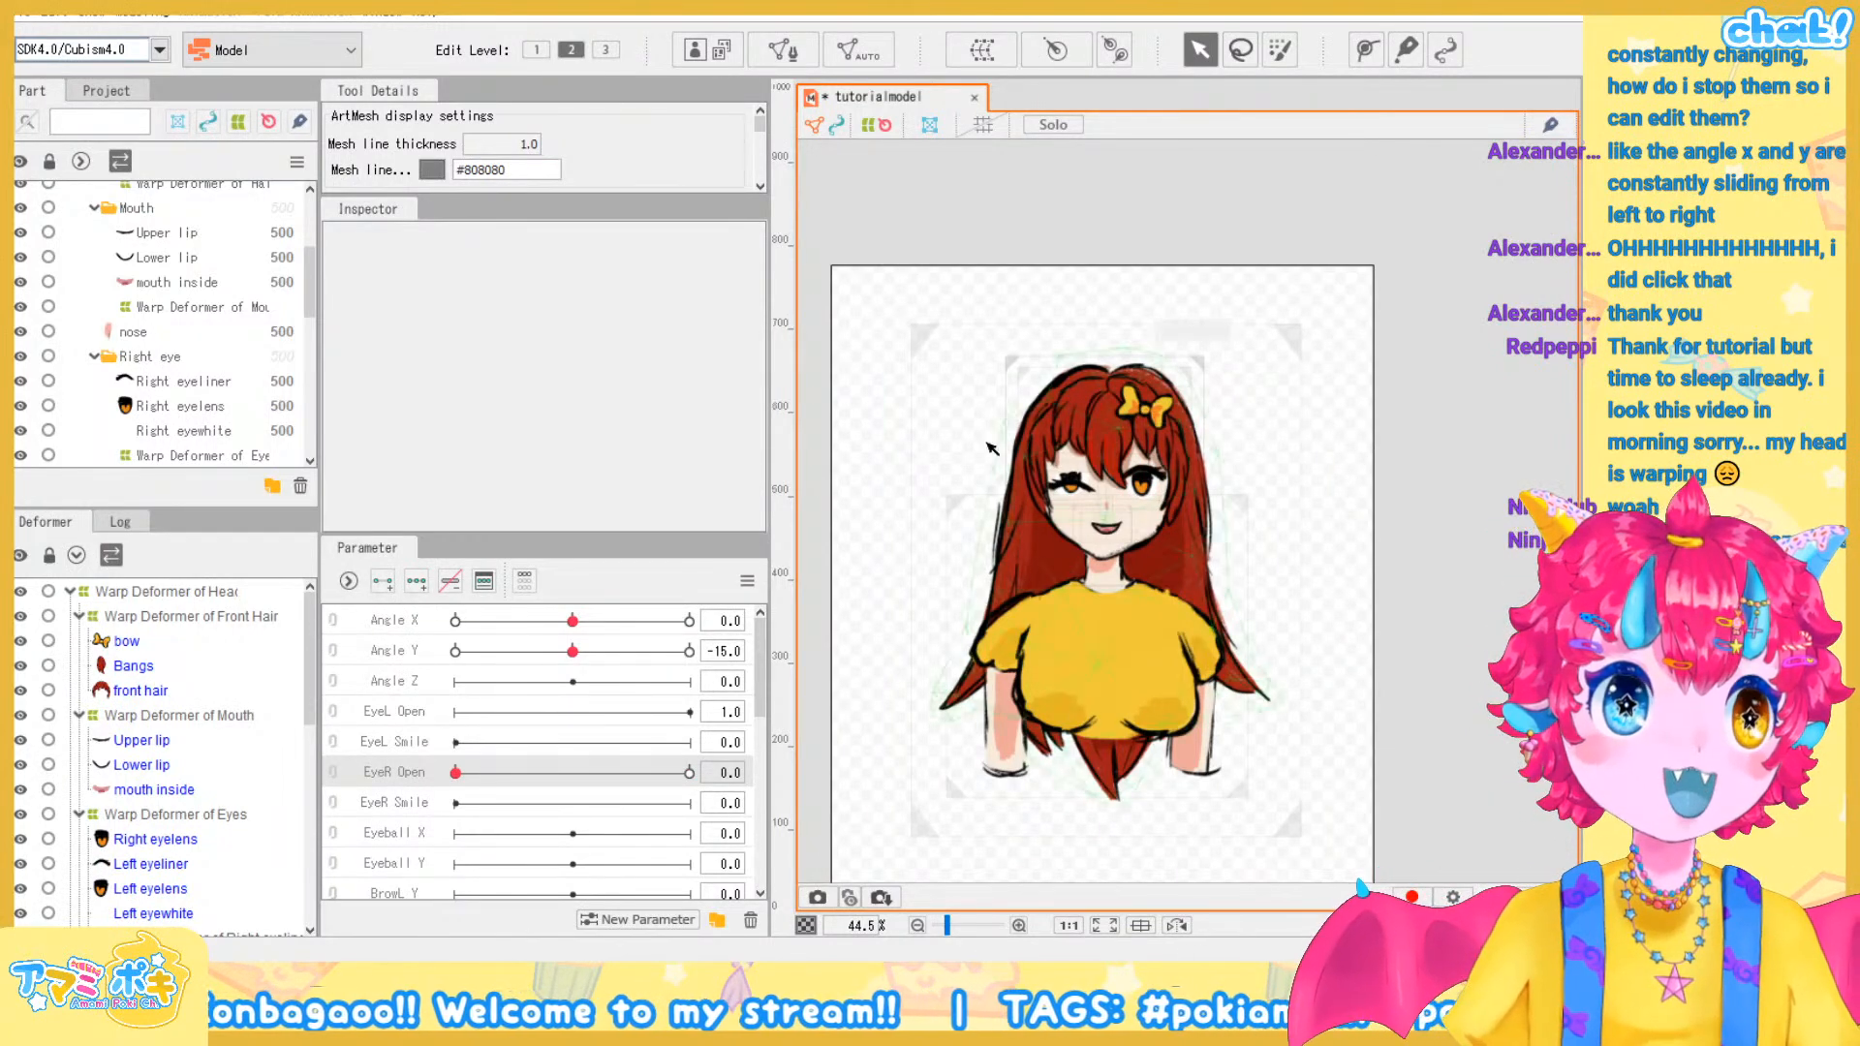
scroll(1259, 427, up, 5)
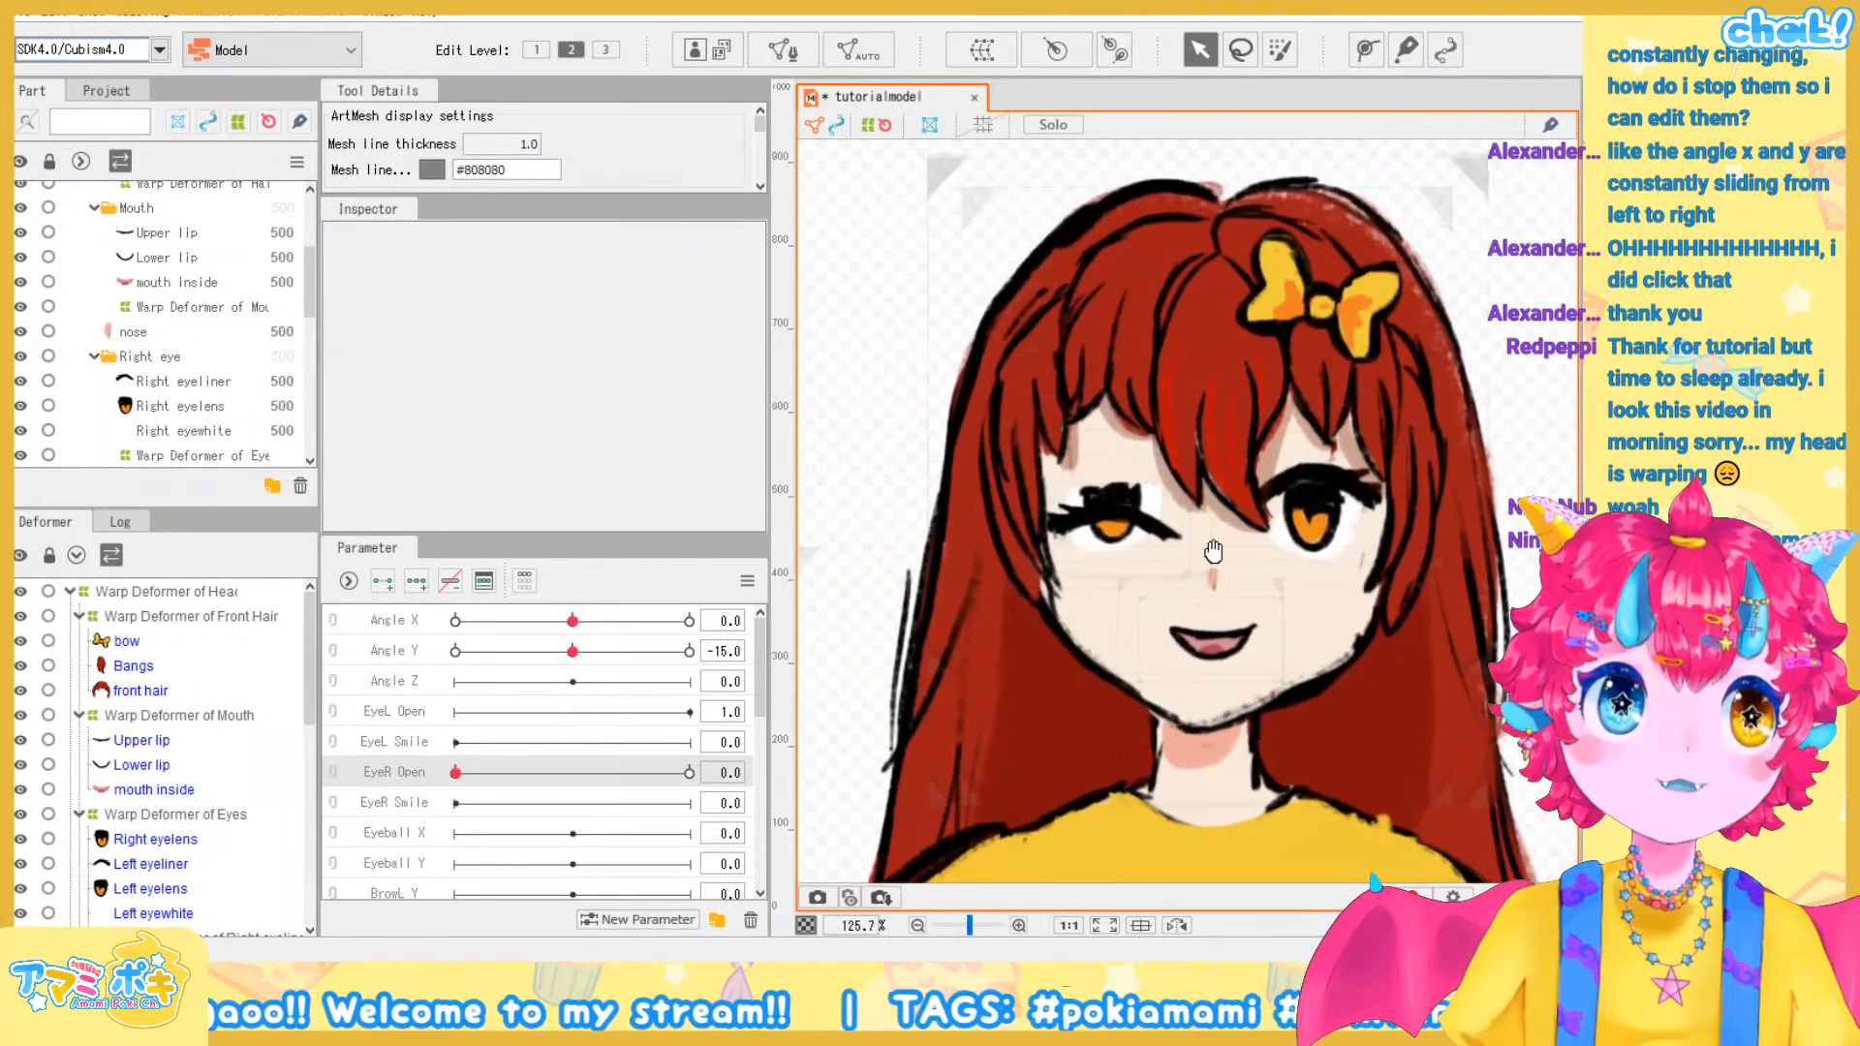
scroll(544, 749, down, 1)
scroll(1153, 581, up, 2)
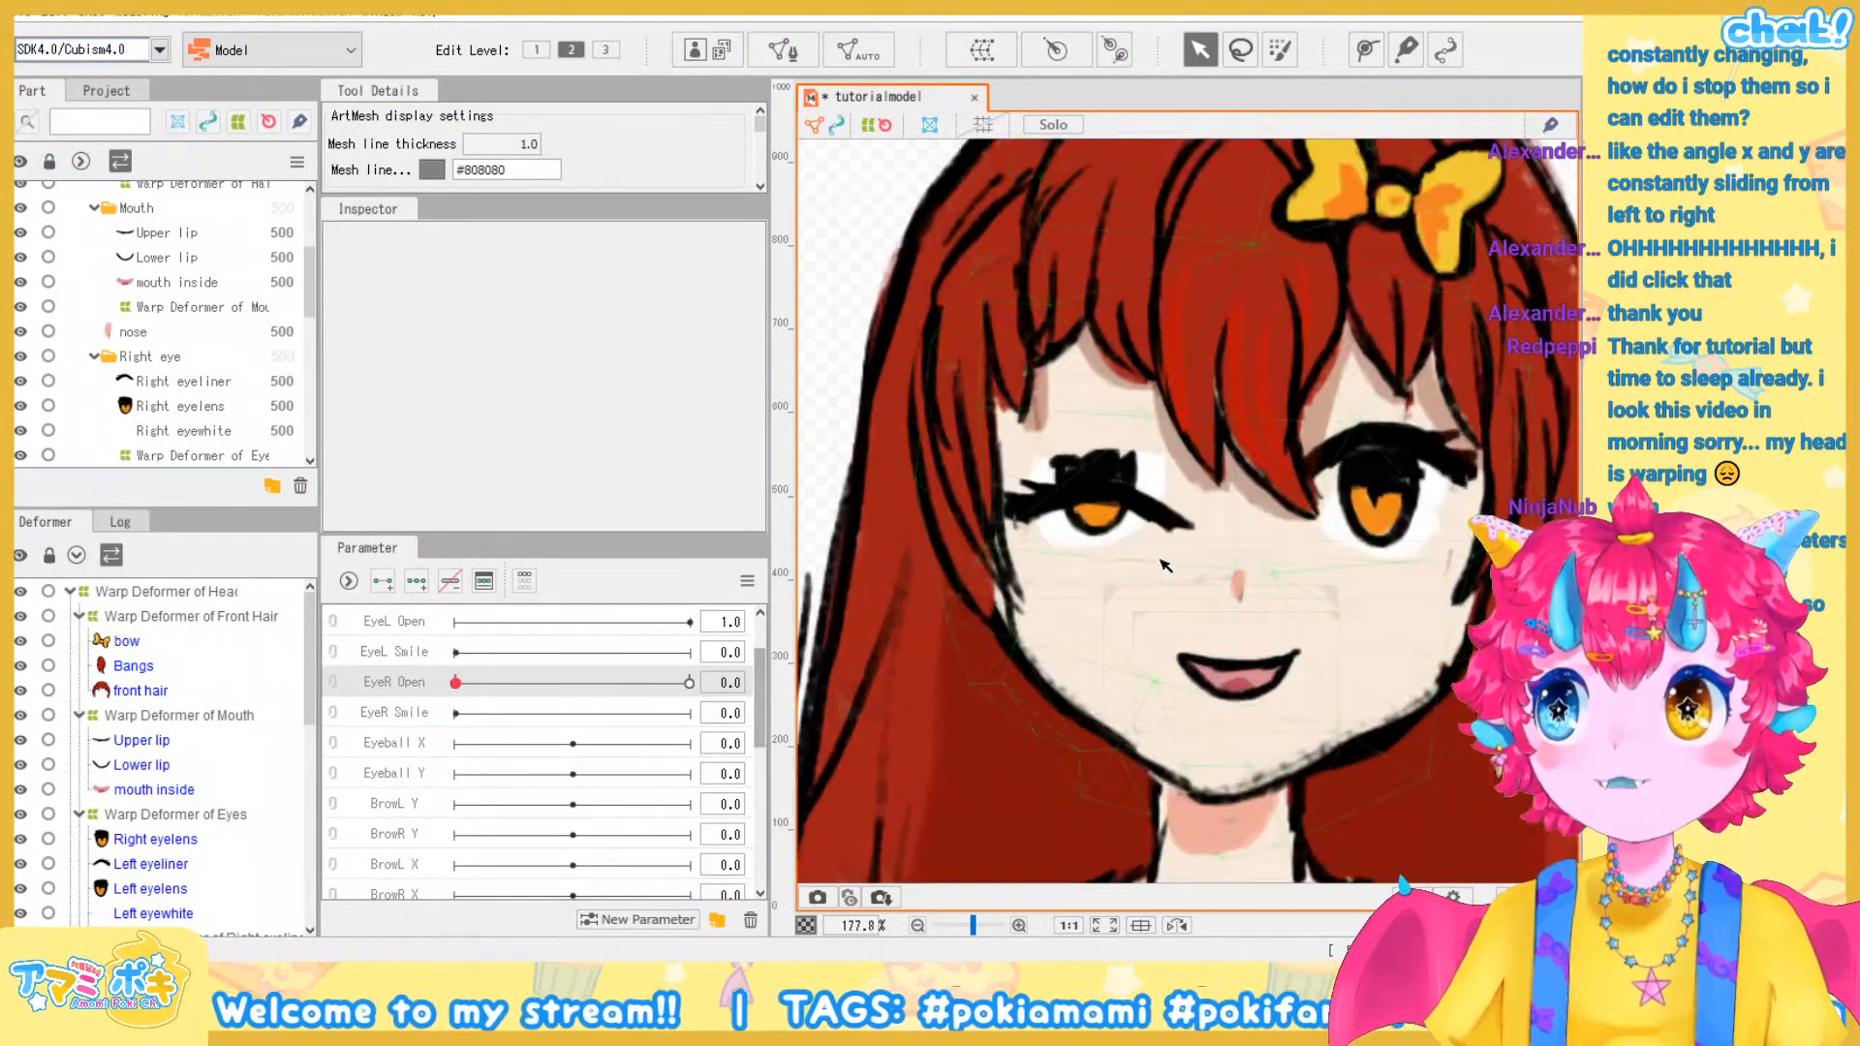
scroll(542, 756, up, 1)
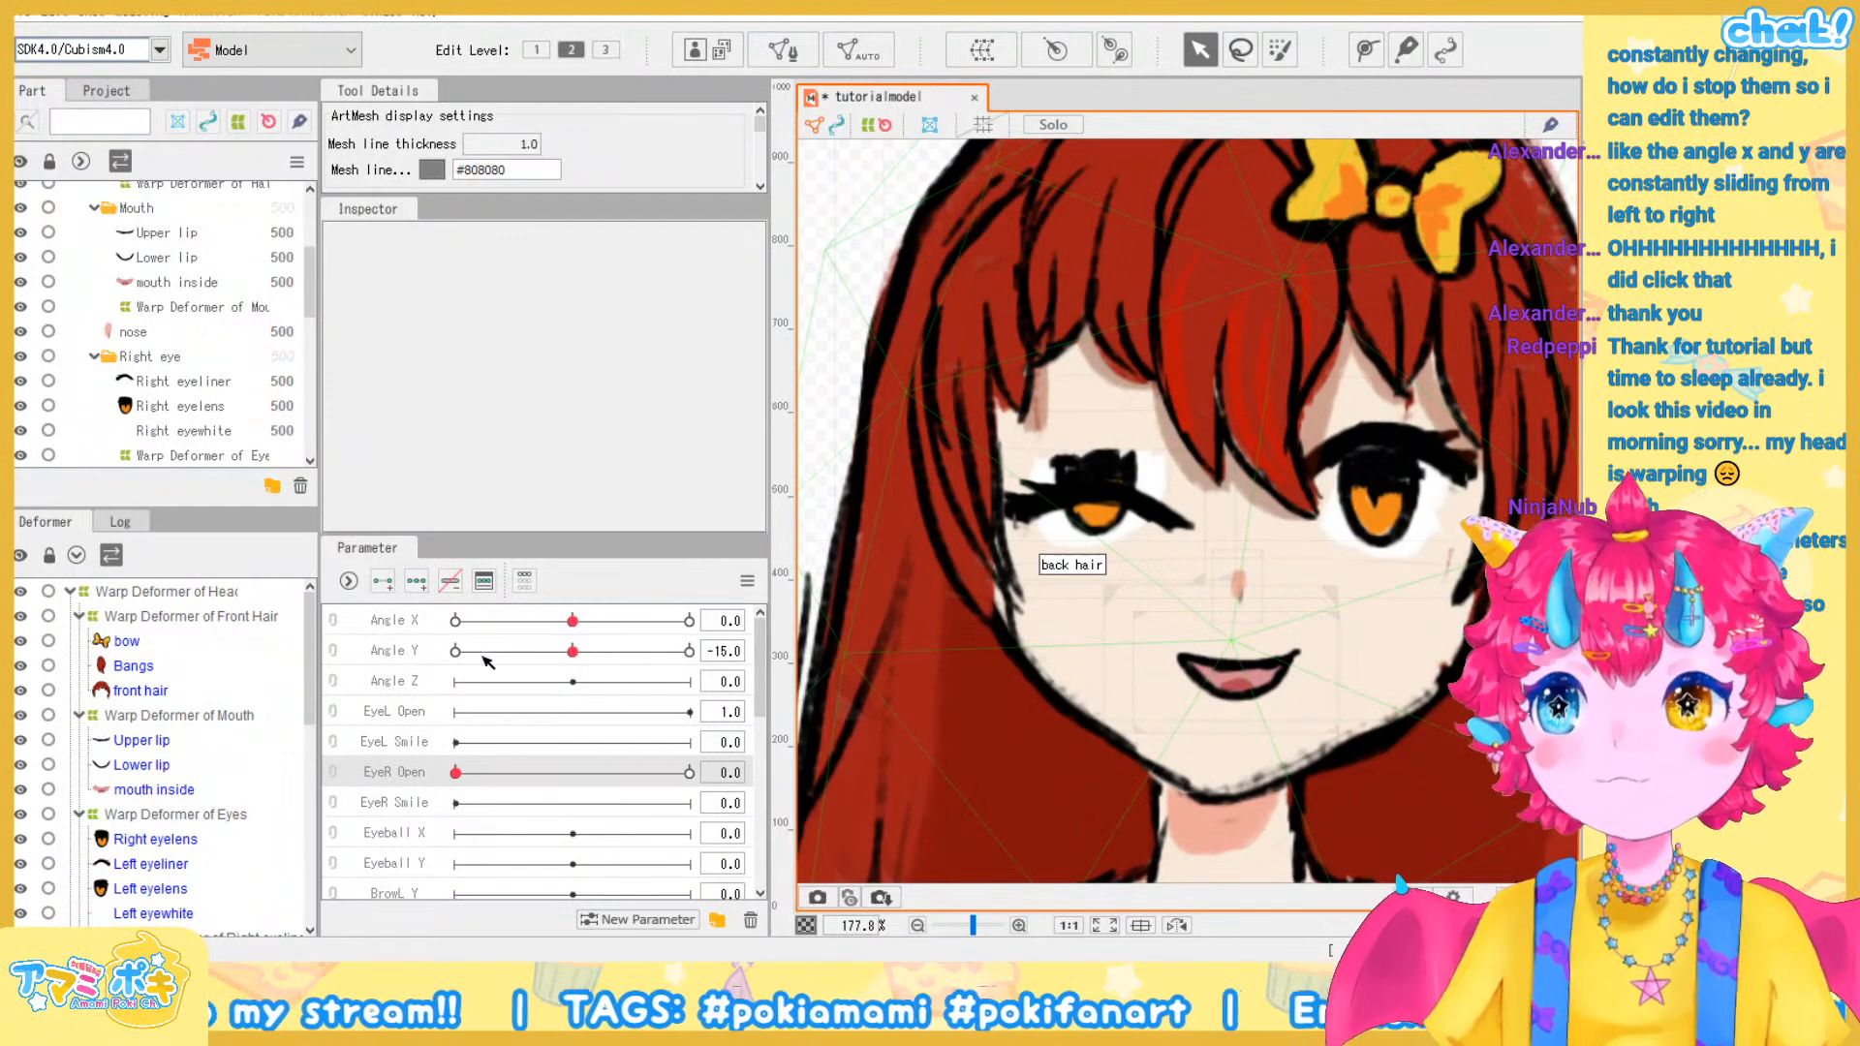
With EyeR Open at 0.0, flatten the Right eyewhite warp deformer by lowering its top edge and corners and raising its bottom edge
scroll(214, 831, down, 2)
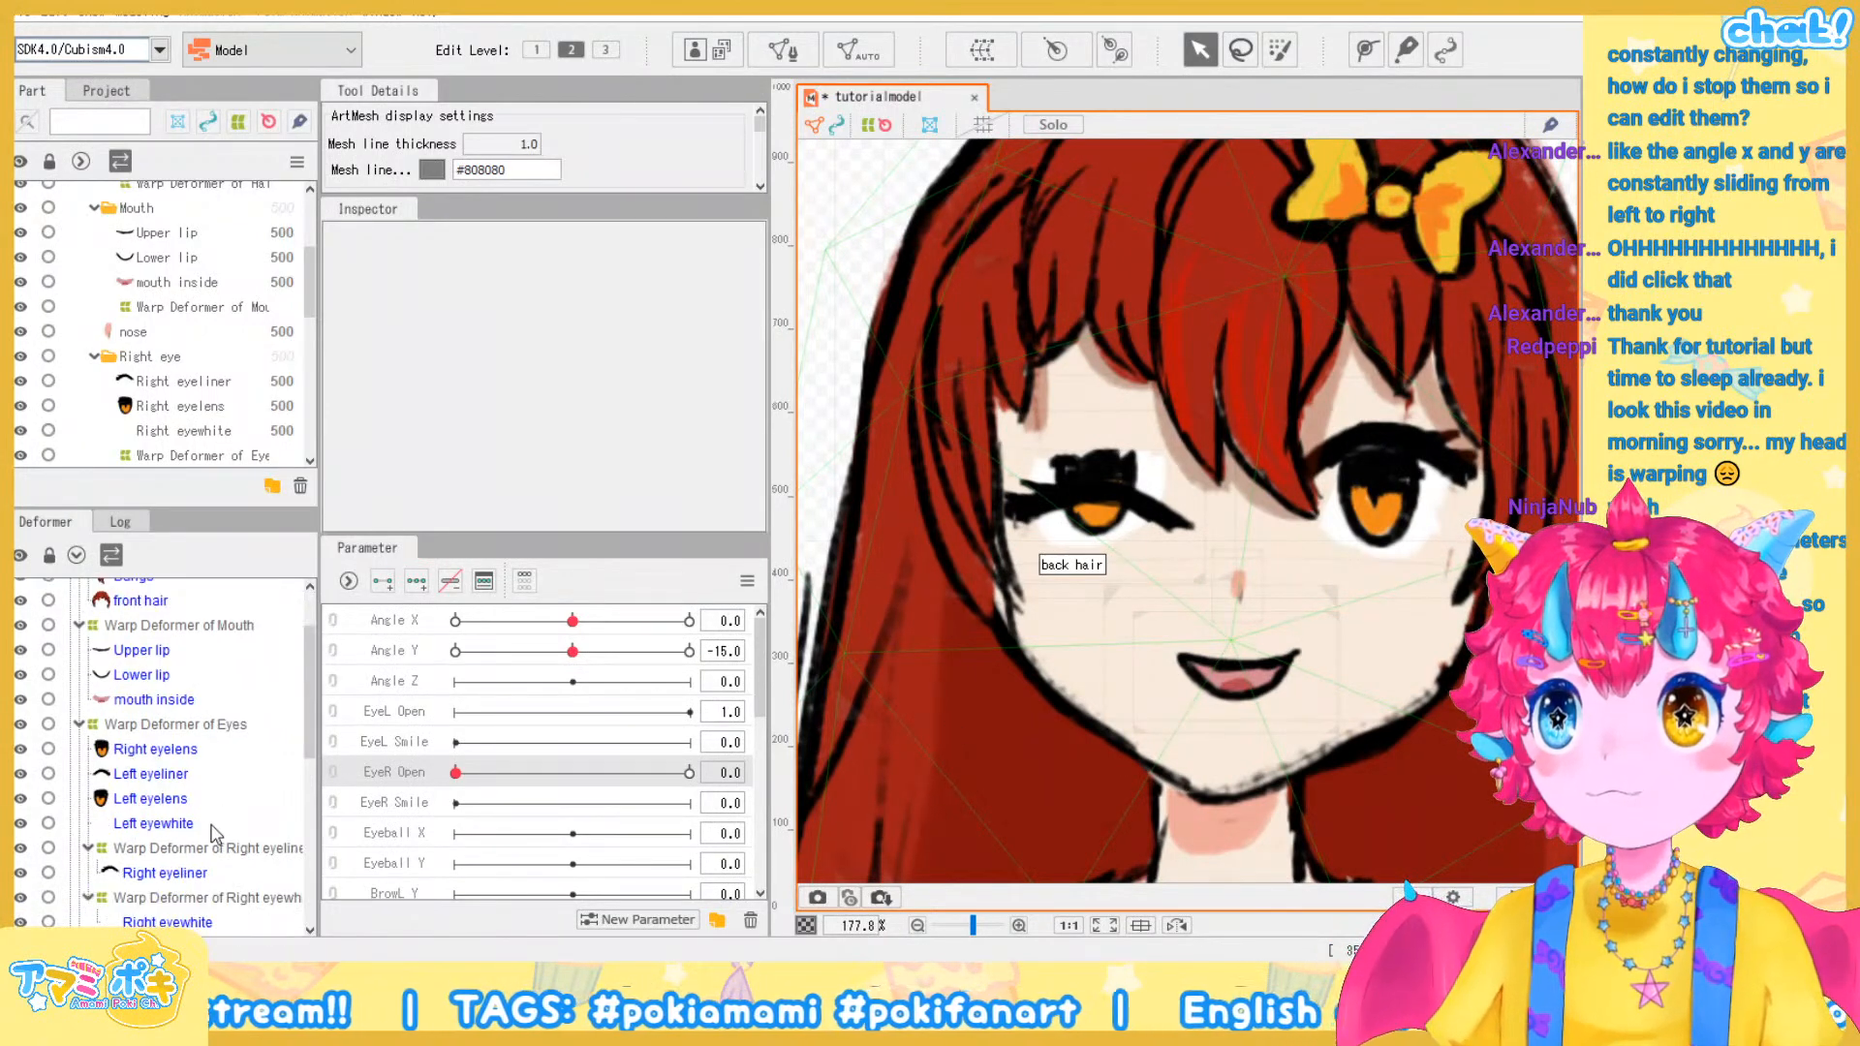
scroll(214, 831, down, 1)
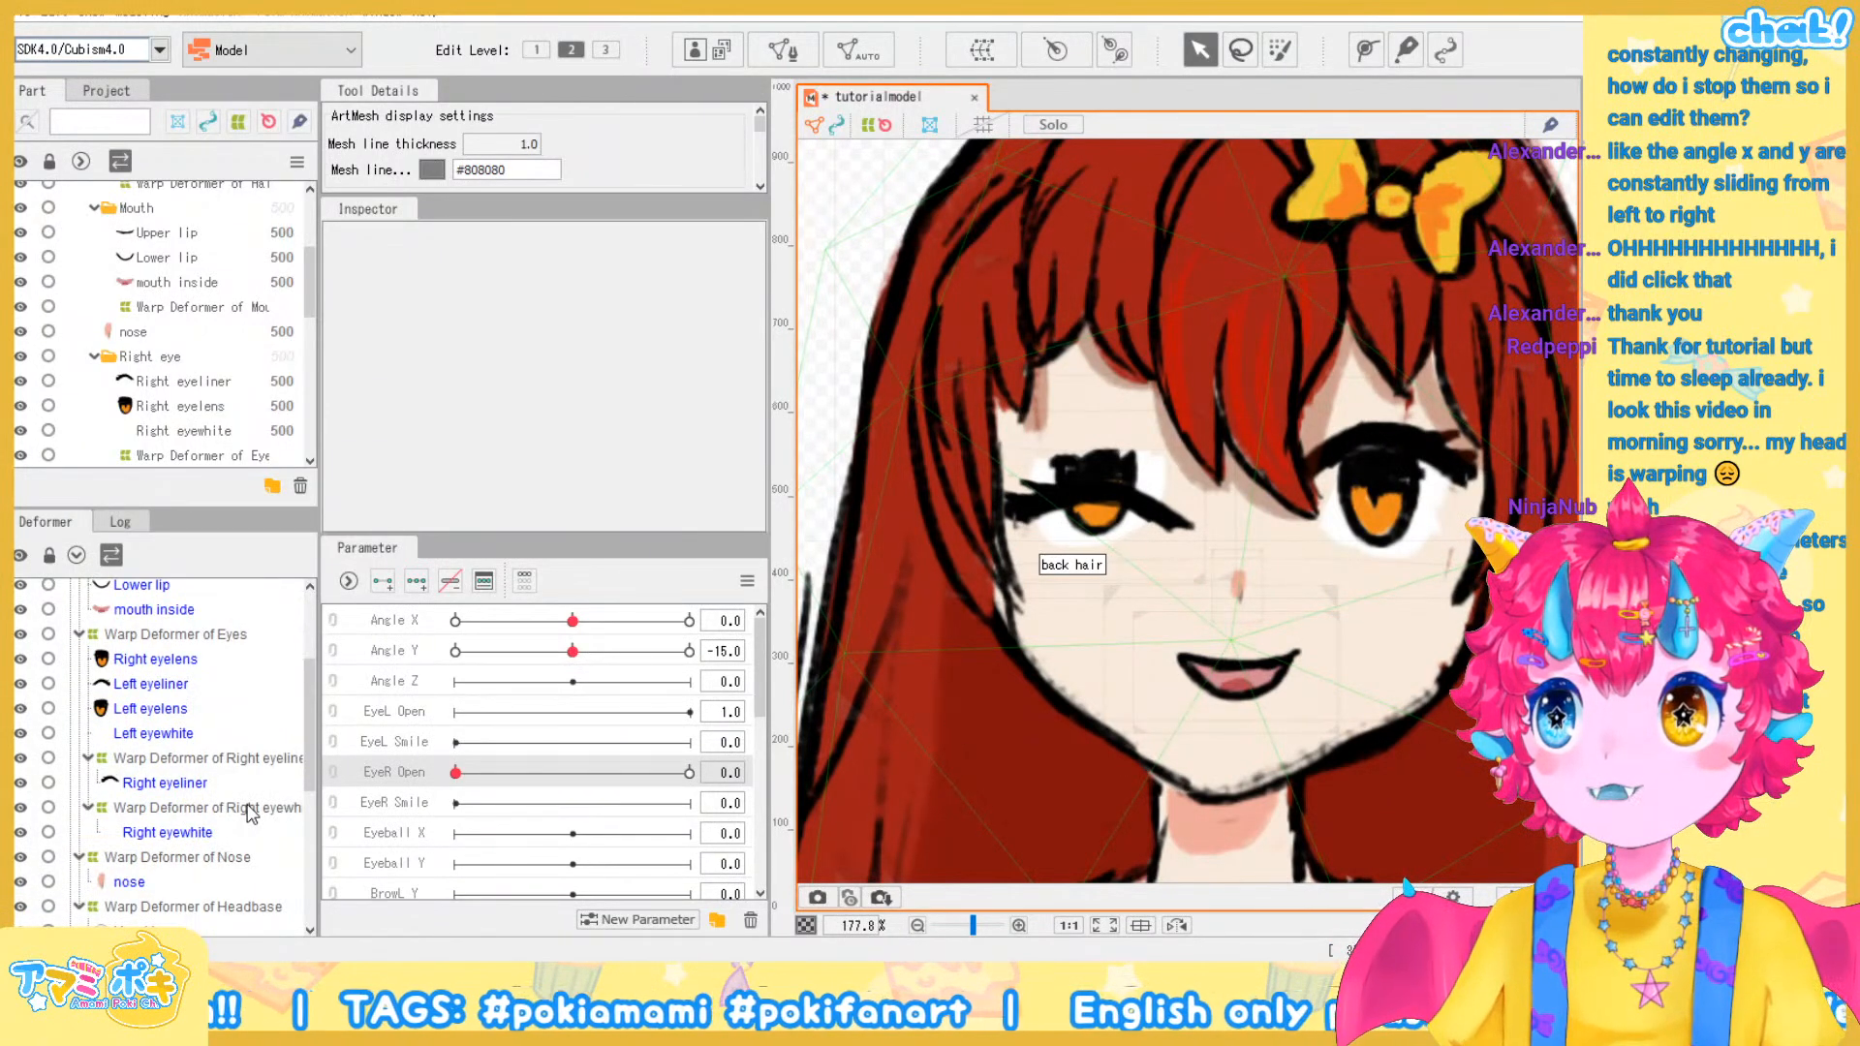
click(250, 808)
scroll(1163, 520, up, 2)
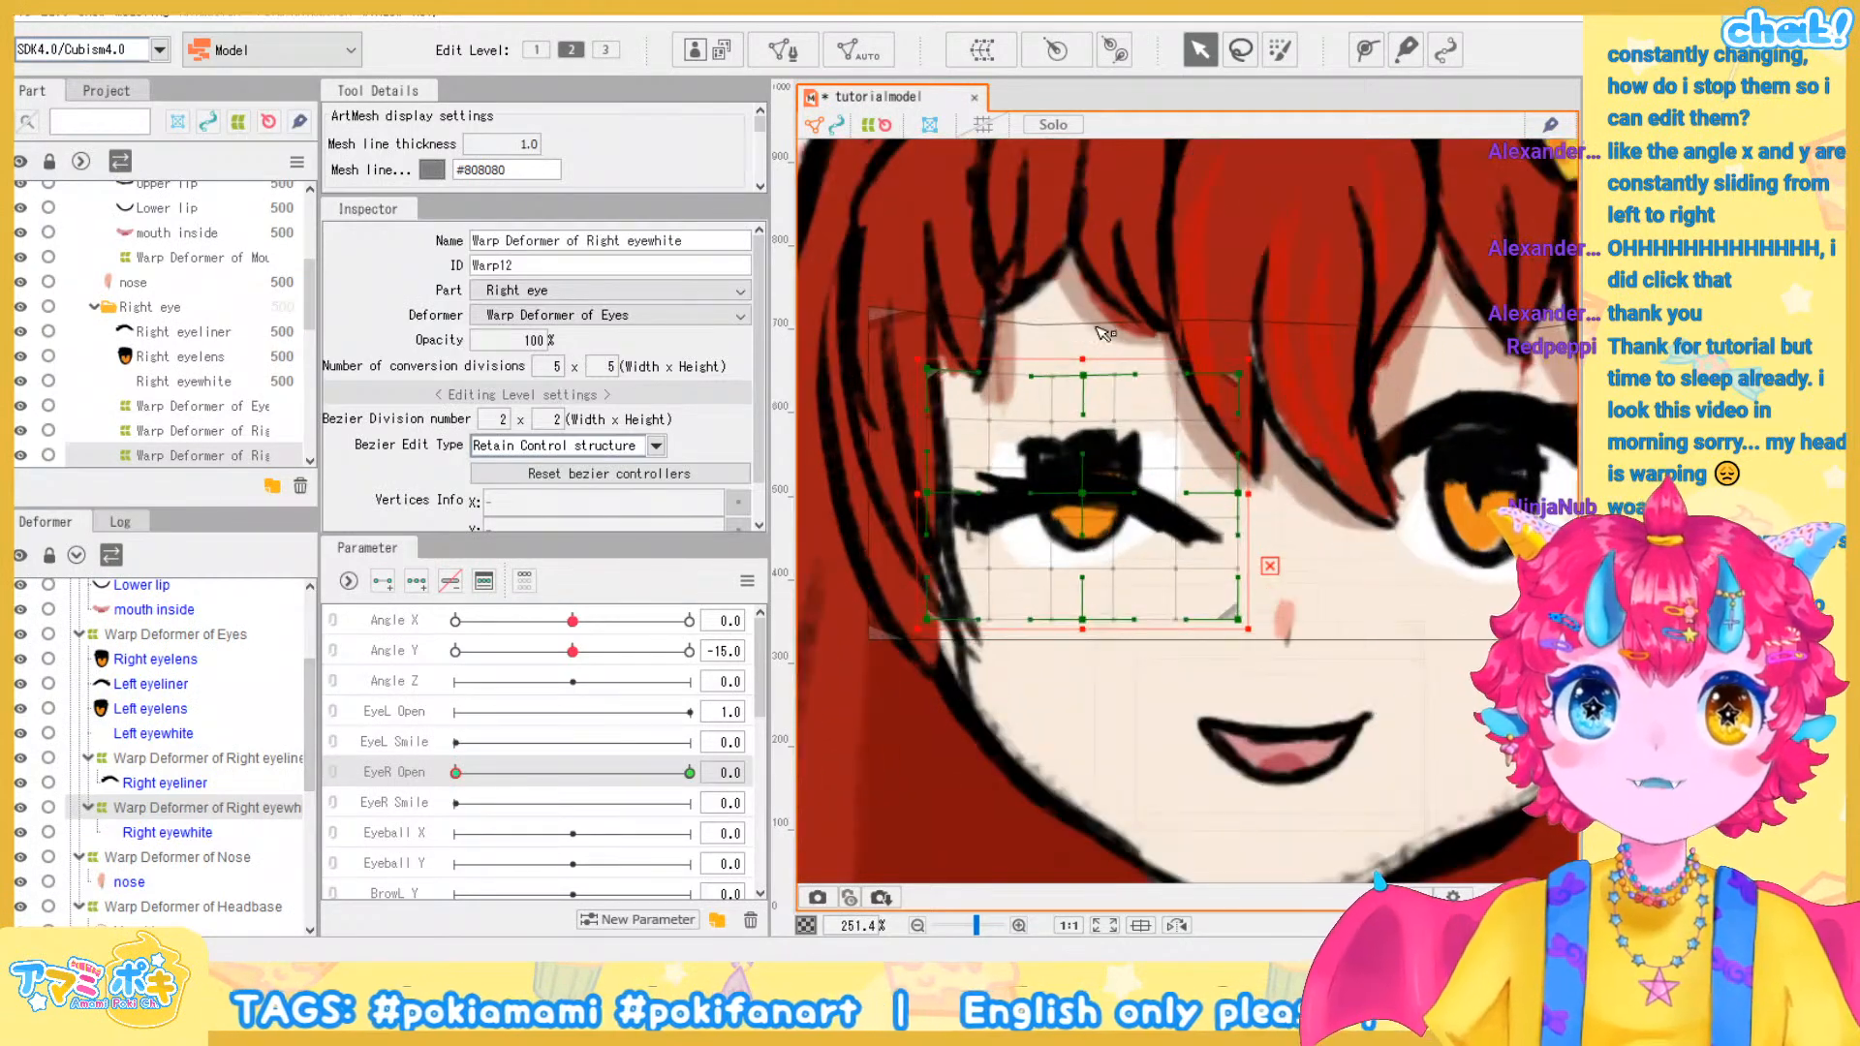
scroll(992, 727, up, 2)
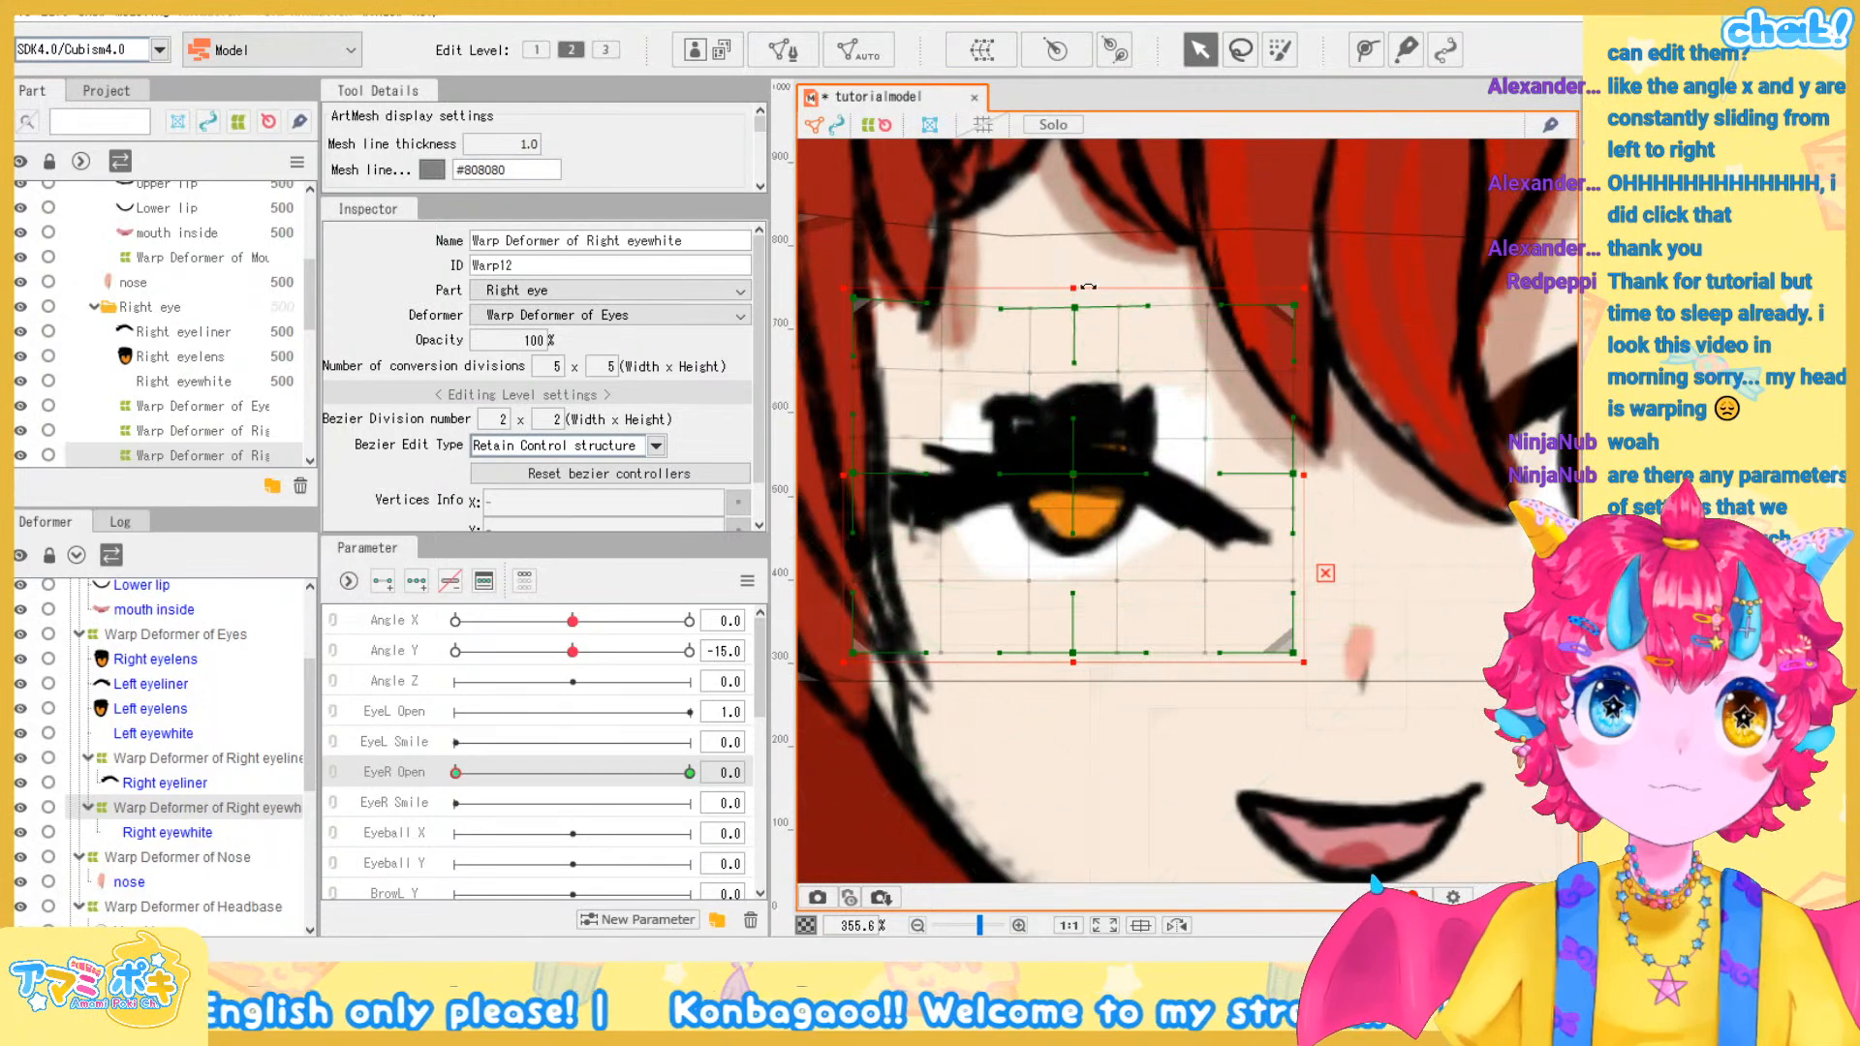
drag(1069, 287, 1061, 398)
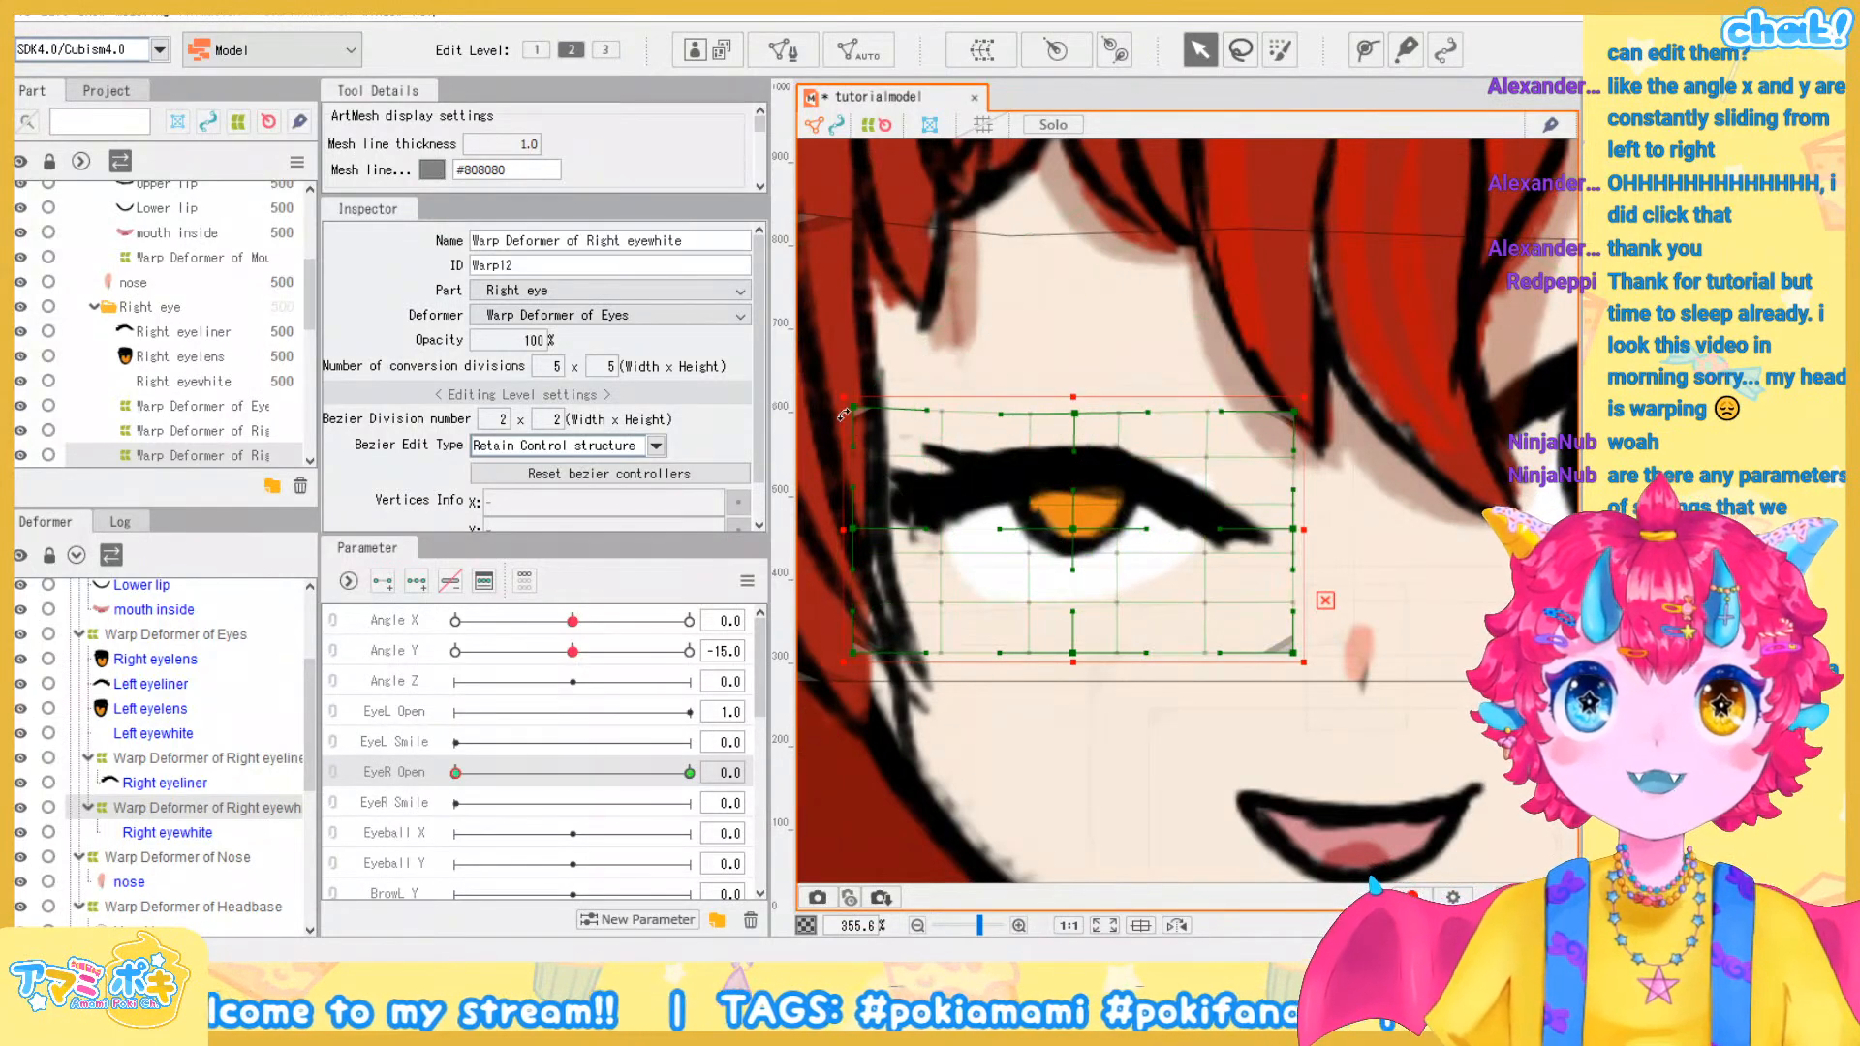
drag(849, 411, 850, 442)
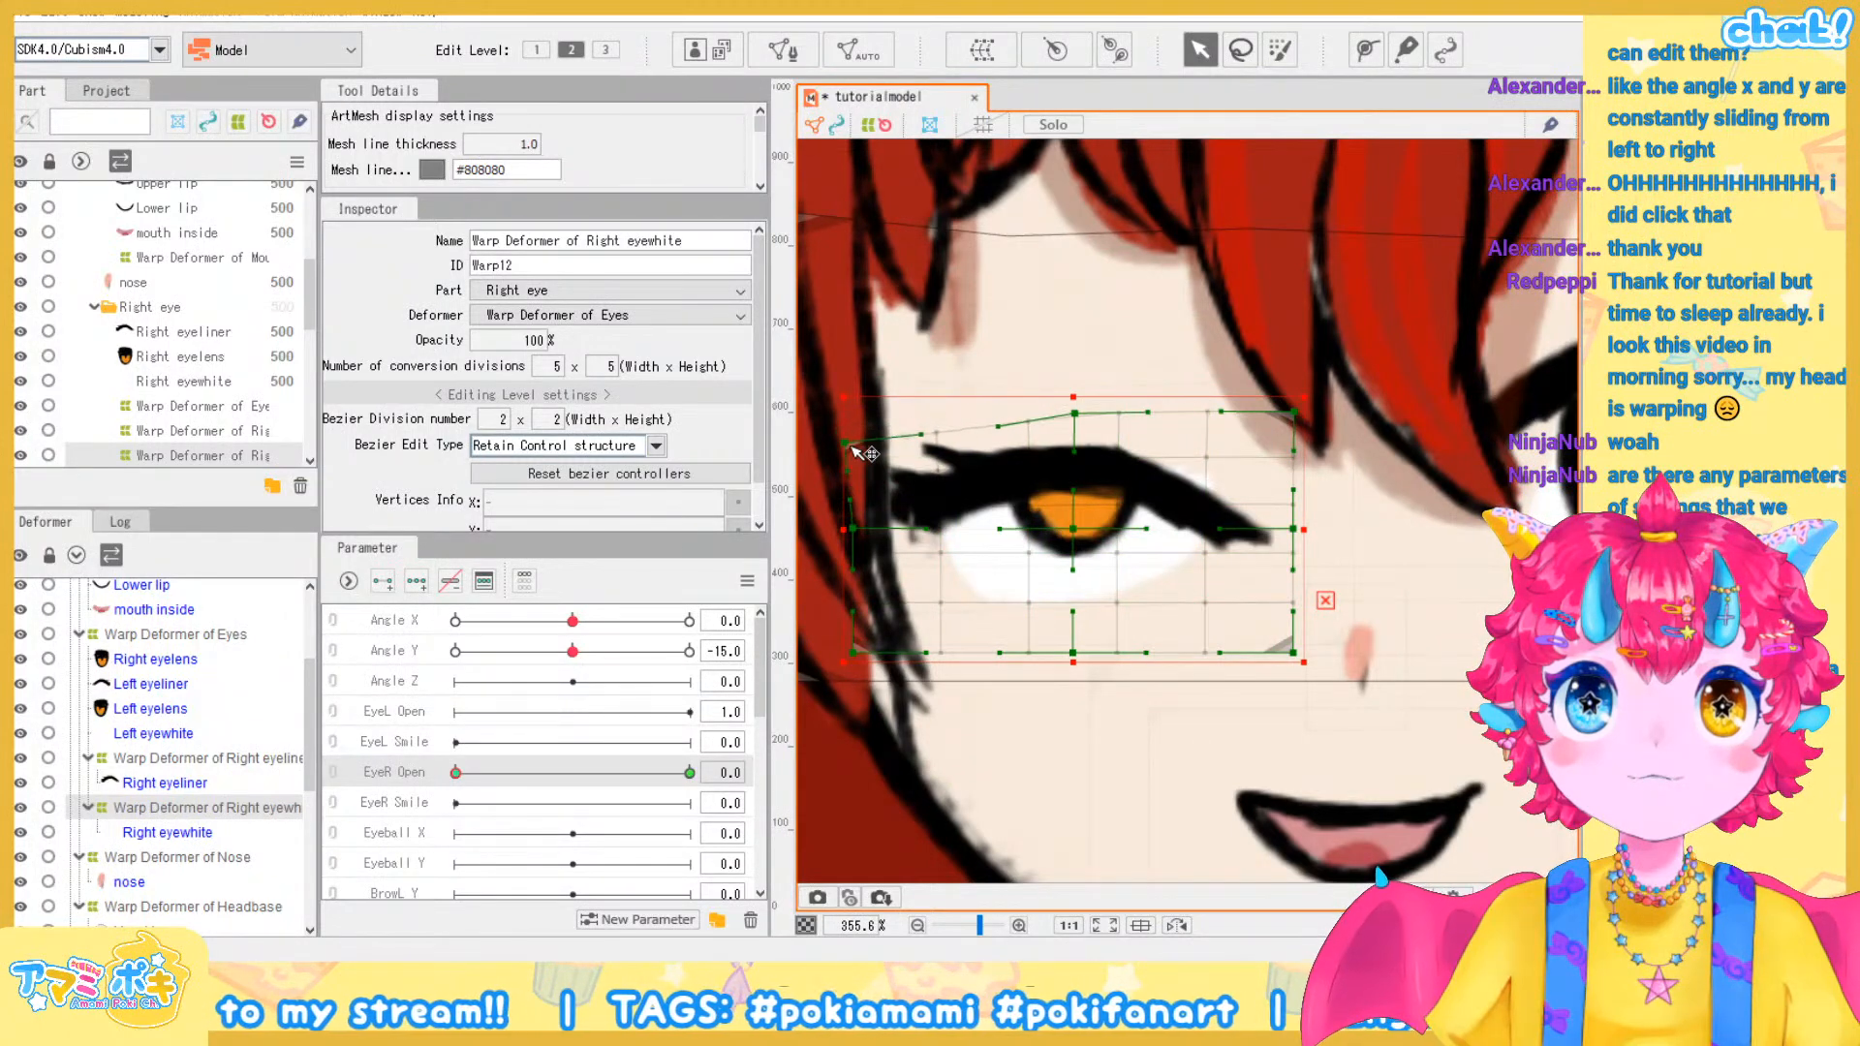
drag(1294, 413, 1290, 441)
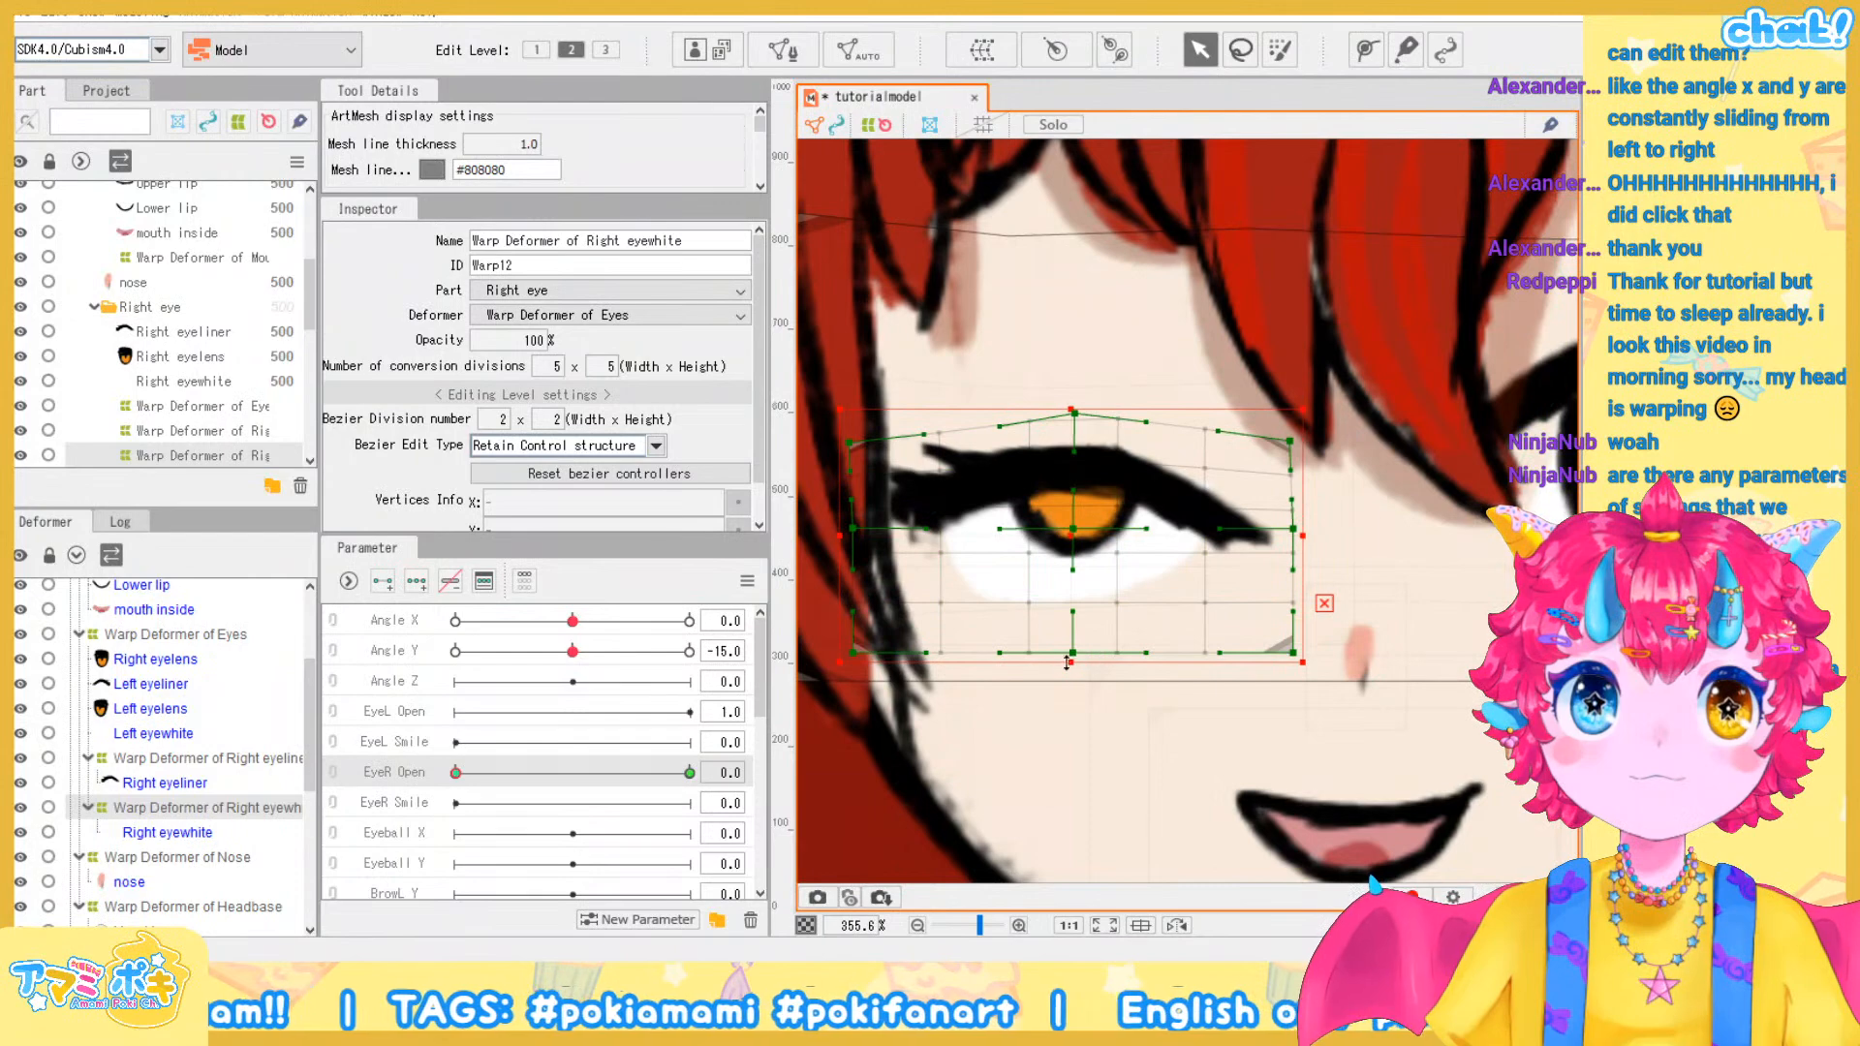
drag(1073, 654, 1073, 521)
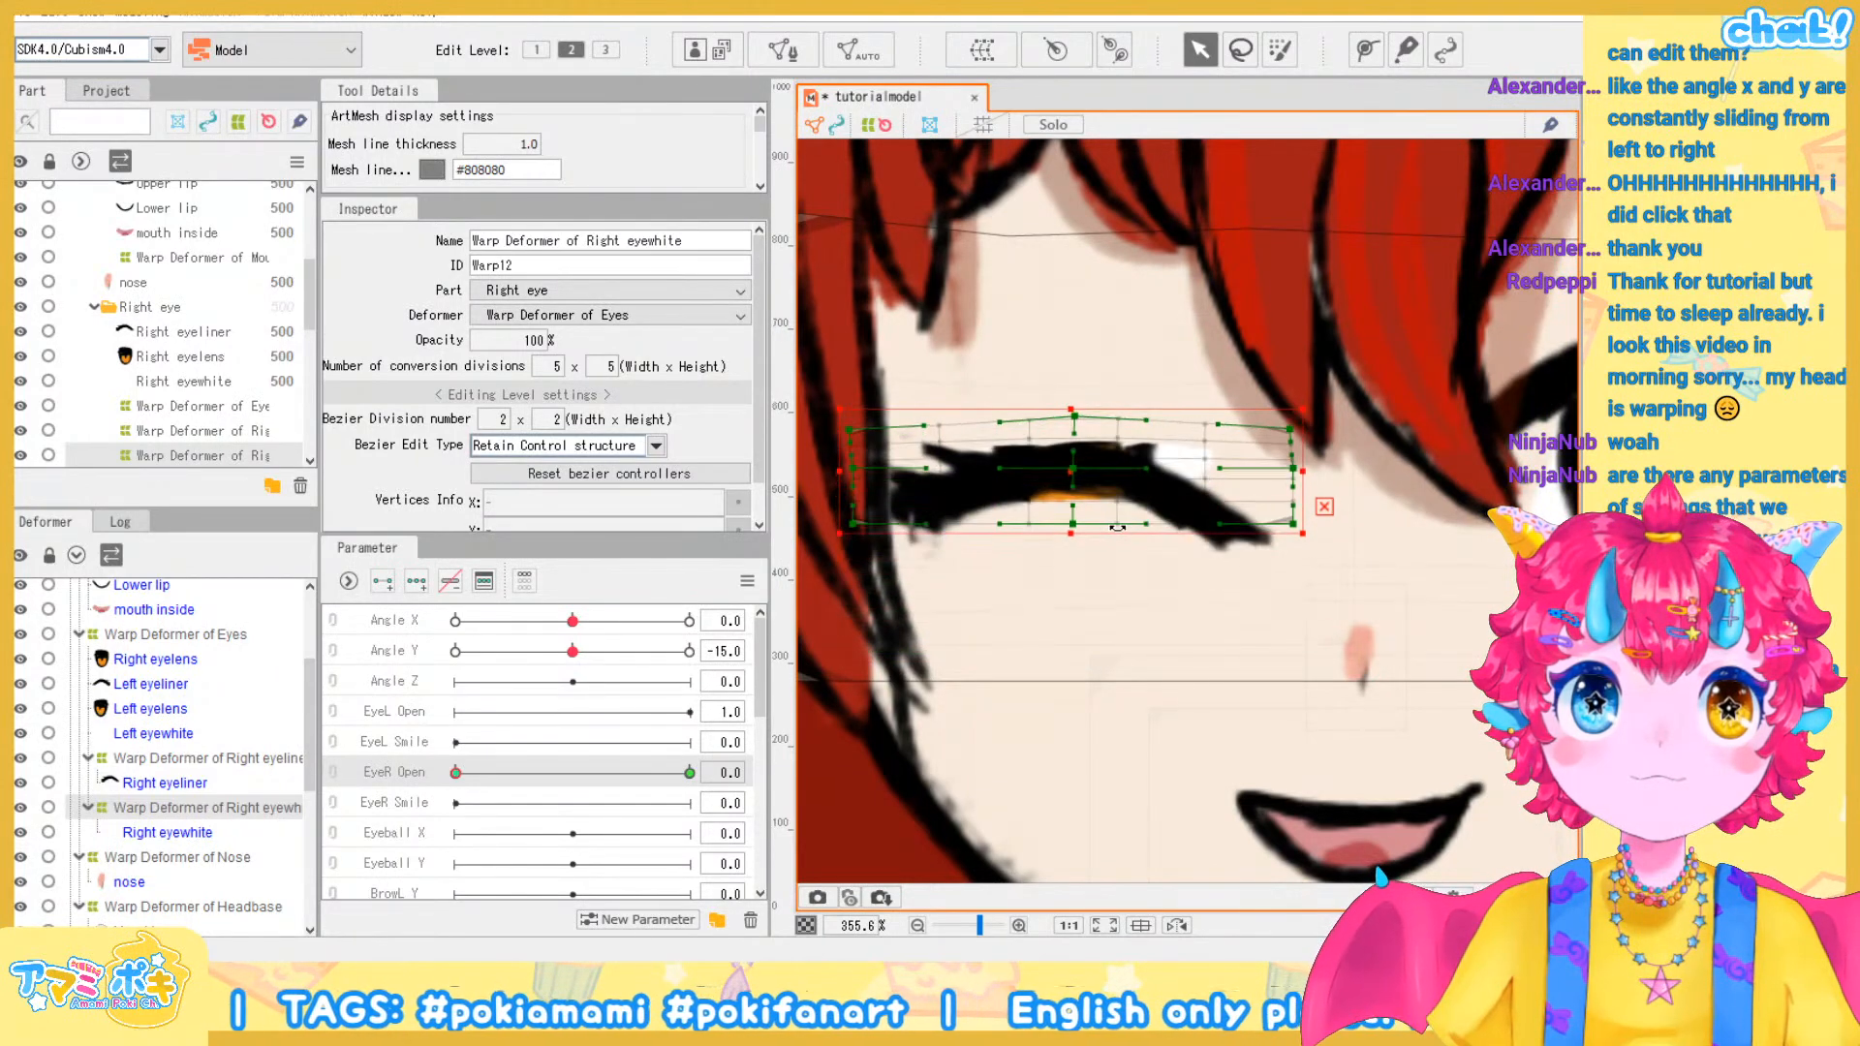
Bend the Right eyewhite deformer's outer corners and middle points along the closed eyeliner so the white hides behind it
scroll(1126, 521, up, 3)
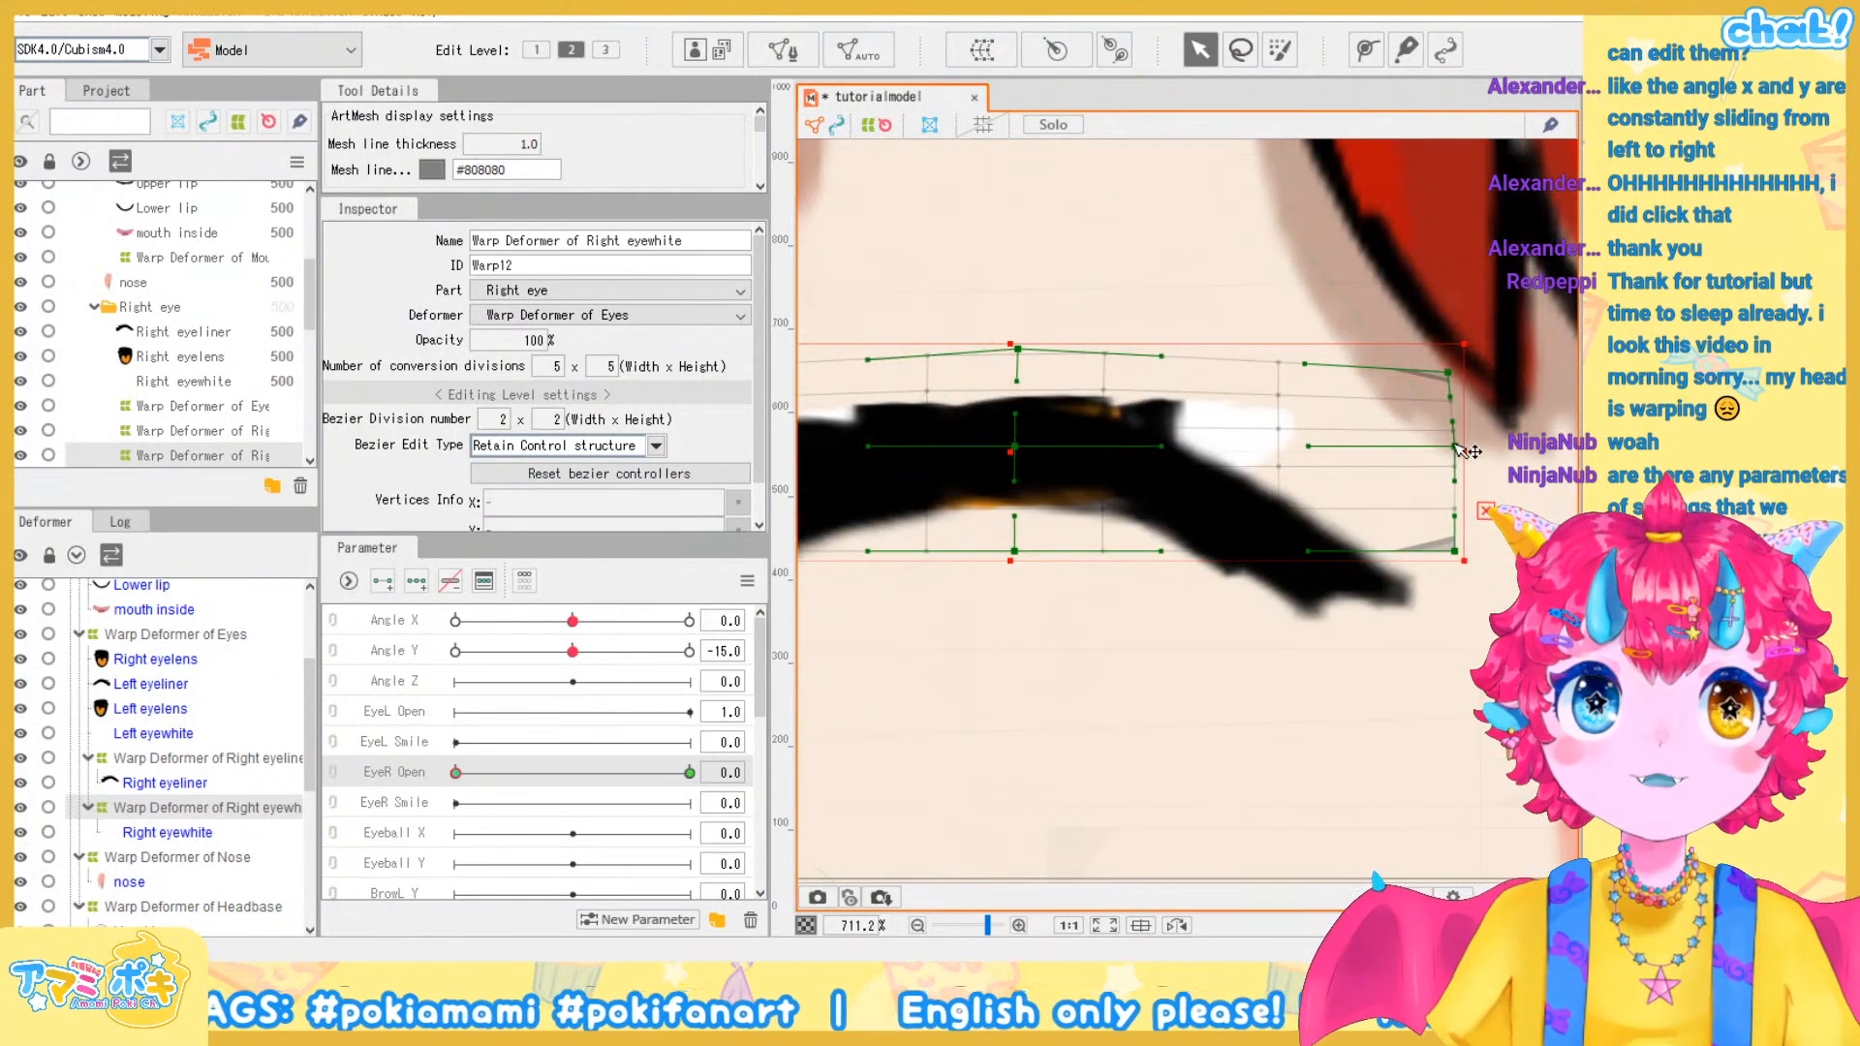
drag(1439, 518, 1421, 584)
drag(1448, 376, 1424, 492)
drag(1009, 346, 1197, 318)
drag(1226, 427, 1356, 427)
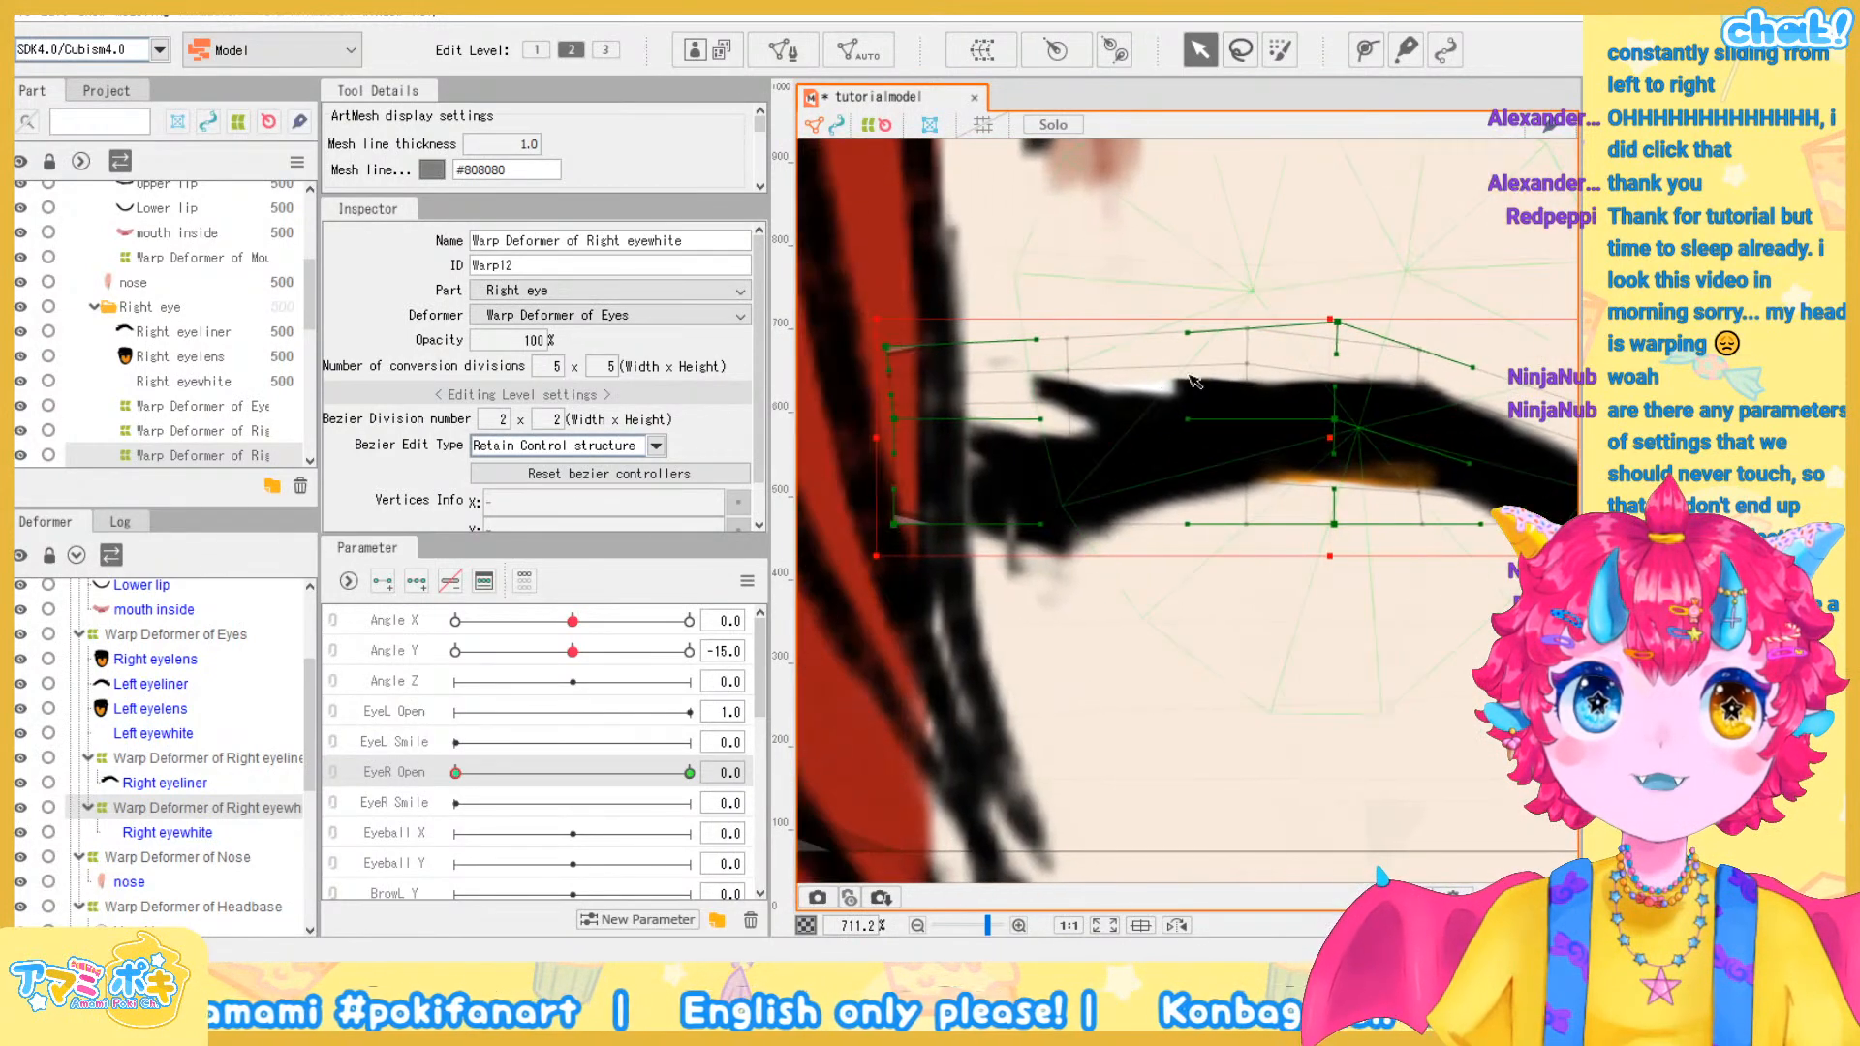
drag(892, 355, 917, 515)
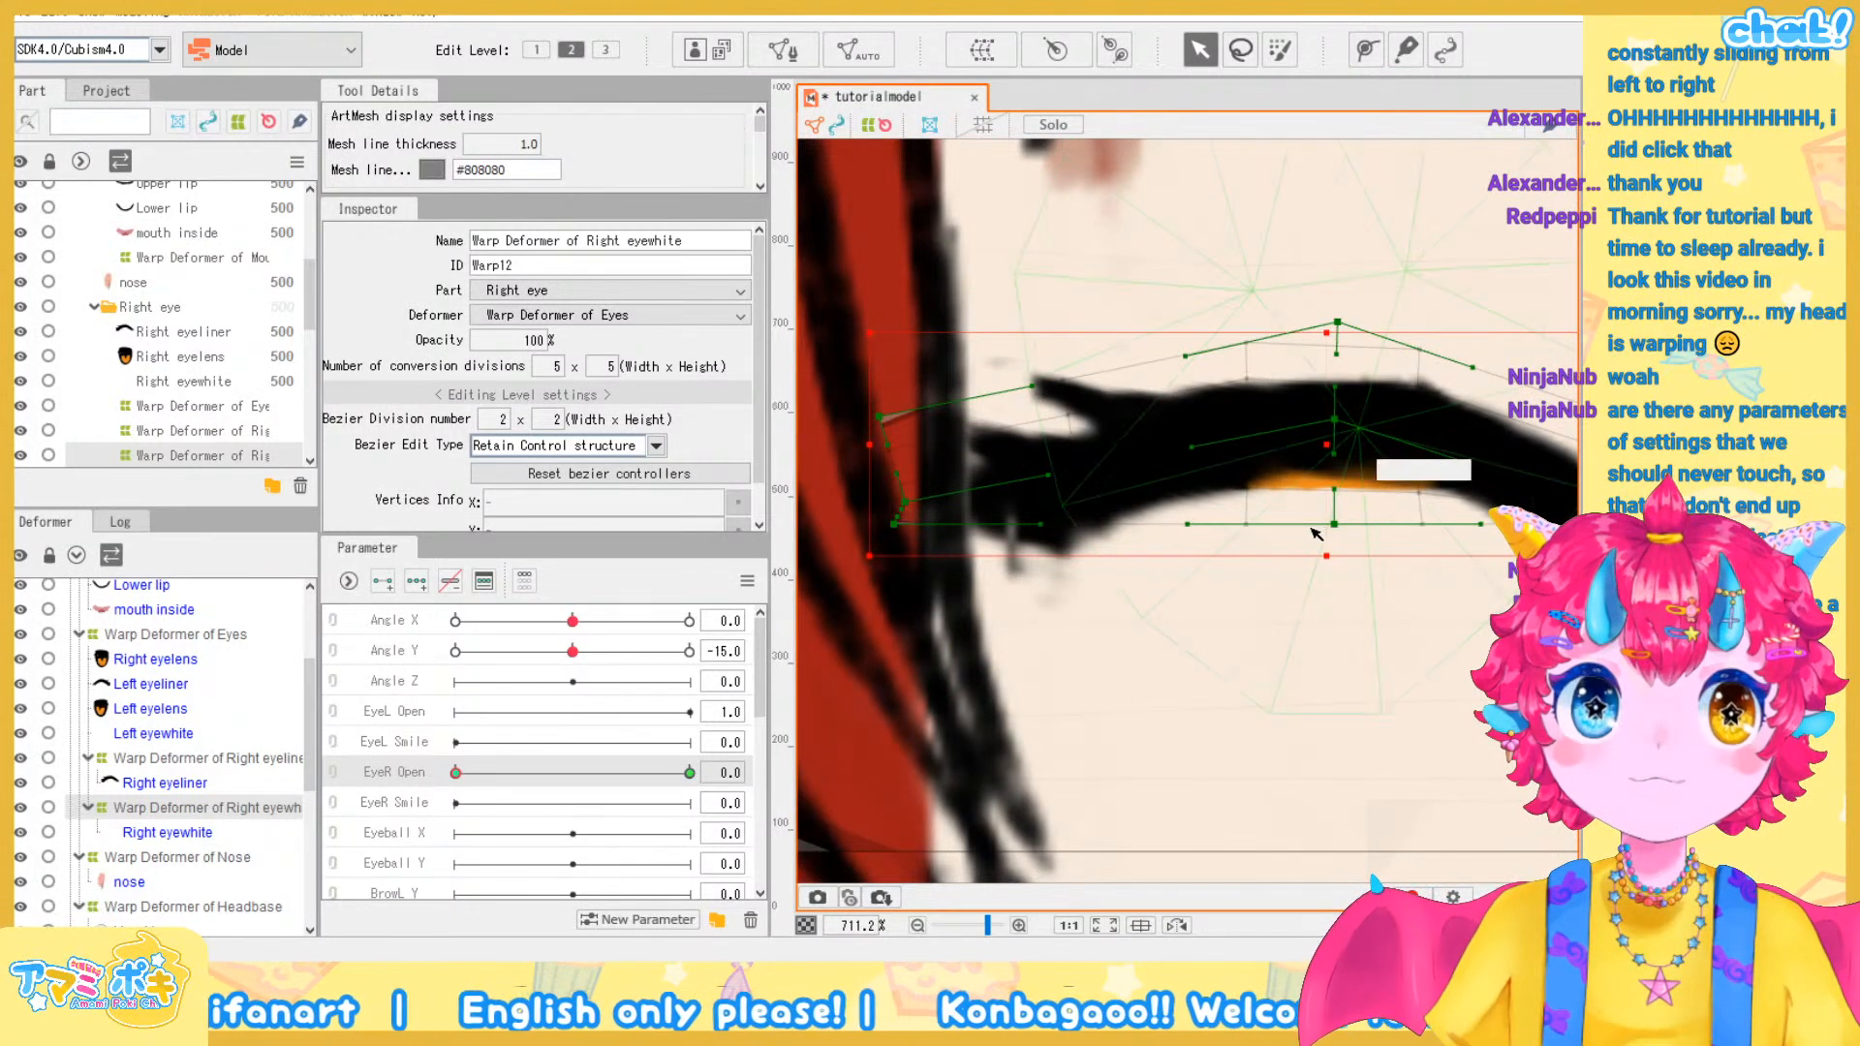
drag(1334, 490, 1349, 237)
scroll(1343, 271, down, 6)
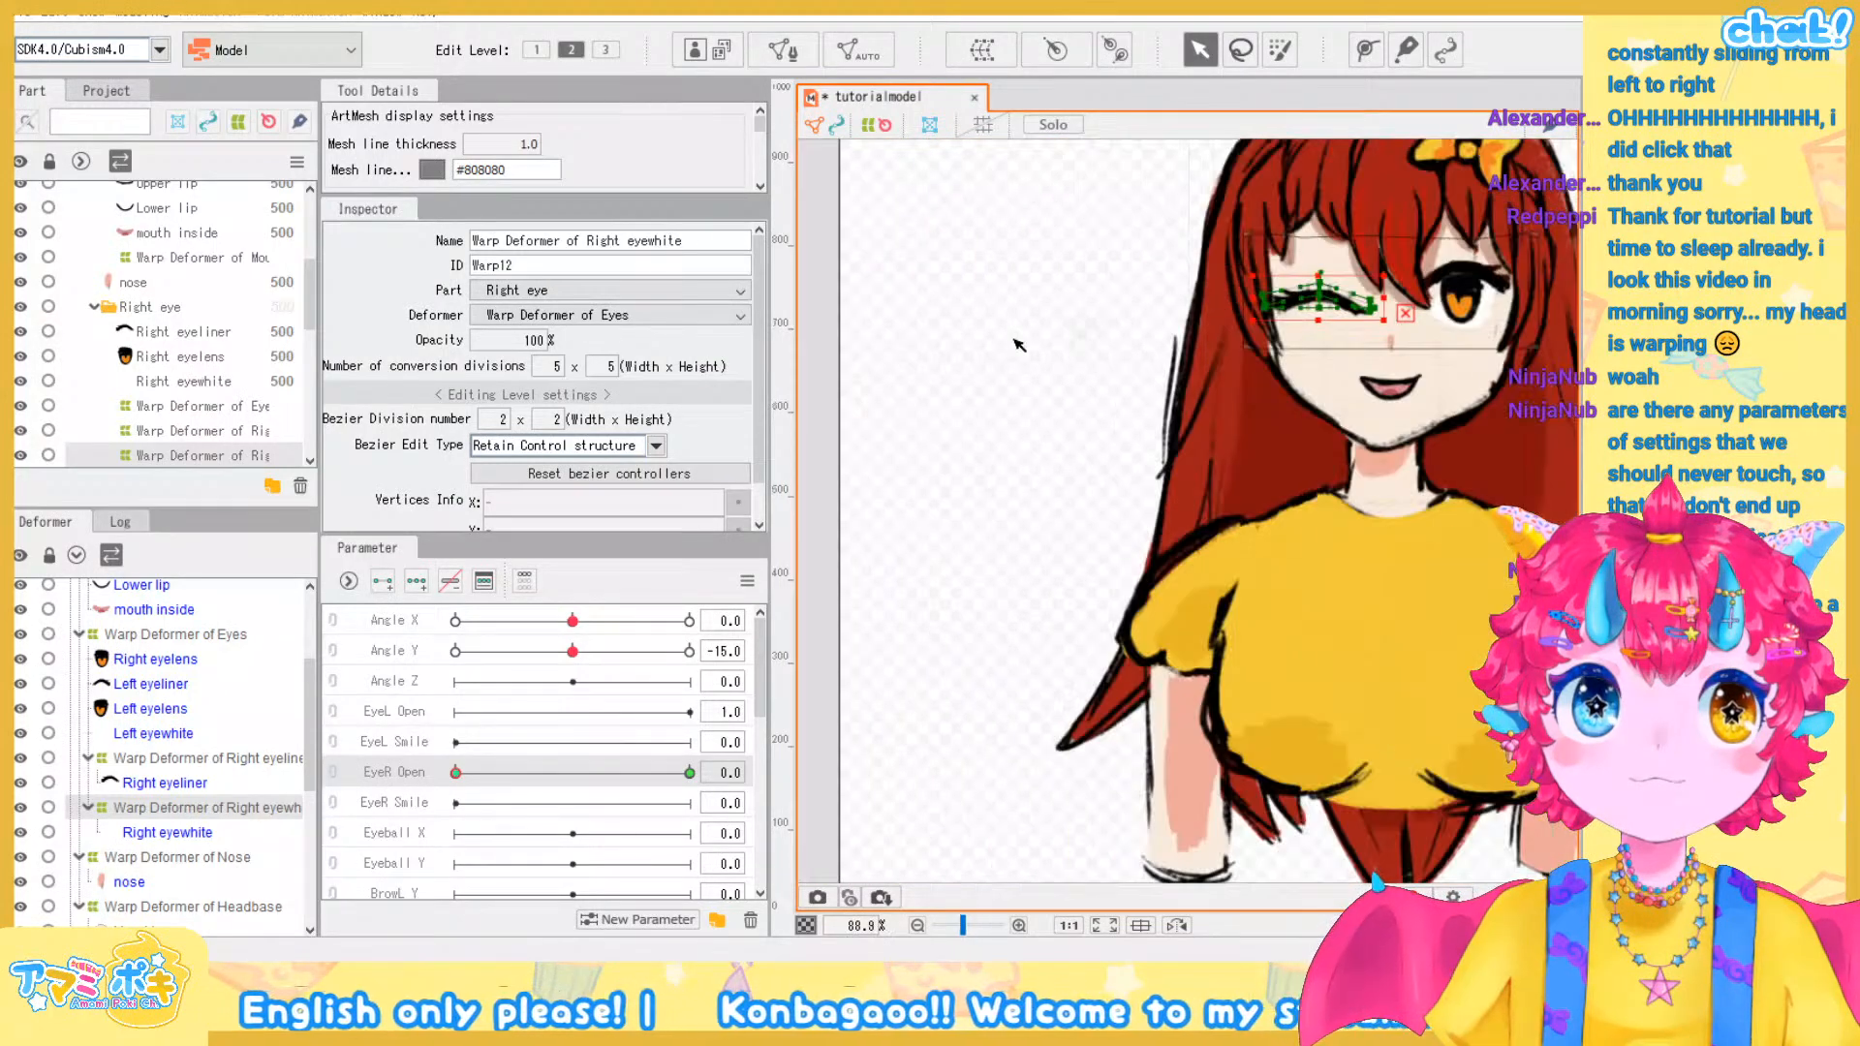
click(1014, 339)
scroll(1275, 423, up, 3)
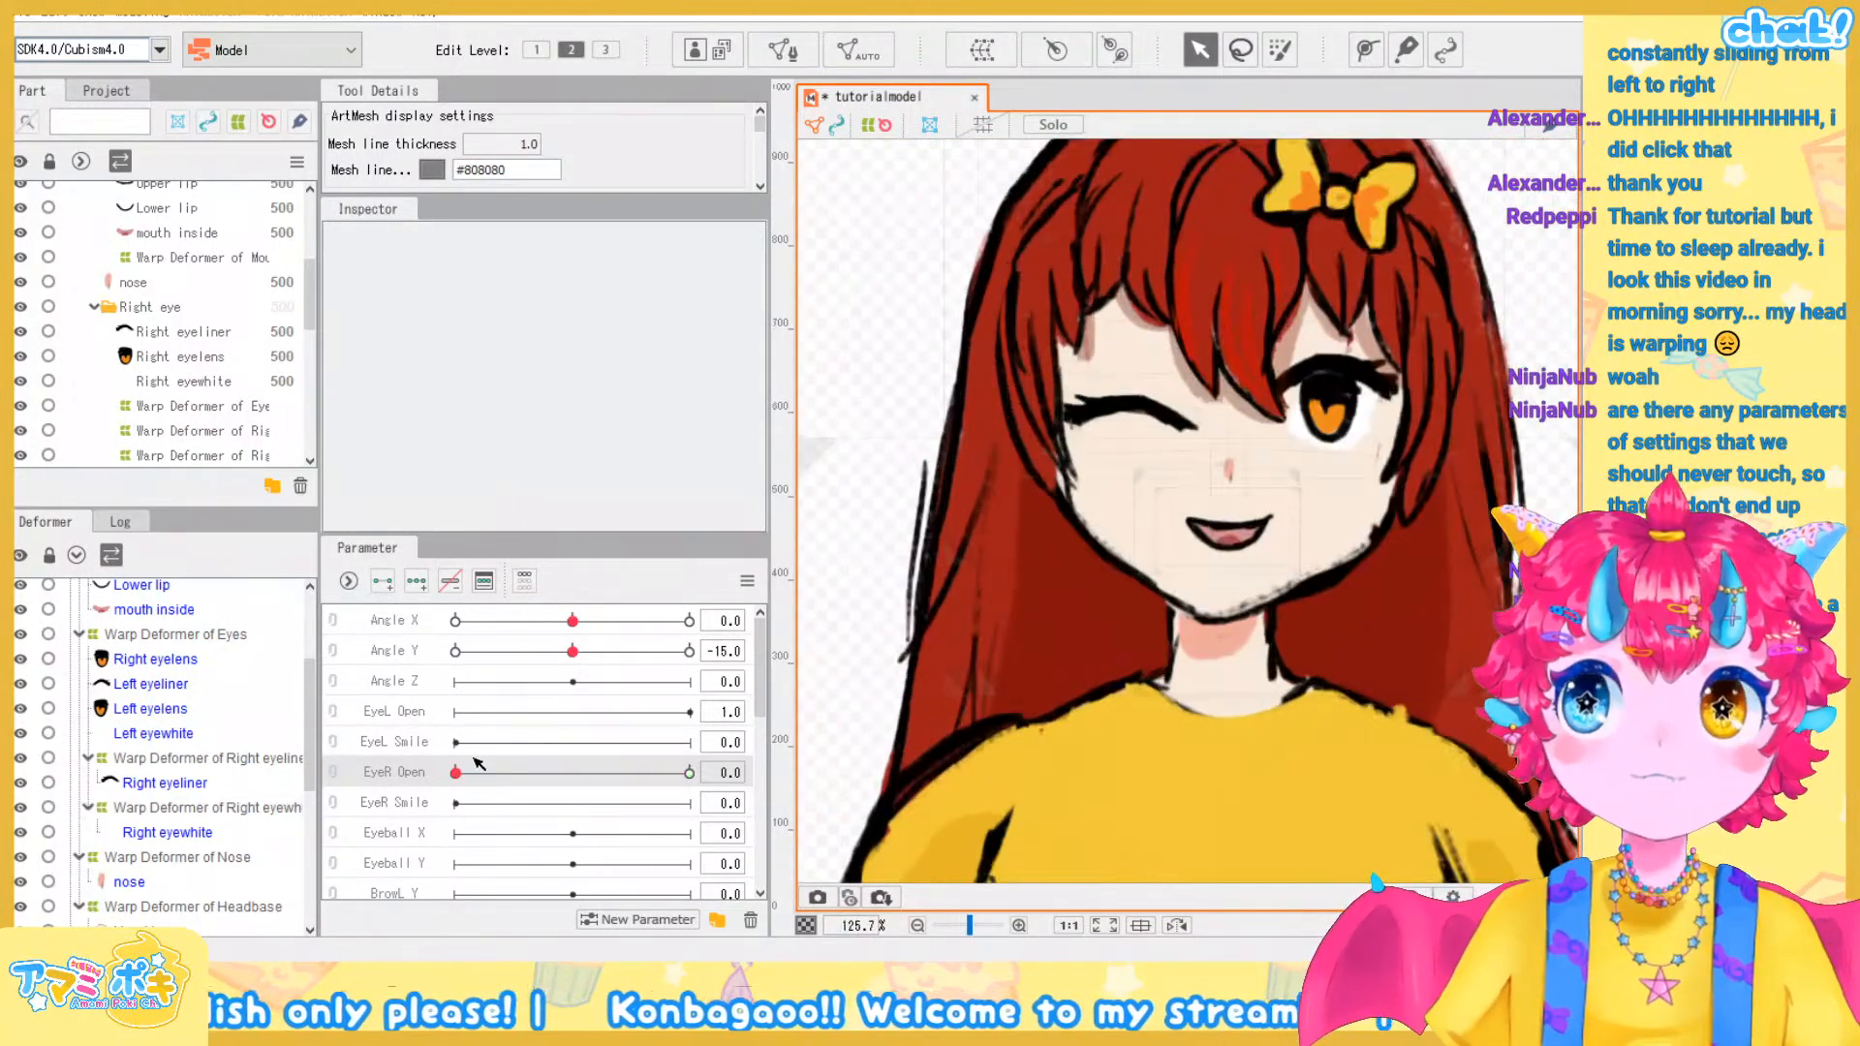
mouse_move(458, 772)
mouse_down()
mouse_move(683, 772)
mouse_move(455, 772)
mouse_up()
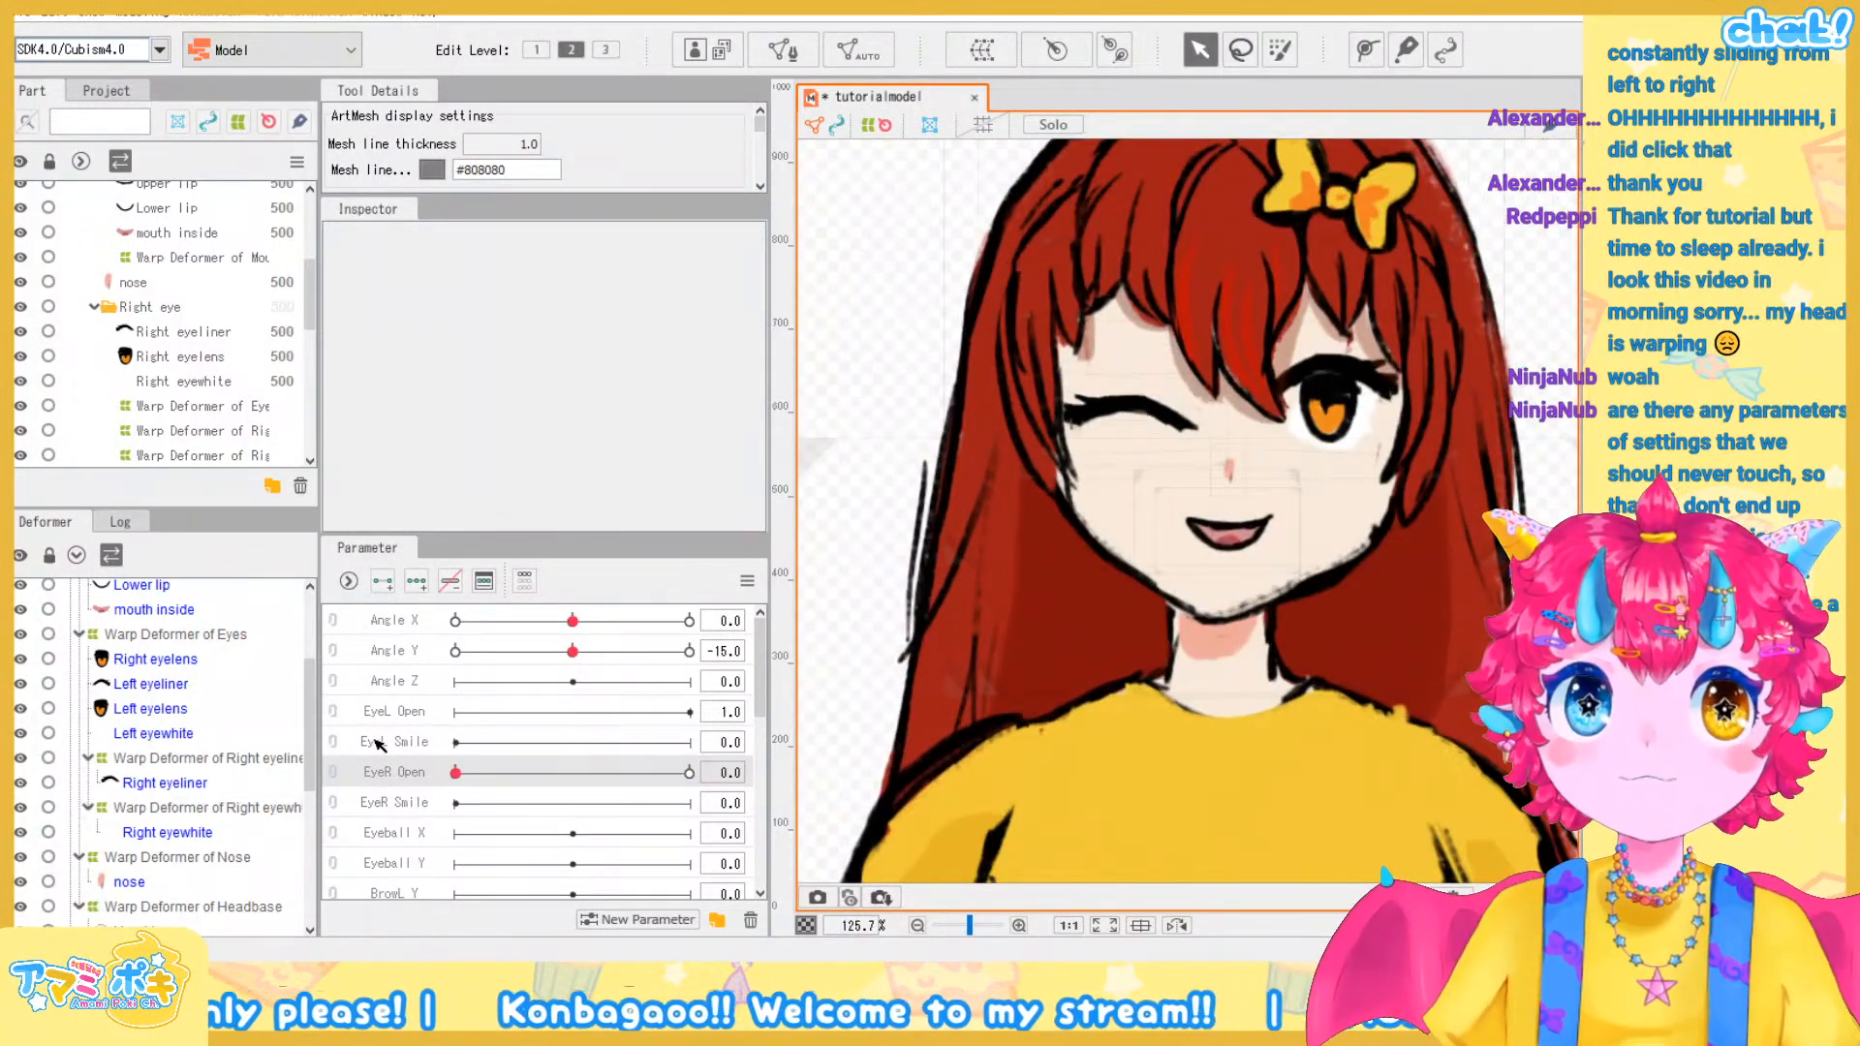
Set EyeR Open to 1.0 and raise and straighten the Right eyeliner warp deformer over the open right eye
click(214, 762)
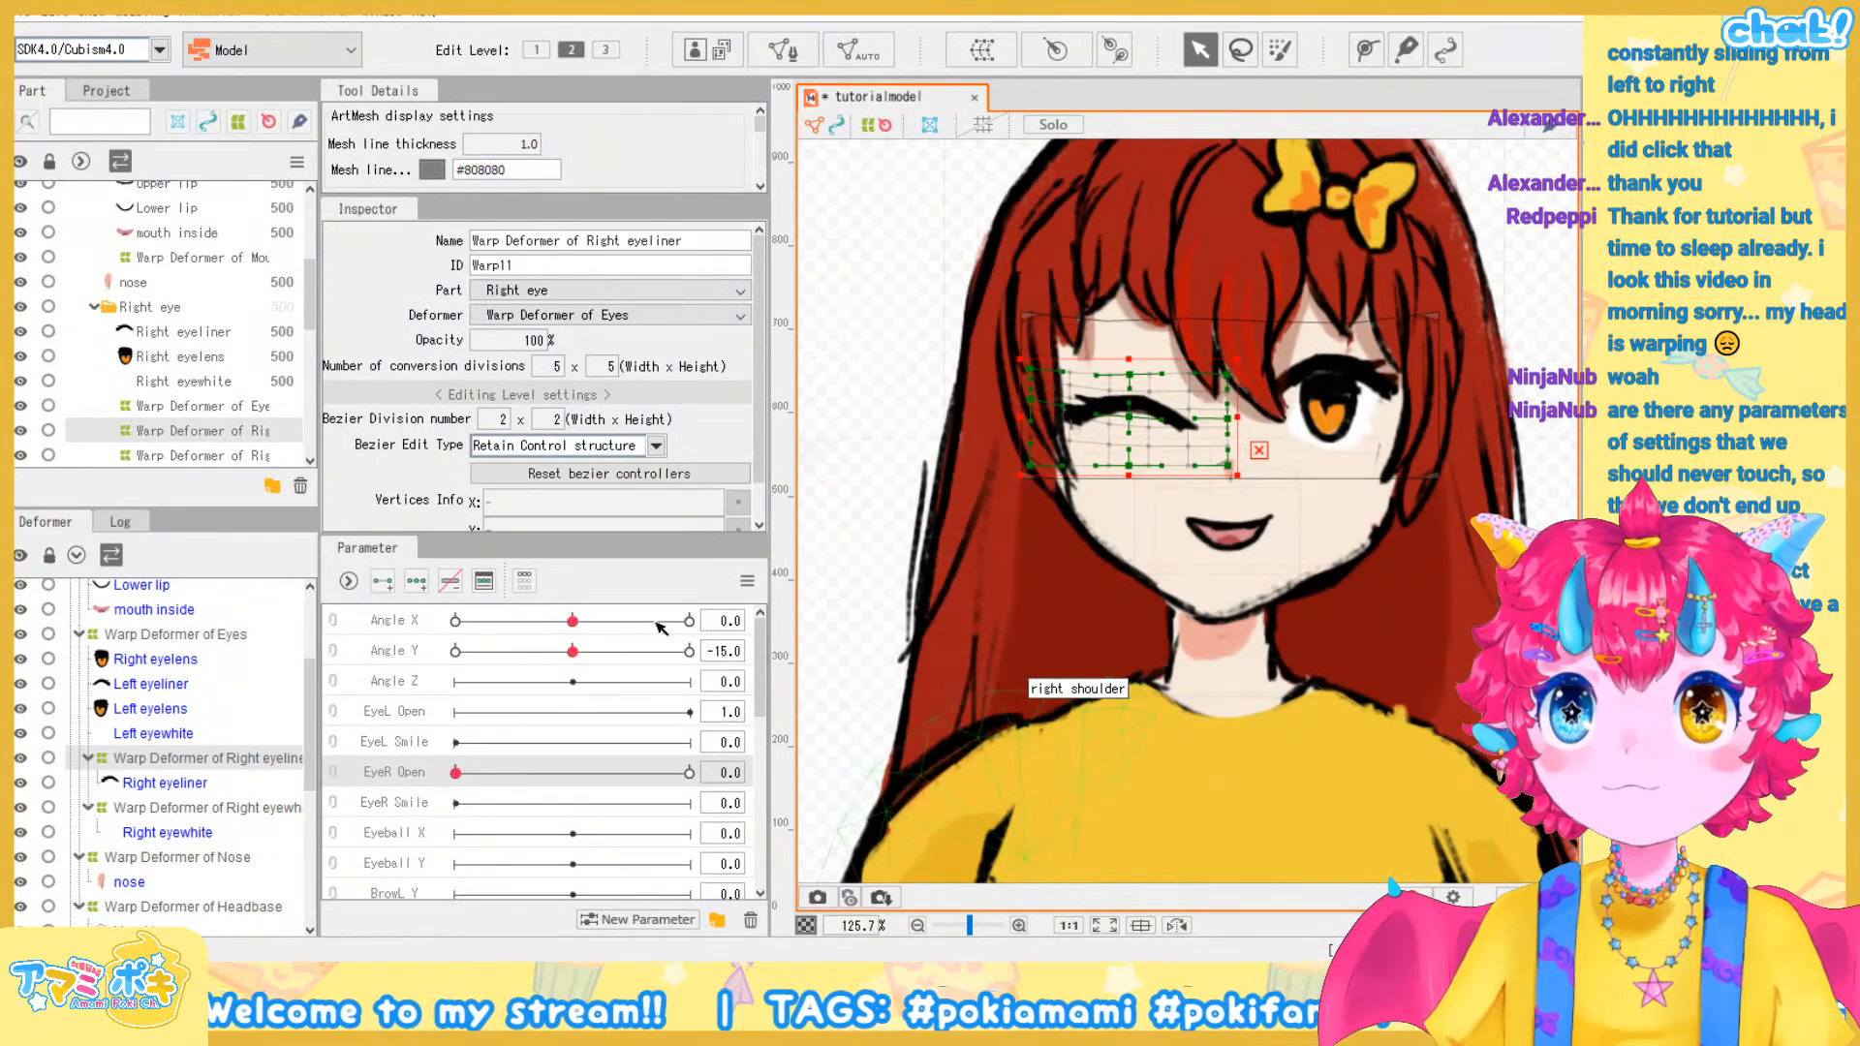
drag(455, 773, 689, 772)
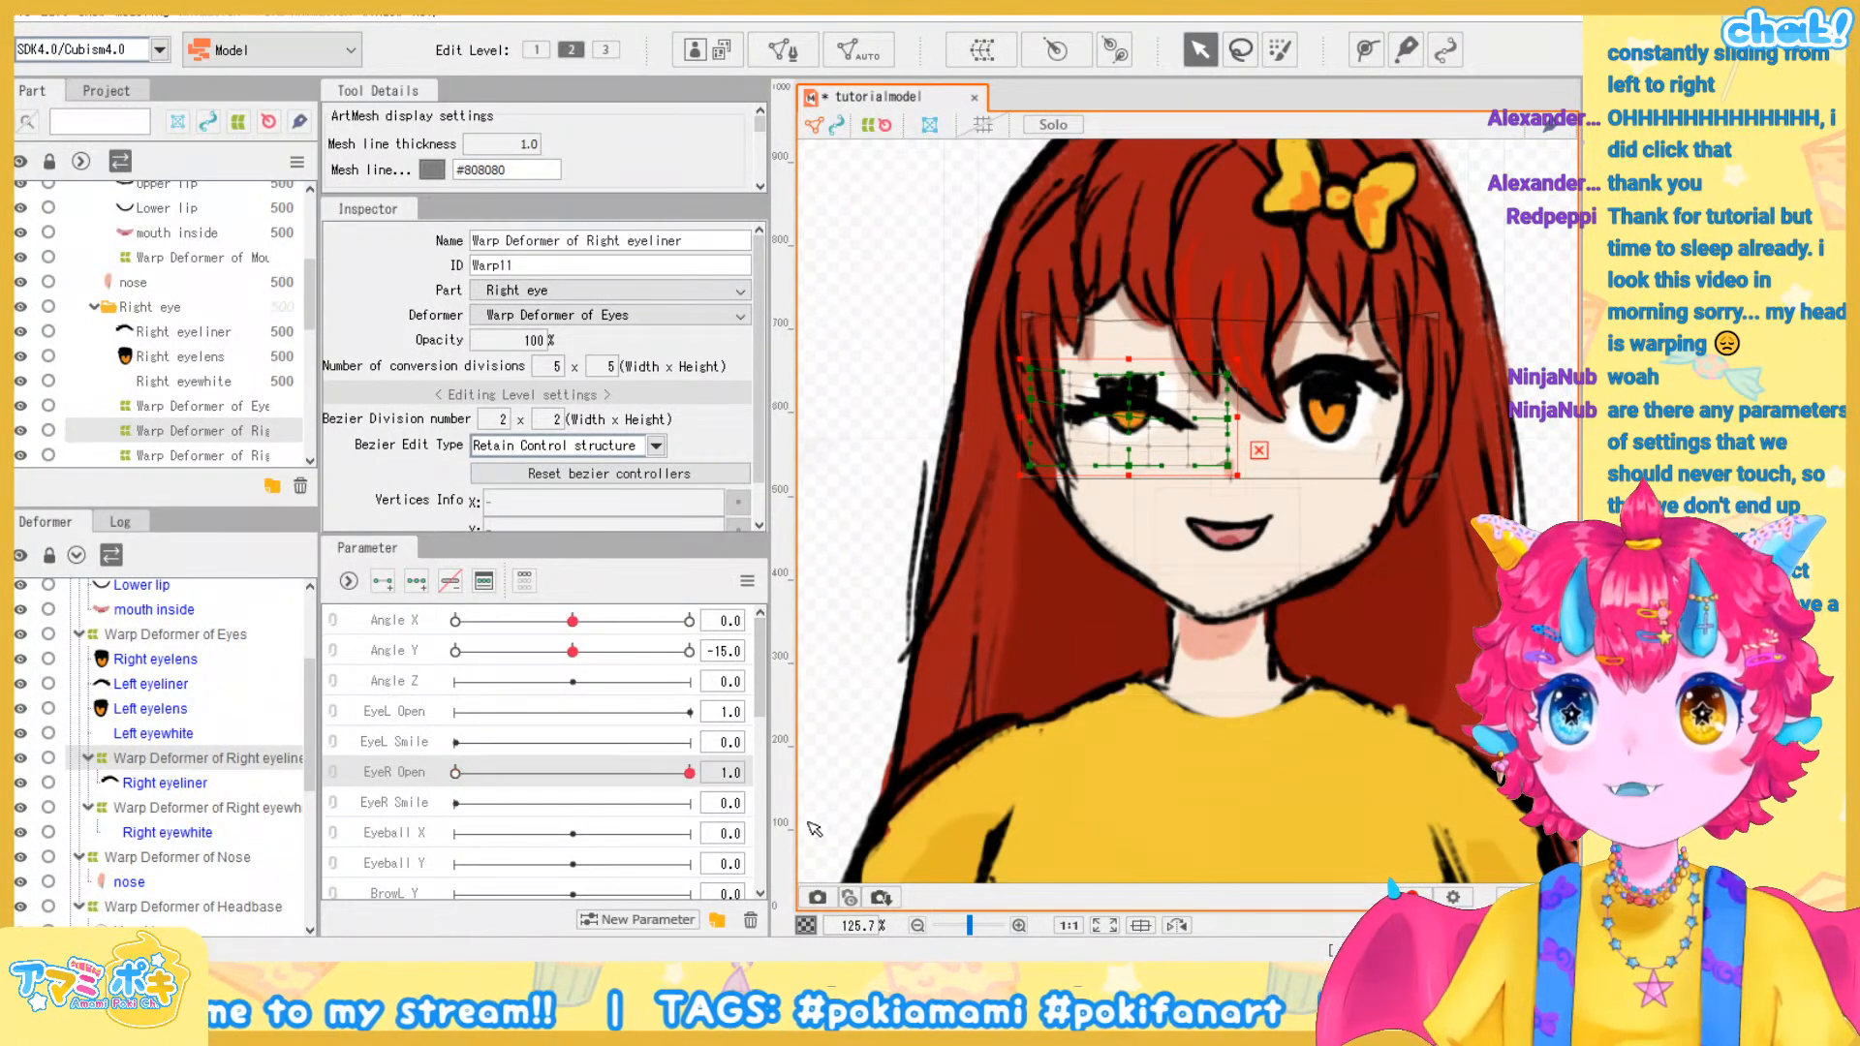
scroll(1334, 368, up, 3)
scroll(1041, 427, up, 2)
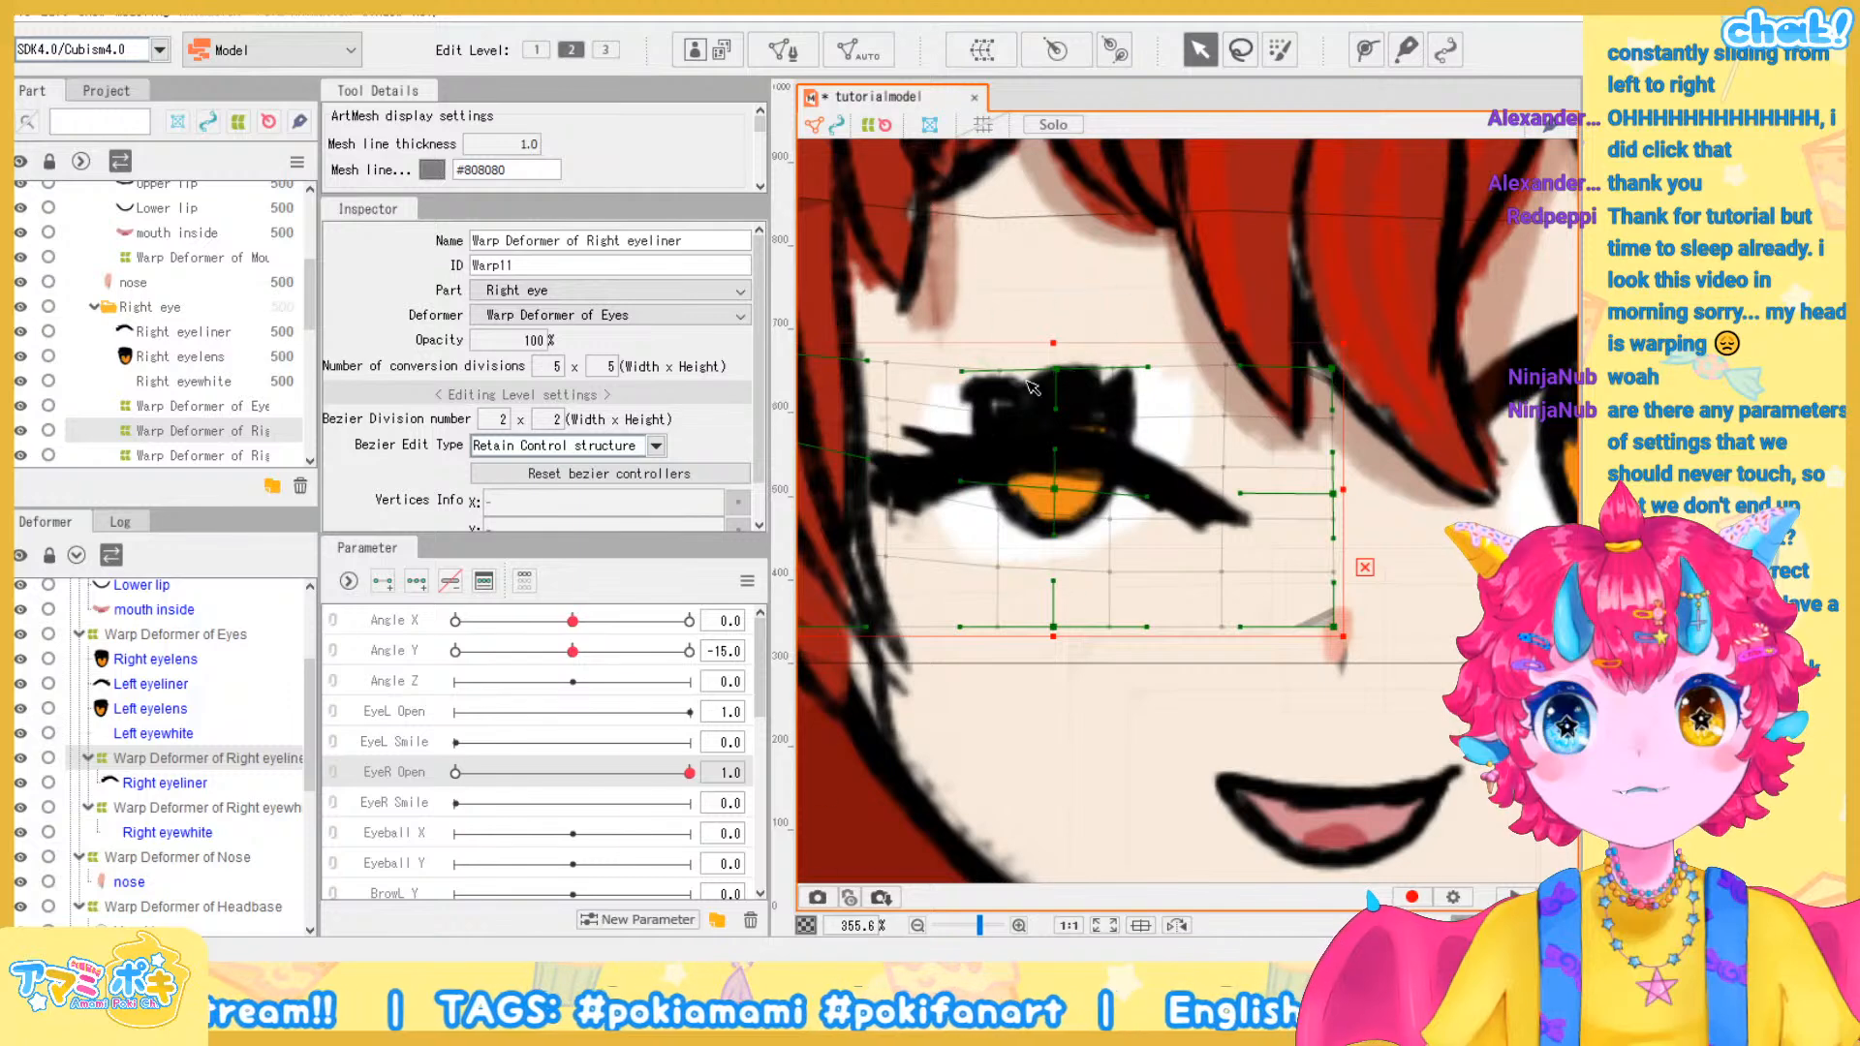
drag(1053, 343, 1136, 328)
drag(901, 278, 913, 334)
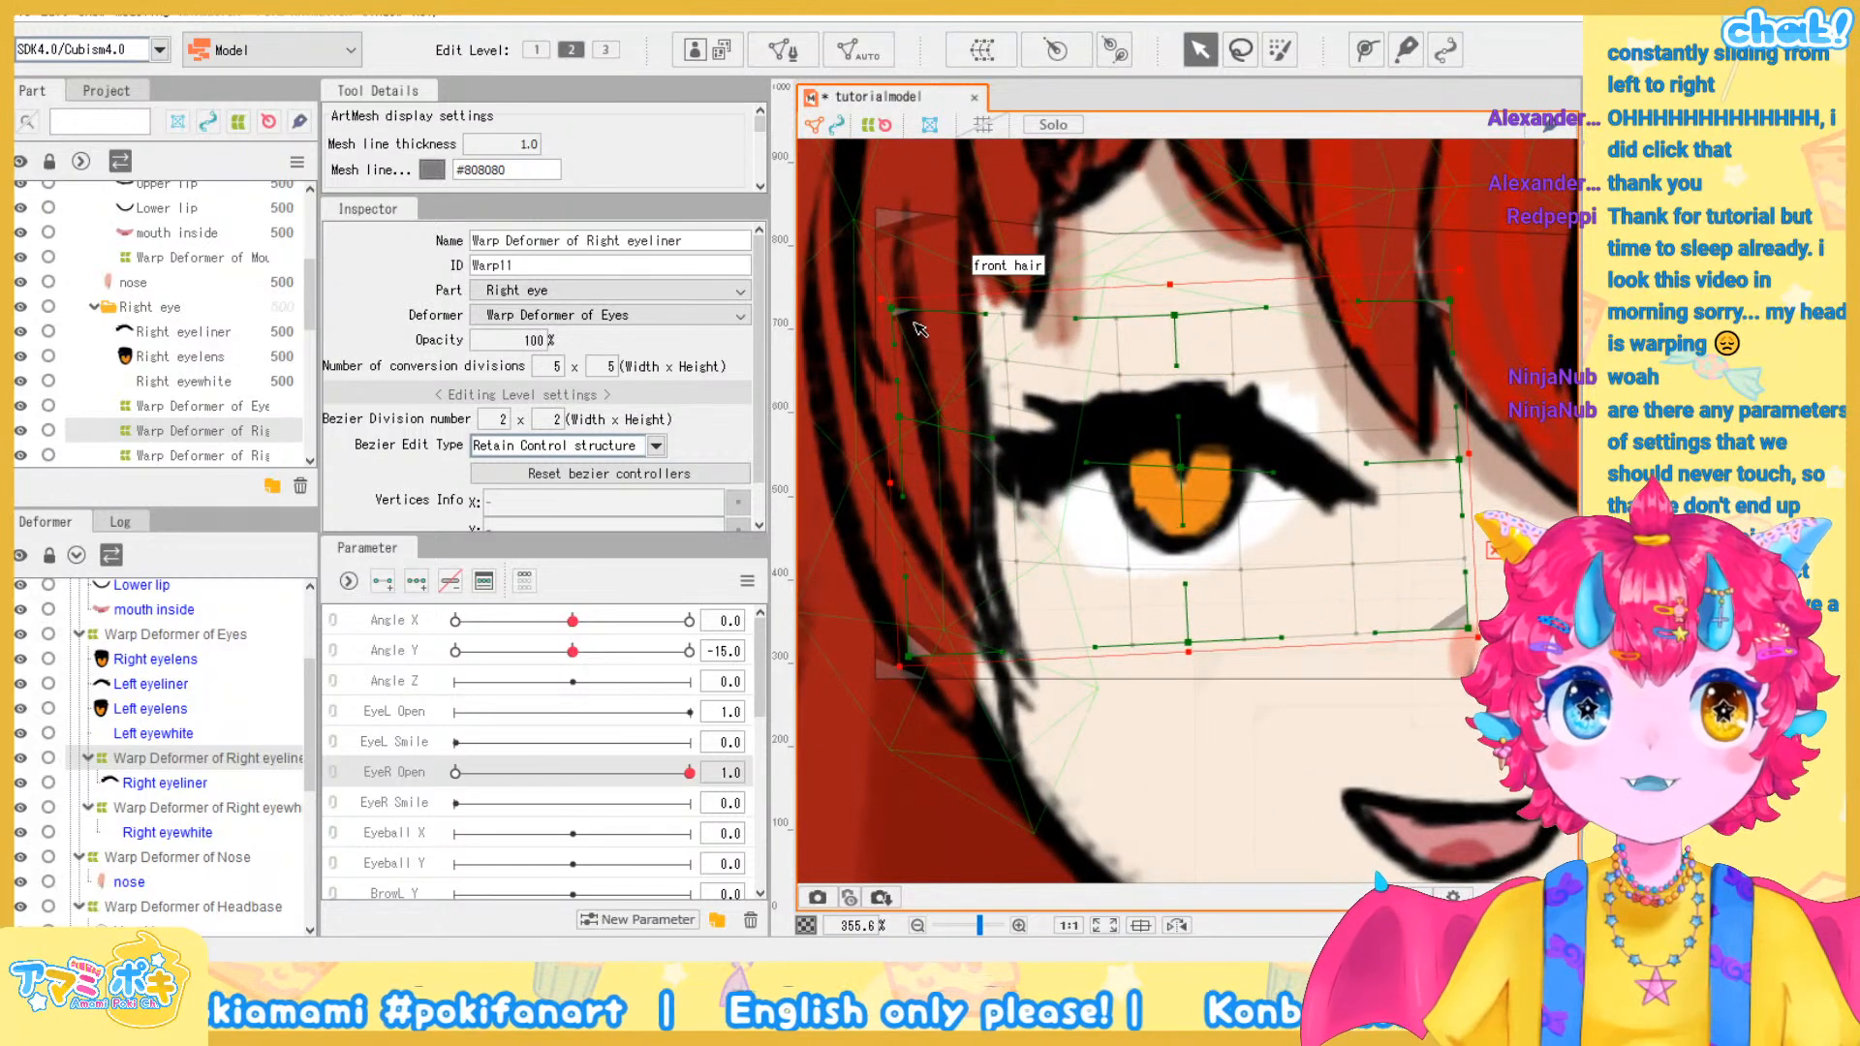
key(ctrl+z)
drag(1087, 324, 1087, 315)
drag(908, 407, 901, 477)
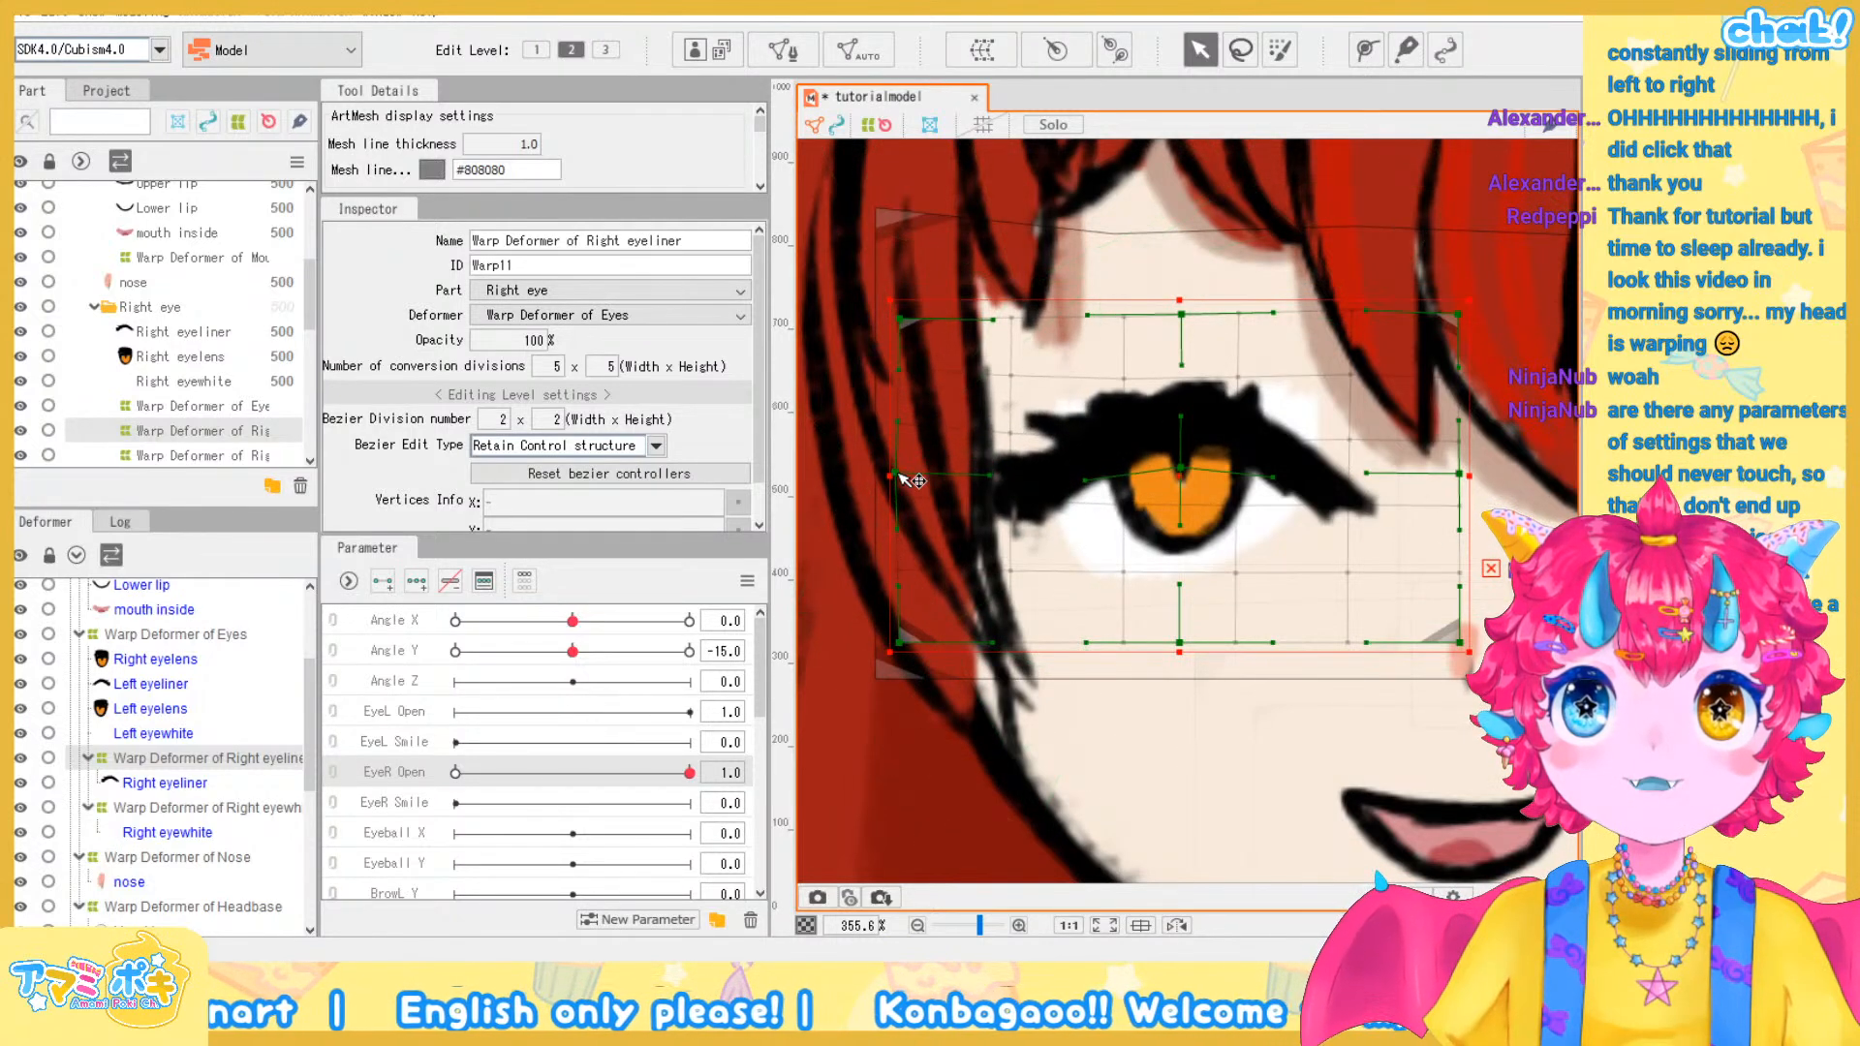
Lift the centre of the Right eyeliner deformer at EyeR Open 1.0 to arch the lash line above the iris, matching the other eye
scroll(1262, 469, down, 3)
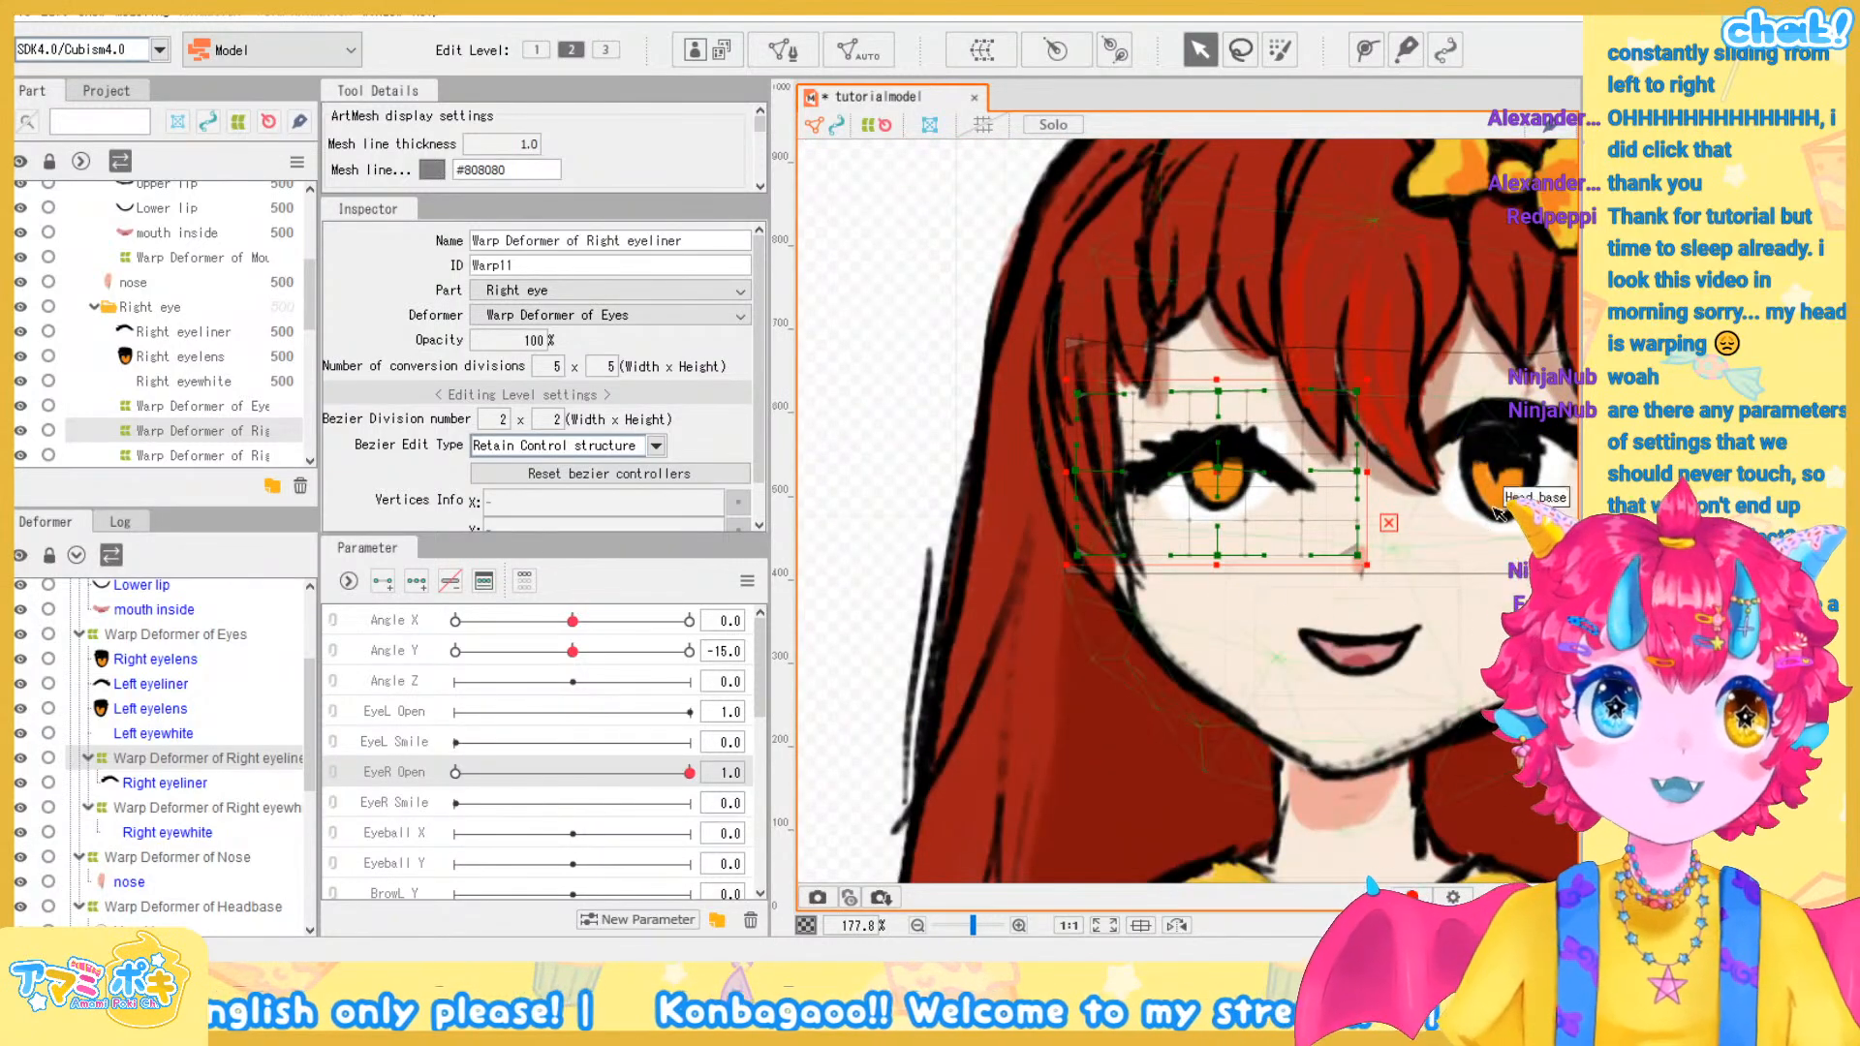
scroll(1525, 474, up, 2)
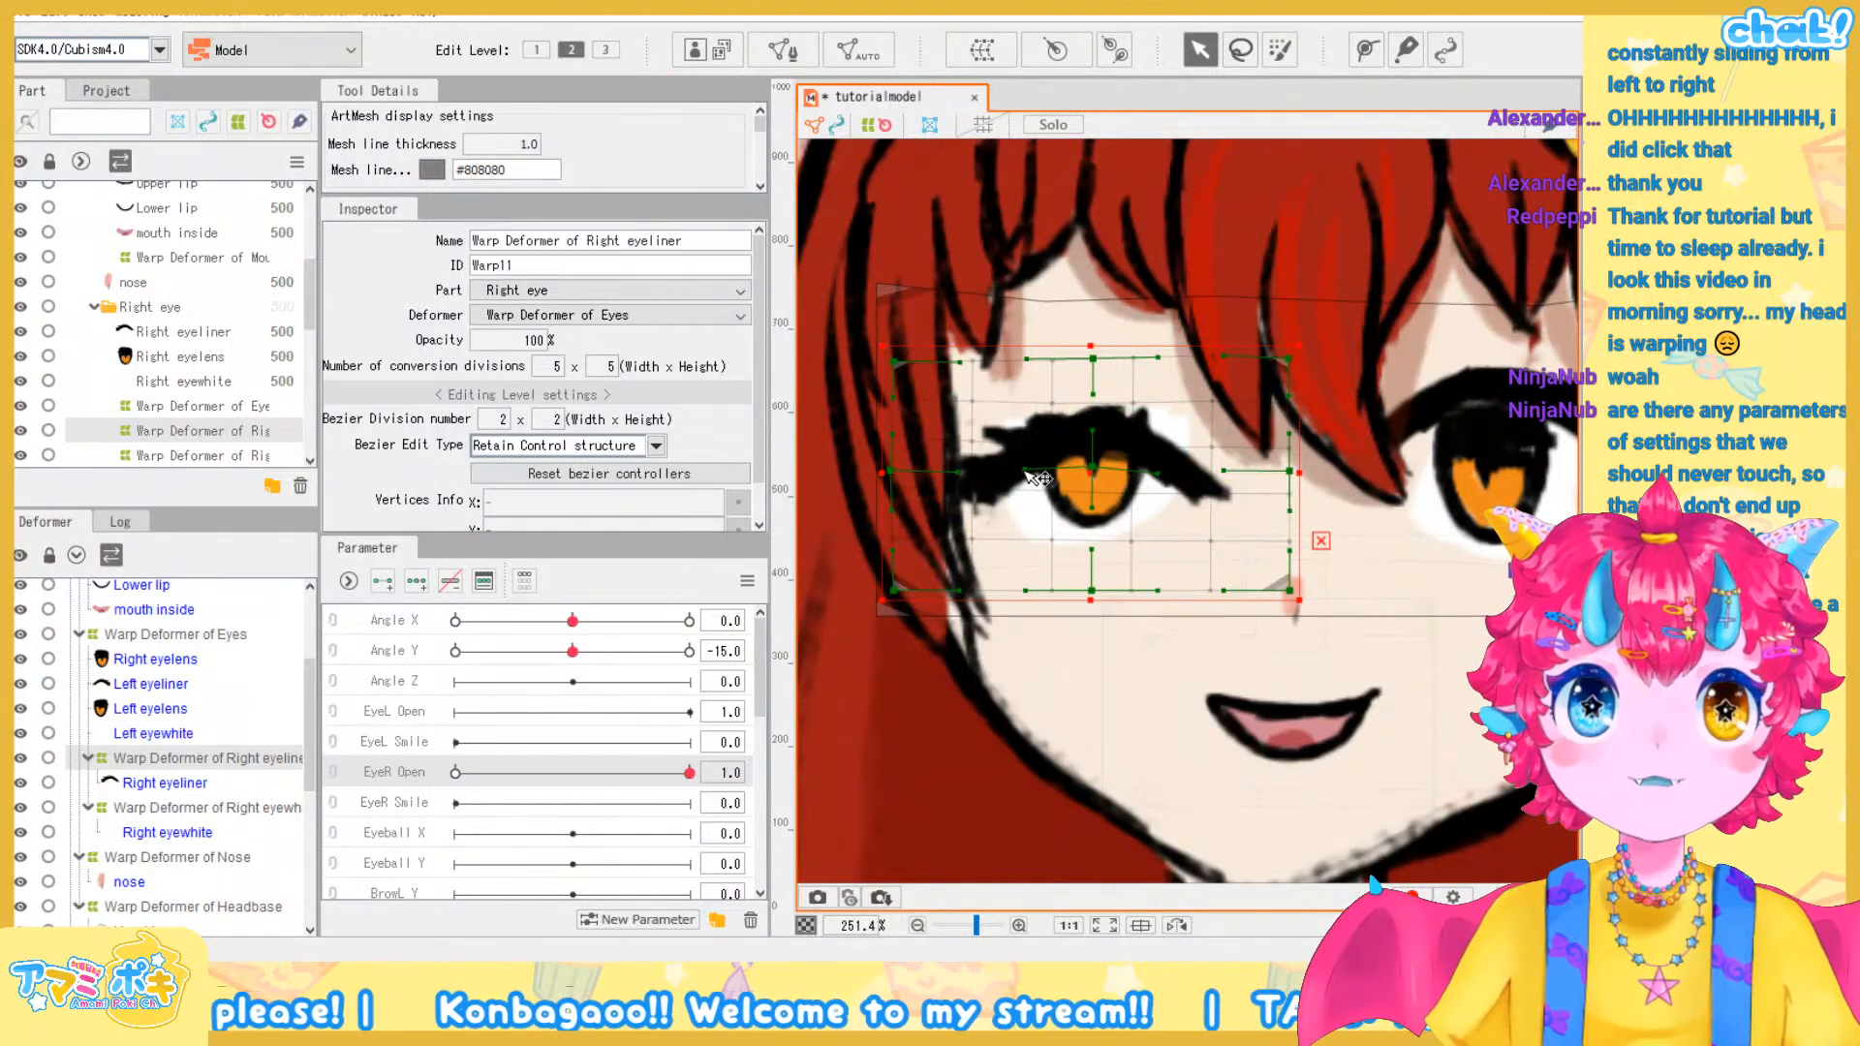
drag(1097, 472, 1094, 433)
scroll(1196, 453, down, 2)
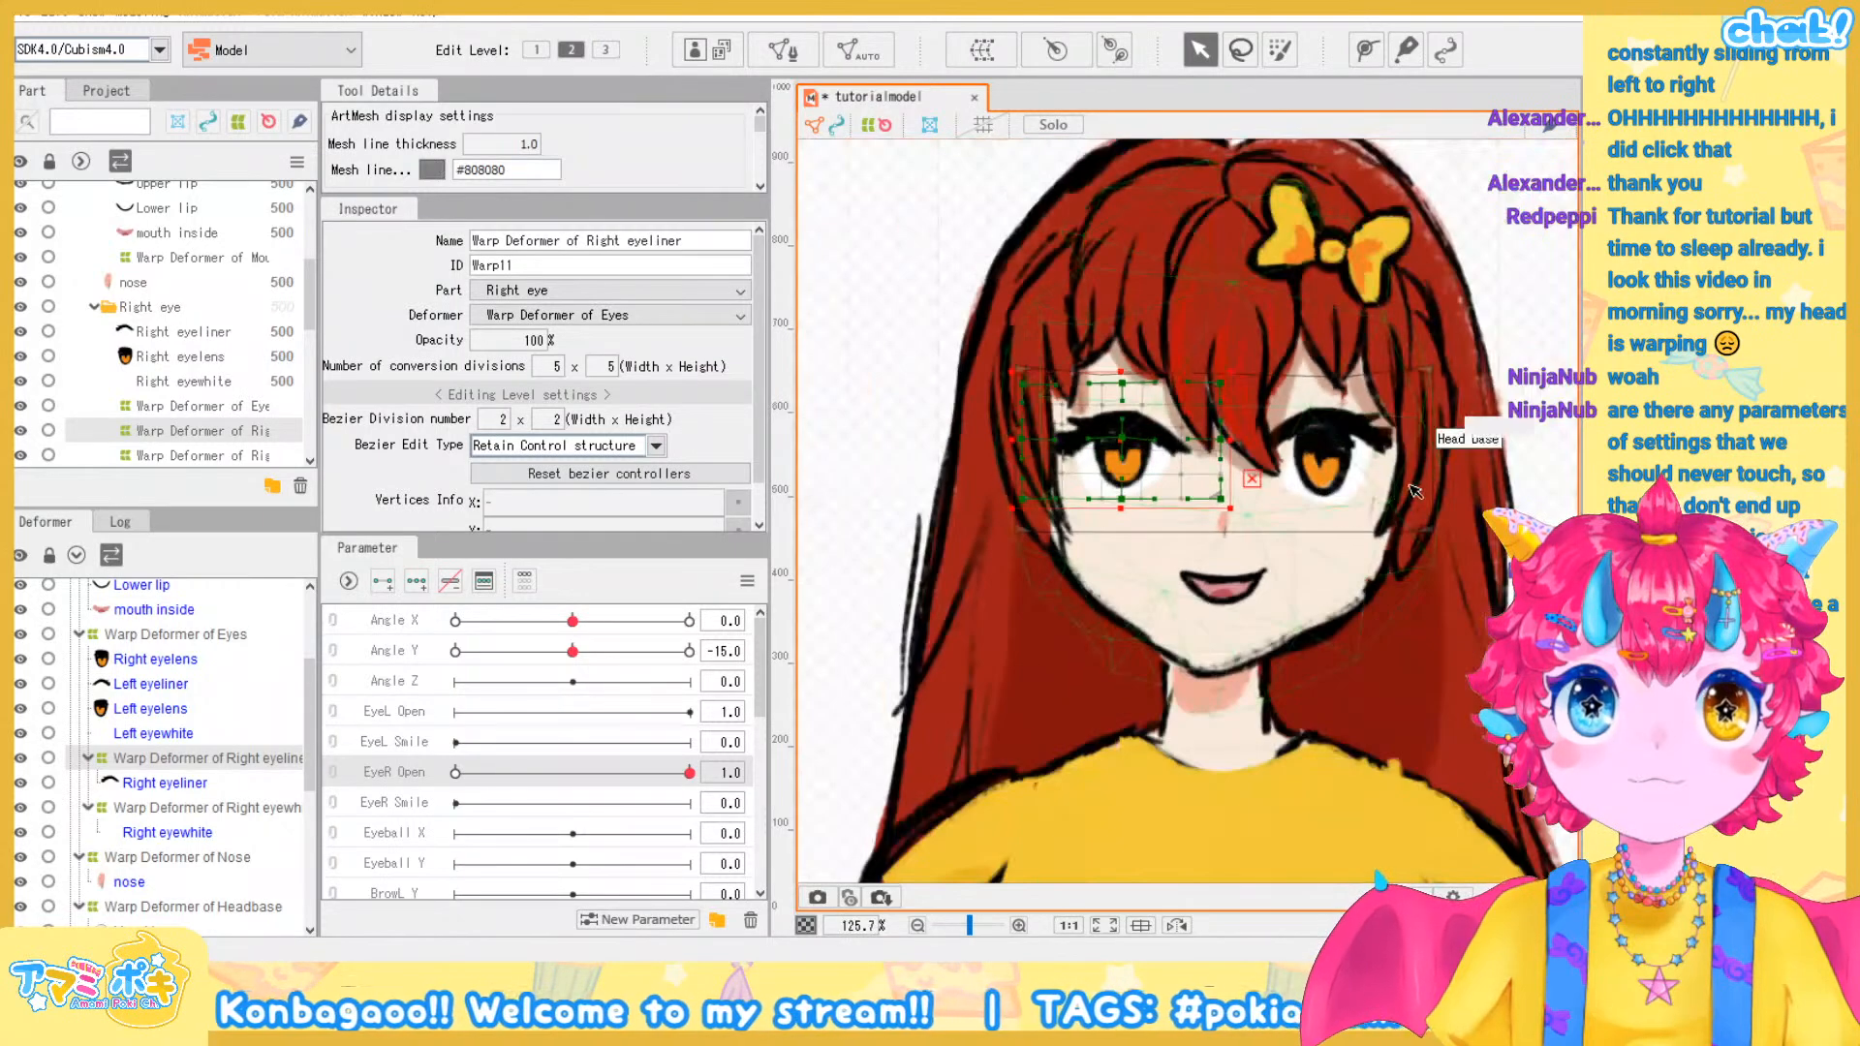
scroll(1114, 445, up, 3)
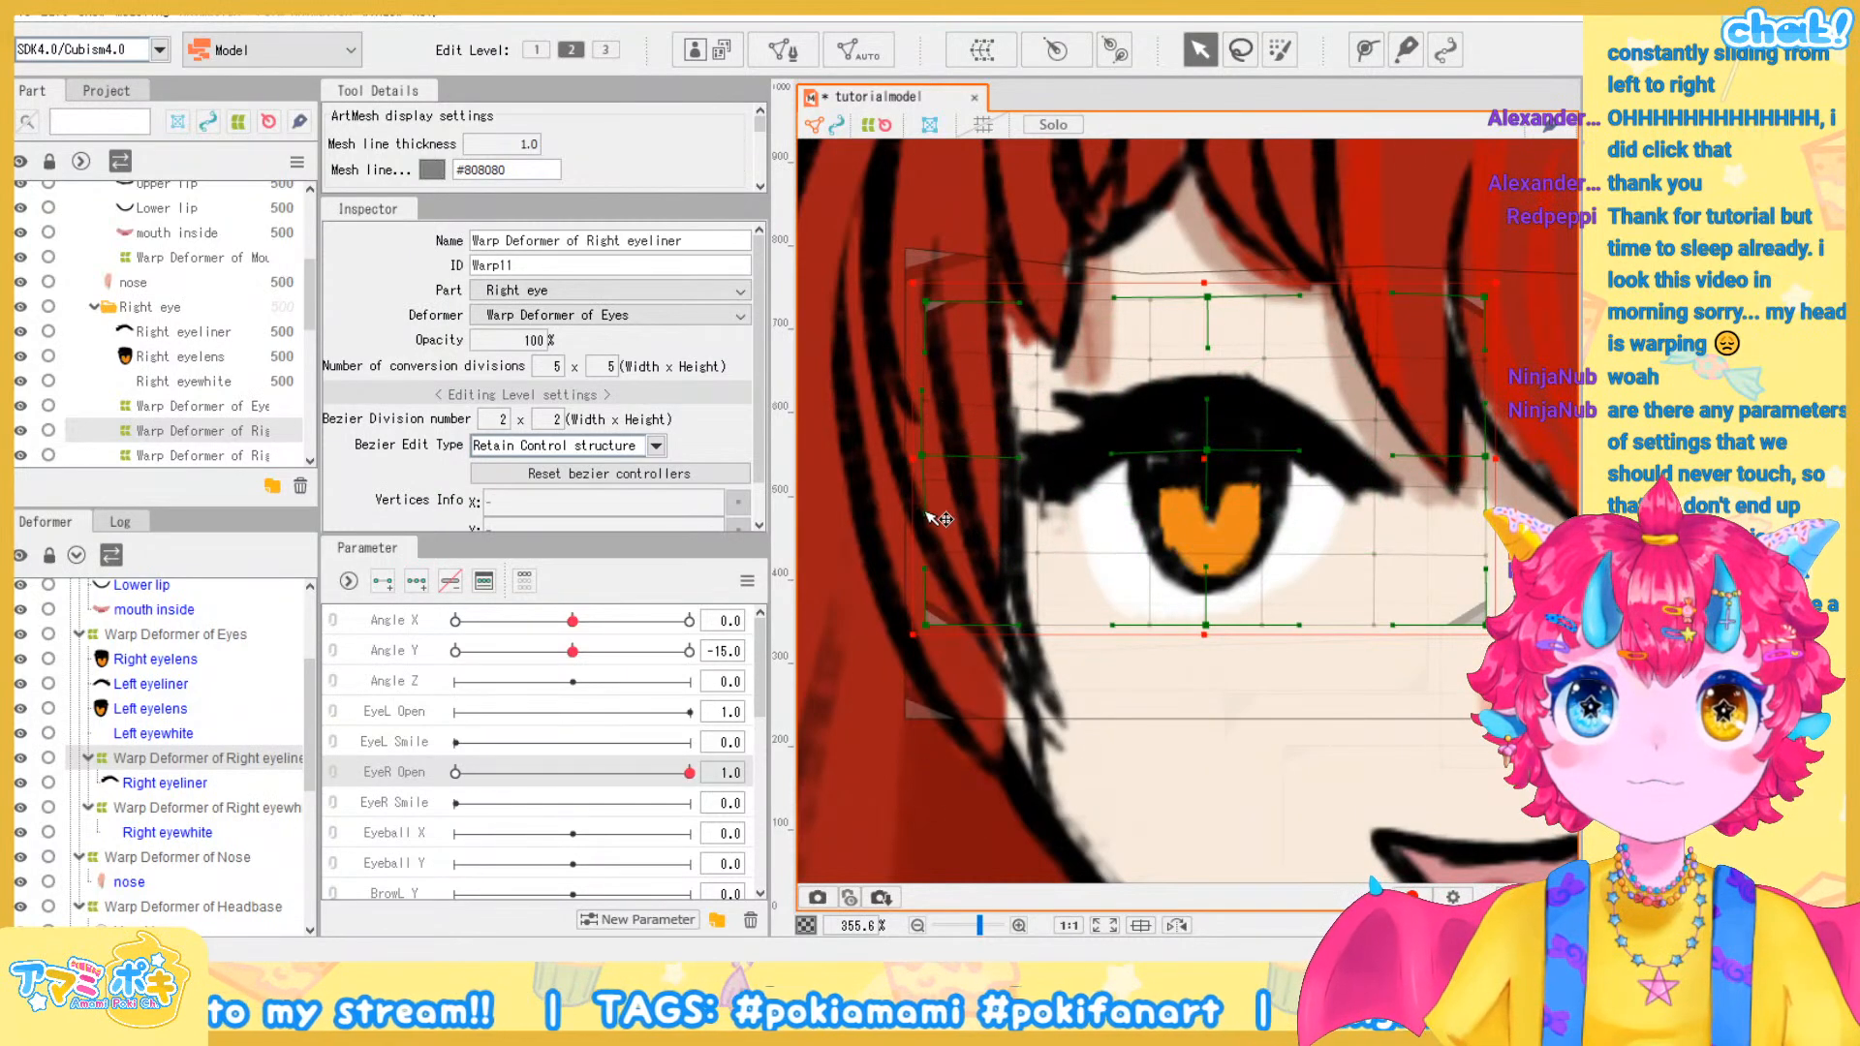
scroll(927, 521, down, 3)
click(1533, 466)
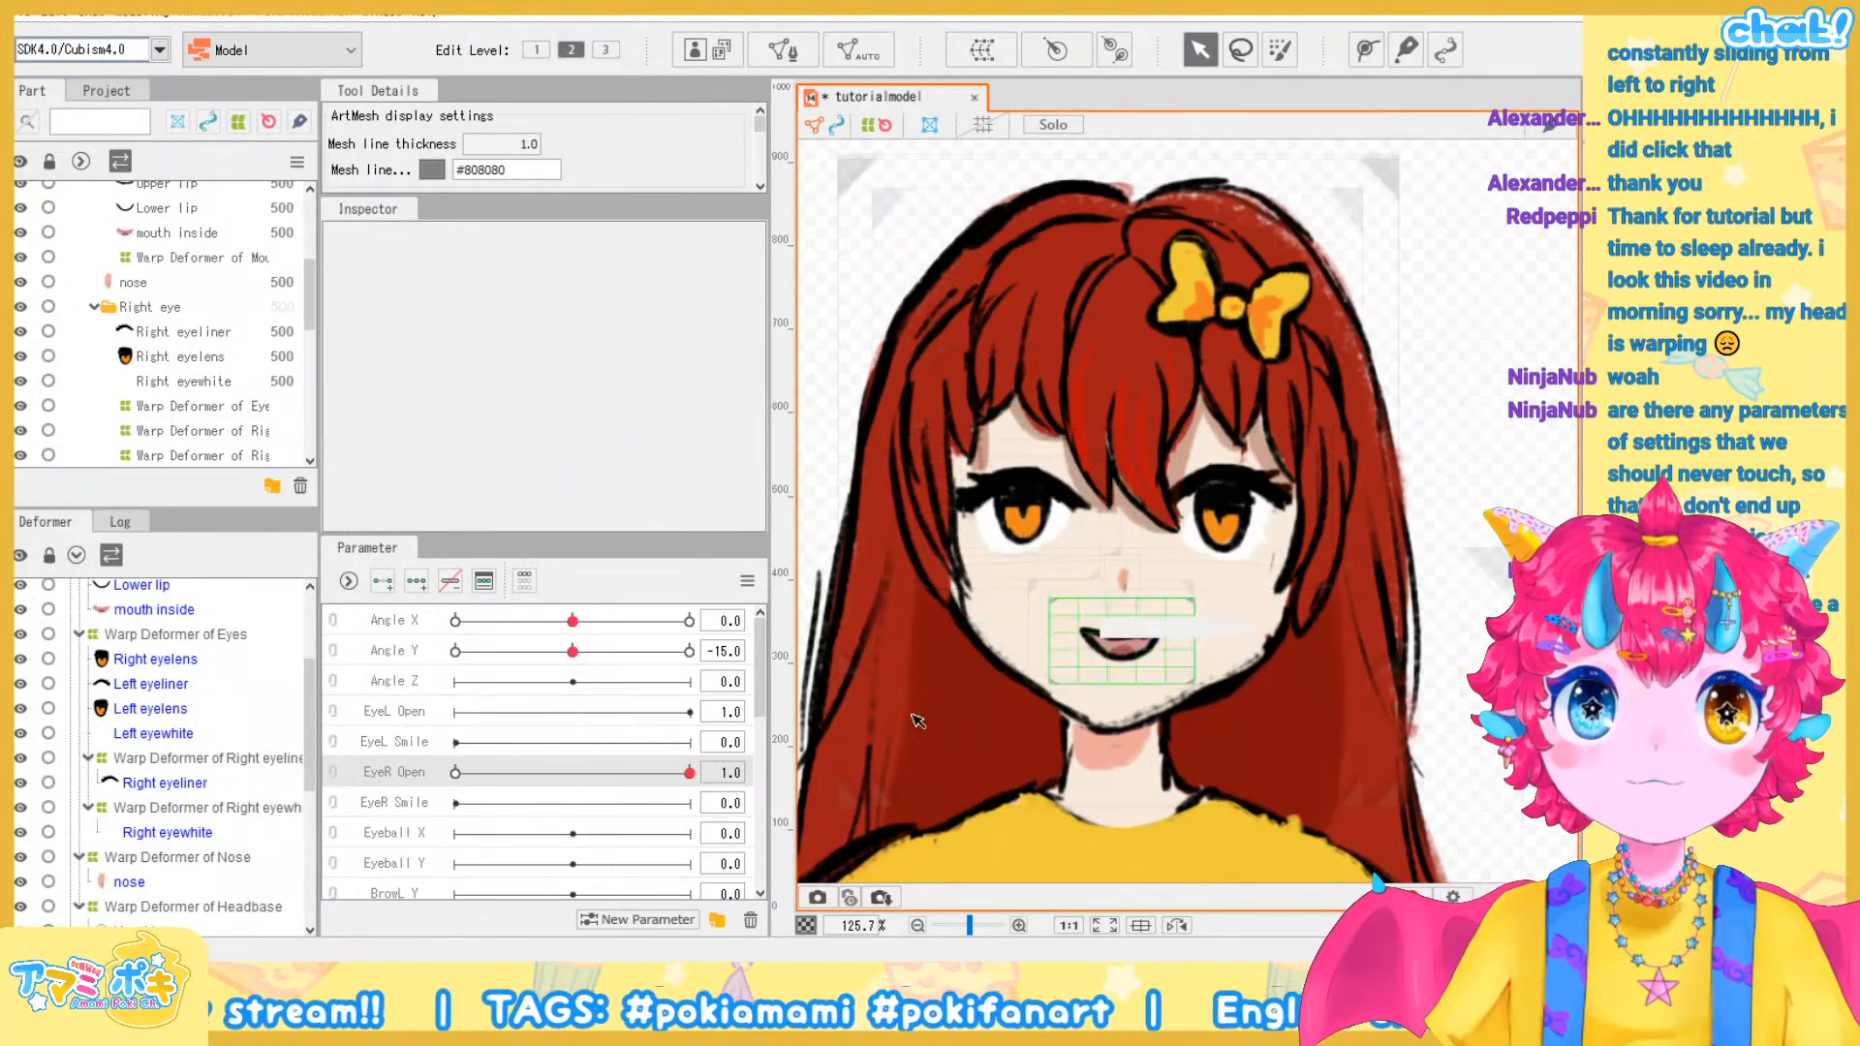
mouse_move(691, 775)
mouse_down()
mouse_move(550, 775)
mouse_move(692, 775)
mouse_up()
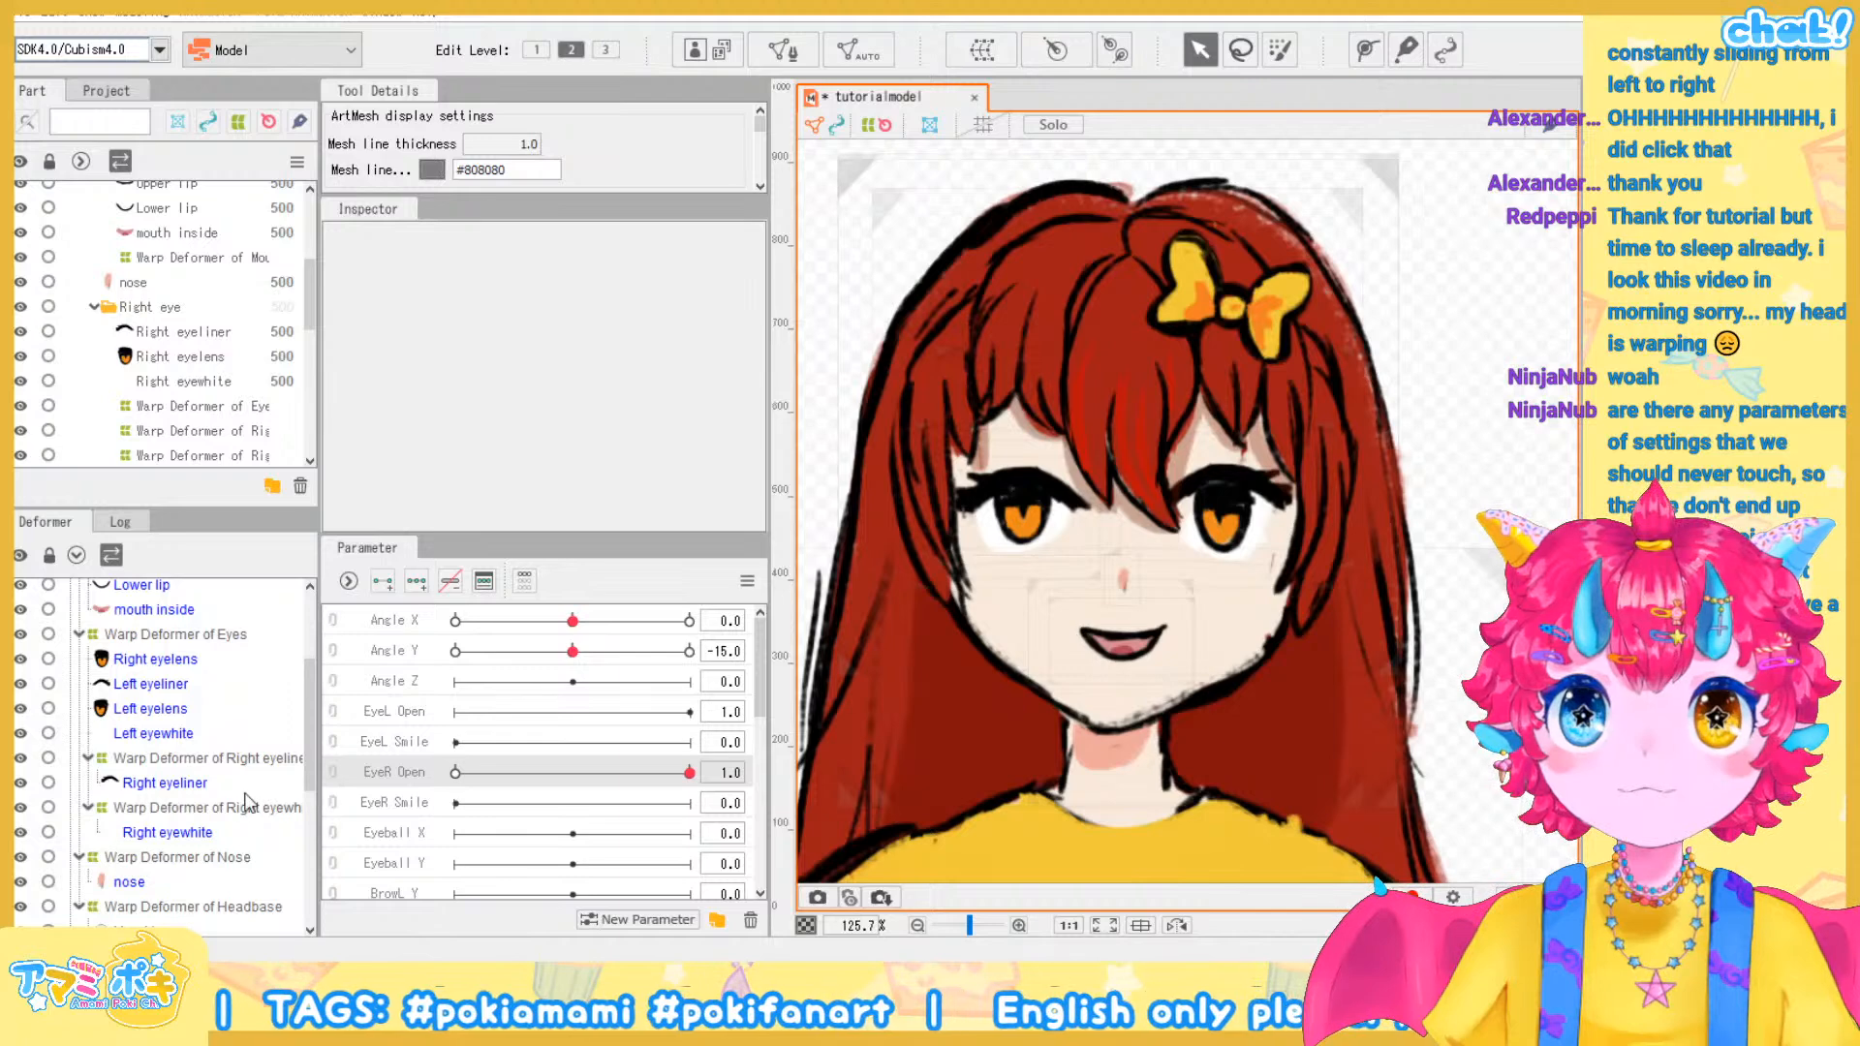
At EyeR Open 0.0, flatten and lower the Right eyeliner warp deformer to cover the iris and close the eye
click(260, 761)
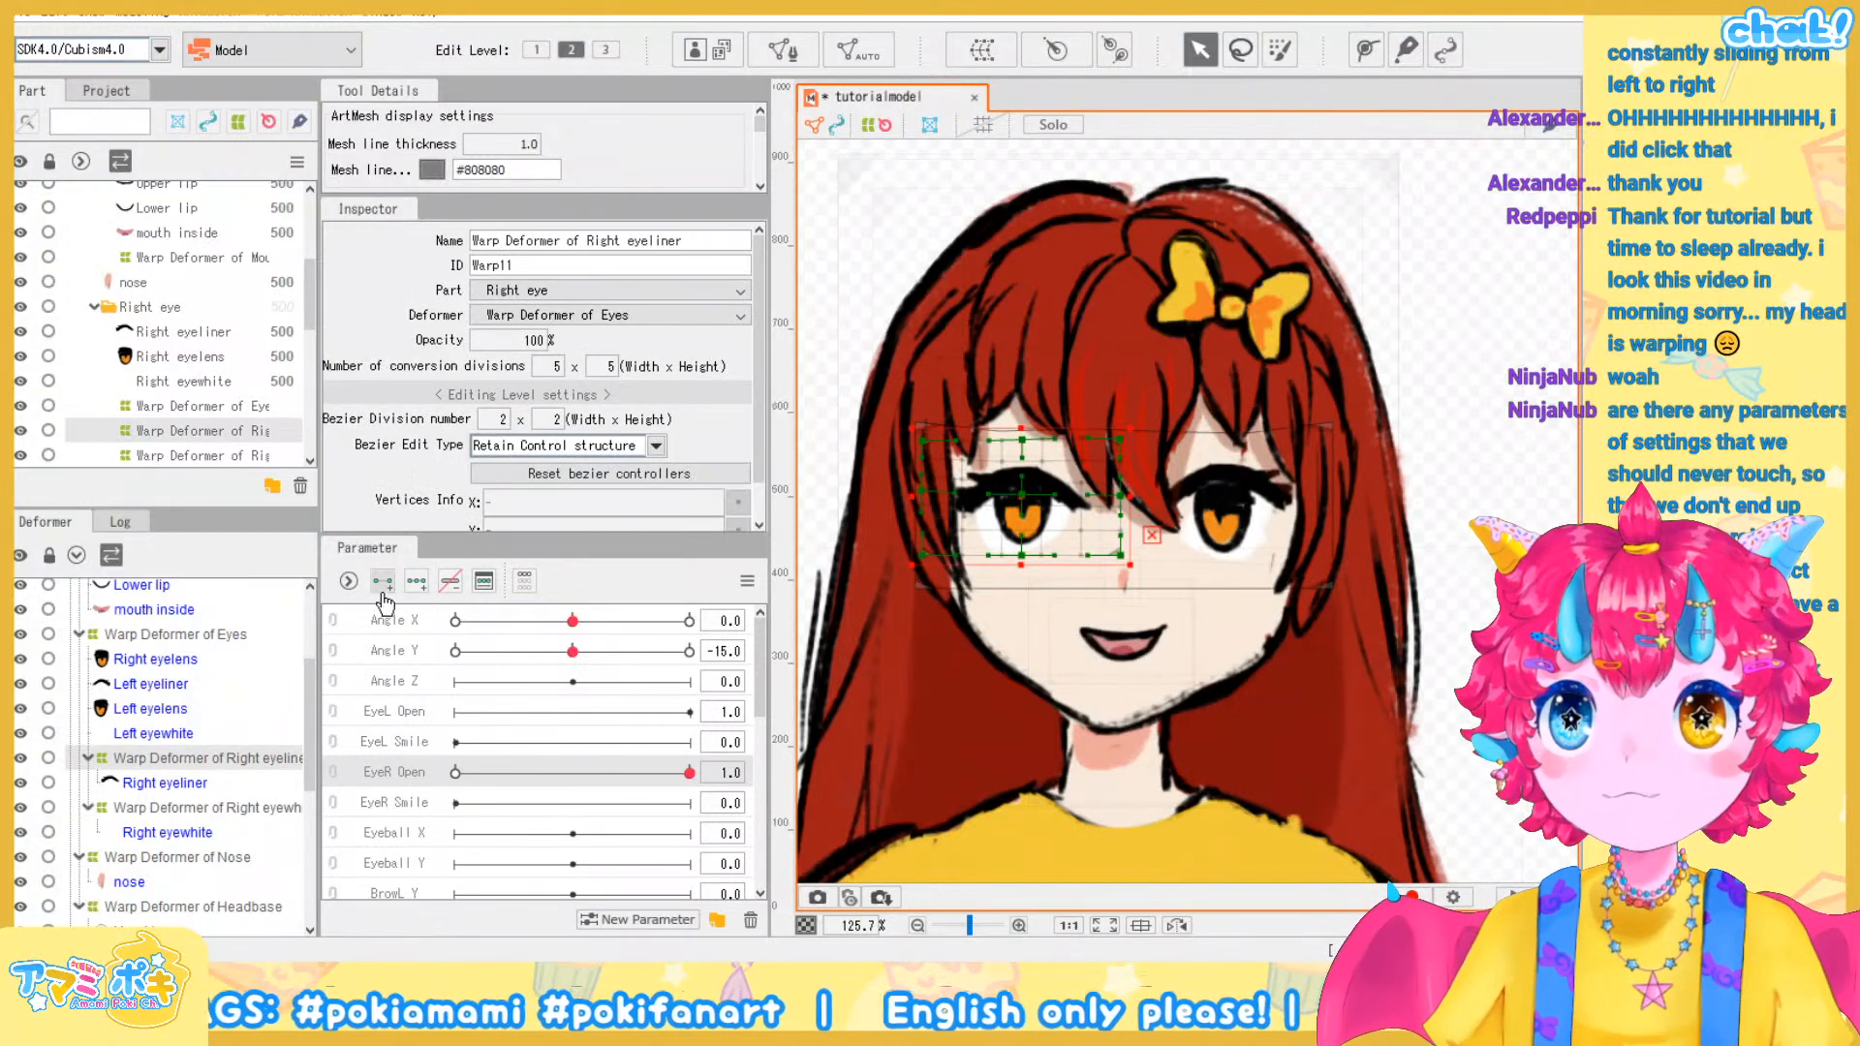
click(455, 777)
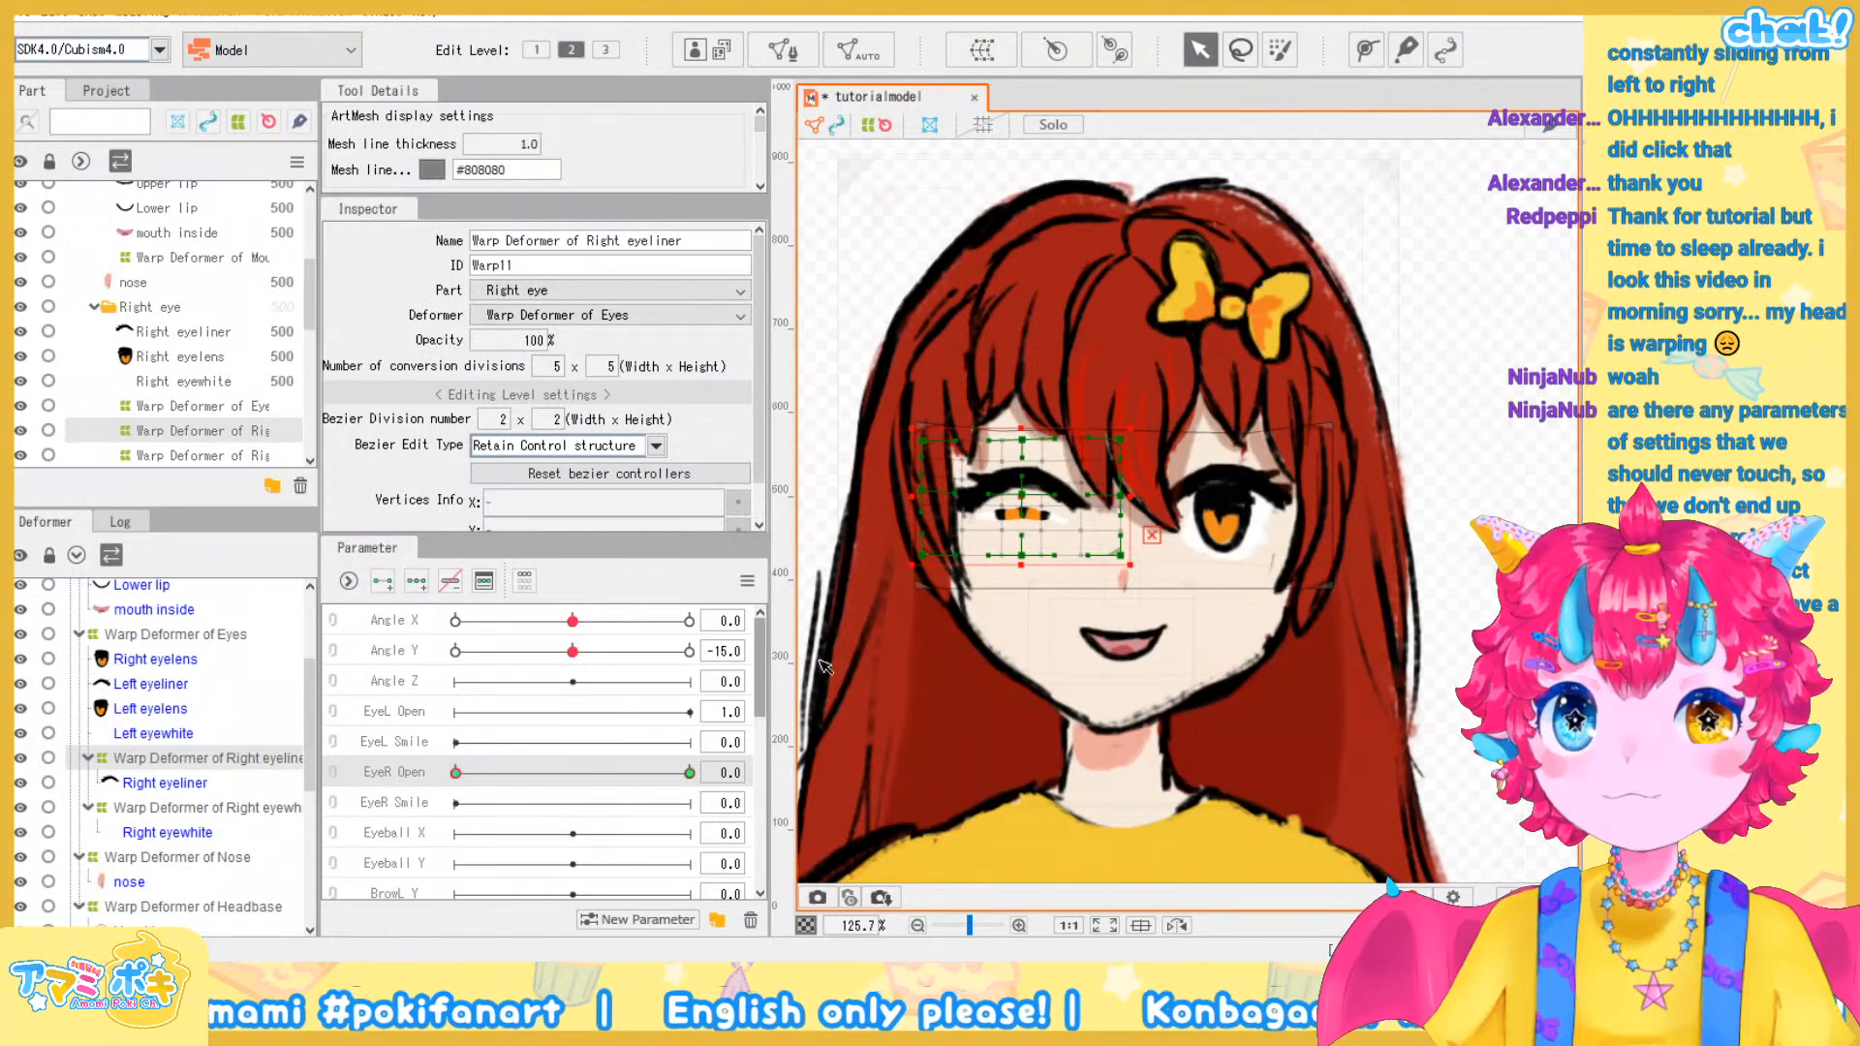
scroll(1056, 446, up, 4)
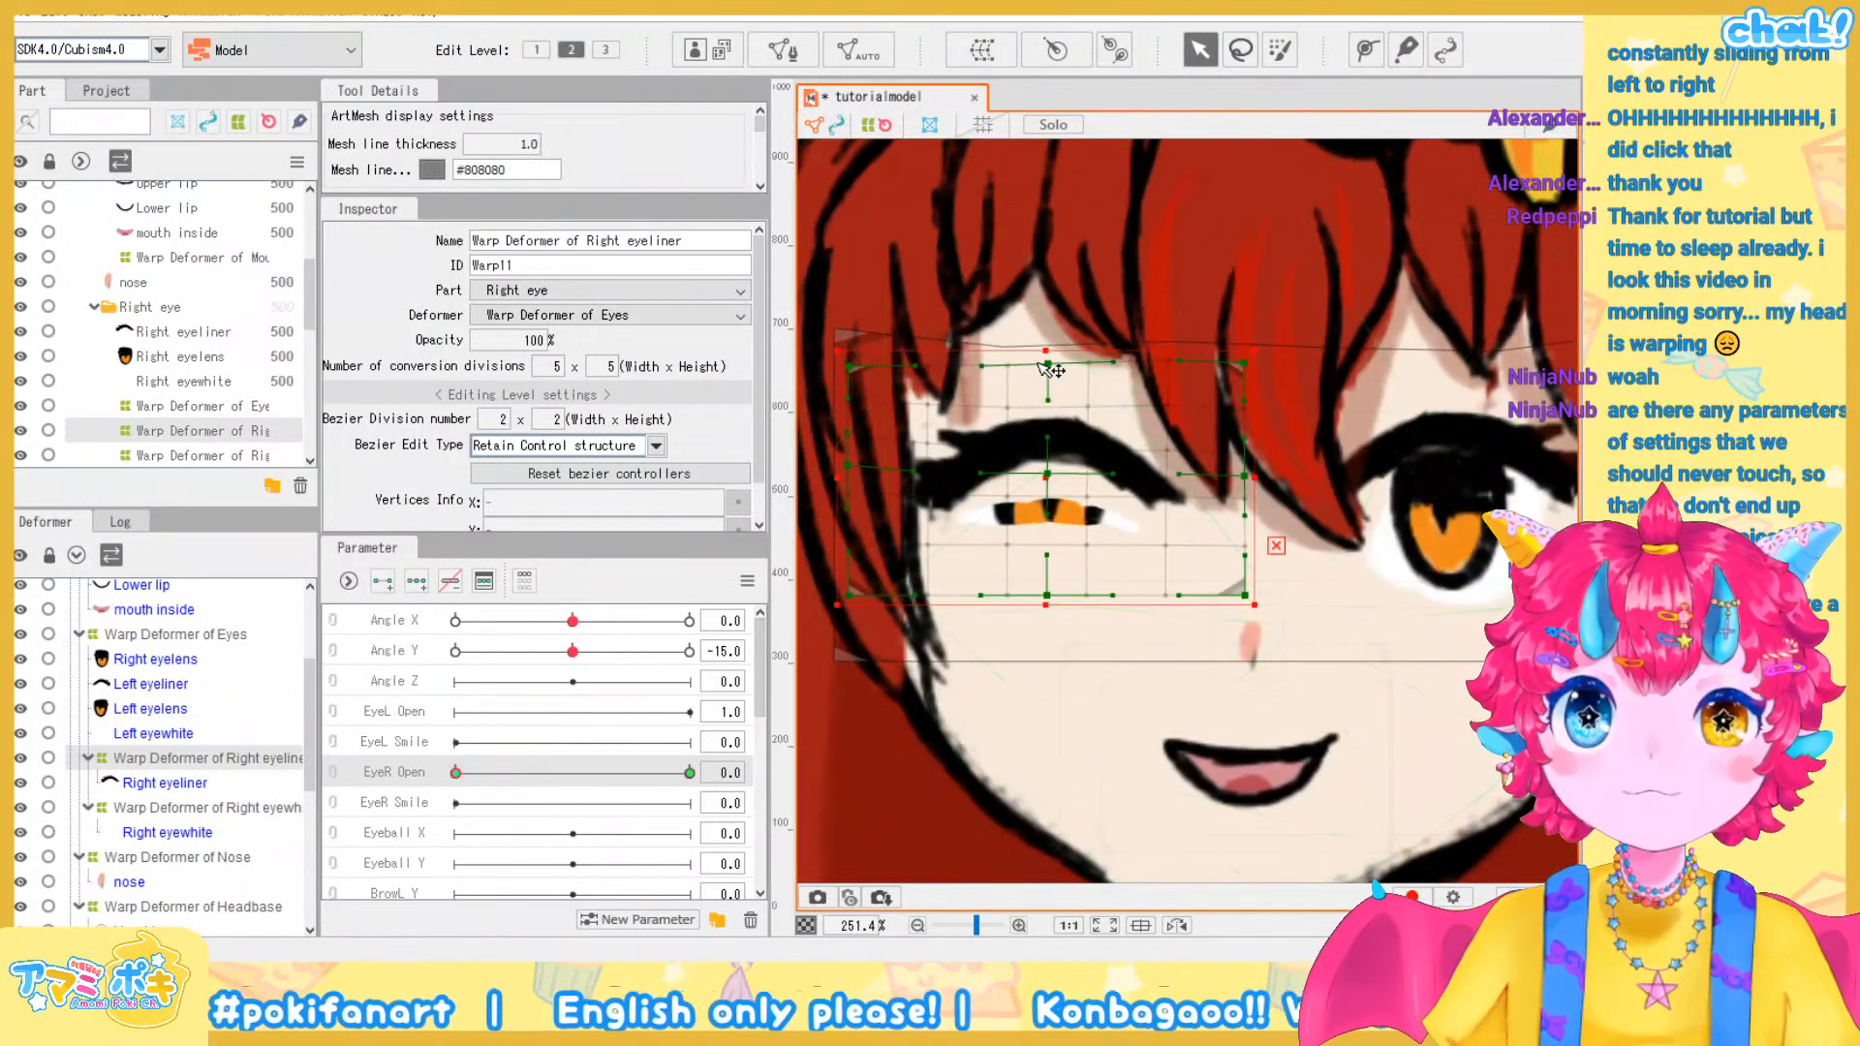
drag(1046, 350, 1046, 413)
drag(1048, 513, 1041, 542)
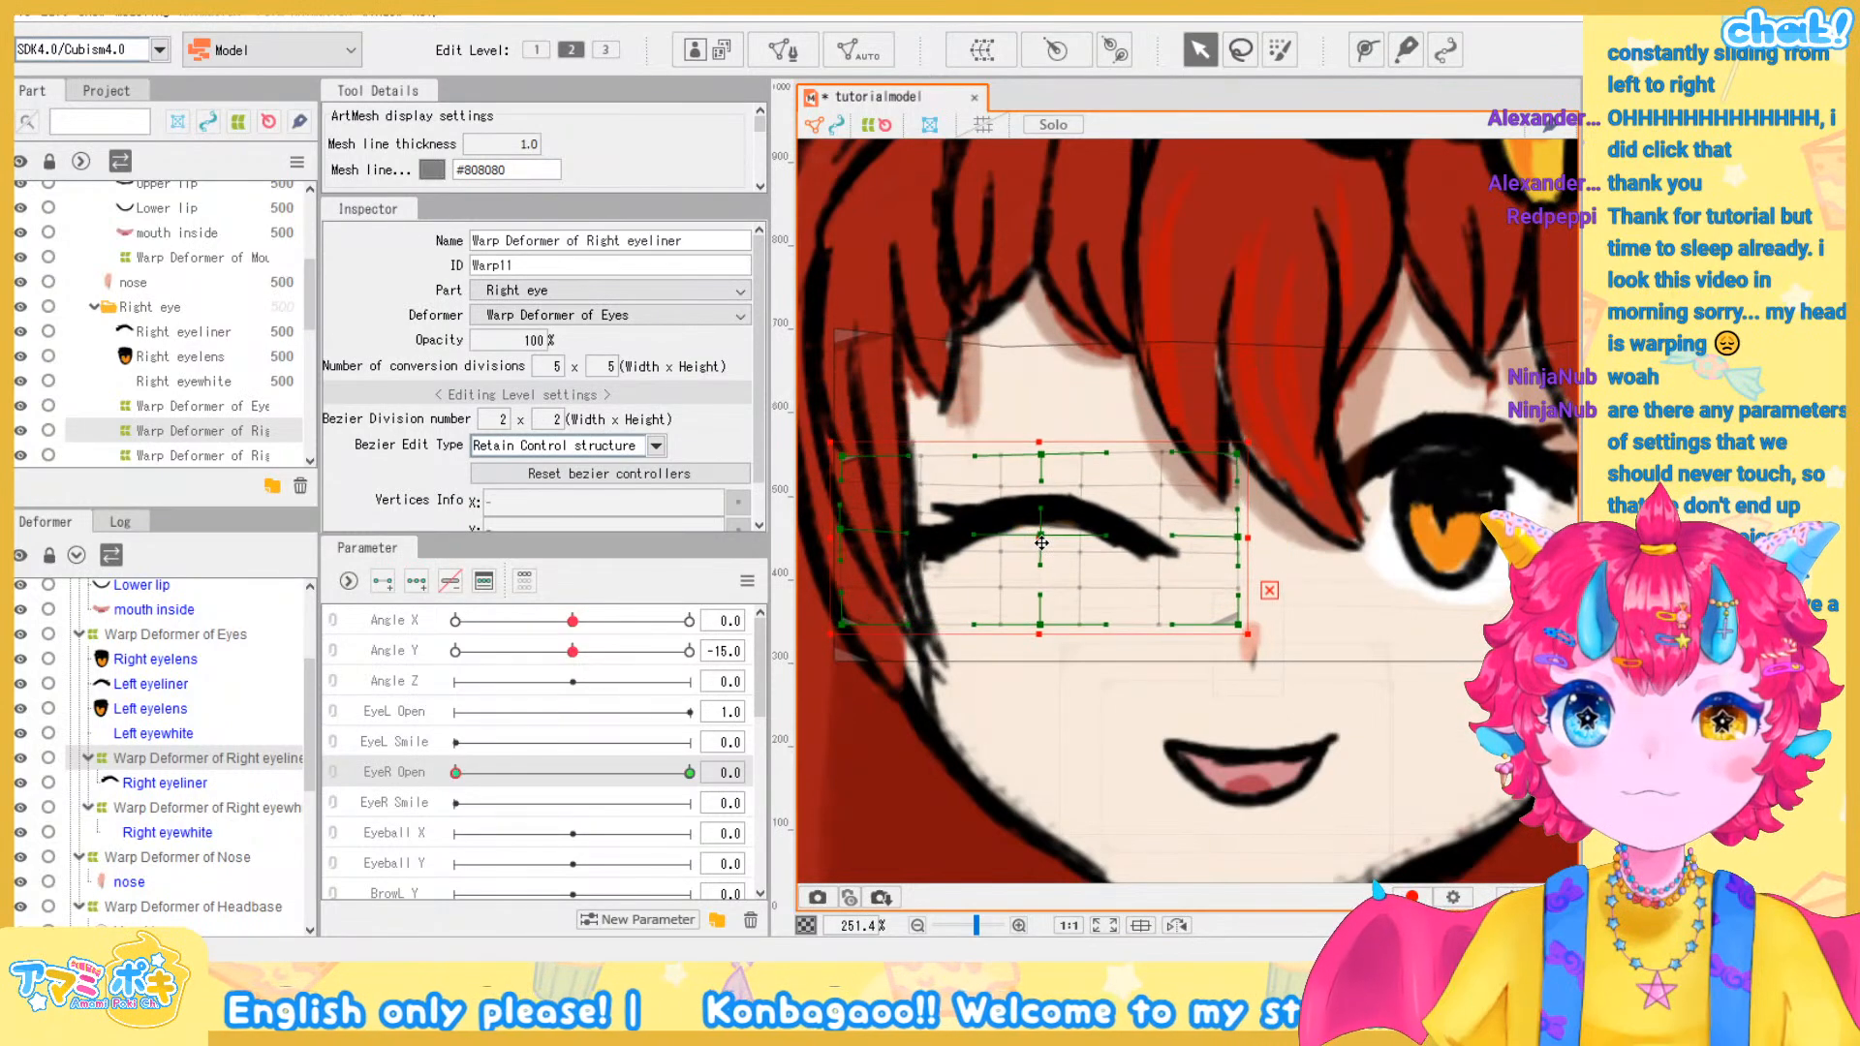
drag(1238, 510, 1236, 465)
scroll(1327, 465, down, 3)
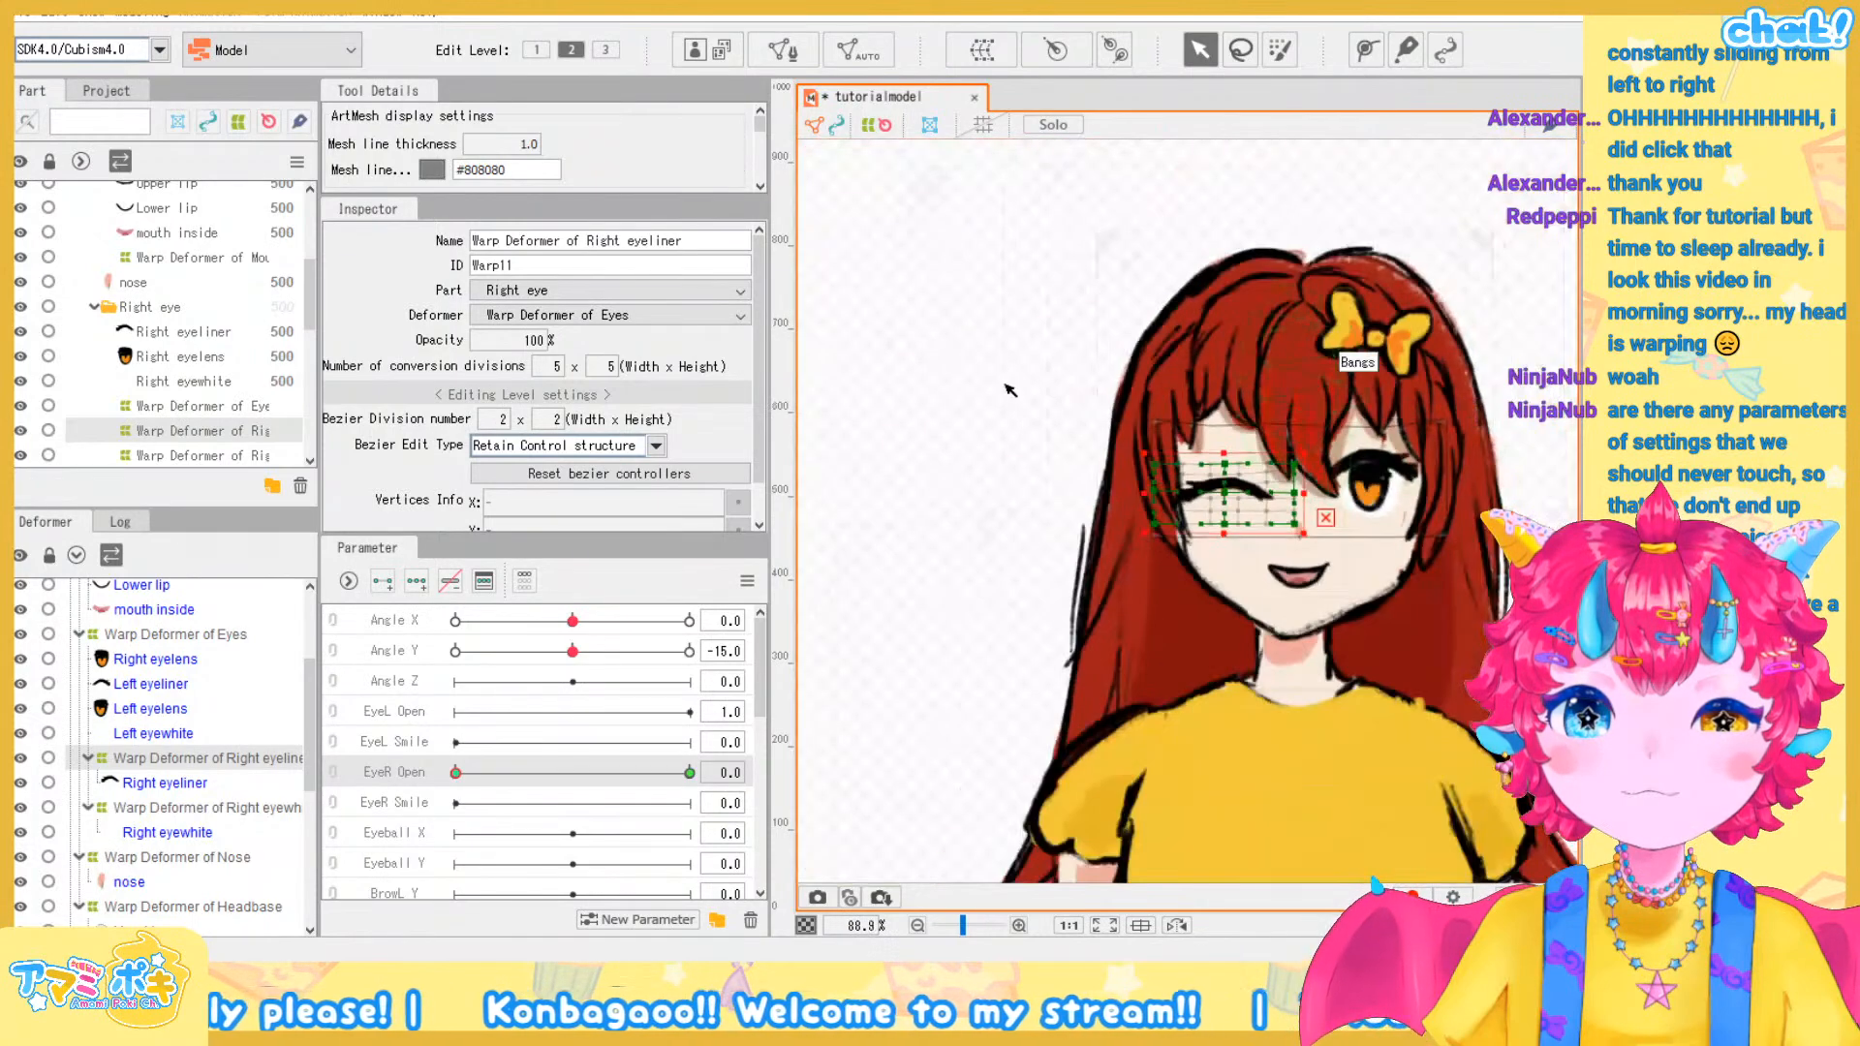
click(978, 455)
Preview the right eye's blink by sweeping EyeR Open between 0.0 and 1.0, ending at 1.0
drag(455, 775, 358, 821)
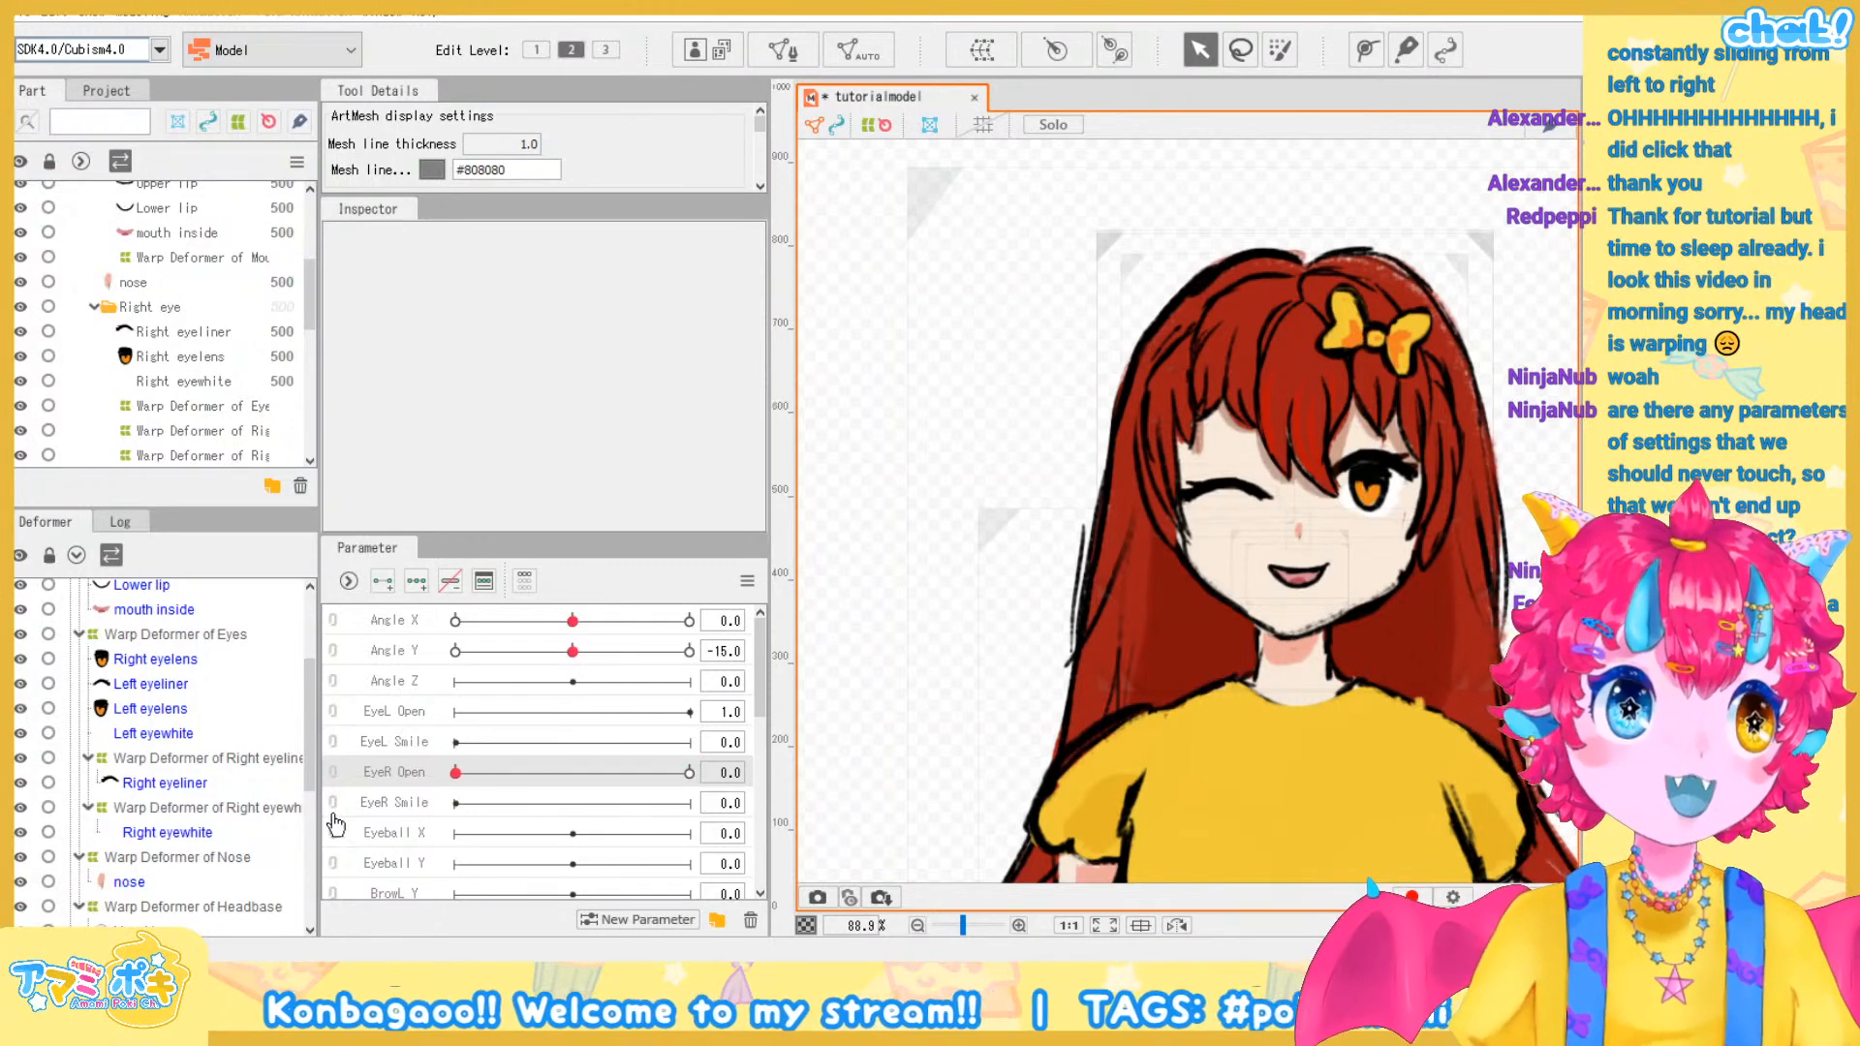
drag(455, 772, 621, 790)
scroll(230, 789, up, 2)
scroll(238, 835, down, 2)
click(274, 759)
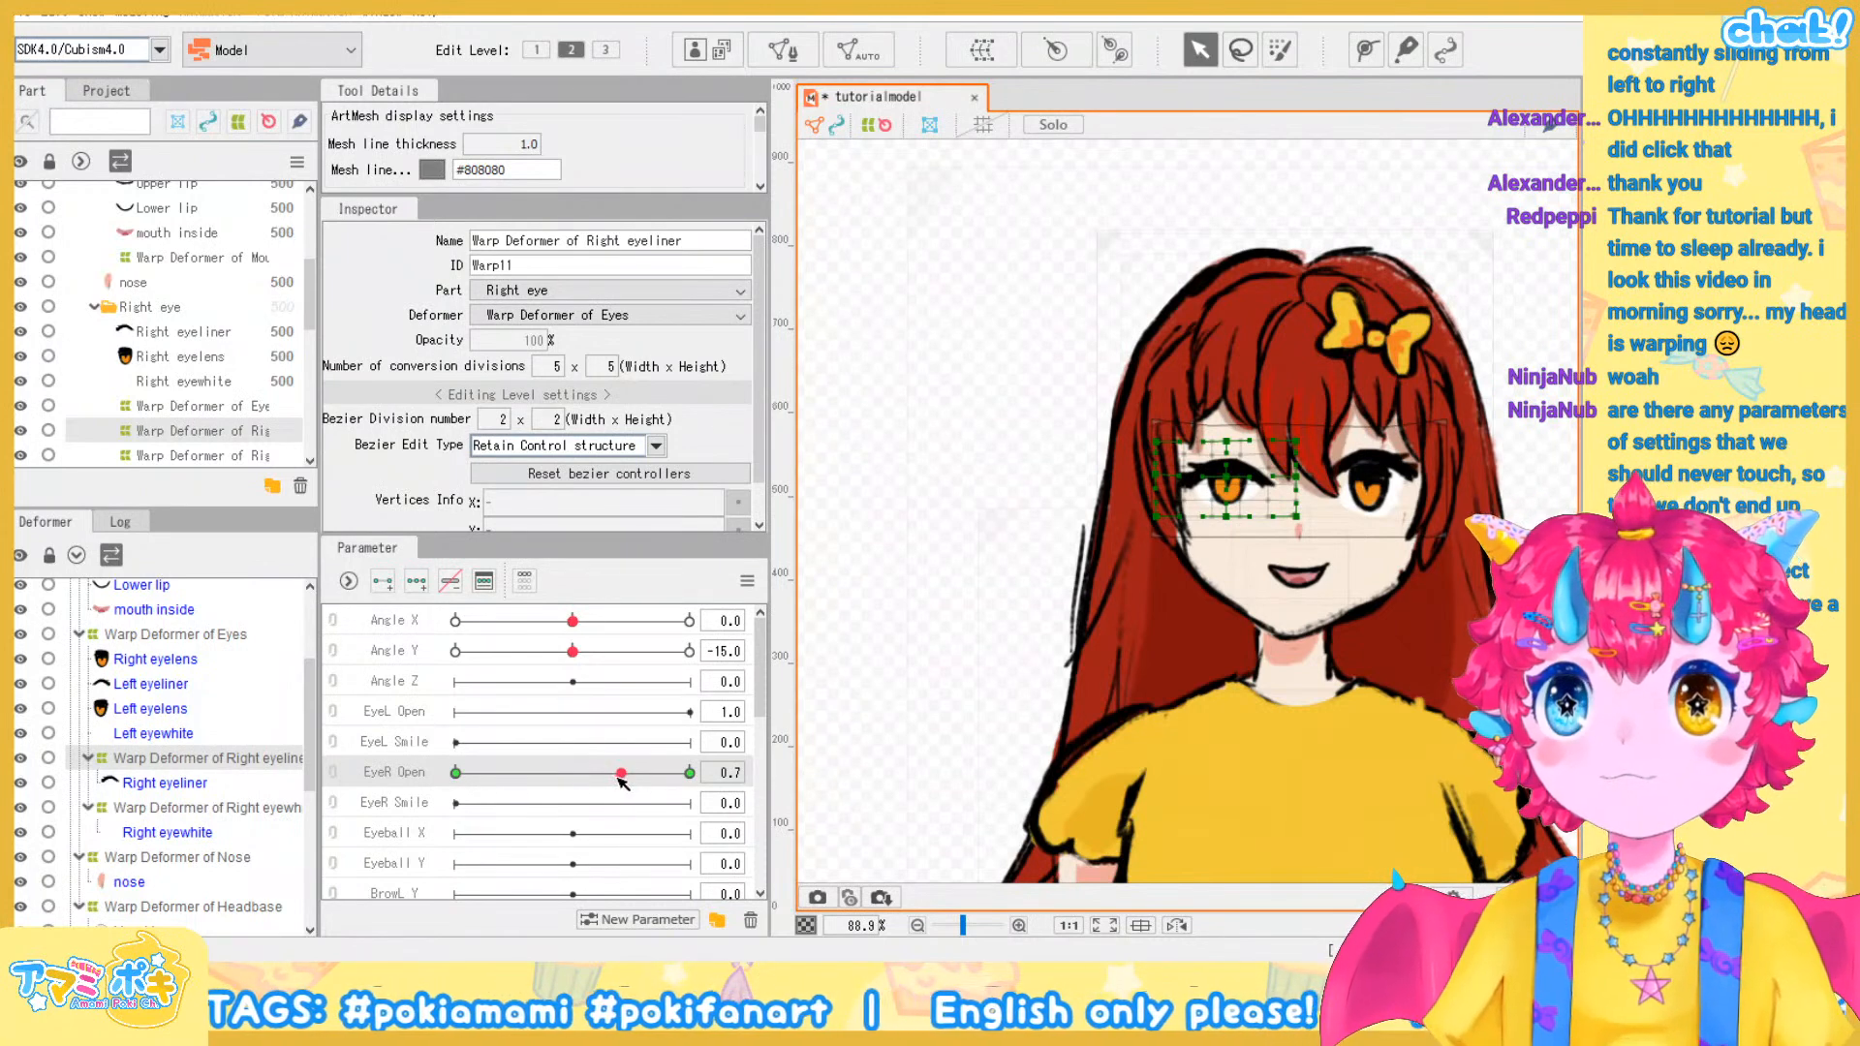
drag(622, 775, 416, 804)
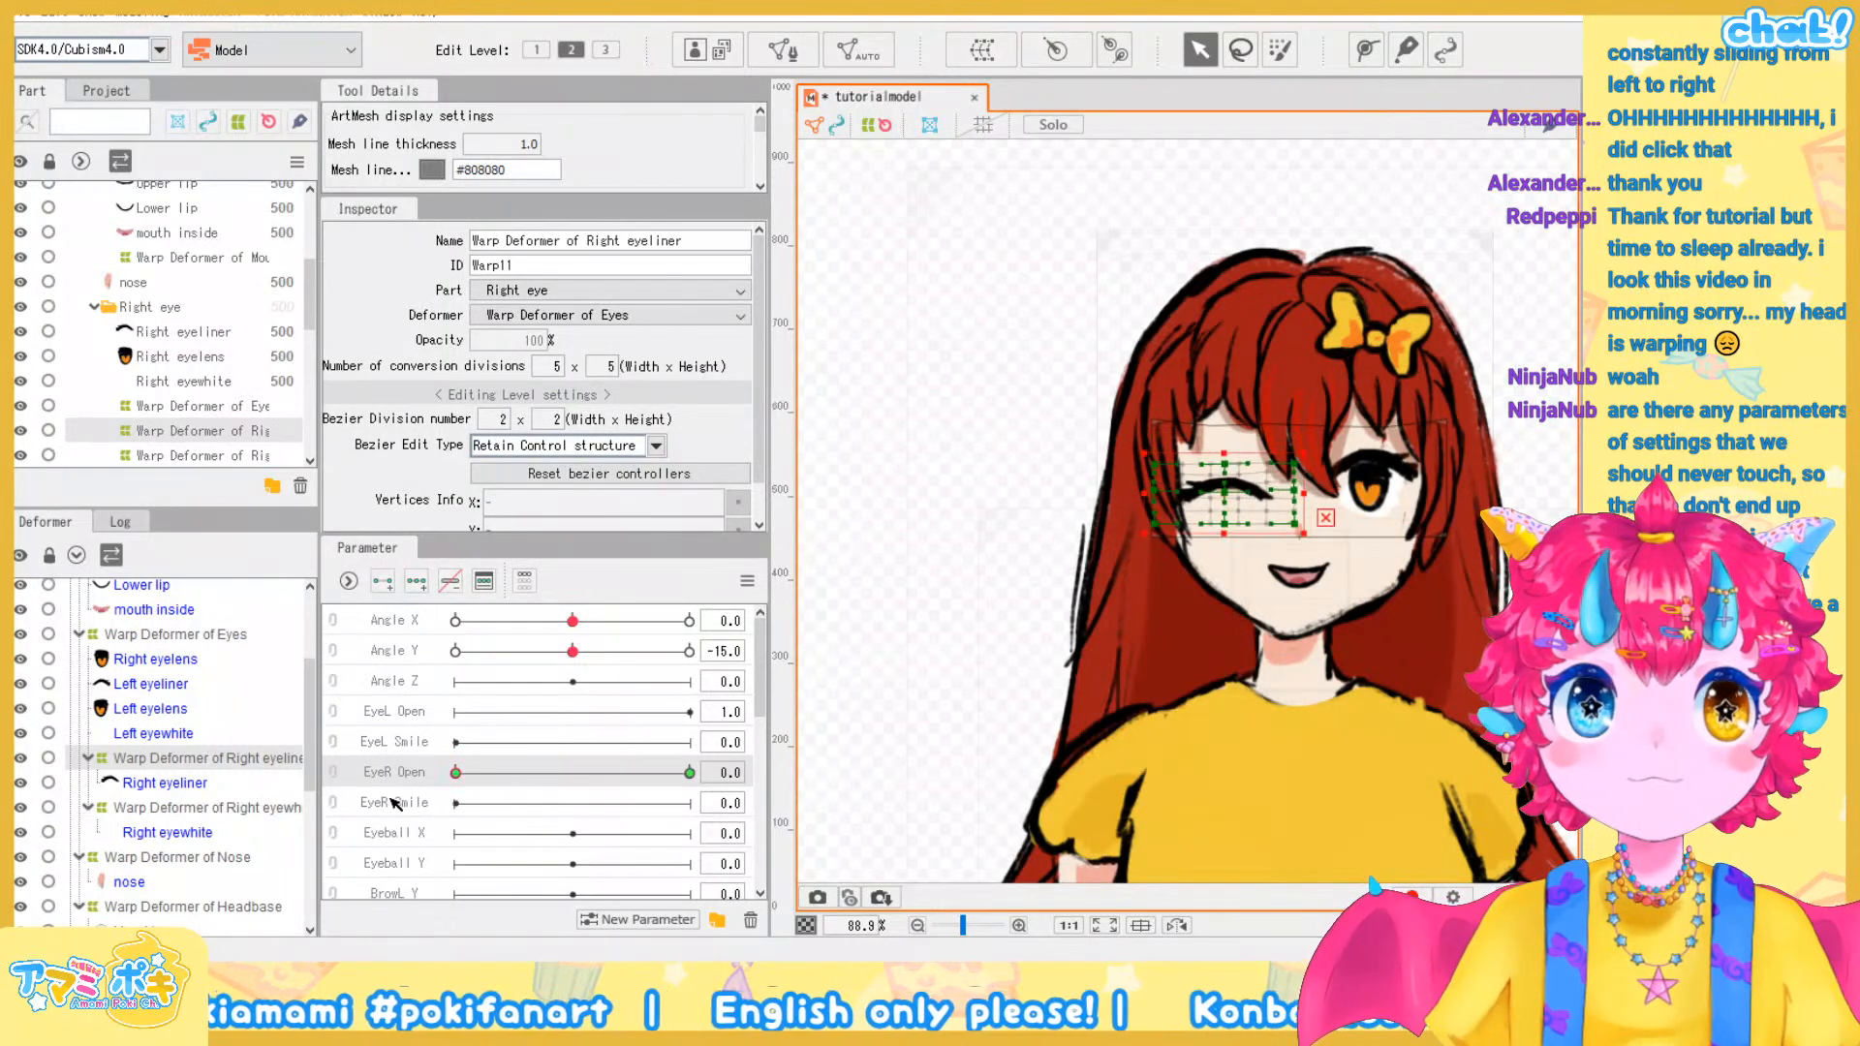
click(605, 772)
drag(573, 783, 835, 749)
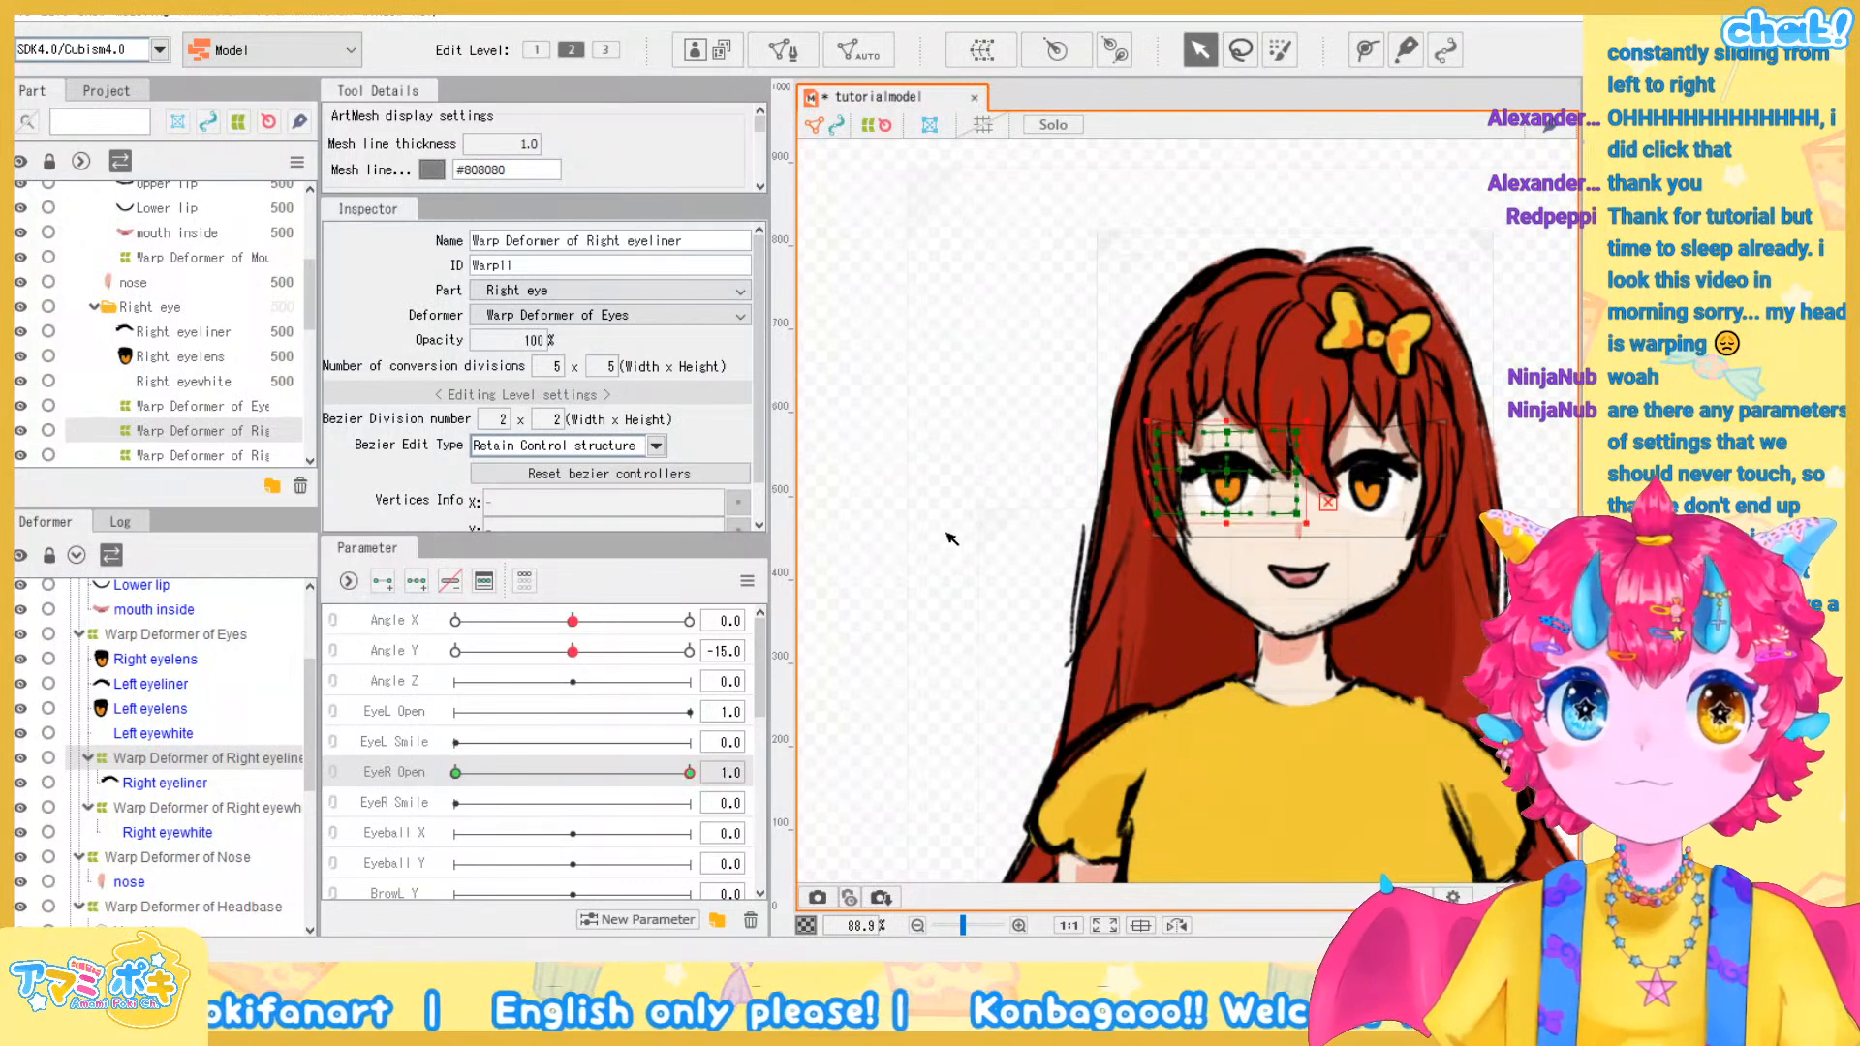
Deselect the Right eyeliner deformer and reset all parameters to their default values
click(949, 521)
click(748, 581)
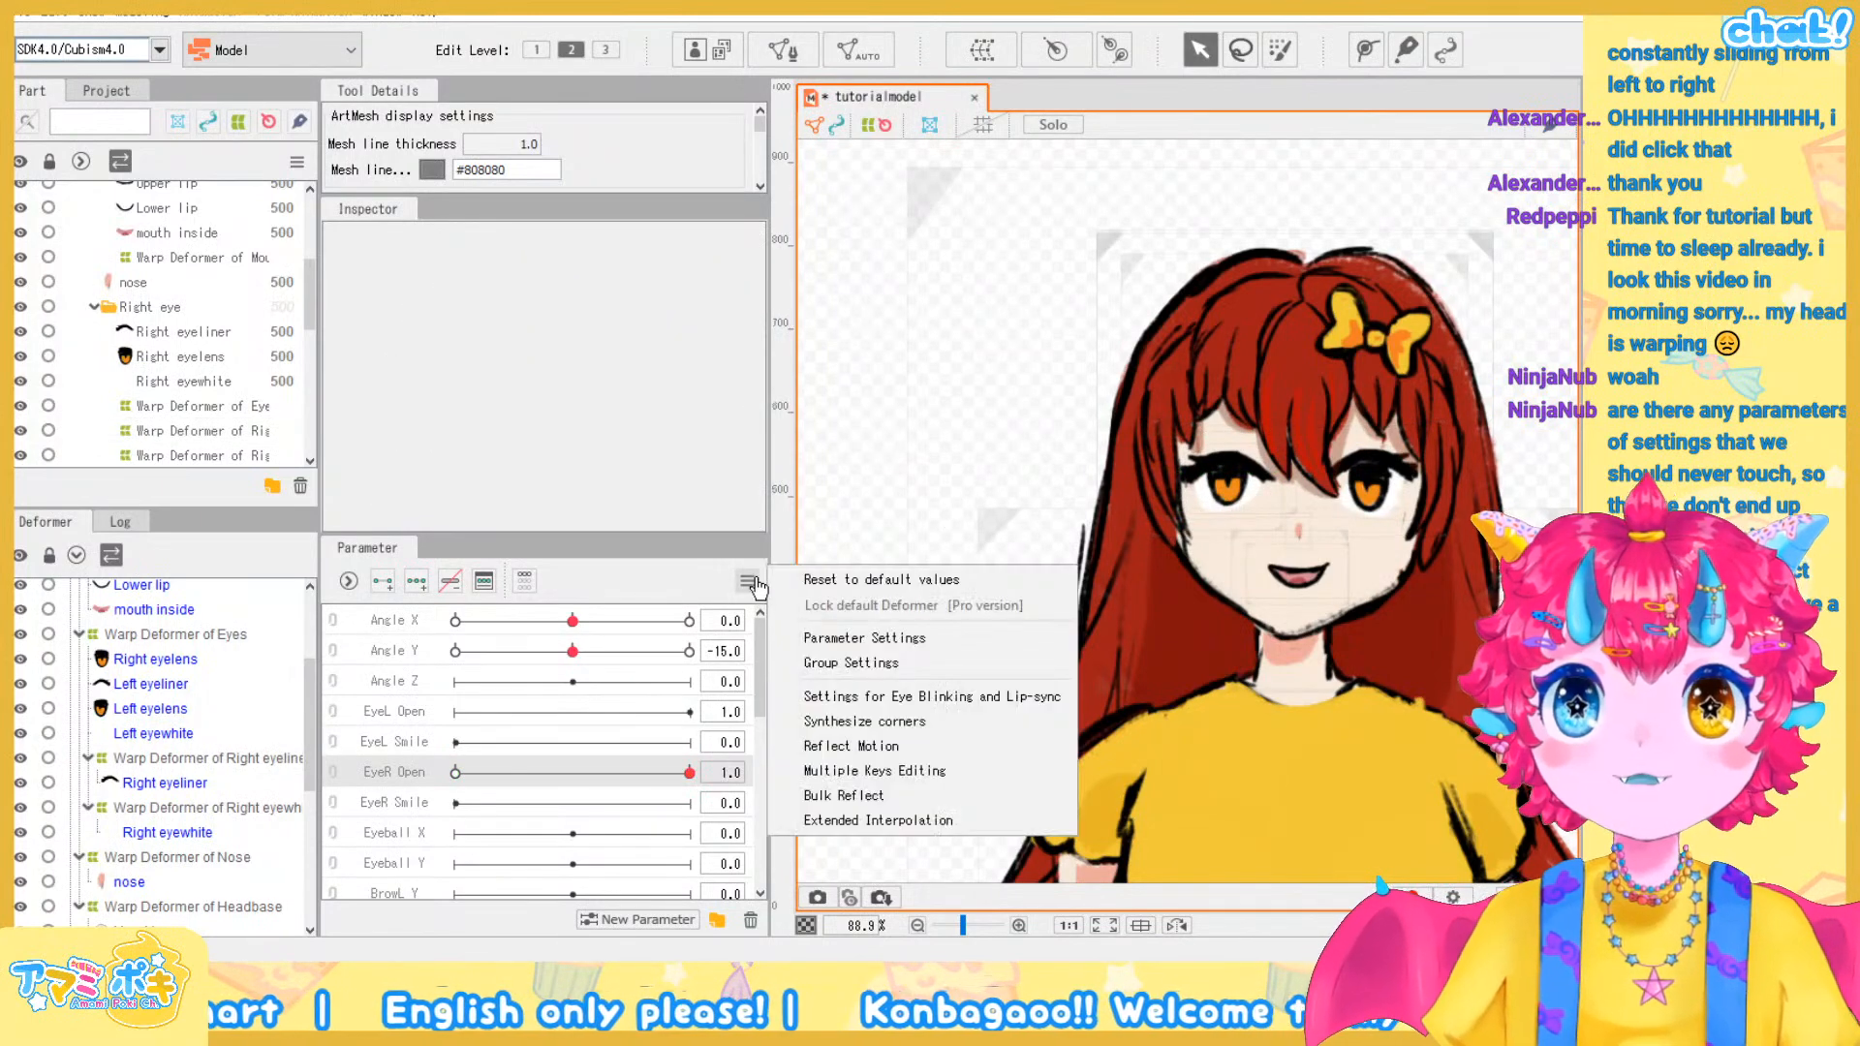
click(746, 587)
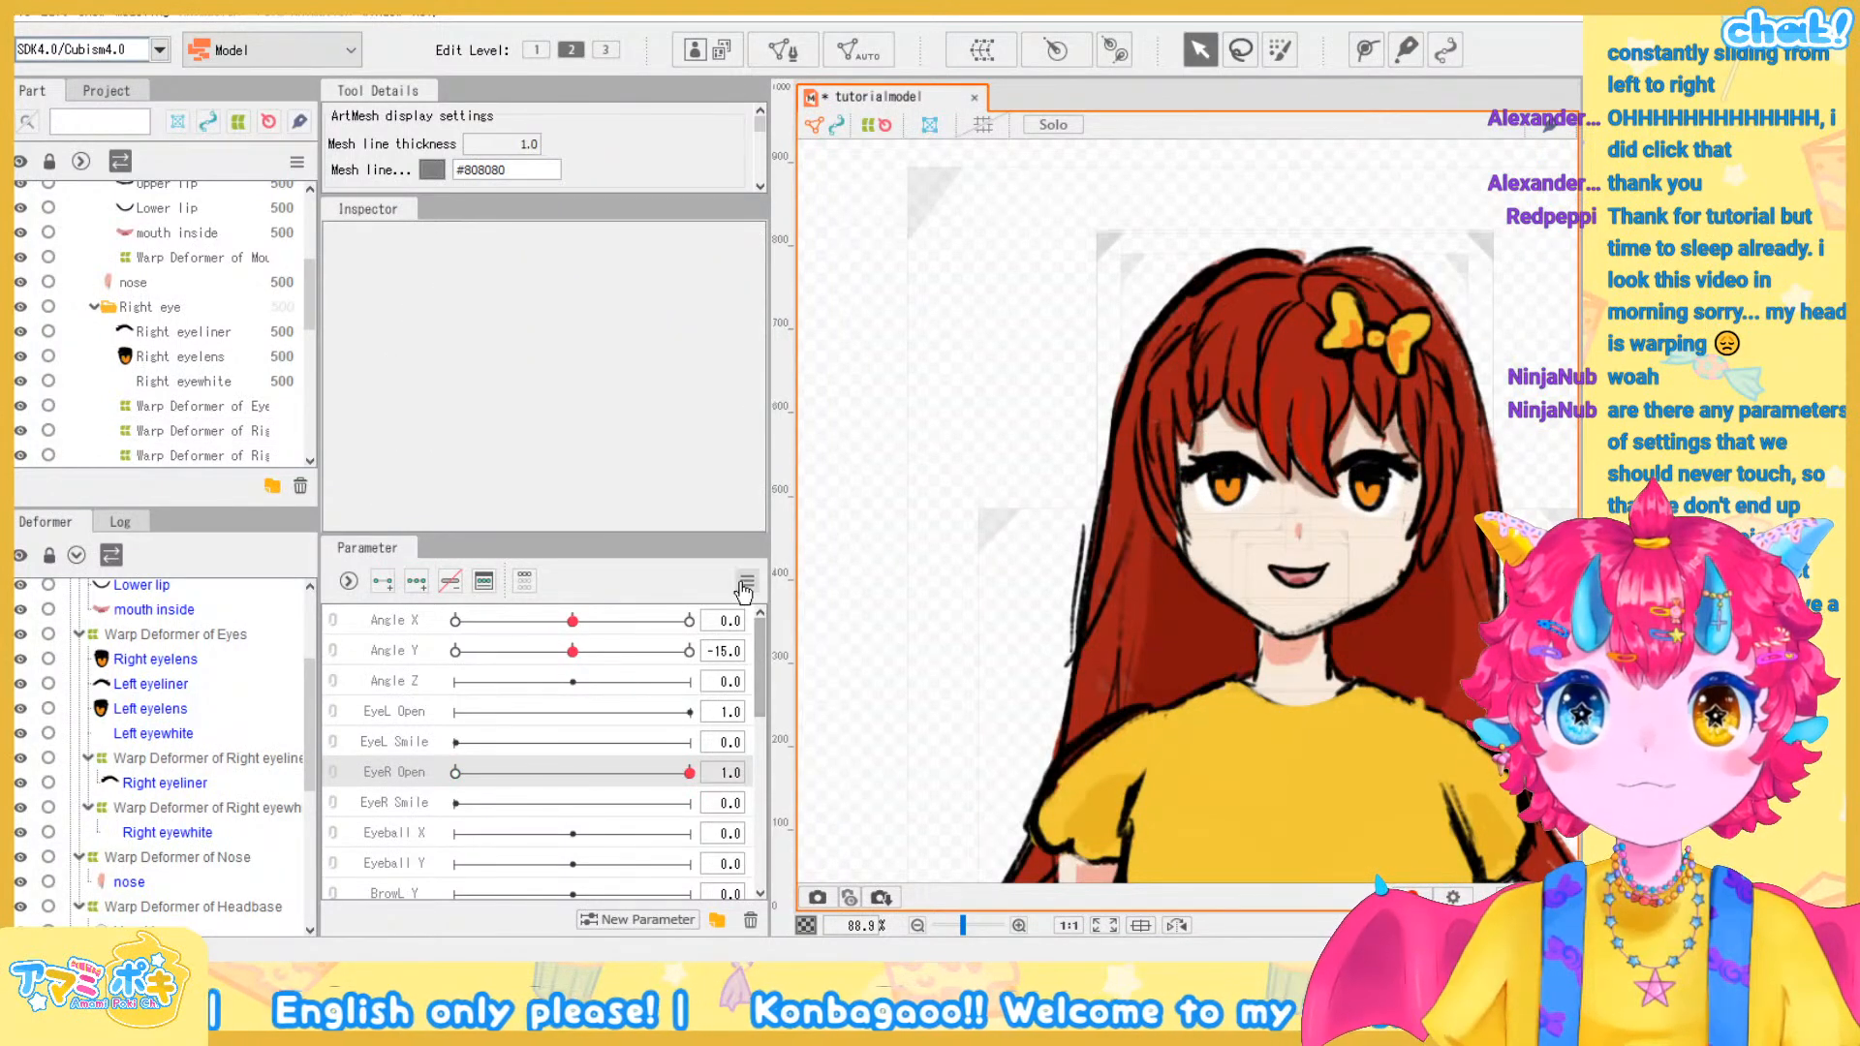
click(743, 587)
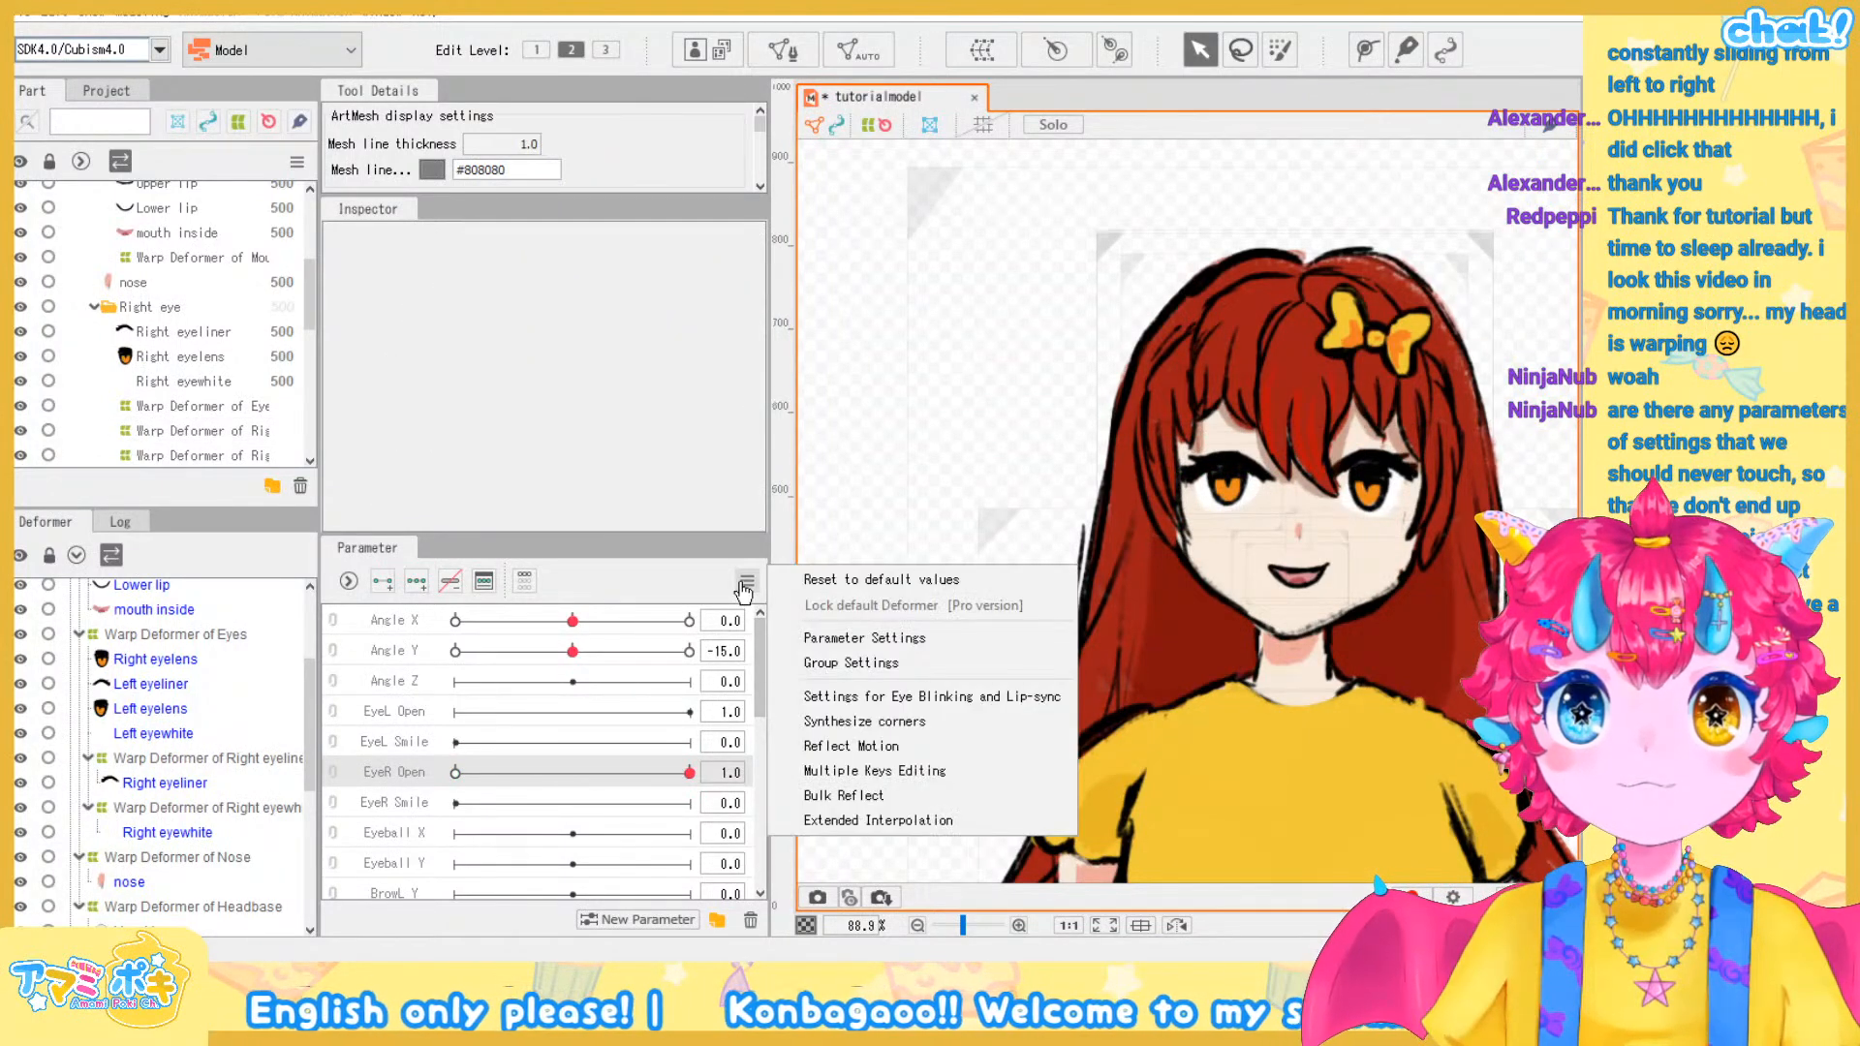
click(916, 585)
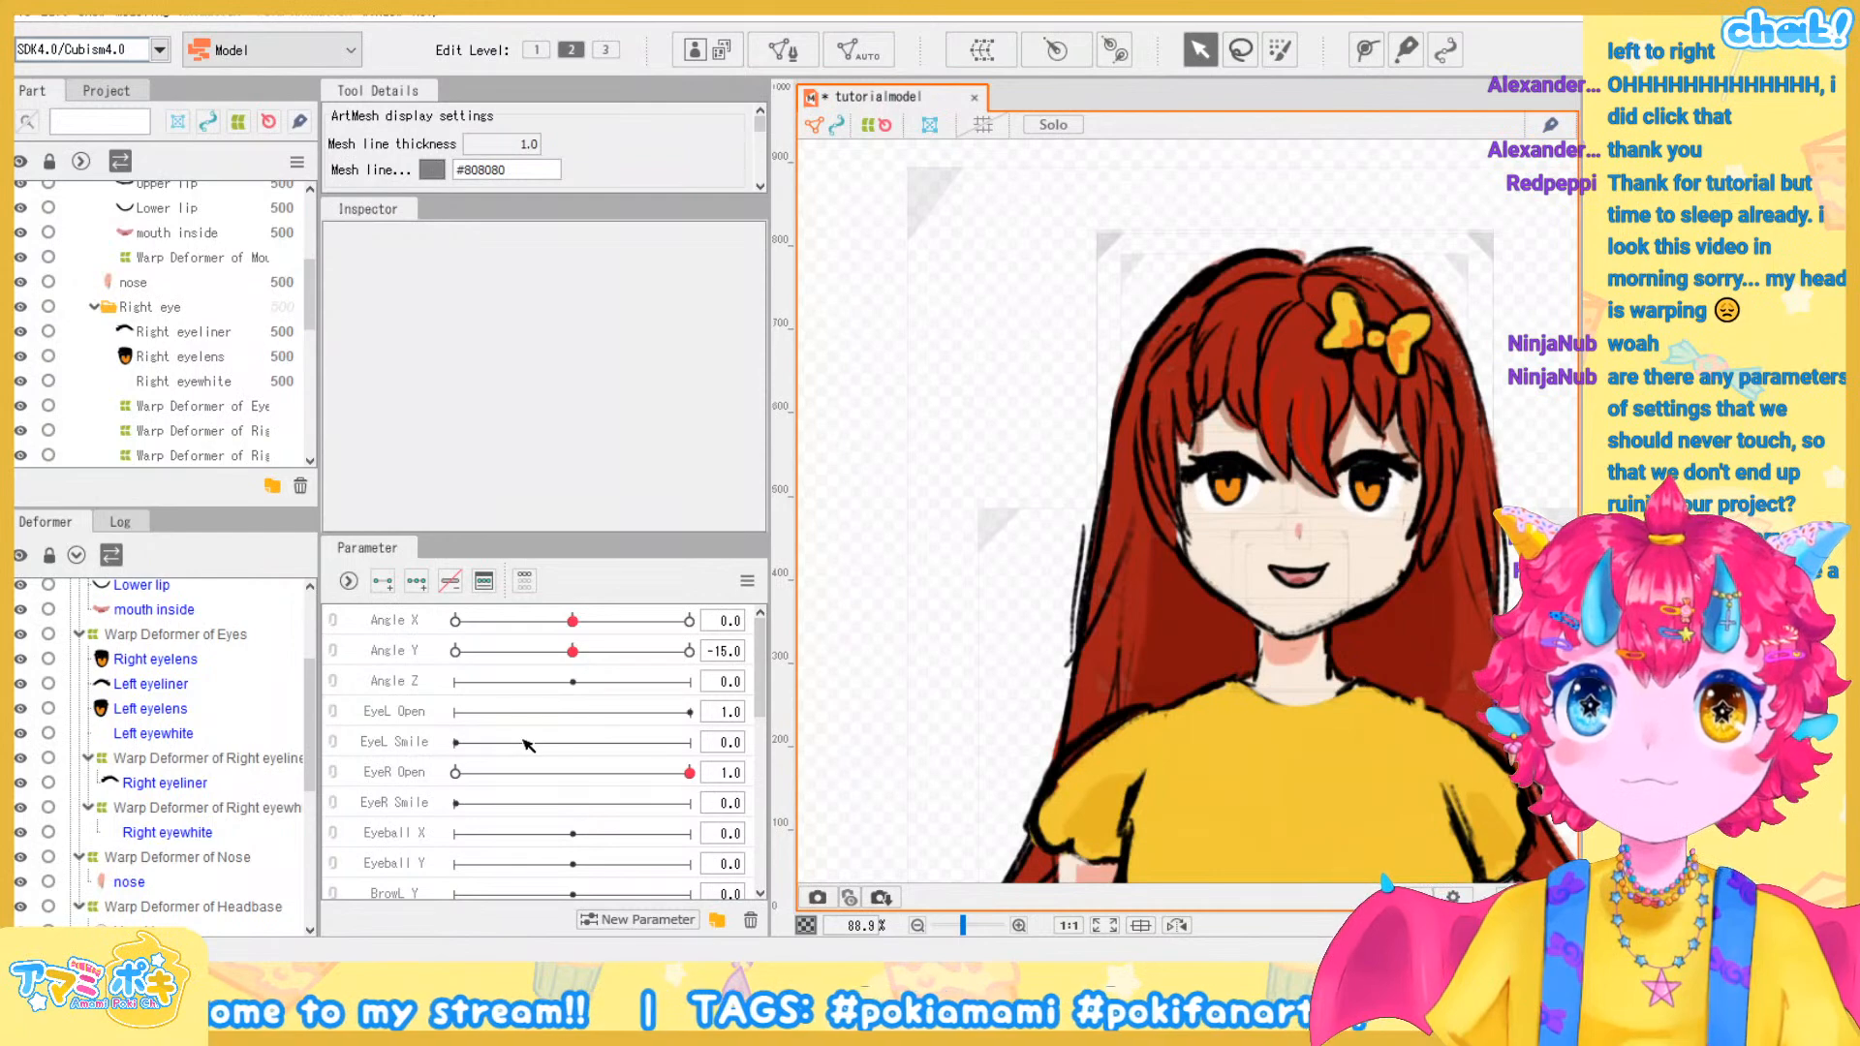
Set the default value of EyeR Open to 0 in the parameter settings, and reset all parameters to their defaults
click(742, 586)
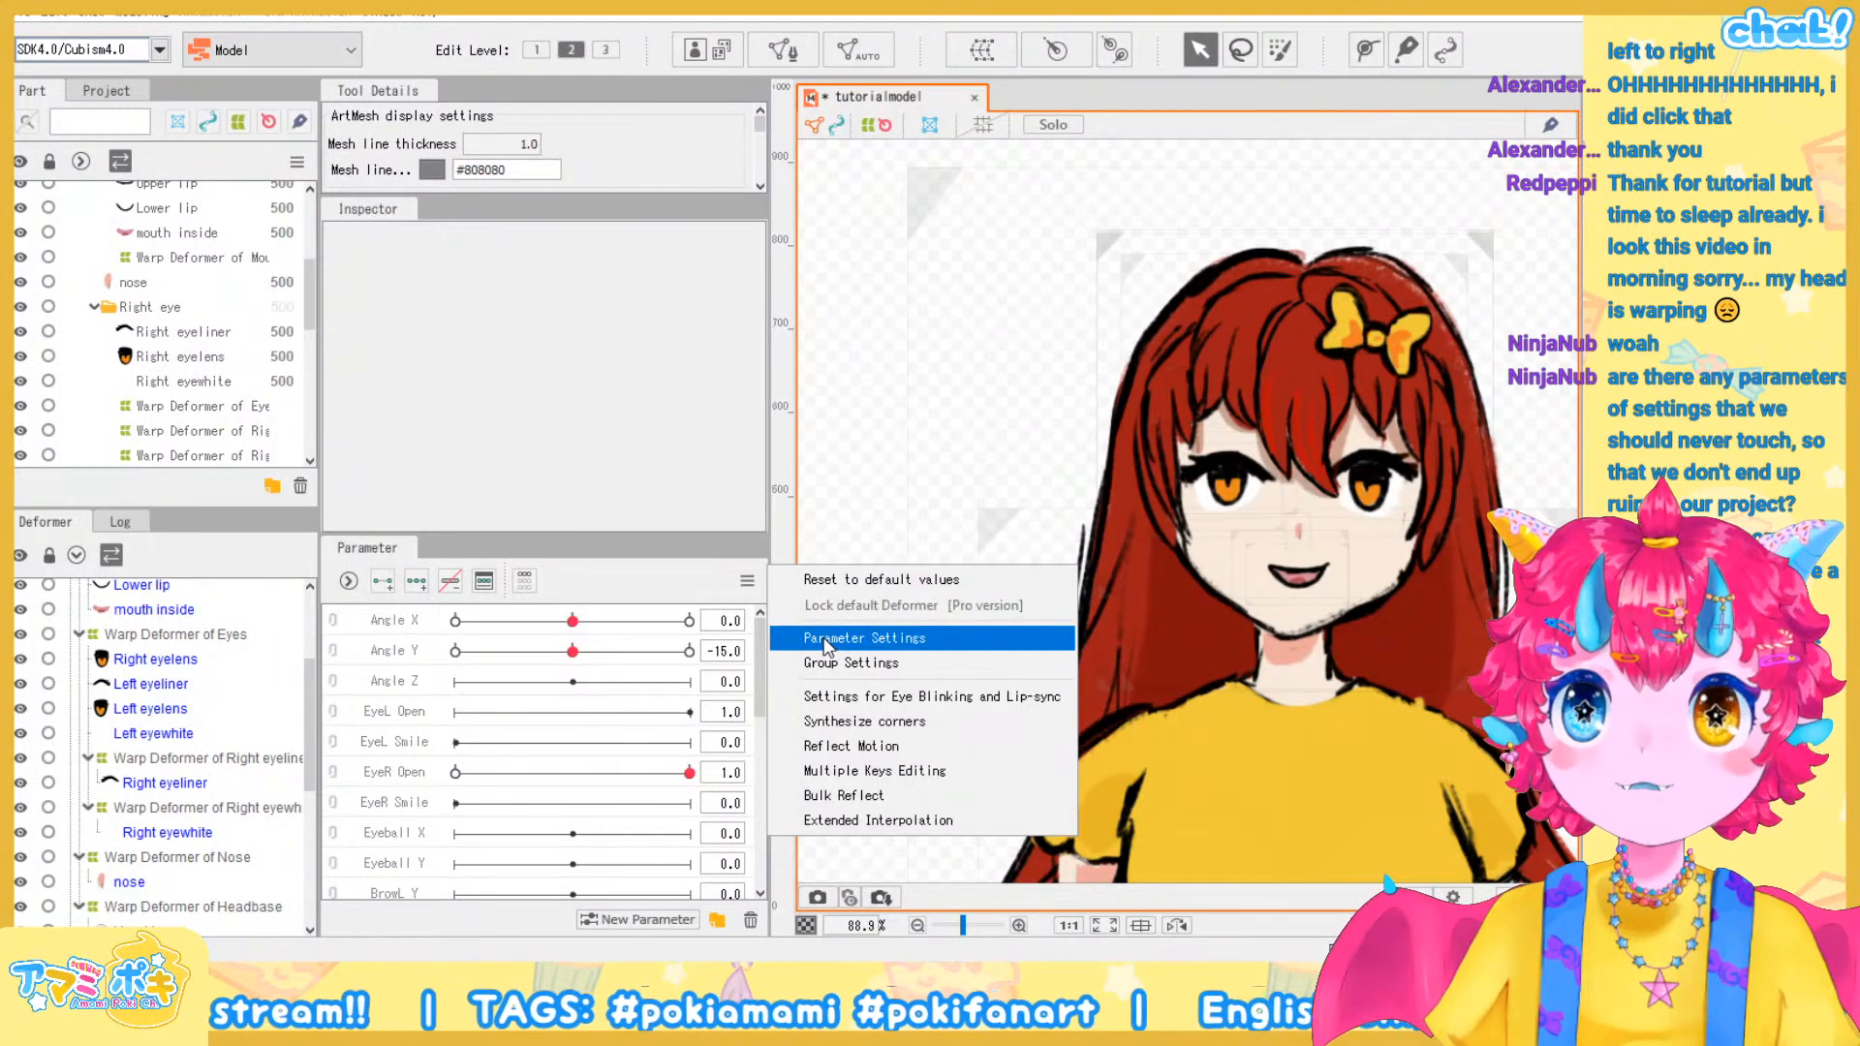
click(824, 637)
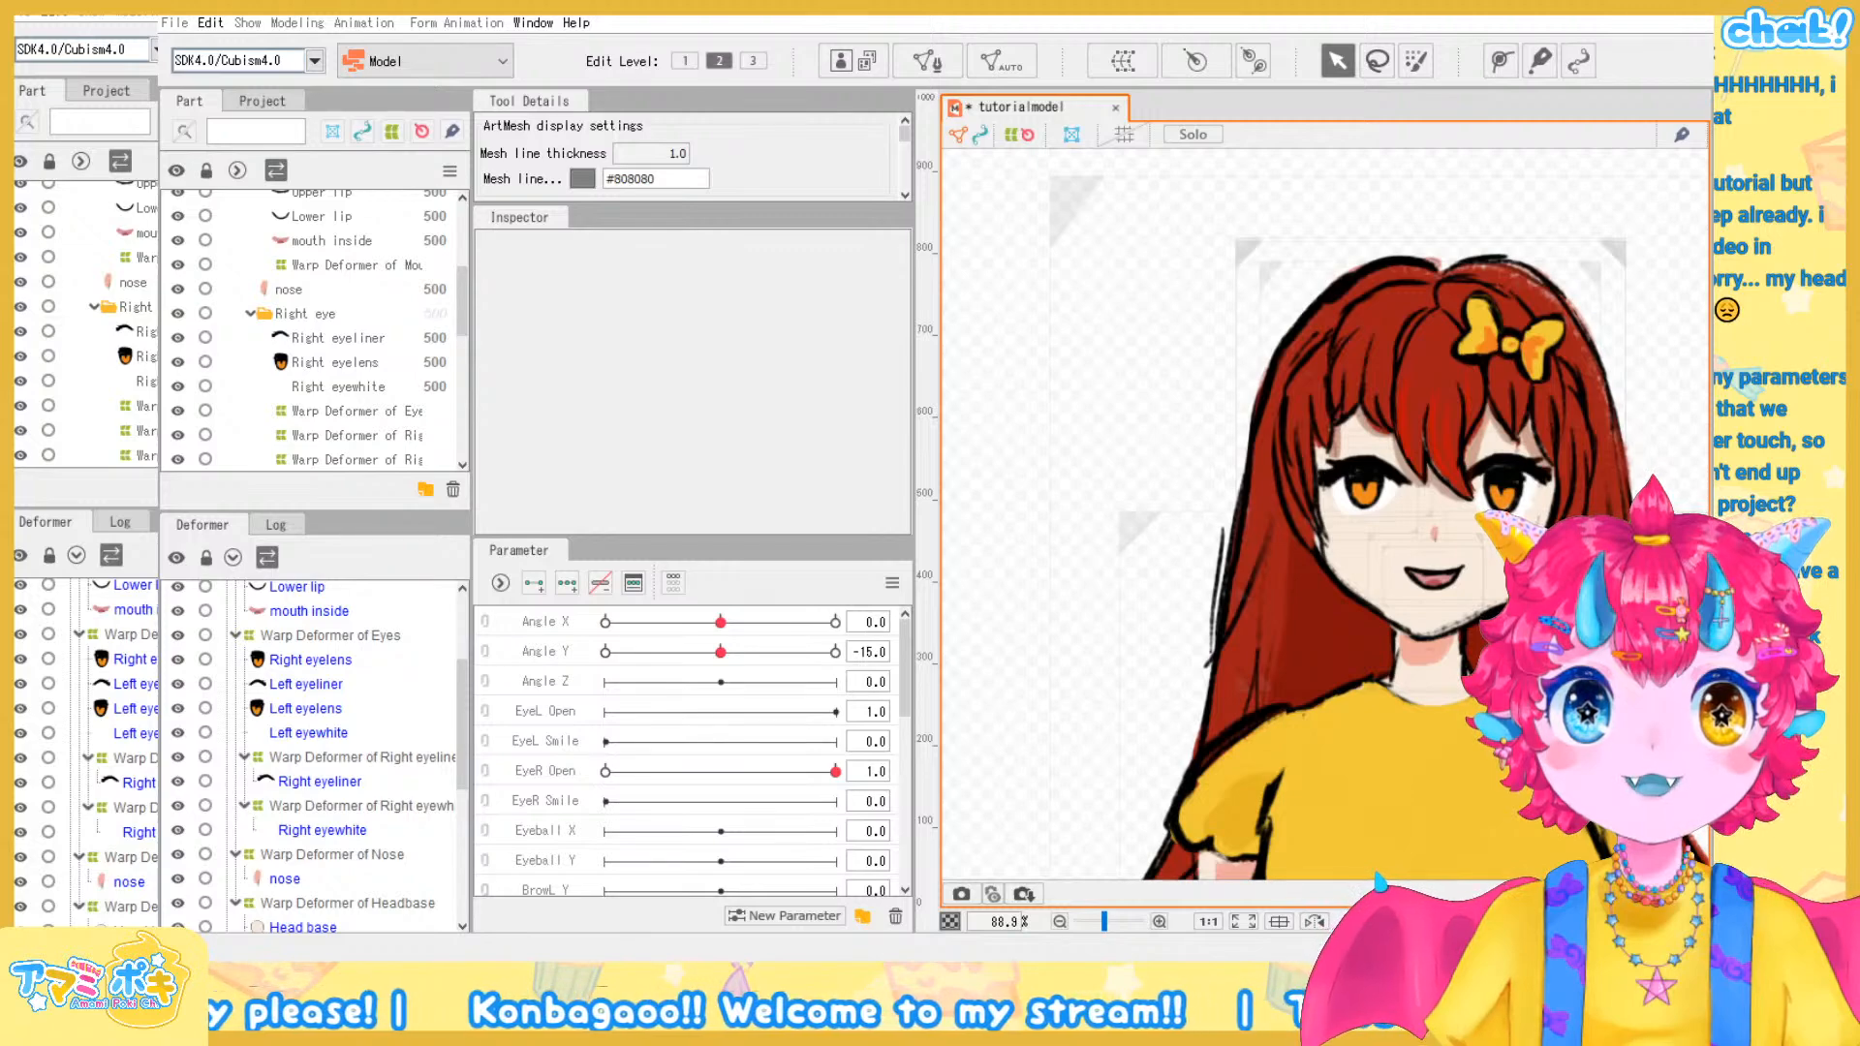
click(980, 415)
drag(647, 14, 910, 2)
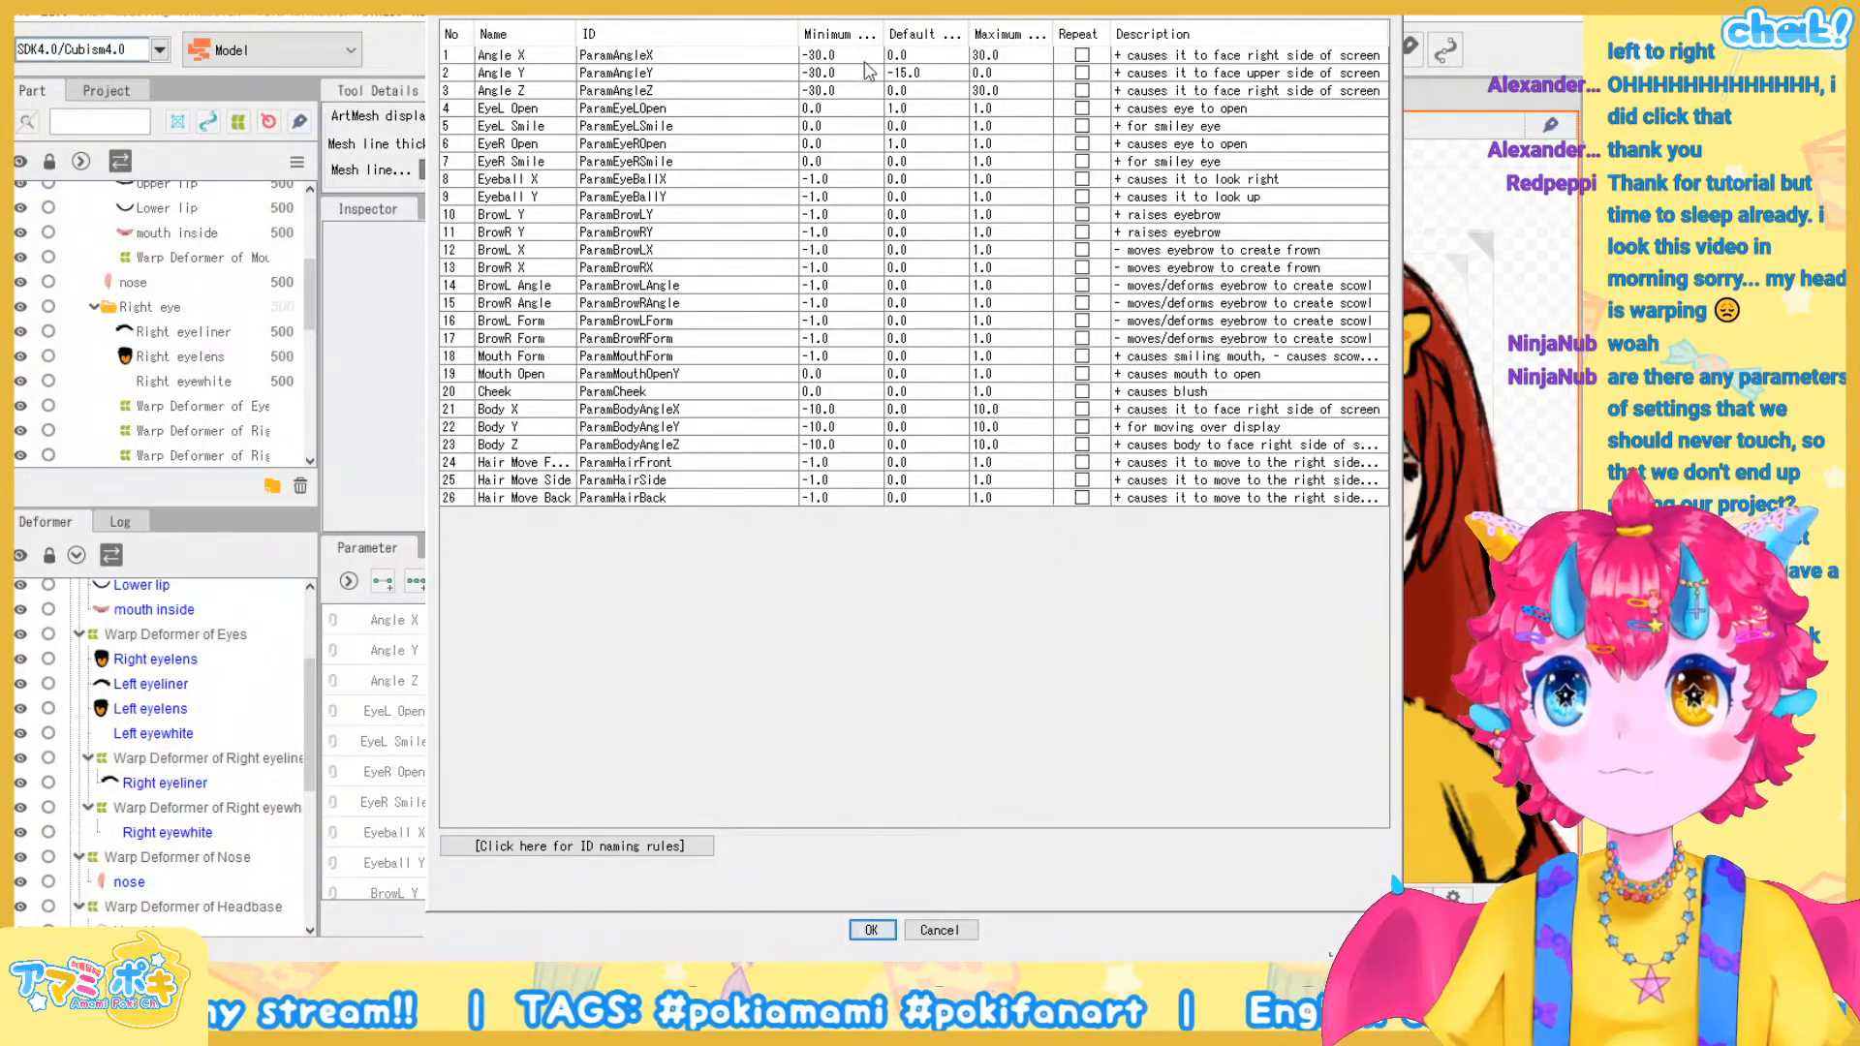
drag(1401, 952, 1400, 935)
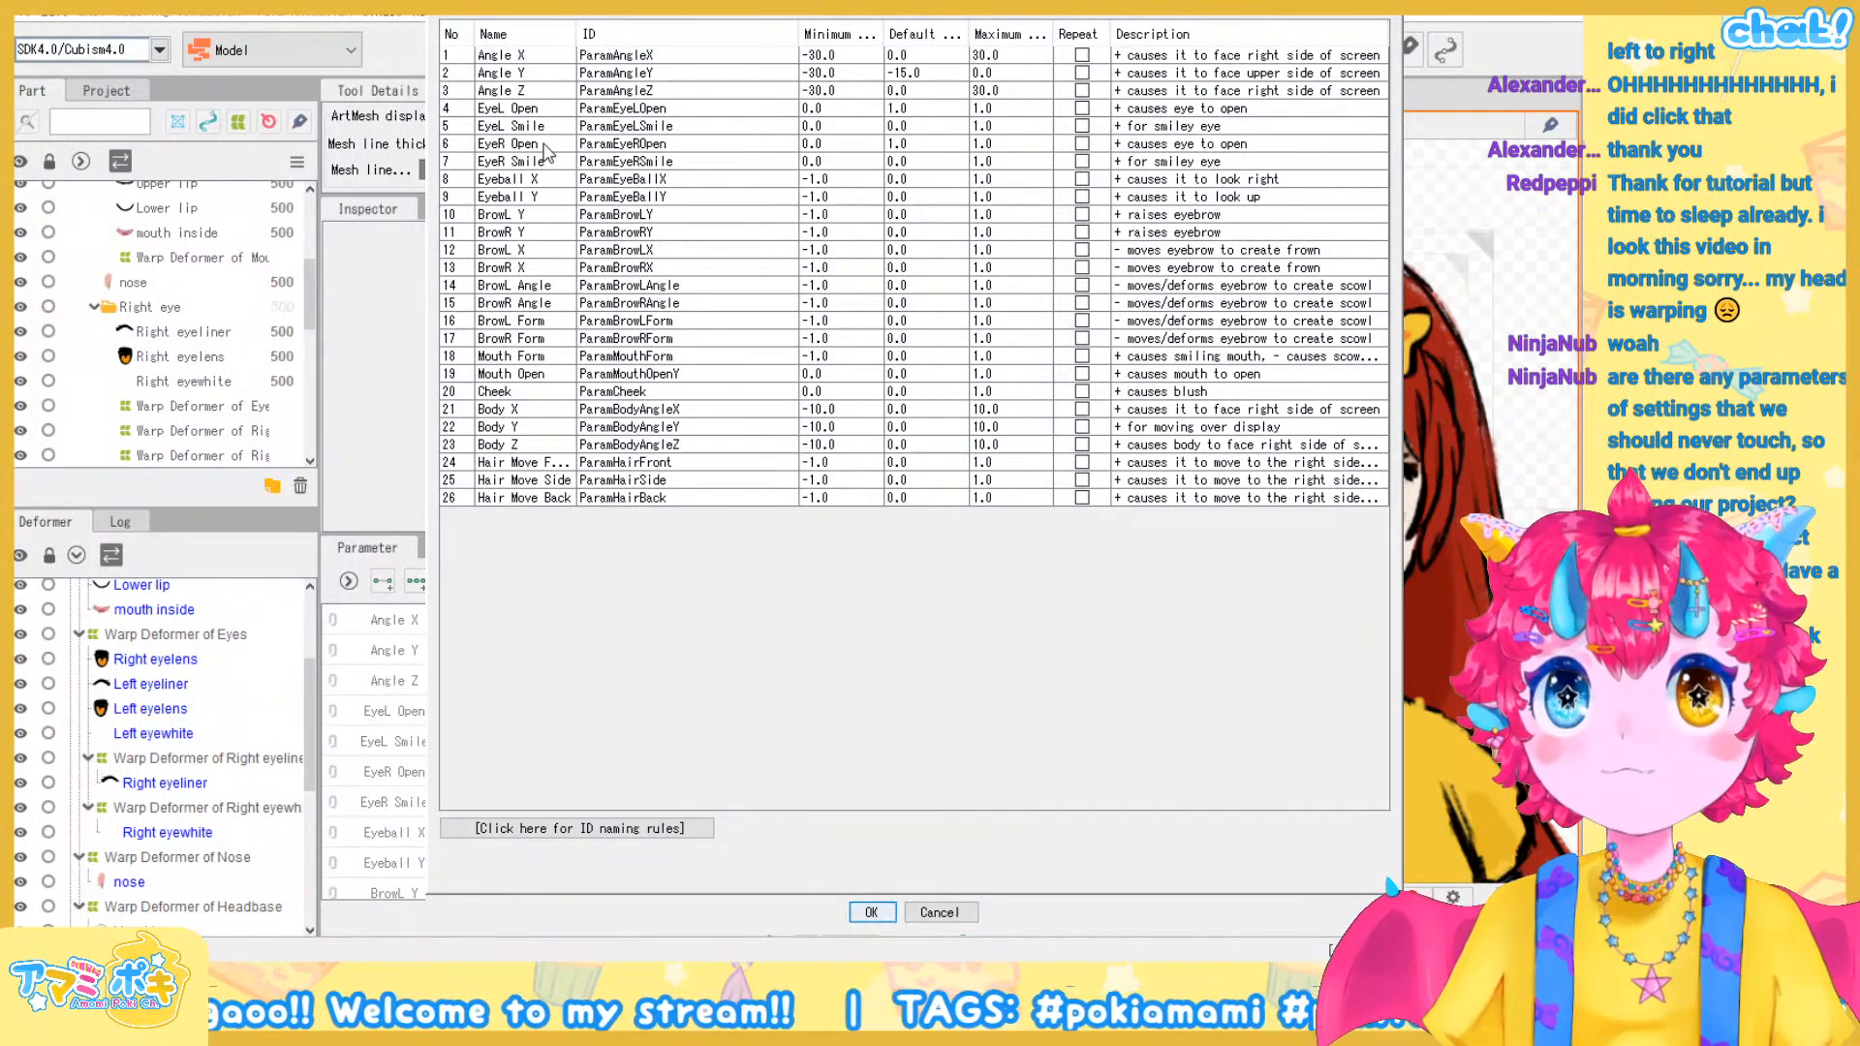
double_click(905, 145)
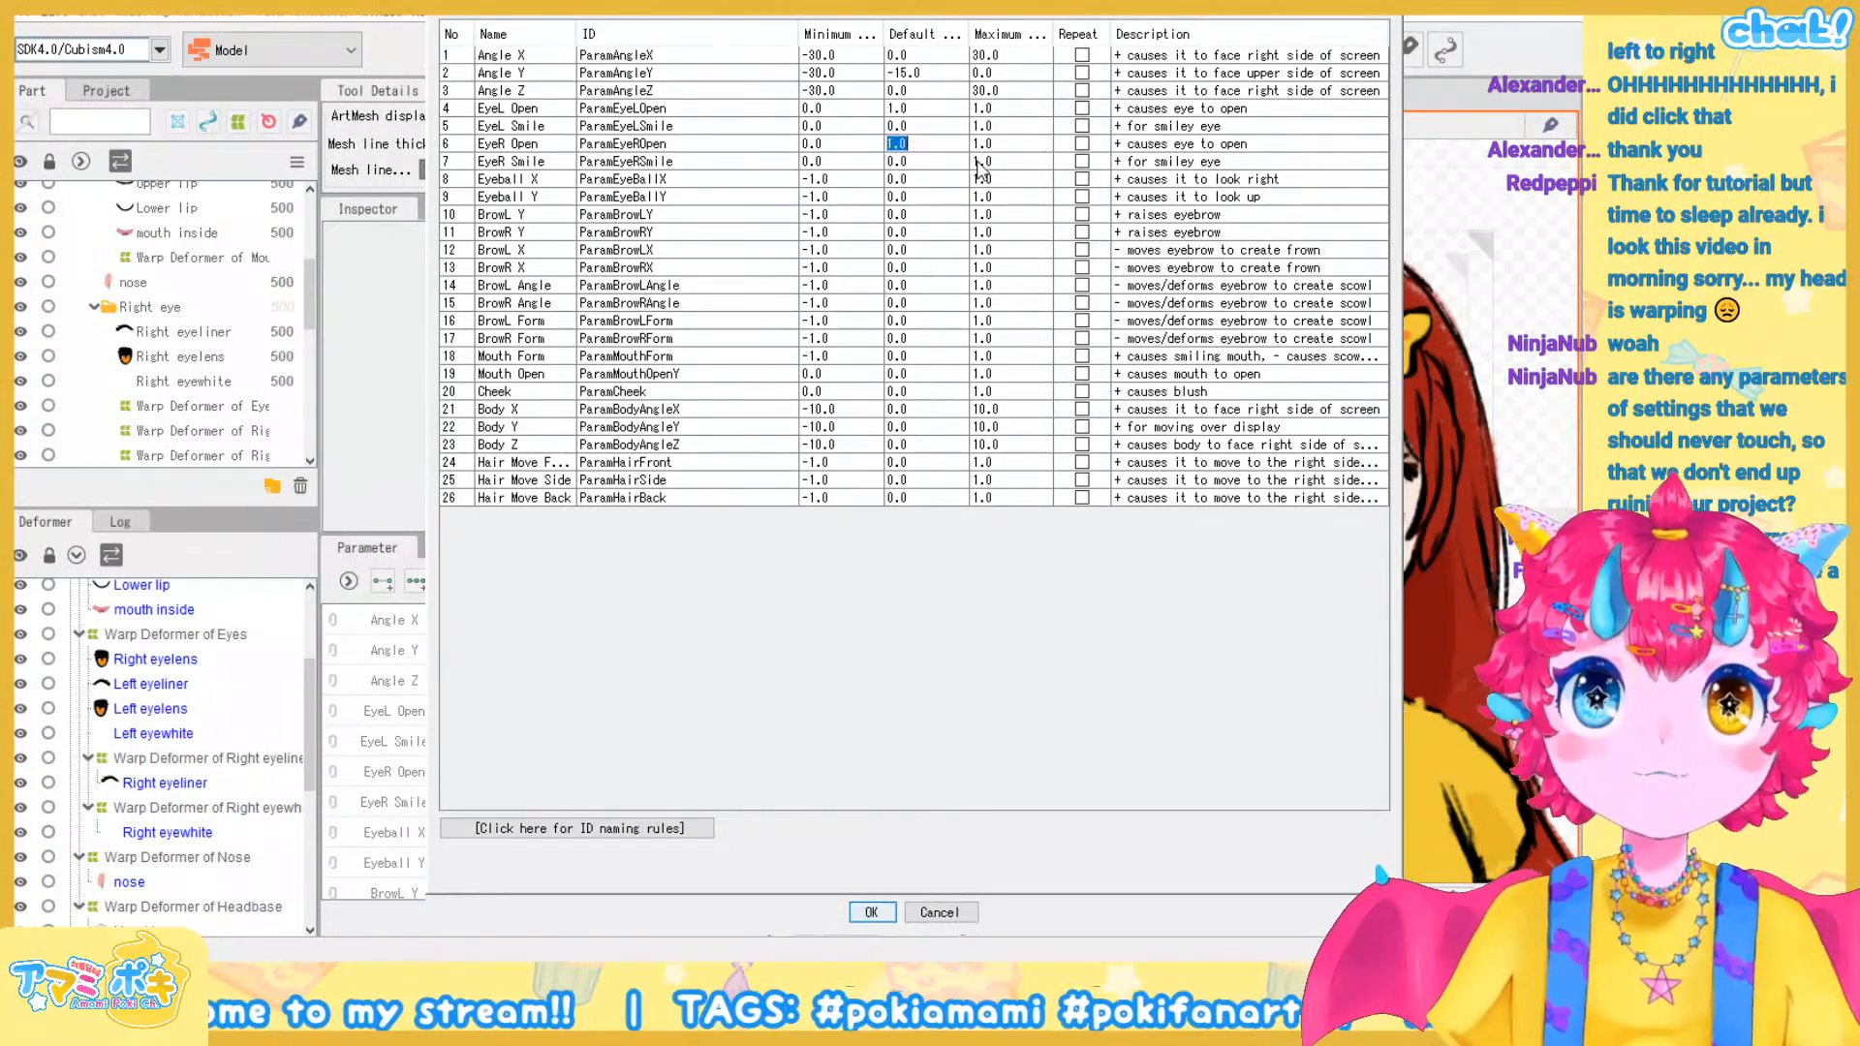
text(0)
key(Return)
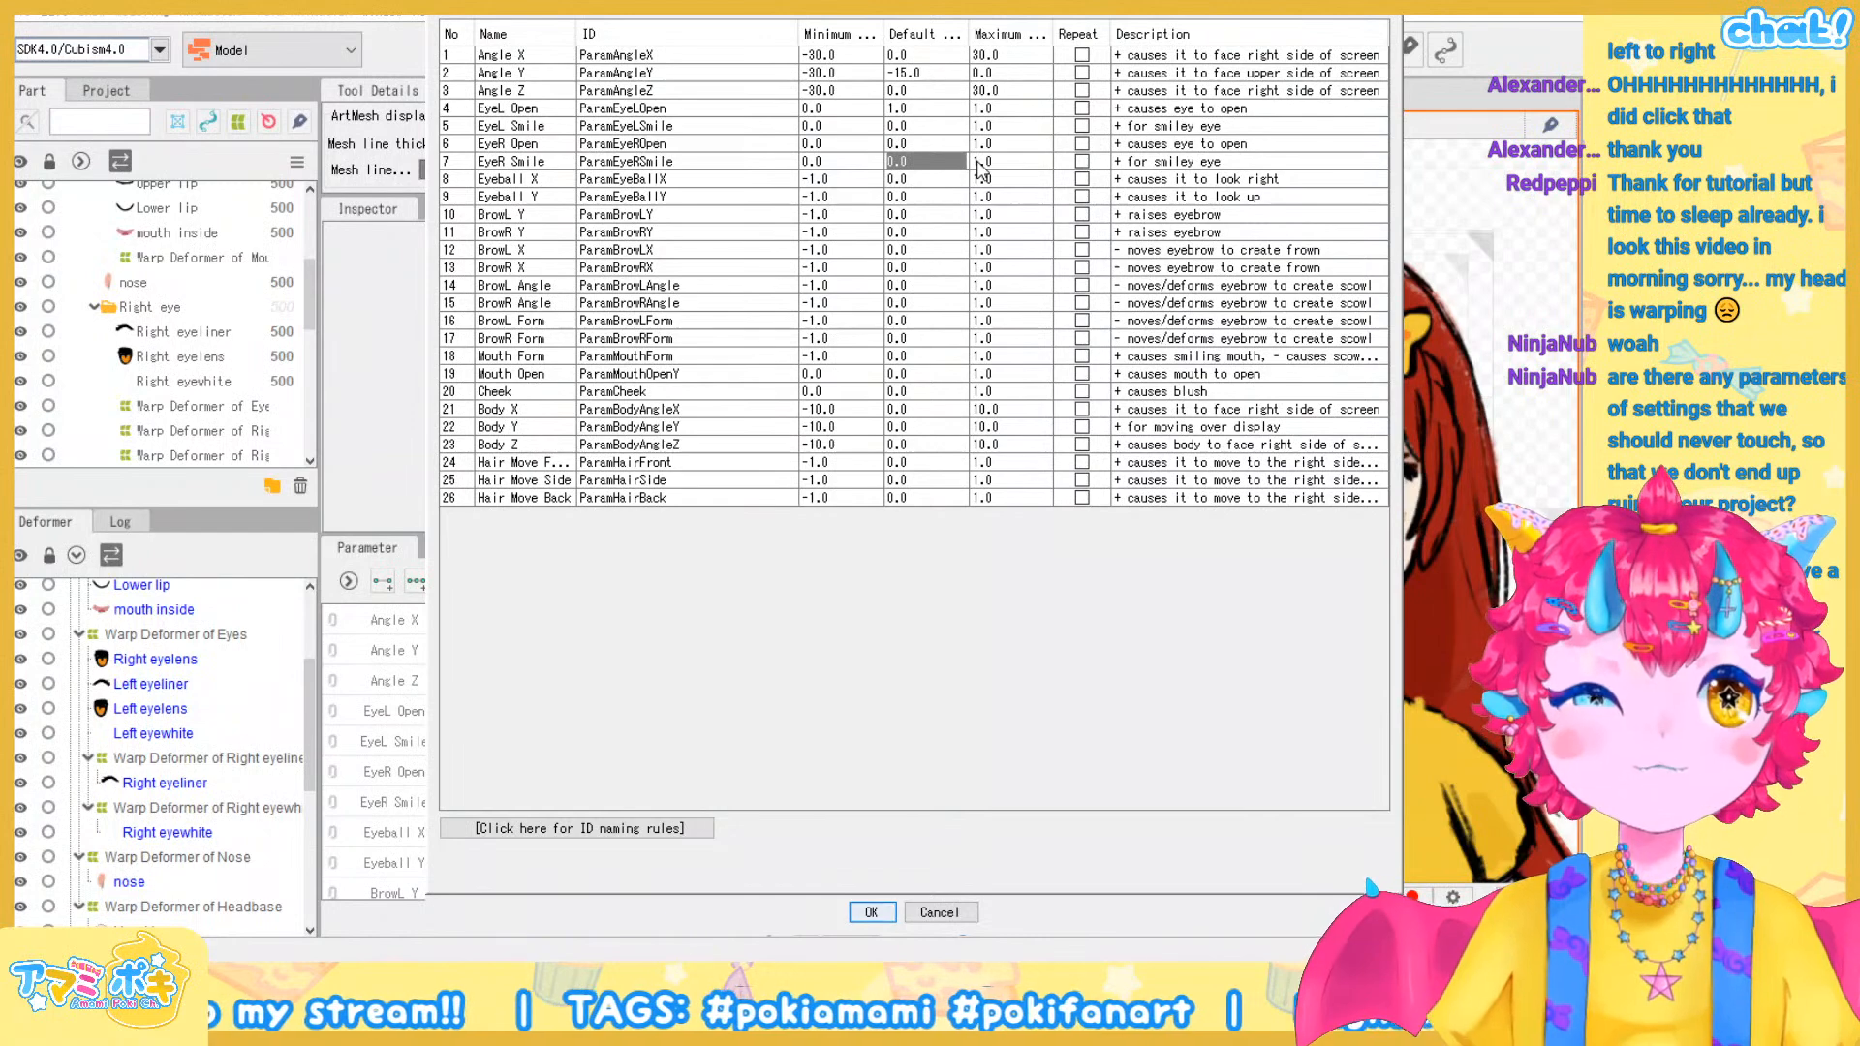
click(875, 913)
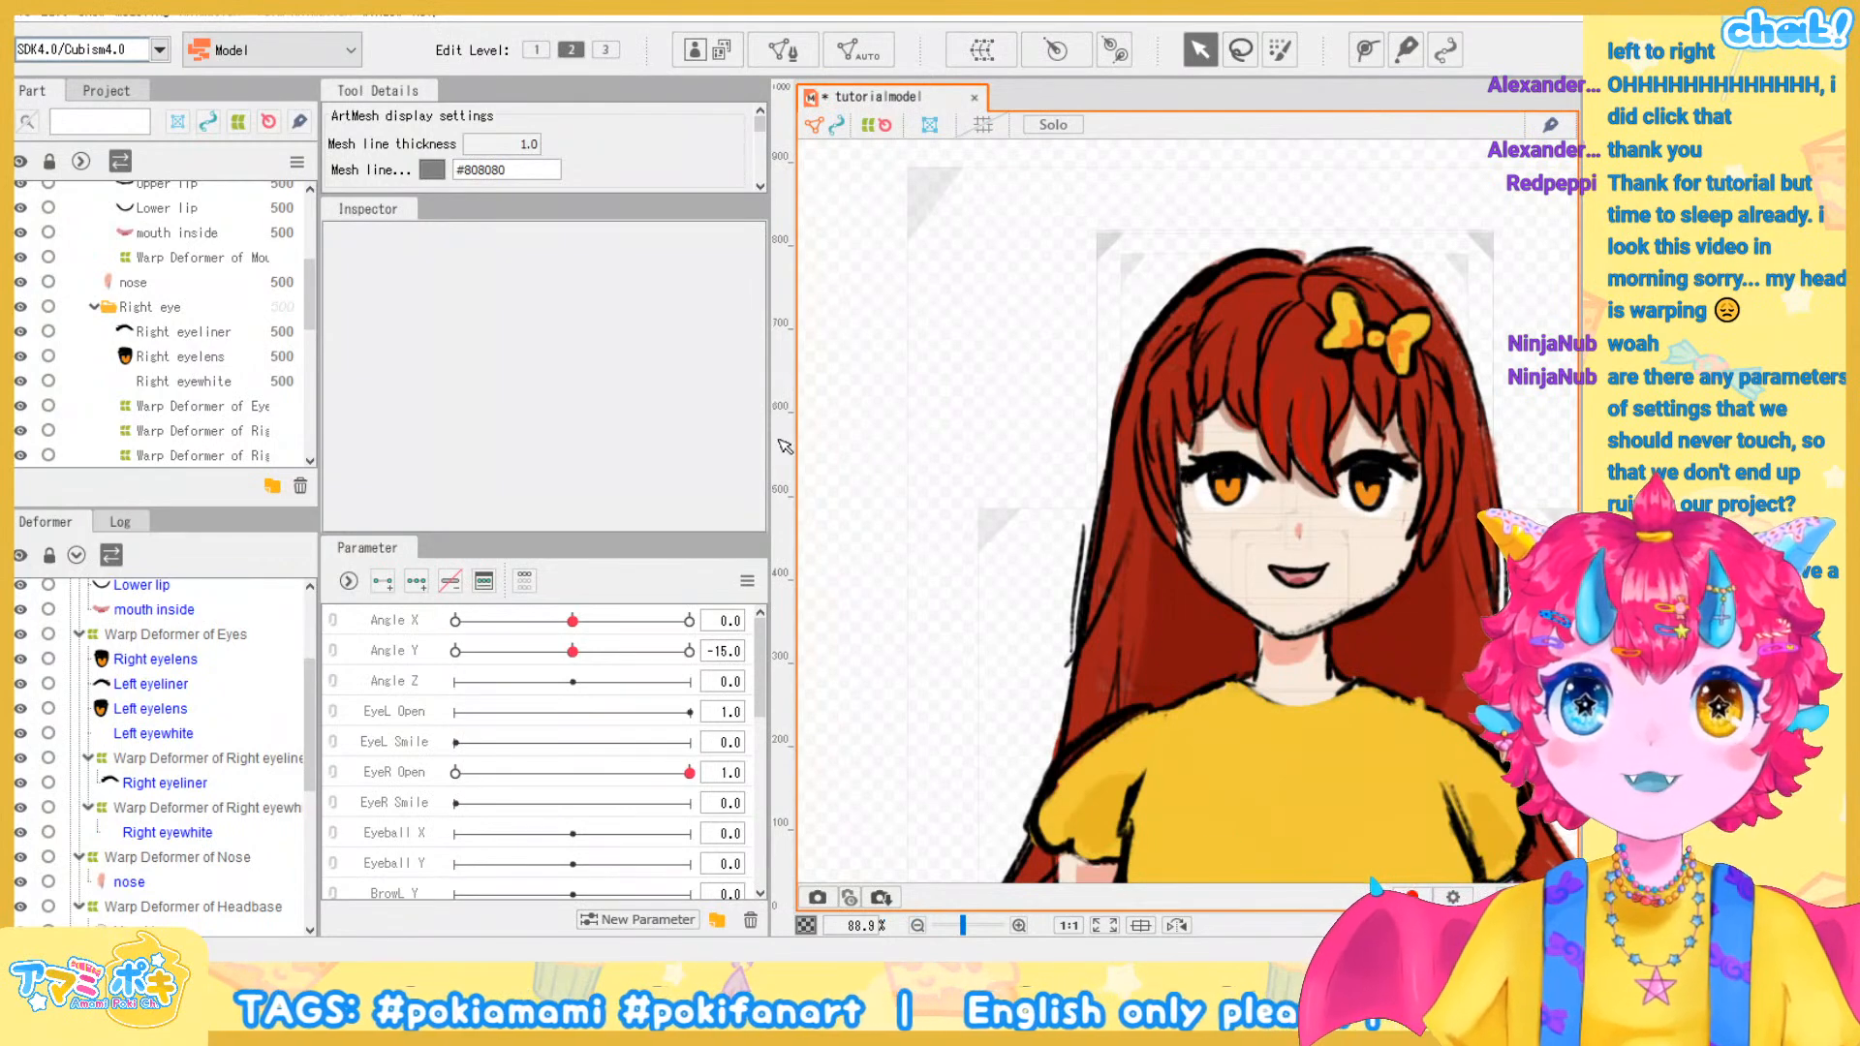
click(748, 582)
click(881, 579)
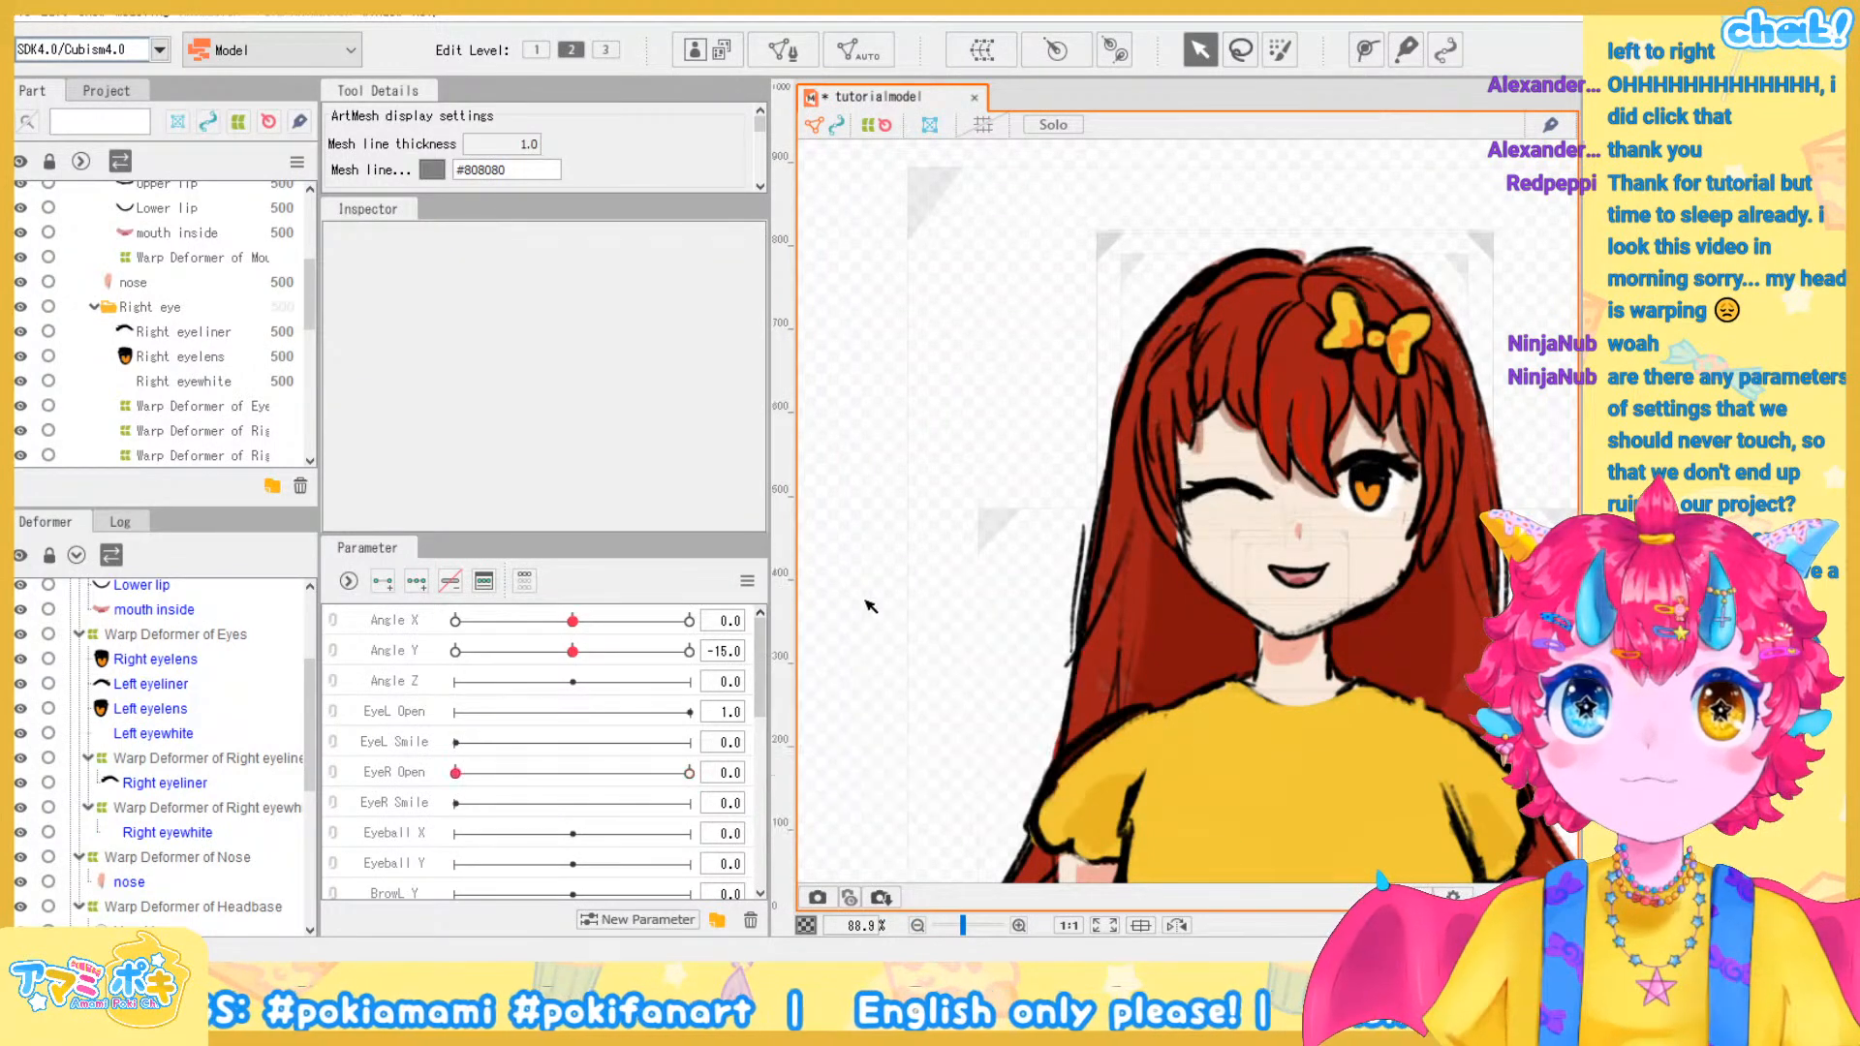
scroll(1093, 578, down, 3)
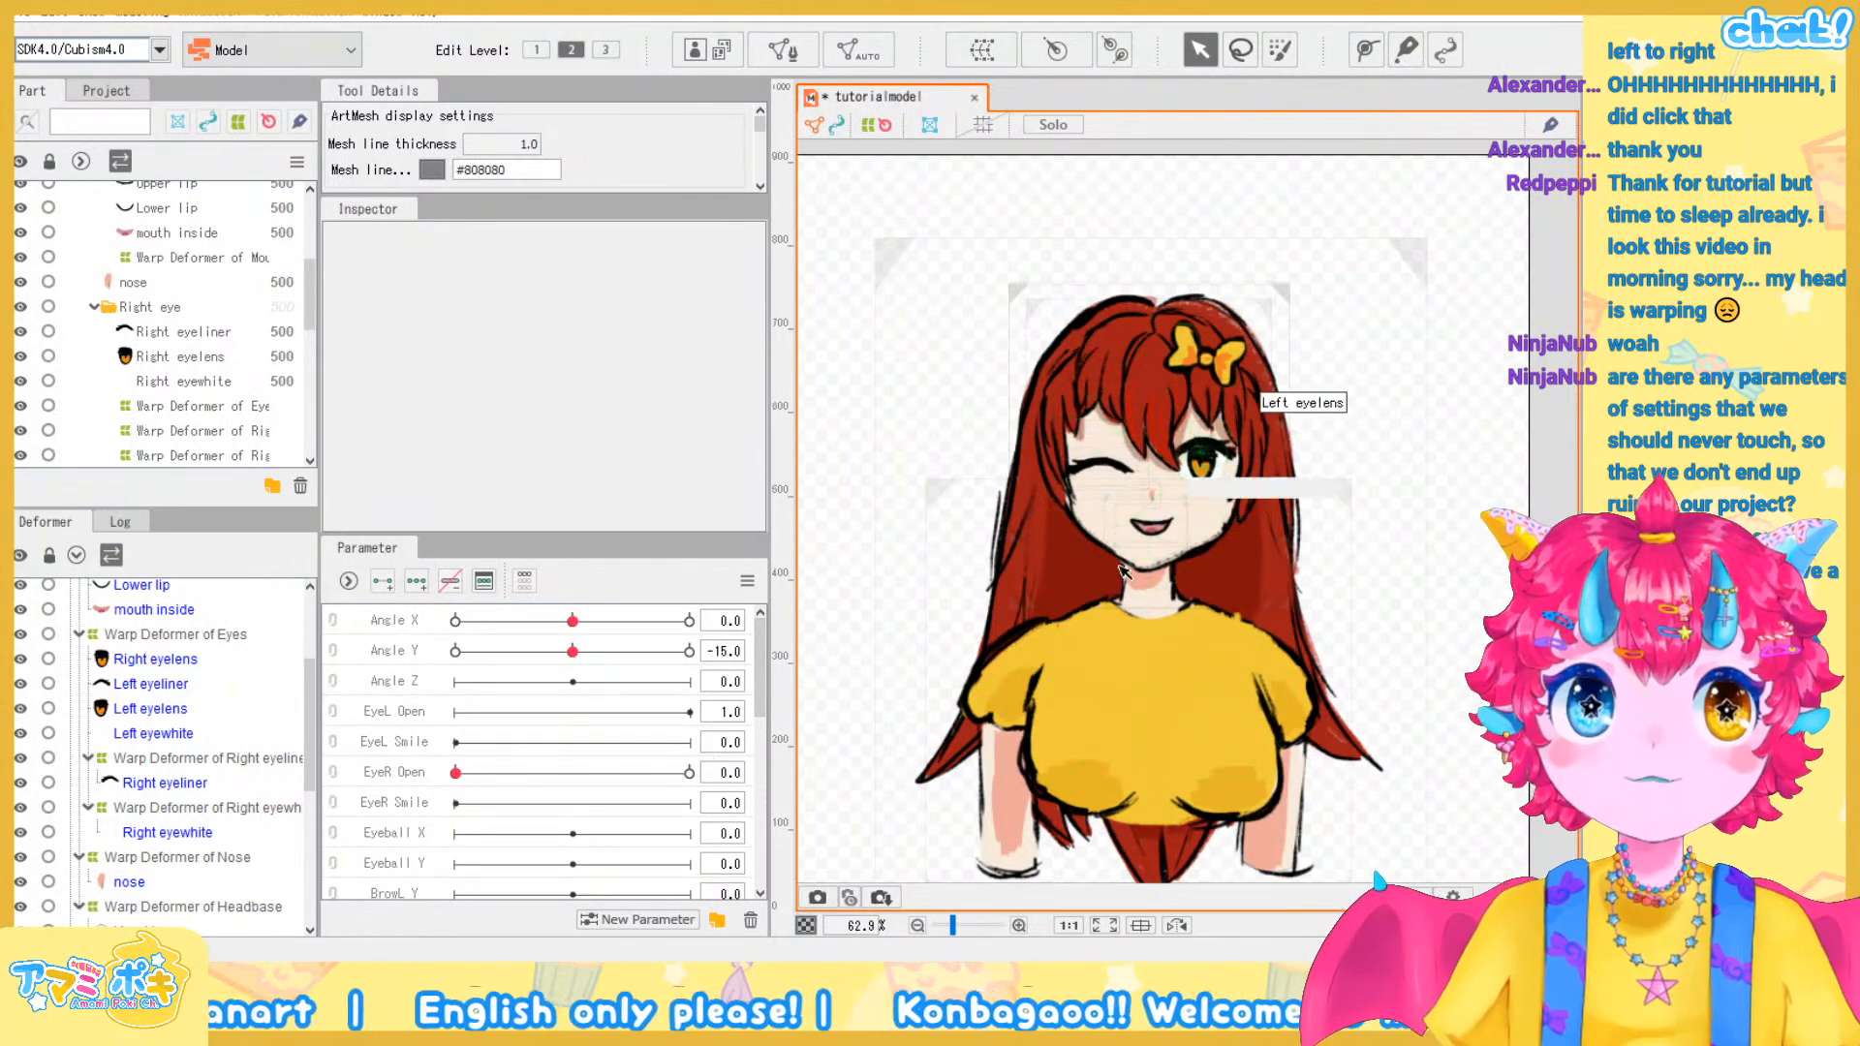
scroll(1153, 489, up, 5)
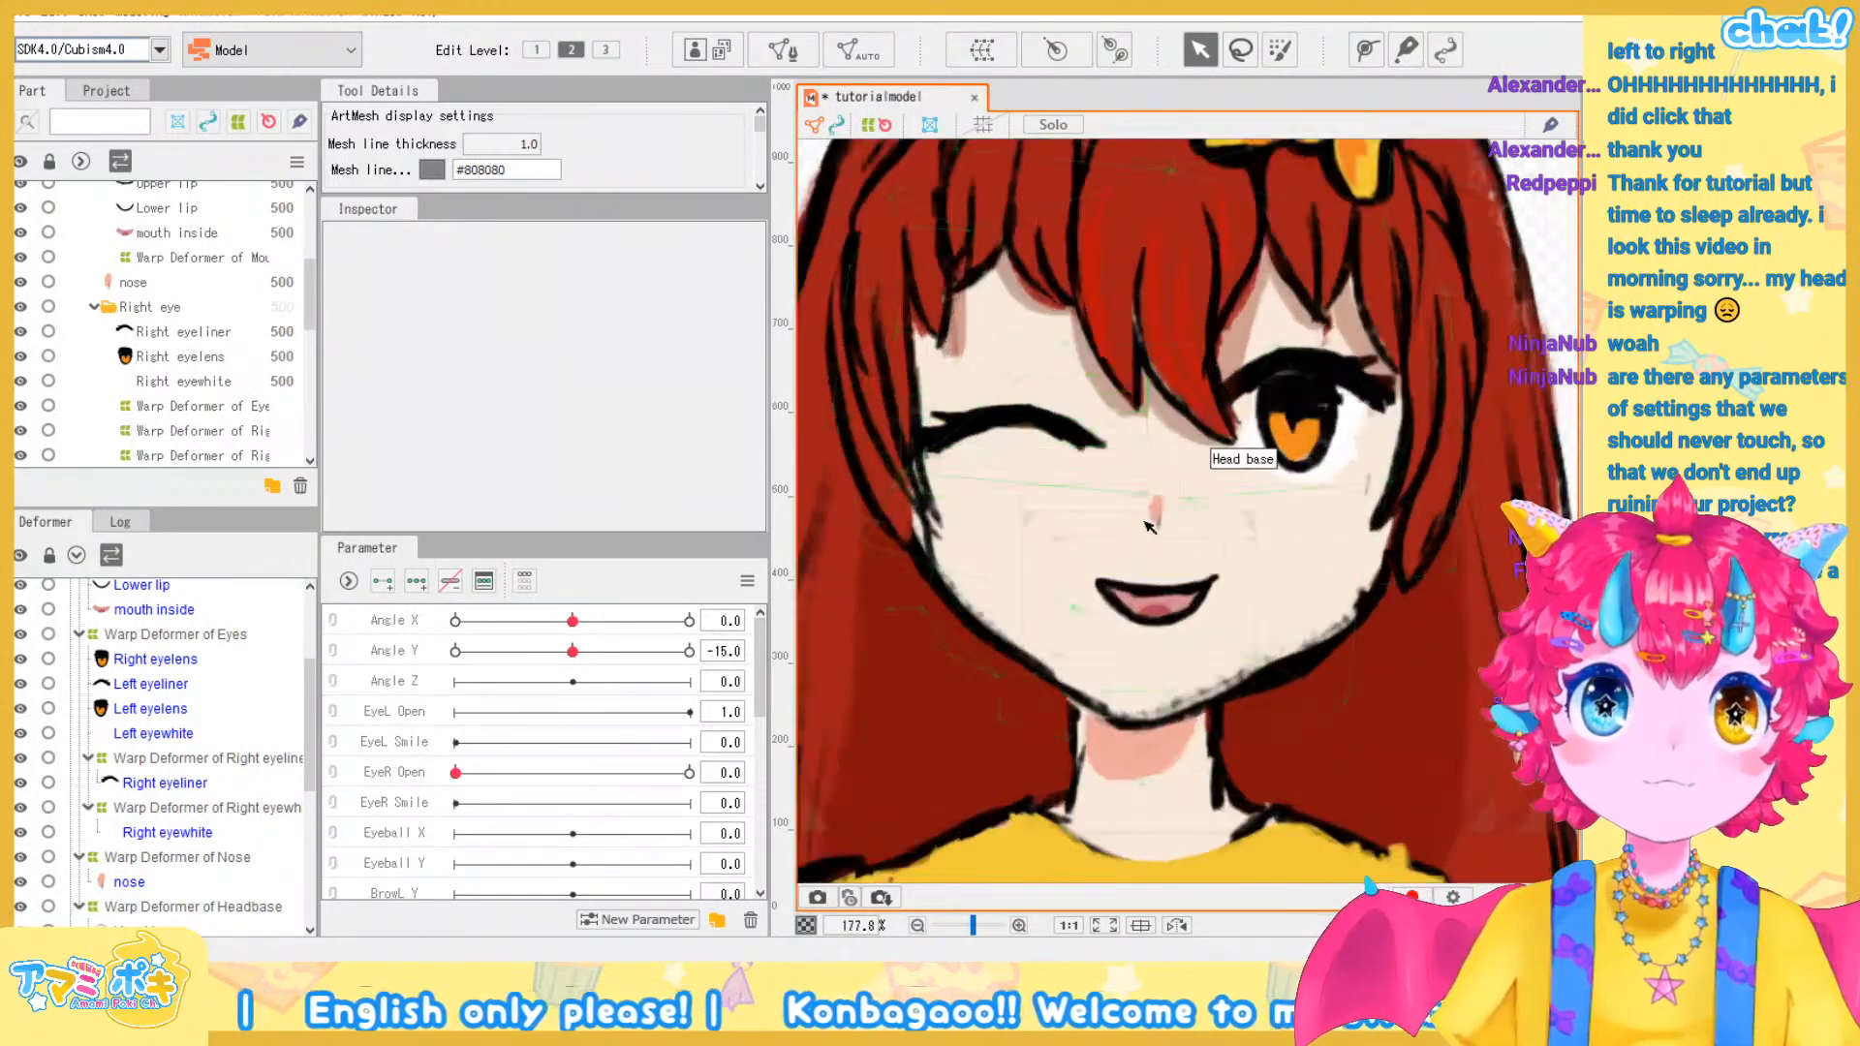
scroll(1150, 523, down, 10)
scroll(1149, 527, up, 5)
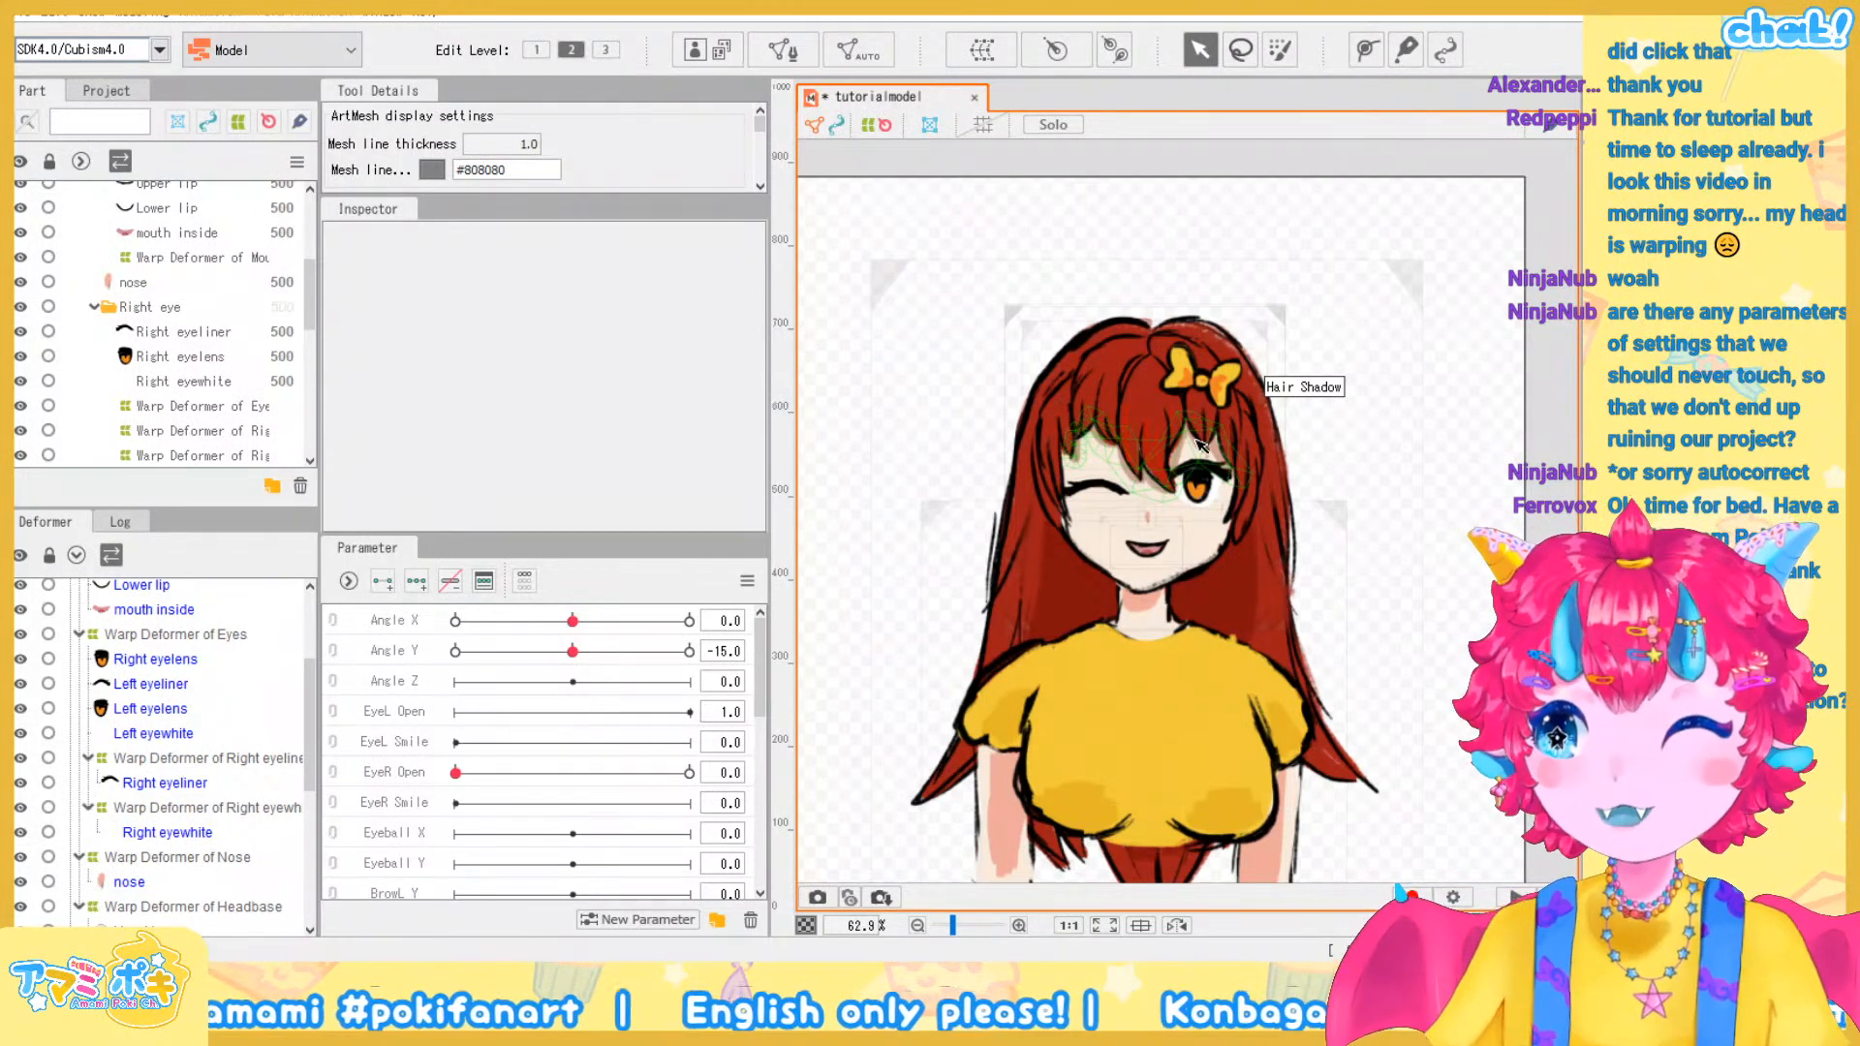
scroll(1365, 489, up, 2)
scroll(1215, 540, up, 2)
scroll(1215, 540, up, 1)
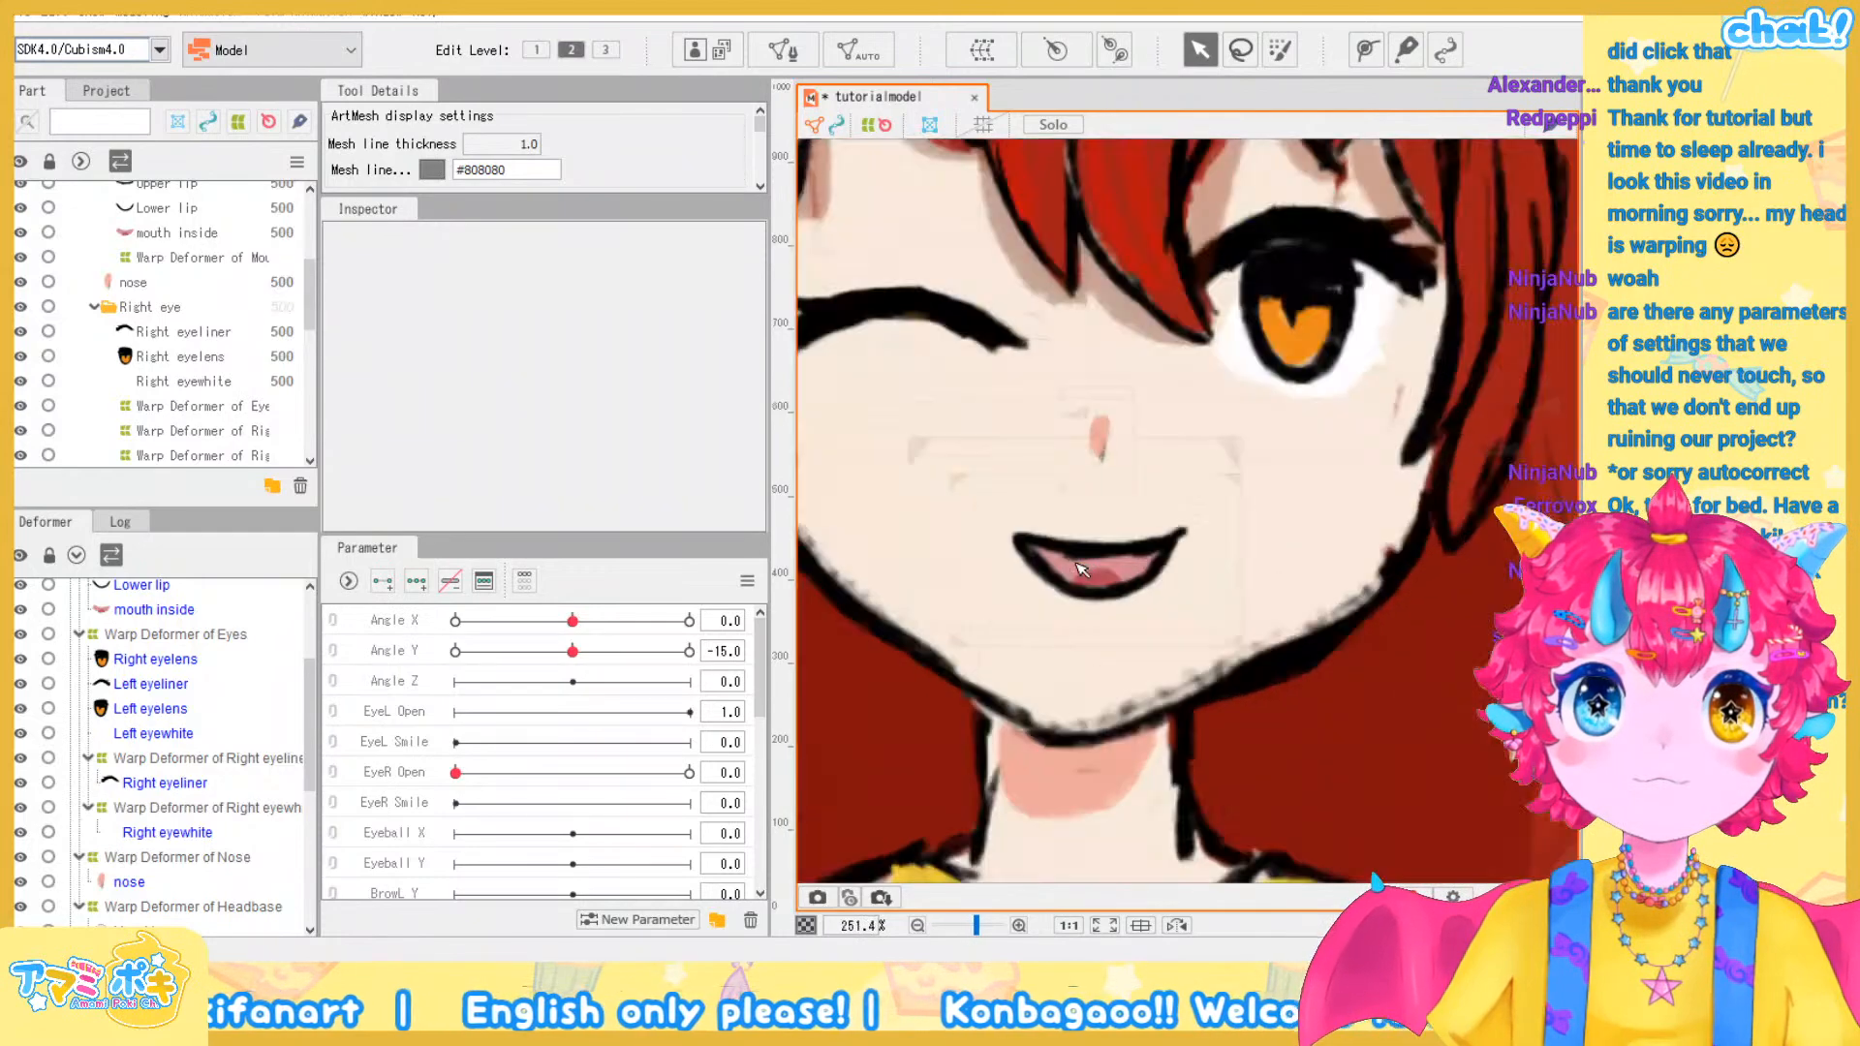
Select the mouth inside mesh and locate the mouth's parts in the deformer hierarchy
click(1081, 572)
scroll(1421, 554, down, 1)
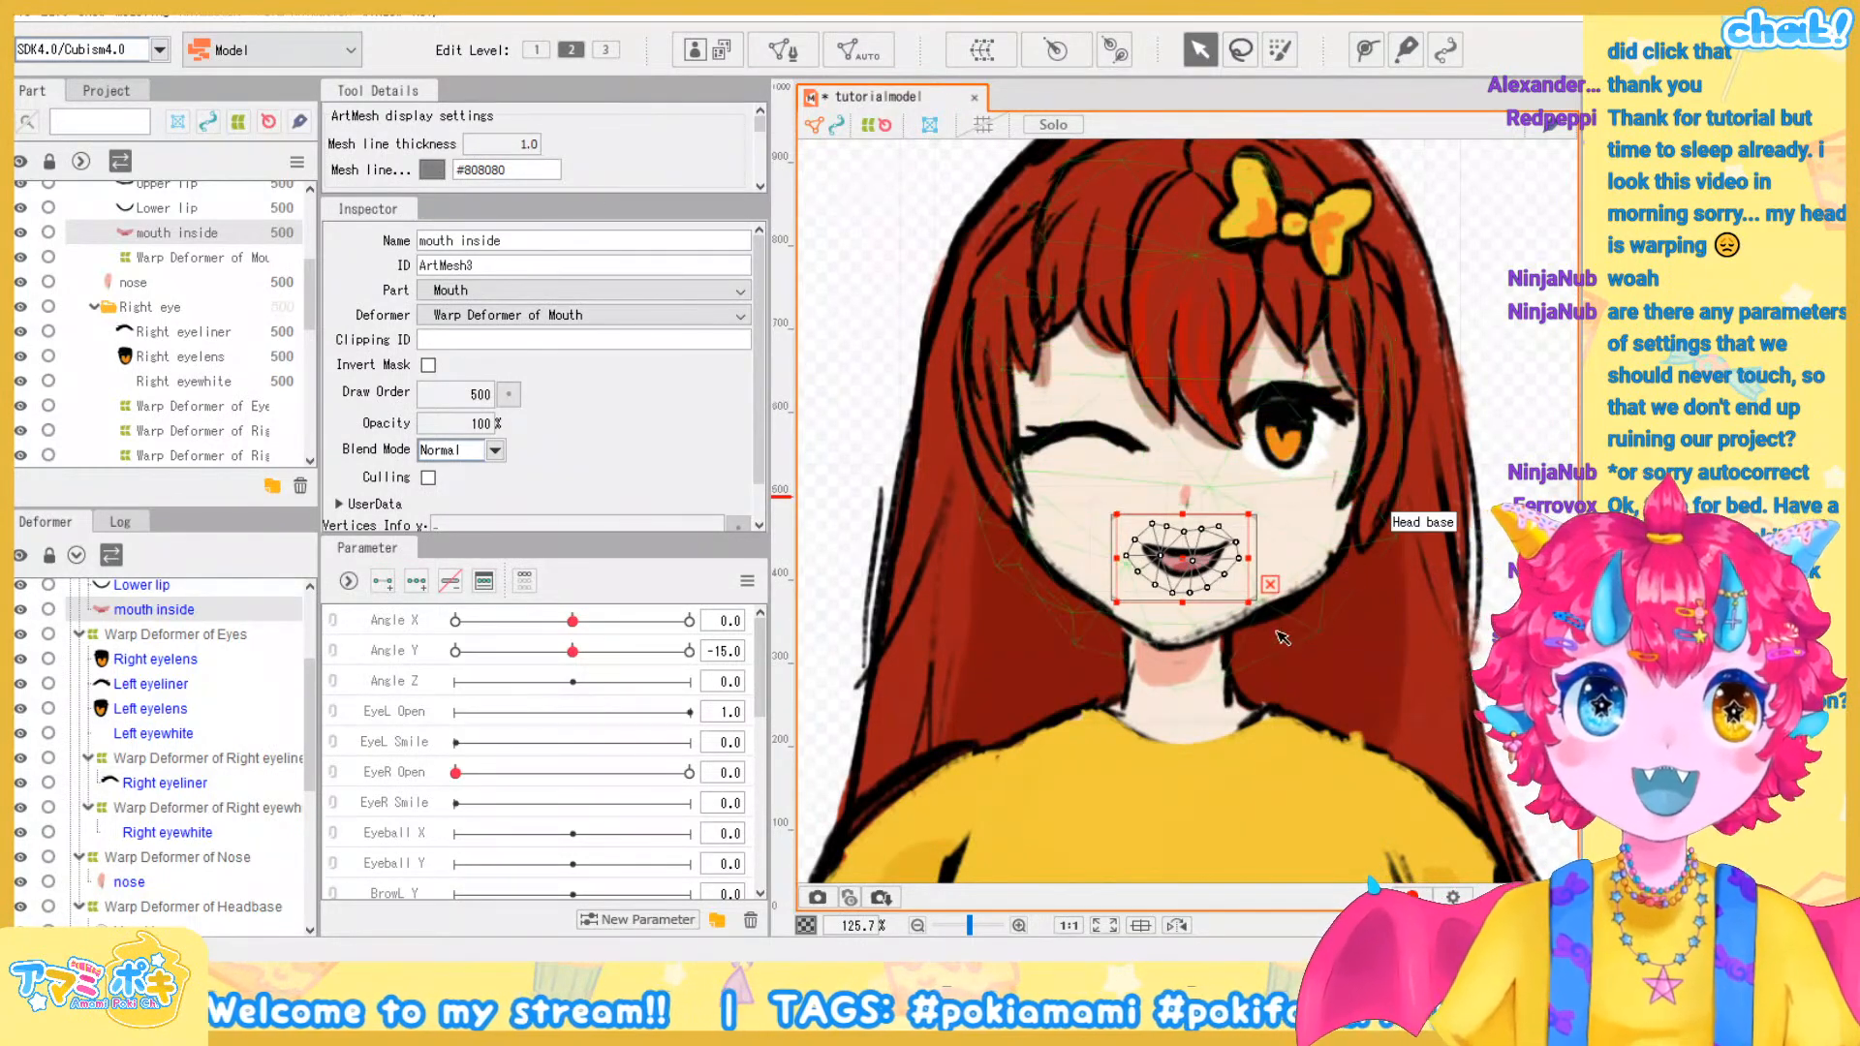
scroll(221, 740, down, 5)
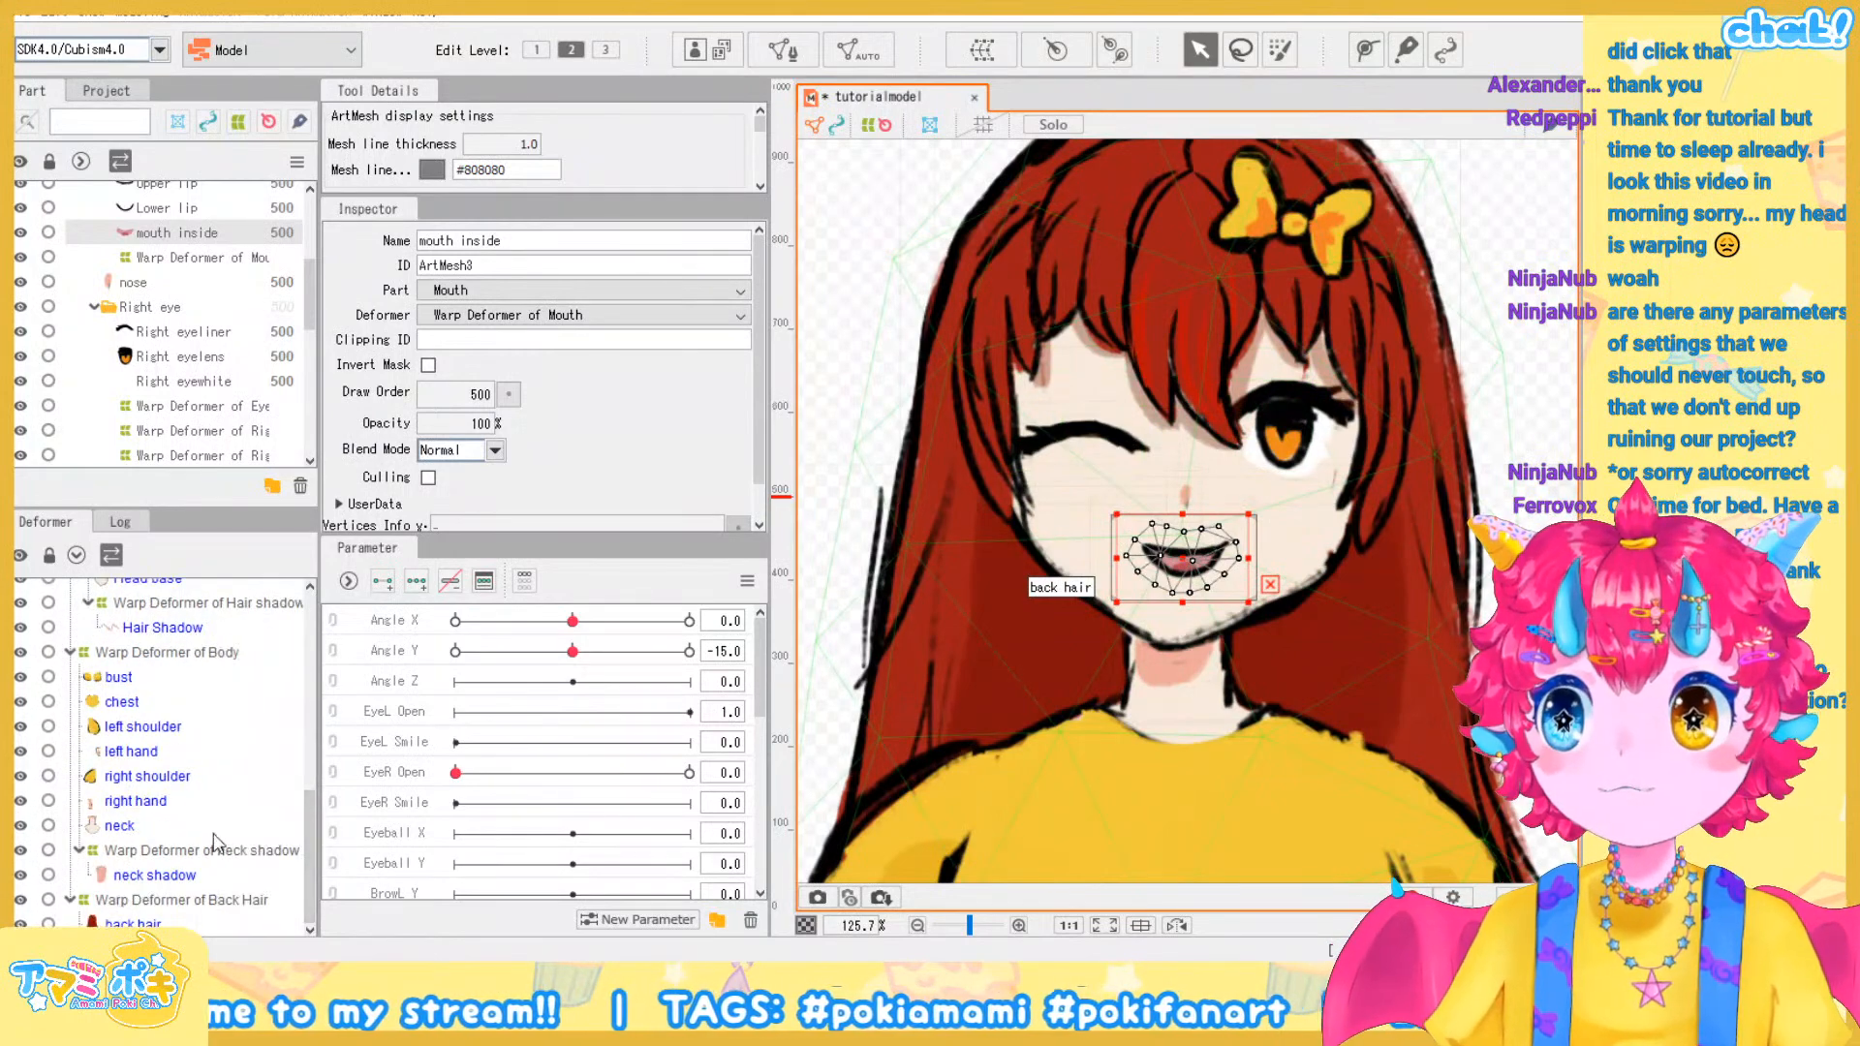
scroll(224, 881, down, 6)
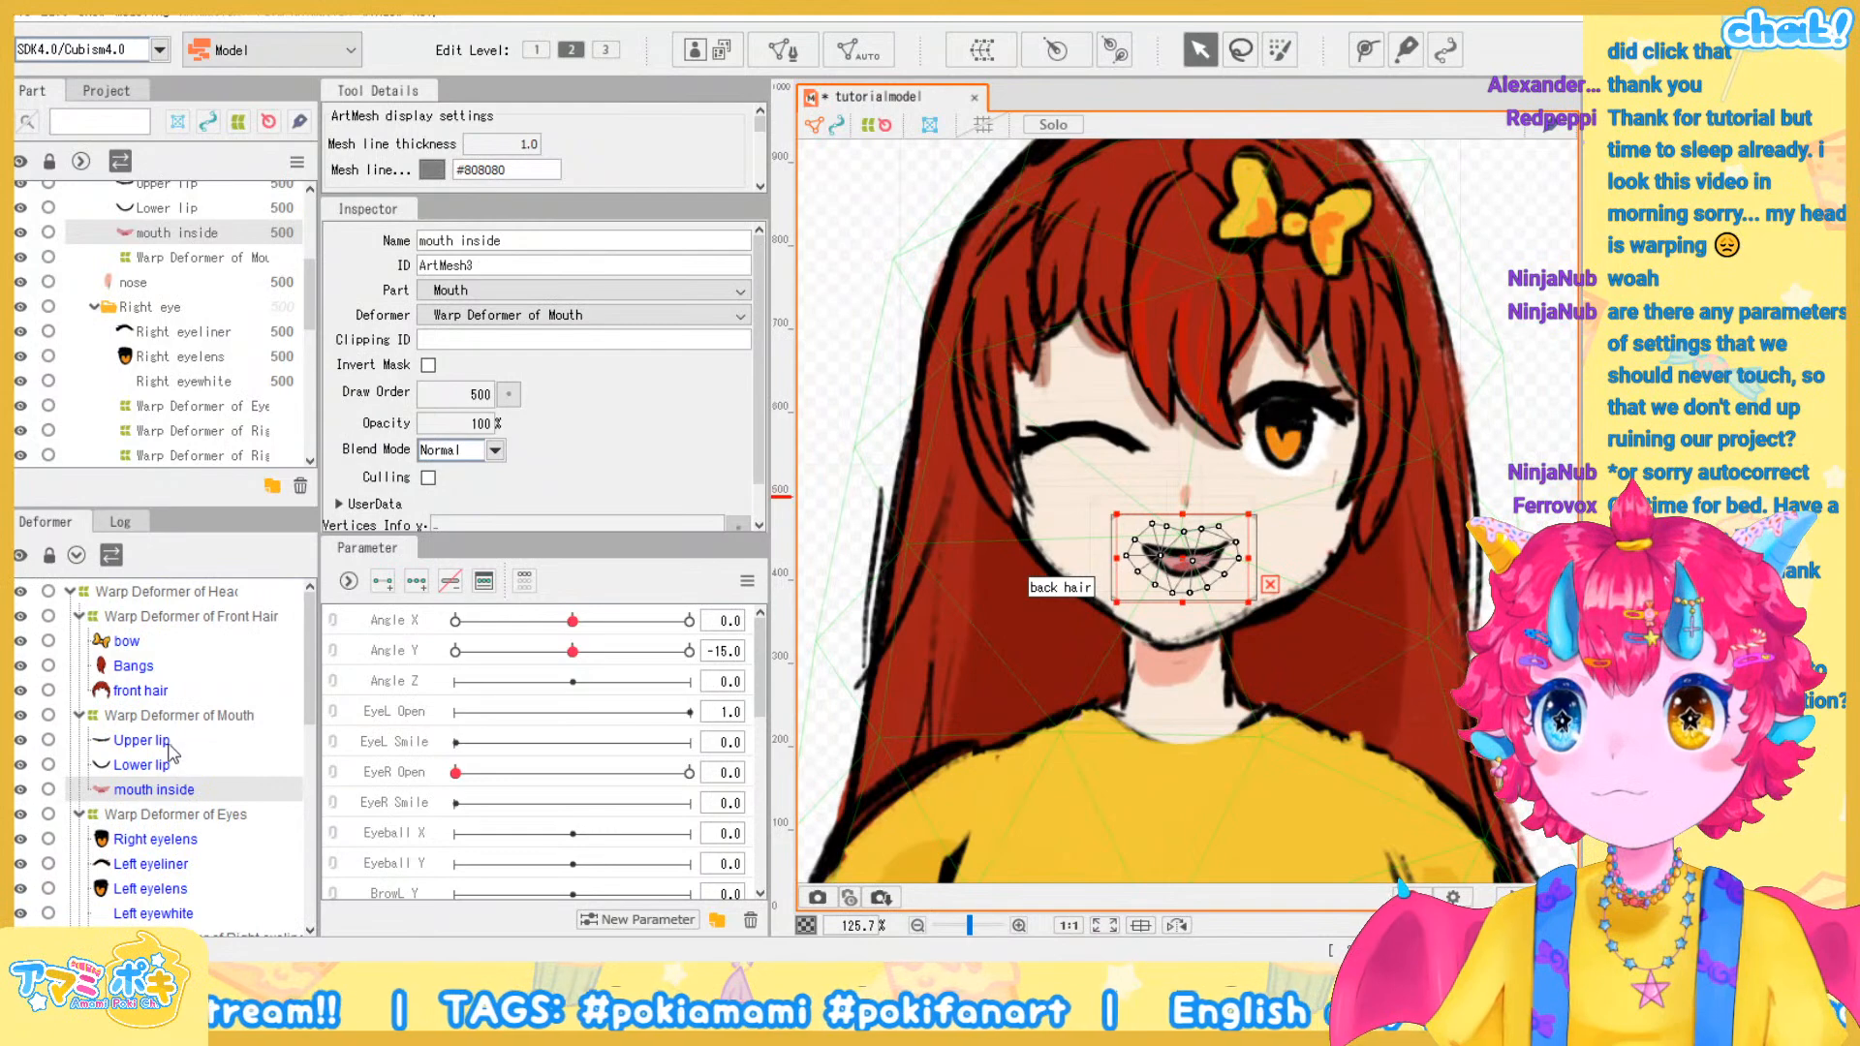
Create a warp deformer named "Warp Deformer of Upper lip" as the parent of the Upper lip mesh
click(145, 740)
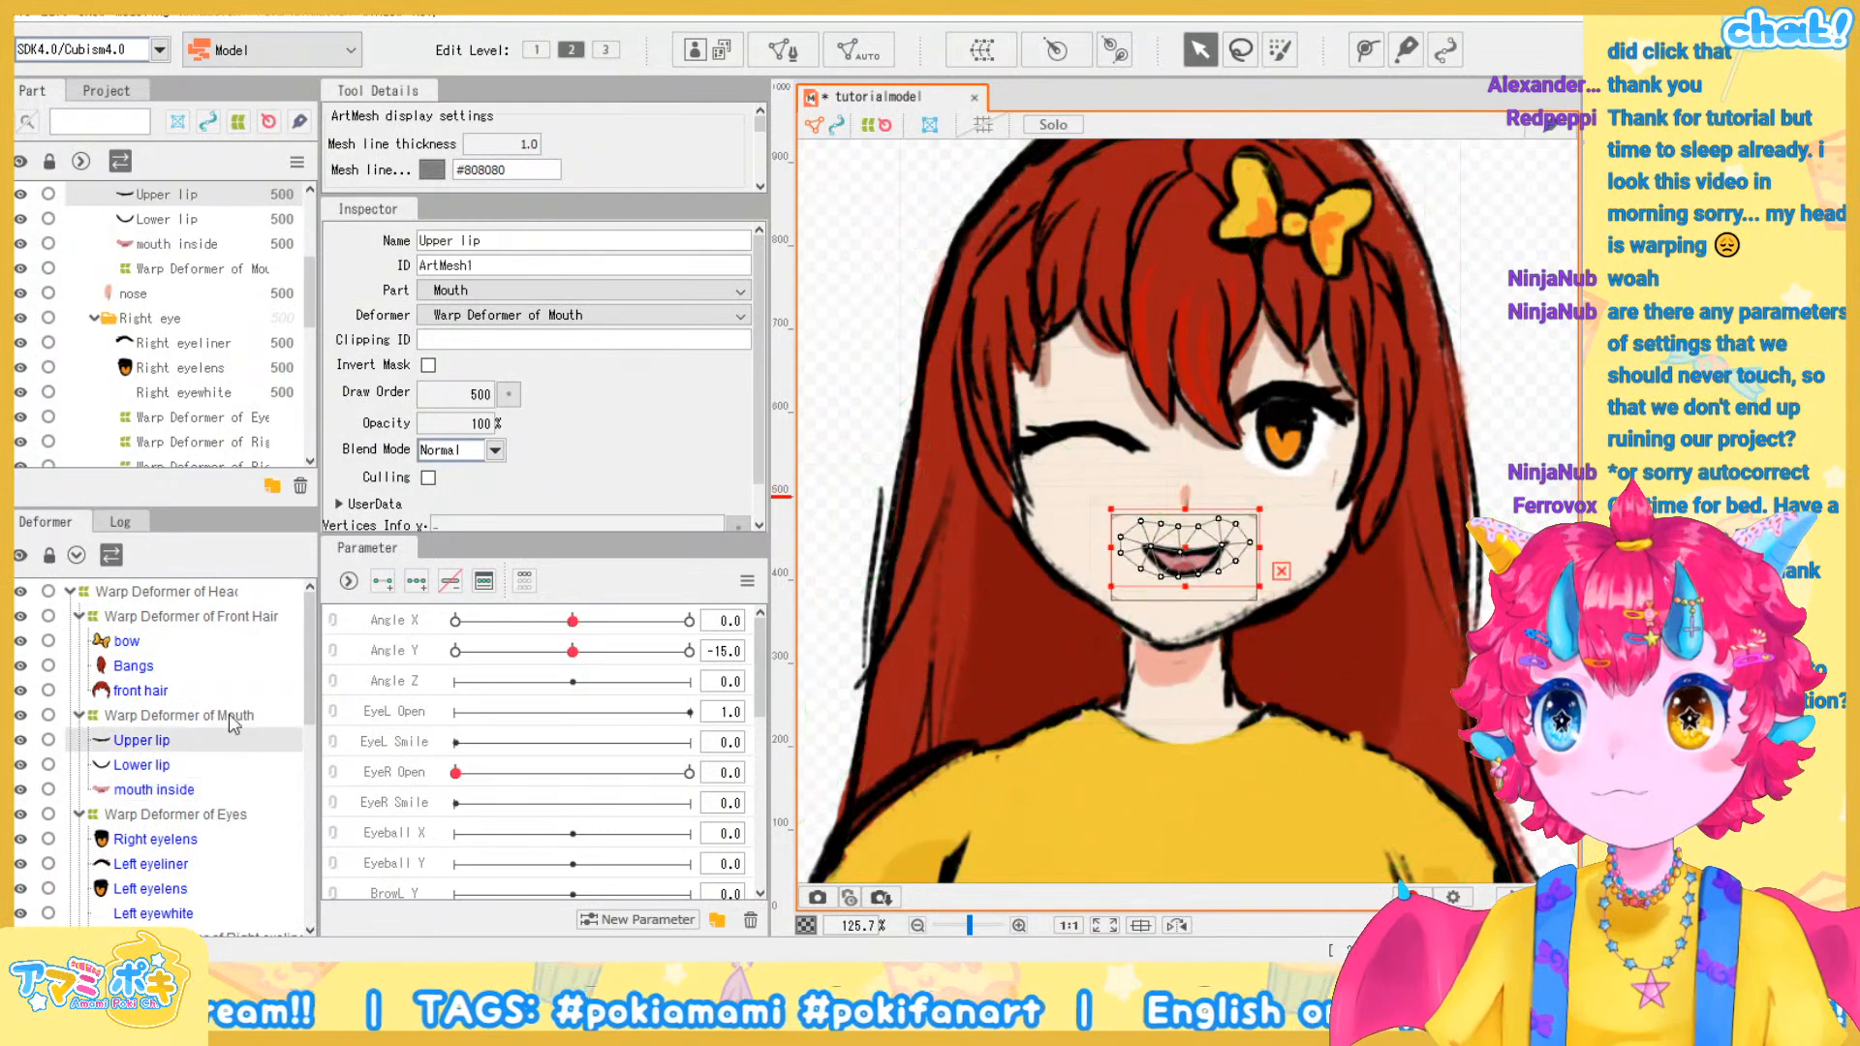
click(976, 43)
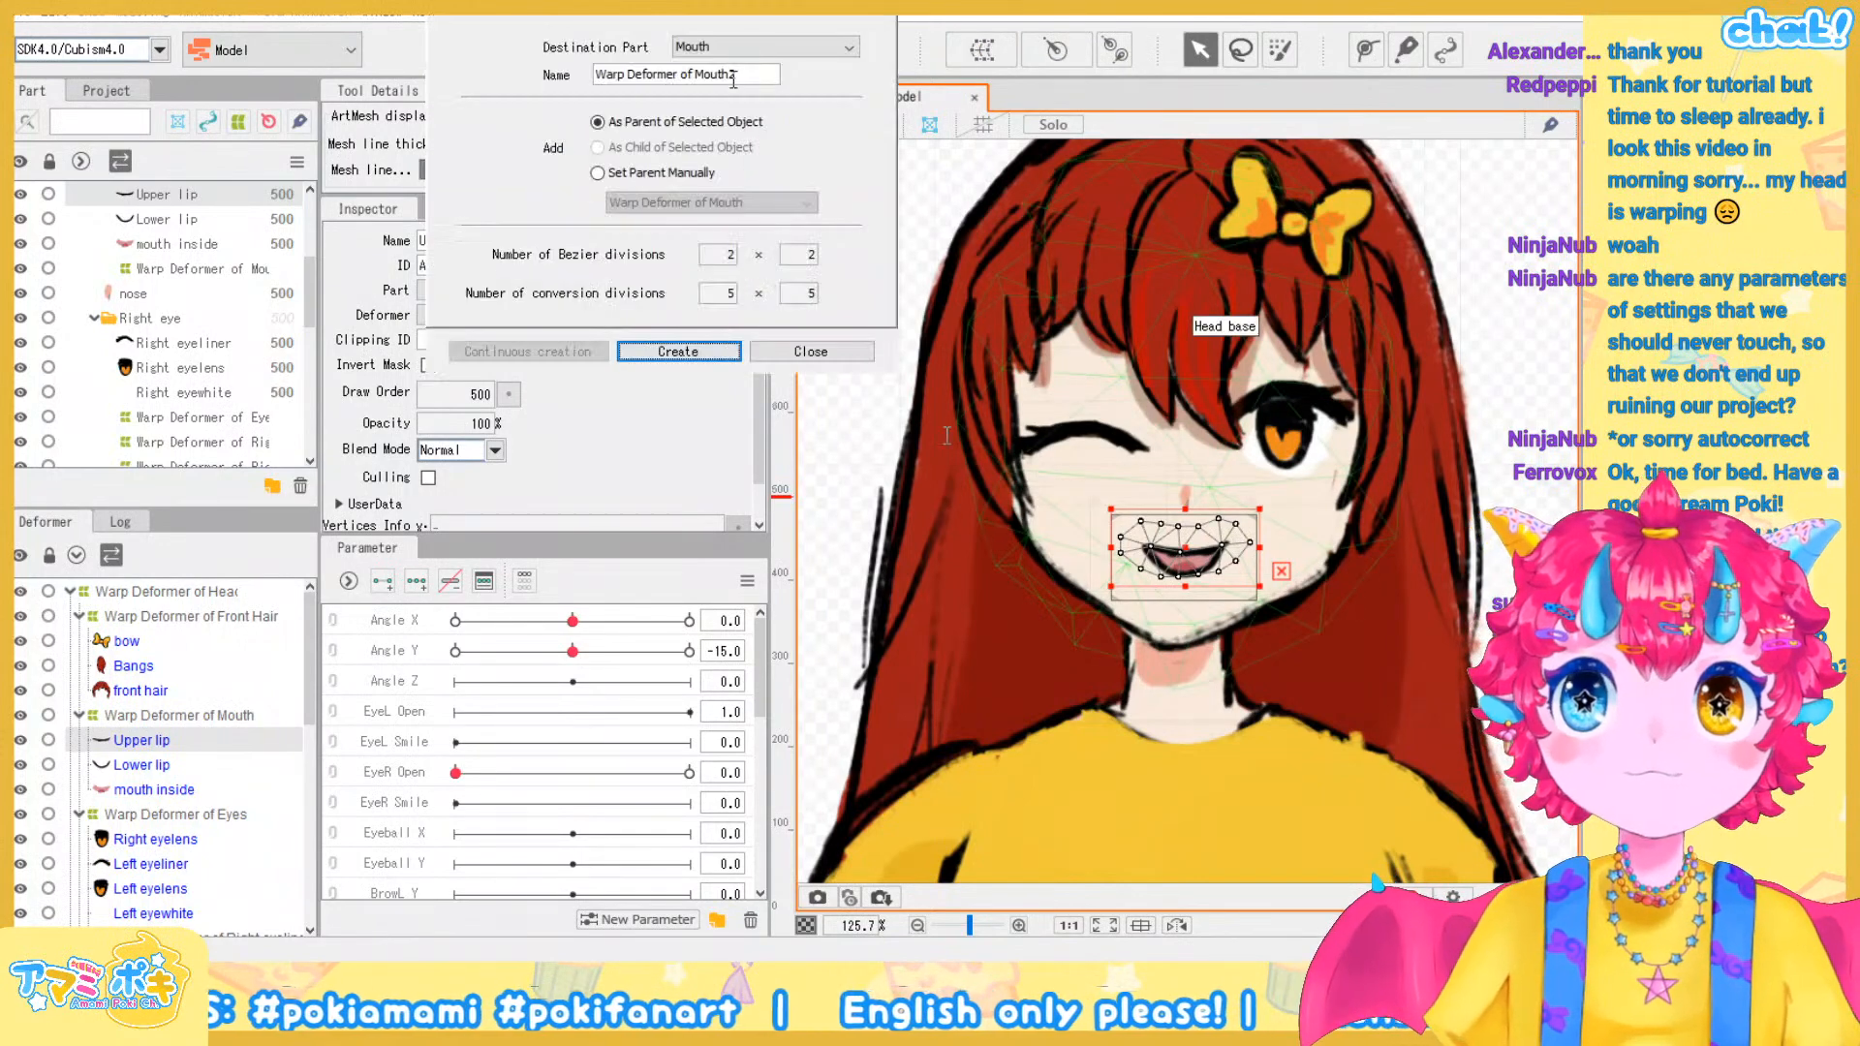
click(699, 73)
key(BackSpace)
key(BackSpace)
key(BackSpace)
key(BackSpace)
key(BackSpace)
key(BackSpace)
text(Upper lip)
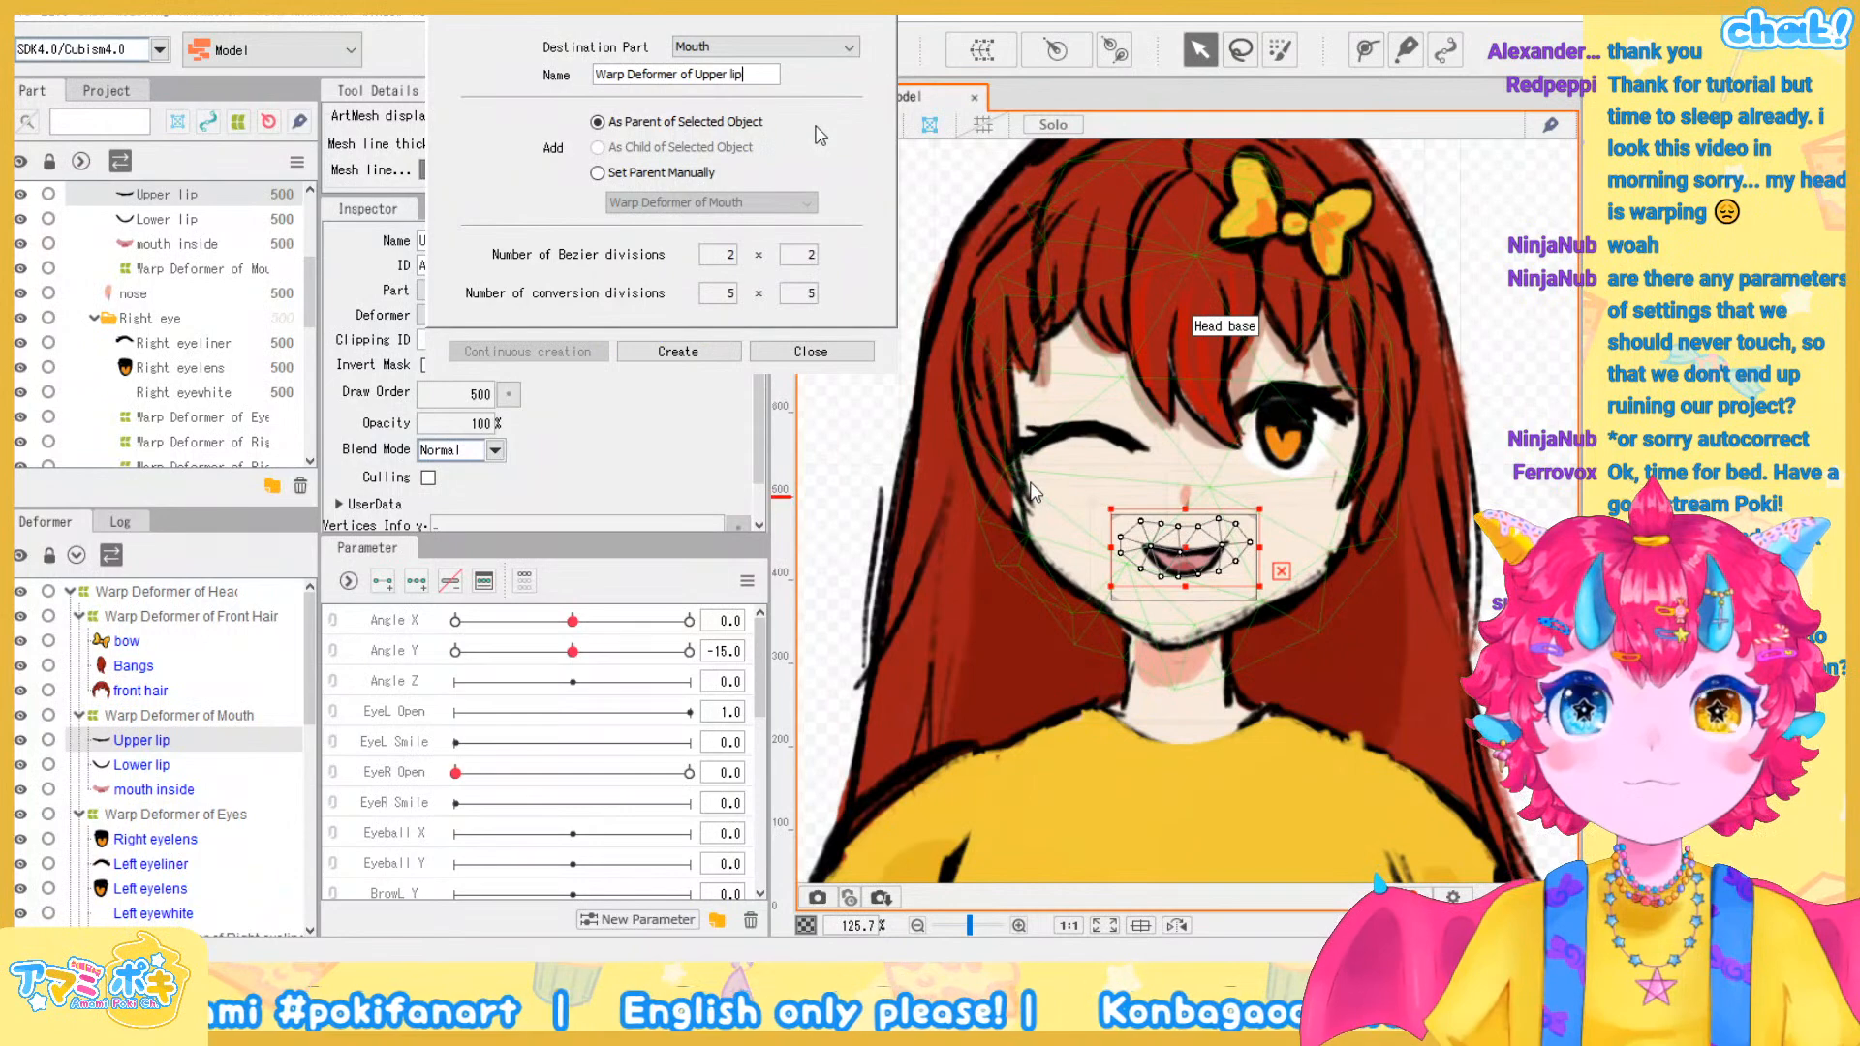
click(681, 350)
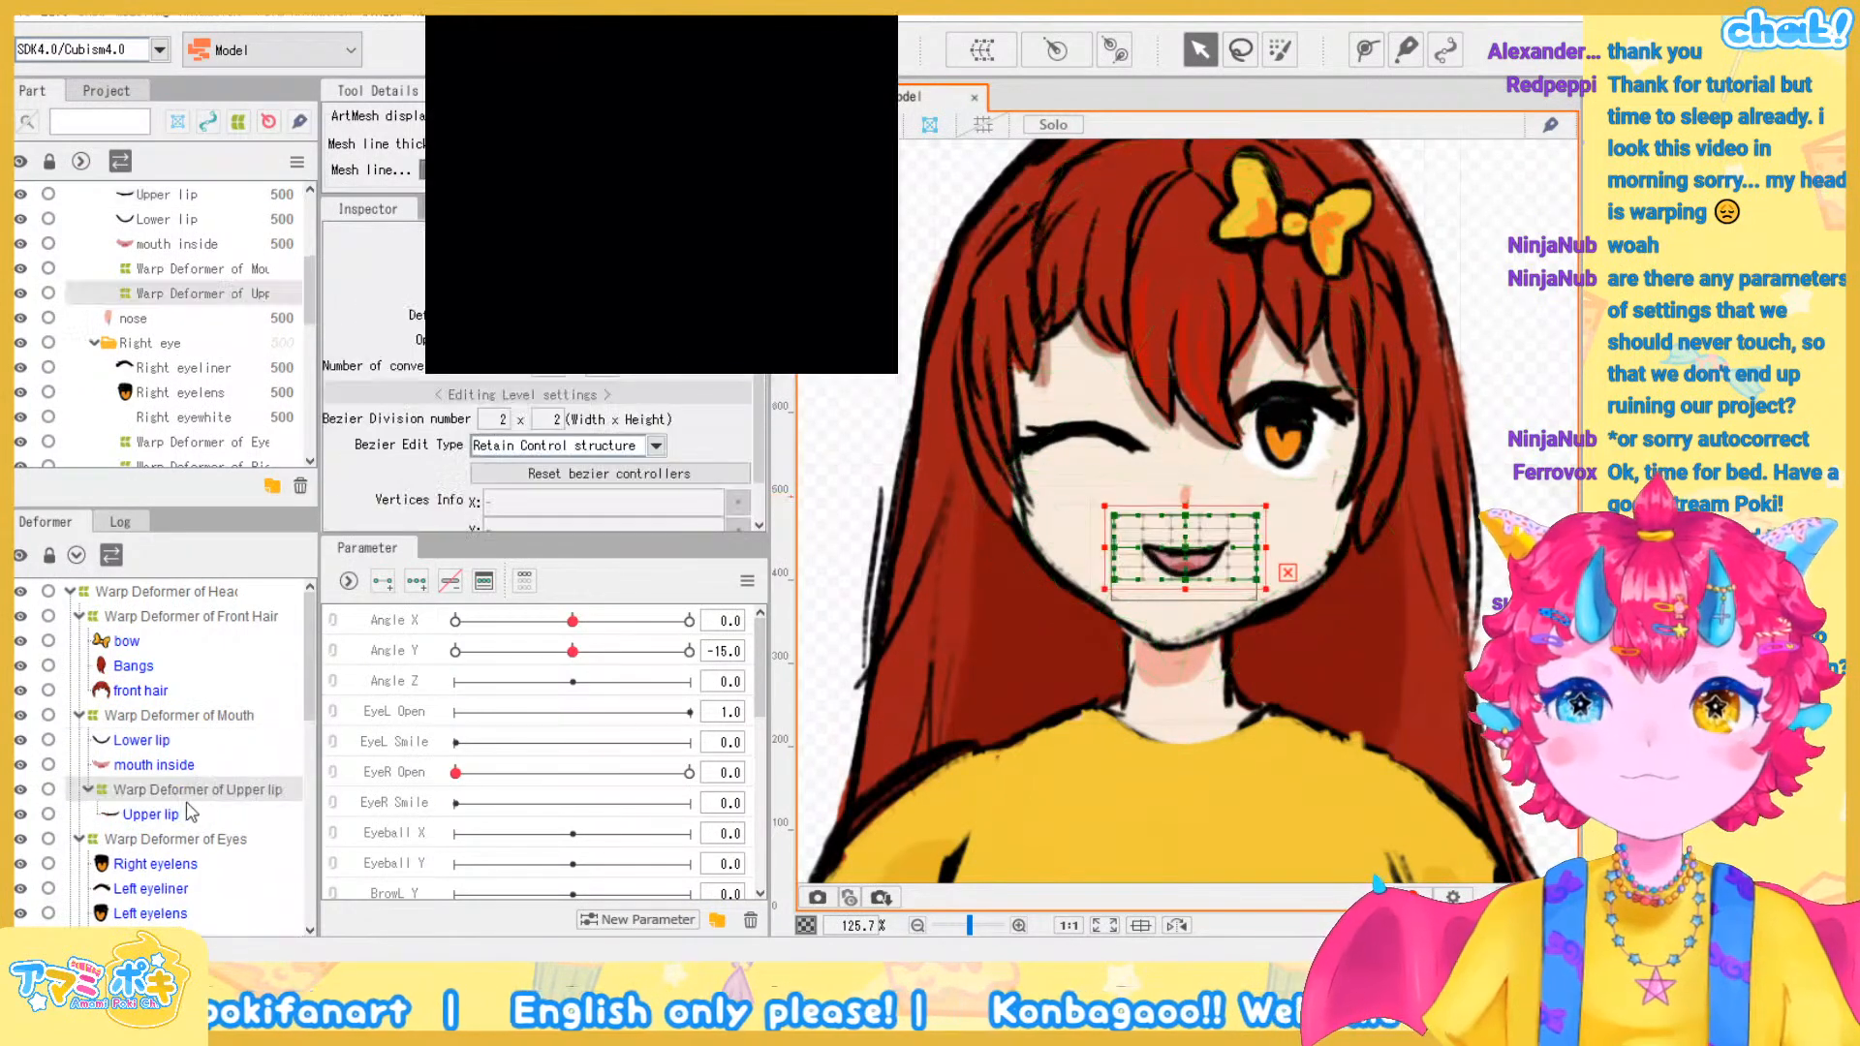
Create a warp deformer named "Warp Deformer of Lower lip" as the parent of the Lower lip mesh
click(171, 742)
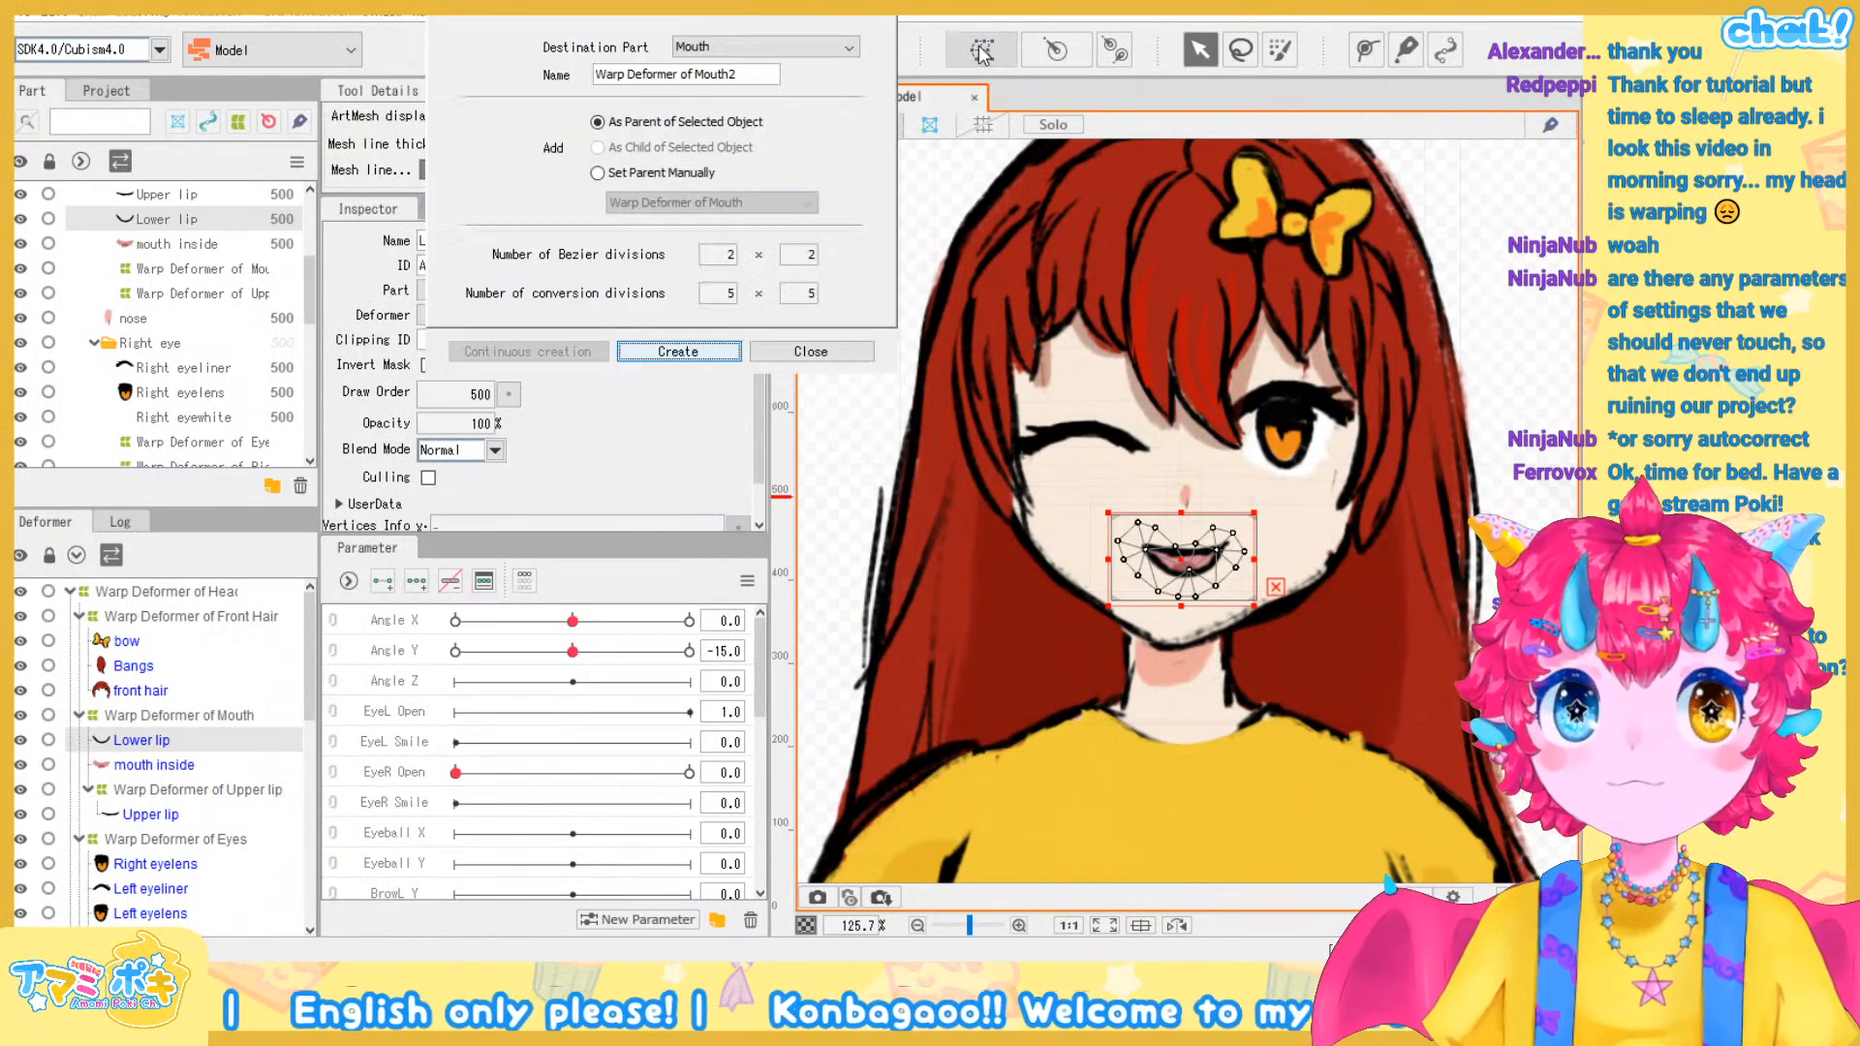
double_click(712, 74)
text(Low)
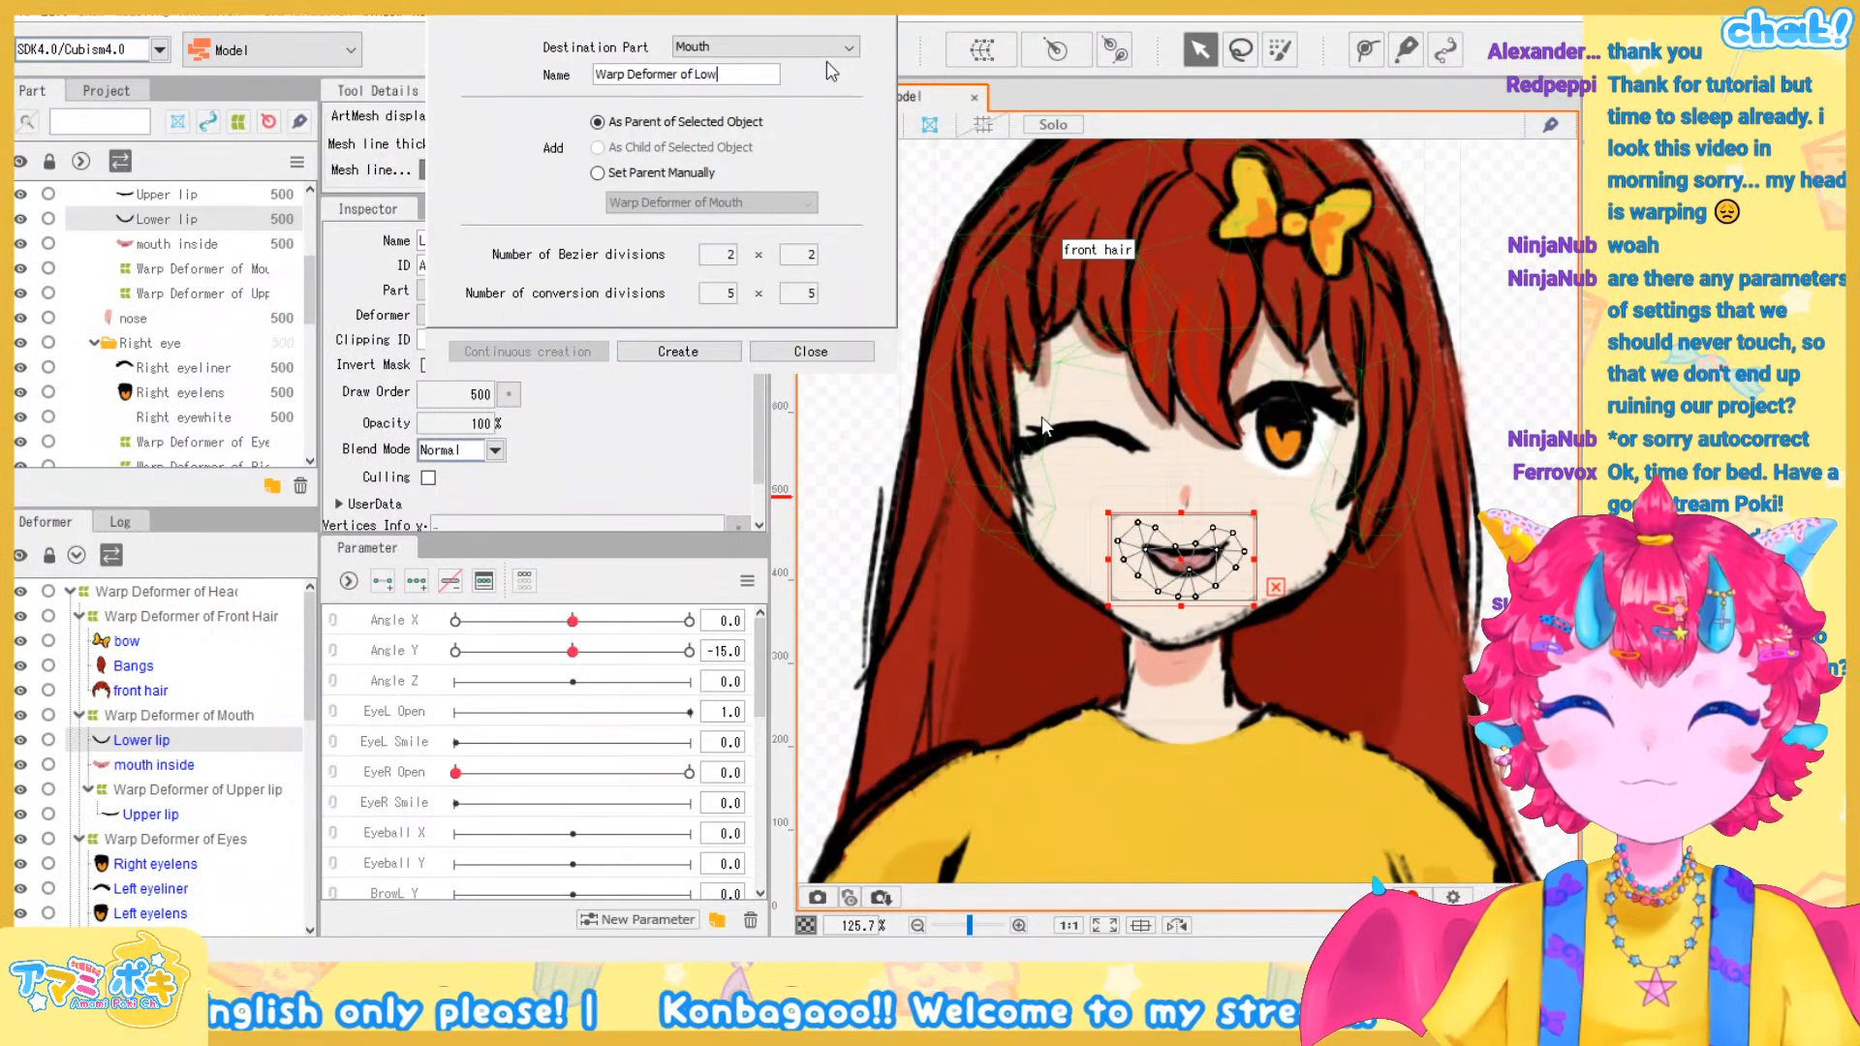
text(er lip)
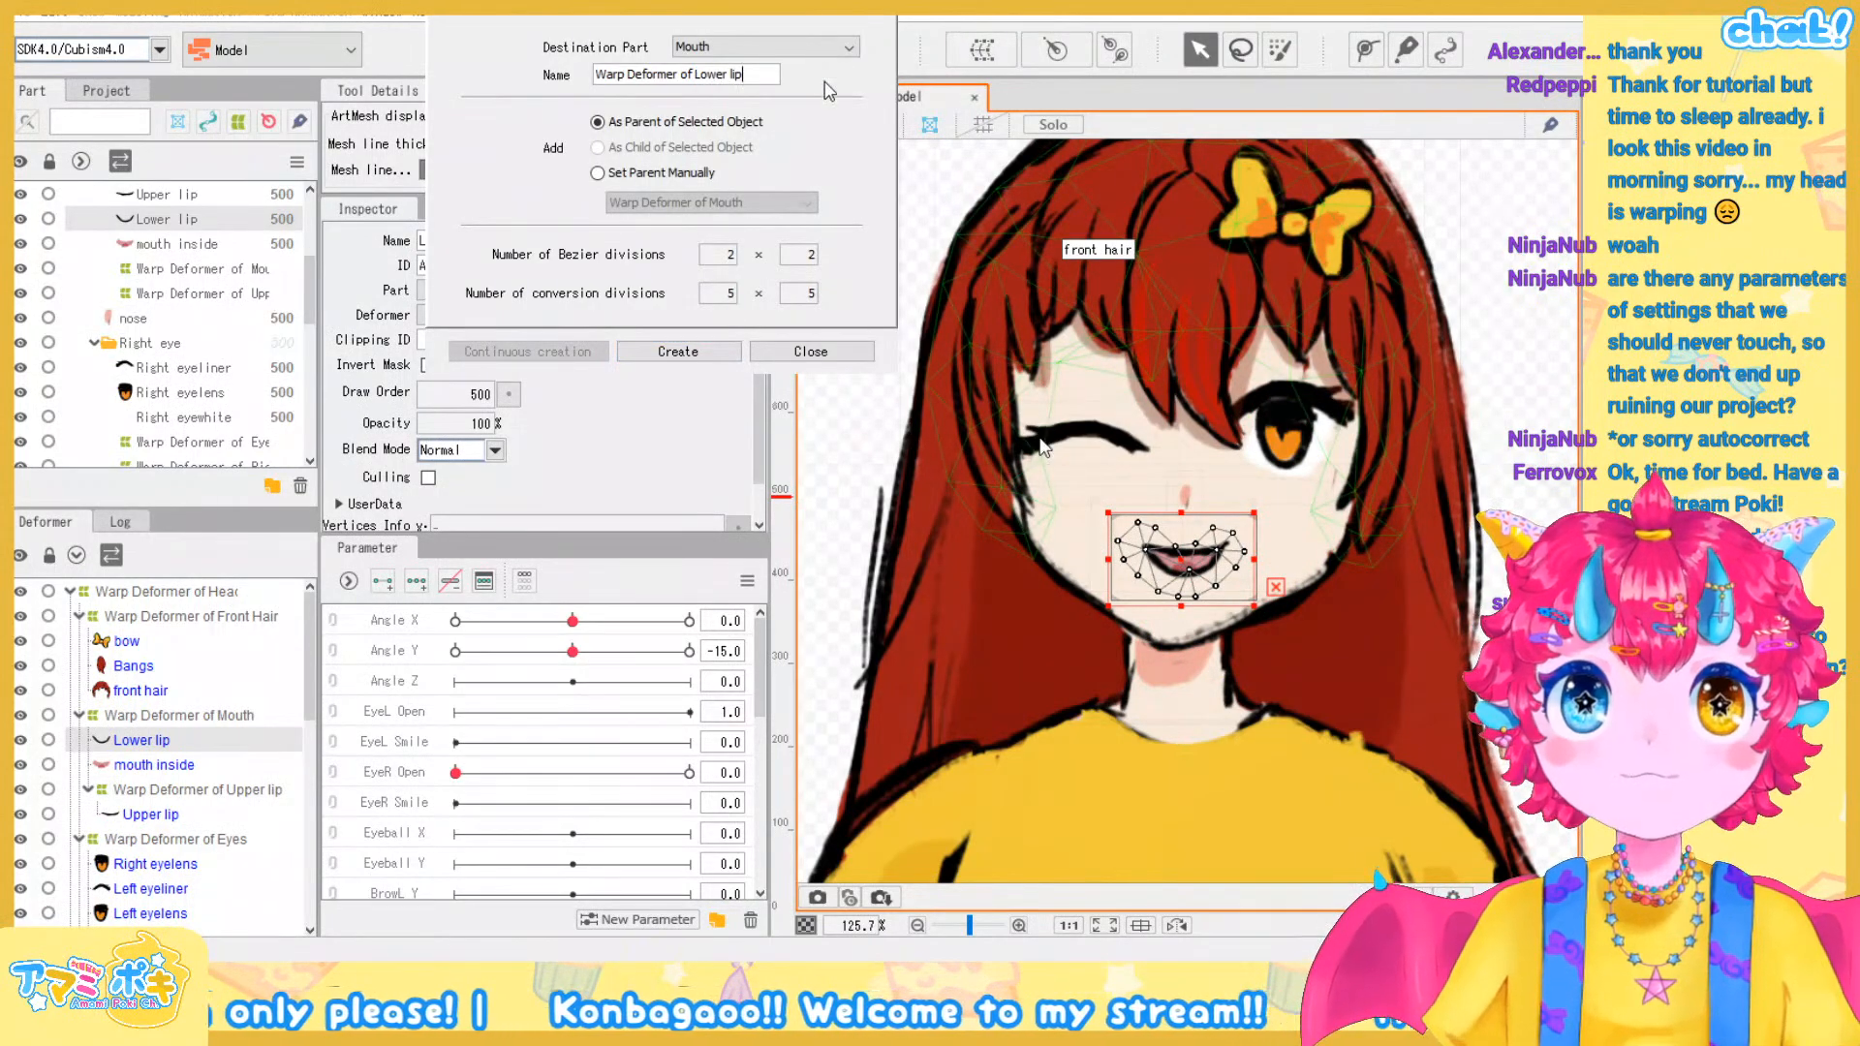
click(689, 355)
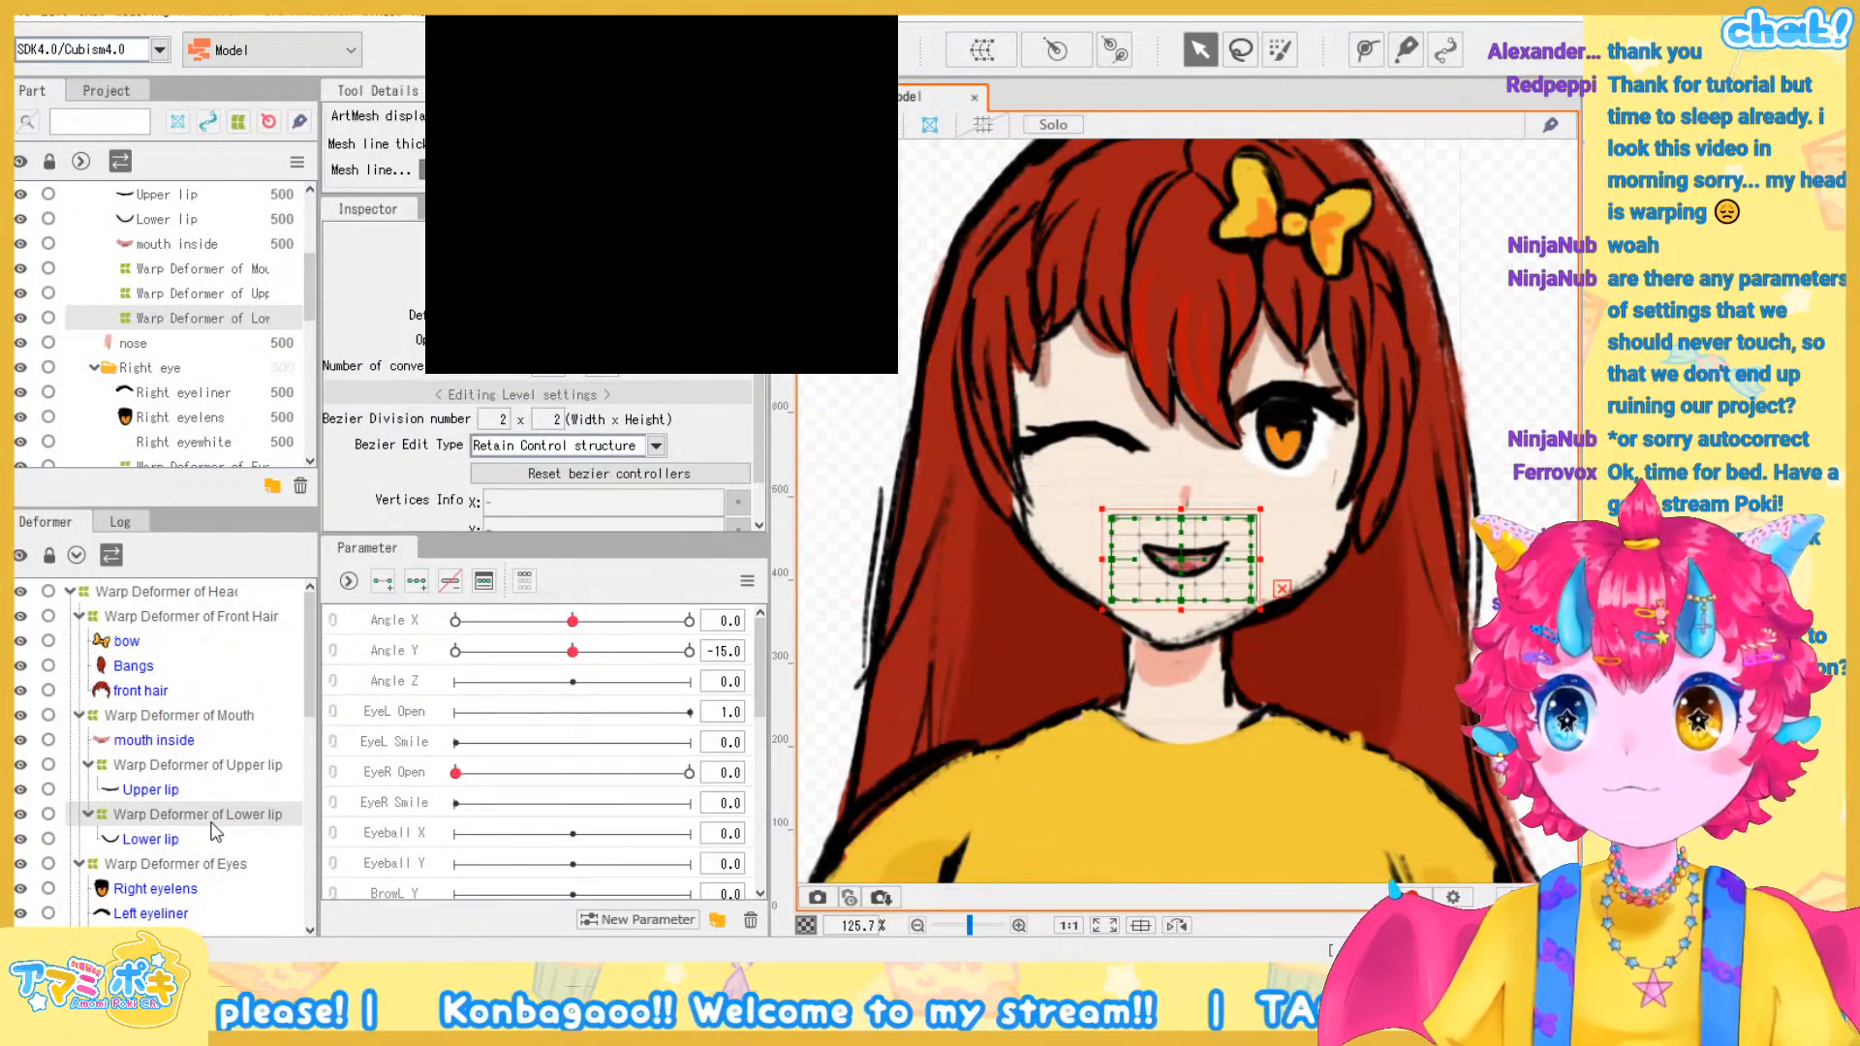
Create a warp deformer named "Warp Deformer of Mouthinside" as the parent of the mouth inside mesh
click(180, 742)
click(995, 53)
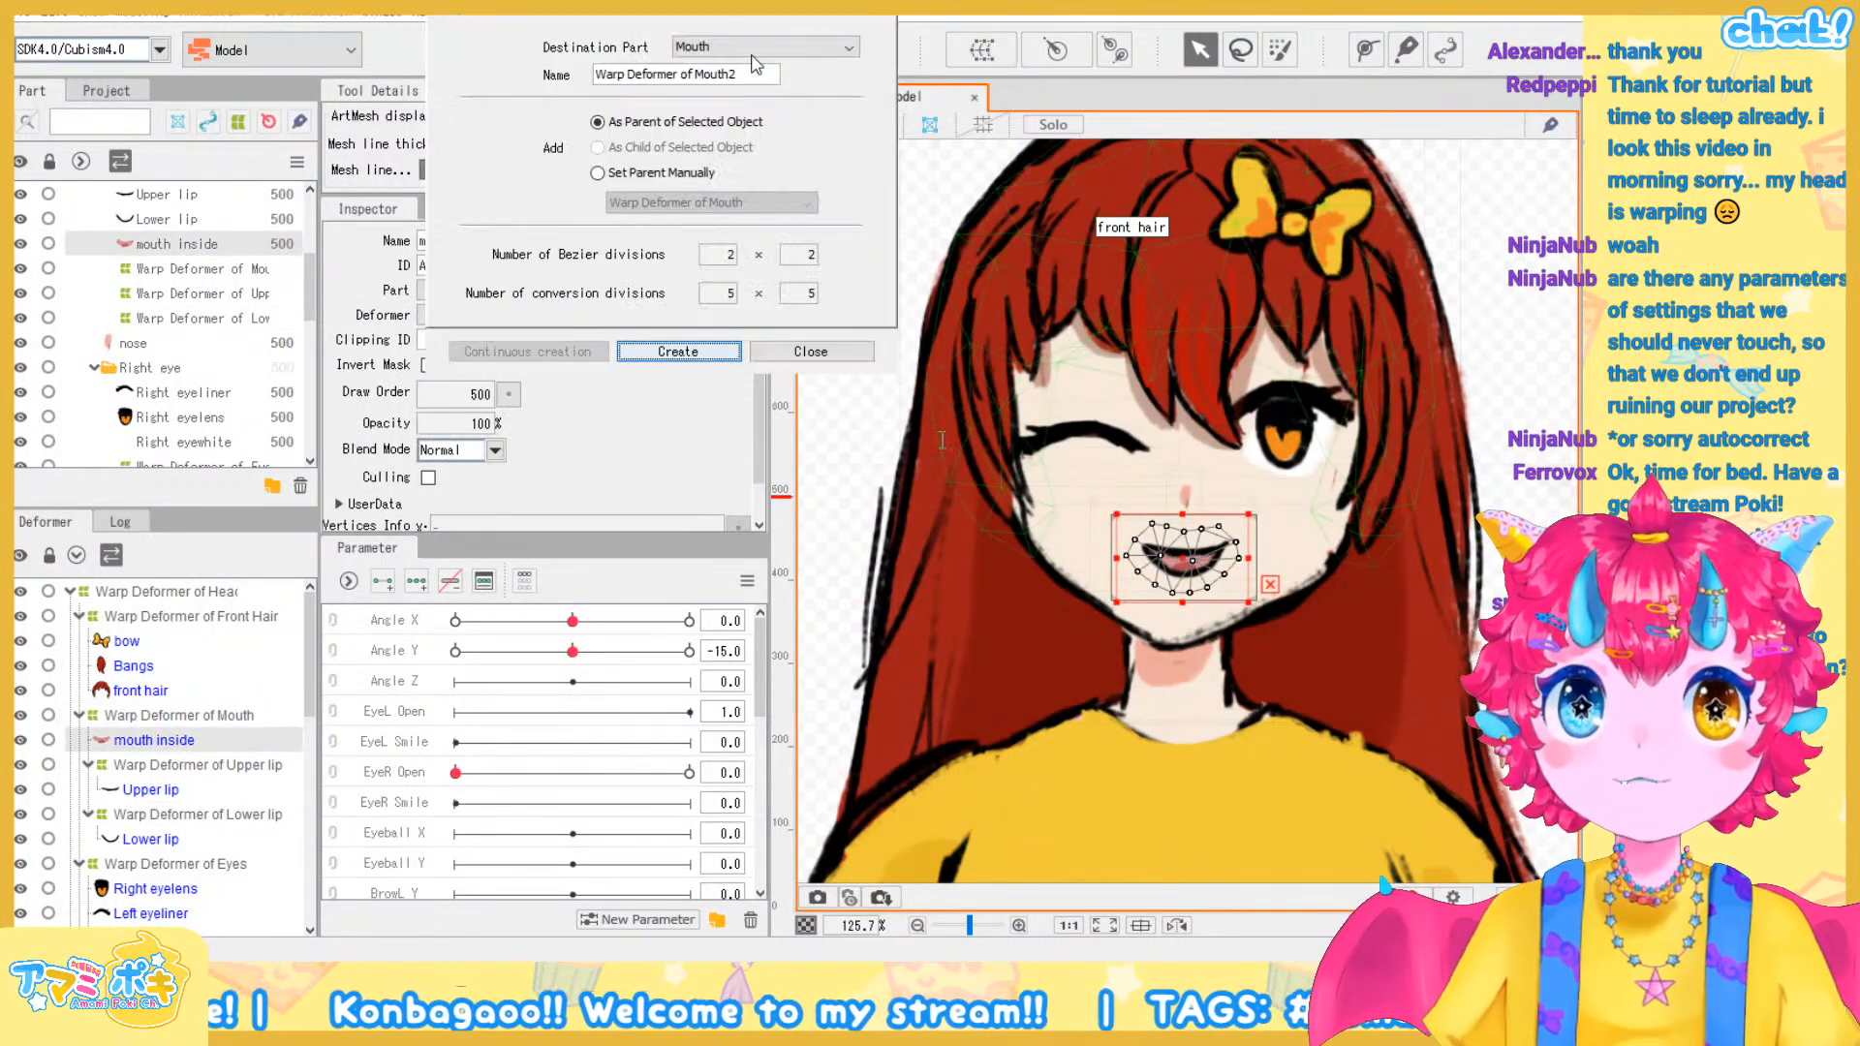
drag(704, 75, 845, 93)
text(outhinside)
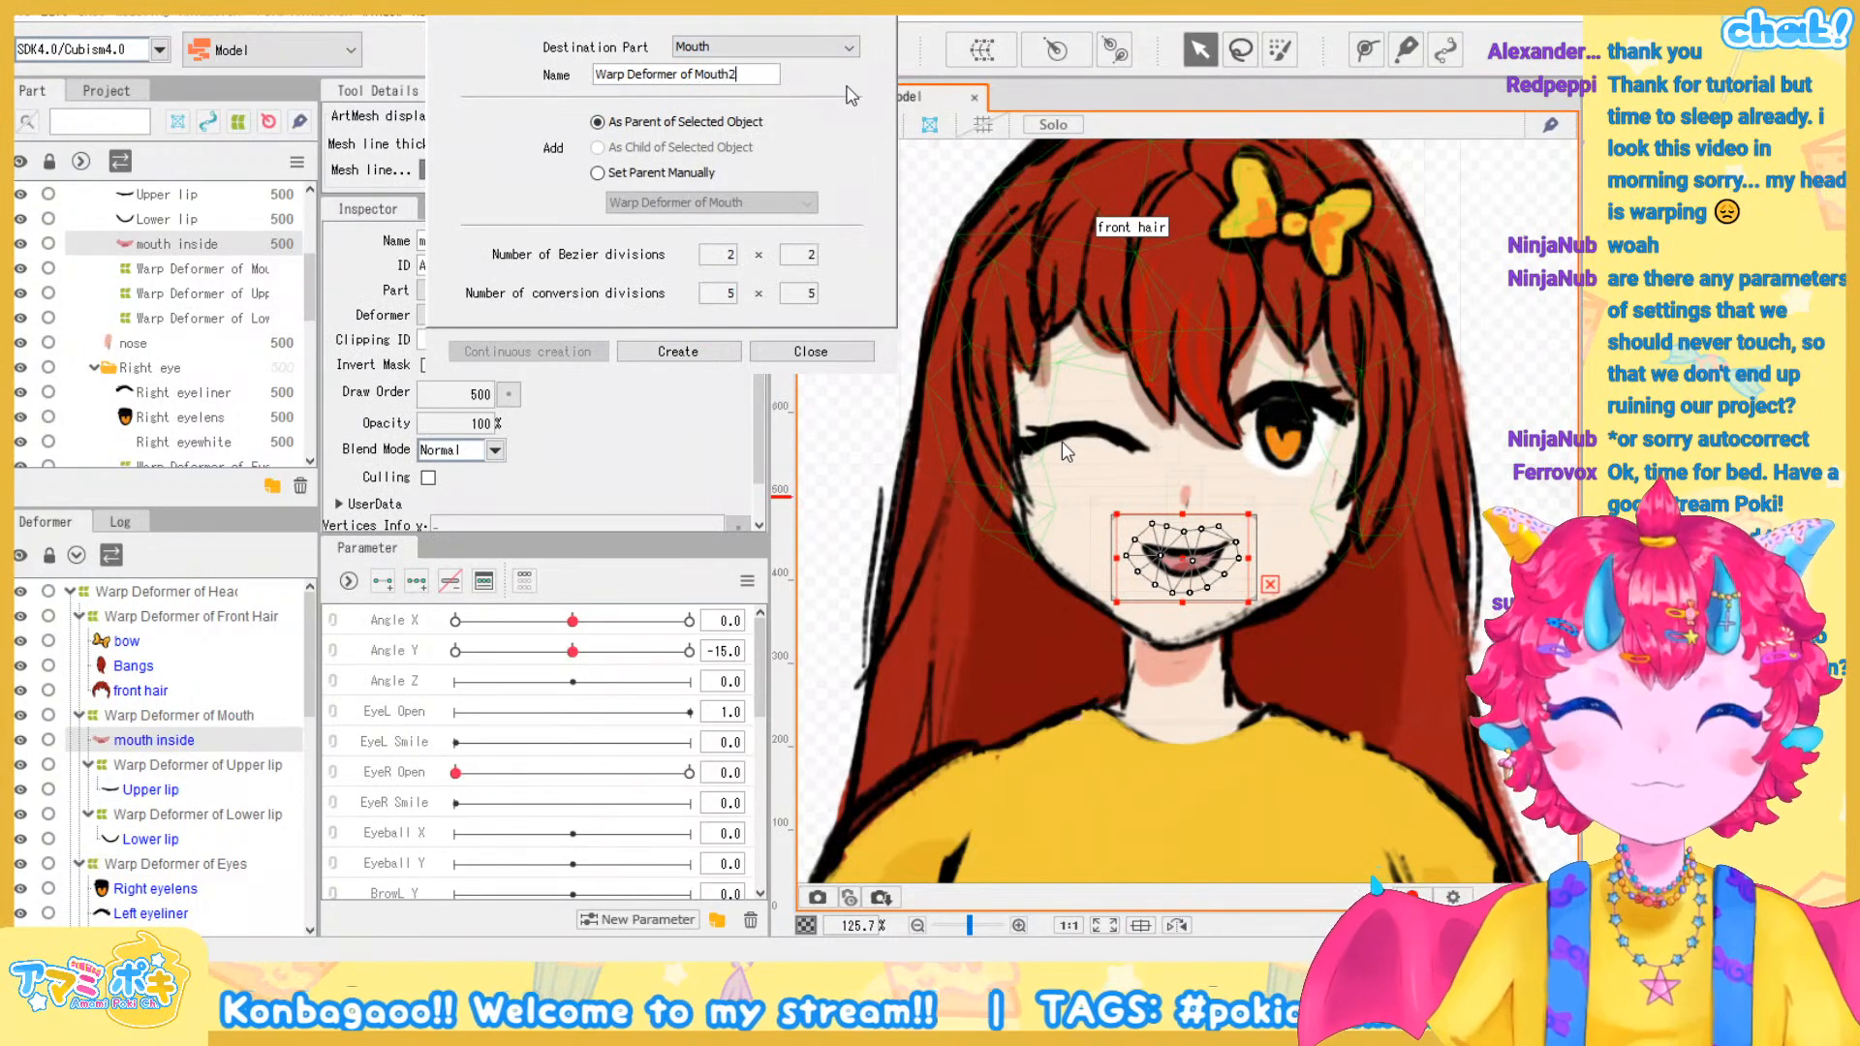
click(678, 351)
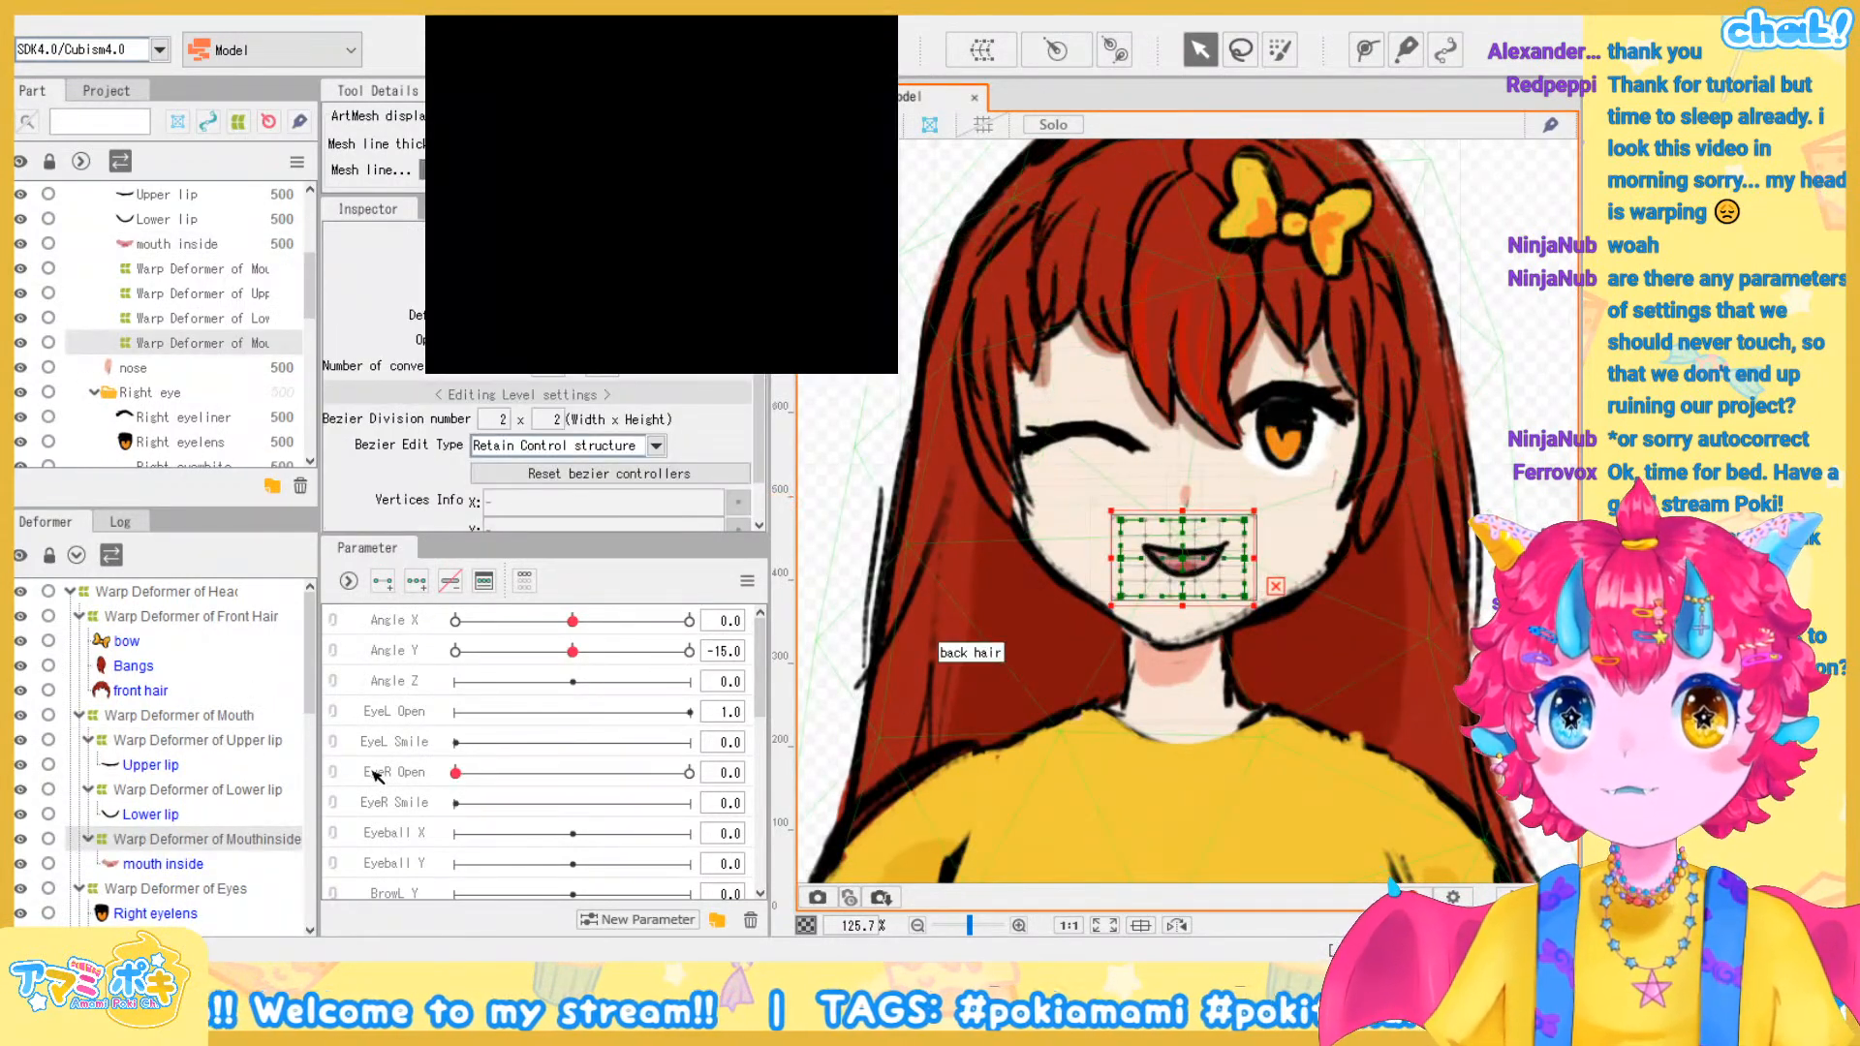
Locate the Mouth Open parameter and add two key points to it for the Warp Deformer of Mouthinside
scroll(407, 797, down, 3)
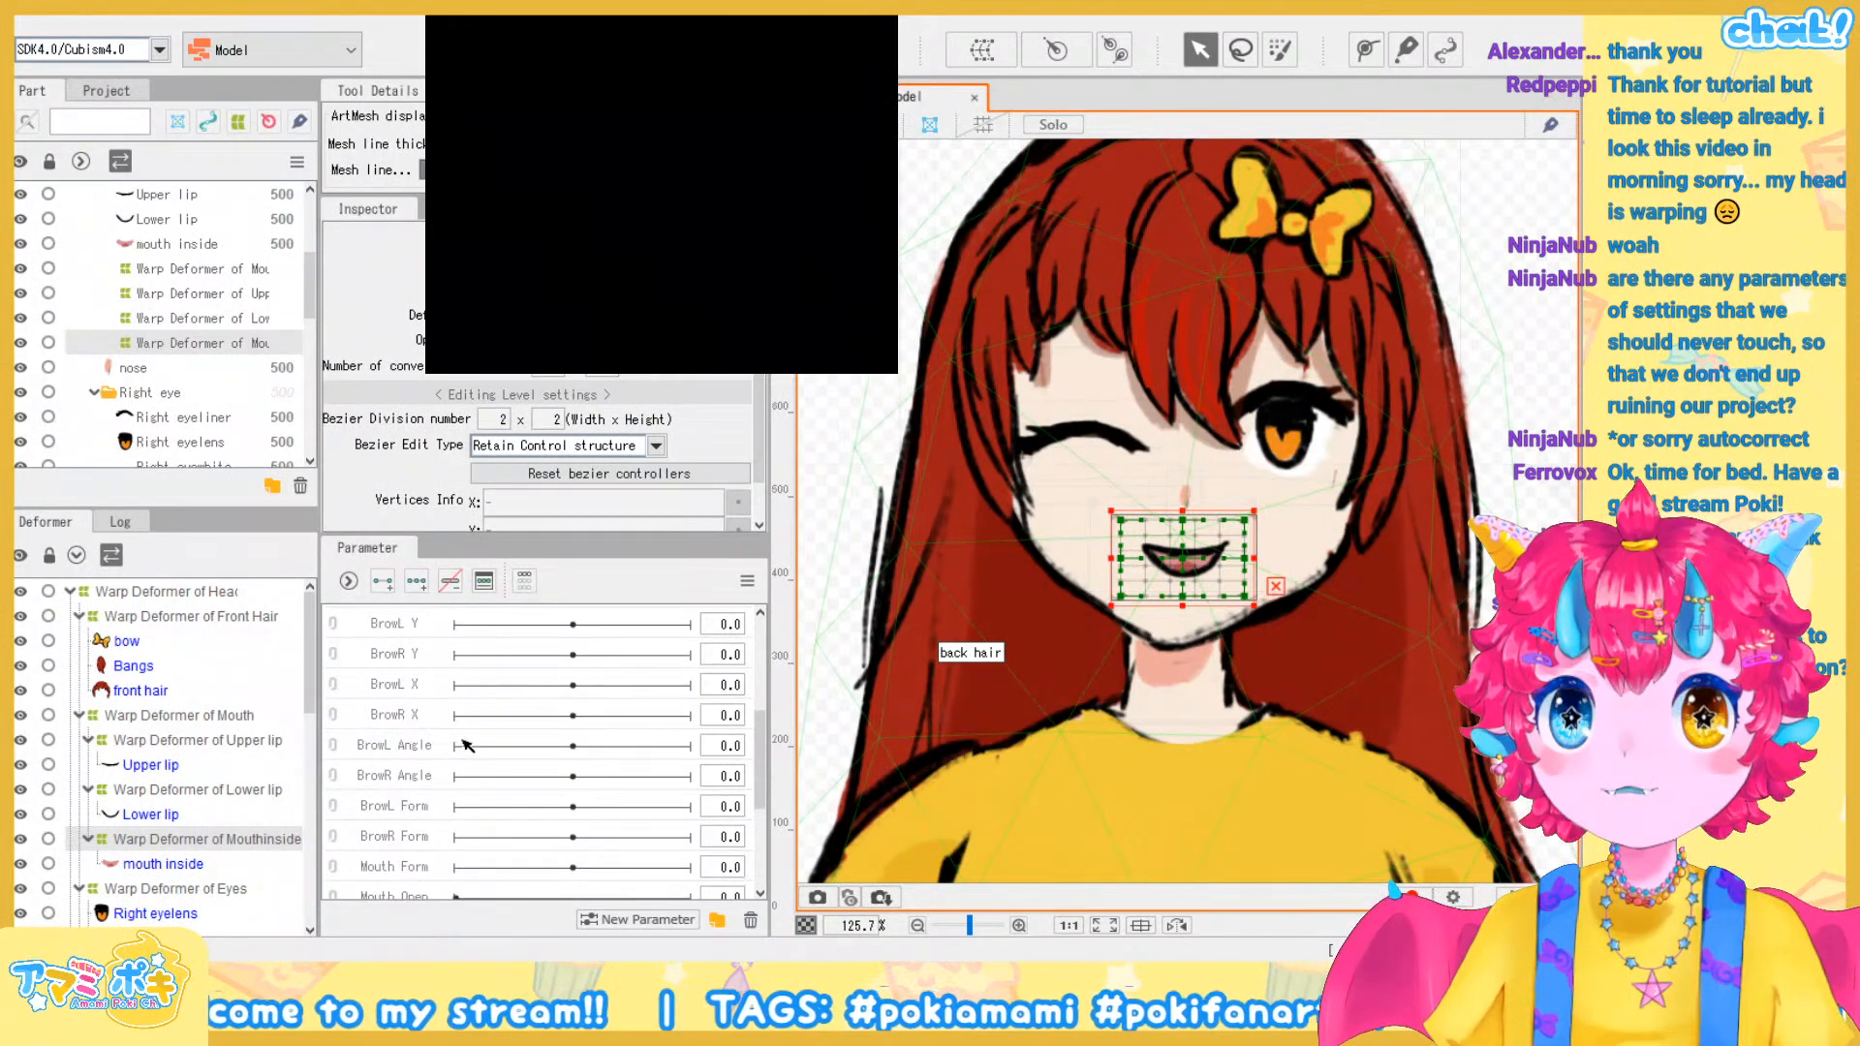
scroll(424, 845, down, 1)
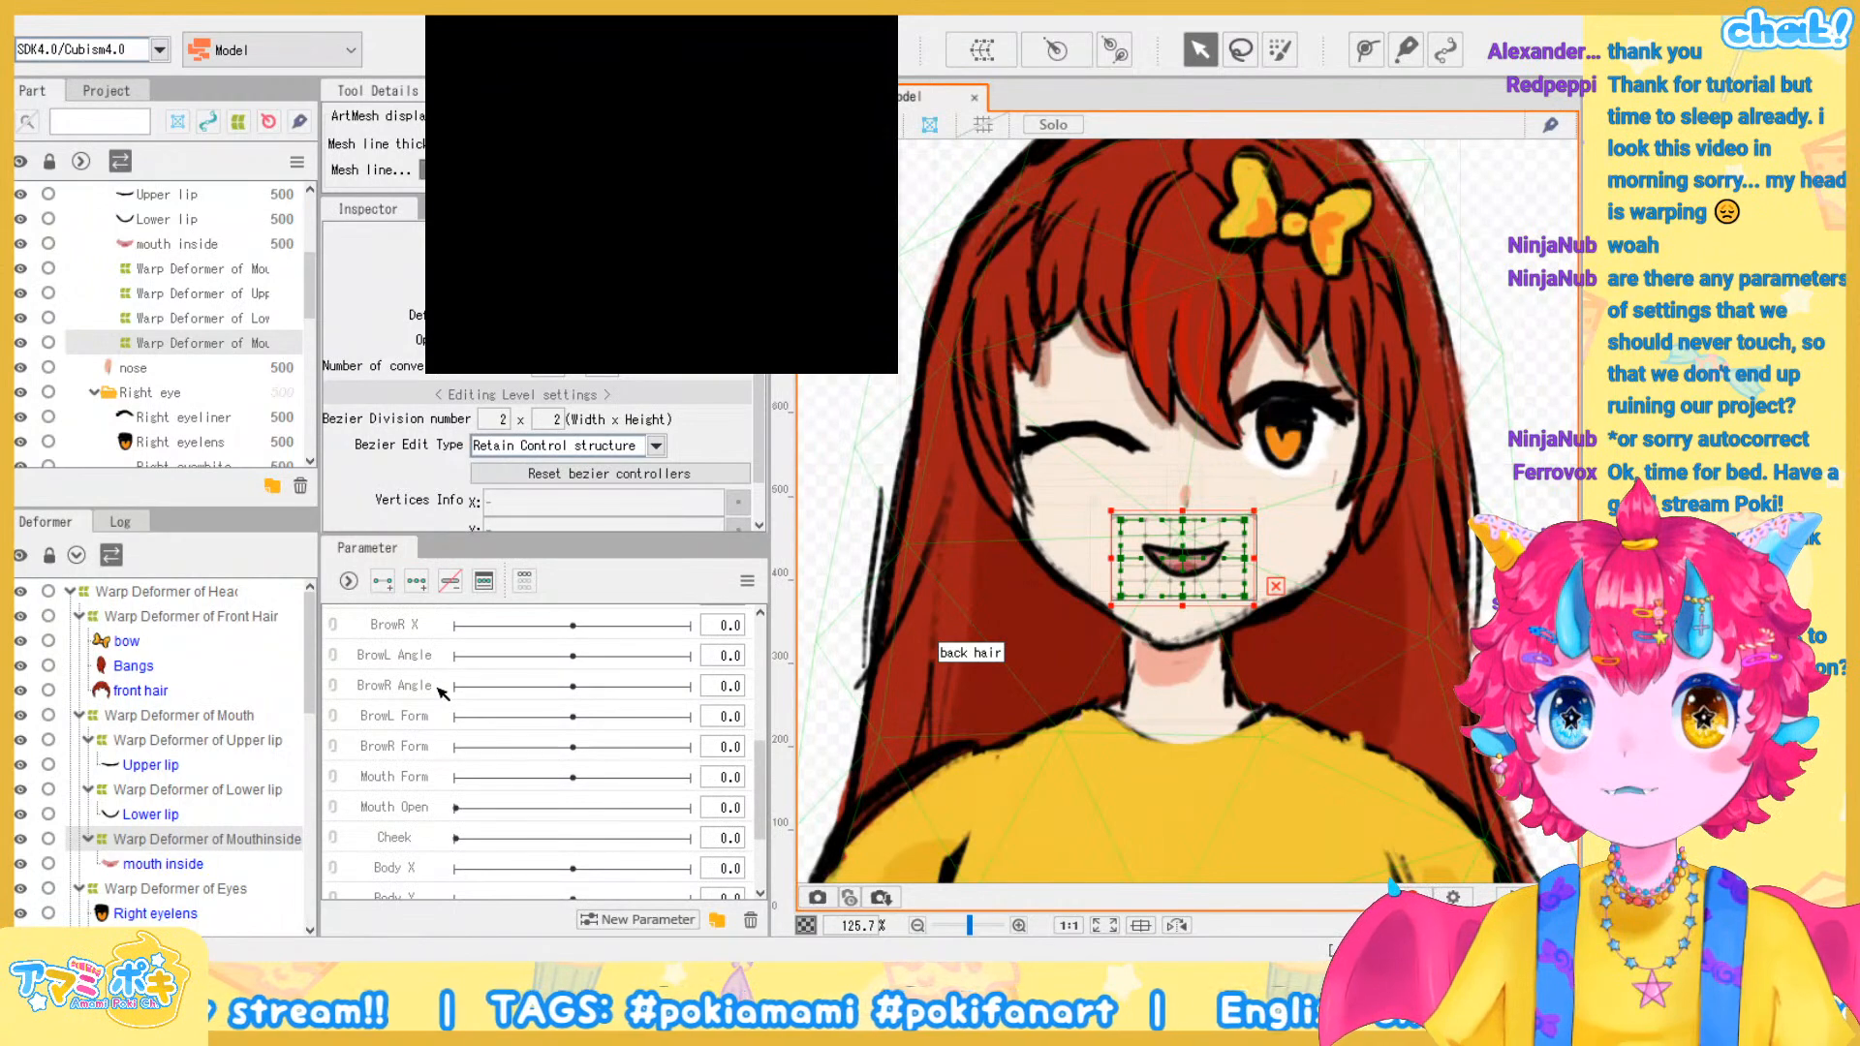
scroll(459, 699, down, 2)
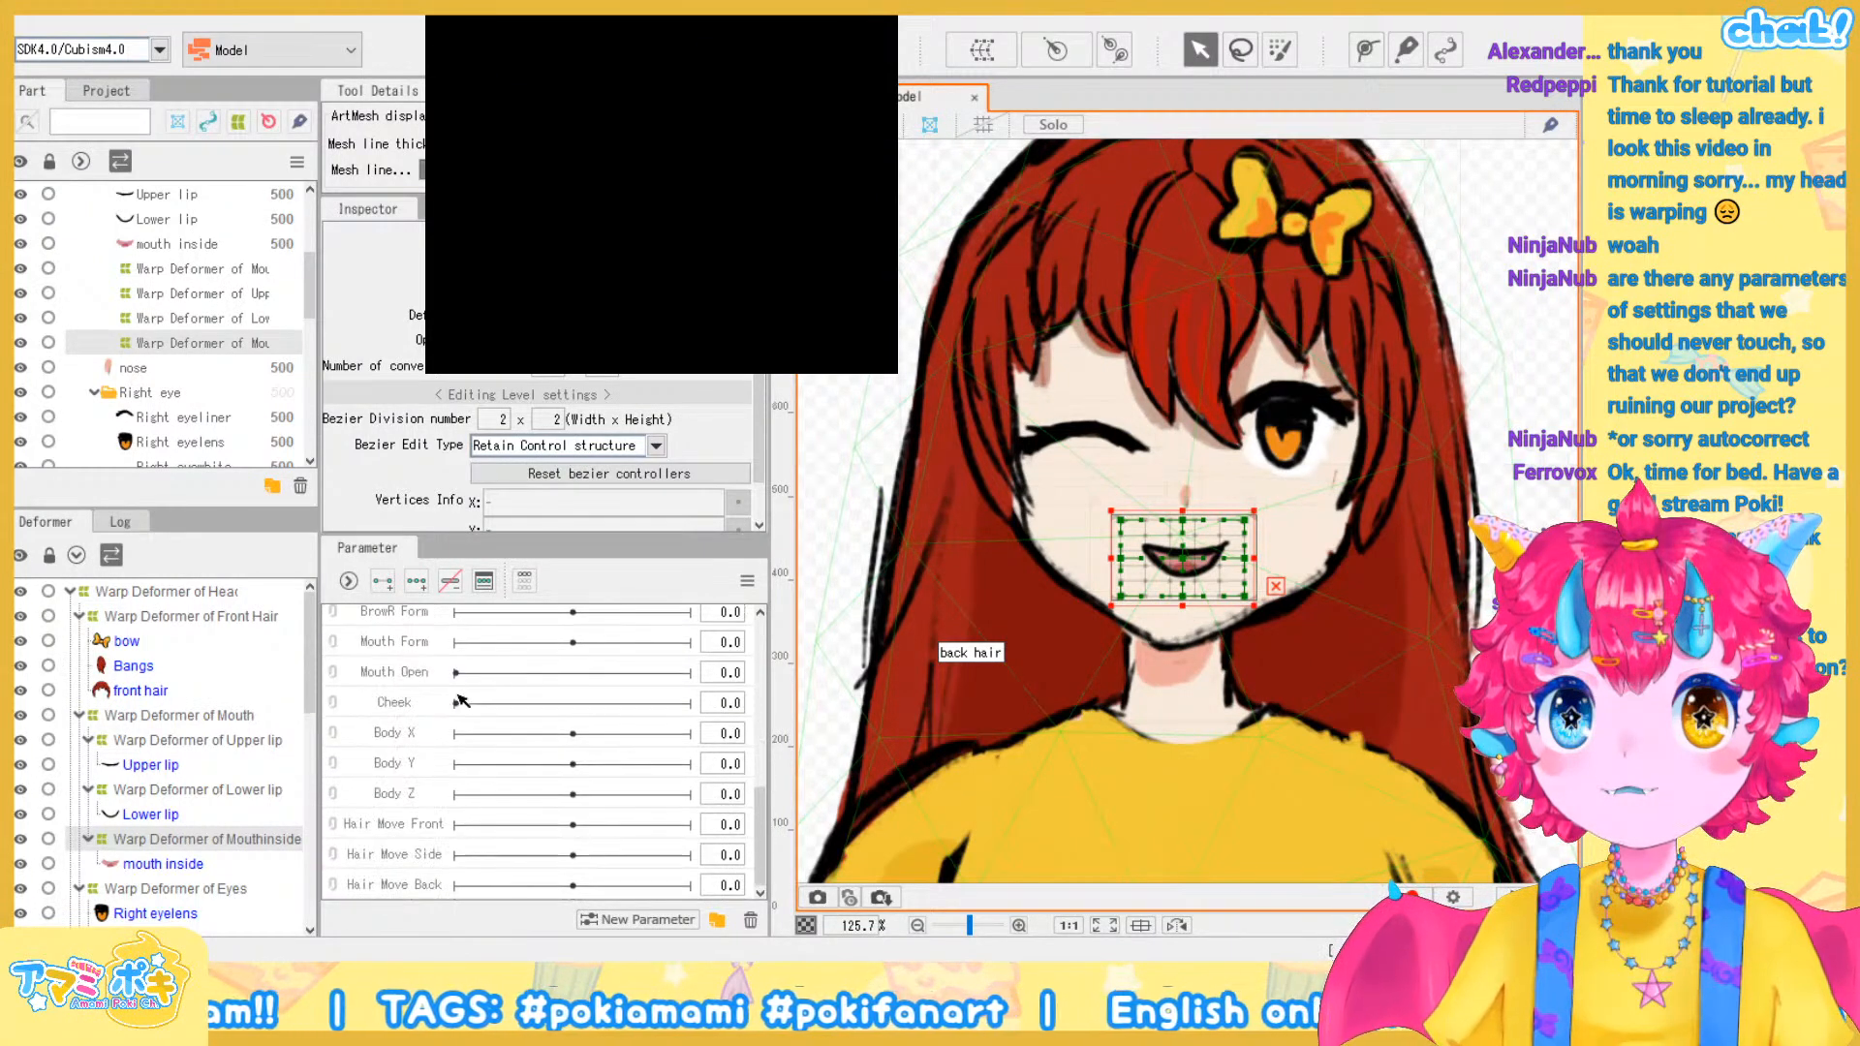
scroll(459, 700, up, 5)
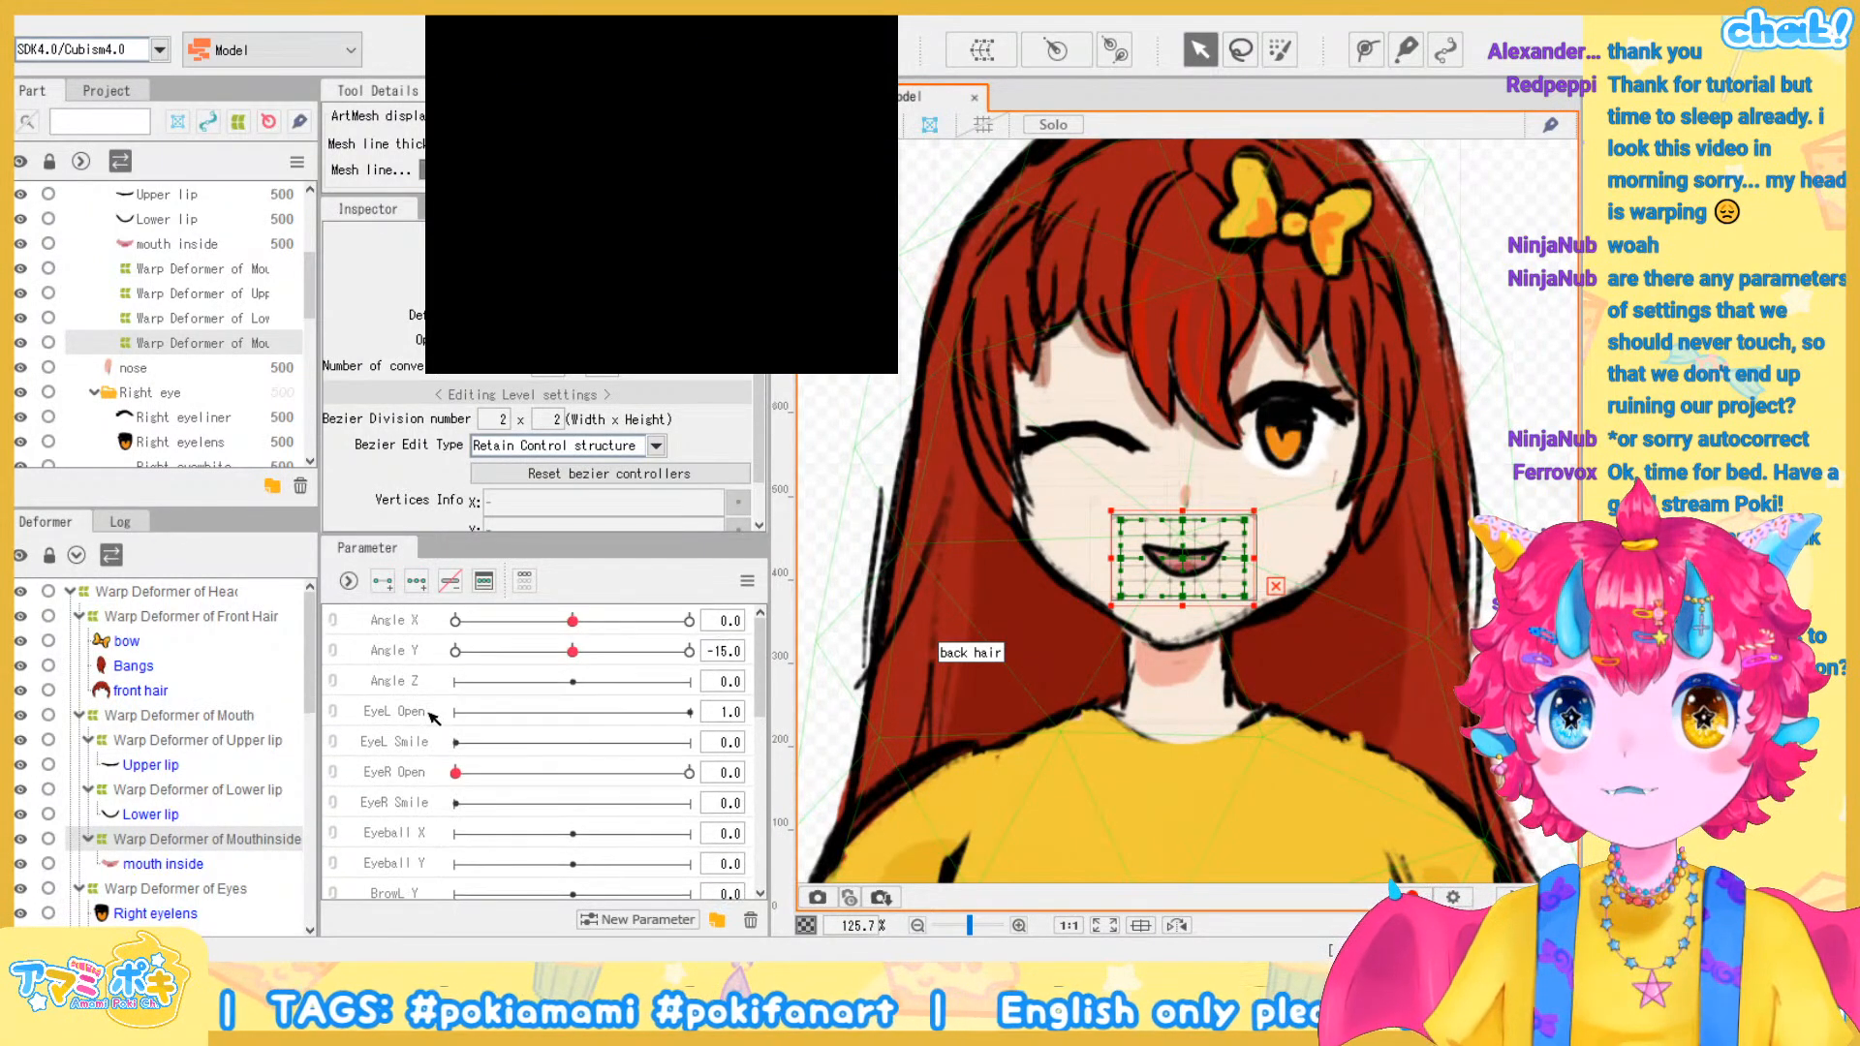
scroll(432, 717, down, 3)
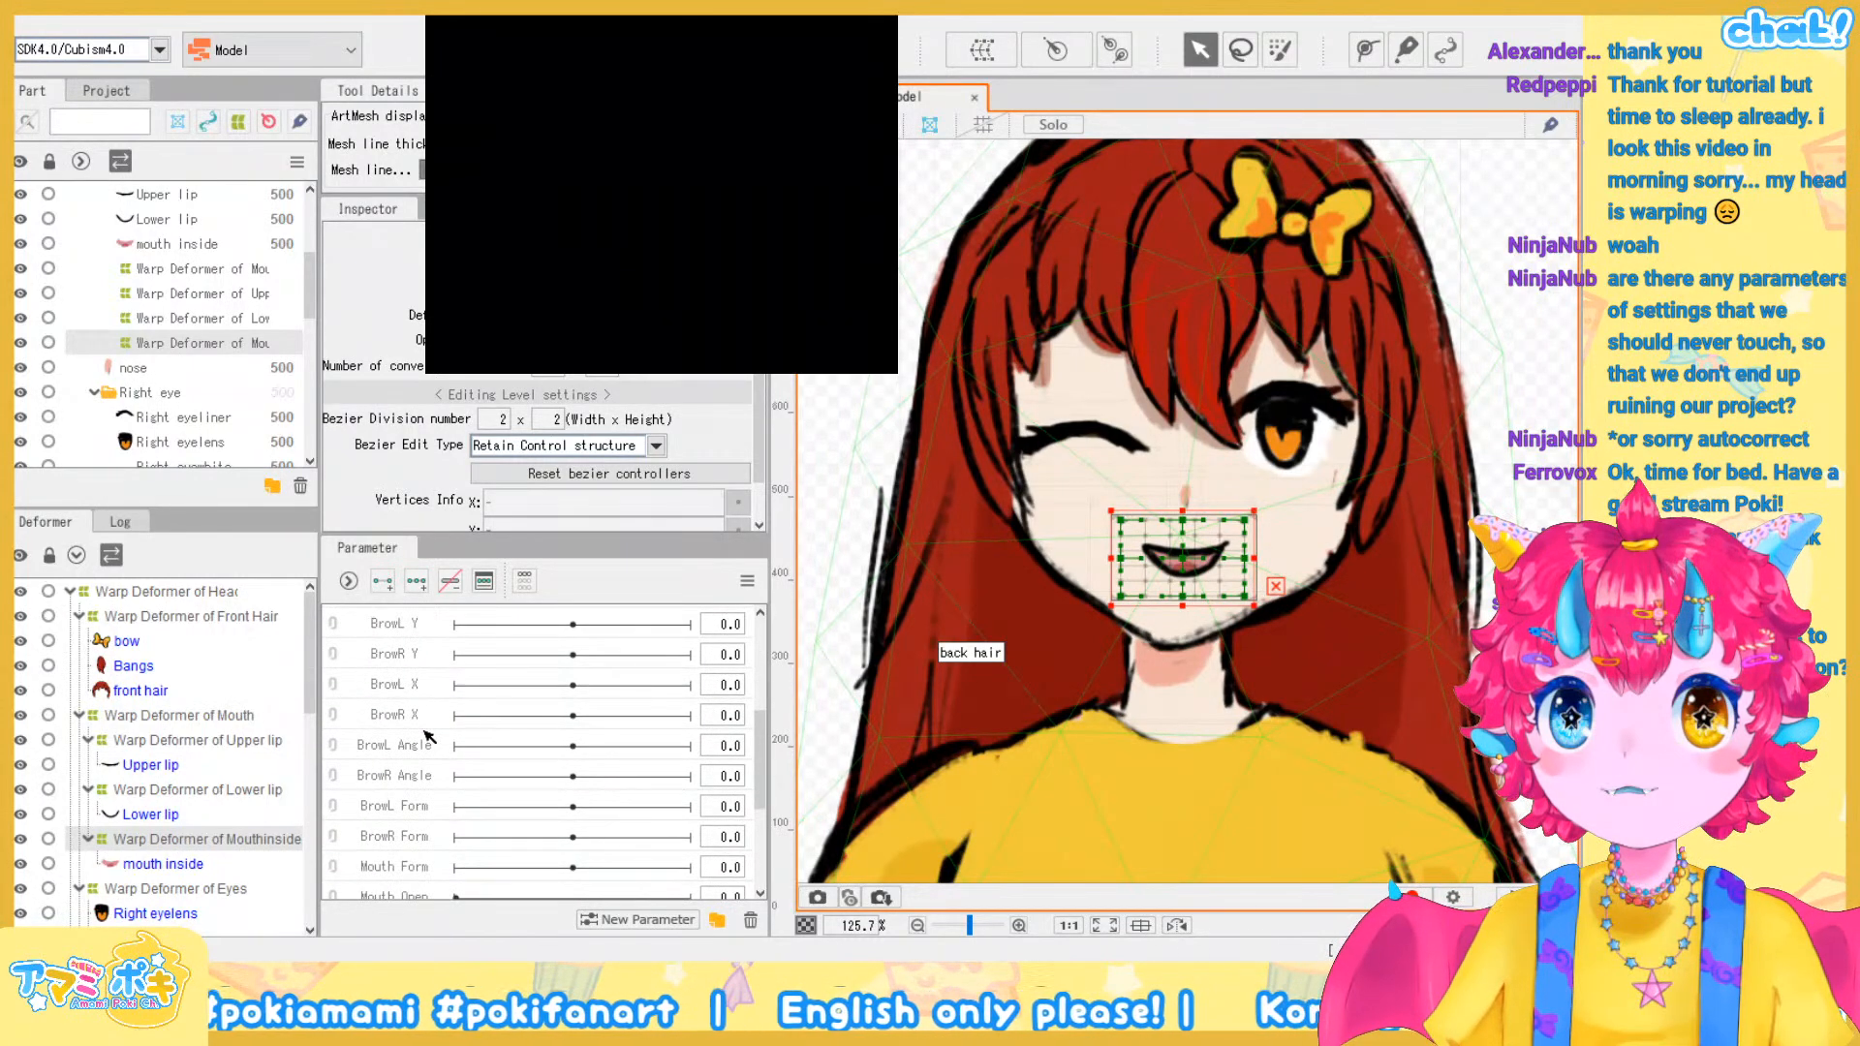
scroll(426, 738, down, 1)
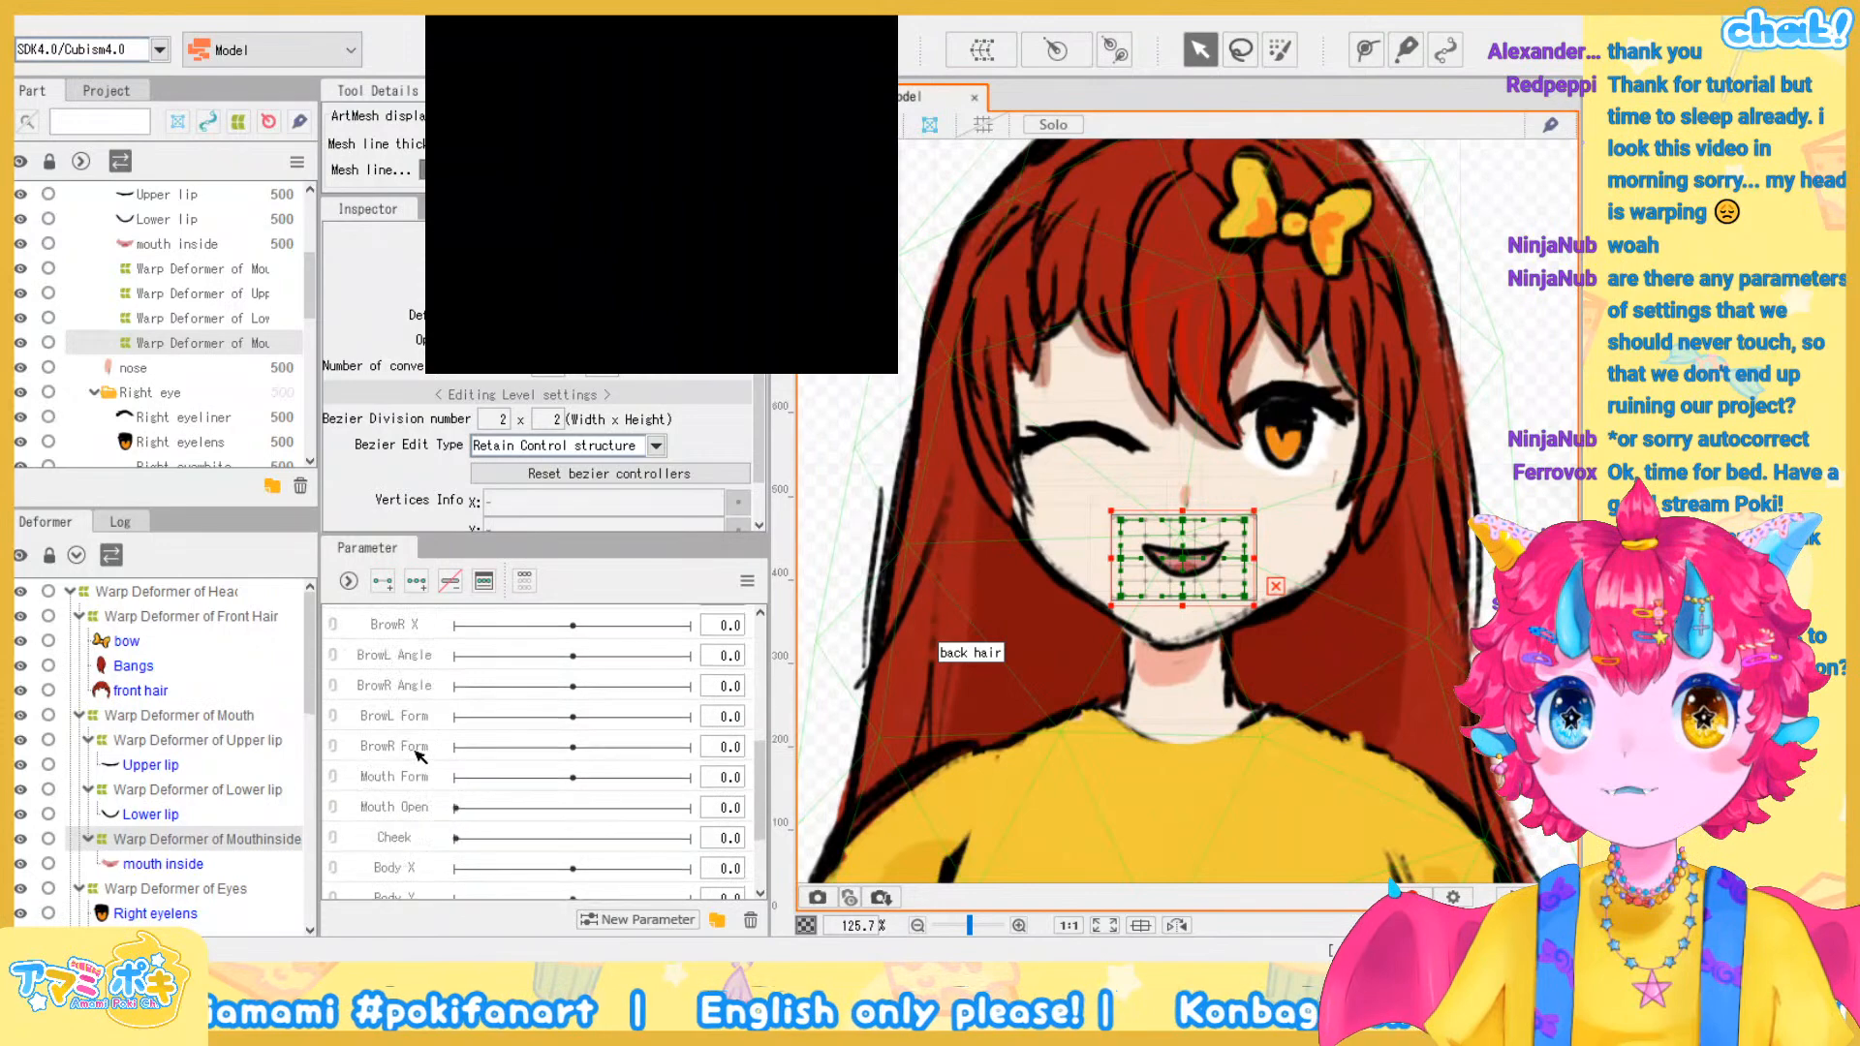
click(392, 813)
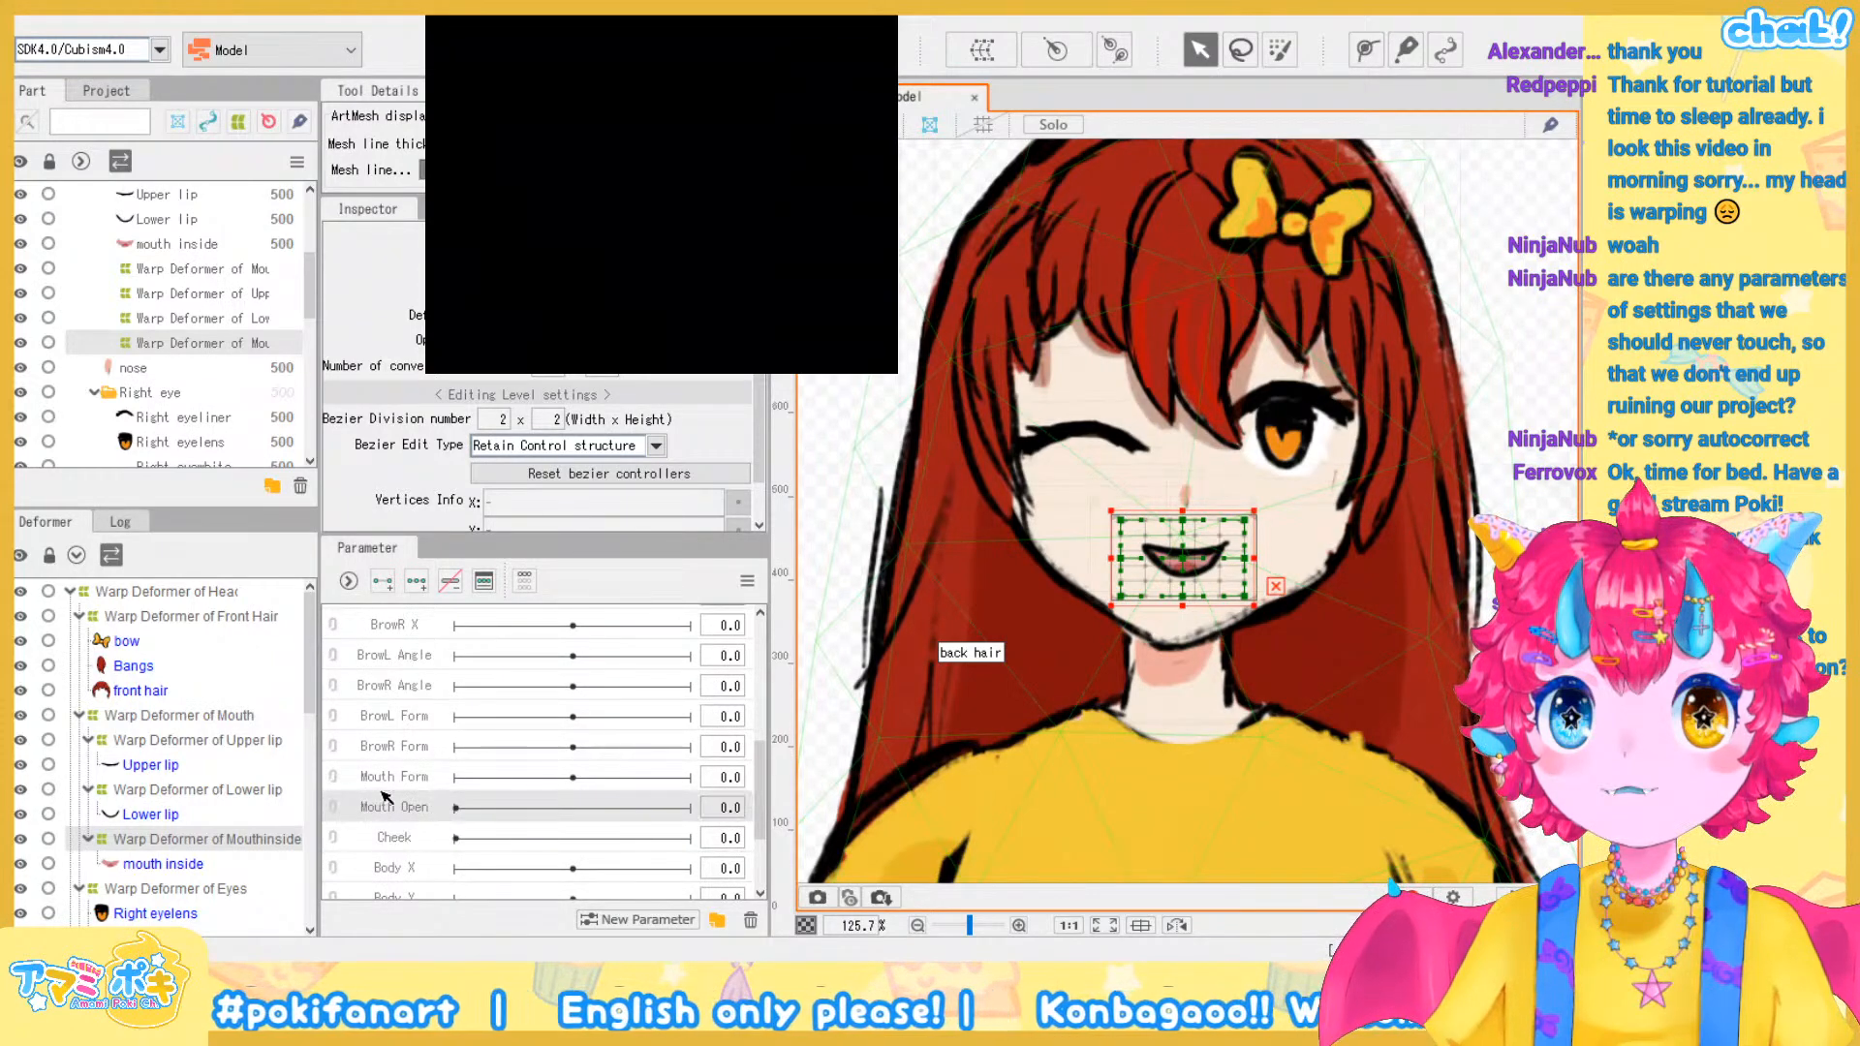
click(385, 584)
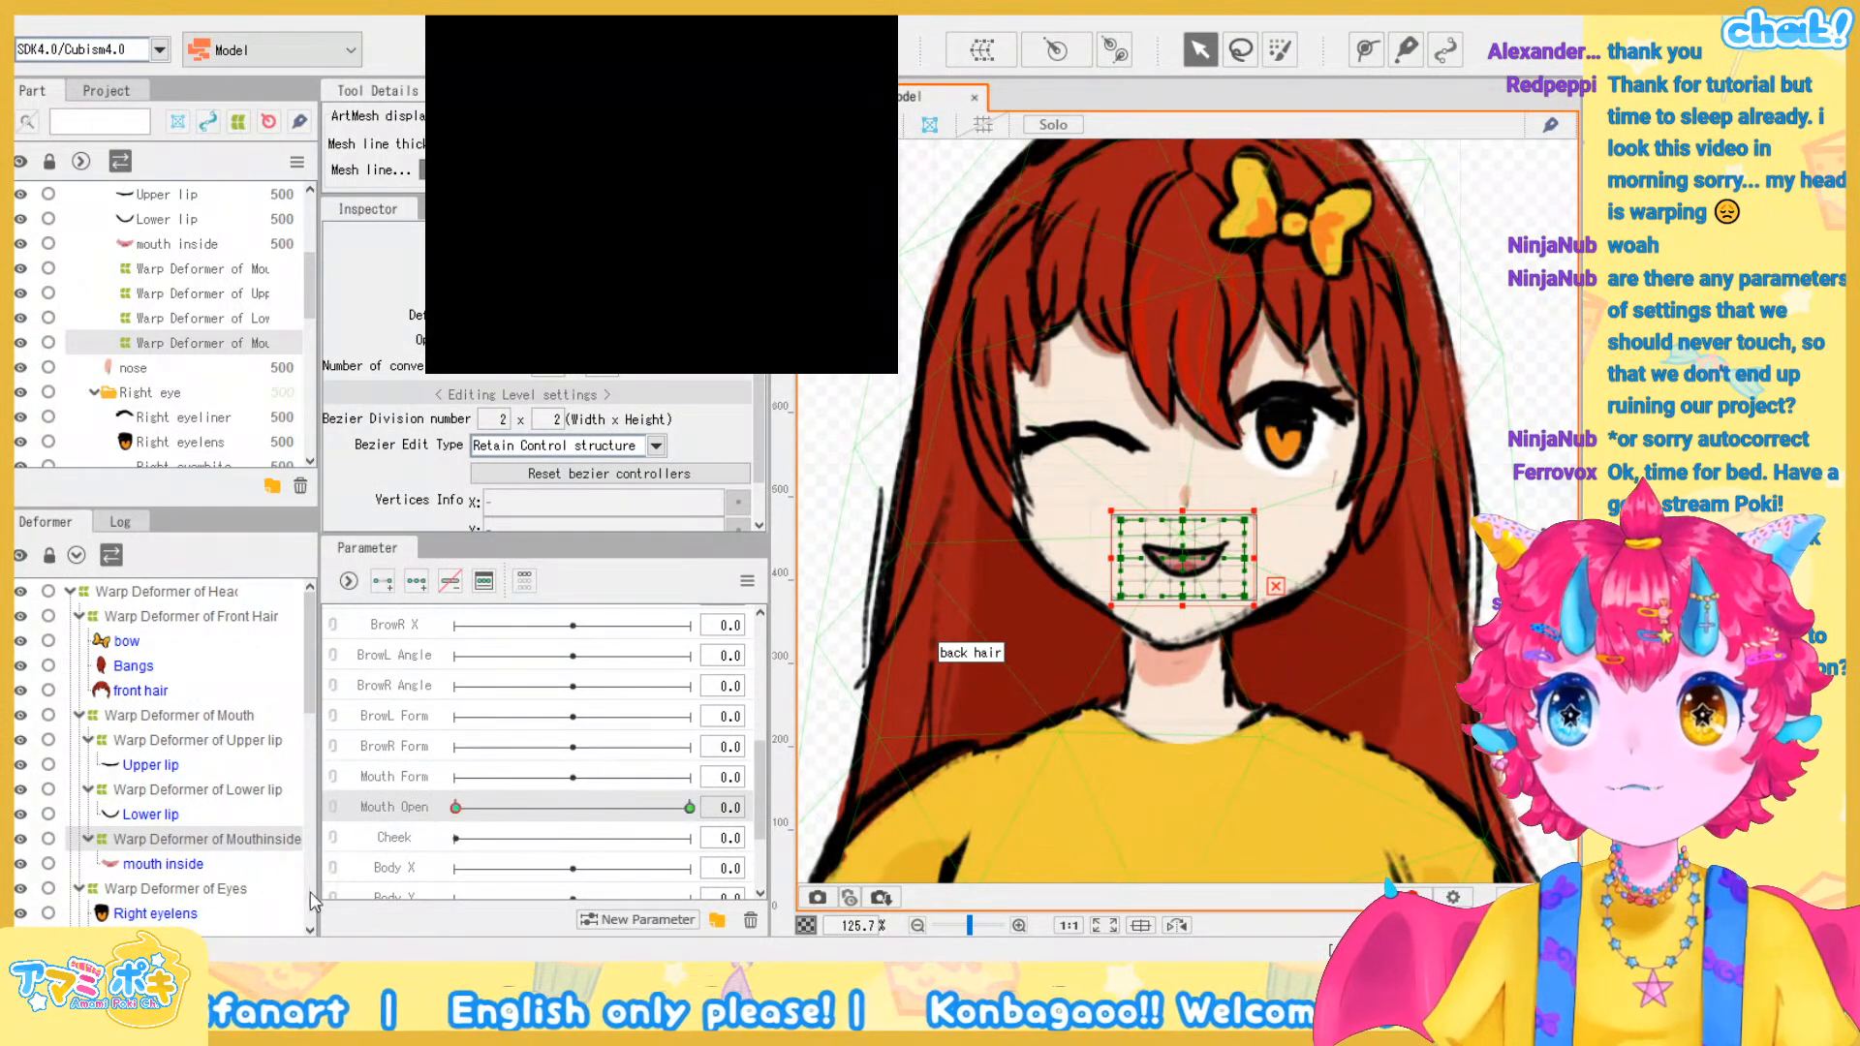
Add two Mouth Open key points to the Lower lip and Upper lip warp deformers
click(392, 587)
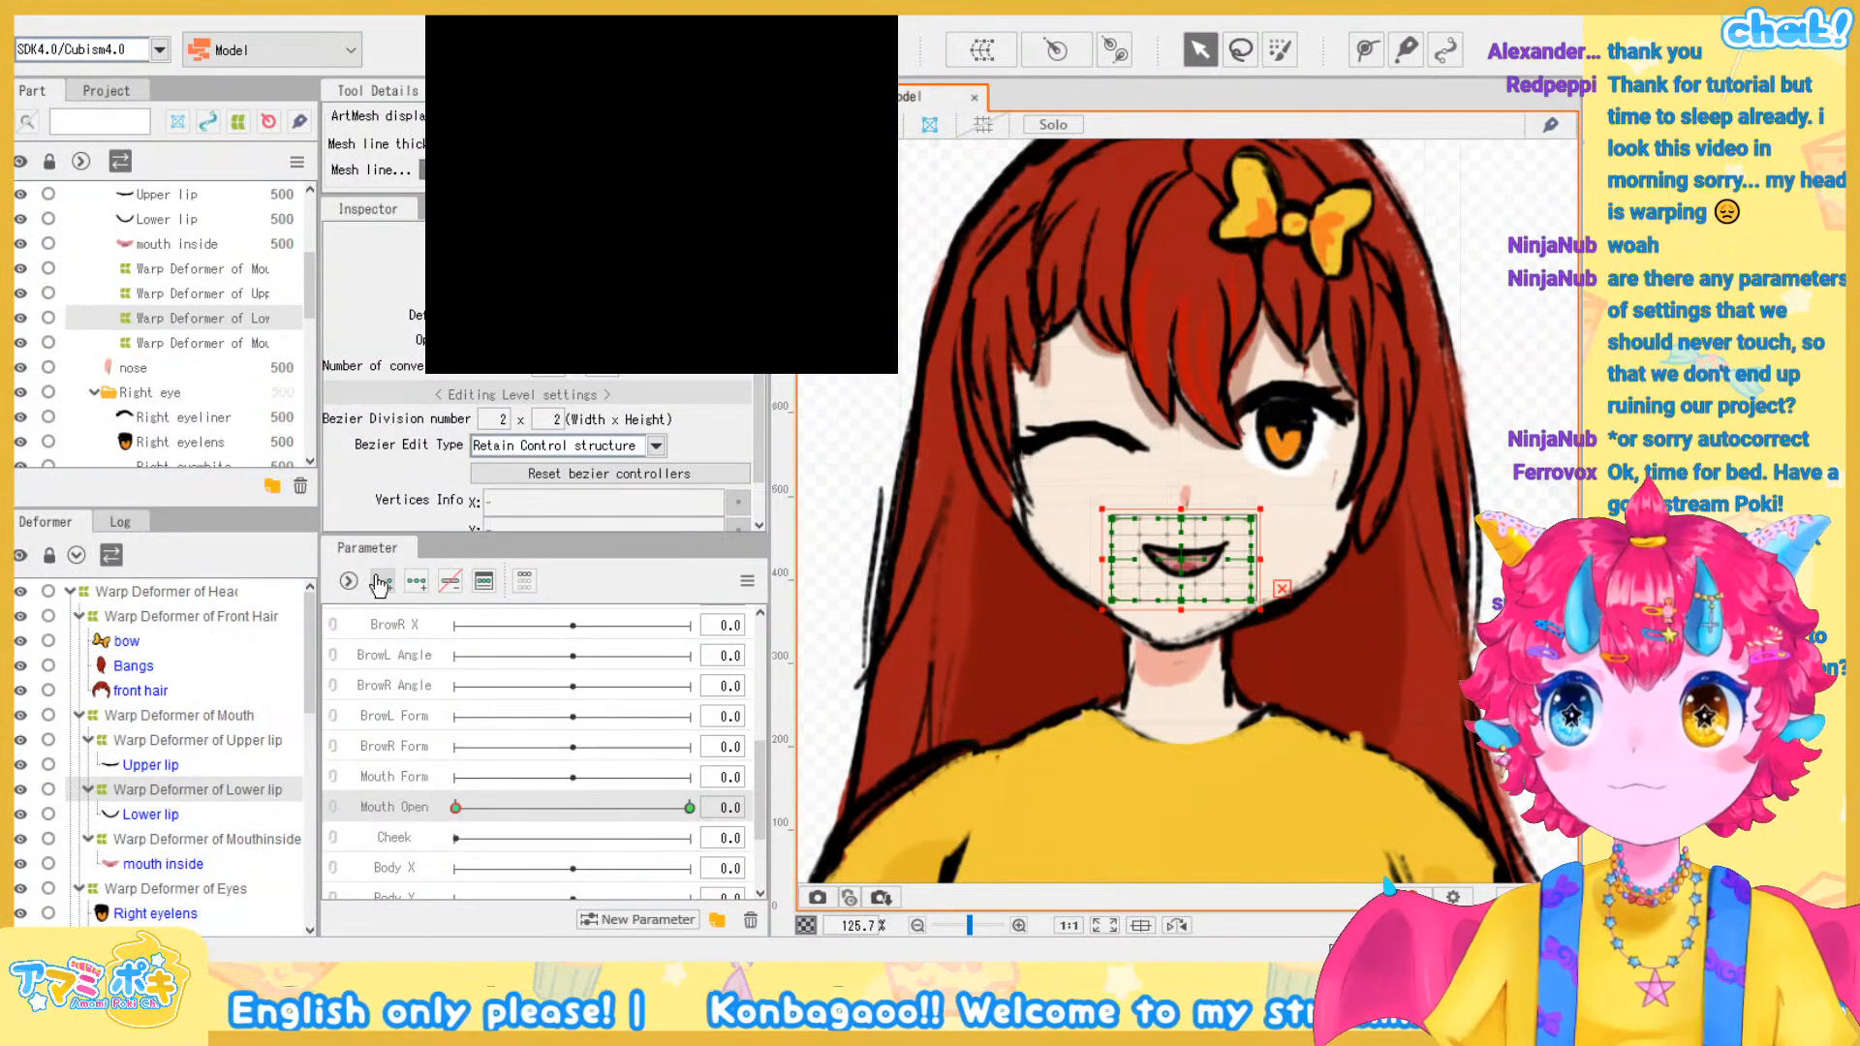
click(269, 744)
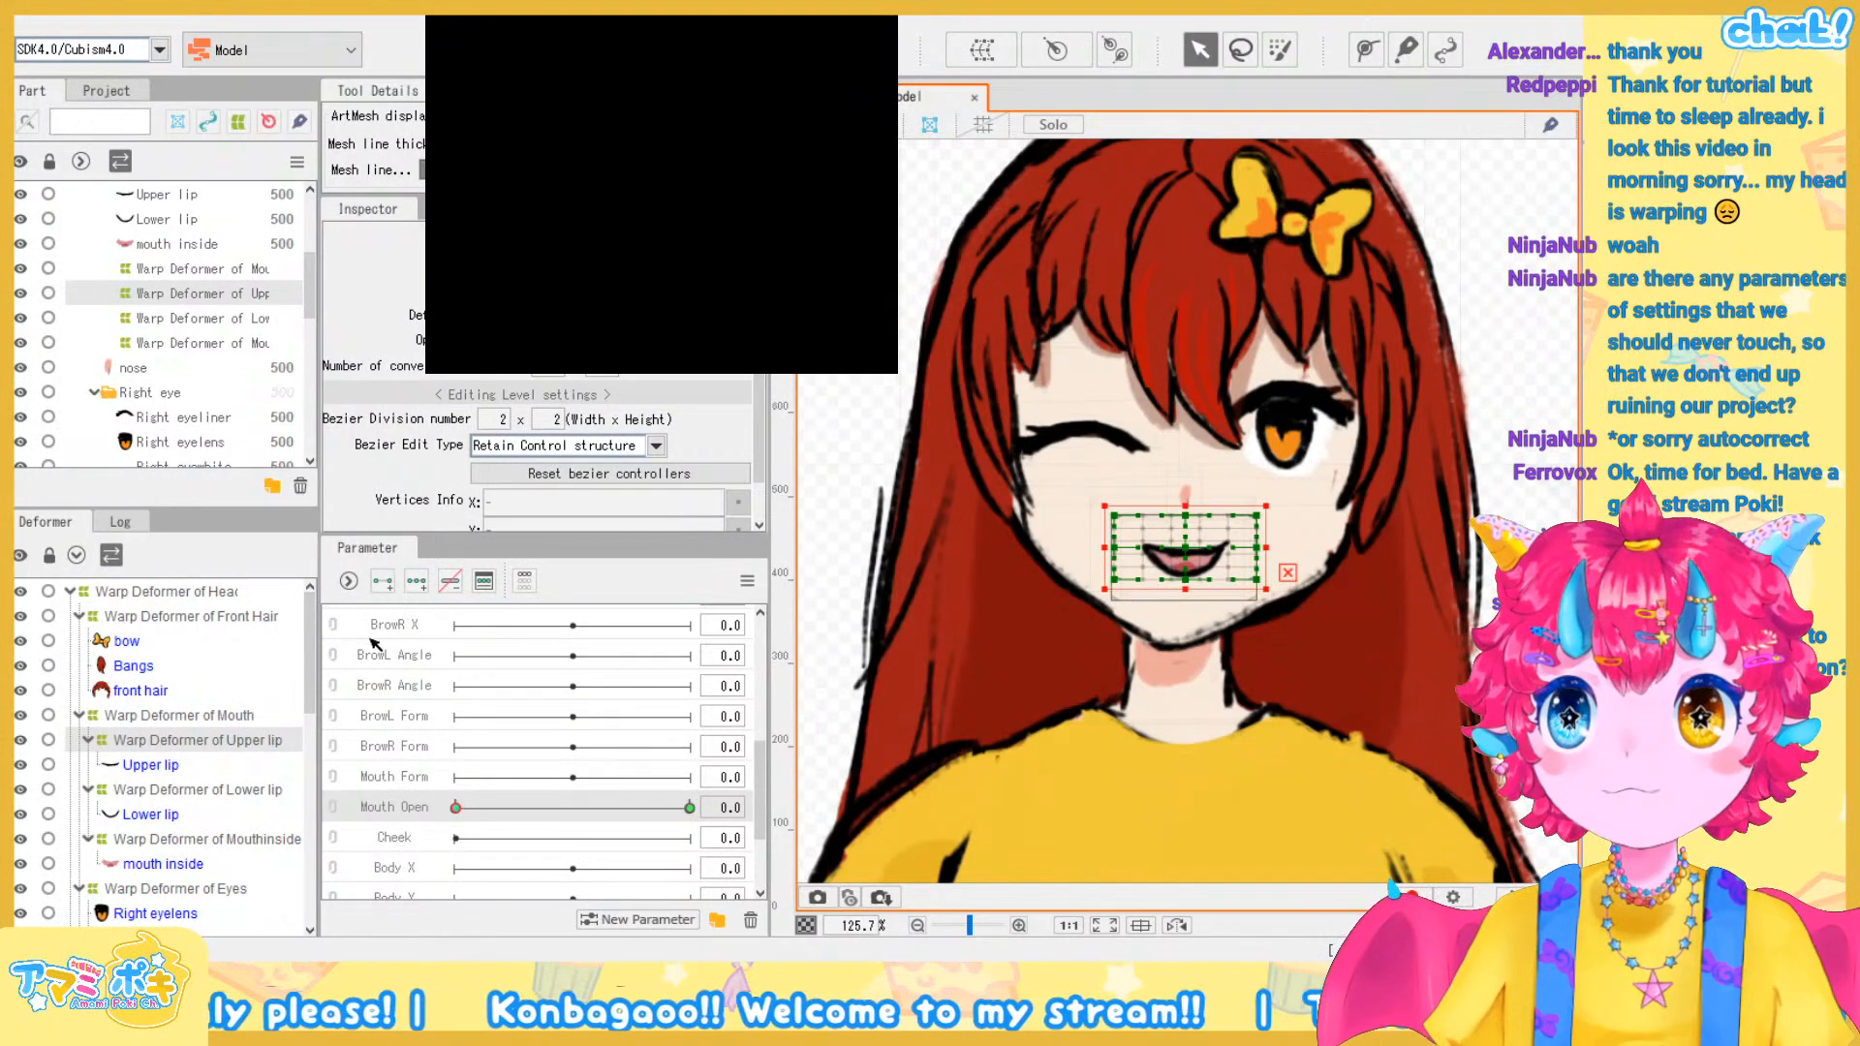
click(248, 714)
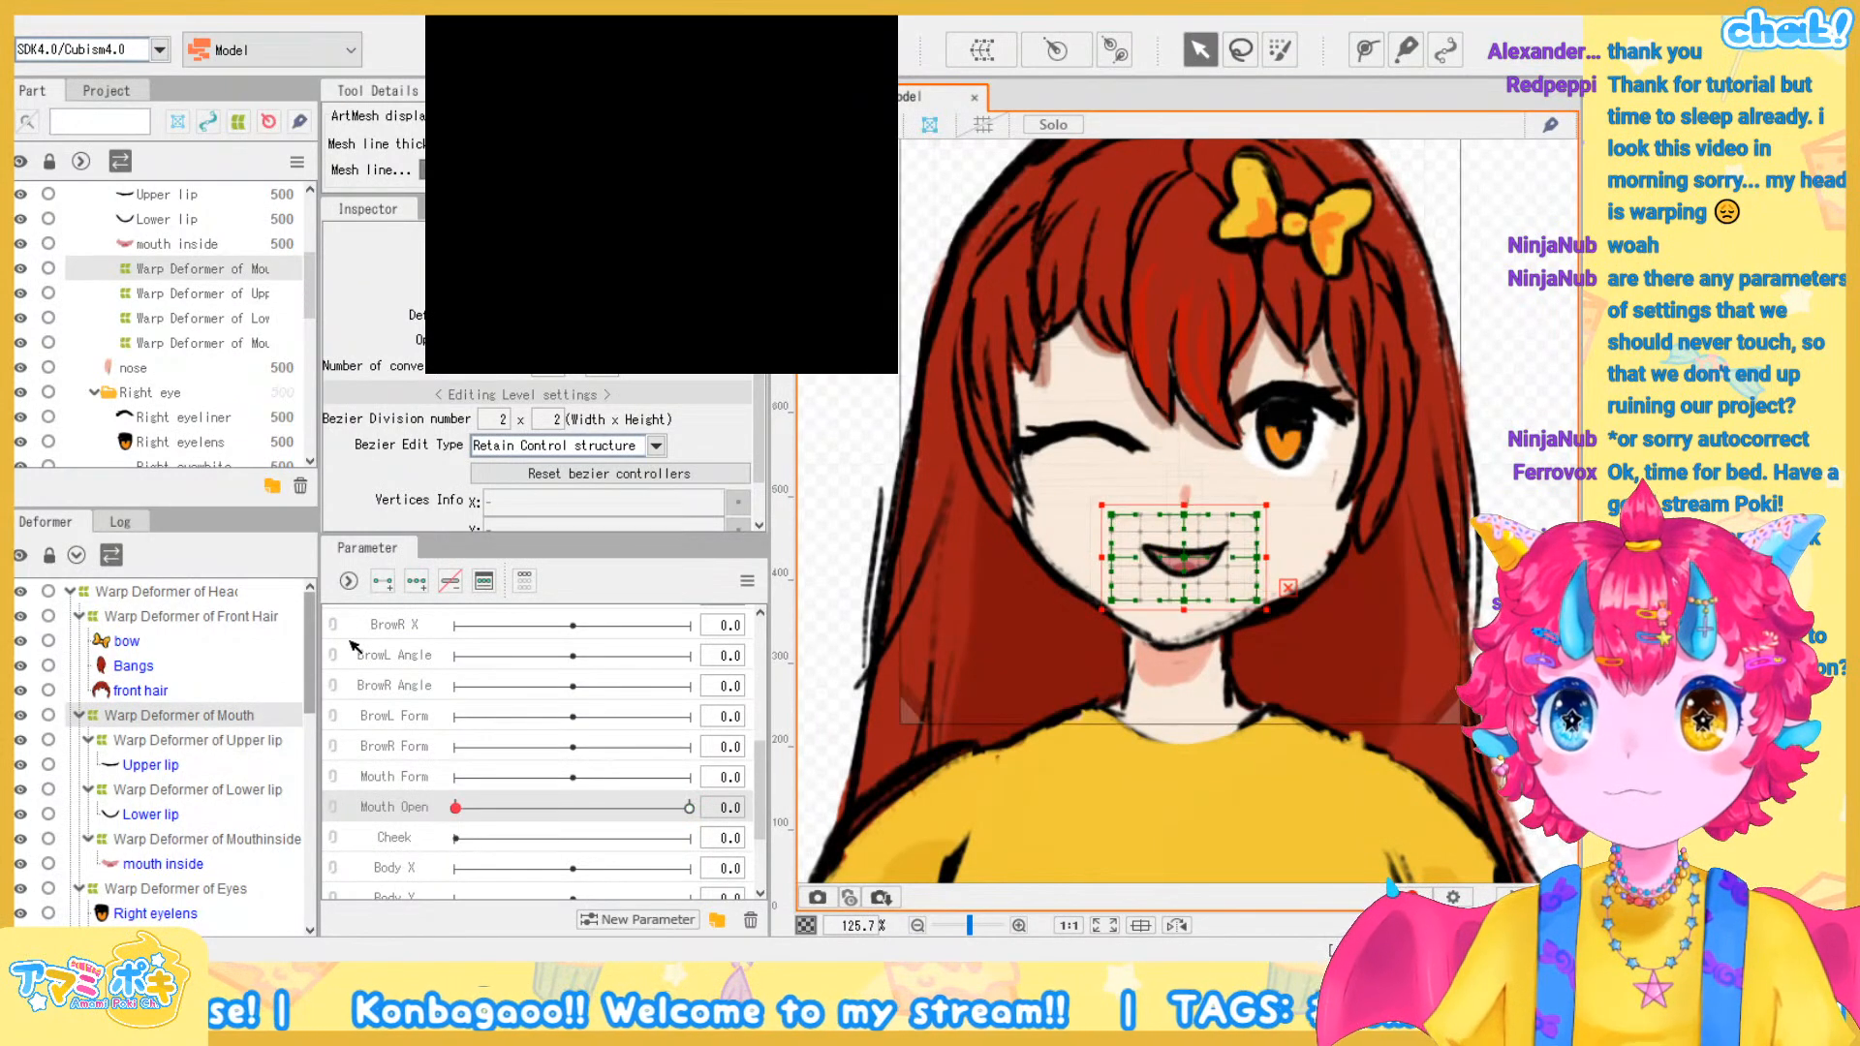
click(383, 581)
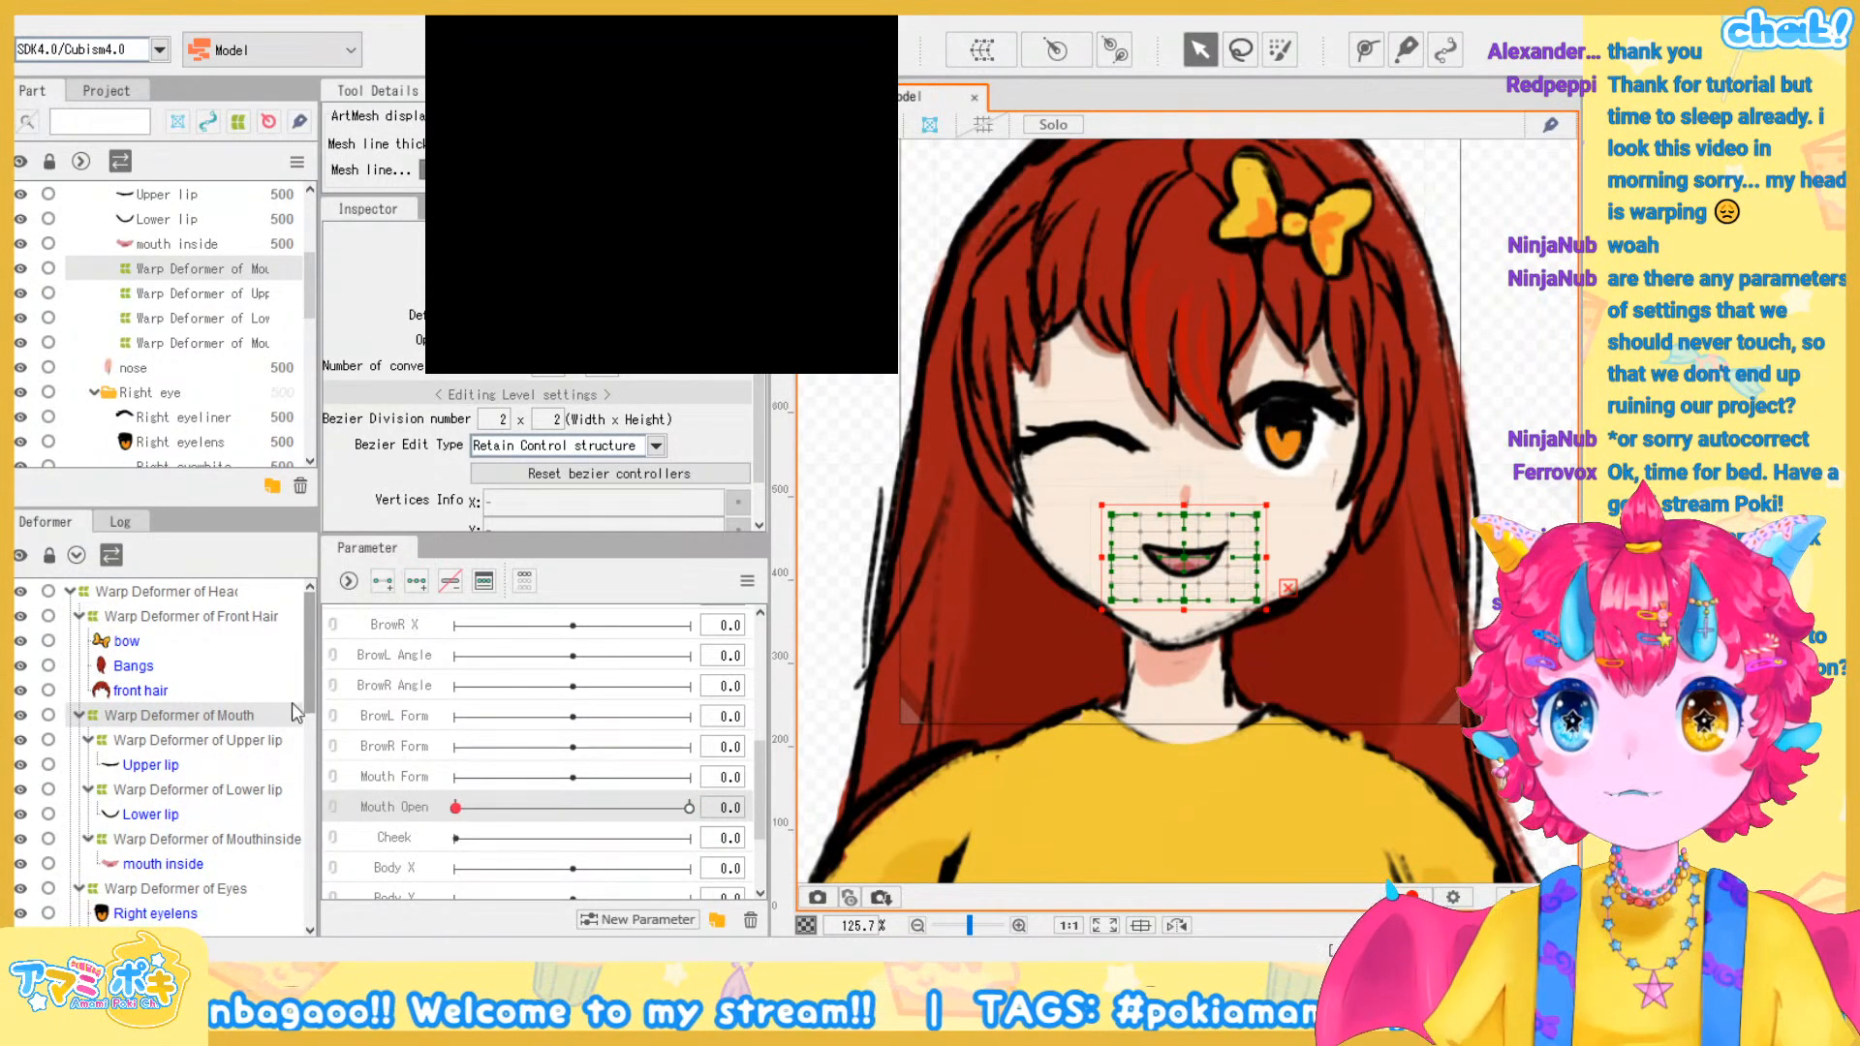
At Mouth Open 0.0, move the Warp Deformer of Upper lip down toward the lower lip
click(194, 740)
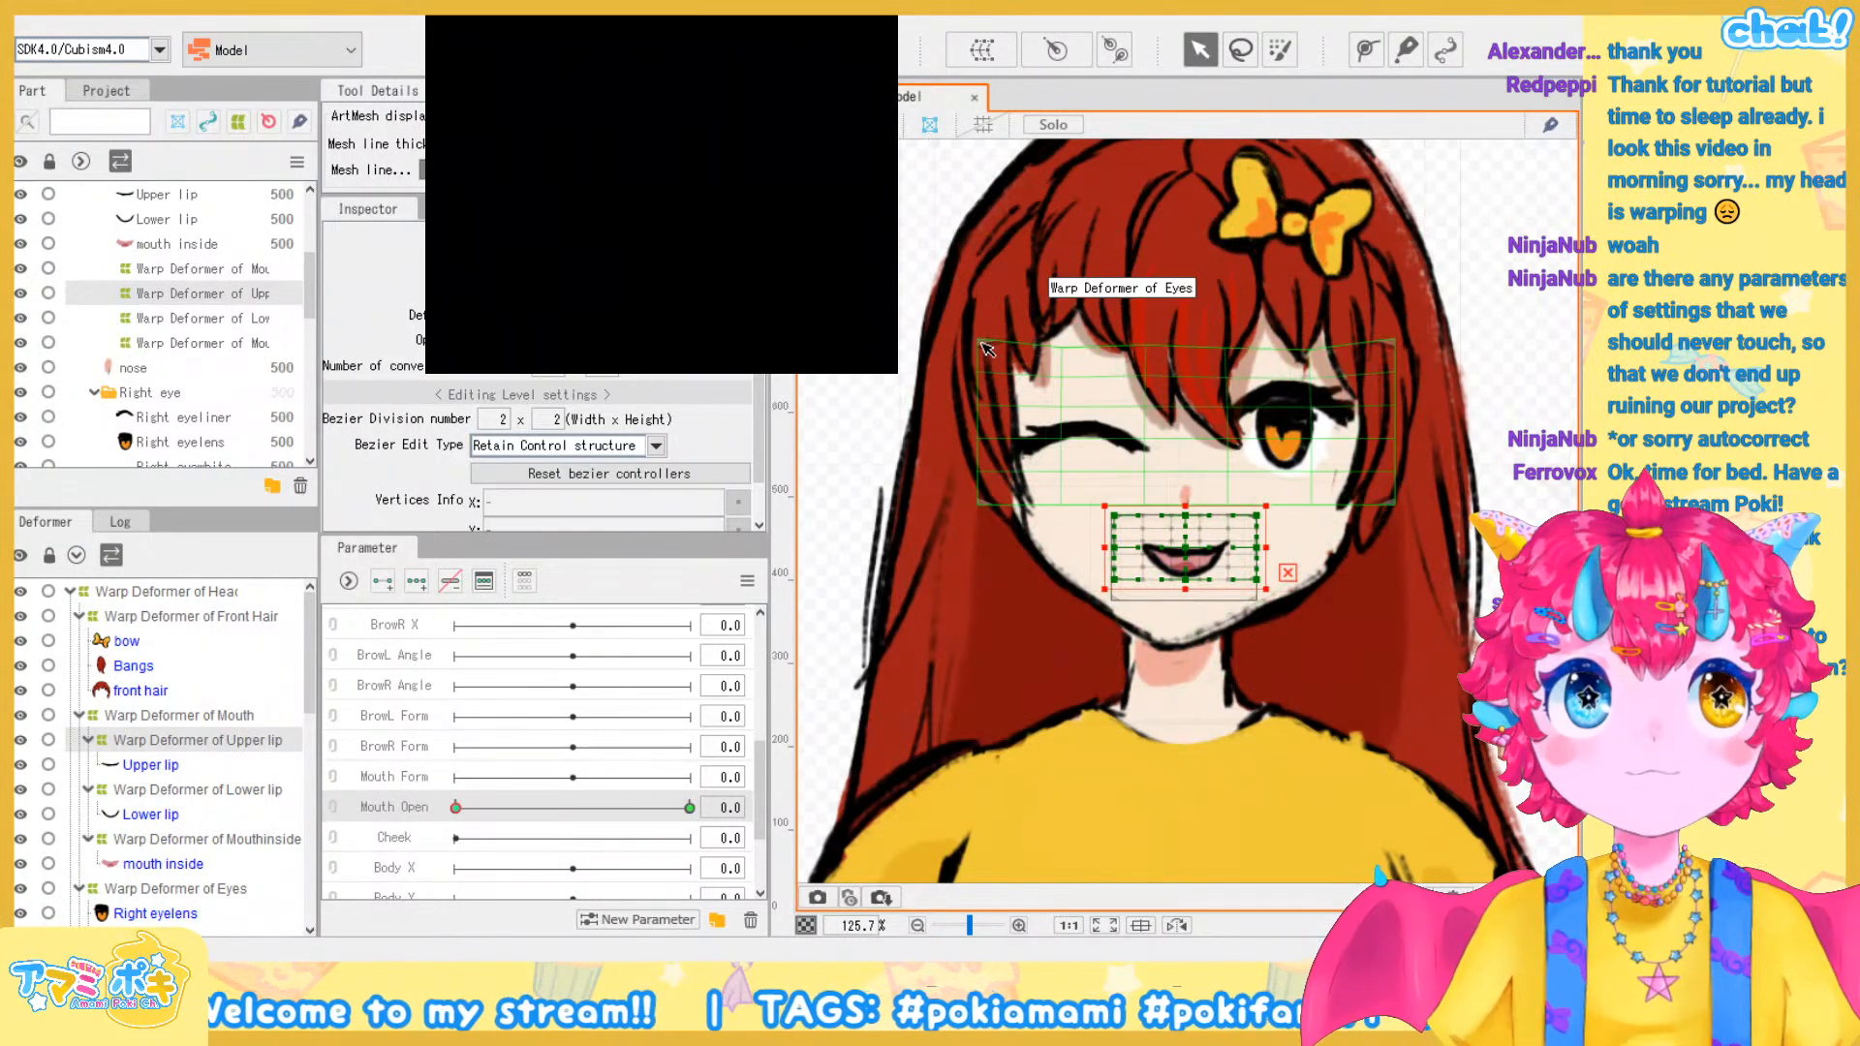
scroll(1198, 578, up, 3)
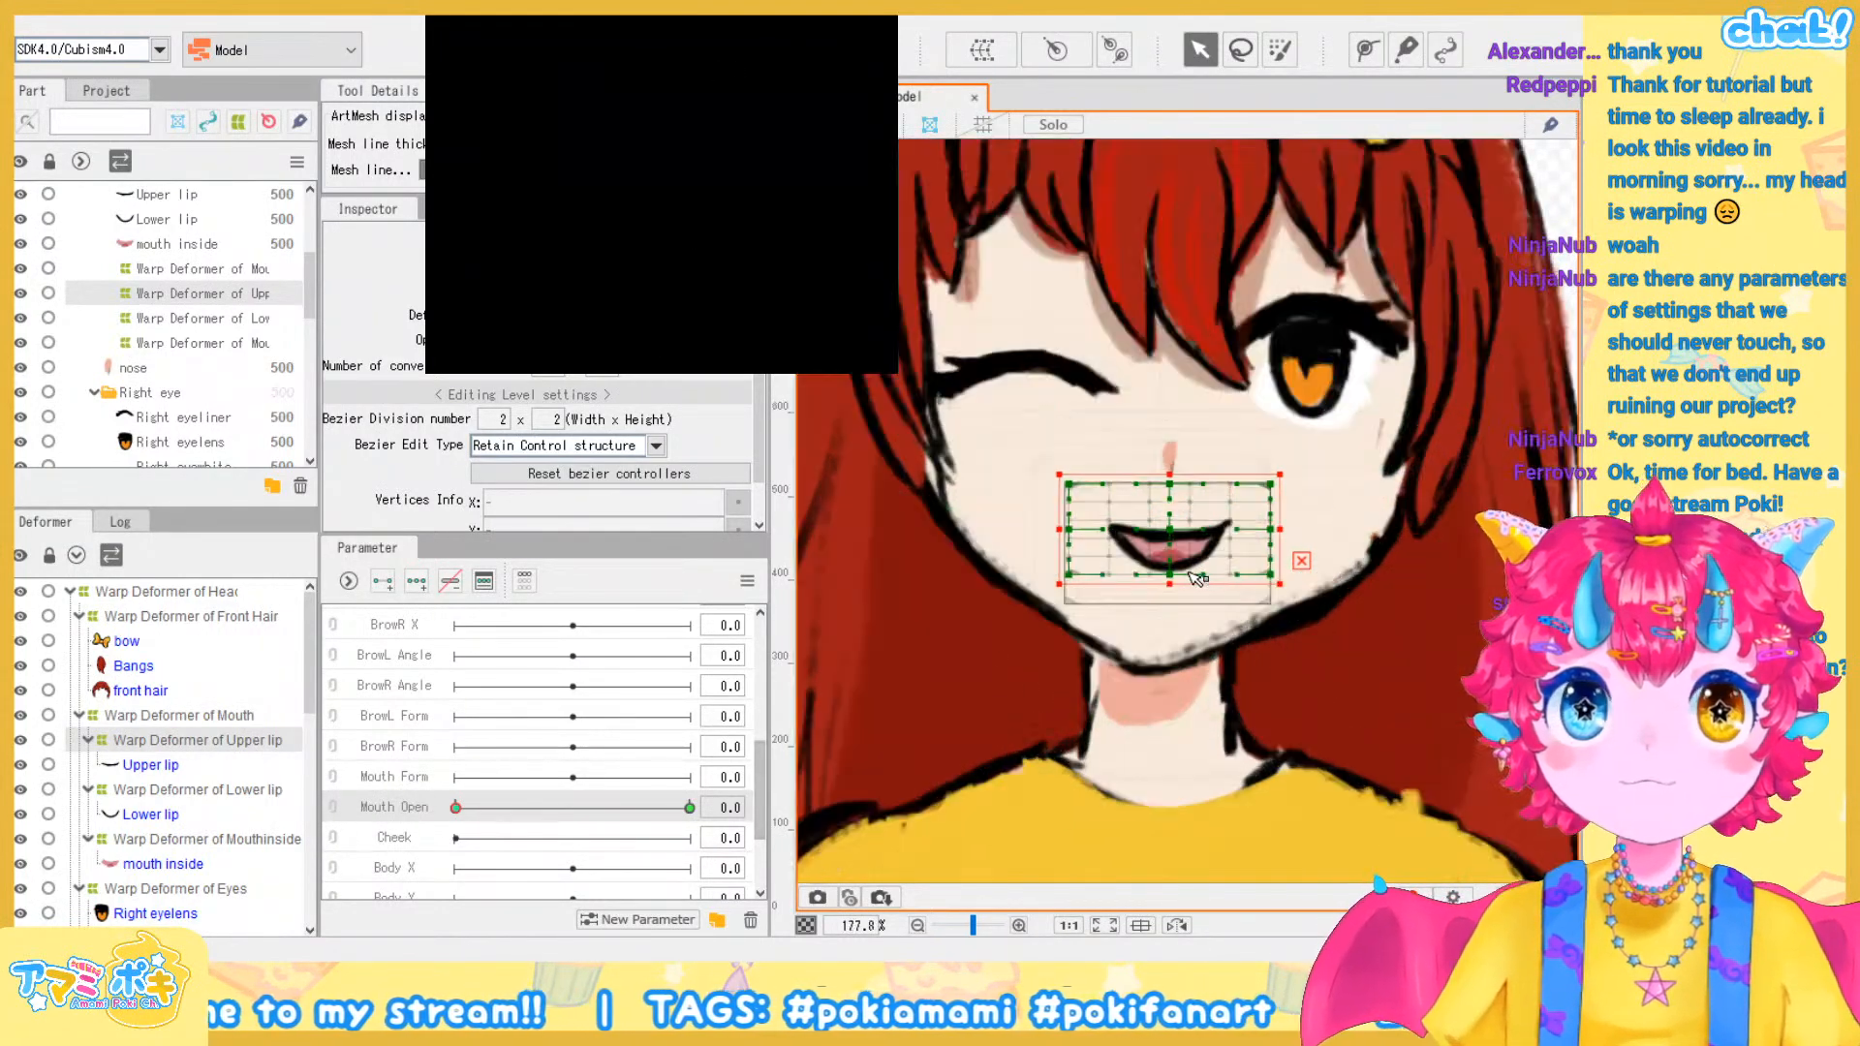
scroll(1198, 578, up, 6)
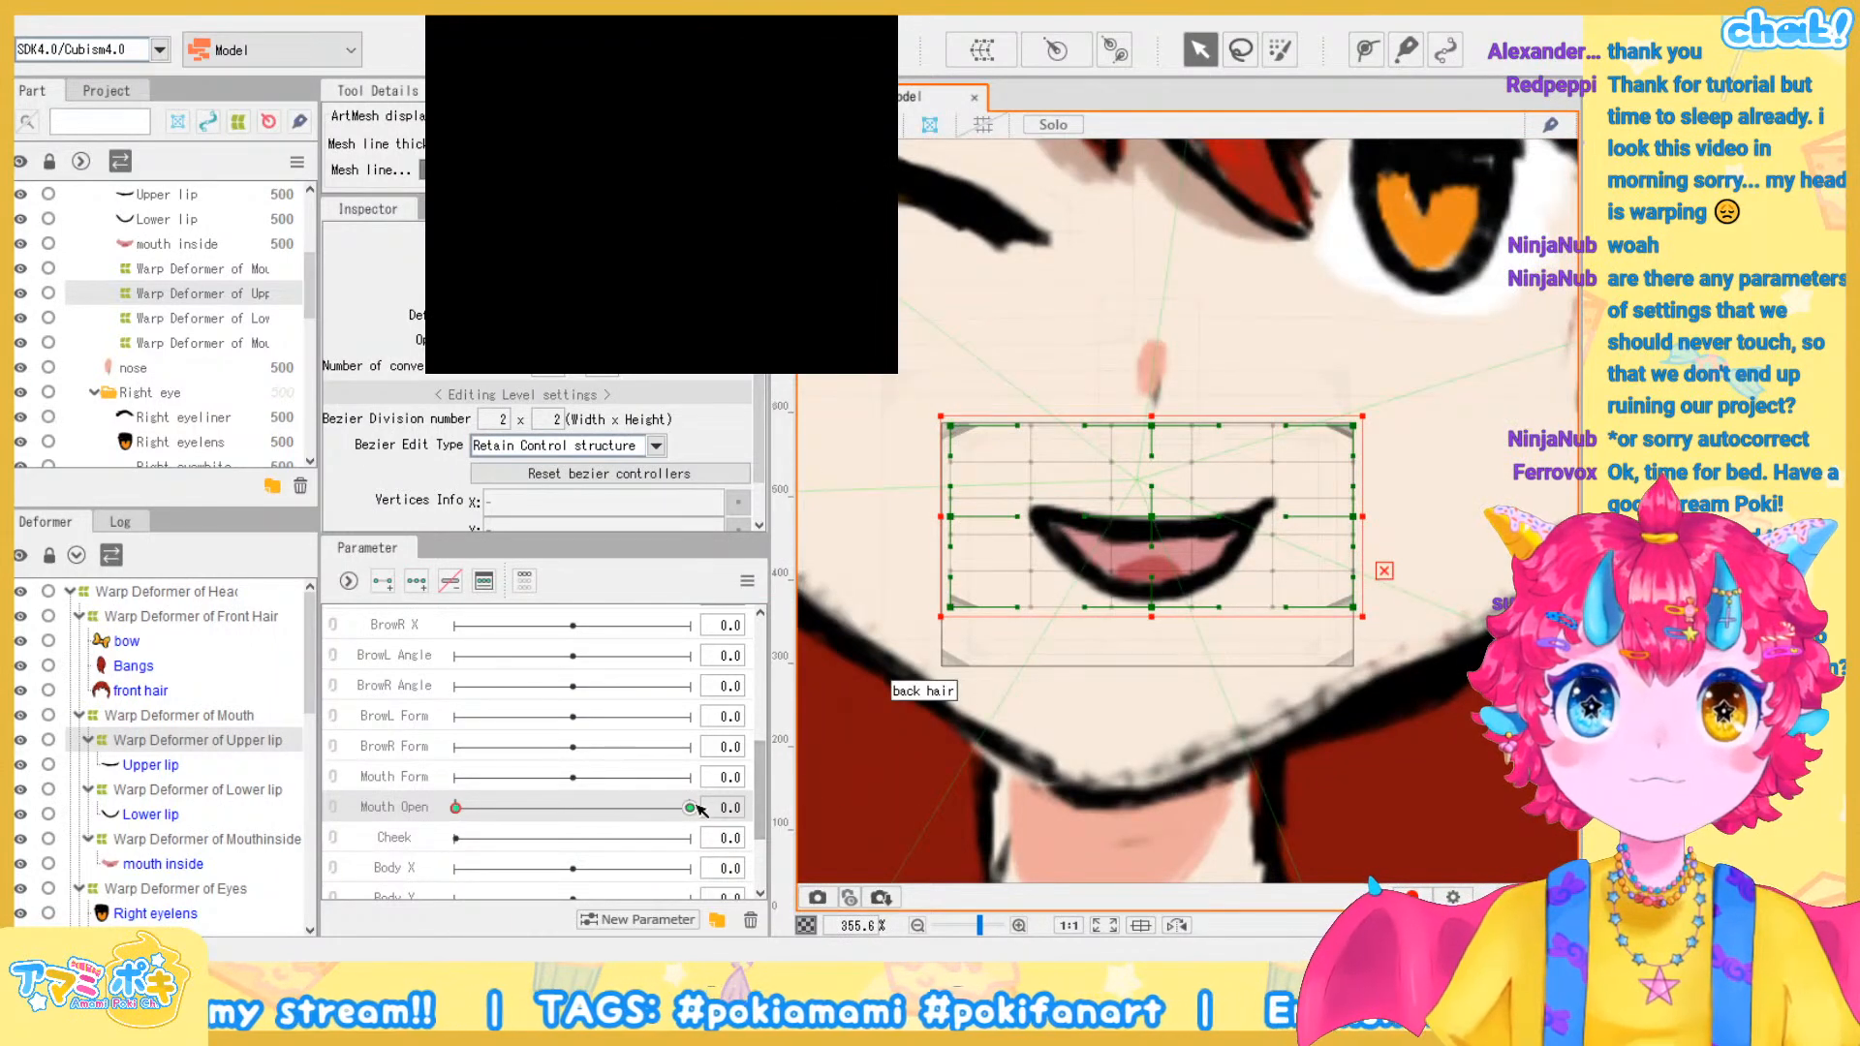
click(690, 807)
click(456, 809)
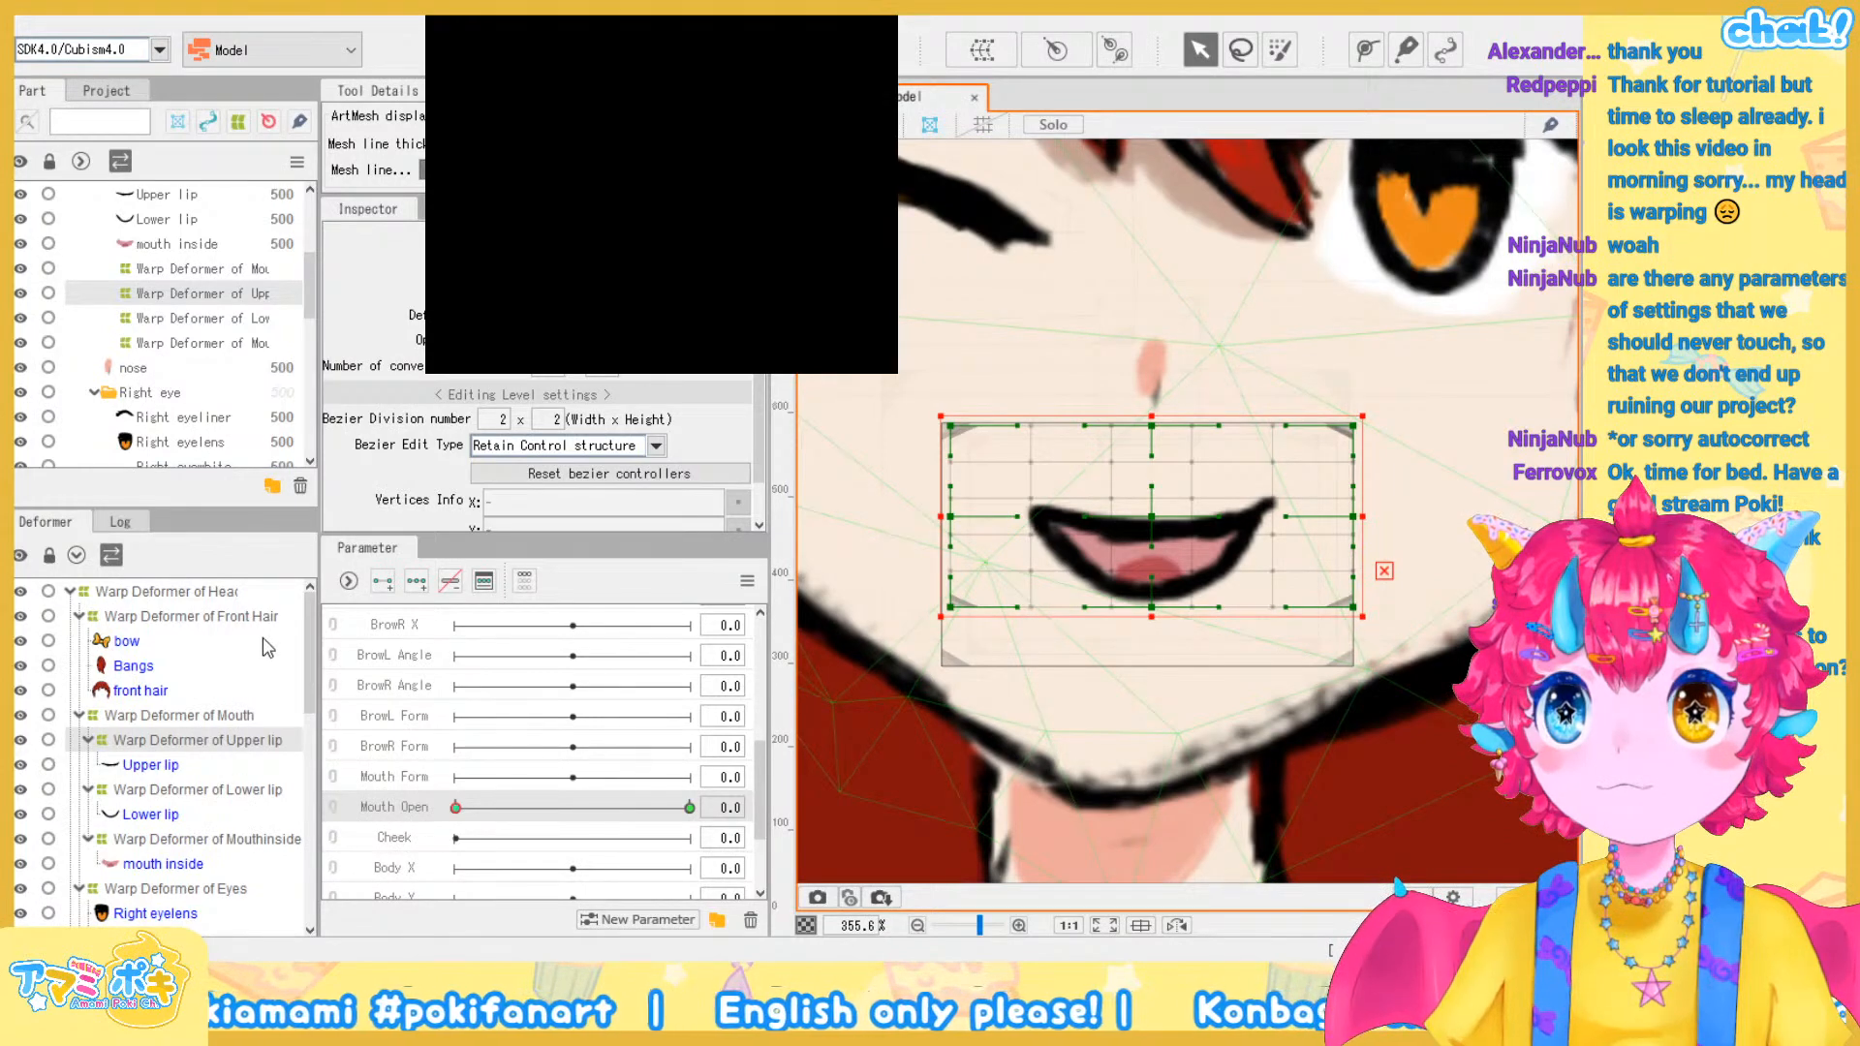
scroll(1240, 512, up, 2)
drag(1114, 518, 1116, 549)
scroll(1116, 543, down, 4)
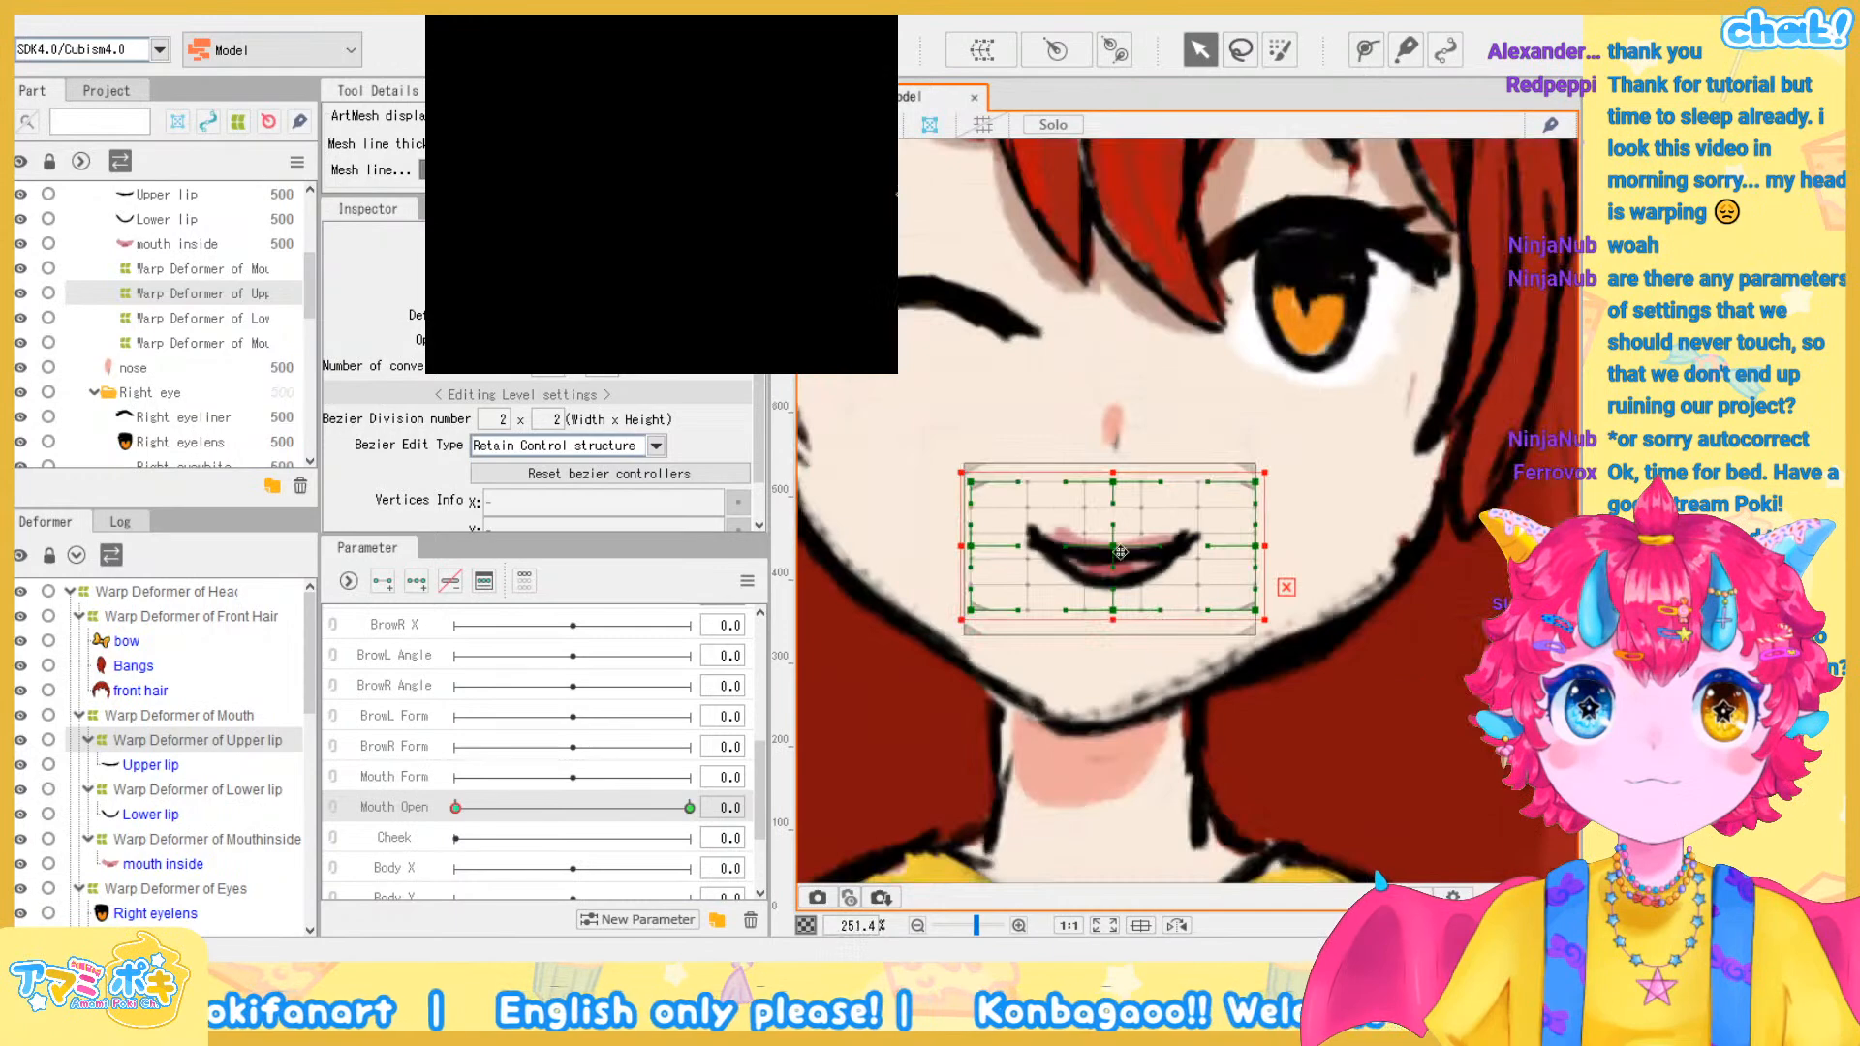
scroll(1118, 532, up, 2)
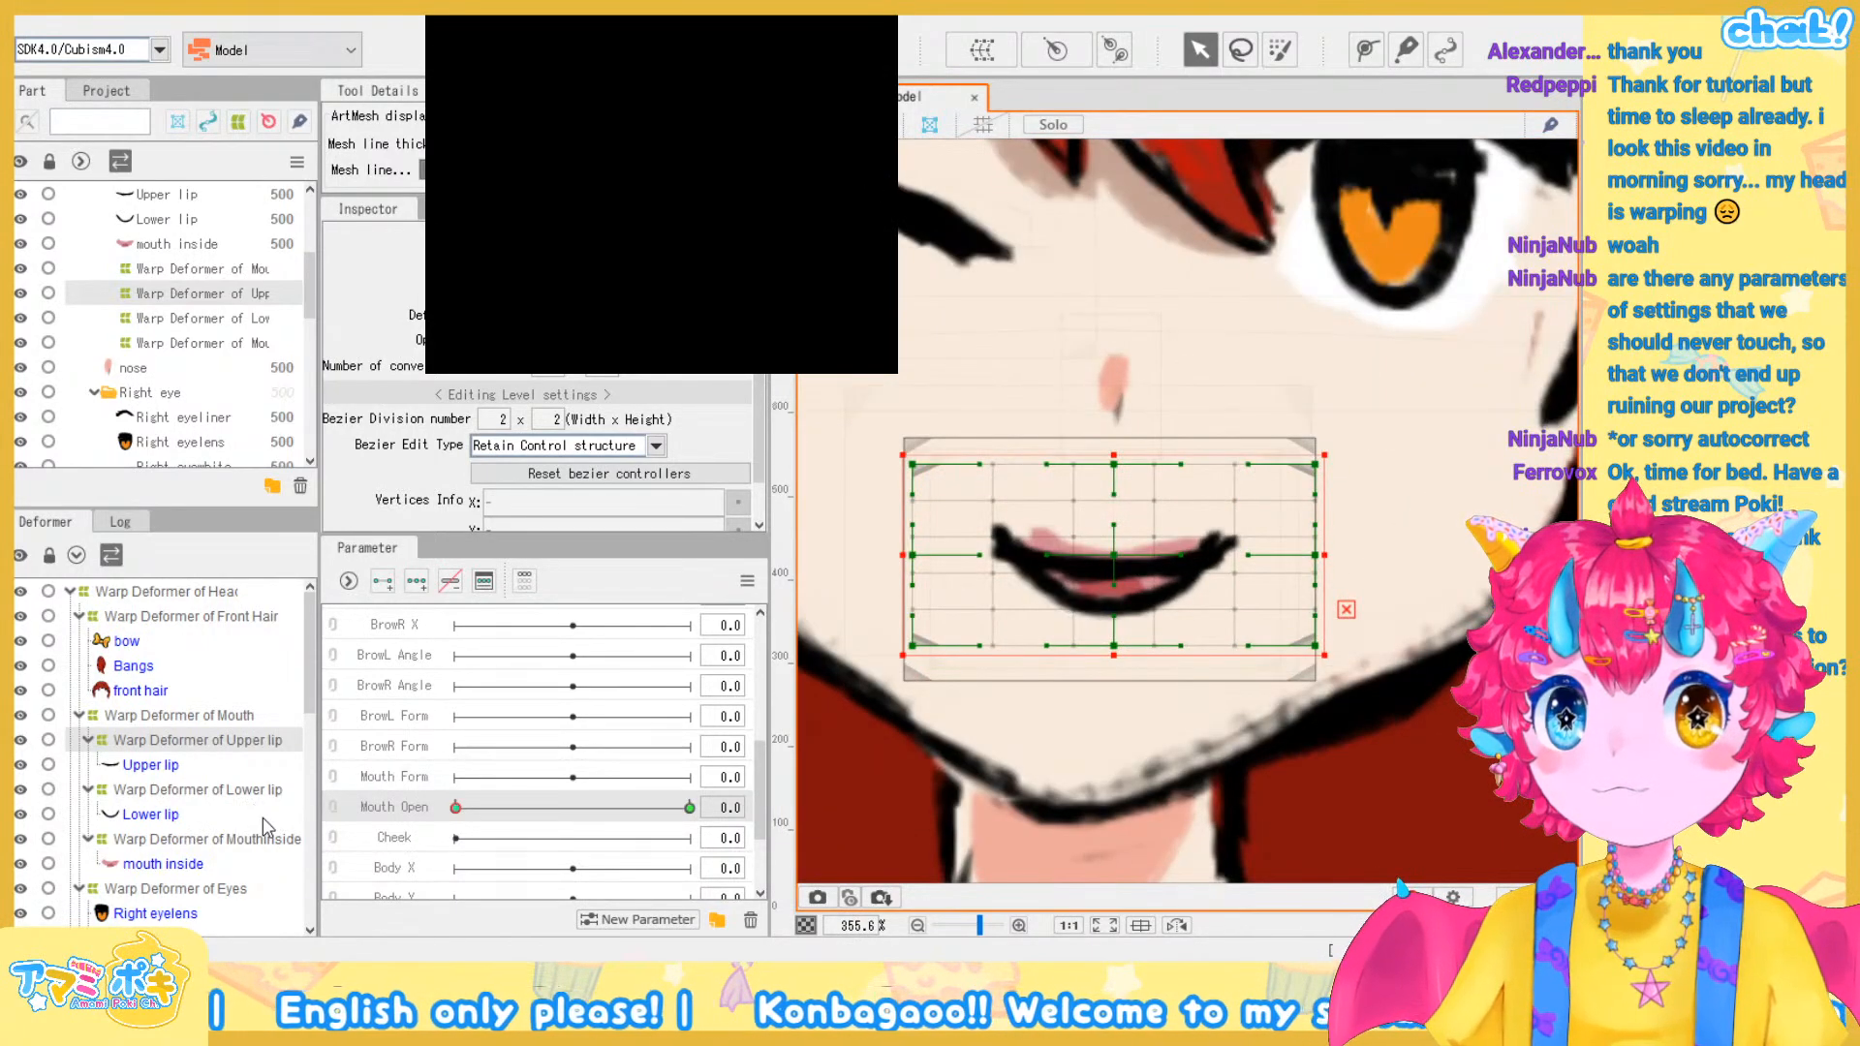
Squash the Warp Deformer of Lower lip vertically and curve its centre upward so the lower lip meets the upper lip
click(258, 793)
scroll(979, 518, up, 2)
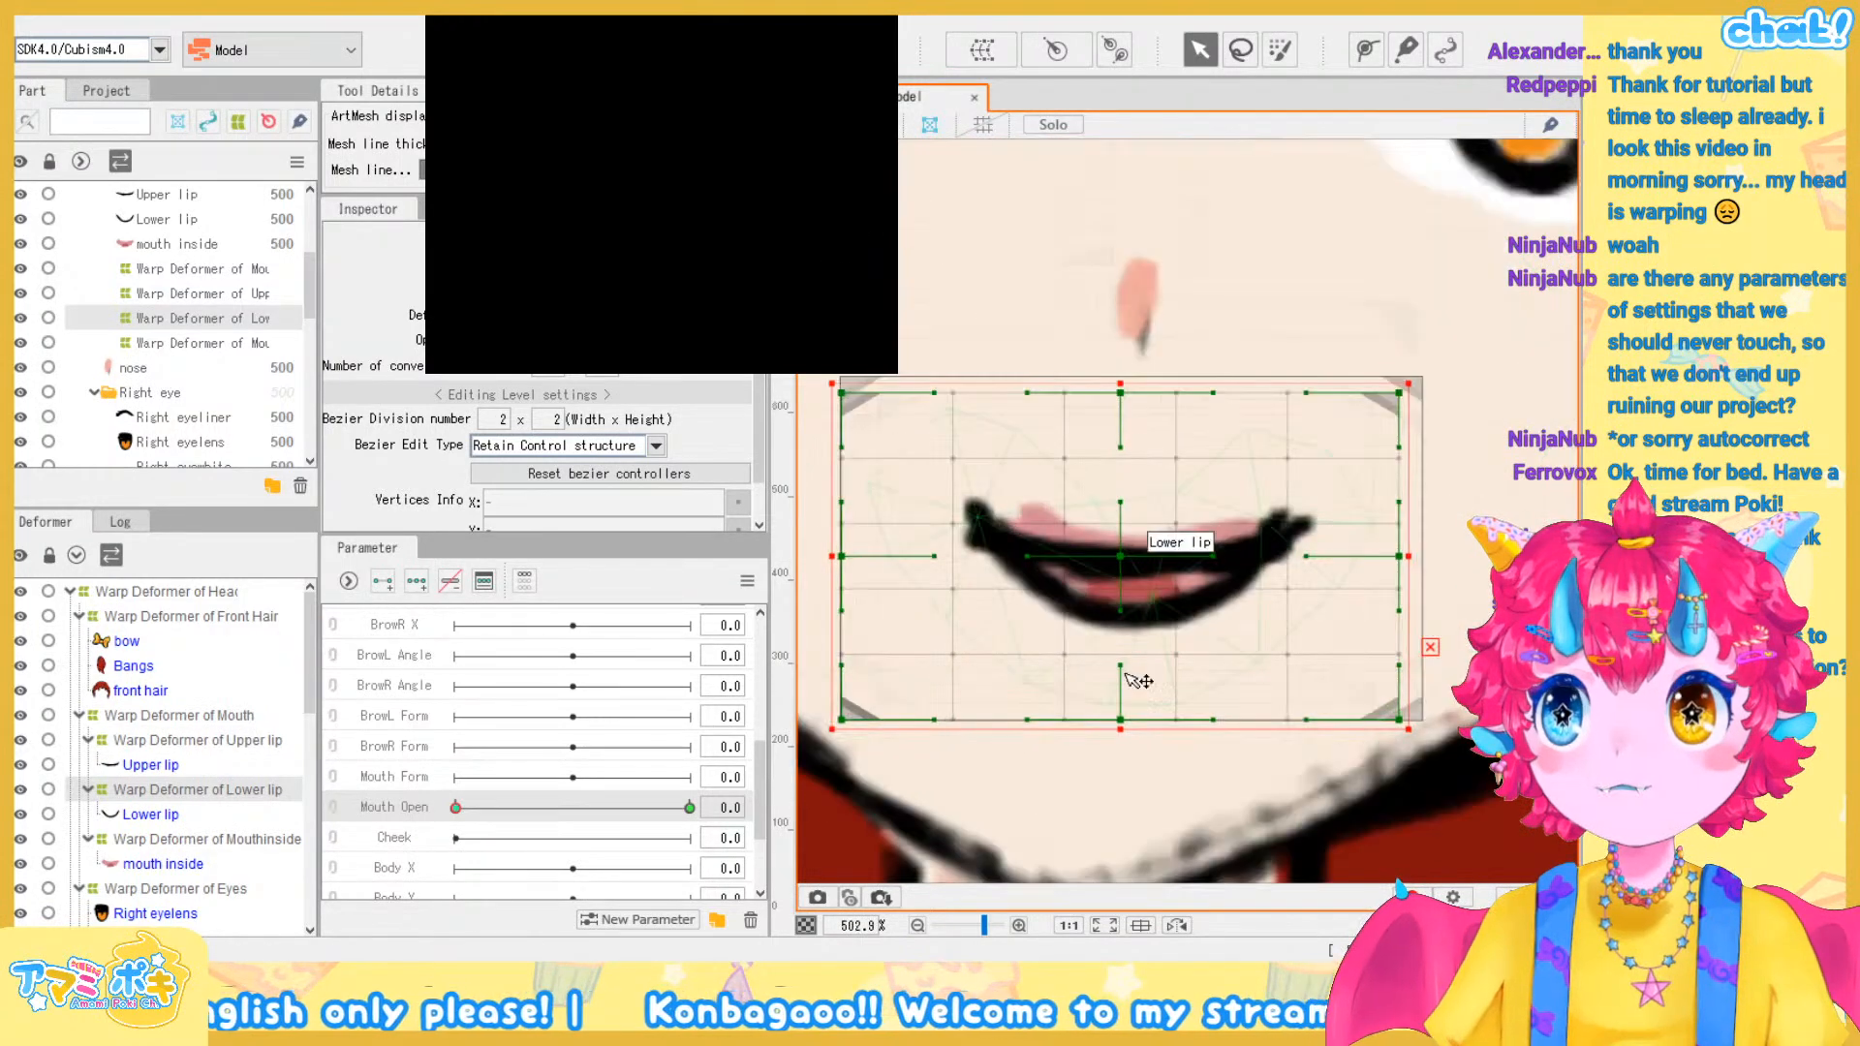
drag(1118, 736, 1119, 672)
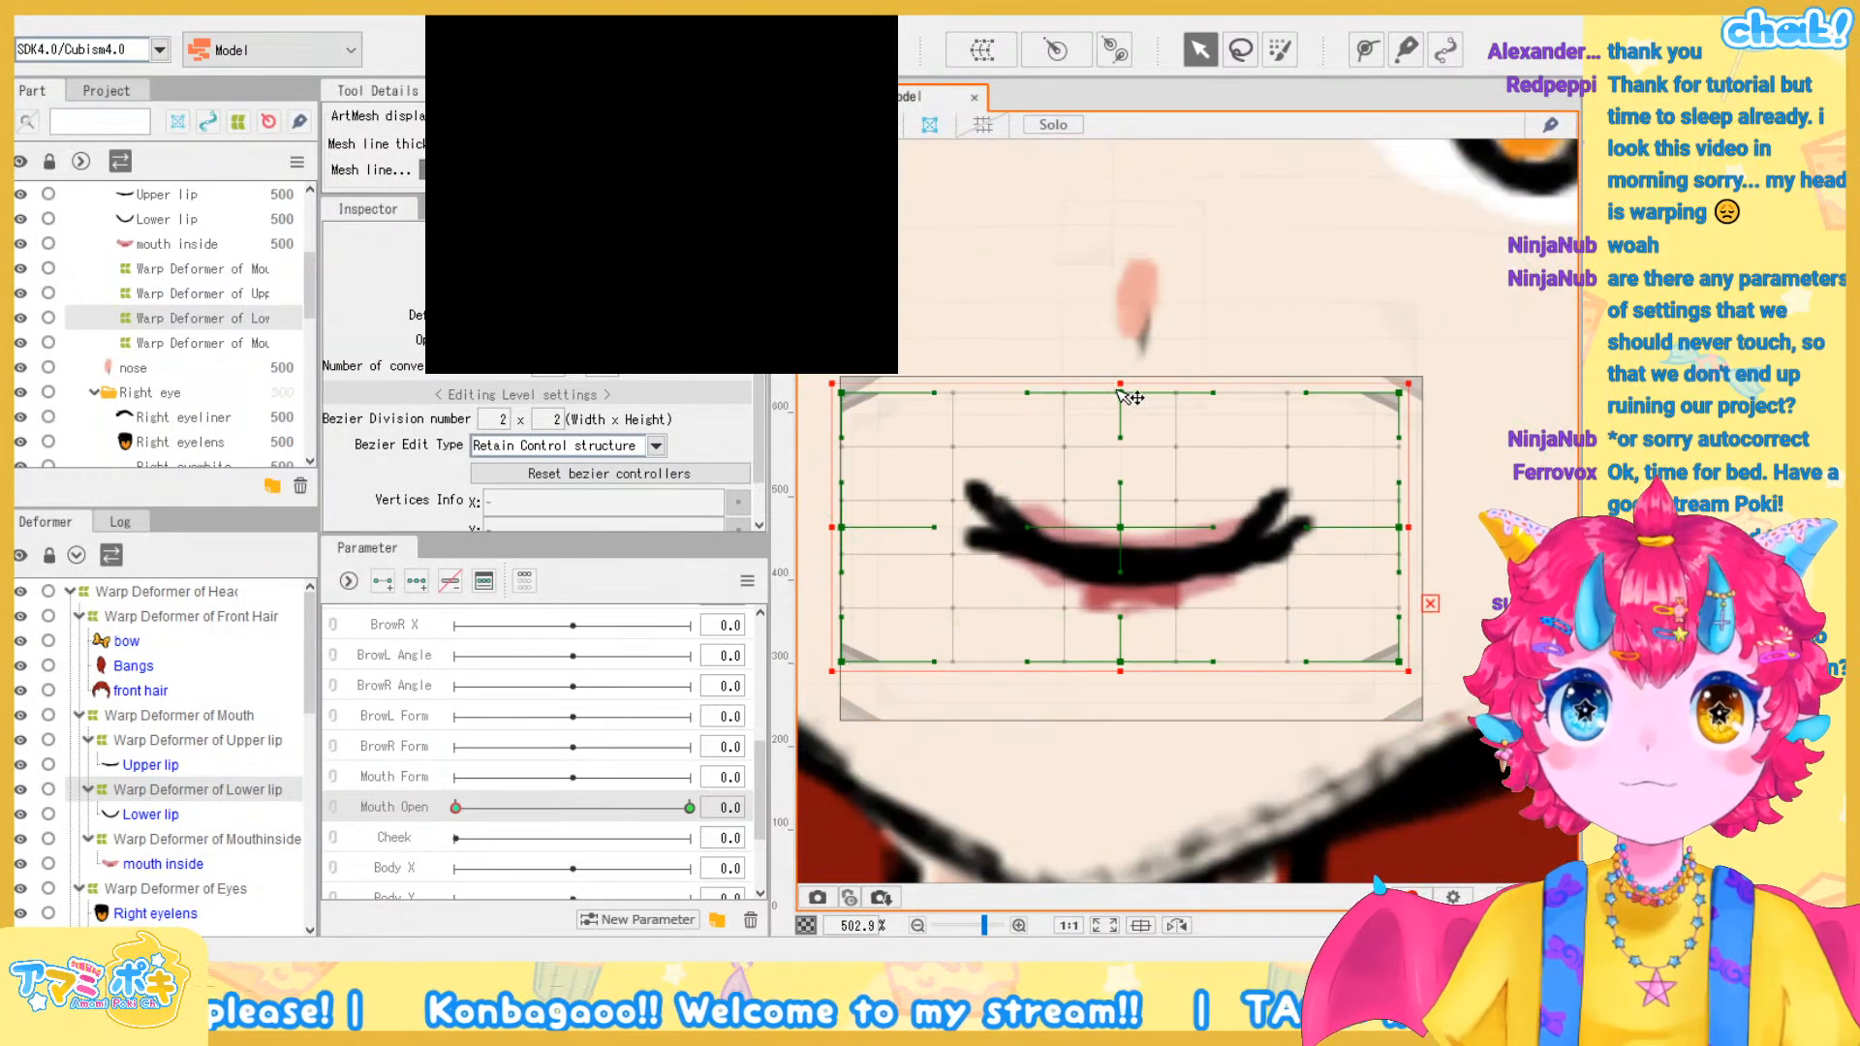
drag(1118, 385, 1106, 434)
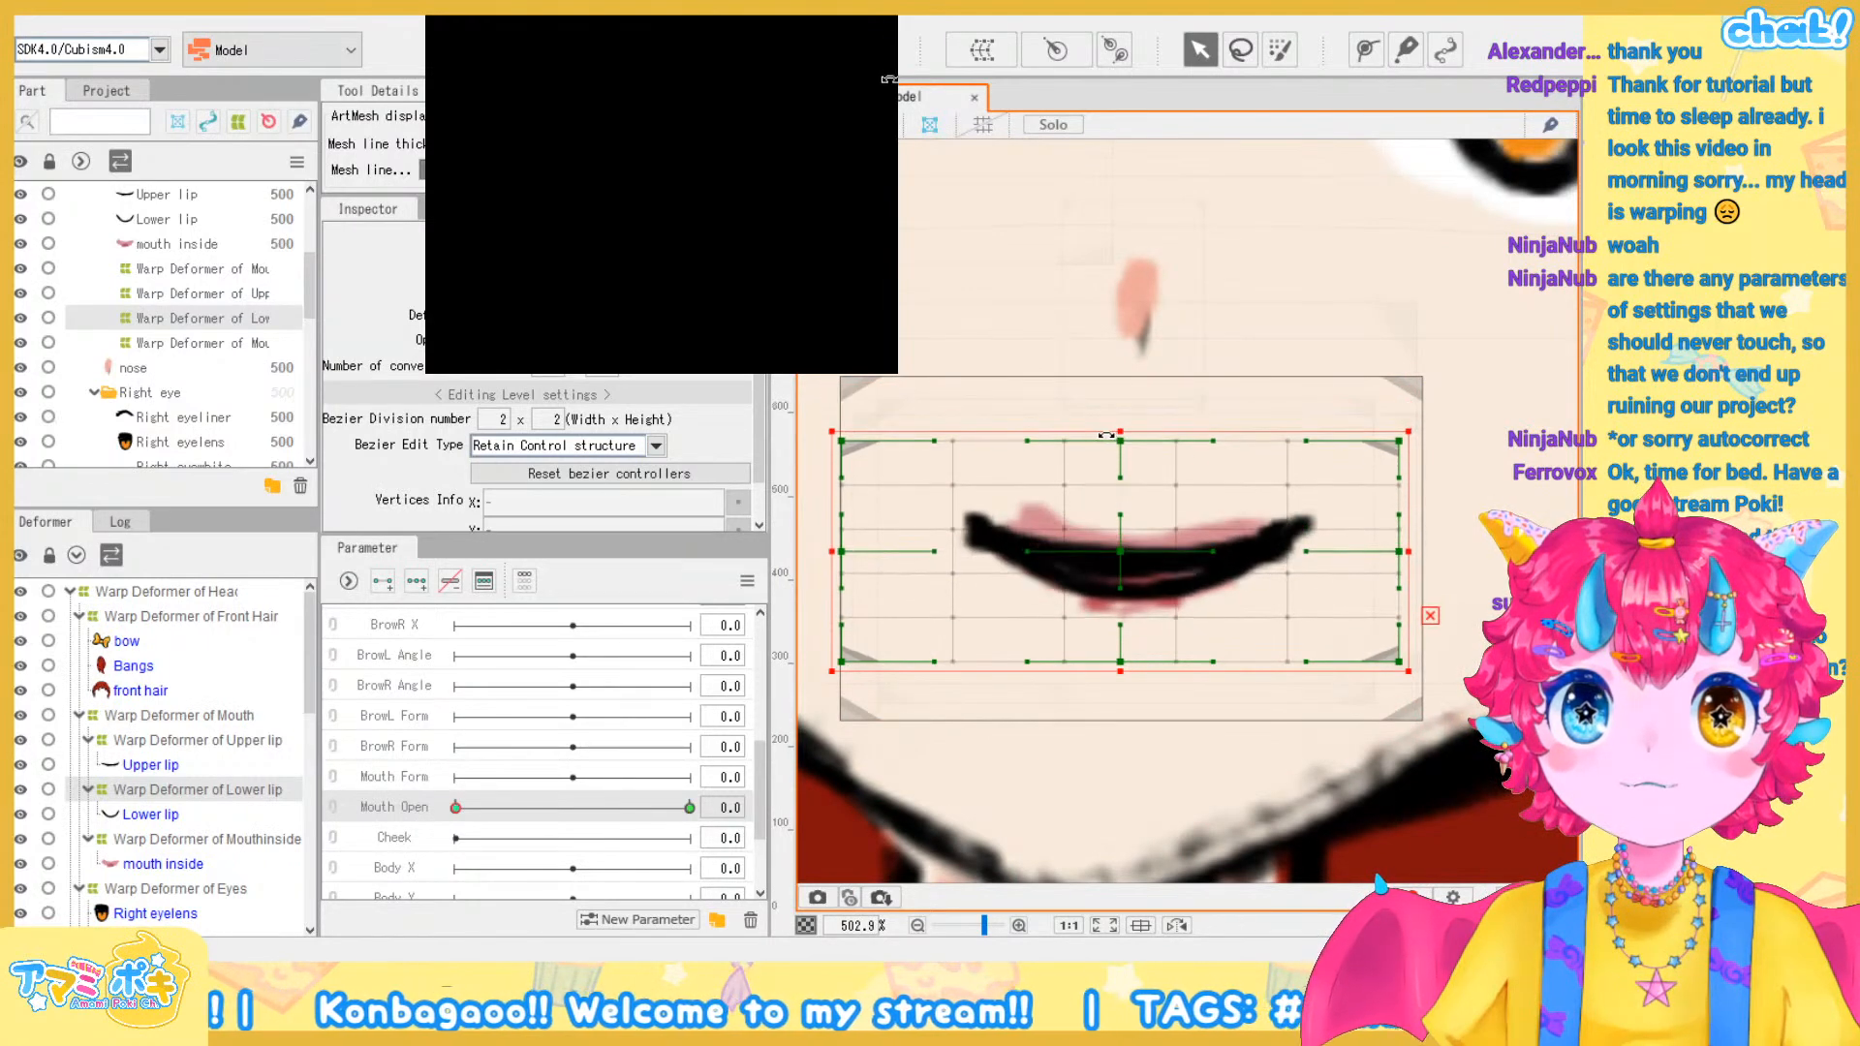
scroll(1243, 549, up, 2)
drag(997, 696, 991, 478)
scroll(1149, 515, down, 2)
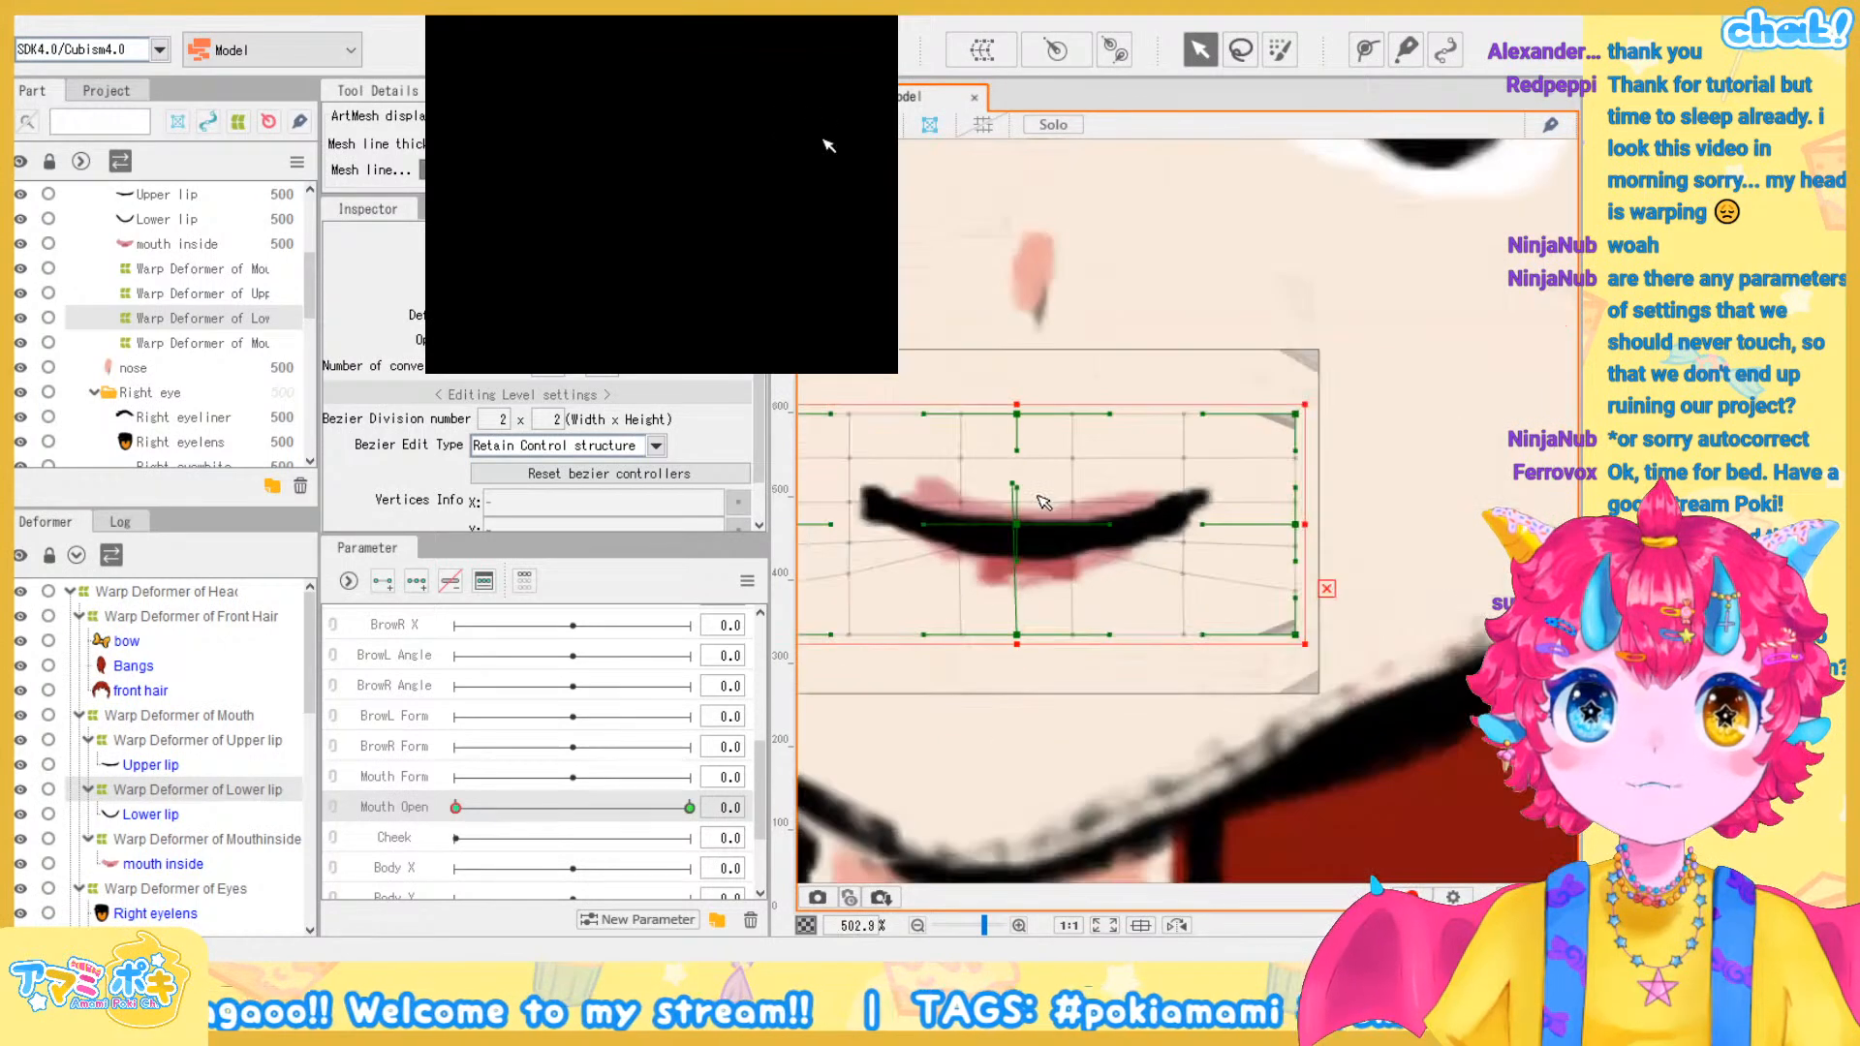
Adjust the Bezier handles of the Lower lip deformer so both lips merge into one closed curved line
scroll(903, 476, up, 1)
drag(947, 560, 961, 623)
drag(1265, 601, 1016, 586)
mouse_move(1353, 492)
mouse_down()
mouse_move(1343, 476)
mouse_move(1379, 513)
mouse_up()
drag(982, 552, 1250, 586)
drag(964, 422, 963, 480)
drag(1094, 733, 1136, 663)
drag(1353, 733, 1453, 687)
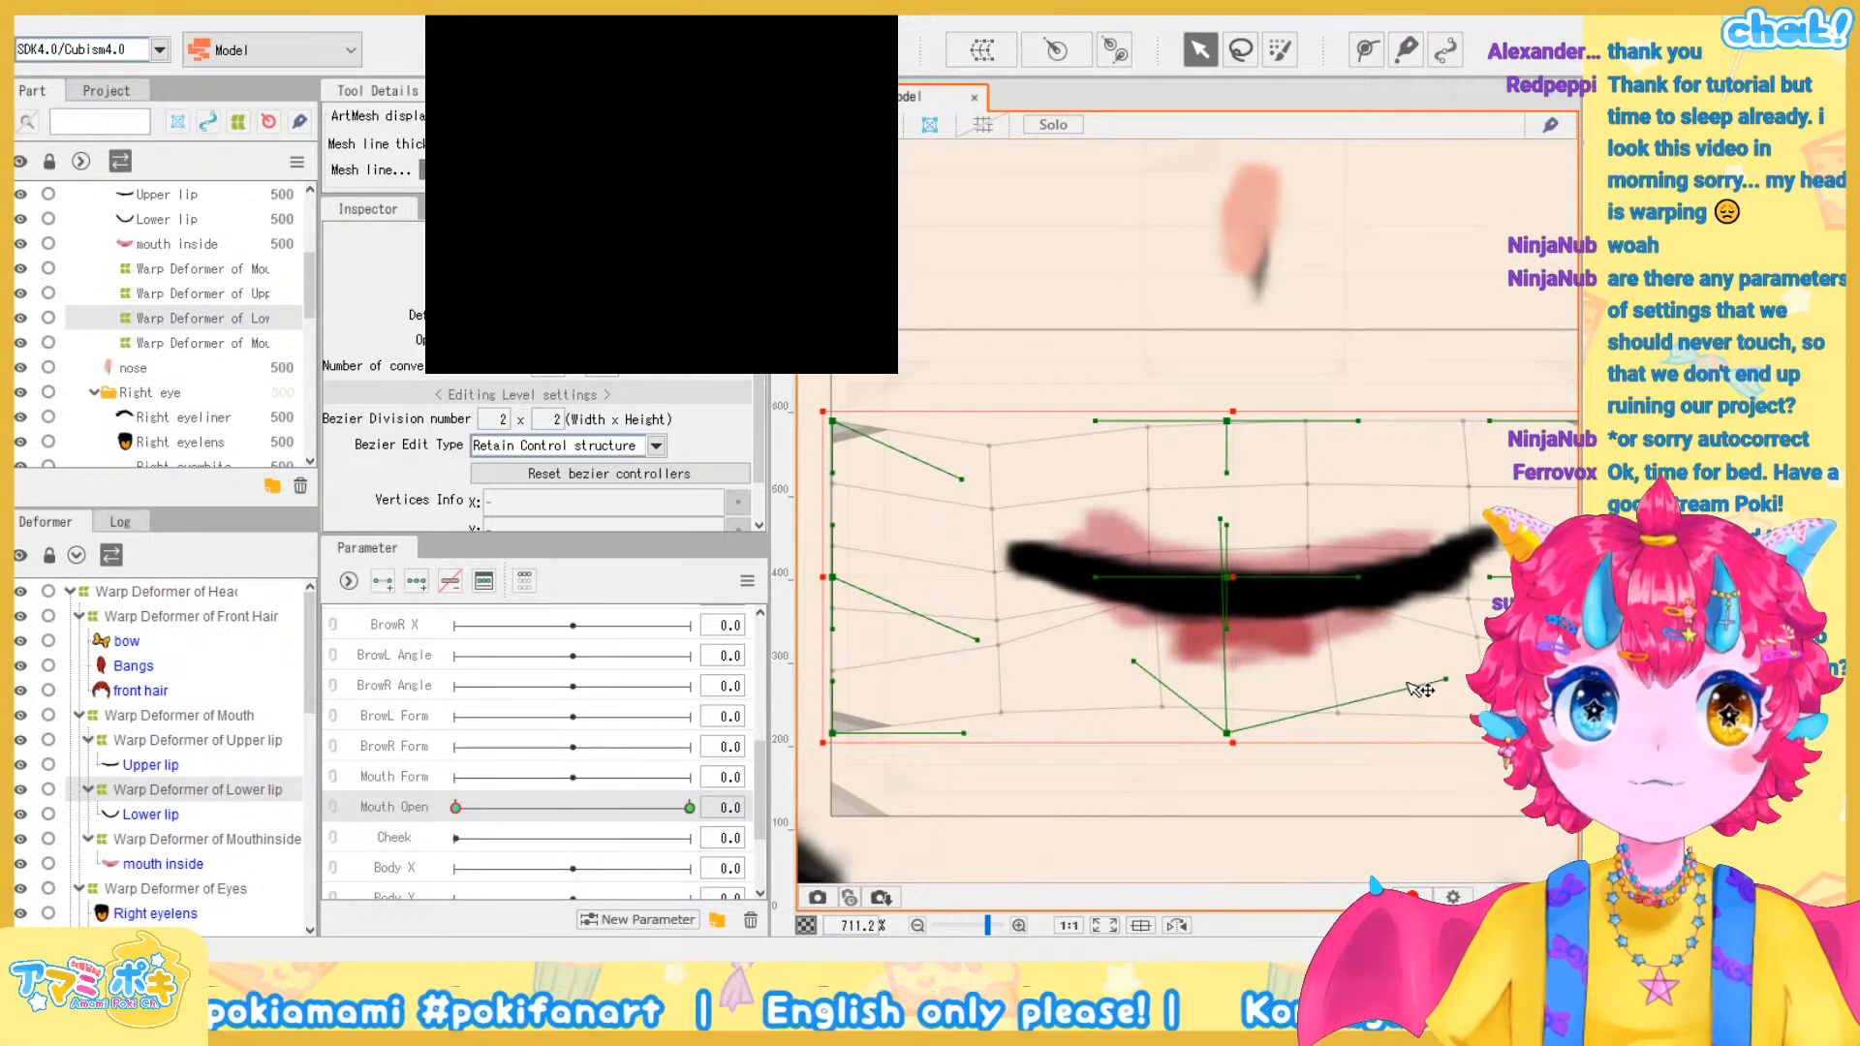
scroll(1307, 681, down, 8)
scroll(1356, 697, up, 2)
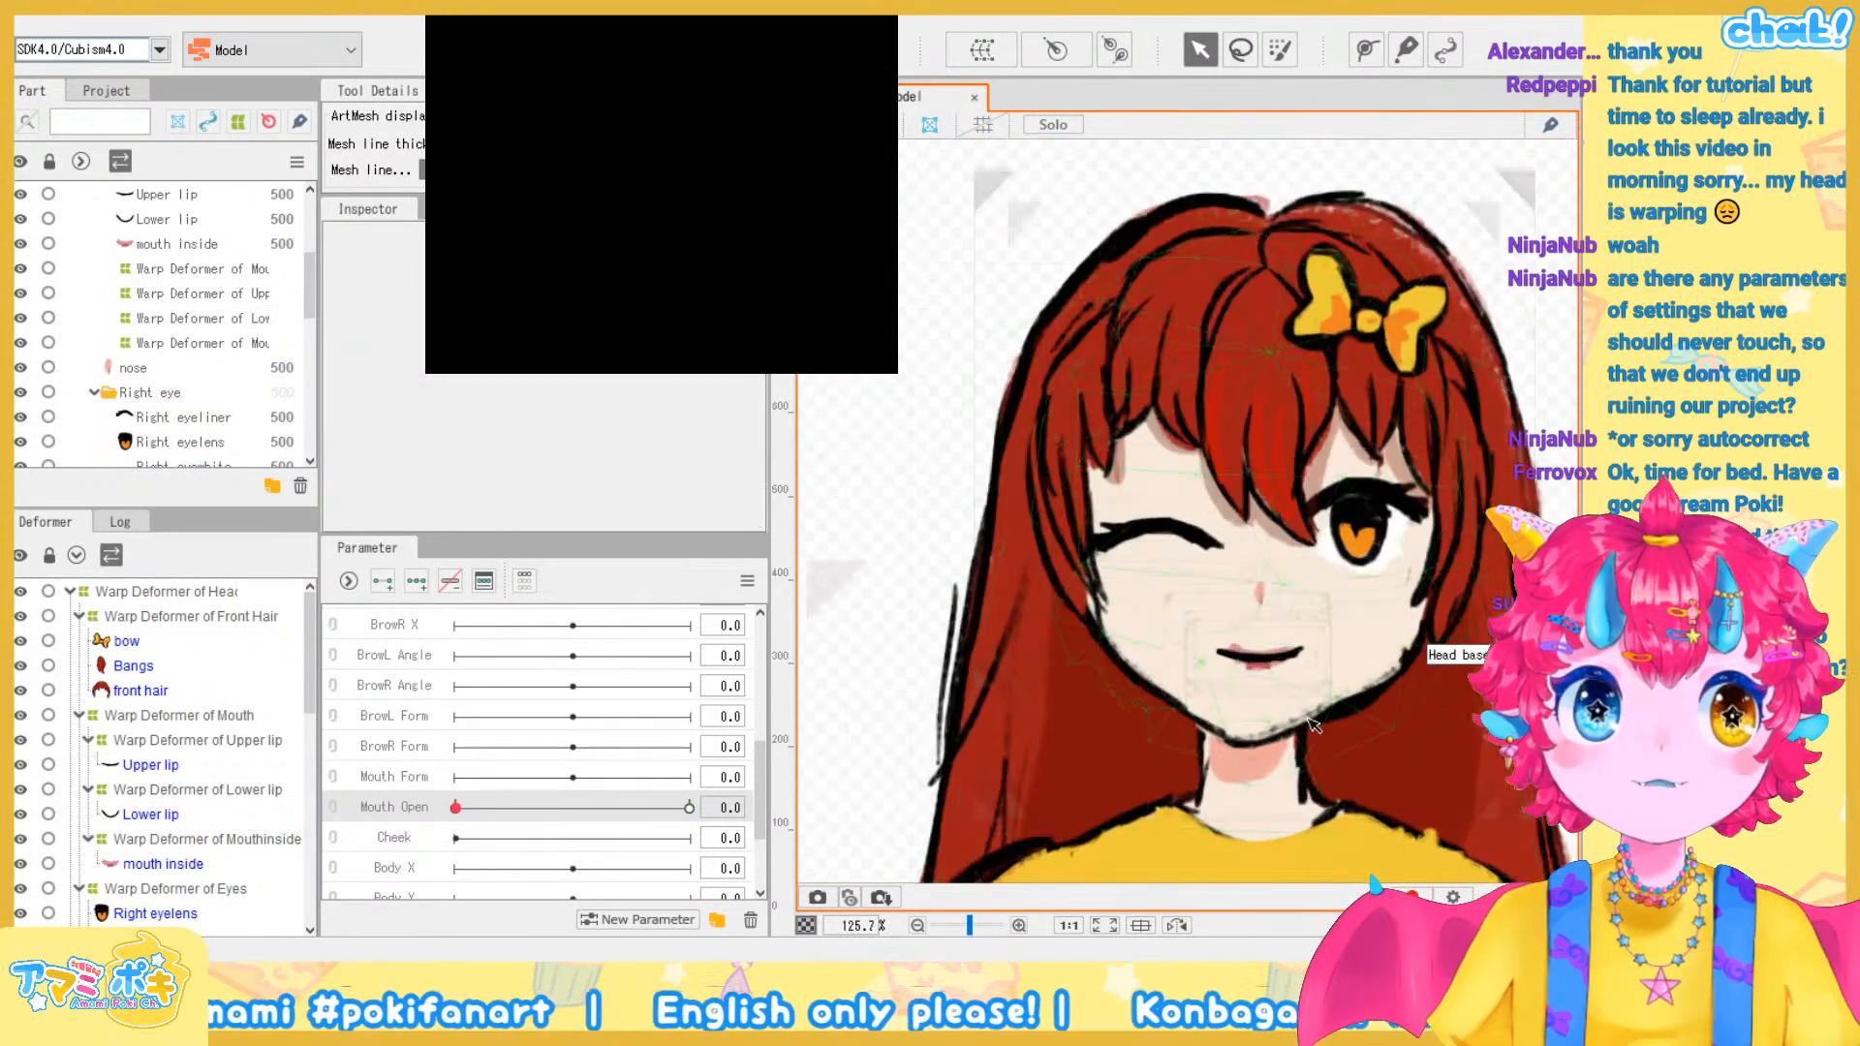
Squash the Warp Deformer of Mouthinside vertically from above and below until the mouth inside hides behind the closed lip line
scroll(1275, 680, up, 4)
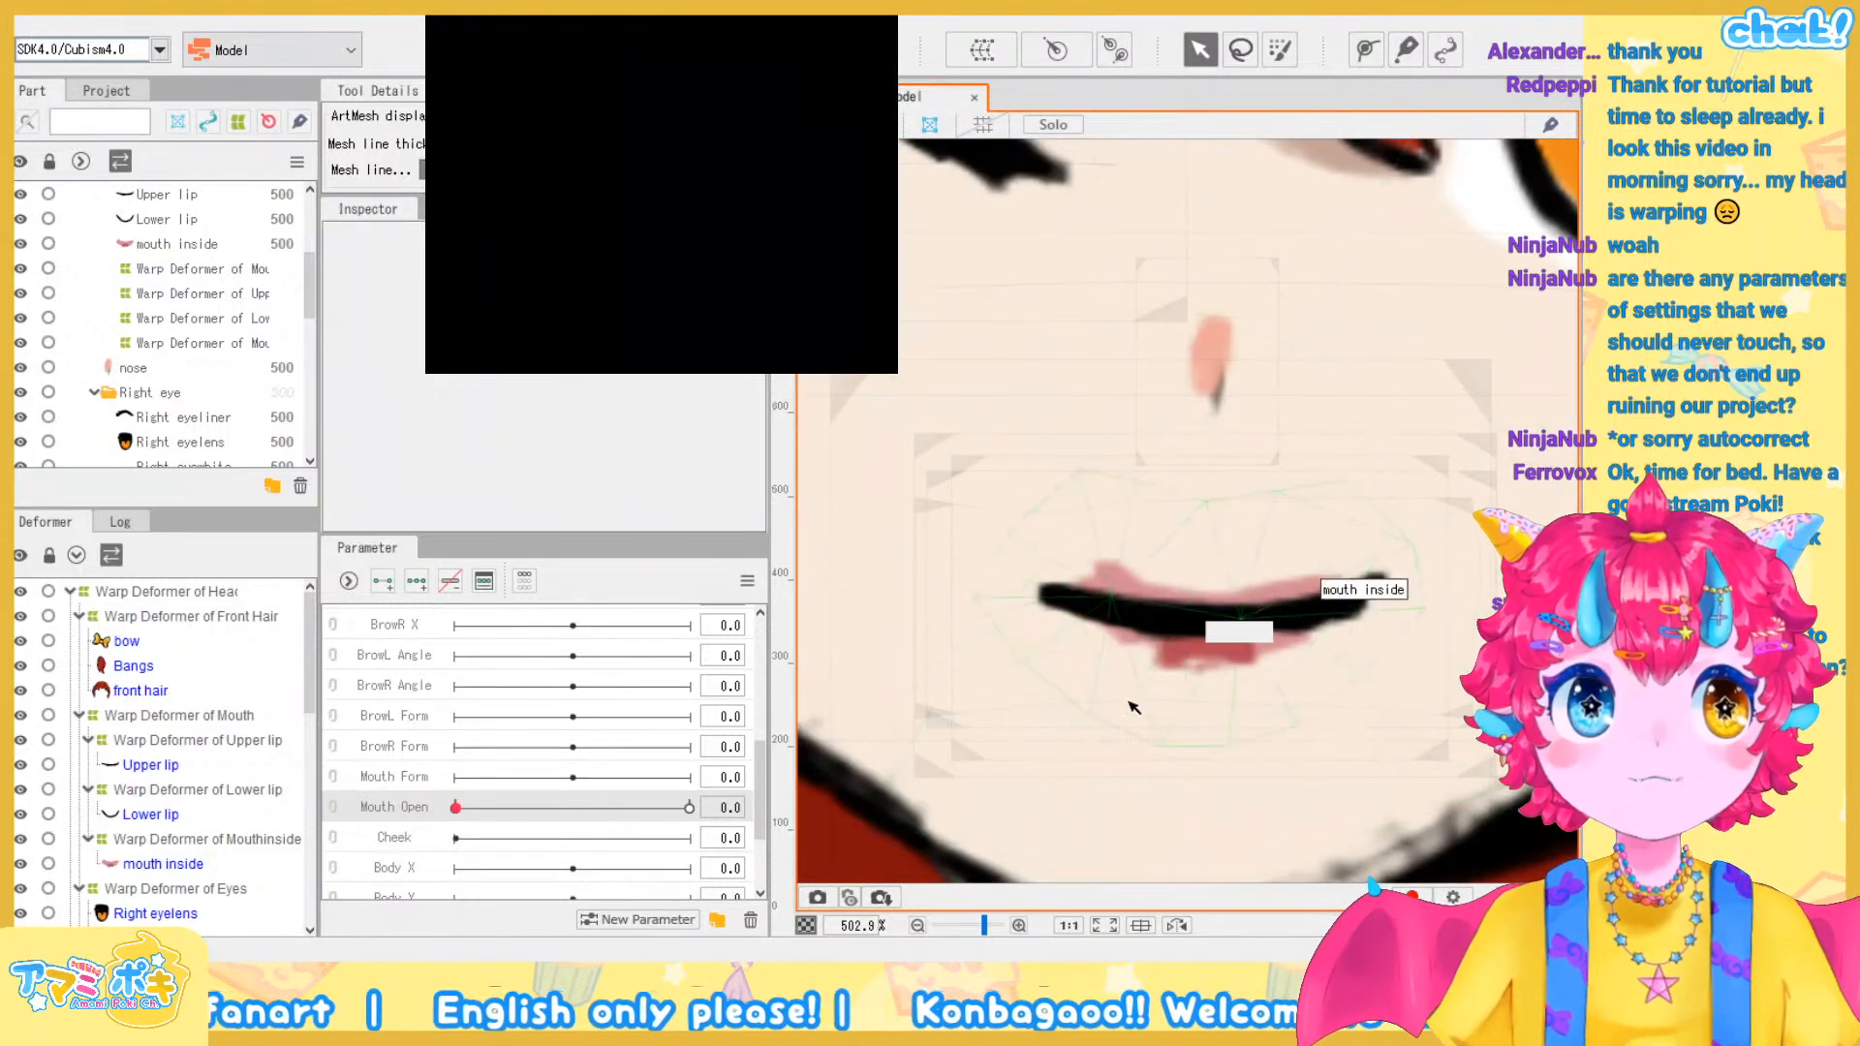
click(250, 847)
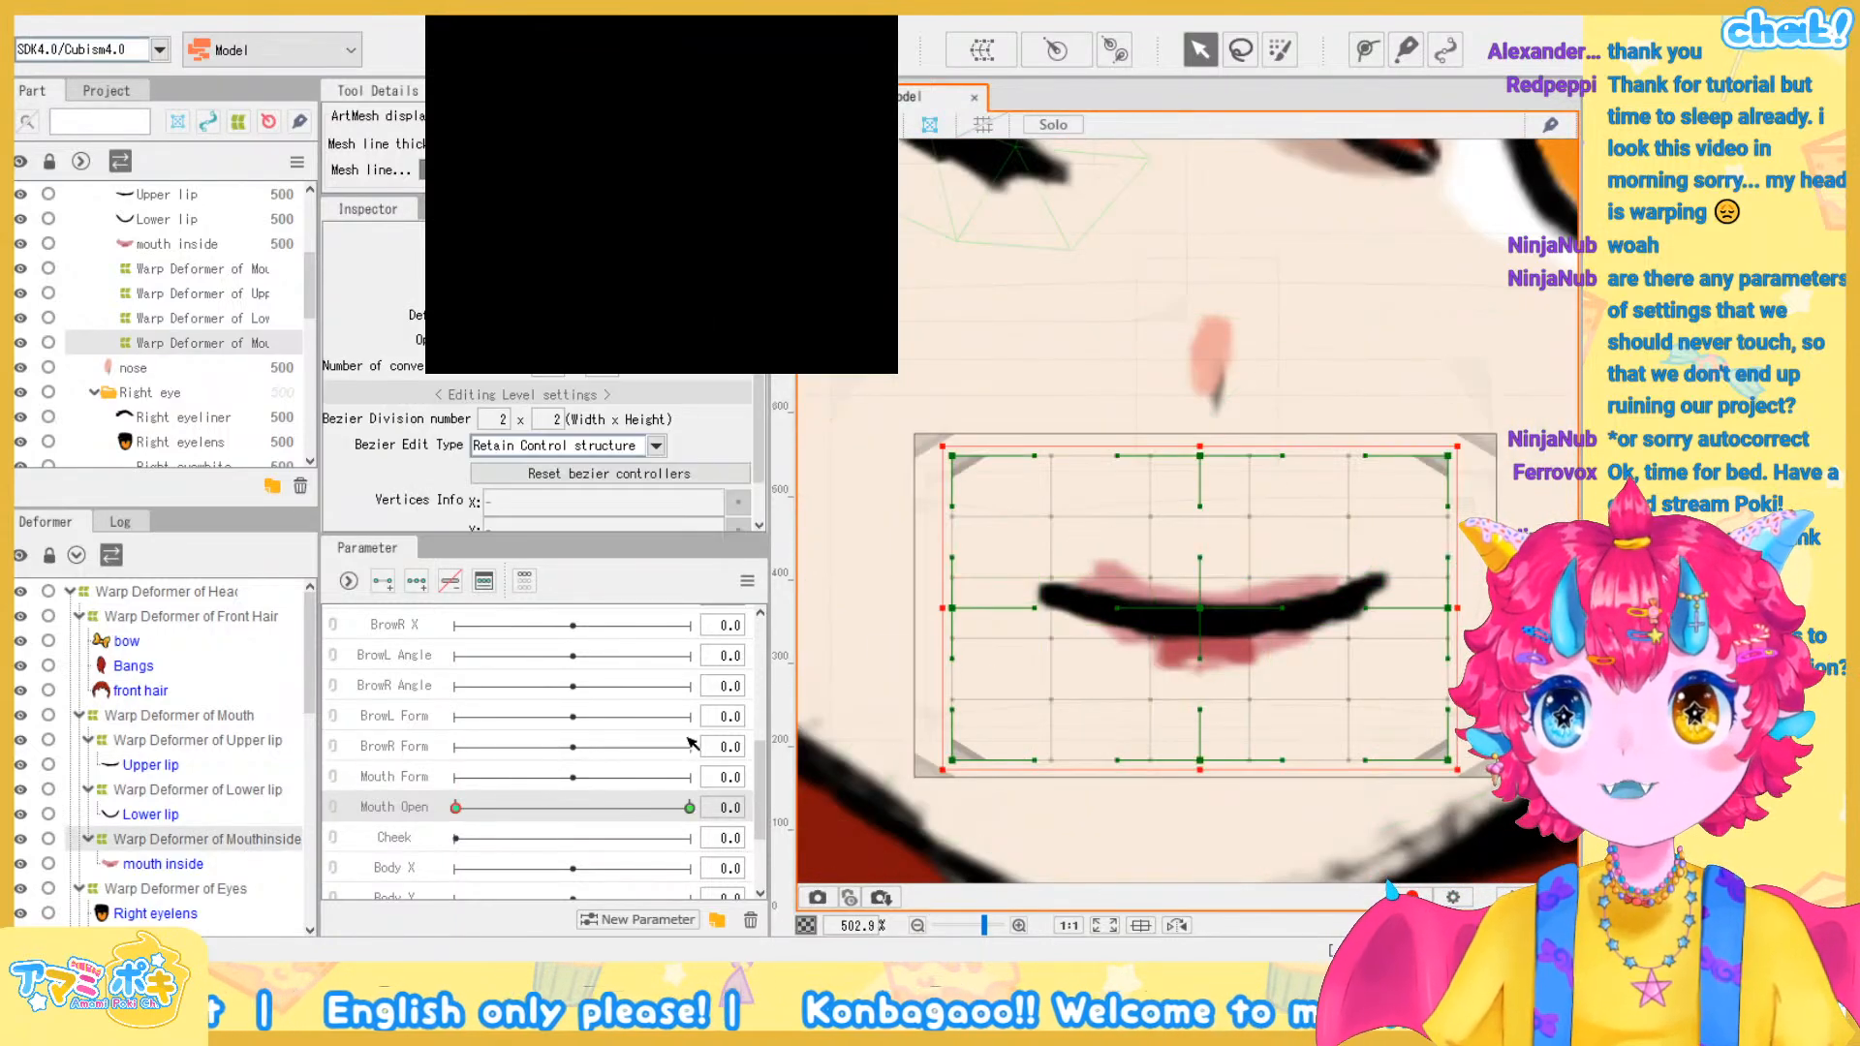
scroll(1181, 504, up, 2)
drag(1165, 435, 1166, 478)
drag(1167, 892, 1167, 799)
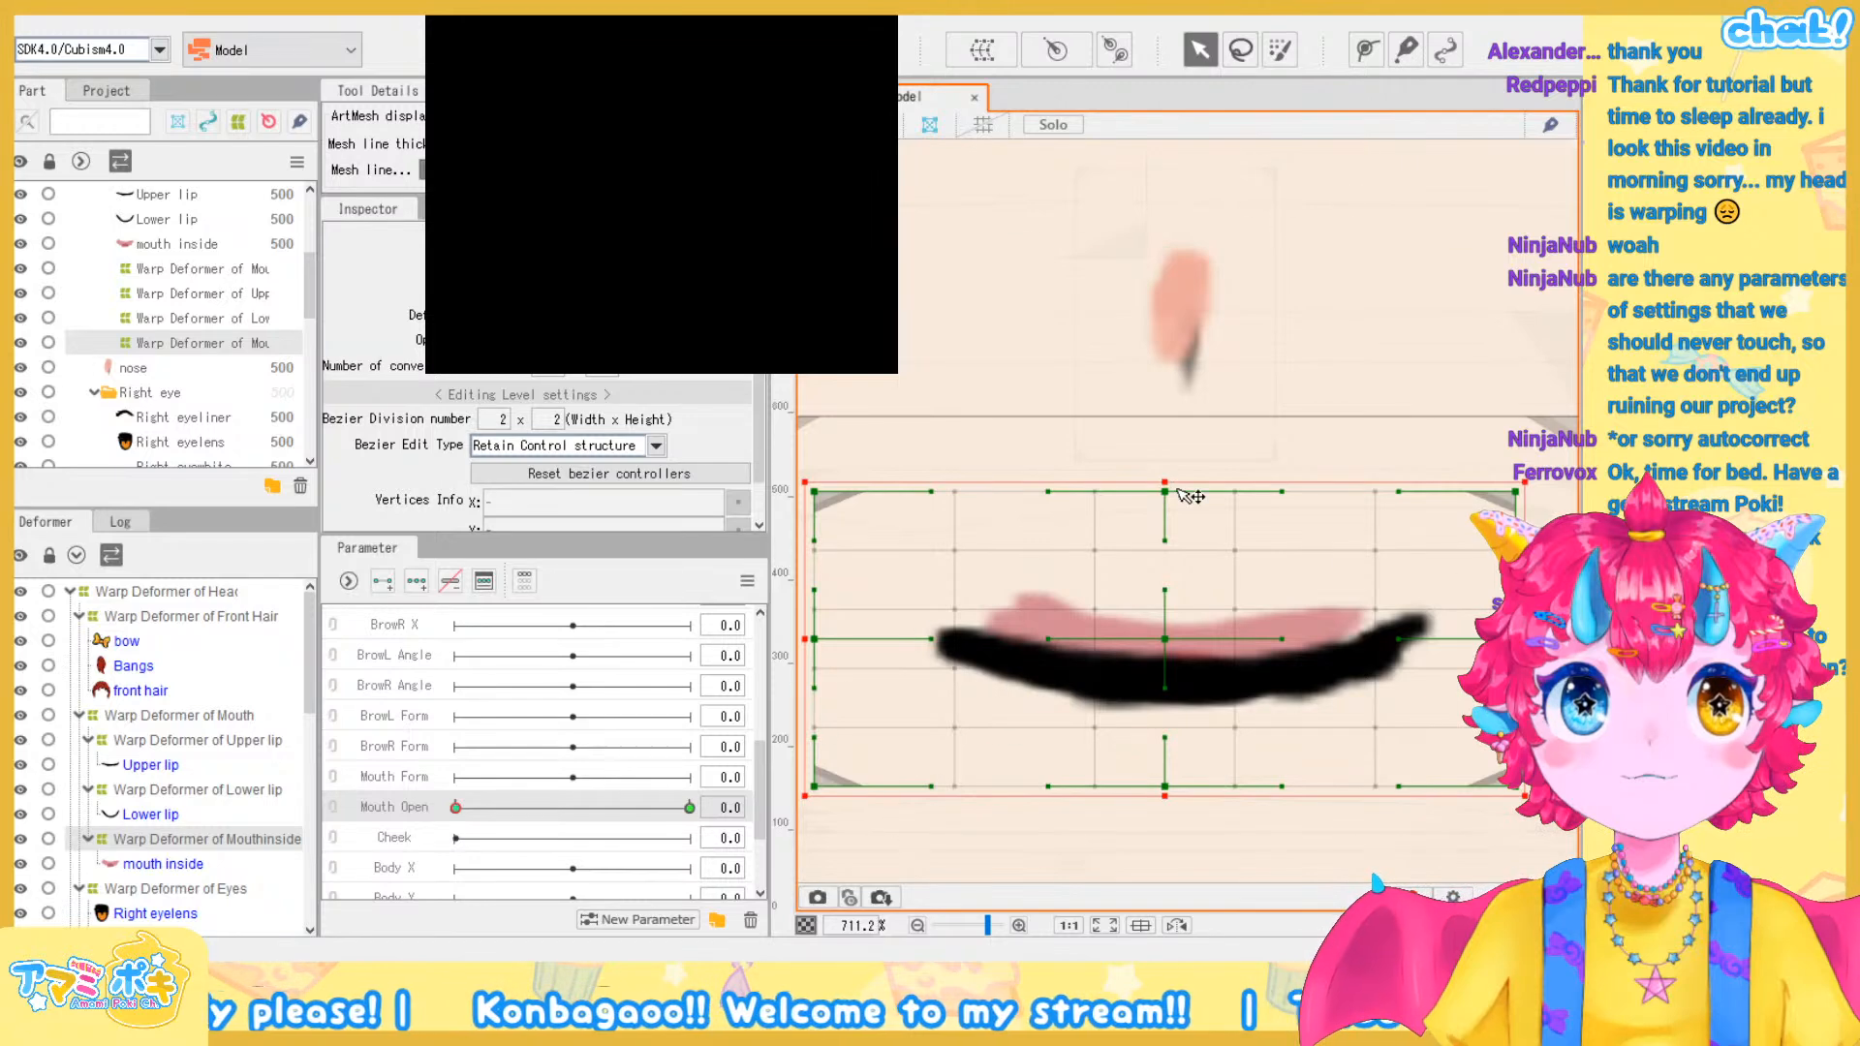
drag(1164, 482, 1147, 589)
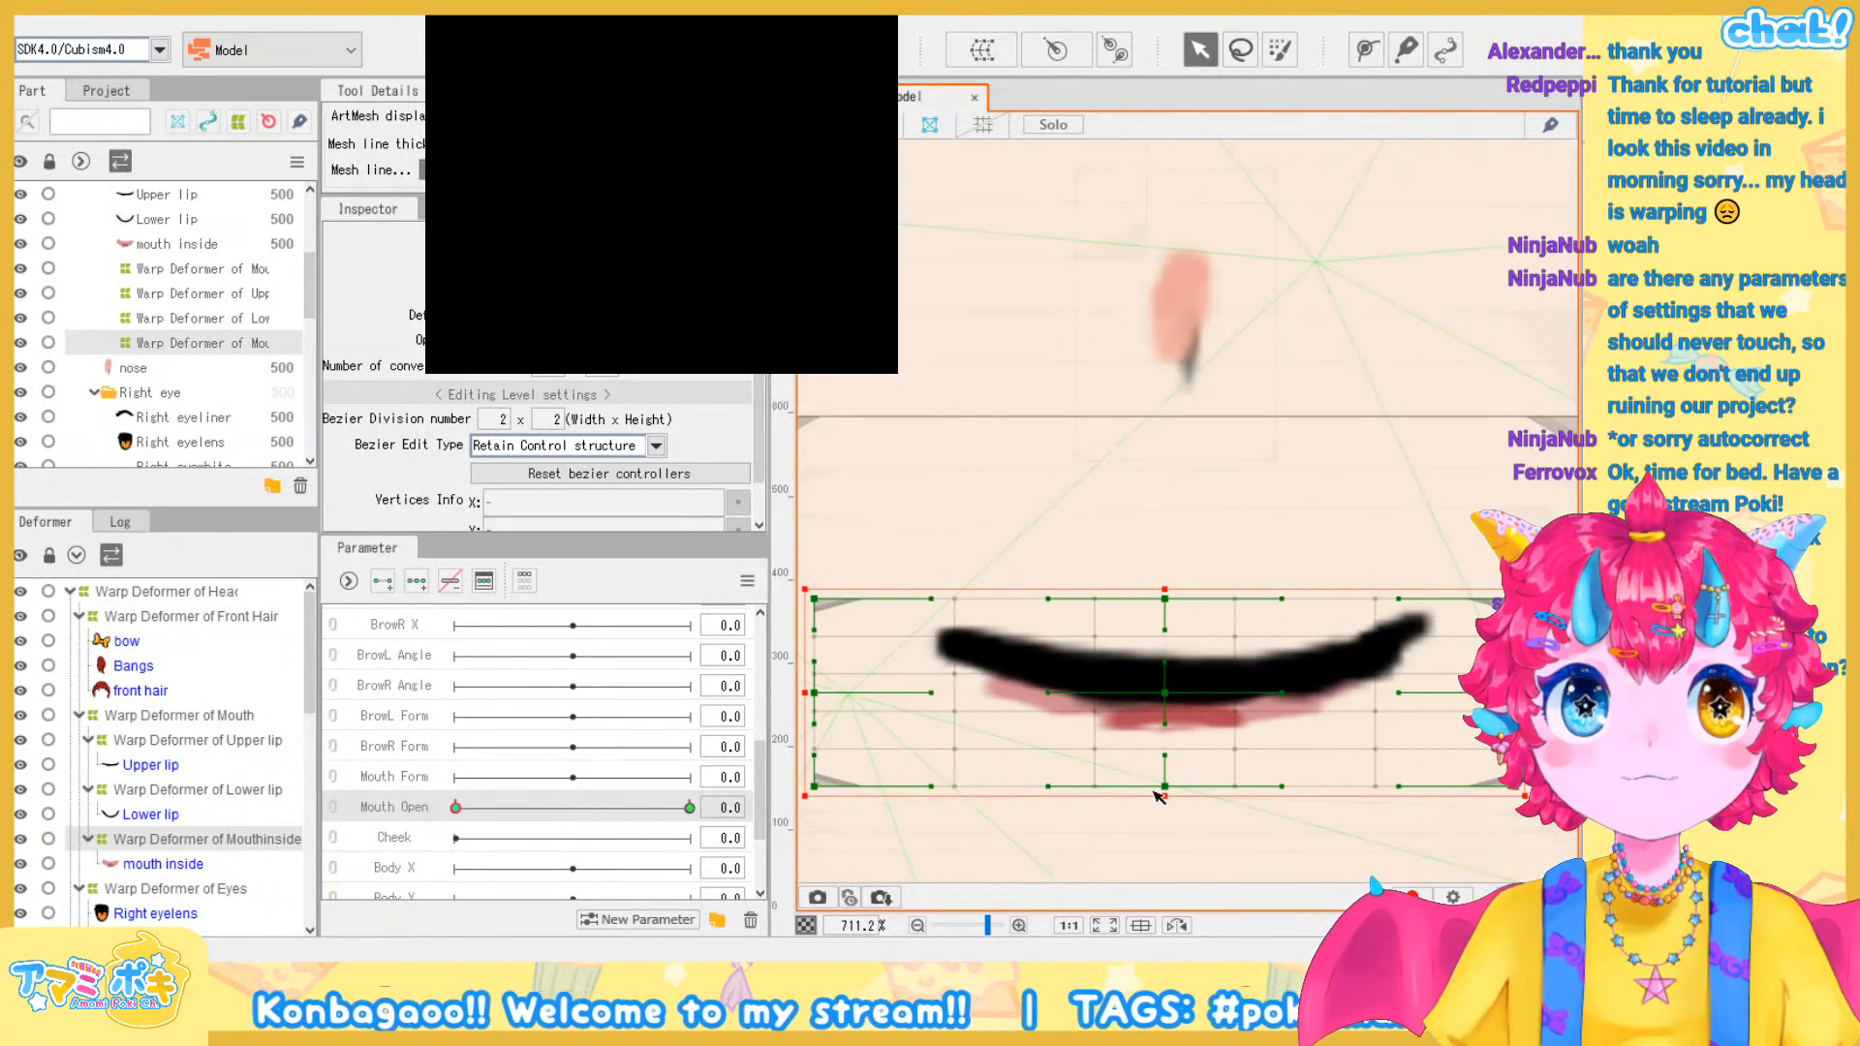
drag(1162, 788, 1164, 721)
key(ctrl+z)
key(ctrl+z)
drag(1167, 800, 1165, 727)
drag(1165, 589, 1165, 620)
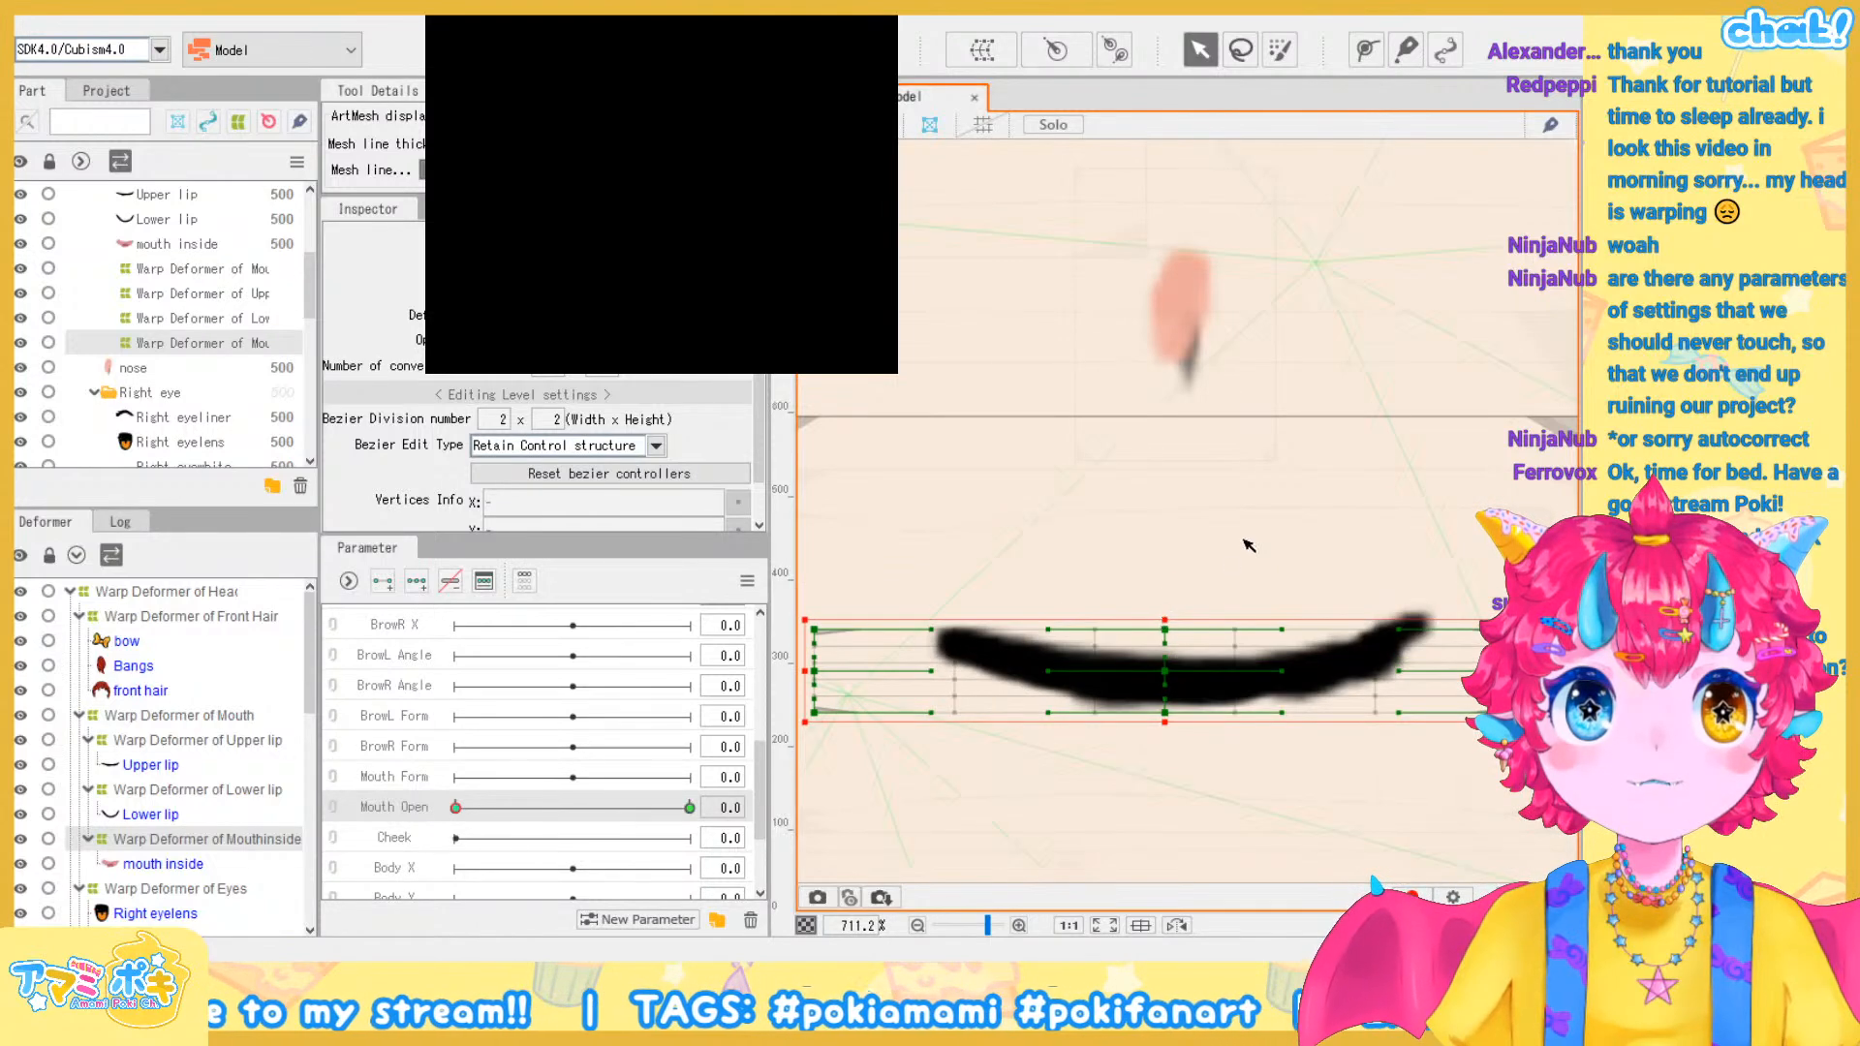
Deselect the deformer and examine the closed mouth on the whole character, testing the Mouth Open parameter
scroll(1244, 513, down, 2)
scroll(1248, 518, down, 4)
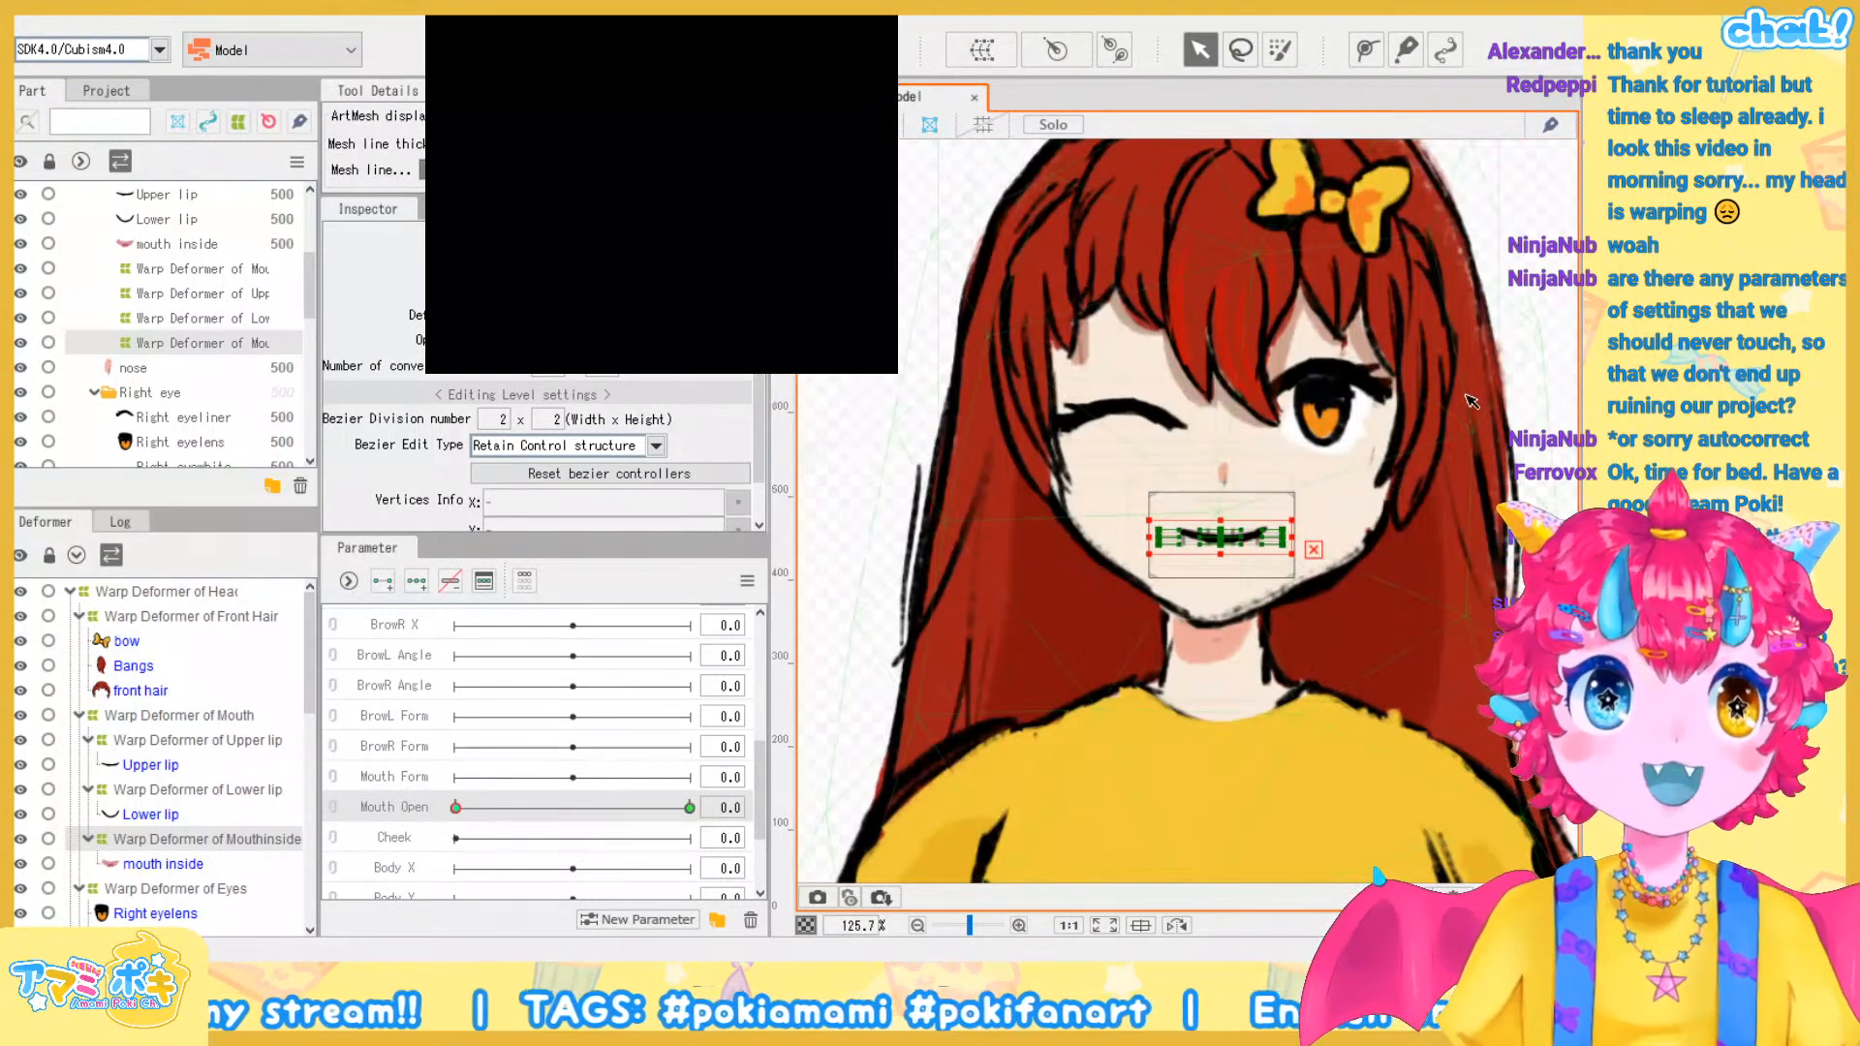
click(1518, 308)
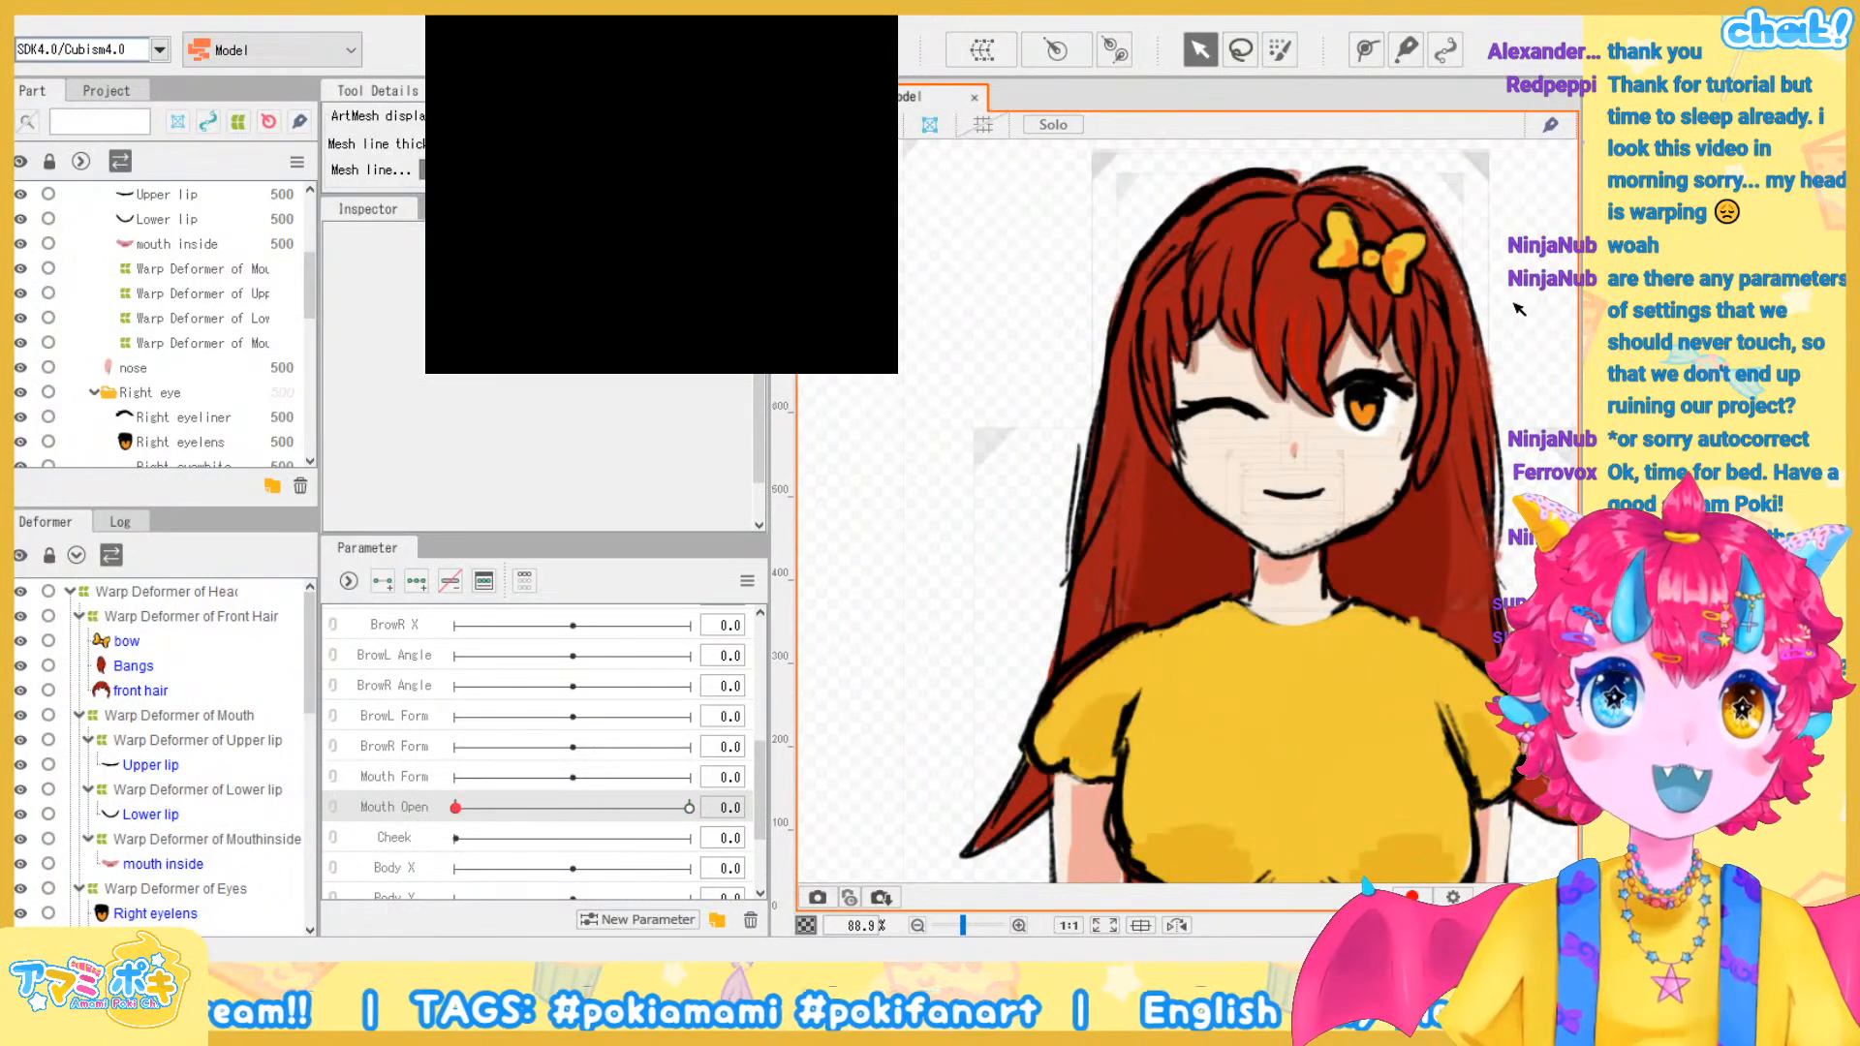
scroll(1518, 308, down, 1)
scroll(434, 679, up, 4)
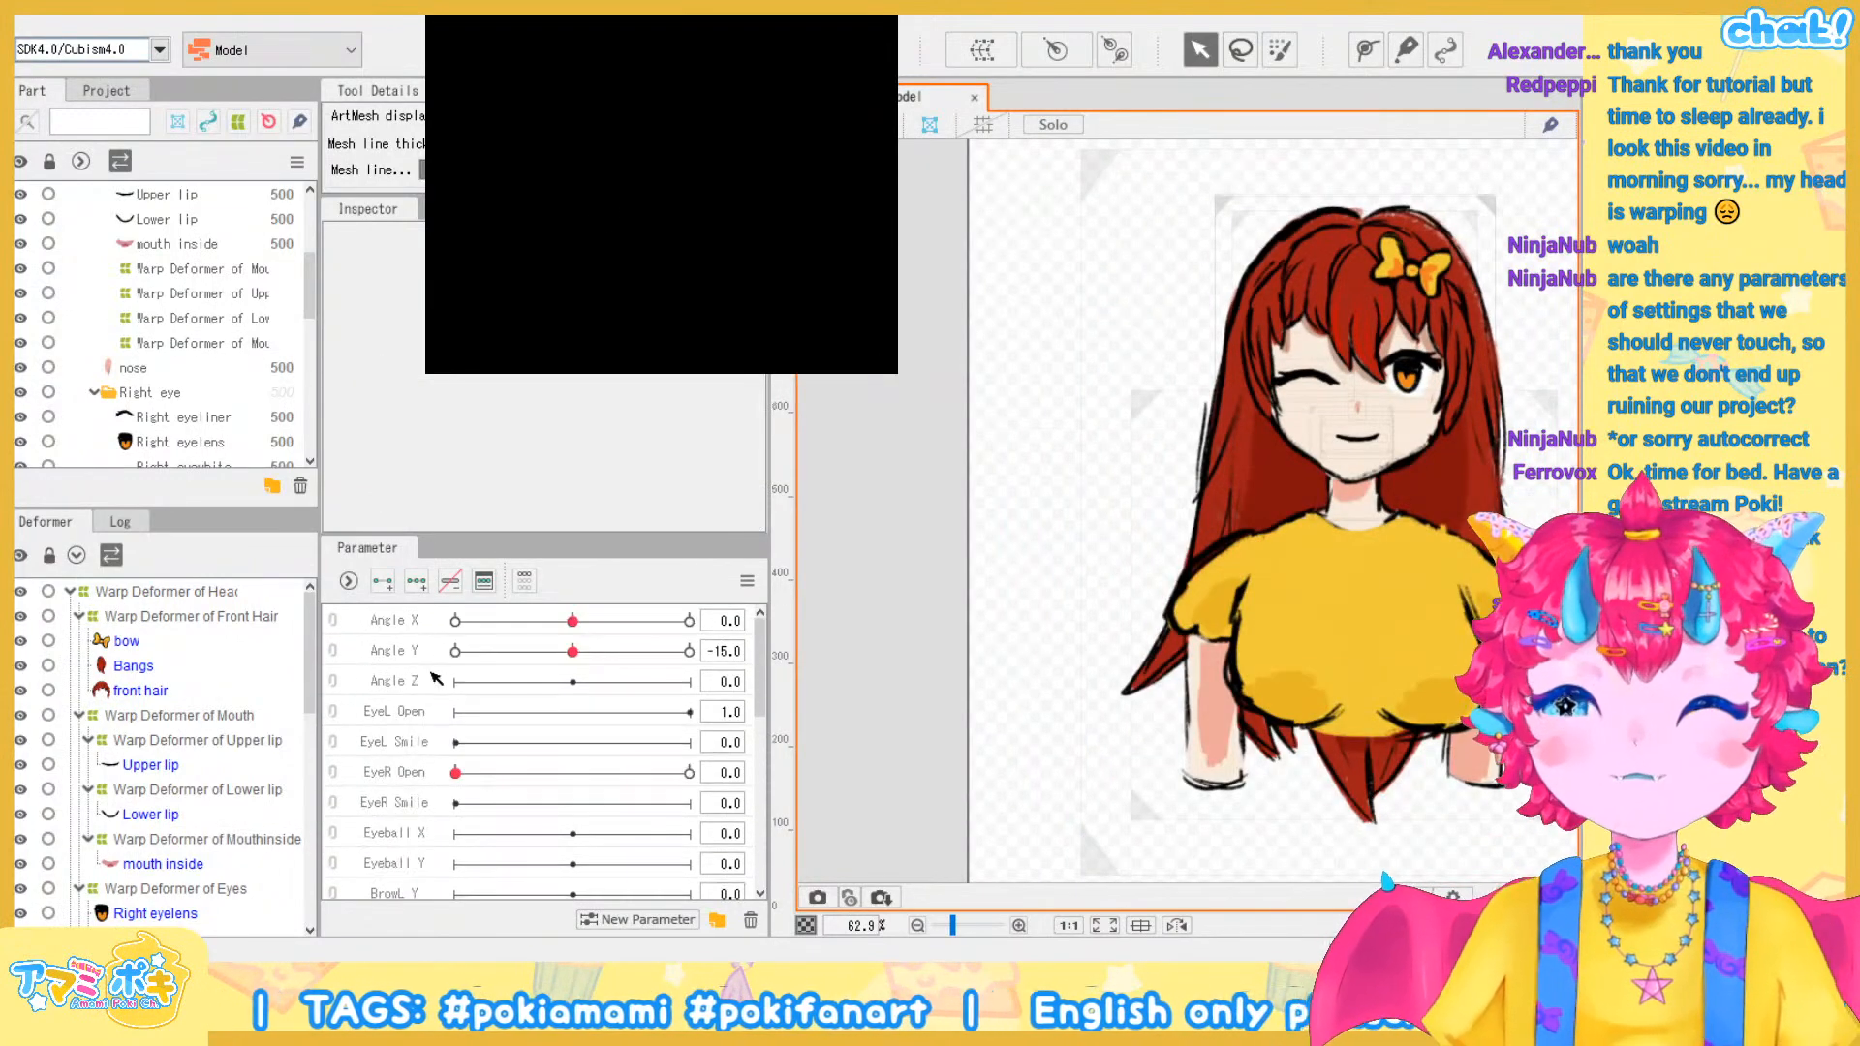
scroll(550, 702, down, 5)
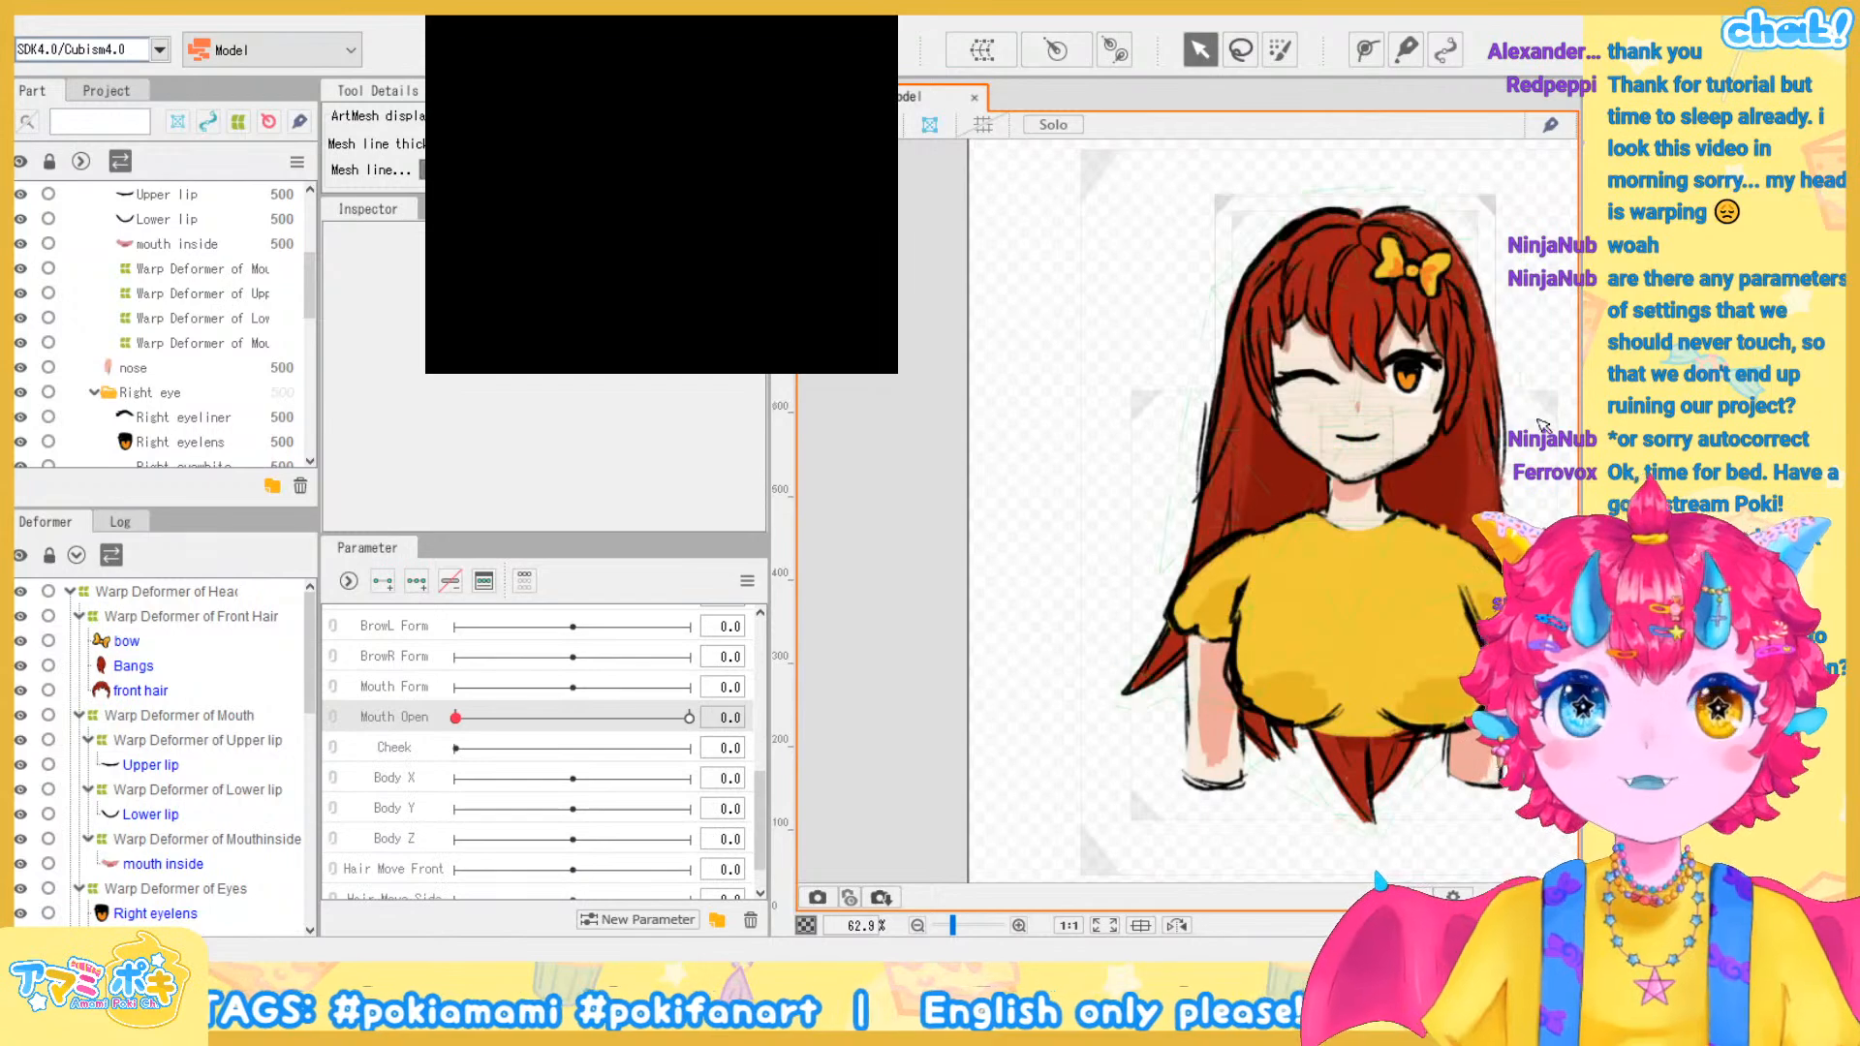
scroll(1471, 459, up, 1)
scroll(1469, 459, up, 2)
scroll(1469, 459, down, 1)
drag(1445, 465, 1318, 538)
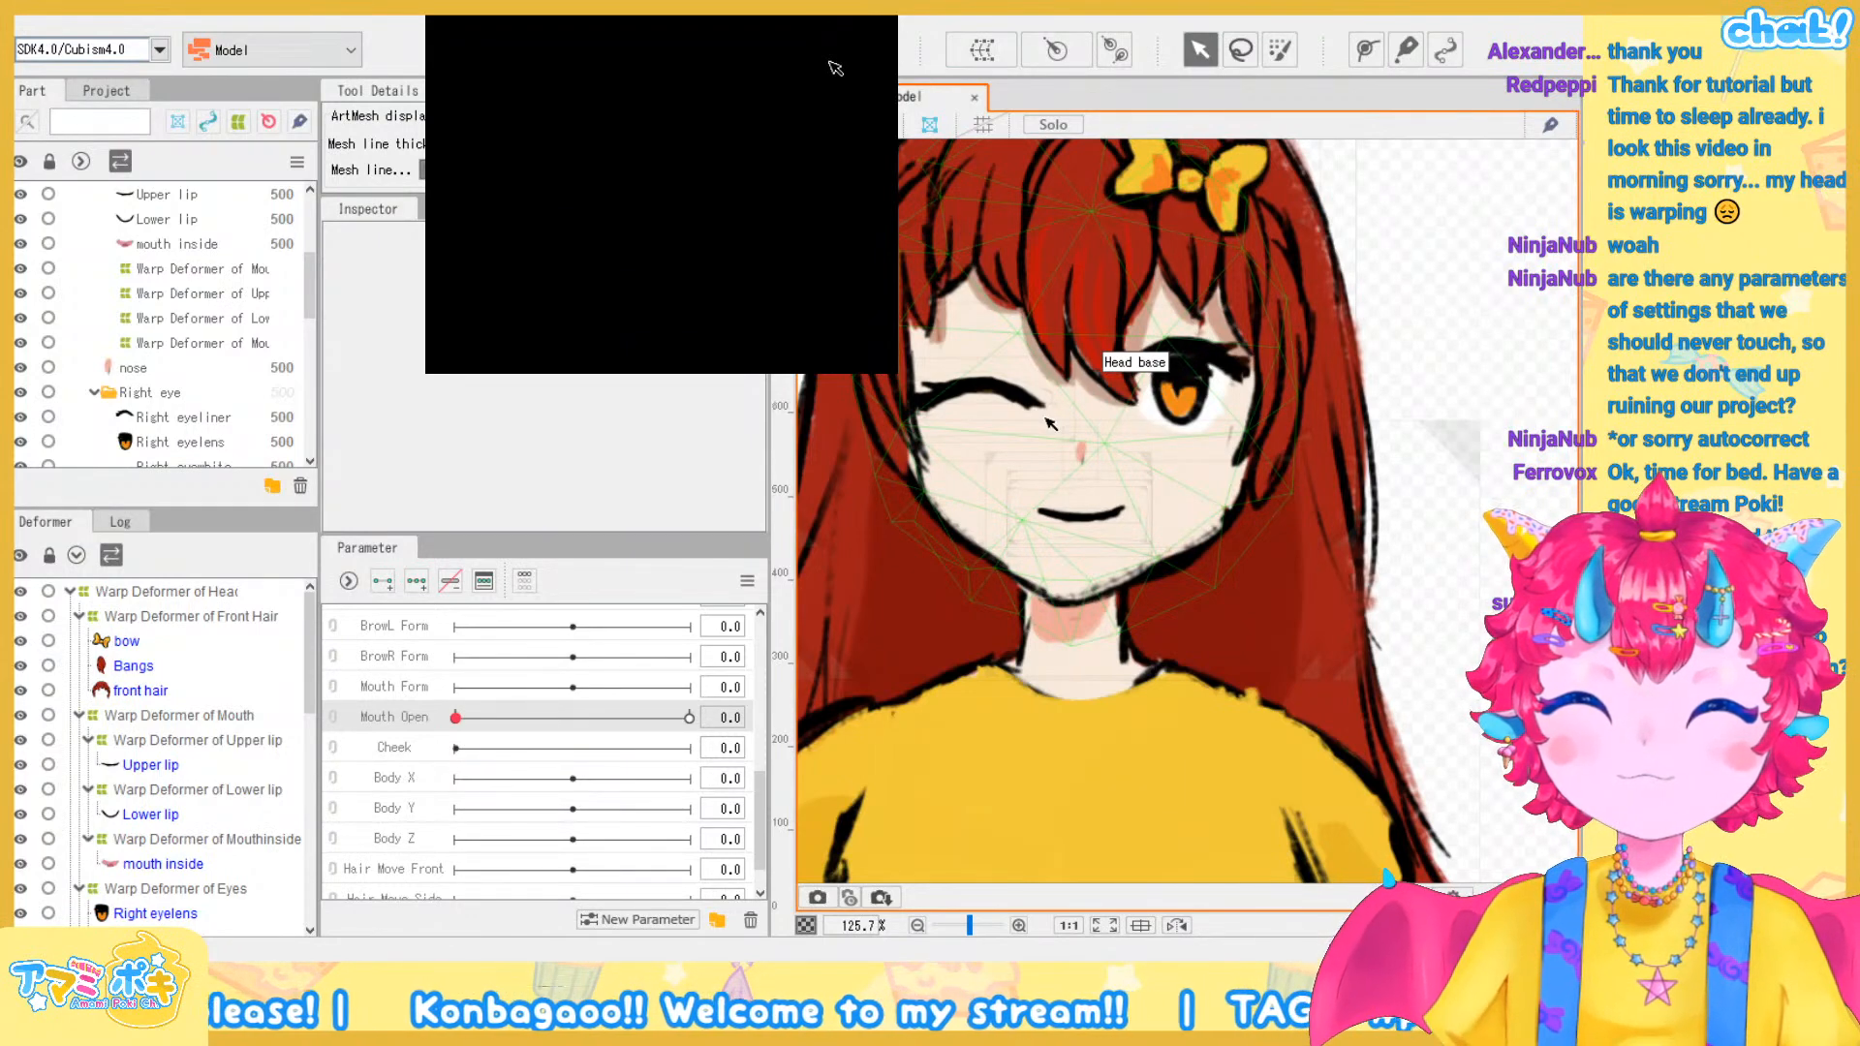
drag(458, 720, 407, 750)
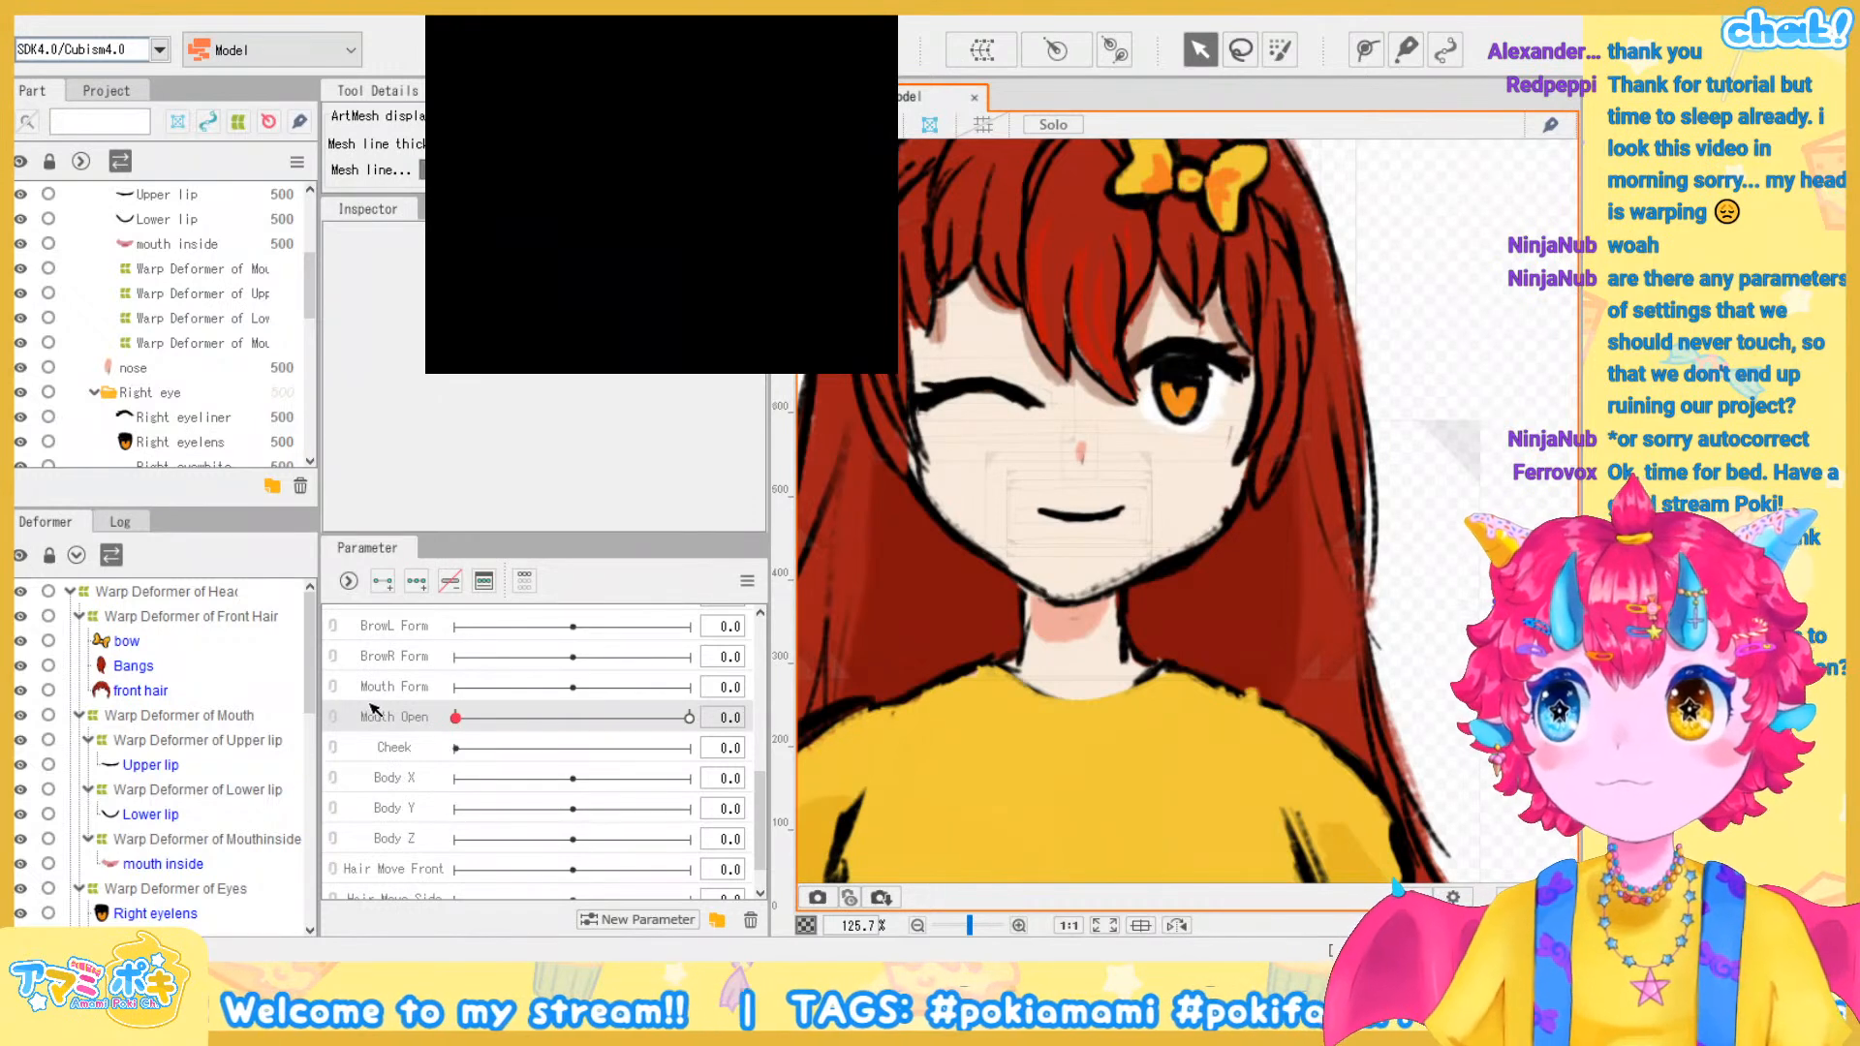
Set the EyeR Open parameter to 1.0 and keep Mouth Open at 0.0
scroll(392, 719, up, 5)
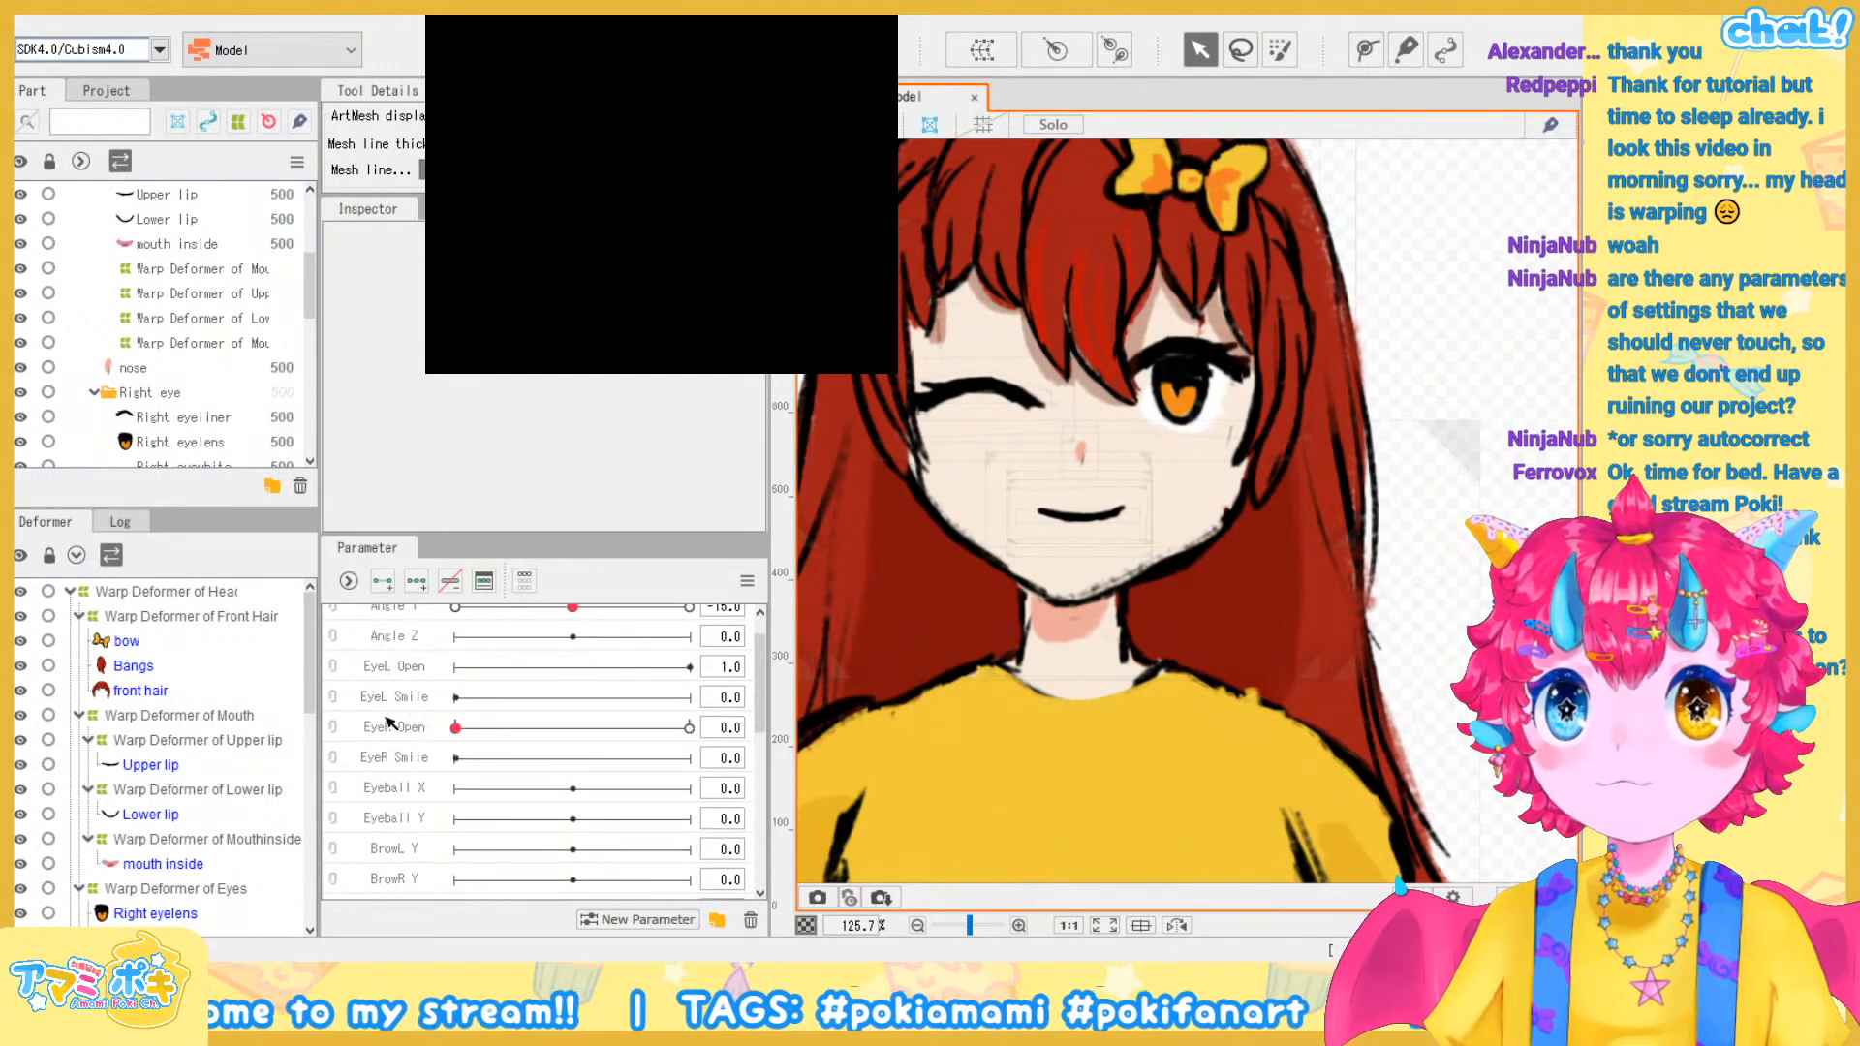
drag(457, 729, 690, 736)
scroll(577, 773, down, 5)
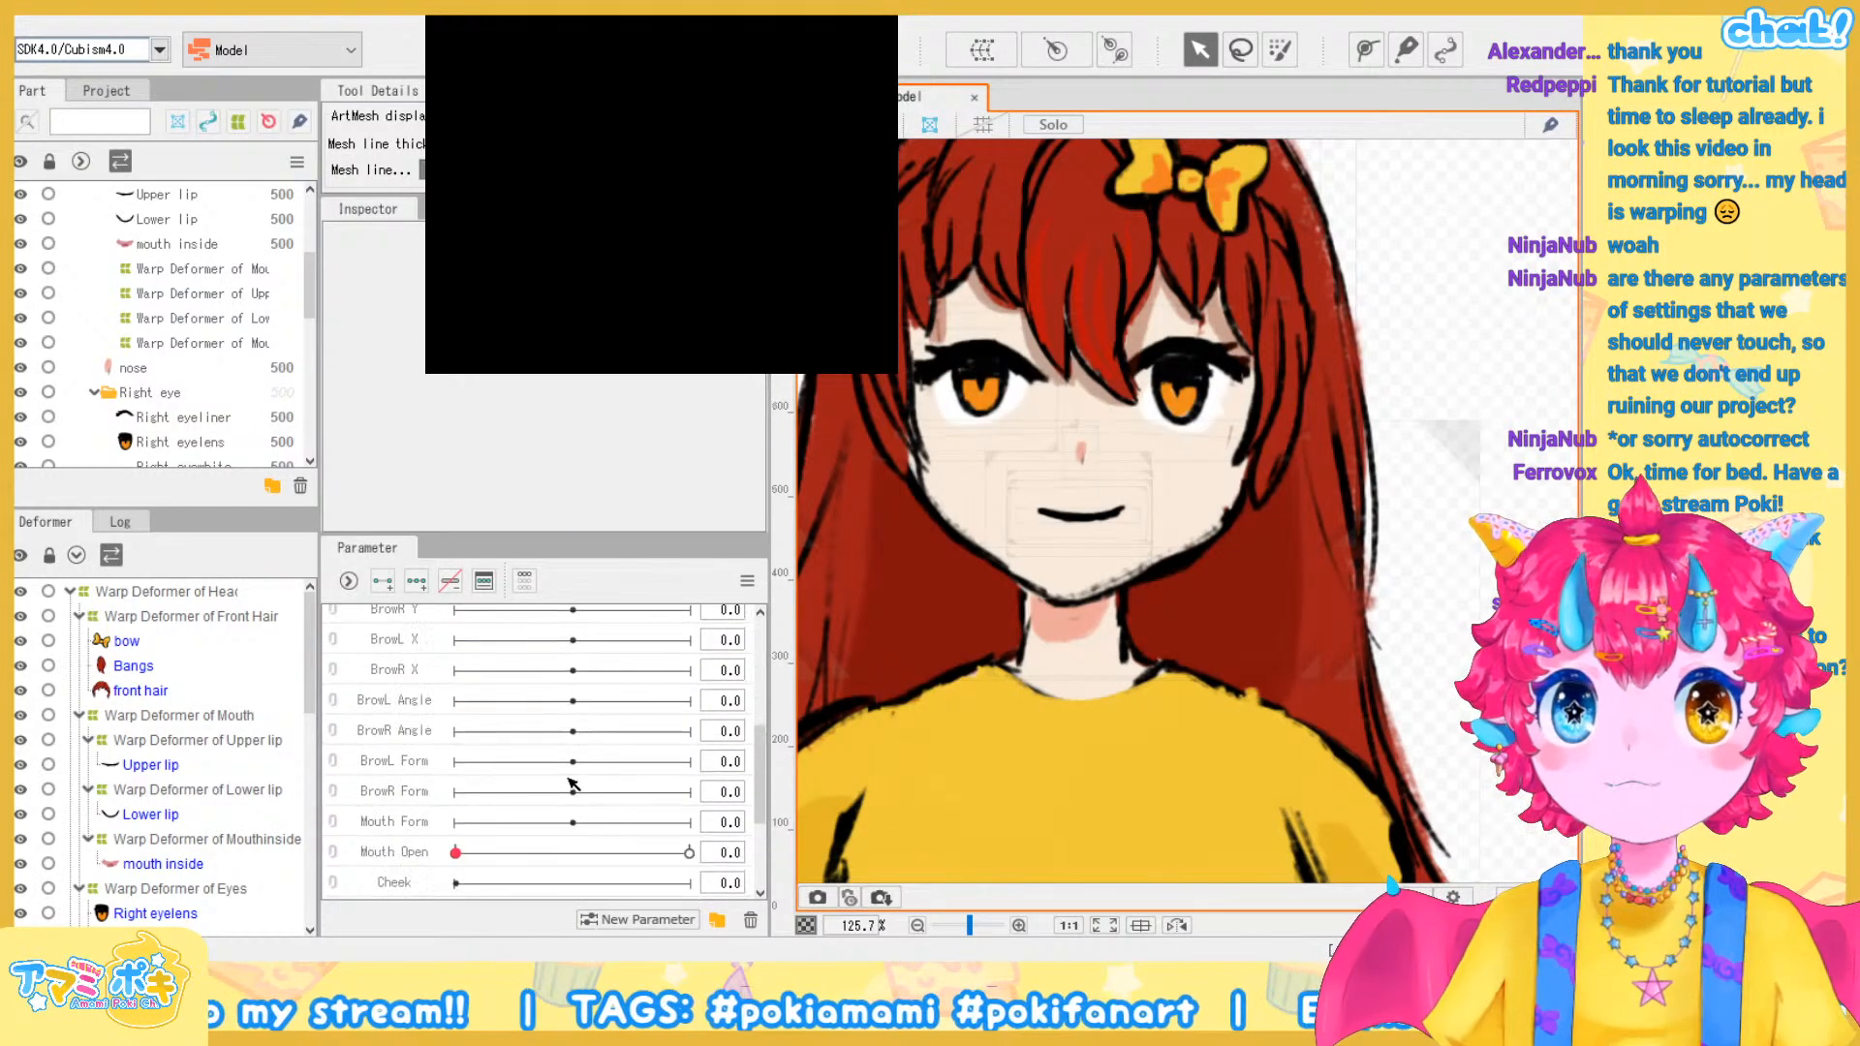
mouse_move(459, 767)
mouse_down()
mouse_move(668, 783)
mouse_move(458, 765)
mouse_up()
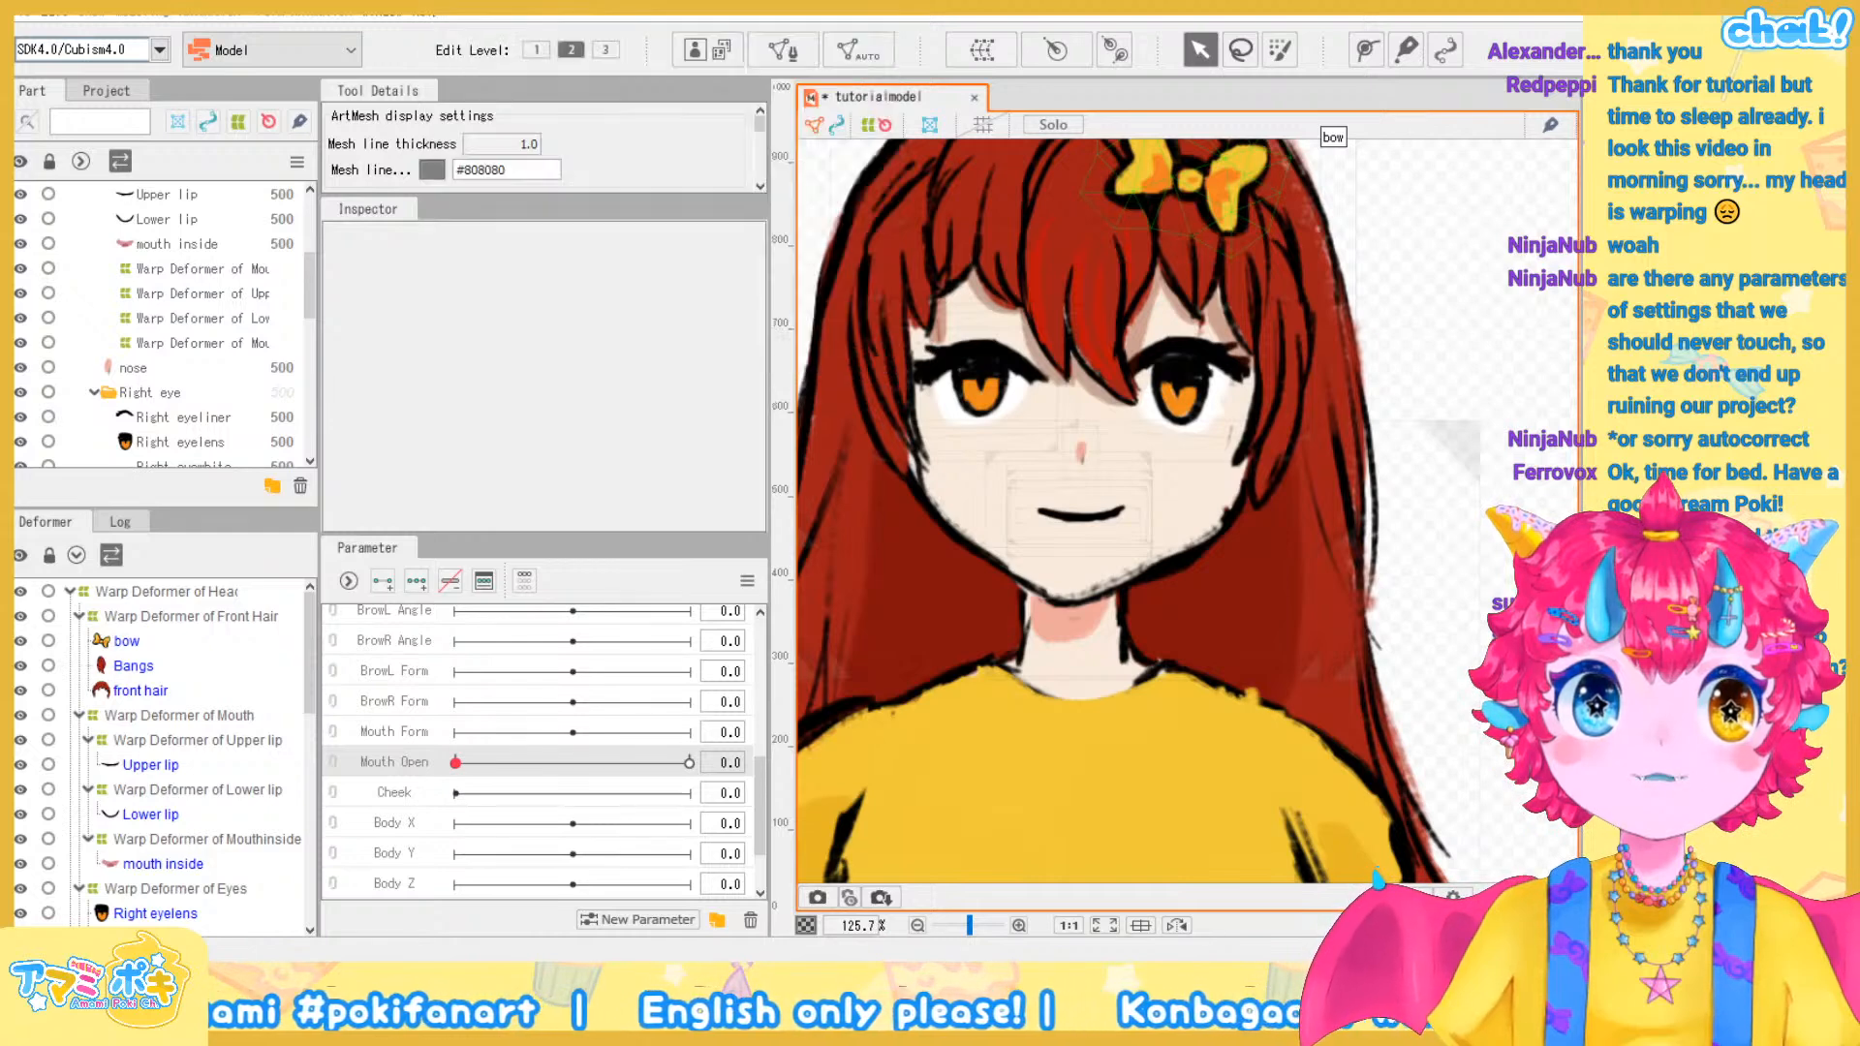
Create a rotation deformer as the parent of the Warp Deformer of Head
scroll(1082, 650, down, 5)
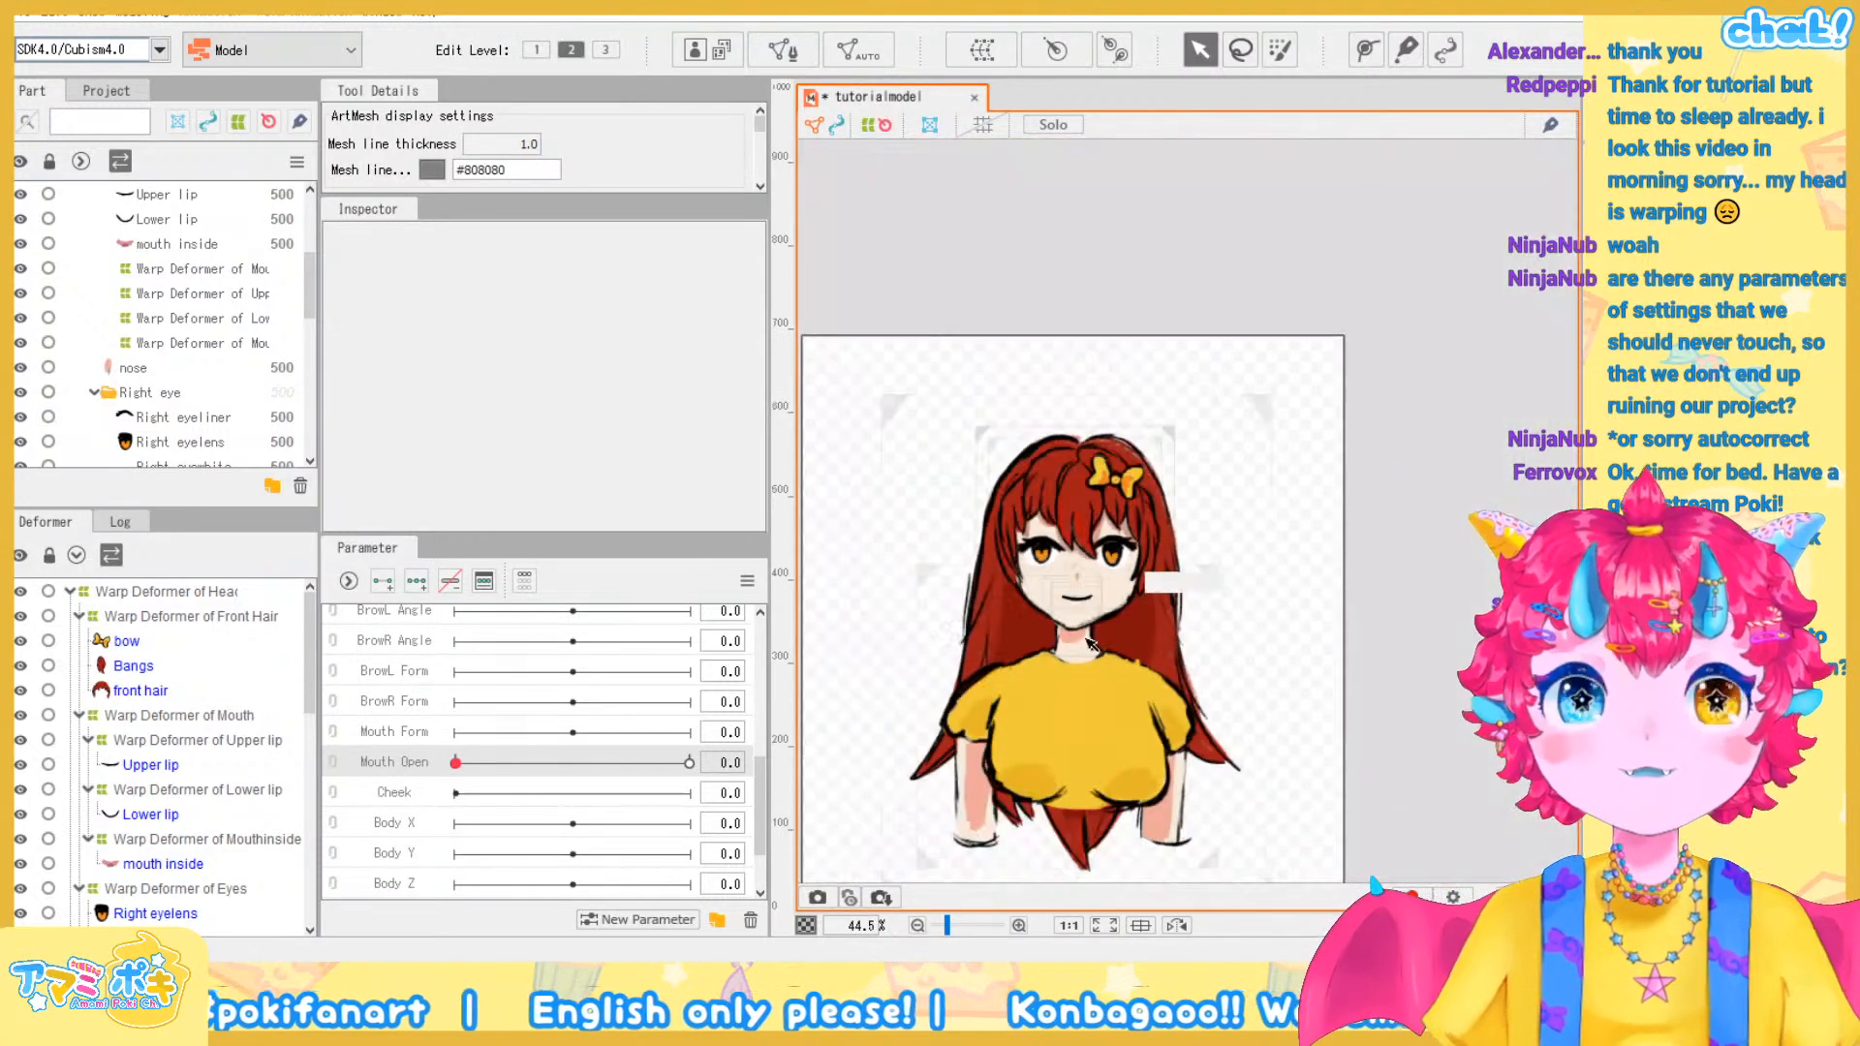
scroll(1360, 567, up, 3)
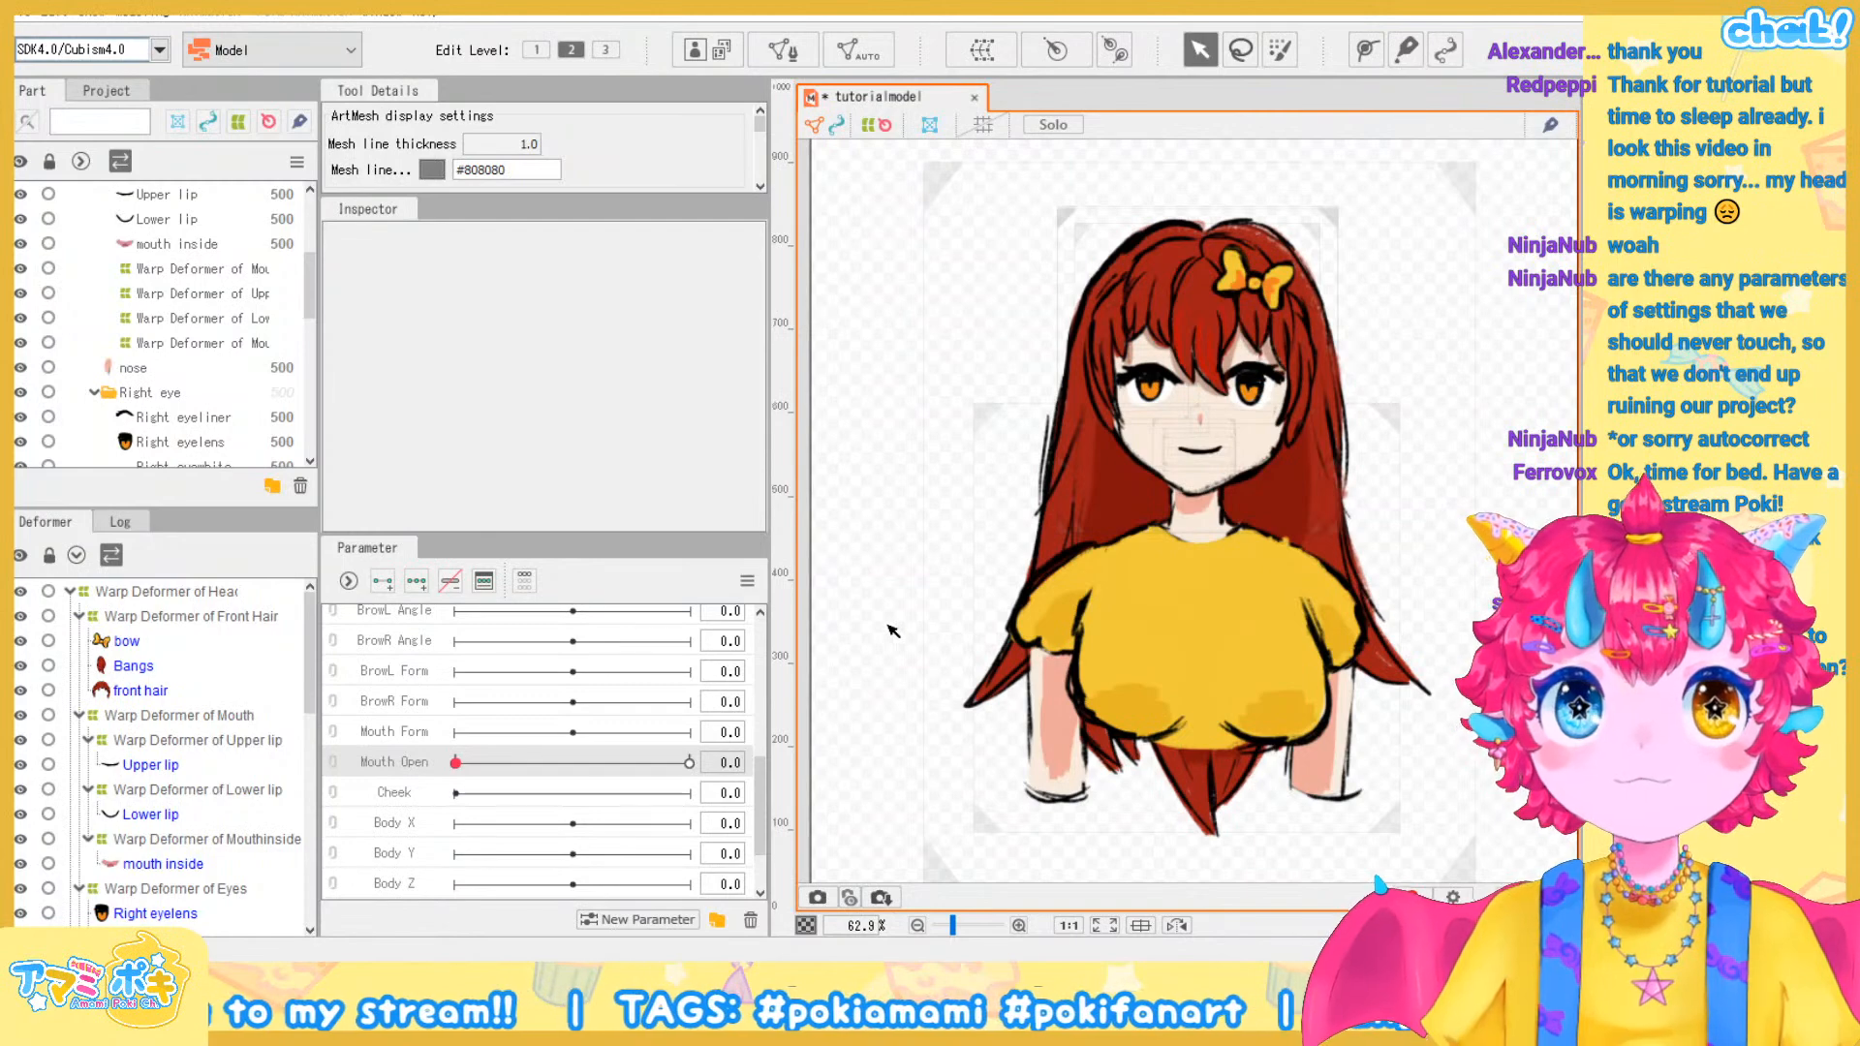
scroll(402, 796, up, 4)
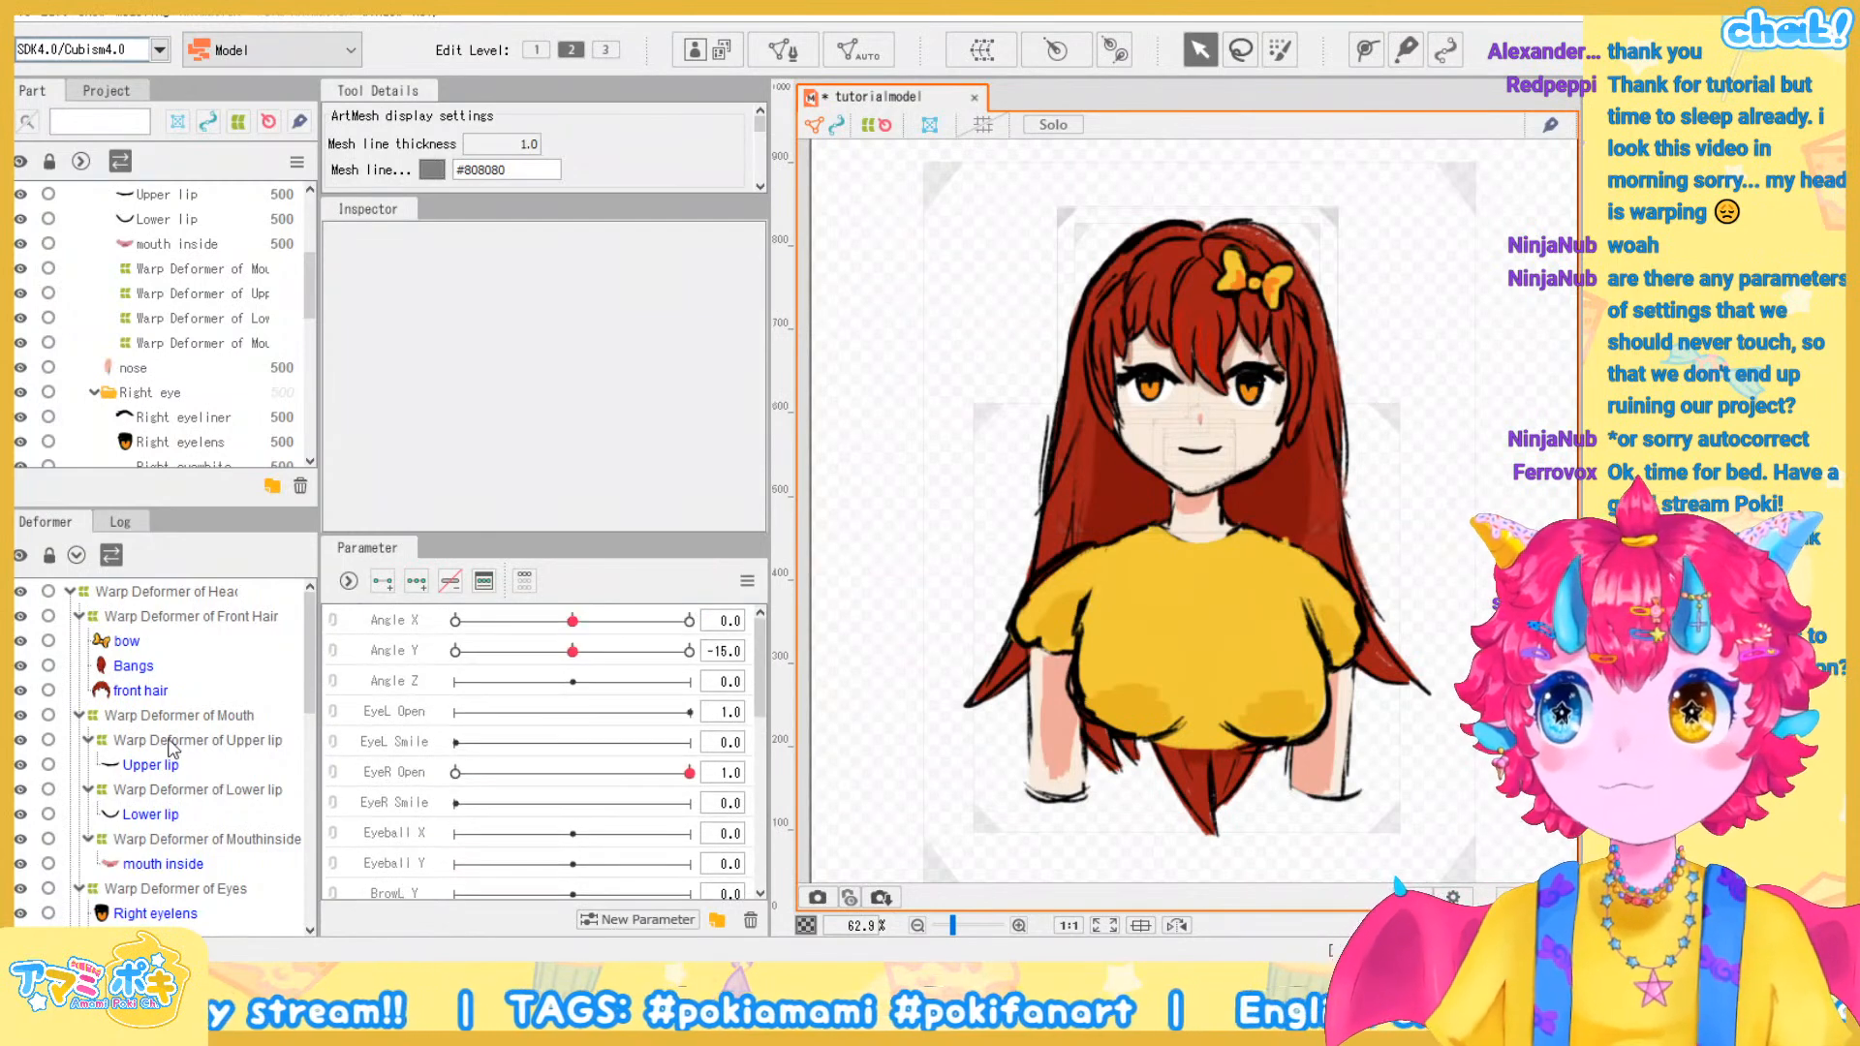
click(221, 593)
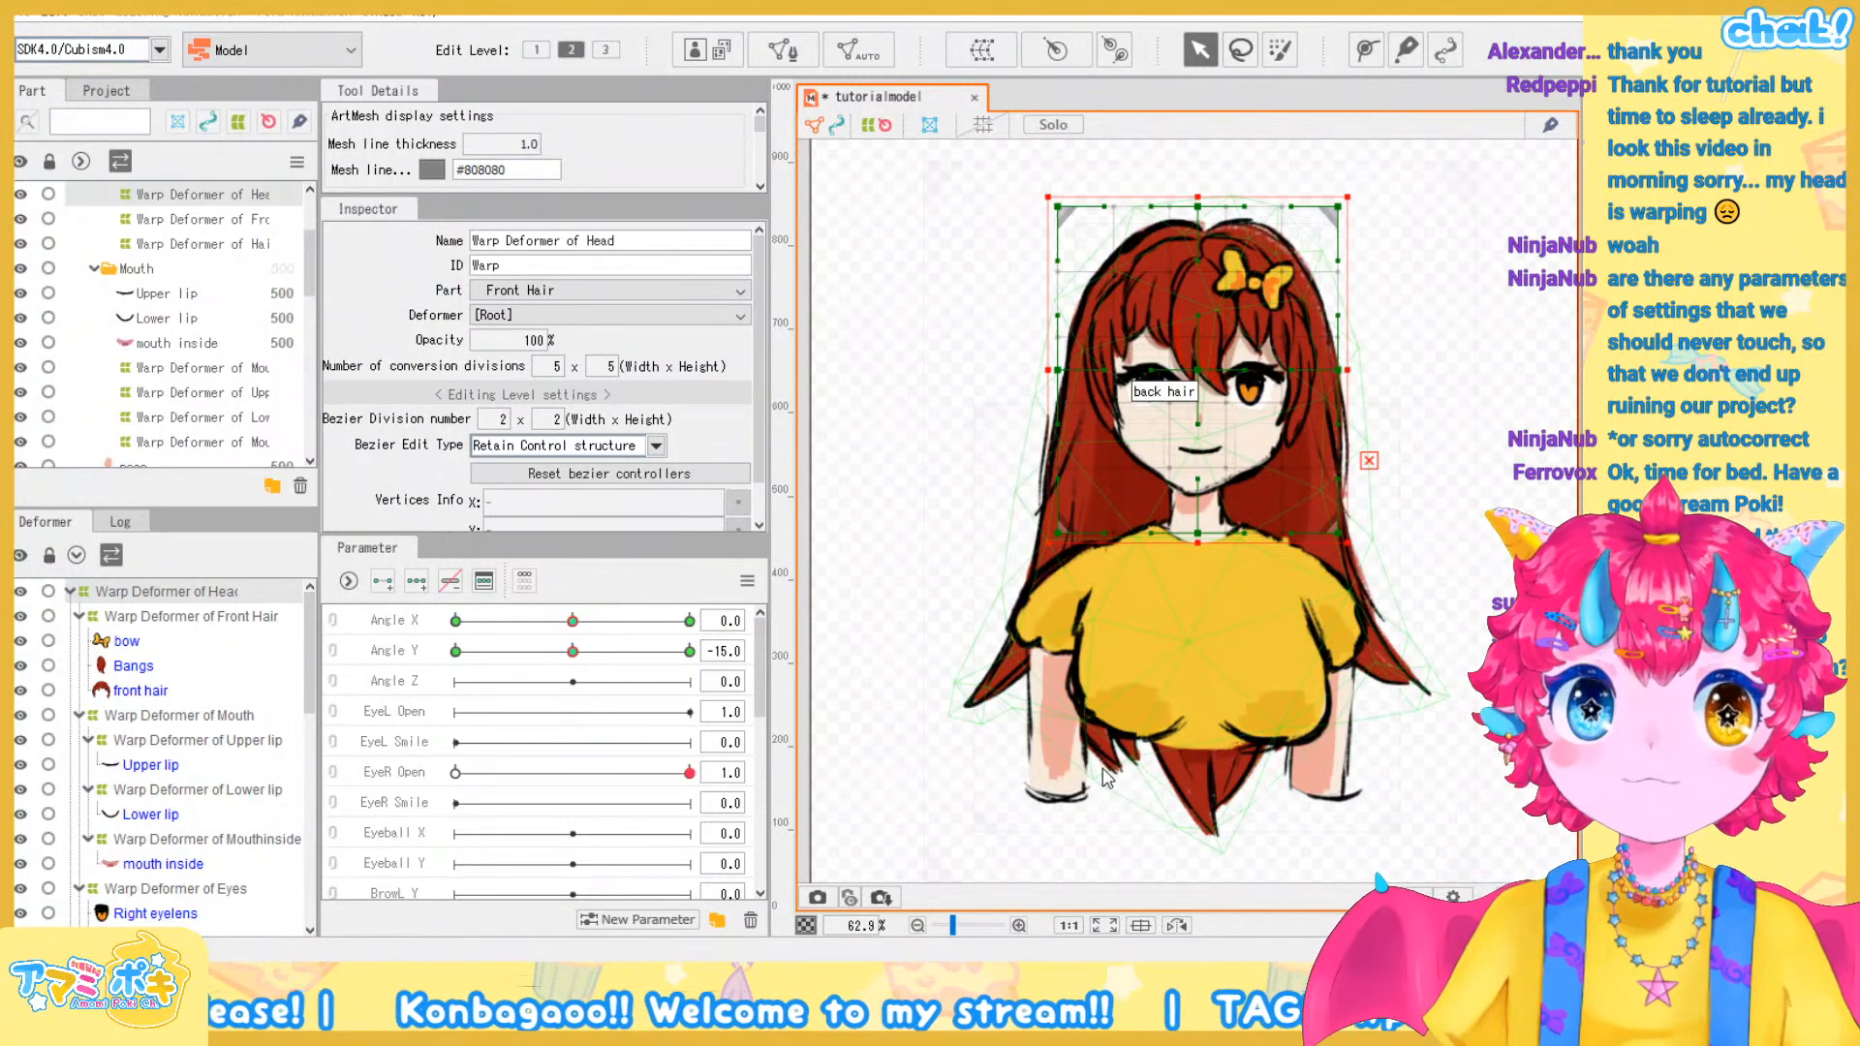
key(ctrl+z)
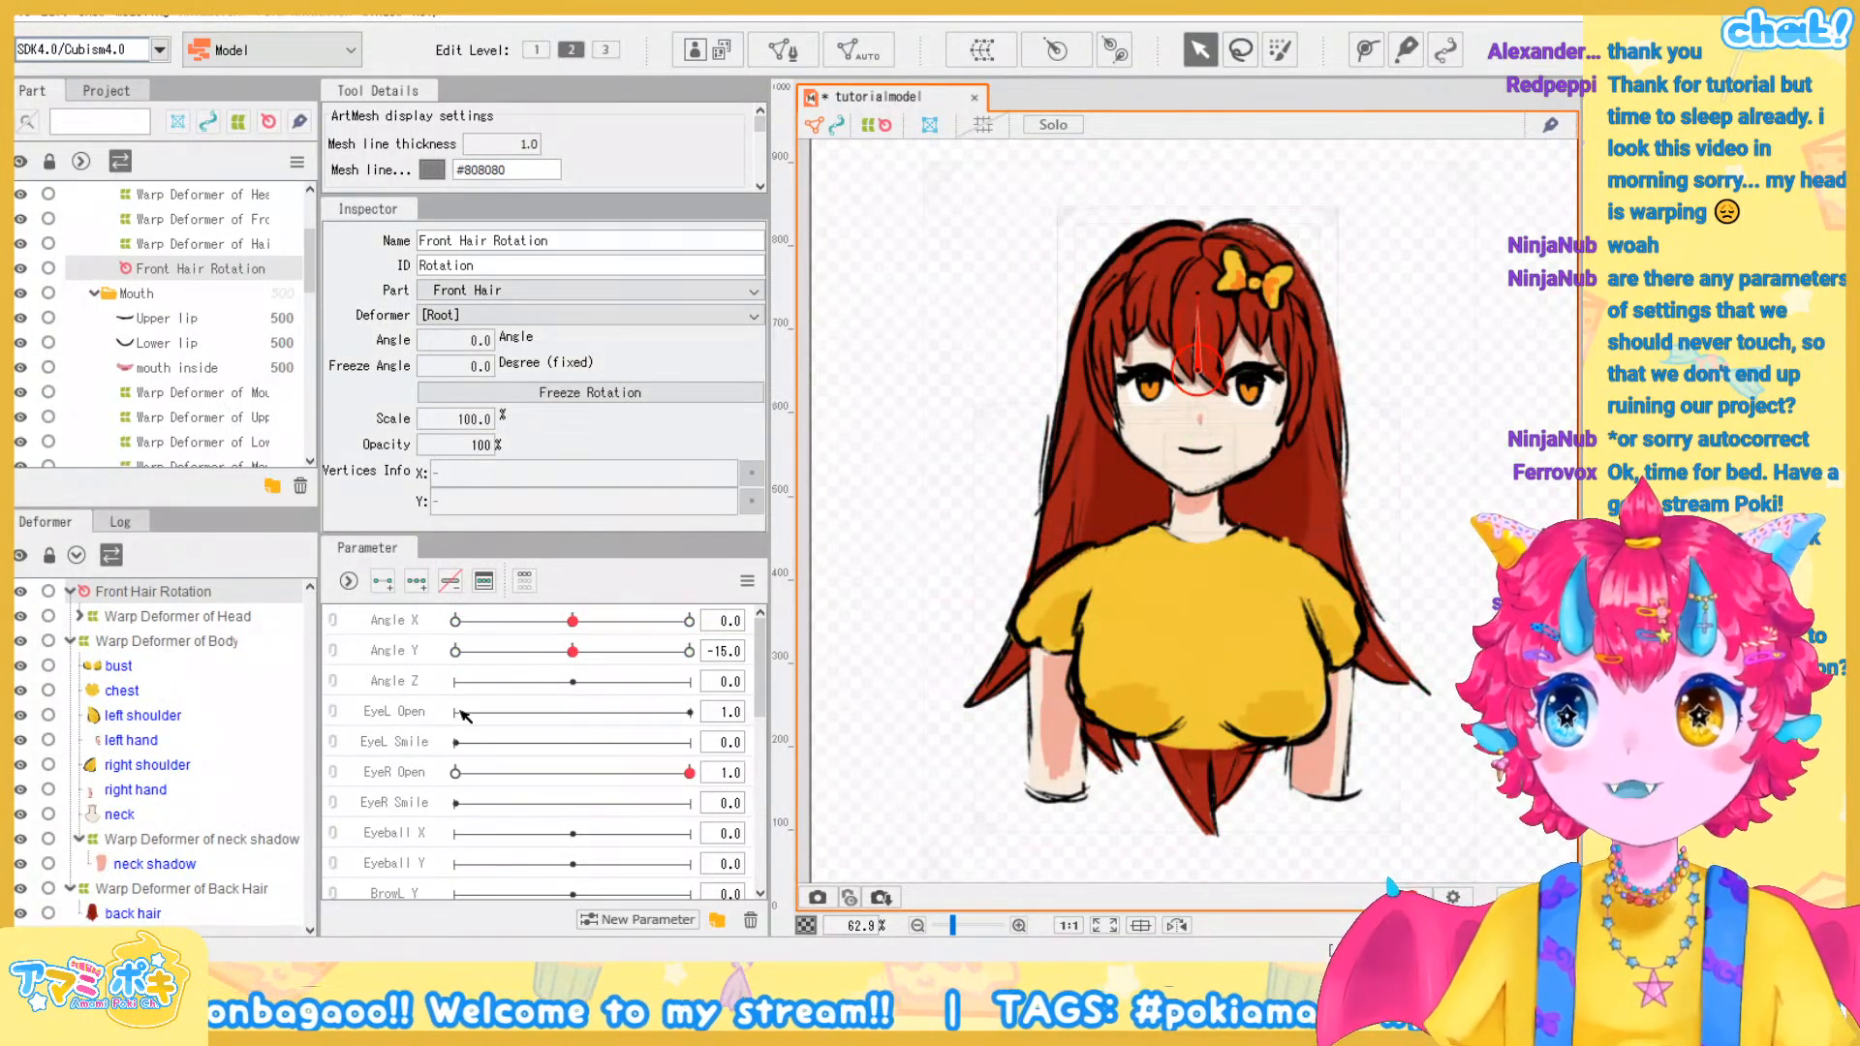
Add three keys on Angle Z to the head's rotation deformer and, at 30.0, tilt it about 11.6 degrees and shift it toward the tilt
click(398, 691)
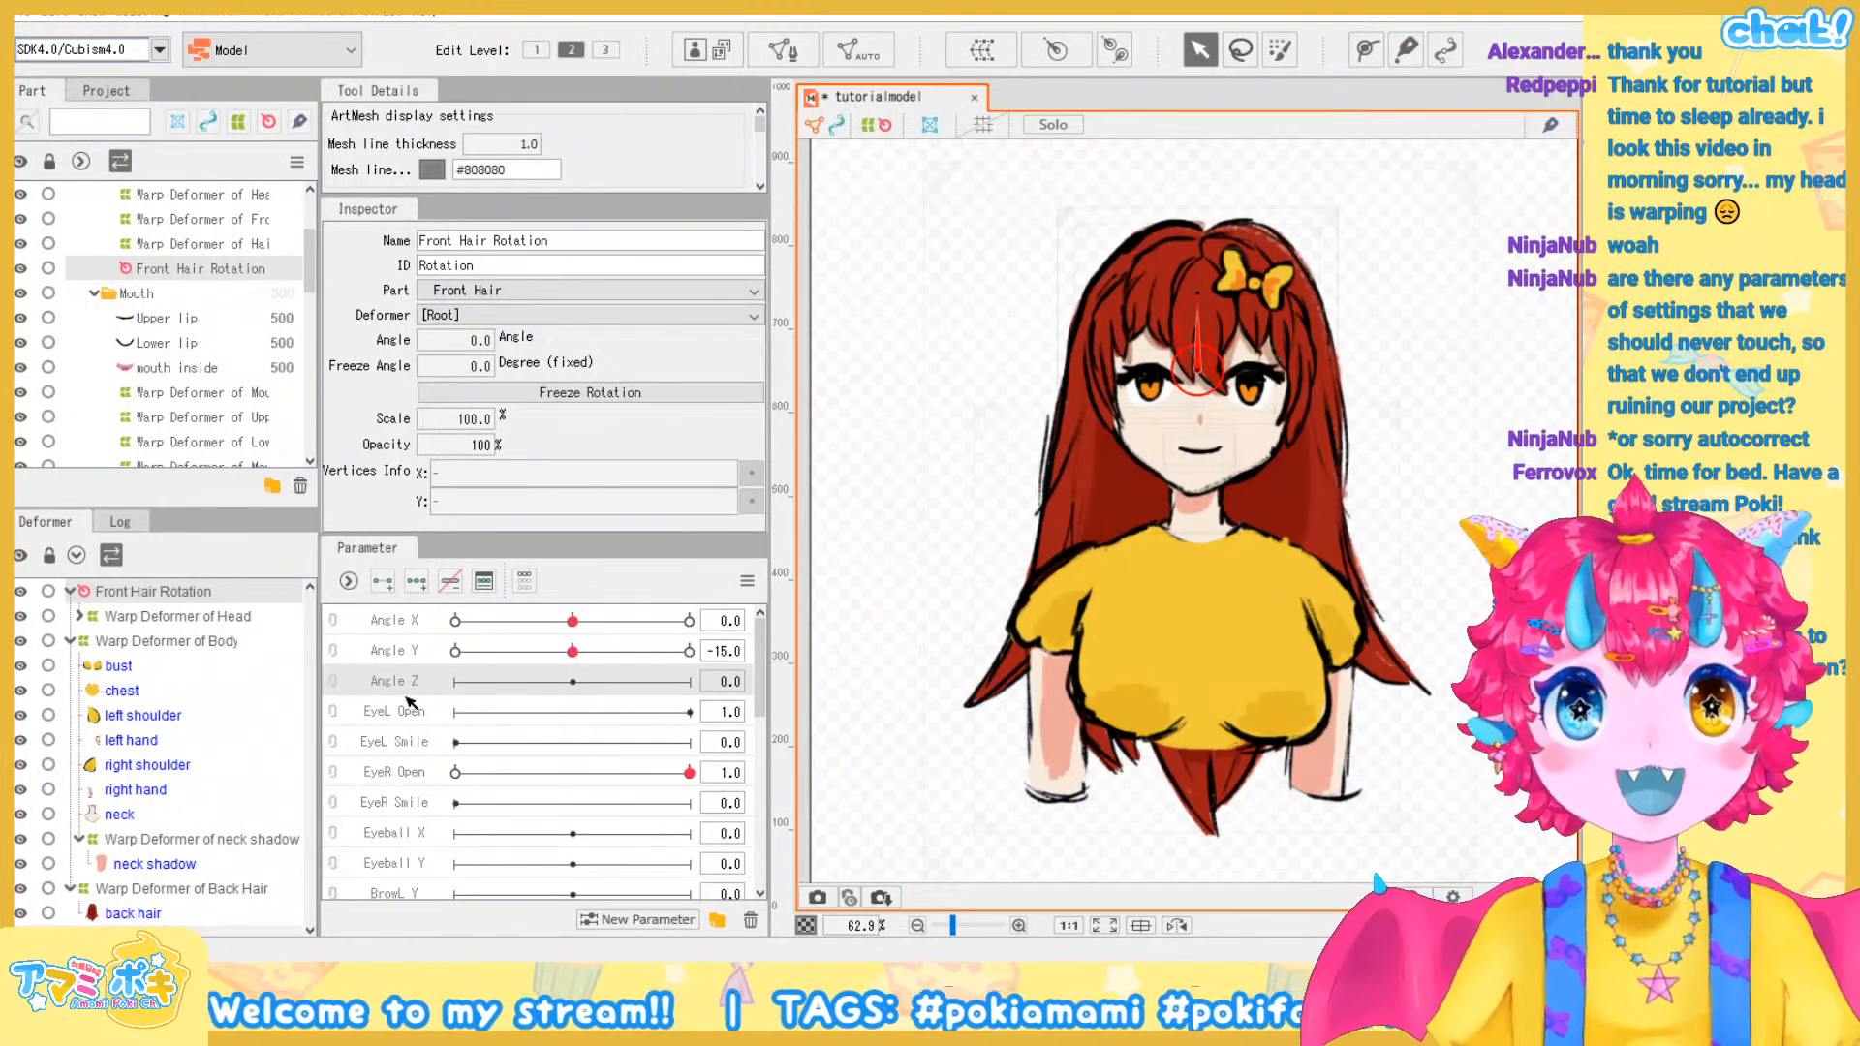
click(411, 584)
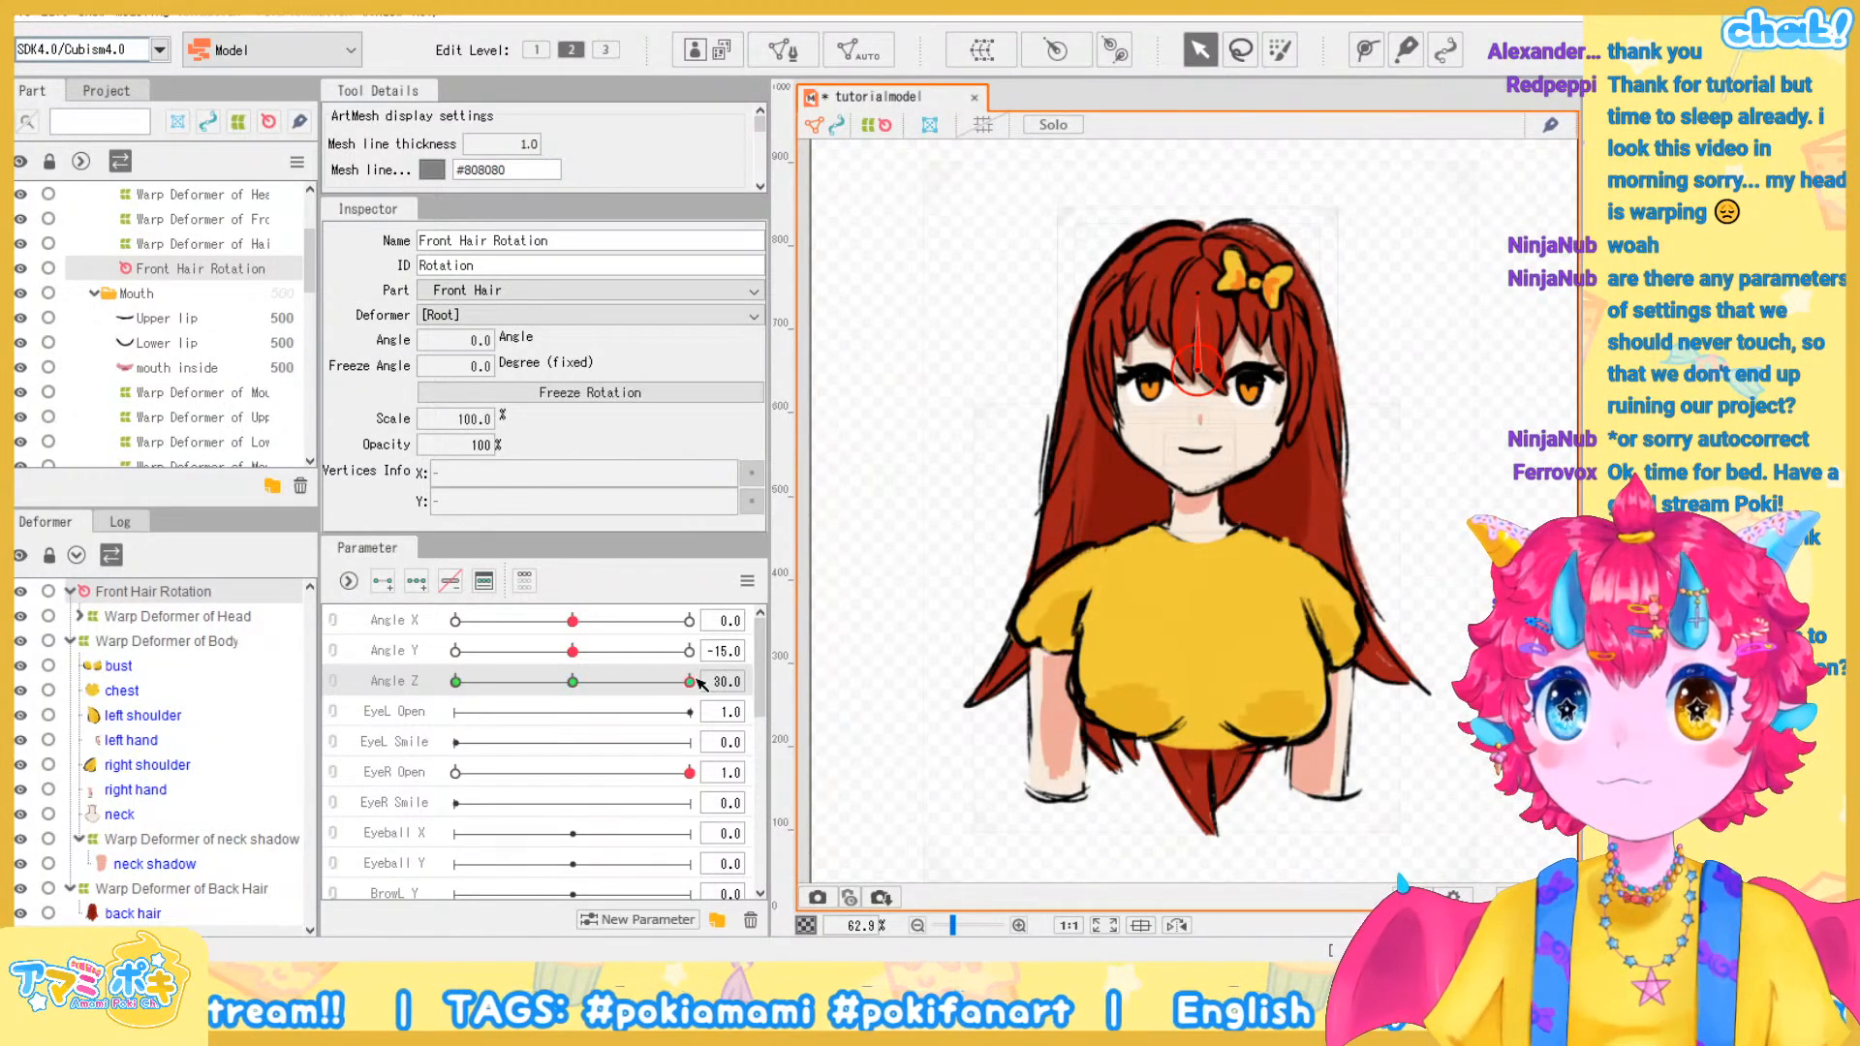
scroll(1198, 310, up, 3)
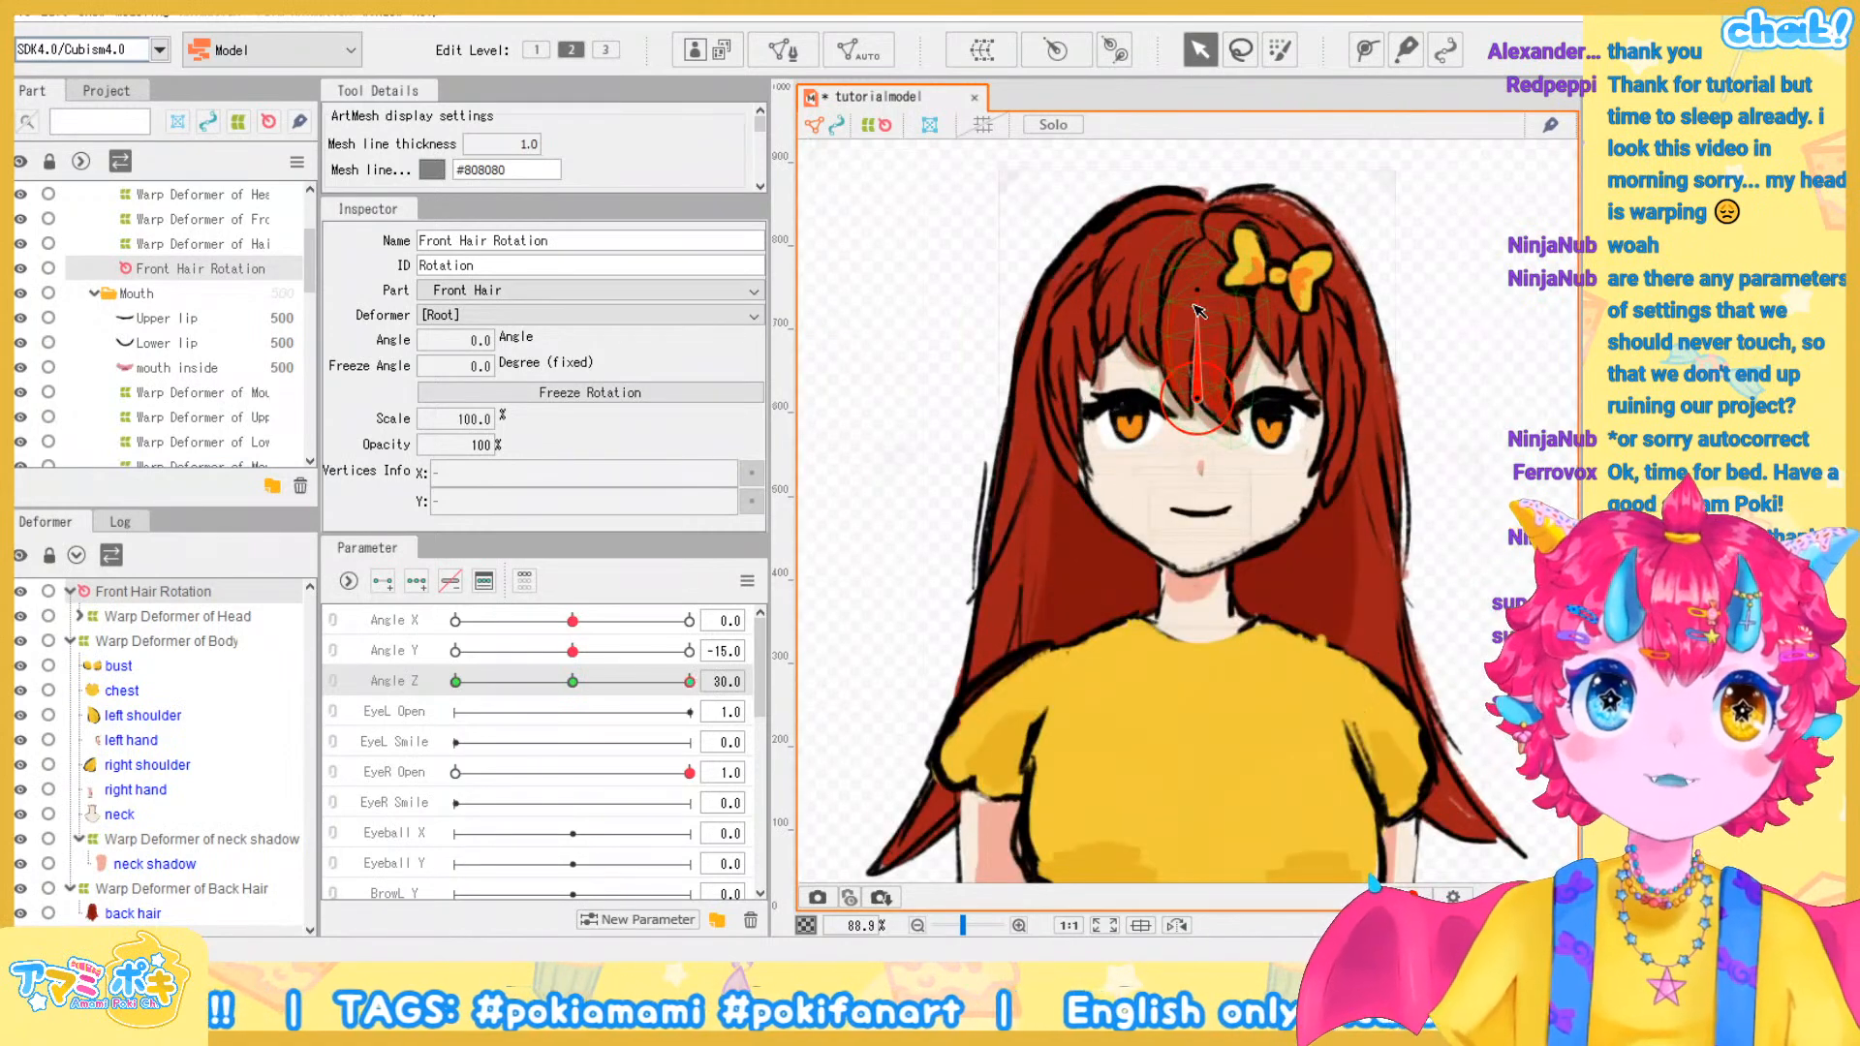
drag(1196, 302, 1225, 296)
drag(1199, 397, 1267, 404)
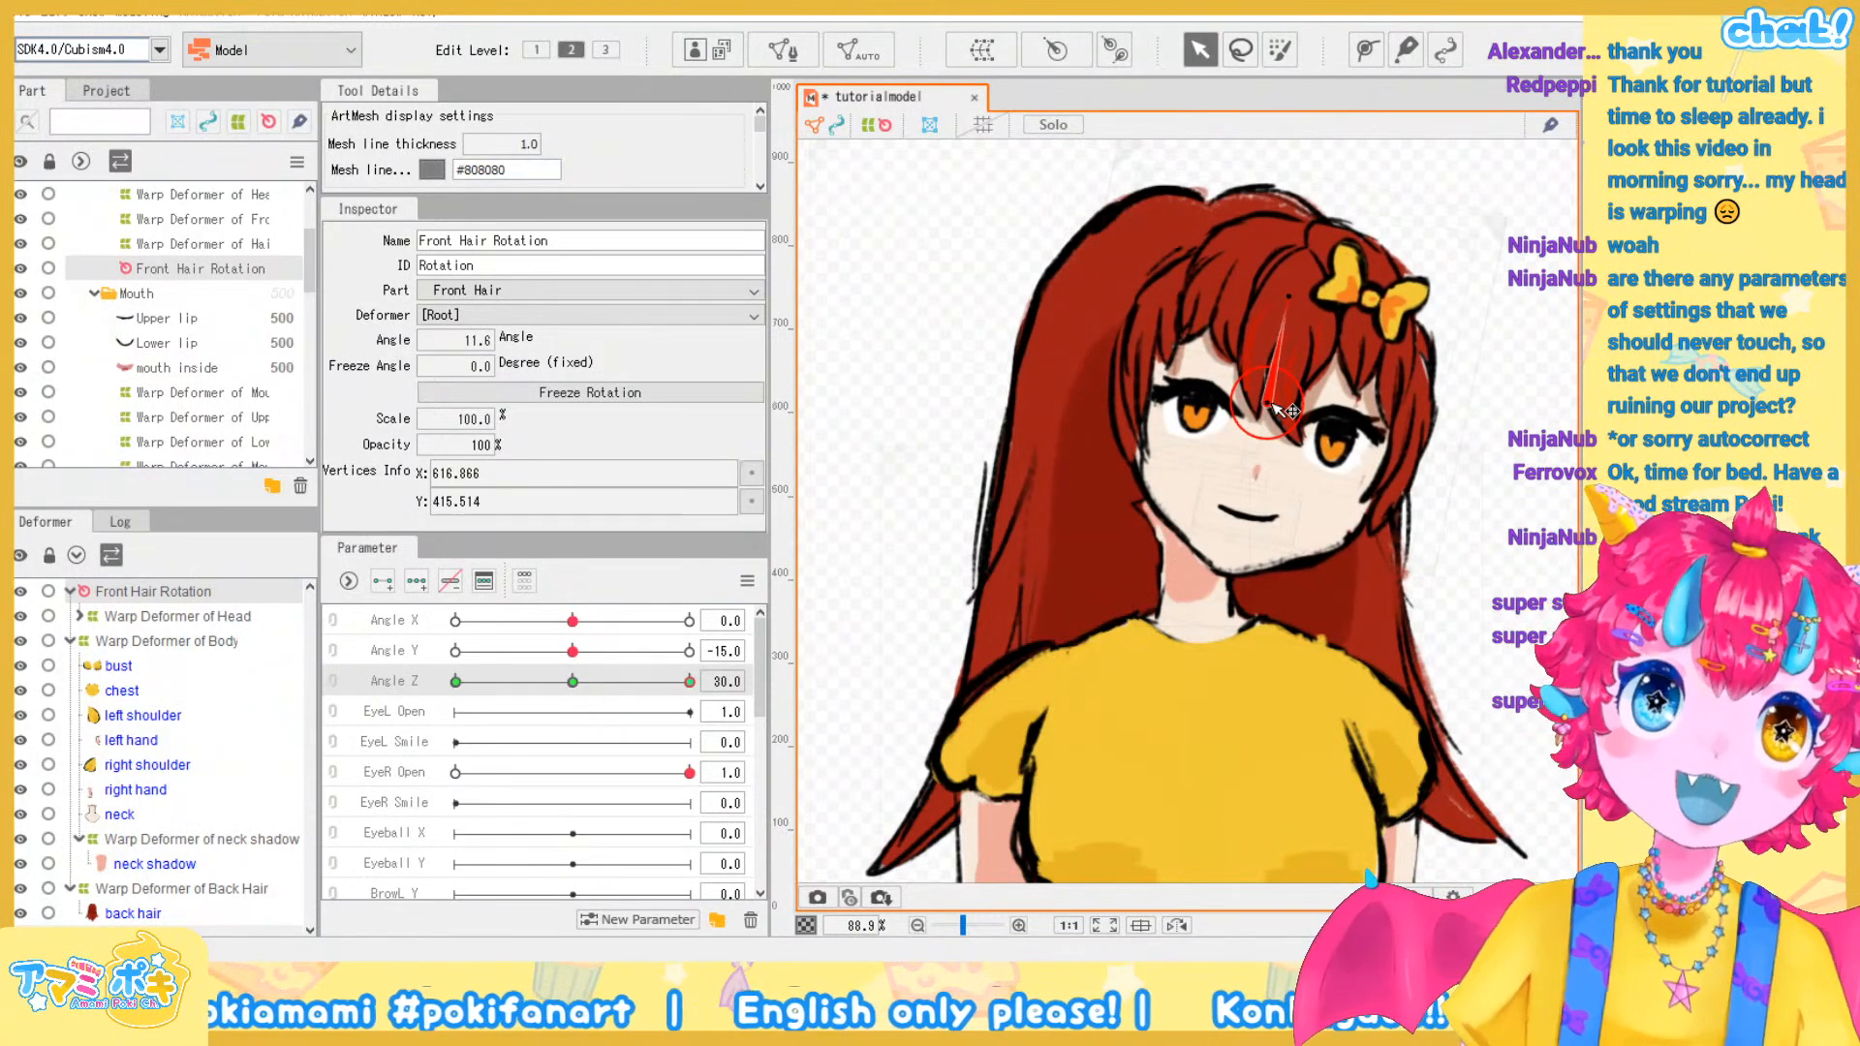
drag(1265, 403, 1283, 398)
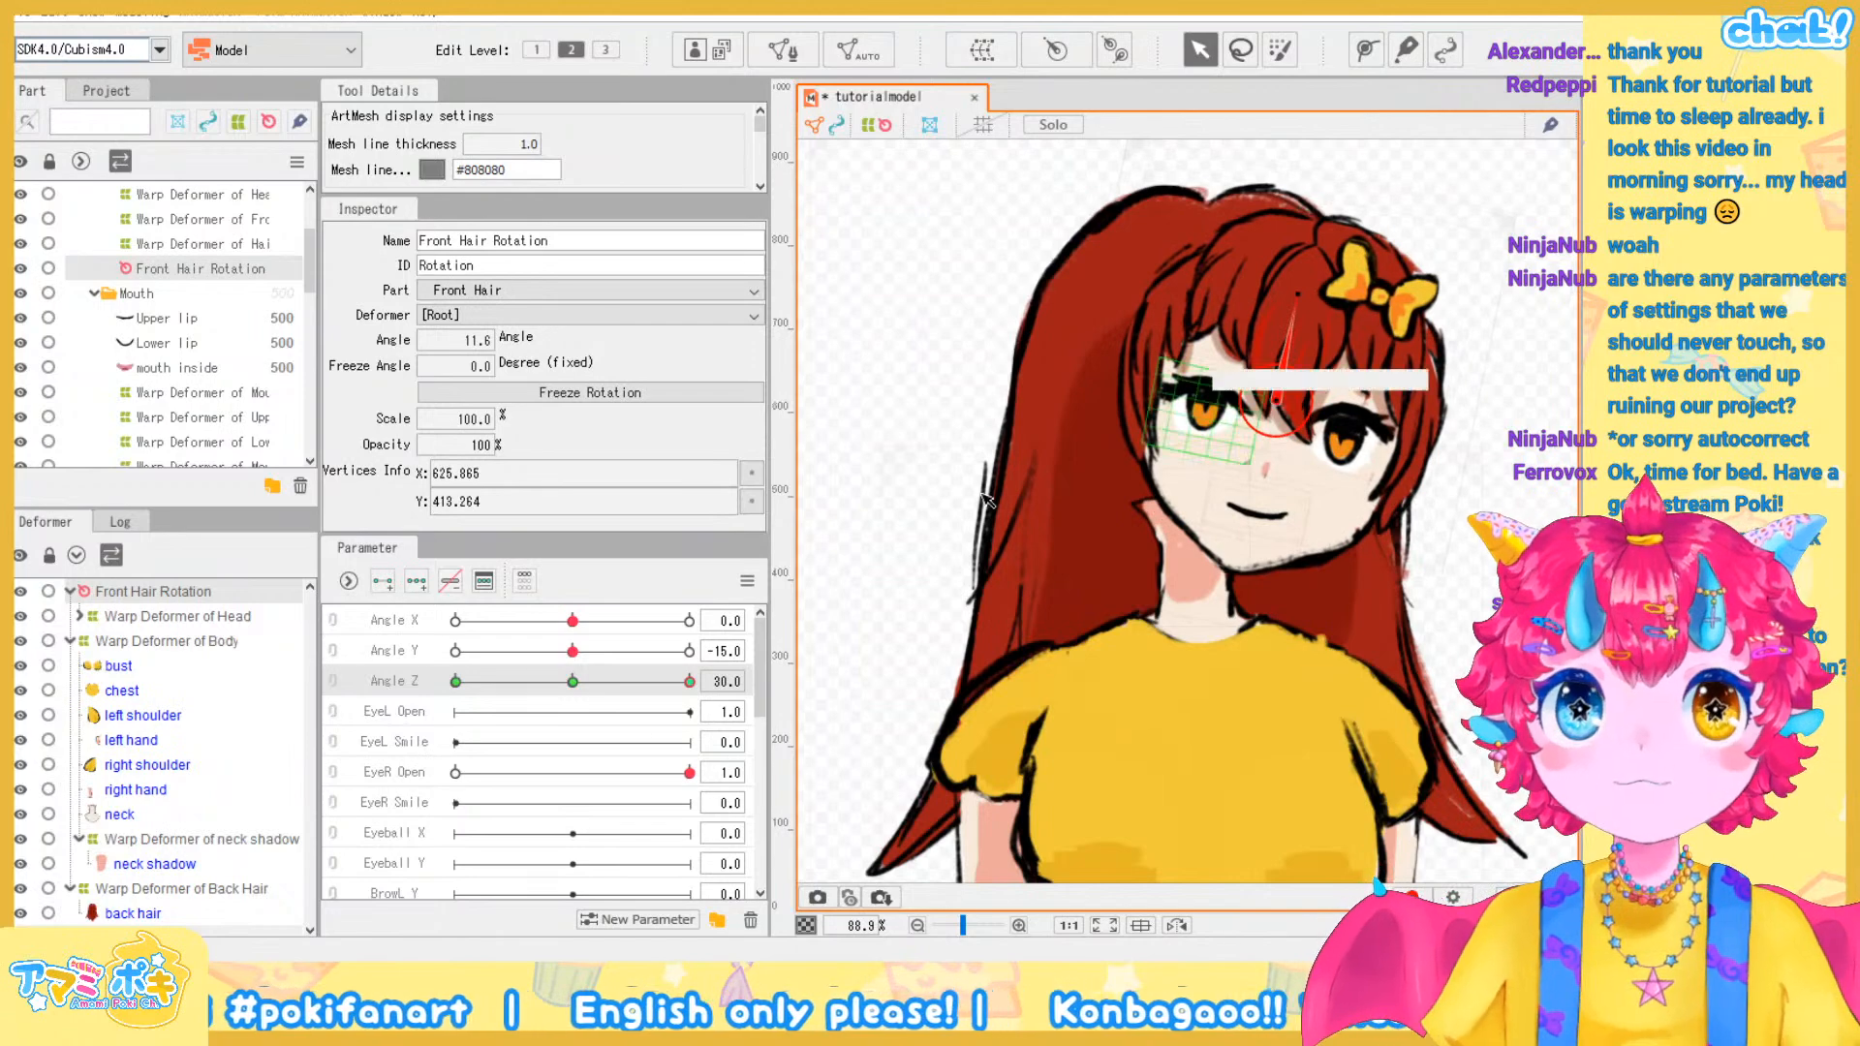
Create a rotation deformer as the parent of the neck mesh inside the Warp Deformer of Body
click(155, 817)
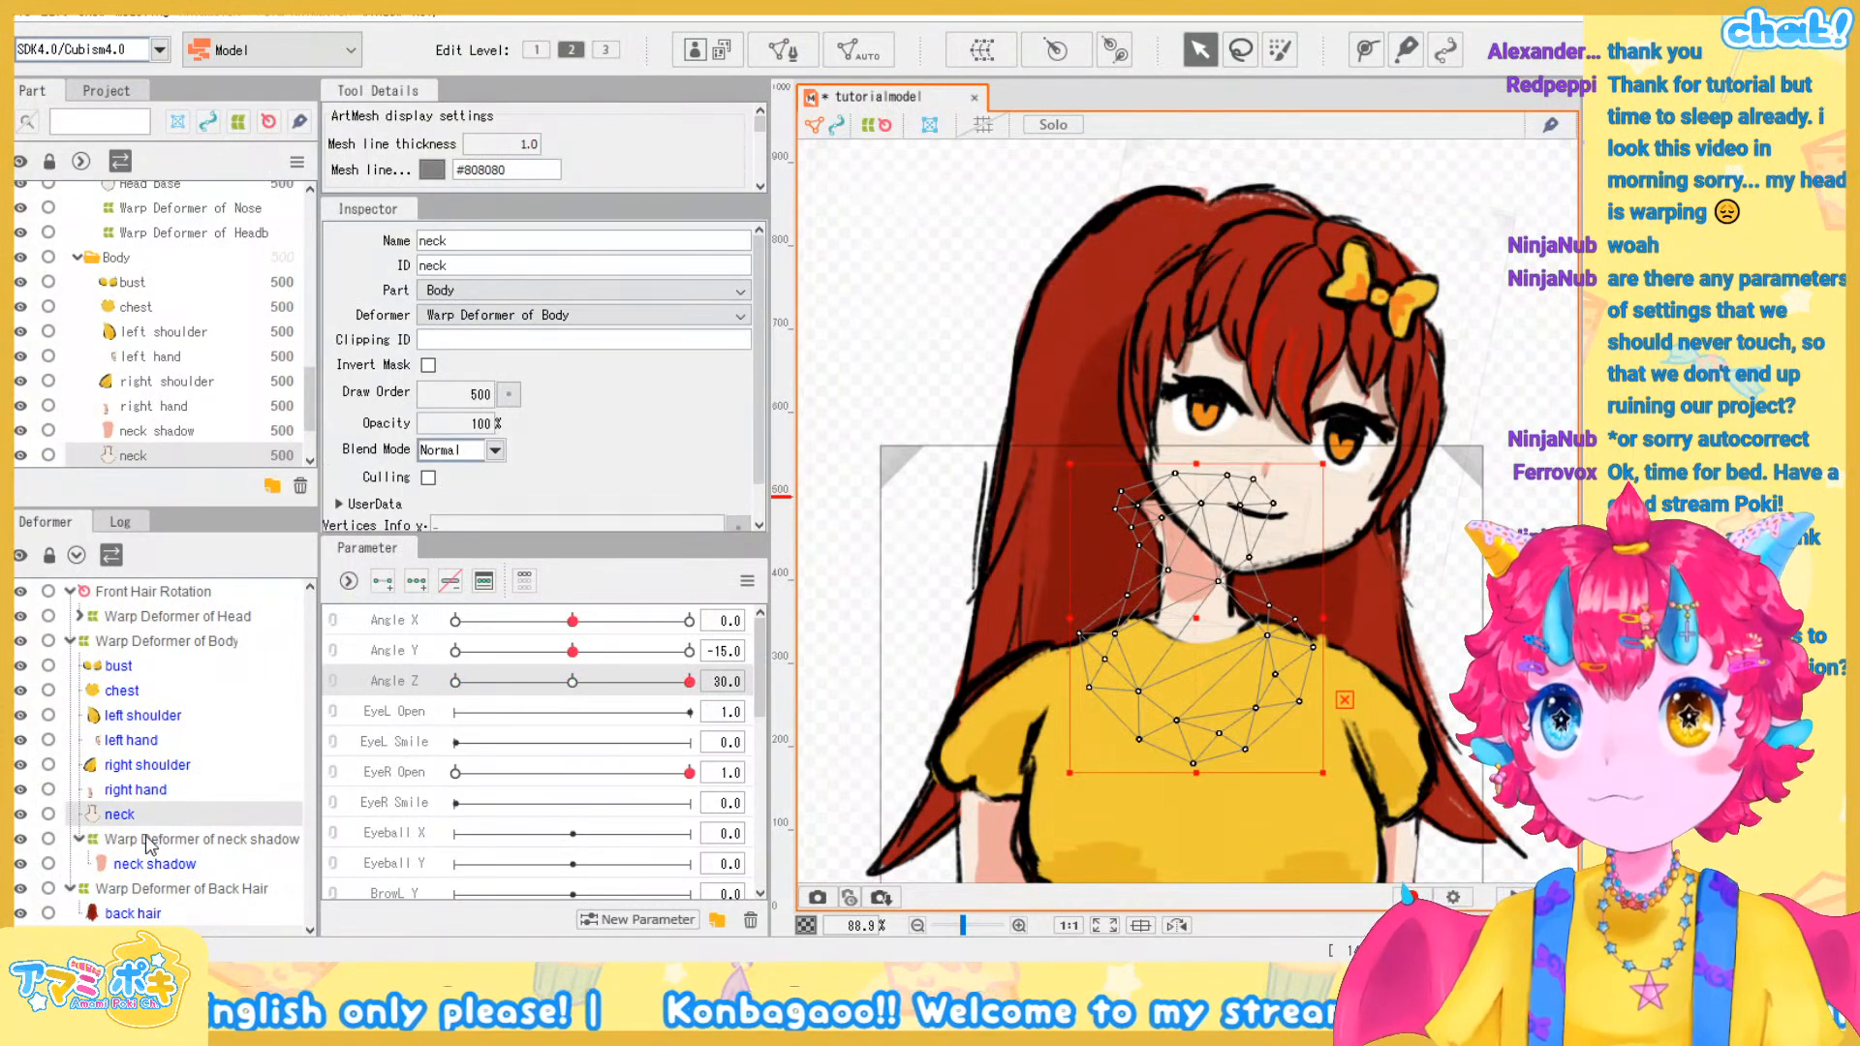
ctrl+click(141, 864)
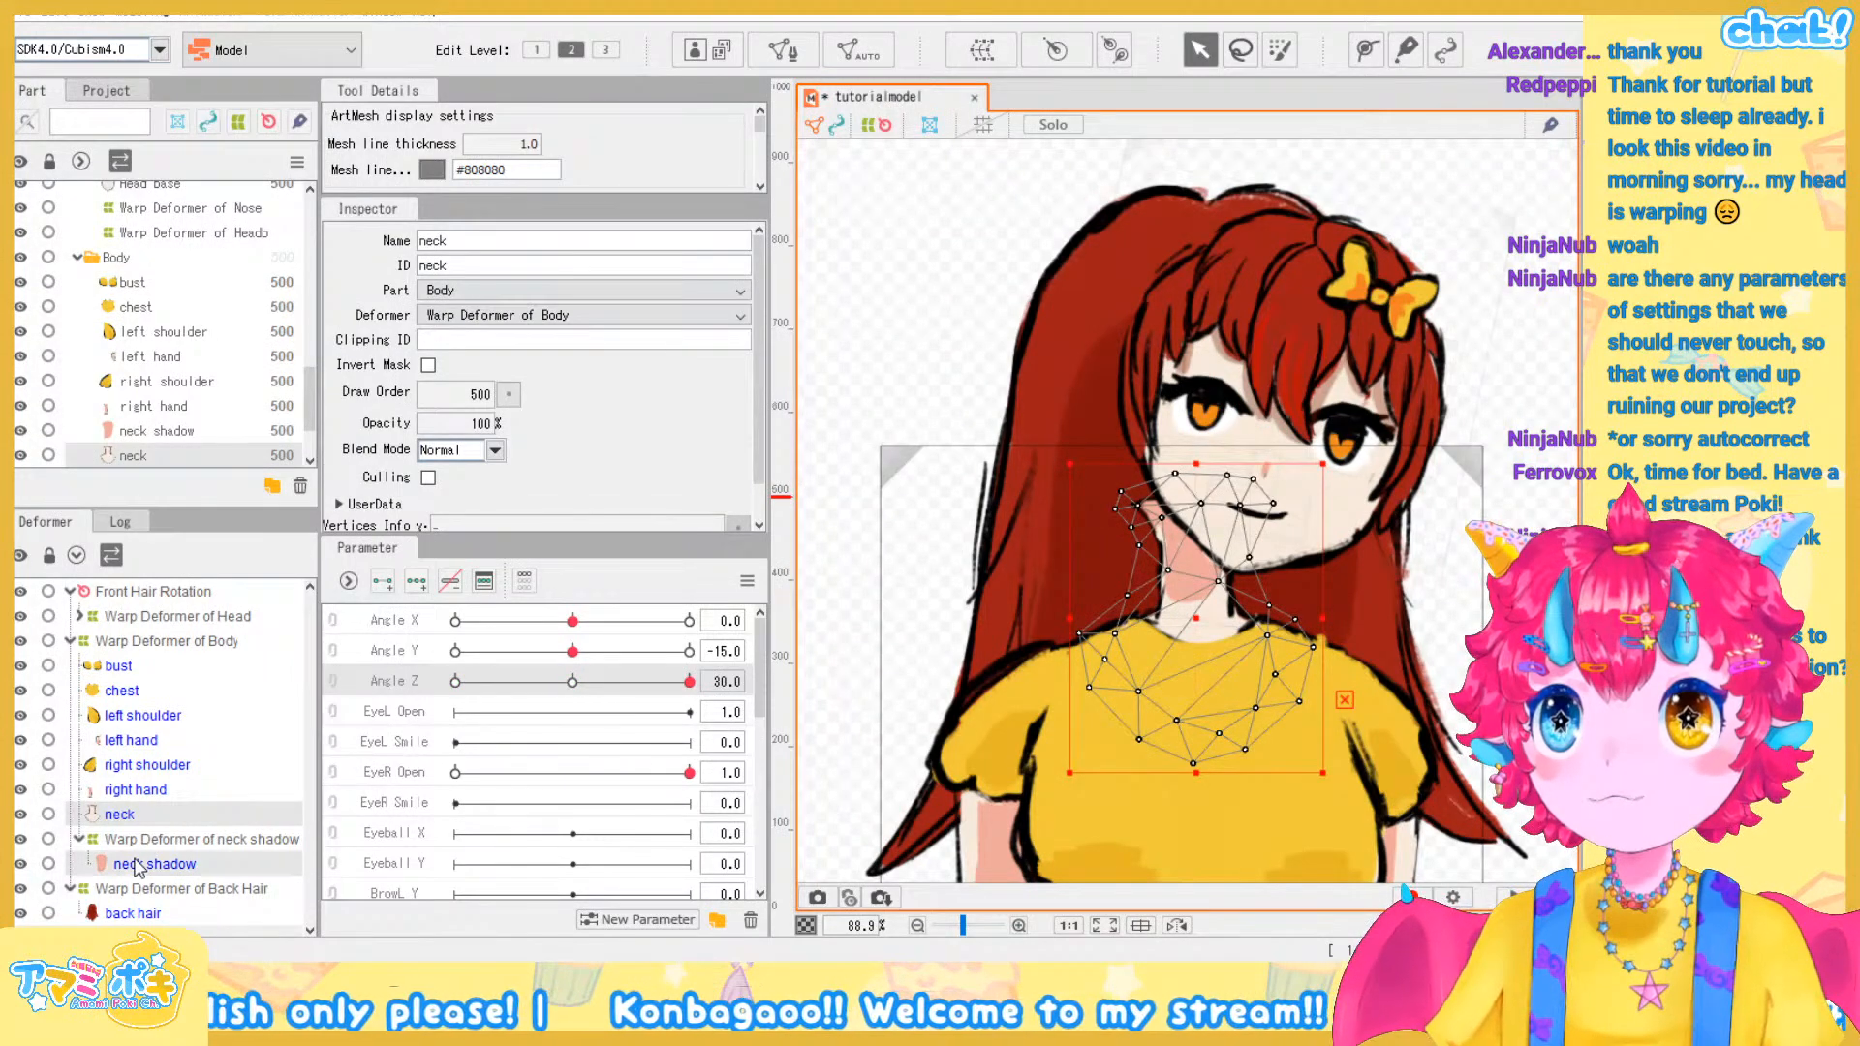
ctrl+click(267, 843)
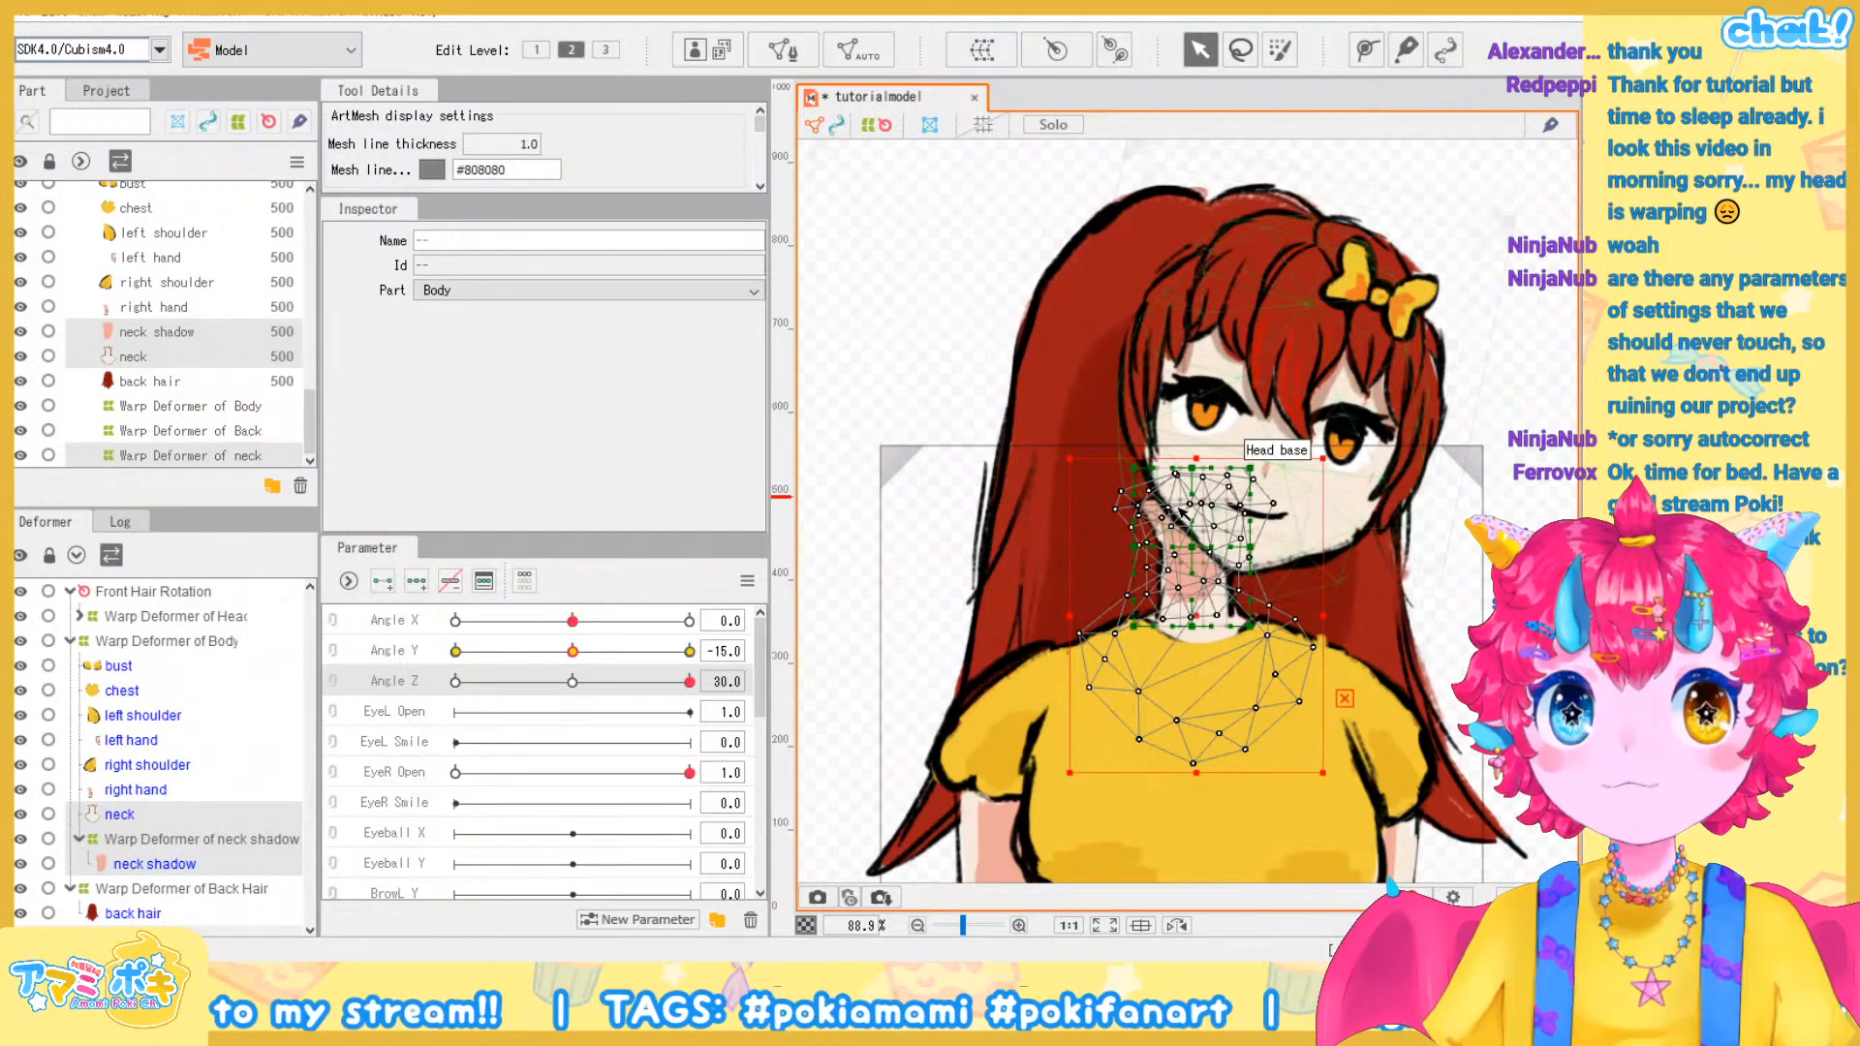
click(126, 835)
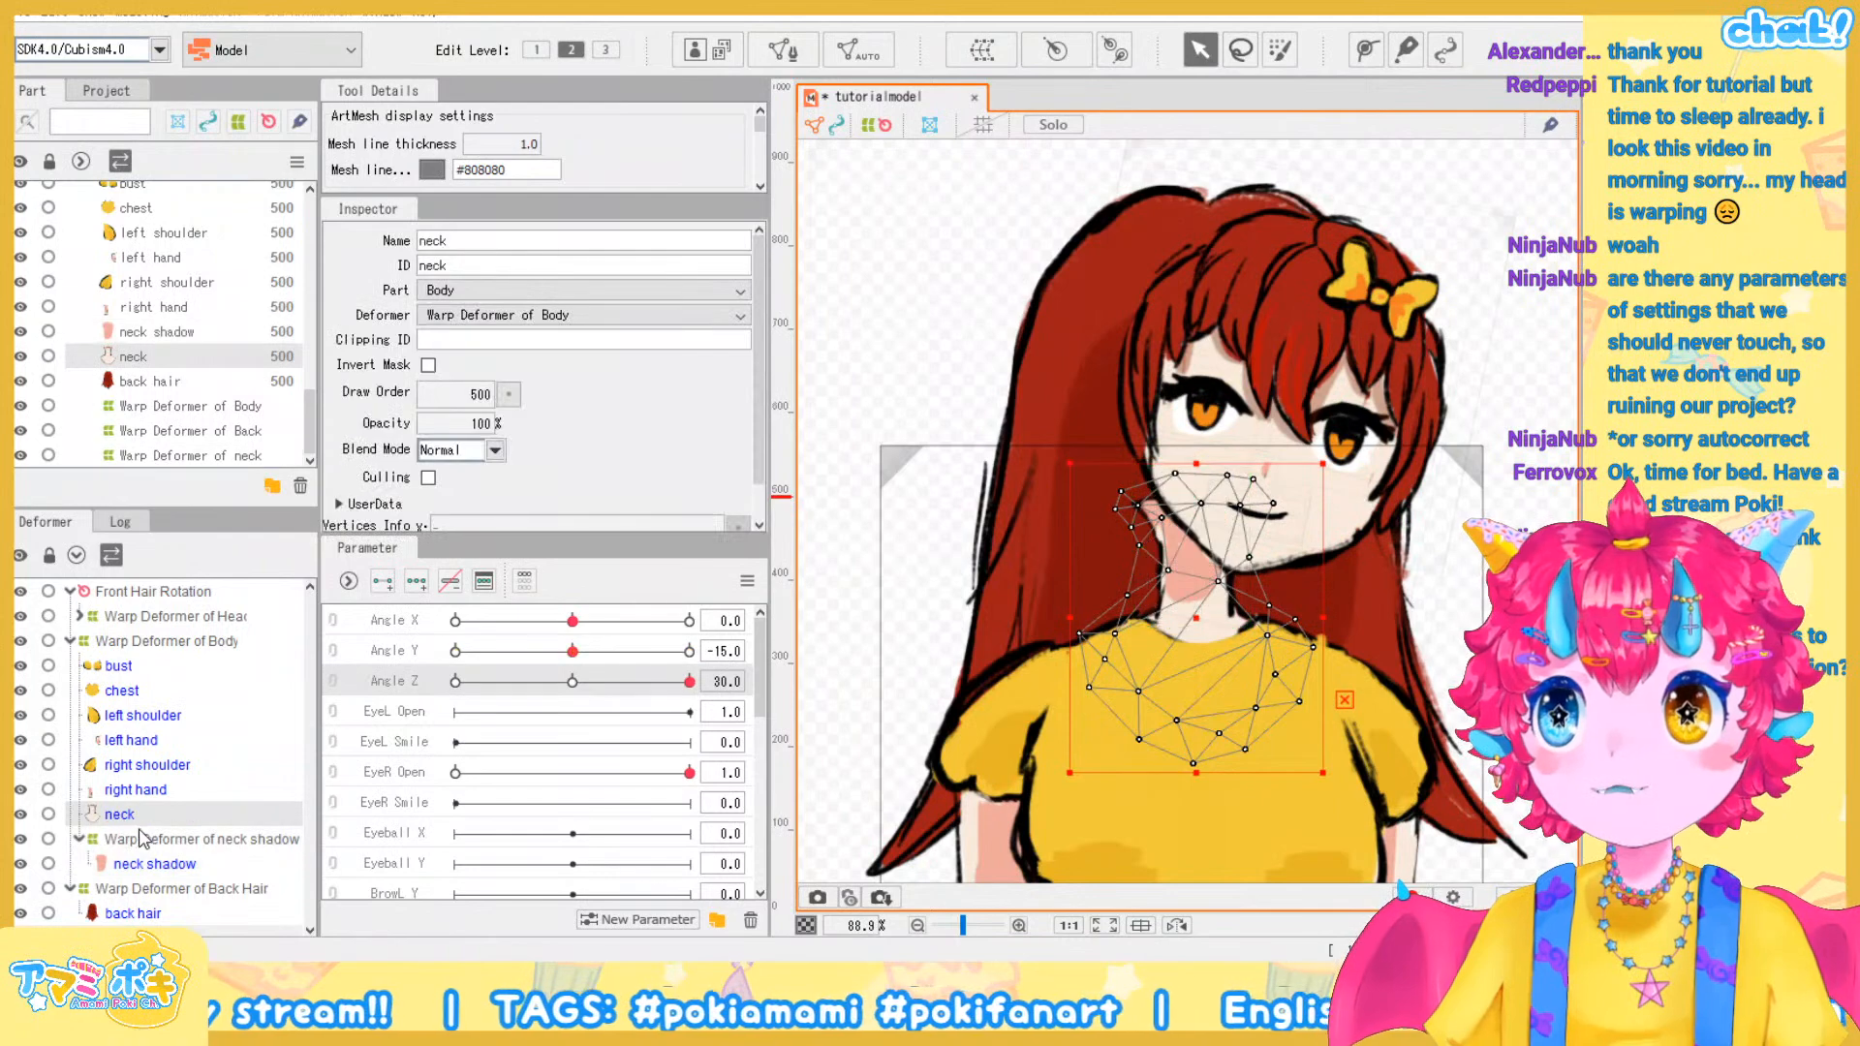
click(149, 819)
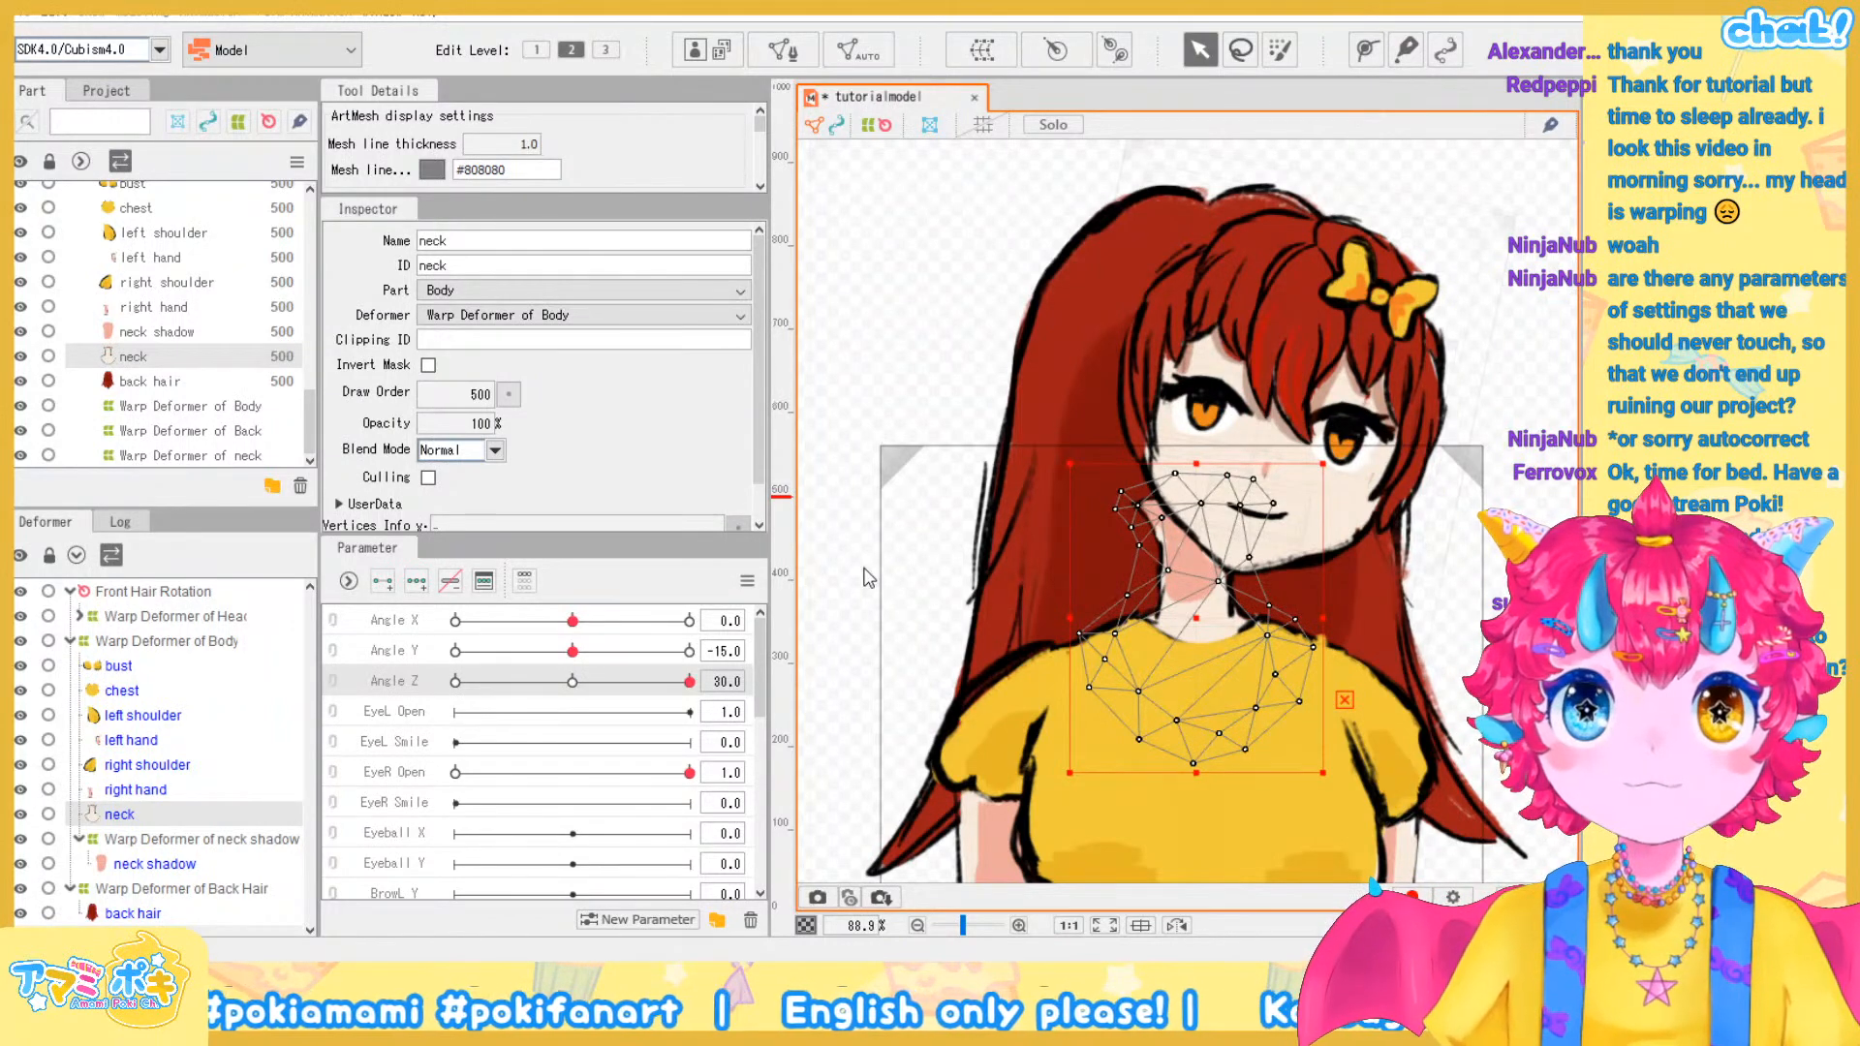
click(841, 599)
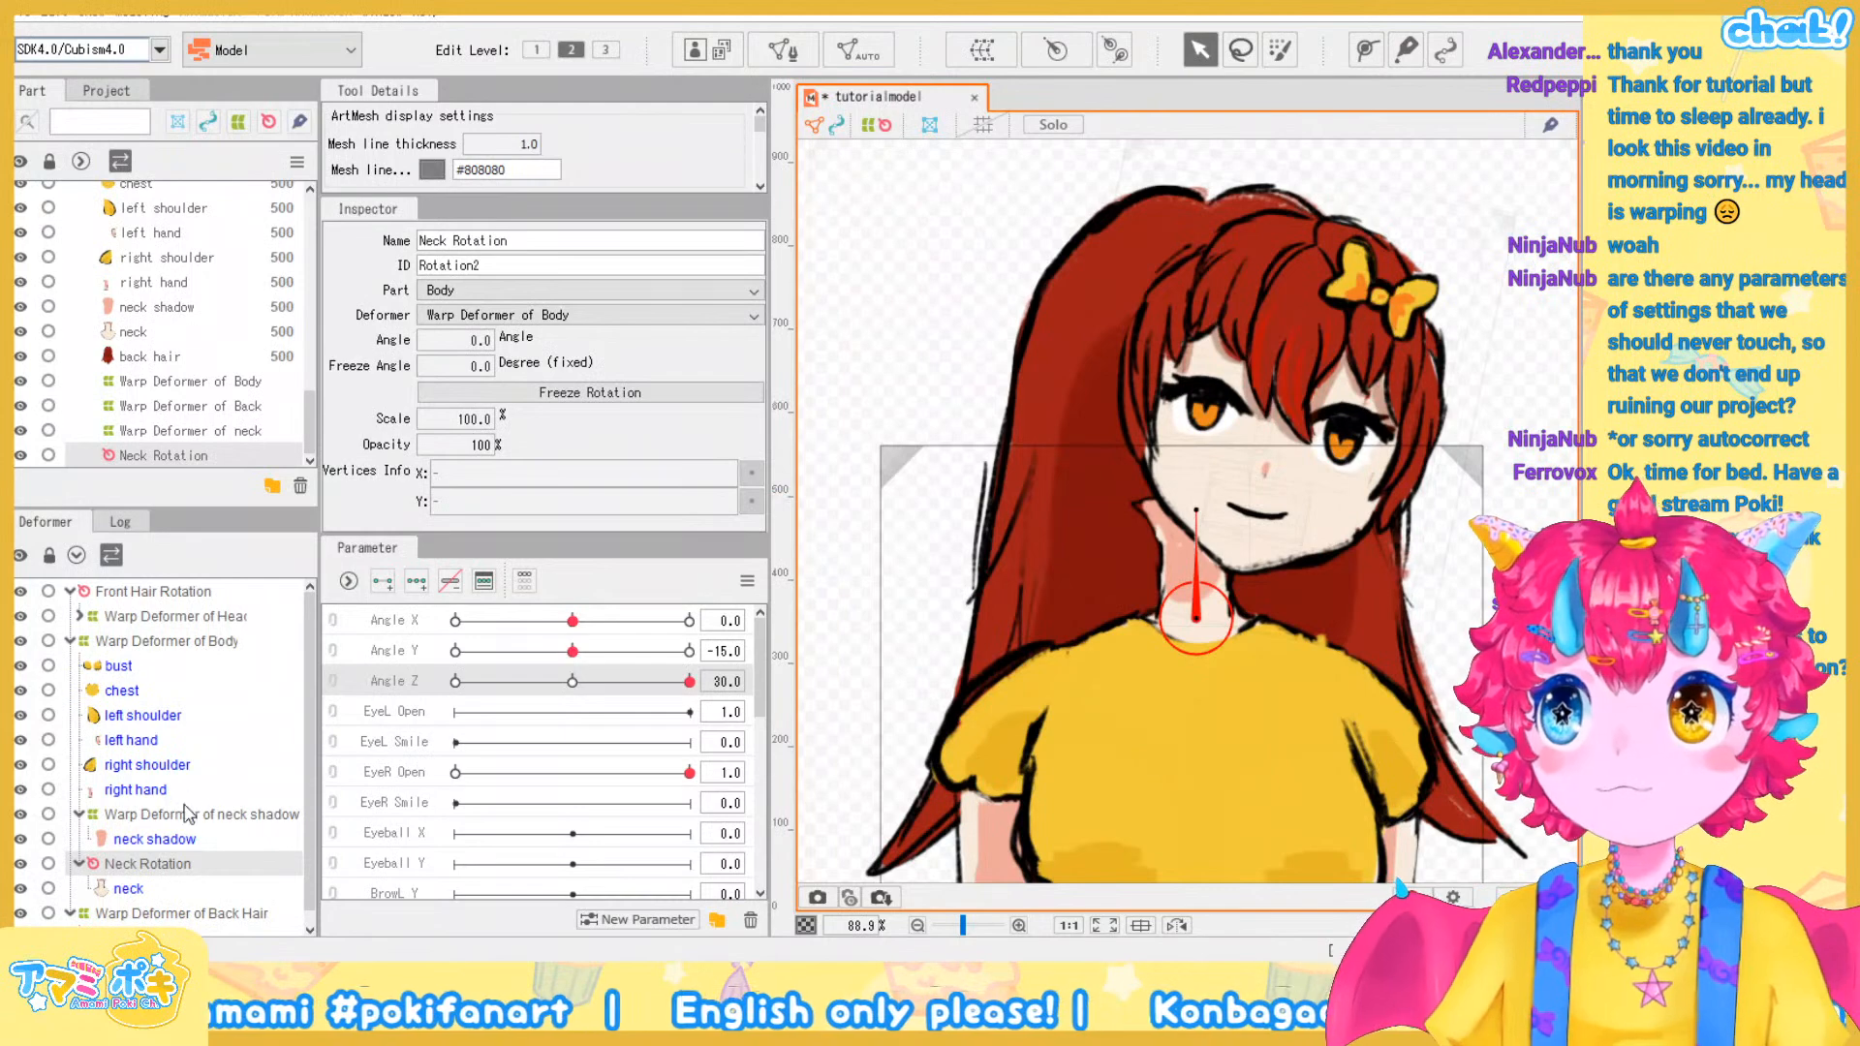
Move the Warp Deformer of neck shadow into Neck Rotation and select Neck Rotation
scroll(187, 813, down, 1)
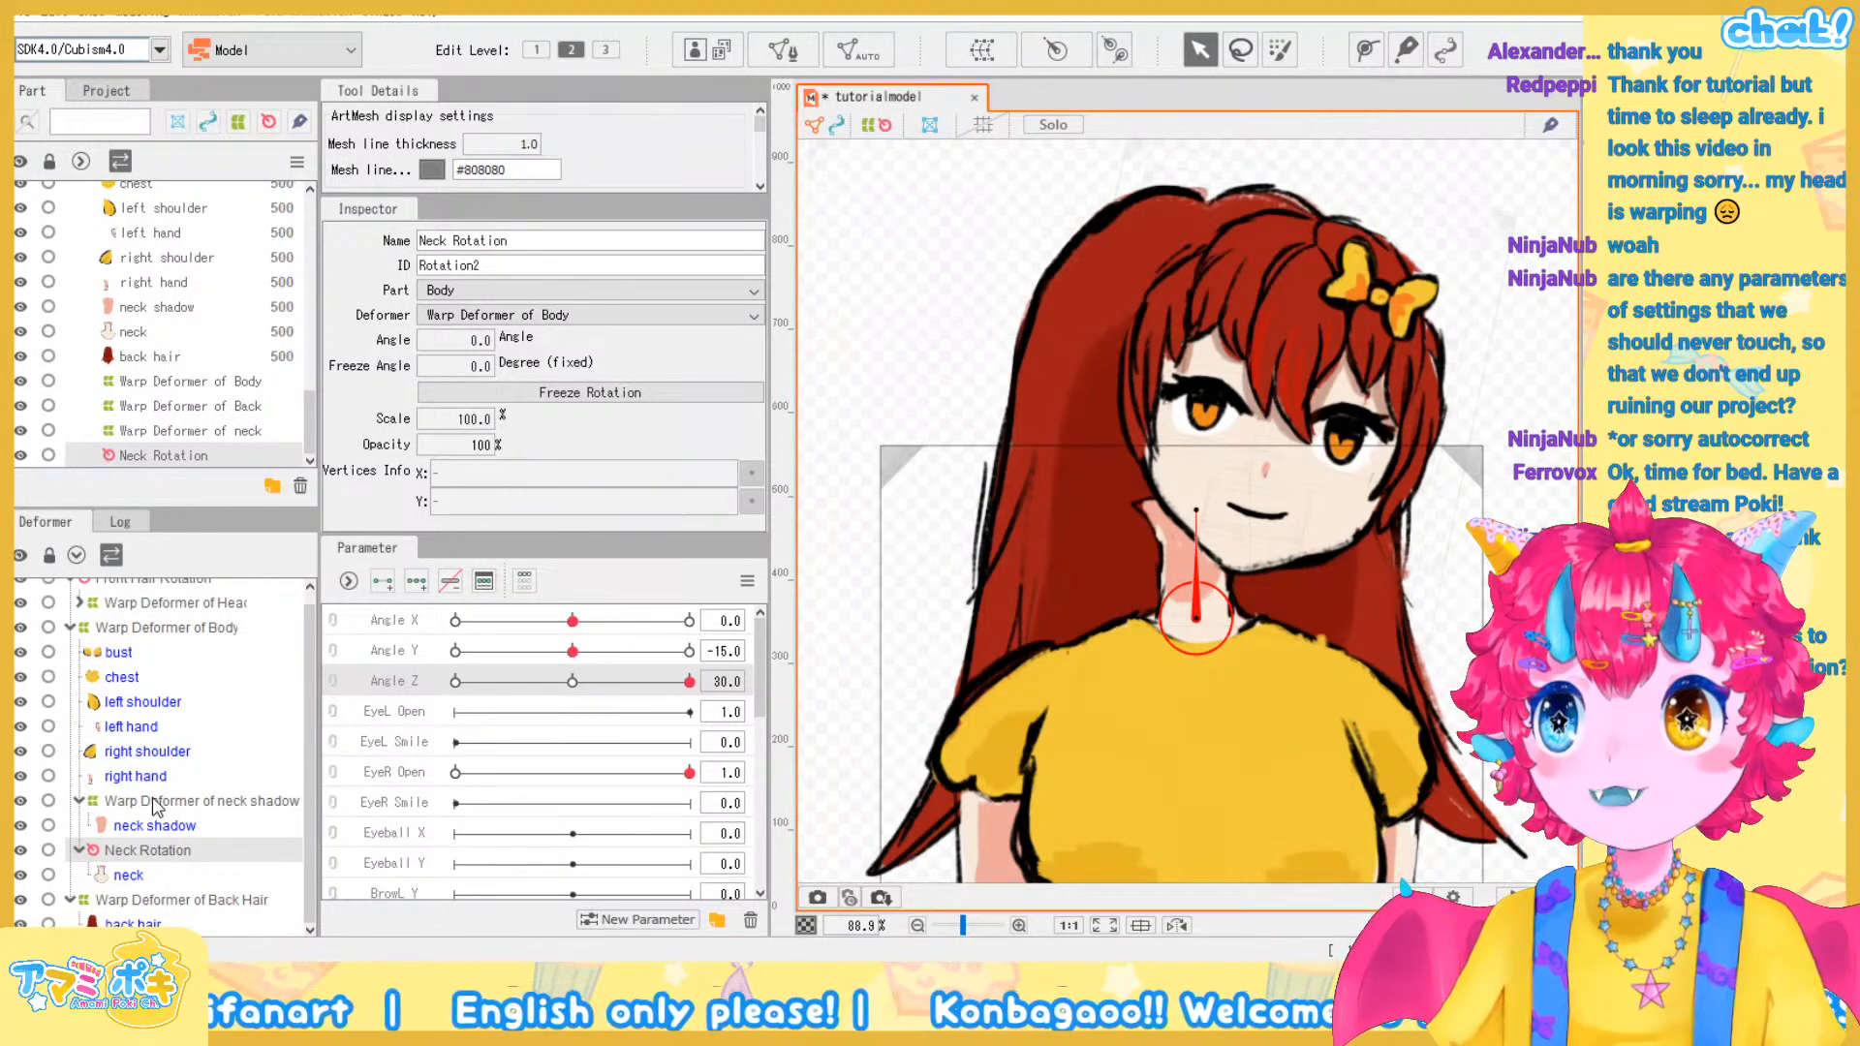
drag(180, 805, 147, 870)
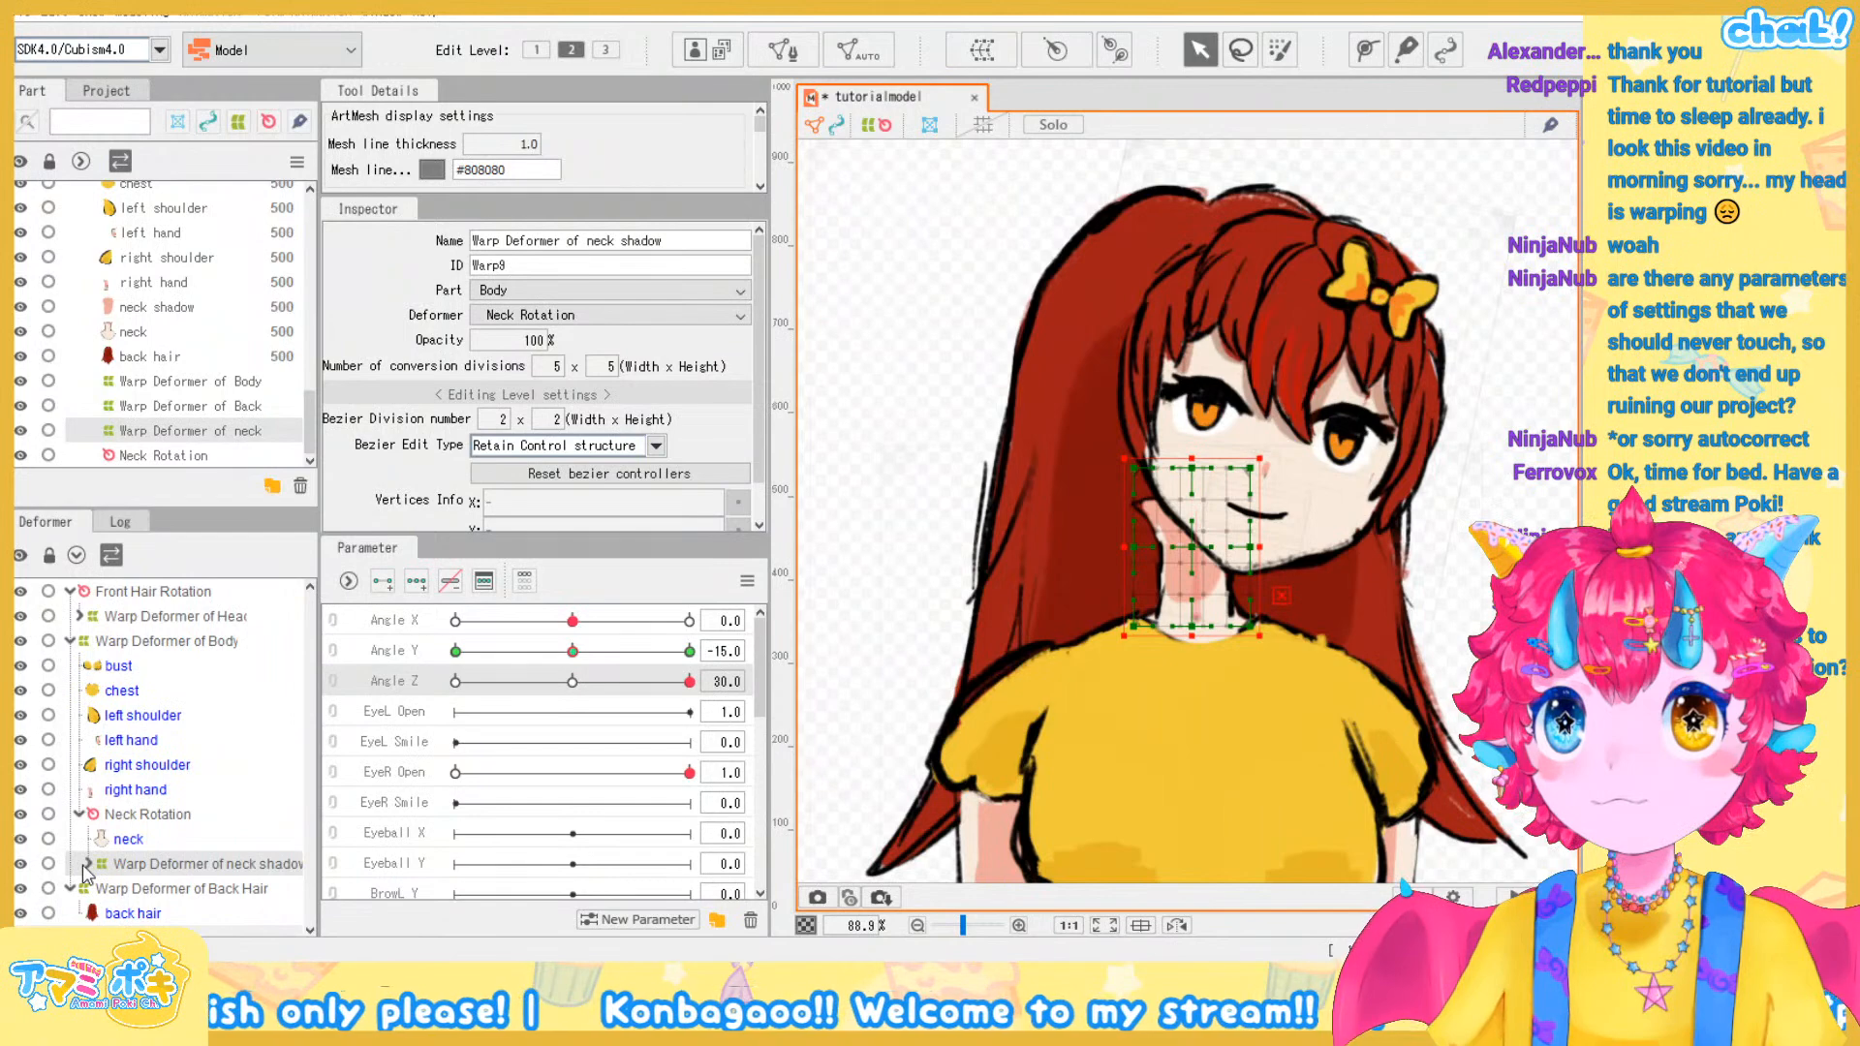
click(146, 819)
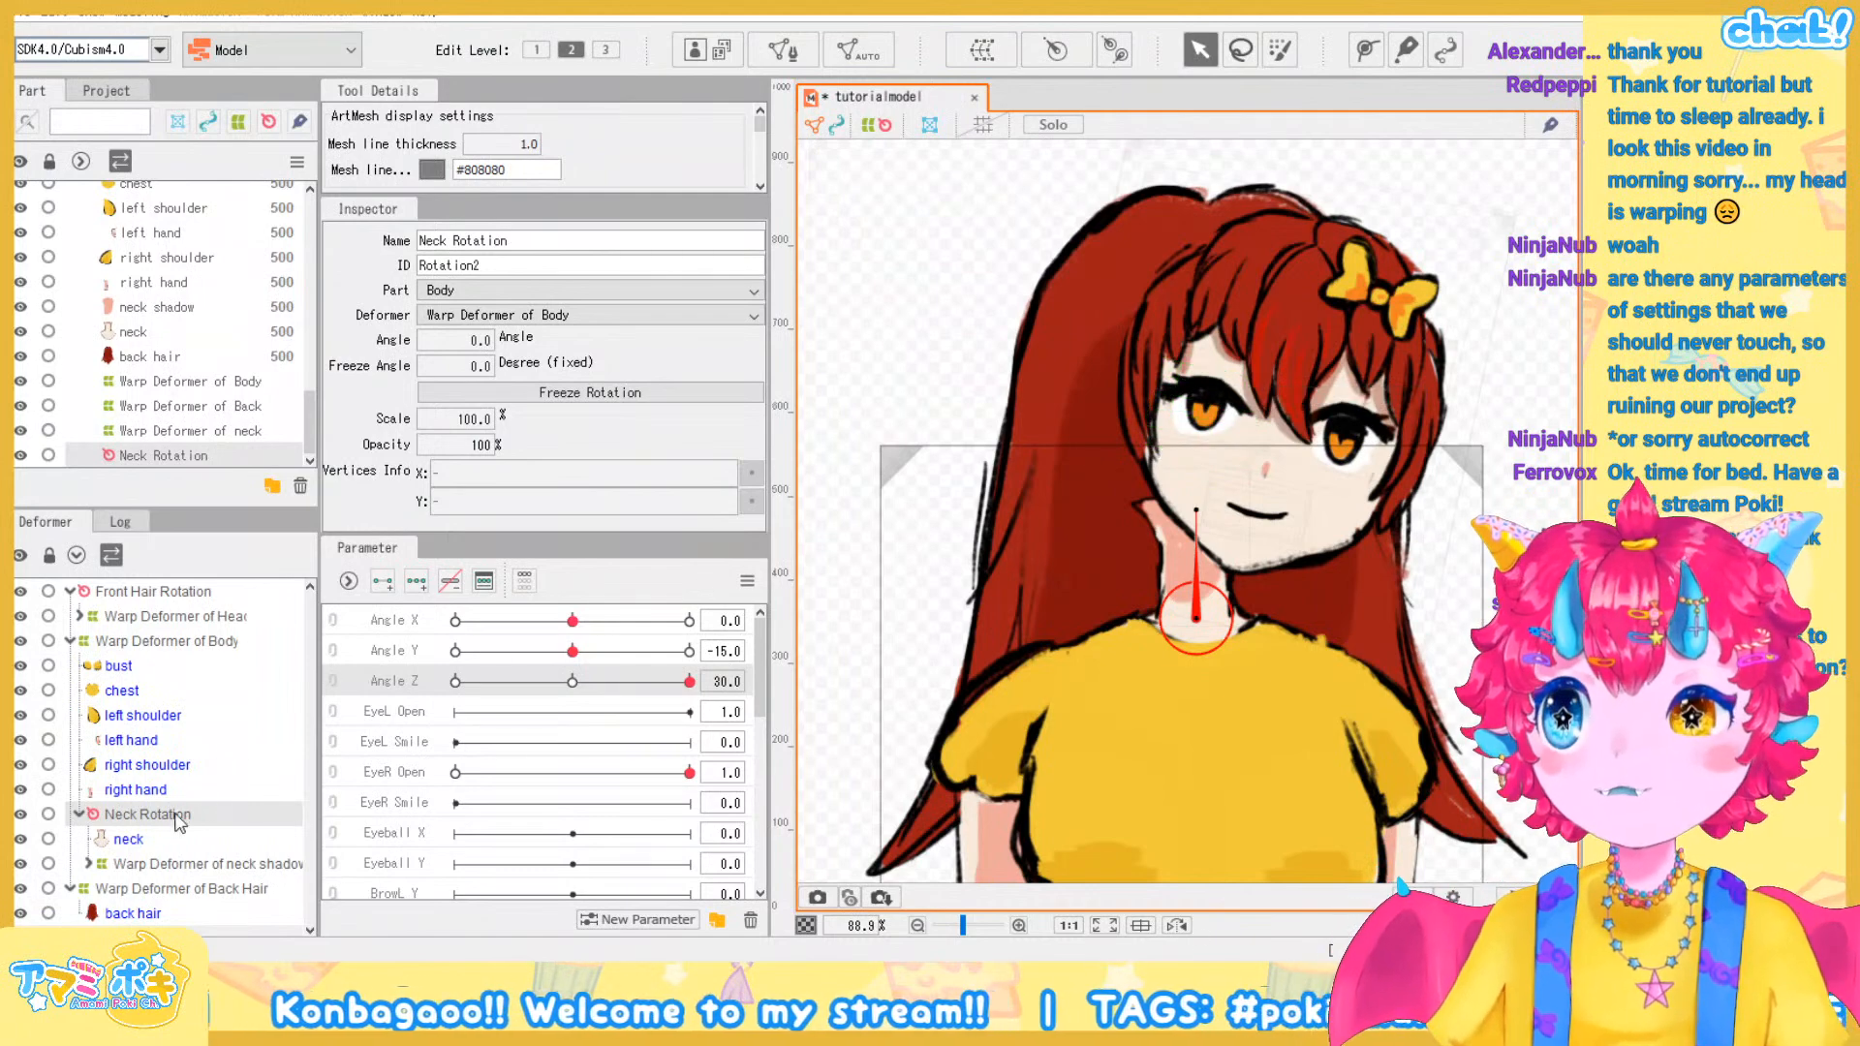
Try tilting Neck Rotation about 7.4 degrees and shifting it toward the tilted head without Angle Z keys, and undo the changes
drag(1197, 510, 1211, 508)
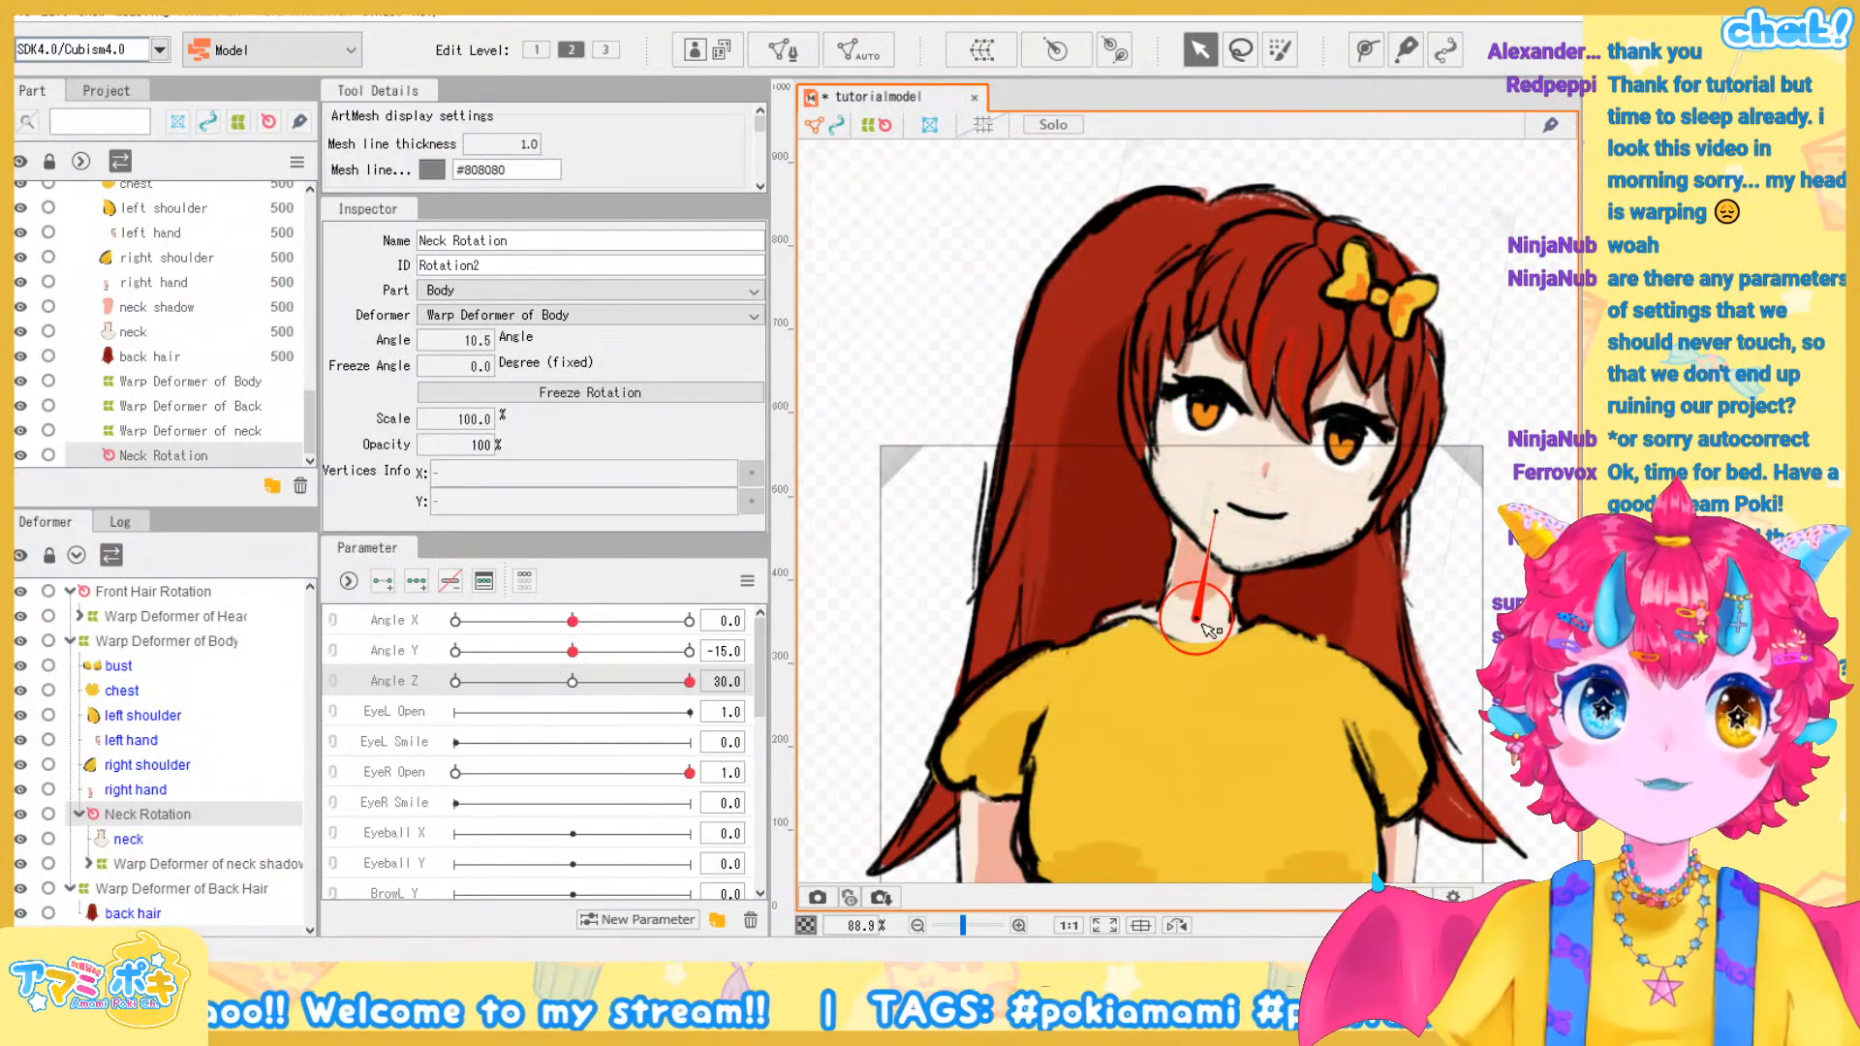
drag(1202, 624, 1223, 625)
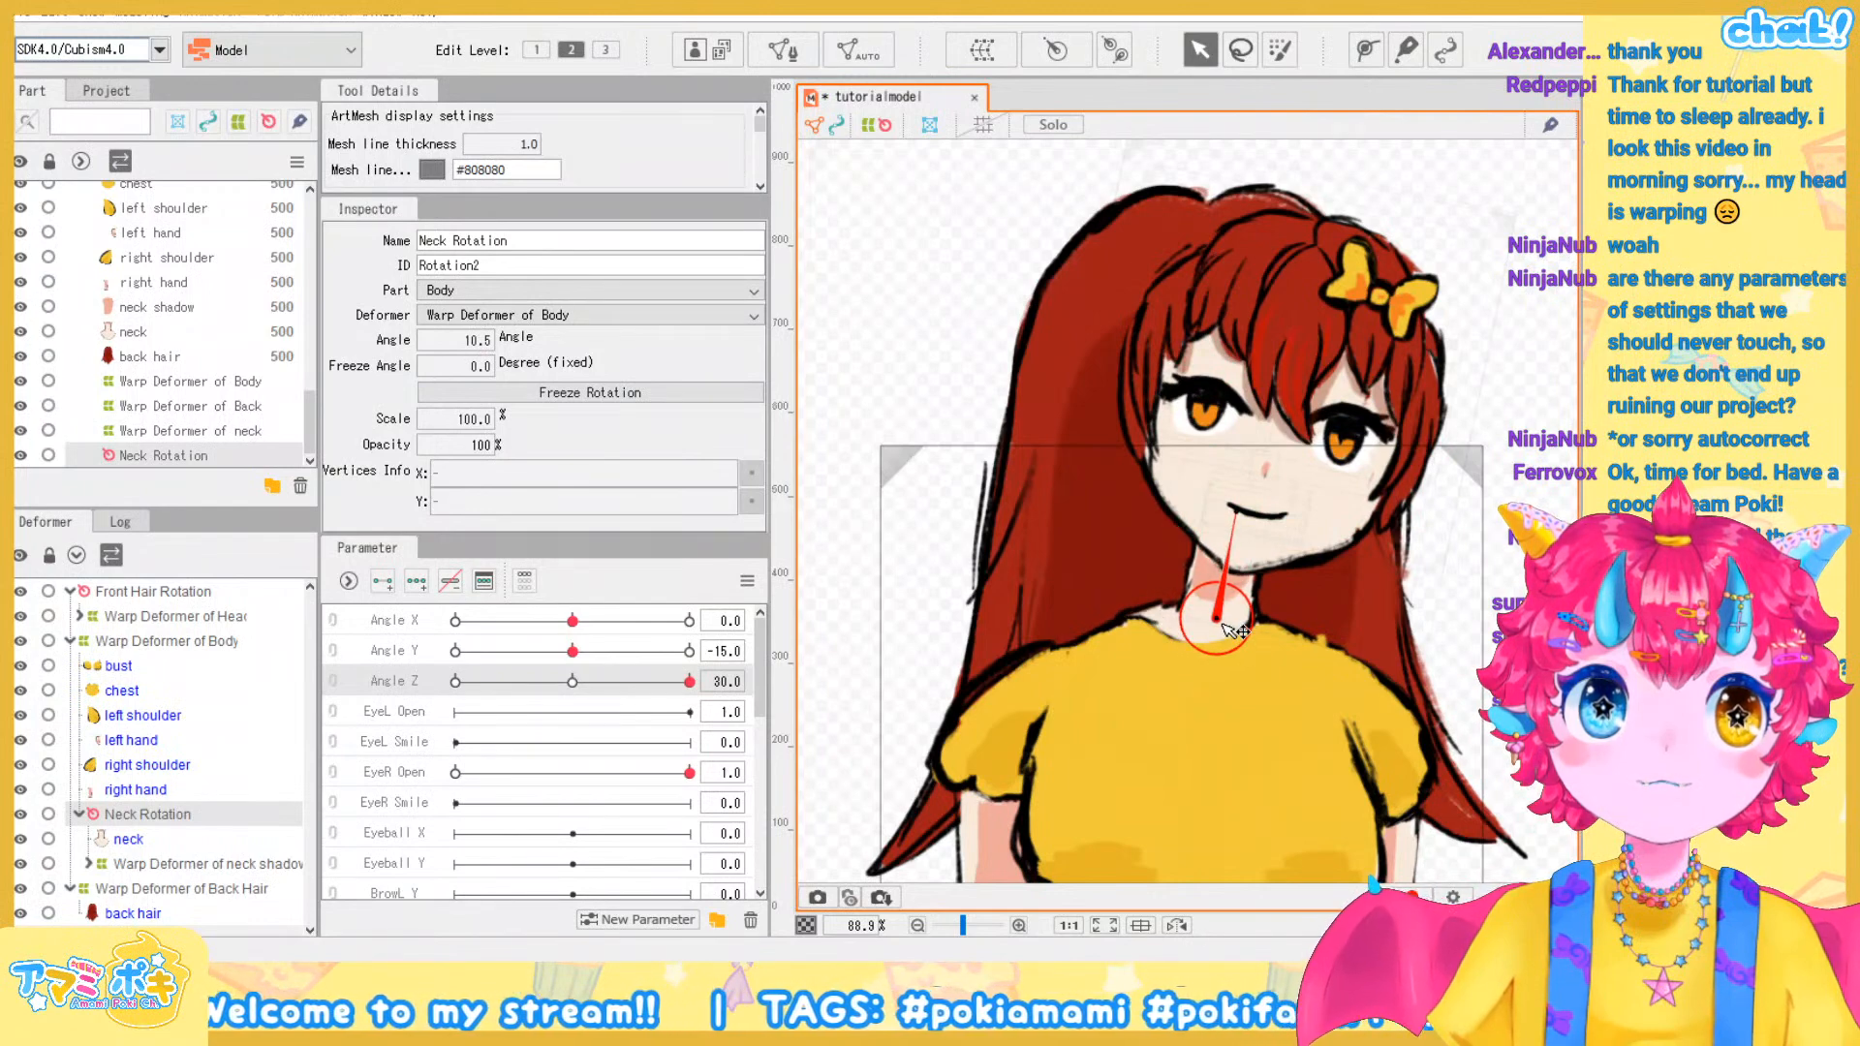
drag(1237, 510, 1230, 510)
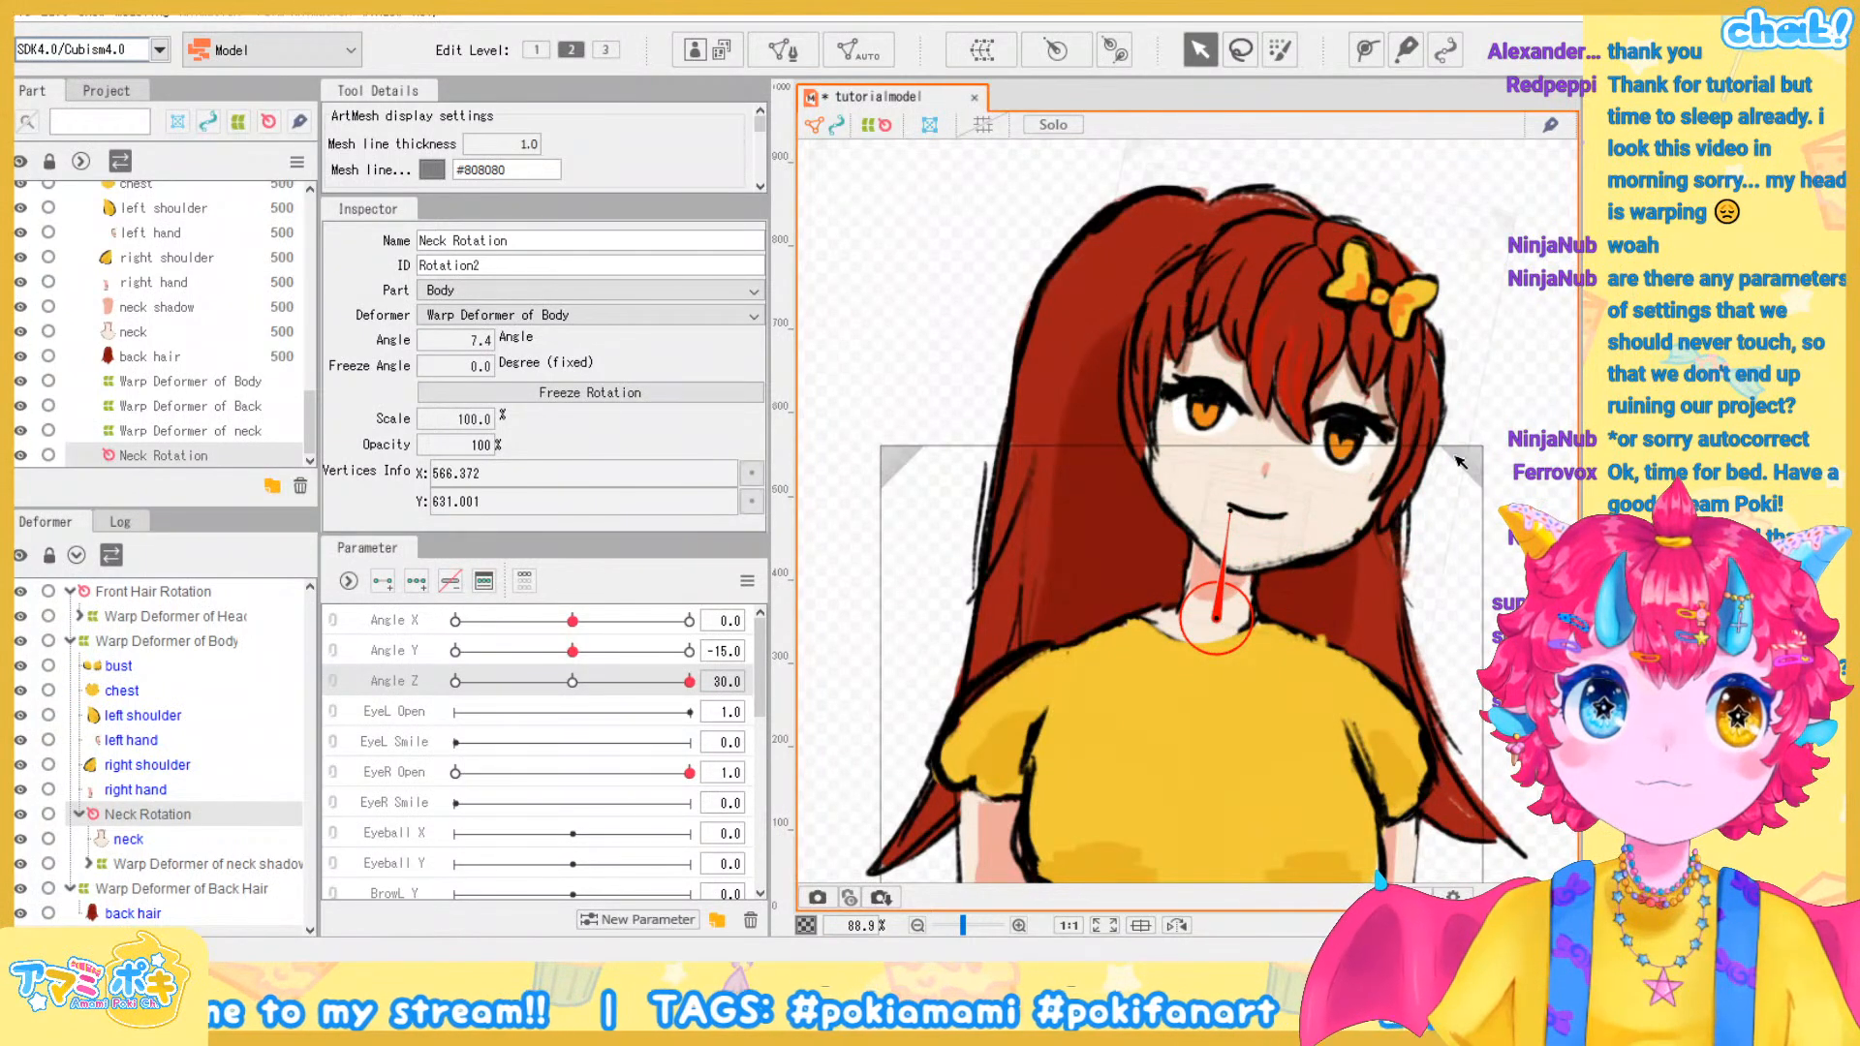
click(1526, 342)
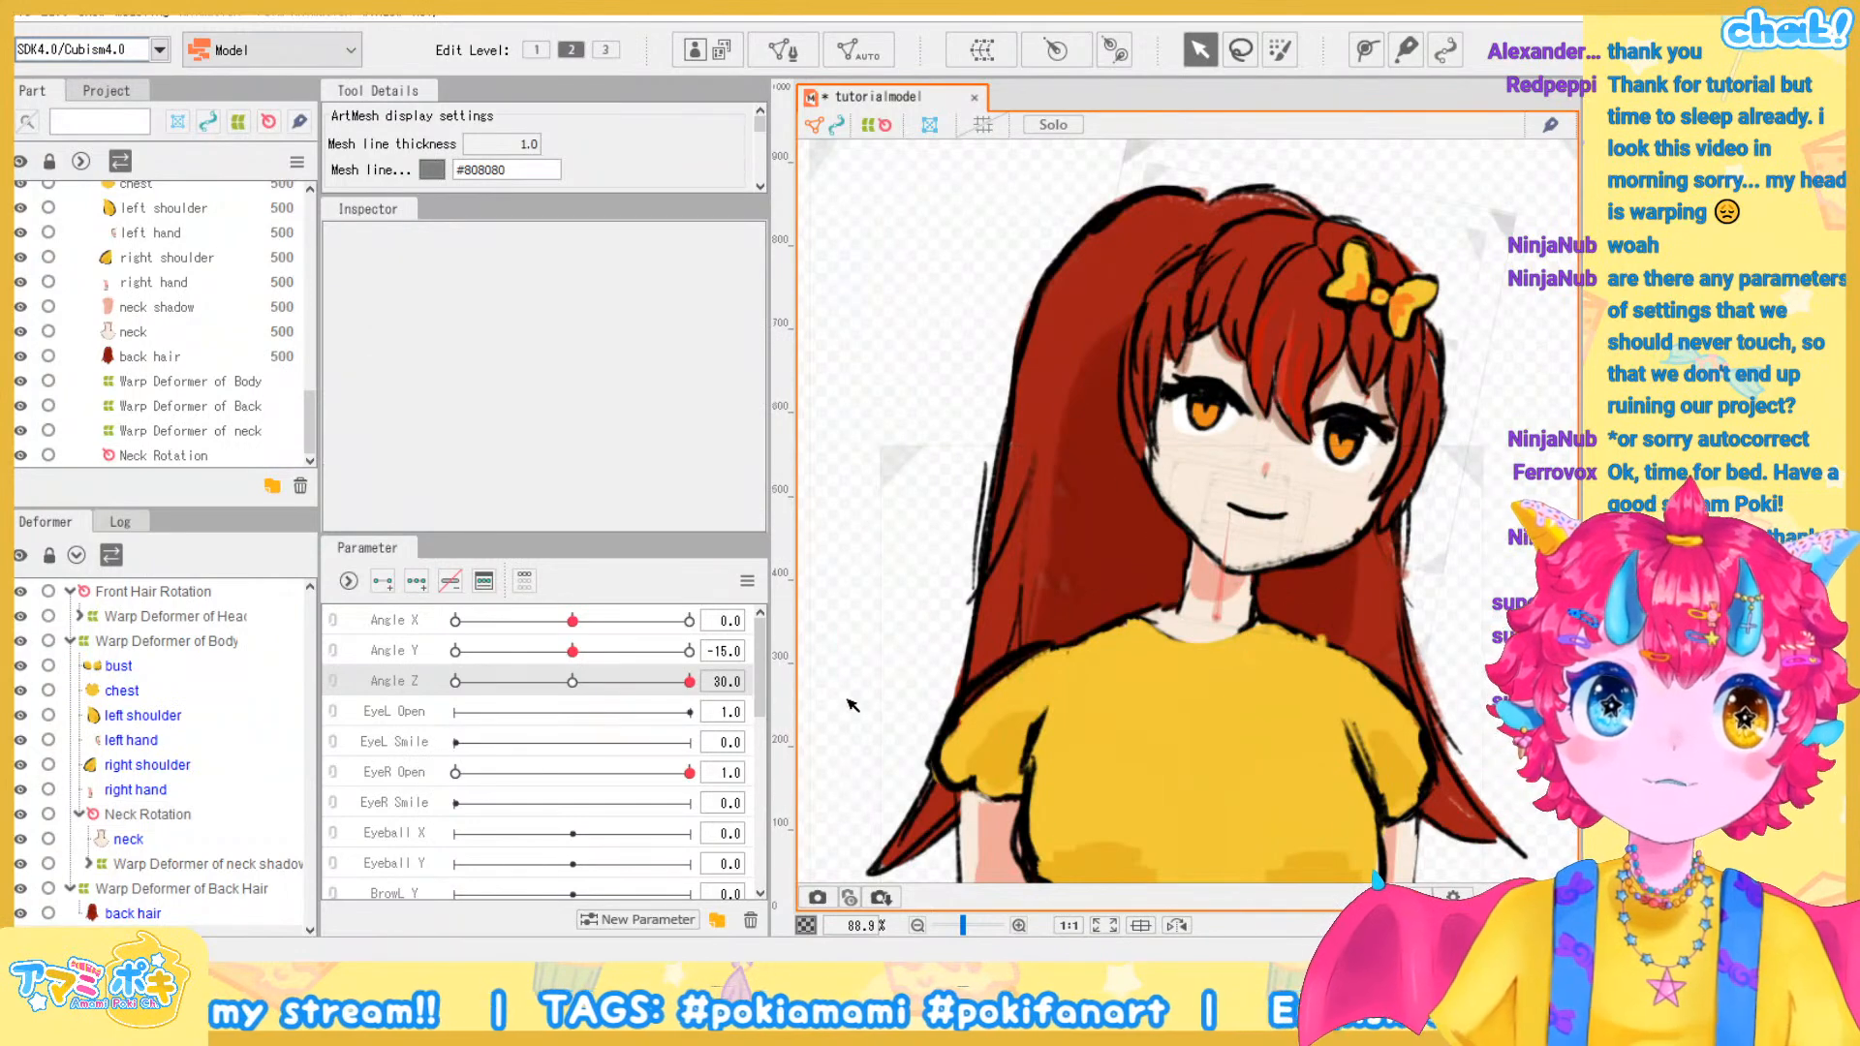
click(1228, 614)
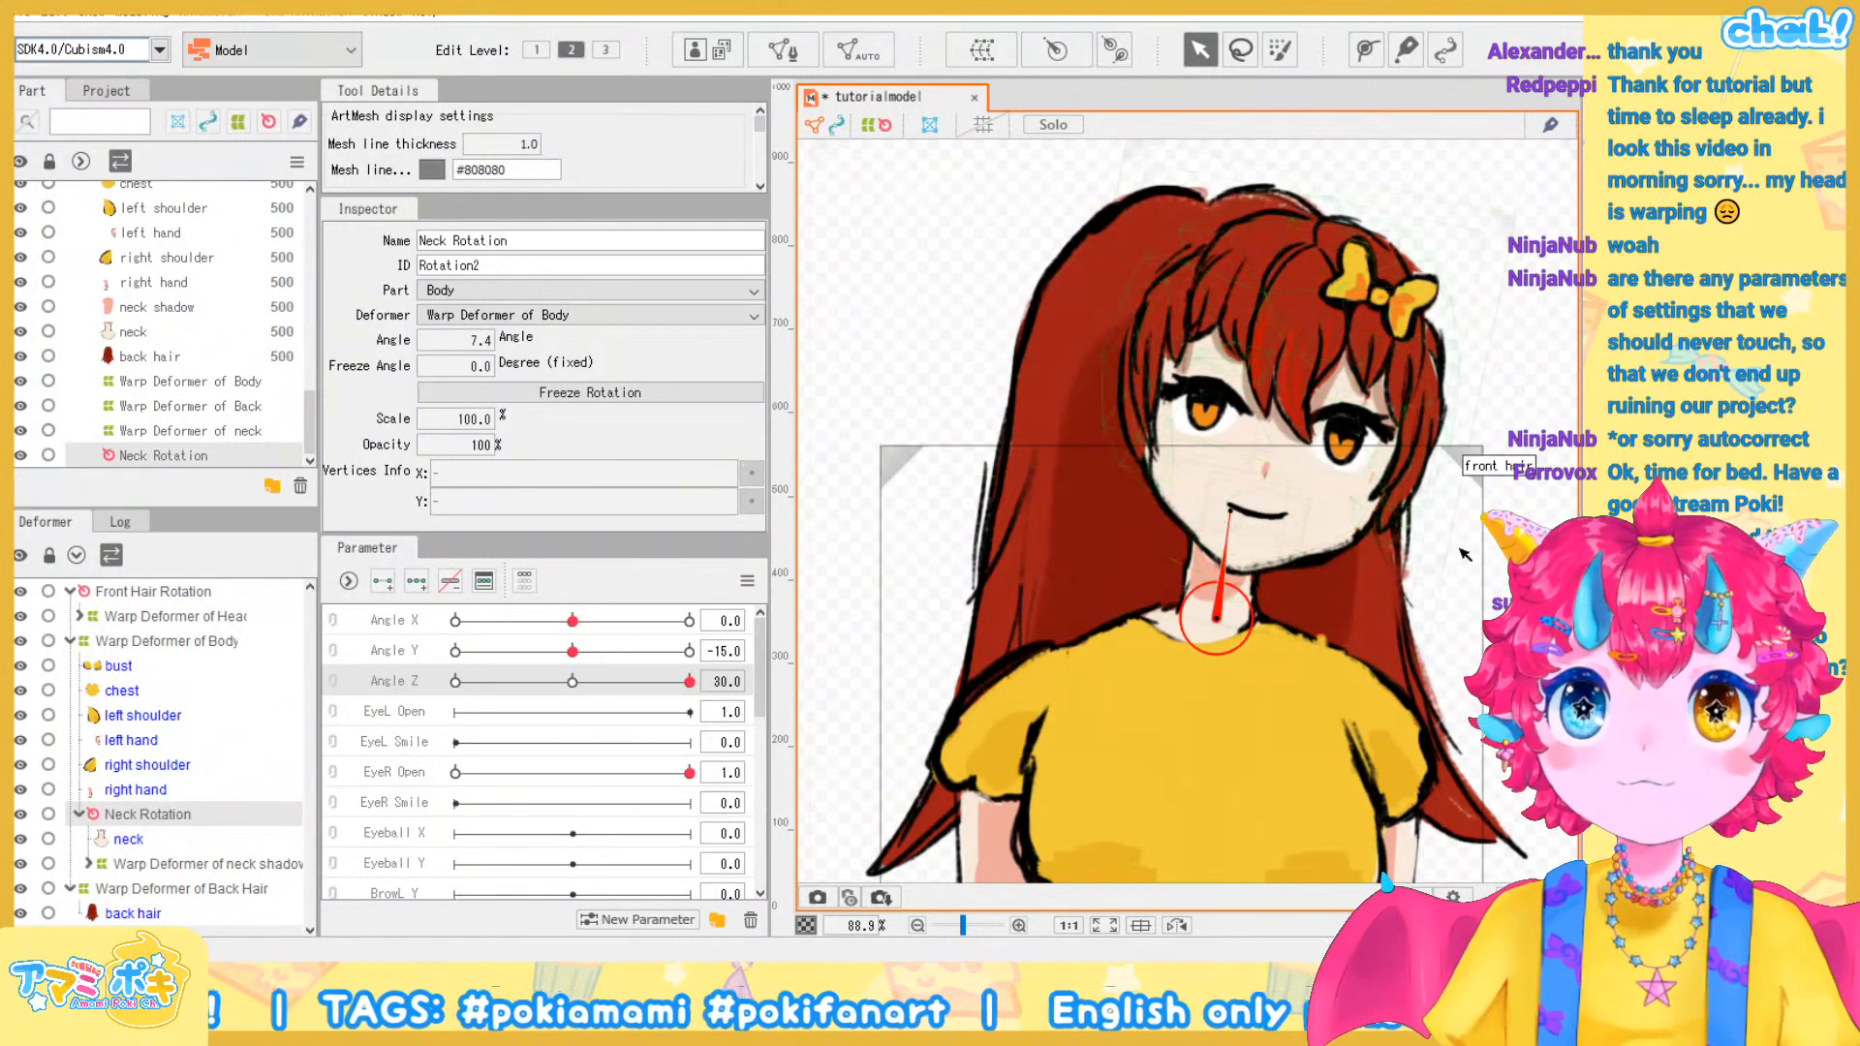
key(ctrl+z)
key(ctrl+z)
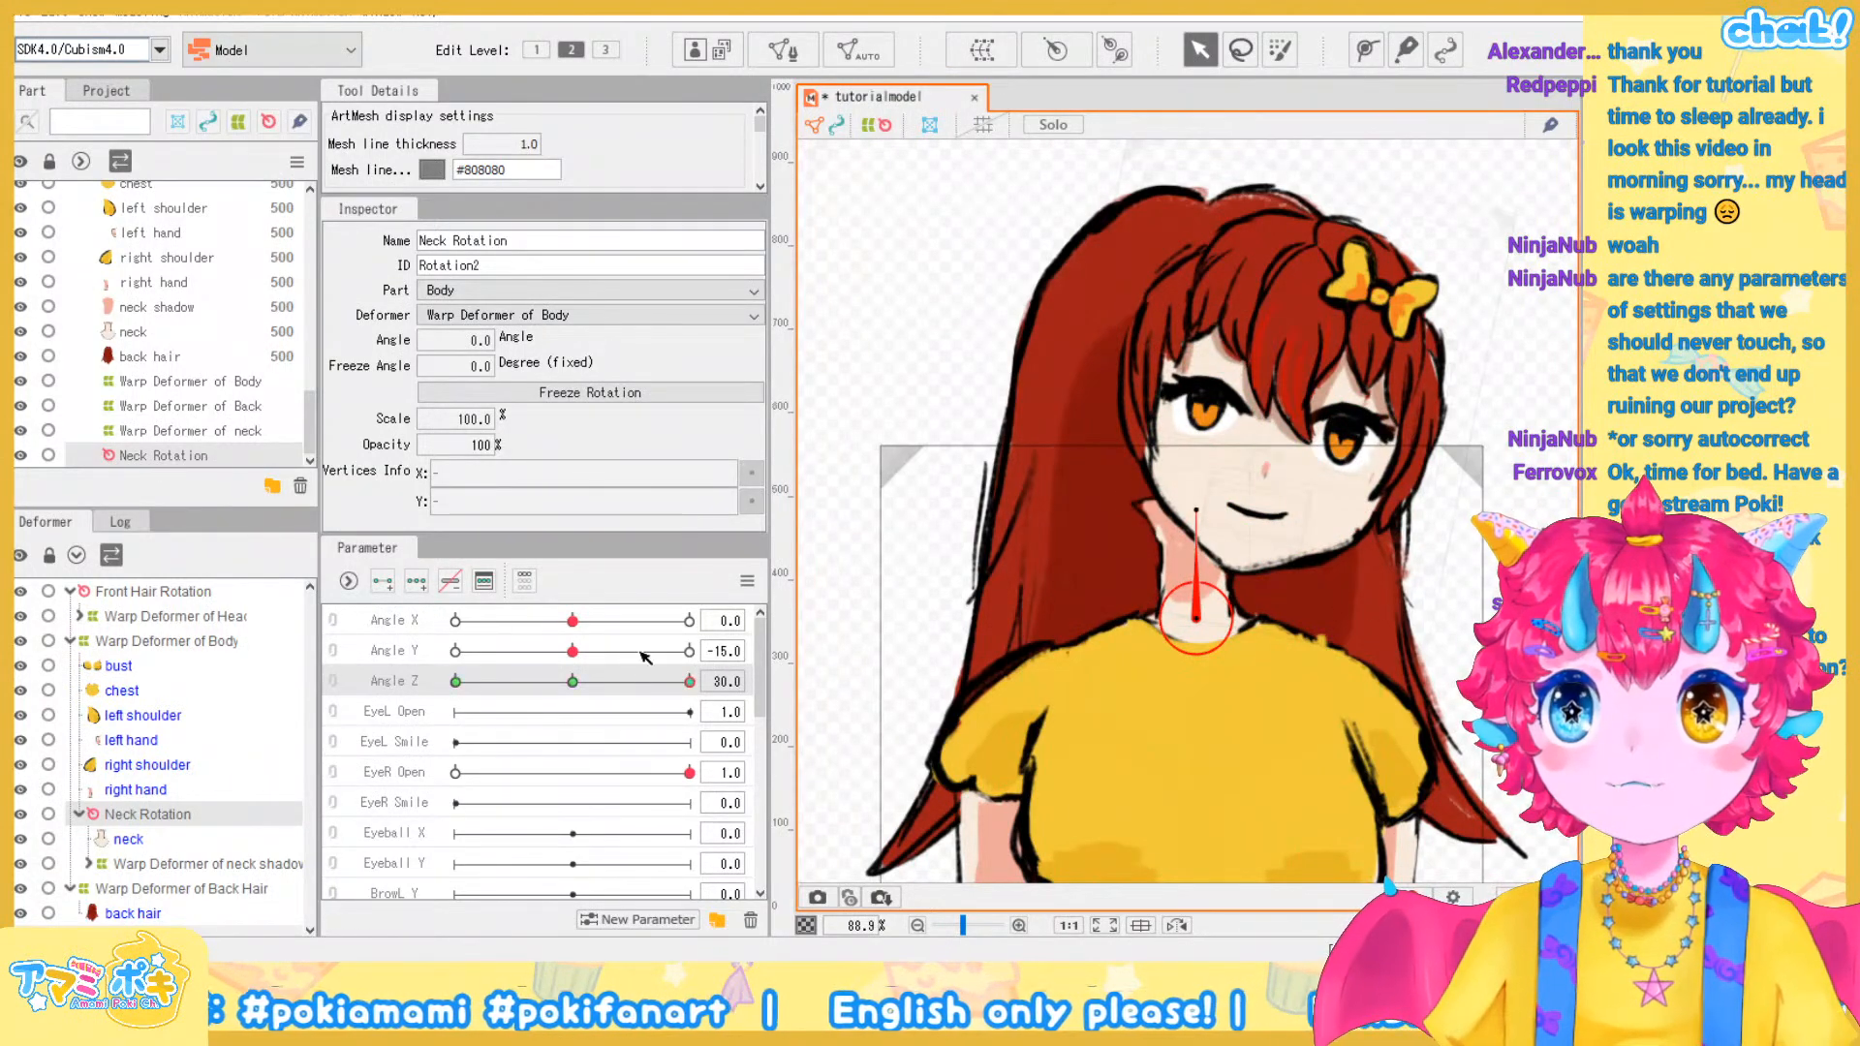
Add three Angle Z keys to Neck Rotation and, at 30.0, shift it toward the tilted head and rotate it about 14.2 degrees
drag(1196, 618, 1210, 618)
drag(1206, 517, 1232, 509)
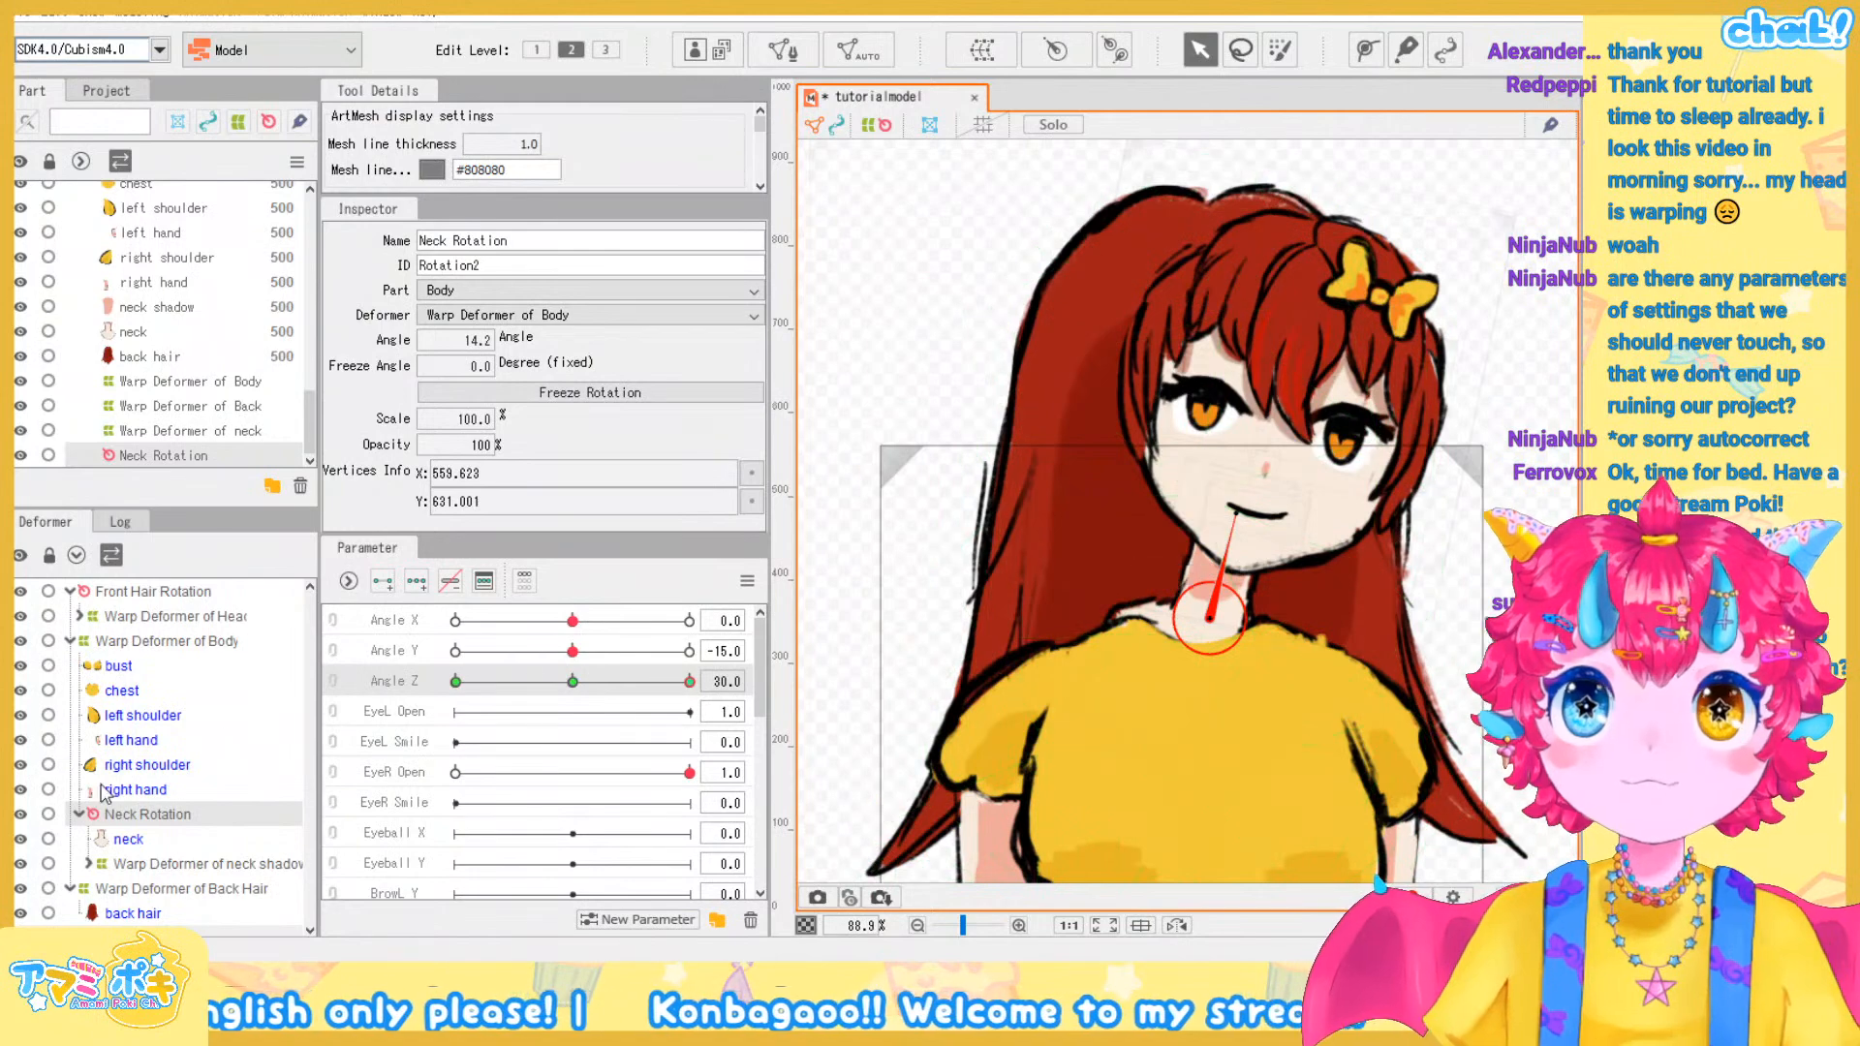
Try bending the centre handle of the Warp Deformer of Body toward the tilted head at Angle Z 30.0, and undo it
click(194, 641)
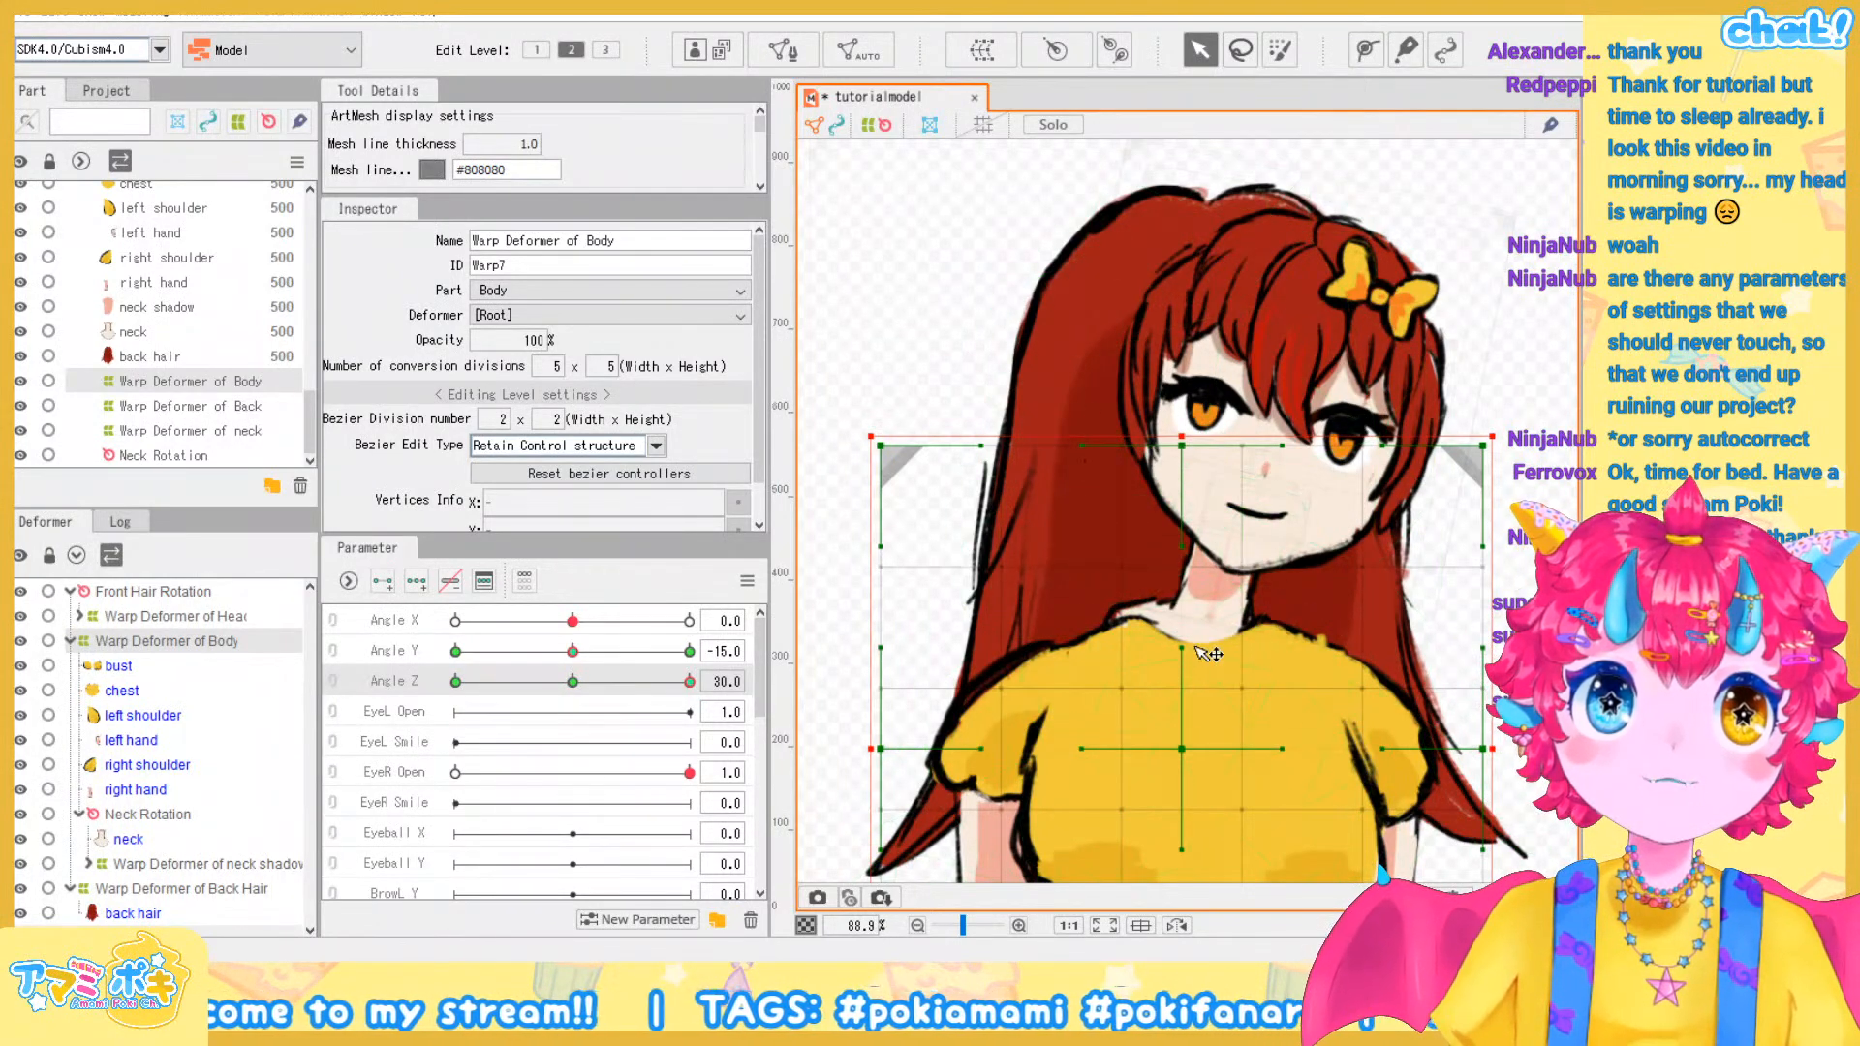
drag(1183, 647, 1208, 642)
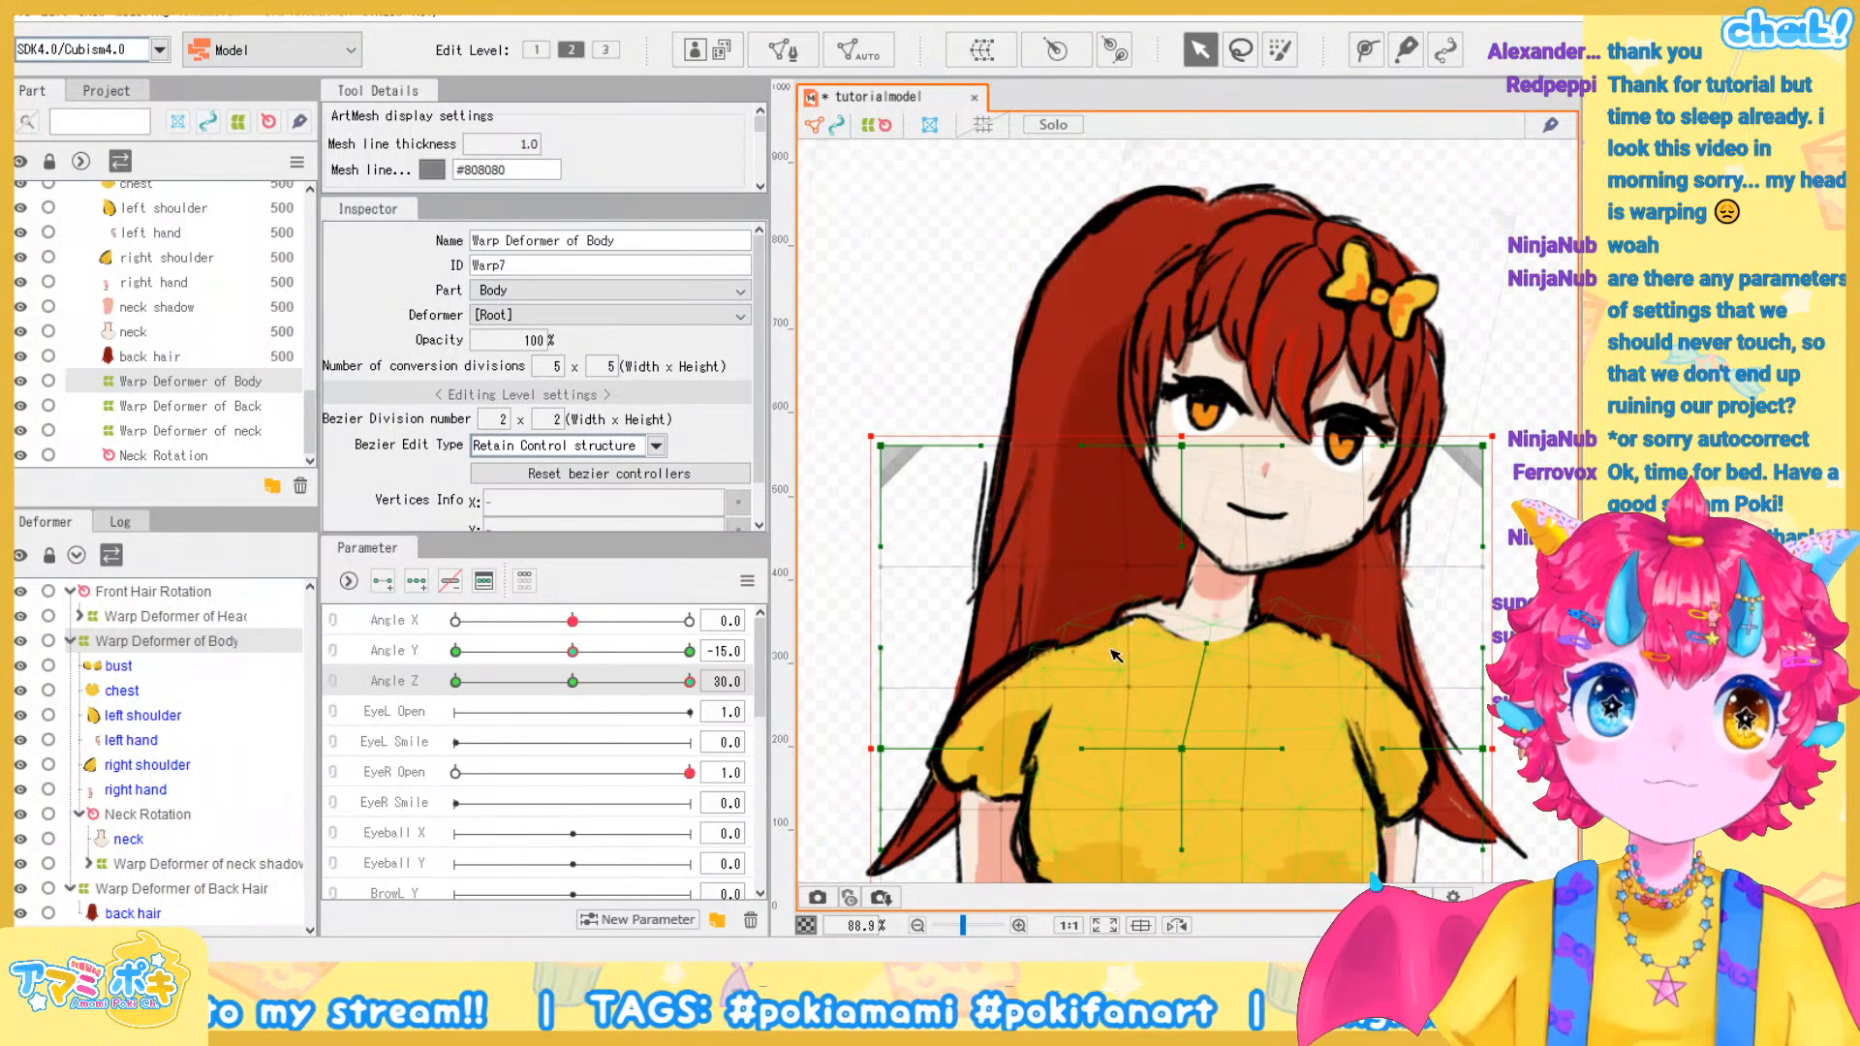
key(ctrl+z)
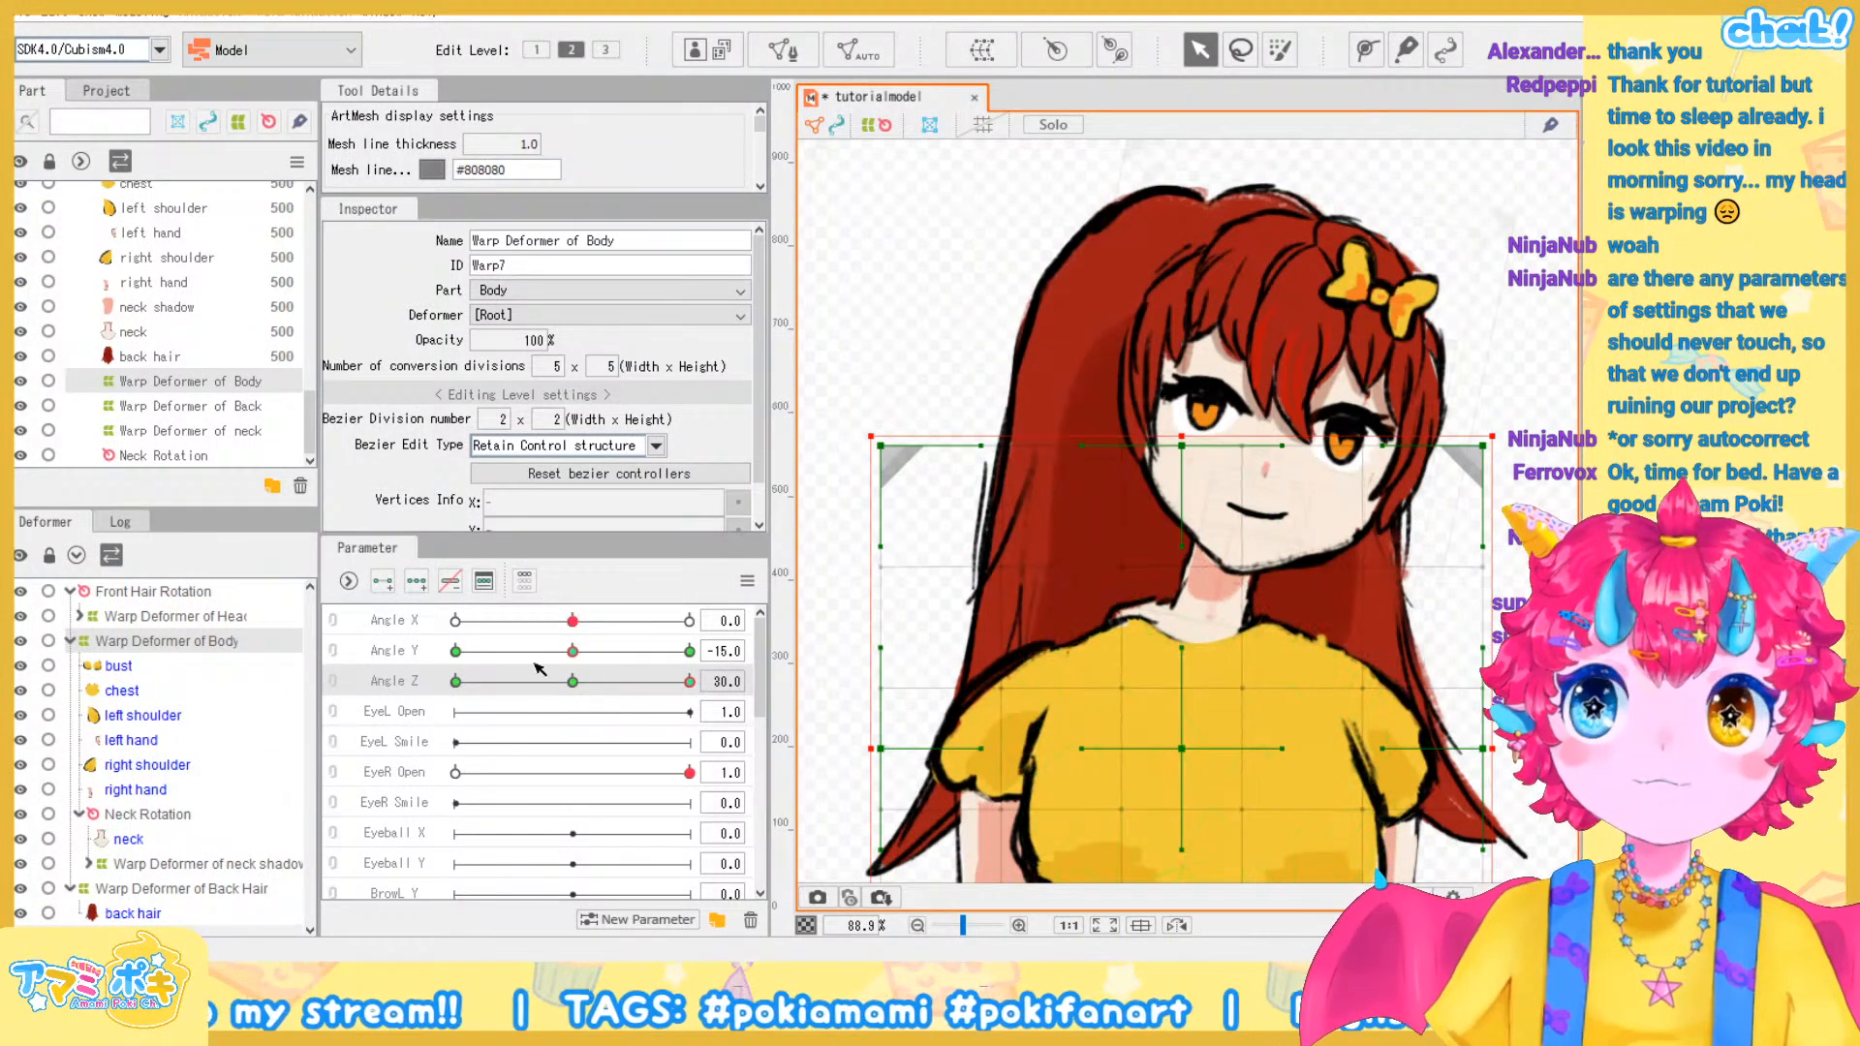
Create the Warp Deformer of Torso around the bust, chest, left shoulder and right shoulder, and add three Angle Z keys to it
click(144, 690)
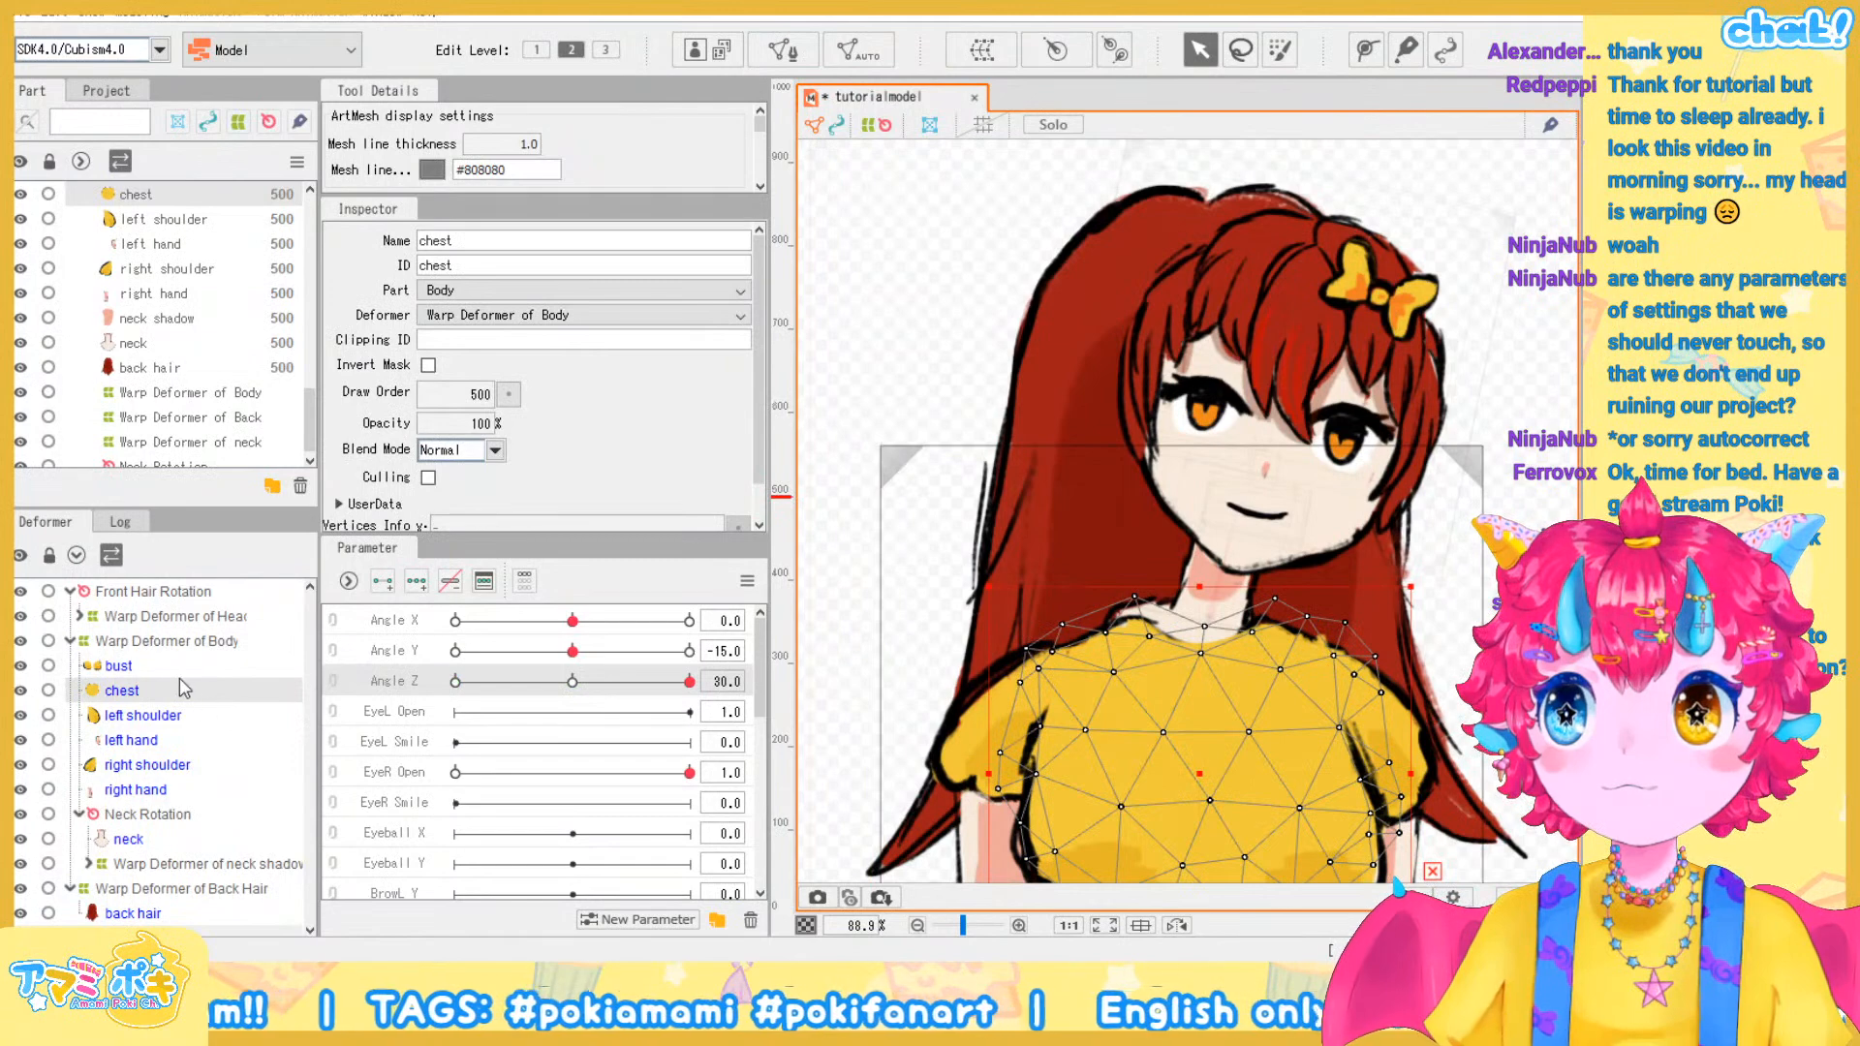
click(159, 666)
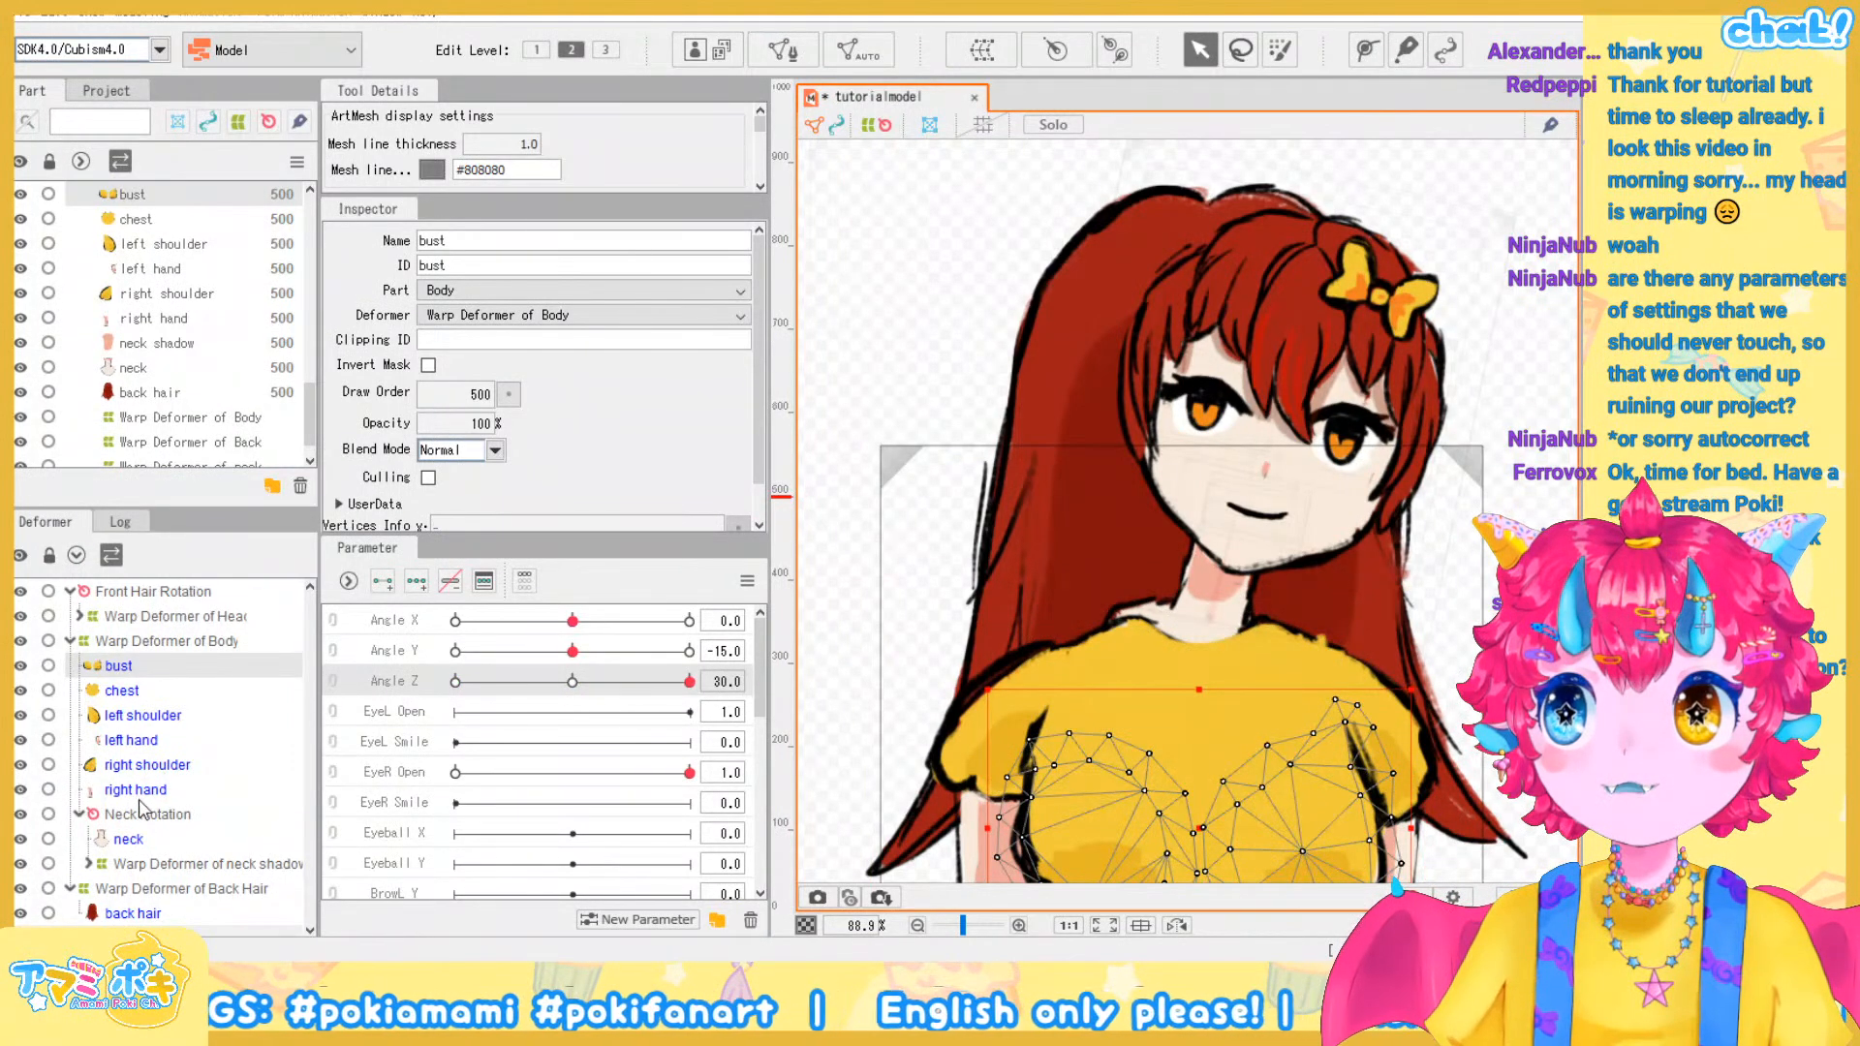
click(143, 715)
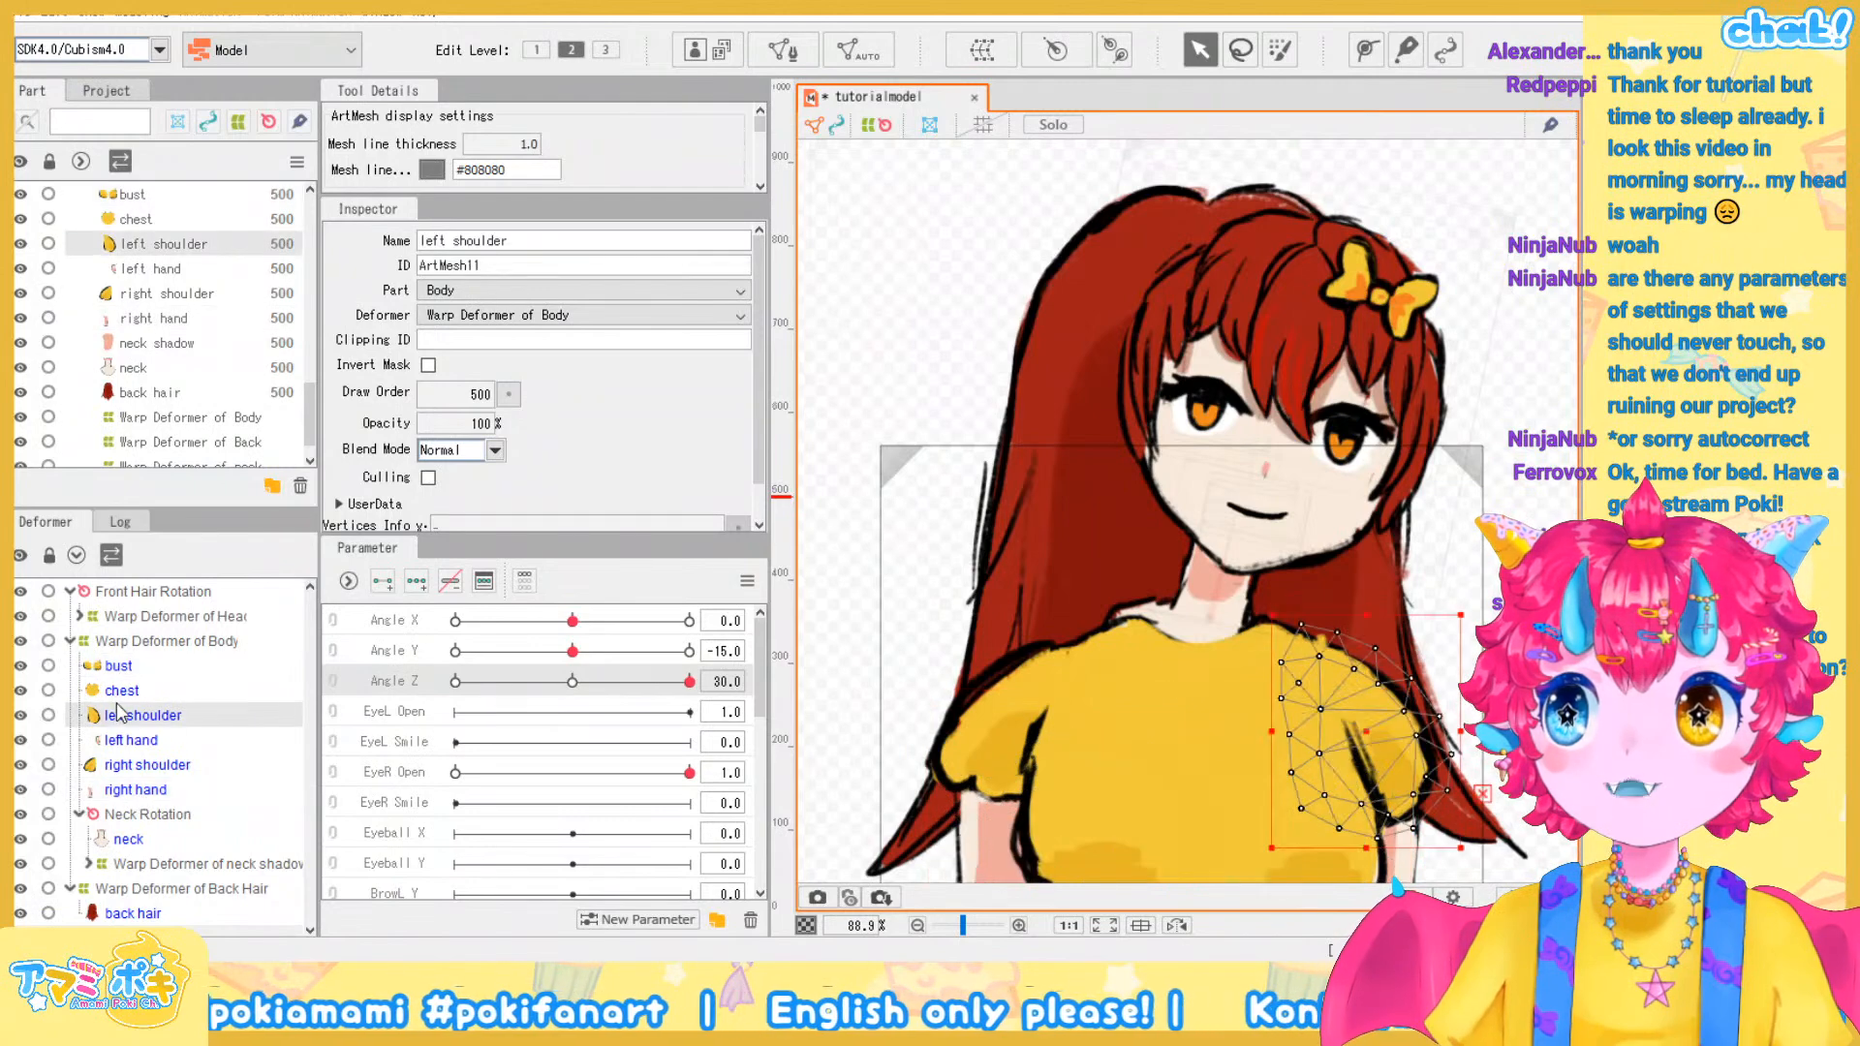
click(152, 667)
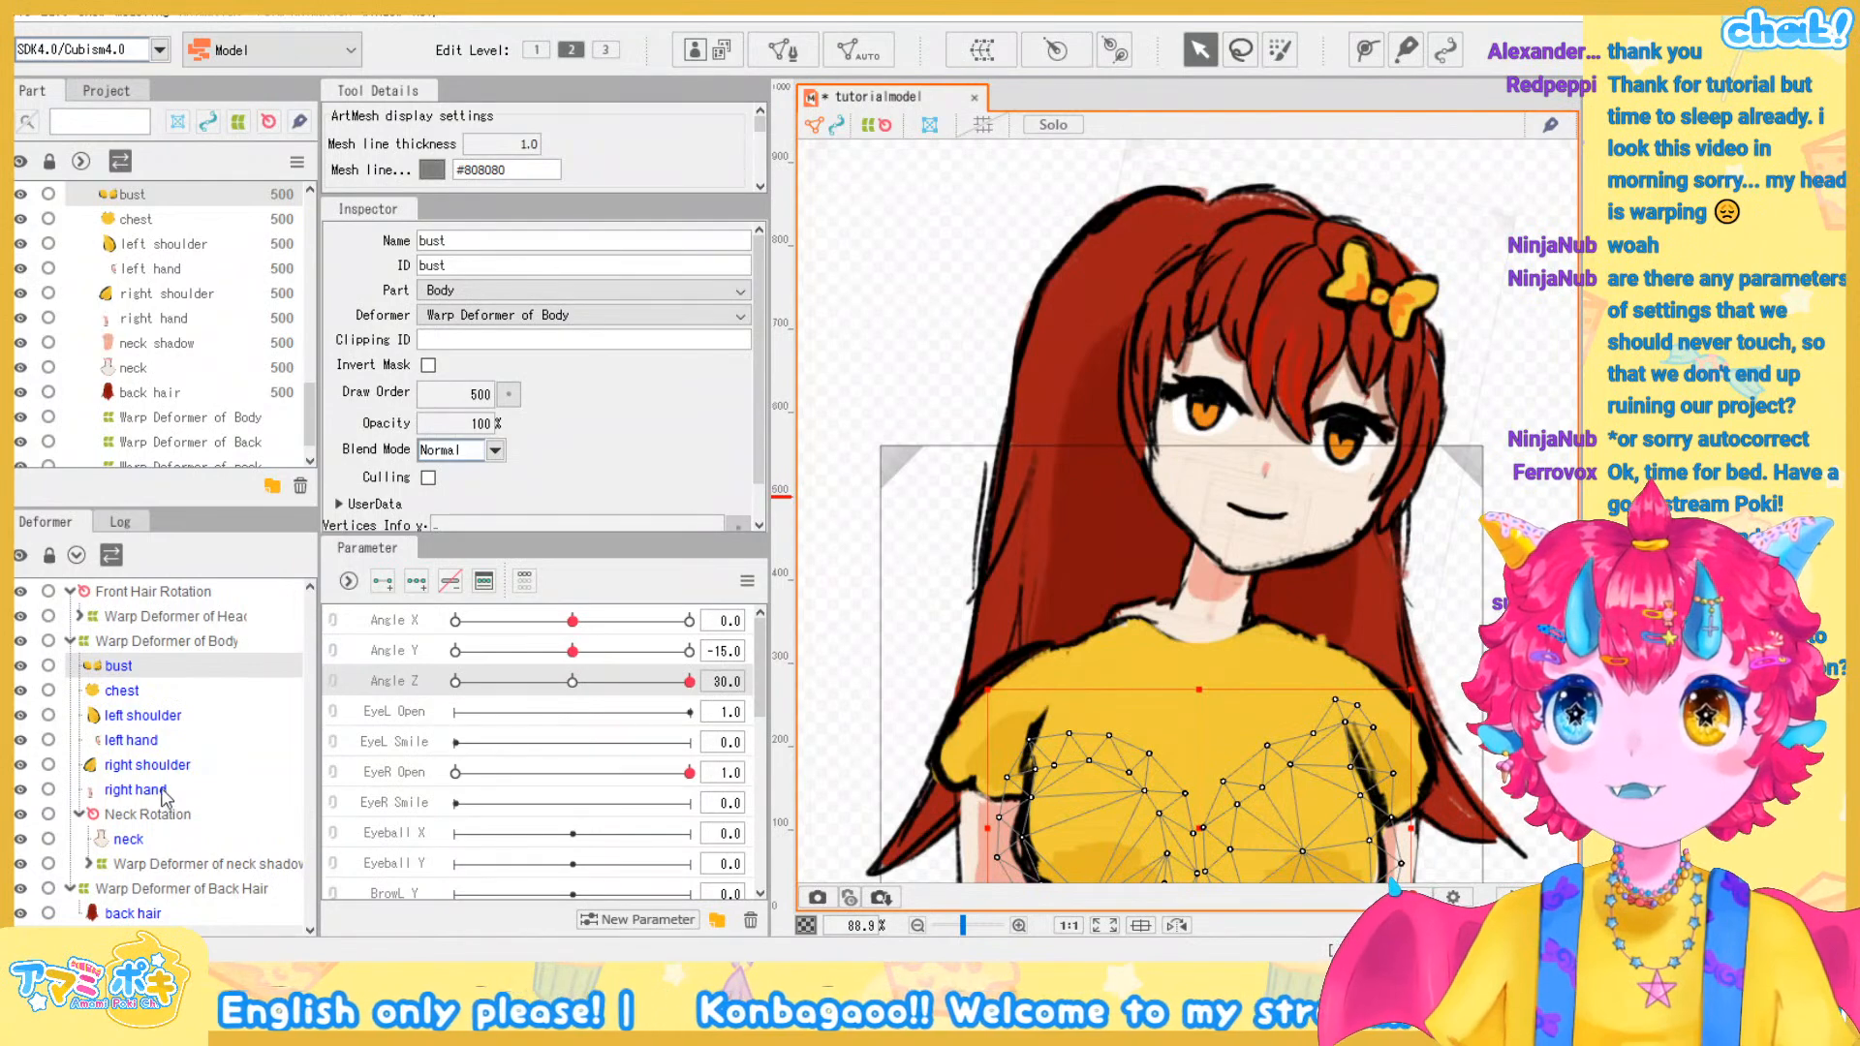
shift+click(165, 728)
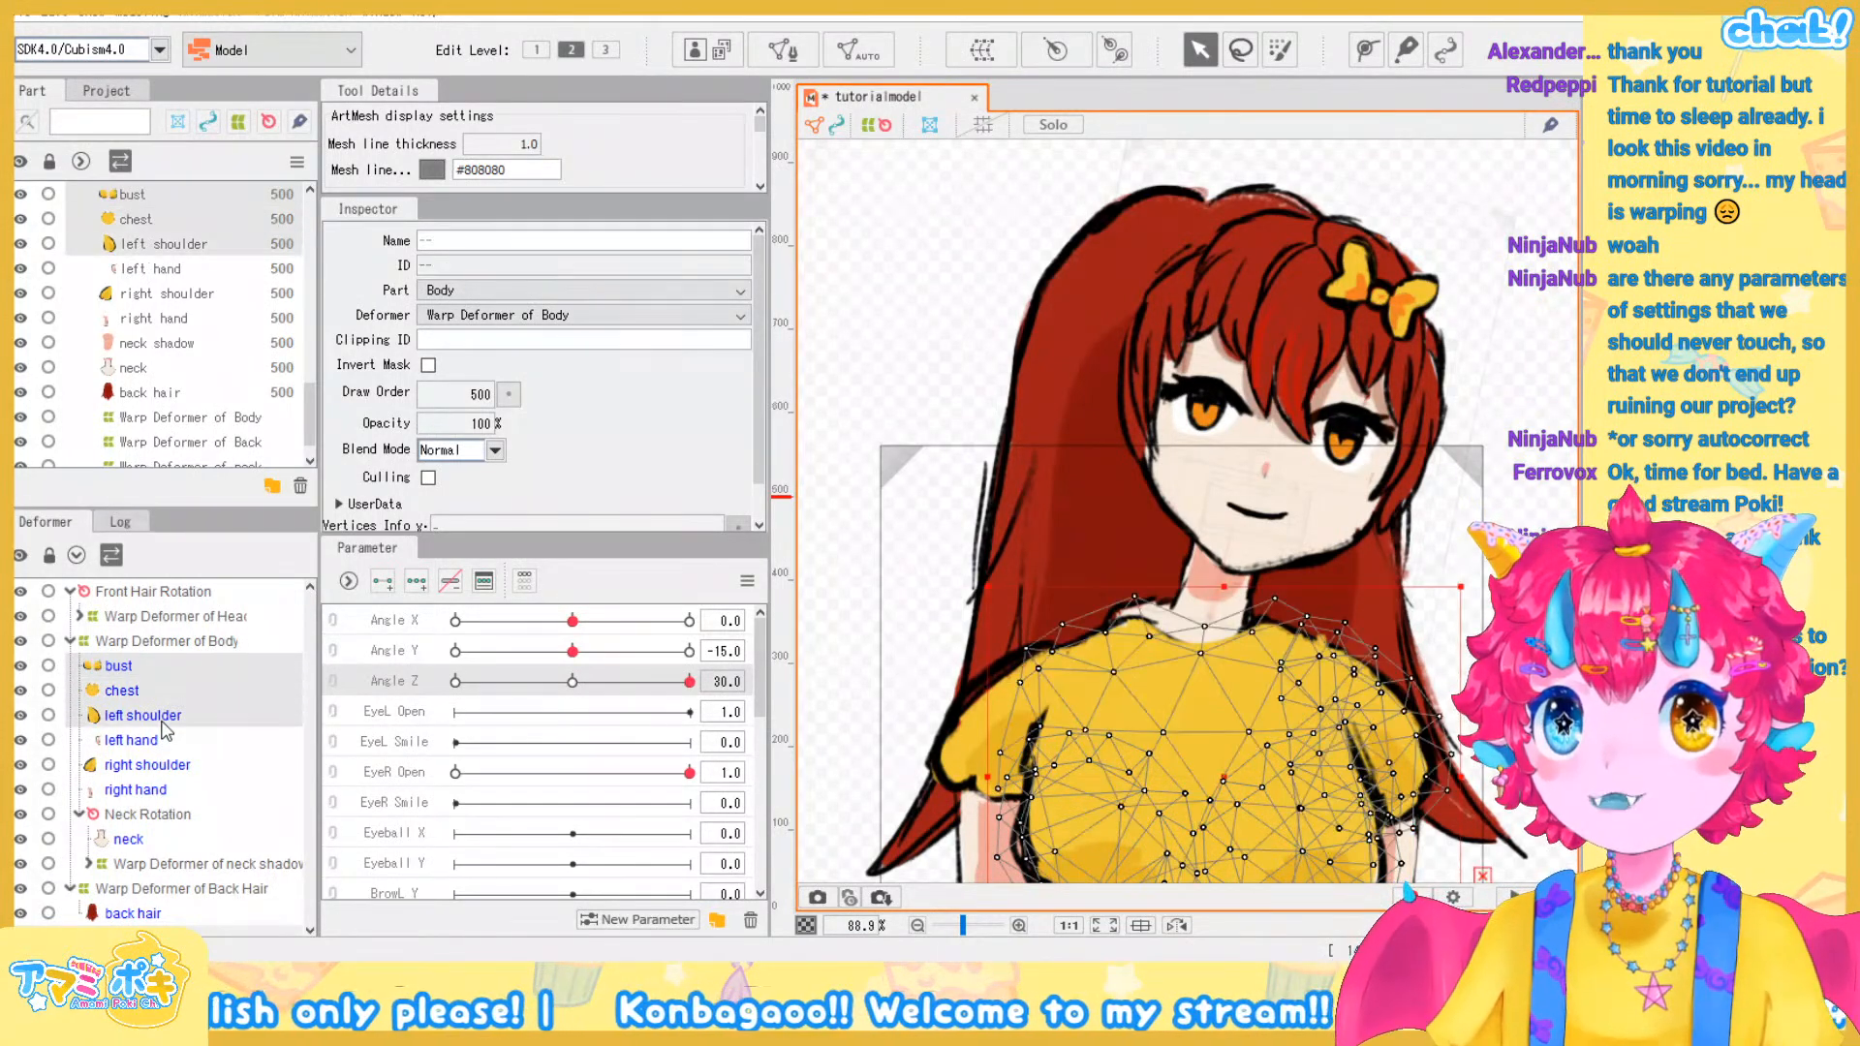
ctrl+click(147, 767)
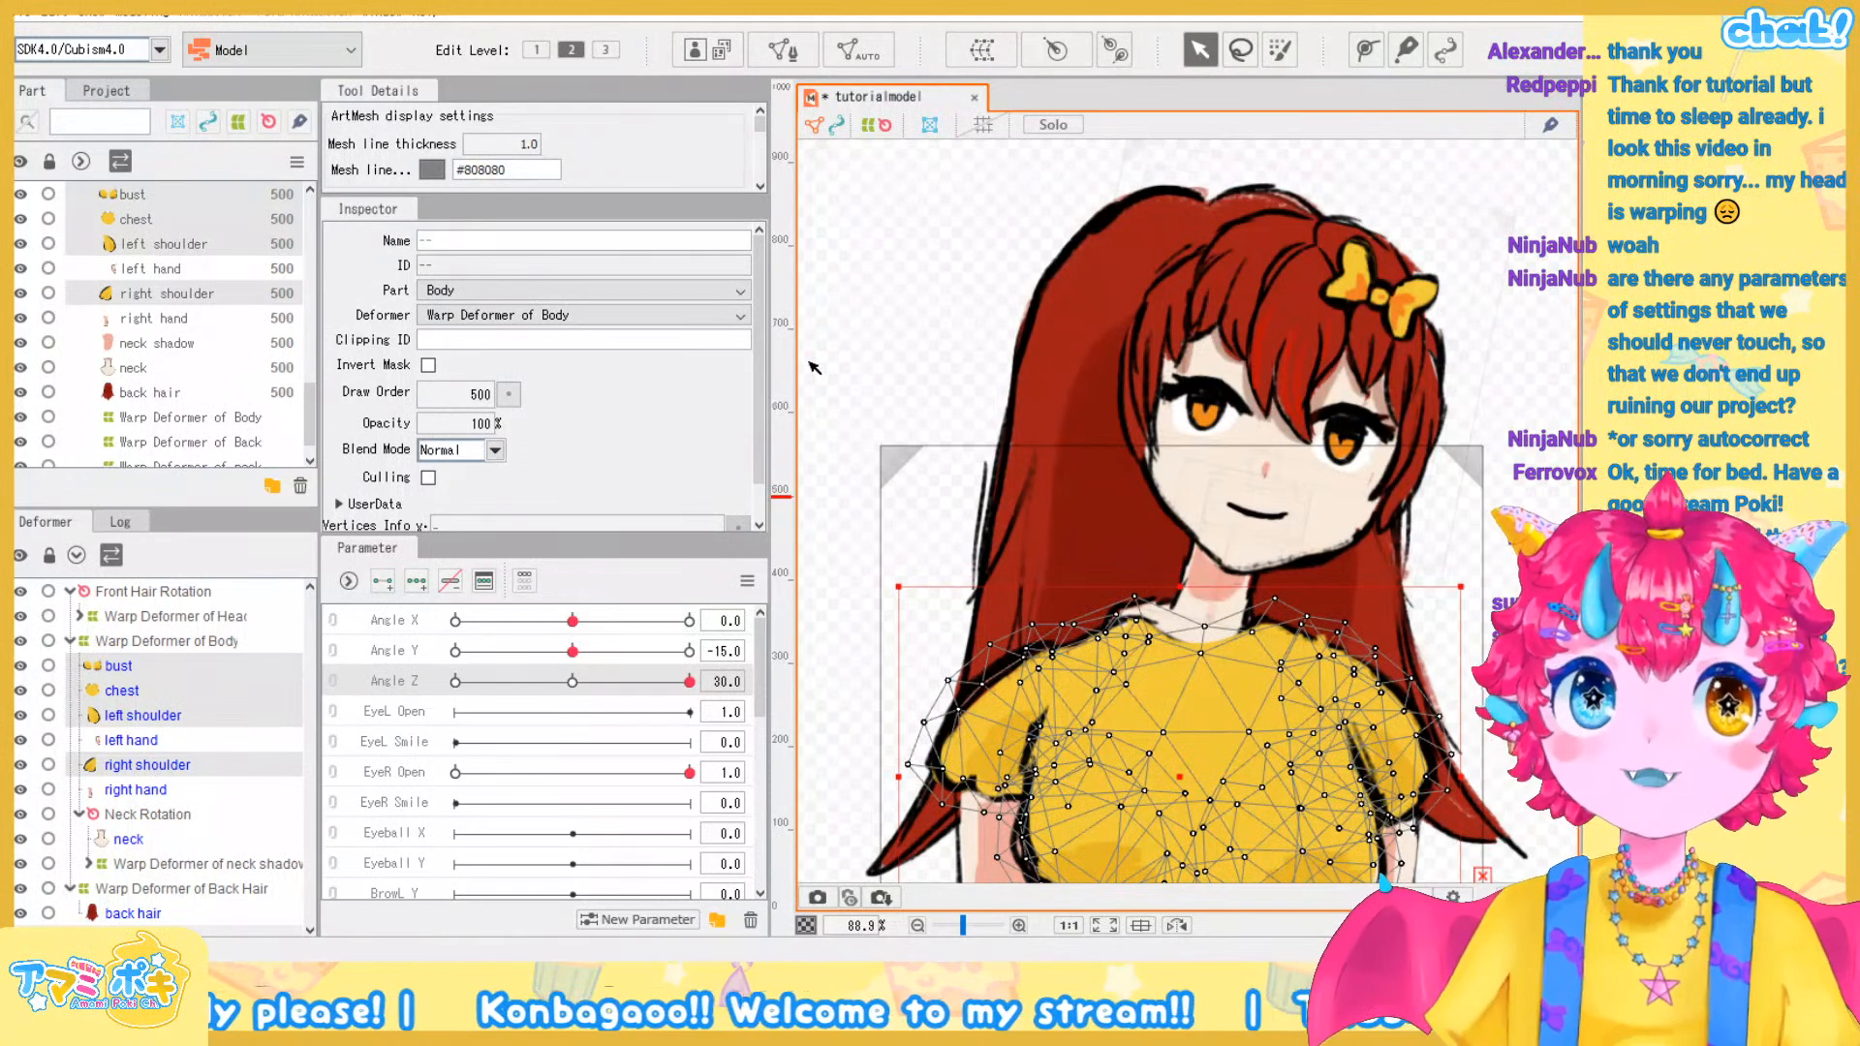
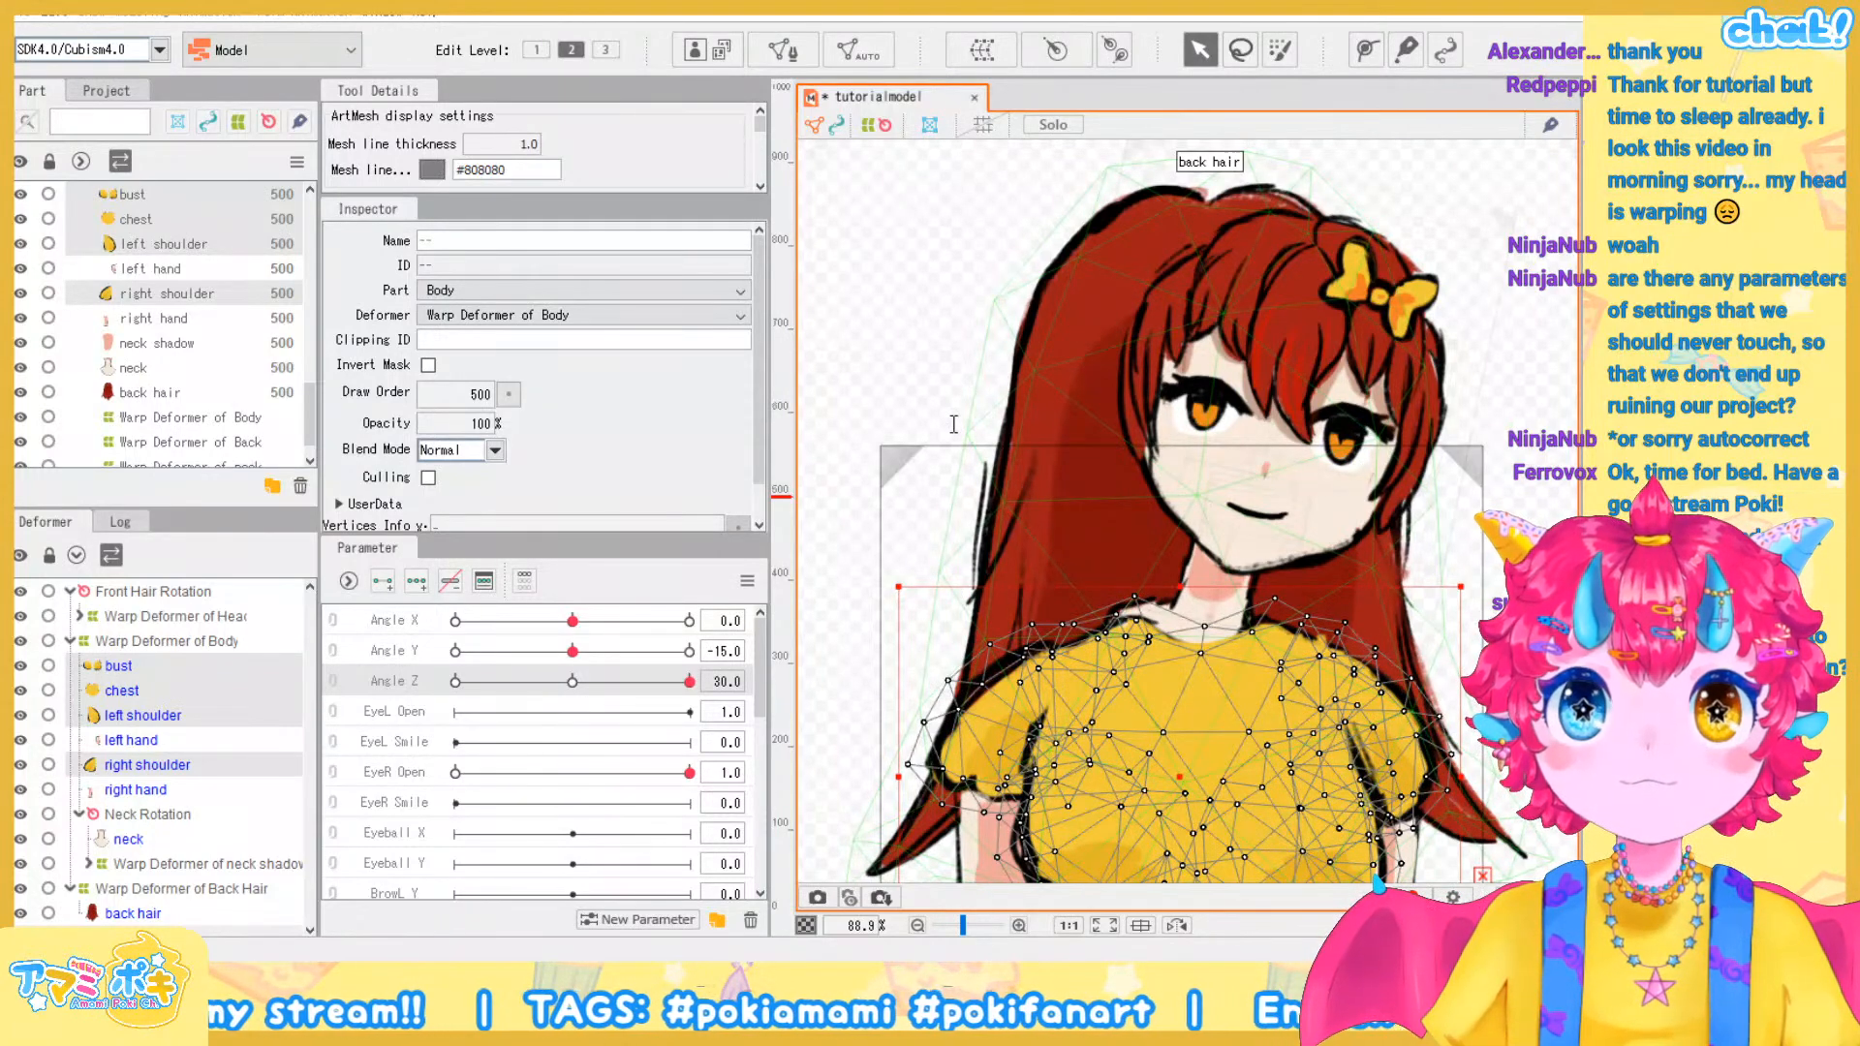
click(891, 719)
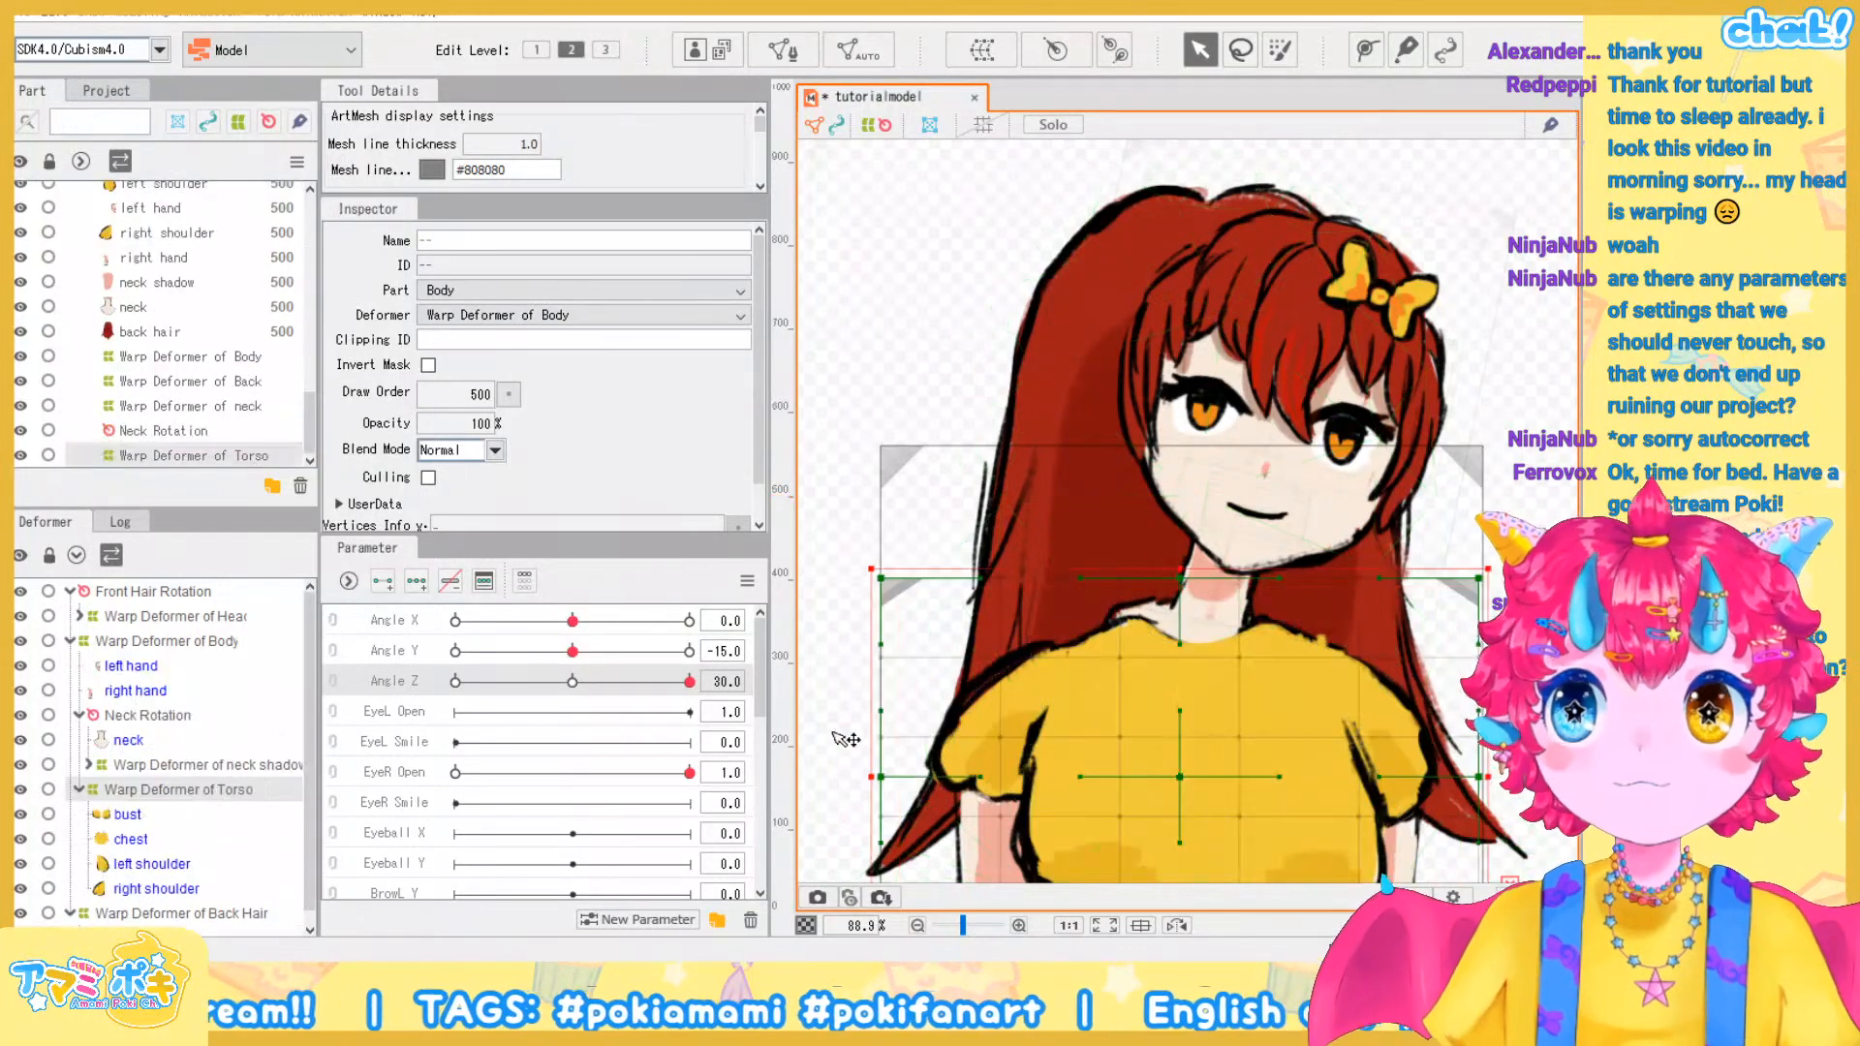
click(415, 587)
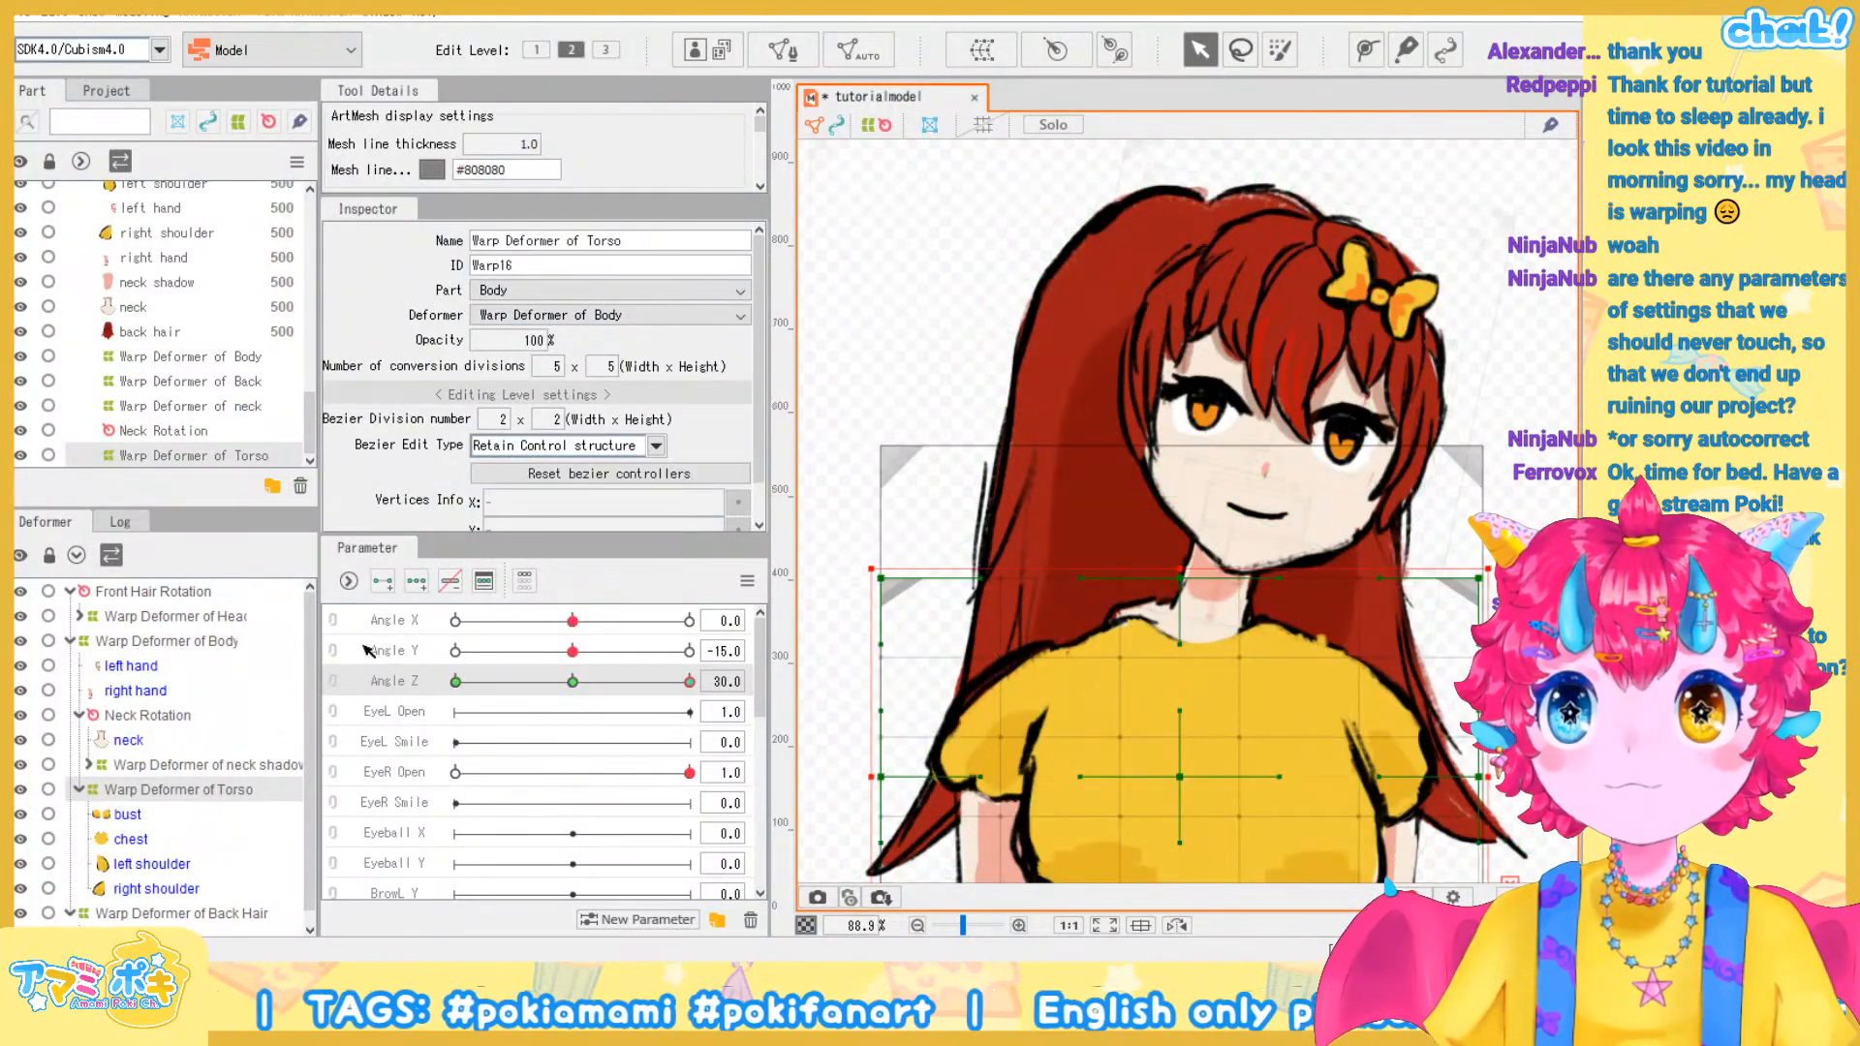
Create a separate Warp Deformer of Left Hand and Warp Deformer of Right Hand around the left hand and right hand meshes
scroll(272, 766, down, 1)
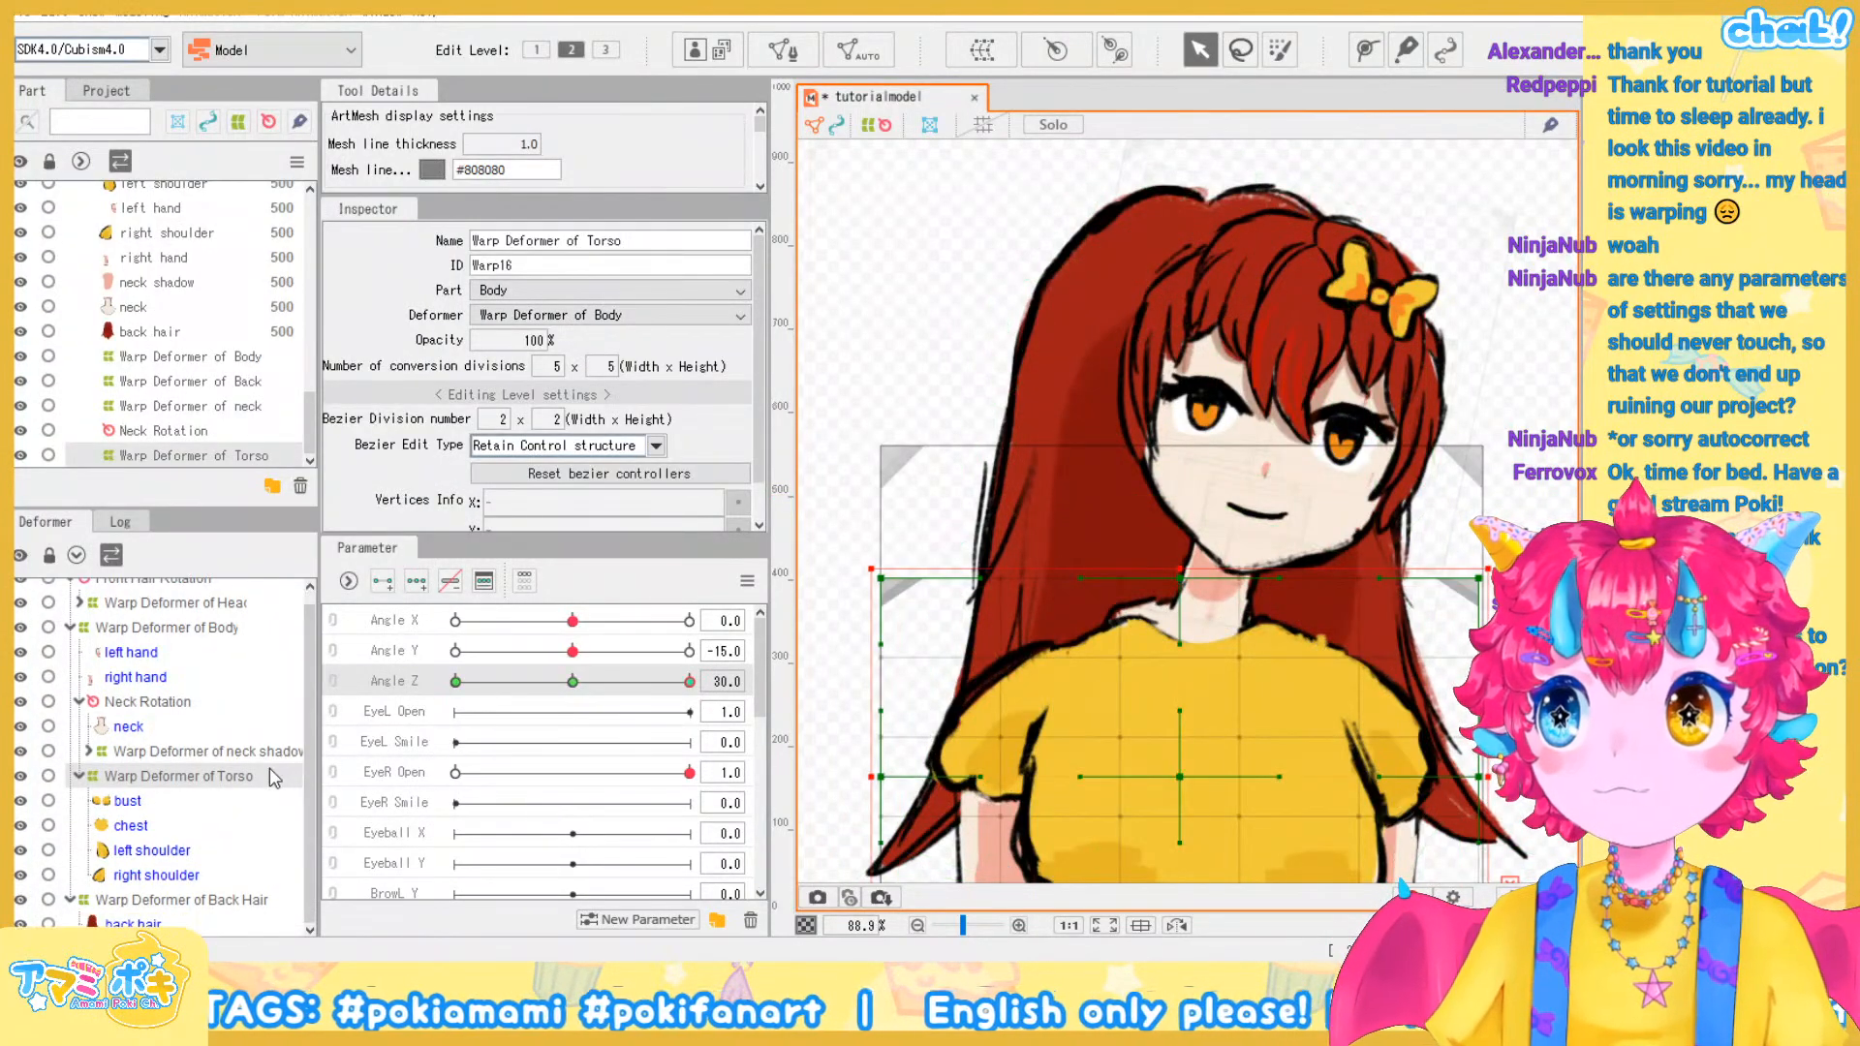
click(184, 680)
ctrl+click(155, 653)
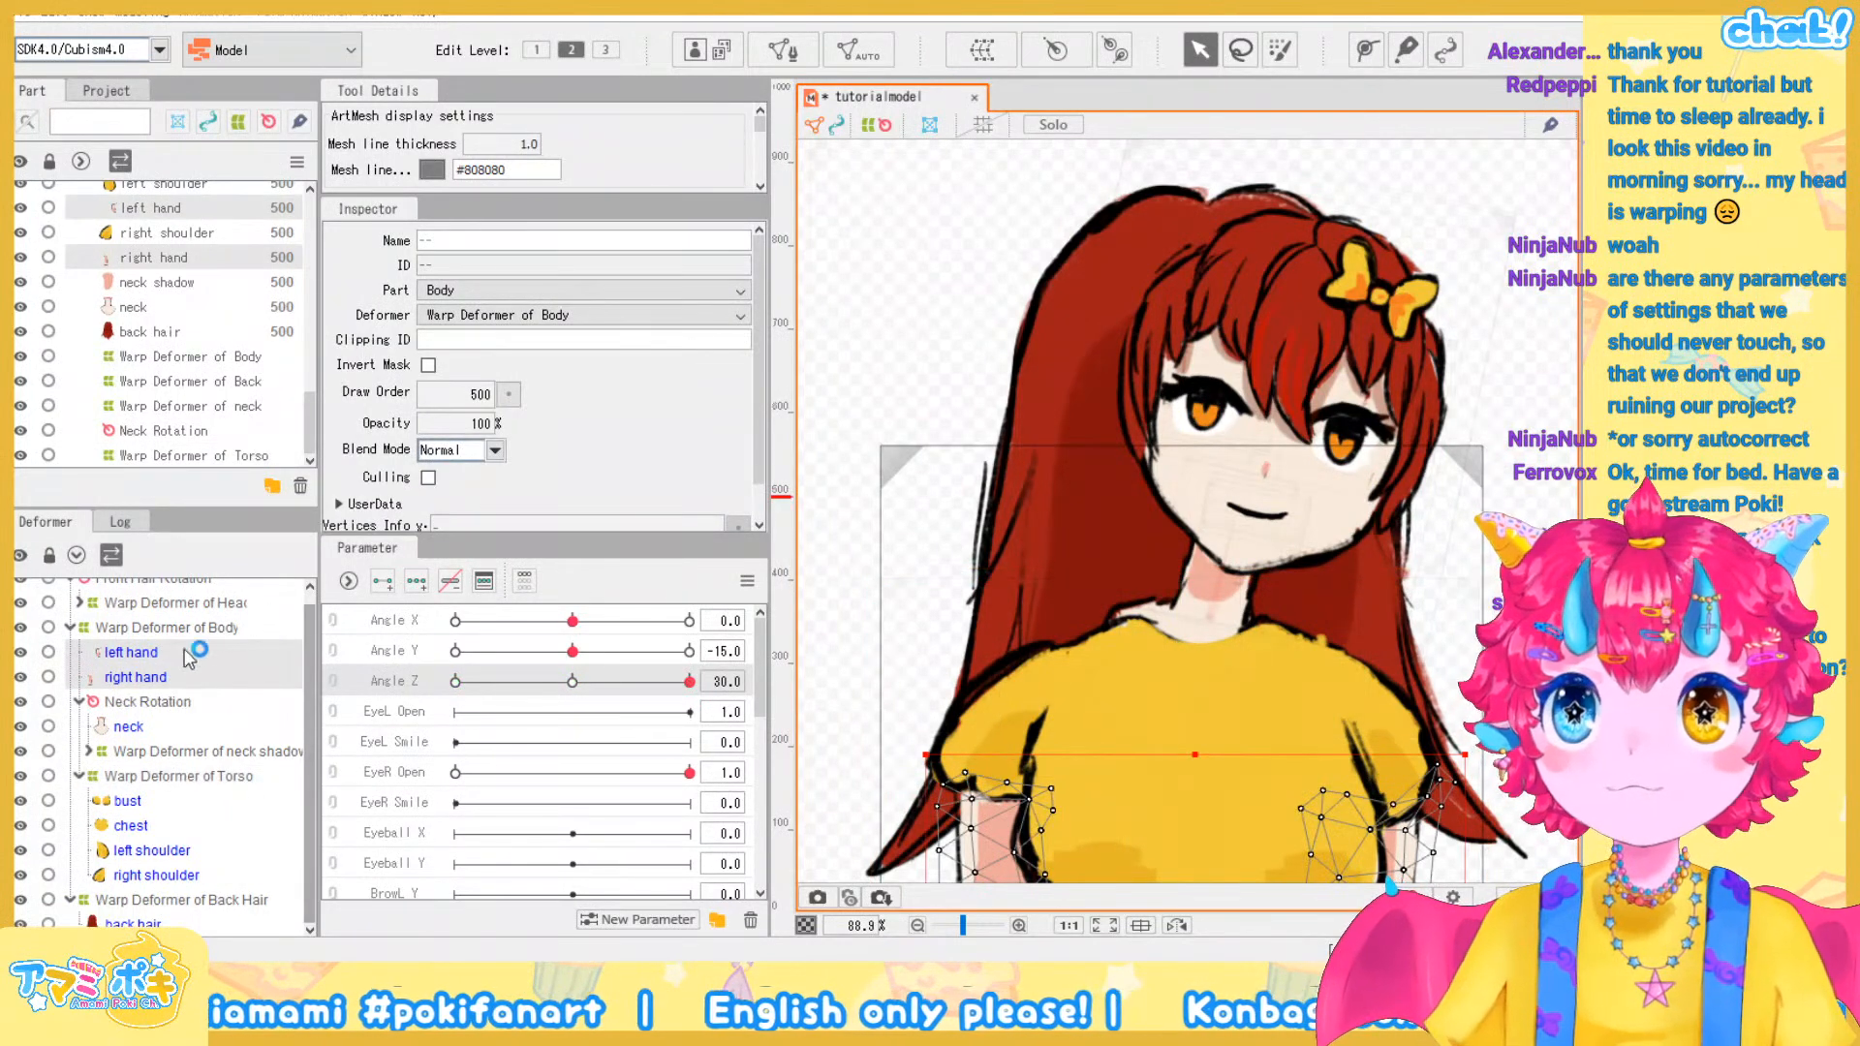
click(153, 654)
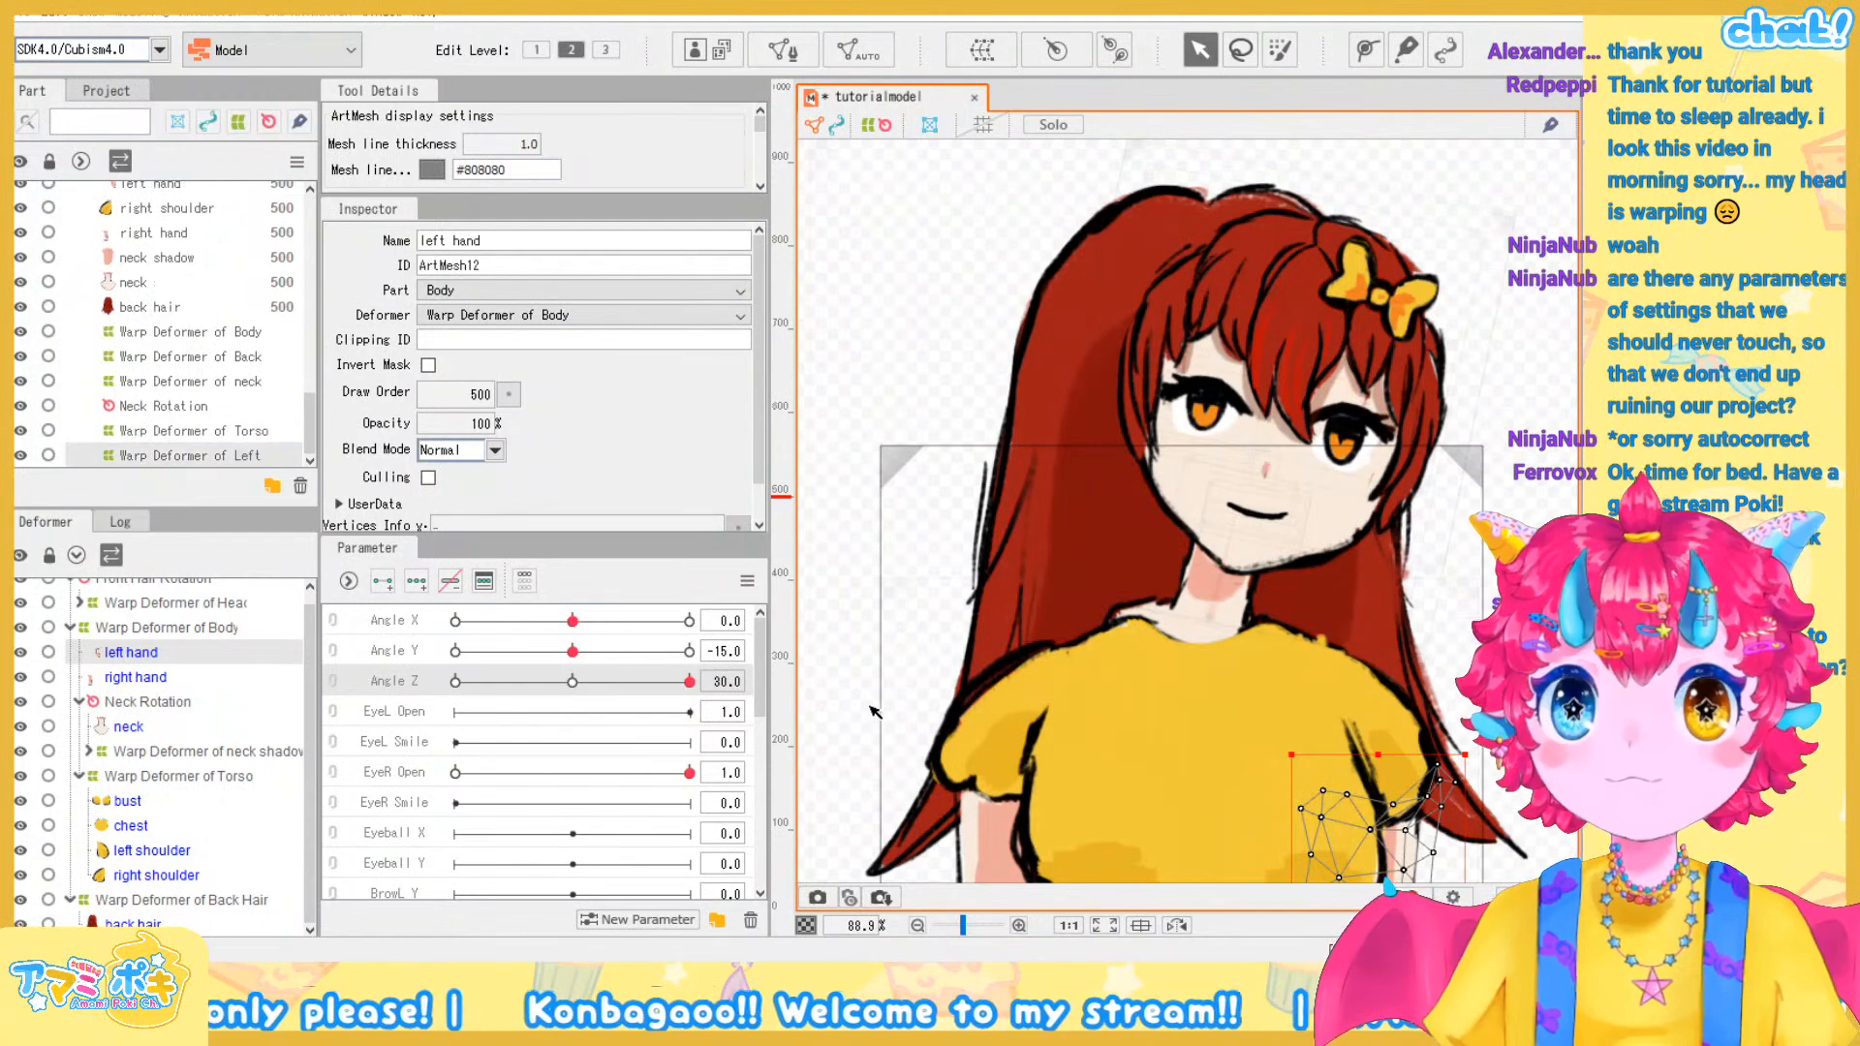
click(166, 656)
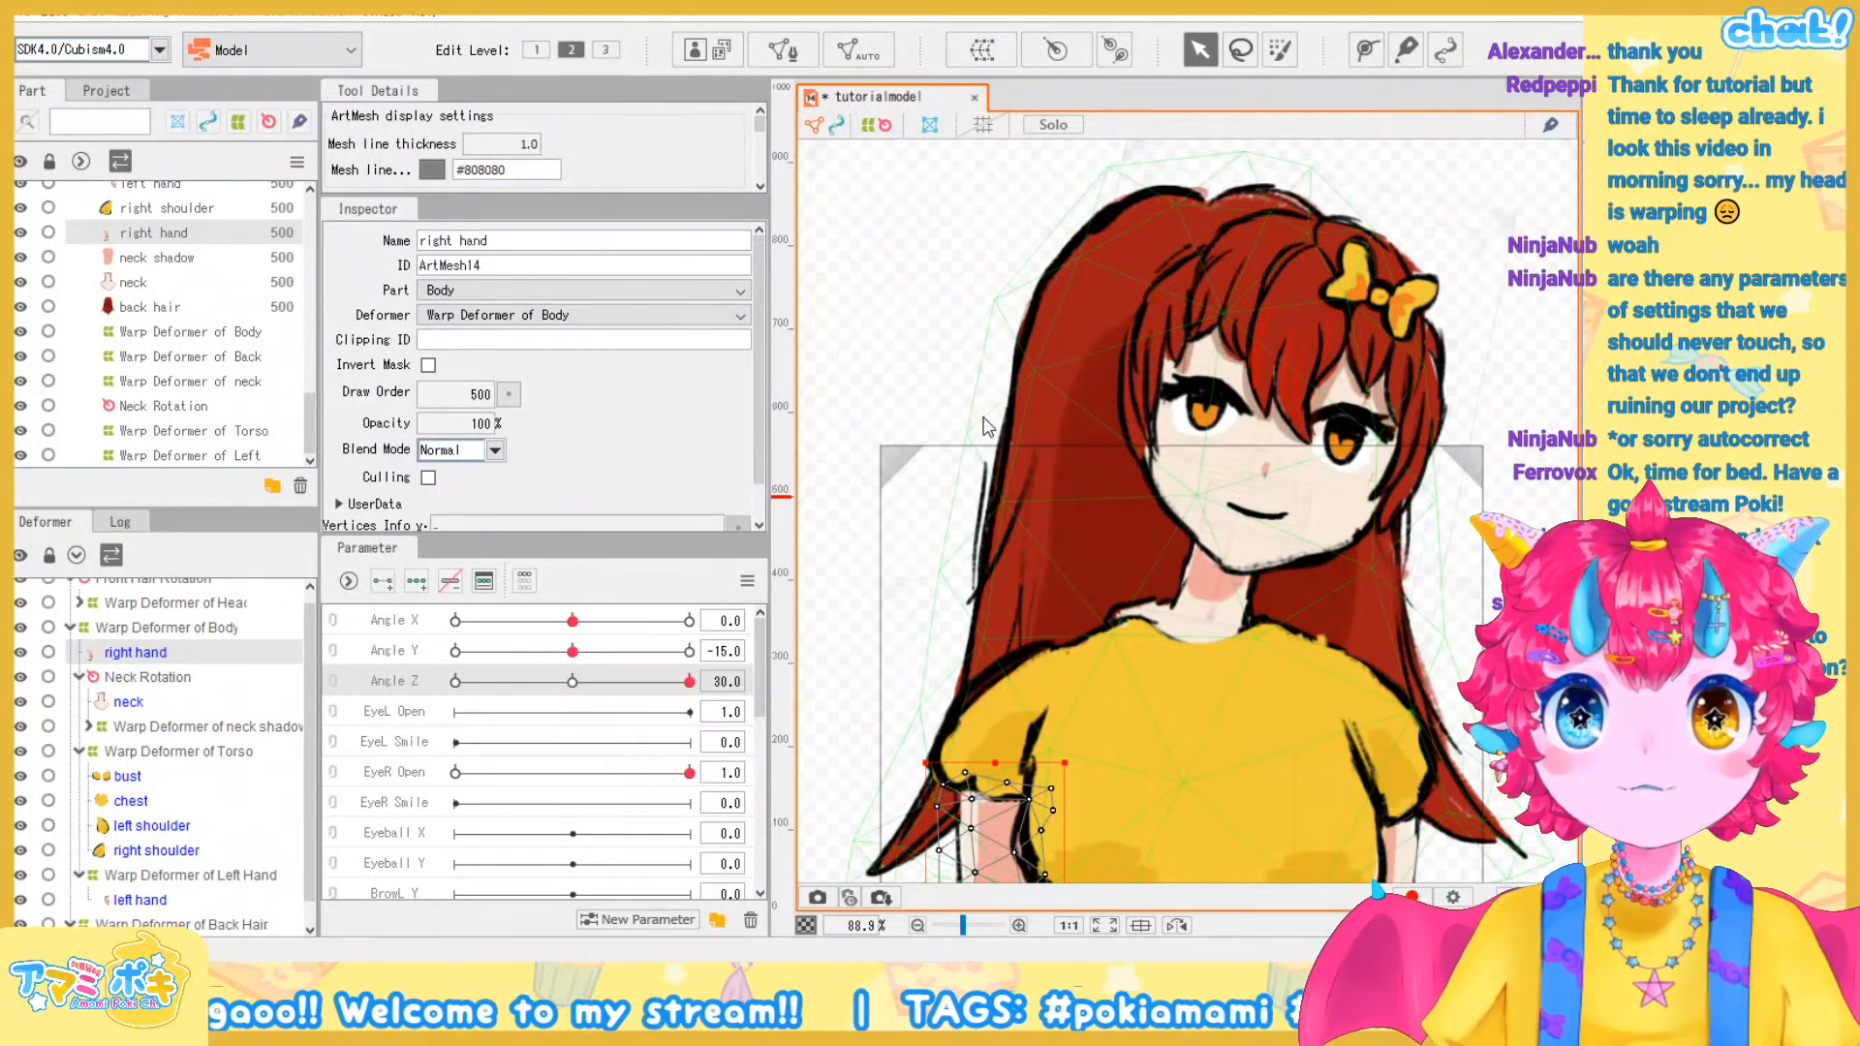
click(901, 723)
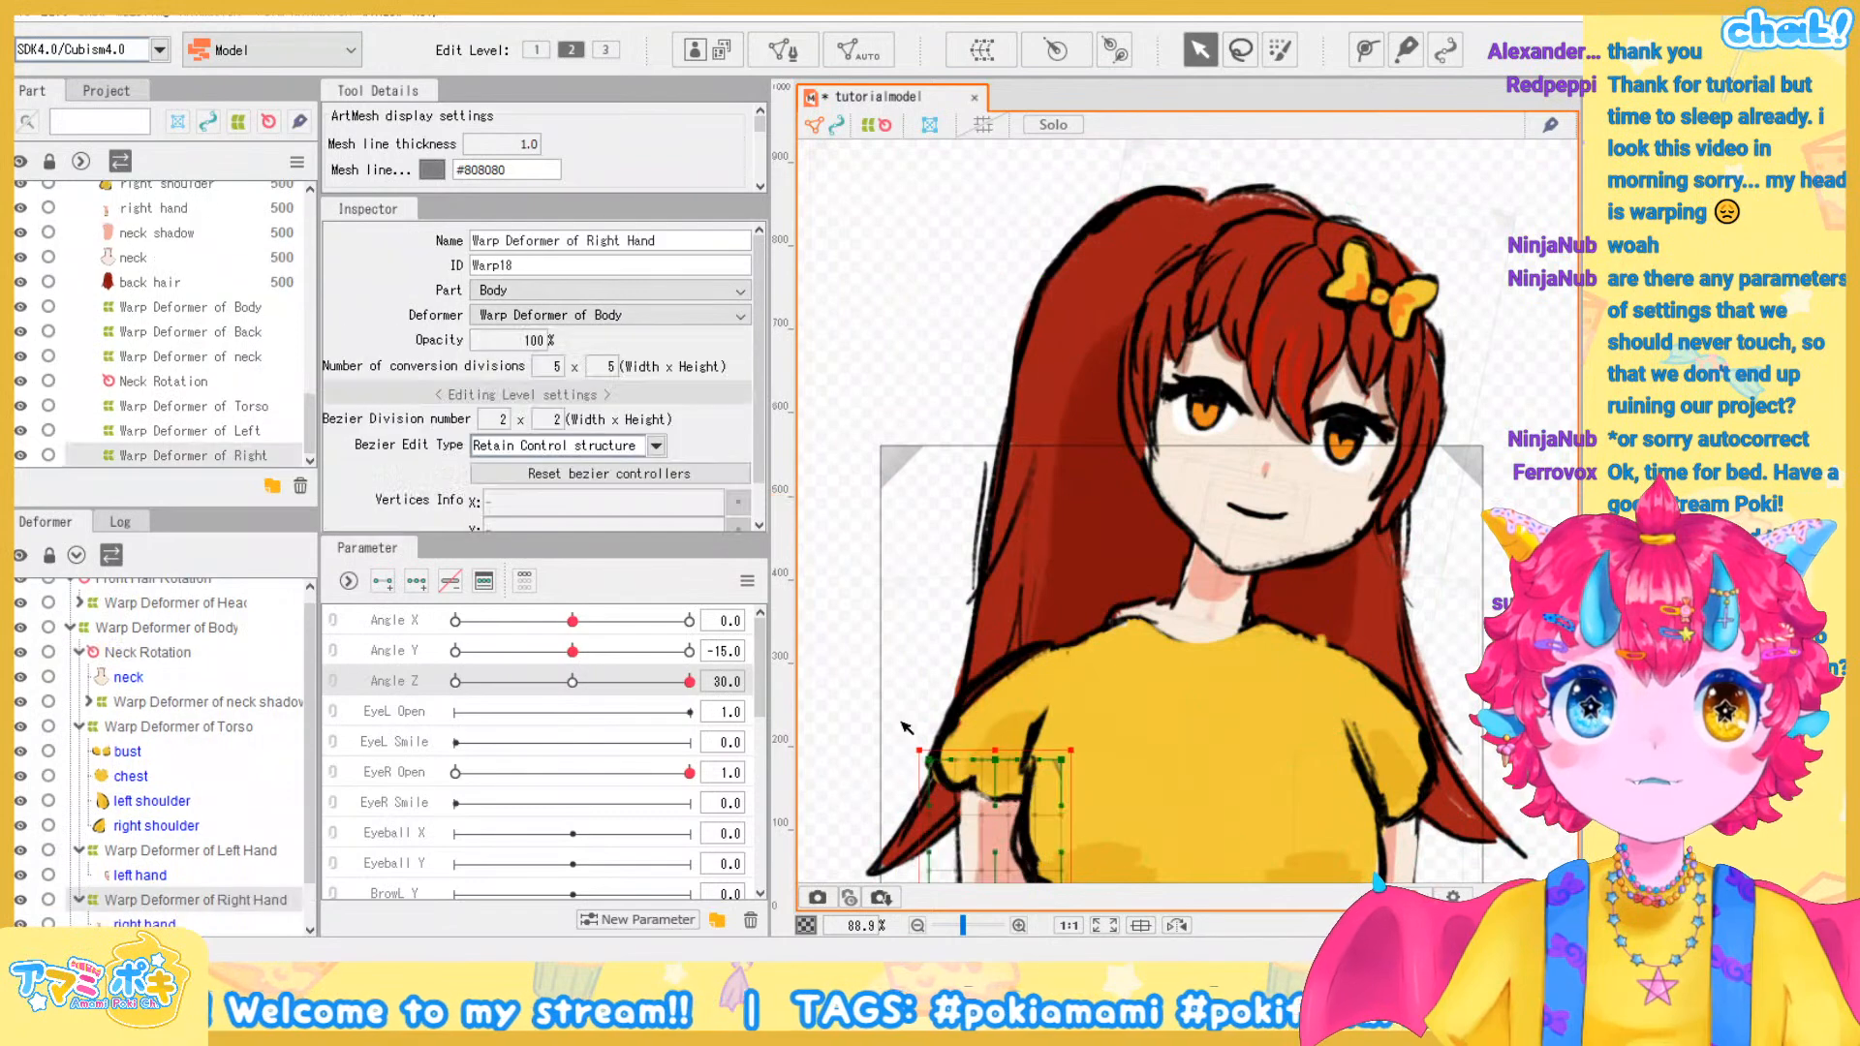
Add three Angle Z keys to the Warp Deformer of Left Hand and the Warp Deformer of Right Hand
scroll(237, 707, down, 1)
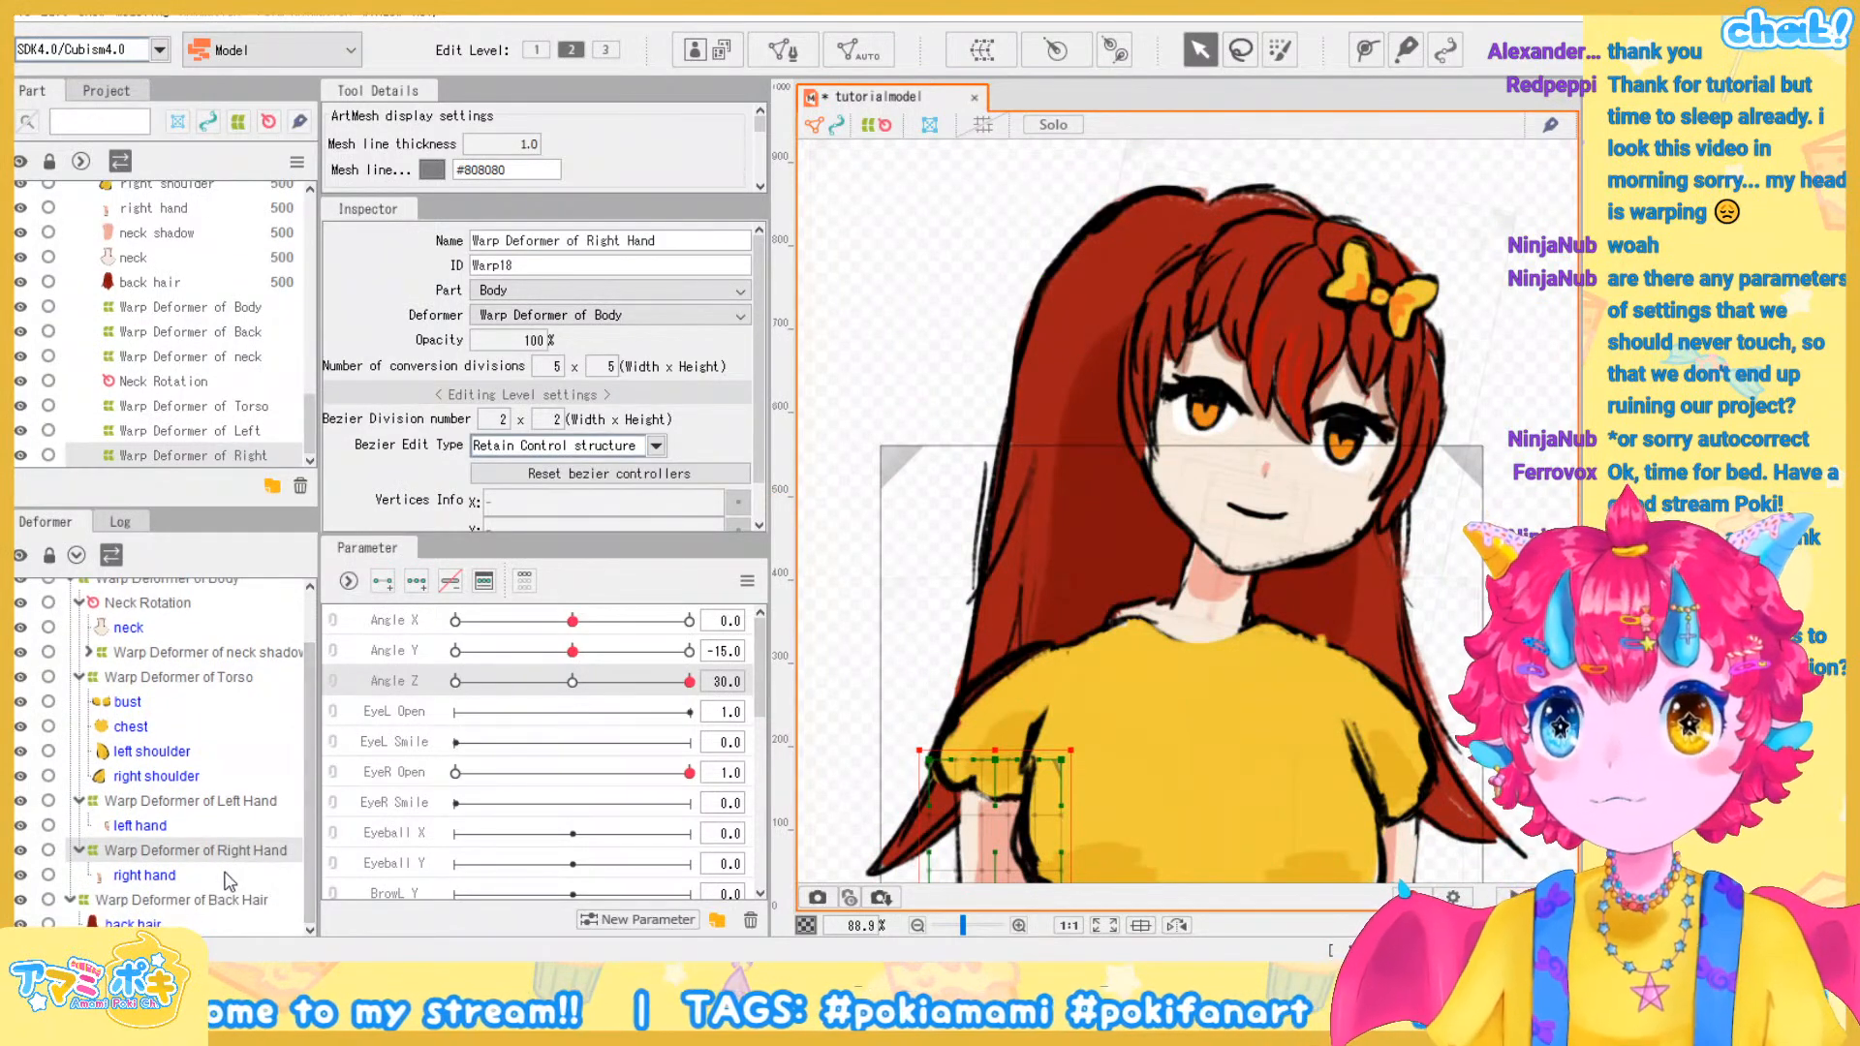
click(245, 681)
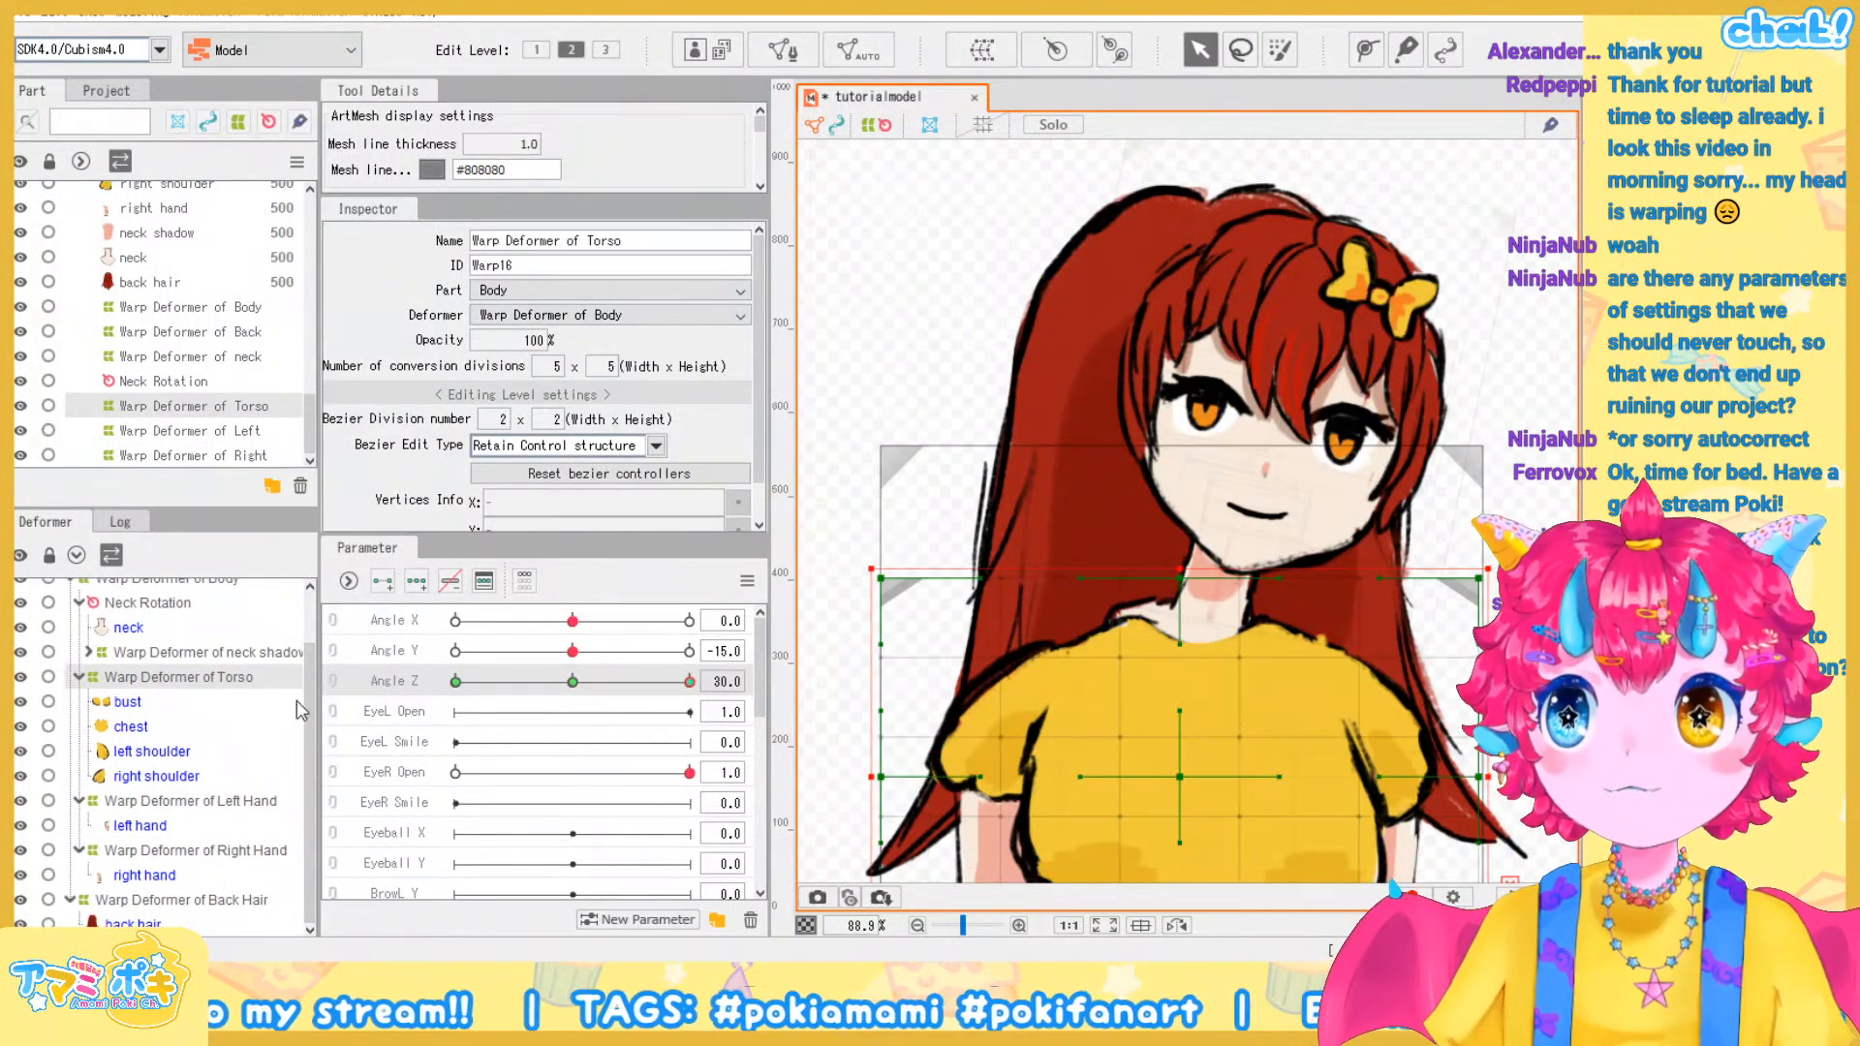
click(178, 800)
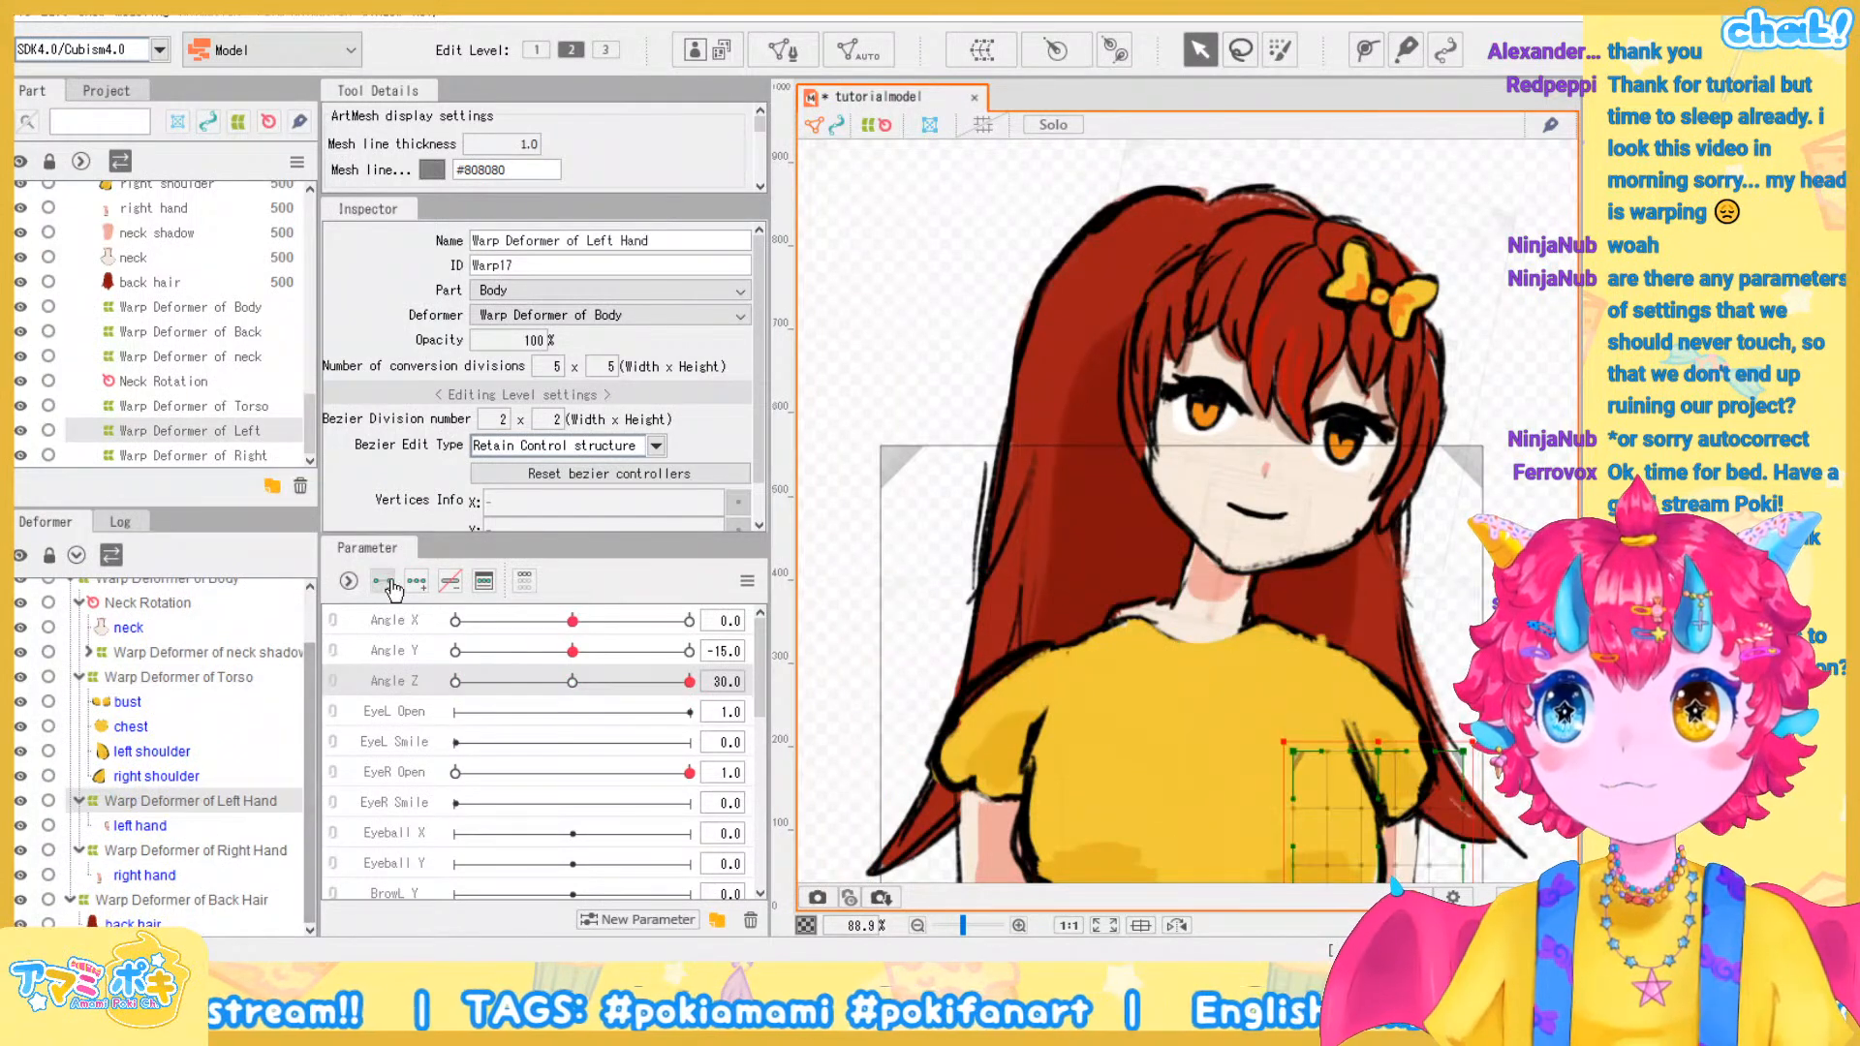
click(173, 852)
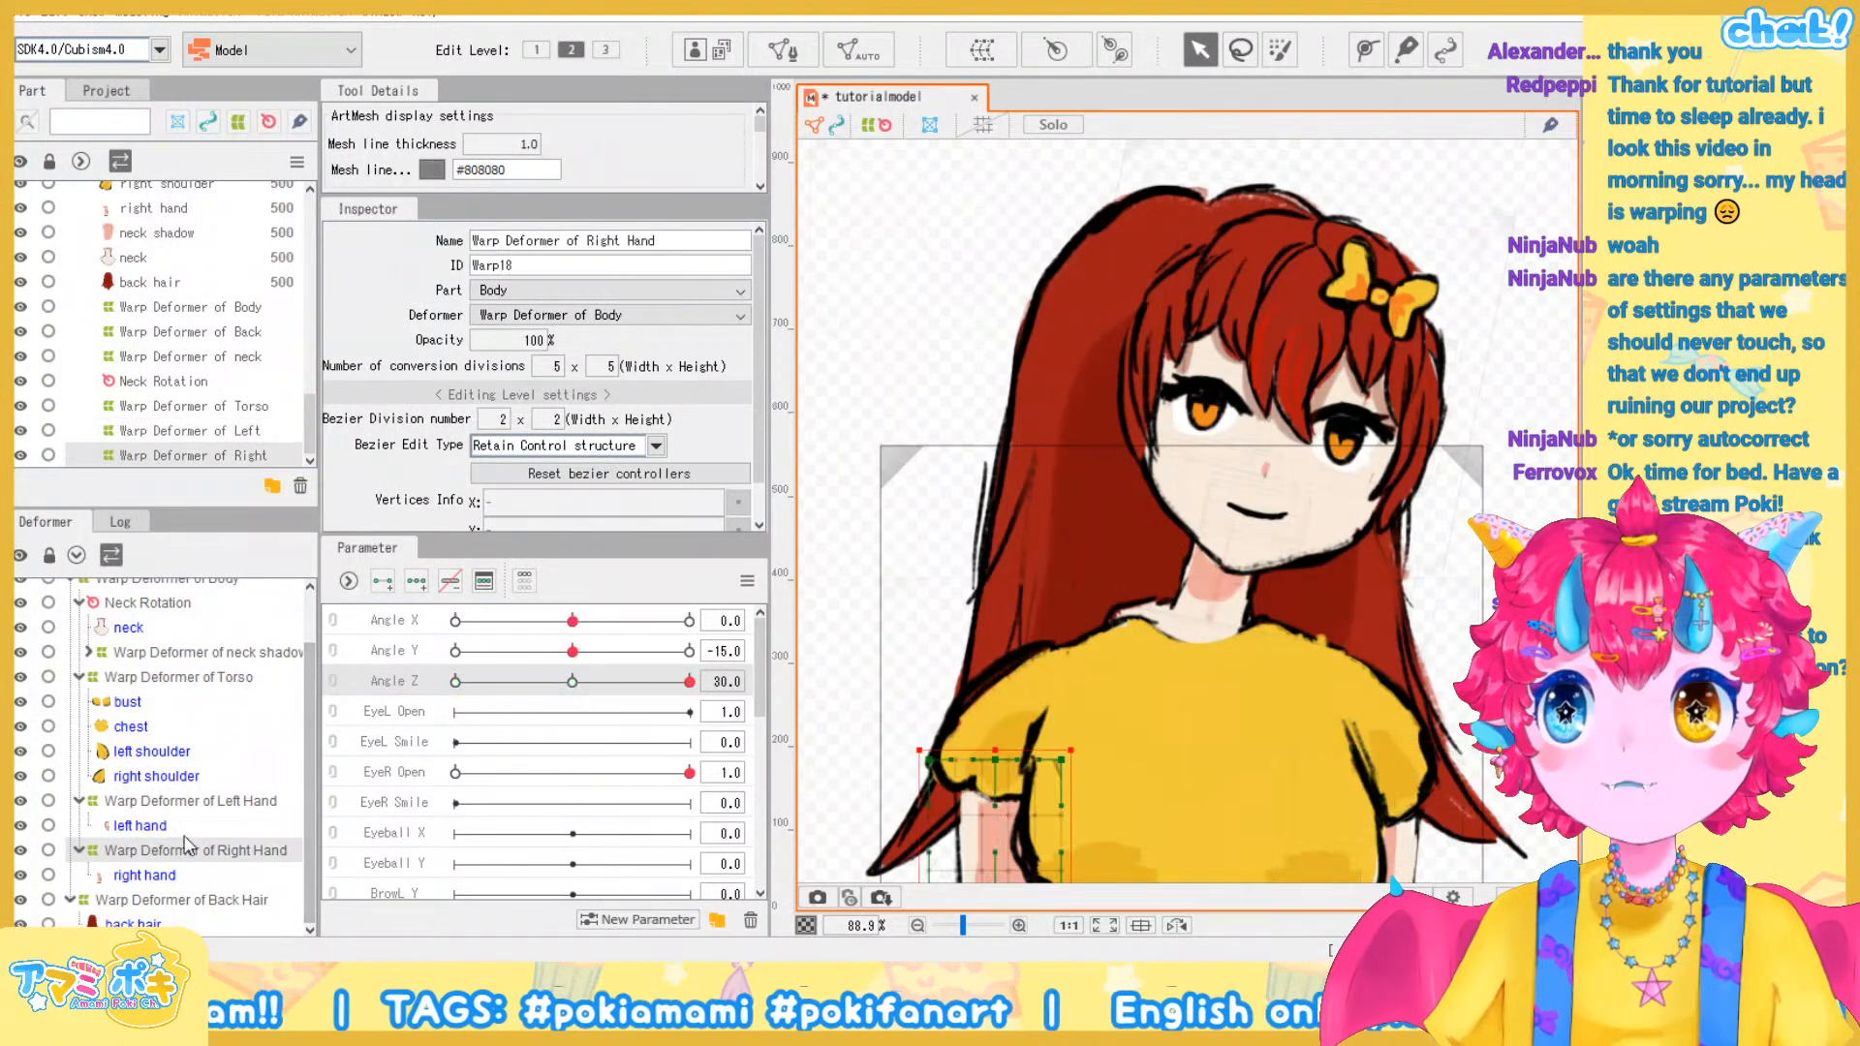
click(424, 582)
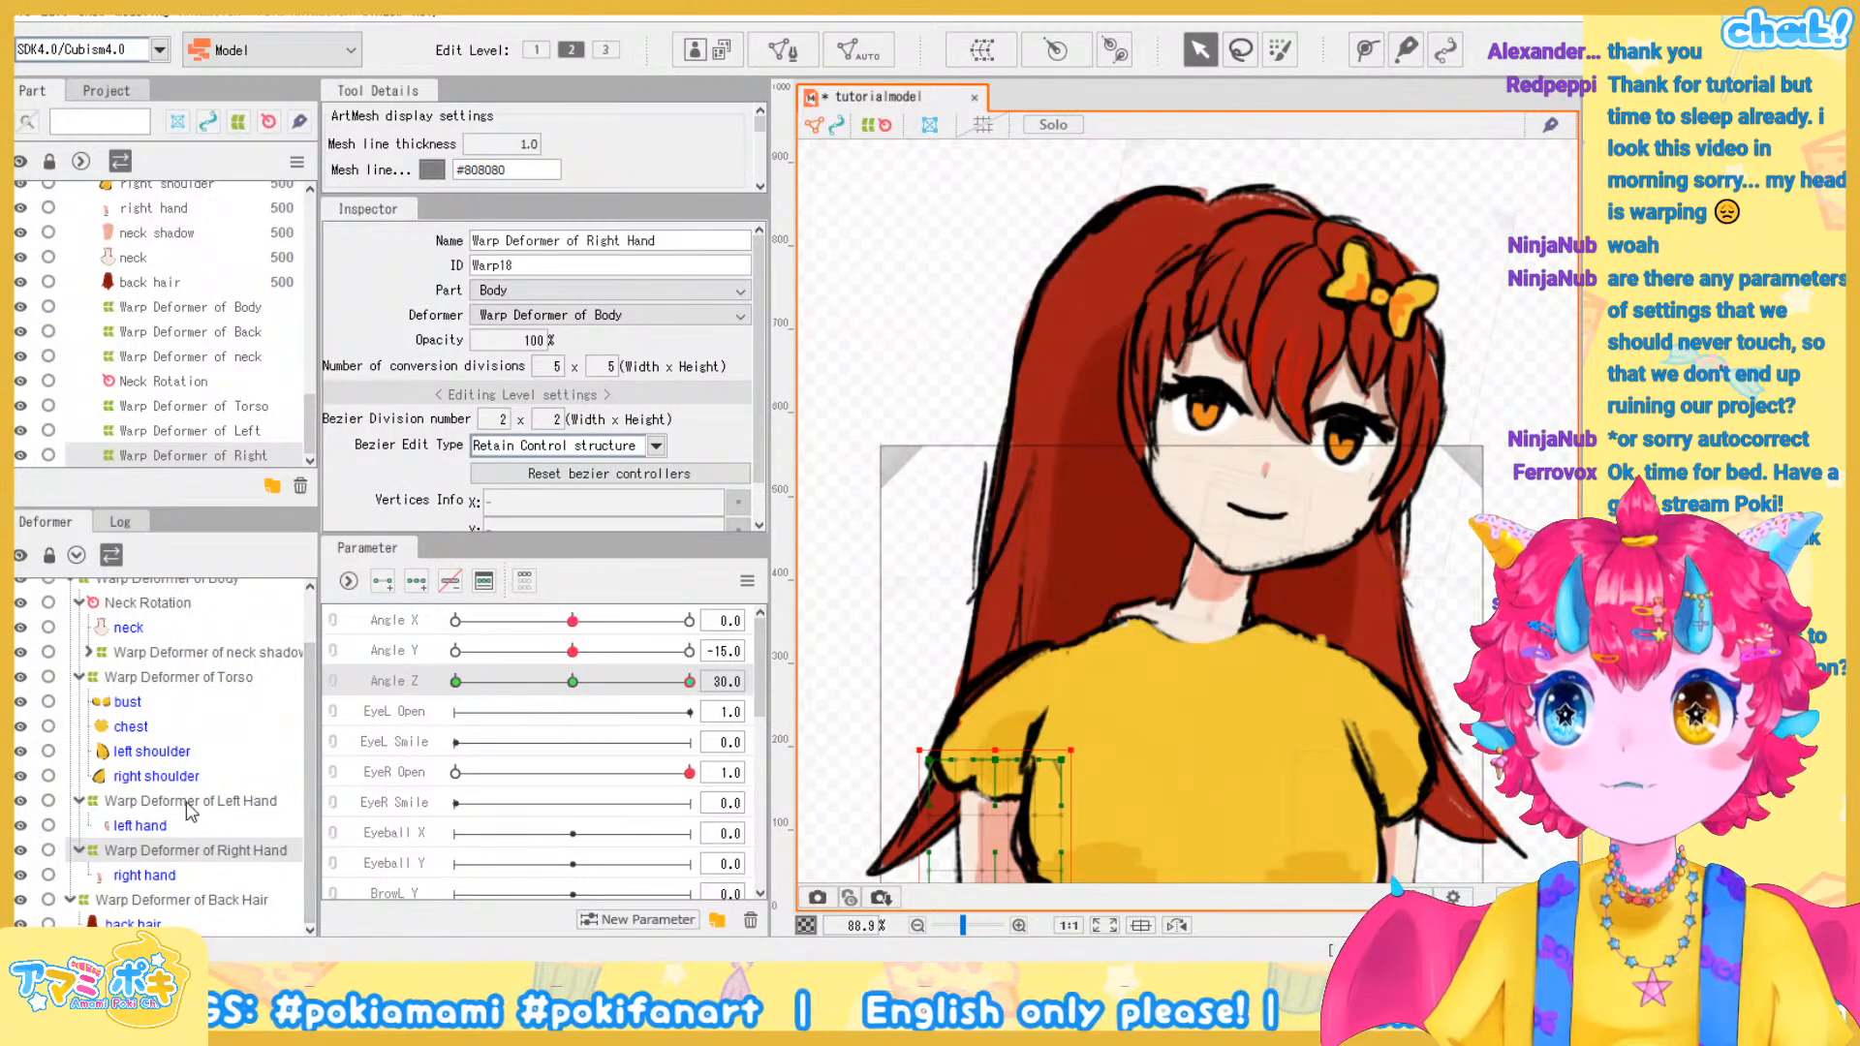
Try bending the upper part of the Warp Deformer of Back Hair toward the tilted head without Angle Z keys, and undo it
click(164, 900)
scroll(1295, 286, down, 2)
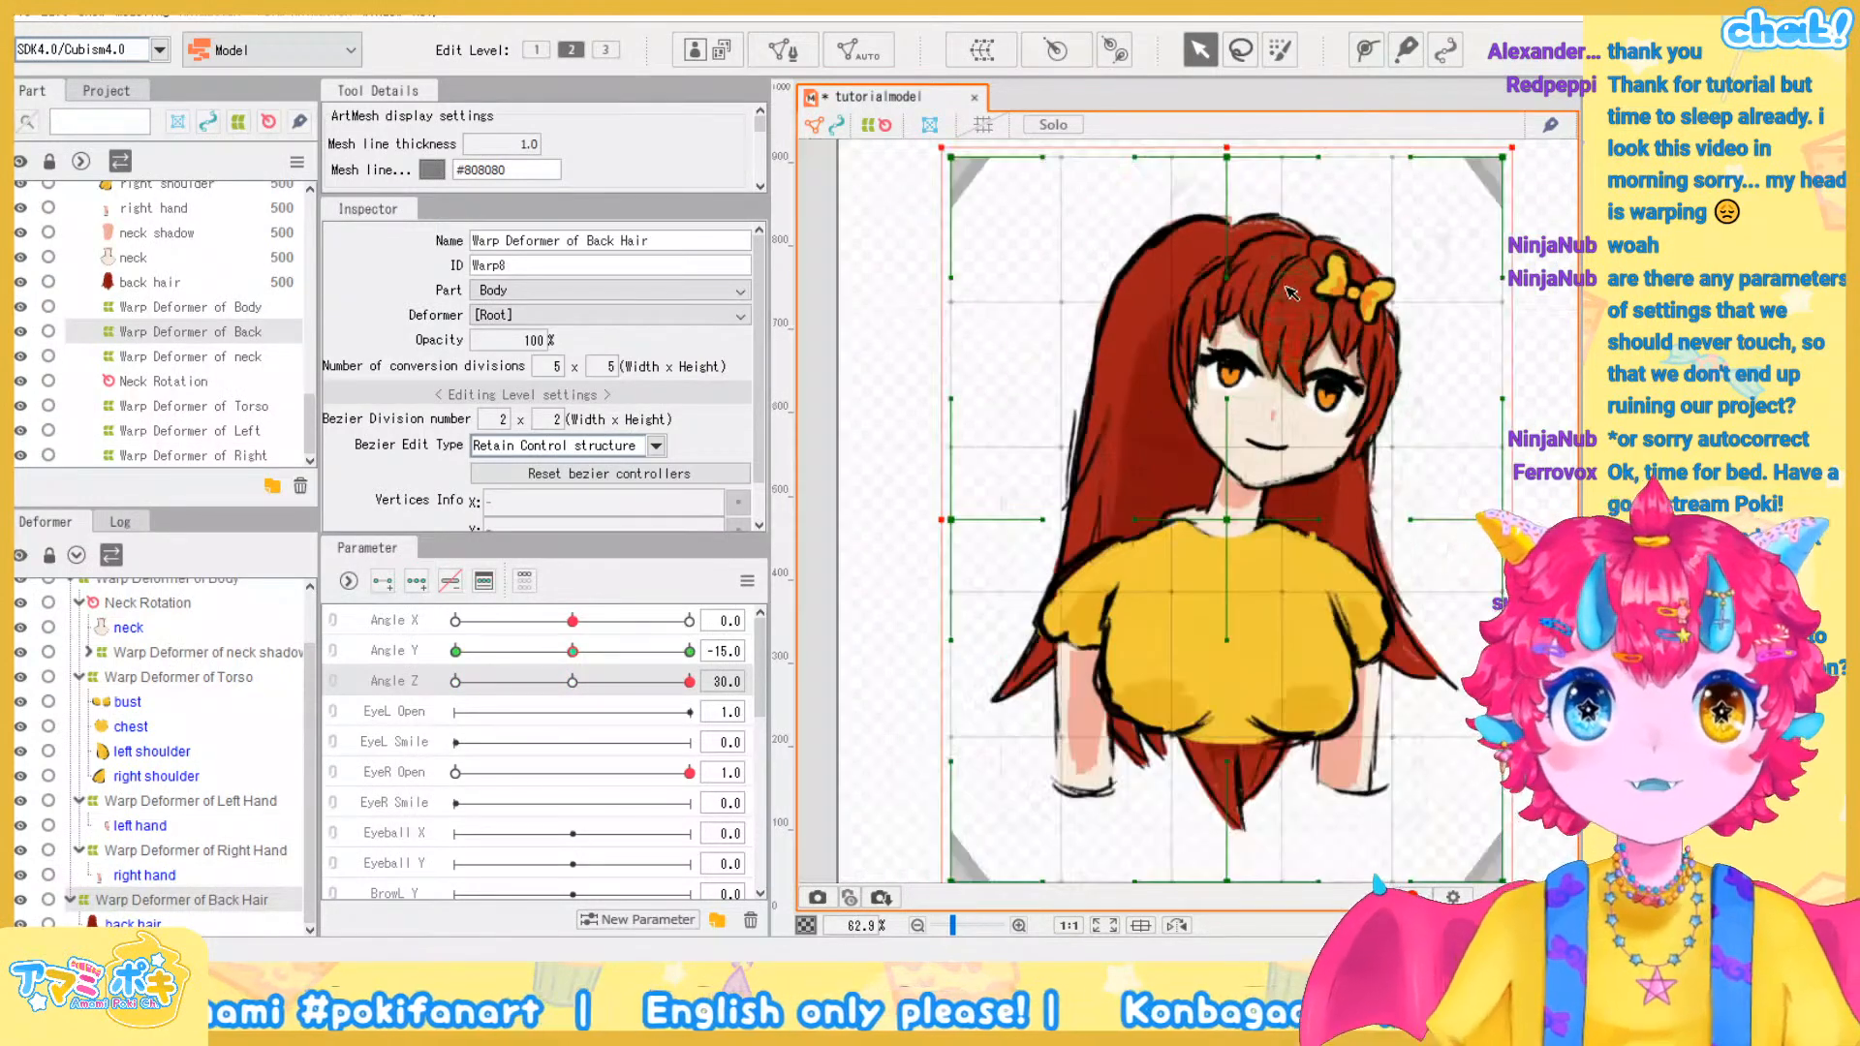
drag(1261, 288, 1208, 329)
drag(1274, 209, 1550, 278)
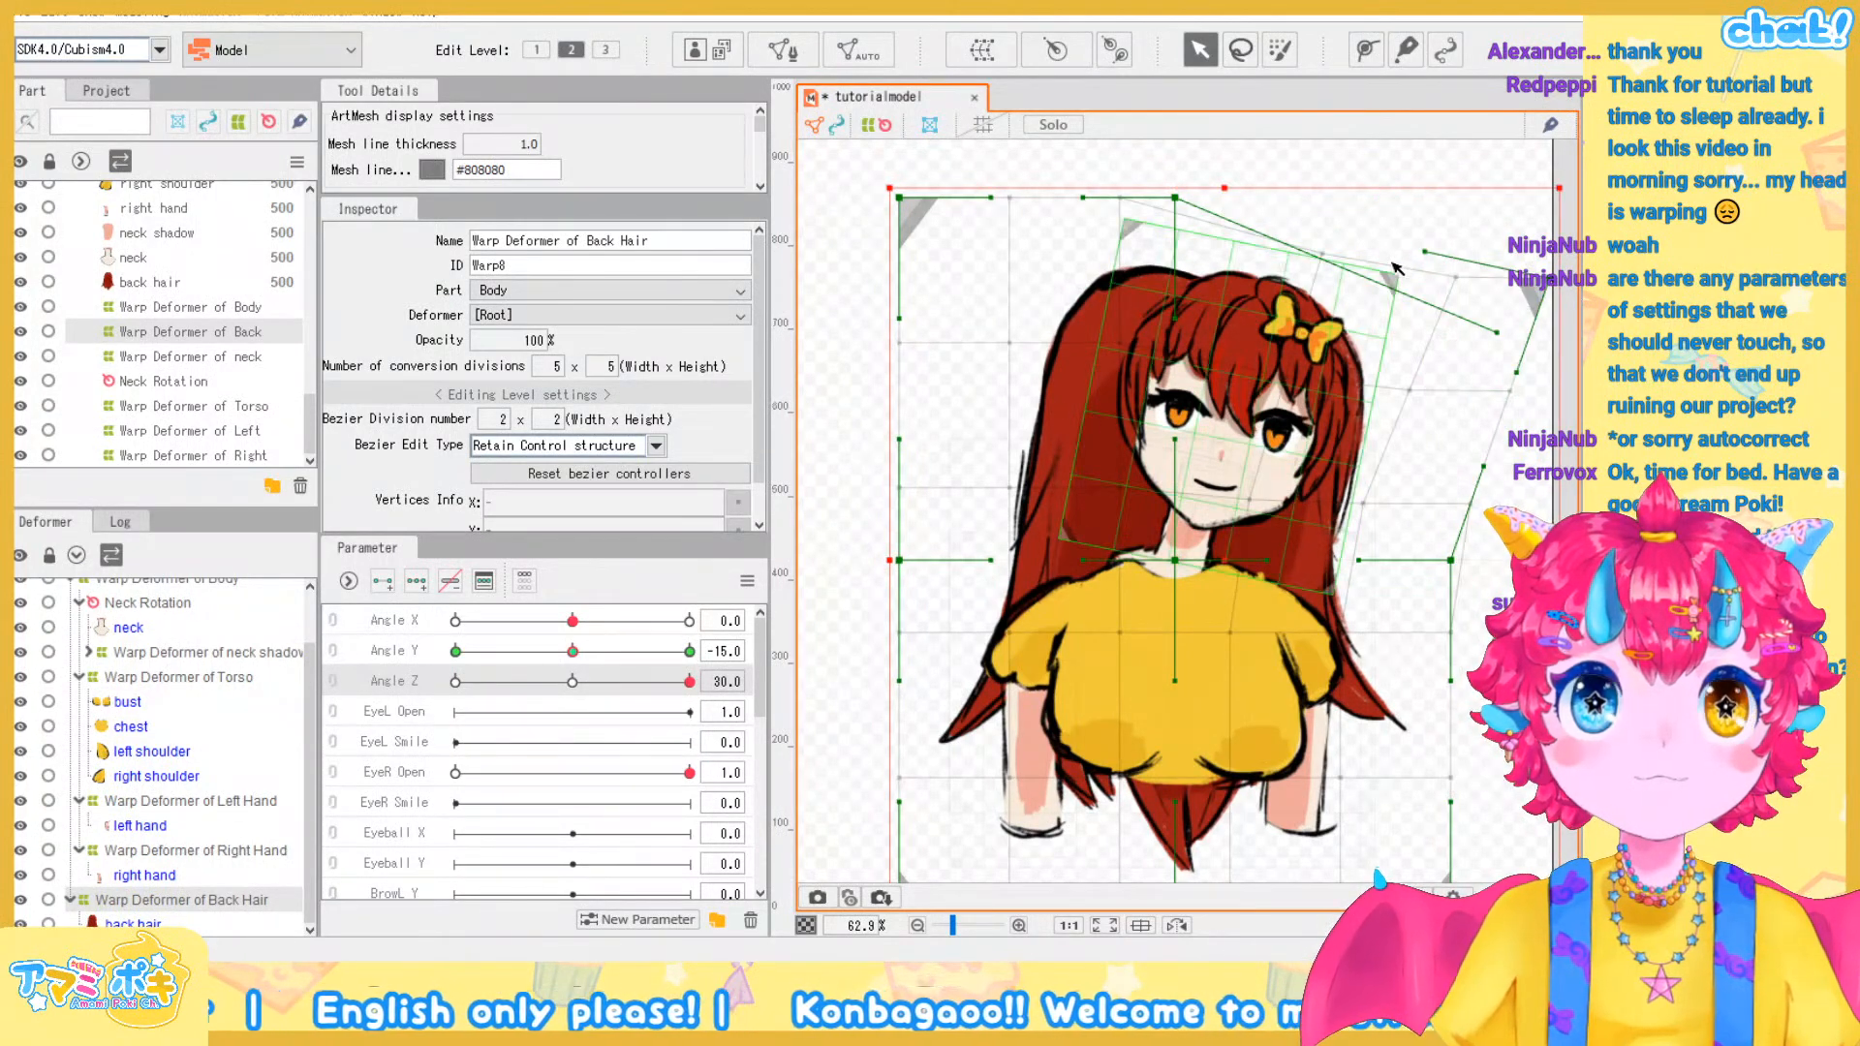
key(ctrl+z)
key(ctrl+z)
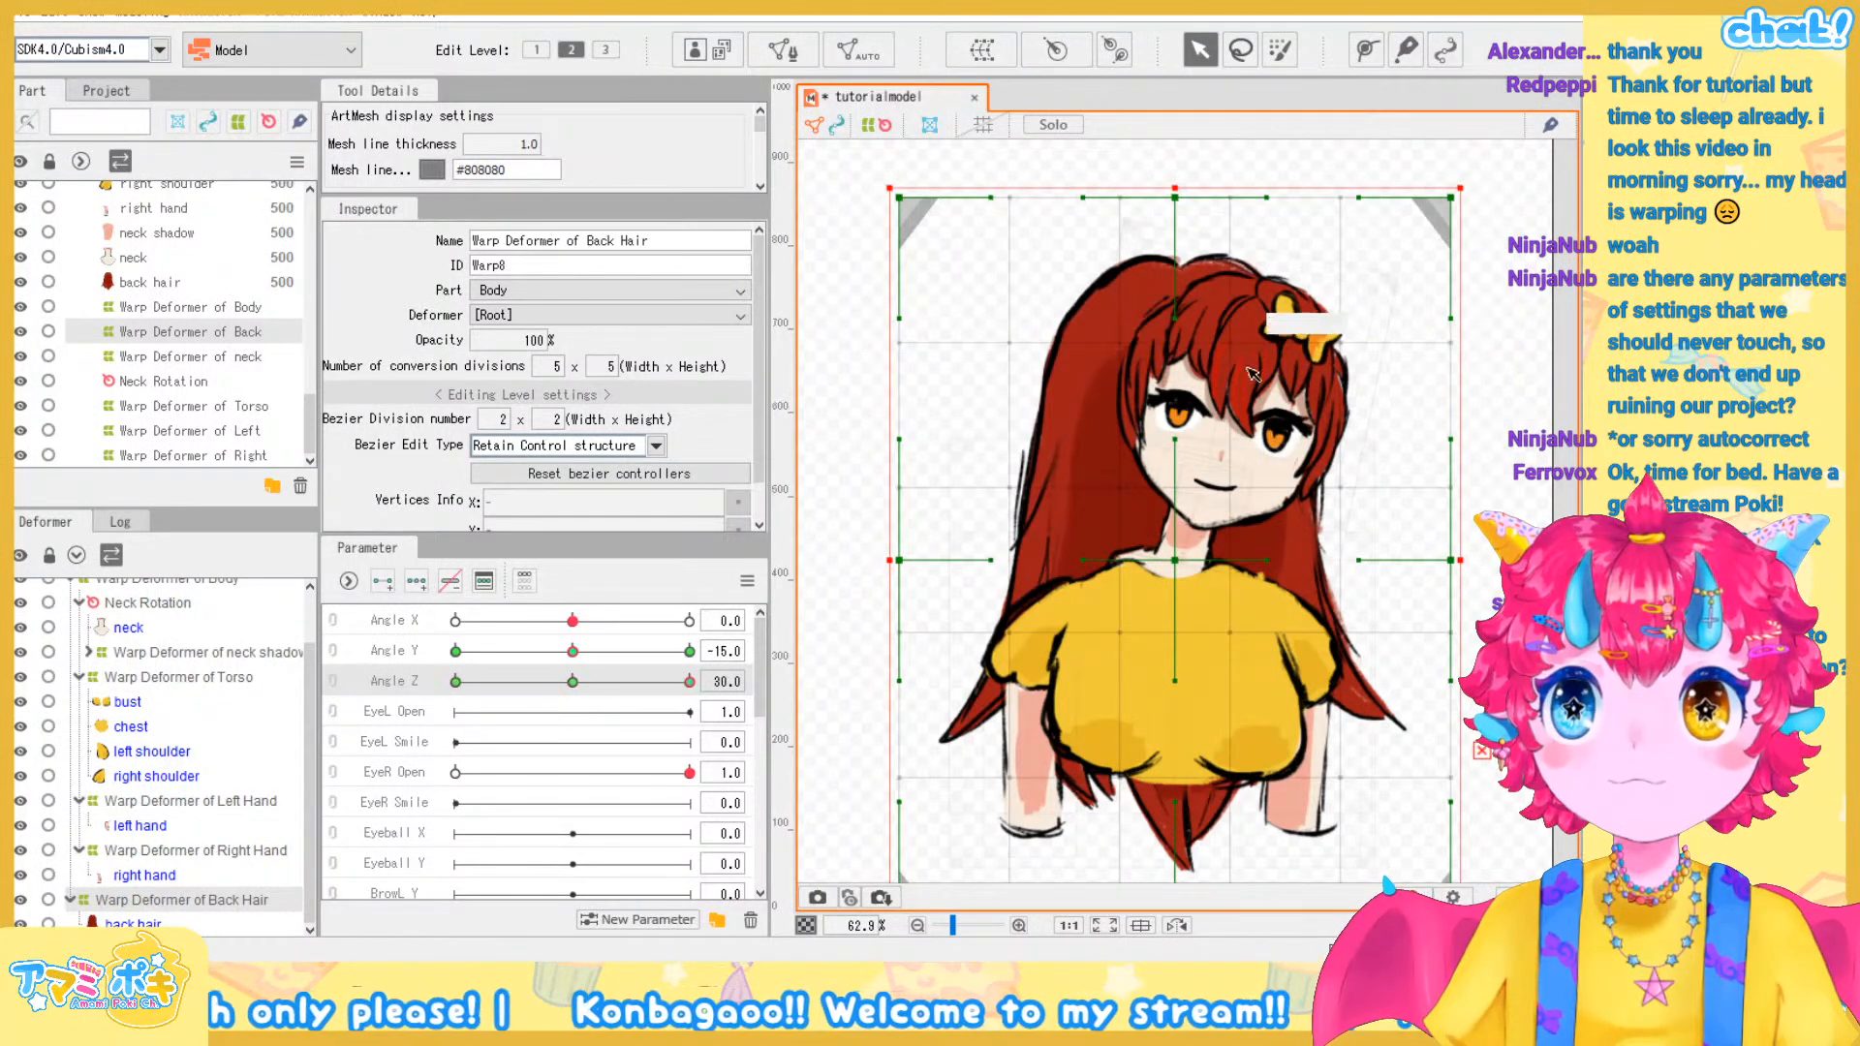
Add three Angle Z keys to the Warp Deformer of Back Hair and, at 30.0, bend its upper corners and top centre toward the tilted head
drag(1450, 198, 1569, 291)
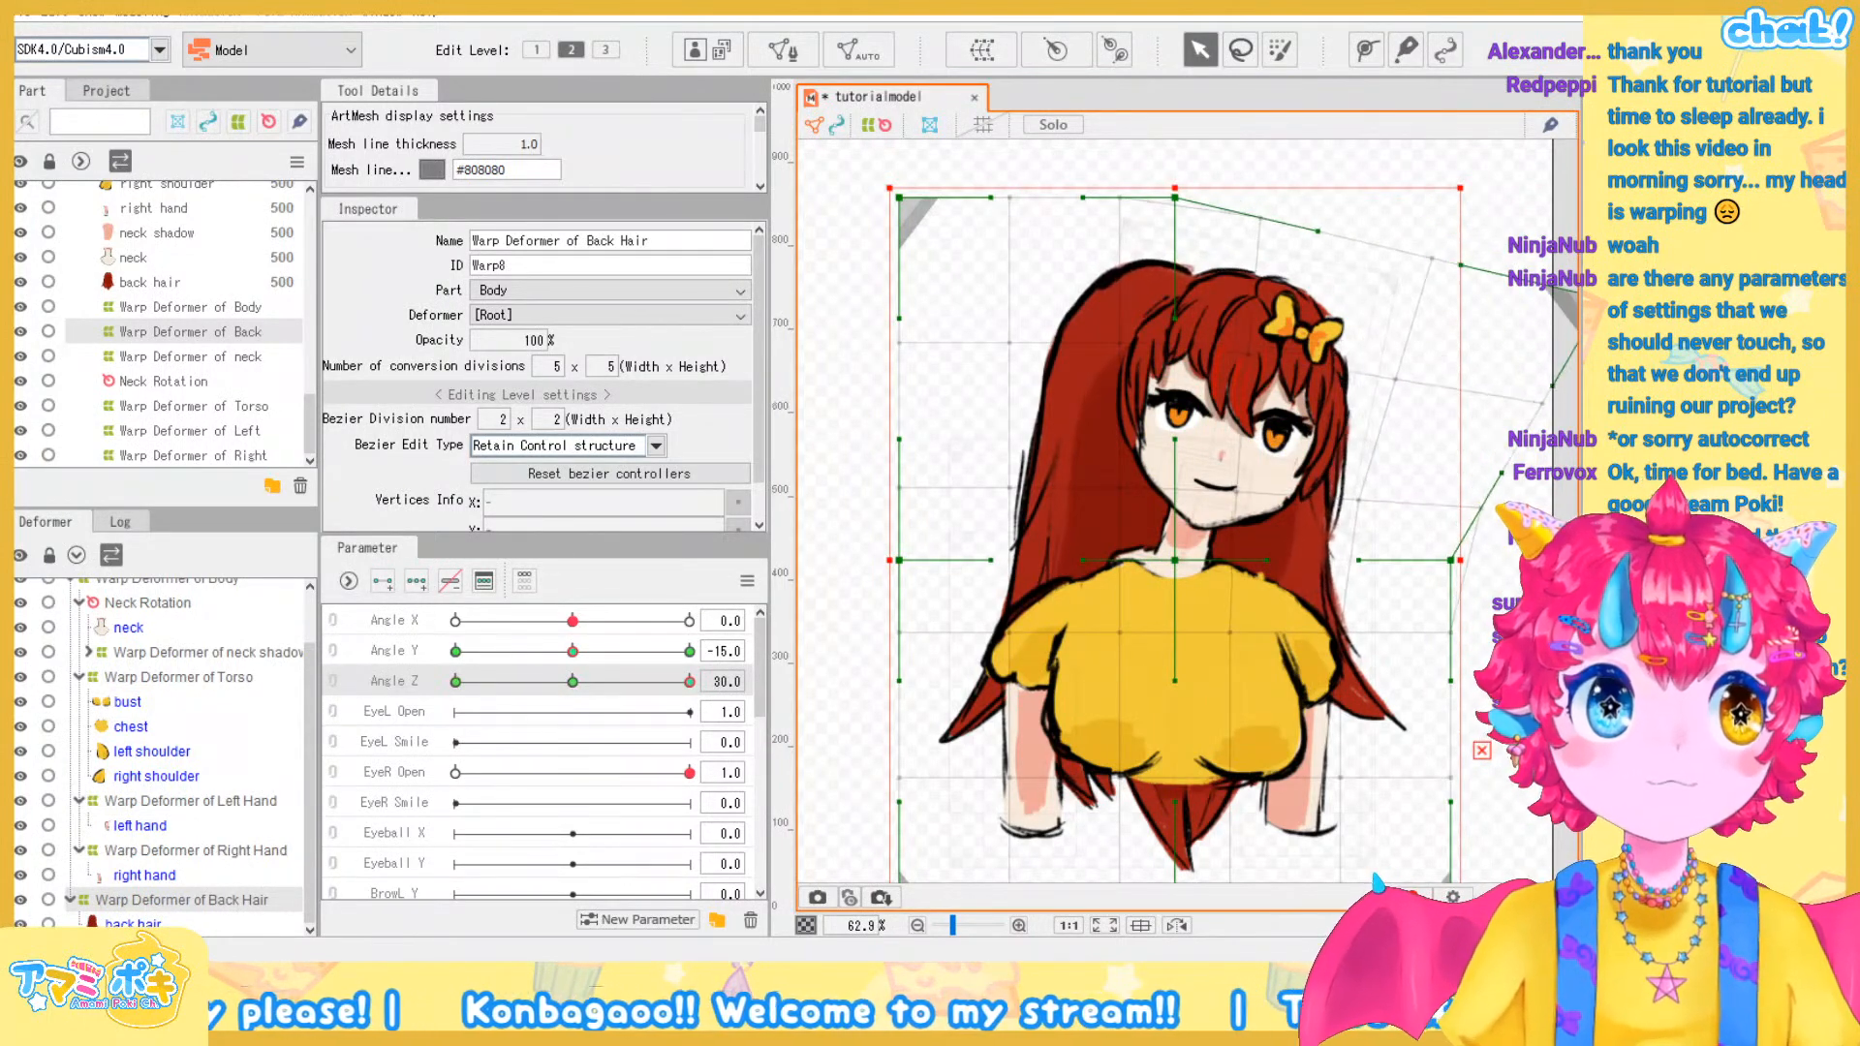
drag(1172, 207, 1271, 191)
scroll(1498, 311, down, 2)
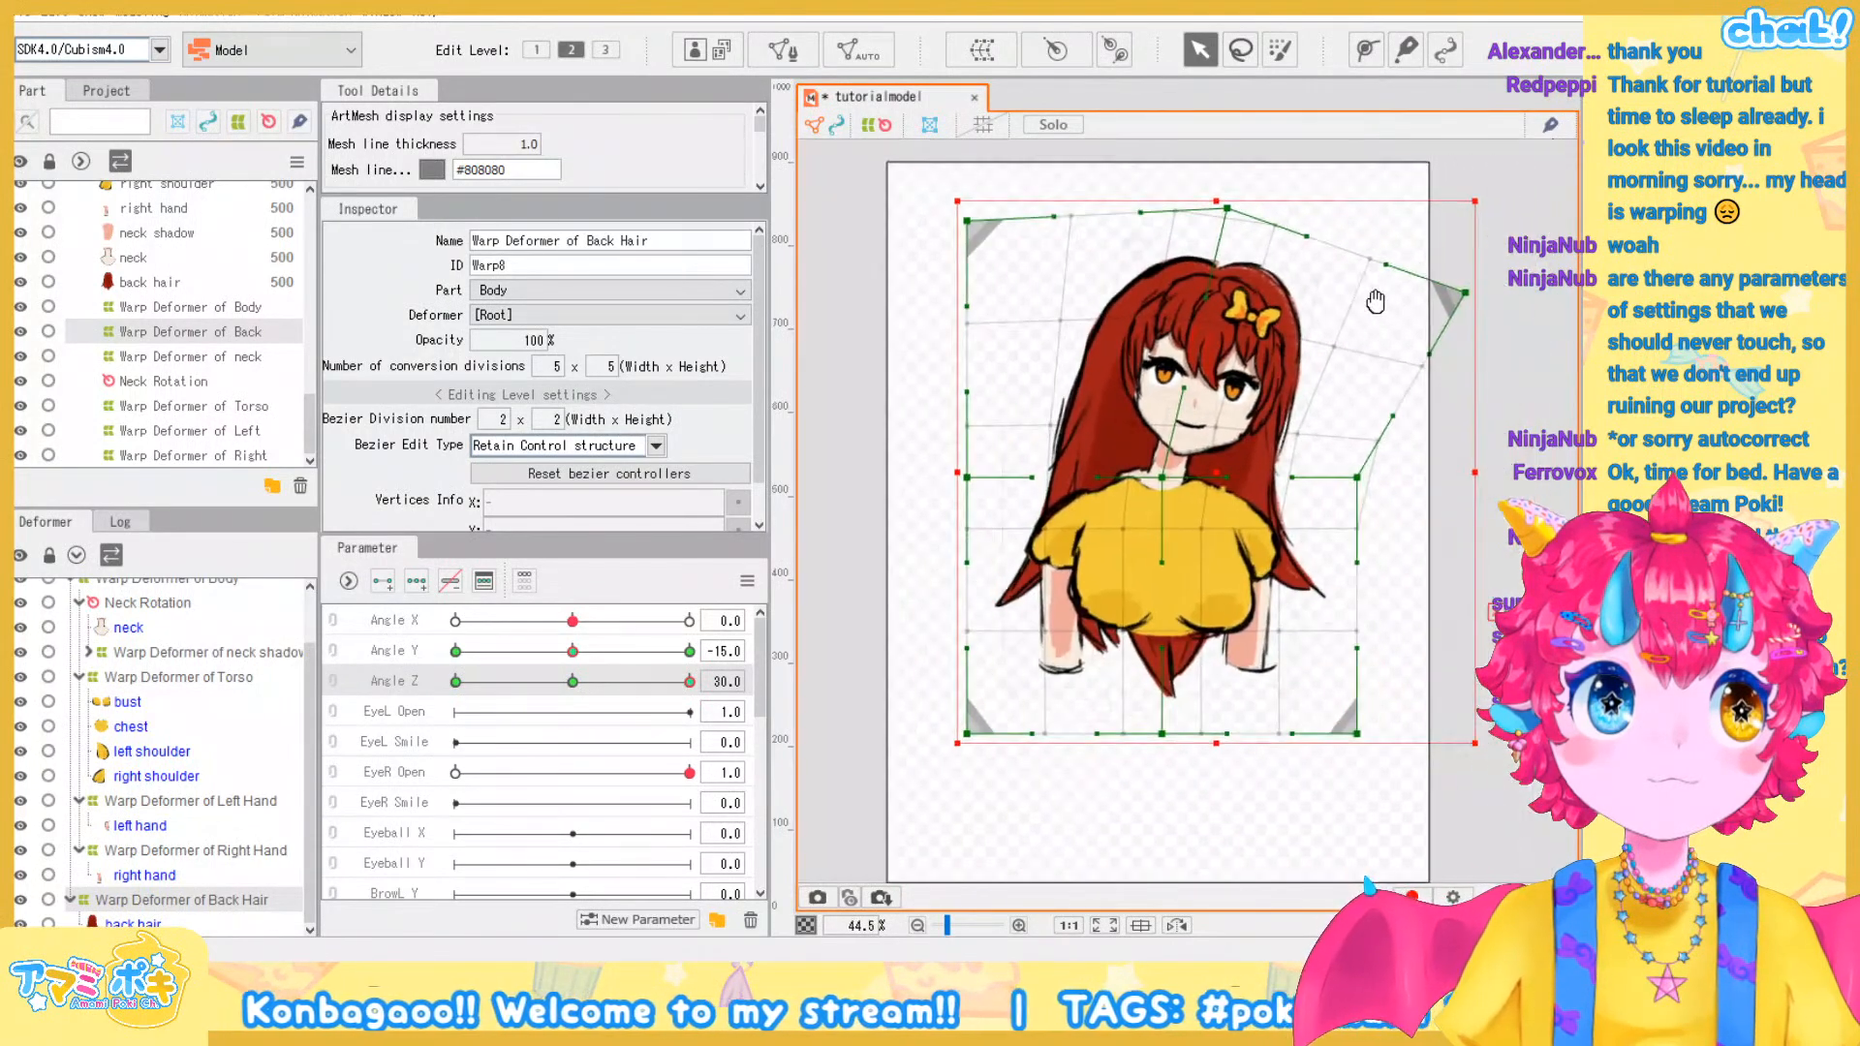
drag(1478, 305, 1481, 338)
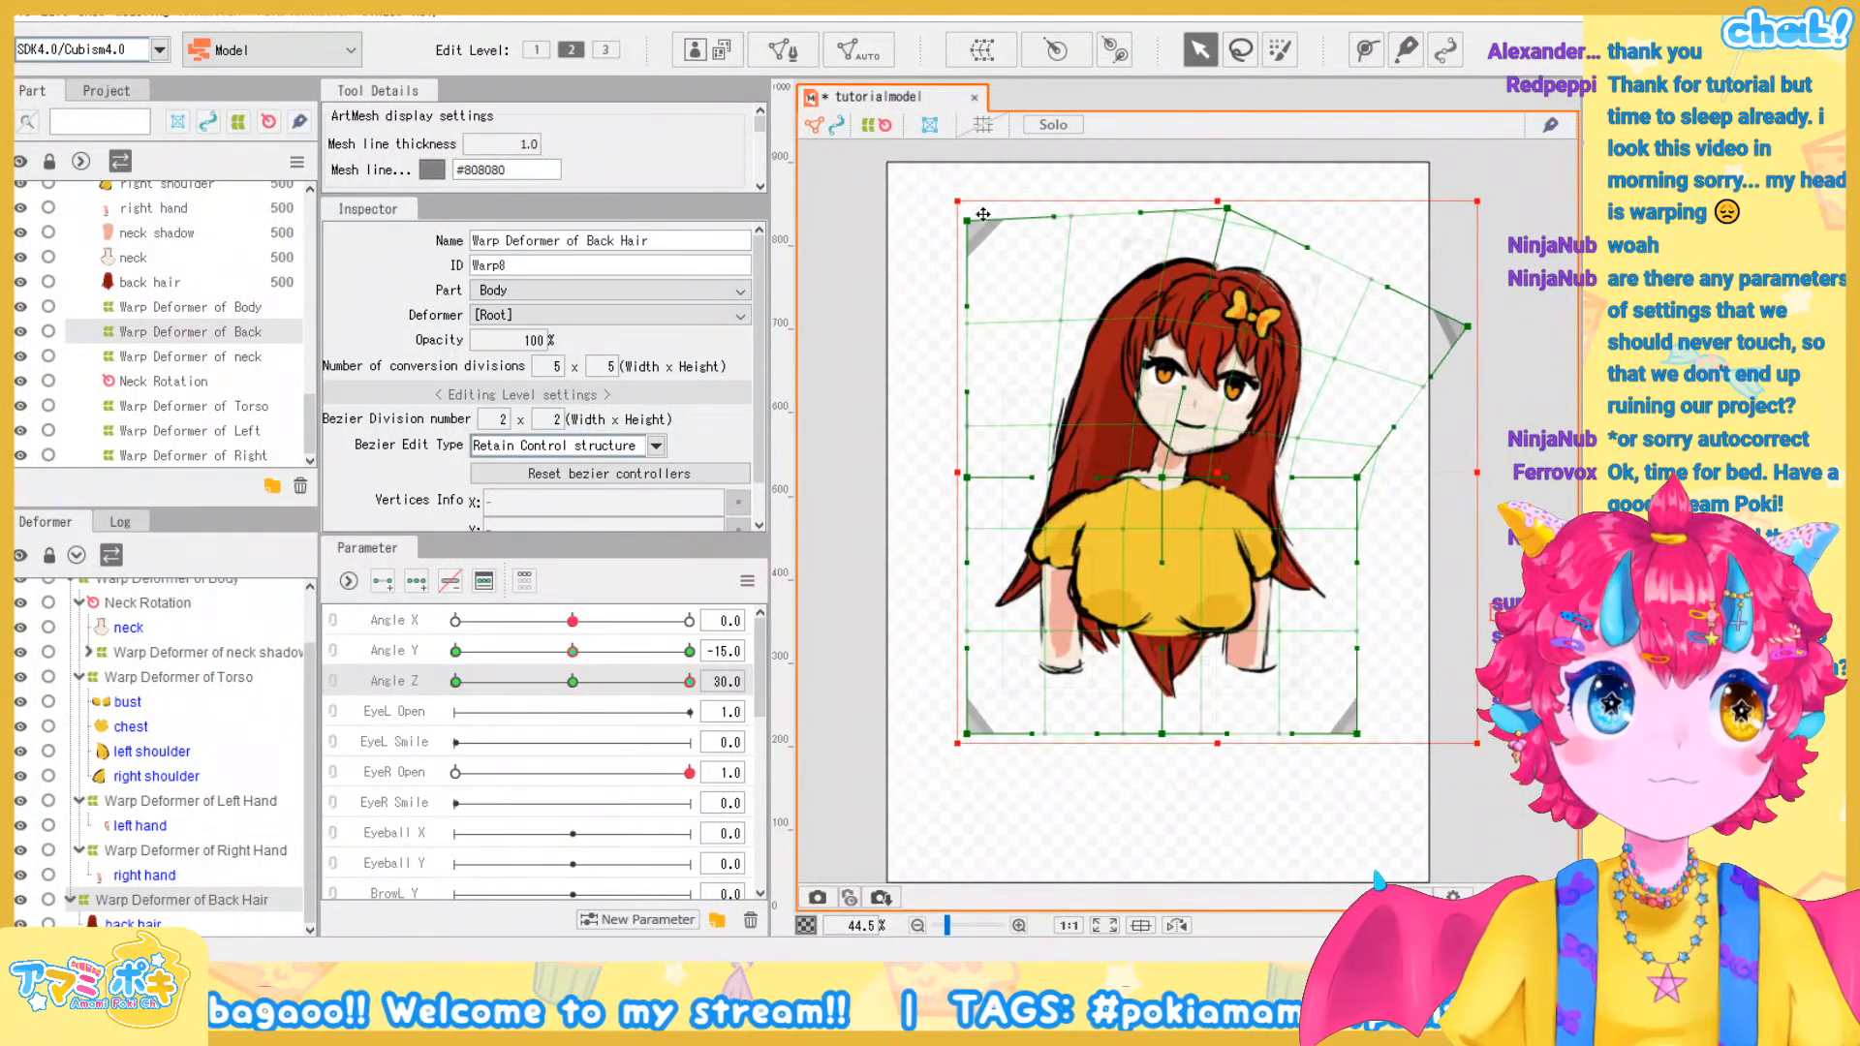
drag(982, 229, 1059, 194)
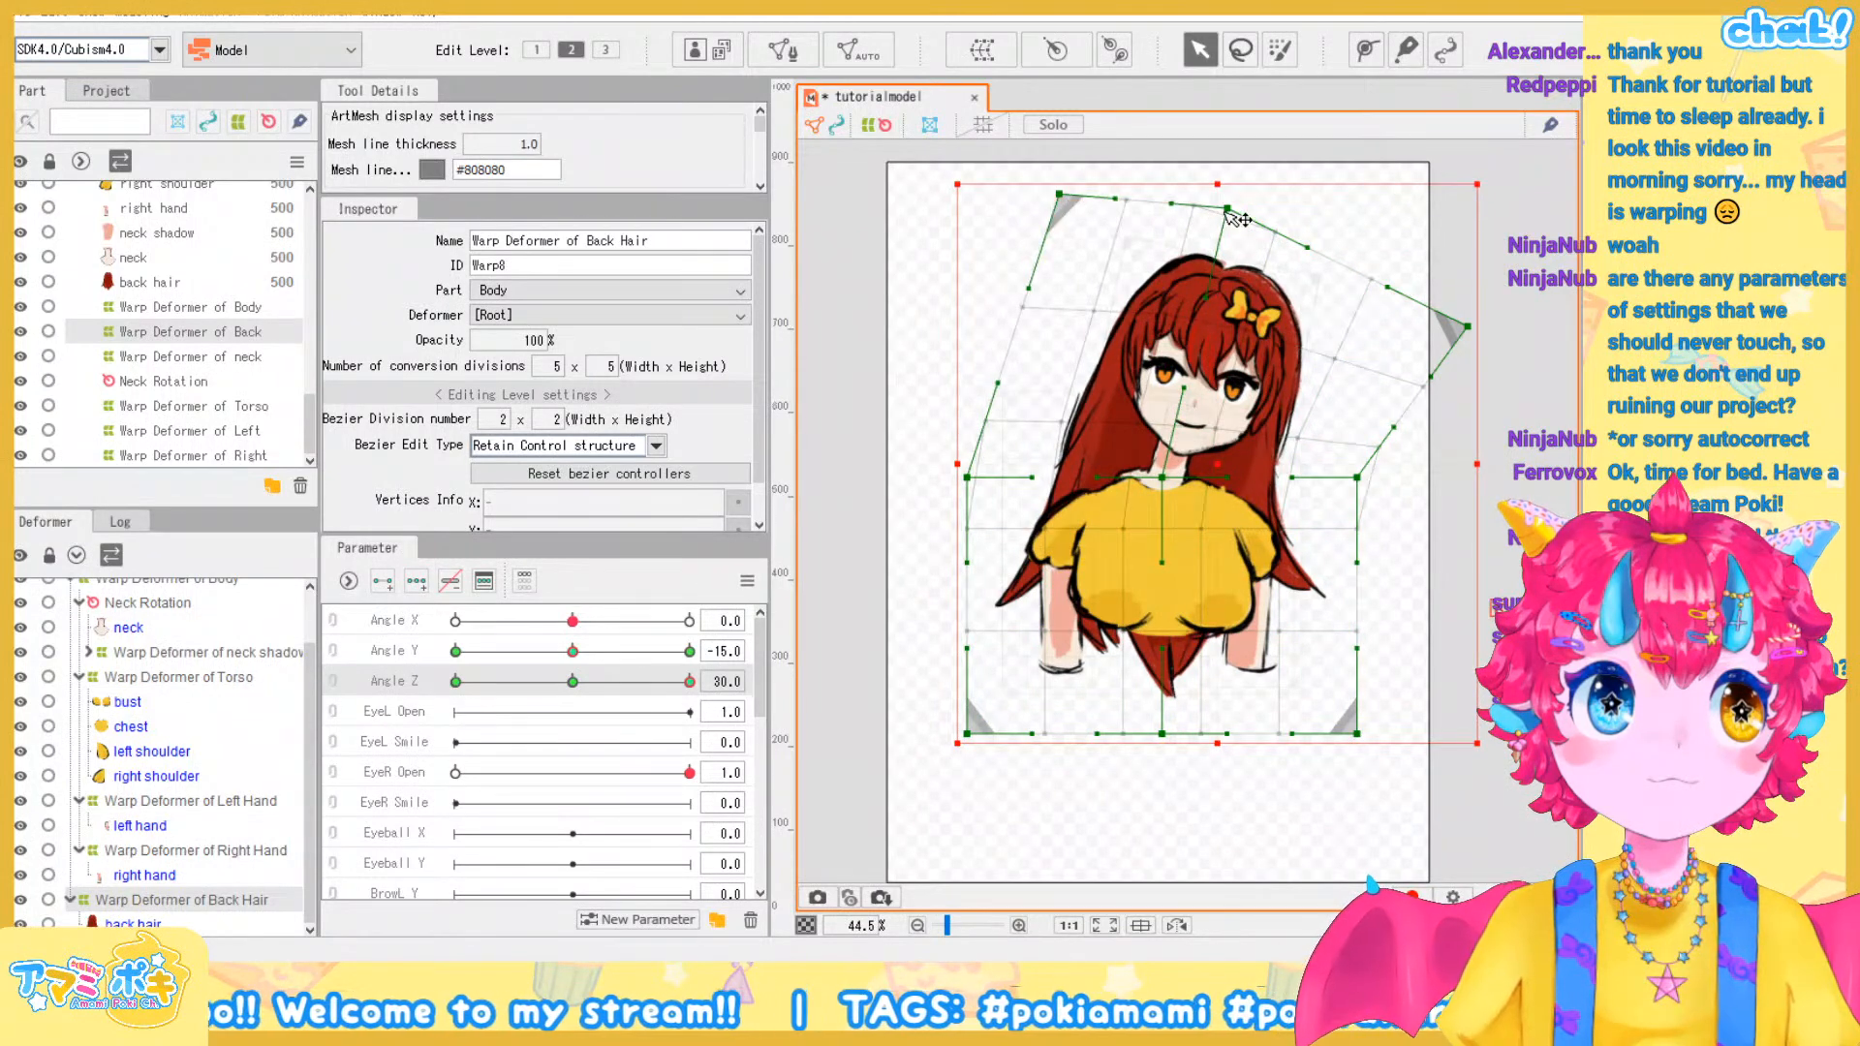
drag(1240, 219, 1255, 219)
drag(1063, 197, 1022, 193)
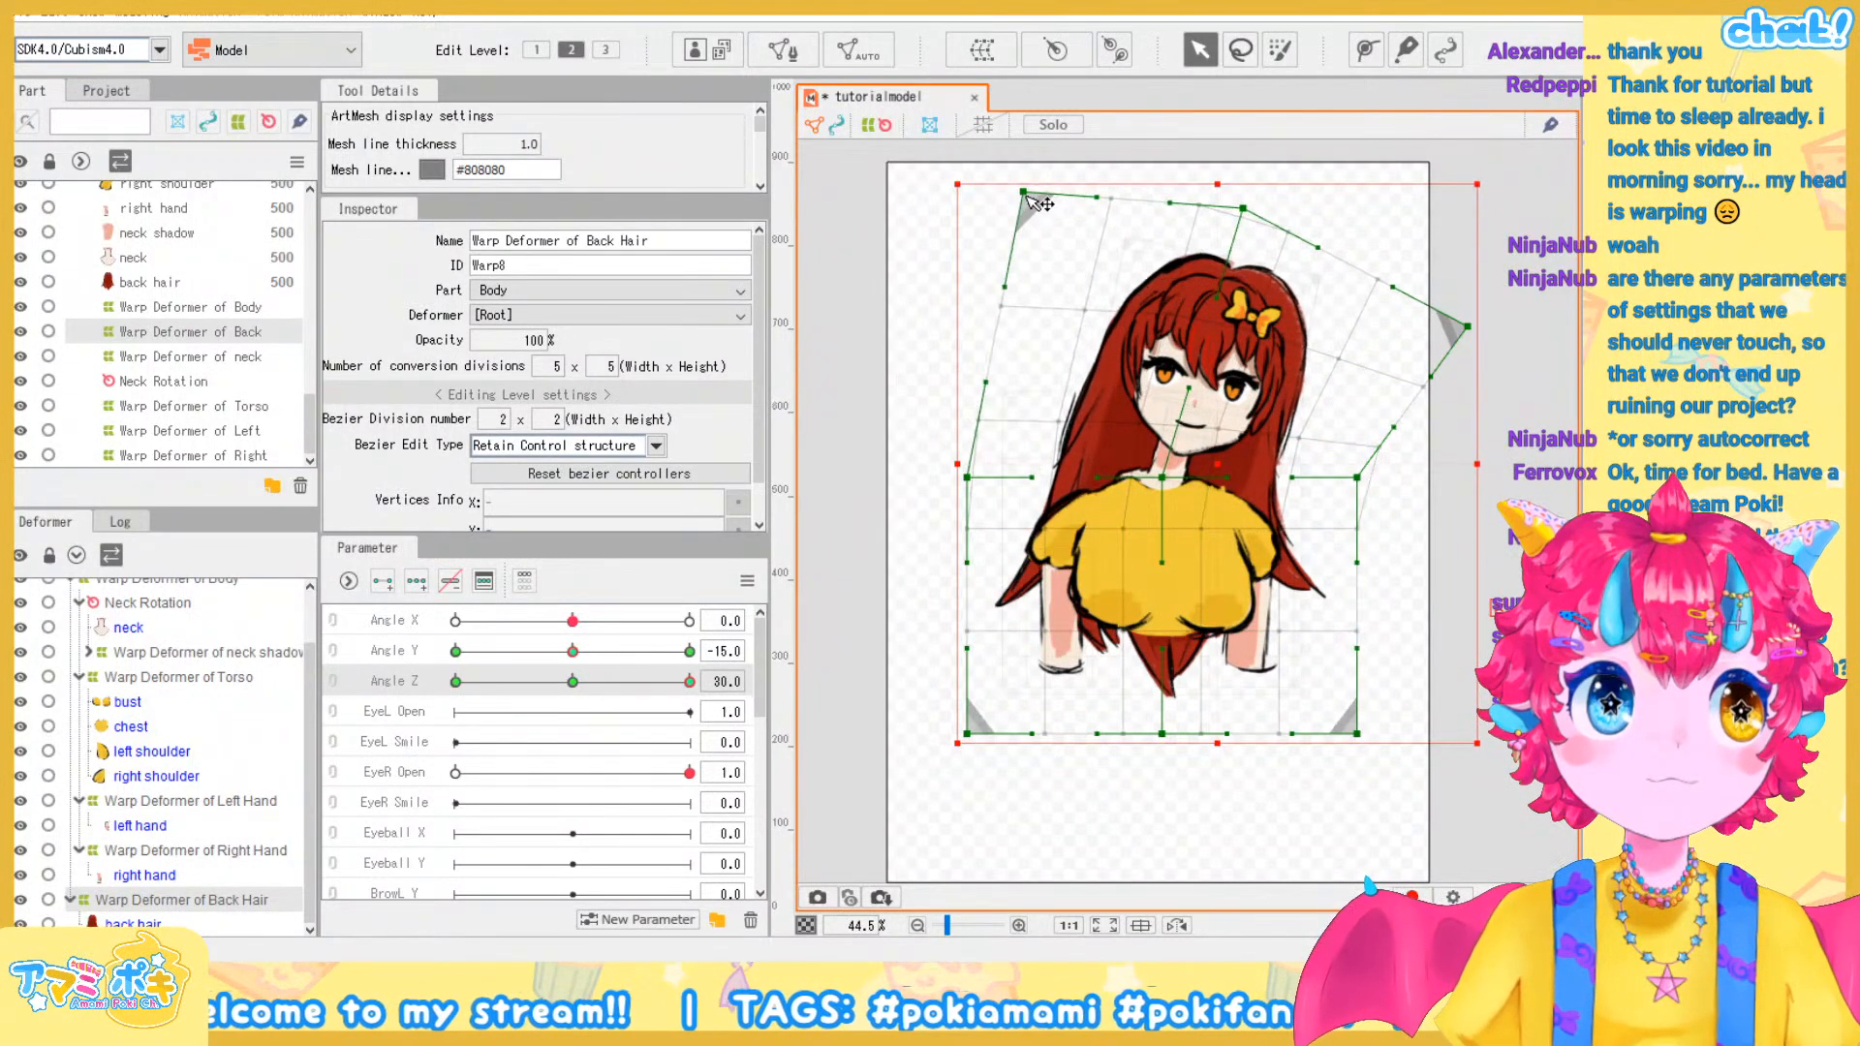
scroll(1170, 230, up, 2)
drag(1516, 387, 1490, 416)
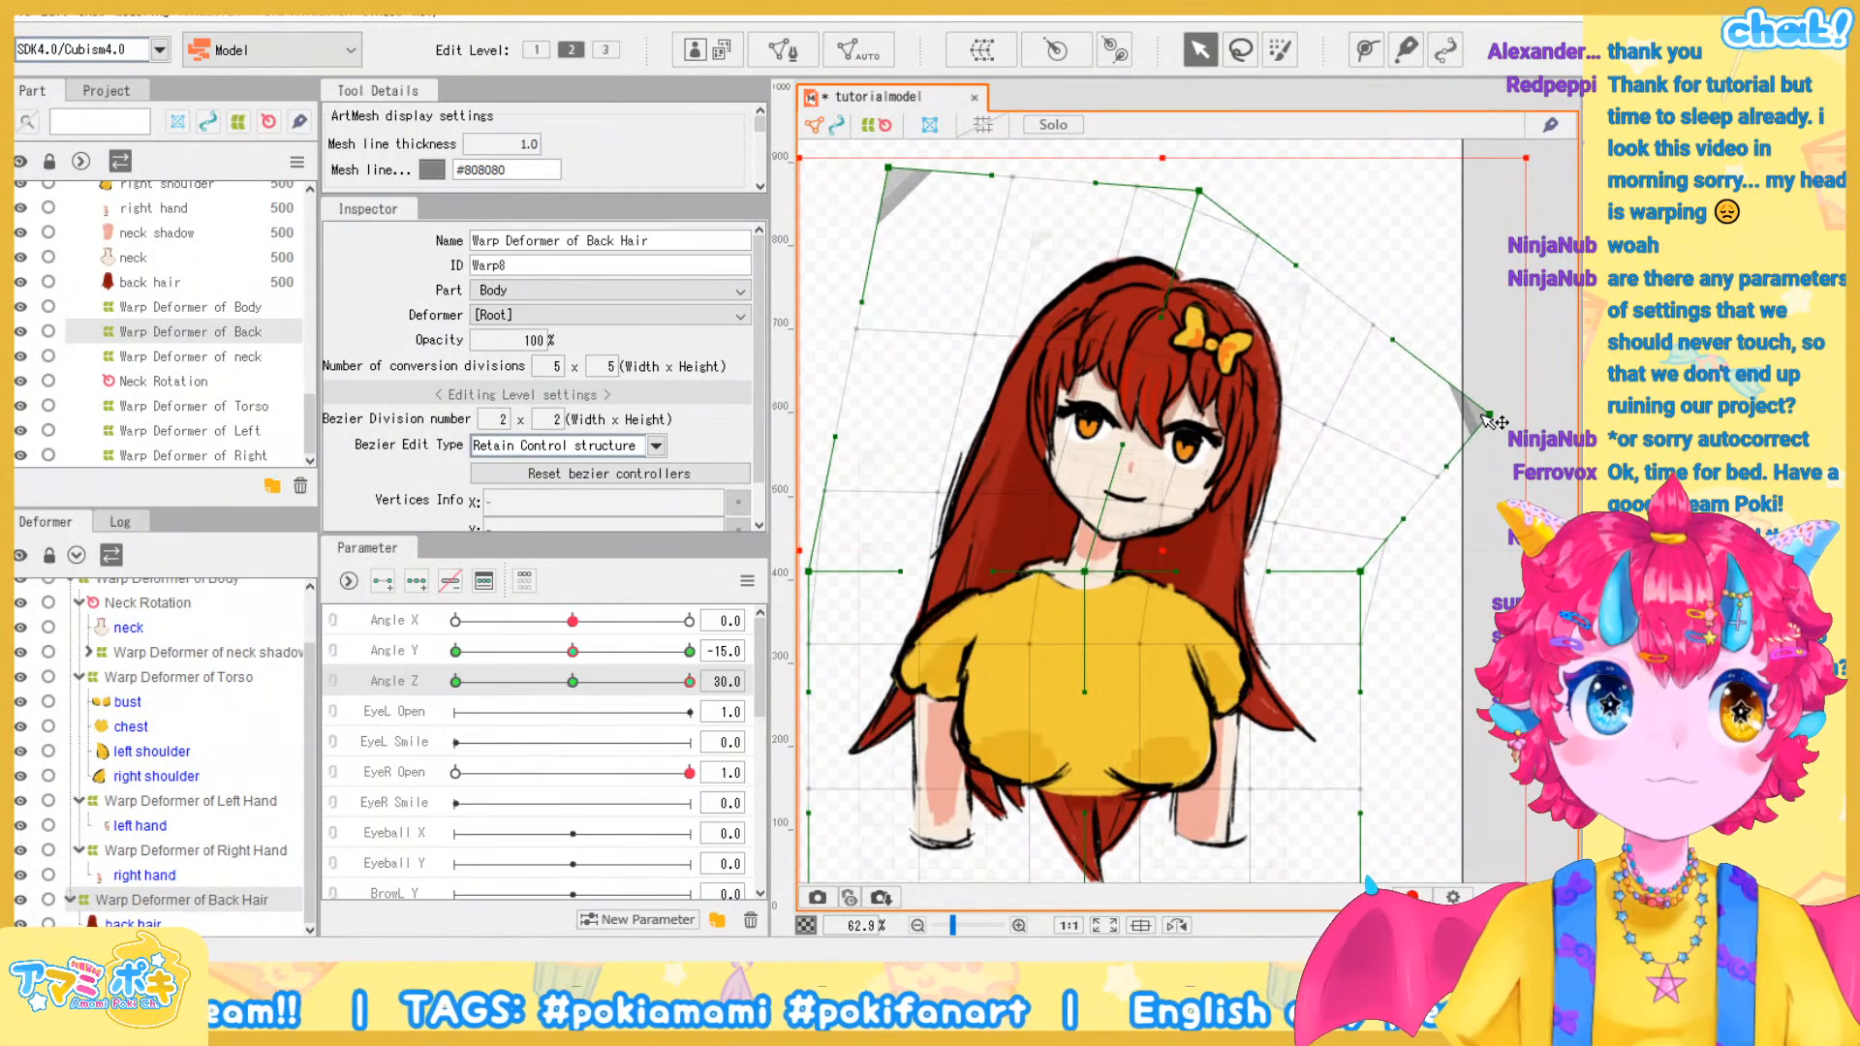
At Angle Z 30.0, refine the back hair deformer's top curve, pull its left middle edge point slightly outward, and deselect it
drag(1104, 192, 1082, 214)
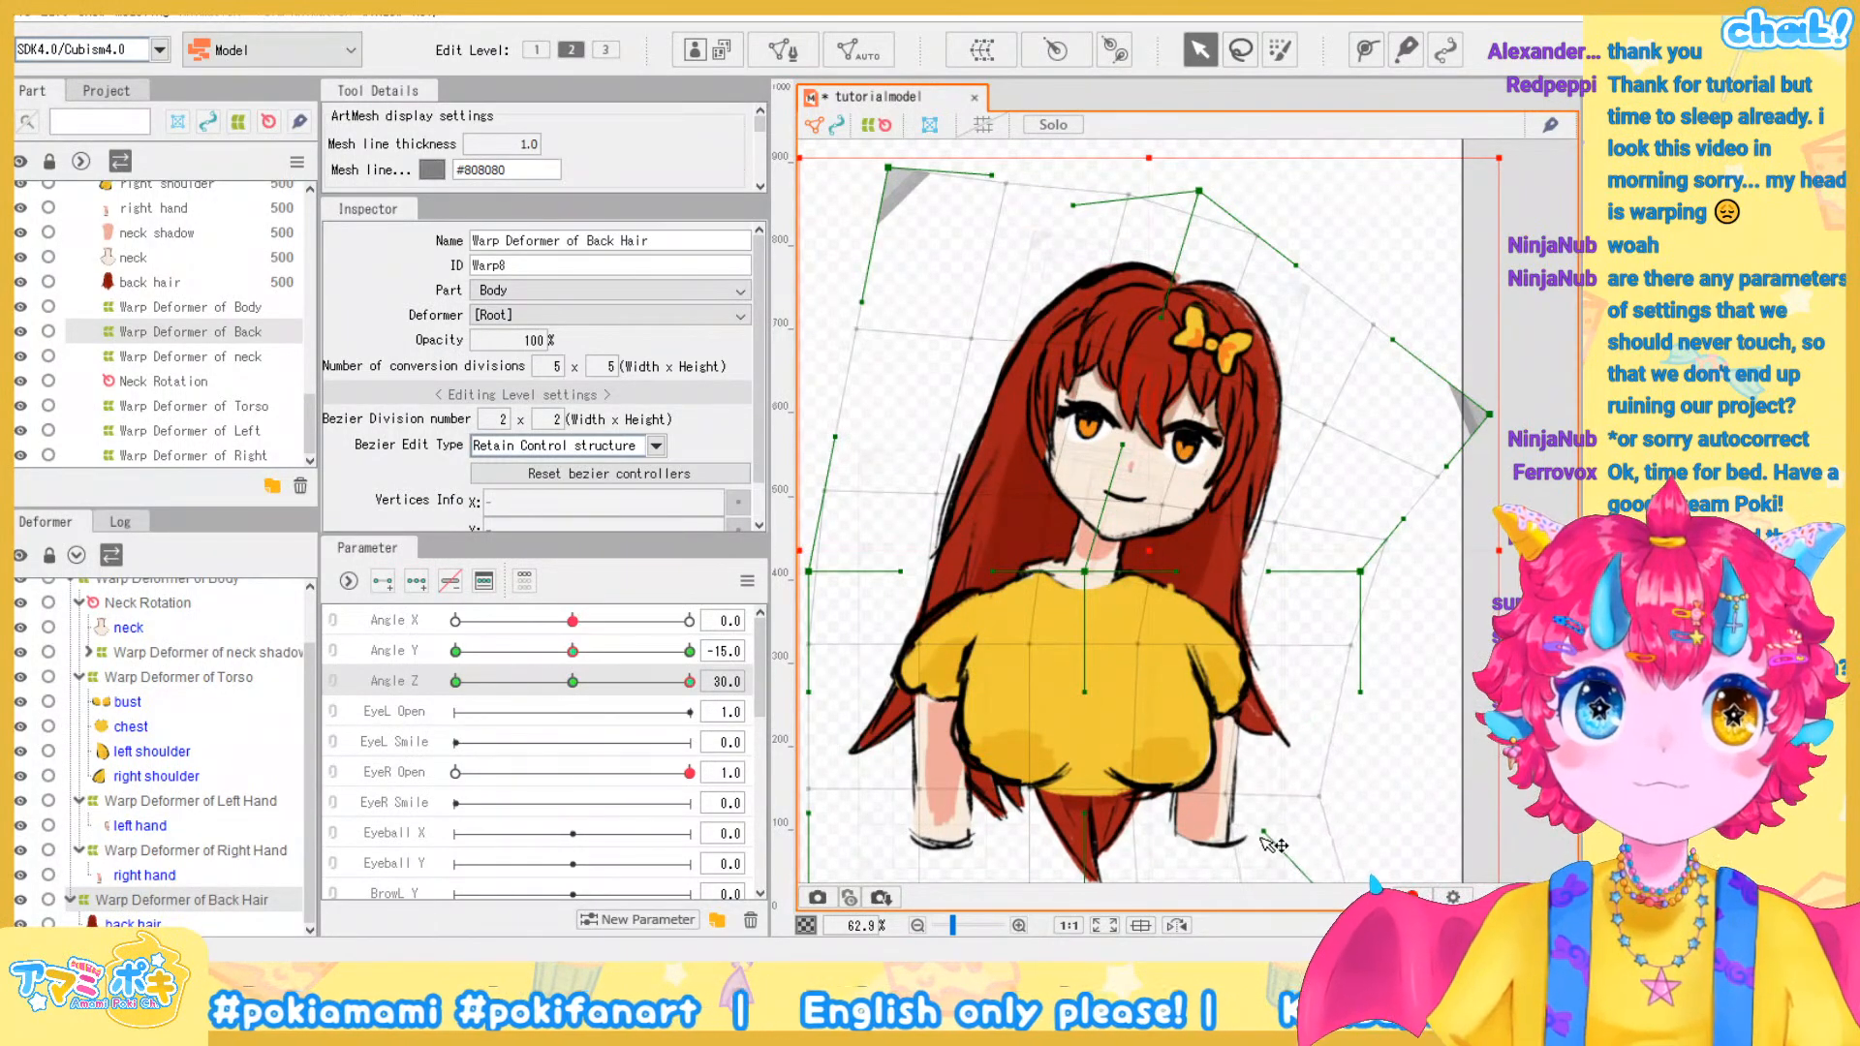
drag(973, 677, 1049, 692)
drag(887, 586, 868, 579)
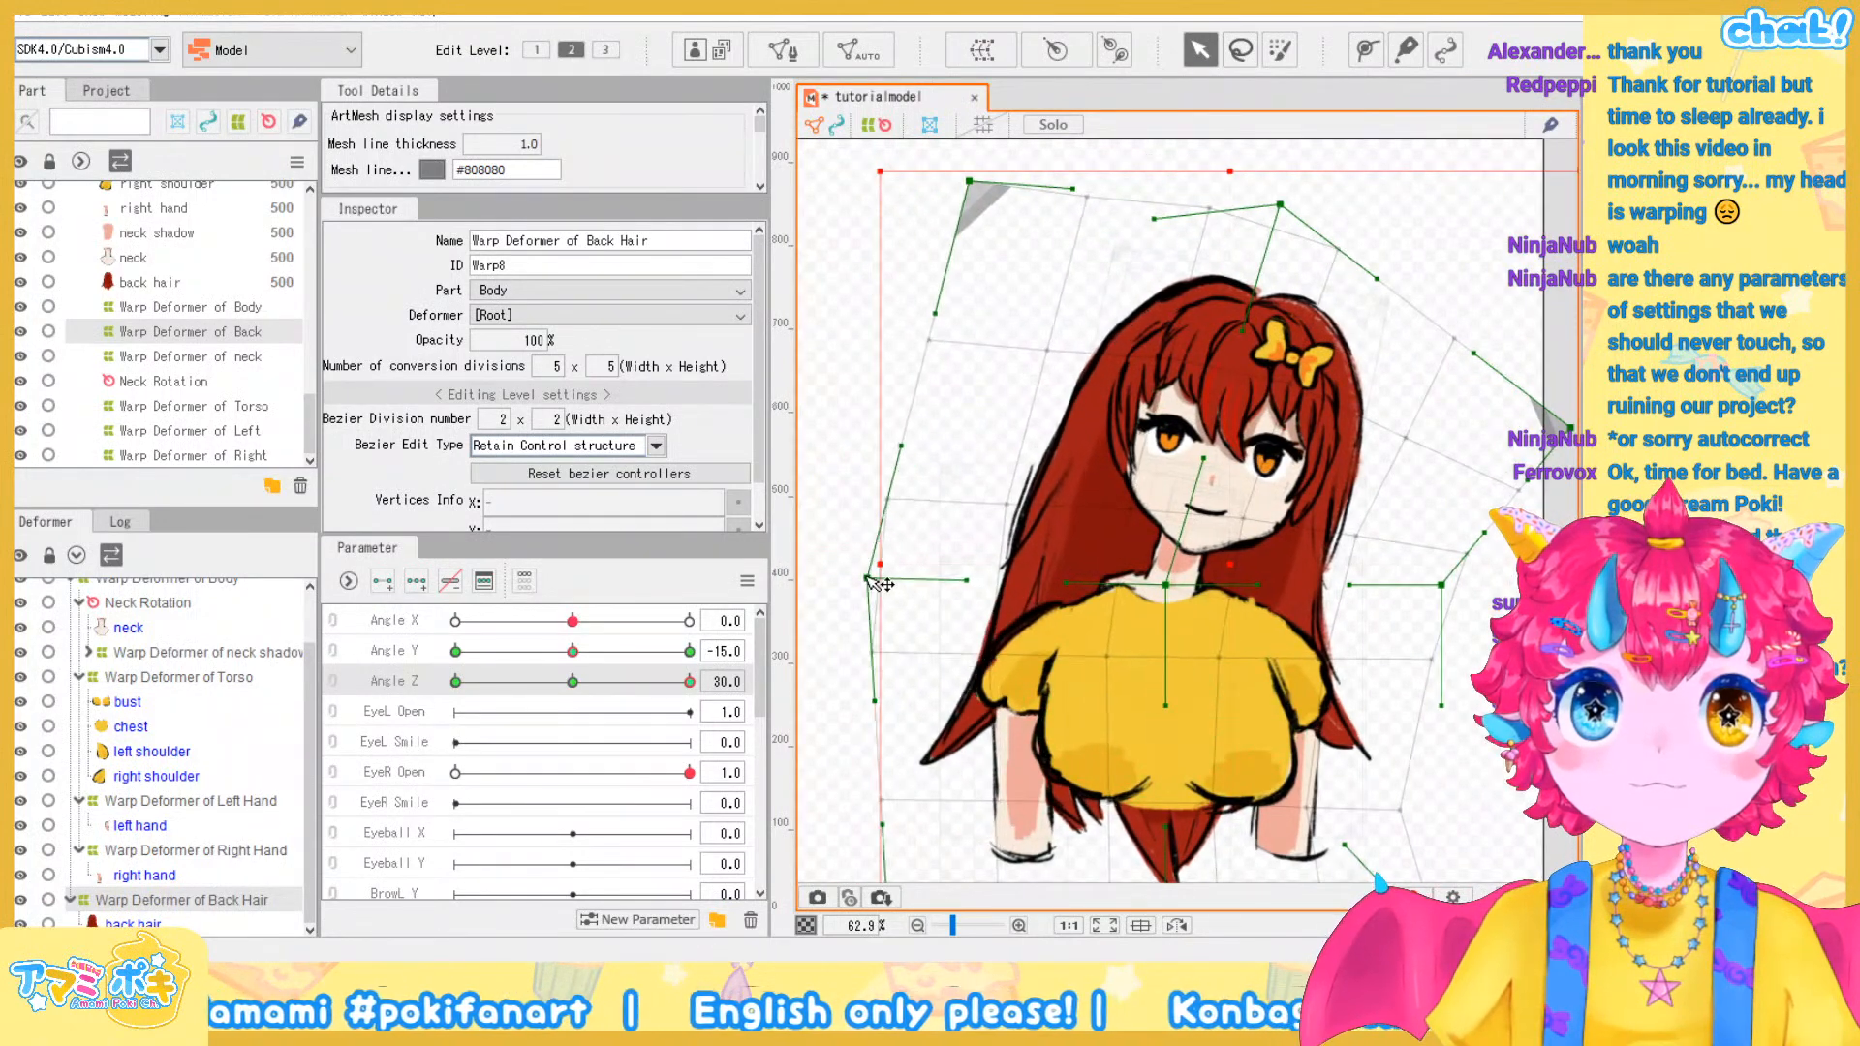
click(818, 543)
drag(684, 690, 764, 733)
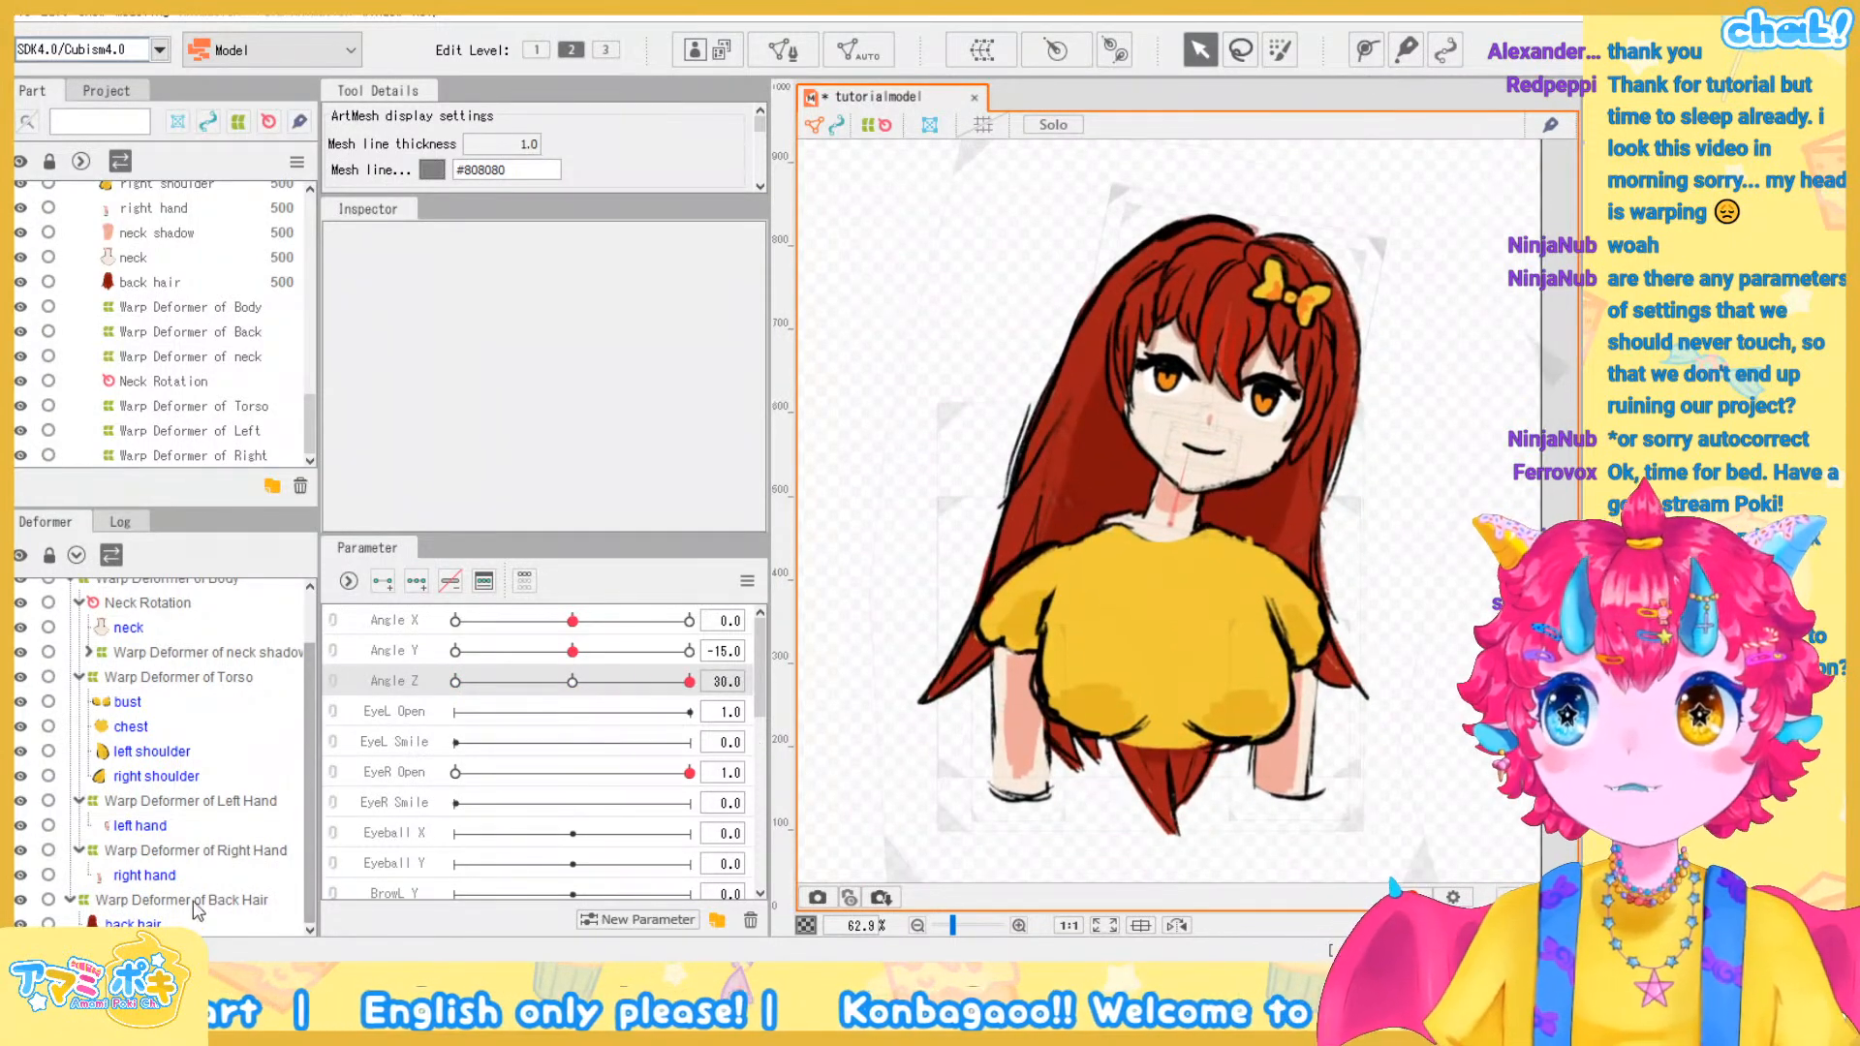
At Angle Z 30.0, swing the lower corners of the Warp Deformer of Back Hair away from the head's tilt direction
click(184, 901)
scroll(968, 833, down, 2)
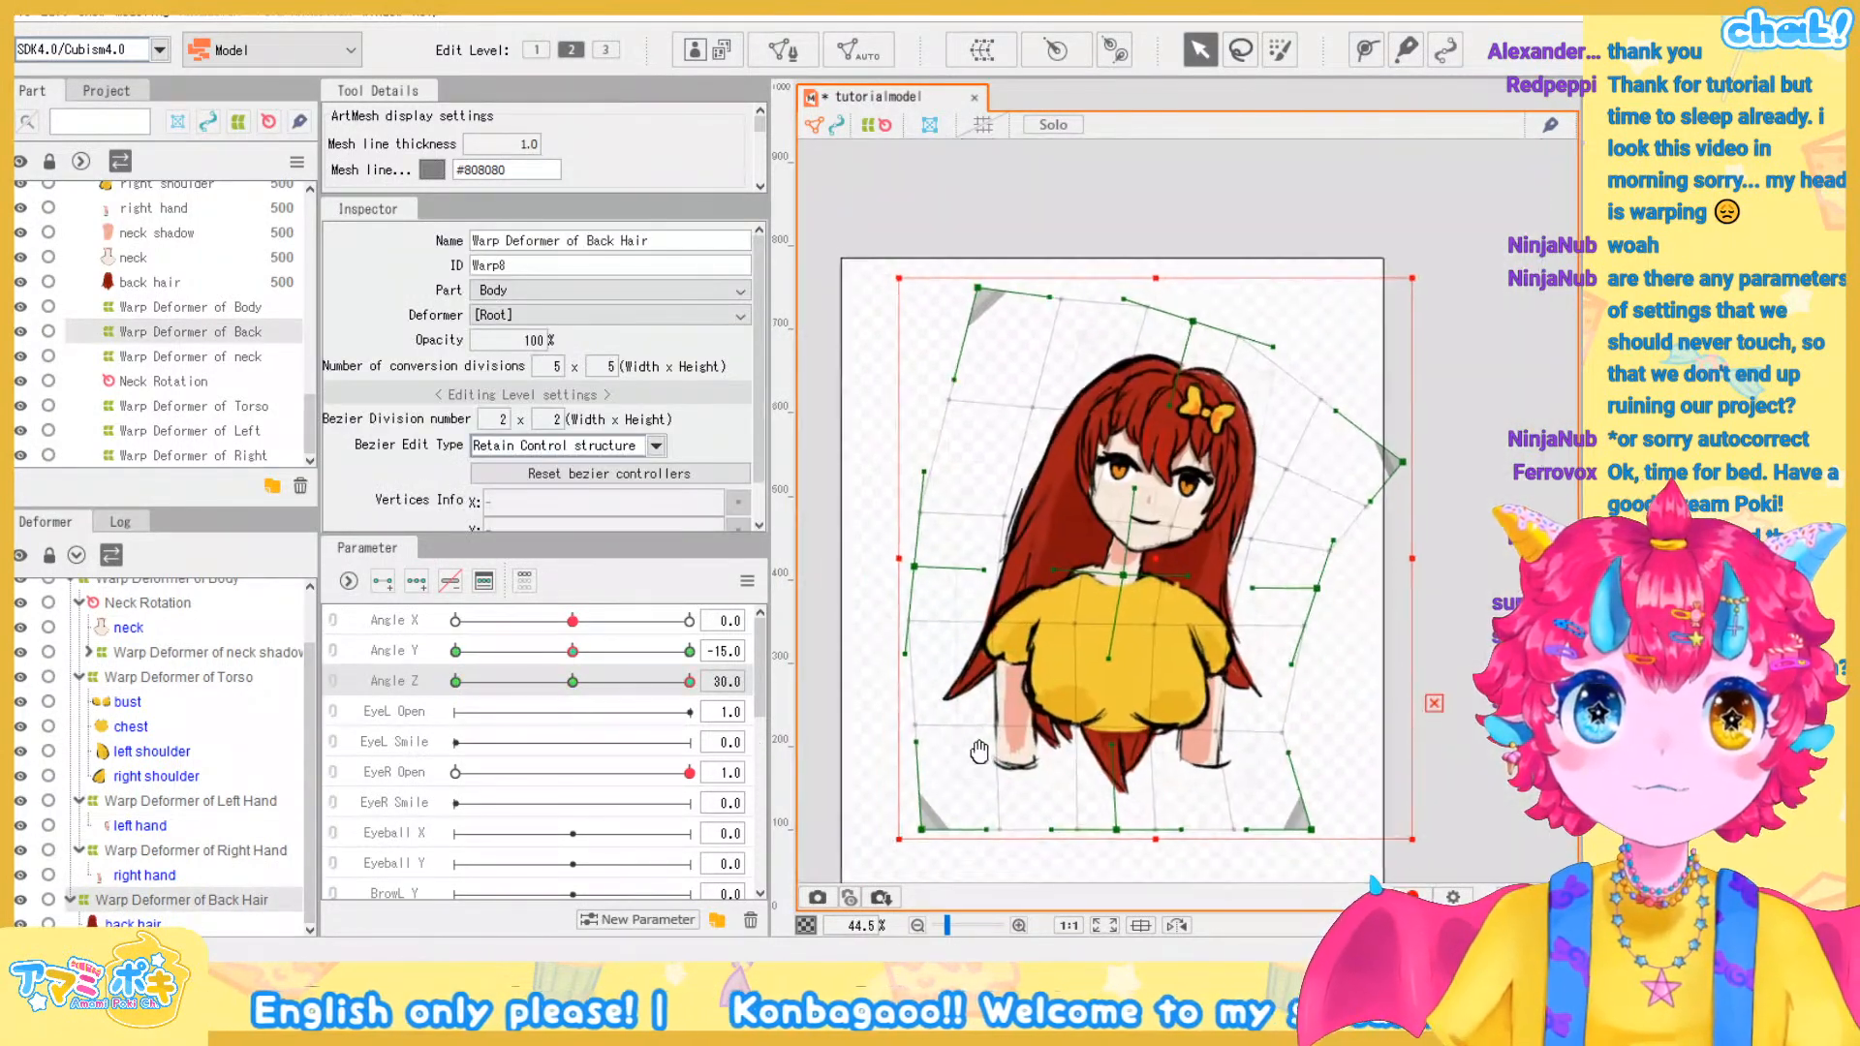
drag(920, 822, 813, 791)
drag(1308, 823, 1073, 824)
click(1368, 761)
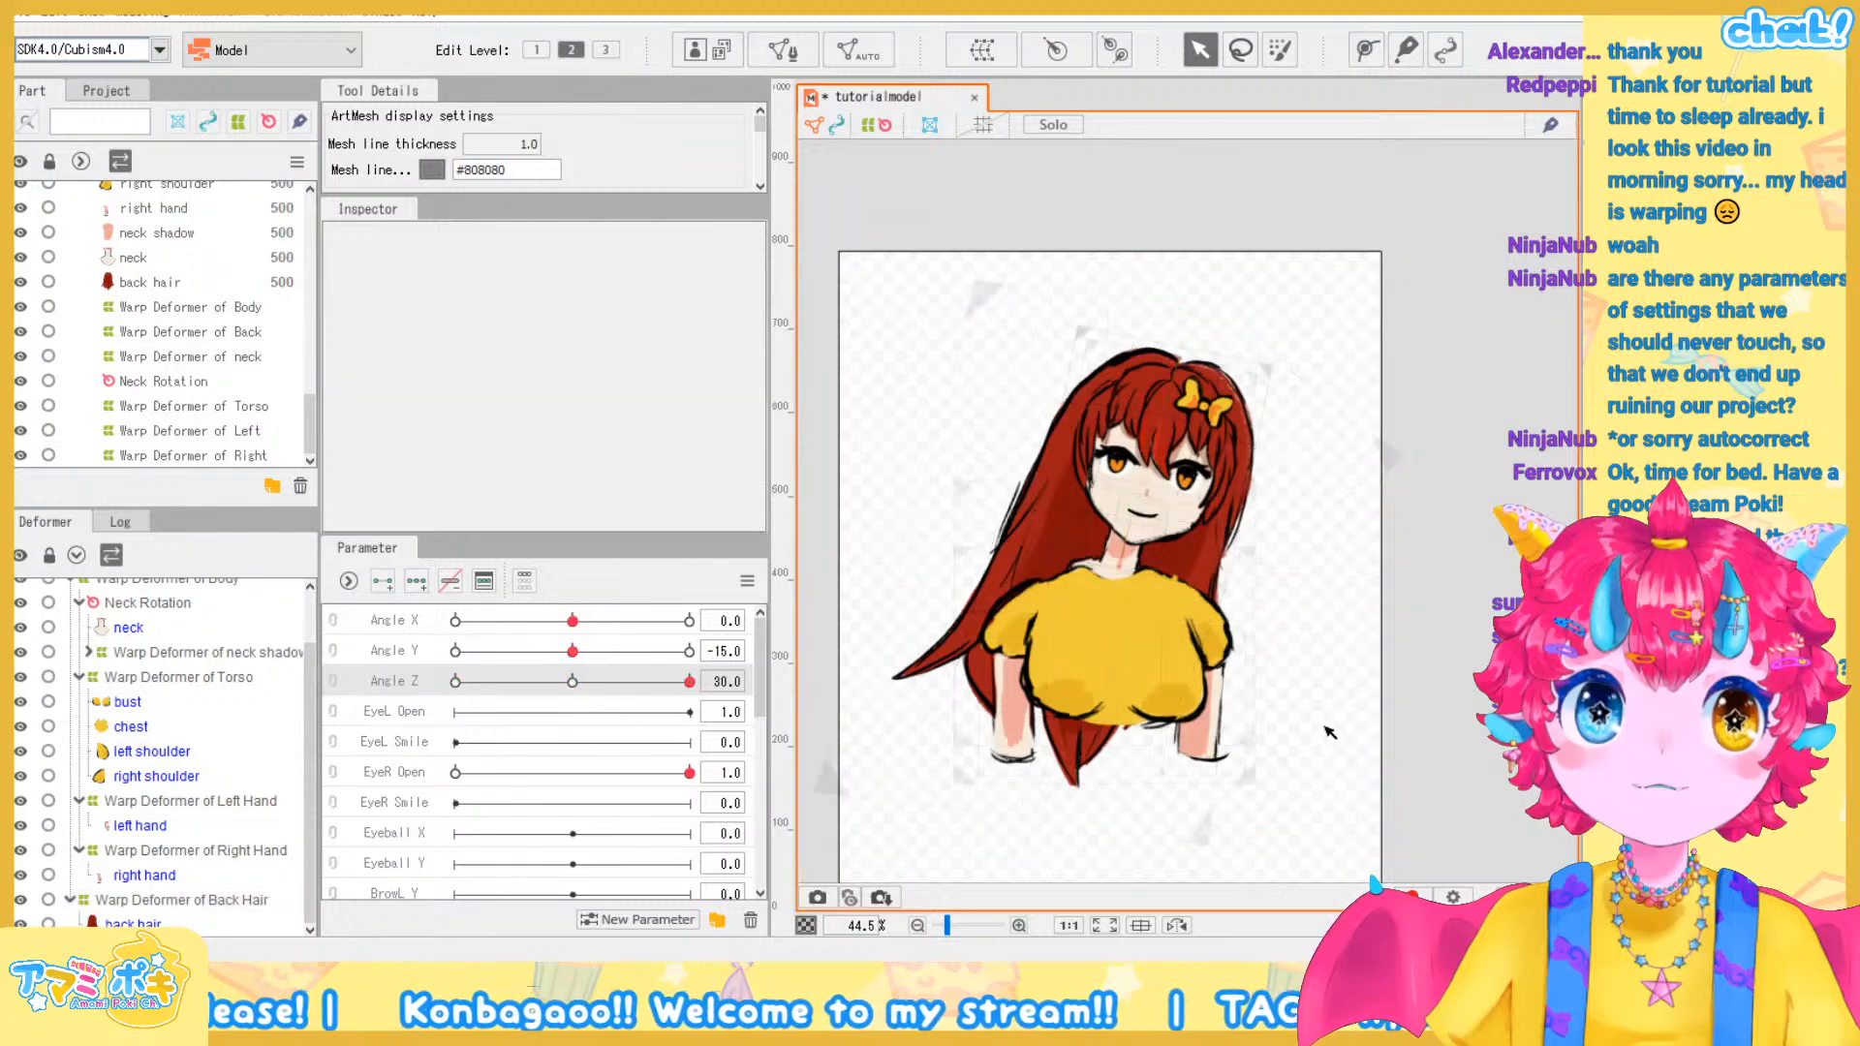
scroll(1150, 608, up, 2)
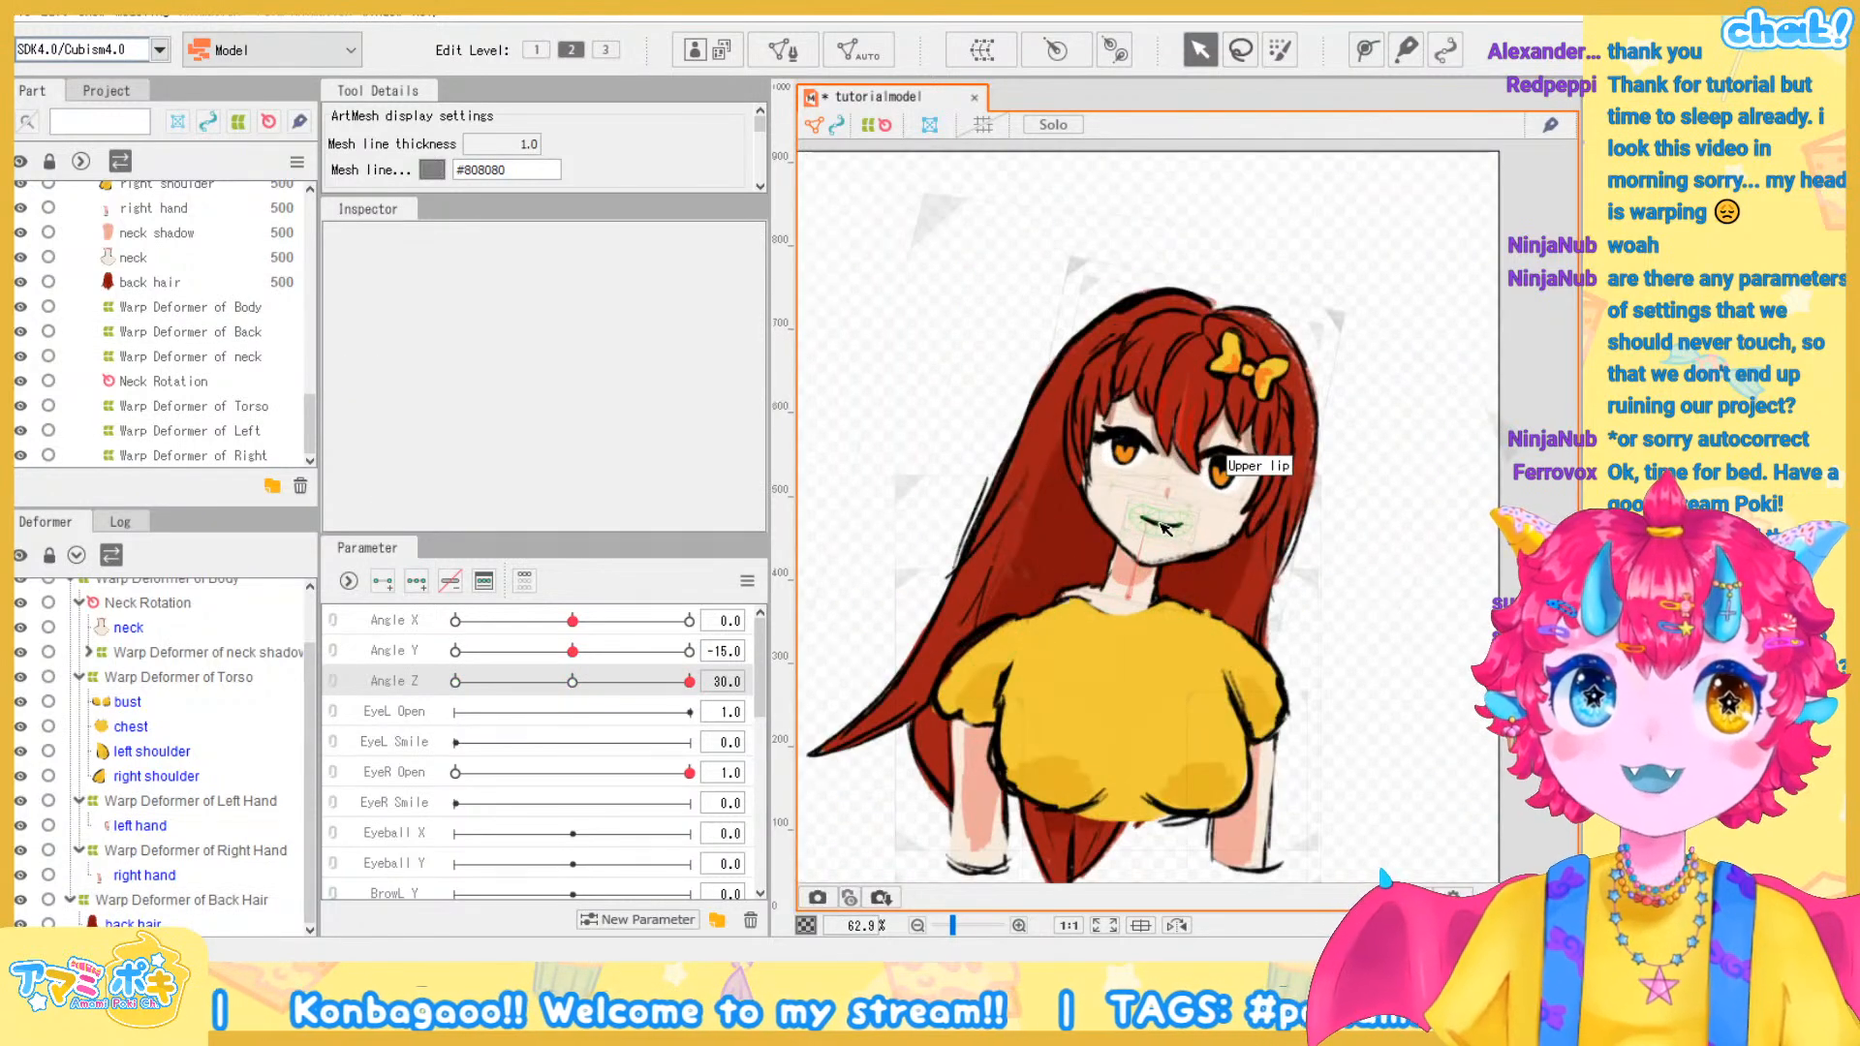
scroll(1157, 523, up, 2)
scroll(193, 755, up, 1)
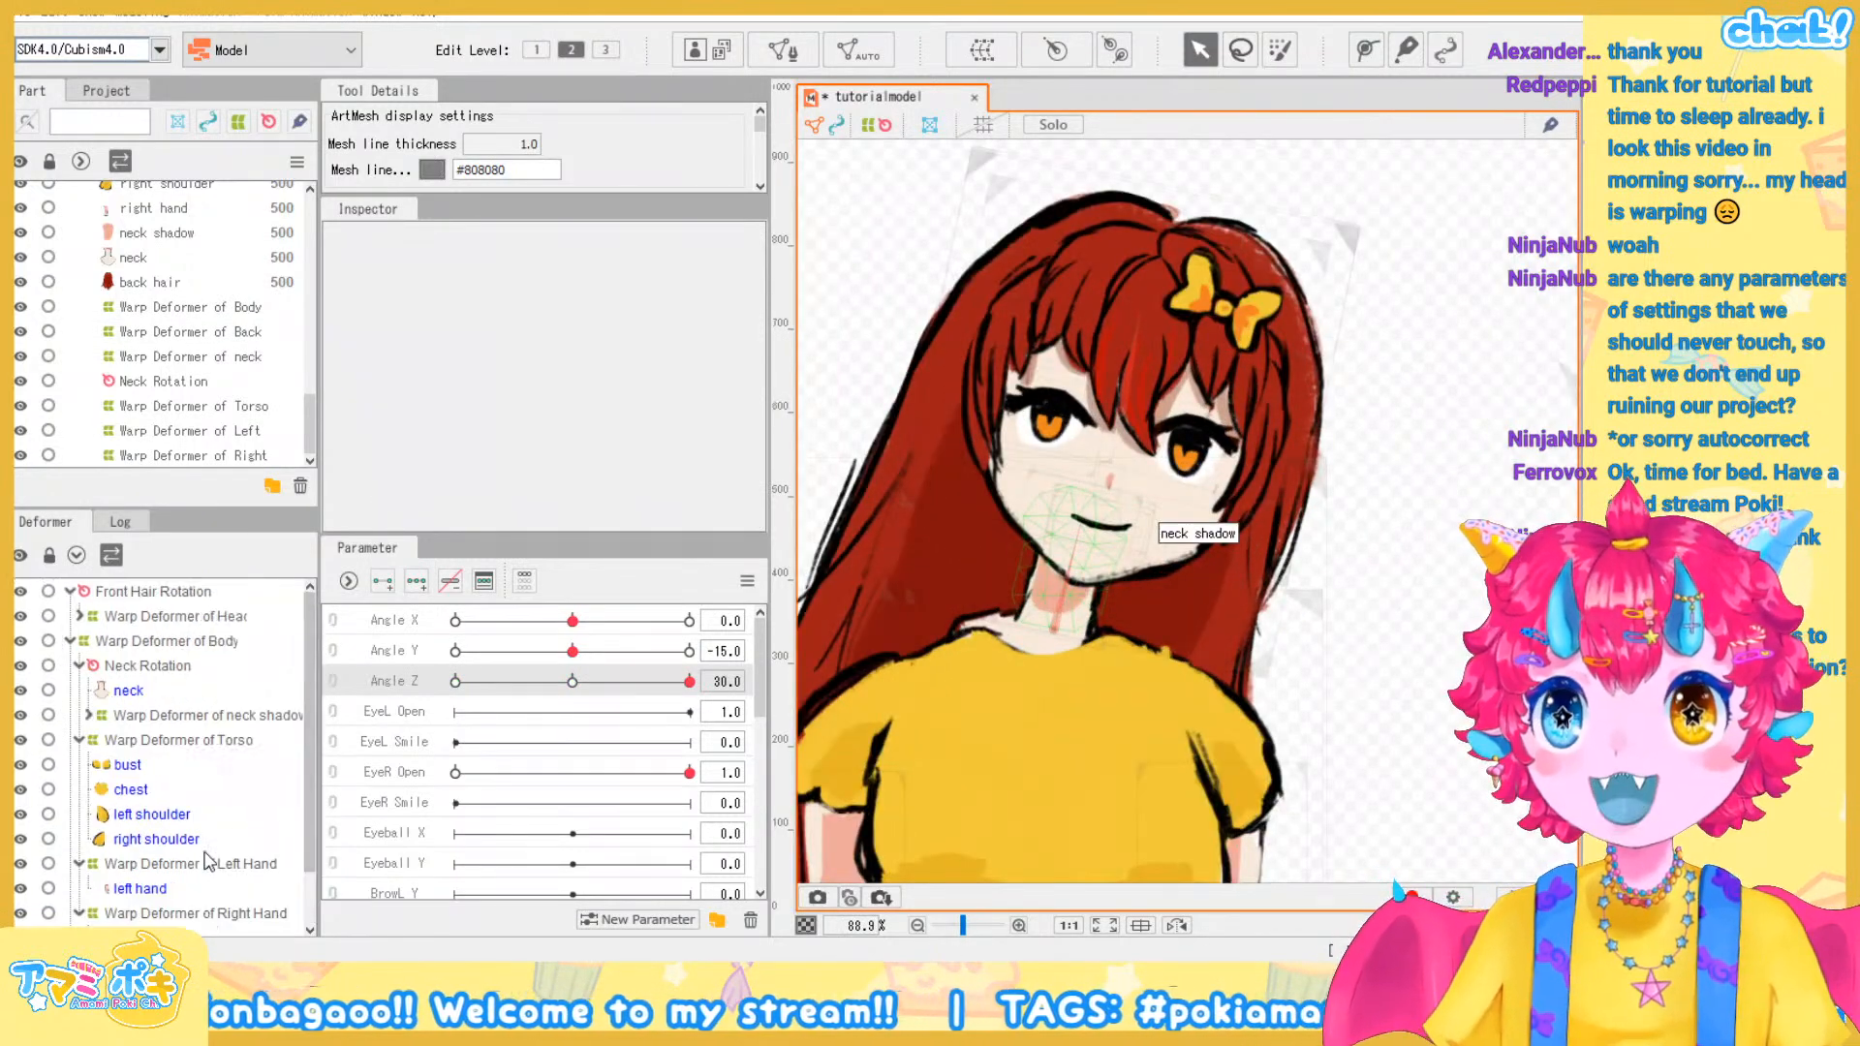
Try tilting the upper edge of the Warp Deformer of Torso at Angle Z 30.0, and undo it
click(232, 741)
scroll(1157, 674, down, 2)
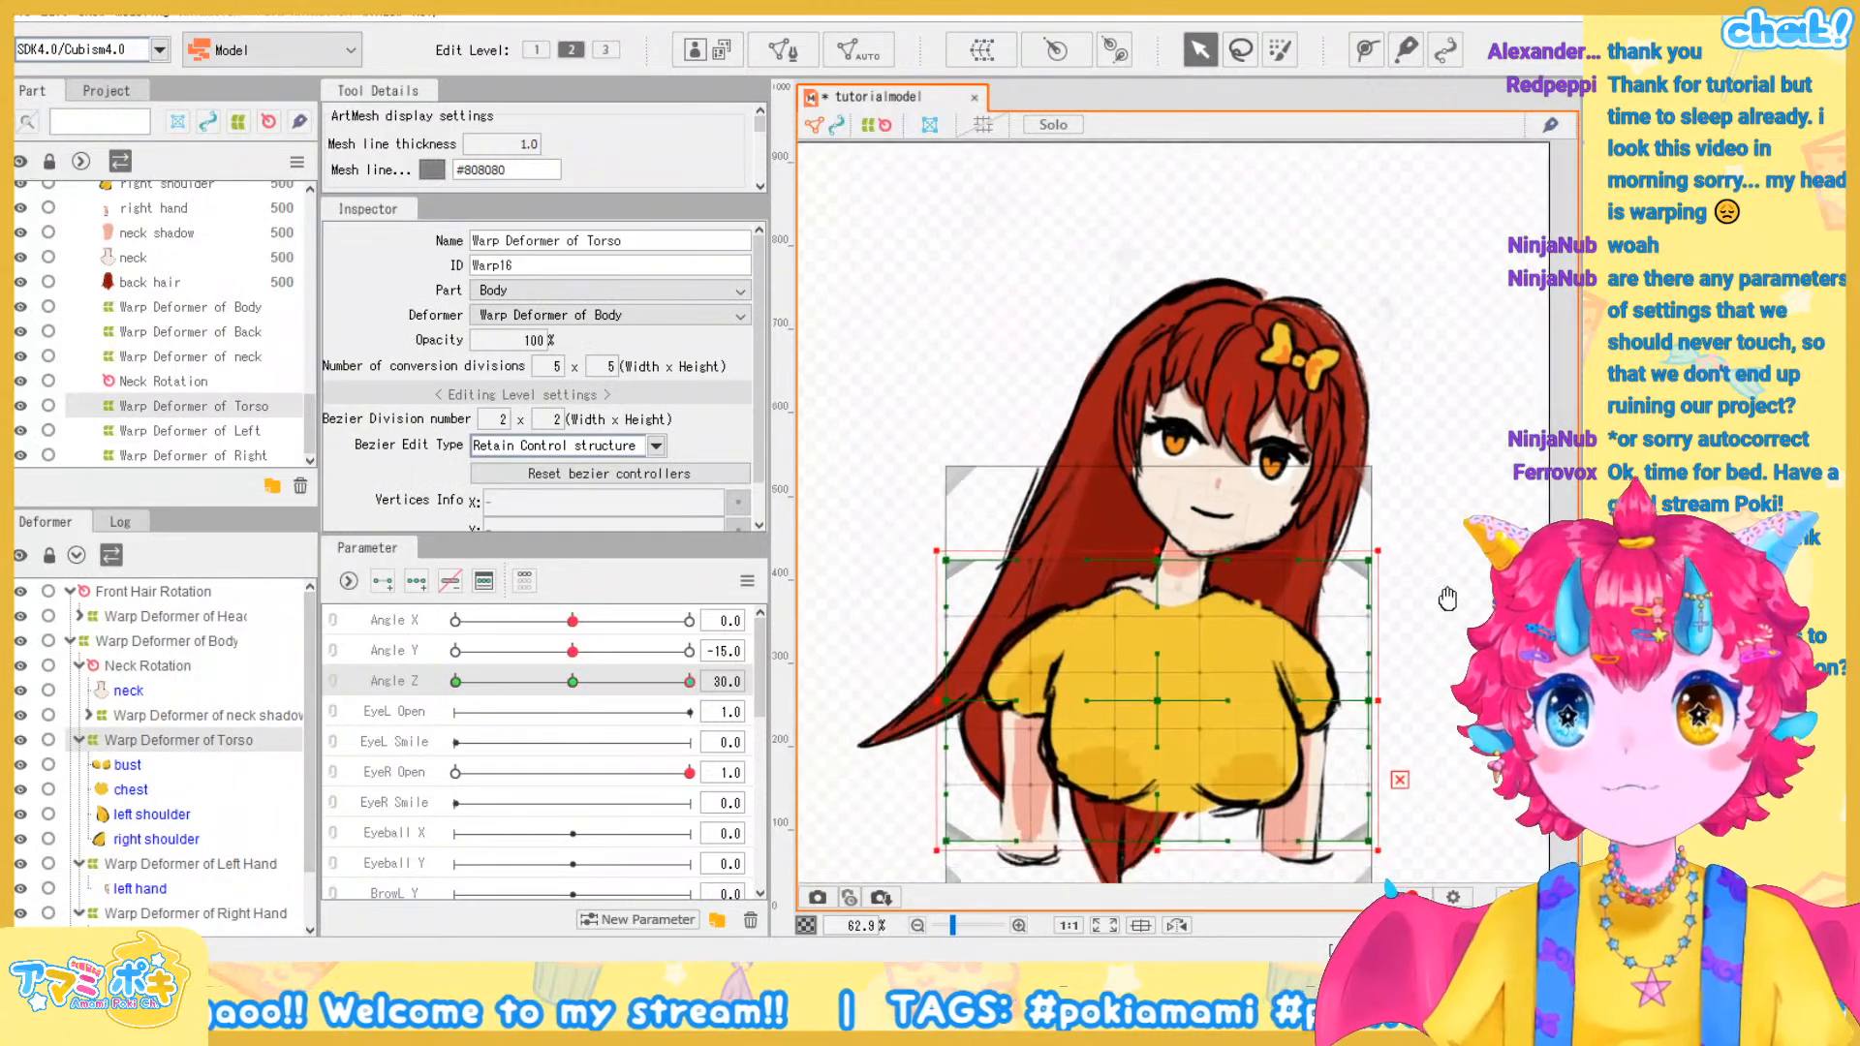
drag(1167, 659, 1165, 660)
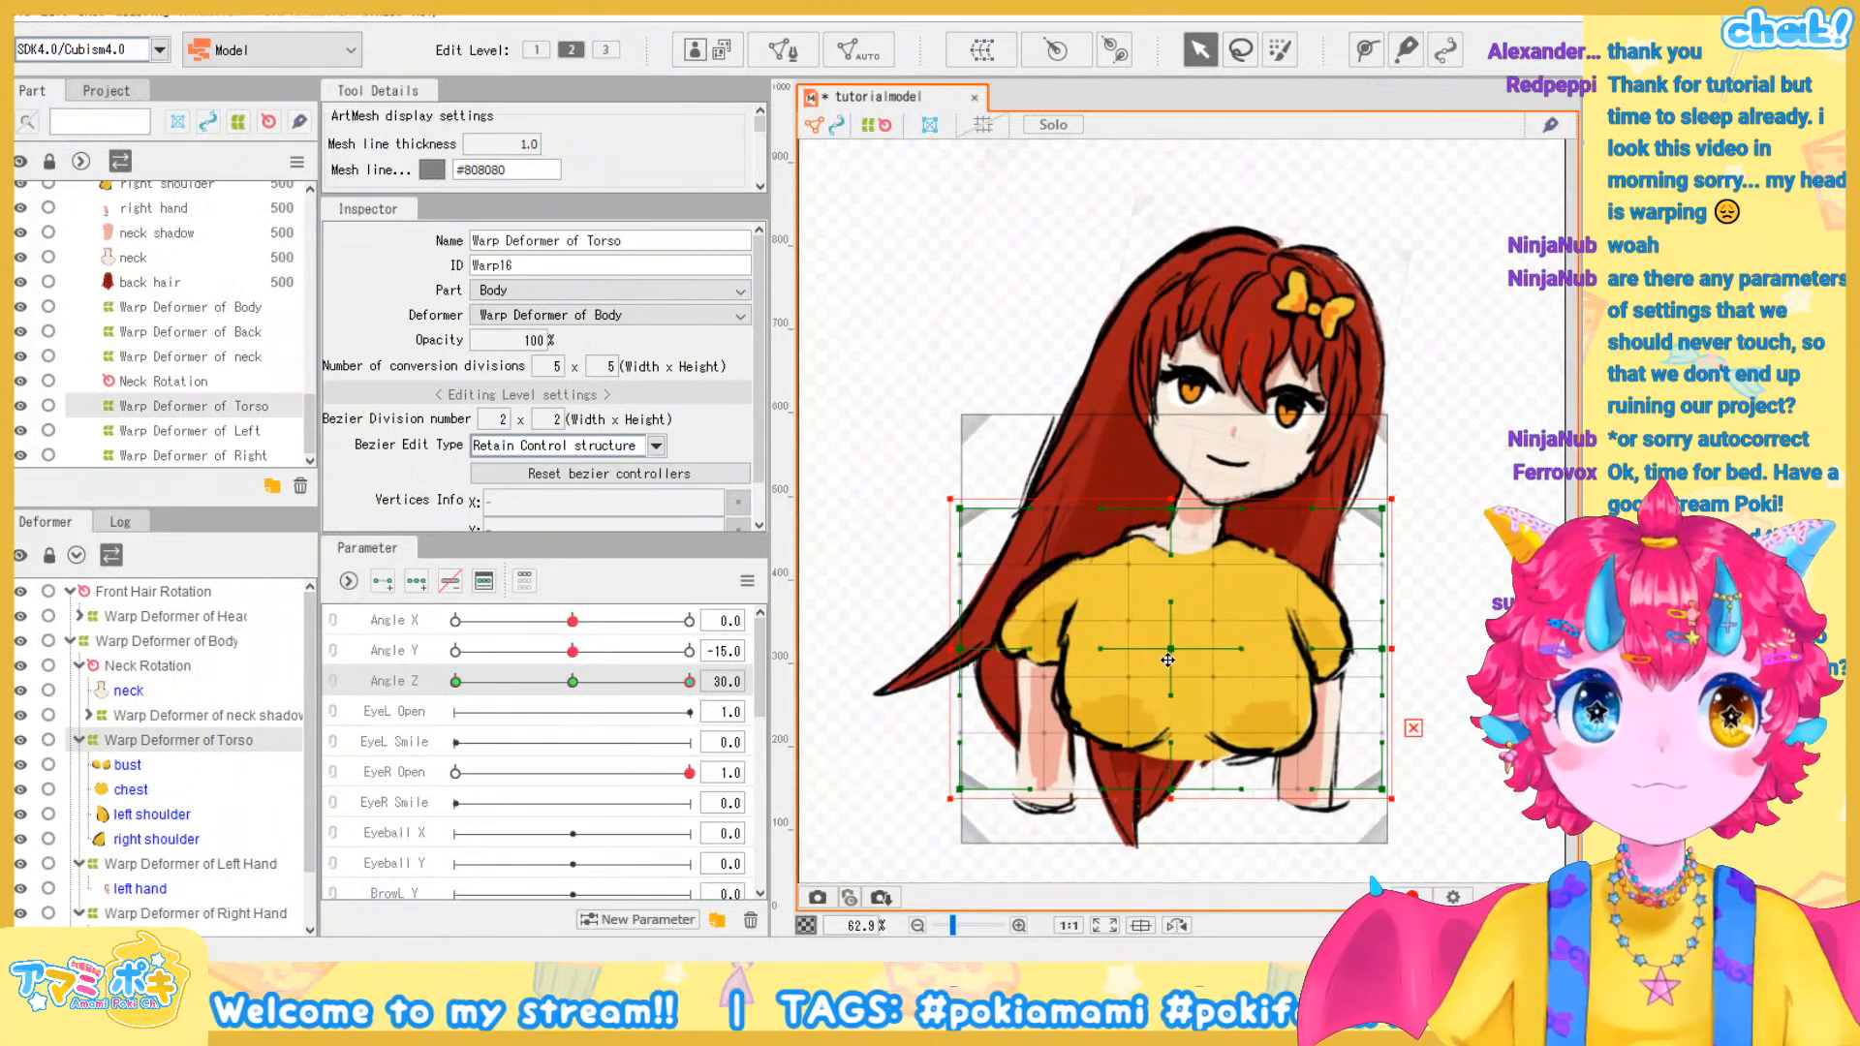
drag(955, 508, 953, 494)
drag(1382, 495, 1387, 538)
key(ctrl+z)
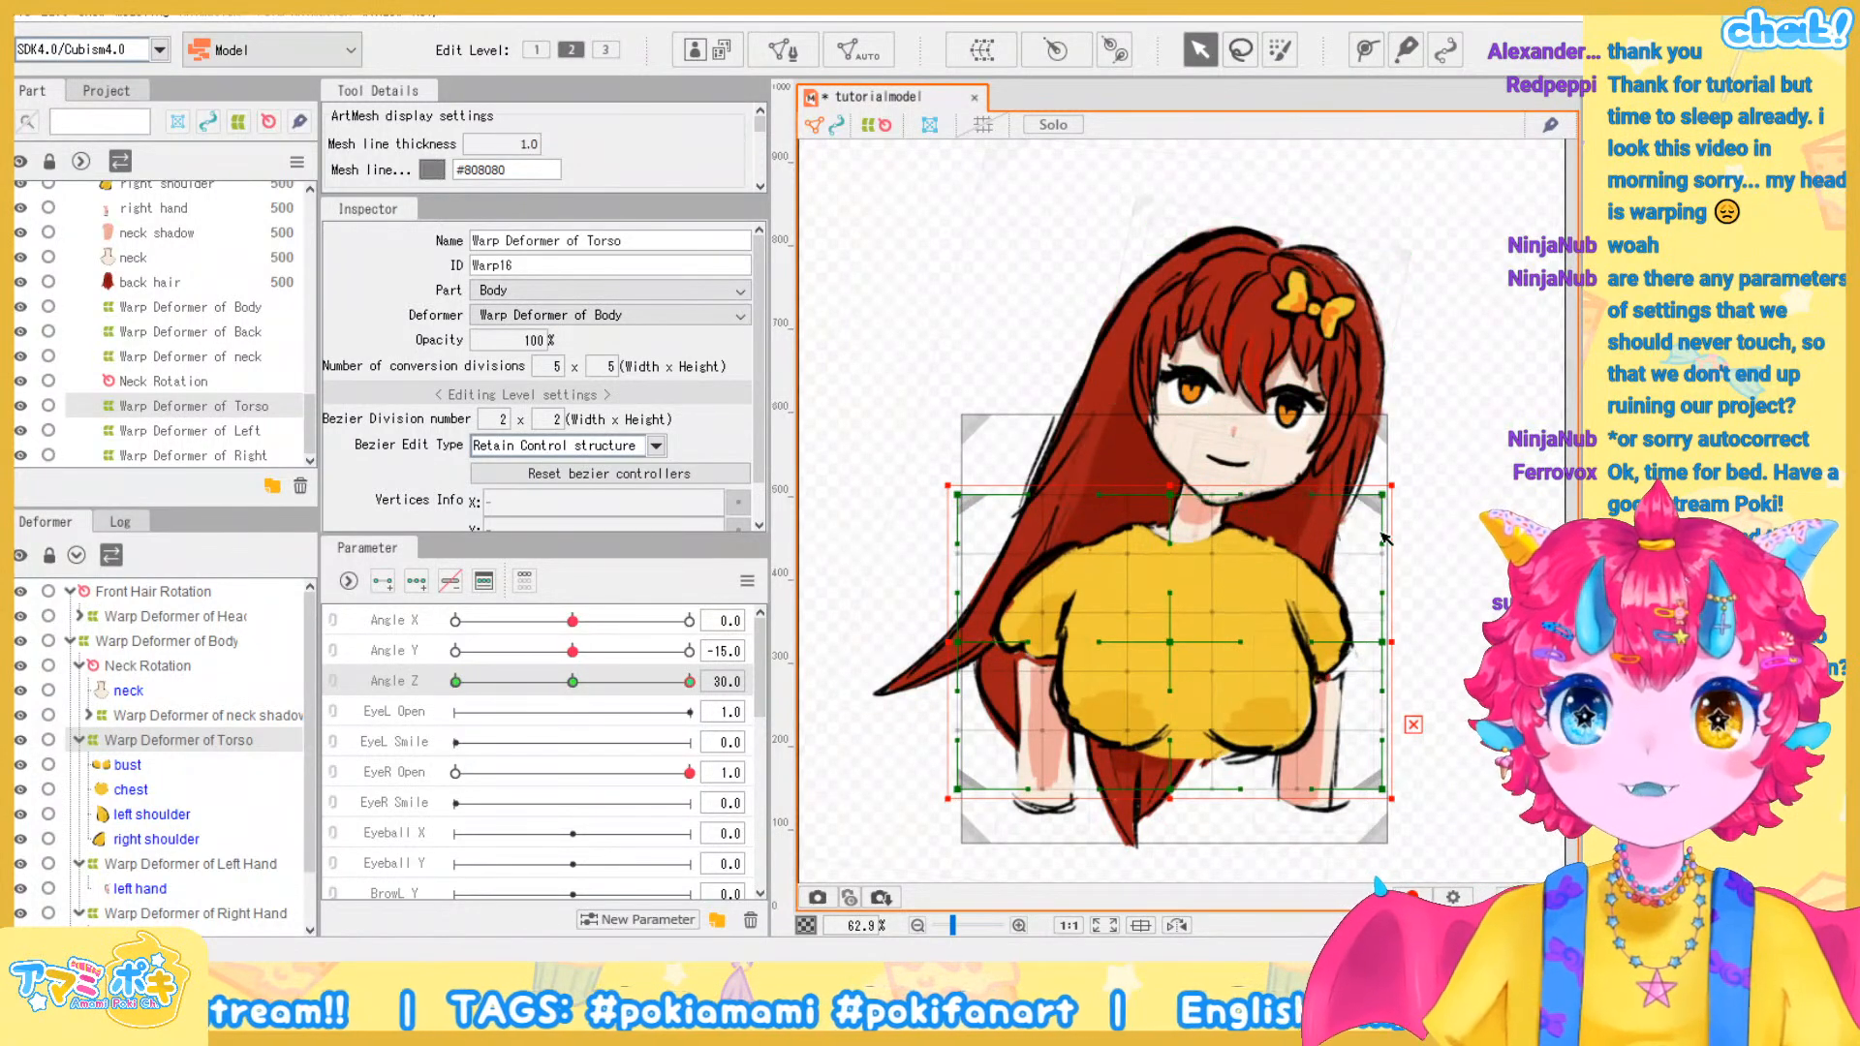
key(ctrl+z)
At Angle Z 30.0, raise the torso deformer's upper left corner, lower its upper right corner slightly, adjust its centre handle, and deselect it
drag(960, 508, 977, 434)
drag(1385, 515, 1396, 530)
drag(1182, 705, 1097, 617)
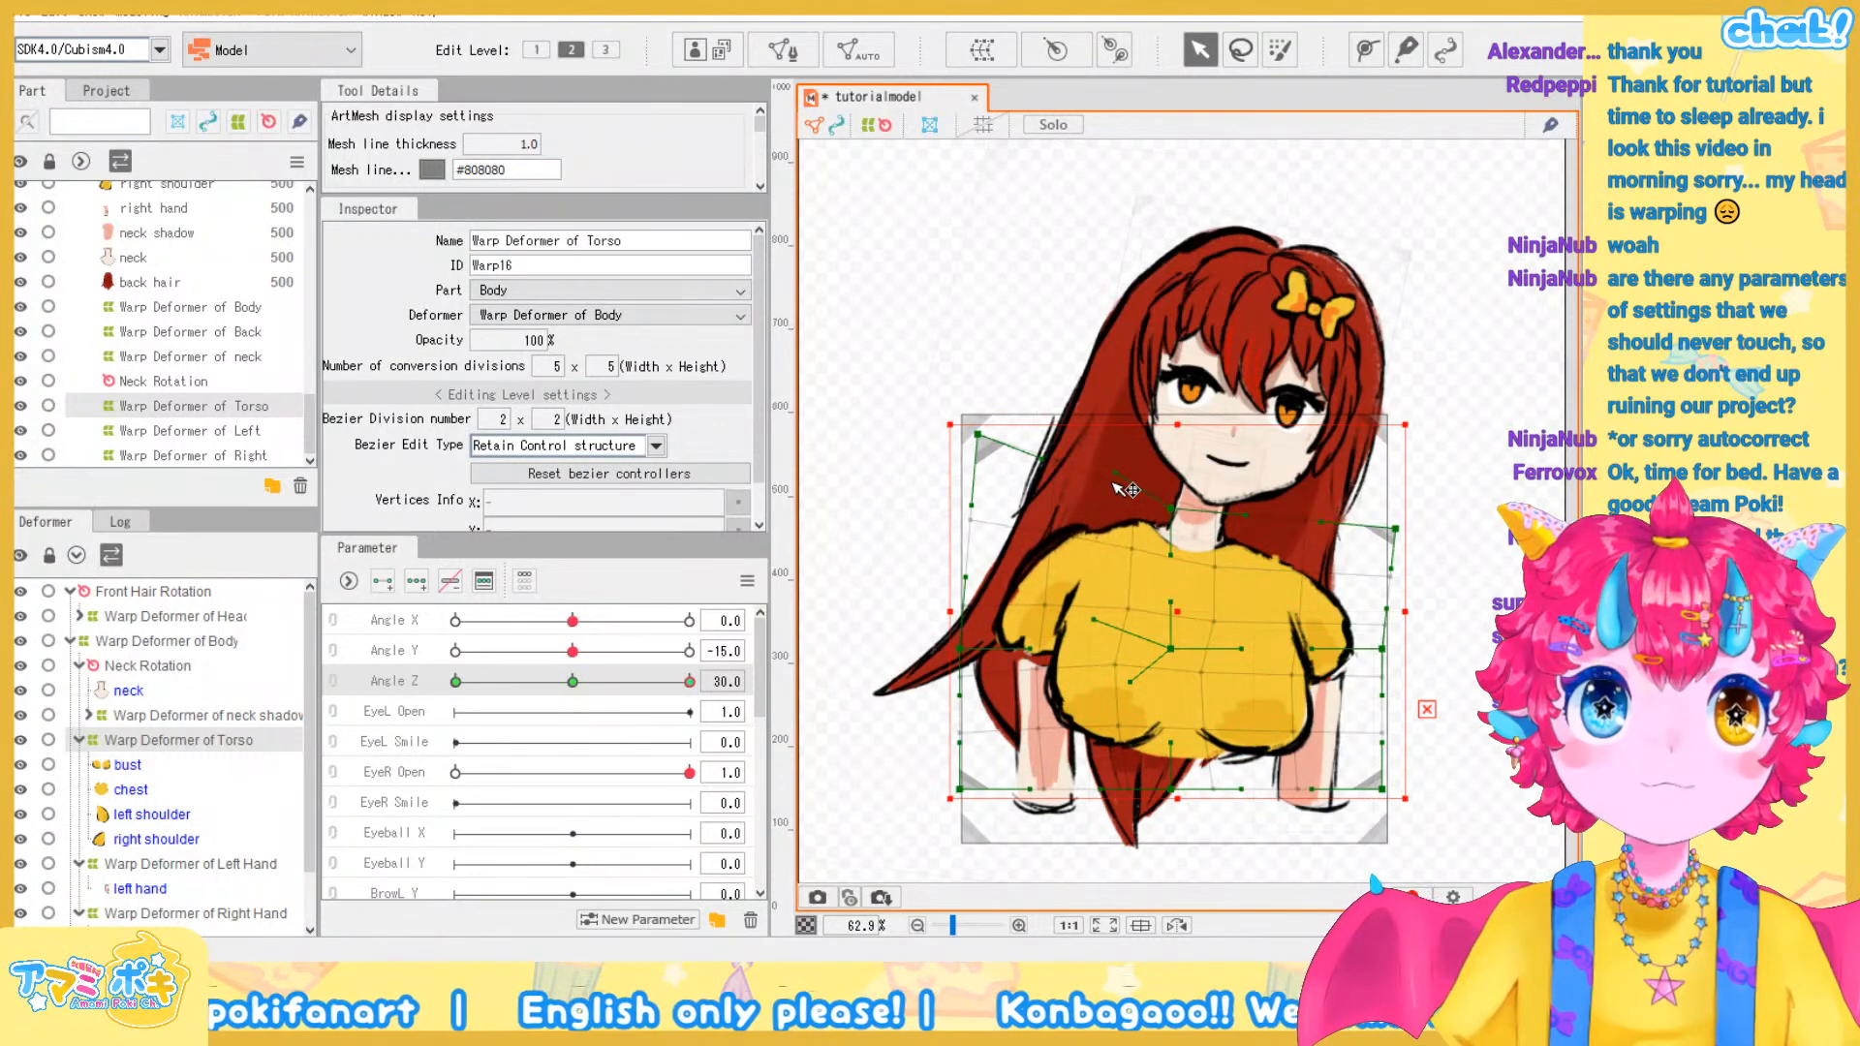
click(1462, 548)
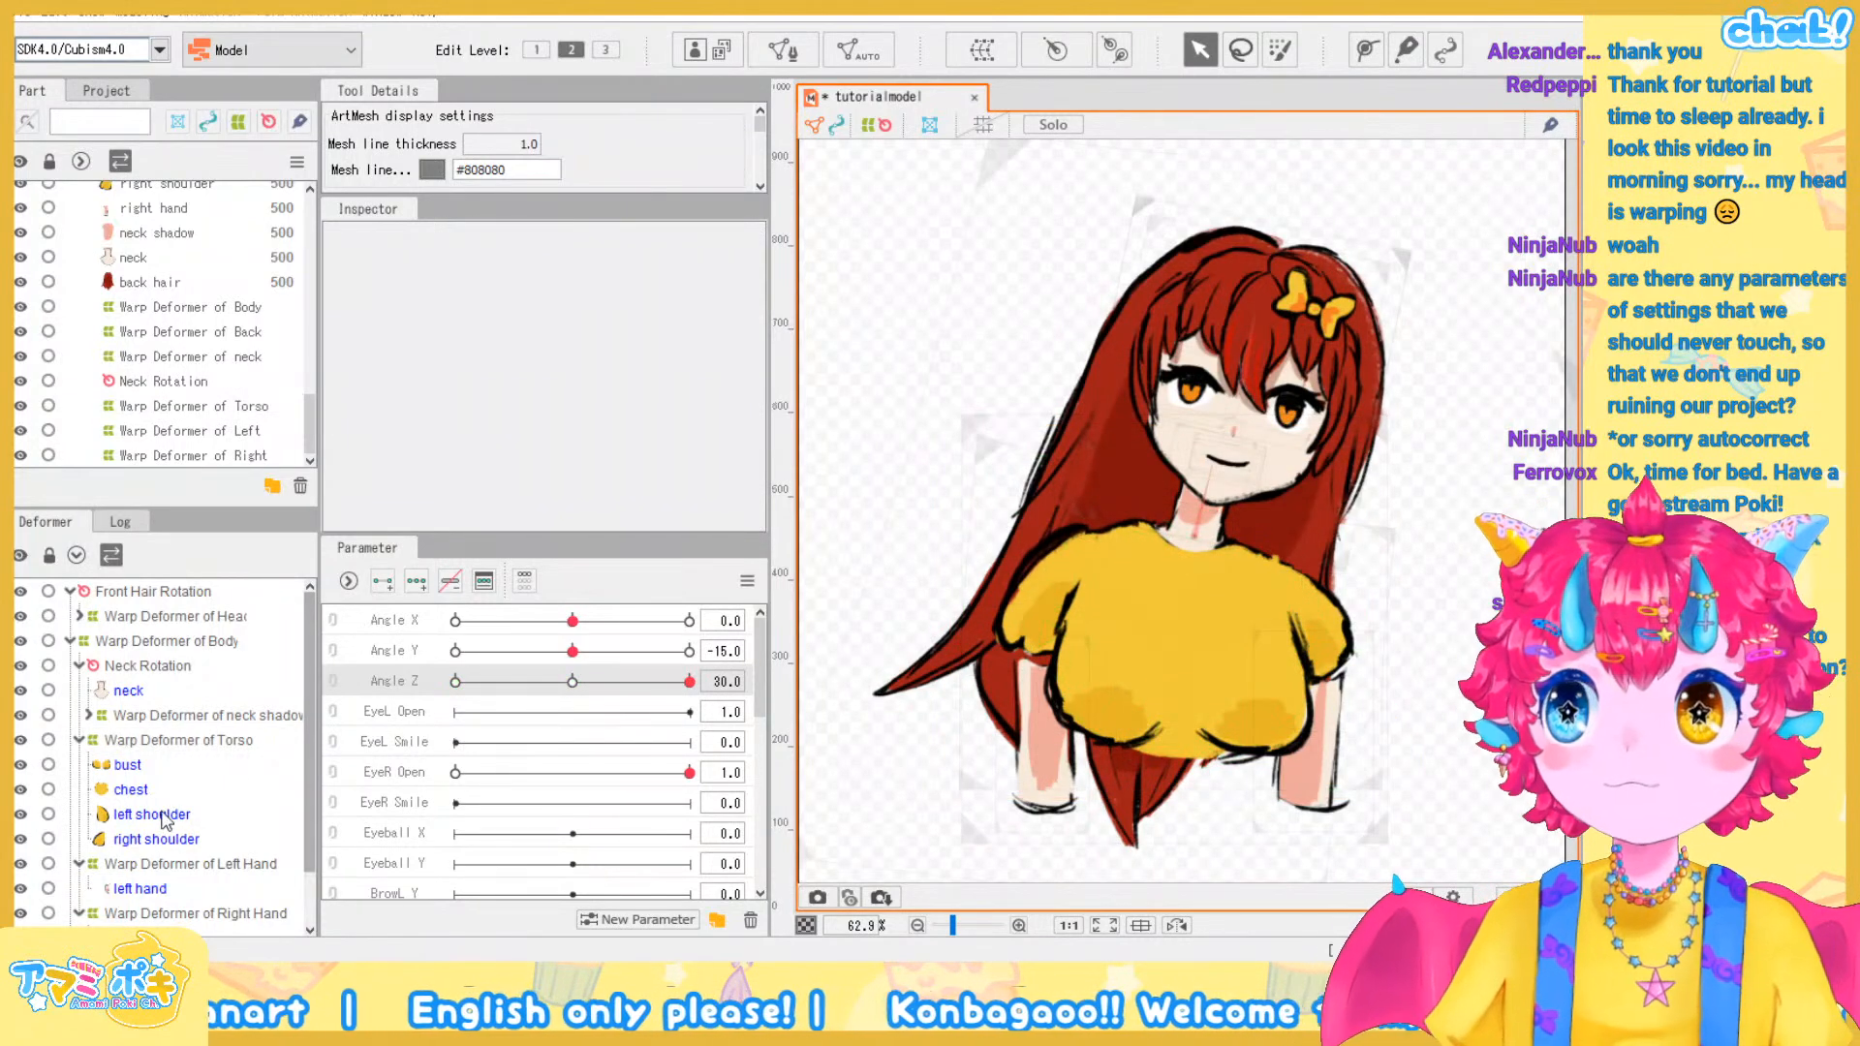
At Angle Z 30.0, move the Warp Deformer of Right Hand upward to follow the raised shoulder
scroll(165, 831, down, 1)
click(146, 851)
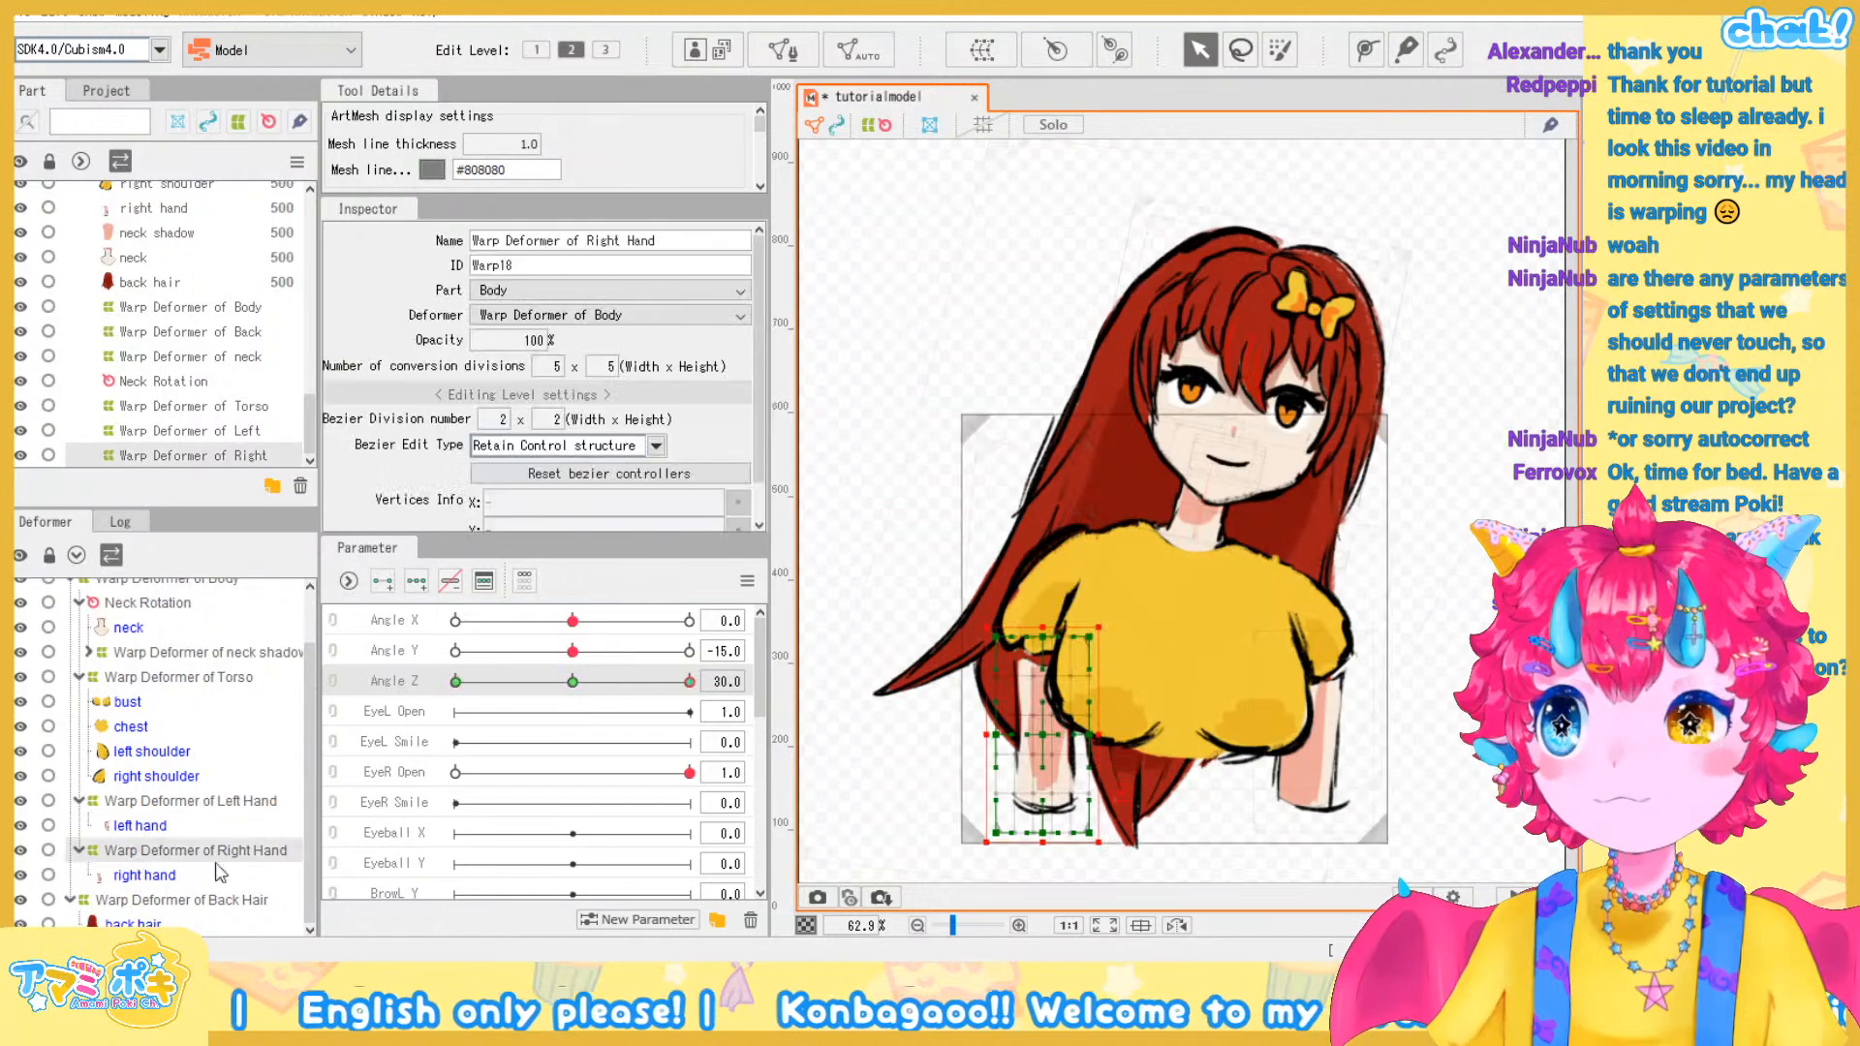
scroll(1012, 736, up, 2)
drag(1014, 736, 1010, 697)
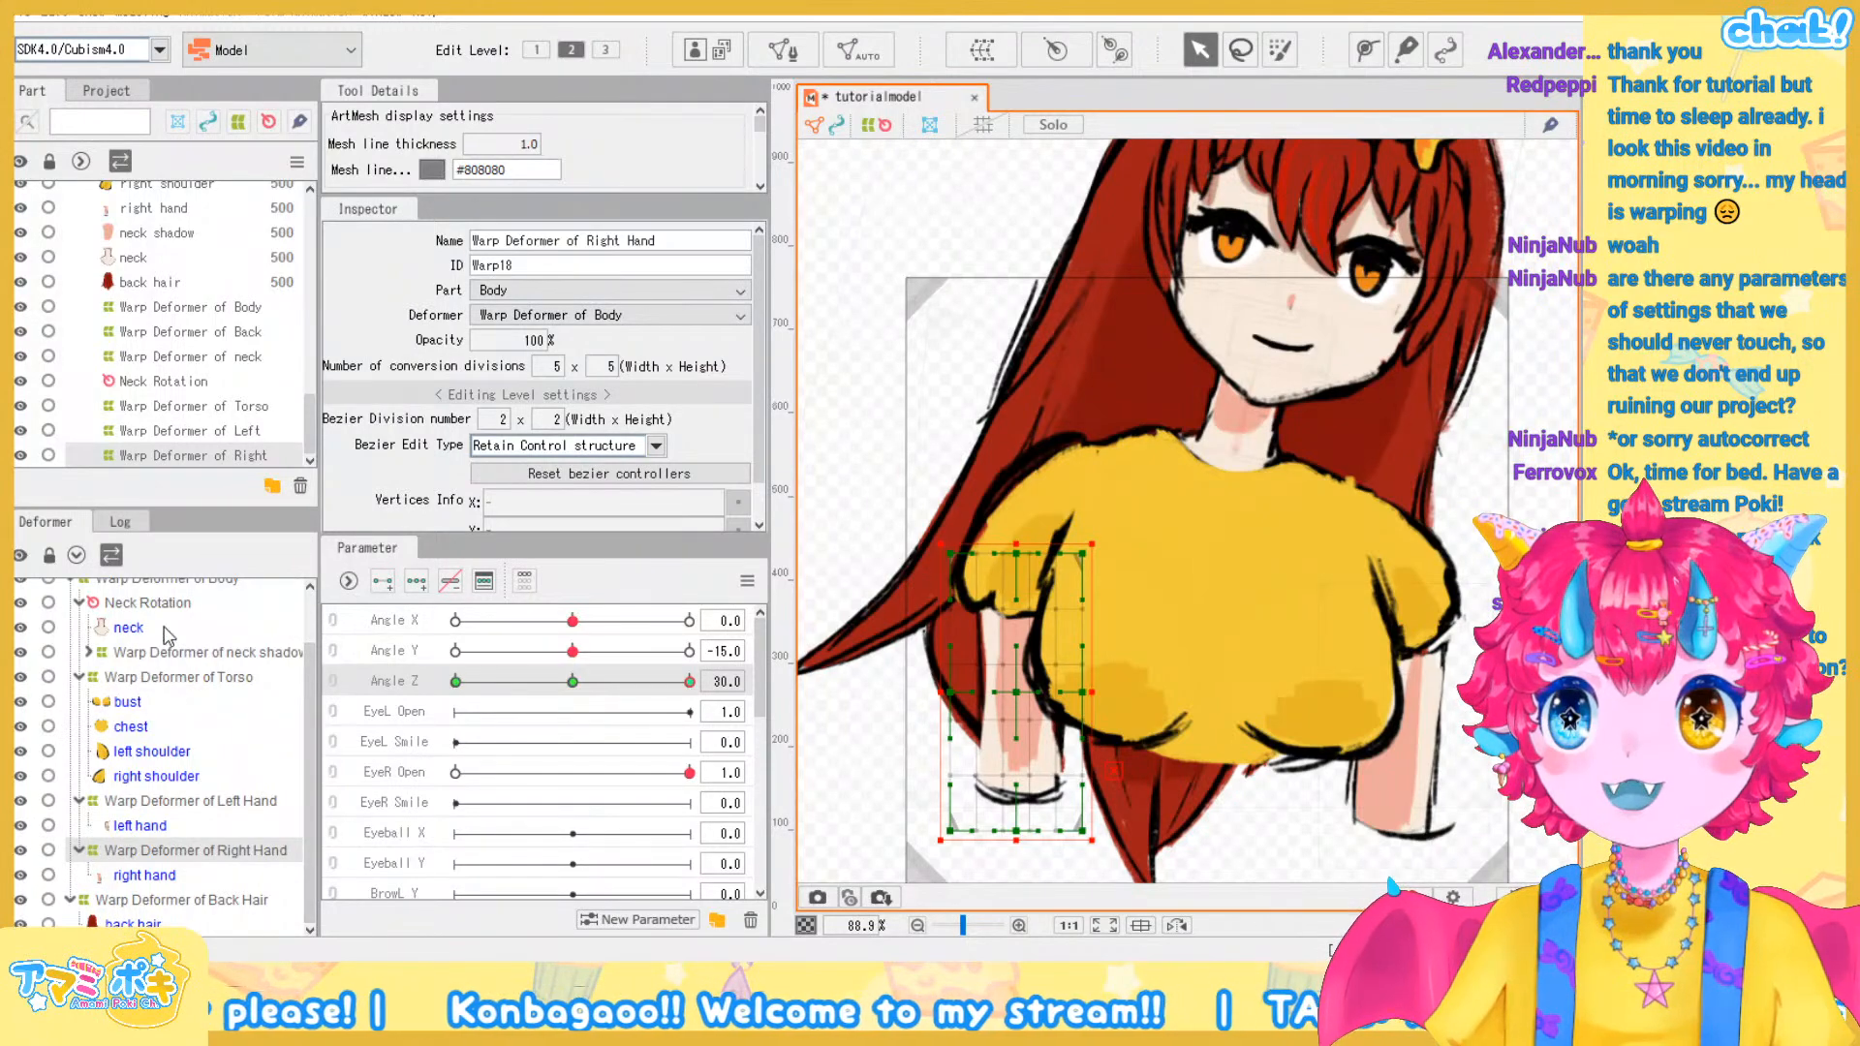
At Angle Z 30.0, move the Warp Deformer of Left Hand slightly up and inward toward the torso, and deselect it
click(144, 825)
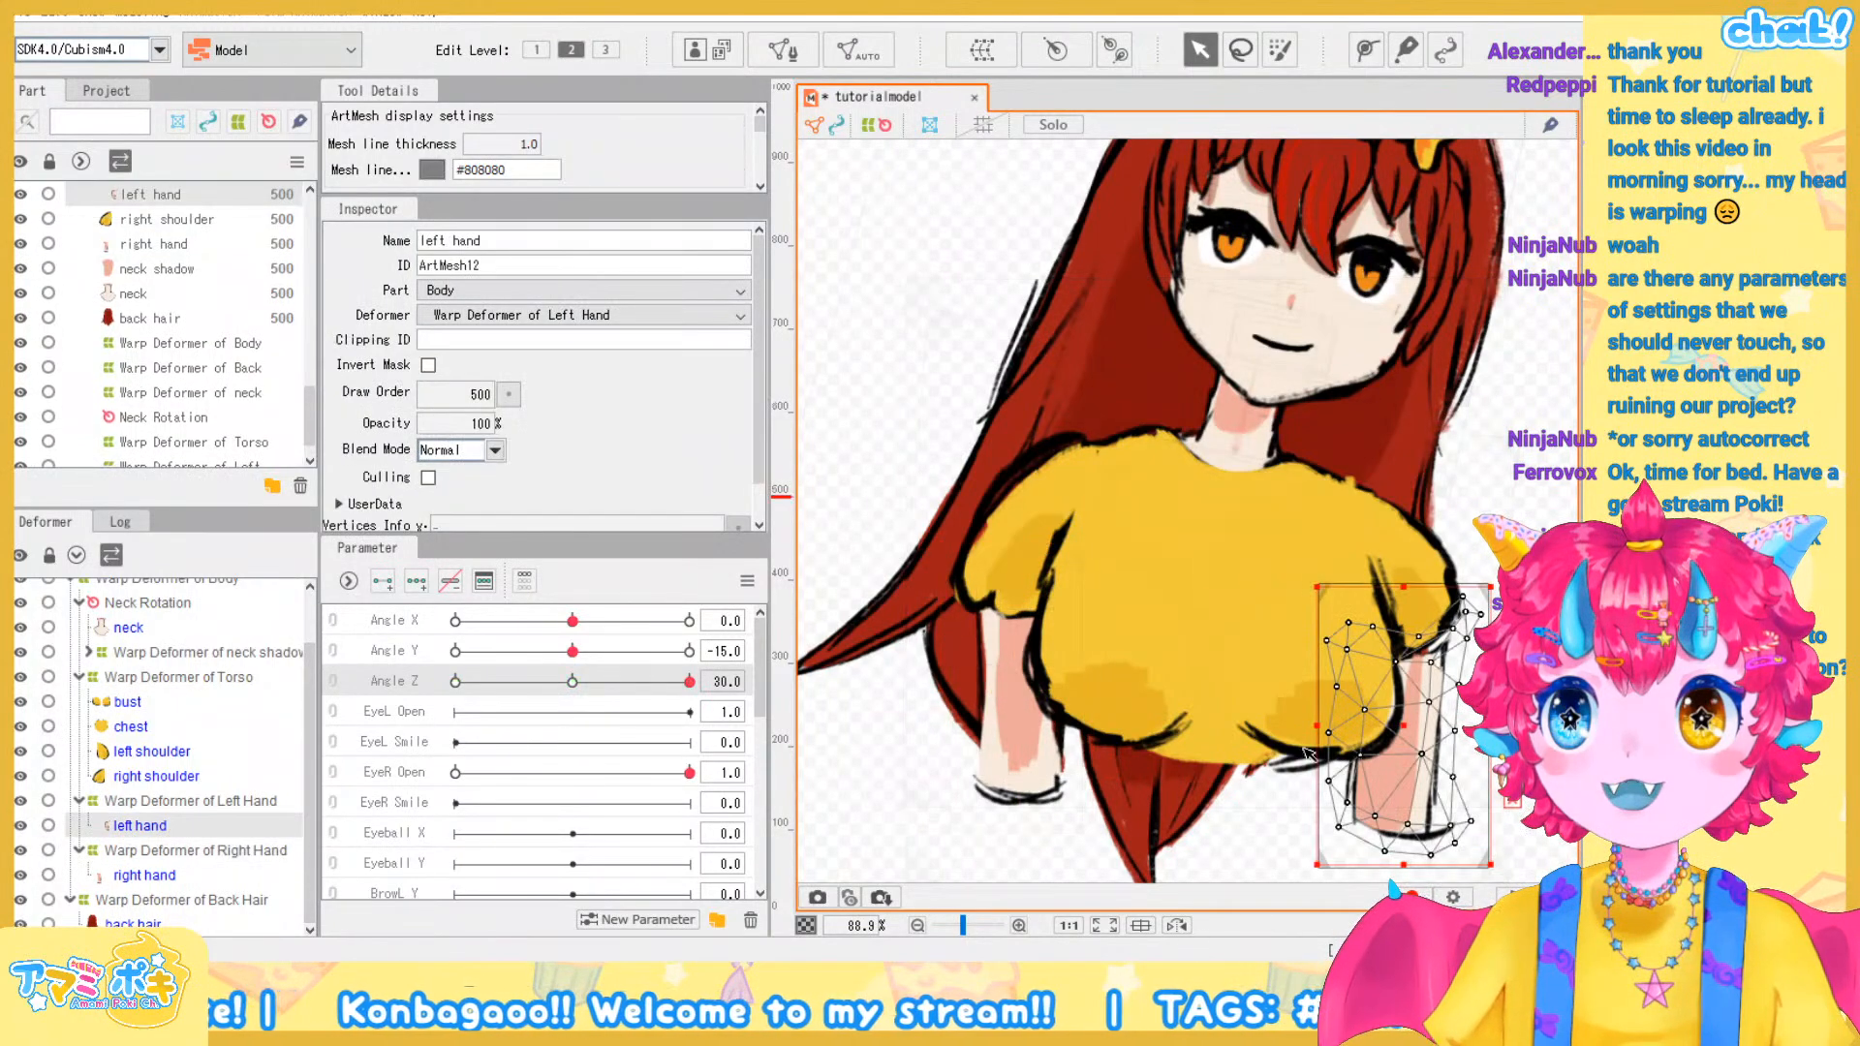
click(218, 801)
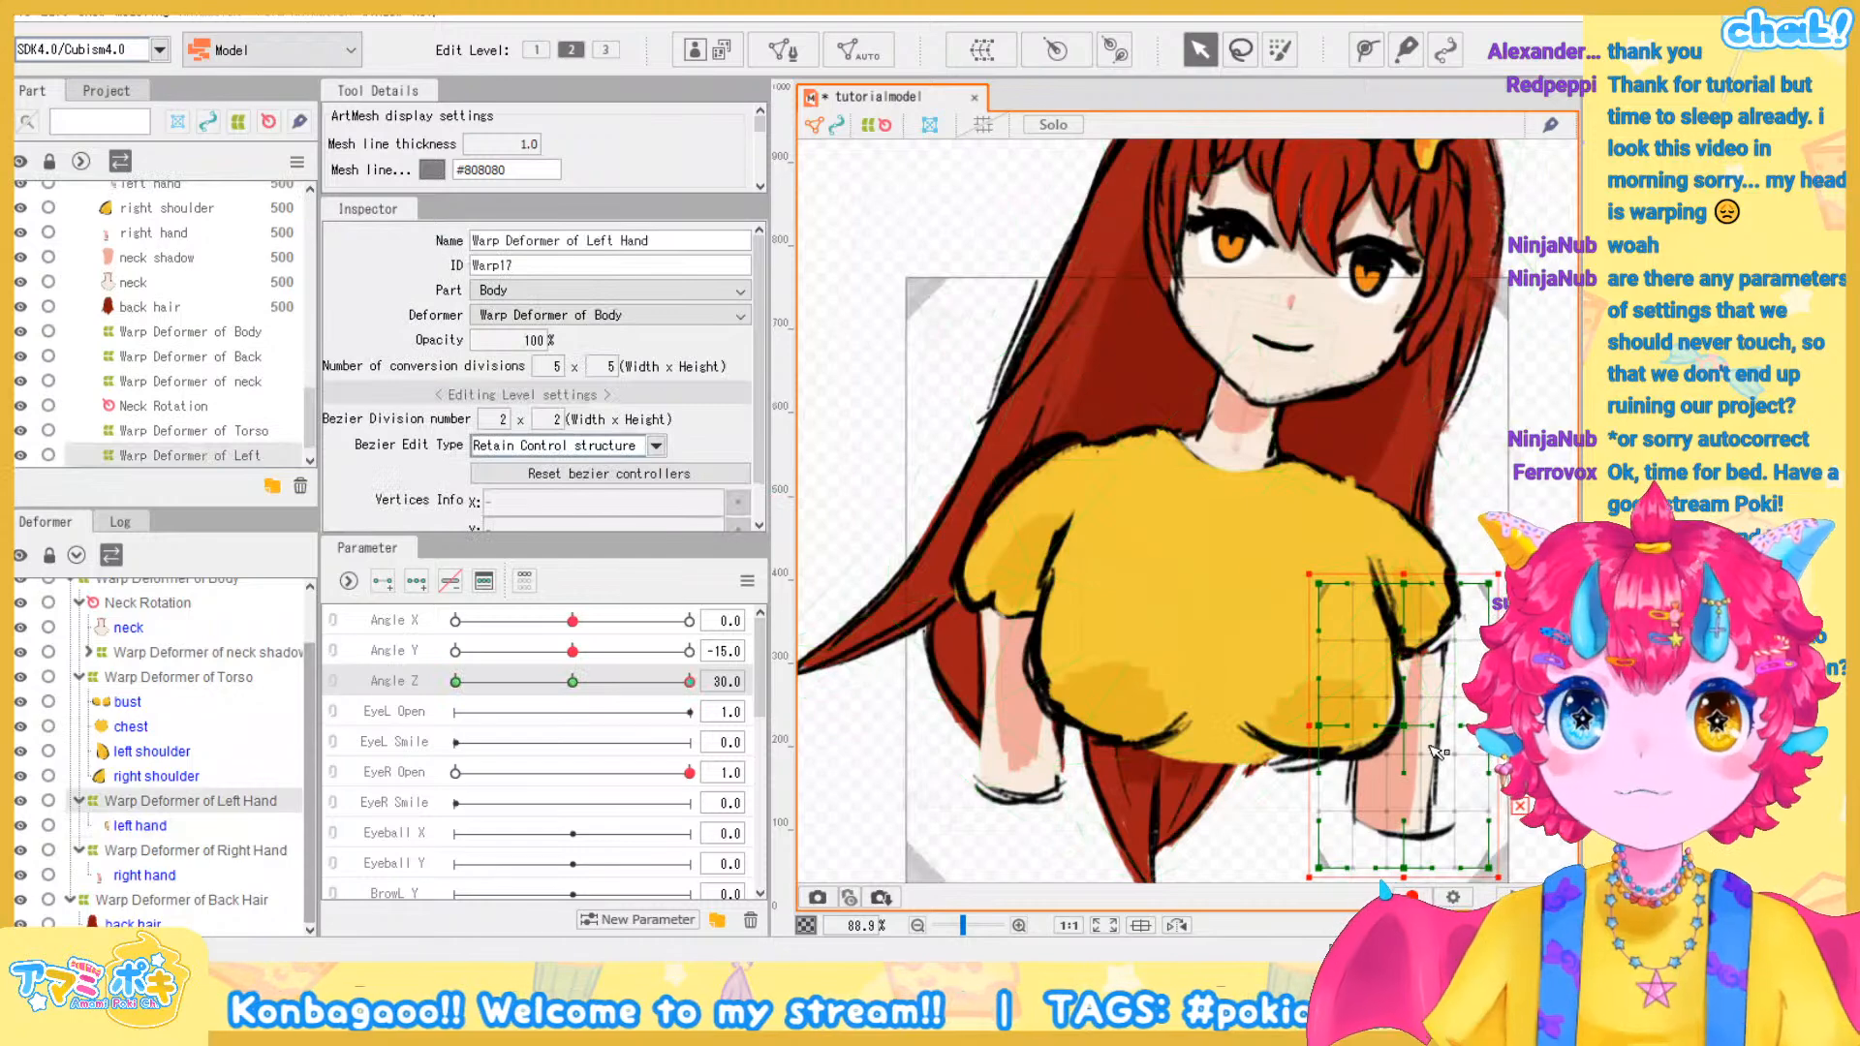
drag(1404, 724, 1395, 714)
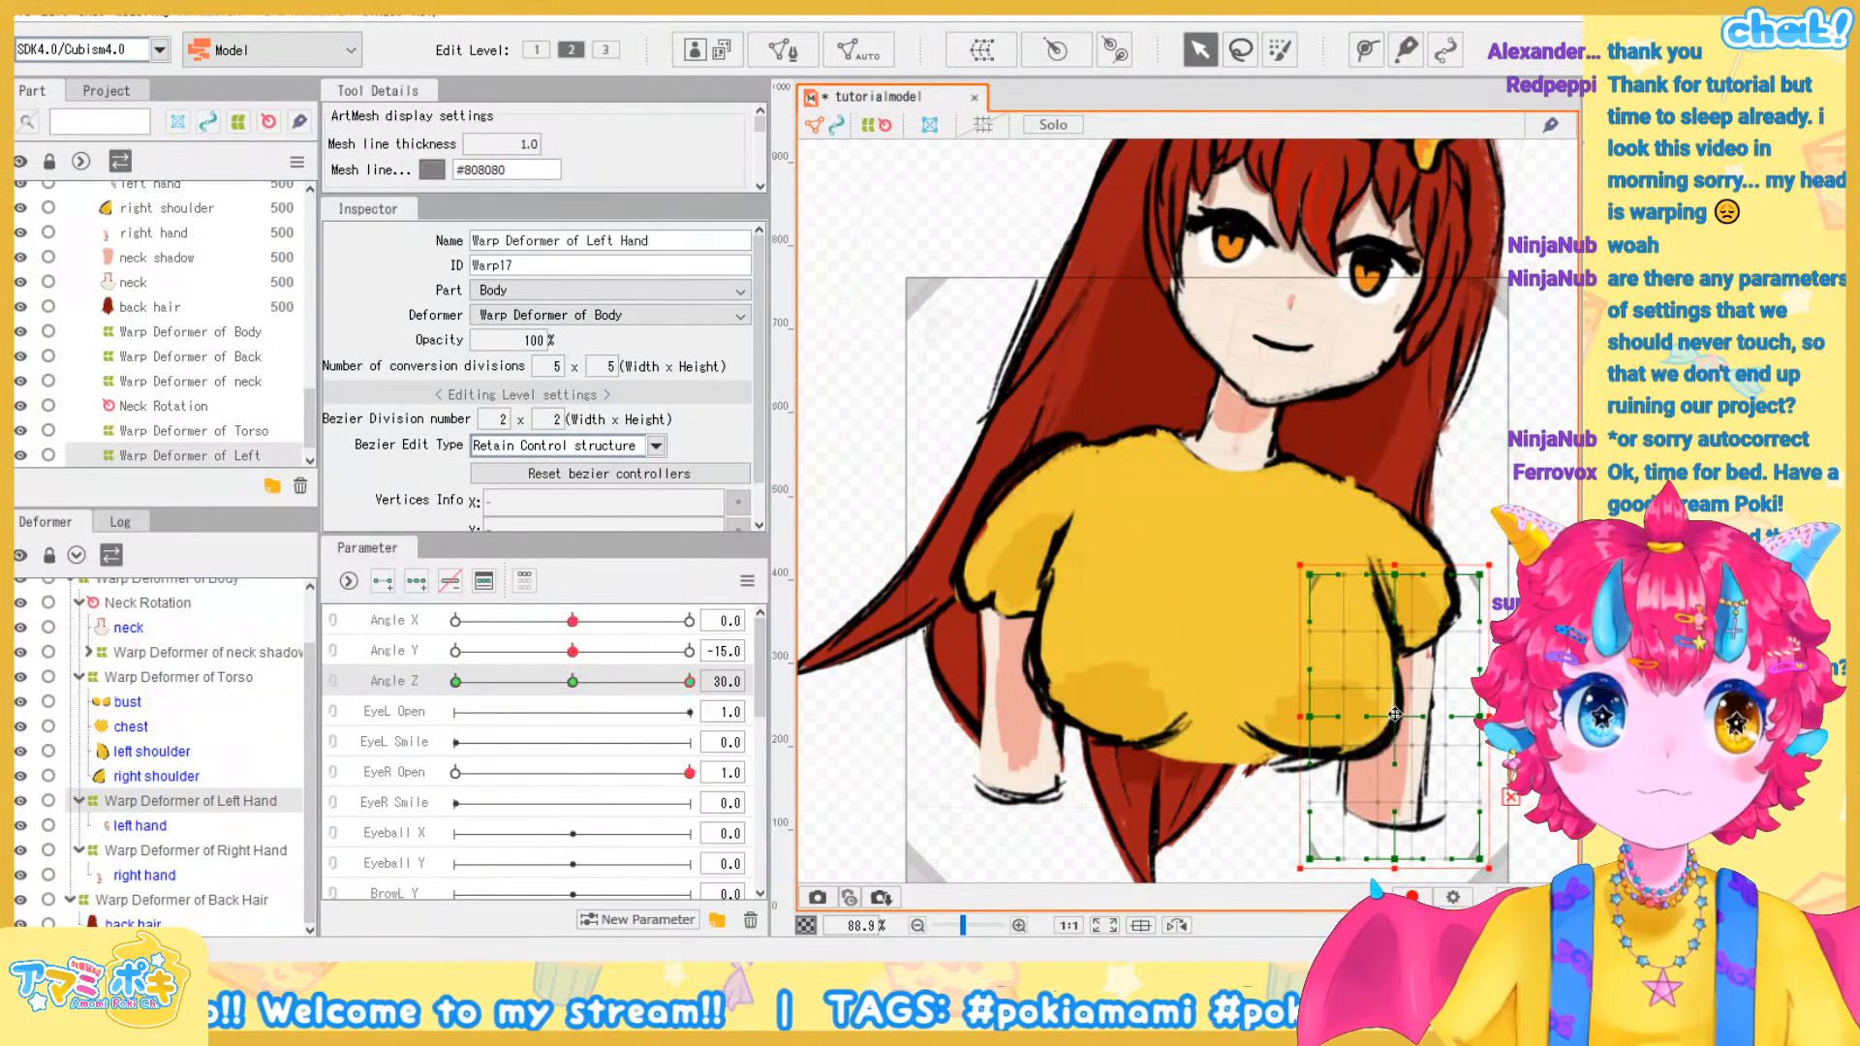
scroll(1394, 714, down, 4)
click(1319, 684)
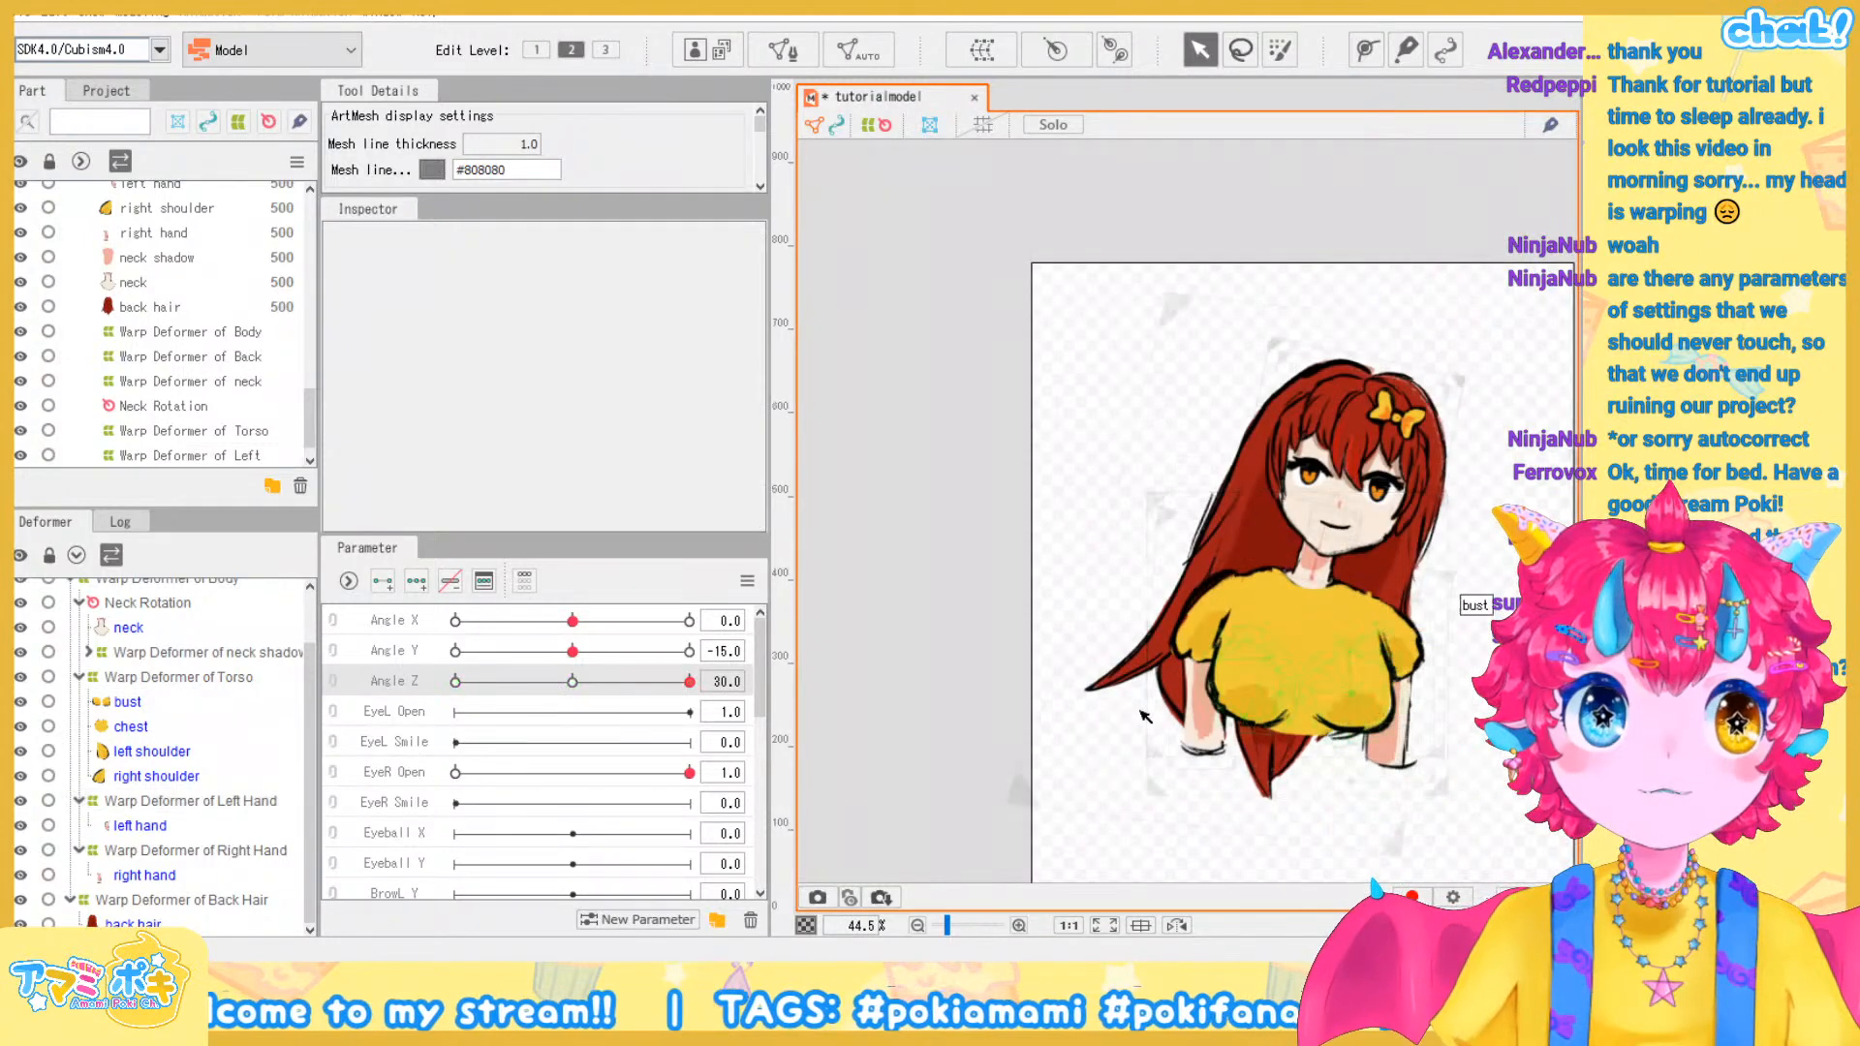
At Angle Z 30.0, rotate the Front Hair Rotation deformer to 16.9 degrees, shift it slightly down and left, and deselect it
mouse_move(697, 685)
mouse_down()
mouse_move(616, 697)
mouse_move(699, 705)
mouse_up()
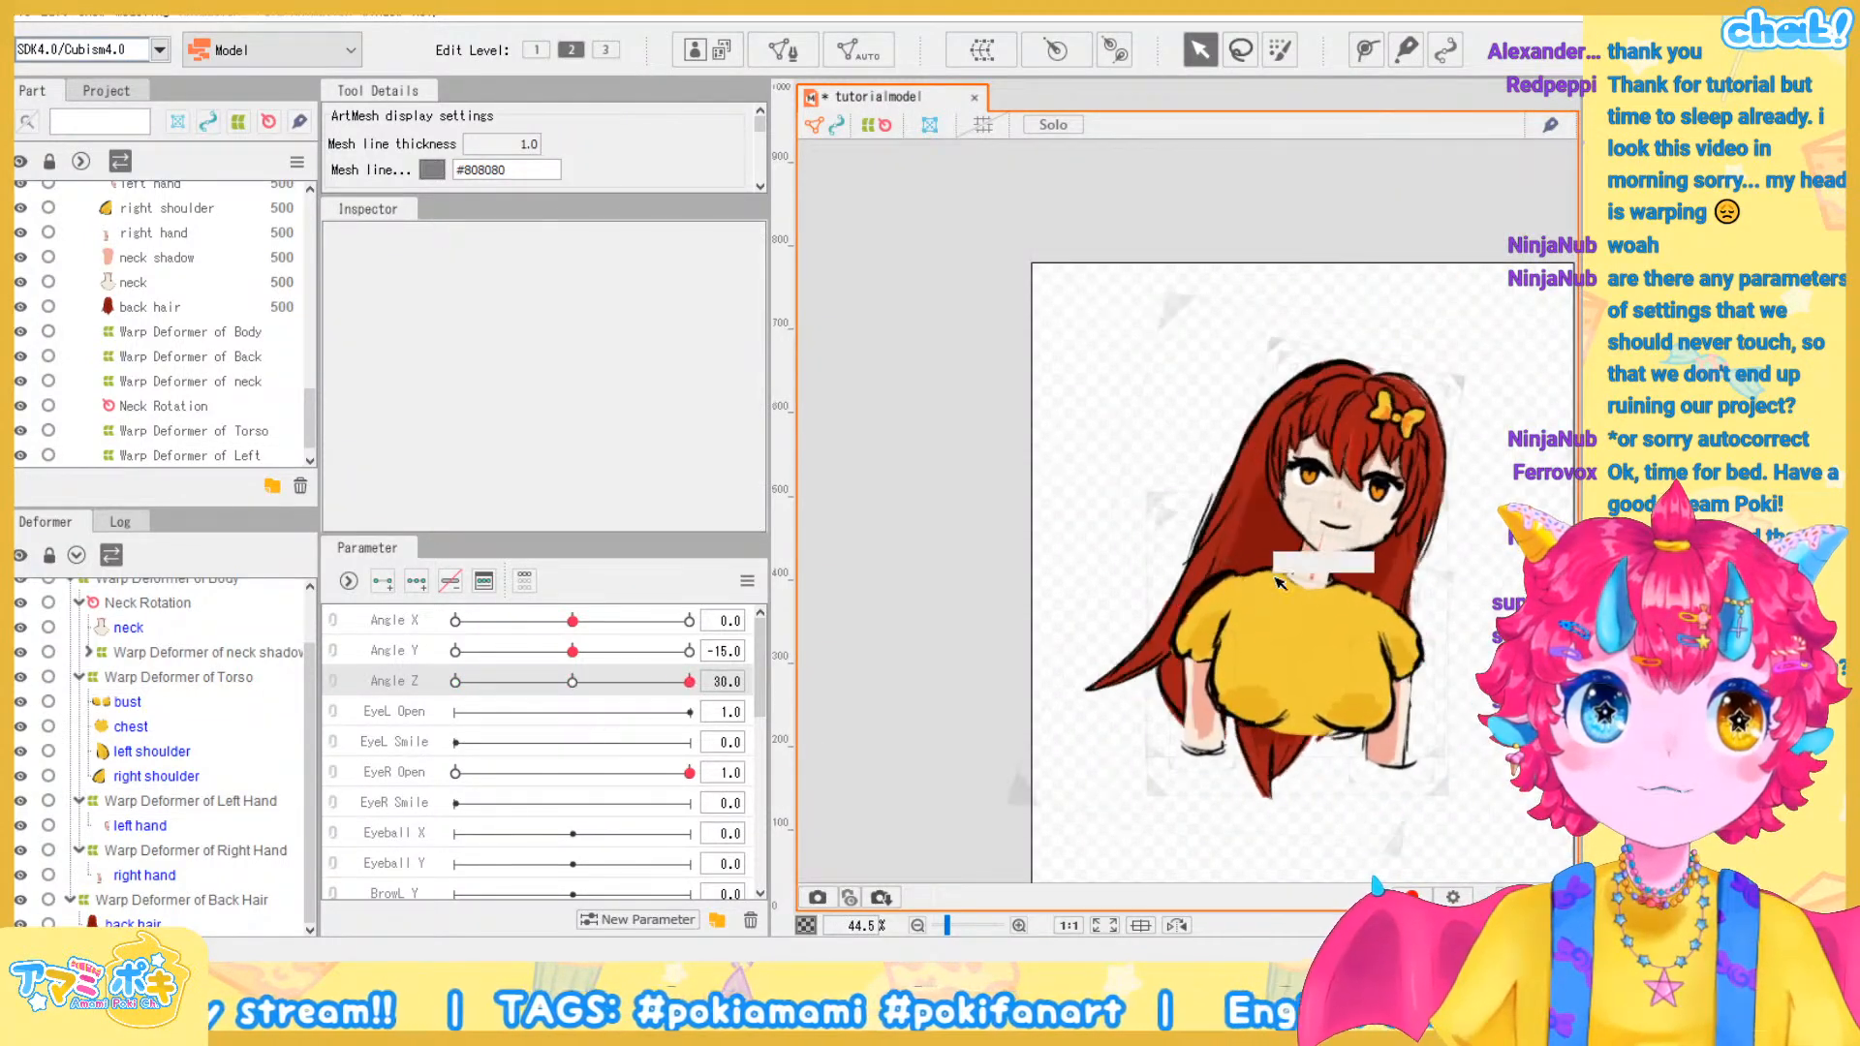
scroll(1324, 548, up, 2)
click(1327, 542)
scroll(140, 790, up, 1)
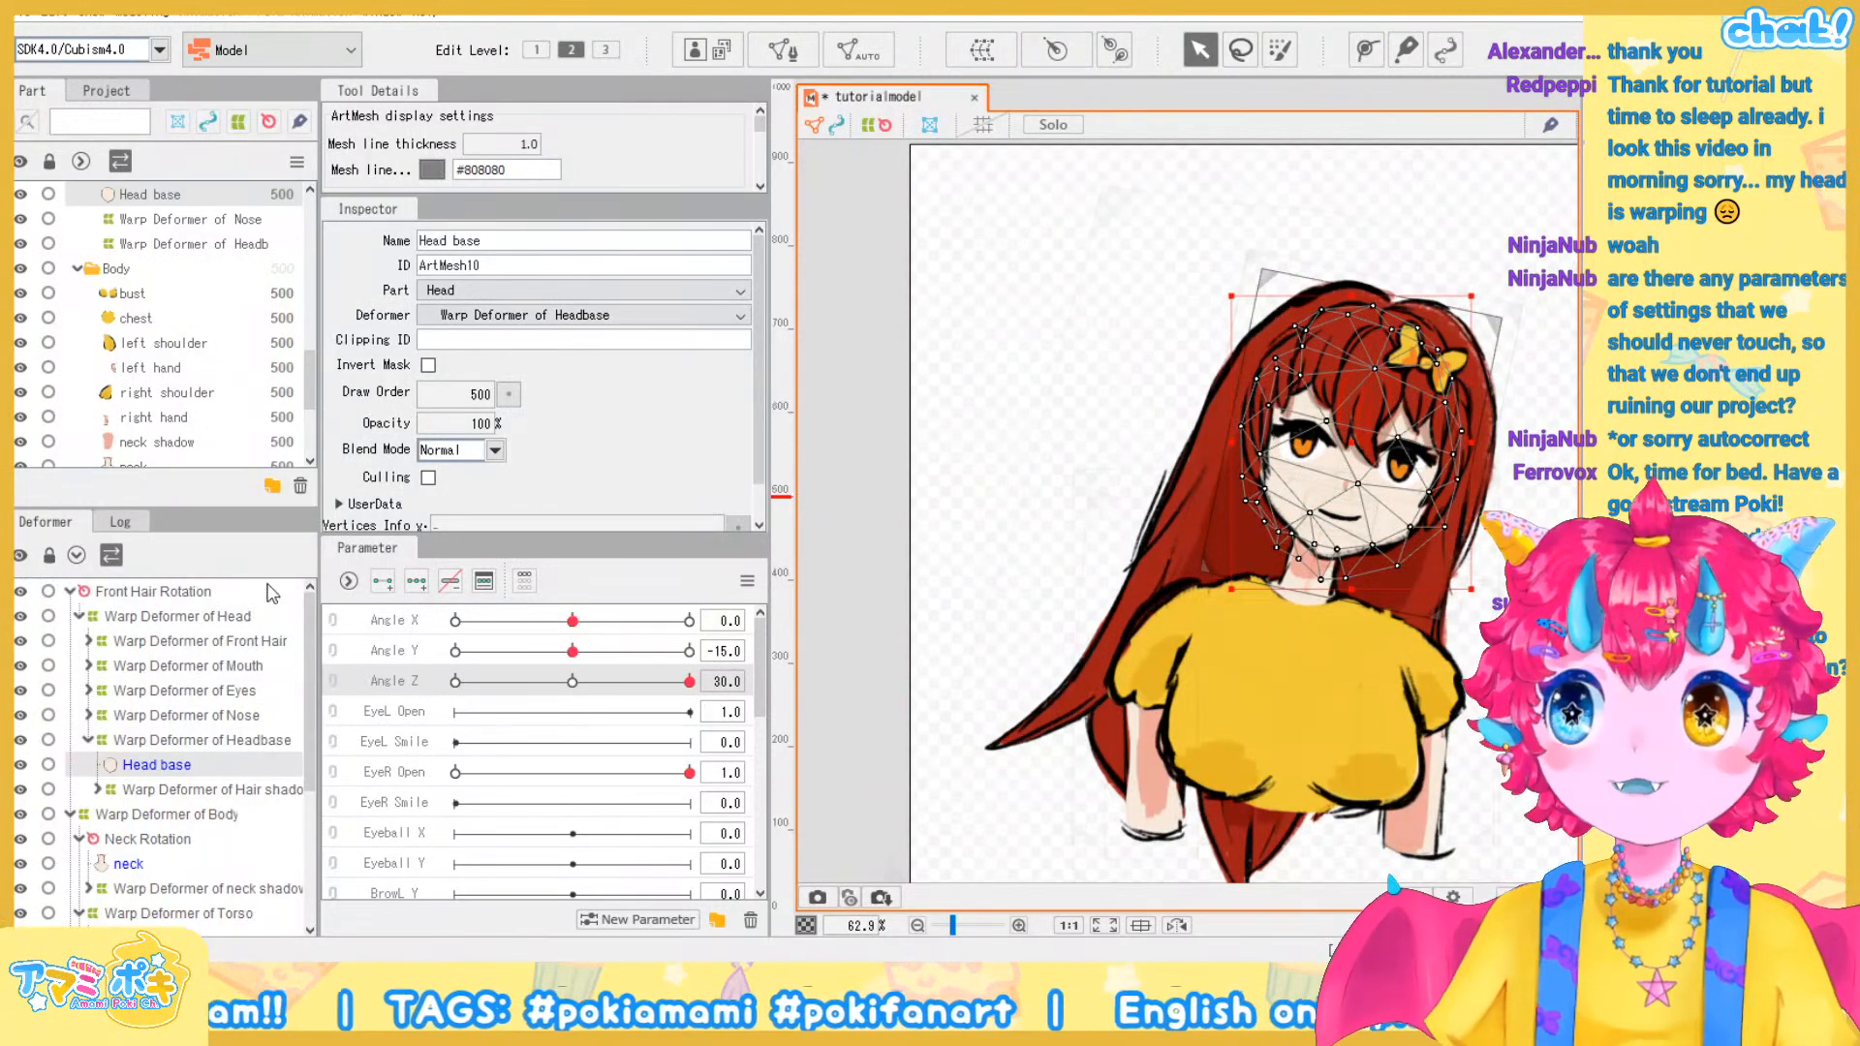
click(177, 616)
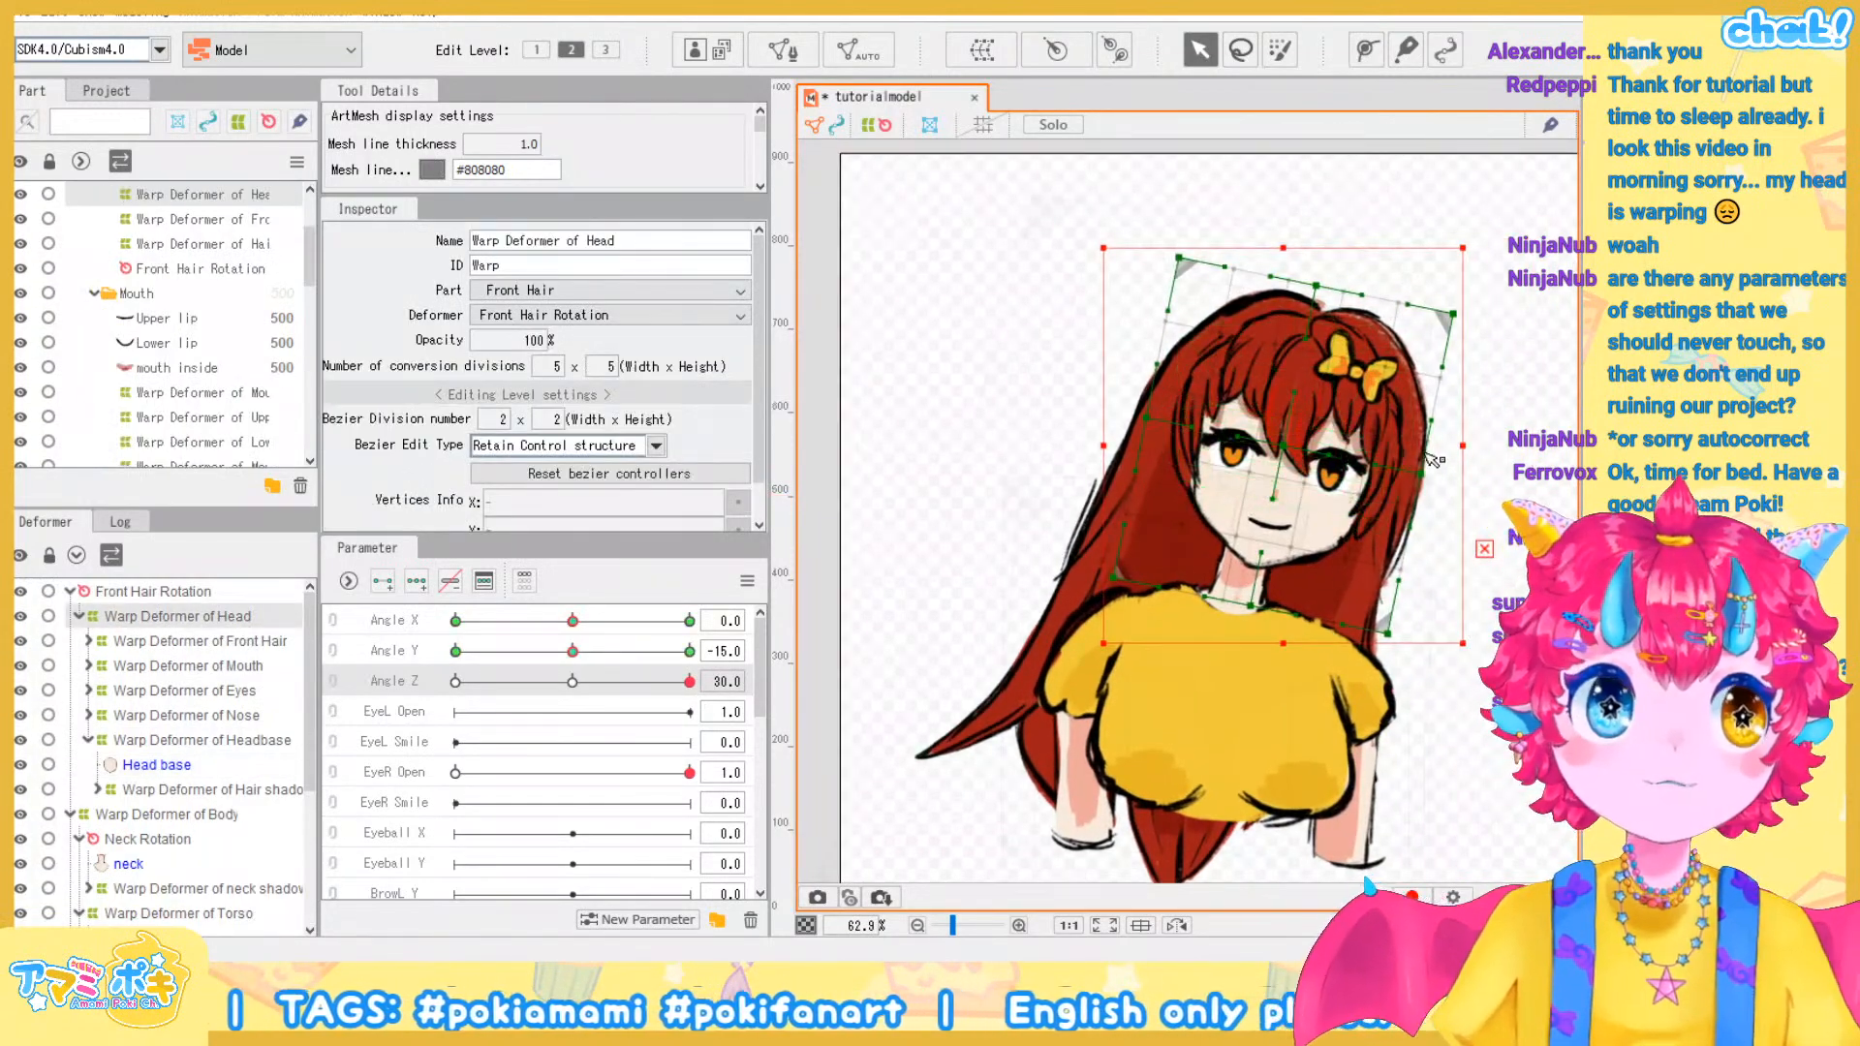
scroll(1434, 459, up, 2)
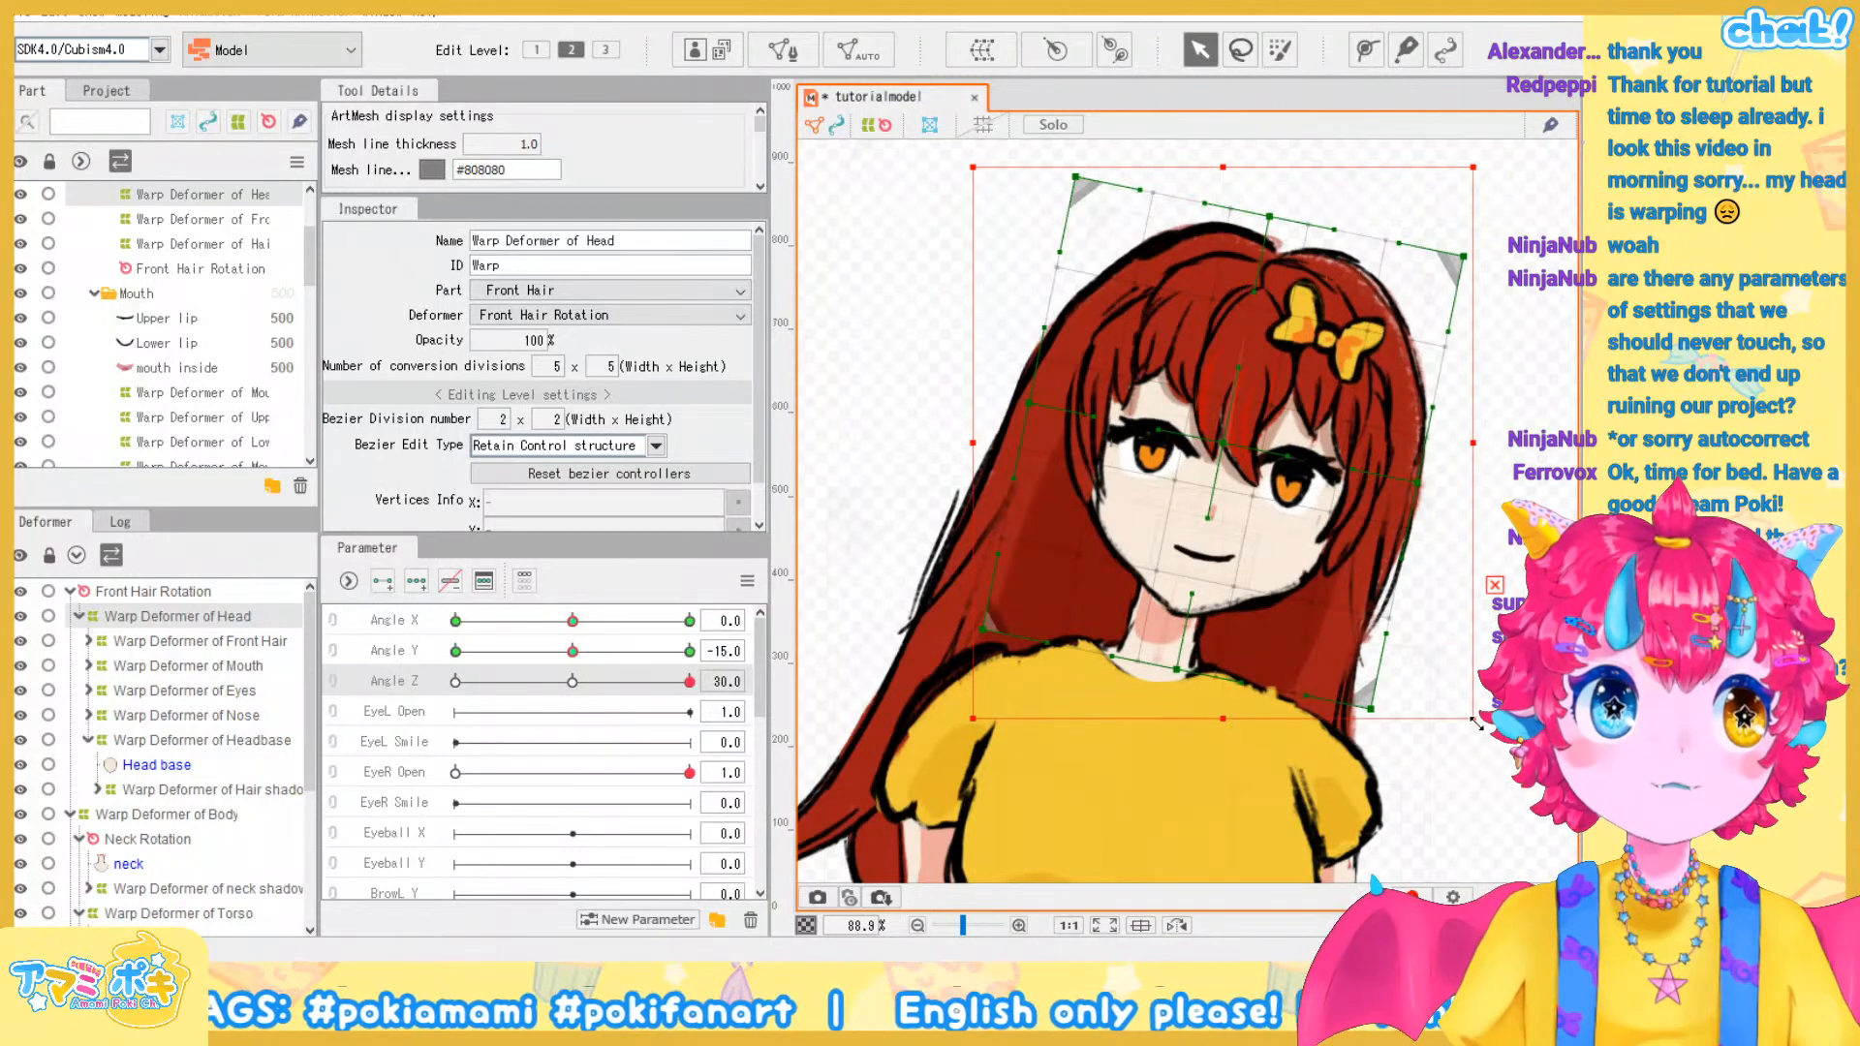
click(153, 591)
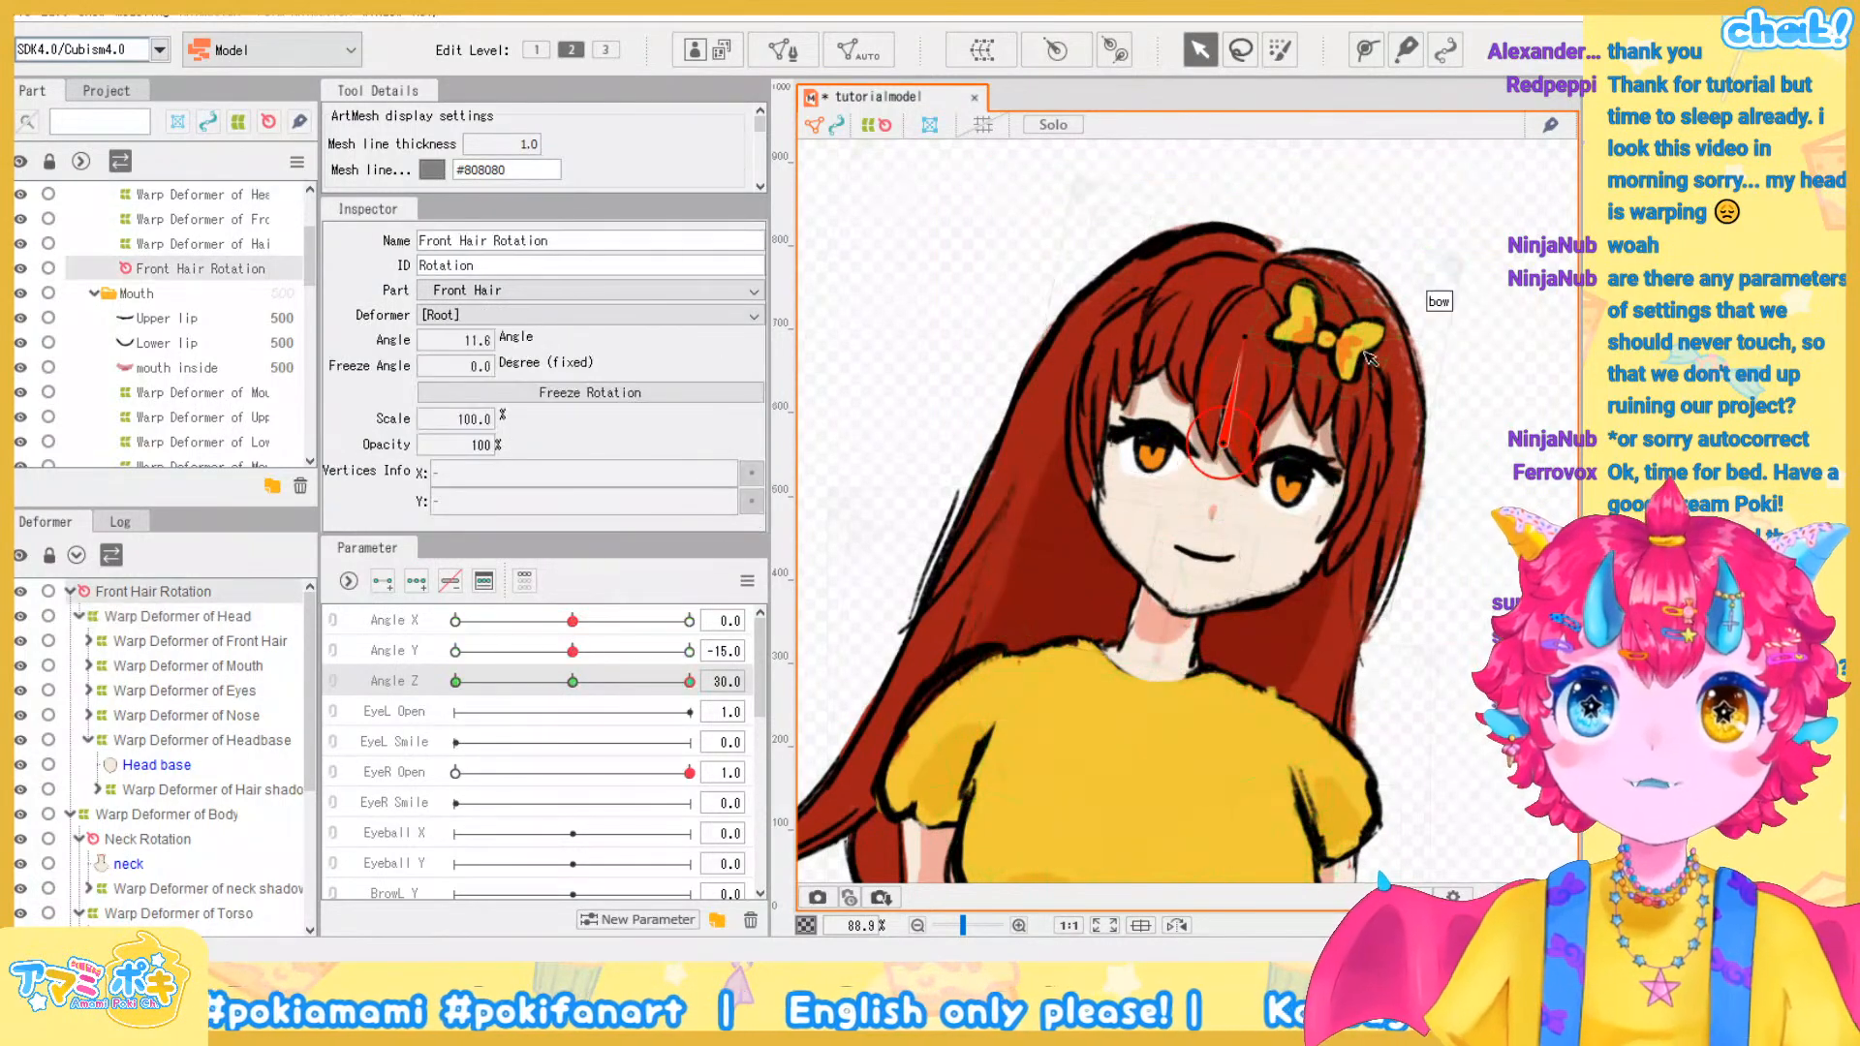
drag(1245, 345, 1256, 347)
drag(1224, 447, 1217, 458)
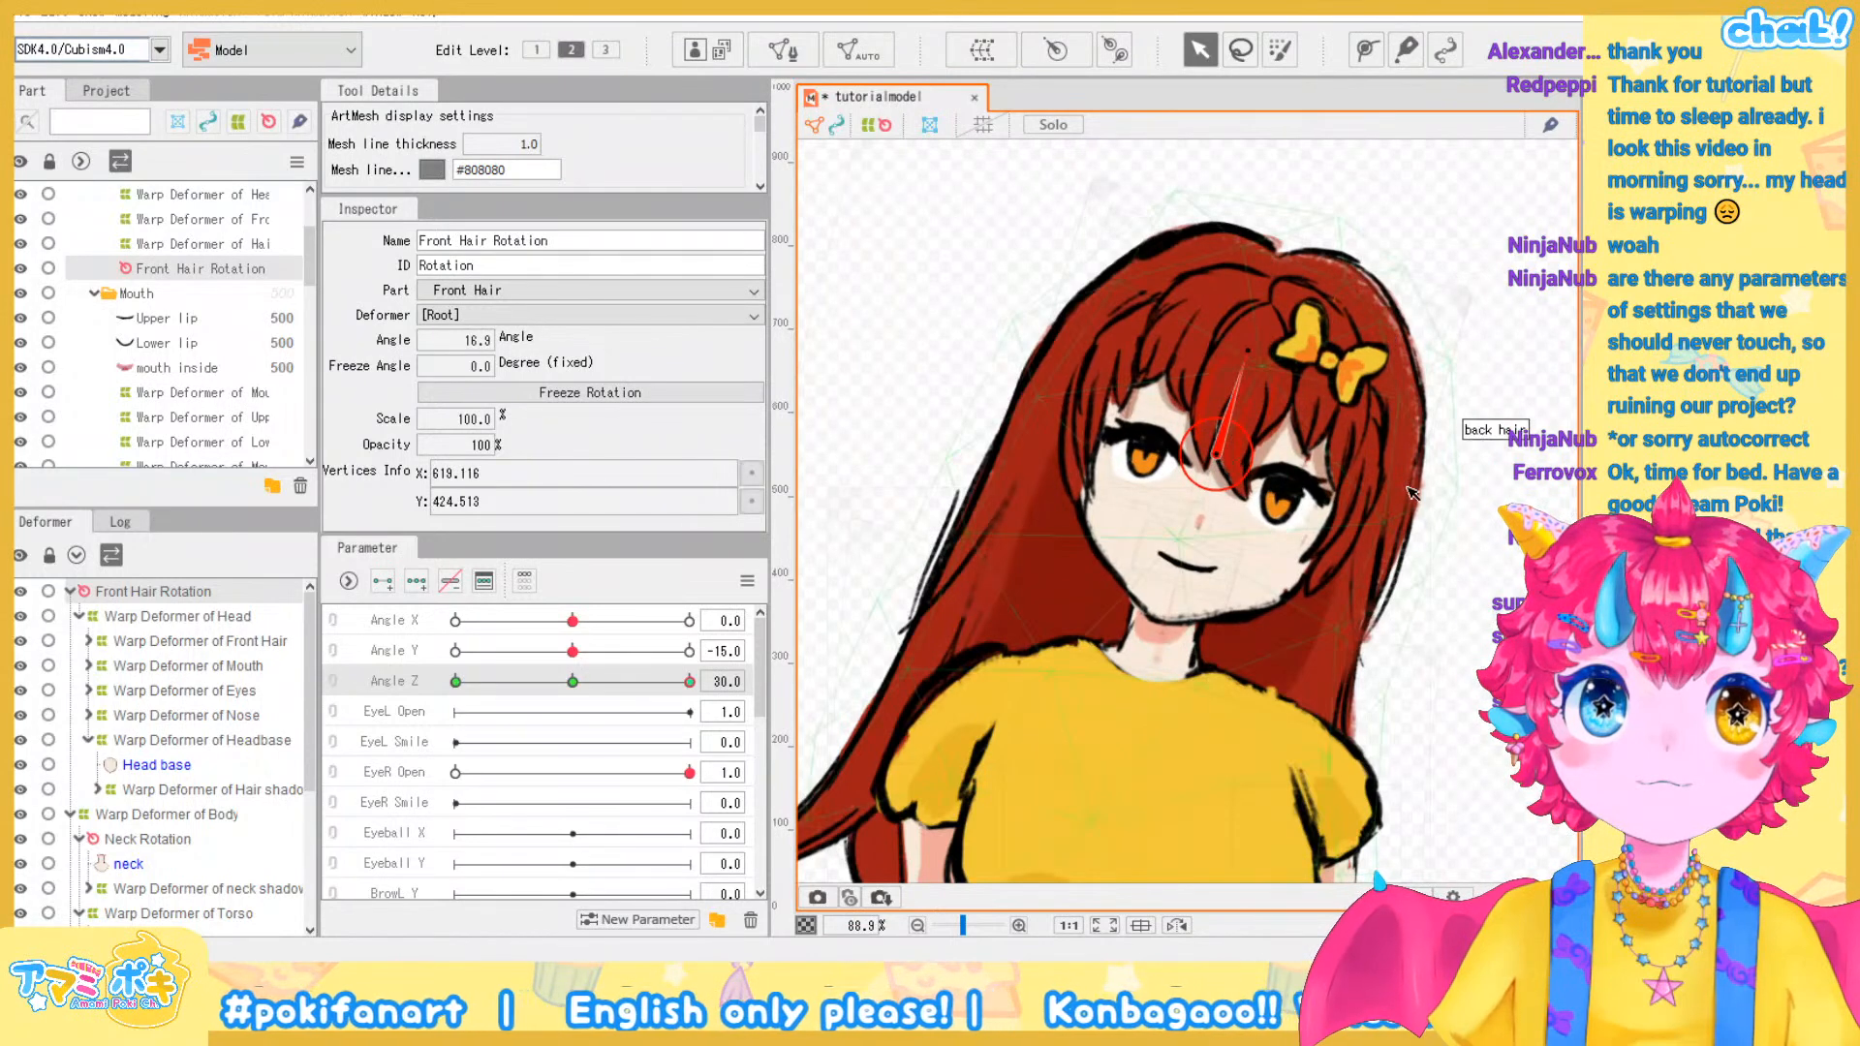
click(1482, 381)
scroll(632, 722, down, 3)
scroll(632, 721, up, 3)
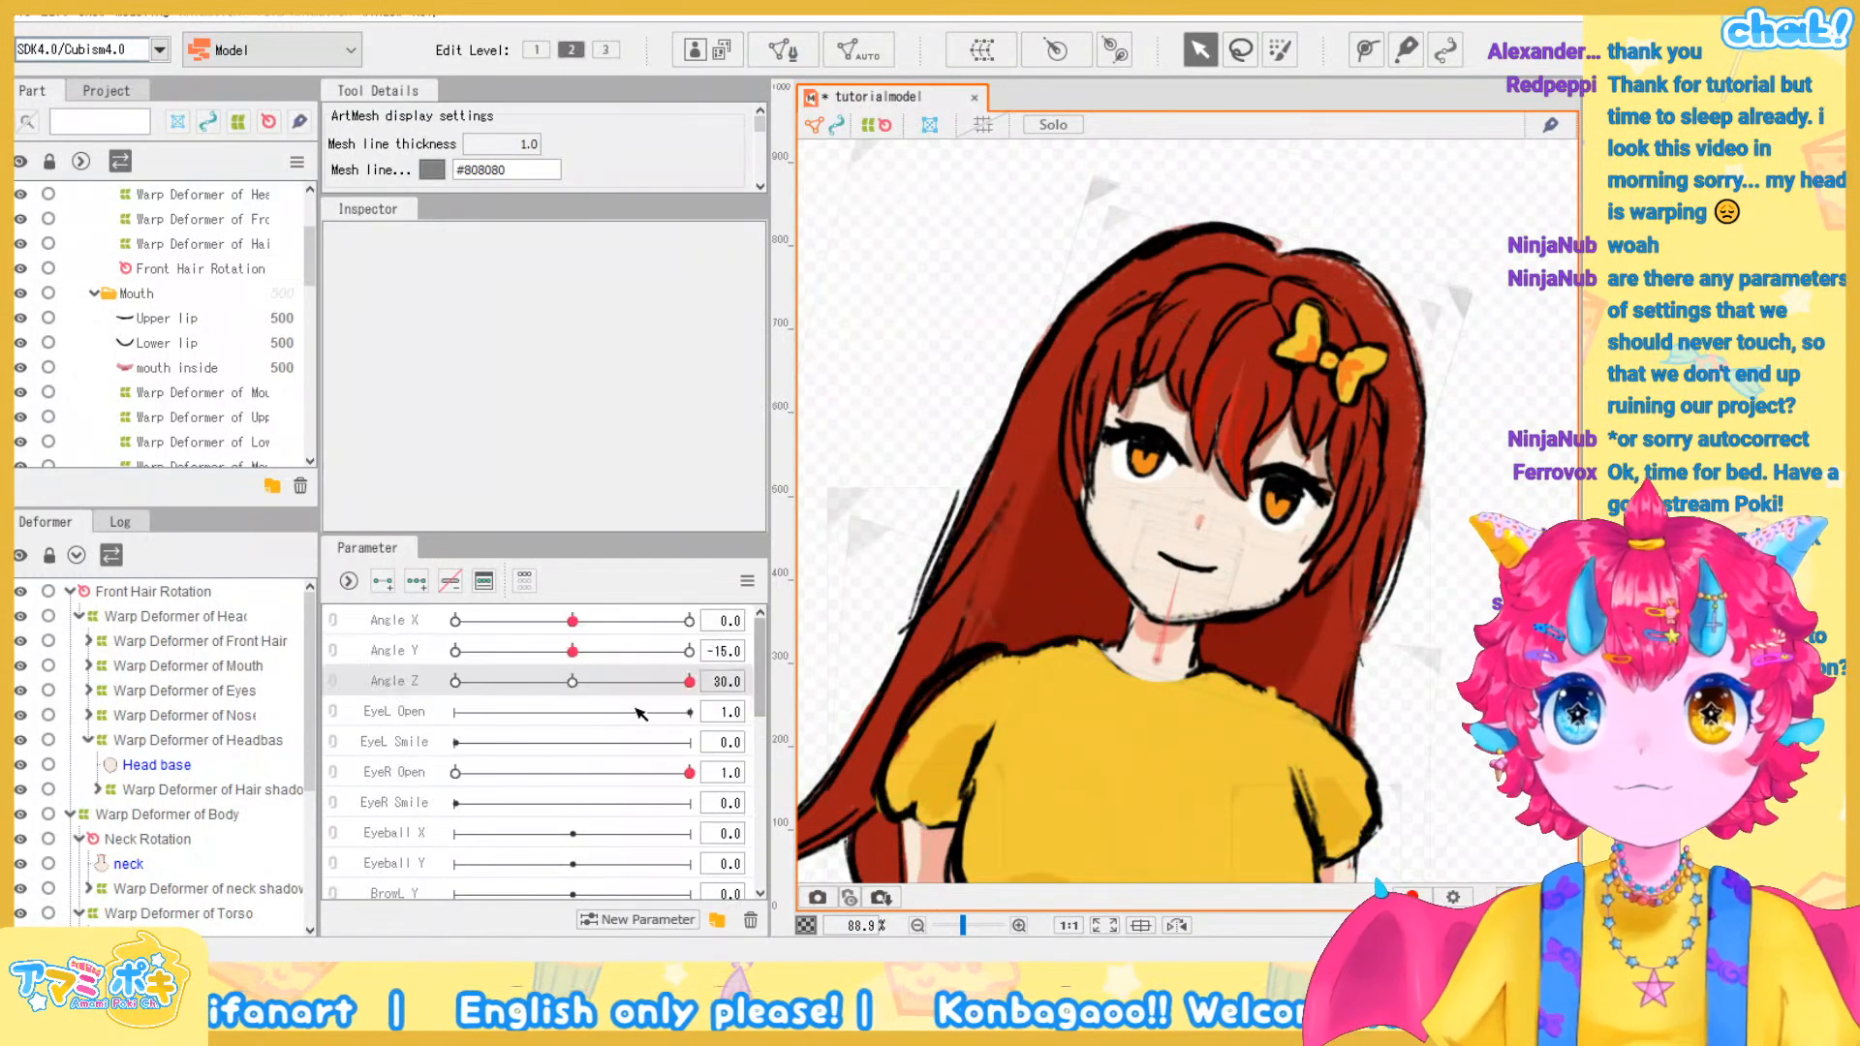
Preview the head and body tilt by sweeping Angle Z, and return it to 0.0
drag(687, 683, 726, 677)
scroll(1128, 657, down, 3)
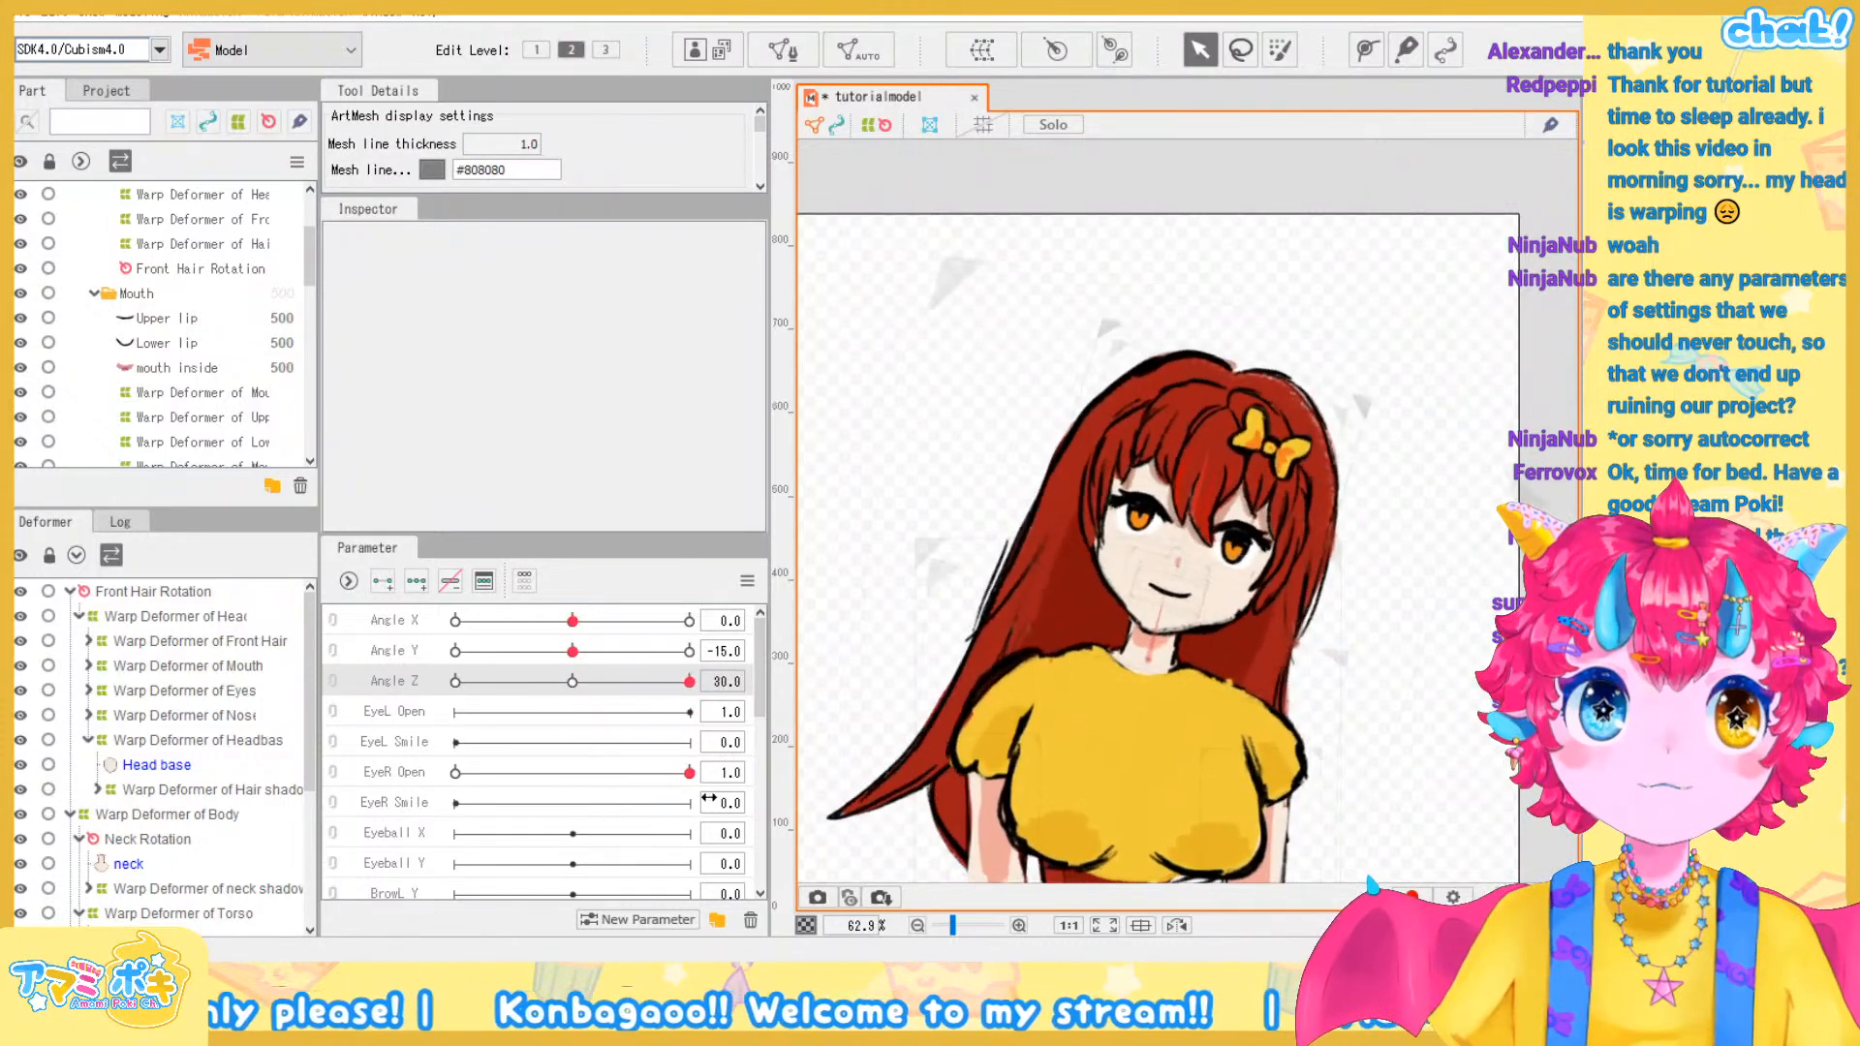
drag(1473, 604, 1446, 519)
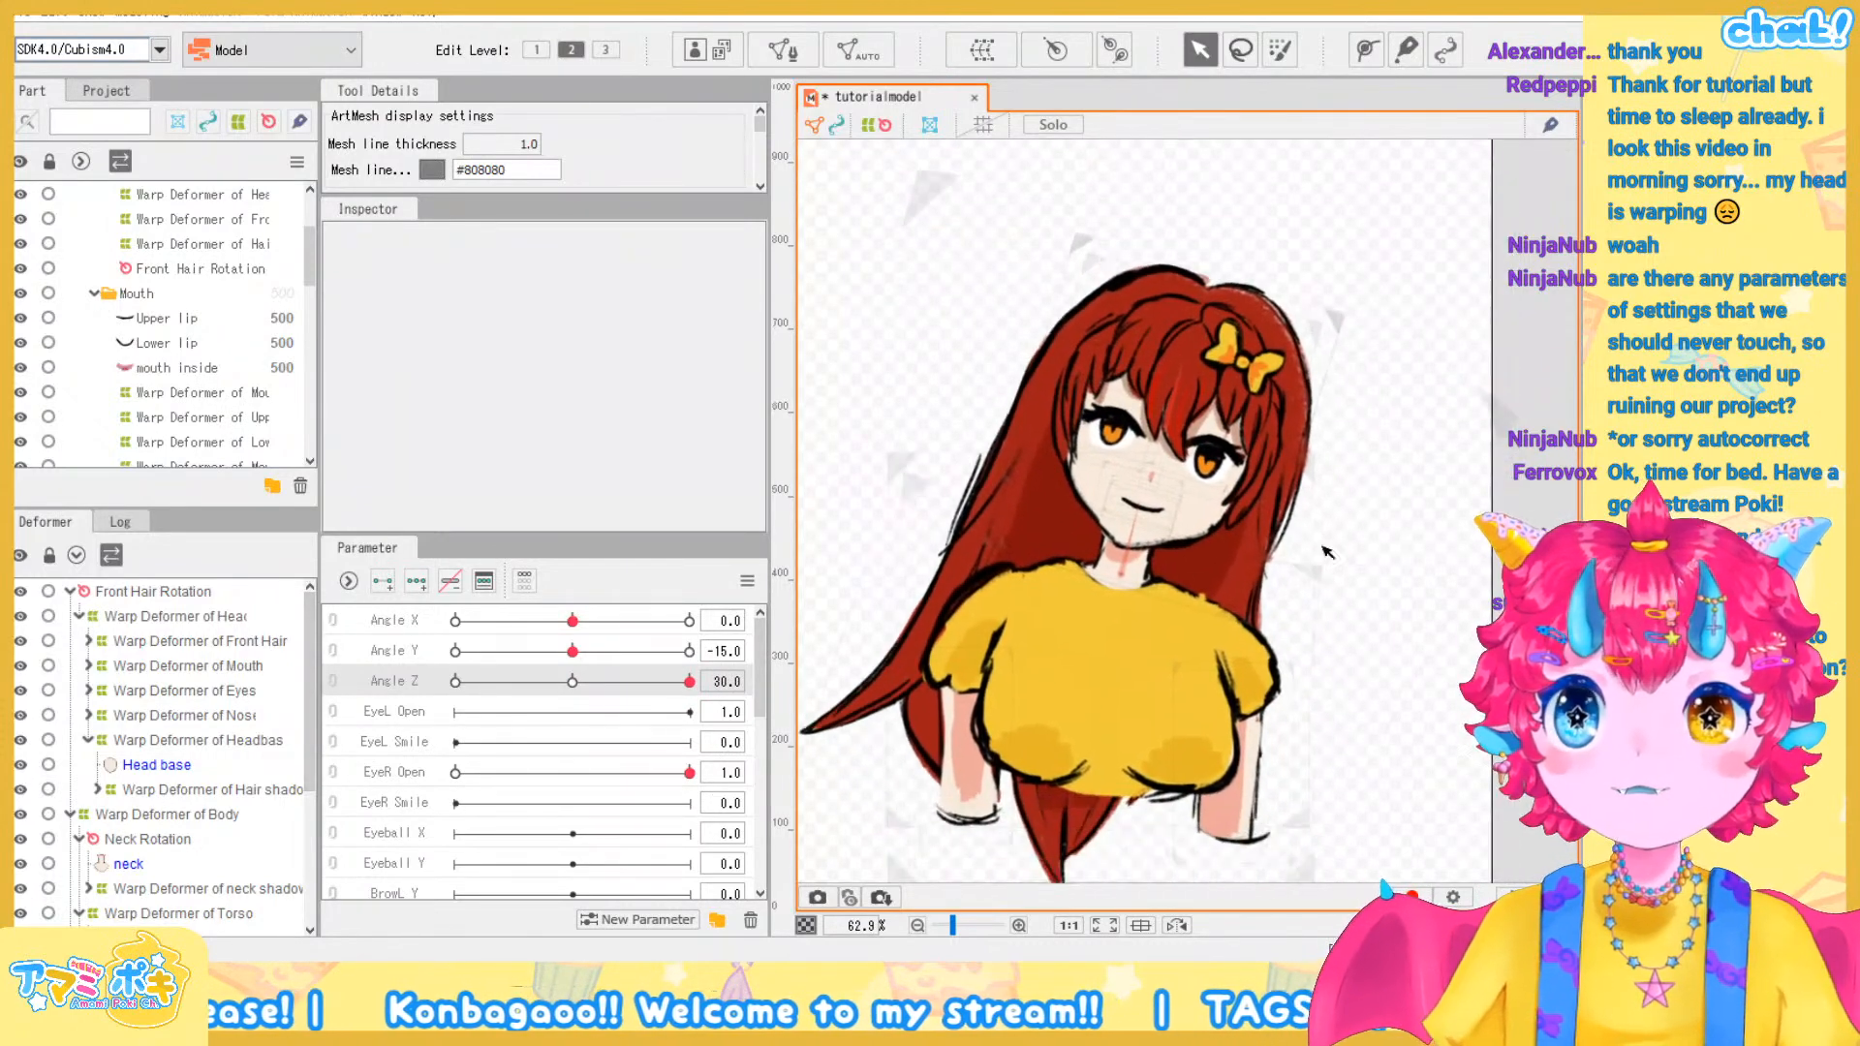
click(574, 683)
scroll(1340, 580, down, 3)
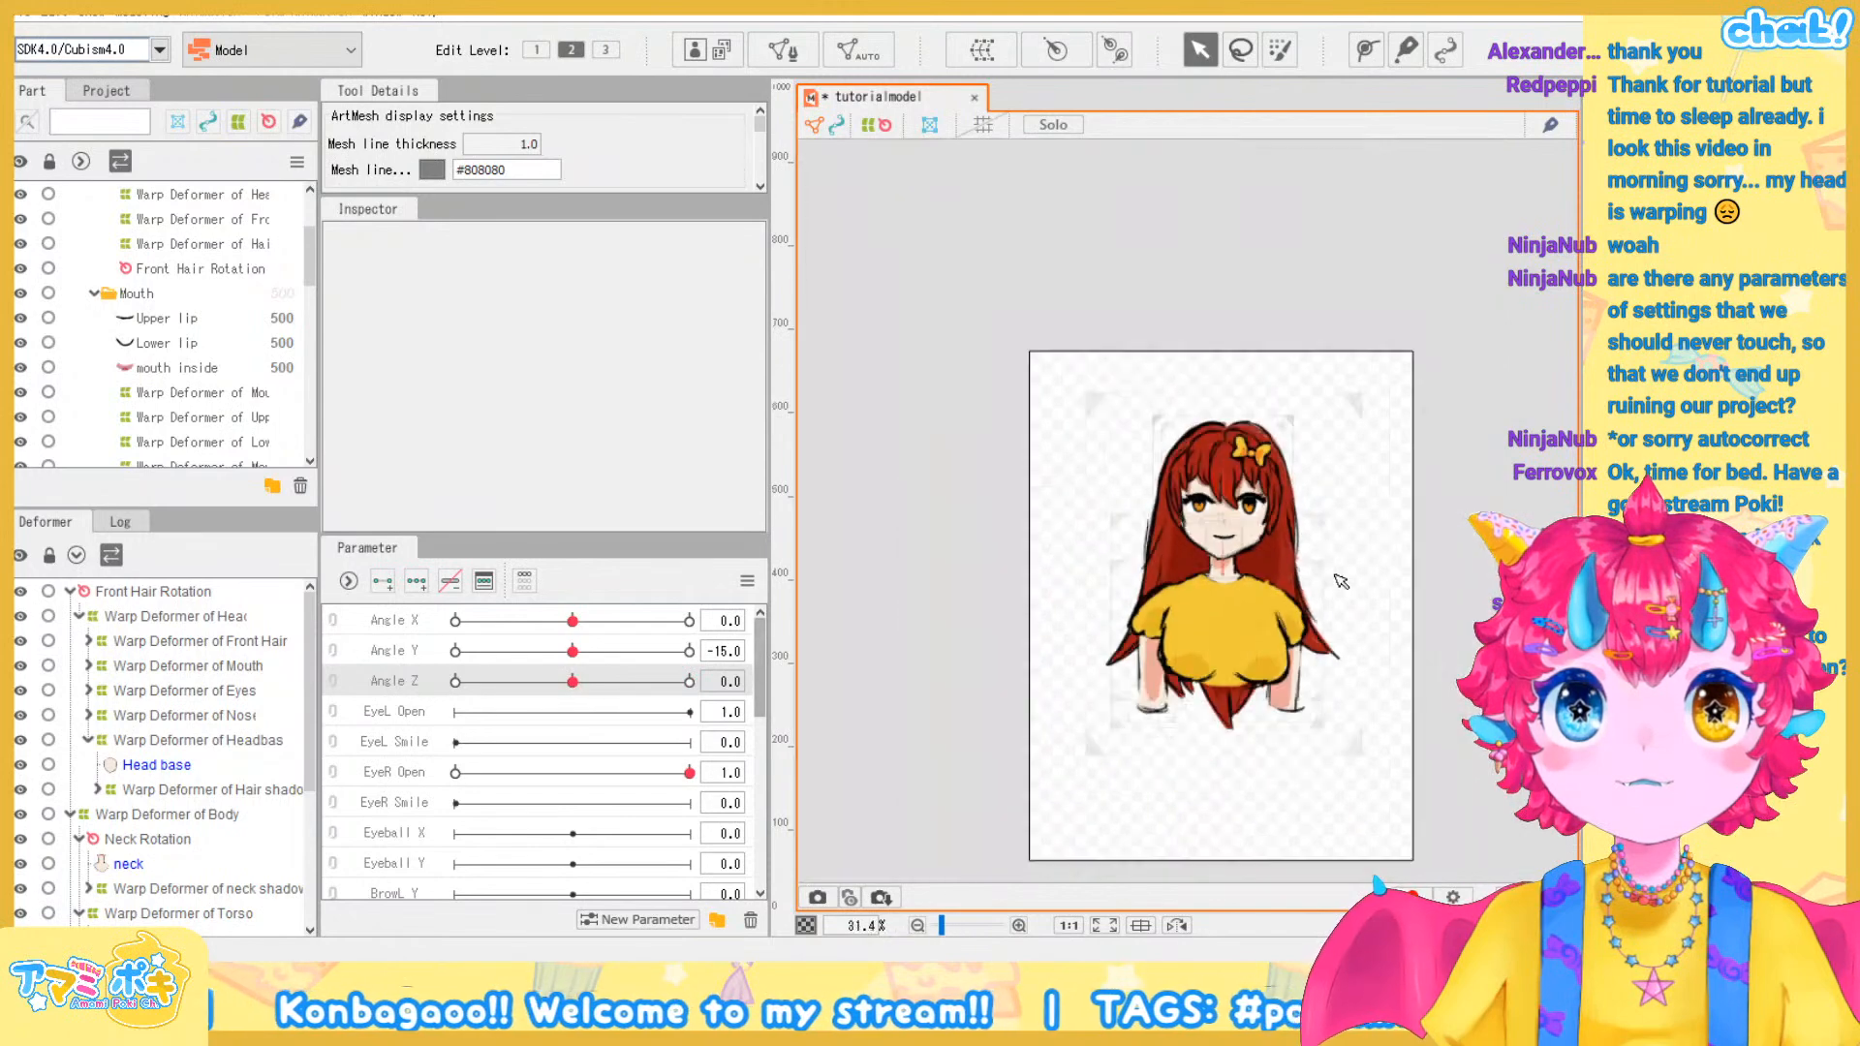
scroll(1343, 575, up, 2)
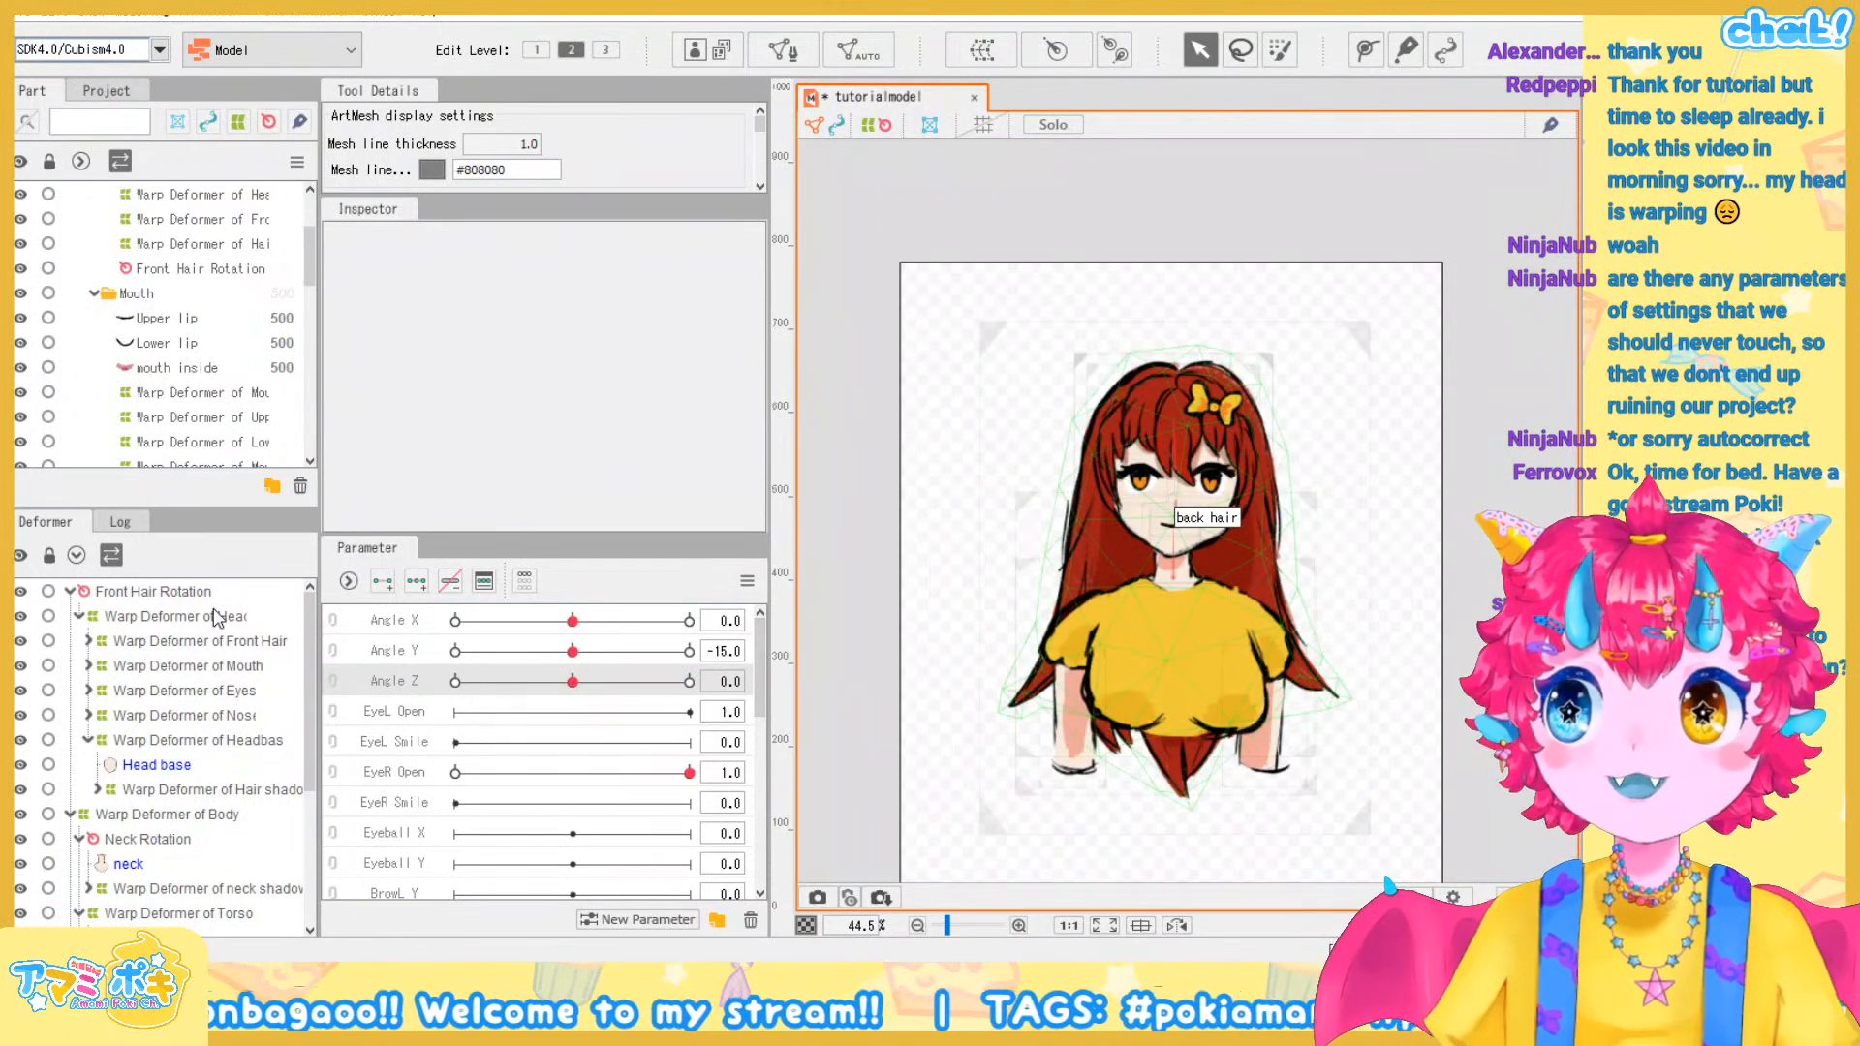
scroll(1365, 547, up, 1)
mouse_move(573, 682)
mouse_down()
mouse_move(624, 684)
mouse_move(592, 719)
mouse_move(528, 722)
mouse_move(572, 682)
mouse_up()
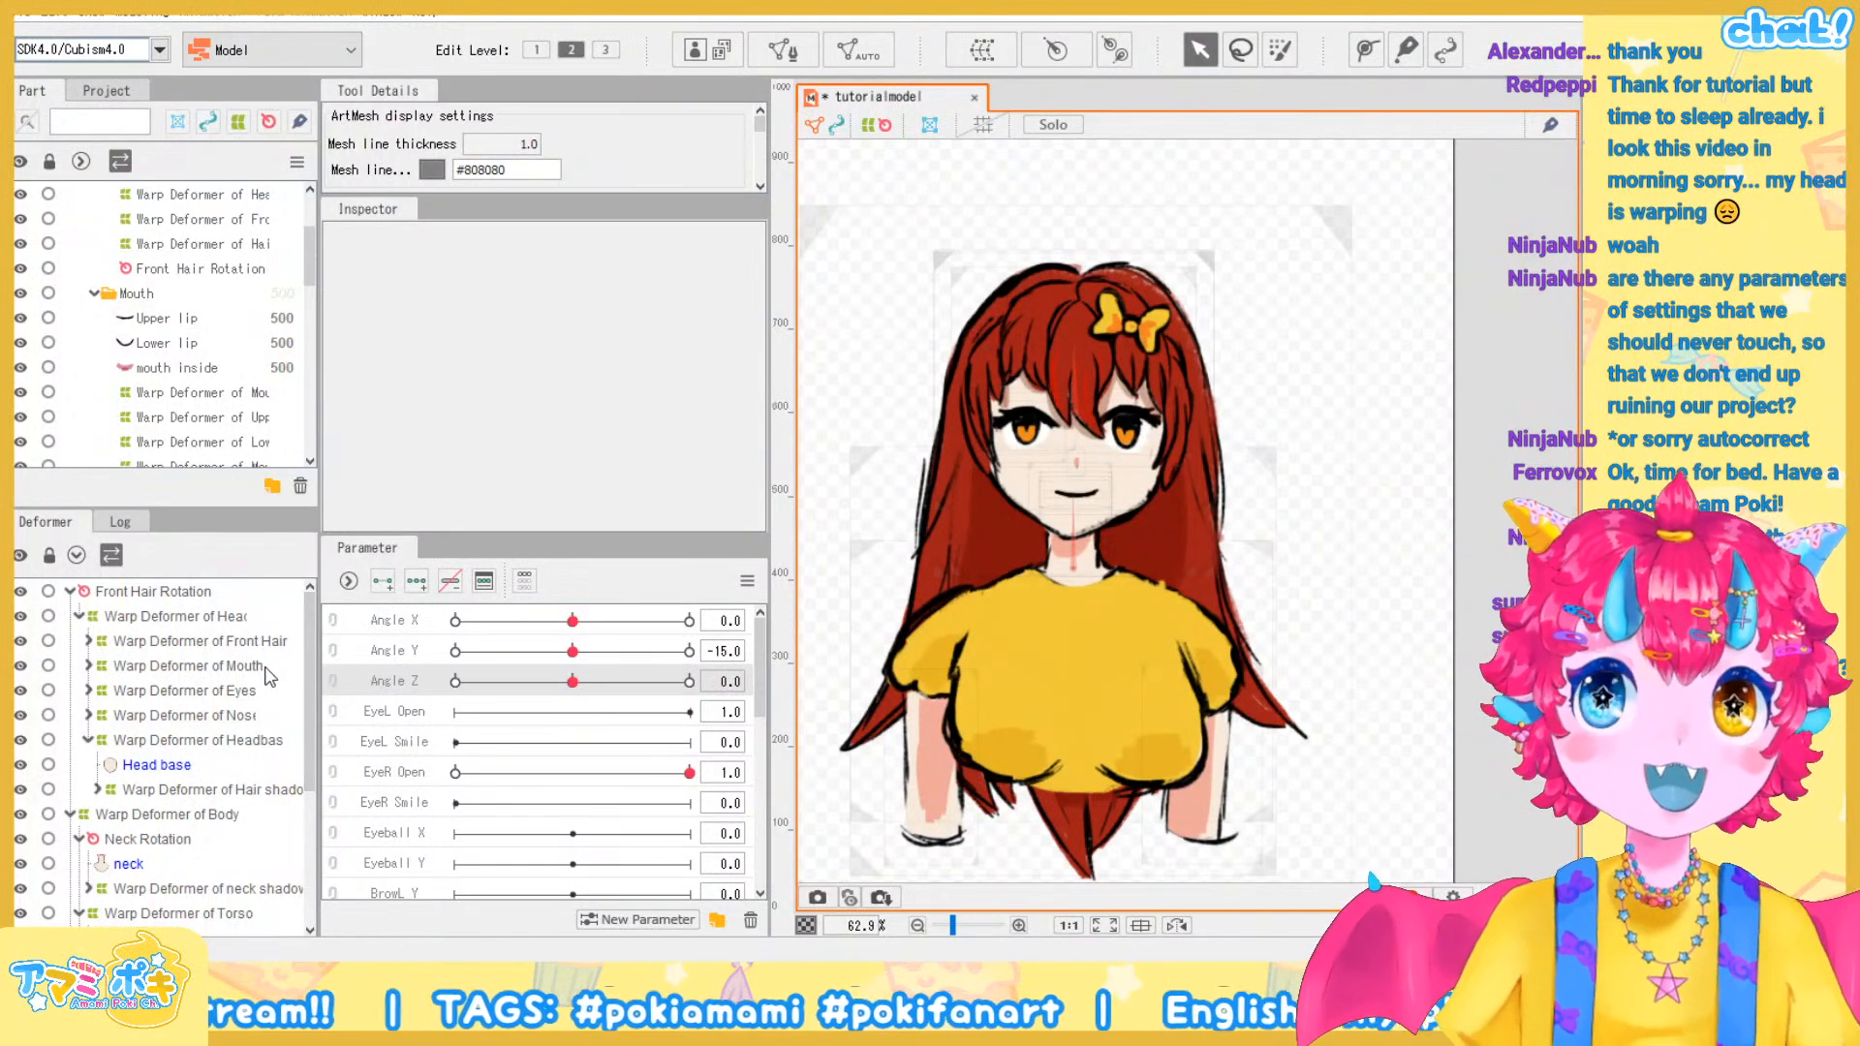
Create a new parameter named Bangs Wiggle directly below Angle Z
scroll(218, 775, down, 3)
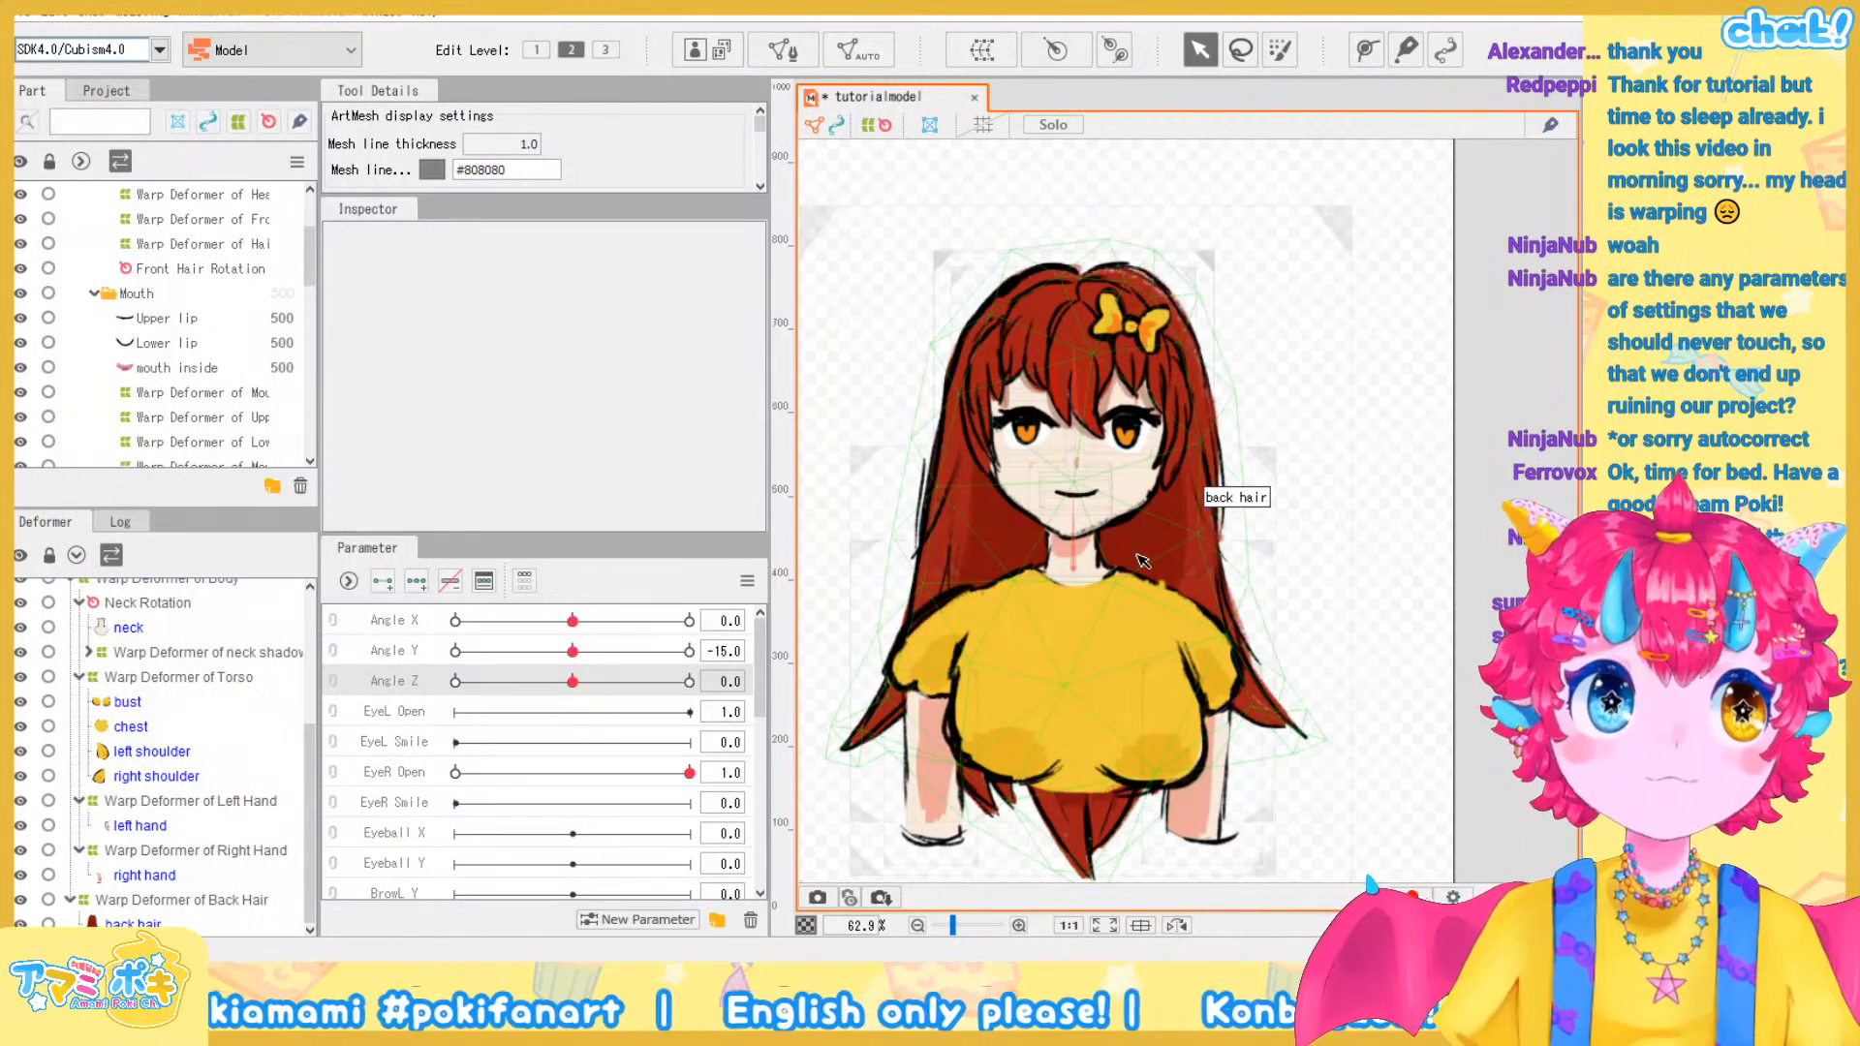
drag(1303, 590, 1408, 560)
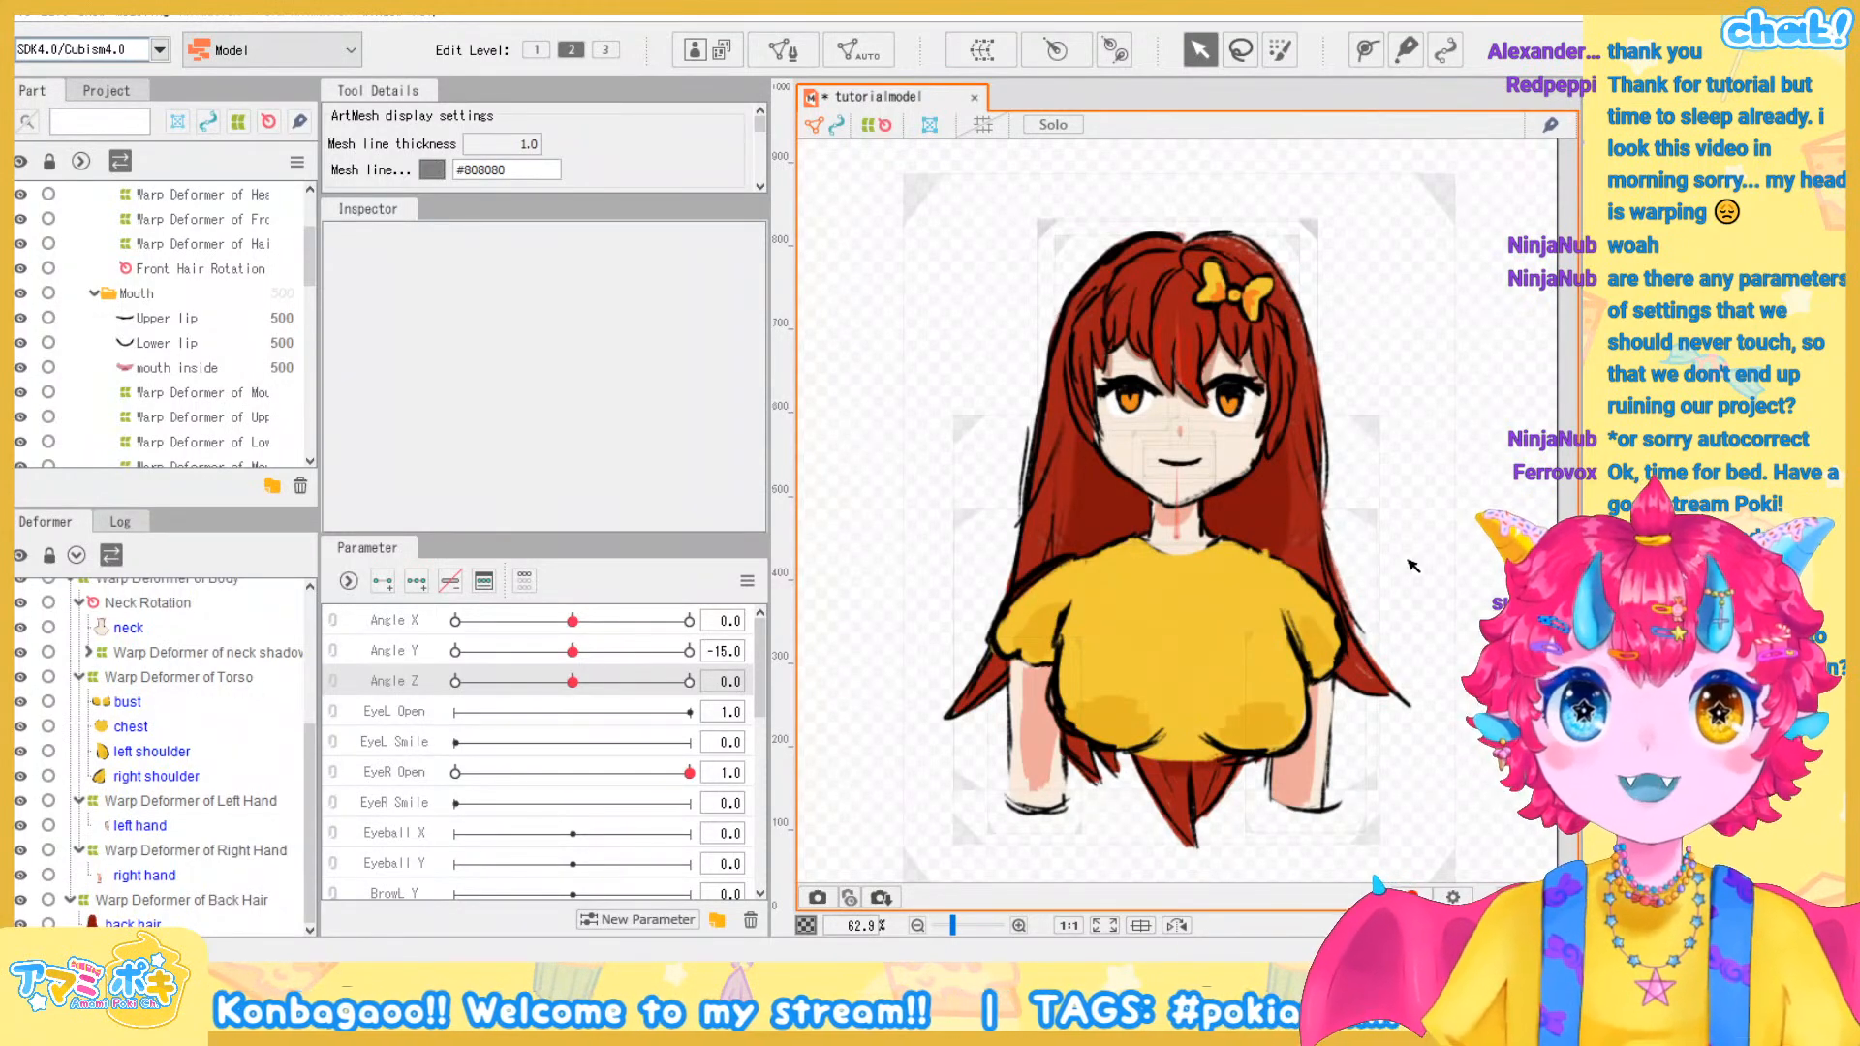
scroll(498, 654, down, 5)
scroll(497, 654, up, 5)
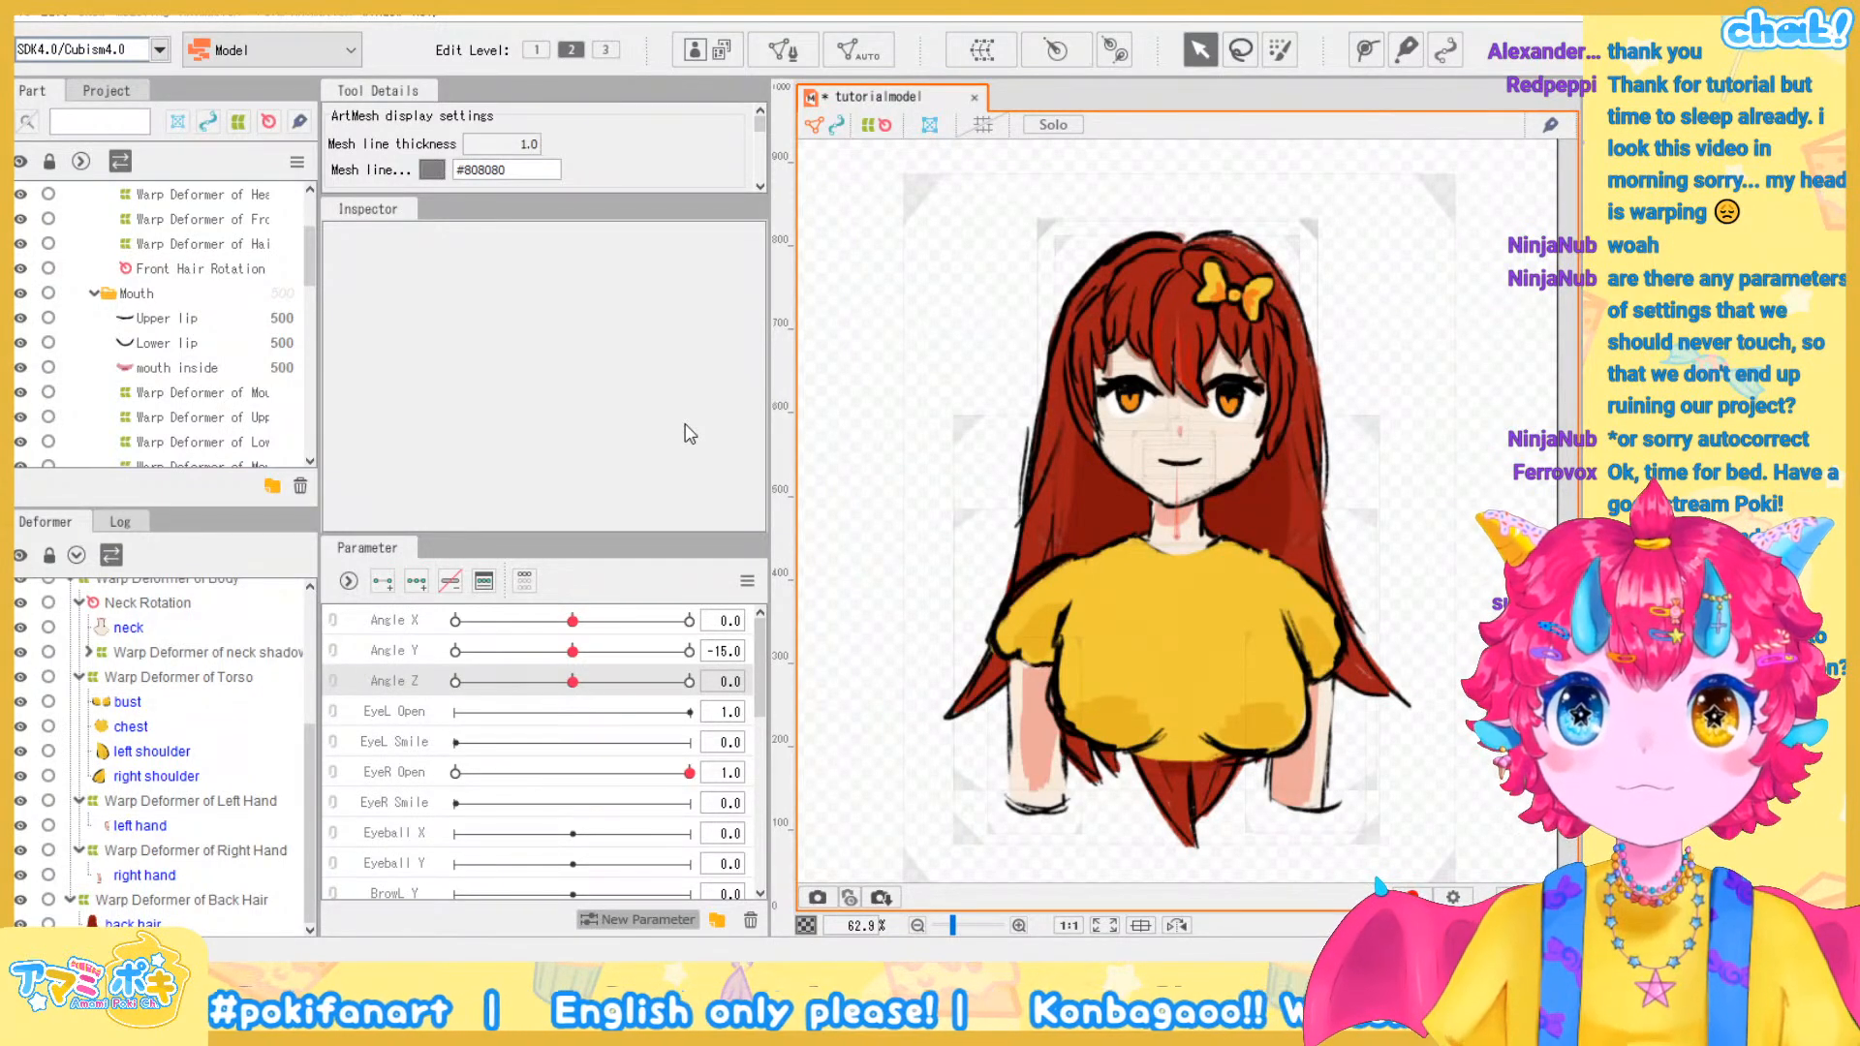
click(731, 577)
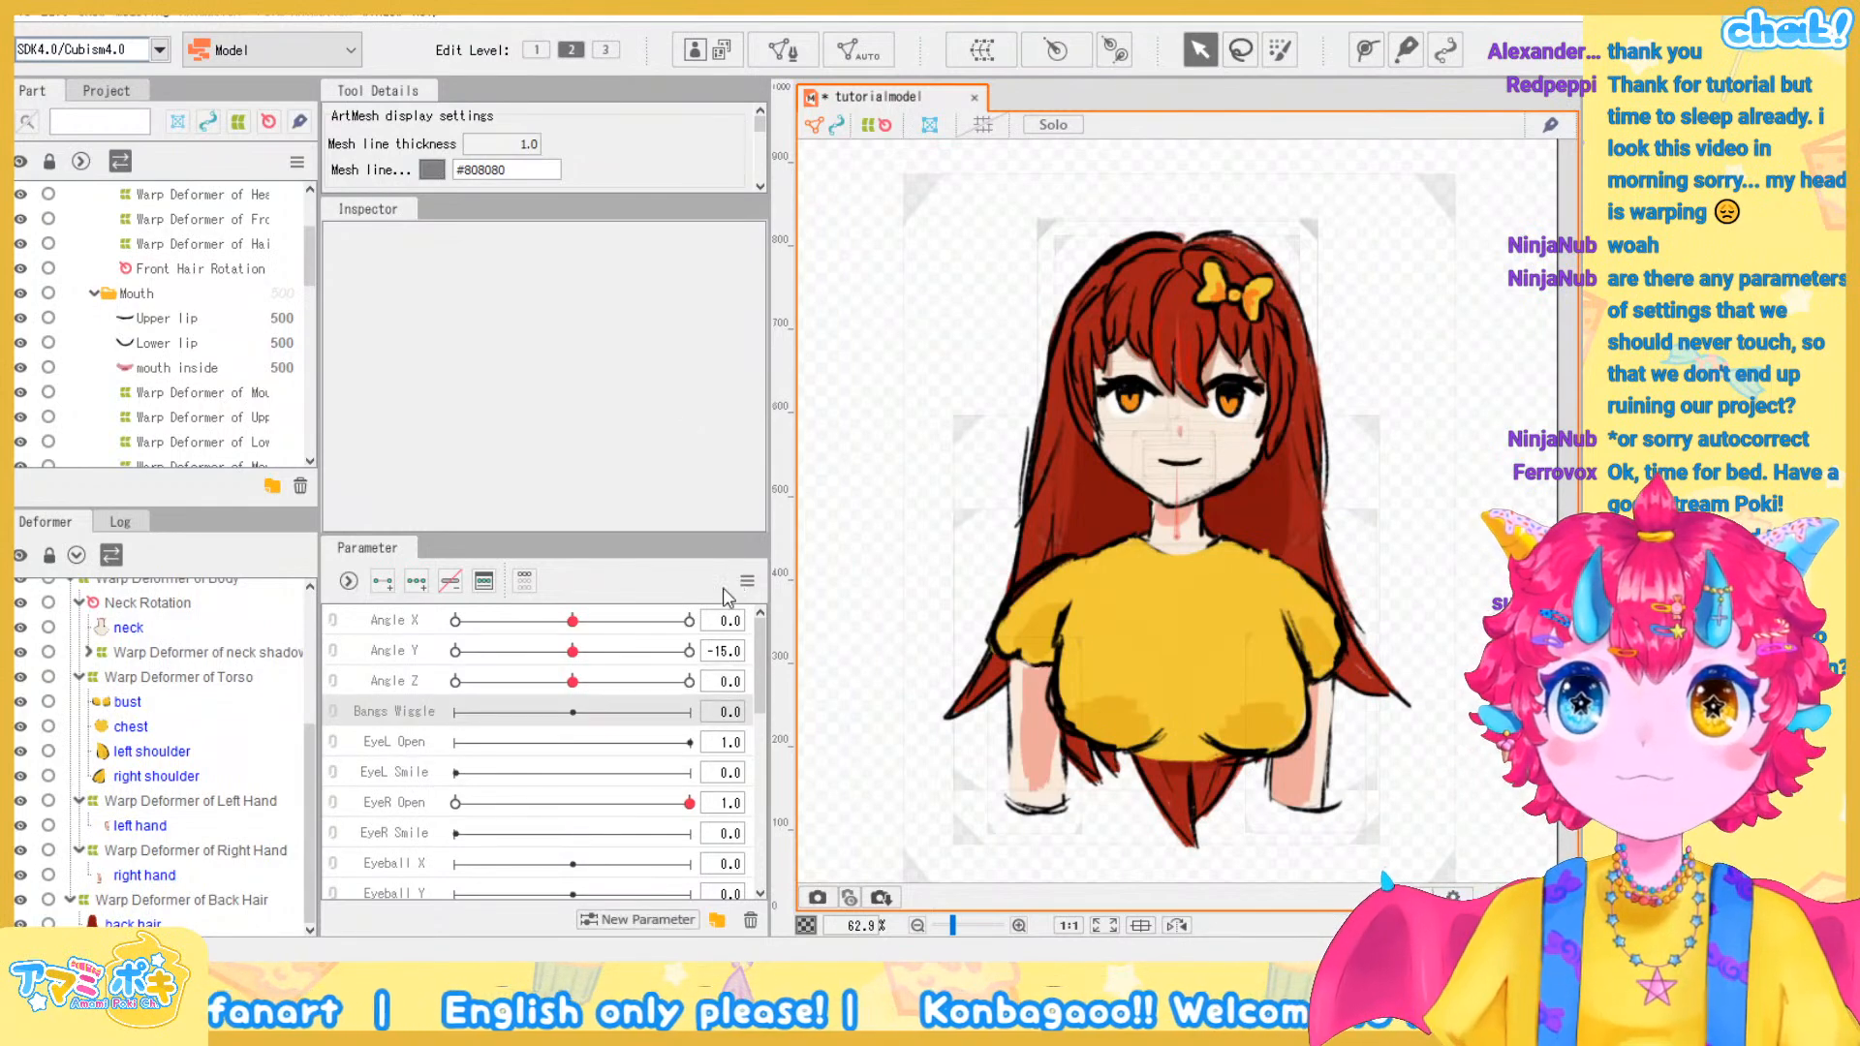
Create a warp deformer around the Bangs art mesh inside the Warp Deformer of Front Hair, with 5 x 5 conversion divisions
scroll(165, 665, up, 3)
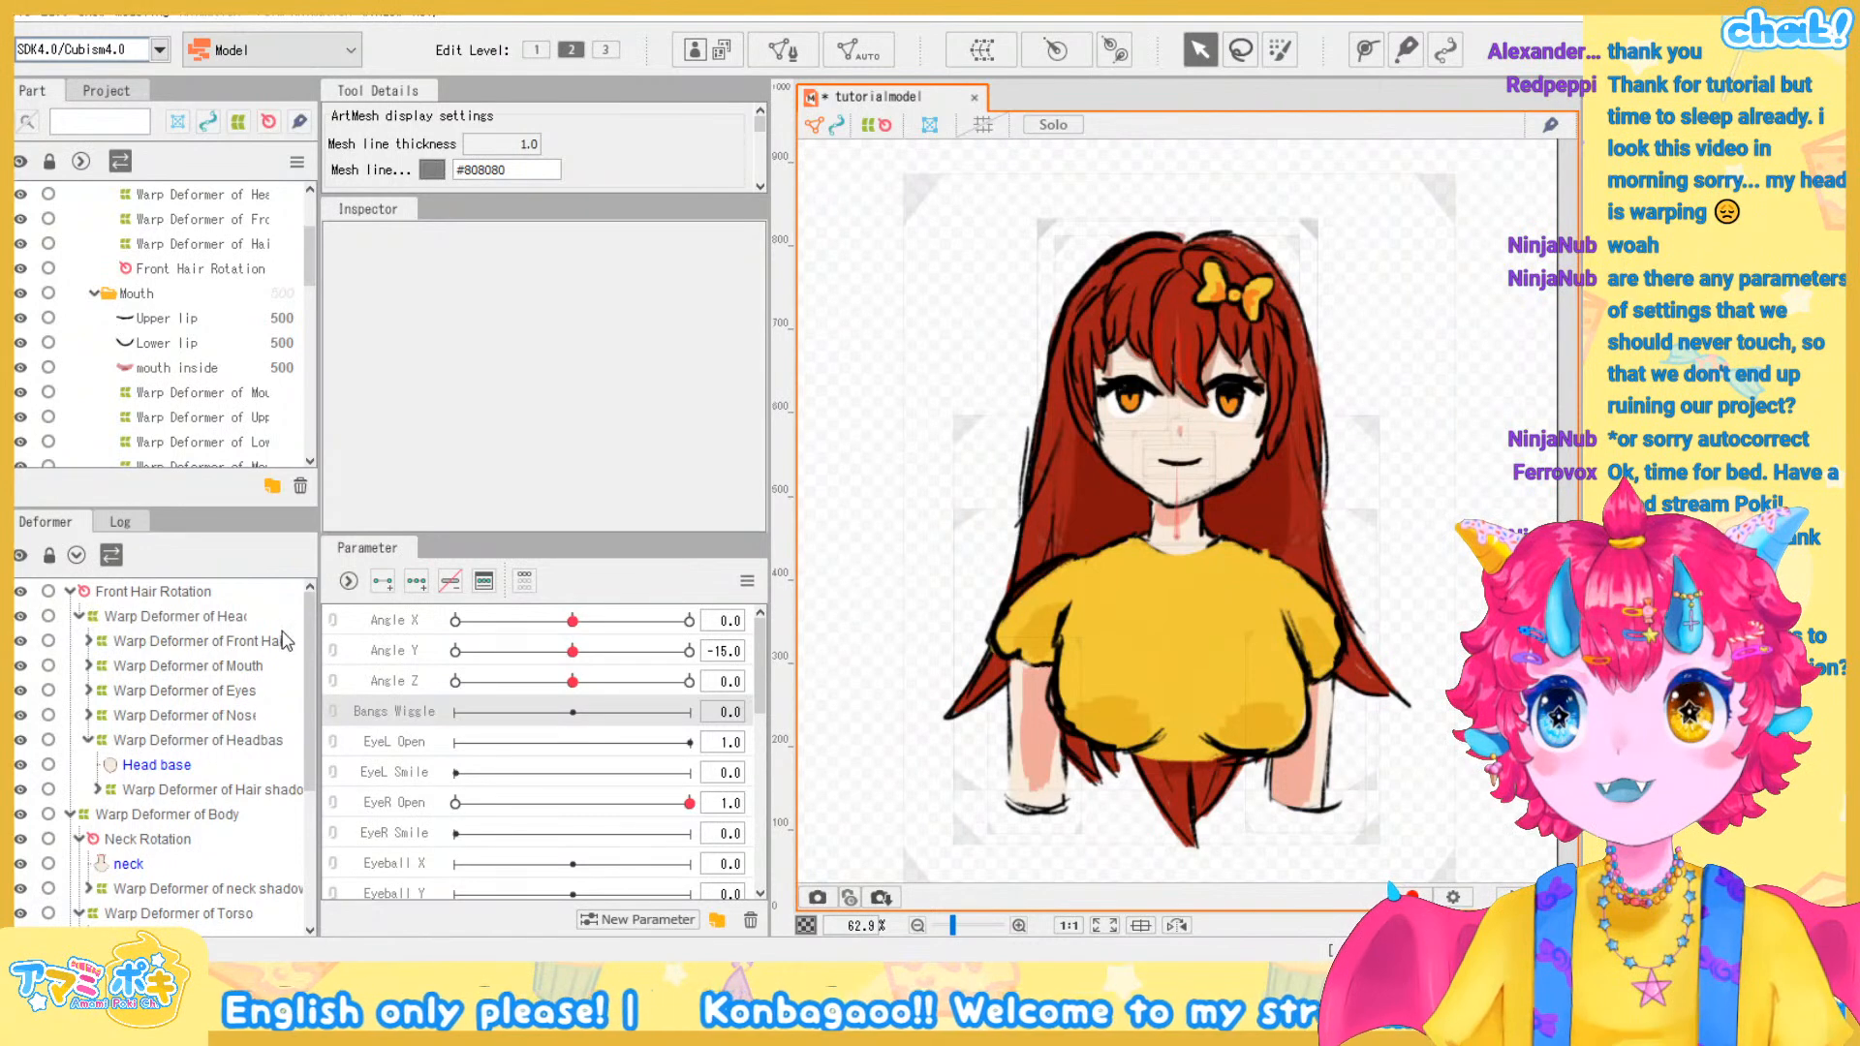
click(89, 641)
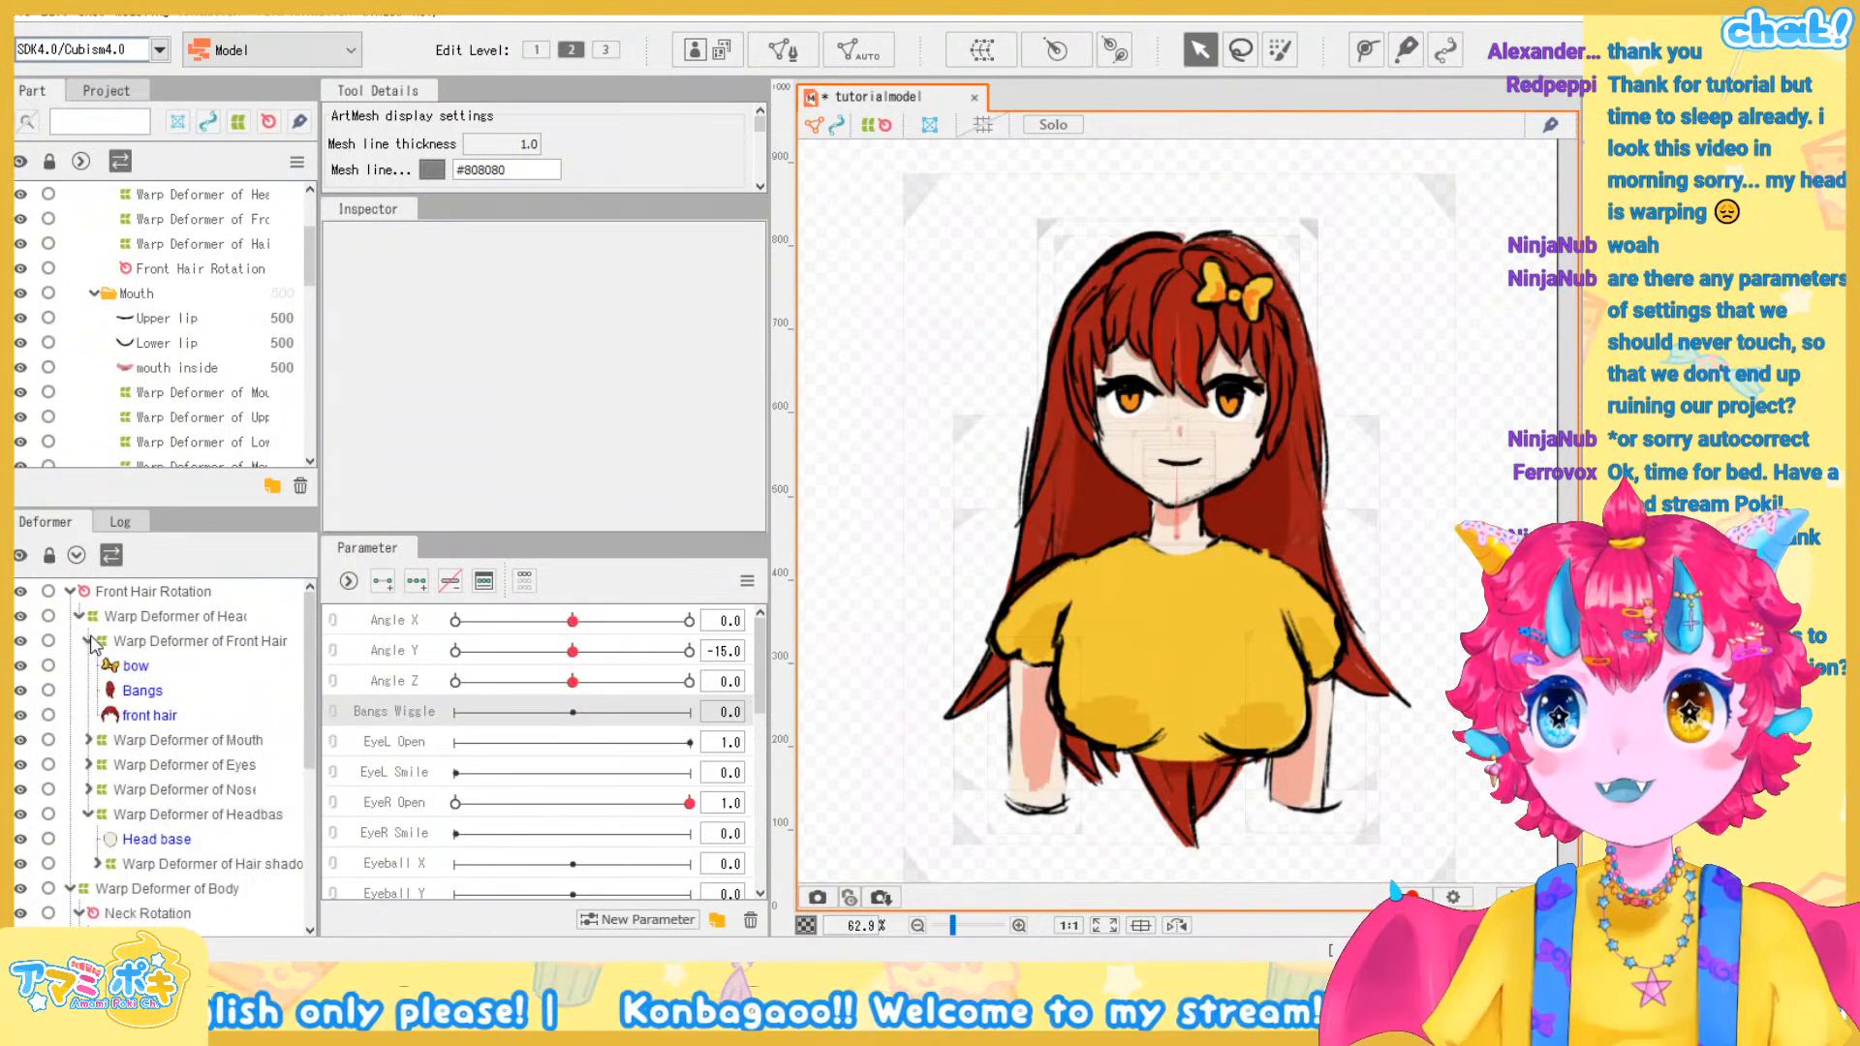
click(142, 690)
click(992, 62)
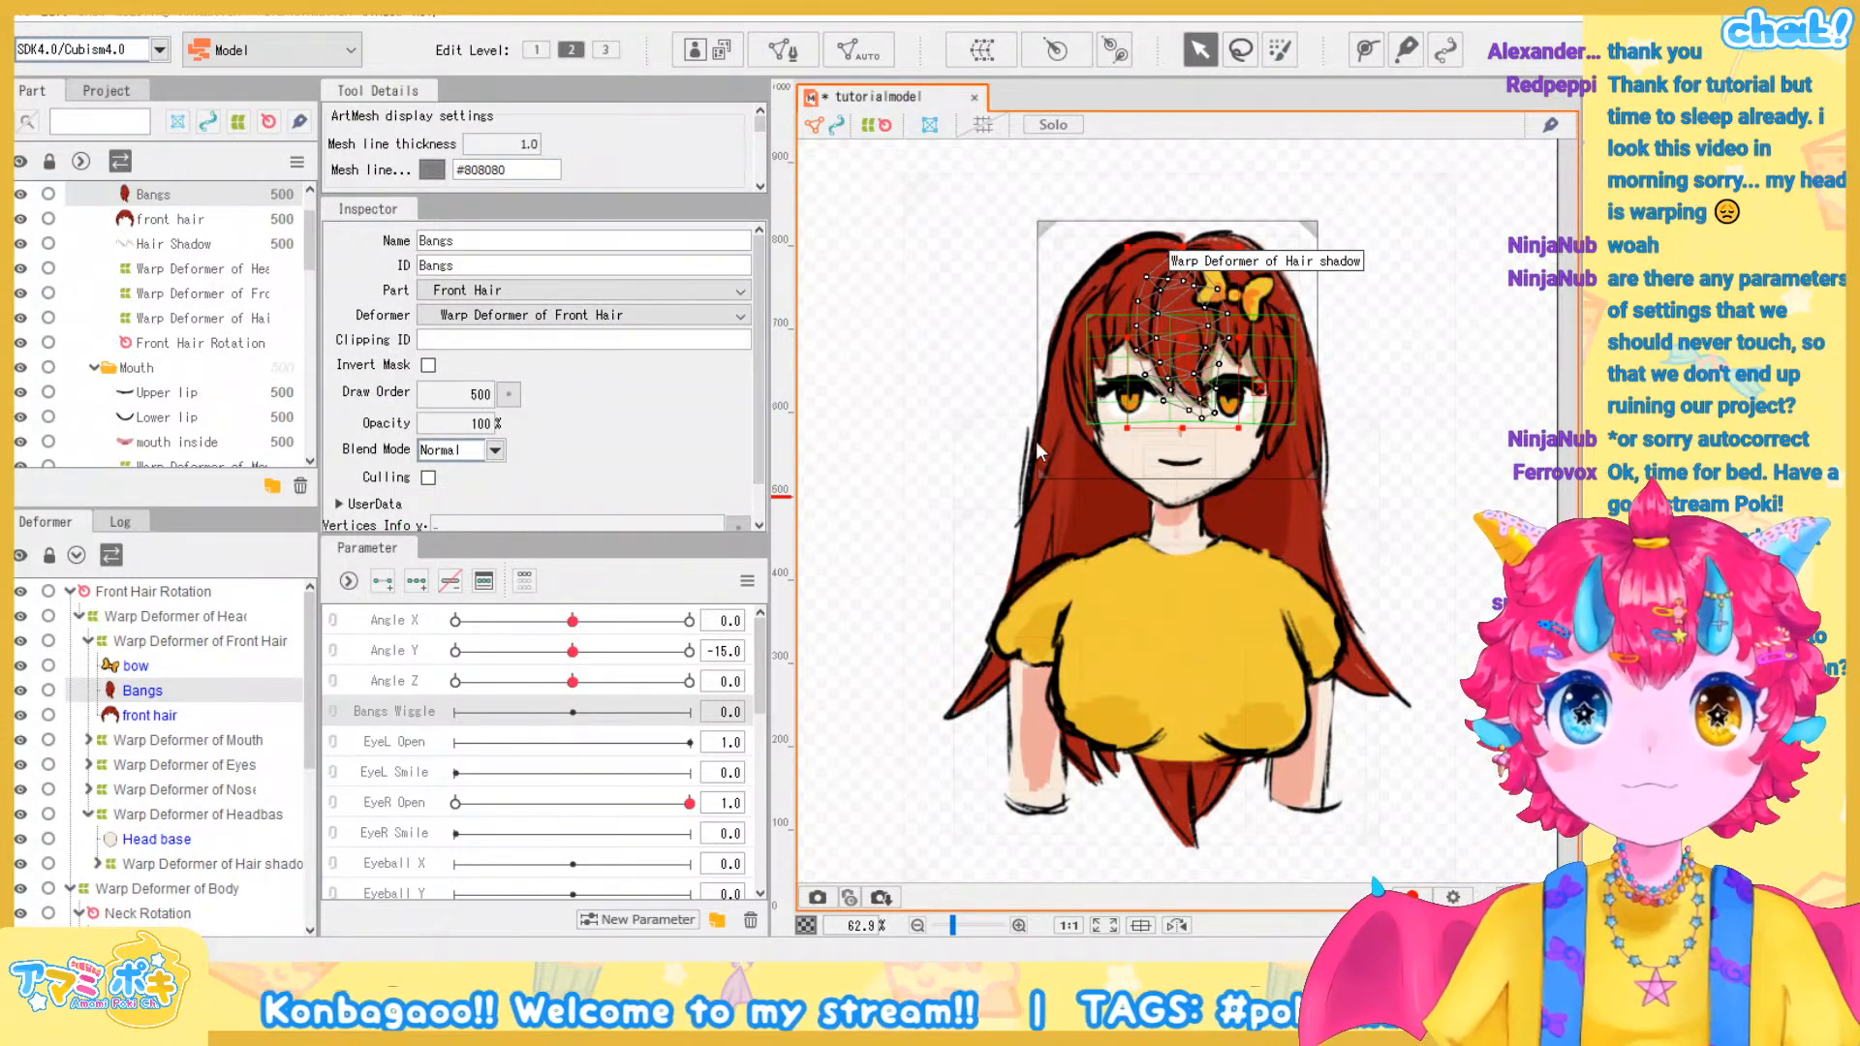
key(ctrl+y)
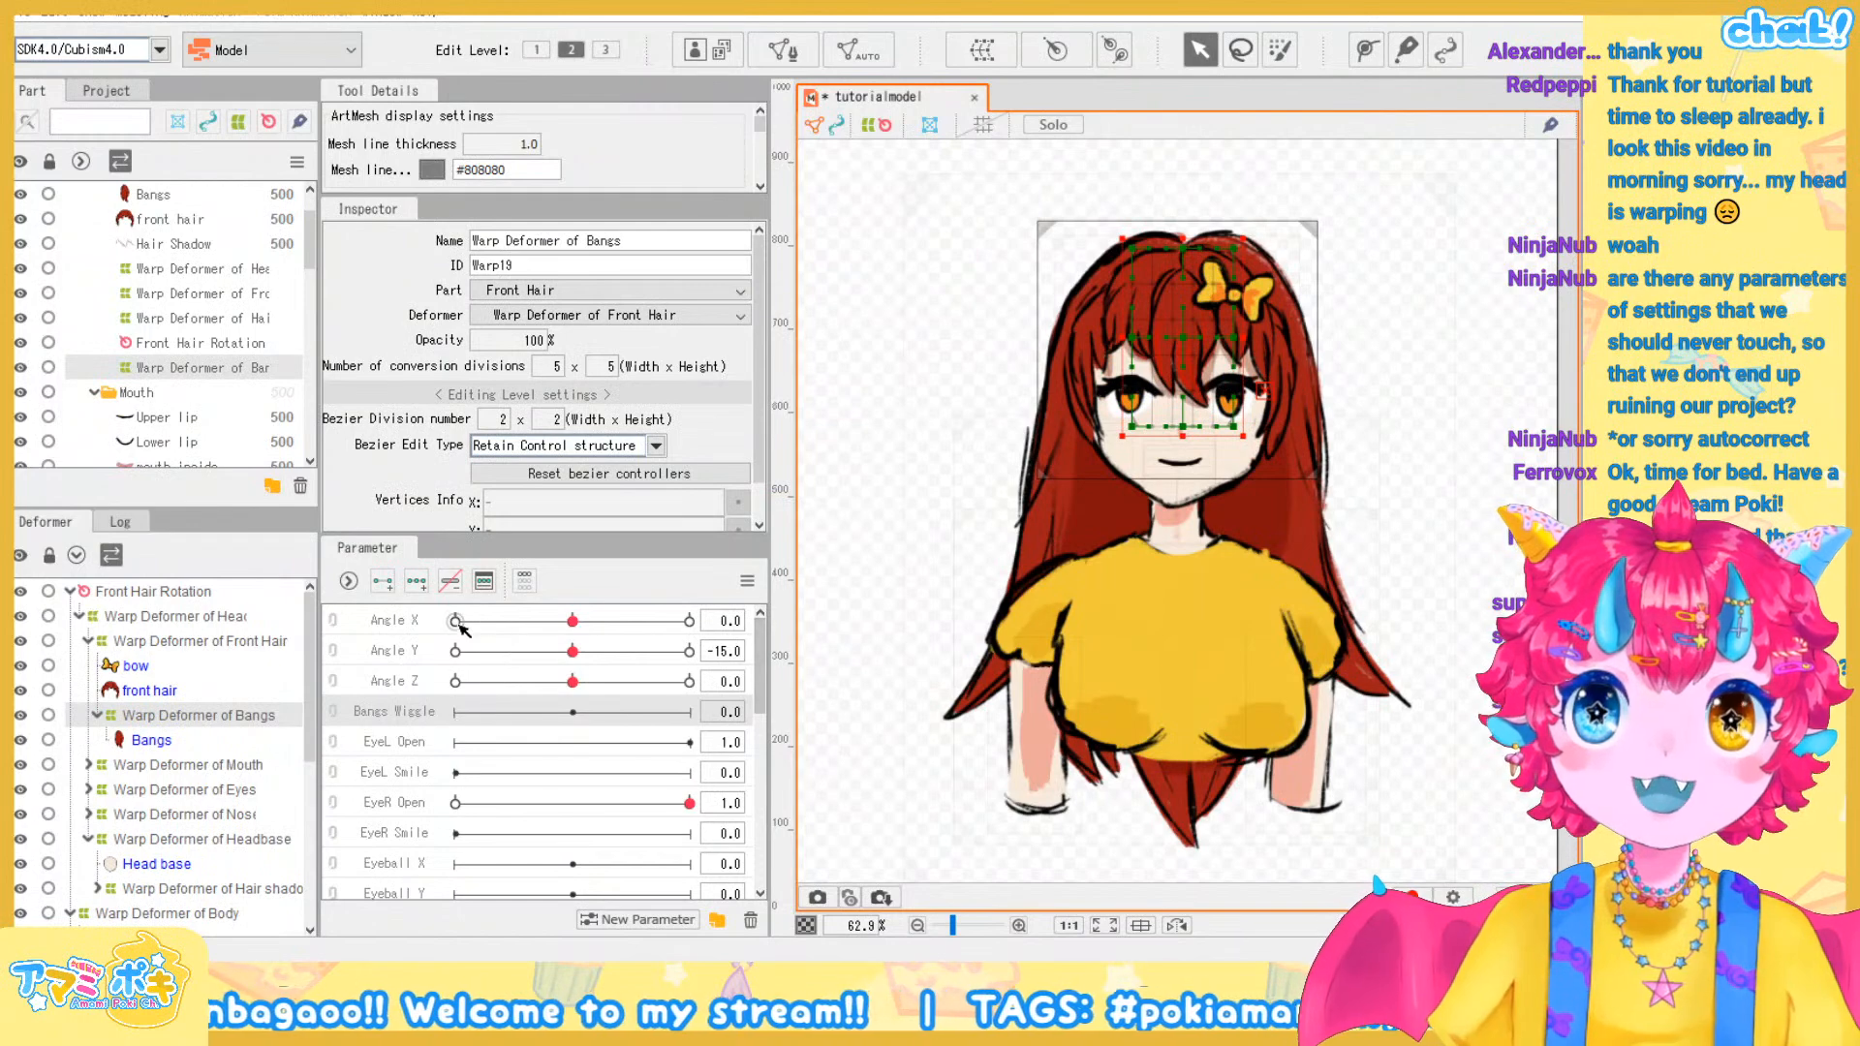
Add three keys to the Bangs Wiggle parameter for the Warp Deformer of Bangs
click(415, 582)
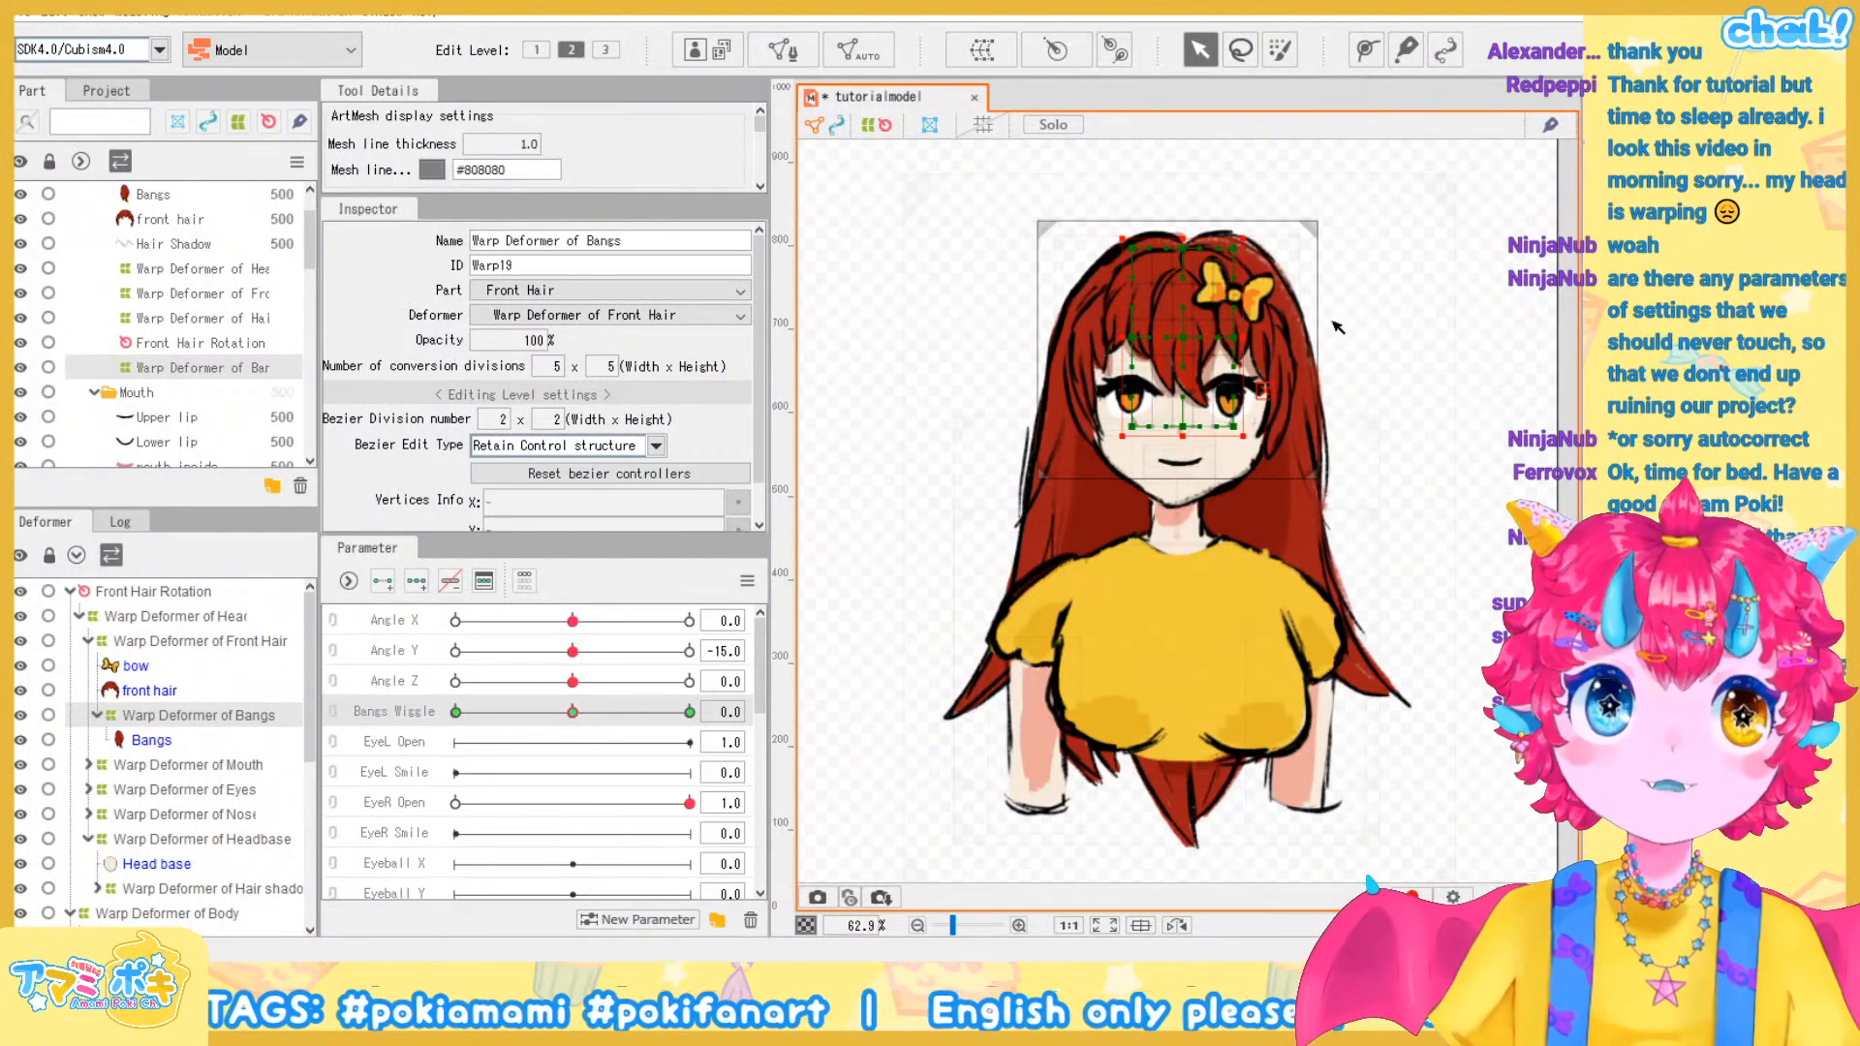
scroll(1237, 315, up, 3)
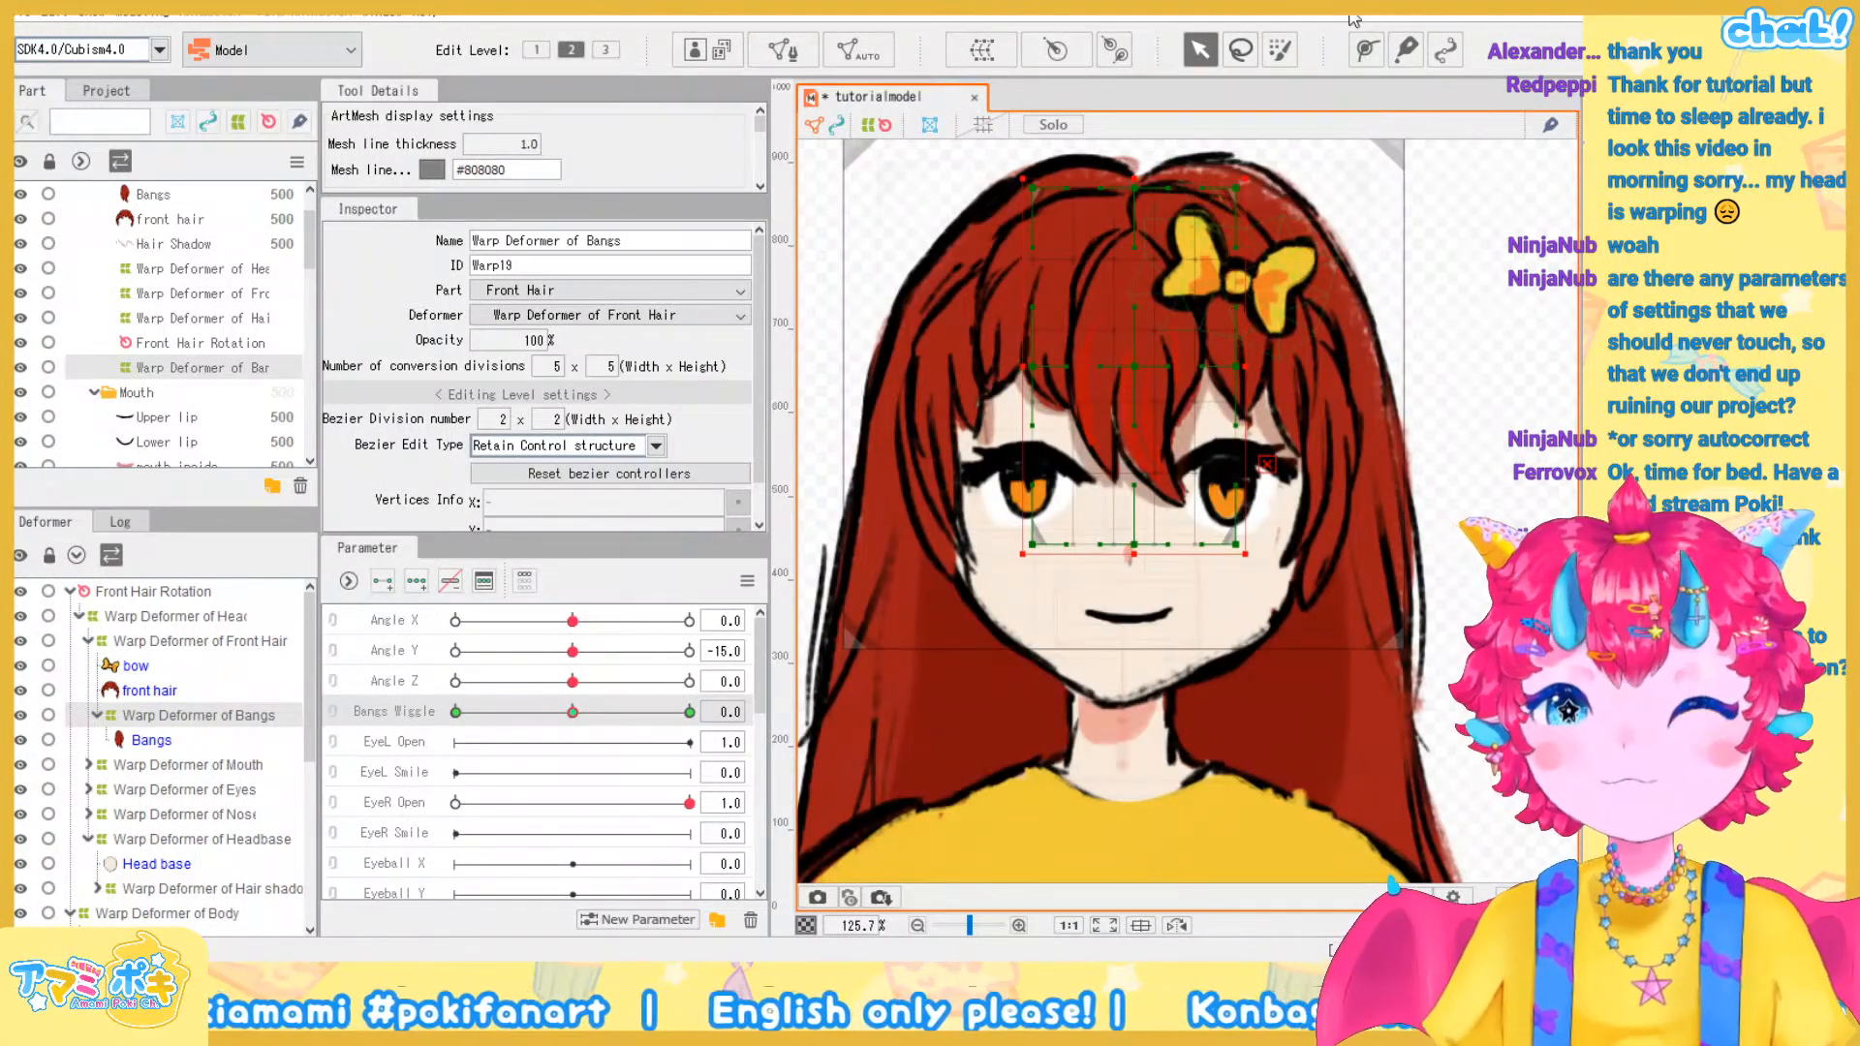
scroll(1295, 206, up, 3)
scroll(1252, 255, down, 3)
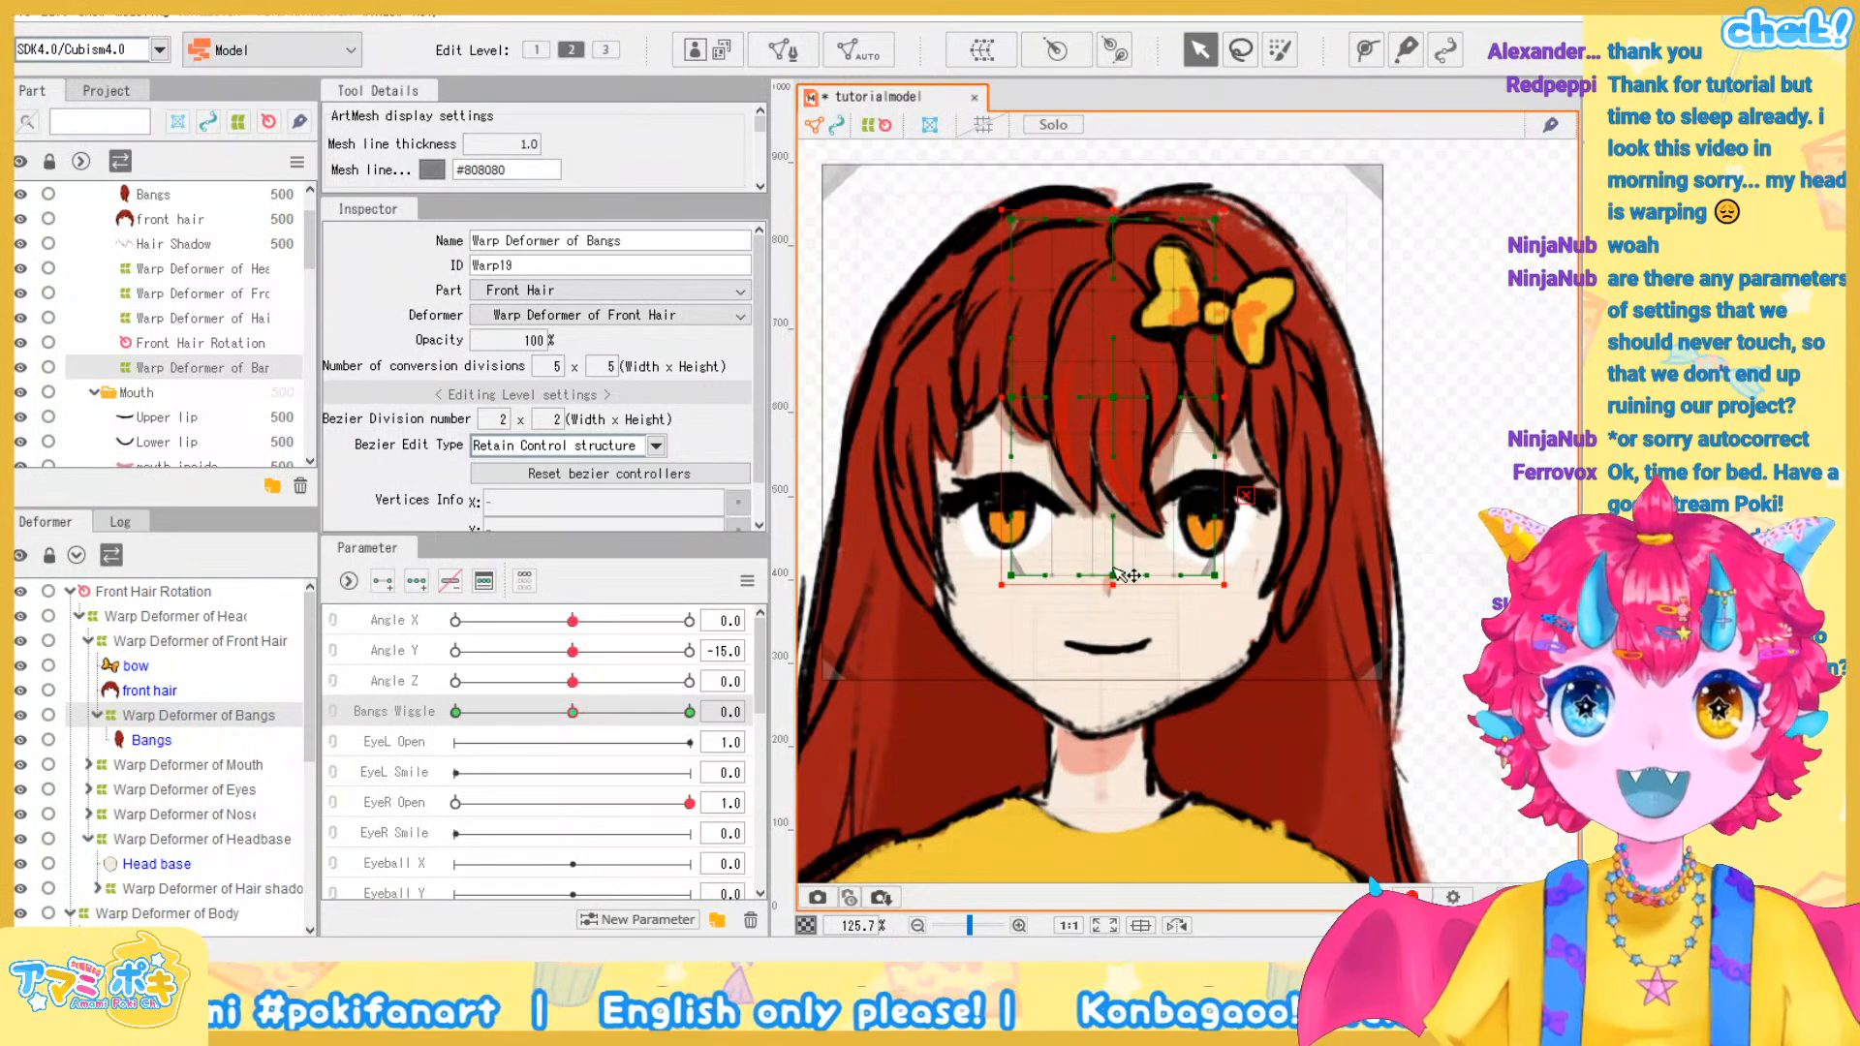
drag(1114, 575, 1160, 585)
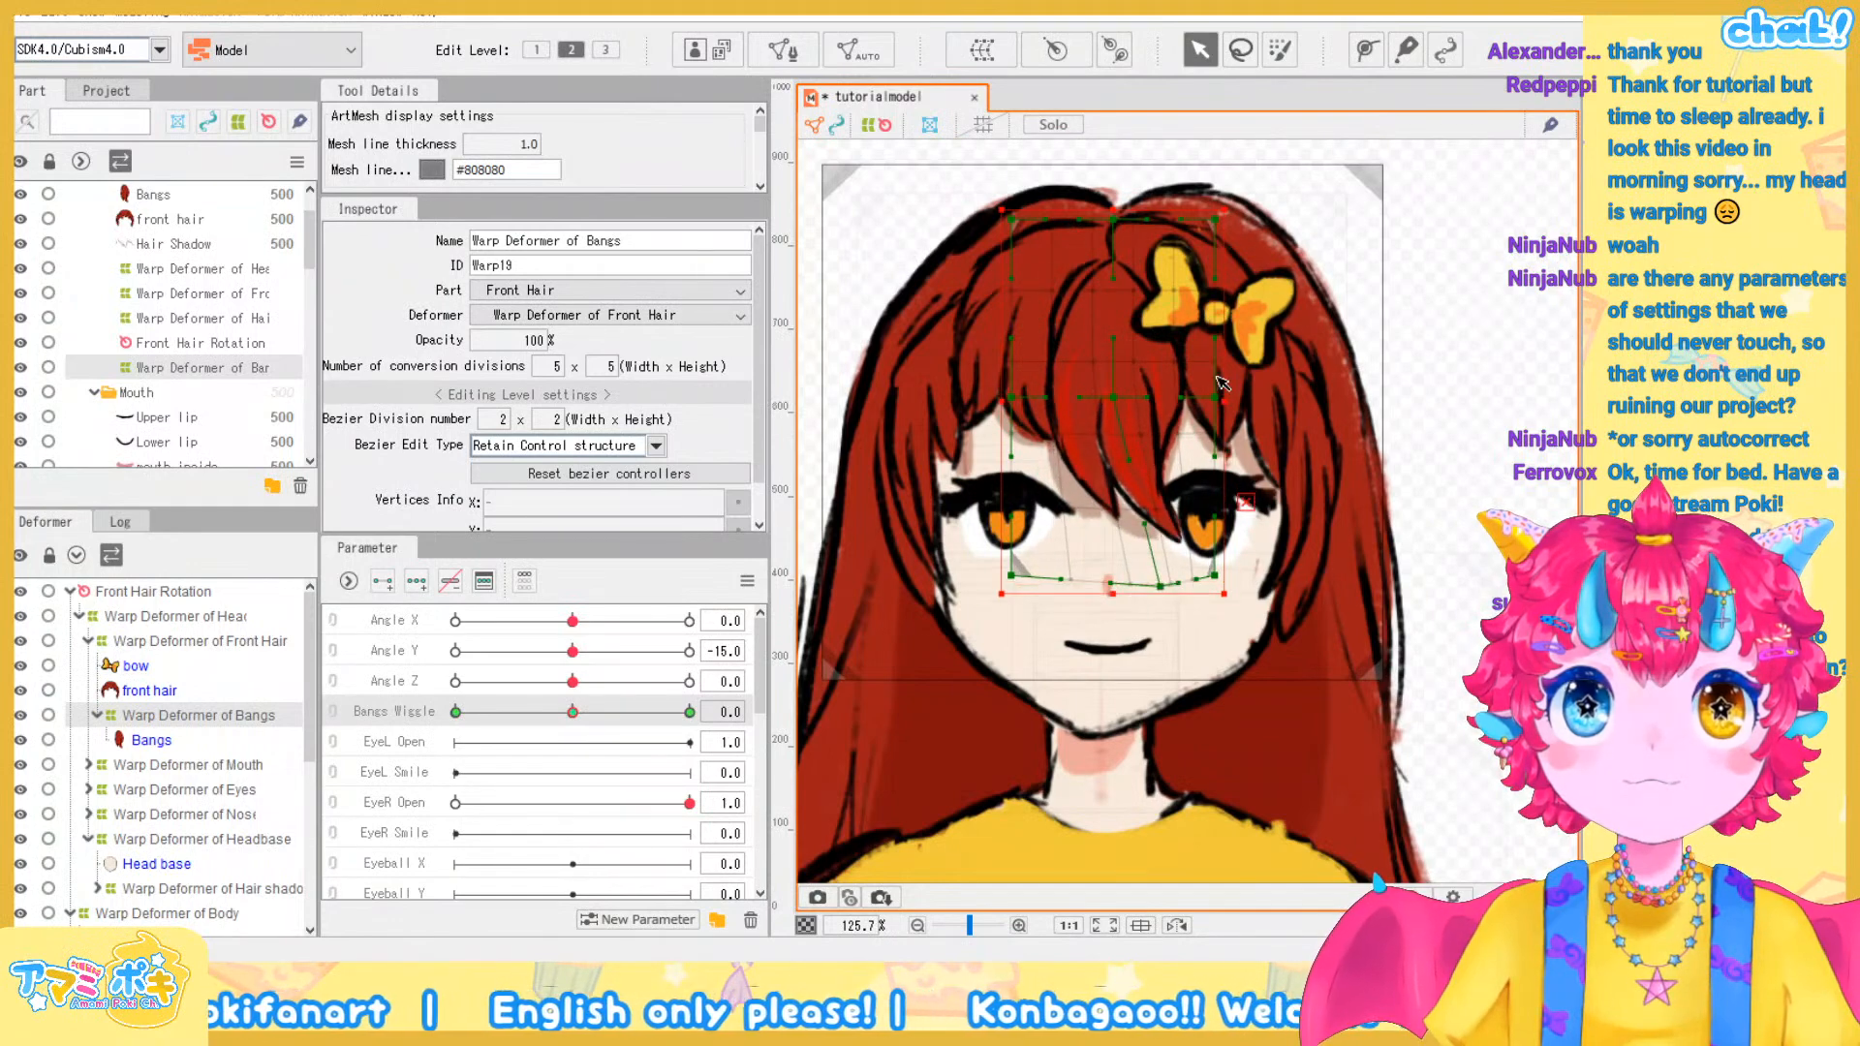
drag(1217, 398, 1228, 375)
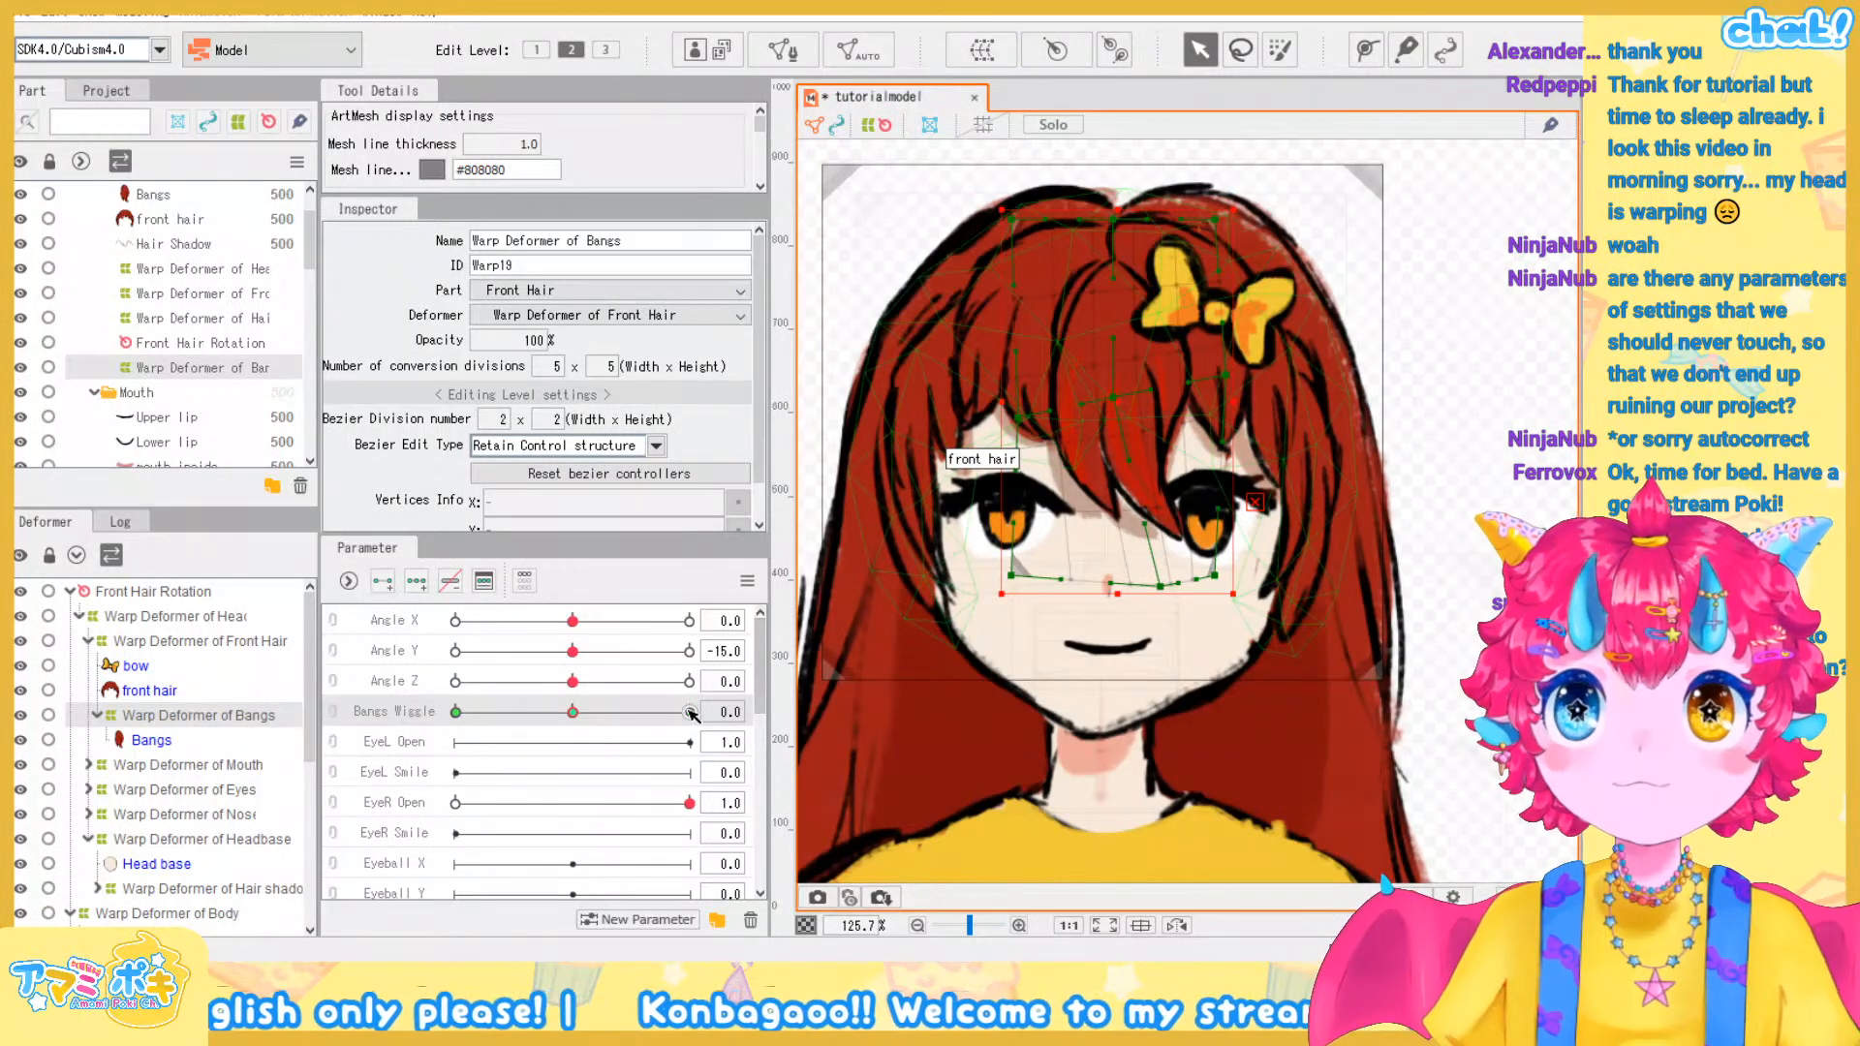
key(ctrl+z)
key(ctrl+z)
key(ctrl+z)
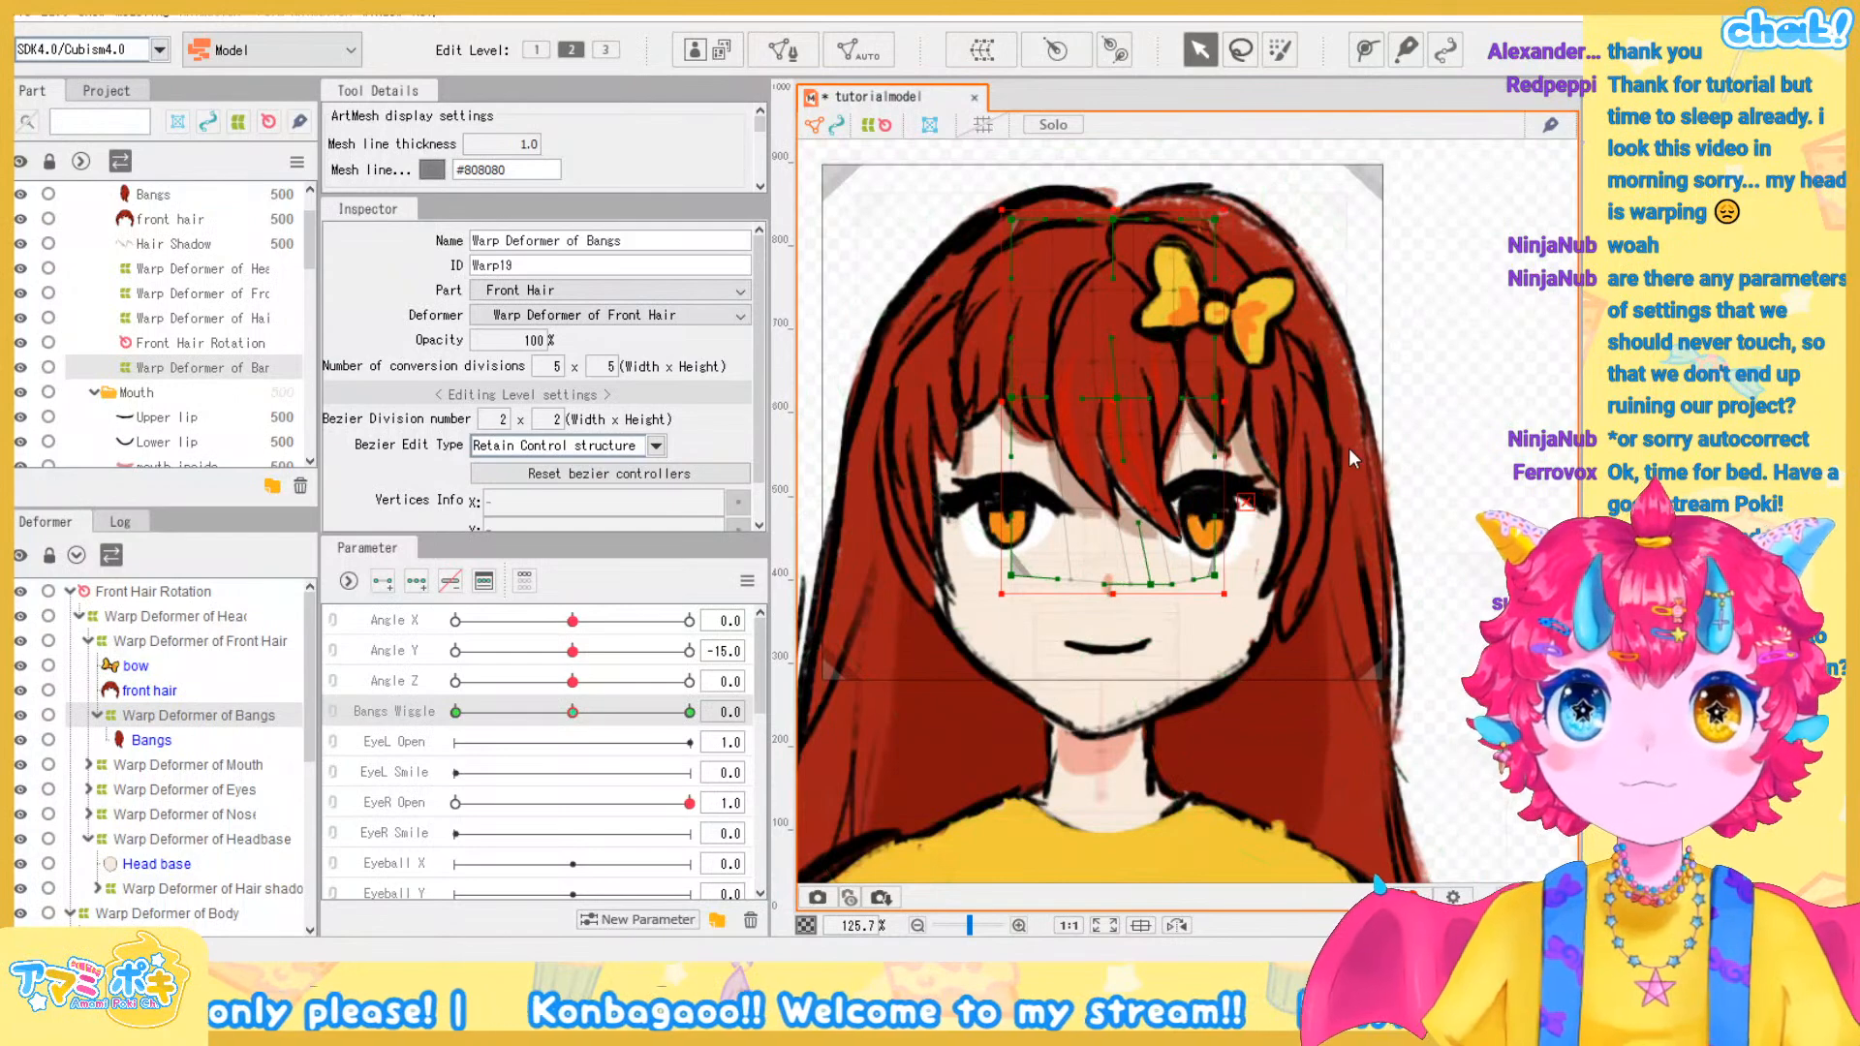
key(ctrl+z)
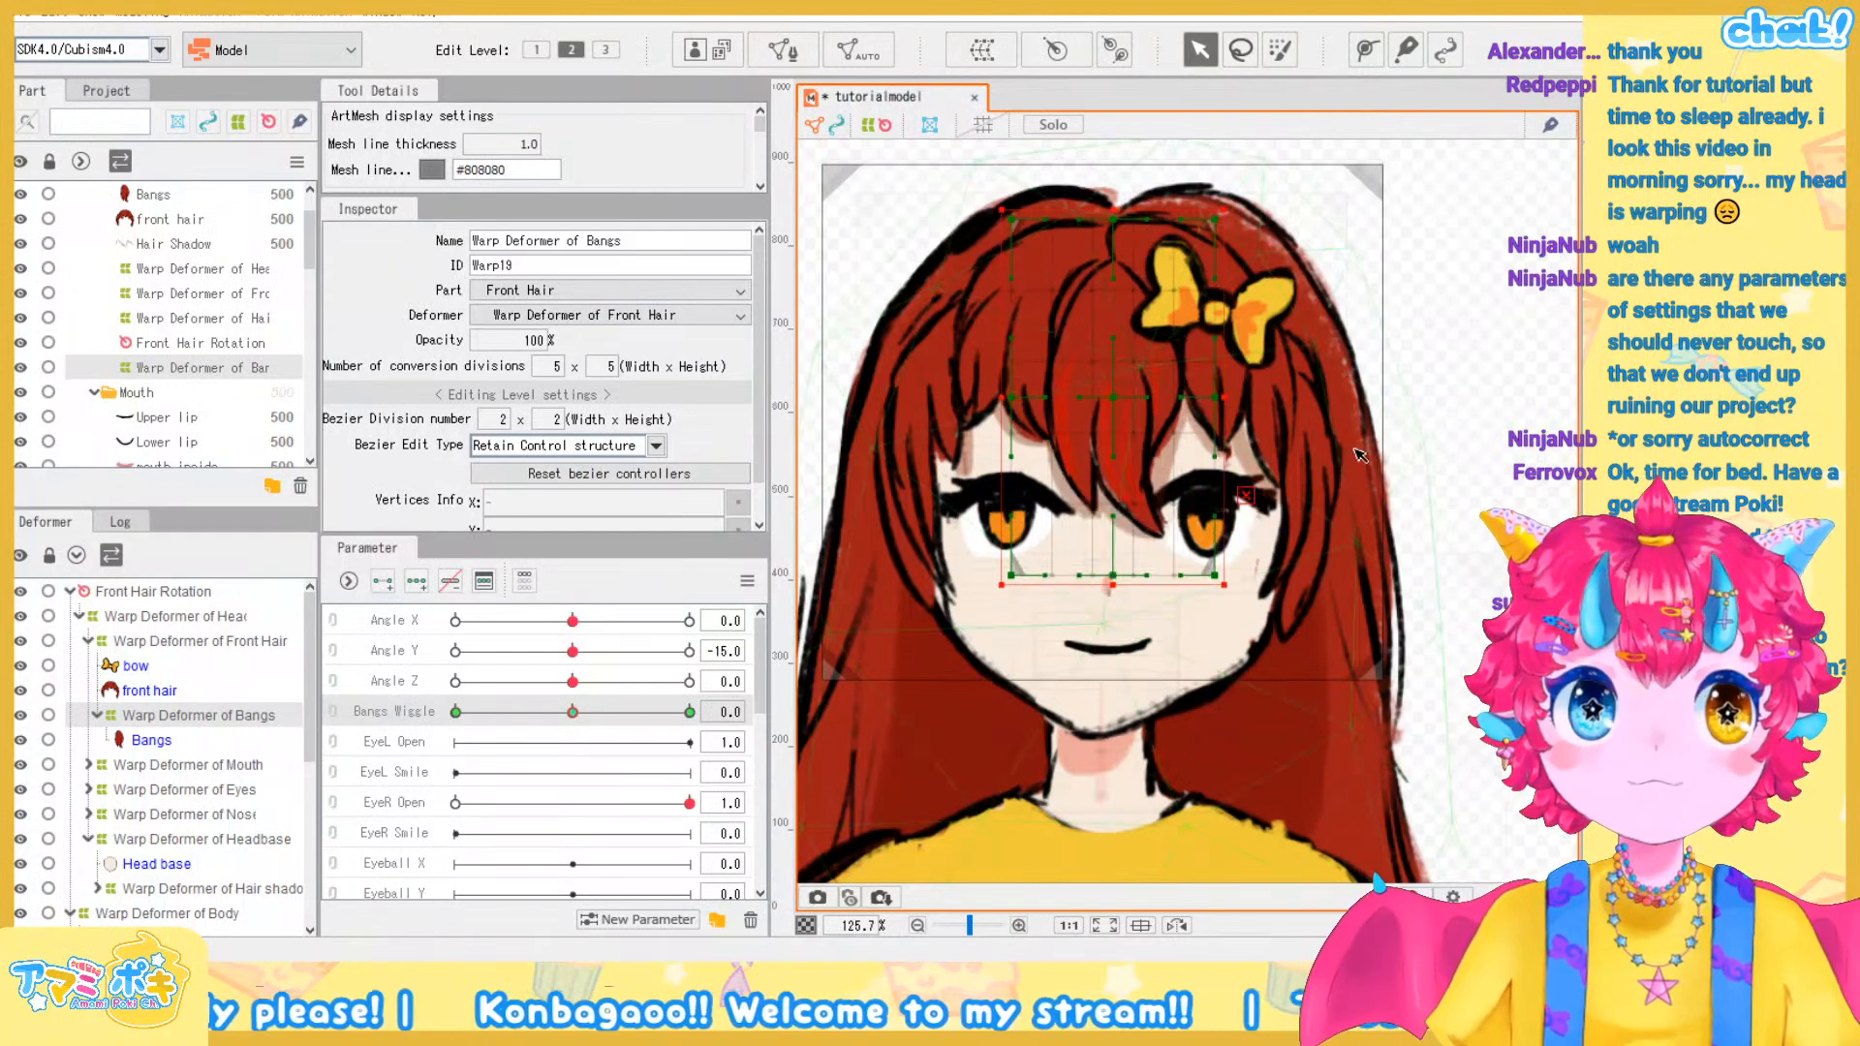
At Bangs Wiggle 30.0, bend the lower control points of the bangs deformer to the right and raise its outer corner
click(689, 712)
drag(1148, 578, 1254, 542)
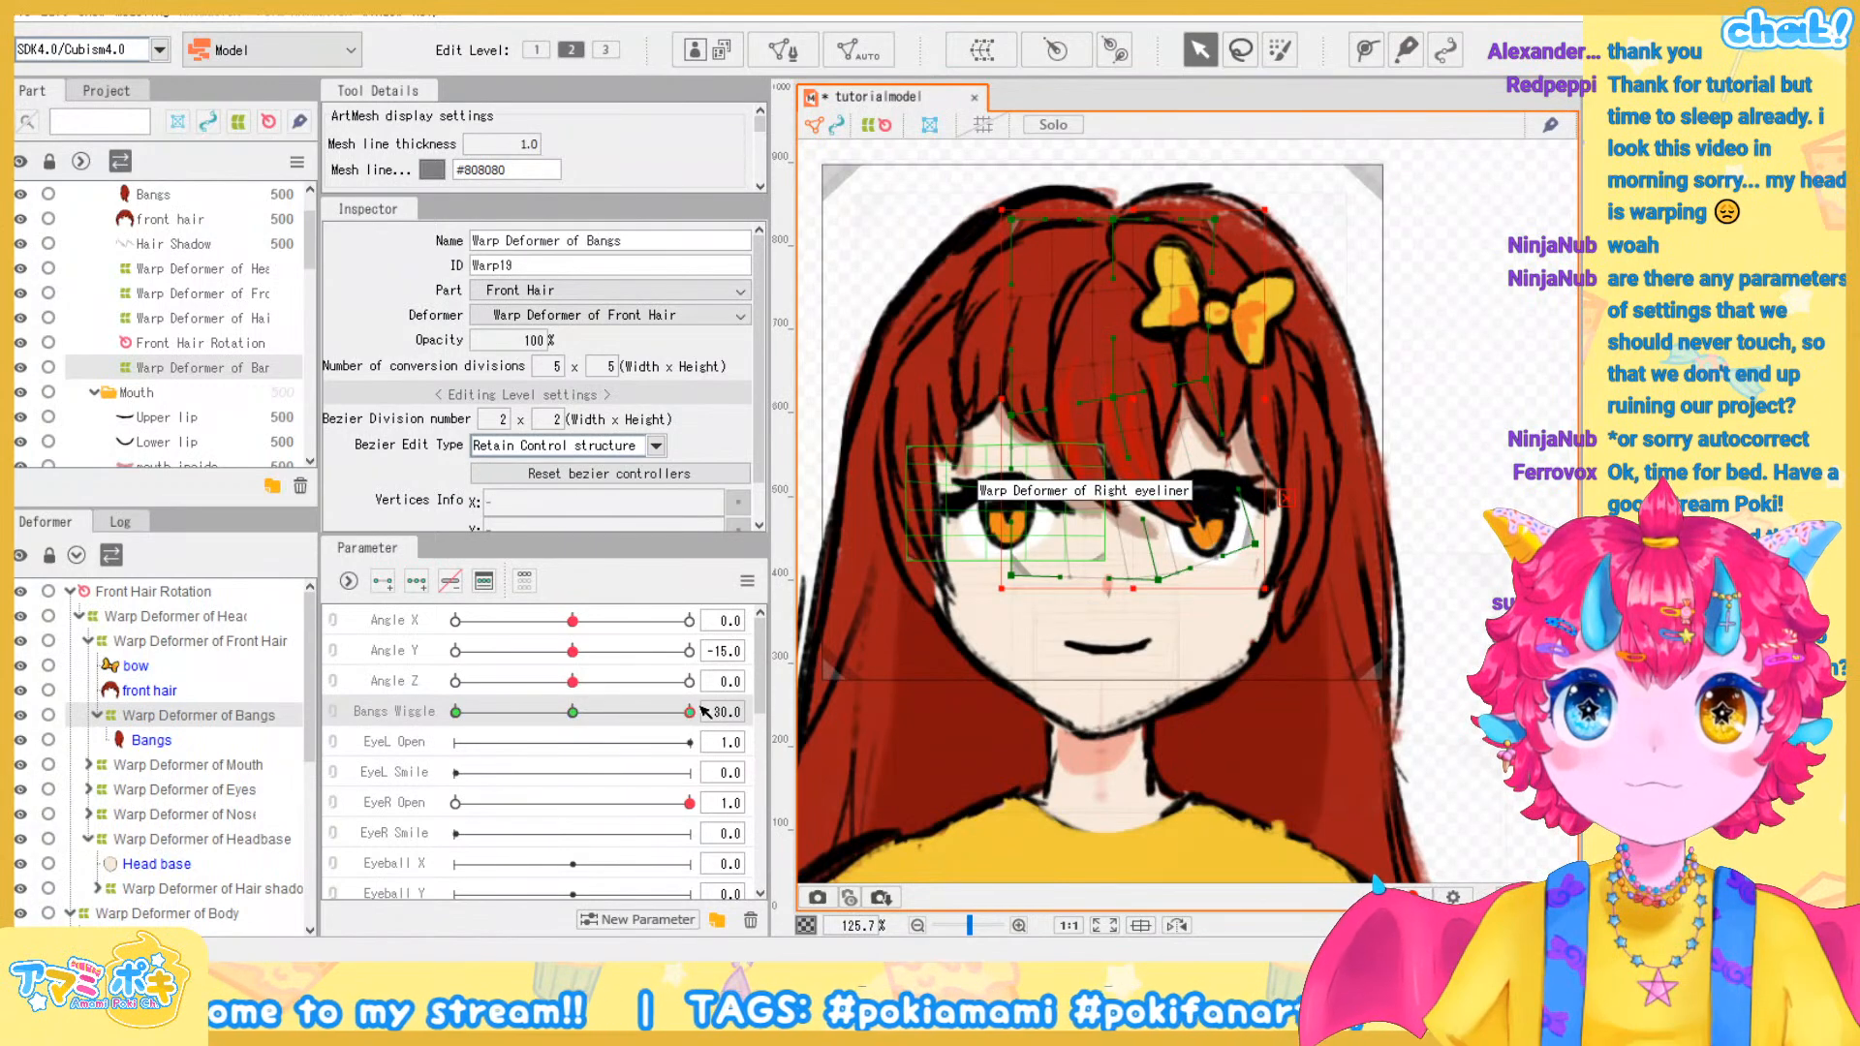
At Bangs Wiggle -30.0, bend the lower part of the bangs deformer to the left and adjust its upper and middle control points
drag(690, 712, 455, 721)
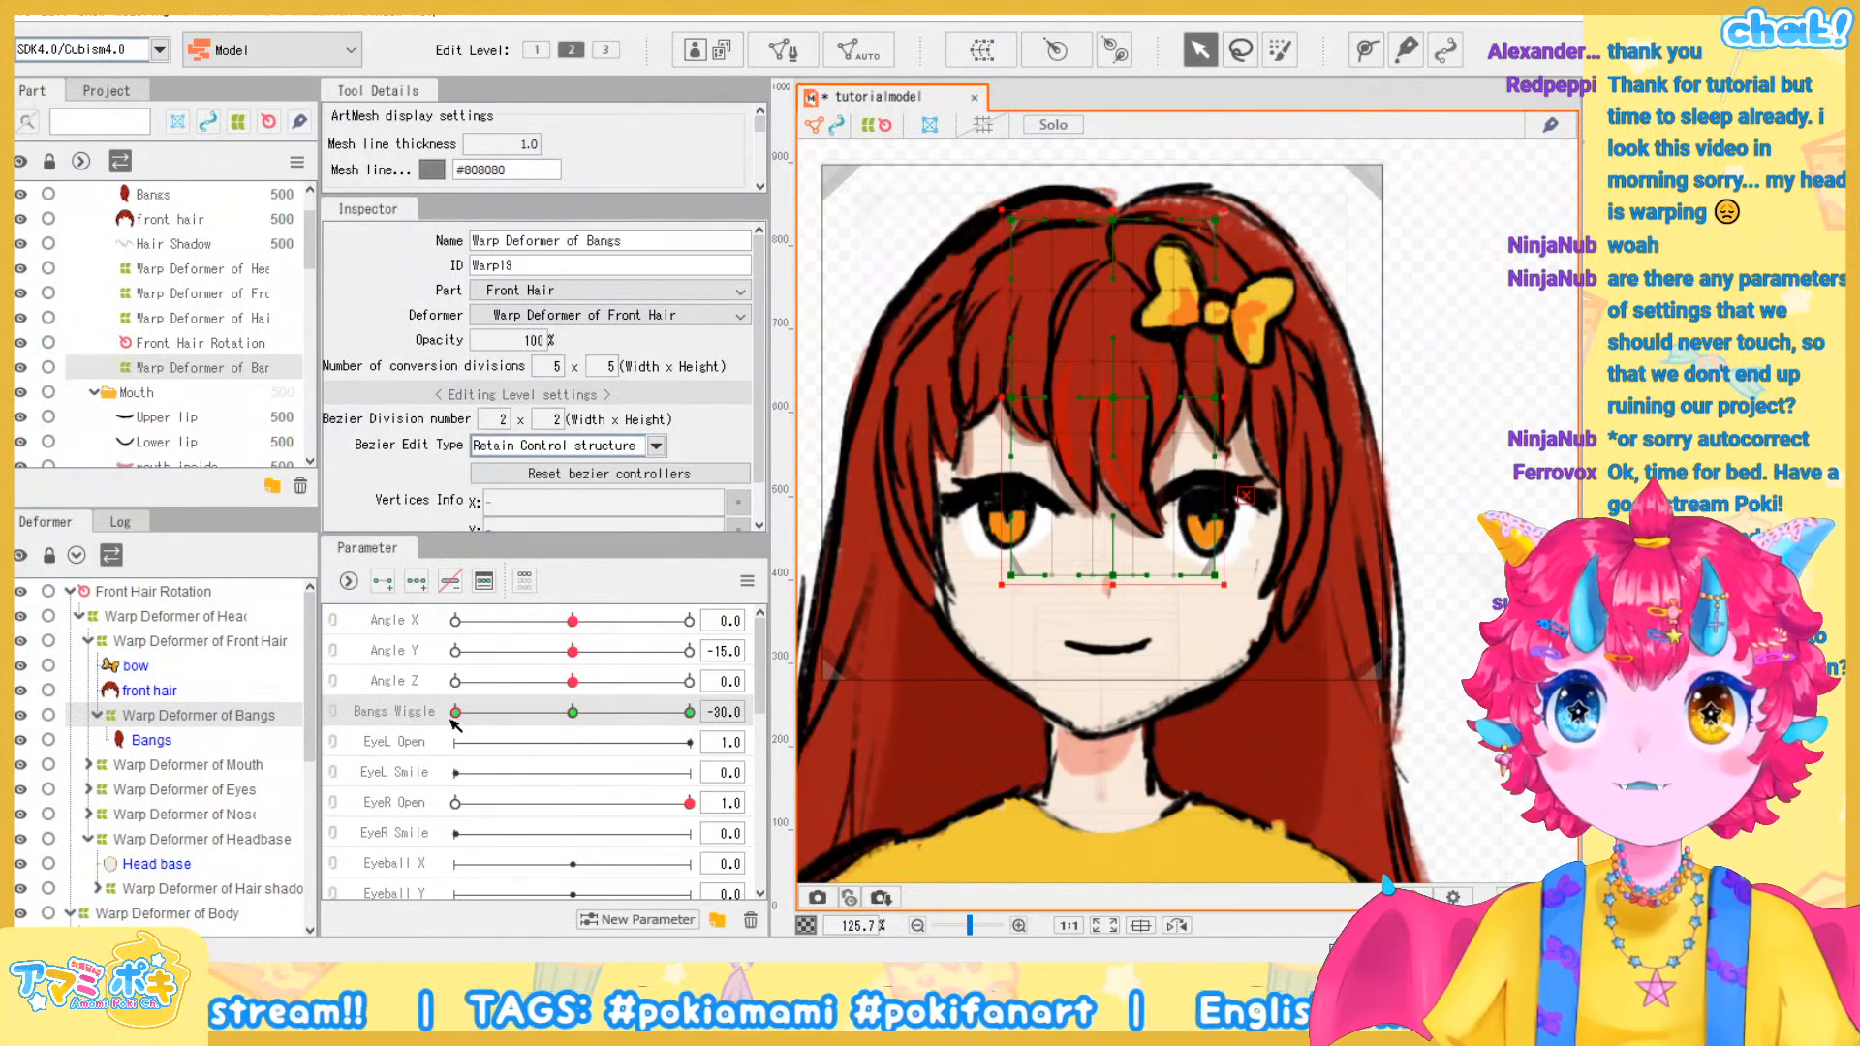
drag(1011, 576, 957, 549)
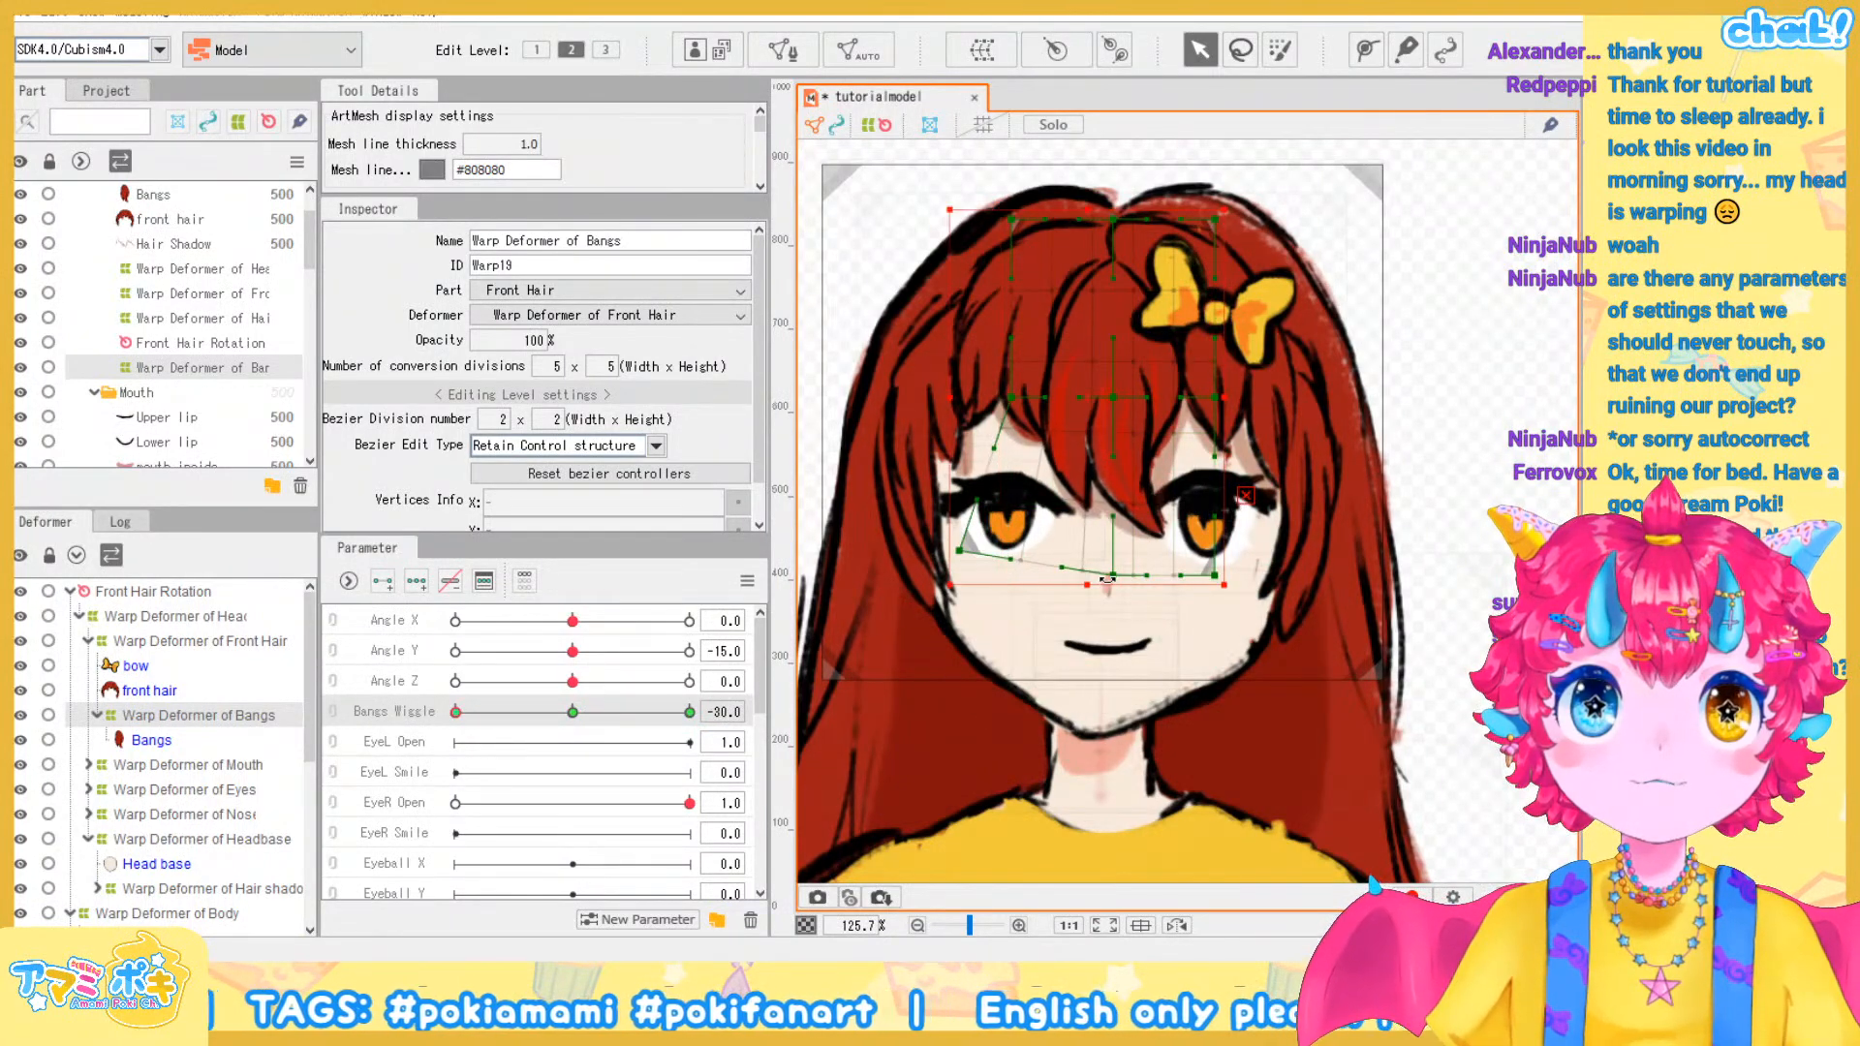
drag(1107, 580, 1089, 579)
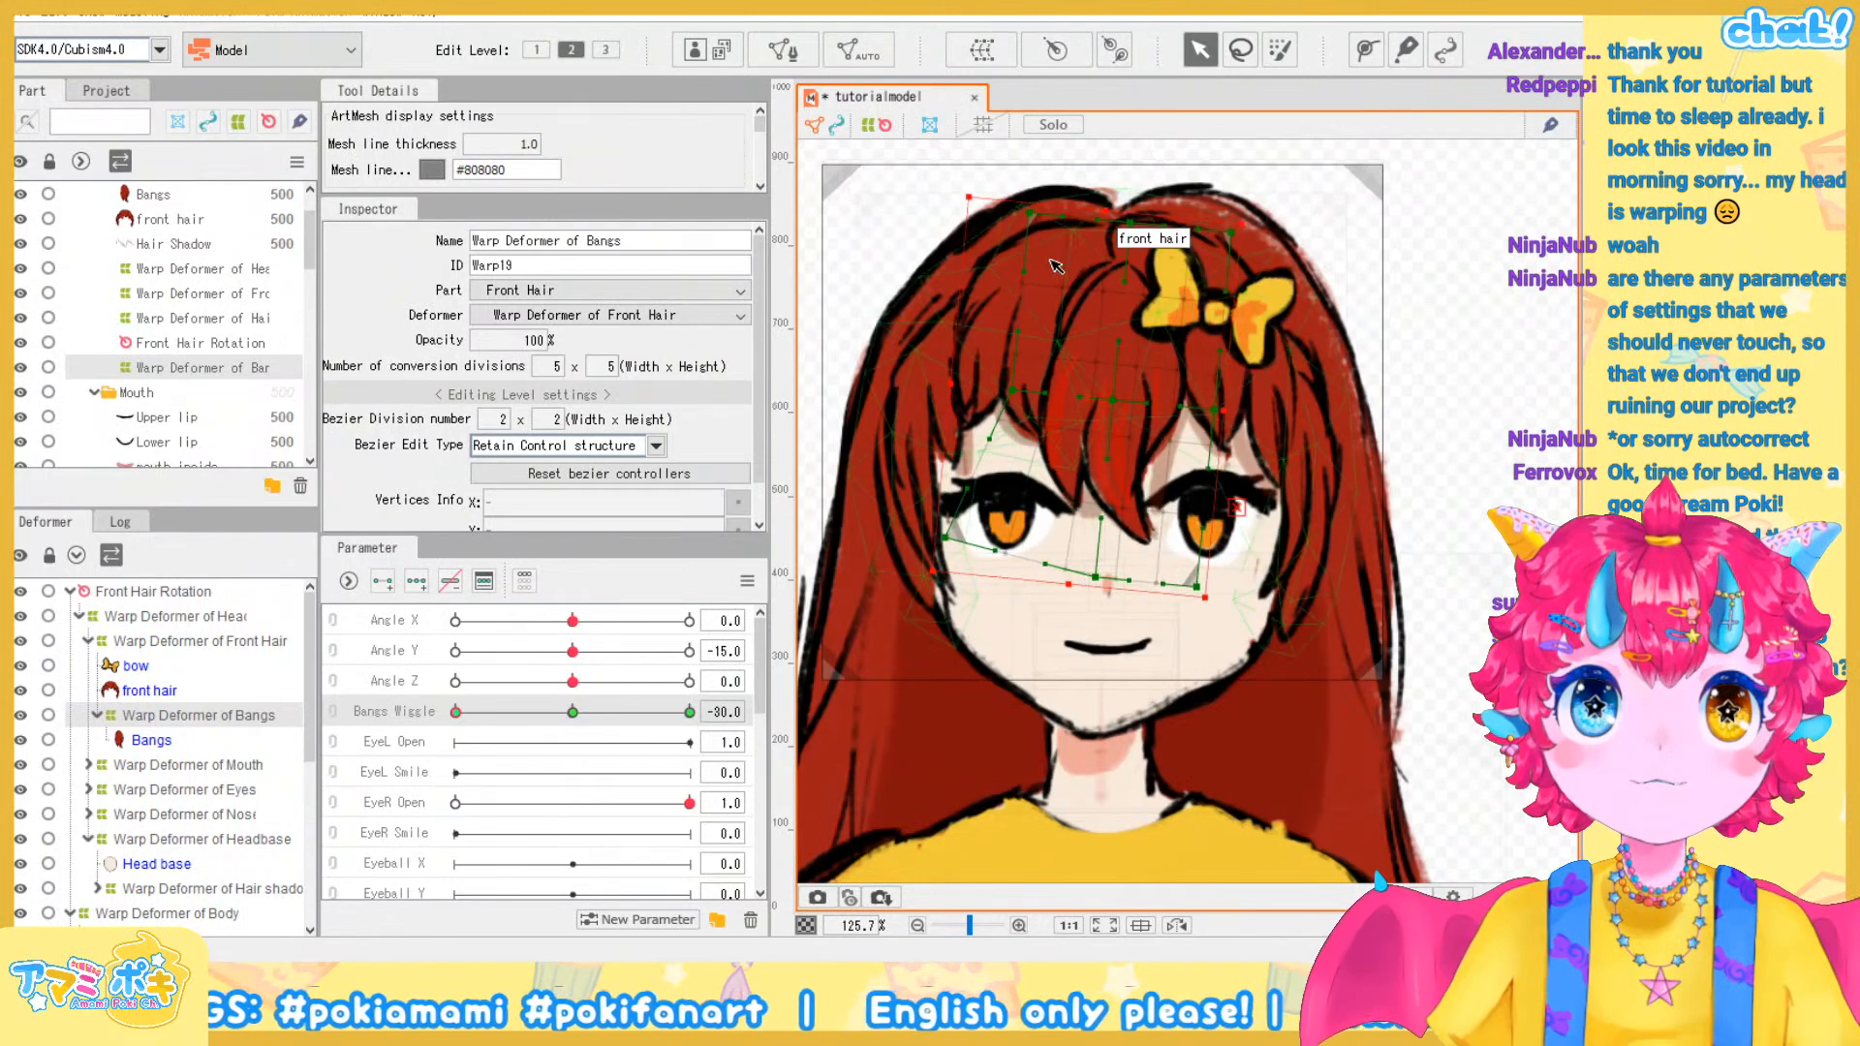
click(1124, 224)
drag(1245, 205, 1246, 205)
mouse_move(460, 722)
mouse_down()
mouse_move(545, 715)
mouse_move(454, 724)
mouse_up()
drag(1196, 584, 1156, 588)
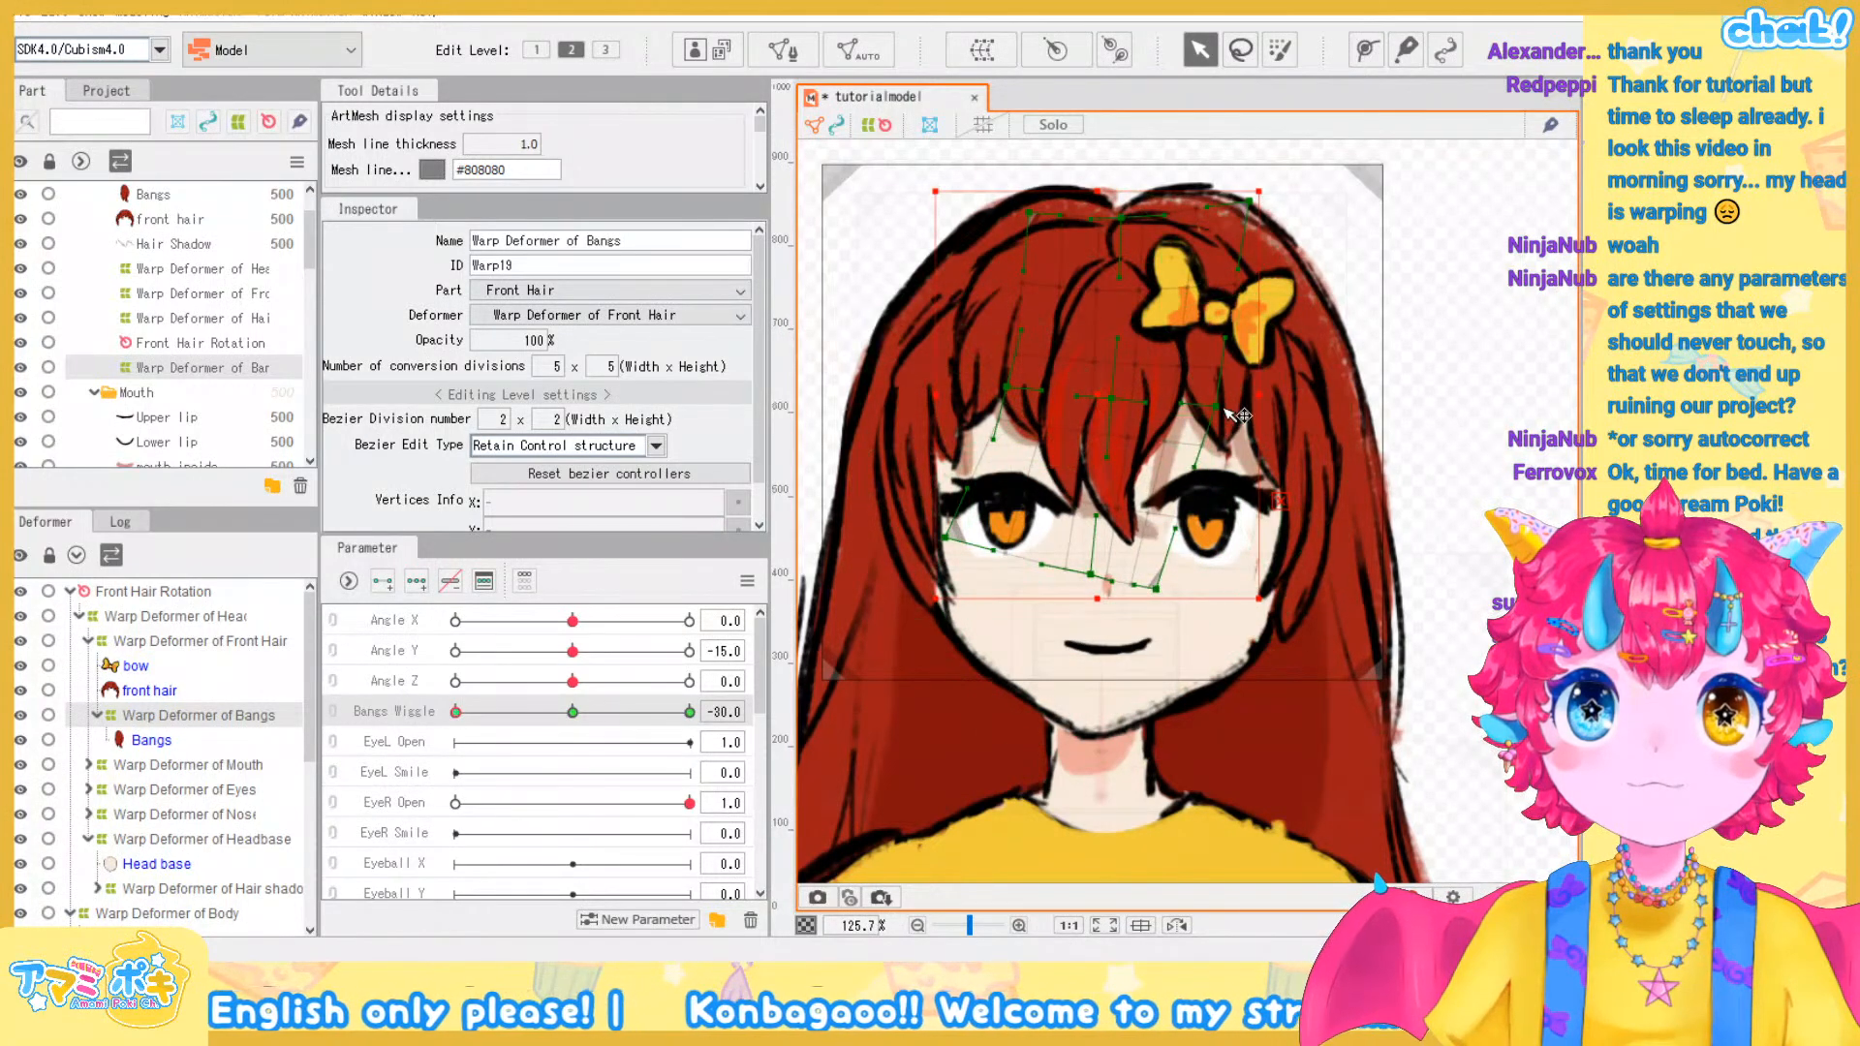
drag(1023, 330, 1017, 275)
Preview the bangs swing by sweeping Bangs Wiggle, return it to 0.0, and deselect the bangs deformer
drag(453, 720, 729, 675)
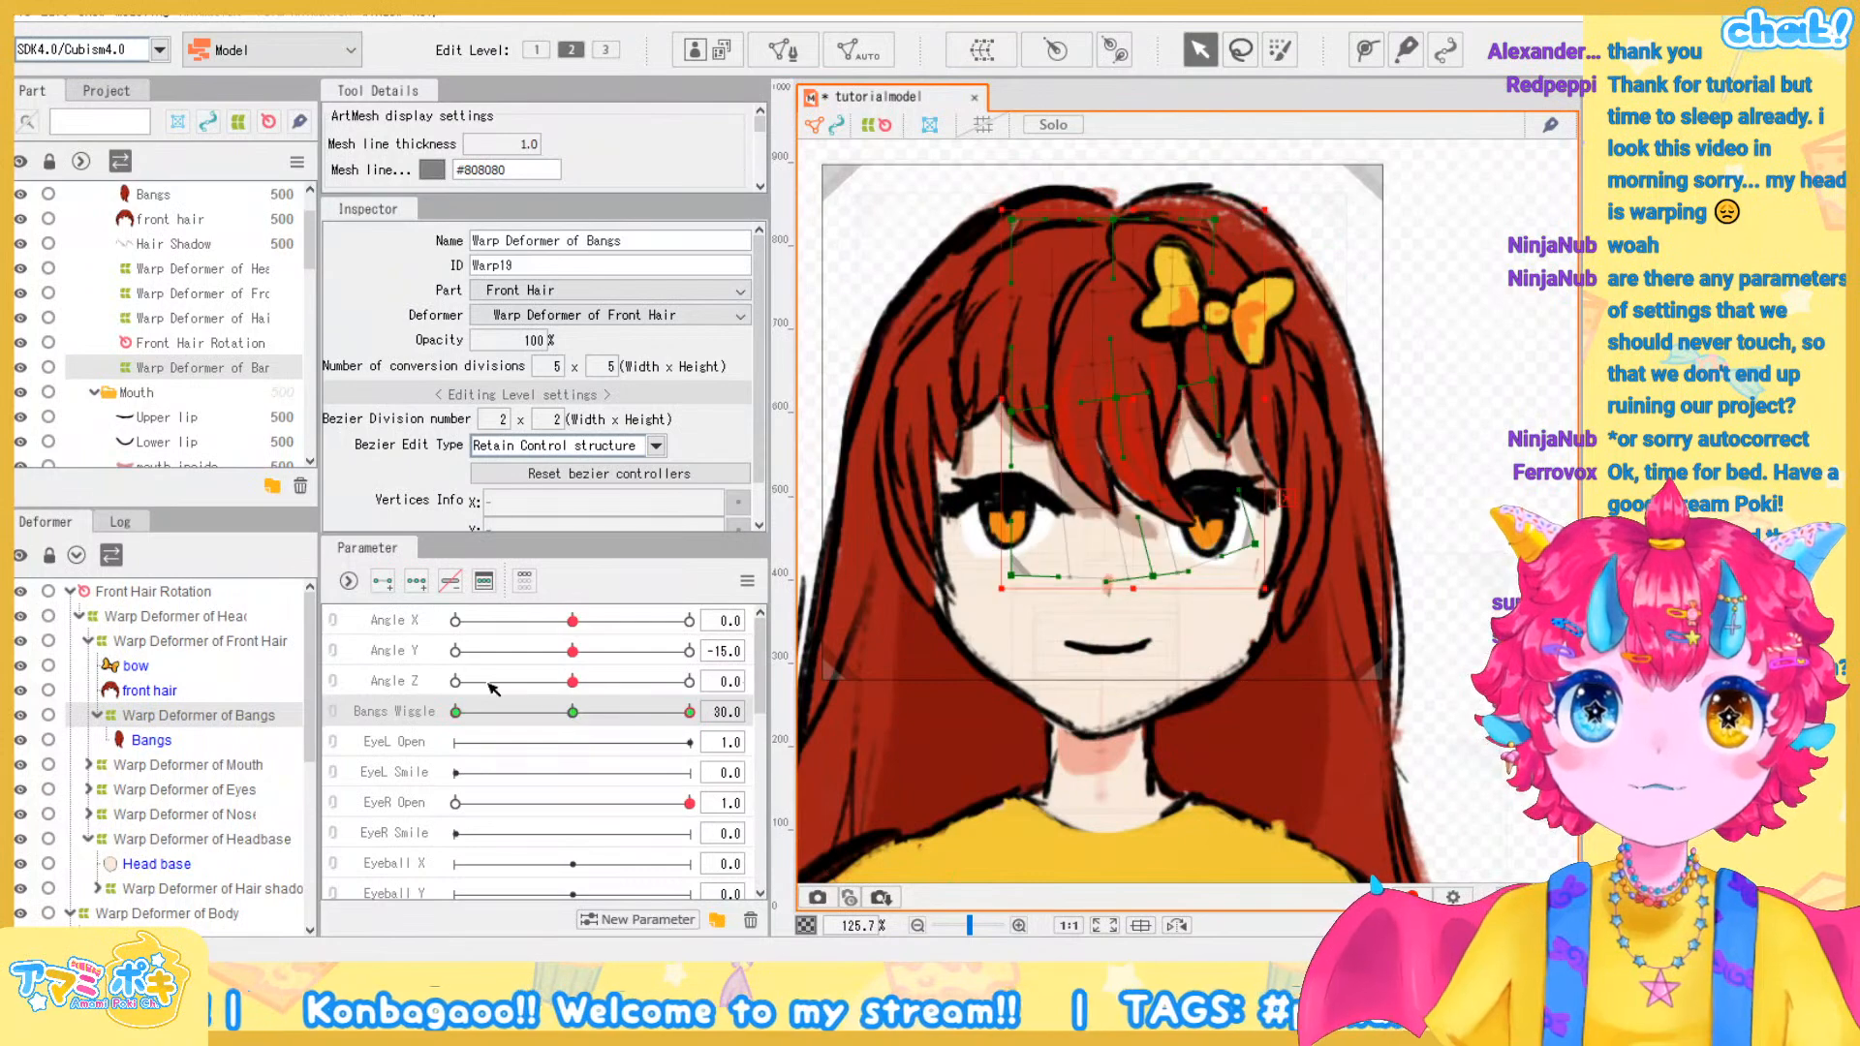
click(461, 724)
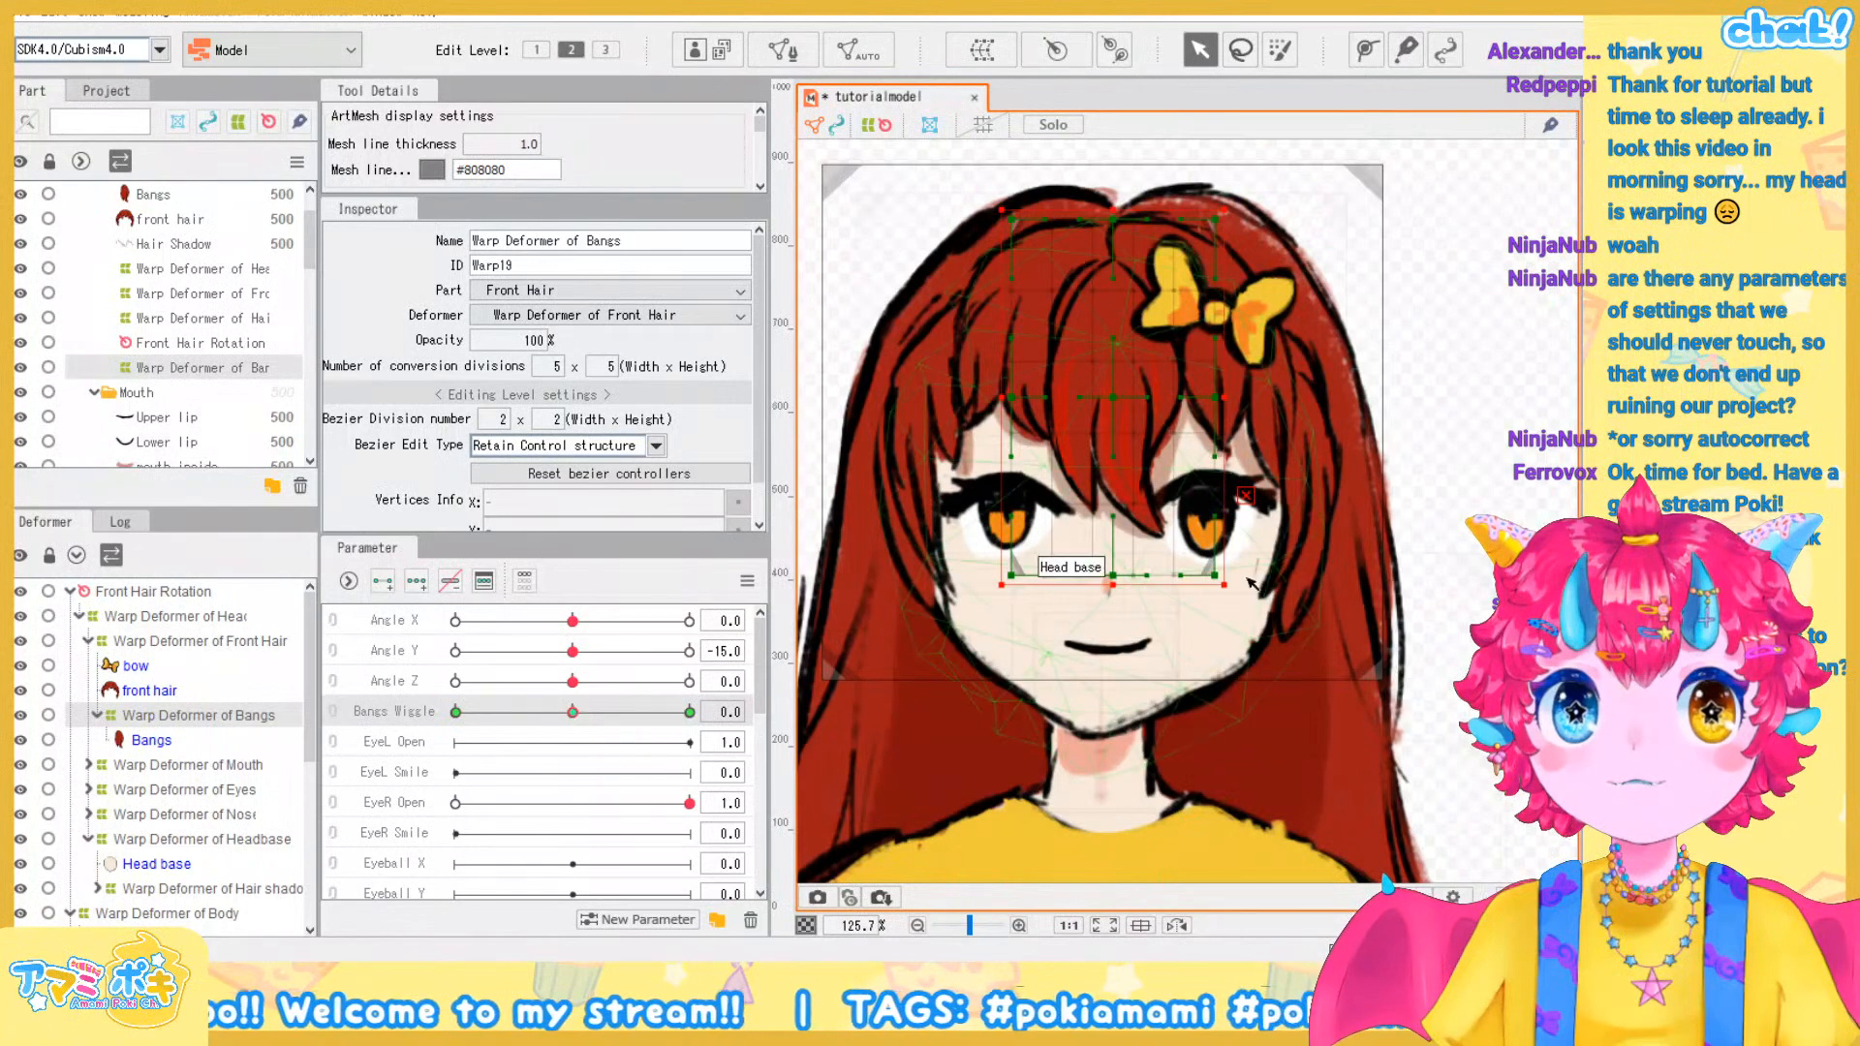
scroll(1337, 465, down, 2)
click(1366, 400)
scroll(1360, 405, down, 2)
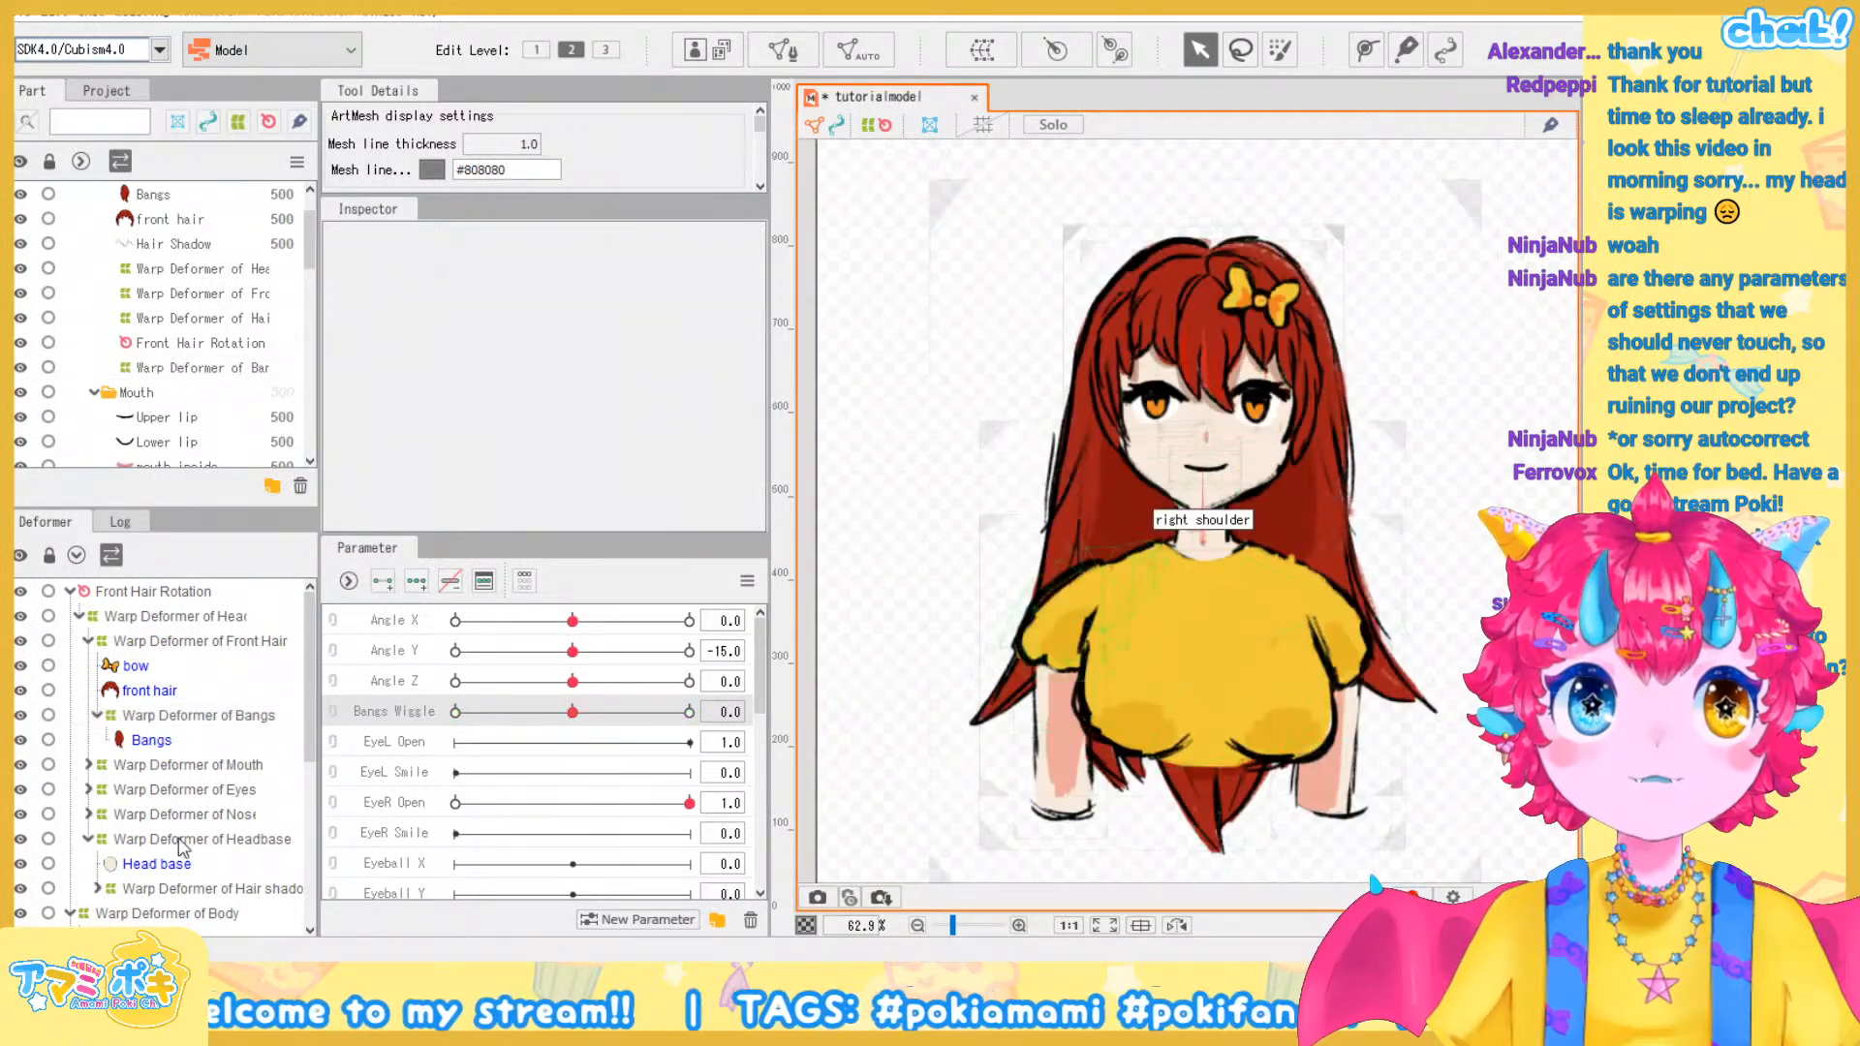
Create a new parameter named Bust Physics directly below Bangs Wiggle
scroll(146, 824, down, 4)
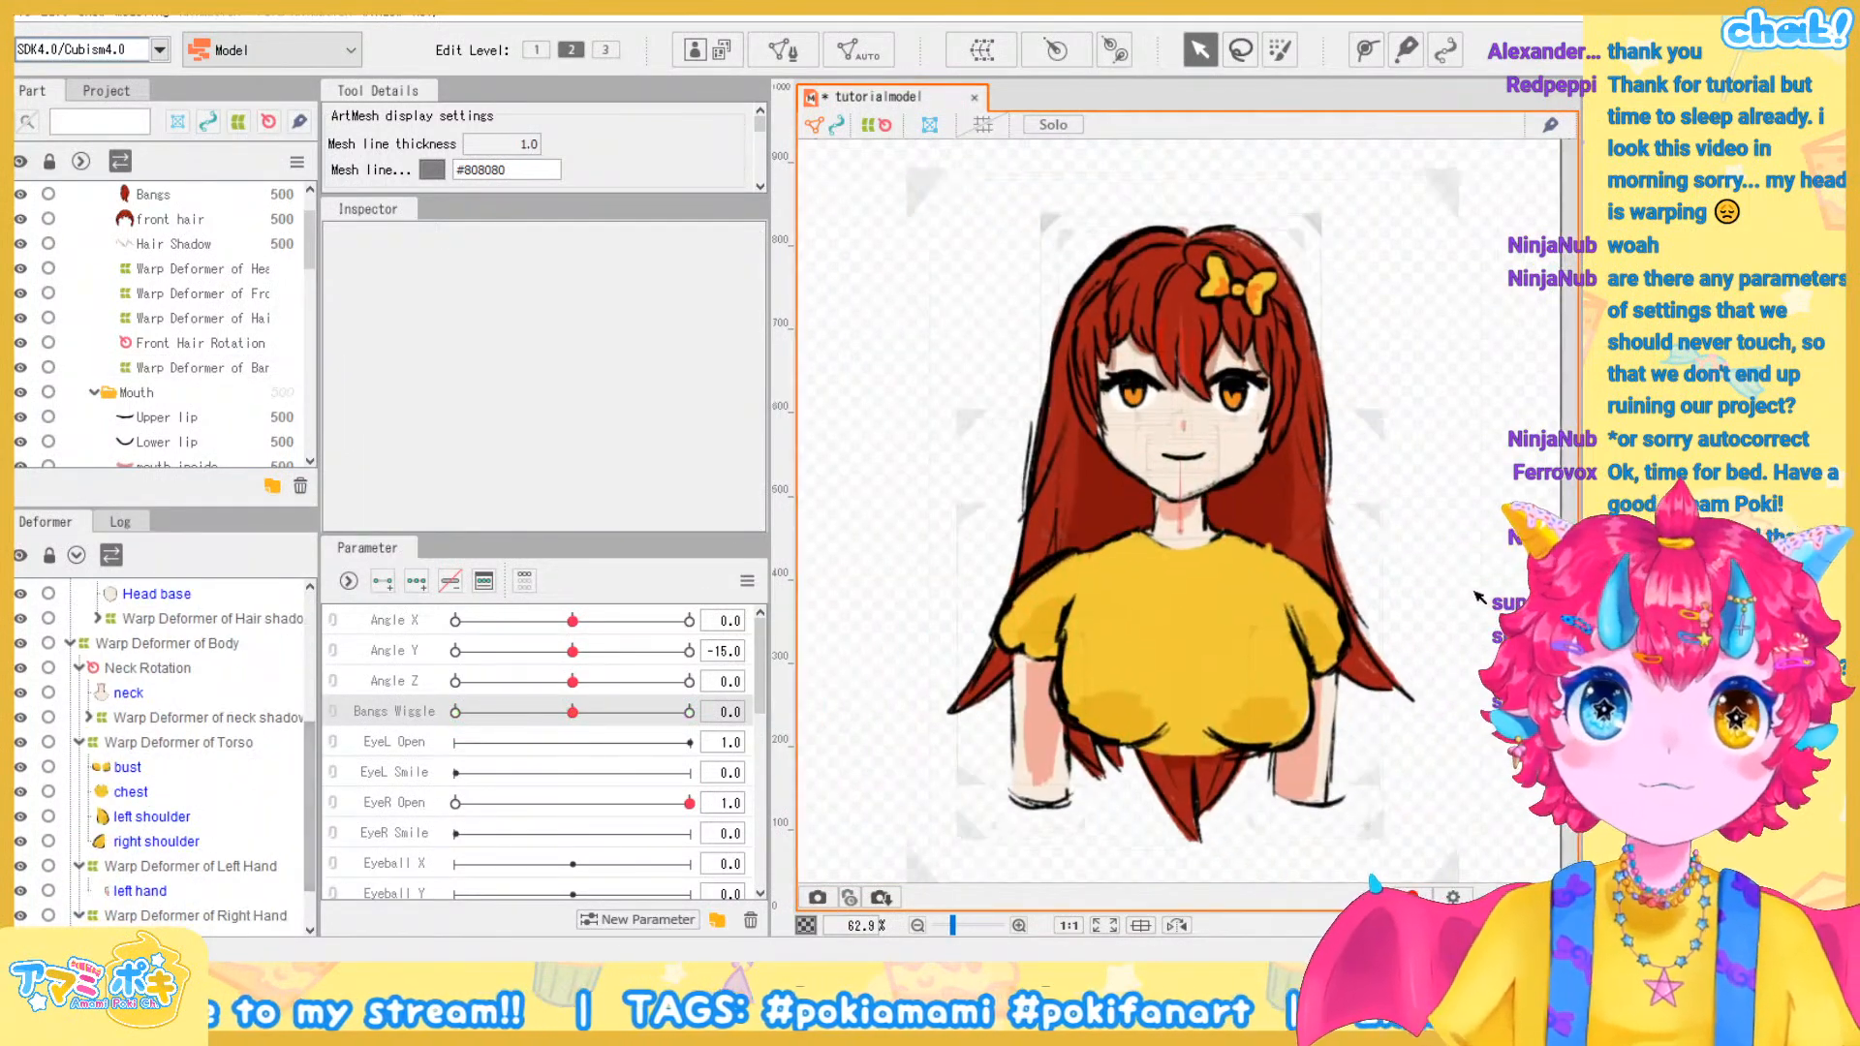
scroll(974, 699, down, 2)
scroll(1311, 614, up, 2)
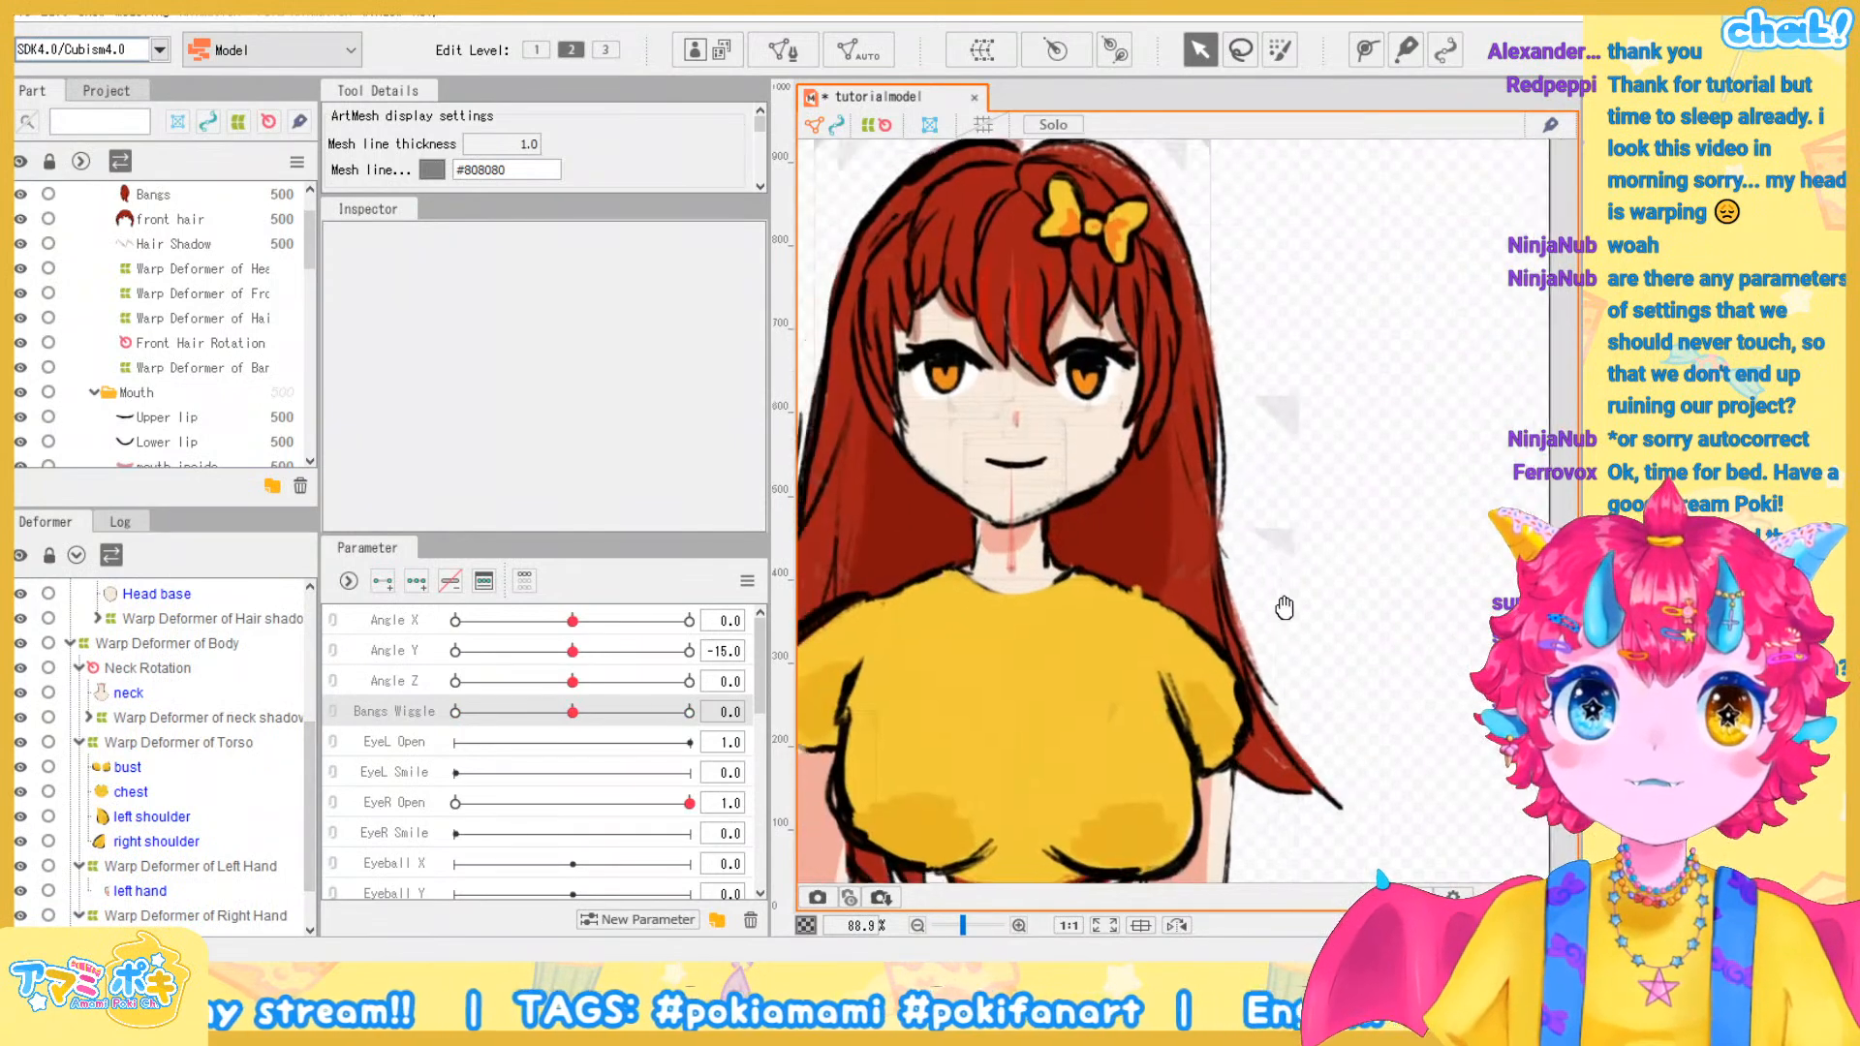
scroll(468, 860, down, 3)
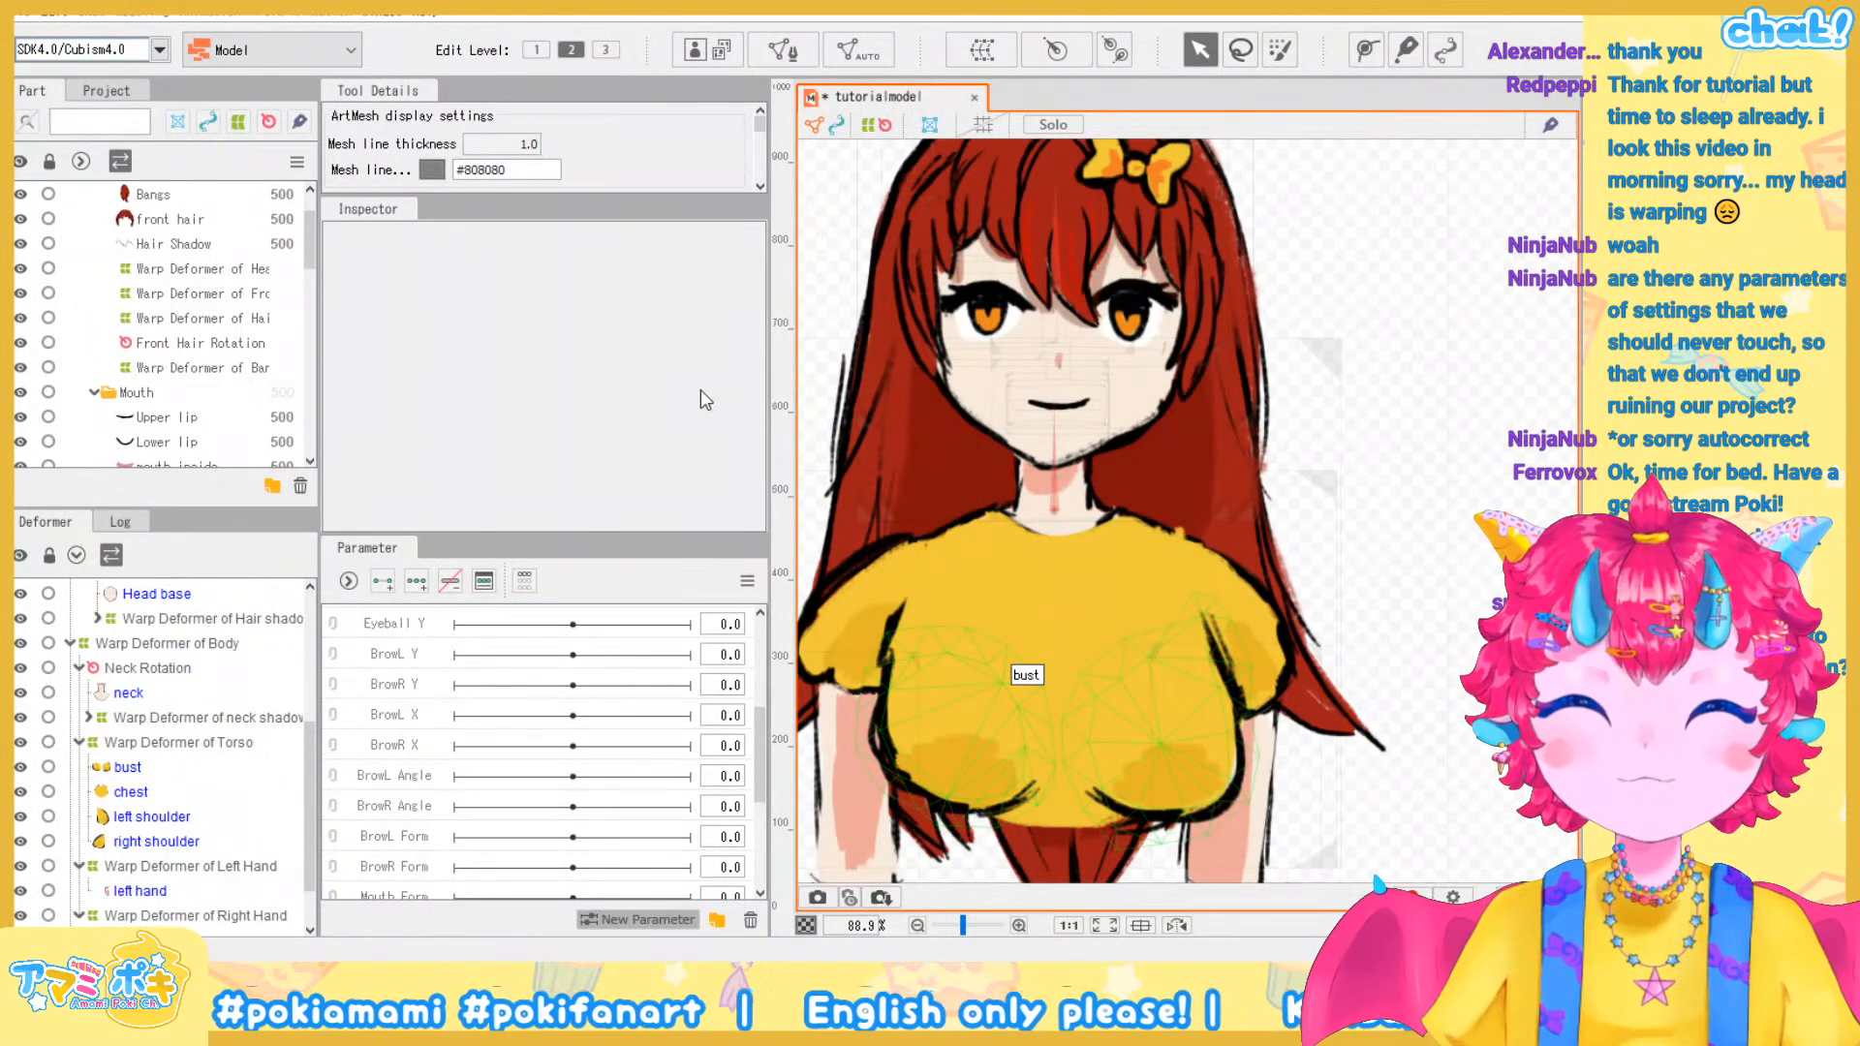
scroll(684, 629, up, 3)
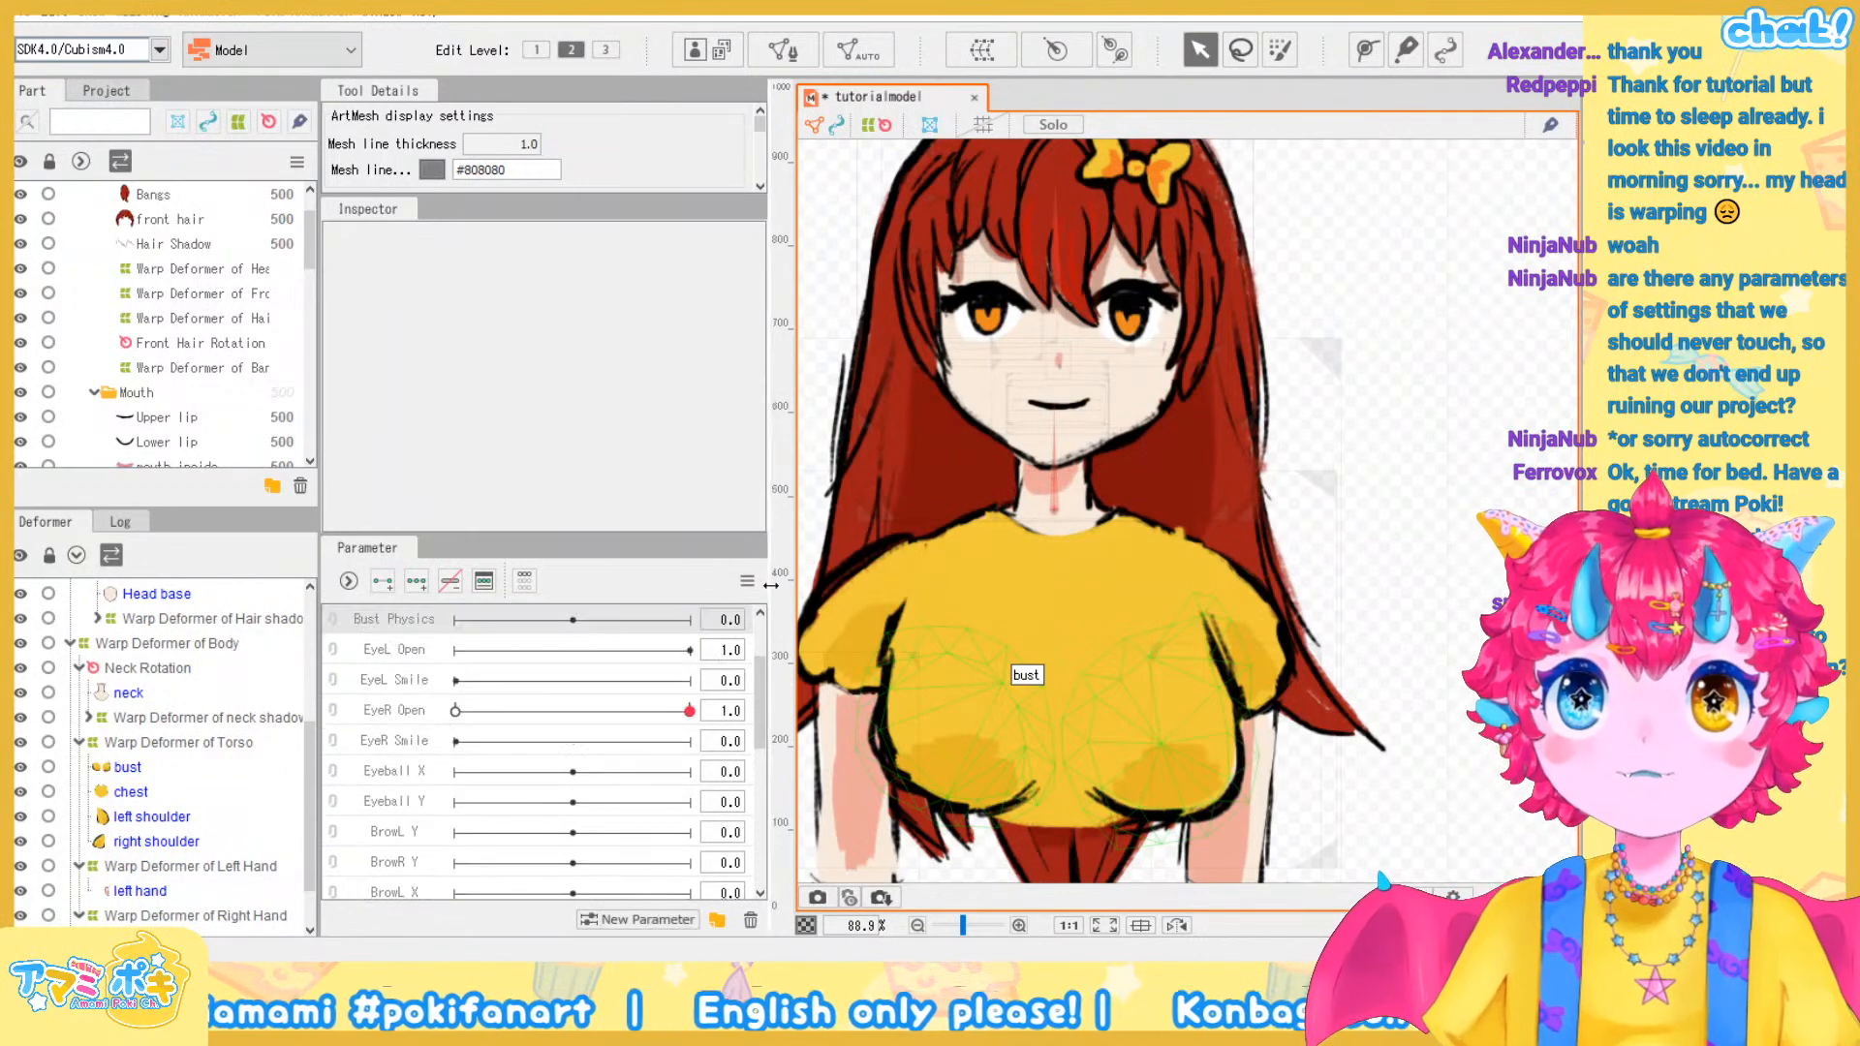
scroll(581, 710, up, 2)
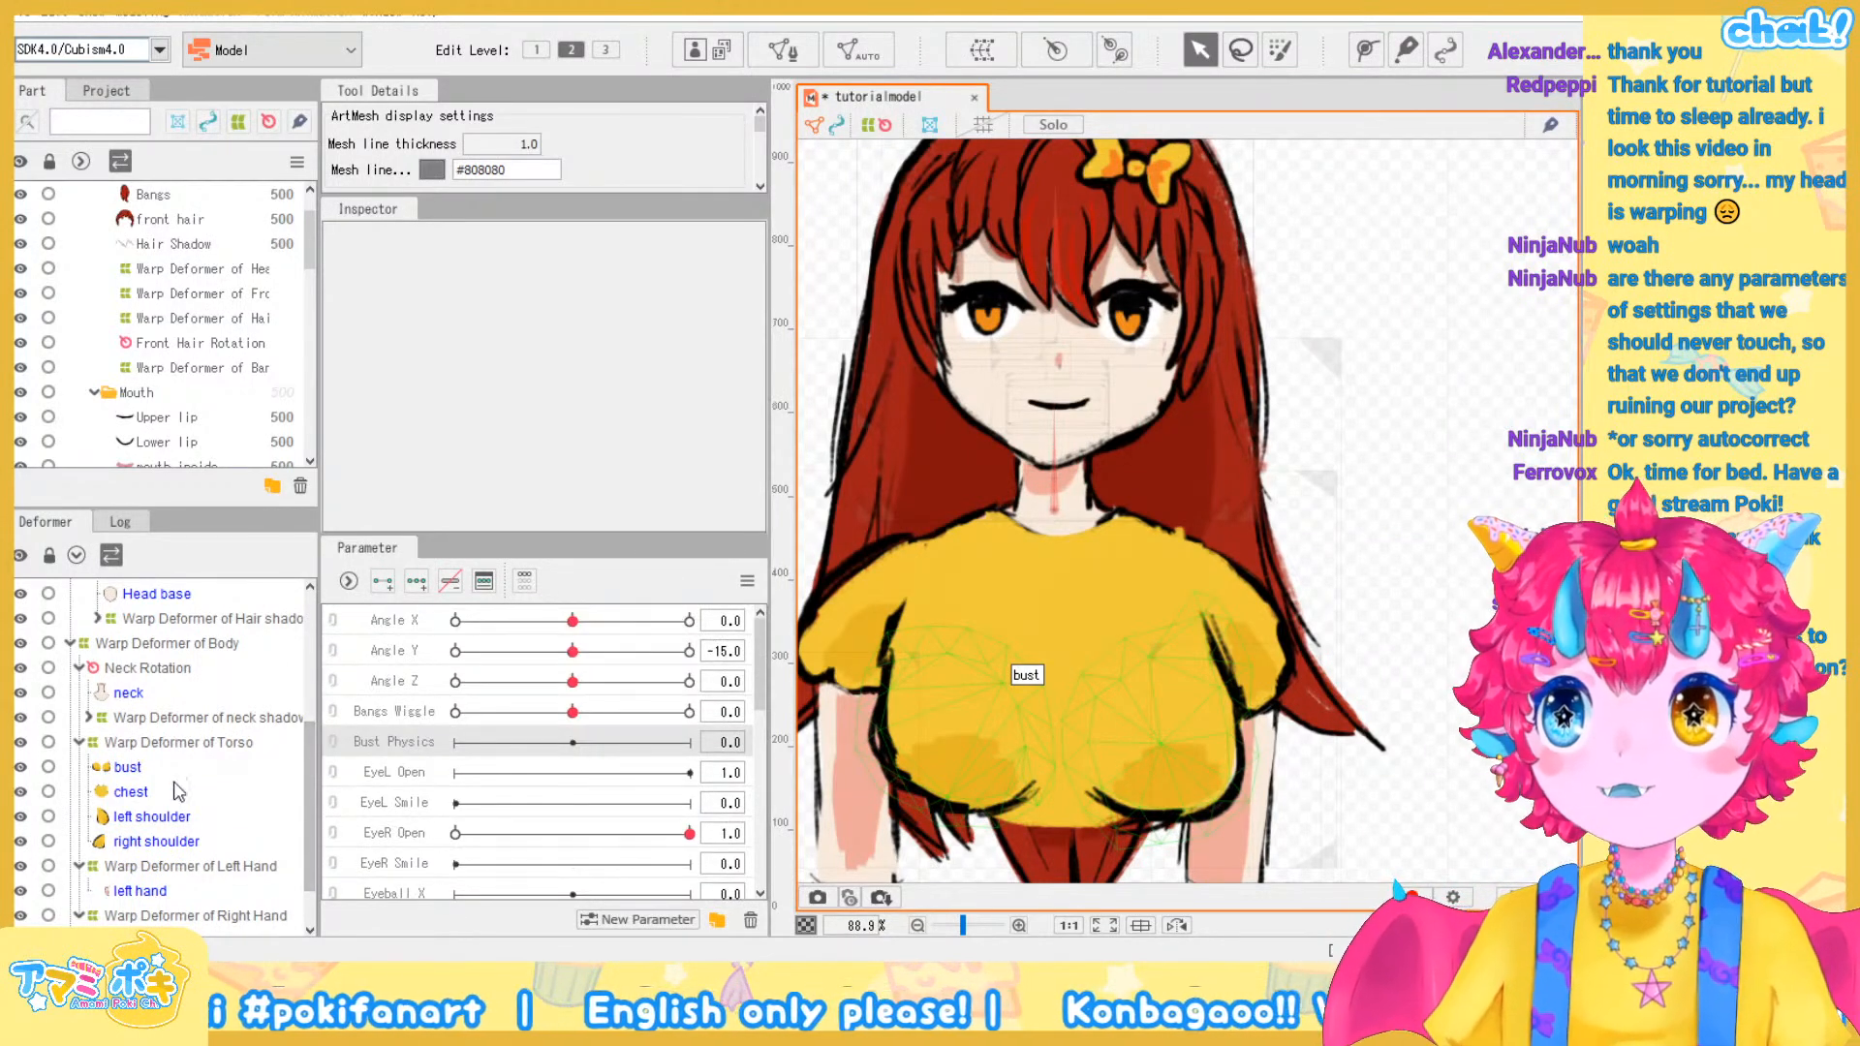
Create a 5 x 5 warp deformer around the bust art mesh inside the Warp Deformer of Torso, and add two keys to Bust Physics
click(139, 772)
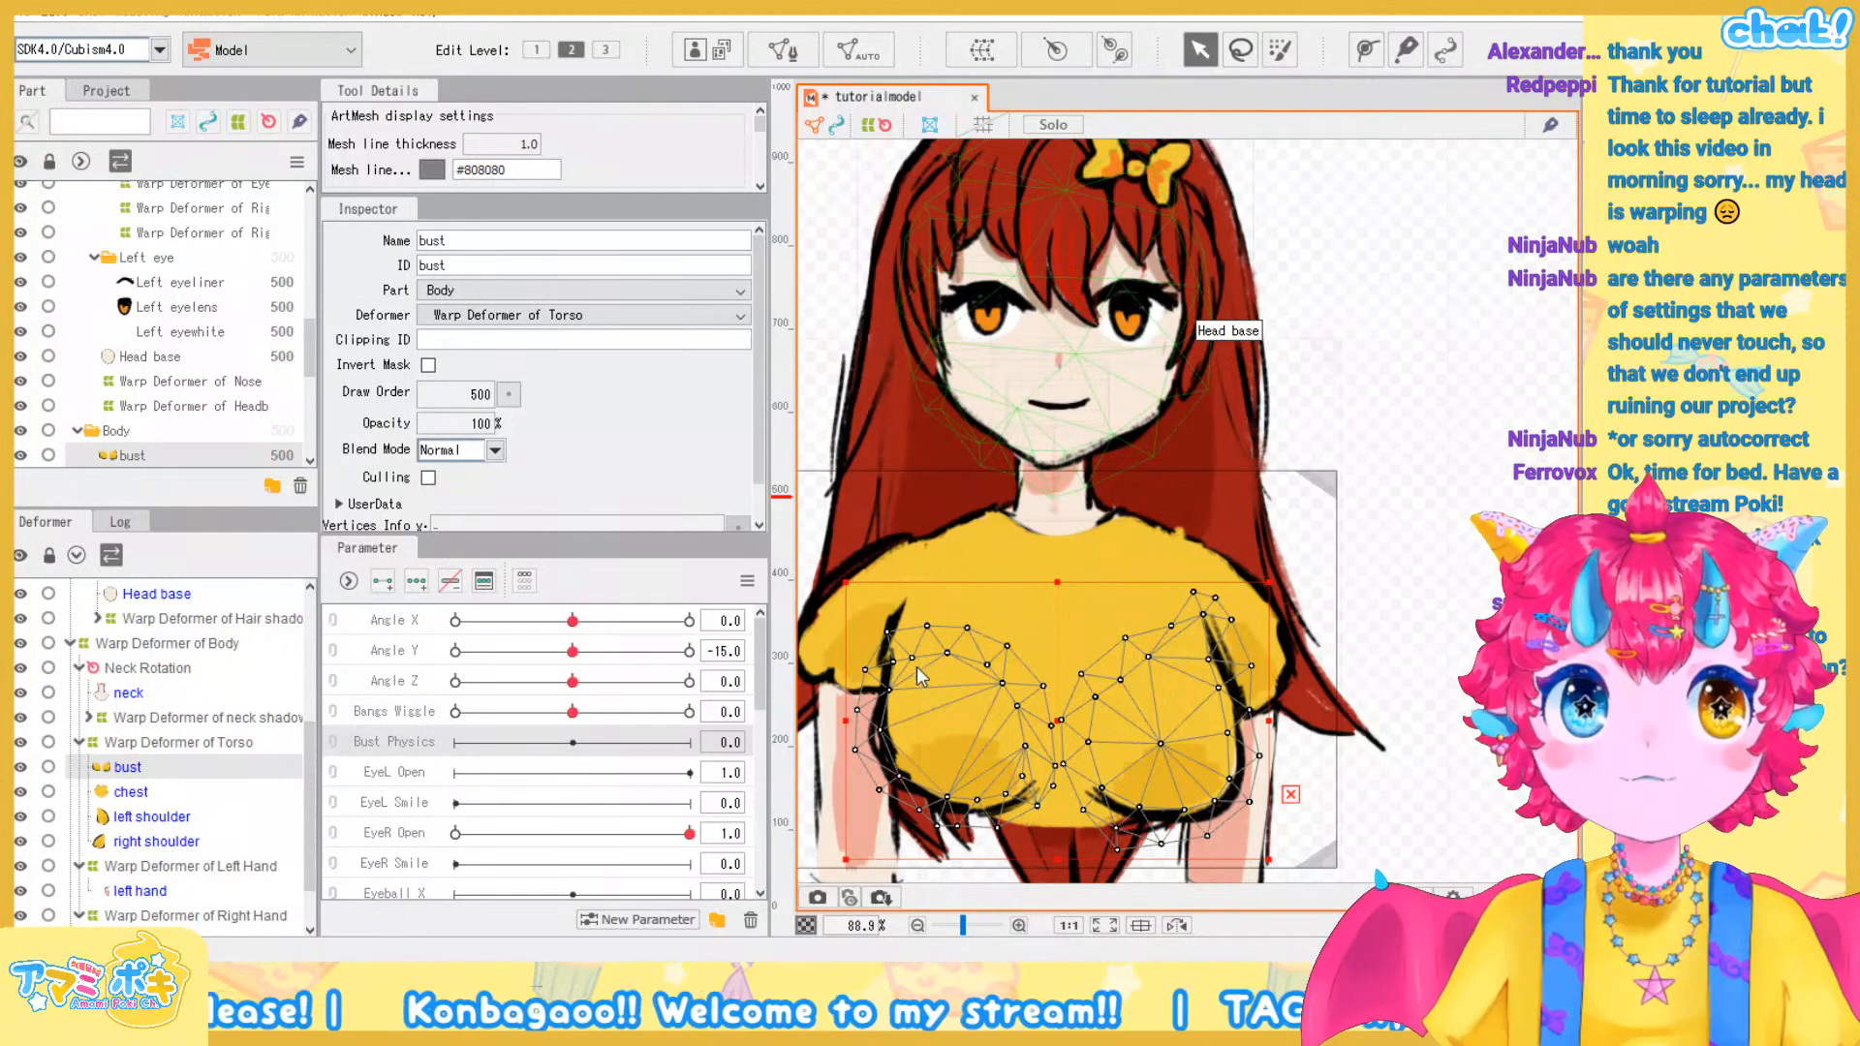
drag(1429, 696, 1433, 603)
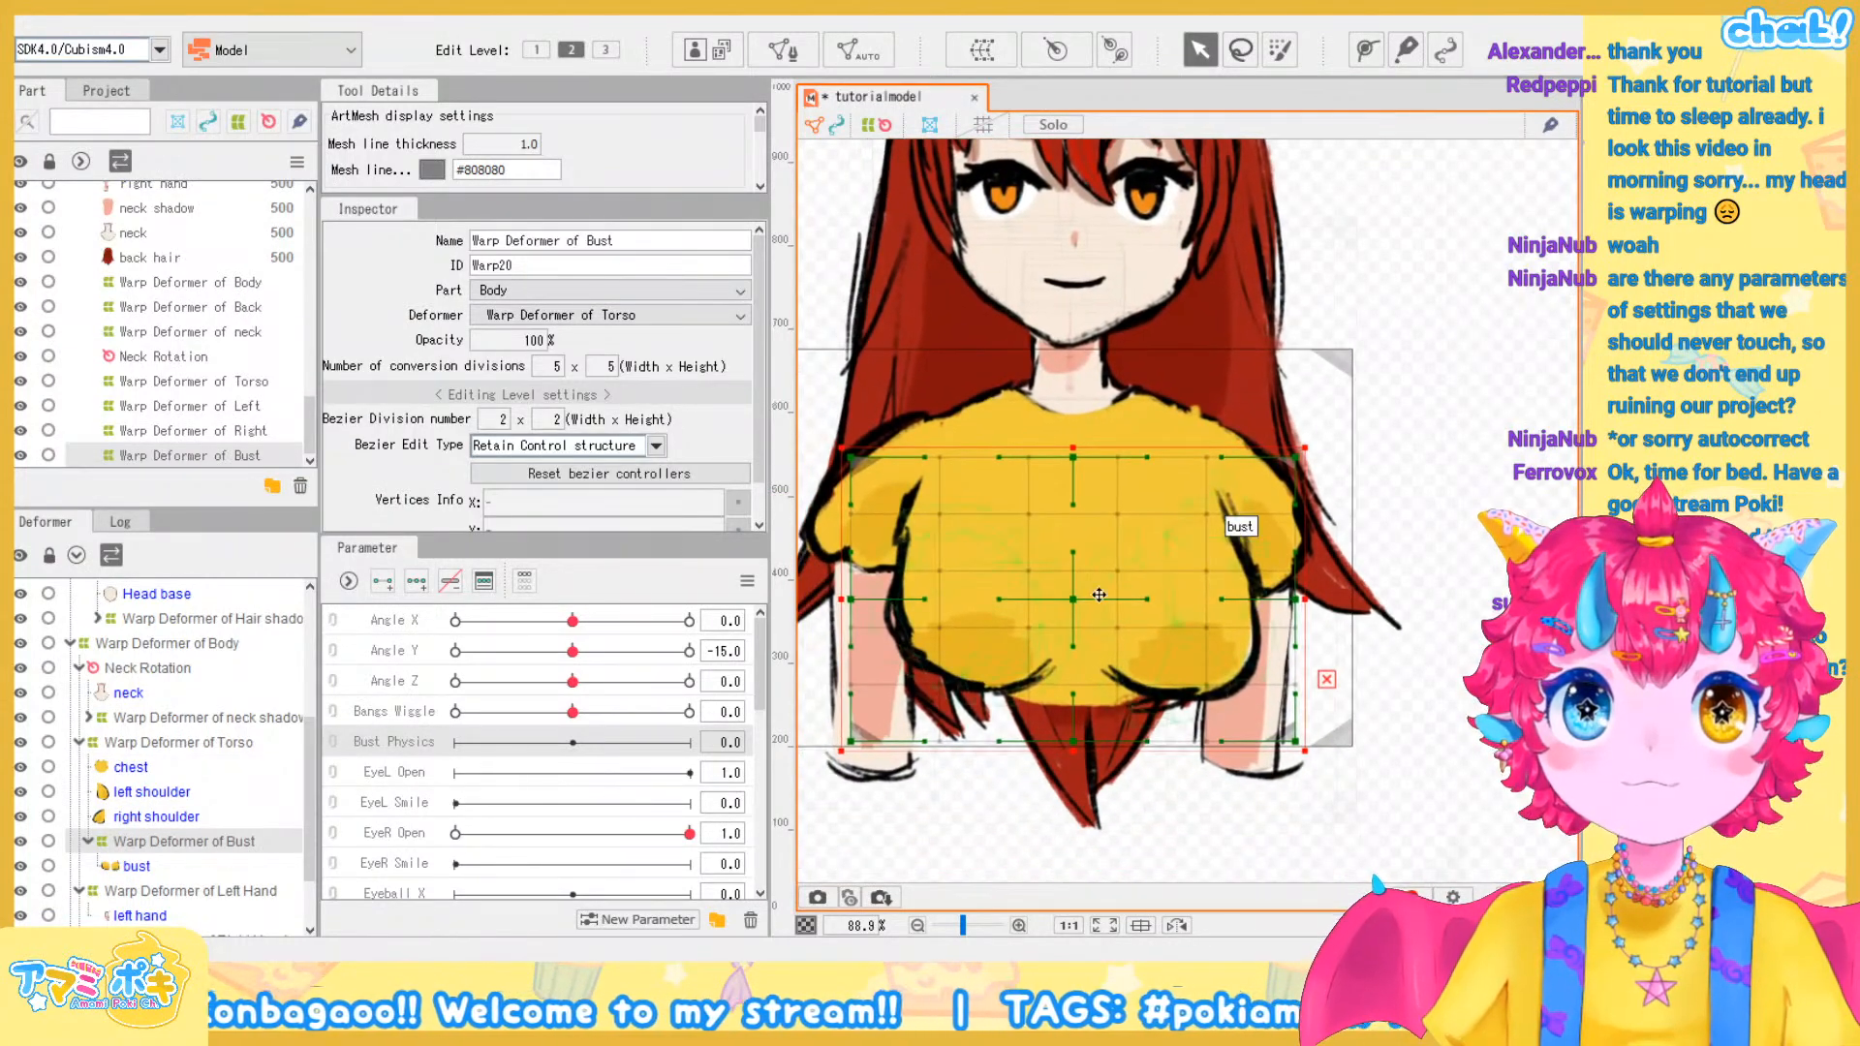
click(397, 586)
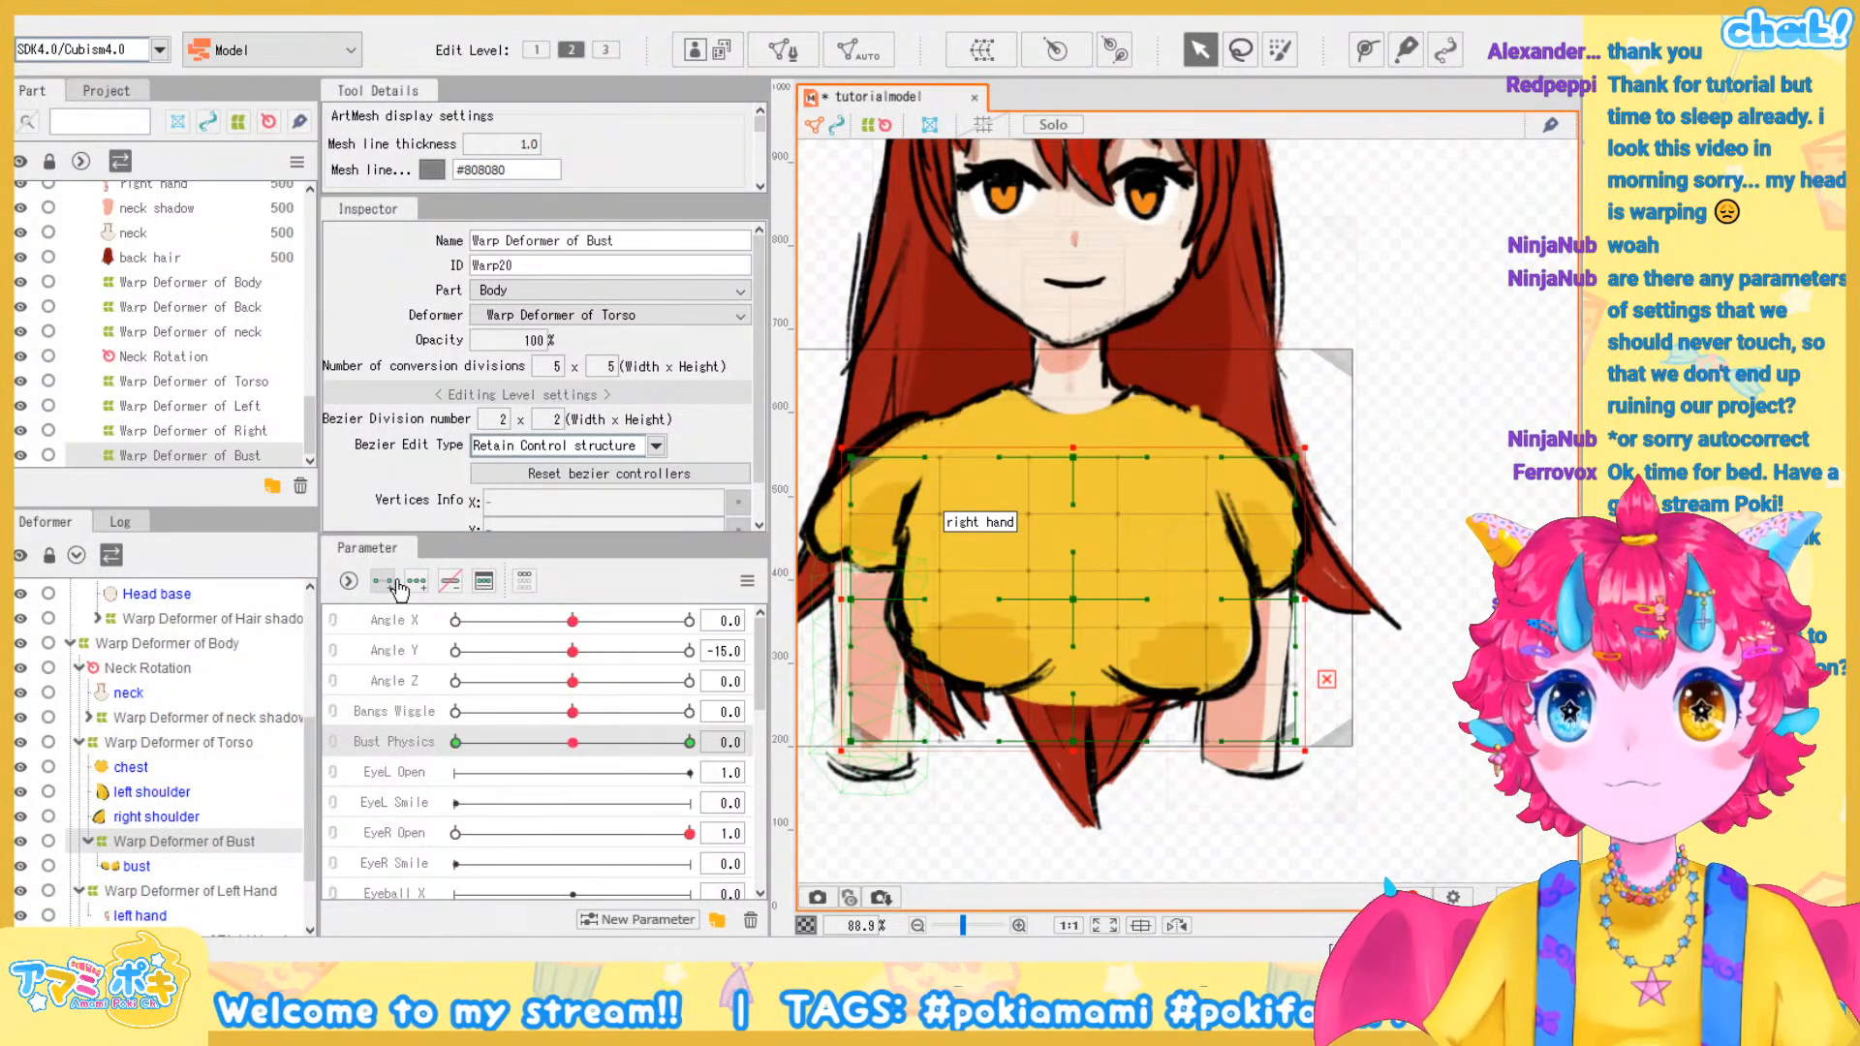
At Bust Physics 30.0, raise the middle row of control points of the Warp Deformer of Bust slightly, from the center out to the sides
click(690, 742)
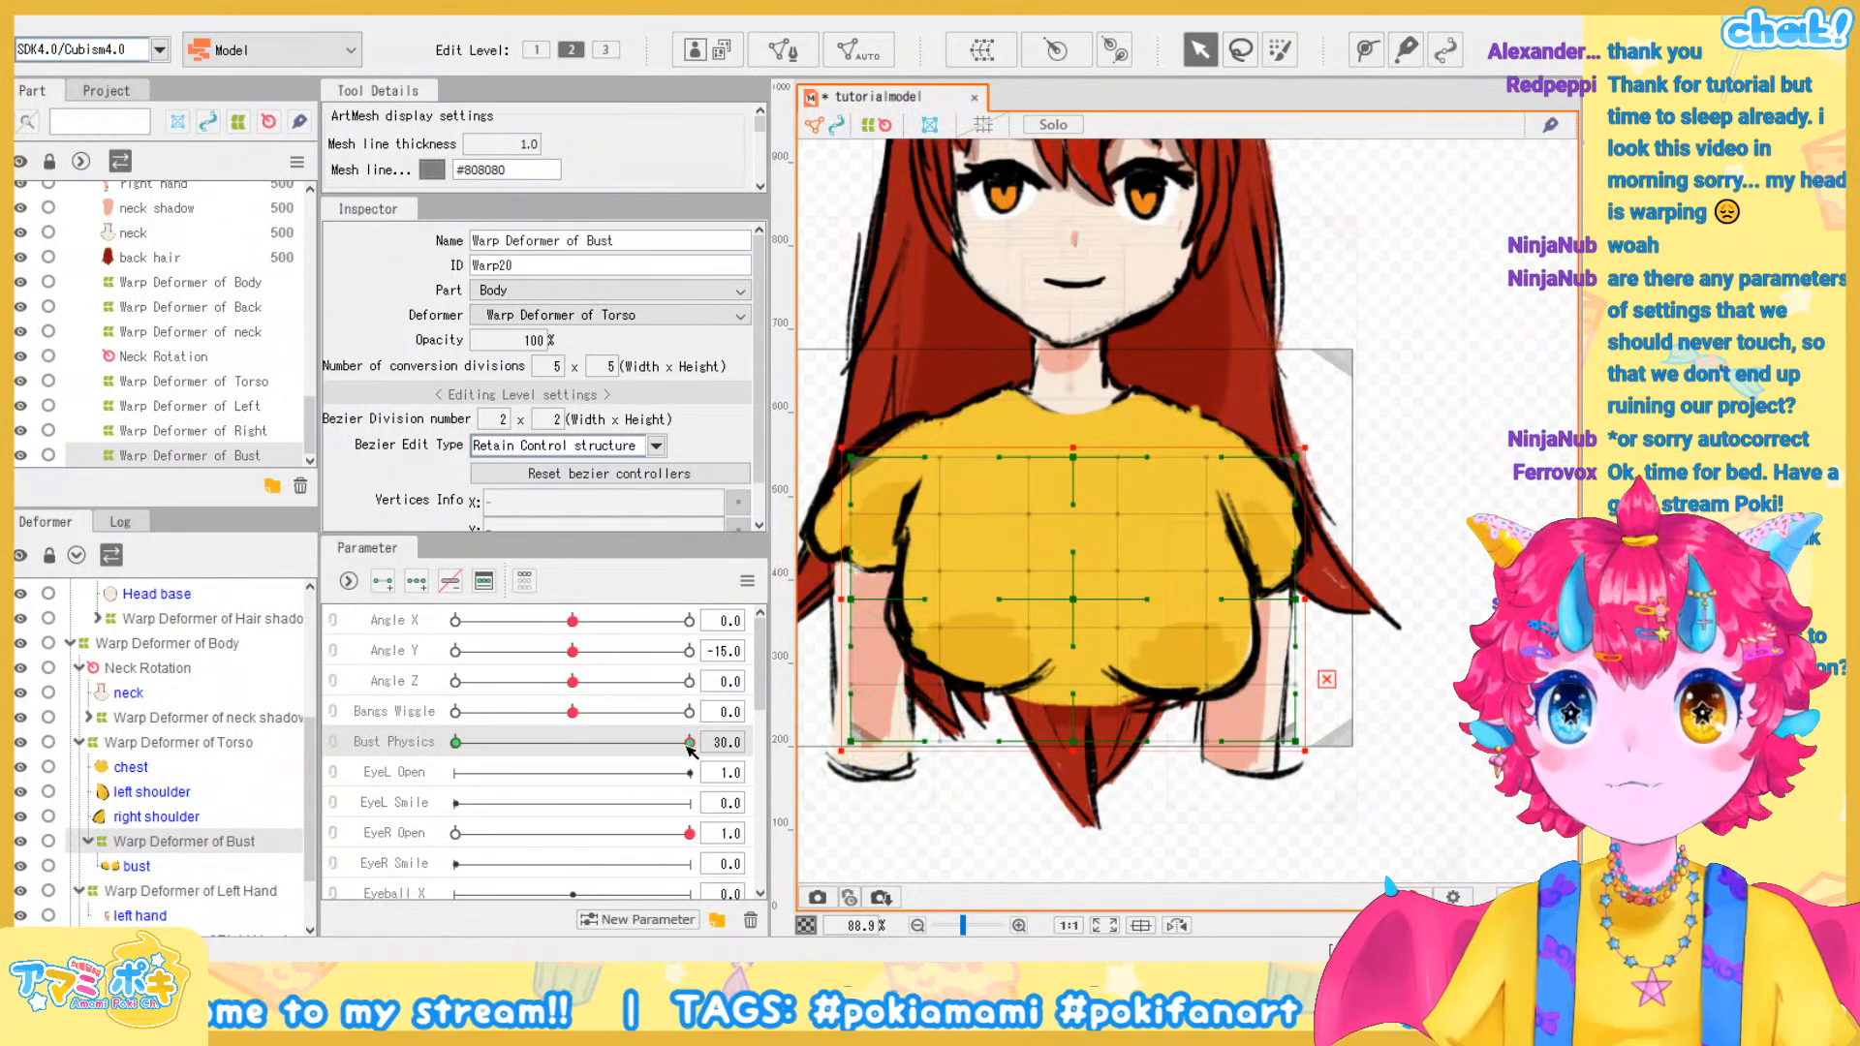
scroll(1030, 535, up, 2)
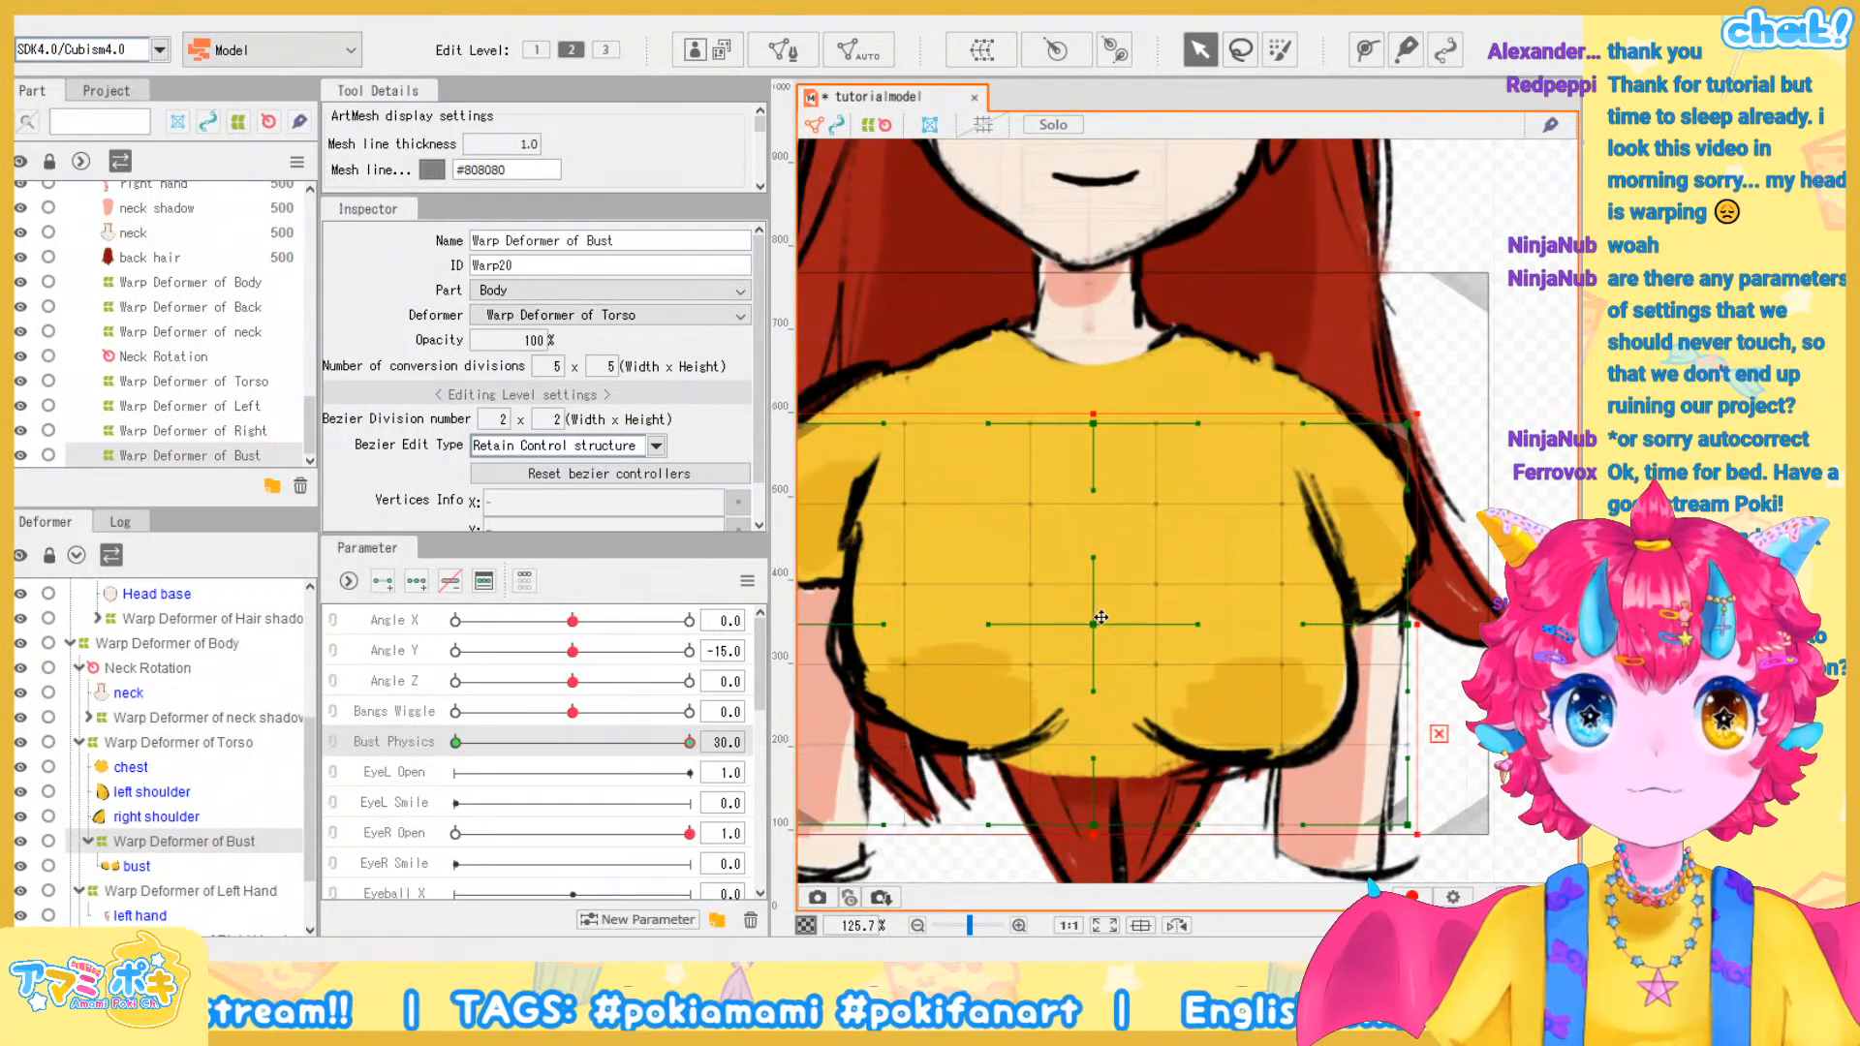
drag(1094, 562, 1097, 478)
key(ctrl+z)
drag(1093, 693, 1100, 628)
drag(1094, 561, 1094, 491)
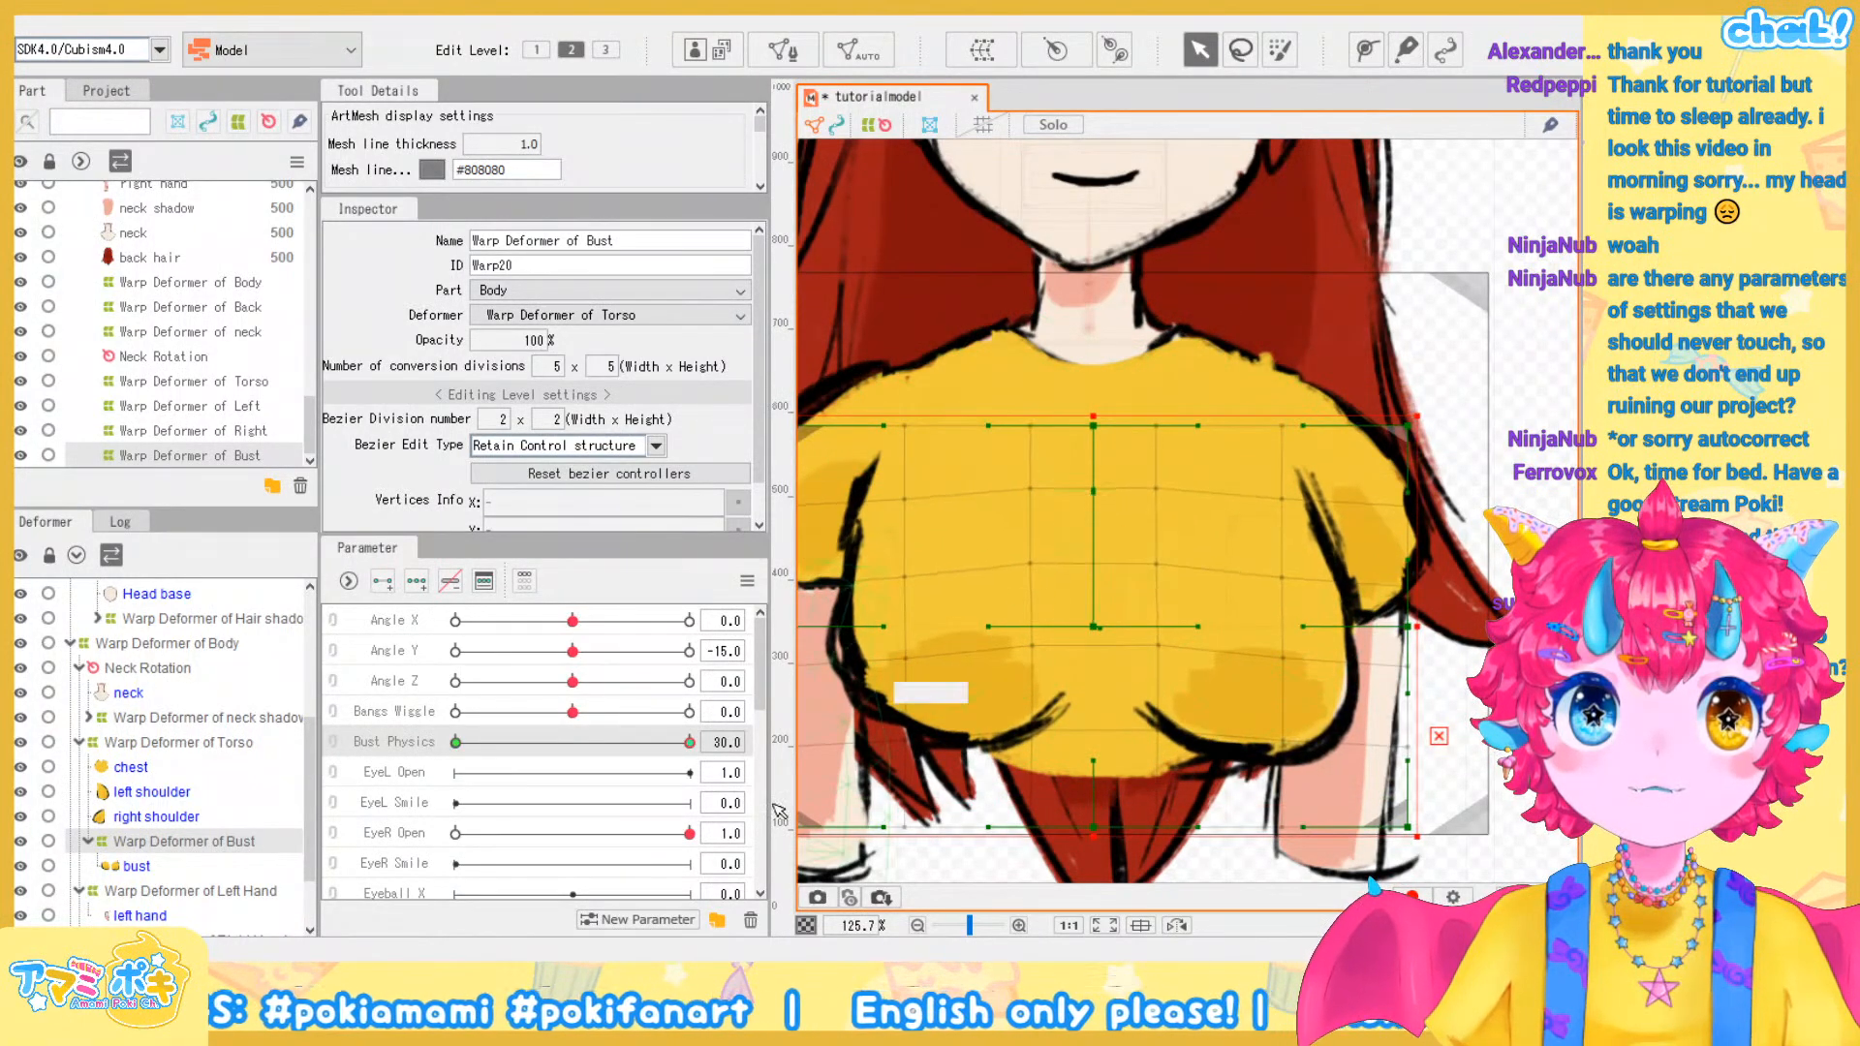
drag(689, 832, 747, 822)
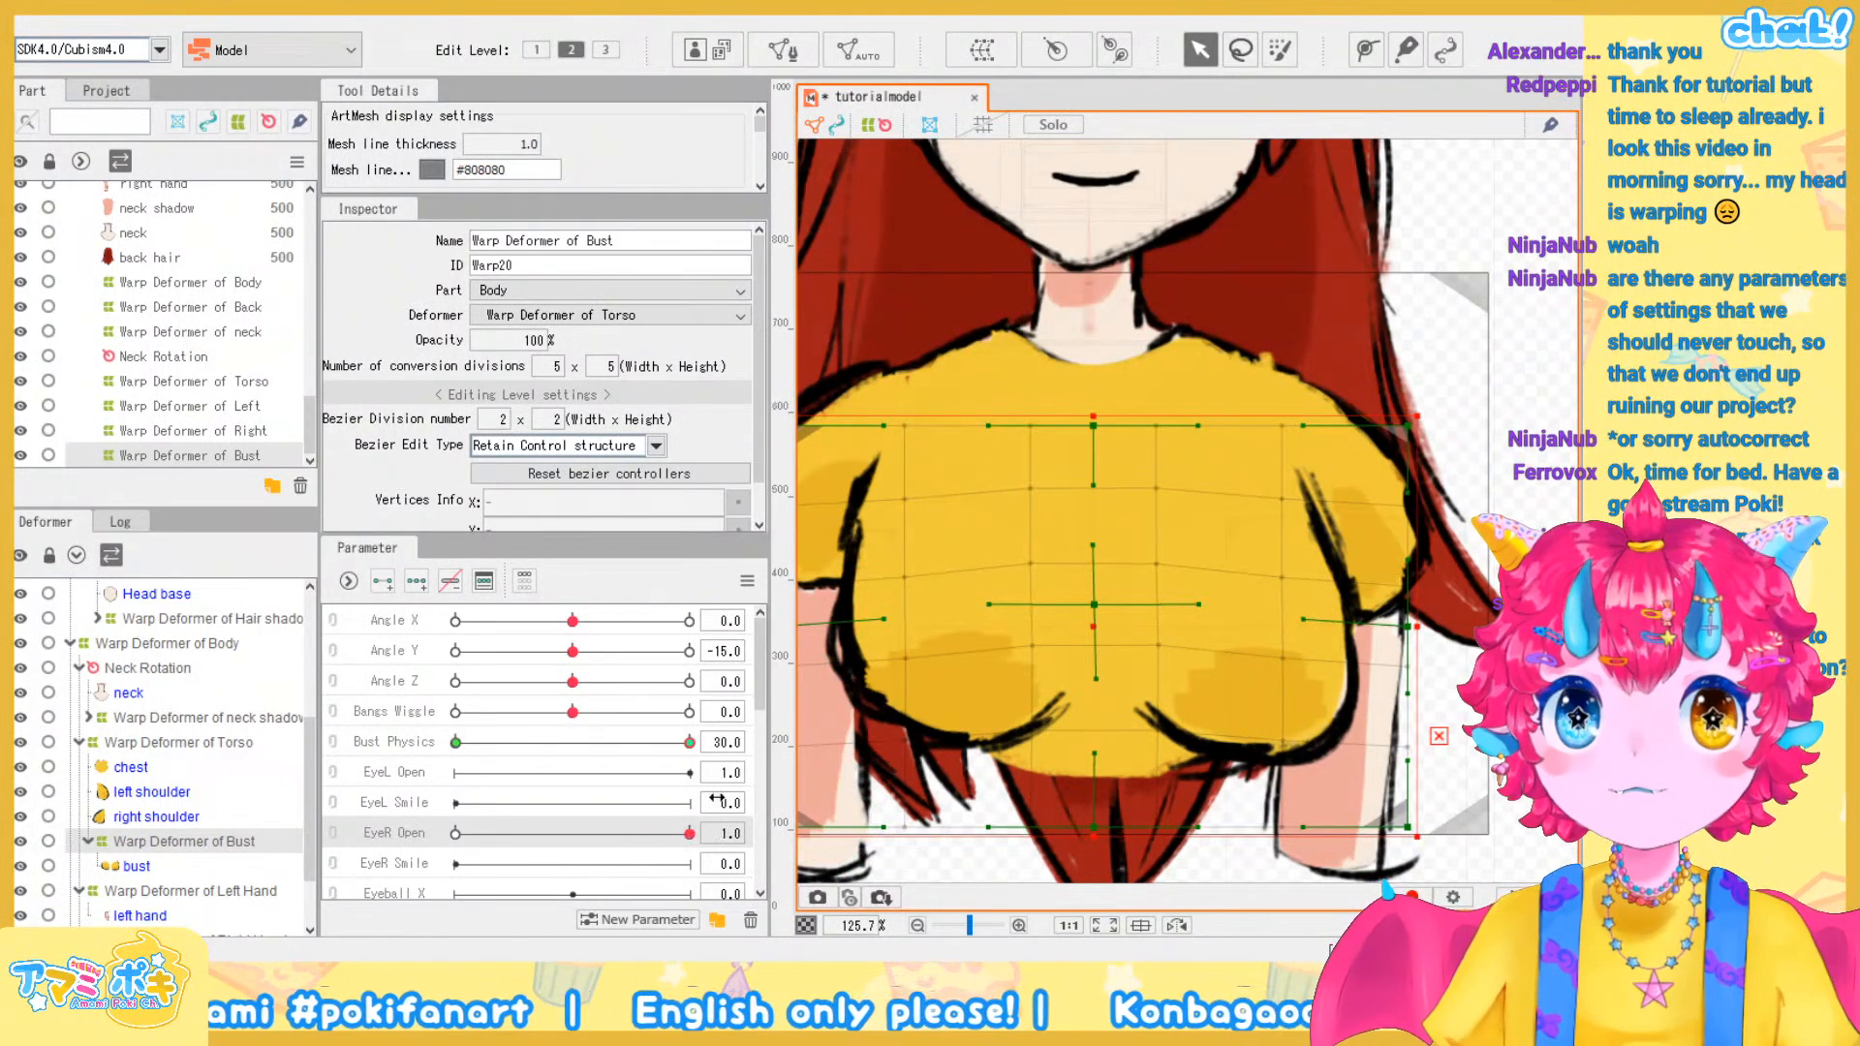
click(704, 750)
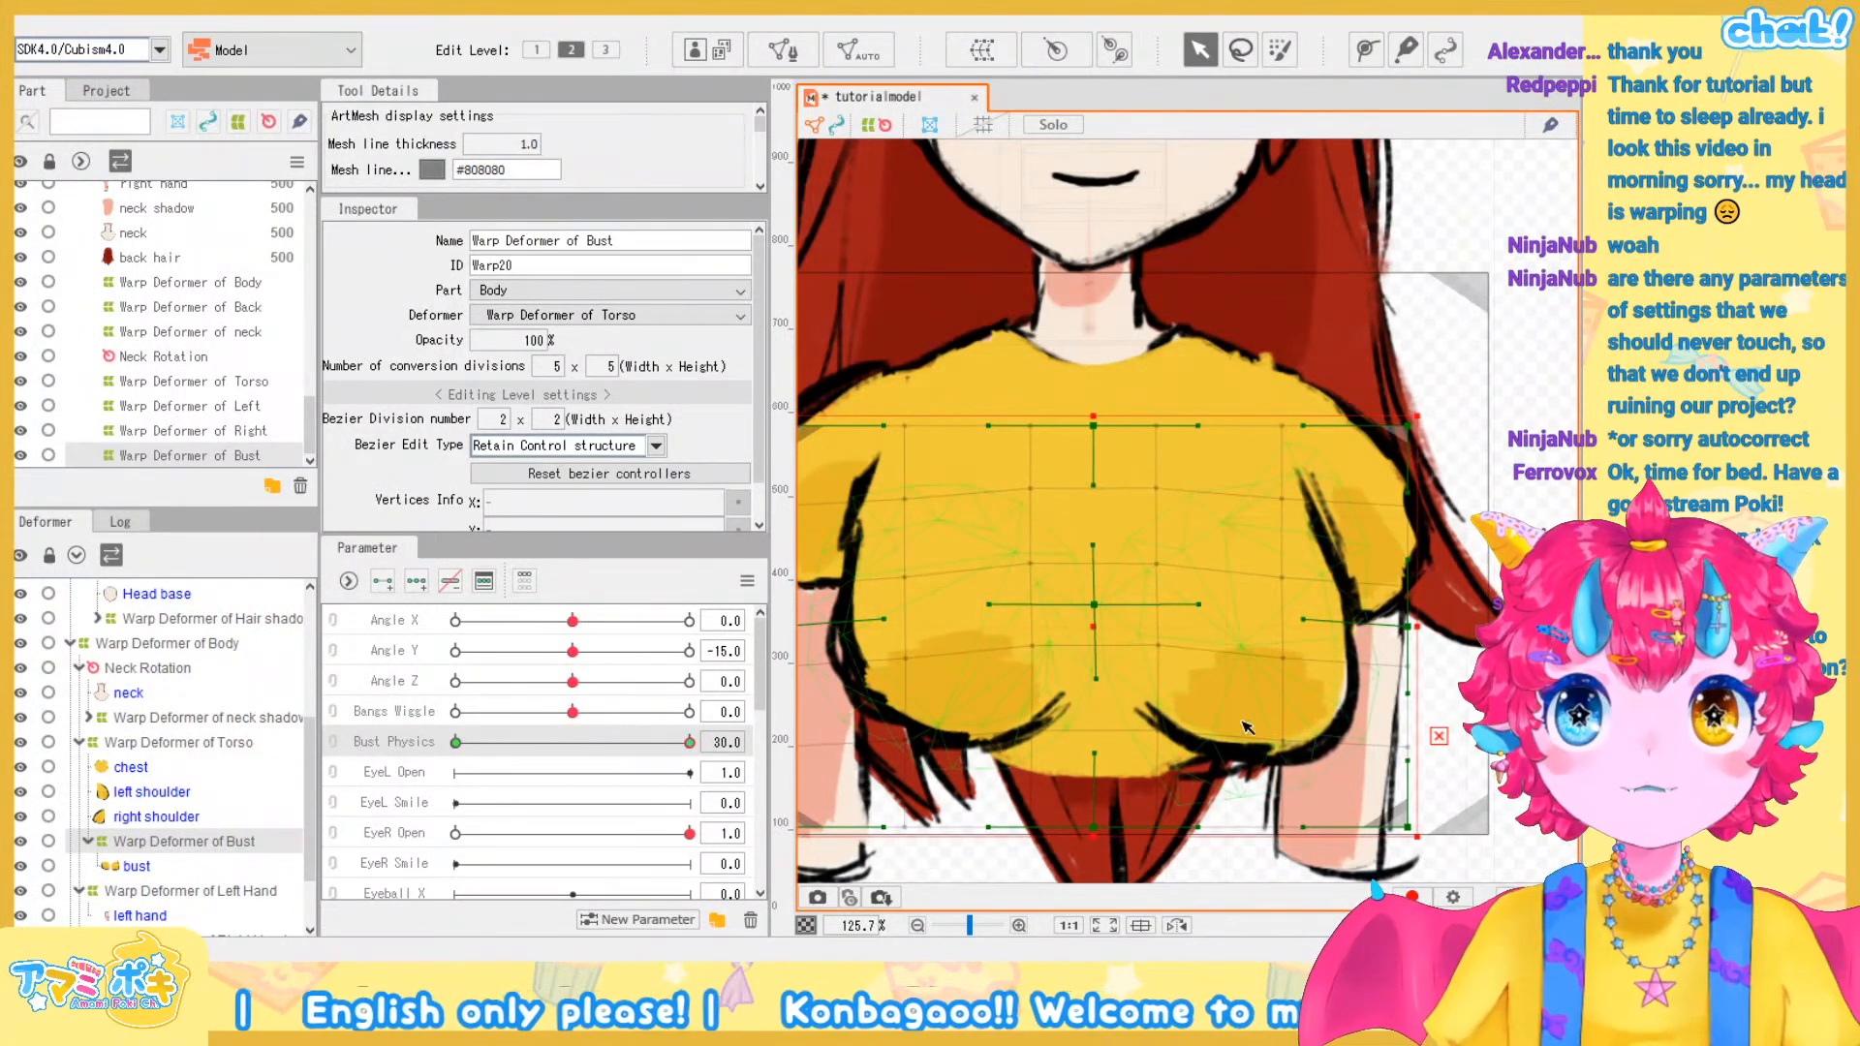
drag(999, 690, 1073, 617)
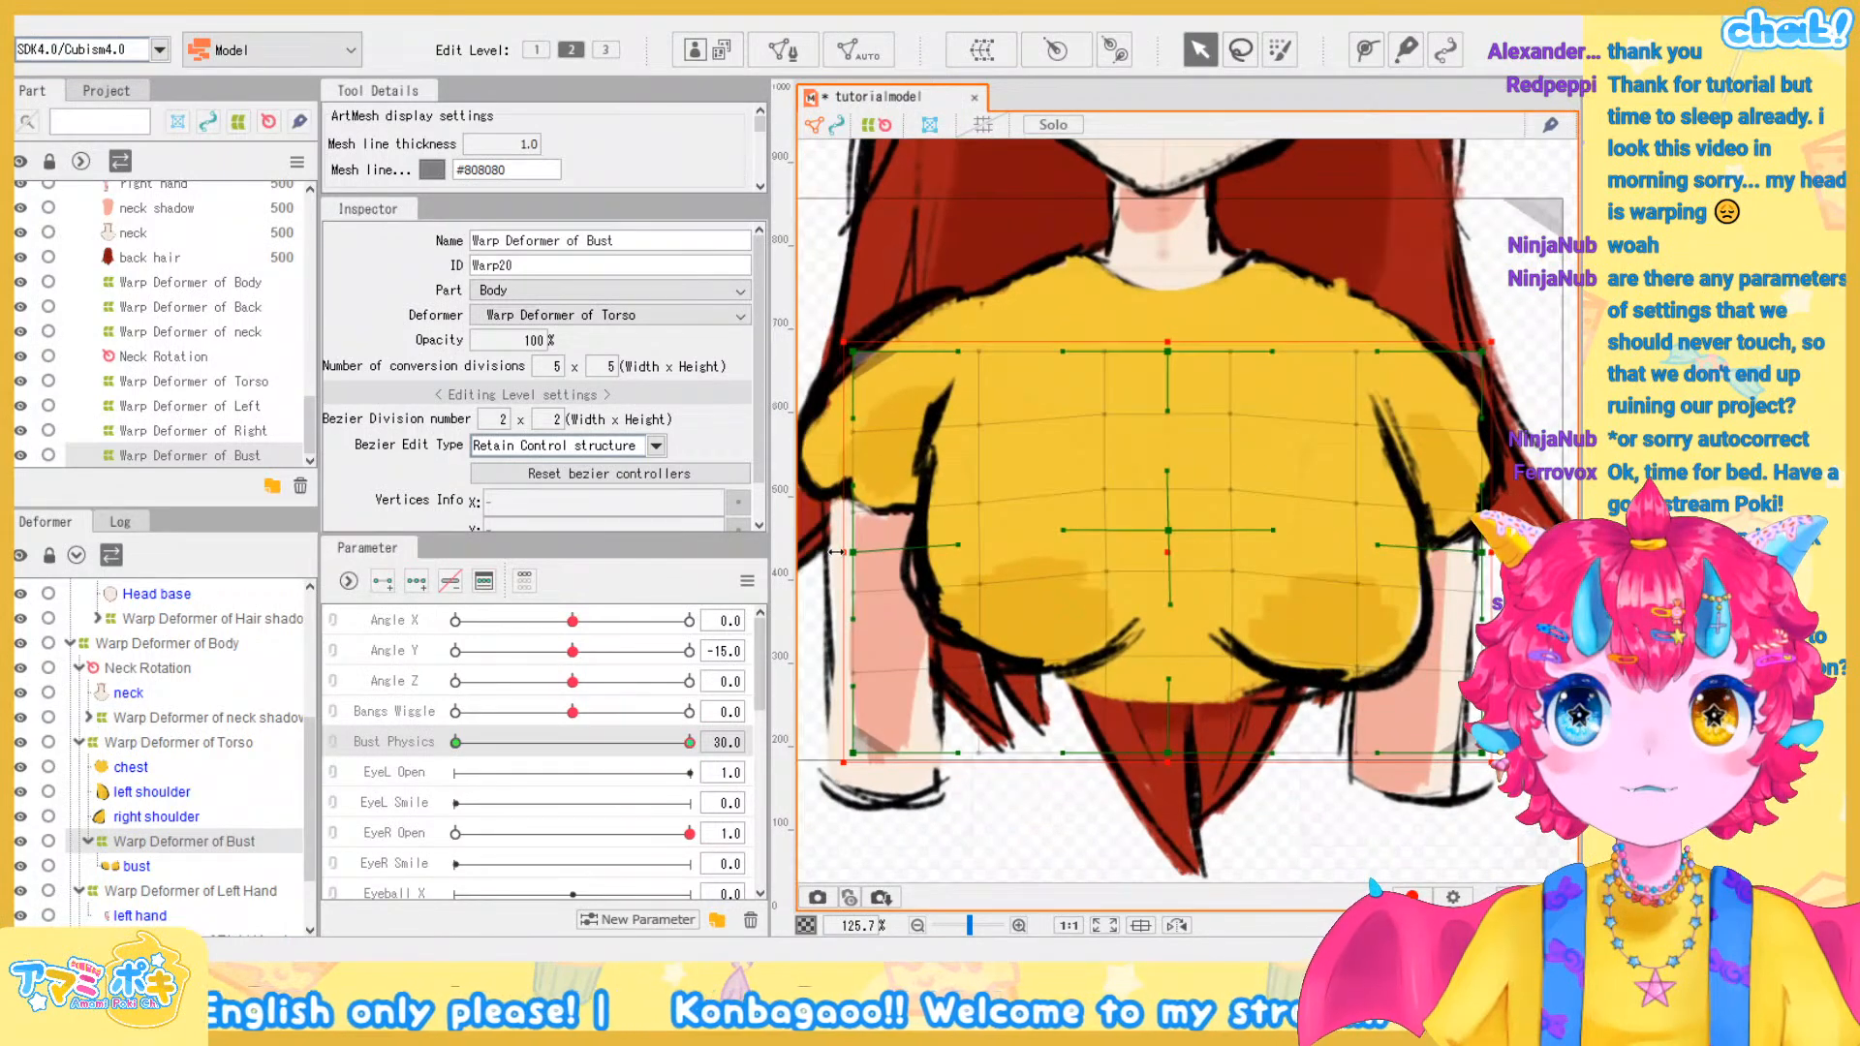
drag(853, 552, 853, 548)
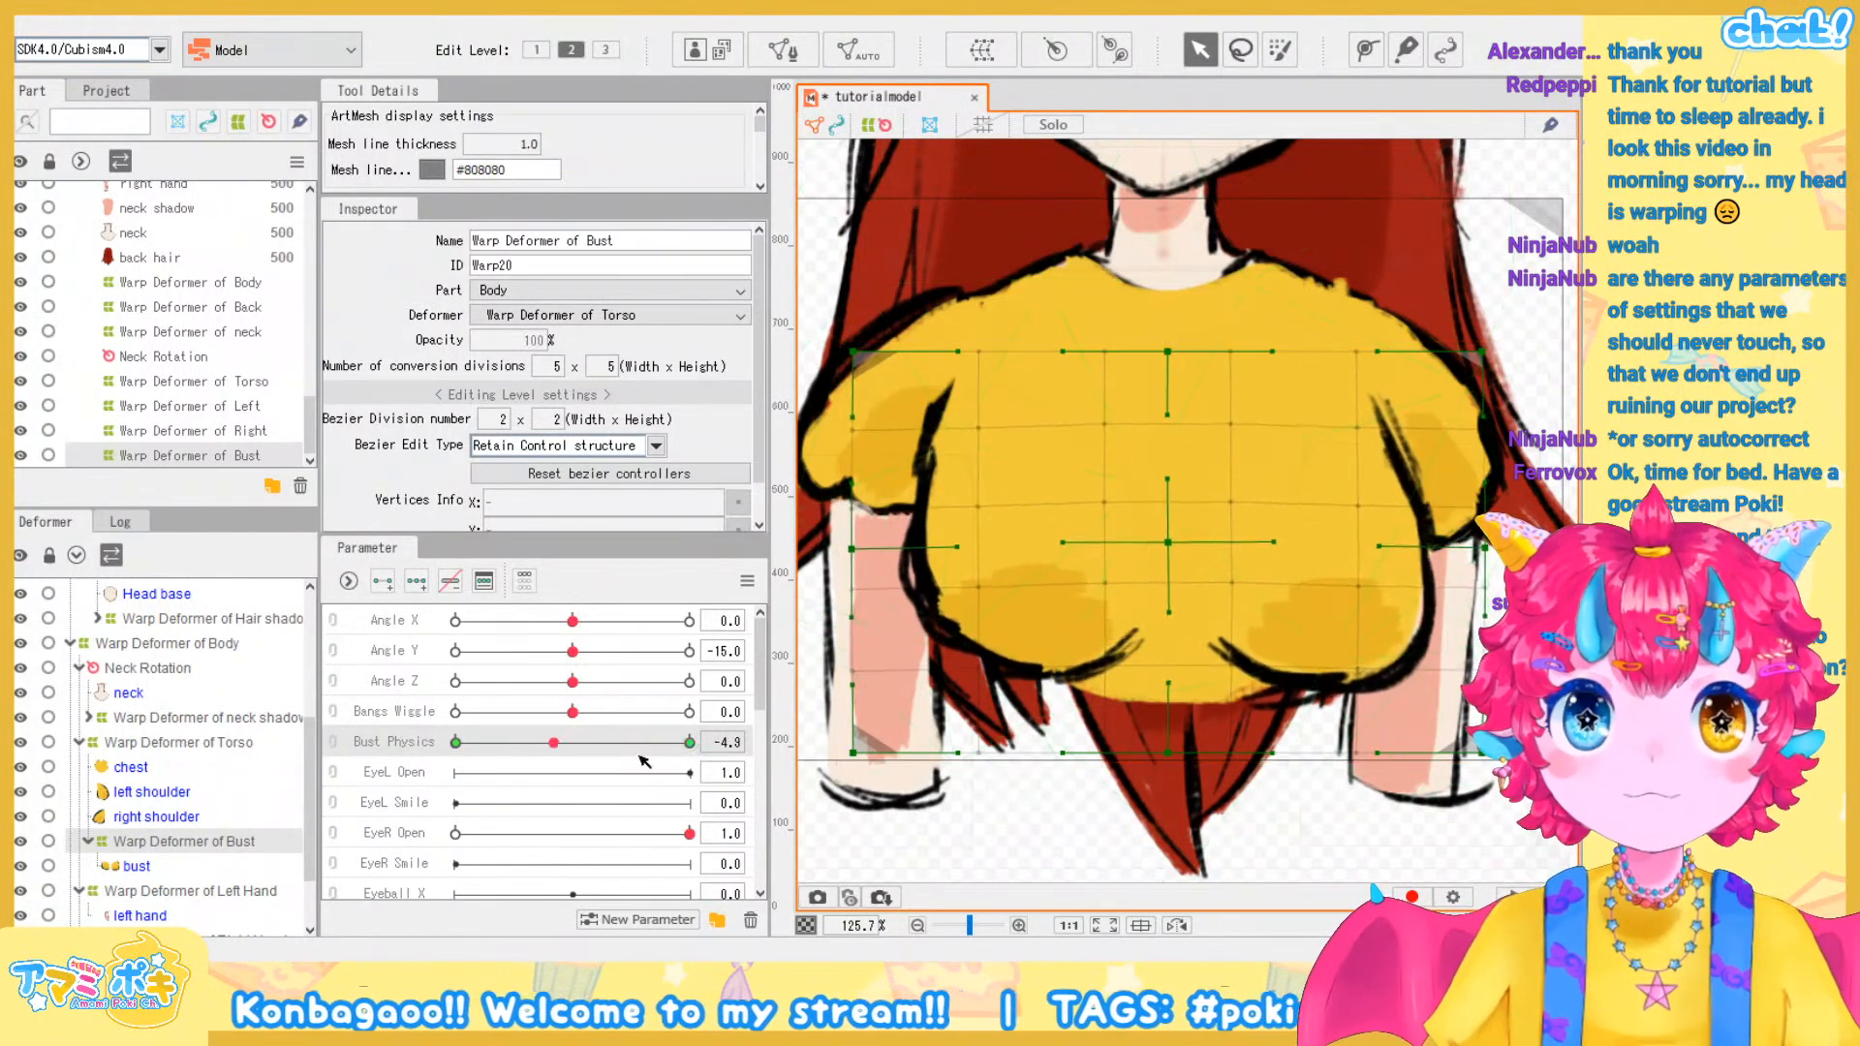
Preview the bust movement by sweeping Bust Physics to -30.0, and deselect the bust deformer
click(457, 744)
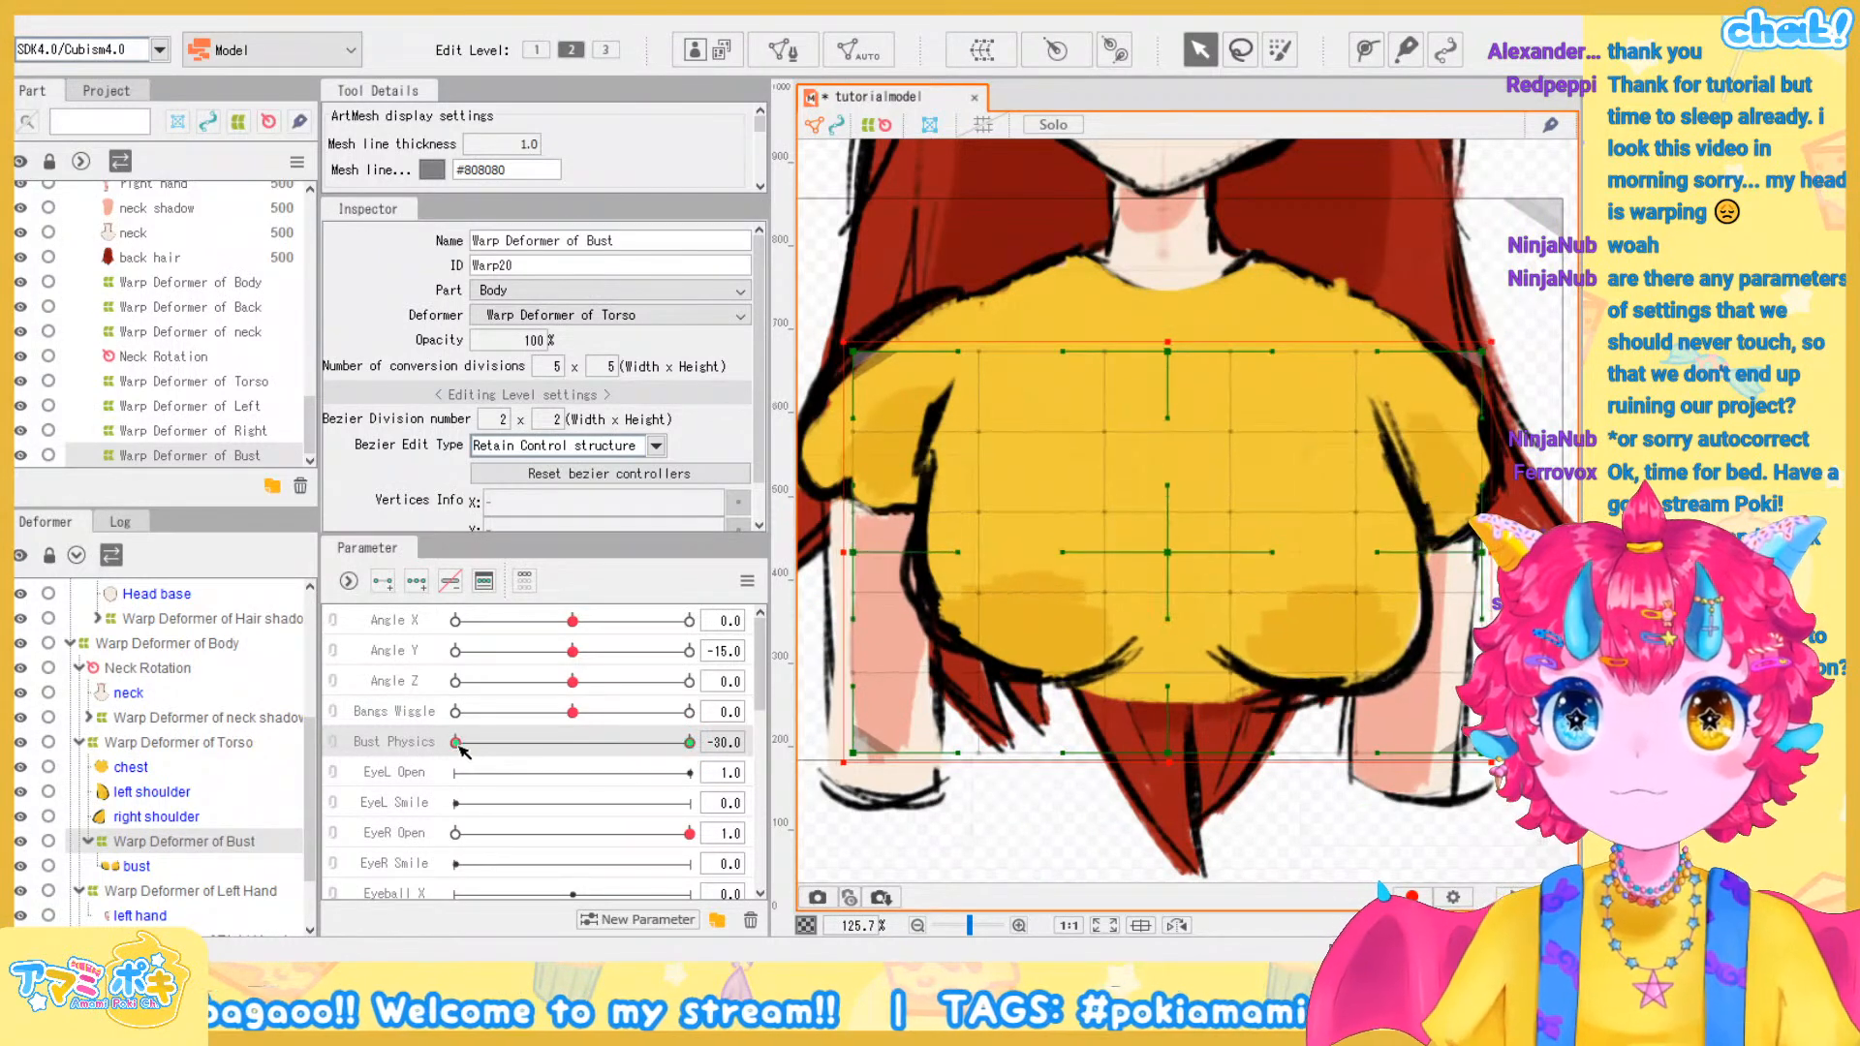
scroll(1172, 581, down, 5)
click(1433, 482)
scroll(1479, 465, up, 2)
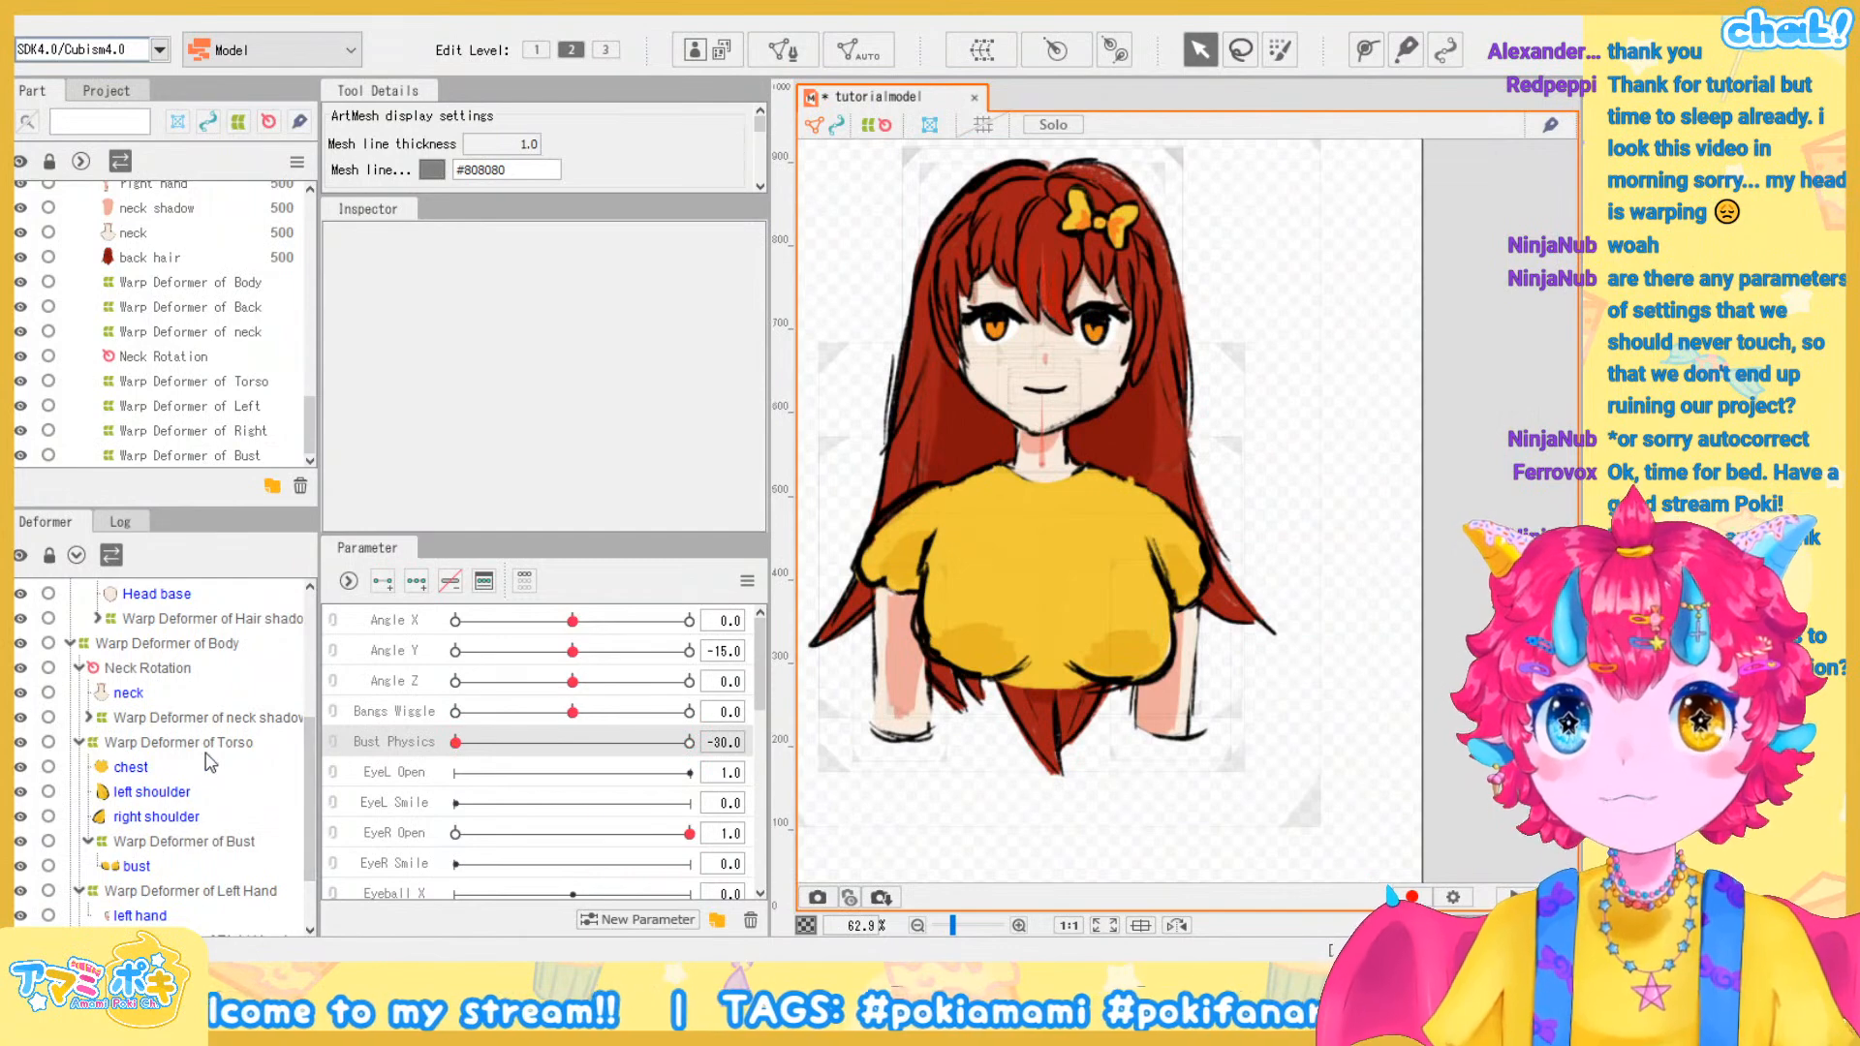
Select the Warp Deformer of Bust and open the model's Physics/Scene Blending settings
click(228, 842)
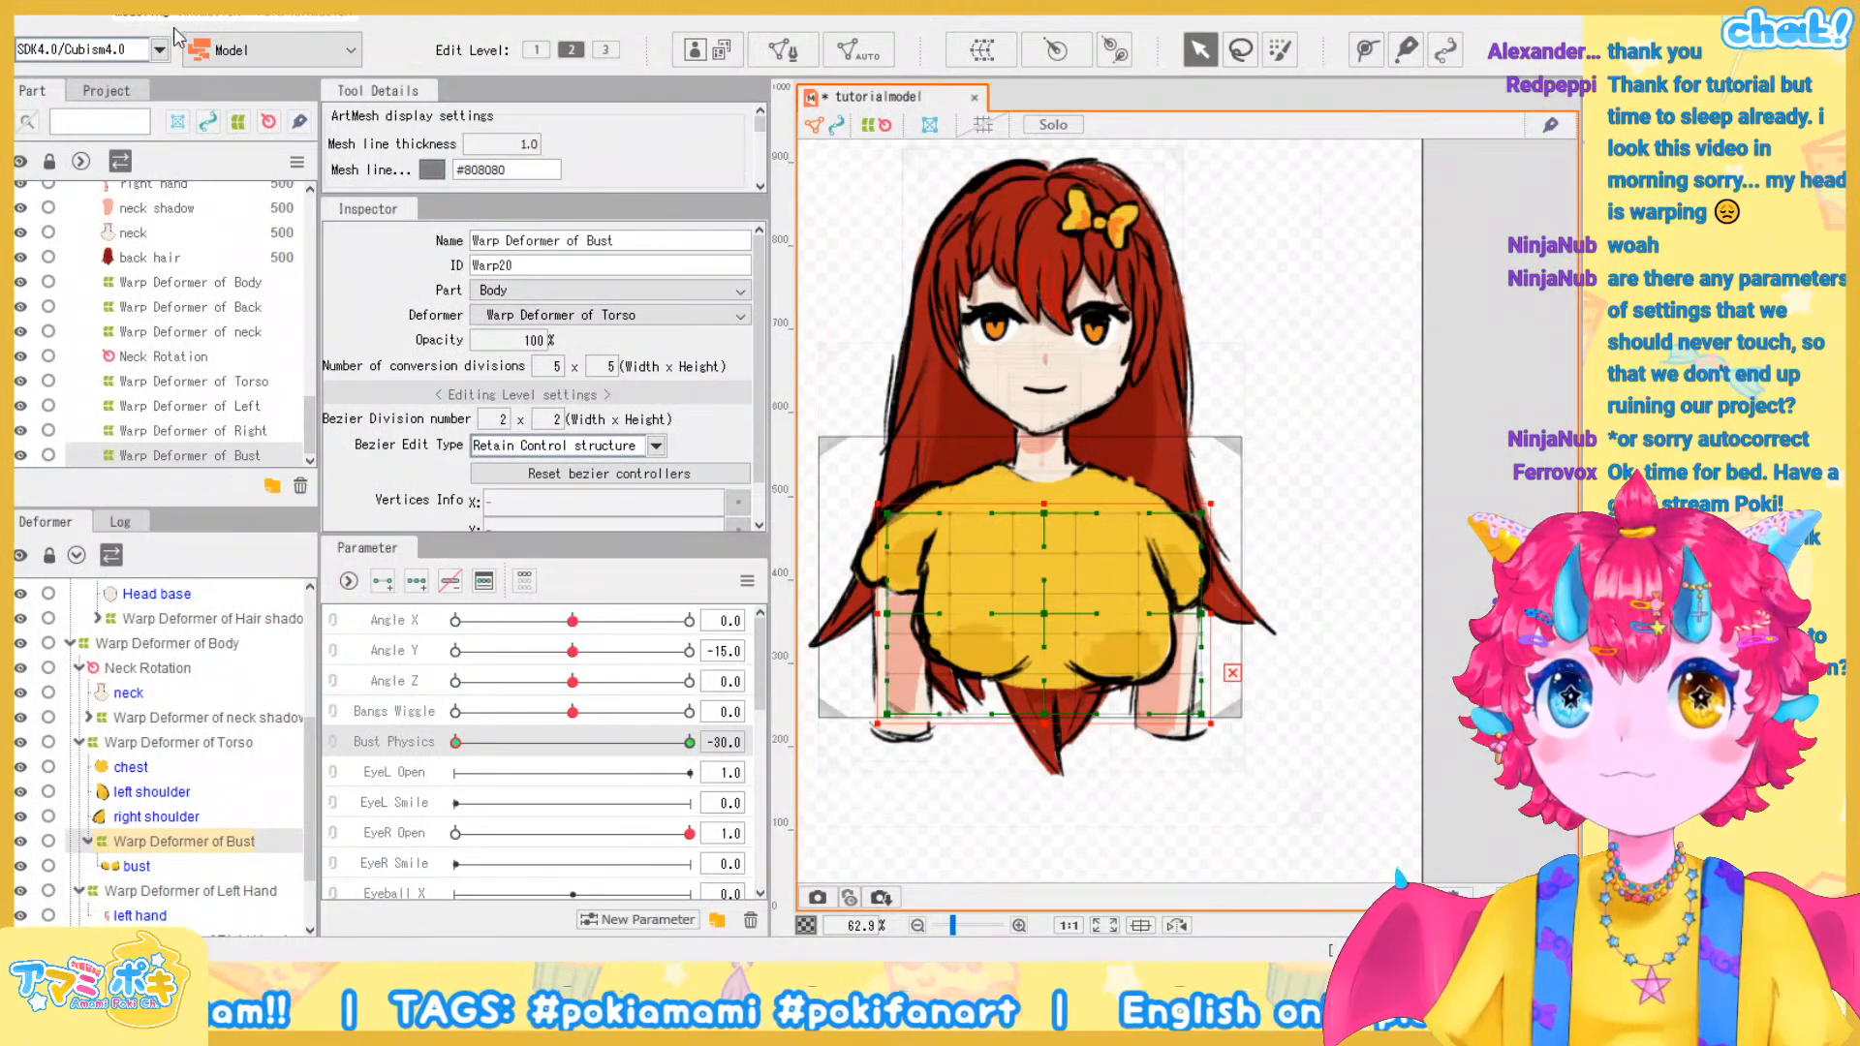
click(144, 18)
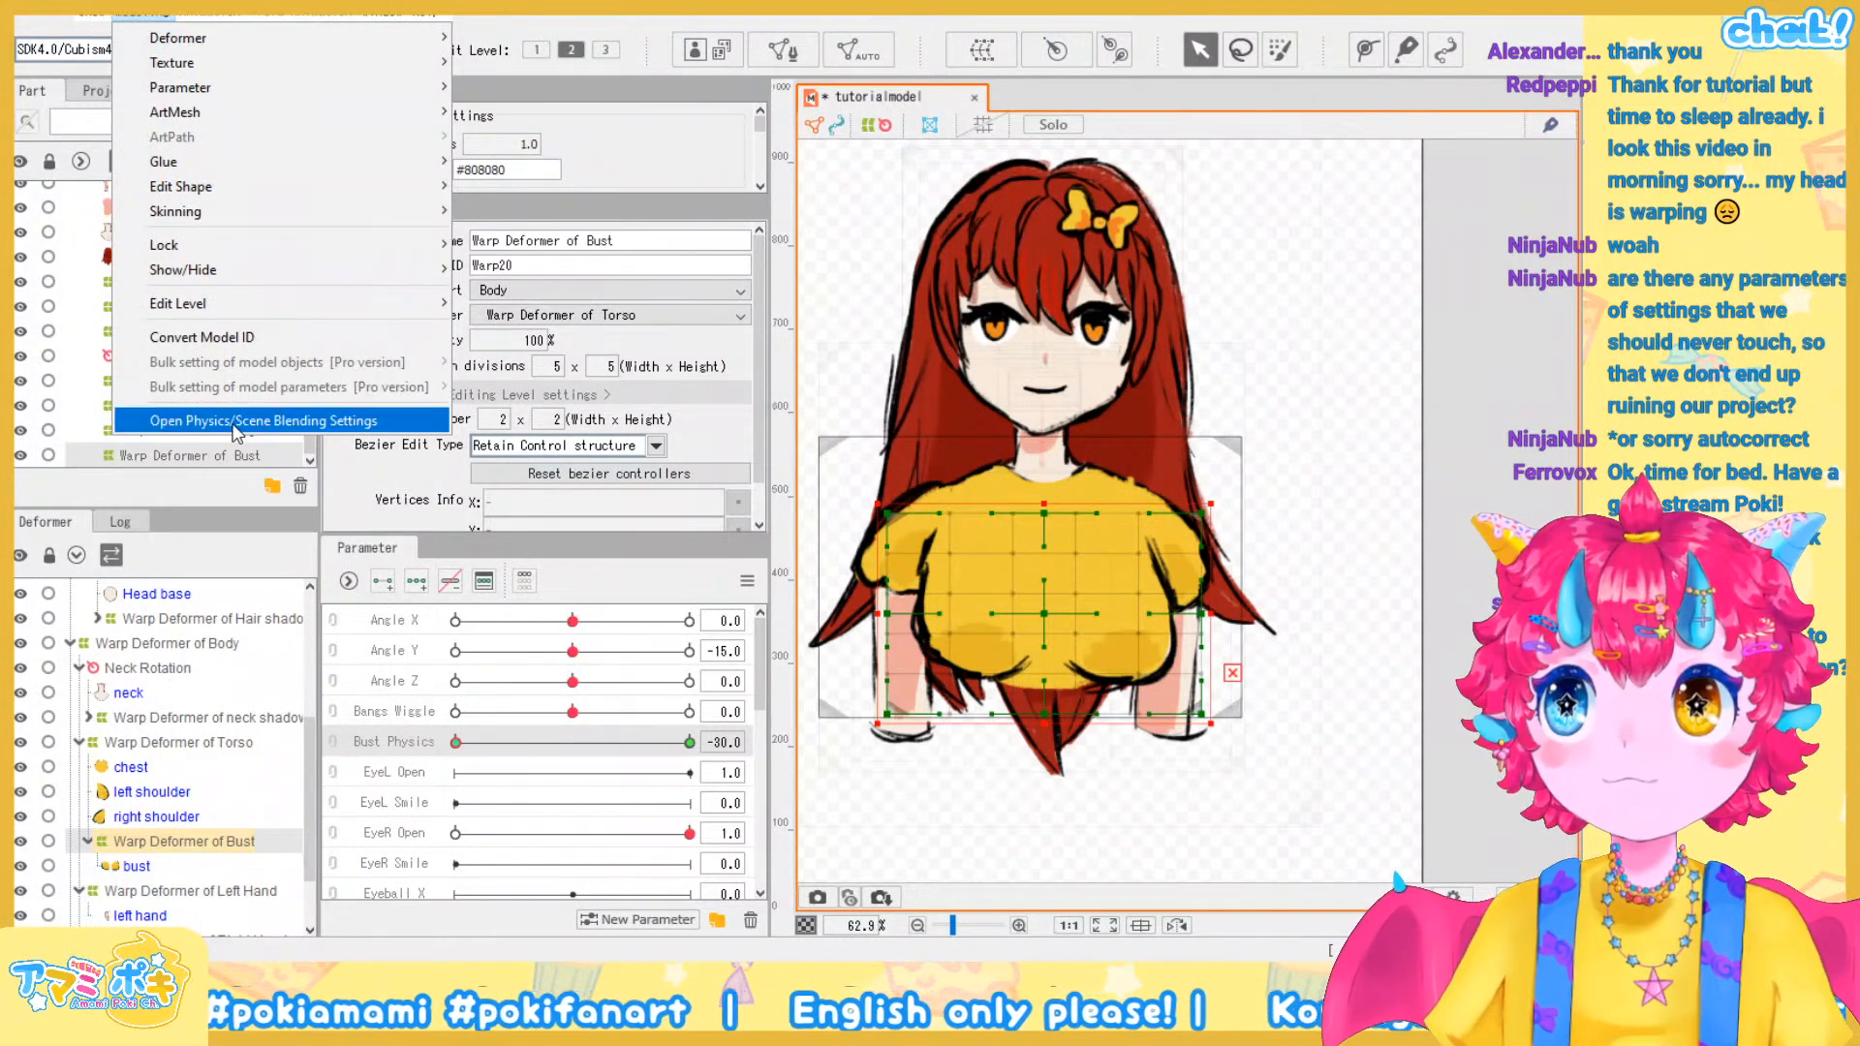
click(888, 351)
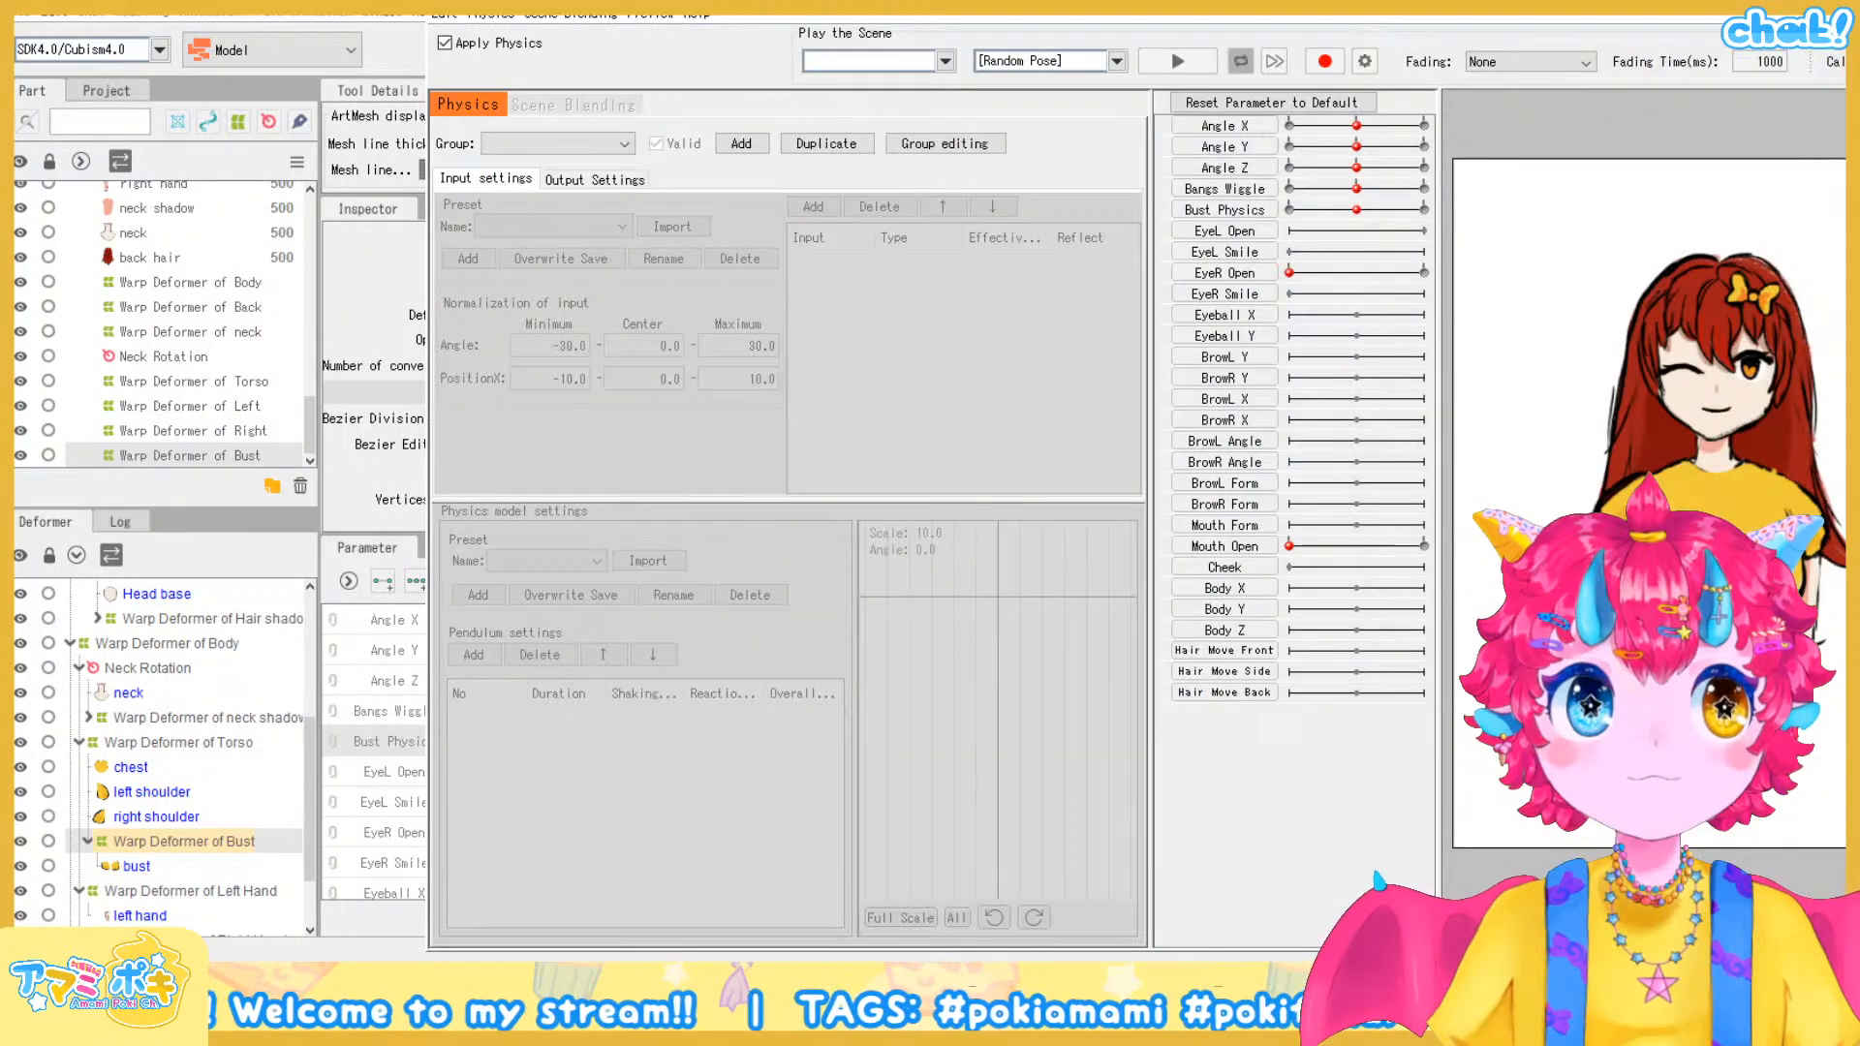
Add a physics group for the Bangs with the Head Input preset and the Hair (Long) pendulum preset
drag(969, 3, 539, 0)
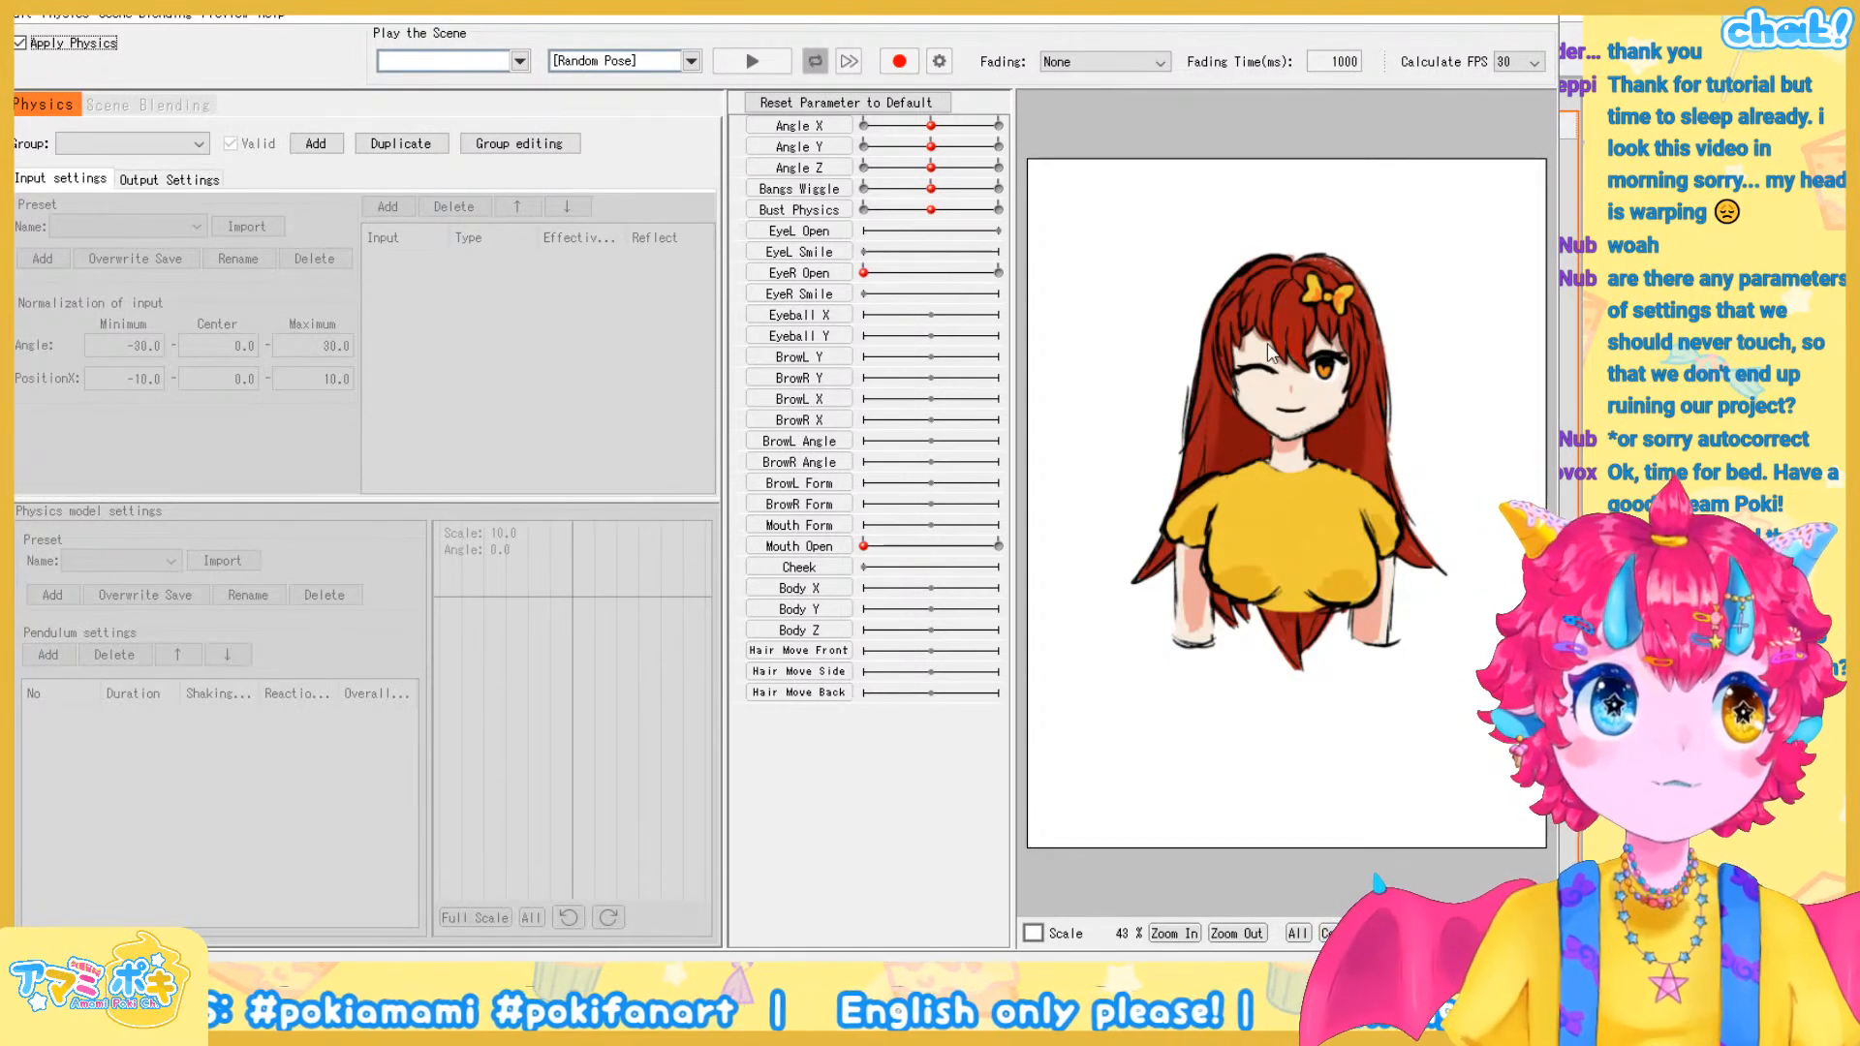
click(319, 147)
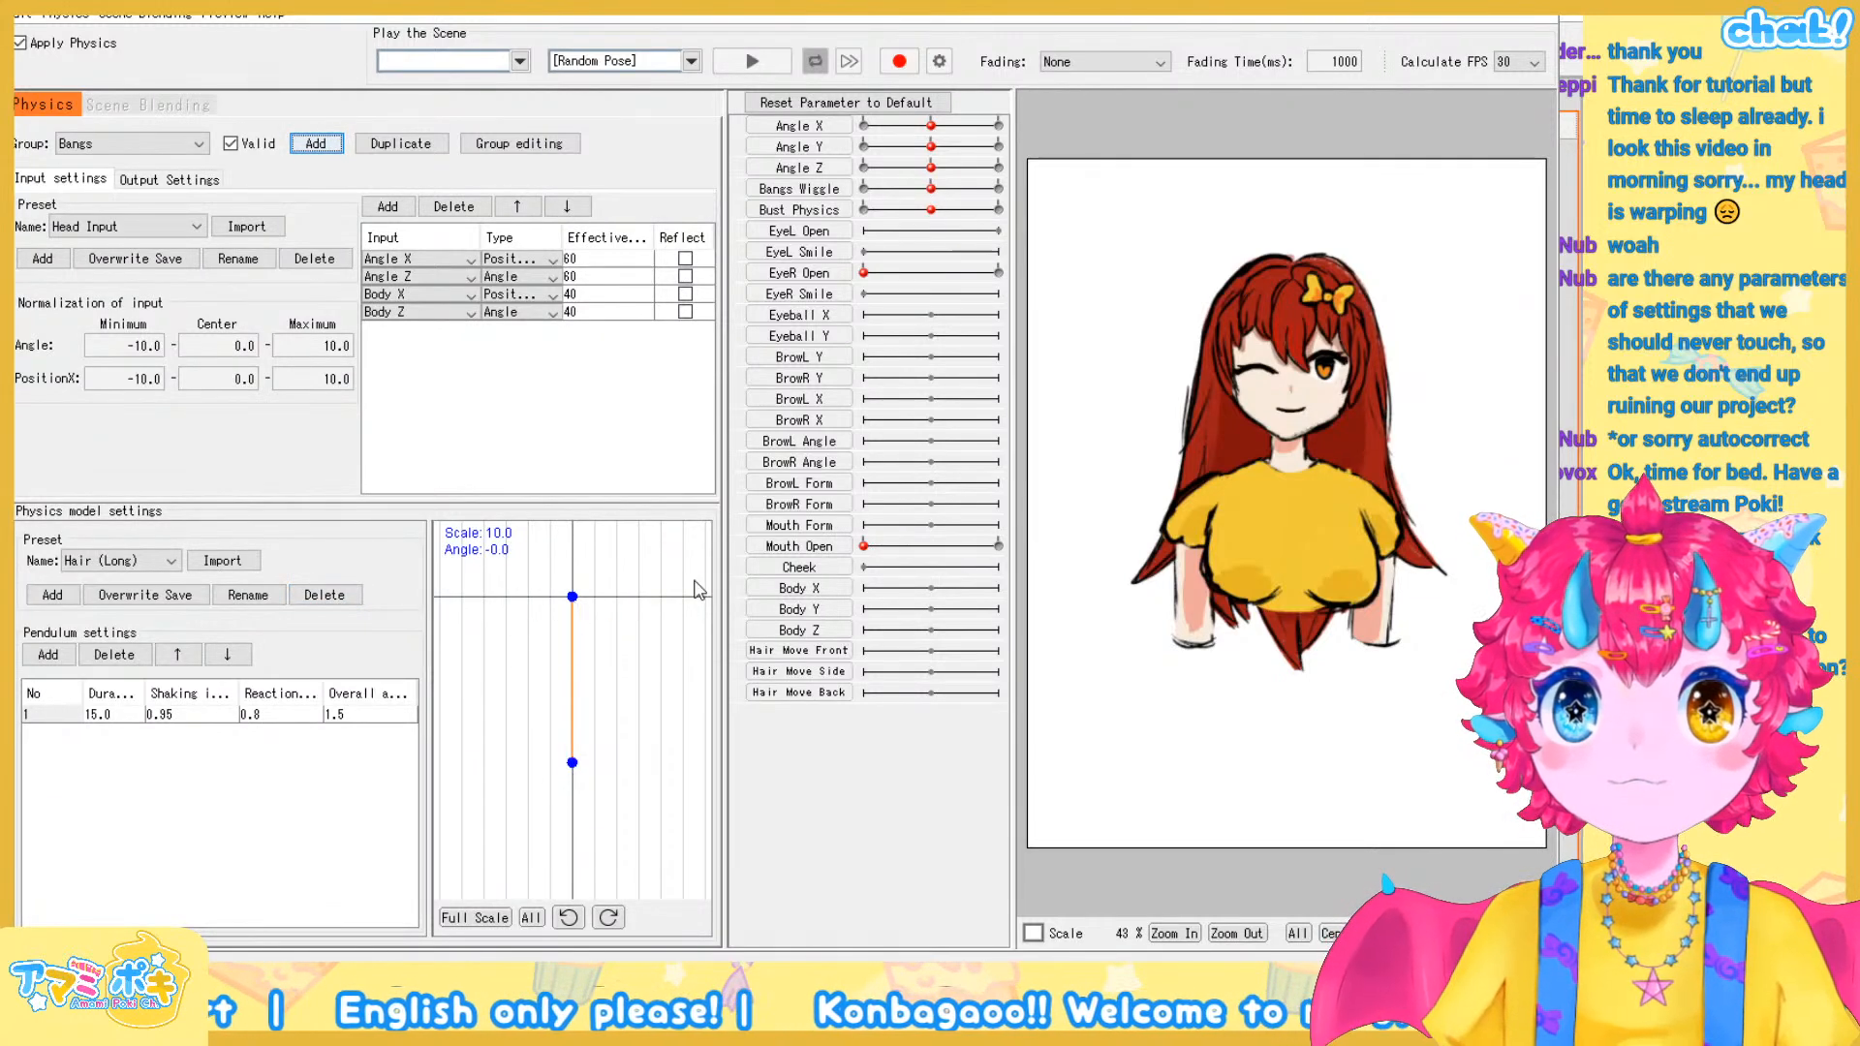
drag(1249, 452, 1385, 415)
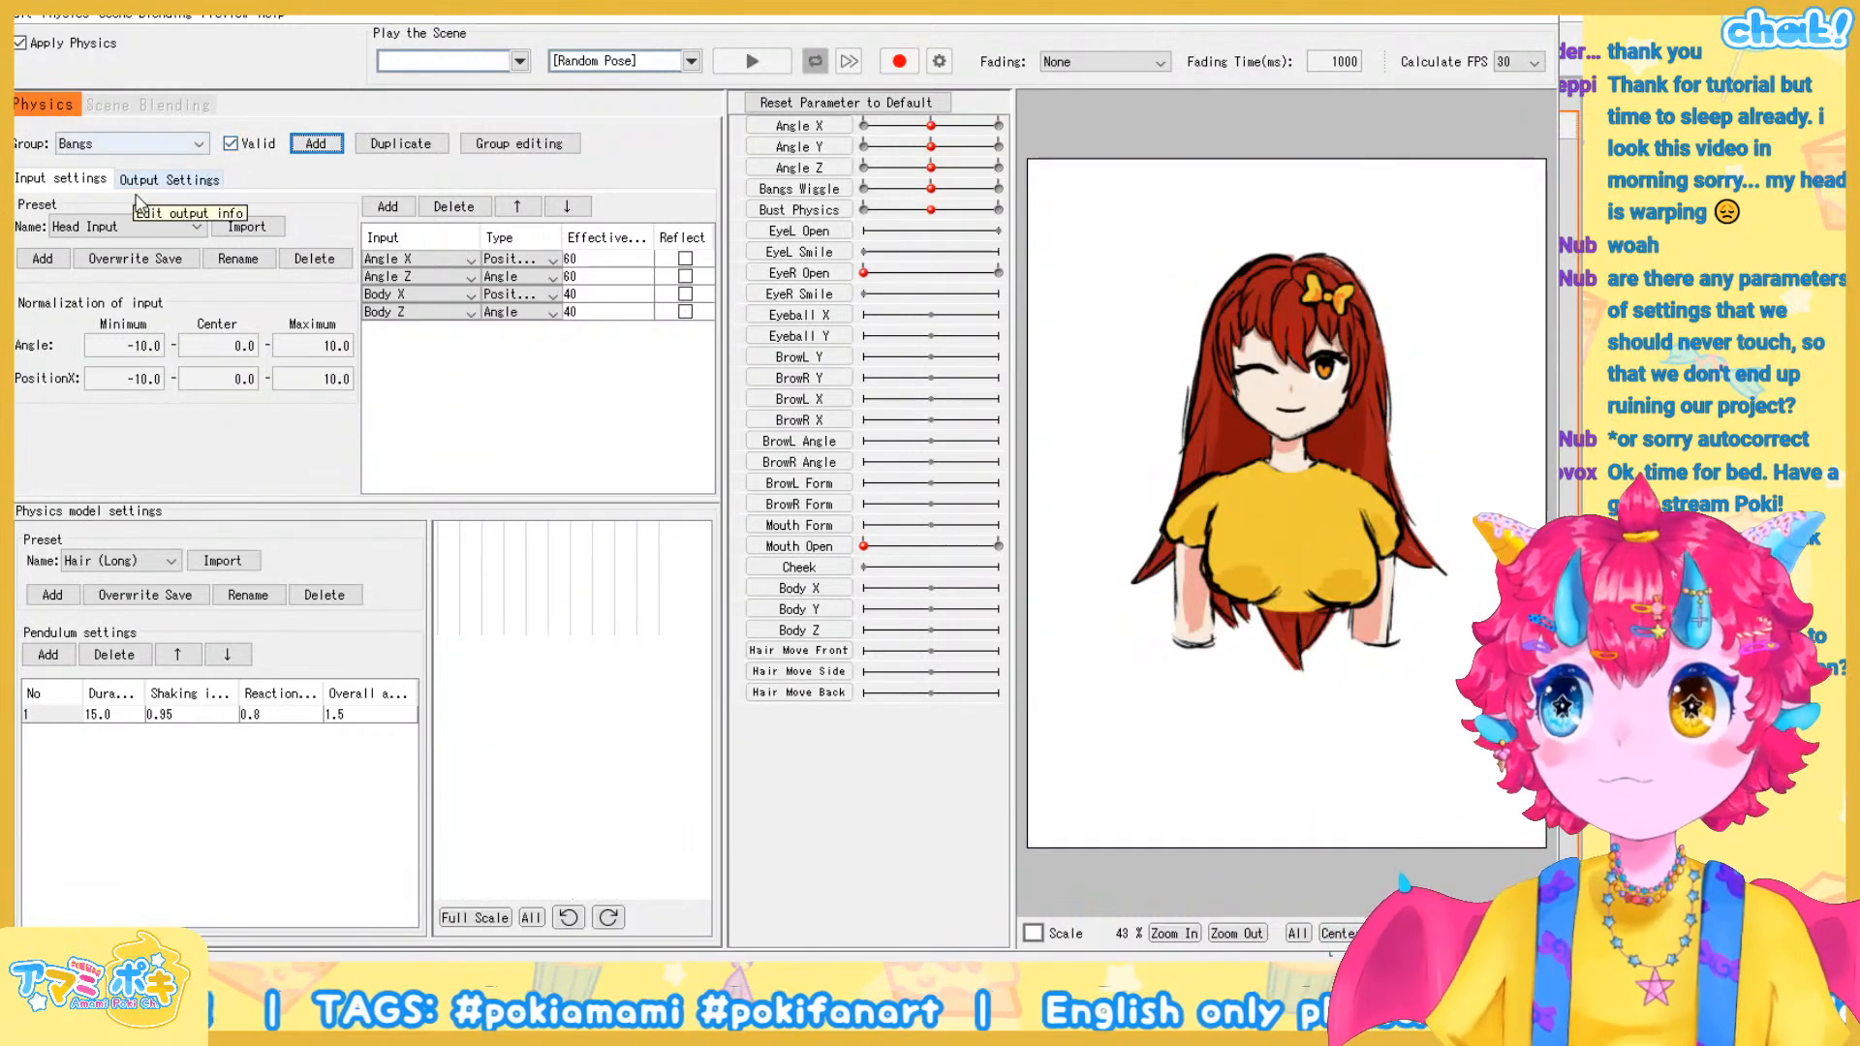
Add Bangs Wiggle as an output parameter of the Bangs physics group
click(155, 180)
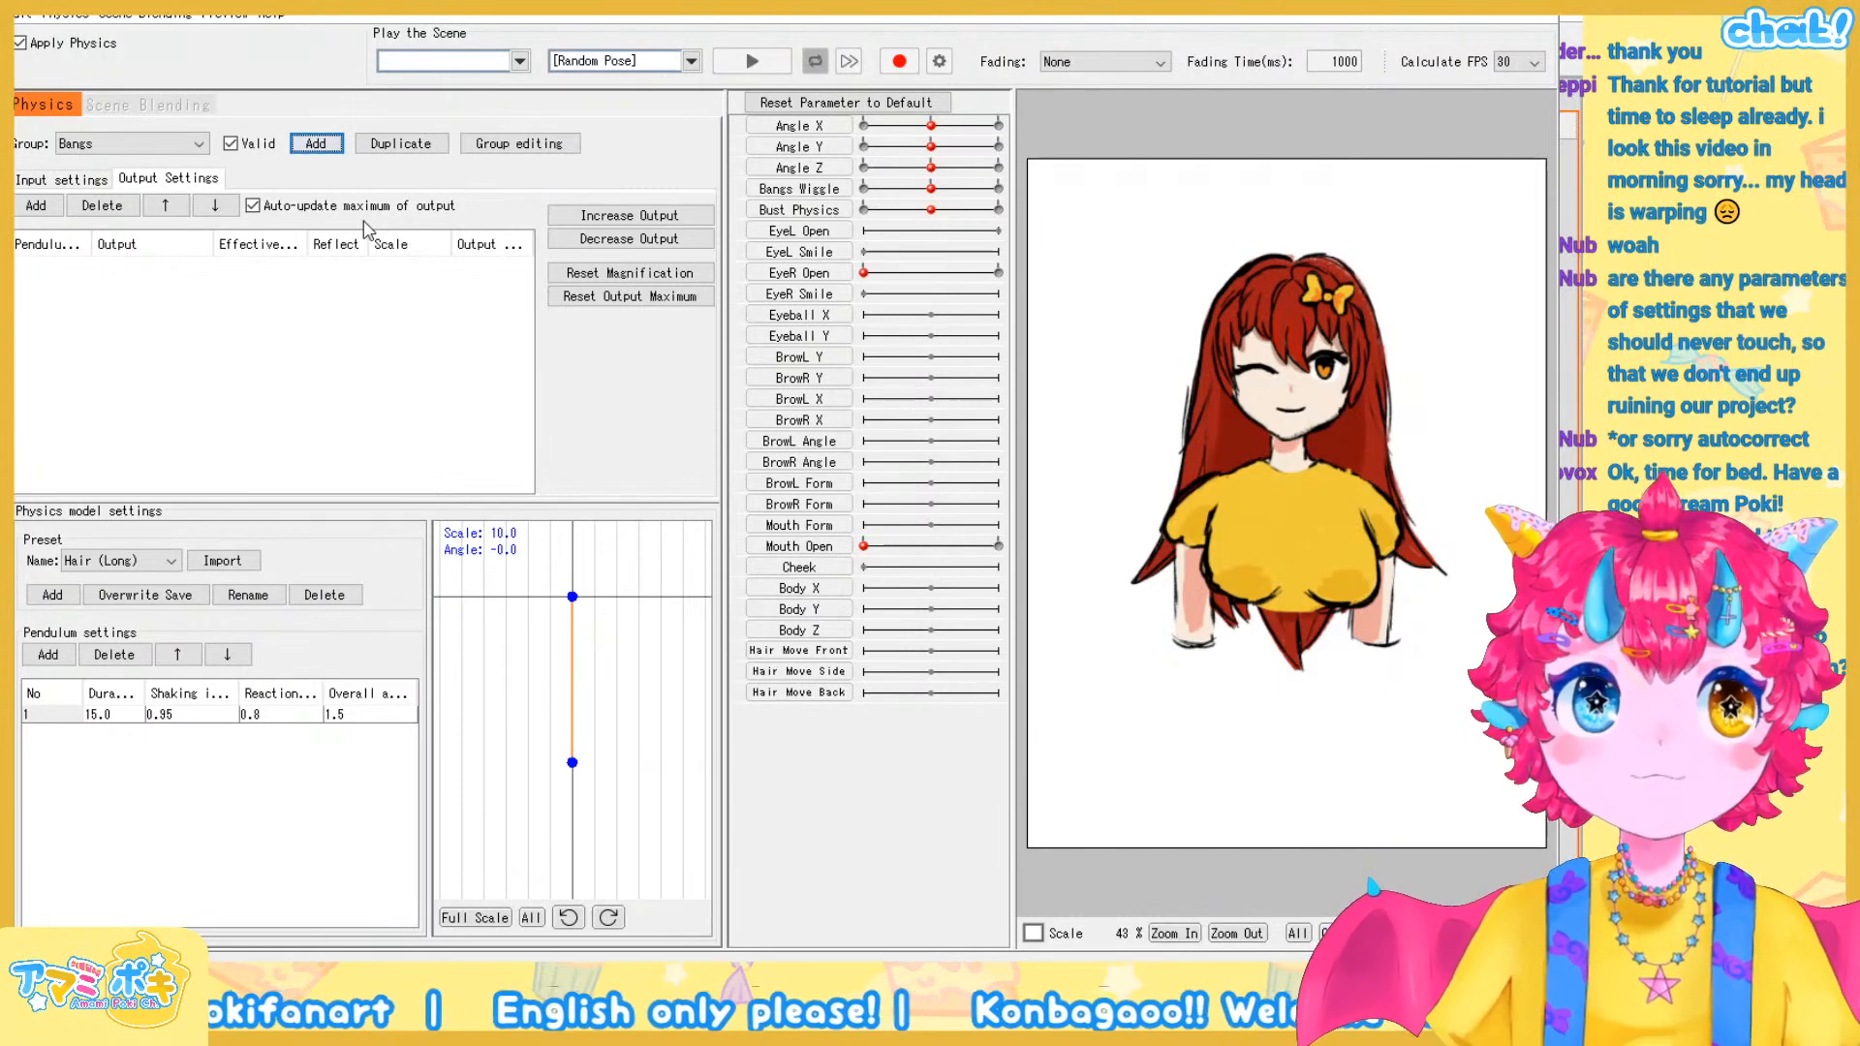
click(58, 213)
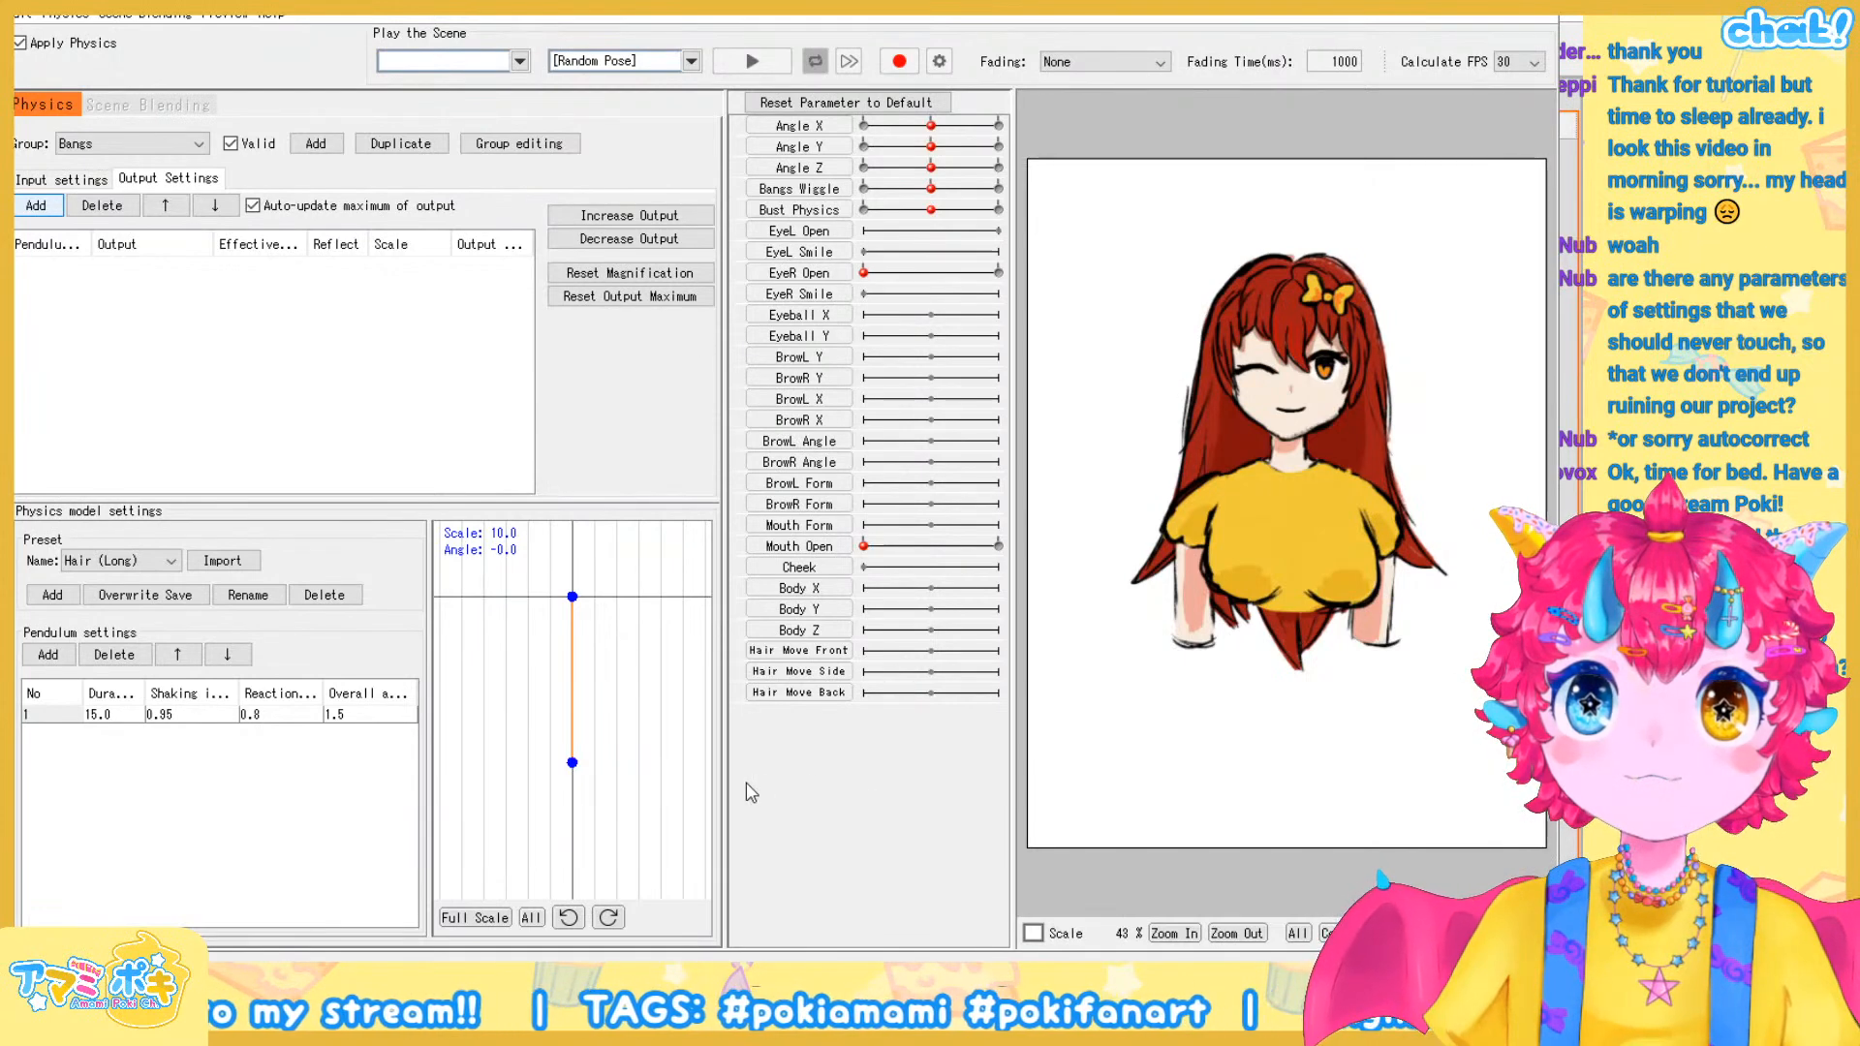
click(731, 813)
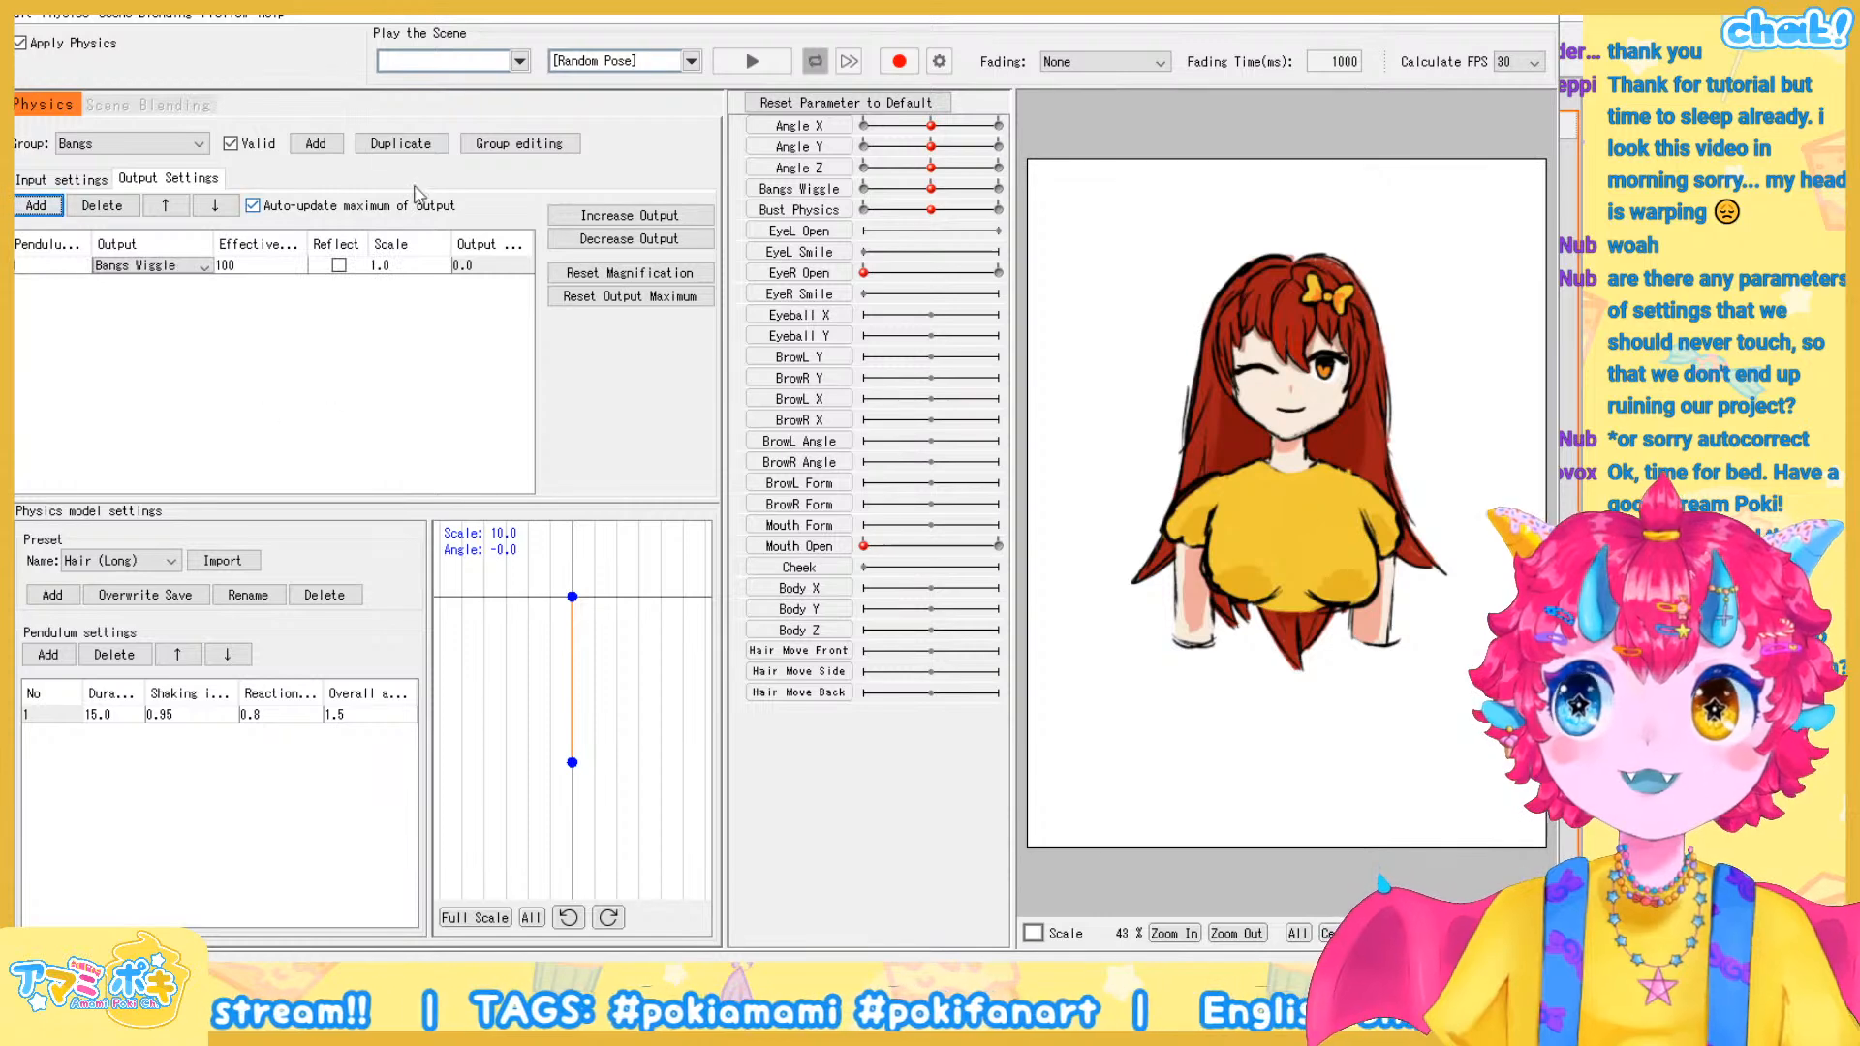
Set the Bangs Wiggle output scale to 7 and preview the bangs by swinging the head from side to side
click(81, 184)
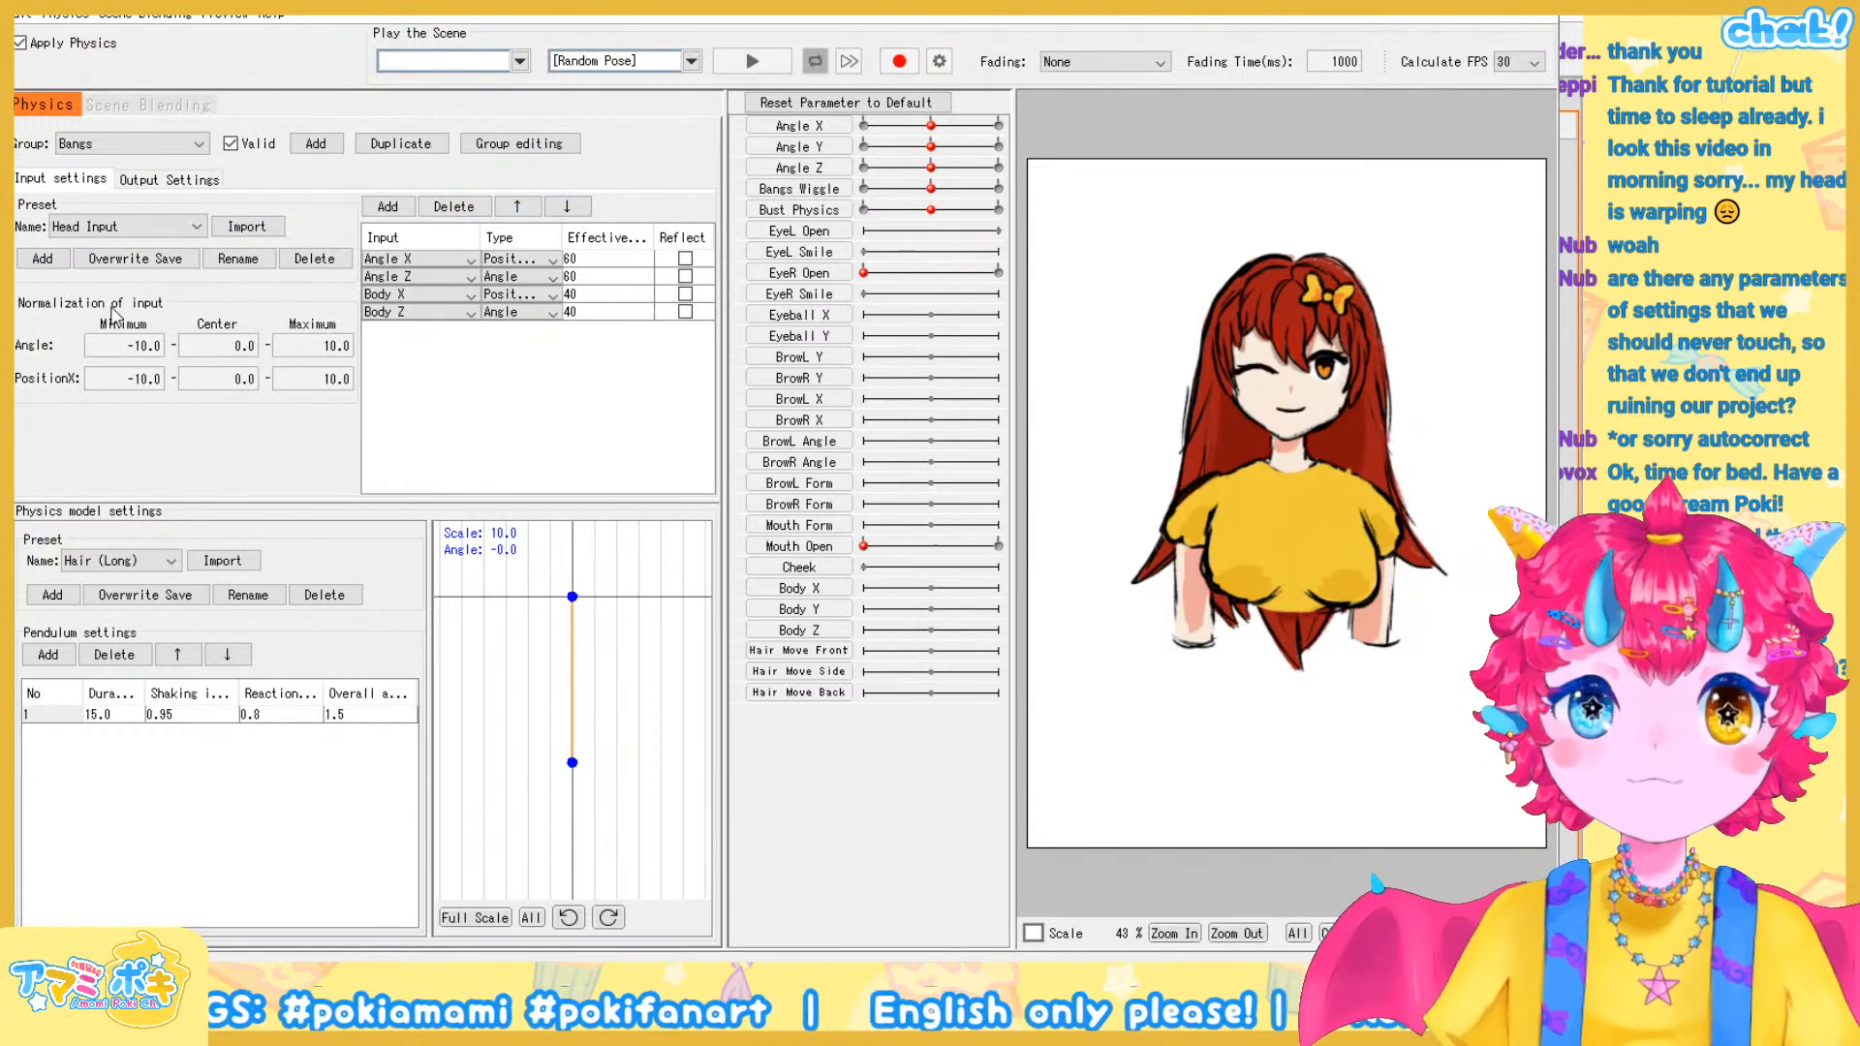
scroll(1299, 273, up, 4)
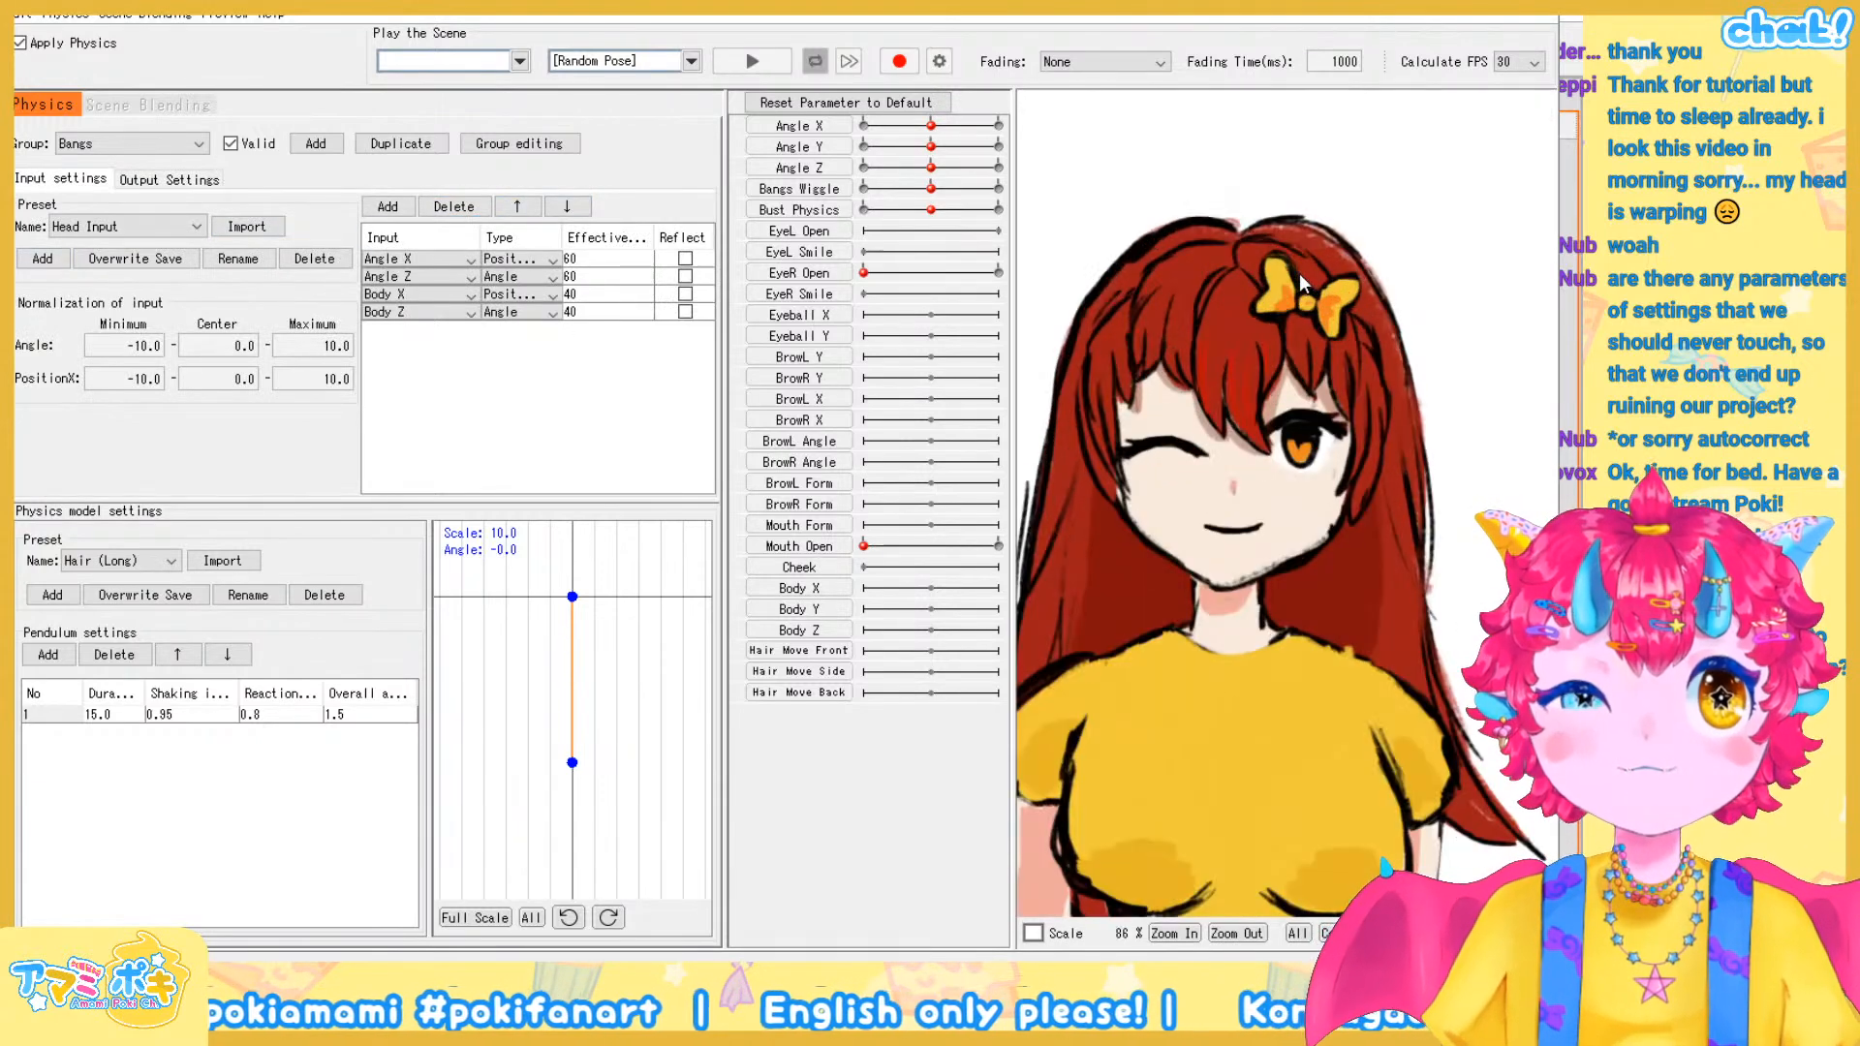
click(142, 184)
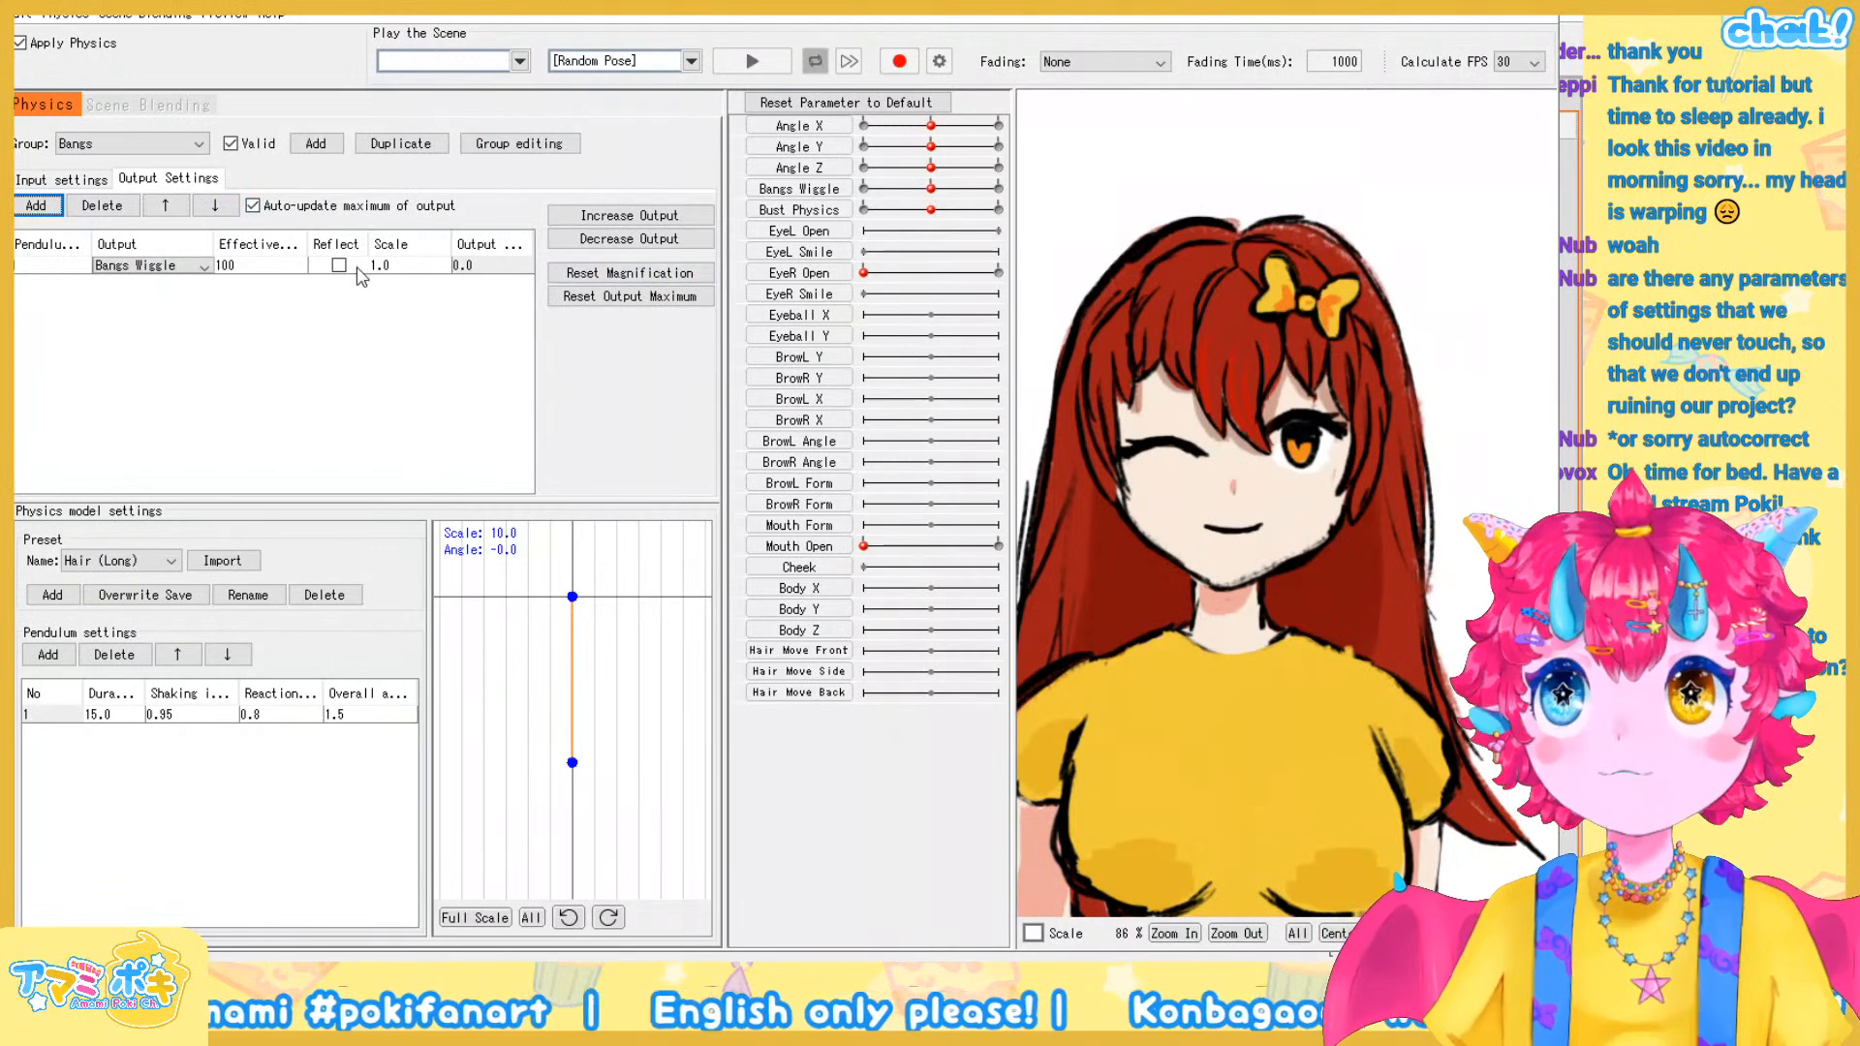
double_click(392, 266)
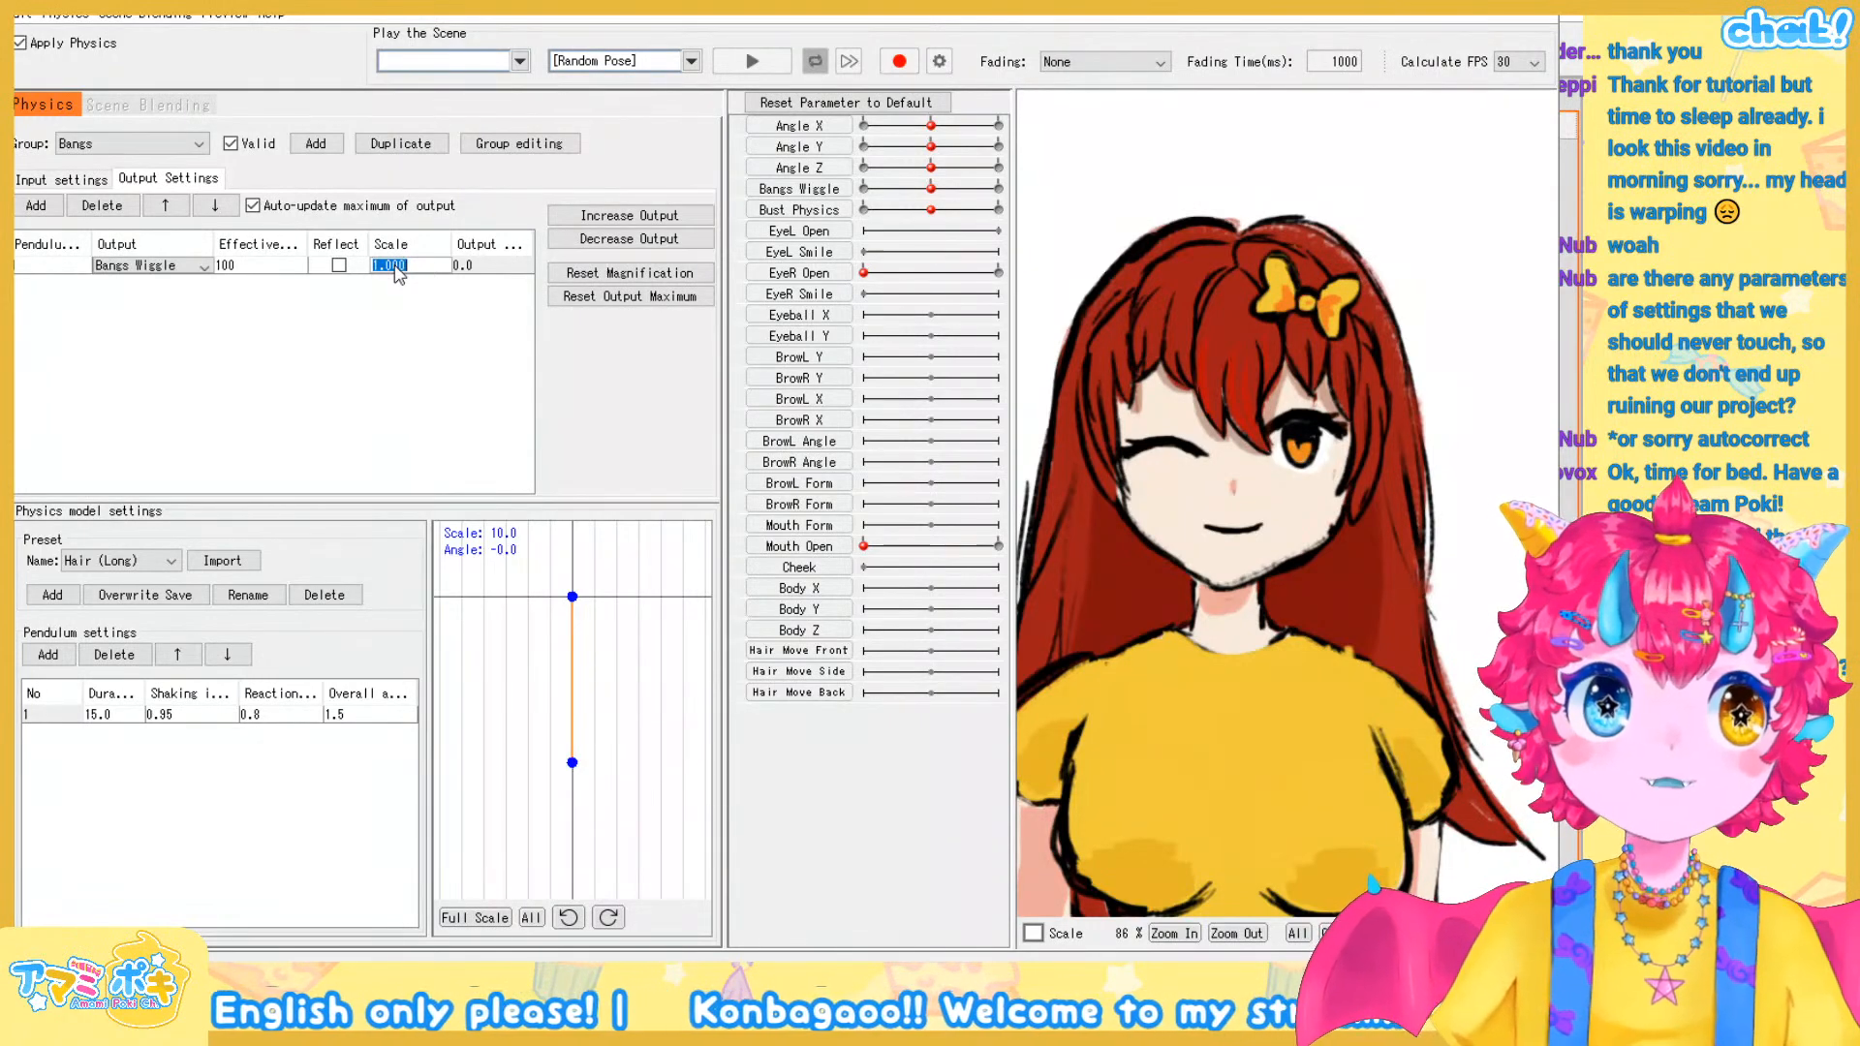
text(7)
key(Return)
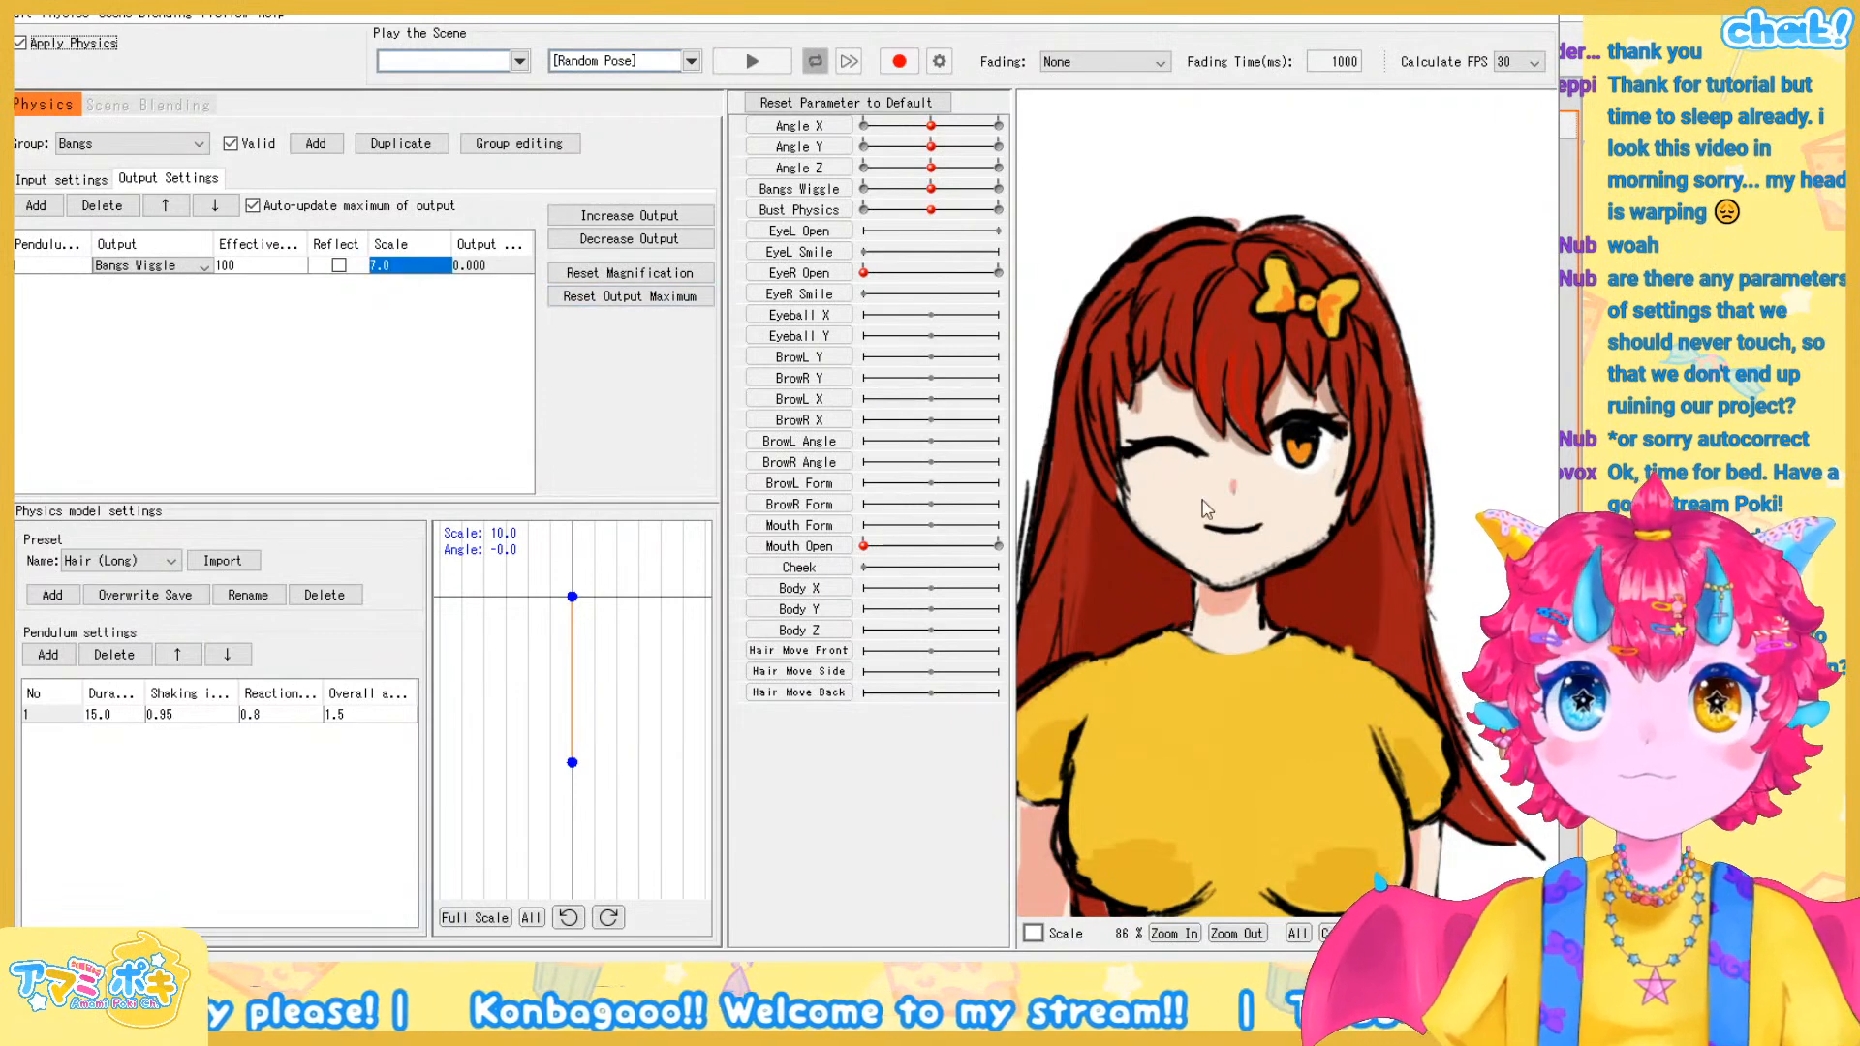
drag(1207, 620, 1492, 441)
drag(1356, 572, 1370, 577)
drag(1204, 618, 1414, 608)
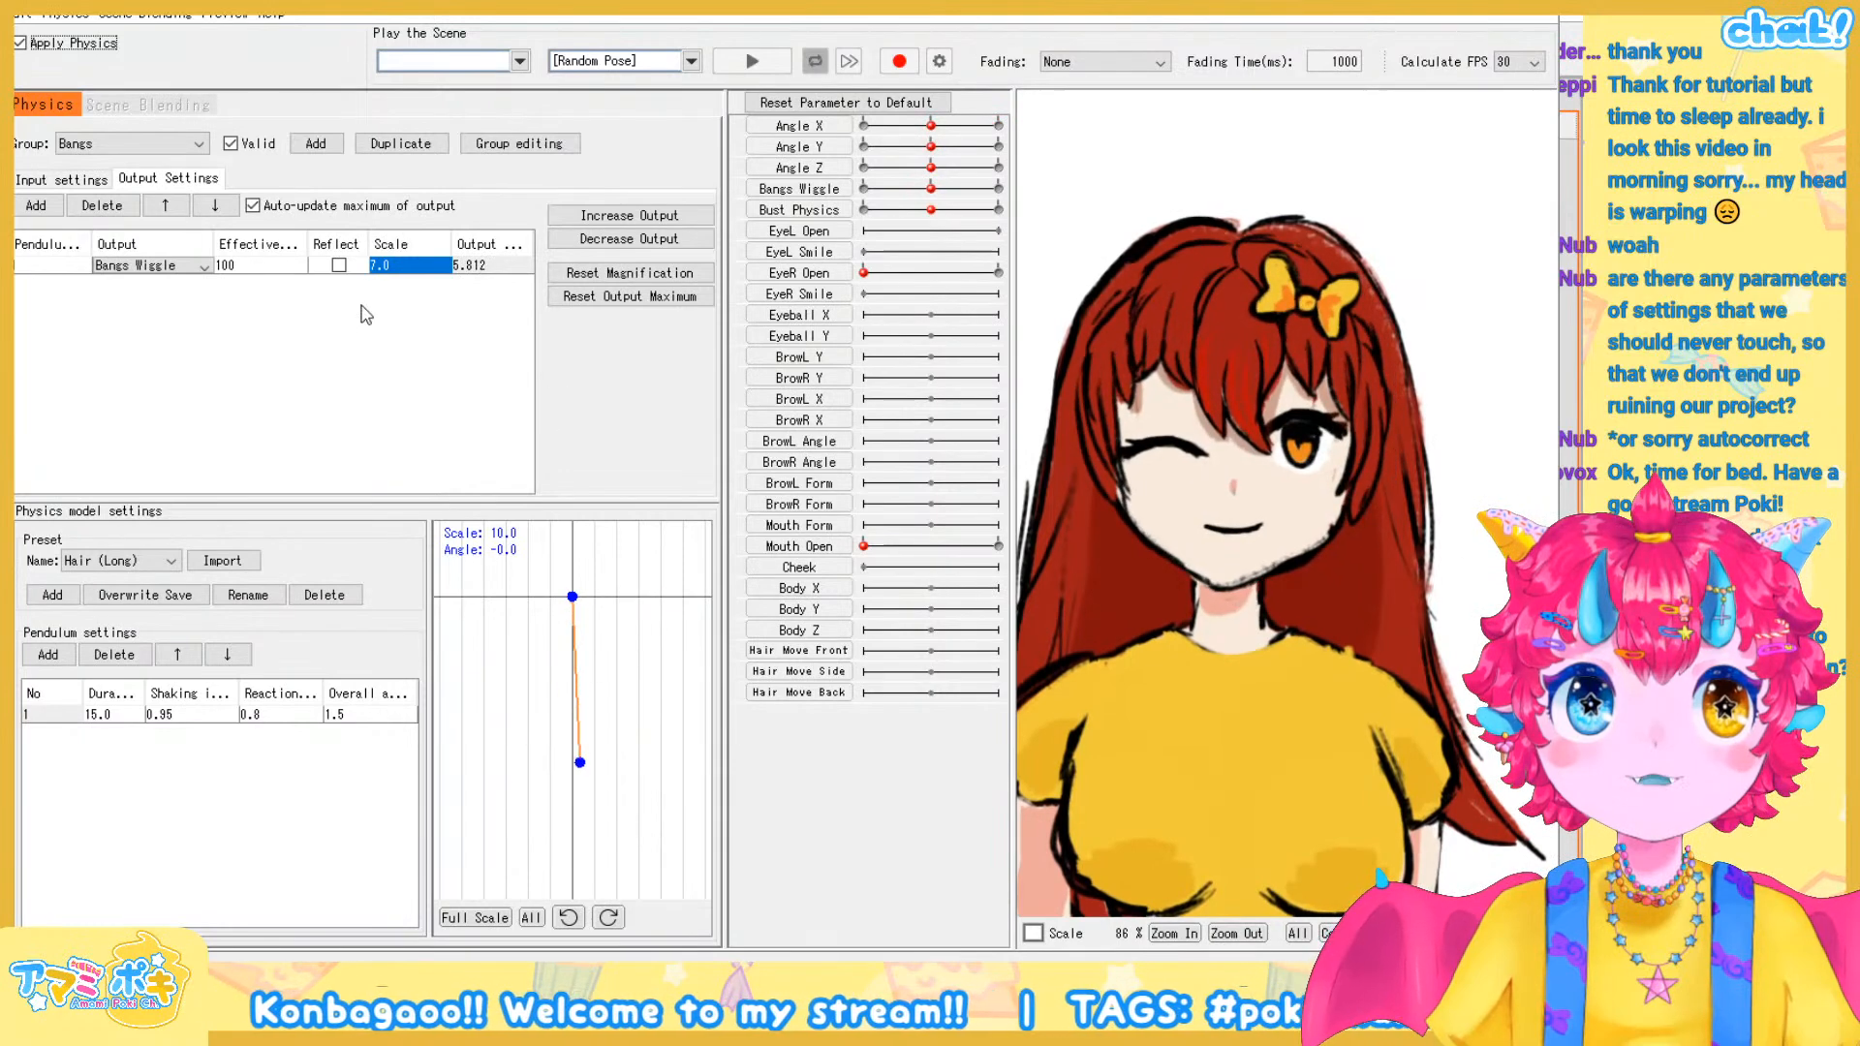
Set the Bangs Wiggle output scale to 15 and preview the bangs by moving the head sideways and vertically
click(385, 272)
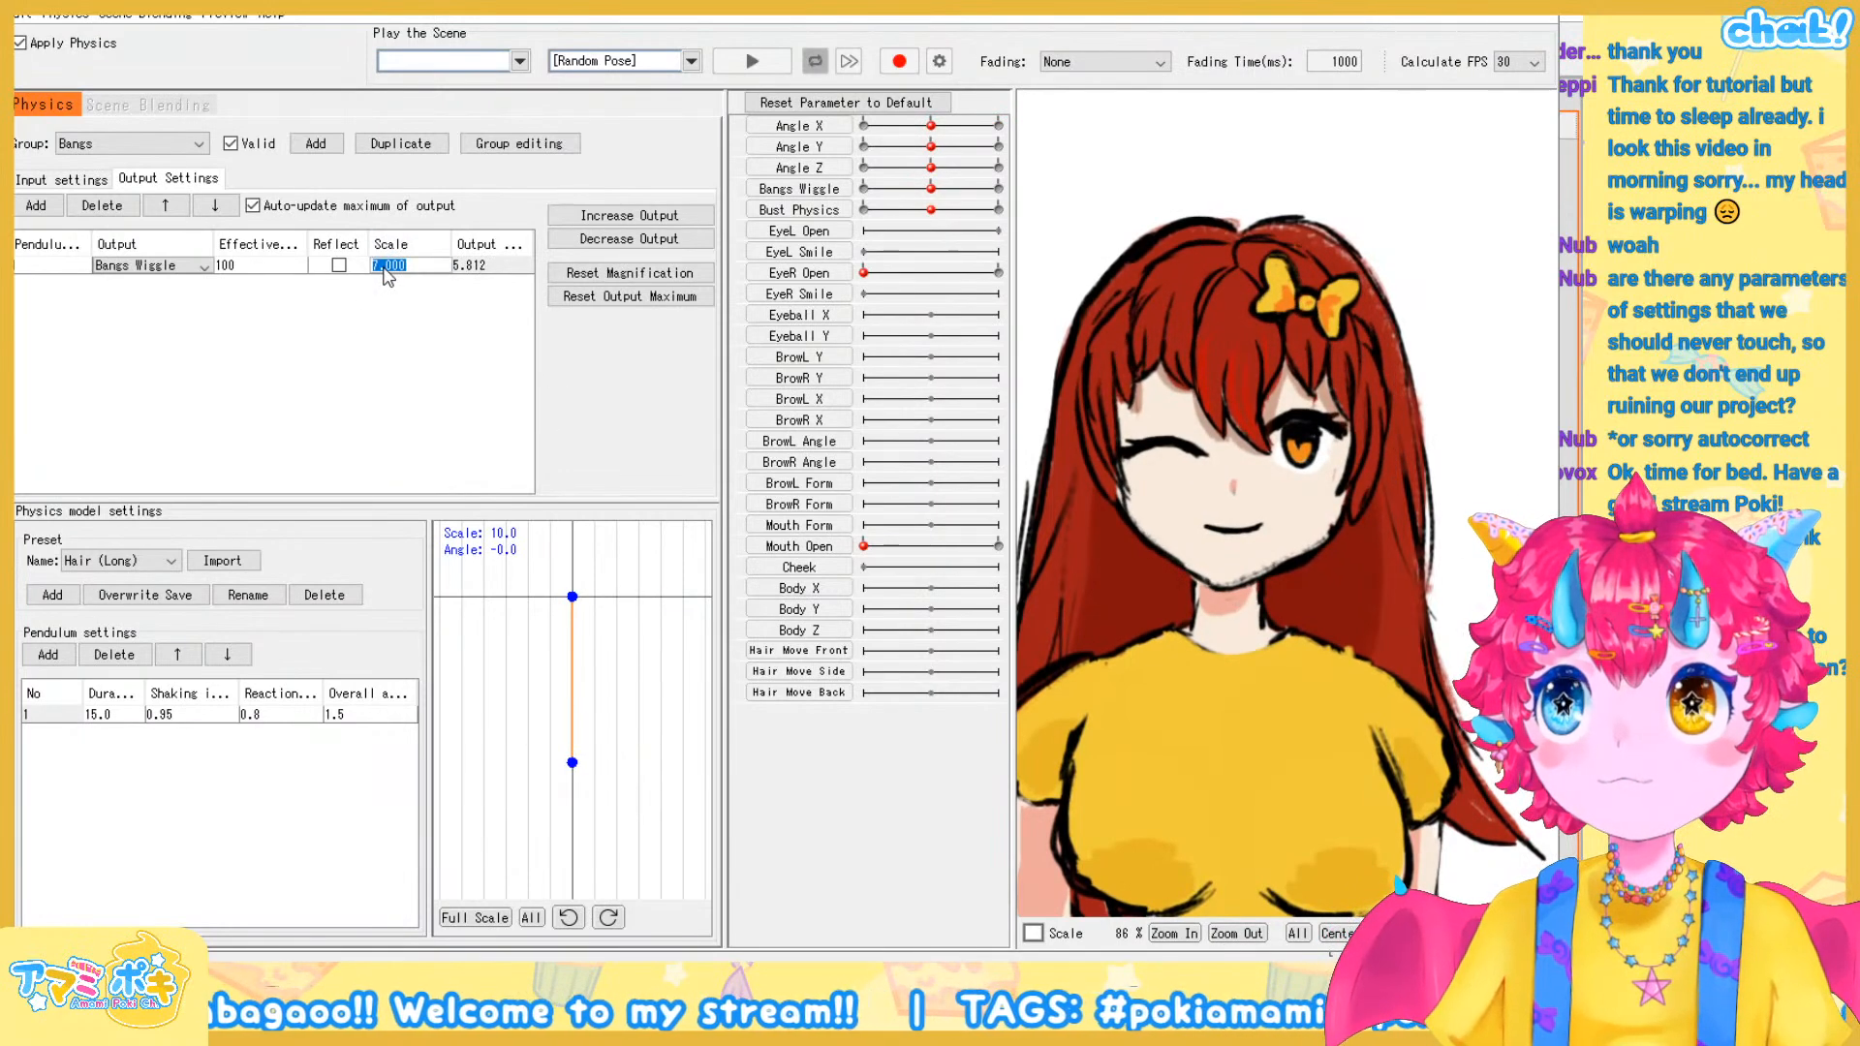
text(15)
key(Return)
drag(1180, 555, 1530, 543)
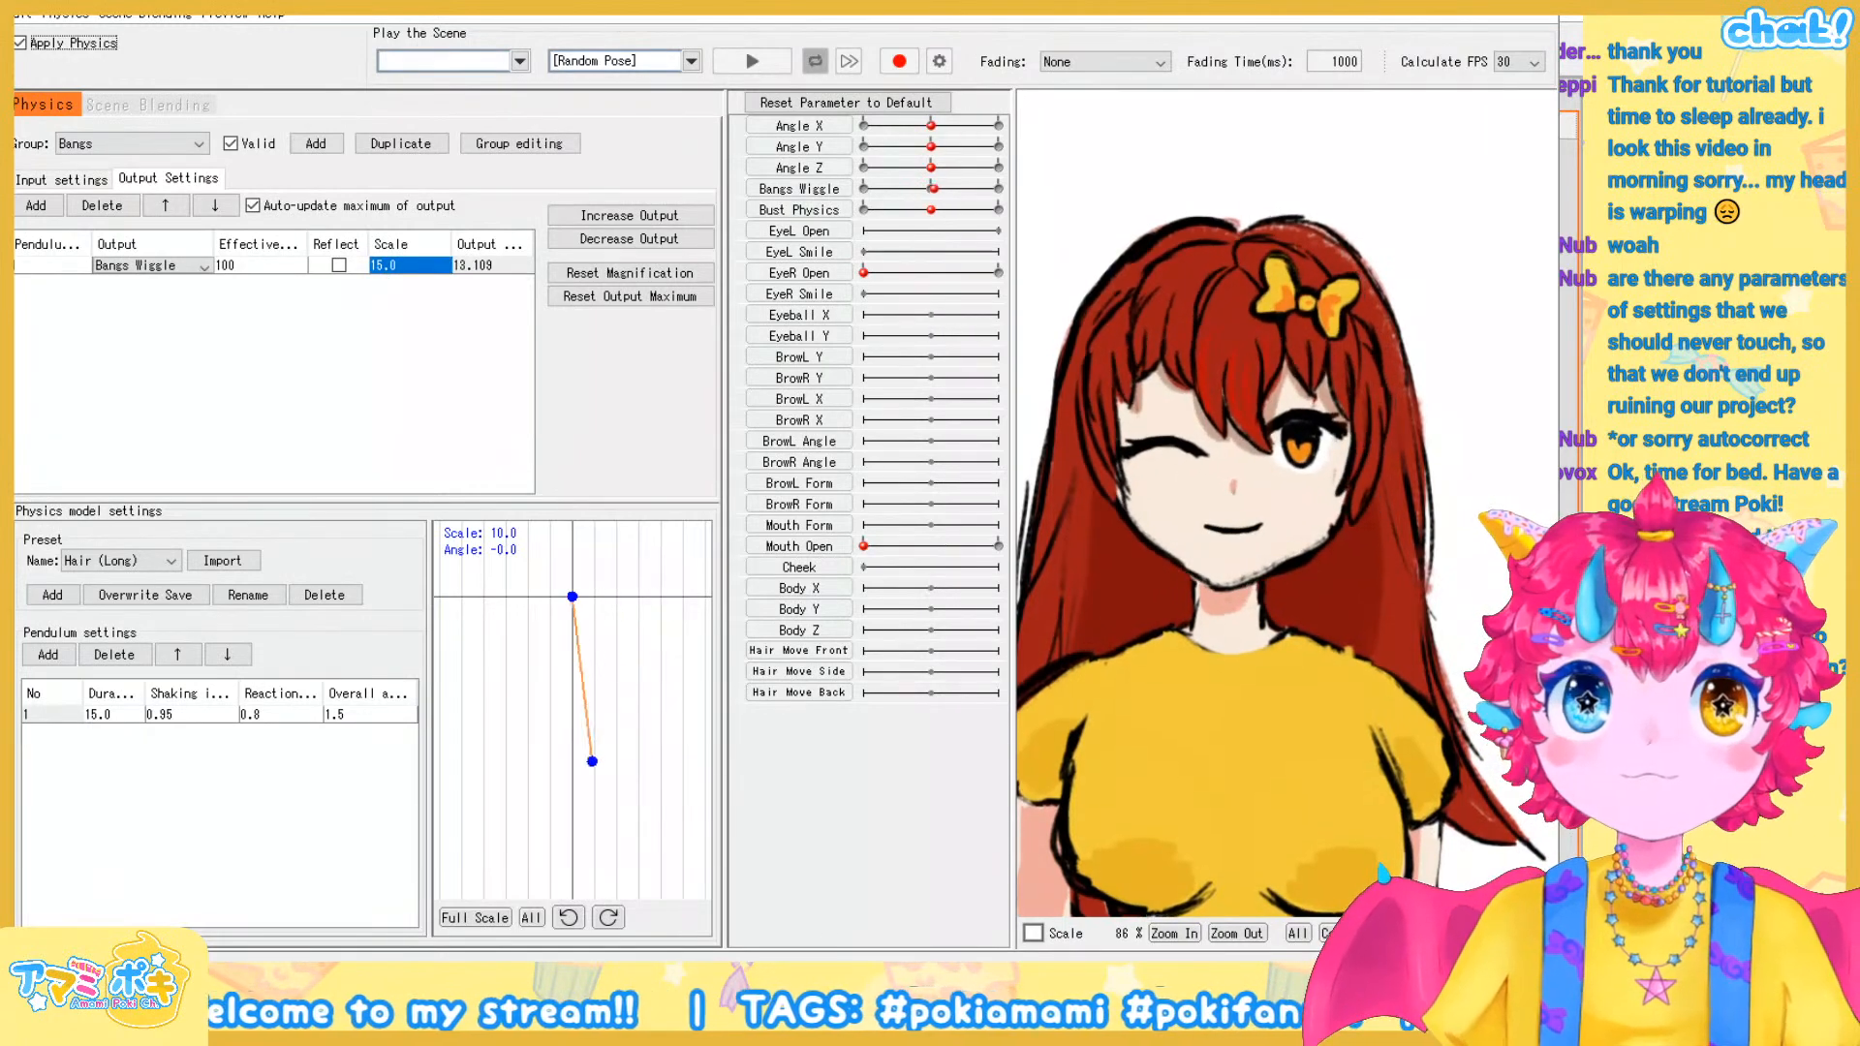
drag(1179, 598, 1550, 528)
drag(1298, 584, 1492, 527)
drag(1238, 431, 1213, 717)
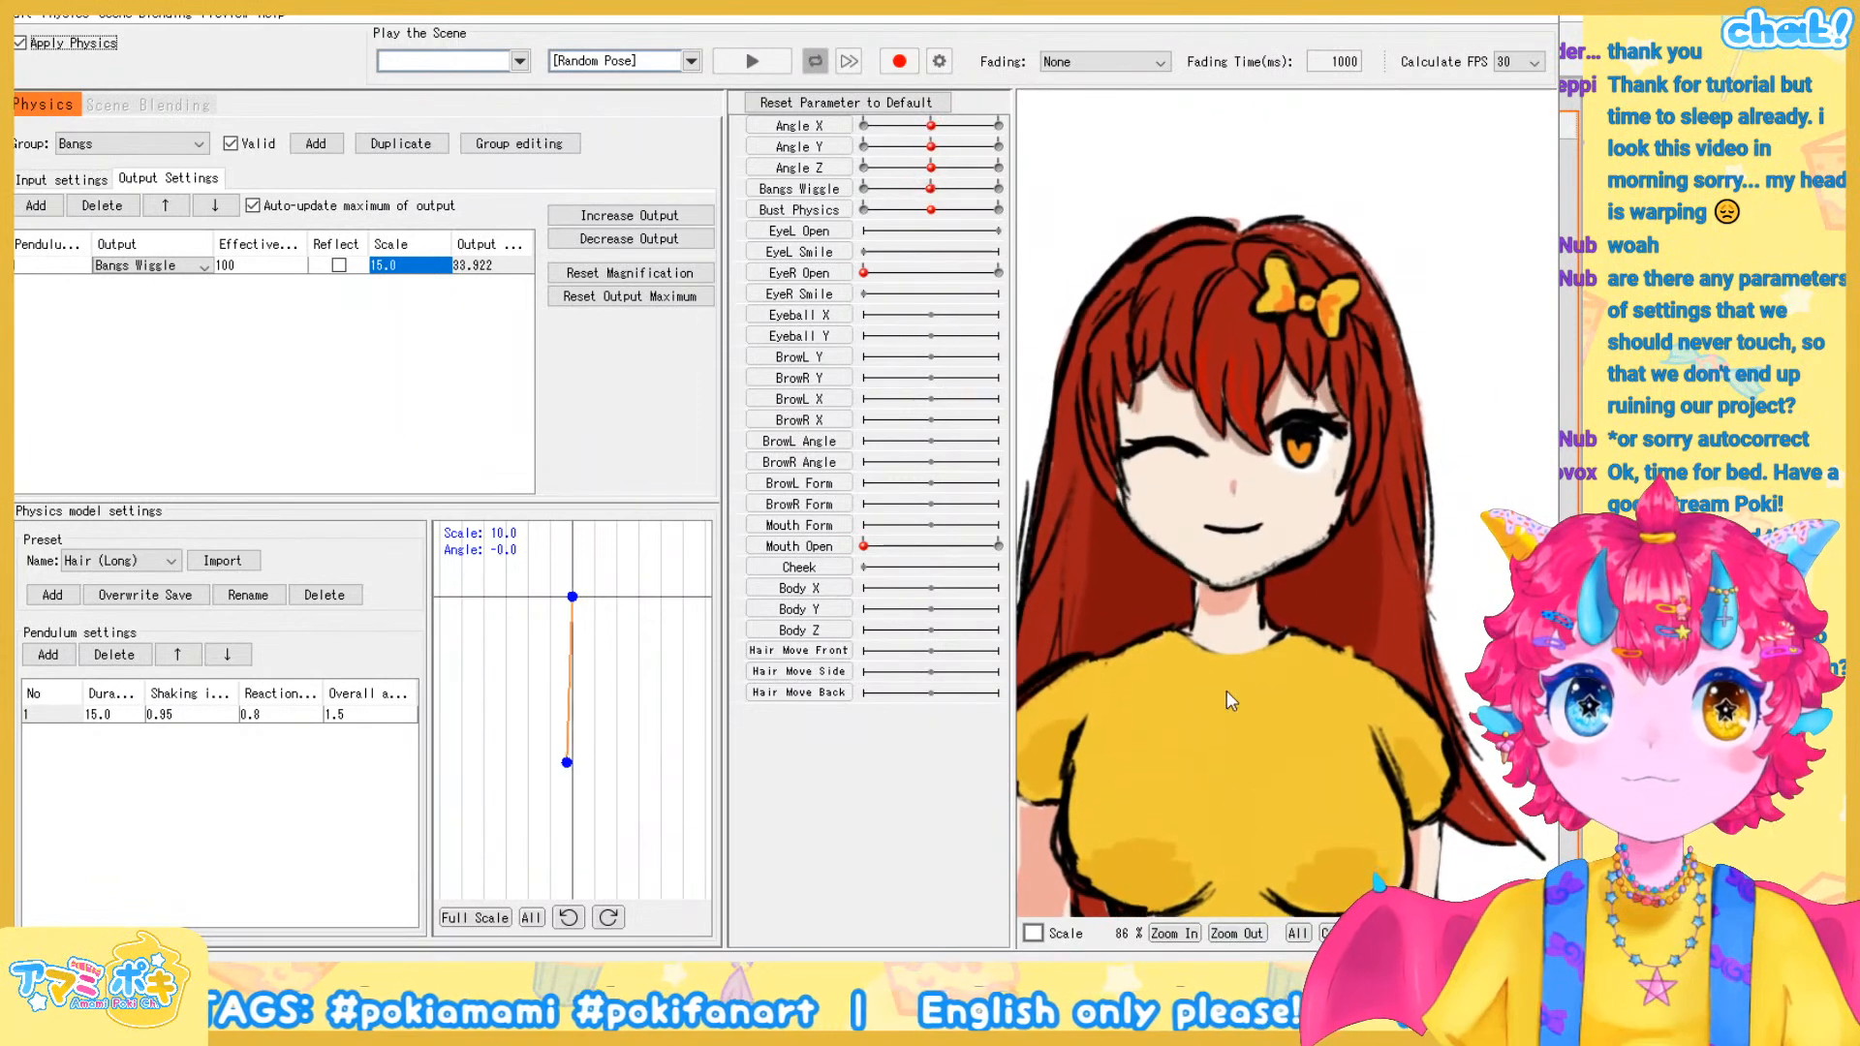
Test a vertical head movement, and add Angle Y to the input parameters of the Bangs group
click(54, 180)
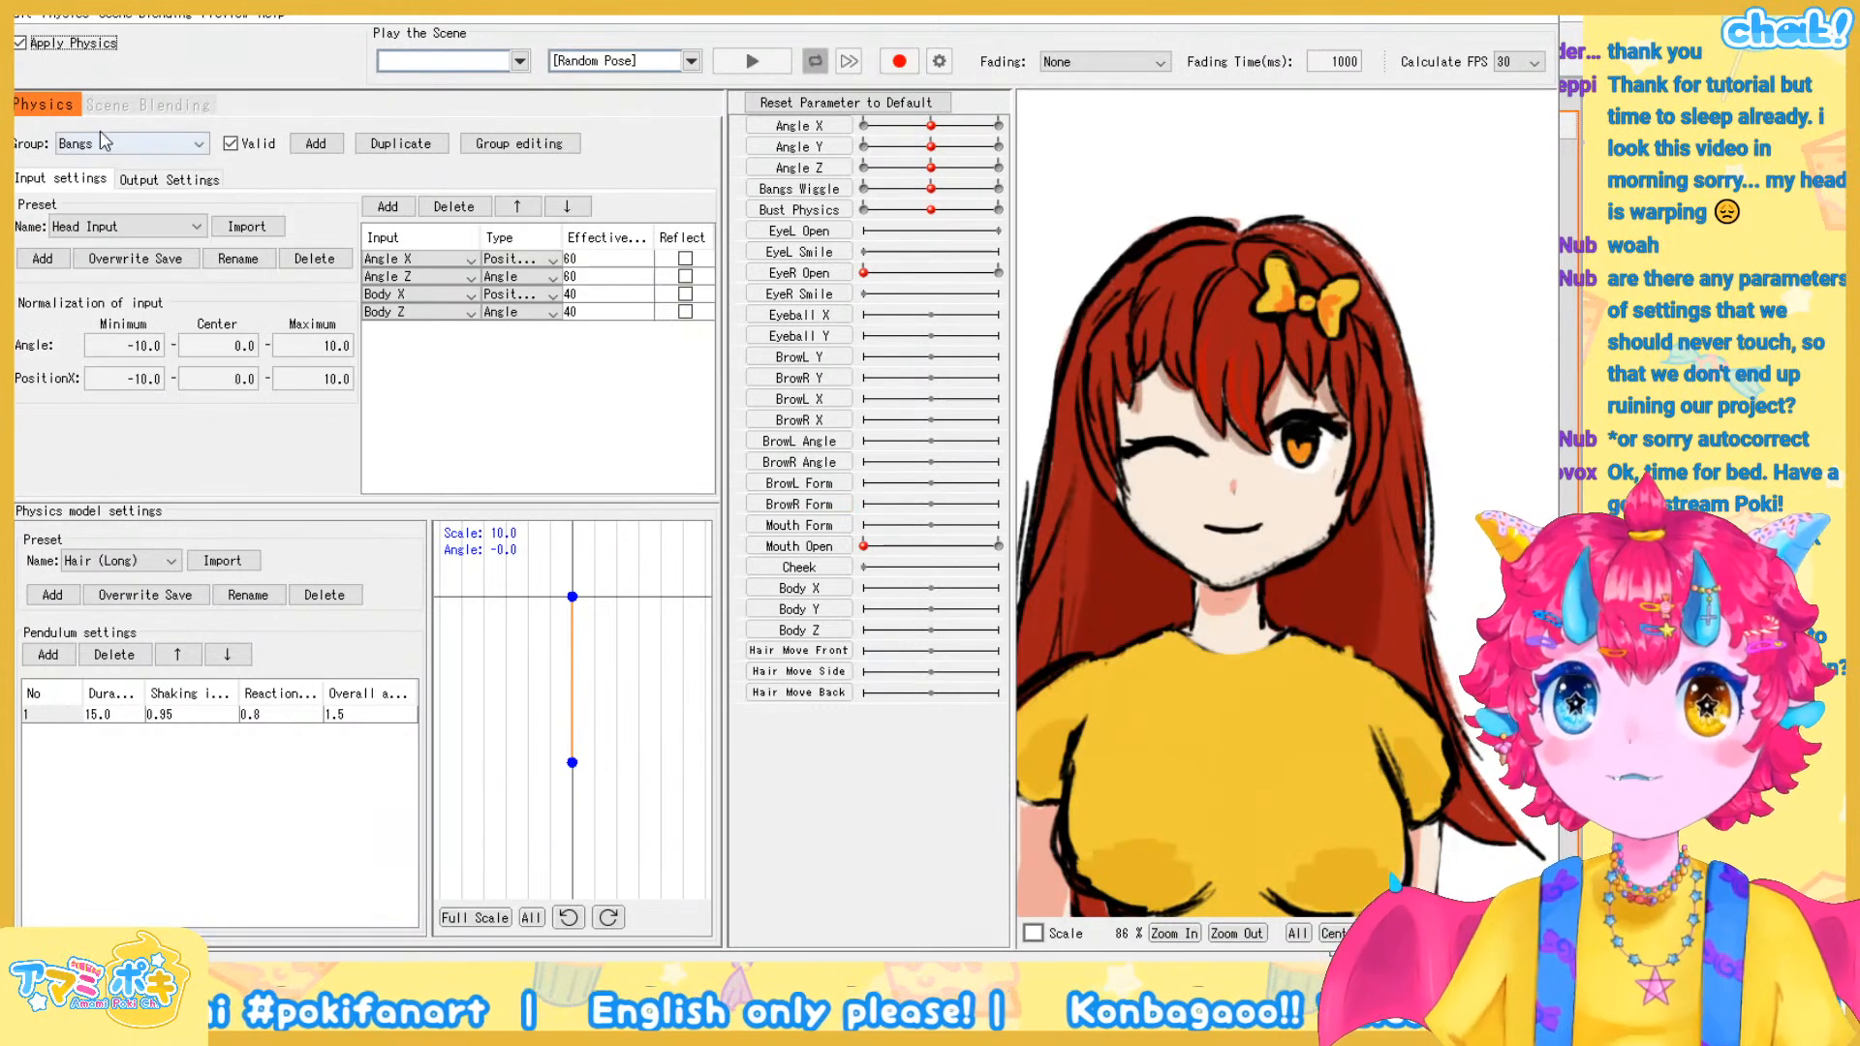
drag(1337, 594, 1318, 352)
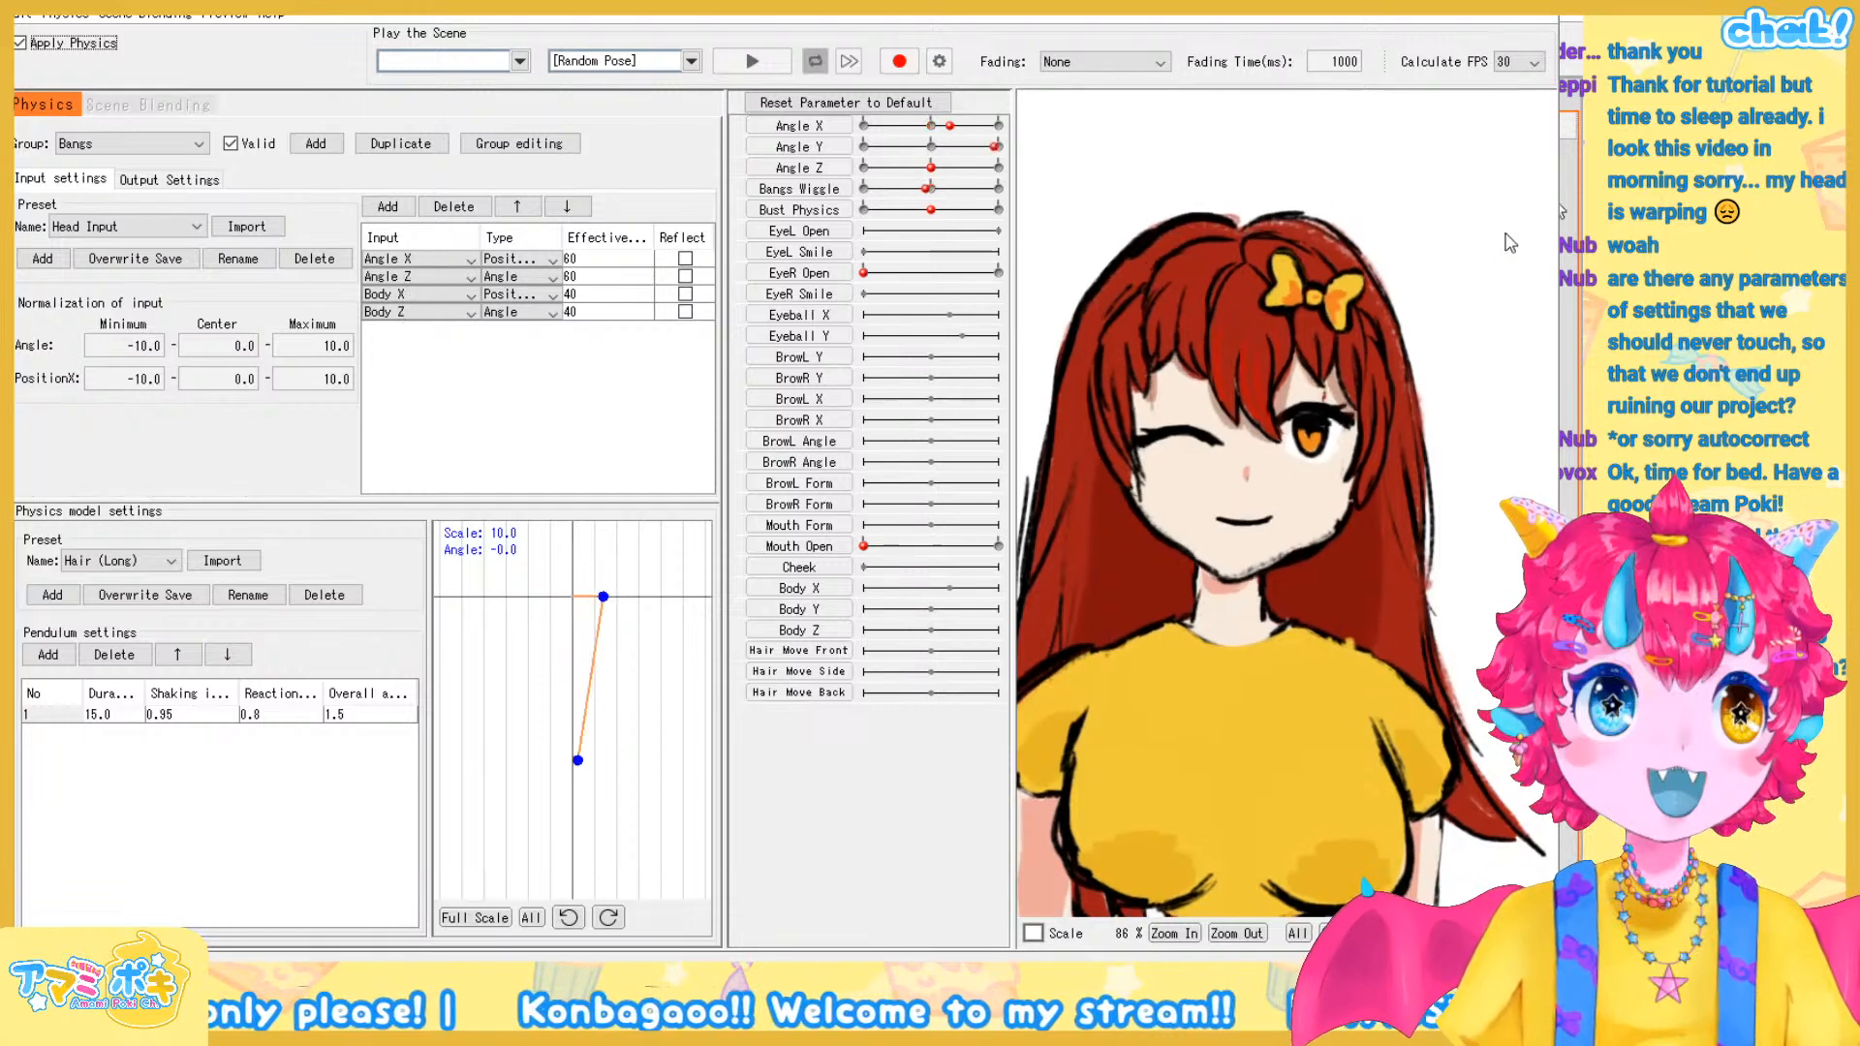
click(395, 206)
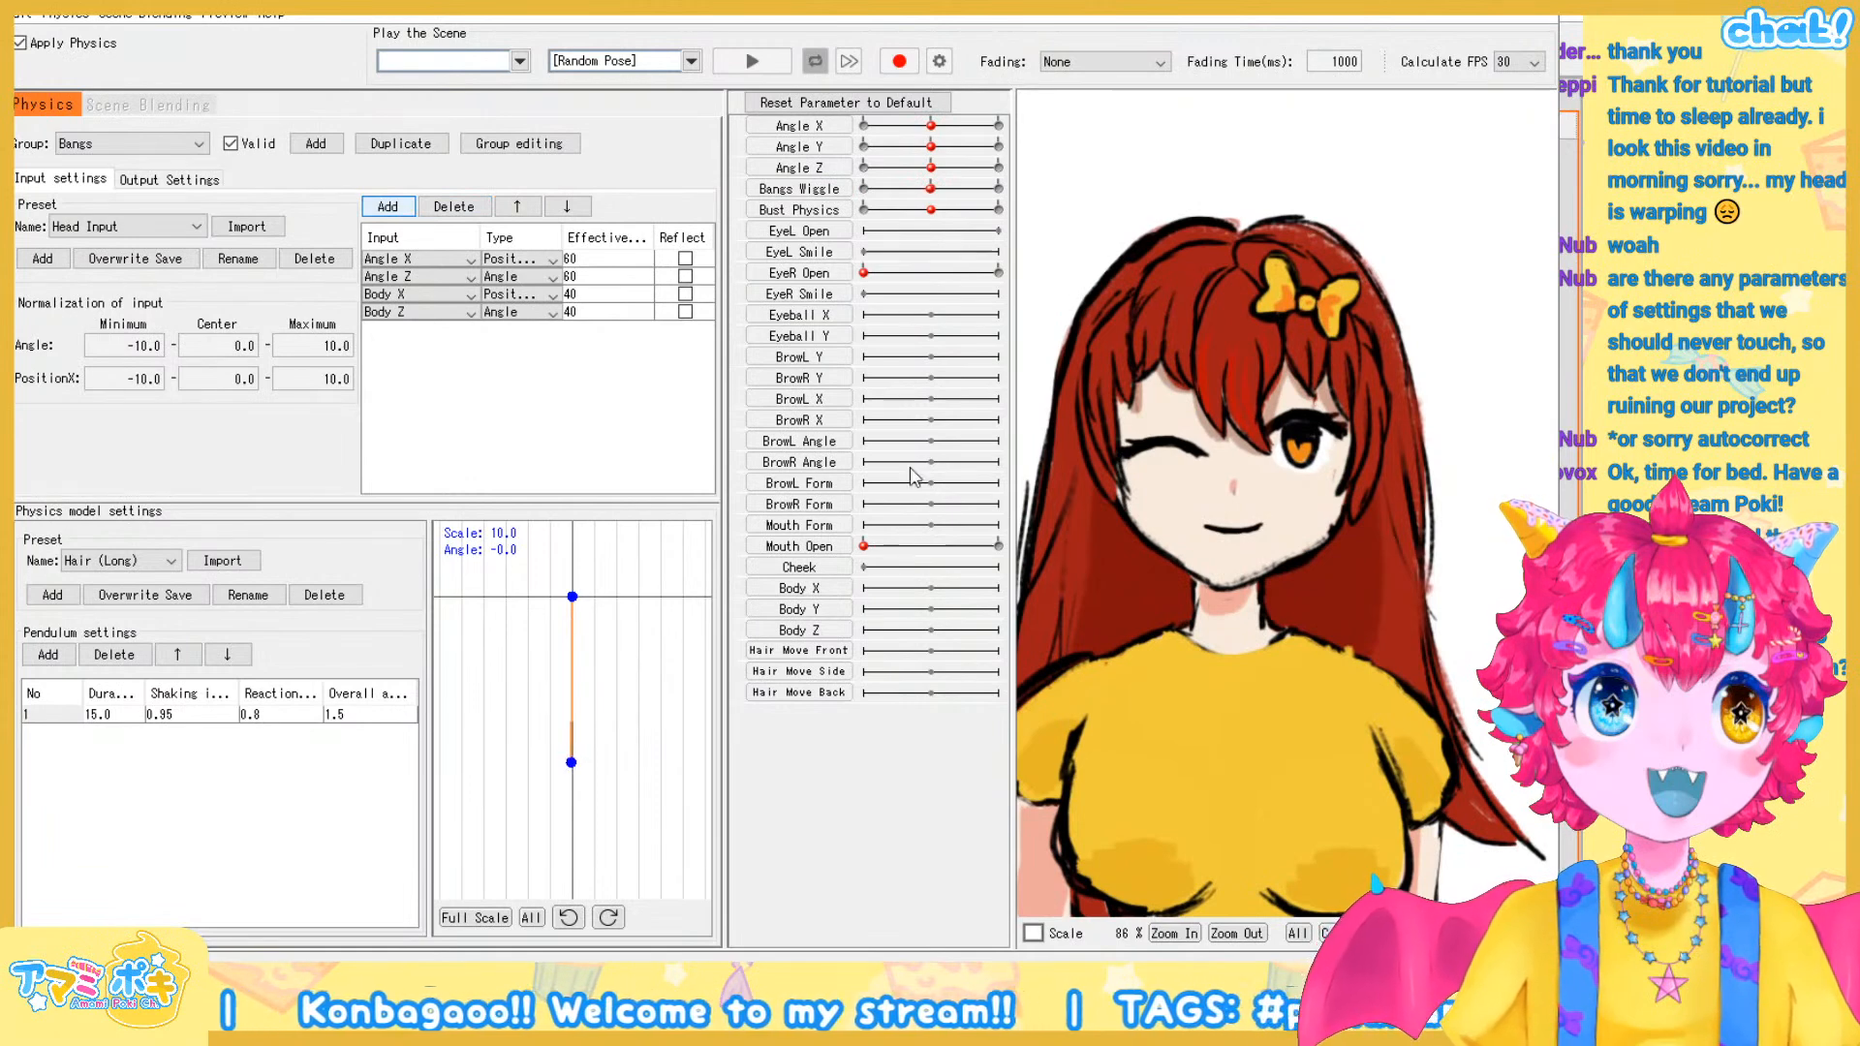
click(740, 821)
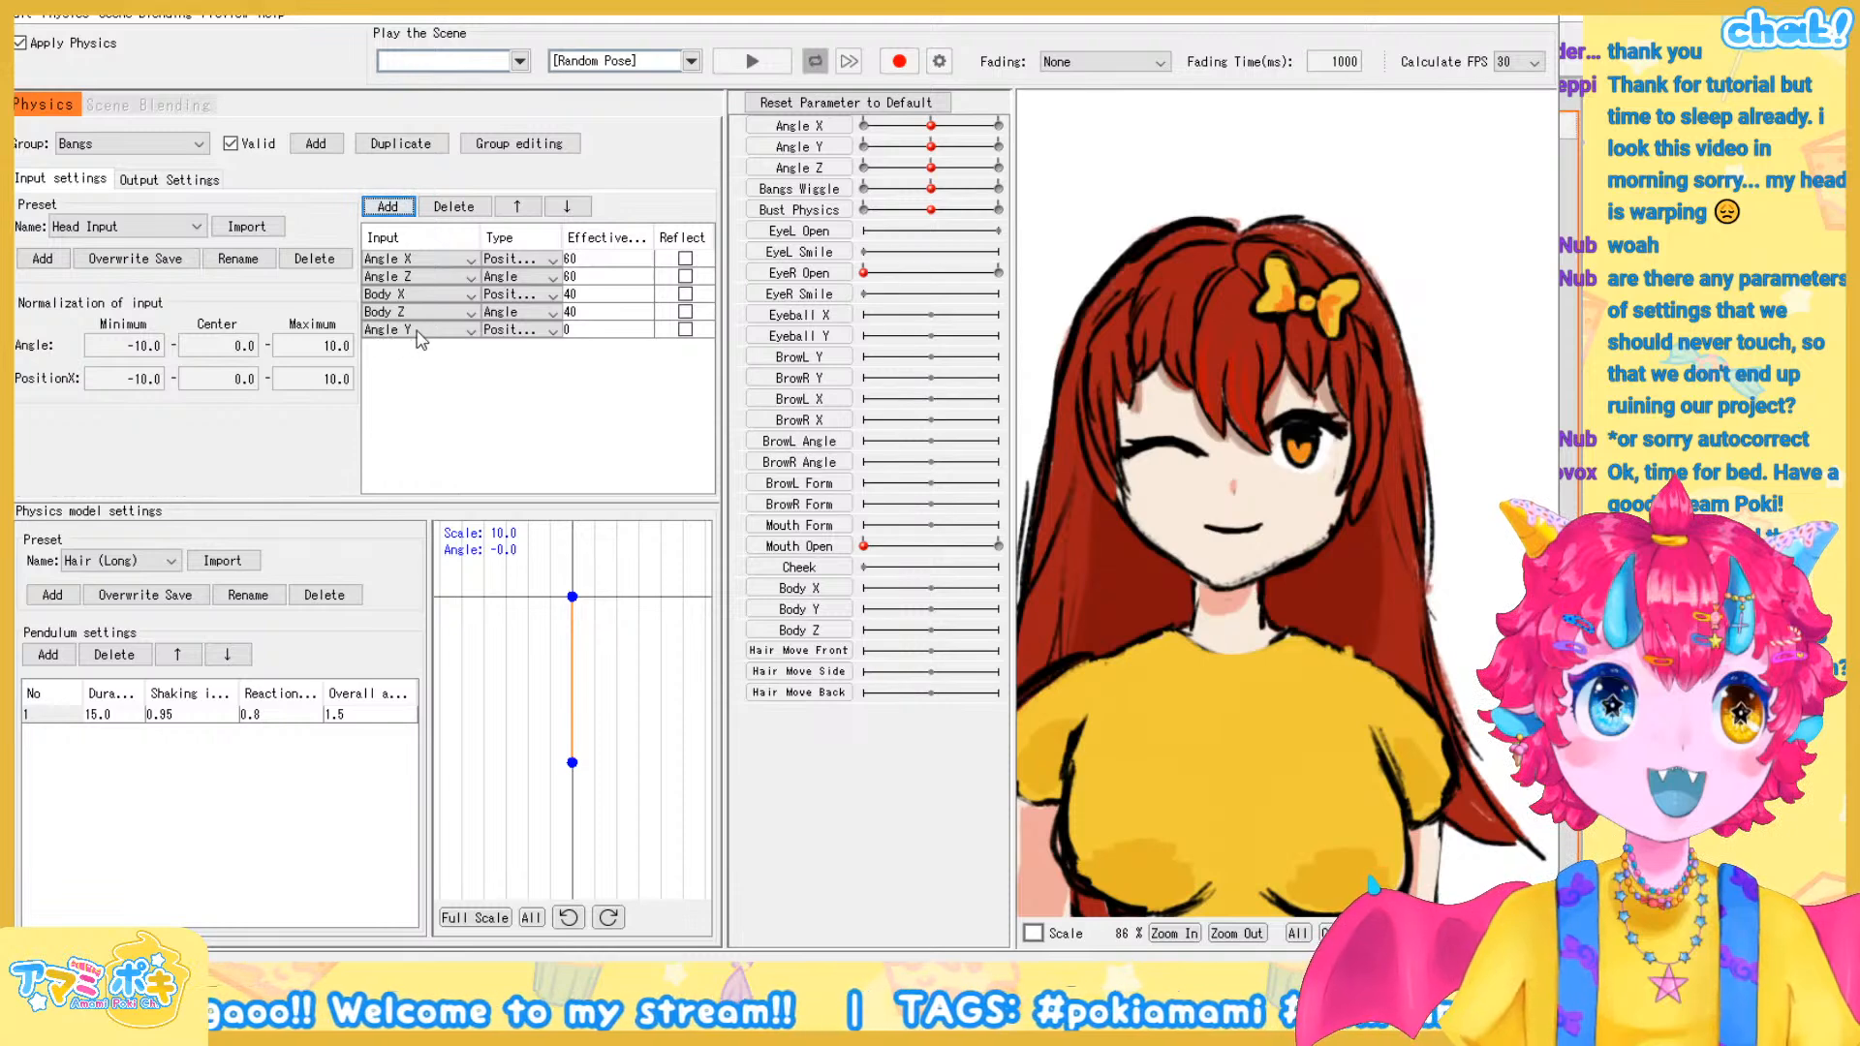
Try to set the effectiveness of the Angle Y input to 40
click(572, 331)
click(571, 330)
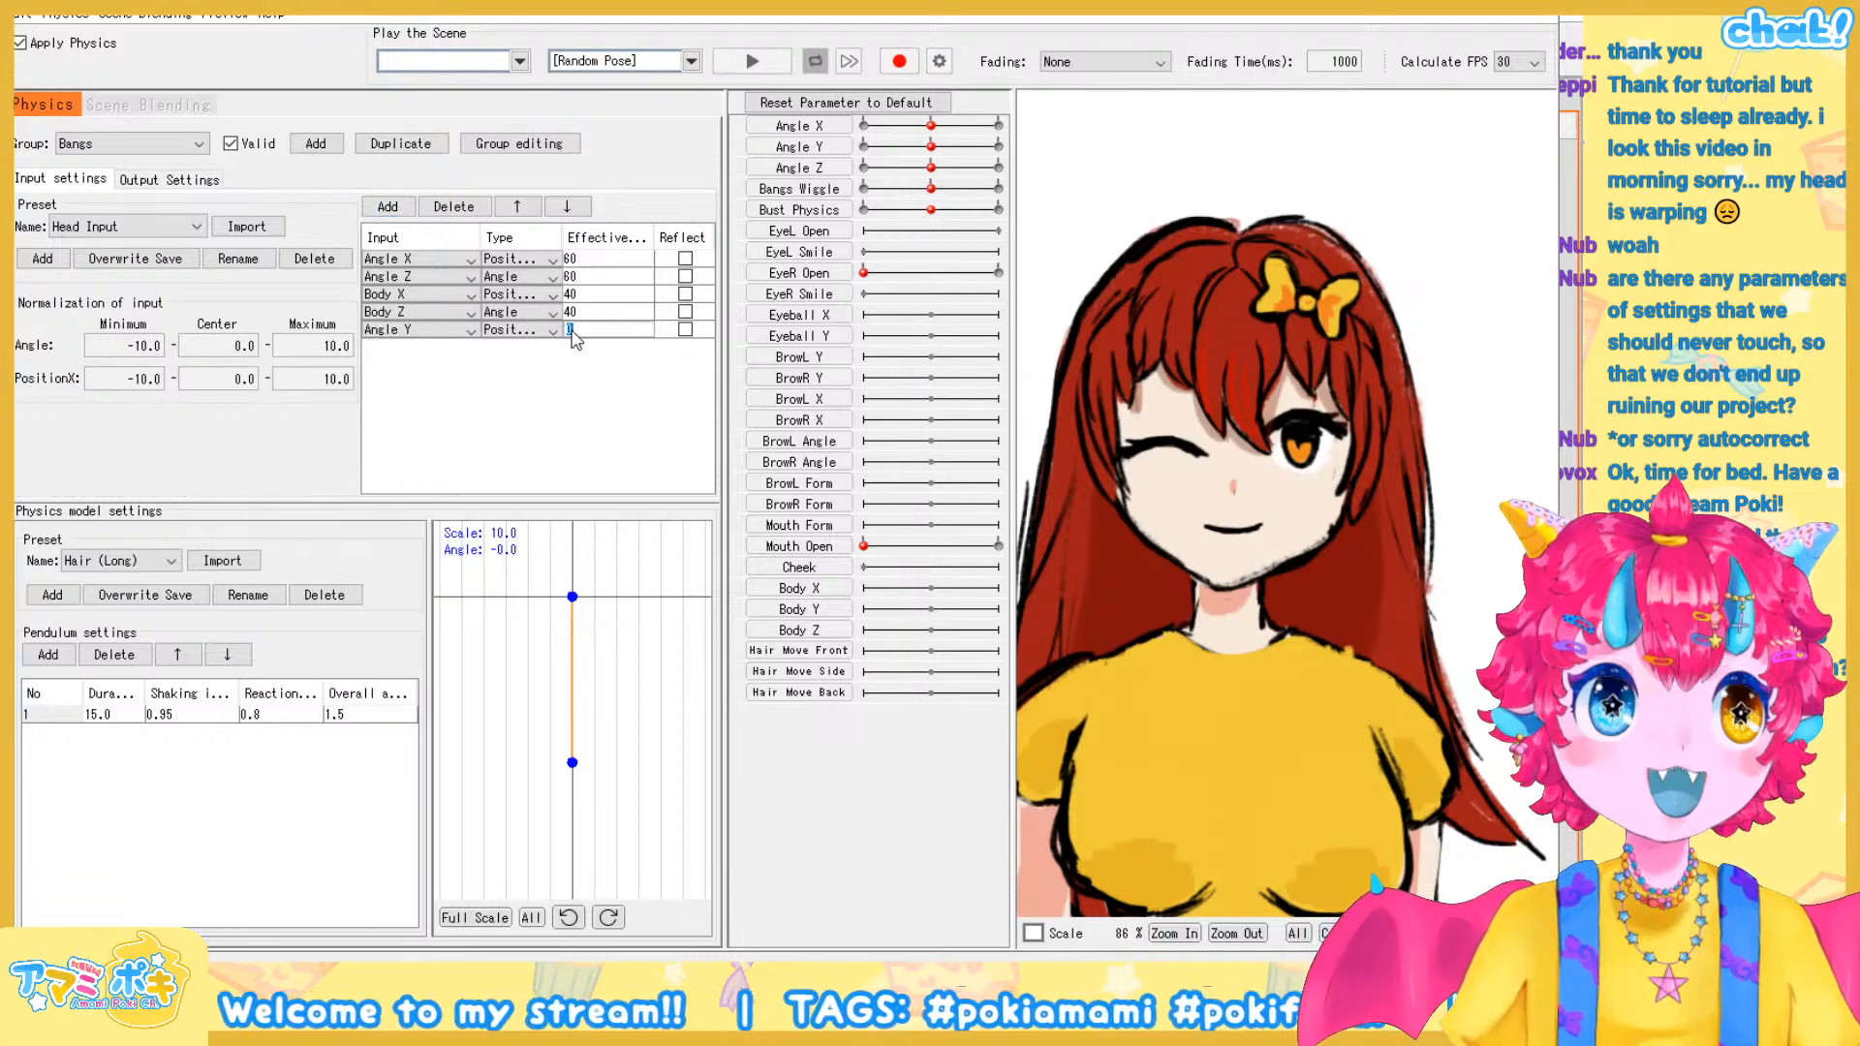
text(40)
key(Return)
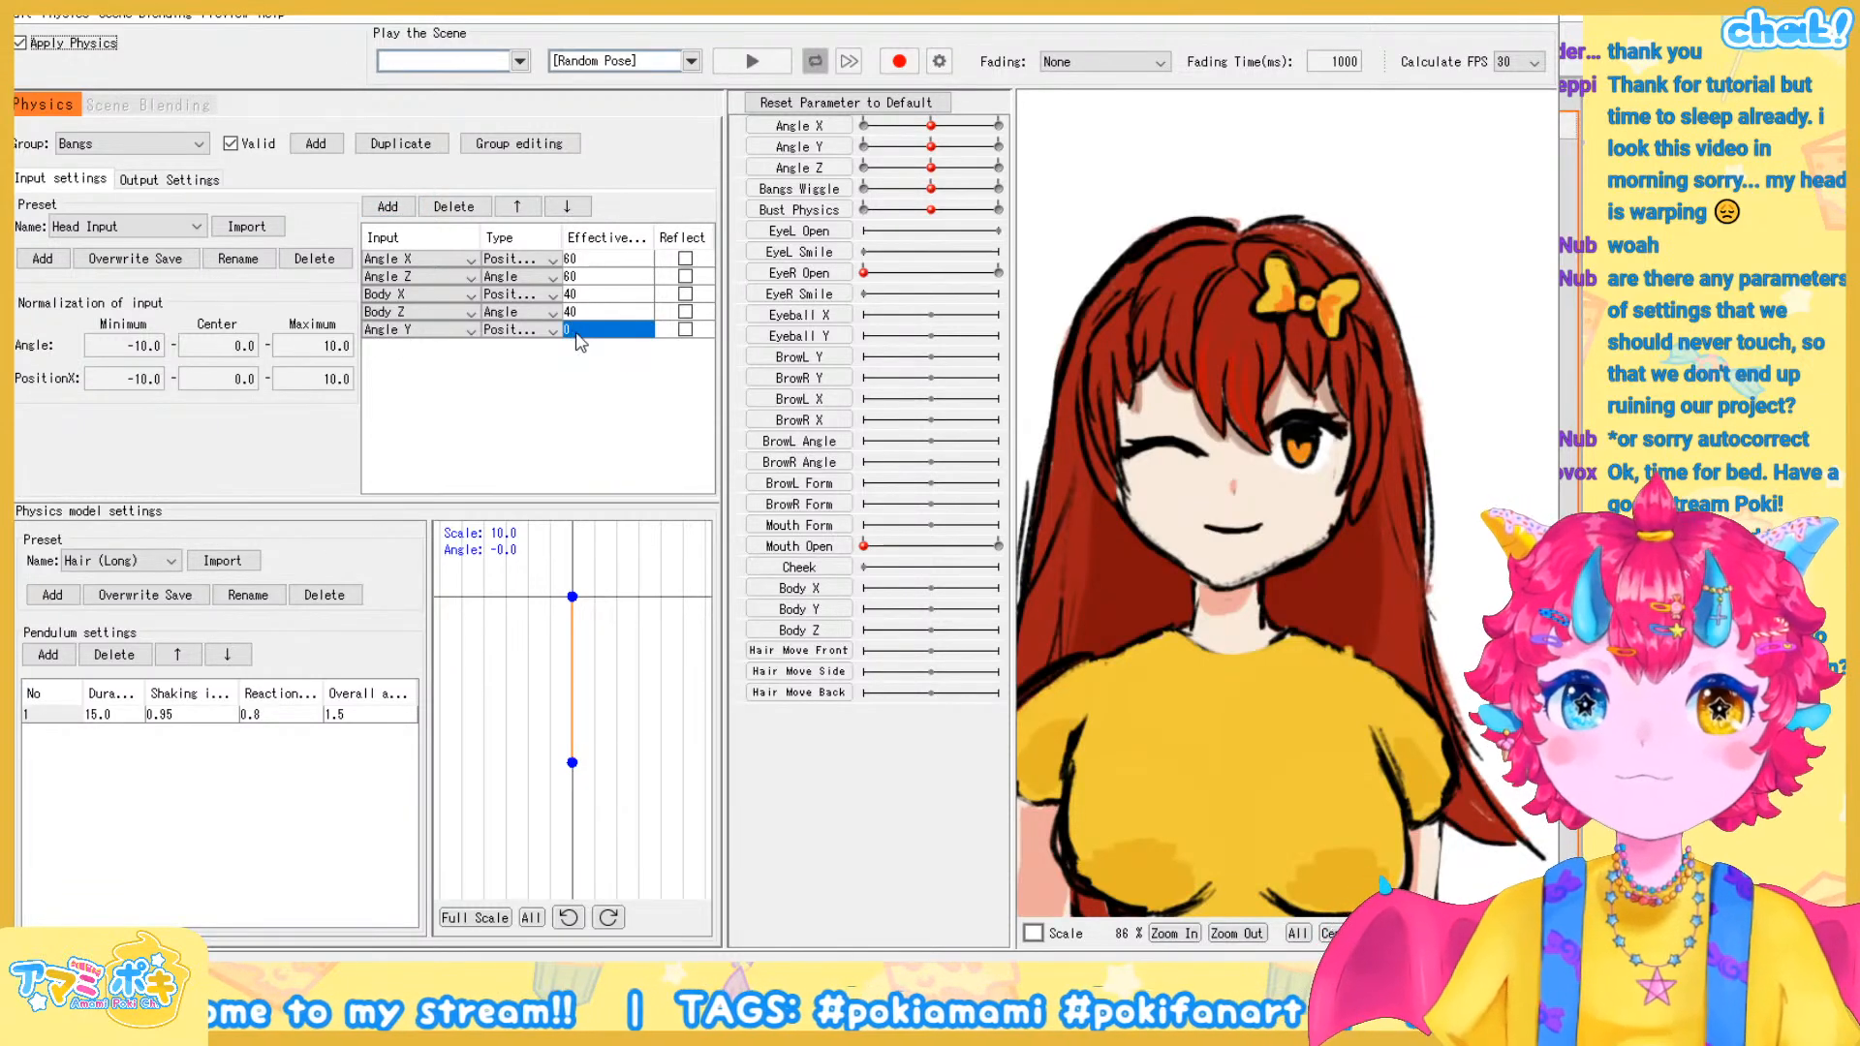
click(577, 332)
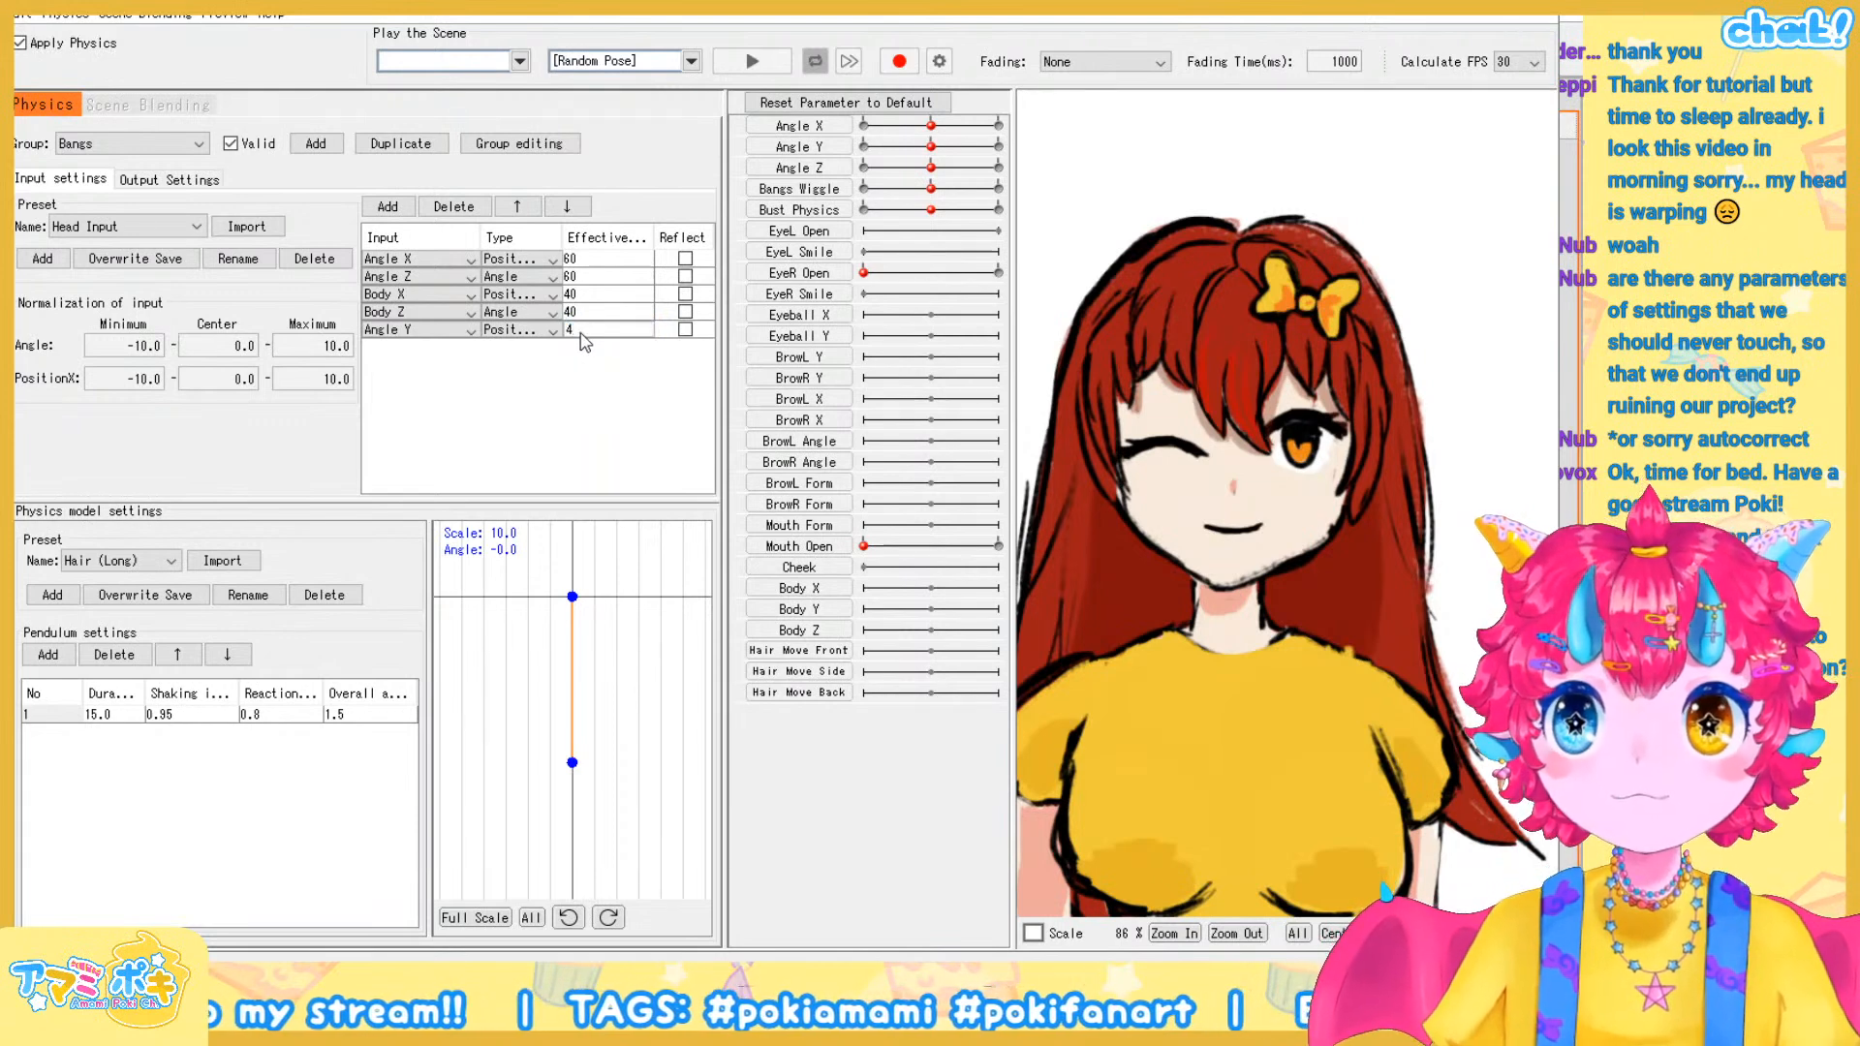
key(Return)
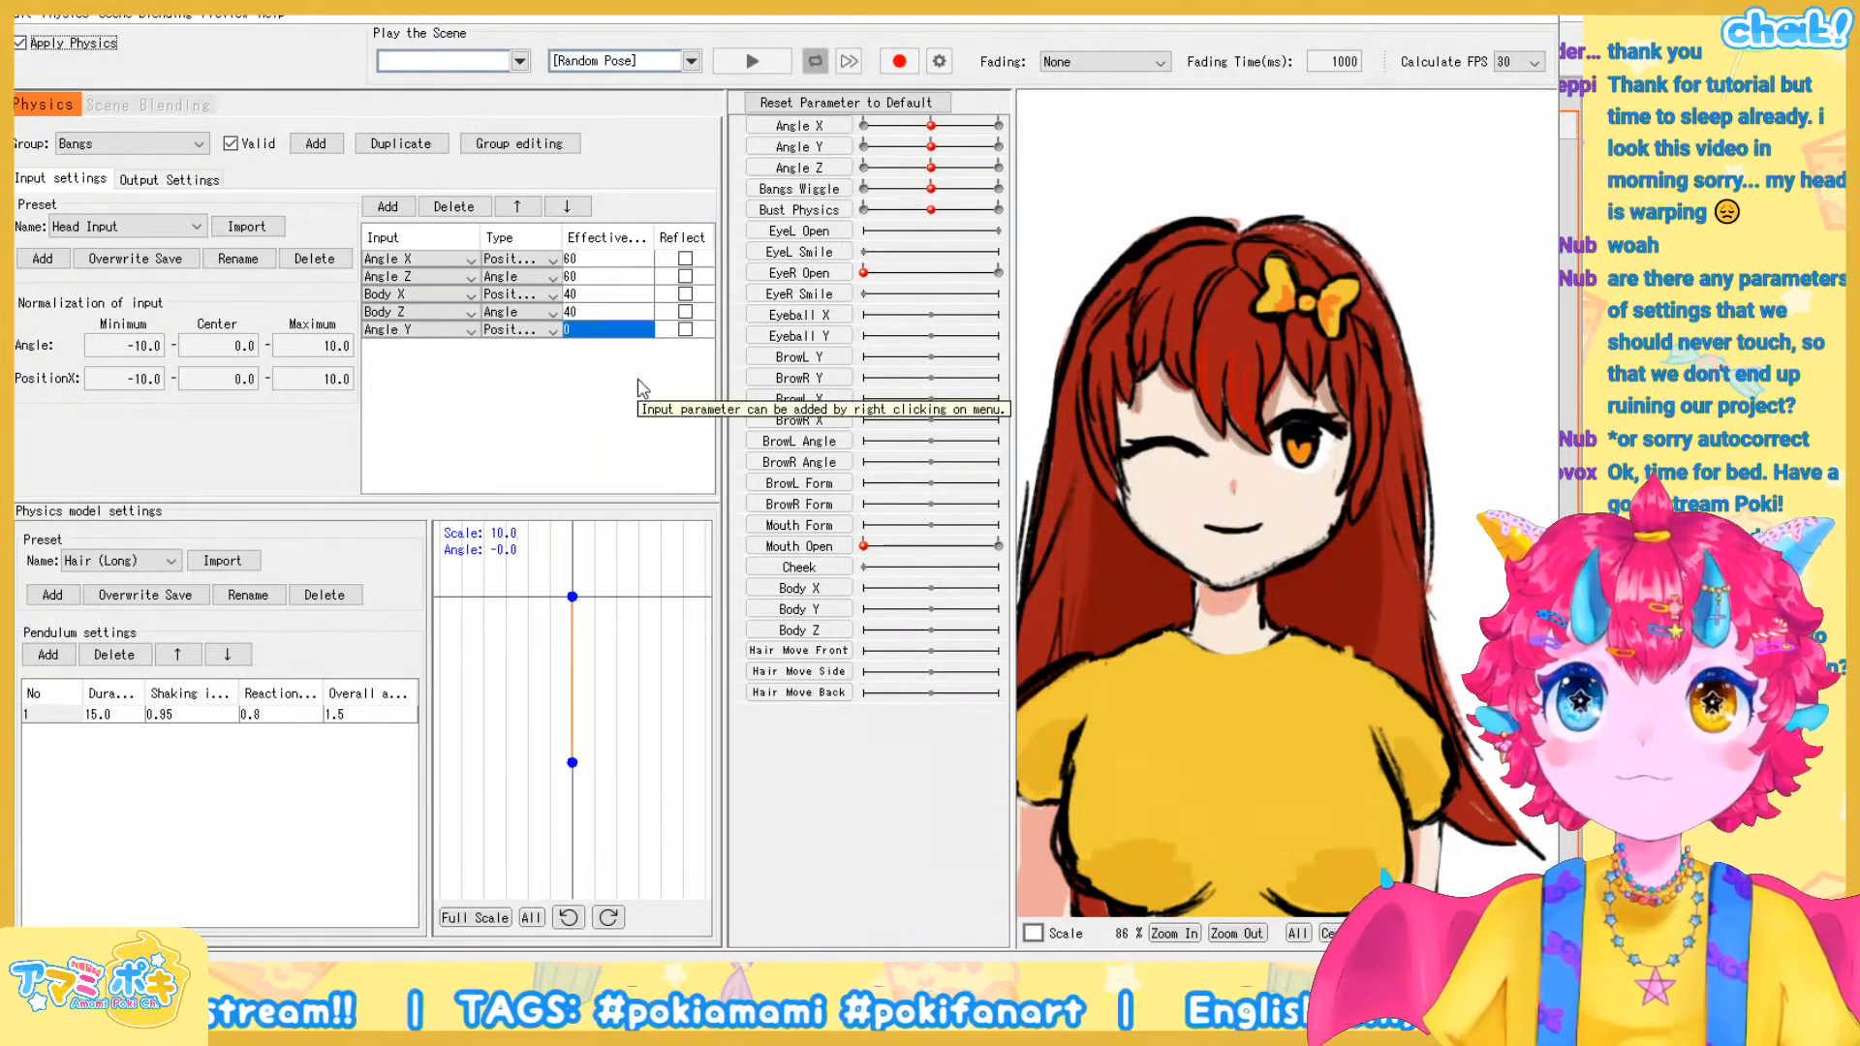
click(587, 332)
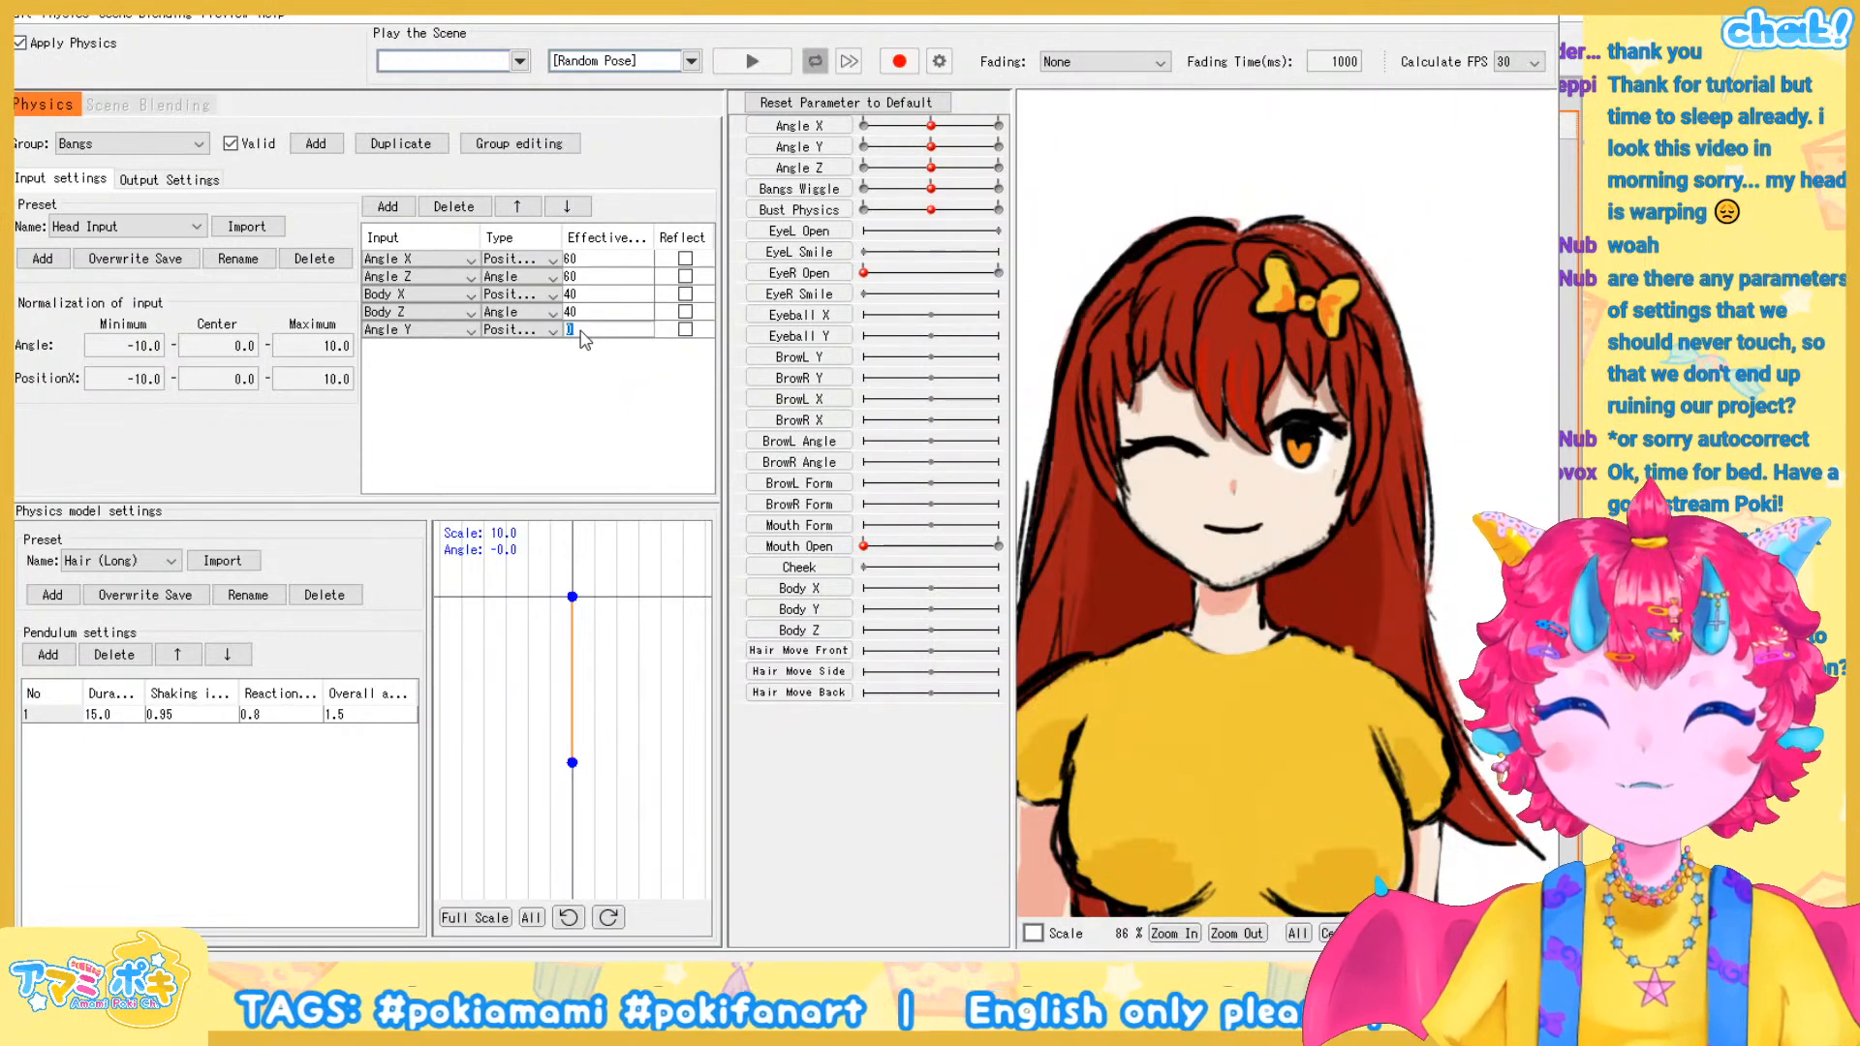
key(Up)
key(Up)
click(581, 331)
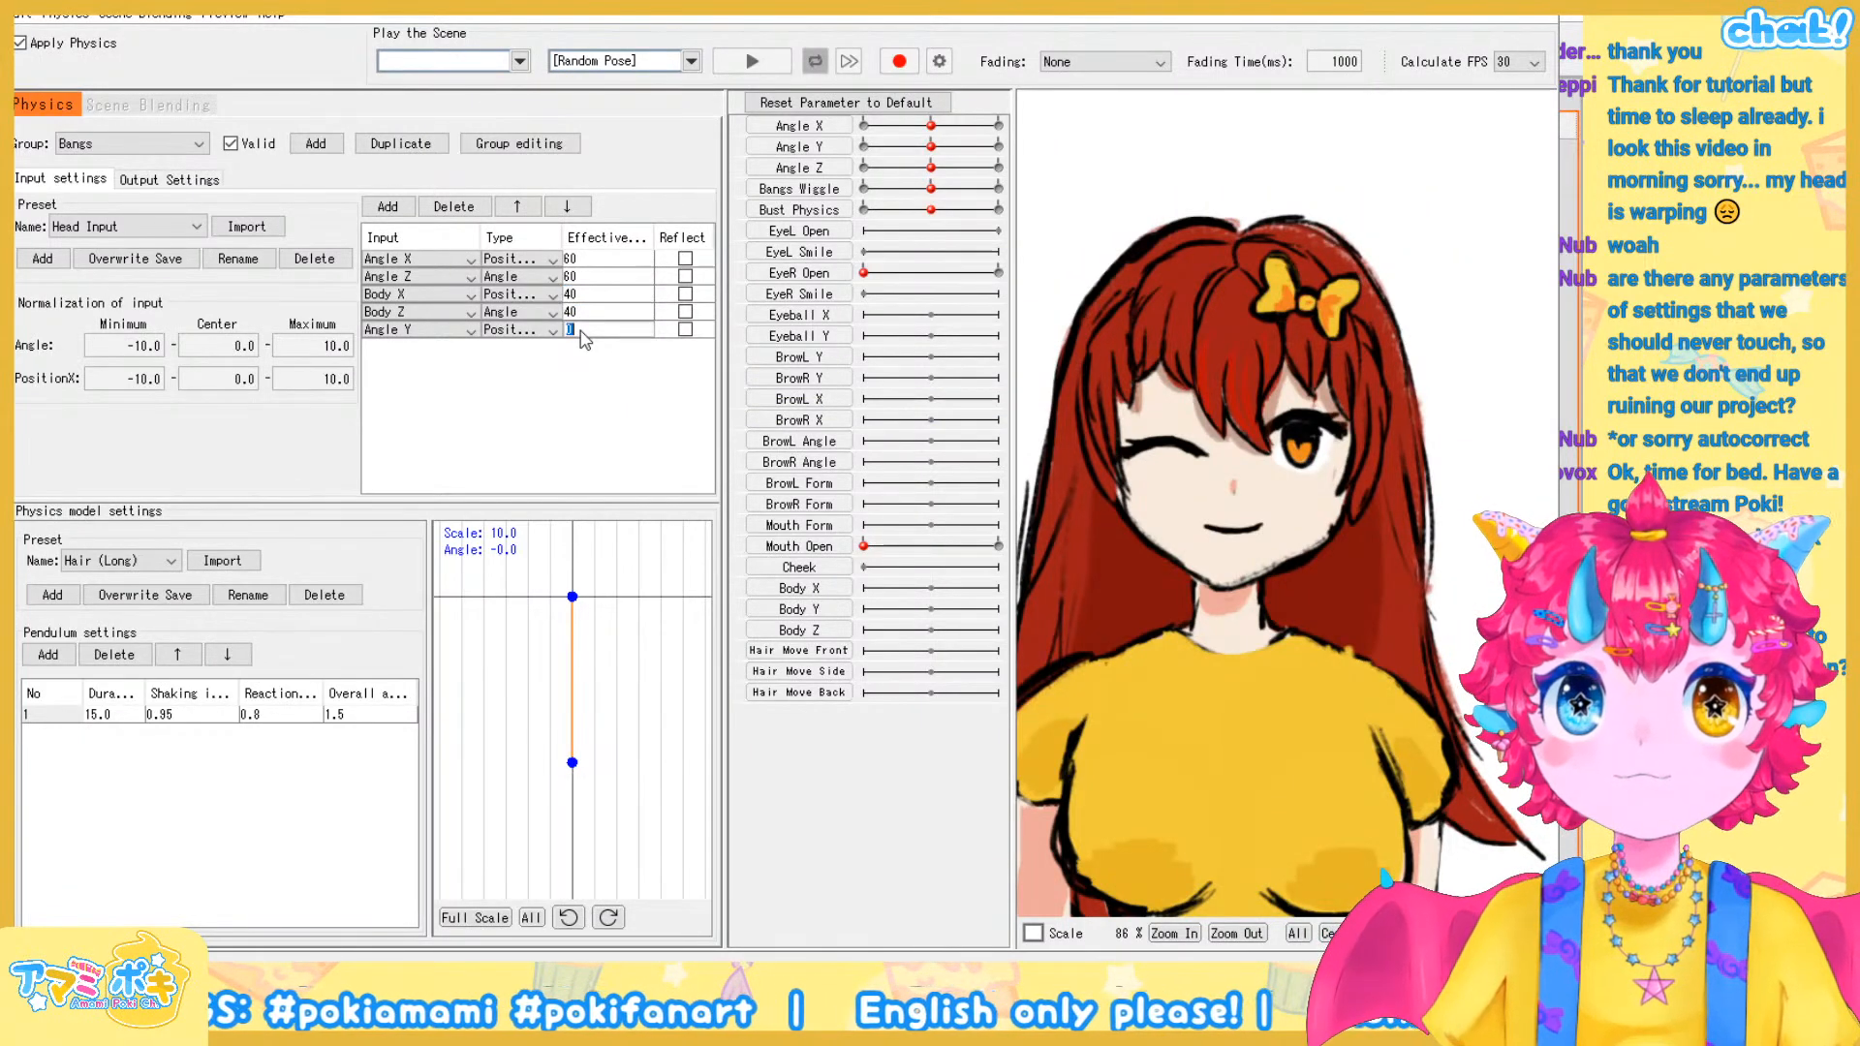
text(40)
click(660, 362)
click(581, 335)
Change the type of the Angle Y input from Position X to Angle
click(528, 334)
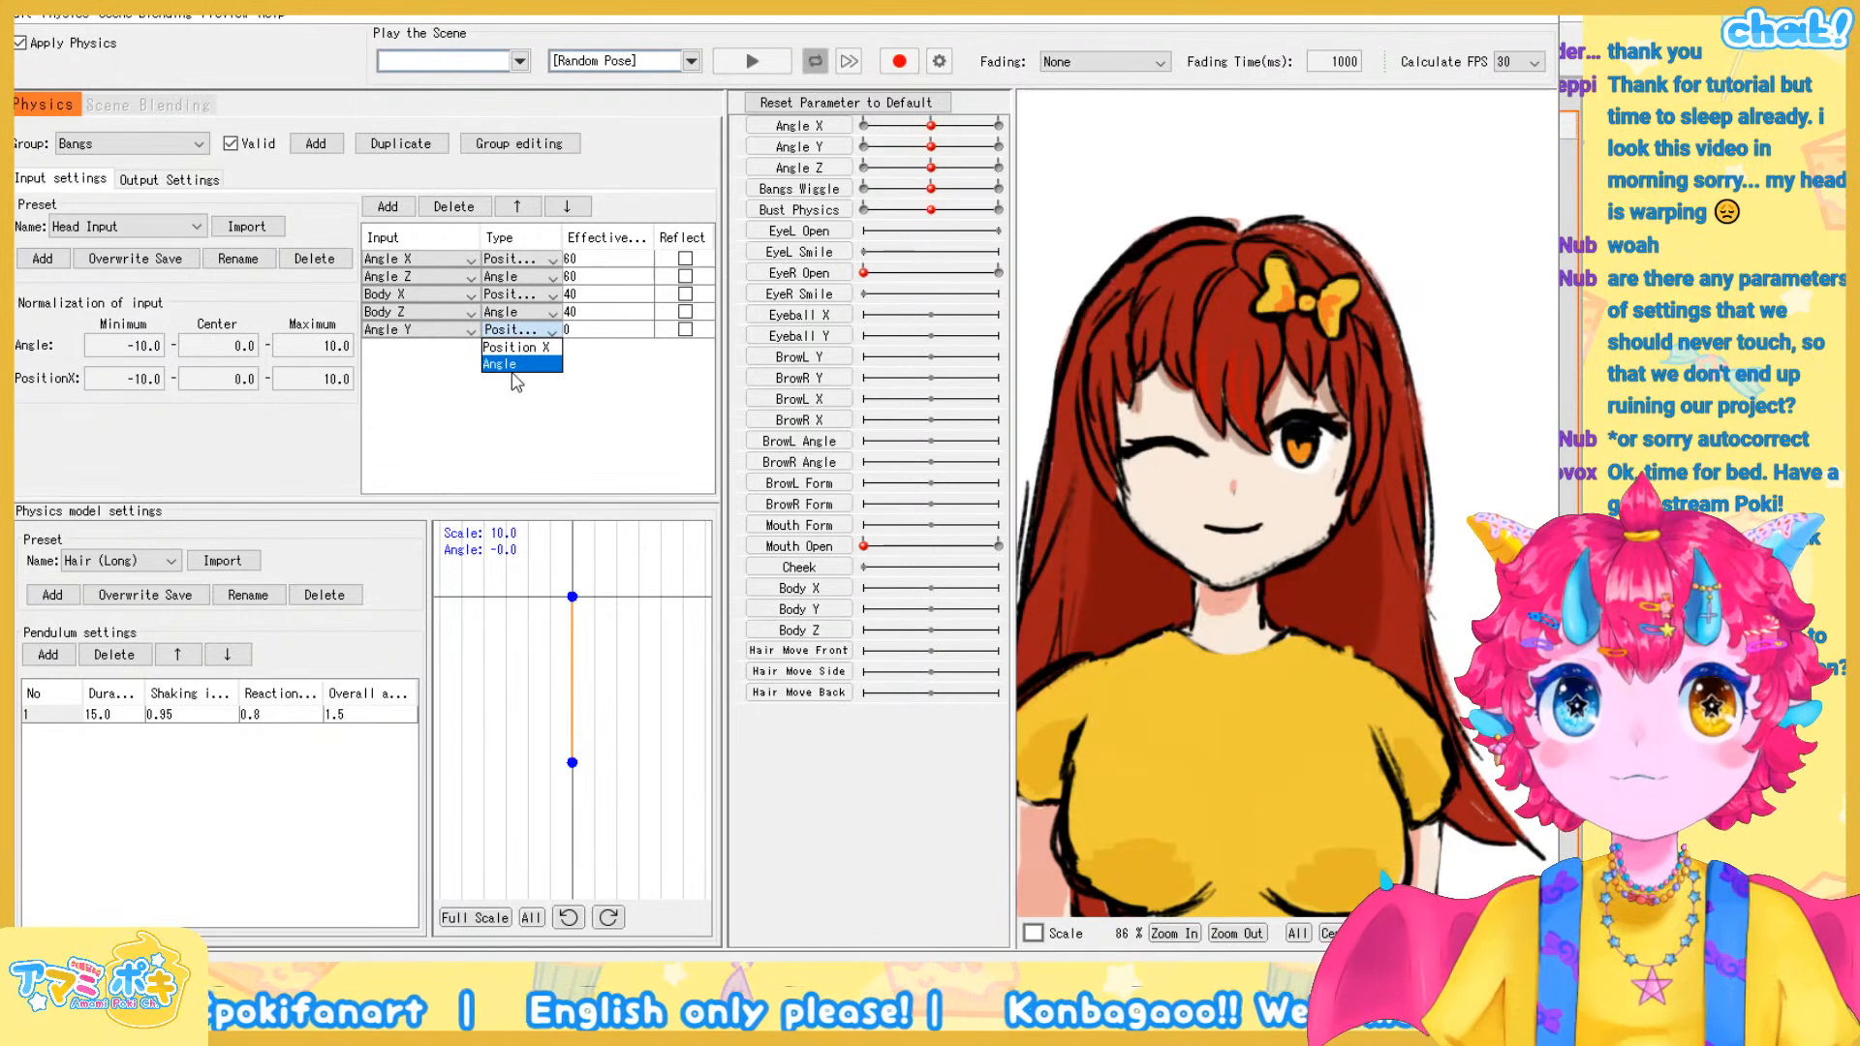
click(540, 364)
click(581, 331)
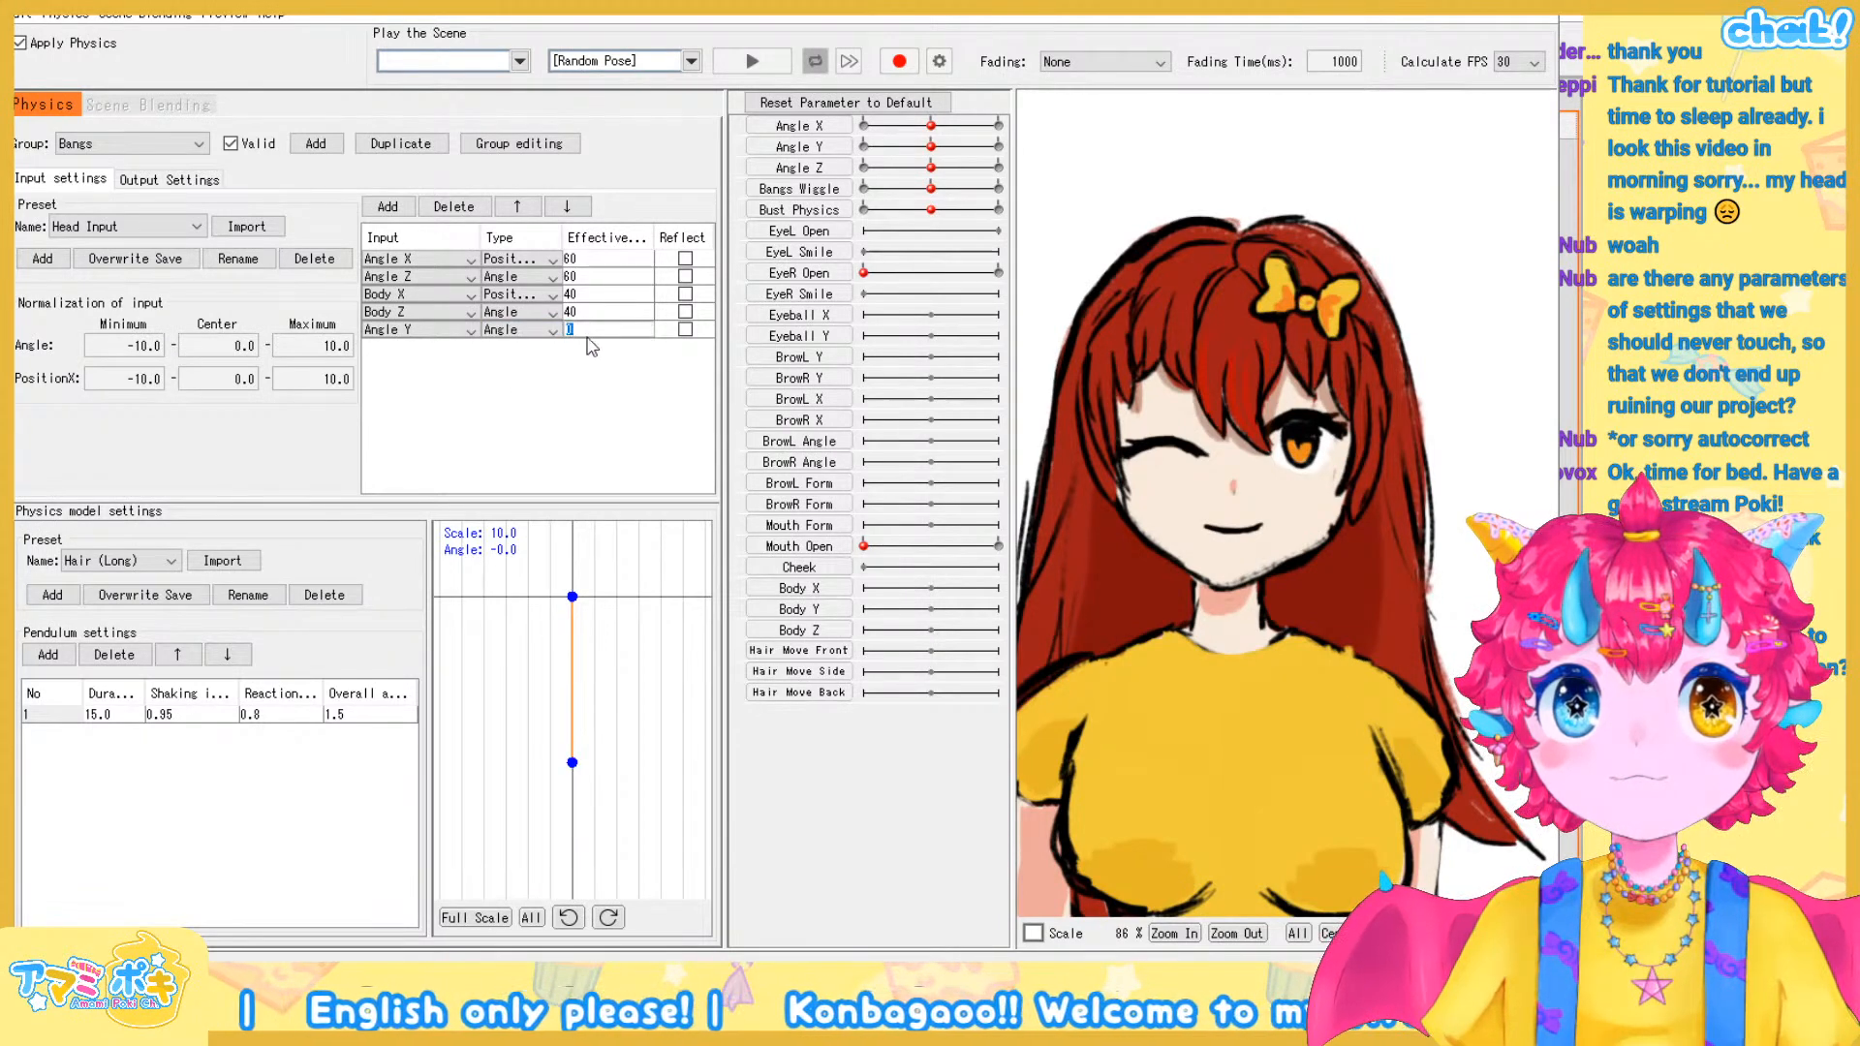
key(Return)
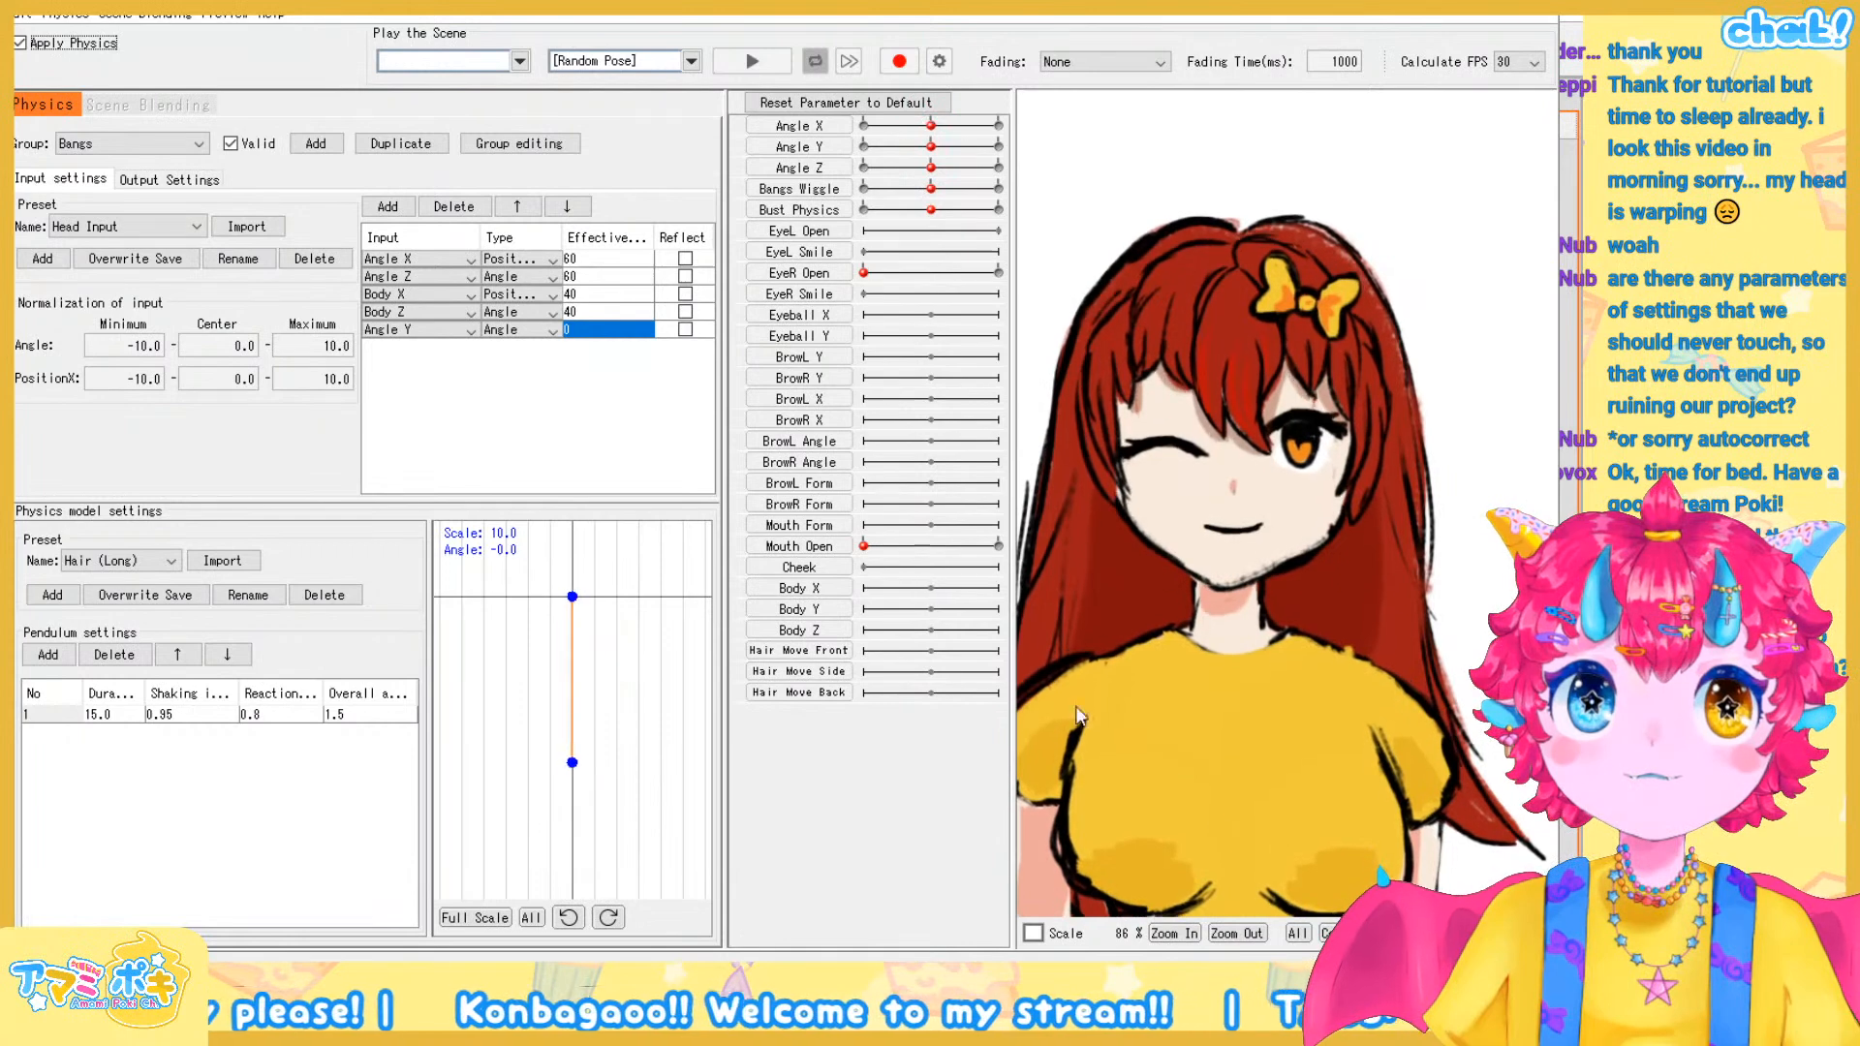
Try to set the effectiveness of the Angle Y input to 100
double_click(583, 335)
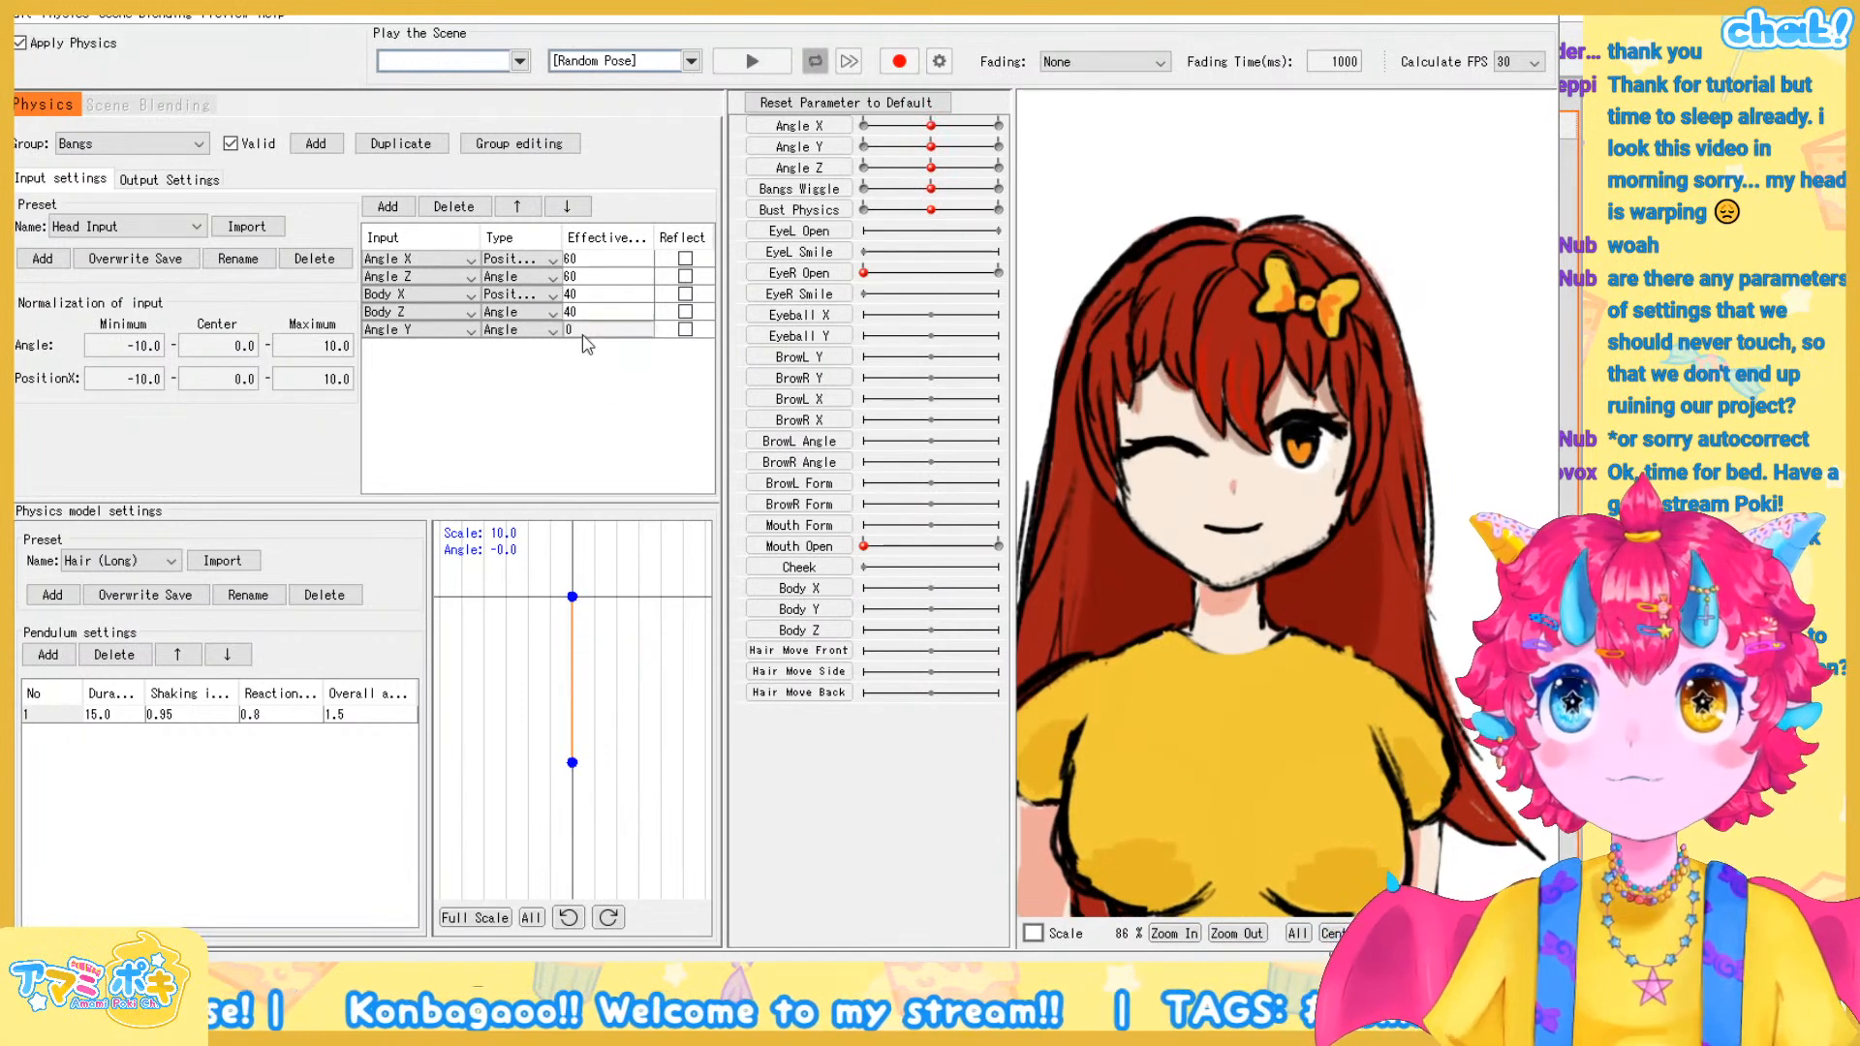
double_click(589, 335)
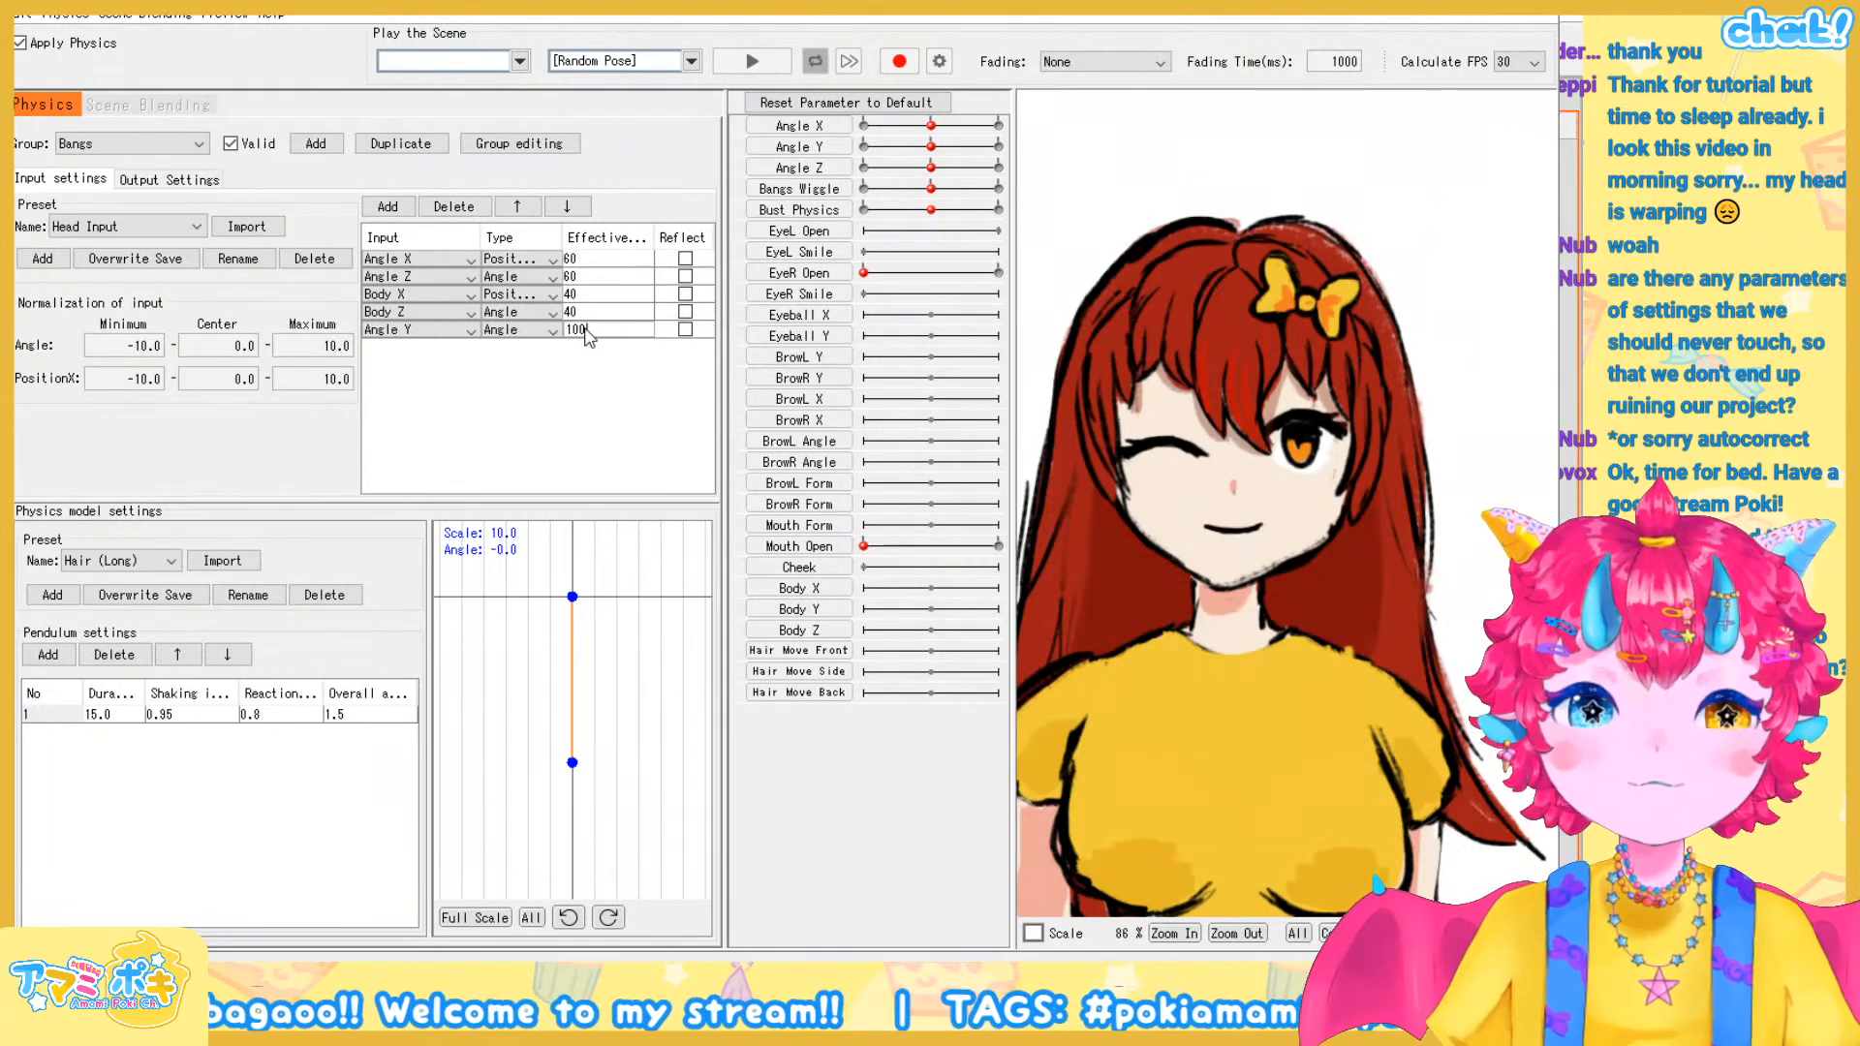
key(Escape)
double_click(607, 337)
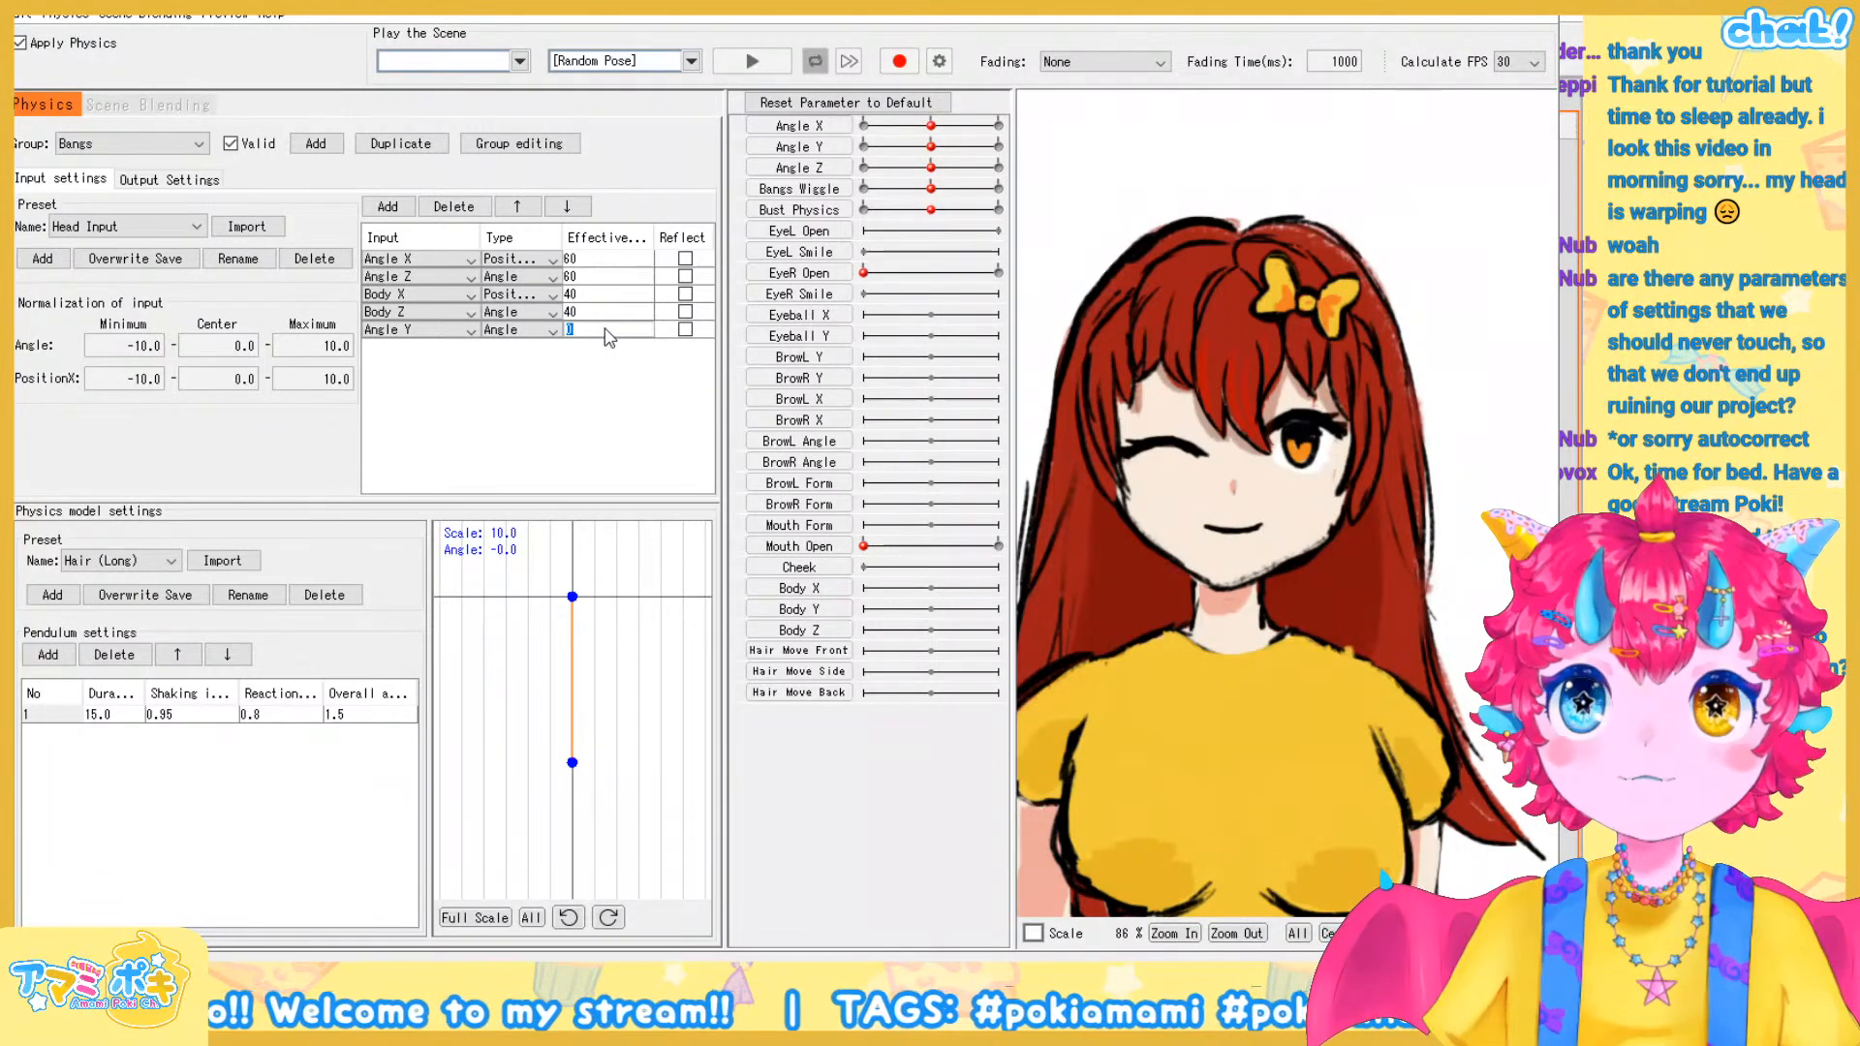
key(Escape)
double_click(604, 334)
key(Escape)
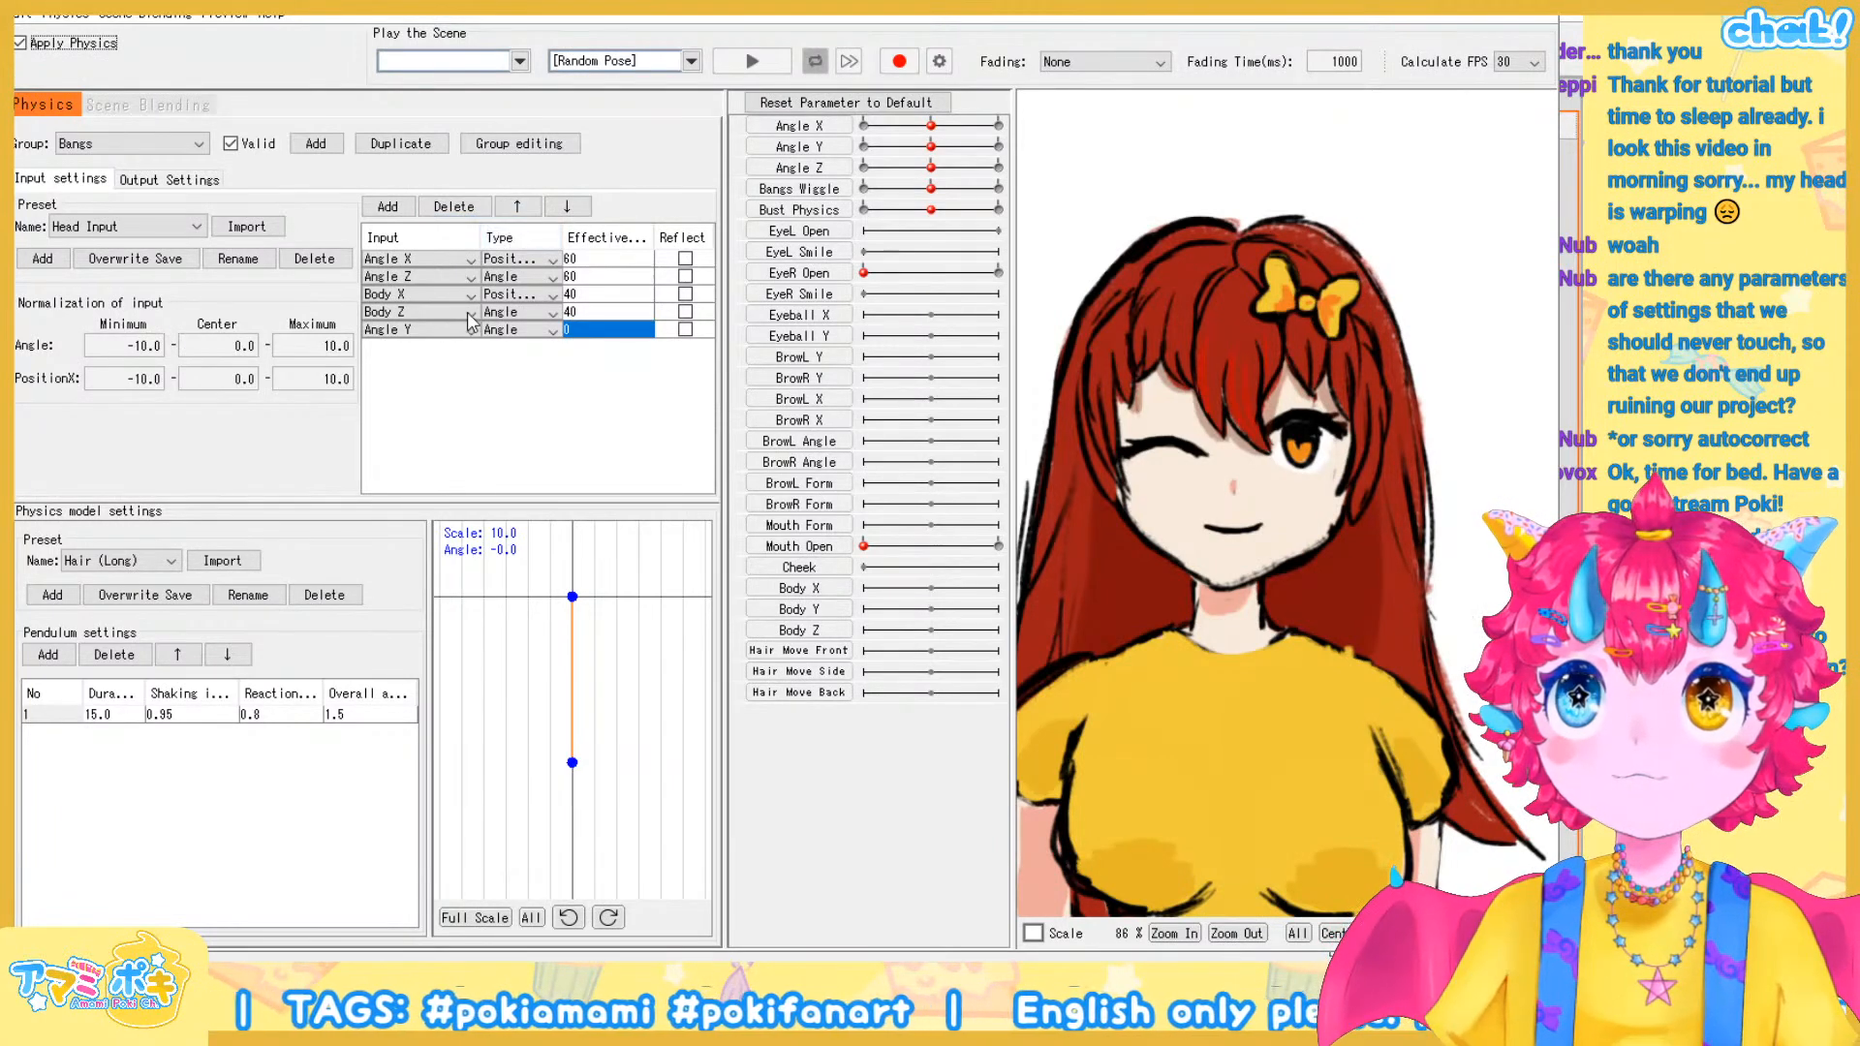
Move the Angle Y input of the Bangs group up the list so it sits directly above Body X
click(518, 207)
click(518, 207)
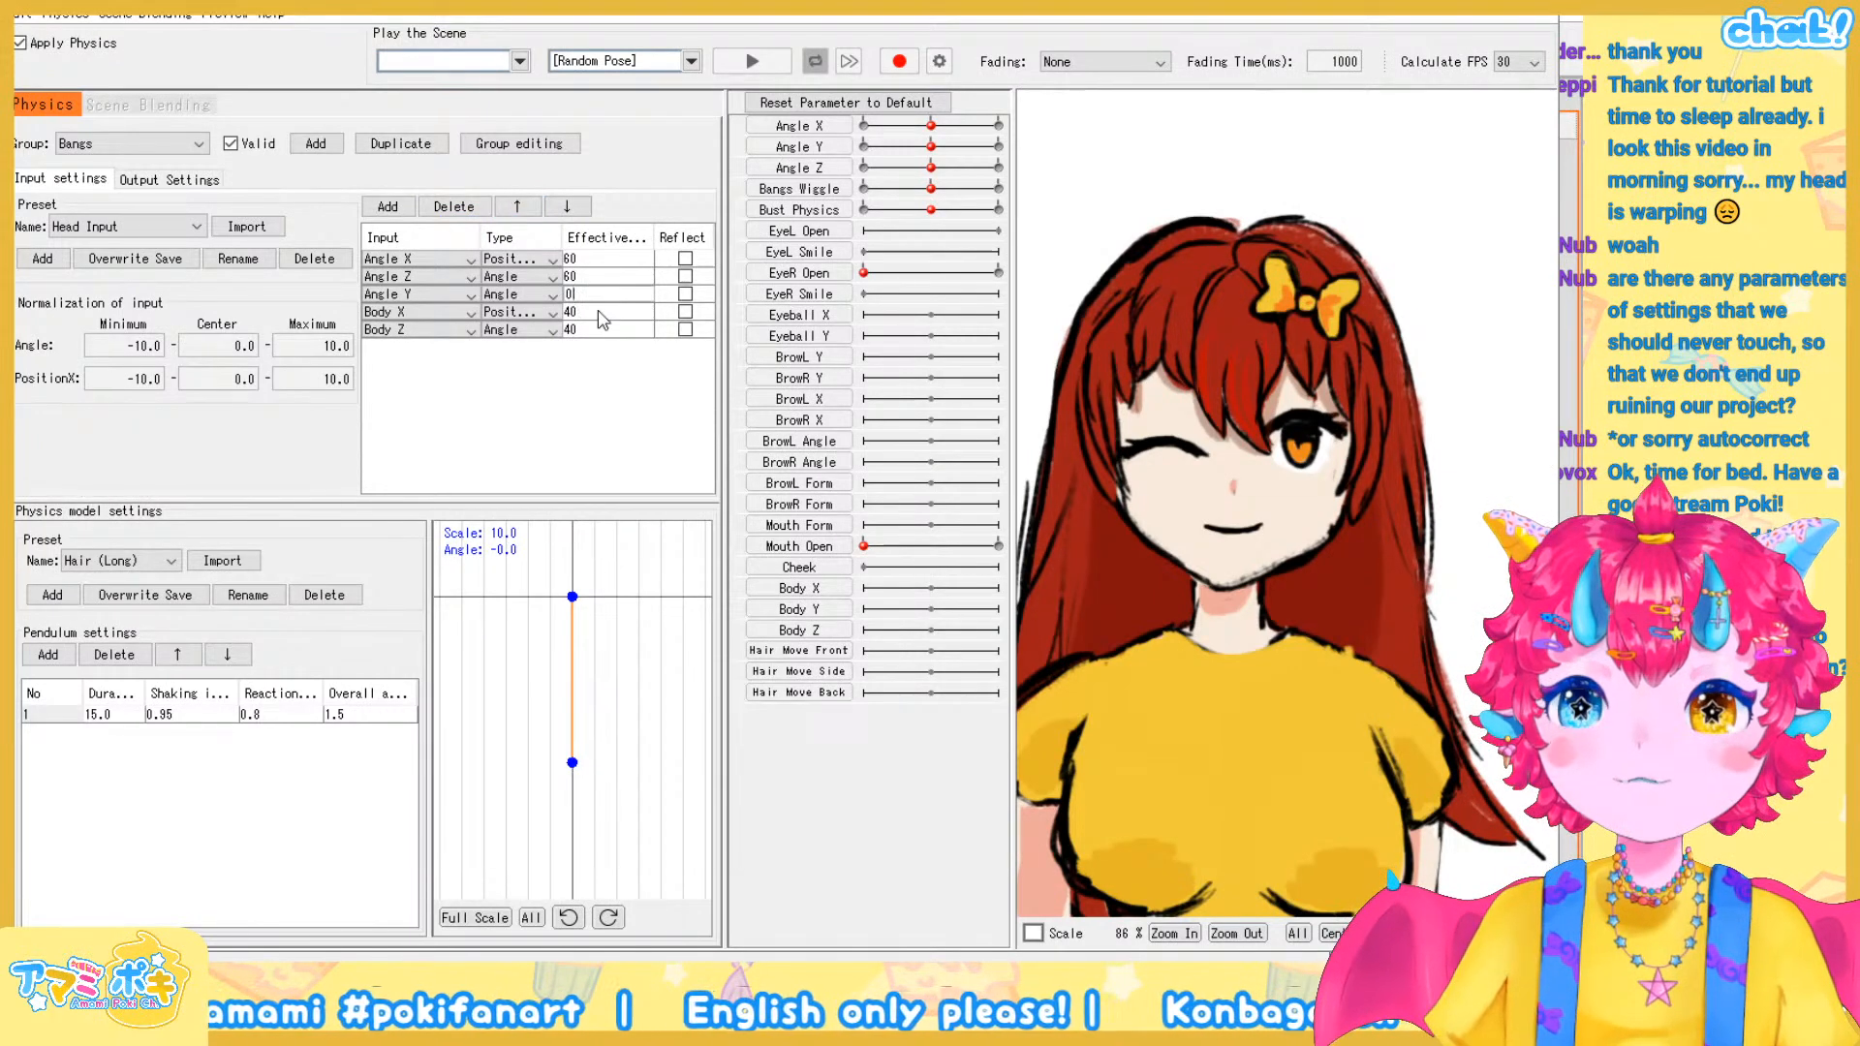
key(Return)
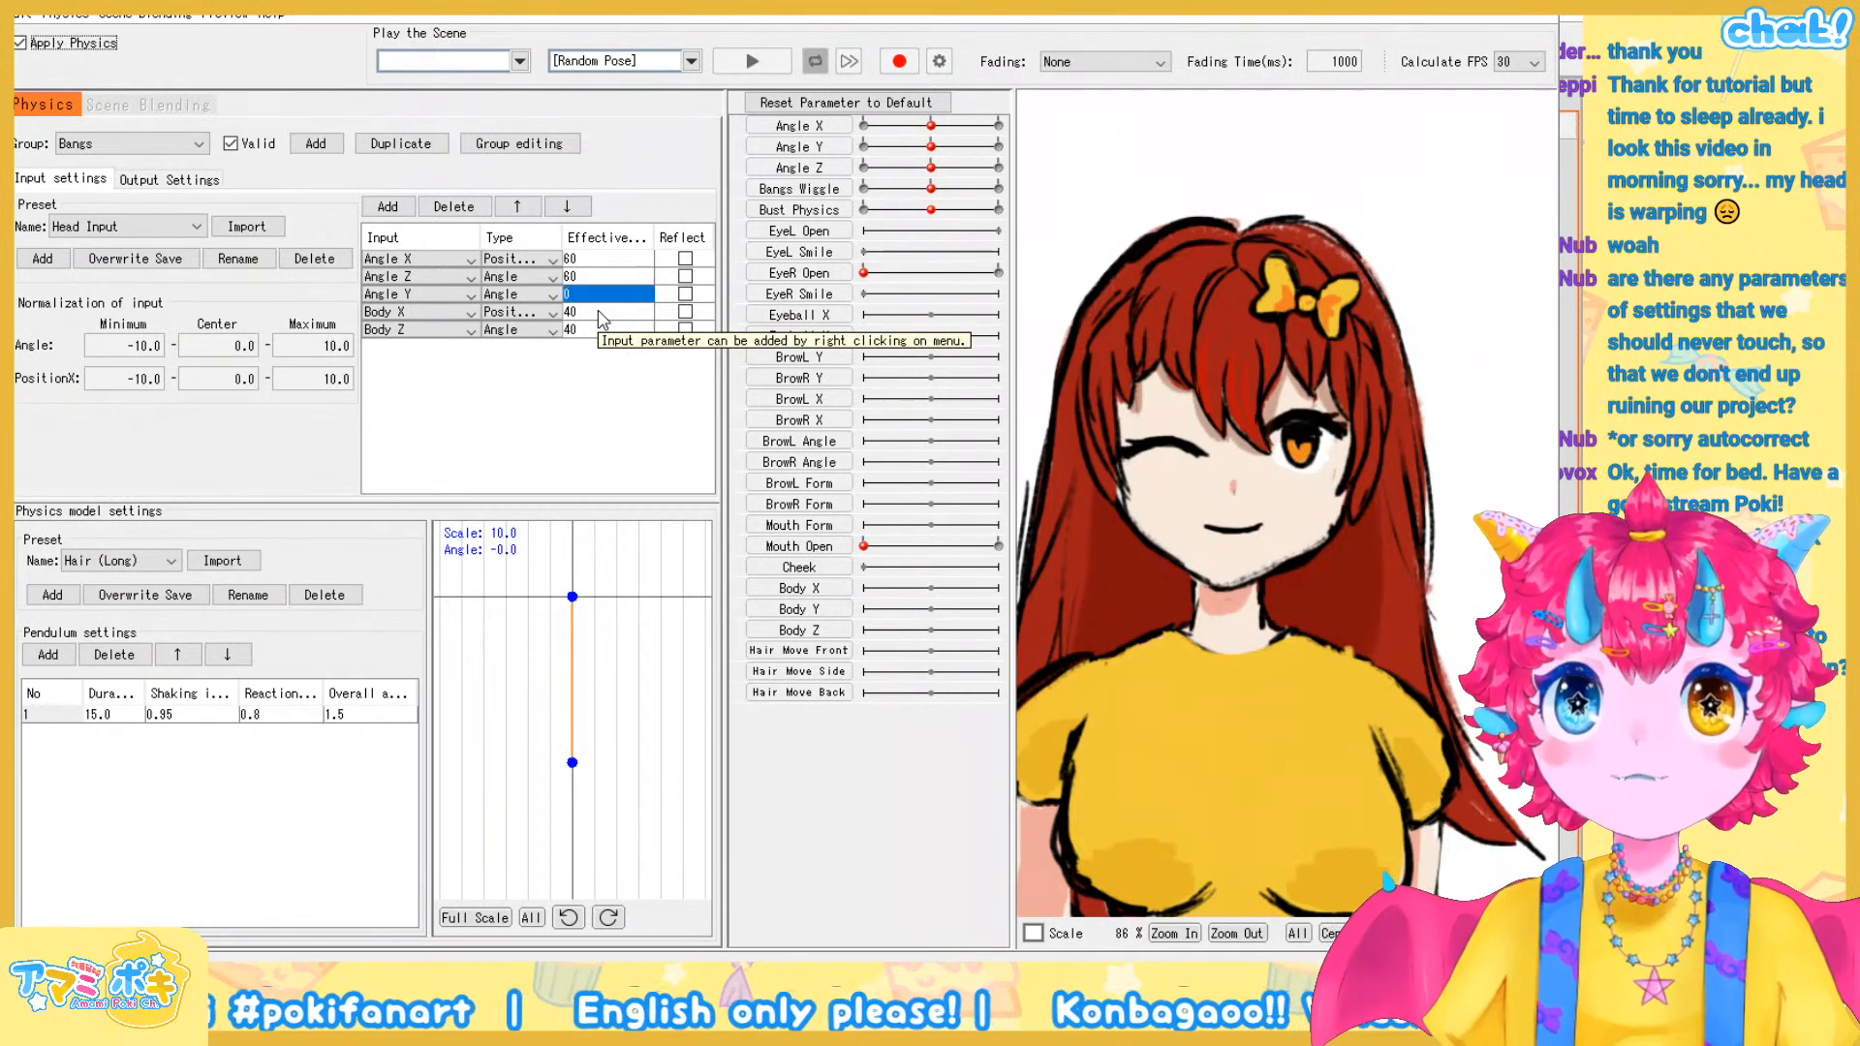
Try to set the effectiveness of the moved Angle Y input to 40
click(620, 296)
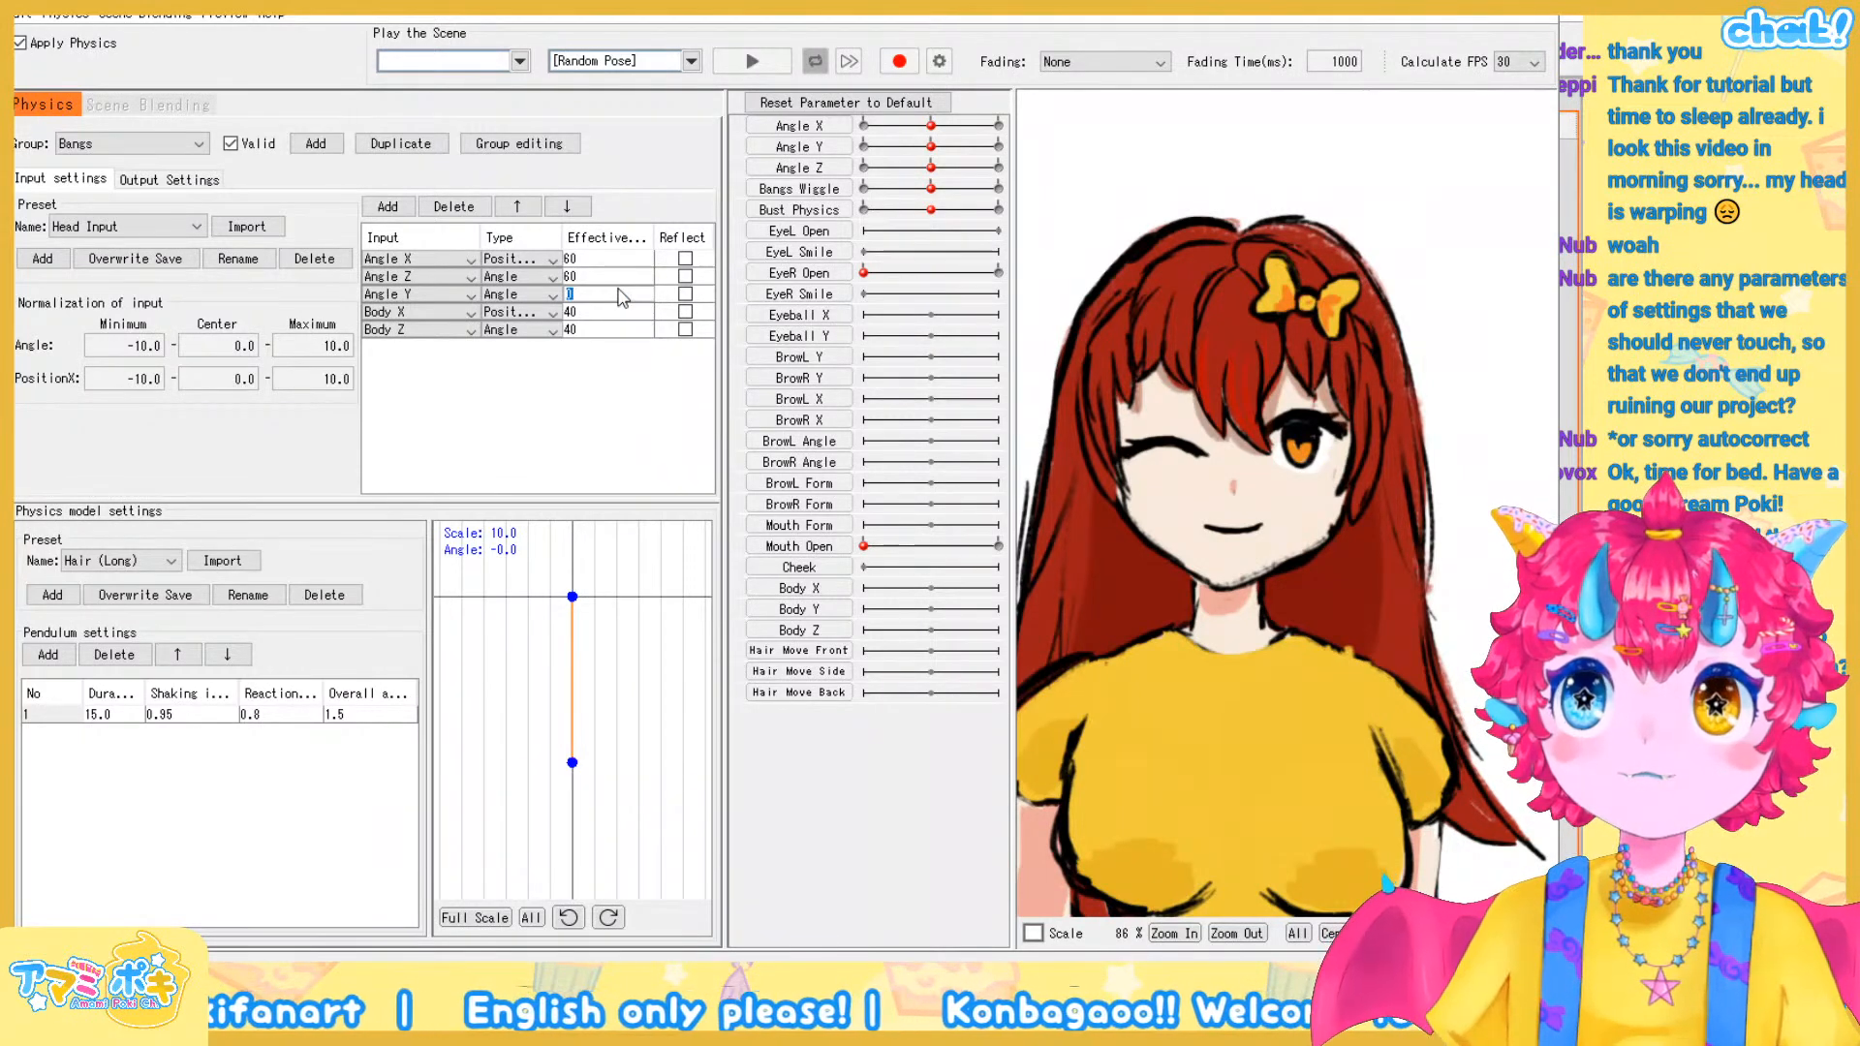
text(40)
key(Return)
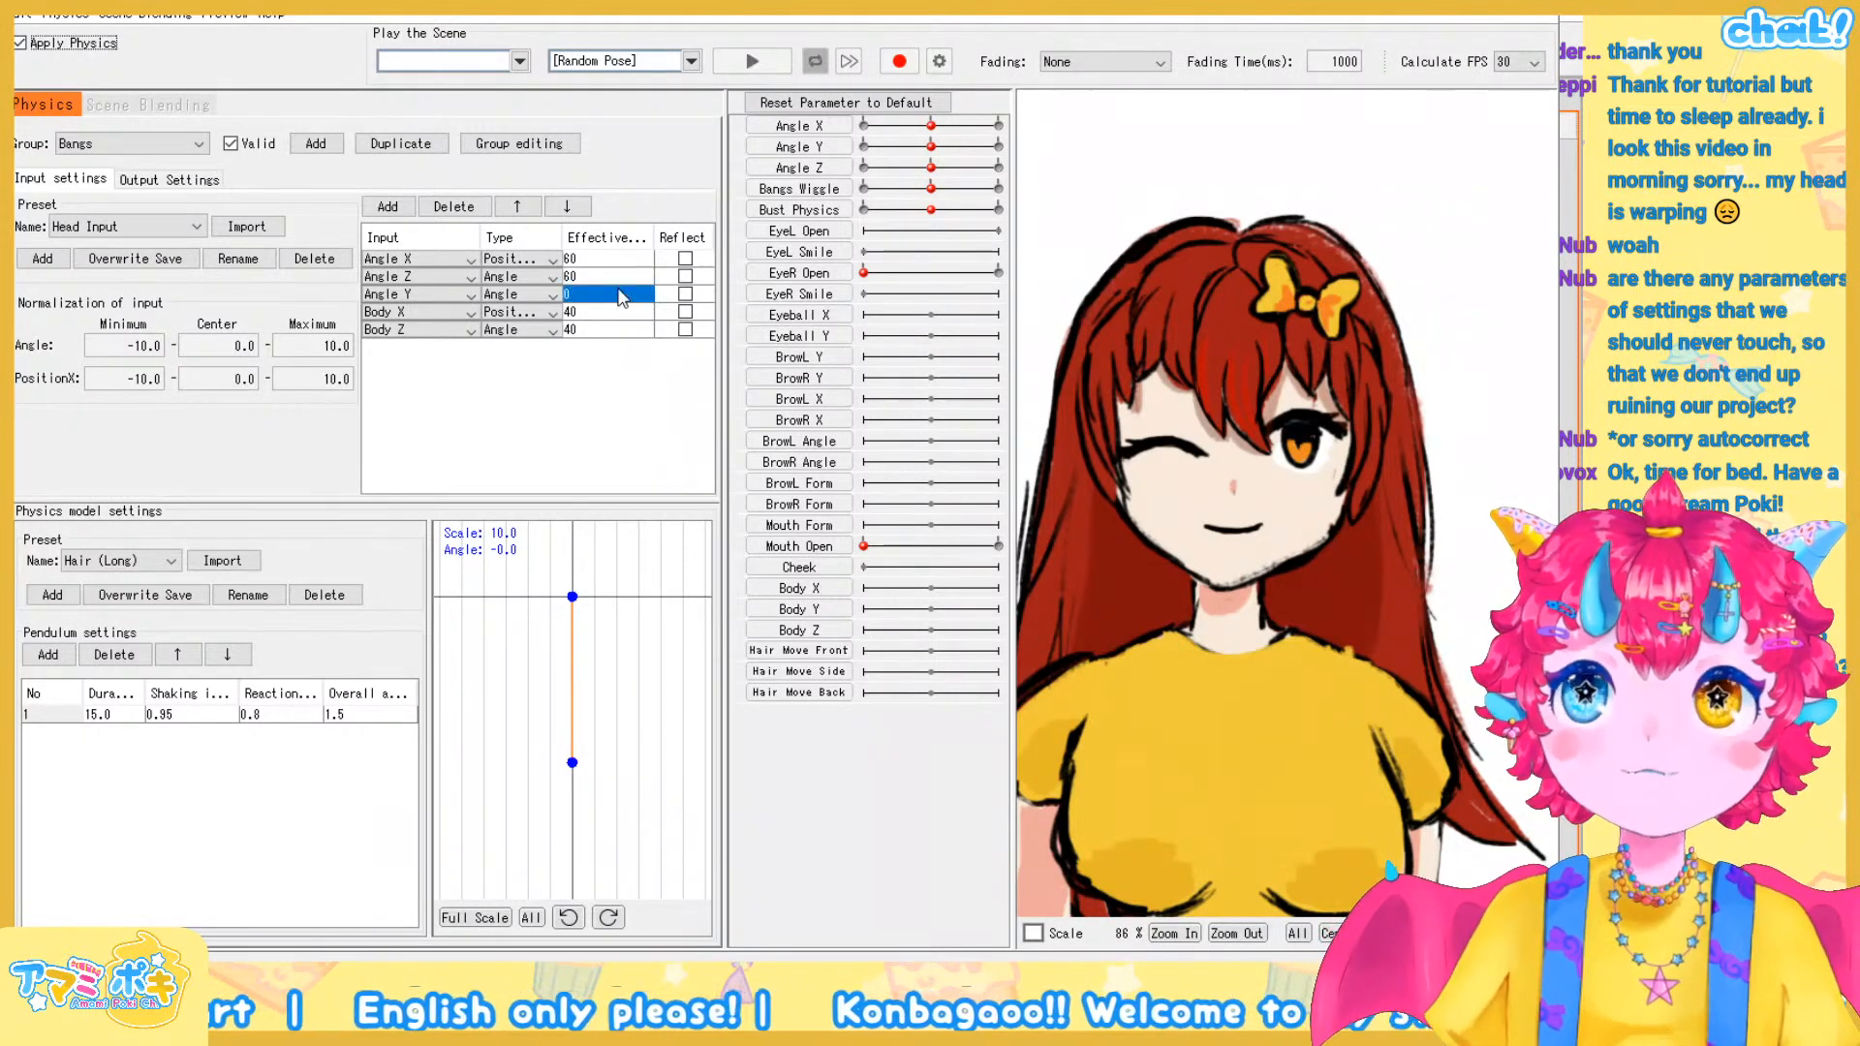
click(620, 295)
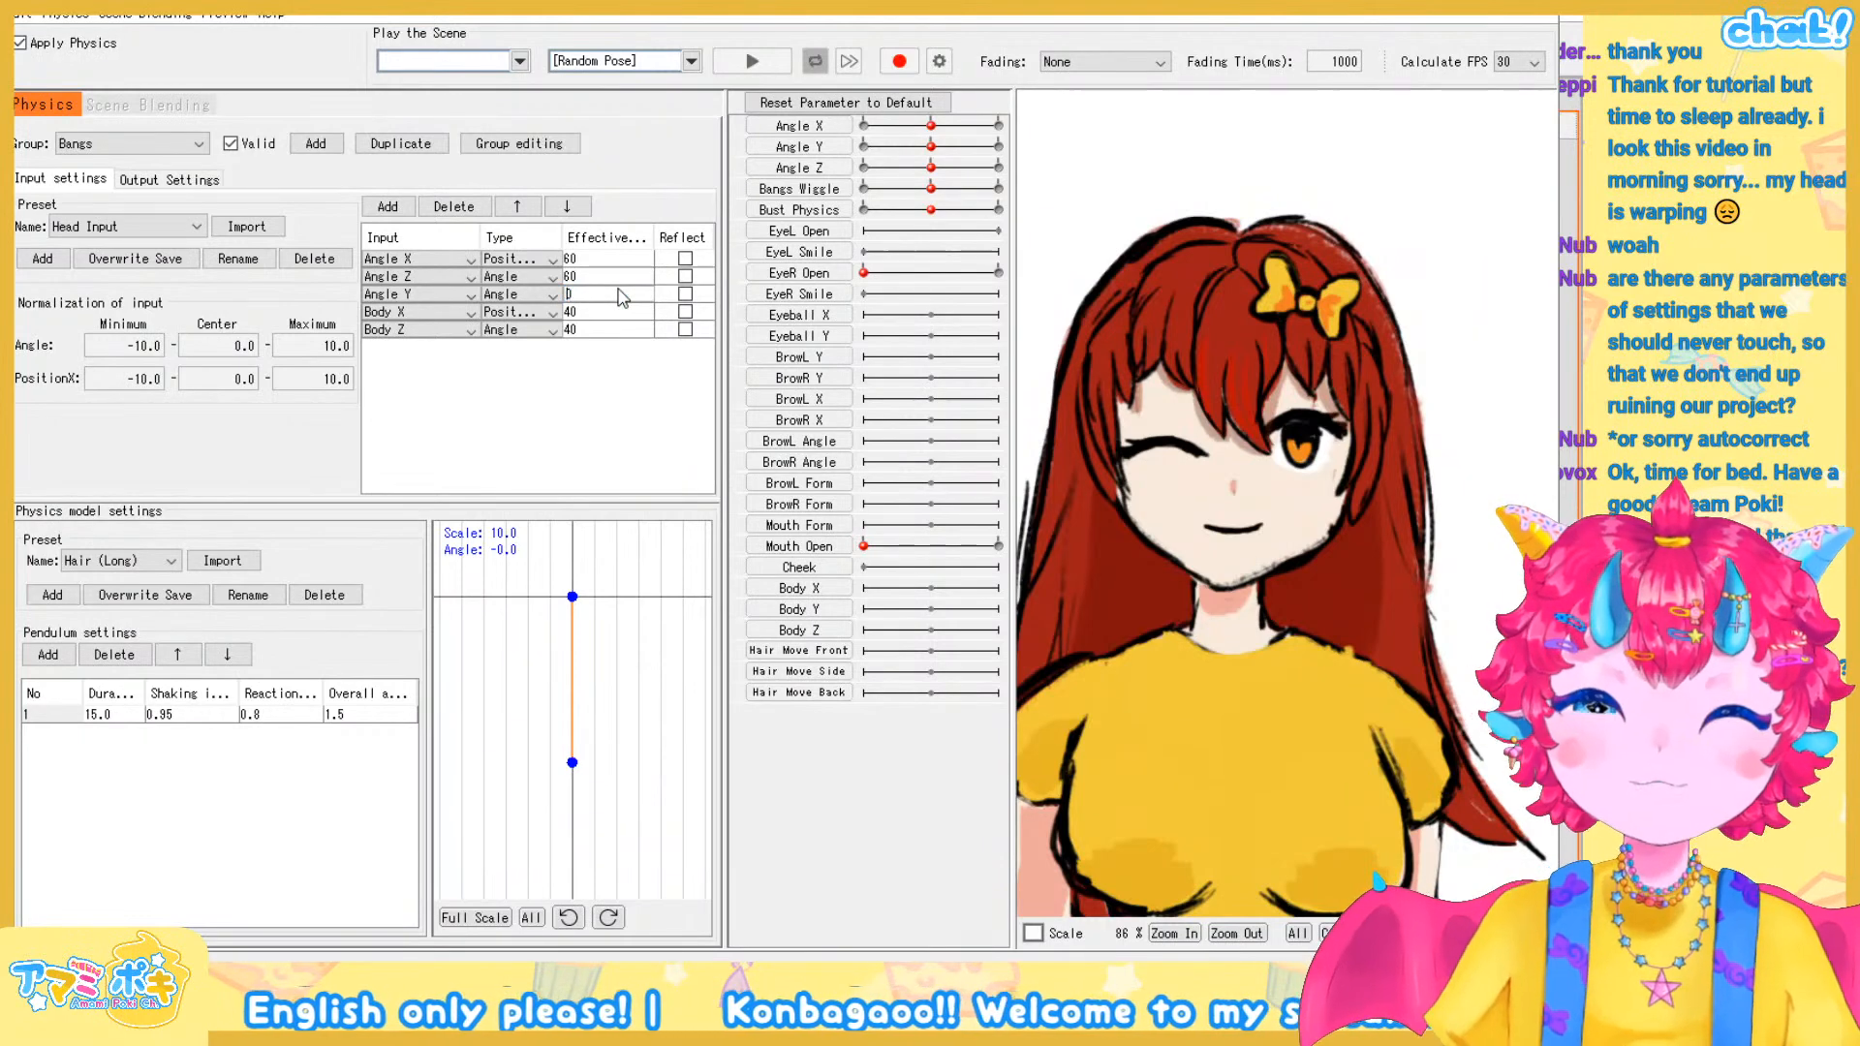
click(619, 295)
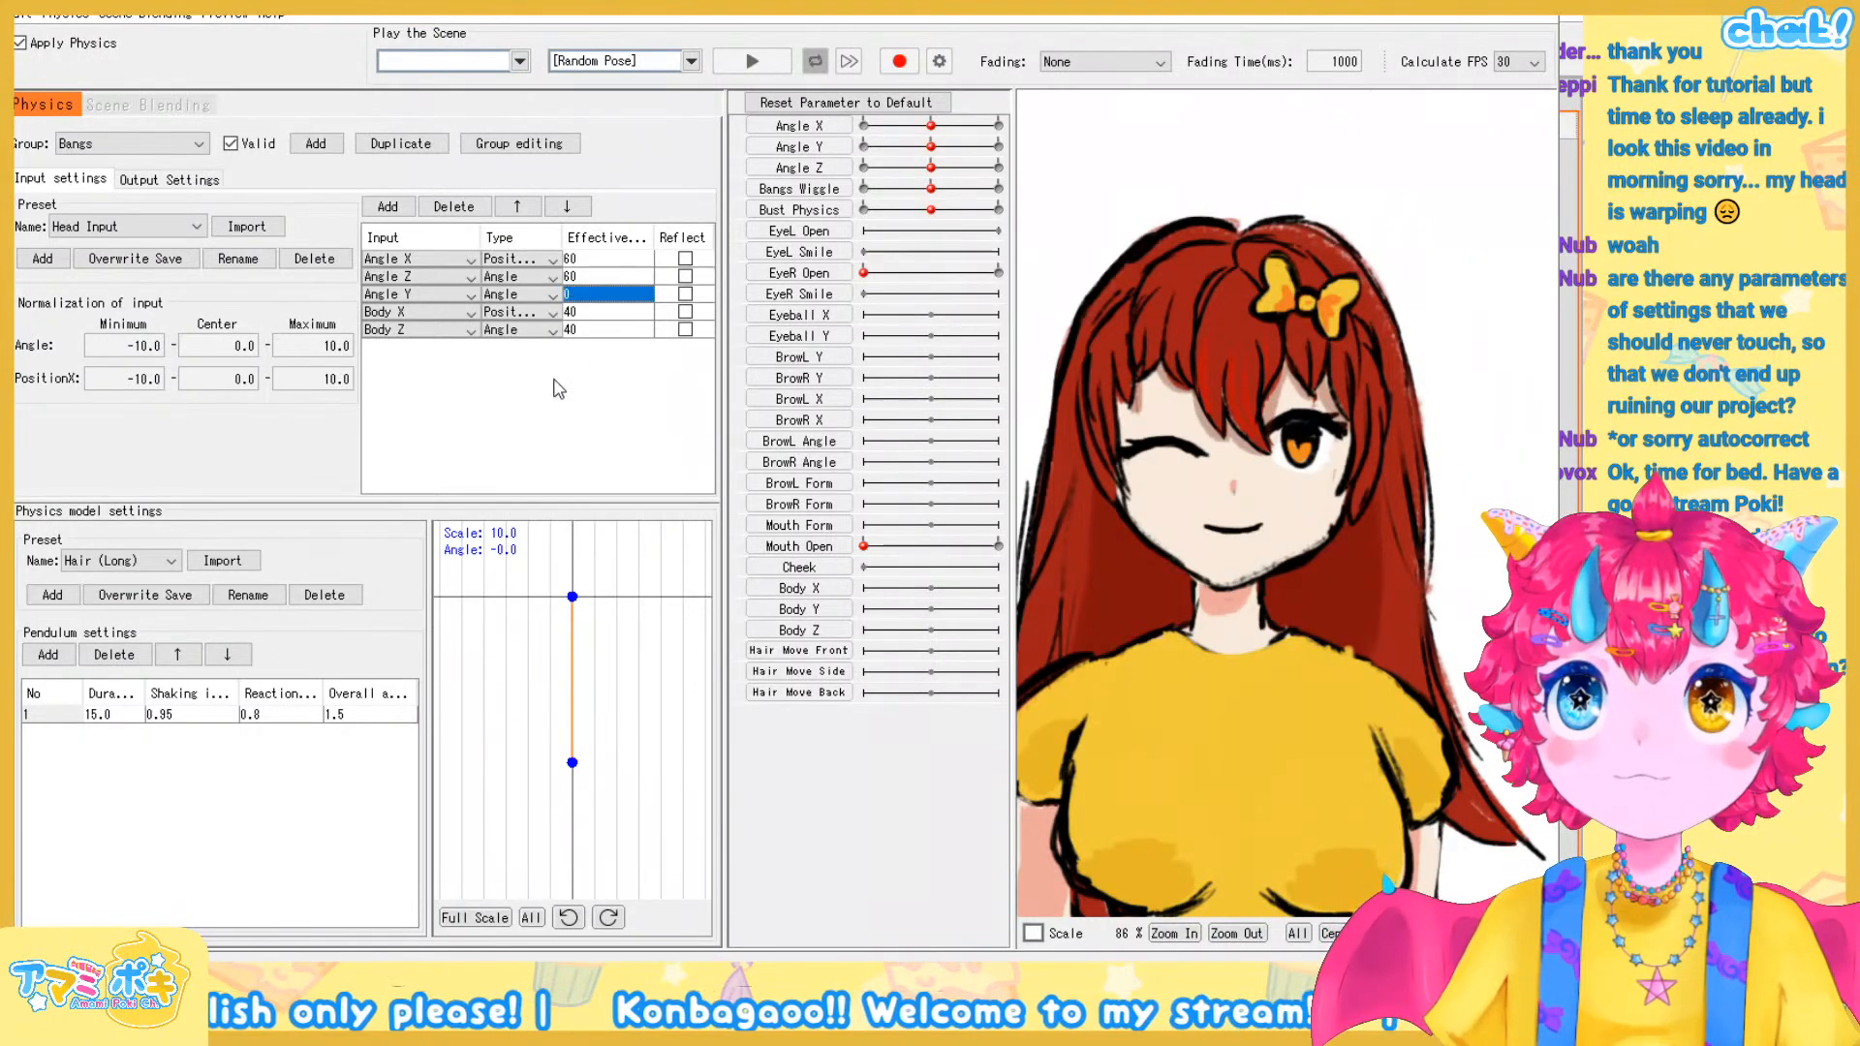
click(606, 295)
click(509, 403)
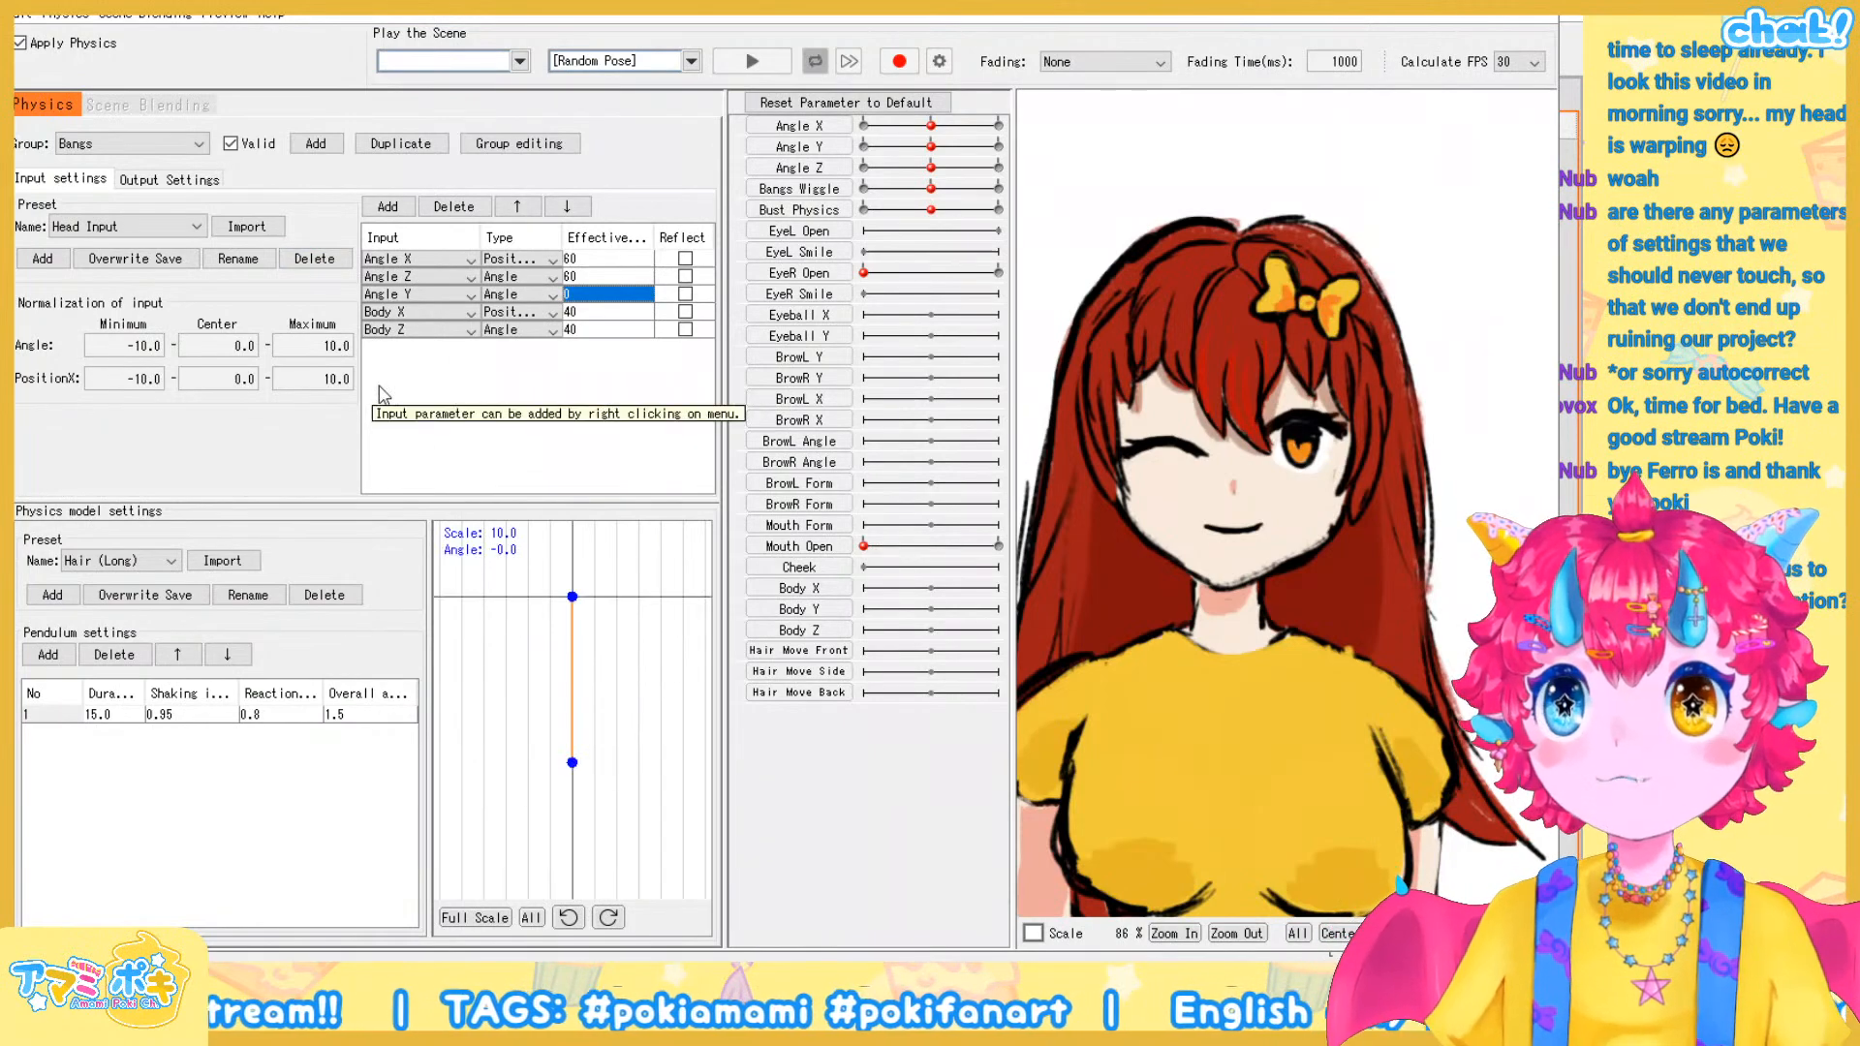
Test the Bangs physics by moving the character's head sideways in the preview
drag(1161, 568, 1404, 562)
drag(1181, 576, 1394, 647)
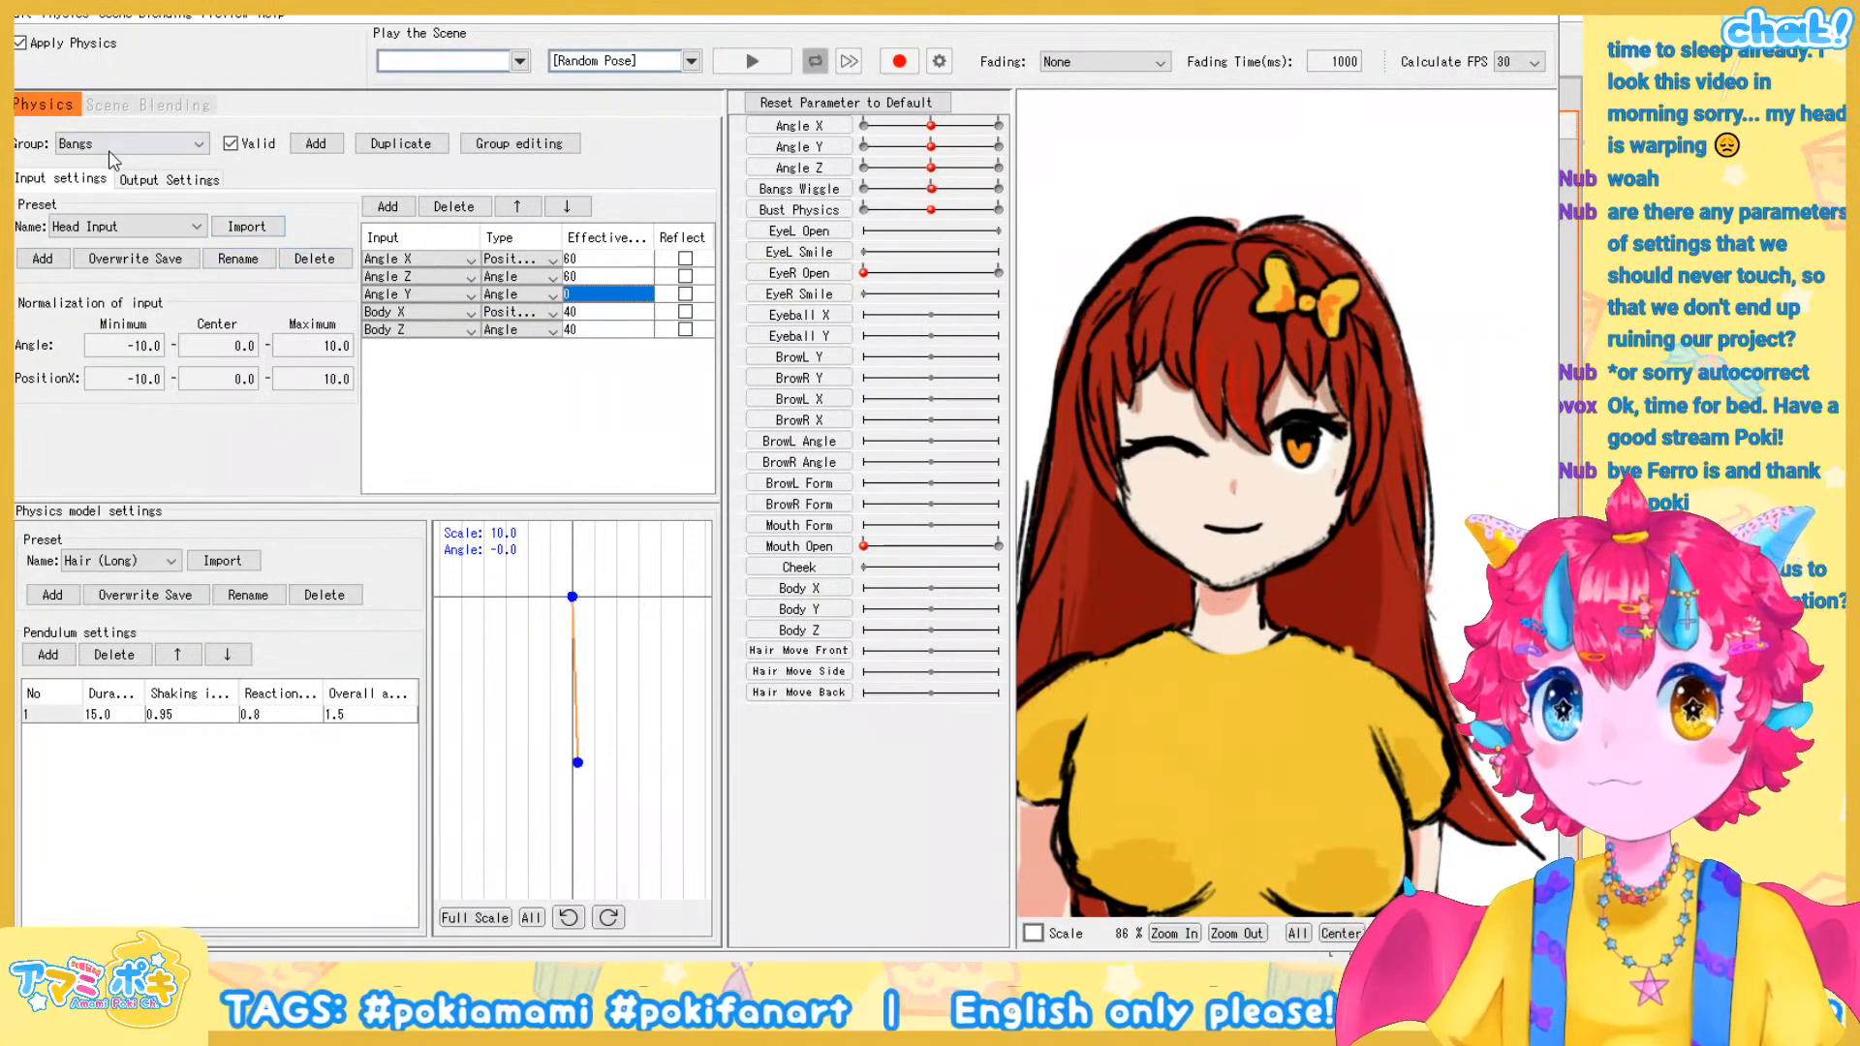
Add a Bust group with the Bust Input and Bust (Big) presets, and add Angle X, Angle Y and Angle Z to its inputs
click(330, 144)
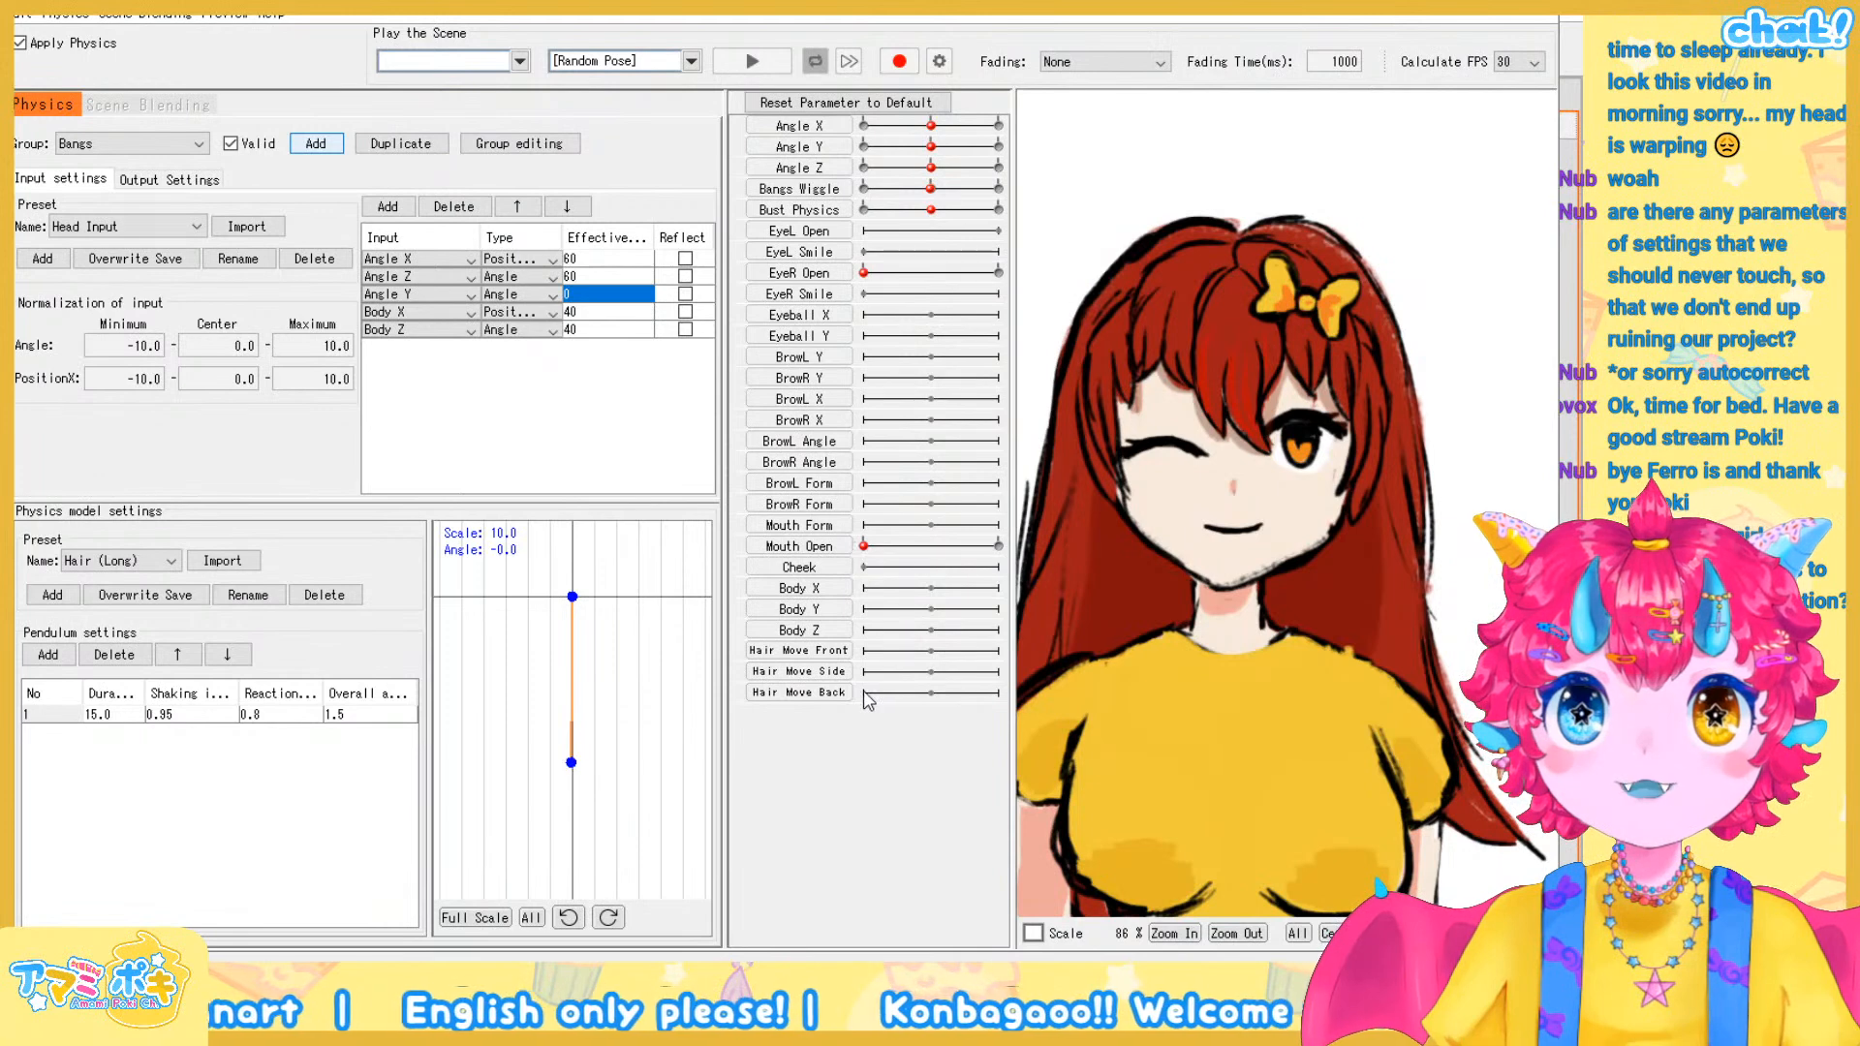
click(746, 601)
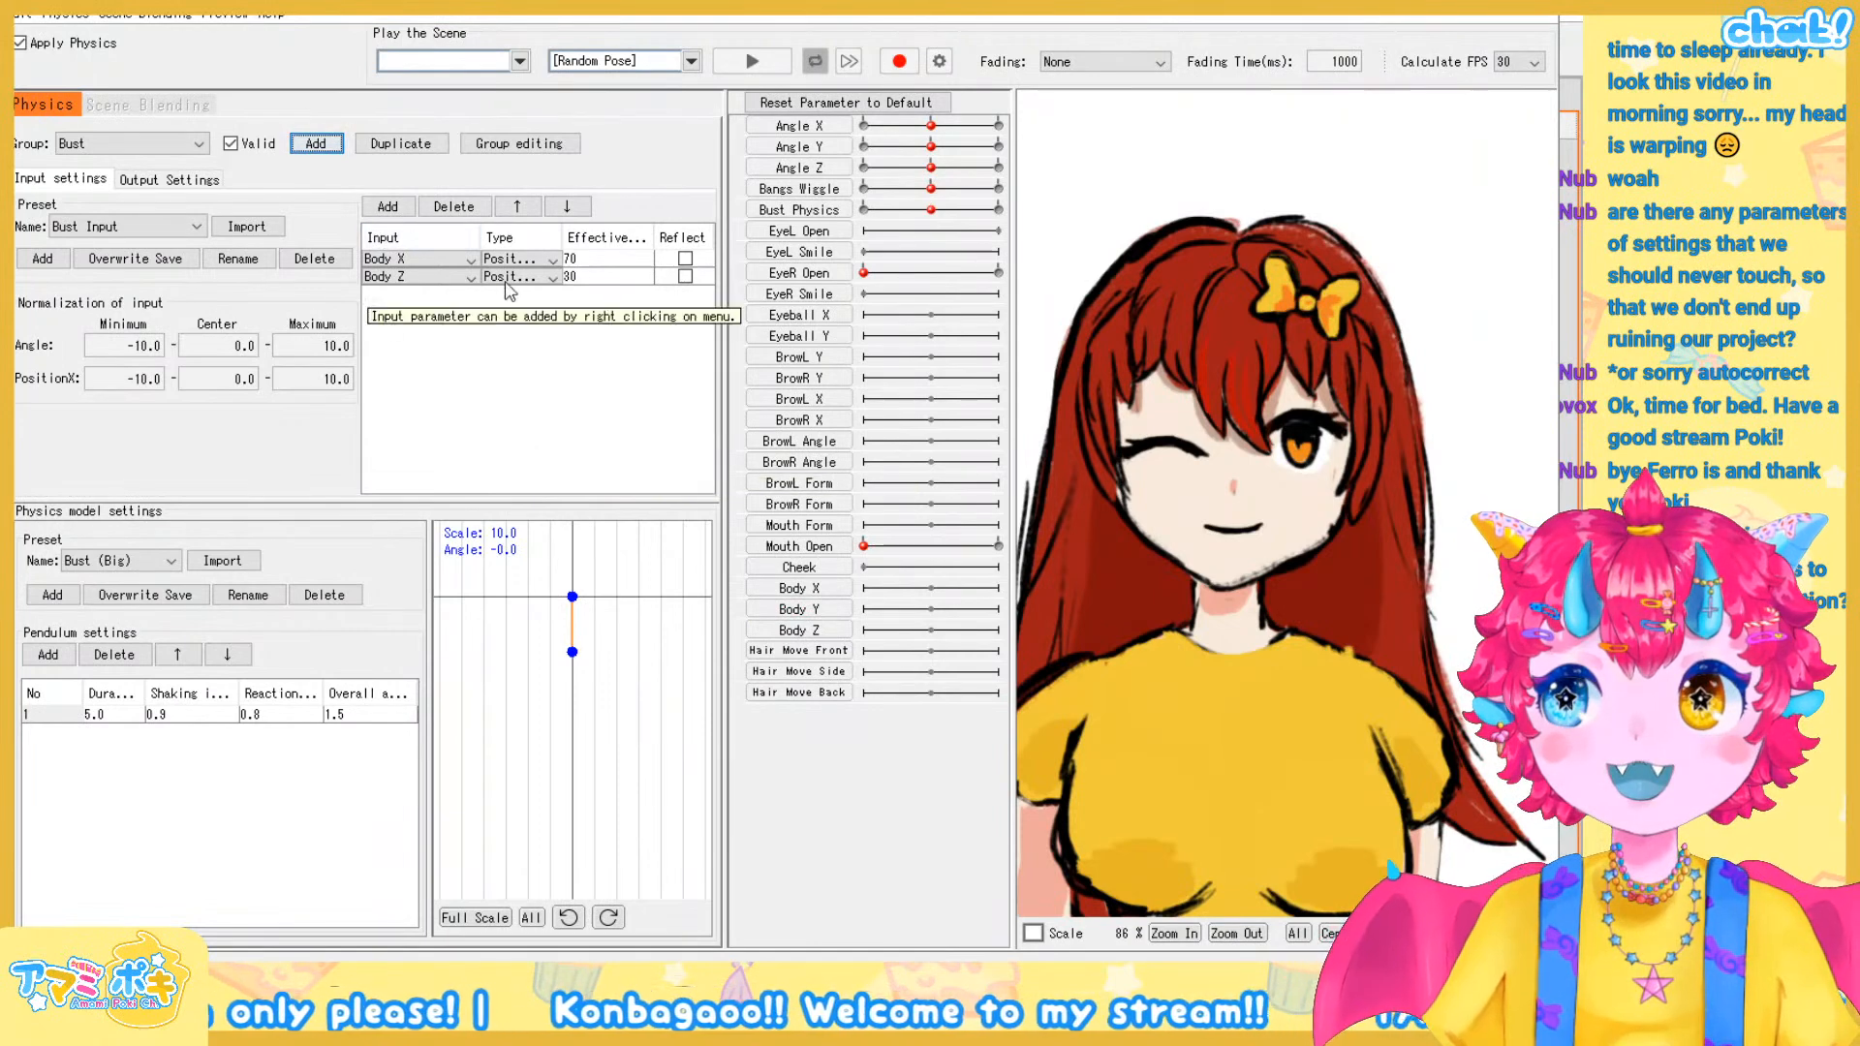
click(397, 213)
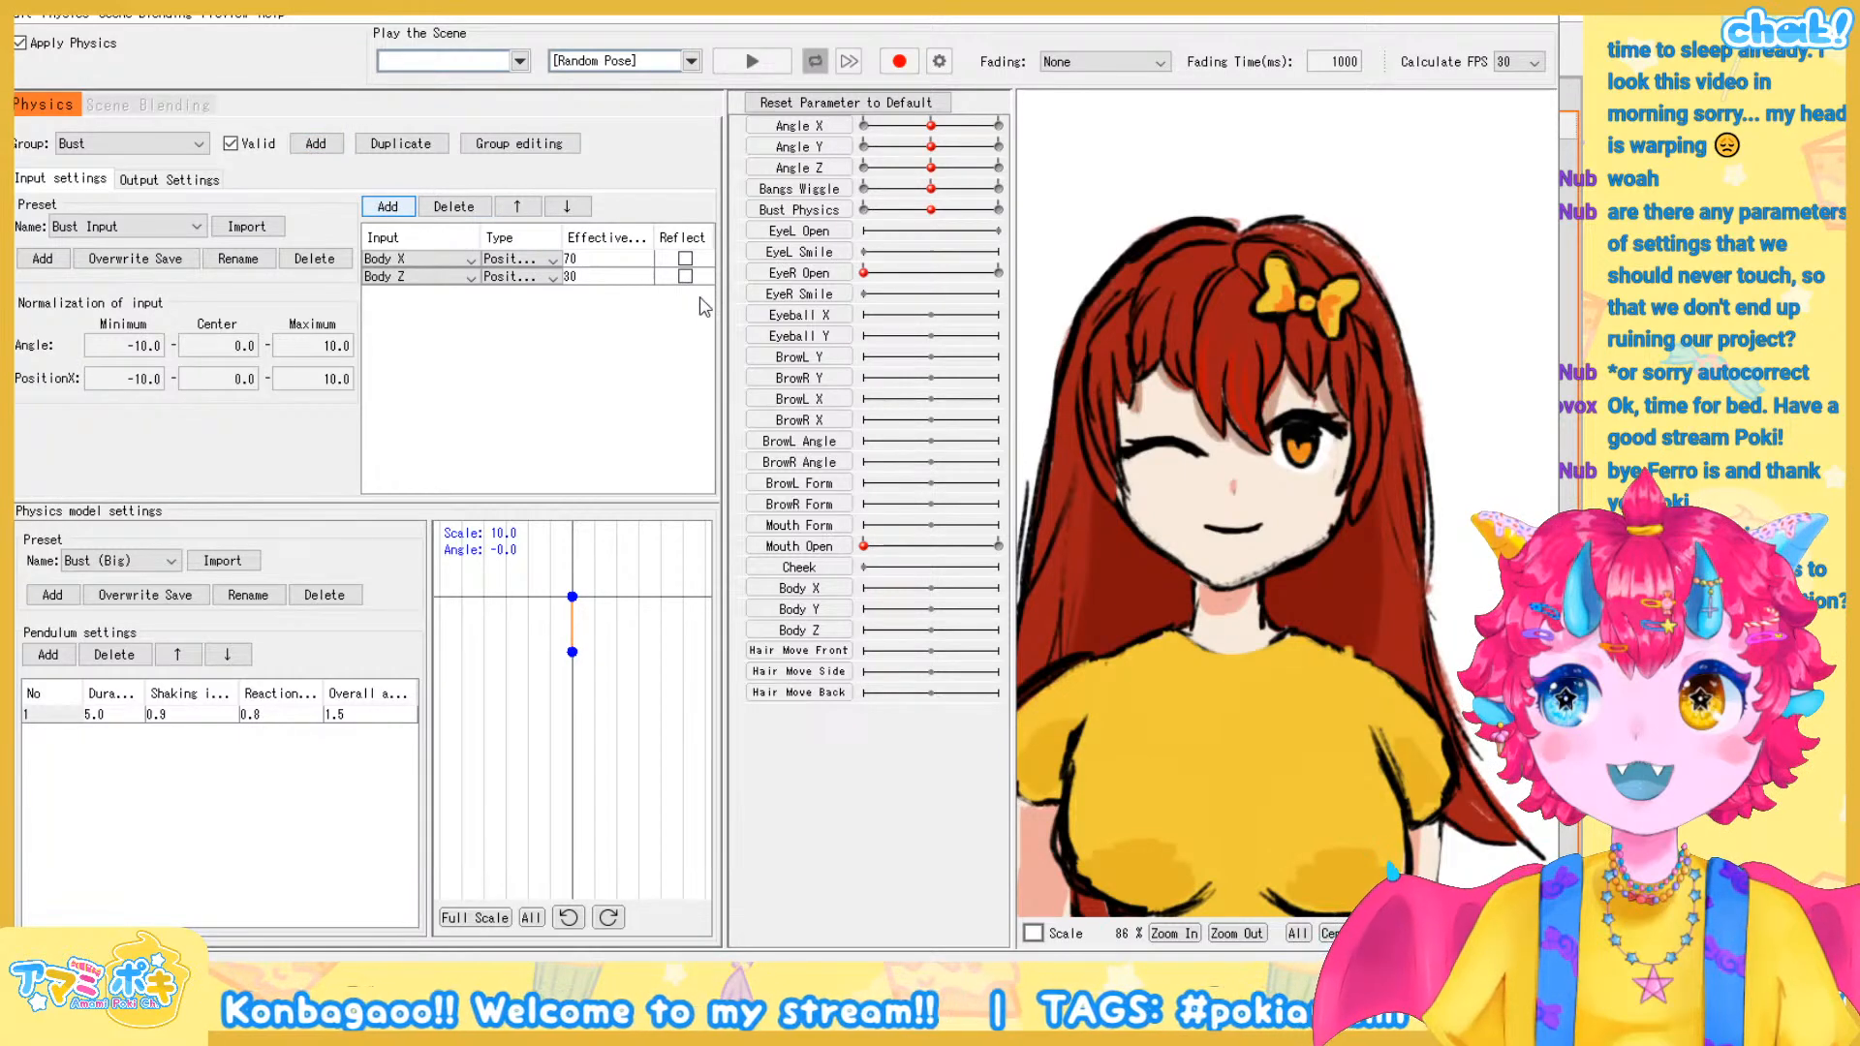
click(736, 826)
Try to raise the effectiveness of the Angle X and Angle Y inputs in the Bust group
double_click(595, 299)
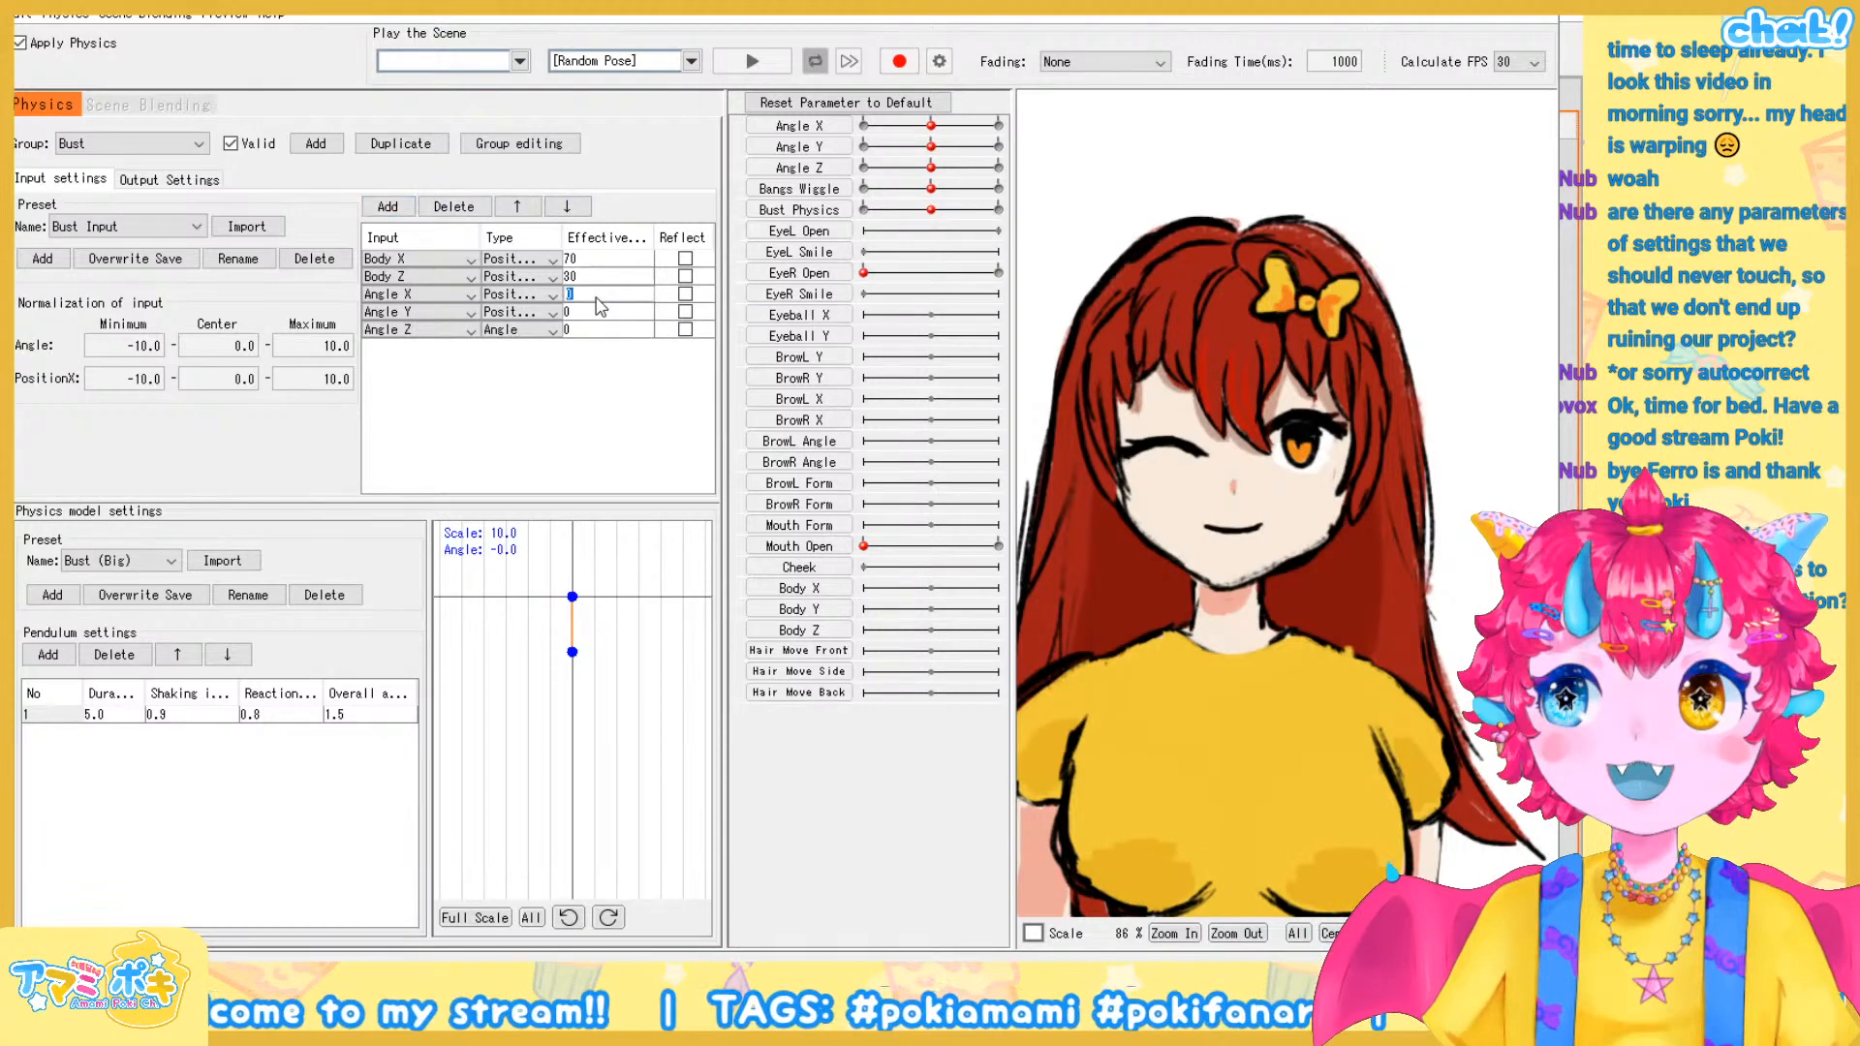
text(4)
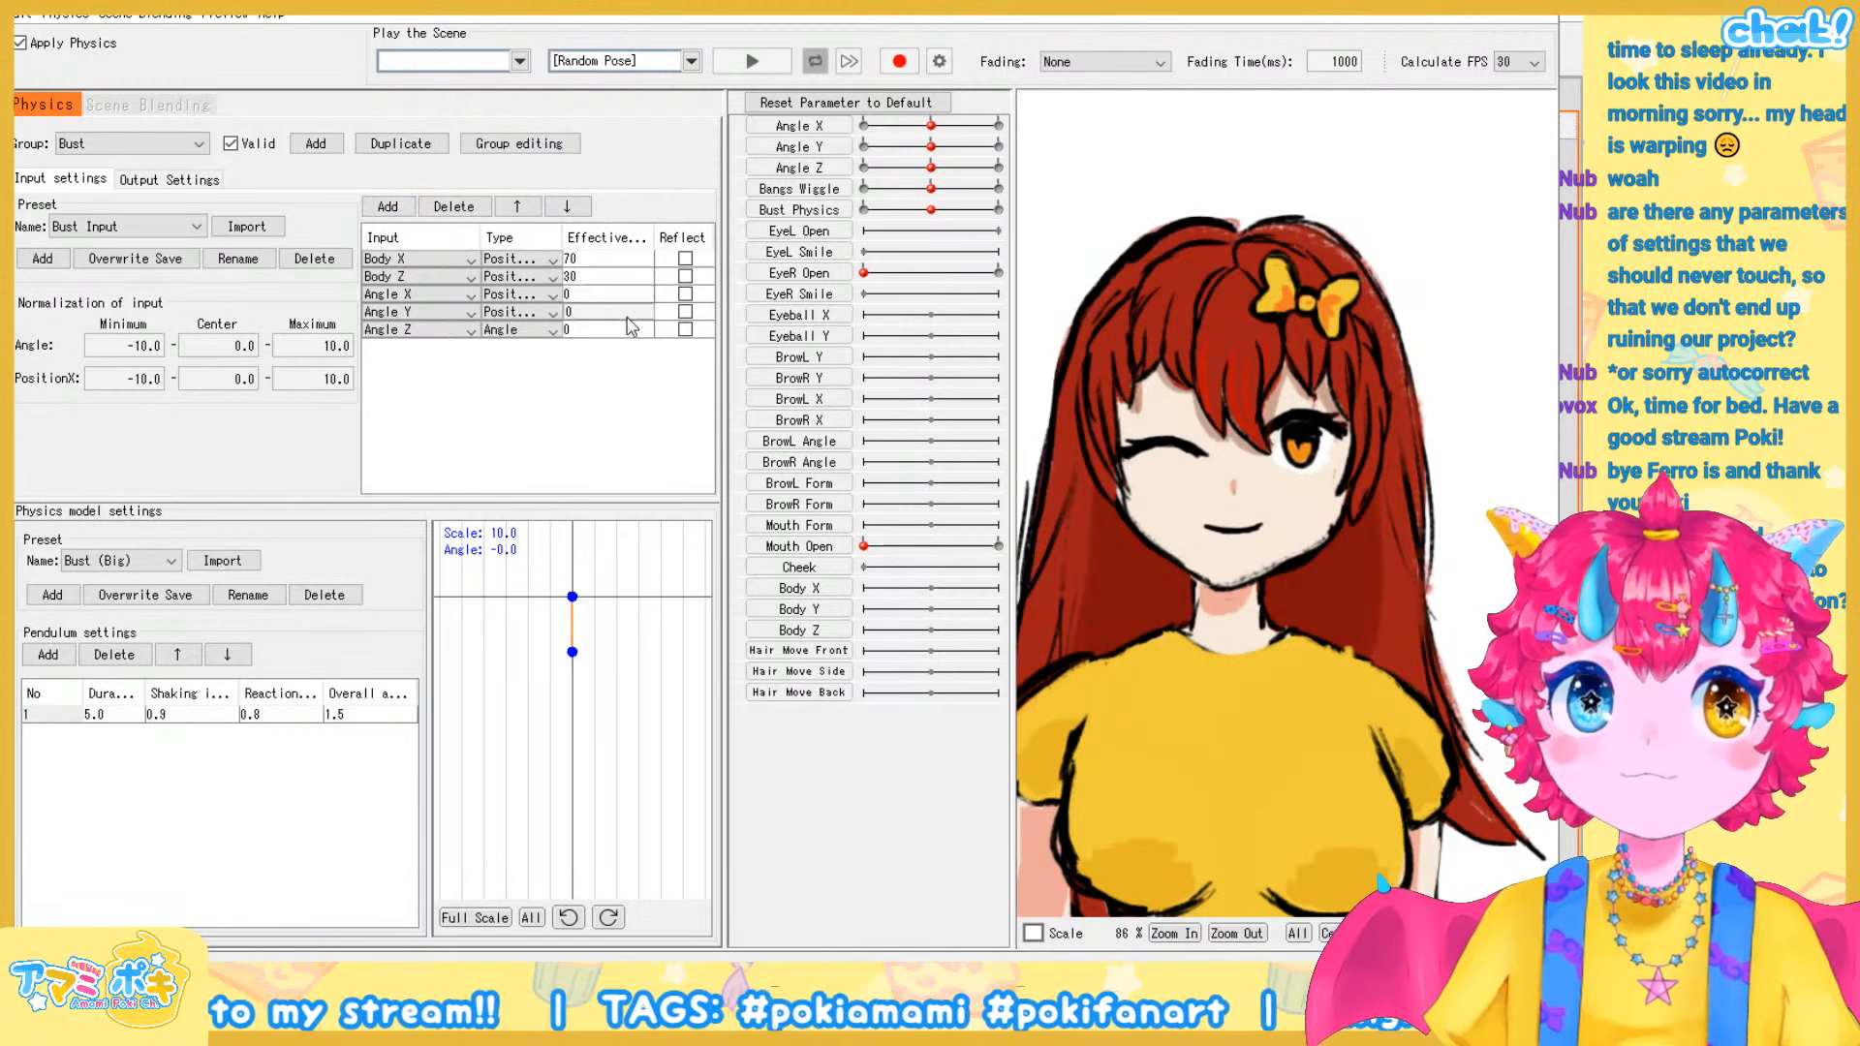
double_click(620, 312)
text(4)
double_click(585, 330)
click(551, 343)
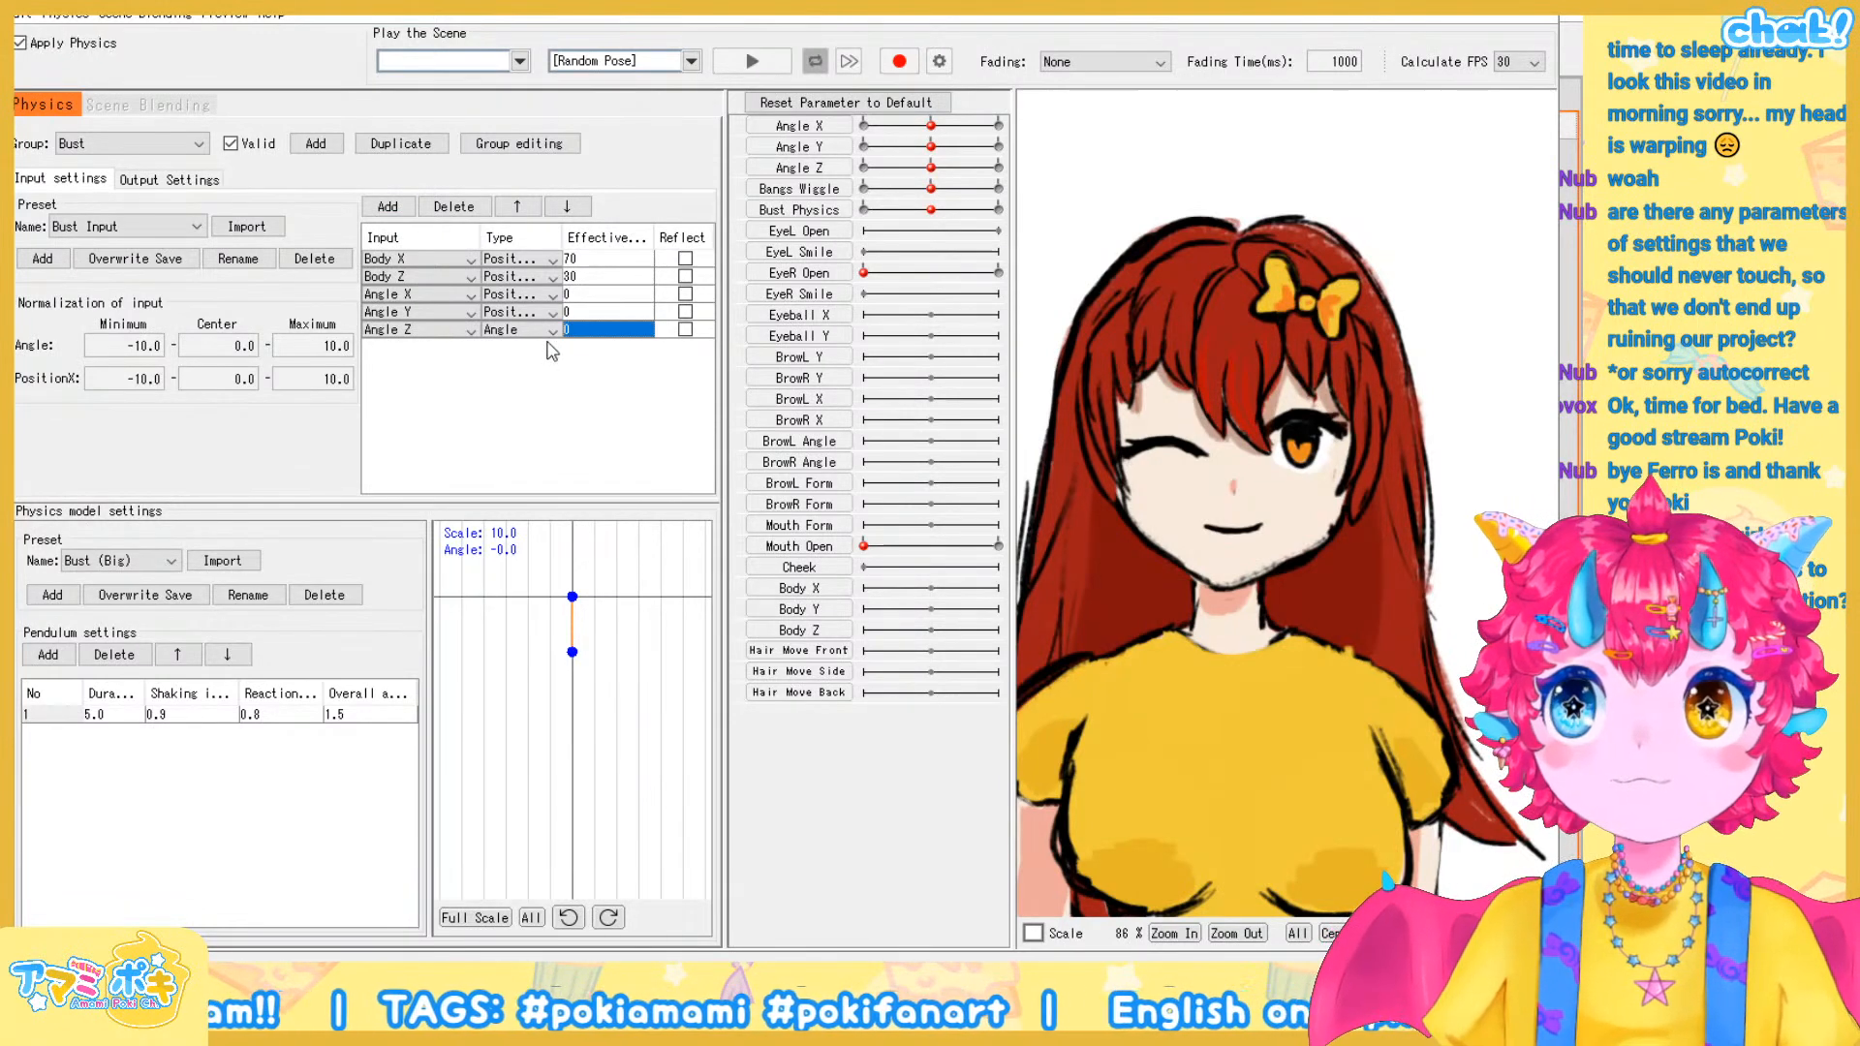
Delete the Body X and Body Z inputs from the Bust group
click(596, 260)
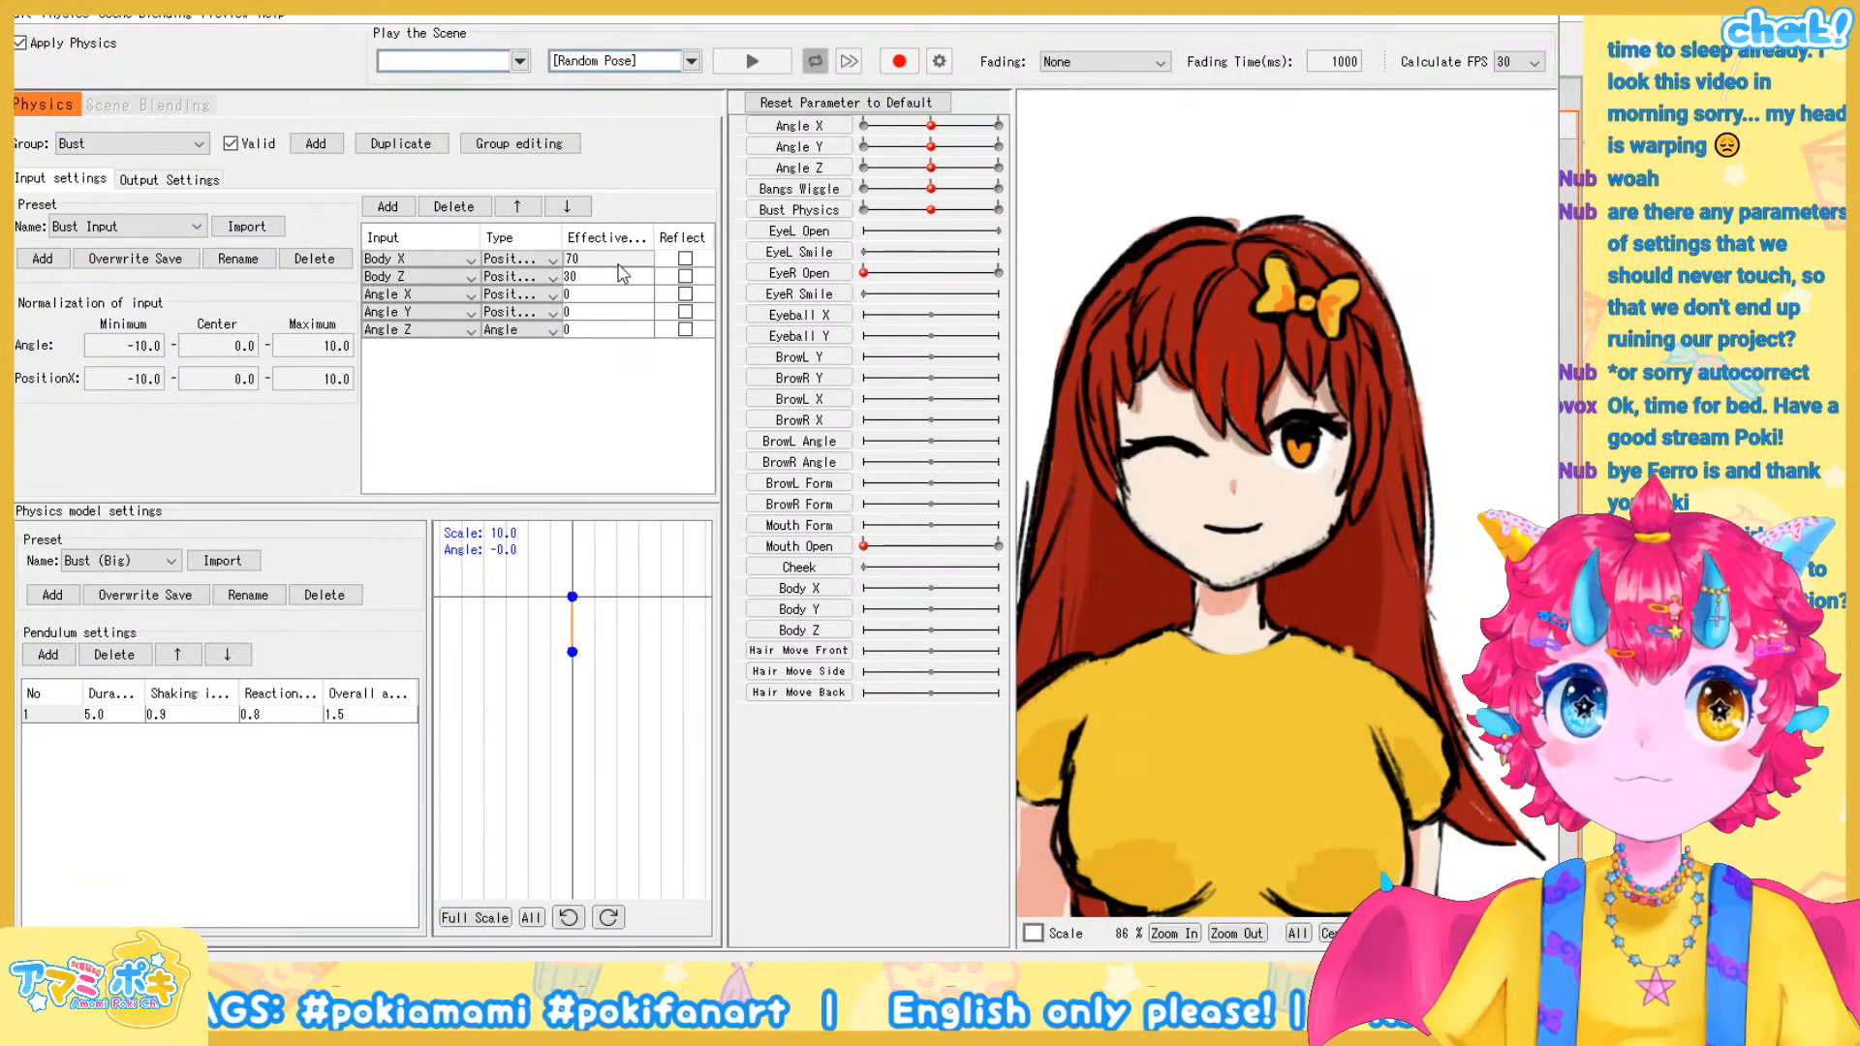
click(466, 221)
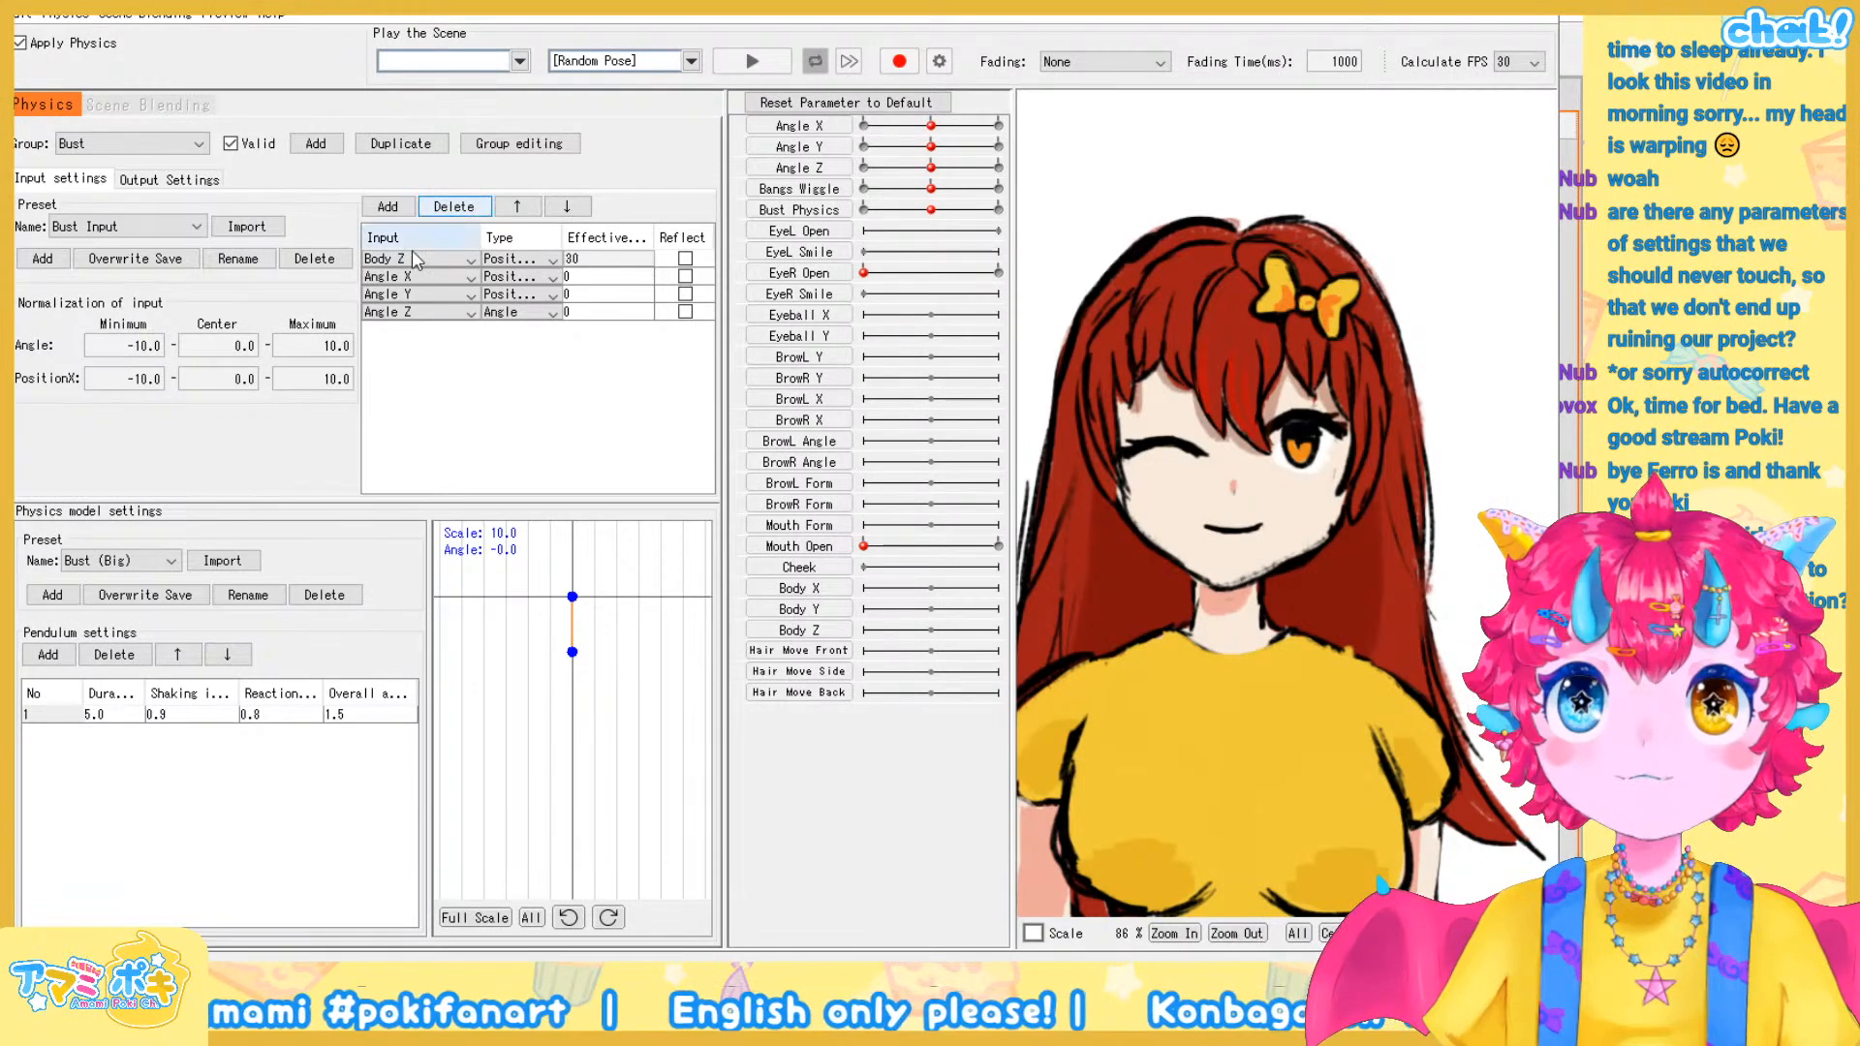
click(459, 219)
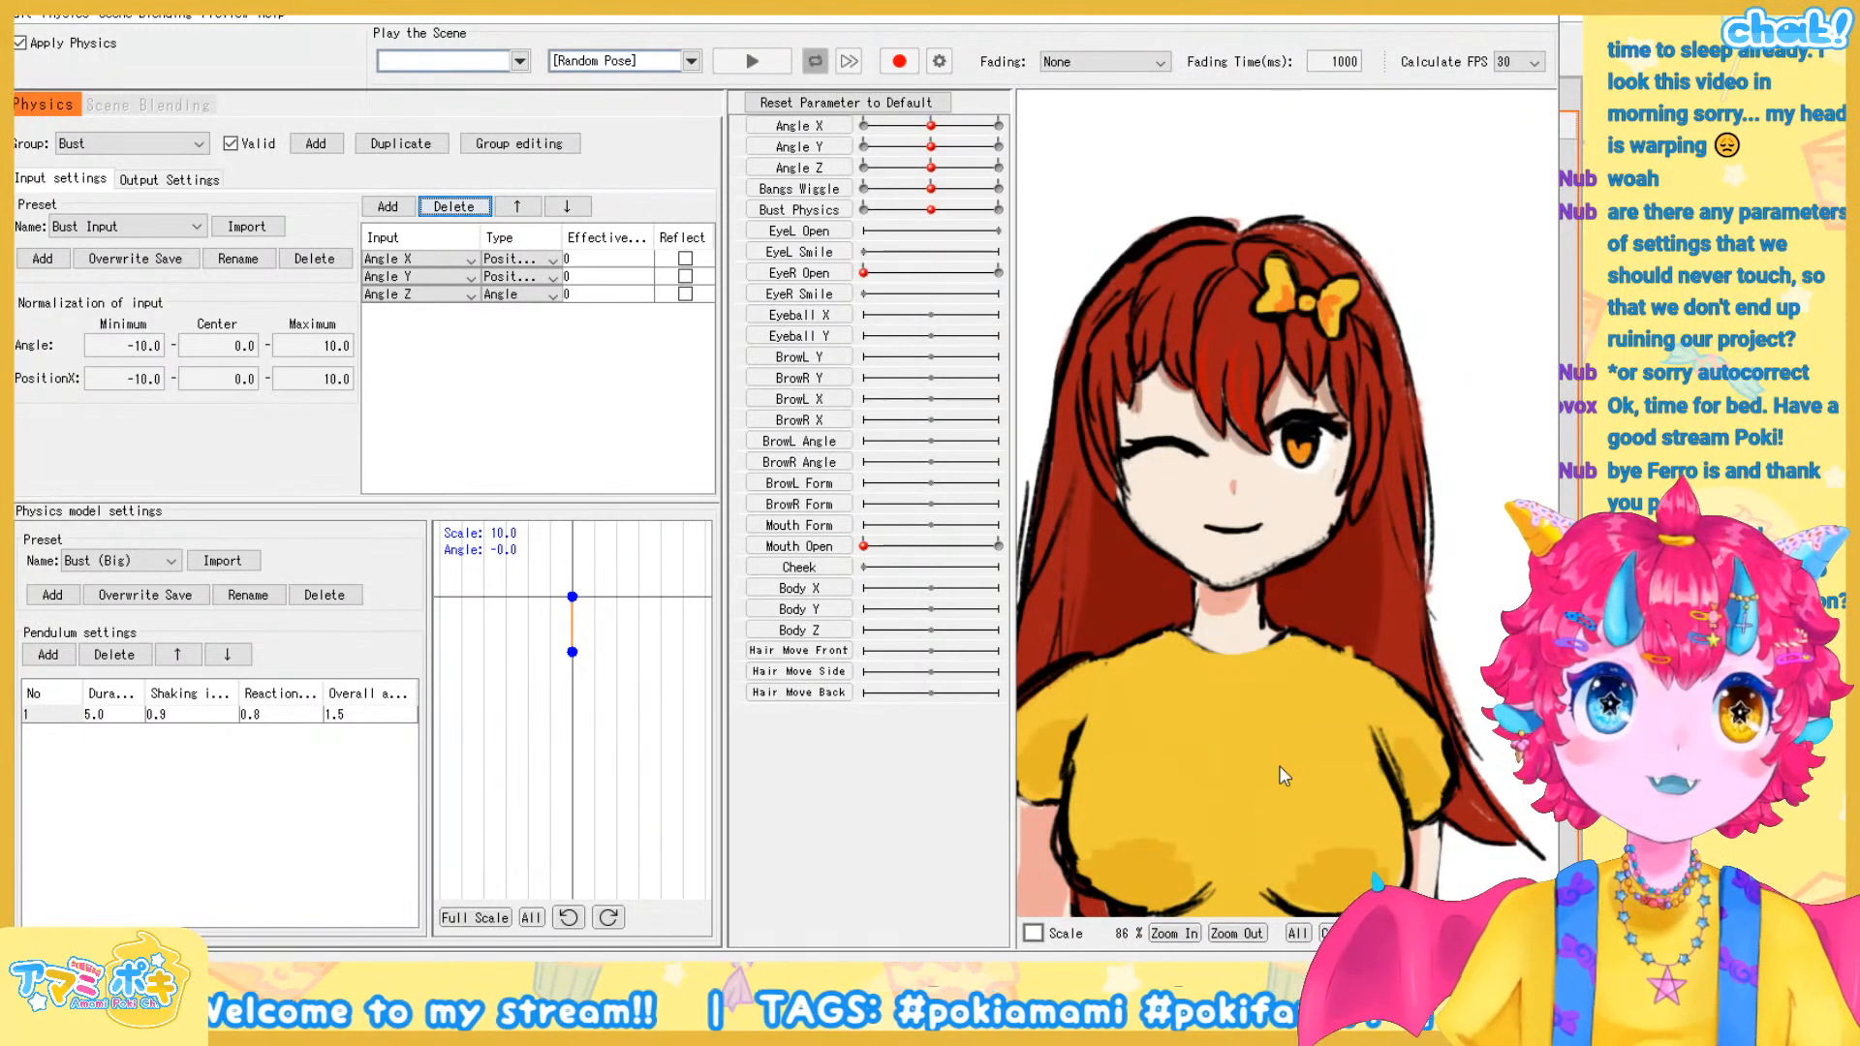
Set the effectiveness of the Bust group's Angle X input to 70
click(591, 264)
click(591, 264)
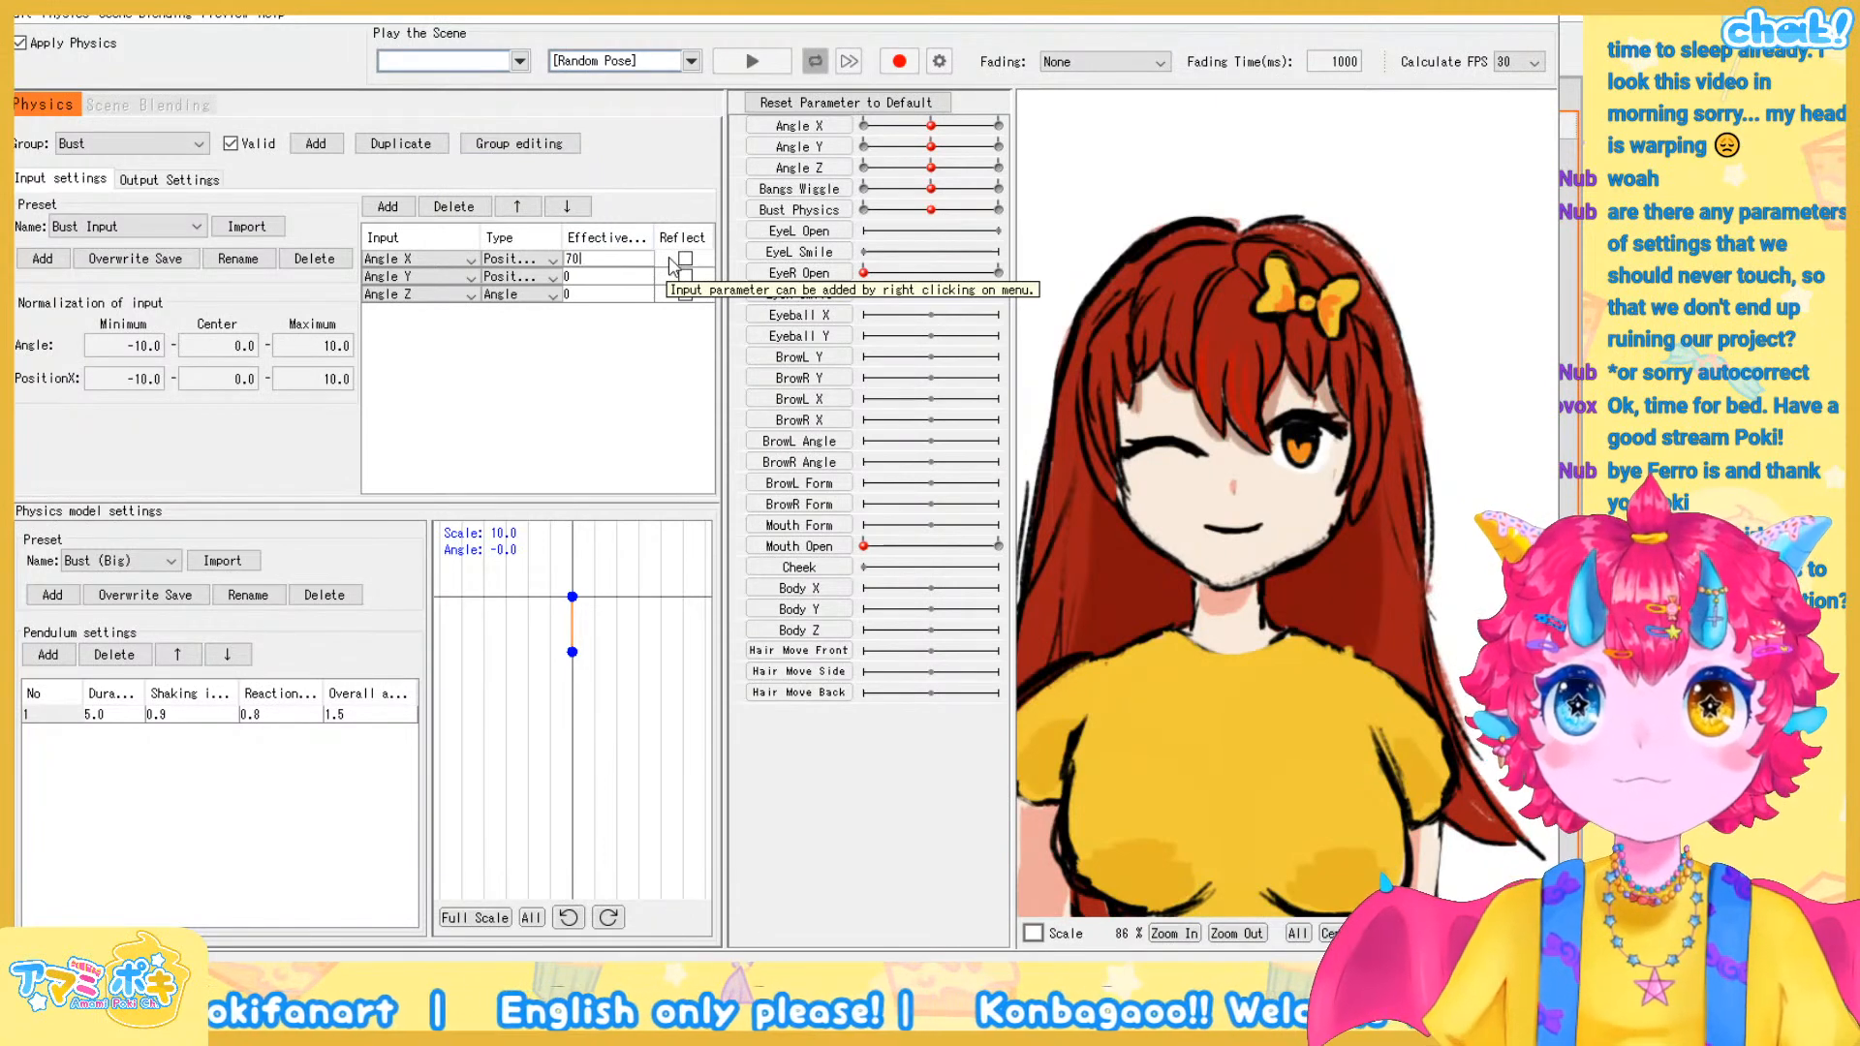
key(BackSpace)
key(BackSpace)
text(0)
double_click(579, 259)
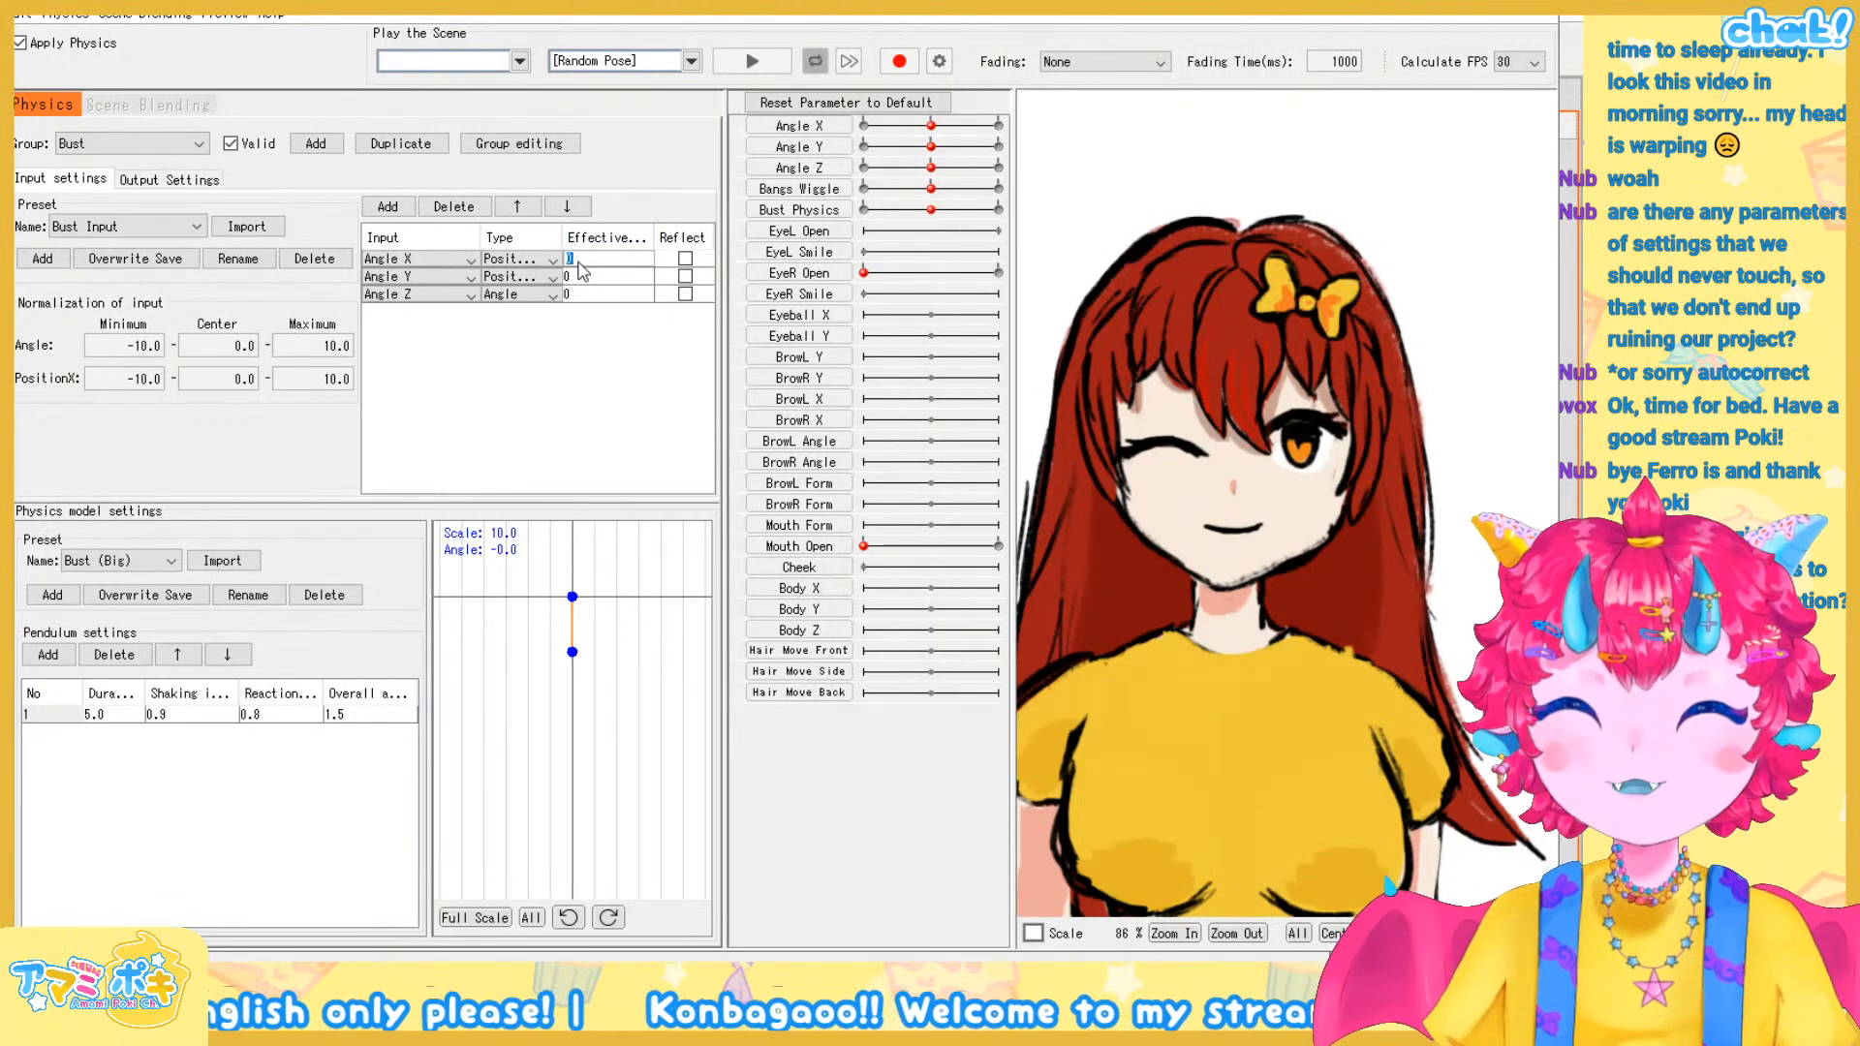
key(Return)
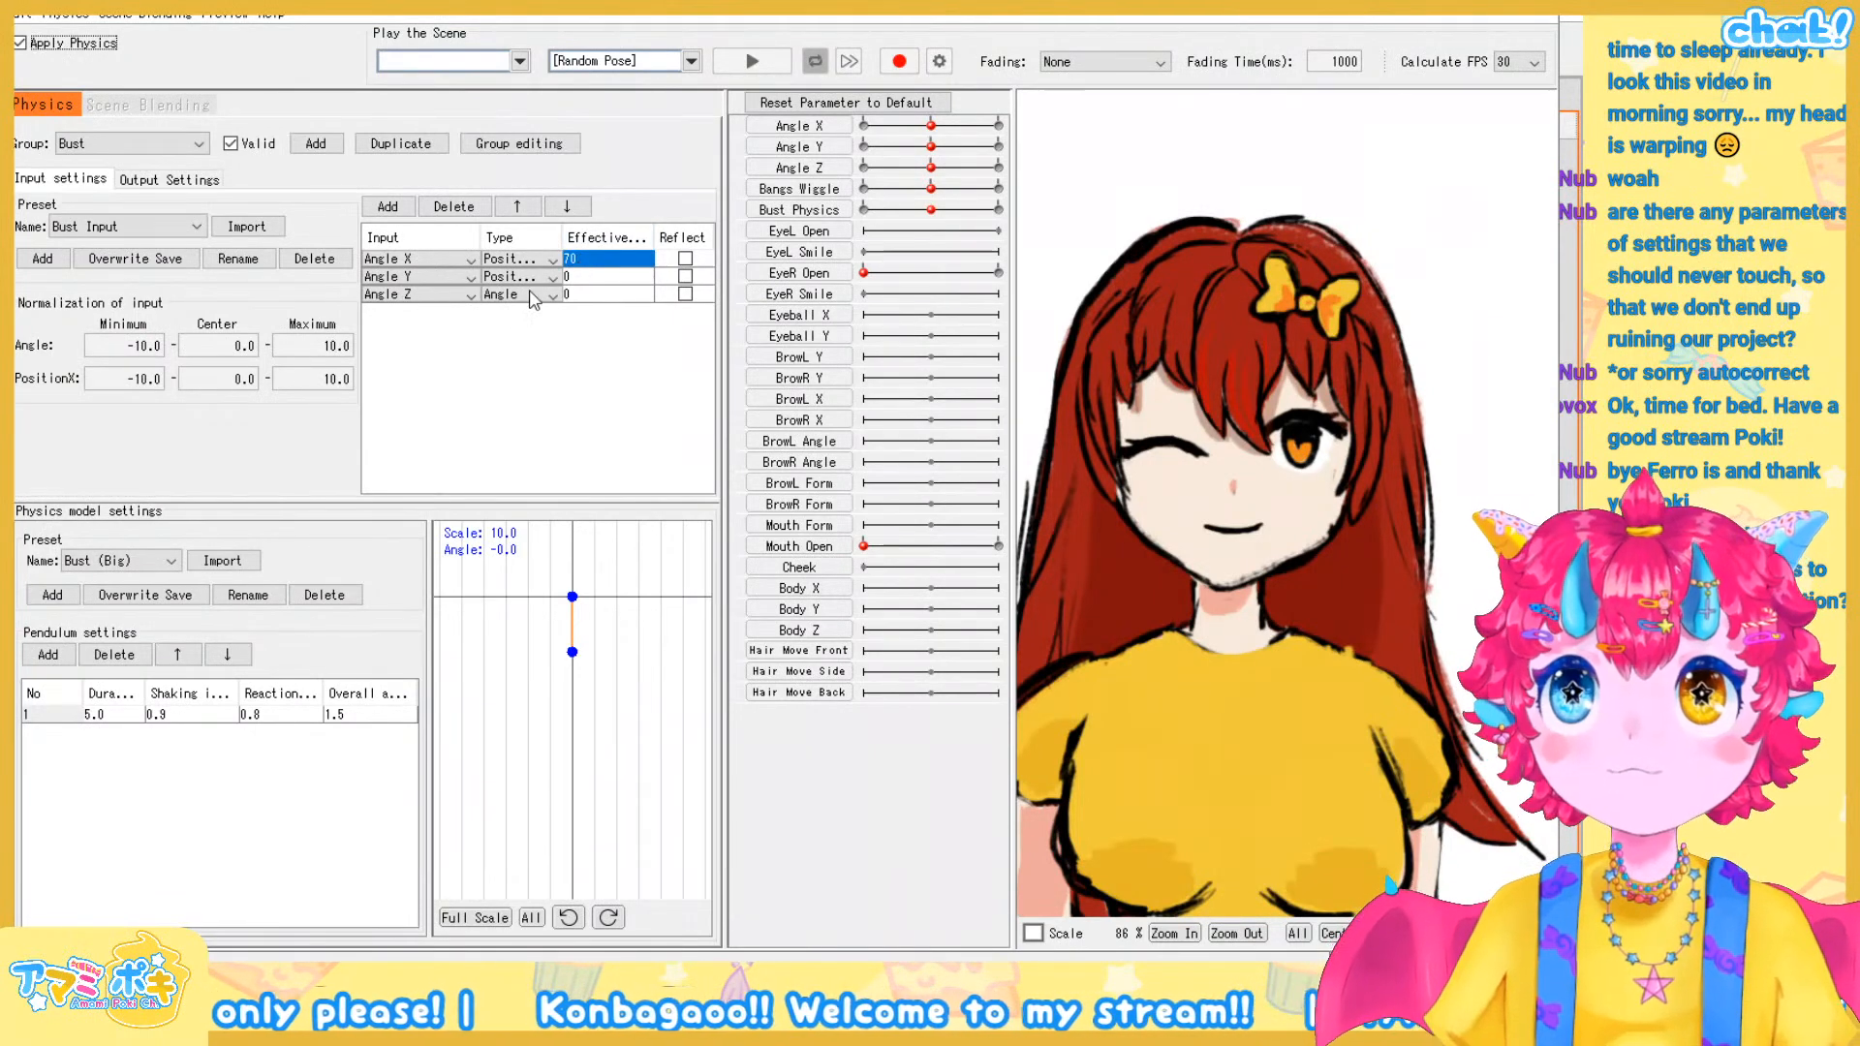
Set the effectiveness of both the Angle Y and Angle Z inputs of the Bust group to 30
double_click(621, 275)
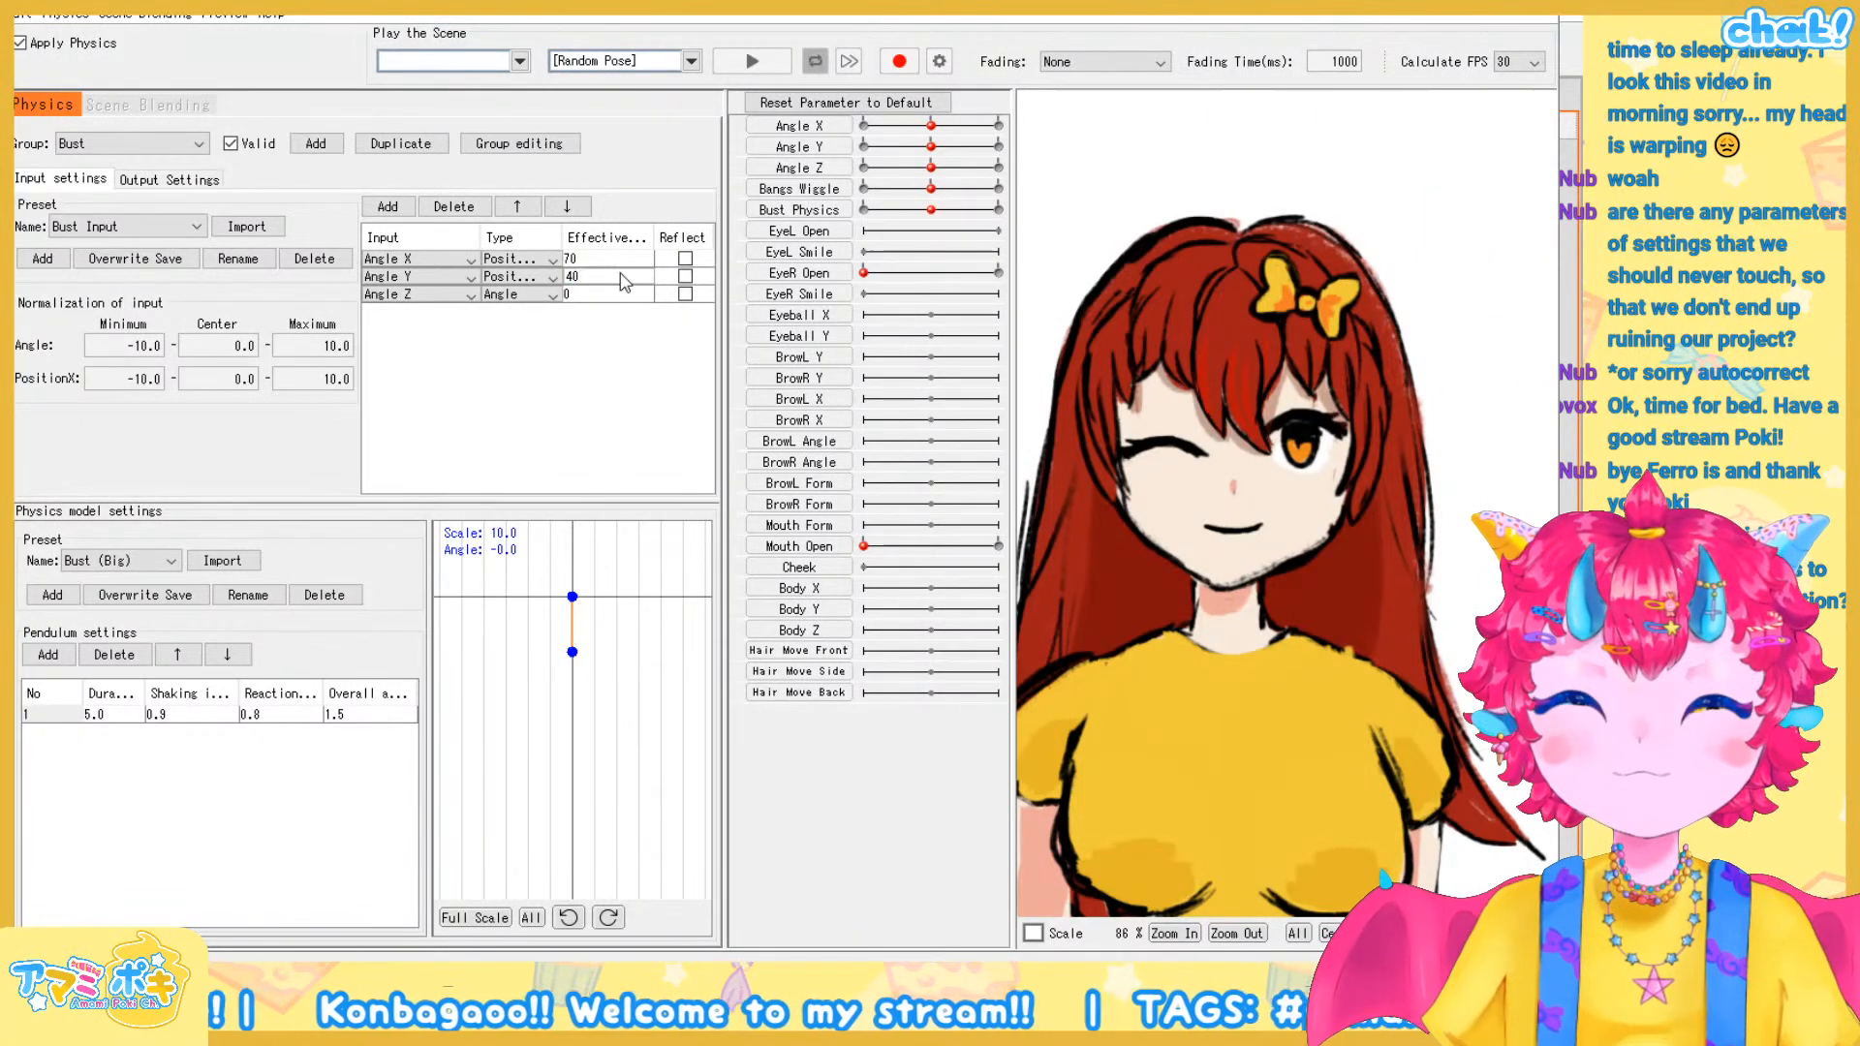
text(80)
key(Return)
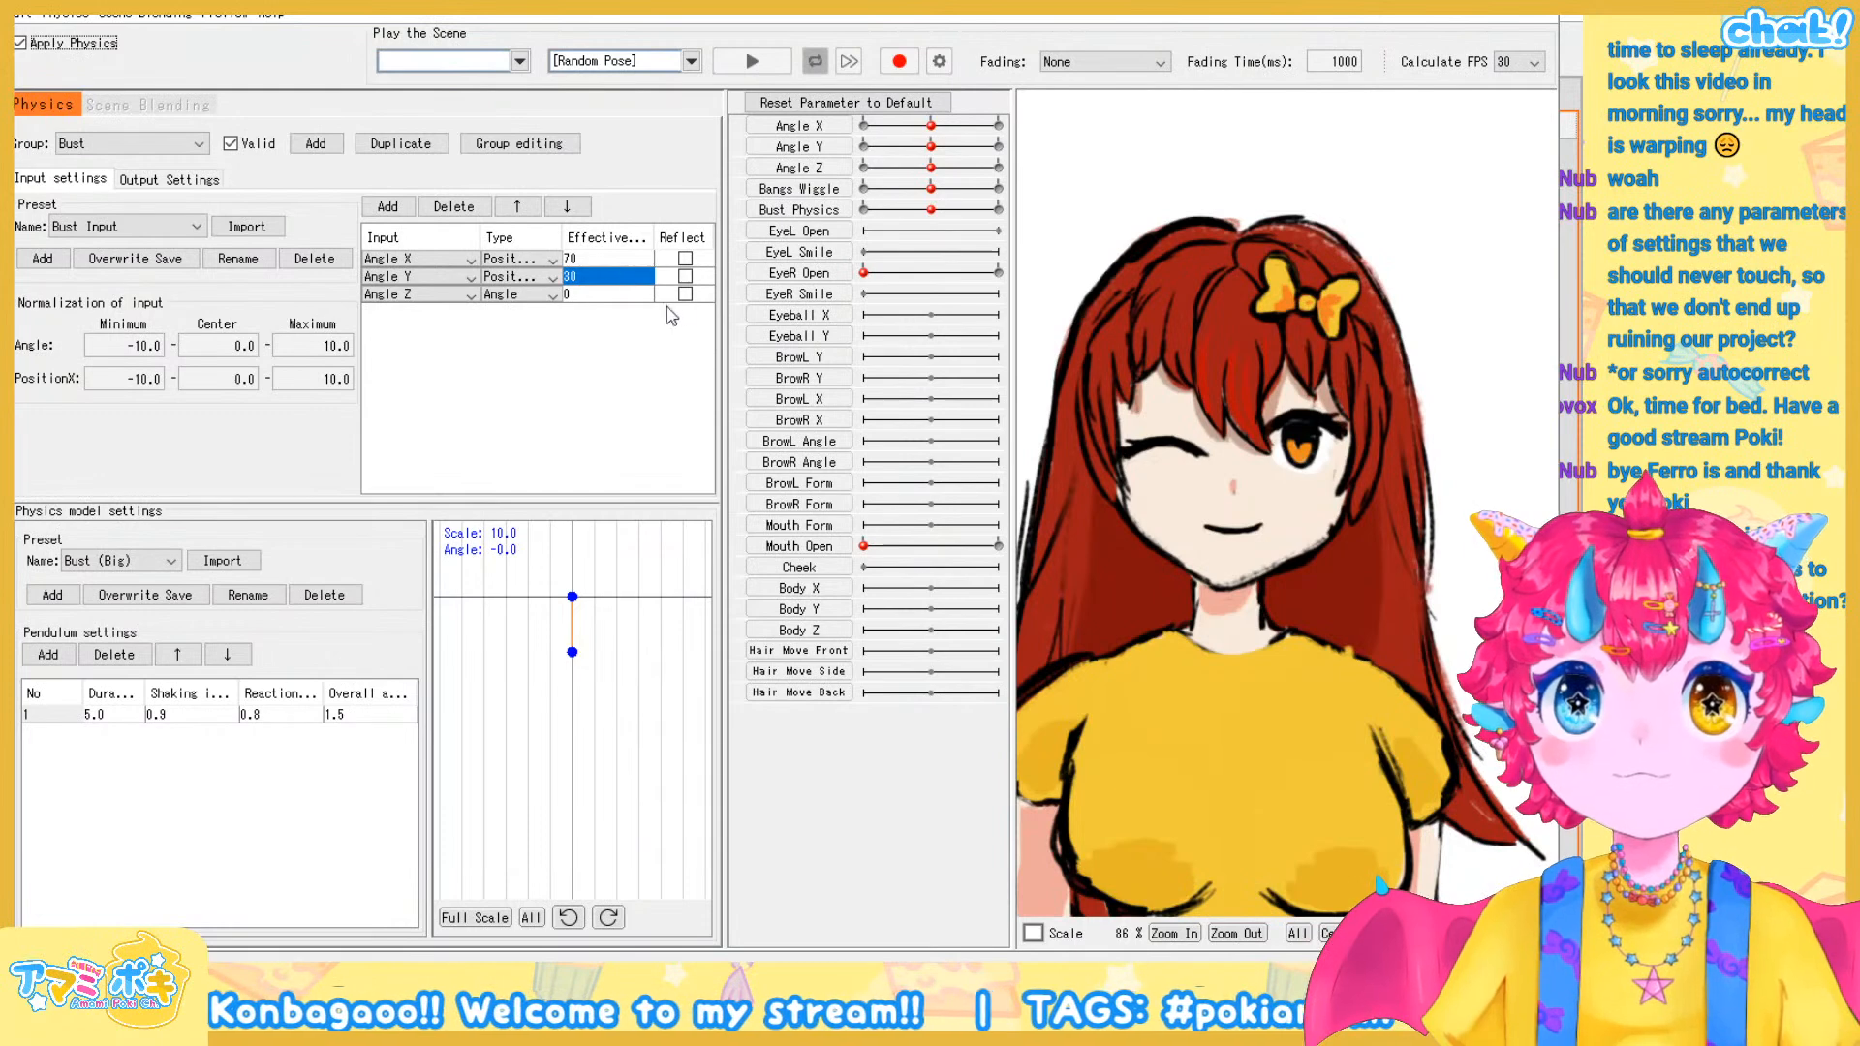
click(593, 294)
click(591, 293)
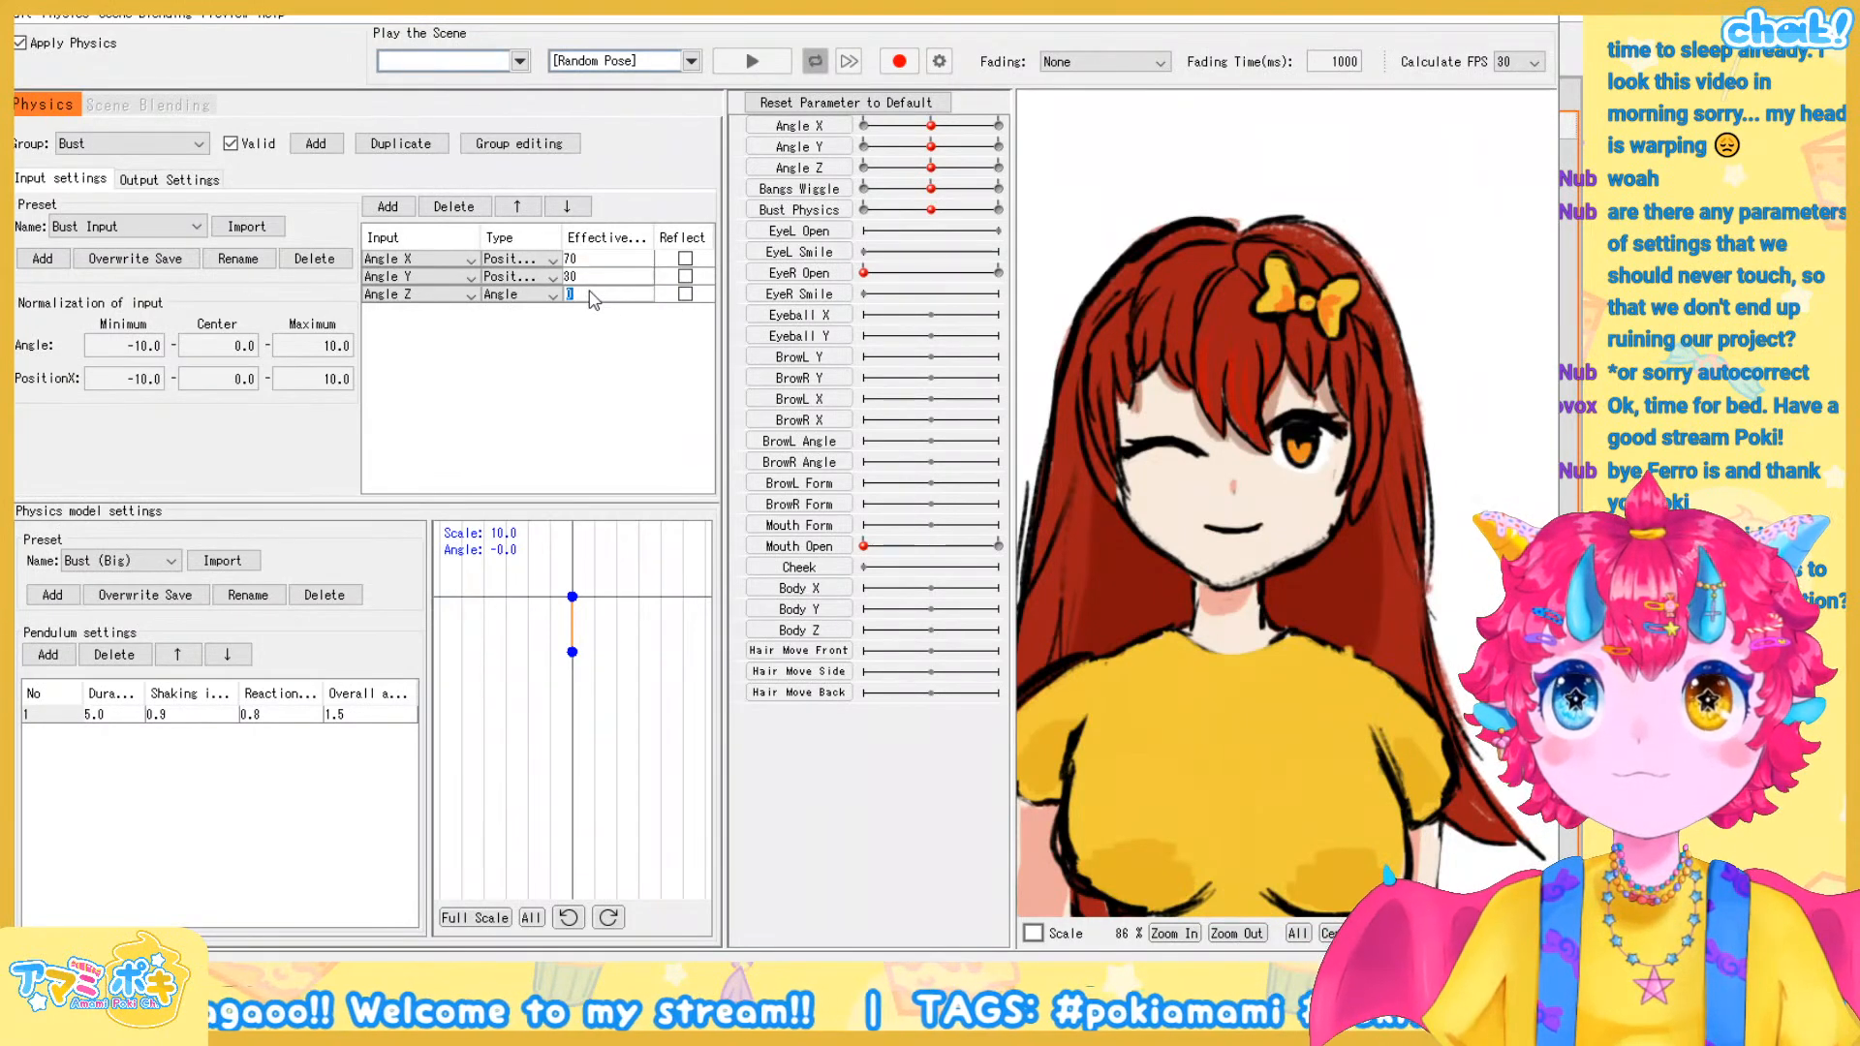
text(30)
key(Return)
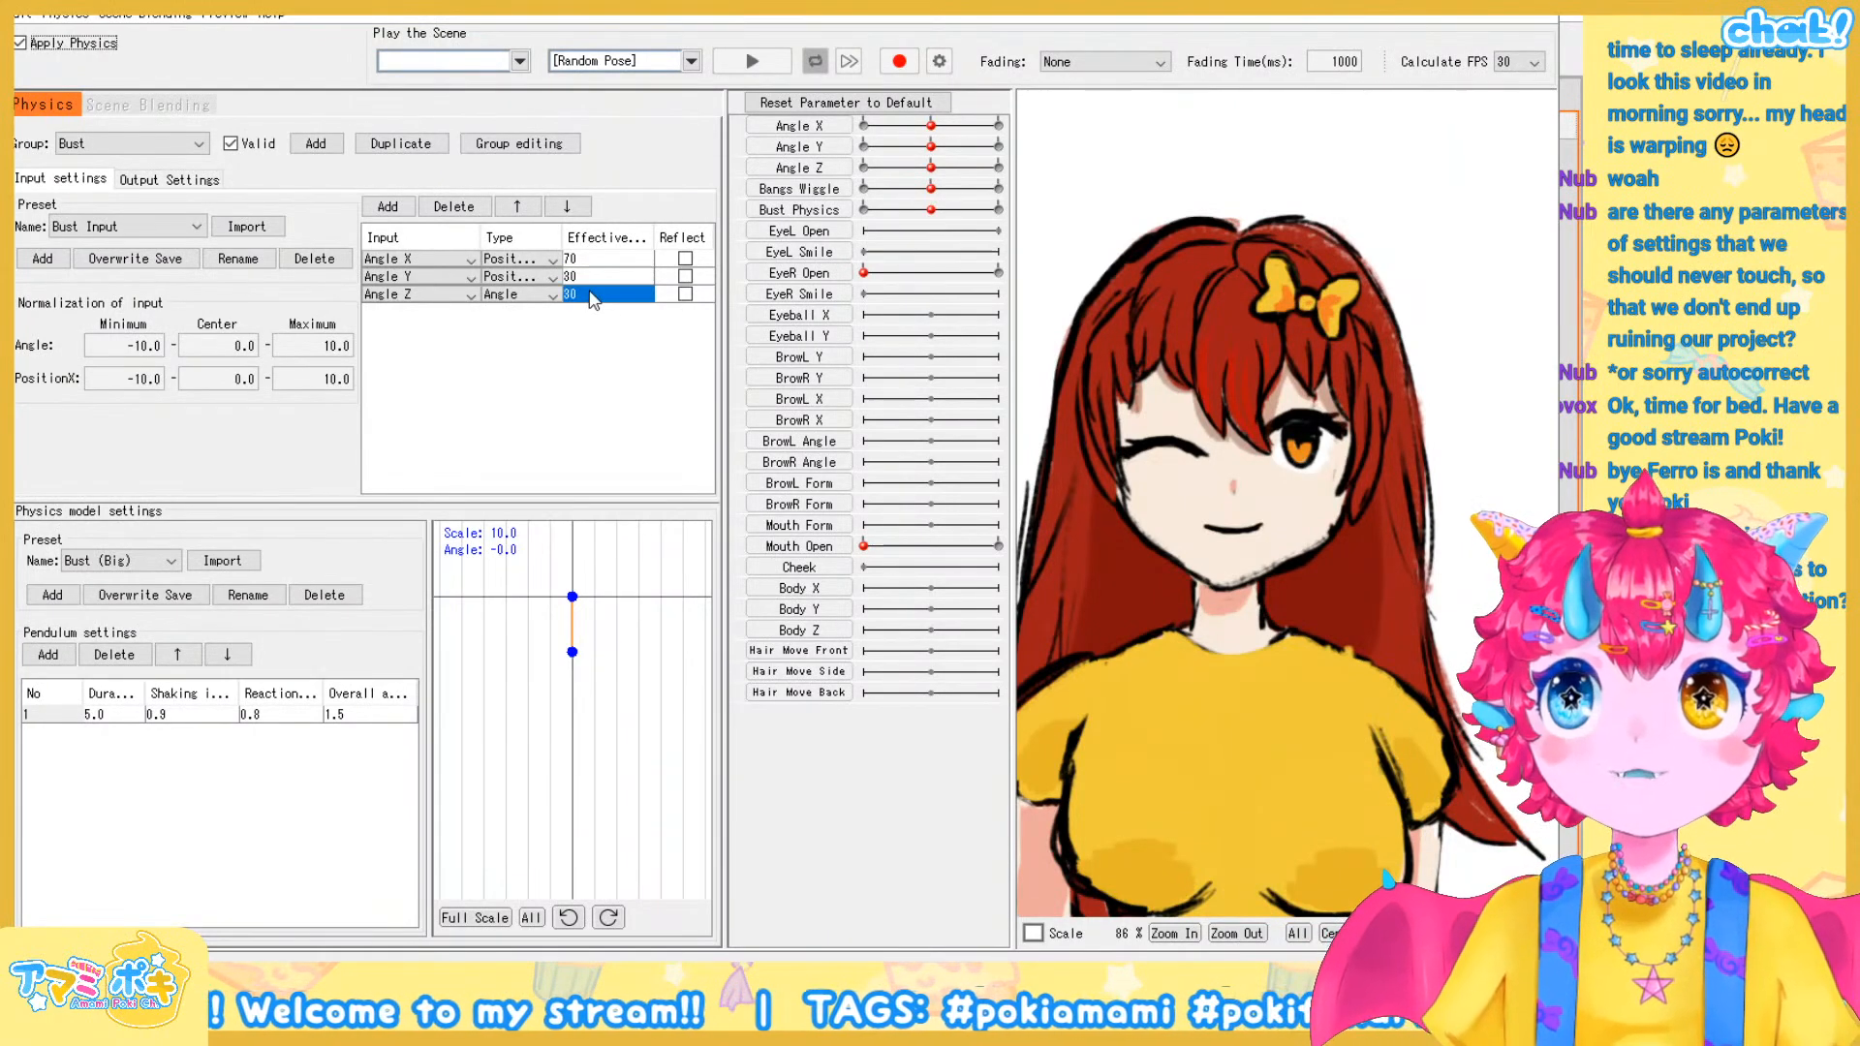
click(583, 334)
Try to set the effectiveness of the Bust group's Angle Y input to 90
double_click(595, 277)
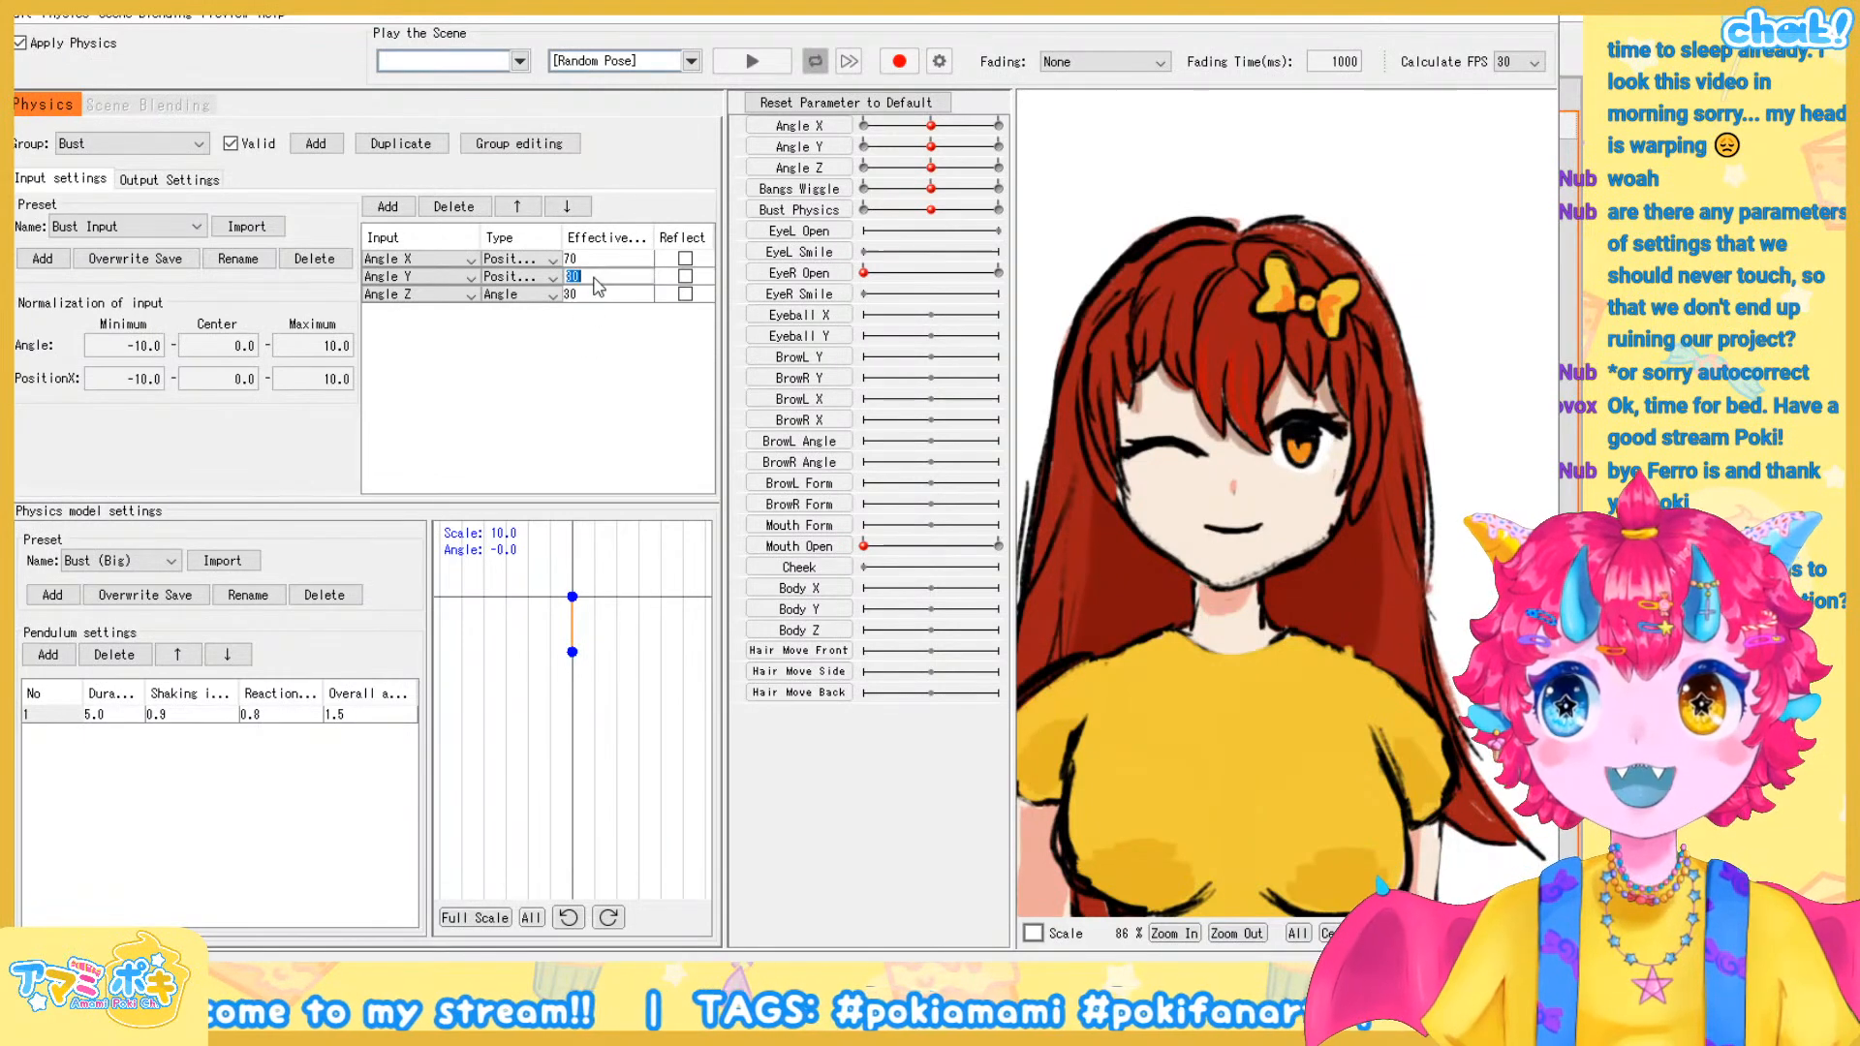
text(90)
key(Escape)
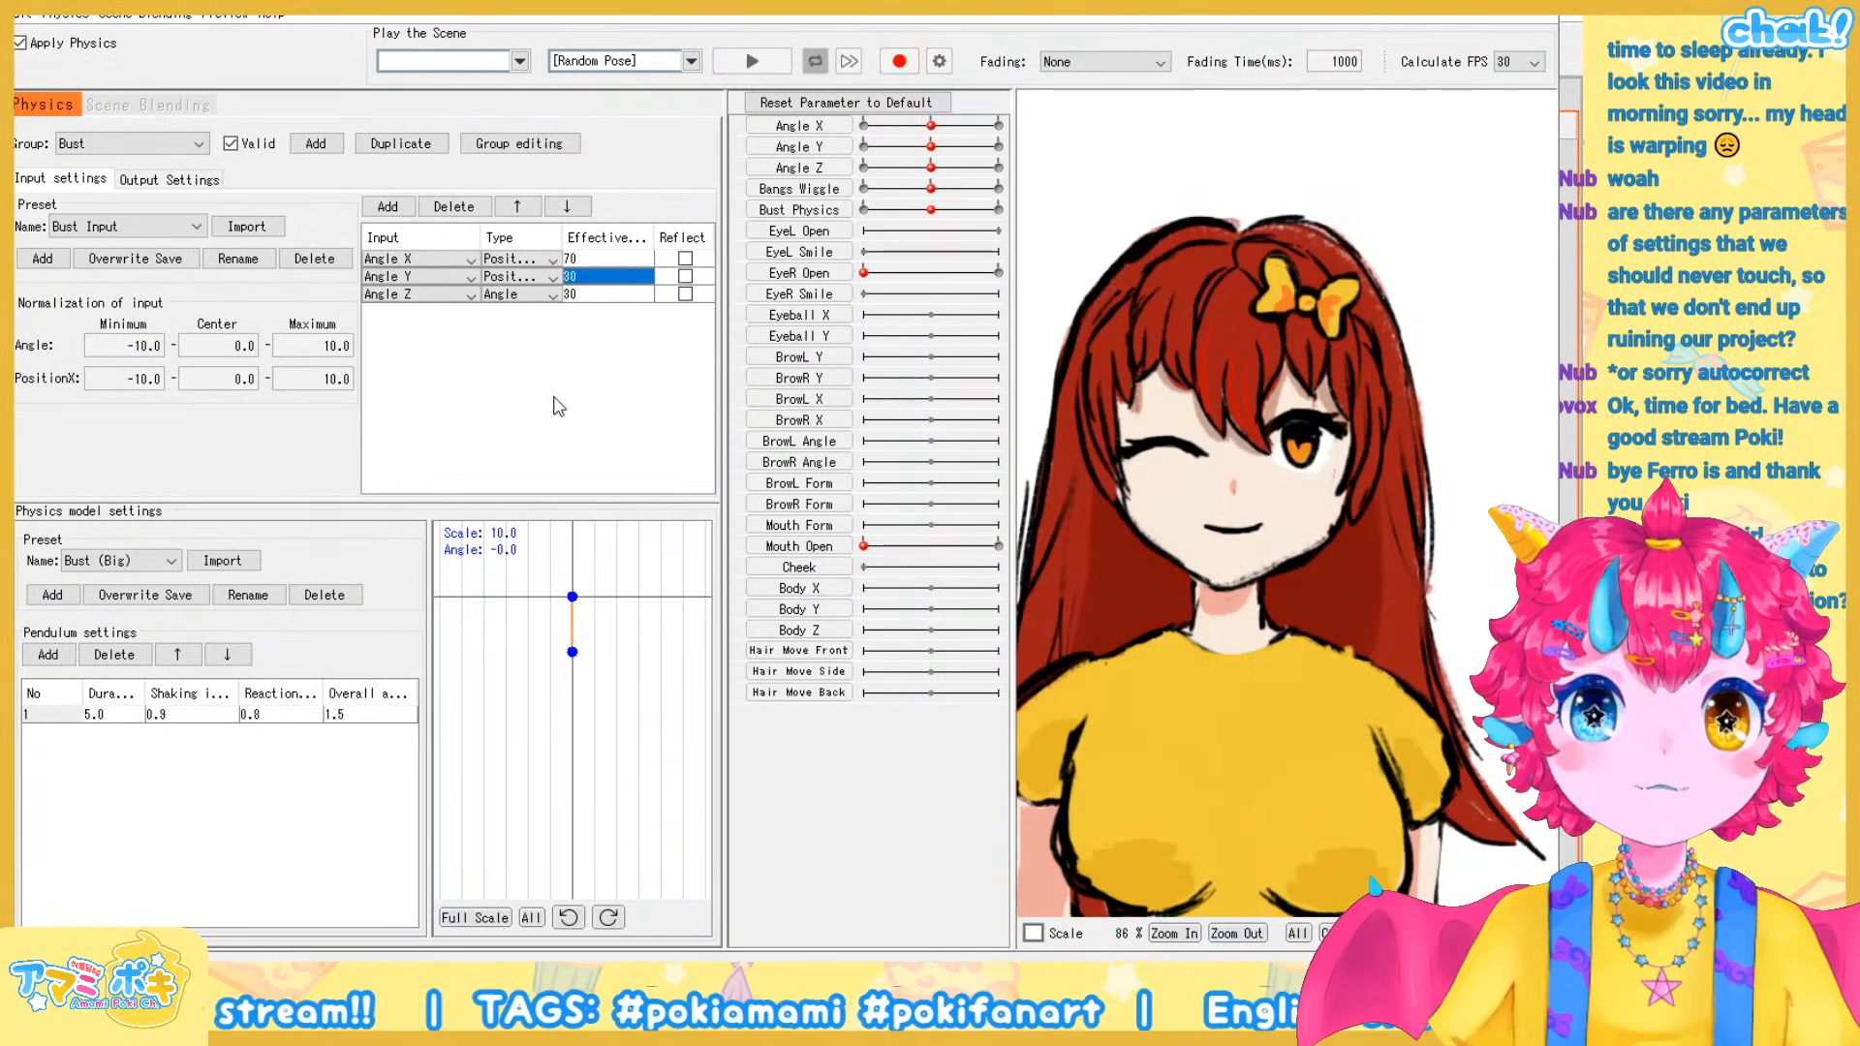
Move the Angle Y input to first place in the Bust group's input list, and test a head movement in the preview
click(584, 282)
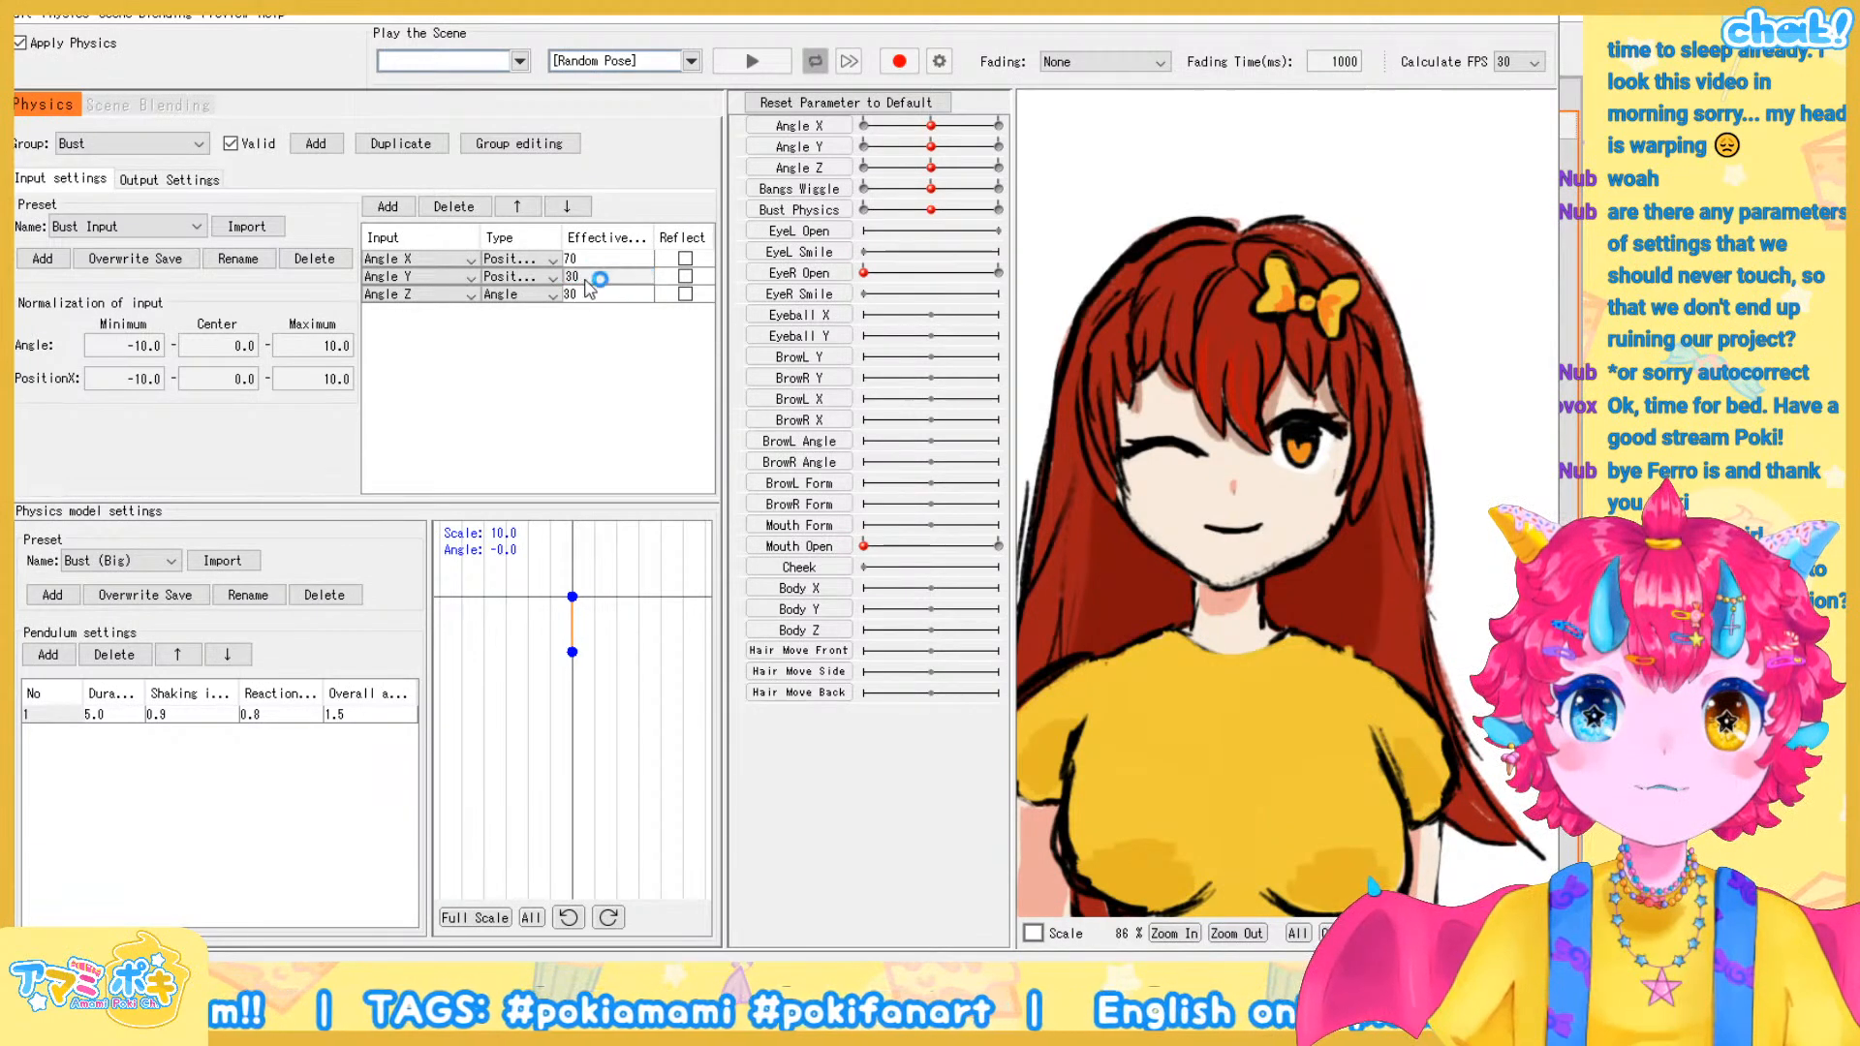
click(517, 206)
click(593, 260)
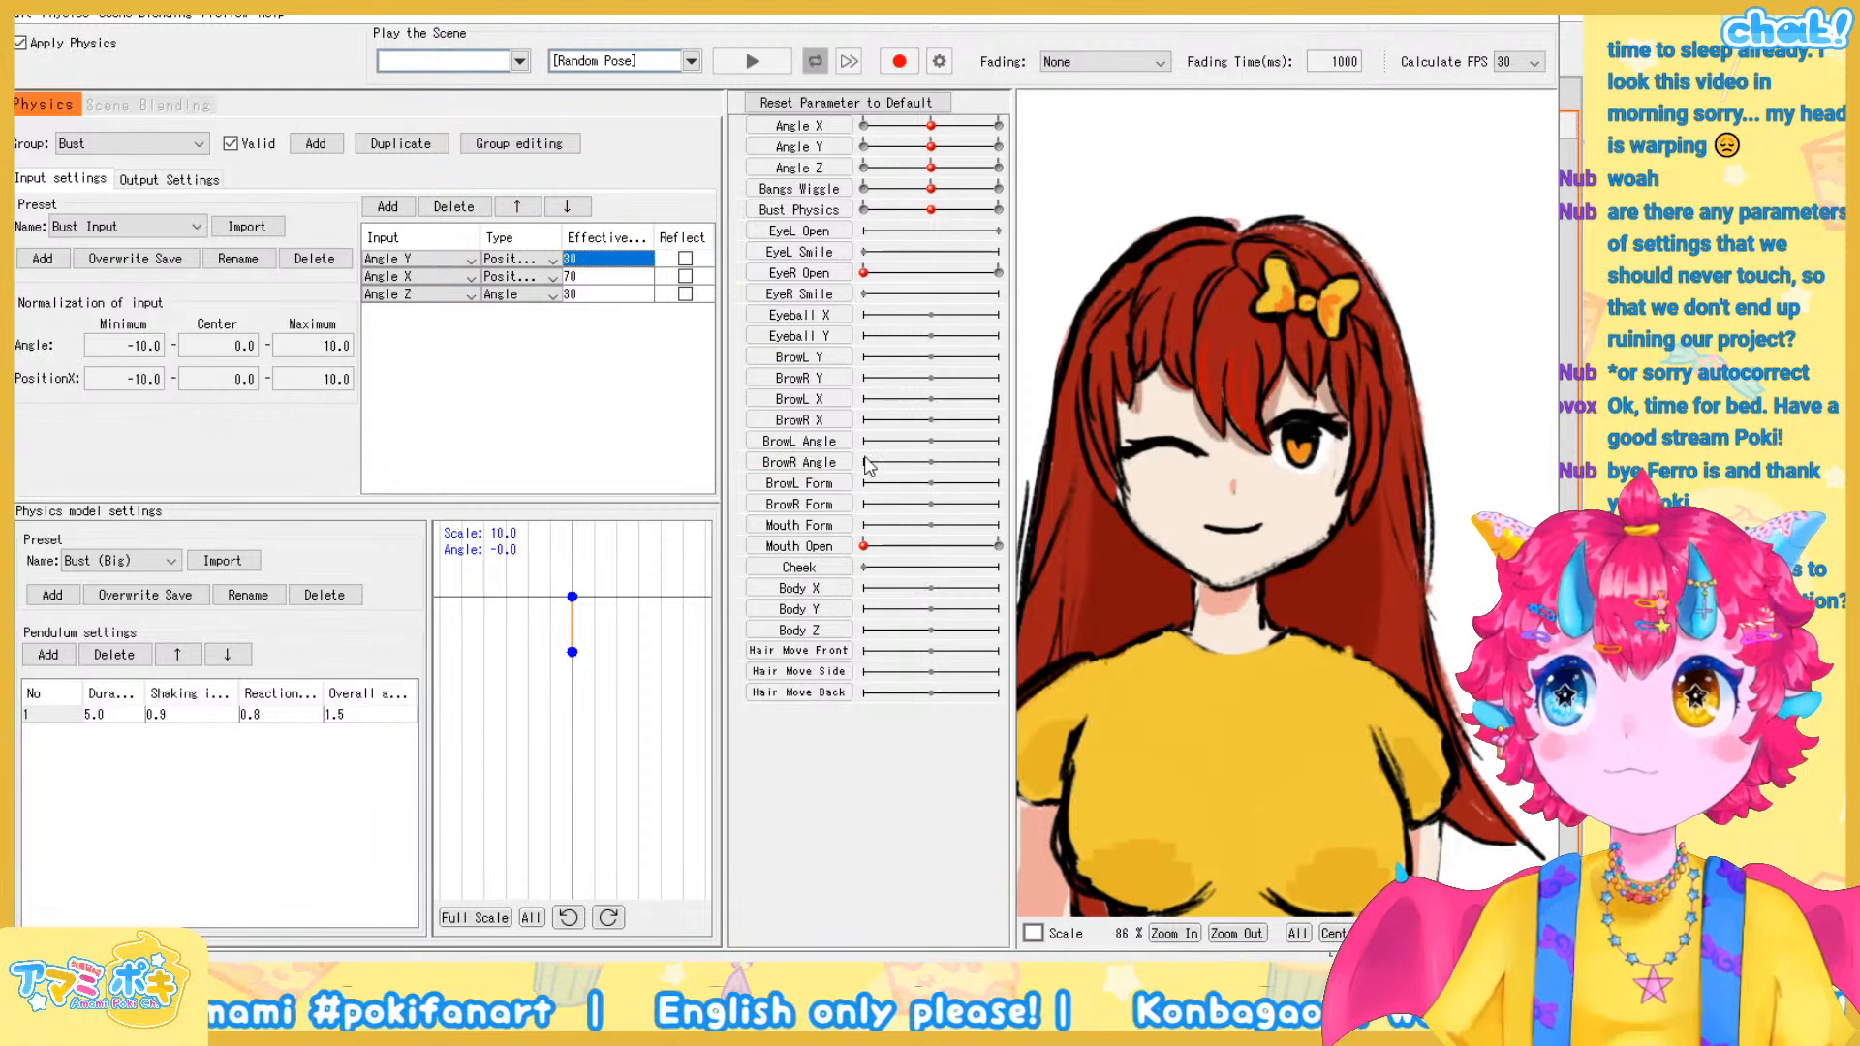
drag(1280, 604, 1070, 838)
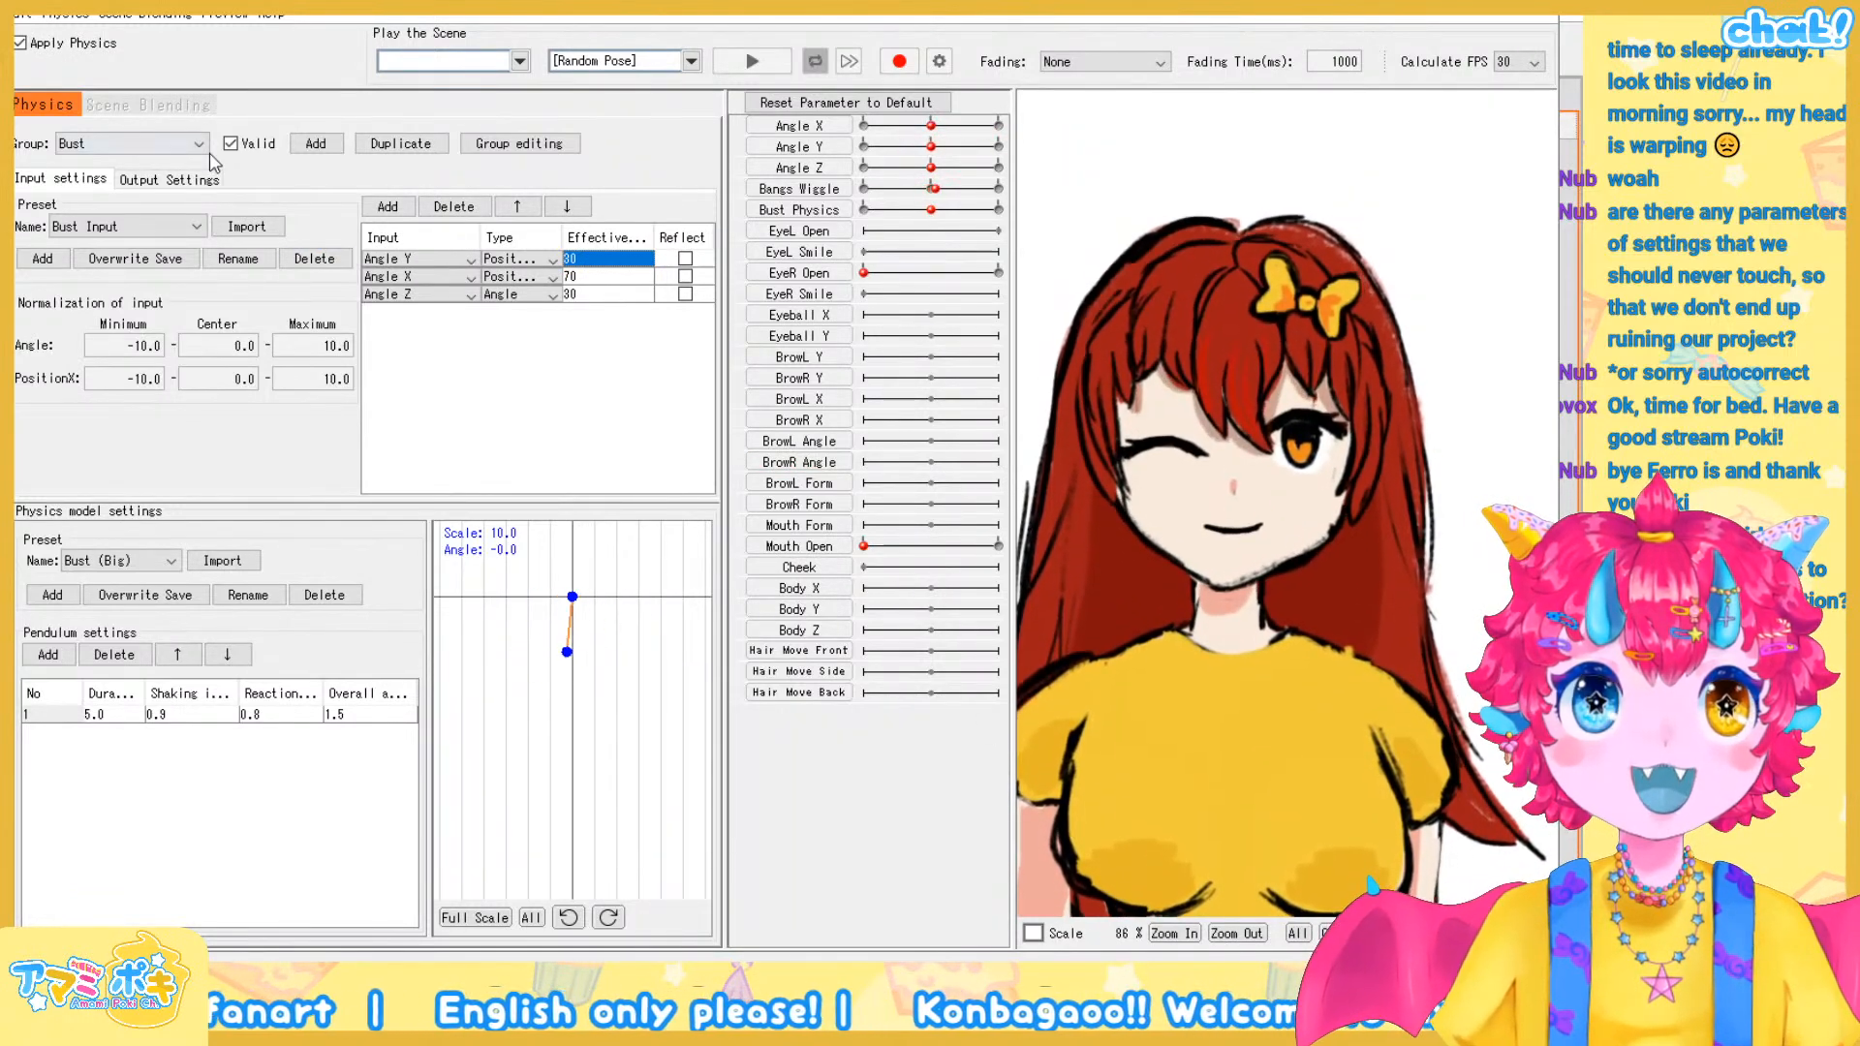
Add Bust Physics as the output parameter of the Bust group, and set its scale to 10
click(189, 182)
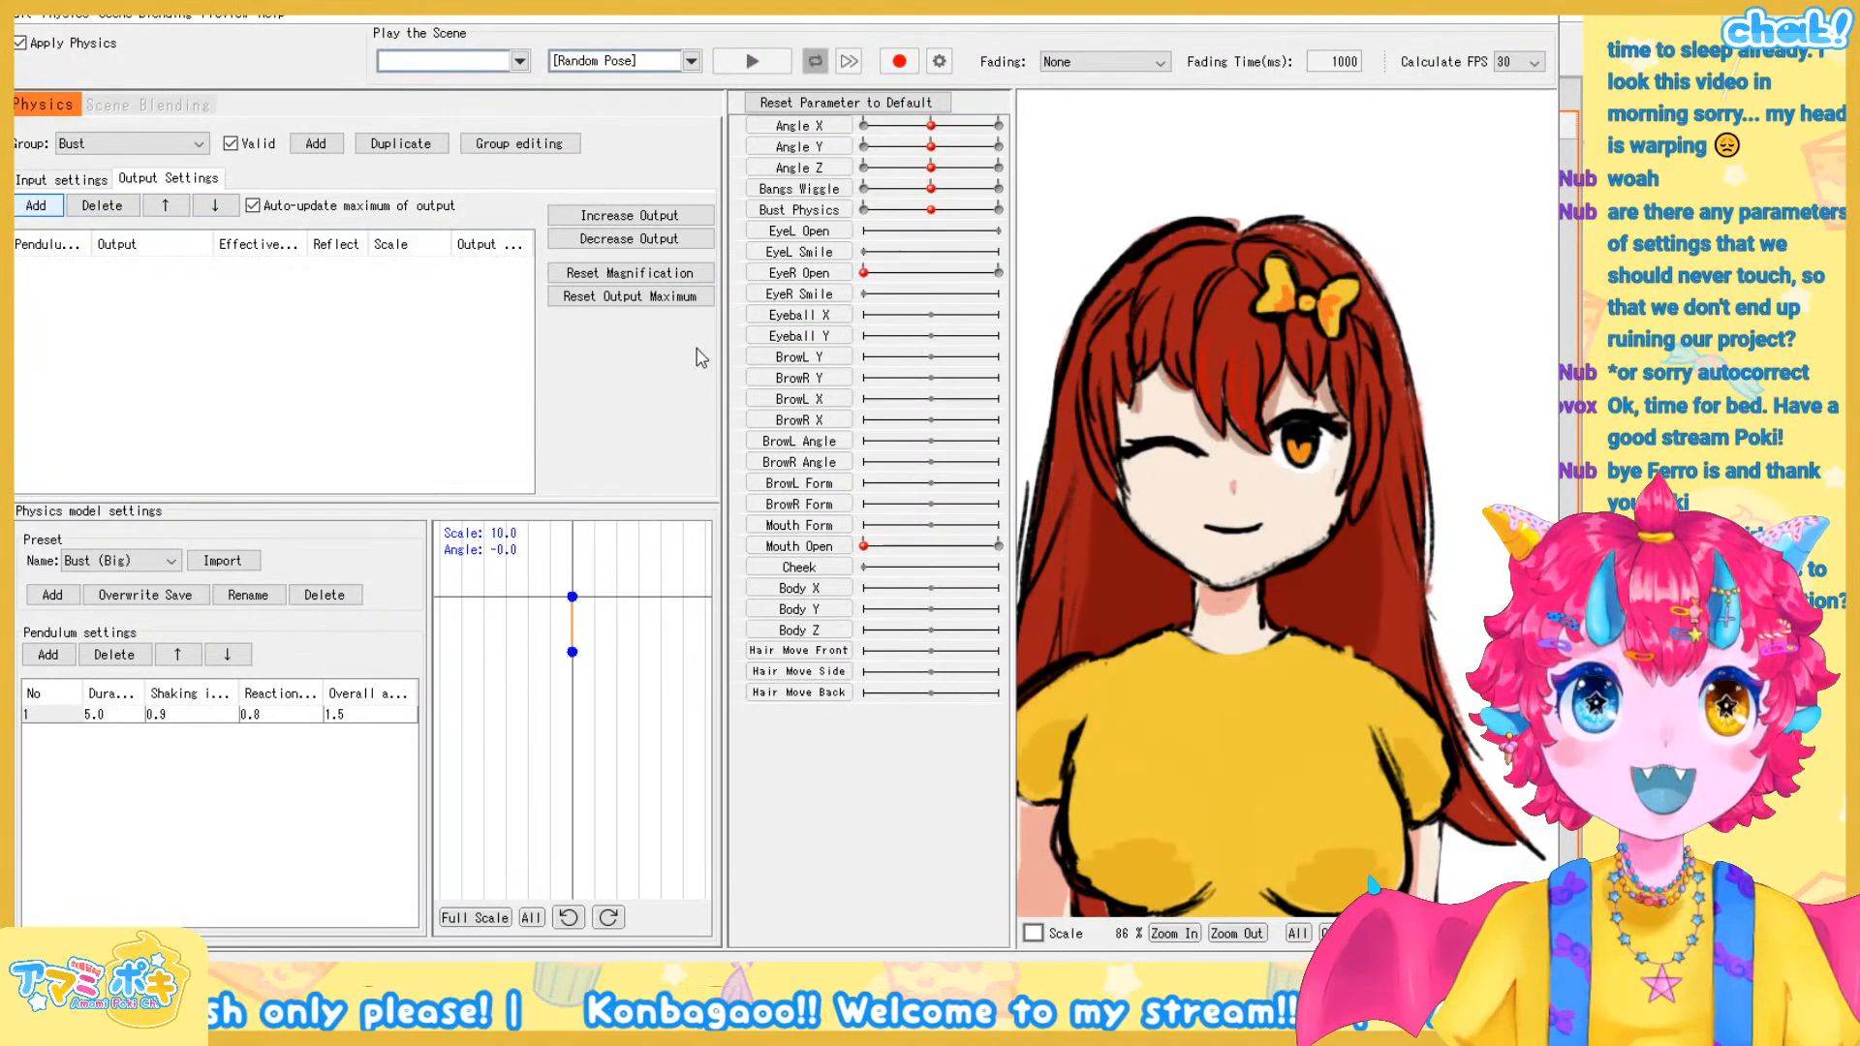
click(728, 824)
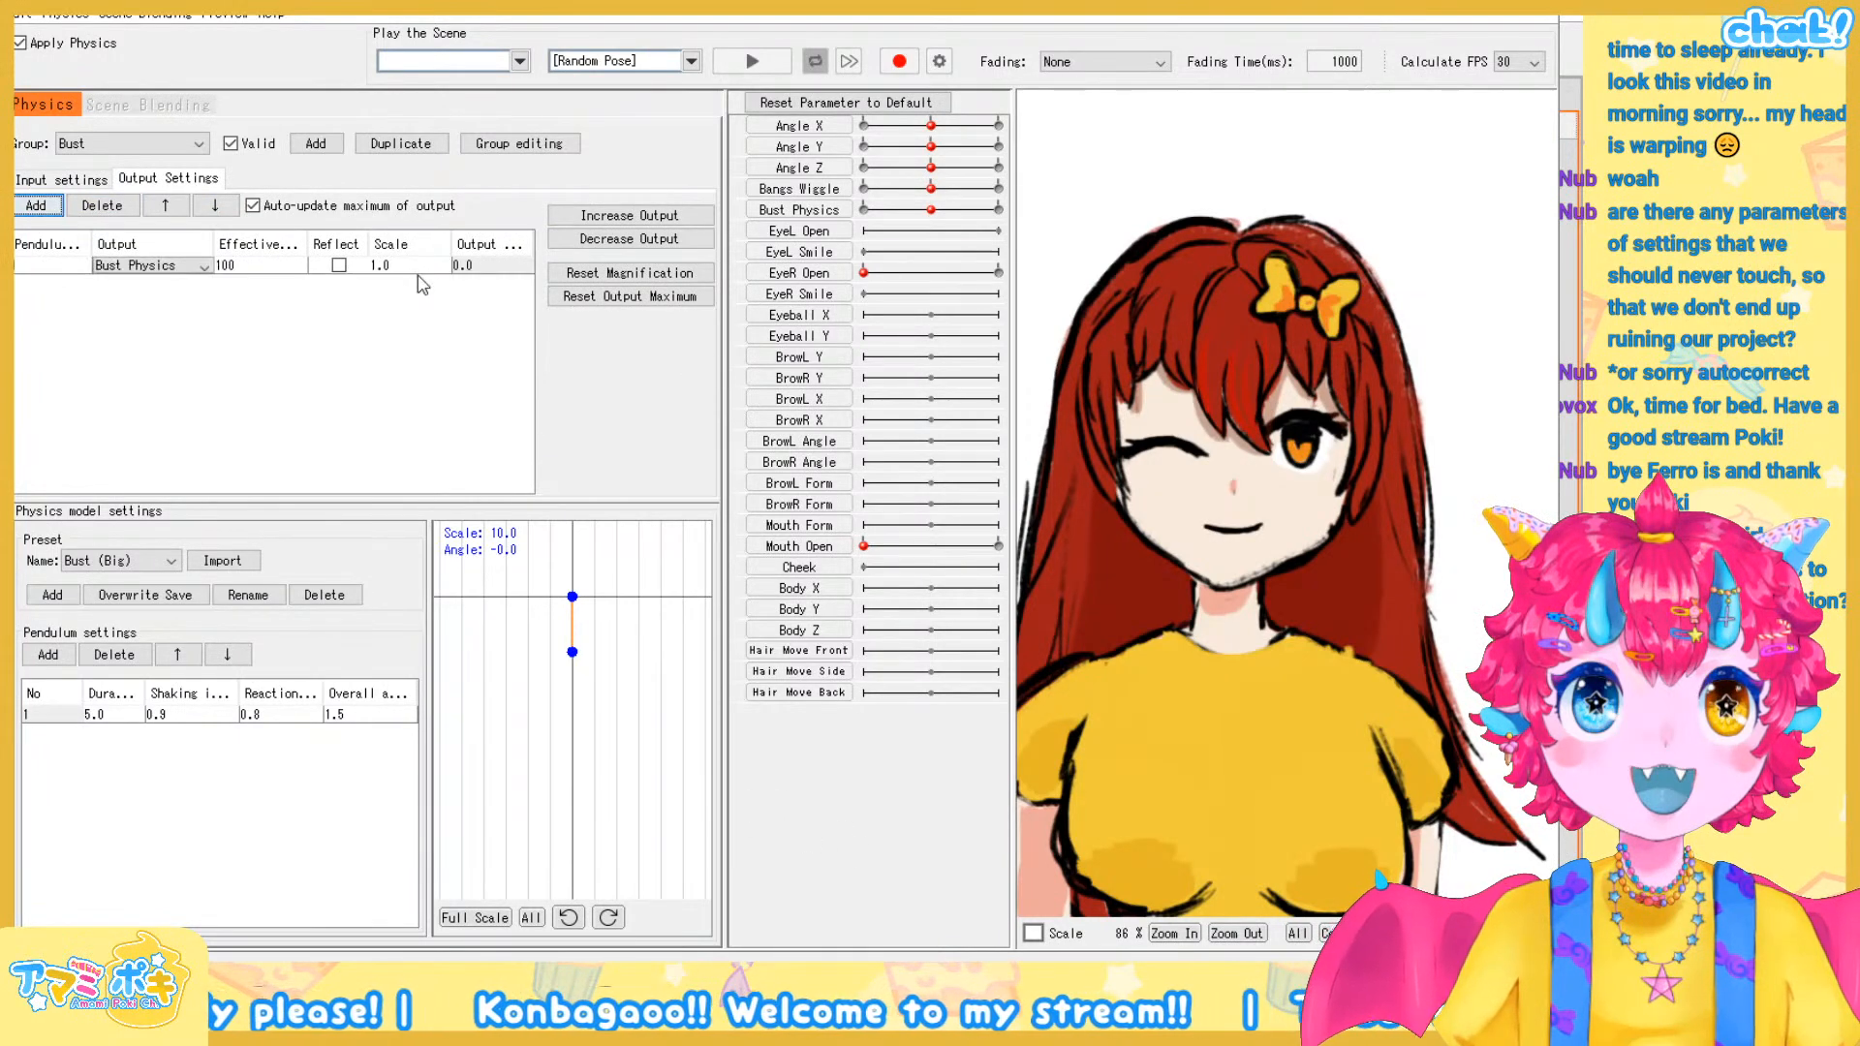
double_click(389, 265)
text(10)
key(Return)
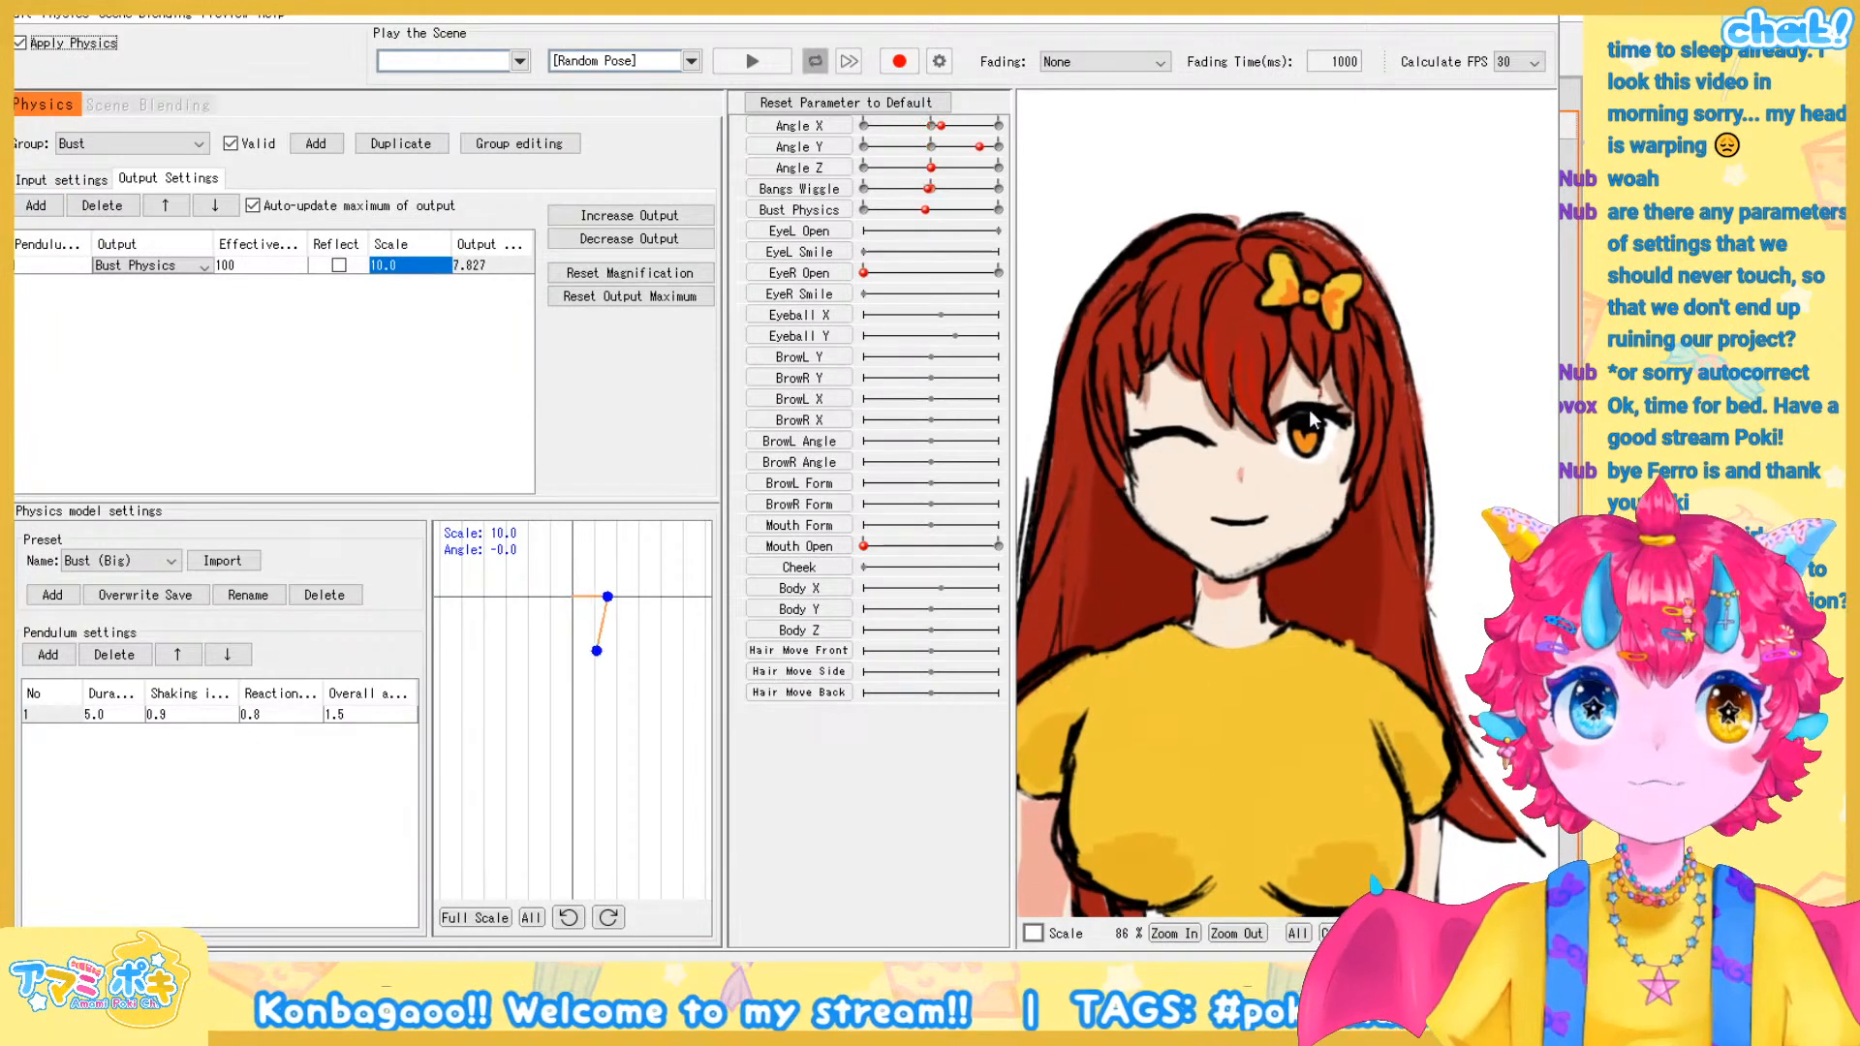
Set the effectiveness of the Bust group's Angle X input to 40 and its Angle Y input to 60
scroll(1377, 756, down, 3)
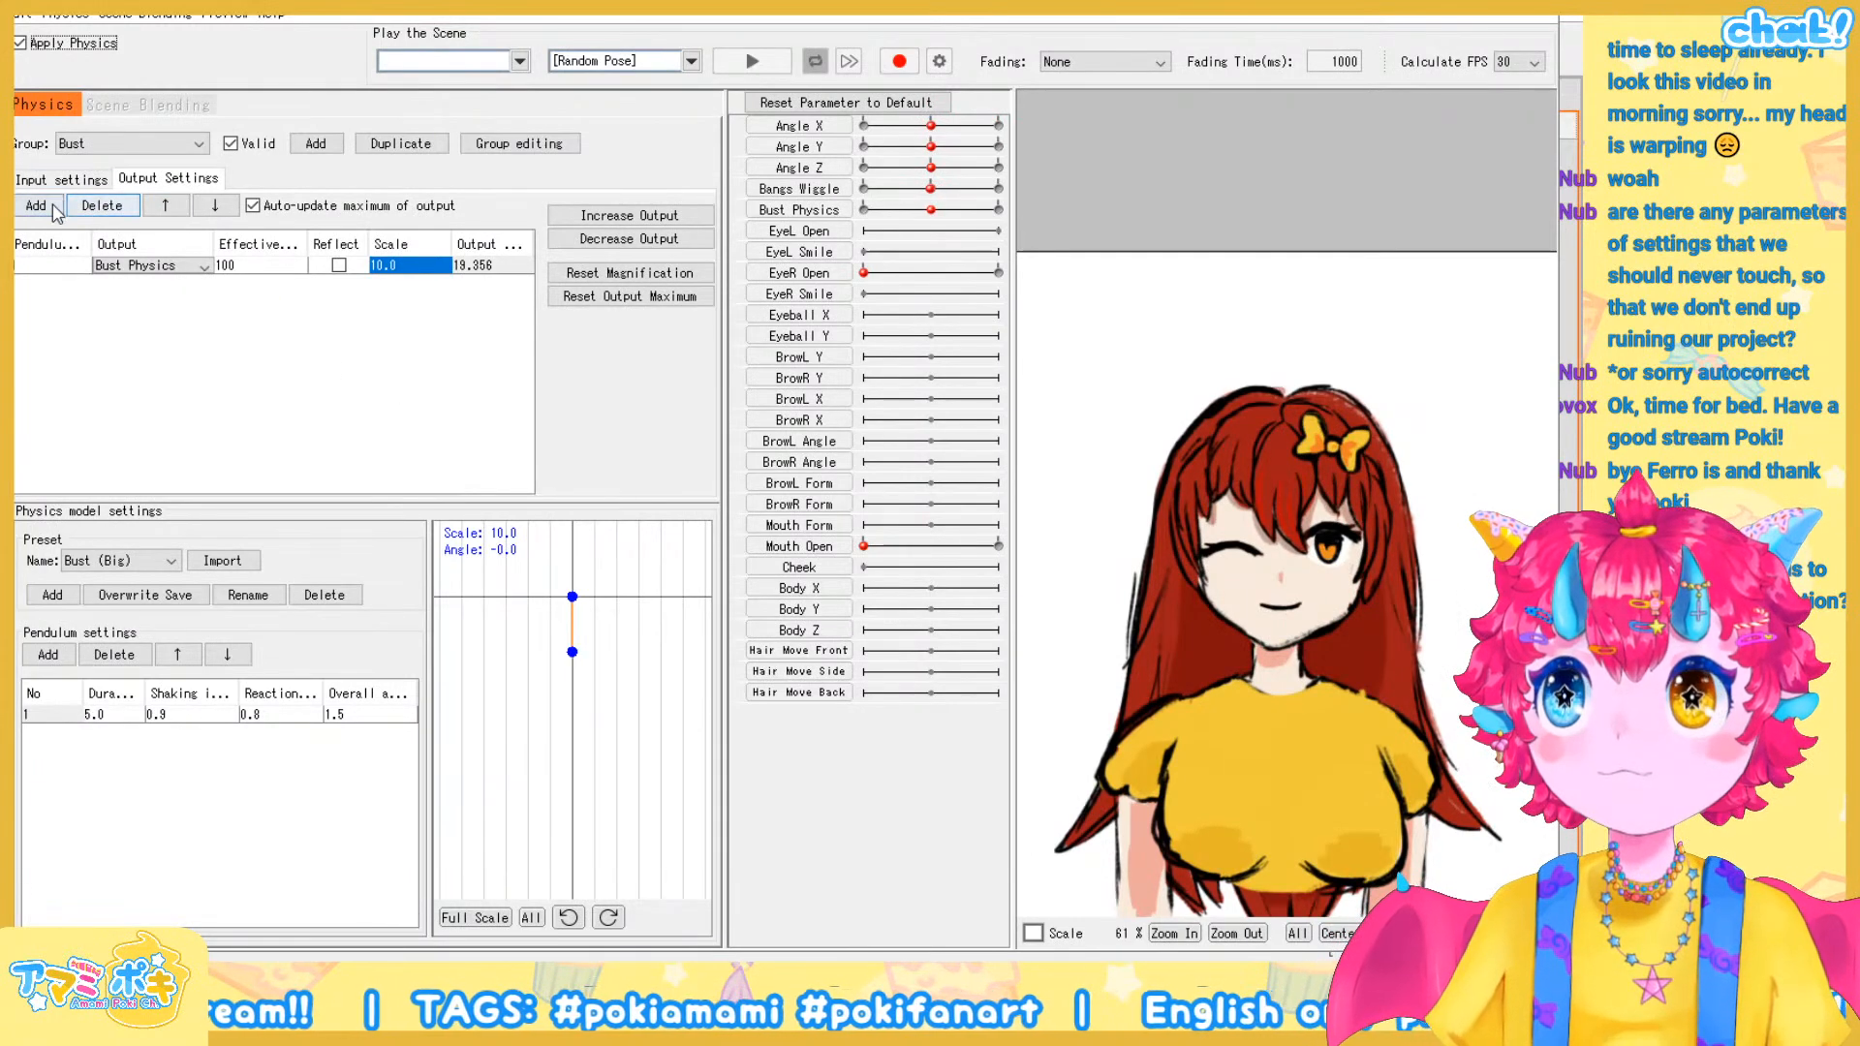
click(86, 184)
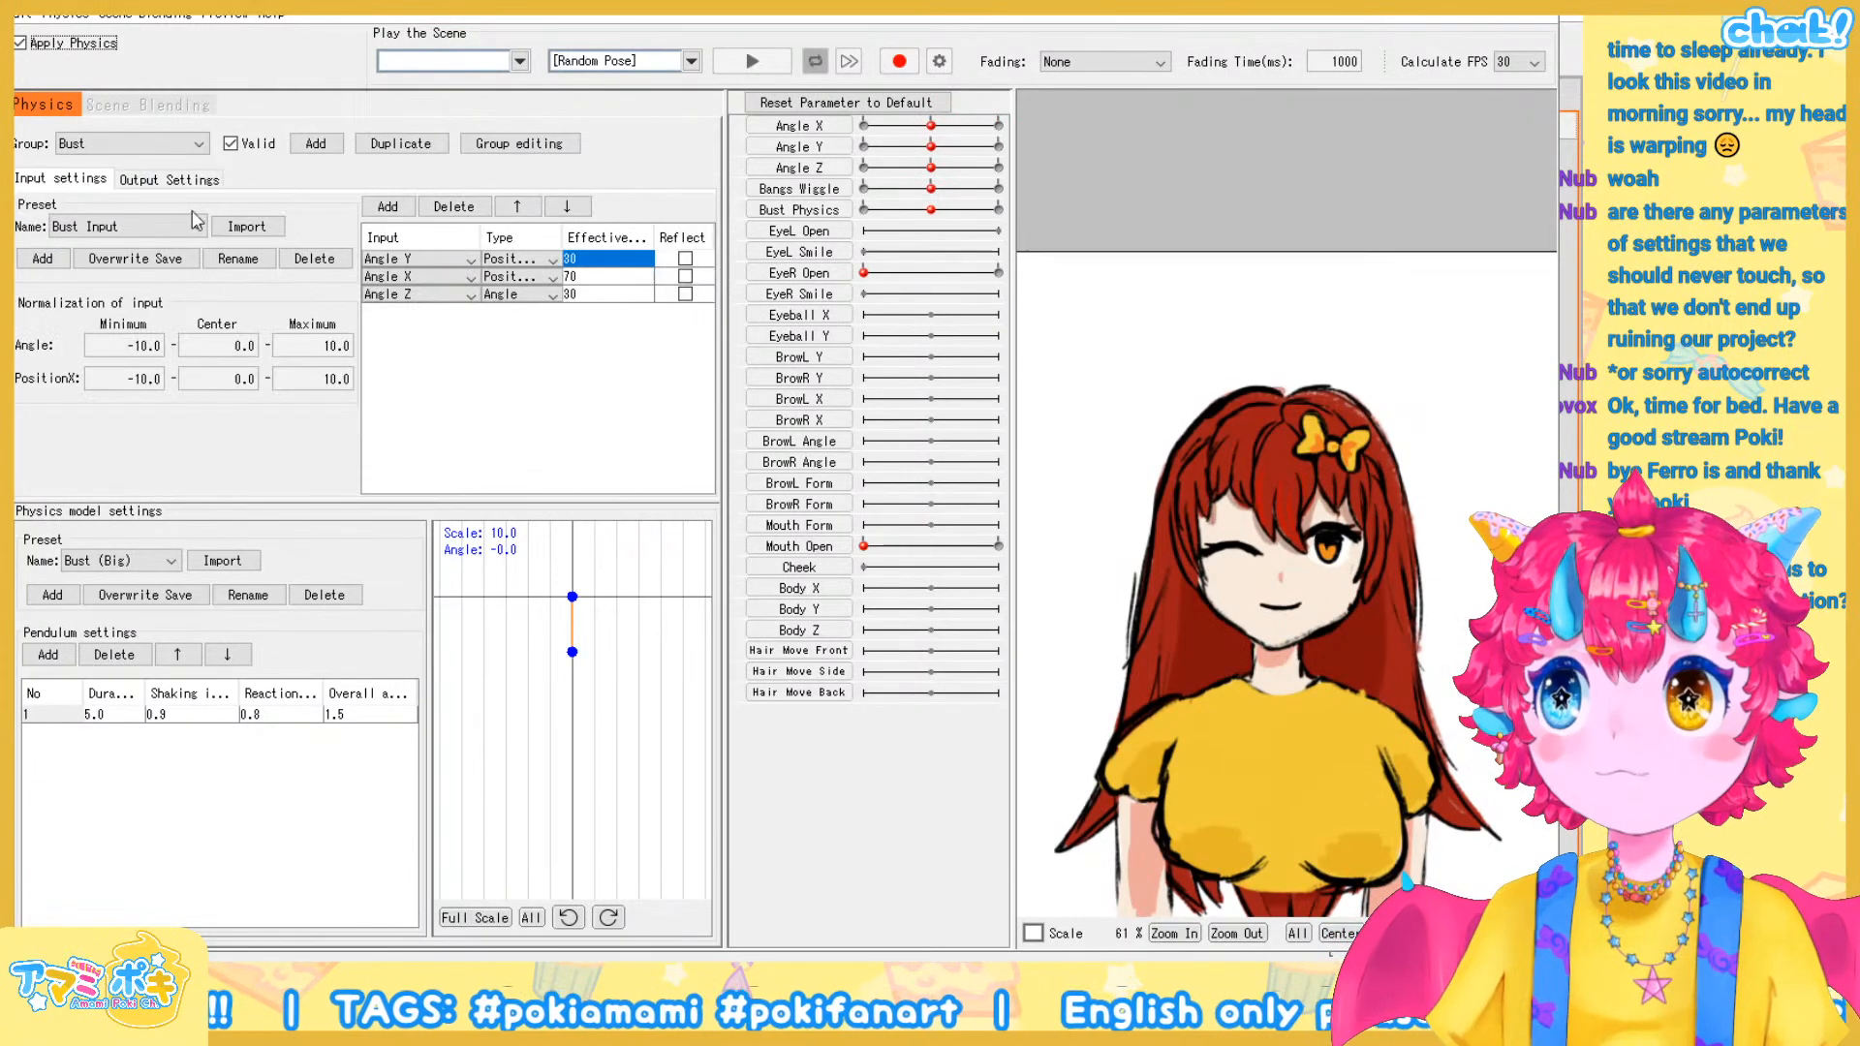
click(600, 277)
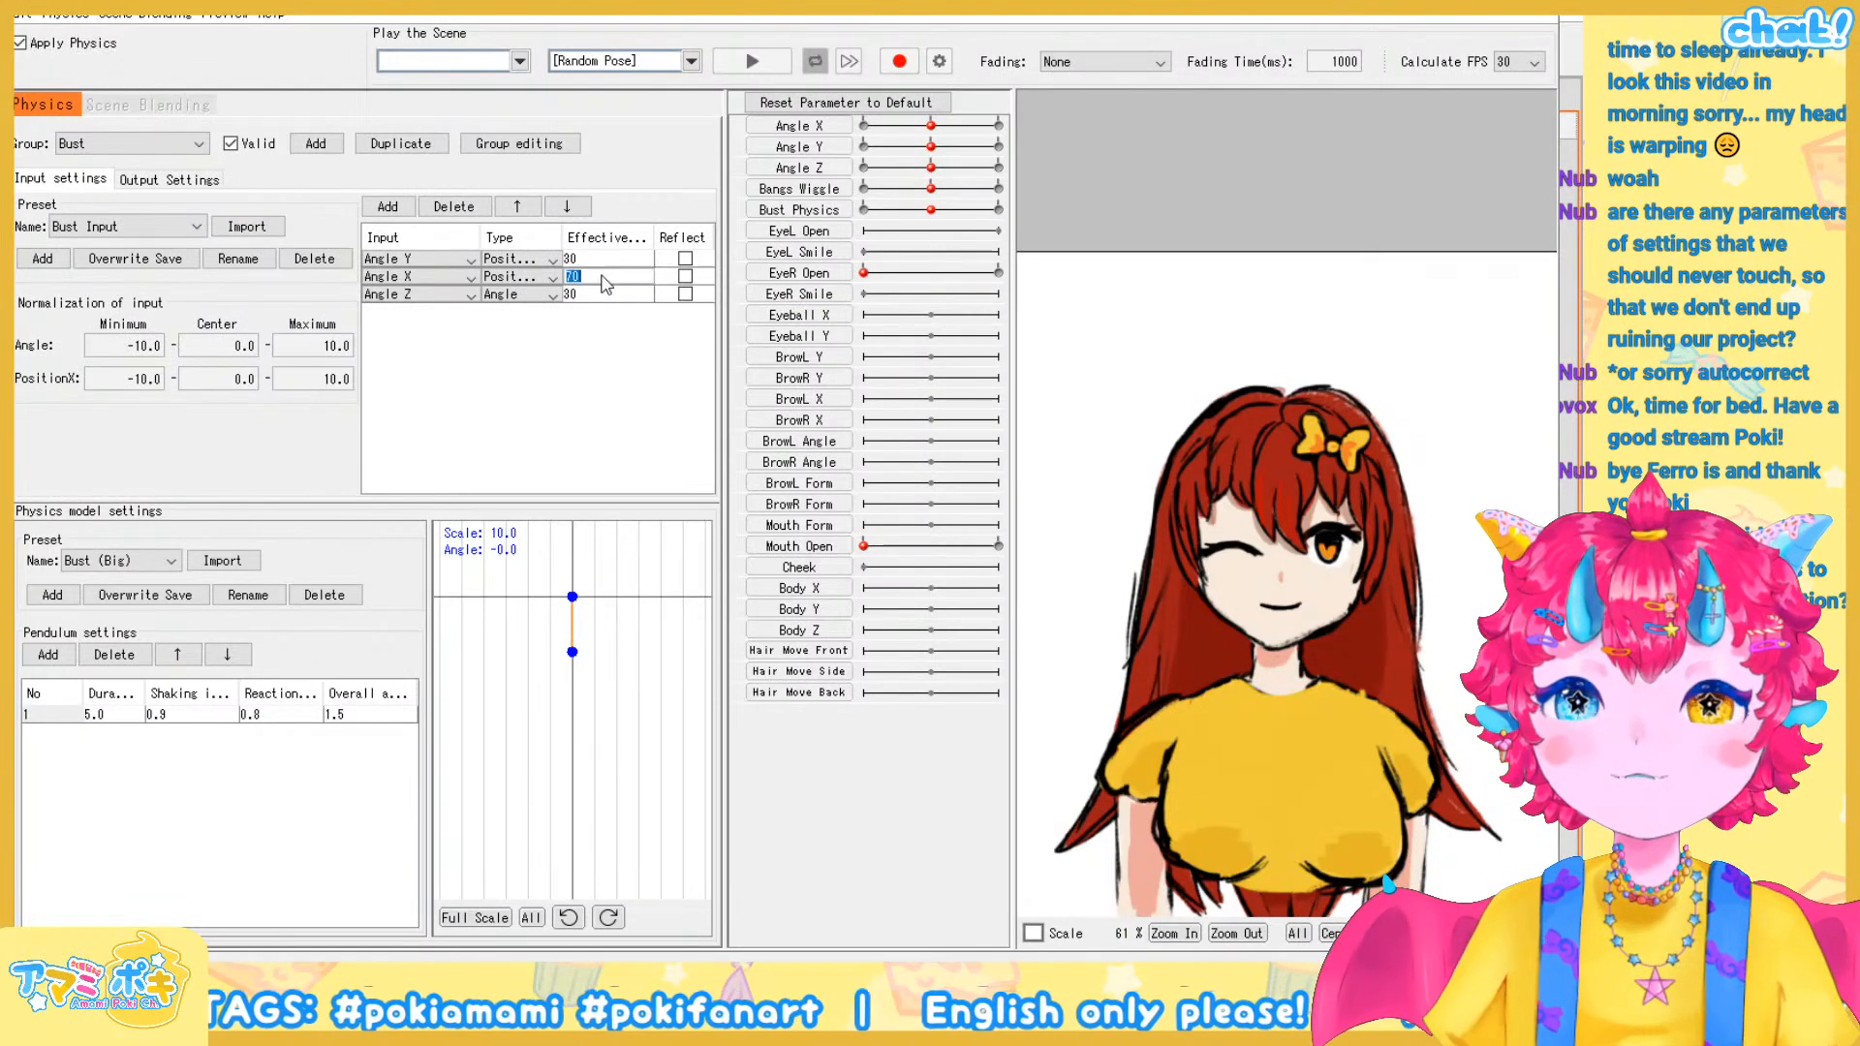
key(Return)
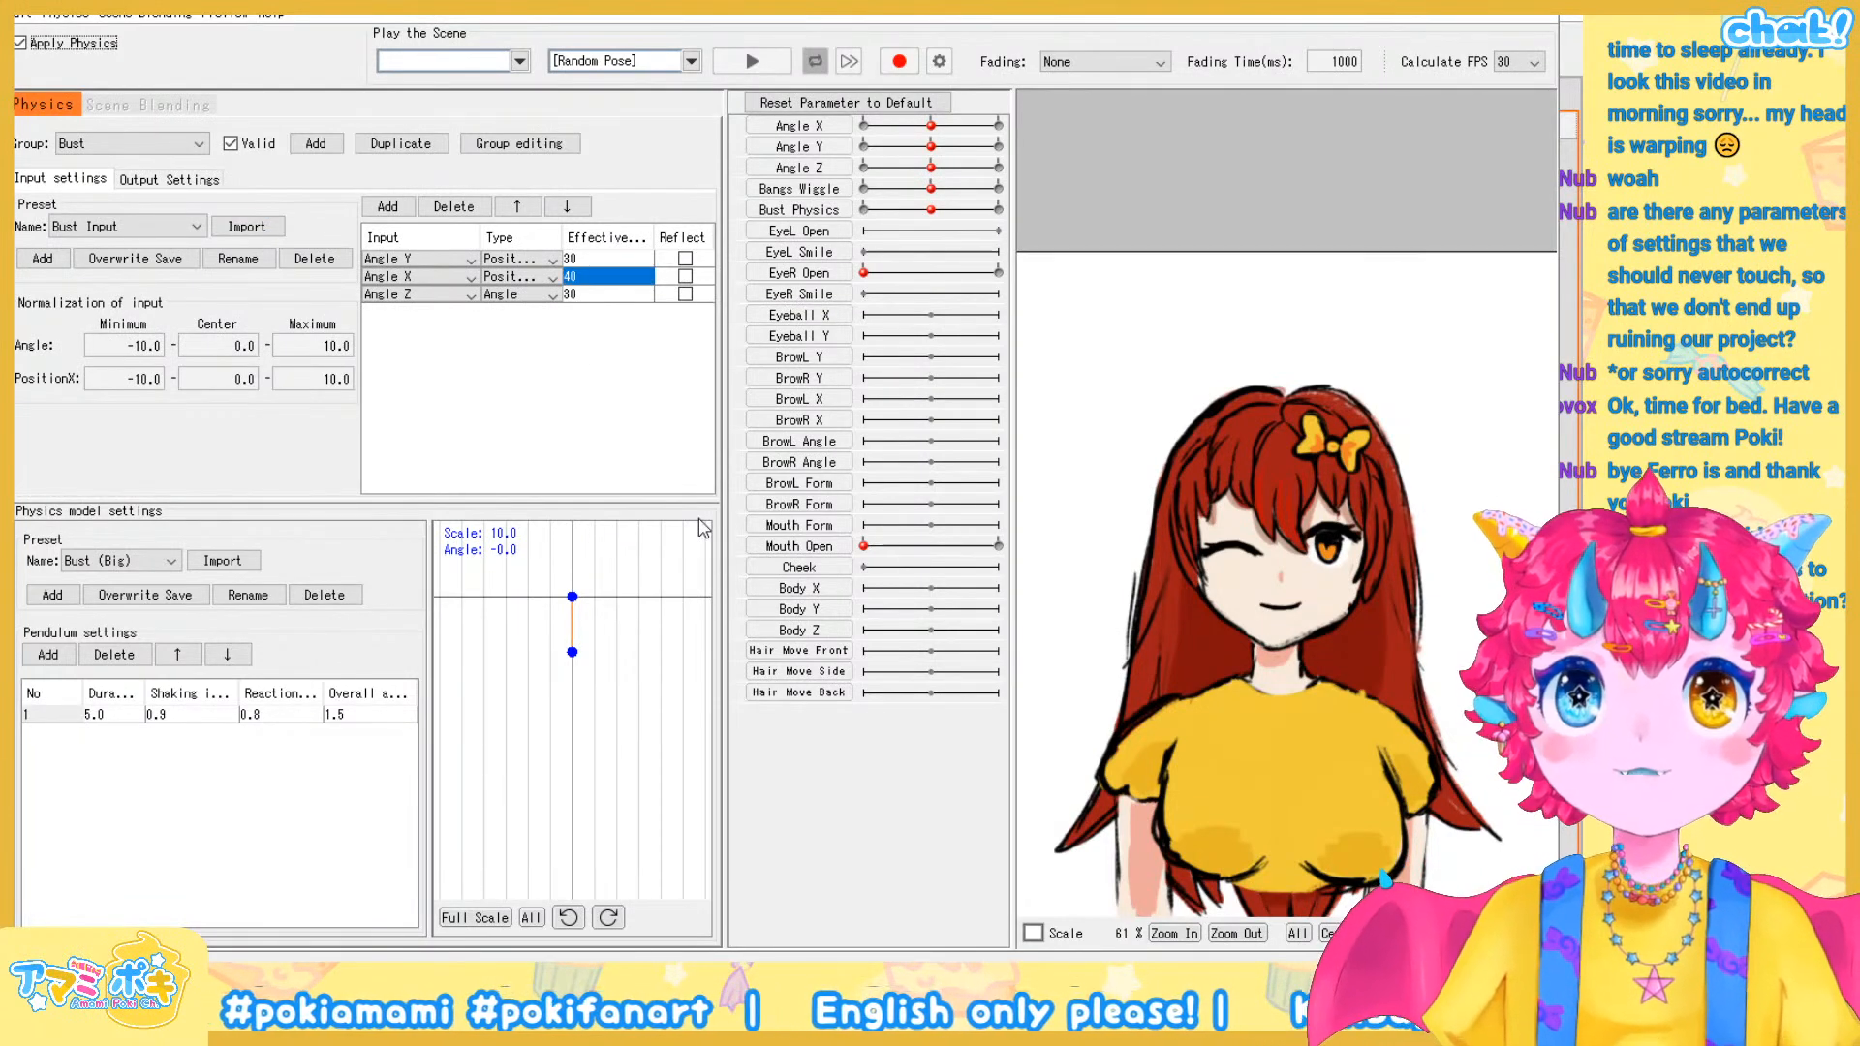
click(588, 264)
key(BackSpace)
key(BackSpace)
text(60)
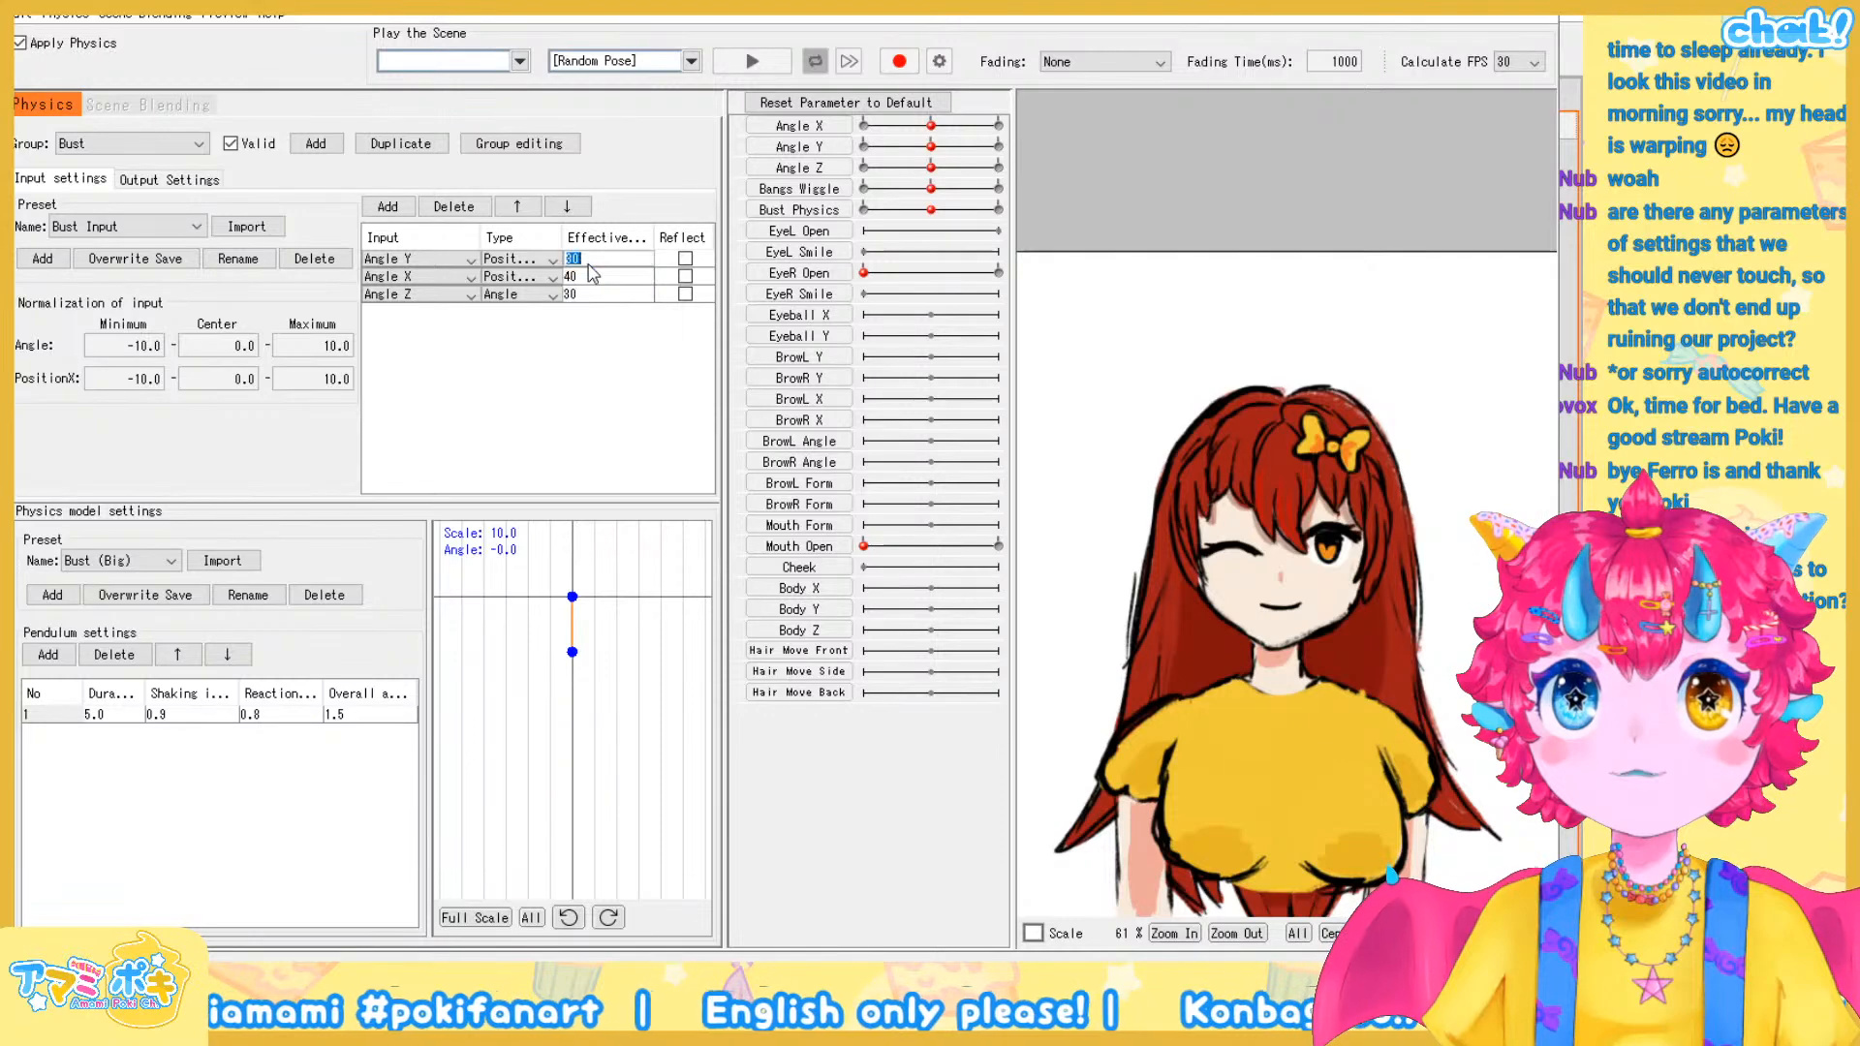
key(Return)
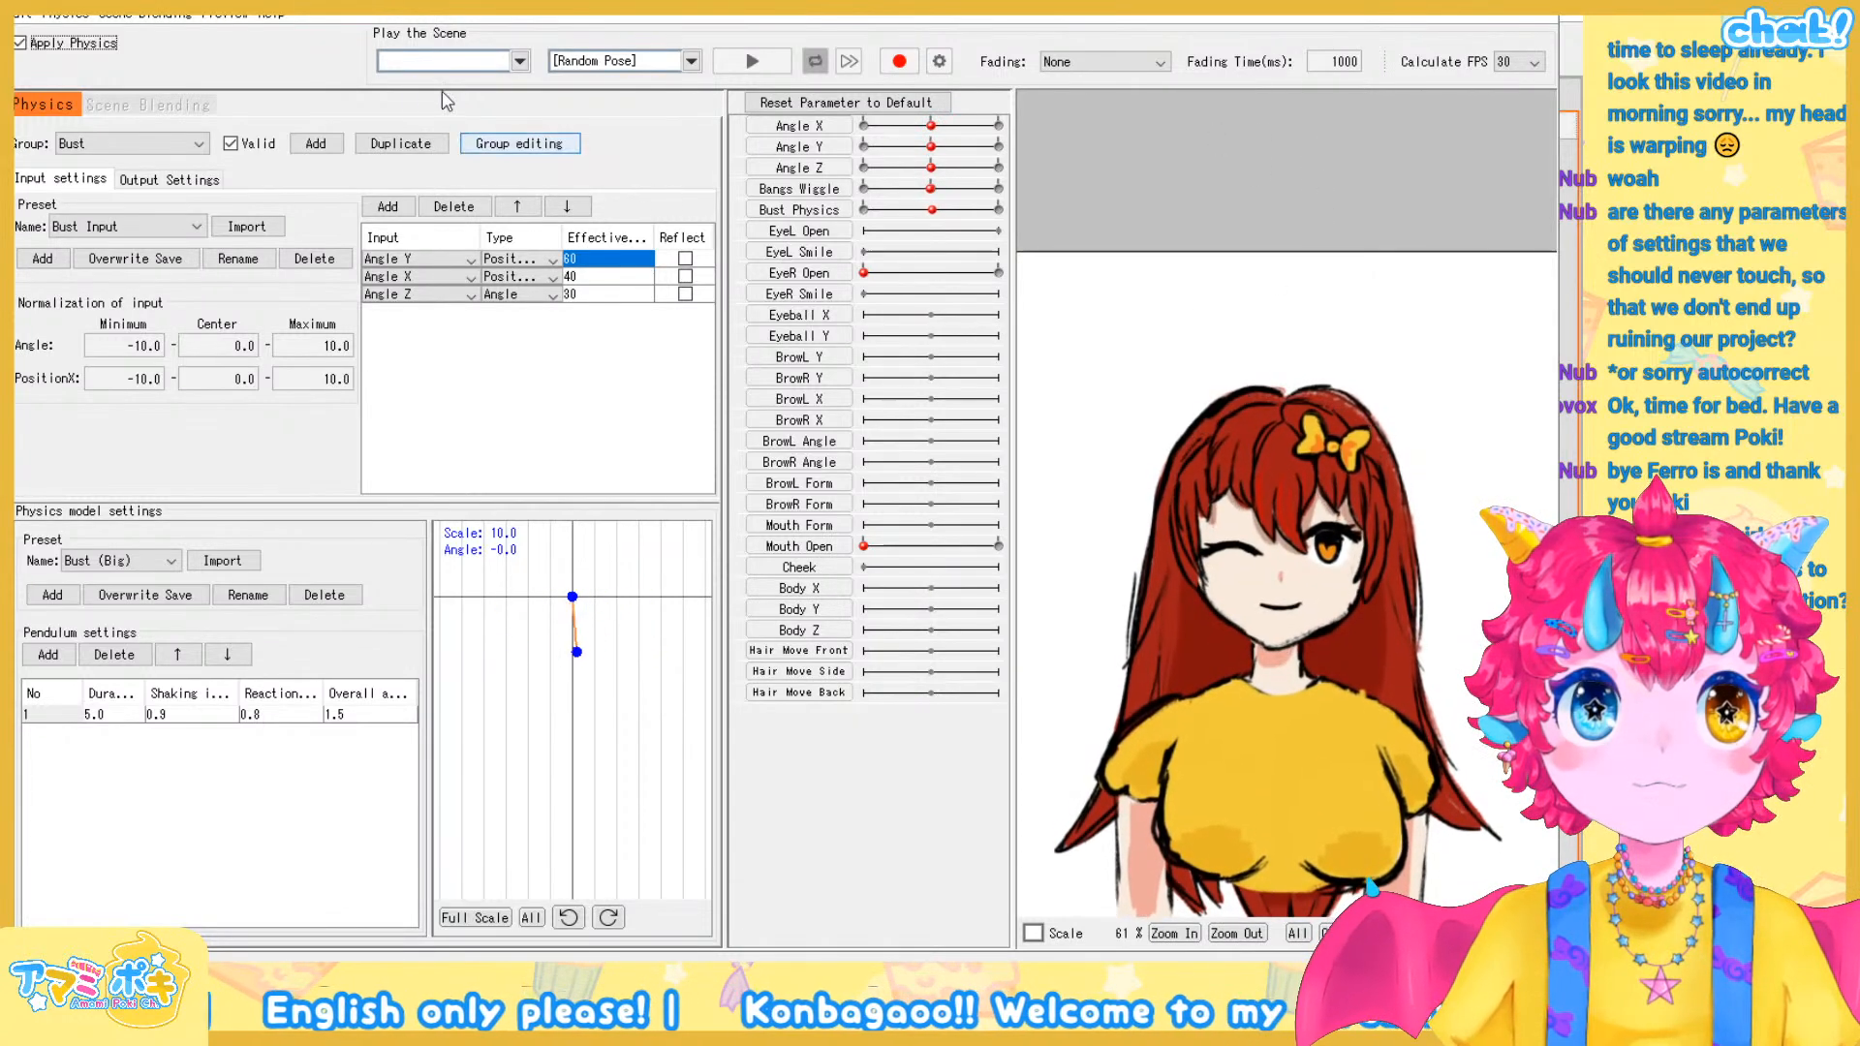
Set the scale of the Bust group's Bust Physics output to 20
click(167, 179)
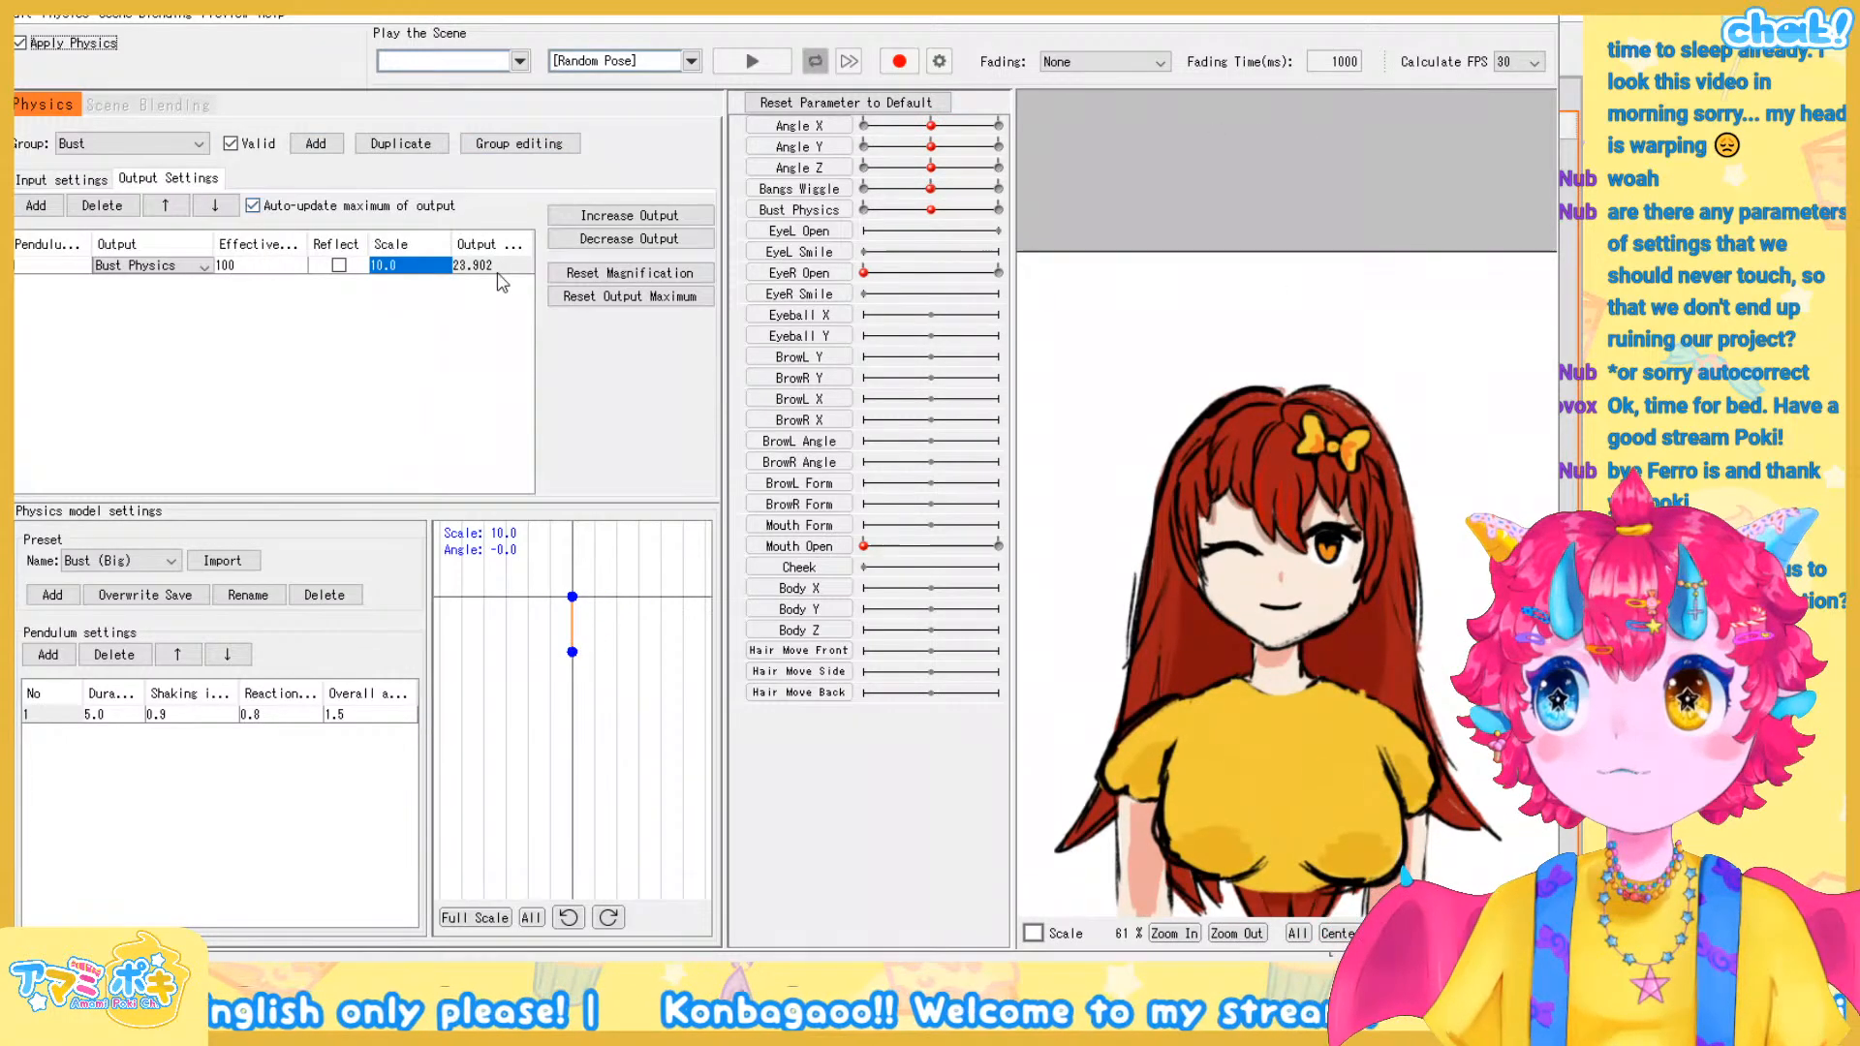
click(404, 266)
key(BackSpace)
text(20.0)
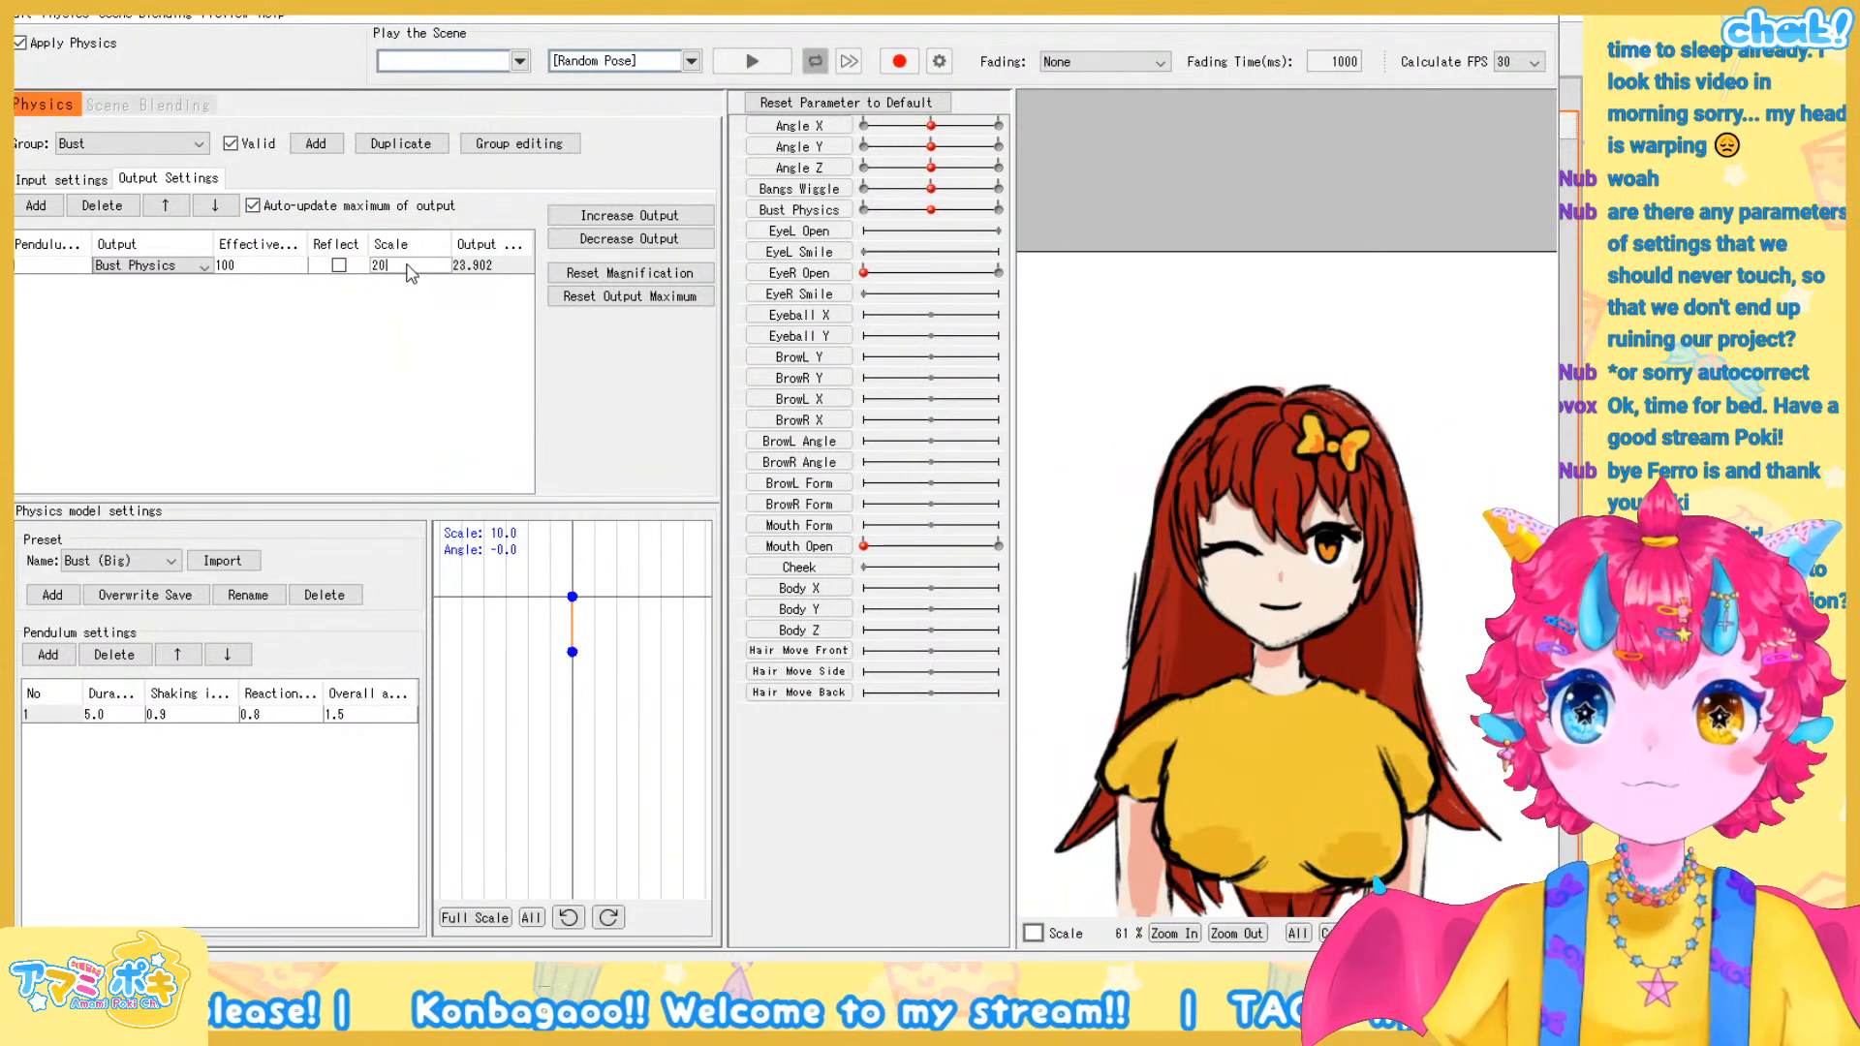
key(Return)
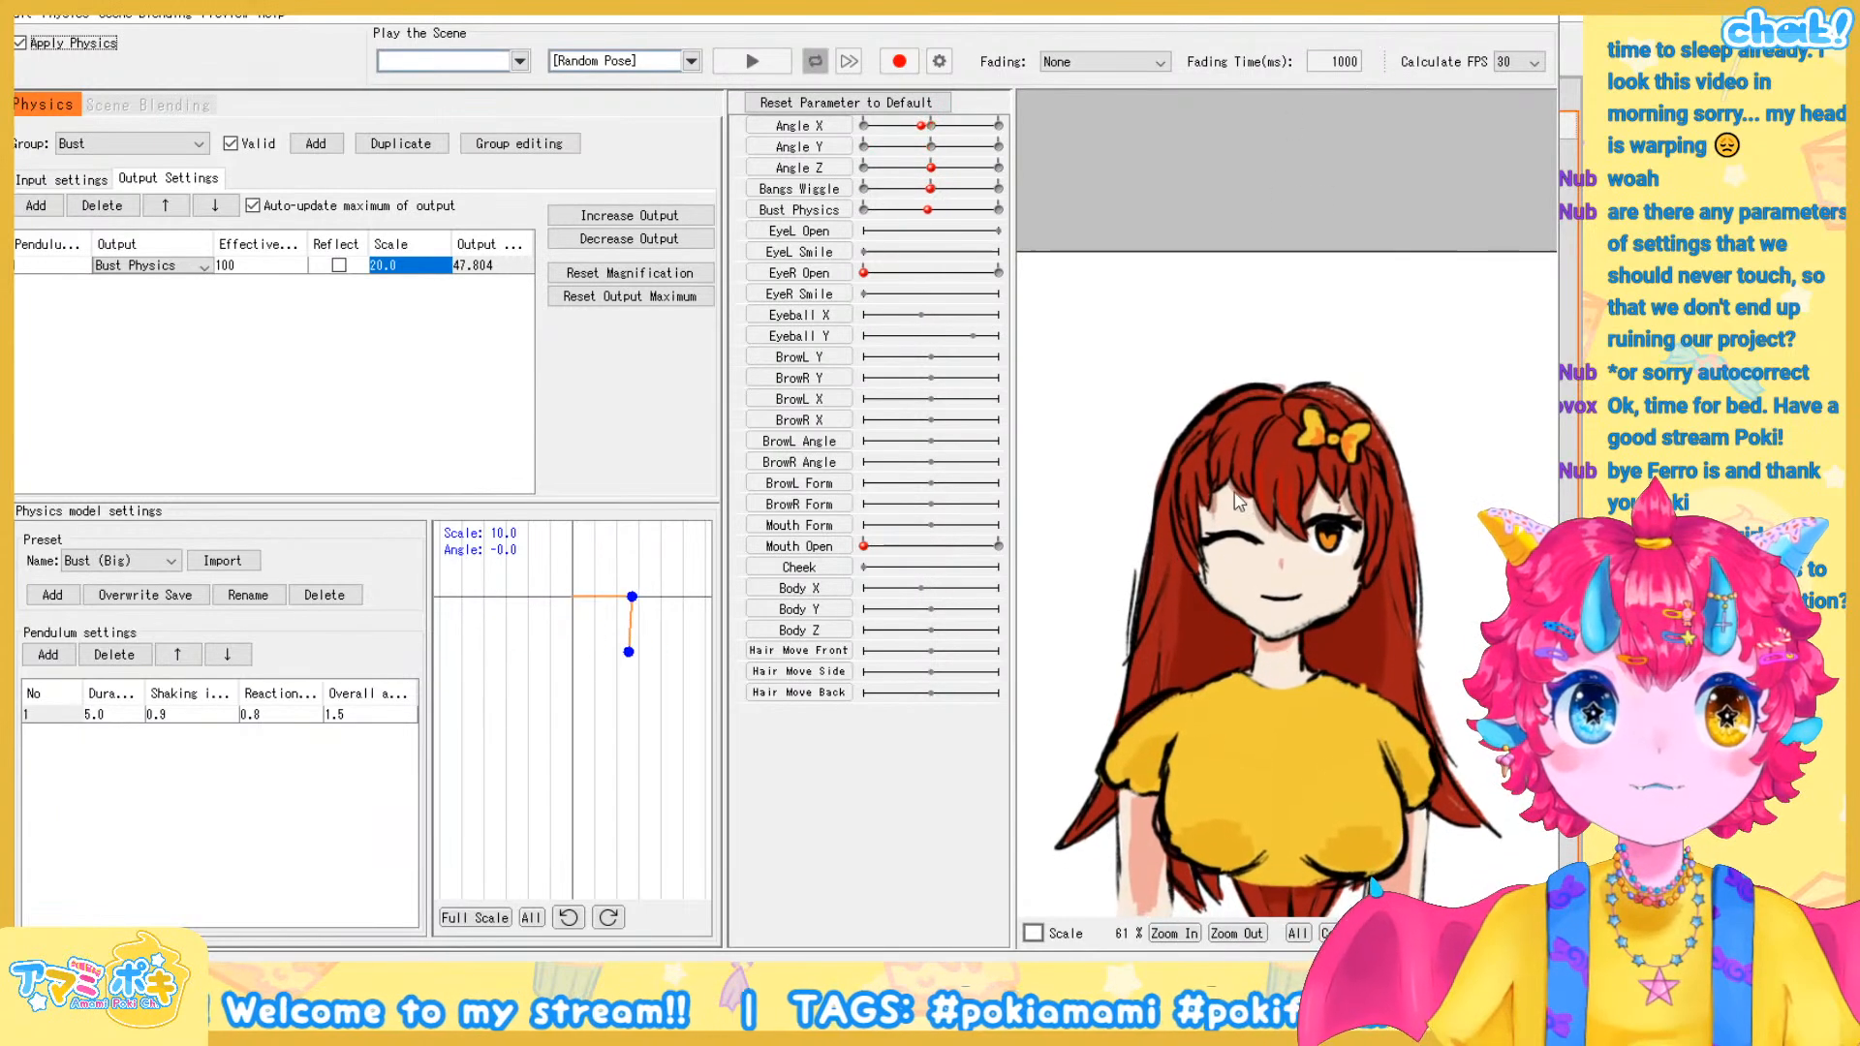
Test the bust physics in the preview by moving the head, and play the Random Pose scene for a while before stopping it
drag(1349, 435, 1337, 503)
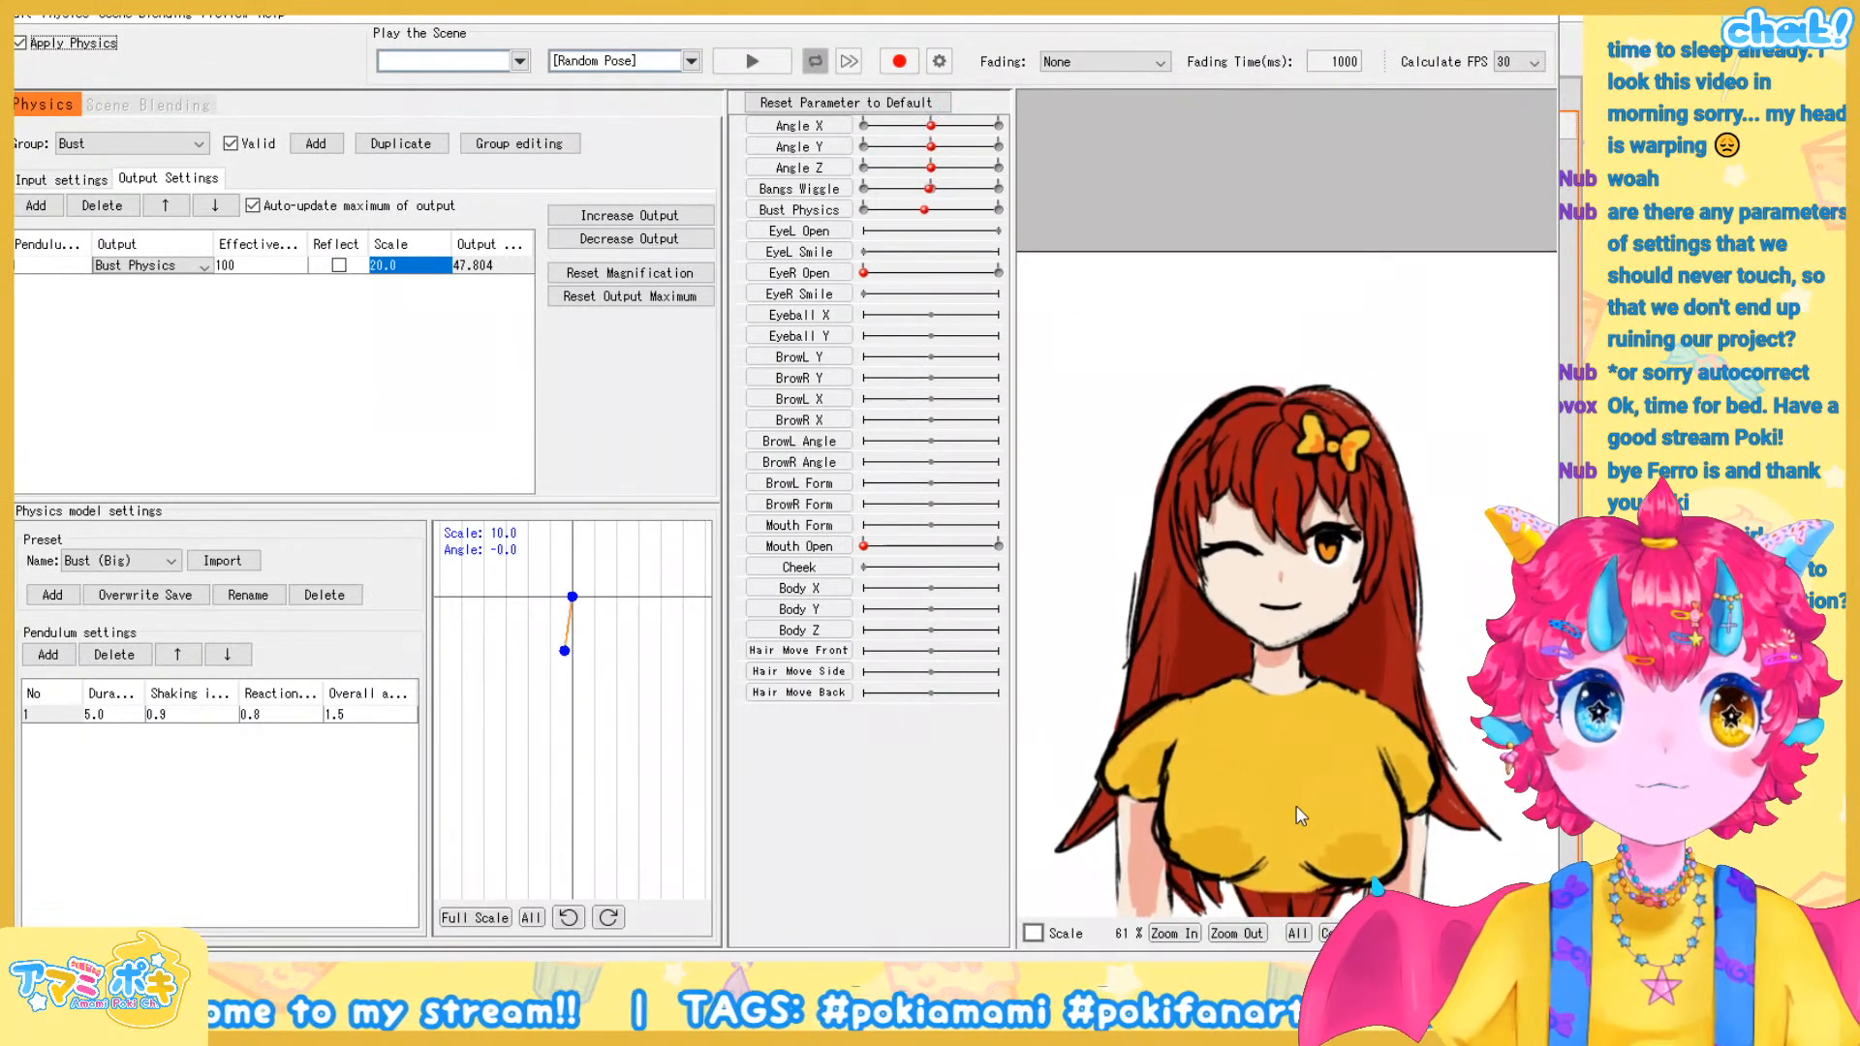
click(1170, 934)
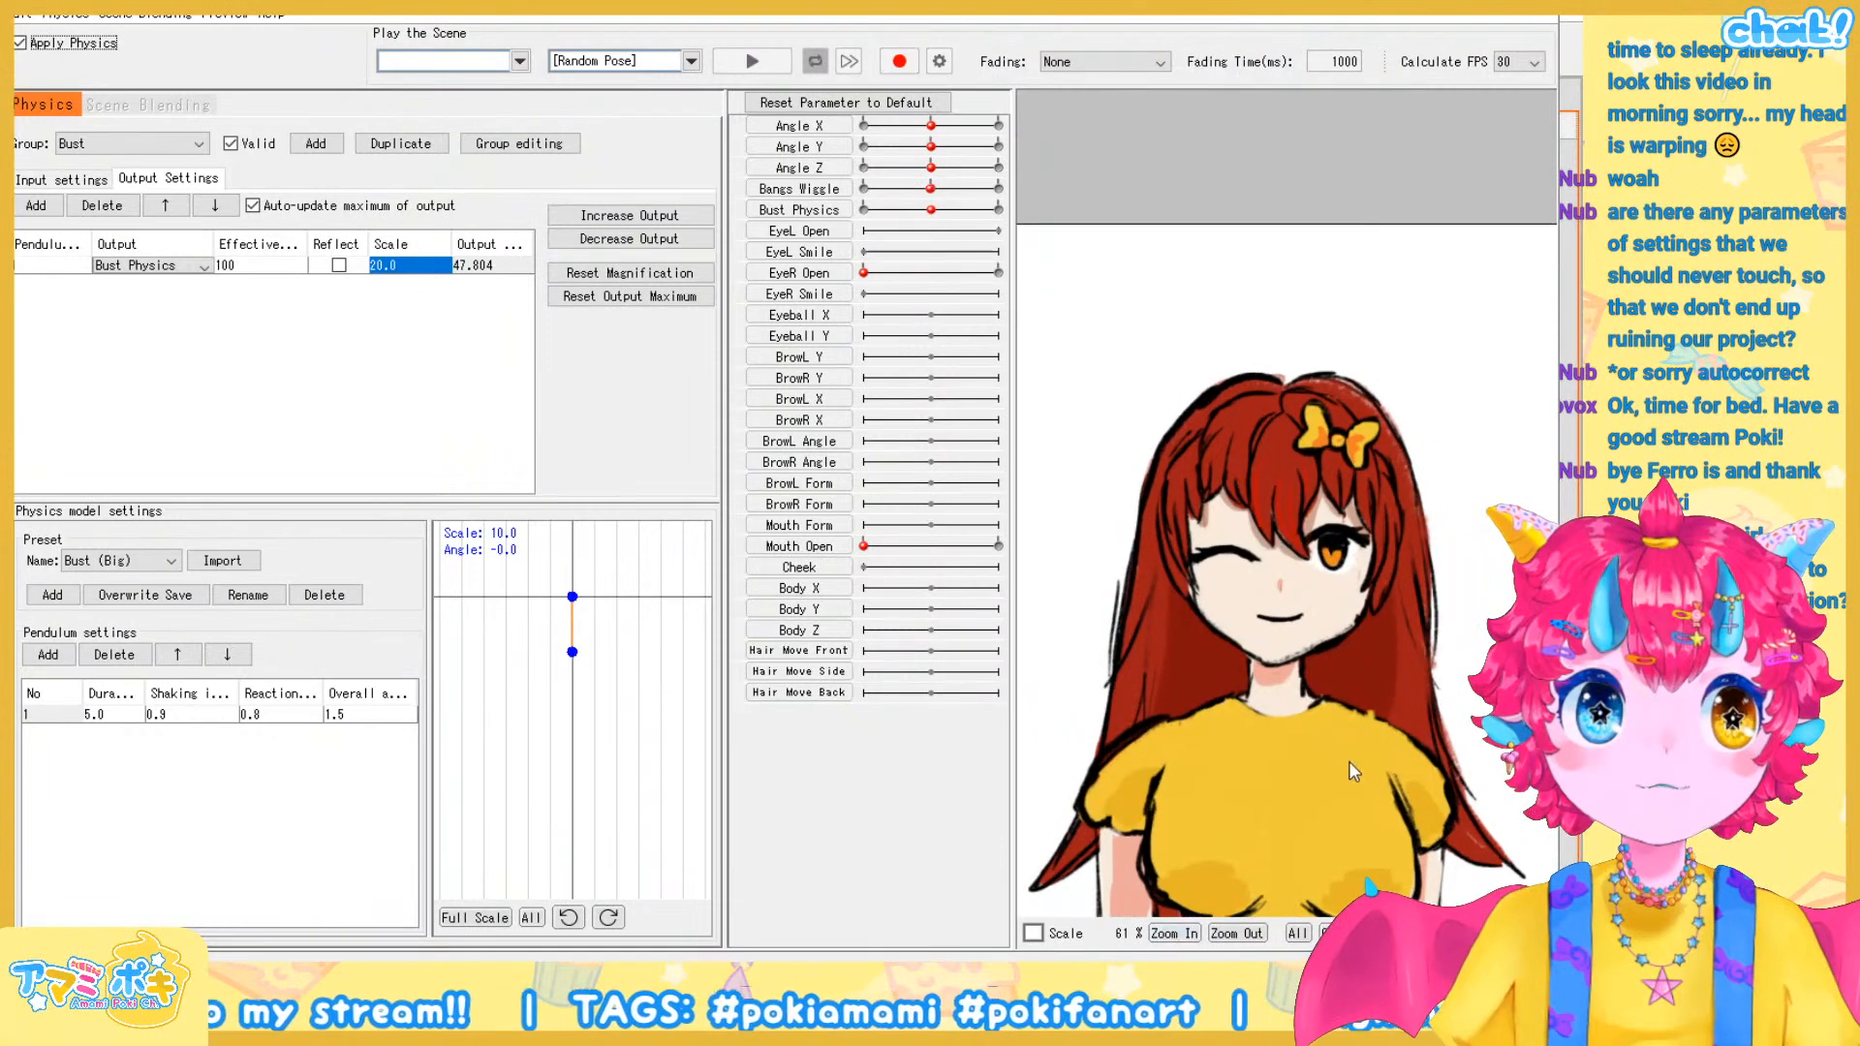
scroll(1349, 763, down, 3)
scroll(1305, 500, up, 5)
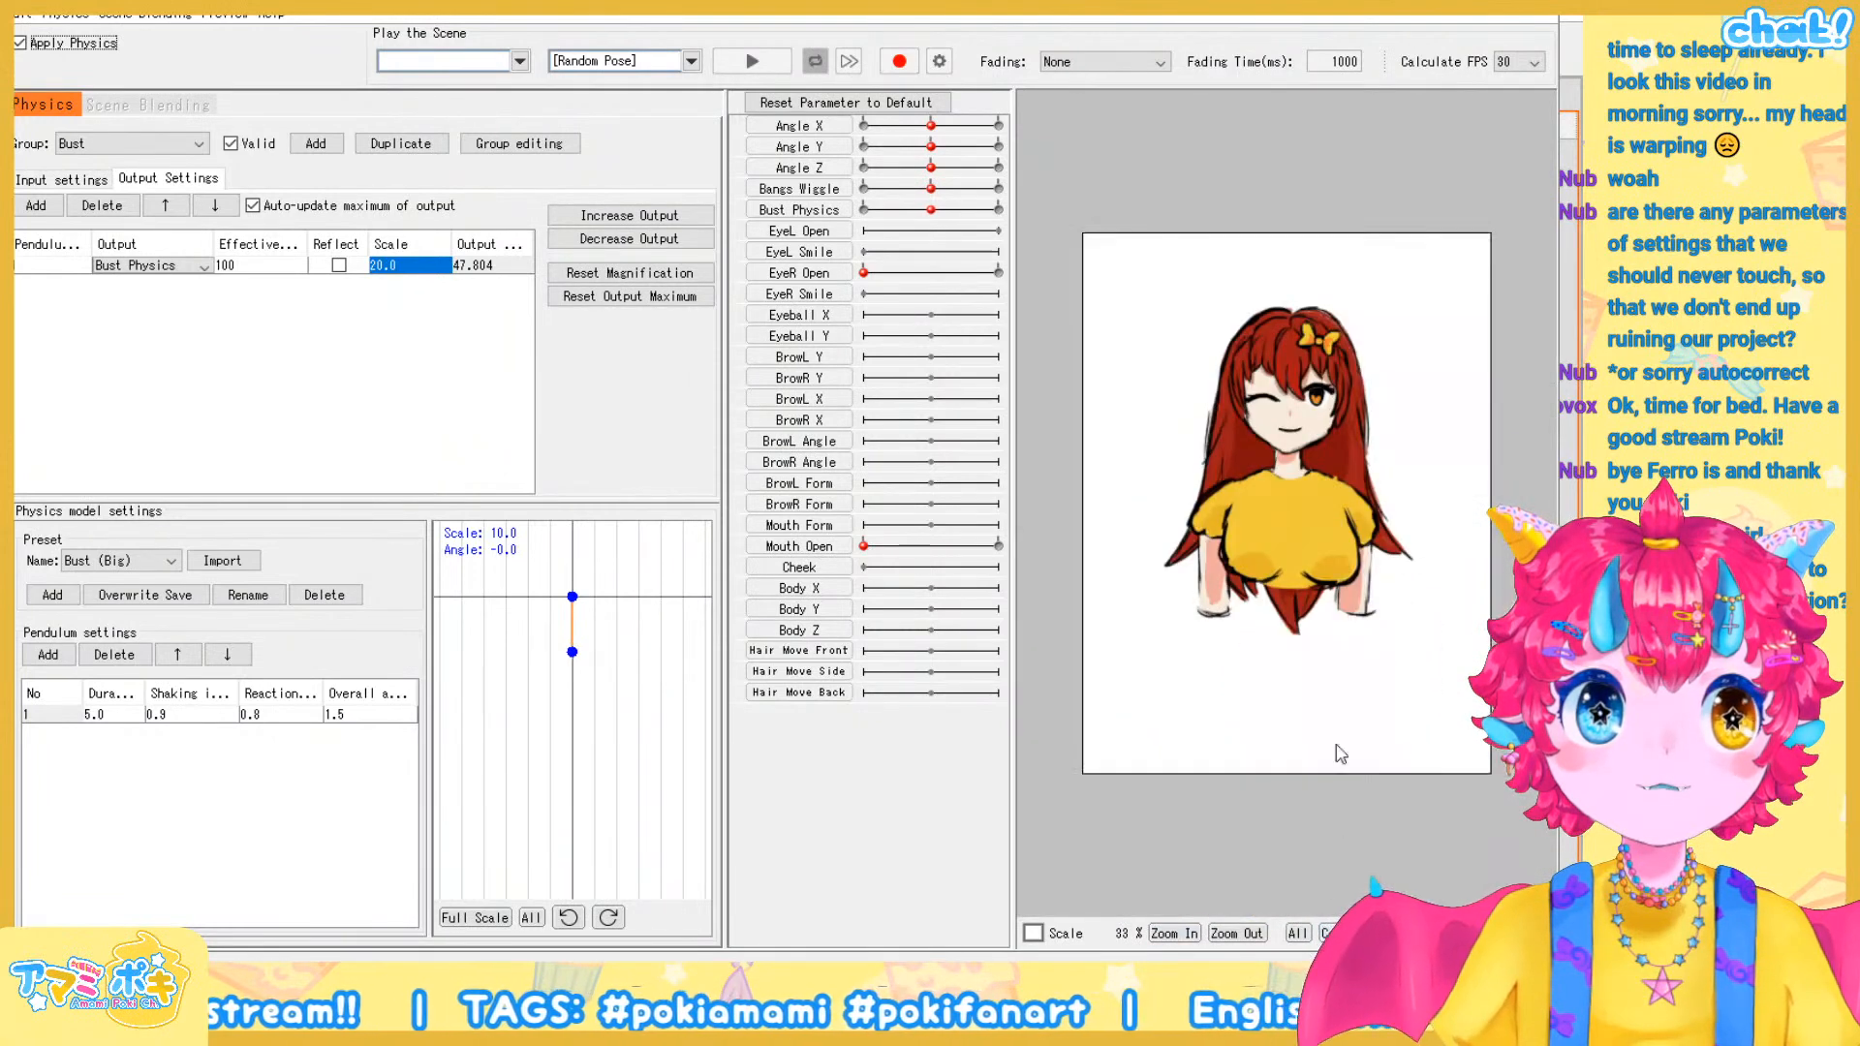
drag(1342, 262, 1364, 650)
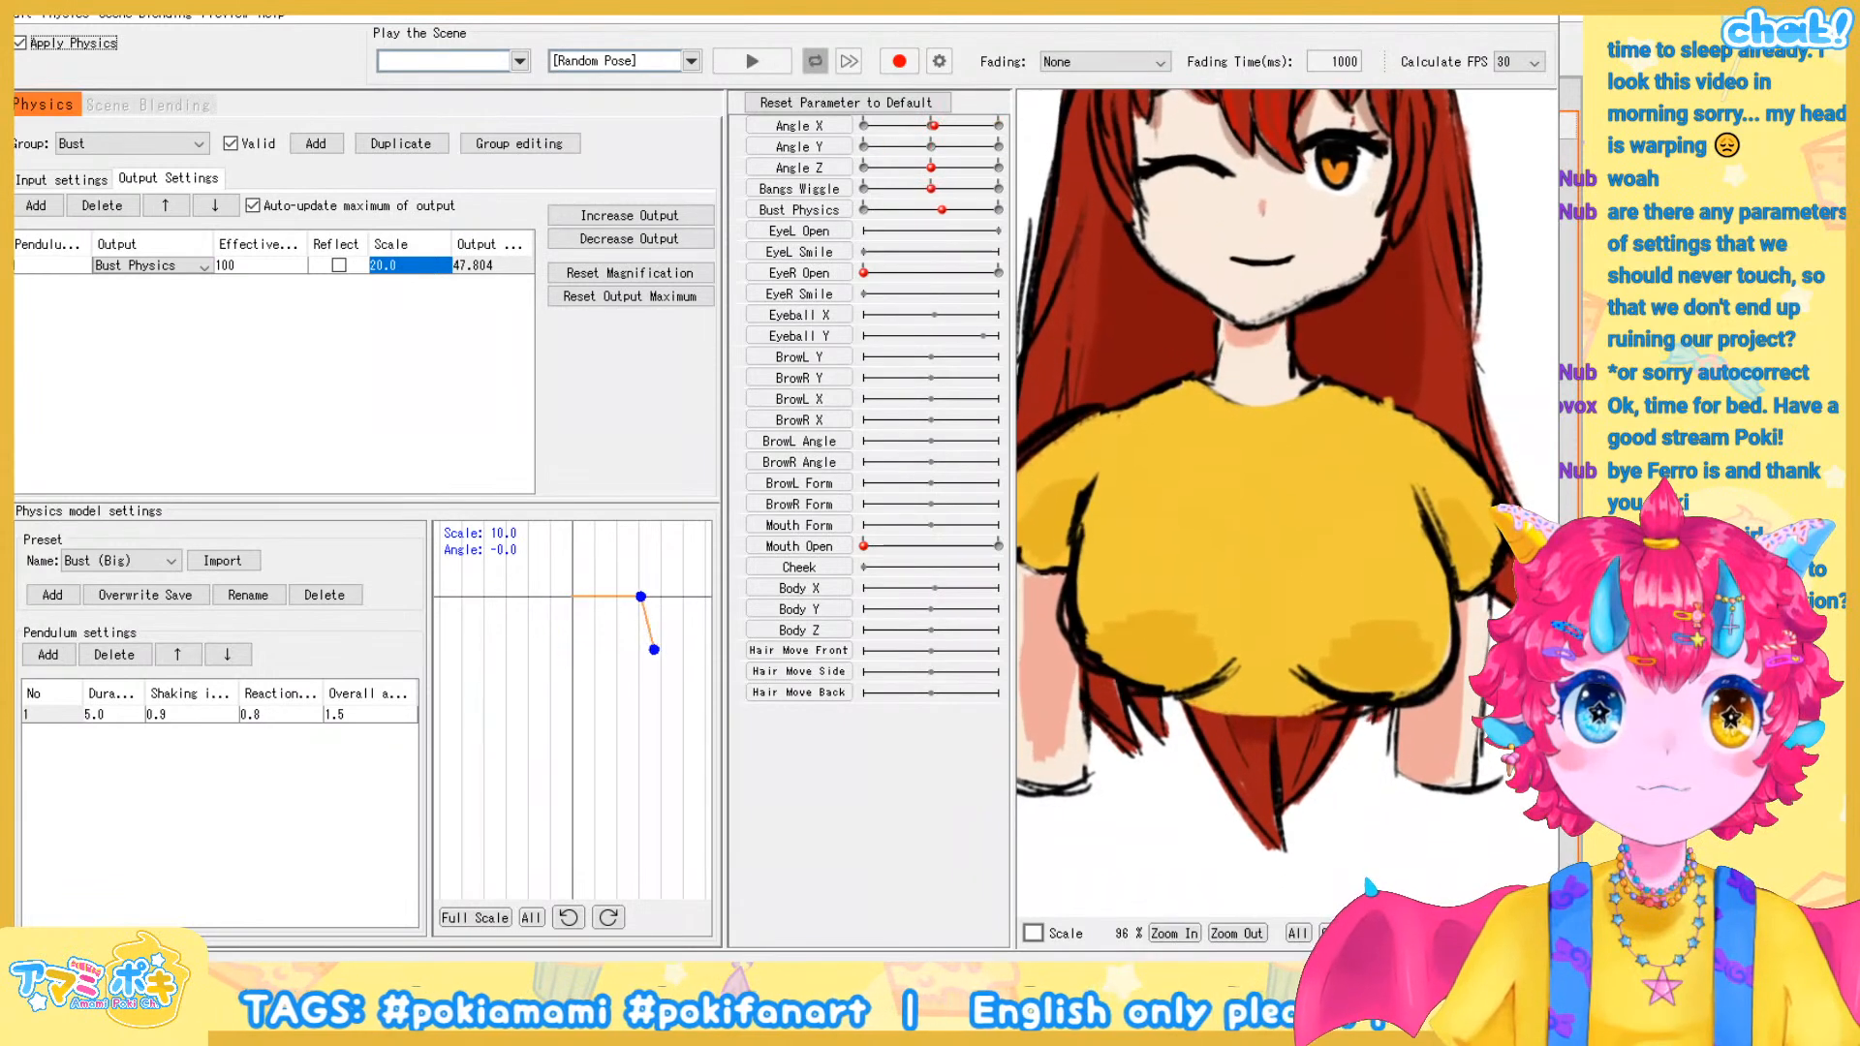
scroll(1291, 487, down, 3)
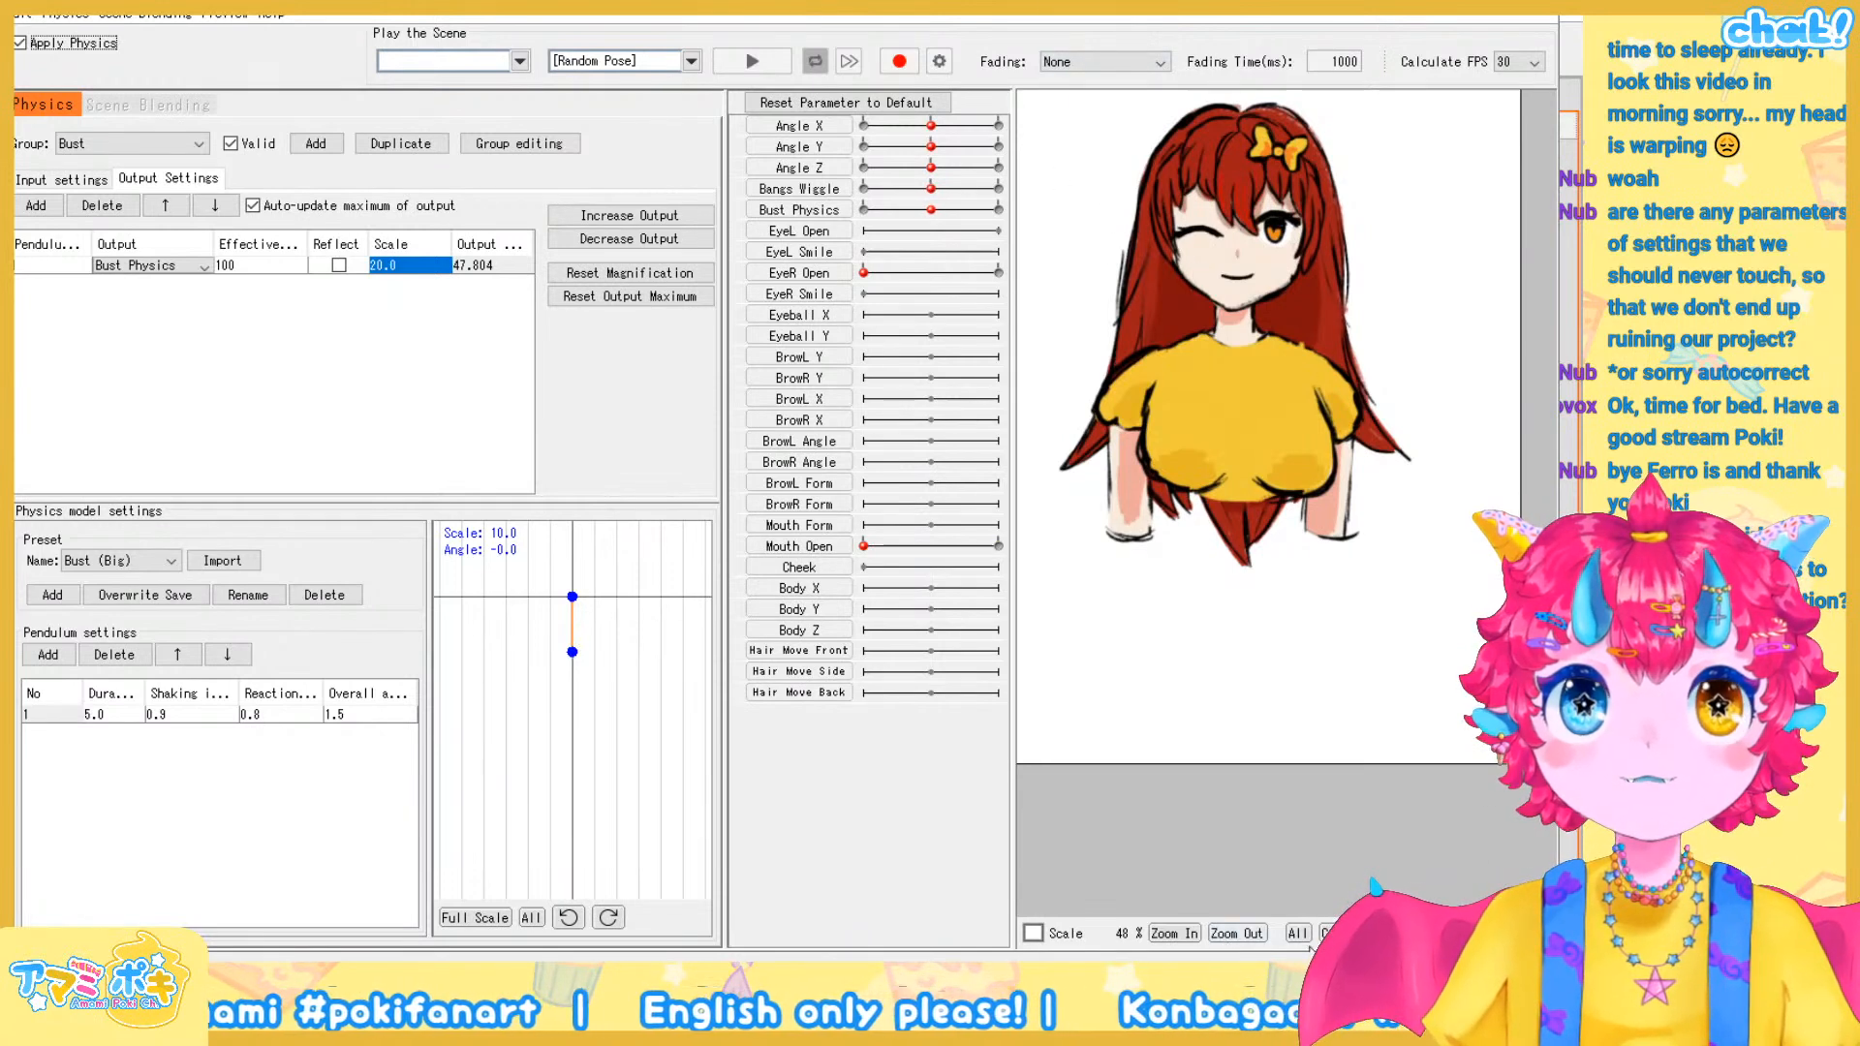
click(1341, 933)
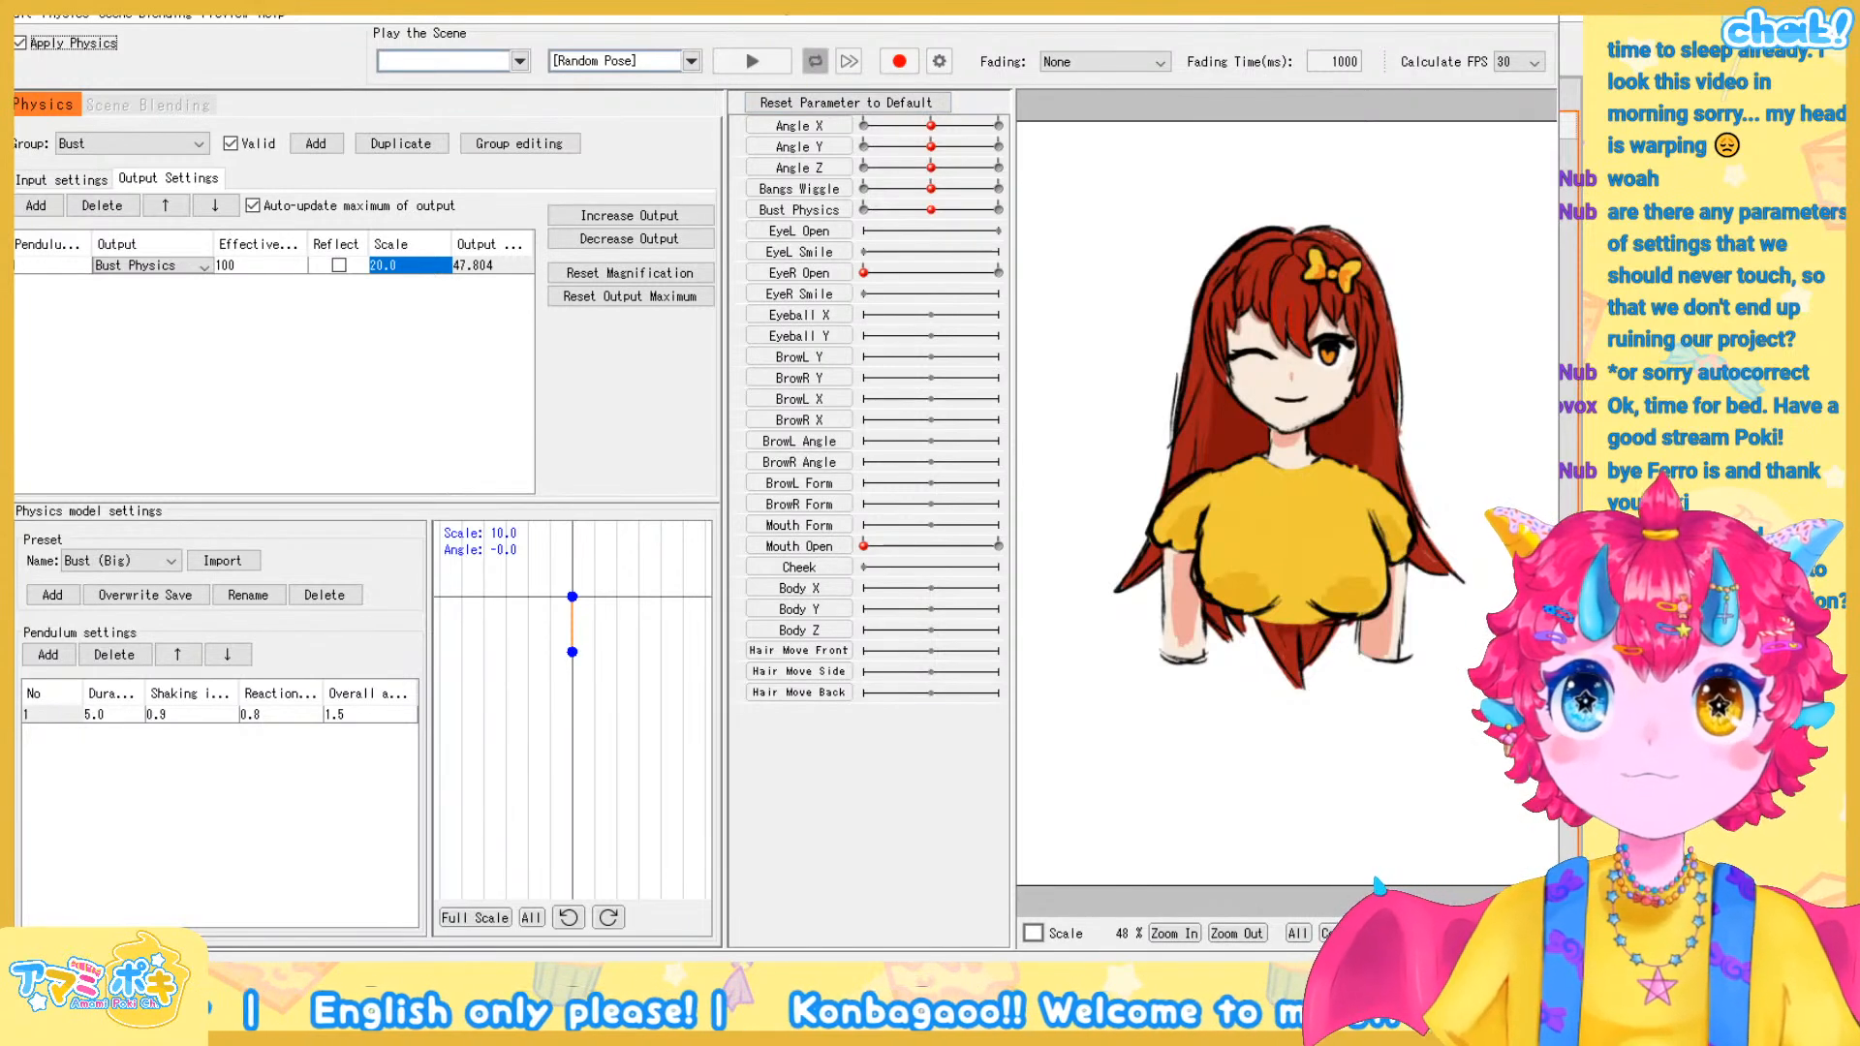
click(783, 56)
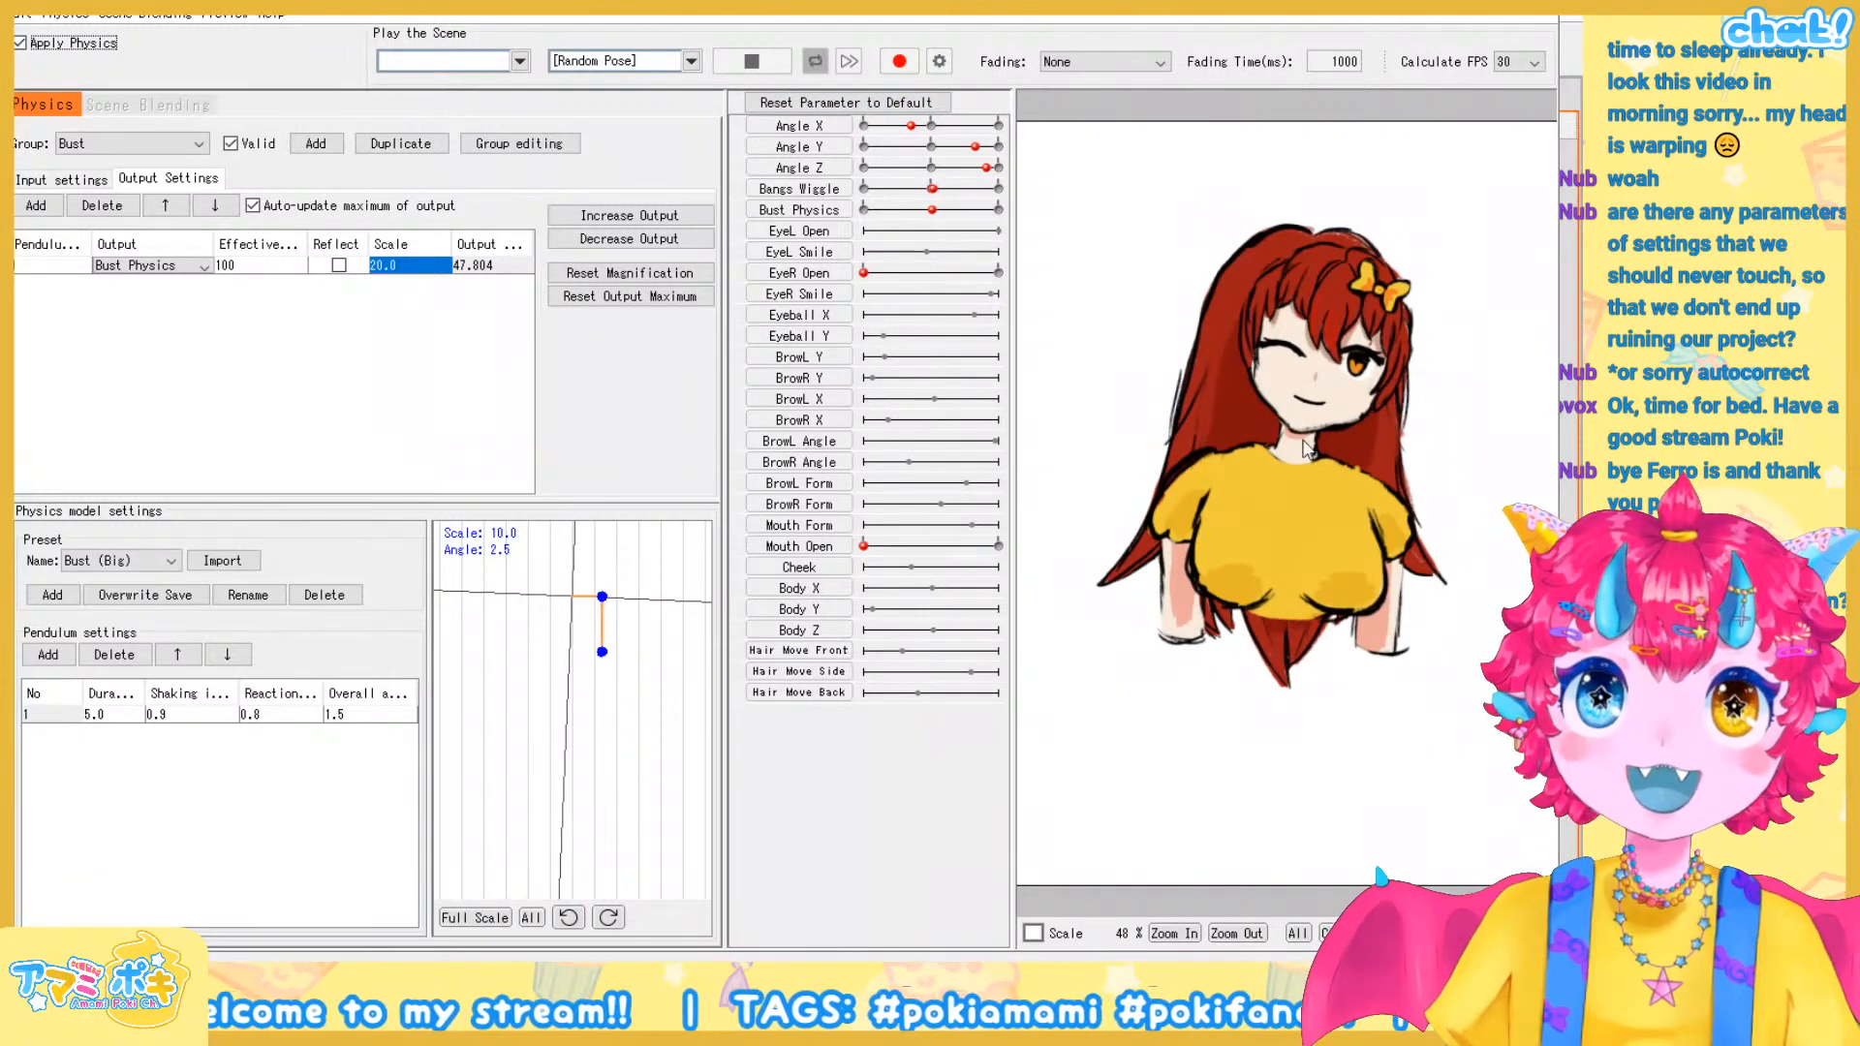
click(773, 61)
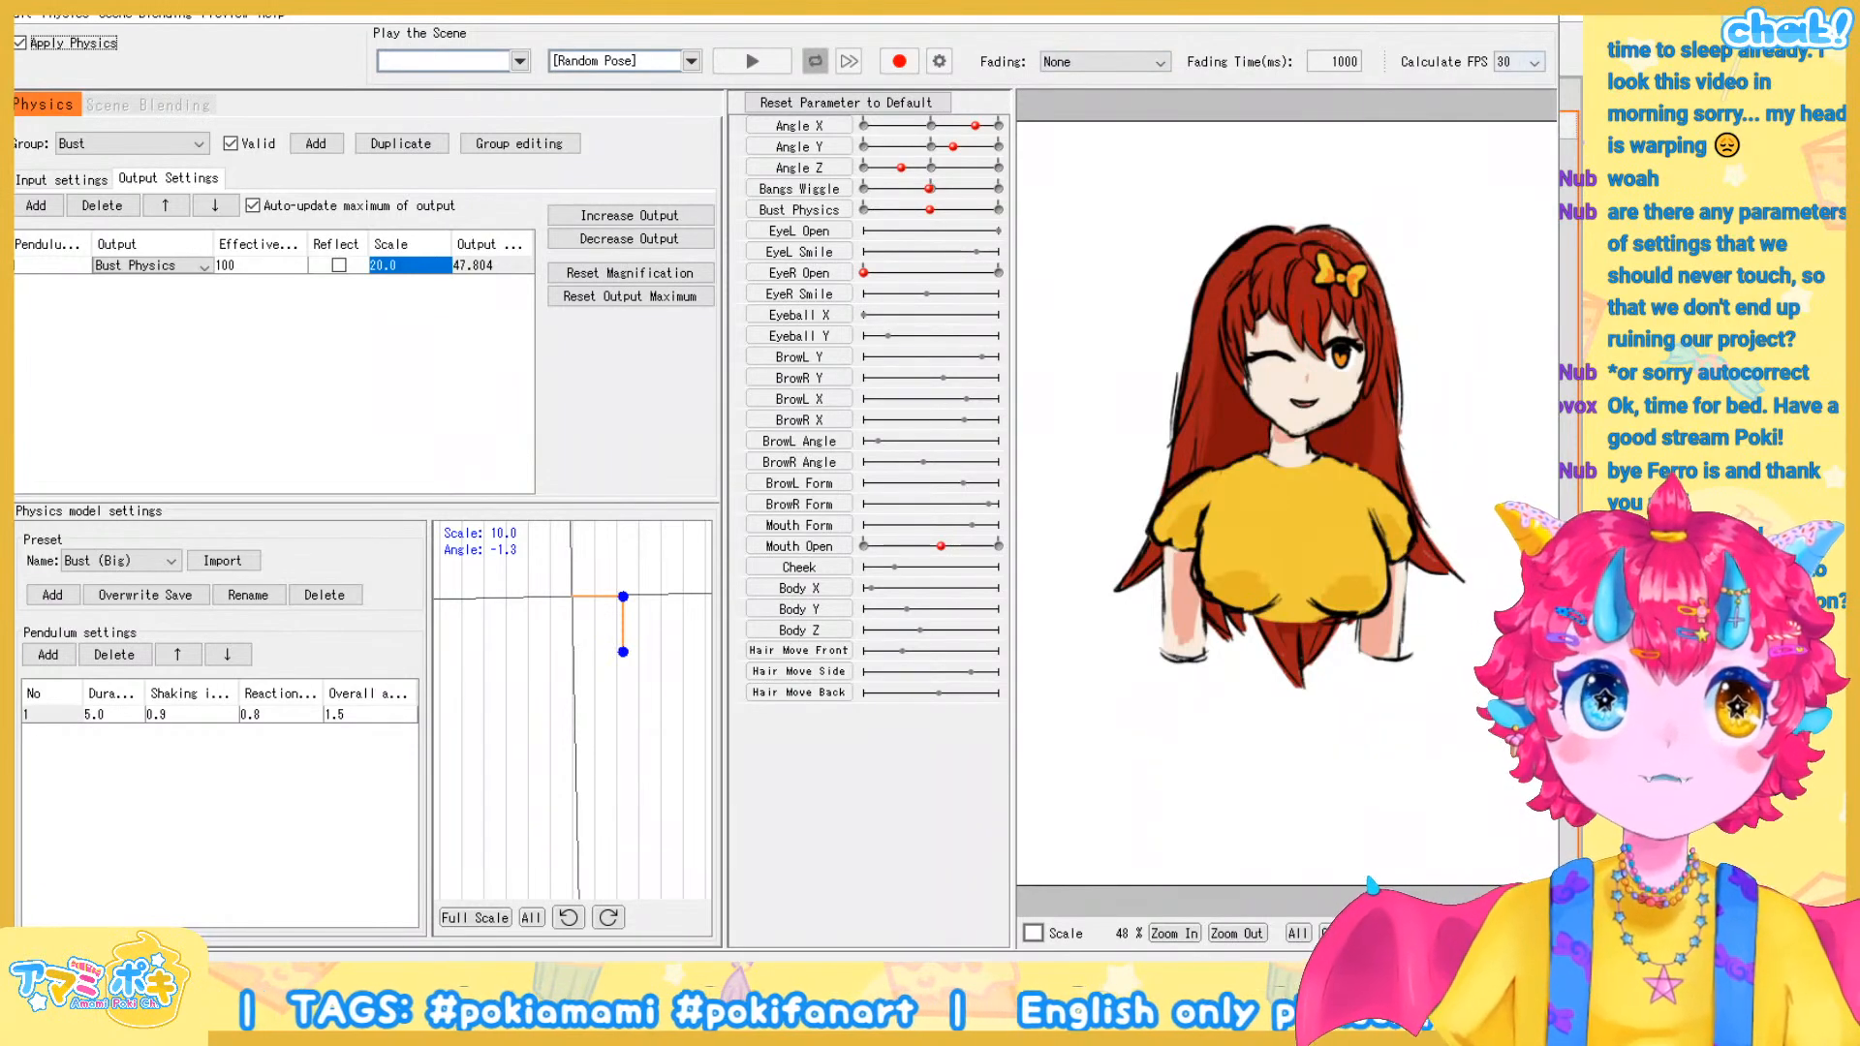
Close the physics settings and deselect the bust's warp deformer in the model
click(1535, 4)
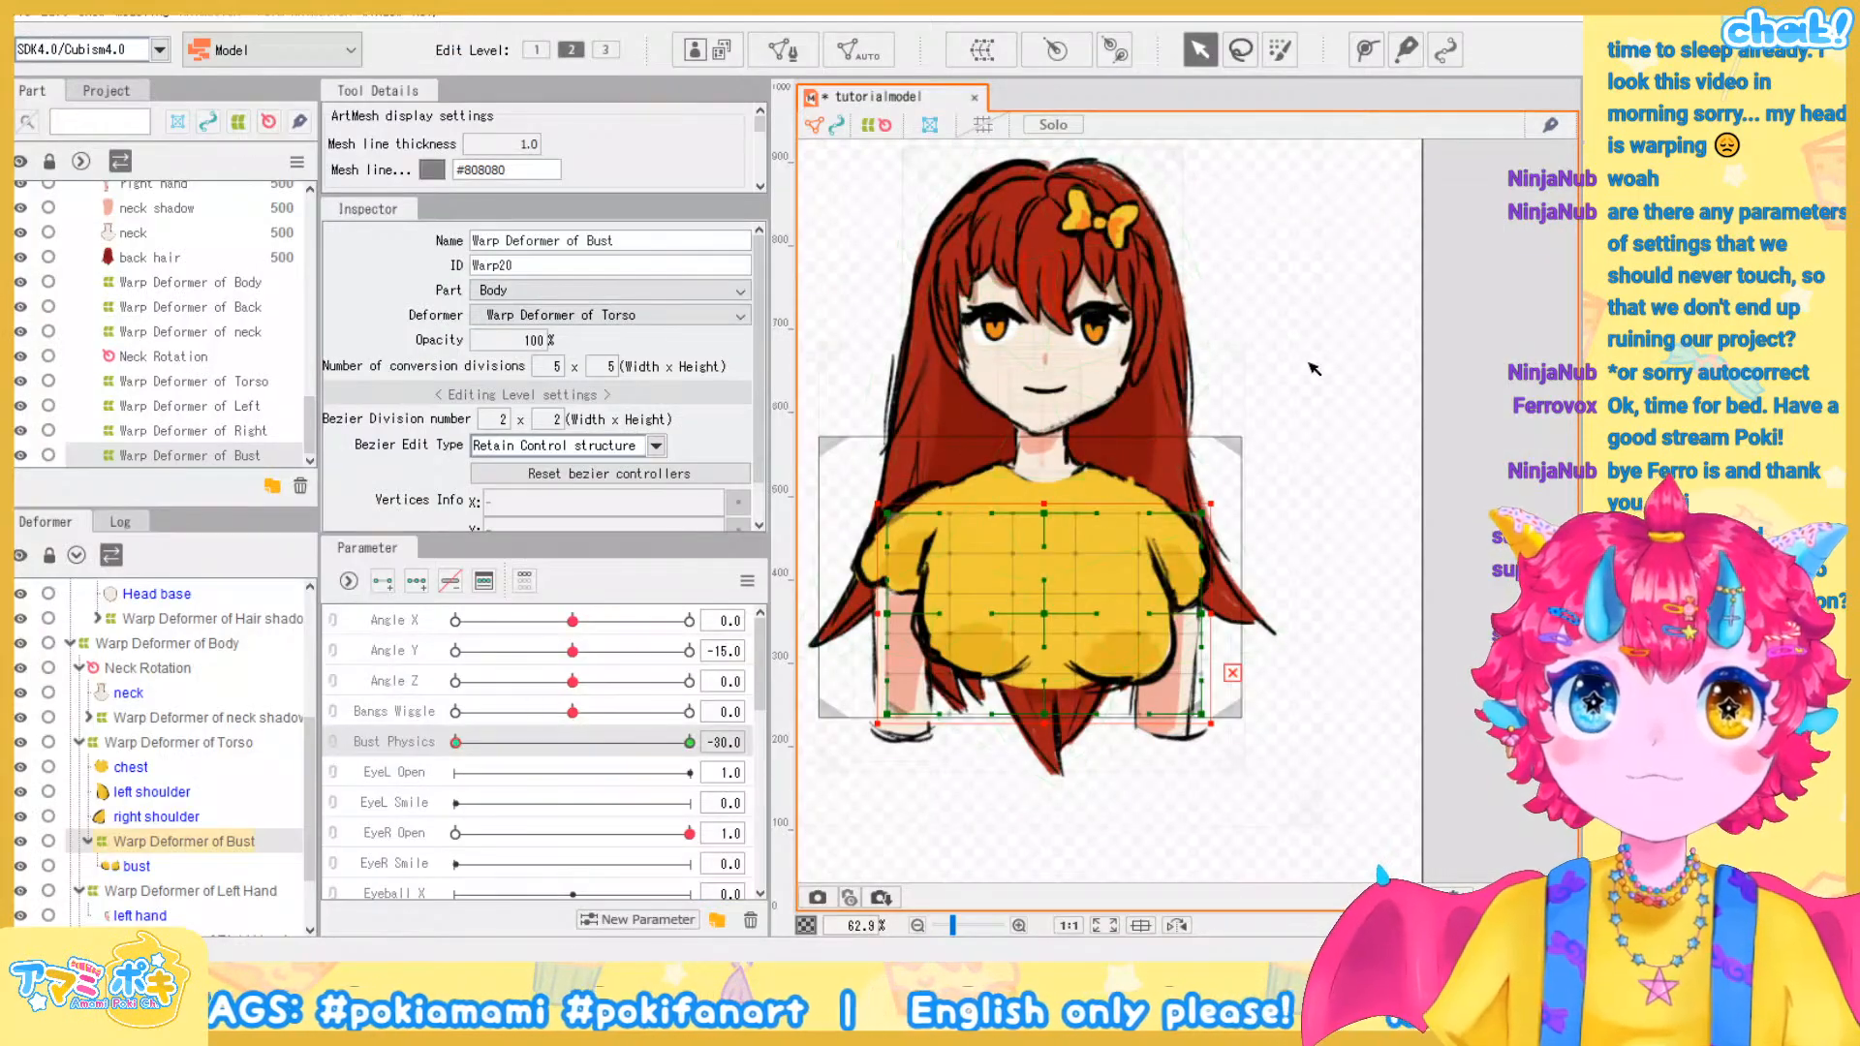
click(1315, 366)
drag(1186, 398, 1229, 413)
scroll(1282, 415, down, 2)
scroll(1229, 414, up, 2)
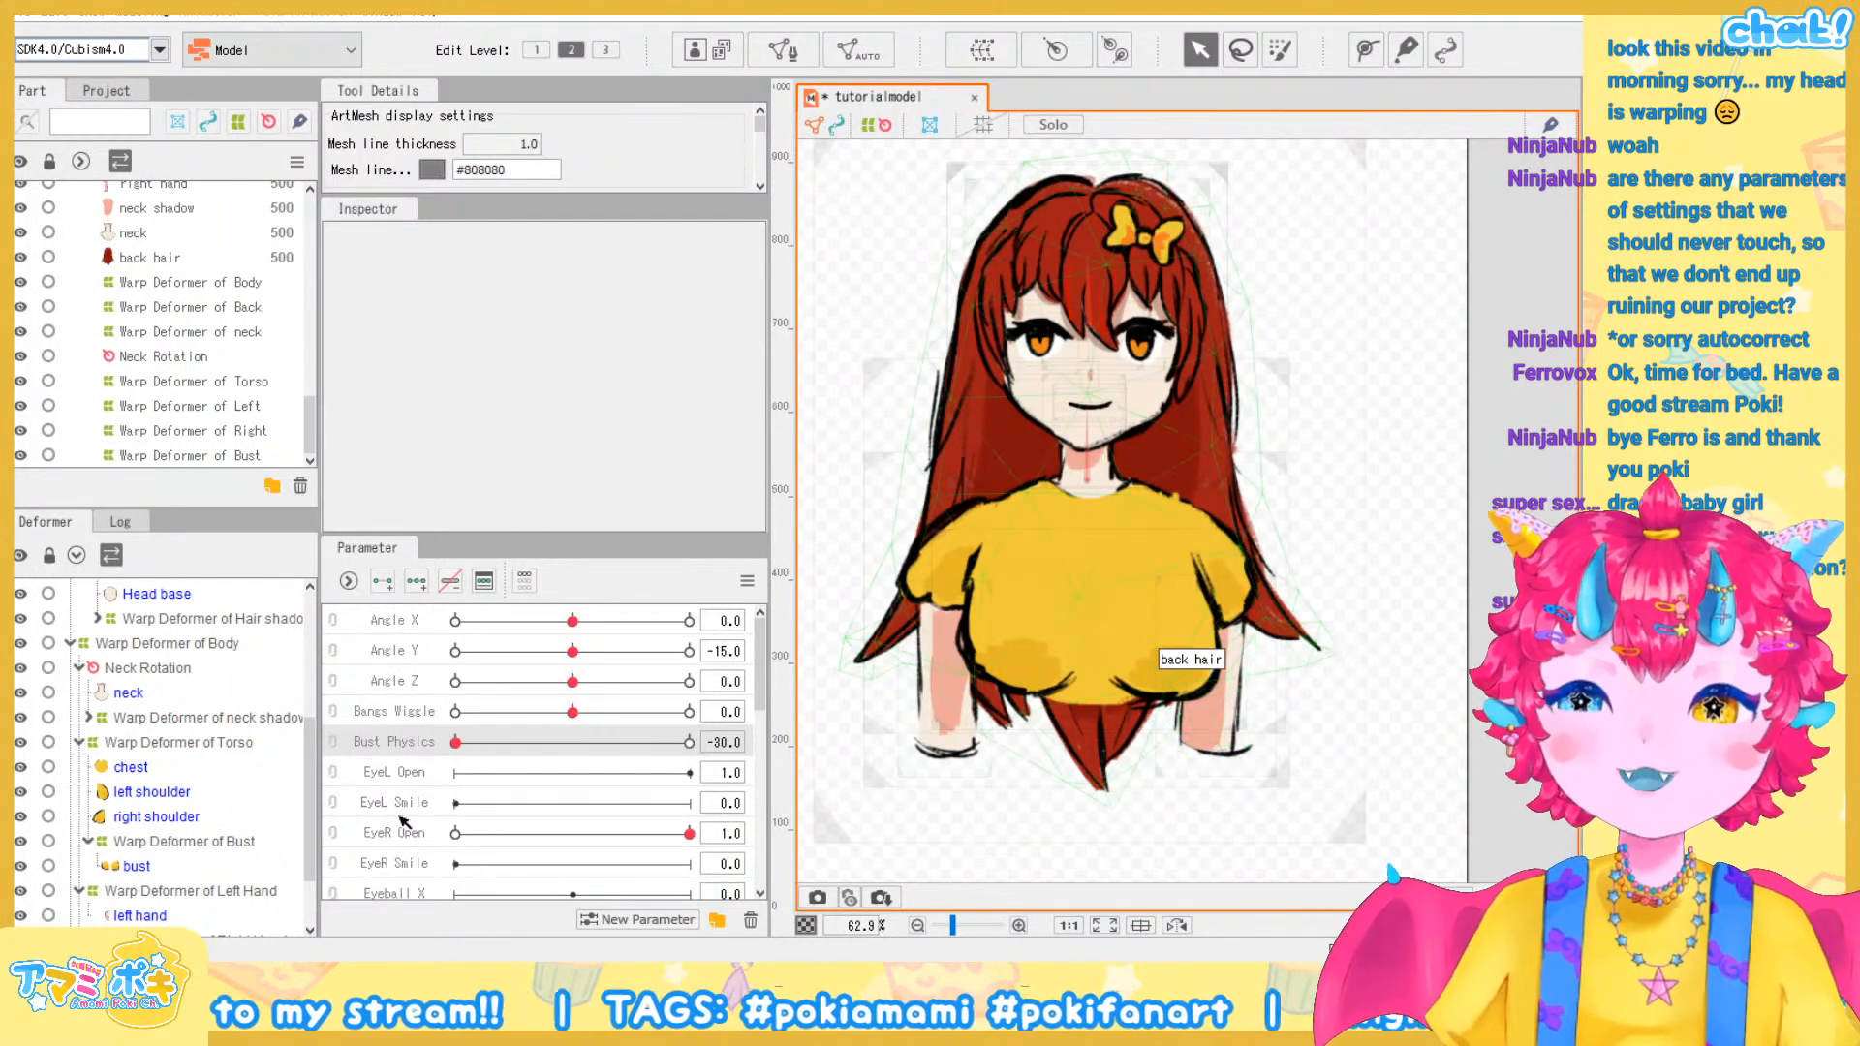
scroll(417, 770, down, 3)
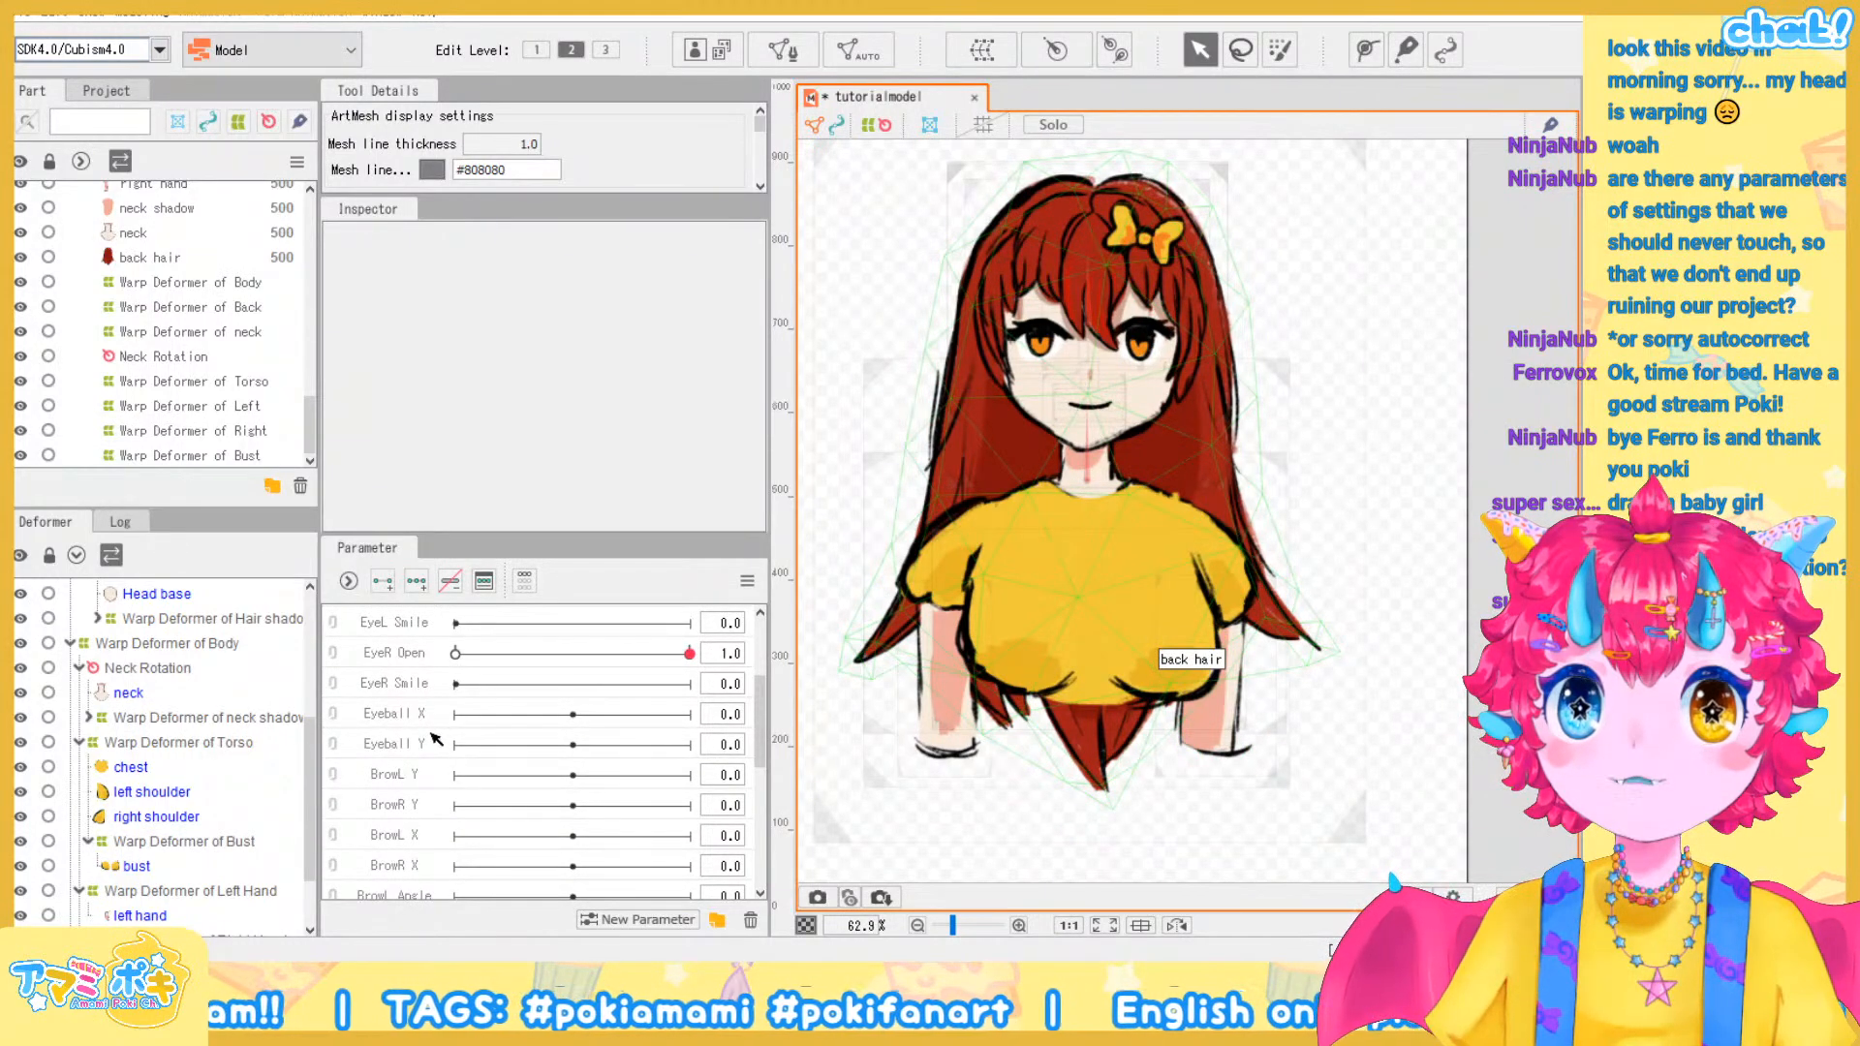
scroll(412, 755, up, 2)
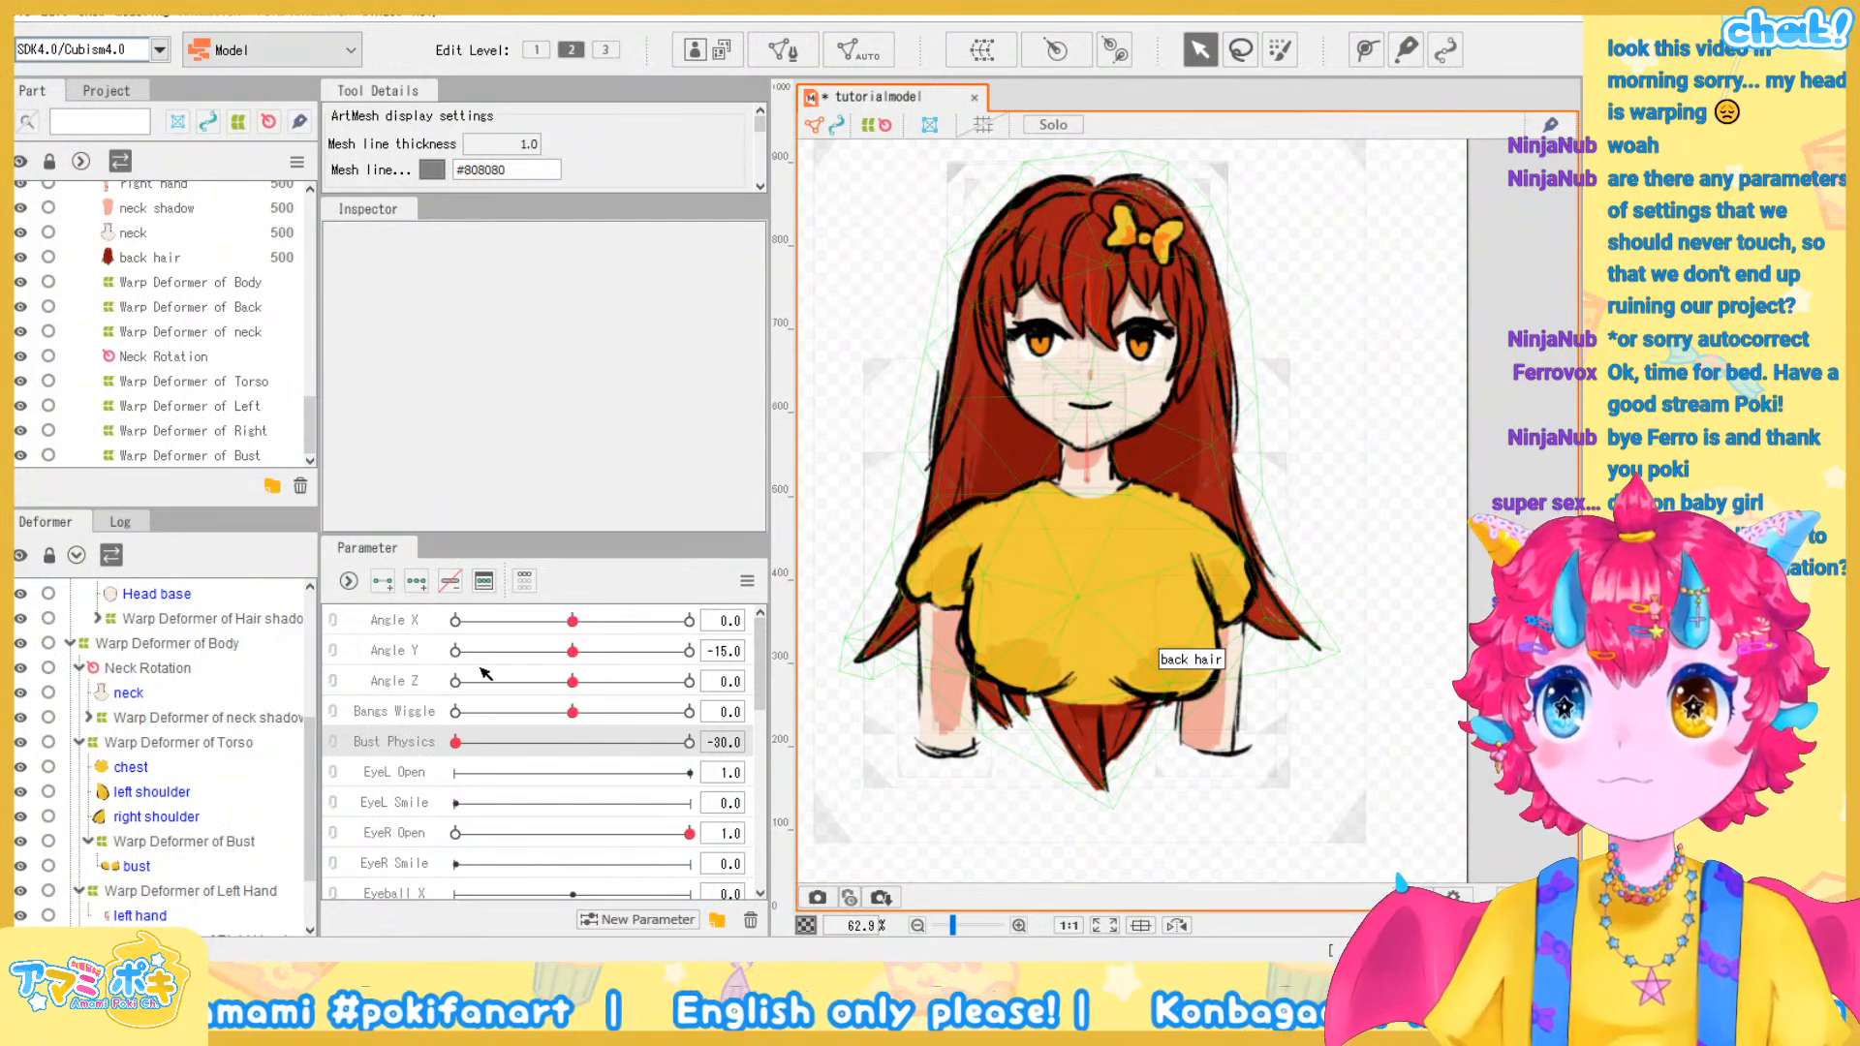
Link Angle X and Angle Y into a combined two-axis slider, try several diagonal head poses, and unlink them
click(399, 631)
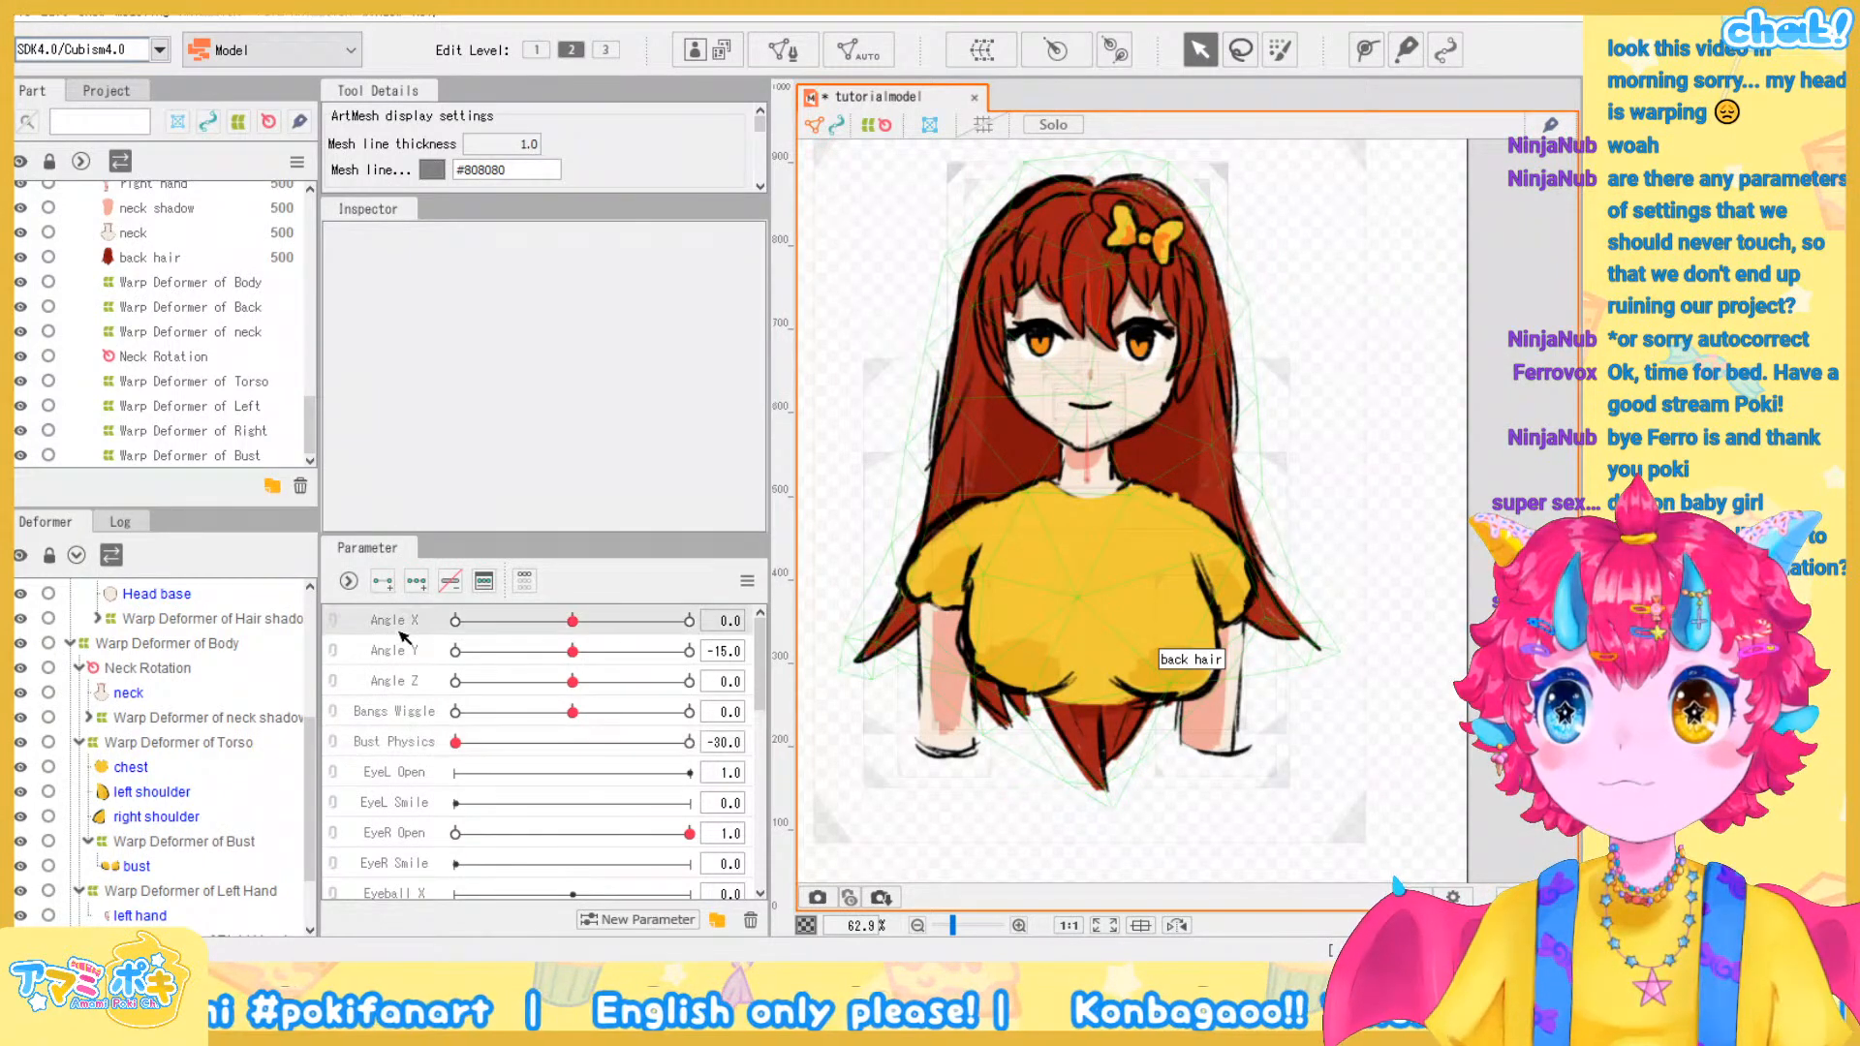
click(338, 634)
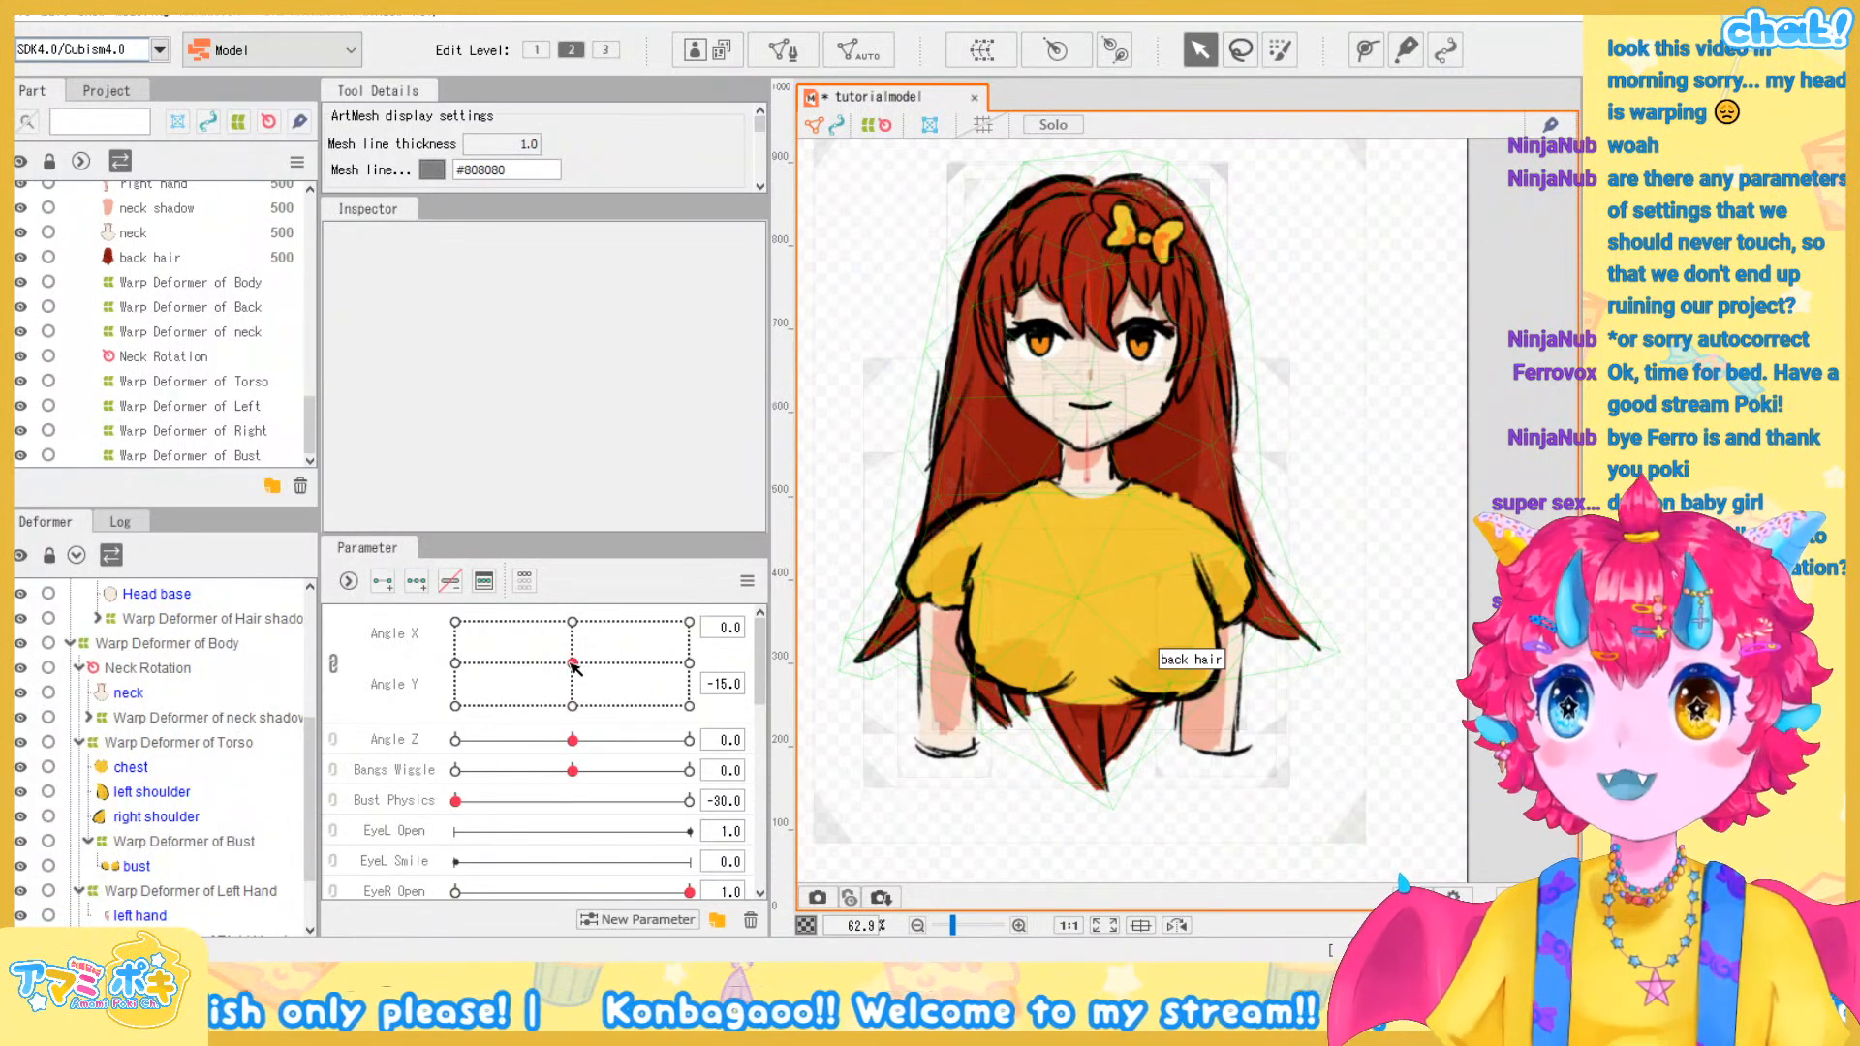
drag(574, 667, 741, 613)
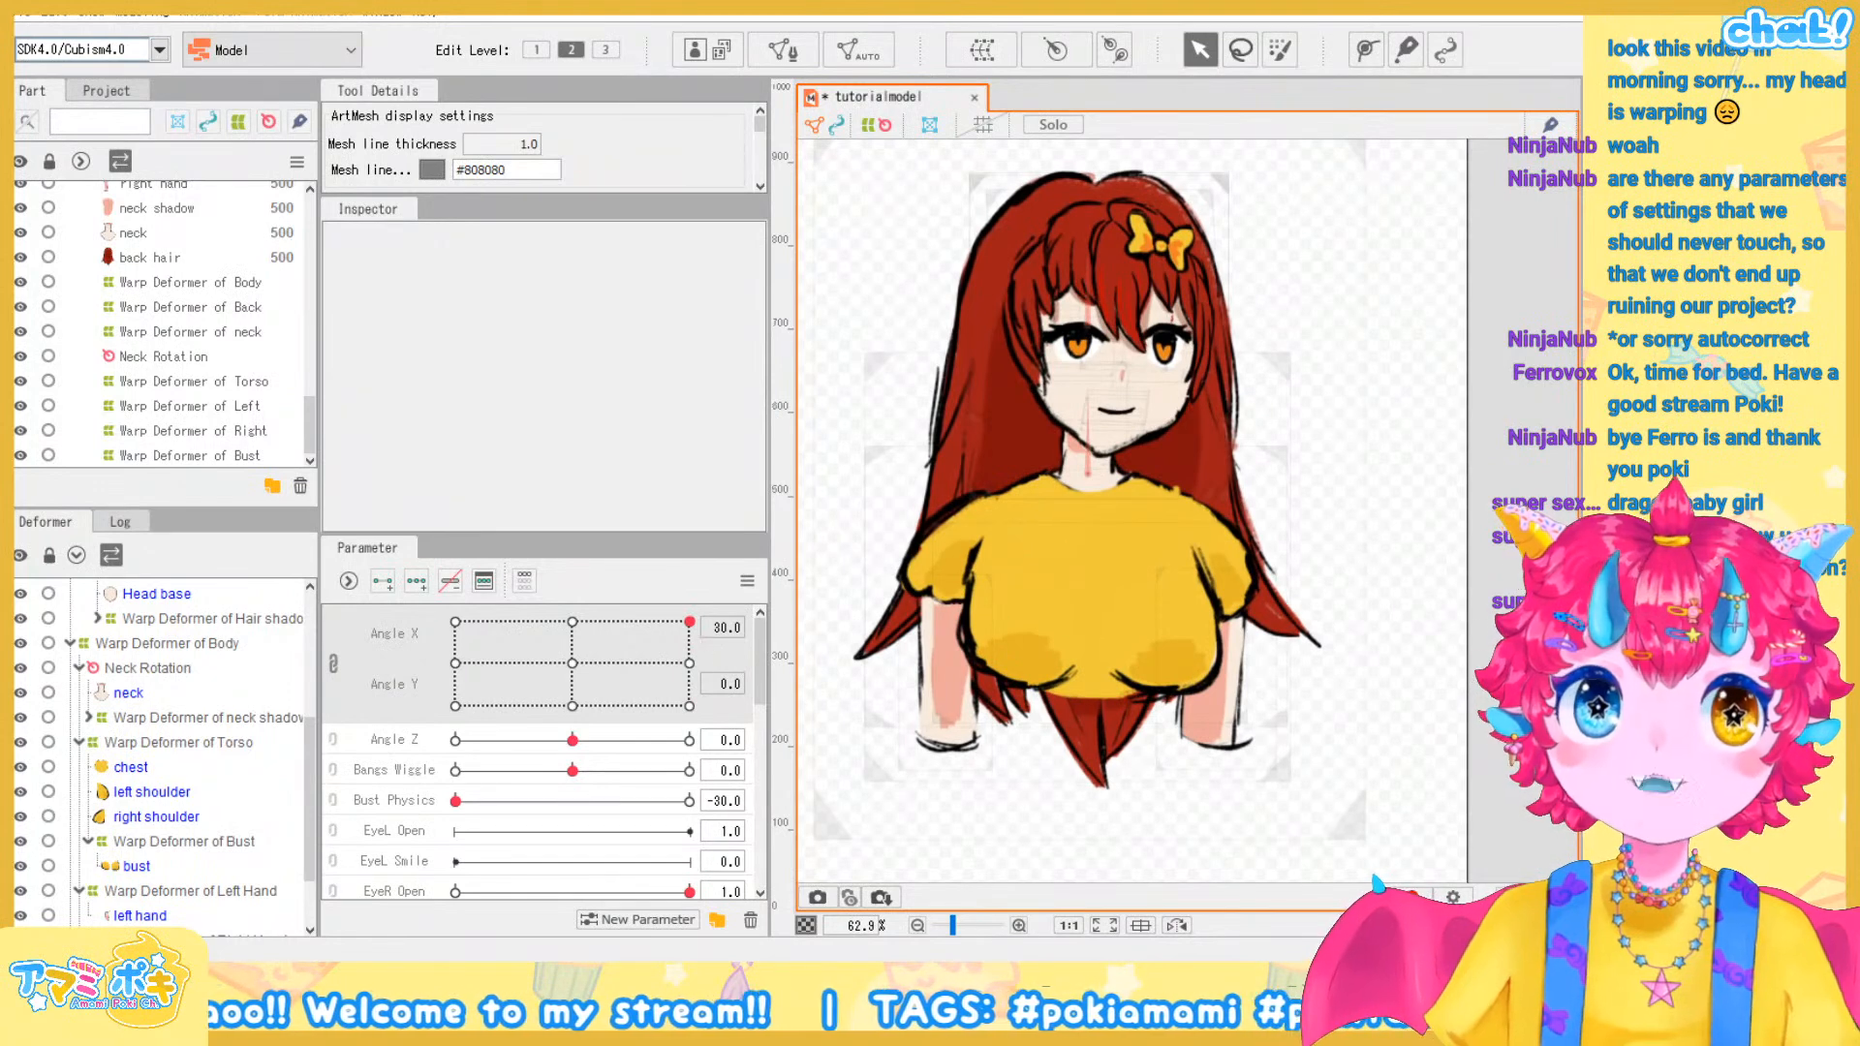
drag(690, 624, 613, 674)
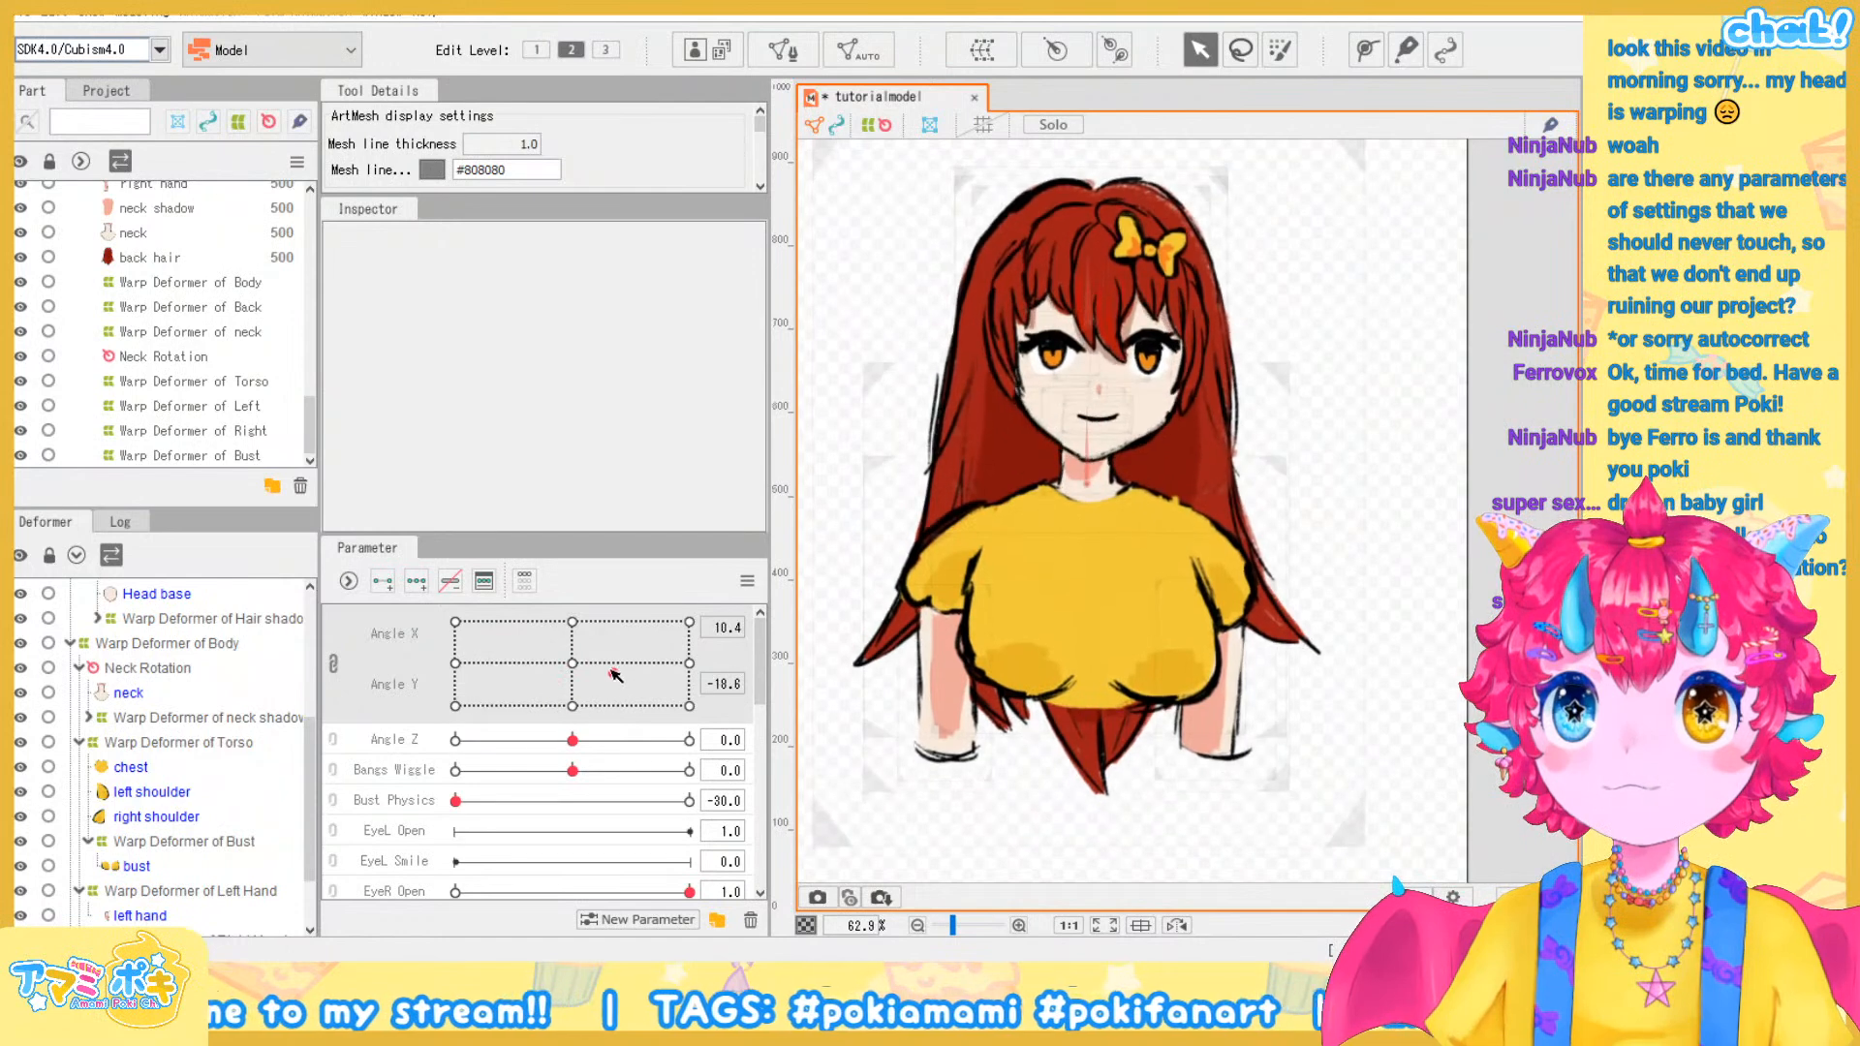
click(334, 666)
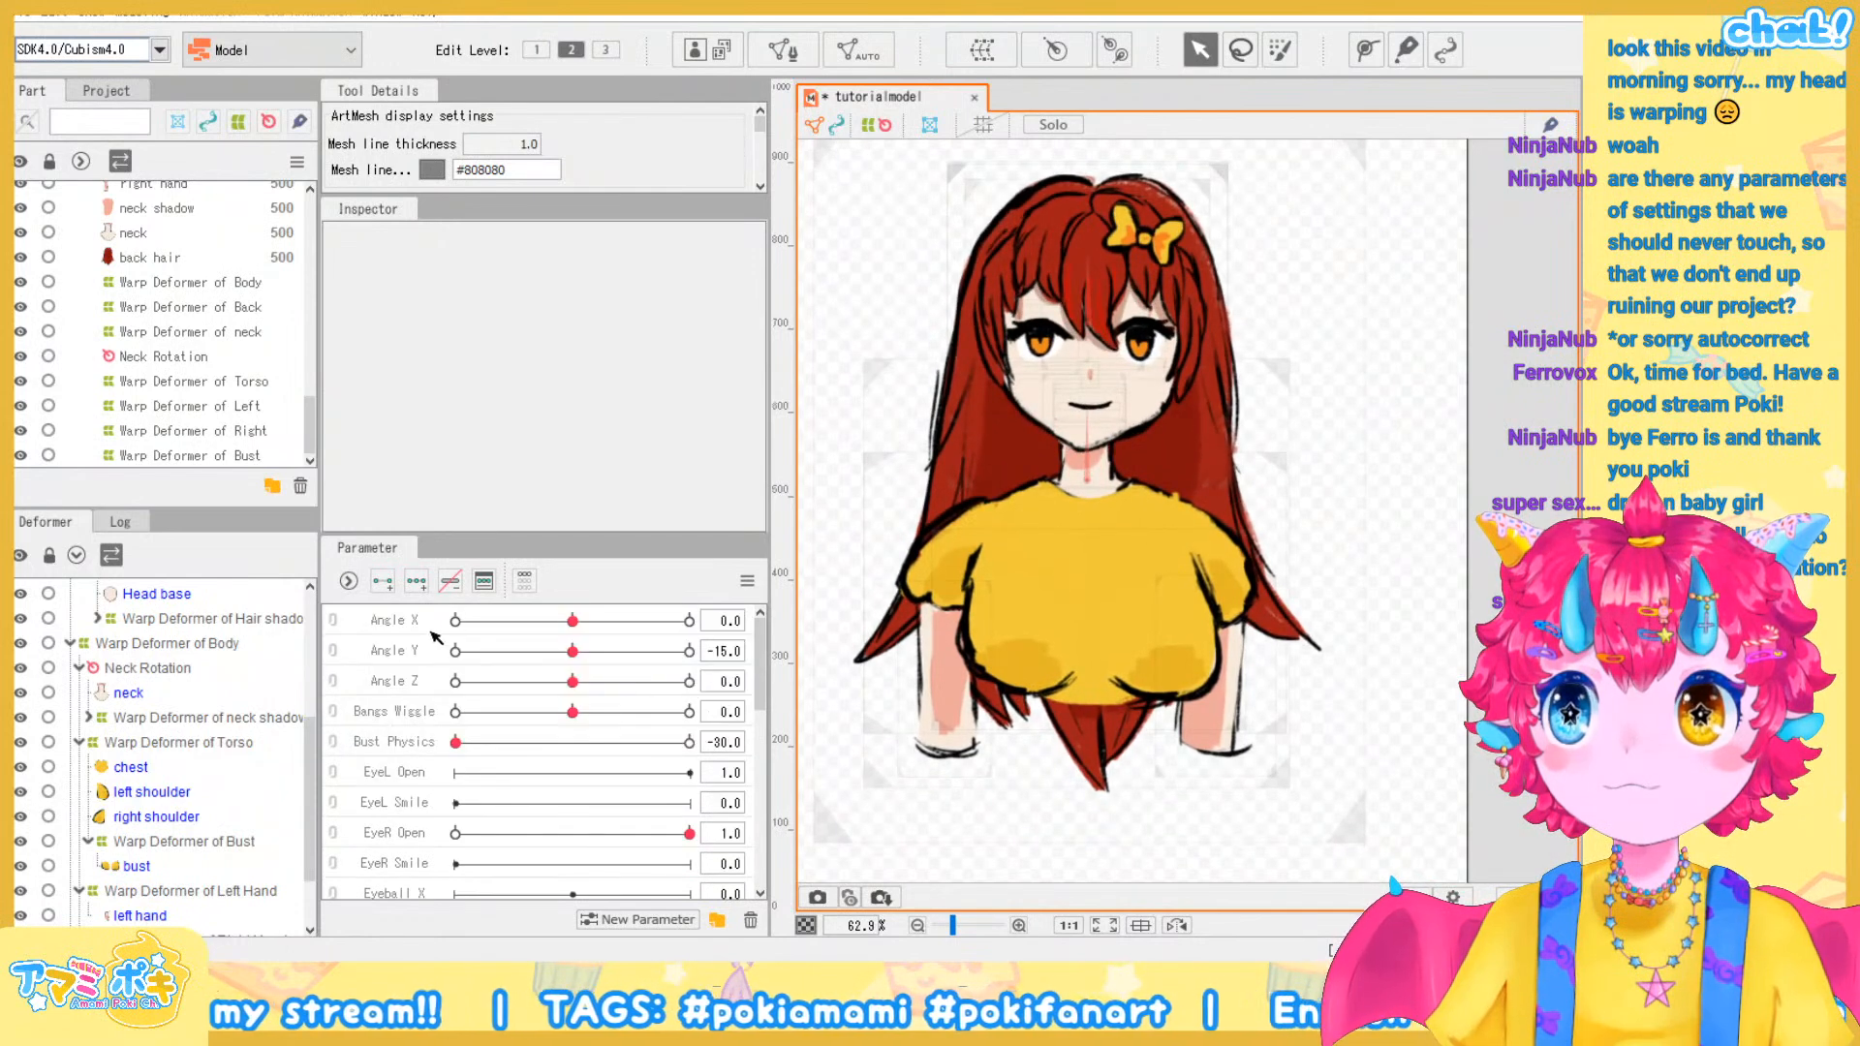
Link Angle X and Angle Y, test the head at Angle X 30 and Angle Y -30, and return it to the grid's centre point
click(333, 634)
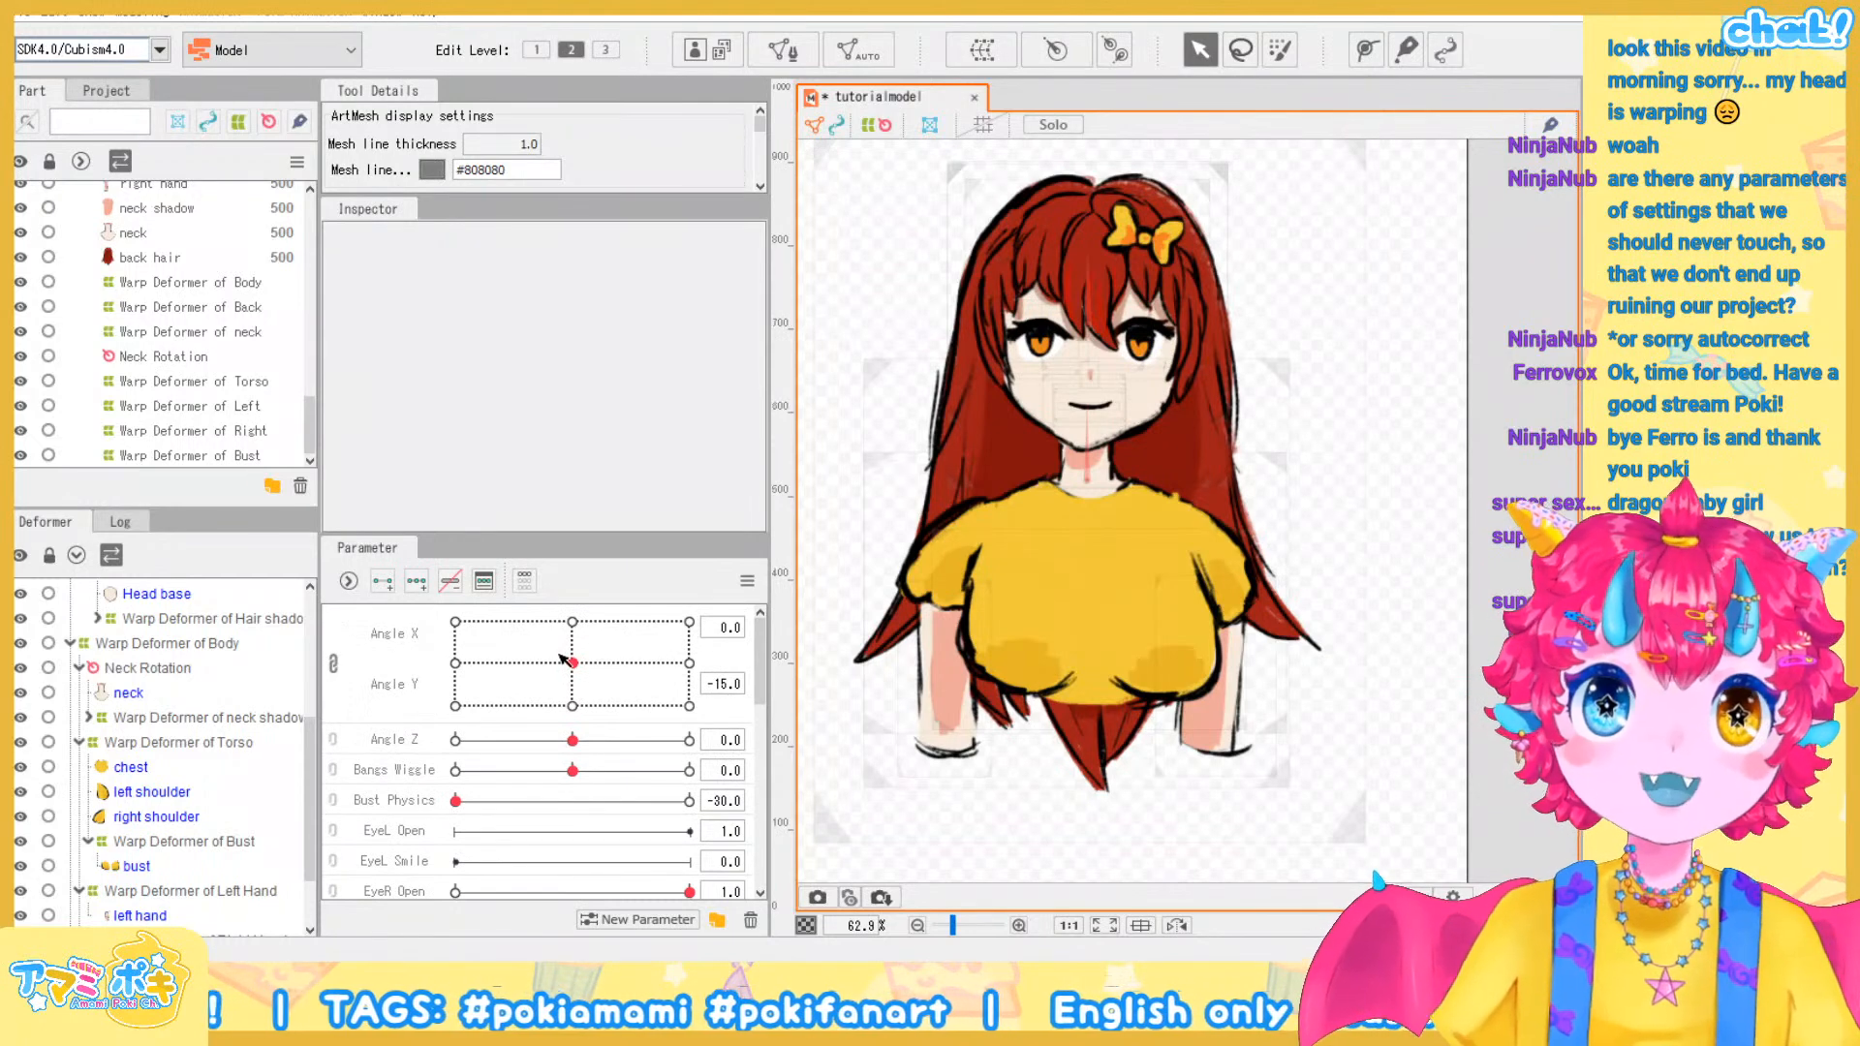
drag(579, 666, 705, 728)
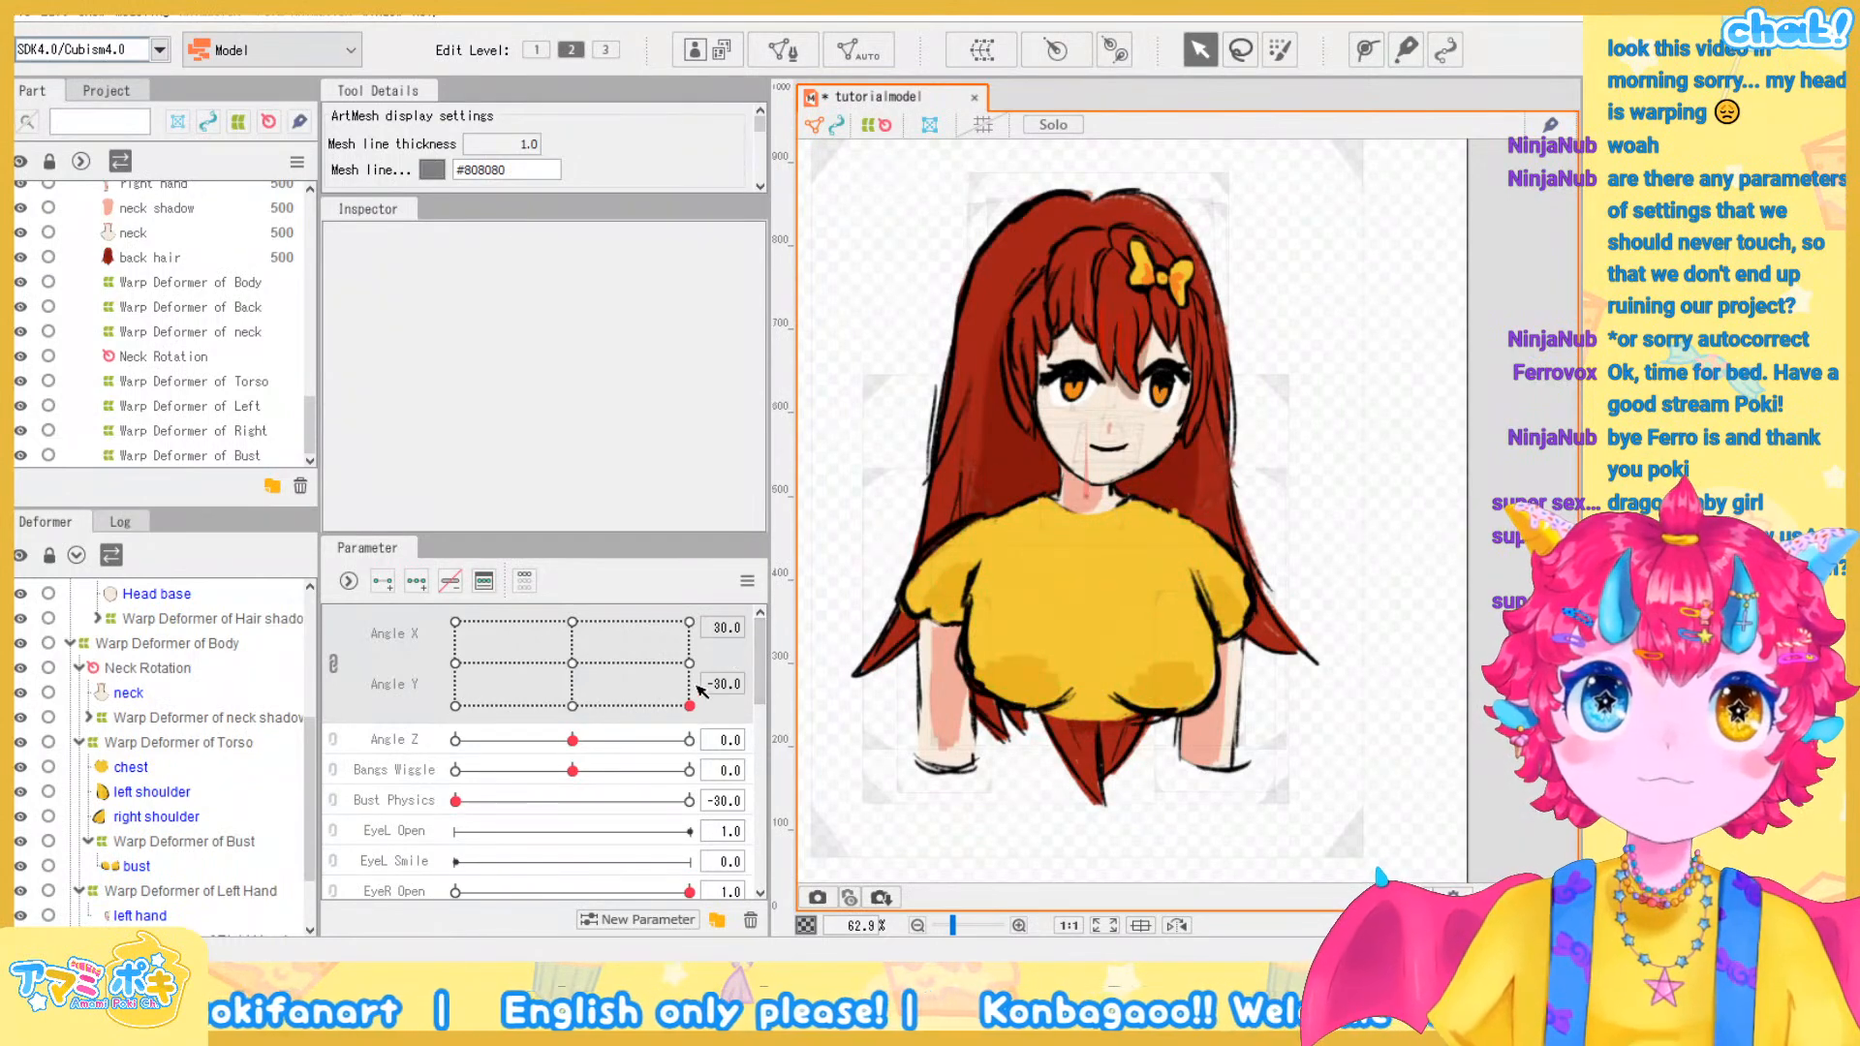
drag(693, 705, 742, 595)
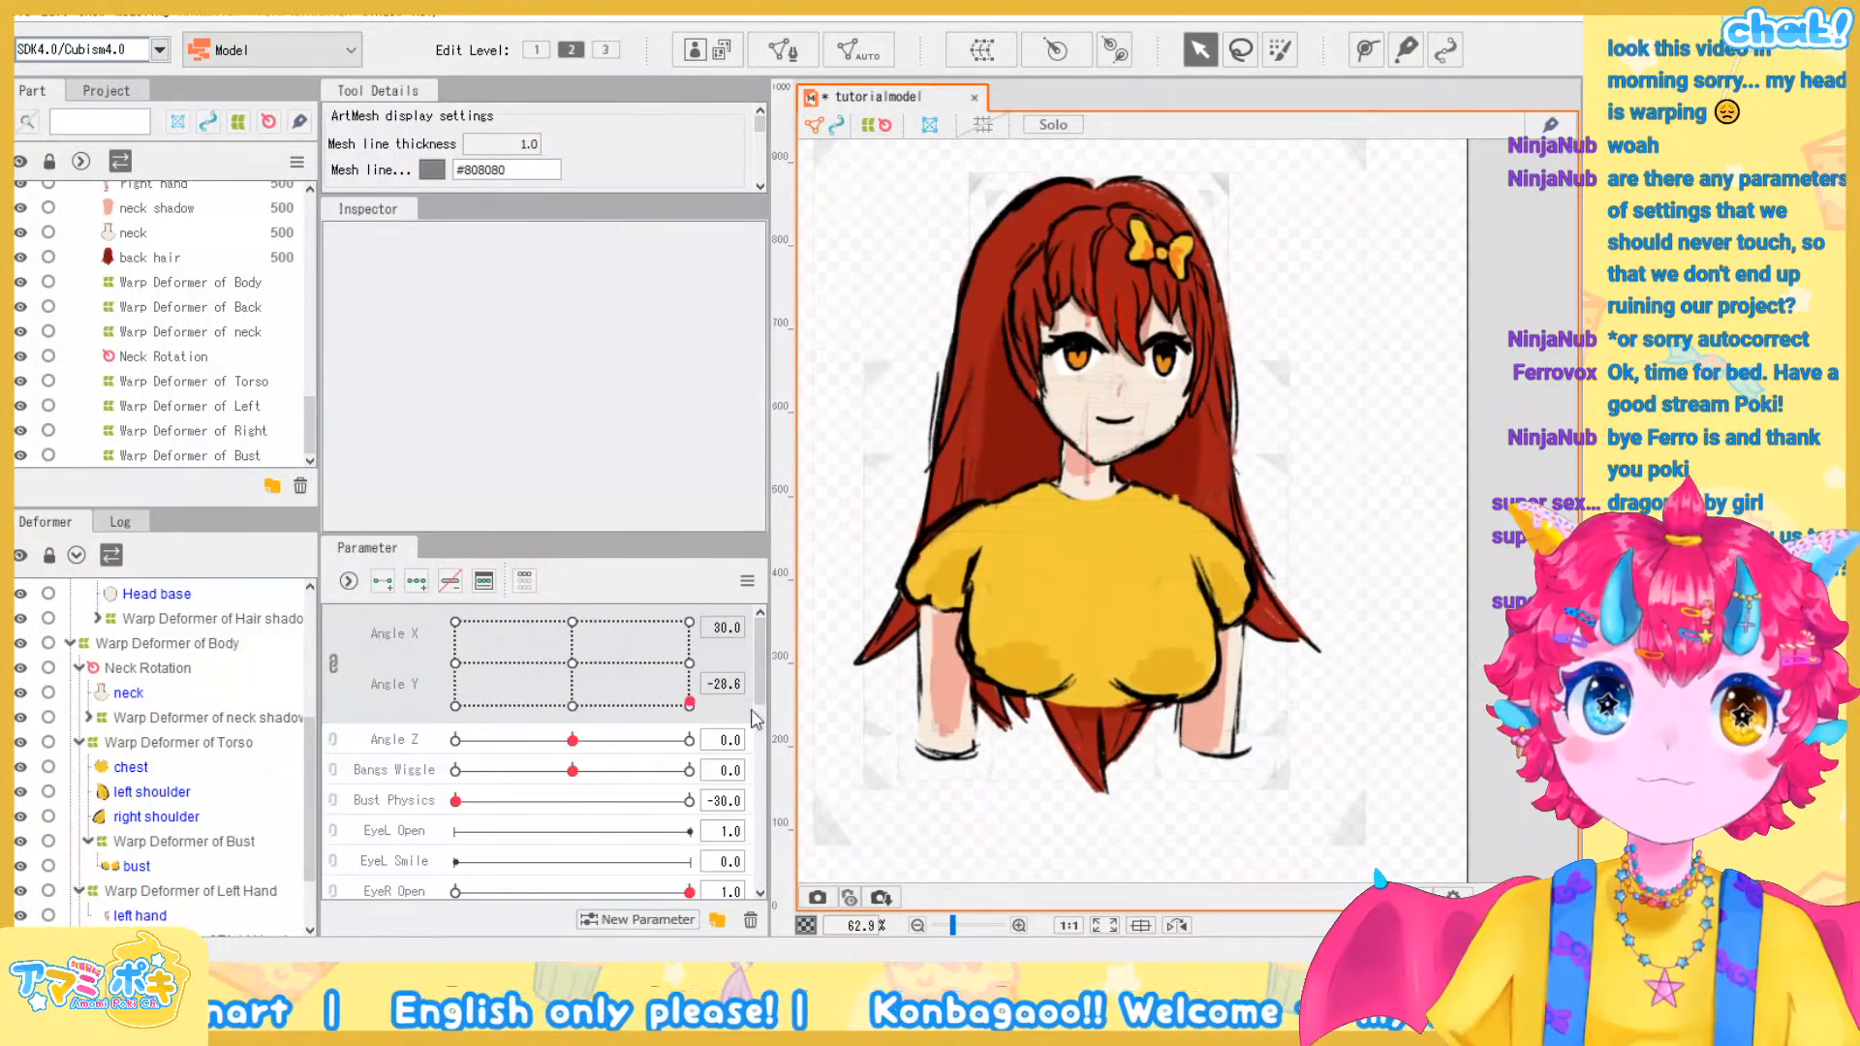
click(573, 663)
Look through the parameter and deformer lists, and select the Right eyelens mesh on the character's face
scroll(441, 746, down, 3)
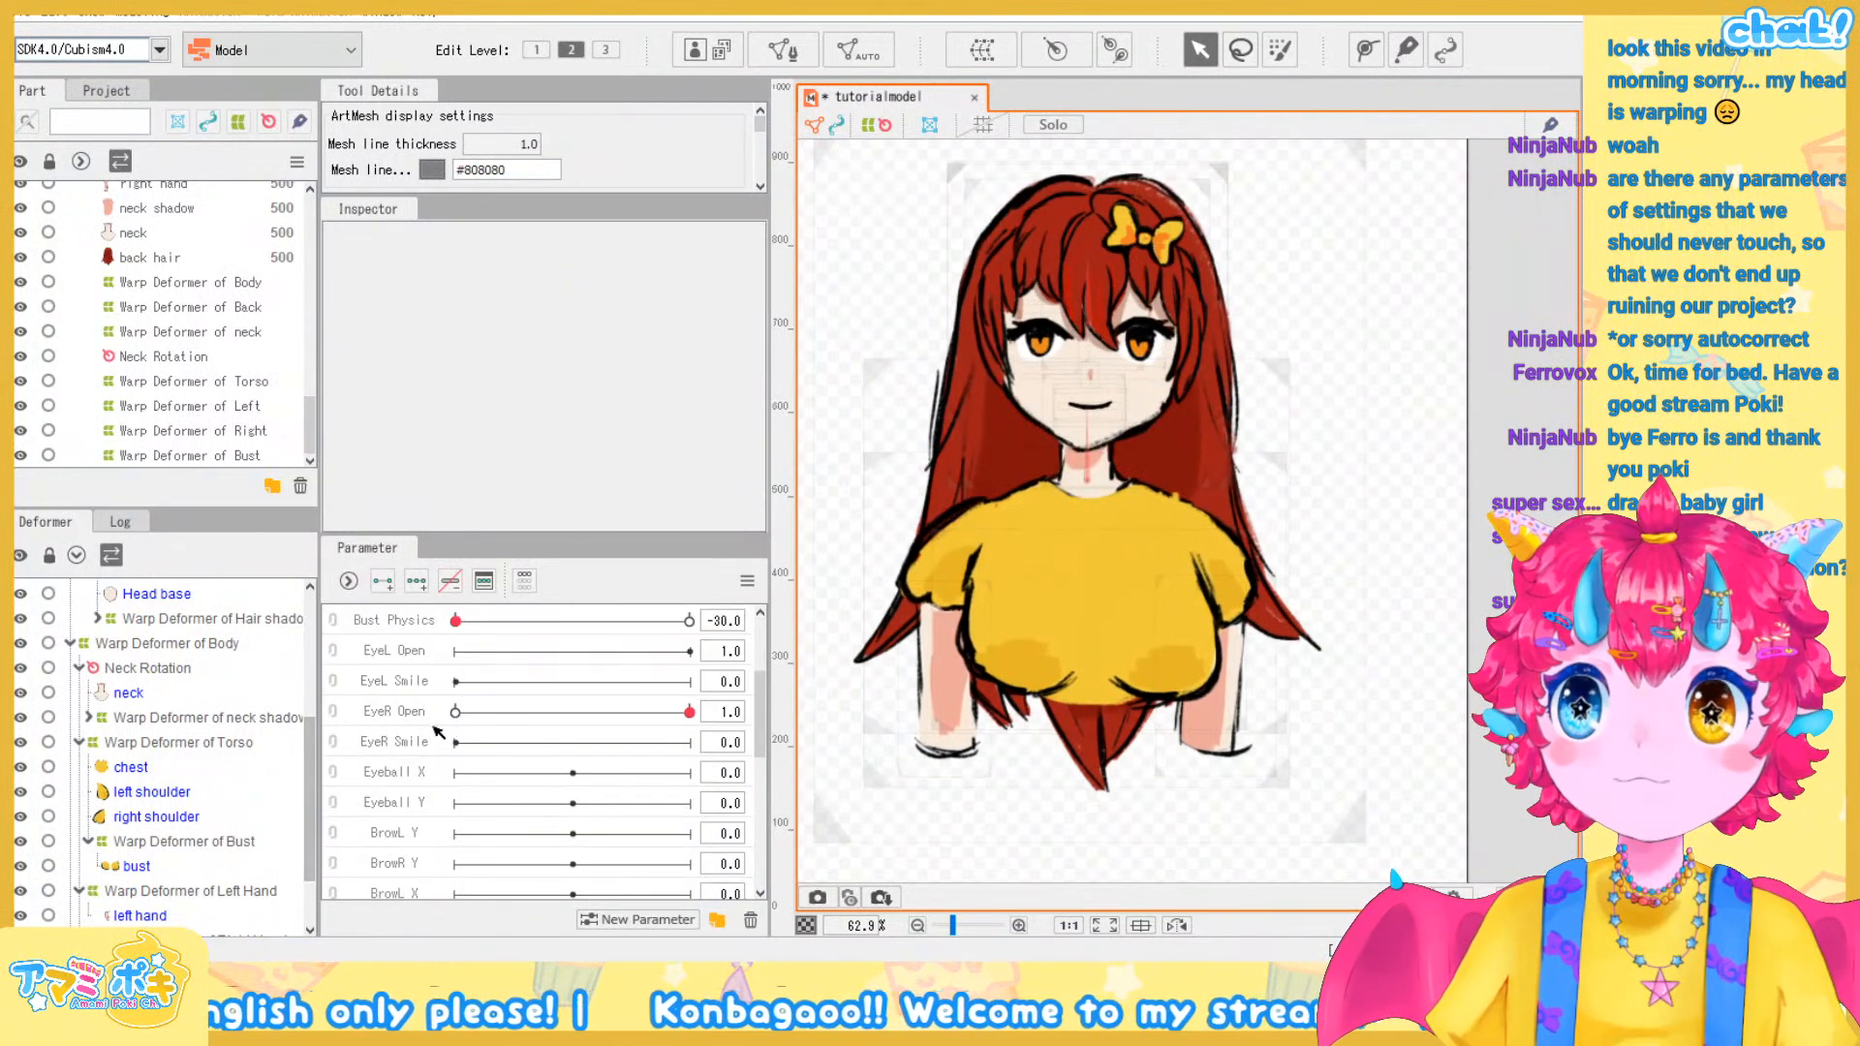
scroll(441, 755, down, 1)
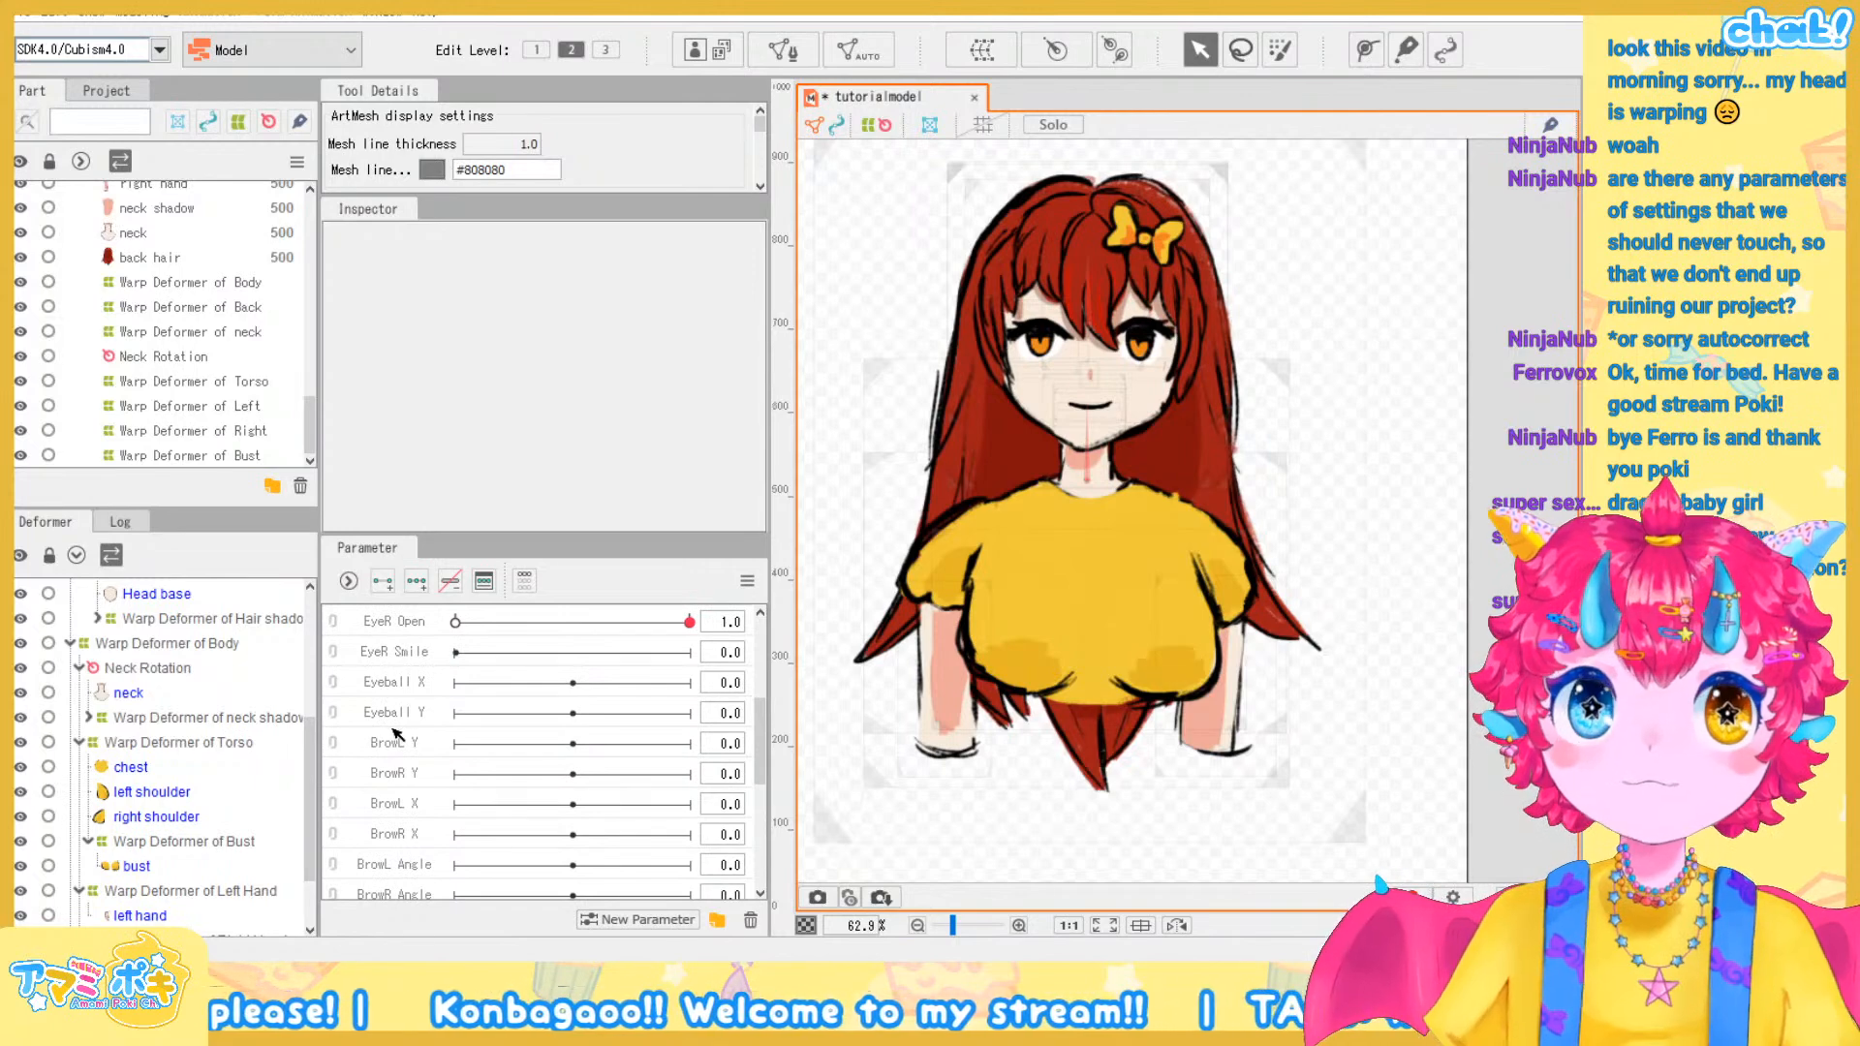
scroll(171, 742, up, 4)
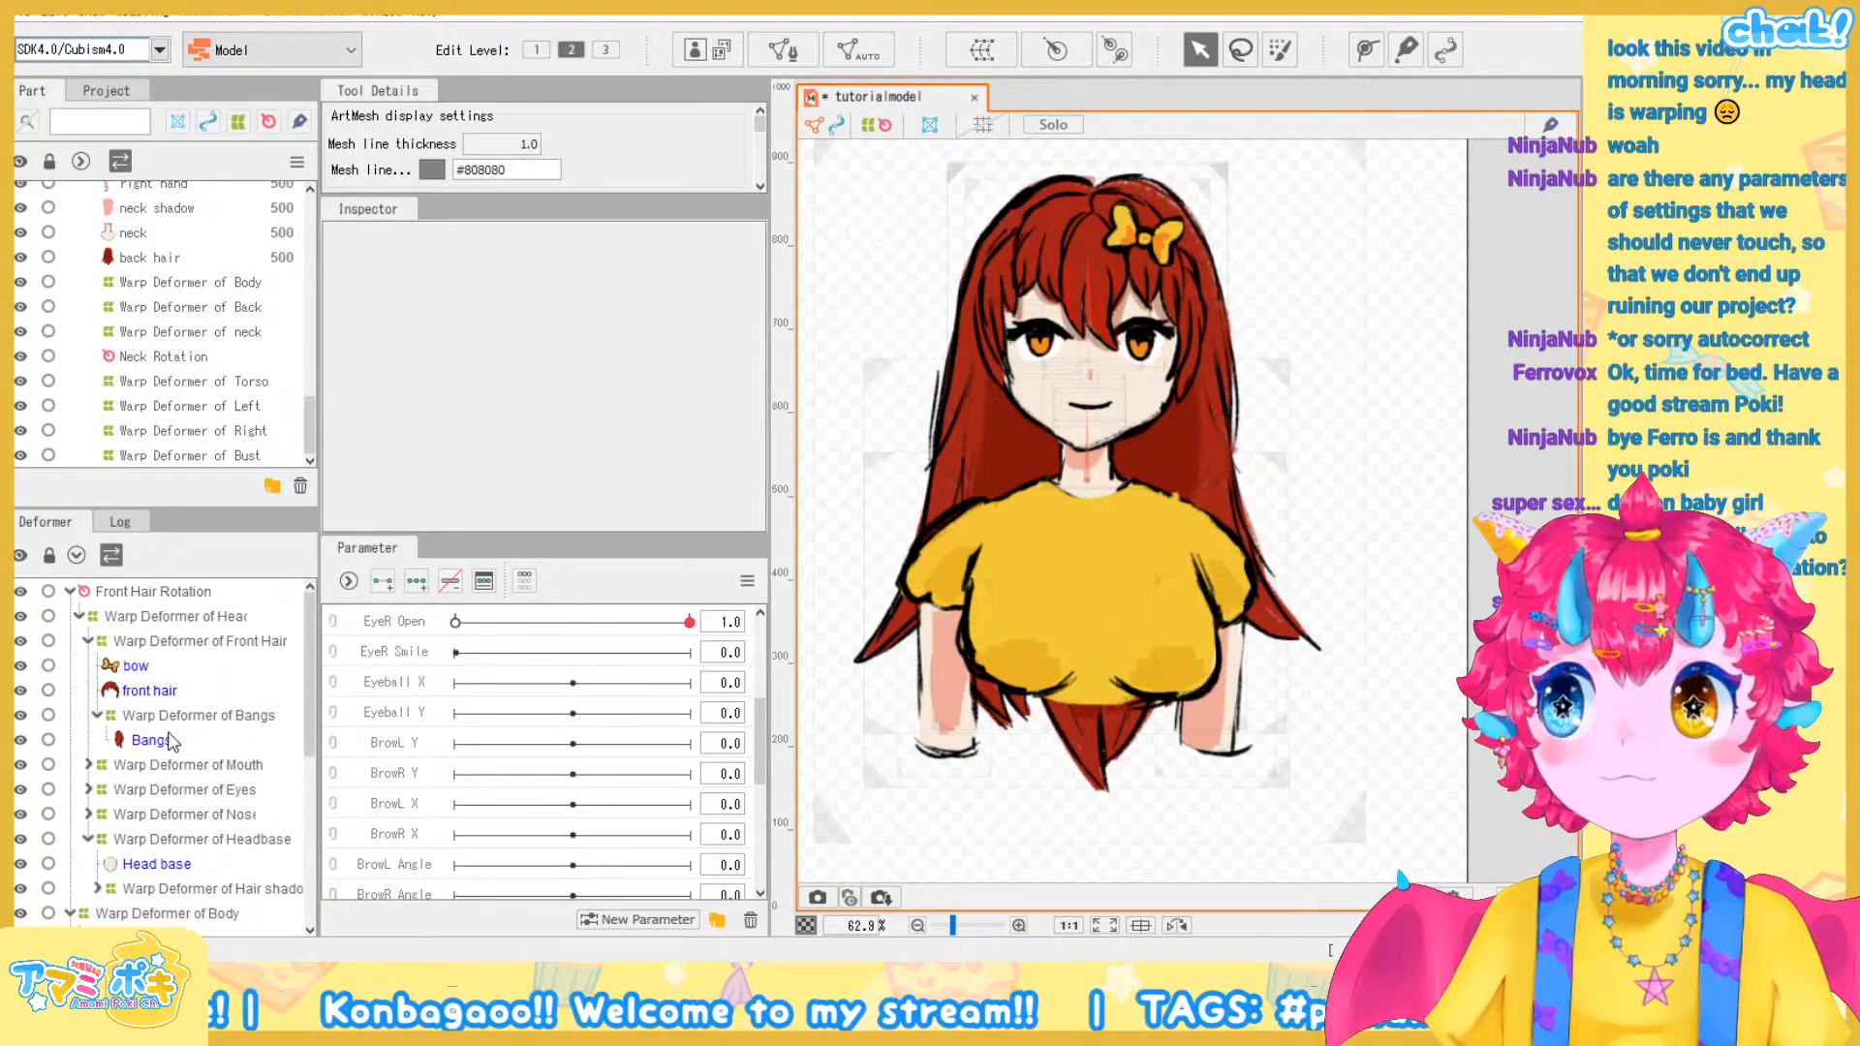
scroll(239, 817, down, 3)
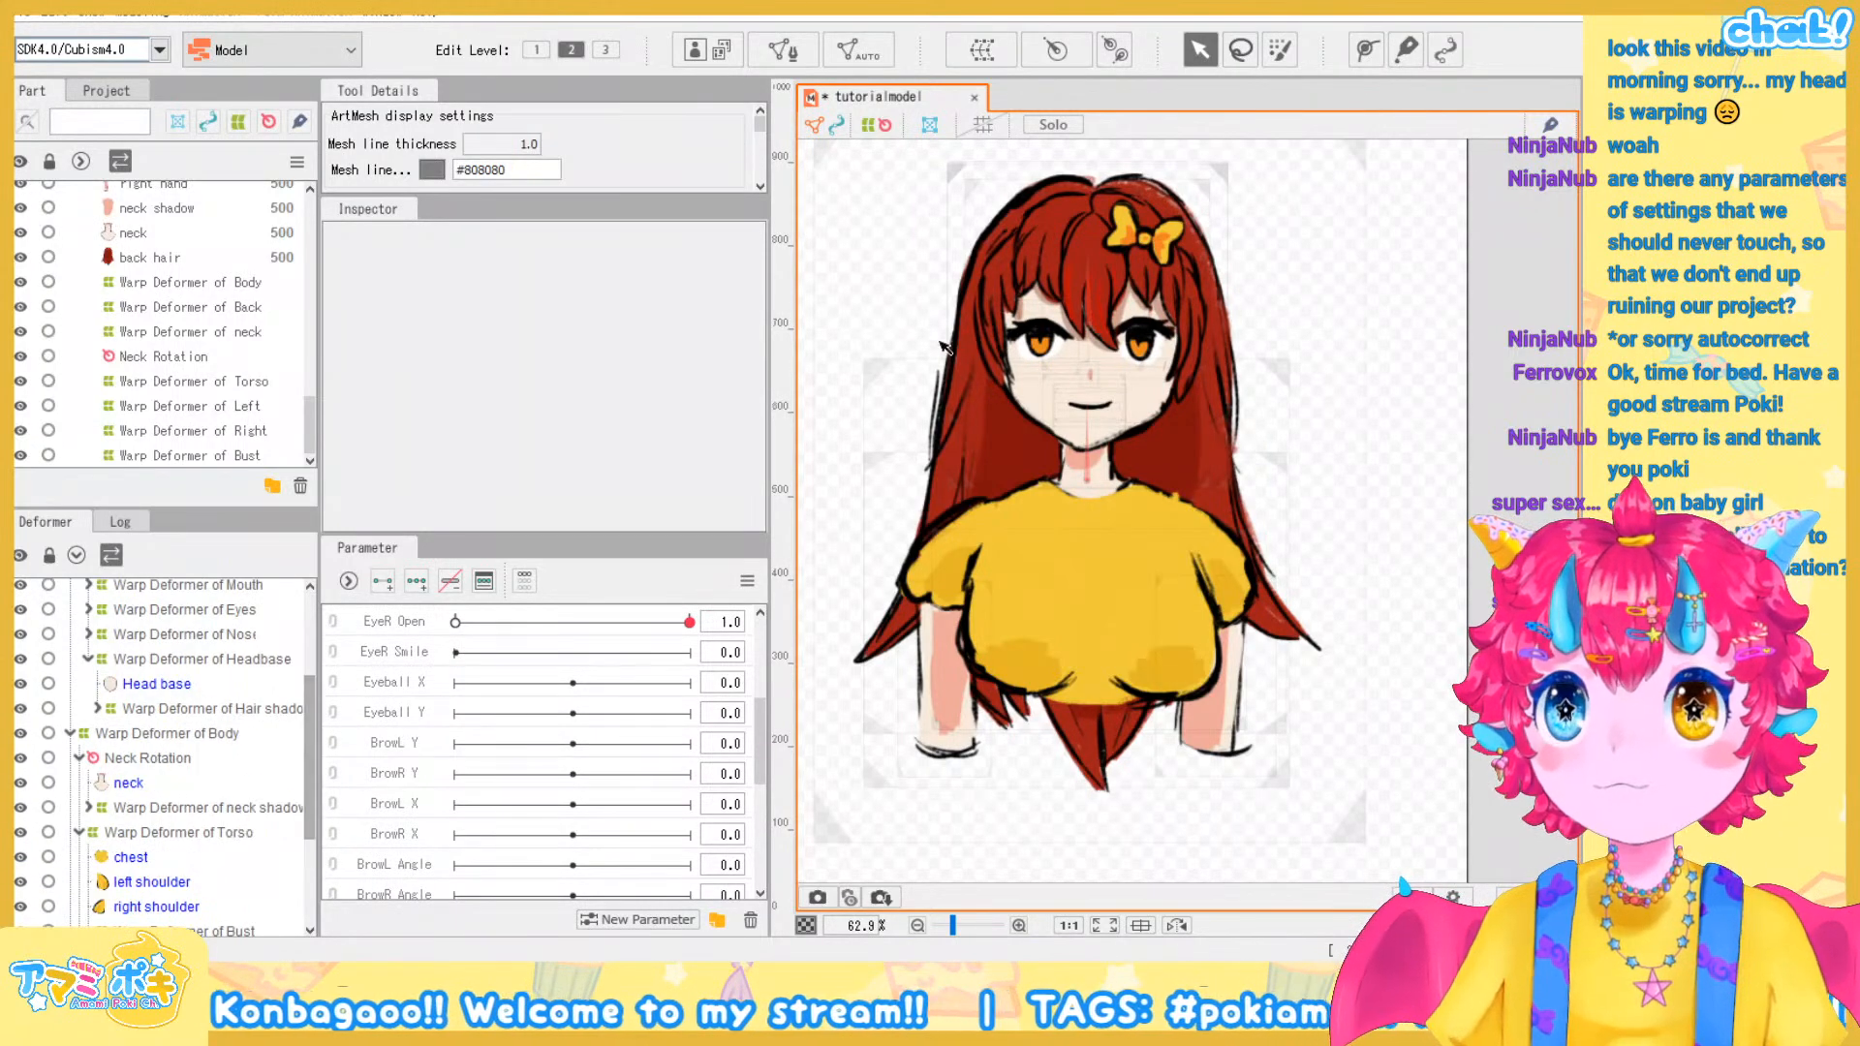
scroll(945, 346, up, 5)
click(1069, 281)
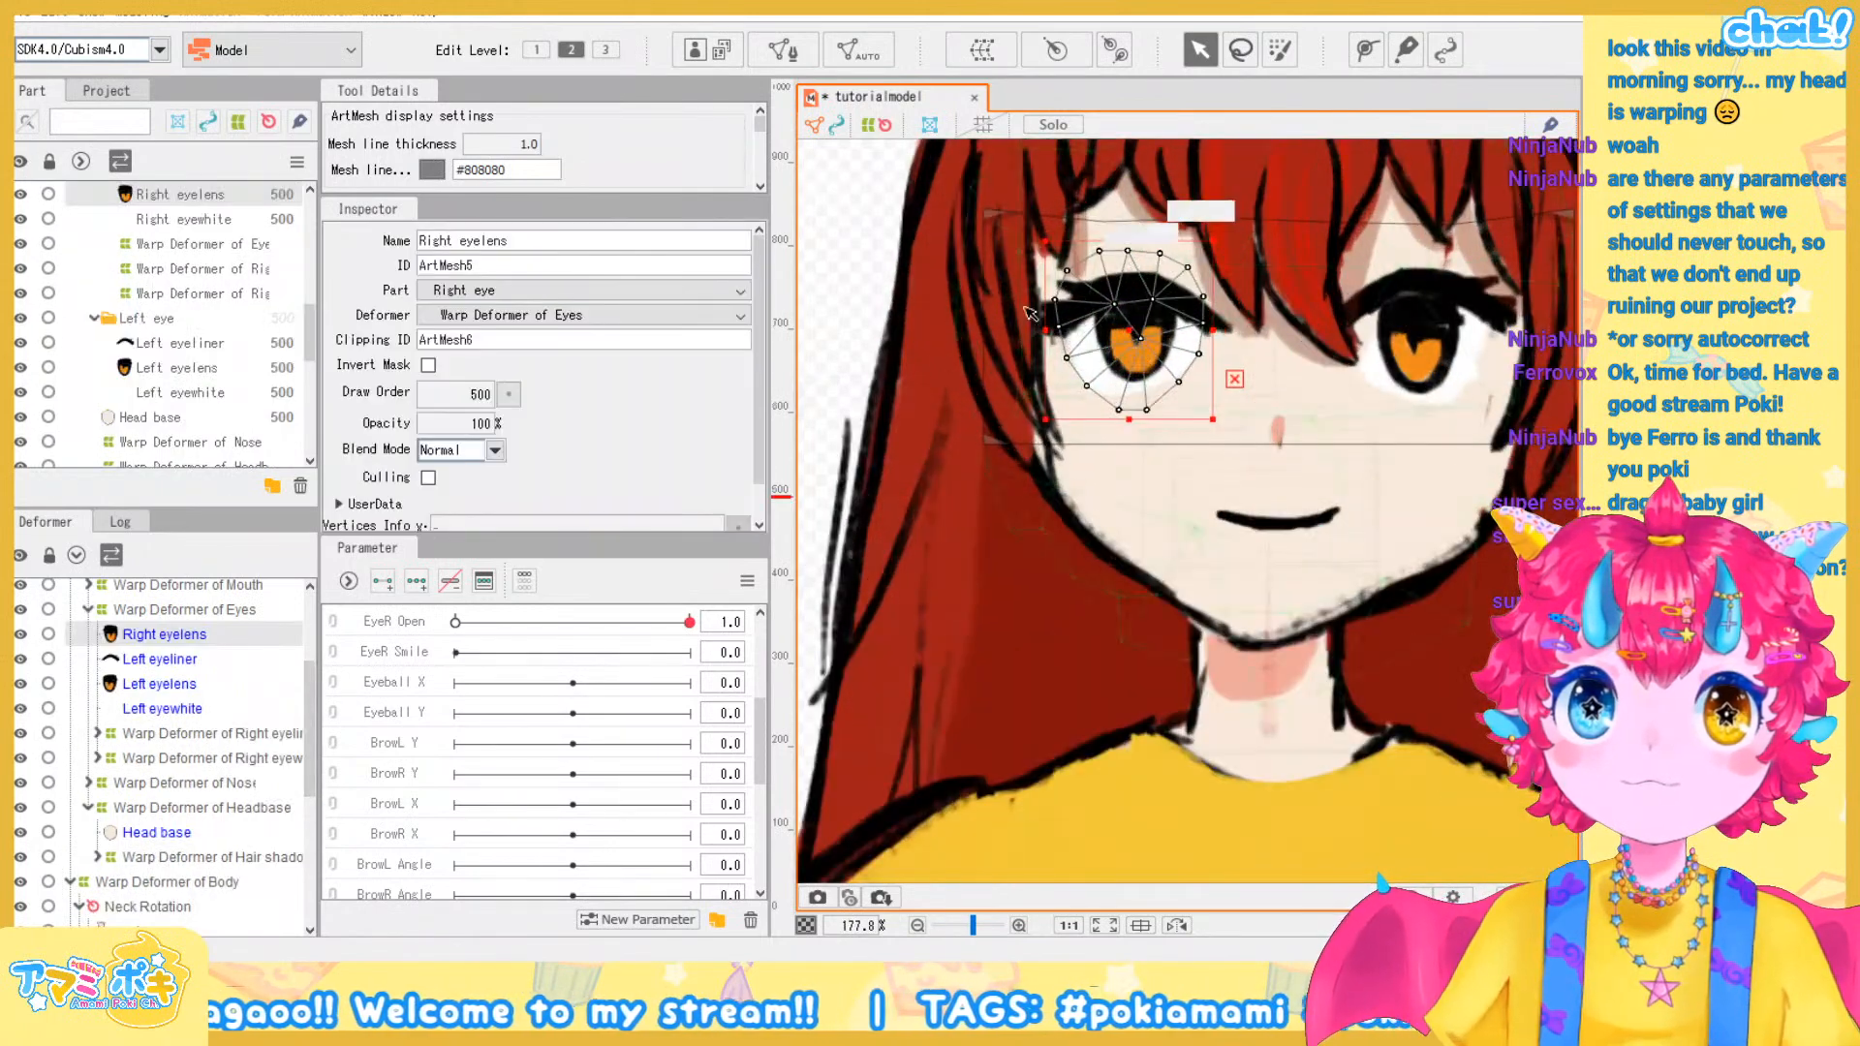
scroll(1182, 423, down, 3)
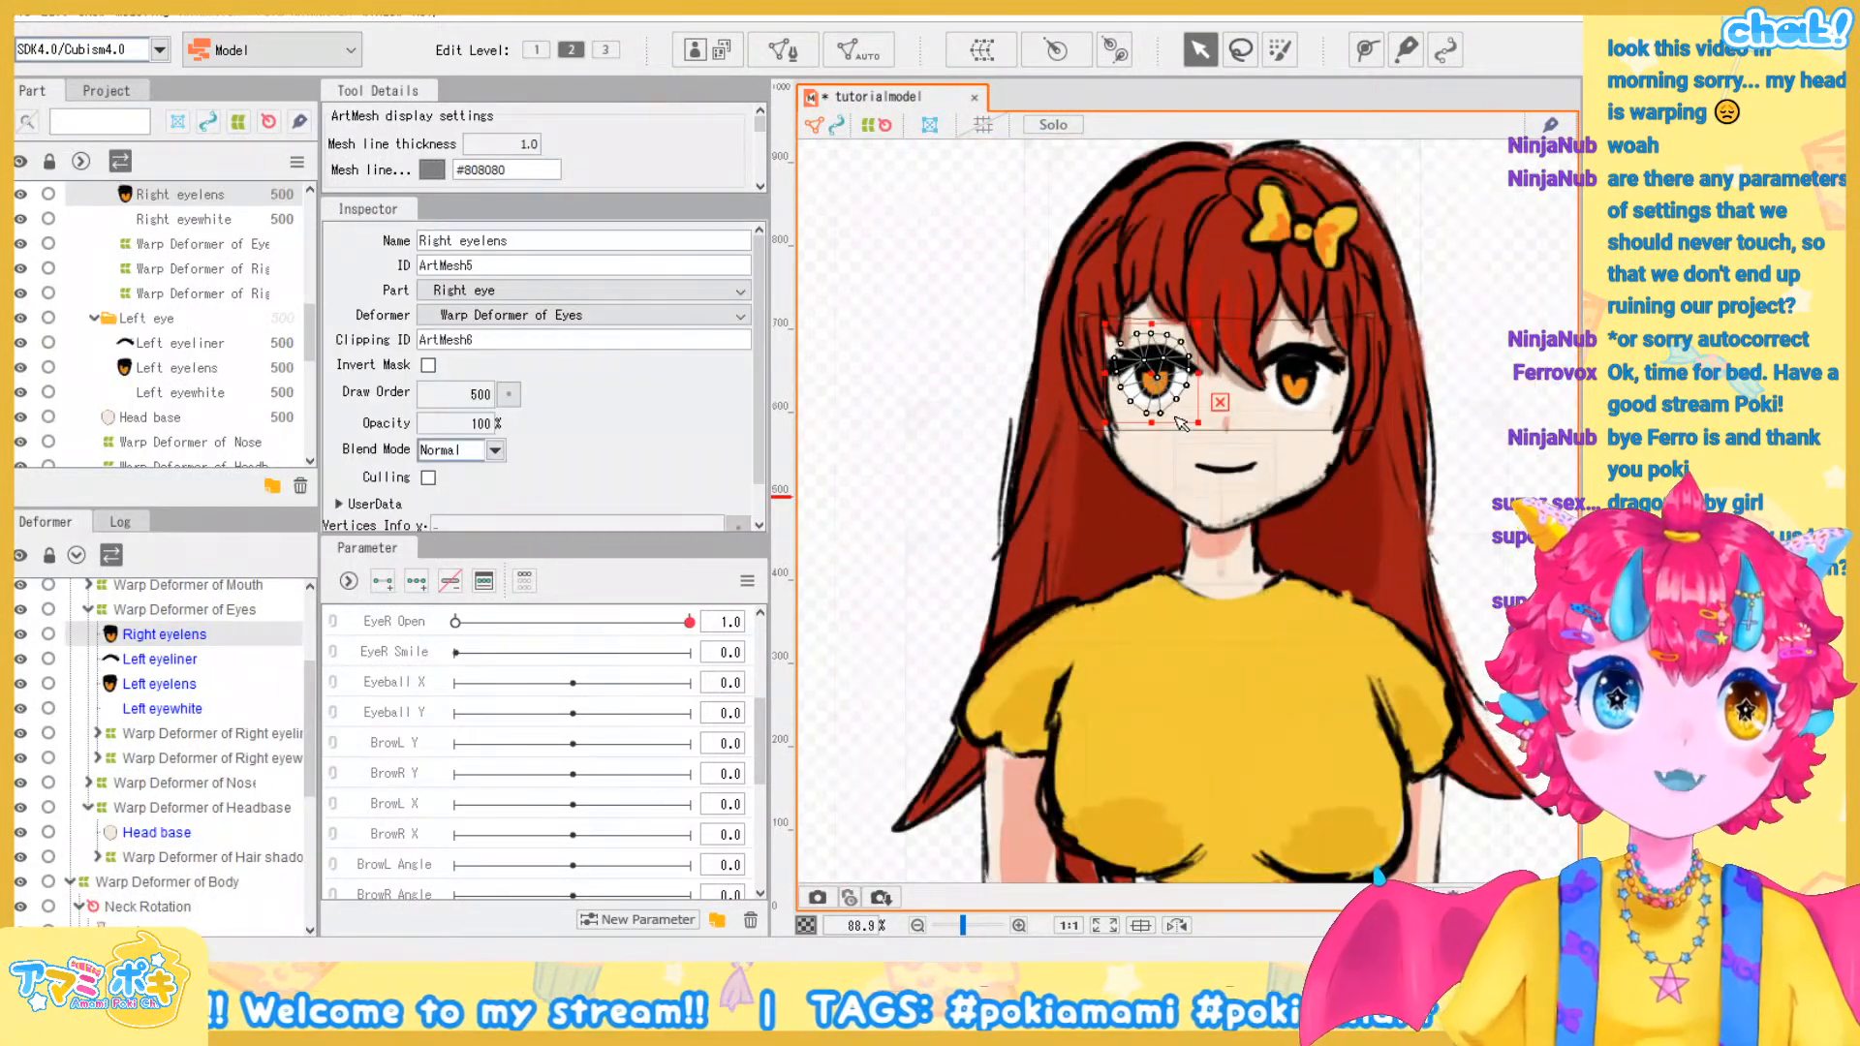
Create a warp deformer named Warp Deformer of Eyelenses around the right and left eyelens meshes, inside the eyes' warp deformer
scroll(1135, 468, up, 2)
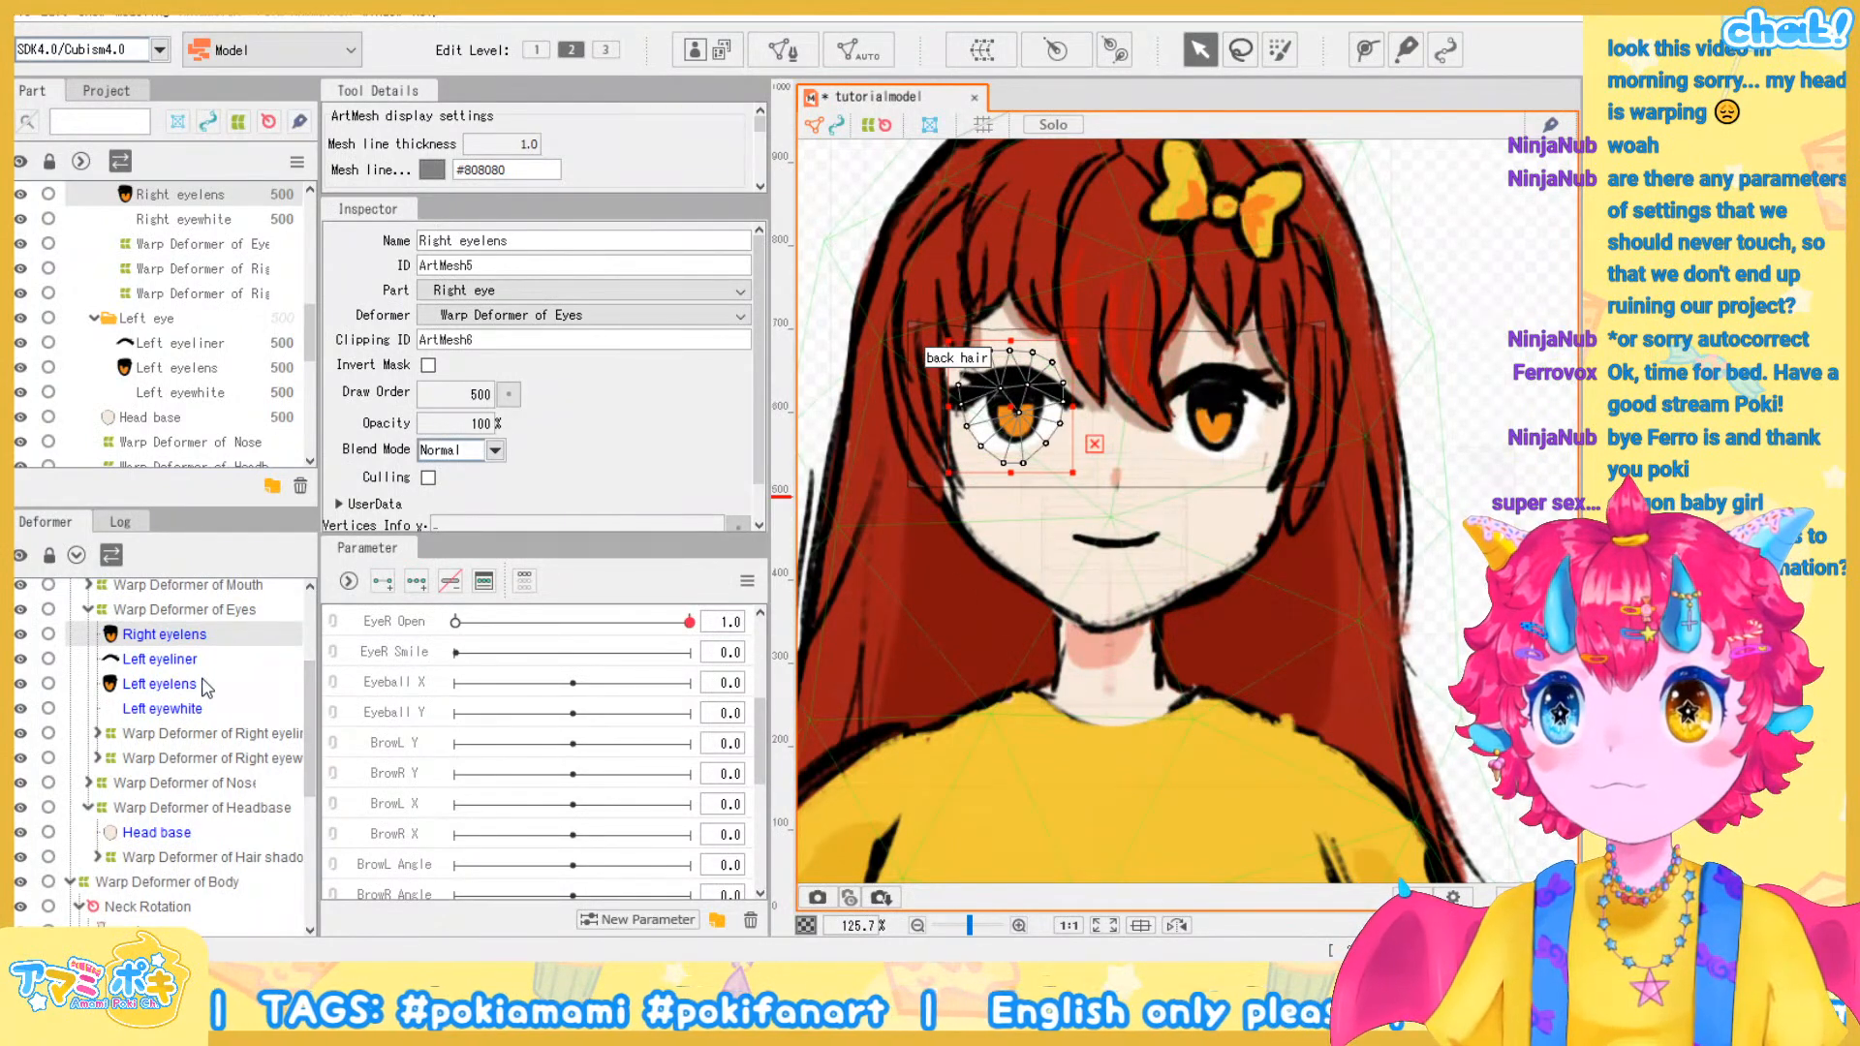
ctrl+click(207, 686)
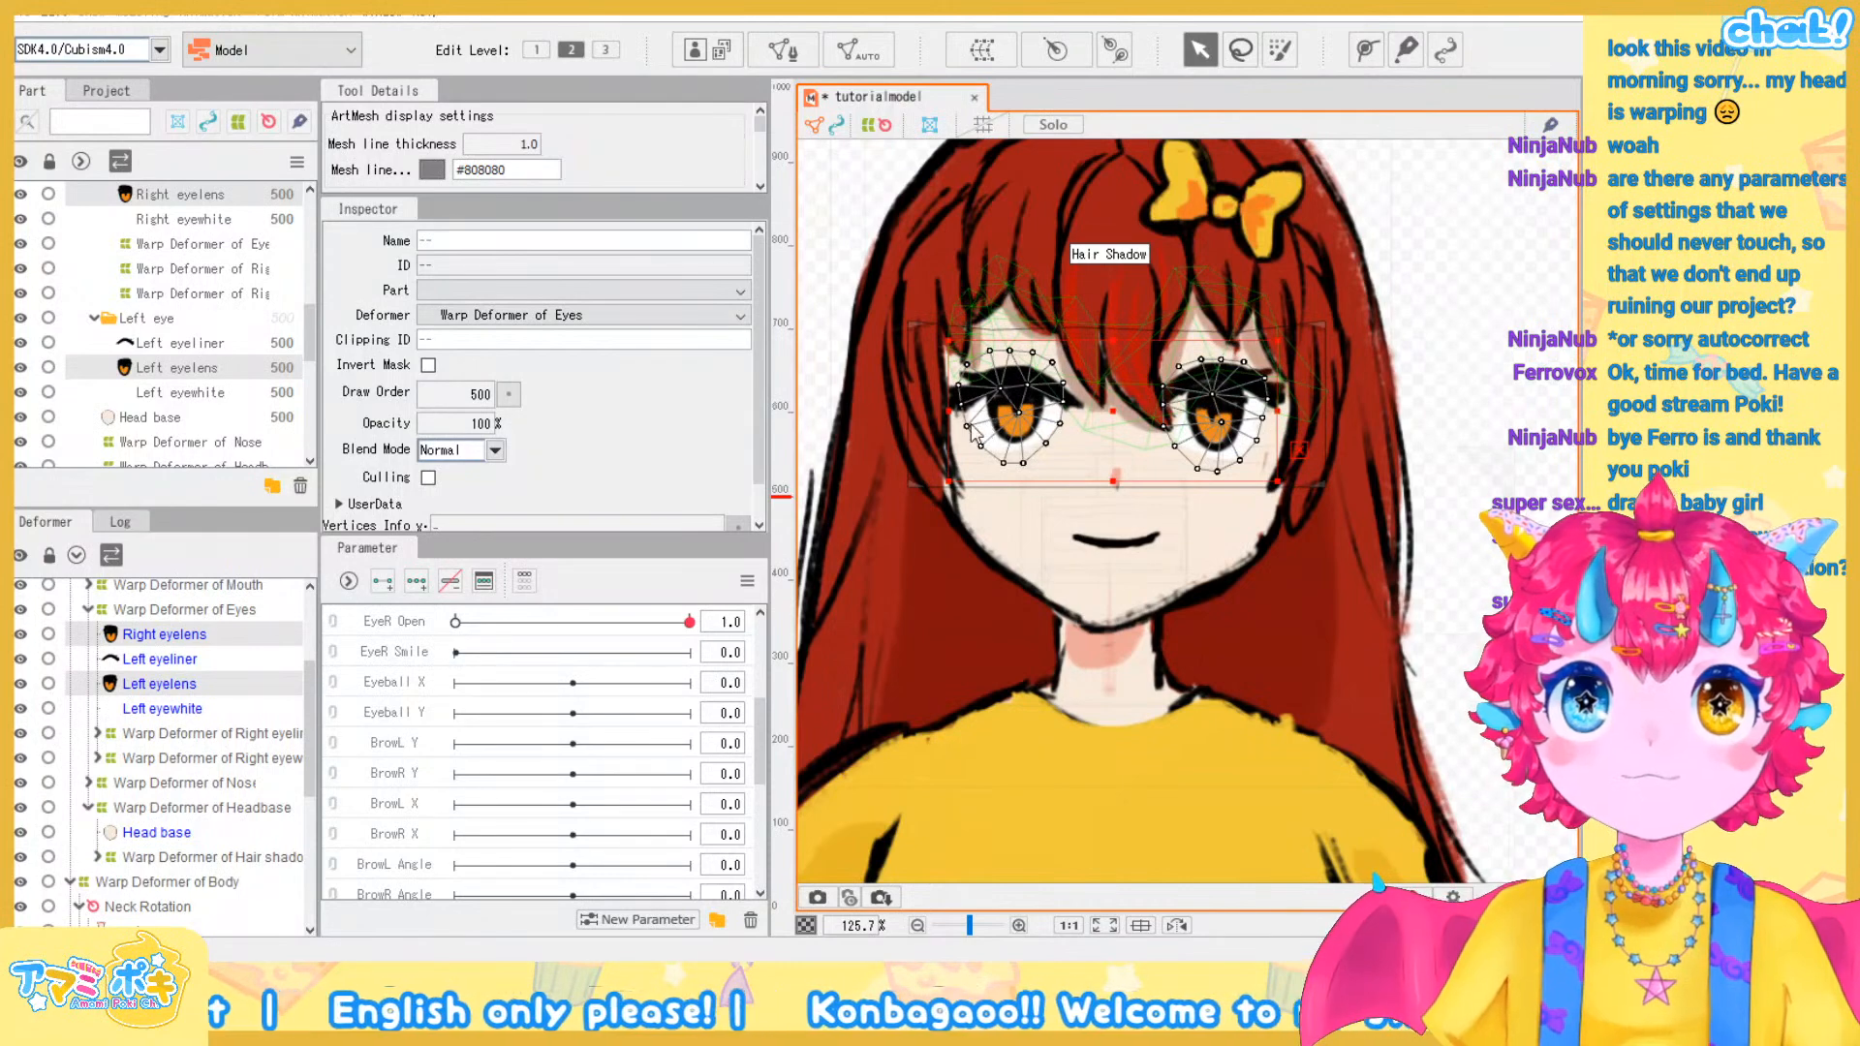
click(914, 721)
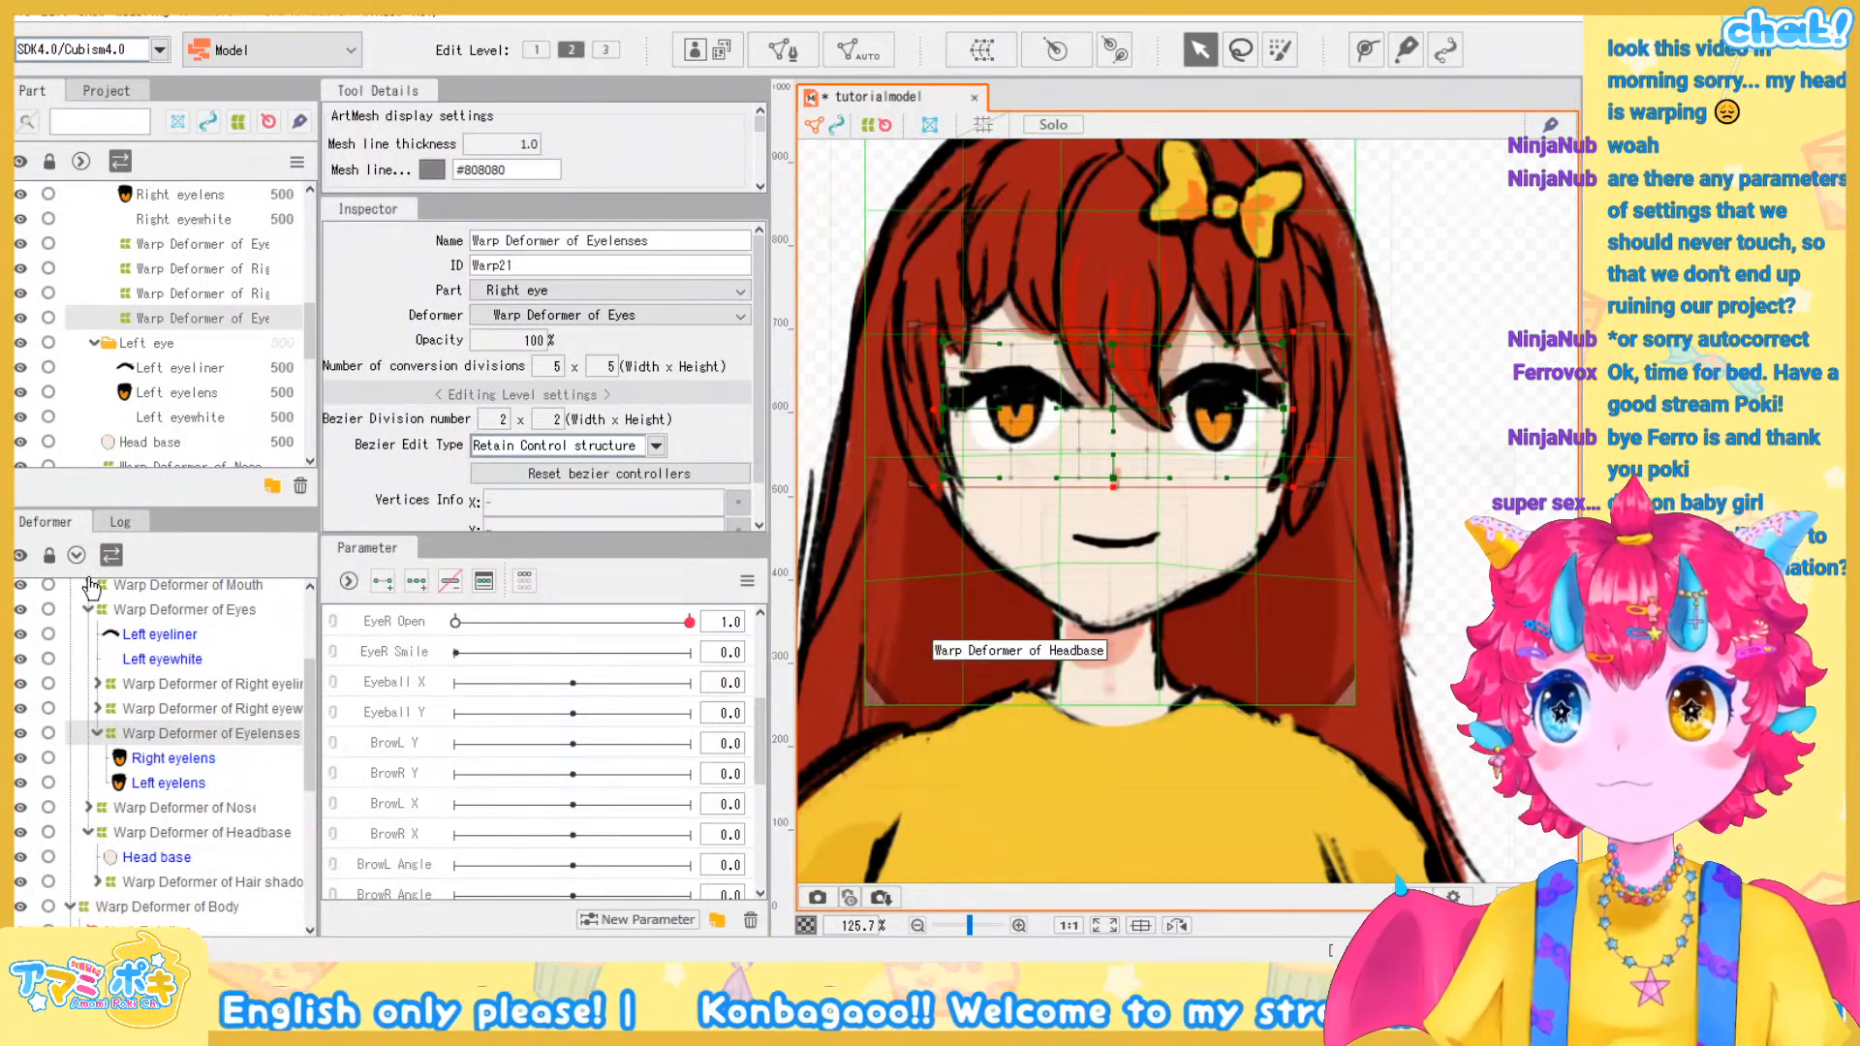
Add three keyforms each to Eyeball X and Eyeball Y for the eyelenses' warp deformer
click(404, 688)
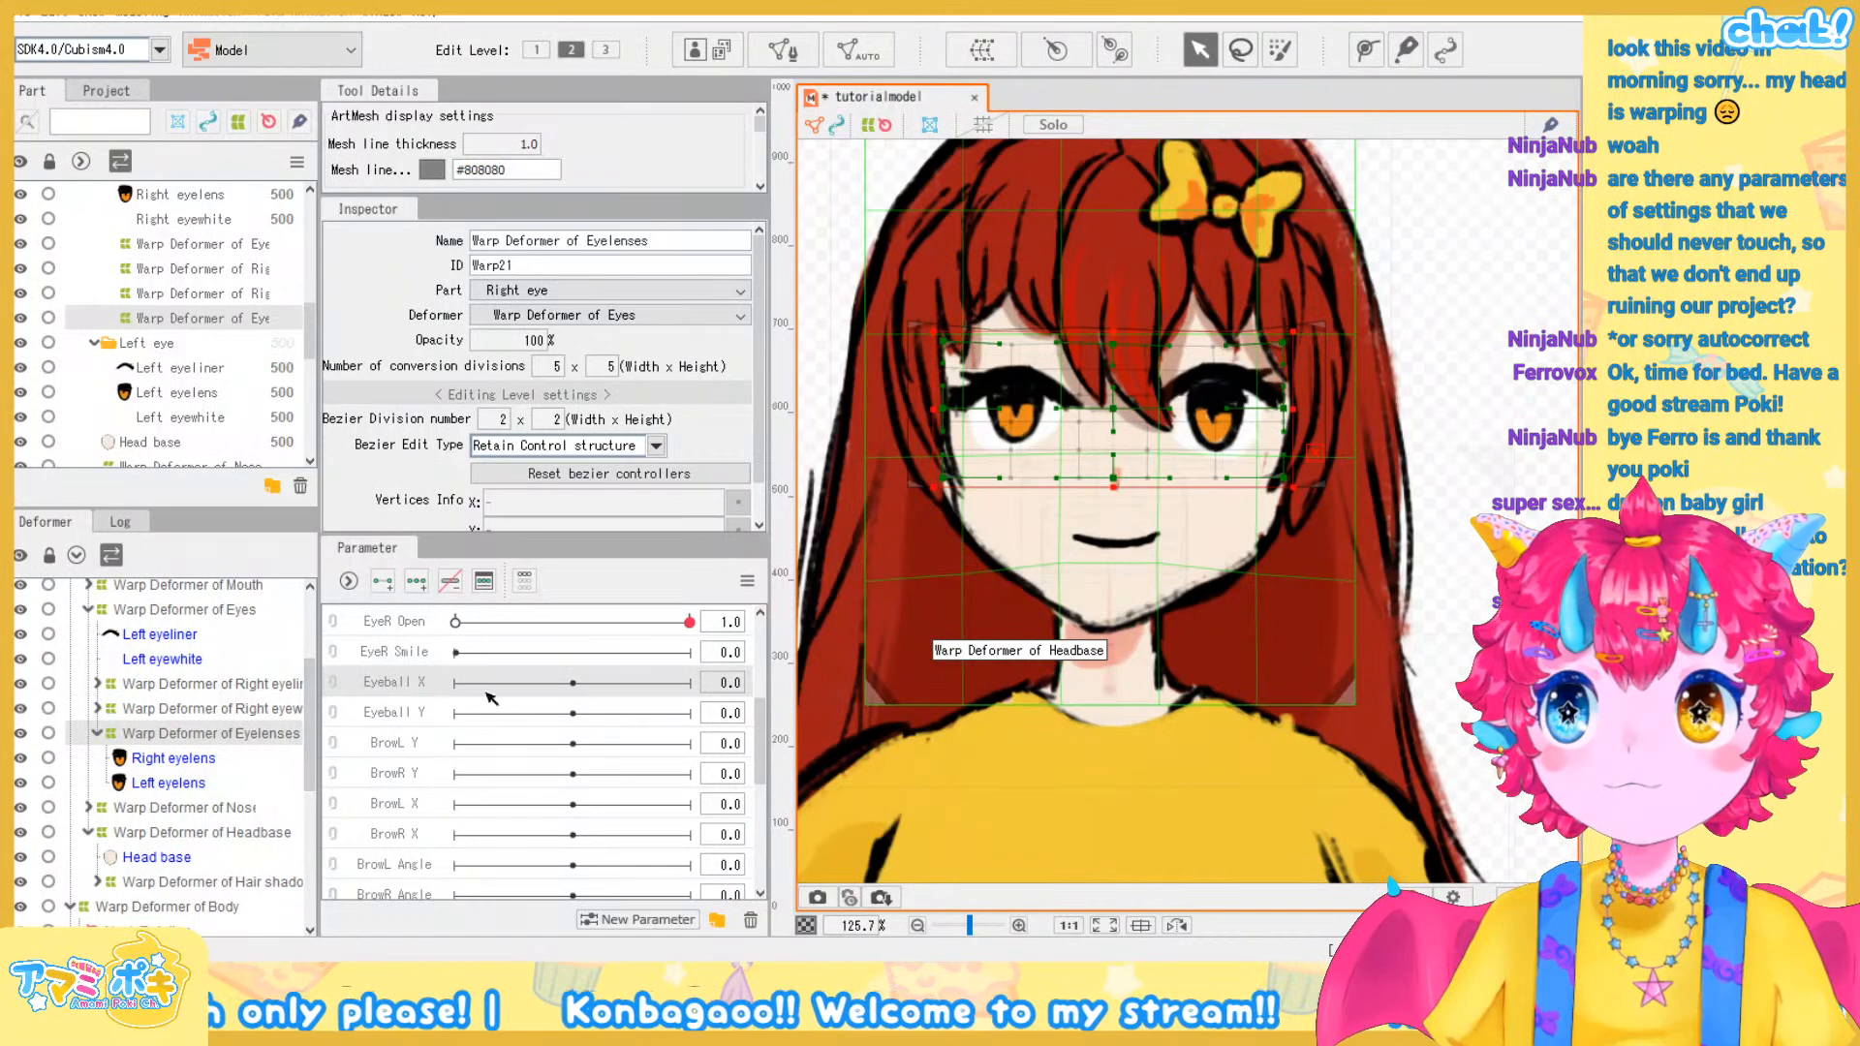
click(415, 583)
click(416, 585)
click(407, 689)
drag(1284, 656, 1311, 673)
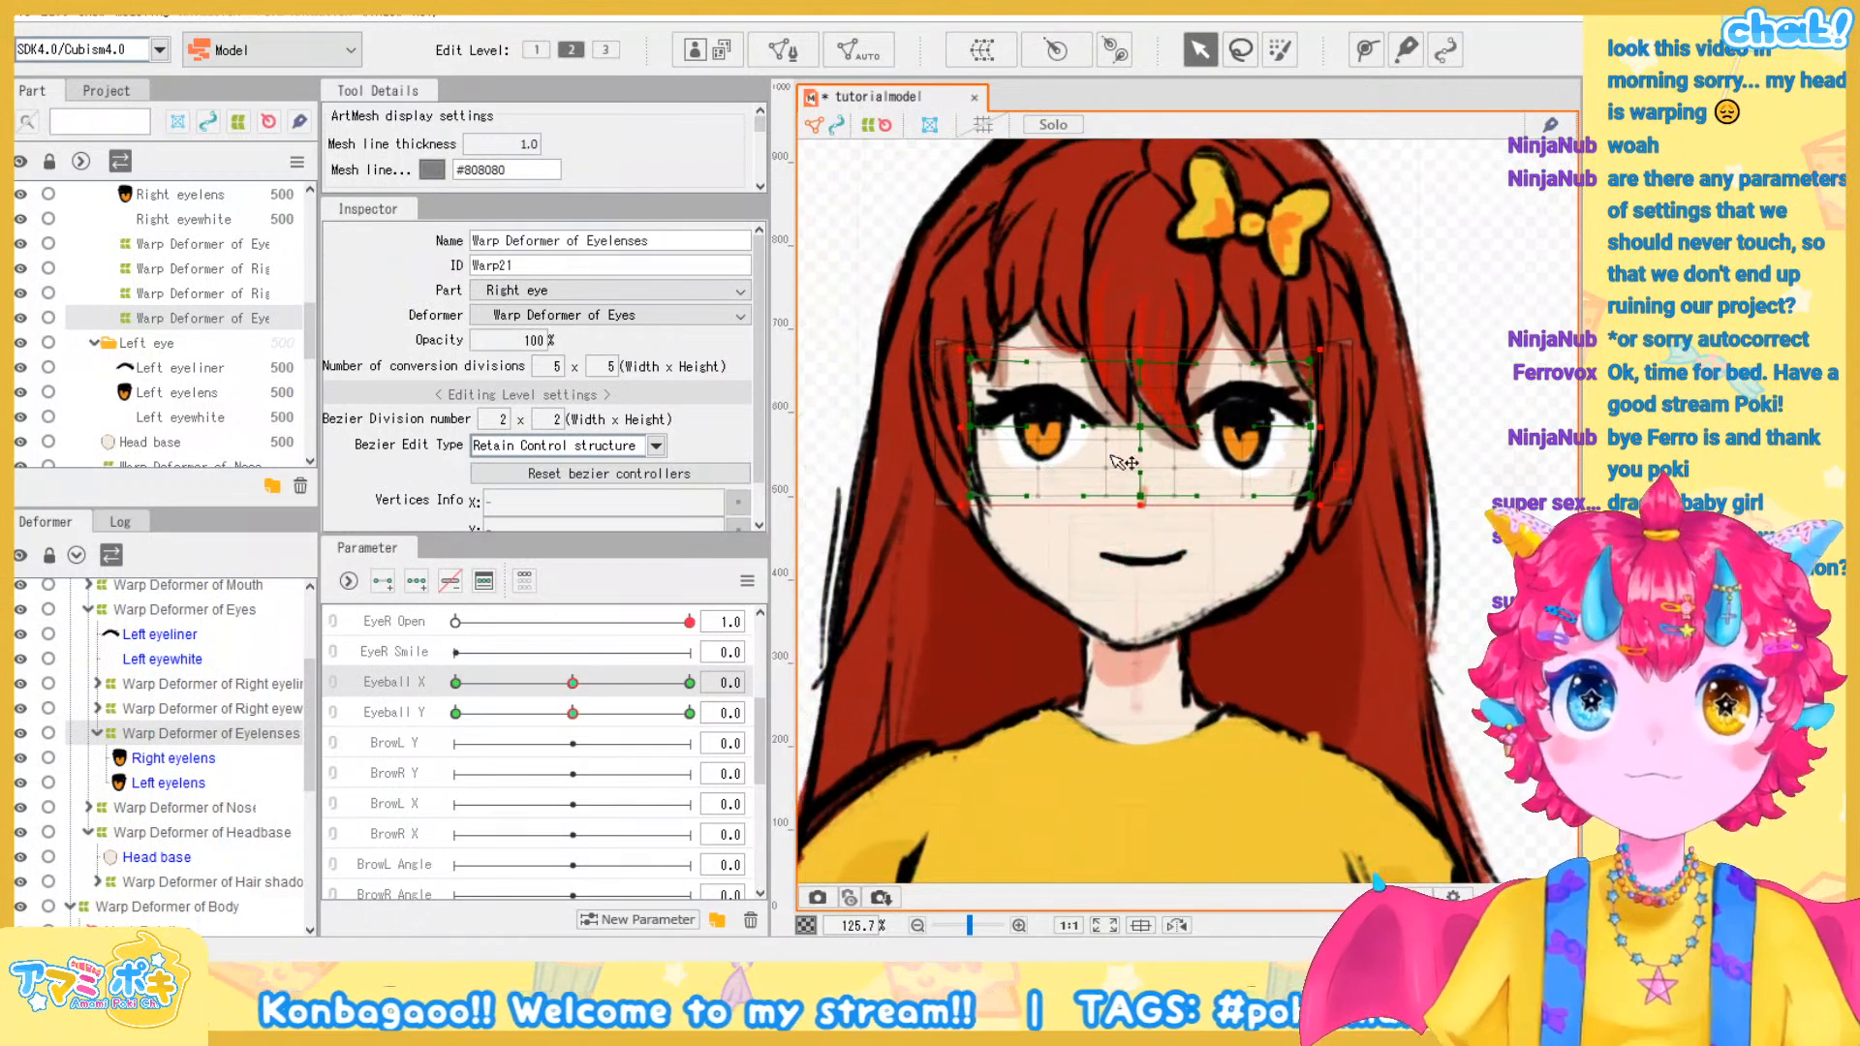
Shift the eyelenses' warp deformer sideways for Eyeball X at 1.0 and -1.0 in opposite directions, and return the parameter to 0
scroll(1143, 468, up, 3)
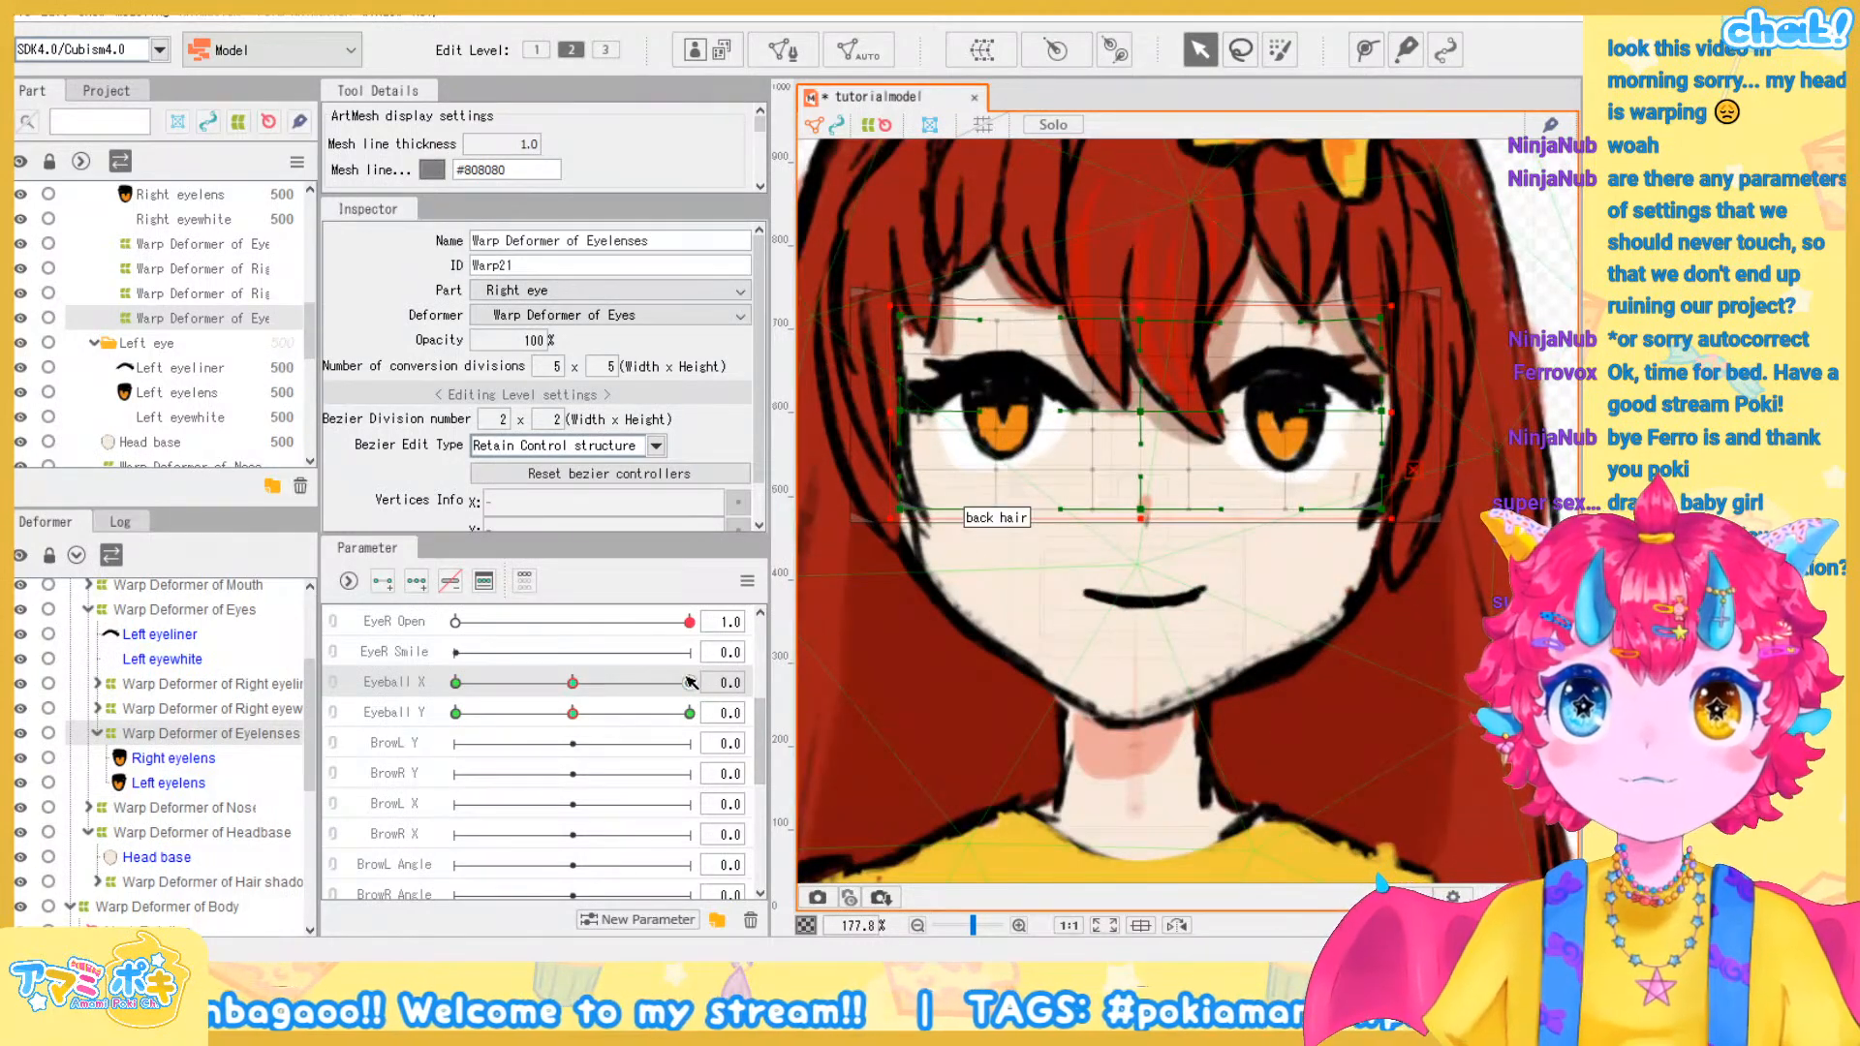
drag(1136, 422, 1150, 421)
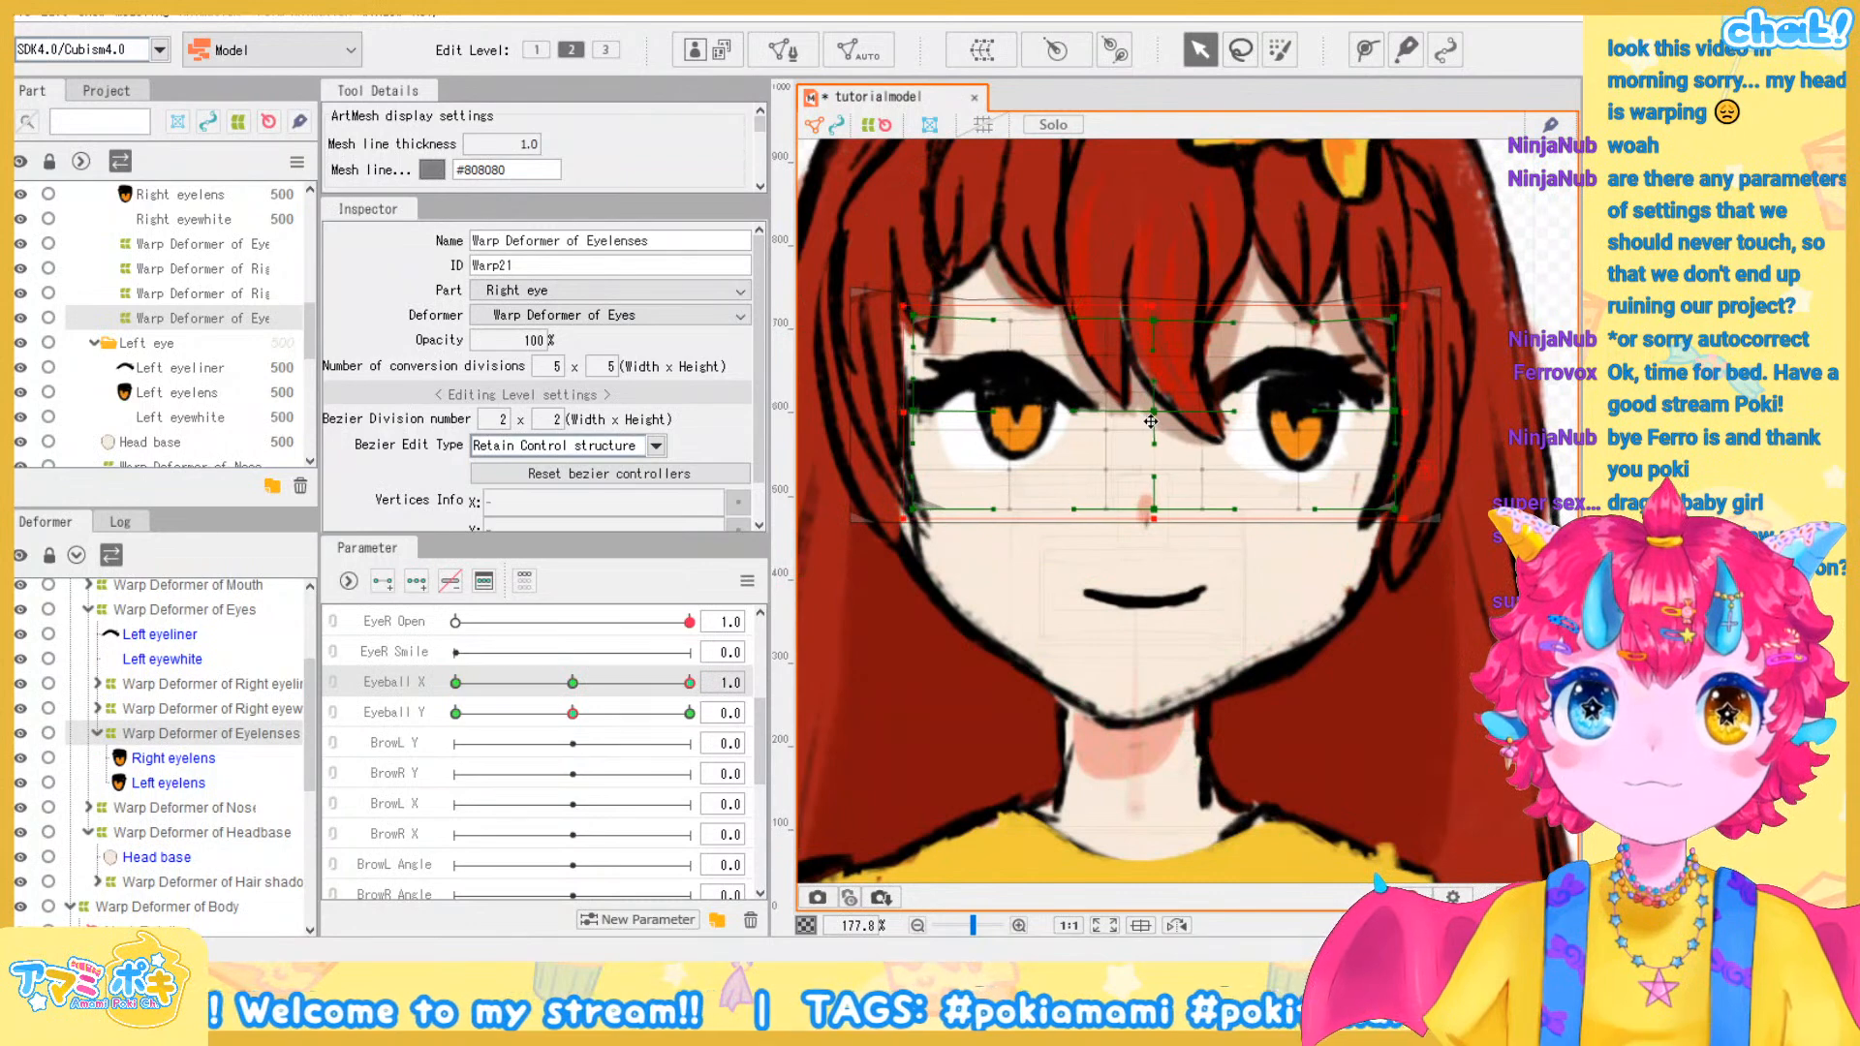
click(455, 682)
drag(1151, 426, 1130, 423)
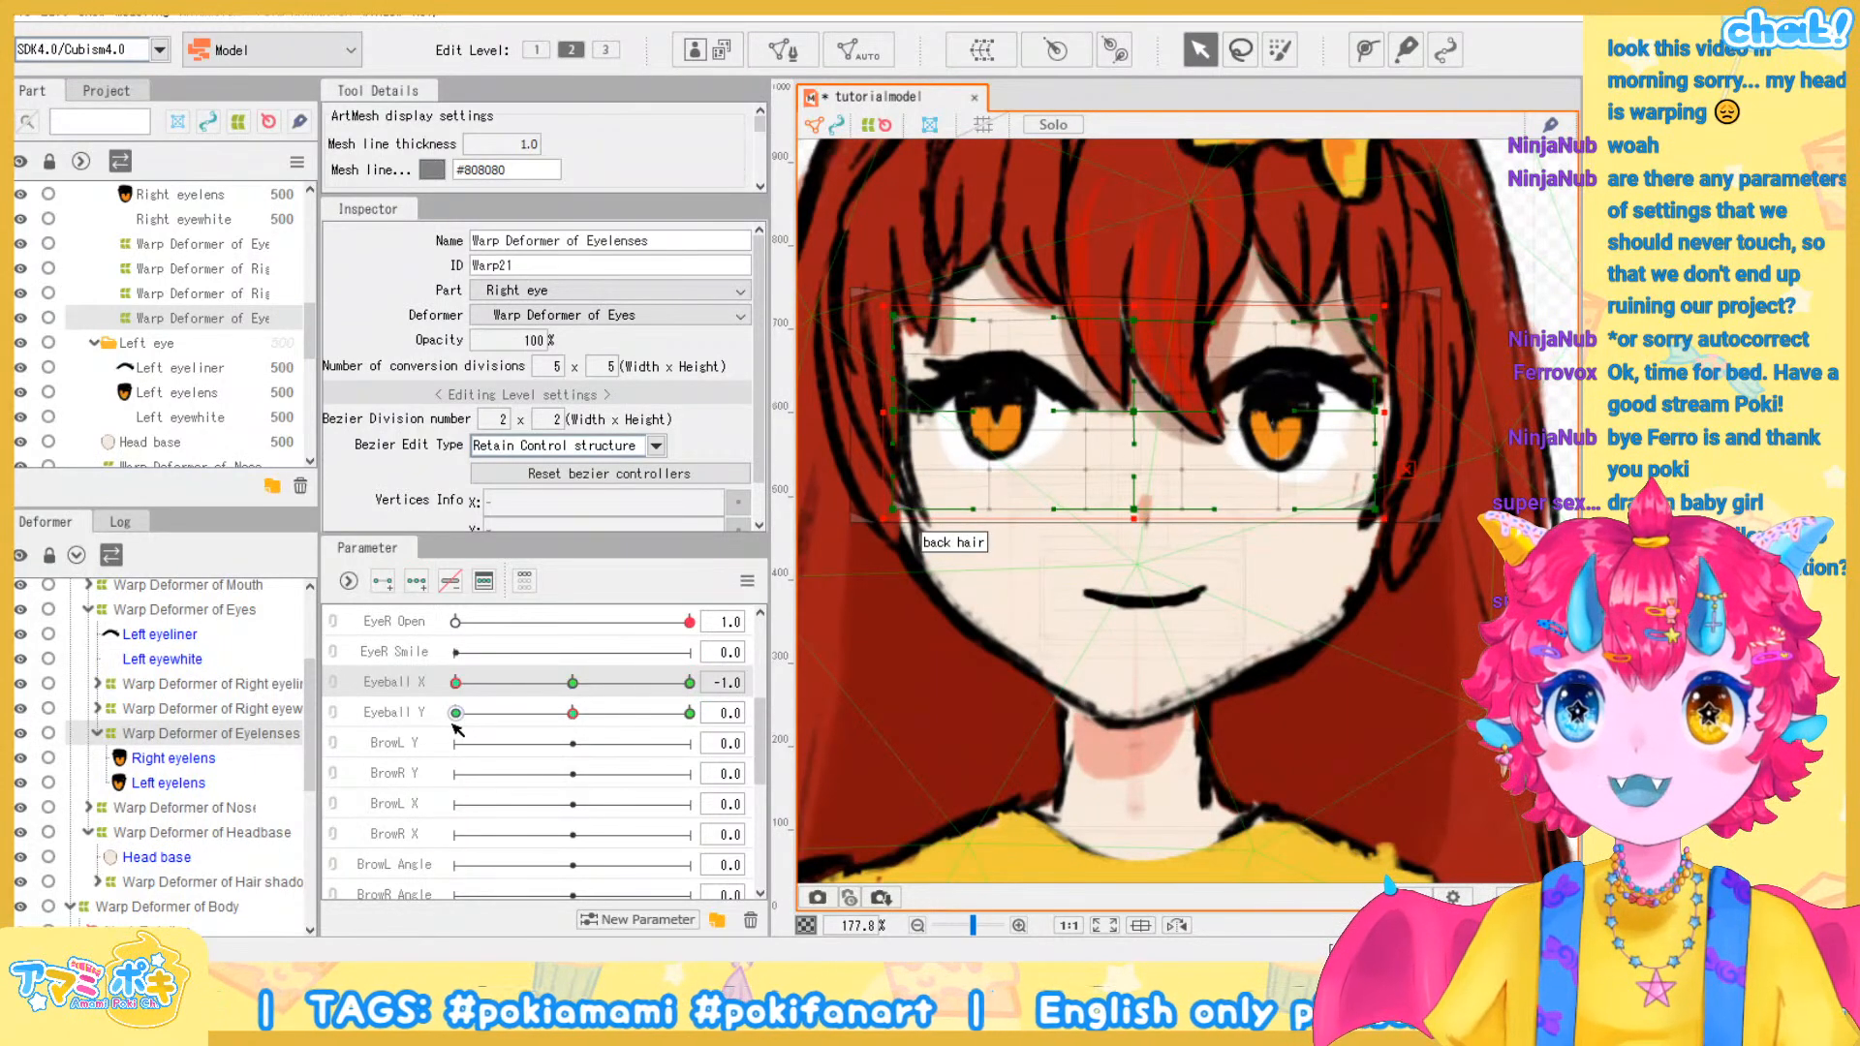
click(572, 683)
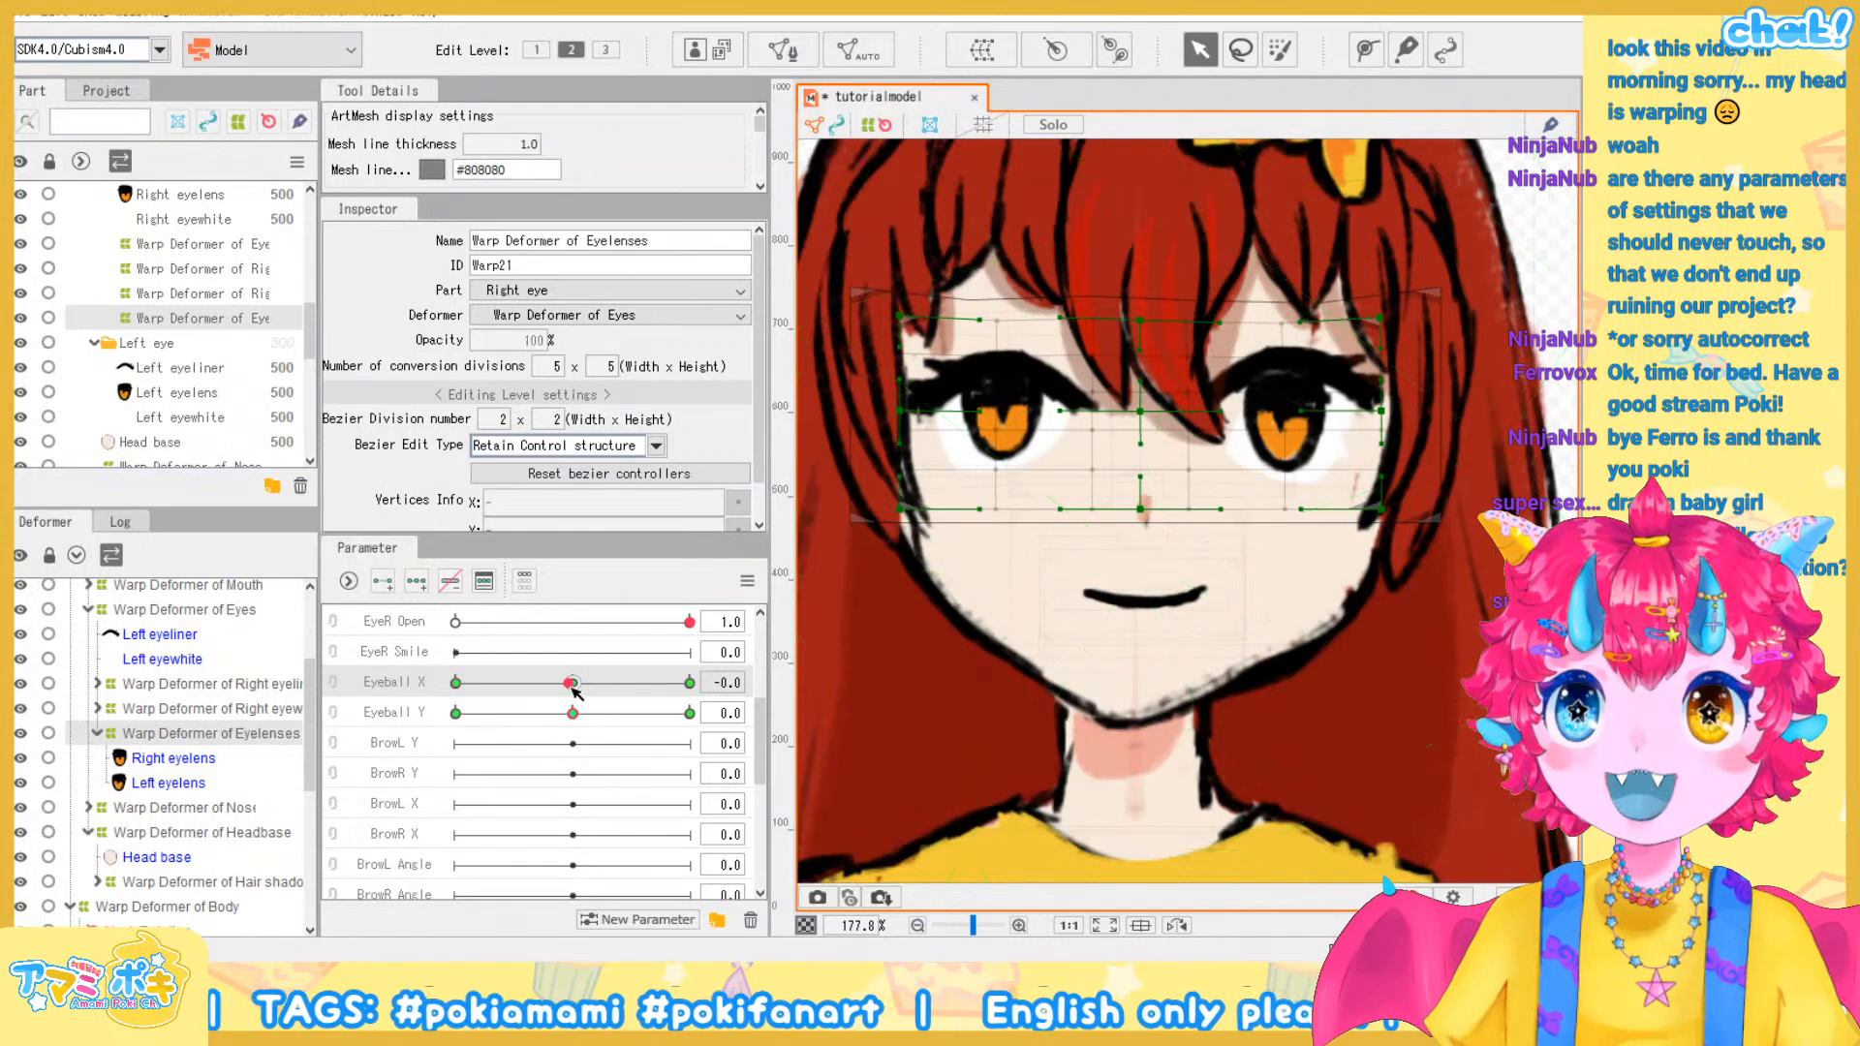
Pose the eyelenses' warp deformer for Eyeball Y by shifting it vertically at 1.0 and -1.0
click(688, 713)
drag(1140, 415, 1137, 408)
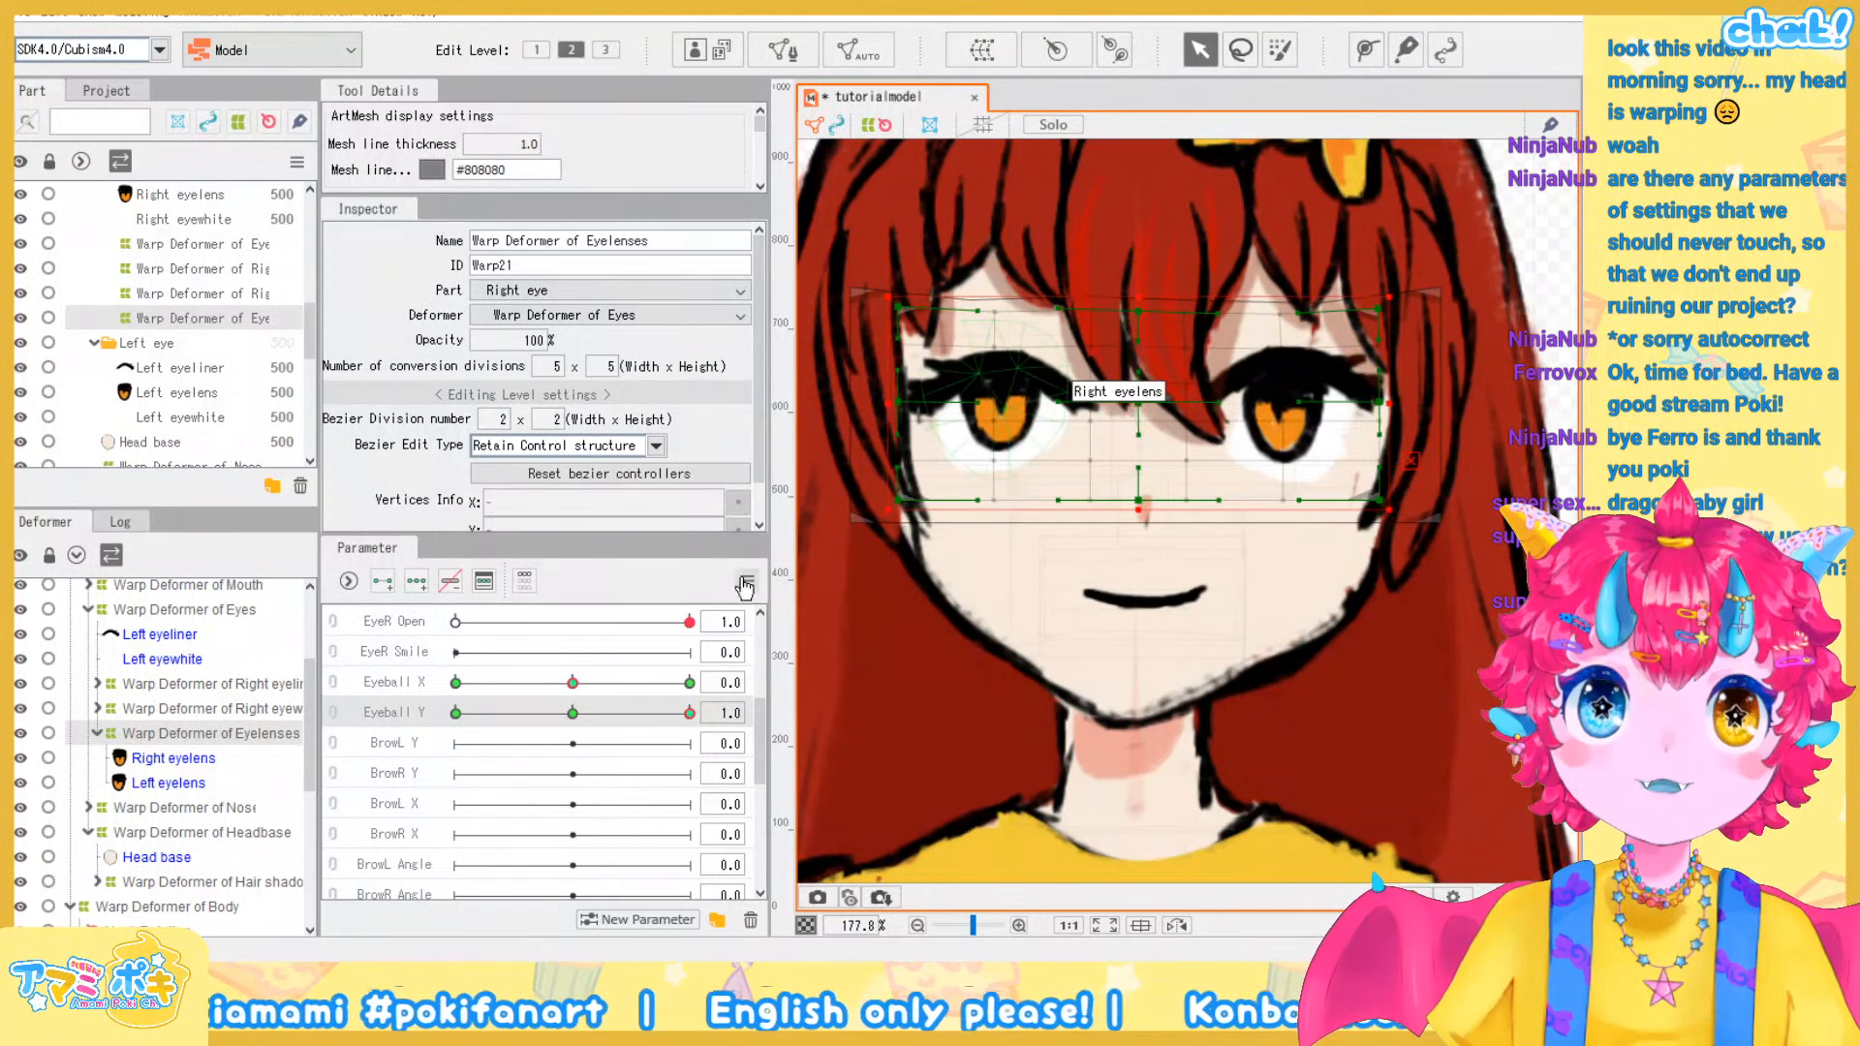
click(455, 713)
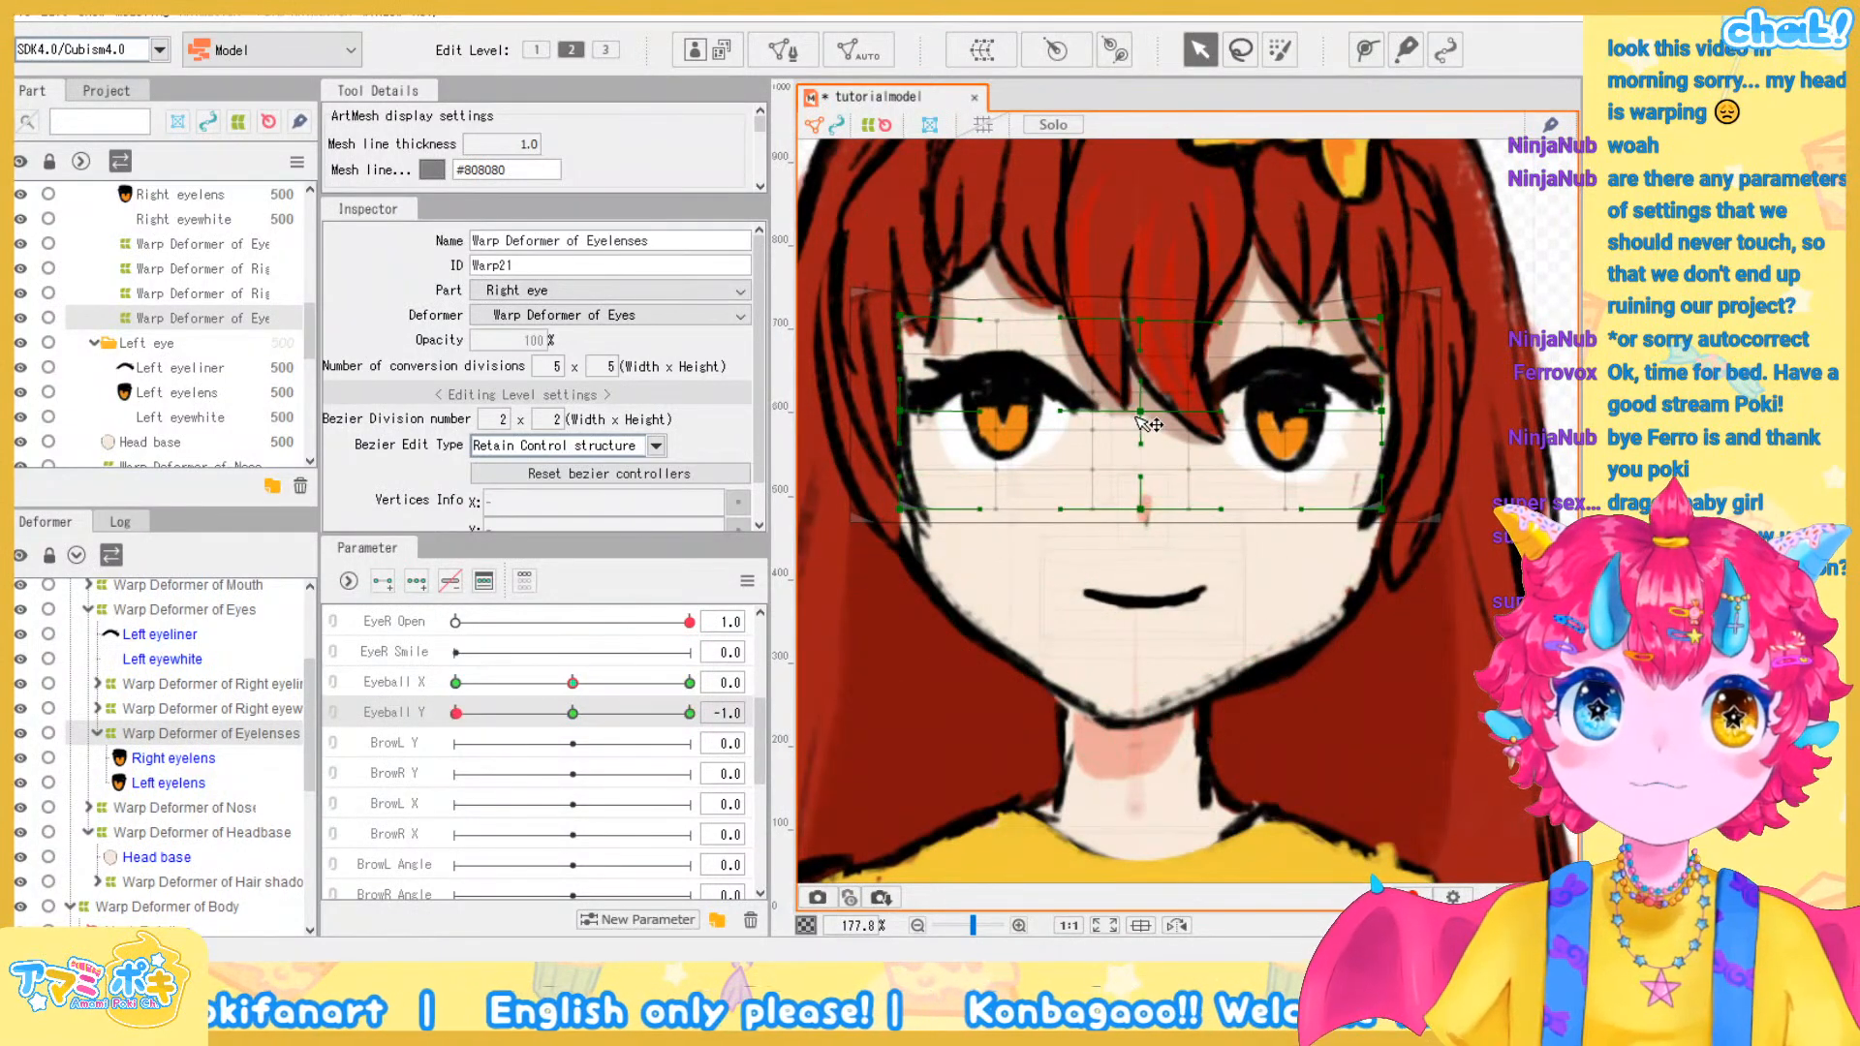
drag(1138, 417, 1143, 413)
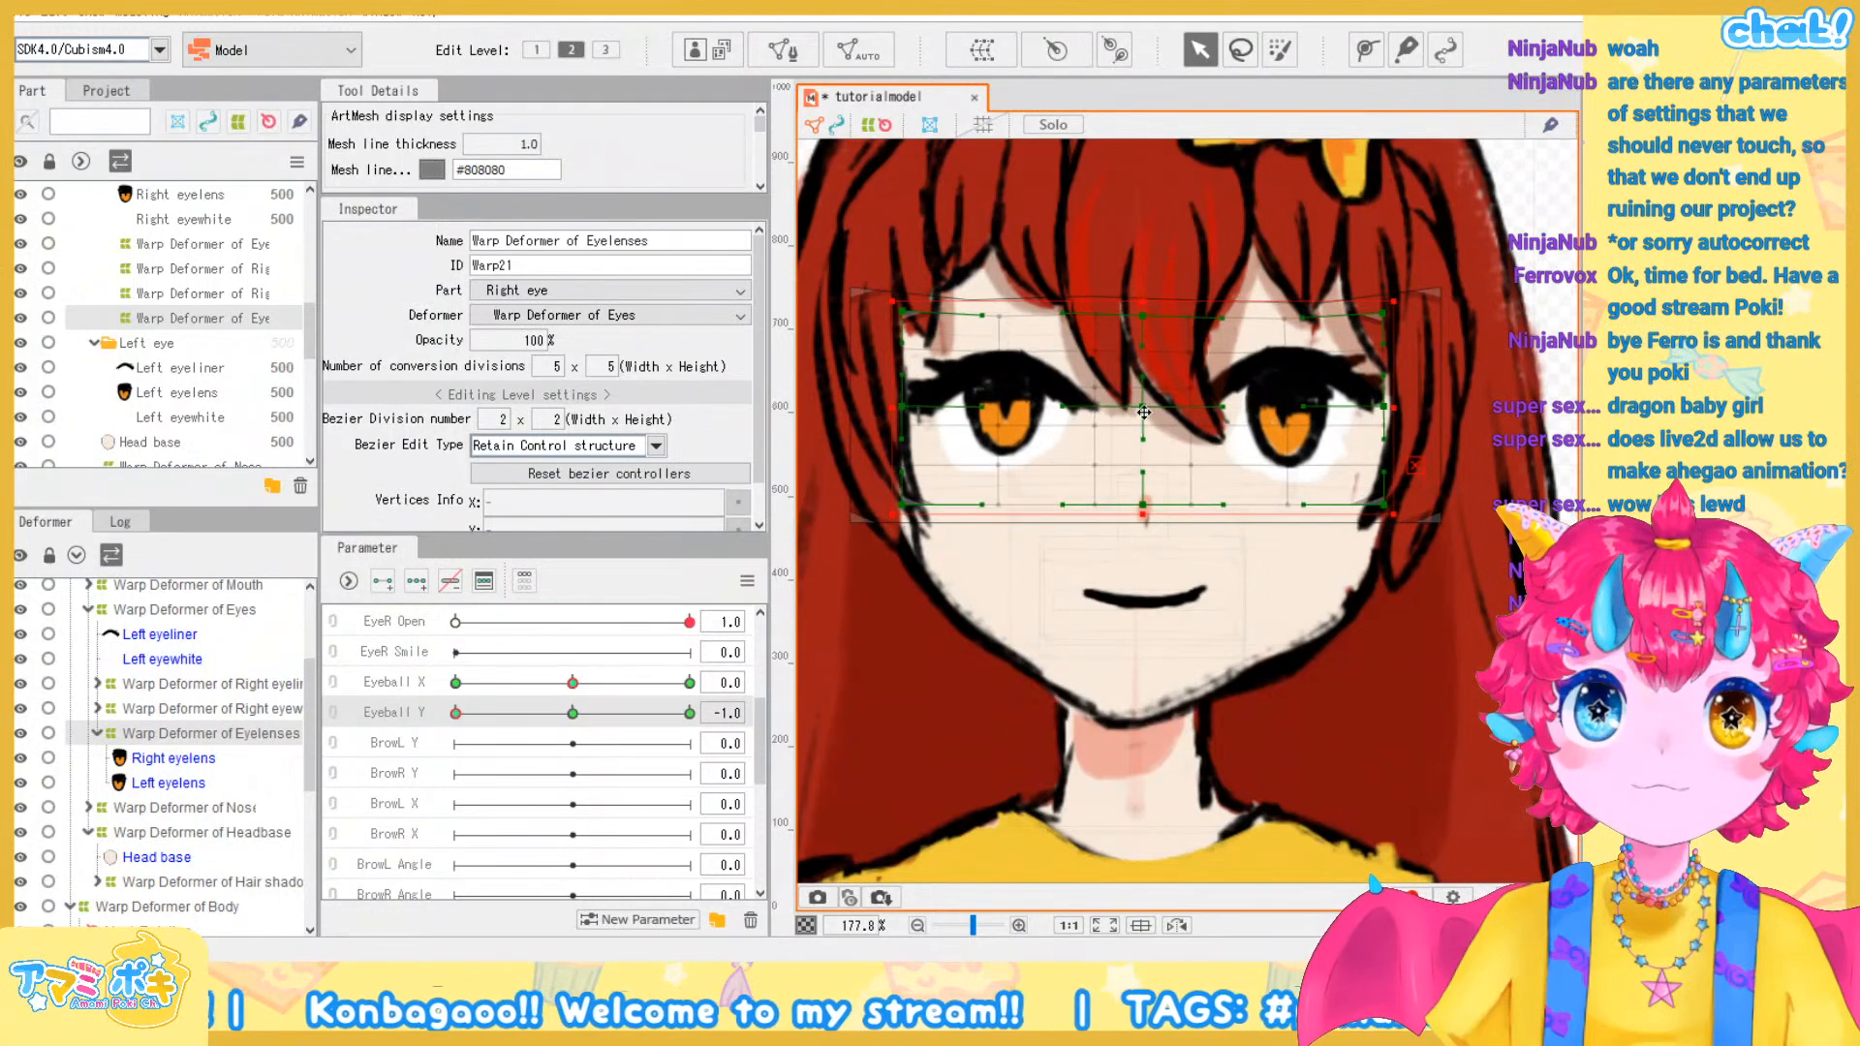
Deselect everything in the model and look over the whole character with the eyeball pose applied
click(1541, 305)
scroll(1541, 304, down, 3)
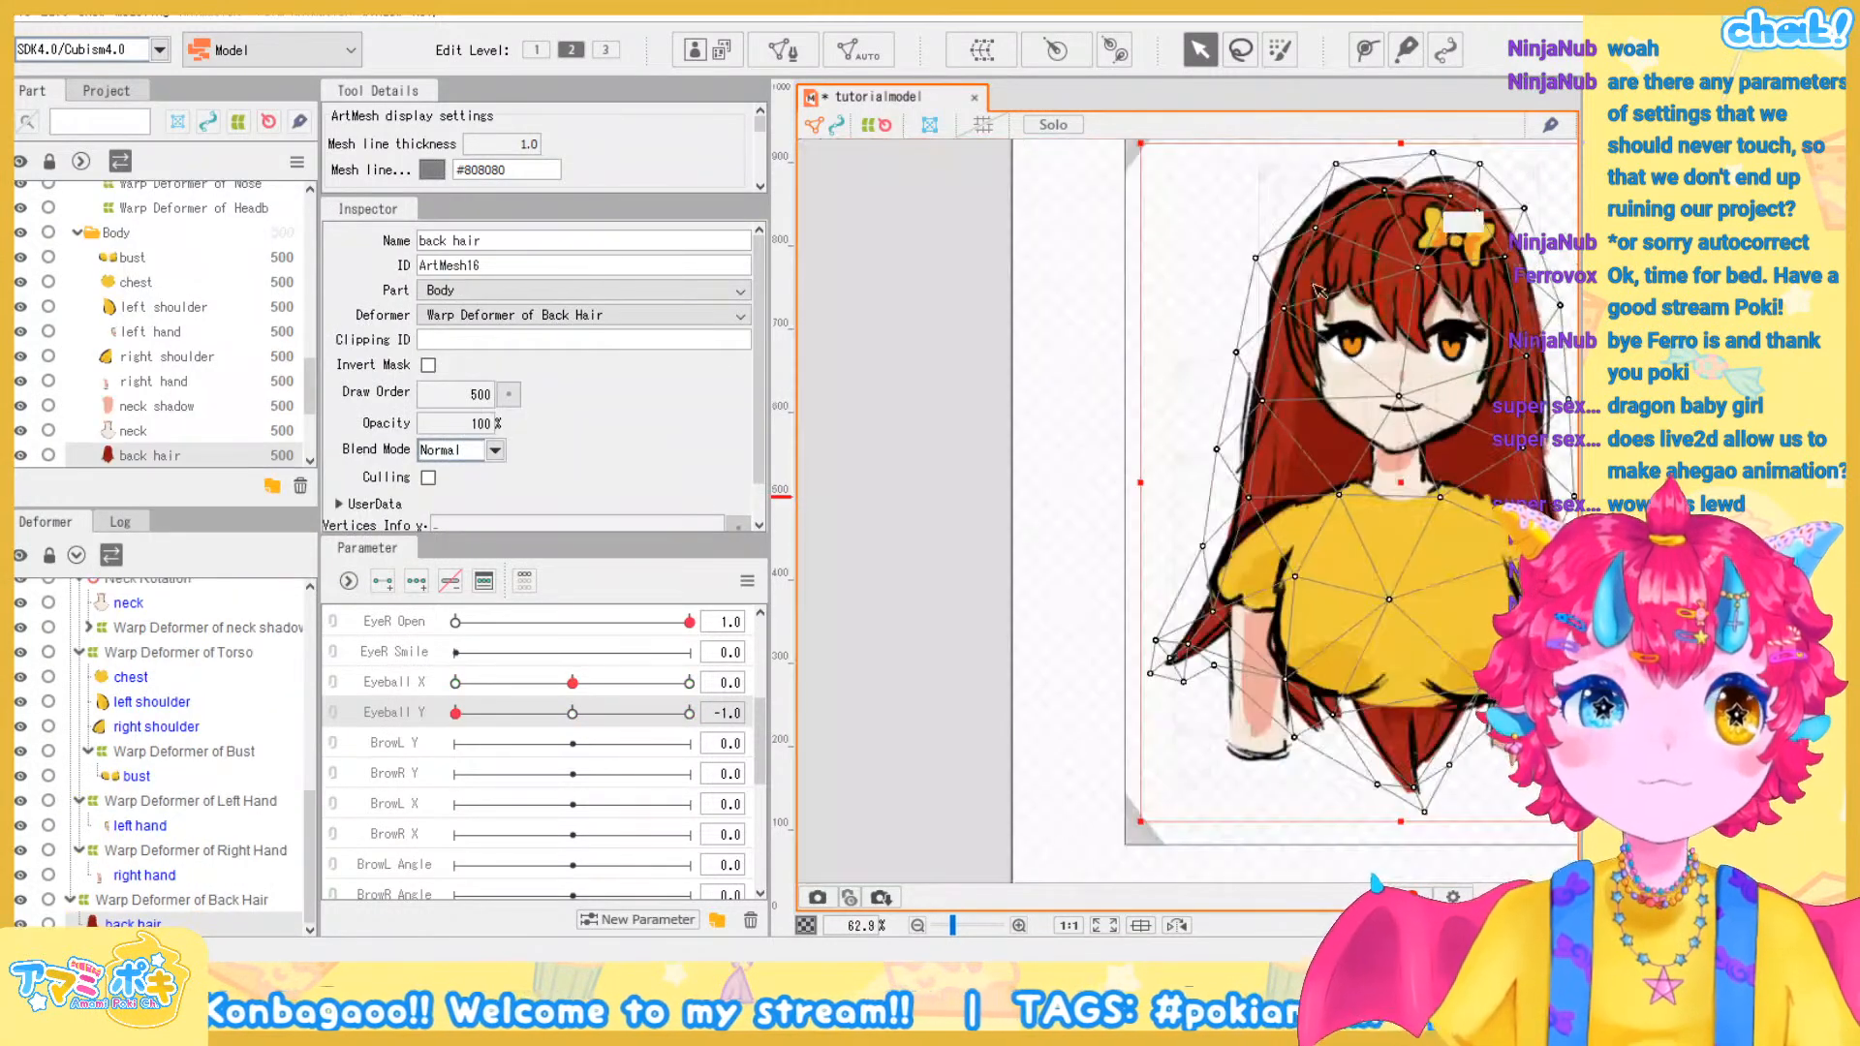
click(993, 315)
drag(1461, 353, 1263, 406)
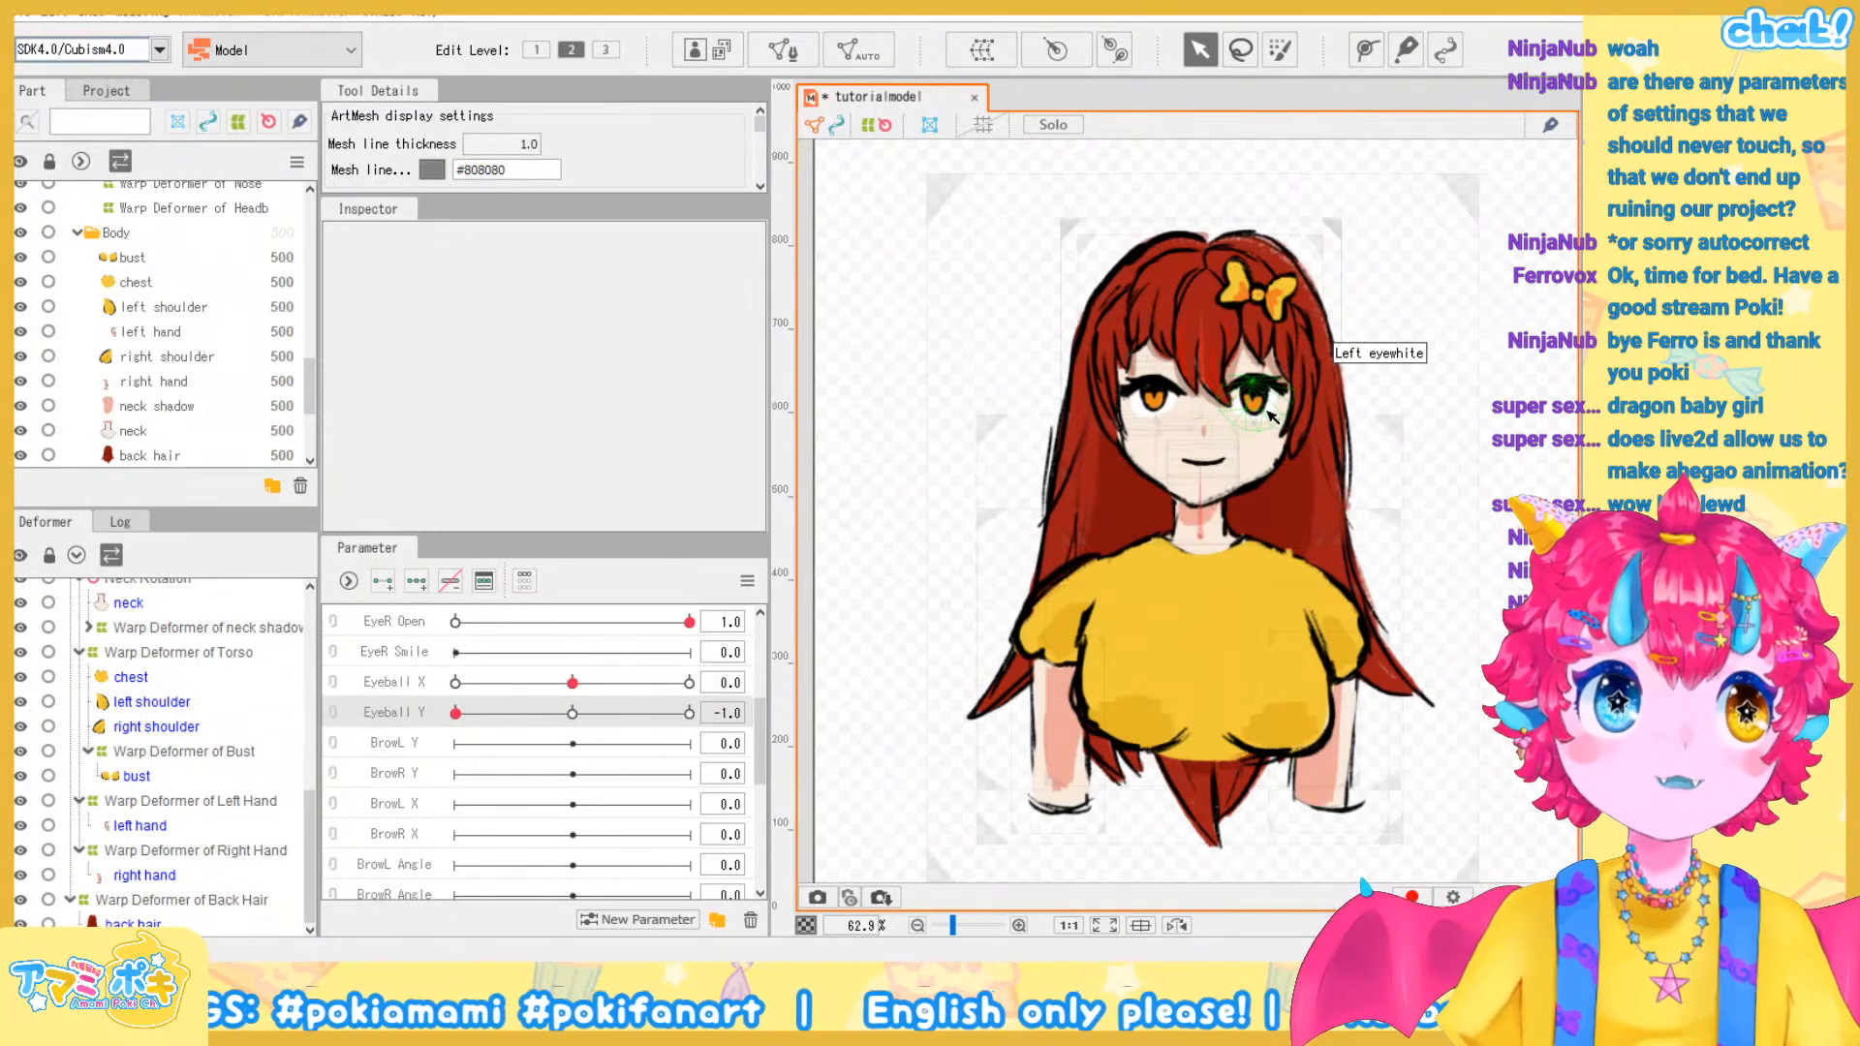
scroll(116, 693, up, 5)
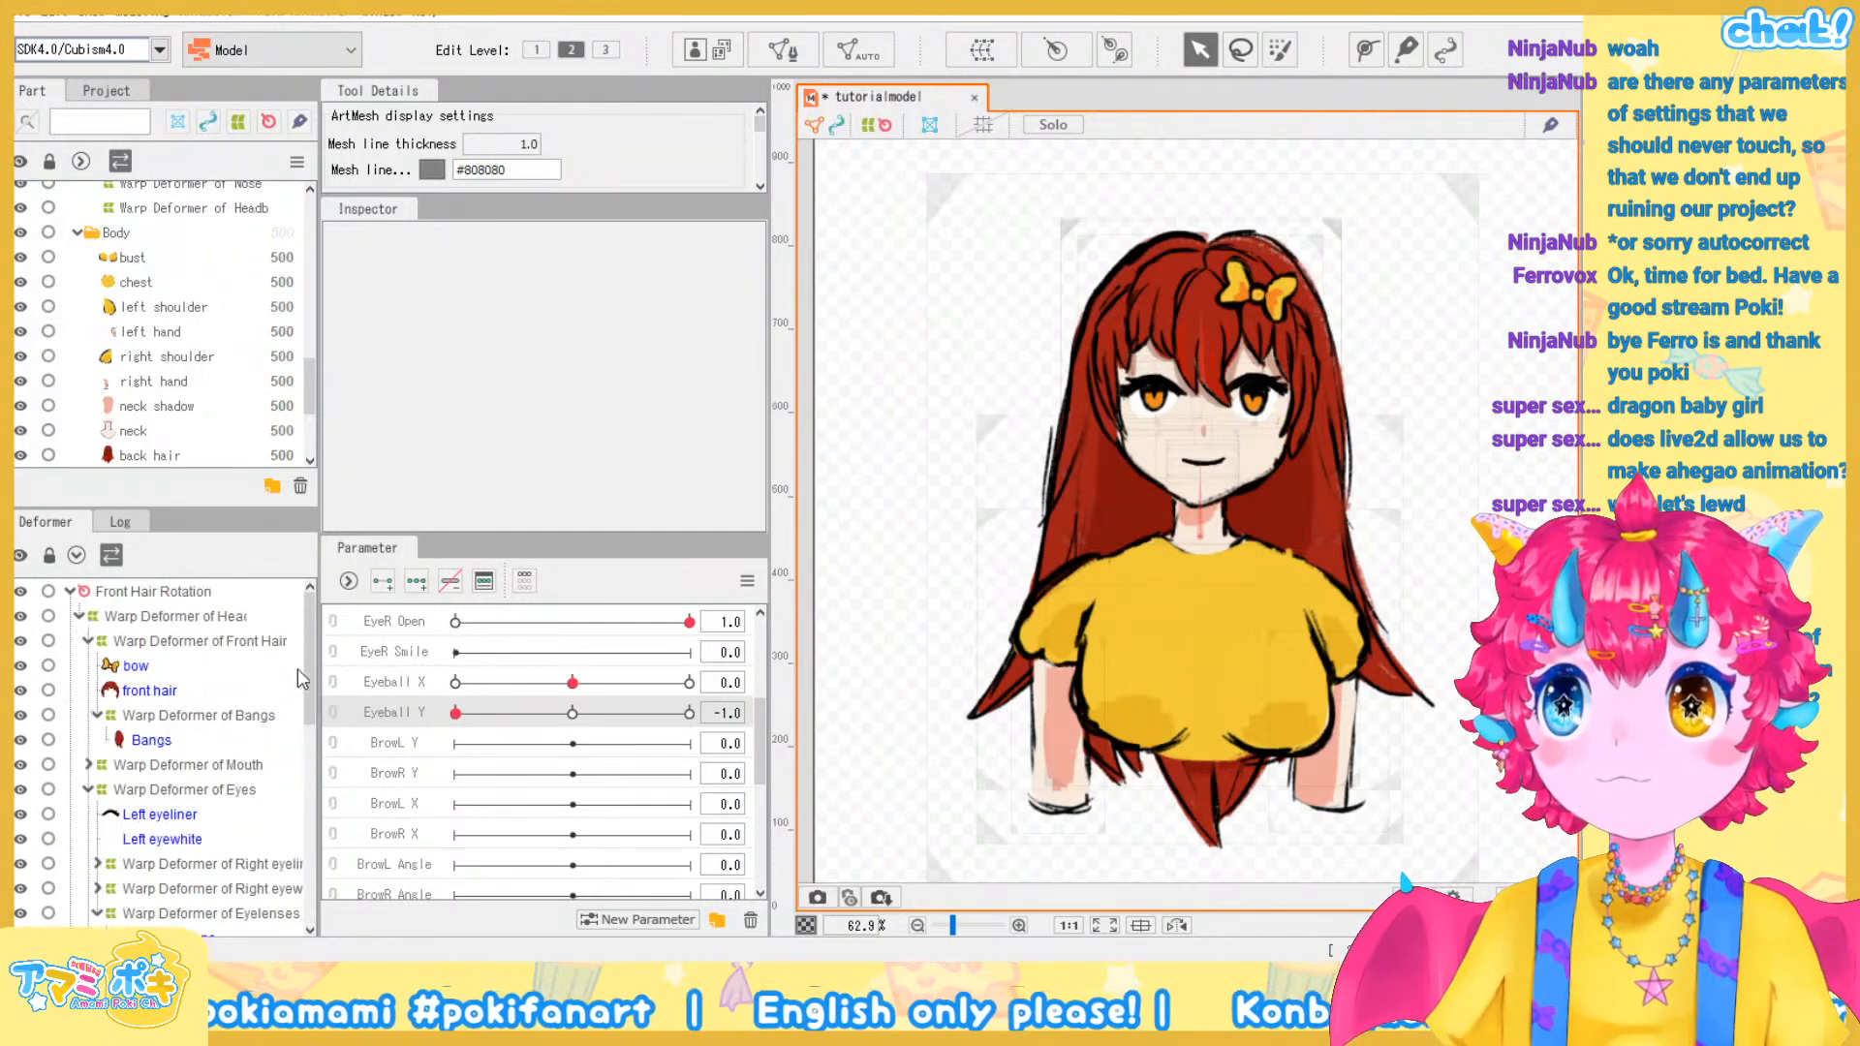
scroll(836, 526, up, 2)
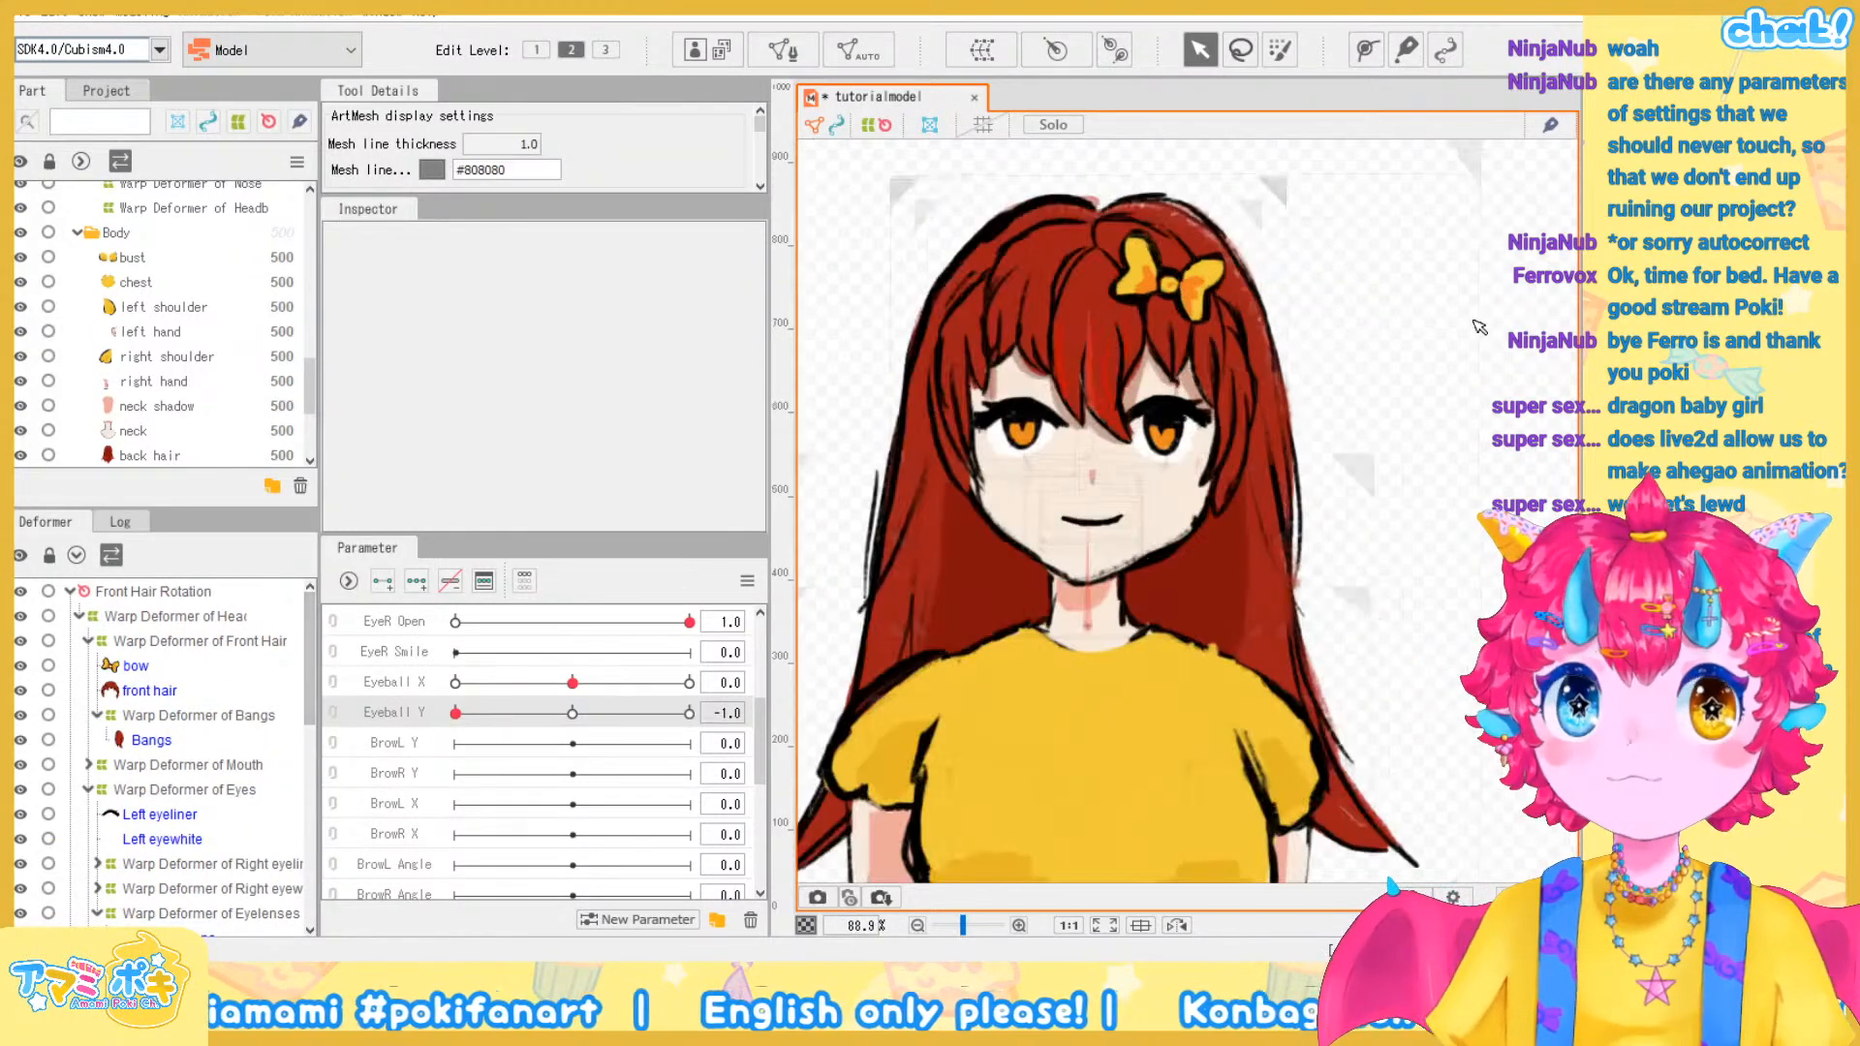
Examine the settings of the front hair's warp deformer, clear the selection, and check the character's face
click(233, 643)
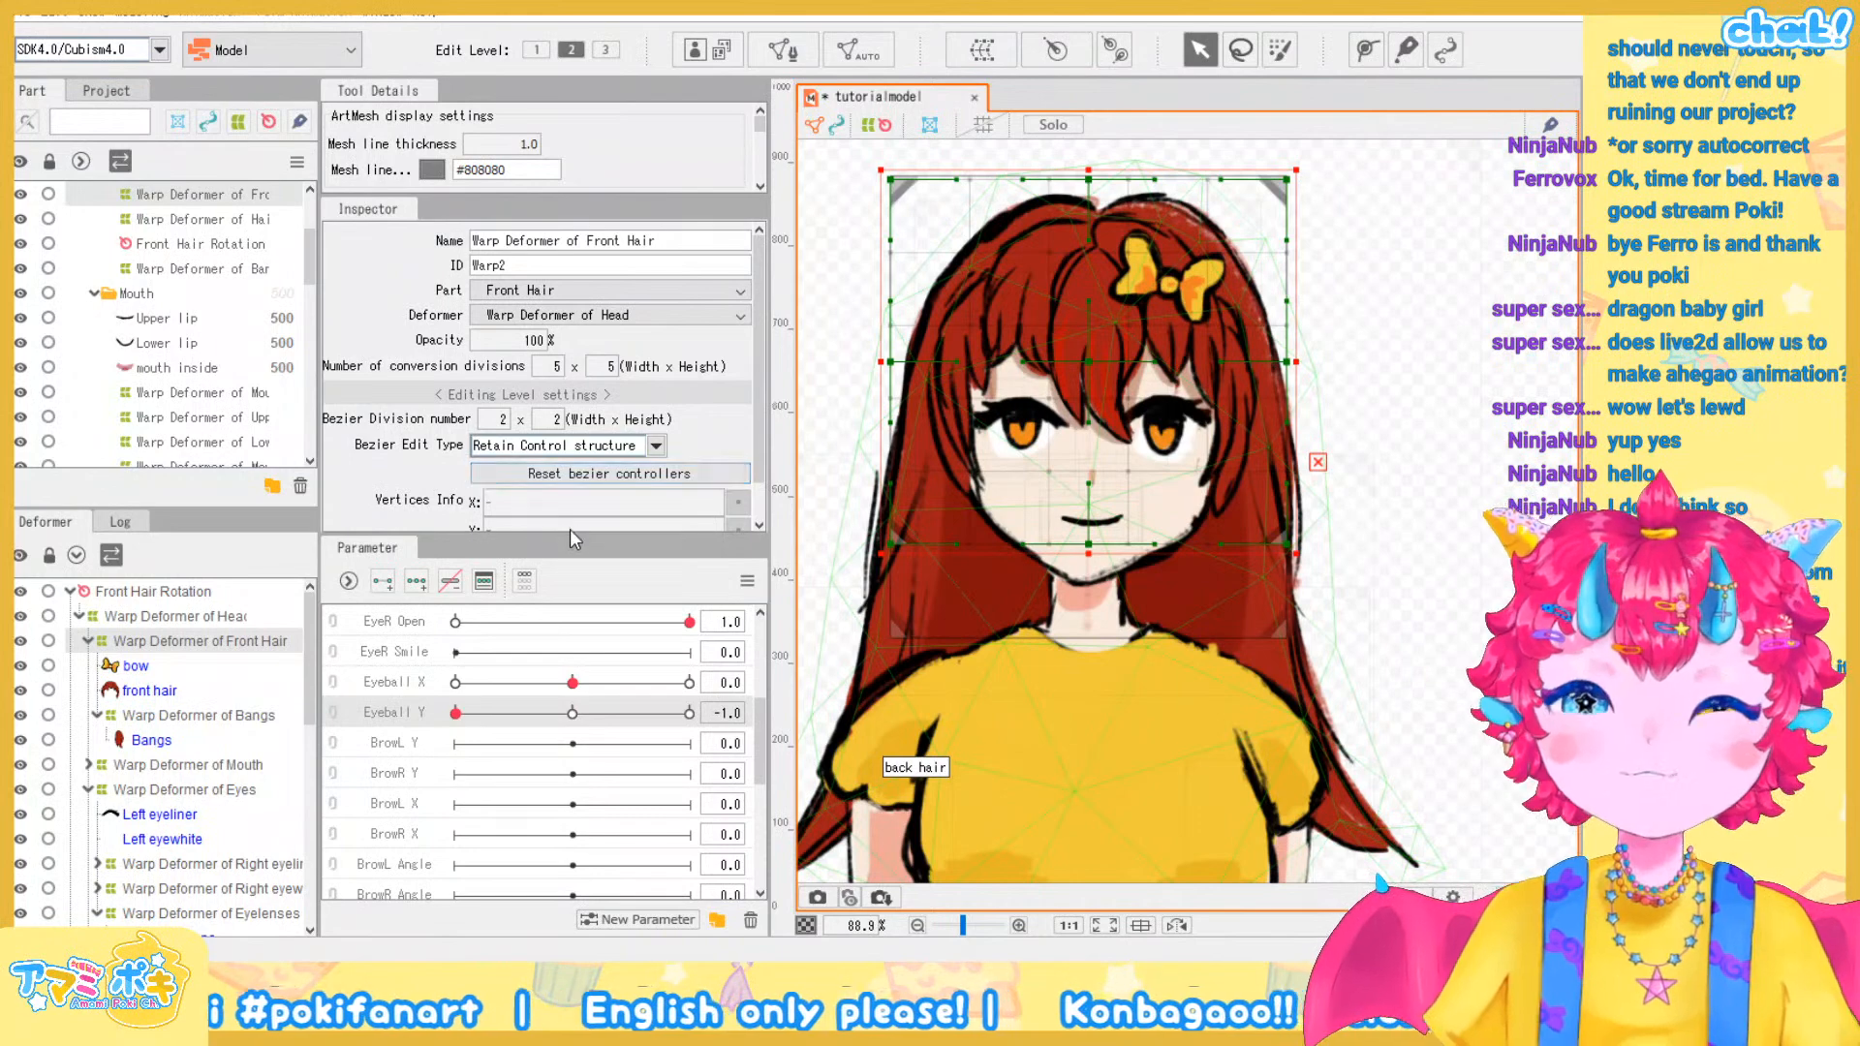
scroll(572, 529, down, 3)
scroll(1128, 509, down, 3)
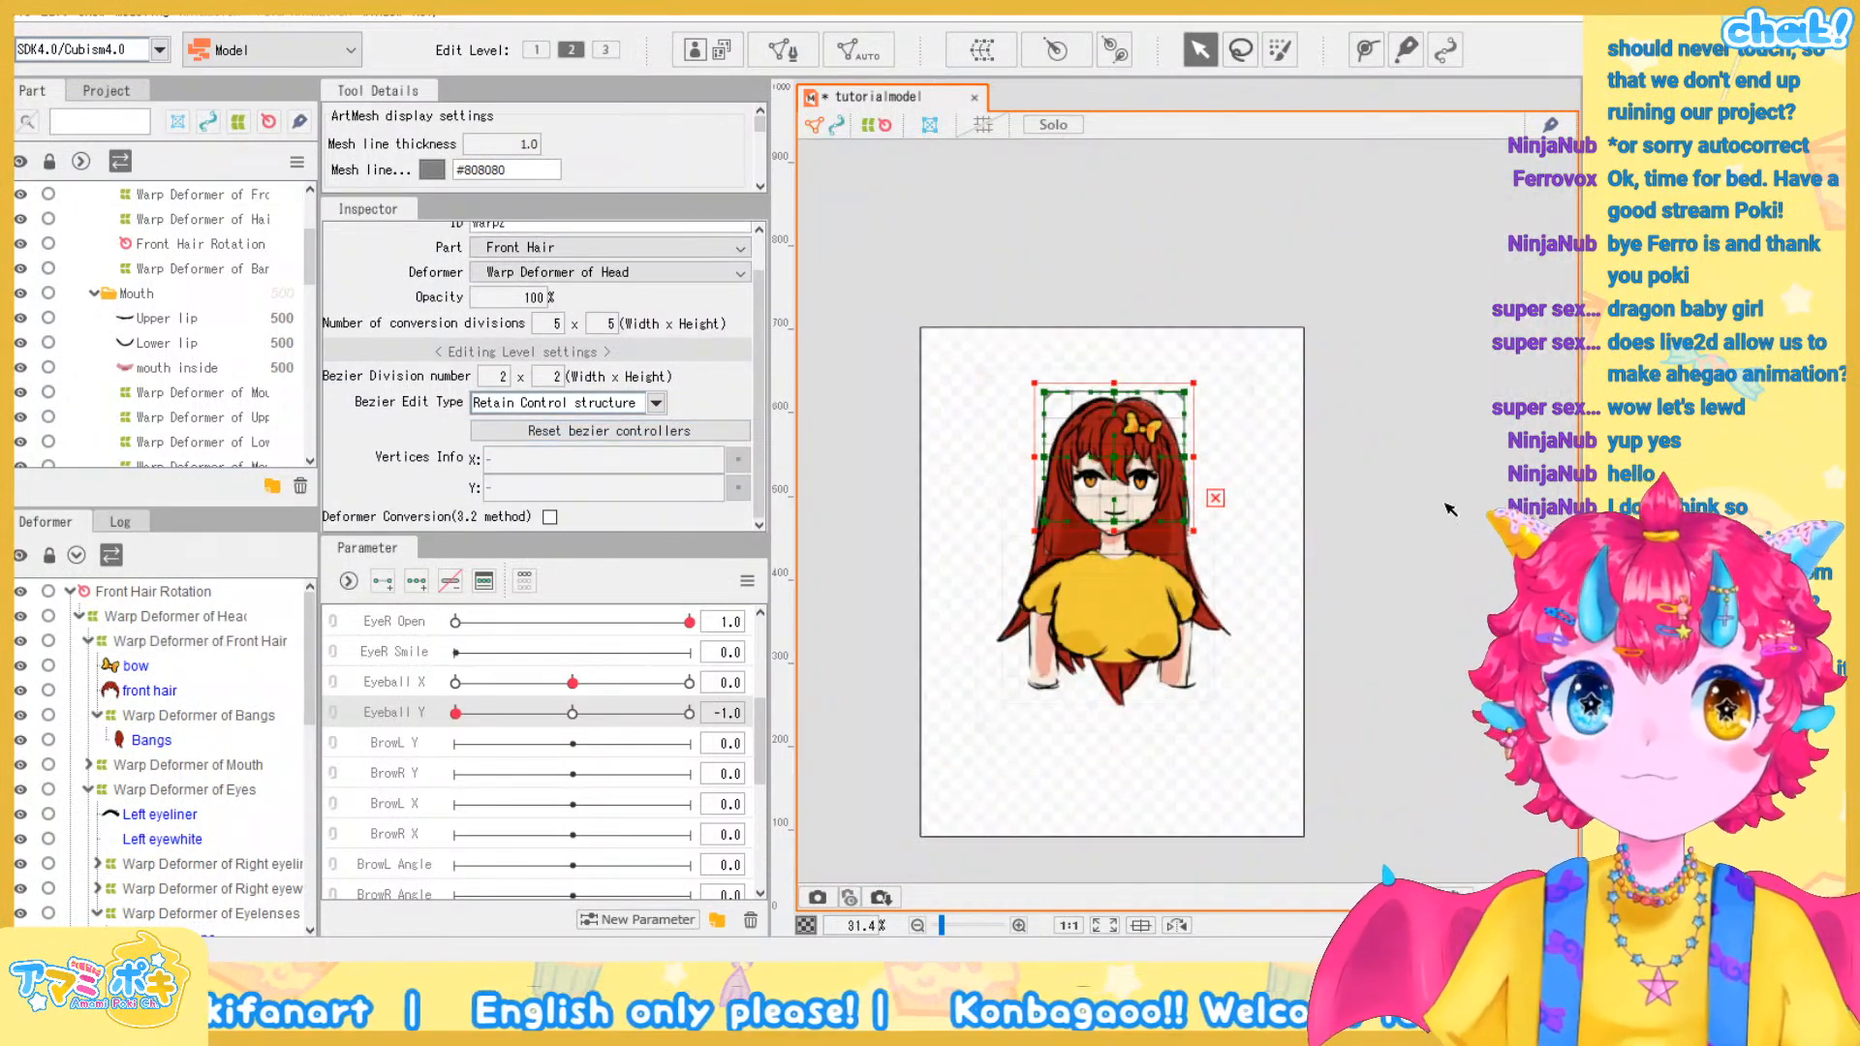
click(1449, 510)
scroll(1094, 550, up, 3)
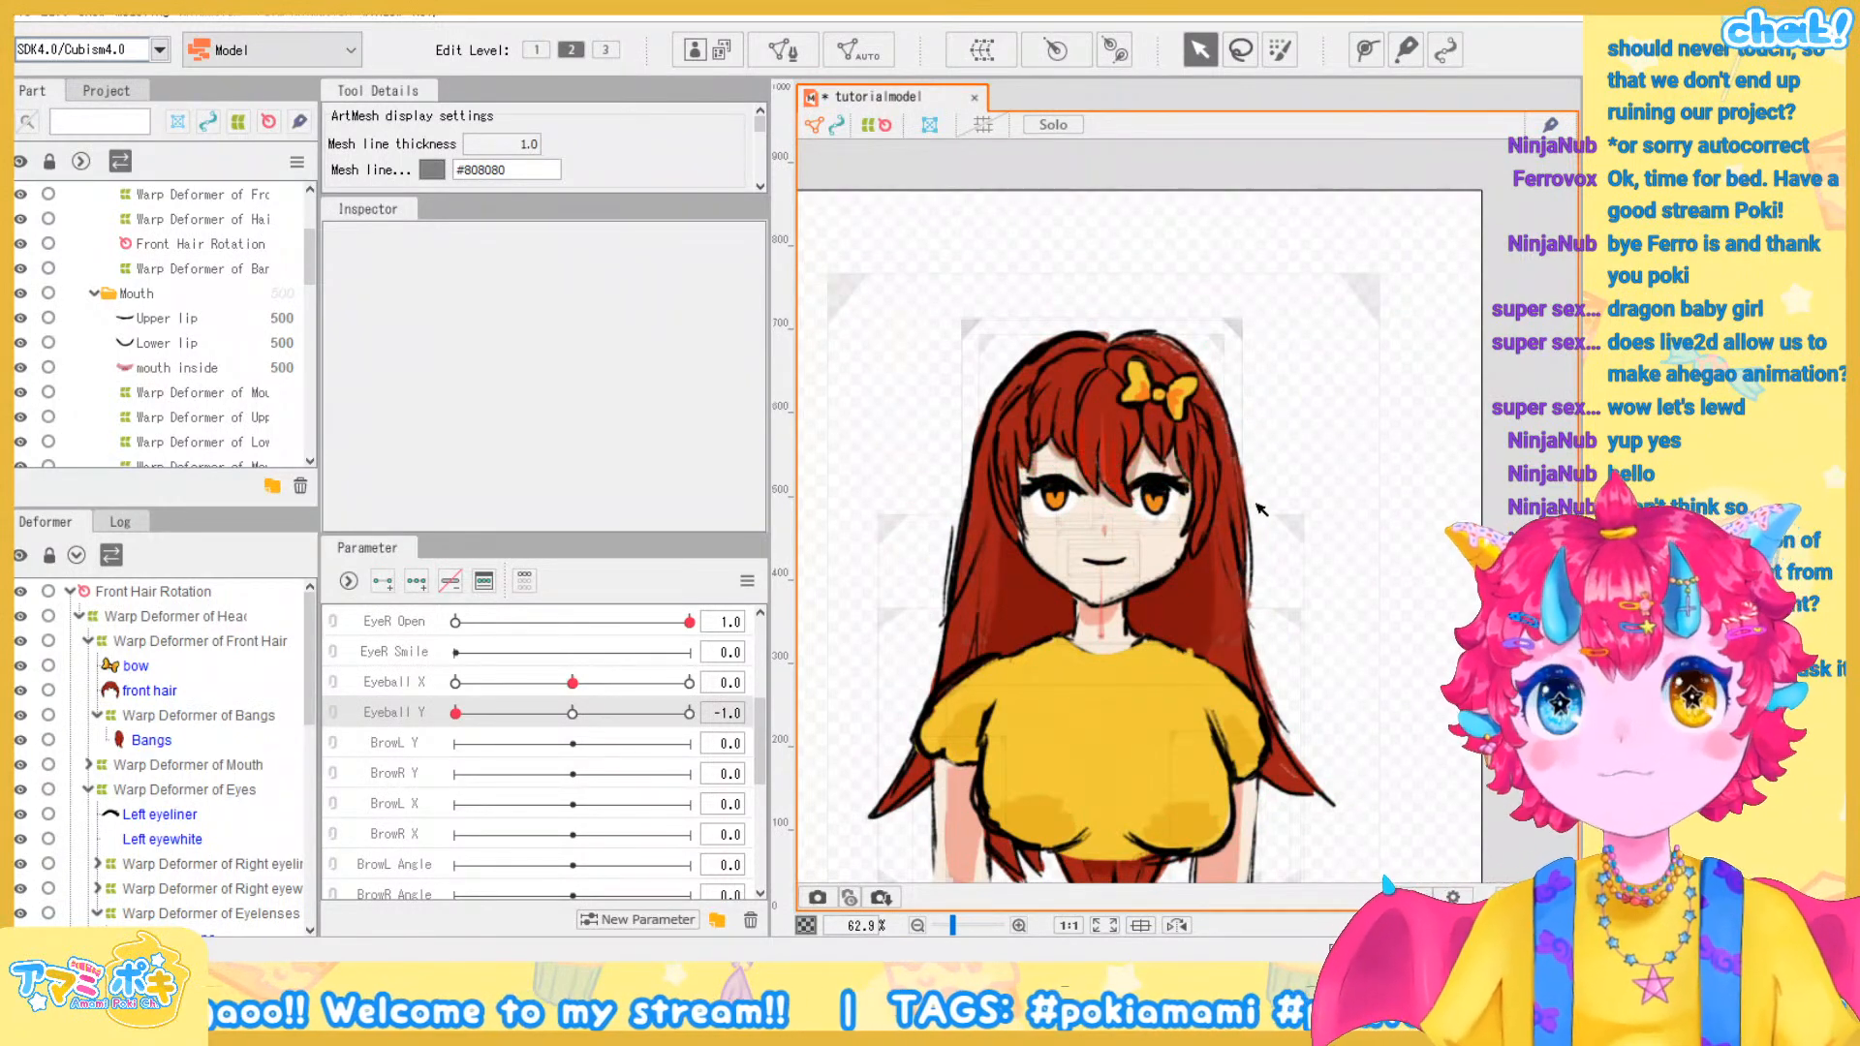
scroll(1171, 553, up, 3)
drag(1168, 551, 1220, 536)
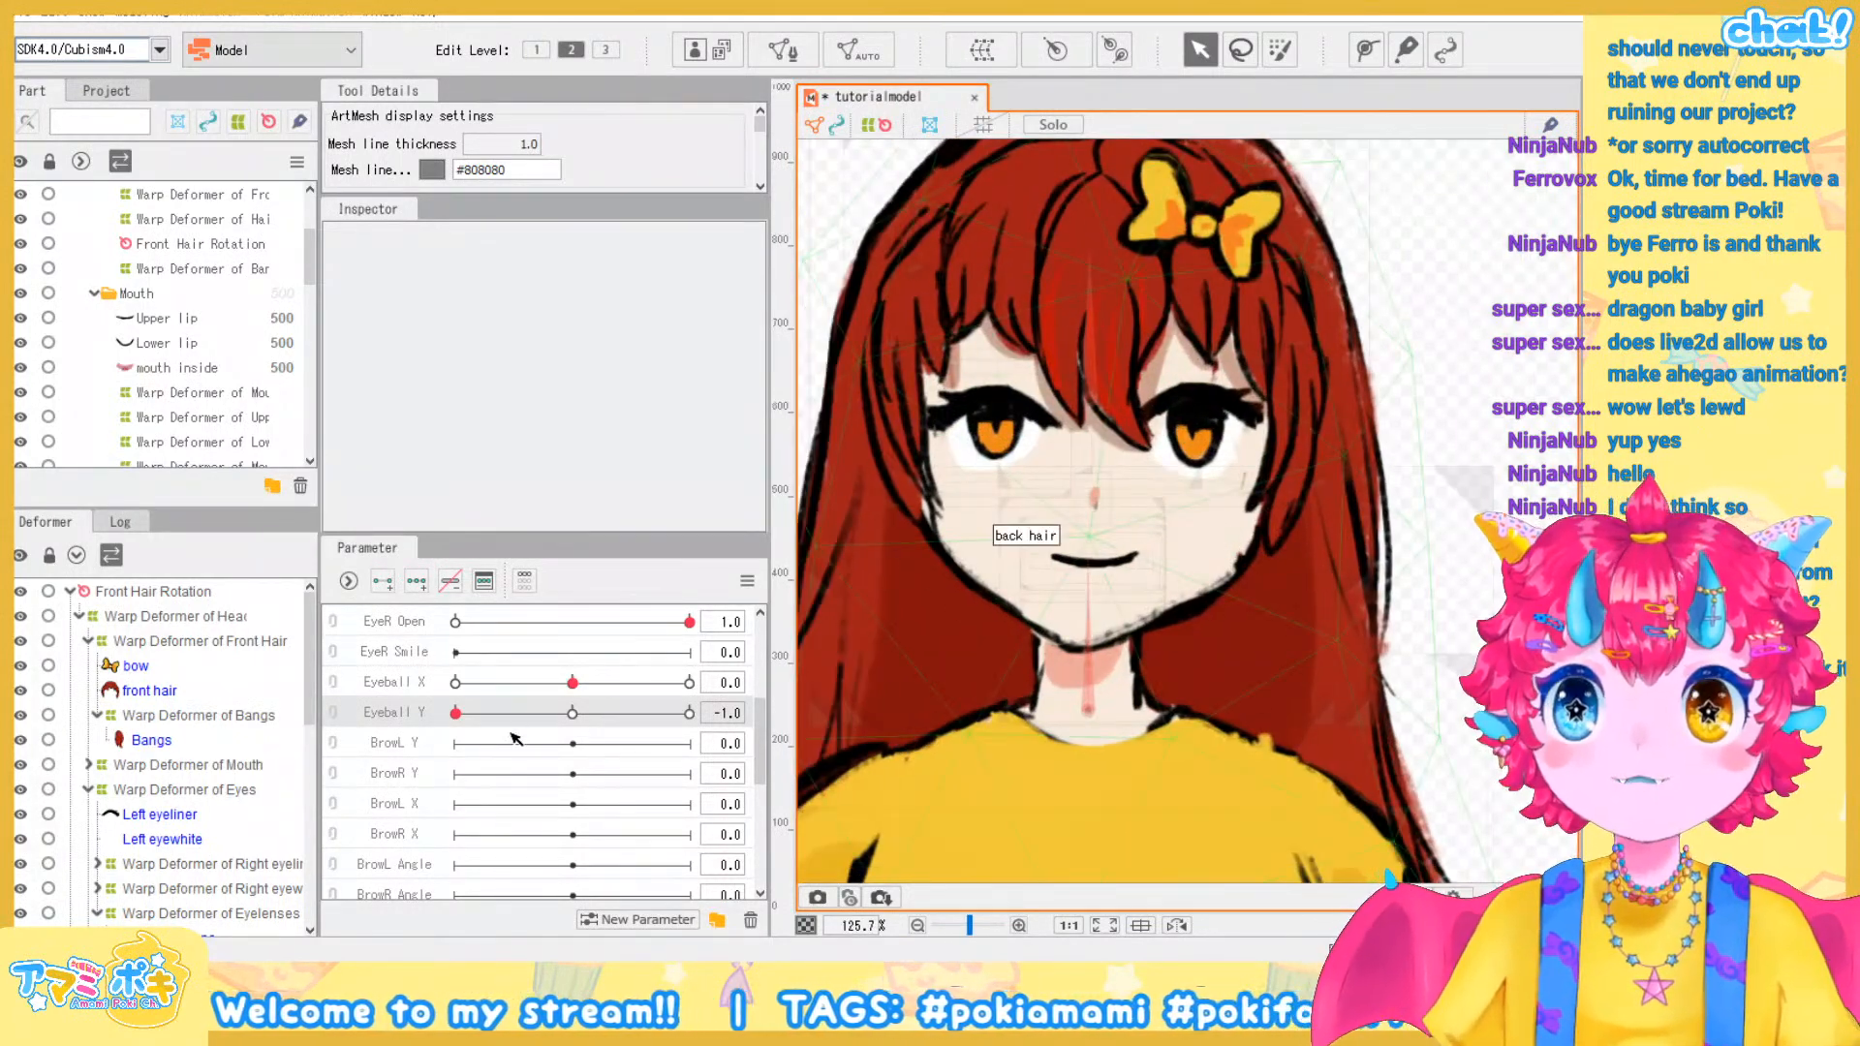
Link Eyeball X and Eyeball Y, bring the combined slider to its centre point, and unlink them
click(334, 695)
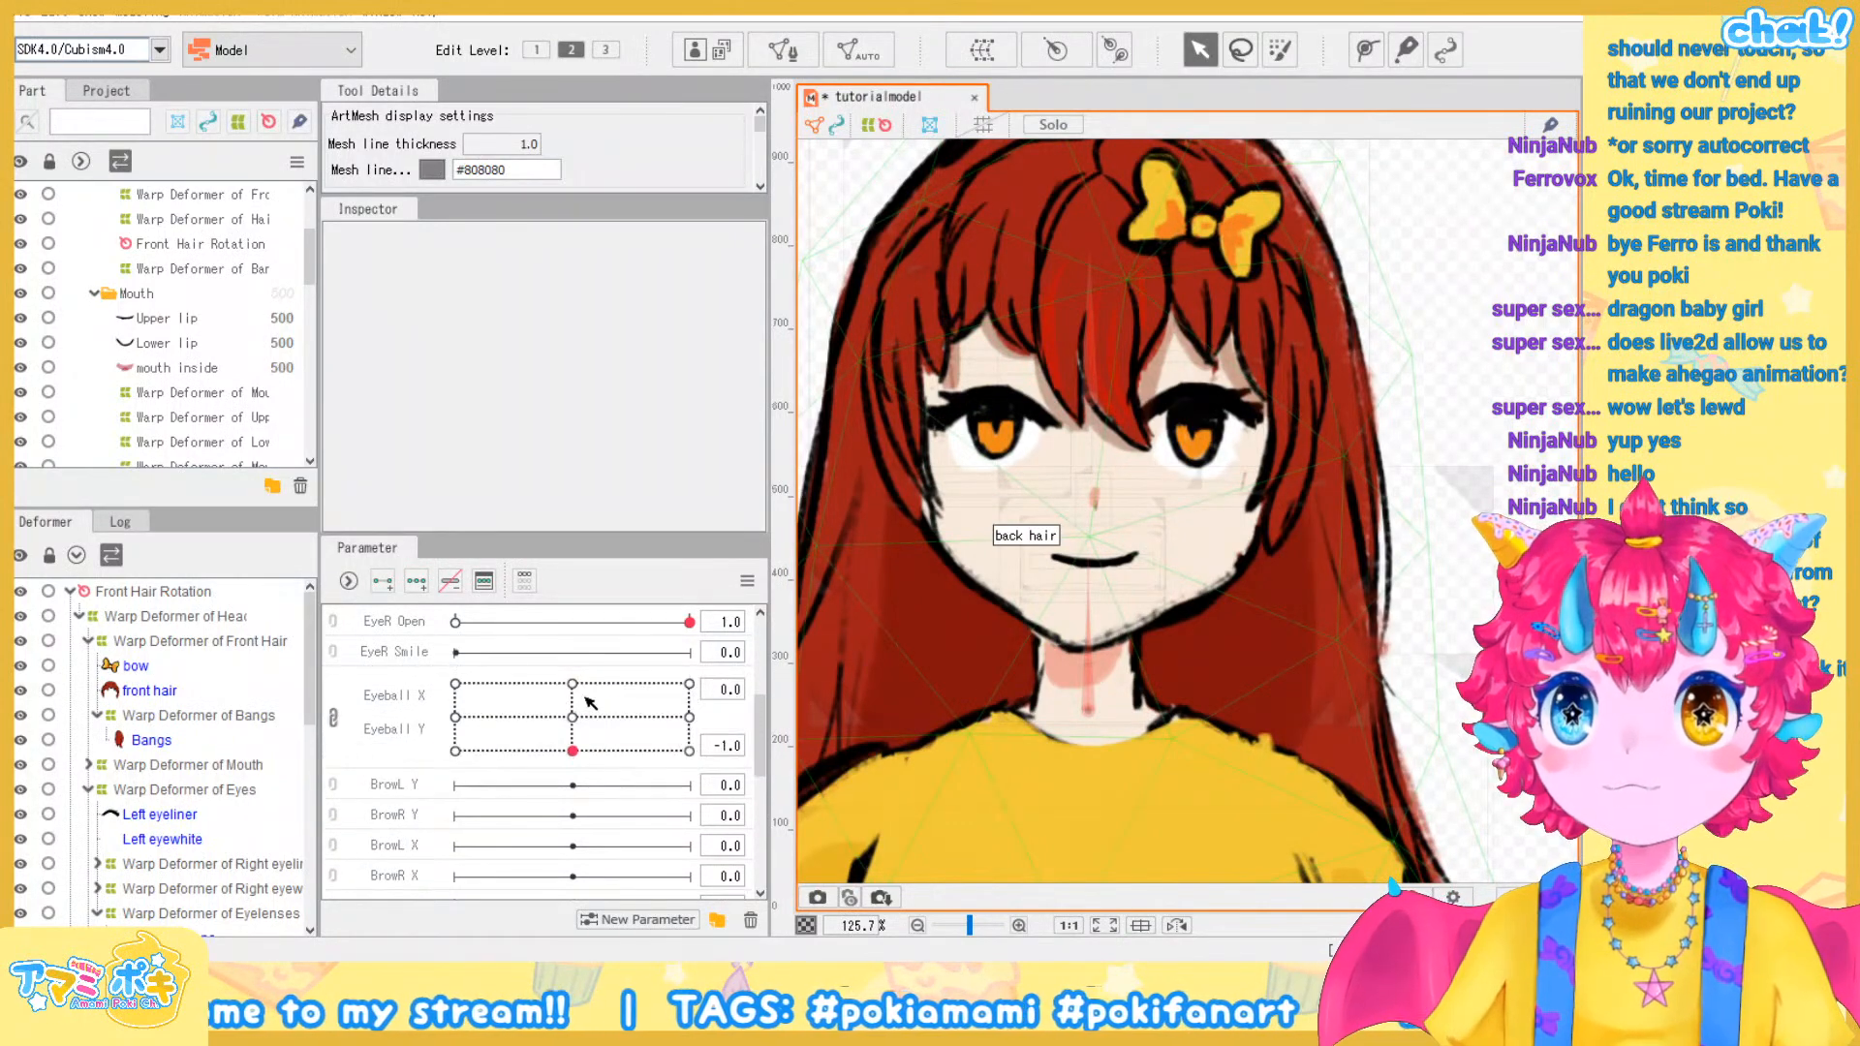
drag(587, 759, 572, 716)
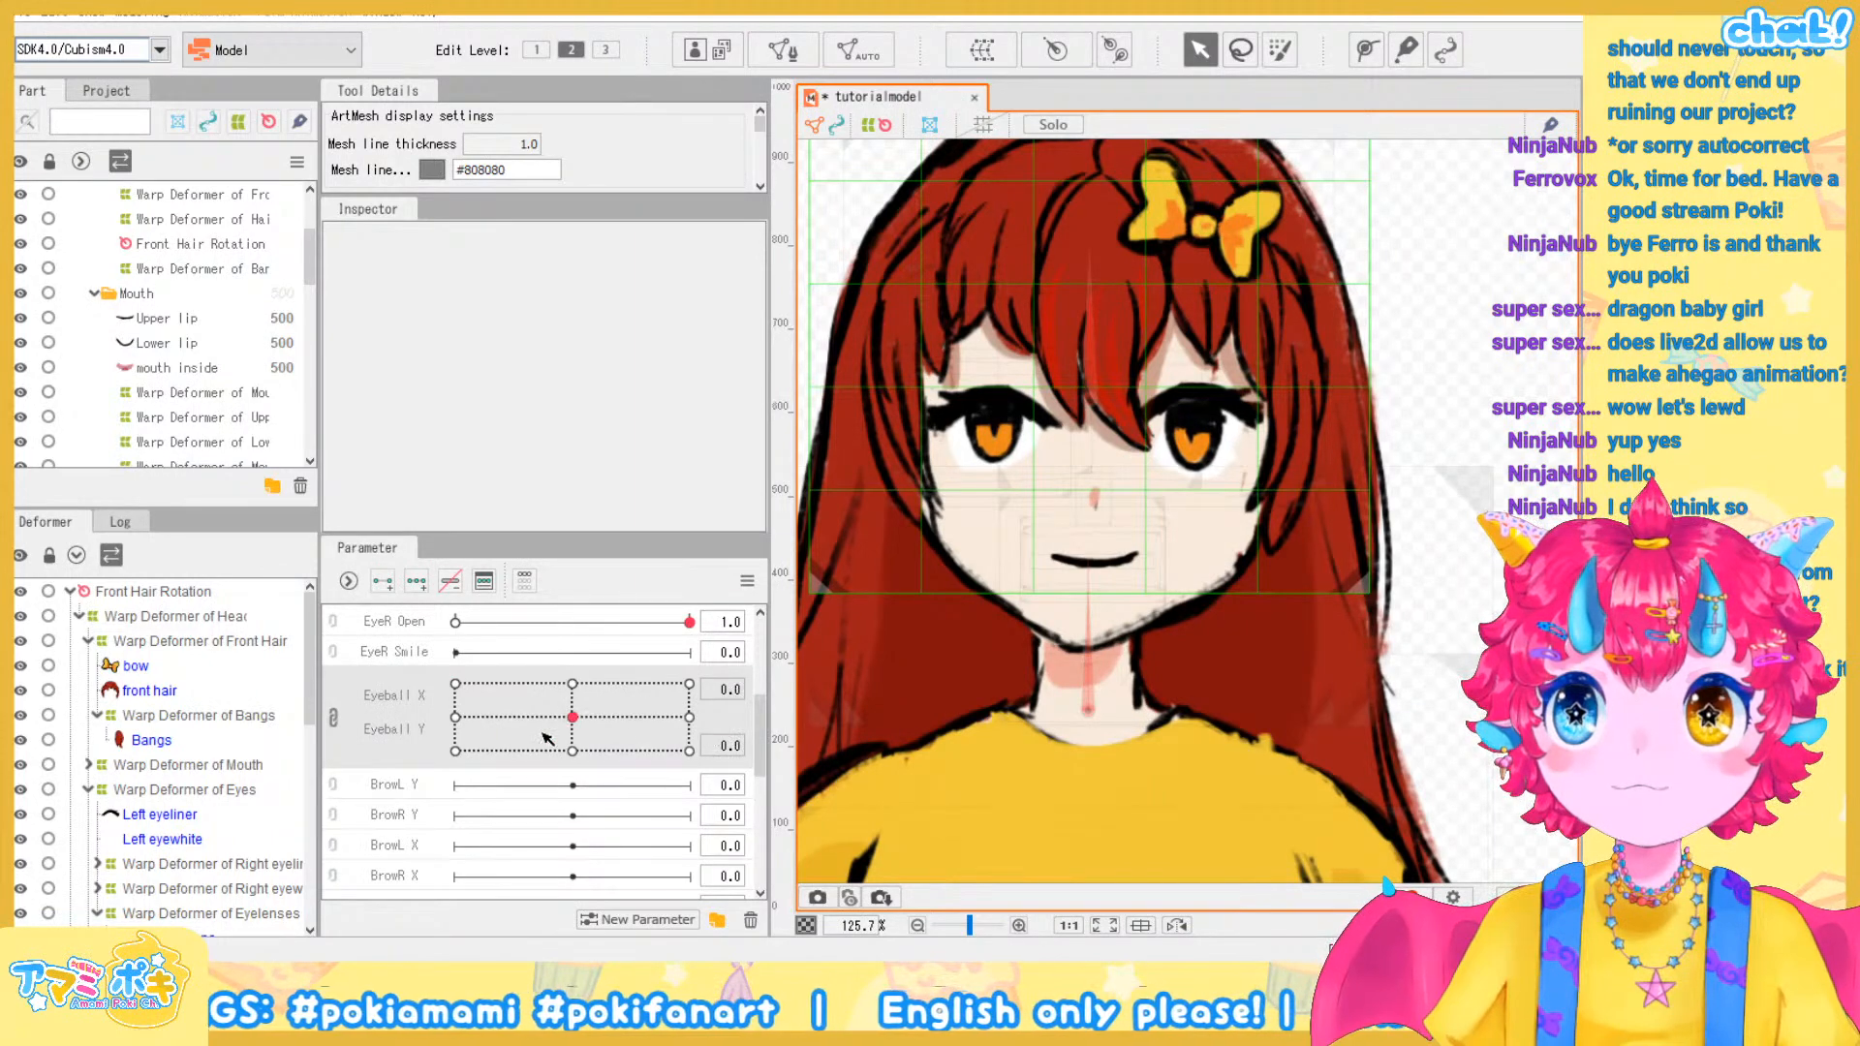
click(330, 715)
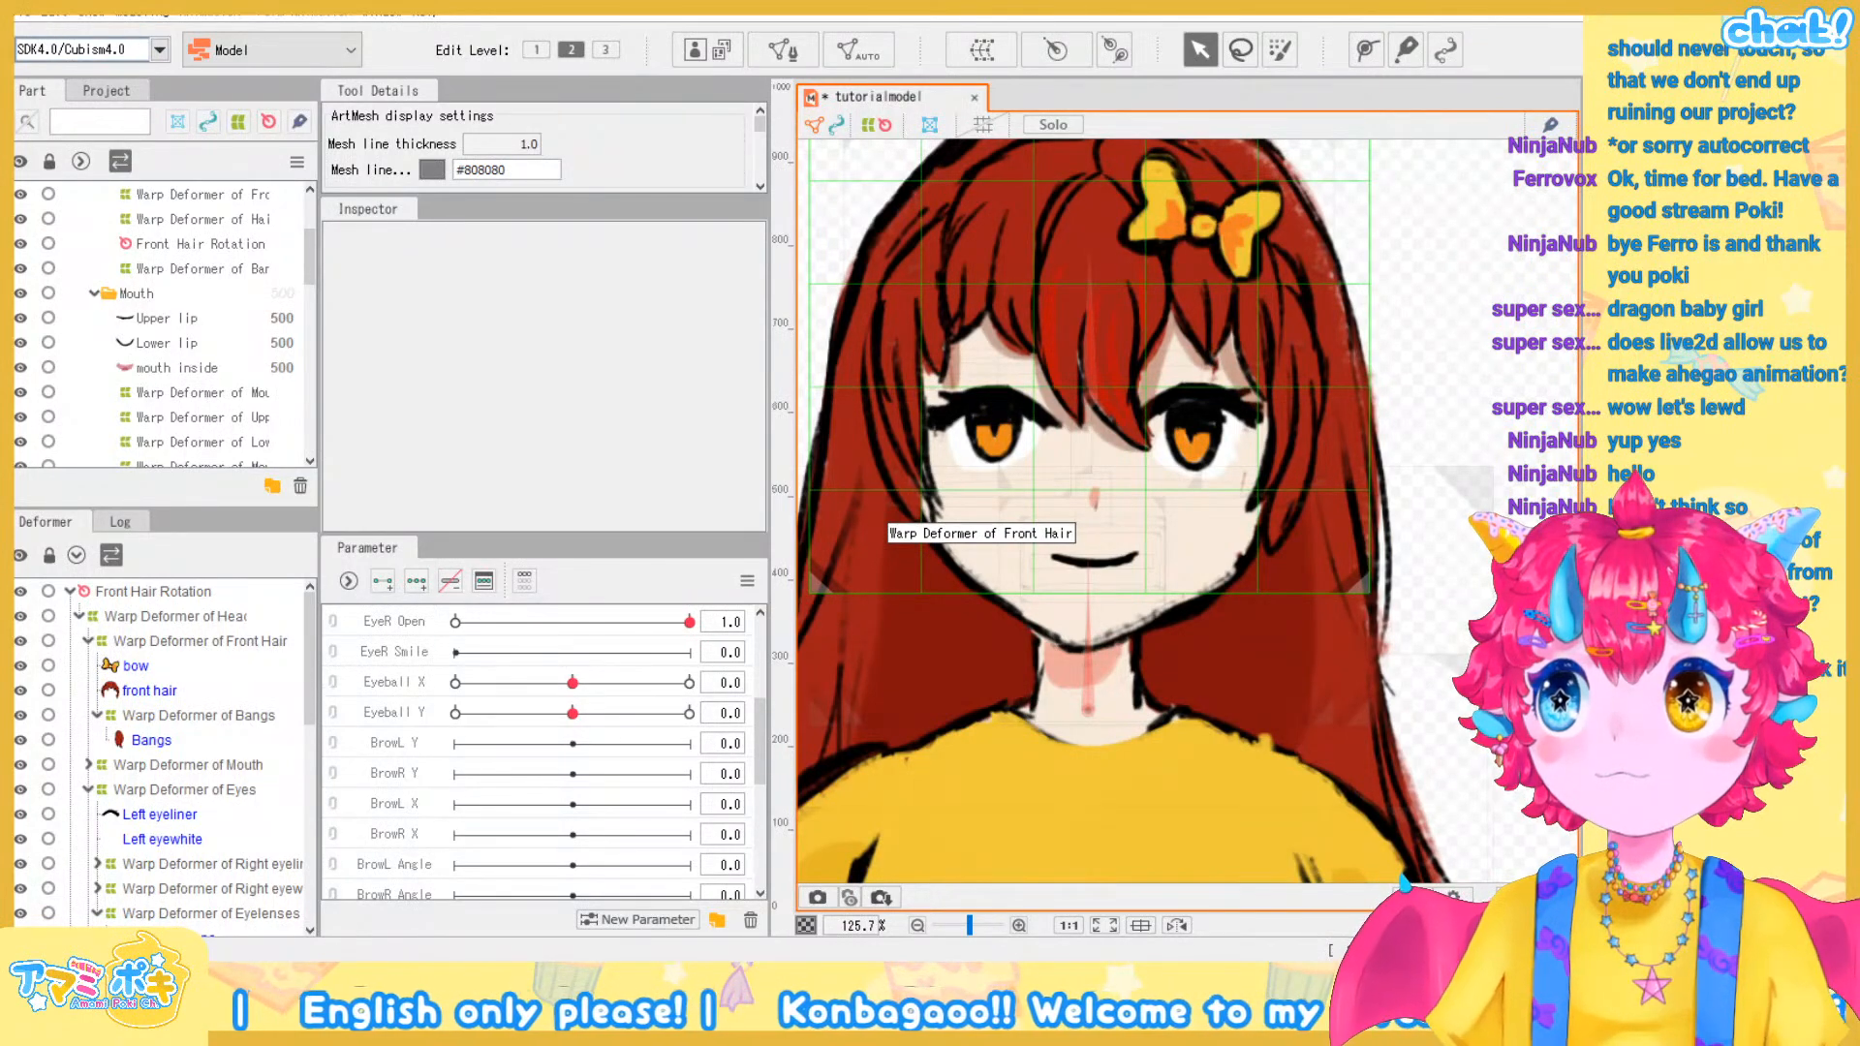
Save the tutorialmodel file
click(28, 14)
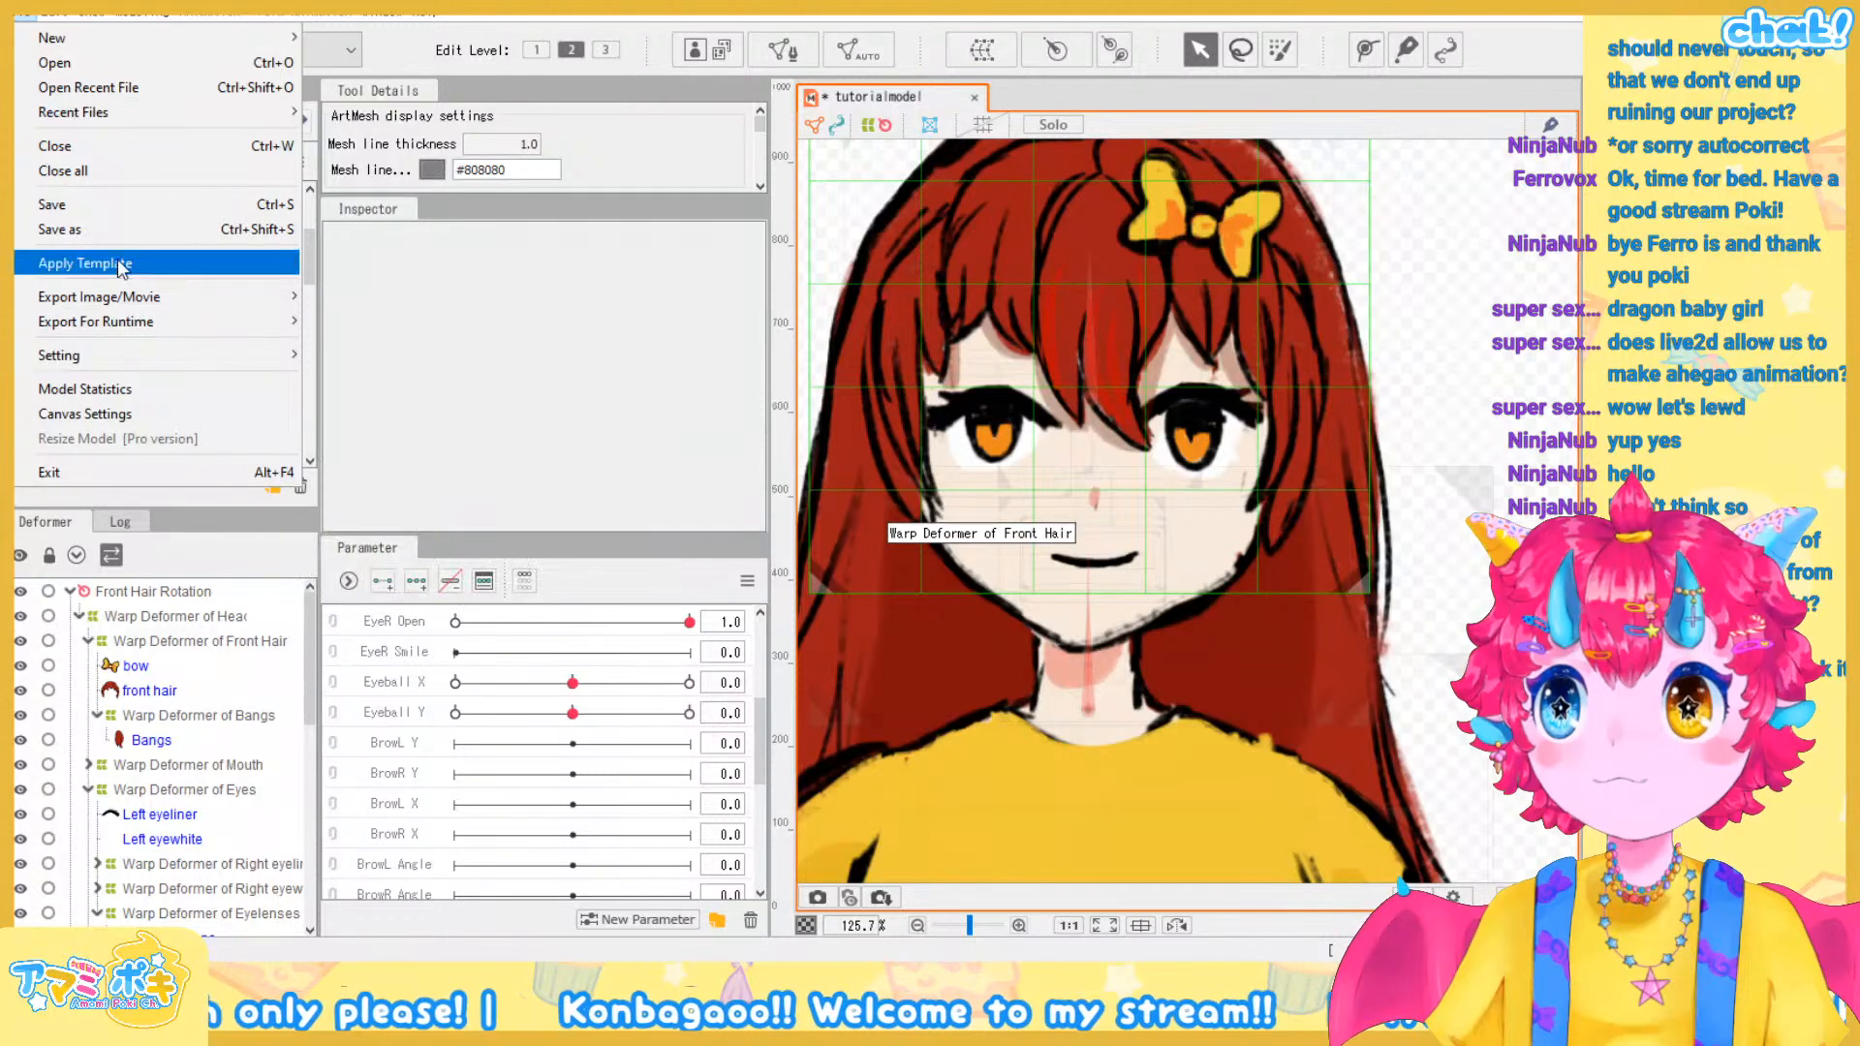
click(109, 197)
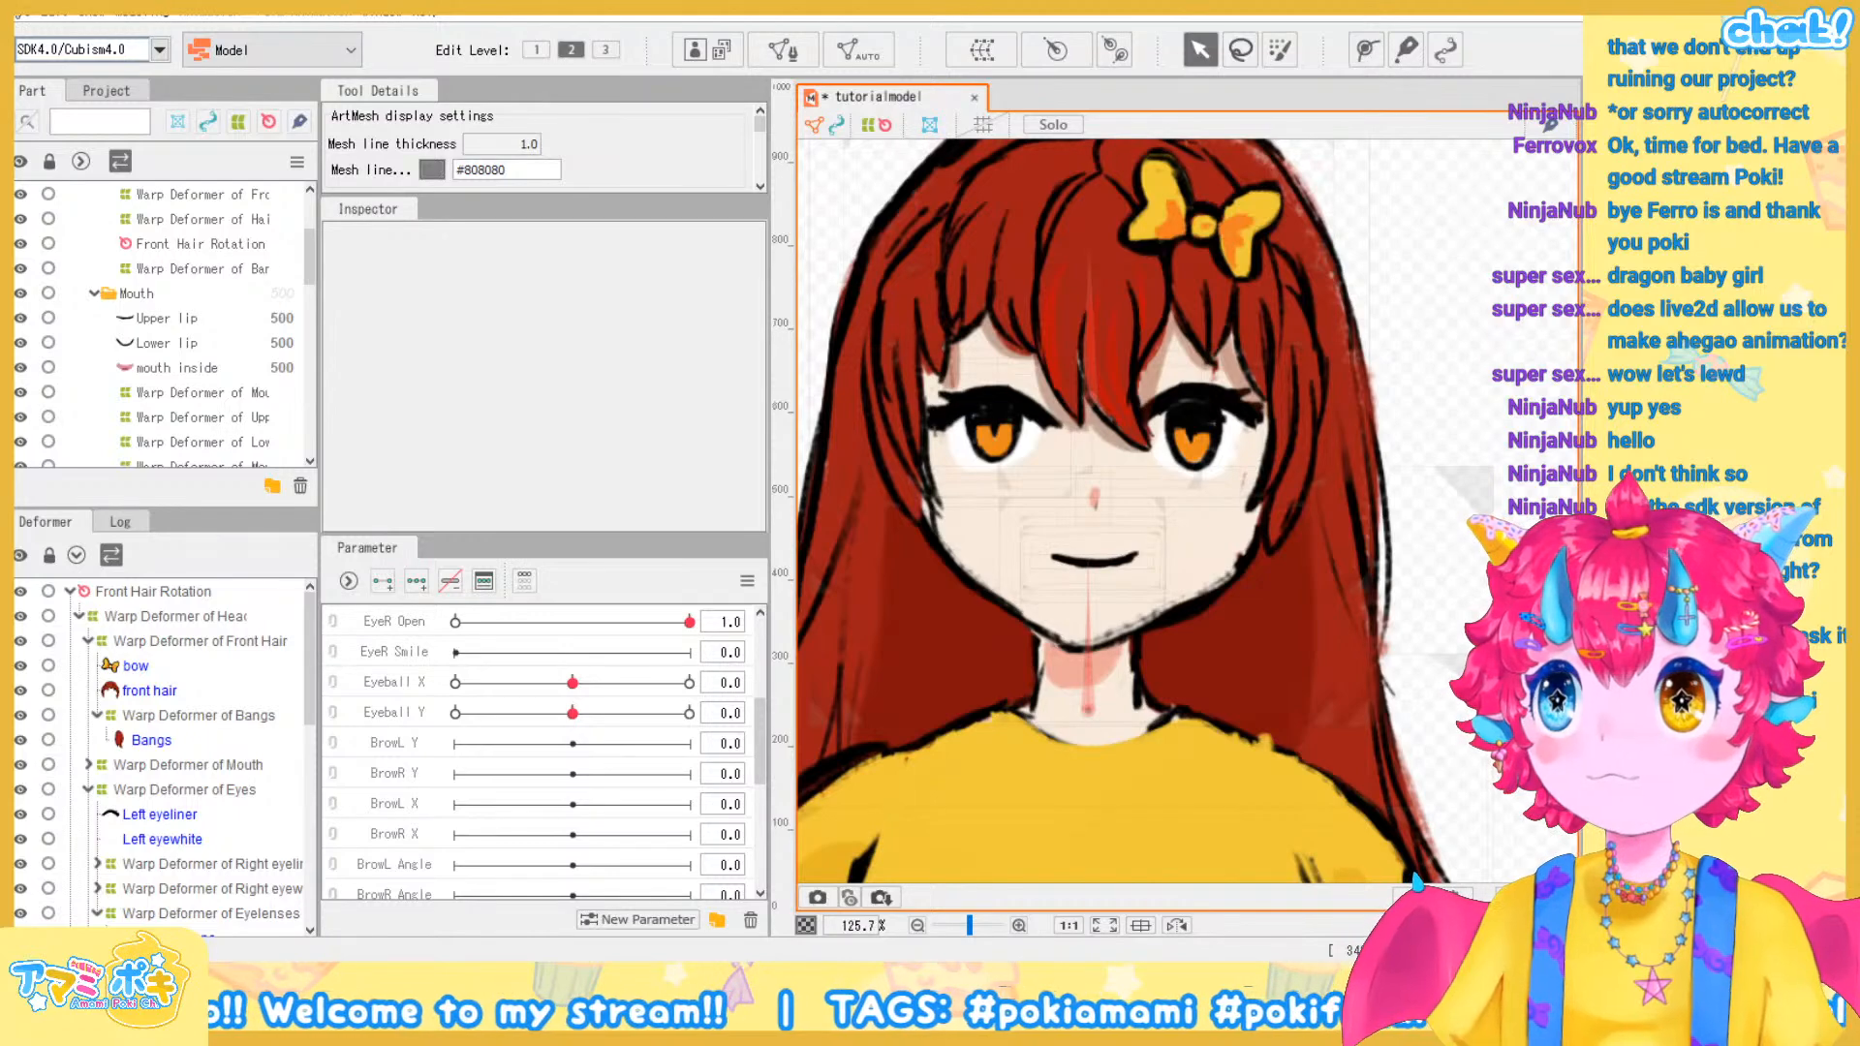
scroll(1027, 433, down, 2)
scroll(1027, 433, up, 1)
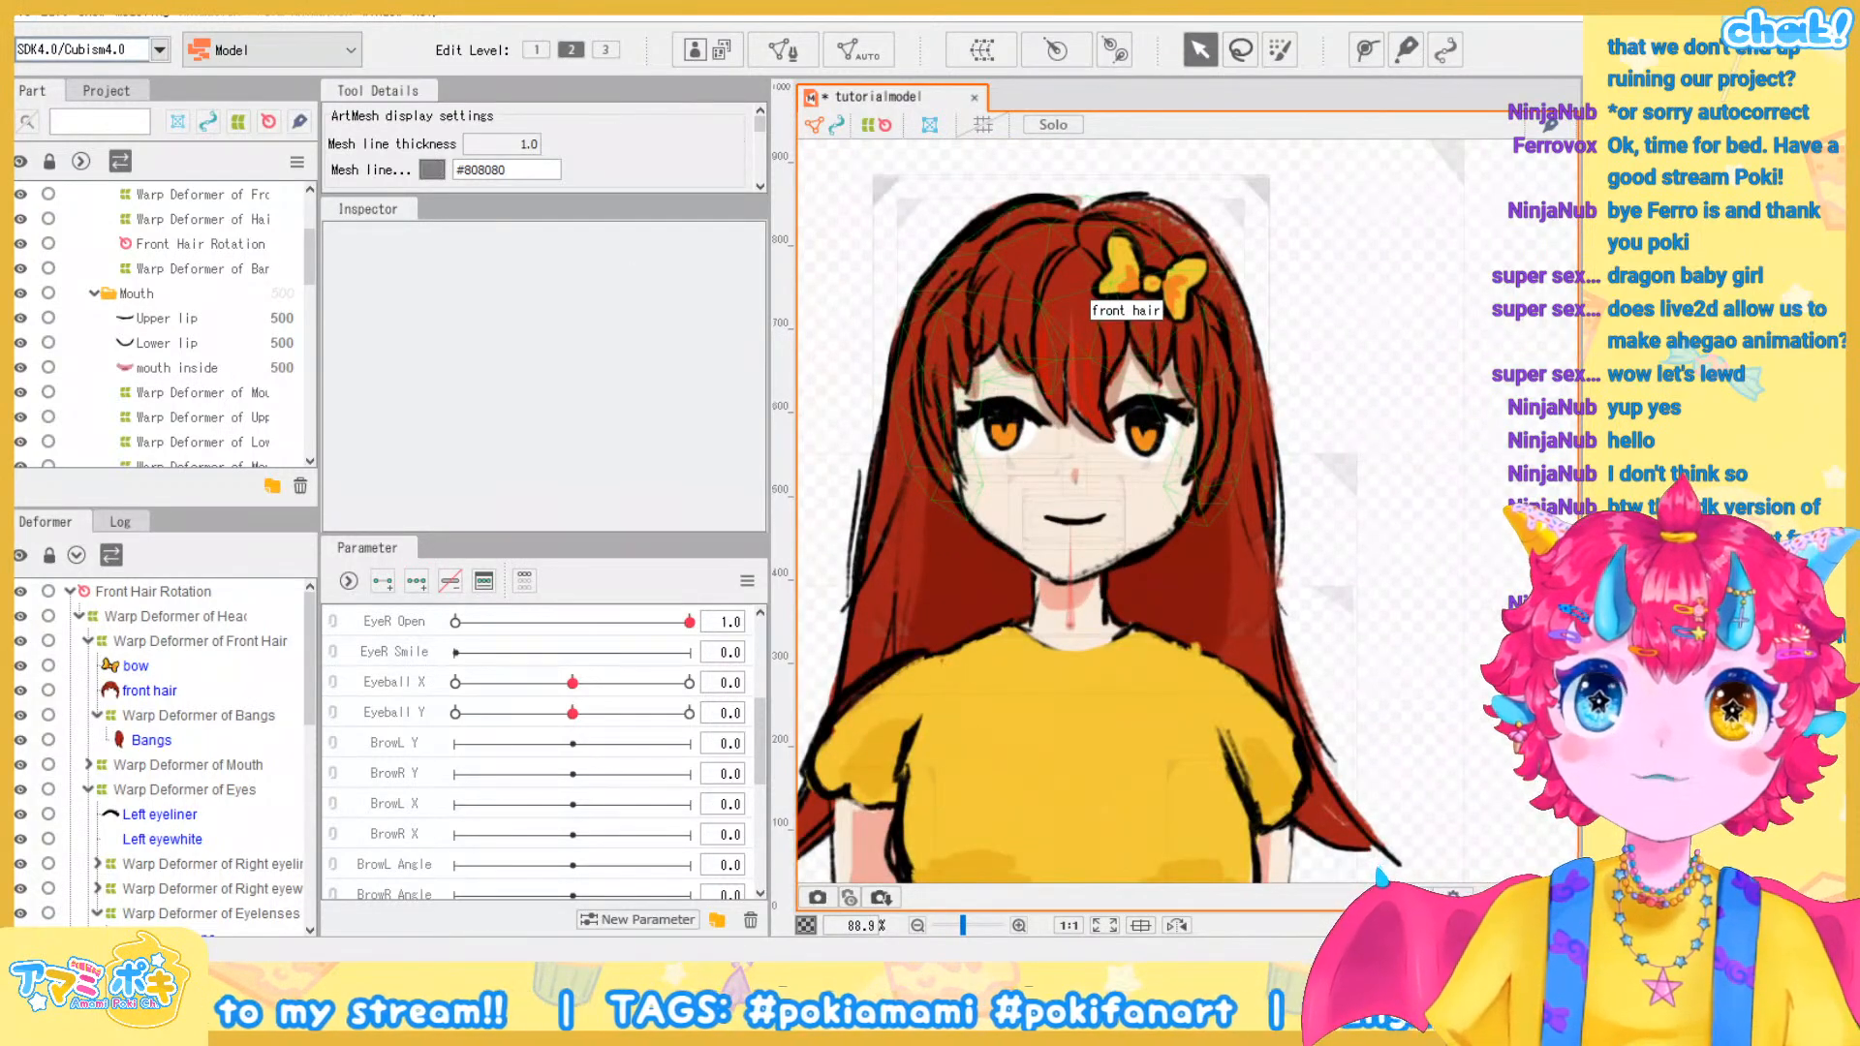
scroll(1037, 330, up, 1)
Set up a moc3 runtime export with the guide image included and the export version For SDK 4.0/Cubism4.0
click(21, 12)
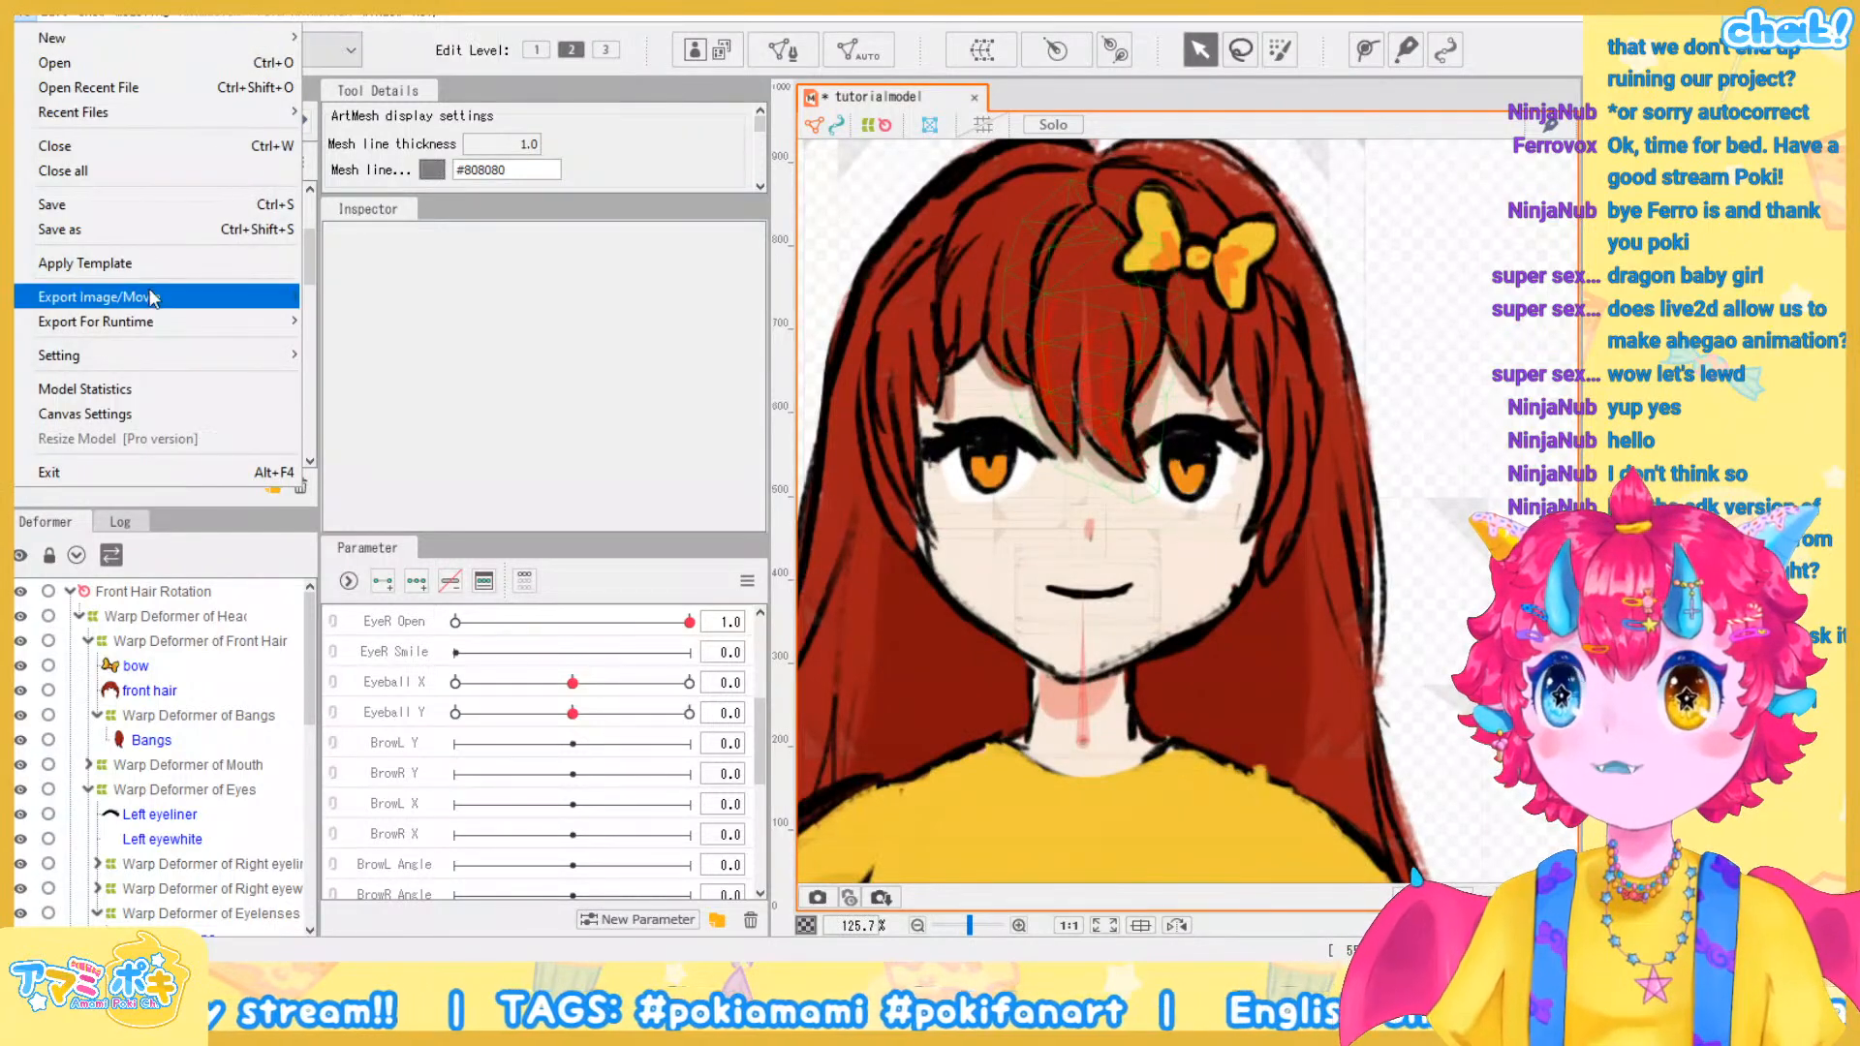
mouse_move(142, 329)
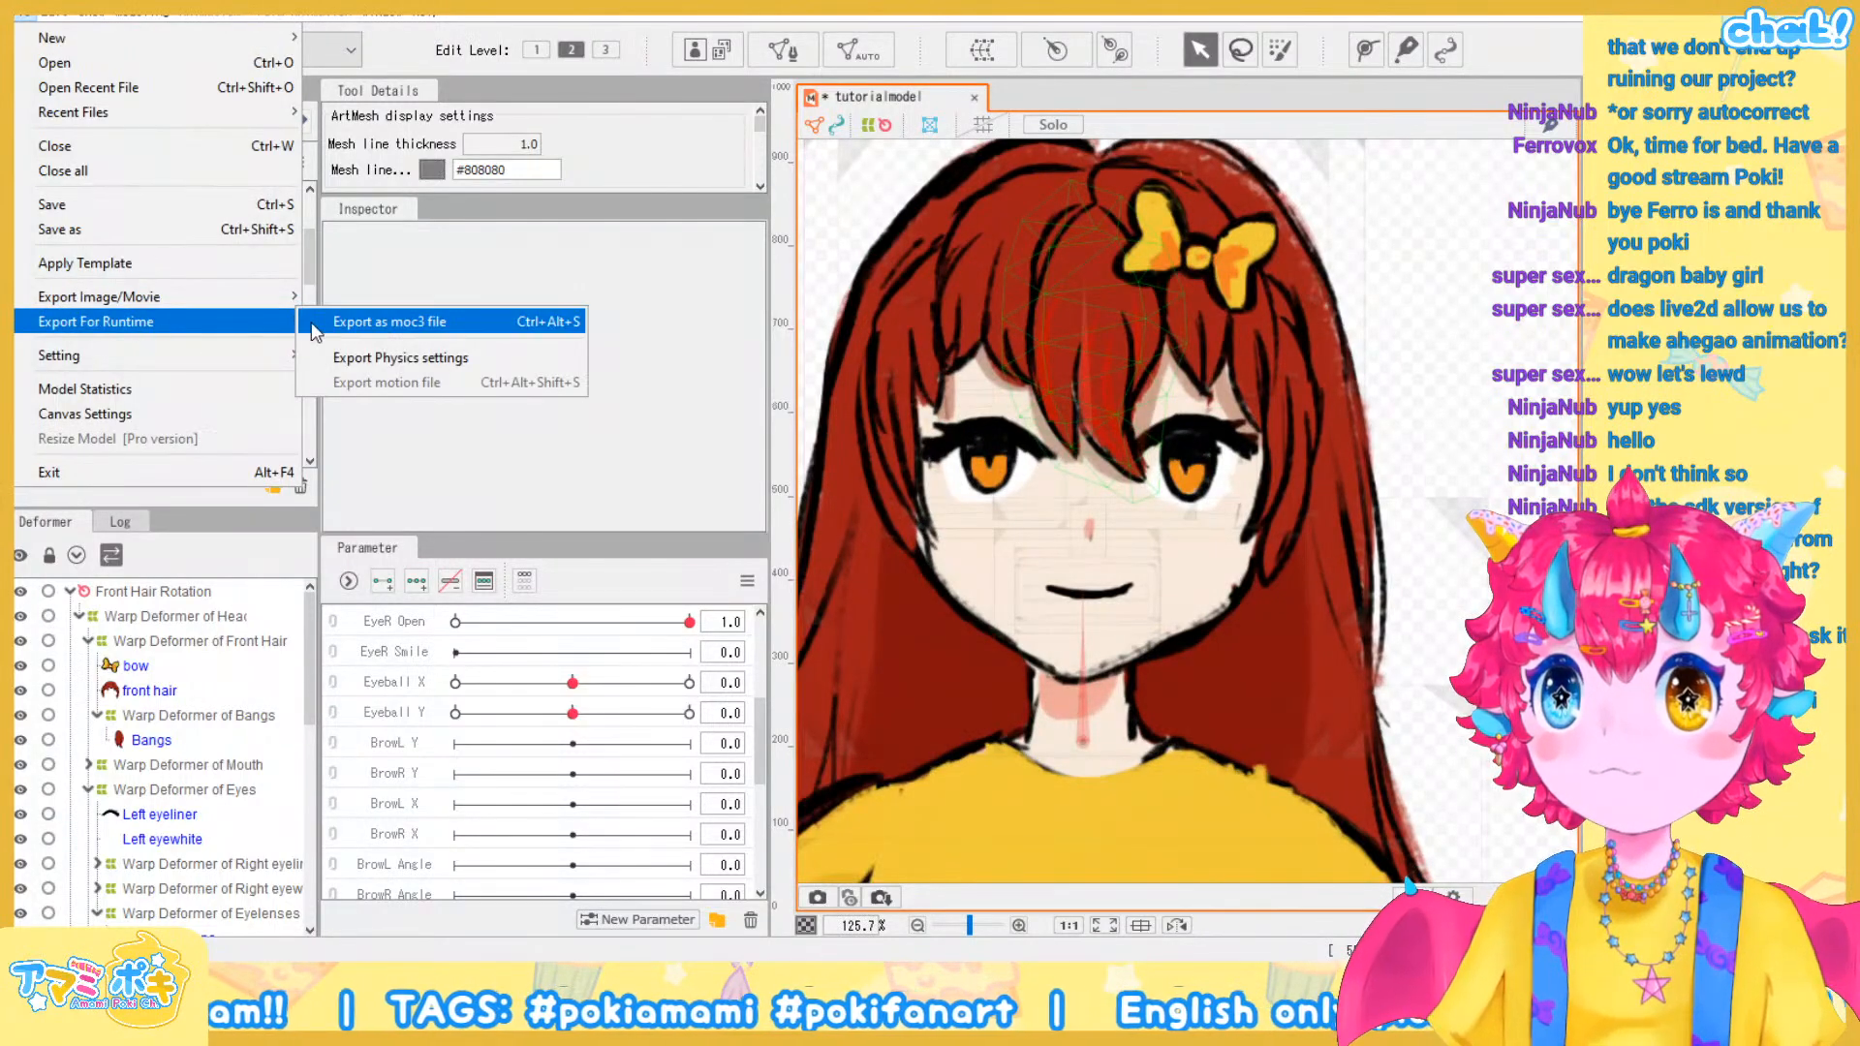
click(417, 329)
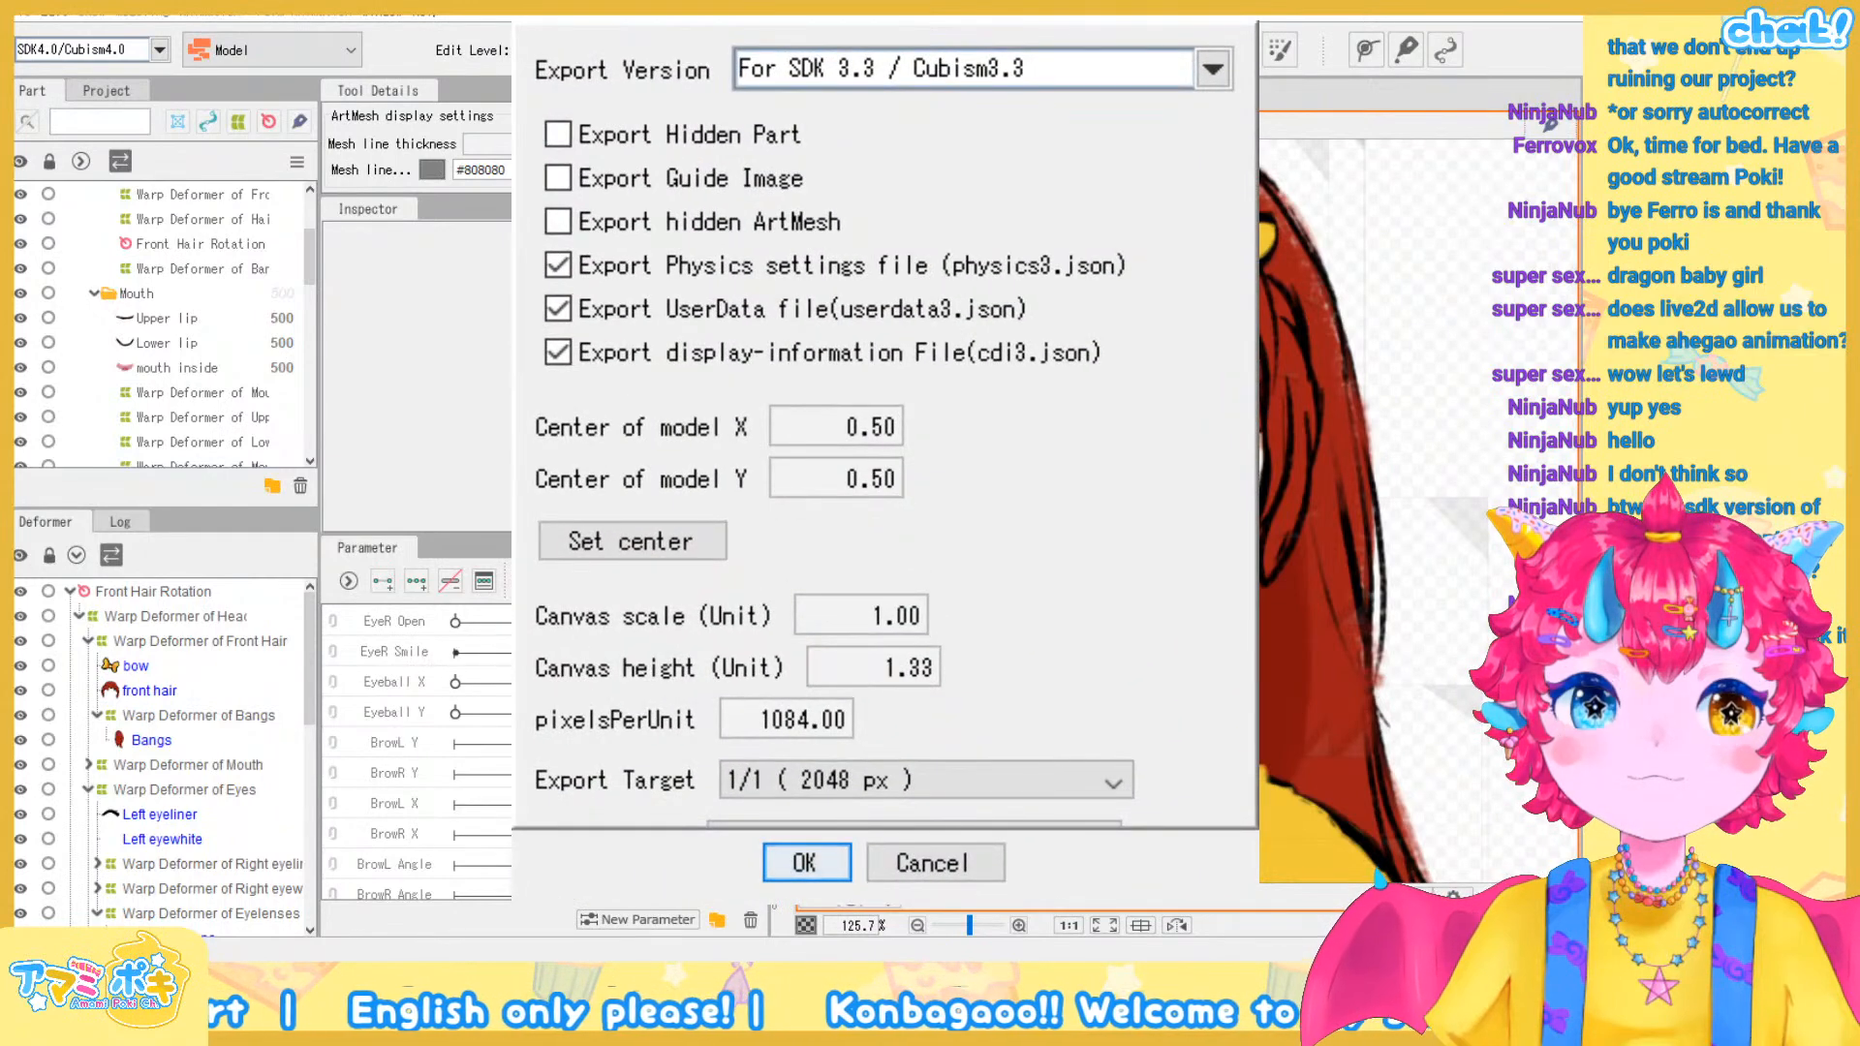
click(775, 69)
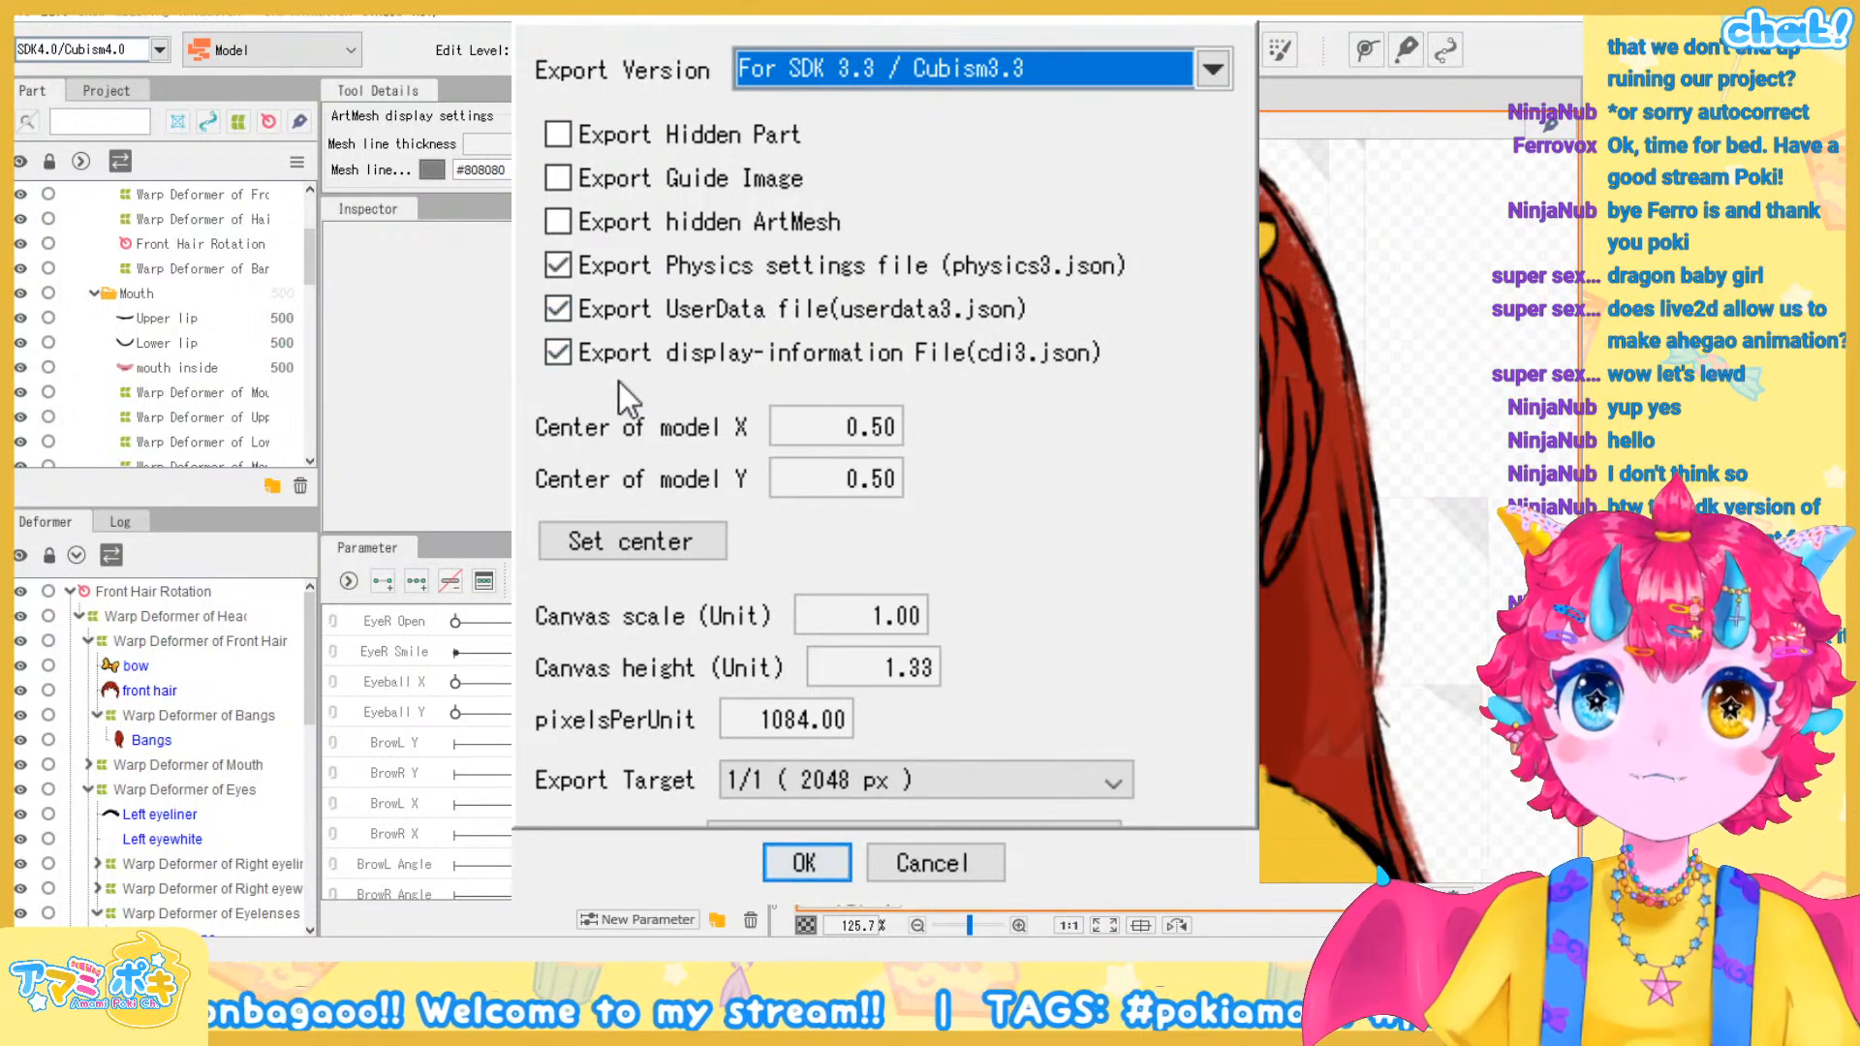
click(559, 180)
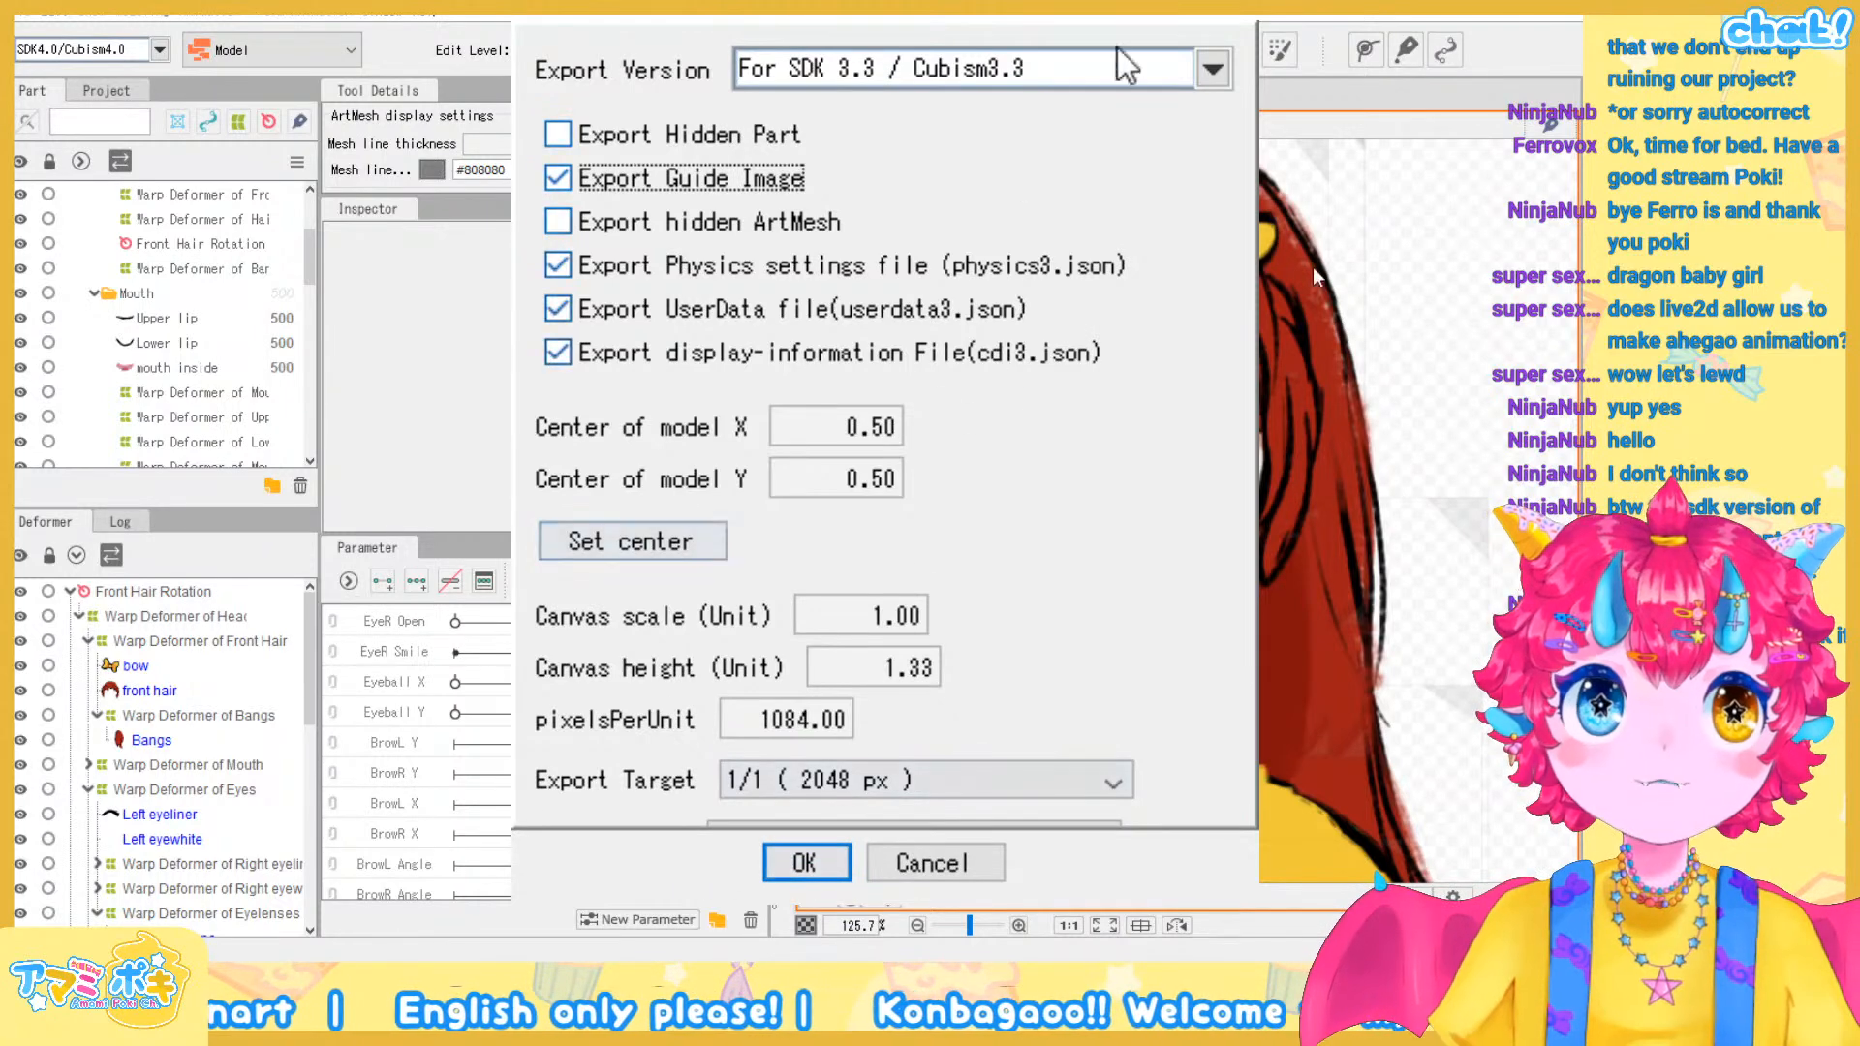
click(1070, 73)
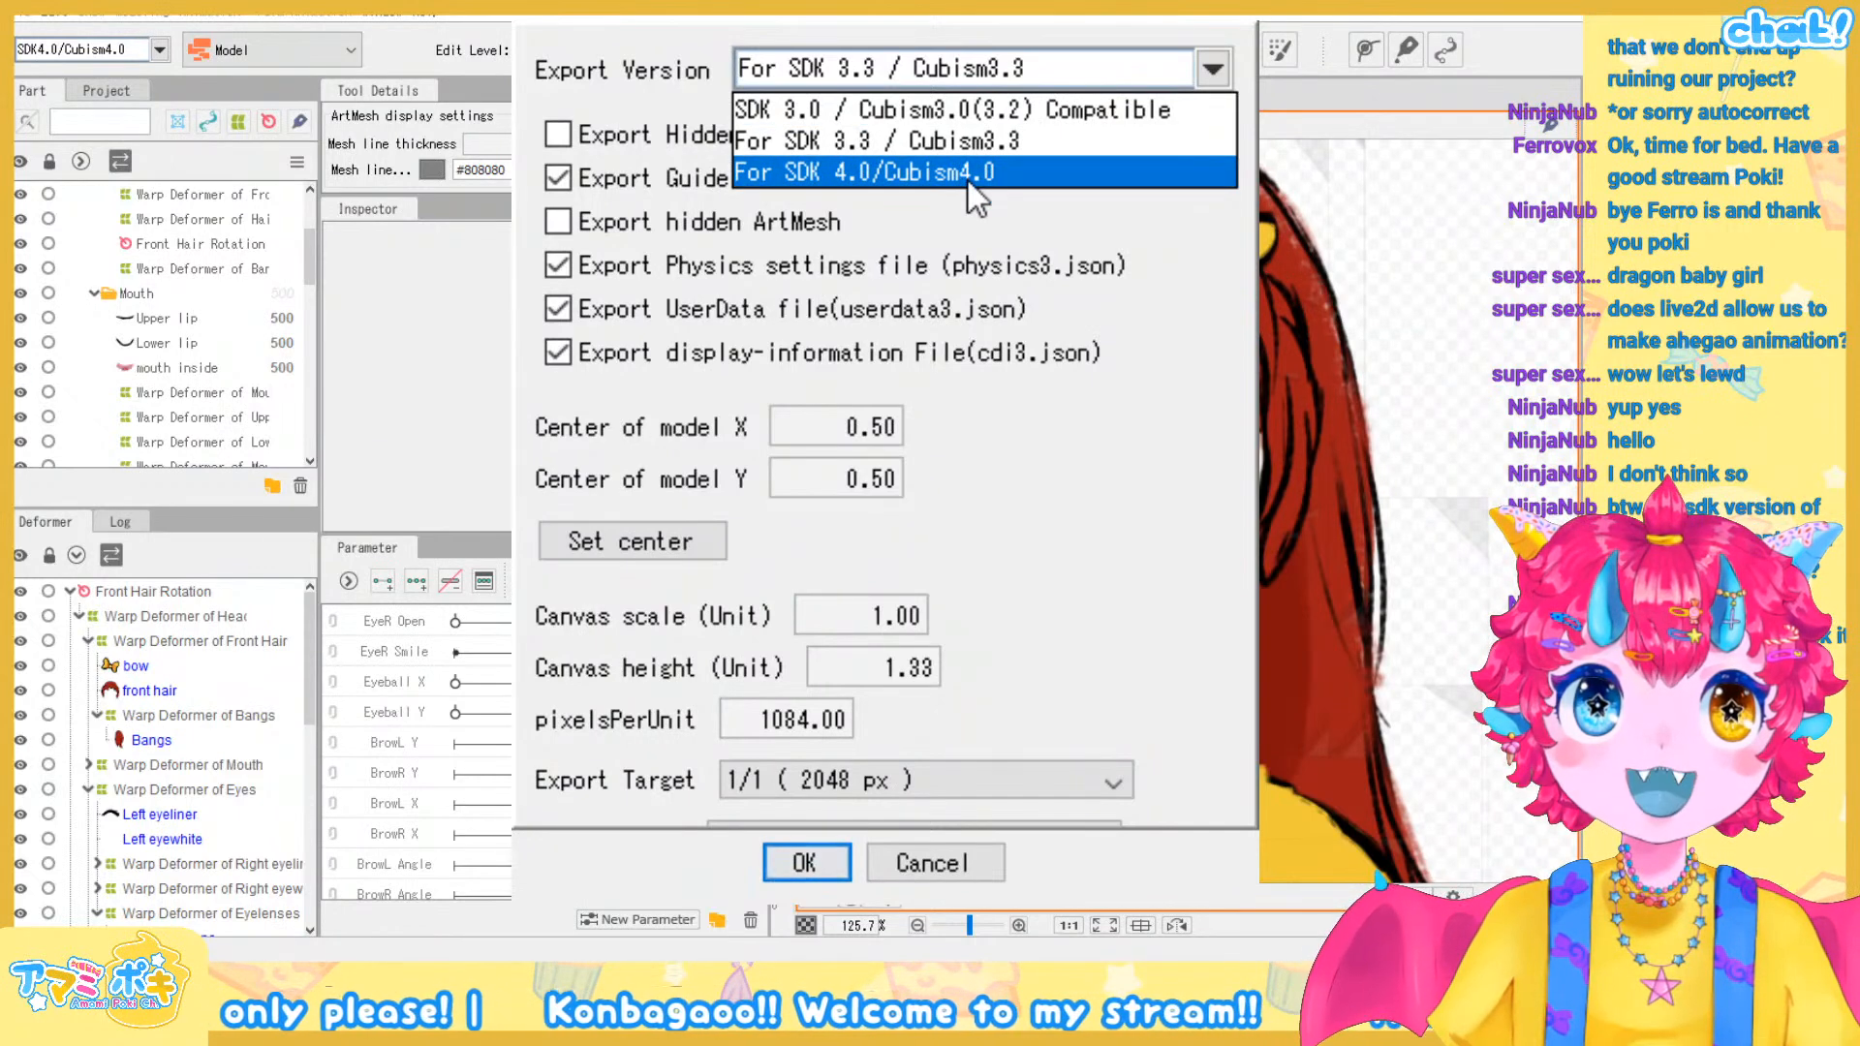
click(858, 180)
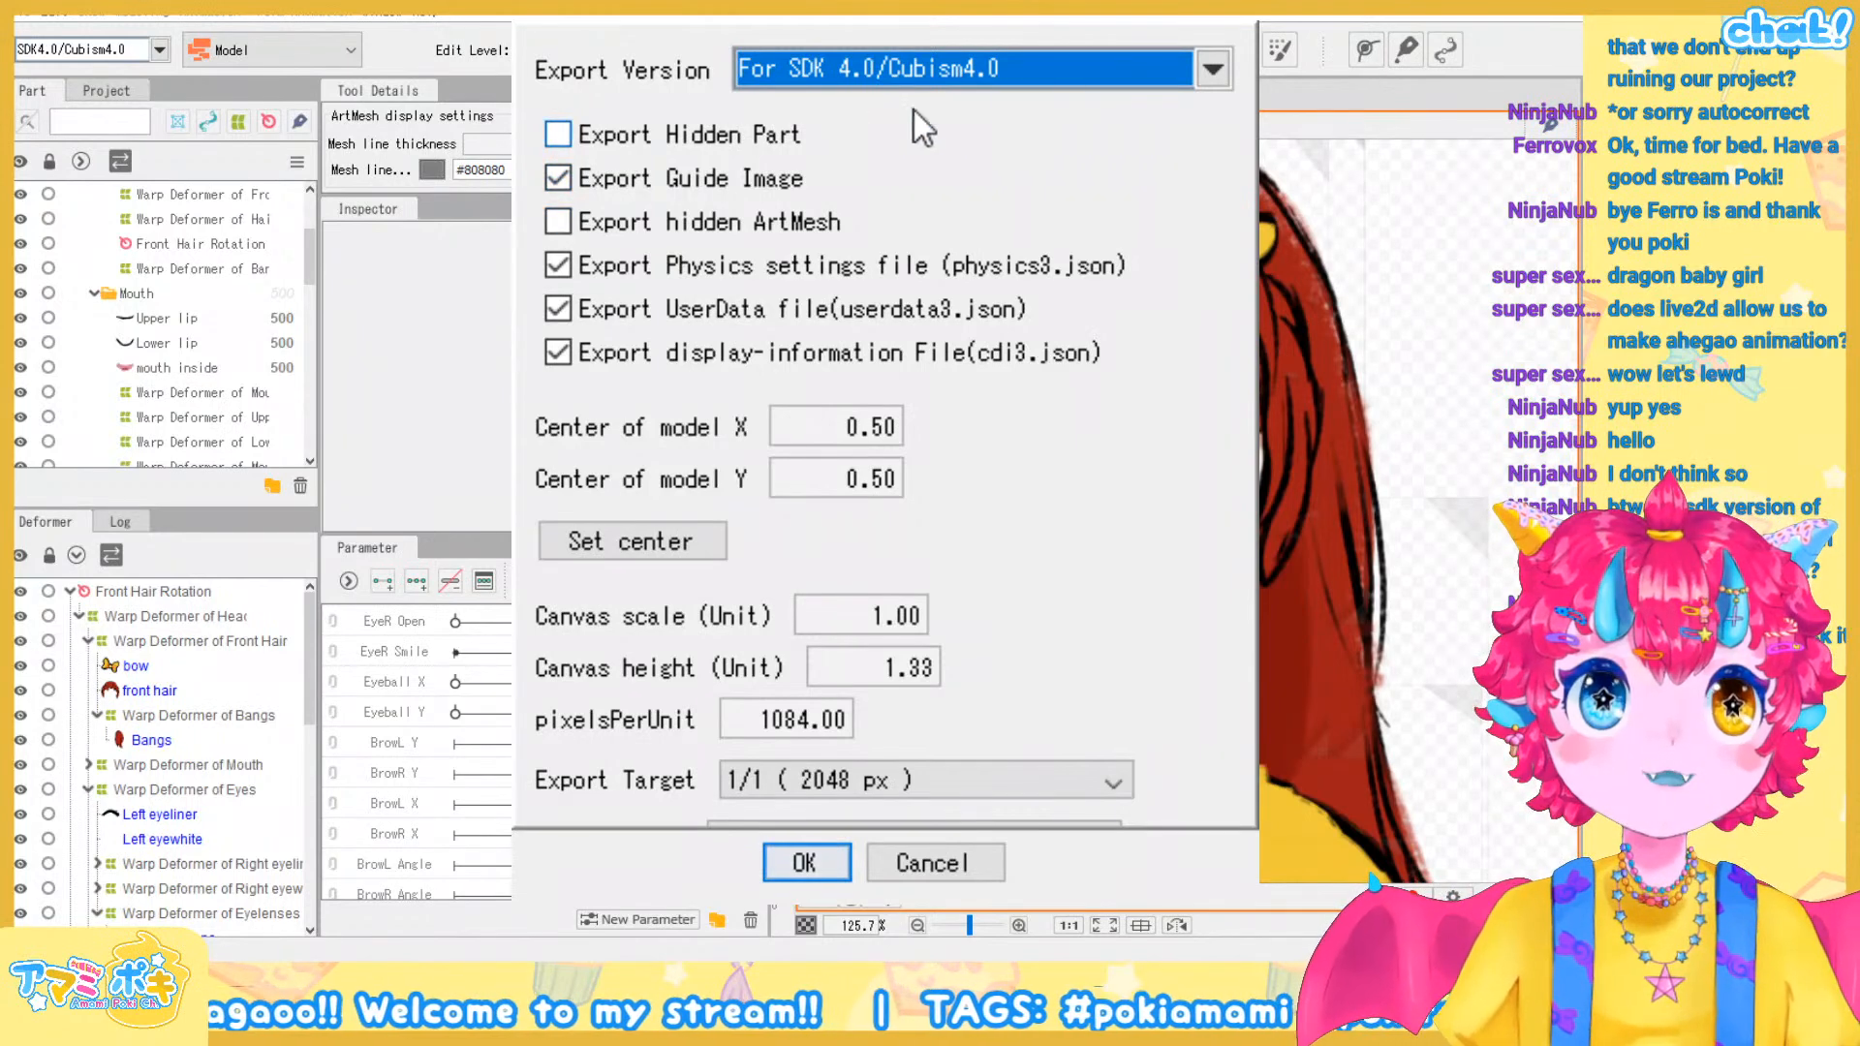
Accept the moc3 export settings and export the tutorialmodel files, choosing a save location in the drawings folder
click(810, 865)
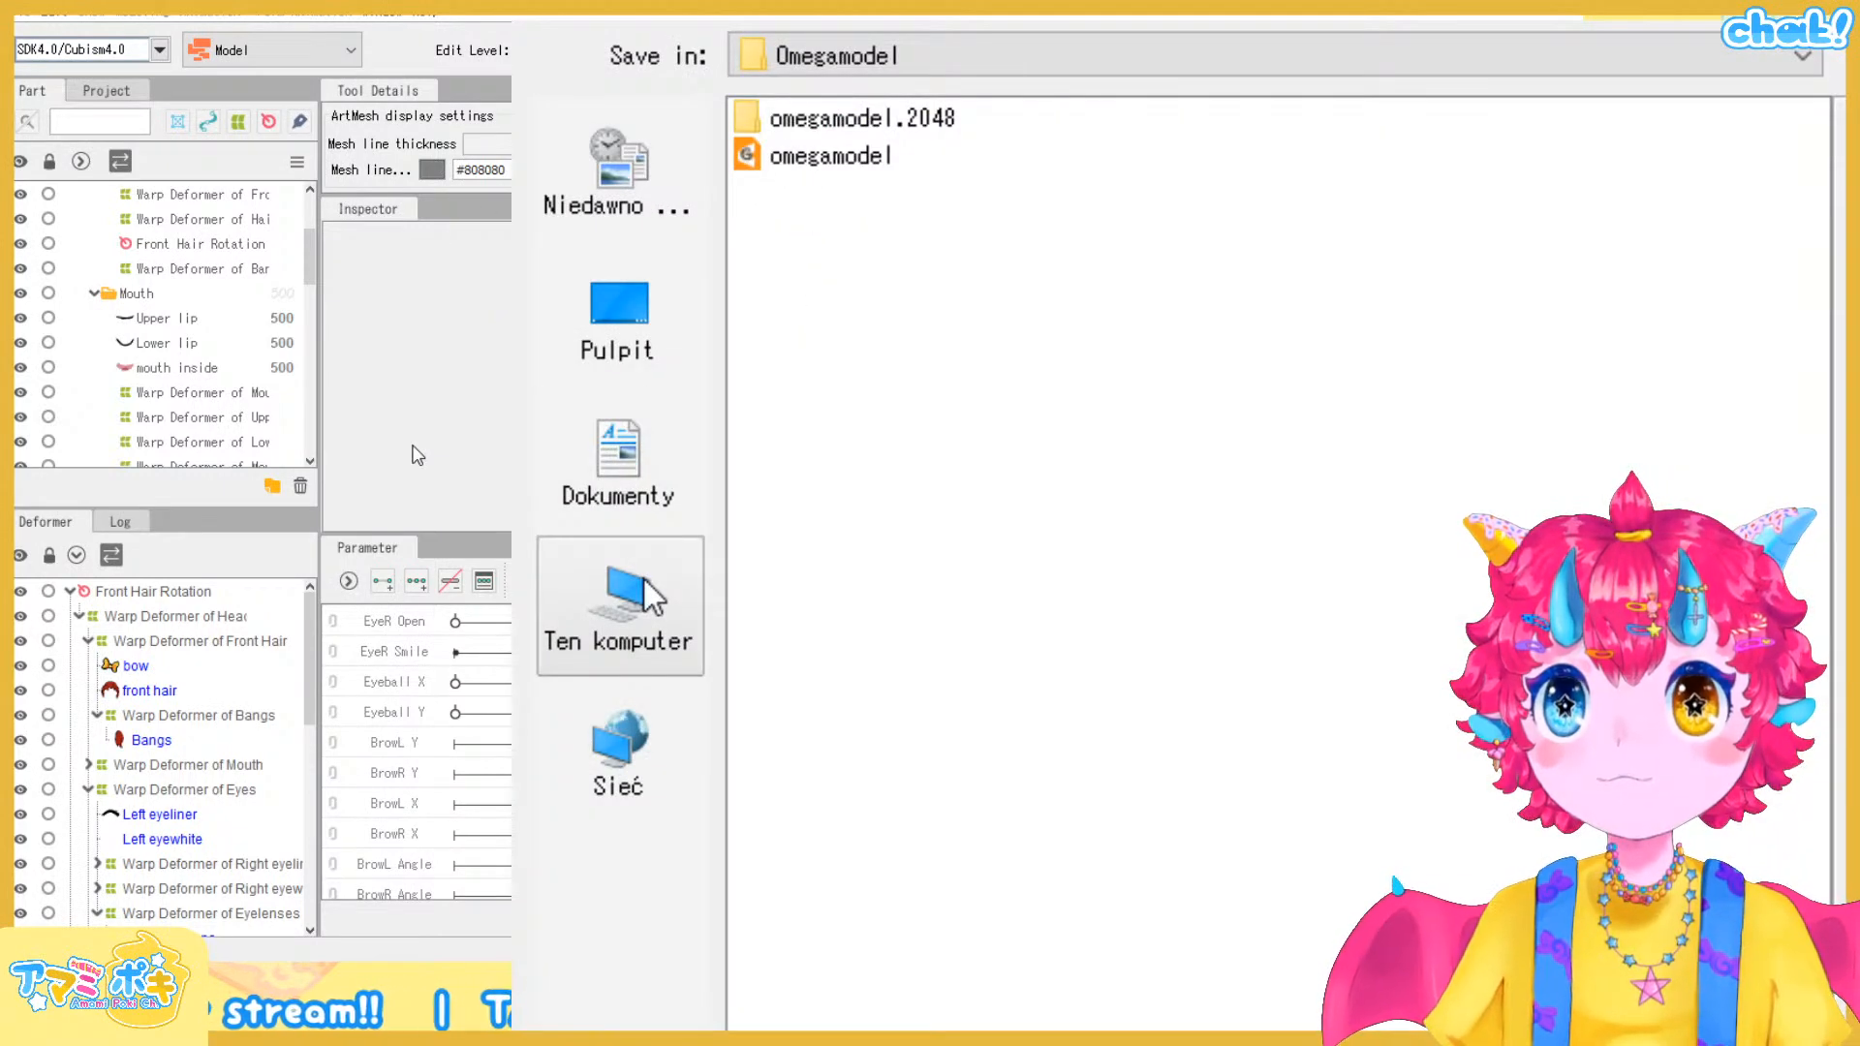
click(778, 60)
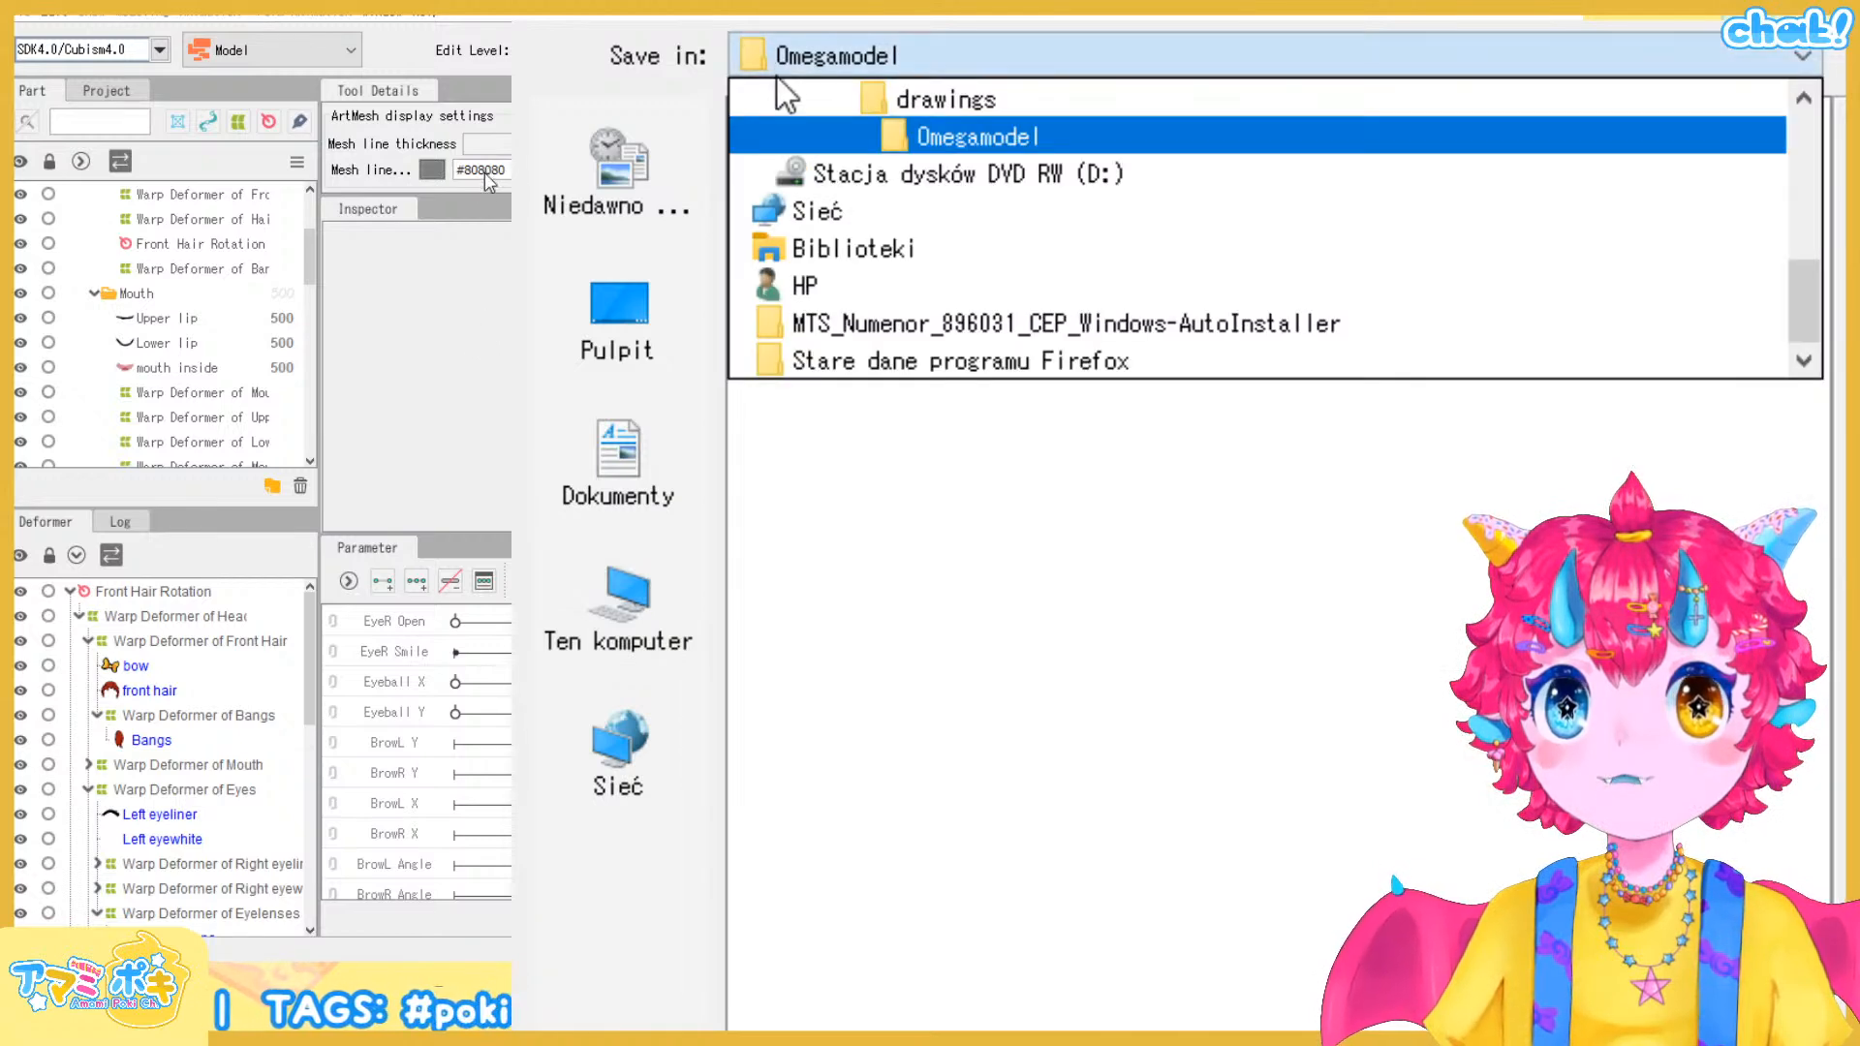
click(926, 98)
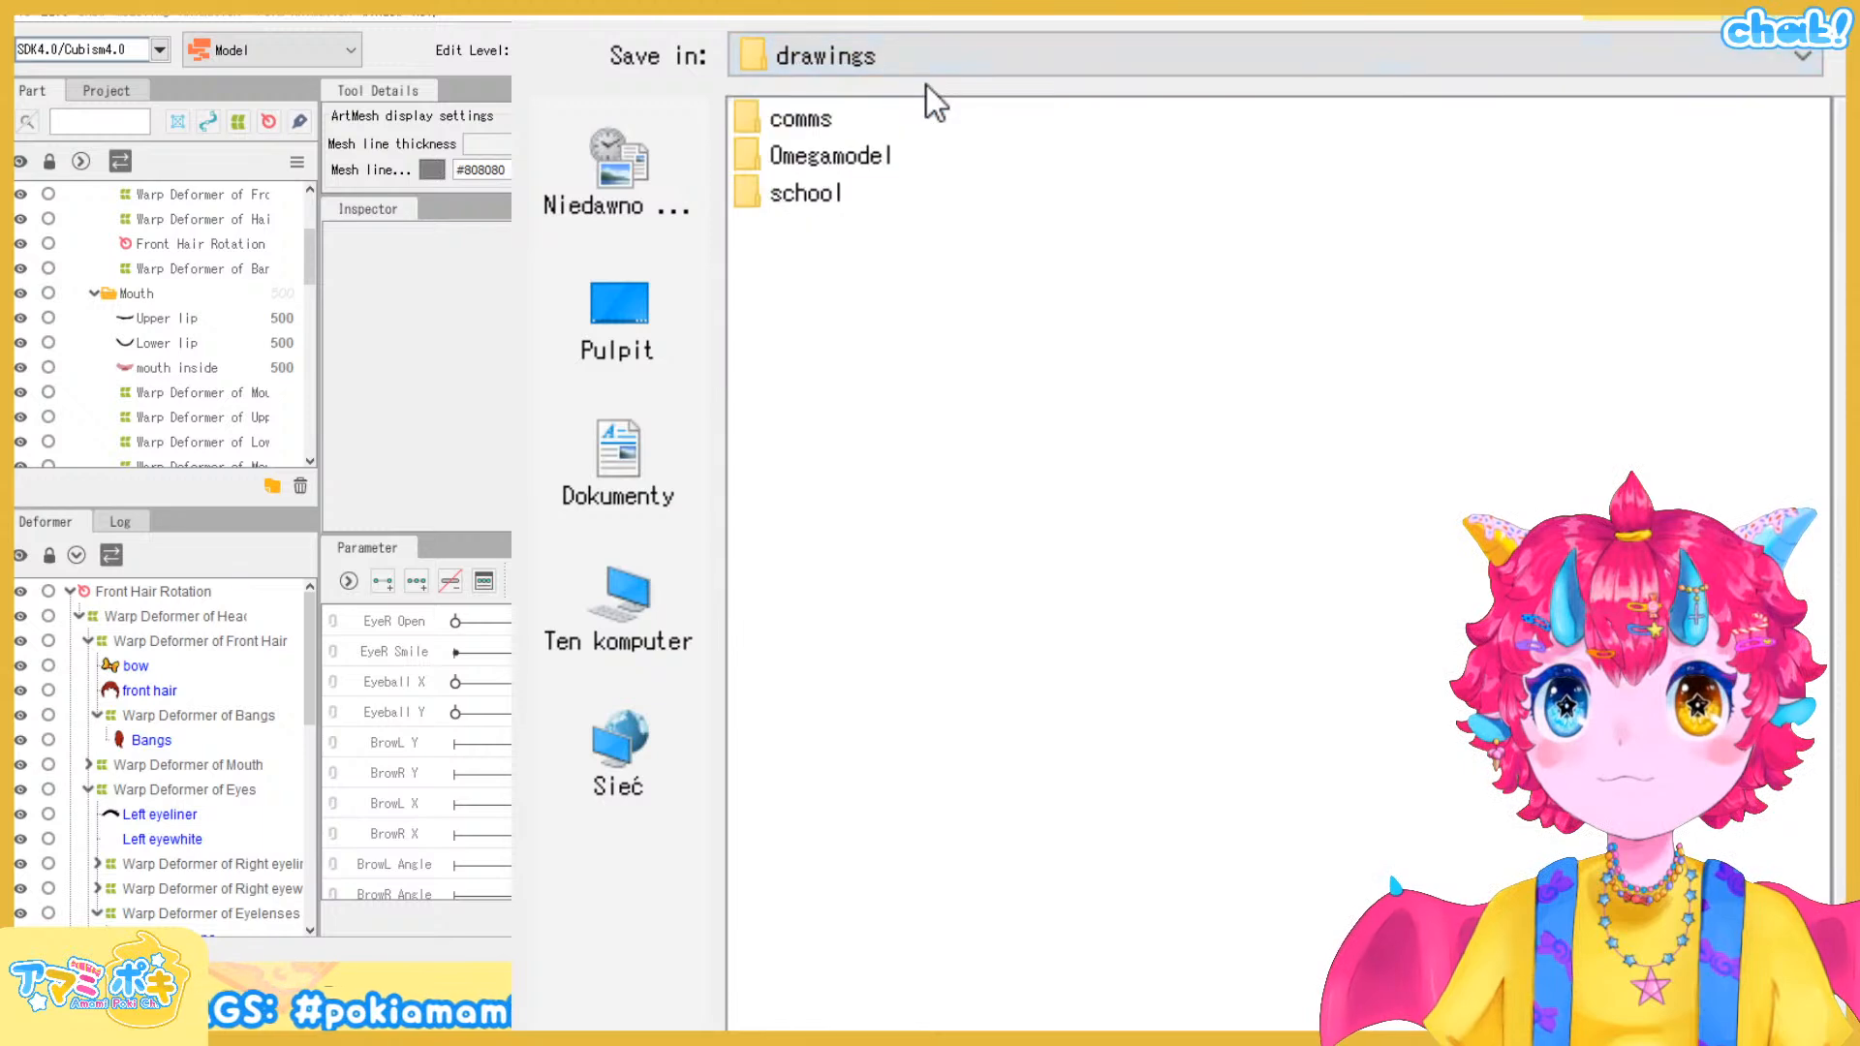
click(1159, 765)
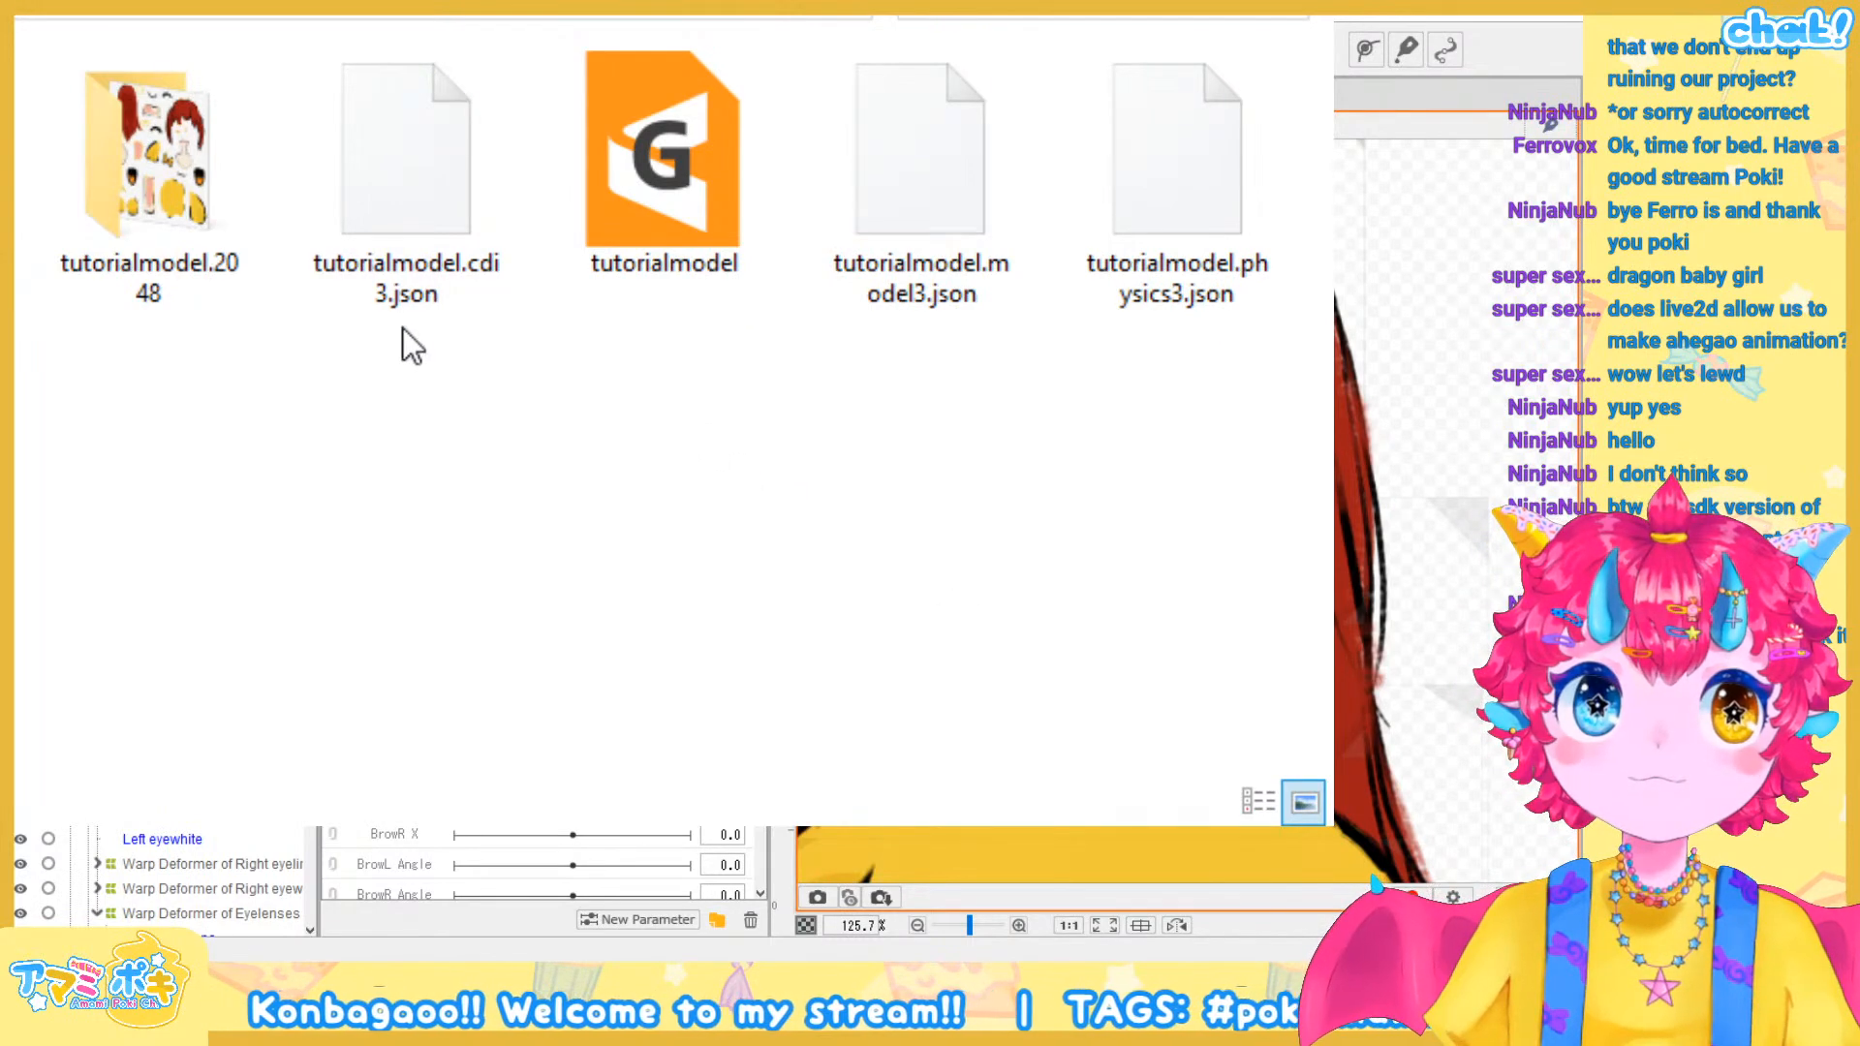
Examine the exported tutorialmodel files: the texture folder tutorialmodel.2048, the cdi3.json, the moc3 model, the model3.json and the physics3.json
drag(305, 351, 510, 215)
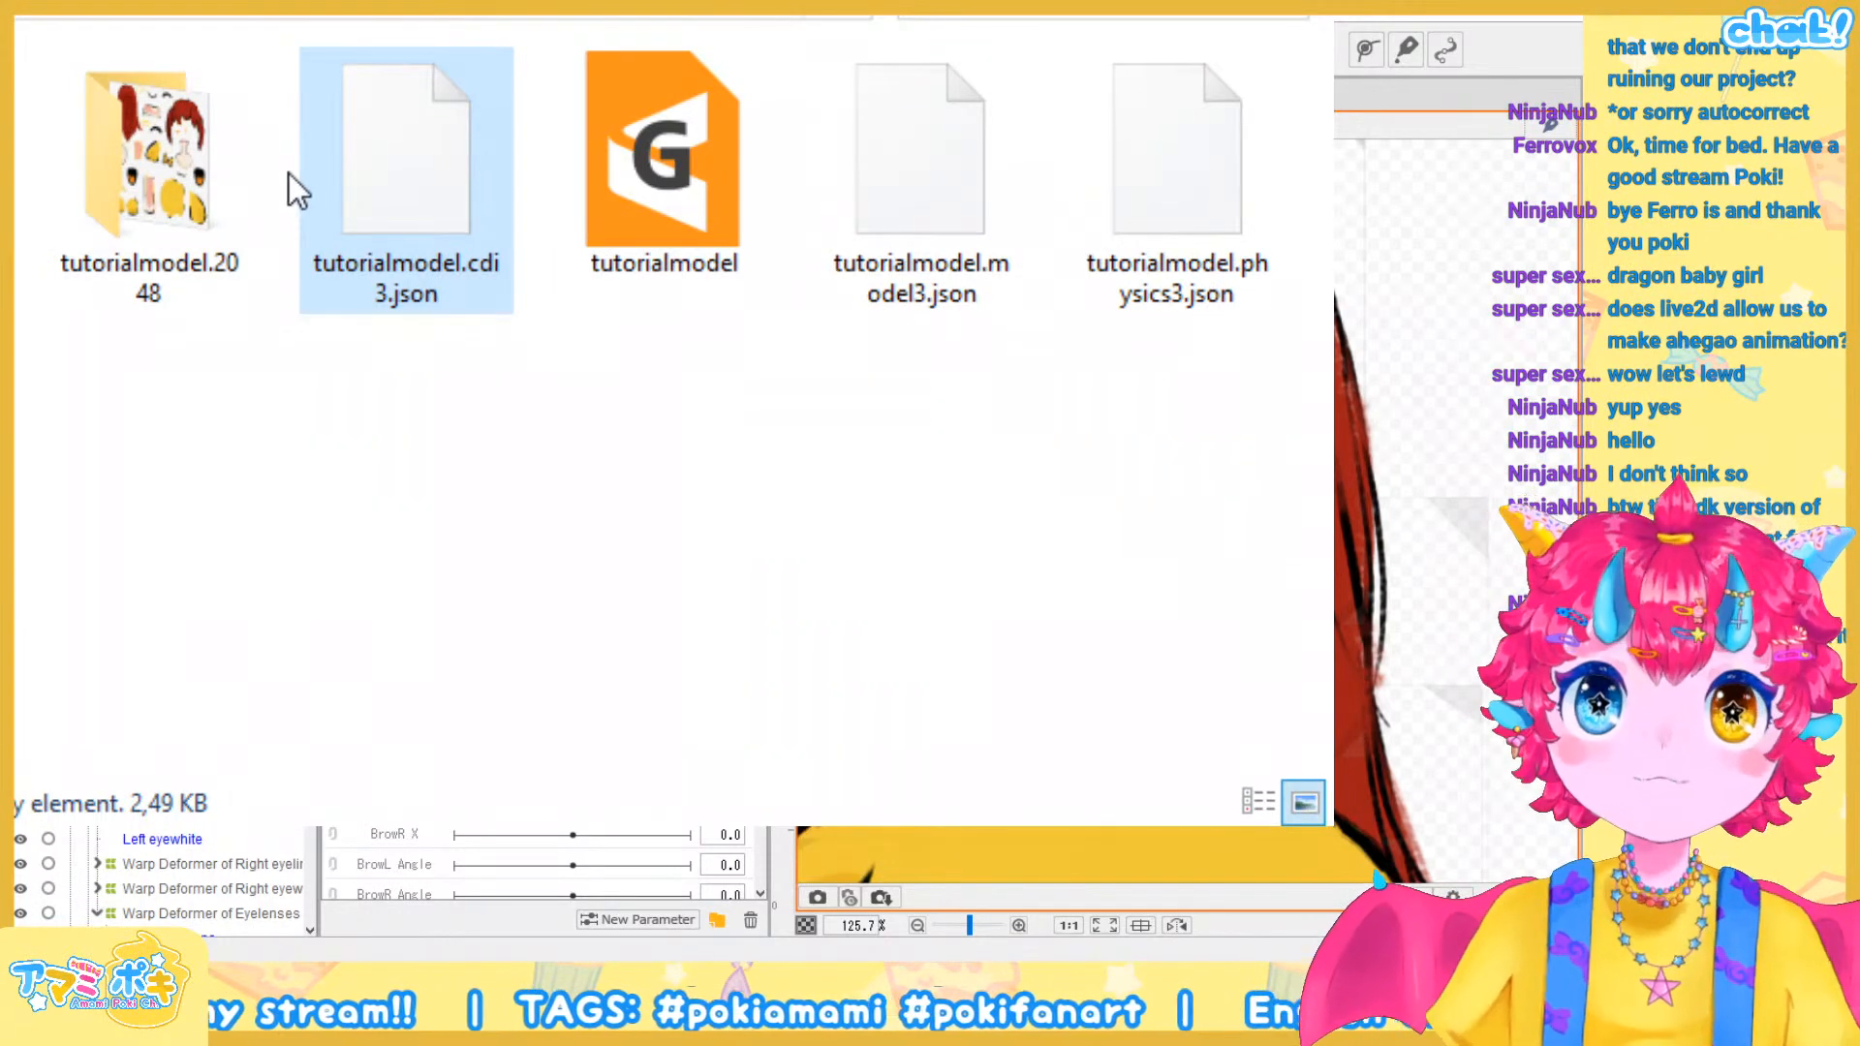
click(179, 259)
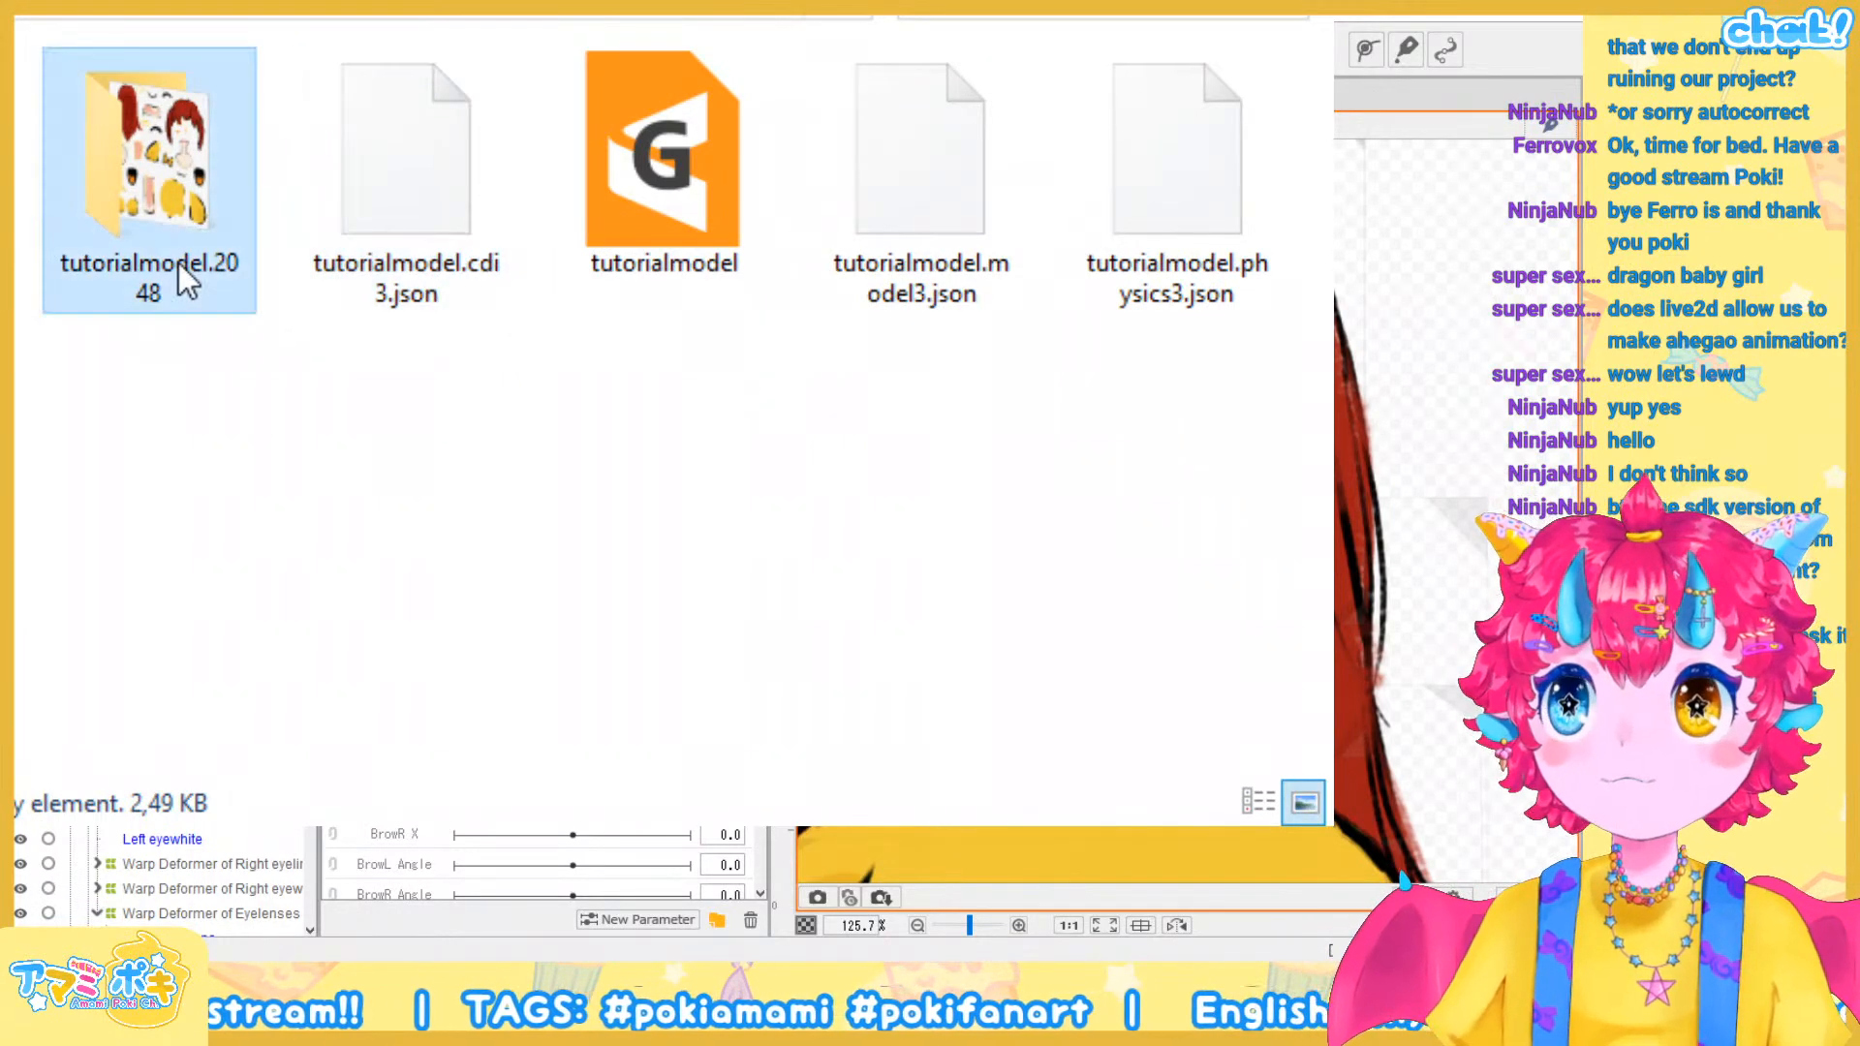
double_click(120, 235)
key(BackSpace)
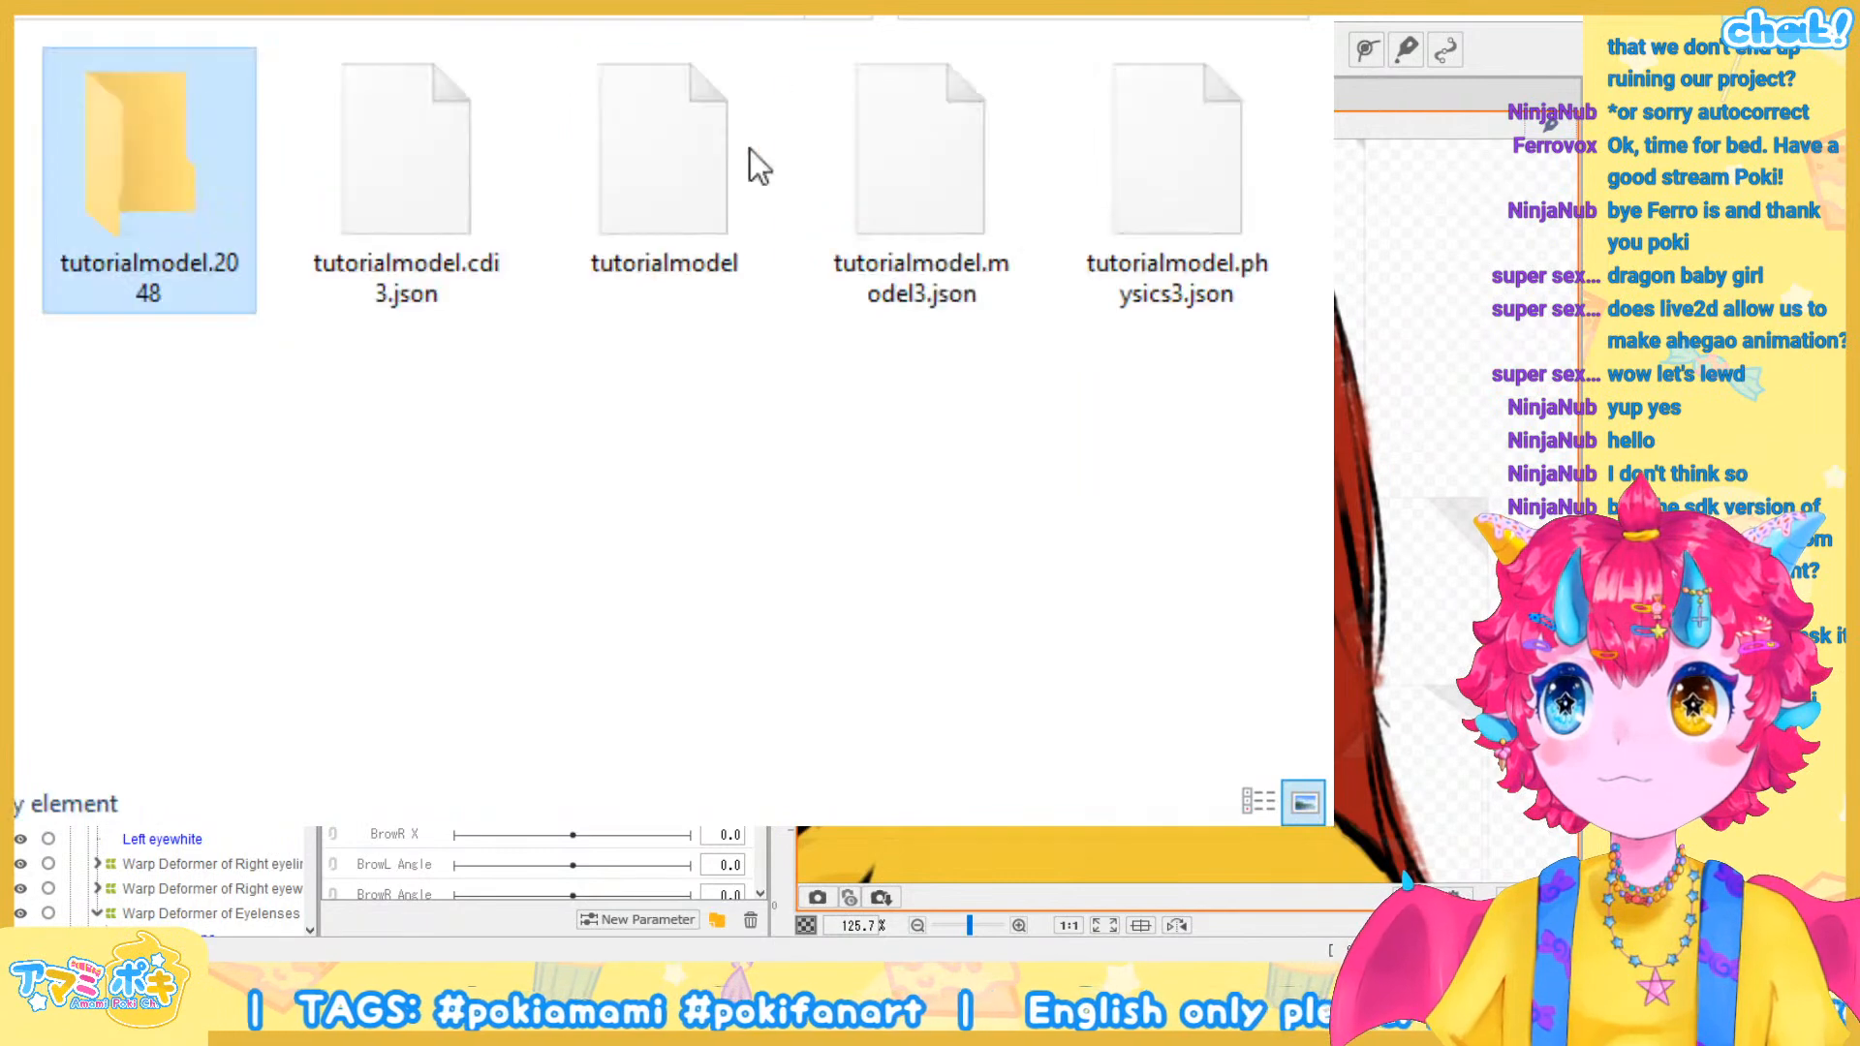
click(732, 217)
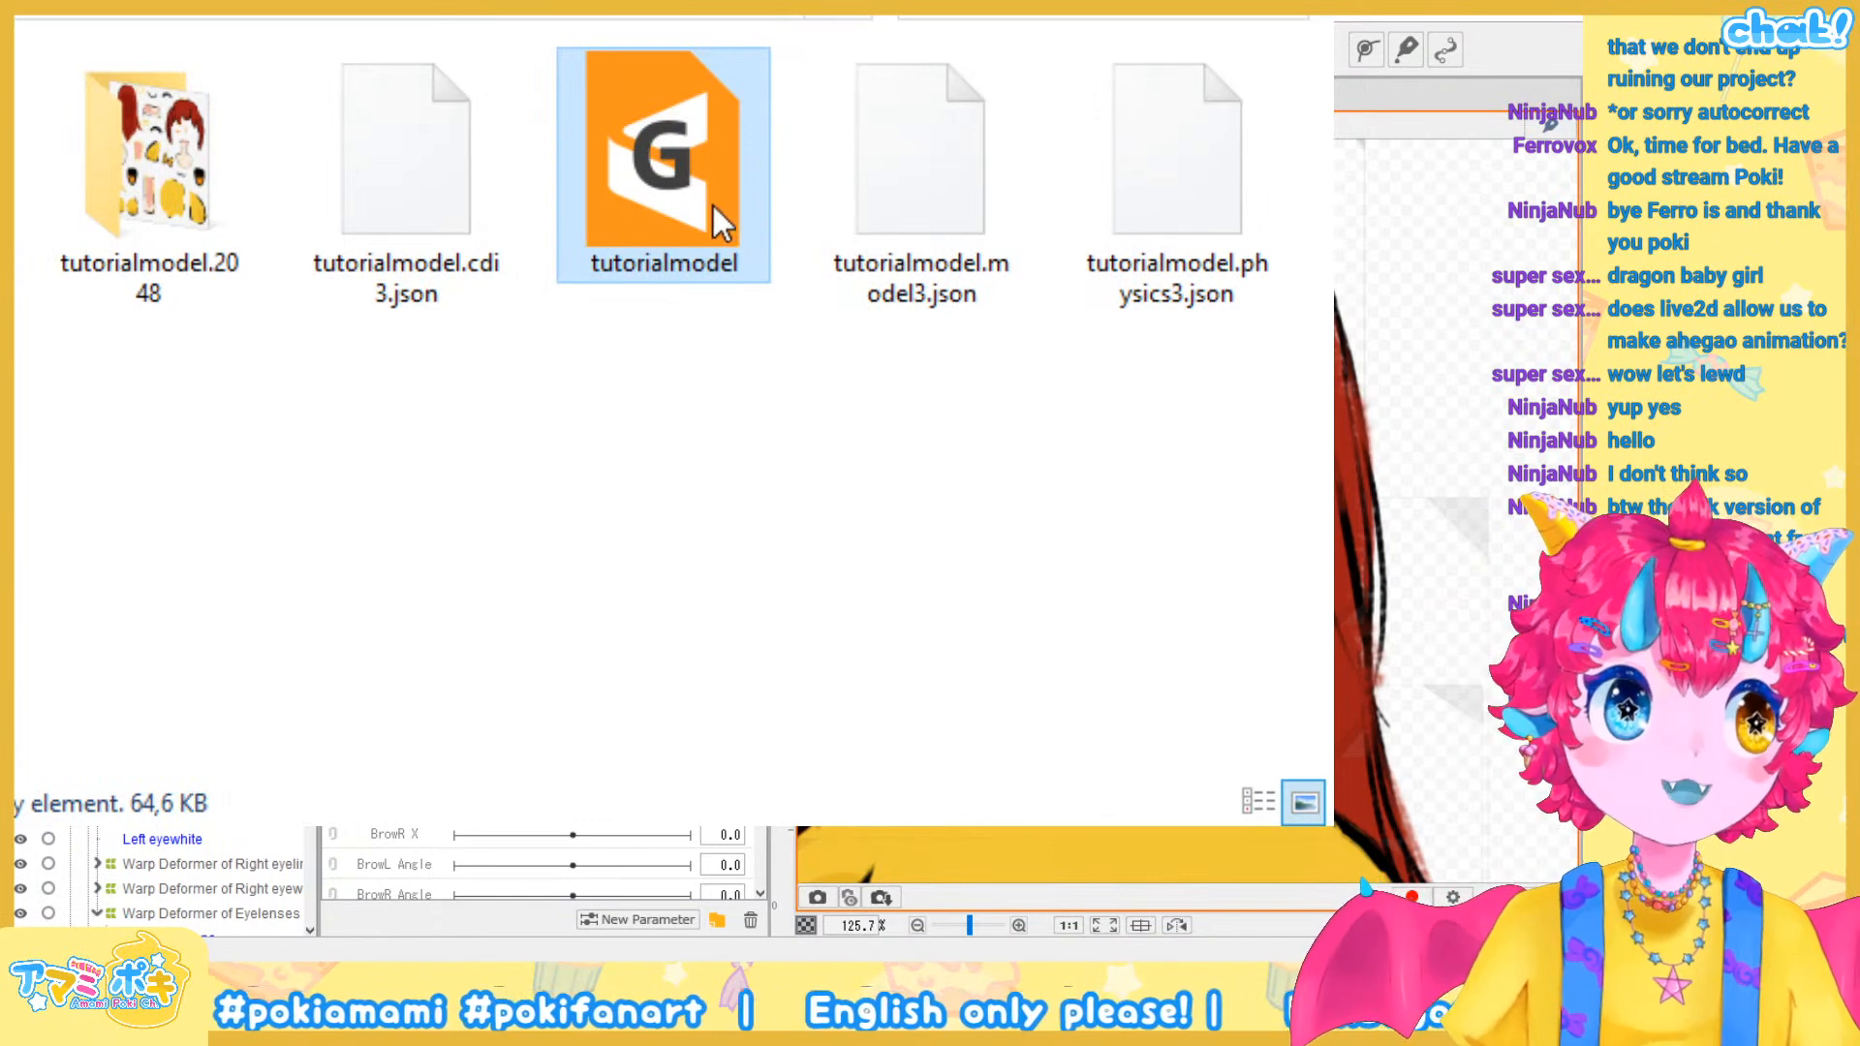
drag(835, 374, 1158, 211)
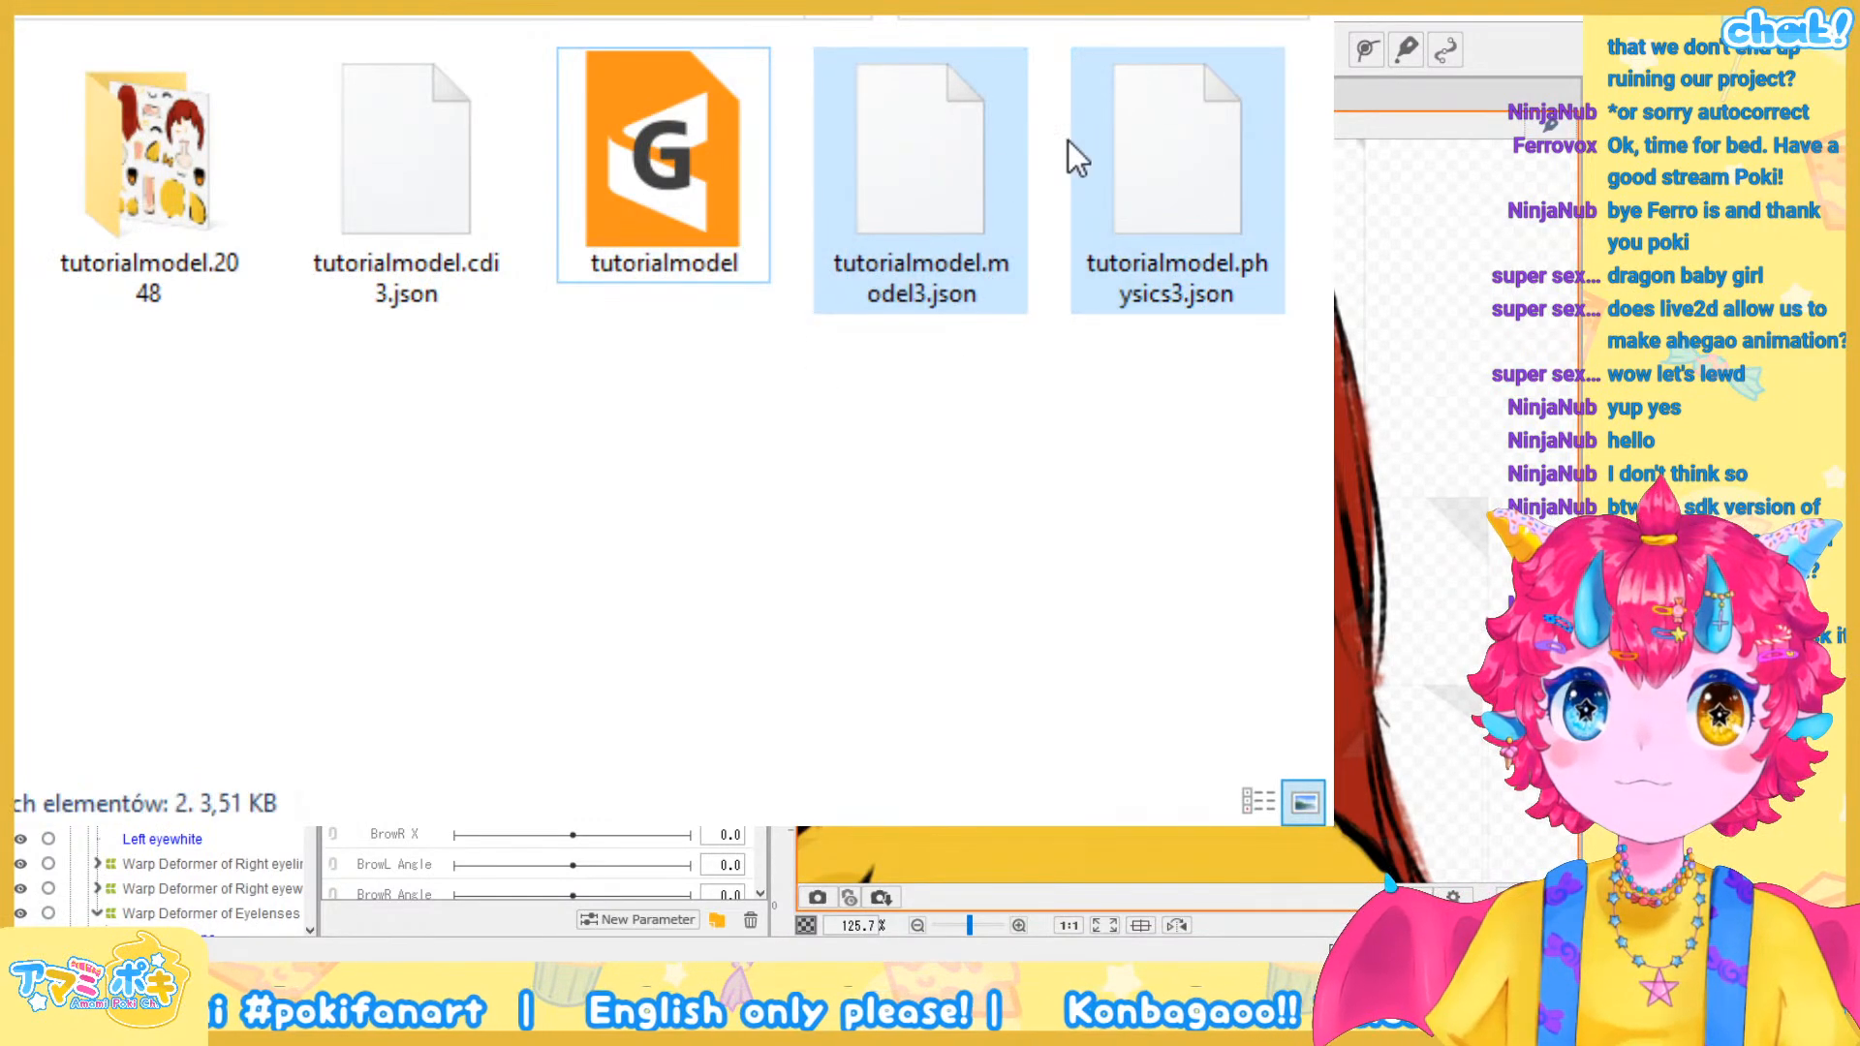
click(989, 357)
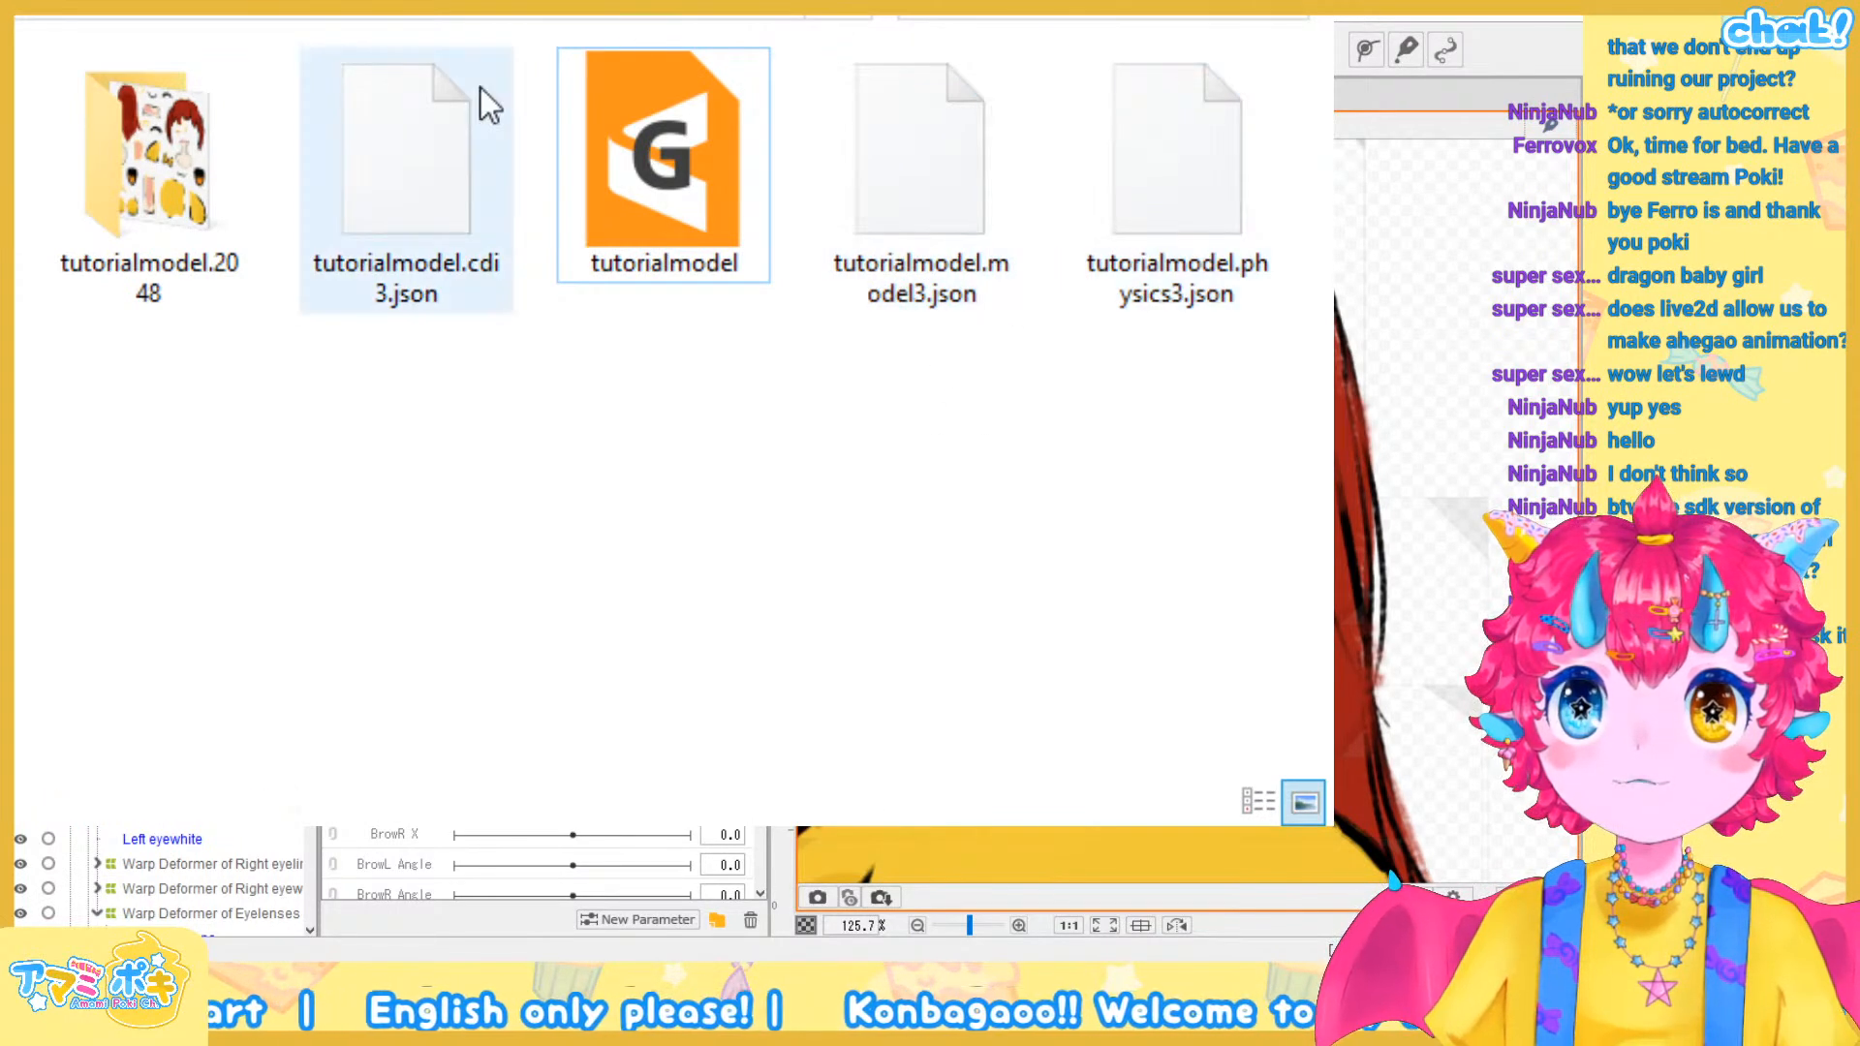